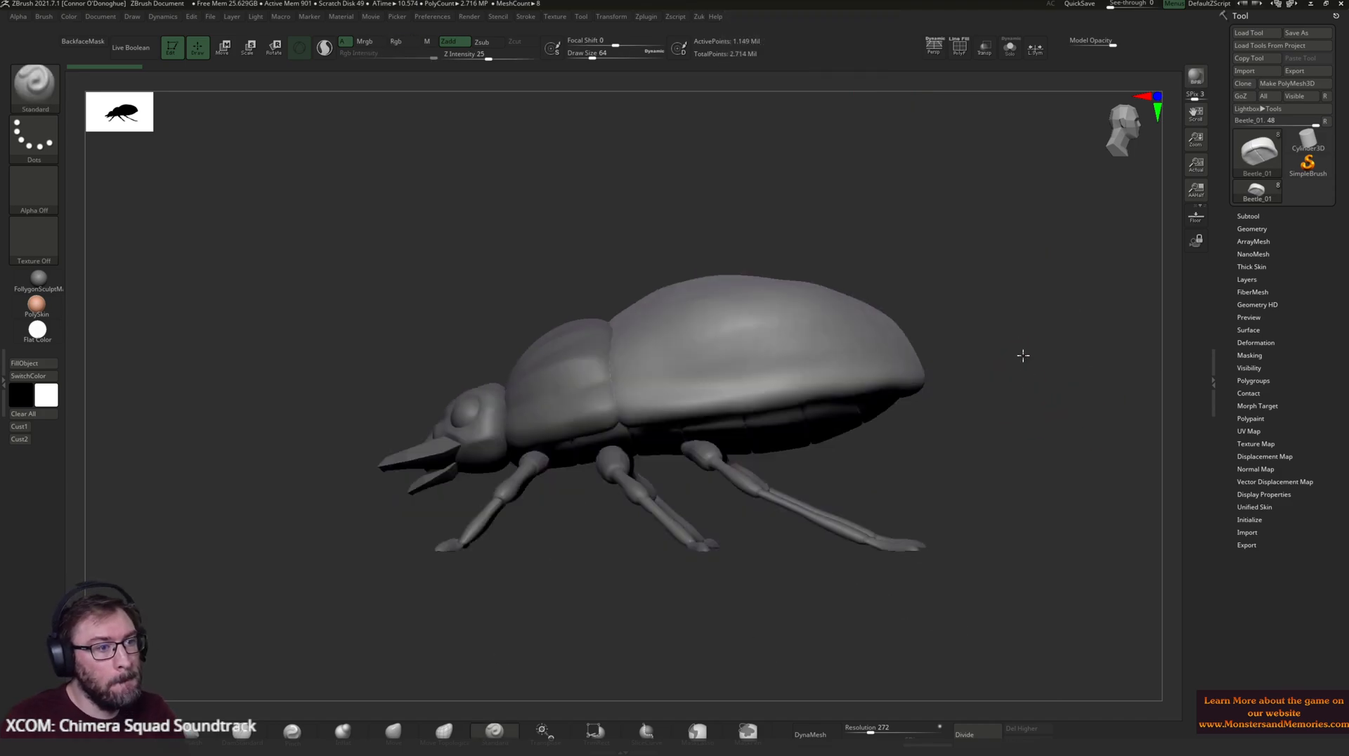
- Smooth the surface of the beetle's wing case and check its silhouette from the side and above
drag(1051, 392, 1011, 421)
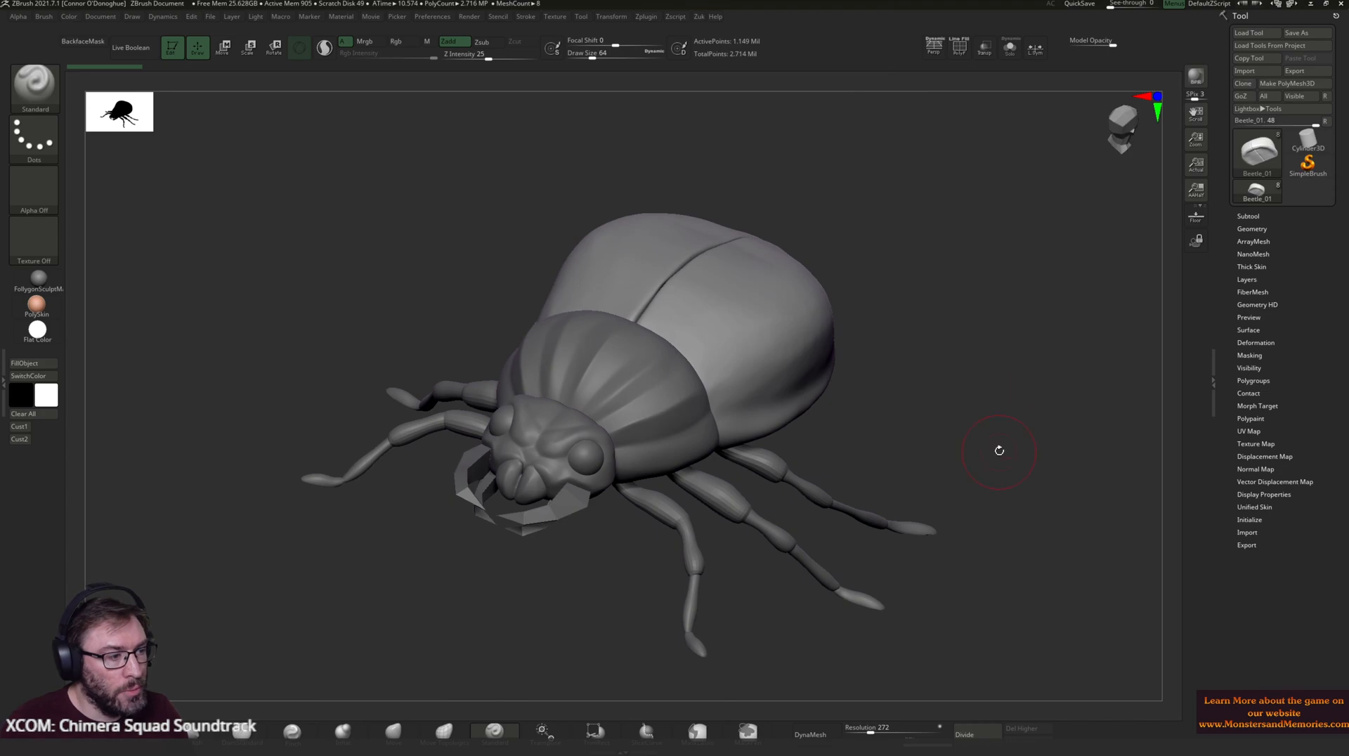
mouse_move(958, 355)
mouse_down()
mouse_move(928, 350)
mouse_move(945, 359)
mouse_move(927, 391)
mouse_up()
shift+drag(779, 411, 791, 408)
drag(924, 405, 905, 402)
mouse_move(818, 413)
shift+mouse_down()
mouse_move(868, 375)
mouse_move(876, 387)
shift+mouse_up()
drag(1012, 330, 909, 235)
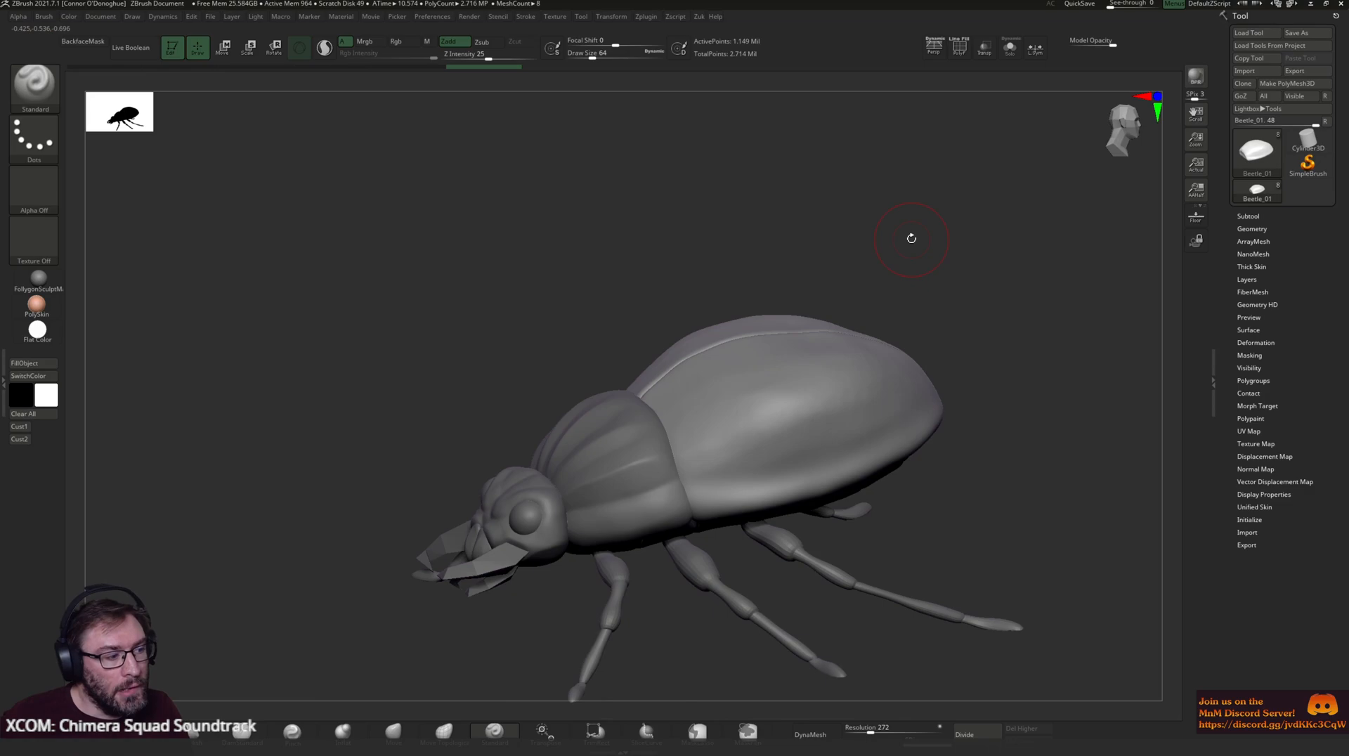
drag(1087, 335, 746, 326)
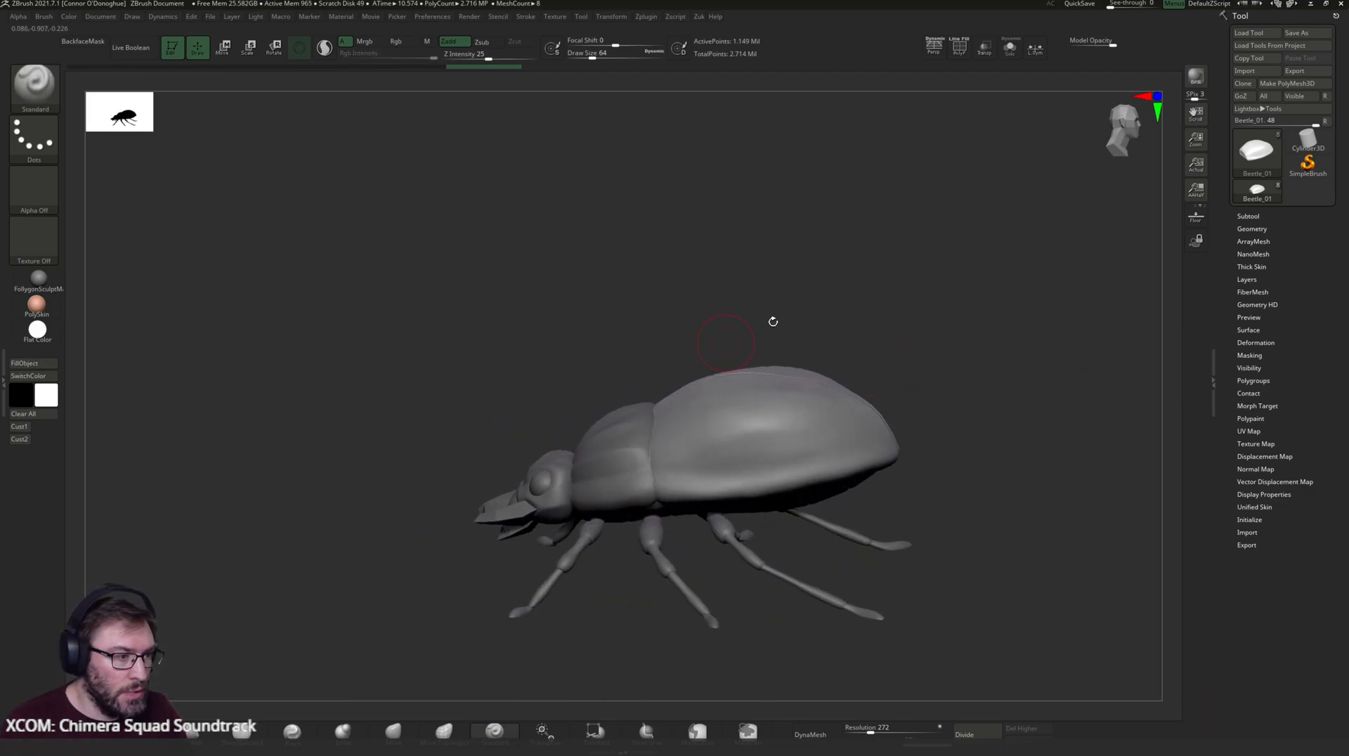
drag(915, 340, 695, 375)
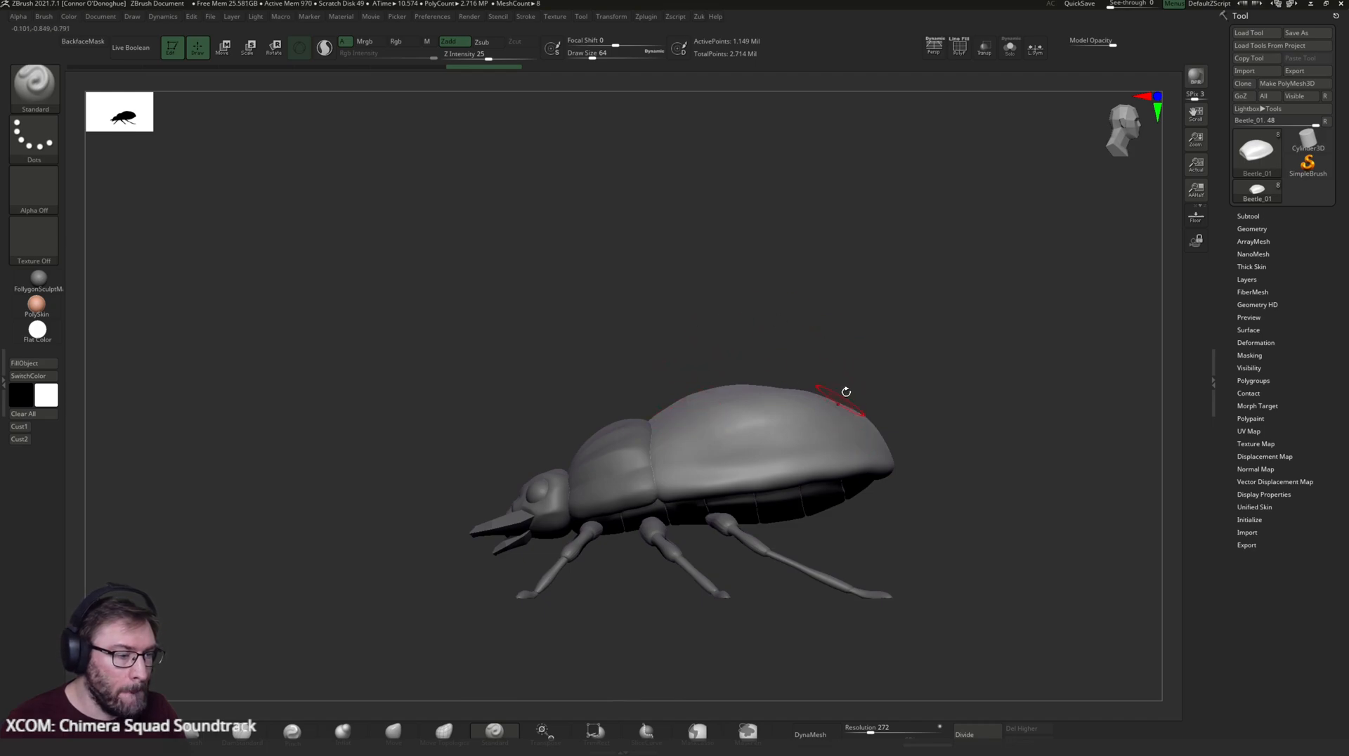
drag(946, 404, 713, 483)
- Adjust the wing case's outline with the Move brush at a draw size of about 108
click(393, 731)
drag(948, 371, 897, 307)
key(space)
drag(802, 394, 811, 395)
mouse_move(876, 356)
mouse_down()
mouse_move(853, 392)
mouse_move(875, 388)
mouse_move(850, 361)
mouse_move(951, 373)
mouse_move(835, 414)
mouse_up()
mouse_move(835, 355)
mouse_down()
mouse_move(842, 410)
mouse_move(870, 431)
mouse_move(1048, 431)
mouse_move(1031, 476)
mouse_up()
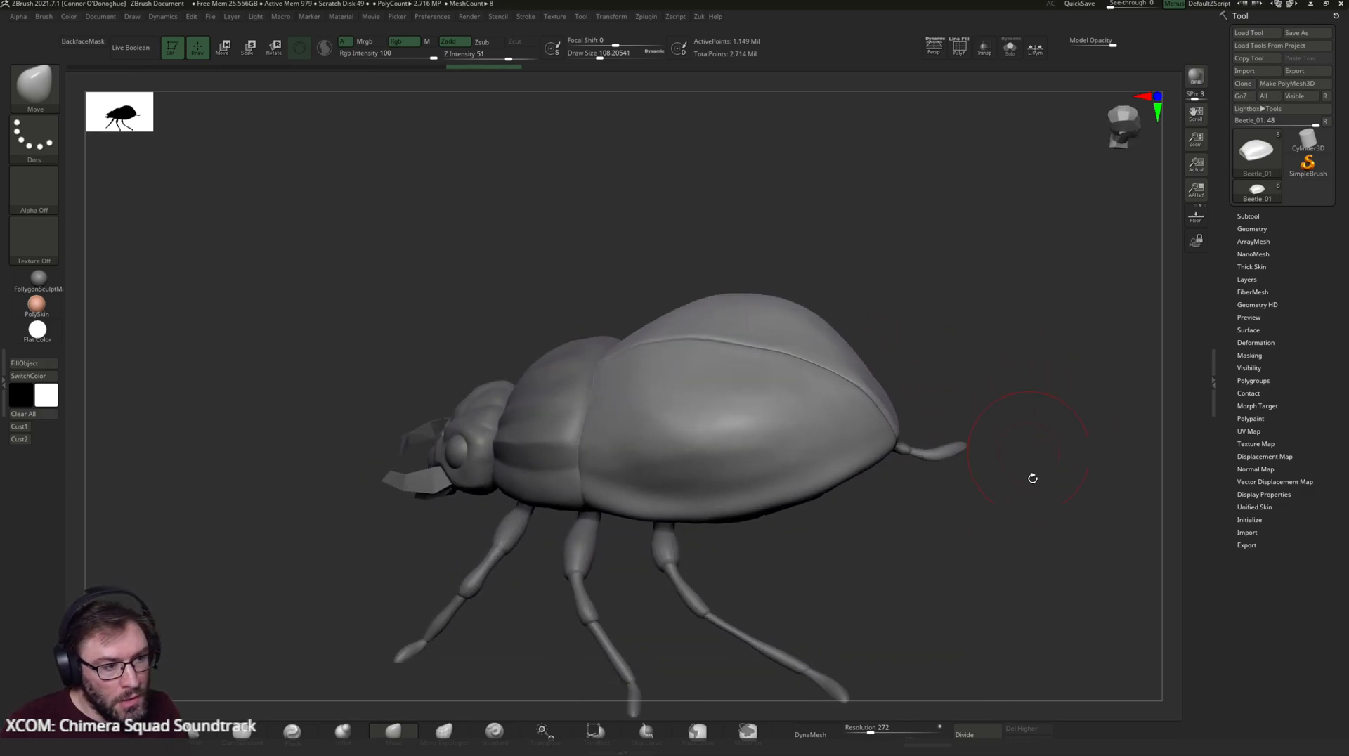
- Isolate the wing case to inspect its shape, and bring the whole beetle back into view
click(1010, 48)
drag(1003, 382, 1032, 136)
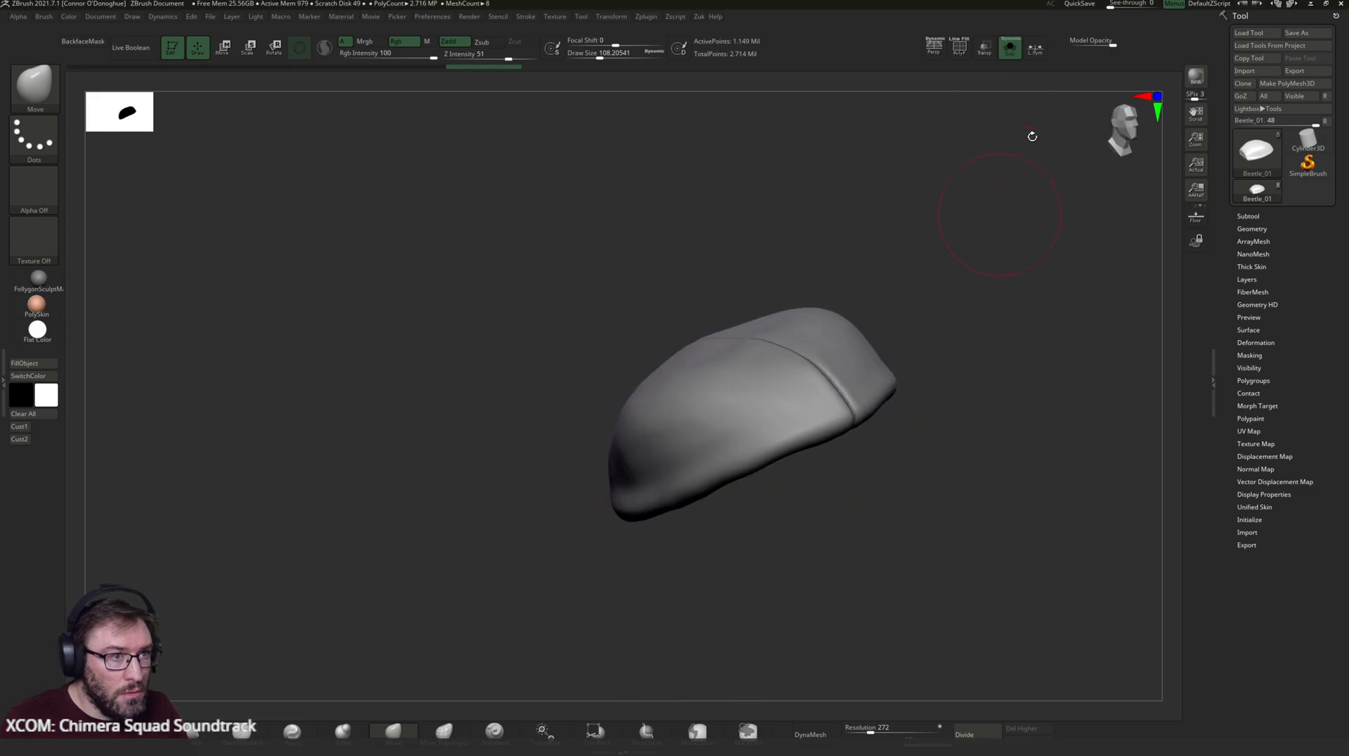
click(1015, 55)
mouse_move(1014, 347)
mouse_down()
mouse_move(1024, 283)
mouse_move(1027, 368)
mouse_up()
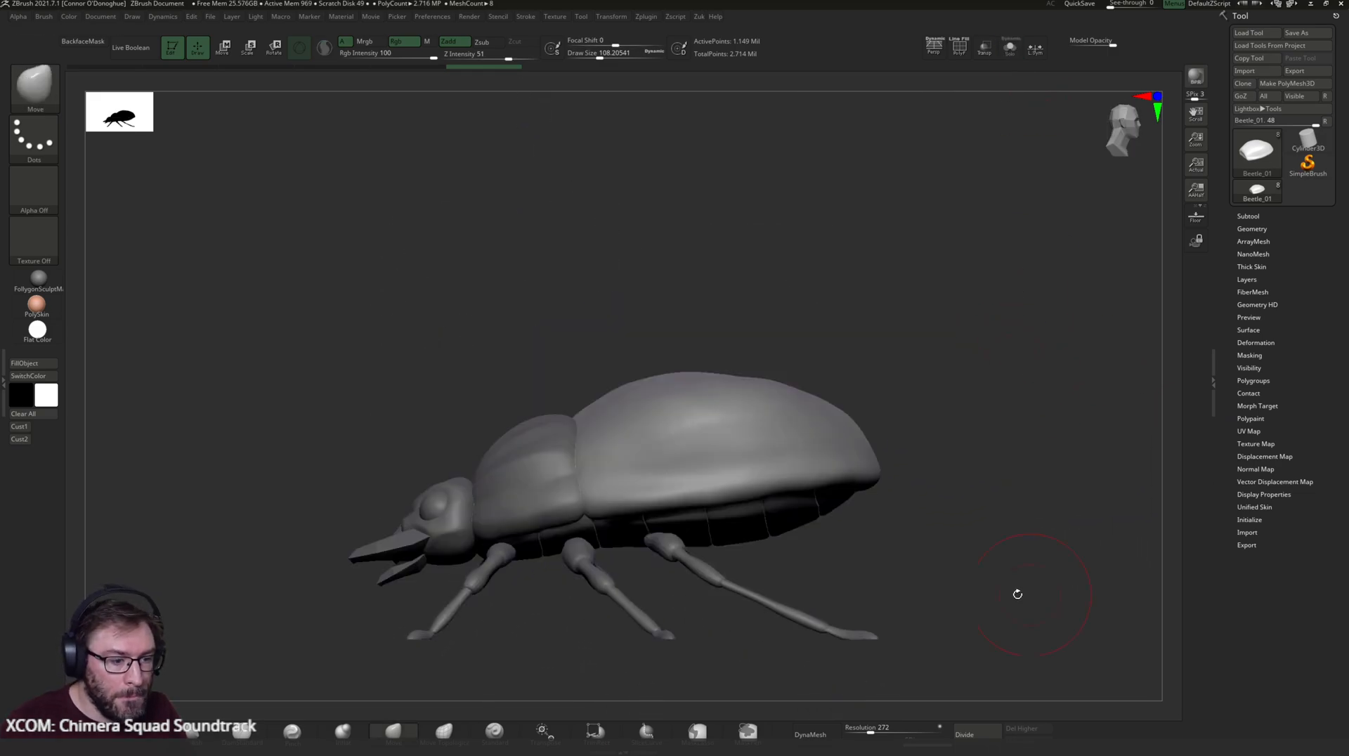
- Remesh the wing case with DynaMesh at resolution 272 and smooth its centre seam
click(815, 734)
drag(922, 331, 819, 355)
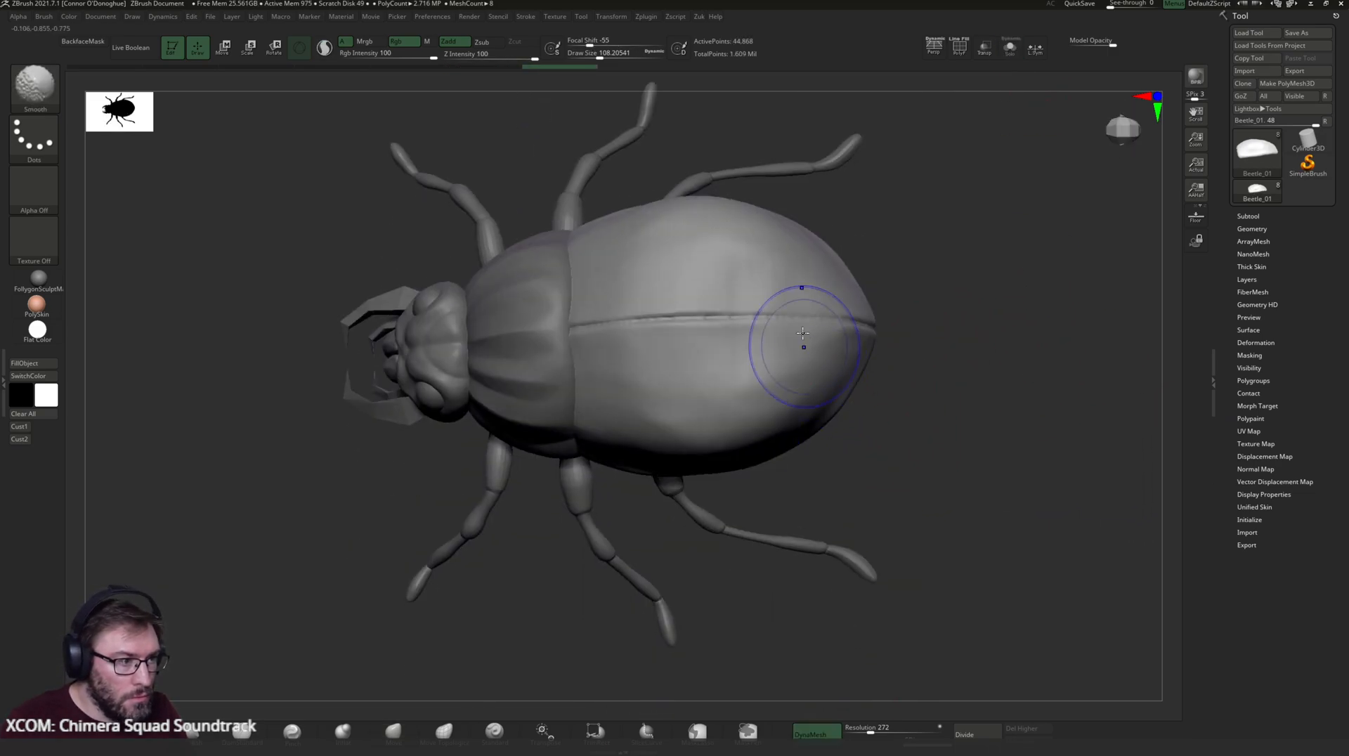
drag(968, 336, 956, 211)
- Isolate the wing case and smooth away the centre seam on its underside
click(1010, 49)
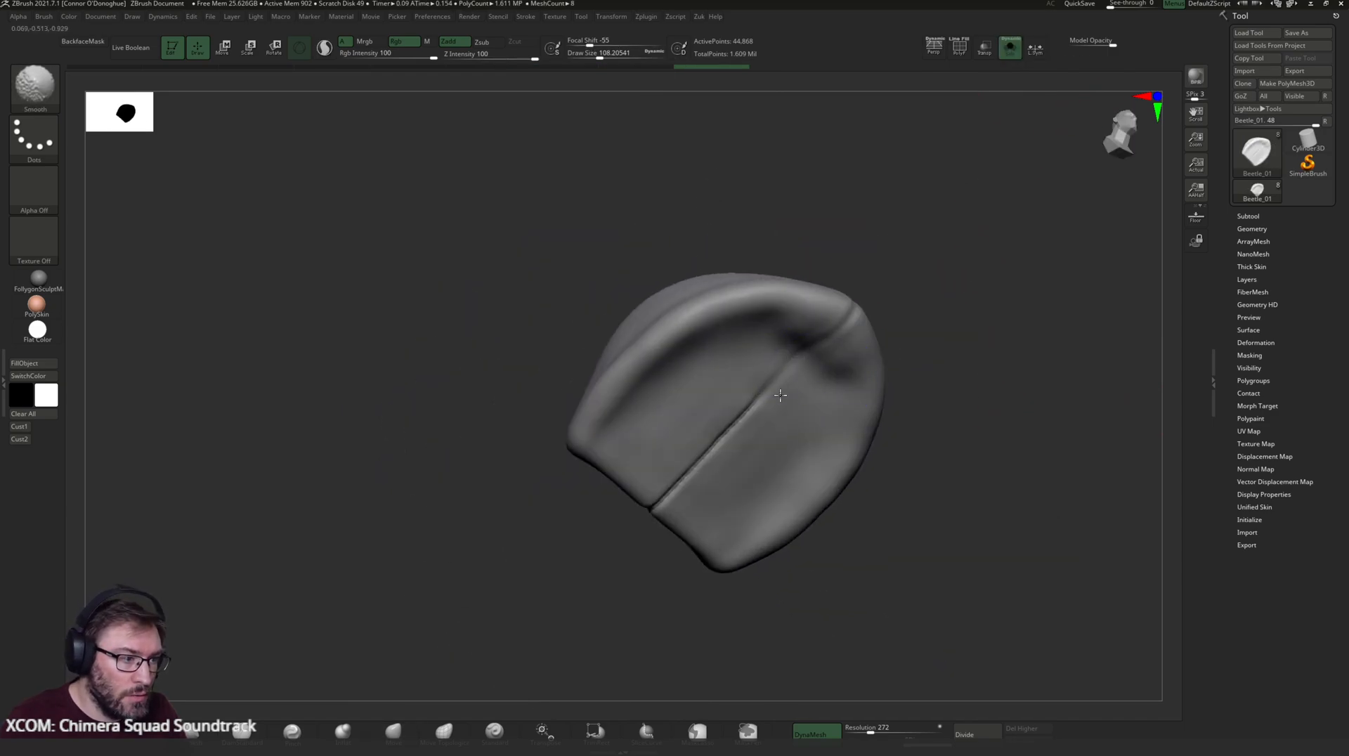
mouse_move(724, 425)
mouse_down()
mouse_move(819, 417)
mouse_move(800, 520)
mouse_up()
drag(818, 614, 773, 492)
shift+drag(738, 439, 760, 460)
drag(956, 286, 849, 276)
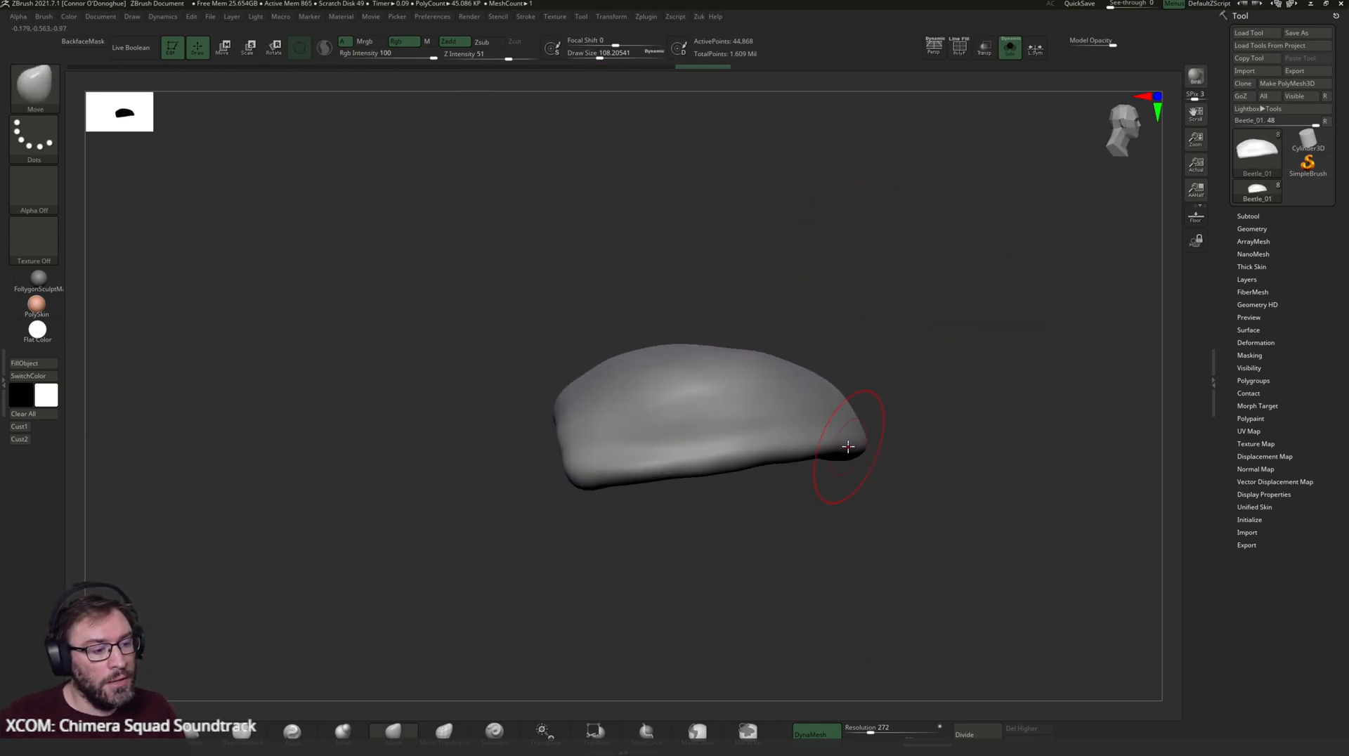
drag(878, 380, 750, 409)
- Flatten the inner rim of the wing case with the hPolish brush and smooth the result
click(142, 732)
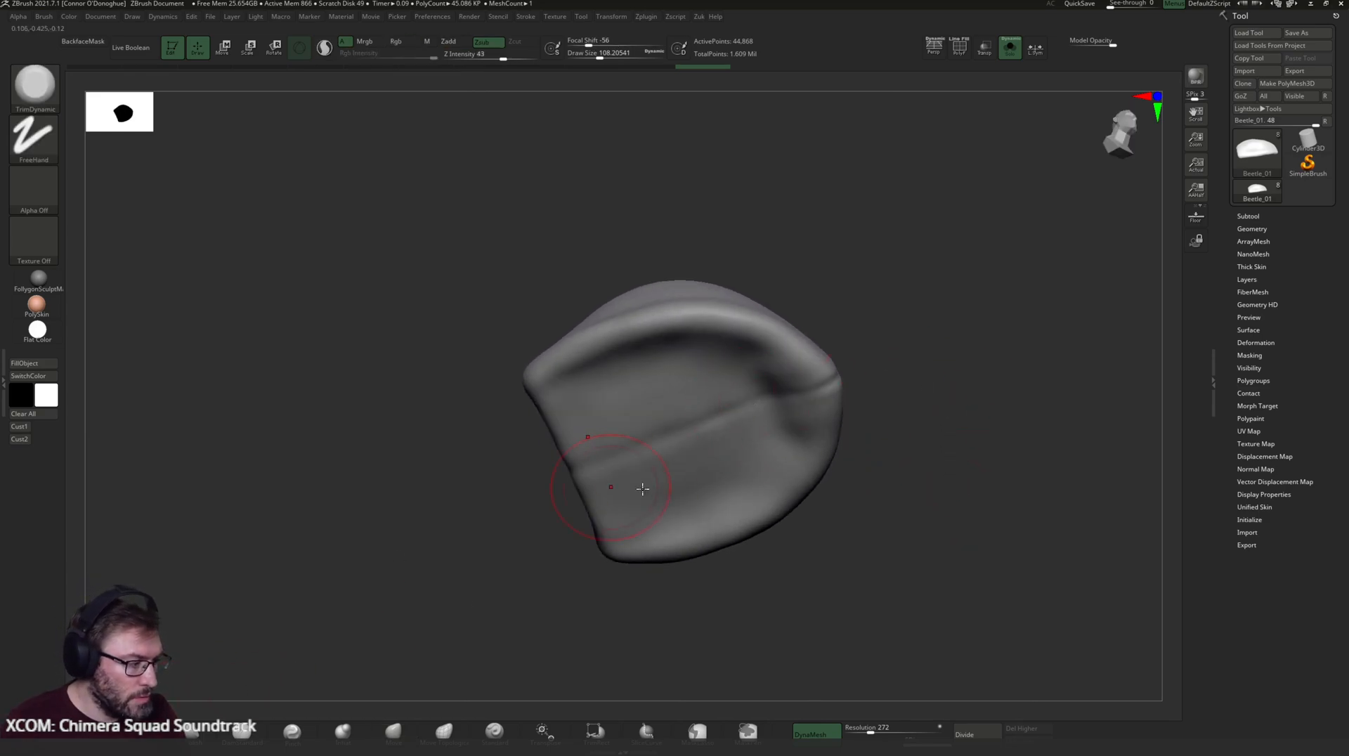
click(194, 731)
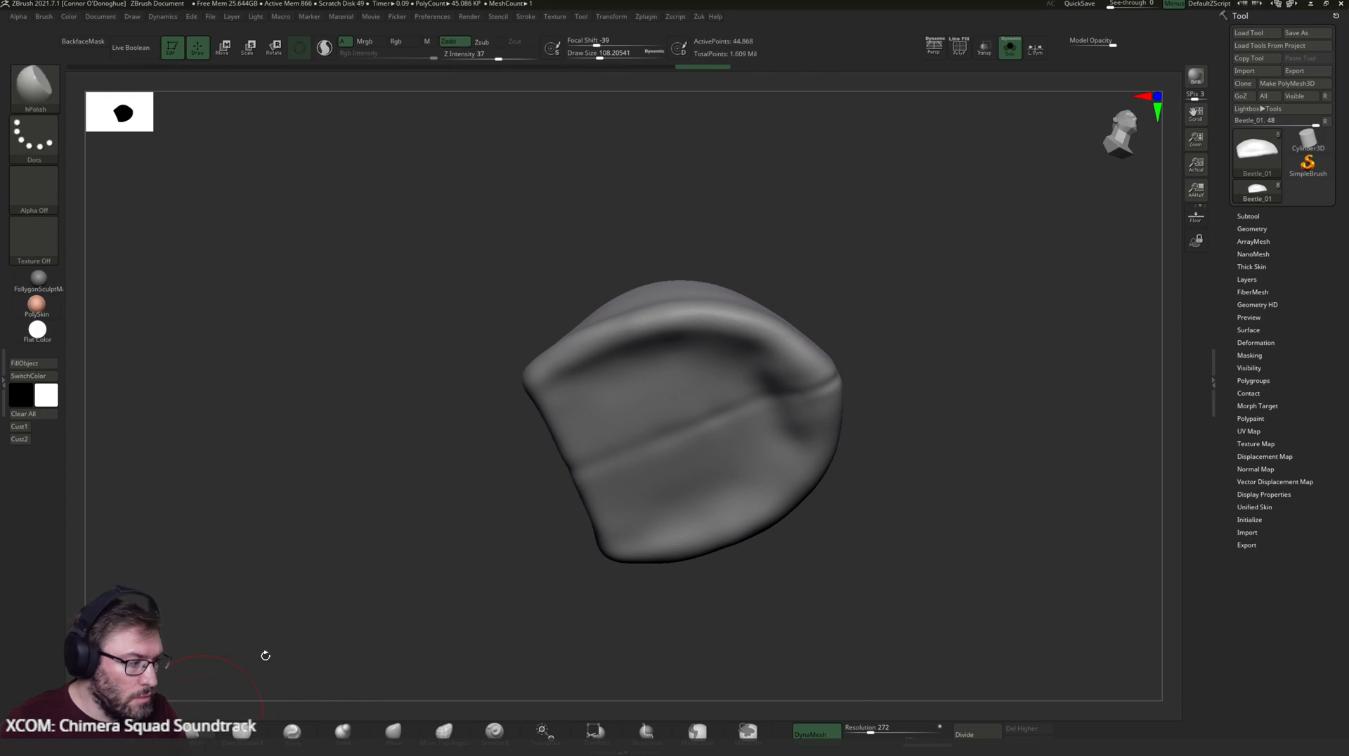
drag(814, 359, 716, 311)
mouse_move(807, 372)
mouse_down()
mouse_move(727, 317)
mouse_move(674, 313)
mouse_up()
mouse_move(854, 369)
shift+mouse_down()
mouse_move(889, 389)
mouse_move(936, 364)
mouse_move(843, 386)
shift+mouse_up()
mouse_move(703, 322)
shift+mouse_down()
mouse_move(659, 337)
mouse_move(588, 329)
mouse_move(661, 316)
shift+mouse_up()
- Polish the outer surface of the wing case with hPolish and smooth out the remaining seam
drag(914, 312, 849, 312)
drag(674, 397, 823, 414)
drag(940, 457, 750, 434)
mouse_move(668, 443)
mouse_down()
mouse_move(626, 454)
mouse_move(697, 449)
mouse_move(601, 460)
mouse_move(686, 450)
mouse_up()
shift+drag(692, 448, 668, 457)
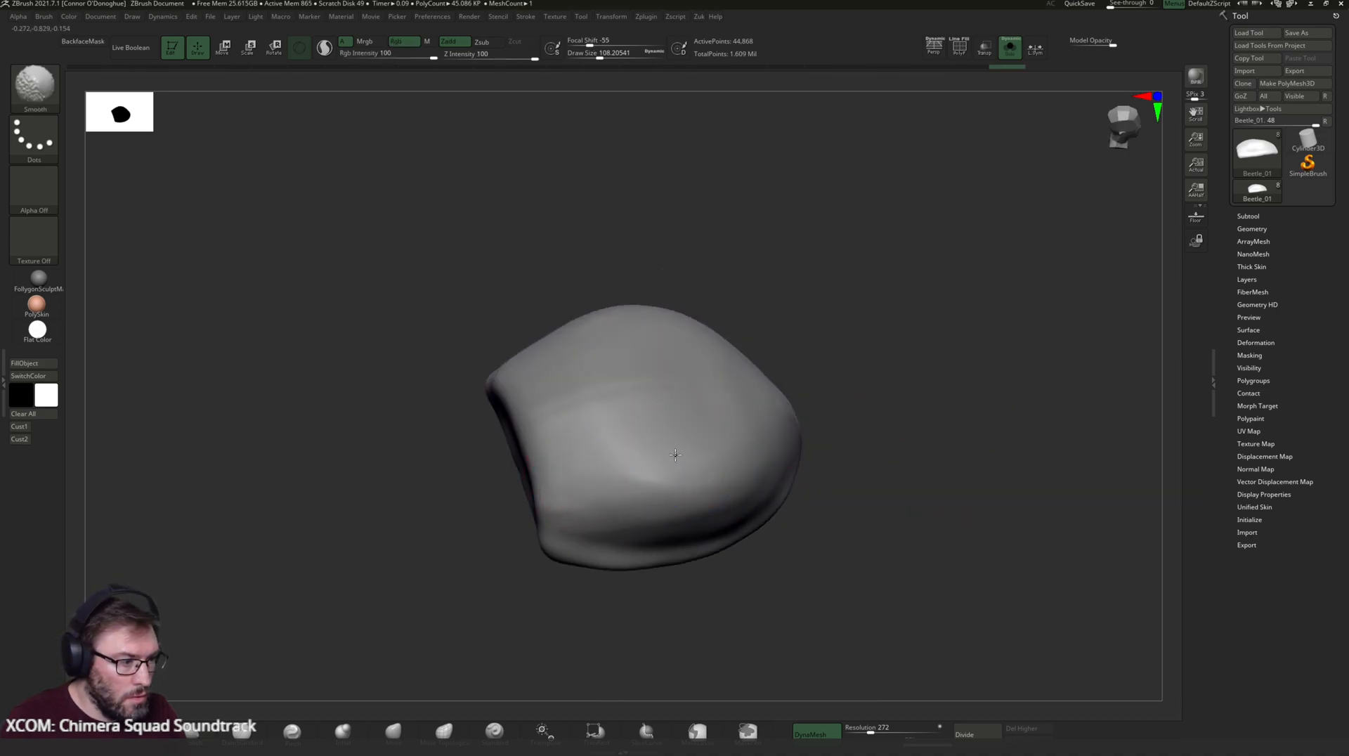
mouse_move(900, 438)
mouse_down()
mouse_move(958, 443)
mouse_move(1091, 498)
mouse_up()
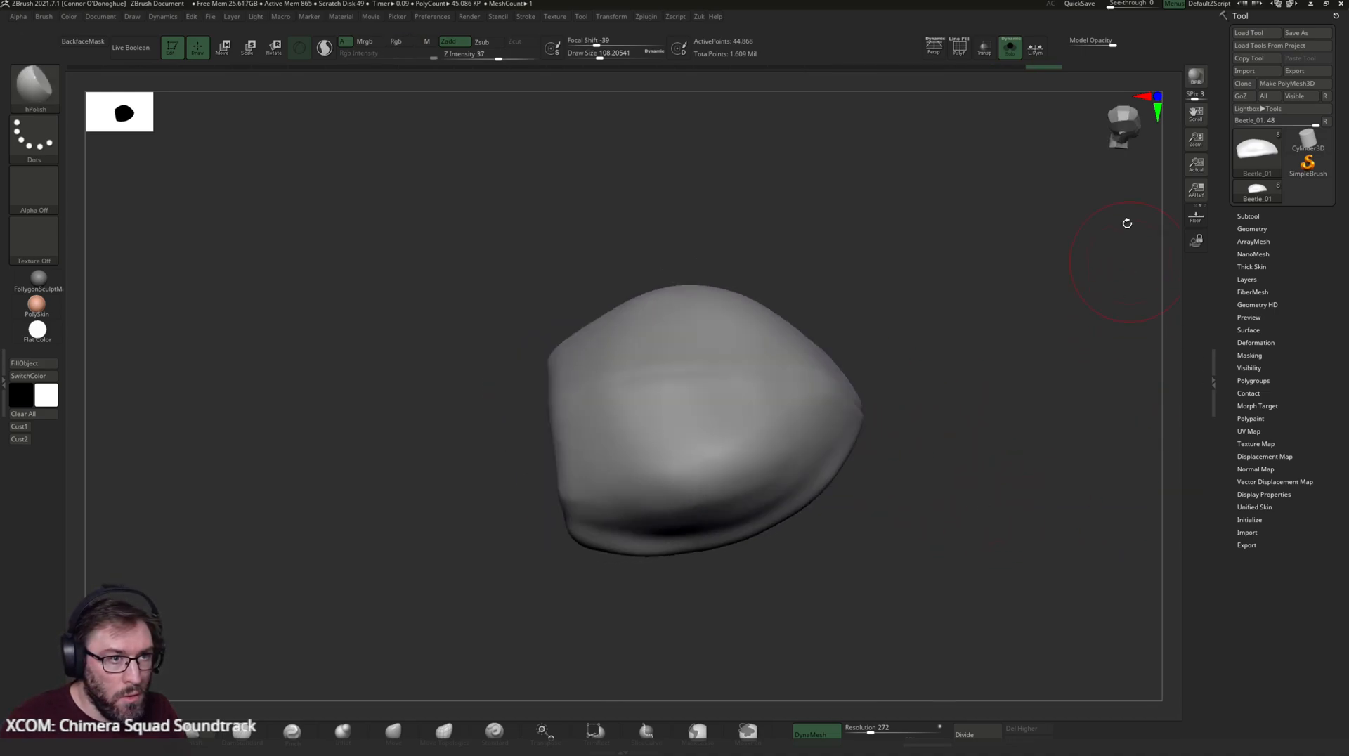
- Retopologize the wing case with ZRemesher at a target polygon count of 5
ctrl+click(1044, 68)
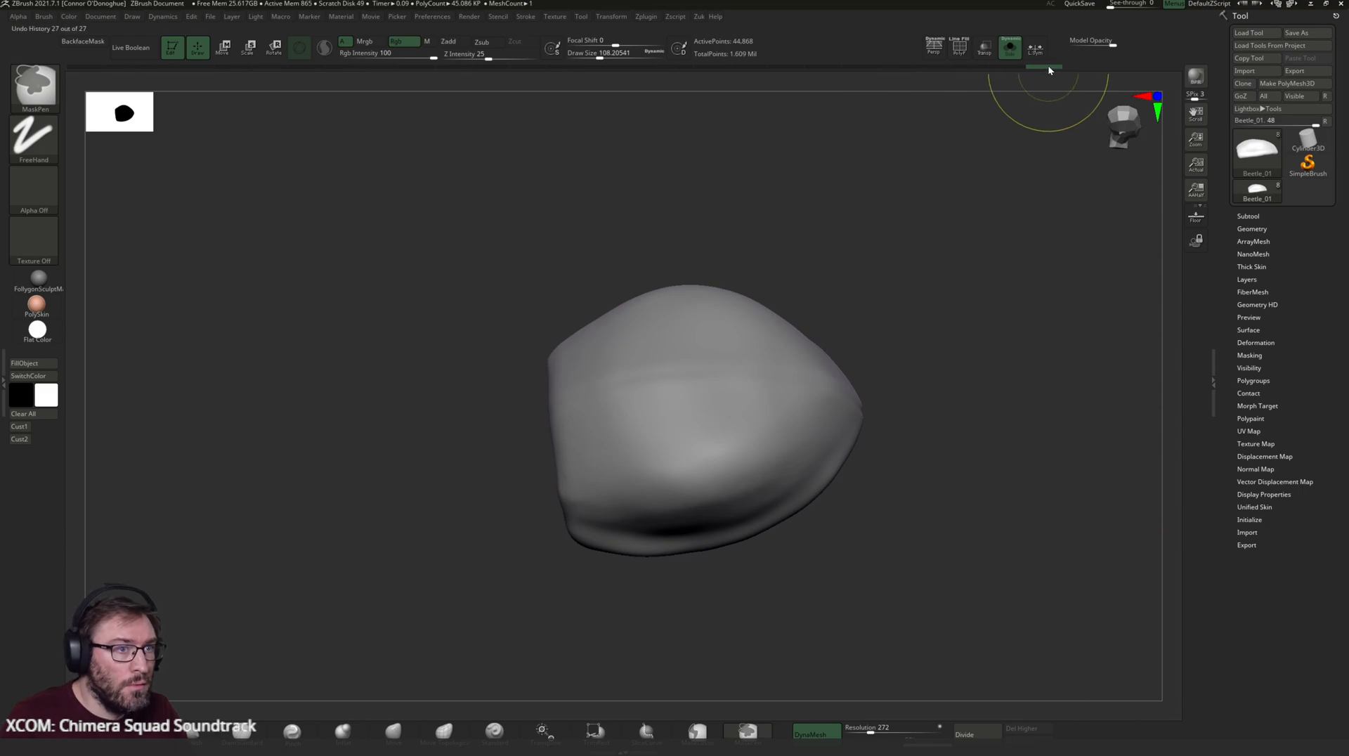
click(1253, 216)
drag(1281, 225, 1253, 225)
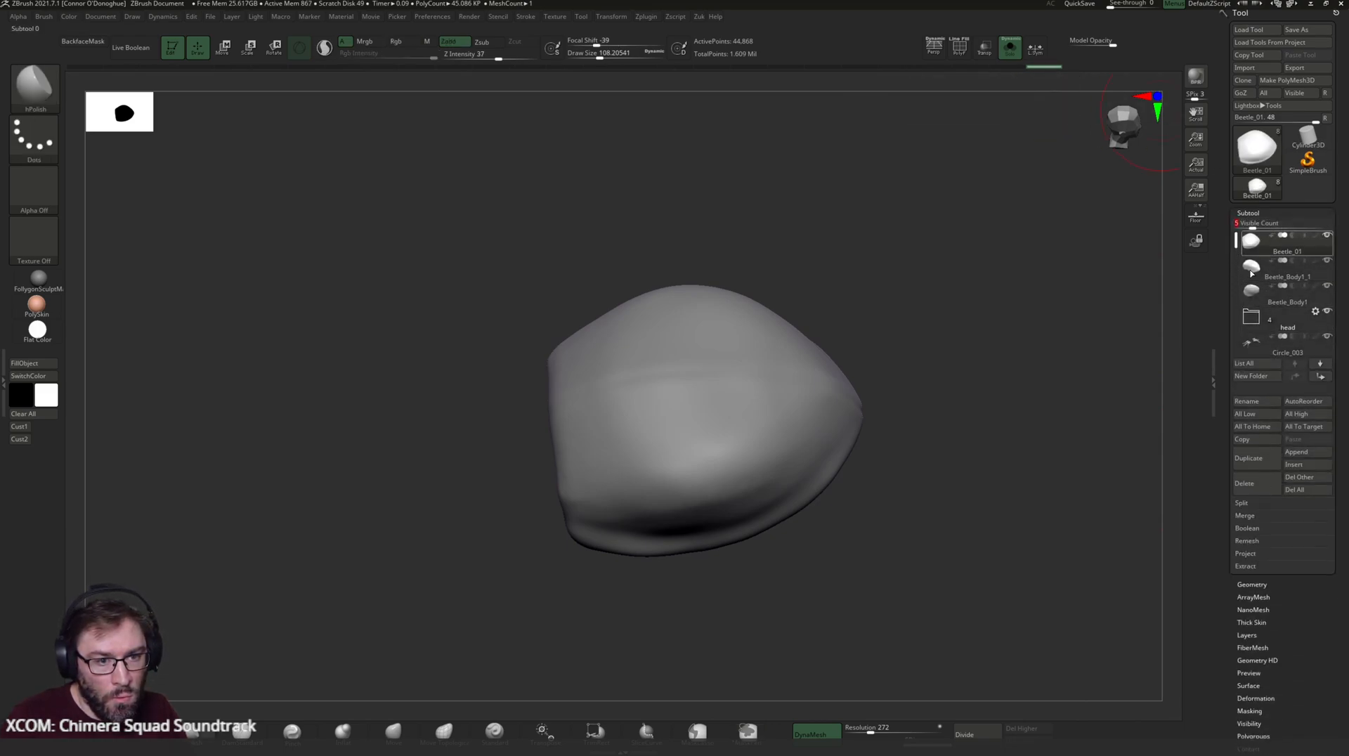
click(1254, 585)
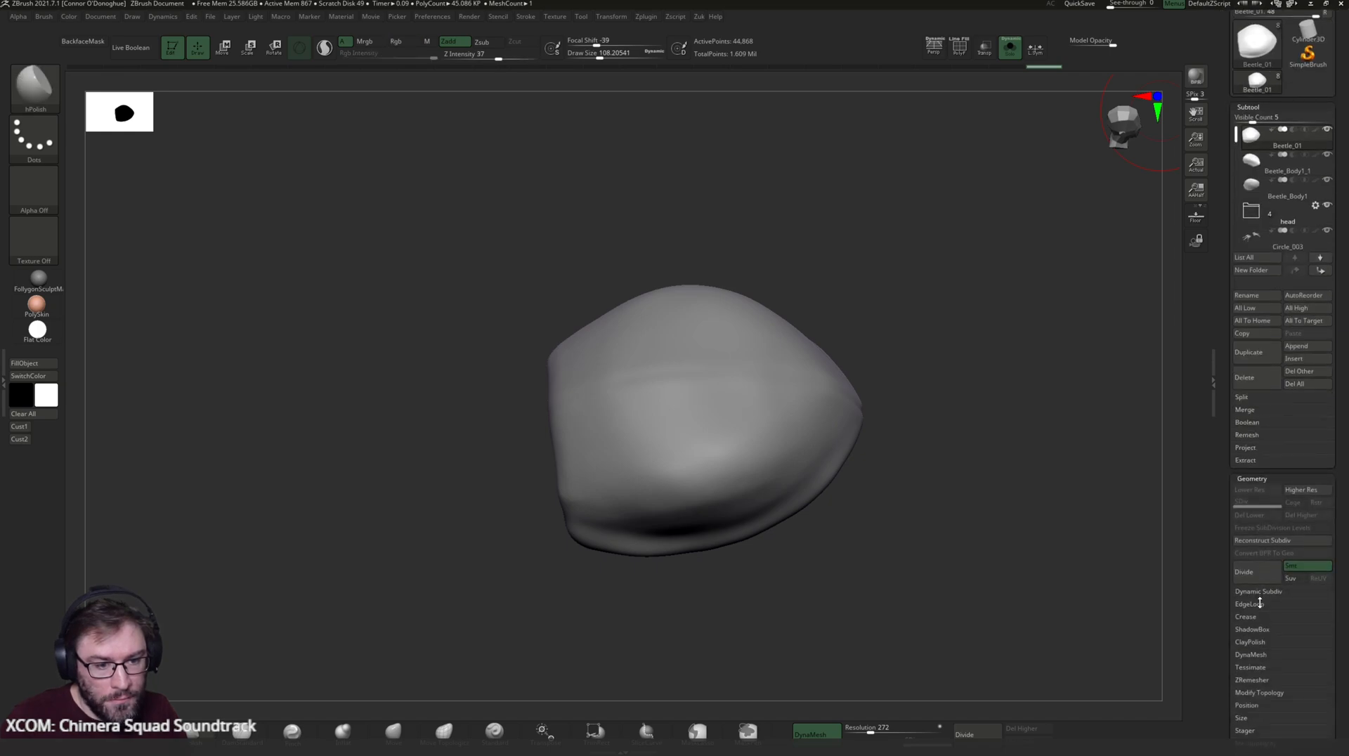
drag(1222, 637, 1226, 466)
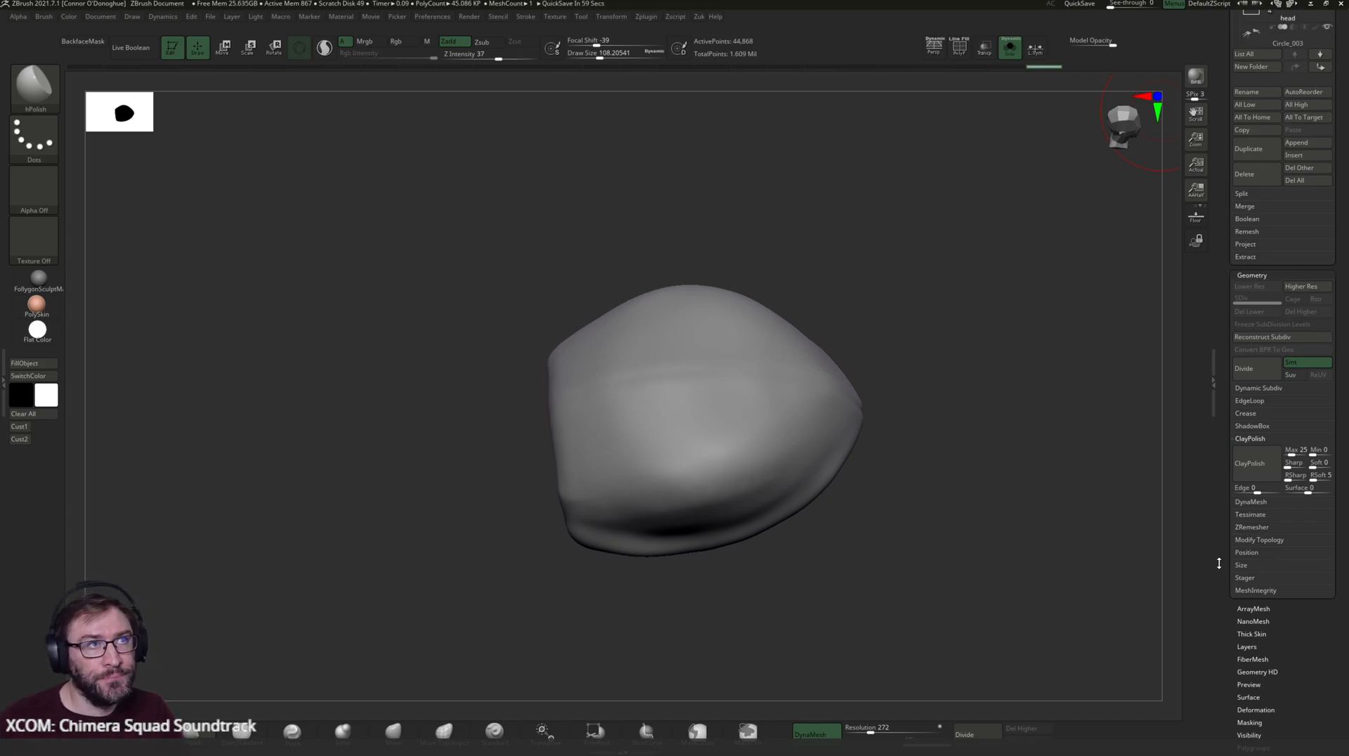
click(1255, 527)
click(1257, 494)
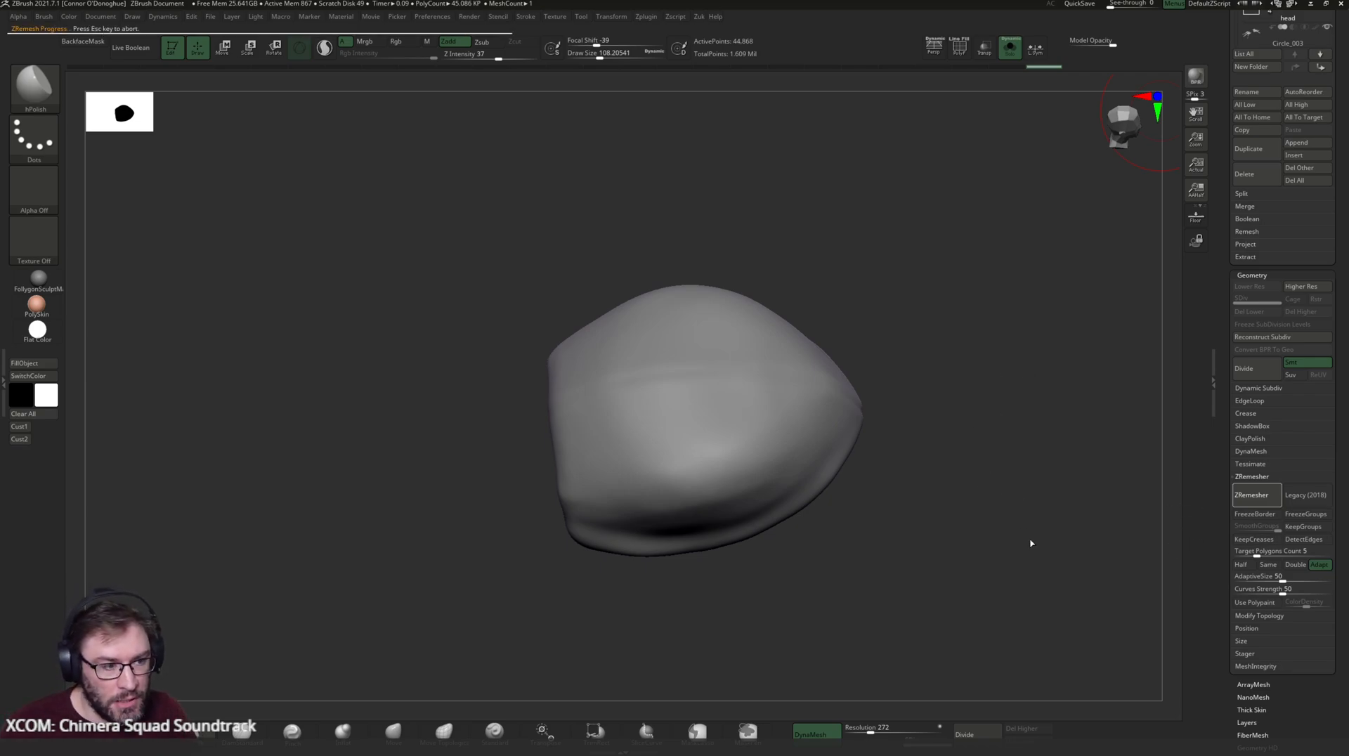
- Smooth the top, sides and lower edge of the remeshed wing case from several angles
mouse_move(963, 491)
mouse_down()
mouse_move(865, 461)
mouse_move(925, 474)
mouse_move(989, 517)
mouse_up()
shift+drag(748, 402, 707, 390)
drag(862, 551, 871, 499)
shift+drag(768, 464, 796, 418)
drag(981, 465, 872, 467)
shift+drag(840, 401, 787, 456)
drag(958, 467, 975, 376)
shift+drag(847, 436, 713, 515)
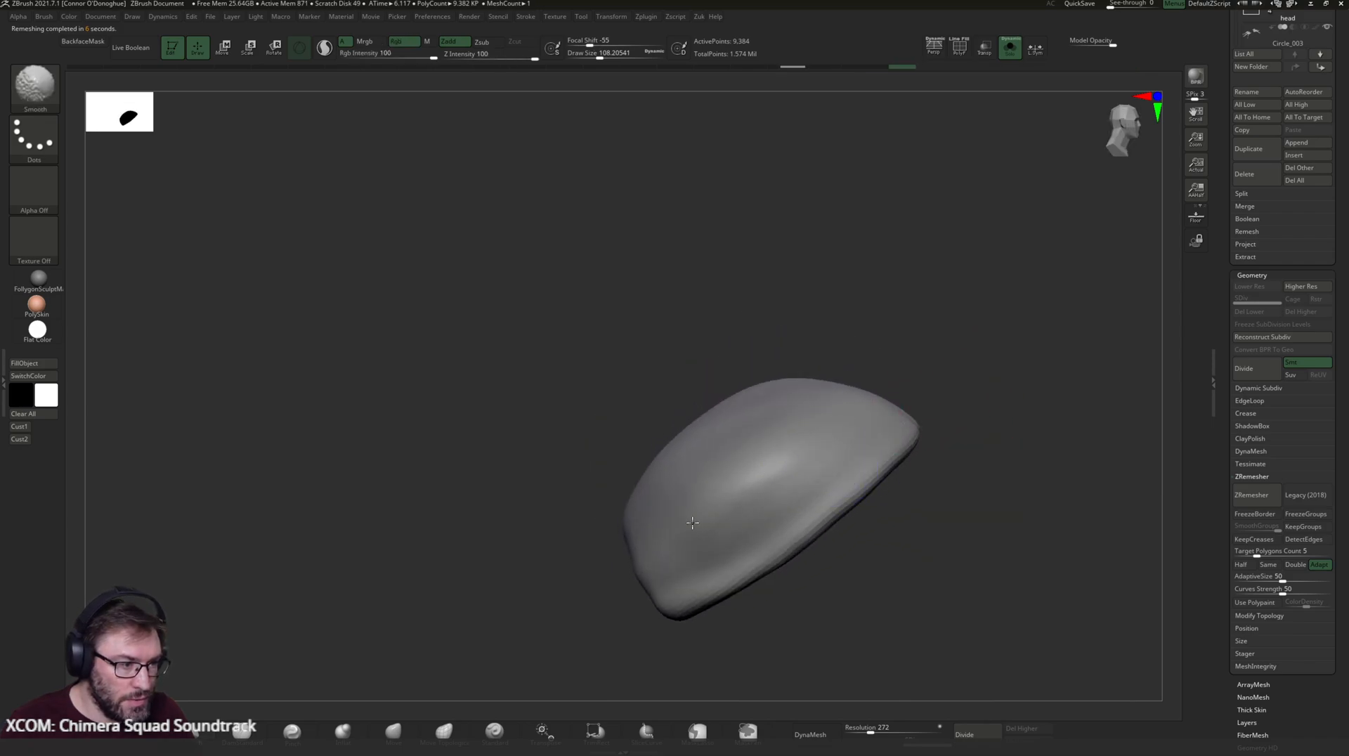
mouse_move(945, 393)
mouse_down()
mouse_move(927, 335)
mouse_move(985, 353)
mouse_up()
shift+drag(845, 437, 713, 527)
drag(968, 376, 973, 397)
shift+drag(836, 457, 763, 517)
drag(977, 394, 987, 450)
shift+drag(843, 480, 821, 497)
drag(987, 369, 1057, 467)
- Show the whole beetle again and smooth the top and rear of the wing case
alt+drag(1040, 205, 1016, 173)
click(1020, 47)
drag(1030, 325, 1031, 437)
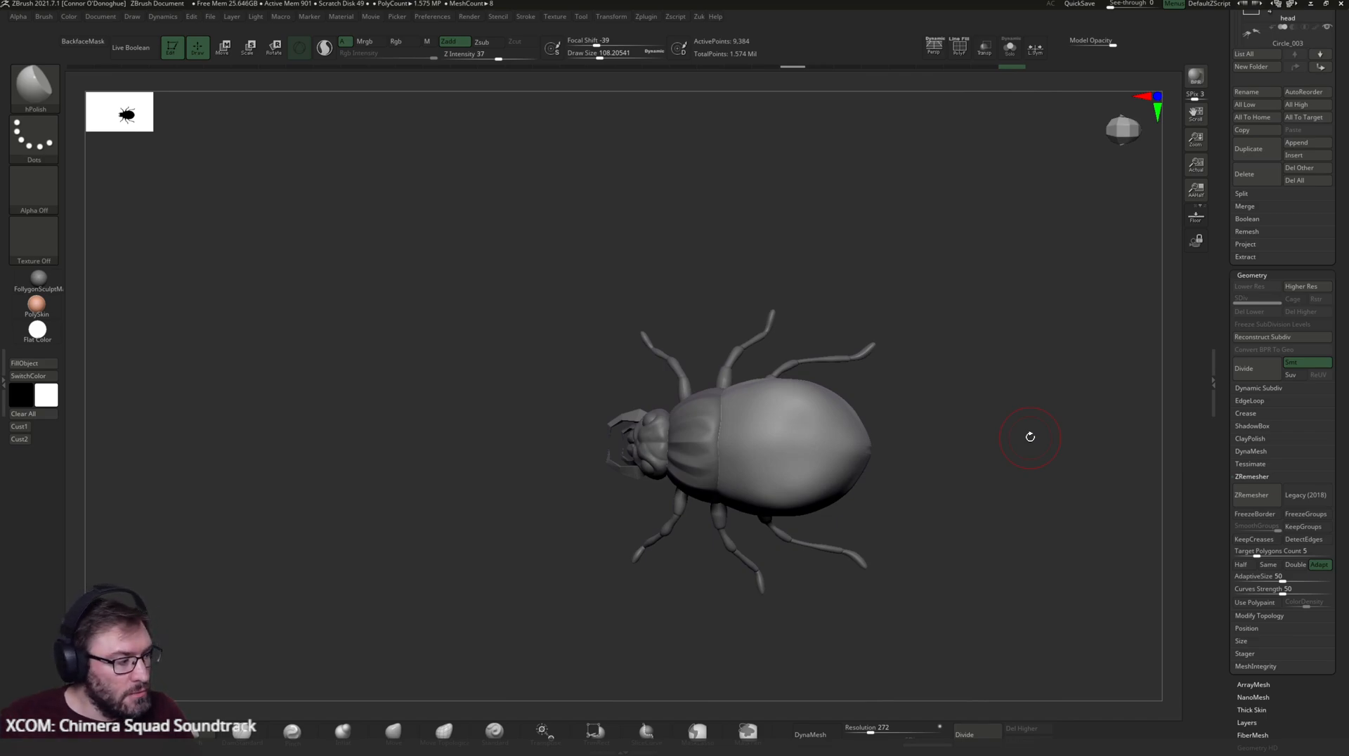
mouse_move(1021, 454)
mouse_down()
mouse_move(976, 500)
mouse_move(970, 421)
mouse_move(934, 449)
mouse_move(789, 466)
mouse_up()
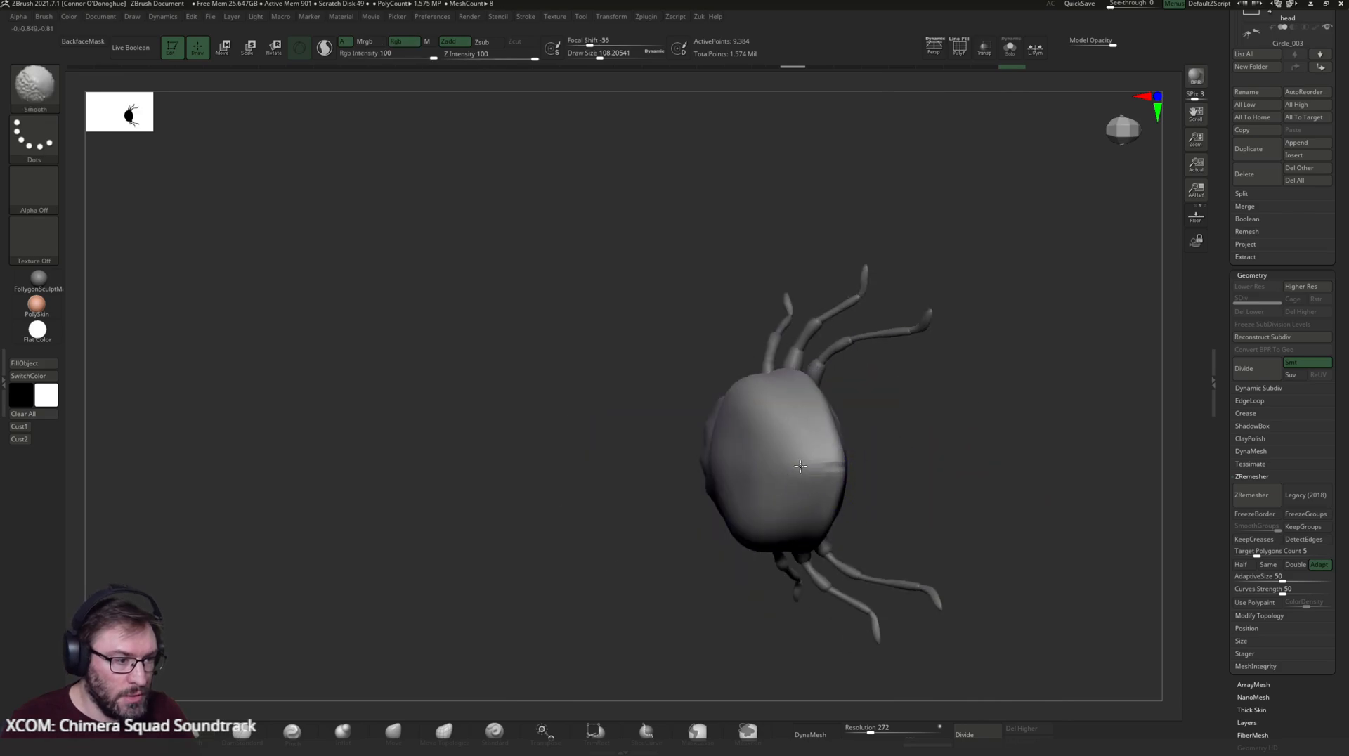
shift+drag(937, 473, 934, 436)
alt+drag(857, 501, 895, 503)
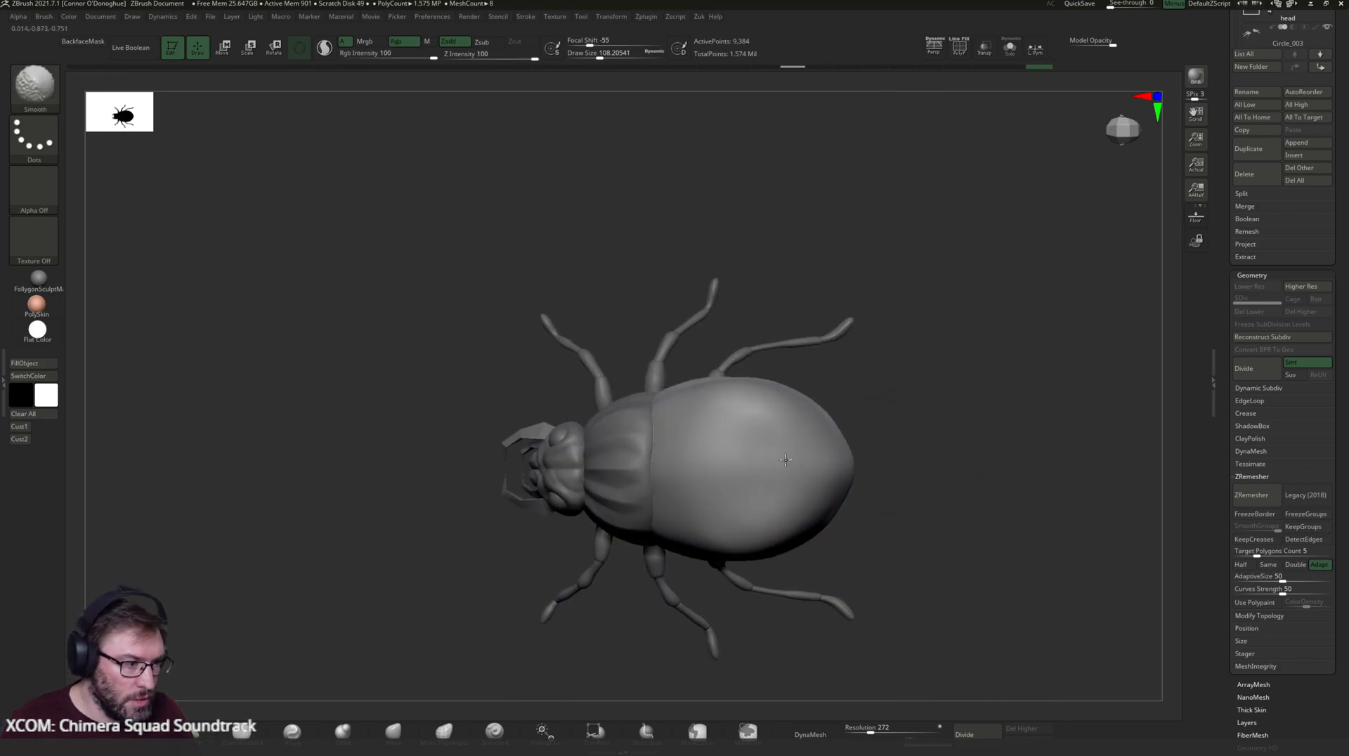
- Build up the top of the wing case with ClayBuildup at Z Intensity 3 and draw size about 172, smoothing the strokes
drag(878, 457, 160, 691)
key(b)
key(c)
key(b)
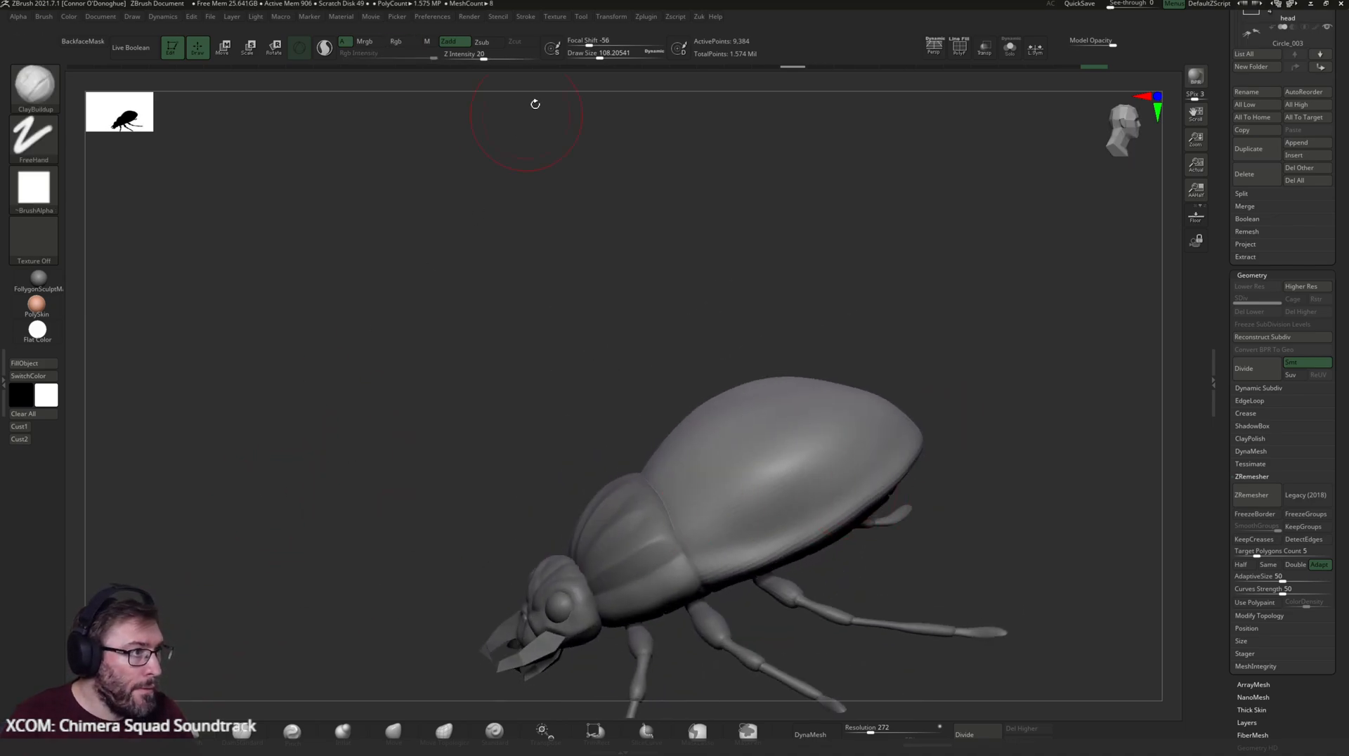
click(489, 55)
text(3)
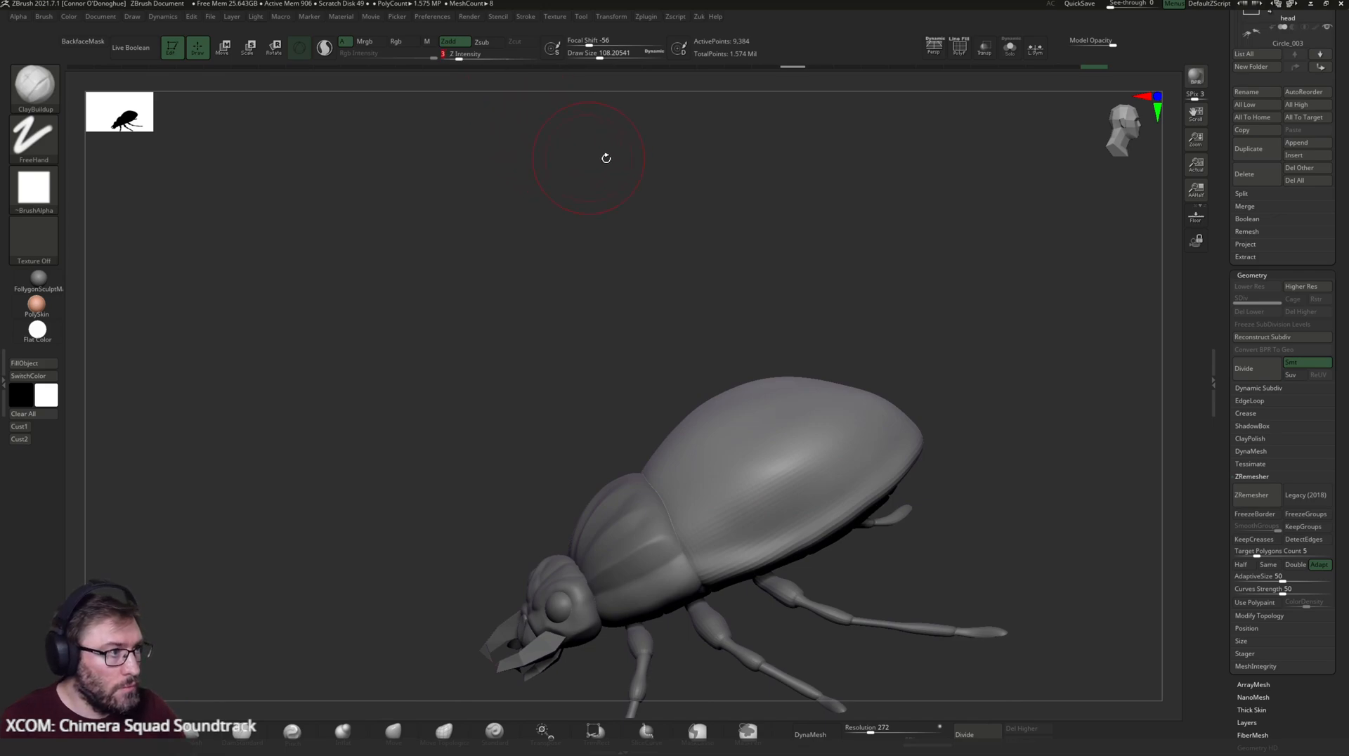
drag(899, 281, 710, 482)
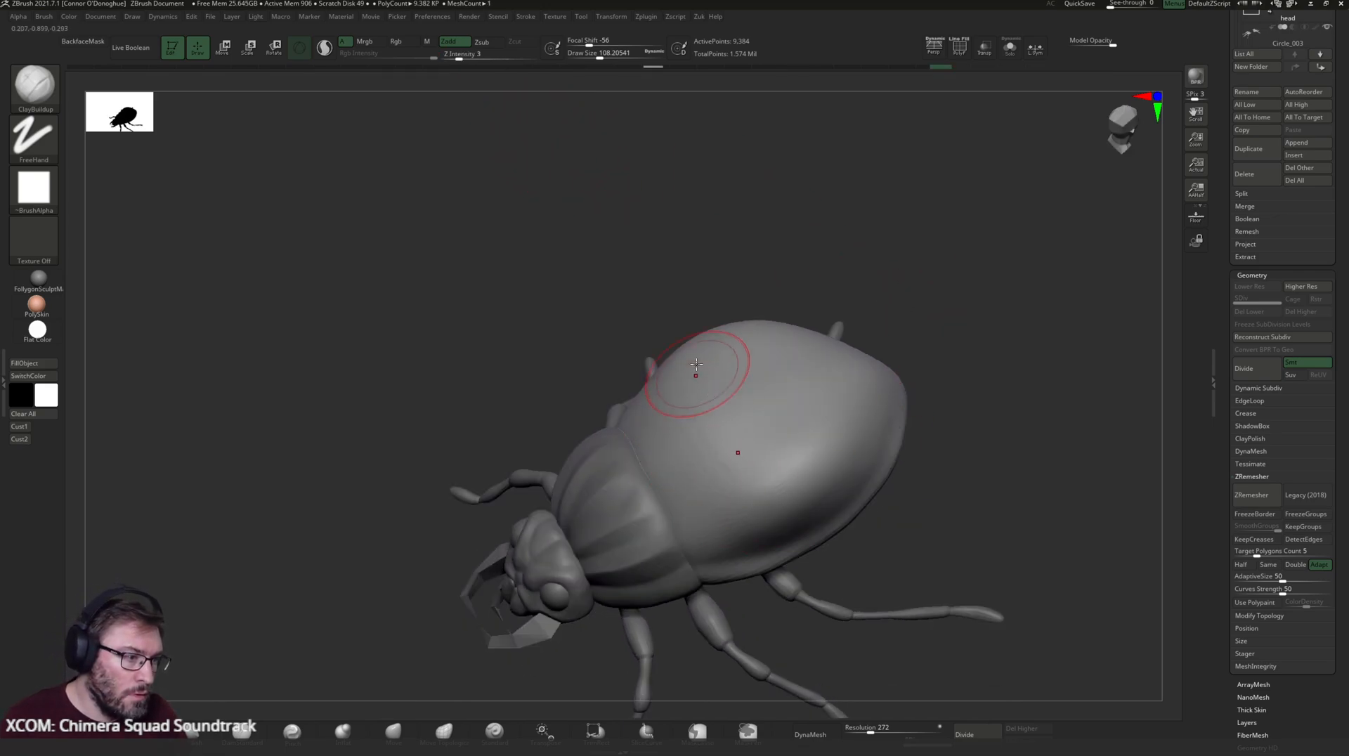
key(space)
drag(731, 391, 738, 391)
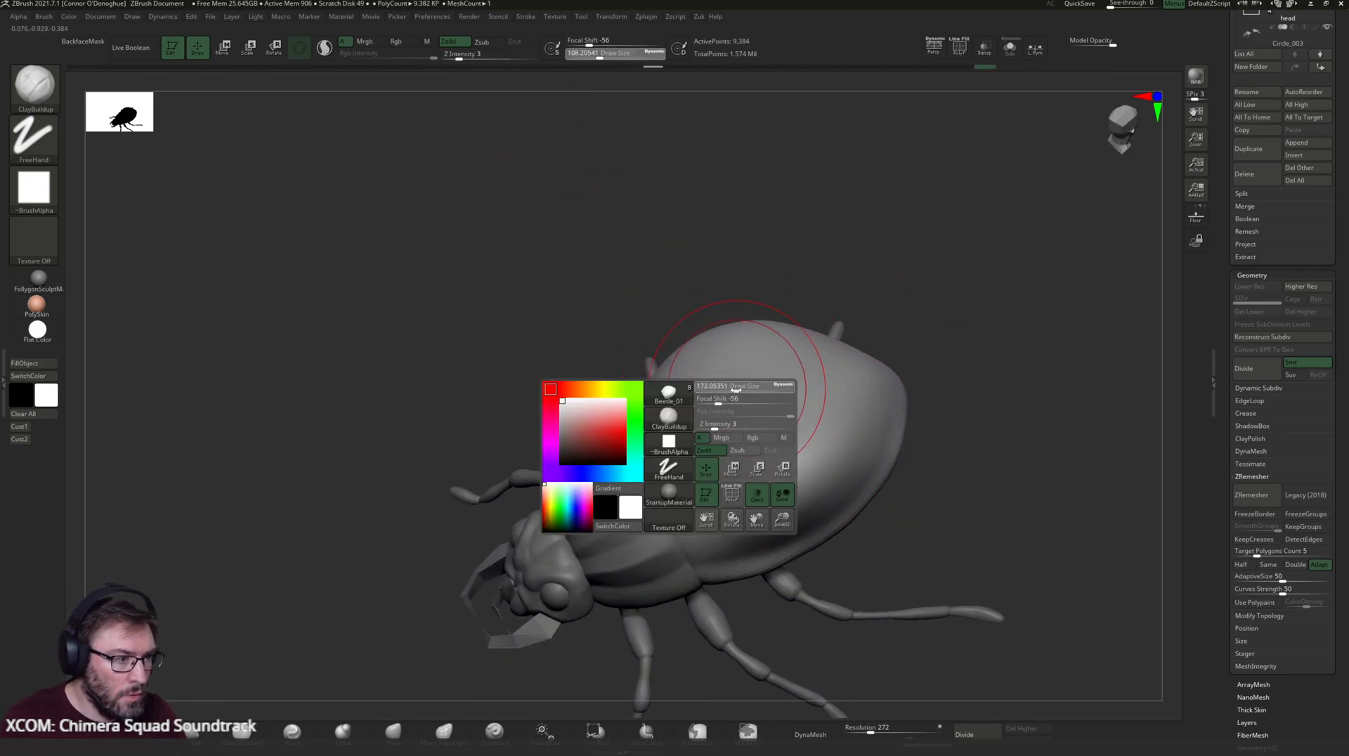
drag(898, 310, 749, 352)
mouse_move(914, 295)
mouse_down()
mouse_move(977, 259)
mouse_move(979, 322)
mouse_move(928, 292)
mouse_move(886, 235)
mouse_move(766, 394)
mouse_up()
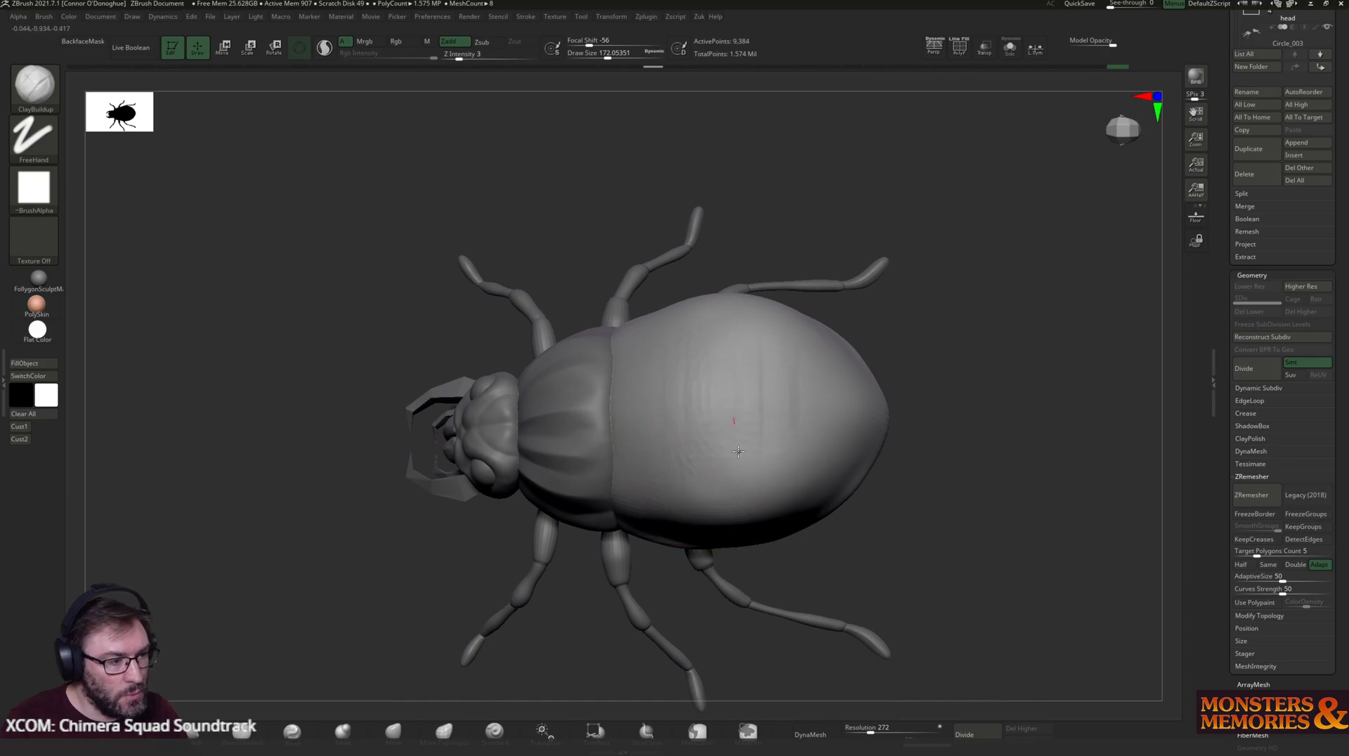
mouse_move(939, 479)
mouse_down()
mouse_move(925, 466)
mouse_move(928, 433)
mouse_move(832, 569)
mouse_move(352, 655)
mouse_up()
key(shift)
- Tighten the edges of the wing case with the Pinch brush at a draw size of about 99
click(294, 731)
mouse_move(892, 444)
mouse_down()
mouse_move(840, 449)
mouse_move(828, 424)
mouse_move(663, 471)
mouse_up()
key(space)
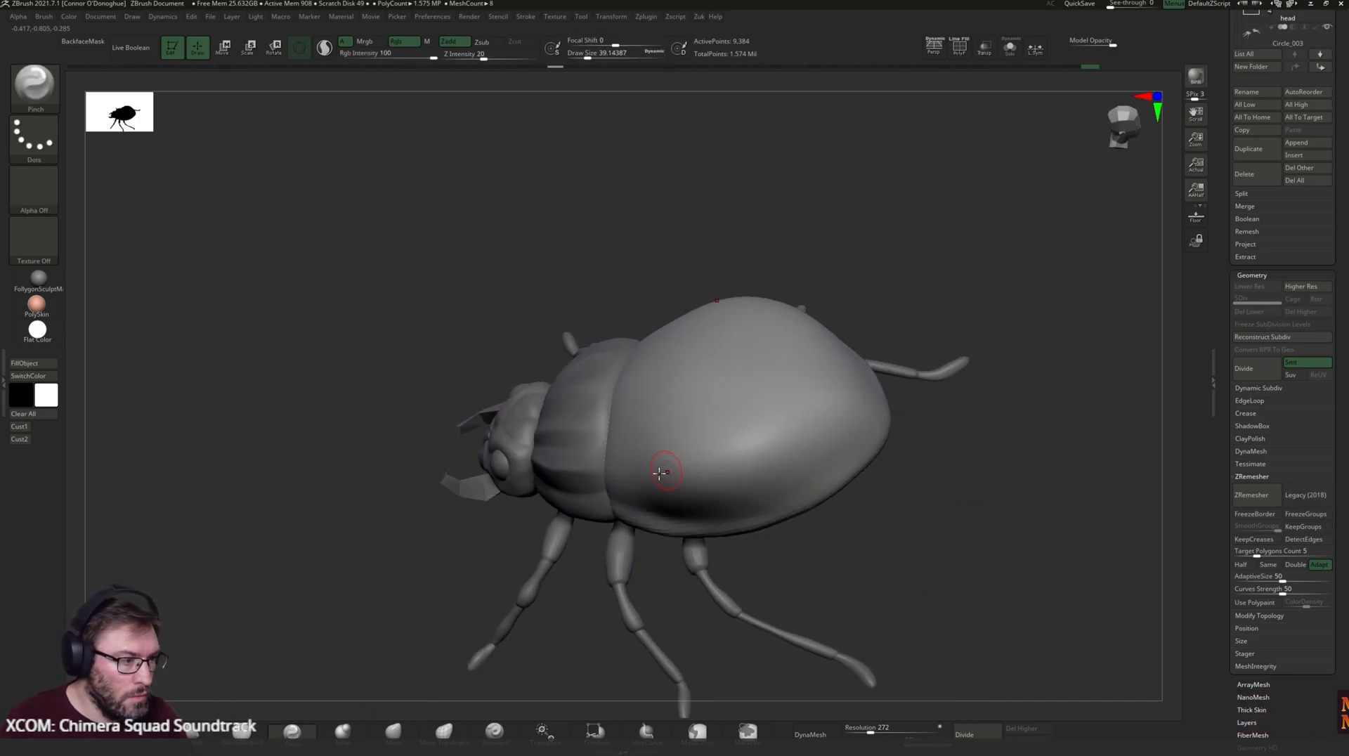
drag(461, 536, 675, 454)
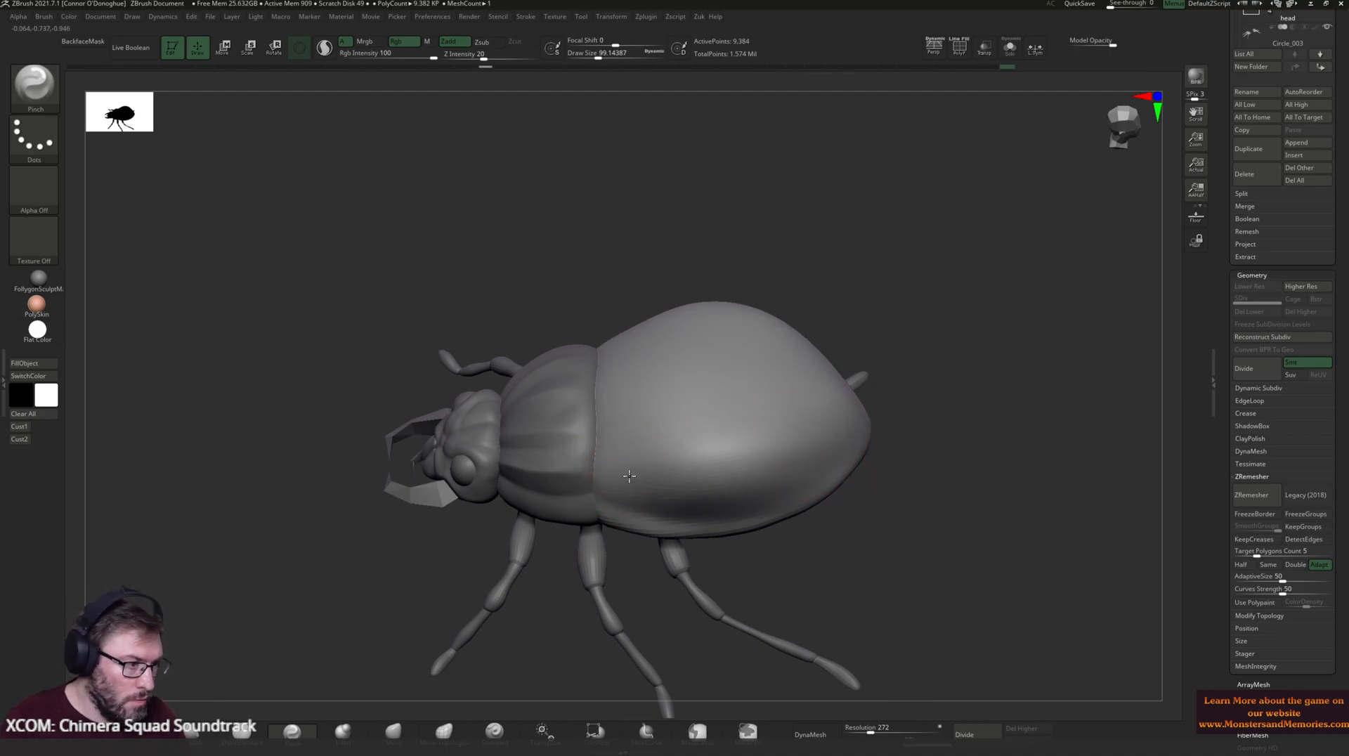
mouse_move(905, 470)
mouse_down()
mouse_move(919, 512)
mouse_move(928, 437)
mouse_move(951, 398)
mouse_move(858, 428)
mouse_up()
- Mask the side of the wing case with a lasso selection from the front view
click(393, 731)
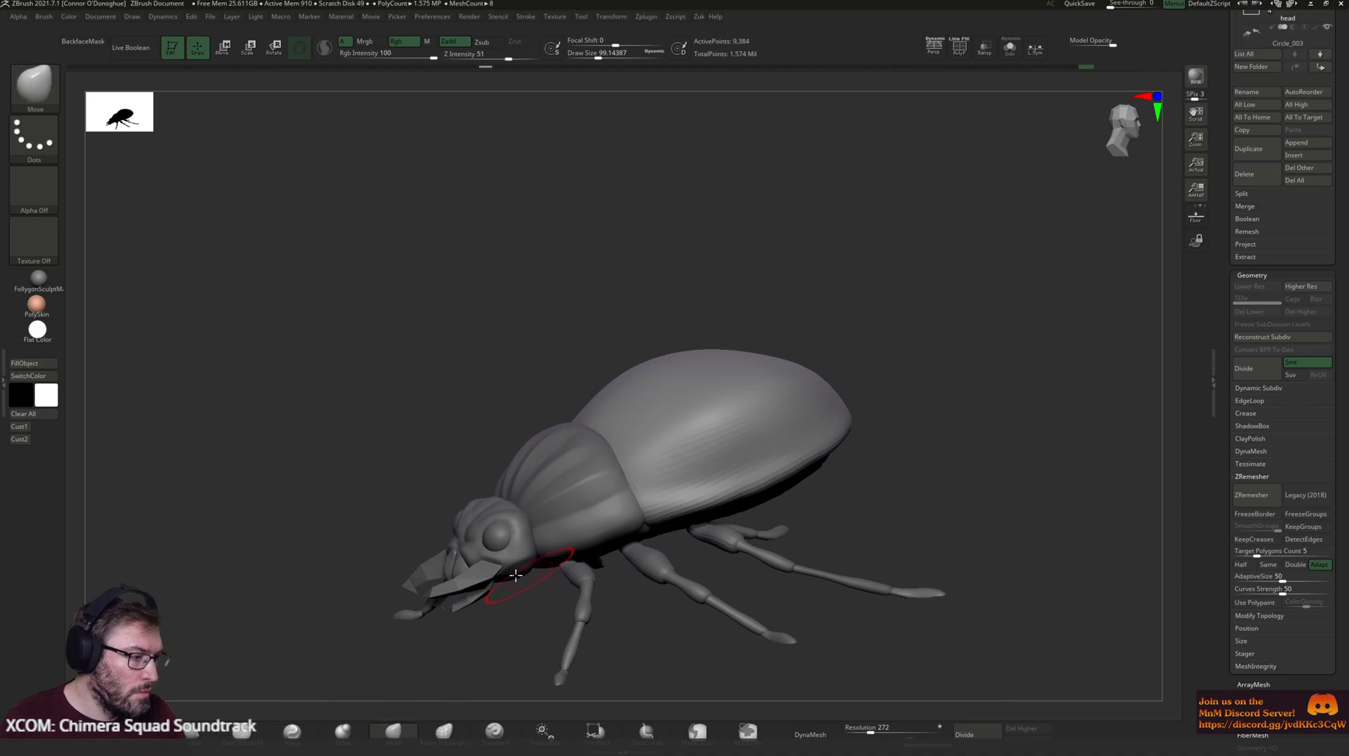
shift+drag(954, 403, 982, 386)
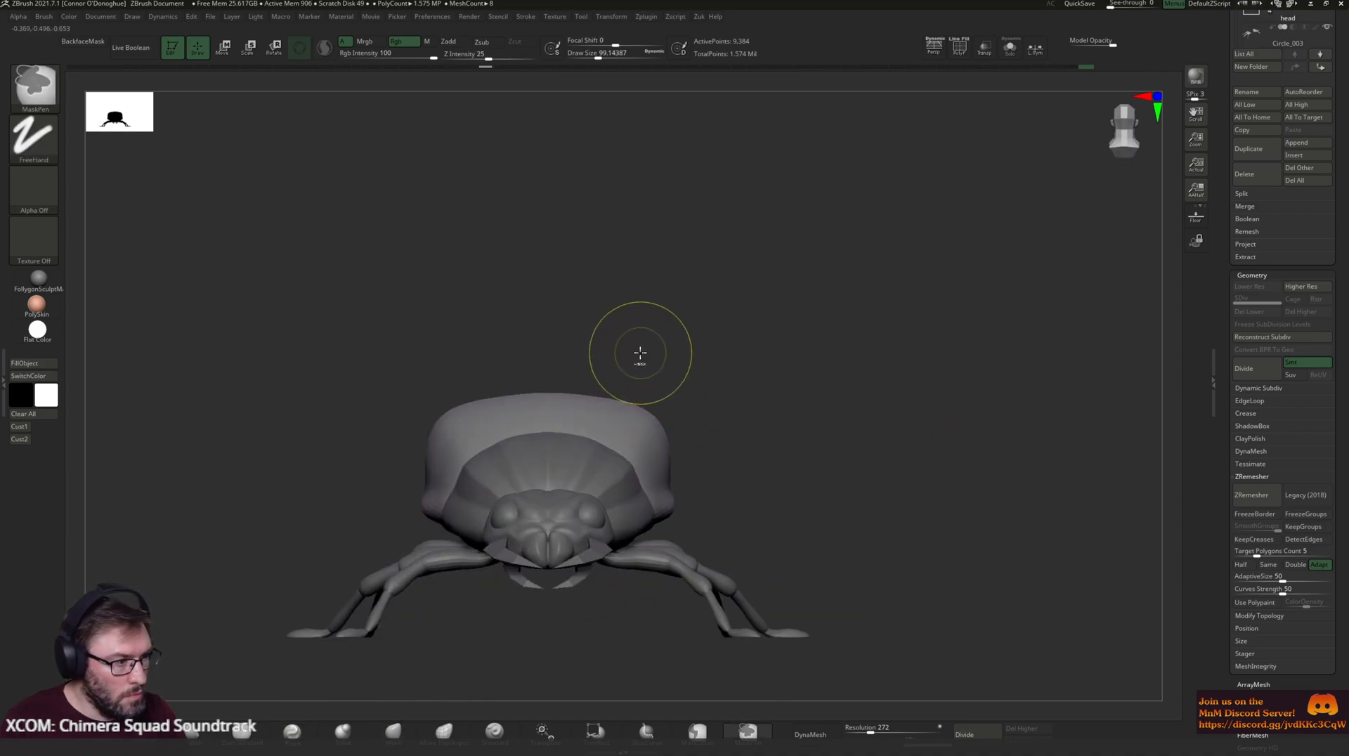
mouse_move(626, 421)
ctrl+shift+mouse_down()
mouse_move(624, 356)
mouse_move(744, 470)
mouse_move(752, 457)
ctrl+shift+mouse_up()
mouse_move(804, 380)
mouse_down()
mouse_move(850, 427)
mouse_move(572, 407)
mouse_up()
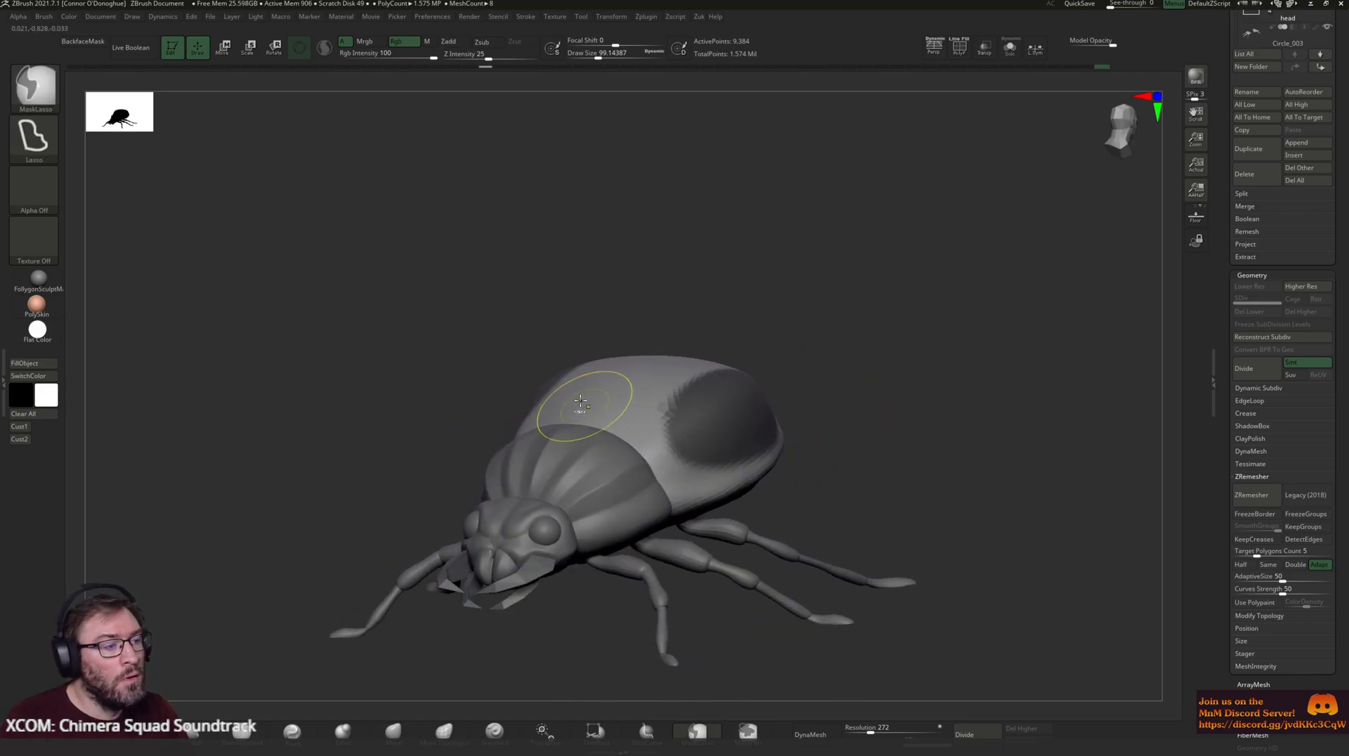
drag(888, 431, 858, 415)
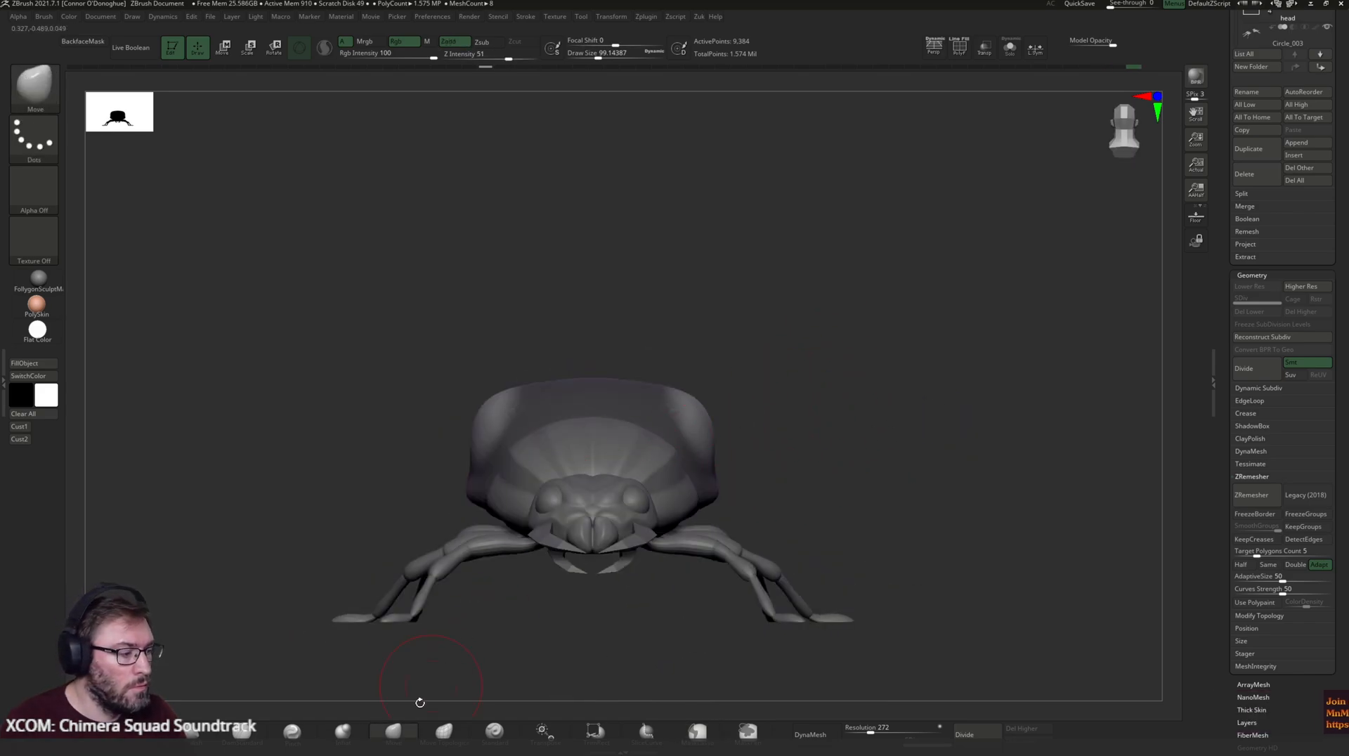
- Reshape the side of the wing case from the front with the Move brush at a draw size of about 324
key(space)
drag(499, 571, 520, 570)
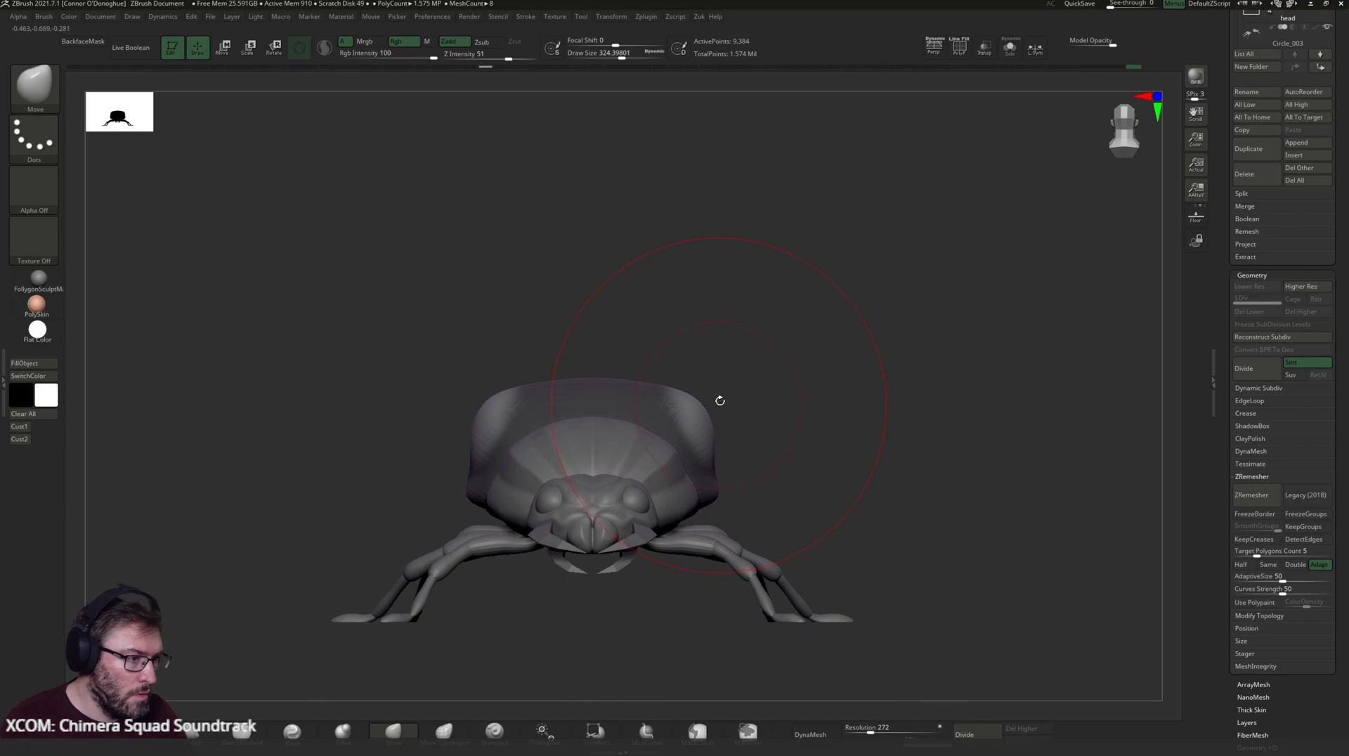
mouse_move(814, 399)
mouse_down()
mouse_move(889, 298)
mouse_move(853, 377)
mouse_move(841, 375)
mouse_up()
- Flatten the upper side of the wing case with TrimDynamic at a draw size of about 159, smoothing the strokes
key(space)
mouse_move(804, 298)
mouse_down()
mouse_move(747, 419)
mouse_move(645, 417)
mouse_move(783, 274)
mouse_move(740, 326)
mouse_move(741, 277)
mouse_move(602, 346)
mouse_move(632, 380)
mouse_move(712, 331)
mouse_up()
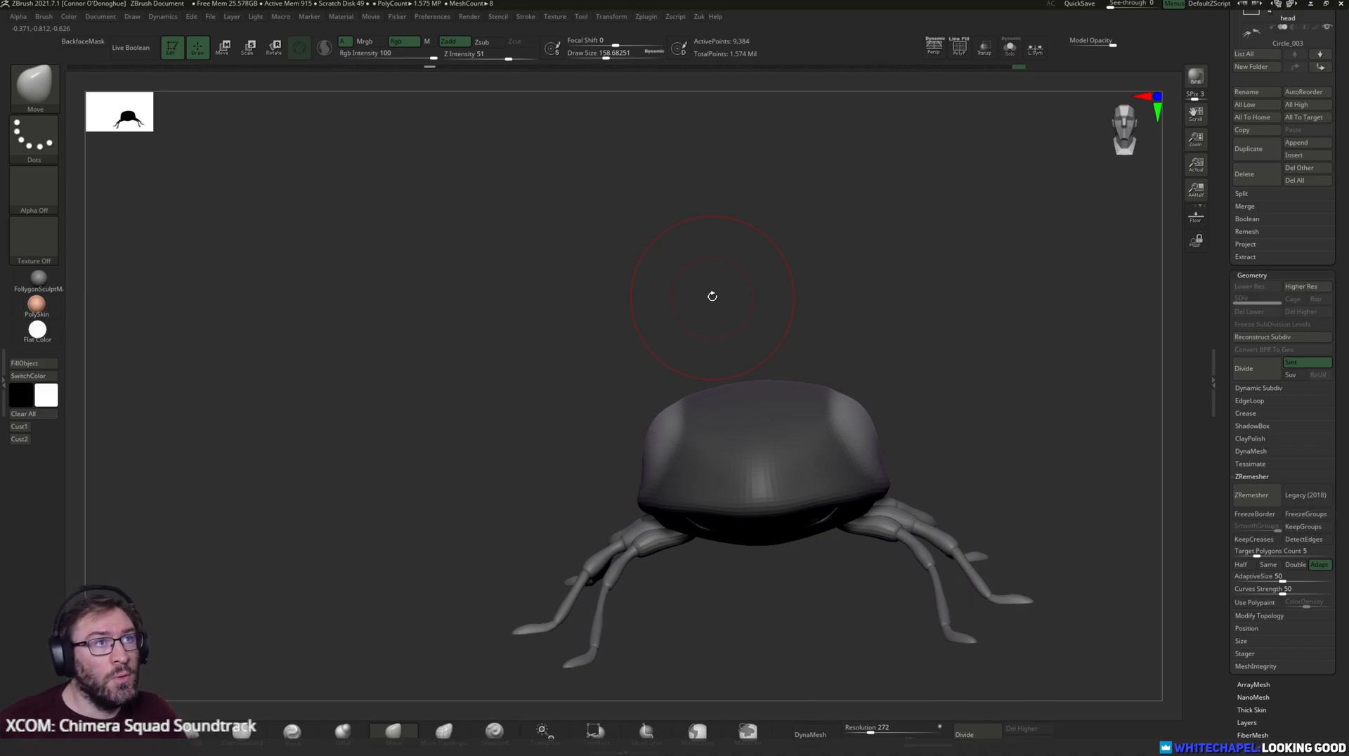
mouse_move(891, 378)
mouse_down()
mouse_move(961, 356)
mouse_move(867, 328)
mouse_move(732, 319)
mouse_move(861, 294)
mouse_move(626, 443)
mouse_up()
mouse_move(204, 612)
mouse_down()
mouse_move(762, 247)
mouse_move(593, 401)
mouse_up()
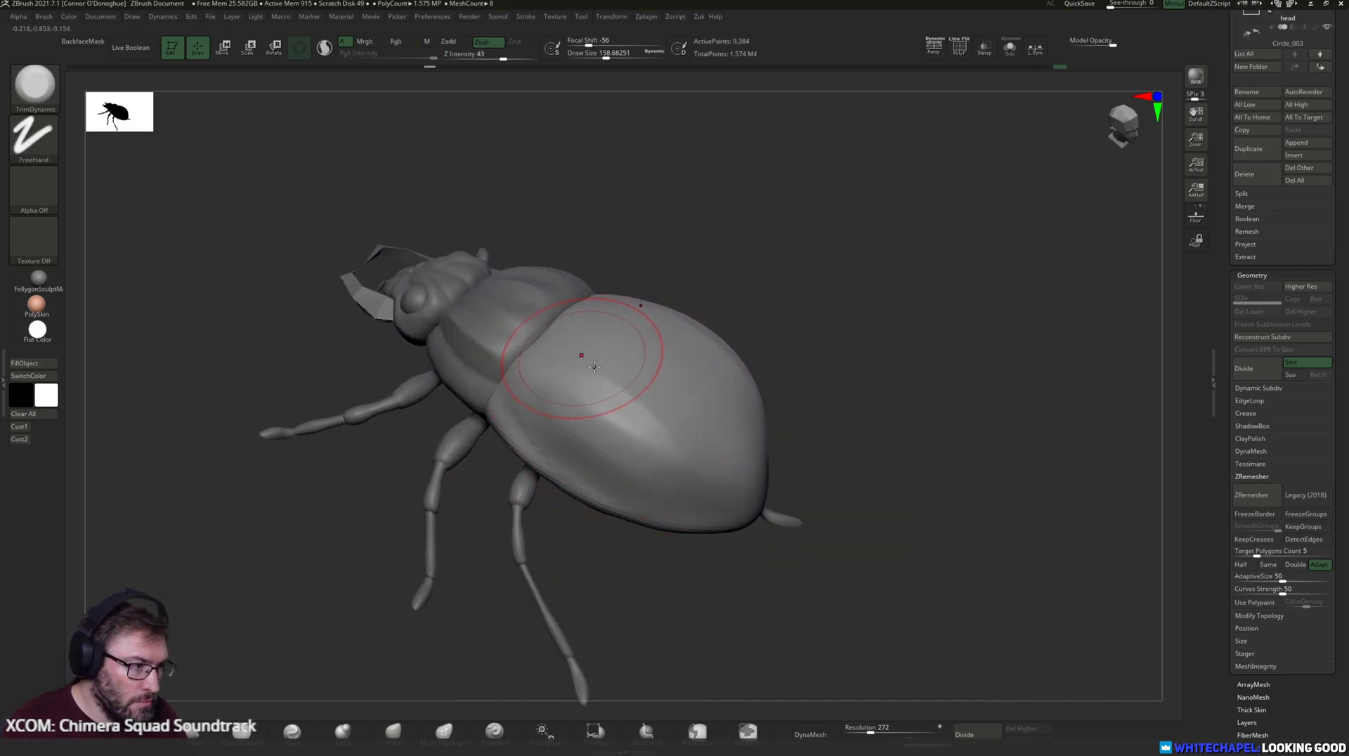
key(shift)
mouse_move(880, 346)
mouse_down()
mouse_move(825, 353)
mouse_move(618, 443)
mouse_up()
drag(567, 366, 598, 392)
drag(686, 572, 715, 606)
shift+drag(596, 359, 624, 337)
- Smooth the side, rear and front surfaces of the wing case into an even dome
mouse_move(867, 247)
mouse_down()
mouse_move(750, 461)
mouse_move(461, 696)
mouse_up()
key(shift)
mouse_move(710, 579)
mouse_down()
mouse_move(685, 527)
mouse_move(701, 536)
mouse_move(759, 518)
mouse_move(771, 545)
mouse_move(679, 517)
mouse_move(759, 382)
mouse_move(837, 391)
mouse_move(862, 458)
mouse_move(822, 434)
mouse_move(846, 360)
mouse_up()
mouse_move(846, 360)
alt+mouse_down()
mouse_move(852, 307)
mouse_move(862, 344)
alt+mouse_up()
mouse_move(890, 416)
alt+mouse_down()
mouse_move(891, 364)
mouse_move(835, 386)
mouse_move(795, 466)
mouse_move(818, 524)
alt+mouse_up()
key(shift)
shift+drag(579, 508, 610, 478)
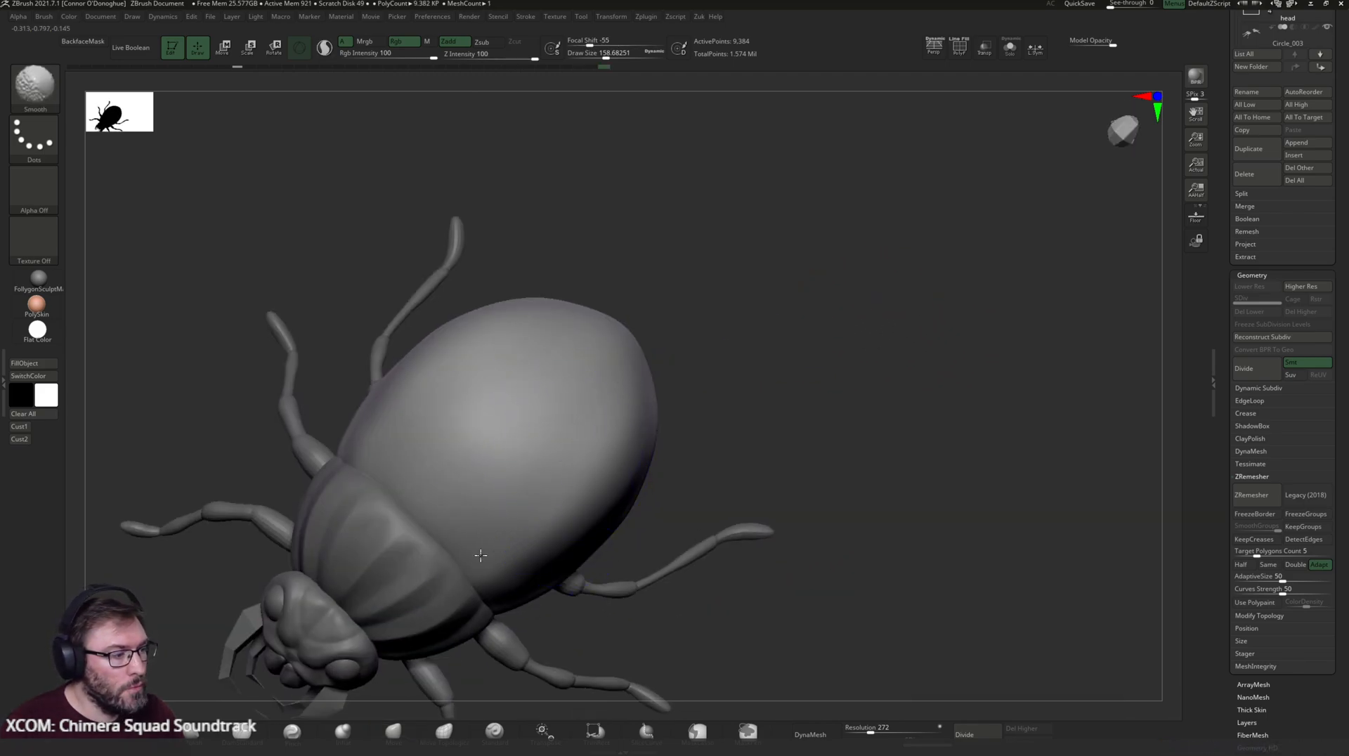
alt+drag(813, 411, 859, 391)
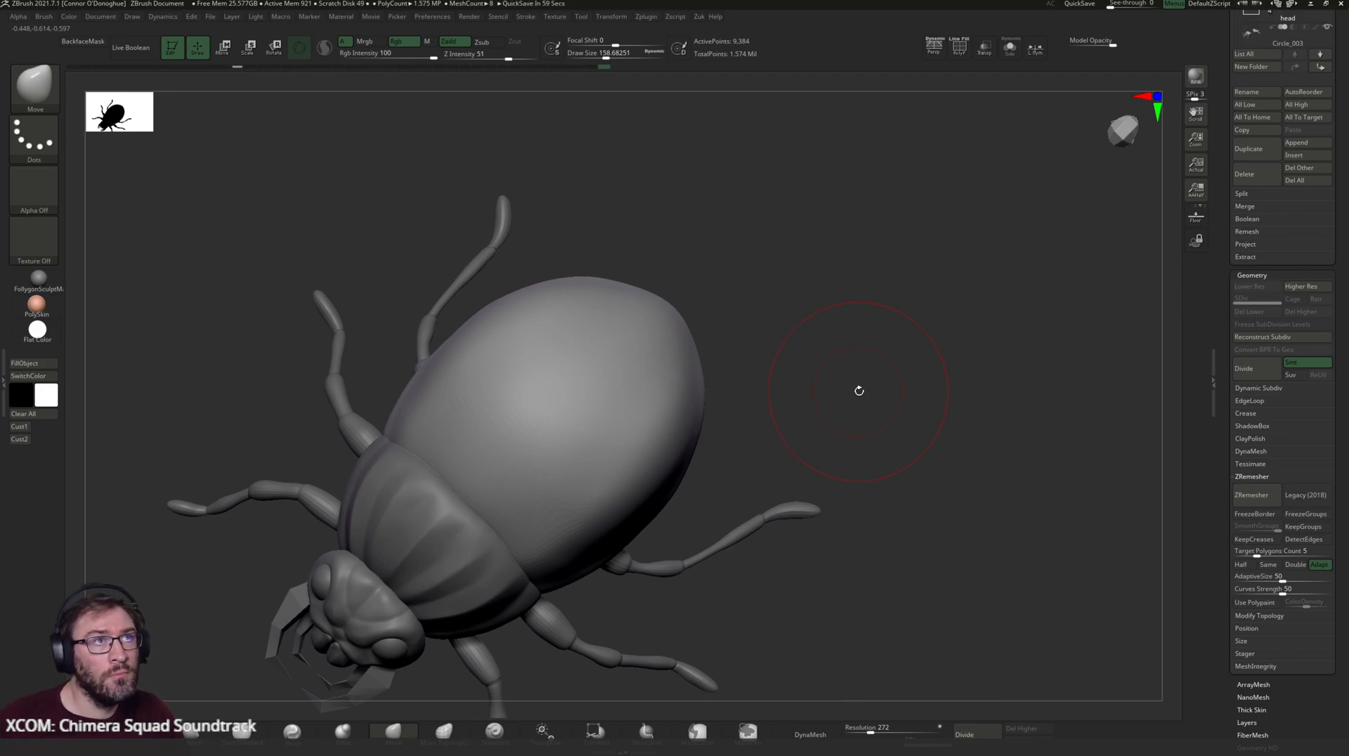
mouse_move(919, 377)
mouse_down()
mouse_move(919, 410)
mouse_move(862, 376)
mouse_move(829, 393)
mouse_move(909, 331)
mouse_up()
key(shift)
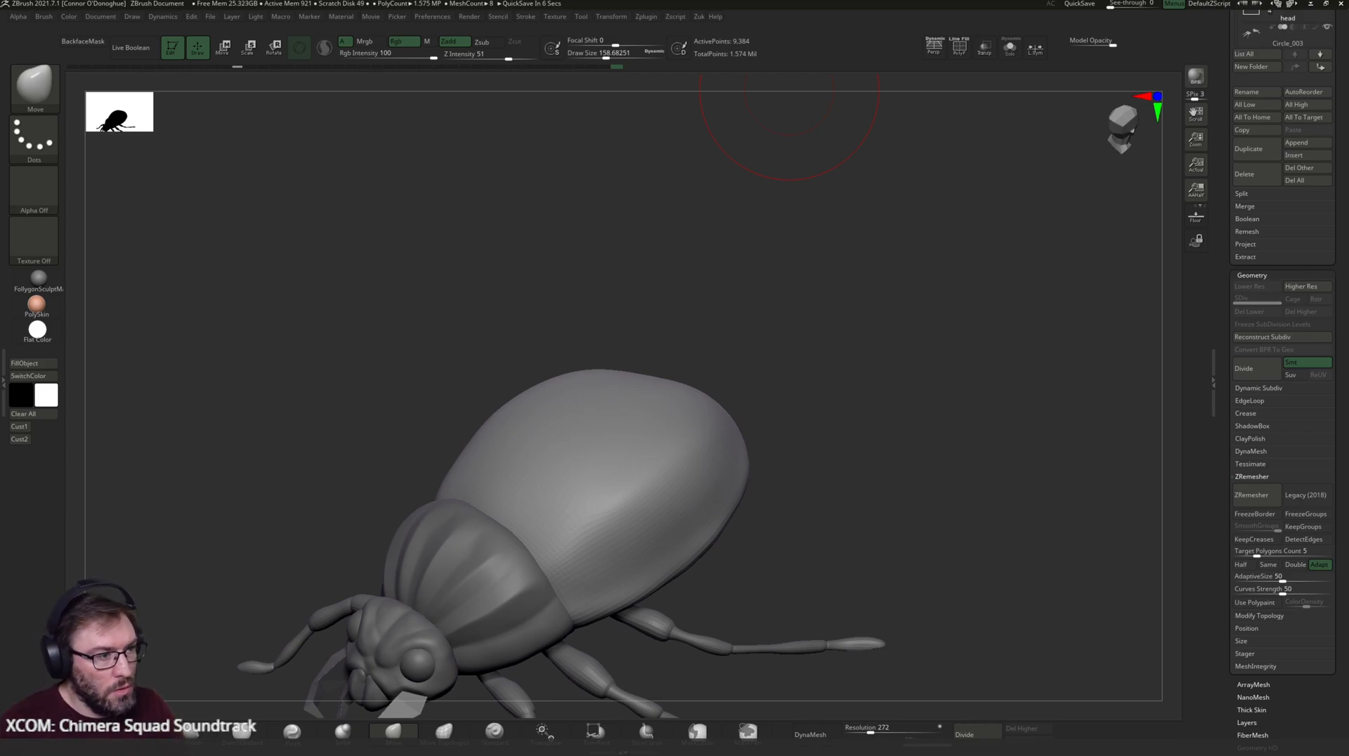
drag(979, 416, 997, 412)
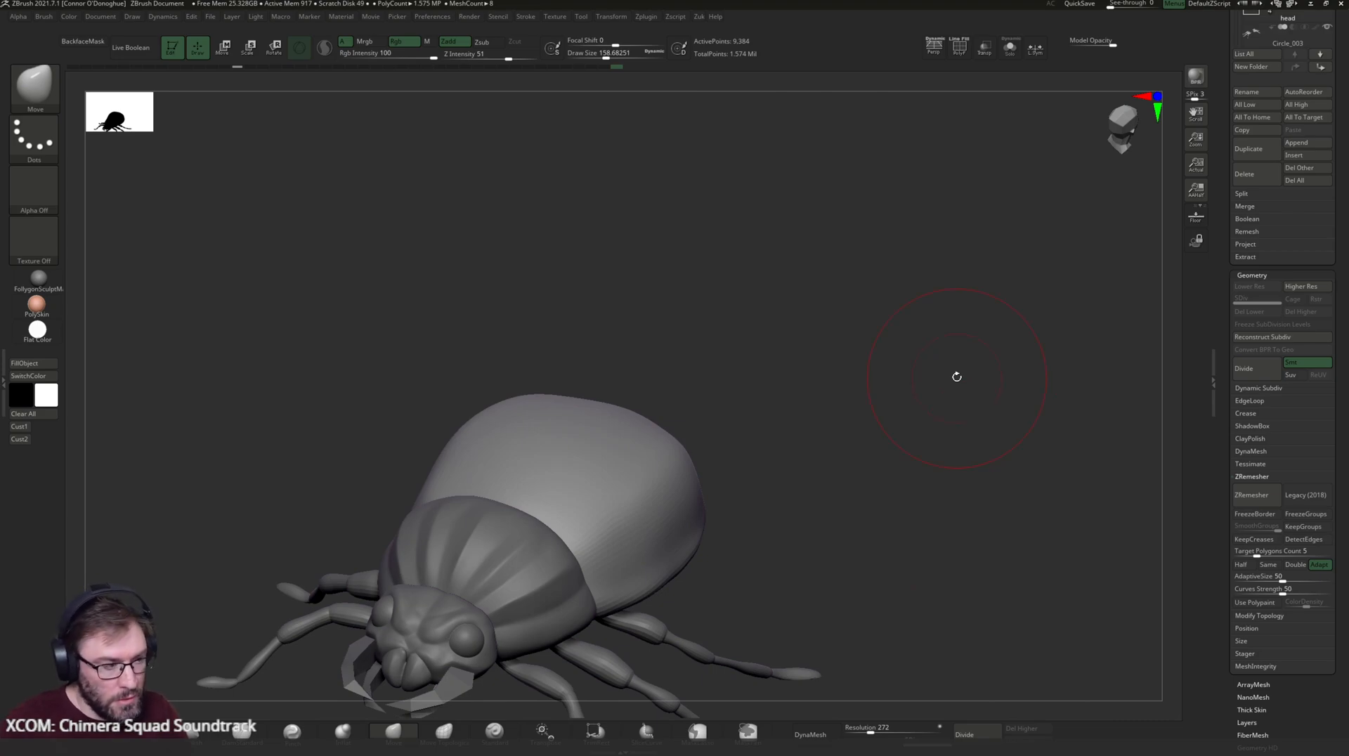
shift+drag(867, 420, 970, 407)
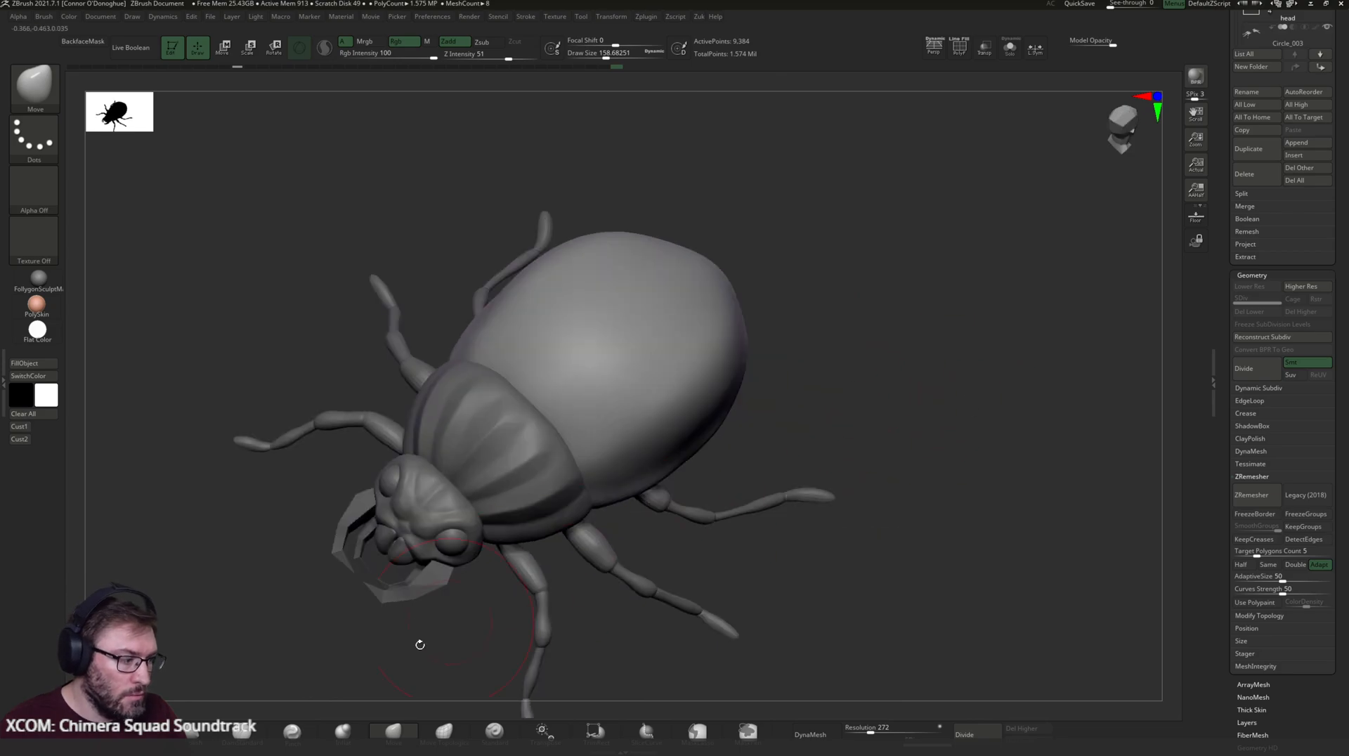
- Tighten the side ridge and rear of the wing case with the Pinch brush at draw sizes of about 159 and 74
click(292, 731)
mouse_move(864, 416)
mouse_down()
mouse_move(801, 463)
mouse_move(662, 441)
mouse_up()
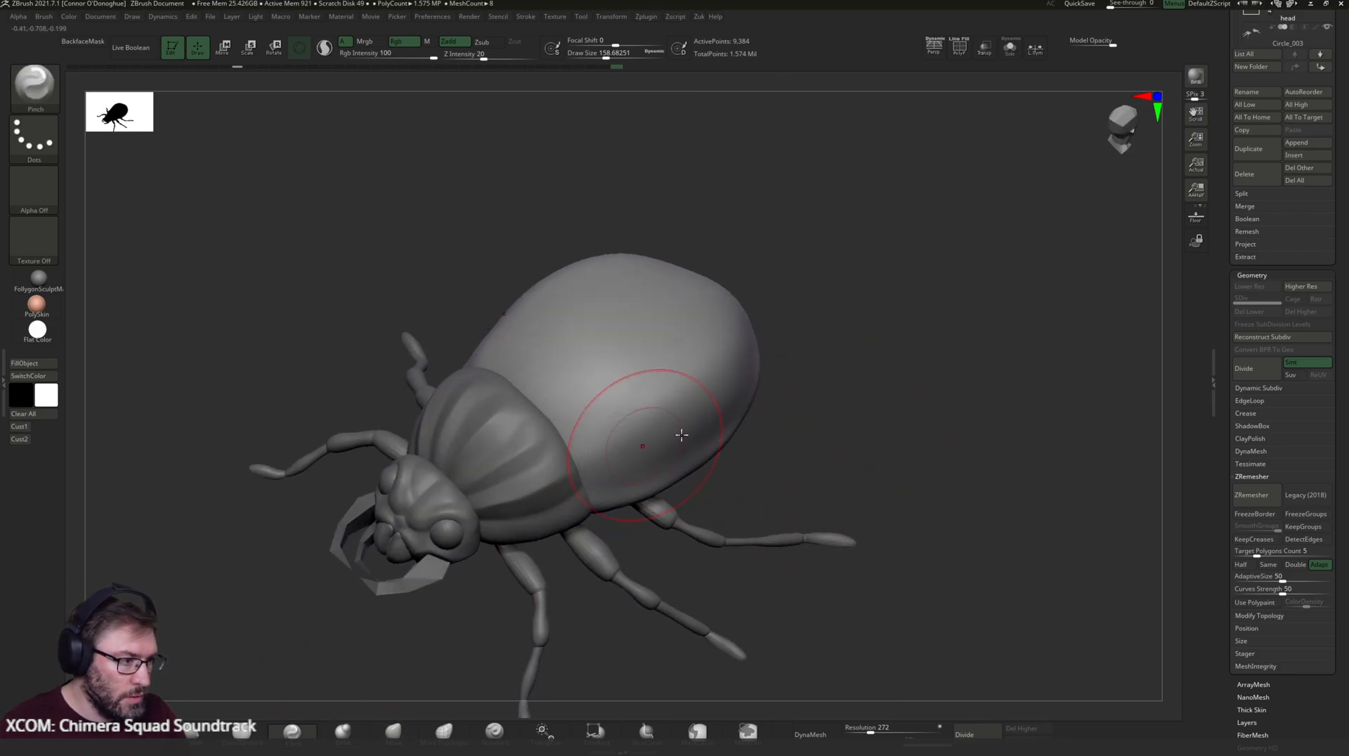
drag(834, 473, 618, 425)
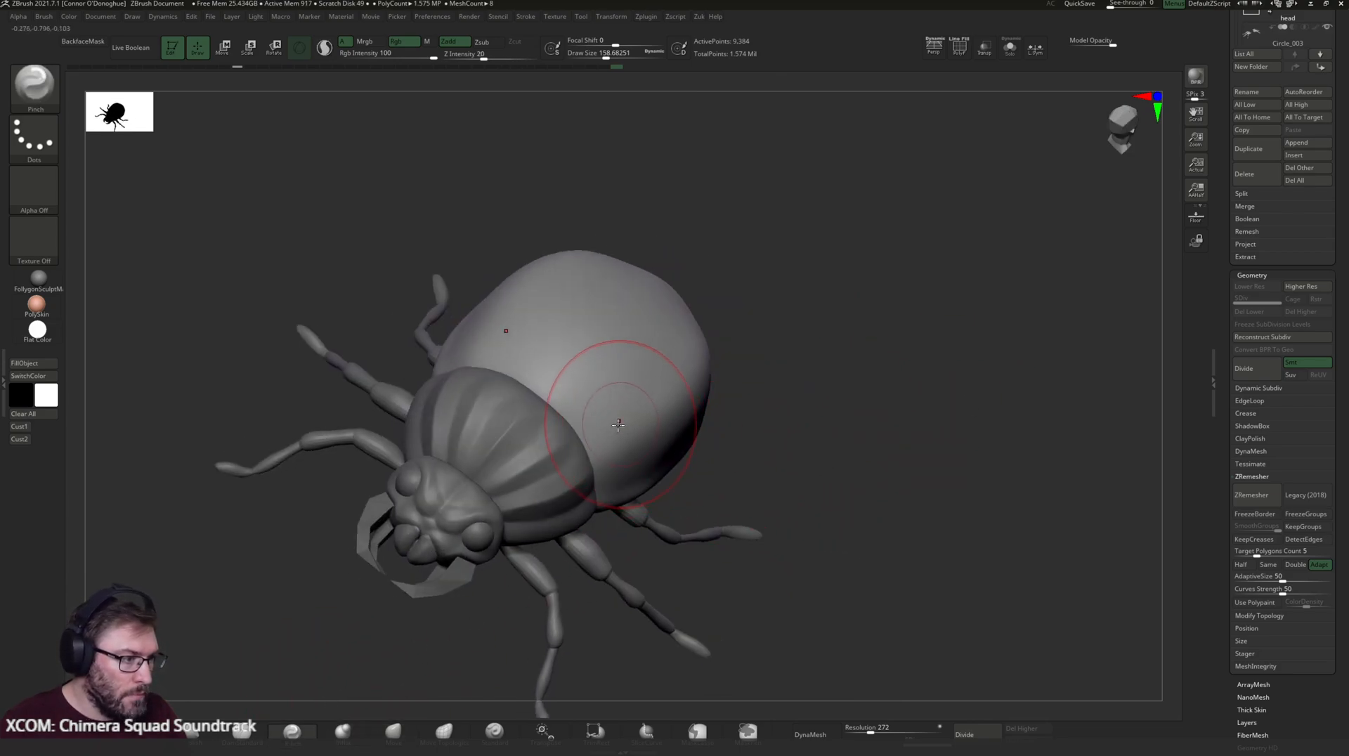
mouse_move(760, 420)
mouse_down()
mouse_move(868, 343)
mouse_move(841, 377)
mouse_move(771, 343)
mouse_up()
key(space)
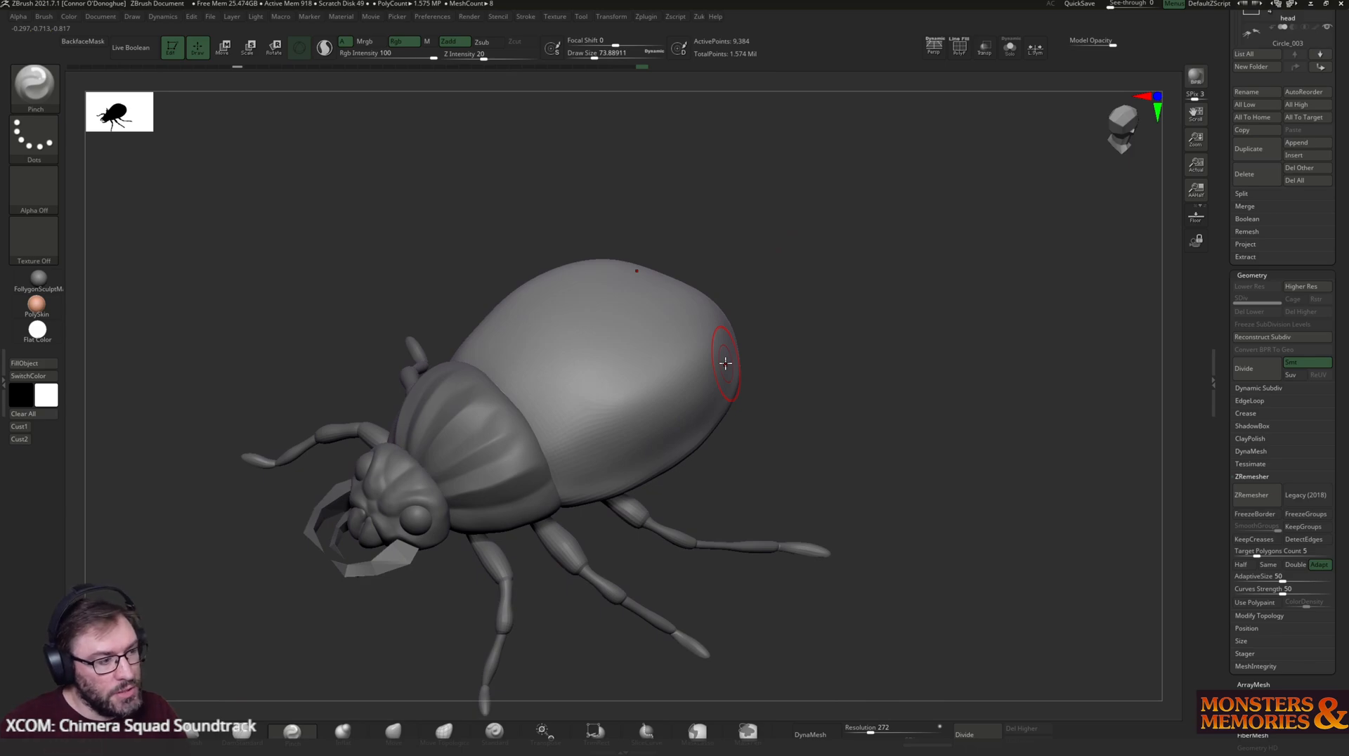
mouse_move(898, 424)
mouse_down()
mouse_move(855, 488)
mouse_move(759, 435)
mouse_move(681, 541)
mouse_up()
- Continue pinching the wing case's side ridges all round, enlarging the draw size to about 136 and 148
key(space)
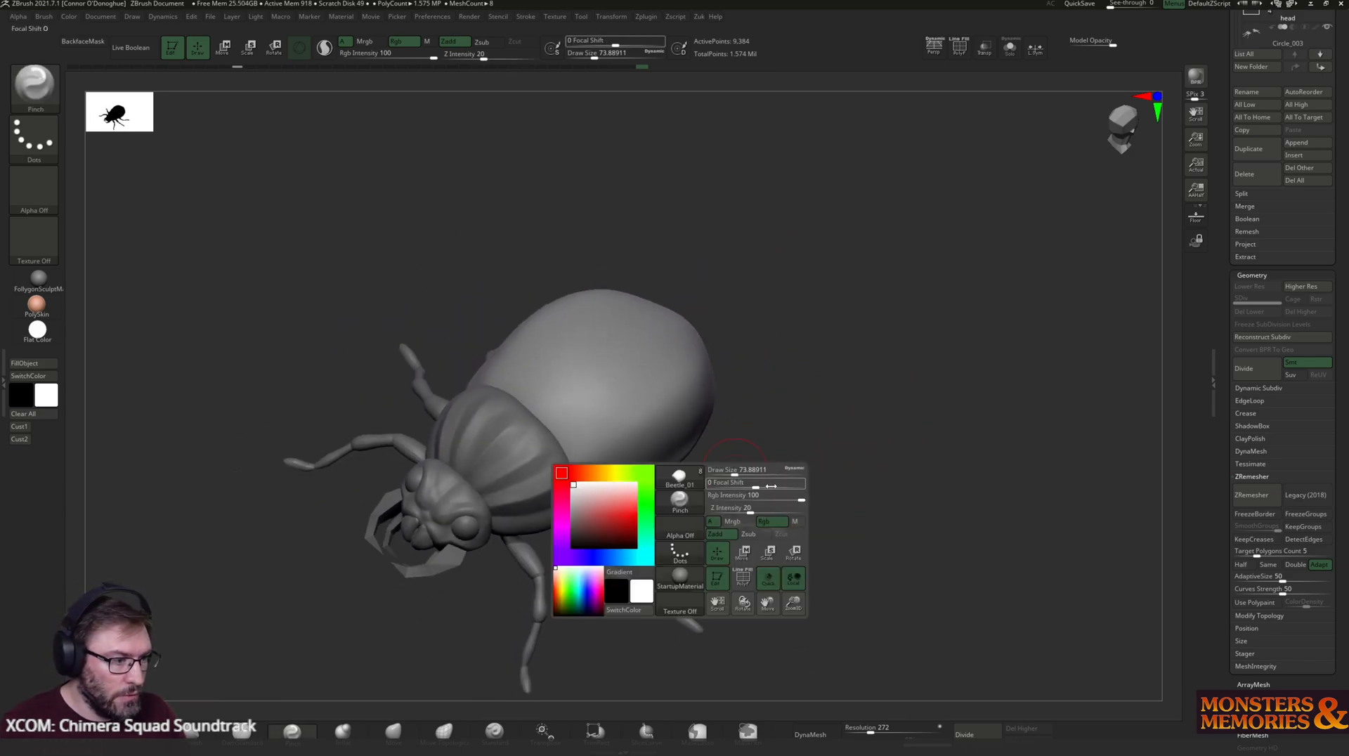
drag(735, 473, 742, 473)
mouse_move(789, 386)
mouse_down()
mouse_move(810, 386)
mouse_move(765, 298)
mouse_move(762, 260)
mouse_move(792, 211)
mouse_move(759, 221)
mouse_move(799, 218)
mouse_move(820, 358)
mouse_move(834, 334)
mouse_move(669, 535)
mouse_up()
alt+drag(686, 639, 667, 562)
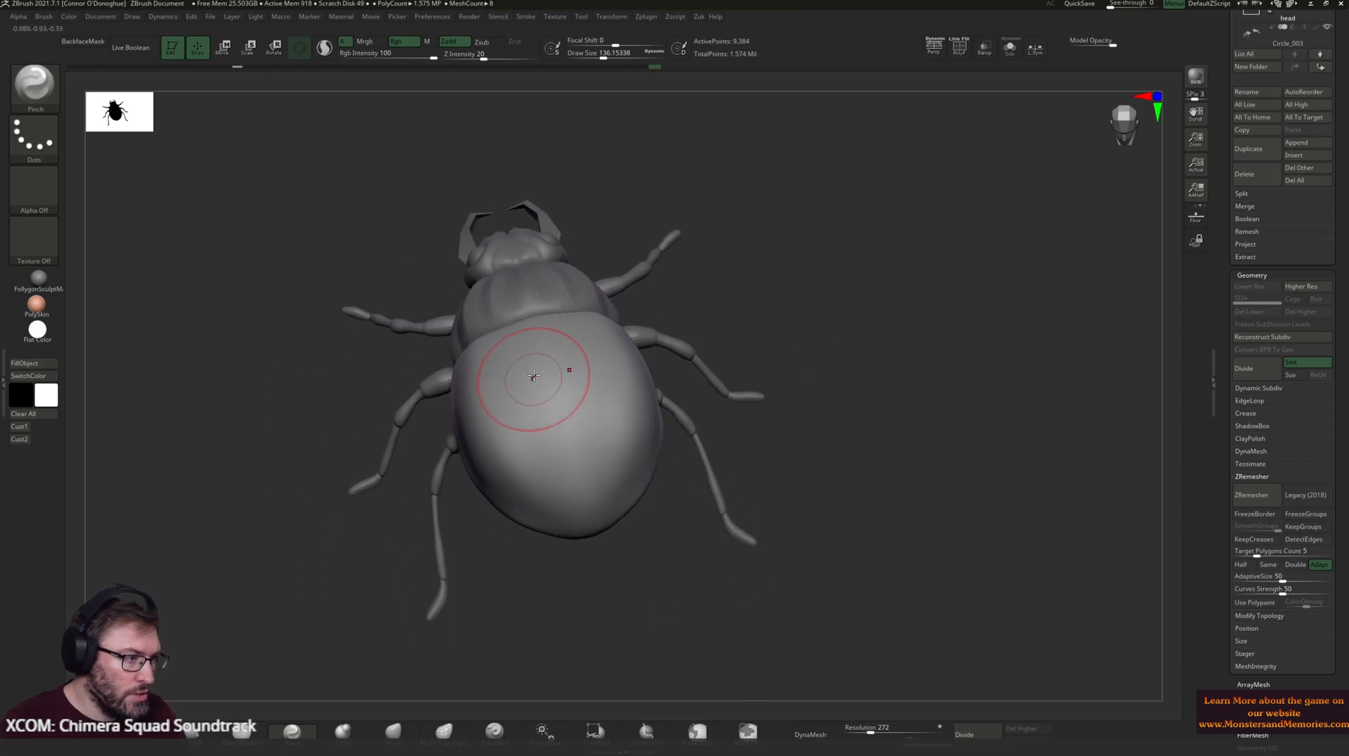
key(bracketright)
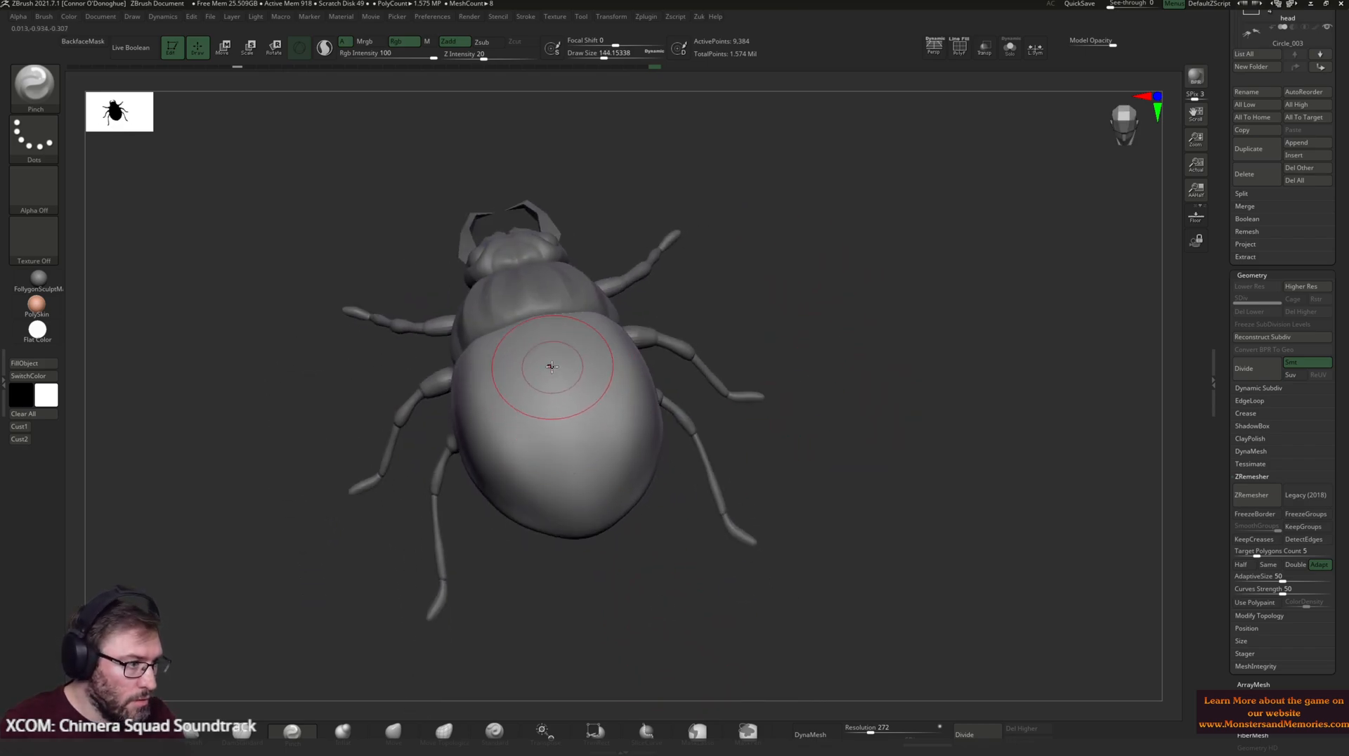
mouse_move(575, 449)
mouse_down()
mouse_move(562, 421)
mouse_move(588, 510)
mouse_up()
mouse_move(629, 570)
mouse_down()
mouse_move(622, 613)
mouse_move(707, 301)
mouse_move(723, 292)
mouse_move(735, 380)
mouse_up()
mouse_move(419, 413)
mouse_down()
mouse_move(435, 366)
mouse_move(492, 321)
mouse_up()
drag(645, 280, 480, 428)
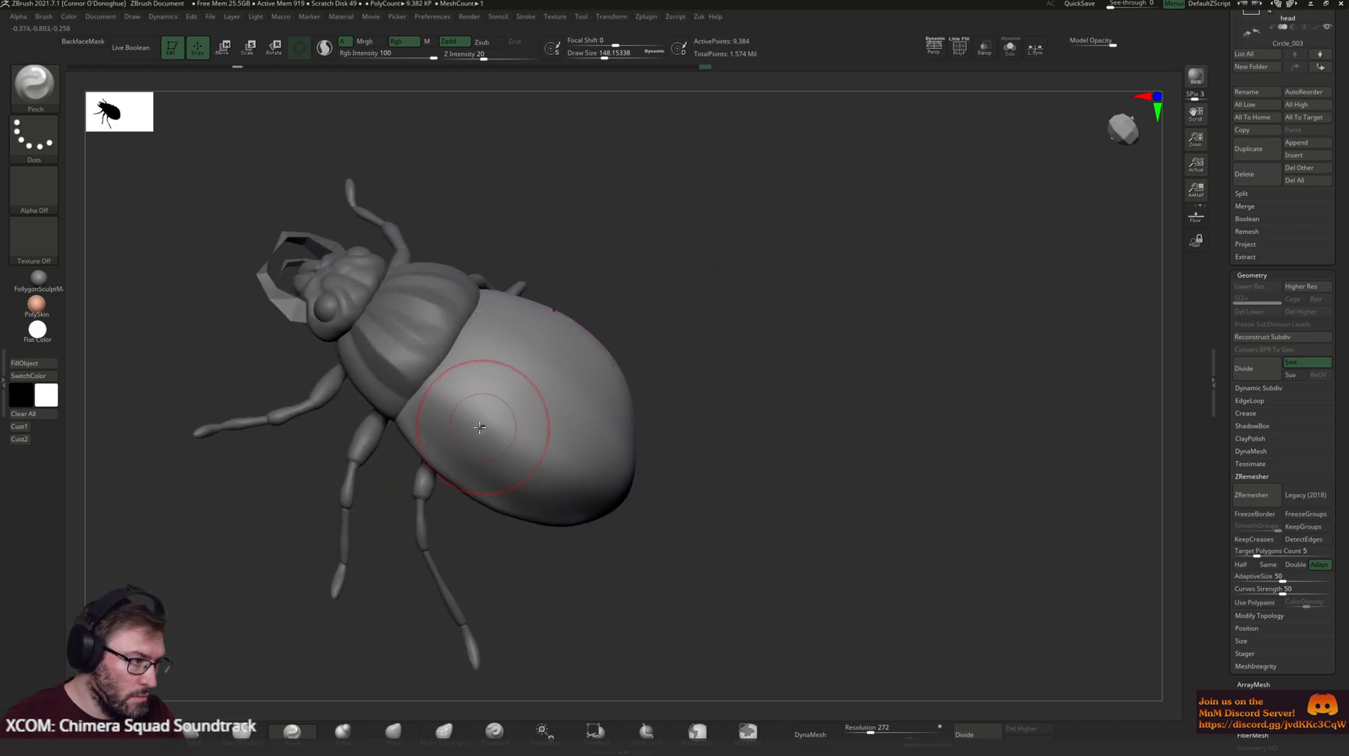
drag(635, 298, 537, 422)
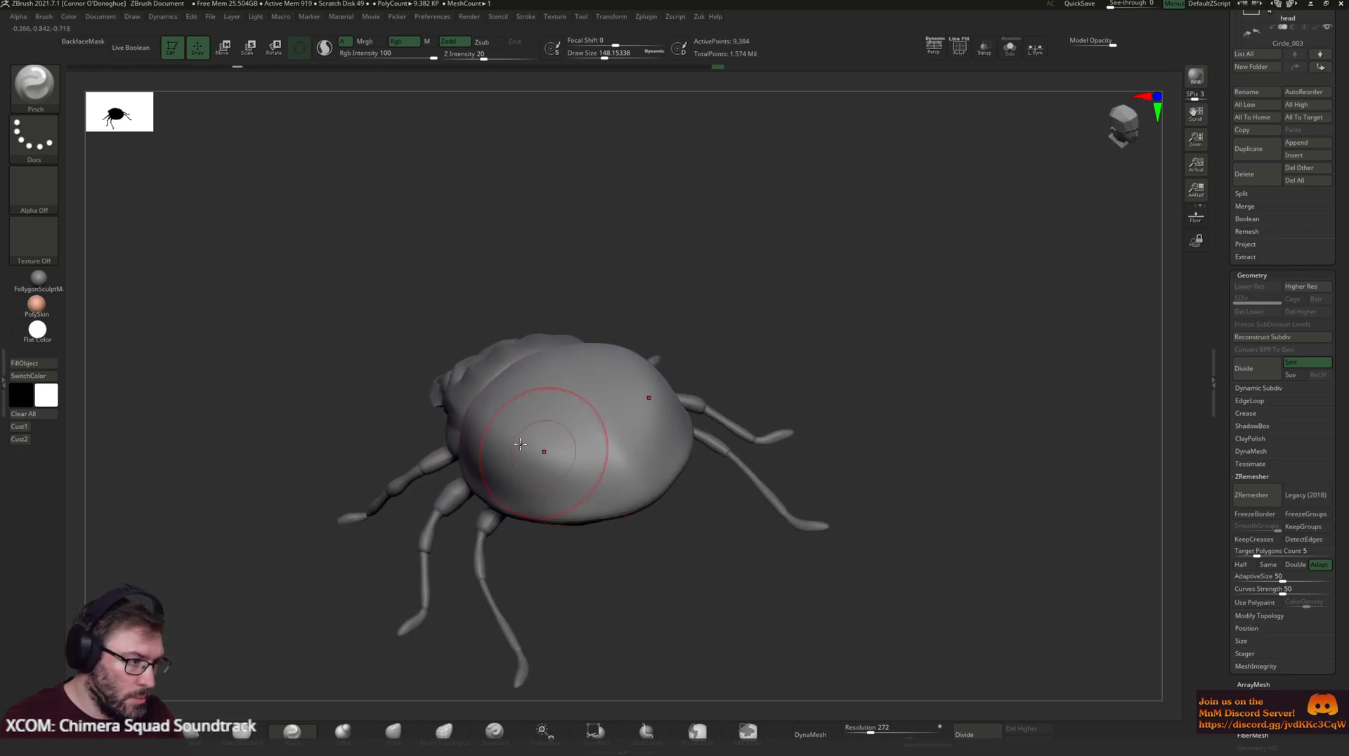
drag(713, 571, 644, 481)
- Plane the sides and rear slope of the wing case with TrimDynamic at a draw size of about 148
click(143, 731)
drag(711, 382, 643, 420)
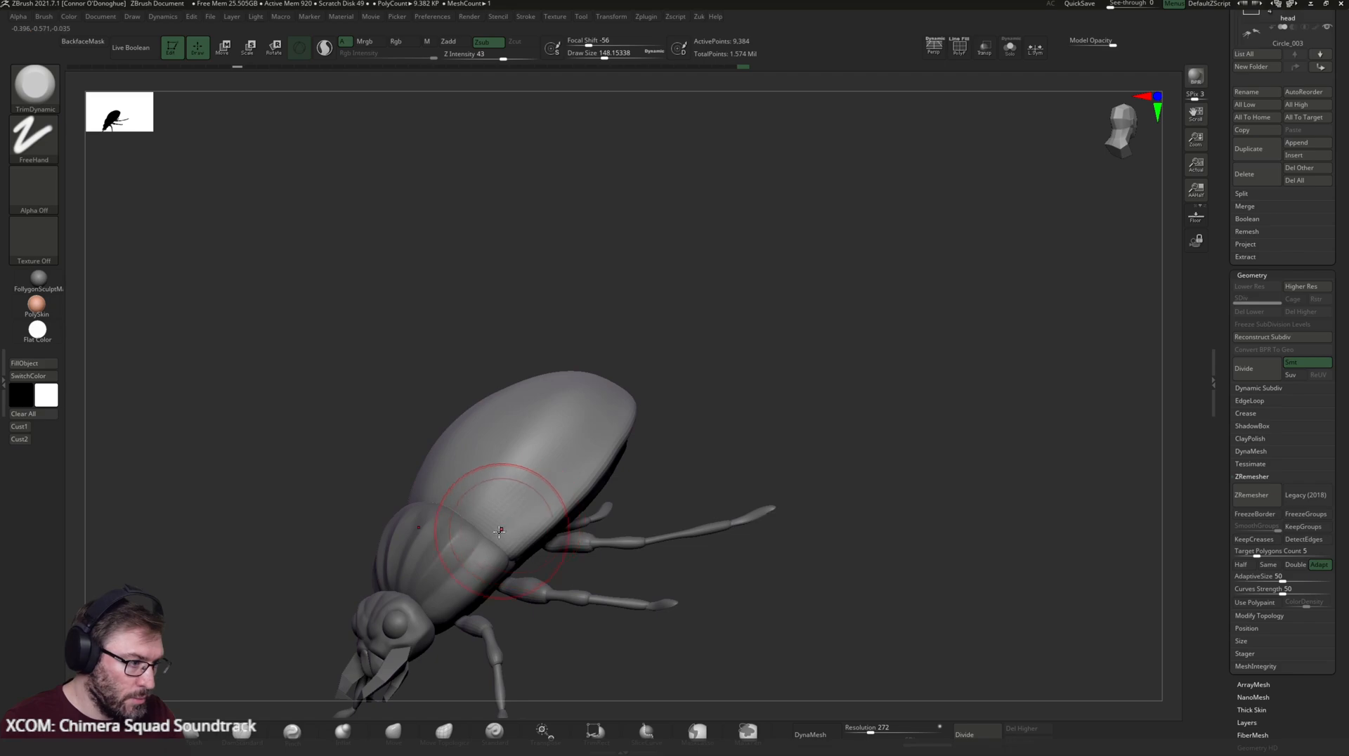
drag(768, 310, 738, 377)
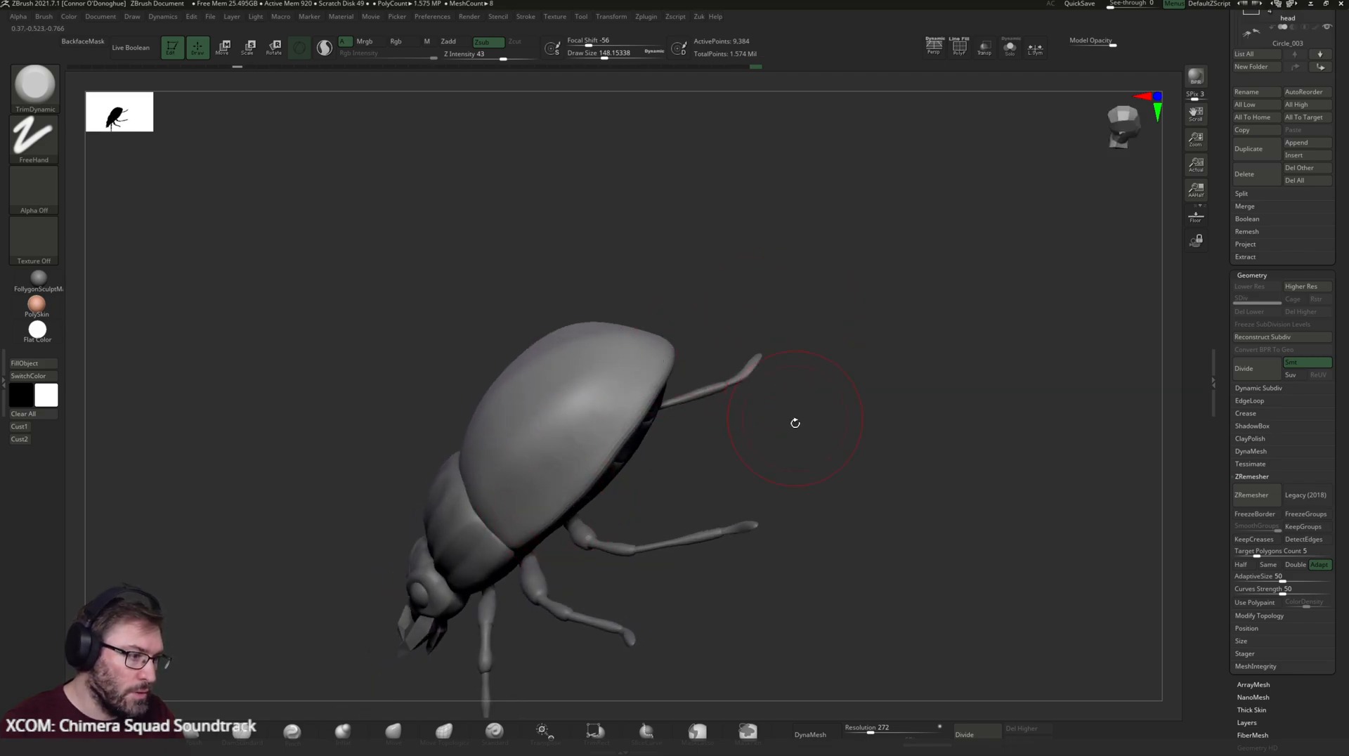
drag(795, 419, 629, 402)
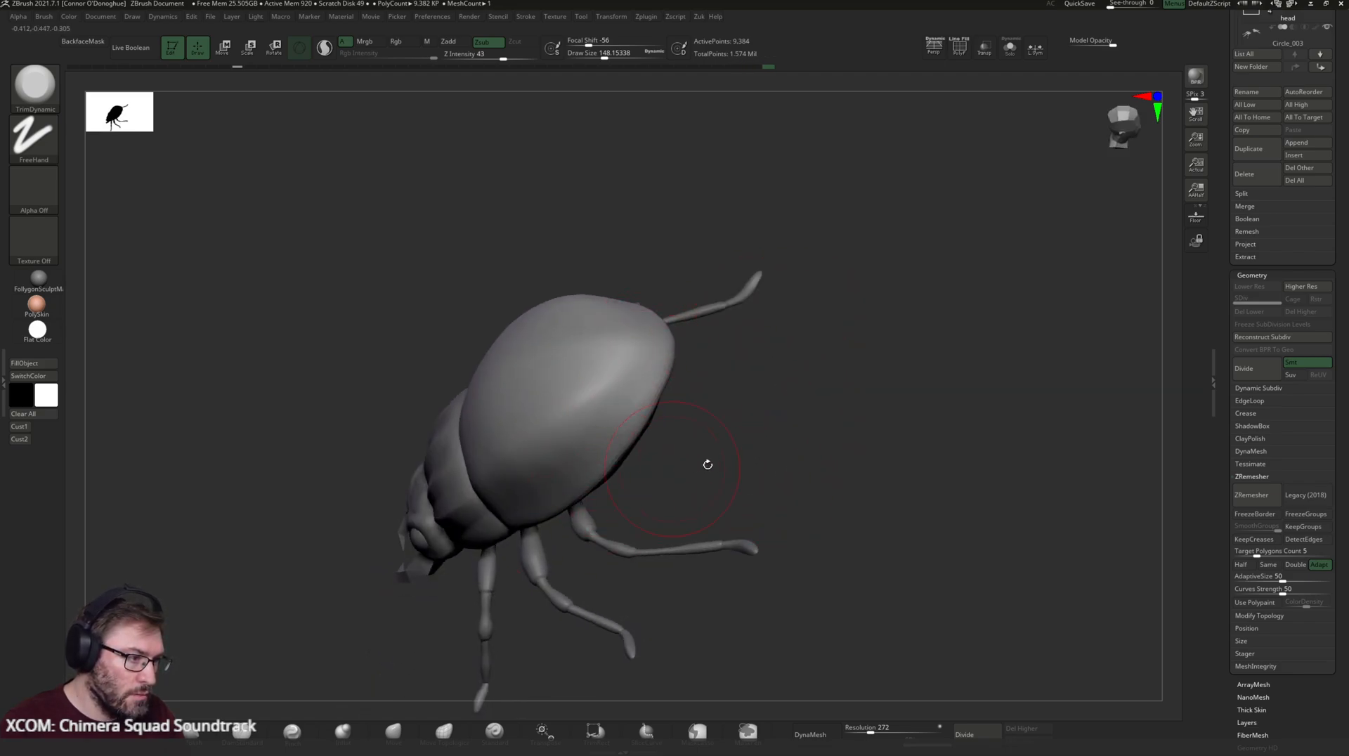
drag(695, 460, 602, 385)
mouse_move(683, 329)
mouse_down()
mouse_move(710, 356)
mouse_move(685, 384)
mouse_move(575, 428)
mouse_up()
drag(685, 388, 632, 408)
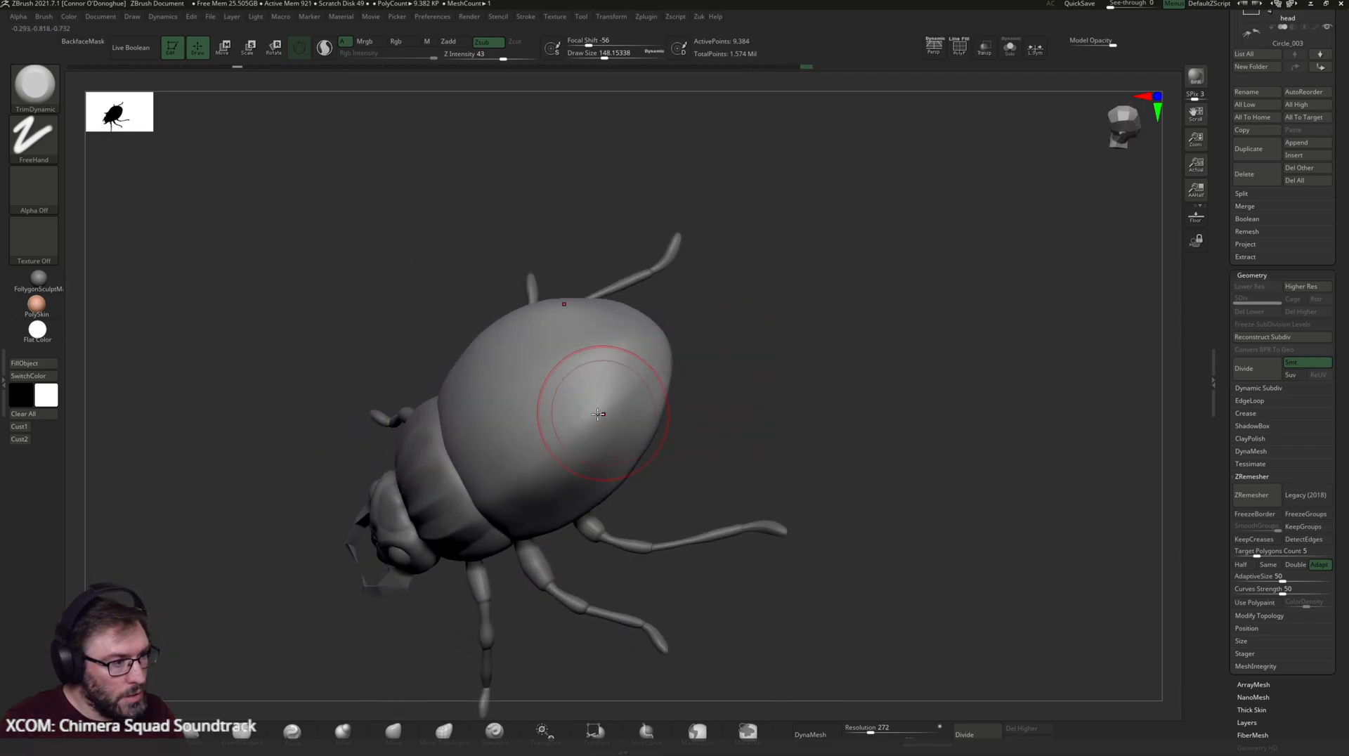
mouse_move(846, 376)
mouse_down()
mouse_move(644, 386)
mouse_move(657, 366)
mouse_up()
shift+drag(753, 380, 811, 298)
- Carve a faint line along the middle of the wing case with DamStandard at Z Intensity 8, undoing the stronger first stroke
mouse_move(859, 343)
mouse_down()
mouse_move(859, 391)
mouse_move(873, 395)
mouse_move(816, 449)
mouse_move(849, 430)
mouse_up()
click(256, 732)
drag(731, 351, 689, 381)
drag(590, 442, 589, 514)
key(ctrl+z)
drag(493, 58, 469, 59)
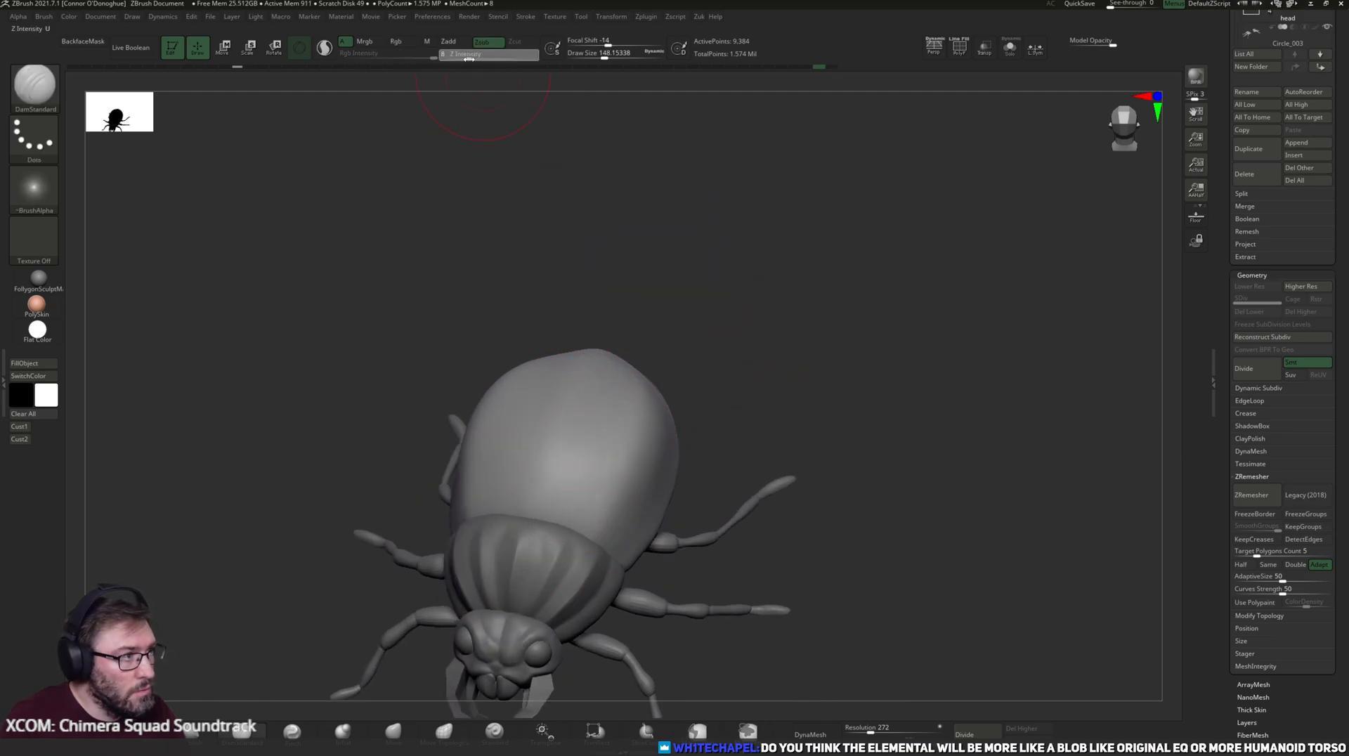
drag(584, 475, 587, 449)
mouse_move(755, 336)
mouse_down()
mouse_move(717, 346)
mouse_move(738, 359)
mouse_up()
drag(610, 479, 611, 491)
- Smooth the top and sides of the wing case around its rear half
mouse_move(729, 395)
mouse_down()
mouse_move(687, 406)
mouse_move(816, 443)
mouse_move(816, 259)
mouse_move(952, 286)
mouse_move(893, 352)
mouse_move(888, 316)
mouse_move(747, 197)
mouse_move(598, 380)
mouse_move(598, 393)
mouse_move(650, 418)
mouse_up()
drag(563, 367, 660, 440)
drag(605, 393, 709, 462)
shift+drag(594, 357, 668, 433)
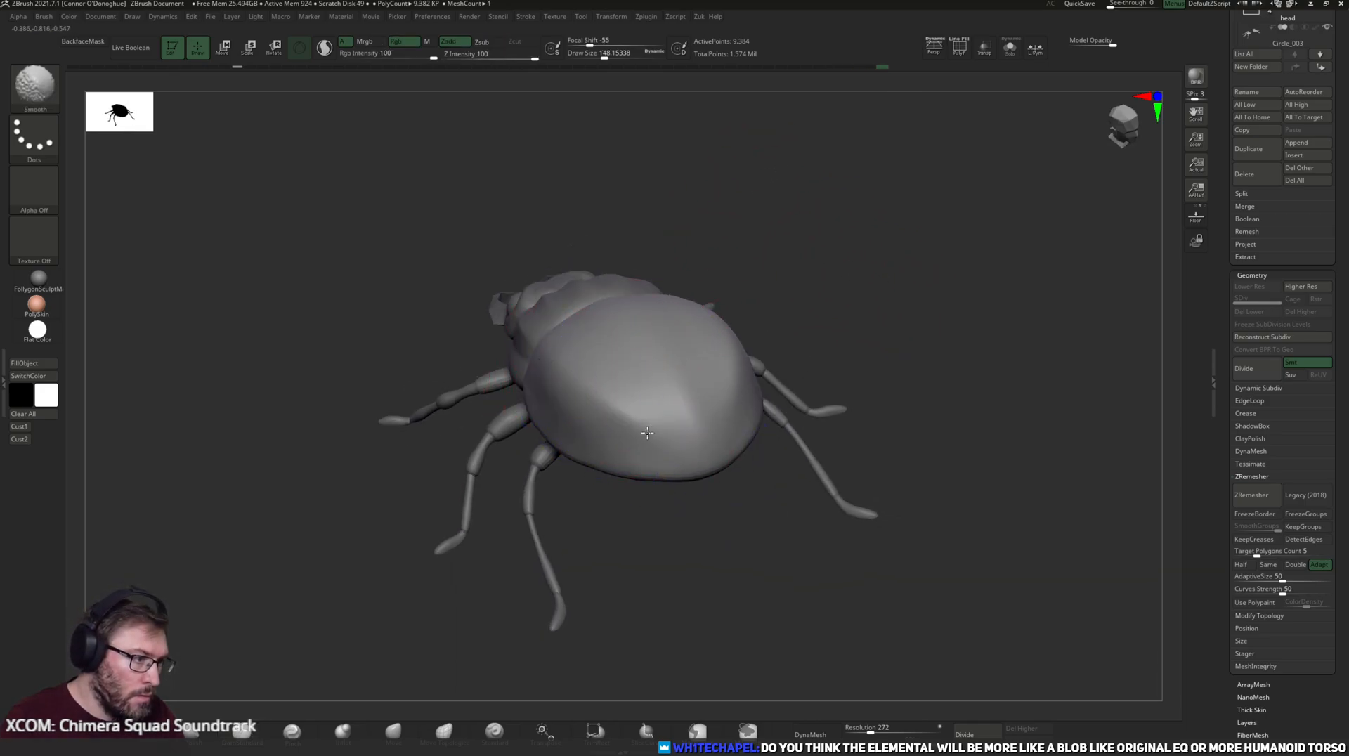
mouse_move(807, 272)
mouse_down()
mouse_move(633, 326)
mouse_move(657, 432)
mouse_up()
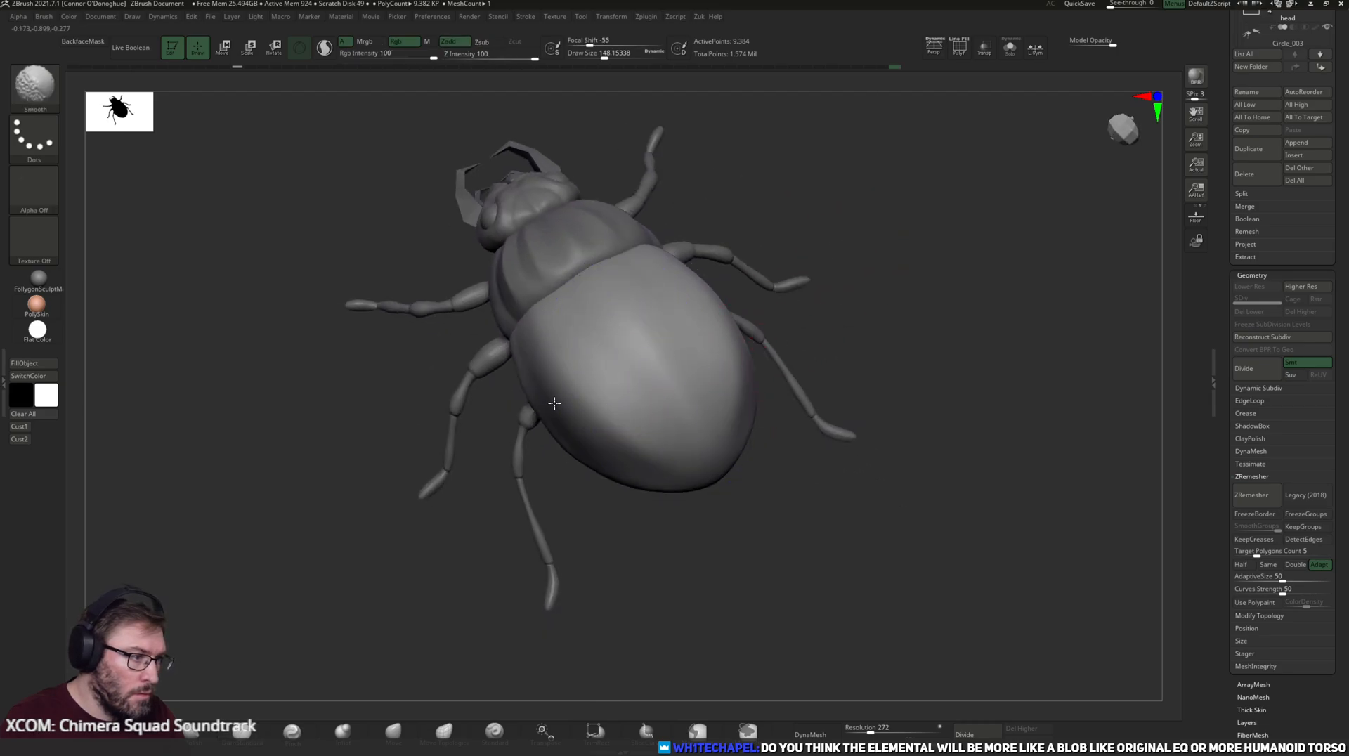
drag(710, 561, 551, 357)
- Adjust the lower edge of the wing case in side view with the Move brush at a draw size of about 124
mouse_move(937, 226)
mouse_down()
mouse_move(846, 291)
mouse_move(988, 382)
mouse_move(931, 338)
mouse_move(923, 365)
mouse_up()
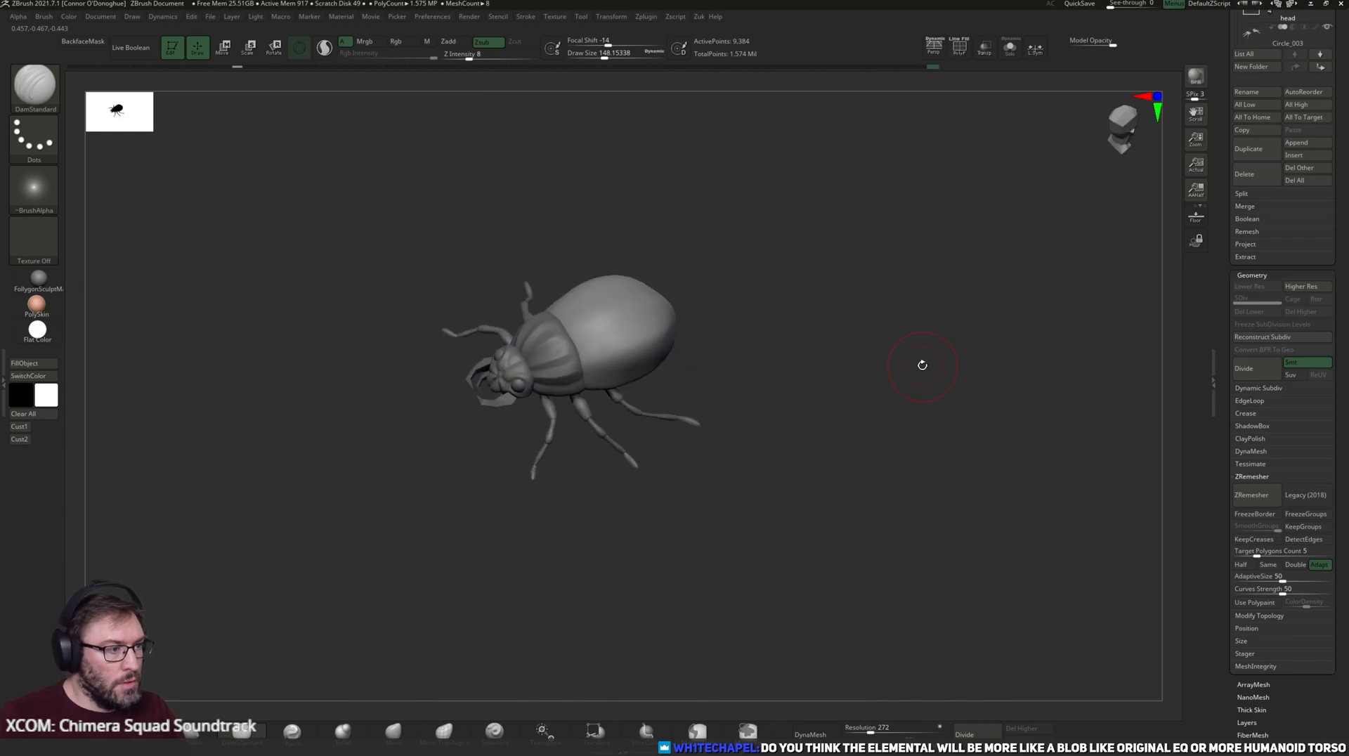
alt+drag(871, 312, 988, 356)
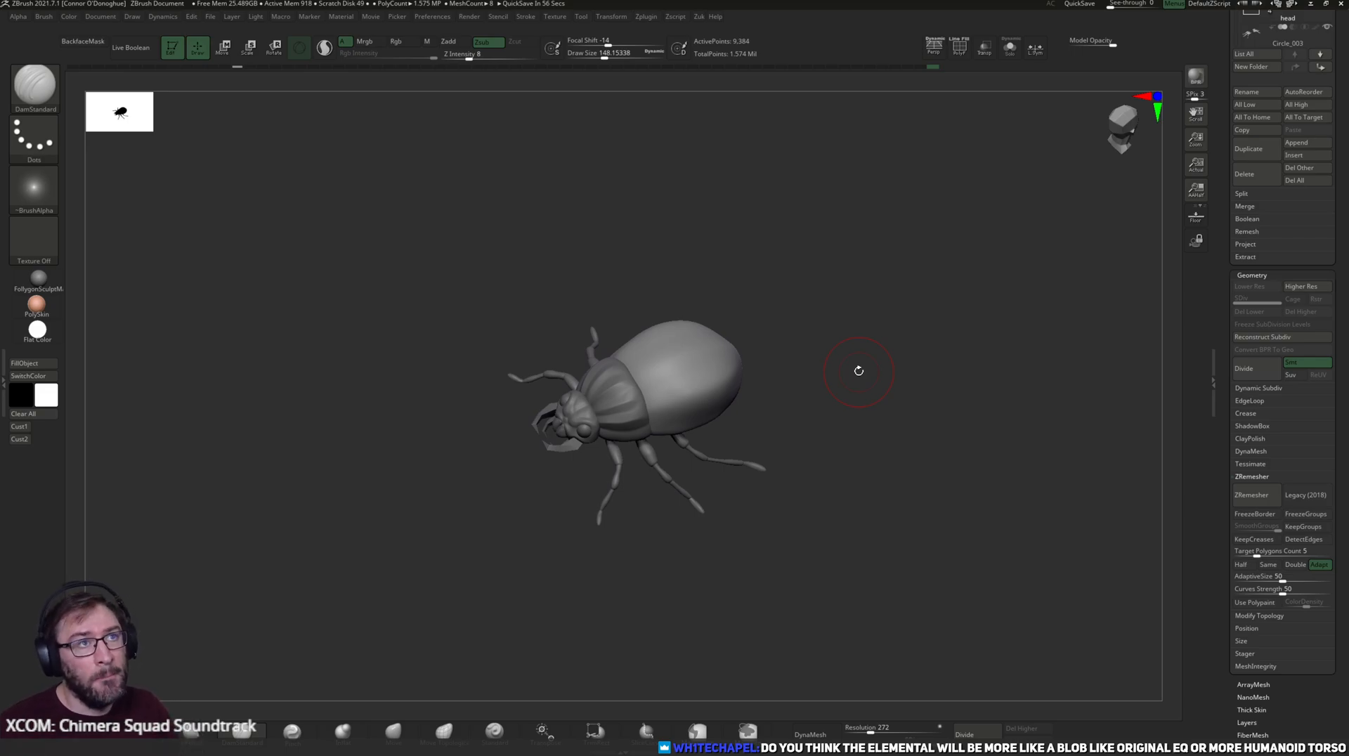
drag(970, 386, 943, 314)
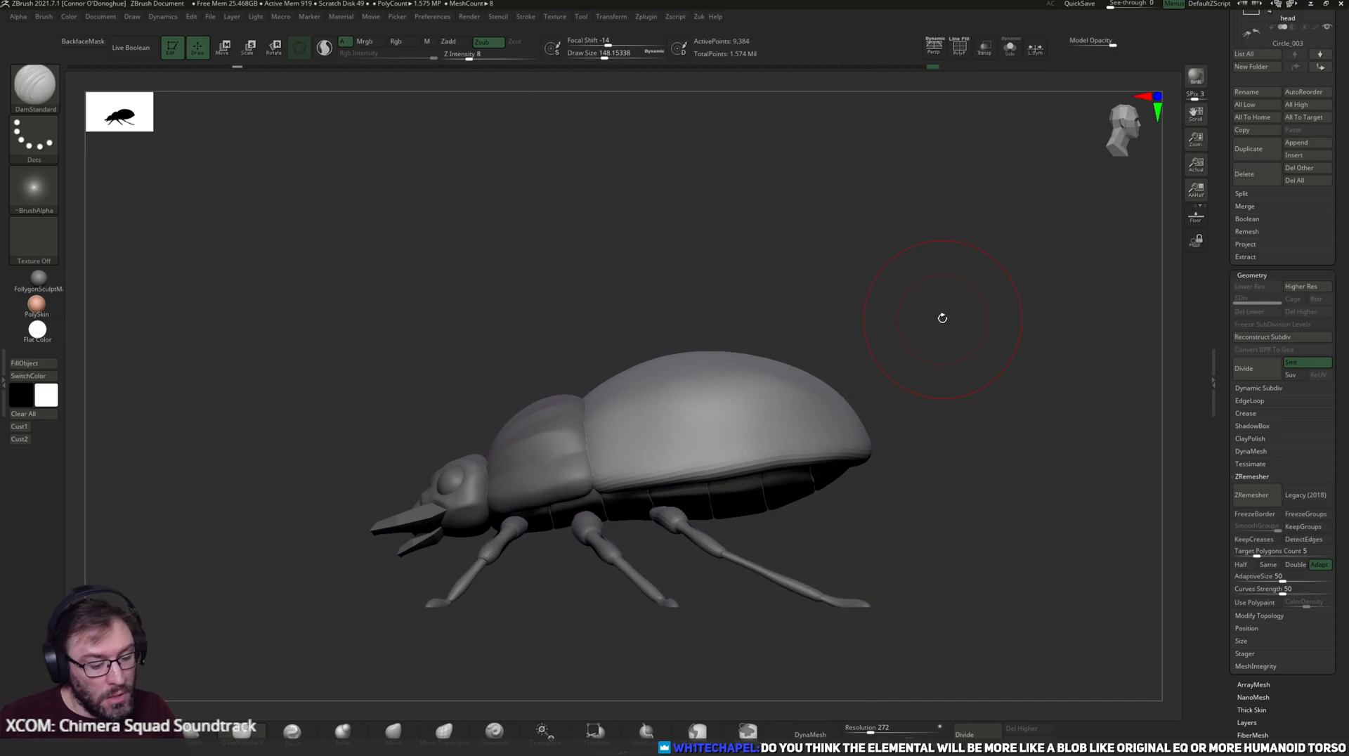
alt+drag(1057, 394, 904, 406)
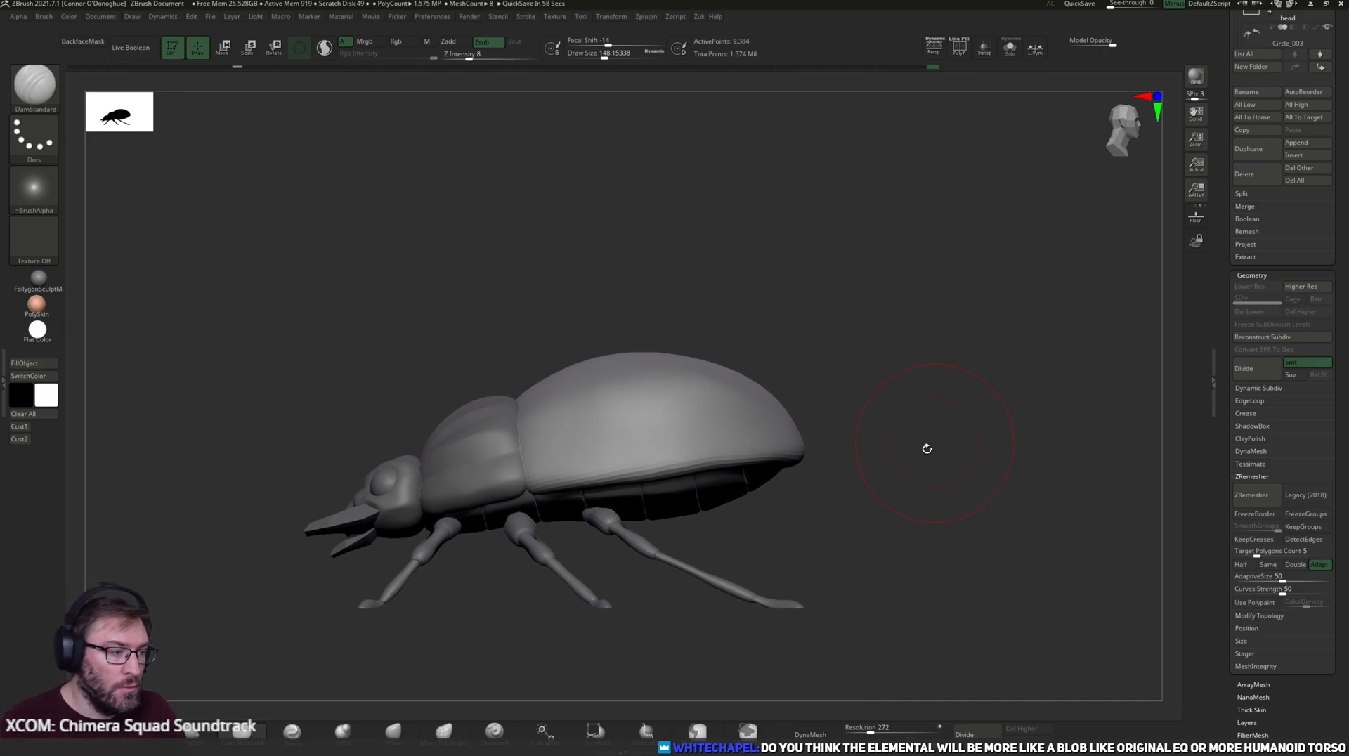
click(394, 730)
key(bracketleft)
key(bracketleft)
drag(656, 481, 658, 475)
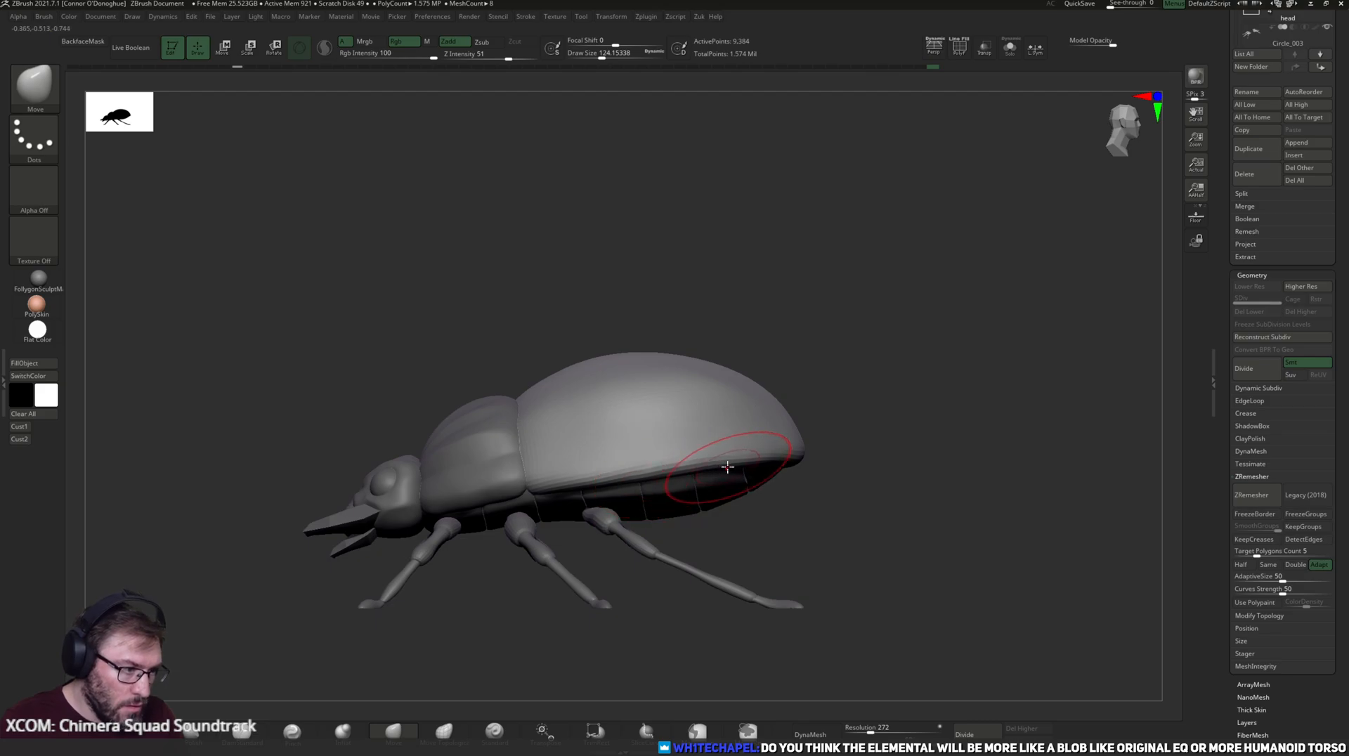
drag(829, 496, 891, 432)
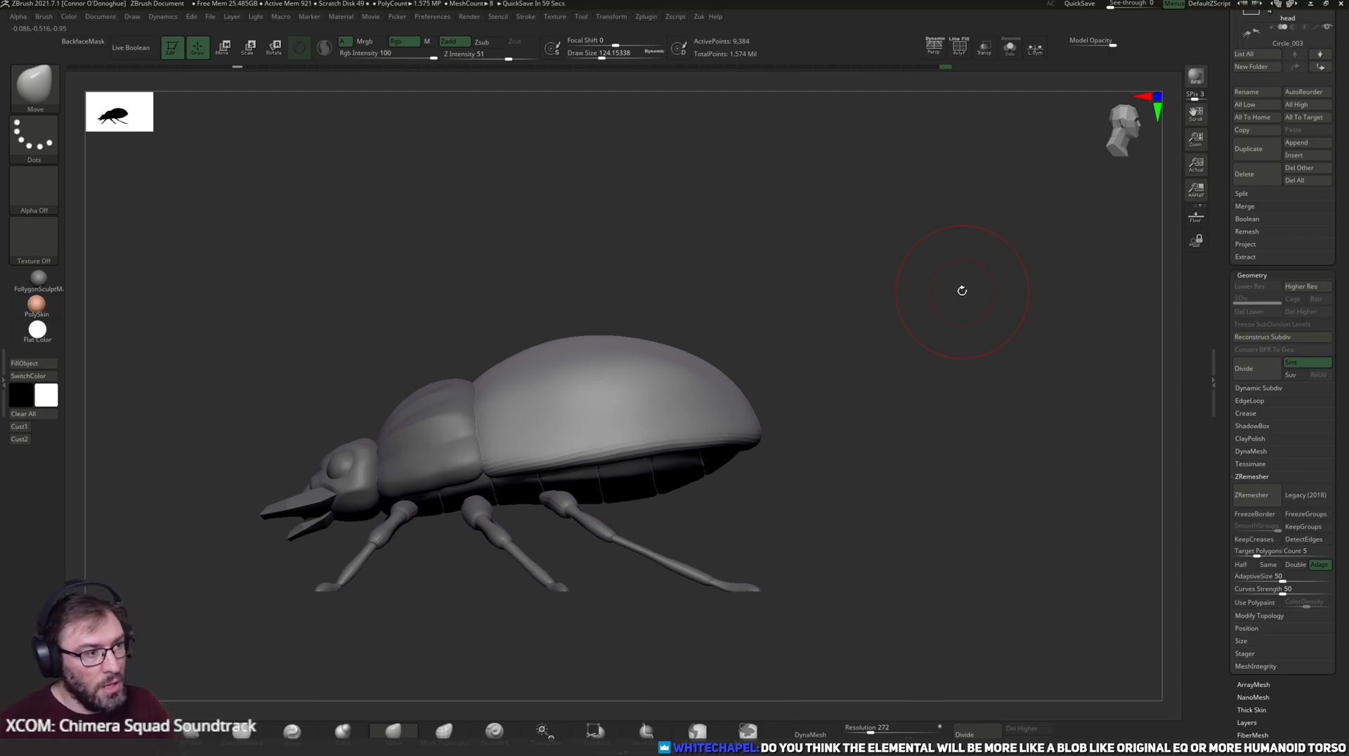
- Smooth the front side of the wing case behind the thorax
drag(852, 407, 572, 424)
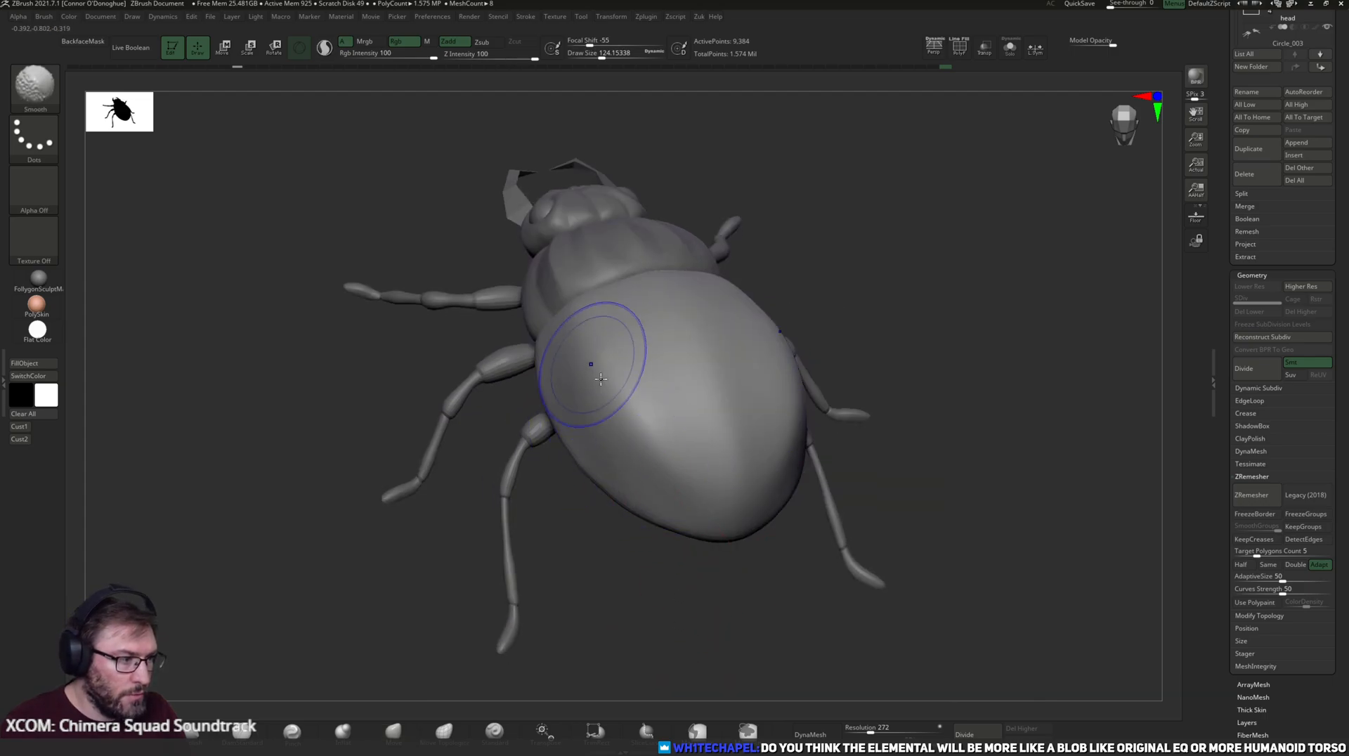
drag(759, 609, 728, 620)
drag(599, 611, 736, 470)
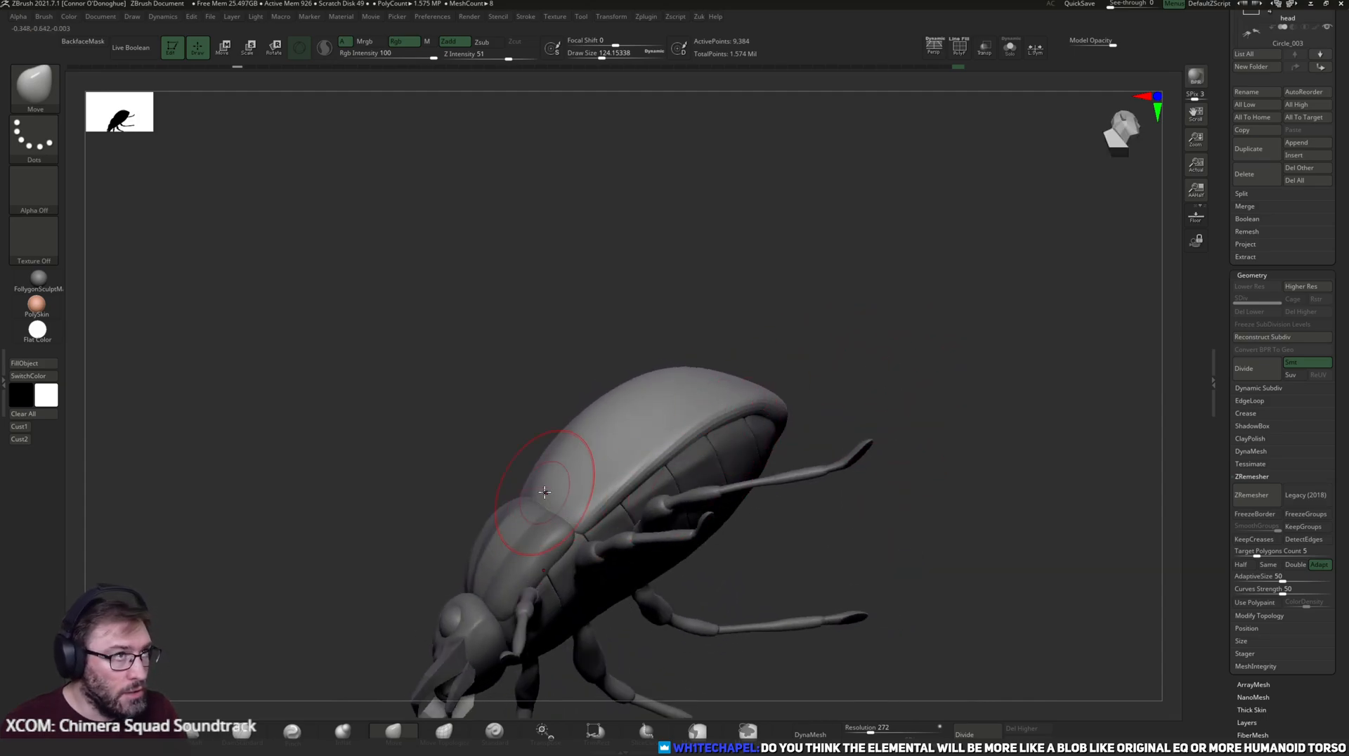
- Polish the rim of the wing case from the underside with the hPolish brush
drag(892, 357, 826, 415)
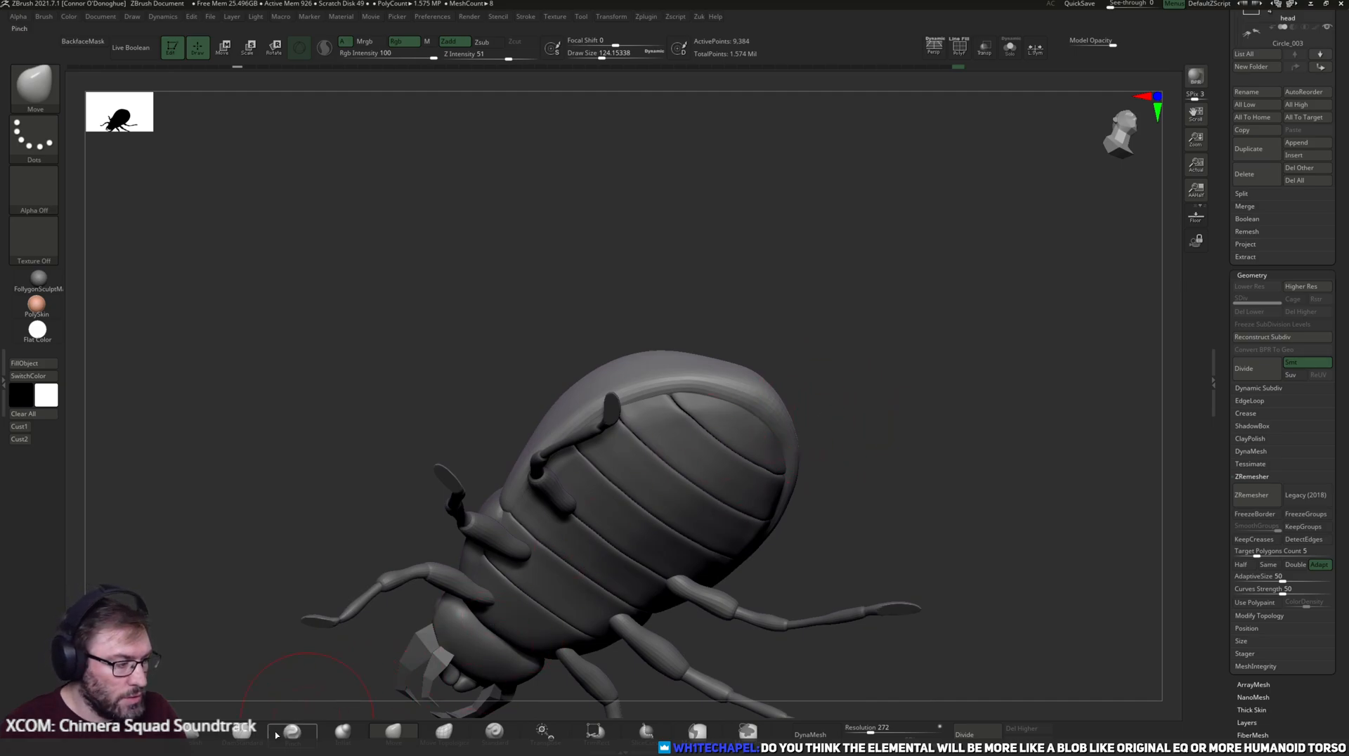
click(191, 733)
drag(831, 323, 836, 394)
mouse_move(719, 403)
mouse_down()
mouse_move(758, 404)
mouse_move(679, 409)
mouse_up()
drag(869, 395, 714, 411)
drag(538, 450, 949, 180)
- Isolate the wing case in Solo mode, smooth its inner rim, and bring the rest of the beetle back
click(1010, 47)
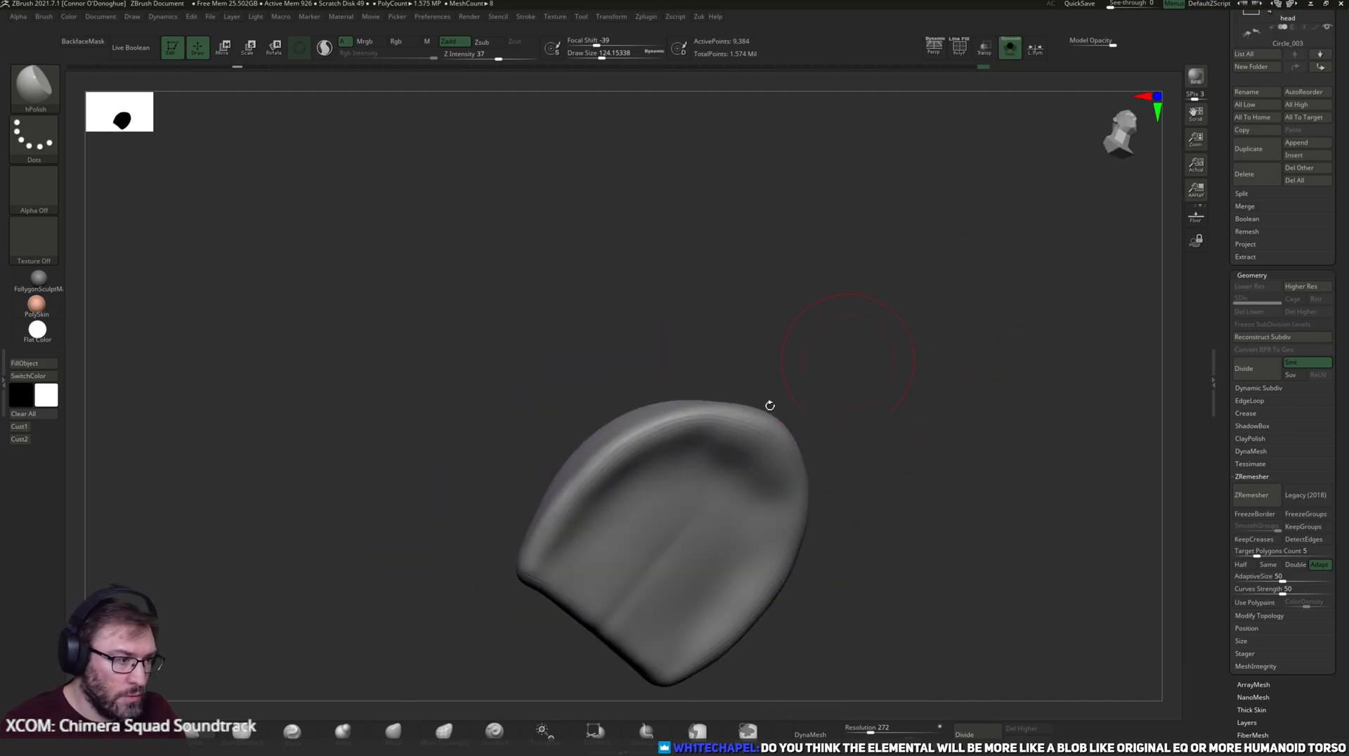
key(shift)
drag(871, 319, 979, 126)
click(1017, 50)
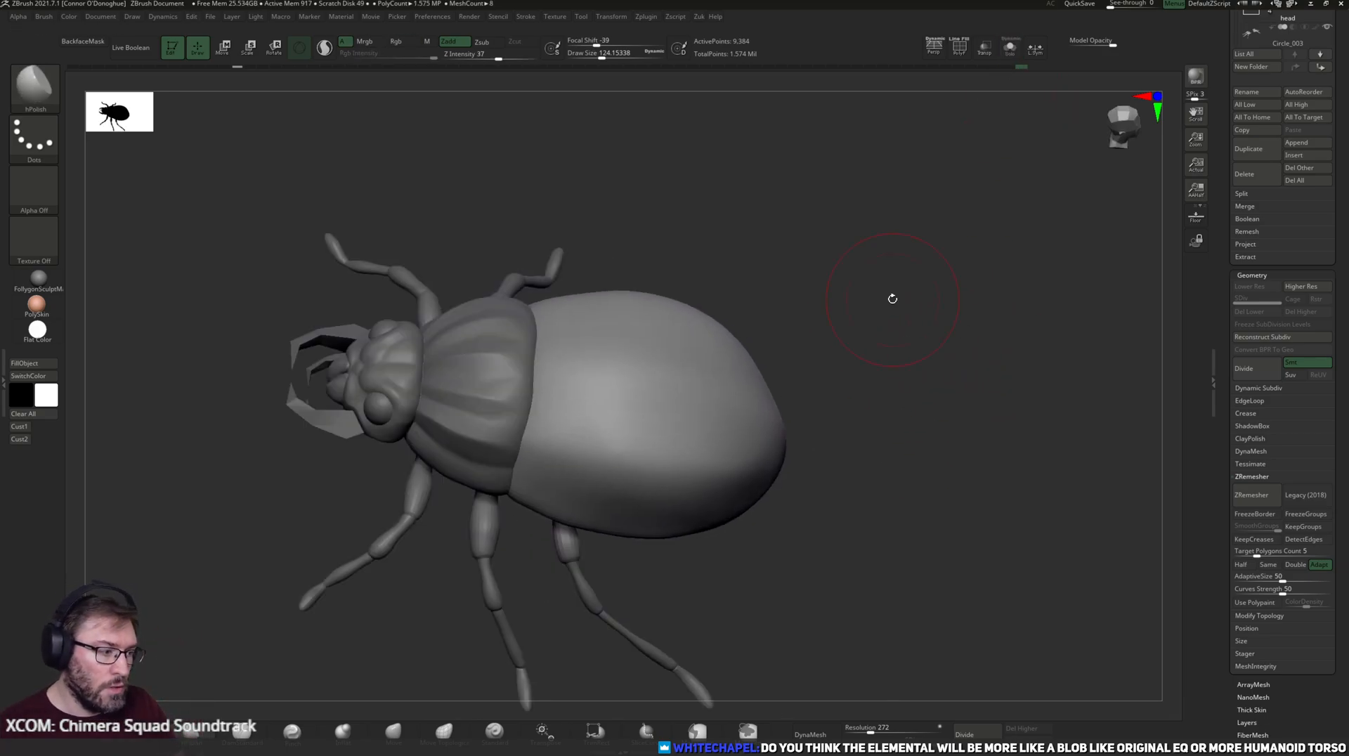
- Frame the whole beetle squarely from directly above
mouse_move(943, 424)
mouse_down()
mouse_move(913, 430)
mouse_move(918, 447)
mouse_move(900, 442)
mouse_move(816, 319)
mouse_move(1013, 409)
mouse_up()
alt+drag(981, 349, 929, 321)
mouse_move(963, 205)
ctrl+mouse_down()
mouse_move(674, 640)
mouse_move(717, 654)
ctrl+mouse_up()
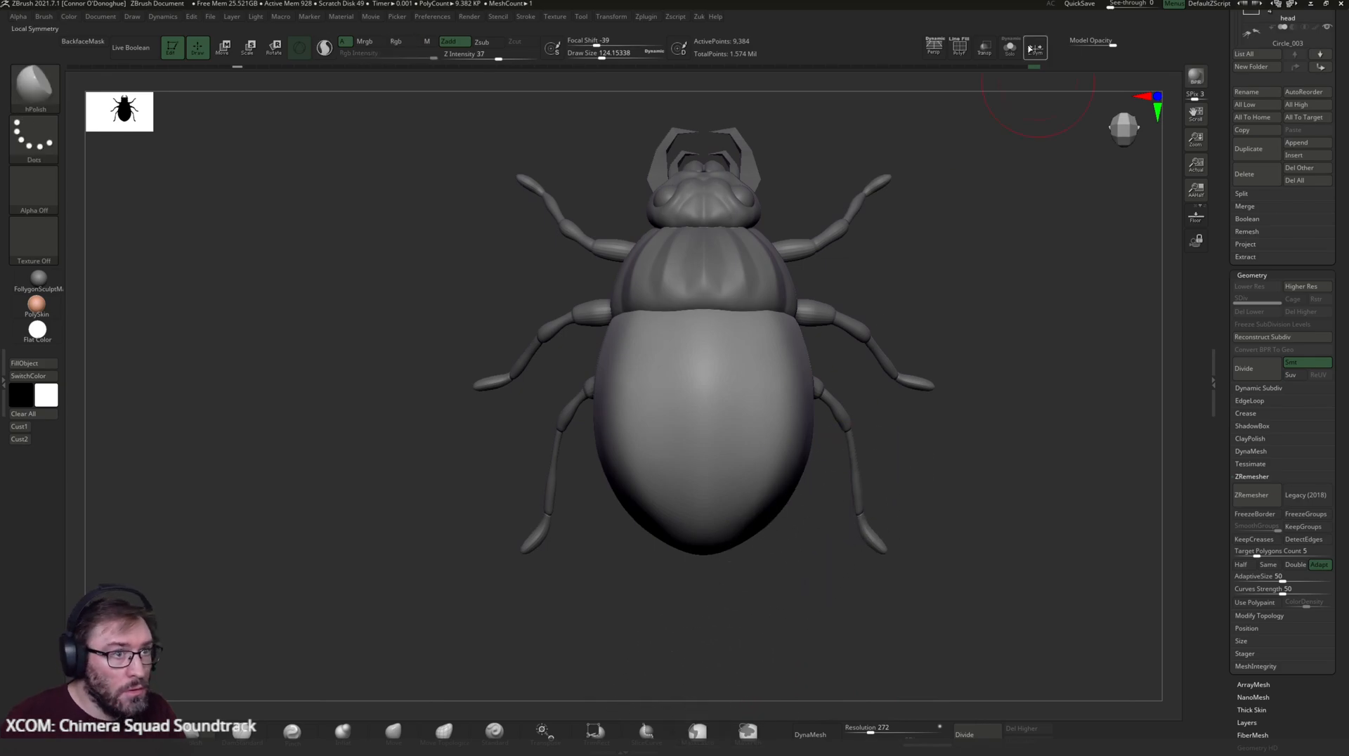
- Show the polygroup colours and slice the wing case in half along the beetle's centre line with the SliceCurve brush
click(969, 51)
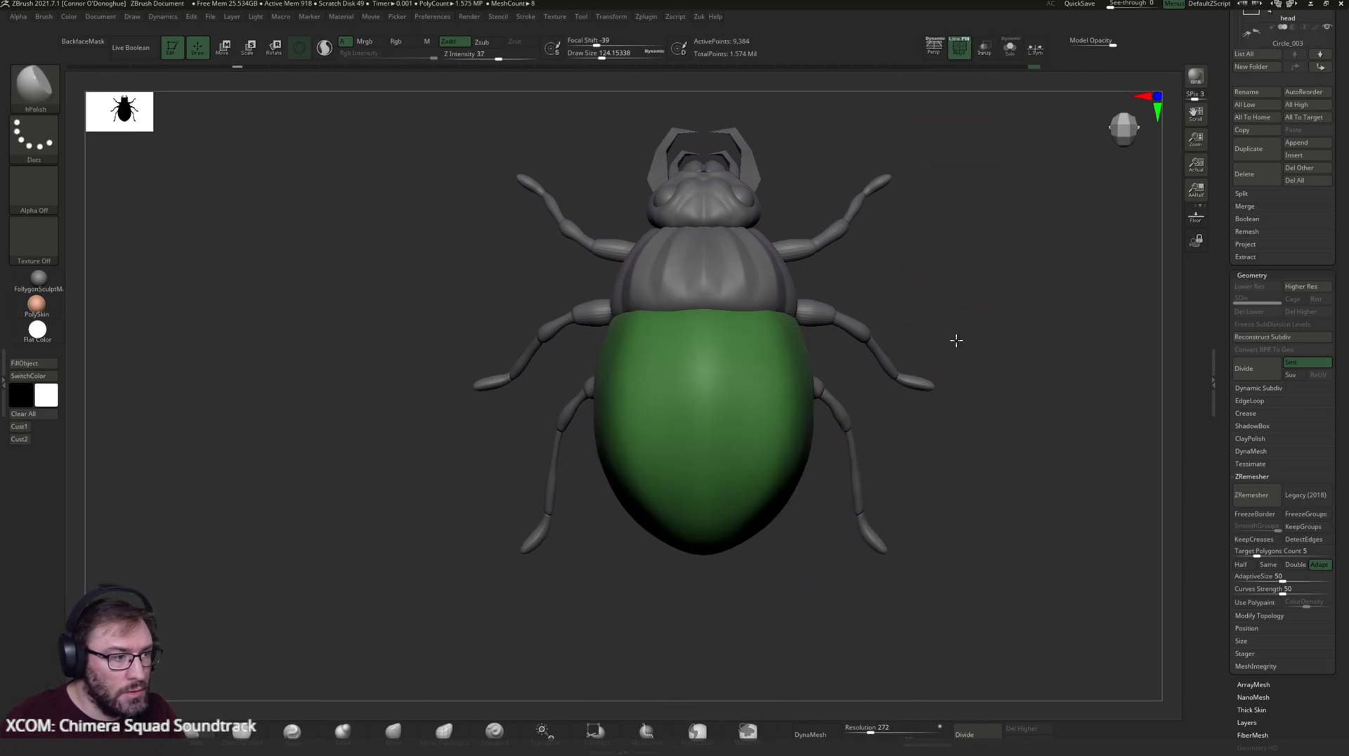
drag(963, 335, 815, 570)
click(1010, 47)
mouse_move(988, 307)
mouse_down()
mouse_move(979, 265)
mouse_move(977, 327)
mouse_up()
click(1010, 48)
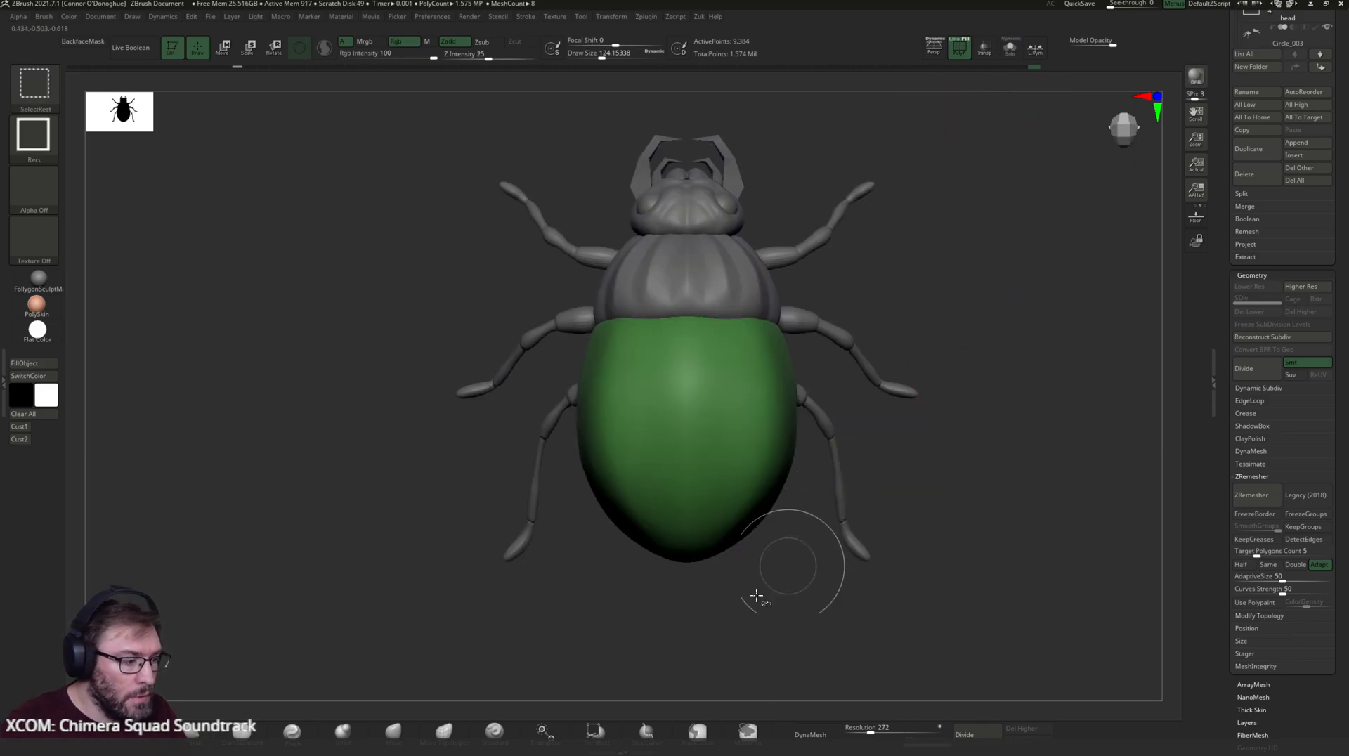
ctrl+shift+click(643, 734)
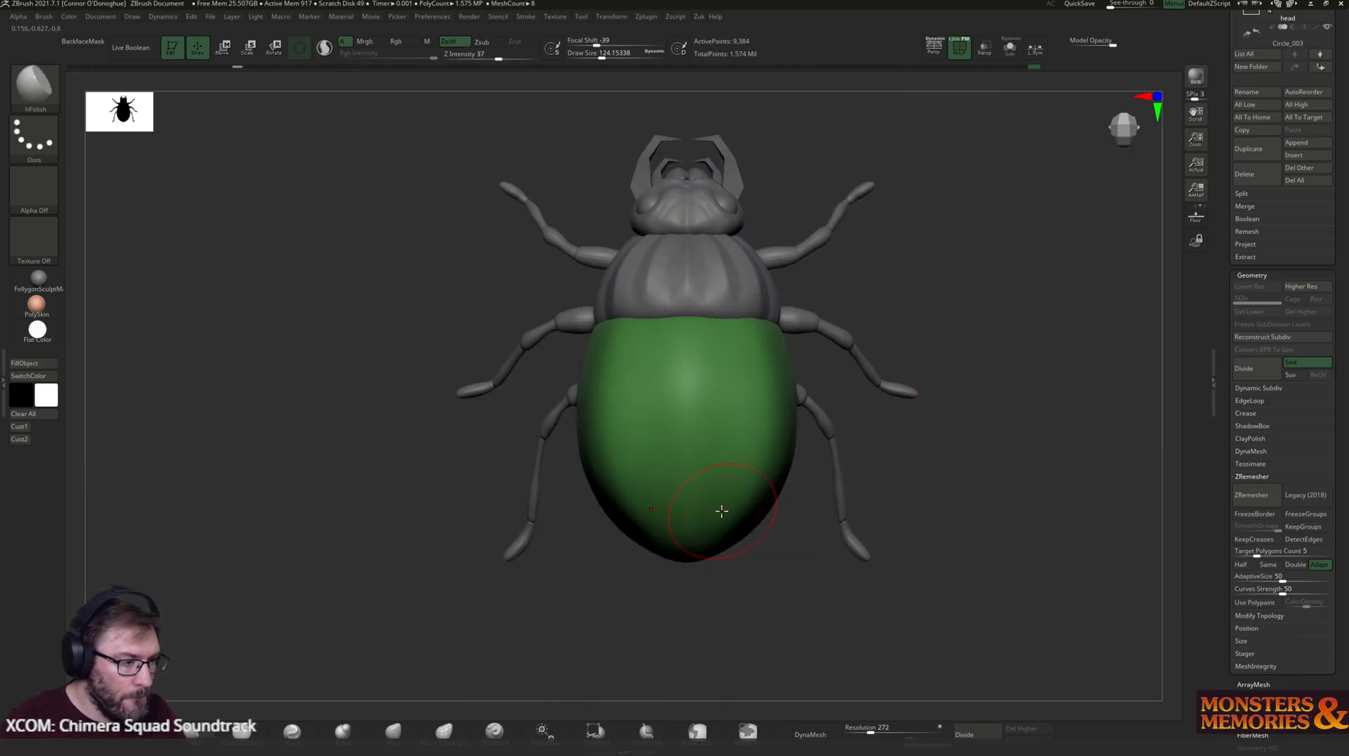
ctrl+shift+drag(703, 657, 689, 127)
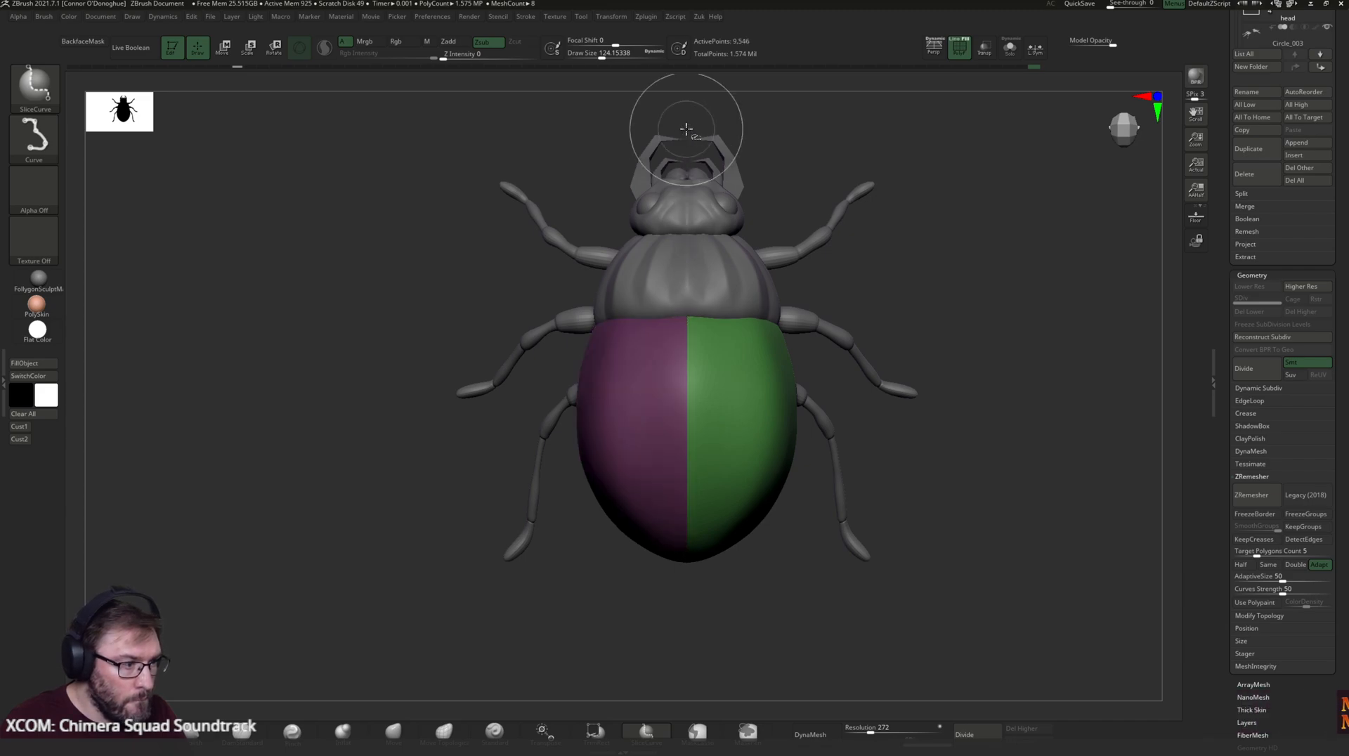
- Isolate the left half of the wing case, mask it, and show the whole wing case again
mouse_move(770, 613)
mouse_down()
mouse_move(773, 492)
mouse_move(804, 473)
mouse_move(940, 452)
mouse_move(760, 507)
mouse_move(749, 554)
mouse_up()
ctrl+shift+click(662, 465)
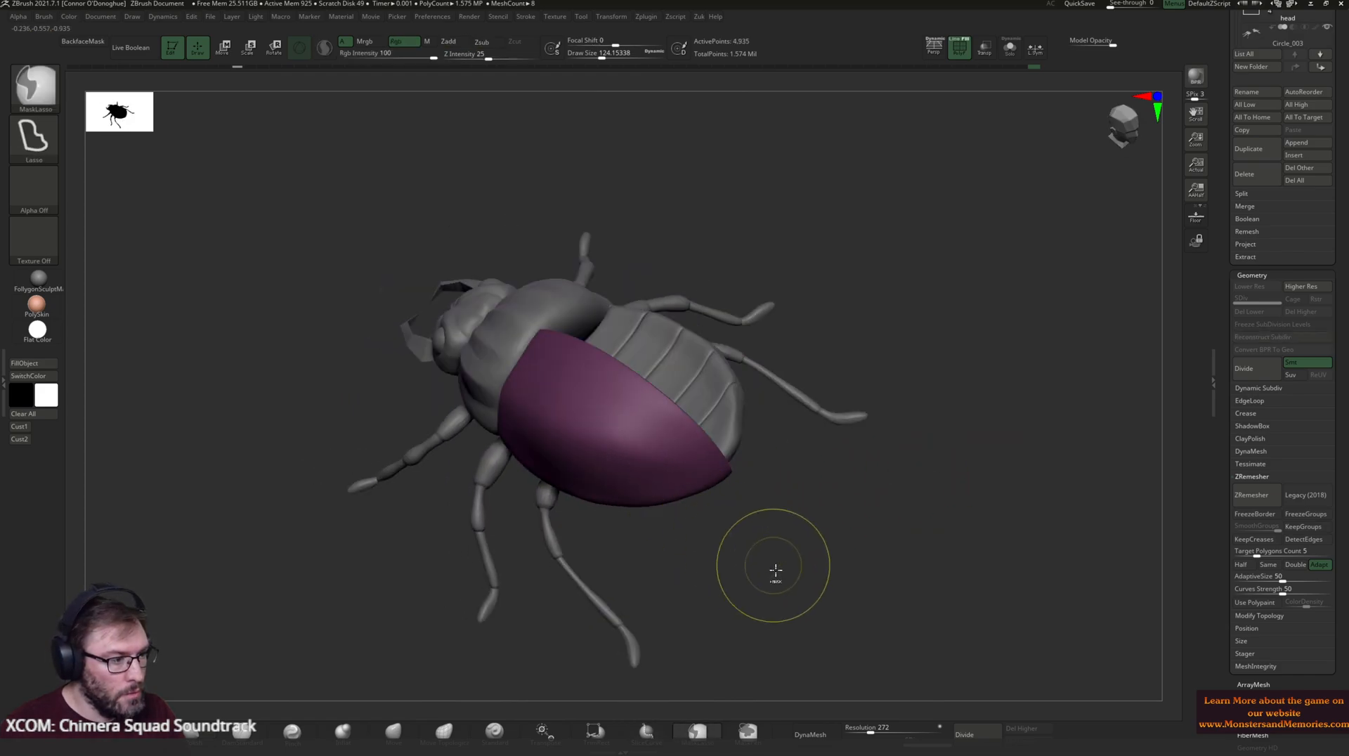
ctrl+click(775, 571)
ctrl+shift+click(791, 548)
key(z)
click(821, 546)
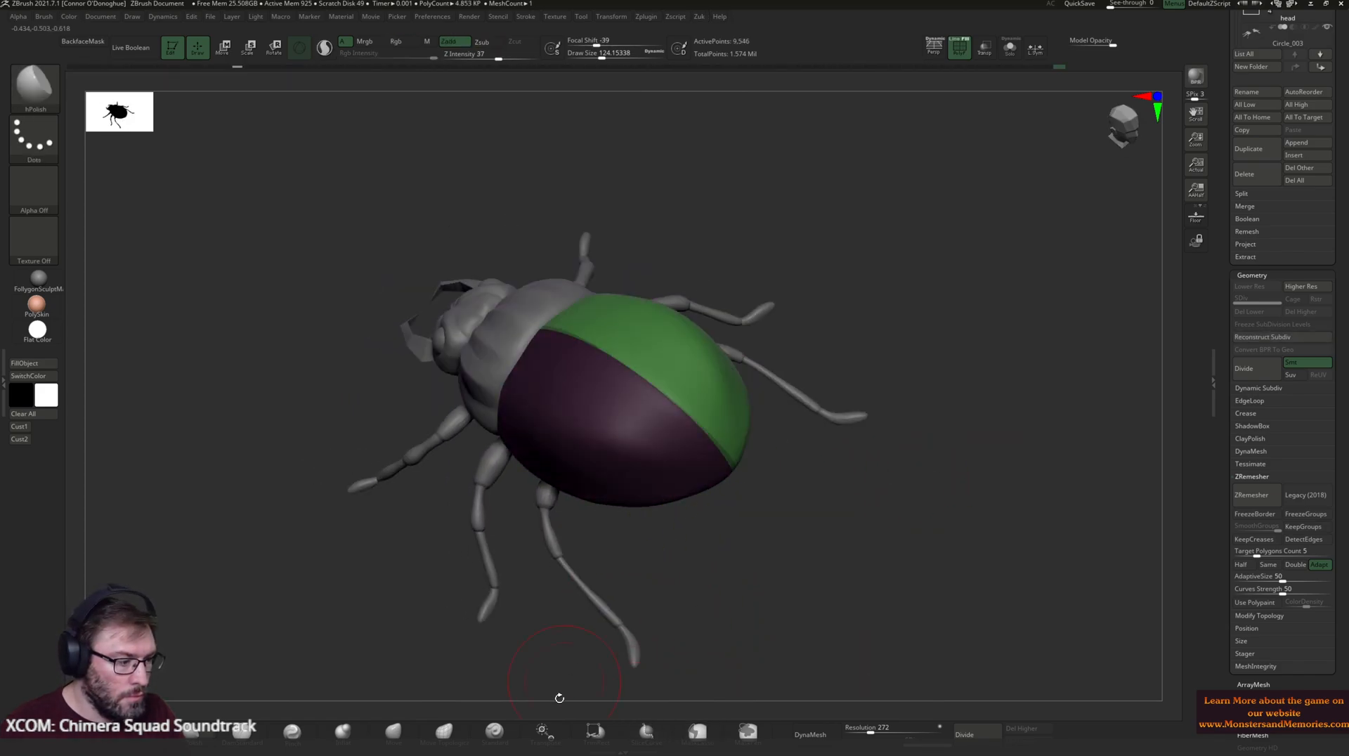
- Duplicate the sliced wing case and delete the left half from the copy, keeping only the green half
key(b)
key(m)
key(v)
mouse_move(764, 571)
mouse_down()
mouse_move(786, 591)
mouse_move(853, 549)
mouse_up()
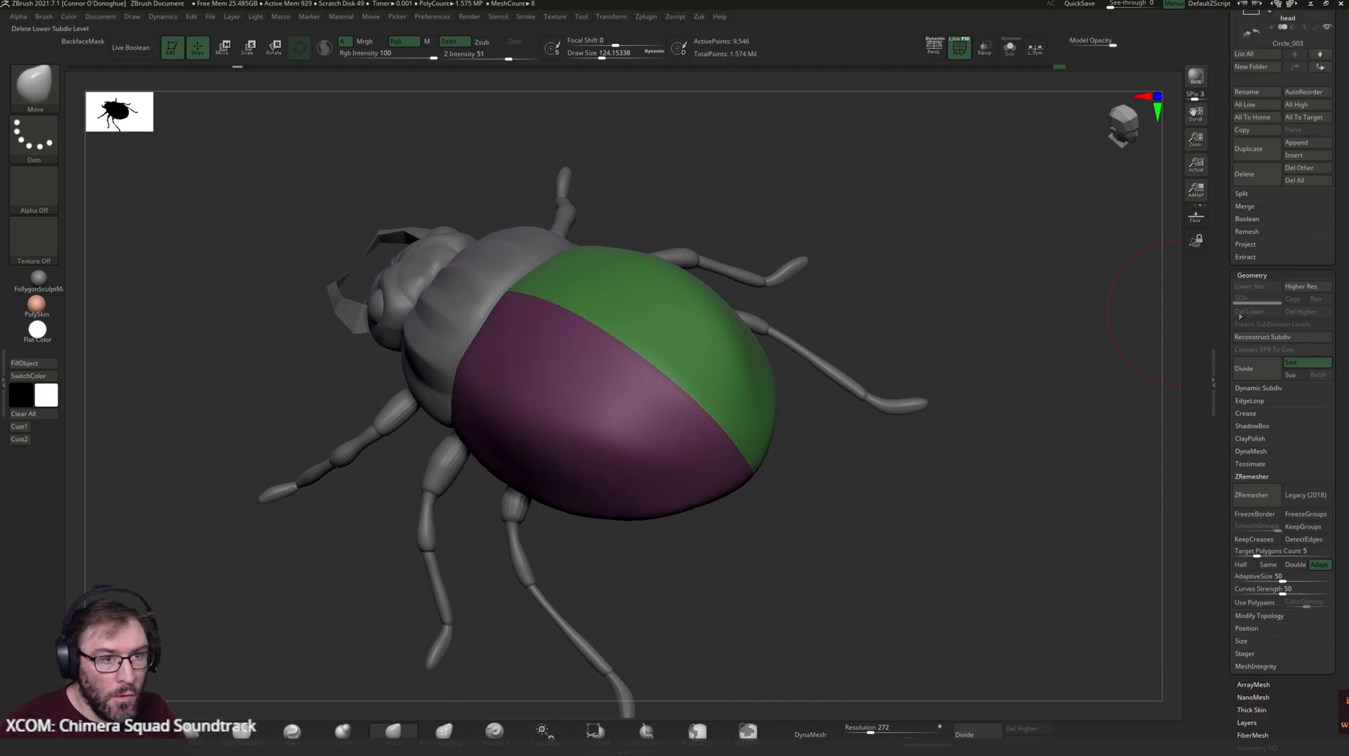
scroll(1247, 331, up, 3)
click(1255, 383)
ctrl+shift+click(723, 391)
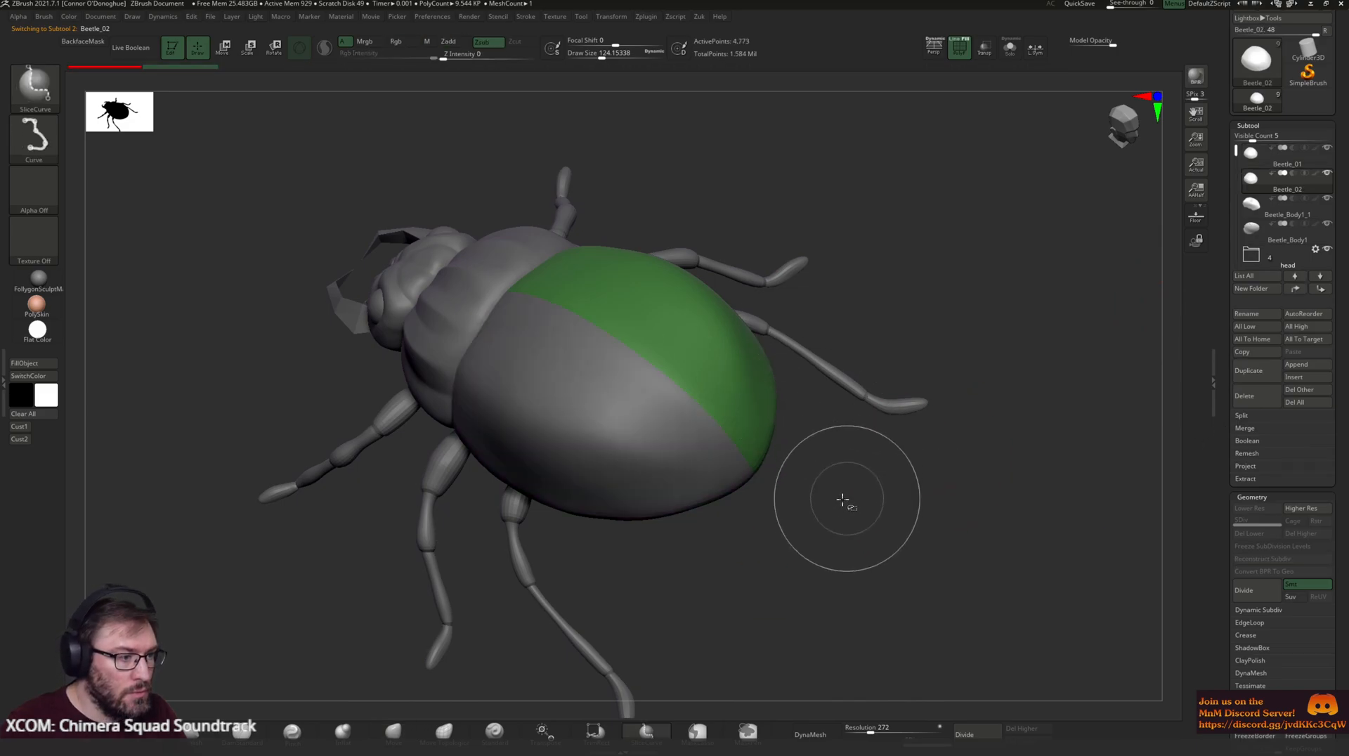
key(z)
click(886, 543)
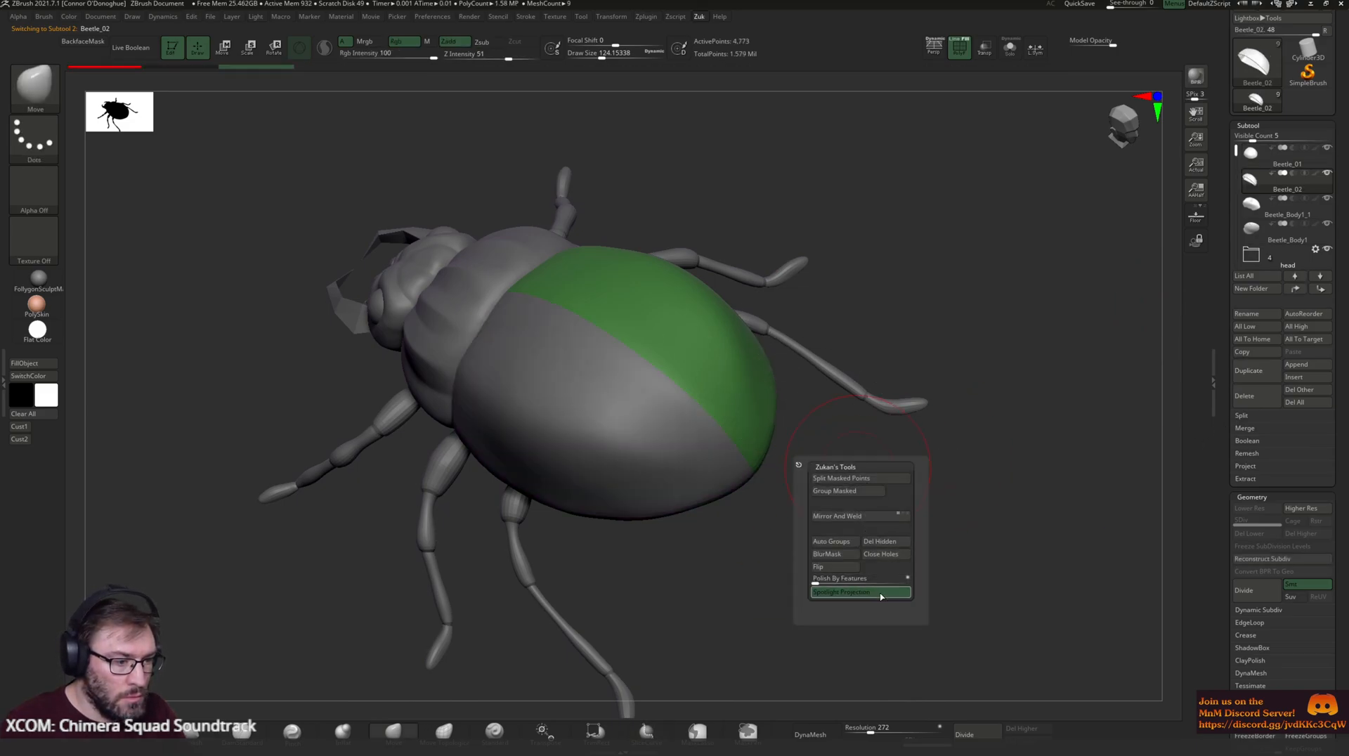
- Select the original wing case, delete its green right half in Solo mode, and show the whole beetle again
alt+click(707, 470)
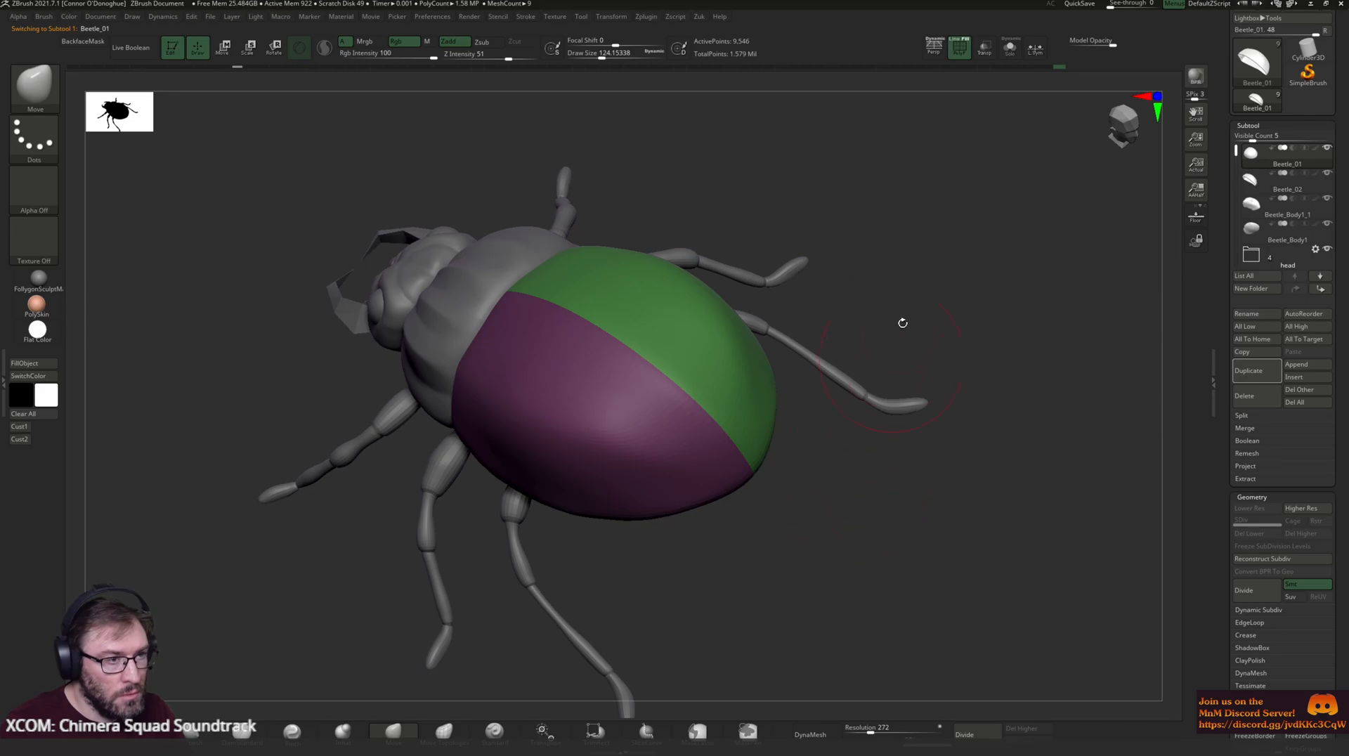
click(1011, 50)
drag(925, 413, 768, 352)
ctrl+shift+click(771, 354)
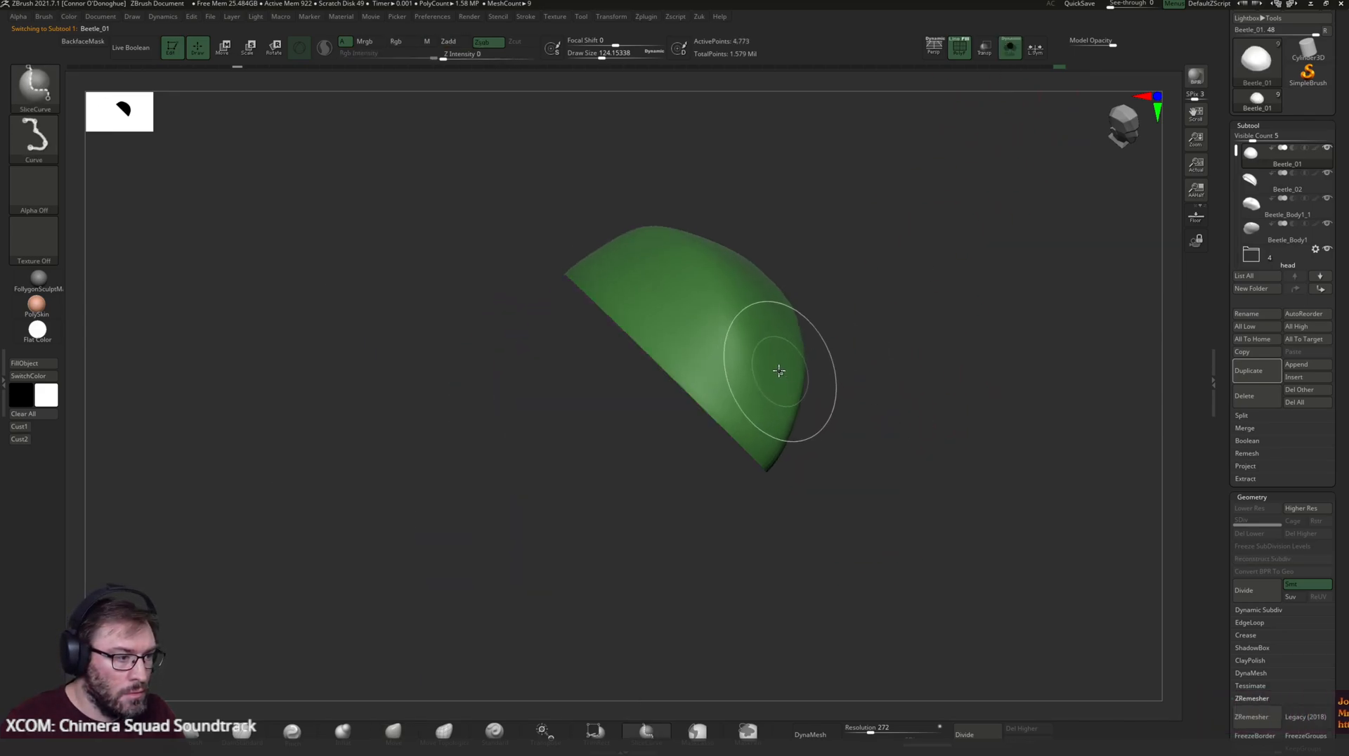
ctrl+shift+click(898, 504)
key(z)
click(928, 581)
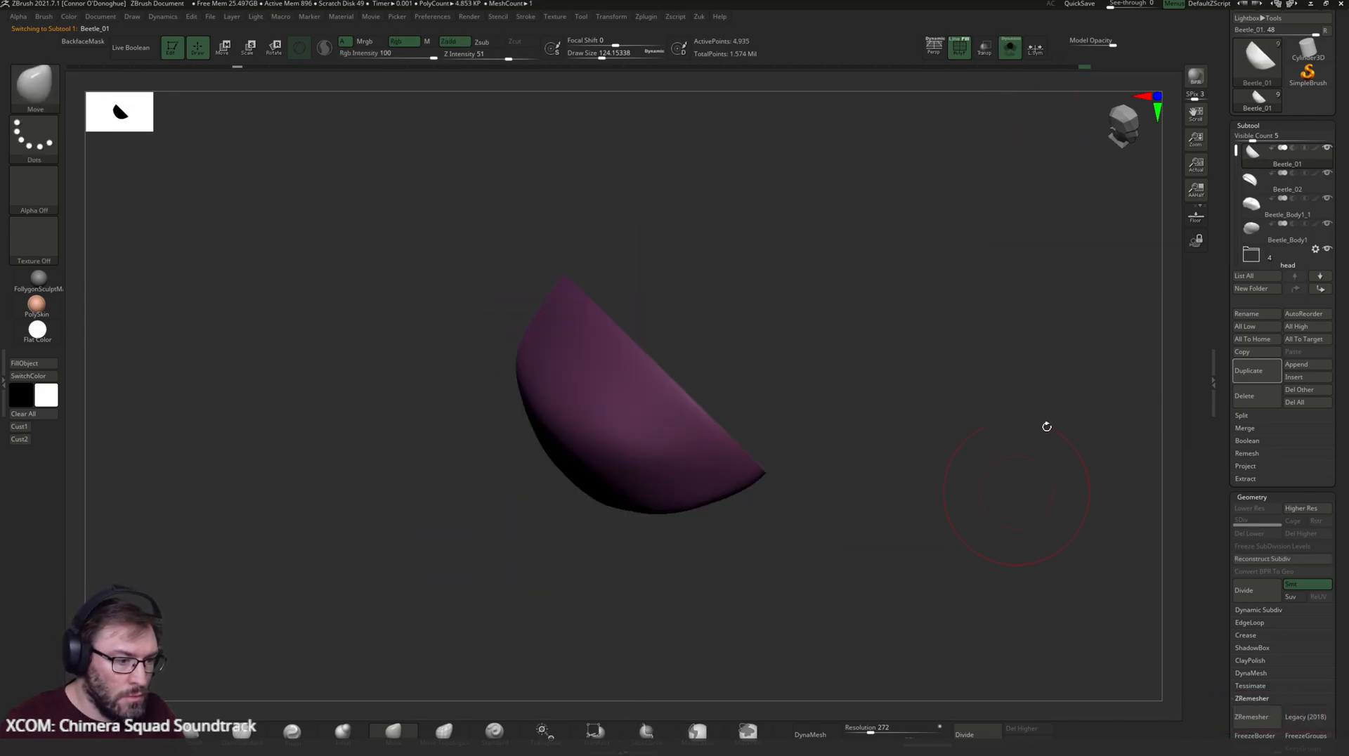
click(1012, 47)
drag(1005, 419, 809, 582)
- Close the holes of the left wing half as a single polygroup and DynaMesh it at resolution 272
key(ctrl+w)
key(z)
key(z)
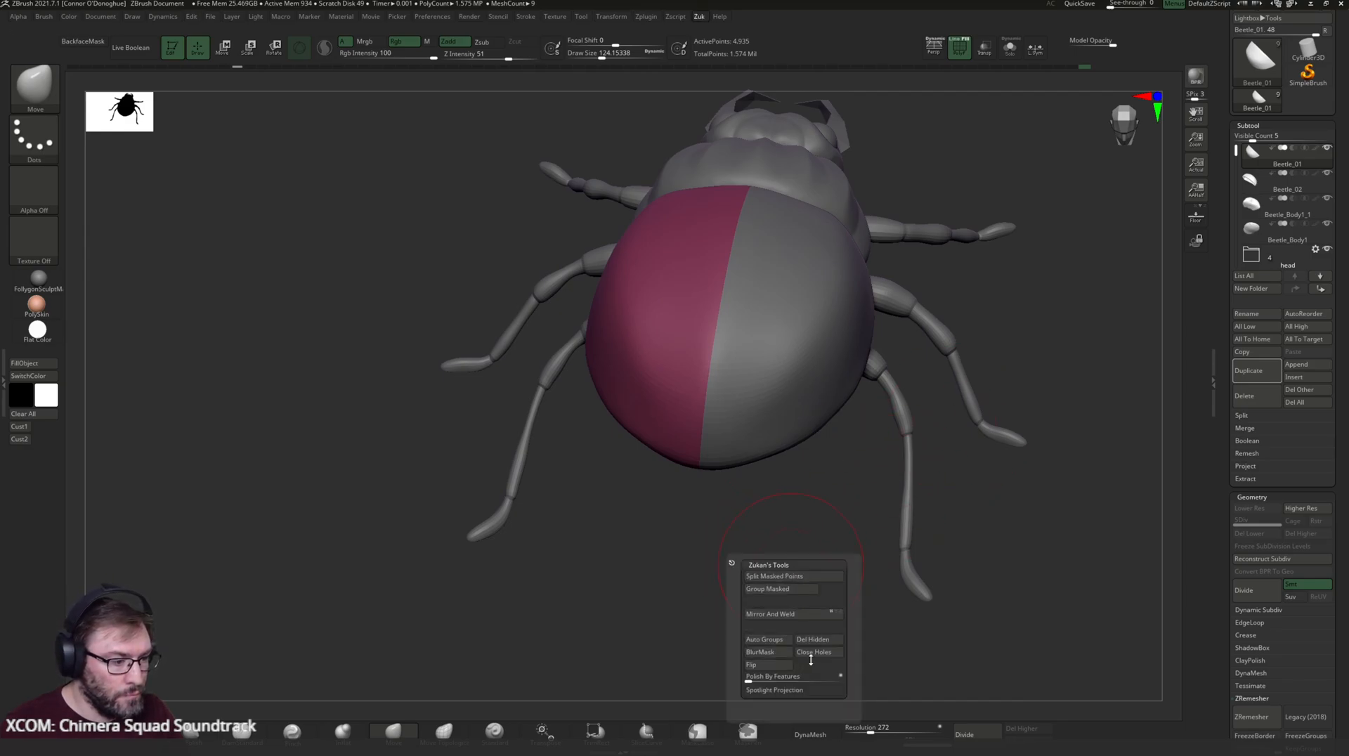
click(829, 735)
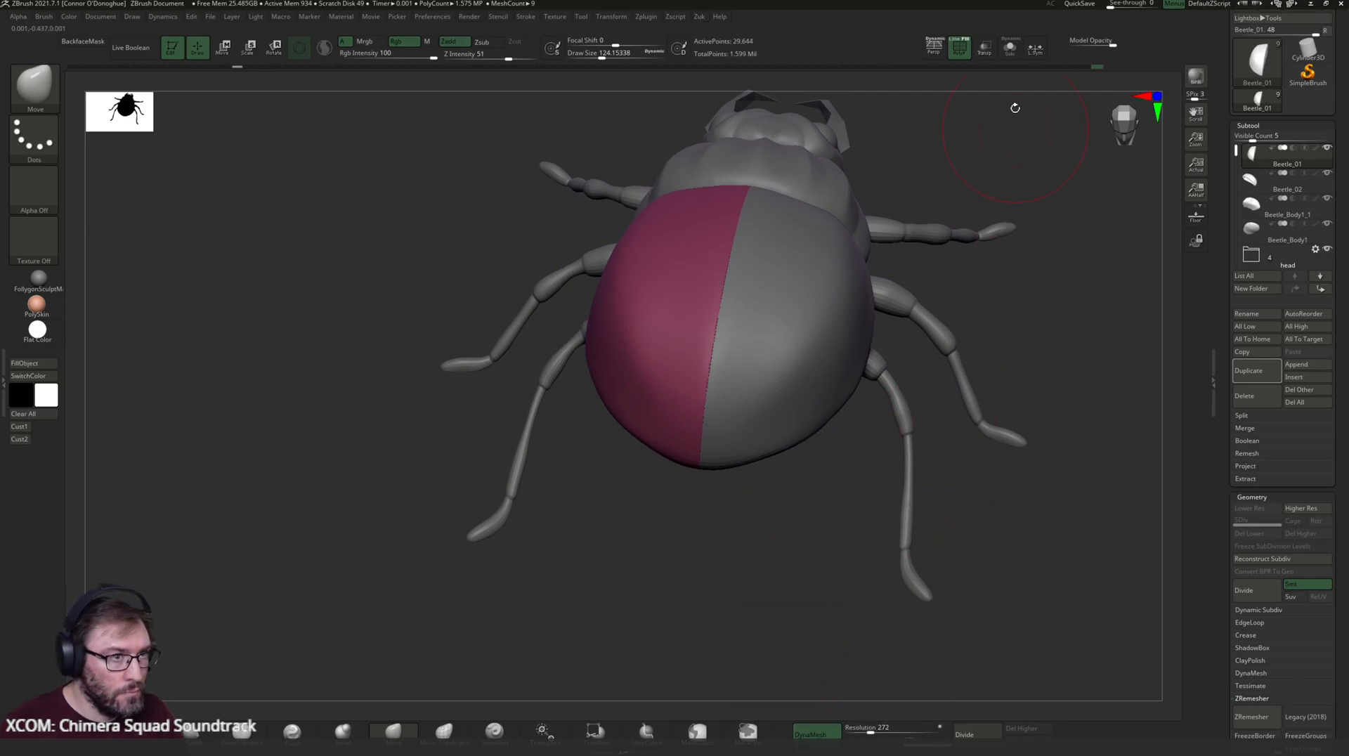
- Check the remeshed left wing half in Solo mode and apply Polish By Features to it
click(1012, 48)
drag(998, 333, 973, 415)
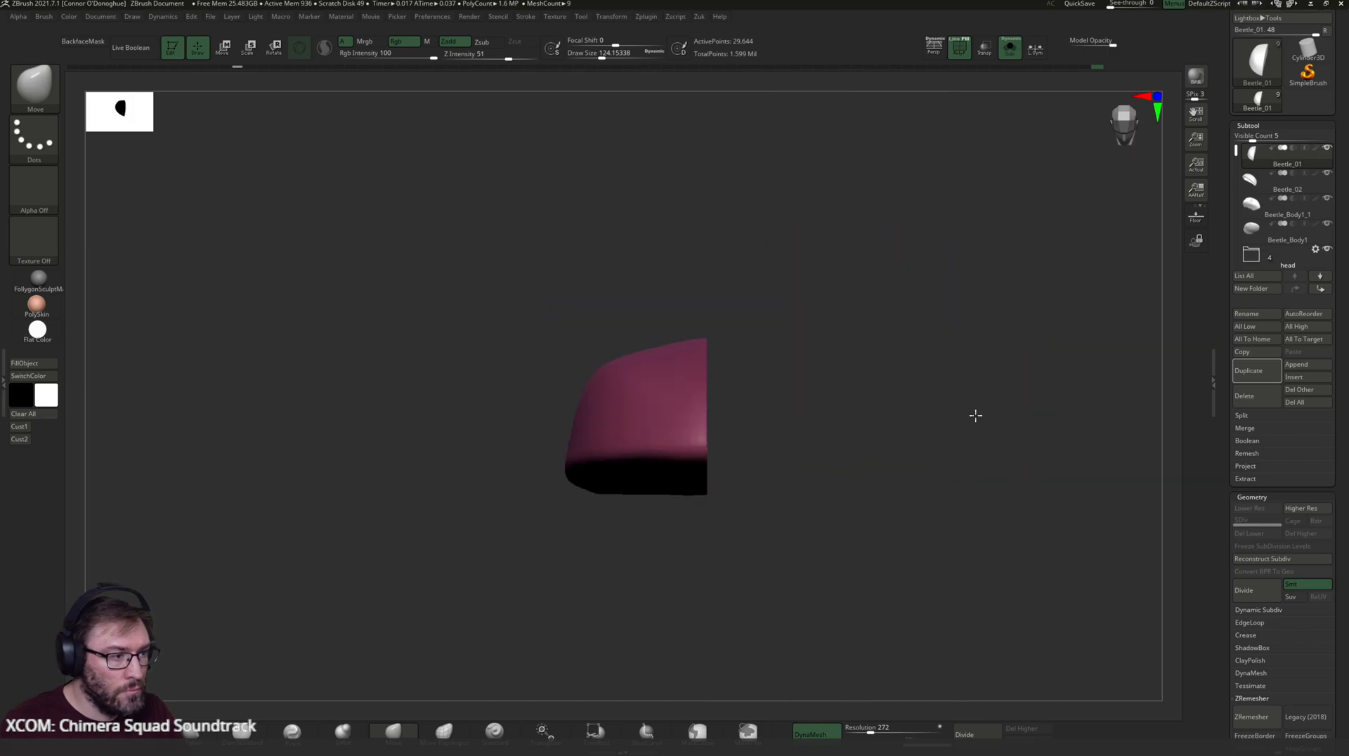
click(1010, 48)
drag(951, 283, 934, 427)
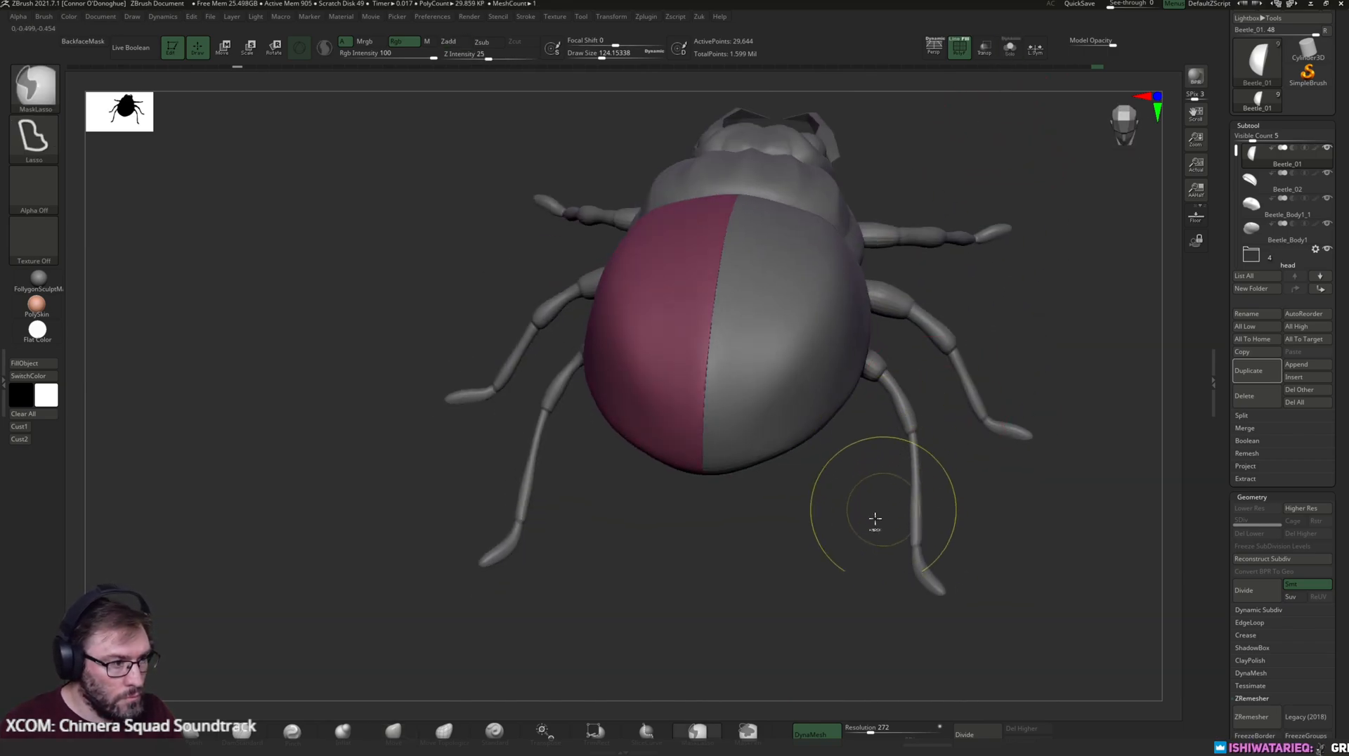
drag(804, 536, 792, 571)
key(z)
click(766, 679)
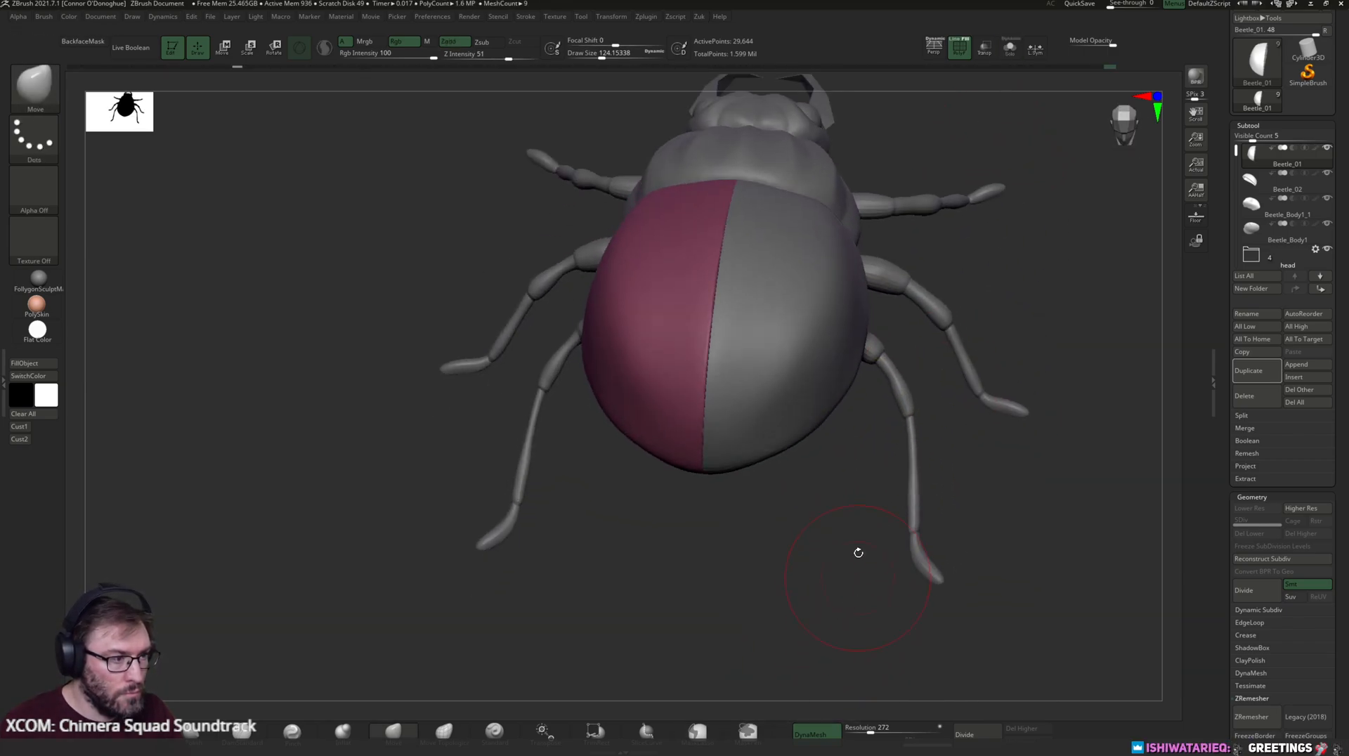
- DynaMesh the right wing half, Beetle_02, at resolution 272 and polish it by features
alt+click(789, 367)
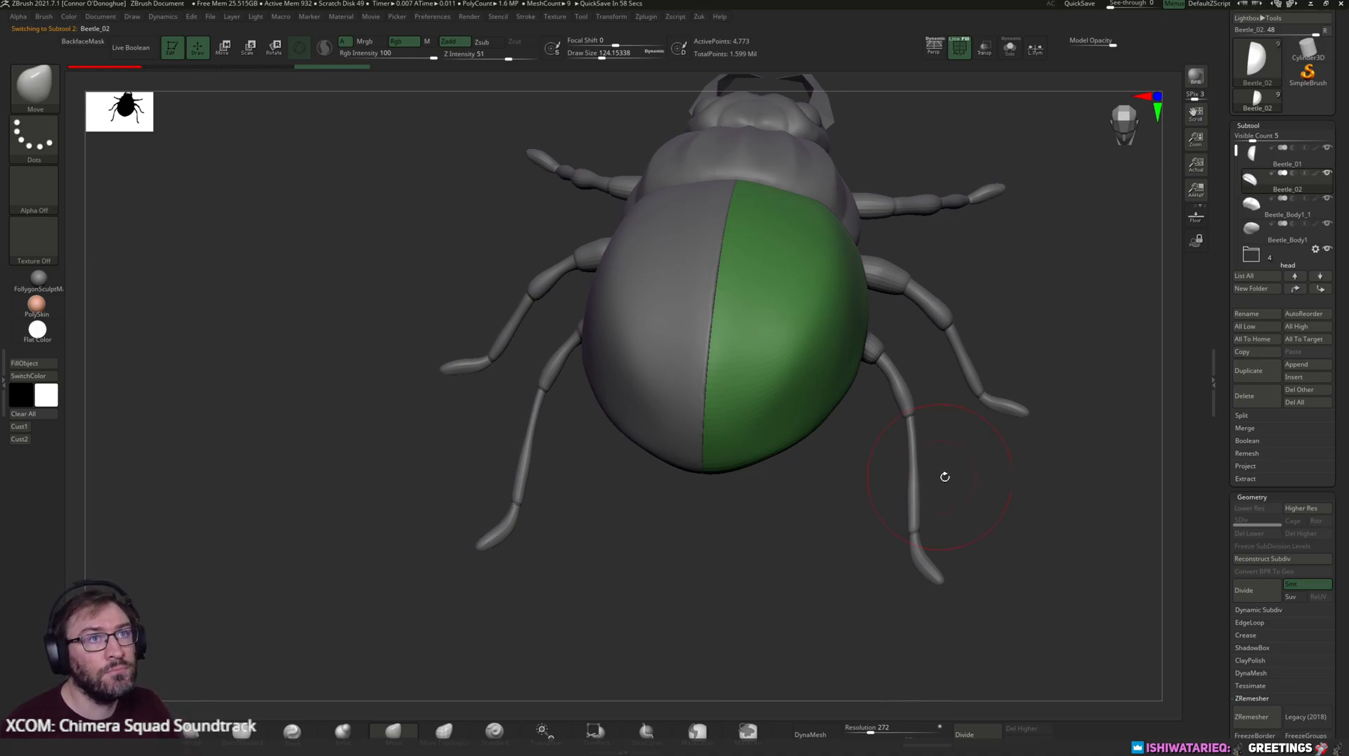
drag(794, 536, 777, 499)
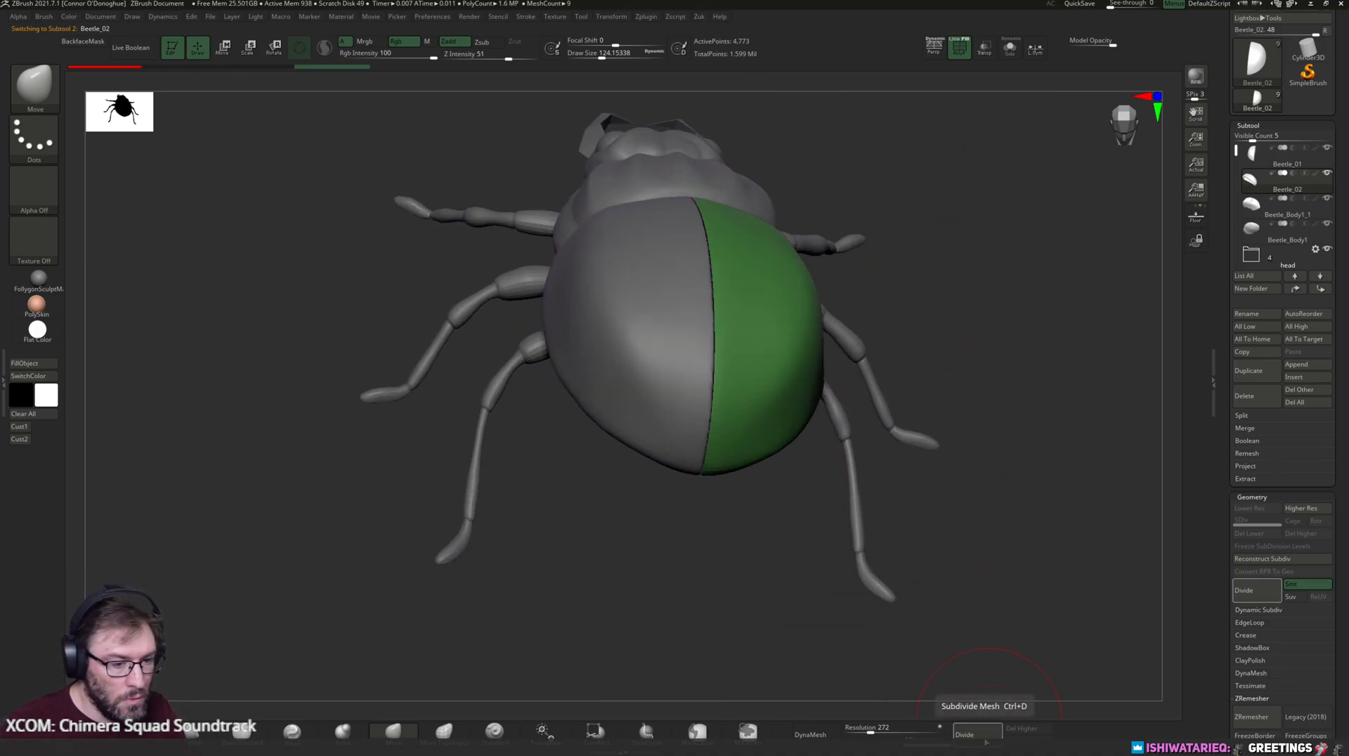
alt+click(664, 362)
alt+click(749, 361)
click(824, 730)
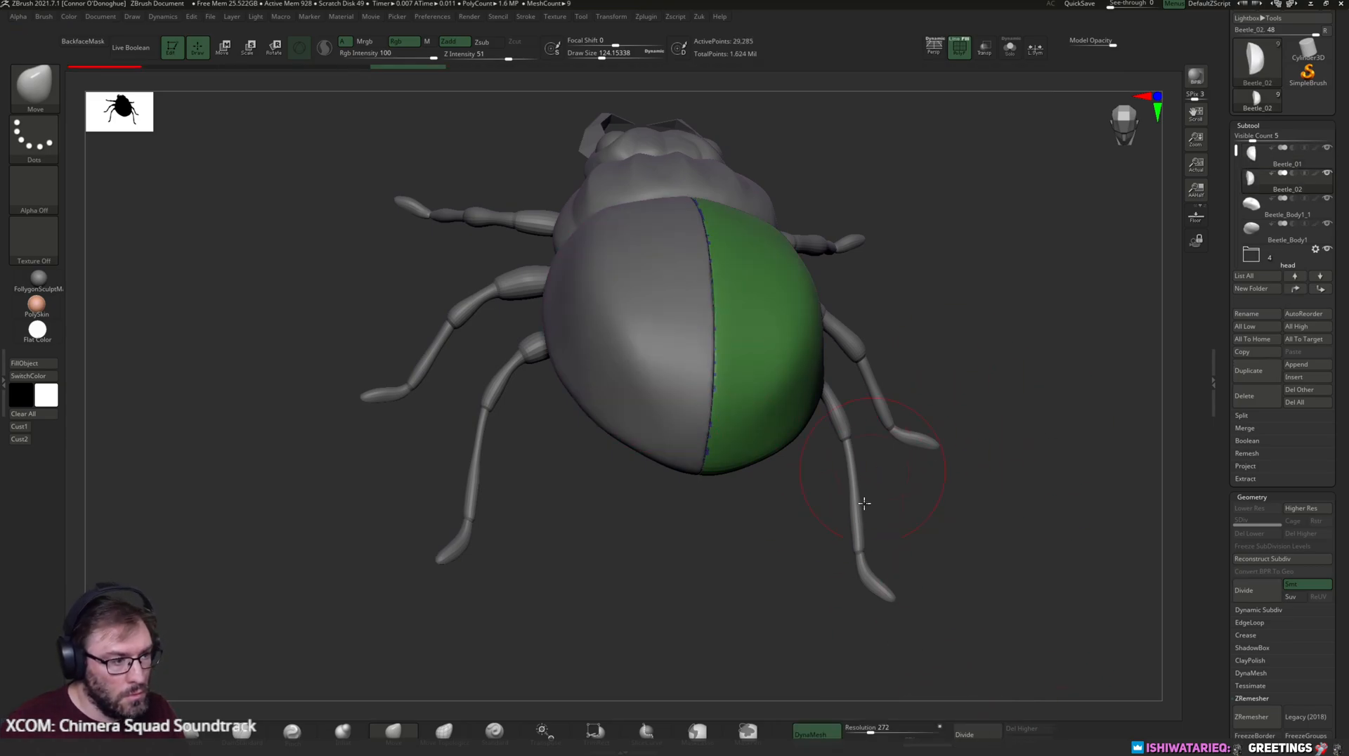
drag(834, 510, 775, 654)
key(space)
click(730, 696)
- Select Beetle_01 and merge it down with Beetle_02 so both wing halves form one subtool
drag(798, 499, 1019, 341)
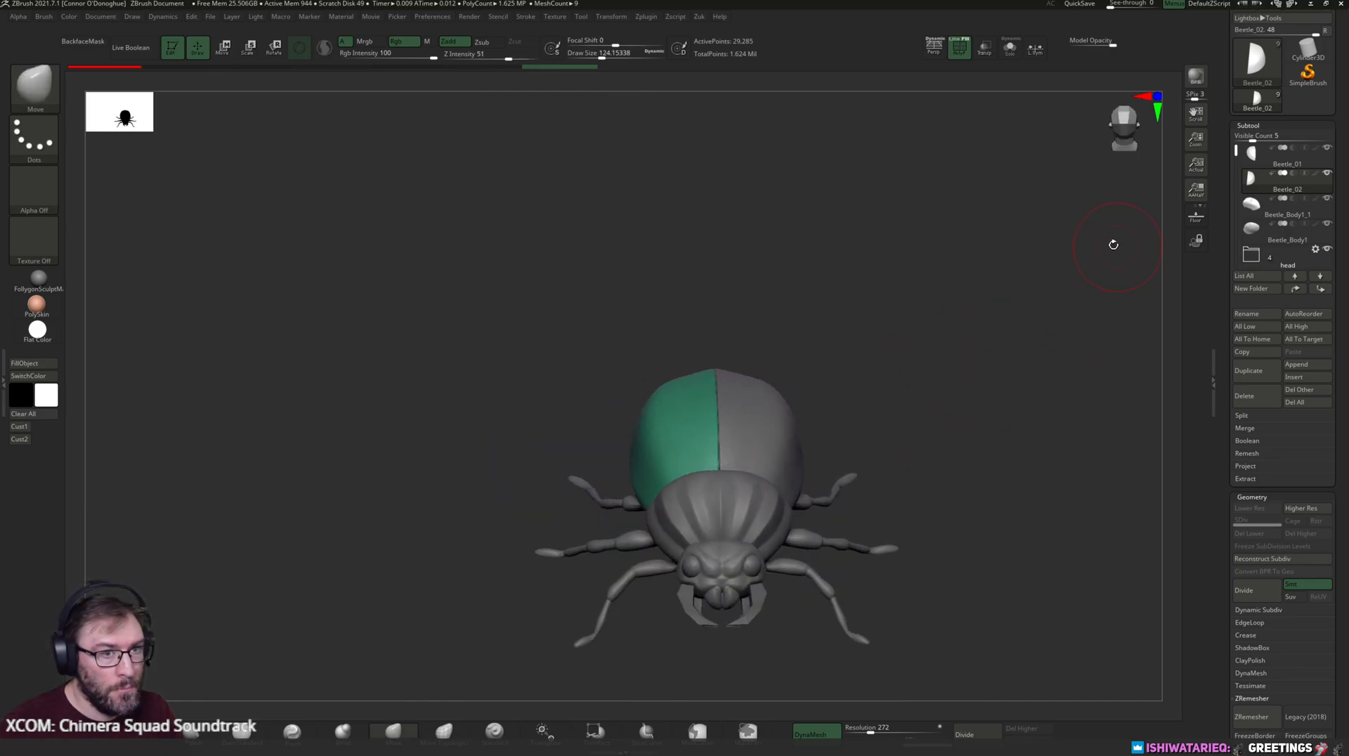
mouse_move(1260, 213)
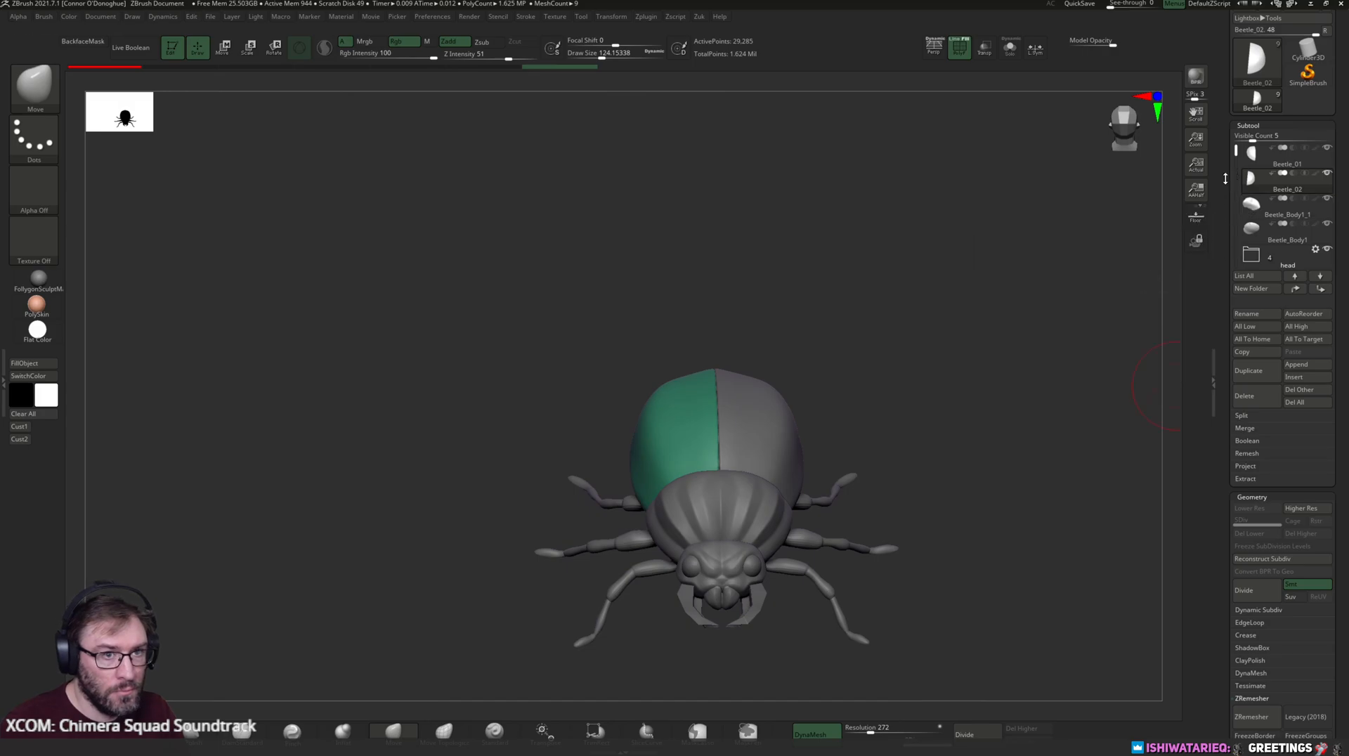
click(1255, 157)
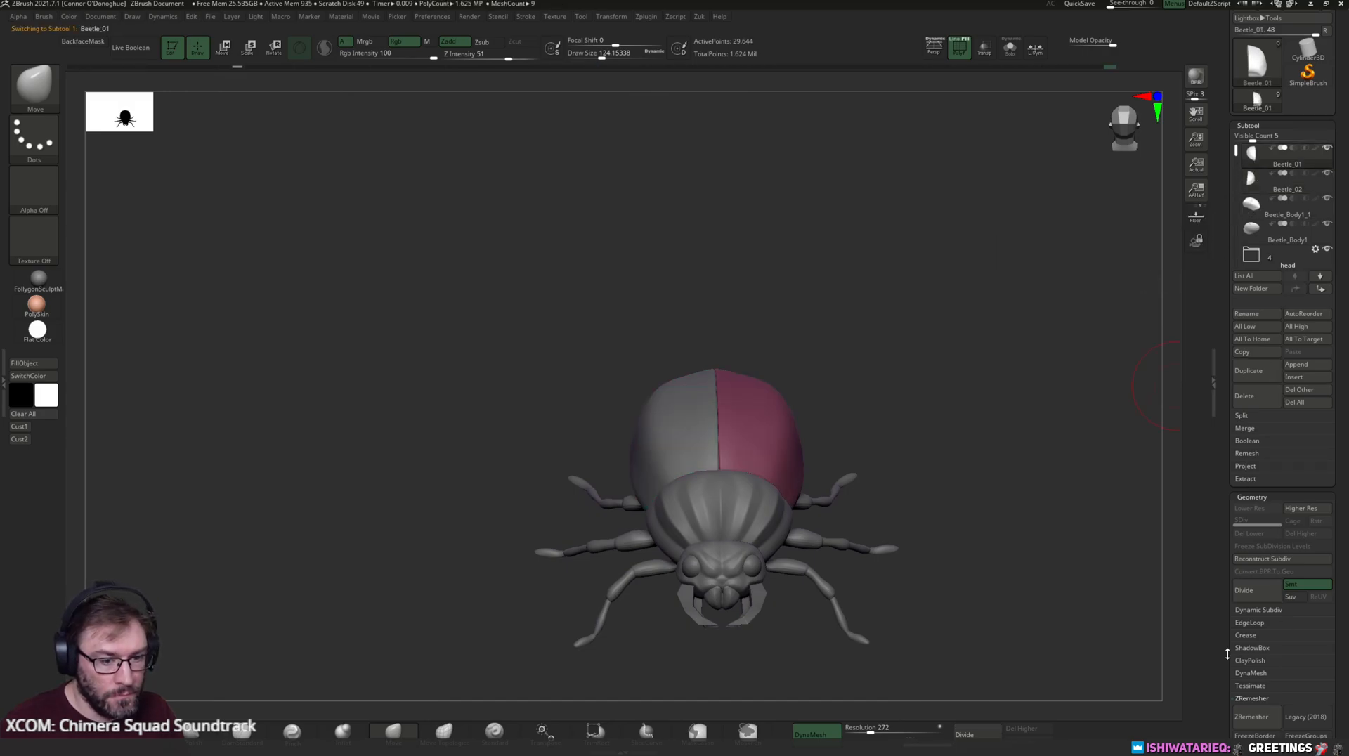
click(1213, 568)
drag(1221, 586, 1223, 374)
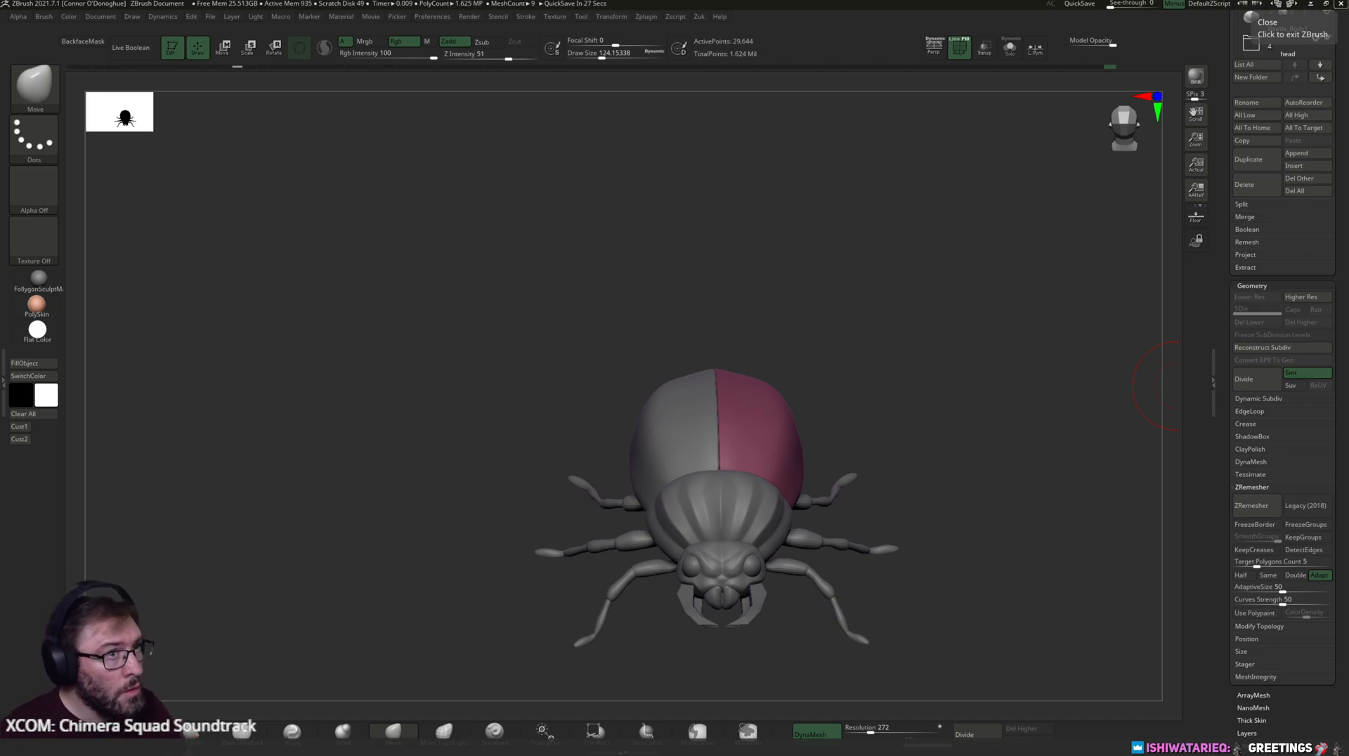
drag(1009, 334, 1054, 275)
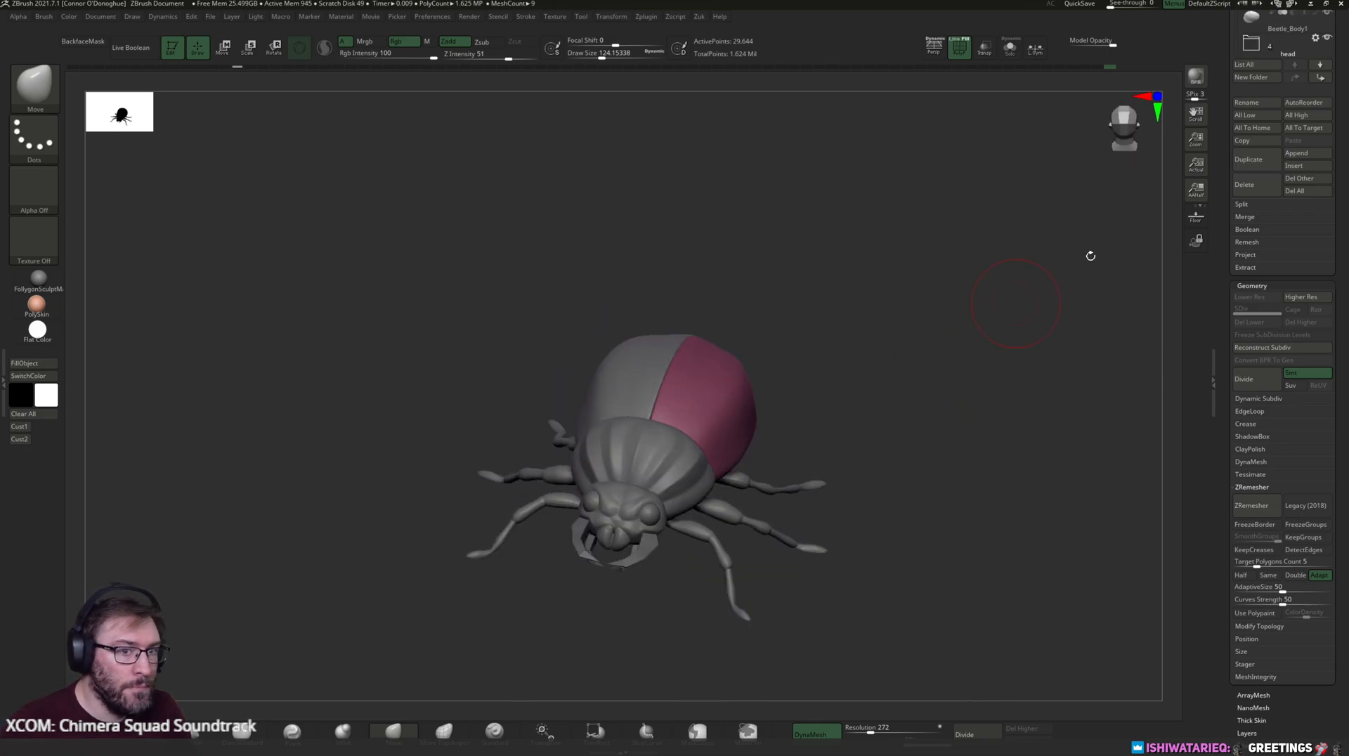
drag(1226, 214, 1234, 313)
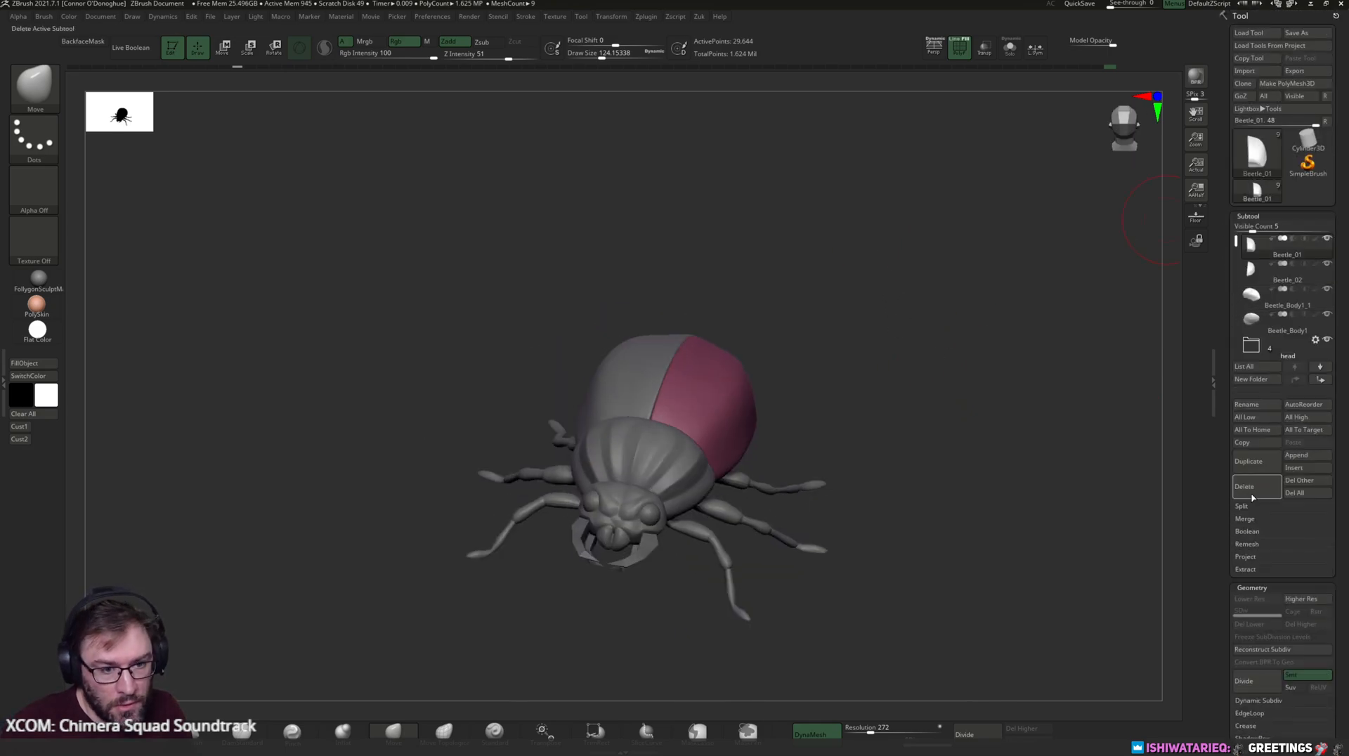
click(1256, 520)
click(1253, 531)
click(1153, 555)
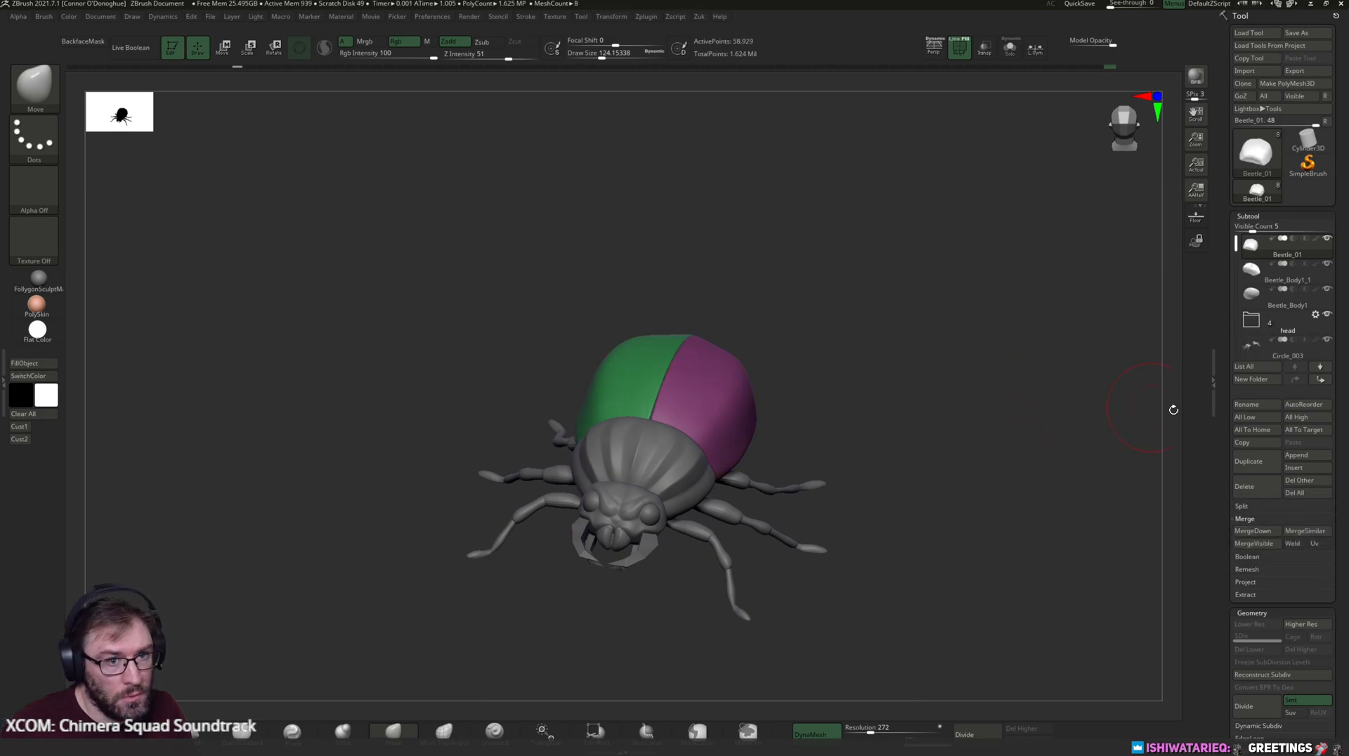
- Duplicate the merged wing case and reposition the transform gizmo near the front of one wing half, behind the thorax
click(1254, 543)
drag(913, 410, 964, 330)
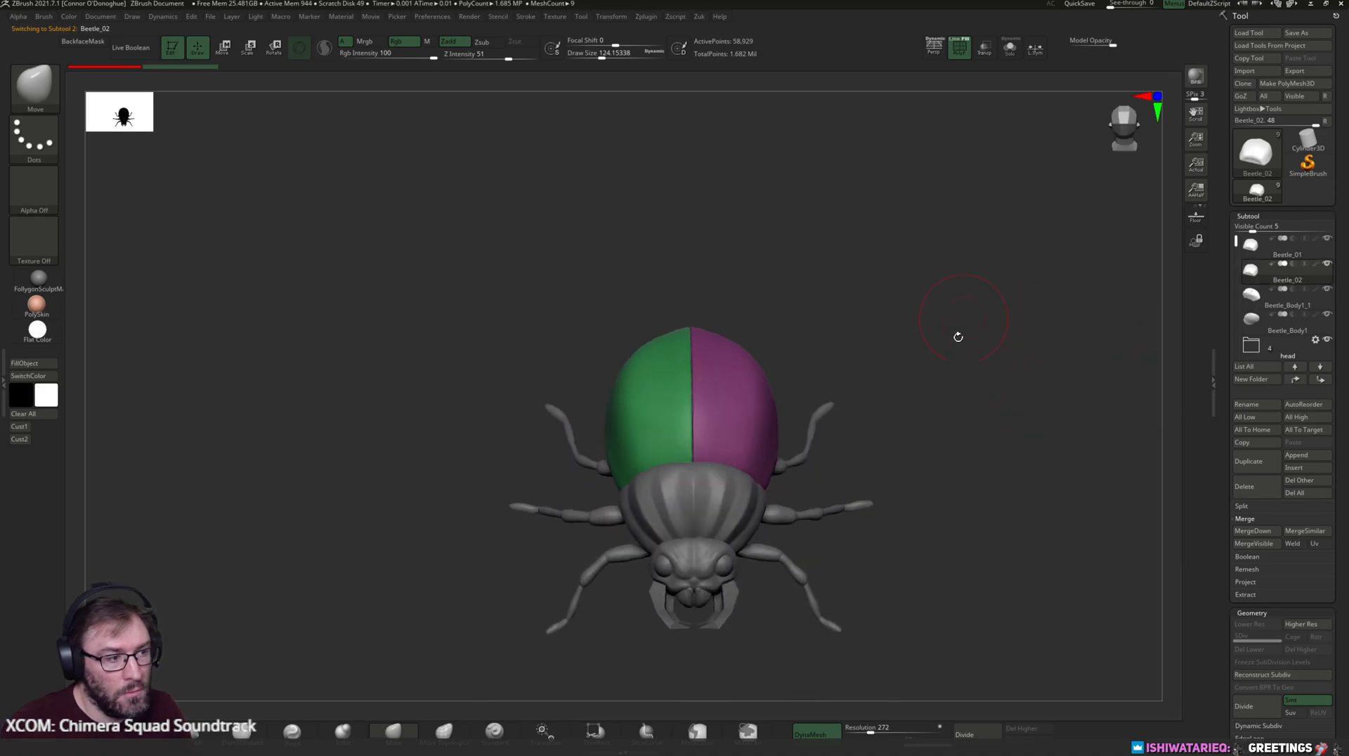
key(w)
drag(861, 419, 800, 456)
click(761, 394)
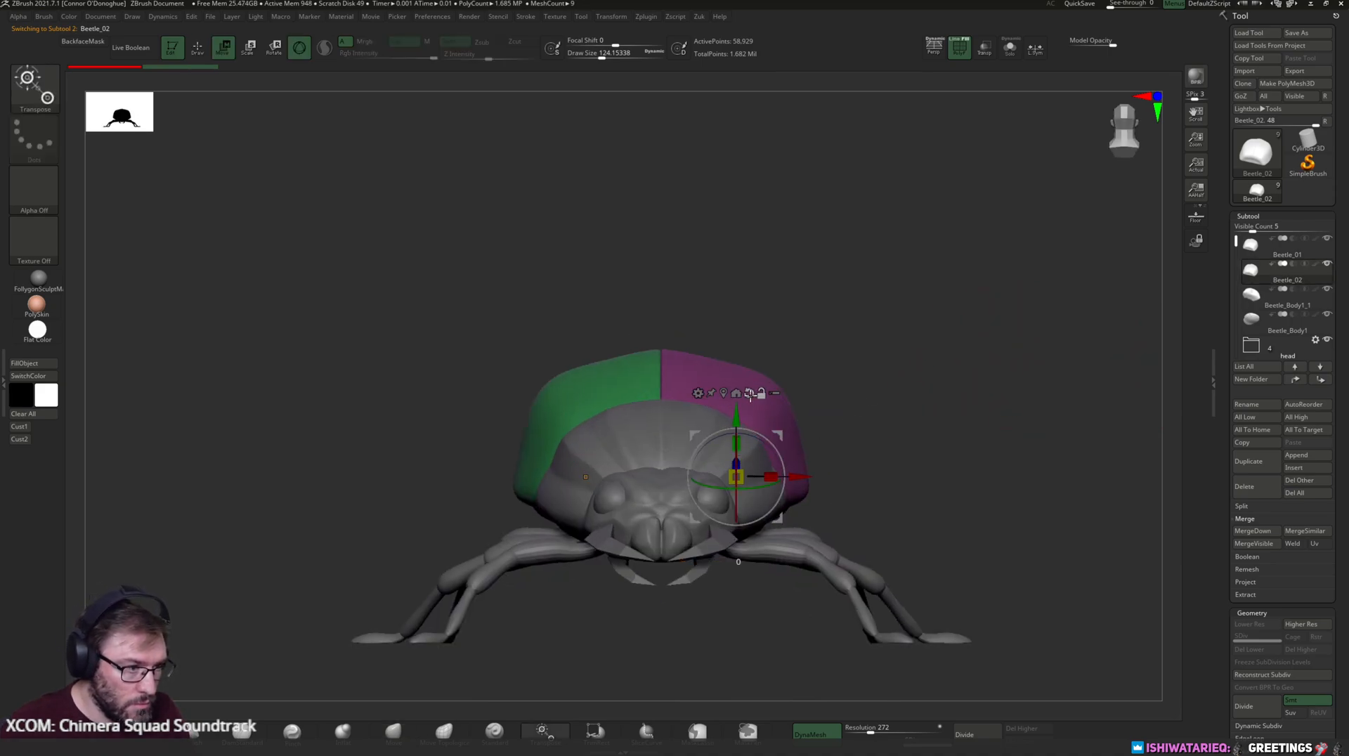
click(724, 393)
drag(777, 480, 762, 517)
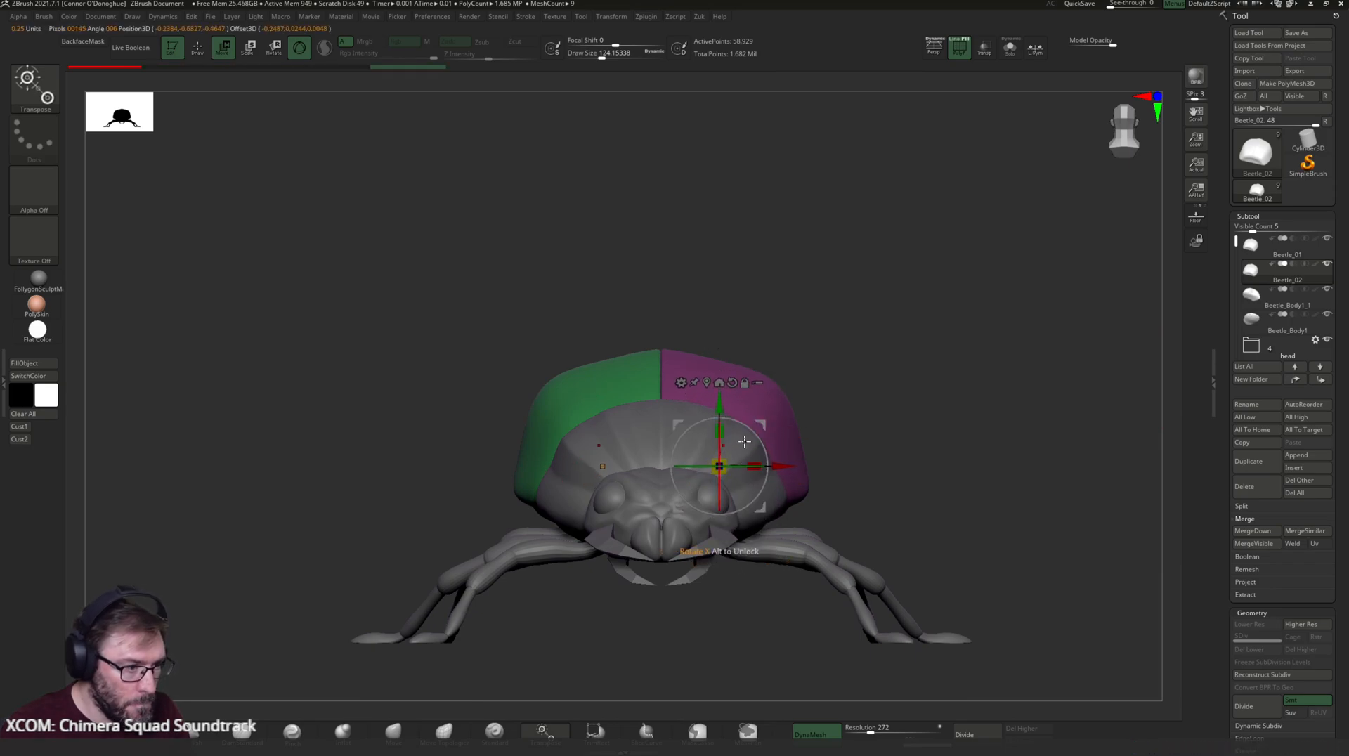
- Tilt both wing halves symmetrically about their front pivot as seen from the side
shift+drag(869, 421, 821, 419)
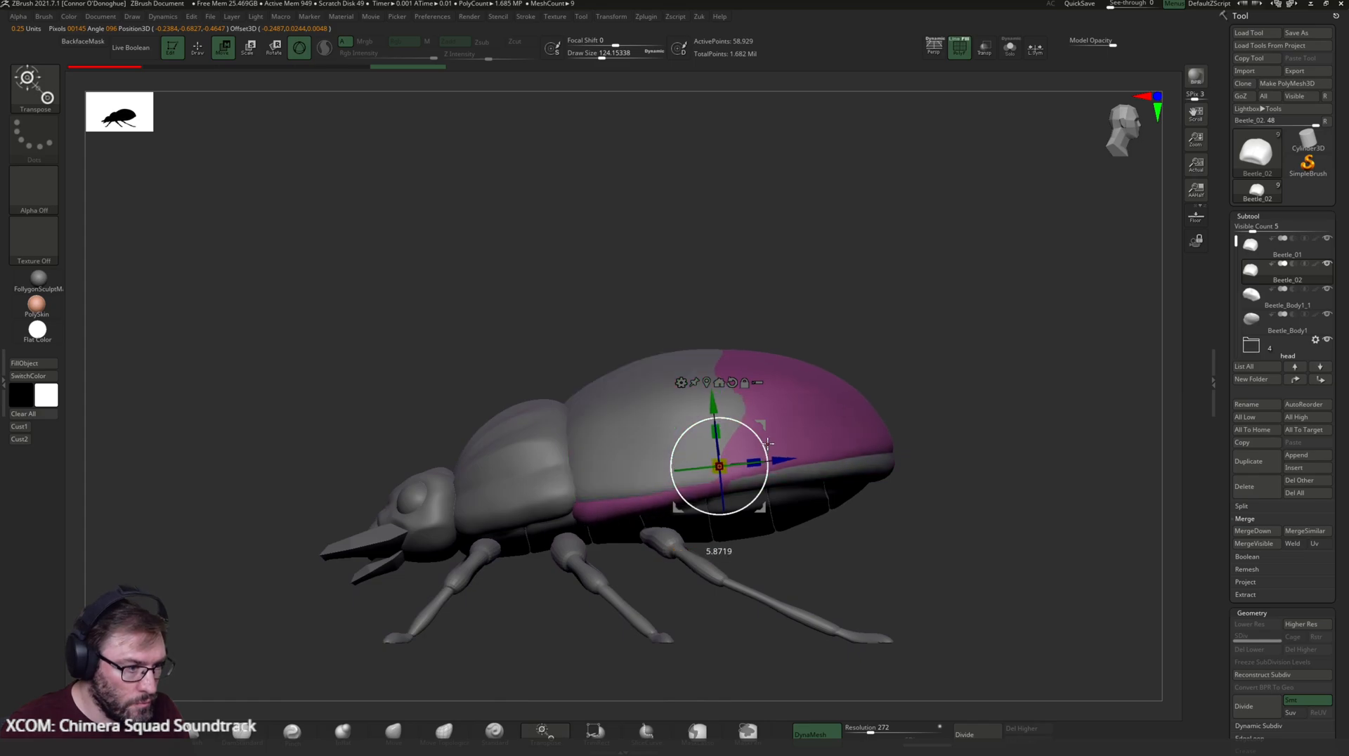
alt+drag(779, 483, 614, 437)
drag(780, 281, 920, 291)
- Try to swing the two wing halves apart from above, check the seam in Solo mode, and undo the rotation
drag(717, 435, 655, 491)
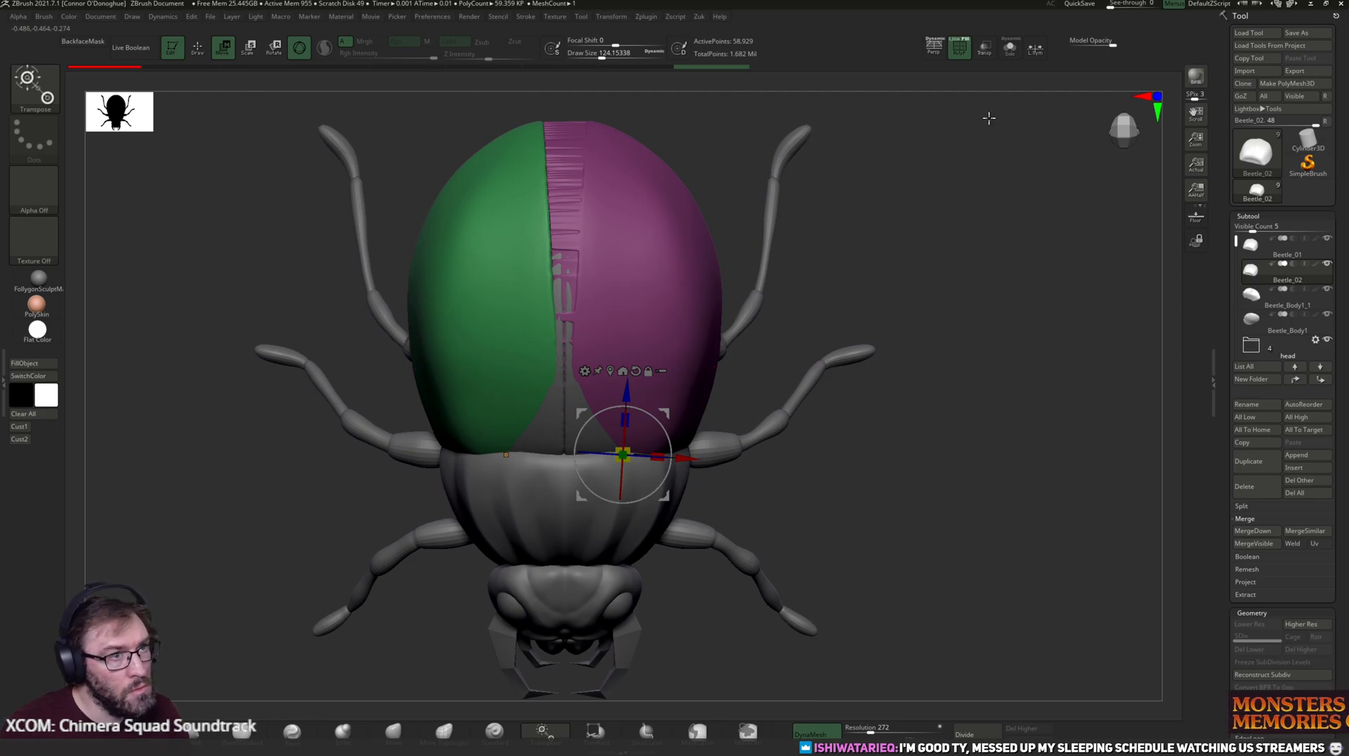
click(1010, 48)
drag(939, 281, 908, 196)
shift+drag(835, 208, 936, 248)
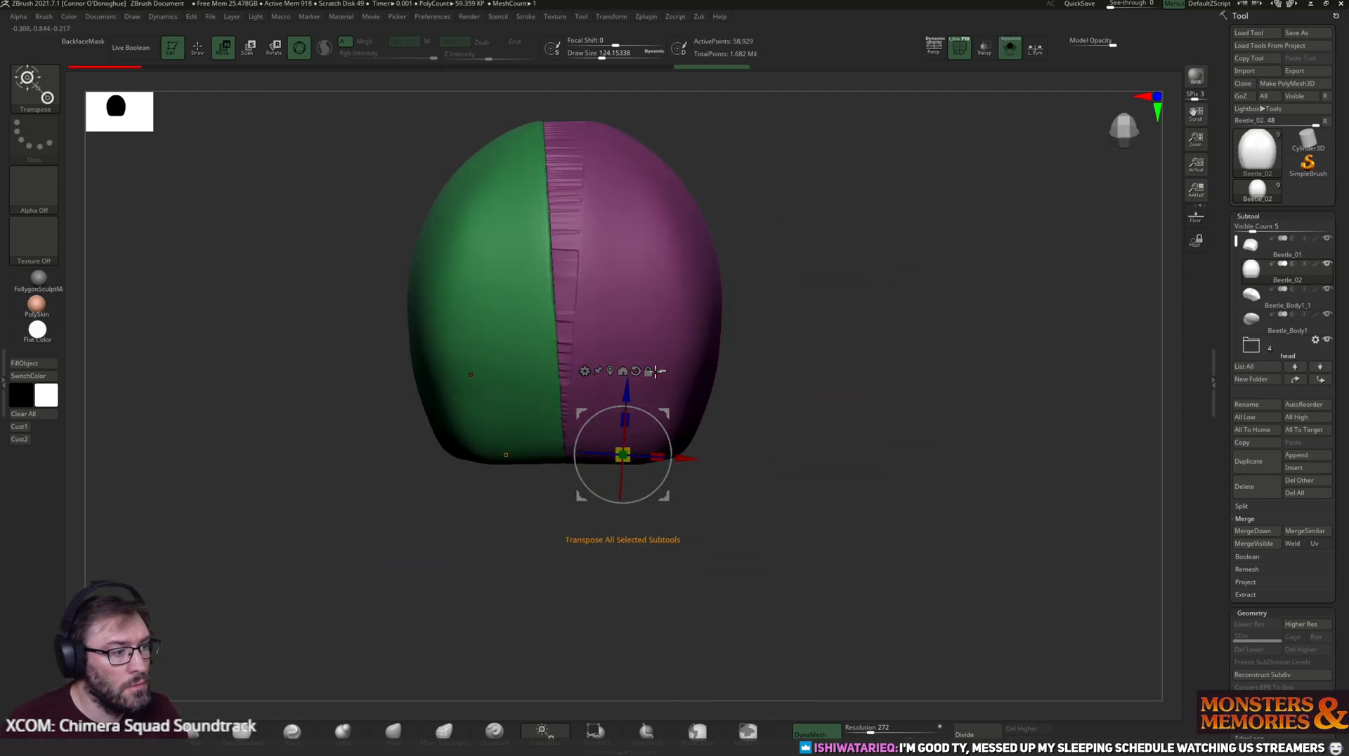
alt+drag(858, 278, 888, 306)
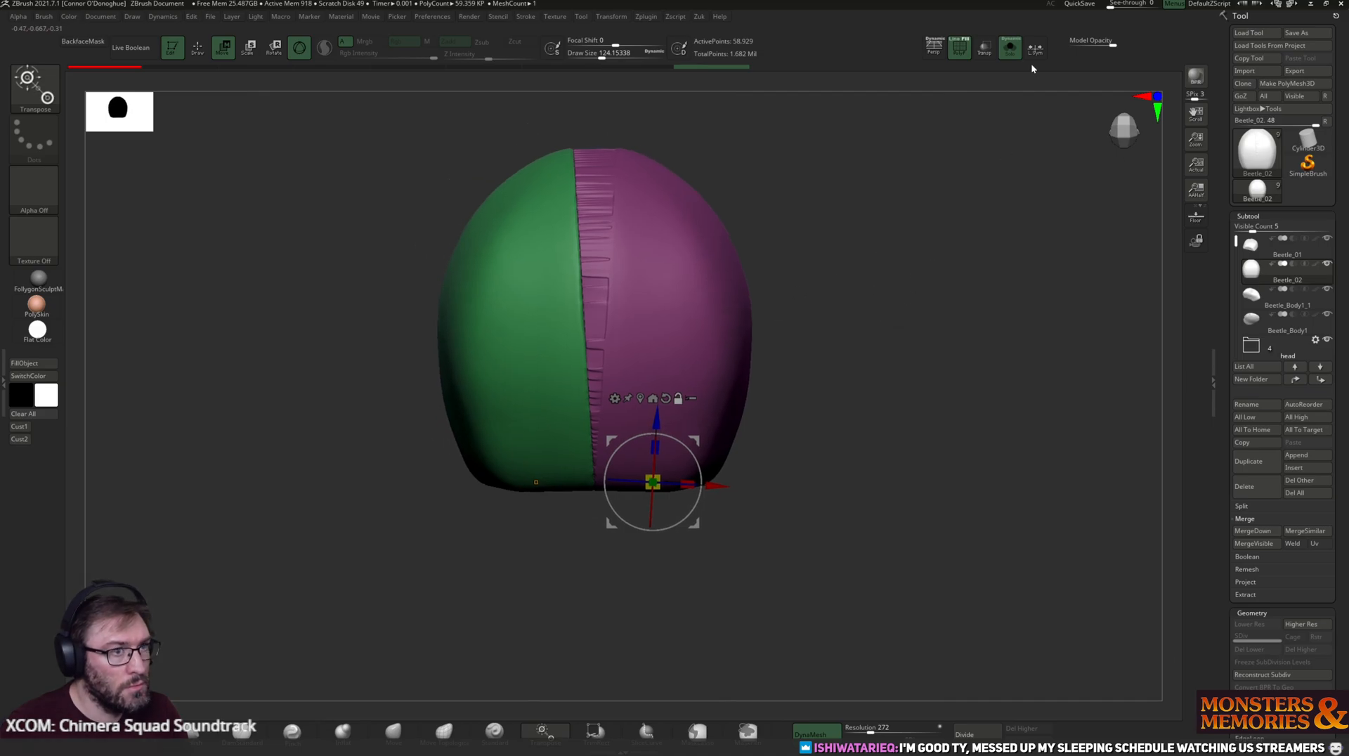
key(ctrl+z)
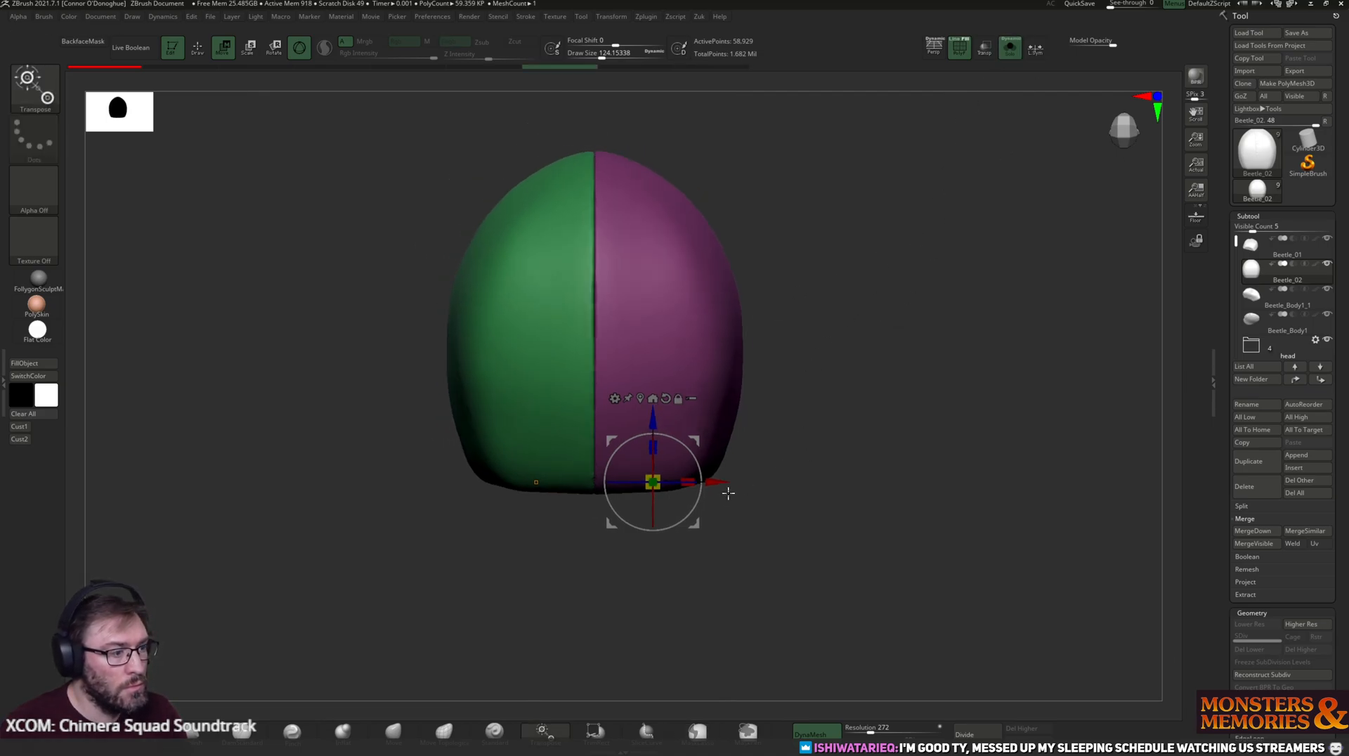
key(z)
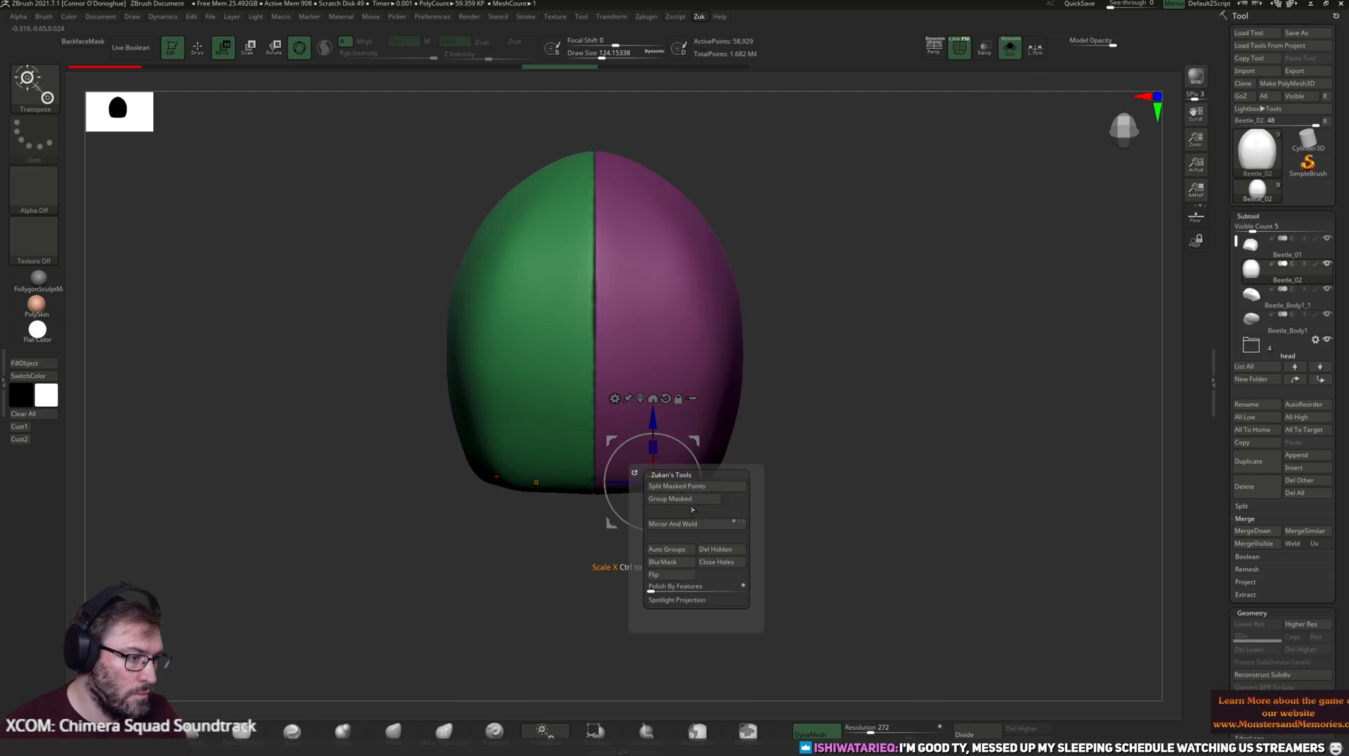
drag(692, 514, 686, 519)
key(ctrl+z)
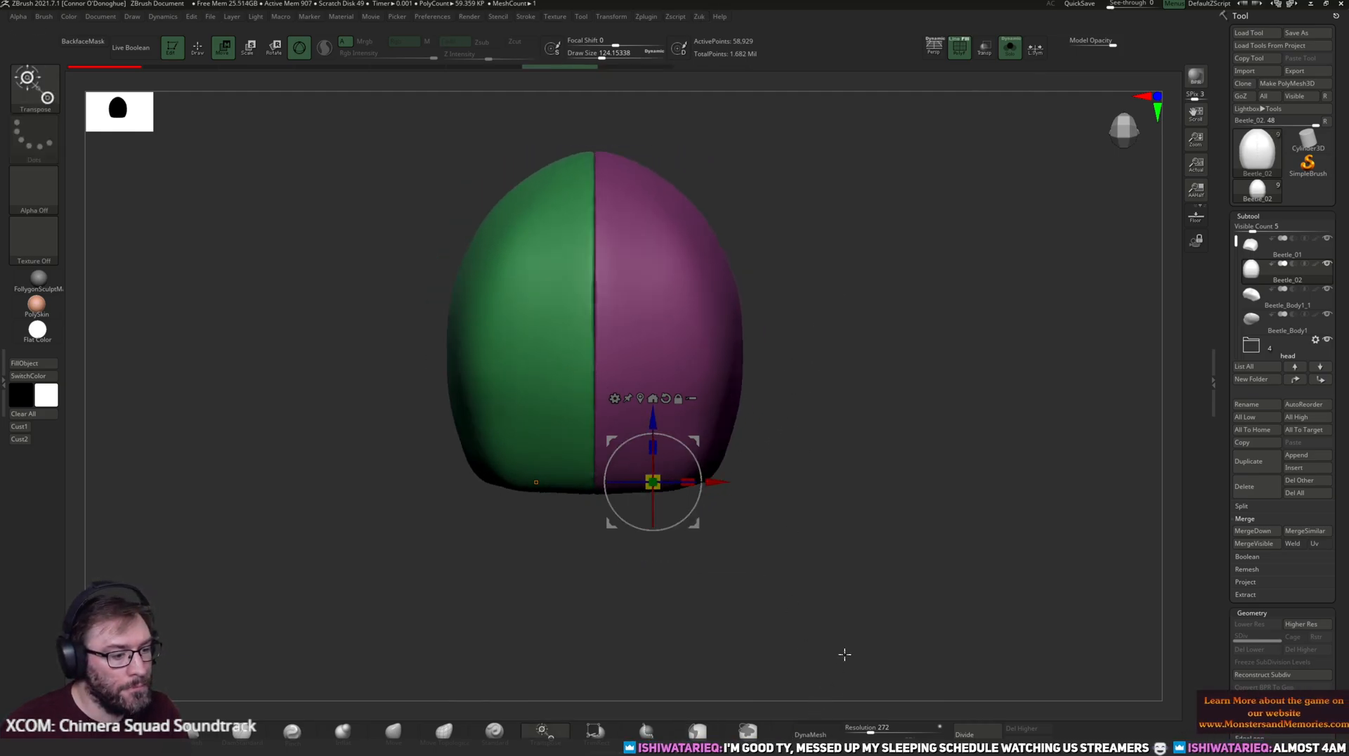
drag(691, 516, 687, 507)
key(ctrl+z)
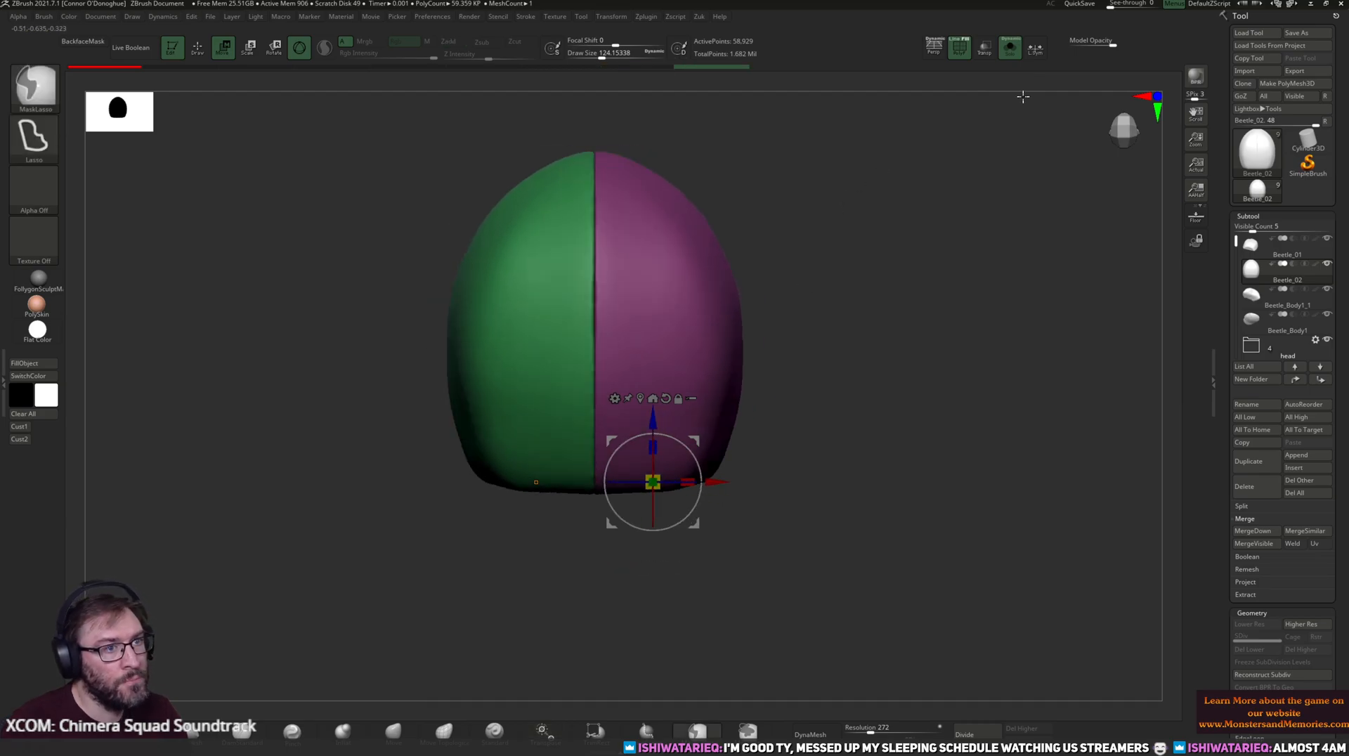
- Leave Solo mode and delete the merged duplicate wing case Beetle_02
click(1010, 47)
shift+drag(928, 394, 958, 401)
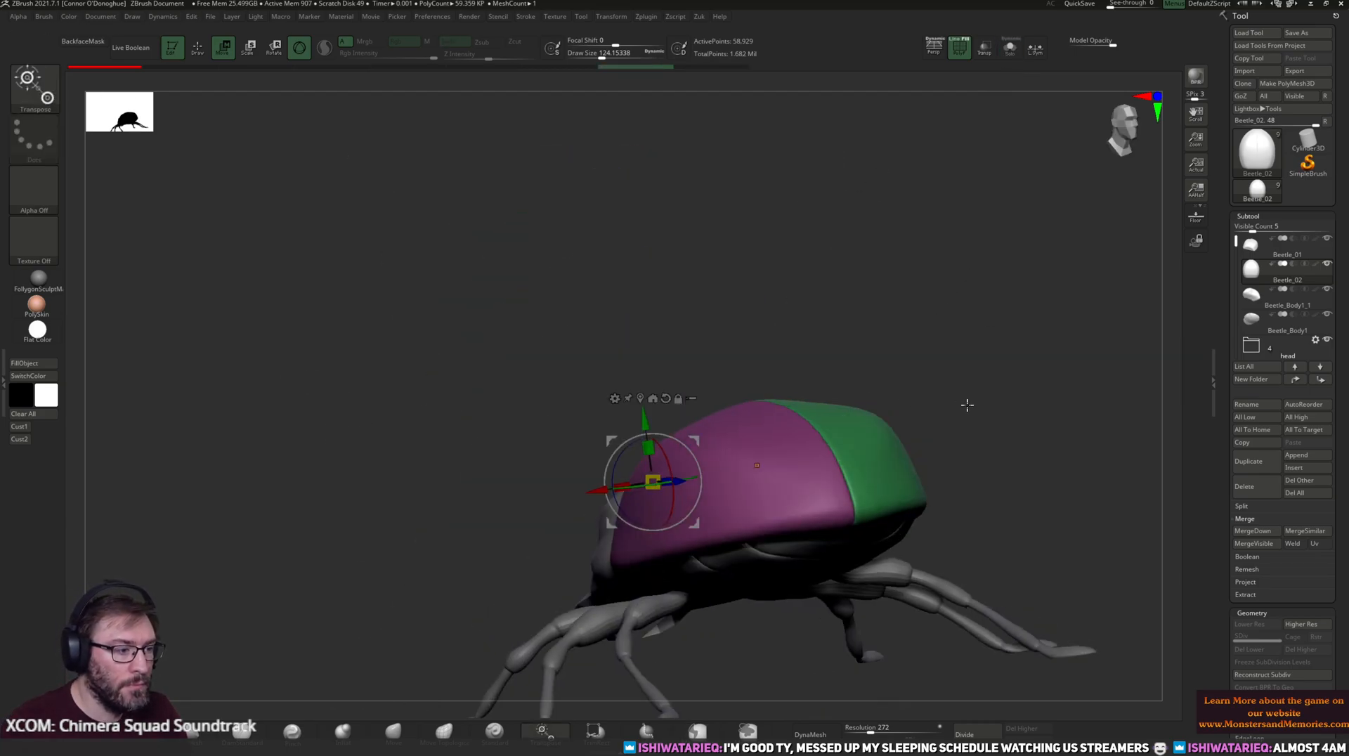
click(1245, 487)
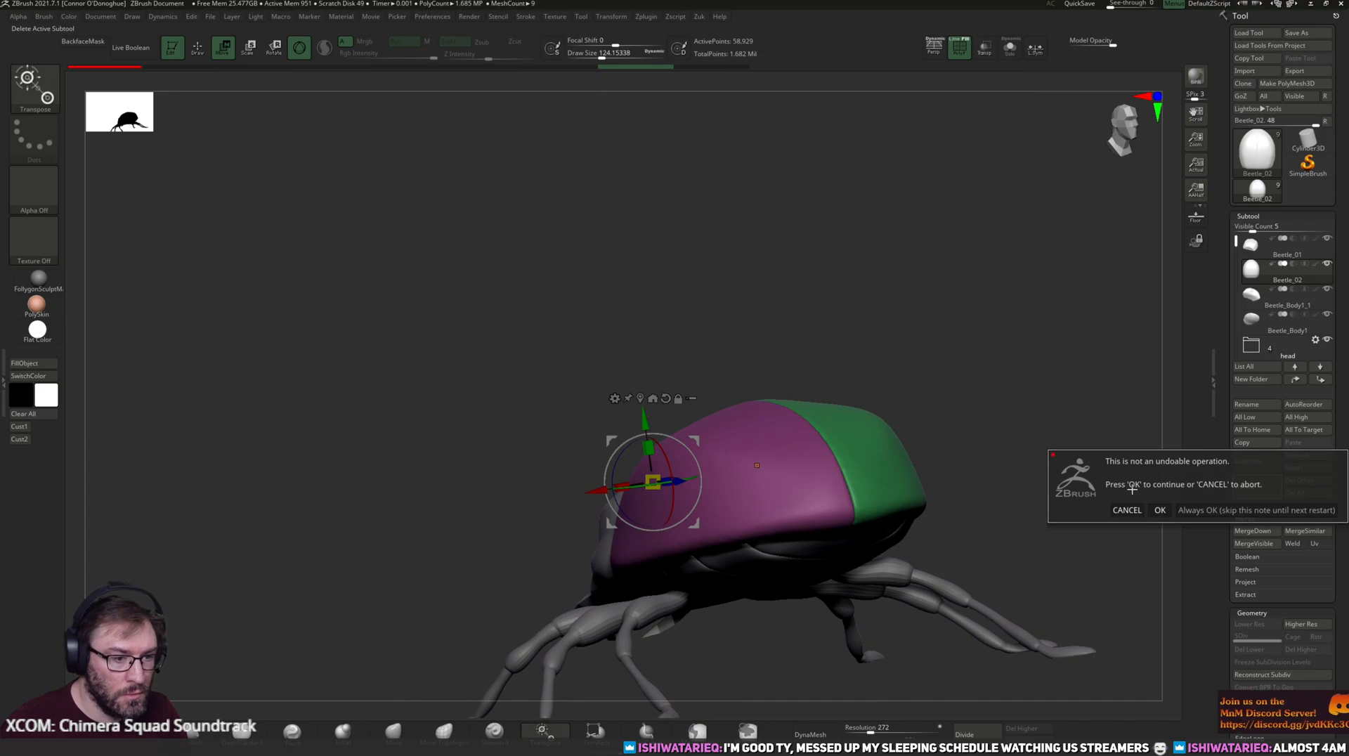
click(1173, 510)
- Isolate and mask one half of the Beetle_01 wing case and split the masked points into a separate subtool
mouse_move(994, 334)
mouse_down()
mouse_move(1040, 416)
mouse_move(870, 416)
mouse_move(1084, 368)
mouse_move(932, 383)
mouse_up()
alt+click(733, 396)
ctrl+shift+click(771, 515)
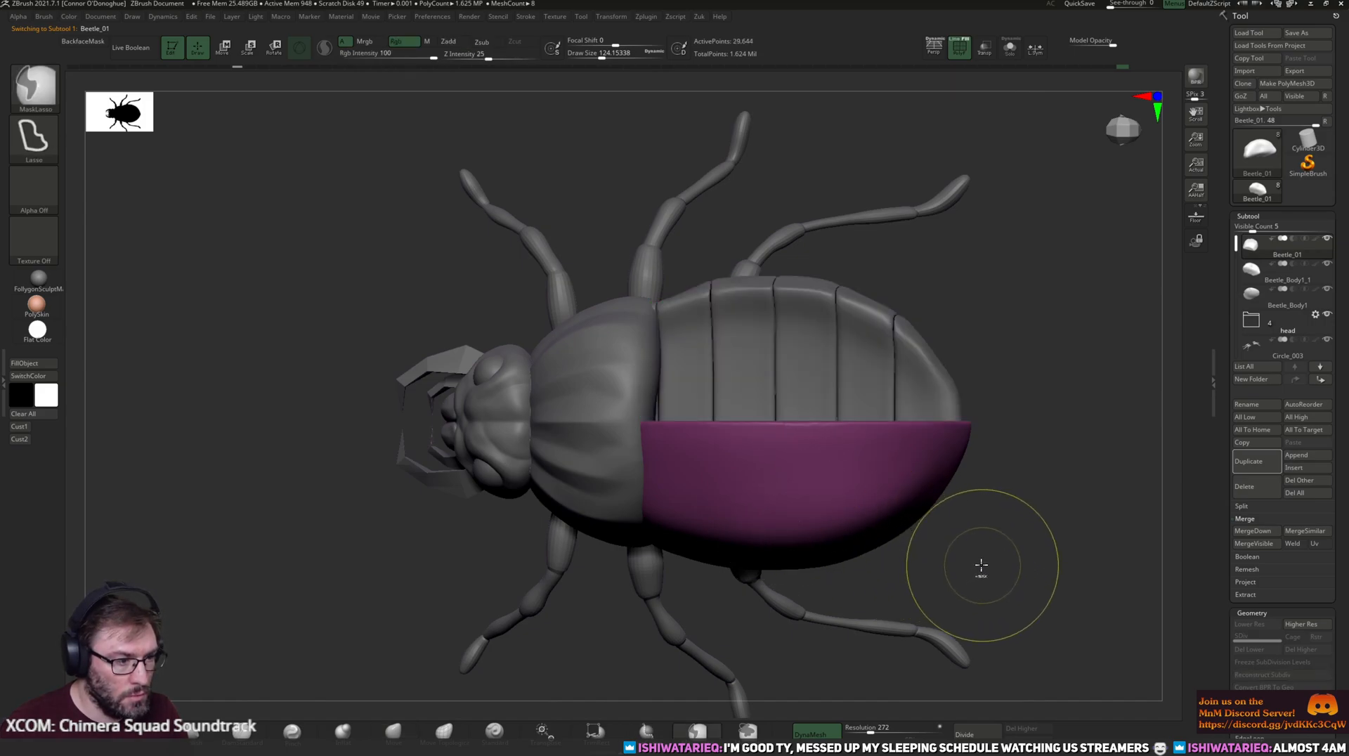
ctrl+click(1010, 554)
ctrl+shift+click(1011, 552)
key(z)
click(1006, 522)
- Select the Beetle_01 wing half and duplicate it as a separate subtool
drag(1035, 370, 1015, 415)
alt+click(885, 435)
alt+click(831, 398)
shift+drag(903, 327, 946, 306)
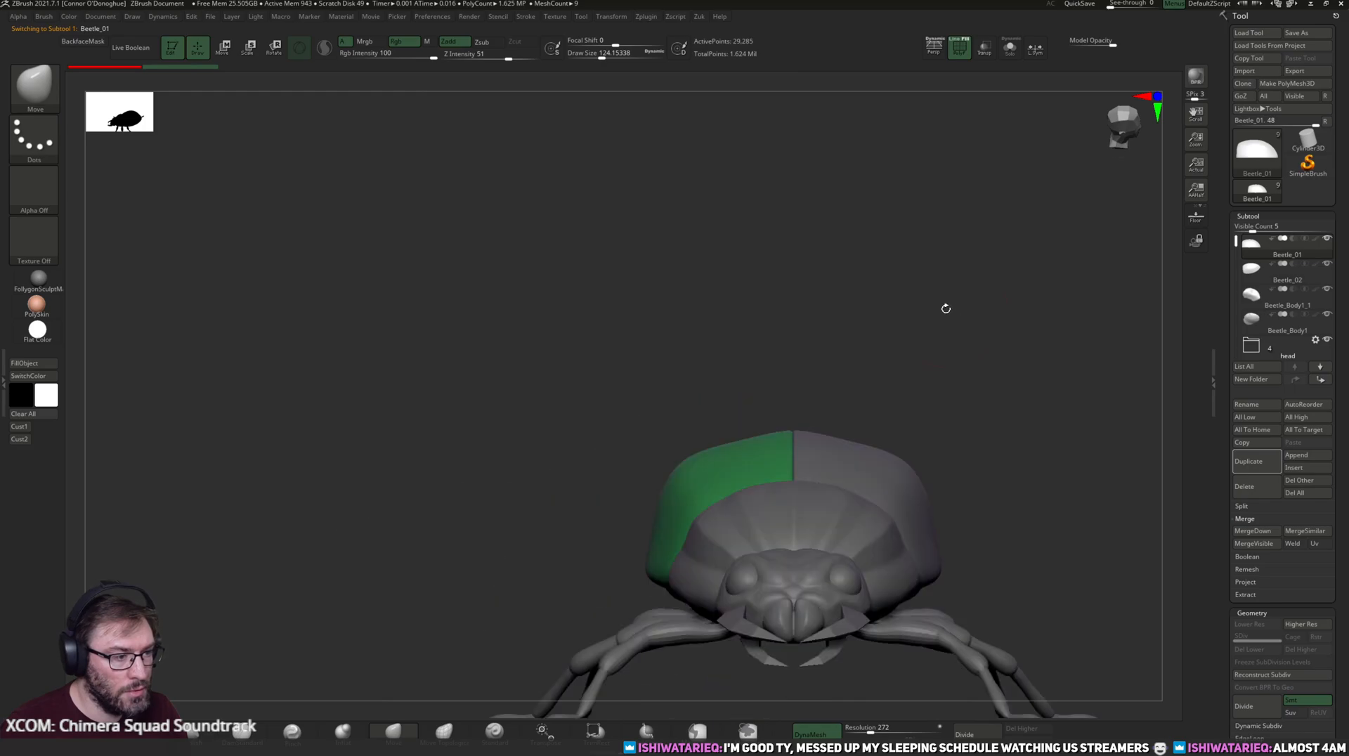
click(1255, 462)
drag(963, 370, 762, 361)
- Place the transform gizmo at the front of the duplicated wing half, behind the thorax, and undo the last transform
key(r)
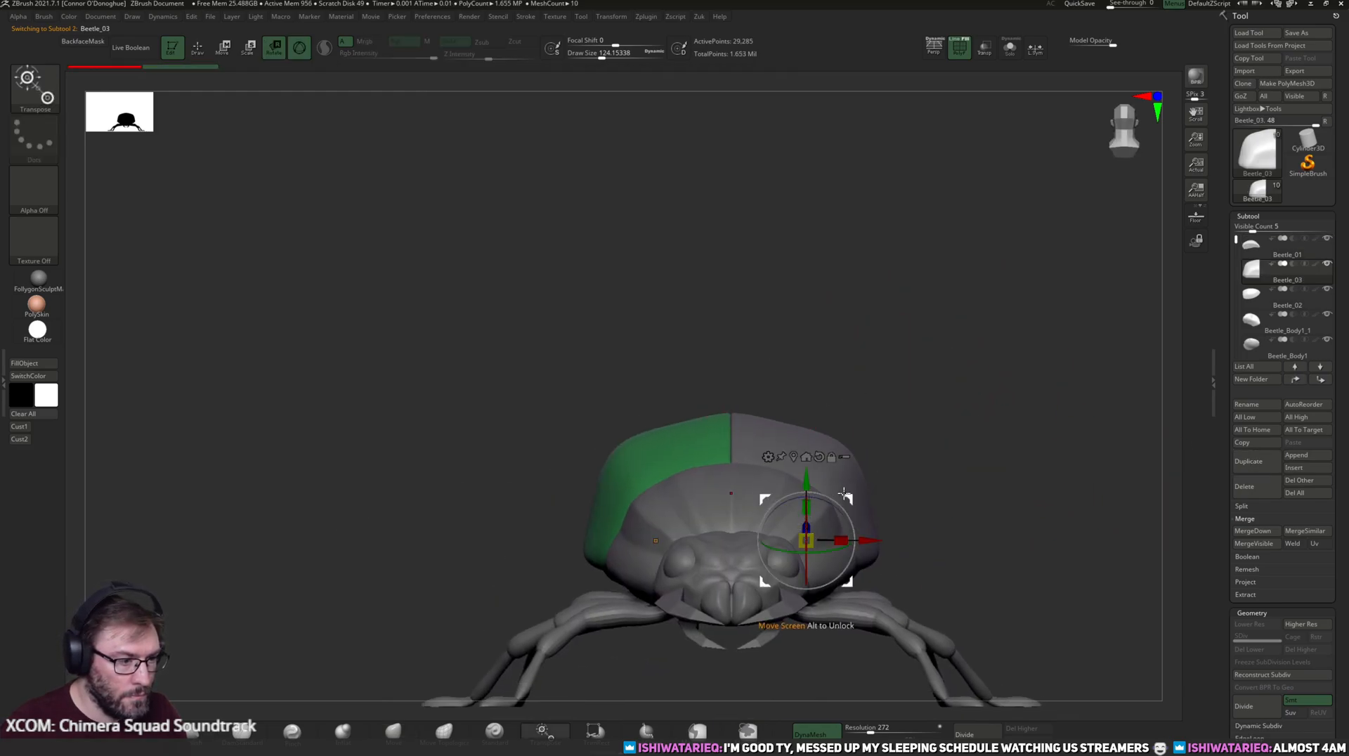
alt+drag(852, 496, 754, 450)
click(695, 408)
shift+drag(913, 398, 759, 405)
alt+drag(692, 539, 839, 521)
drag(851, 473, 853, 481)
drag(951, 427, 753, 509)
drag(546, 623, 1012, 350)
key(ctrl+z)
- Lasso-mask the front end of the duplicated wing half next to the thorax and blur the mask
key(ctrl)
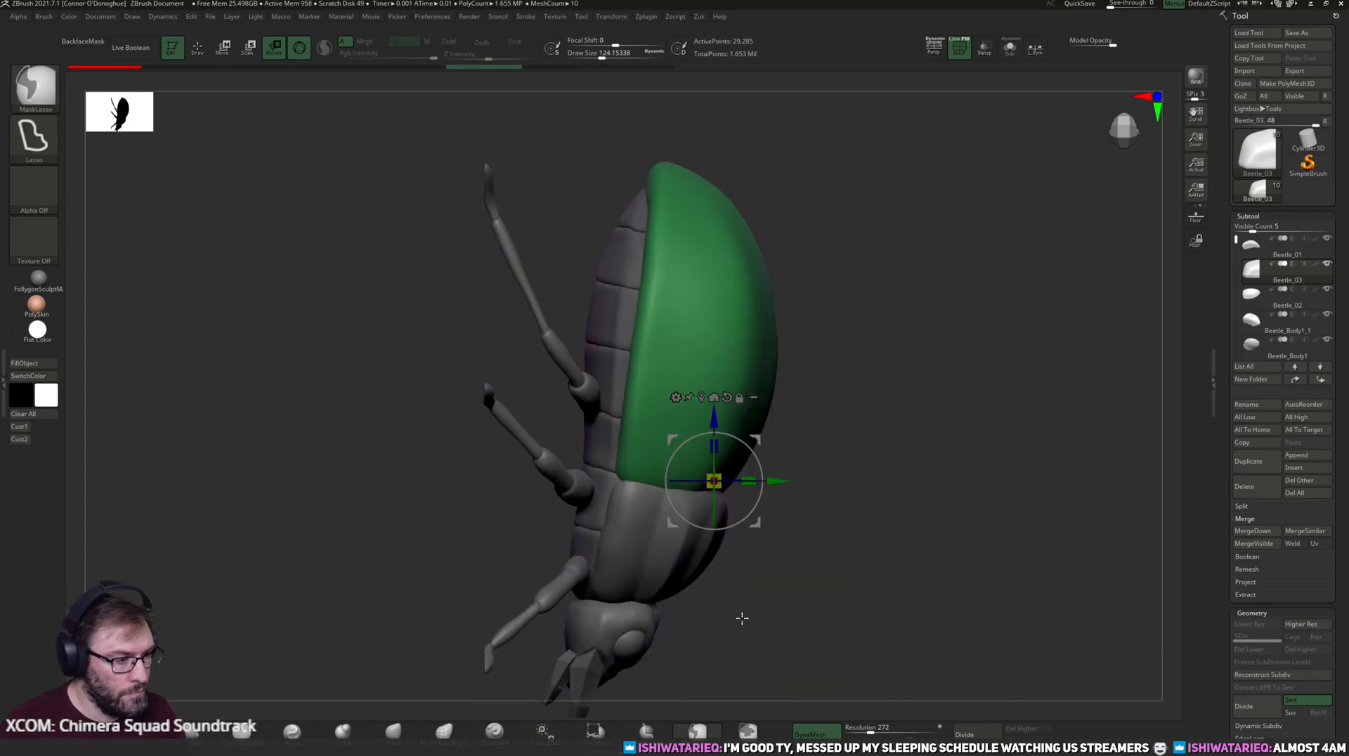
mouse_move(806, 514)
ctrl+mouse_down()
mouse_move(440, 467)
mouse_move(505, 420)
ctrl+mouse_up()
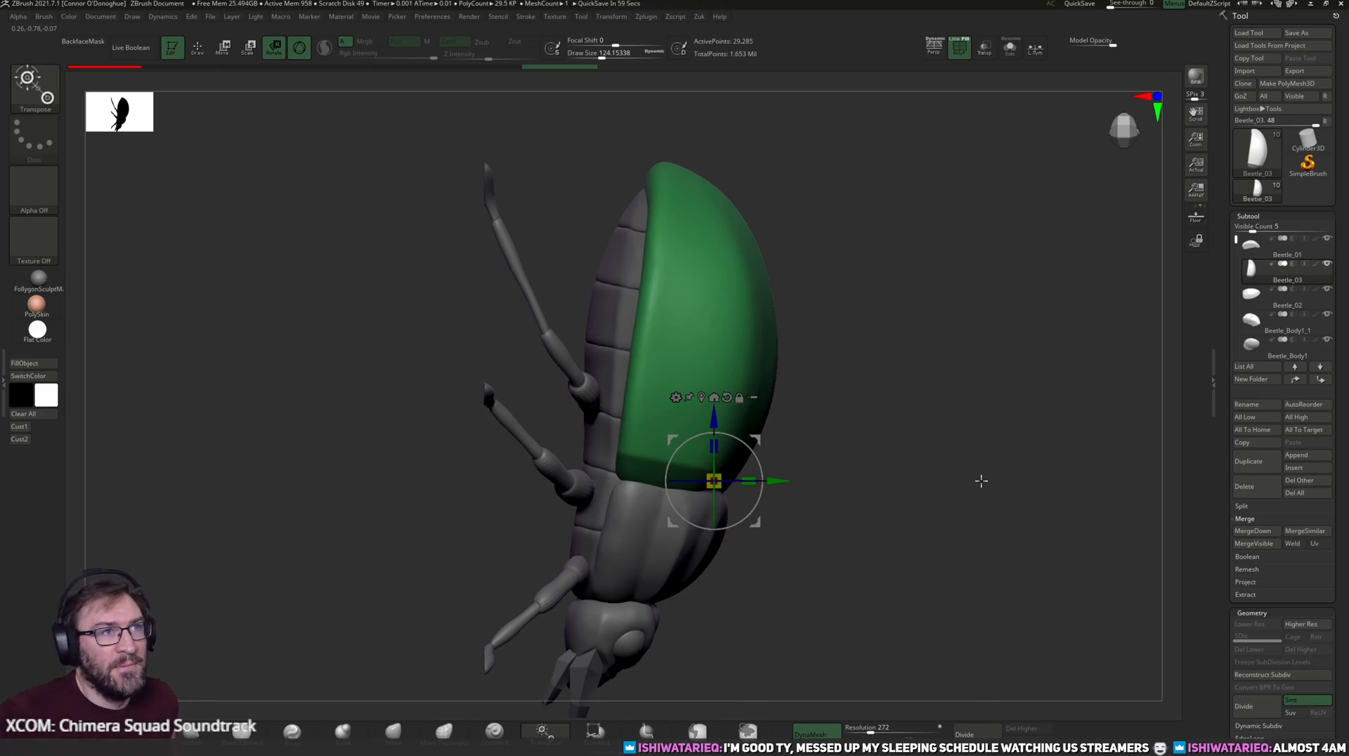
shift+drag(960, 459, 474, 677)
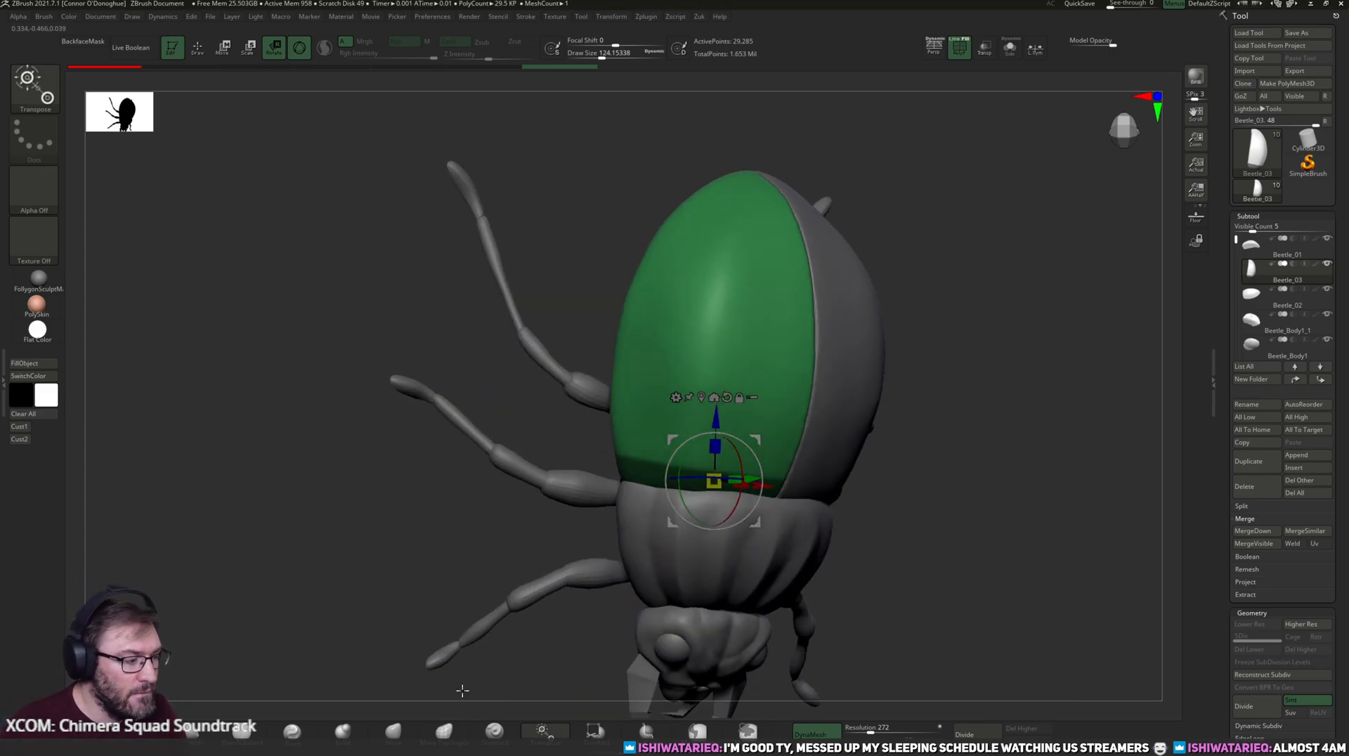
click(386, 729)
drag(377, 603, 400, 598)
key(z)
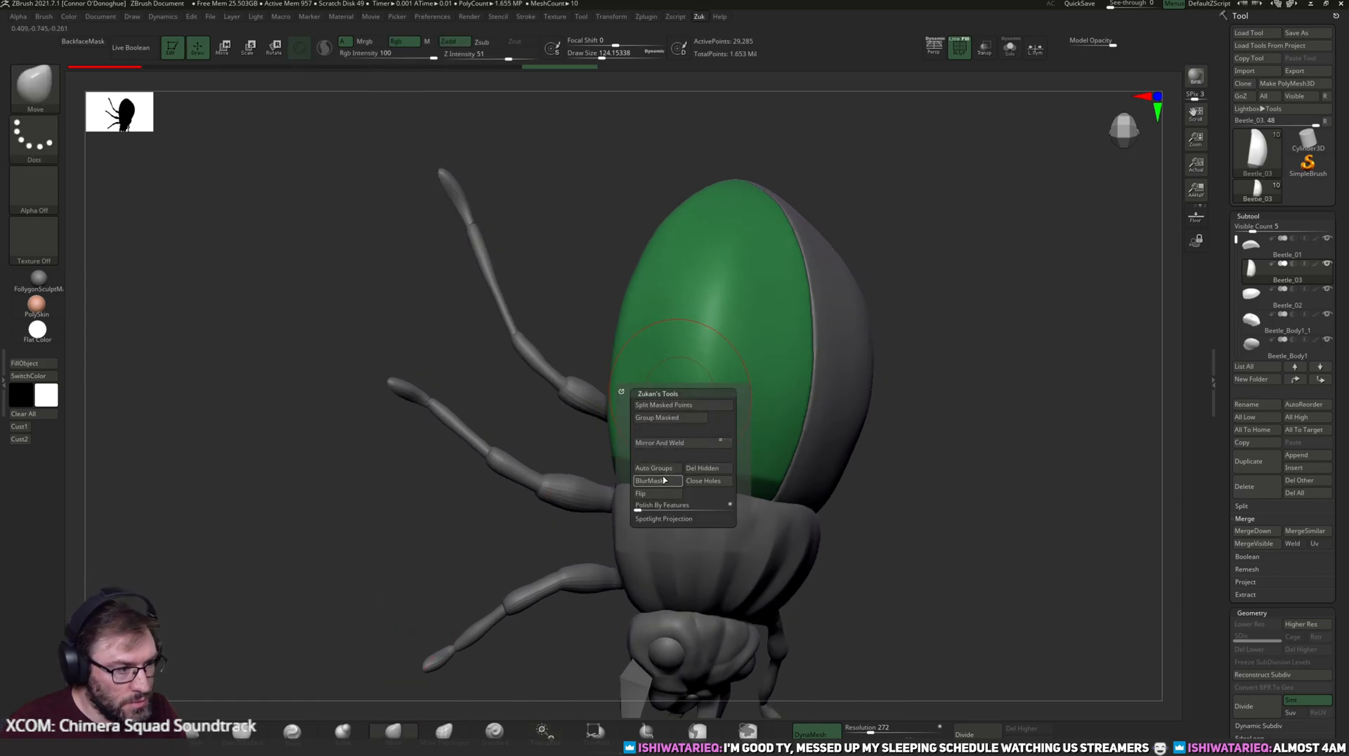
click(662, 482)
- Rotate the masked wing half about its front pivot to lift it off the body and angle it away from the centre seam
drag(918, 530, 961, 433)
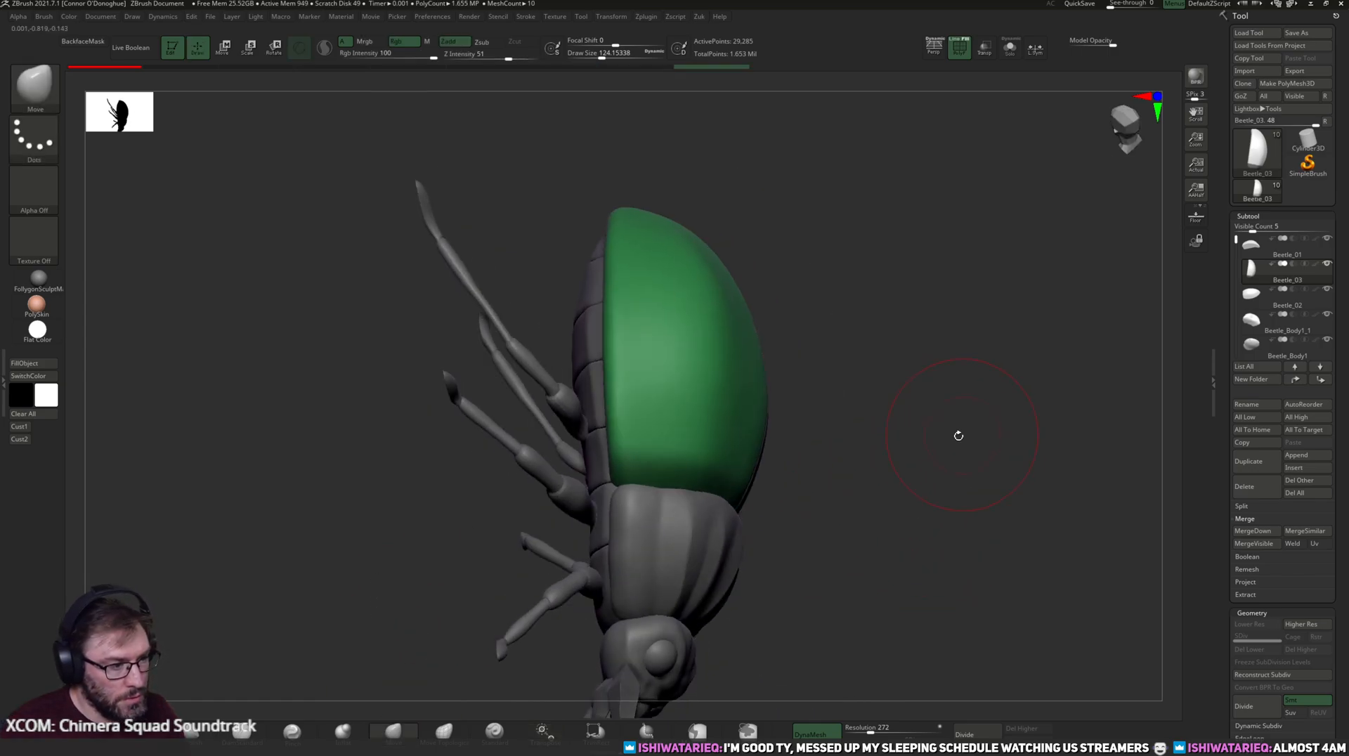
drag(896, 466, 946, 443)
key(w)
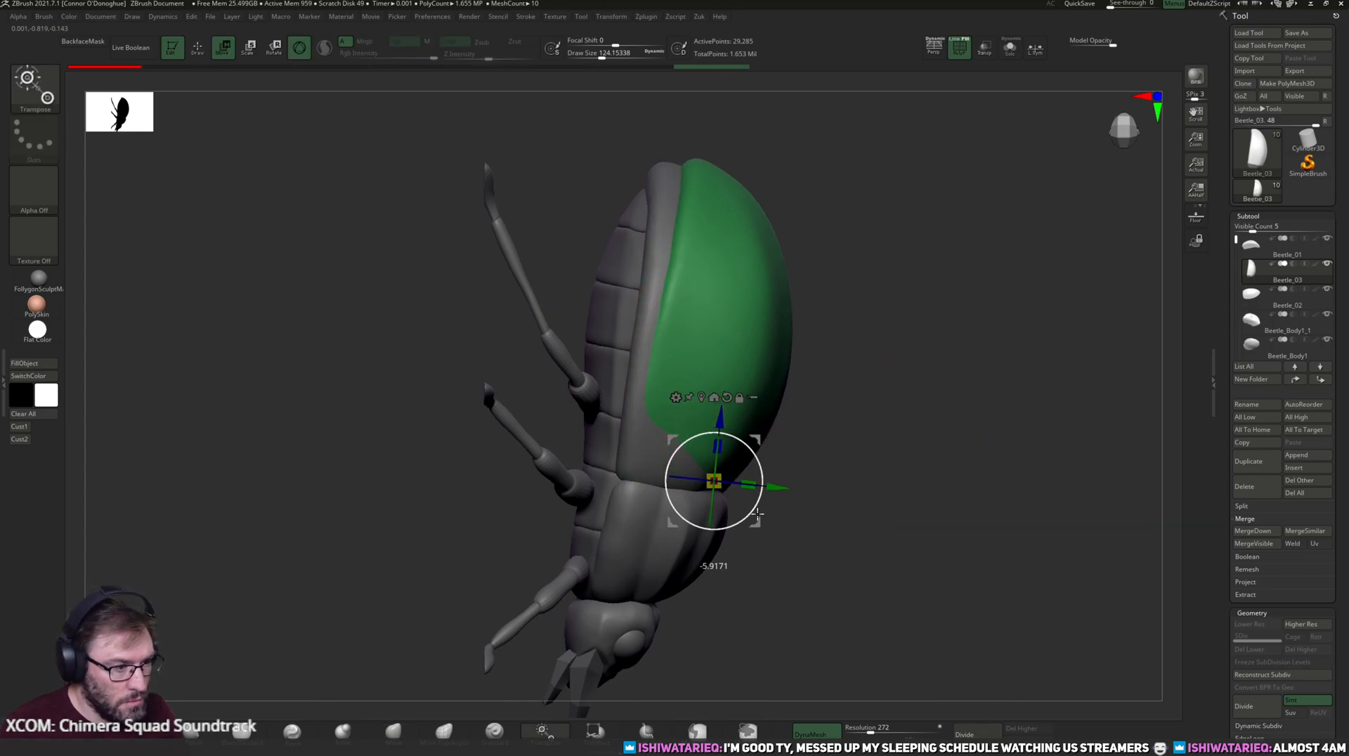
drag(864, 500, 798, 421)
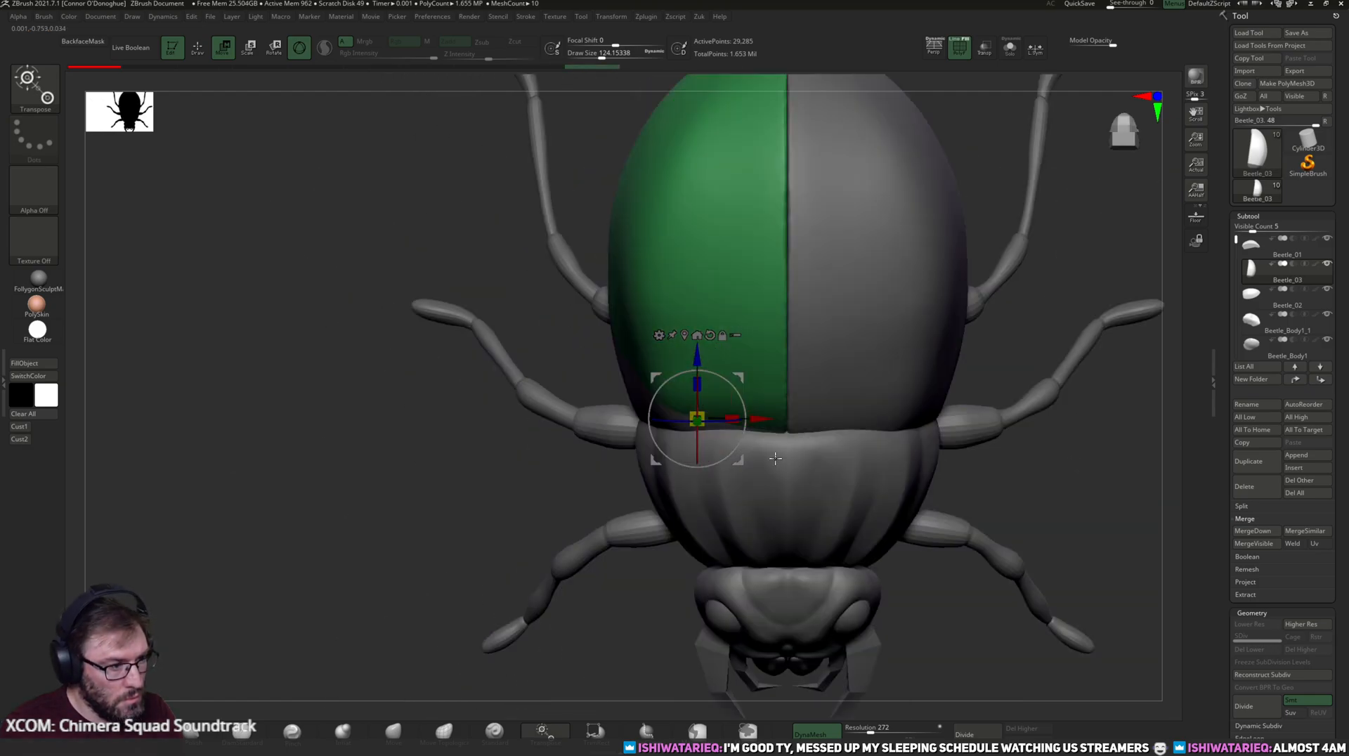
alt+drag(733, 461, 798, 464)
mouse_move(532, 582)
mouse_down()
mouse_move(724, 514)
mouse_move(984, 369)
mouse_move(979, 391)
mouse_move(949, 344)
mouse_up()
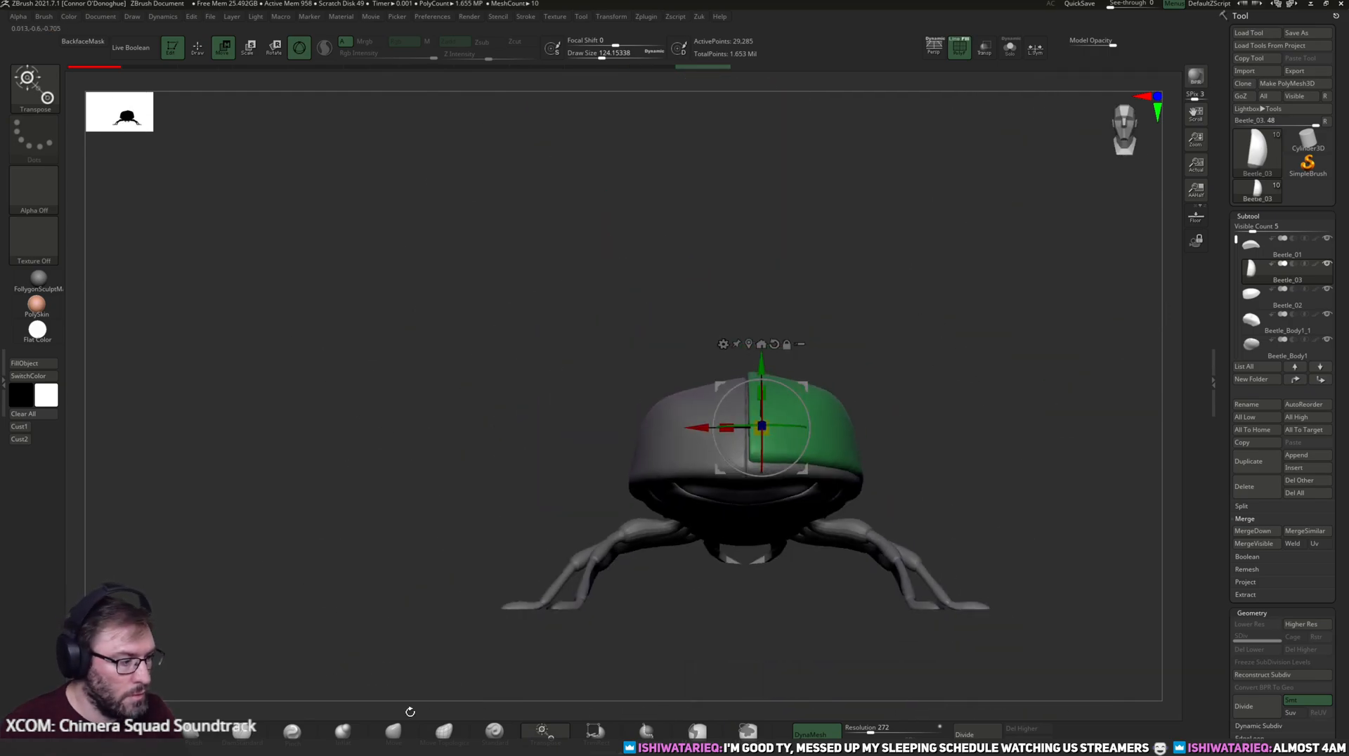
- Reshape the lifted wing half with a larger Move brush, and Mirror And Weld it to the other side
click(394, 732)
mouse_move(928, 409)
mouse_down()
mouse_move(902, 453)
mouse_move(915, 465)
mouse_up()
key(bracketright)
key(bracketright)
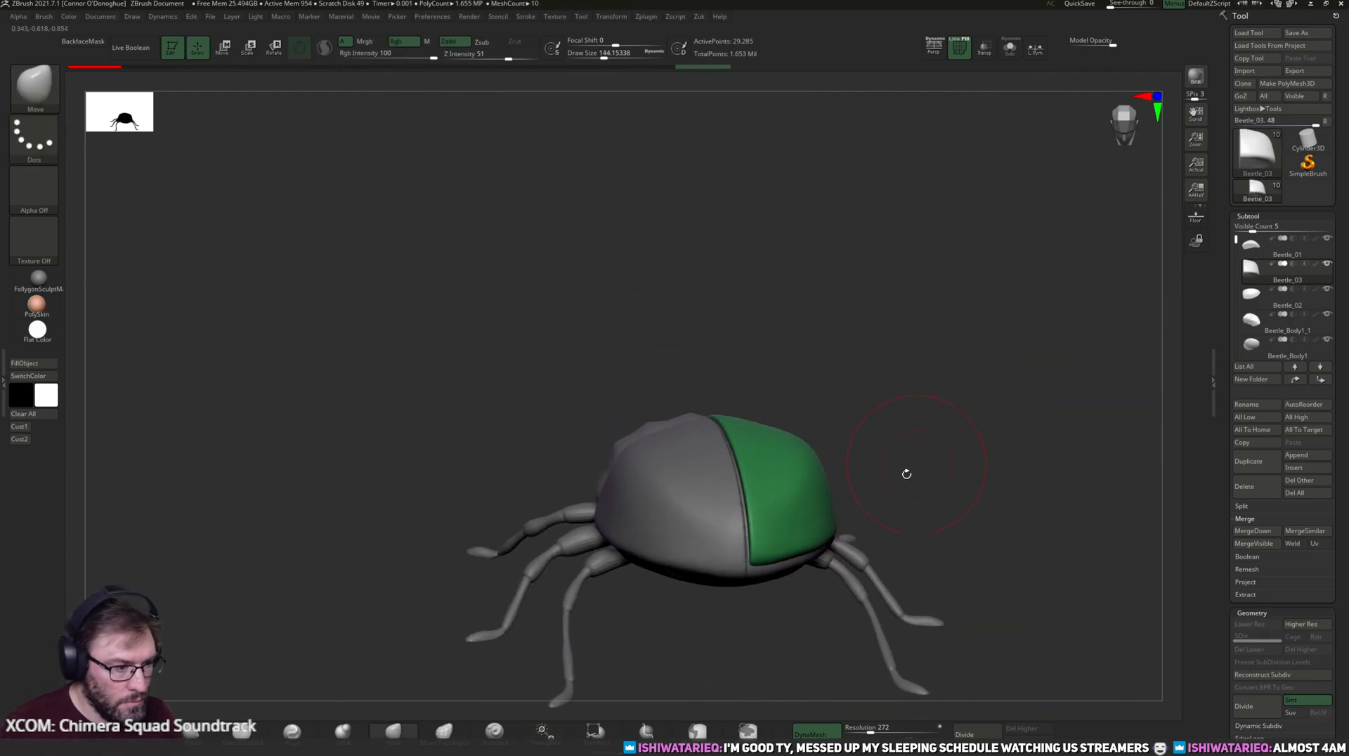
drag(850, 518, 736, 278)
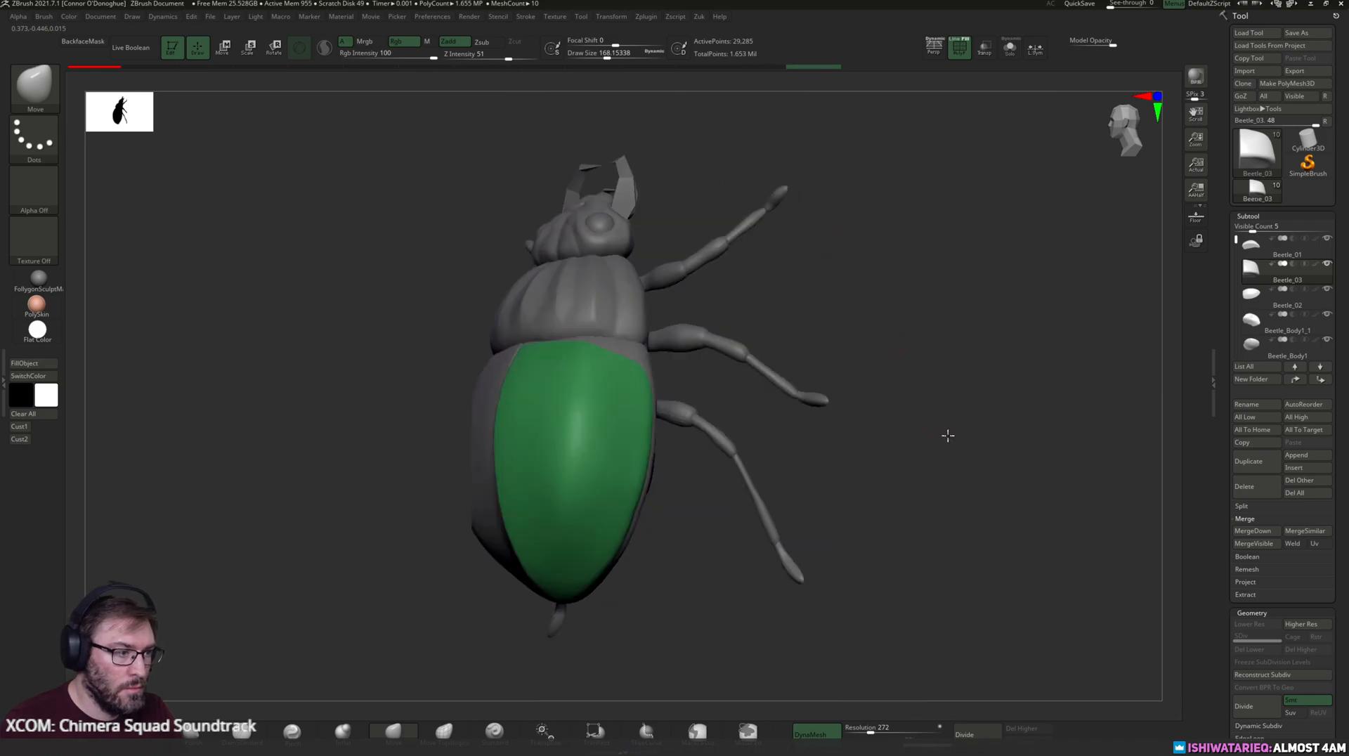
drag(940, 437, 864, 431)
key(z)
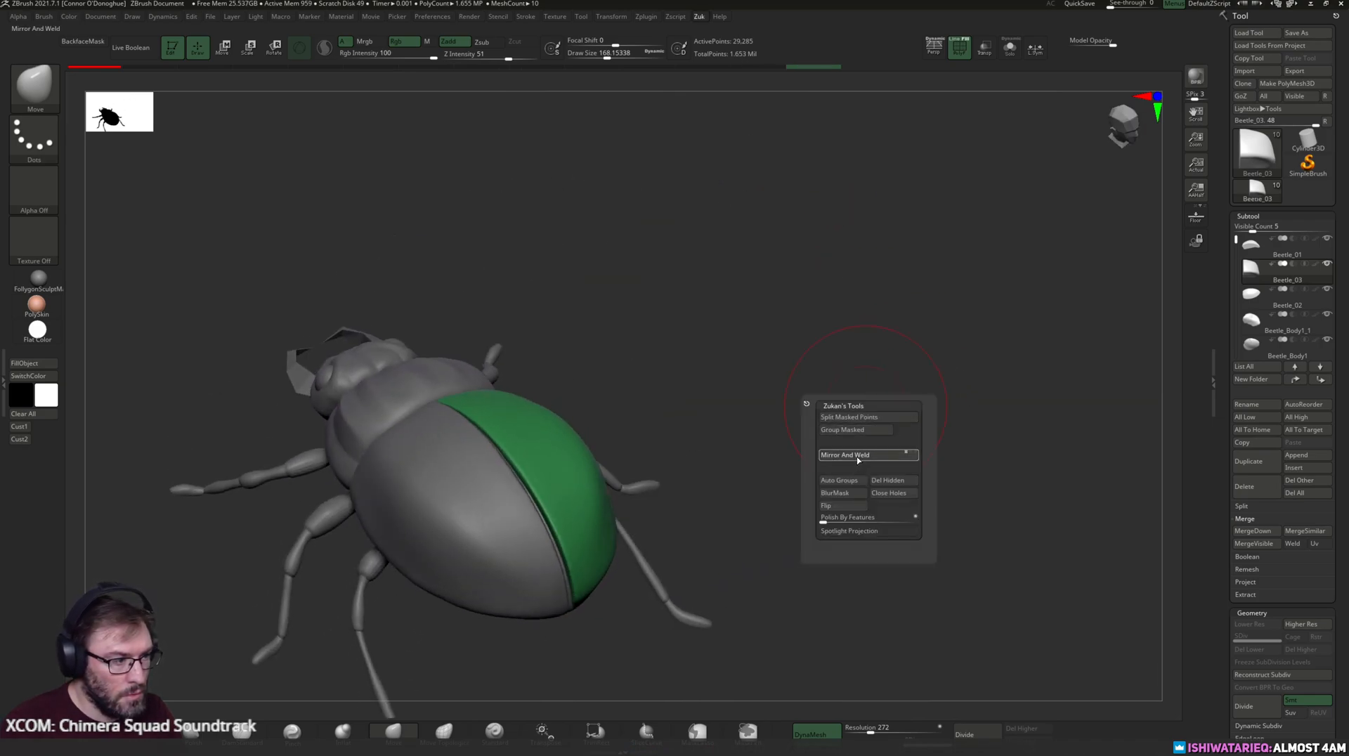
click(858, 457)
- Refine the mirrored wing case's silhouette and its fit against the thorax and body with the Move brush
drag(635, 449, 420, 563)
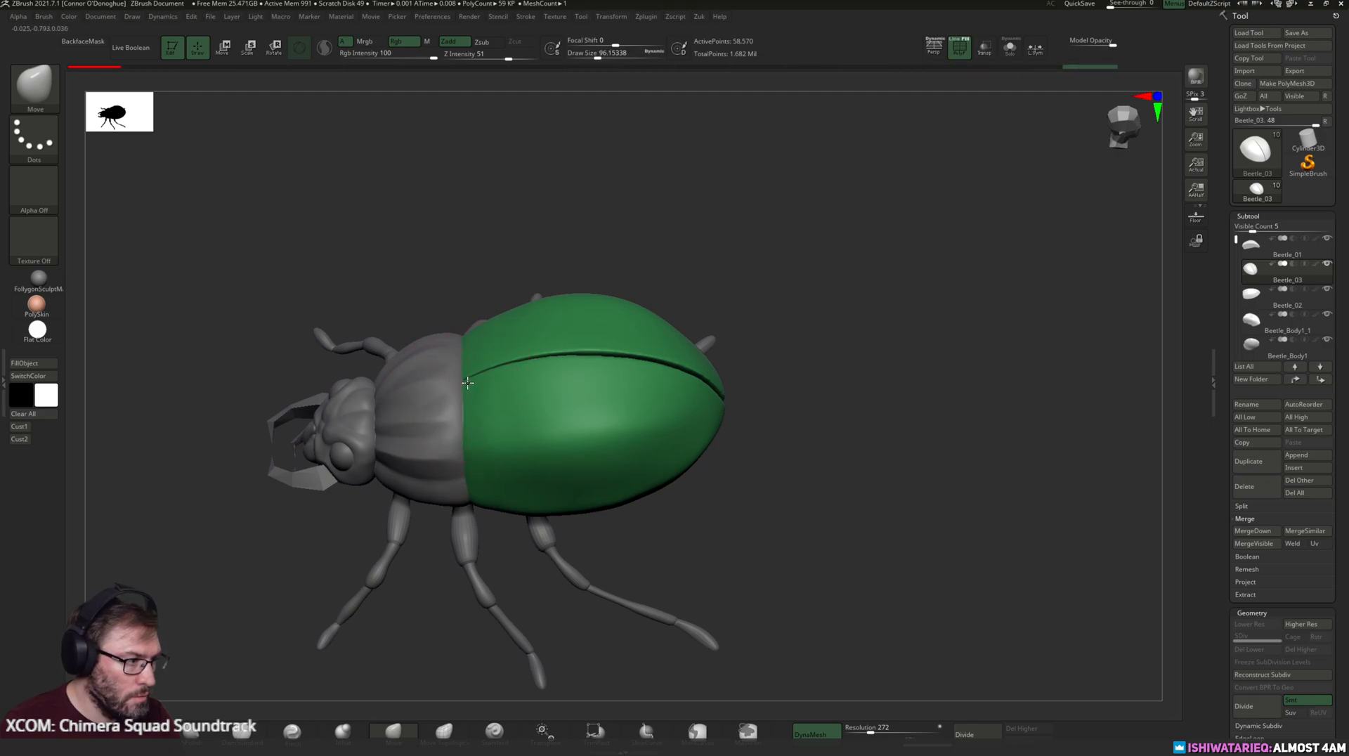
drag(681, 292, 753, 434)
drag(855, 513, 642, 479)
drag(776, 519, 595, 468)
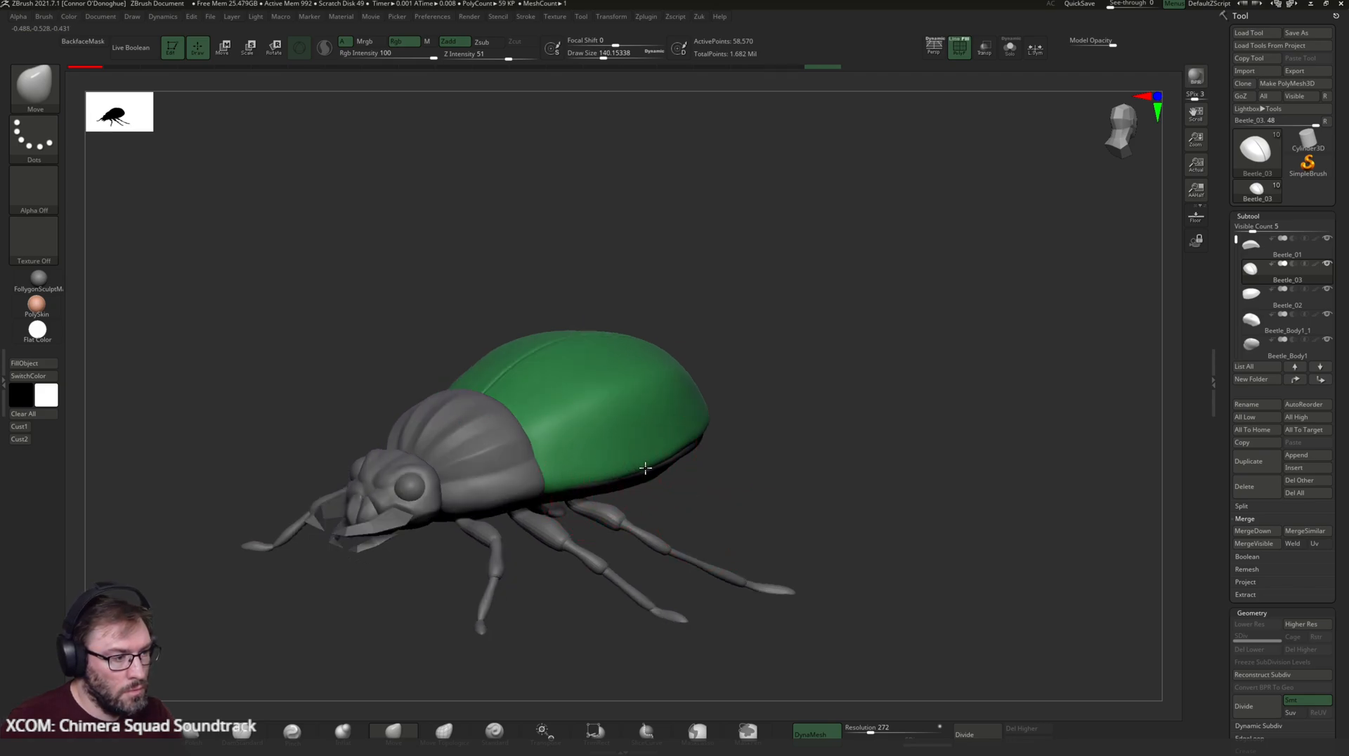
mouse_move(778, 475)
mouse_down()
mouse_move(741, 483)
mouse_move(770, 479)
mouse_up()
shift+drag(853, 392, 848, 398)
drag(904, 445, 862, 413)
- Examine the inner halves Beetle_01 and Beetle_02 beneath the raised wing case from the rear and side
alt+click(684, 410)
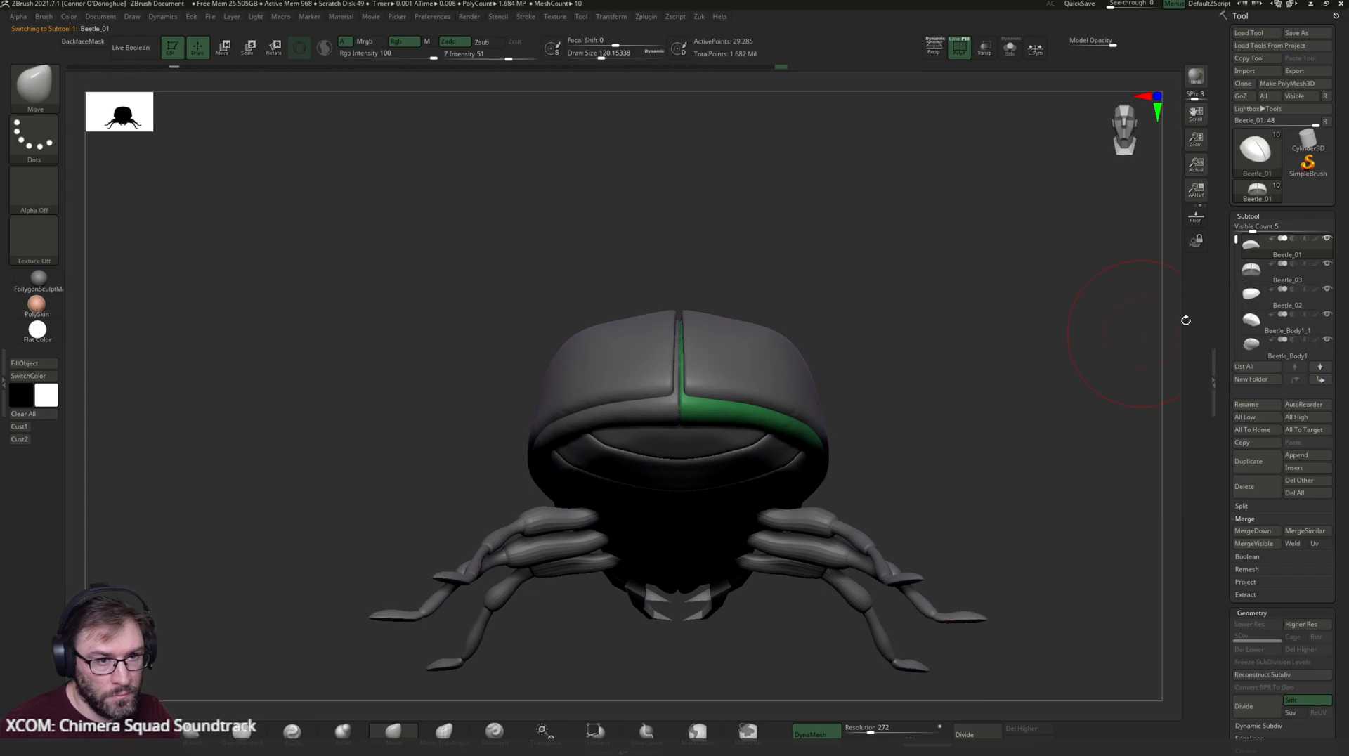
drag(1050, 369, 1130, 351)
drag(941, 495, 851, 571)
drag(855, 515, 965, 393)
drag(847, 465, 896, 432)
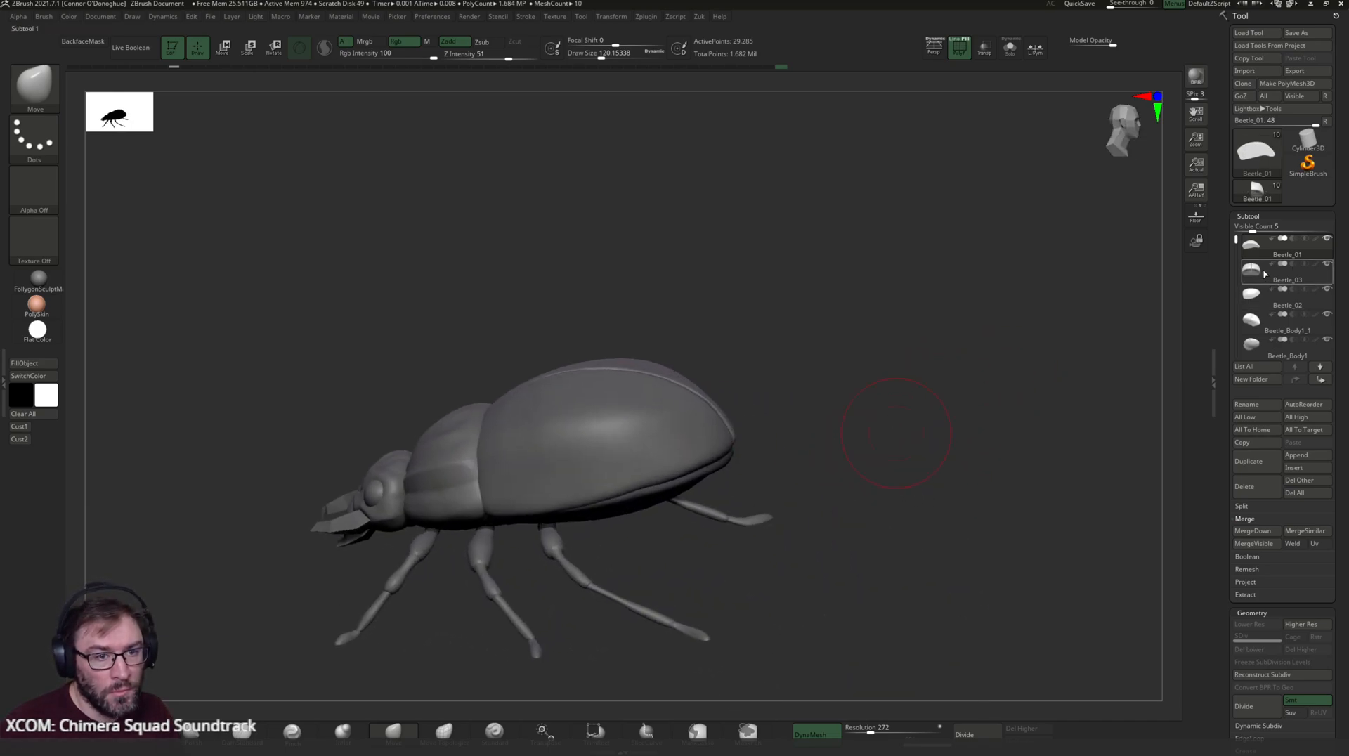
click(1253, 303)
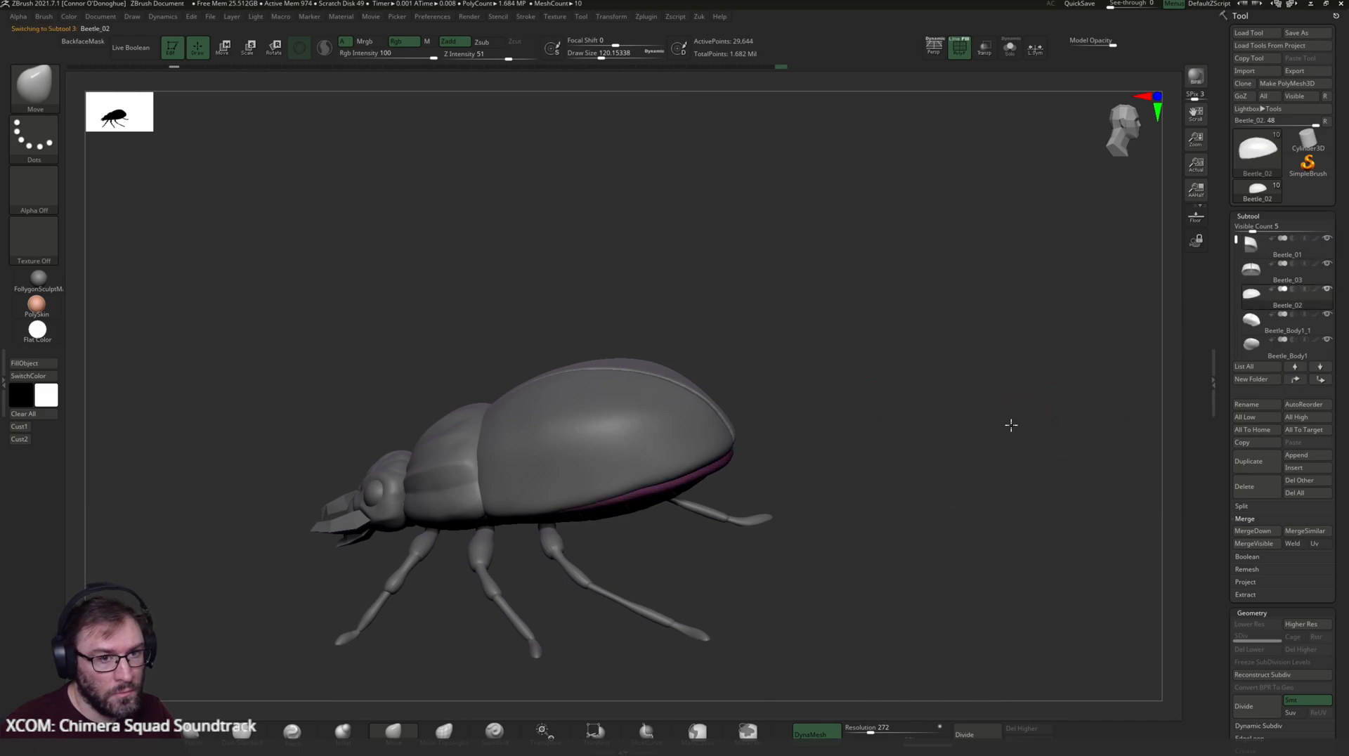
drag(1012, 424, 959, 422)
- Move Beetle_01 below Beetle_03 in the subtool order and merge it down with Beetle_02
click(1258, 249)
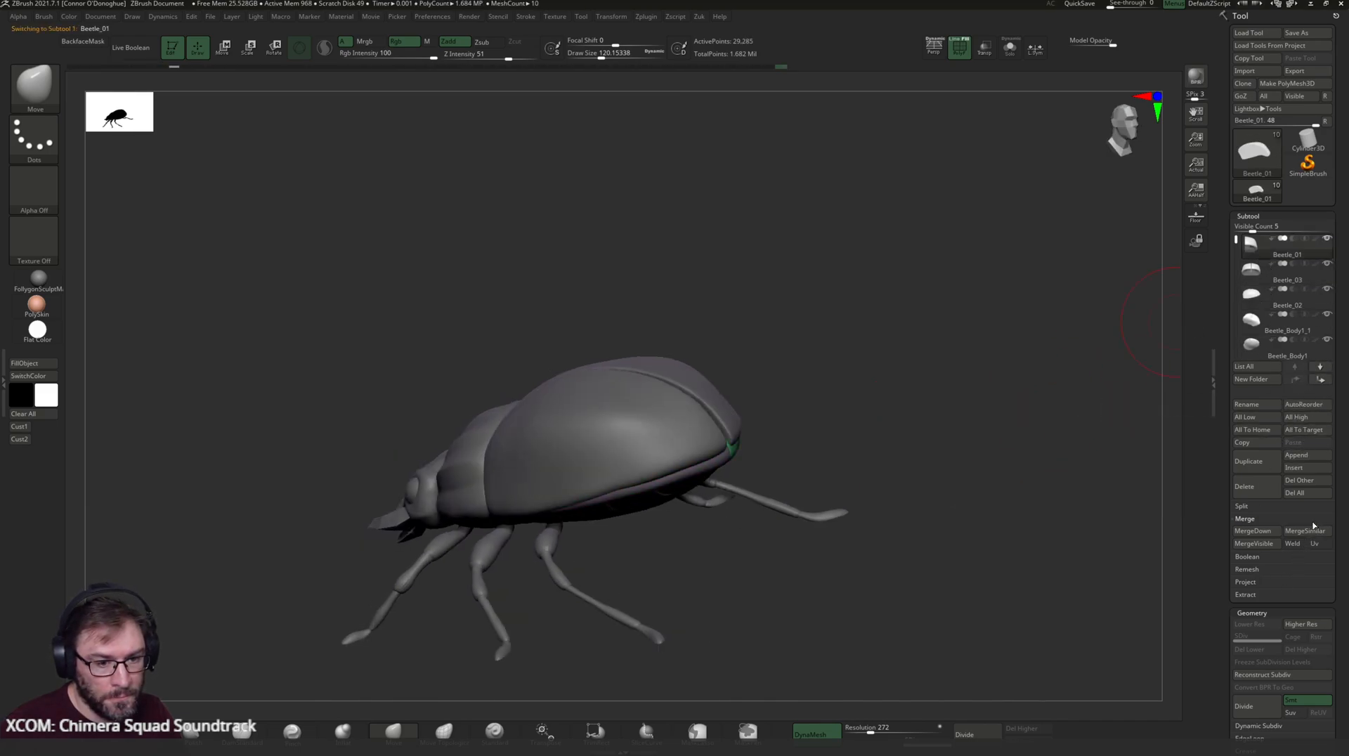
click(1321, 373)
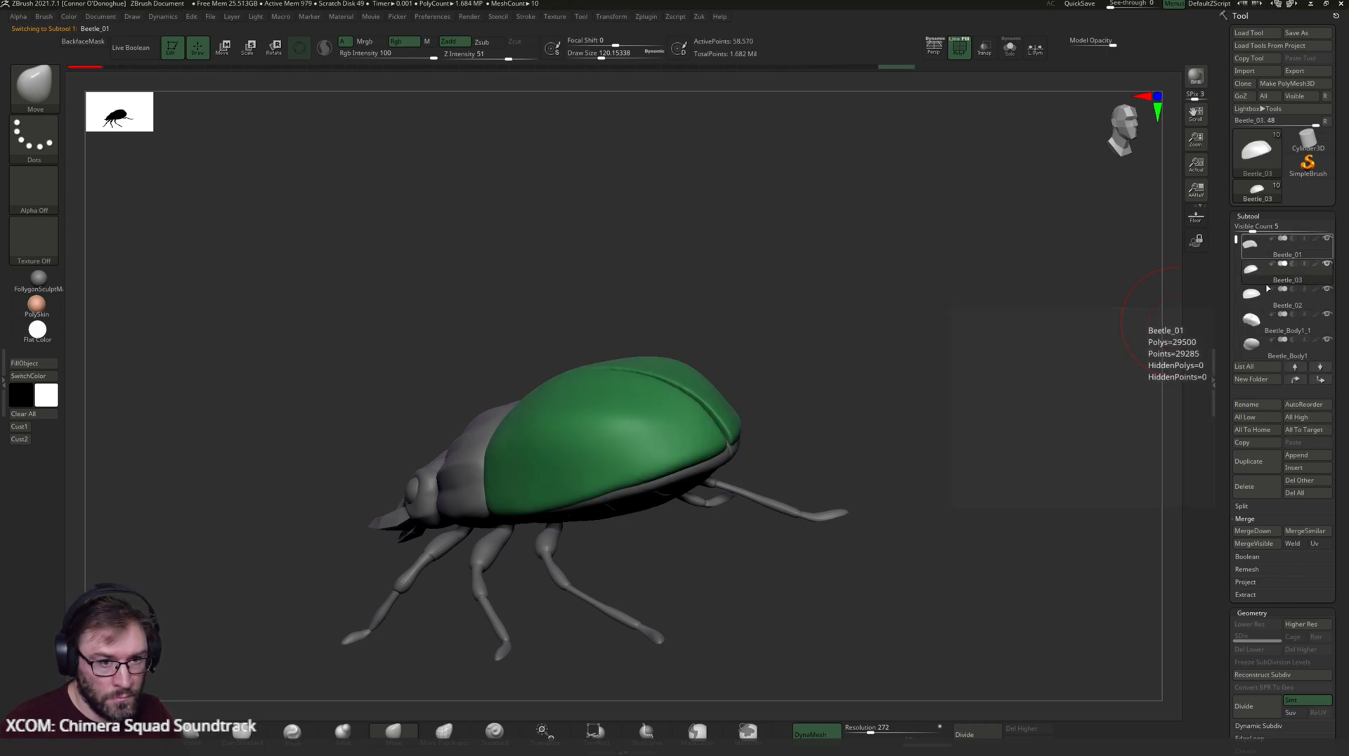
click(1253, 246)
click(1321, 380)
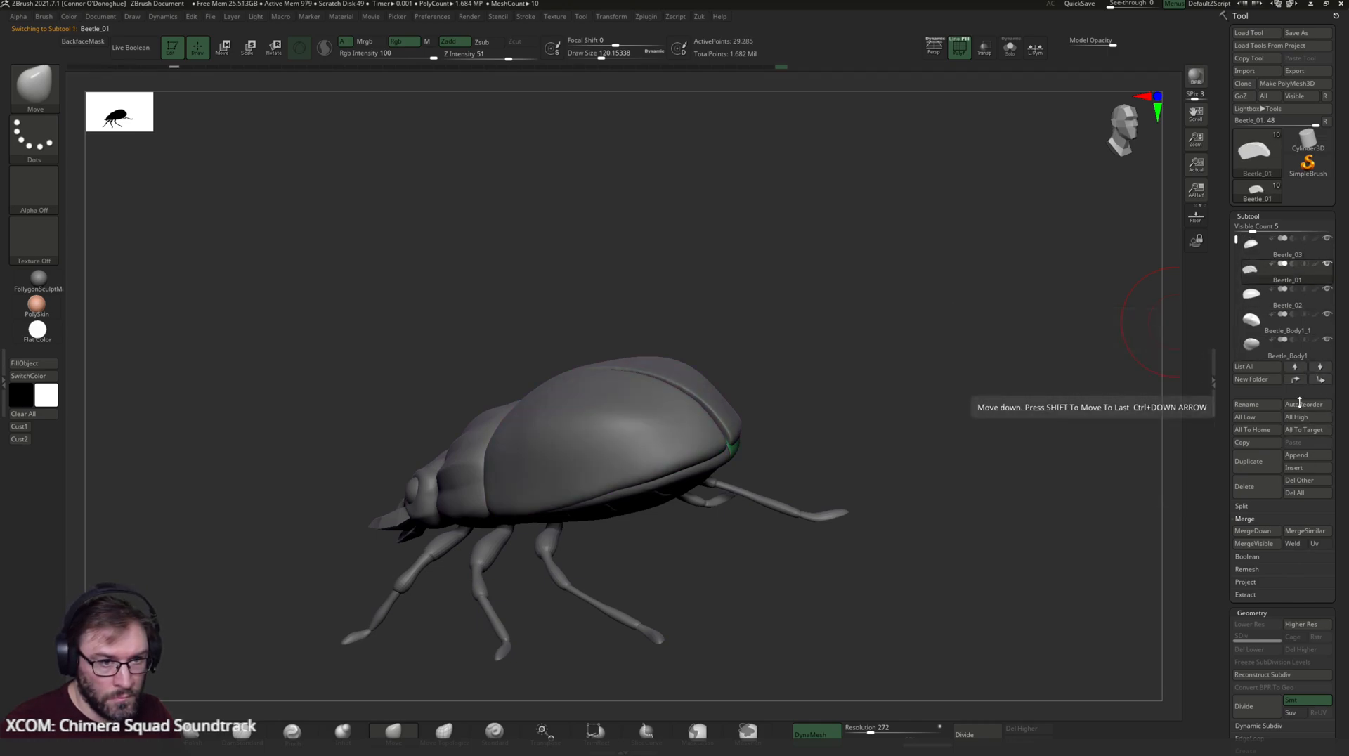
click(1253, 531)
click(1163, 553)
- Remesh the merged inner casing with DynaMesh and smooth its surface in Solo mode
drag(1102, 464, 1027, 594)
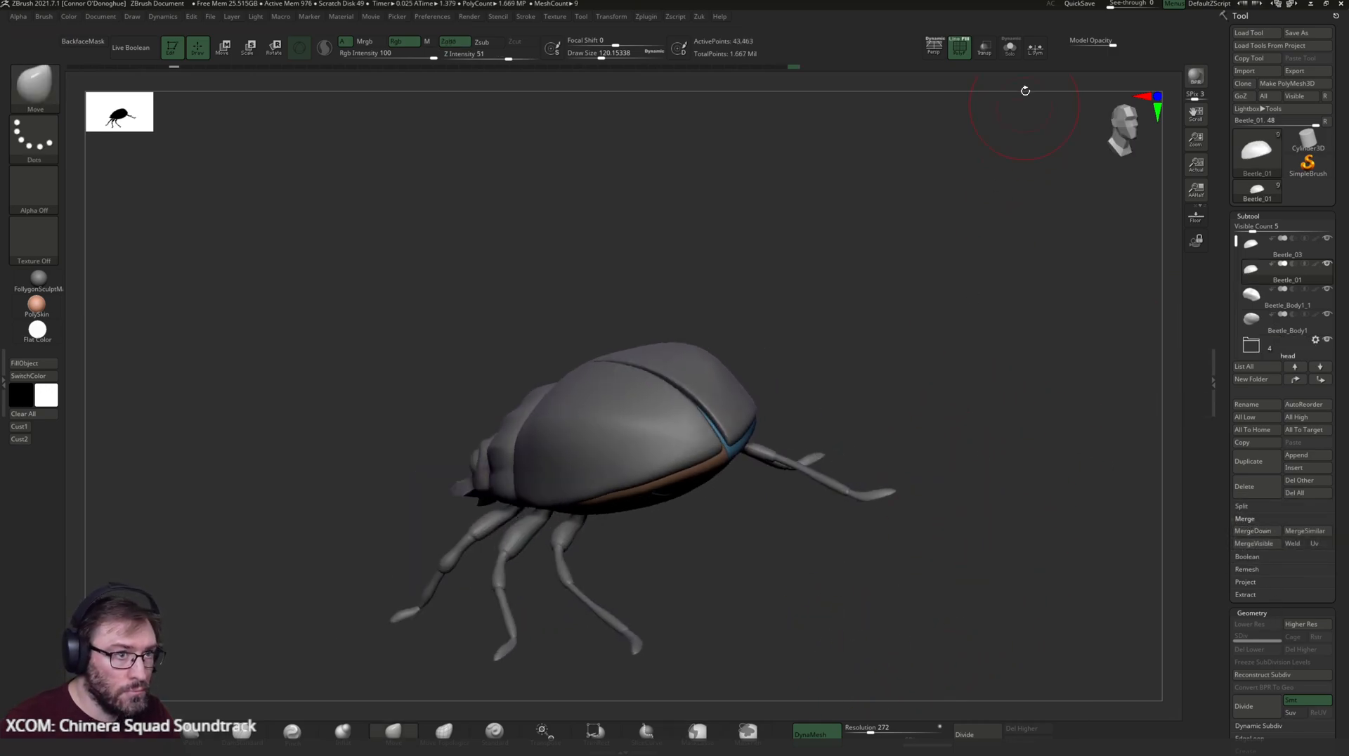
click(1010, 48)
drag(844, 384, 735, 452)
shift+drag(605, 343, 698, 412)
drag(798, 478, 868, 485)
shift+drag(729, 497, 722, 432)
drag(858, 302, 1036, 161)
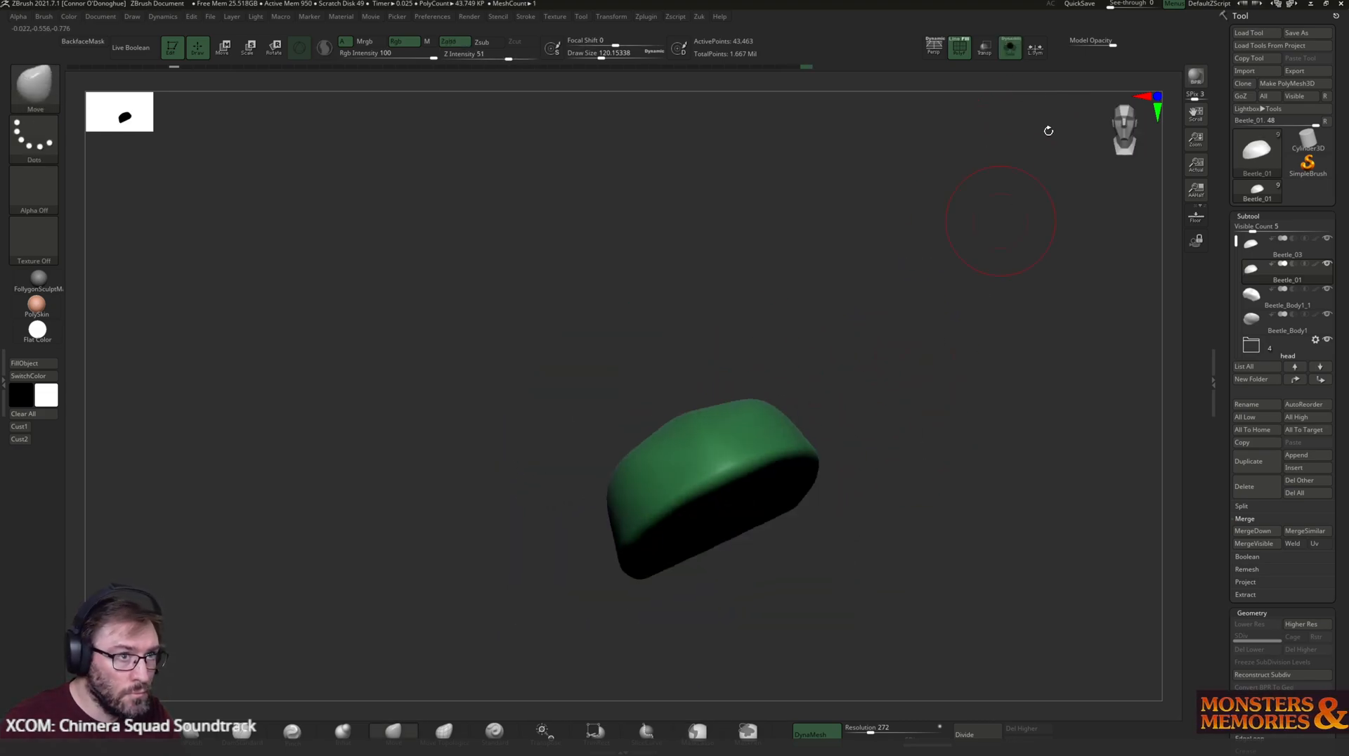
drag(984, 359, 997, 329)
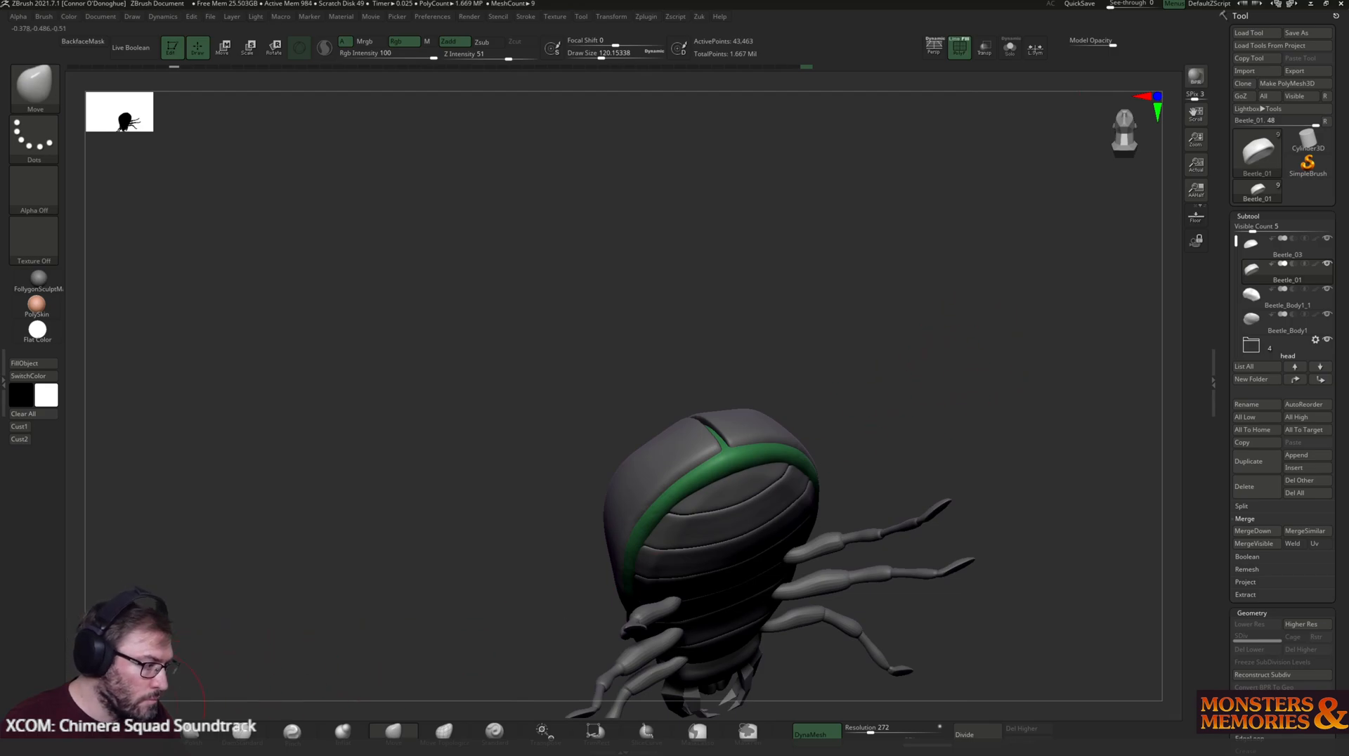
- Flatten the inner casing's exposed rear rim with the TrimDynamic brush and apply Mirror And Weld to match both sides
click(141, 733)
drag(260, 587, 416, 428)
mouse_move(851, 335)
mouse_down()
mouse_move(873, 353)
mouse_move(869, 400)
mouse_up()
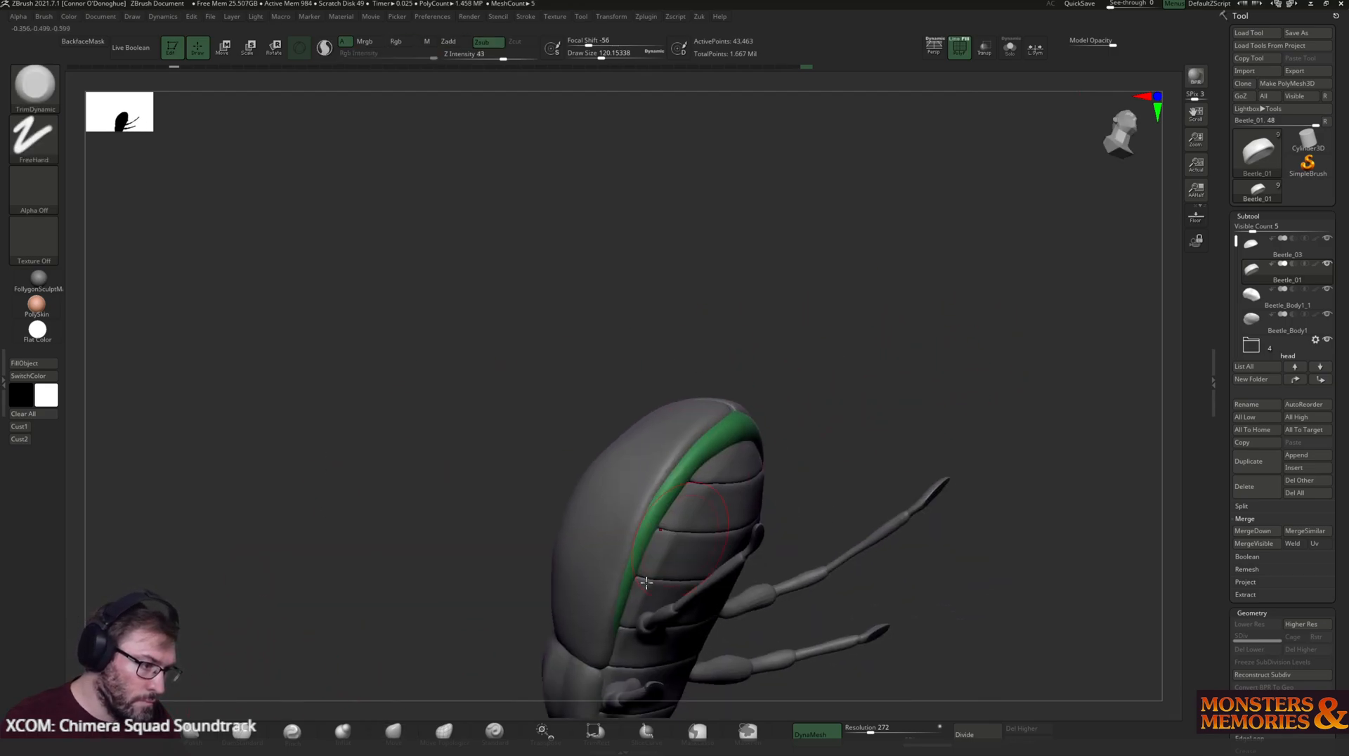
drag(632, 547, 692, 452)
drag(832, 411, 650, 506)
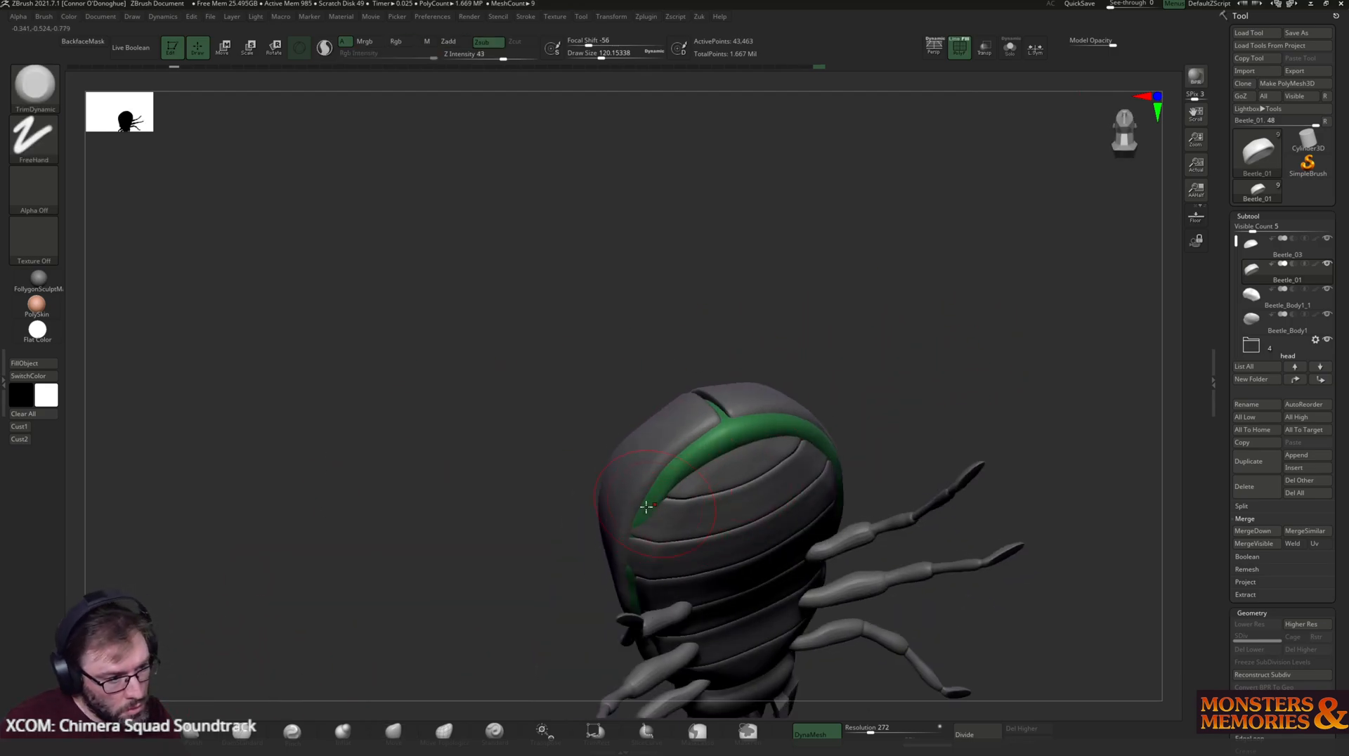
right_click(757, 419)
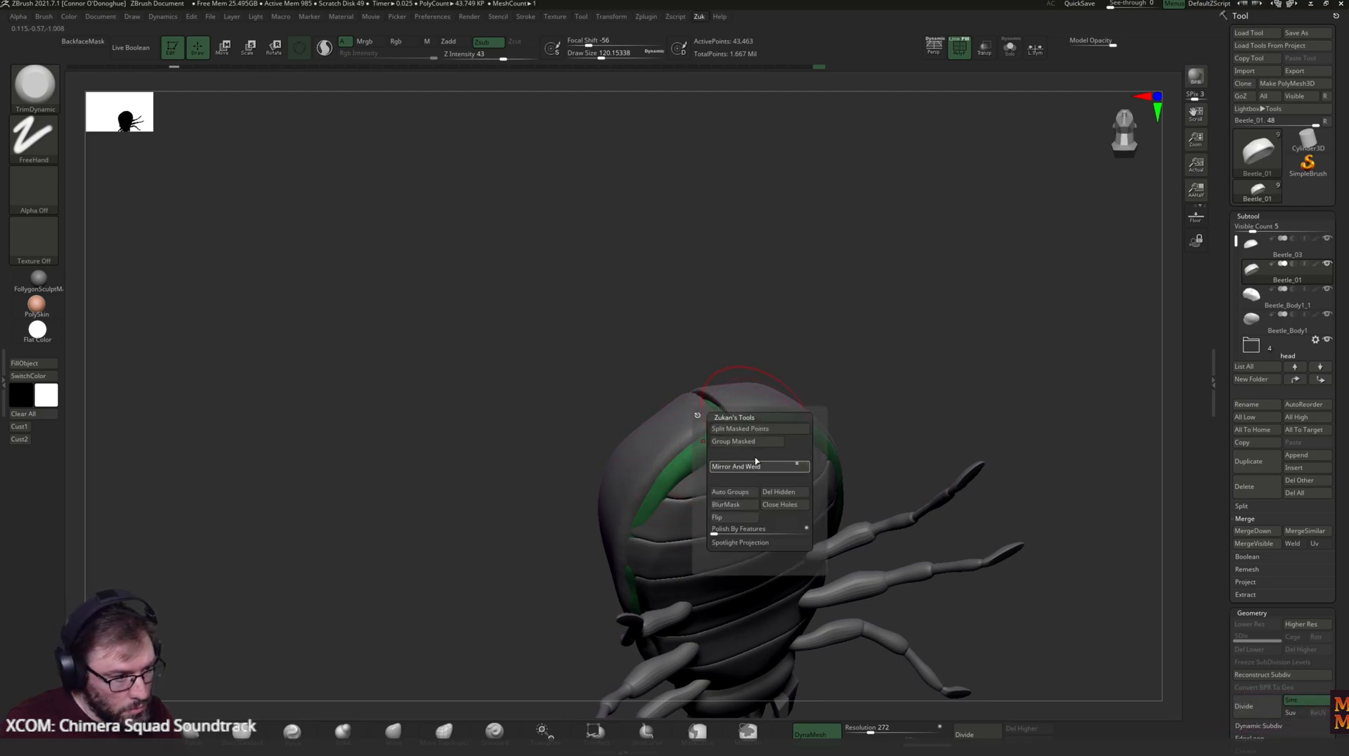
mouse_move(907, 329)
mouse_down()
mouse_move(635, 516)
mouse_move(681, 466)
mouse_move(735, 445)
mouse_up()
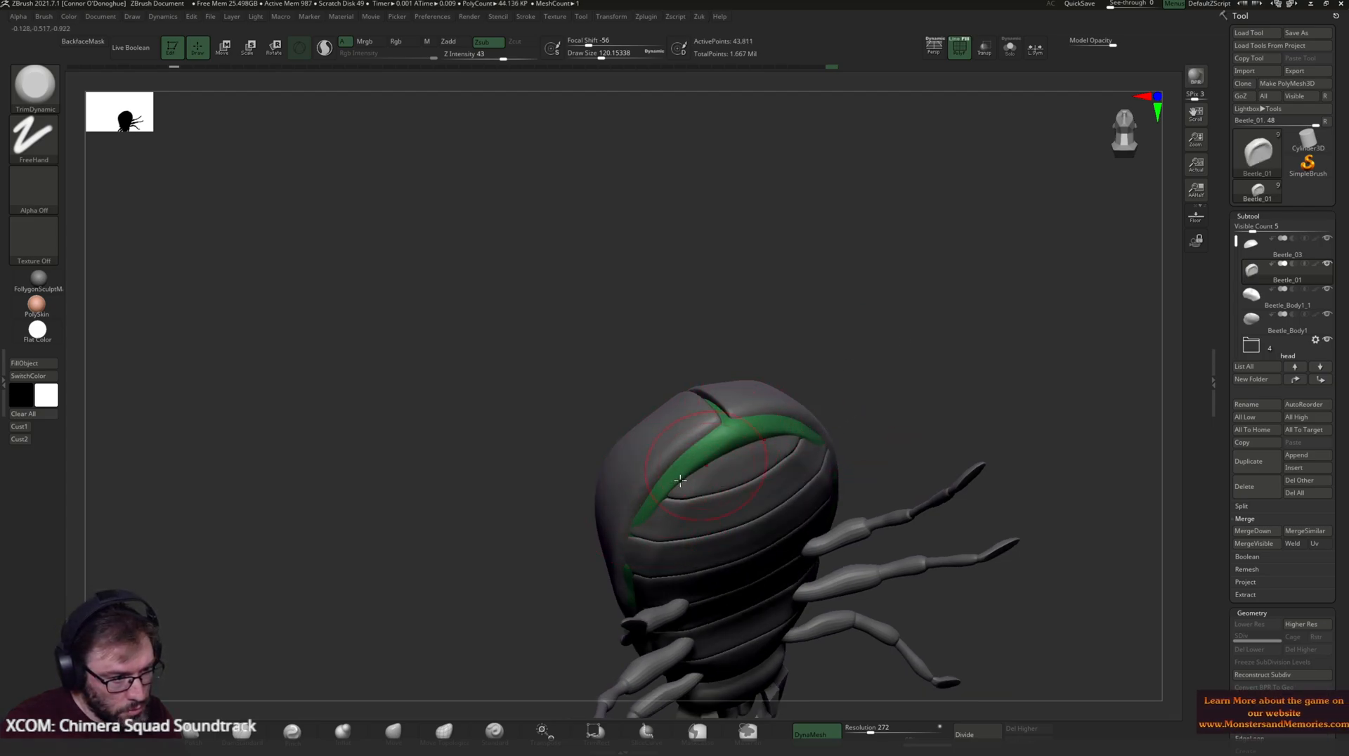
drag(889, 370, 739, 429)
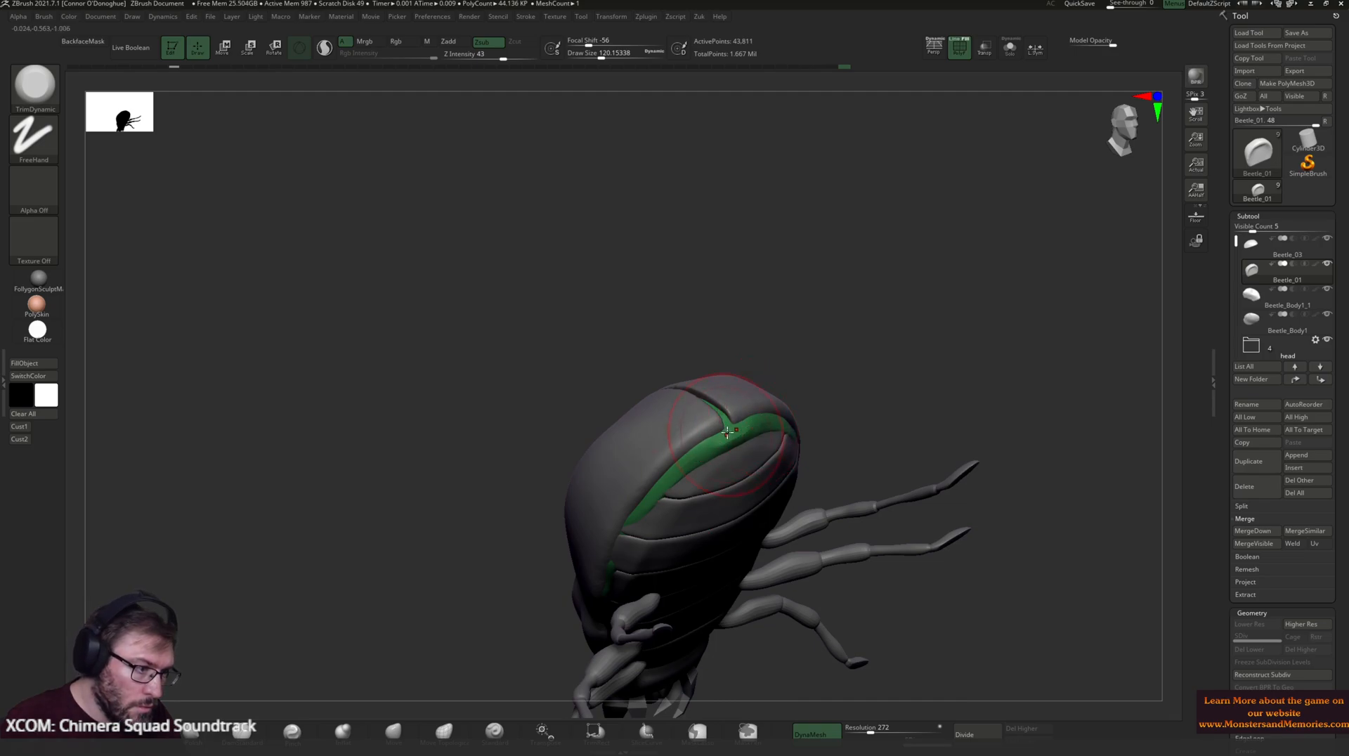
- Smooth the trimmed inner casing rim along the rear and side edges beneath the wing case
shift+drag(714, 442, 654, 479)
mouse_move(884, 320)
mouse_down()
mouse_move(865, 272)
mouse_move(703, 414)
mouse_up()
drag(871, 394, 675, 463)
key(shift)
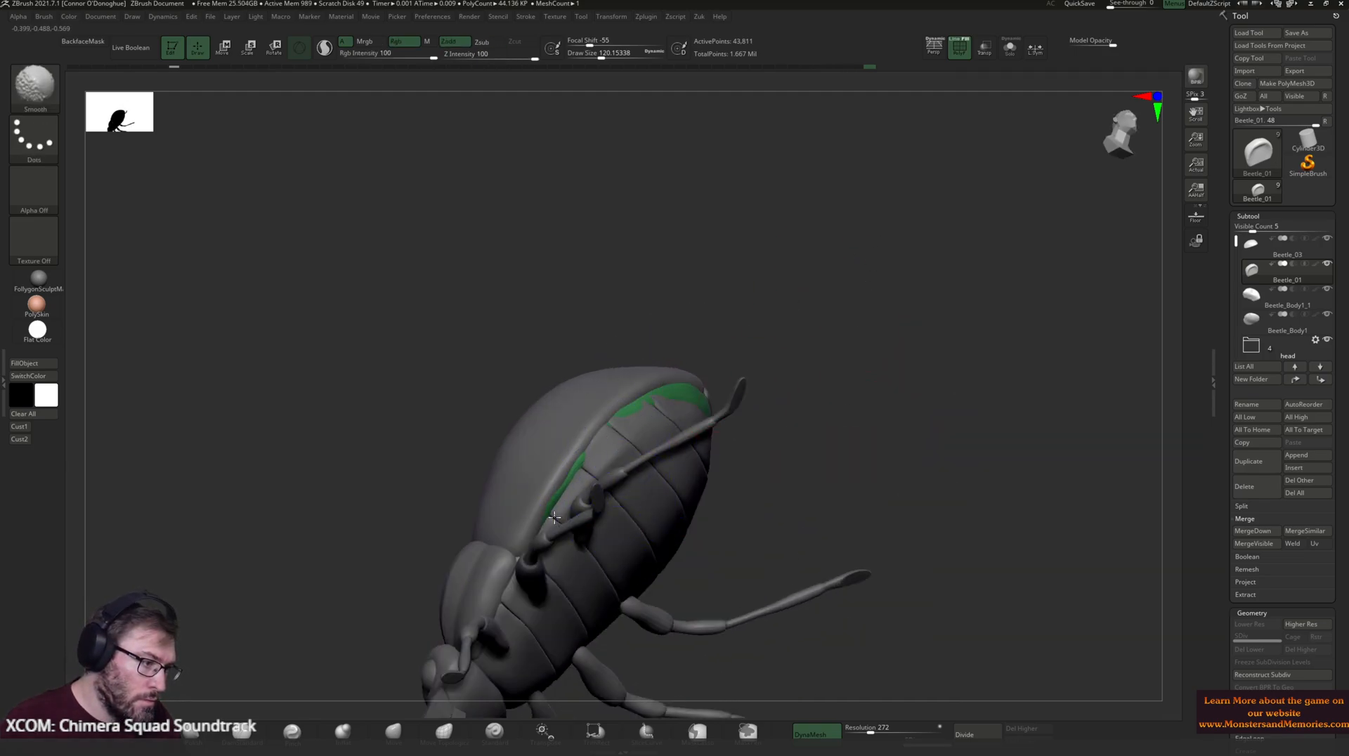
drag(600, 438, 958, 306)
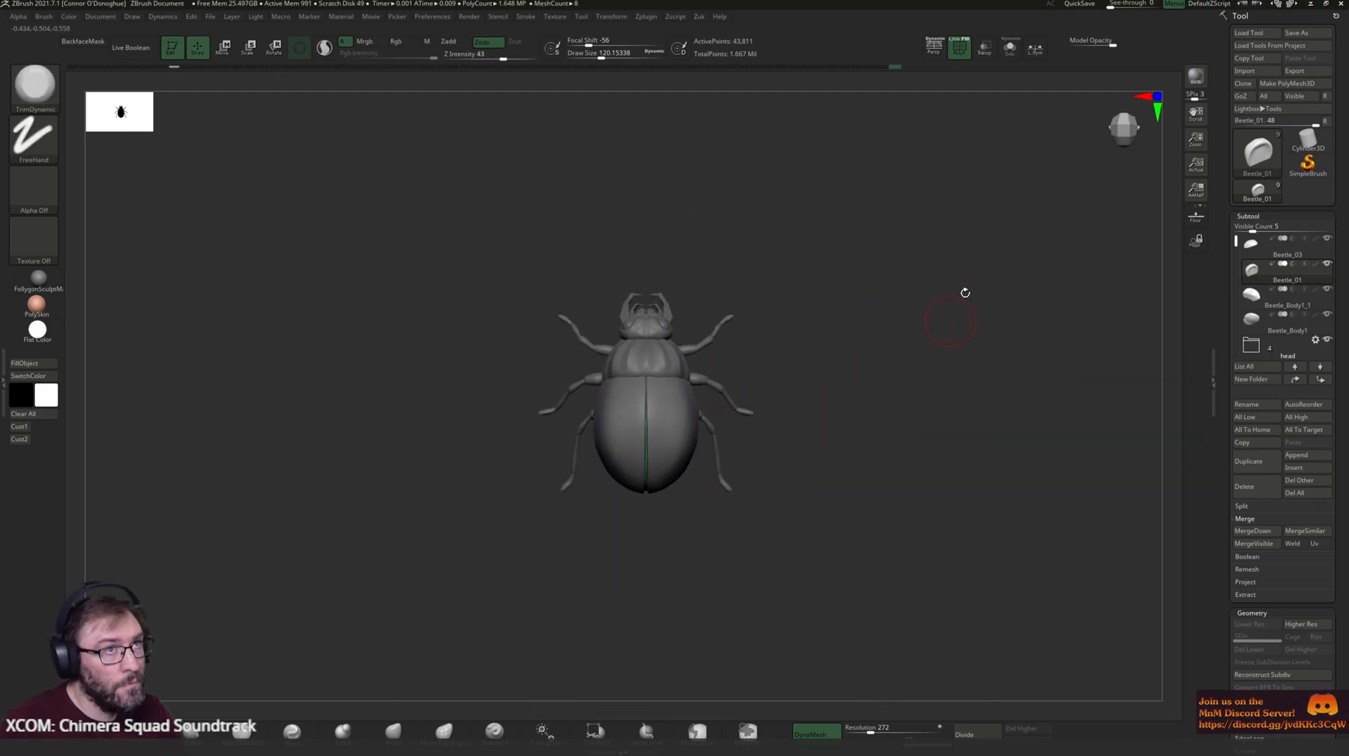
- Isolate the inner casing in Solo mode, turn DynaMesh off and retopologize it with ZRemesher at target polygon count 5
alt+drag(906, 362, 934, 464)
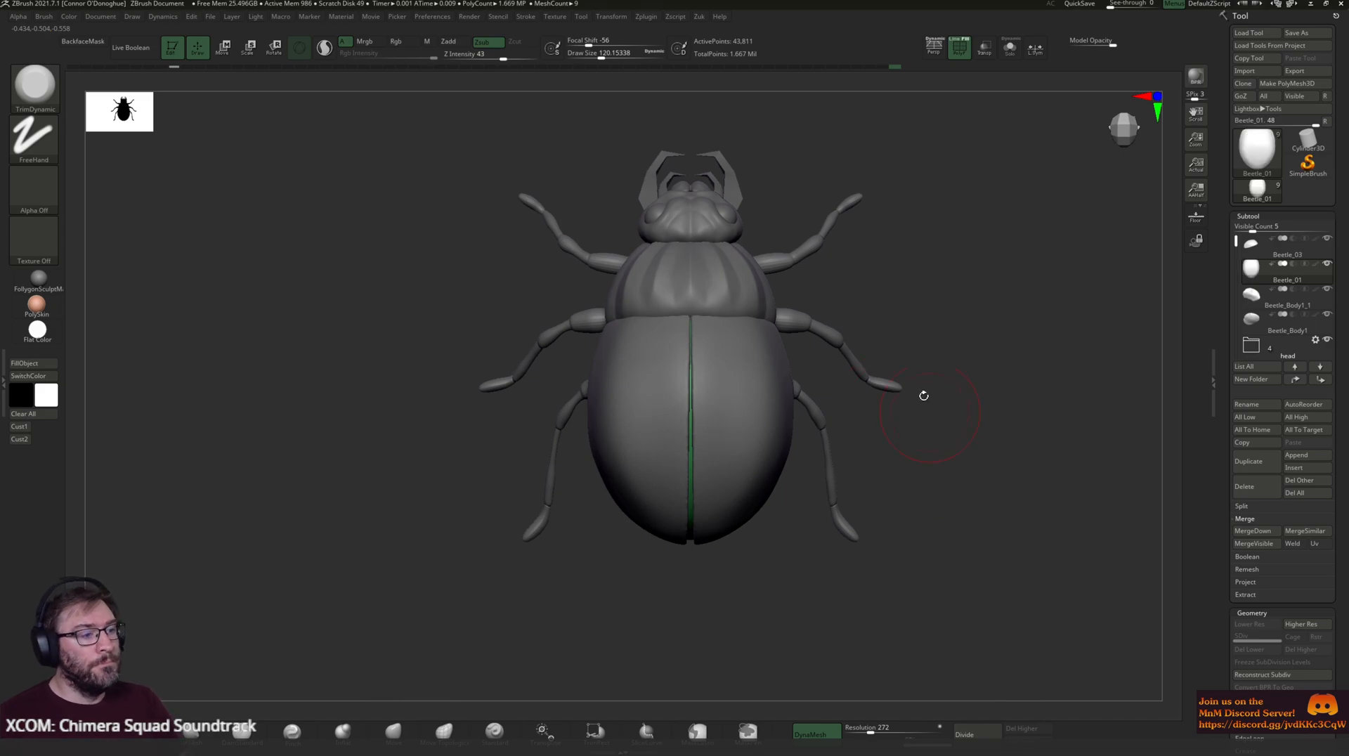
drag(986, 420, 1005, 329)
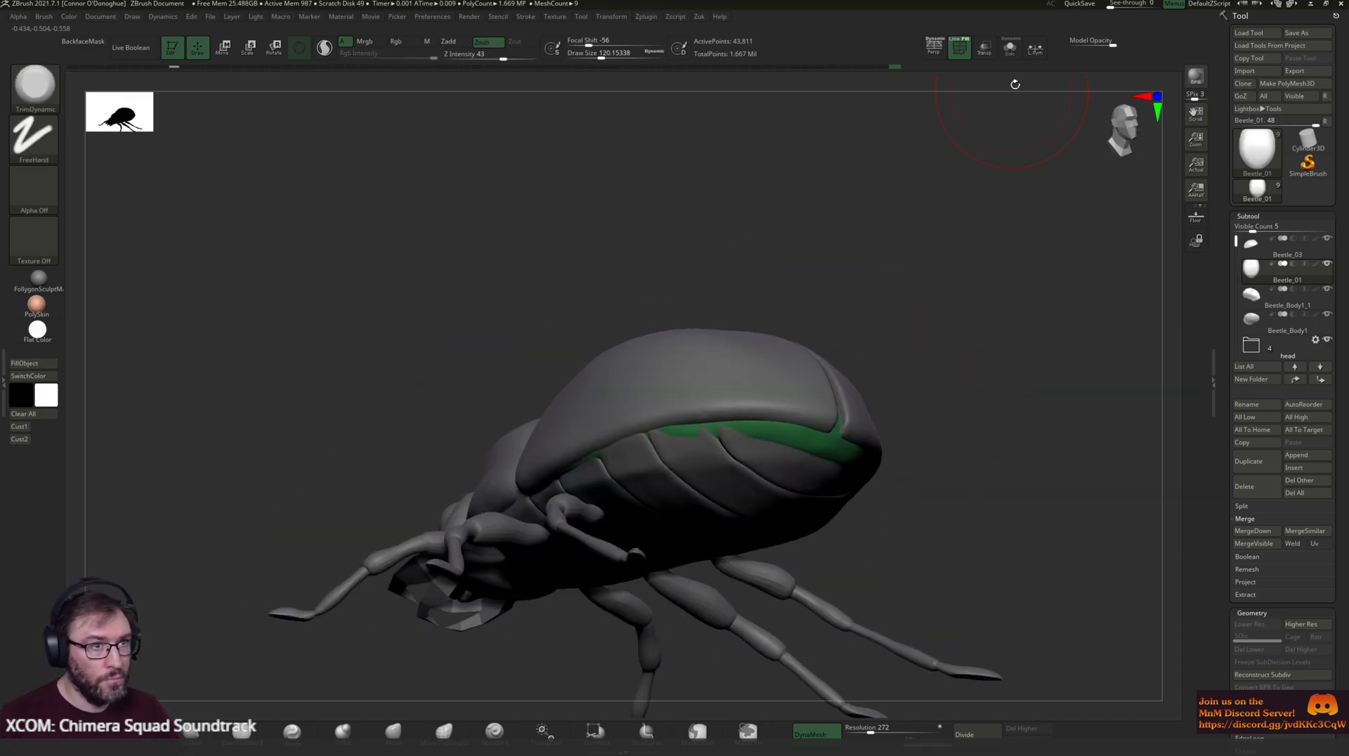
click(1010, 49)
alt+drag(959, 229, 896, 281)
drag(960, 450, 932, 372)
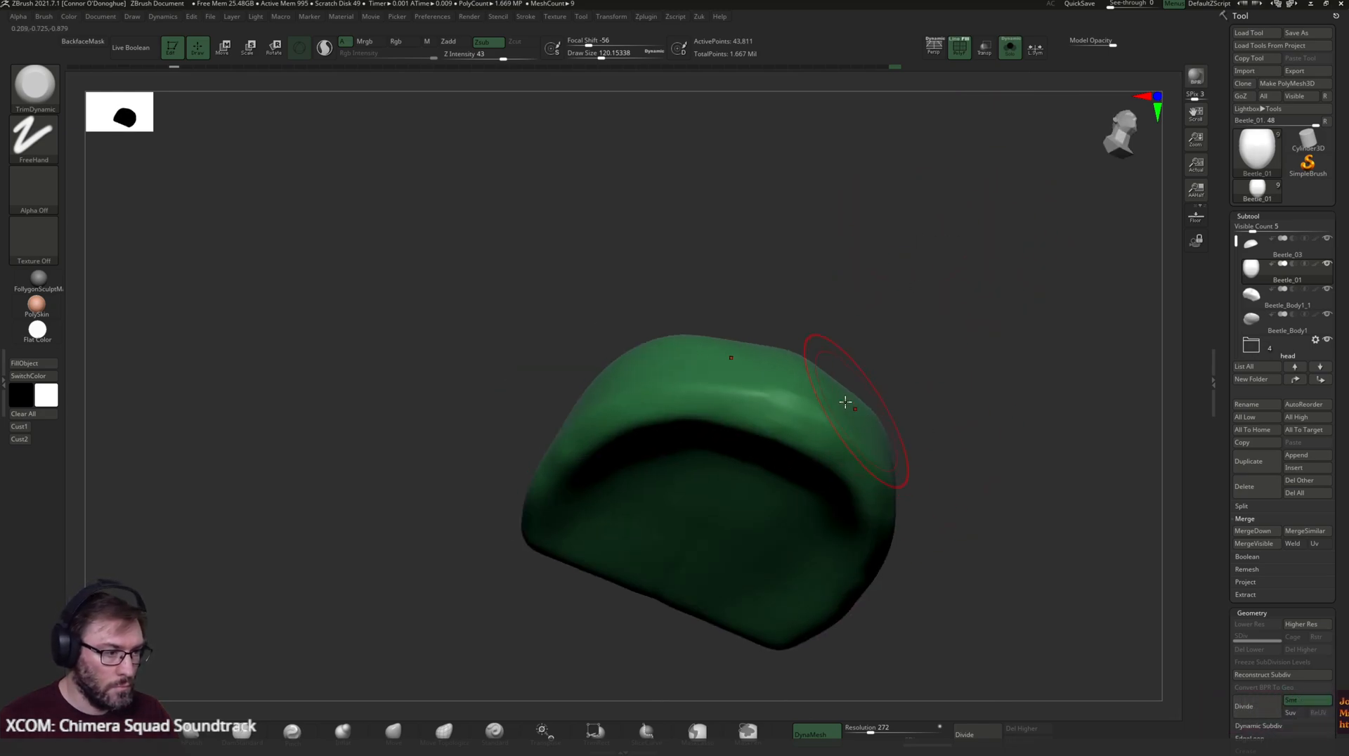
alt+drag(1026, 497, 837, 658)
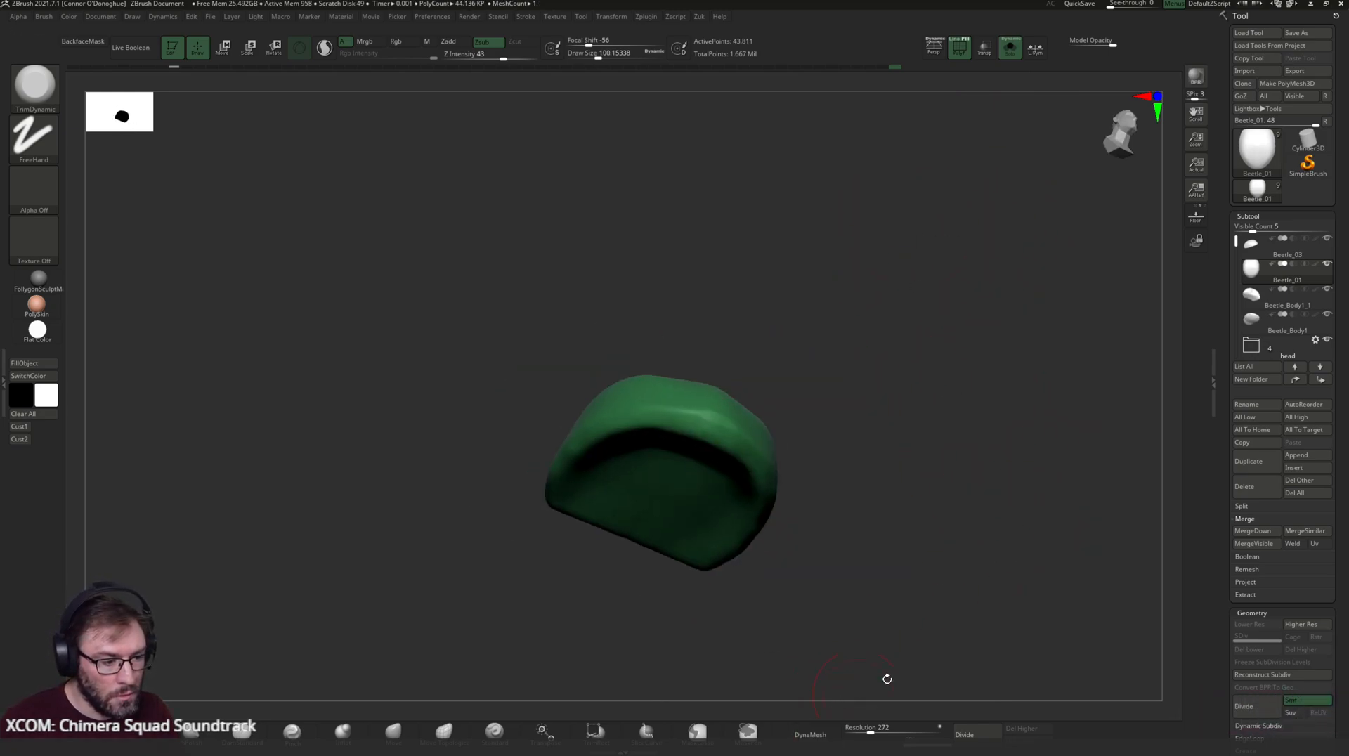
drag(1222, 684, 1217, 602)
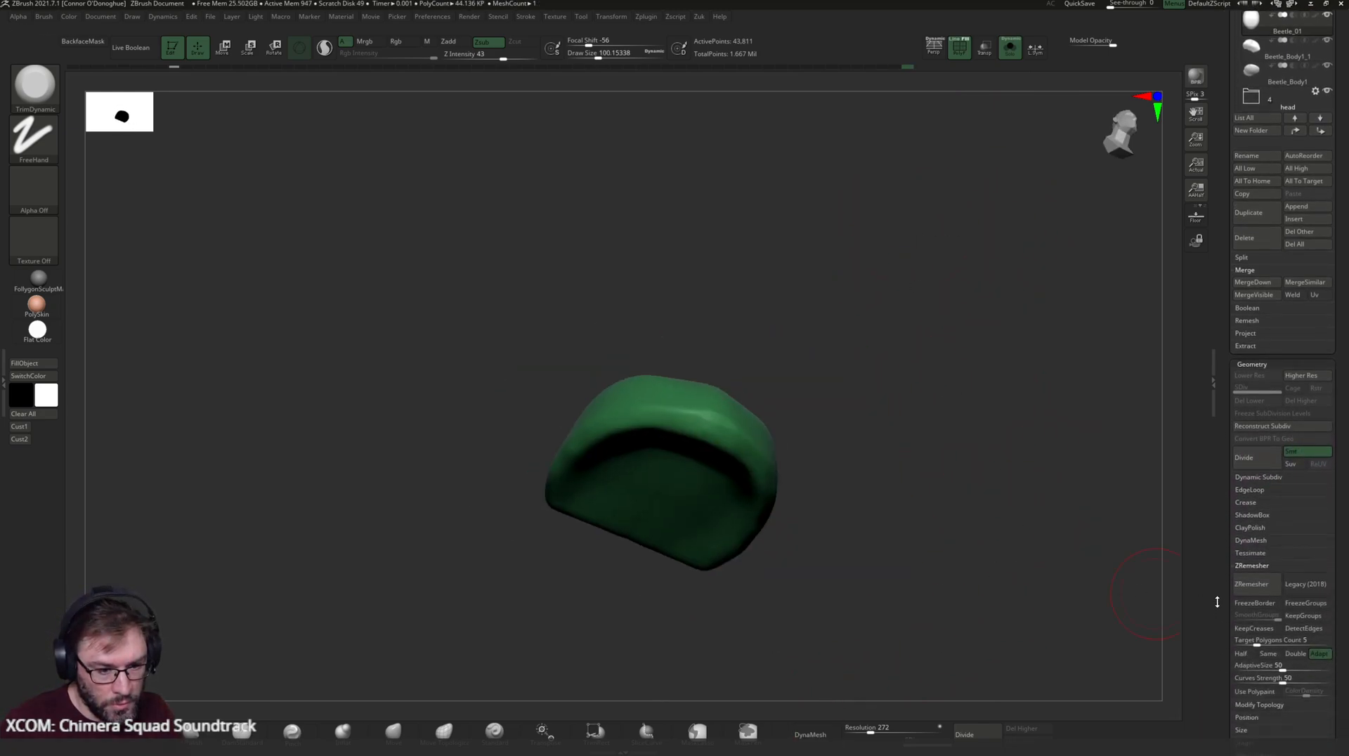
click(1255, 592)
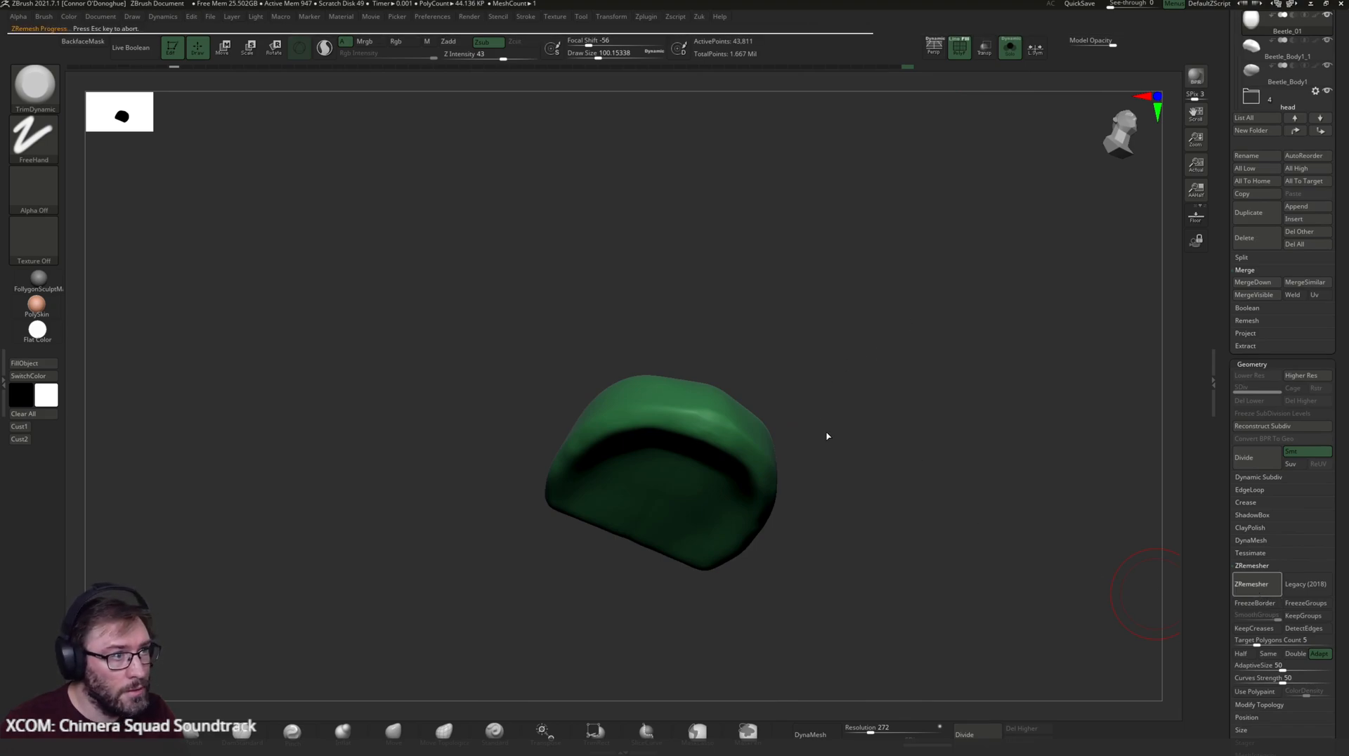
mouse_move(731, 467)
right_down()
mouse_move(739, 523)
mouse_move(747, 452)
right_up()
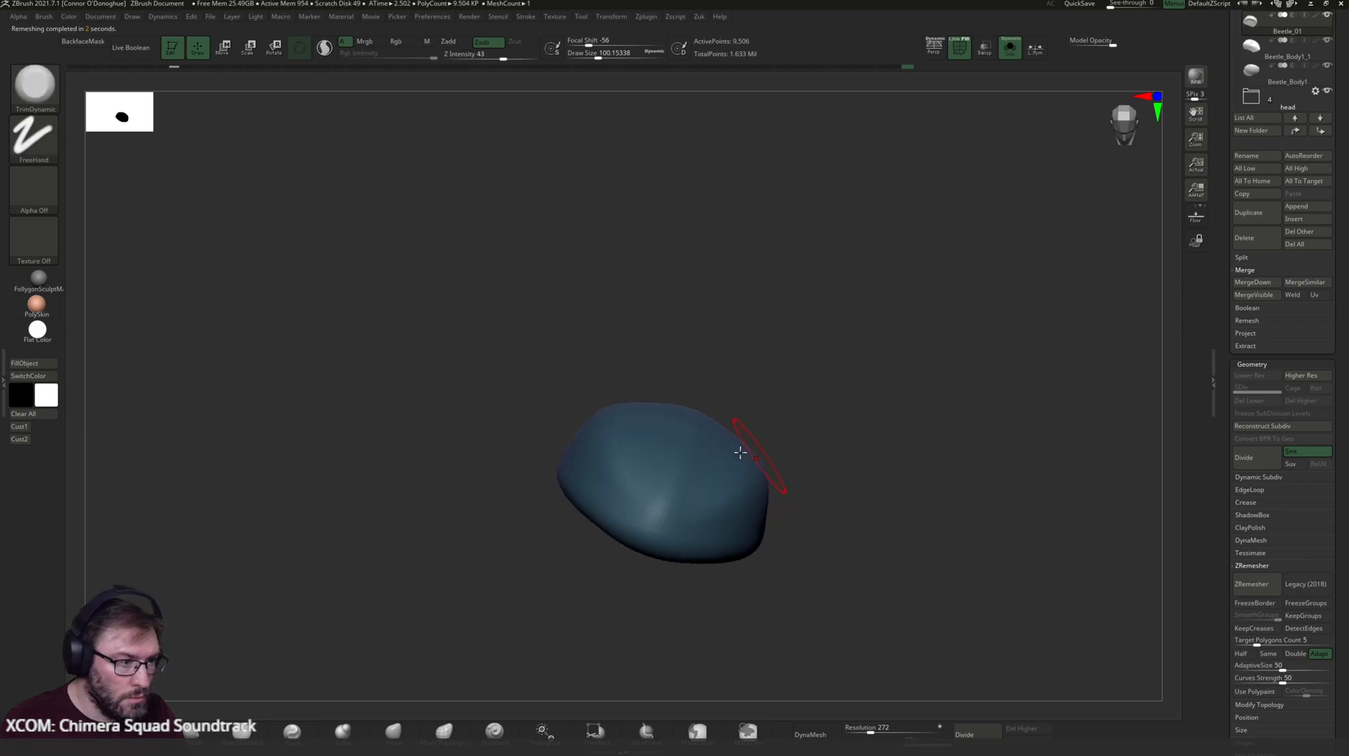
- Show the whole beetle and adjust the inner casing's rear edge under the wing case using the Smooth and Move brushes
mouse_move(927, 344)
right_down()
mouse_move(919, 368)
mouse_move(887, 298)
mouse_move(847, 365)
right_up()
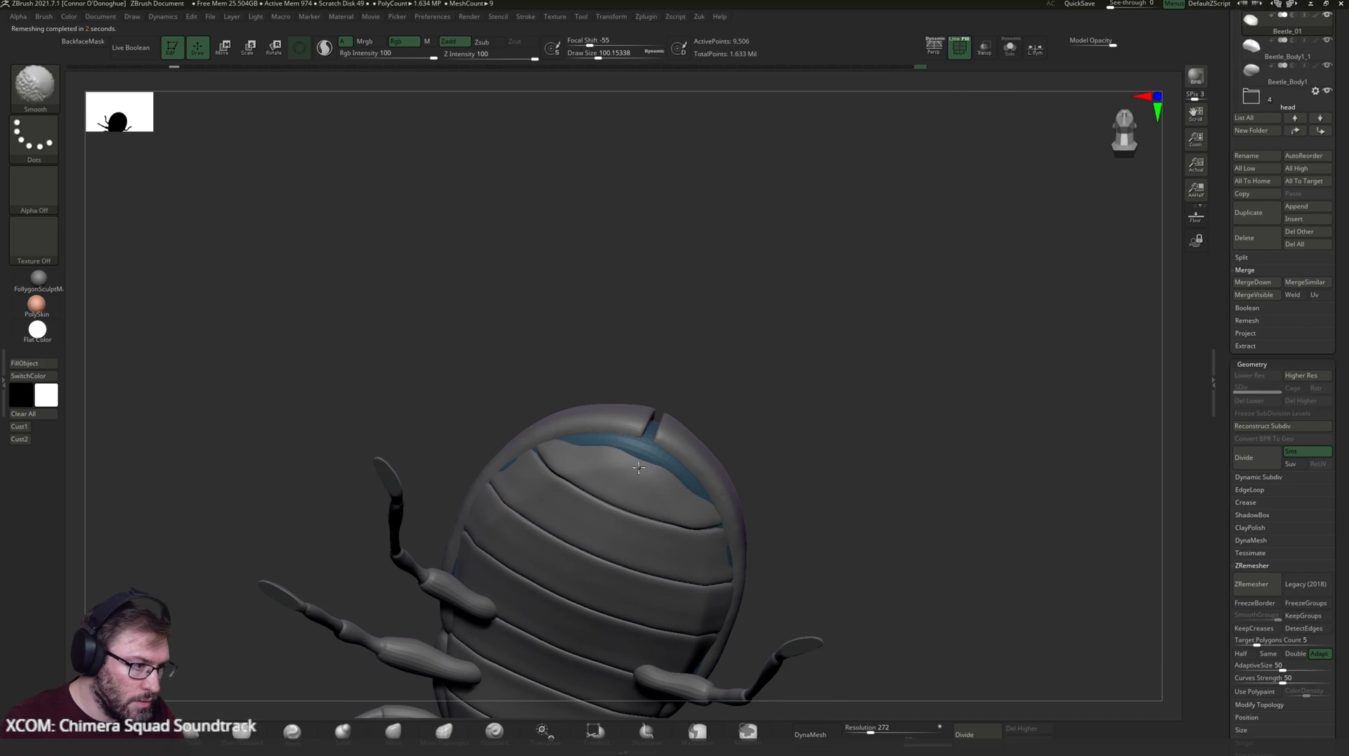
mouse_move(747, 467)
right_down()
mouse_move(799, 440)
mouse_move(703, 447)
mouse_move(692, 502)
right_up()
click(395, 731)
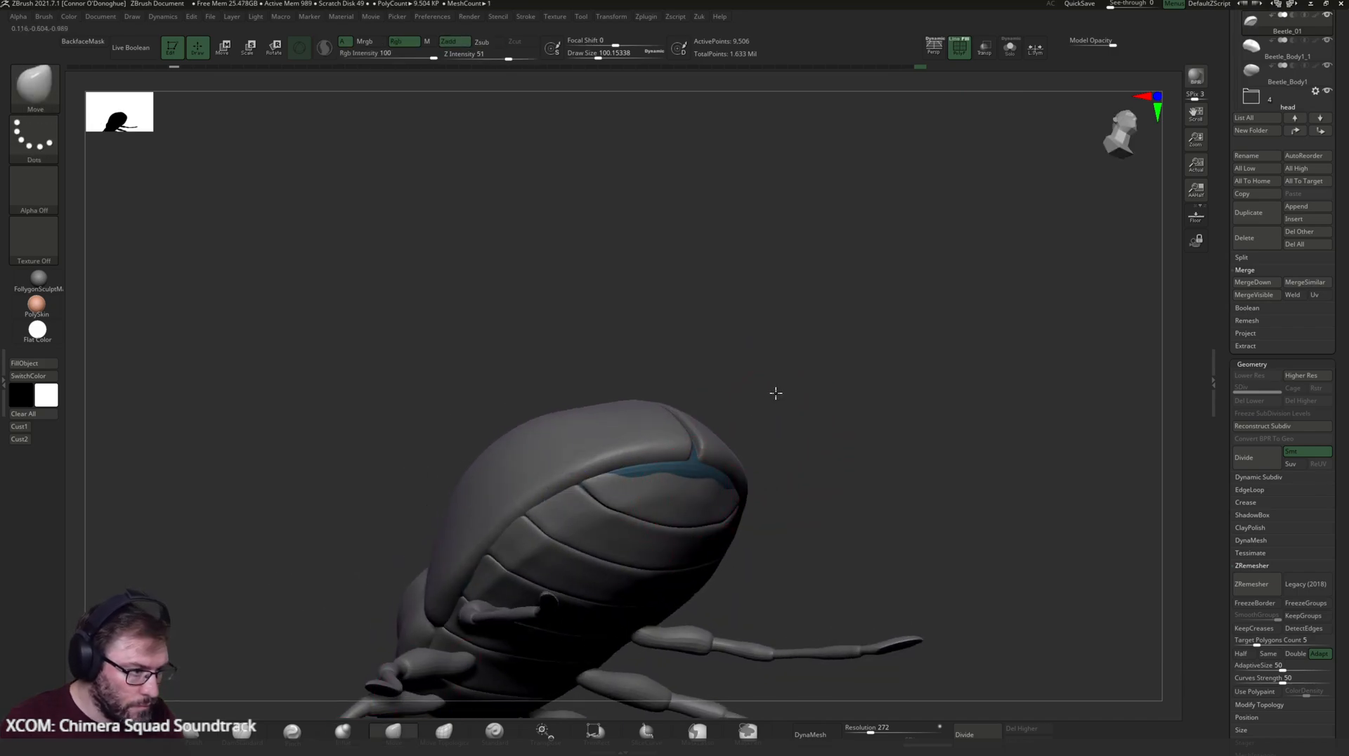
right_drag(643, 467, 783, 481)
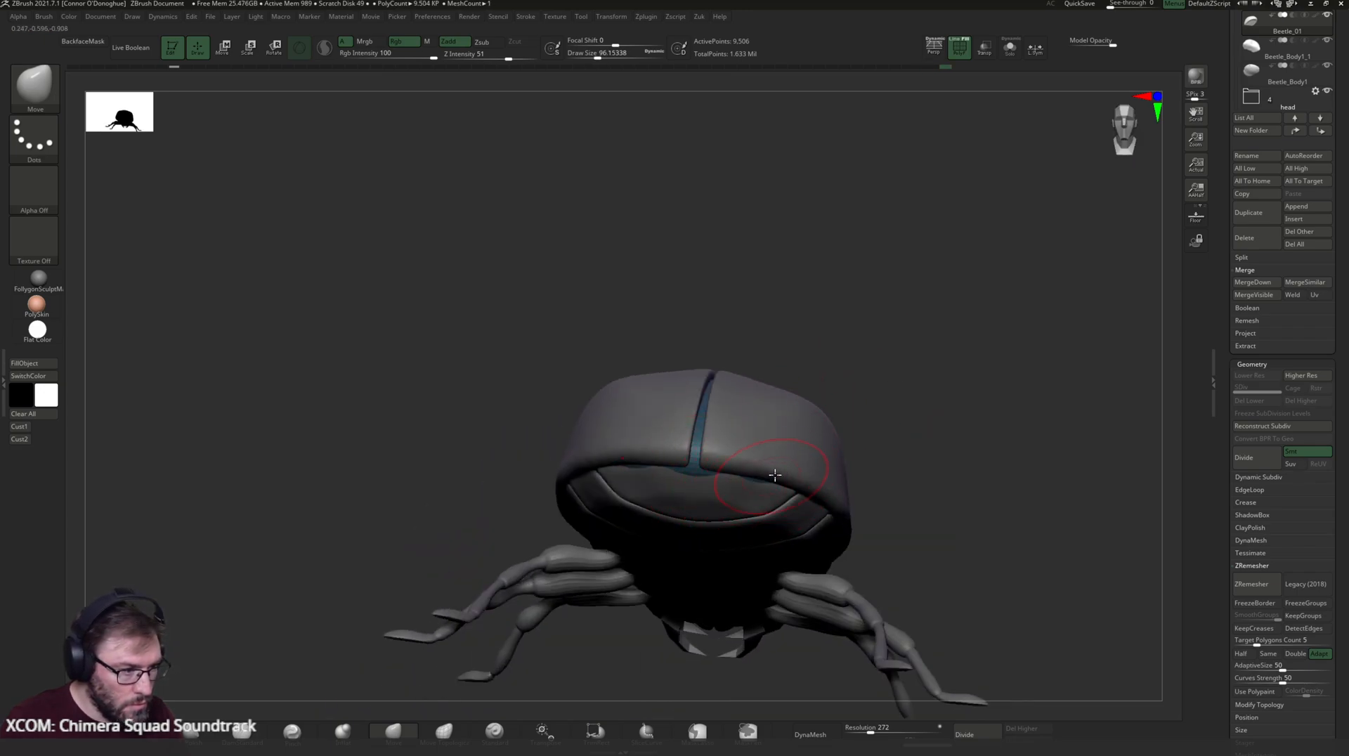
drag(867, 445, 902, 313)
- Select the segmented underbody Beetle_Body1 and give each segment its own polygroup with Auto Groups
alt+click(686, 473)
mouse_move(591, 286)
mouse_down()
mouse_move(619, 222)
mouse_move(582, 377)
mouse_move(606, 339)
mouse_up()
drag(694, 247, 675, 326)
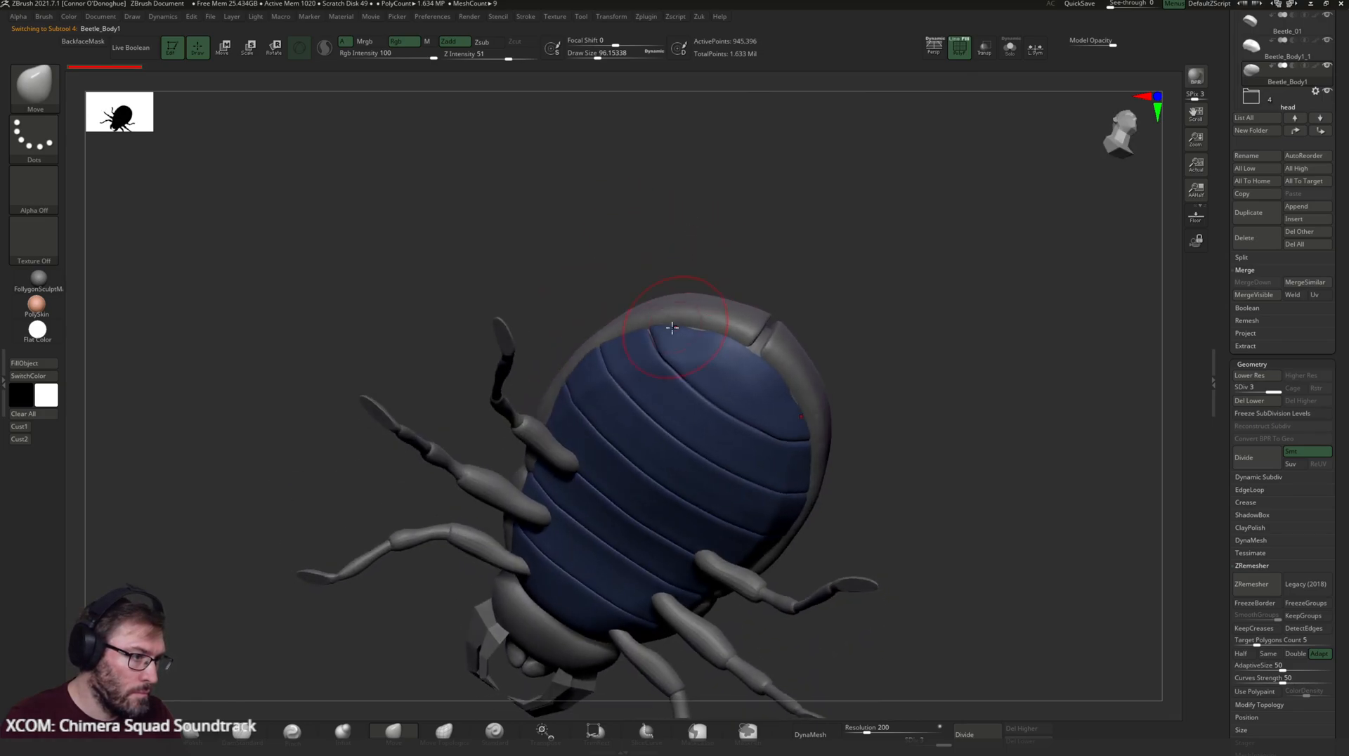
drag(770, 268, 754, 320)
alt+drag(846, 293, 843, 325)
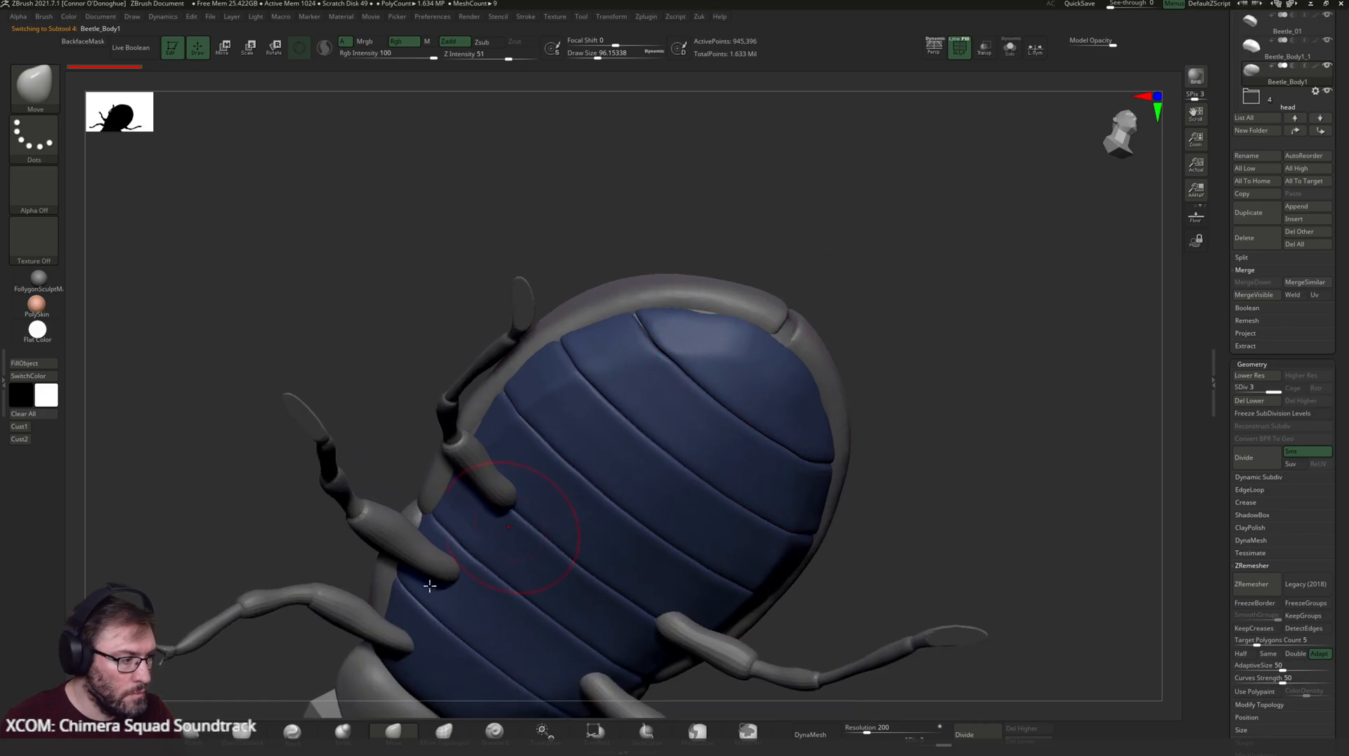
key(g)
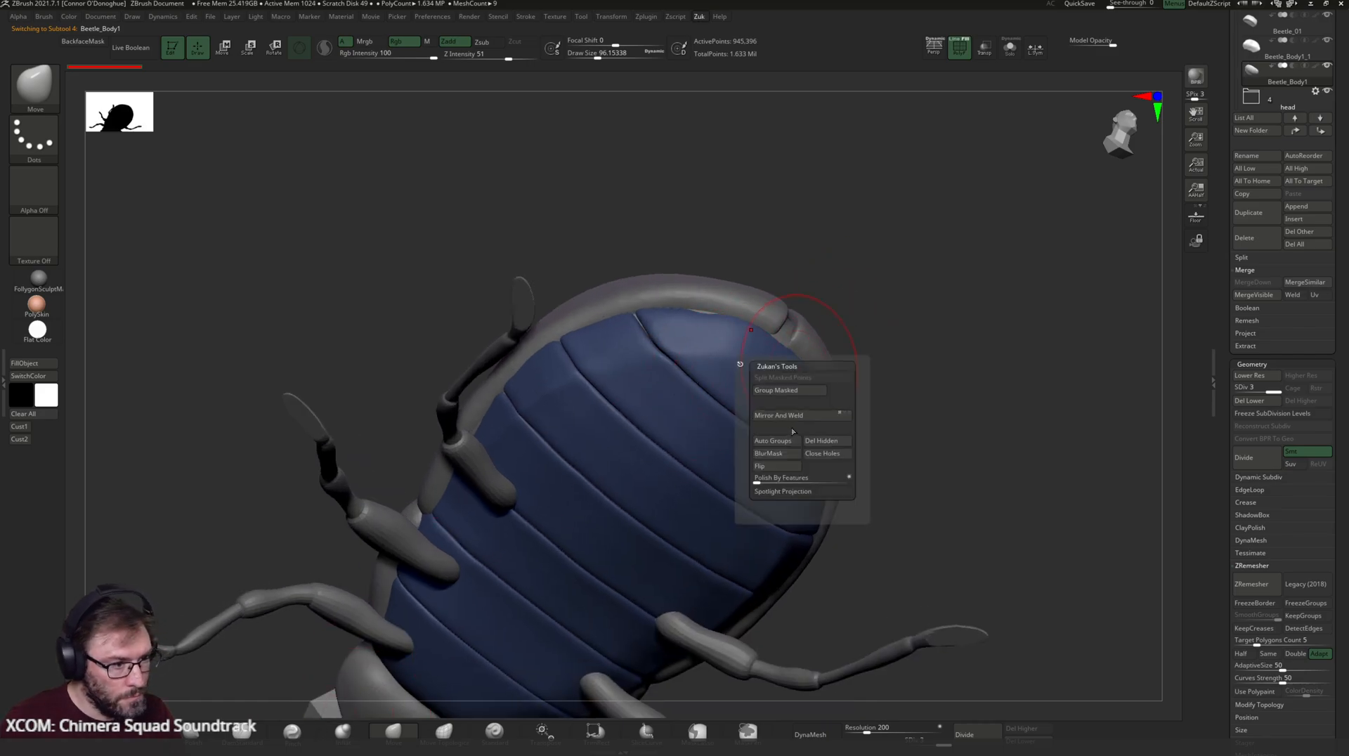
click(788, 442)
- Isolate the rearmost abdominal segment to mask it, show the full body again and invert the mask
ctrl+shift+click(757, 380)
ctrl+click(891, 360)
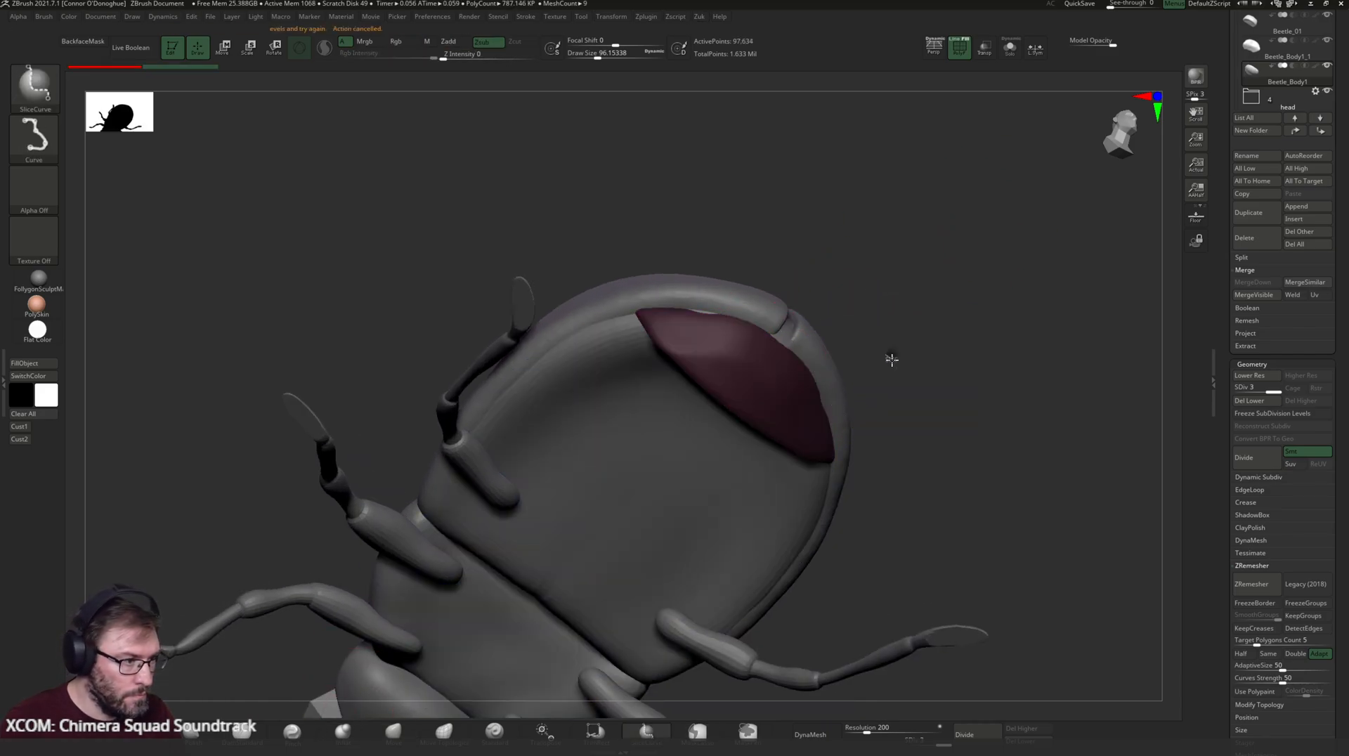
ctrl+shift+click(954, 351)
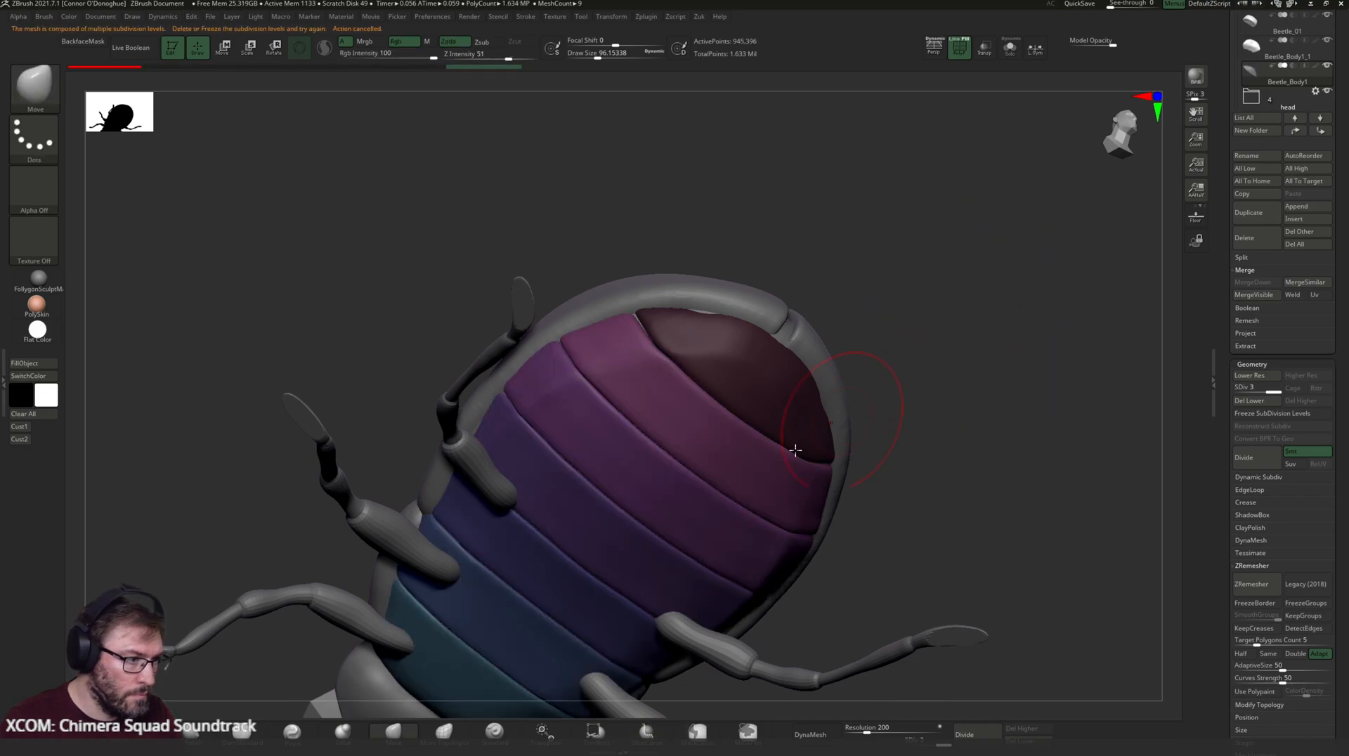
ctrl+click(934, 361)
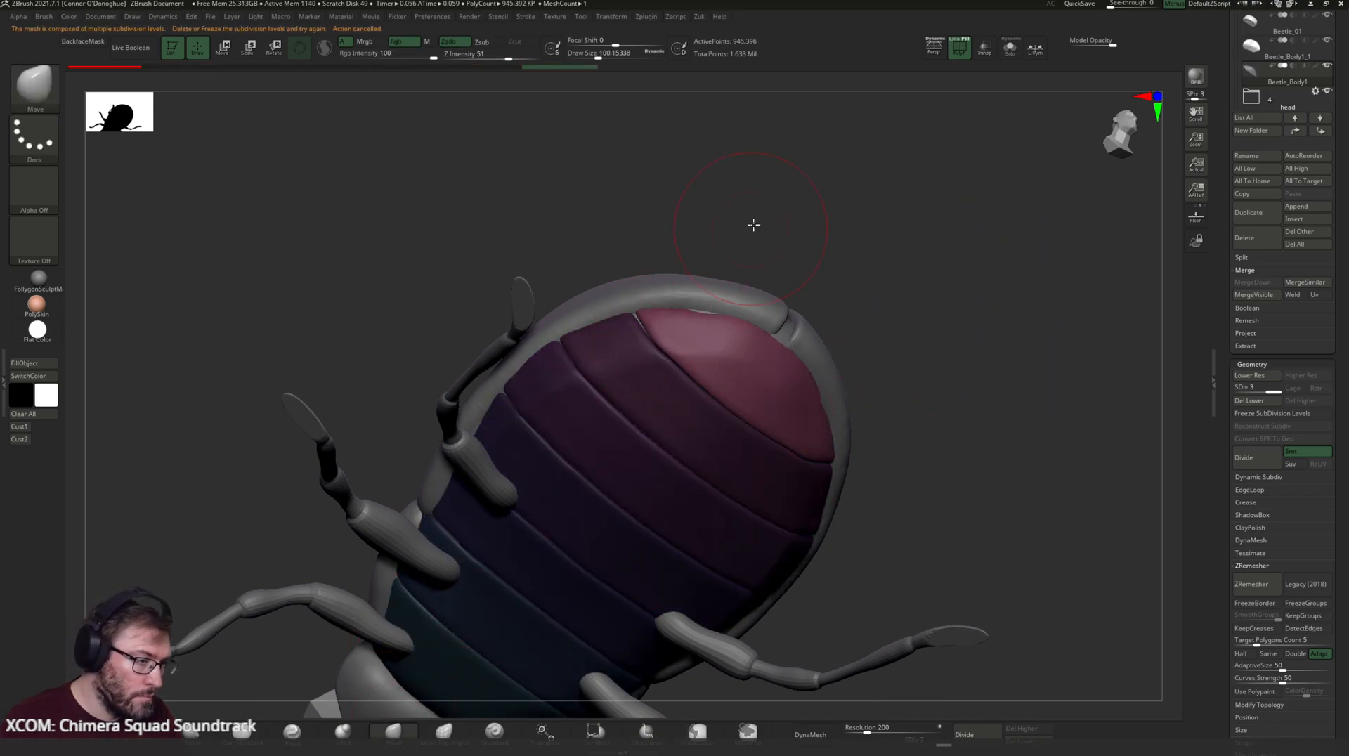
- Reshape the unmasked rearmost segment's edge with a smaller Move brush and smooth it where it meets the neighbouring segment
drag(750, 226, 791, 217)
key(bracketleft)
key(bracketleft)
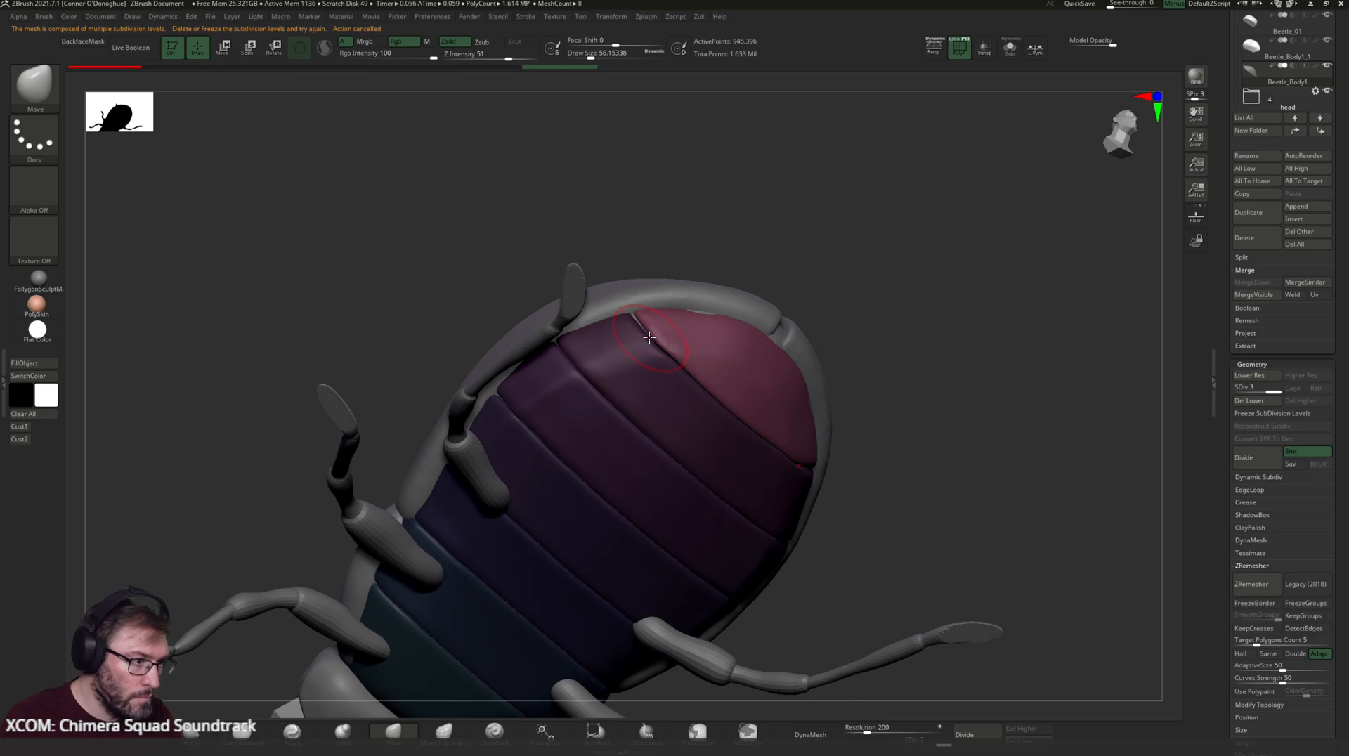
mouse_move(649, 336)
mouse_down()
mouse_move(641, 310)
mouse_move(623, 314)
mouse_up()
key(ctrl+z)
key(bracketright)
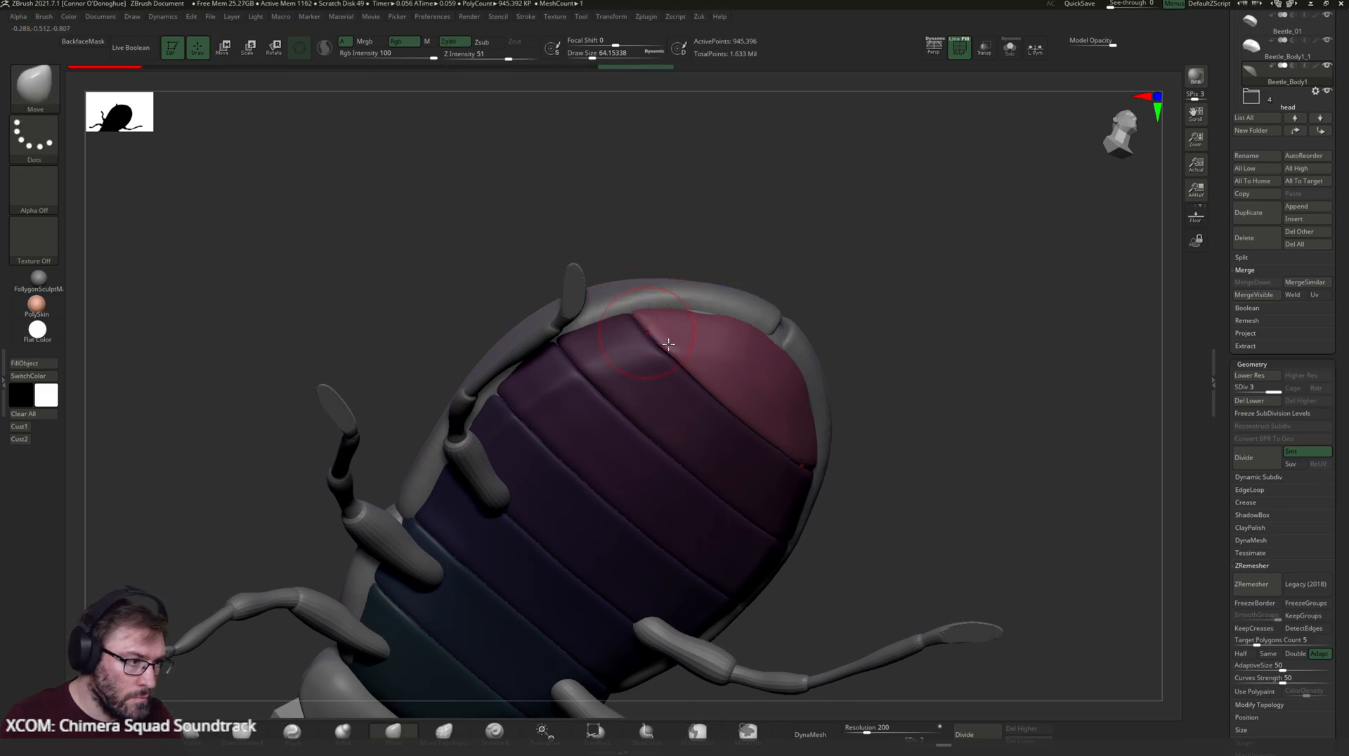
mouse_move(700, 362)
shift+mouse_down()
mouse_move(685, 352)
mouse_move(705, 363)
shift+mouse_up()
drag(901, 292, 931, 272)
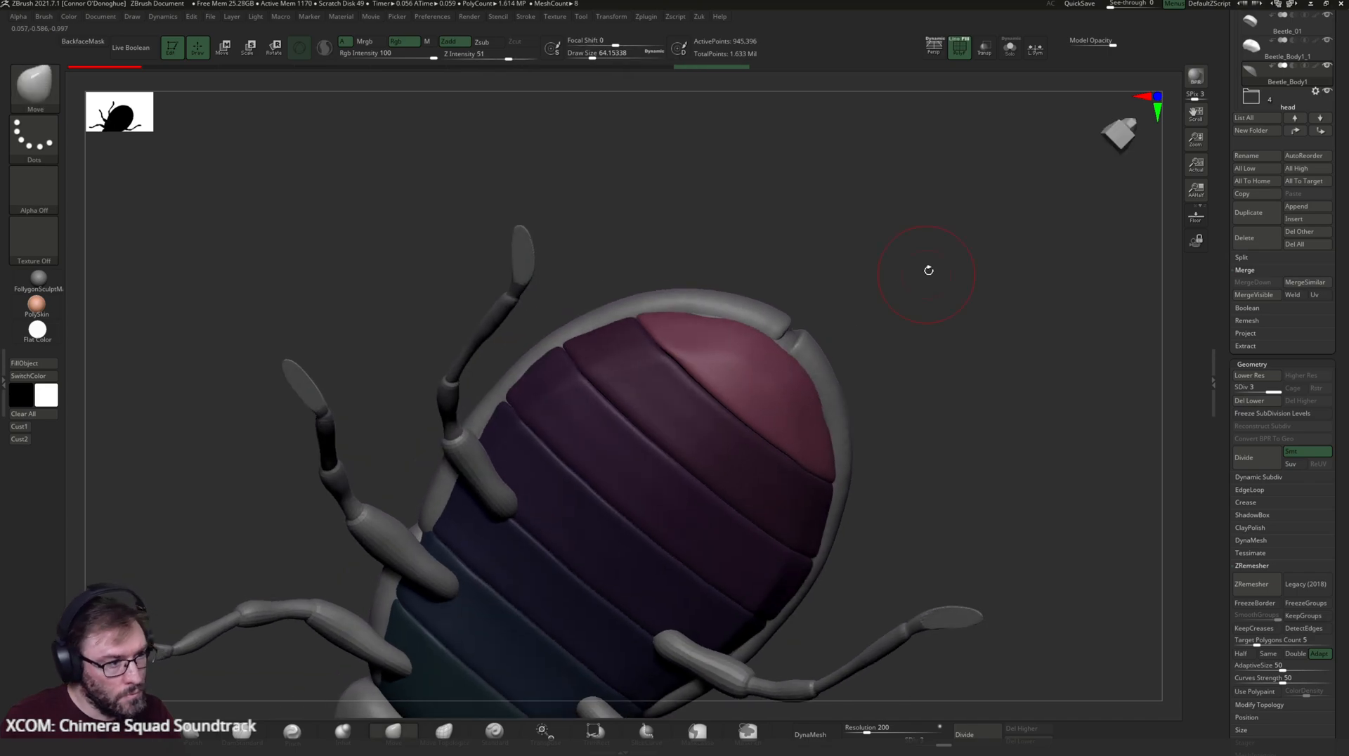
- Invert the mask to protect the rearmost segment and nudge the adjoining segment's edge against it with the Move brush
ctrl+click(921, 281)
drag(664, 351, 730, 409)
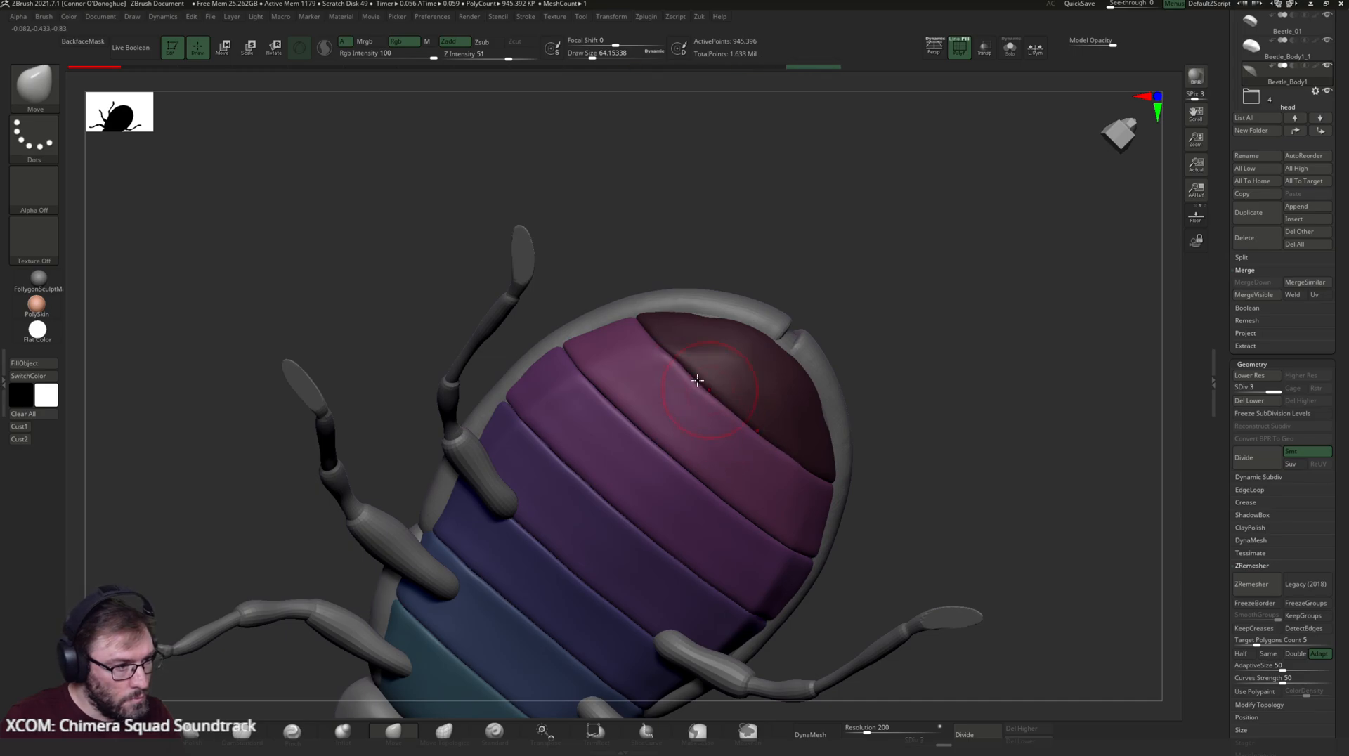
key(bracketleft)
key(bracketleft)
drag(673, 358, 694, 357)
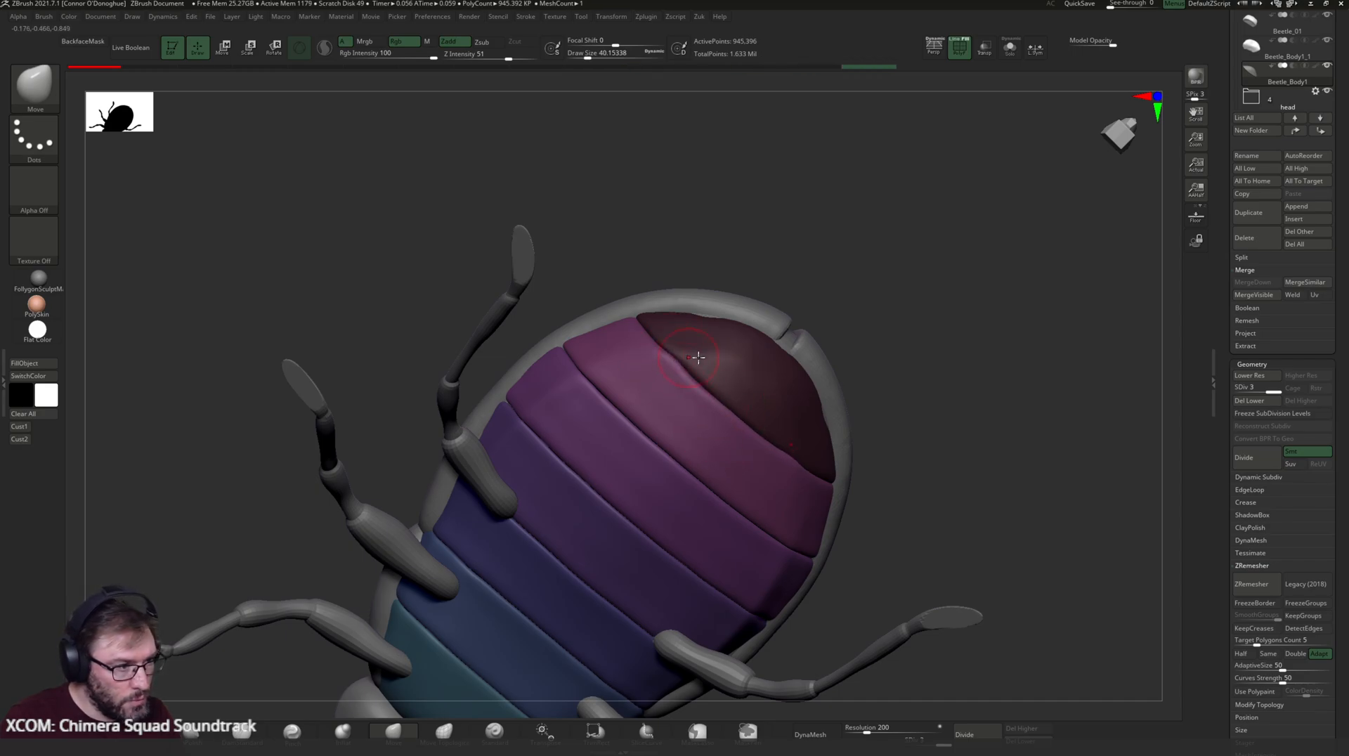
drag(856, 285, 961, 319)
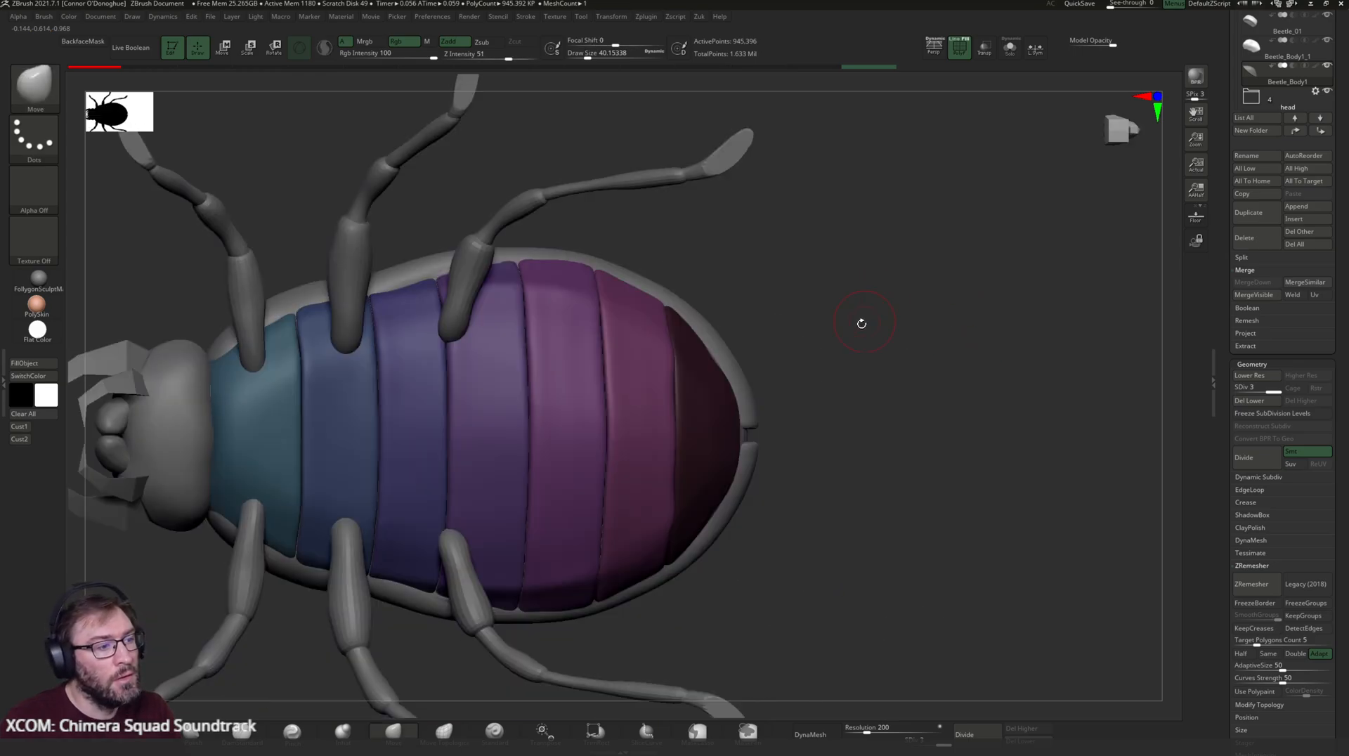
- Adjust the outer edges of the unmasked rear segments along the wing case with a small Move brush
mouse_move(864, 376)
mouse_down()
mouse_move(904, 382)
mouse_move(897, 418)
mouse_move(750, 352)
mouse_move(620, 383)
mouse_up()
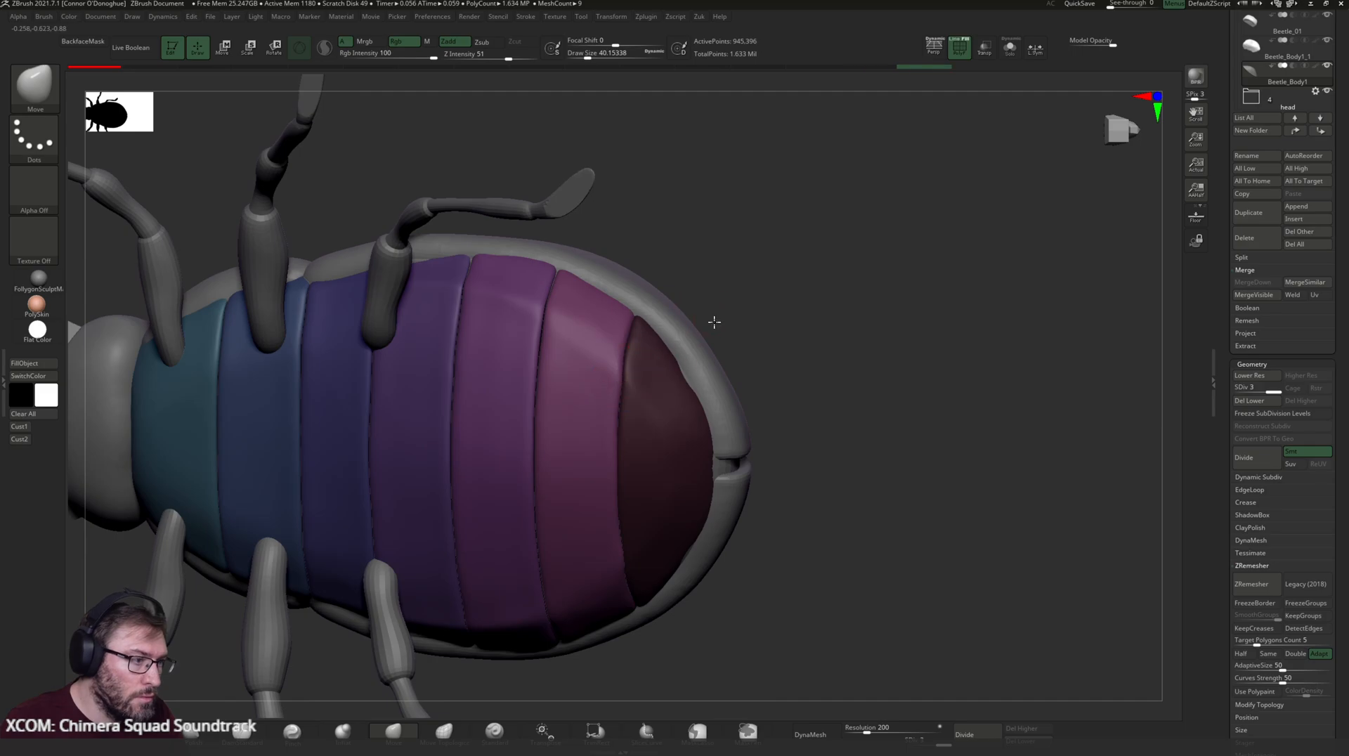
drag(714, 322, 735, 330)
key(bracketleft)
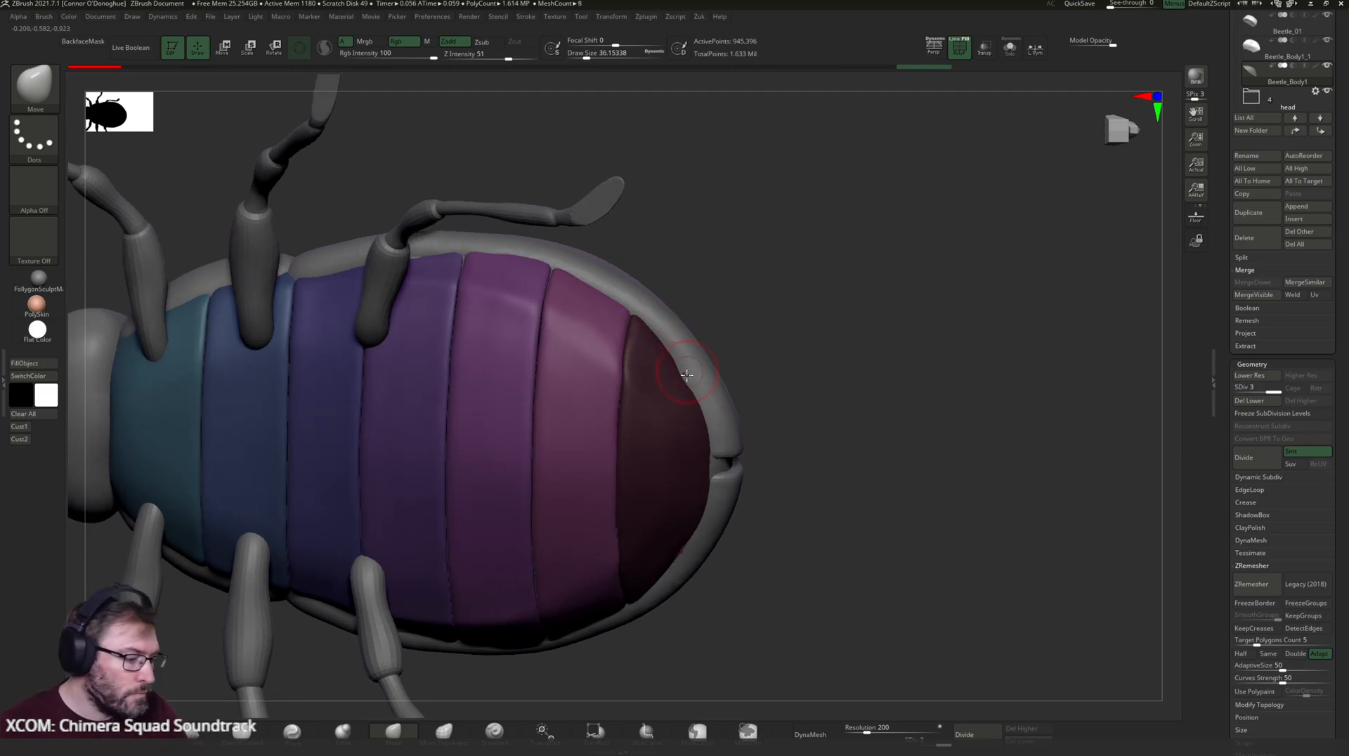
mouse_move(769, 280)
mouse_down()
mouse_move(711, 265)
mouse_move(626, 358)
mouse_move(633, 320)
mouse_up()
drag(687, 225, 709, 209)
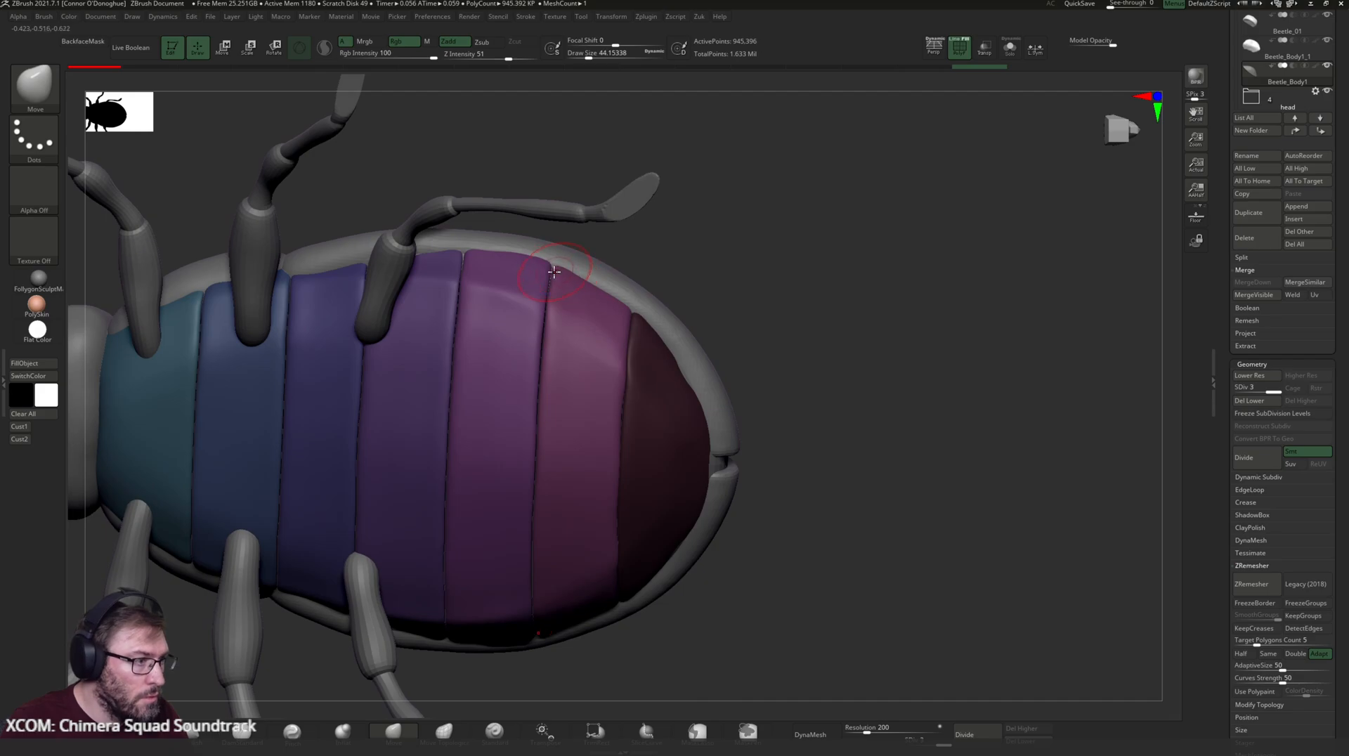
- Refine the edges between the rear abdominal segments with the Move Topological brush and clear the mask
click(444, 731)
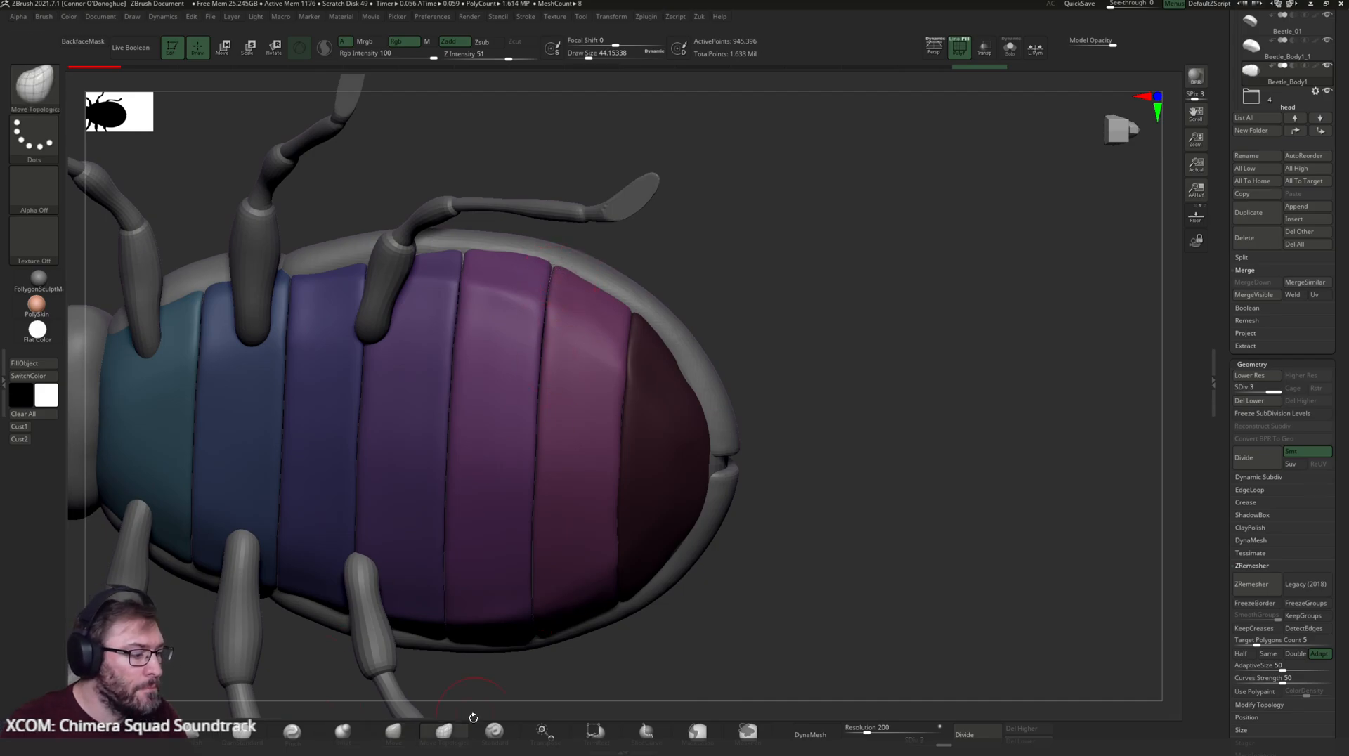
drag(559, 273, 554, 284)
drag(548, 339, 540, 334)
drag(454, 320, 463, 299)
mouse_move(766, 246)
mouse_down()
mouse_move(799, 260)
mouse_move(856, 242)
mouse_up()
key(f)
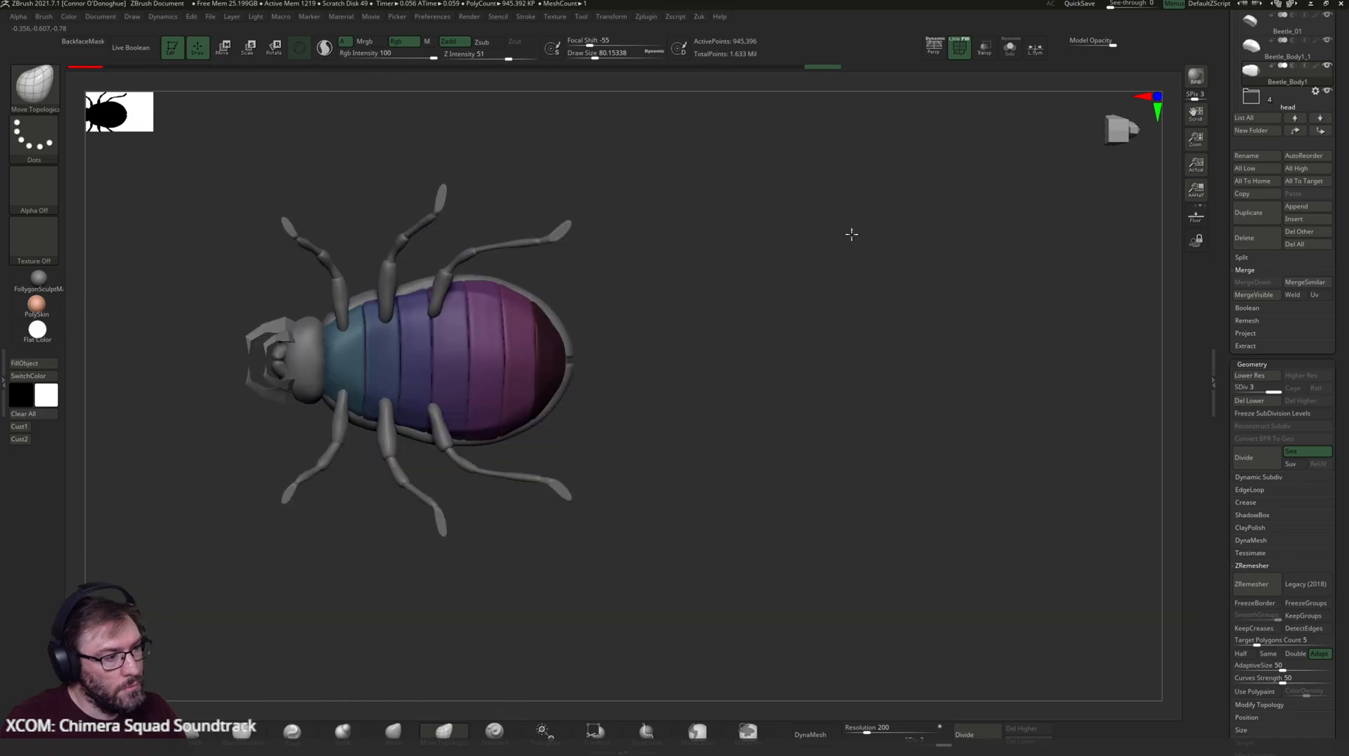
drag(786, 394, 766, 256)
key(f)
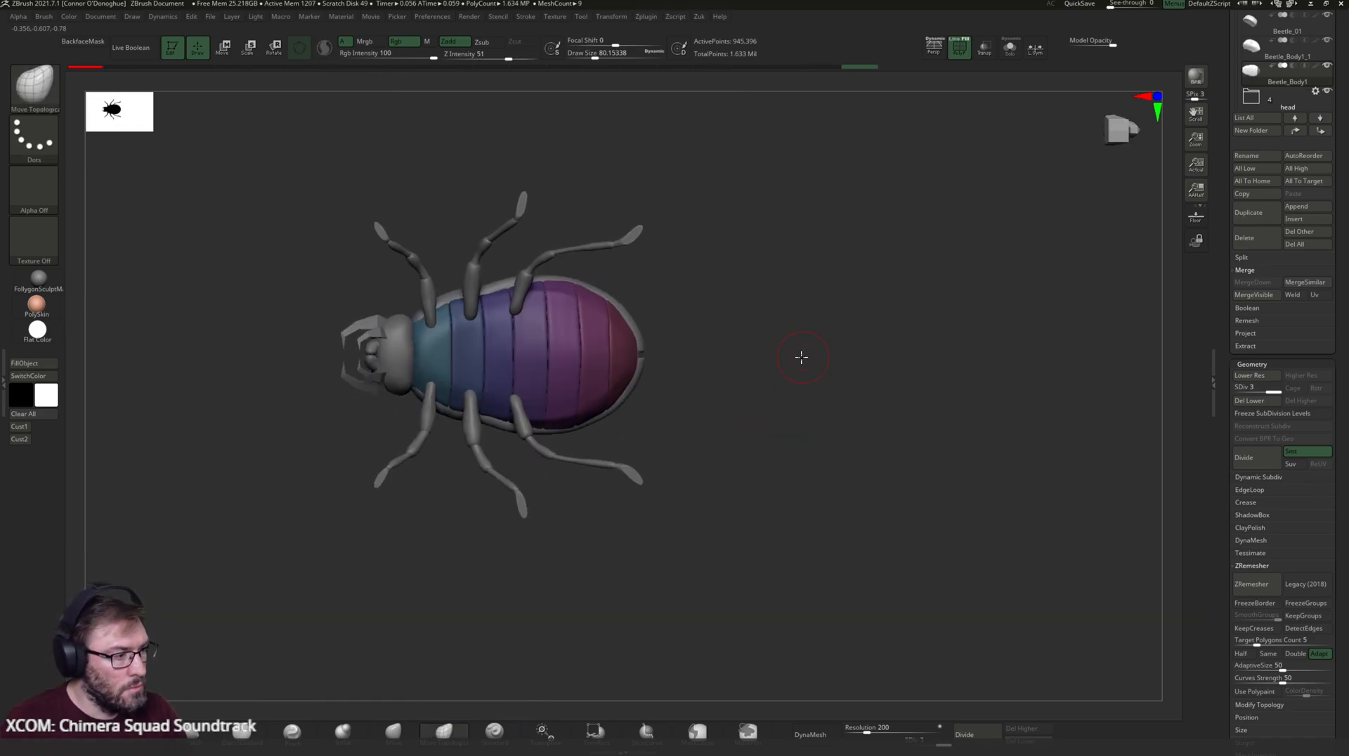
- Delete the lower subdivision levels of the beetle's segmented underbody and mirror and weld it
alt+drag(802, 356, 798, 410)
key(z)
click(812, 461)
key(z)
click(832, 480)
click(1253, 401)
drag(867, 446, 877, 454)
key(z)
click(859, 502)
- Select the wing case subtool Beetle_03 and rebuild its topology with ZRemesher
drag(849, 340, 859, 508)
drag(929, 450, 852, 445)
drag(869, 327, 990, 386)
drag(878, 400, 714, 310)
alt+click(714, 310)
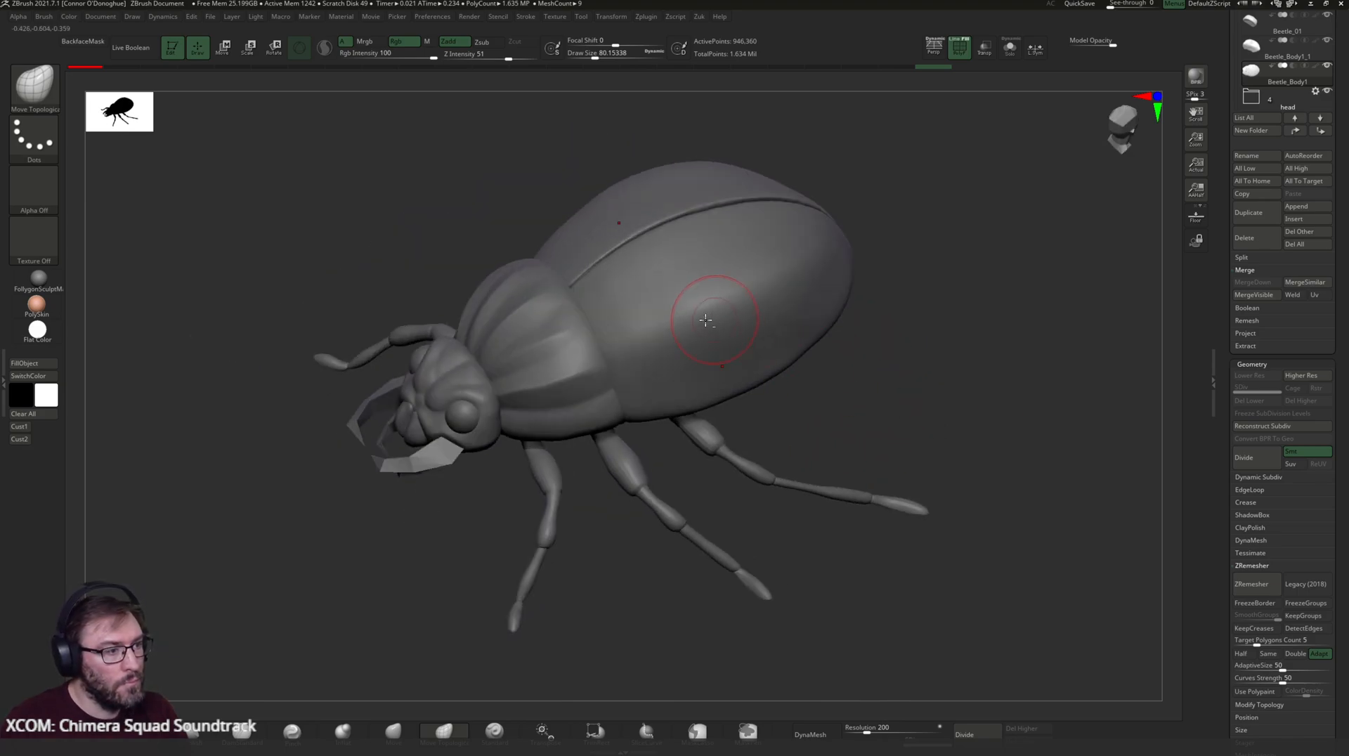
click(819, 734)
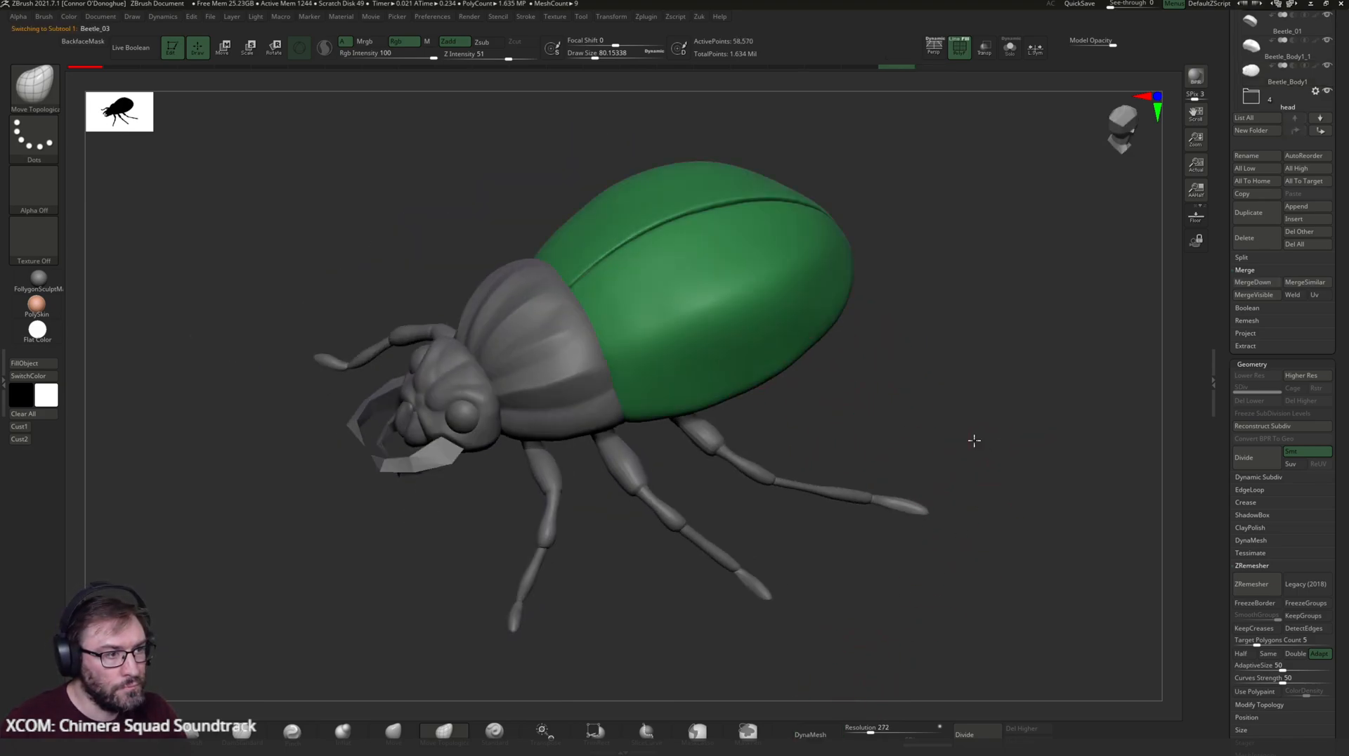
drag(972, 440, 1182, 551)
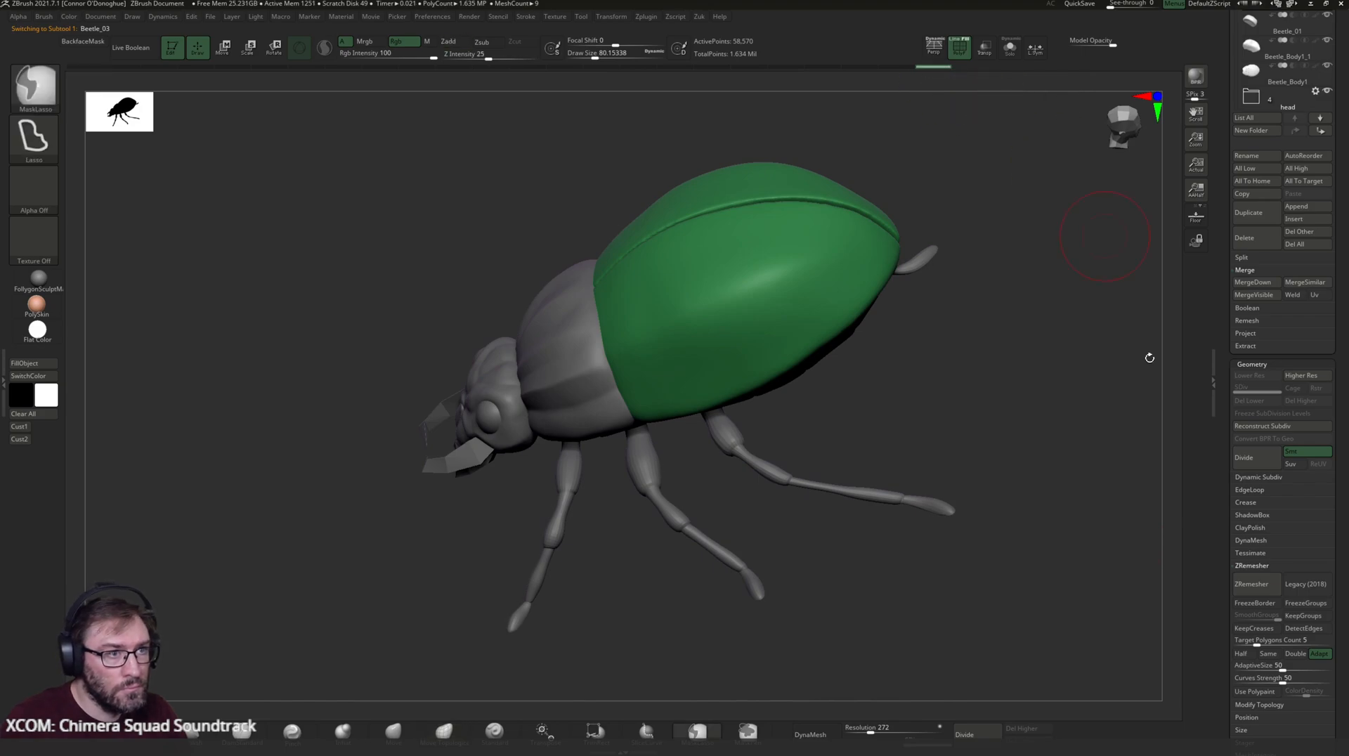
click(1255, 593)
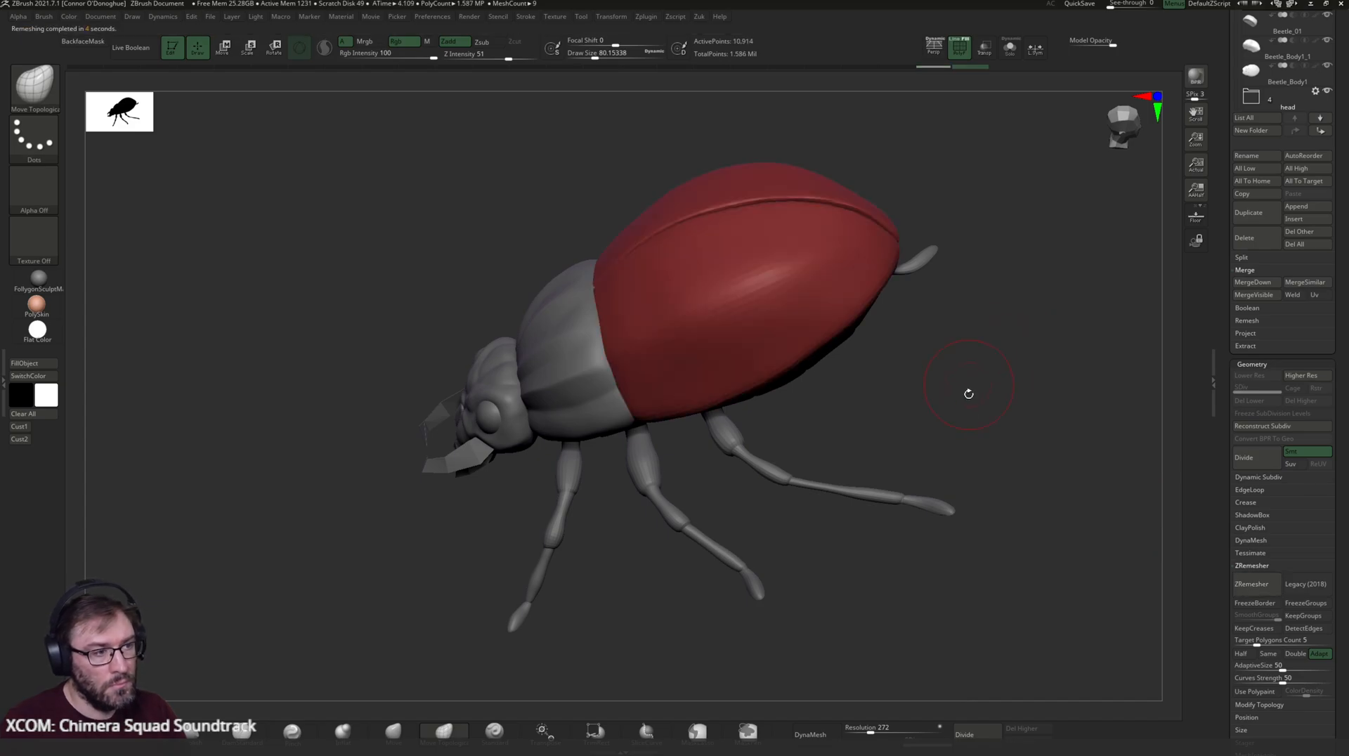
- Subdivide the remeshed wing case twice and restore its sculpted detail with Project History
drag(969, 386, 991, 407)
key(space)
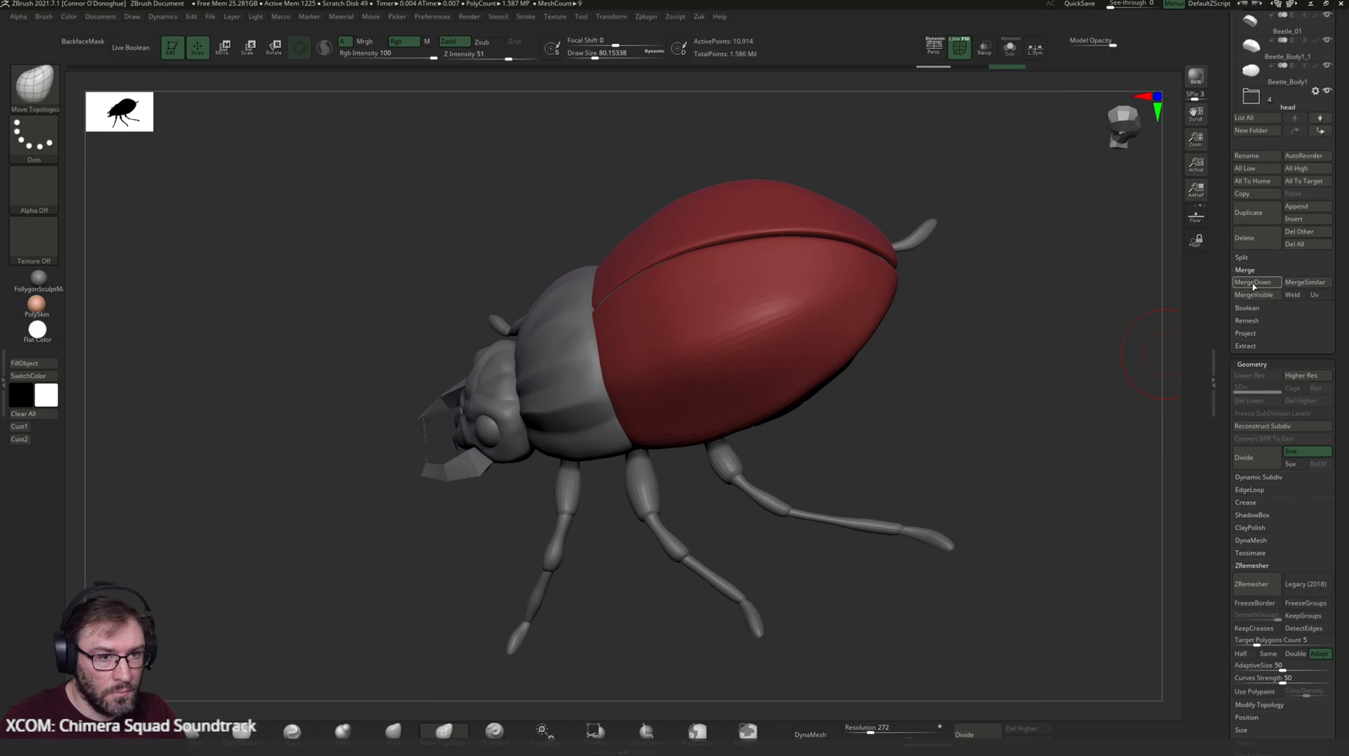
click(1246, 333)
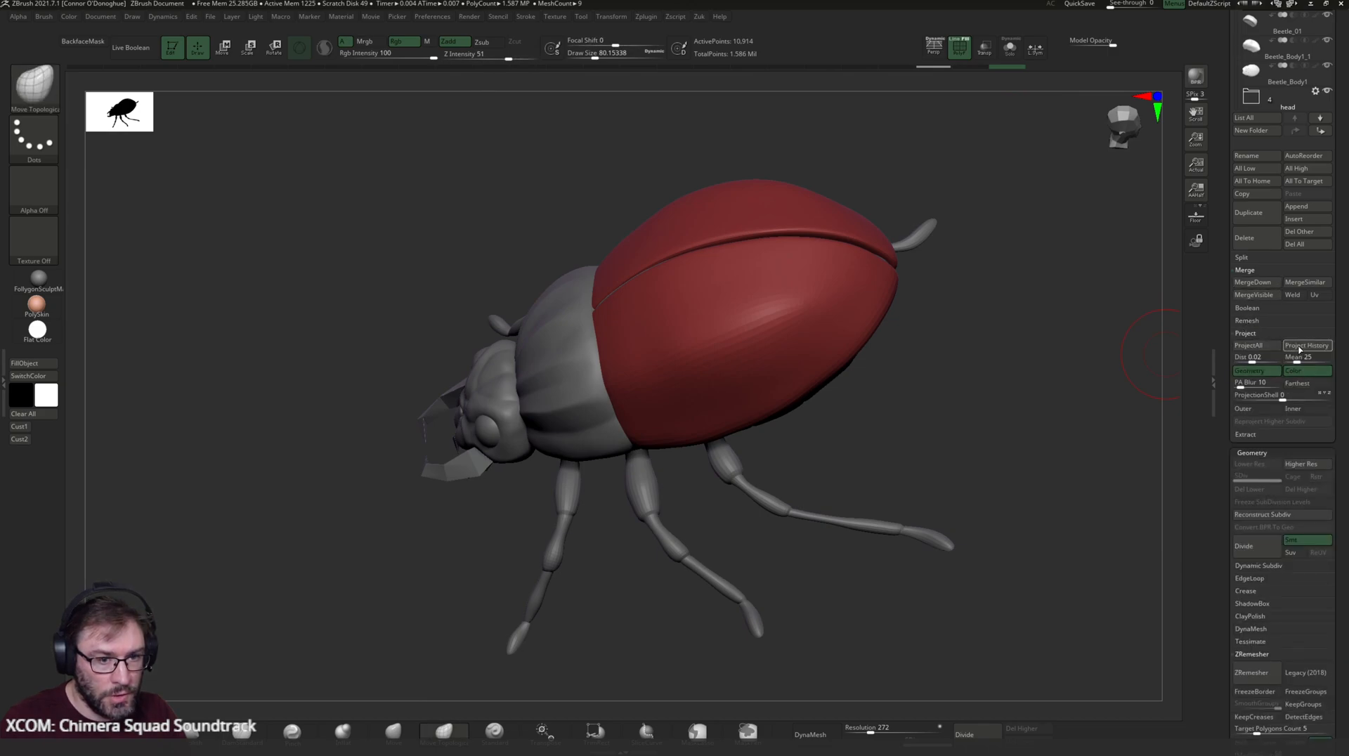
click(1245, 546)
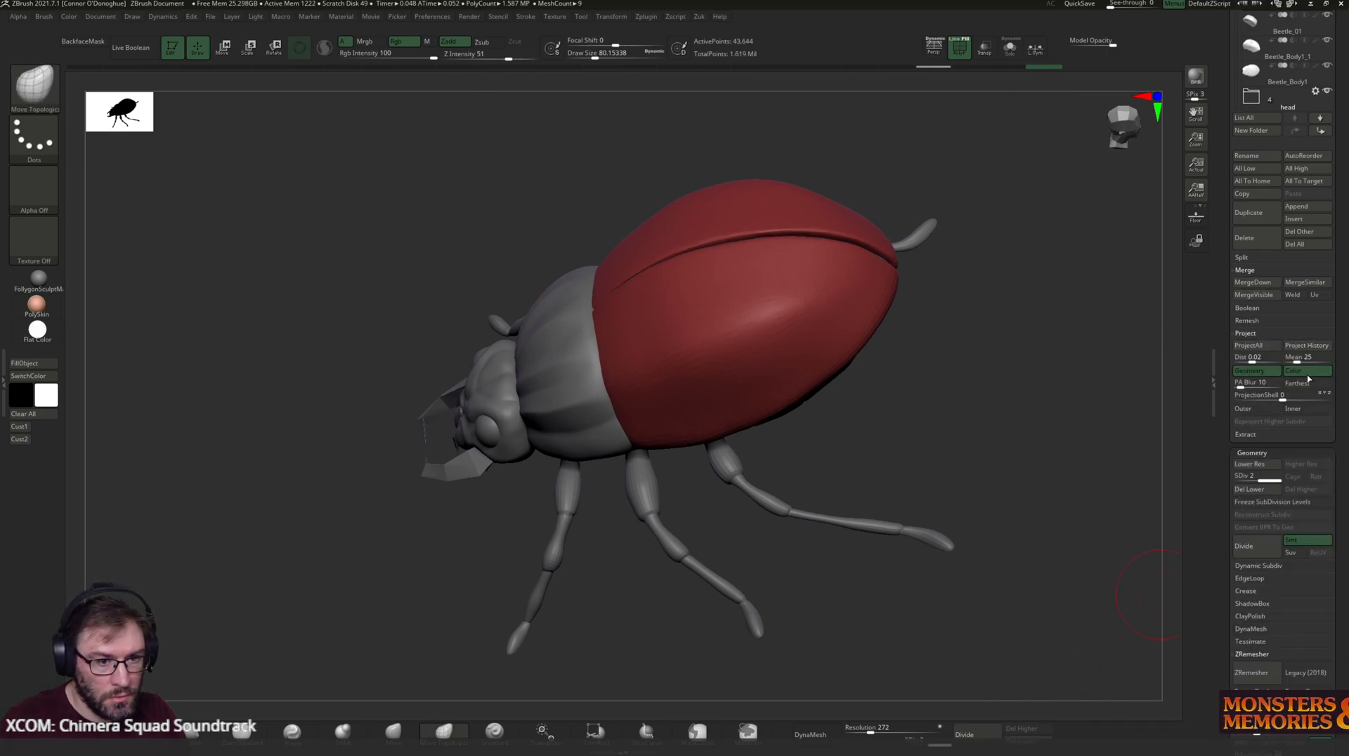
click(973, 734)
click(1309, 346)
- Apply a light Polish By Features to the wing case and check its rear edge against the underbody
mouse_move(1018, 380)
mouse_down()
mouse_move(949, 461)
mouse_move(936, 377)
mouse_move(830, 387)
mouse_up()
drag(984, 379, 1003, 449)
key(space)
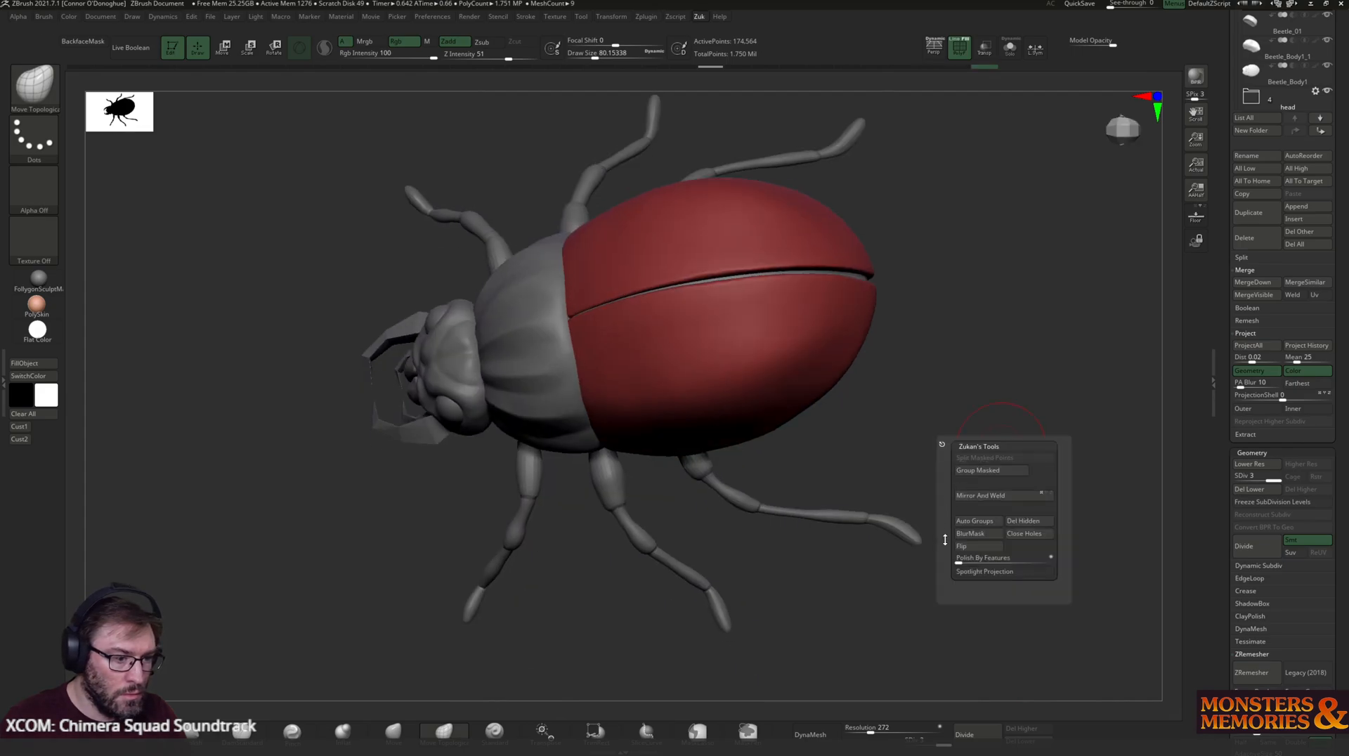
click(963, 560)
drag(949, 305, 819, 374)
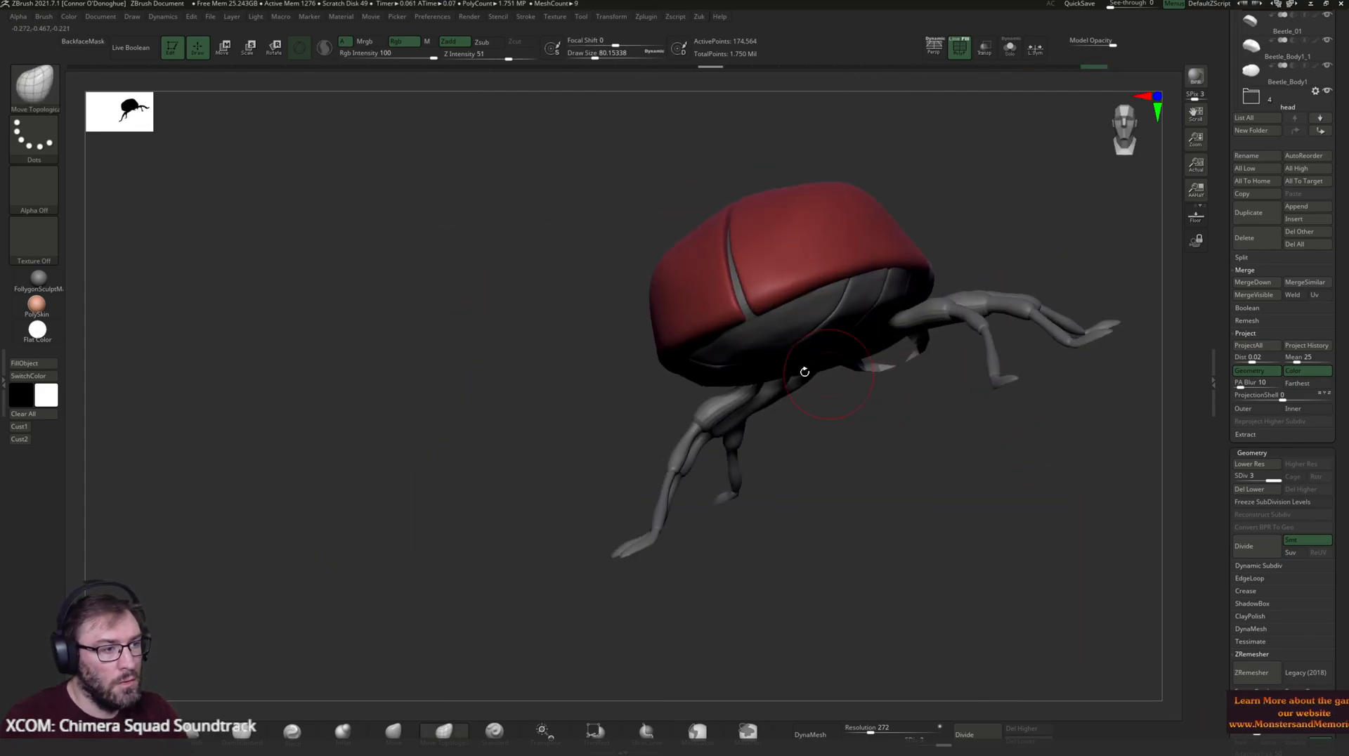
alt+drag(1014, 218, 1002, 295)
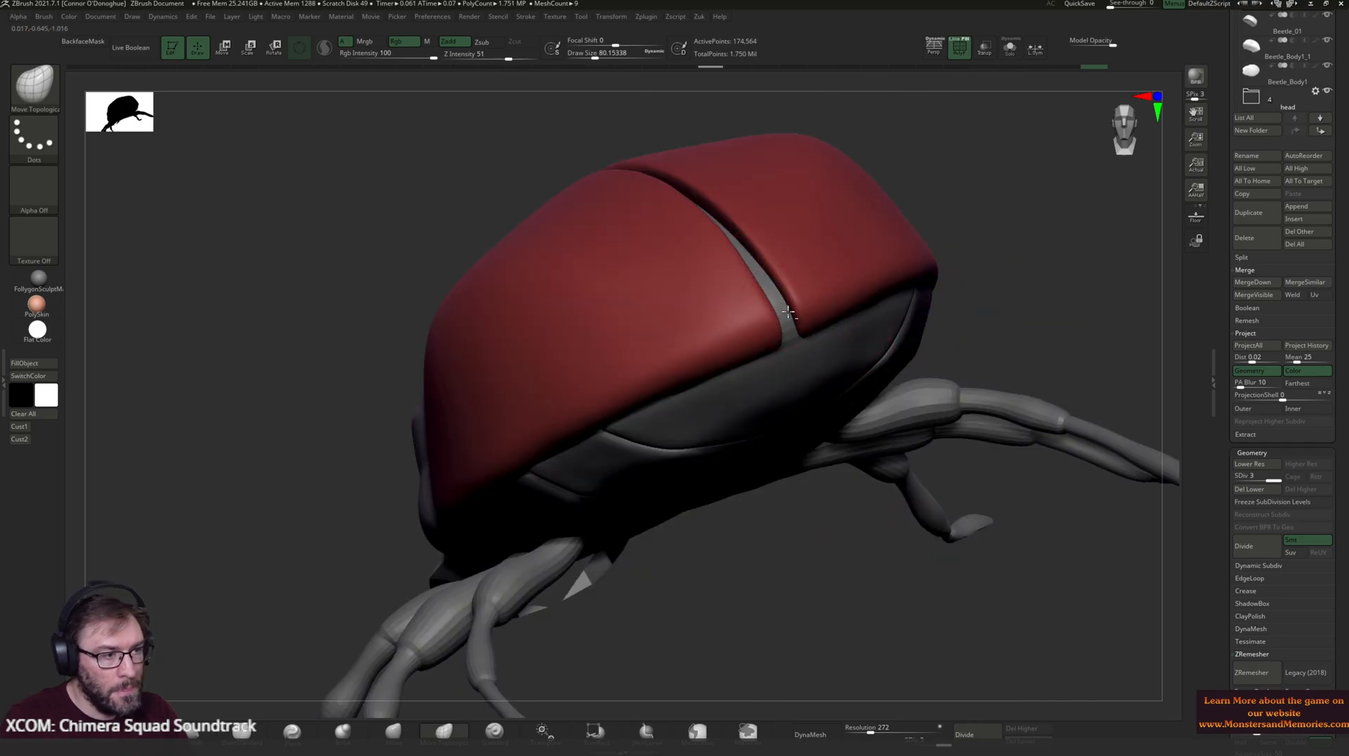
alt+click(785, 310)
- Select the legs subtool, subdivide it twice, and turn off the polygroup wireframe display
alt+drag(1001, 631, 1013, 532)
right_click(970, 591)
drag(688, 660, 735, 635)
alt+click(636, 524)
drag(689, 593, 874, 536)
click(978, 735)
click(978, 735)
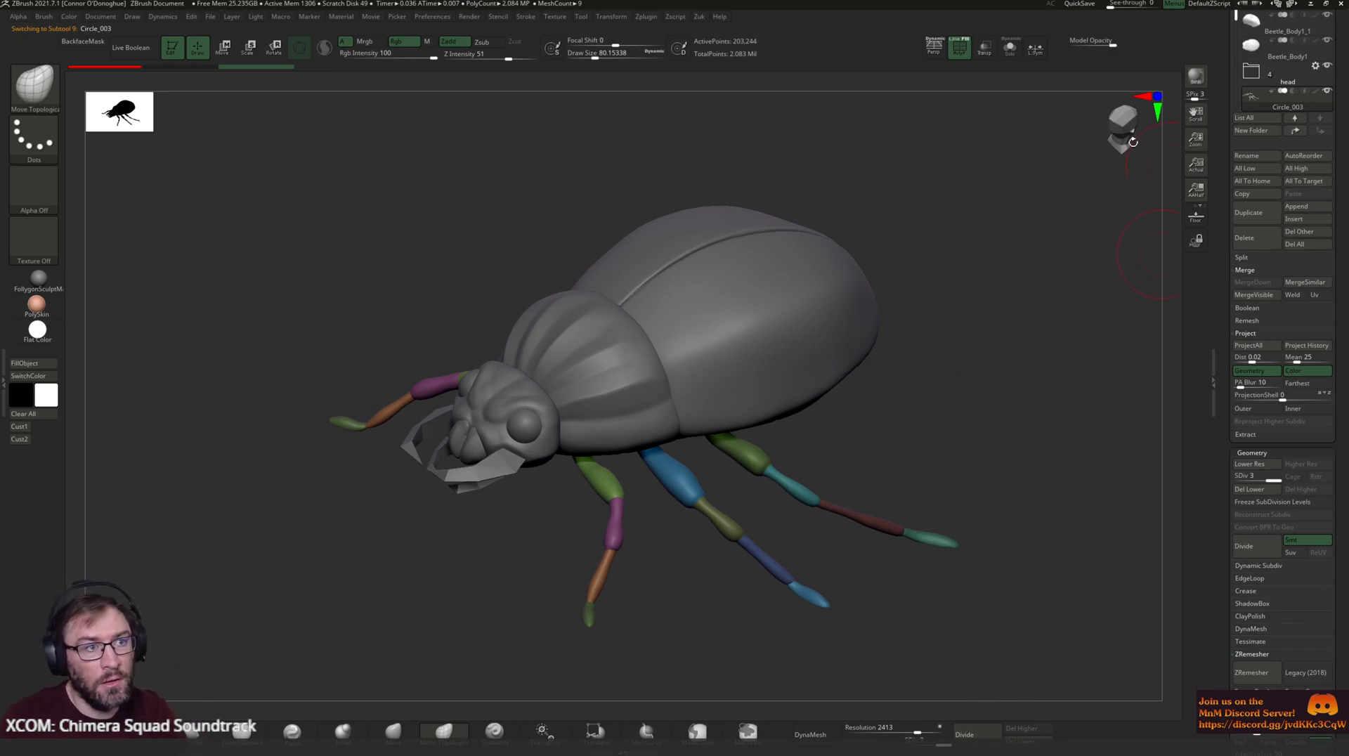
click(960, 47)
drag(1033, 367, 988, 328)
drag(974, 394, 956, 438)
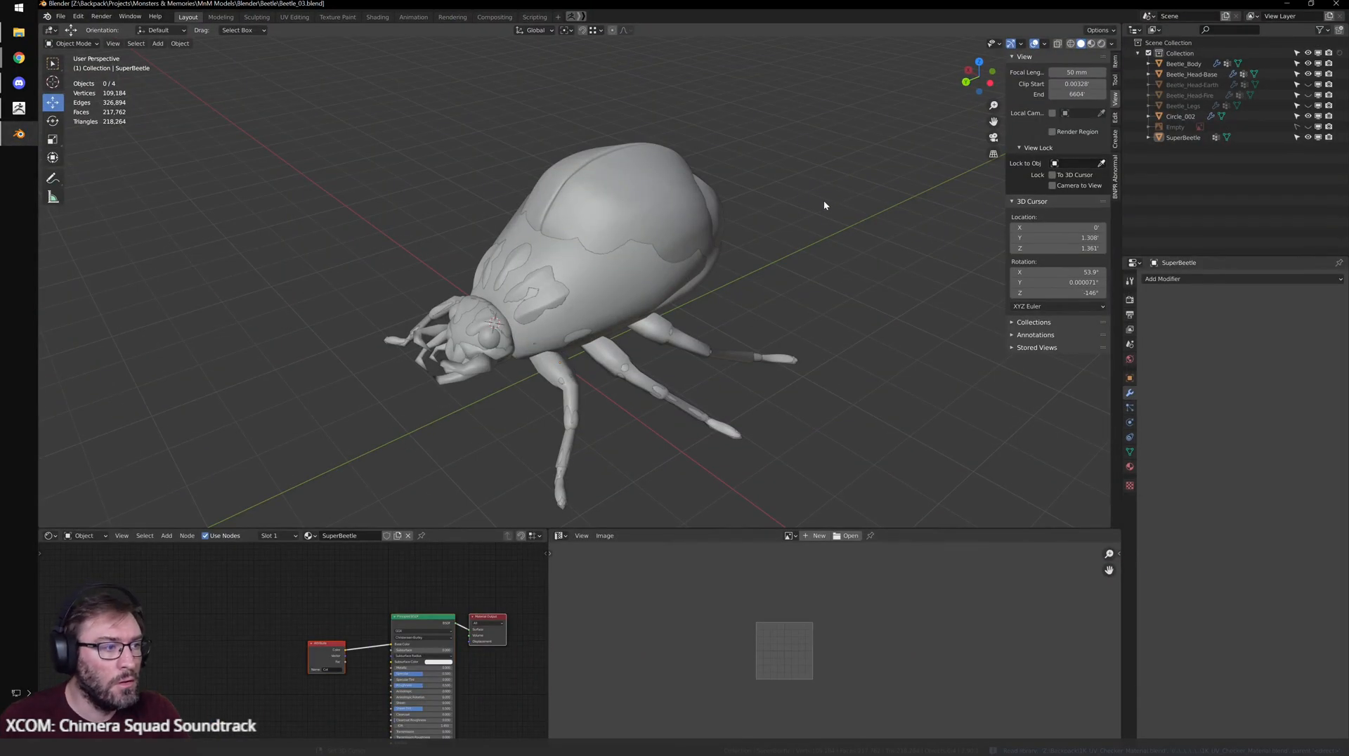
- Switch to Blender, delete the SuperBeetle object from the scene, and return to ZBrush
click(685, 206)
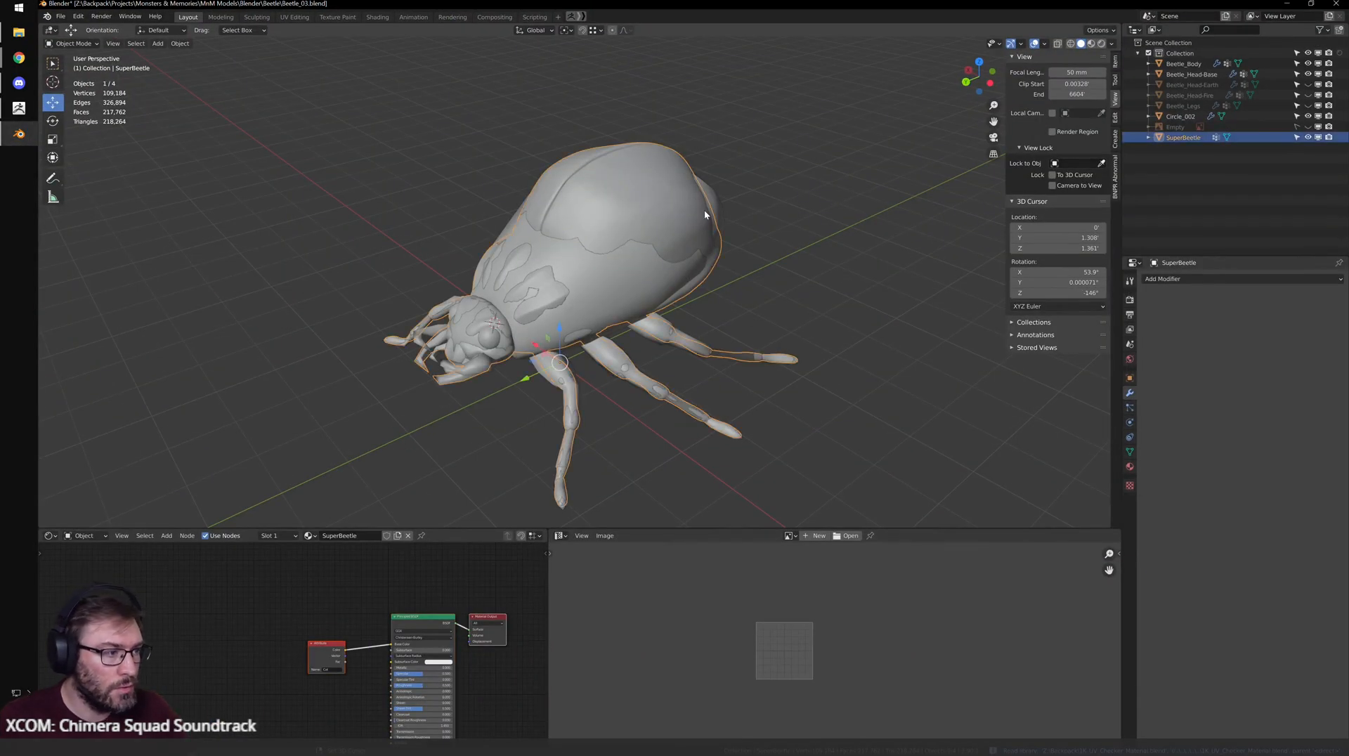
key(Delete)
click(19, 108)
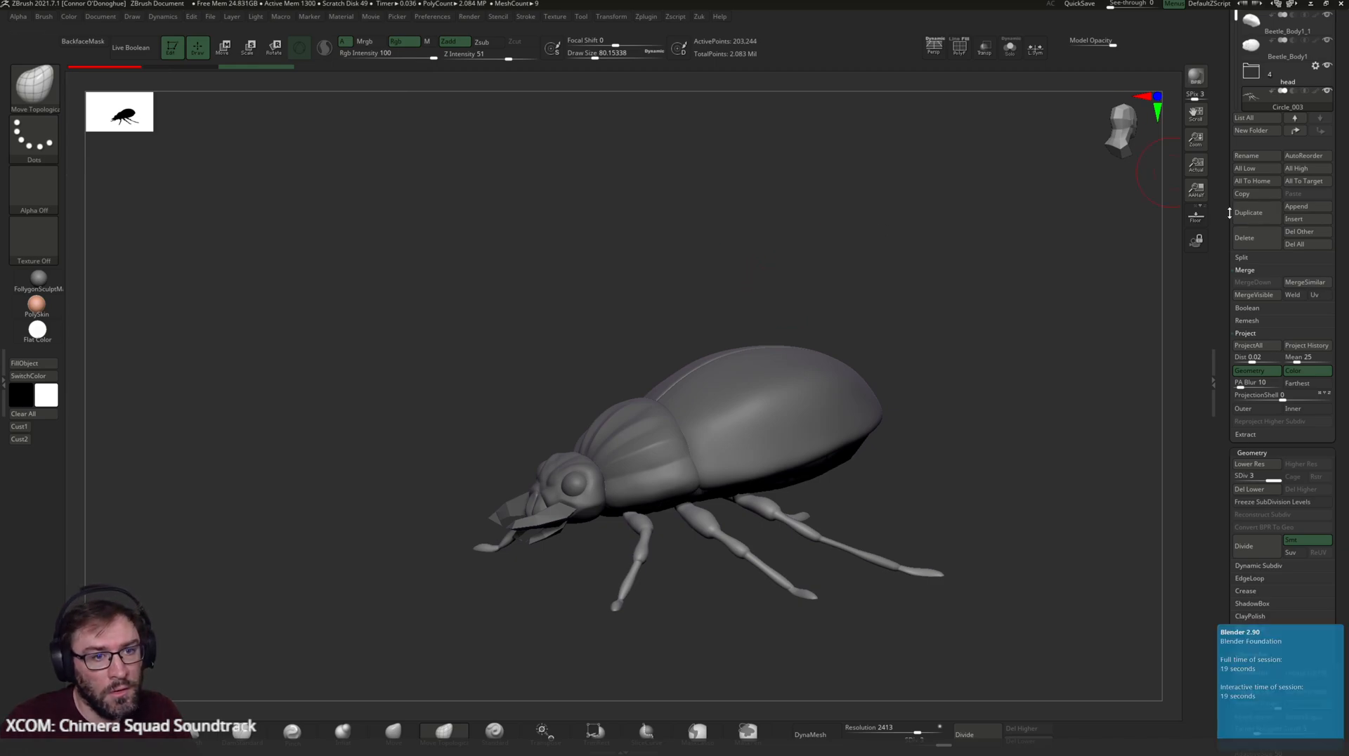
- Save the beetle tool over the existing Beetle_01.ztl file
scroll(1265, 295, up, 5)
click(1267, 323)
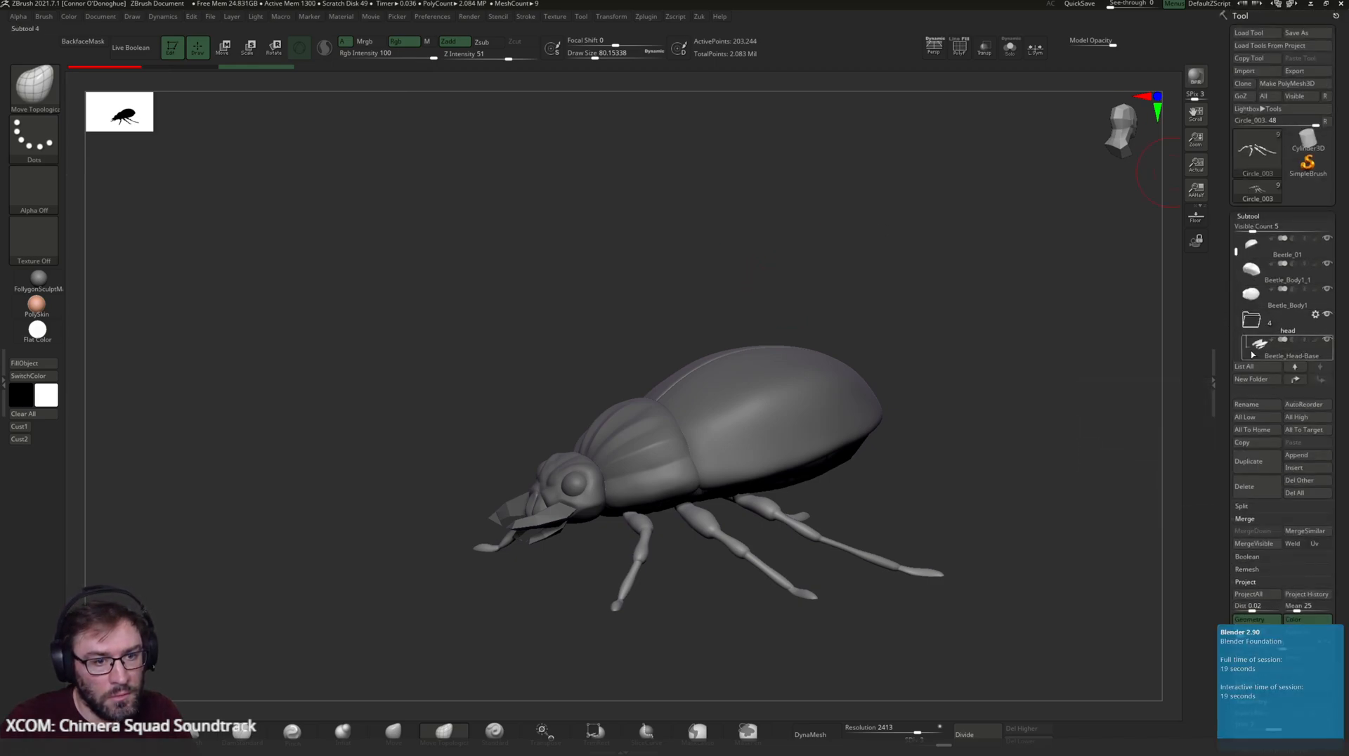
click(1308, 33)
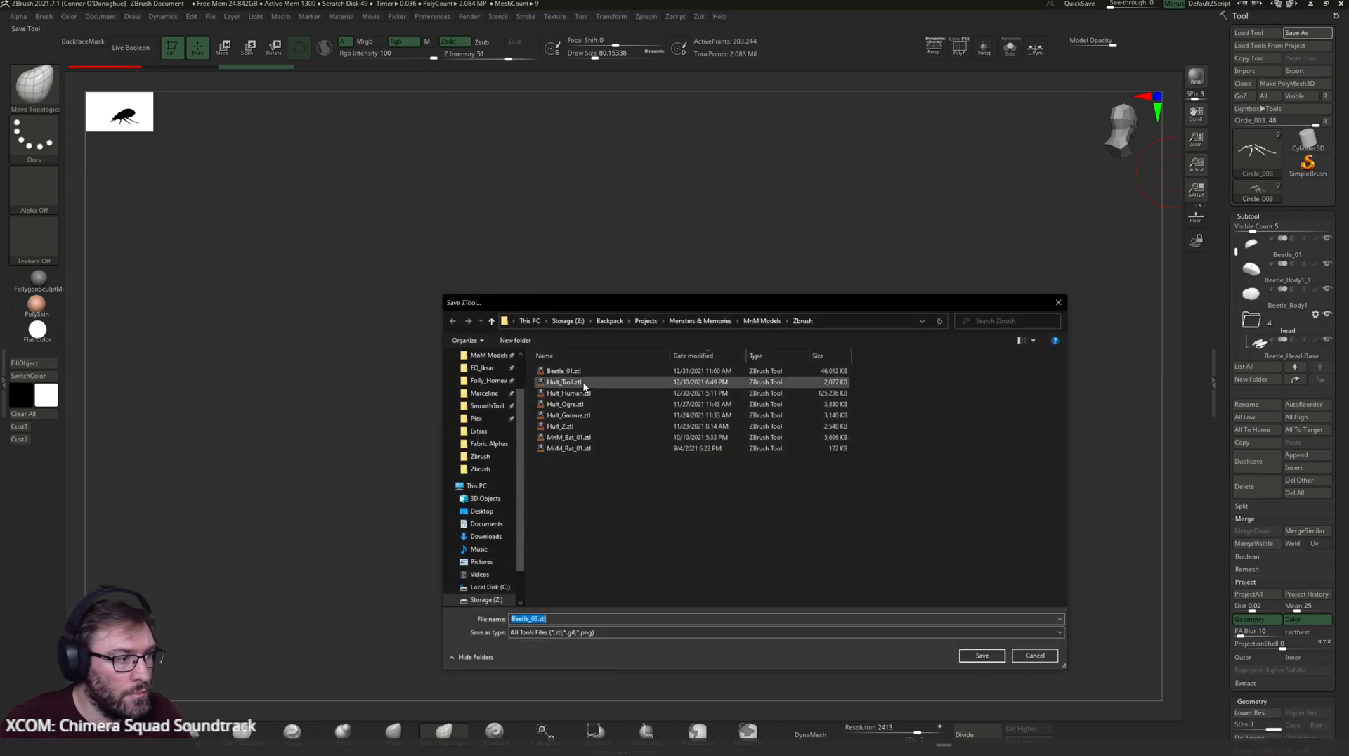
double_click(589, 370)
click(731, 383)
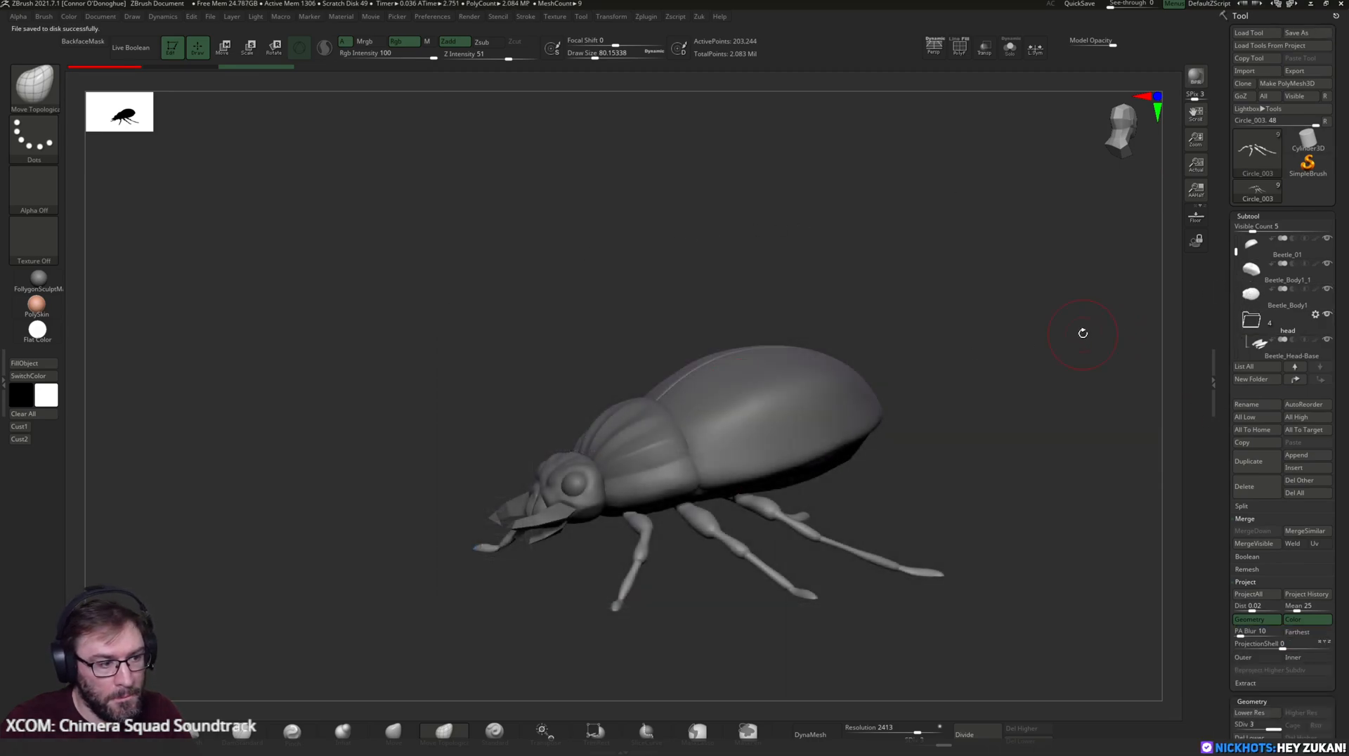
- Merge all visible subtools into a new tool and switch to that merged beetle
click(1244, 545)
click(1257, 191)
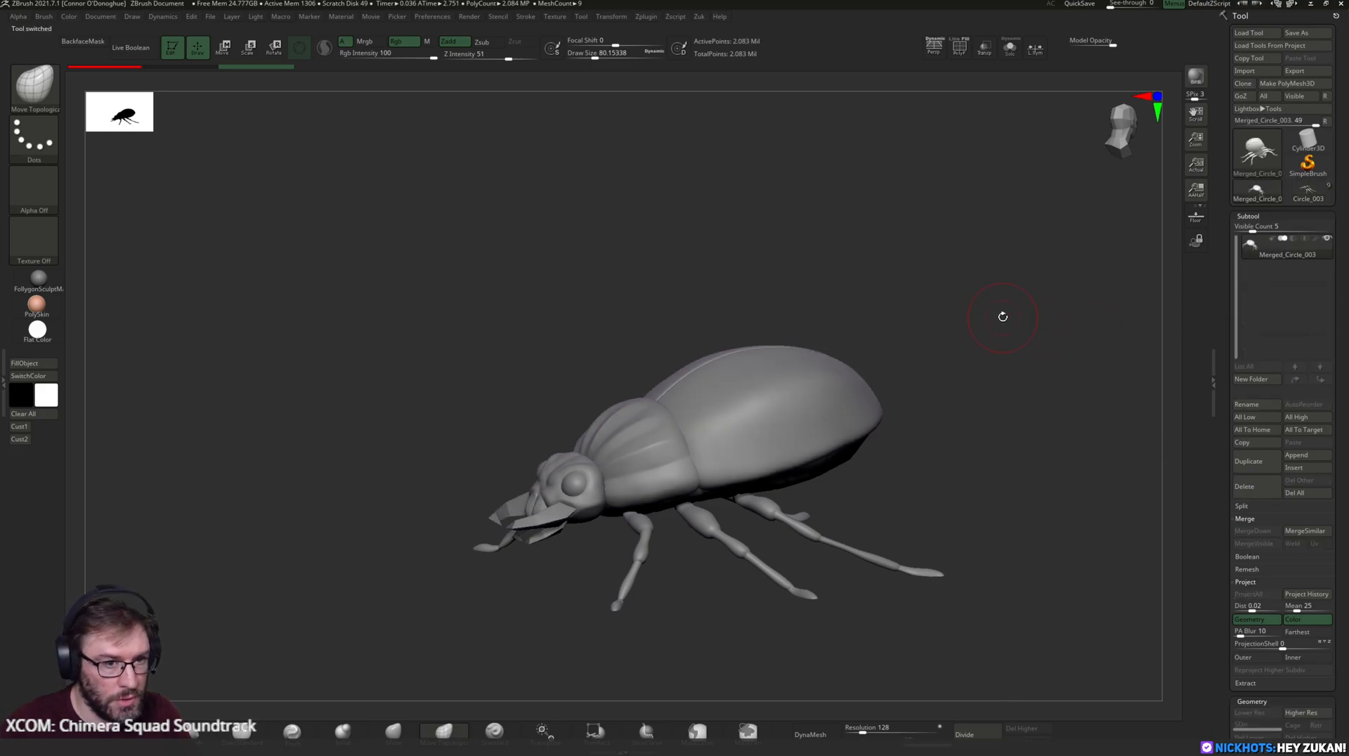
drag(1054, 422, 973, 378)
- Pre-process the merged beetle with Decimation Master
click(647, 17)
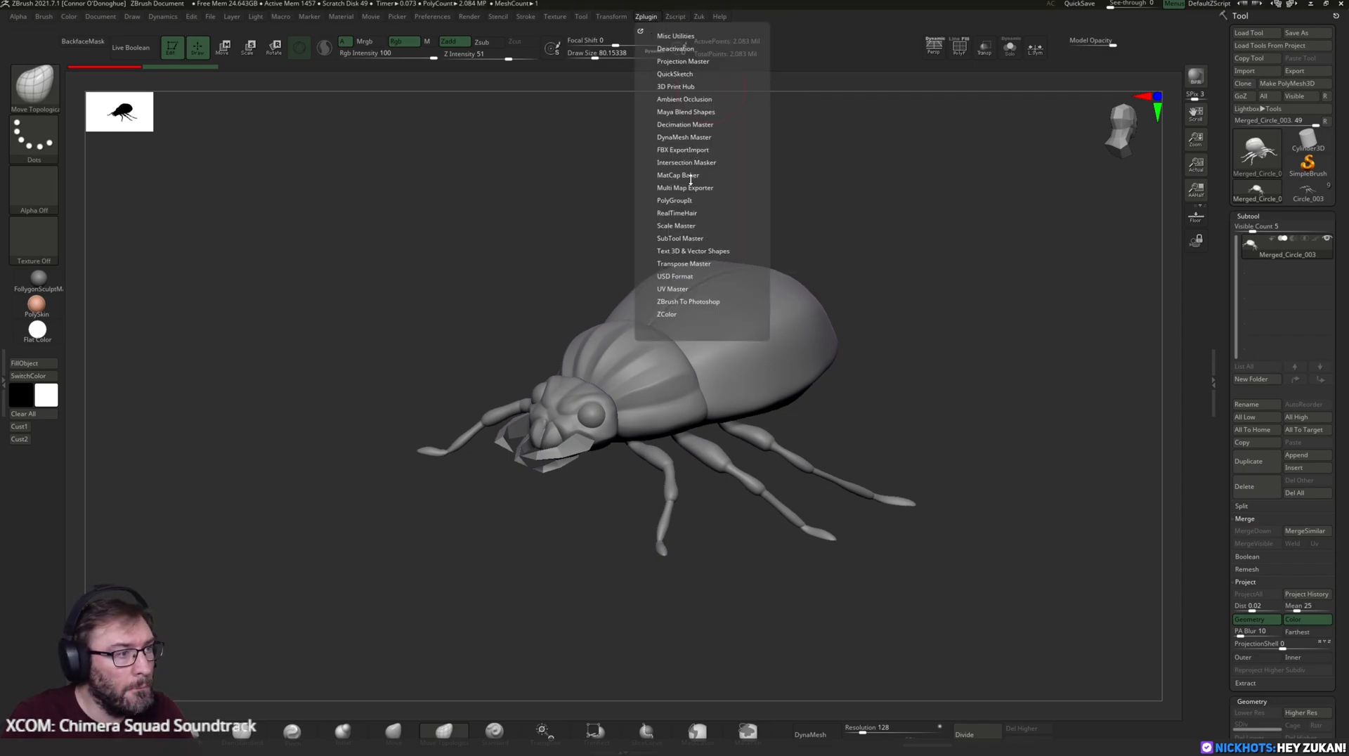
click(688, 136)
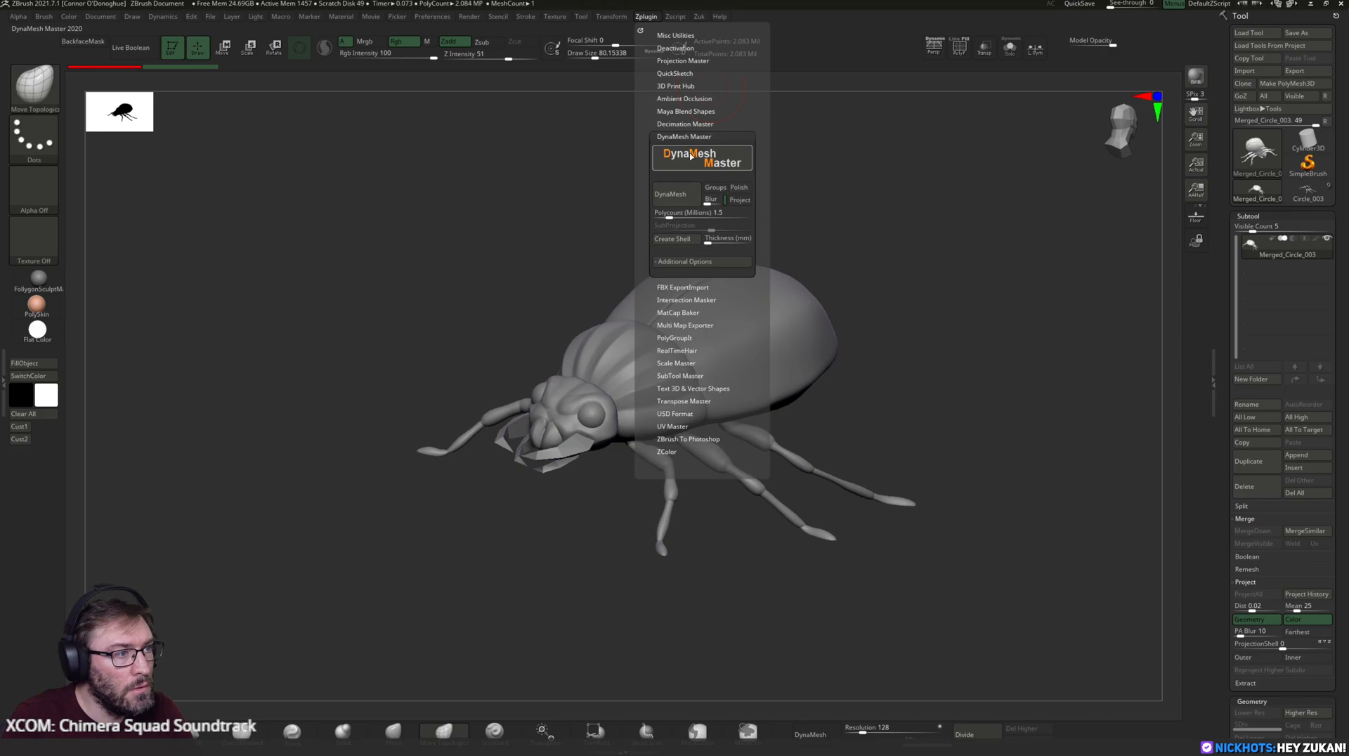
click(685, 124)
click(688, 222)
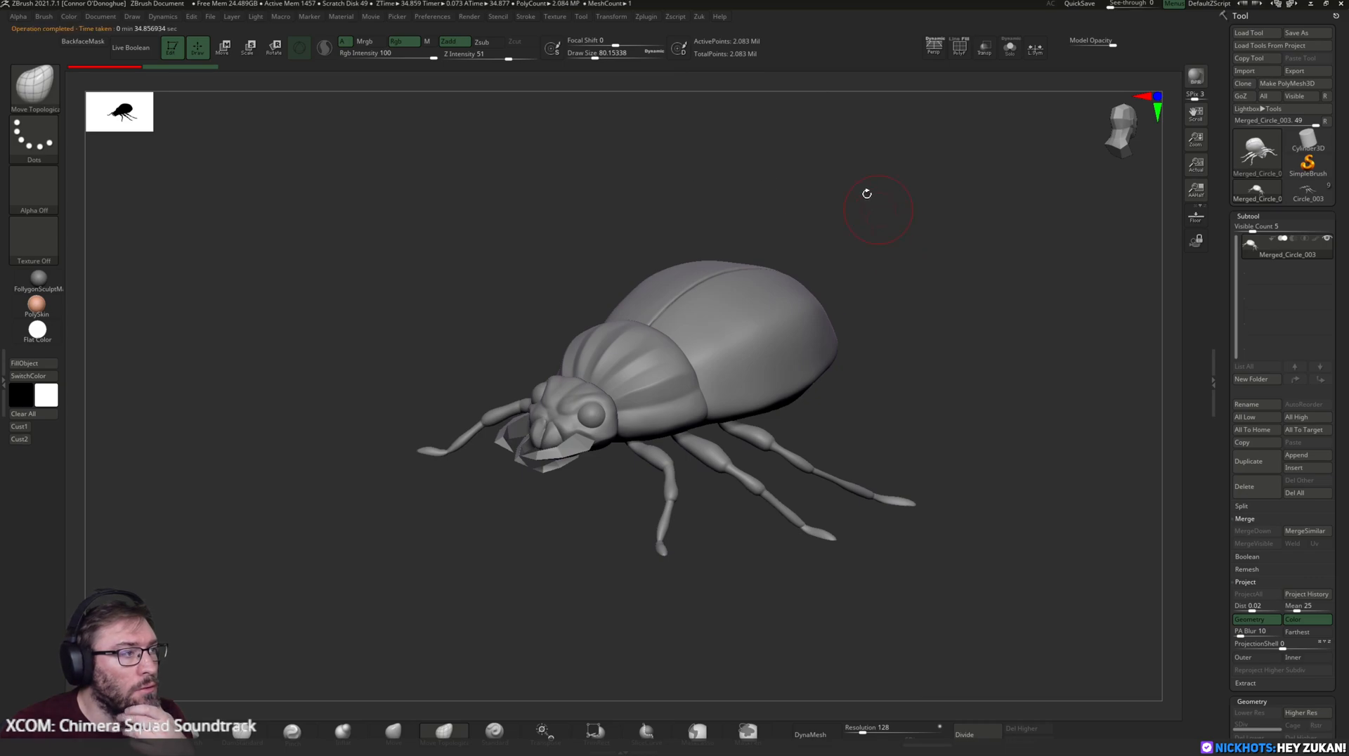
- Decimate the merged beetle with Decimation Master and check its wireframe density
drag(874, 243, 863, 237)
click(620, 16)
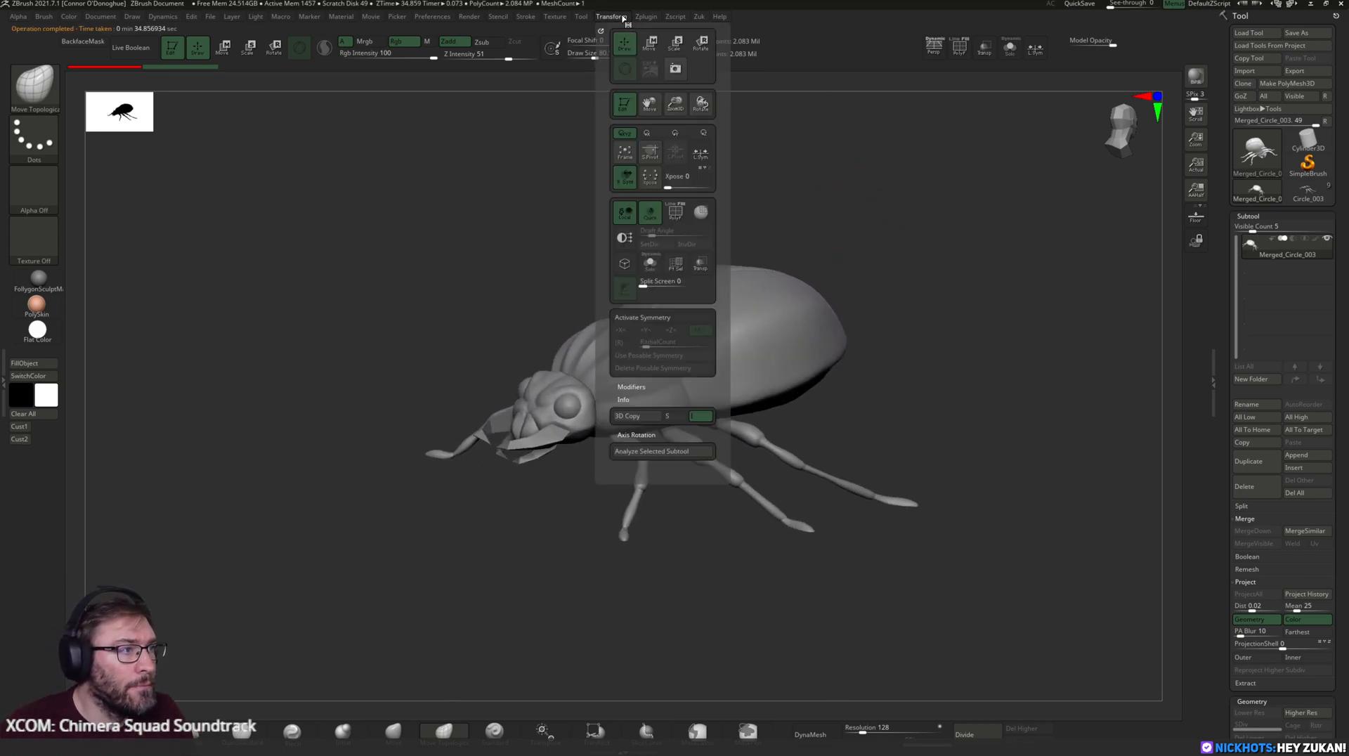
click(645, 16)
click(697, 312)
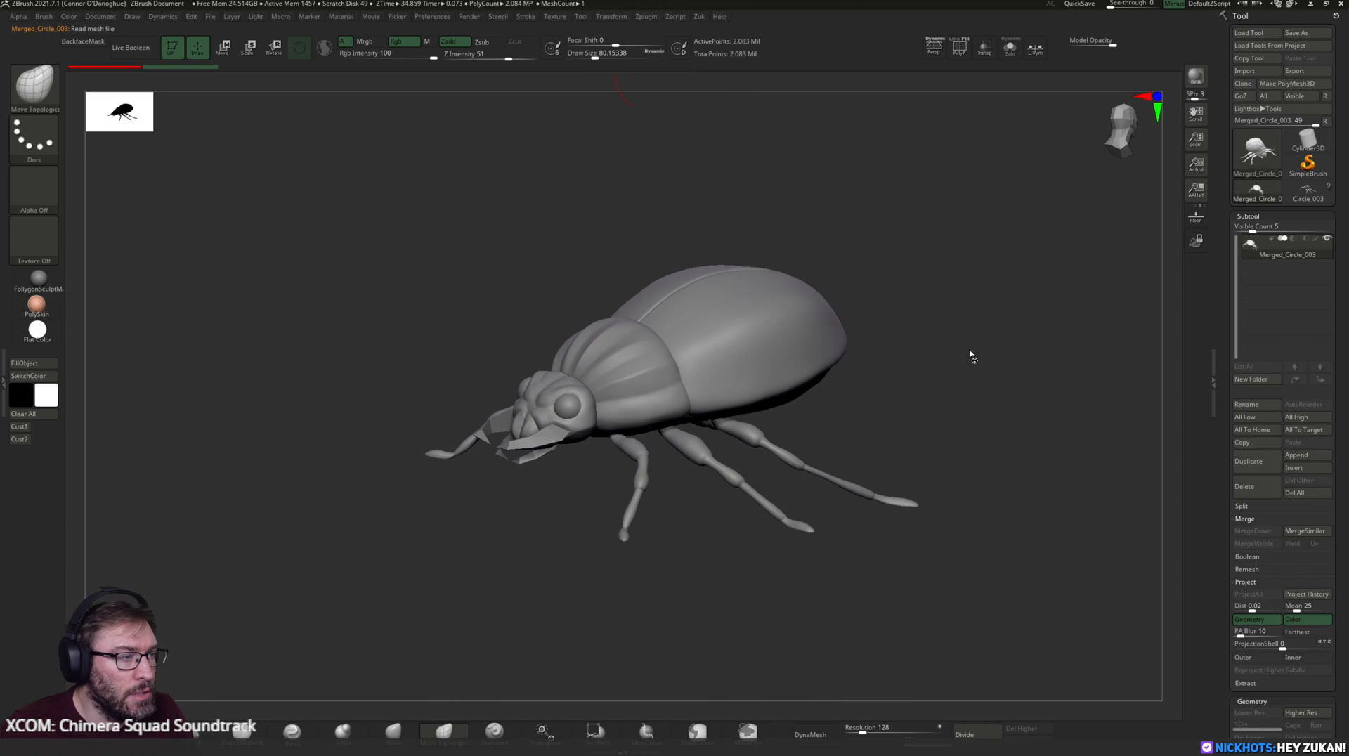
key(shift+f)
alt+drag(1017, 319, 1028, 424)
click(961, 48)
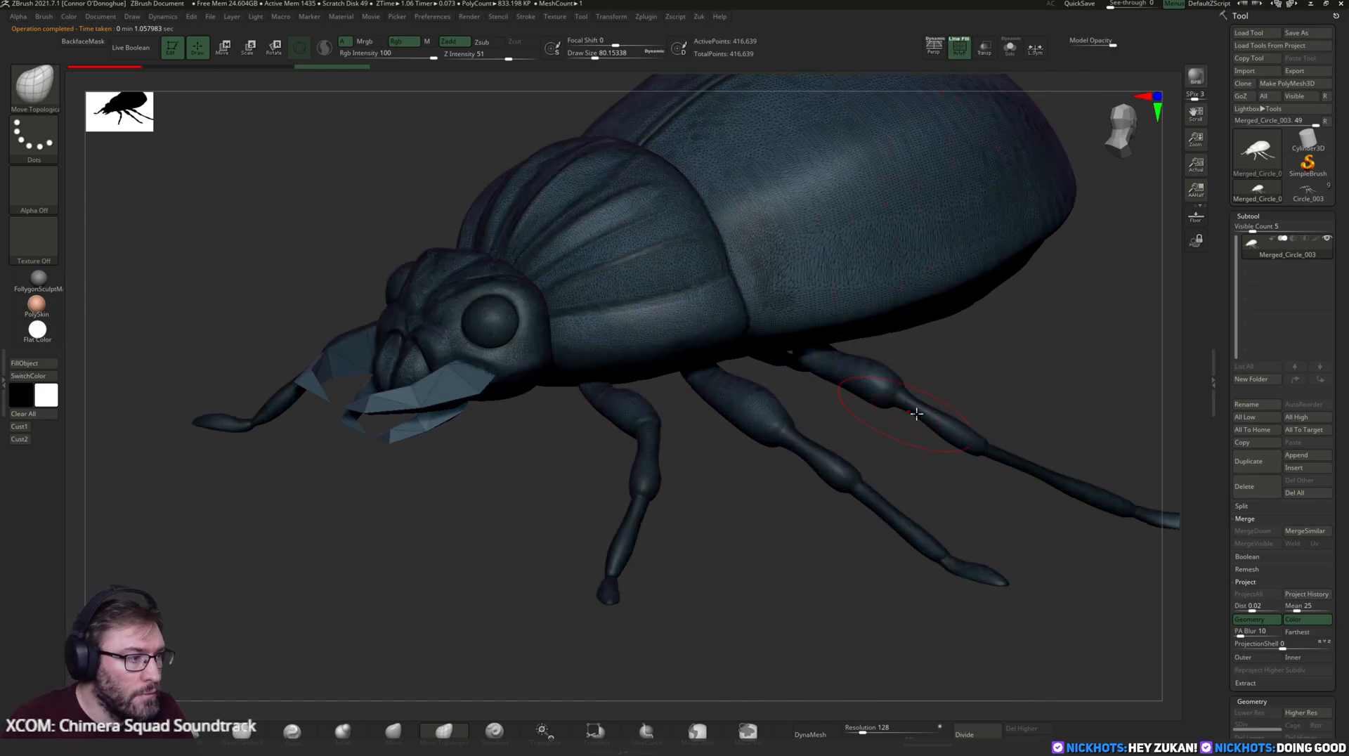
alt+drag(1052, 335, 1024, 363)
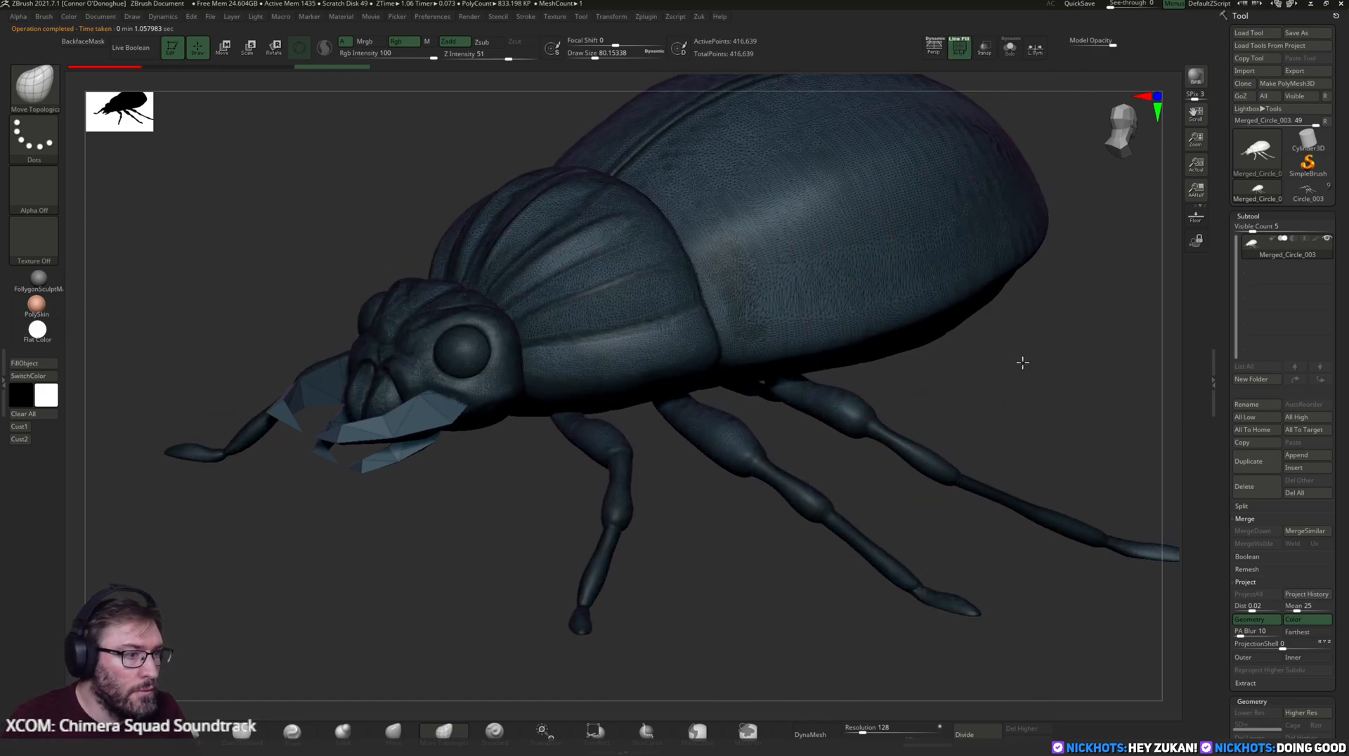
click(963, 49)
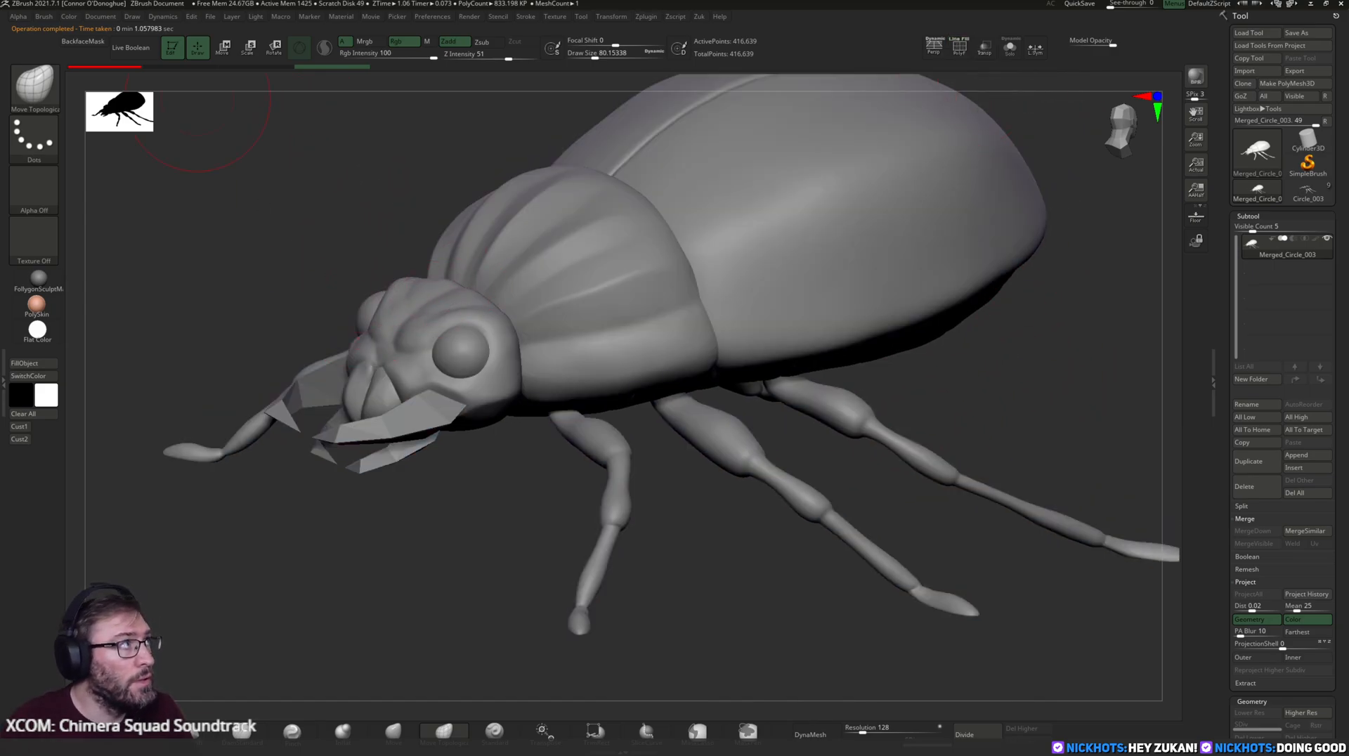
- Send the decimated beetle through GoZ and switch to Blender
key(alt+Tab)
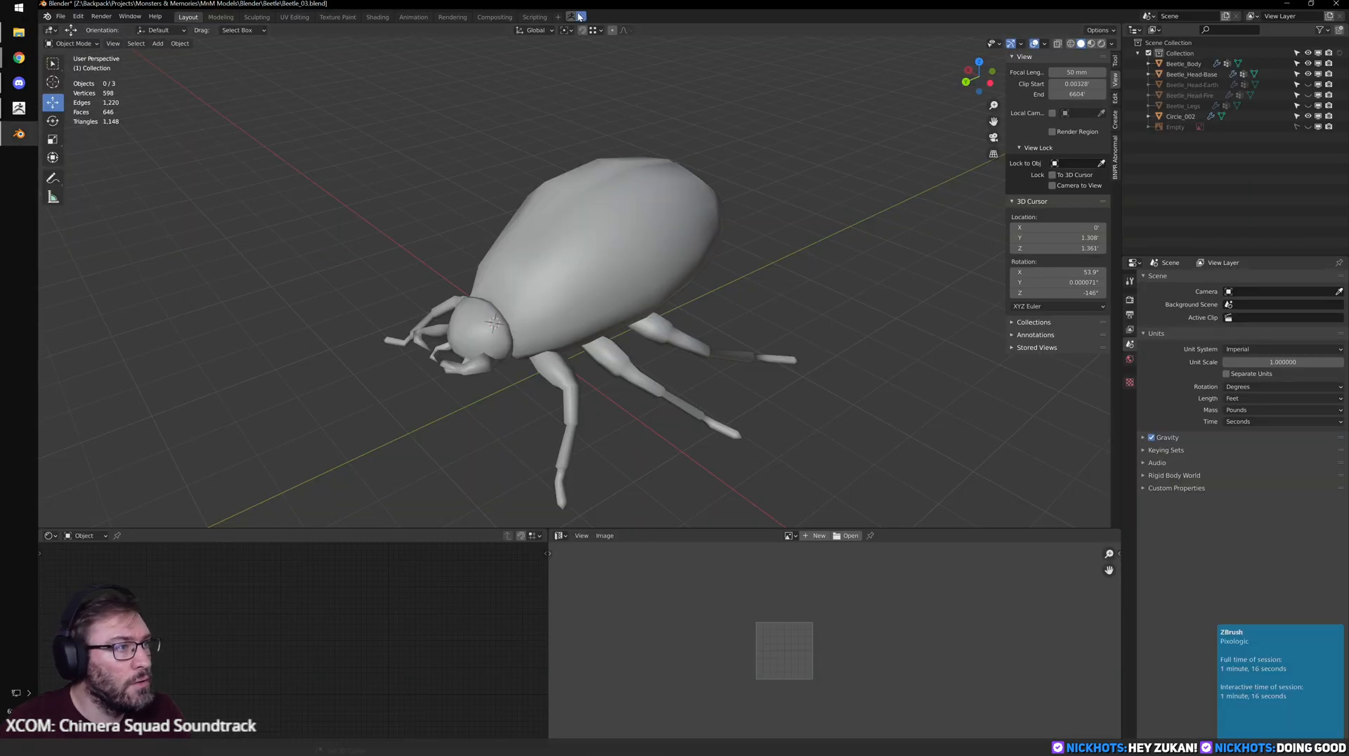
click(20, 107)
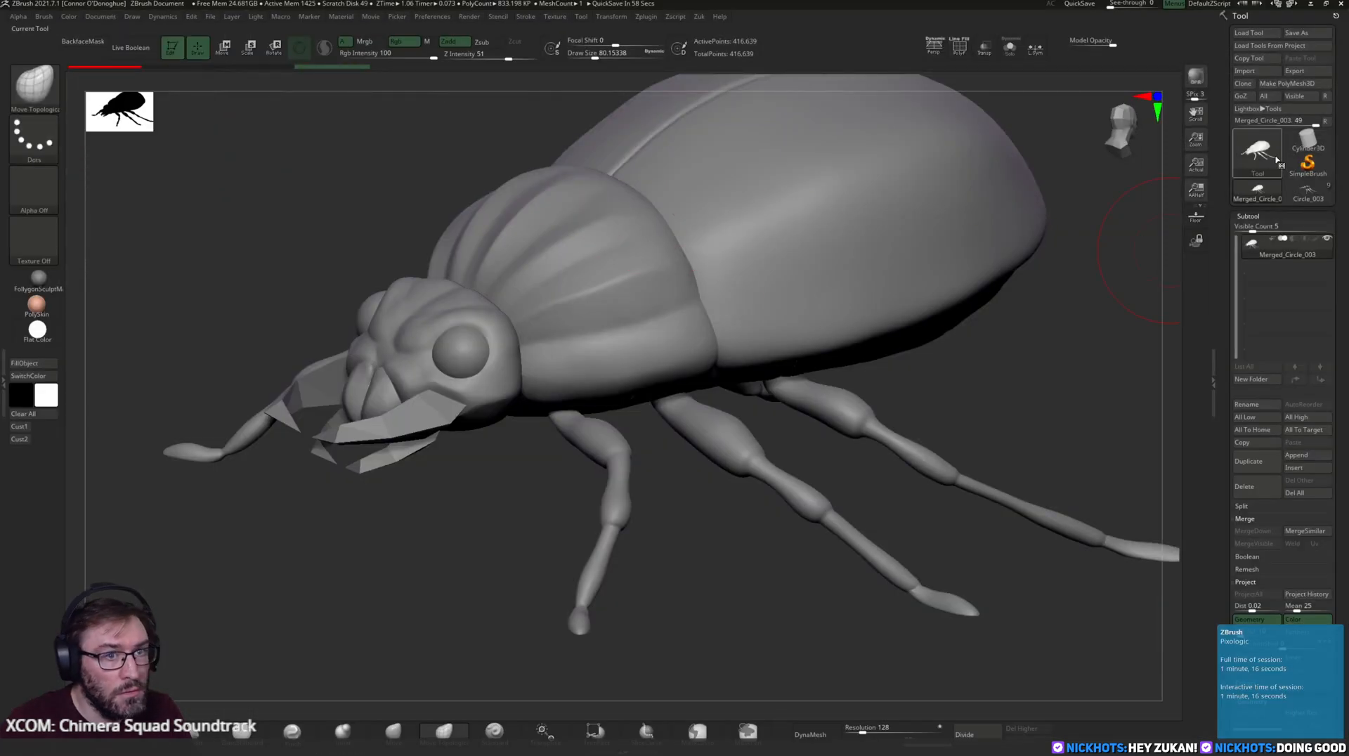
click(1248, 101)
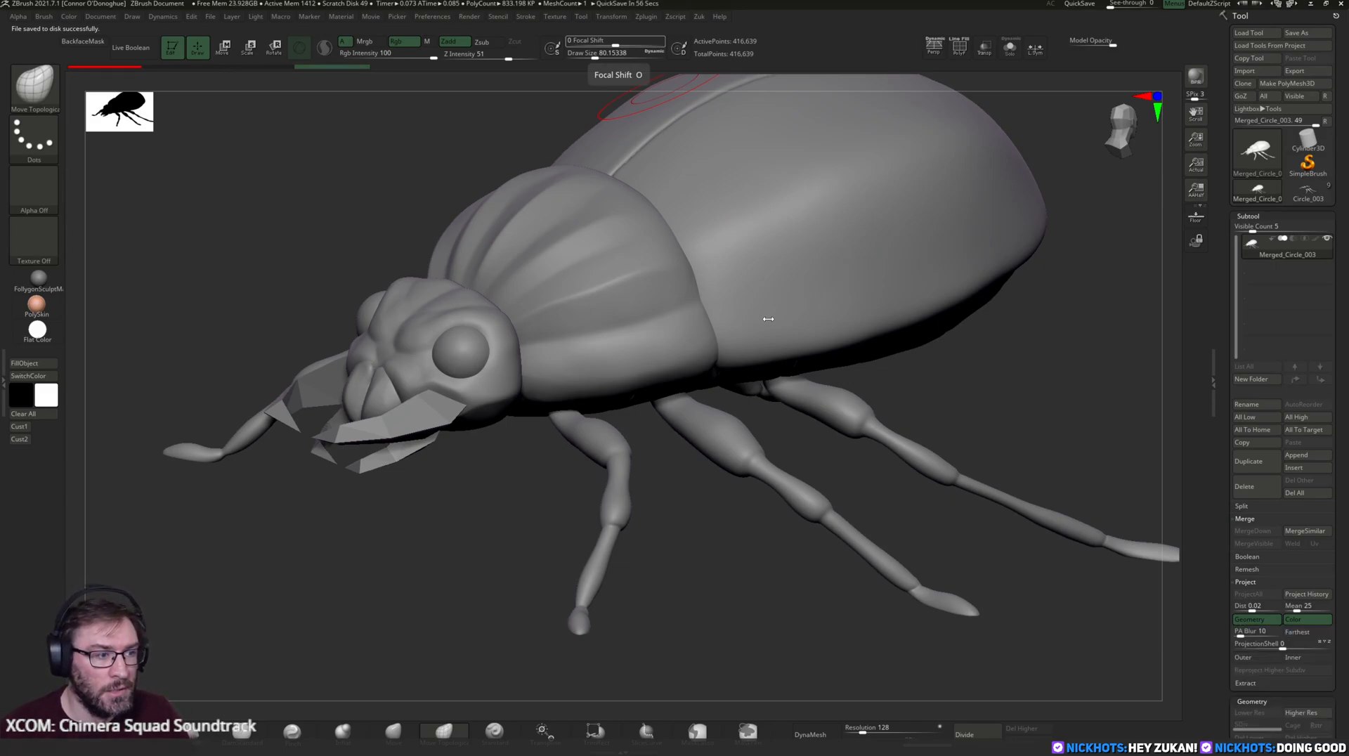
key(alt+Tab)
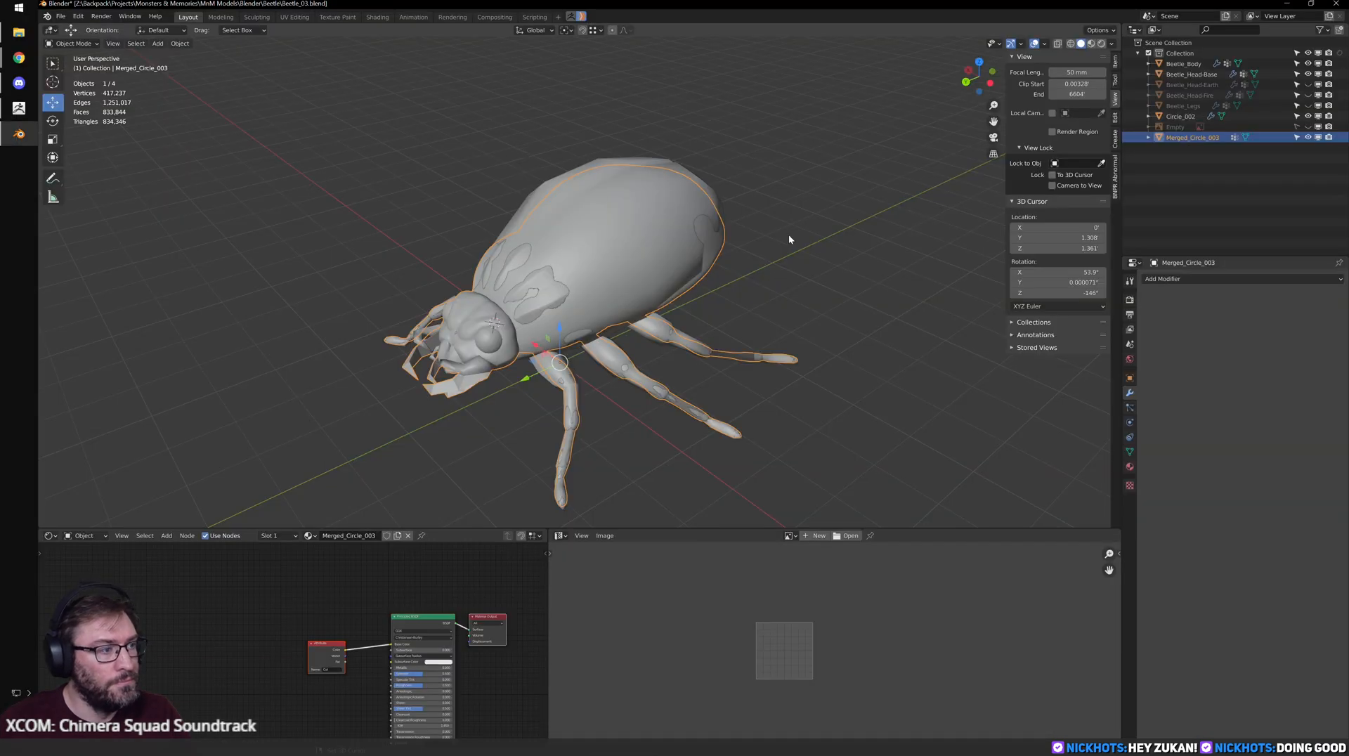
- Delete the Empty holding the beetle reference image and select the imported Merged_Circle_003 mesh
click(876, 226)
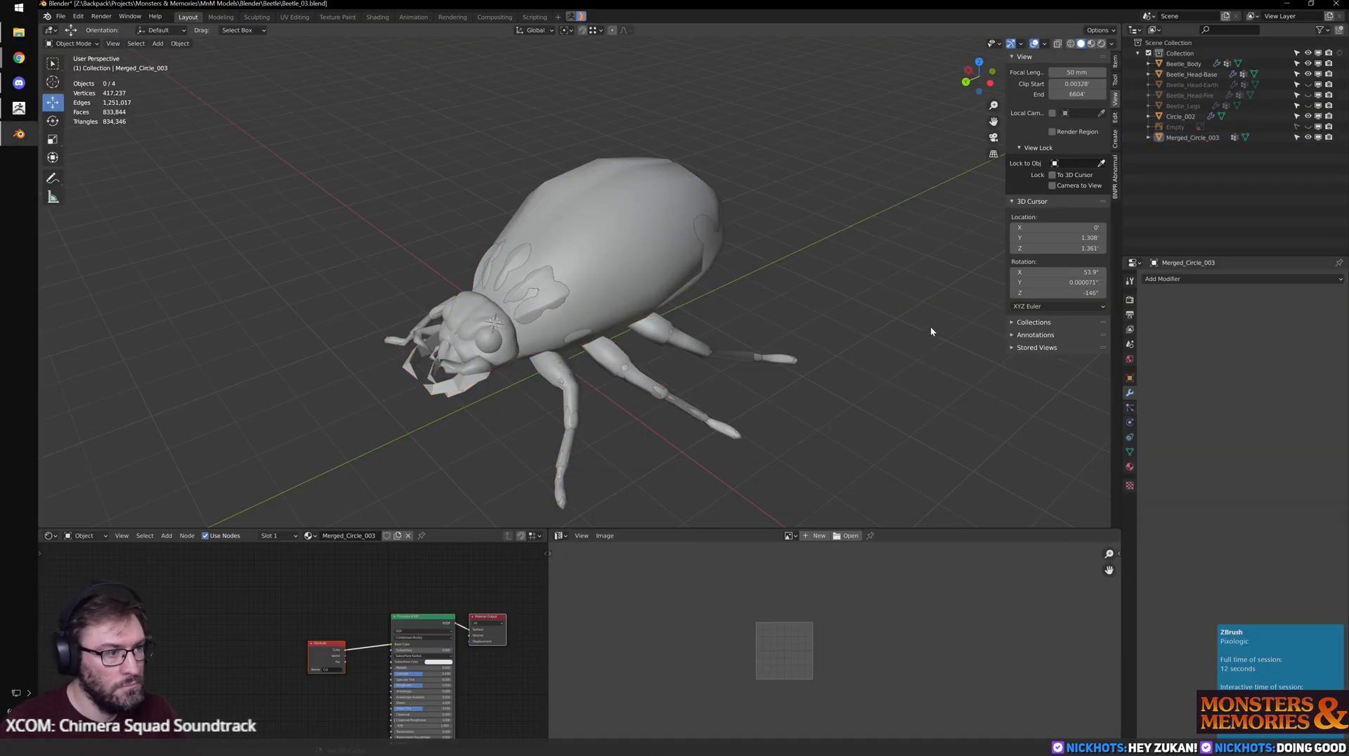
middle_drag(846, 265, 998, 204)
click(1308, 127)
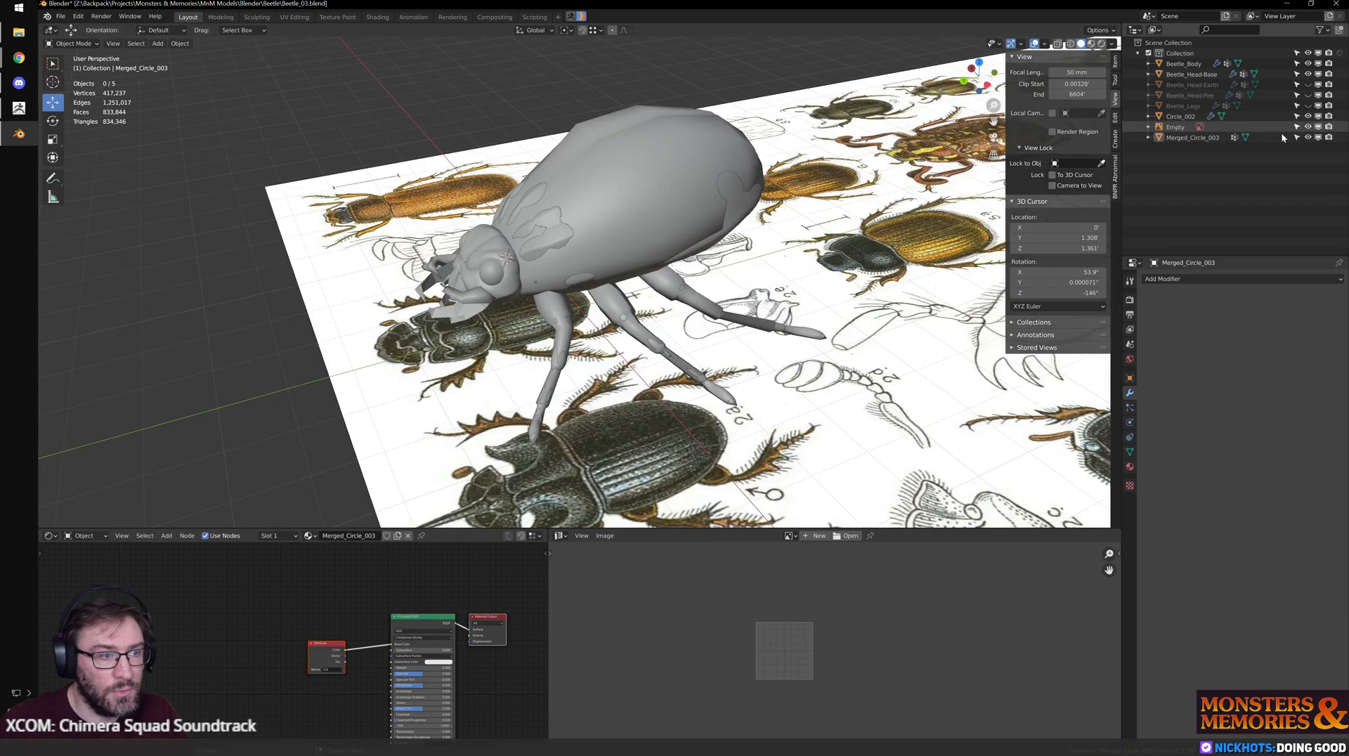
click(1176, 127)
key(Delete)
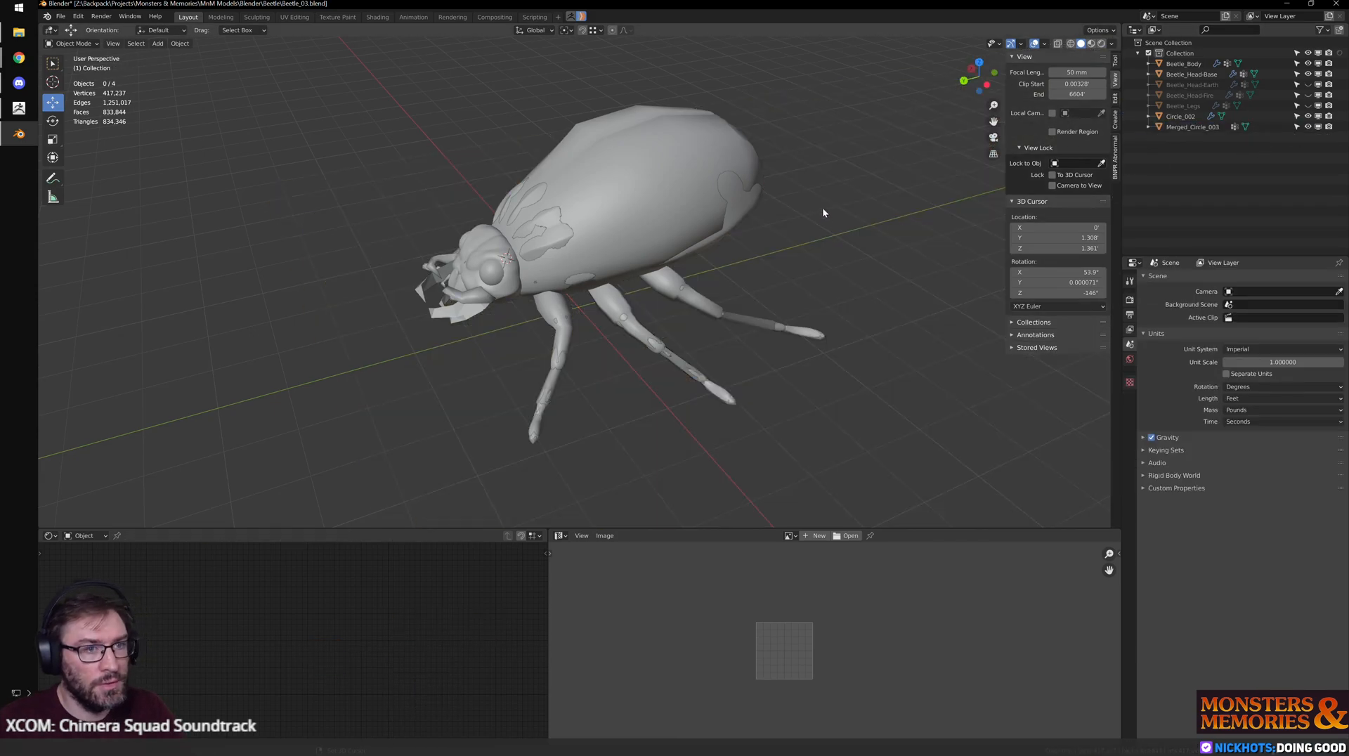
scroll(824, 212, up, 2)
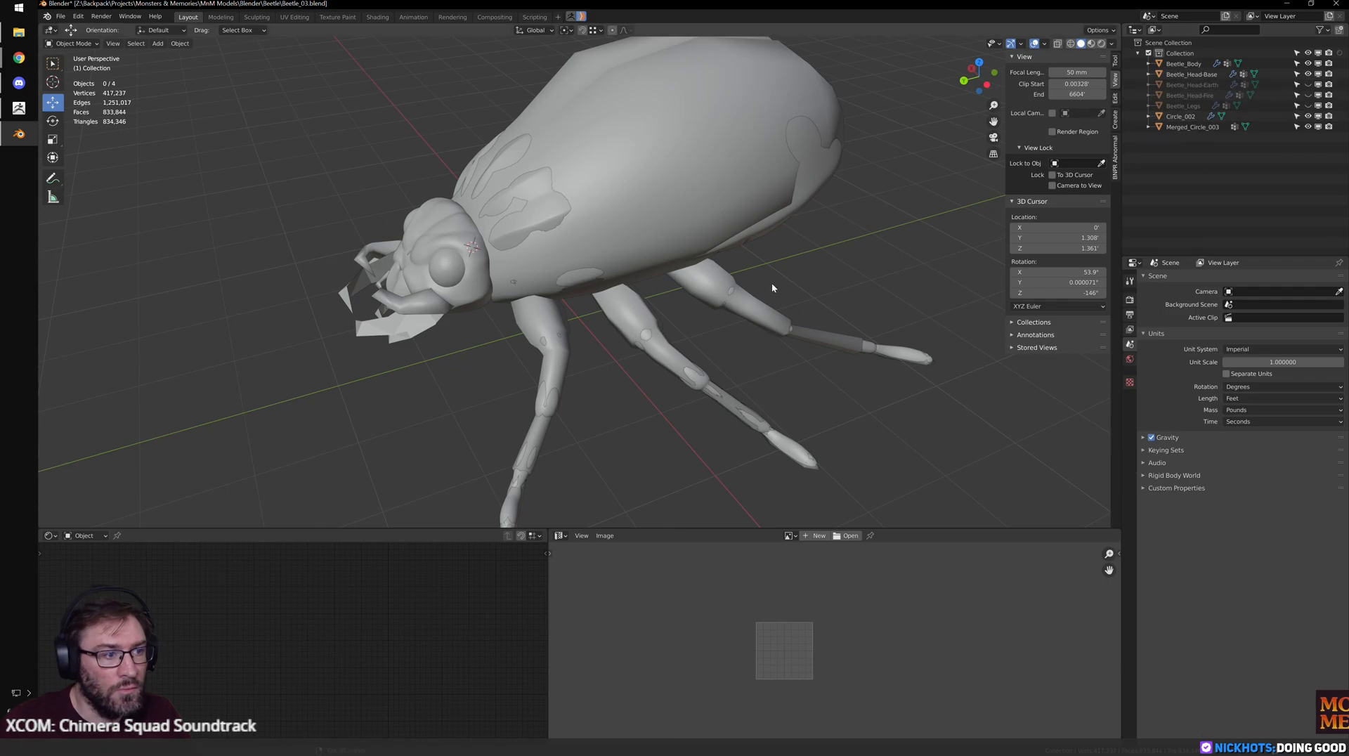
click(822, 189)
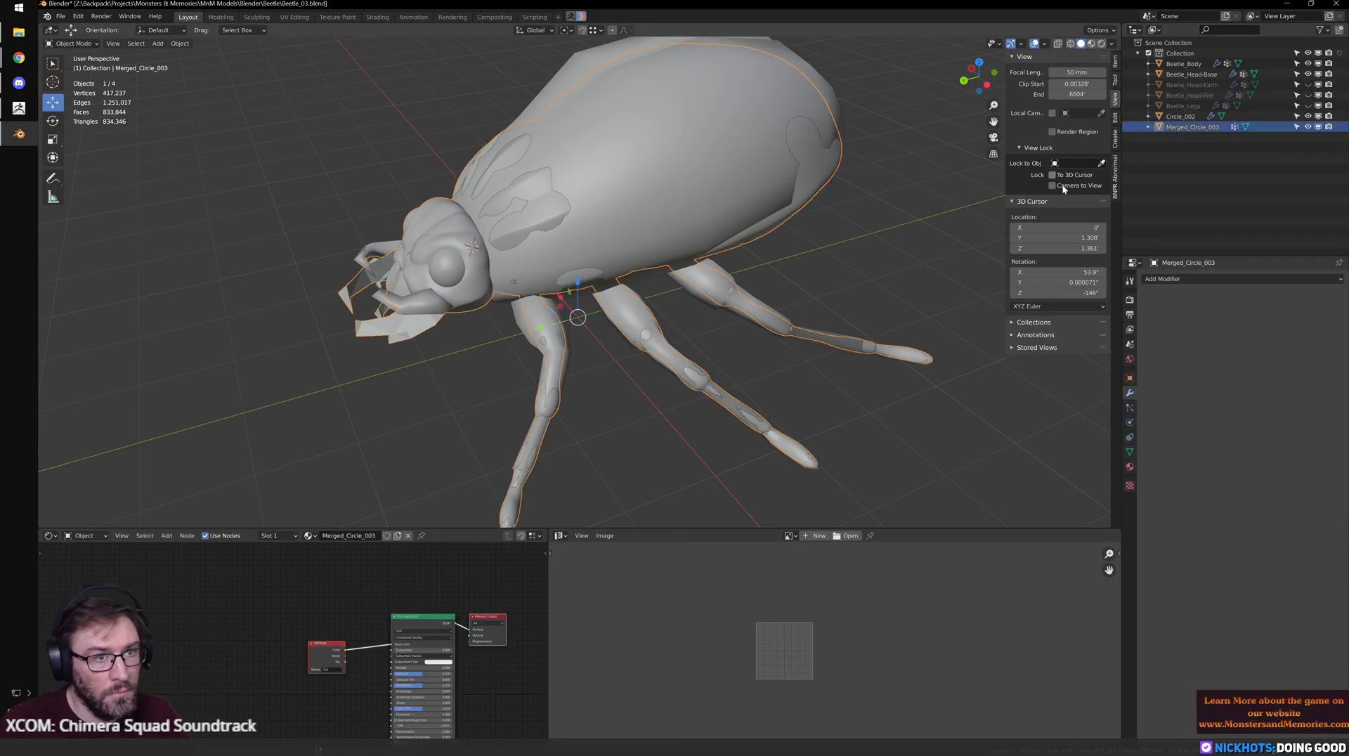
- With Merged_Circle_003 hidden, reveal the hidden low-poly parts and delete Beetle_Head-Earth and Beetle_Head-Fire
key(h)
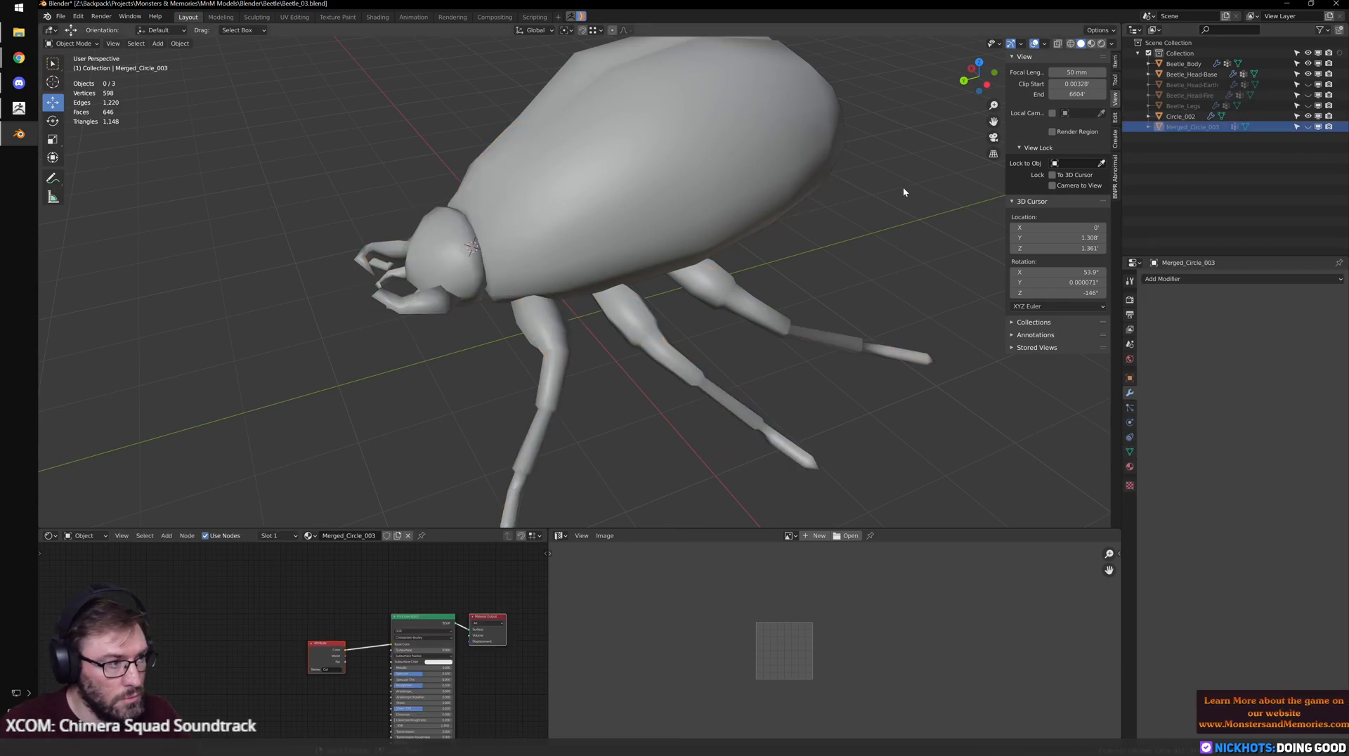
drag(1305, 84, 1307, 106)
scroll(868, 208, up, 2)
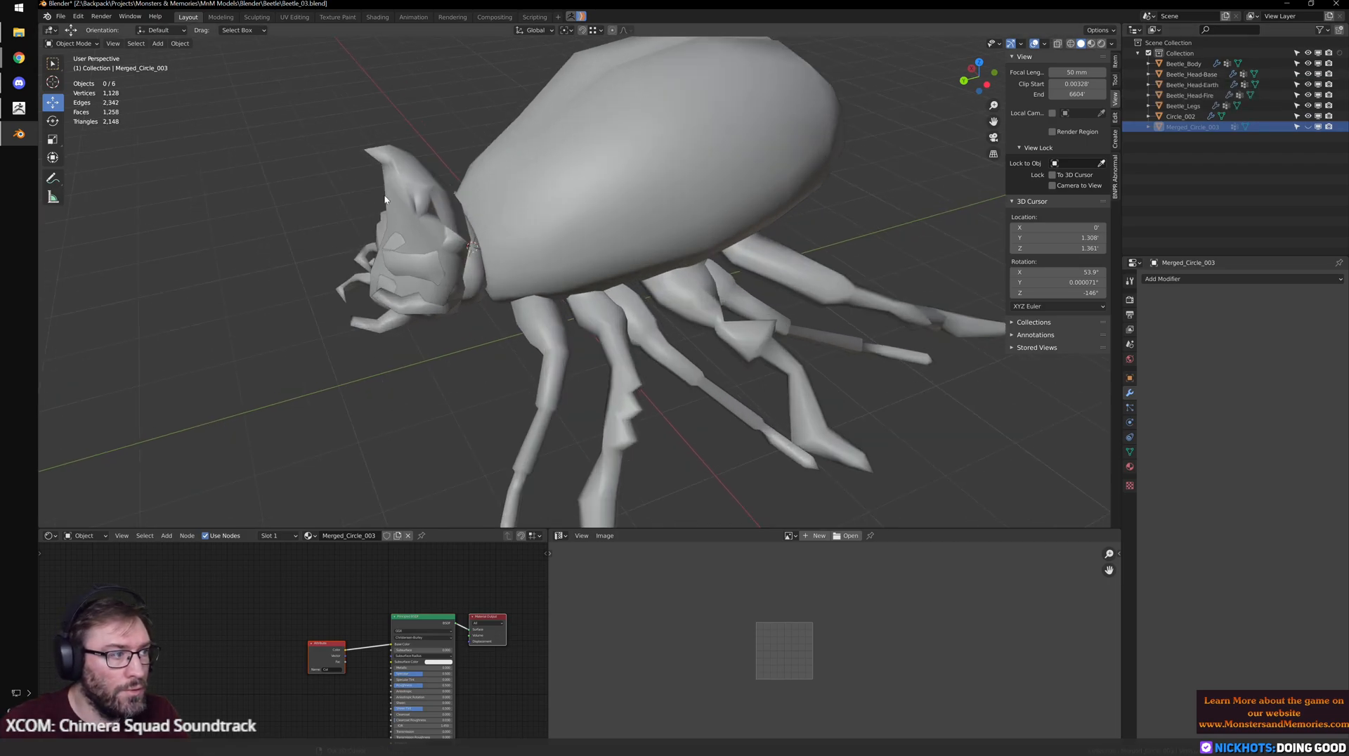
click(396, 178)
key(Delete)
click(409, 246)
key(Delete)
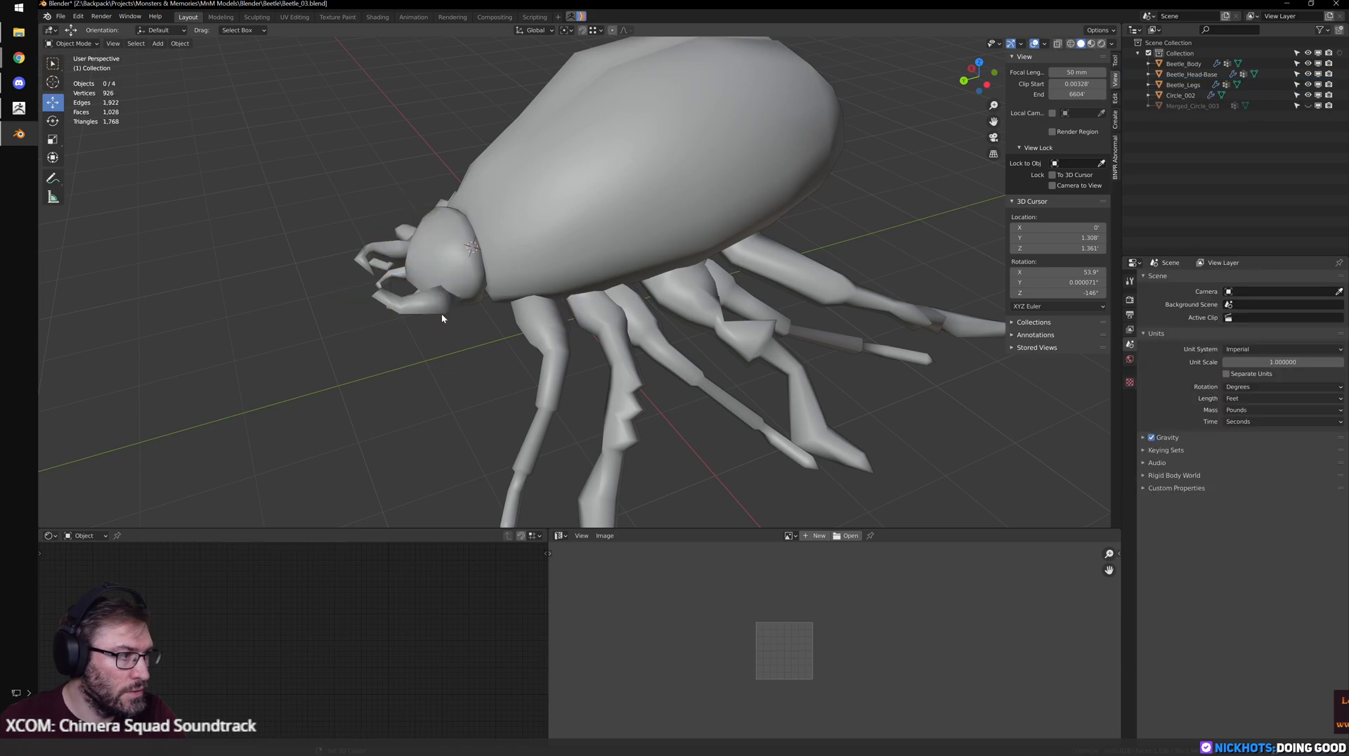
- Delete the Beetle_Legs object and unhide Merged_Circle_003
click(674, 383)
scroll(675, 381, down, 2)
click(601, 361)
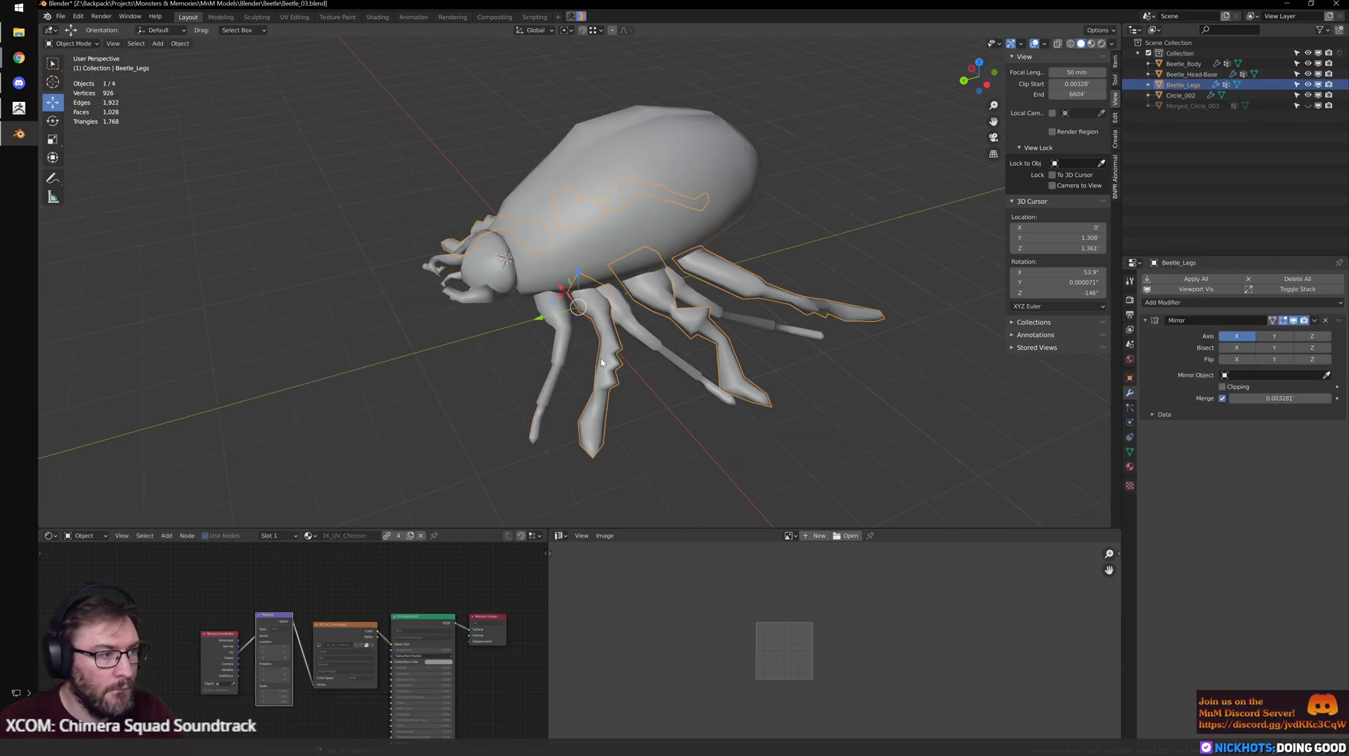
key(Delete)
mouse_move(610, 255)
middle_down()
mouse_move(769, 248)
mouse_move(604, 231)
middle_up()
click(1308, 95)
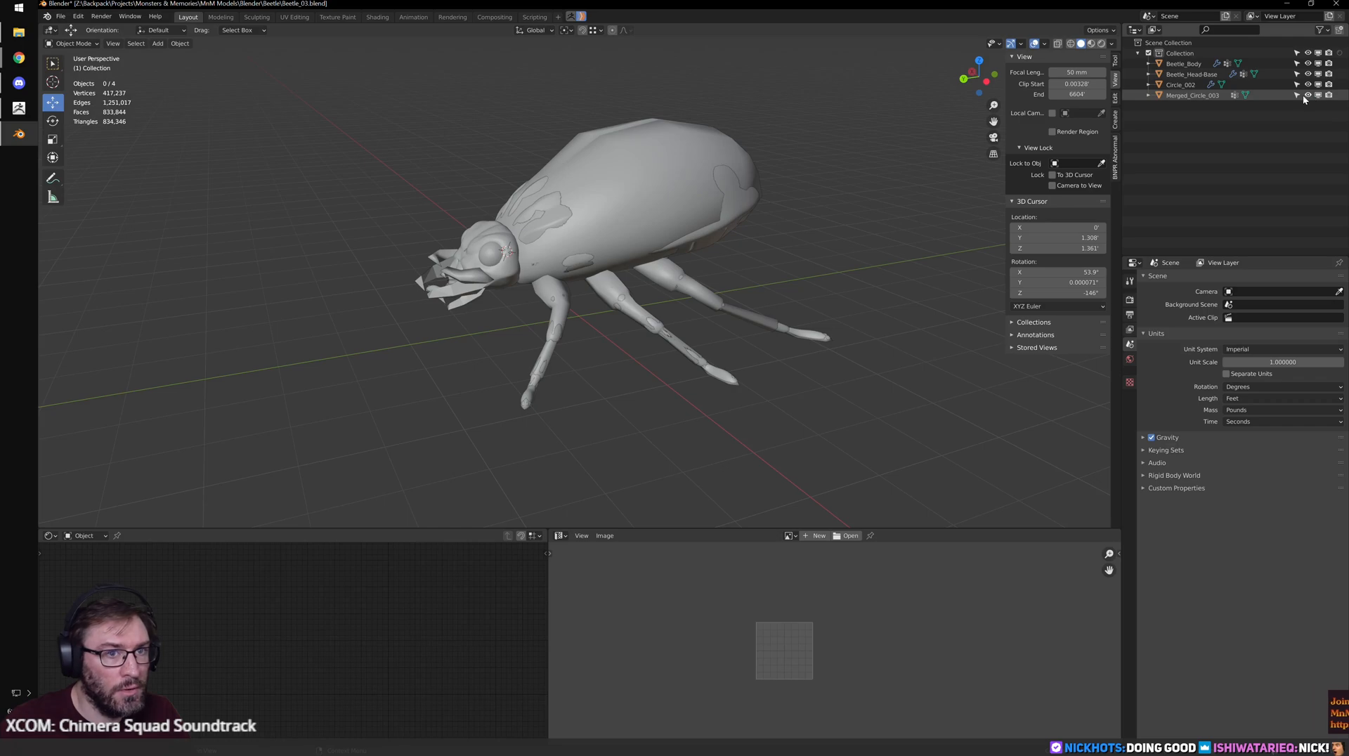
- Isolate Beetle_Body and Merged_Circle_003 in local view and make Merged_Circle_003 unselectable, leaving Beetle_Body selected
scroll(774, 224, up, 3)
click(765, 281)
middle_drag(764, 281, 731, 276)
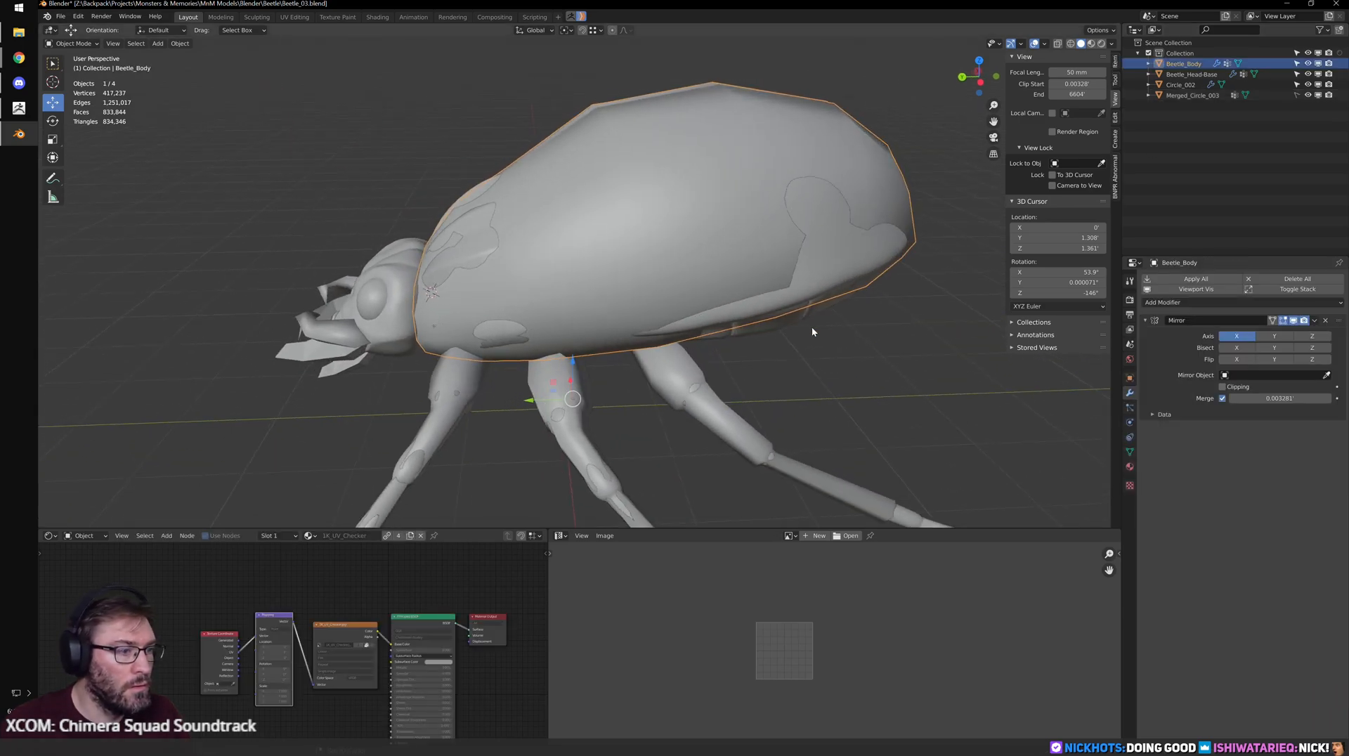
ctrl+click(1191, 95)
key(KP_Divide)
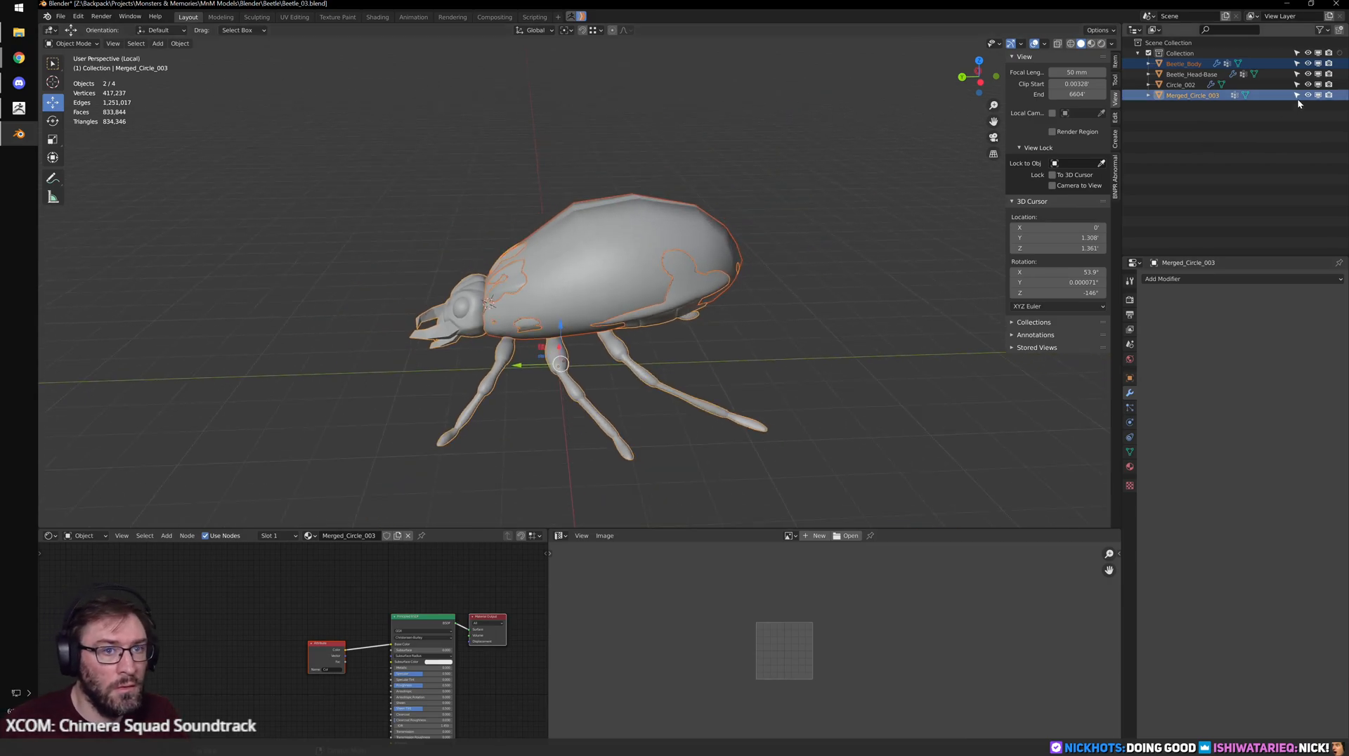
click(1297, 96)
click(687, 278)
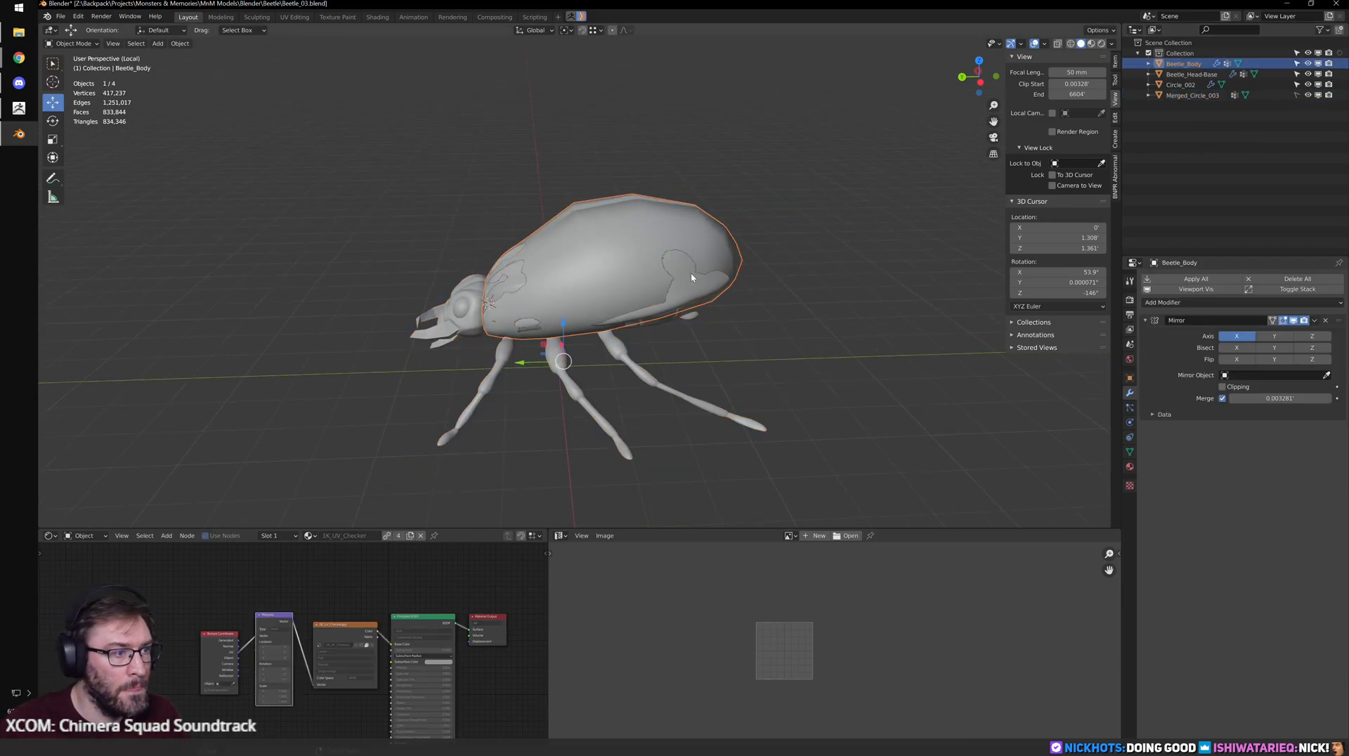
- Examine how the Beetle_Body mesh fits the high-poly beetle in a see-through side view
alt+middle_drag(687, 278, 723, 254)
scroll(731, 268, up, 4)
key(Tab)
key(alt+z)
scroll(745, 269, up, 2)
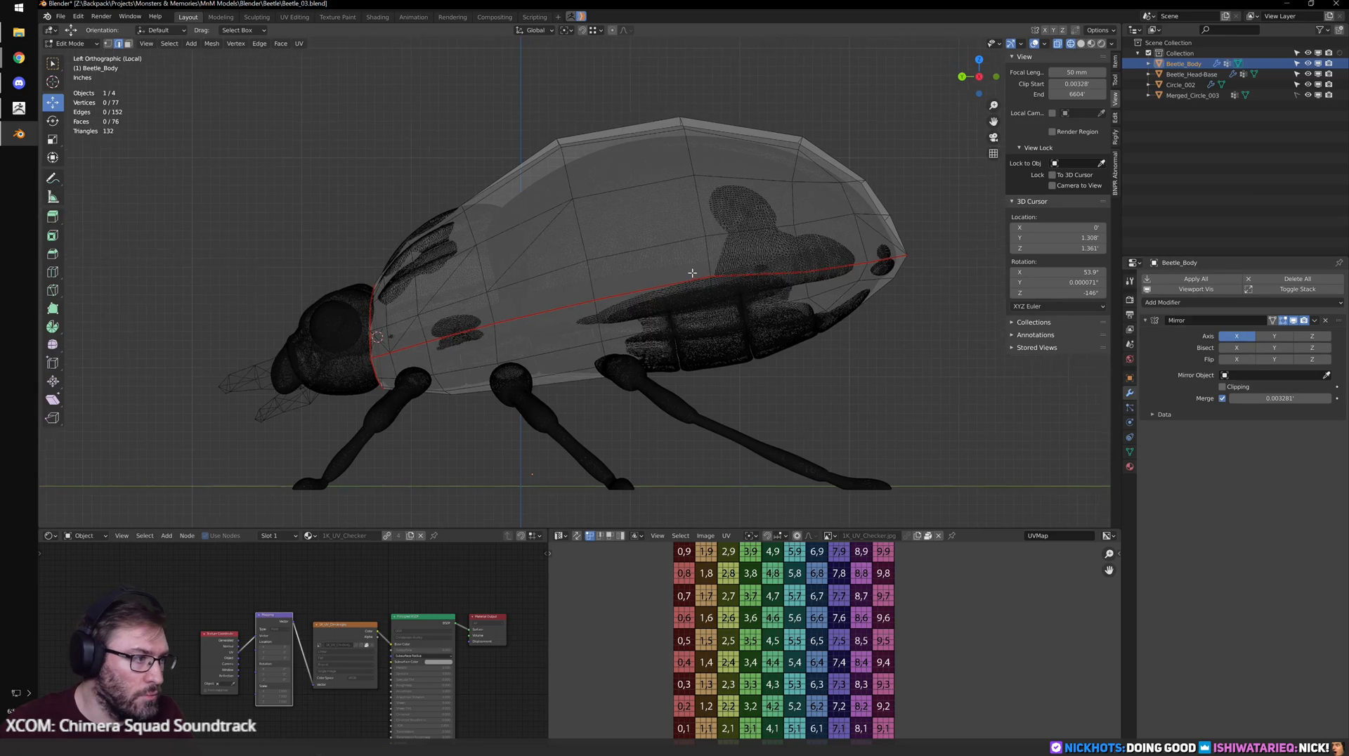
scroll(538, 271, up, 3)
shift+middle_drag(547, 258, 660, 265)
key(ctrl+Tab)
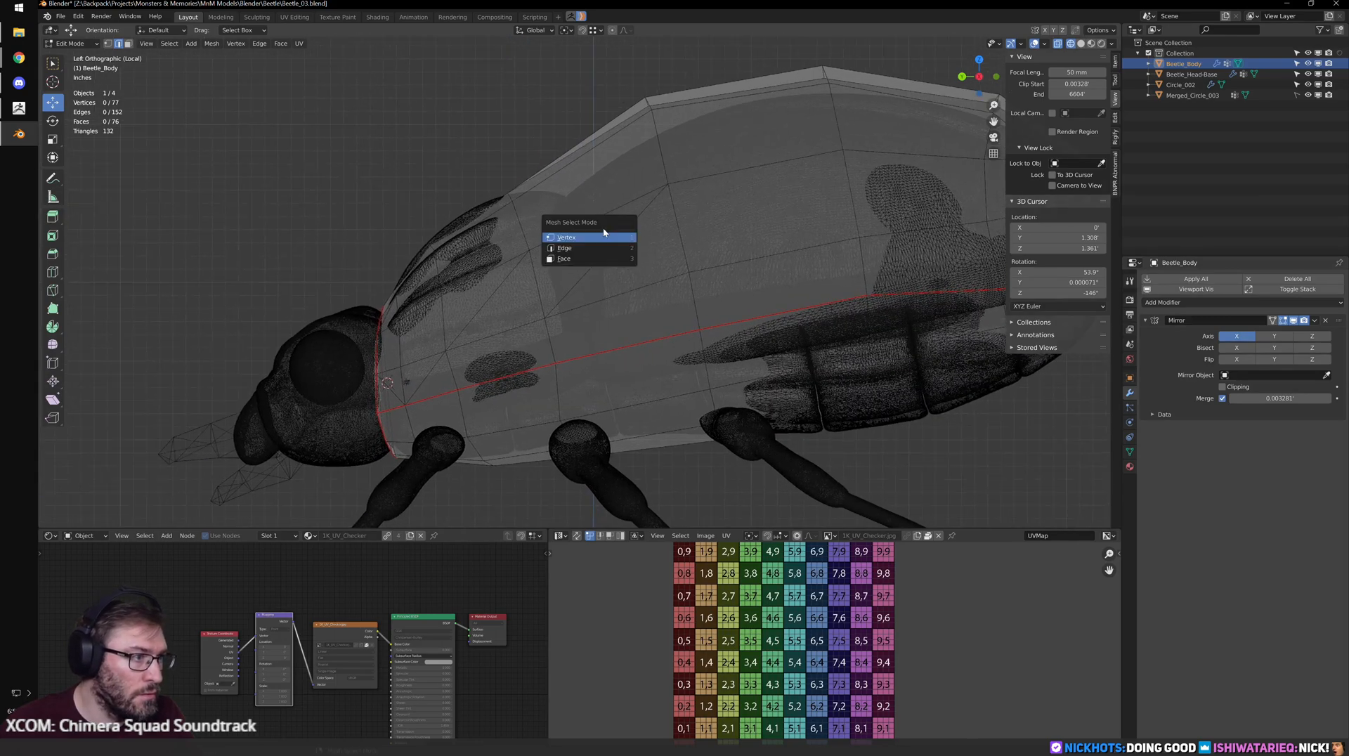
shift+middle_drag(704, 203, 651, 235)
scroll(705, 237, down, 4)
middle_drag(698, 272, 714, 289)
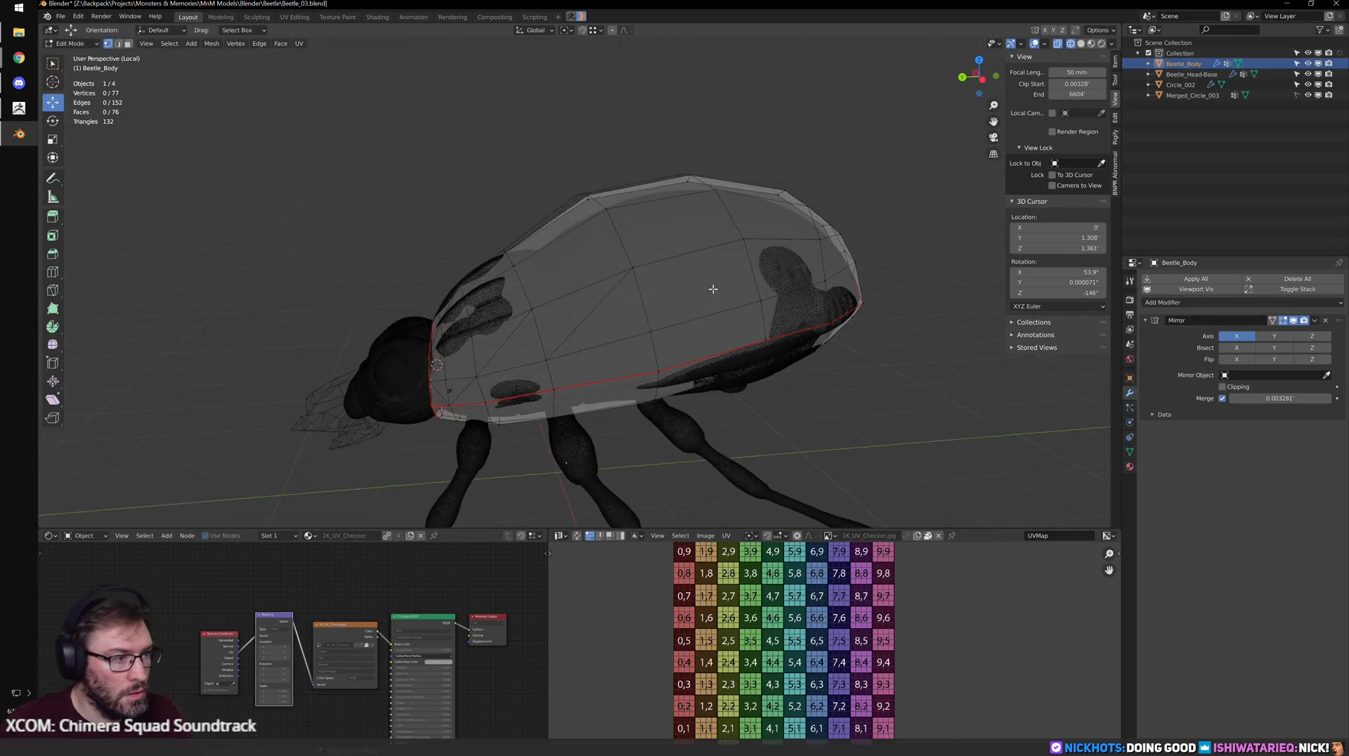
key(shift+z)
key(Tab)
middle_drag(934, 324, 958, 343)
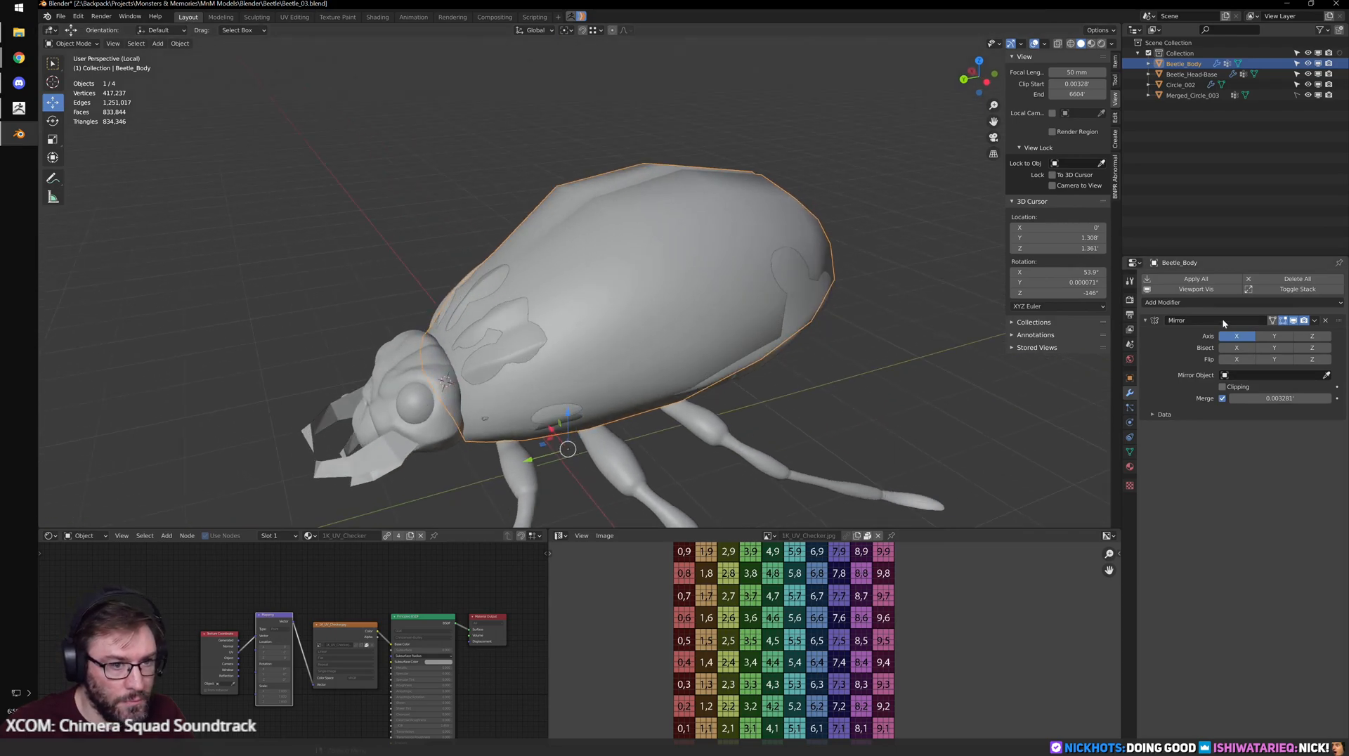
- Add a Shrinkwrap modifier to Beetle_Body with Merged_Circle_003 as its target and apply it
click(1180, 303)
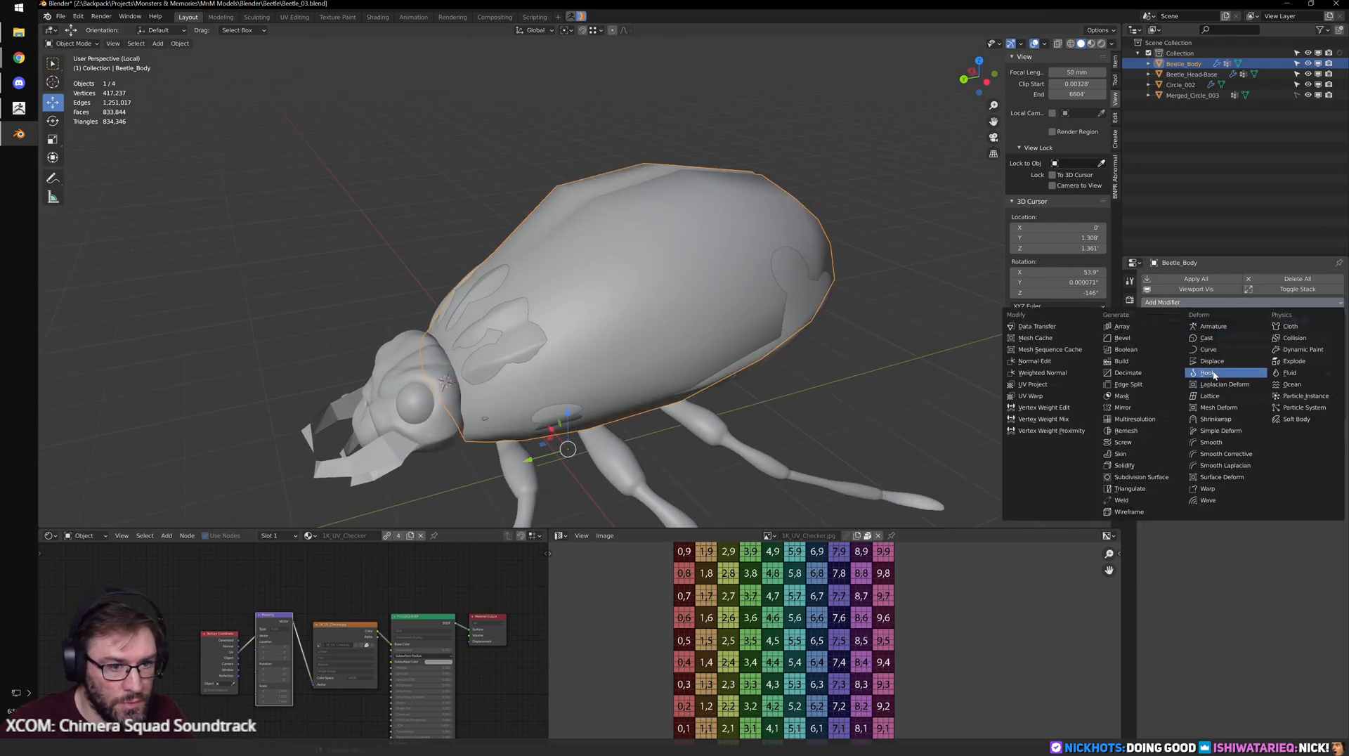
click(1219, 419)
click(1315, 428)
click(1272, 470)
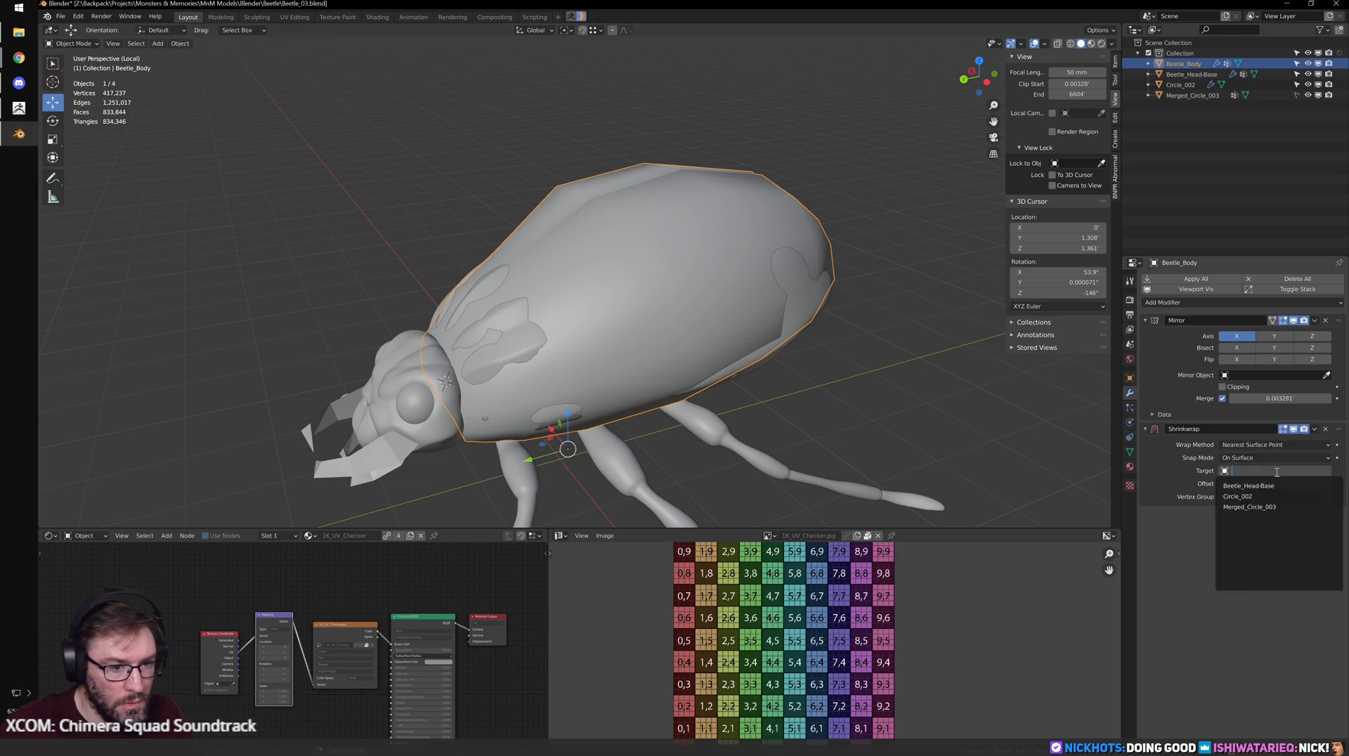
click(1265, 507)
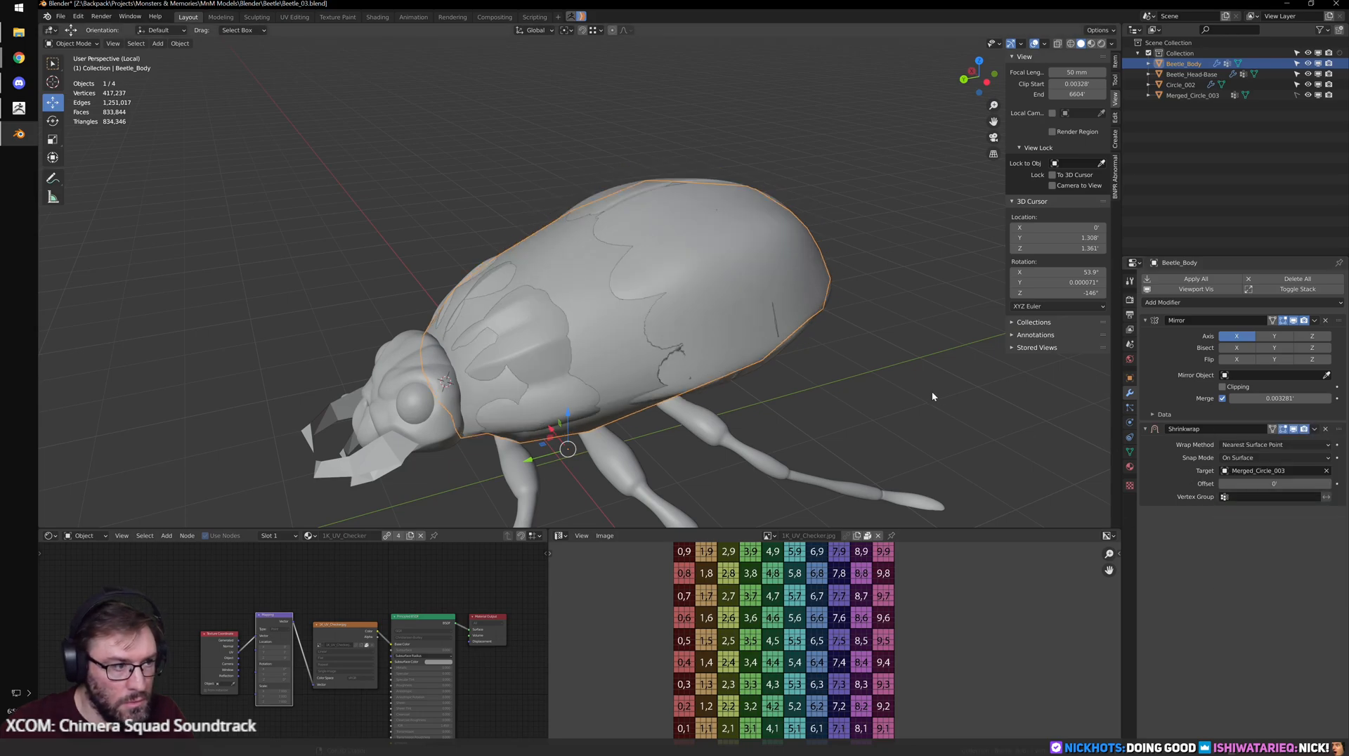
click(1315, 429)
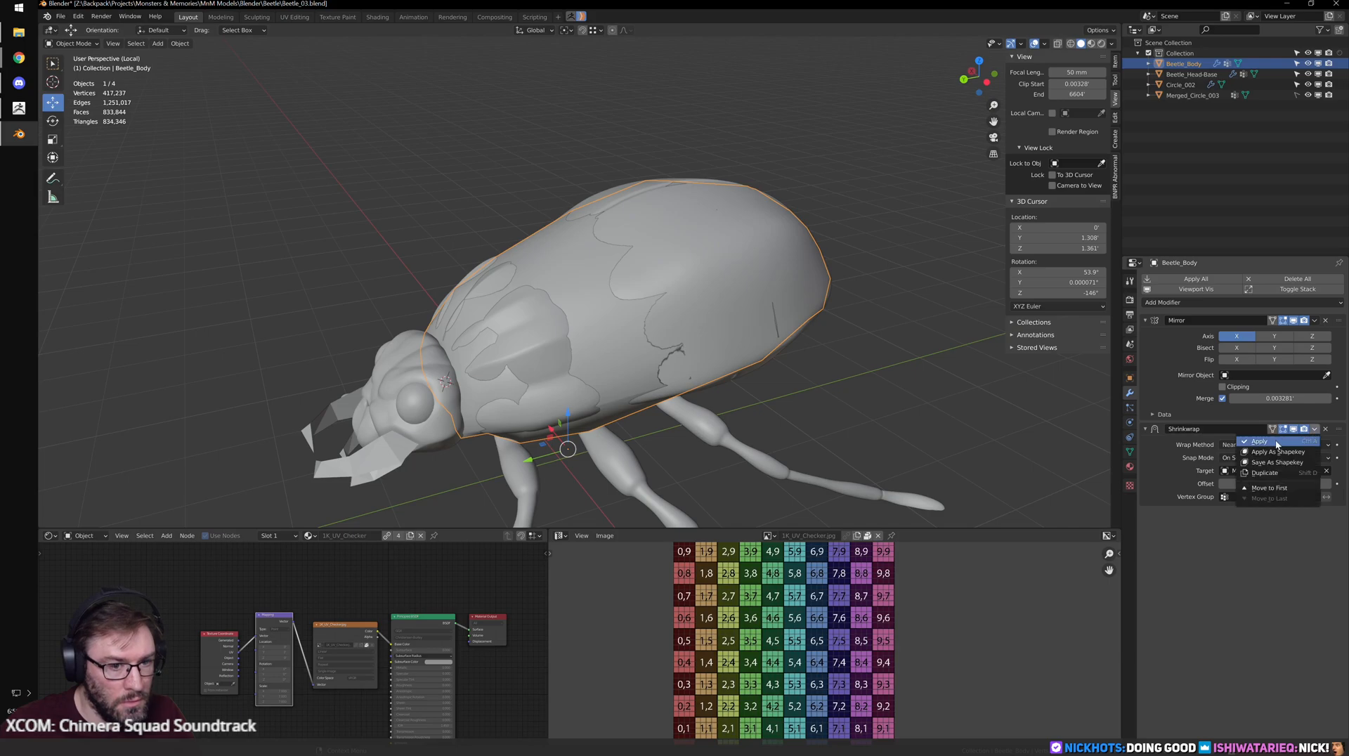
click(1275, 445)
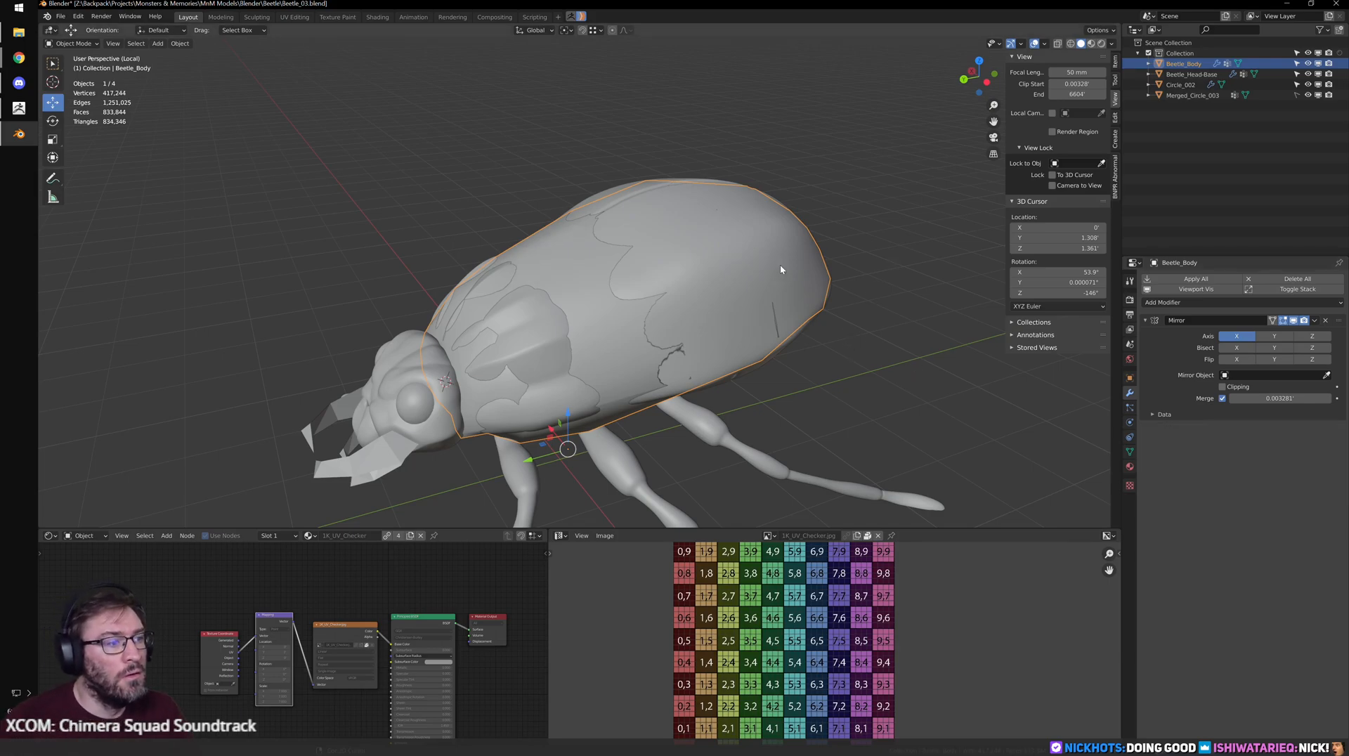
- Inspect the shrinkwrapped Beetle_Body from the side, checking its vertices around the shell and abdomen
key(Tab)
key(ctrl+KP_3)
scroll(695, 303, up, 3)
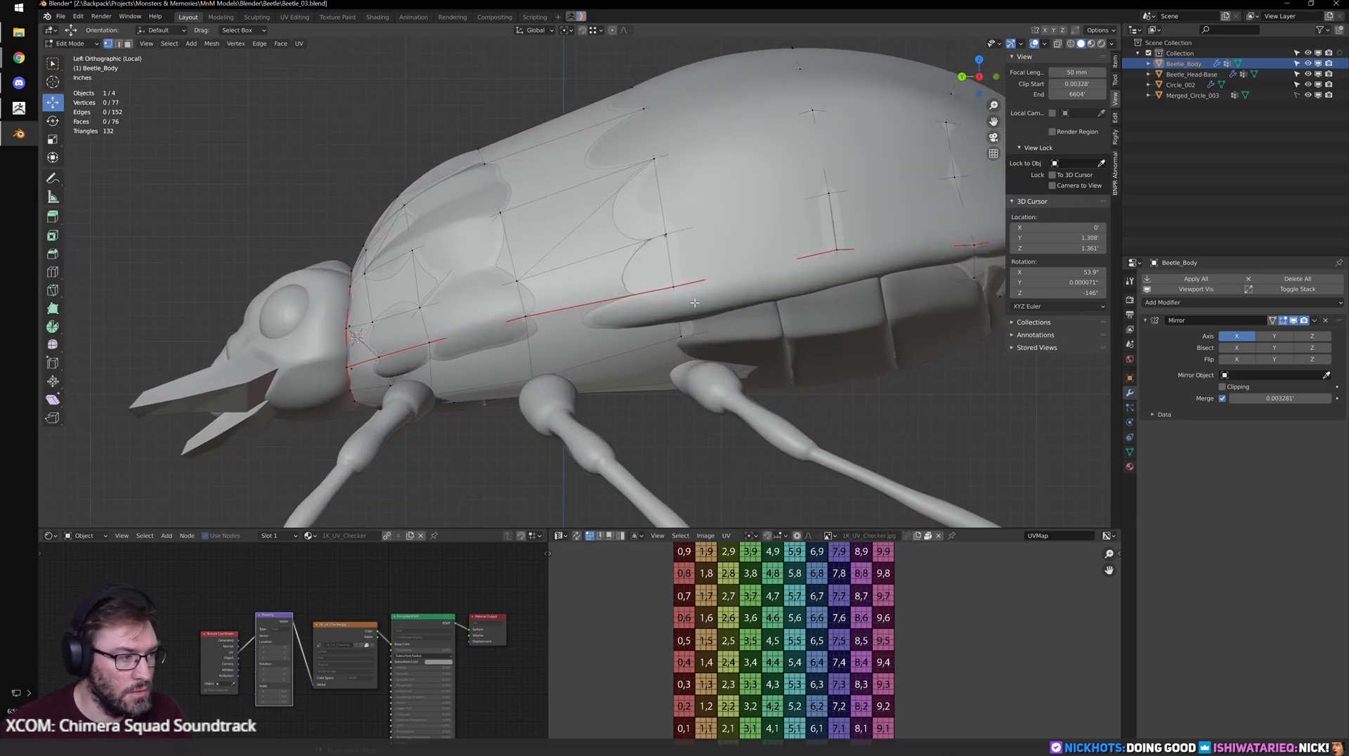
scroll(767, 306, down, 3)
scroll(745, 309, up, 3)
key(Tab)
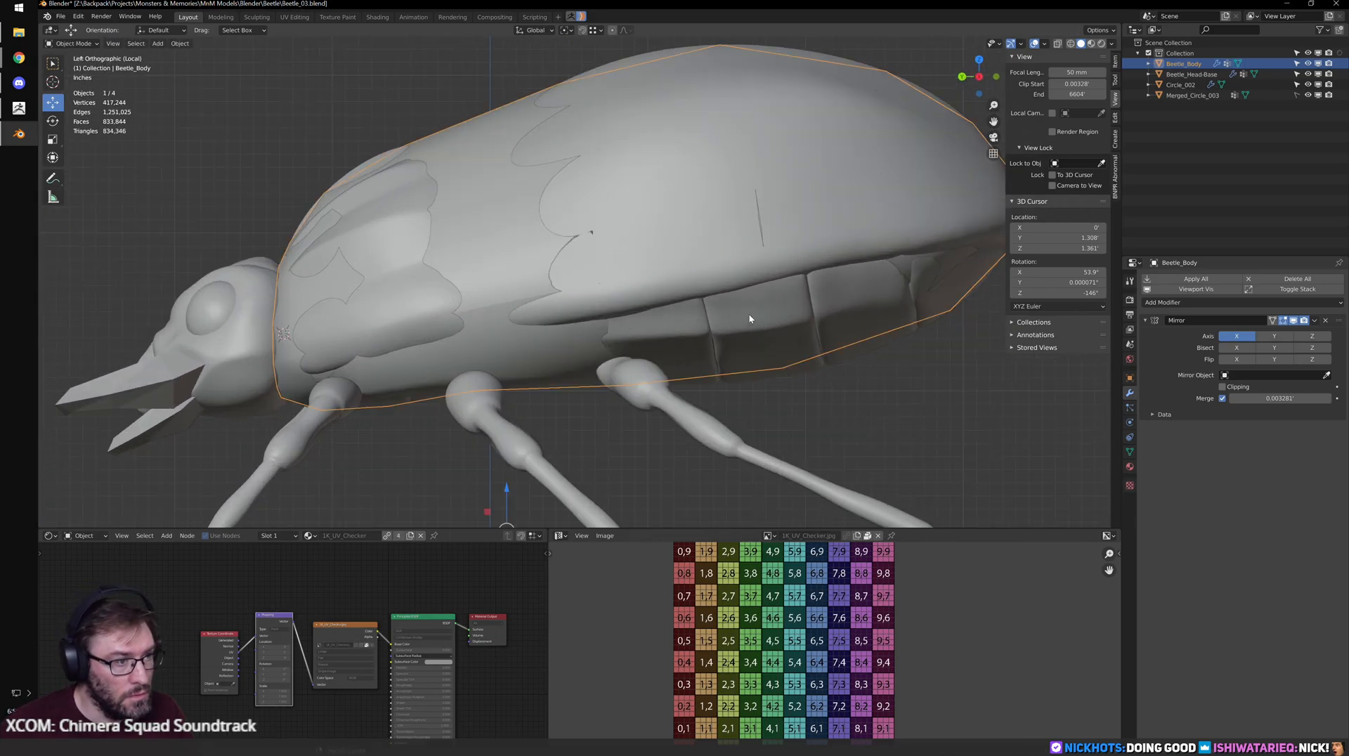
scroll(750, 317, down, 3)
middle_drag(750, 318, 808, 330)
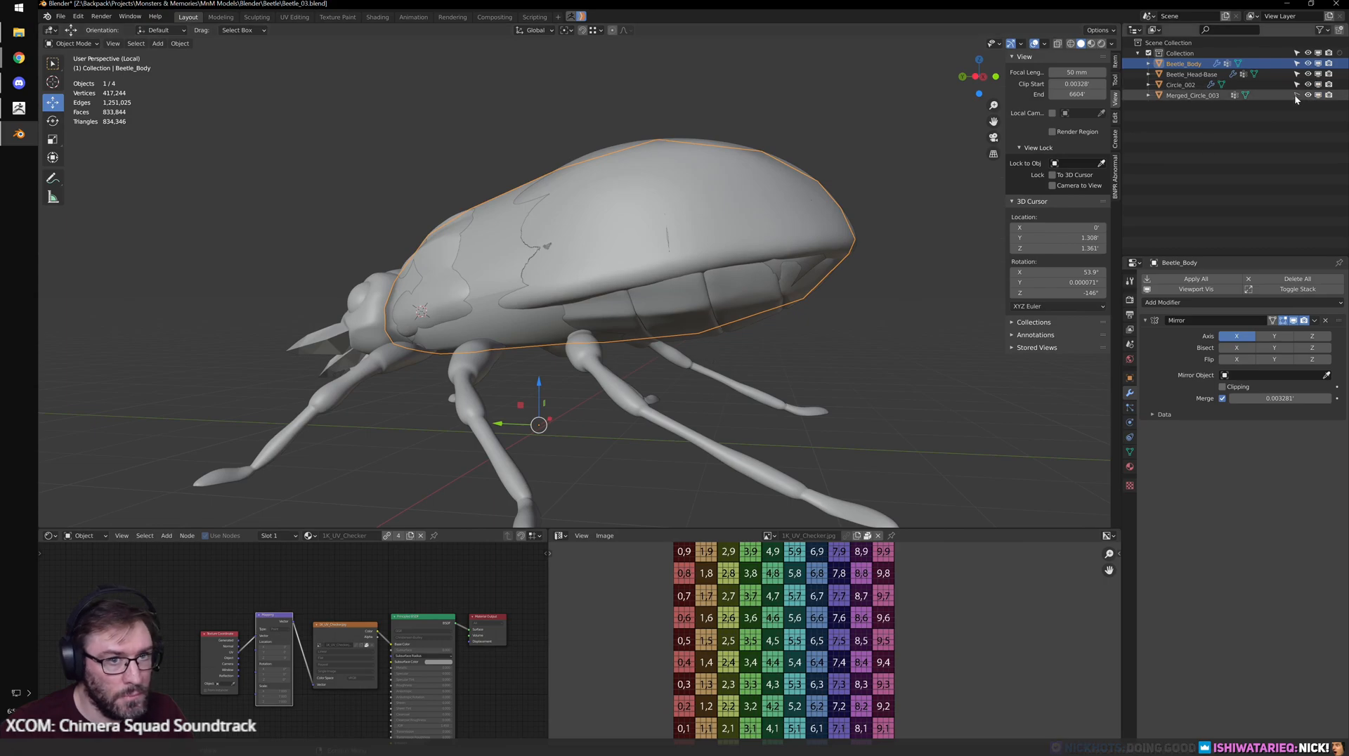
- Make Merged_Circle_003 selectable again and open its mesh for editing
click(1203, 95)
scroll(778, 339, down, 1)
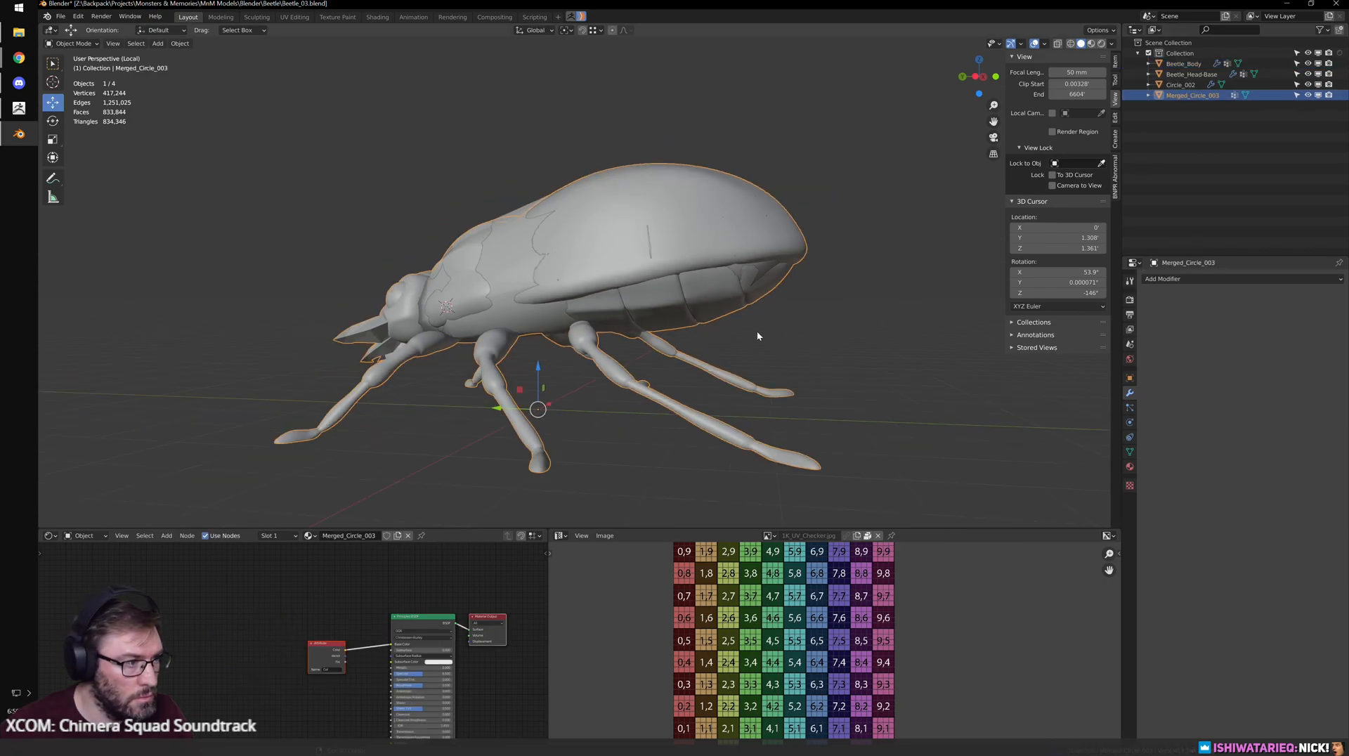
key(Tab)
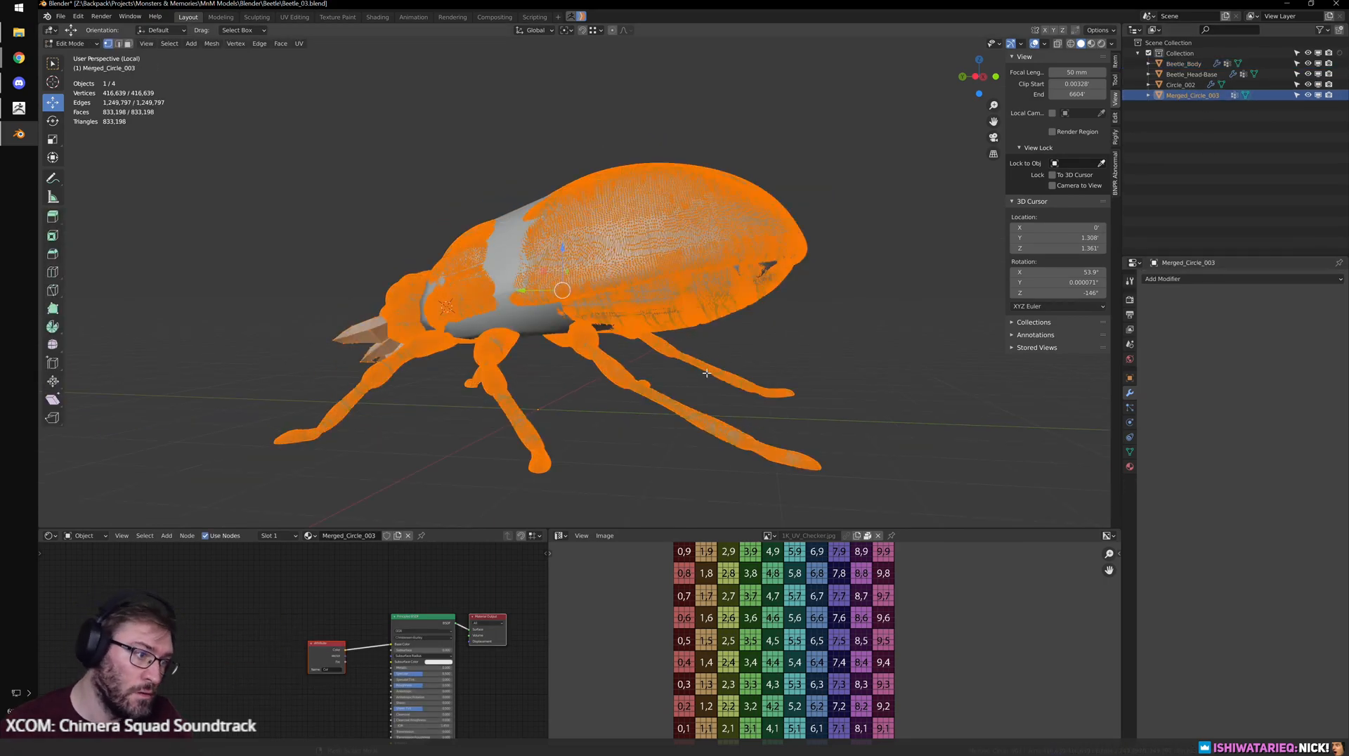
scroll(762, 378, up, 3)
scroll(762, 380, down, 6)
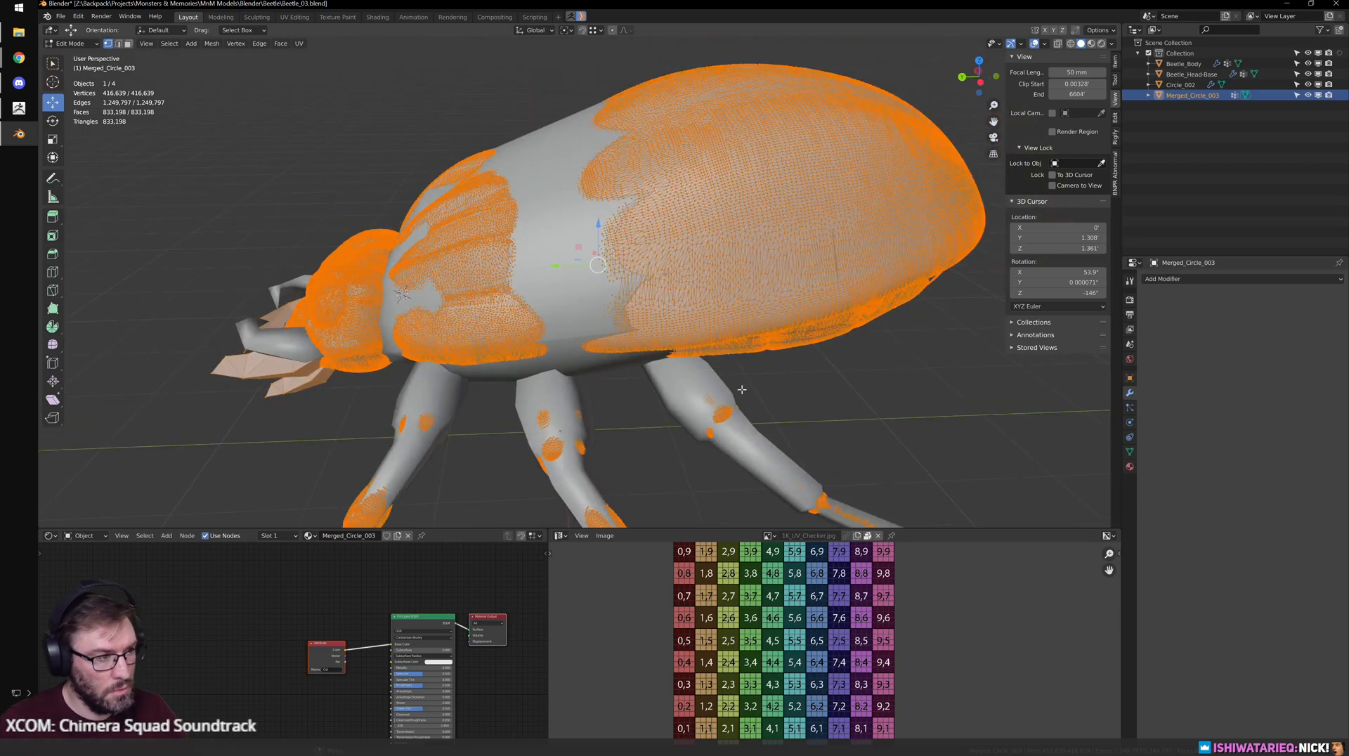
scroll(696, 391, up, 2)
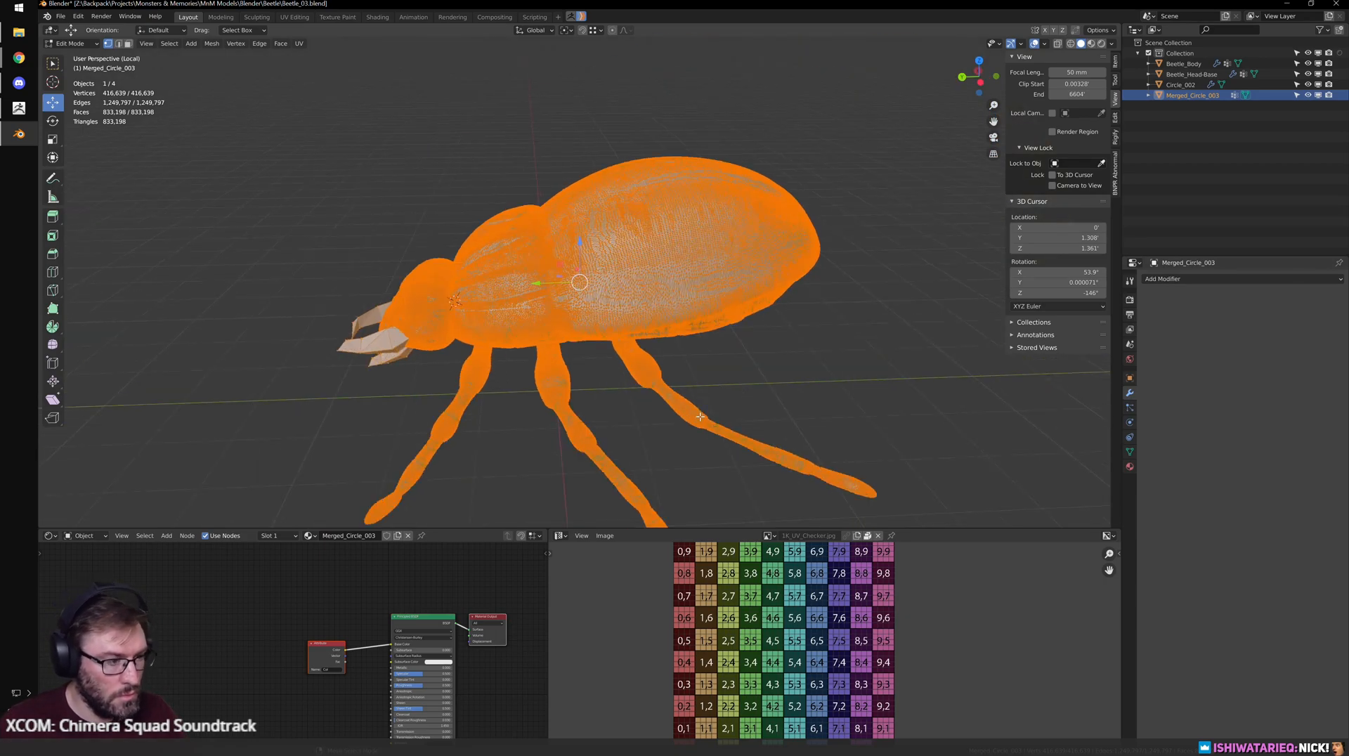
- Select the linked geometry of all six legs on Merged_Circle_003
click(700, 417)
key(ctrl+l)
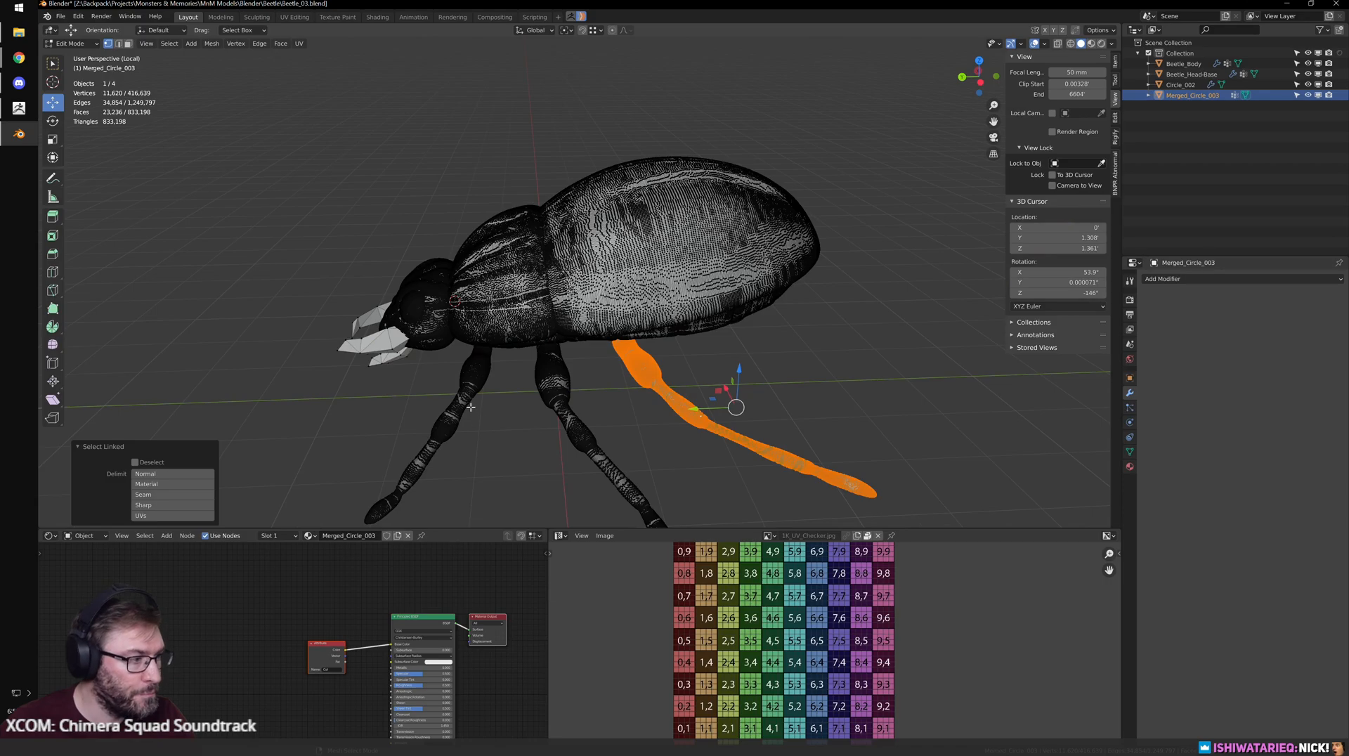
key(l)
key(l)
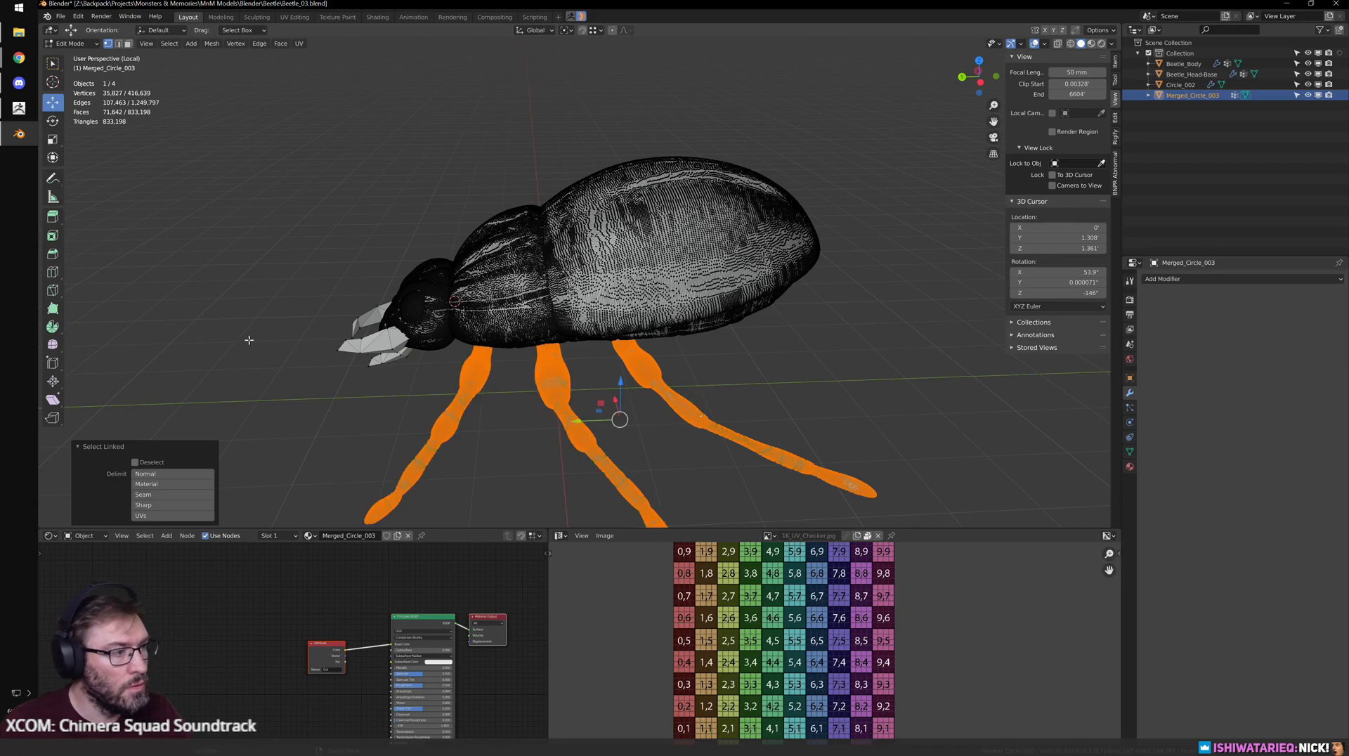
middle_drag(249, 341, 545, 423)
key(l)
key(l)
key(l)
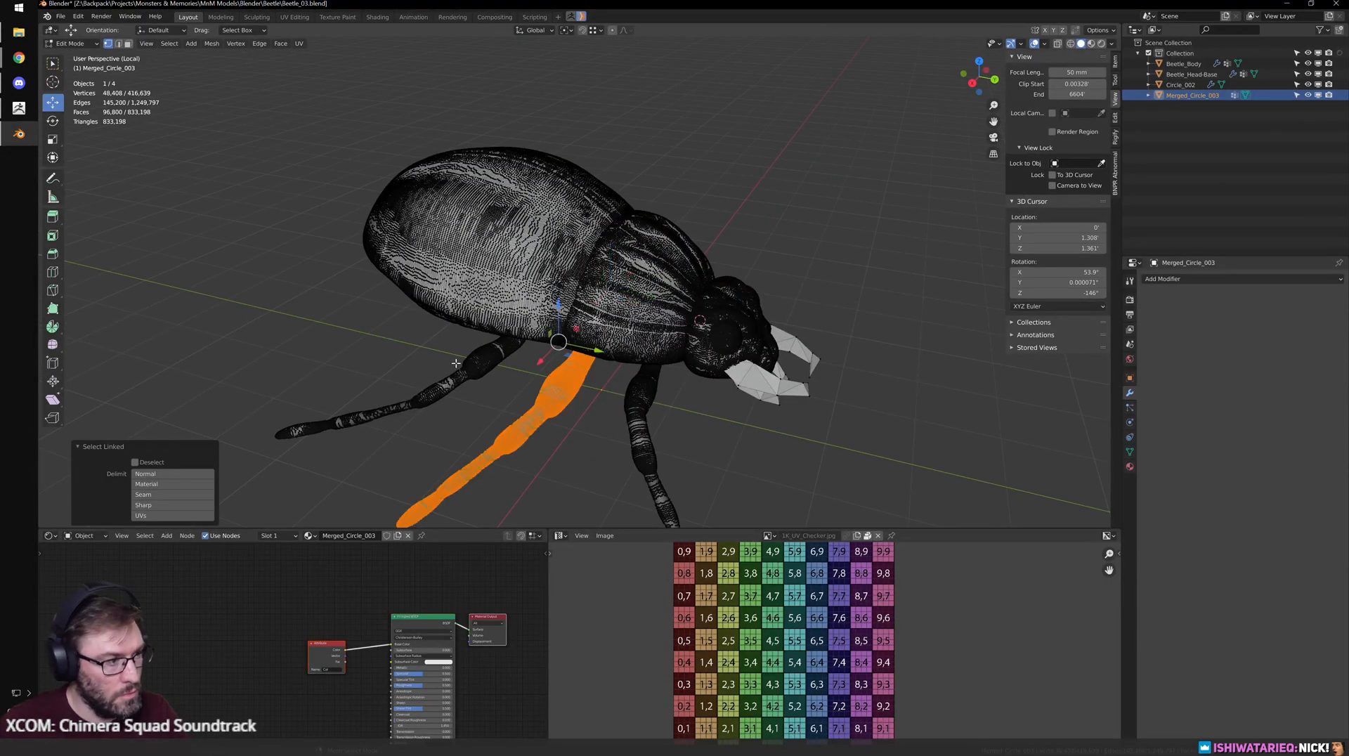
middle_drag(851, 471, 426, 386)
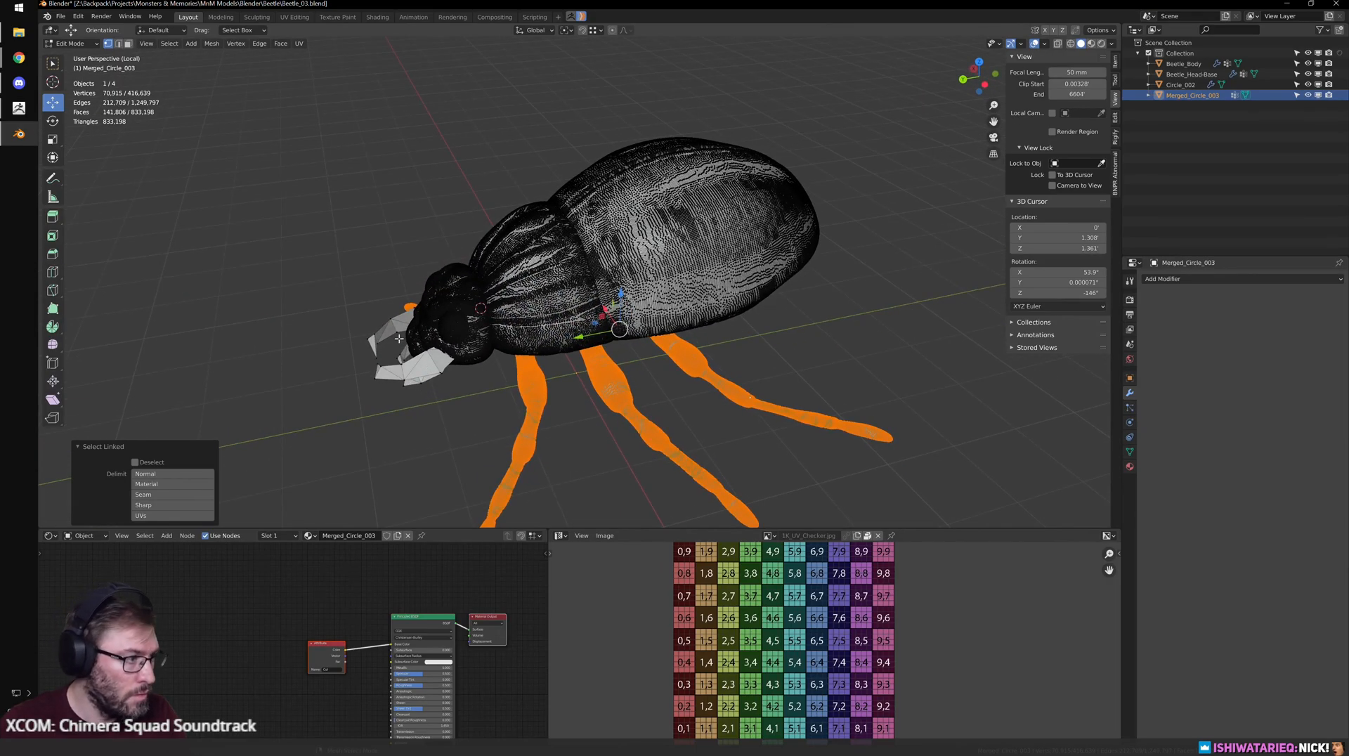
- Add the head, eyes and mouthparts to the leg selection and separate it from Merged_Circle_003 into its own object
key(l)
key(l)
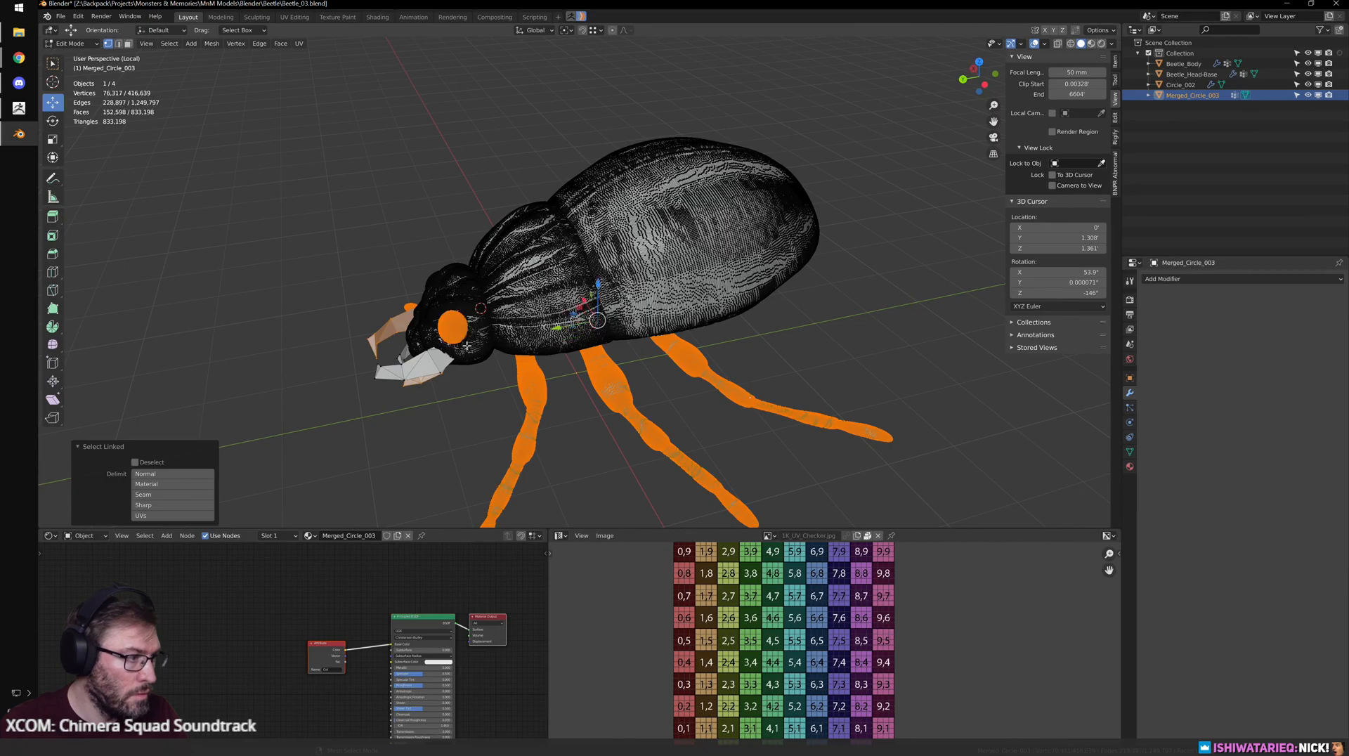
middle_drag(434, 436, 625, 413)
scroll(628, 413, up, 3)
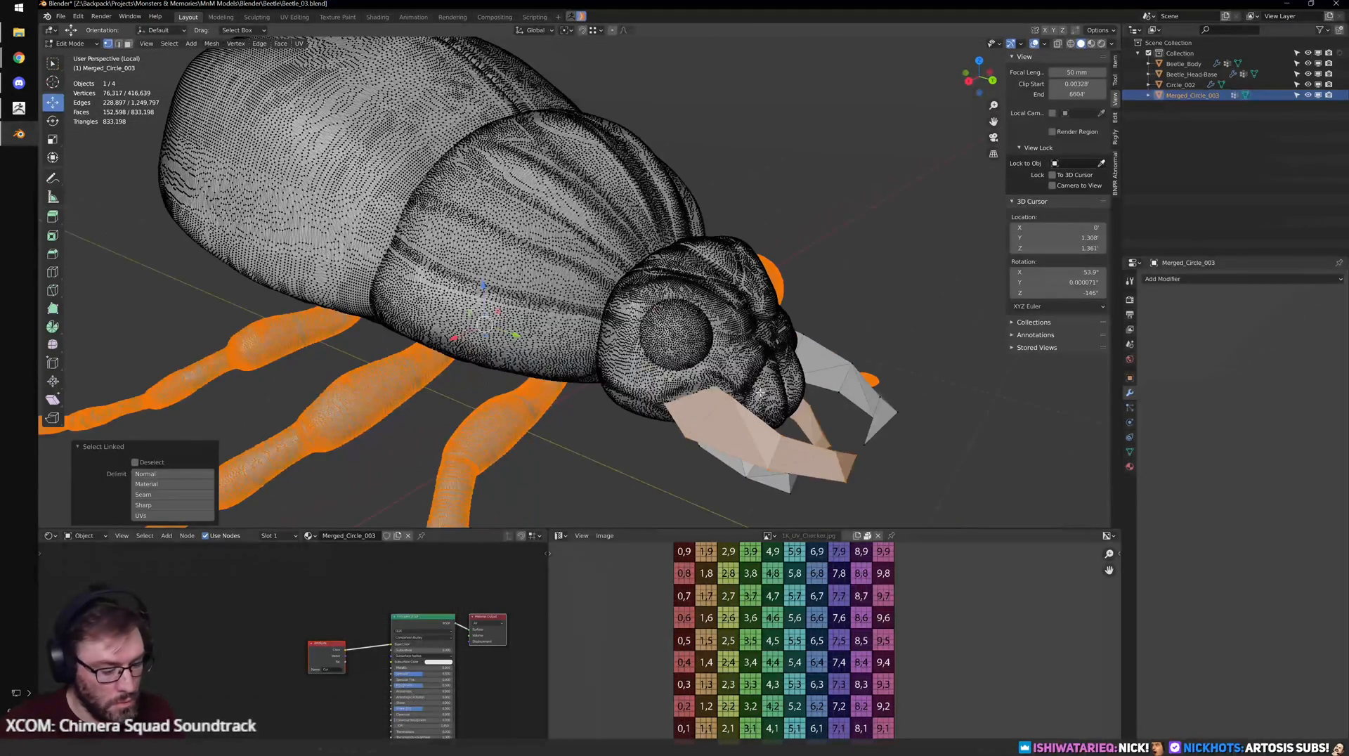
key(l)
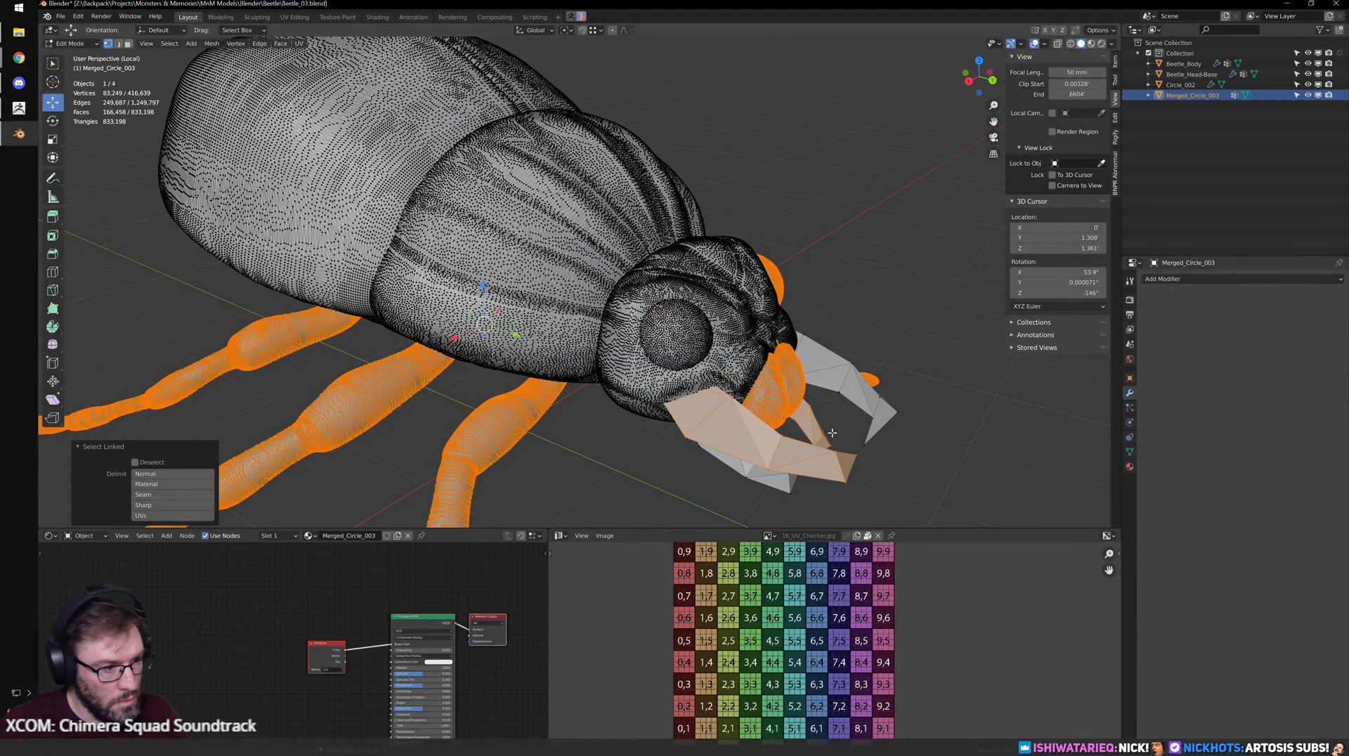
key(l)
key(ctrl+Tab)
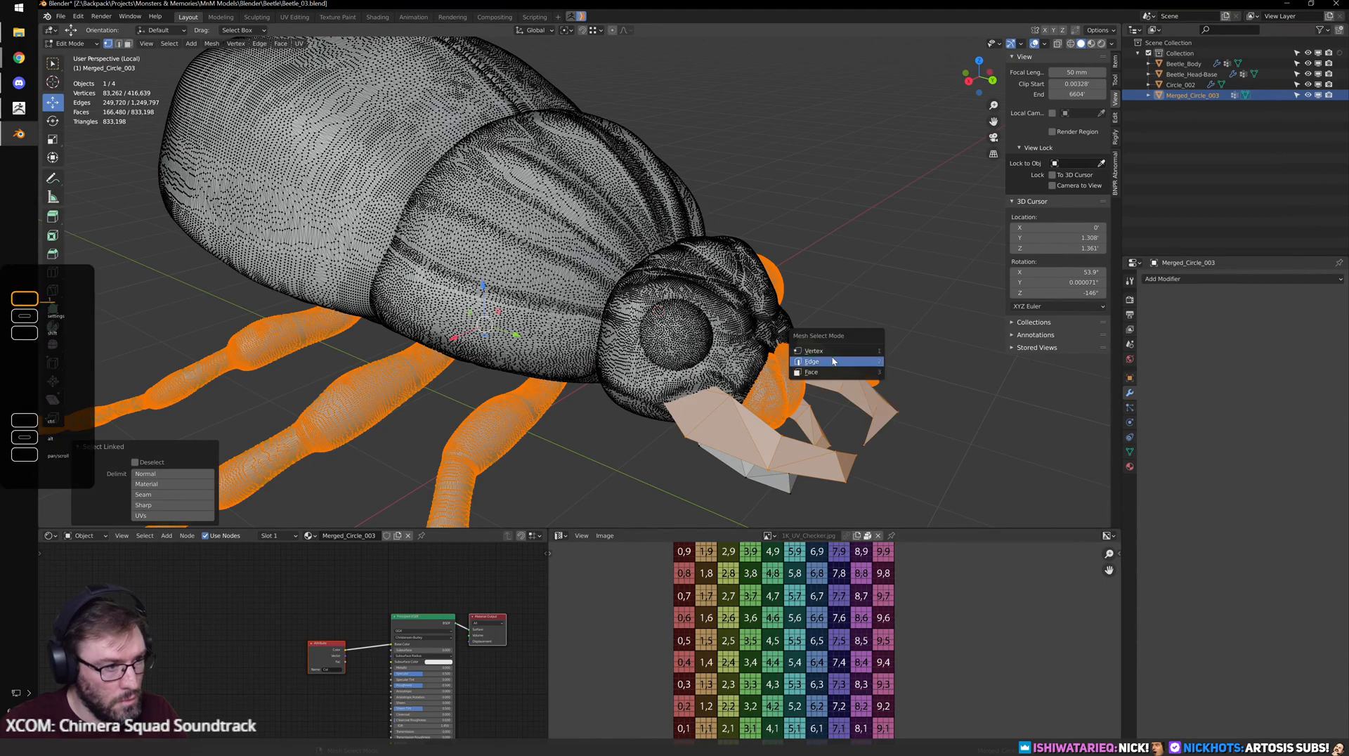
click(838, 362)
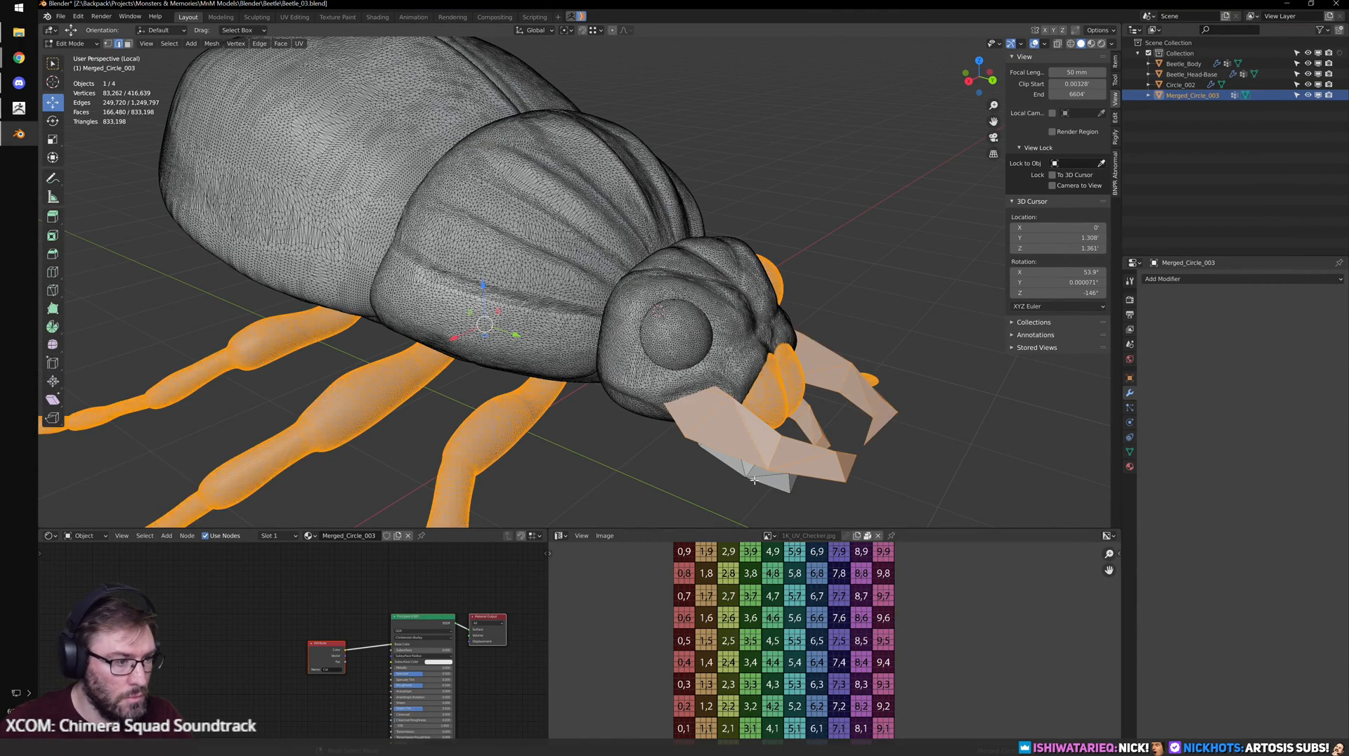
key(l)
key(l)
middle_drag(850, 357, 712, 349)
key(o)
key(p)
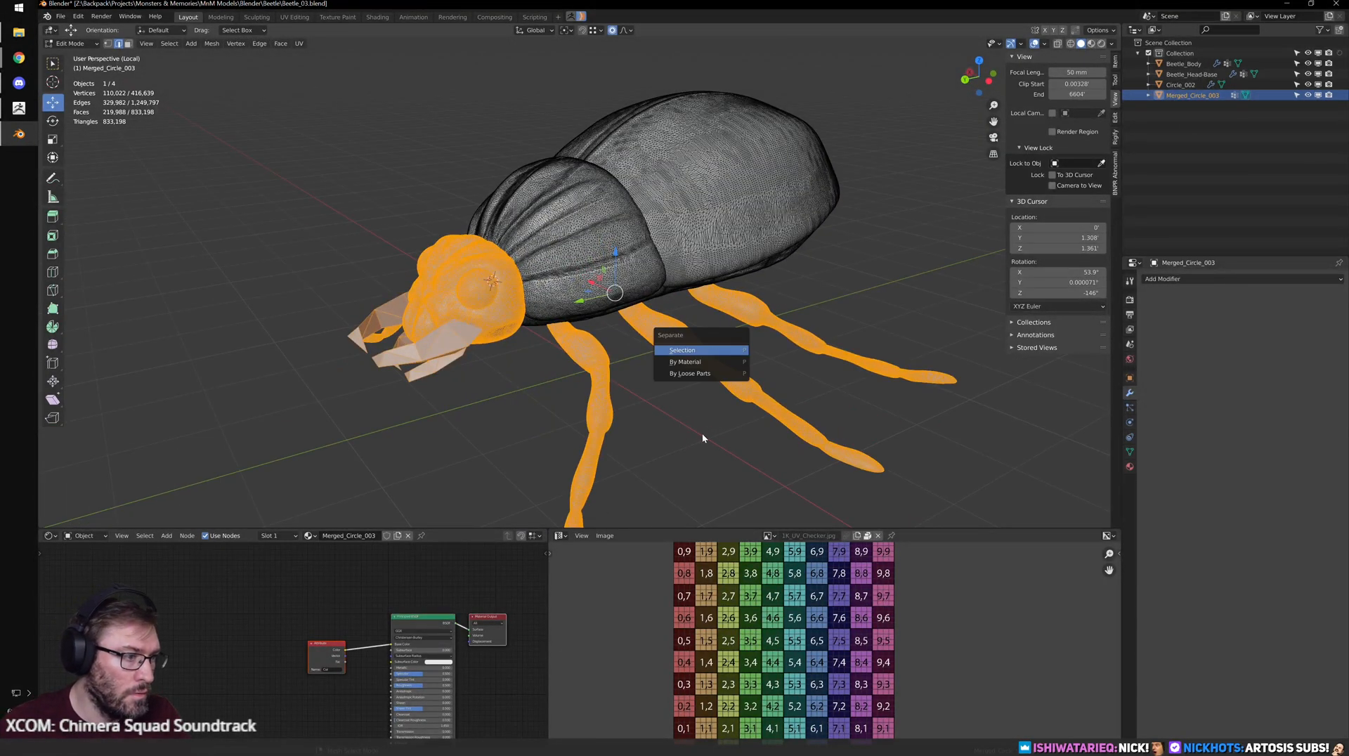
key(Return)
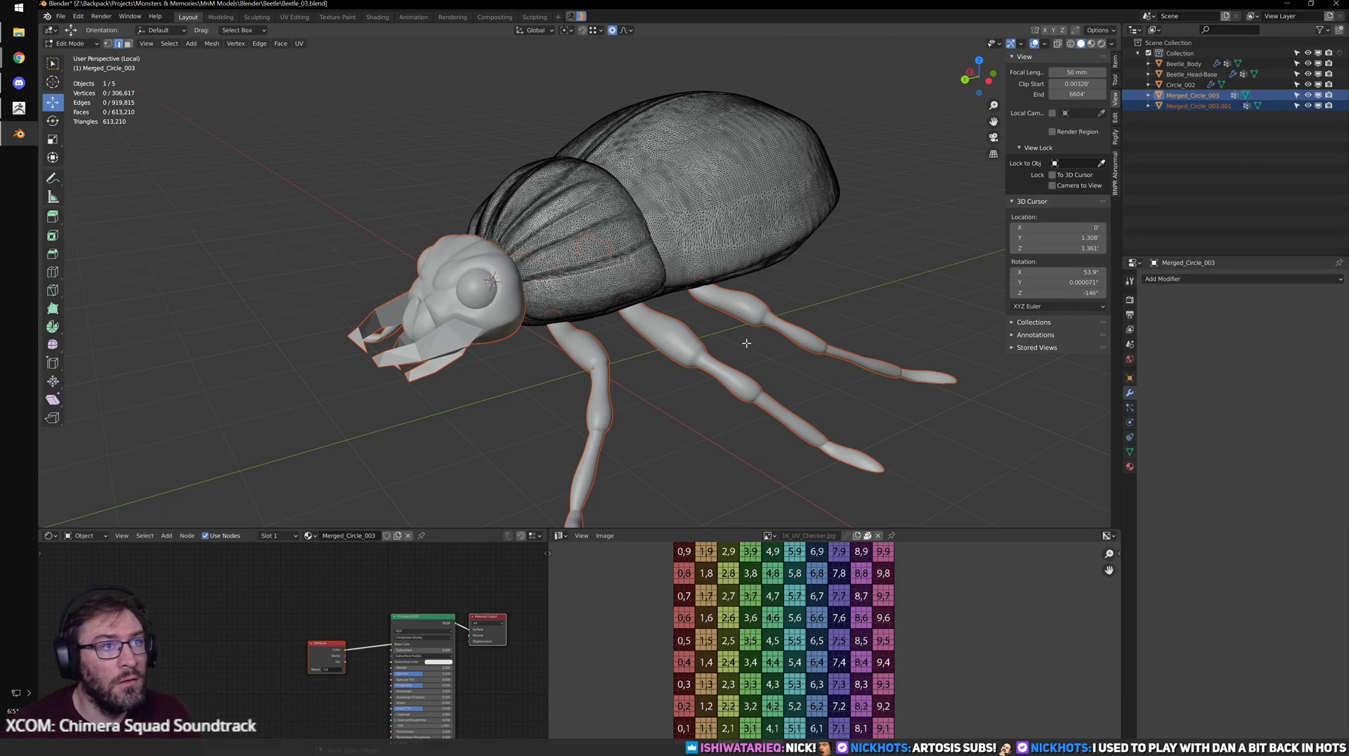
- Leave mesh editing and hide the separated head-and-legs object Merged_Circle_003.001
key(Tab)
click(784, 326)
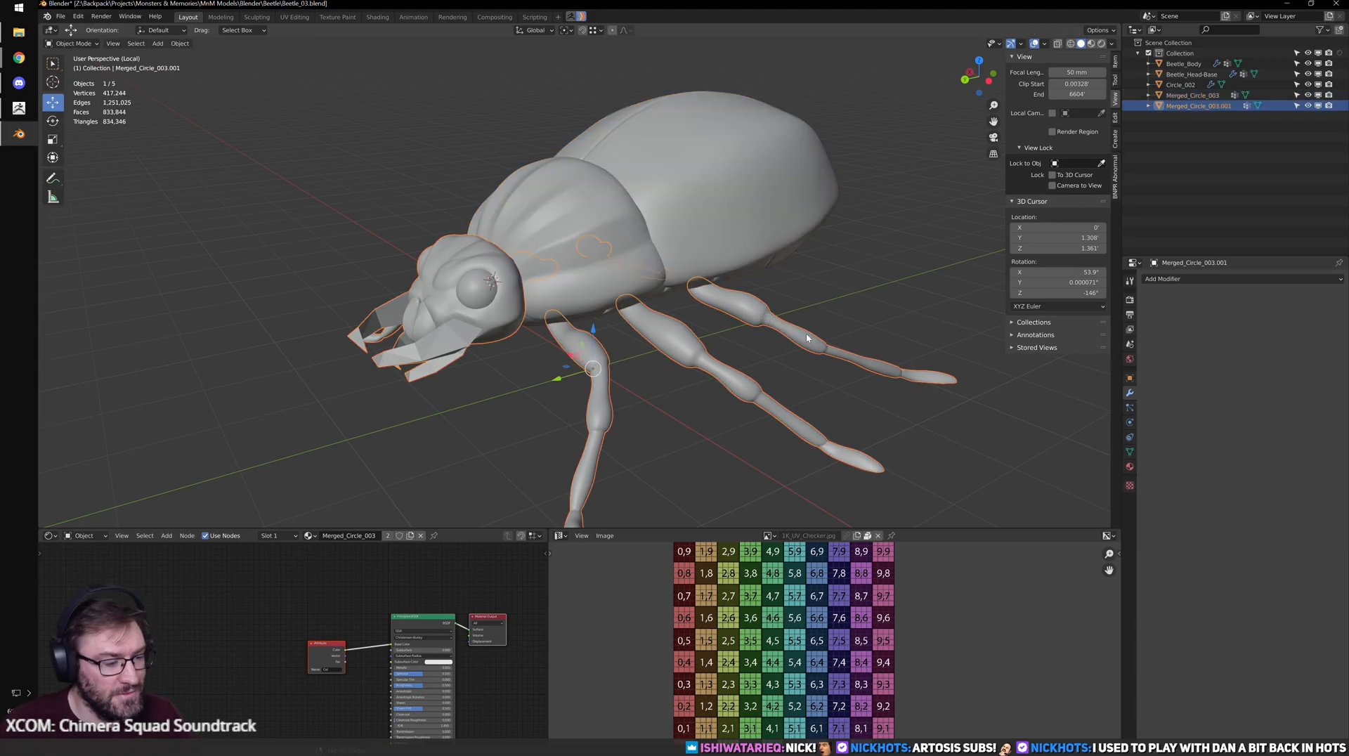
key(h)
middle_drag(801, 383, 745, 329)
scroll(747, 329, up, 3)
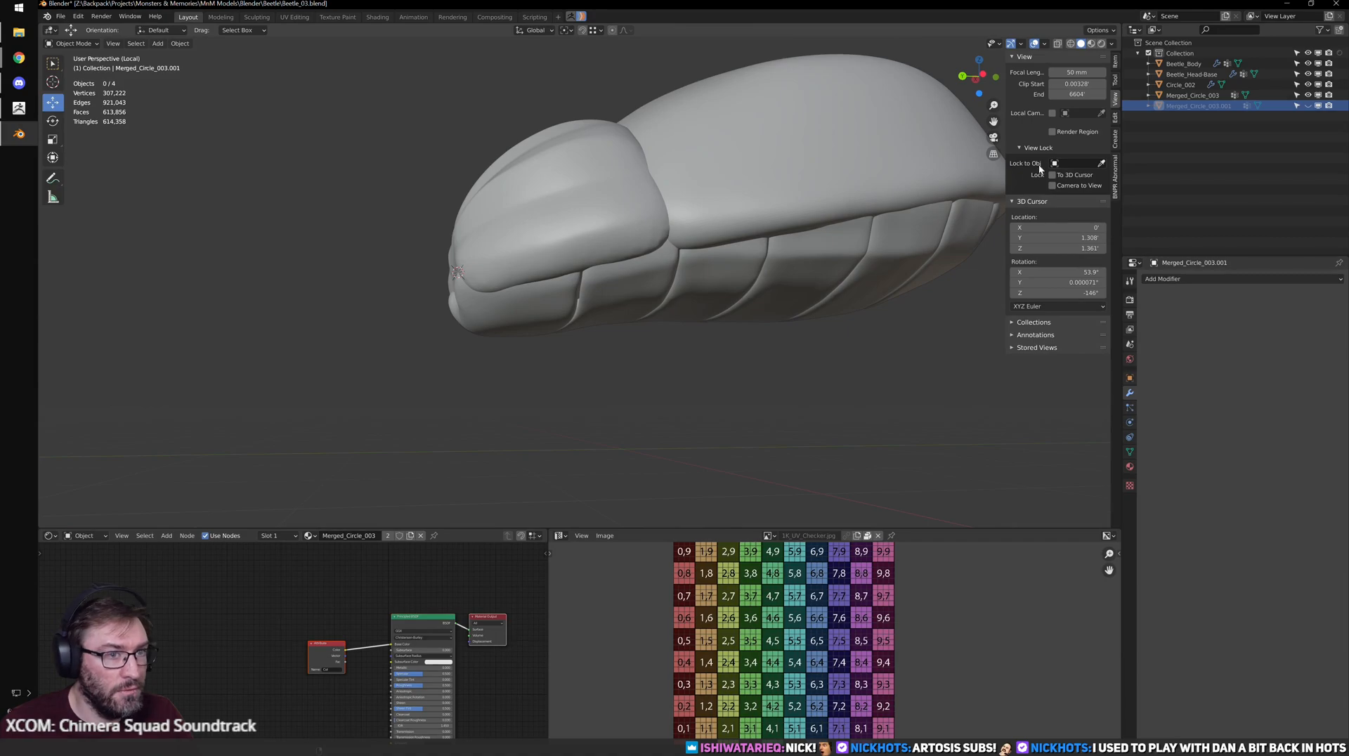
- Leave the current local view and isolate Beetle_Body together with Merged_Circle_003
key(KP_Divide)
middle_drag(790, 279, 676, 279)
click(674, 285)
shift+click(899, 303)
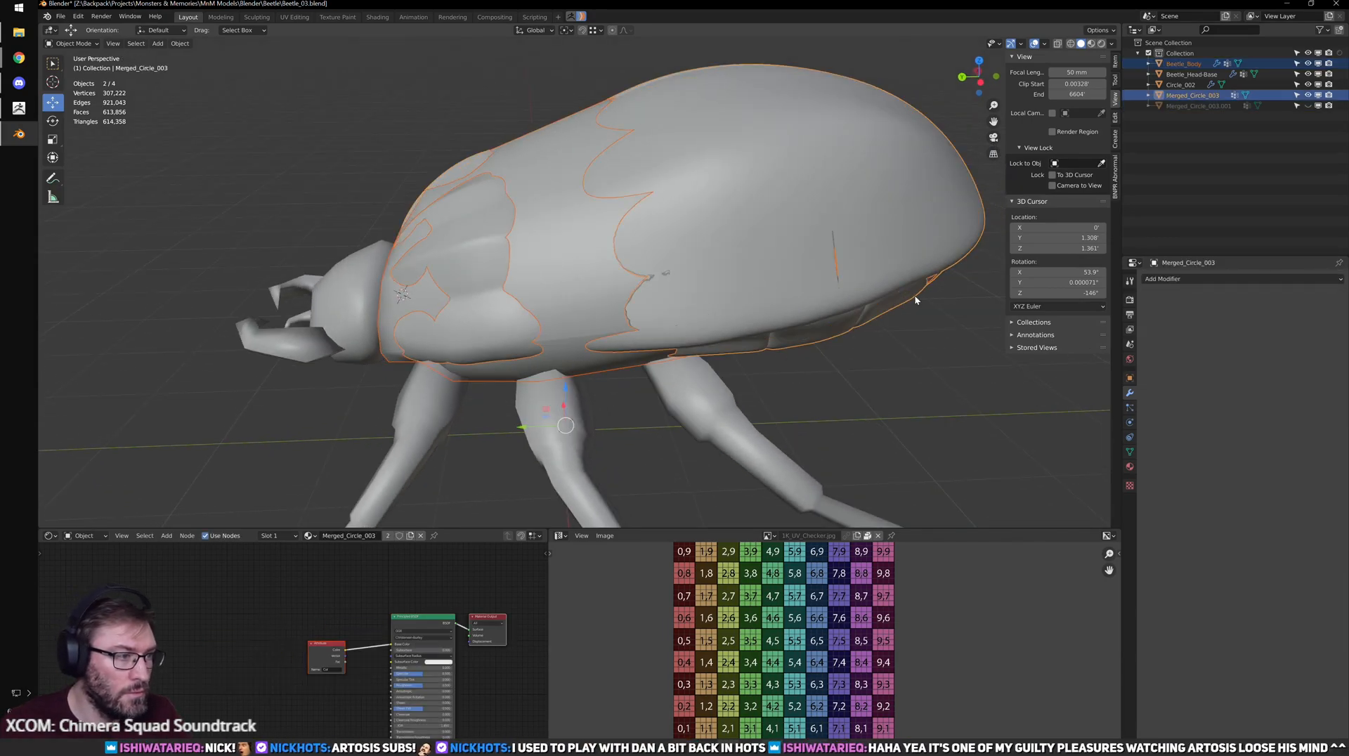
key(KP_Divide)
- Open the Beetle_Body mesh for editing in vertex selection mode
click(510, 319)
key(Tab)
scroll(517, 337, up, 2)
middle_drag(518, 394, 576, 284)
key(ctrl+Tab)
click(602, 315)
scroll(604, 308, up, 3)
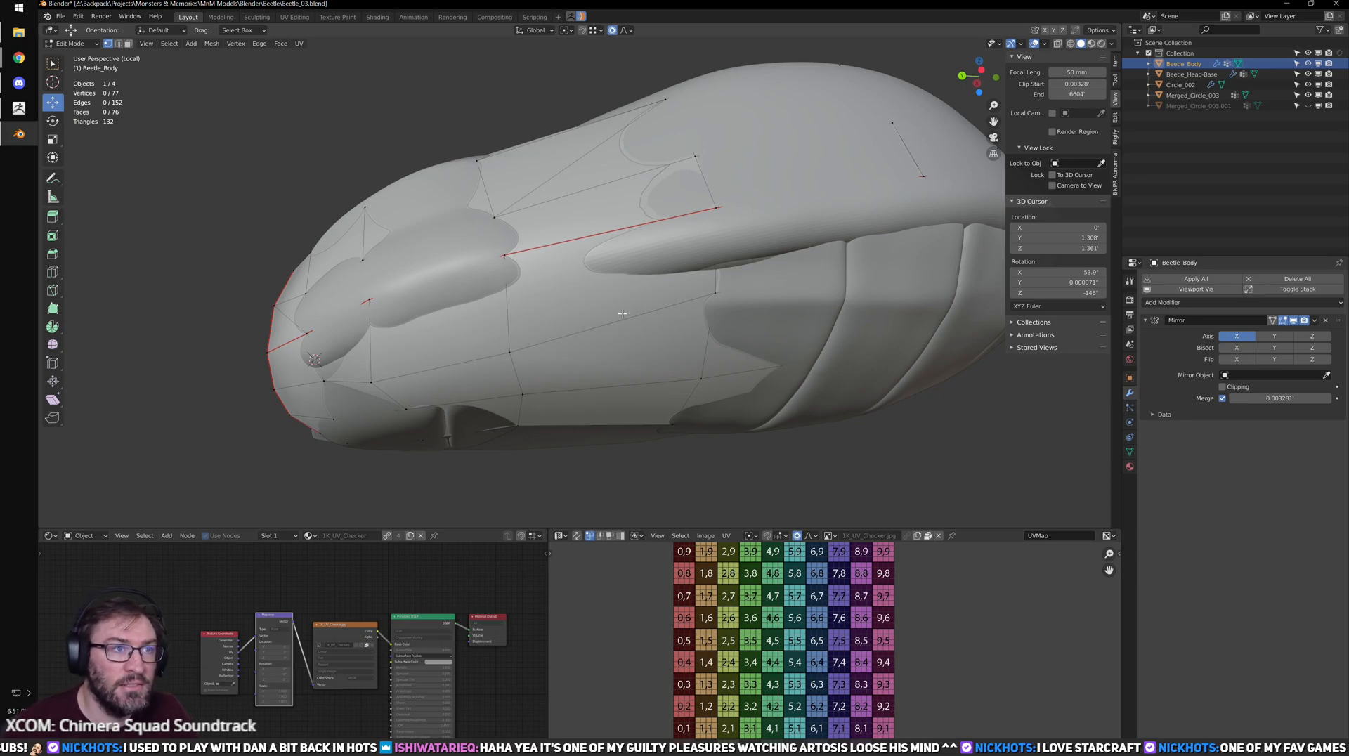
- Select a Beetle_Body vertex by the wing-case seam and move it with proportional editing, using X-ray shading to see it
scroll(605, 332, down, 1)
middle_drag(604, 332, 598, 414)
scroll(563, 394, up, 2)
shift+middle_drag(427, 368, 520, 302)
click(490, 300)
middle_drag(583, 334, 615, 302)
scroll(633, 309, down, 3)
key(shift+z)
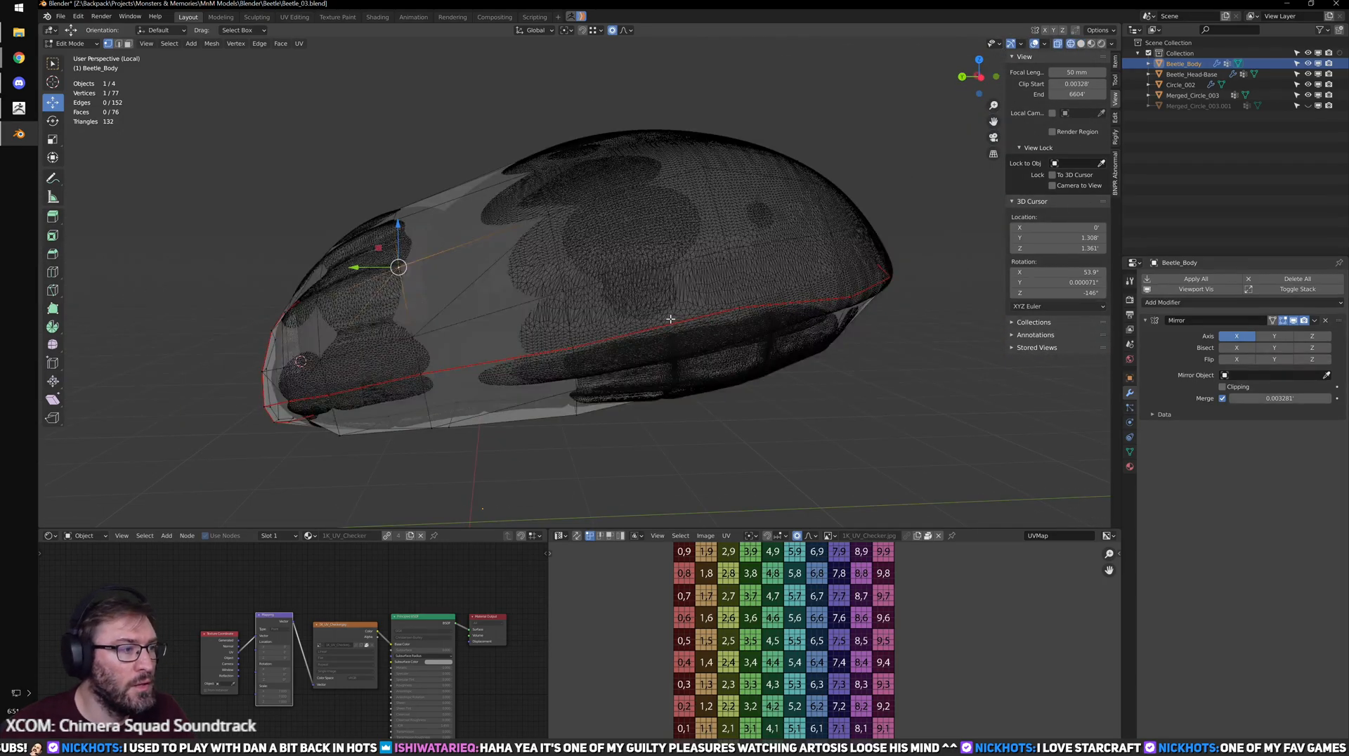
scroll(633, 253, up, 3)
middle_drag(623, 231, 558, 310)
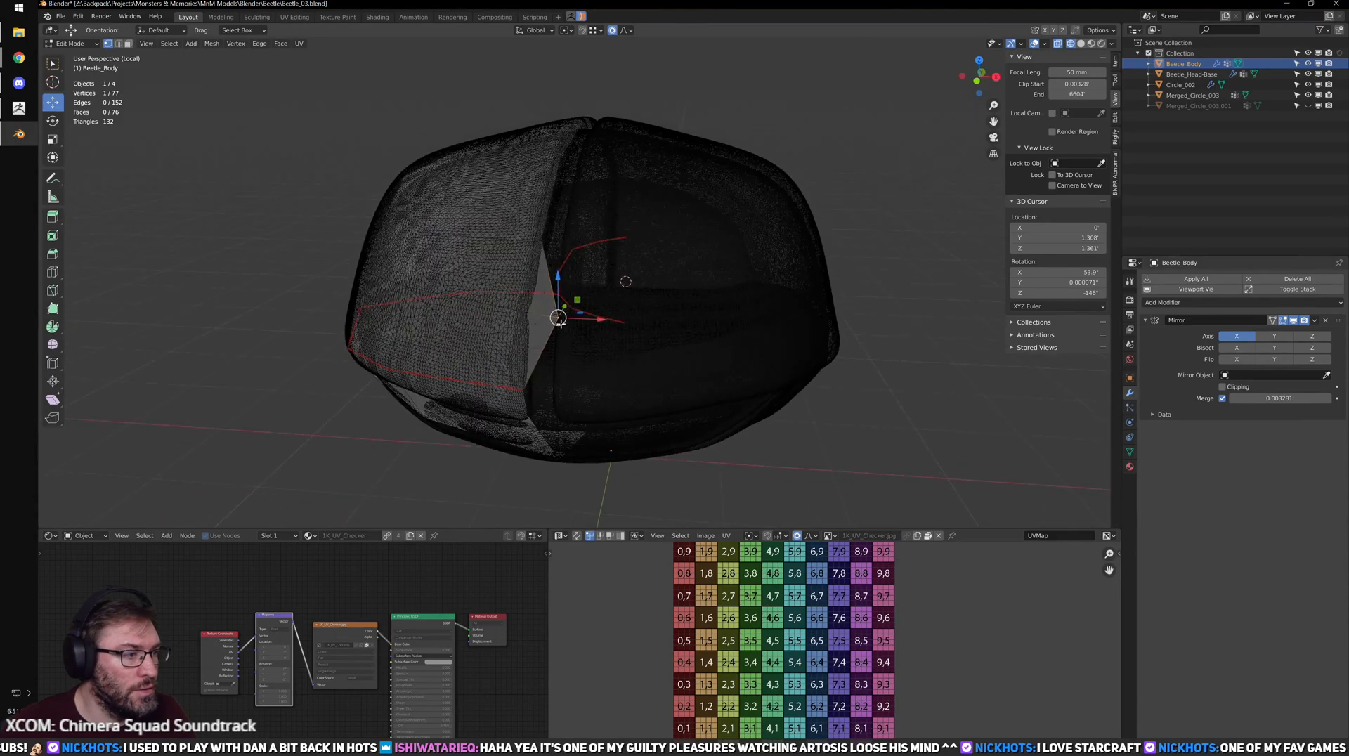
key(g)
click(530, 316)
scroll(597, 338, up, 4)
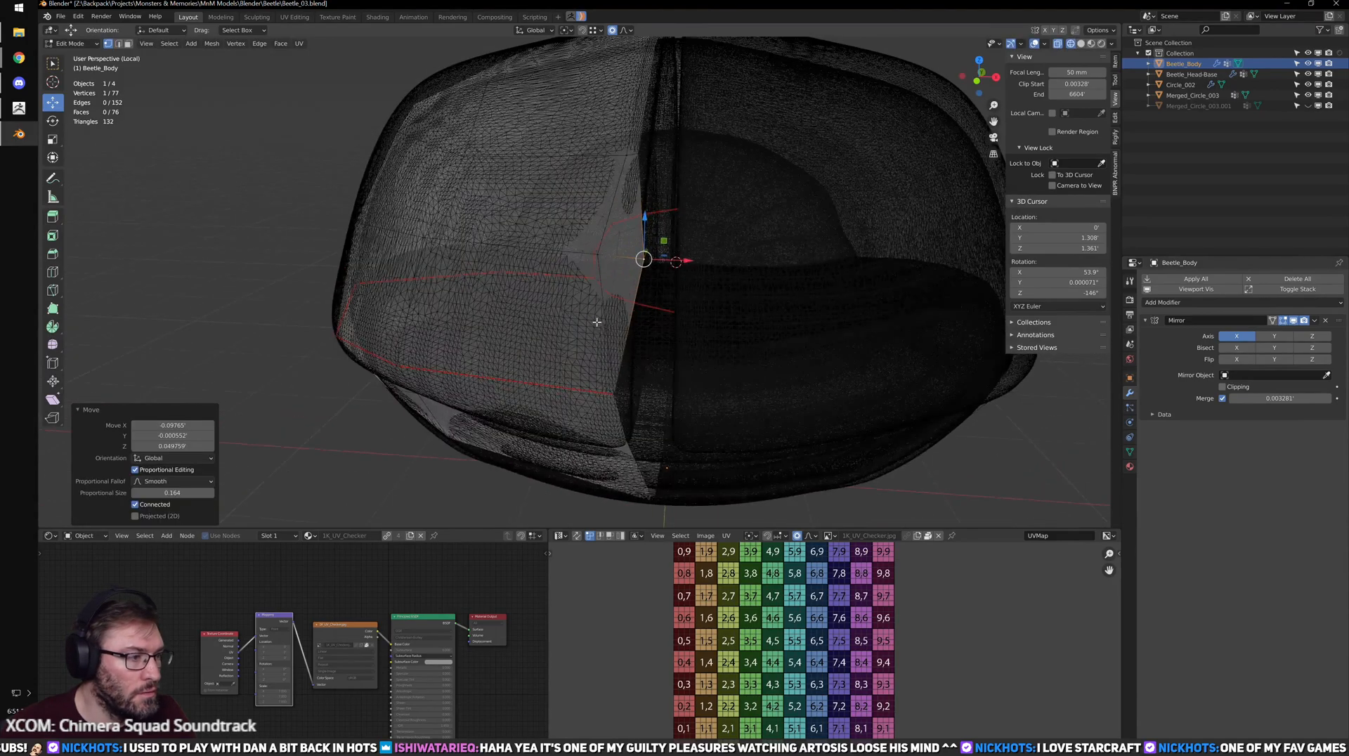
- Turn off proportional editing and move the selected vertex into the gap between the two wing cases
key(shift+Tab)
key(shift+Tab)
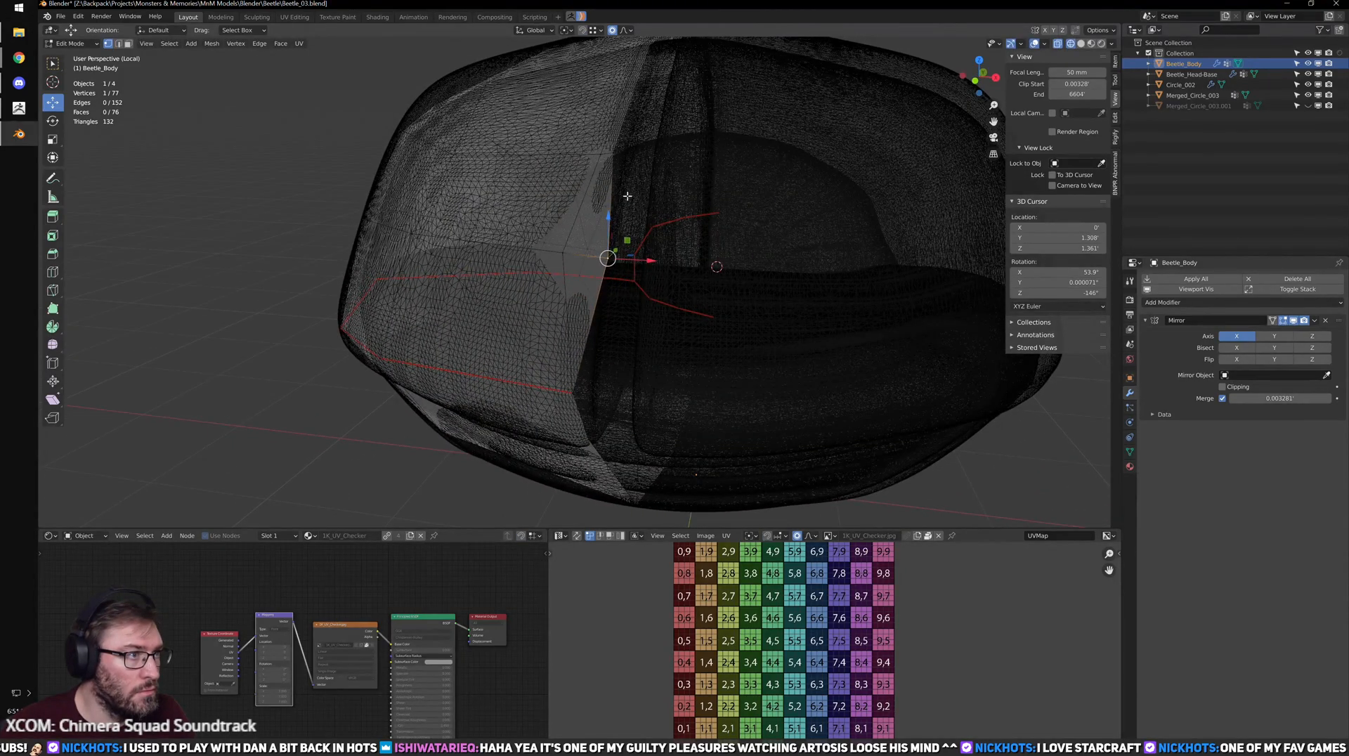
key(o)
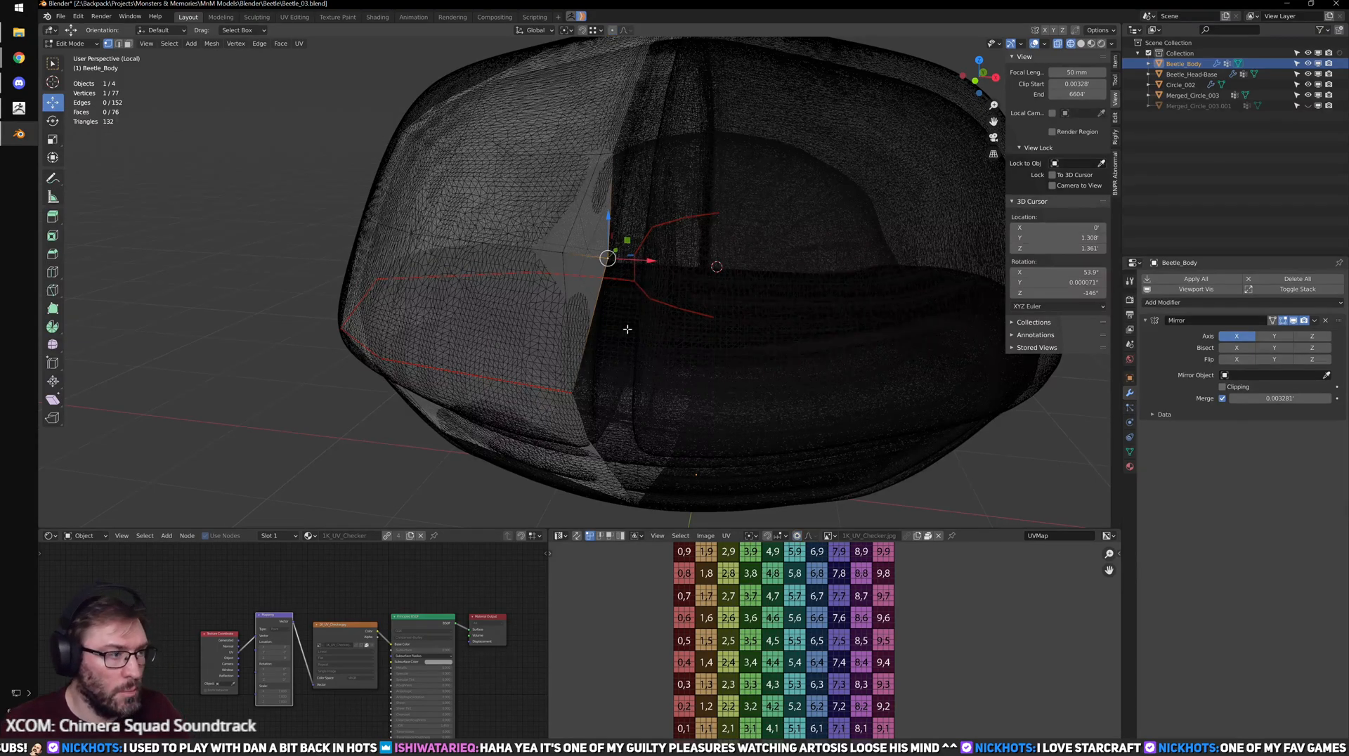
shift+middle_drag(620, 135, 650, 237)
click(589, 246)
click(660, 271)
key(shift+z)
scroll(661, 271, up, 1)
key(g)
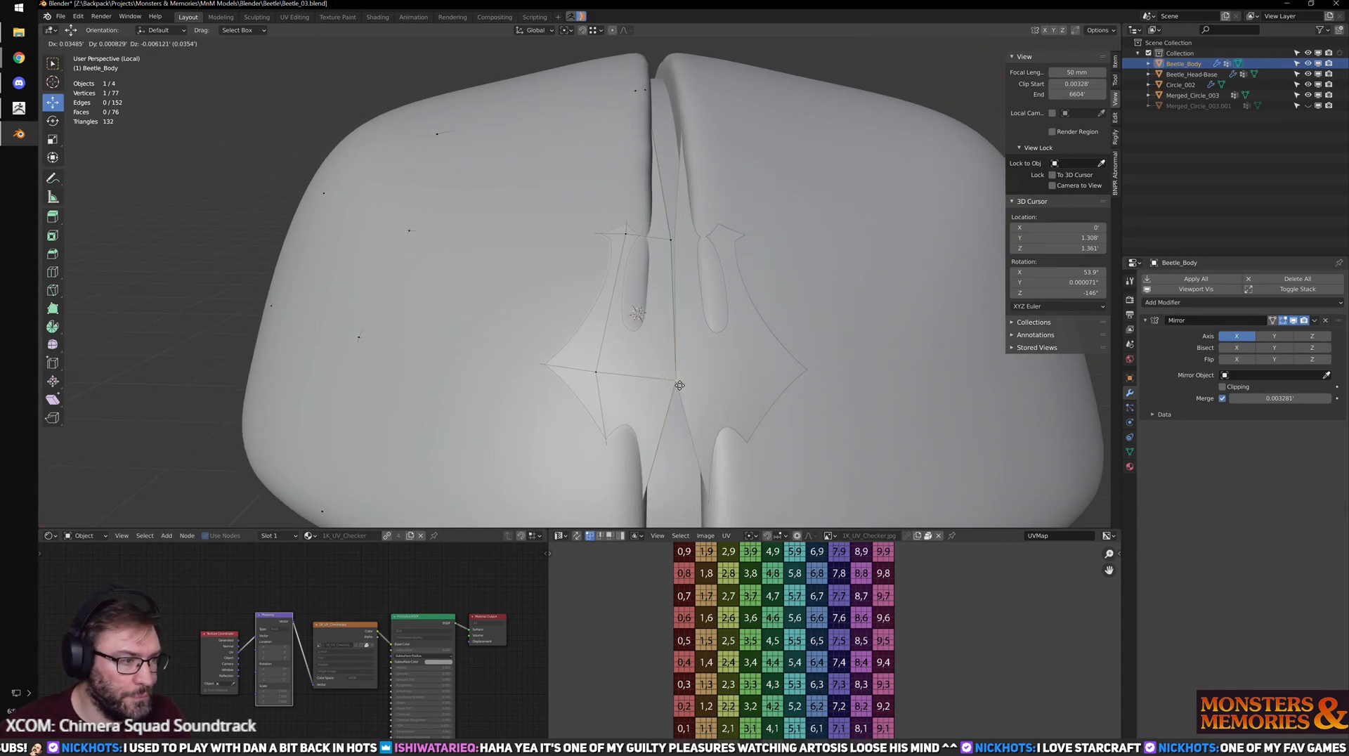
click(677, 384)
- Move three more vertices farther along the wing-case seam so they line up with the edges of the gap
middle_drag(677, 384, 626, 321)
click(497, 184)
key(g)
click(550, 188)
middle_drag(571, 264, 647, 282)
click(564, 357)
key(g)
click(580, 358)
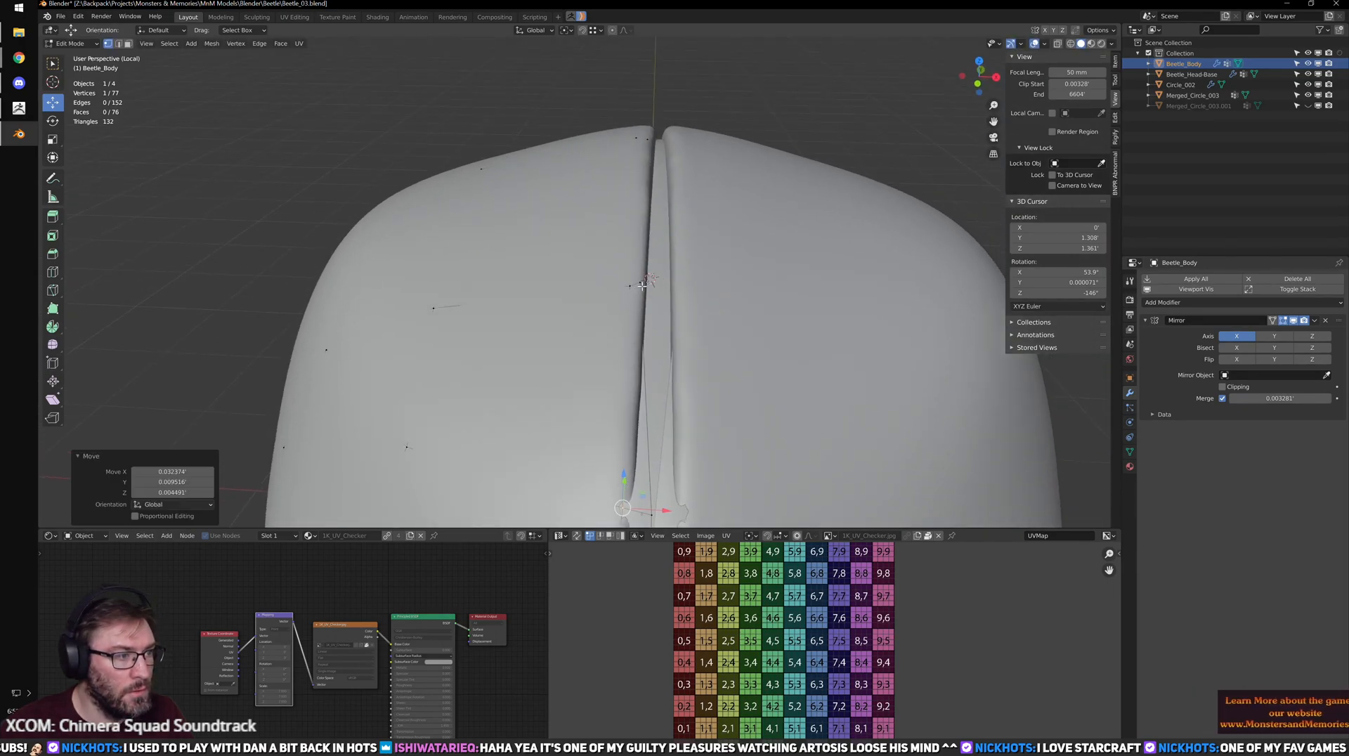
click(650, 279)
key(g)
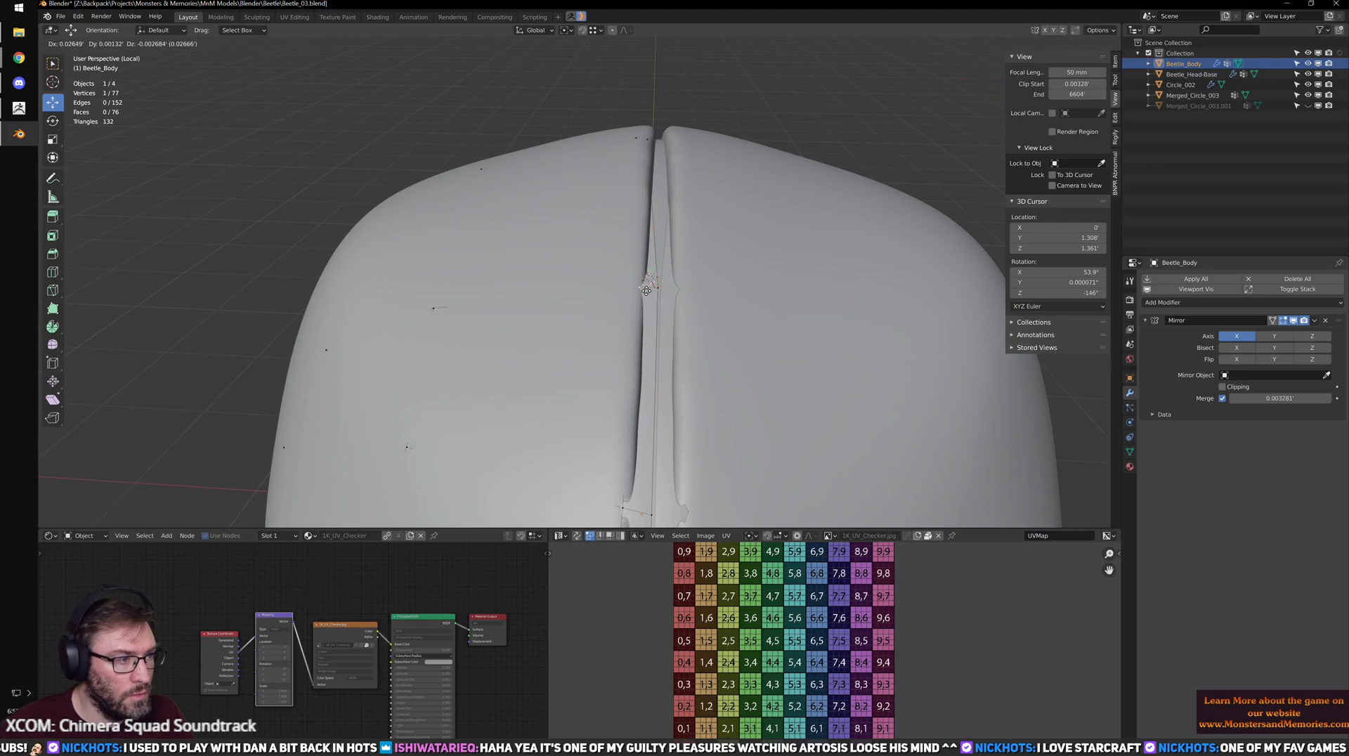
click(645, 289)
- Move the vertex near the rear end of the wing-case seam about 0.09 ft along X toward the centreline
middle_drag(645, 289, 689, 181)
scroll(685, 293, down, 4)
scroll(685, 184, up, 4)
mouse_move(657, 256)
middle_down()
mouse_move(612, 266)
mouse_move(562, 337)
middle_up()
key(shift+z)
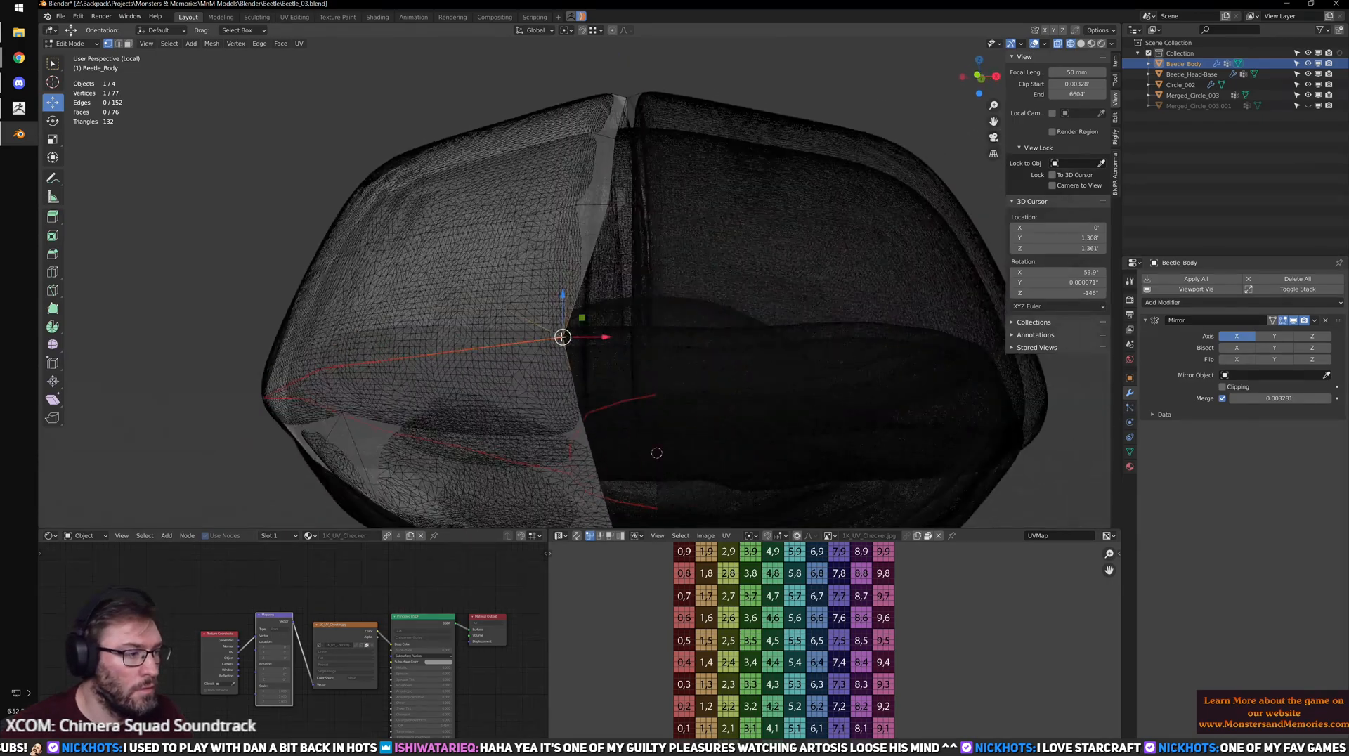
key(shift+z)
drag(562, 337, 600, 345)
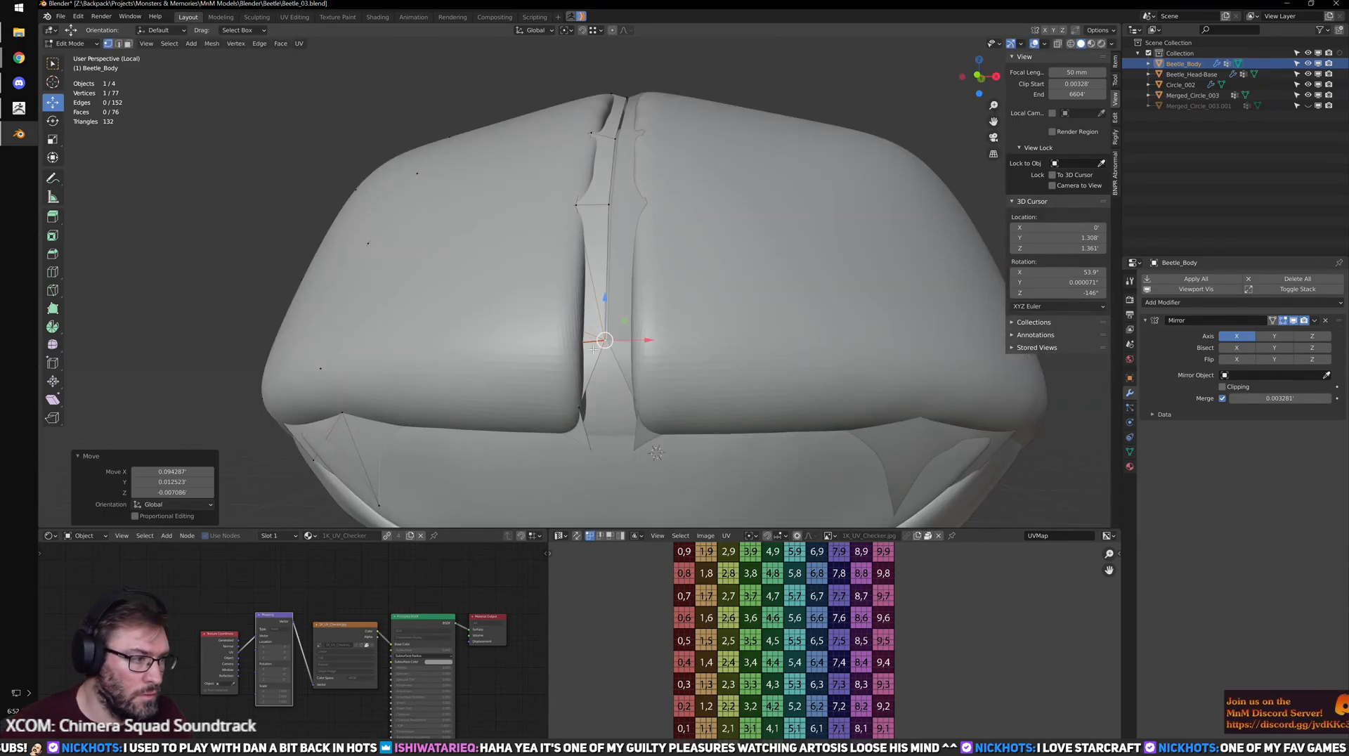
- Reposition the rear seam vertex, lowering it toward the back edge of the wing cases
key(Tab)
scroll(636, 389, down, 4)
key(Tab)
scroll(657, 376, up, 2)
middle_drag(622, 383, 604, 316)
drag(615, 315, 635, 318)
mouse_move(626, 339)
middle_down()
mouse_move(683, 347)
mouse_move(515, 288)
mouse_move(702, 344)
mouse_move(766, 332)
middle_up()
key(shift+z)
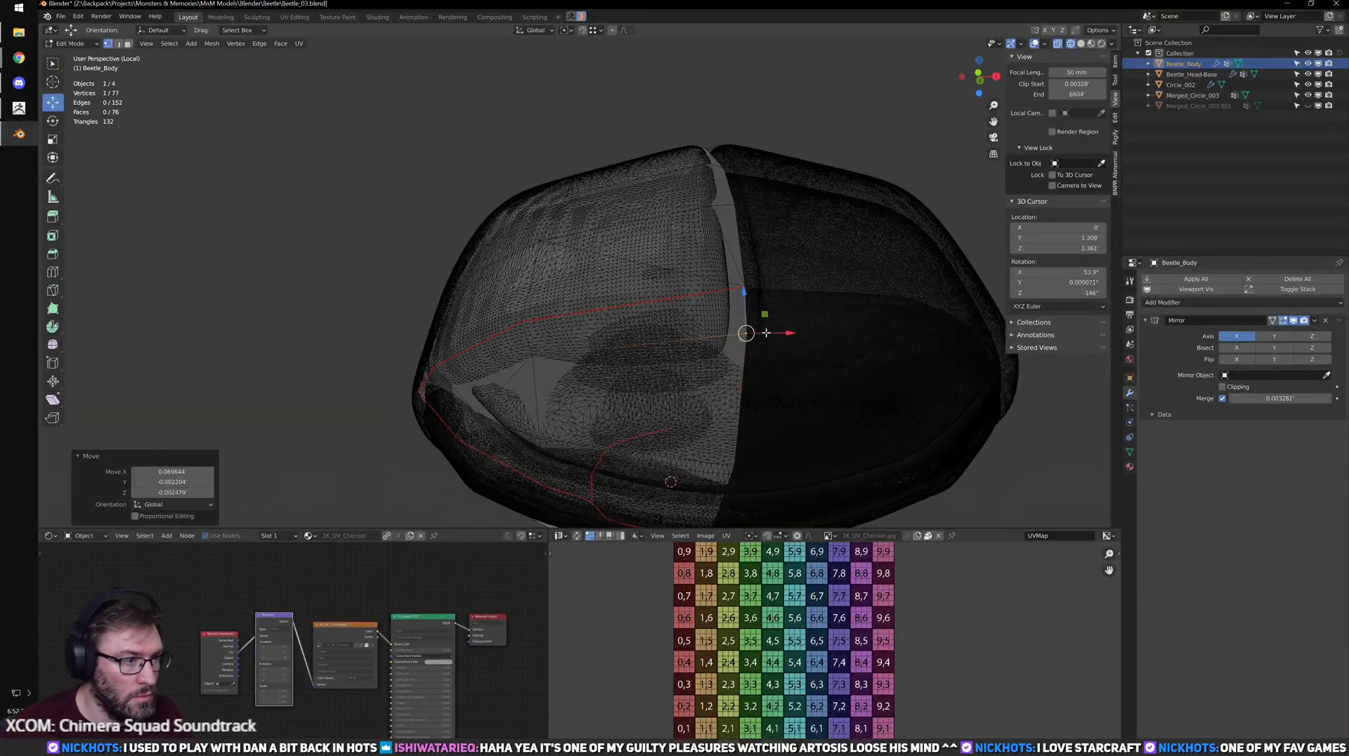
drag(750, 335, 744, 348)
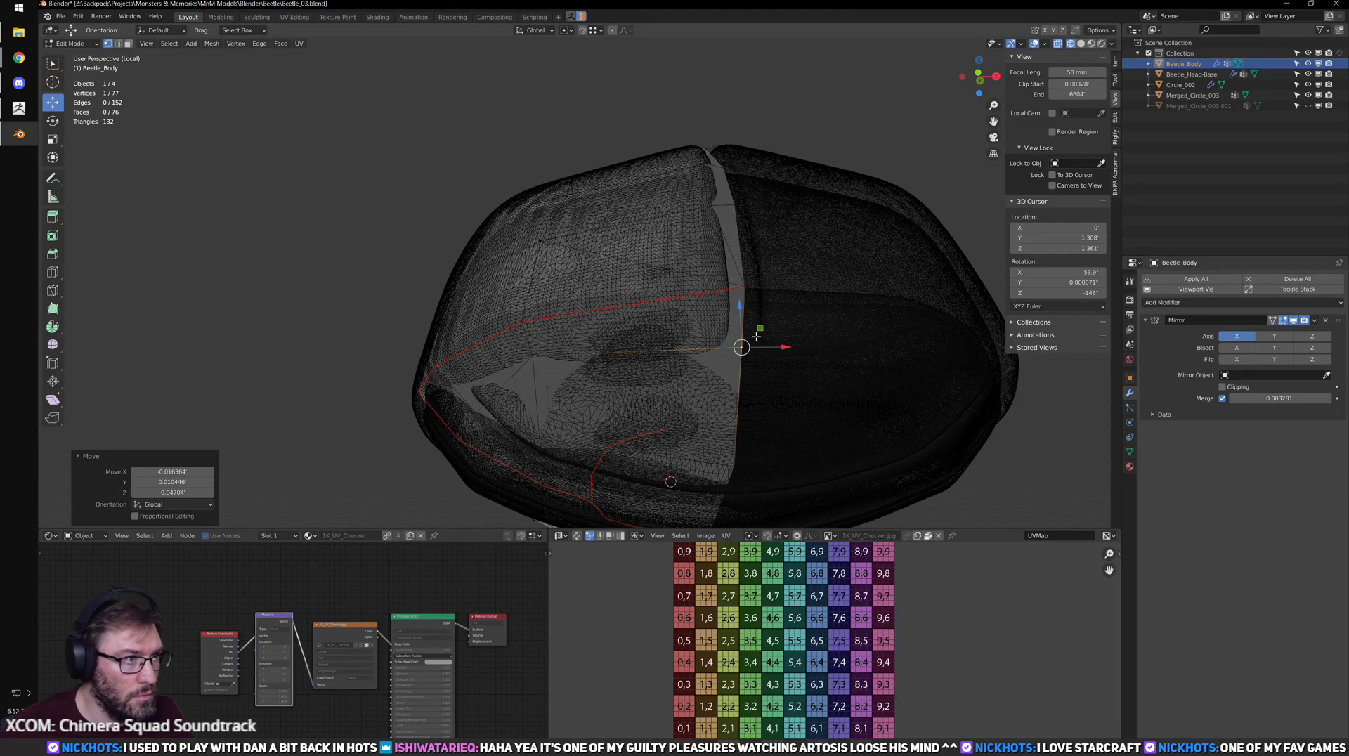
- Enable snapping to Face and snap the rear seam vertices onto the sculpt's surface between the wing cases
key(shift+Tab)
click(594, 30)
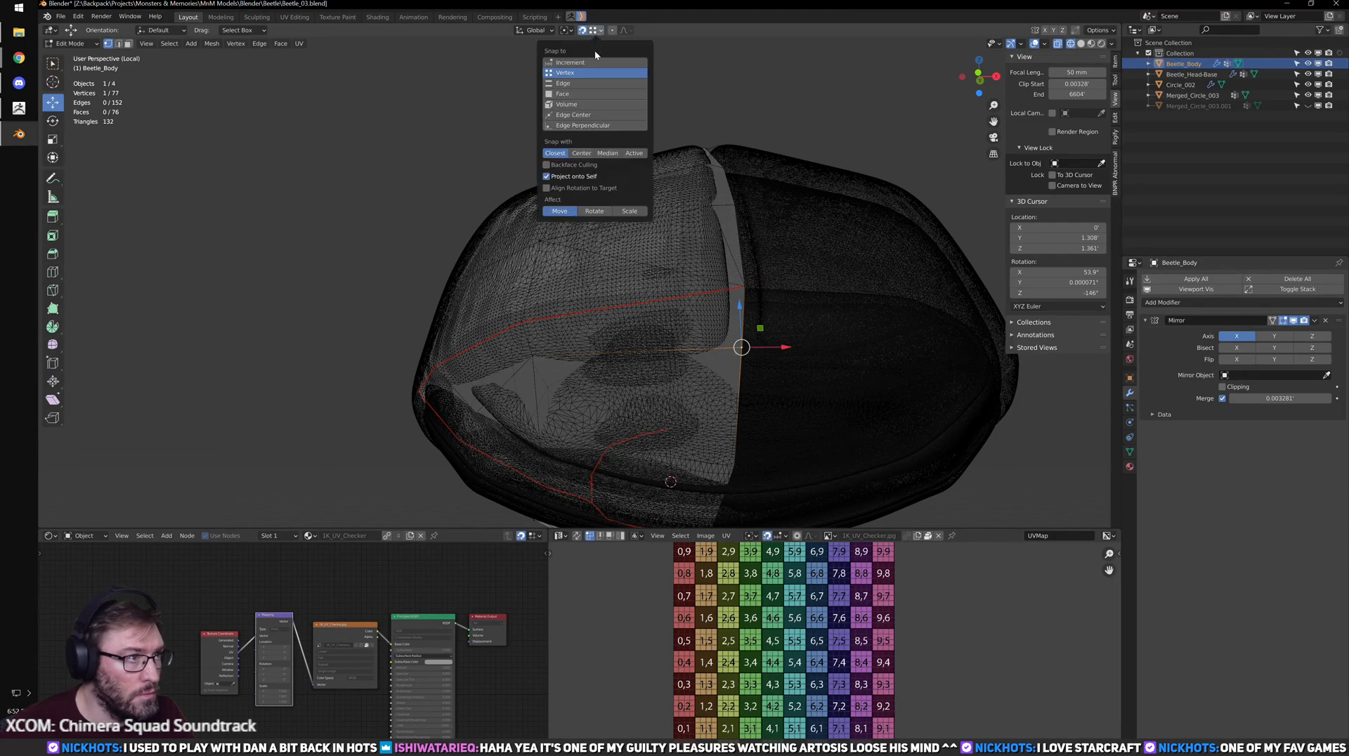
click(580, 94)
scroll(768, 347, up, 3)
click(770, 229)
drag(769, 230, 768, 235)
key(shift+z)
middle_drag(770, 239, 761, 251)
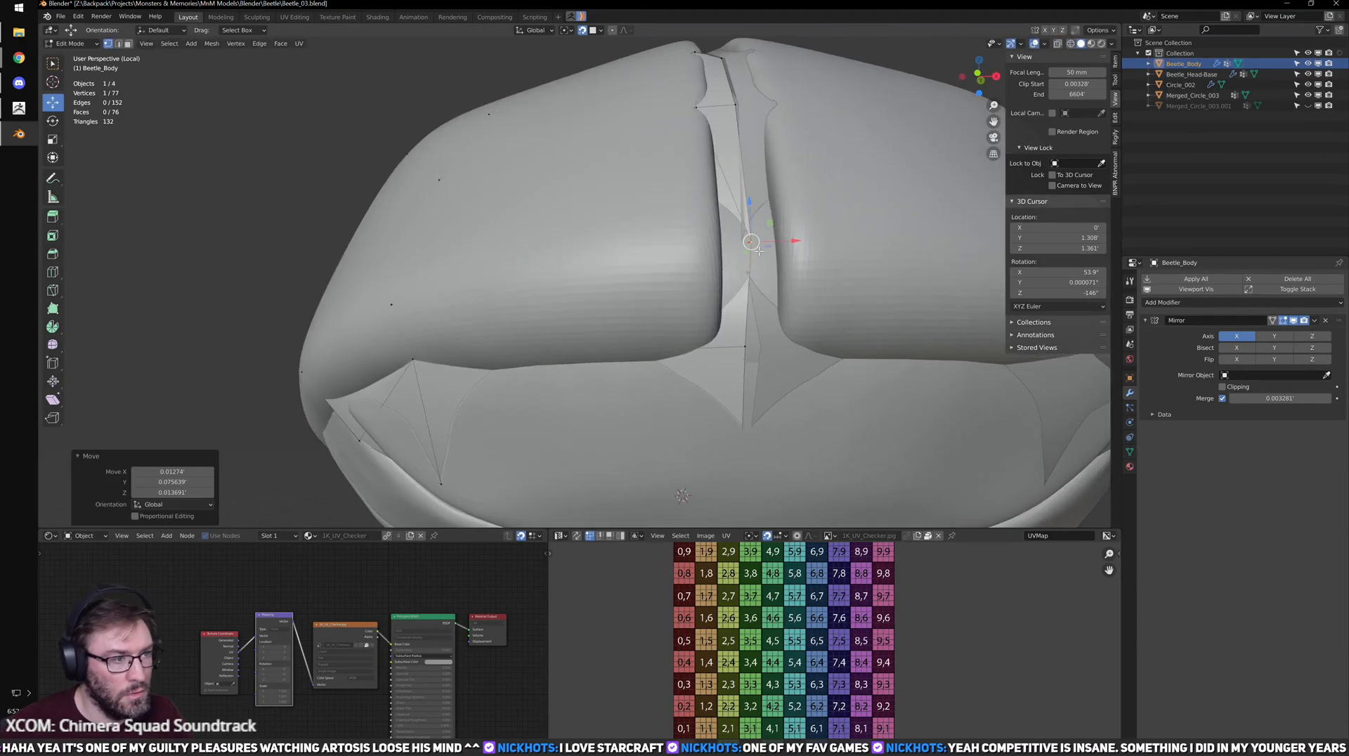
key(g)
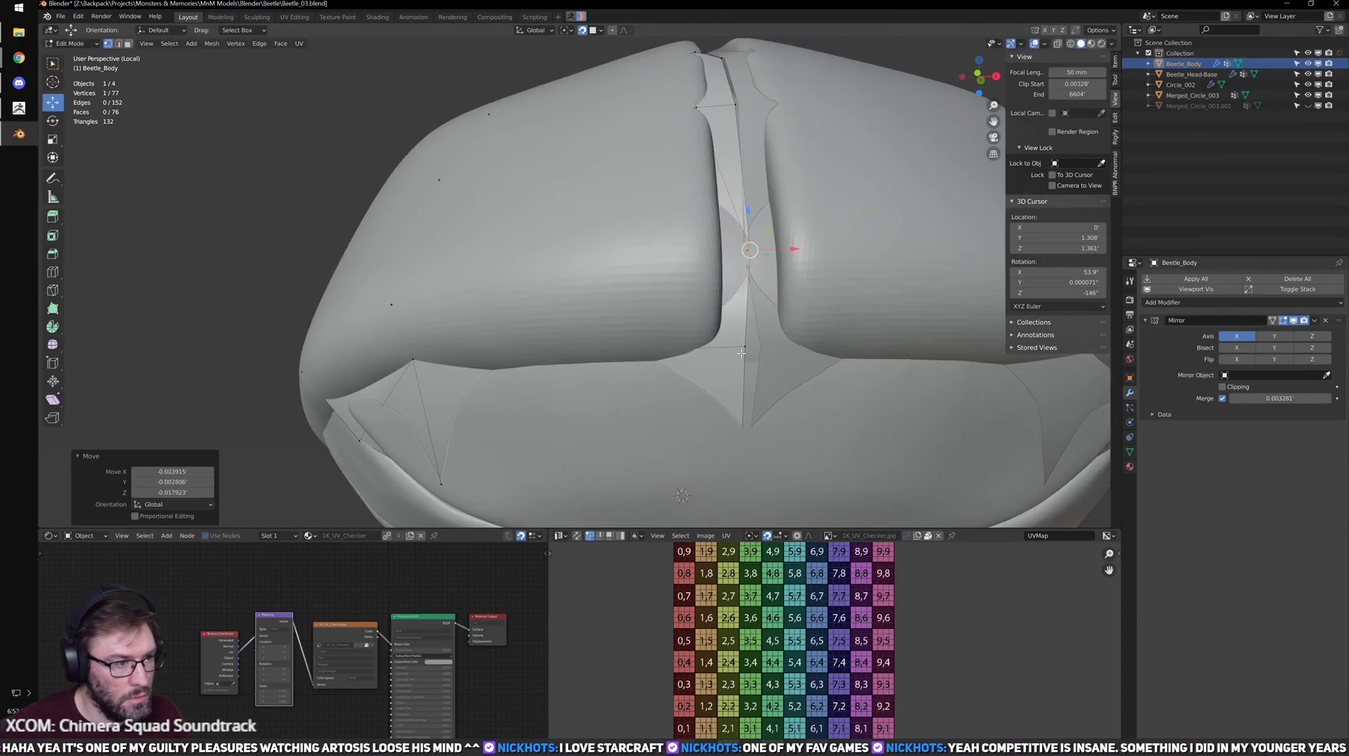
click(751, 363)
- Snap the centreline vertices along the rear part of the wing-case seam into the gap
middle_drag(751, 363, 738, 443)
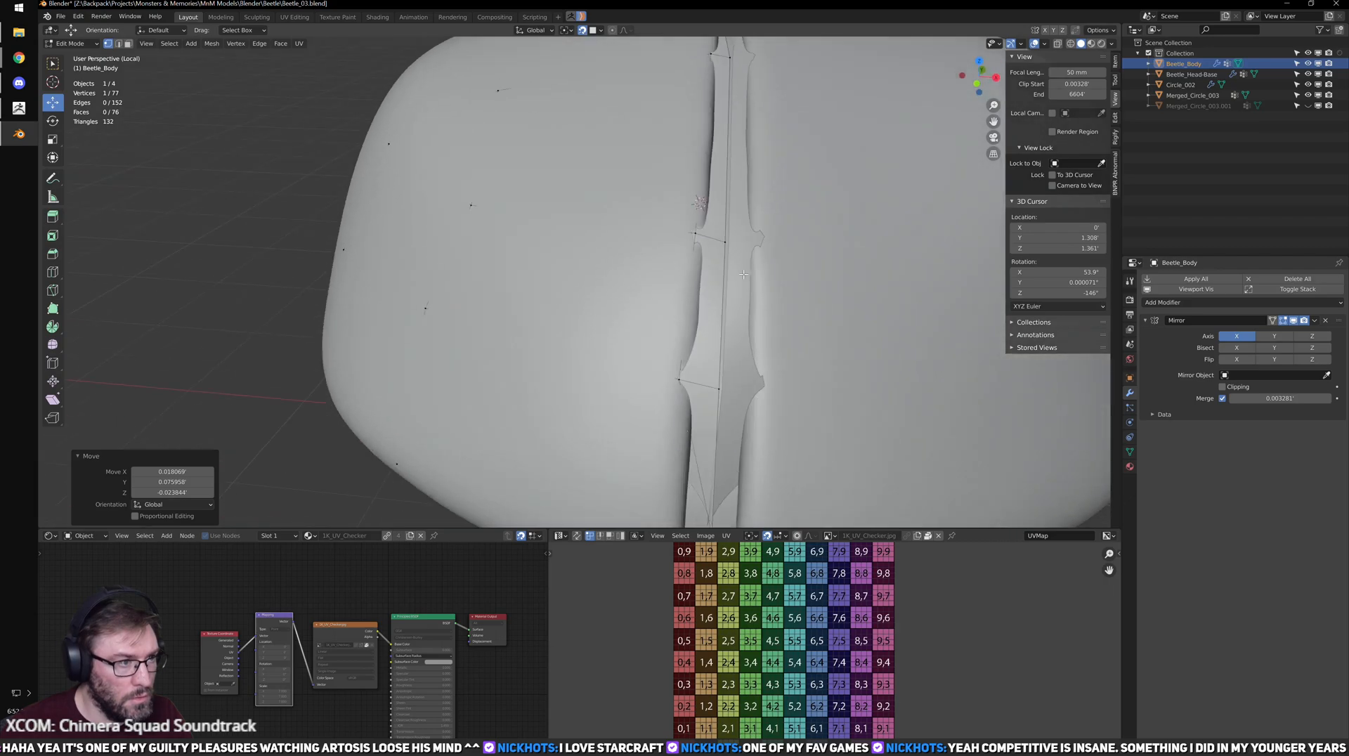
click(719, 390)
key(g)
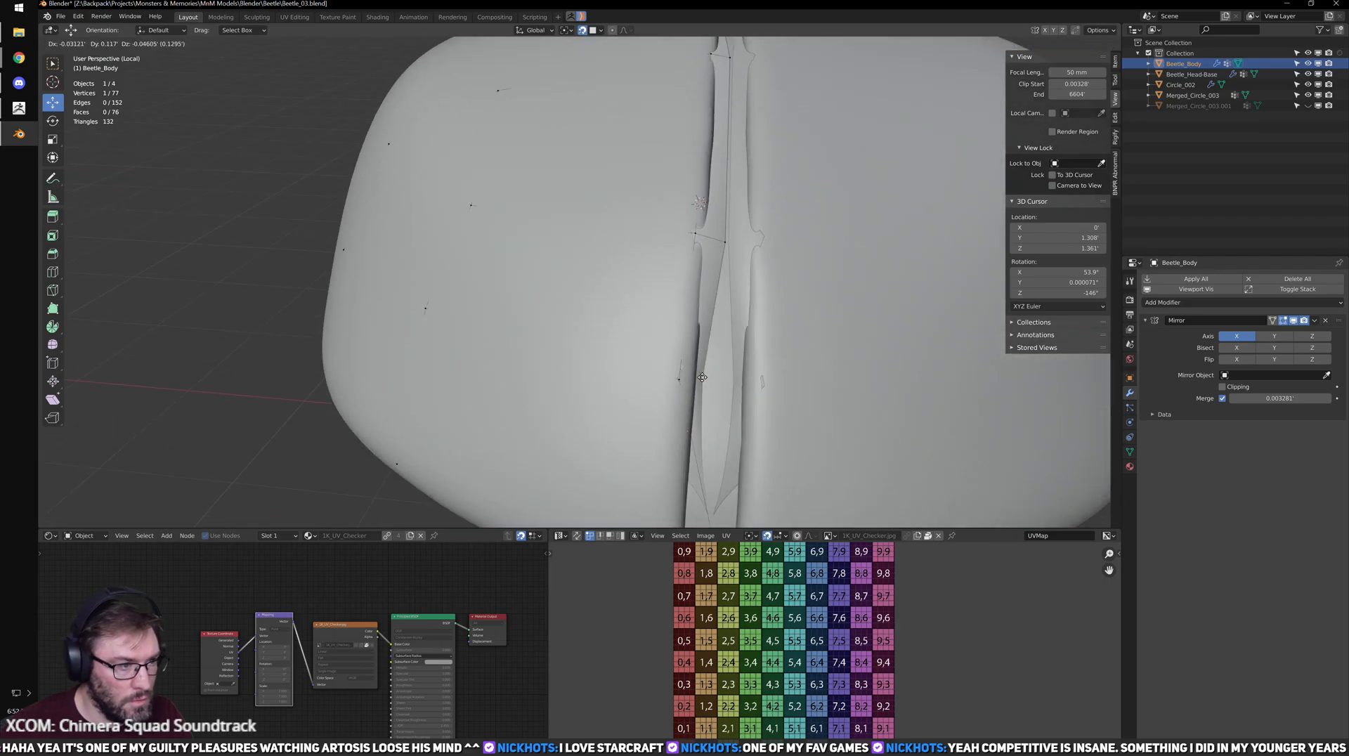
click(723, 380)
middle_drag(722, 380, 696, 230)
click(694, 227)
key(g)
click(695, 225)
- Snap two neighbouring vertices beside the seam onto the edge of the wing case
click(674, 220)
key(g)
click(674, 220)
click(656, 344)
key(g)
click(647, 356)
- Snap the vertices at the wing case's lower rear edge onto the crease above the abdomen and the shell surface
mouse_move(647, 357)
middle_down()
mouse_move(701, 326)
mouse_move(636, 344)
mouse_move(570, 310)
middle_up()
key(shift+z)
key(a)
click(565, 304)
key(shift+z)
scroll(562, 304, up, 3)
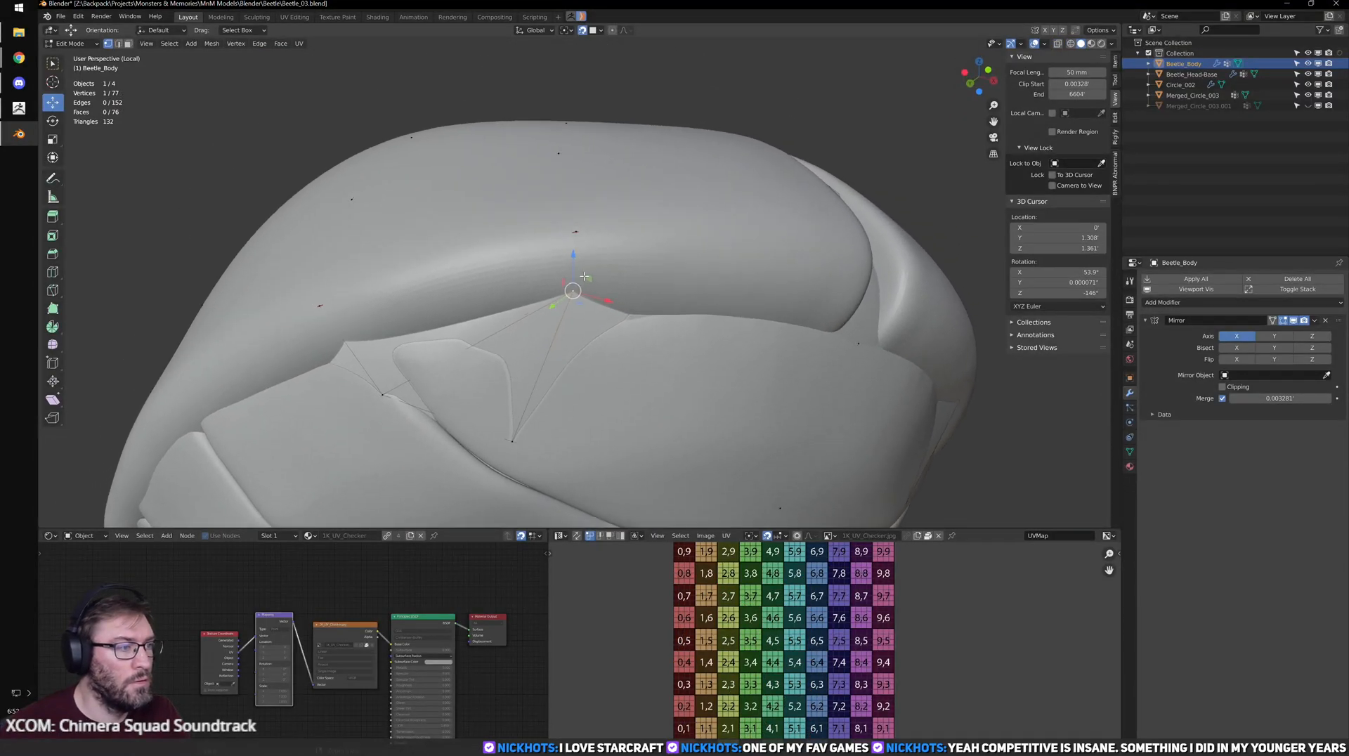
key(g)
click(572, 316)
key(g)
click(579, 240)
middle_drag(579, 240, 538, 282)
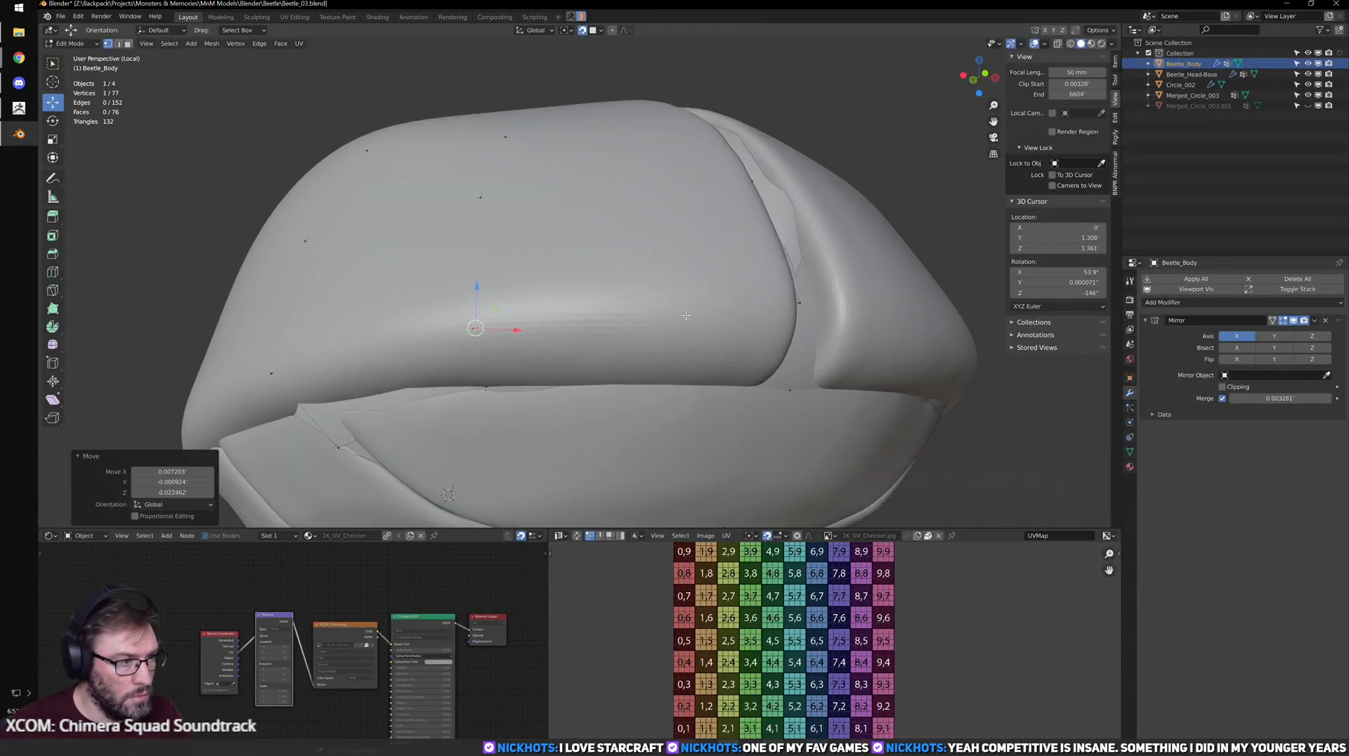
- With snapping off, select the vertex loop between thorax and wing cases in side view and move it about -0.30 ft in Y and 0.06 ft in Z
key(shift+z)
key(a)
middle_drag(738, 335, 723, 307)
scroll(696, 352, down, 4)
scroll(641, 317, up, 1)
mouse_move(464, 333)
shift+middle_down()
mouse_move(641, 317)
mouse_move(619, 323)
shift+middle_up()
key(shift+z)
mouse_move(588, 199)
shift+middle_down()
mouse_move(605, 333)
mouse_move(569, 316)
mouse_move(536, 345)
mouse_move(523, 336)
shift+middle_up()
click(586, 245)
key(shift+z)
key(shift+Tab)
drag(483, 176, 592, 453)
key(g)
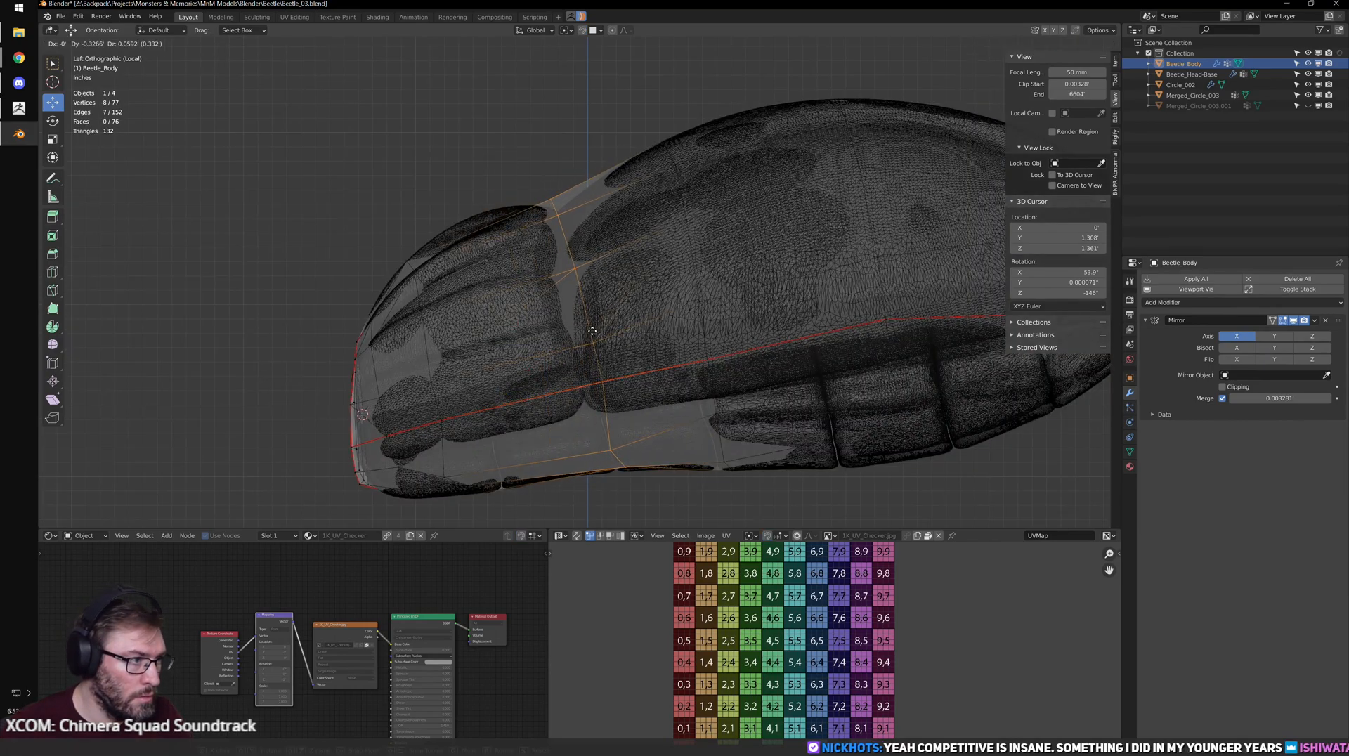
click(589, 331)
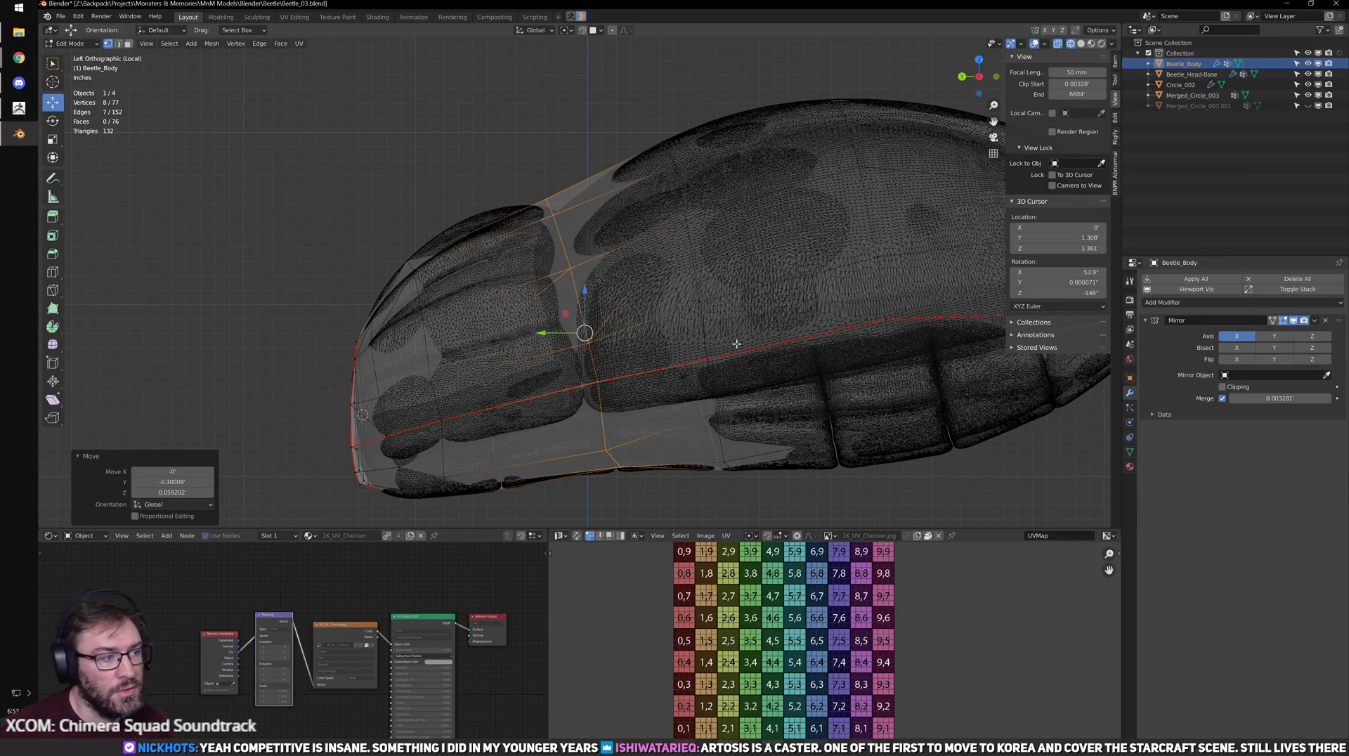
- Snap the top centre vertex of the thorax joint loop into the crease where the wing-case seam begins
scroll(612, 260, up, 1)
shift+middle_drag(584, 232, 578, 303)
middle_drag(542, 263, 542, 297)
click(548, 285)
click(543, 296)
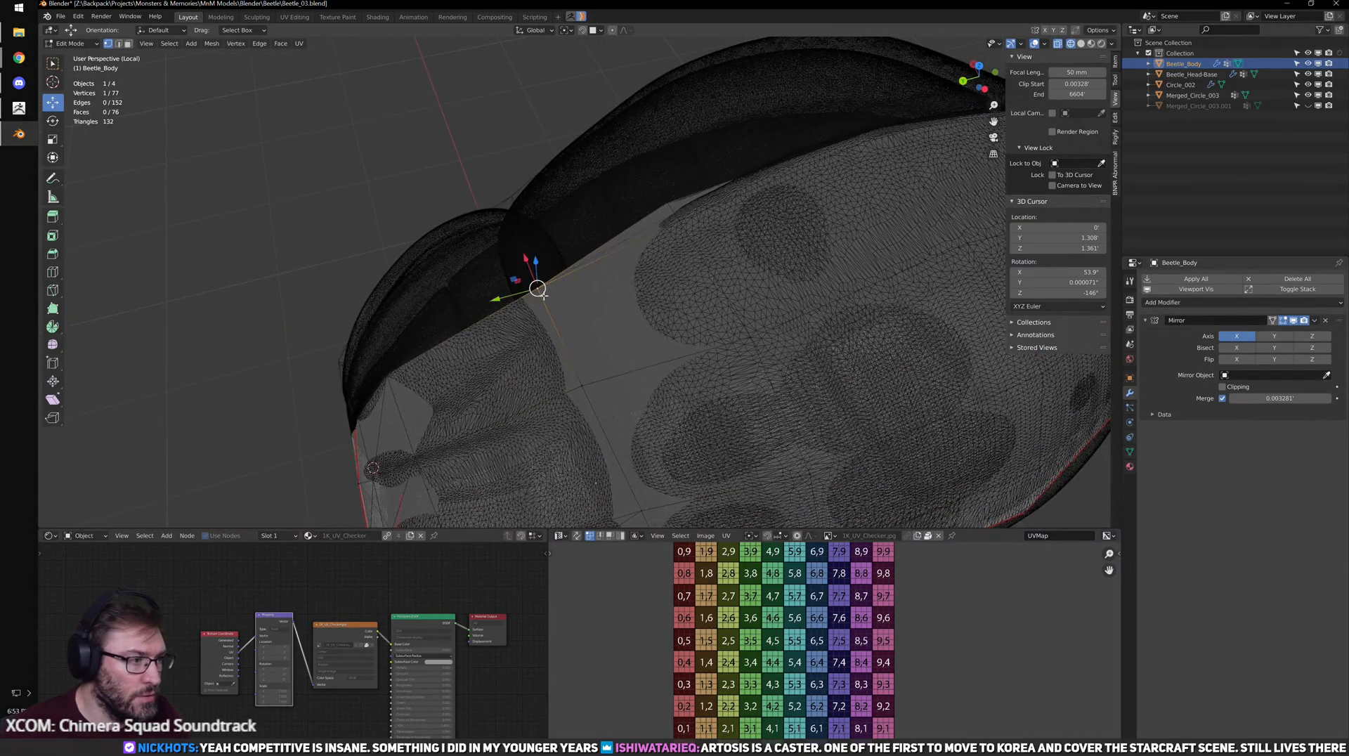
key(shift+z)
middle_drag(570, 340, 563, 330)
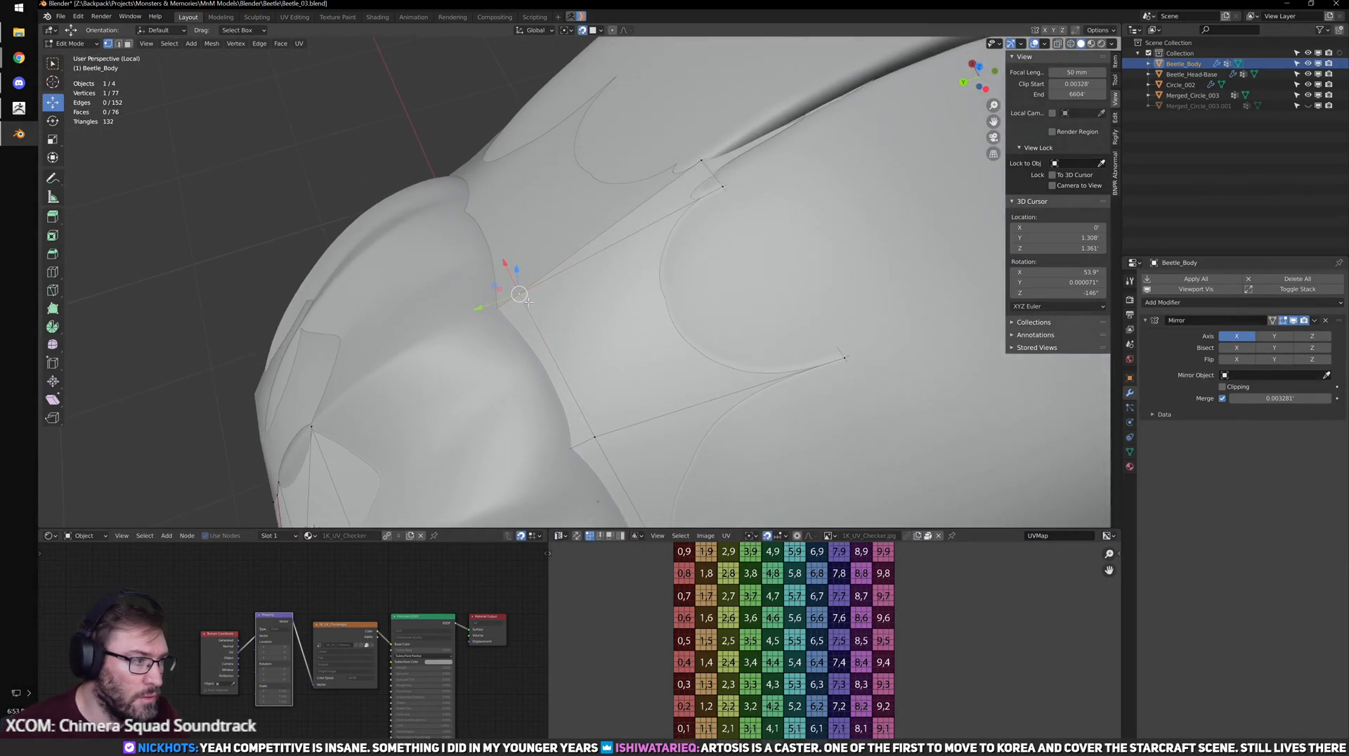
key(g)
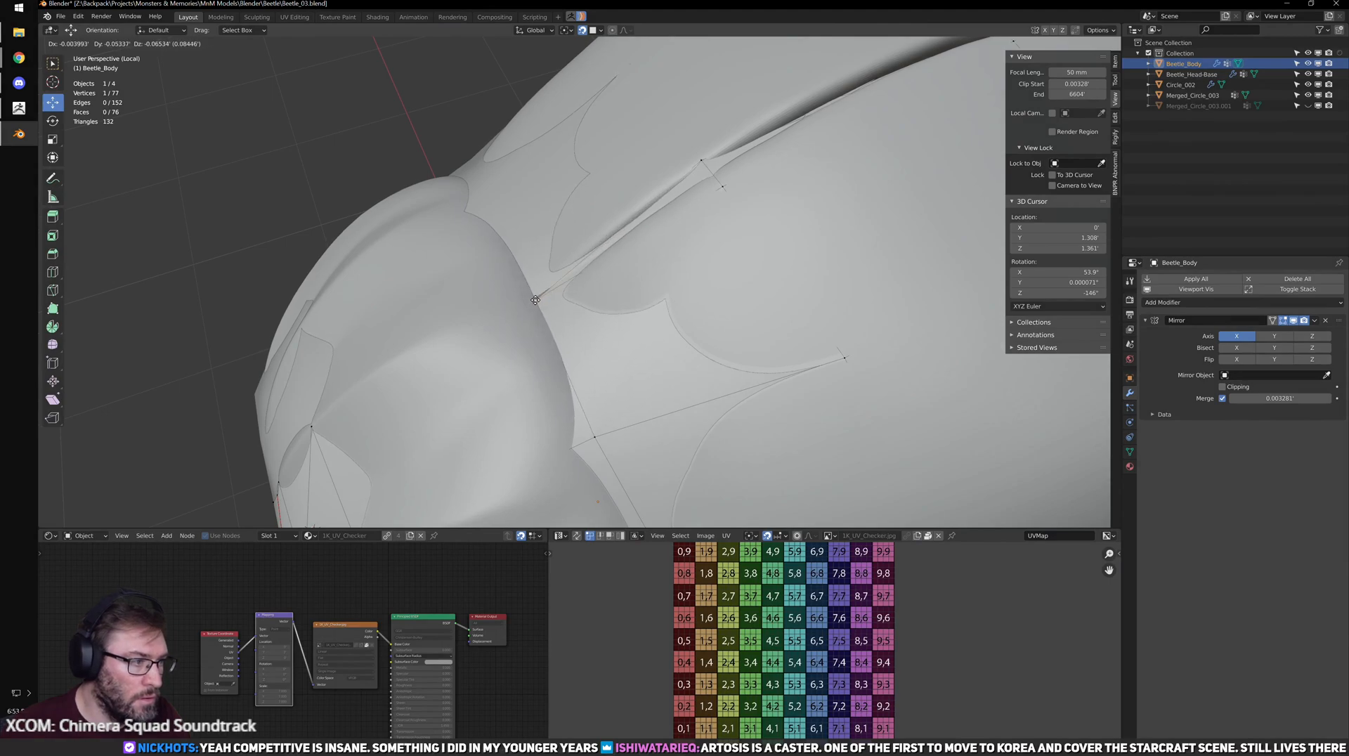
click(533, 299)
key(g)
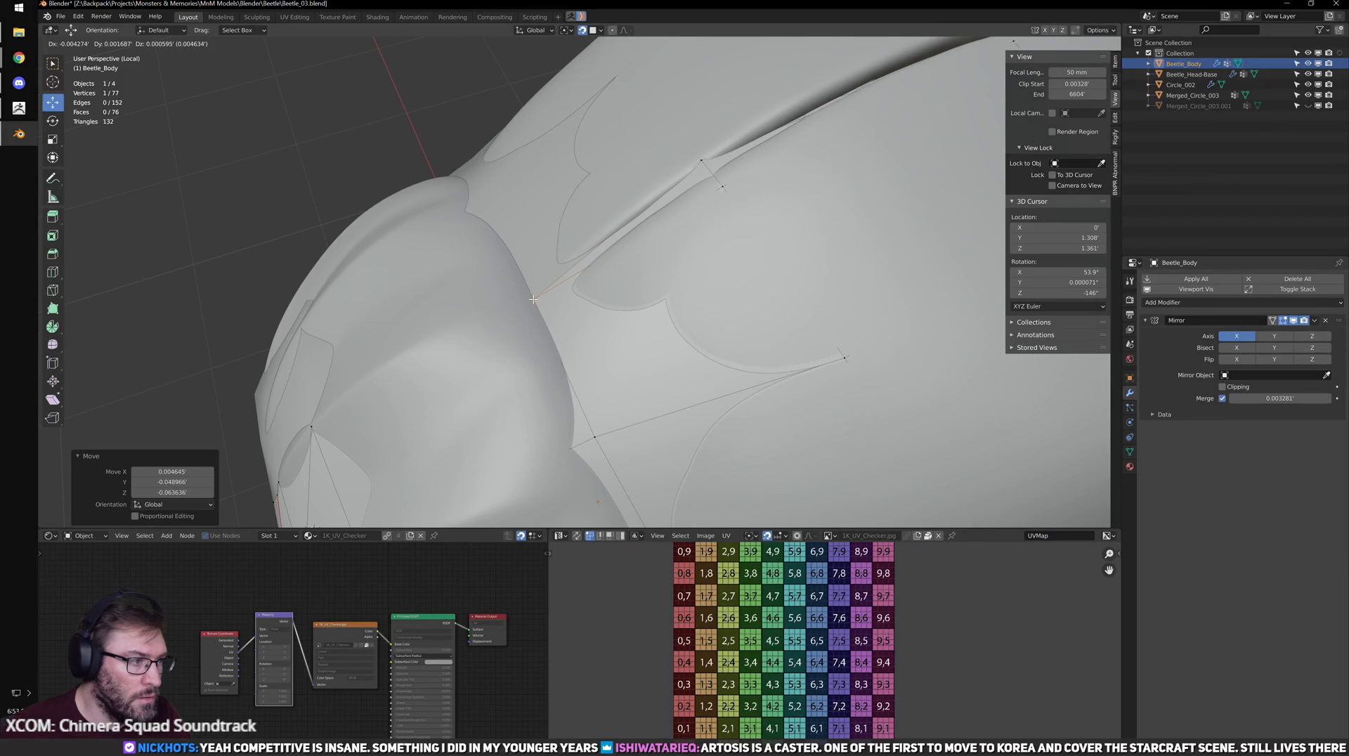
click(533, 299)
- Snap the next joint-loop vertices down the side onto the crease between thorax and wing case
click(596, 439)
key(g)
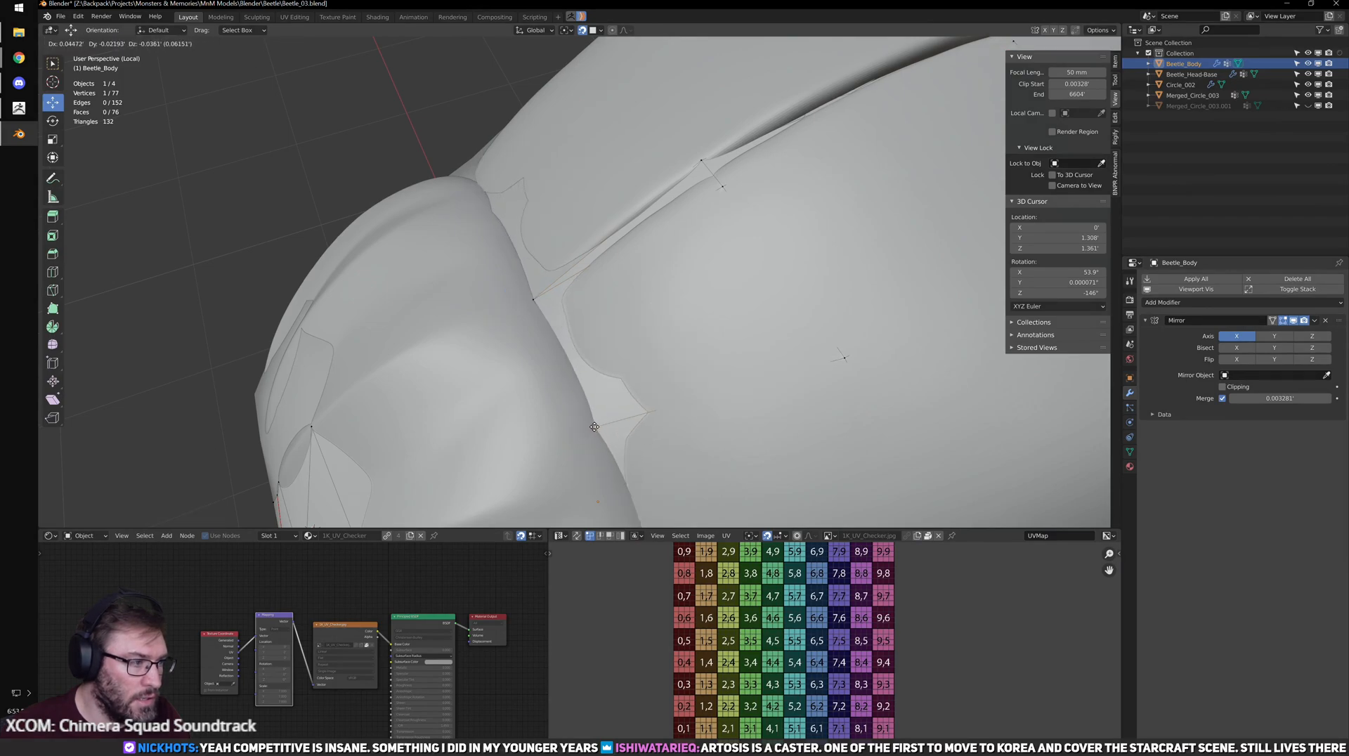
click(595, 426)
middle_drag(594, 424, 548, 456)
key(g)
click(629, 354)
- Snap two vertices on the front upper side of the wing case onto its surface
scroll(627, 353, down, 3)
click(630, 283)
key(g)
click(621, 264)
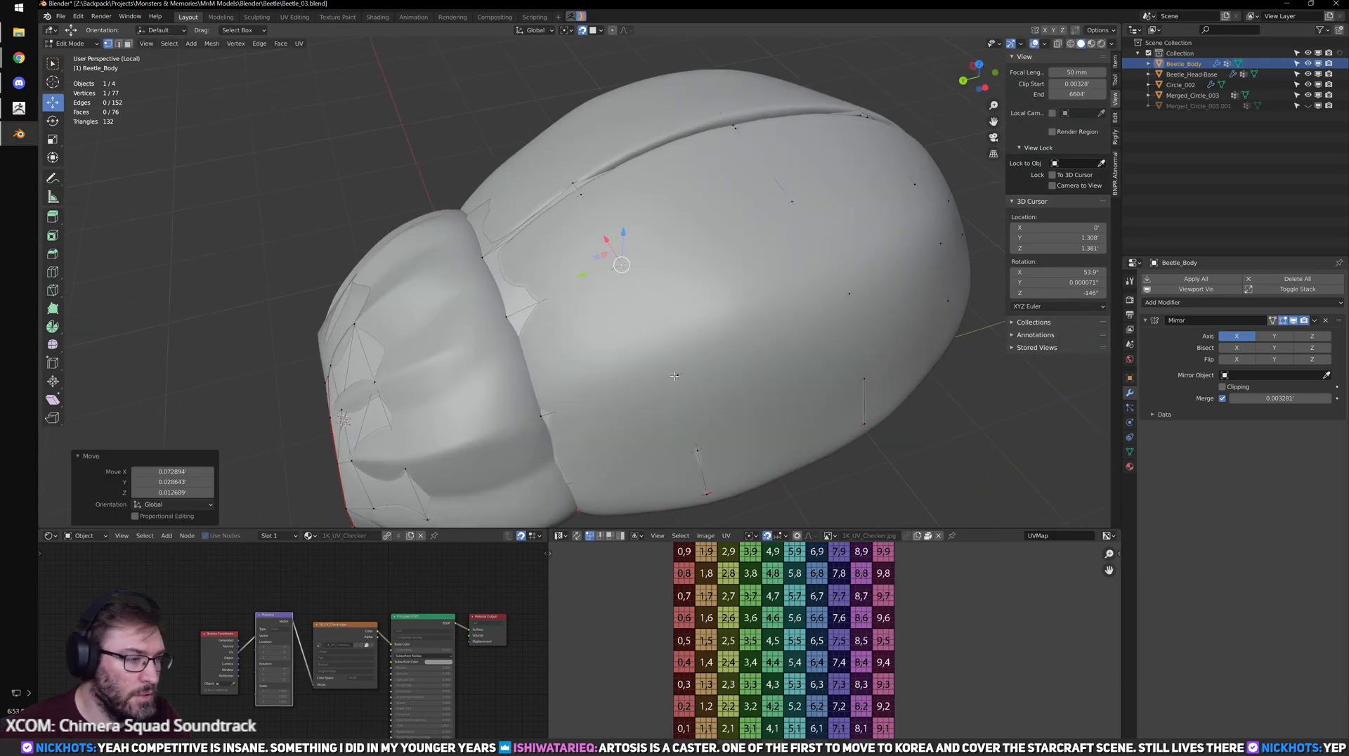
middle_drag(621, 264, 611, 256)
key(g)
click(674, 346)
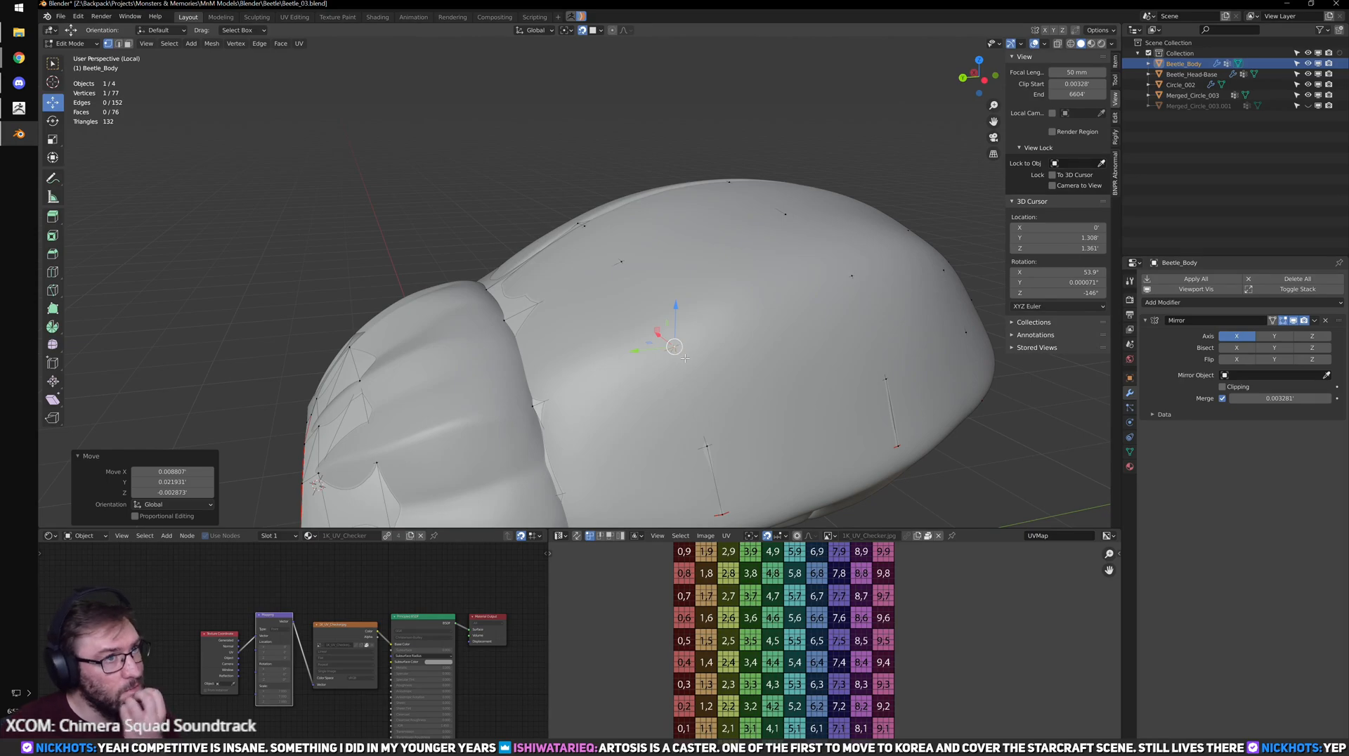
- Snap the next vertex down the wing case's side onto the surface and check it with X-ray shading
middle_drag(722, 455, 686, 344)
key(g)
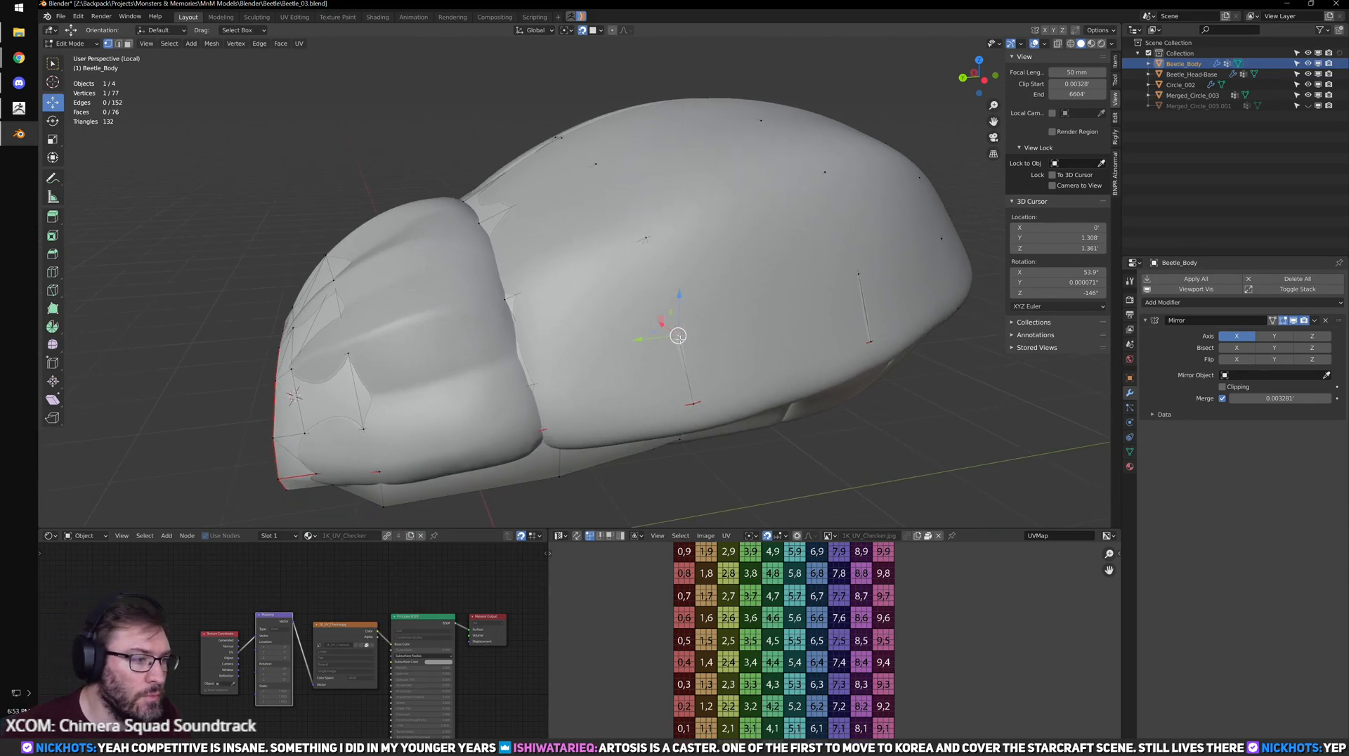
click(673, 365)
key(shift+z)
mouse_move(705, 437)
middle_down()
mouse_move(724, 401)
mouse_move(681, 344)
middle_up()
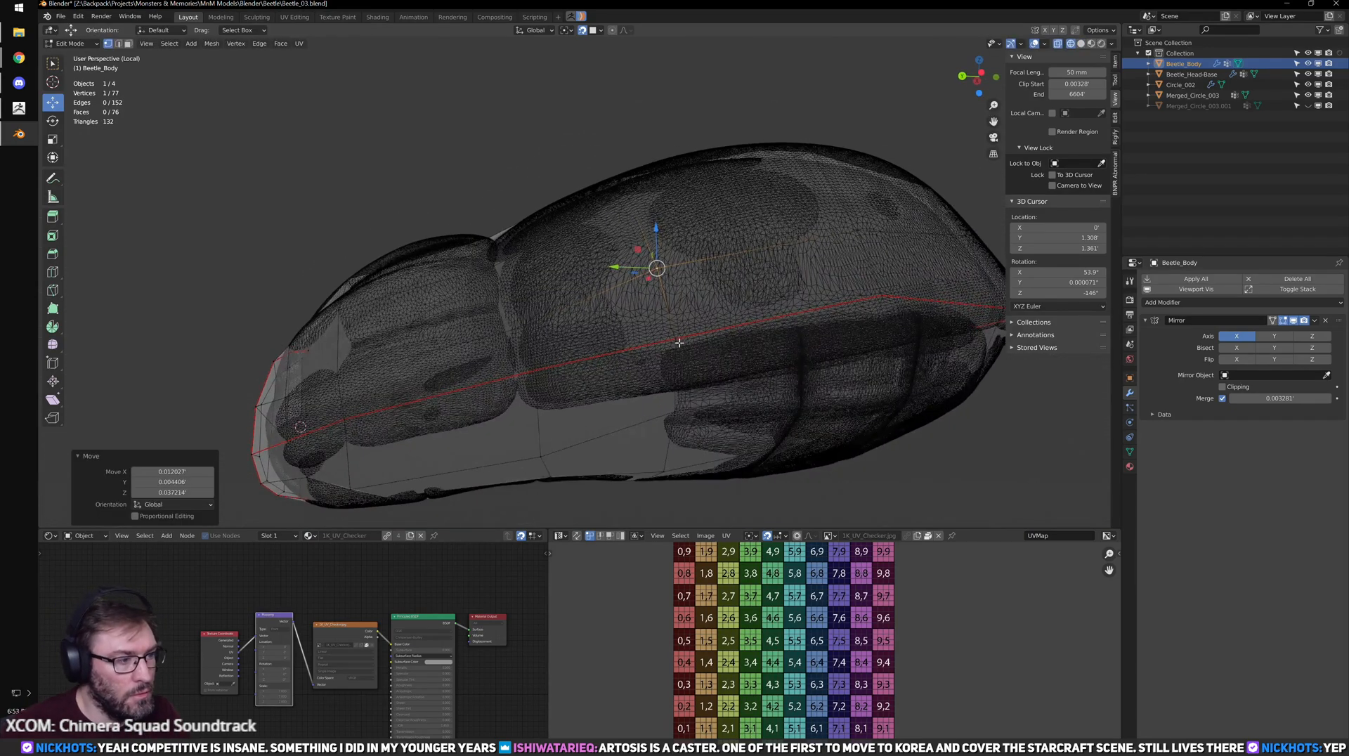
- Snap the marked-seam vertex midway along the beetle's side down onto the wing case's lower edge
key(shift+z)
click(681, 343)
key(g)
click(678, 365)
middle_drag(573, 428, 563, 386)
key(shift+z)
- Snap the neighbouring vertex beneath the front of the wing case onto the body's side surface
scroll(566, 384, up, 3)
key(alt+a)
drag(586, 384, 570, 425)
click(570, 426)
scroll(592, 399, down, 3)
- Snap two vertices on the lower side of the thorax and front abdomen onto the sculpted surface
middle_drag(599, 405, 572, 344)
scroll(572, 343, up, 2)
shift+middle_drag(358, 304, 485, 306)
click(463, 291)
drag(483, 283, 486, 328)
middle_drag(601, 361, 606, 327)
click(617, 327)
drag(588, 290, 577, 291)
- Snap the next underside vertices, down to the one on the body's centre line, onto the sculpt
click(610, 363)
drag(610, 364, 588, 384)
middle_drag(605, 422, 626, 446)
drag(633, 465, 620, 466)
shift+middle_drag(823, 335, 668, 351)
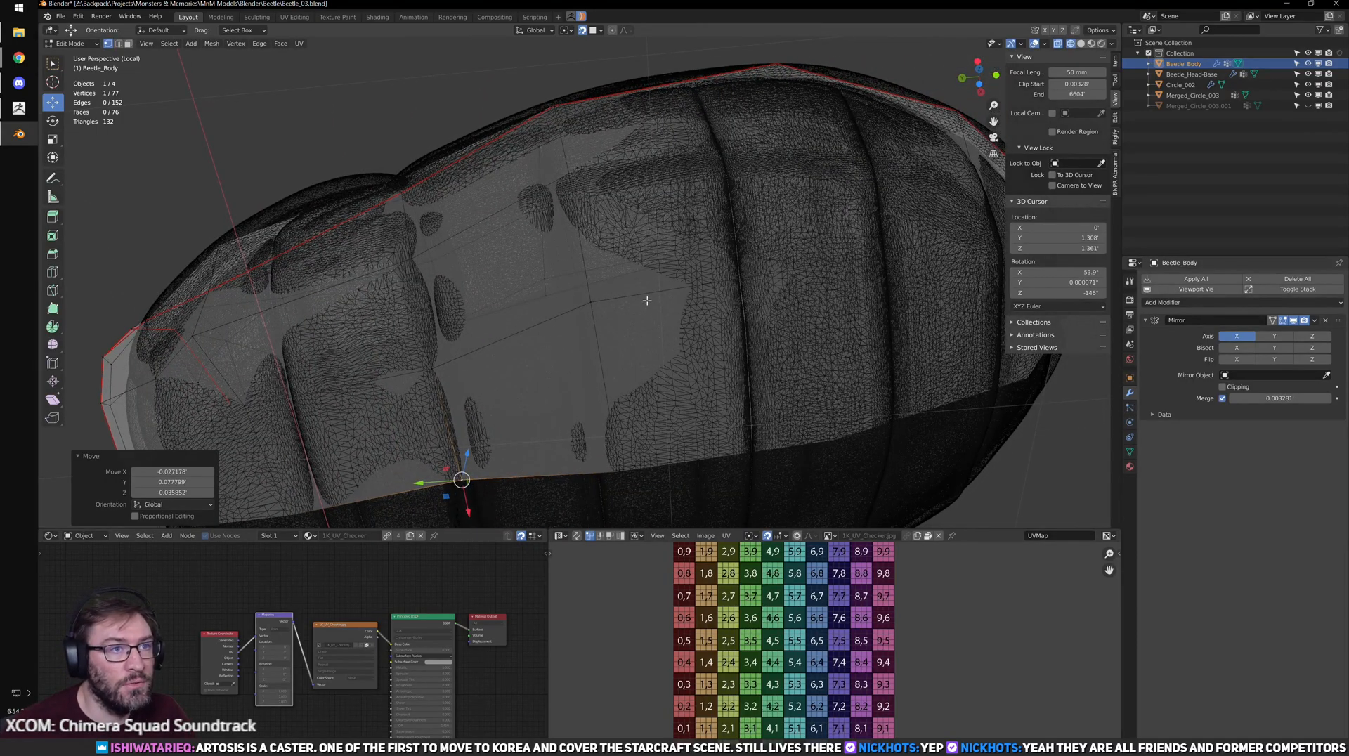
shift+middle_drag(599, 237, 632, 305)
- Snap the vertices in the next loop across the front of the abdomen's underside onto the segment surface
click(629, 370)
scroll(629, 370, down, 2)
middle_drag(631, 369, 656, 380)
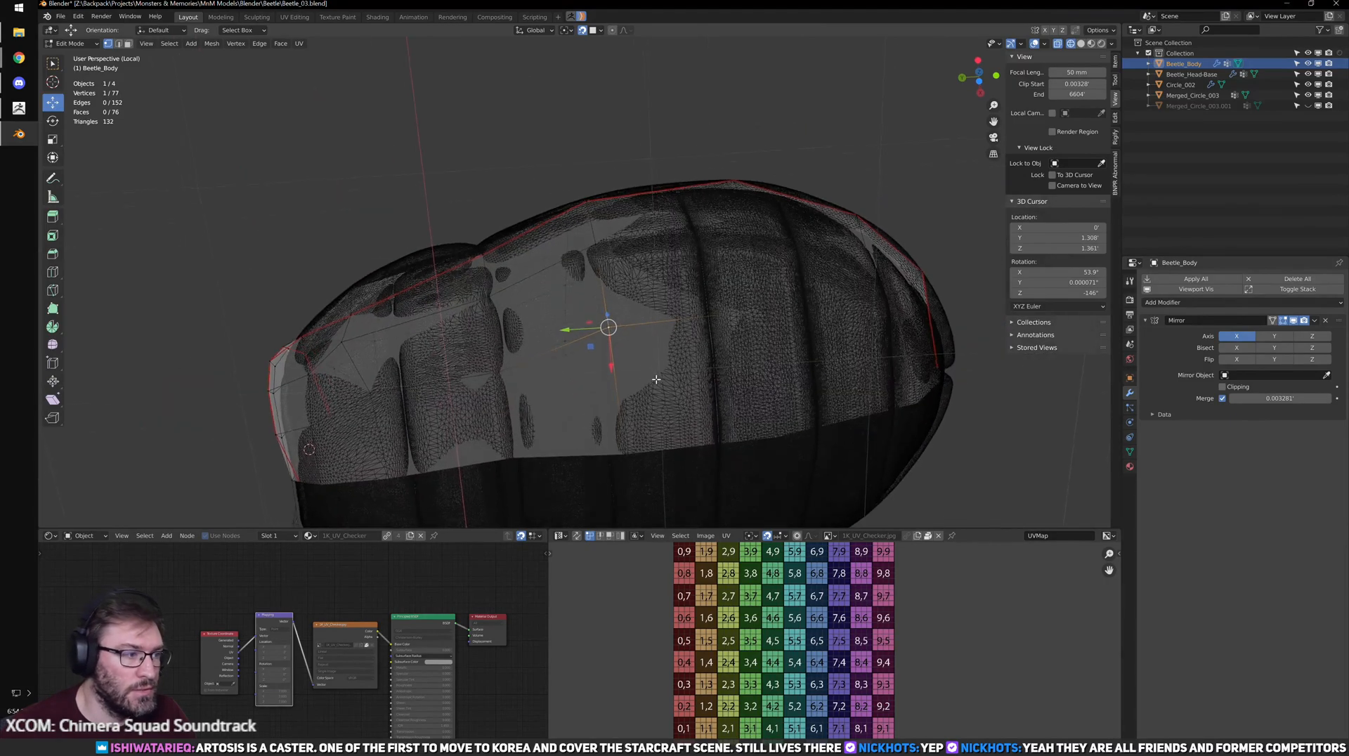
scroll(636, 350, up, 1)
drag(616, 338, 621, 383)
middle_drag(623, 265, 625, 287)
click(614, 271)
drag(614, 272, 618, 282)
middle_drag(618, 283, 606, 280)
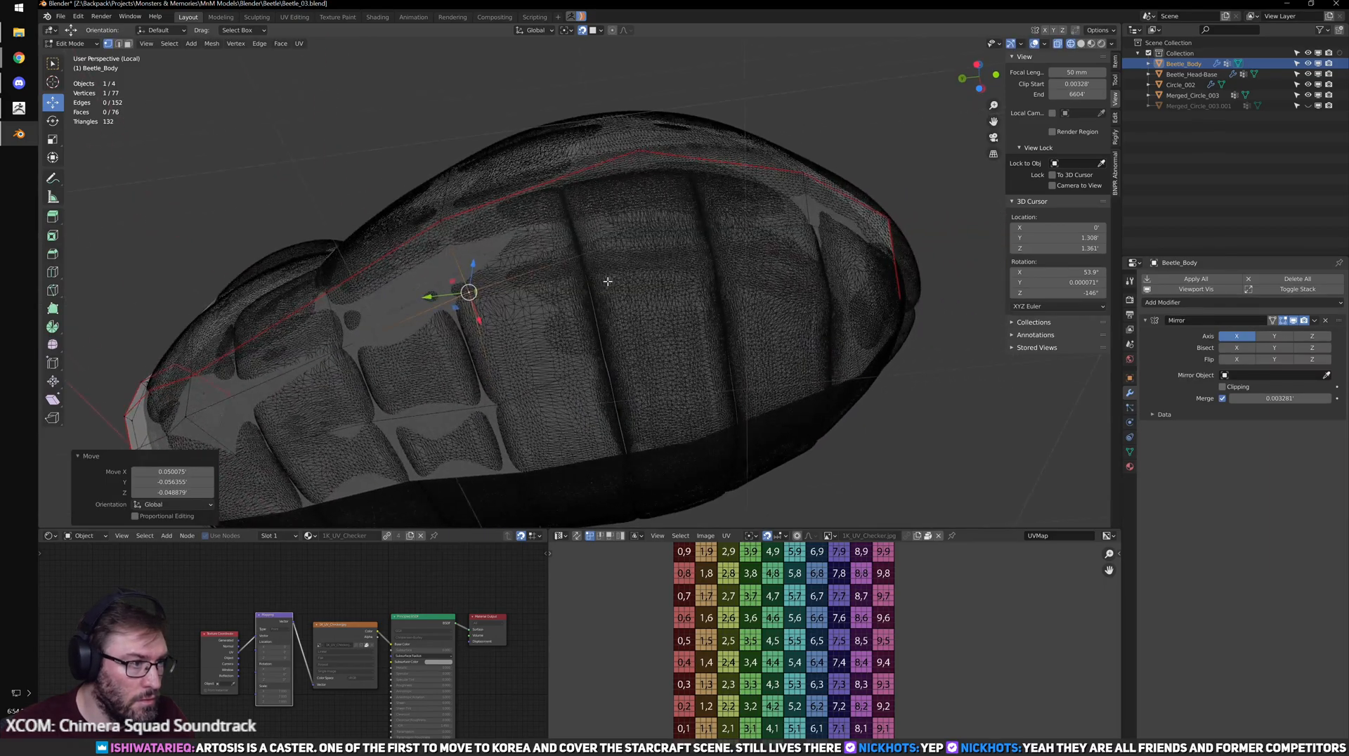
- Snap the vertices of the mid-abdomen loop below the wing case onto the sculpted segments
click(654, 227)
drag(653, 227, 655, 241)
middle_drag(655, 241, 583, 309)
click(574, 321)
drag(576, 323, 580, 356)
click(723, 284)
middle_drag(724, 286, 736, 292)
key(a)
- Snap three vertices on the rear underside of the abdomen onto the segments and their creases
middle_drag(778, 243, 610, 326)
click(593, 293)
drag(603, 300, 643, 361)
click(663, 330)
middle_drag(715, 391, 784, 342)
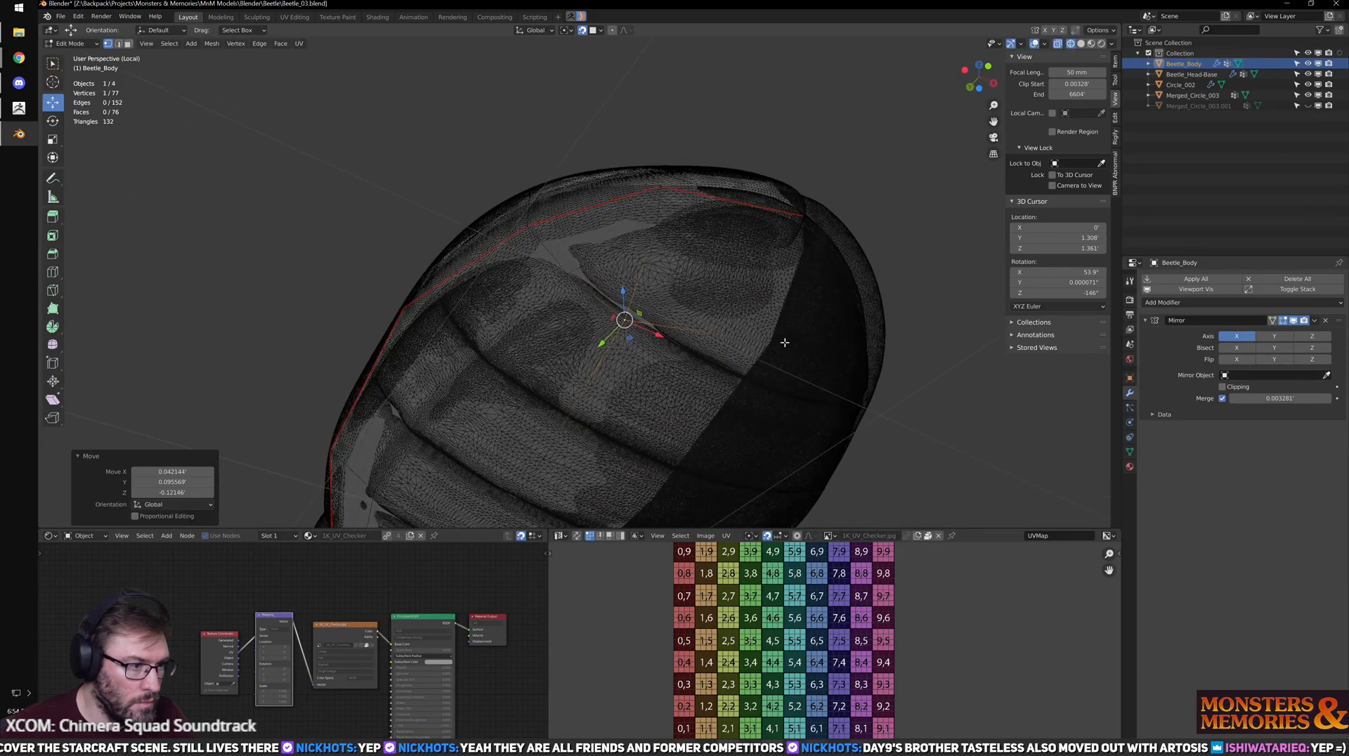
click(773, 345)
drag(772, 346, 728, 387)
middle_drag(728, 386, 657, 307)
click(656, 307)
drag(656, 307, 657, 321)
- Snap the vertices around the abdomen's rear end onto the last segments
middle_drag(657, 321, 696, 326)
click(798, 296)
drag(796, 296, 782, 322)
click(799, 249)
drag(799, 249, 790, 278)
click(639, 264)
drag(644, 269, 640, 303)
- Snap the rear vertices of the marked side seam down onto the wing case's lower edge
middle_drag(640, 302, 559, 296)
click(612, 285)
drag(619, 299, 622, 290)
drag(577, 244, 614, 295)
middle_drag(513, 314, 617, 280)
click(577, 252)
drag(570, 250, 578, 301)
middle_drag(578, 301, 579, 265)
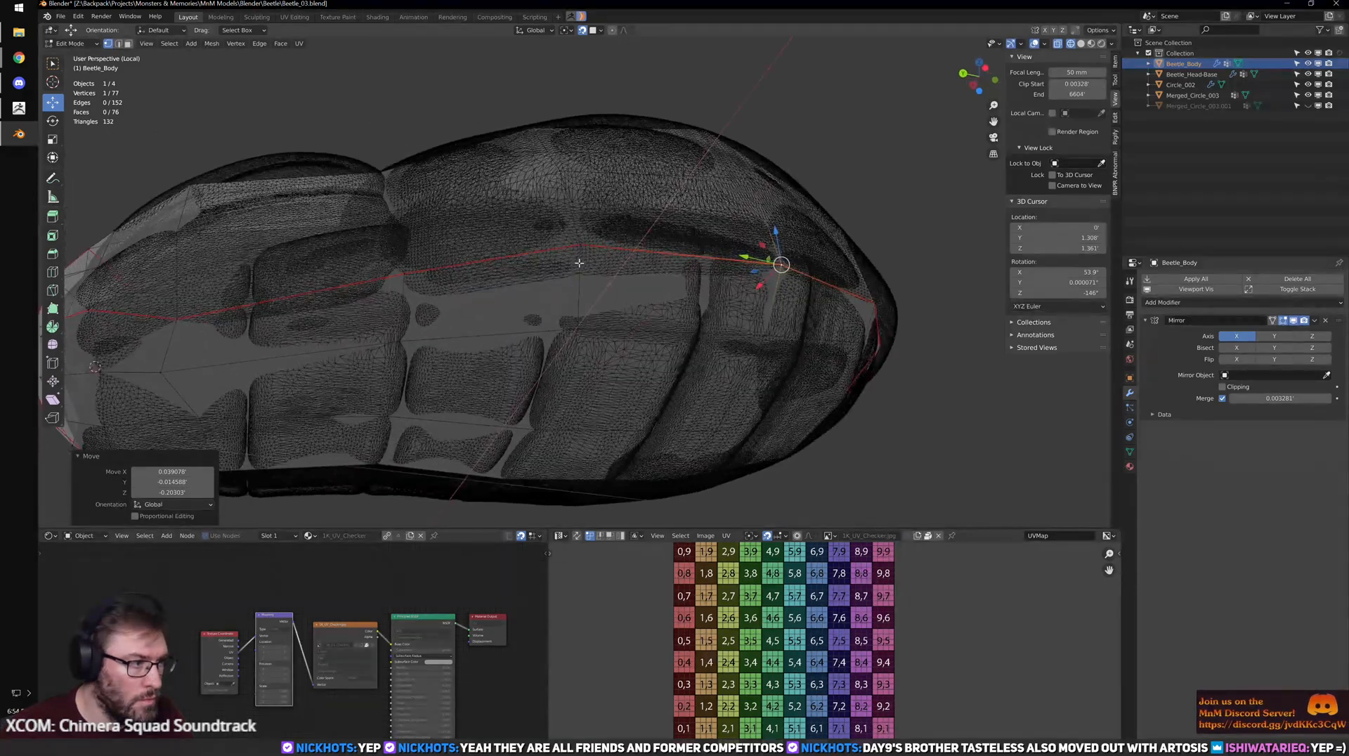
- Snap the middle and front vertices of the marked side seam into the groove under the wing case
click(580, 247)
drag(582, 245, 577, 267)
key(shift+z)
middle_drag(615, 278, 598, 275)
drag(554, 259, 560, 270)
middle_drag(430, 274, 748, 339)
key(g)
click(681, 300)
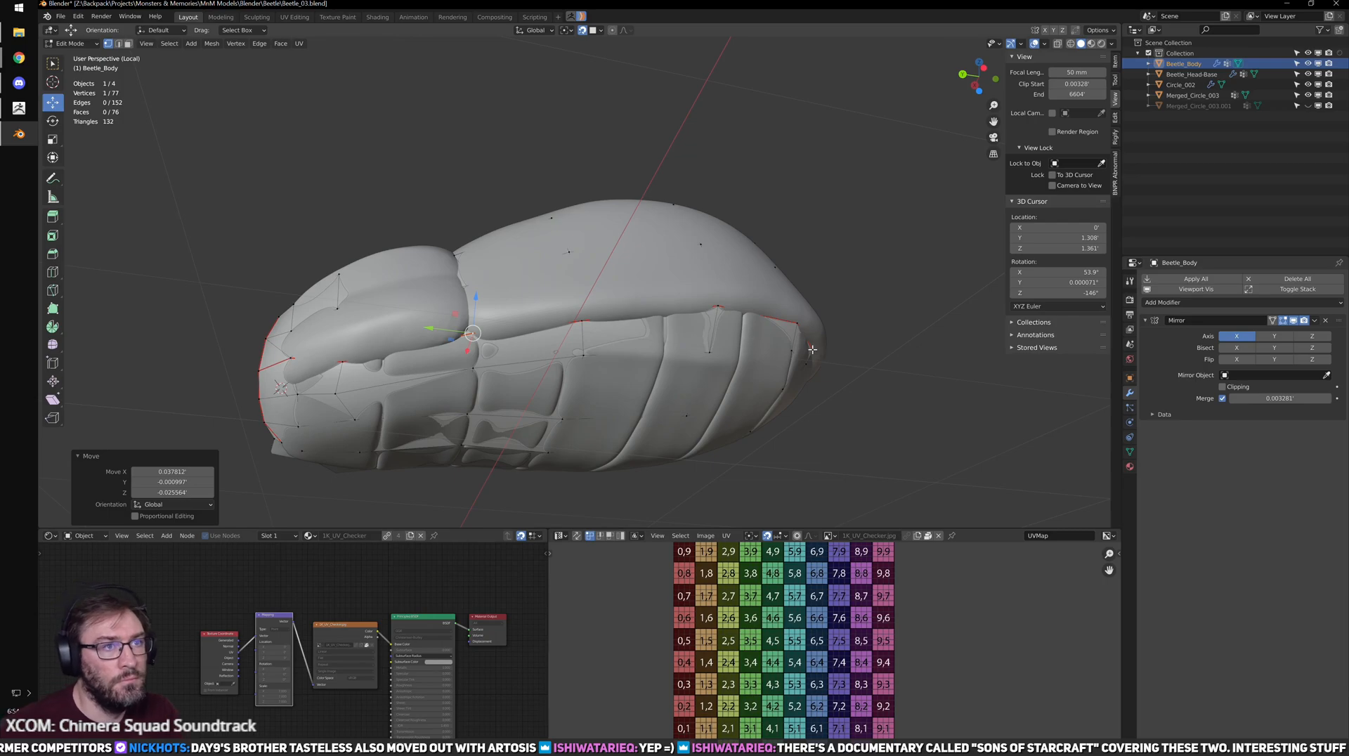
- Snap the centre vertex at the beetle's rear into the gap where the two wing cases end
scroll(725, 293, up, 2)
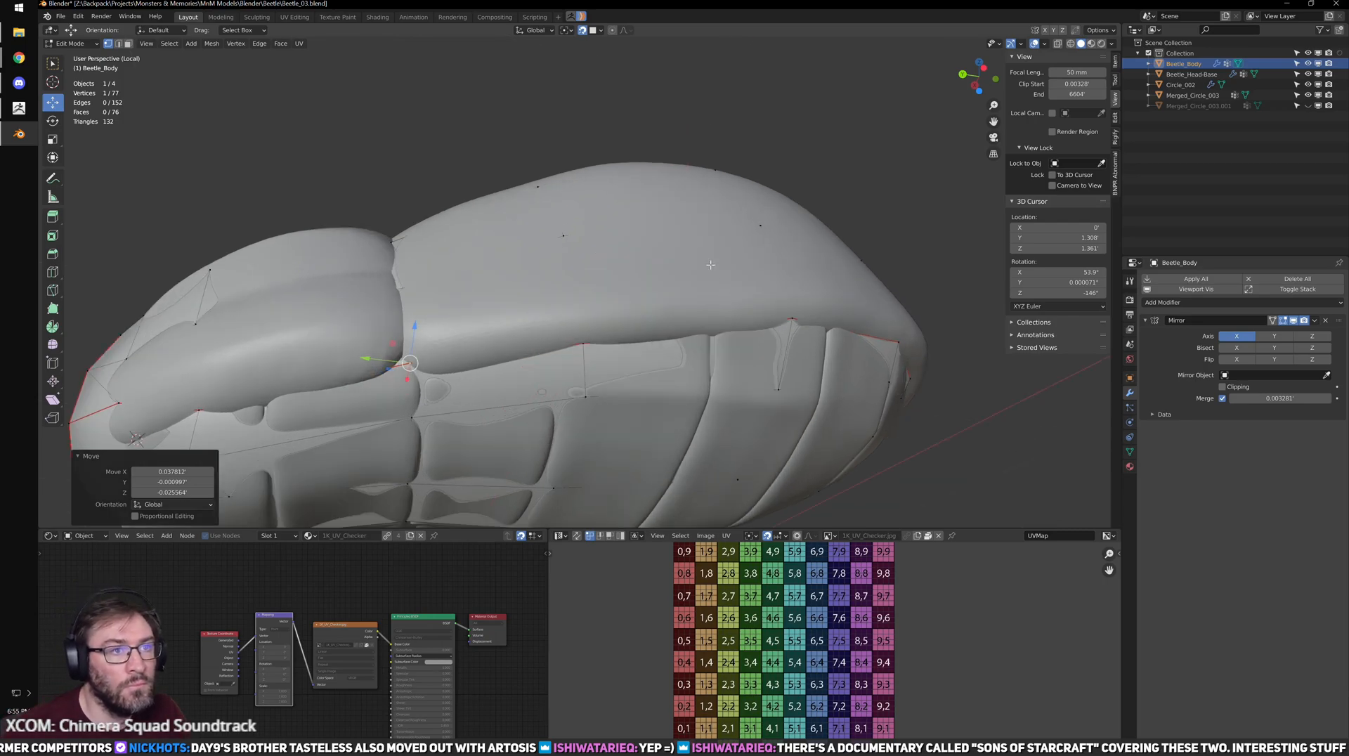
middle_drag(741, 224, 612, 183)
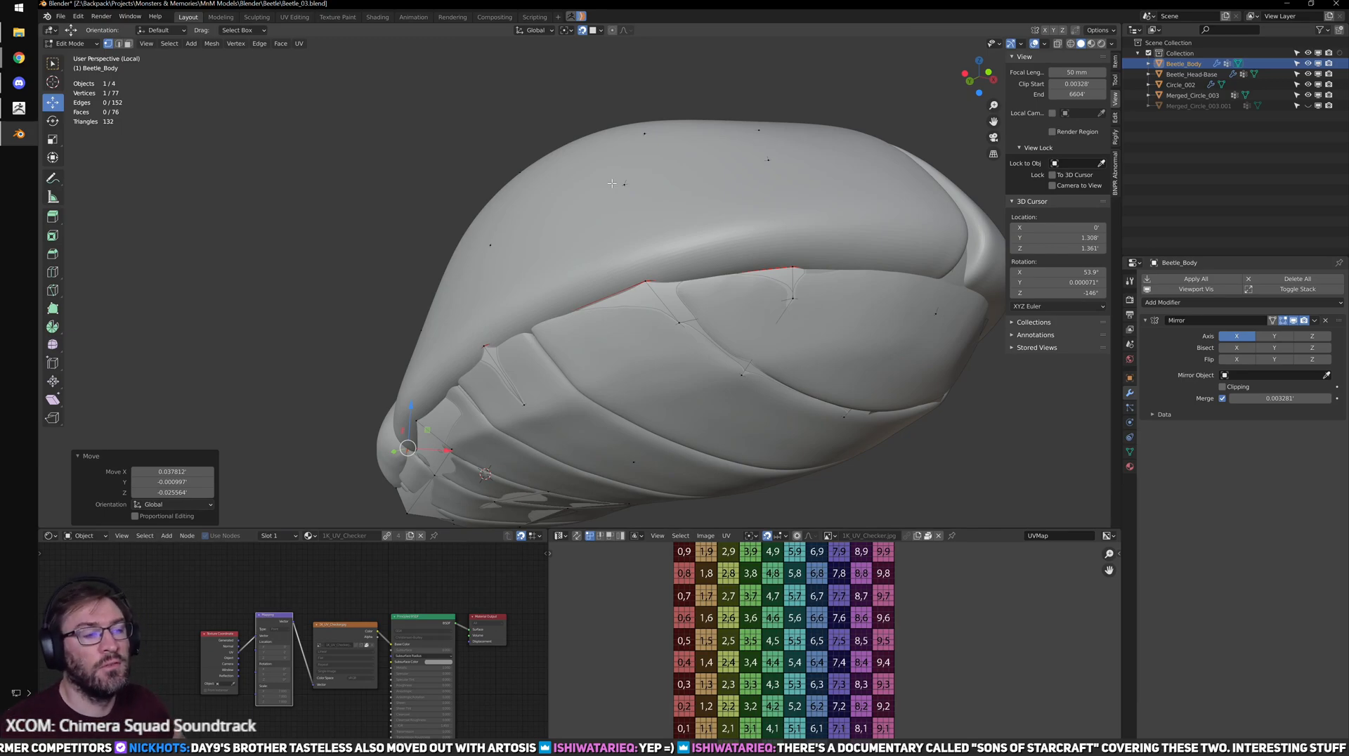
middle_drag(754, 202, 661, 254)
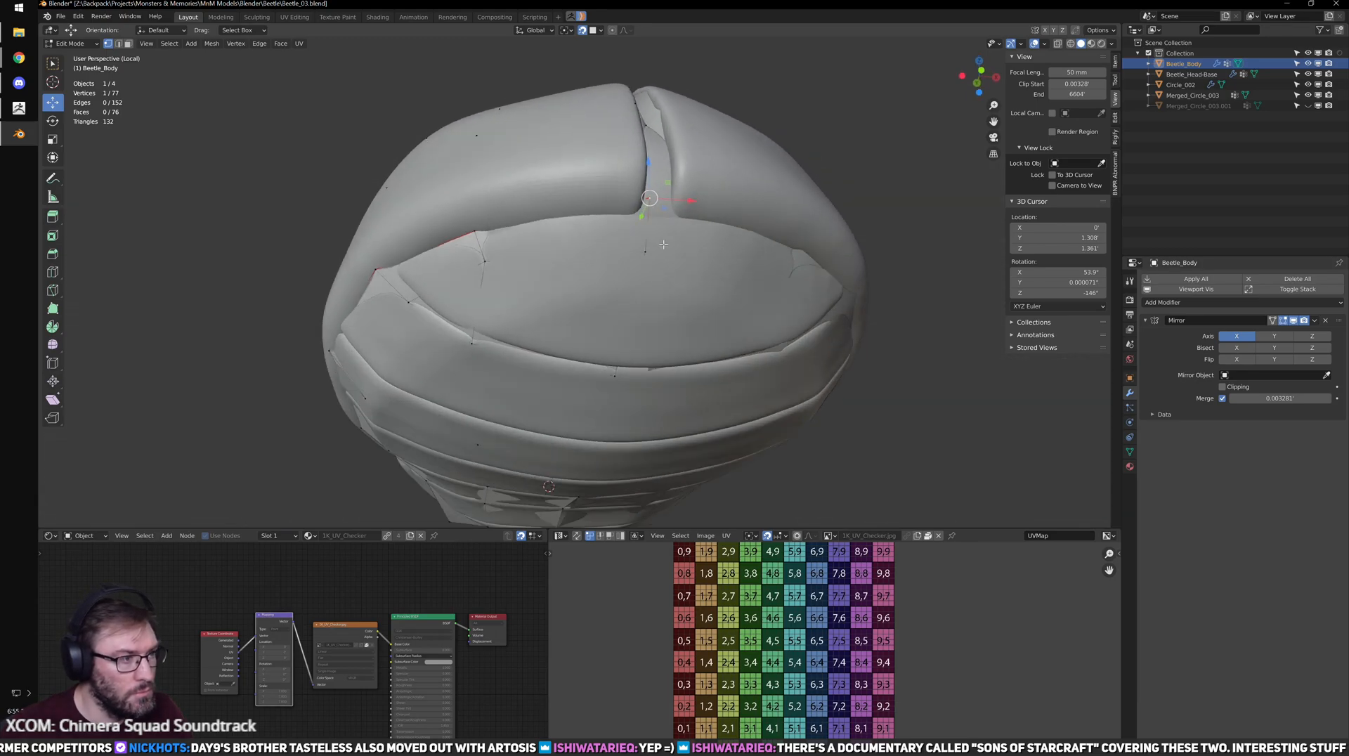
drag(650, 203, 652, 205)
middle_drag(652, 204, 665, 249)
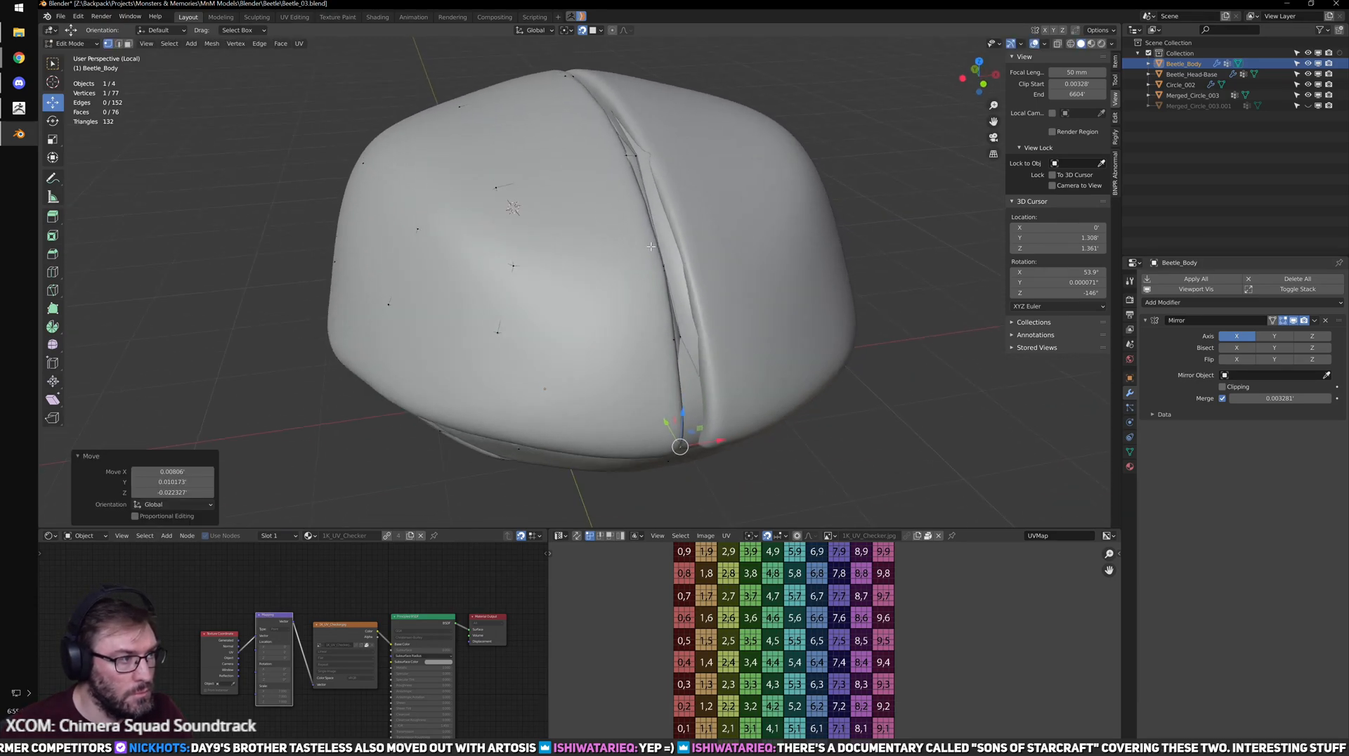
- Snap three vertices running along the rear part of the wing-case seam onto the shell's inner edge
key(shift+z)
key(a)
key(a)
mouse_move(570, 316)
middle_down()
mouse_move(738, 275)
mouse_move(717, 304)
middle_up()
click(669, 227)
drag(668, 226, 663, 223)
click(642, 278)
drag(640, 278, 632, 279)
click(637, 350)
drag(635, 352, 635, 356)
- Shift two further vertices beside the wing-case seam sideways onto the shell's rounded edge
middle_drag(632, 277, 669, 292)
middle_drag(683, 295, 490, 178)
middle_drag(738, 326, 659, 346)
drag(659, 346, 645, 345)
shift+middle_drag(645, 344, 639, 278)
scroll(628, 390, up, 1)
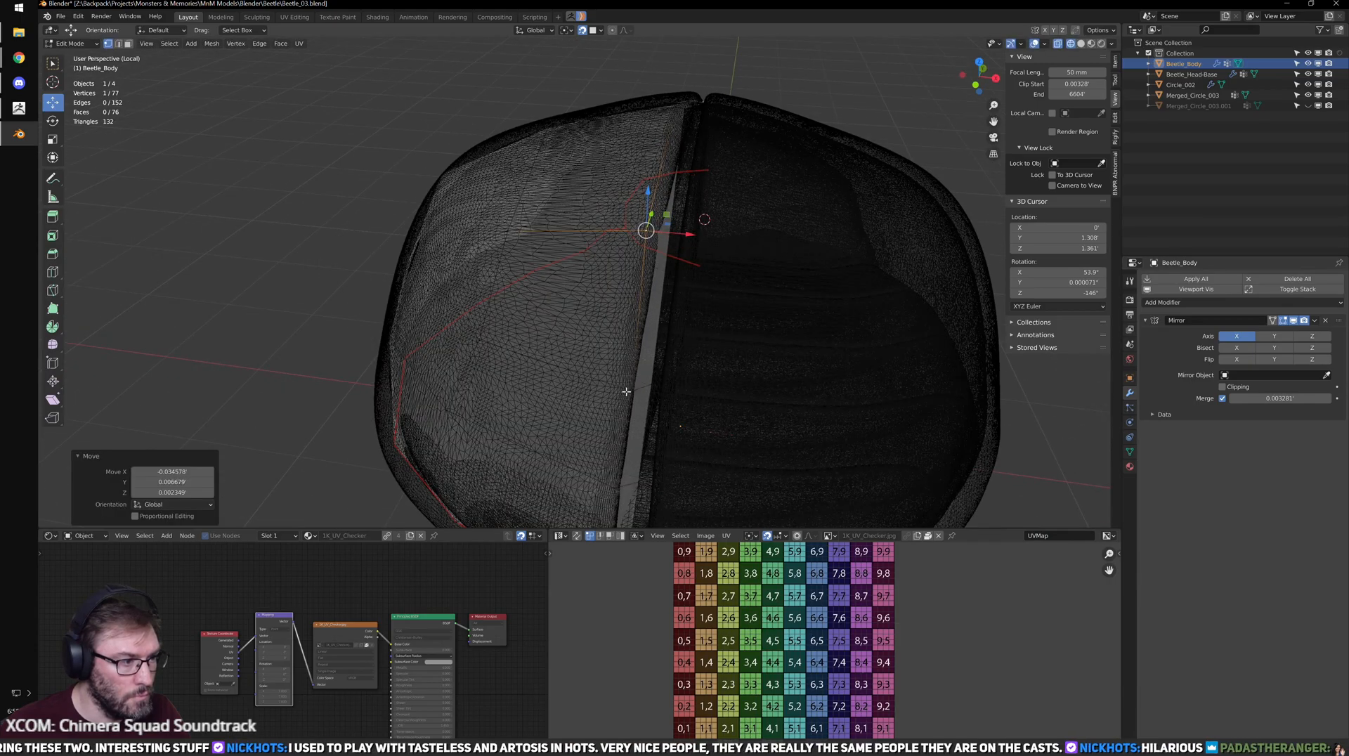
click(633, 390)
drag(633, 389, 620, 385)
- Snap the remaining vertices beside the seam, toward the front of the wing case, onto the shell
middle_drag(648, 464, 630, 338)
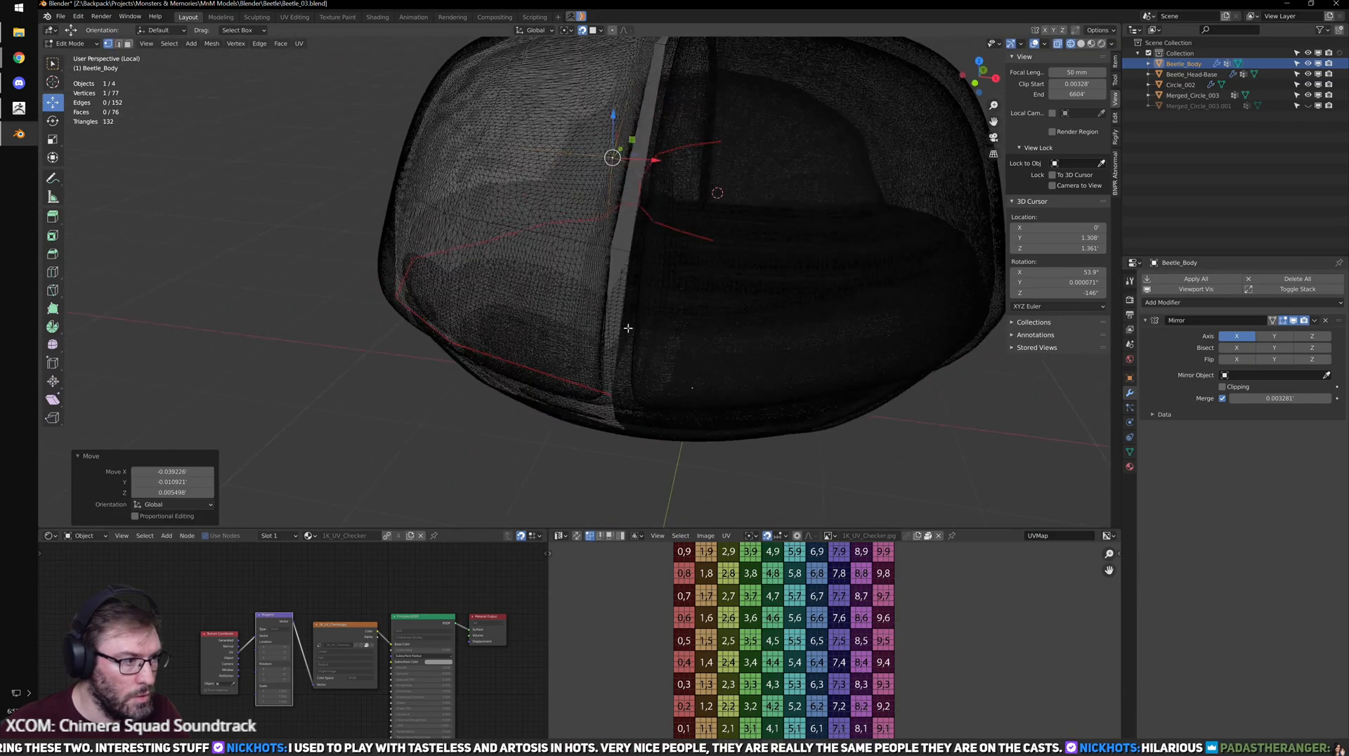
click(607, 248)
drag(607, 248, 605, 257)
middle_drag(604, 258, 656, 287)
key(a)
click(680, 275)
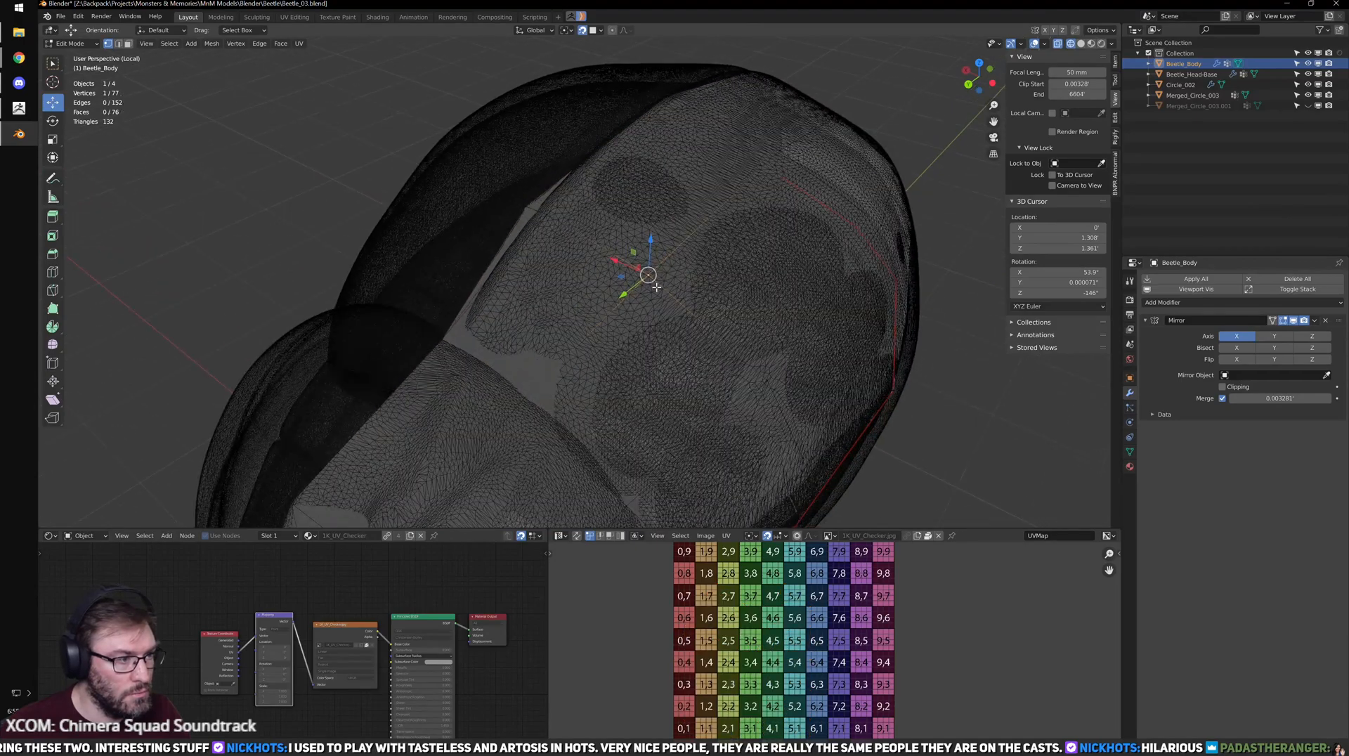
drag(649, 274, 650, 277)
middle_drag(650, 276, 652, 292)
click(662, 279)
drag(662, 278, 660, 279)
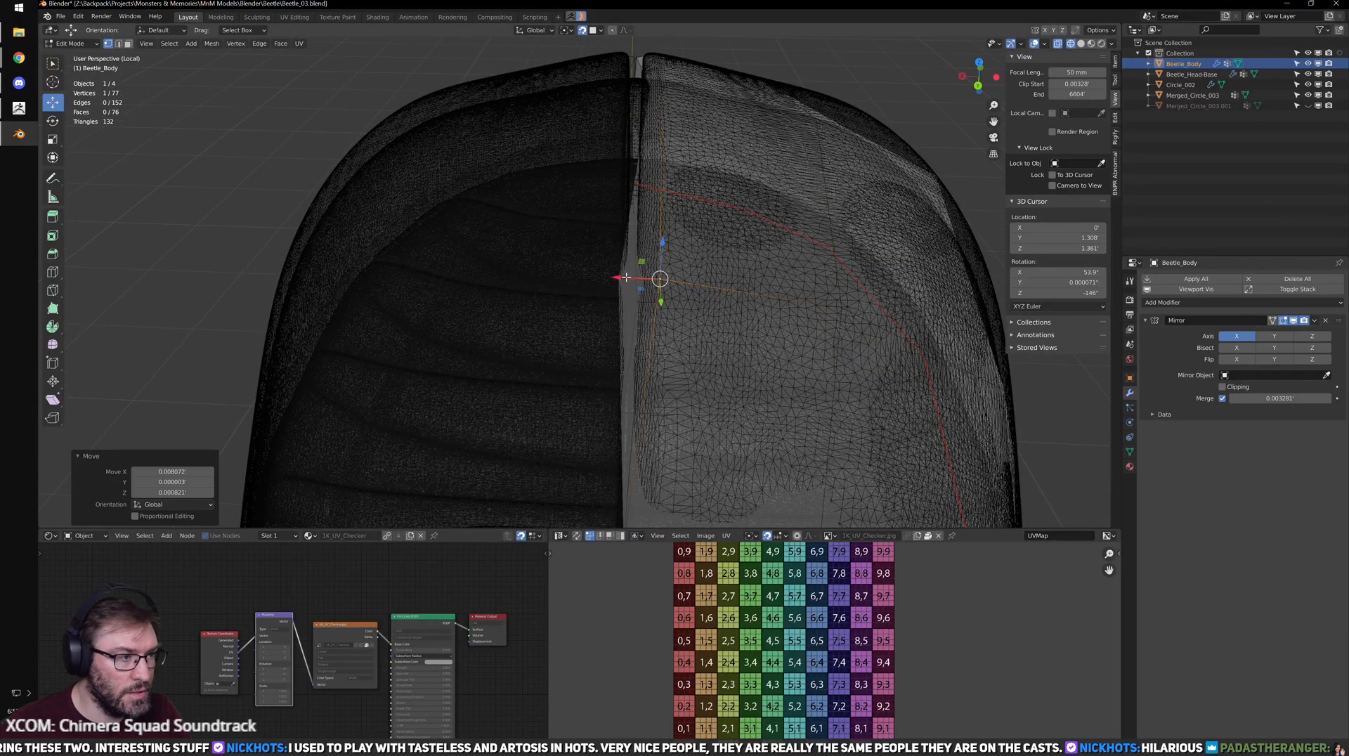
- Snap the next vertex on the front of the wing case onto its surface, redoing the first placement
middle_drag(581, 303, 620, 357)
key(shift+z)
click(585, 267)
scroll(585, 270, up, 2)
drag(582, 265, 568, 276)
key(ctrl+z)
mouse_move(568, 275)
middle_down()
mouse_move(647, 295)
mouse_move(538, 279)
middle_up()
key(shift+z)
key(shift+z)
drag(581, 271, 560, 277)
middle_drag(561, 277, 612, 340)
- Nudge the adjacent front wing-case vertex onto the shell surface
click(637, 283)
middle_drag(637, 284, 597, 303)
drag(659, 305, 653, 303)
- Lower the upper vertices of the loop just inside the marked neck seam onto the sculpted front face
middle_drag(654, 303, 593, 343)
key(alt+z)
shift+middle_drag(574, 437, 597, 337)
key(alt+z)
scroll(581, 318, up, 2)
key(g)
click(584, 314)
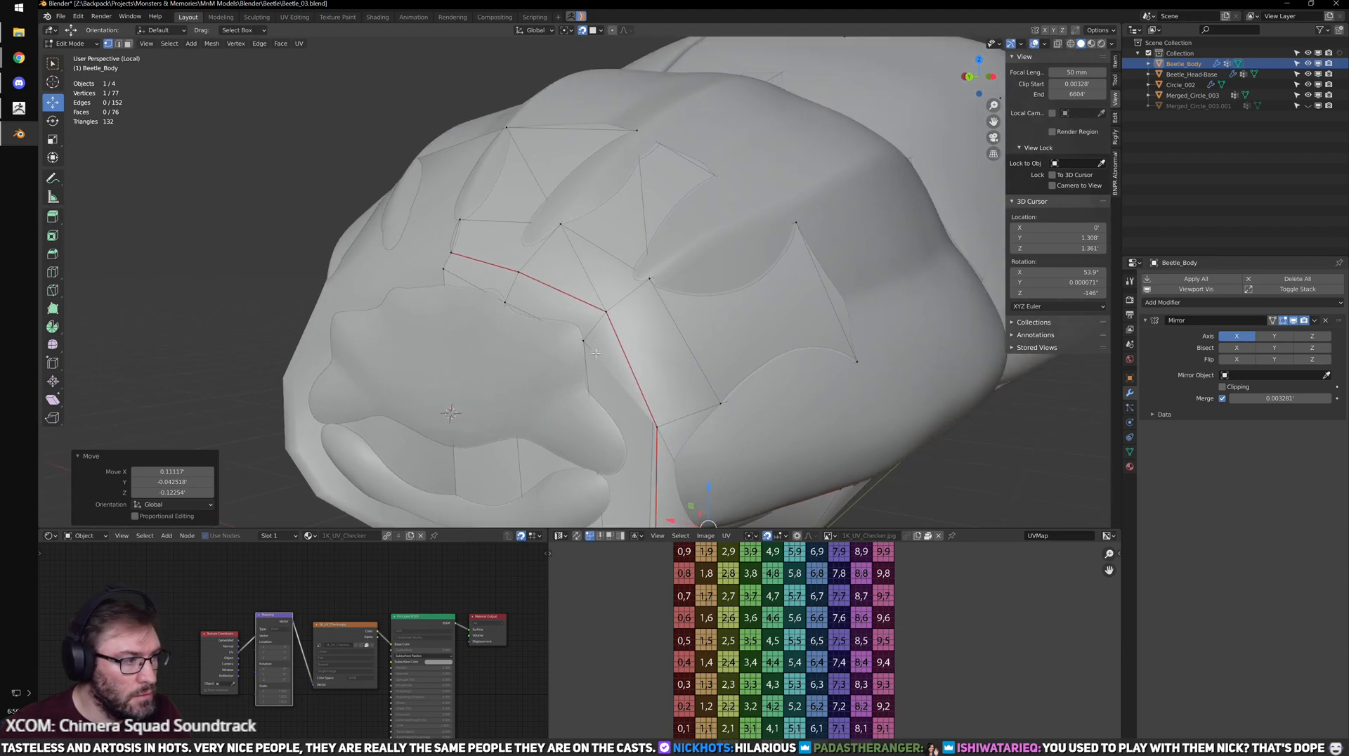
key(g)
click(443, 305)
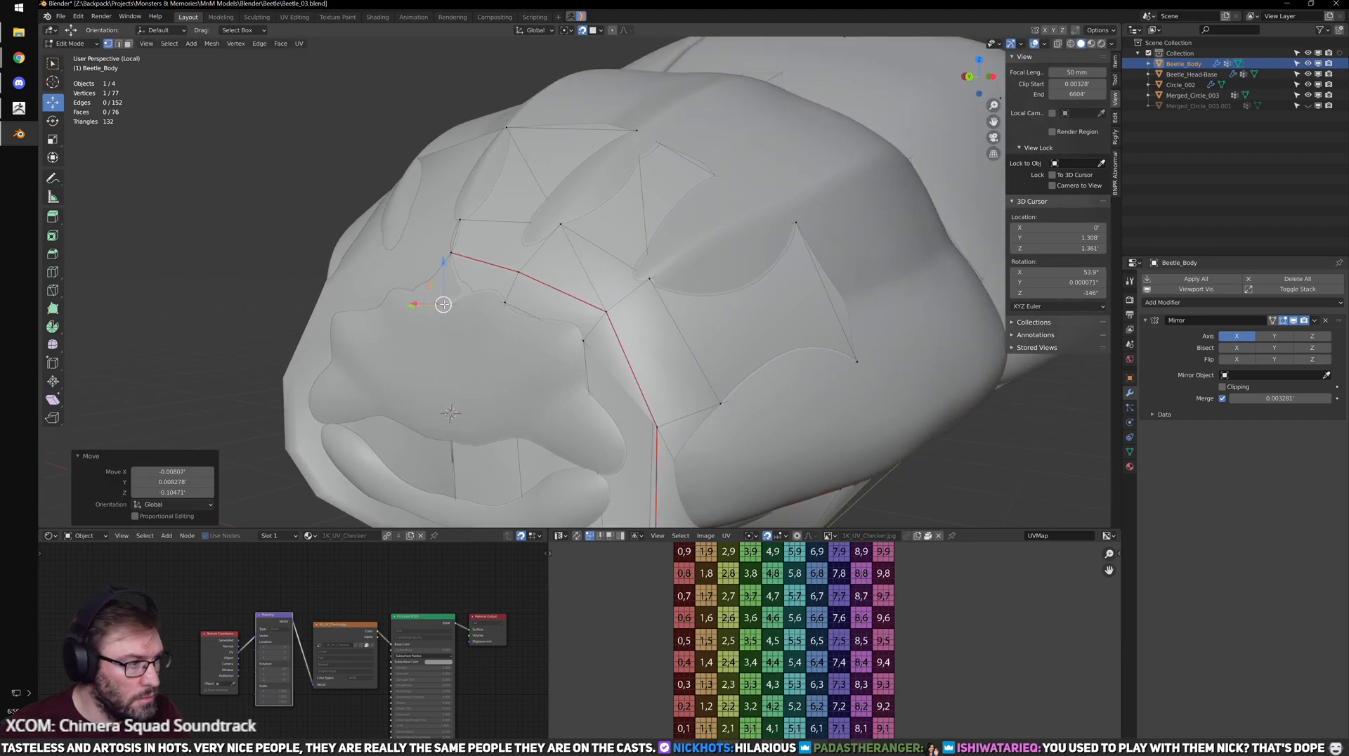
click(506, 303)
key(g)
click(500, 321)
- Lower the top centre vertex of the marked neck seam and its neighbour along the front surface
click(451, 254)
key(g)
click(446, 270)
click(518, 272)
key(g)
click(521, 289)
- Snap the vertices along the top of the thorax's front ridges onto the surface
mouse_move(547, 248)
middle_down()
mouse_move(587, 273)
mouse_move(534, 259)
middle_up()
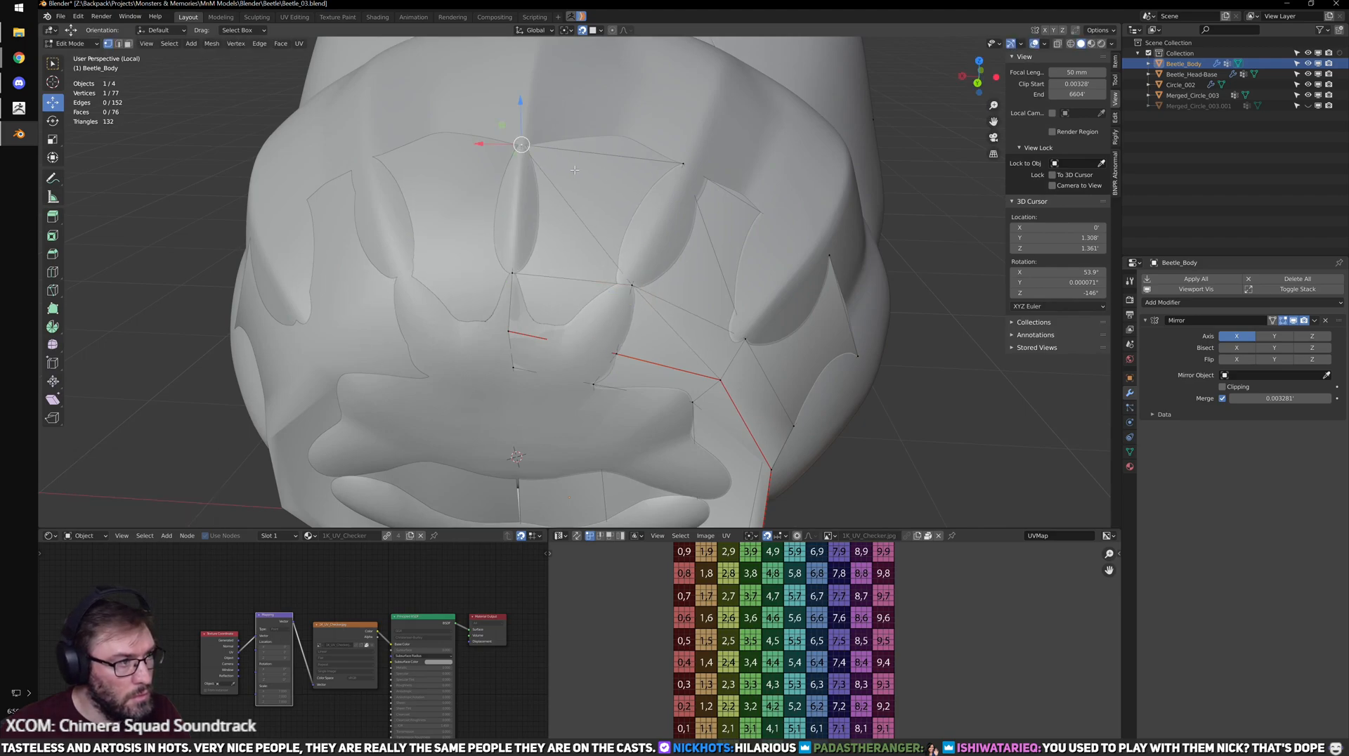
key(g)
click(689, 173)
scroll(847, 322, down, 1)
shift+middle_drag(849, 323, 822, 295)
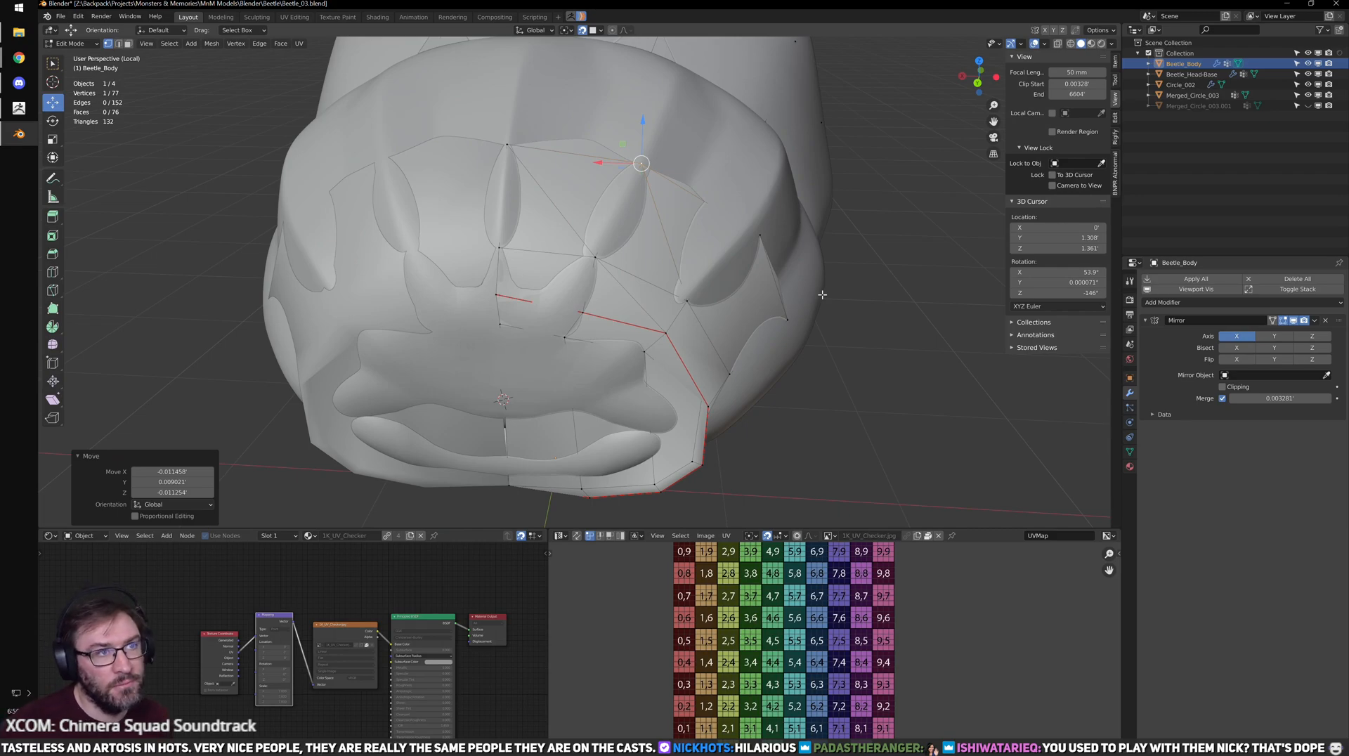
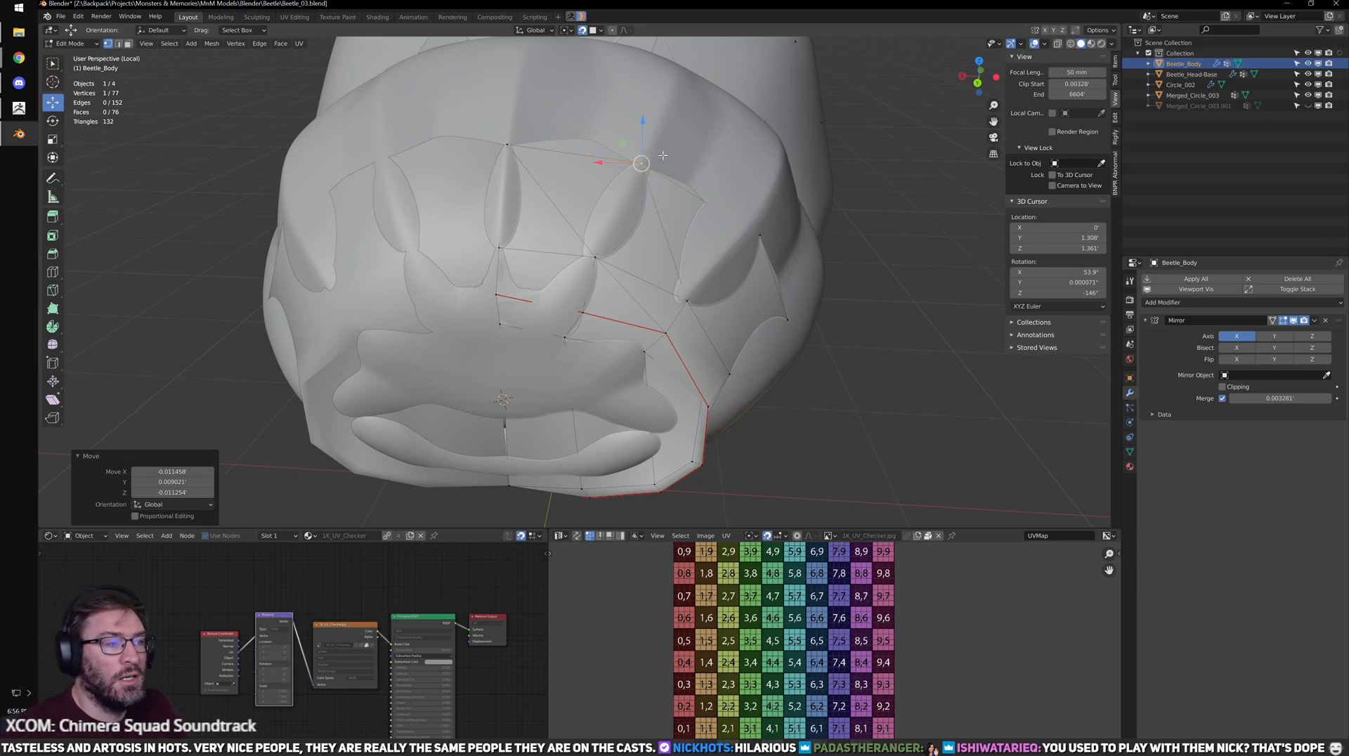
- Lower the neck seam's upper corner vertex and pull the inner-loop vertex beneath it inward toward the front hollow
scroll(663, 155, up, 2)
middle_drag(632, 263, 566, 239)
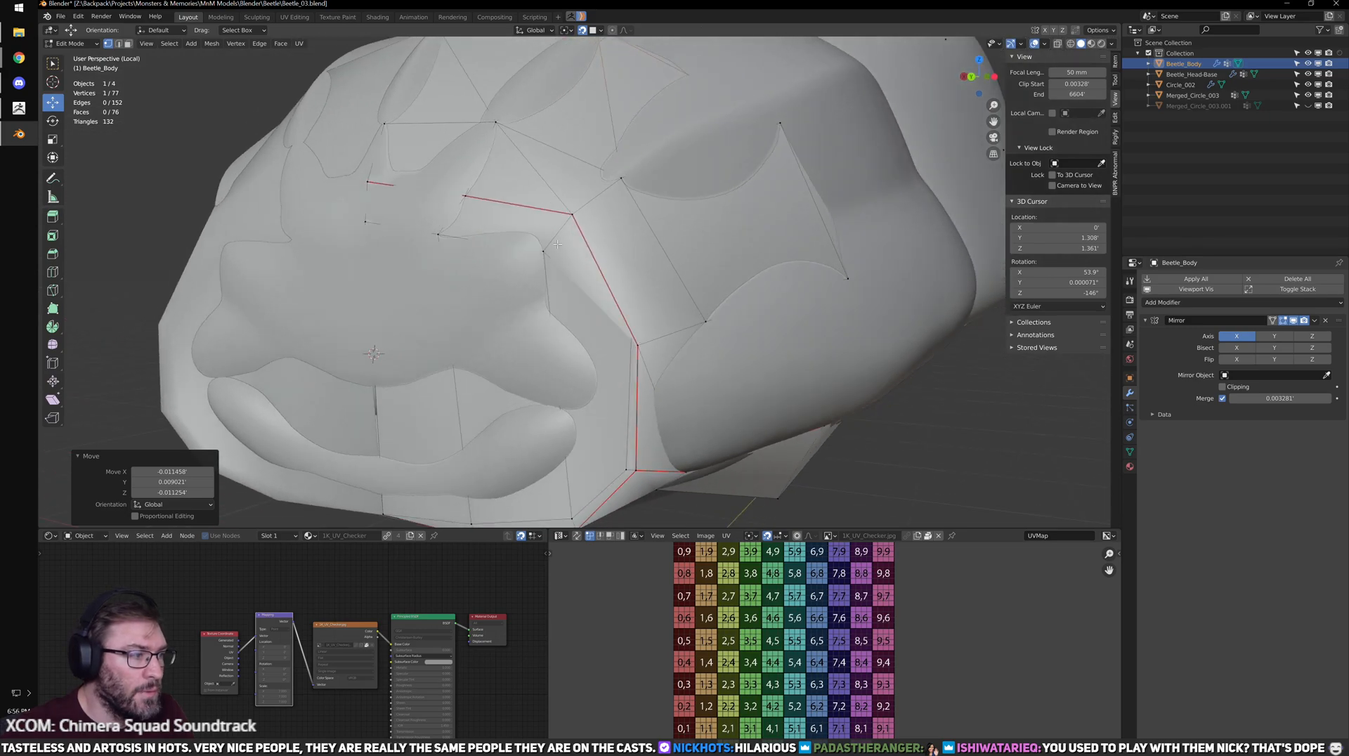
click(572, 215)
key(g)
click(555, 225)
click(631, 339)
key(g)
click(594, 358)
shift+middle_drag(632, 339, 618, 224)
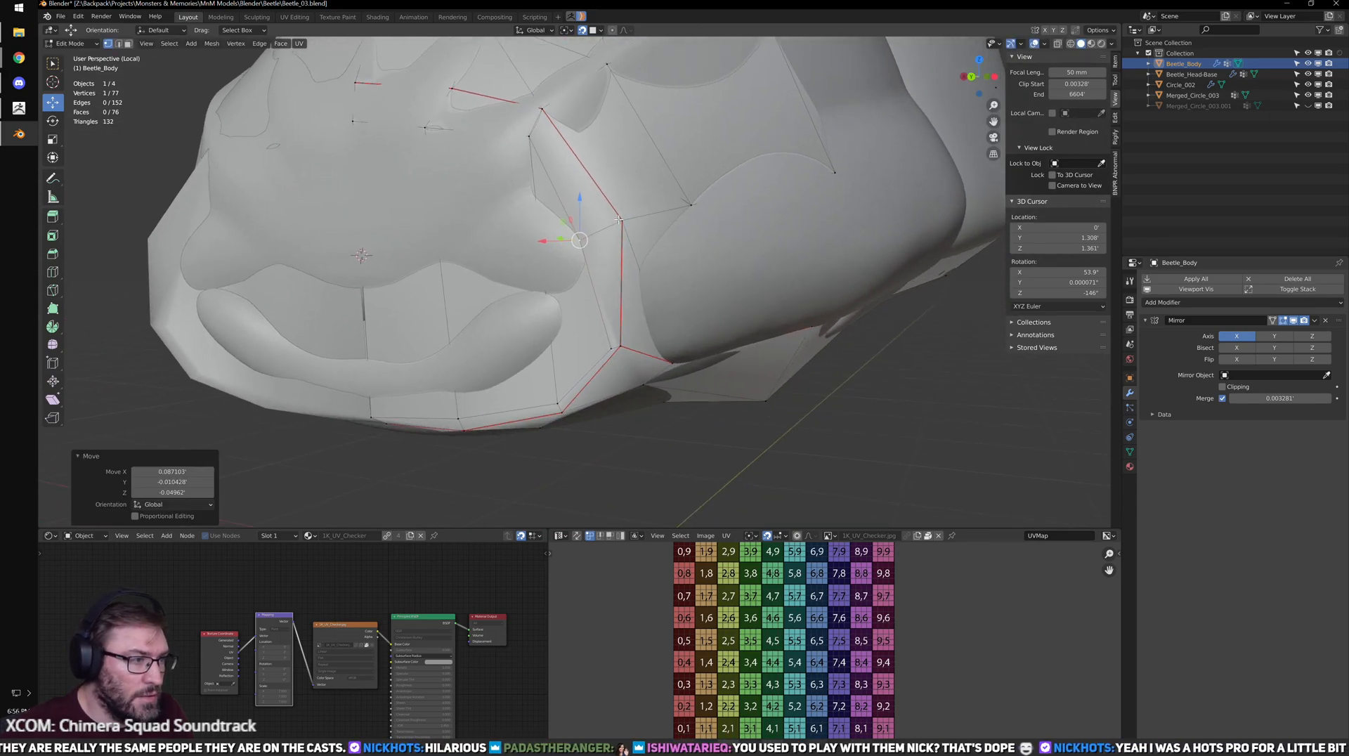
- Lower the neck seam's side corner vertex and the two vertices behind it along the sculpted side surface
click(619, 224)
key(g)
click(616, 238)
shift+middle_drag(706, 206, 637, 238)
click(622, 238)
key(g)
click(643, 255)
shift+middle_drag(775, 202, 636, 281)
click(661, 277)
key(g)
click(679, 296)
- Lower the side vertex between the thorax and the wing case into the sculpted crease
scroll(679, 296, down, 3)
mouse_move(759, 274)
shift+middle_down()
mouse_move(679, 337)
mouse_move(676, 299)
shift+middle_up()
key(shift+z)
key(a)
click(674, 283)
key(g)
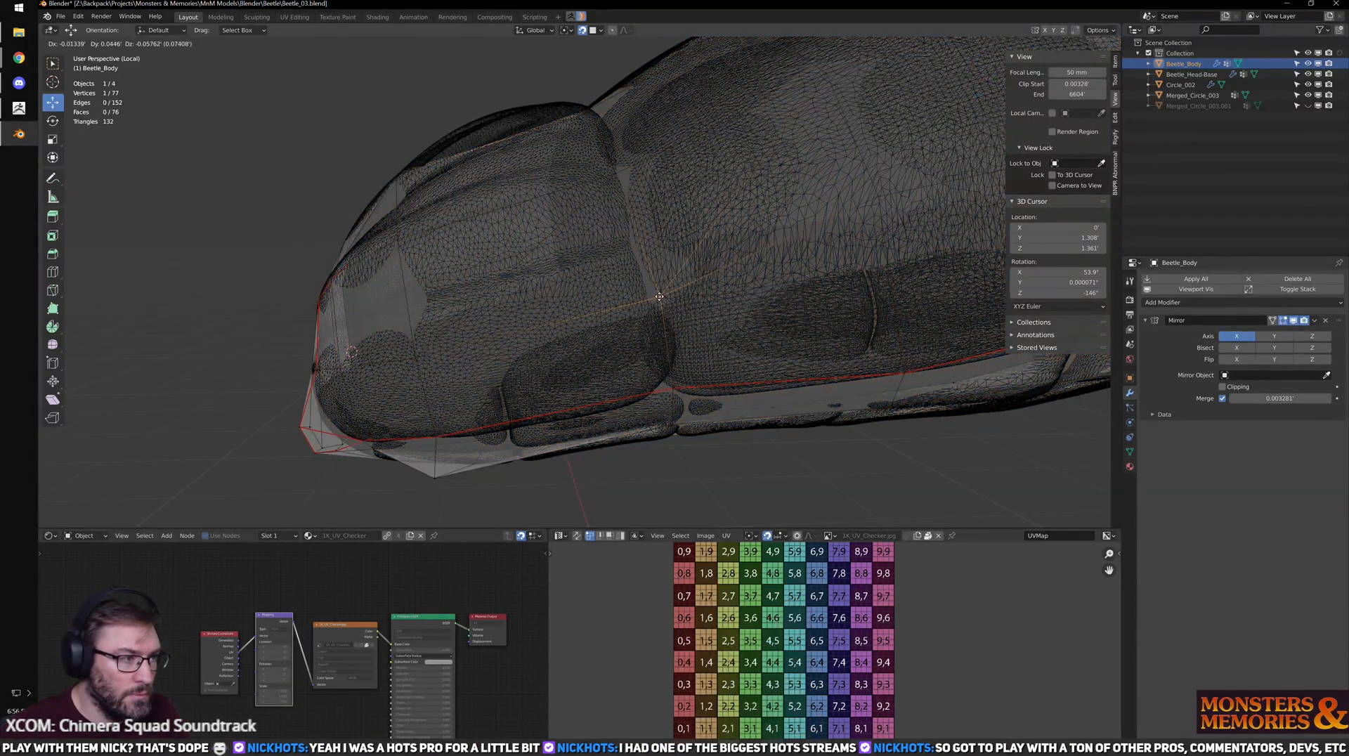
click(659, 297)
- Snap an underside vertex and a lower side vertex of the loop inside the neck seam onto the sculpted surface
mouse_move(509, 302)
middle_down()
mouse_move(521, 269)
mouse_move(515, 284)
mouse_move(623, 286)
mouse_move(638, 450)
mouse_move(584, 388)
middle_up()
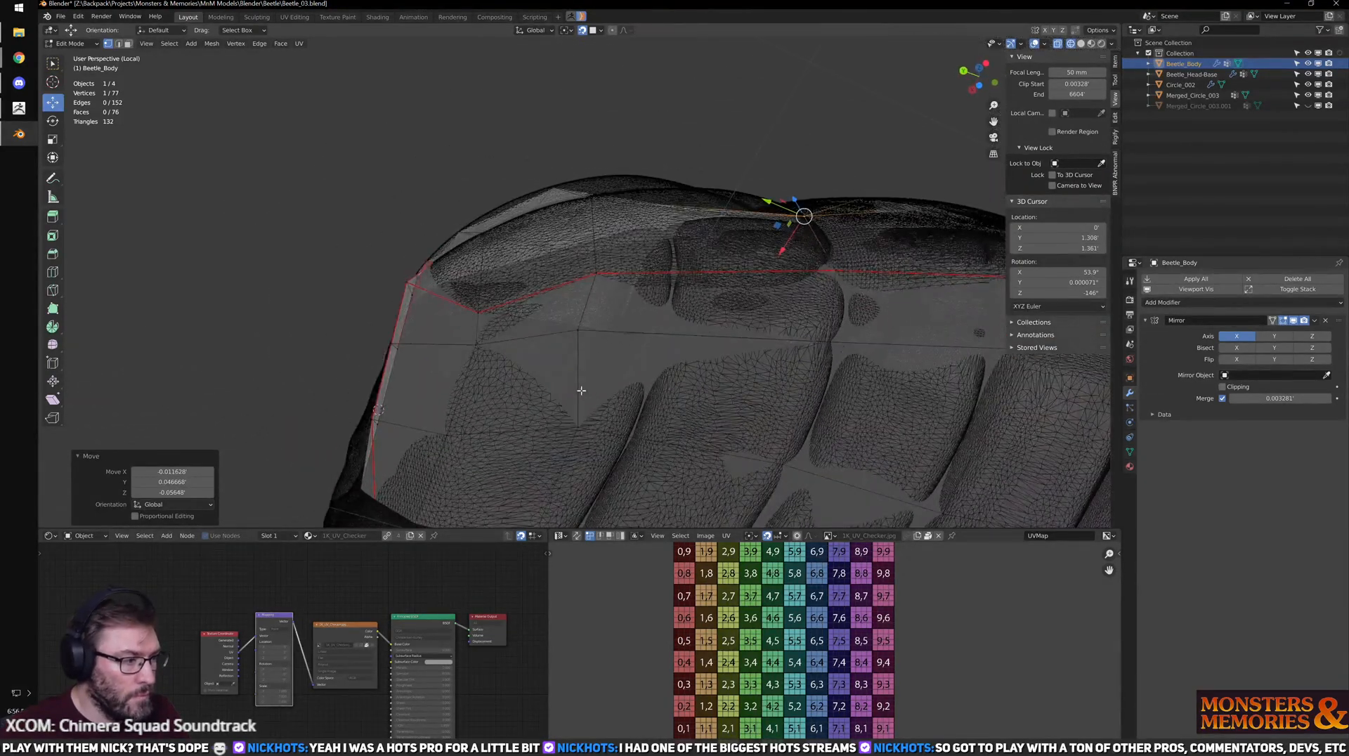
key(shift+z)
key(g)
click(603, 346)
scroll(603, 346, down, 3)
middle_drag(603, 344, 534, 260)
scroll(534, 260, up, 3)
shift+middle_drag(487, 372, 703, 415)
scroll(590, 394, up, 3)
middle_drag(585, 395, 610, 370)
key(g)
click(597, 384)
- Raise the inner loop's bottom centre vertex and its neighbour up the sculpted front face
click(624, 366)
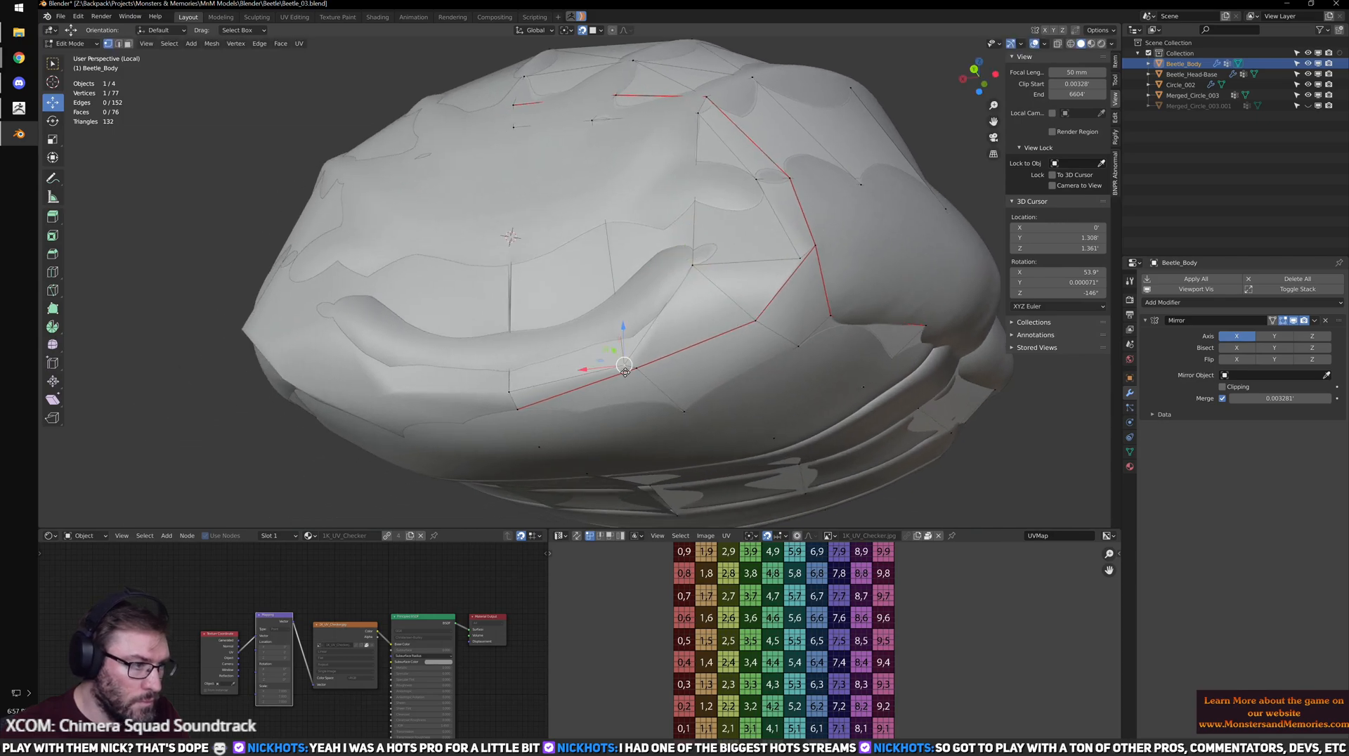
key(g)
click(614, 328)
click(511, 393)
key(g)
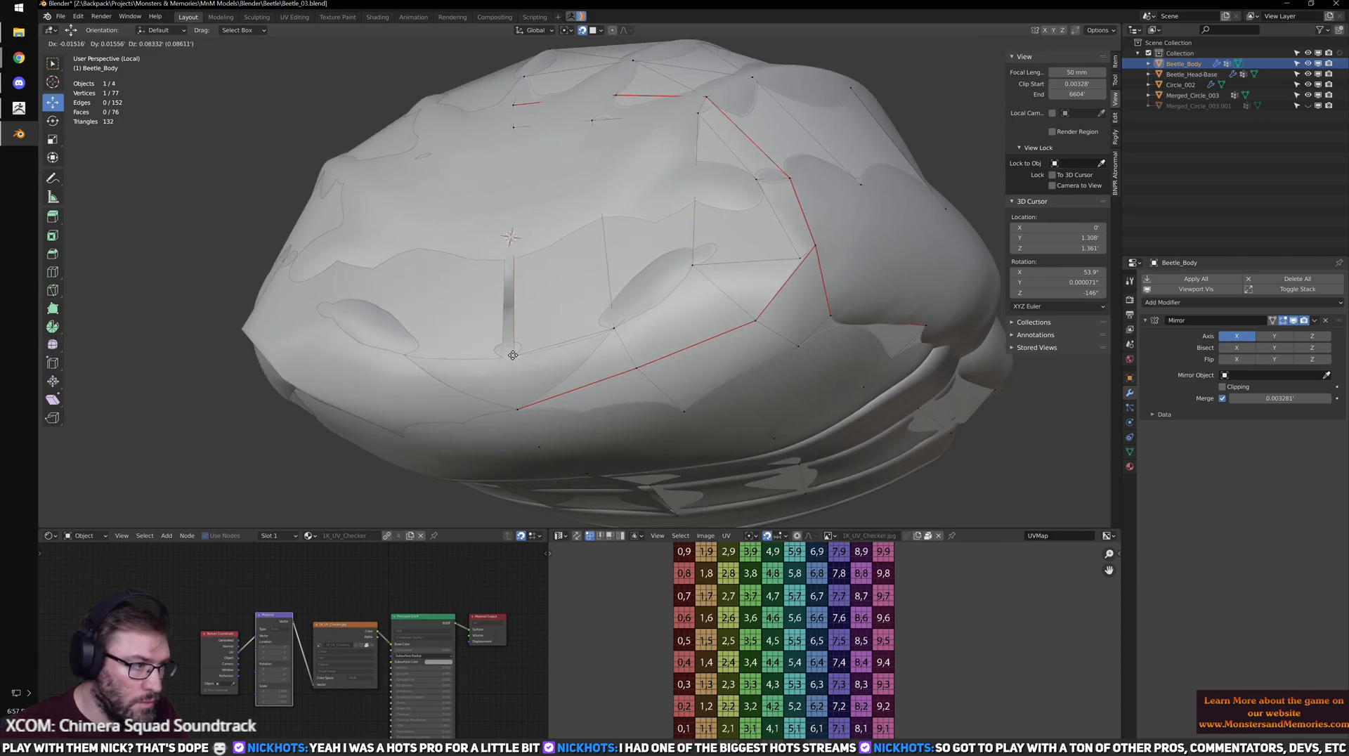
click(507, 353)
- Raise the marked neck seam's bottom centre vertex and pull the next two seam vertices inward along the front surface
key(g)
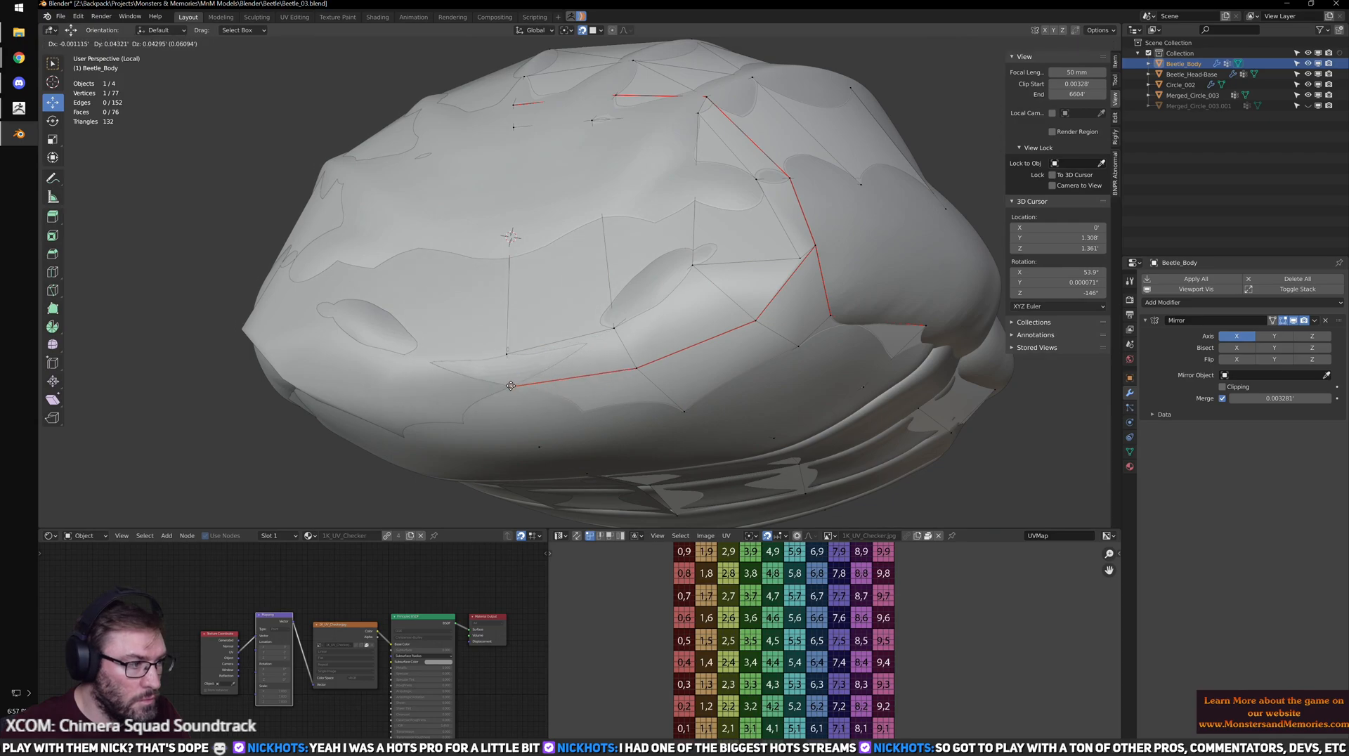
click(631, 361)
click(633, 363)
key(g)
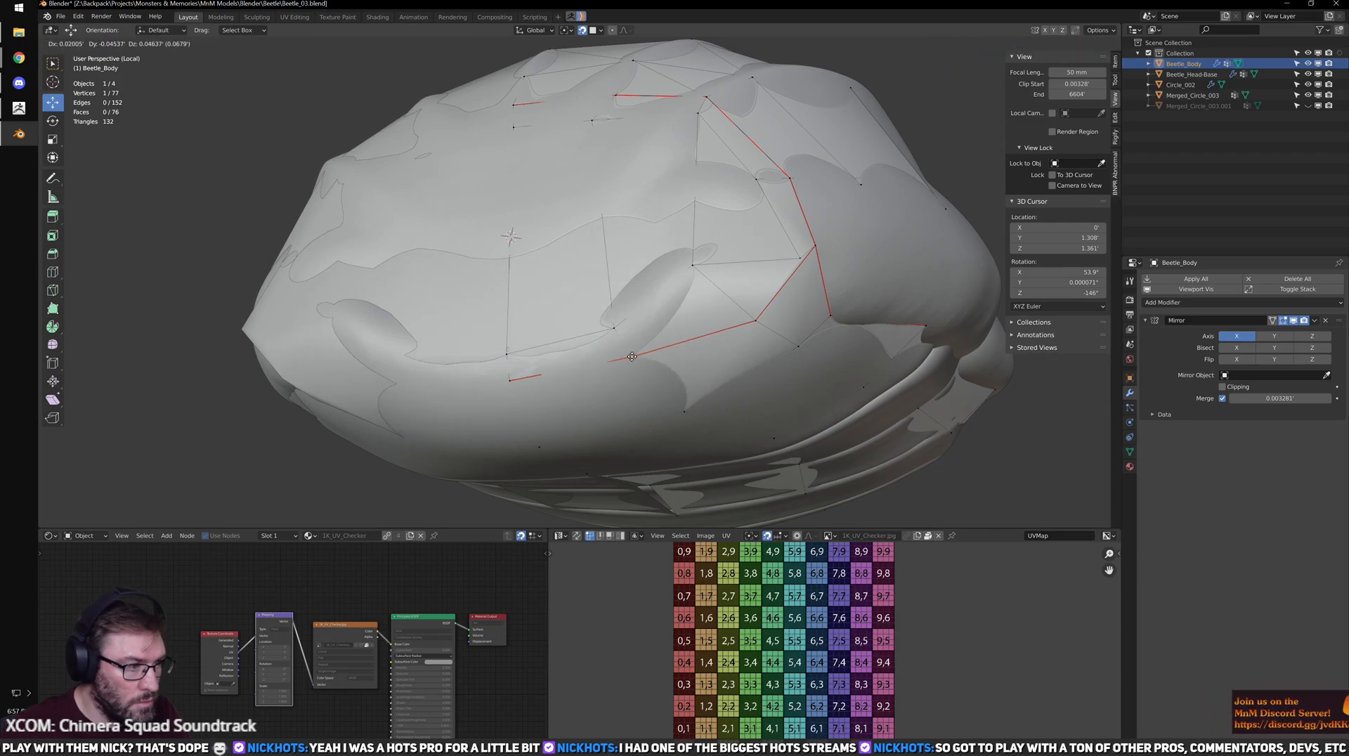
click(629, 358)
click(760, 326)
key(g)
click(742, 317)
middle_drag(742, 316, 681, 308)
click(652, 241)
key(g)
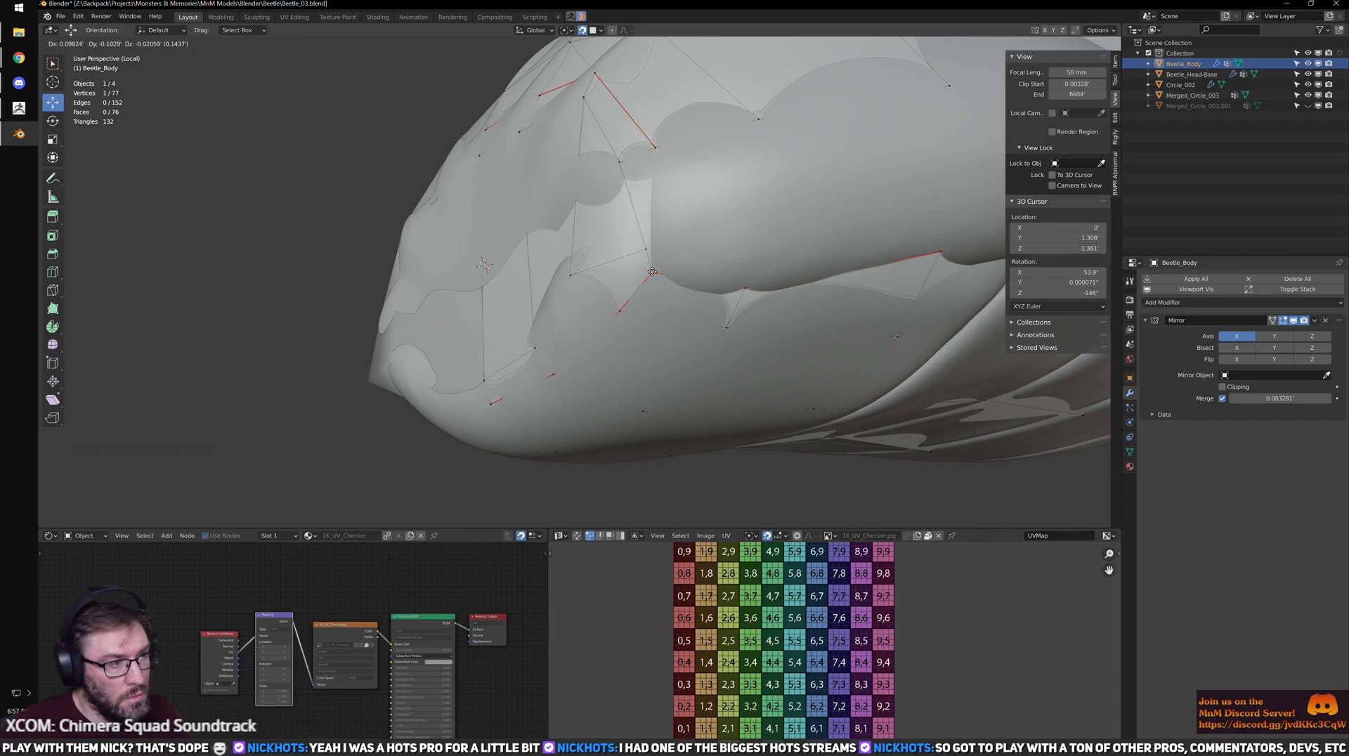
click(626, 256)
key(ctrl+z)
key(ctrl+z)
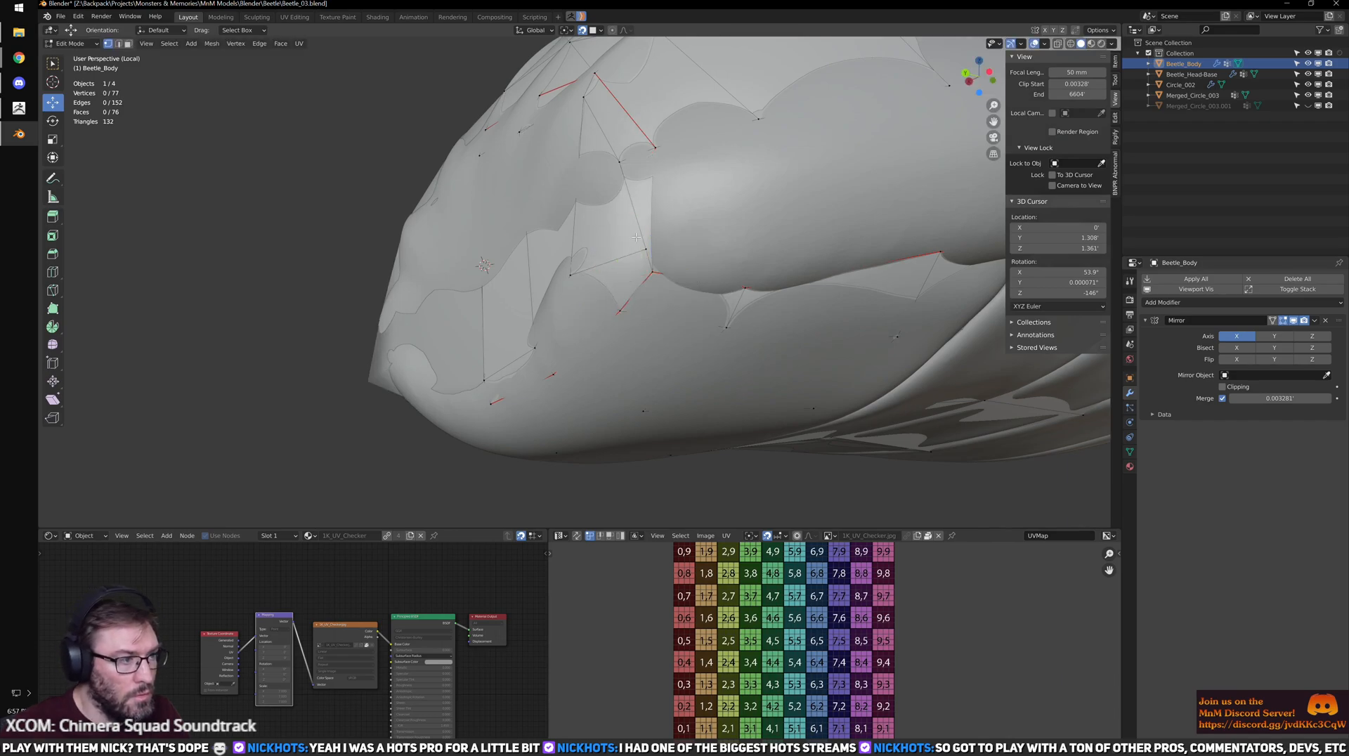
- Snap the side vertices just inside the neck seam inward and down onto the sculpted front face
key(g)
click(619, 242)
middle_drag(618, 242, 714, 304)
click(727, 309)
key(g)
click(723, 320)
click(683, 201)
key(g)
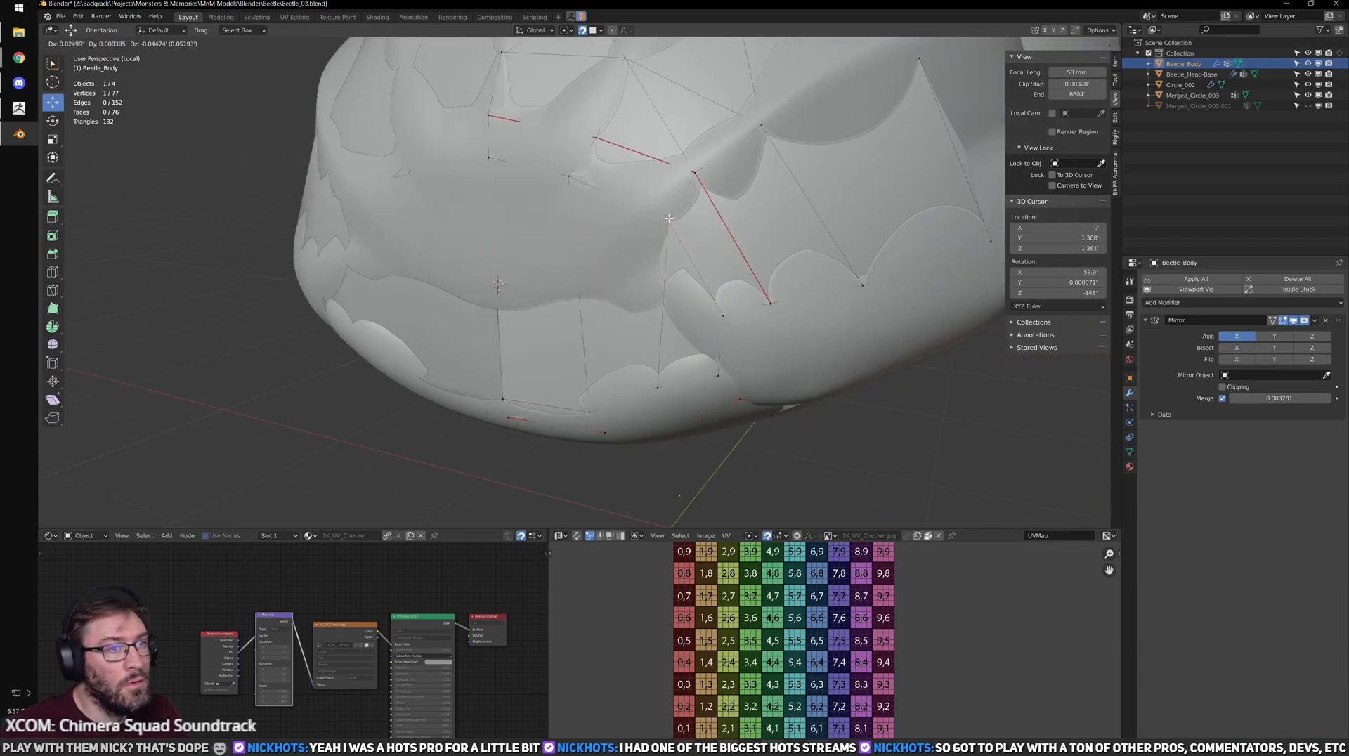
click(672, 216)
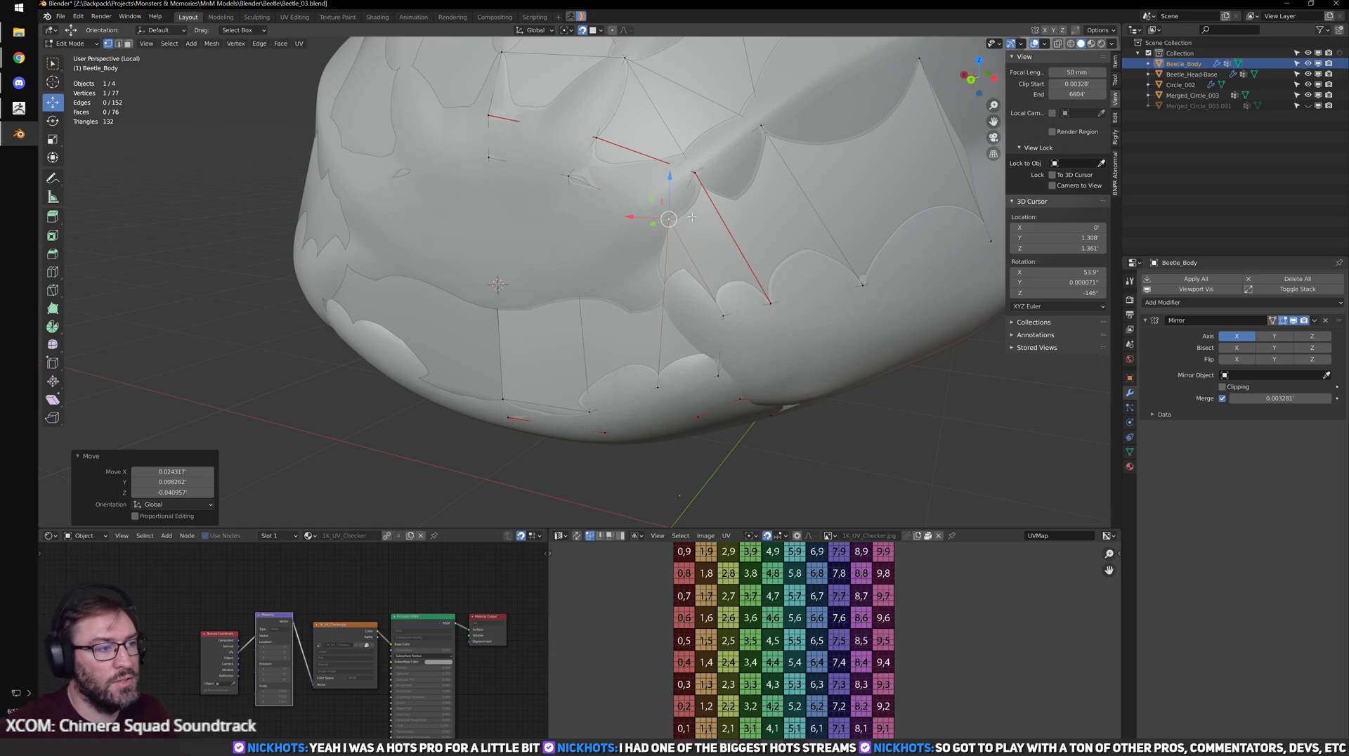
- Lower two vertices on the body's side slightly to follow the sculpt in see-through view
middle_drag(841, 225, 498, 215)
scroll(762, 228, down, 3)
scroll(497, 215, up, 4)
scroll(498, 214, down, 5)
middle_drag(602, 295, 692, 261)
mouse_move(689, 327)
shift+middle_down()
mouse_move(753, 269)
mouse_move(702, 242)
mouse_move(647, 262)
shift+middle_up()
key(alt+z)
scroll(647, 254, up, 4)
click(612, 257)
drag(613, 257, 612, 271)
click(485, 294)
drag(469, 295, 476, 305)
- Select a belly vertex below the marked side seam in side view and snap it onto the sculpted underside
shift+middle_drag(827, 239, 637, 392)
key(a)
key(a)
shift+middle_drag(536, 325, 629, 401)
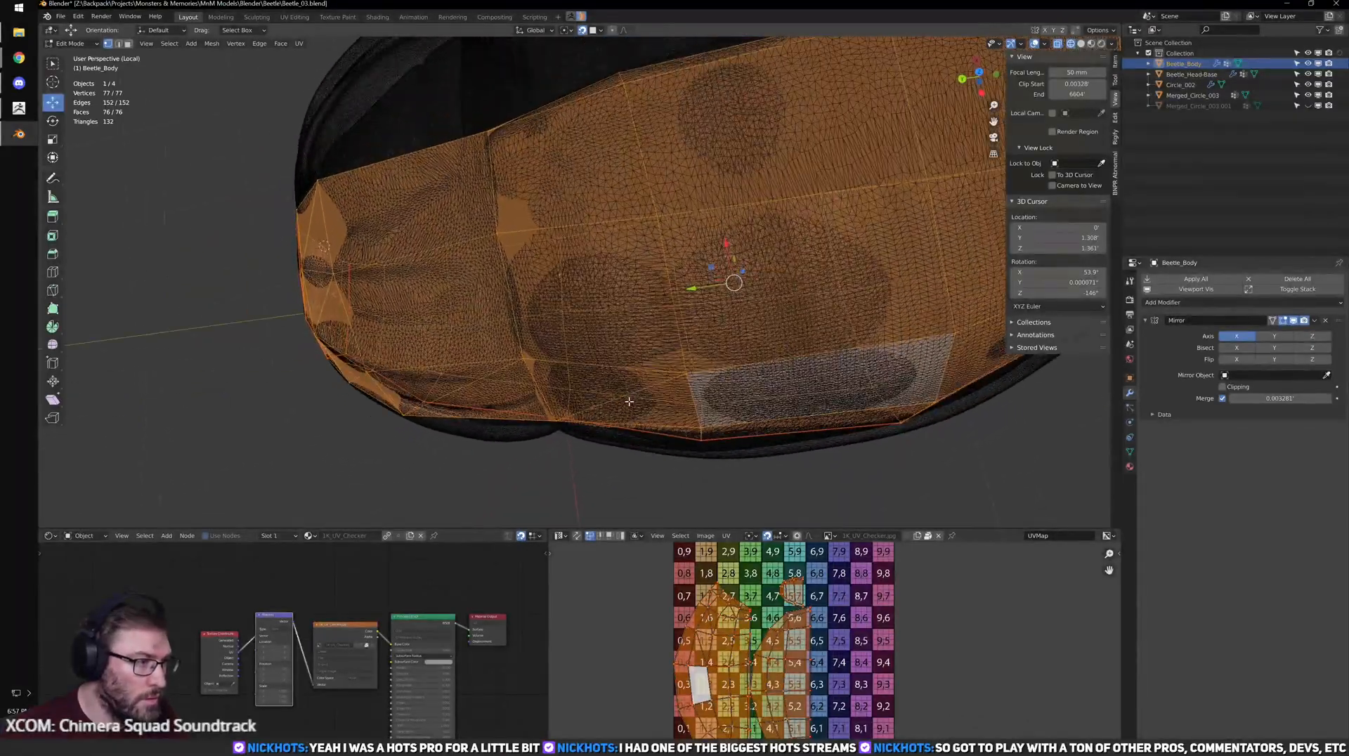
alt+middle_drag(618, 350, 591, 242)
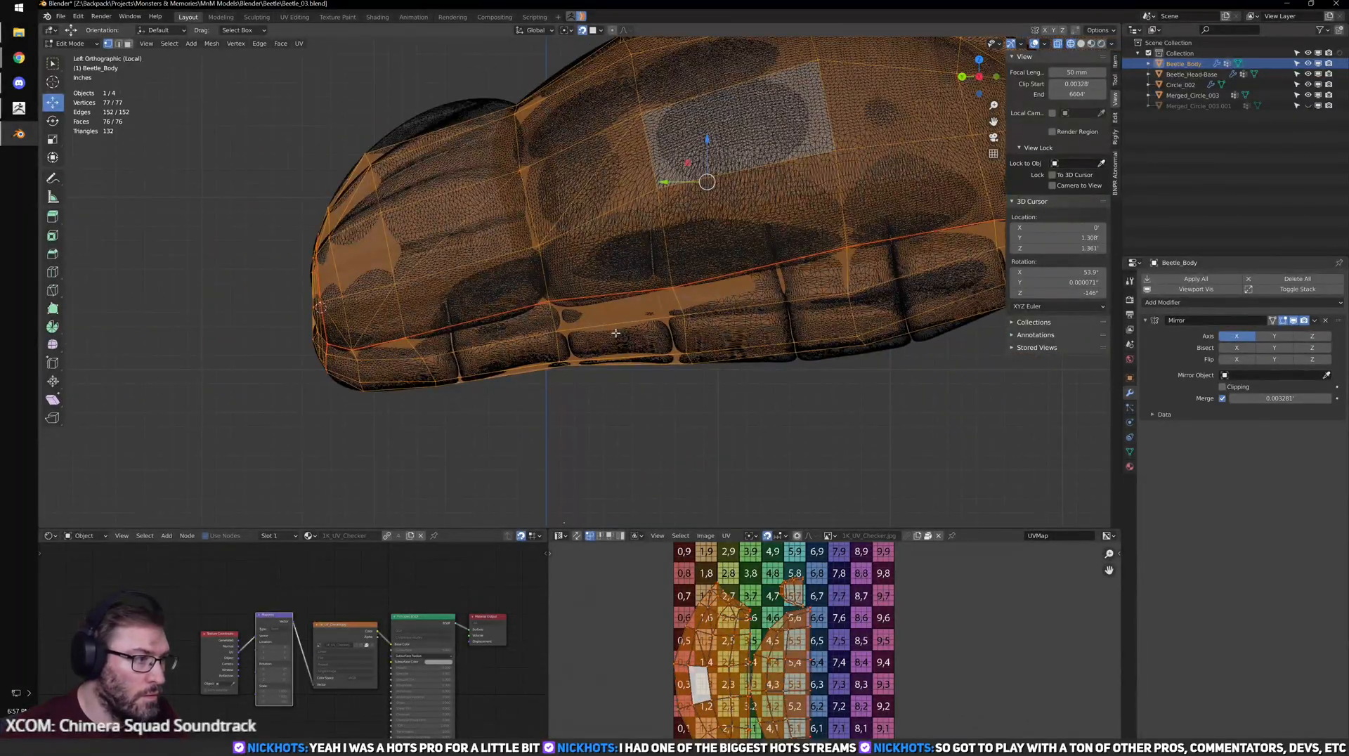
scroll(560, 373, up, 3)
click(557, 280)
drag(557, 280, 568, 276)
- Shift the front belly vertices below the thorax forward onto the first abdomen segment
scroll(566, 274, down, 2)
shift+middle_drag(469, 269, 533, 305)
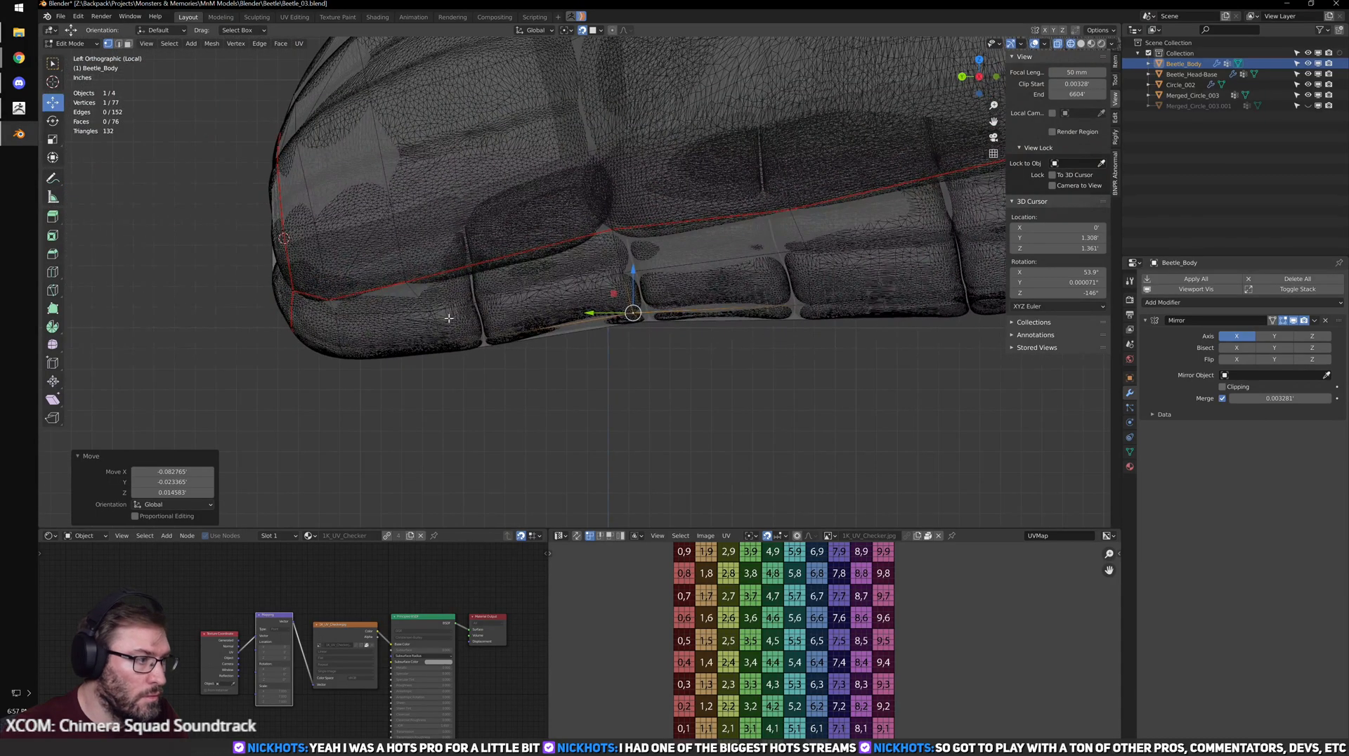
click(431, 310)
drag(431, 311, 413, 314)
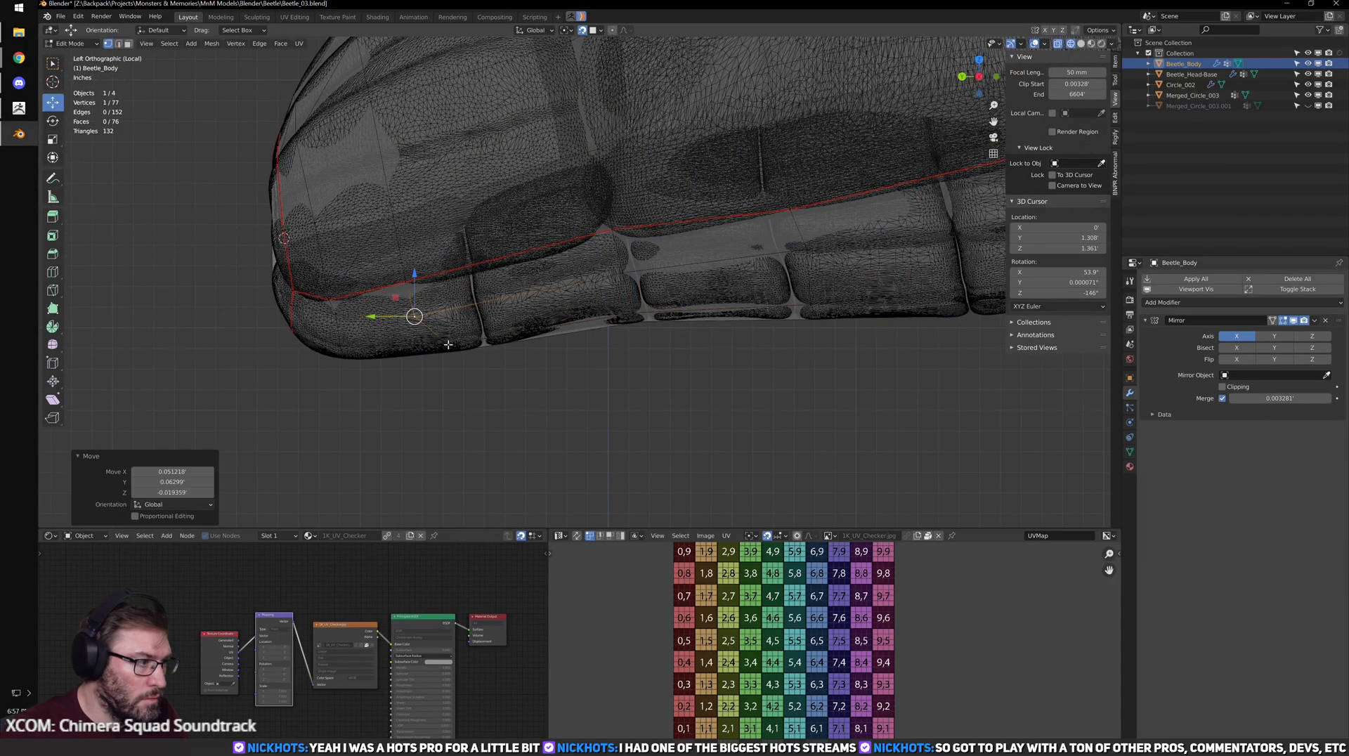
mouse_move(449, 340)
middle_down()
mouse_move(447, 313)
mouse_move(441, 336)
middle_up()
drag(442, 337, 424, 340)
- Snap the belly vertices farther back below the side seam onto the abdomen segments
shift+middle_drag(426, 342, 565, 276)
middle_drag(564, 275, 612, 370)
click(595, 354)
drag(596, 353, 574, 354)
shift+middle_drag(963, 271, 744, 371)
shift+middle_drag(665, 310, 609, 299)
click(549, 282)
drag(616, 334, 613, 336)
- Snap the marked side seam's rear vertex onto the edge between the wing case and the abdomen
middle_drag(613, 337, 567, 372)
scroll(593, 380, up, 2)
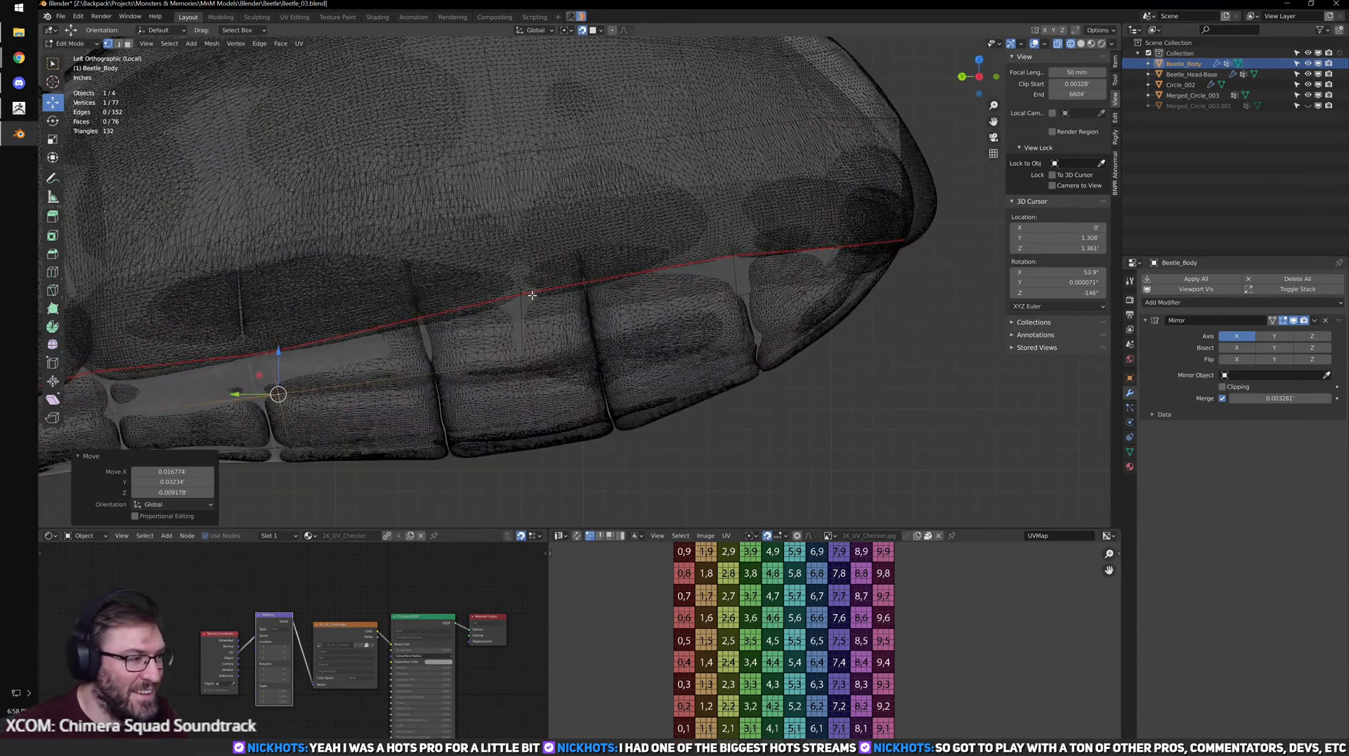
key(g)
click(514, 303)
middle_drag(513, 302, 546, 234)
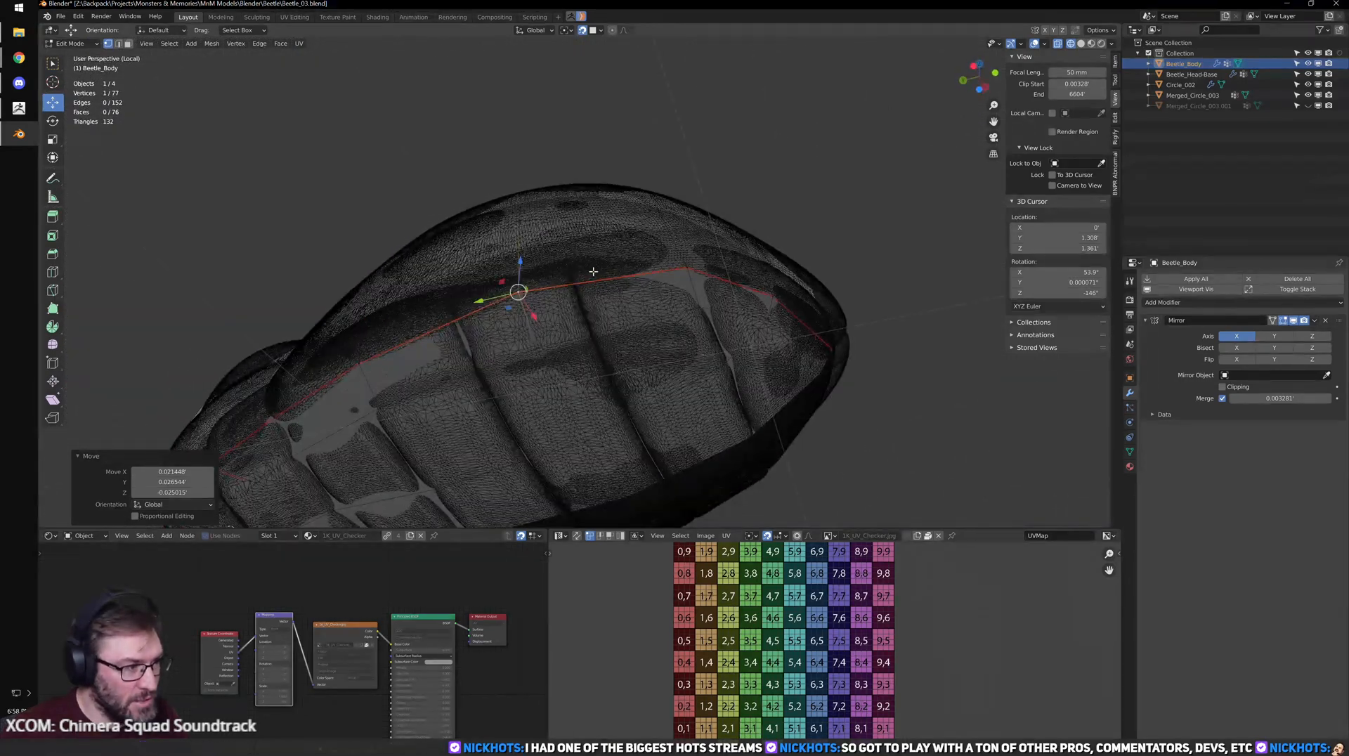
- Snap the rear underside vertices near the marked side seam onto the sculpted surface
key(shift+z)
mouse_move(593, 272)
middle_down()
mouse_move(589, 352)
mouse_move(576, 291)
middle_up()
click(577, 349)
key(shift+z)
key(g)
click(568, 295)
key(g)
click(556, 225)
- Adjust the remaining vertices around the body's rear end to follow the sculpted surface
mouse_move(555, 225)
middle_down()
mouse_move(556, 278)
mouse_move(635, 305)
mouse_move(546, 331)
mouse_move(530, 365)
mouse_move(563, 265)
mouse_move(436, 296)
middle_up()
key(g)
click(552, 275)
scroll(545, 331, up, 1)
click(524, 304)
key(g)
click(515, 299)
click(510, 360)
key(g)
click(514, 364)
- Move the top wing-case vertex beside the central gap along the sculpted surface
key(shift+z)
scroll(483, 372, up, 2)
mouse_move(654, 337)
shift+middle_down()
mouse_move(482, 372)
mouse_move(483, 391)
shift+middle_up()
click(456, 305)
shift+middle_drag(458, 310, 533, 327)
key(g)
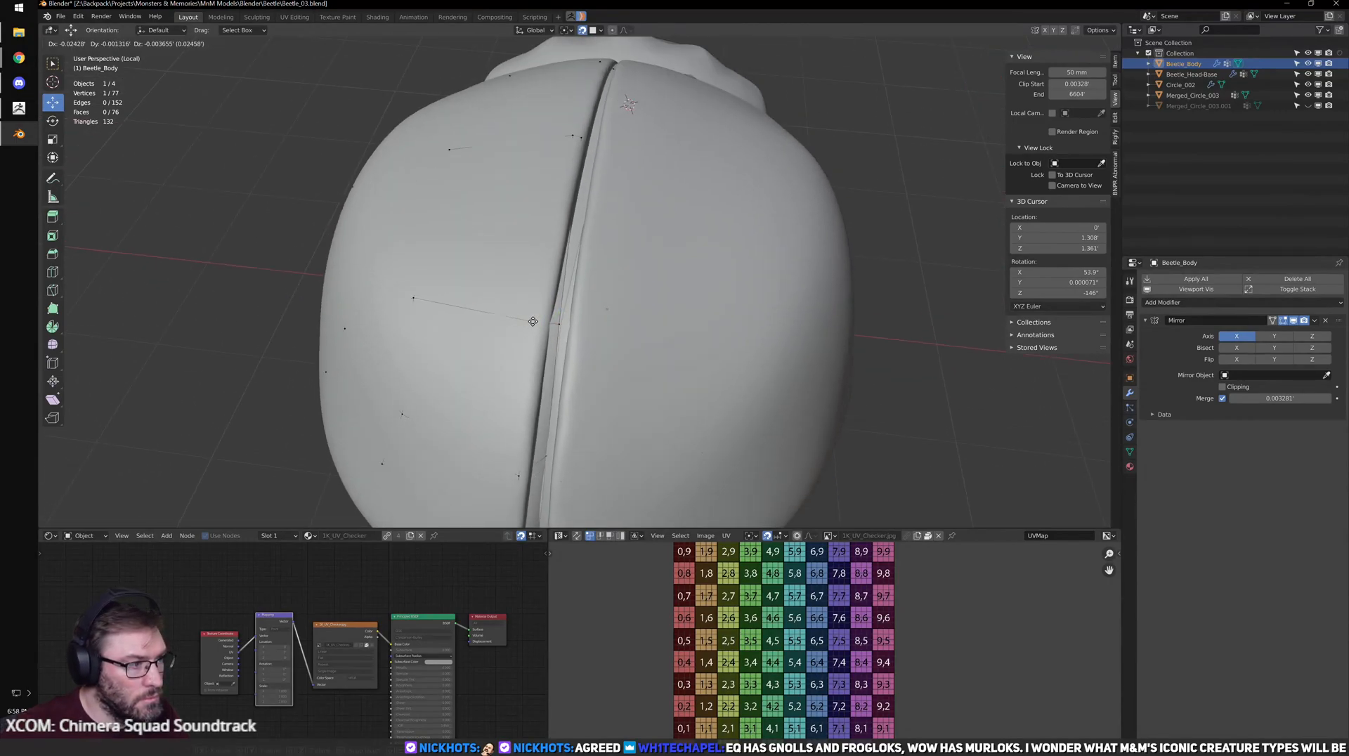
click(535, 309)
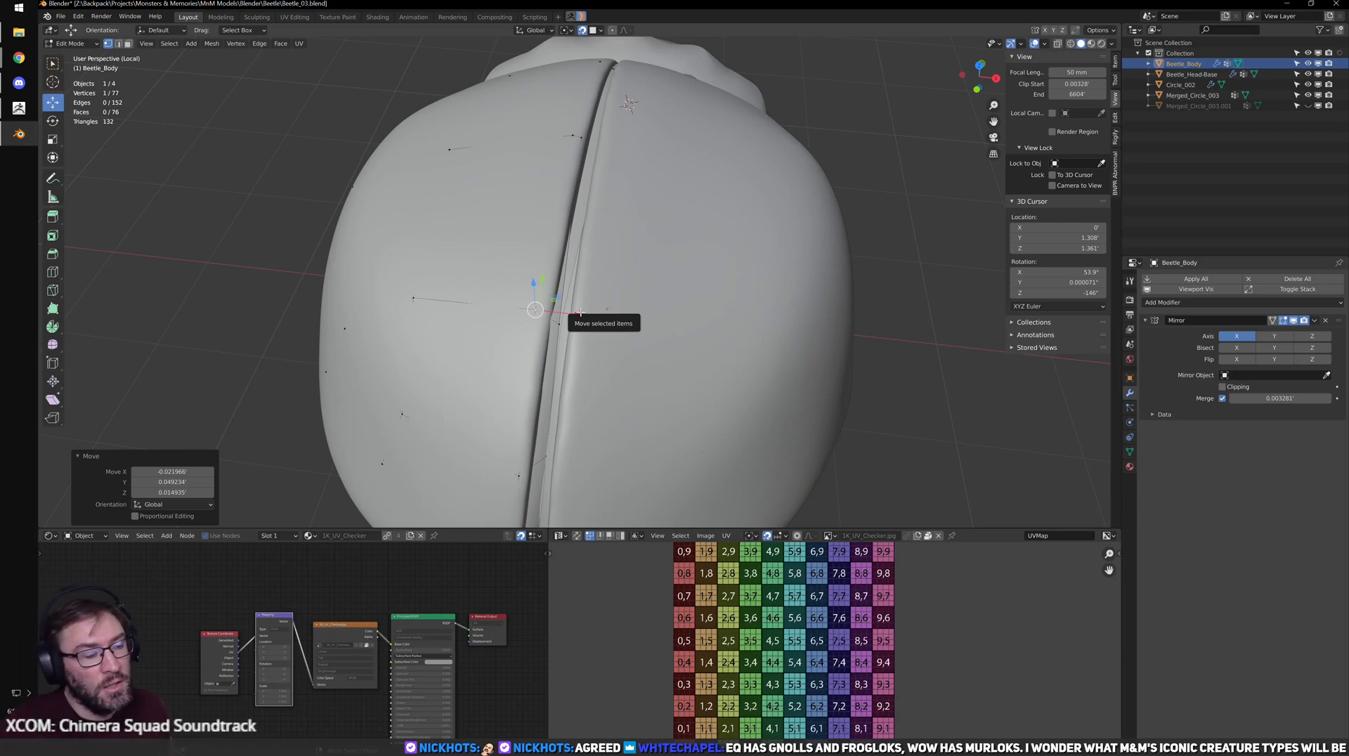
- Drop the front vertex beside the central split into the gap between the wing cases
scroll(622, 231, up, 2)
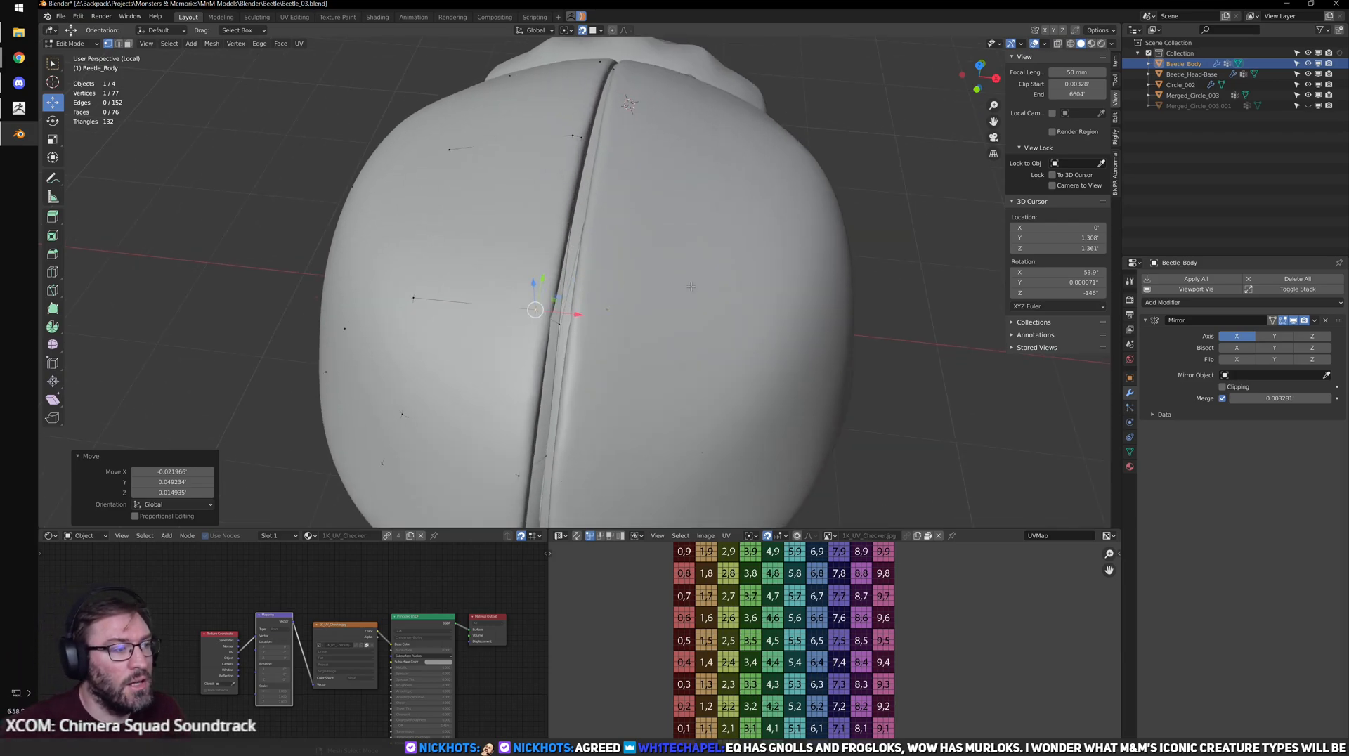
middle_drag(568, 288, 564, 206)
click(549, 190)
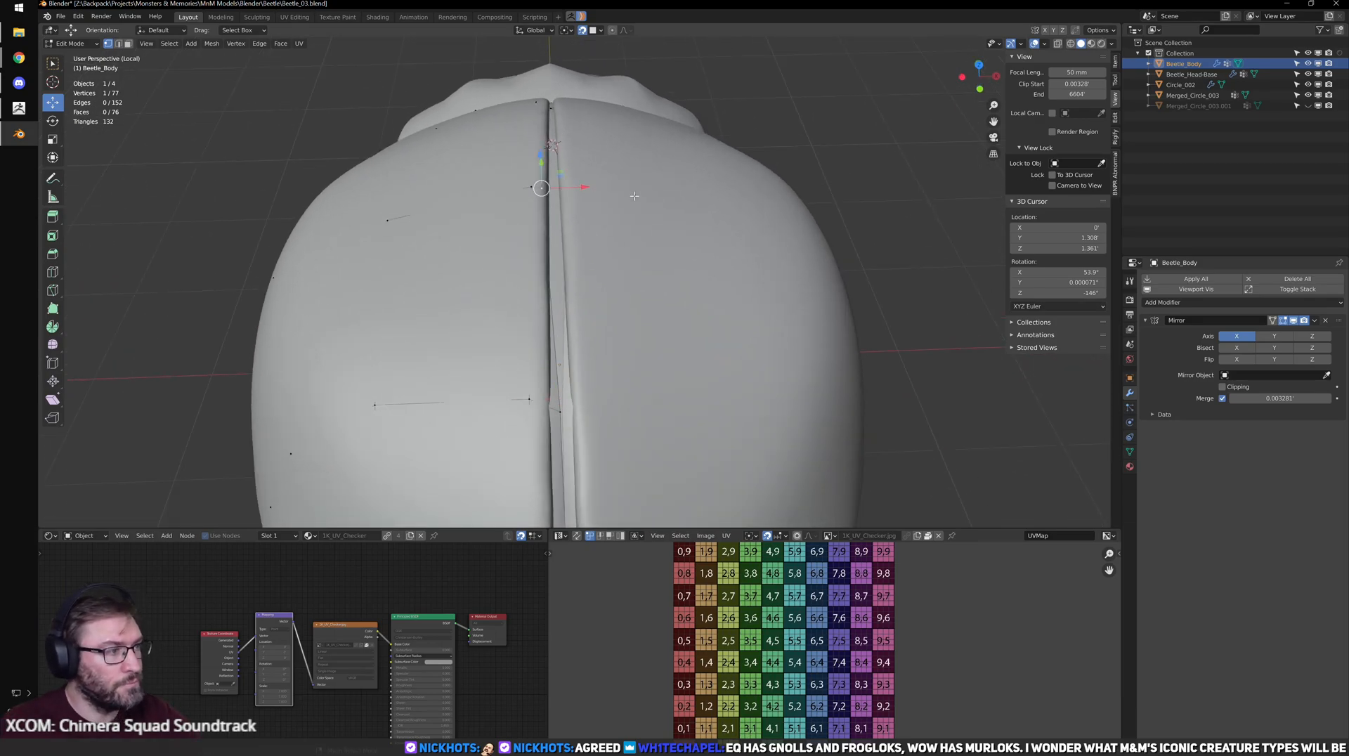
shift+middle_drag(563, 78, 566, 155)
scroll(564, 168, up, 2)
key(g)
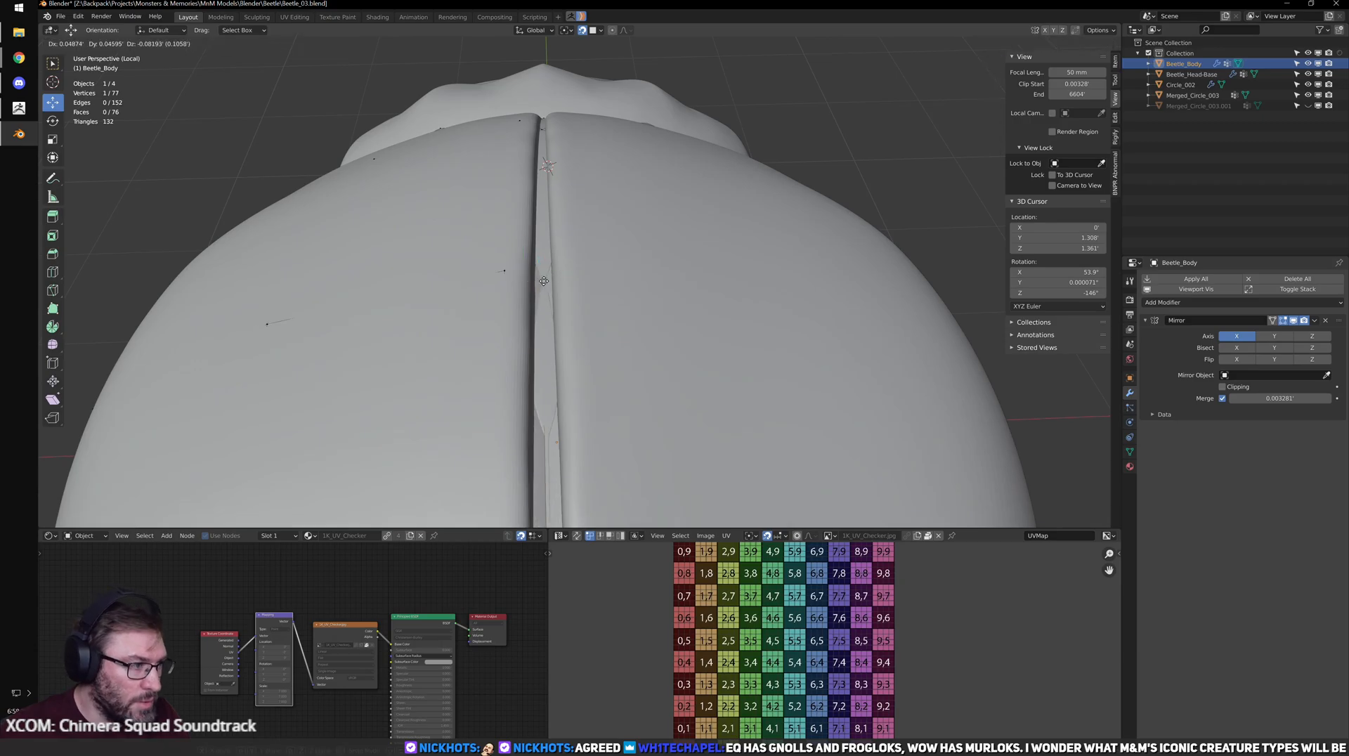
click(545, 281)
- Examine the fit at the wing-case gap from the front and along the whole body from the side in wireframe
scroll(605, 340, down, 3)
mouse_move(605, 340)
middle_down()
mouse_move(641, 310)
mouse_move(641, 330)
middle_up()
key(shift+z)
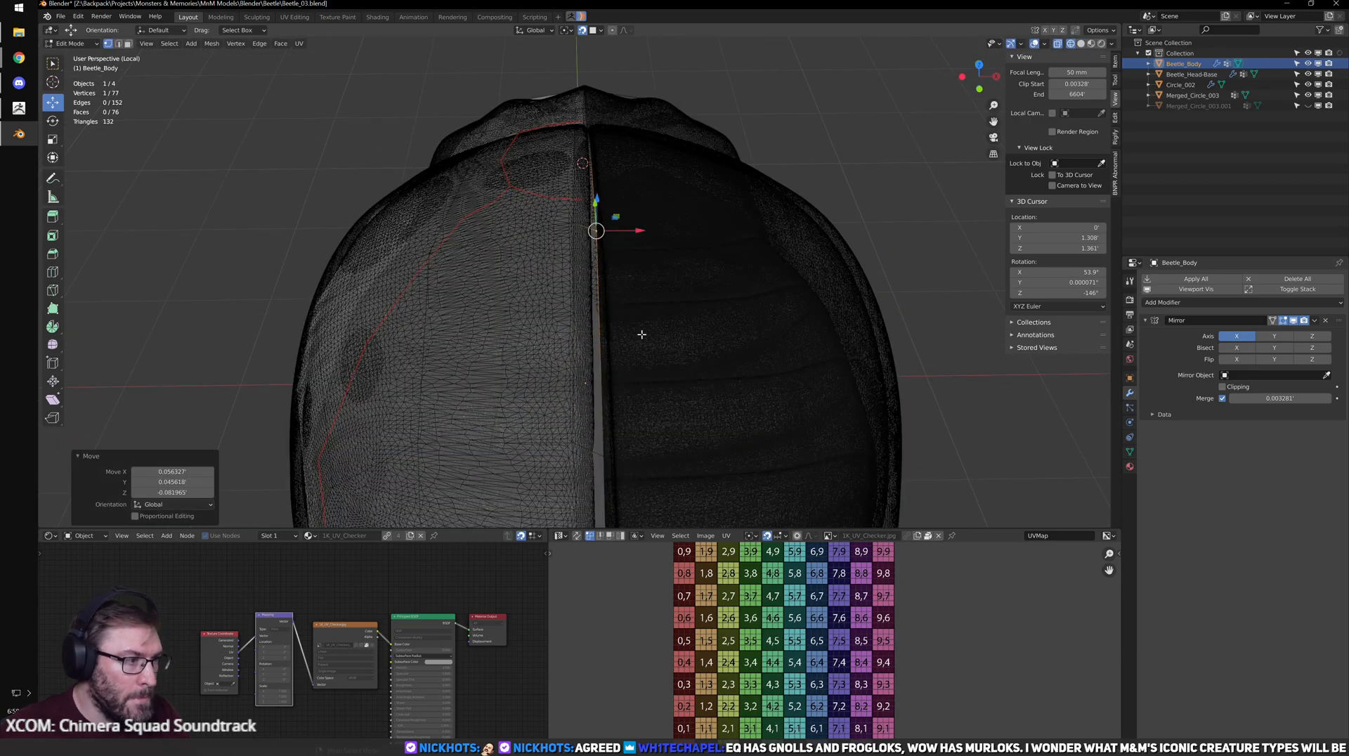
click(655, 340)
key(a)
key(KP_1)
scroll(630, 183, up, 4)
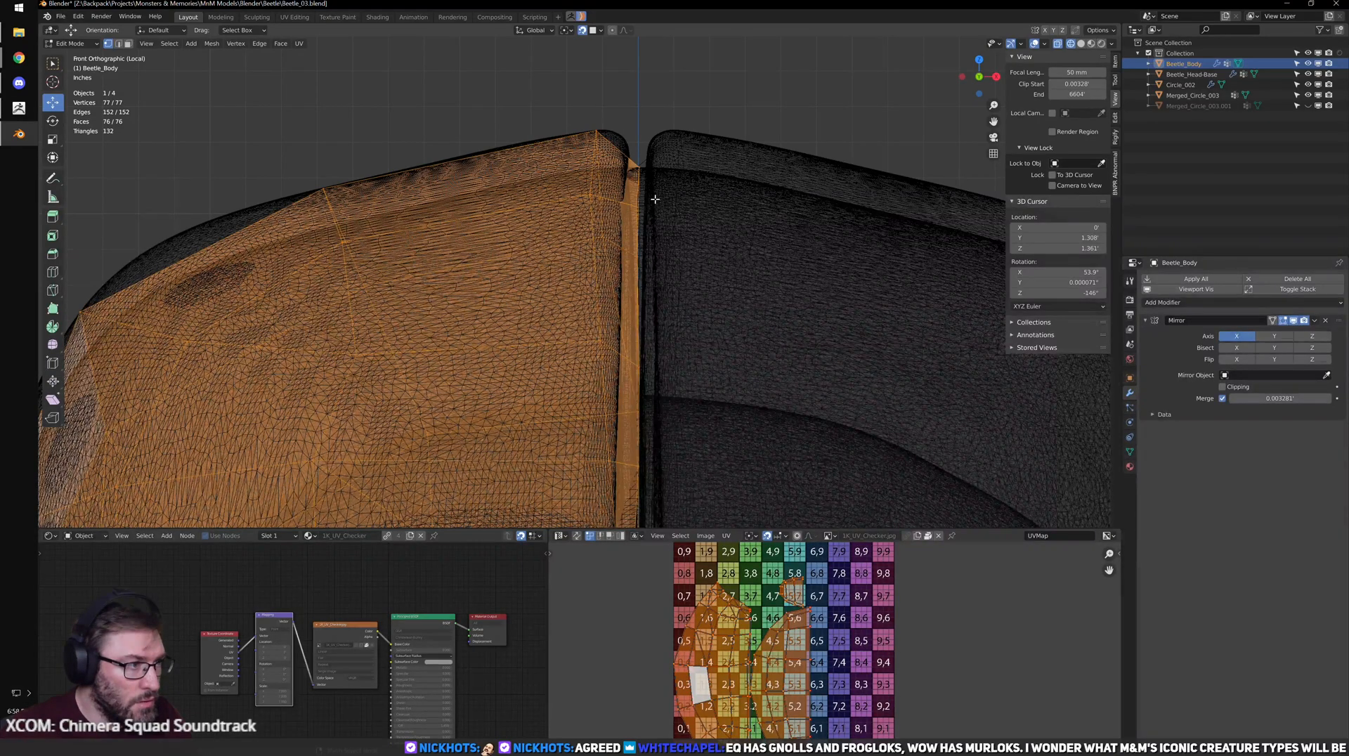
scroll(655, 199, down, 2)
scroll(672, 272, down, 2)
shift+middle_drag(610, 349, 787, 270)
scroll(649, 260, up, 1)
scroll(643, 263, down, 3)
shift+middle_drag(392, 295, 681, 238)
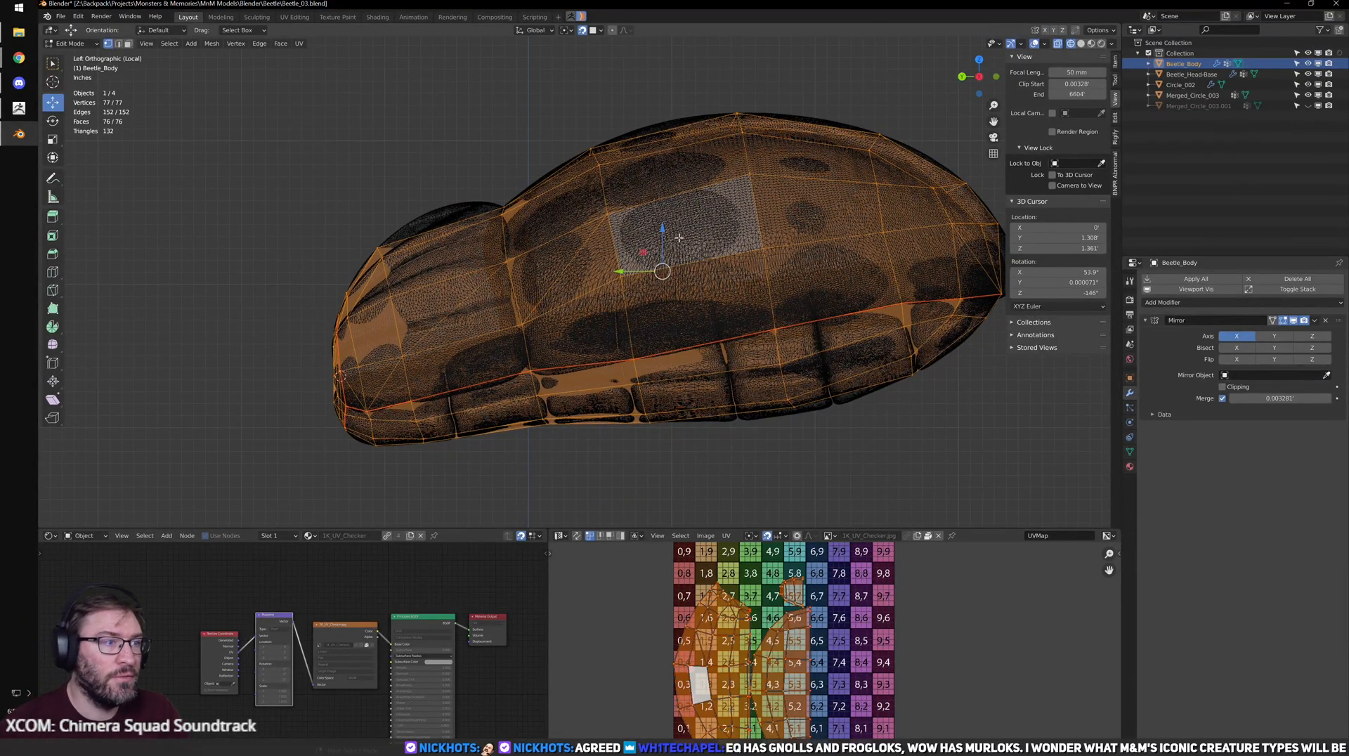
- With snapping off, shift the lower ridge vertex near the wing case's highest point backward in side view
scroll(568, 205, up, 2)
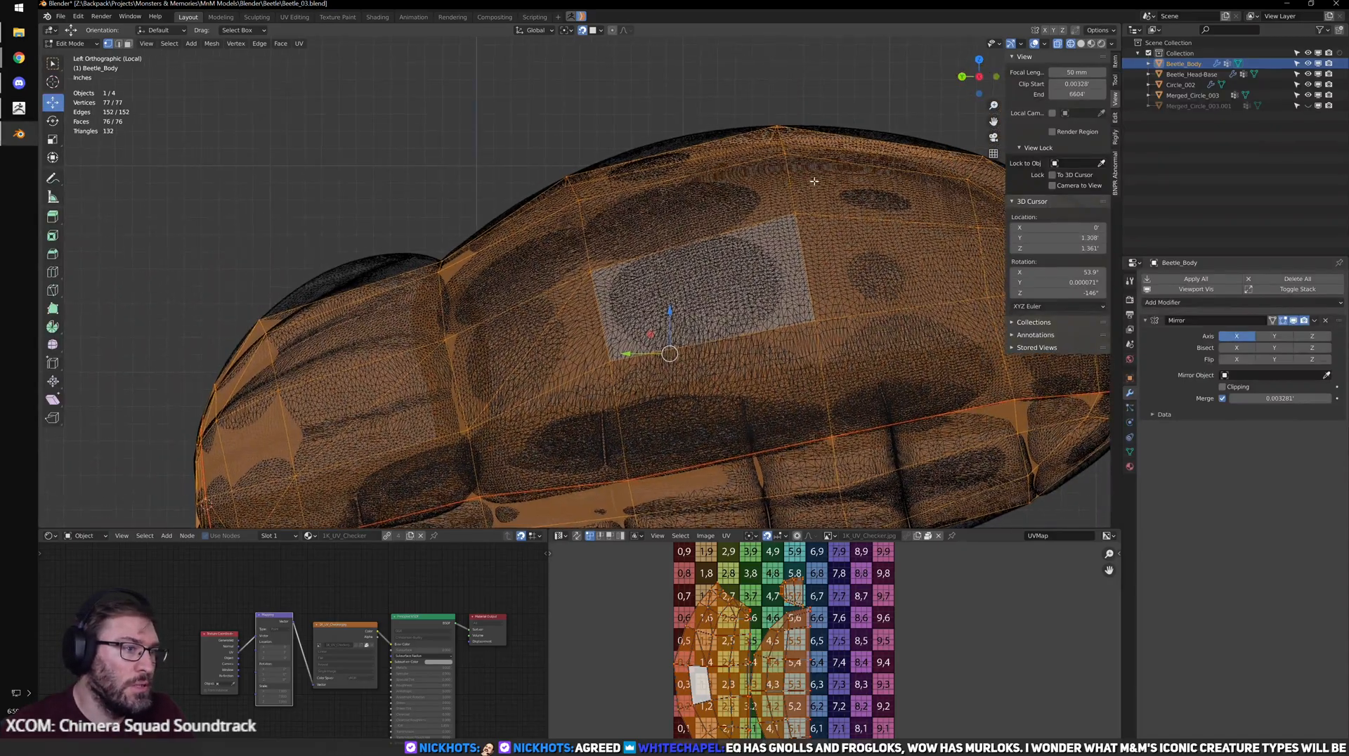
shift+middle_drag(825, 178, 656, 182)
drag(670, 173, 670, 179)
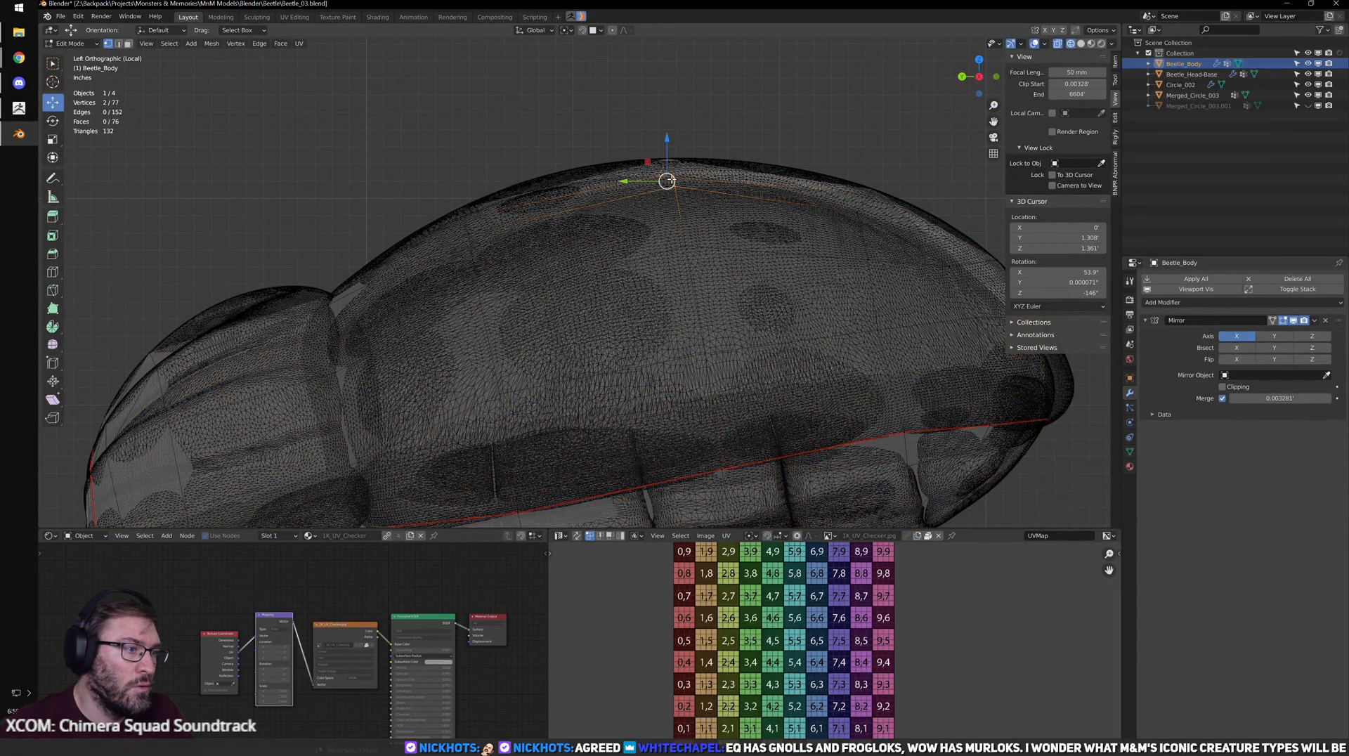
click(610, 146)
scroll(717, 196, up, 3)
shift+middle_drag(717, 196, 663, 317)
scroll(662, 246, up, 2)
drag(668, 213, 711, 182)
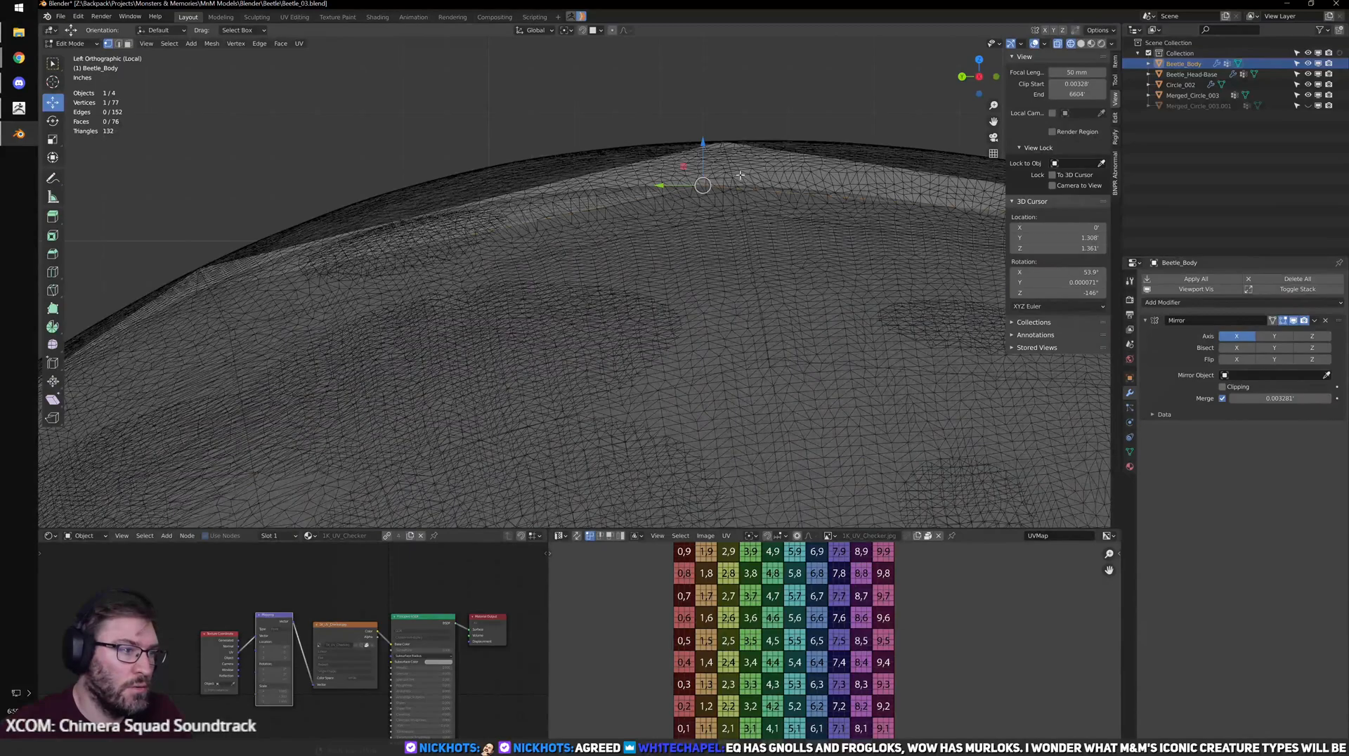
scroll(716, 189, down, 3)
scroll(715, 192, down, 2)
drag(629, 243, 671, 240)
scroll(702, 203, up, 3)
click(747, 165)
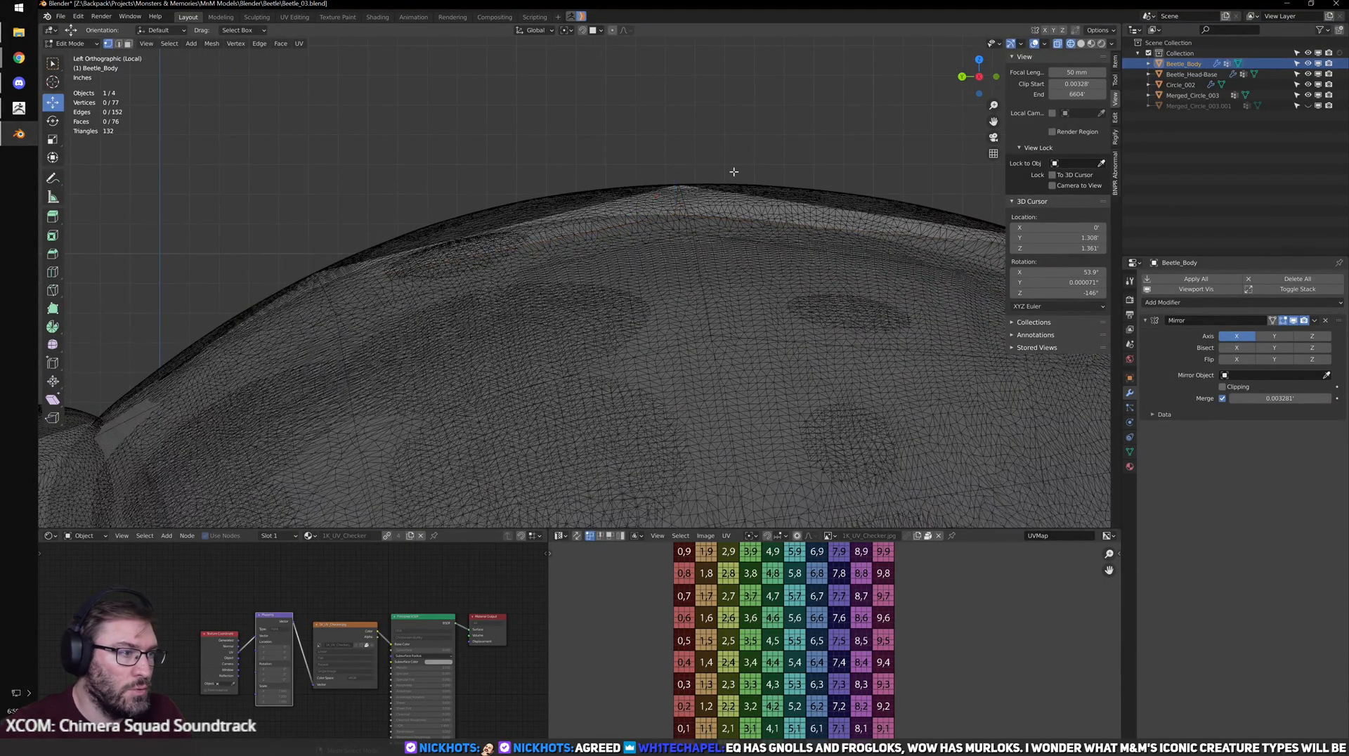
- Shift the wing case's highest ridge vertex and the vertex below it slightly along the body in side view
click(696, 182)
drag(650, 186, 655, 188)
click(710, 250)
click(658, 246)
scroll(657, 247, down, 2)
drag(664, 248, 658, 249)
- Shift the two lower vertices of the same wing-case row along the body, moving the lowest one further back
click(675, 319)
drag(674, 322, 666, 321)
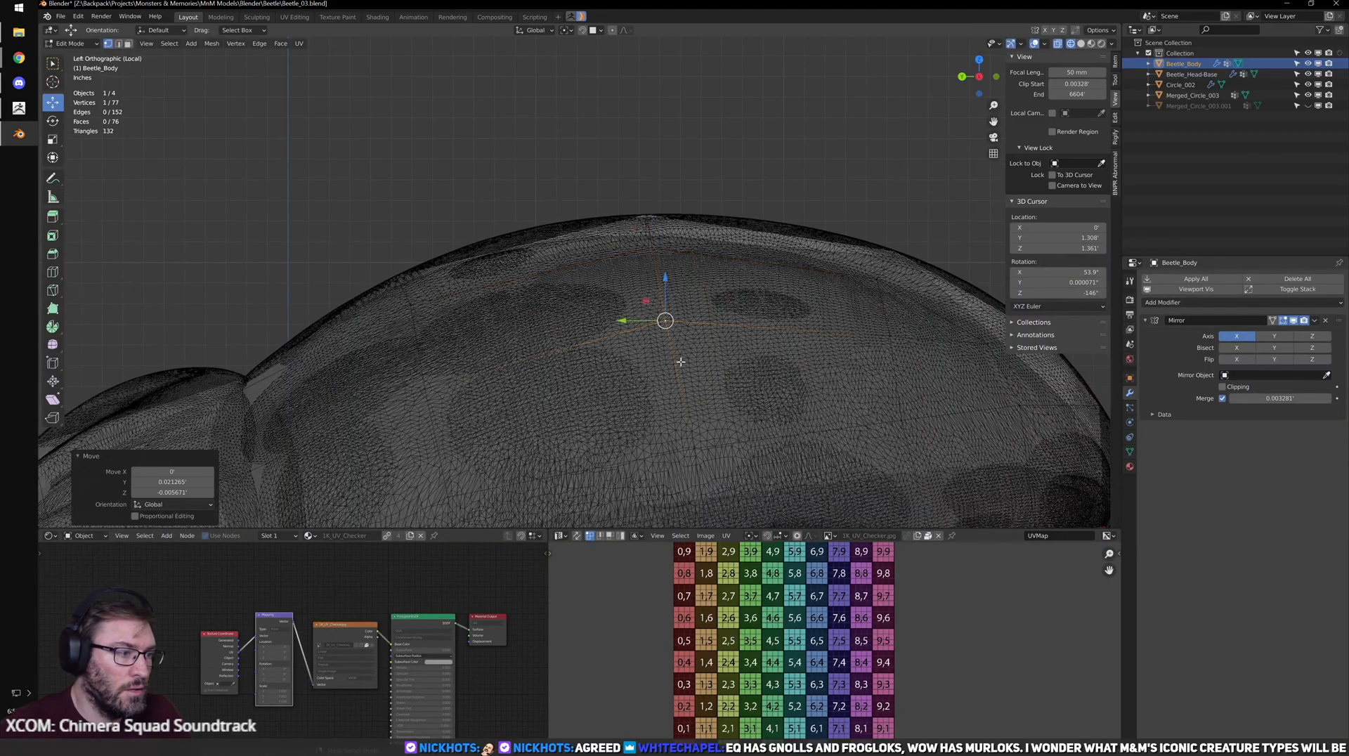
shift+middle_drag(697, 441, 669, 305)
click(669, 308)
drag(667, 314, 619, 324)
scroll(647, 323, down, 2)
shift+middle_drag(536, 336, 736, 285)
click(734, 373)
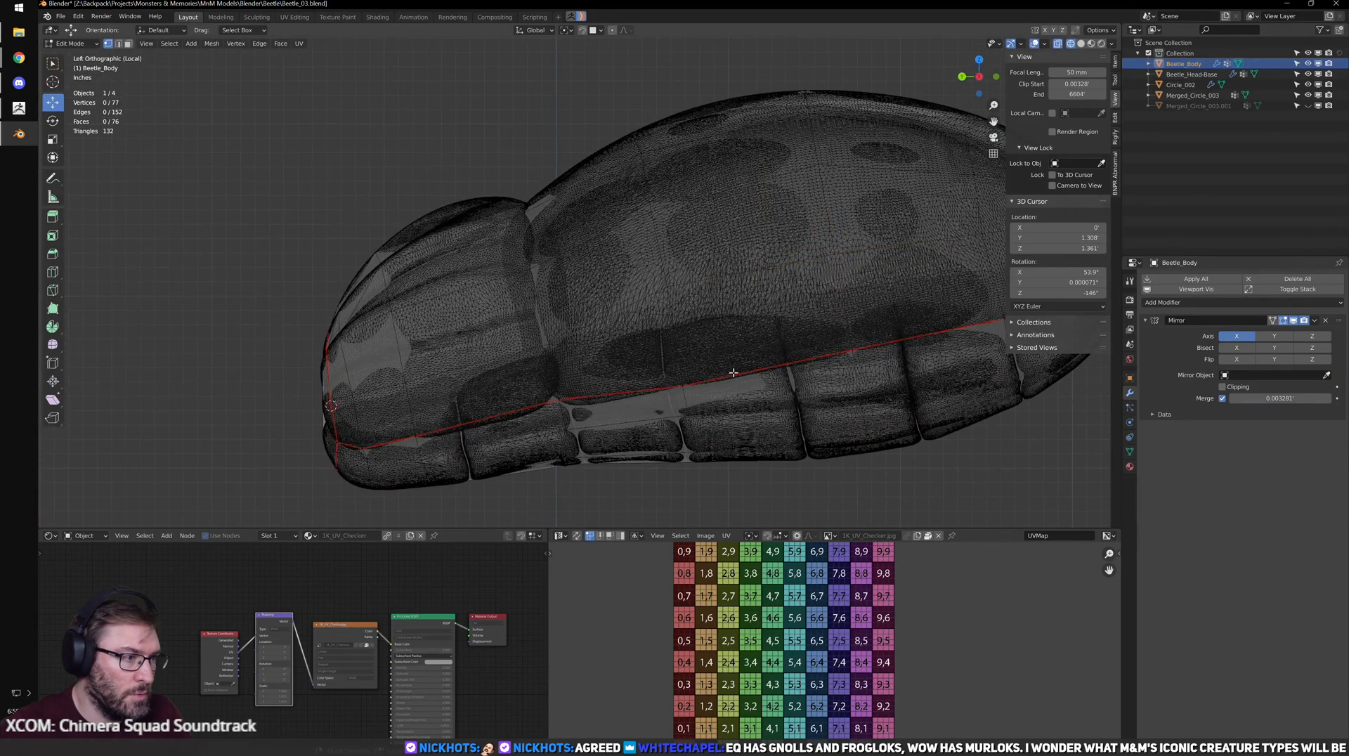
- Dissolve the diagonal edge running across the side of the thorax
key(a)
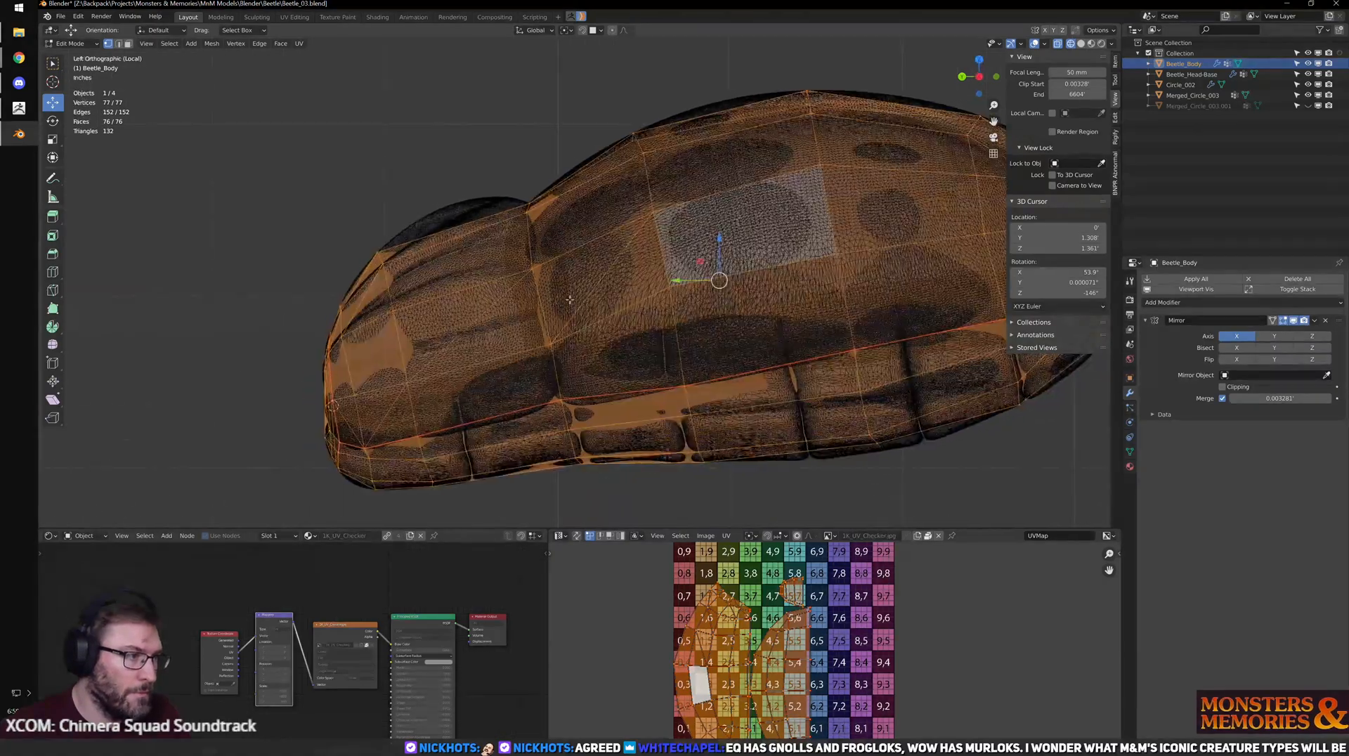
scroll(598, 298, up, 3)
shift+middle_drag(611, 388, 622, 337)
key(ctrl+Tab)
click(575, 333)
key(ctrl+Tab)
click(570, 314)
click(563, 301)
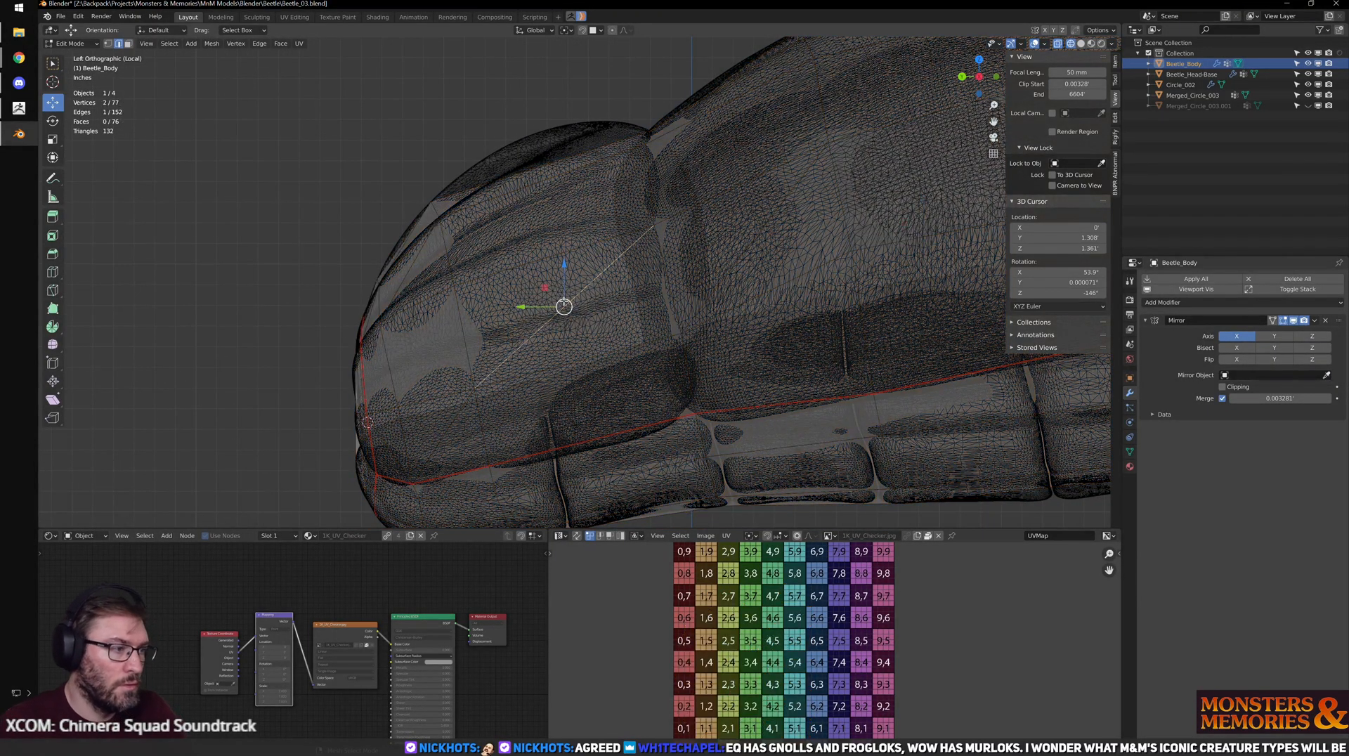
key(x)
click(562, 371)
- Add one centred loop cut running down the side of the thorax
key(a)
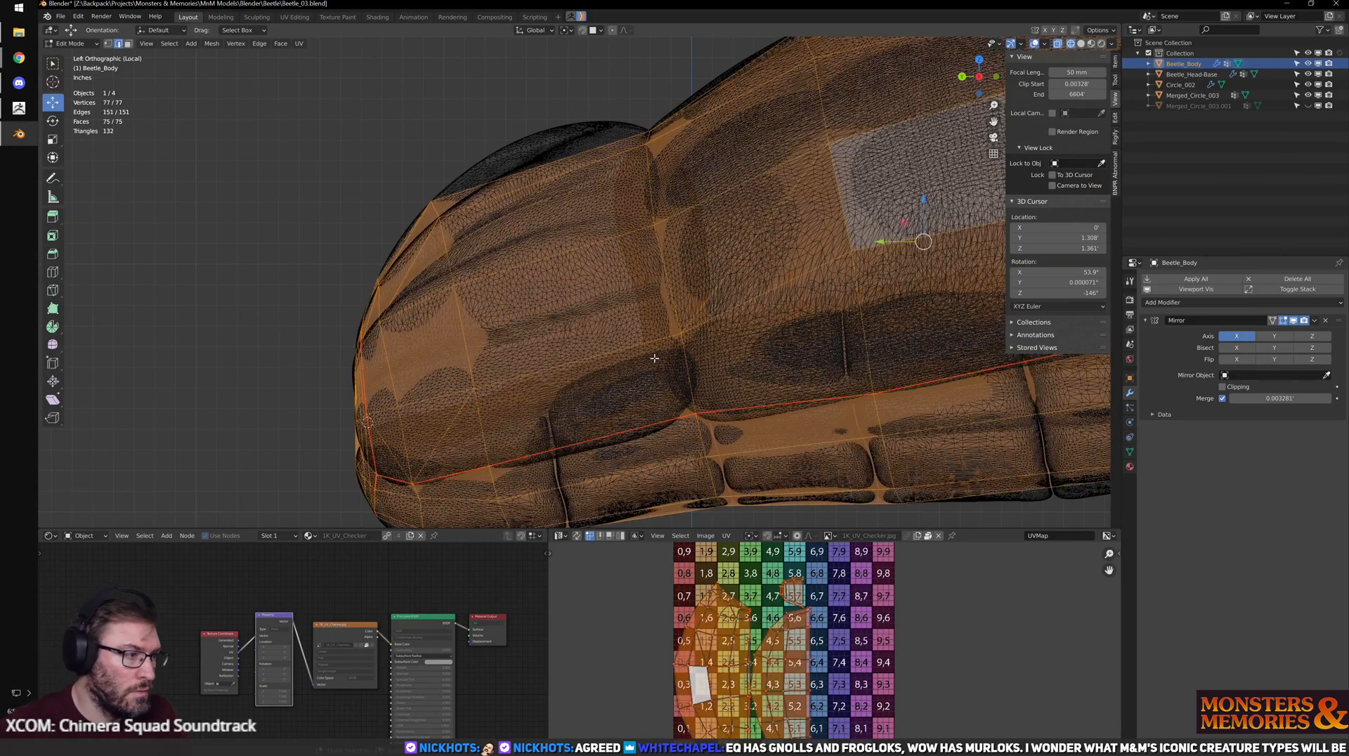
key(alt+a)
scroll(684, 354, down, 3)
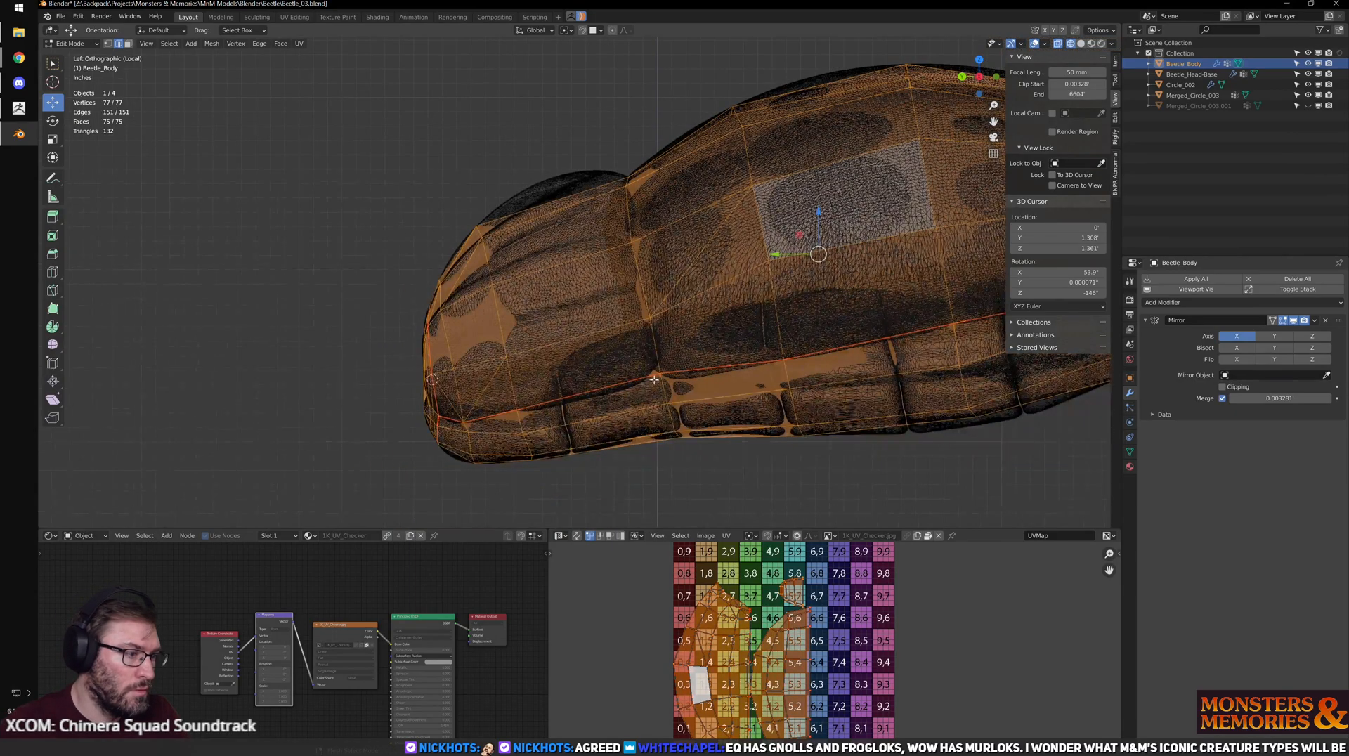
key(ctrl+r)
click(587, 320)
right_click(588, 320)
shift+middle_drag(571, 162, 612, 251)
scroll(614, 251, up, 2)
- Reposition the new loop's upper thorax vertex against the sculpted surface
key(ctrl+Tab)
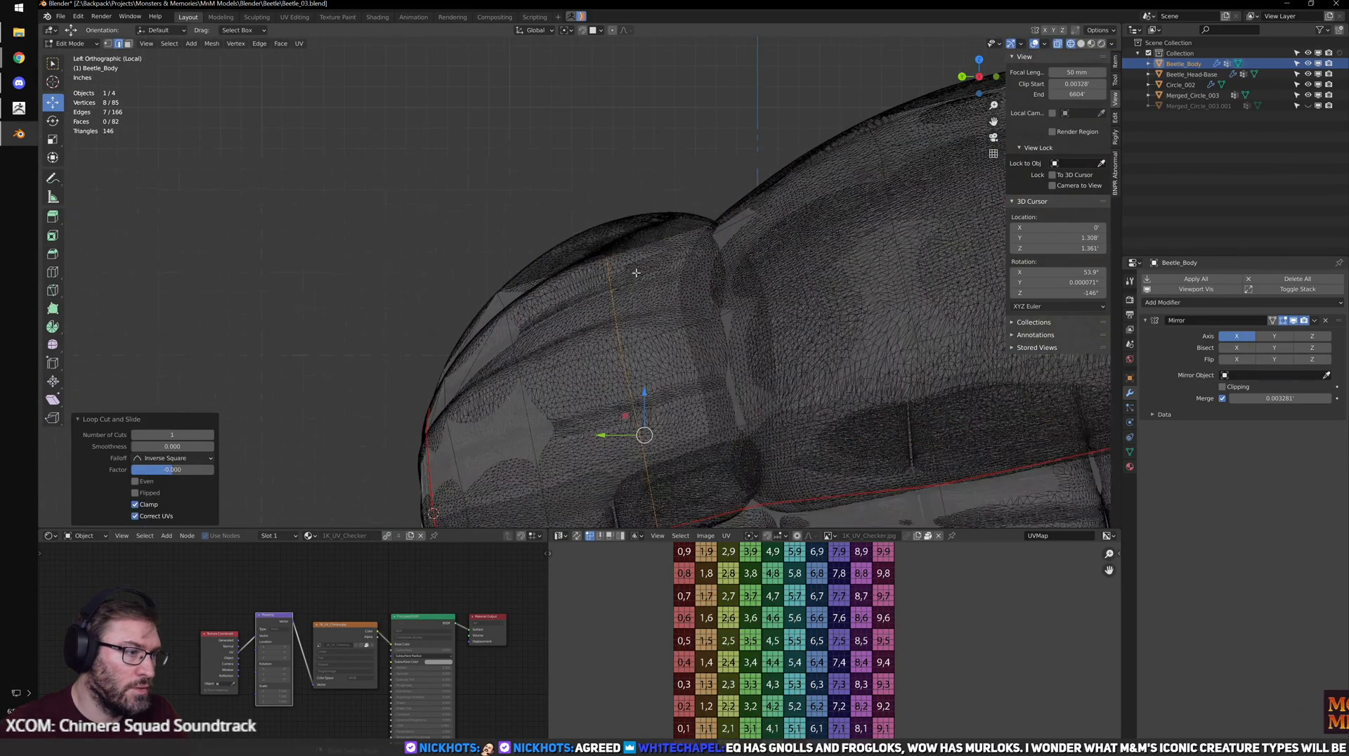
click(619, 238)
drag(563, 214, 643, 294)
mouse_move(602, 253)
middle_down()
mouse_move(654, 259)
mouse_move(617, 292)
mouse_move(645, 294)
middle_up()
click(641, 274)
key(z)
drag(635, 275, 646, 276)
middle_drag(647, 276, 698, 311)
key(z)
- With snapping on, raise the vertex at the top of the thorax onto the sculpt's crest
key(a)
click(518, 225)
key(z)
key(g)
click(518, 221)
middle_drag(518, 221, 653, 217)
key(shift+z)
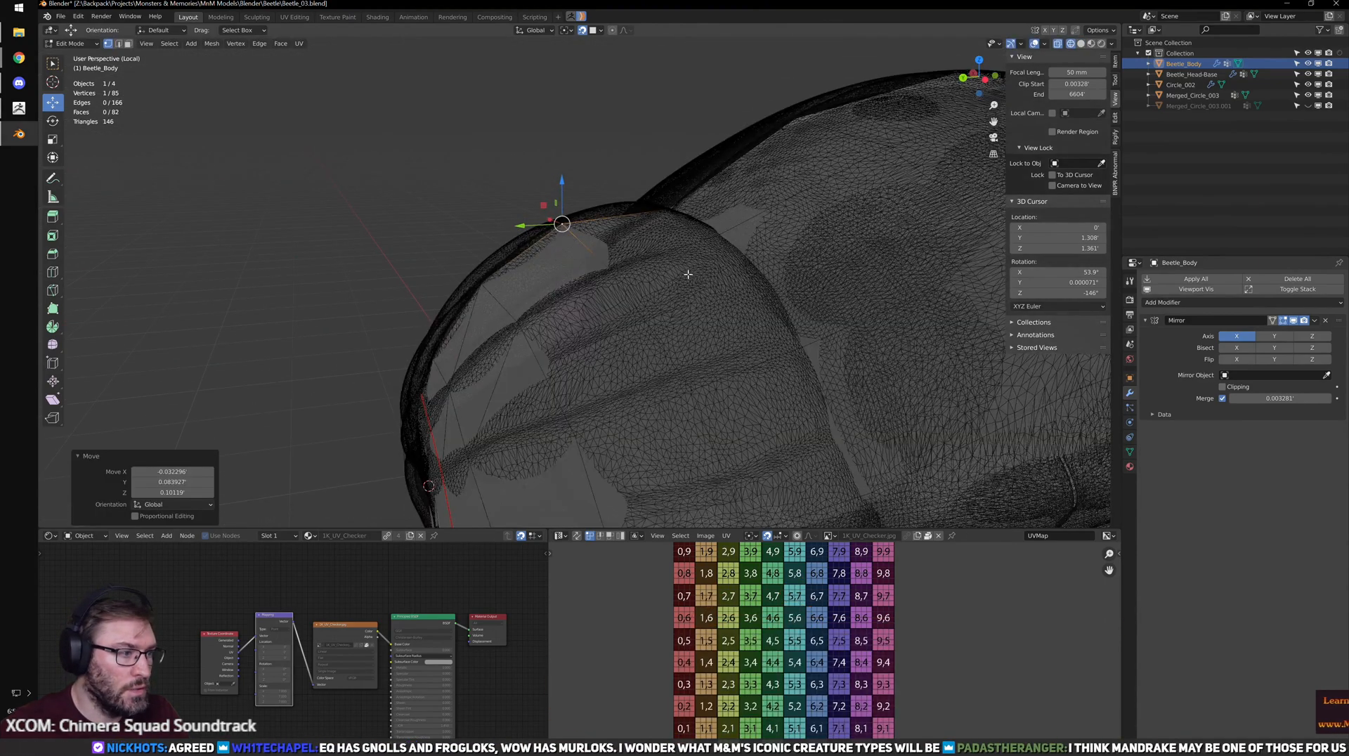
- Snap two vertices on the side of the thorax onto the sculpted surface
key(a)
click(701, 397)
key(g)
click(697, 392)
key(shift+z)
mouse_move(643, 362)
middle_down()
mouse_move(669, 367)
mouse_move(643, 350)
mouse_move(619, 357)
mouse_move(707, 317)
middle_up()
scroll(655, 358, down, 2)
scroll(650, 362, up, 3)
key(shift+z)
click(571, 354)
key(shift+z)
key(g)
click(592, 378)
key(shift+z)
- Lower the front vertex on the thorax's side bulge along the sculpted surface, adjusting it from a second angle
key(a)
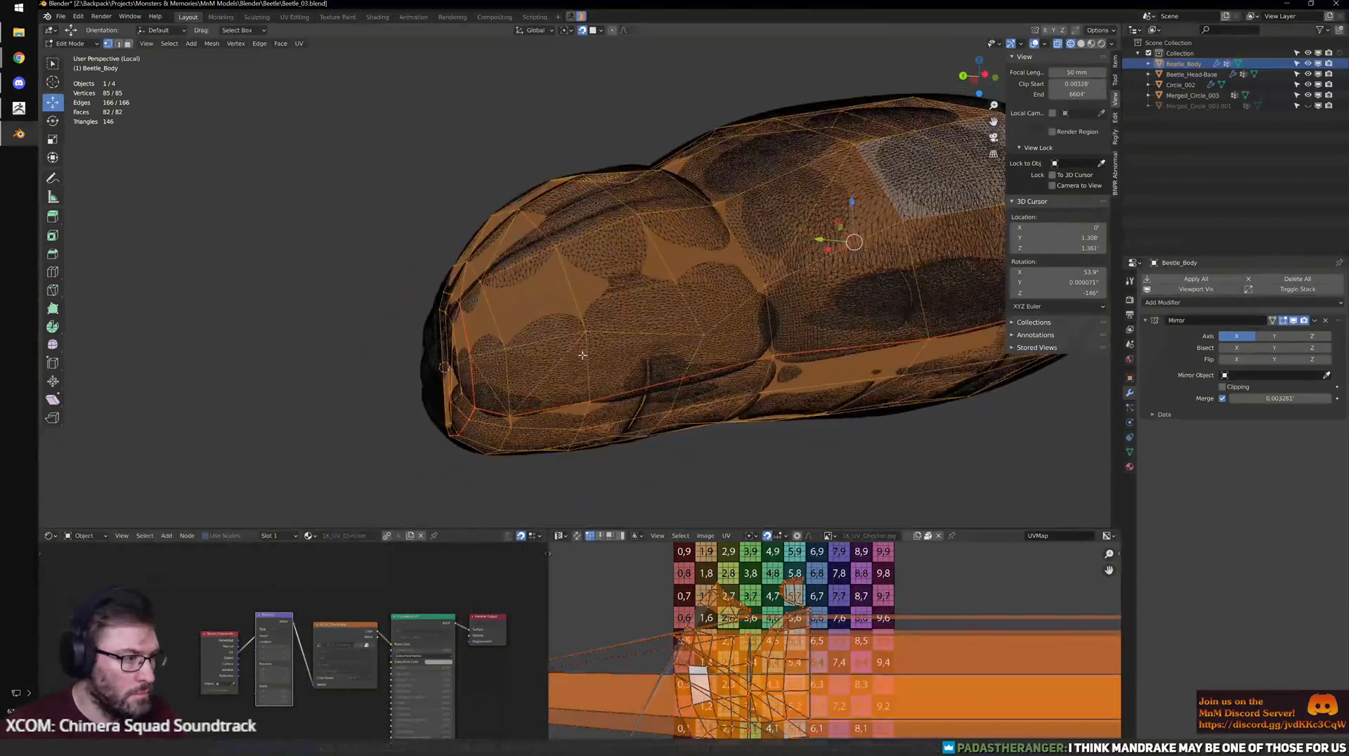
click(584, 338)
key(shift+z)
key(g)
click(586, 345)
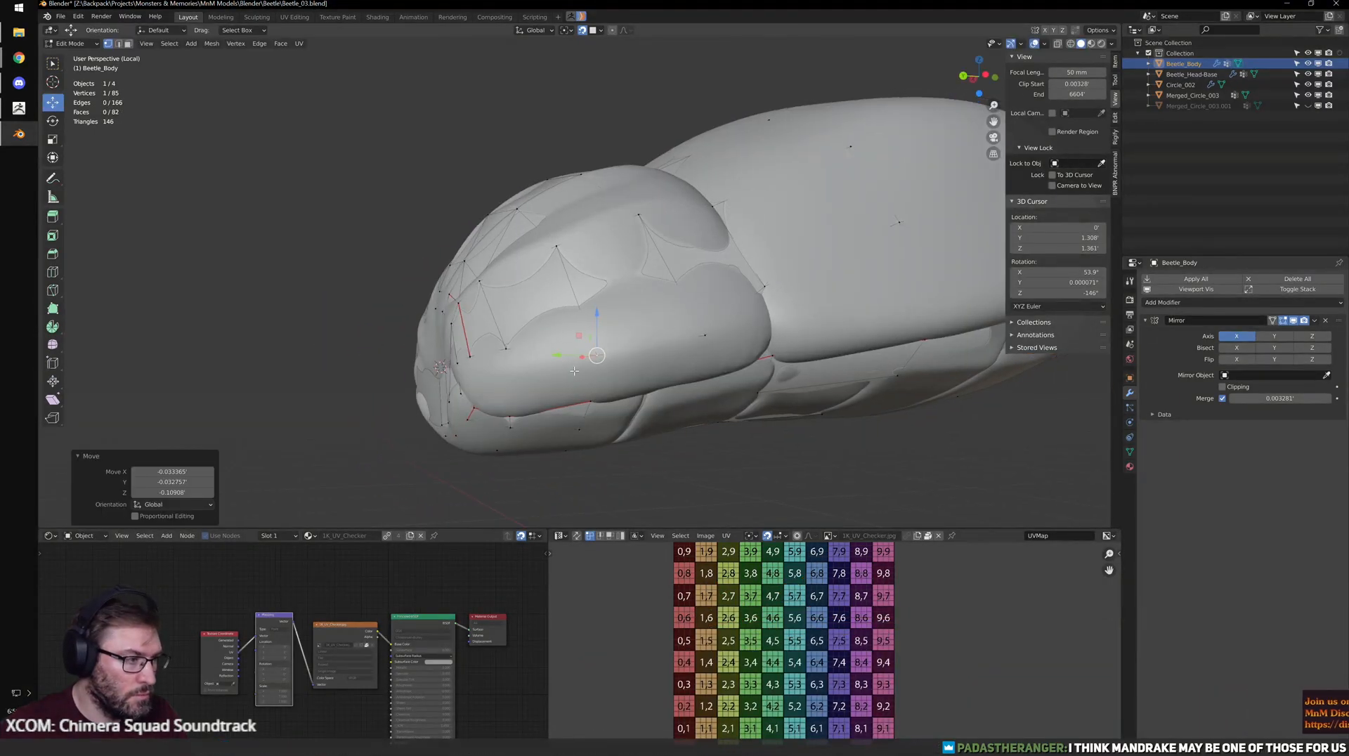
key(shift+z)
middle_drag(586, 345, 559, 355)
key(shift+z)
key(g)
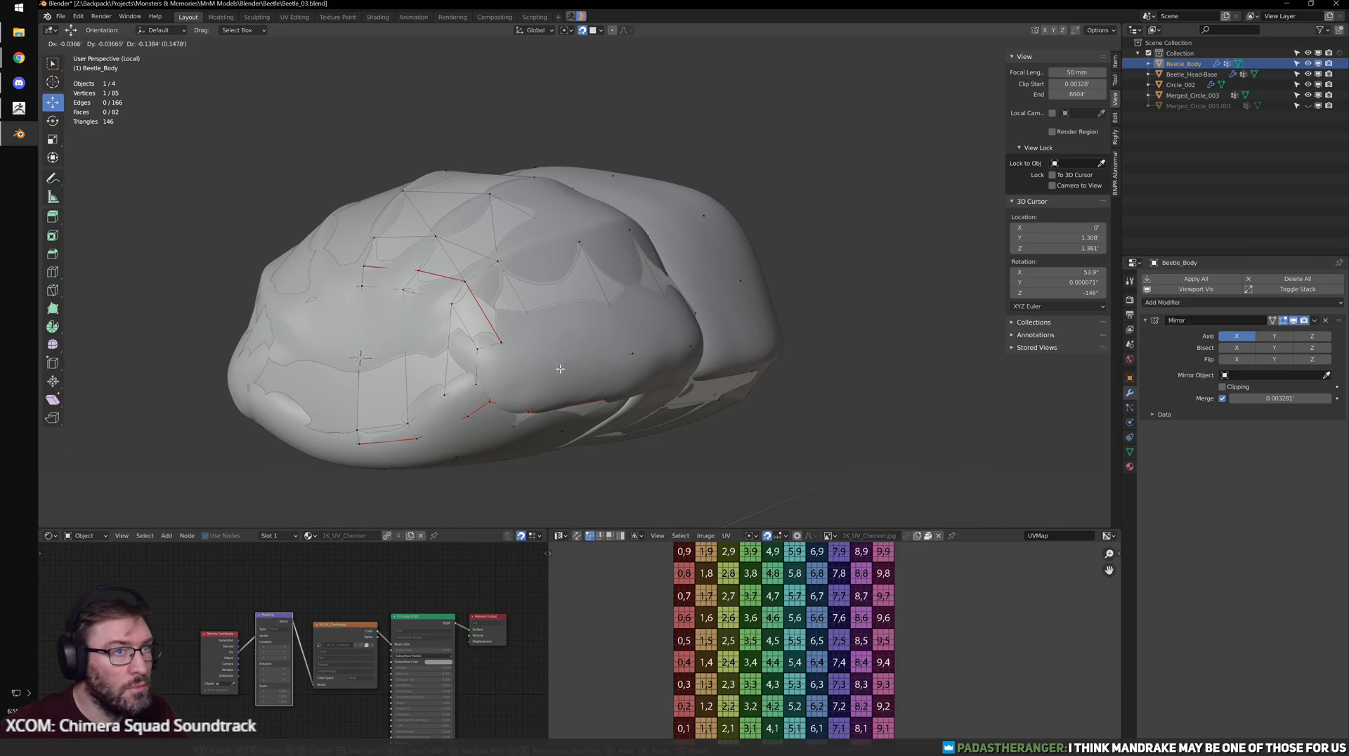
click(575, 347)
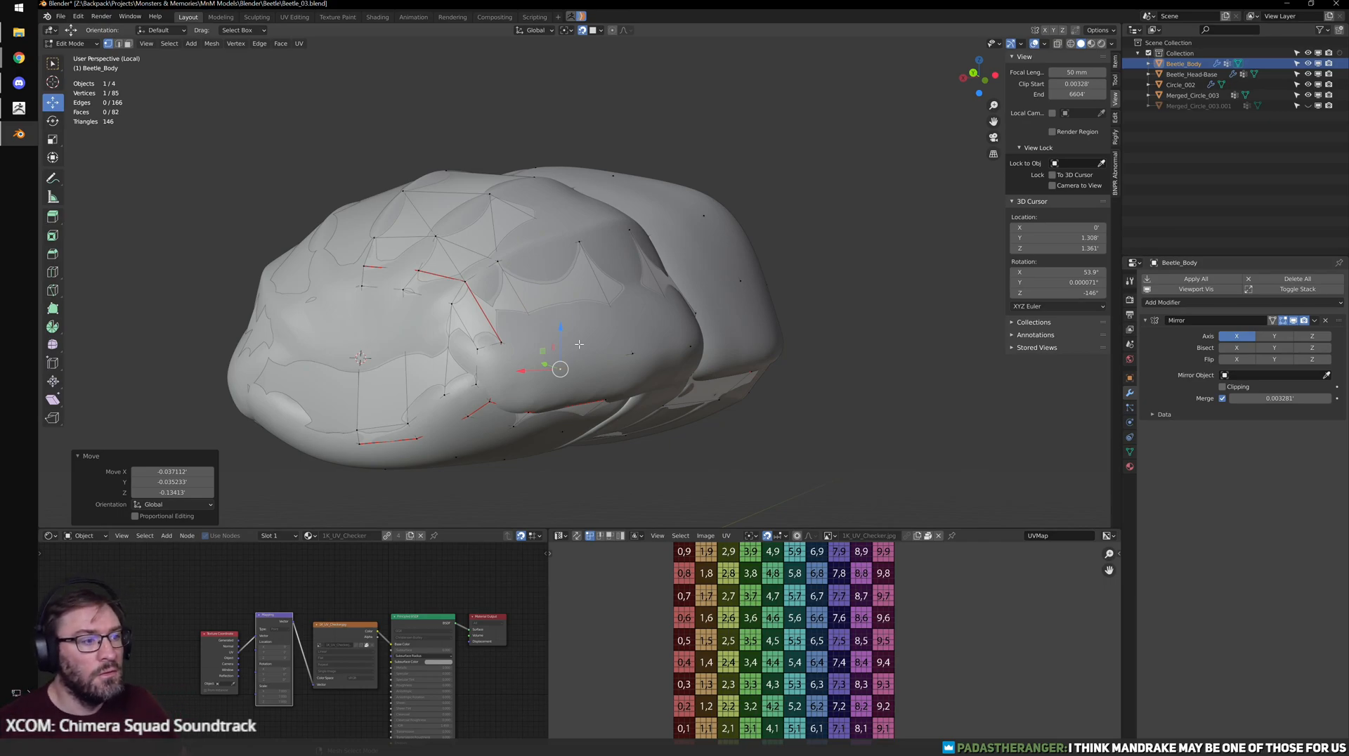
- Lower the upper side vertex of the neck opening along the sculpted surface
shift+middle_drag(385, 449, 525, 407)
scroll(526, 407, up, 2)
key(ctrl+Tab)
click(641, 379)
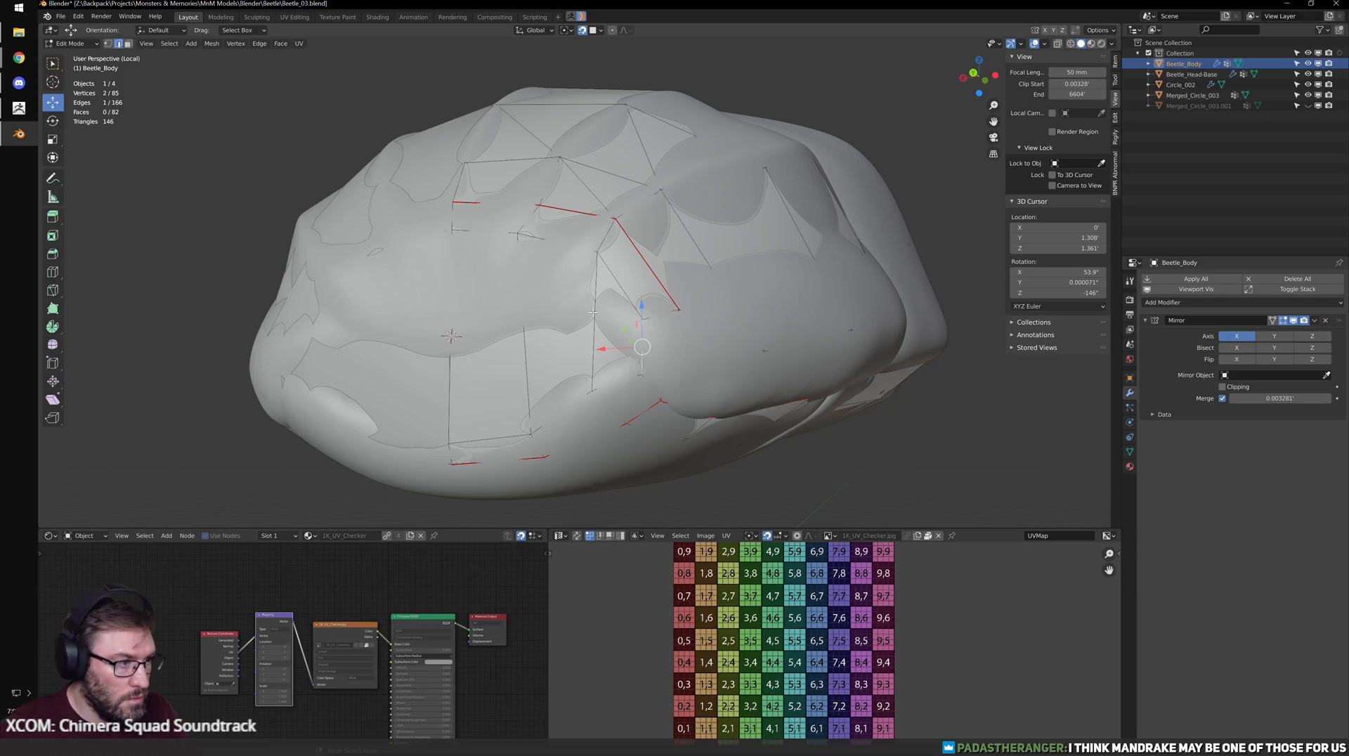
key(ctrl+Tab)
click(597, 283)
middle_drag(596, 286, 736, 285)
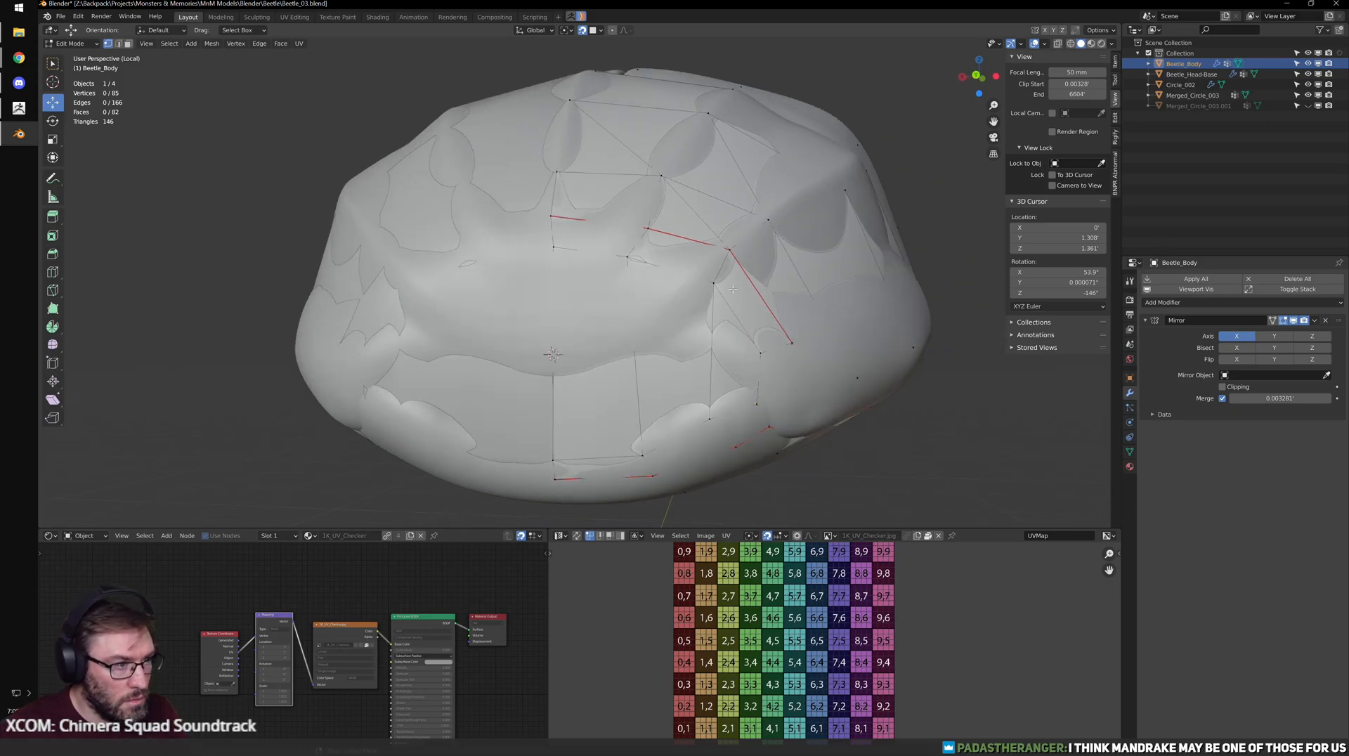
key(g)
click(709, 318)
- Lower the centre vertex and its neighbour on the upper rim of the neck opening
click(627, 260)
key(g)
click(633, 279)
click(553, 248)
key(g)
click(596, 255)
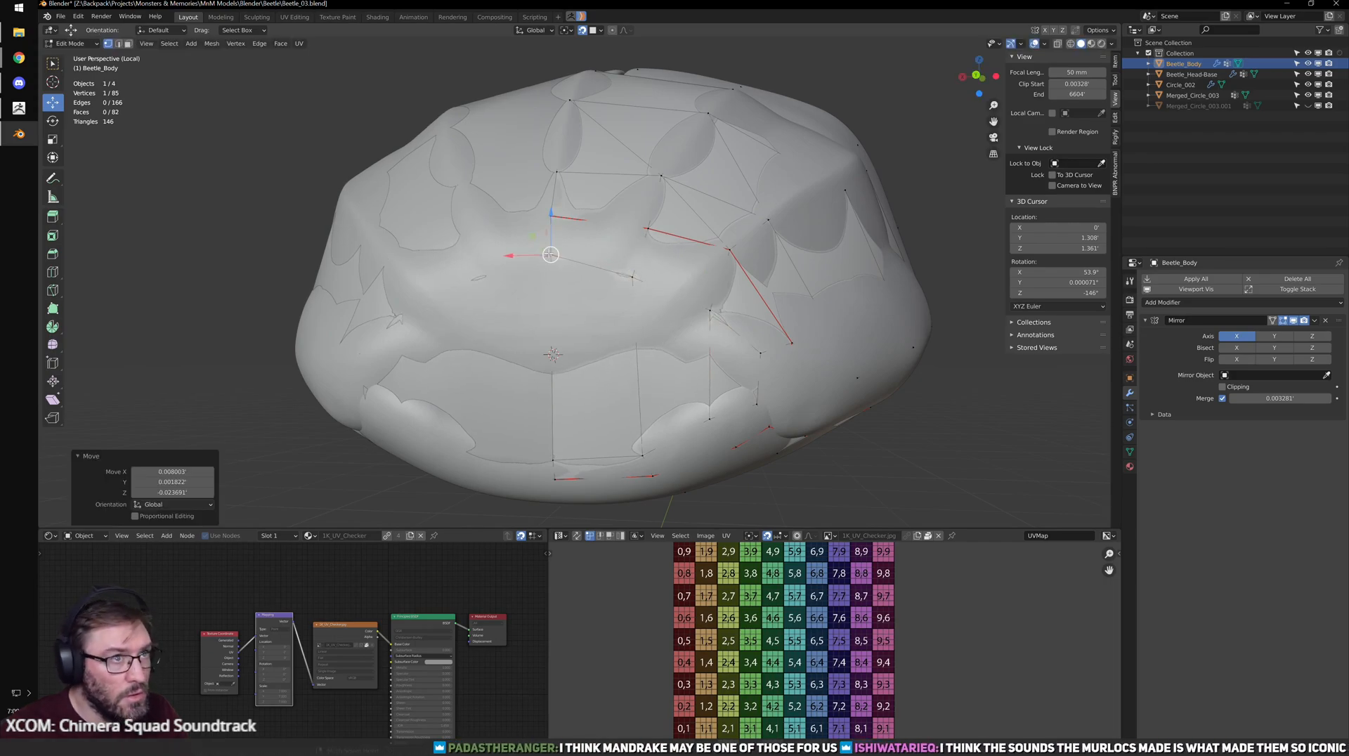
key(g)
click(669, 265)
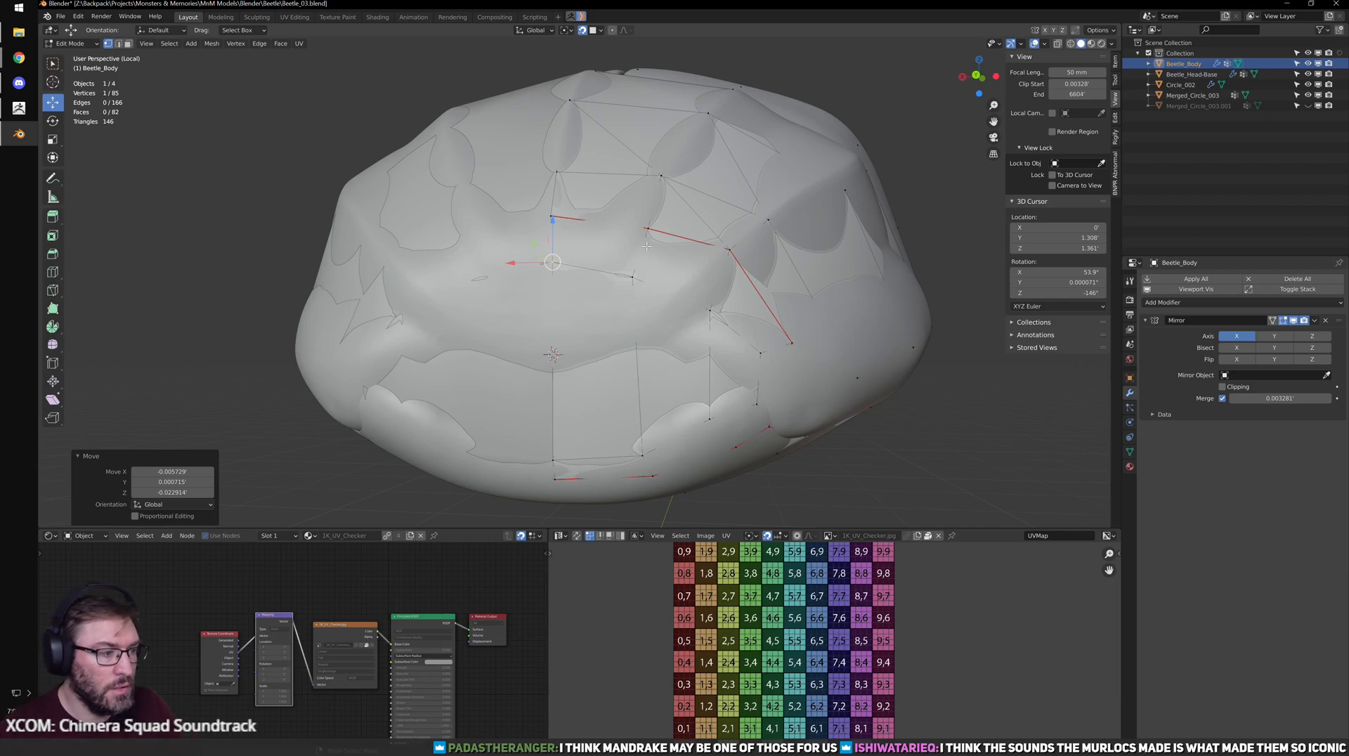
- Raise the centre vertex and its neighbour on the lower rim of the neck opening
middle_drag(638, 254, 577, 344)
key(g)
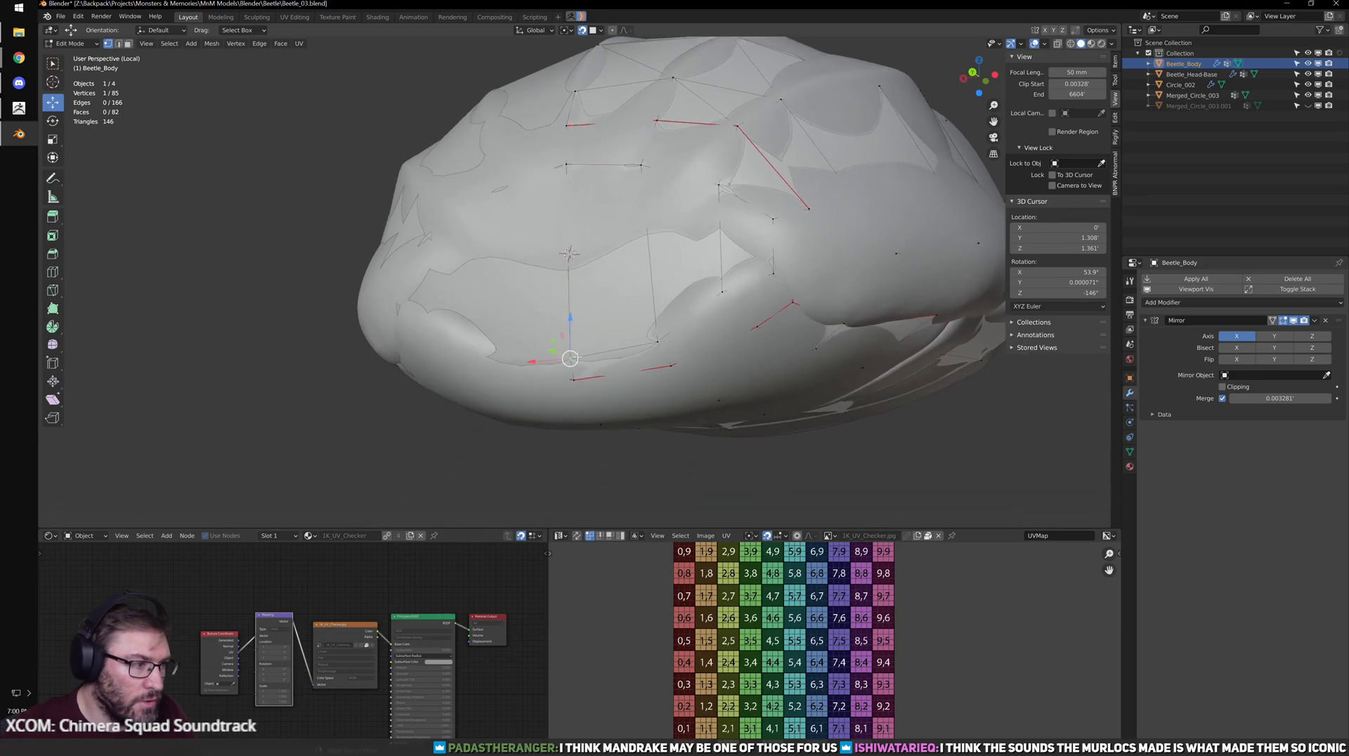
click(571, 341)
click(658, 342)
key(g)
click(659, 323)
- Adjust the two lower side vertices beside the neck opening along the sculpted surface
middle_drag(699, 307, 687, 326)
click(715, 359)
key(g)
click(708, 356)
click(763, 343)
key(g)
click(754, 334)
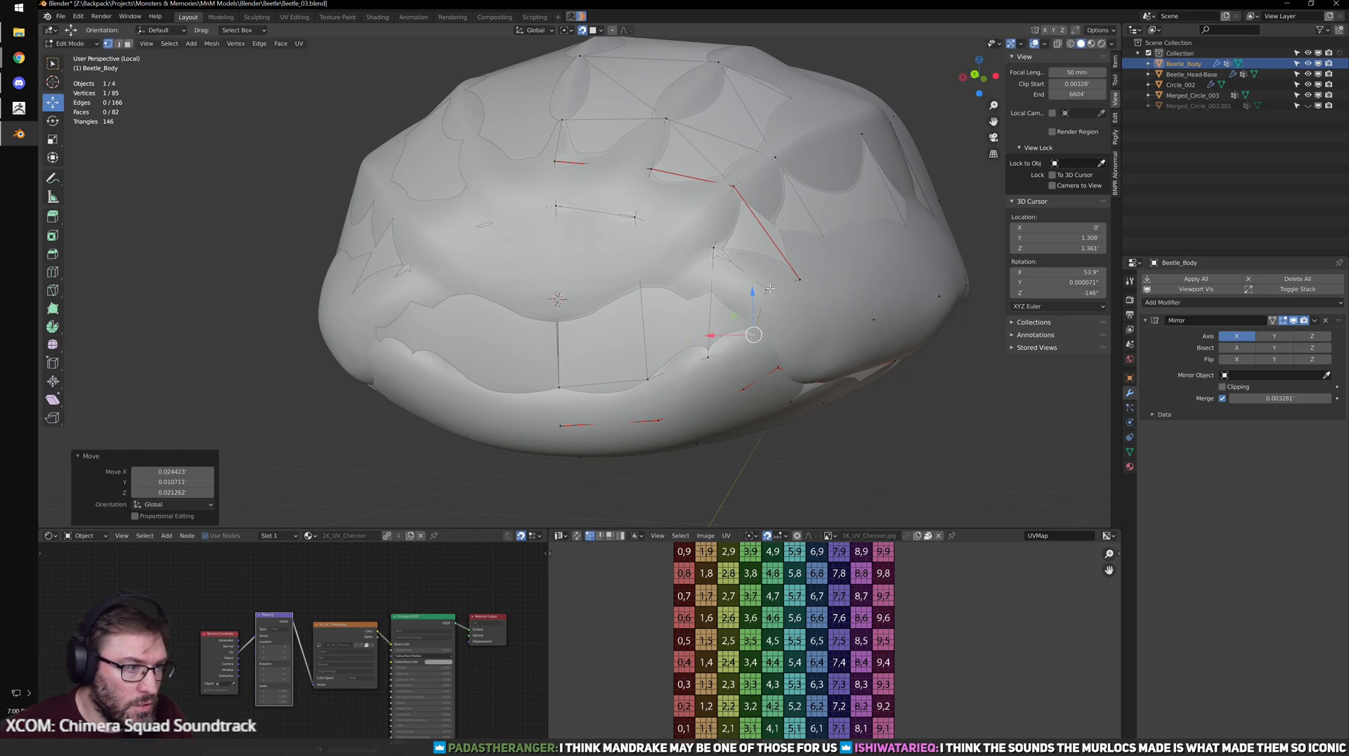
- Examine the thorax fit up close and the body against the whole beetle in side view
click(767, 289)
middle_drag(674, 250, 622, 196)
middle_drag(711, 184, 813, 284)
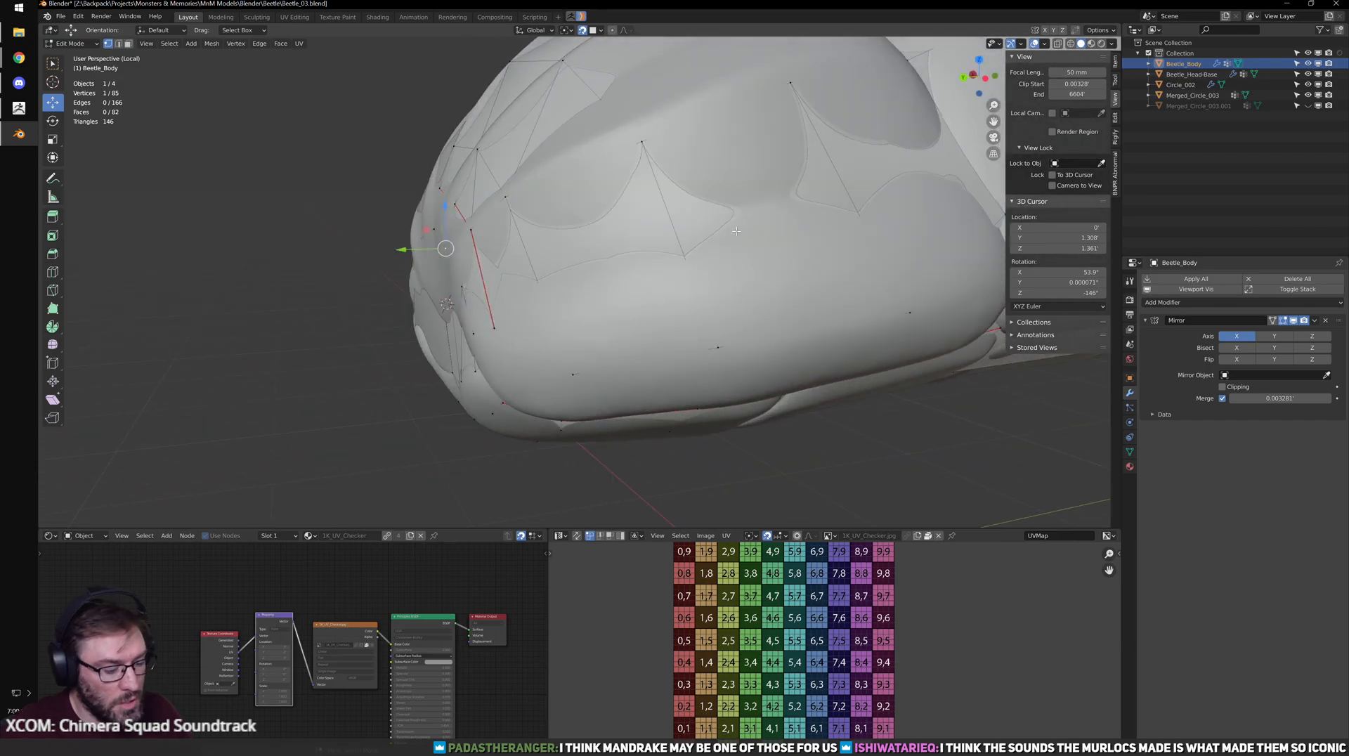
key(KP_Divide)
key(Tab)
middle_drag(538, 274, 584, 308)
middle_drag(827, 301, 782, 290)
scroll(782, 291, down, 3)
scroll(796, 265, up, 2)
scroll(796, 265, down, 3)
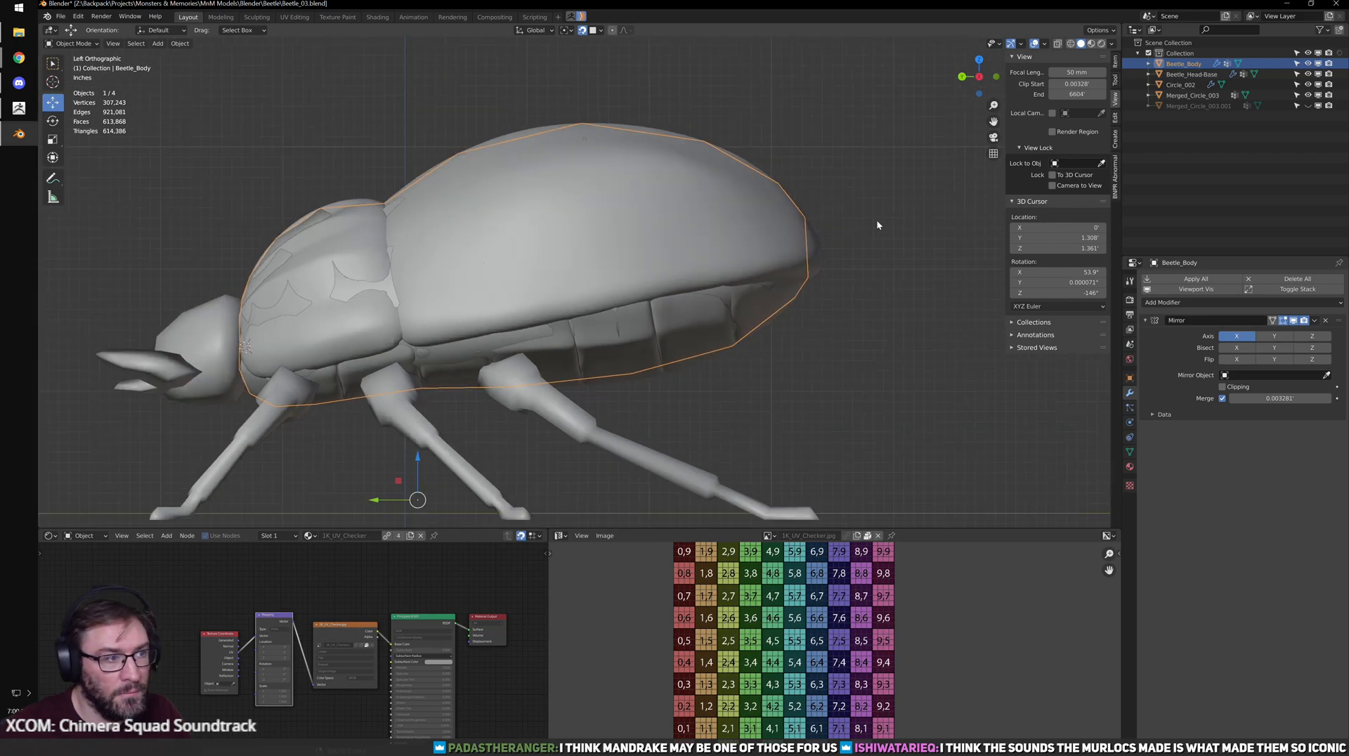
- Isolate the body for mesh editing and select the edge loop along its centreline
key(KP_Divide)
scroll(799, 279, up, 1)
key(Tab)
middle_drag(898, 307, 738, 264)
alt+click(631, 264)
middle_drag(632, 267, 770, 307)
key(shift+Tab)
middle_drag(516, 281, 645, 320)
- Try to scale the selected centreline loop to 0, and undo the scaling
key(s)
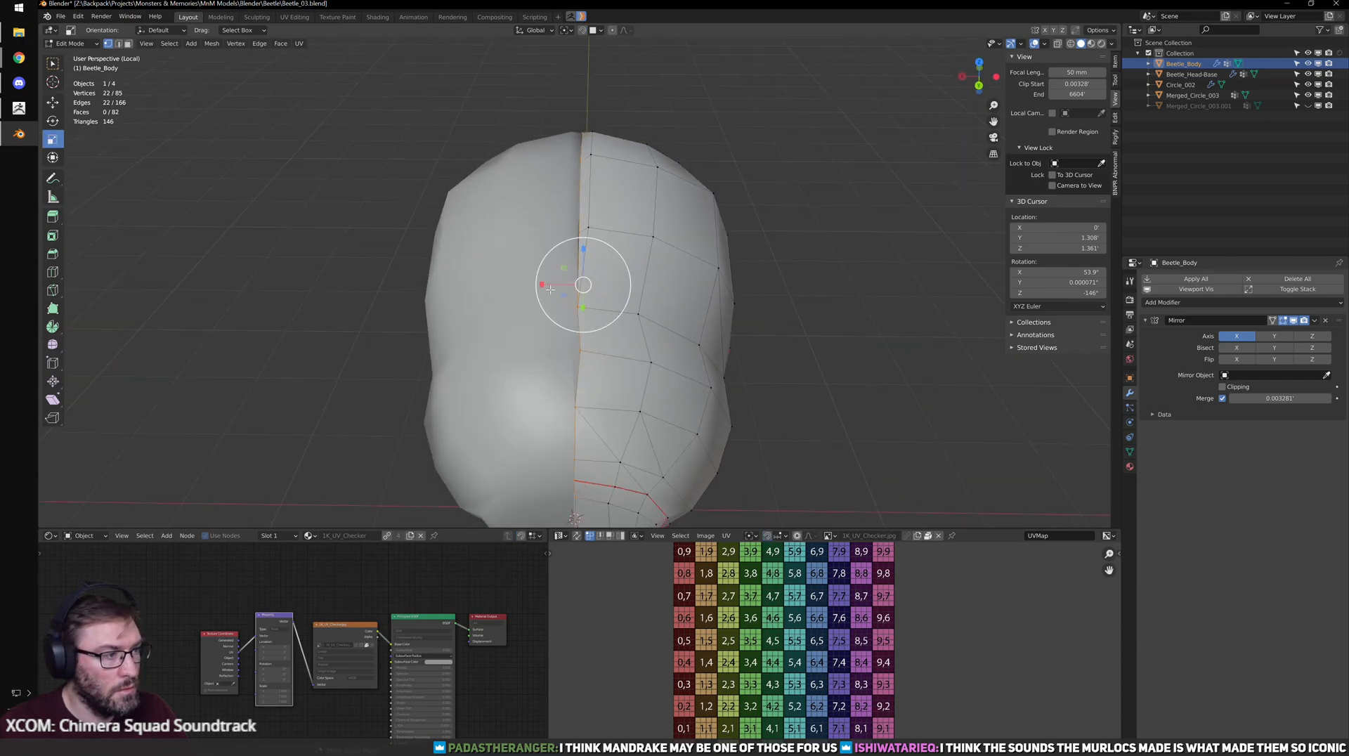
key(x)
key(0)
key(Return)
middle_drag(546, 329, 544, 286)
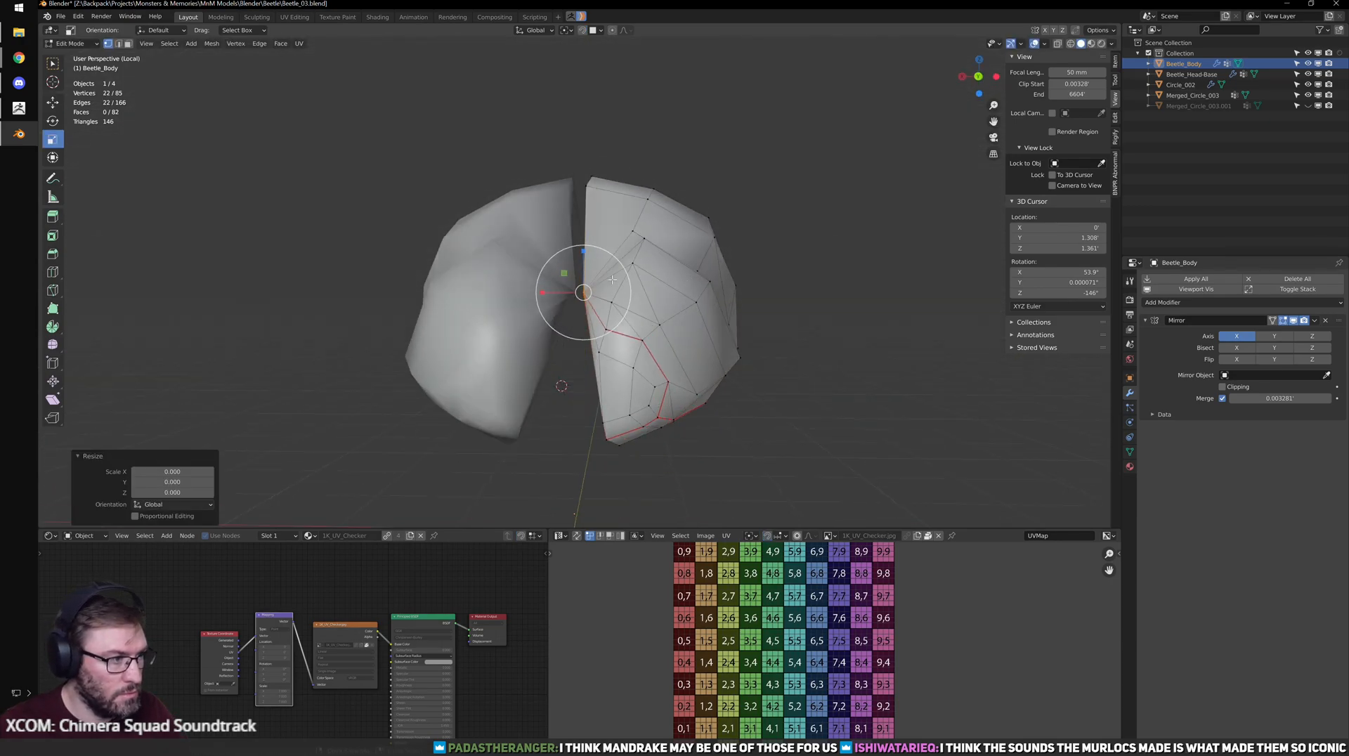
key(ctrl+z)
- Flatten the selected centreline loop by scaling it to 0 along X only
key(s)
key(x)
key(0)
key(Return)
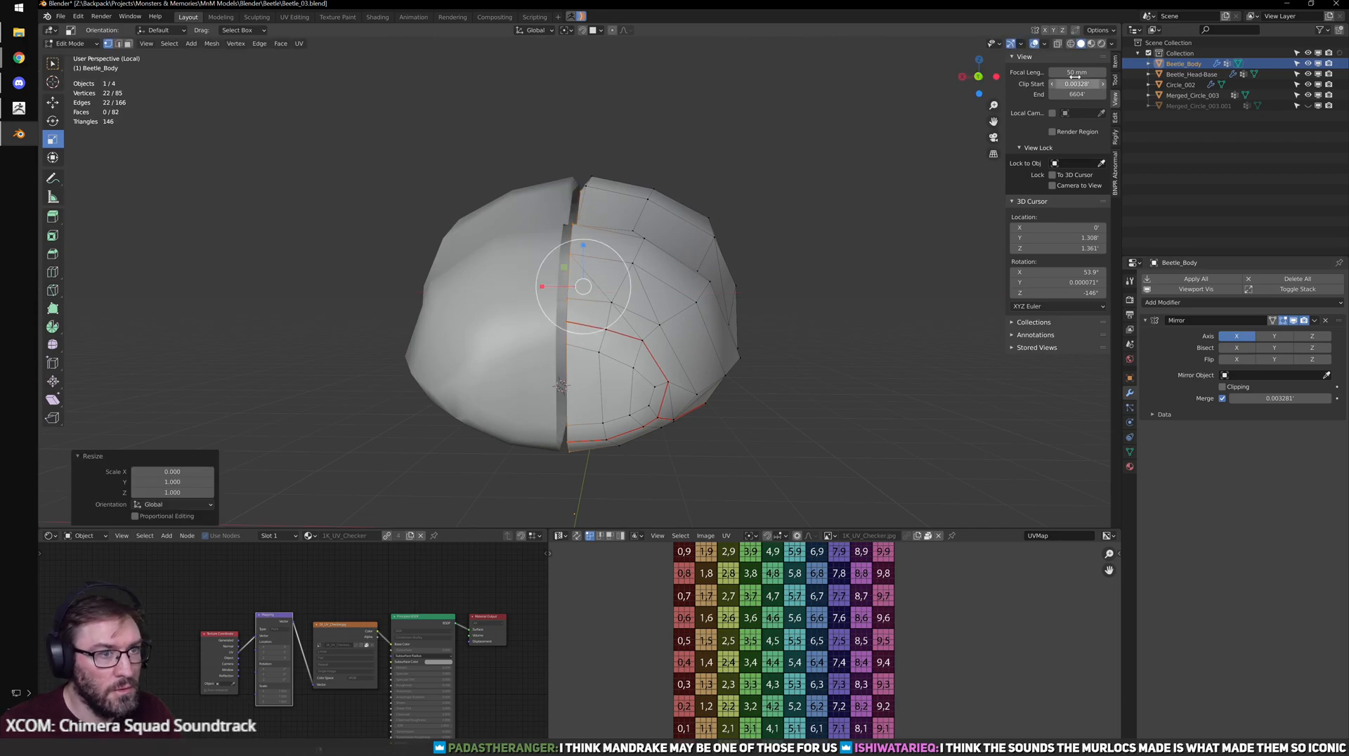
- Place the centreline loop on the mirror plane by setting its median X to 0
click(1116, 65)
key(g)
drag(536, 288, 544, 288)
click(1076, 82)
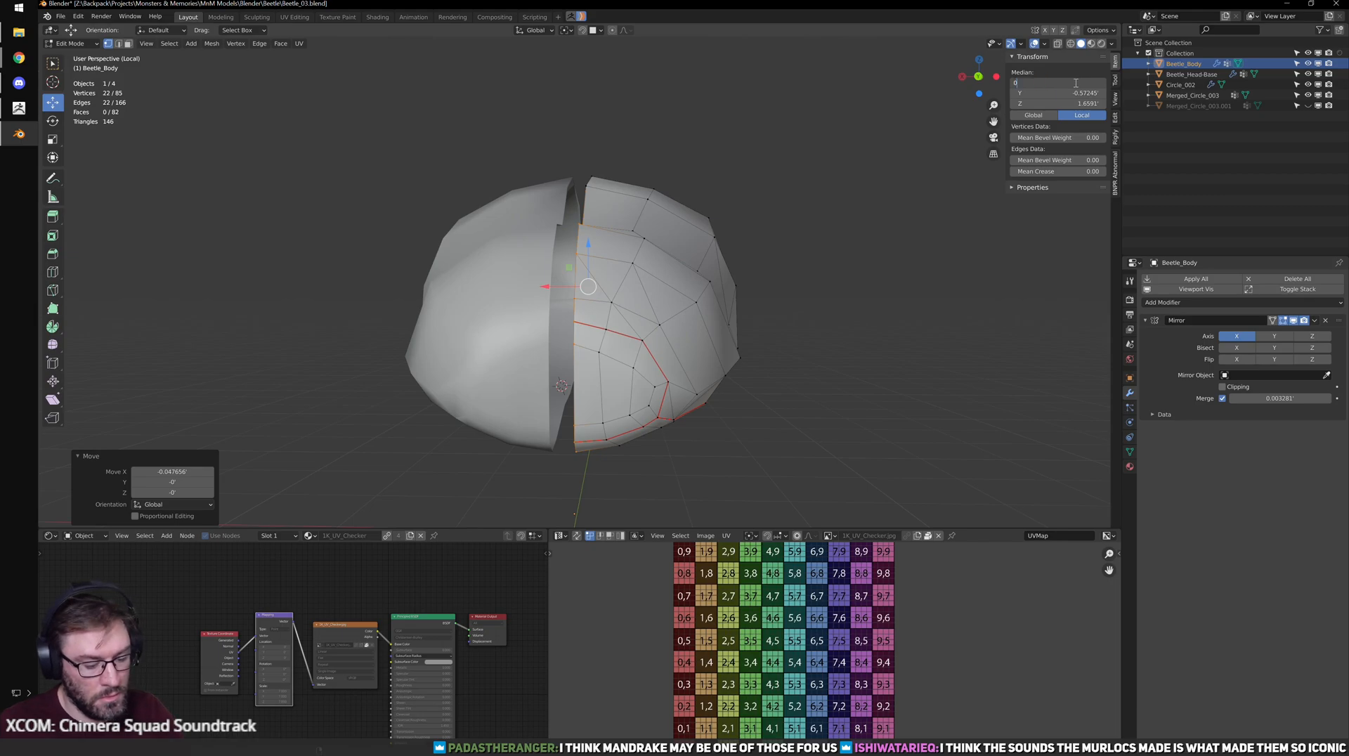
text(0)
key(Return)
- Inspect the closed body together with the head and legs from several angles
middle_drag(882, 216, 813, 246)
key(Tab)
scroll(816, 281, down, 2)
key(KP_Divide)
middle_drag(852, 304, 848, 345)
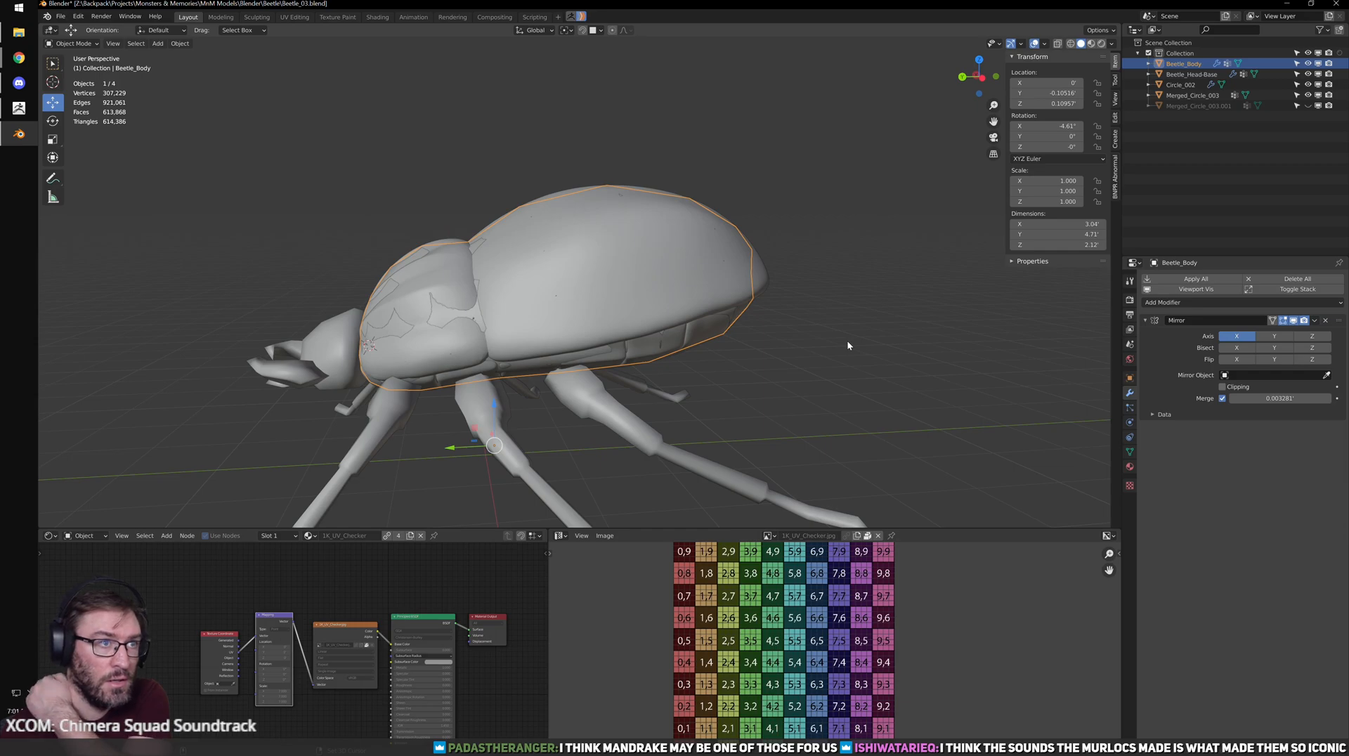
middle_drag(941, 122, 842, 173)
scroll(853, 225, up, 3)
shift+middle_drag(870, 236, 597, 315)
- Isolate the body for mesh editing again and bring up the choice of mesh select mode
key(KP_Divide)
key(Tab)
scroll(681, 284, up, 3)
key(ctrl+Tab)
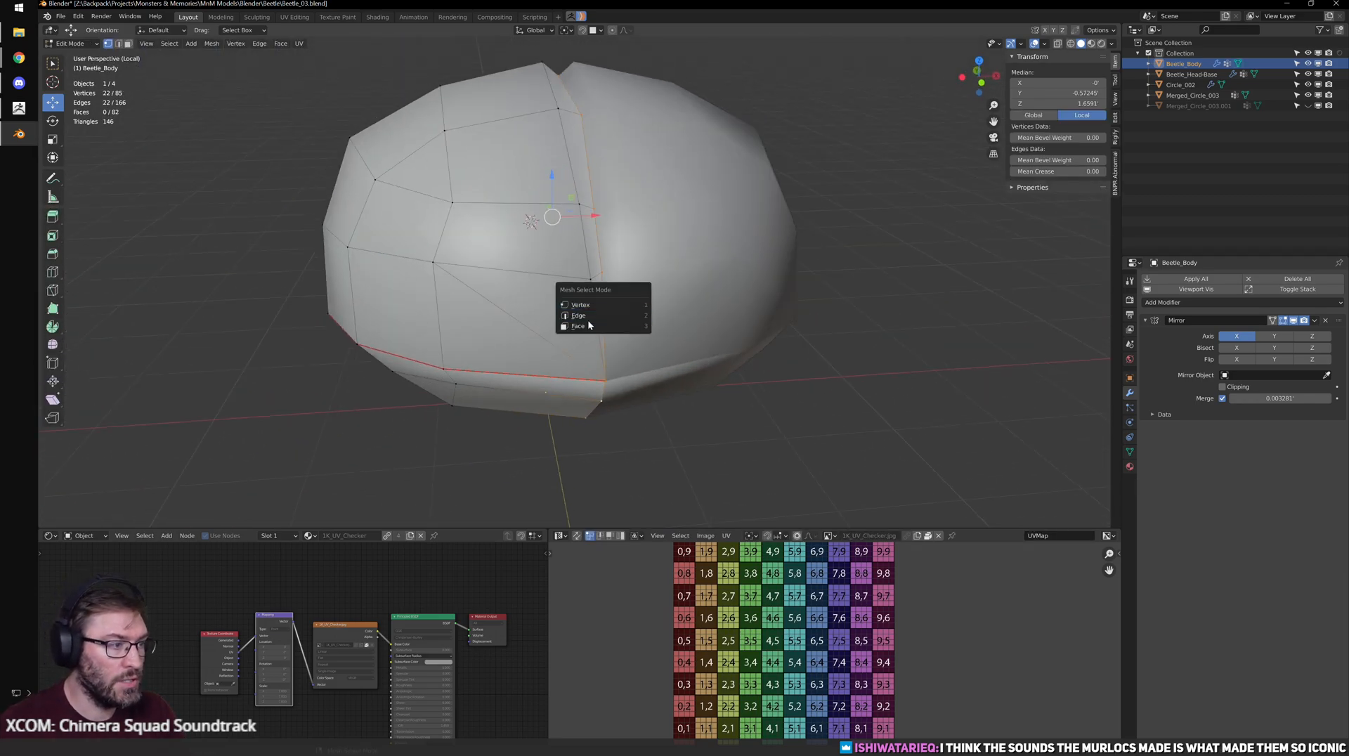
- Dissolve the diagonal edge just above the lower seam at the rear of the beetle body
click(592, 325)
key(ctrl+Tab)
click(523, 290)
click(507, 349)
click(529, 326)
key(x)
click(527, 314)
middle_drag(523, 314, 736, 341)
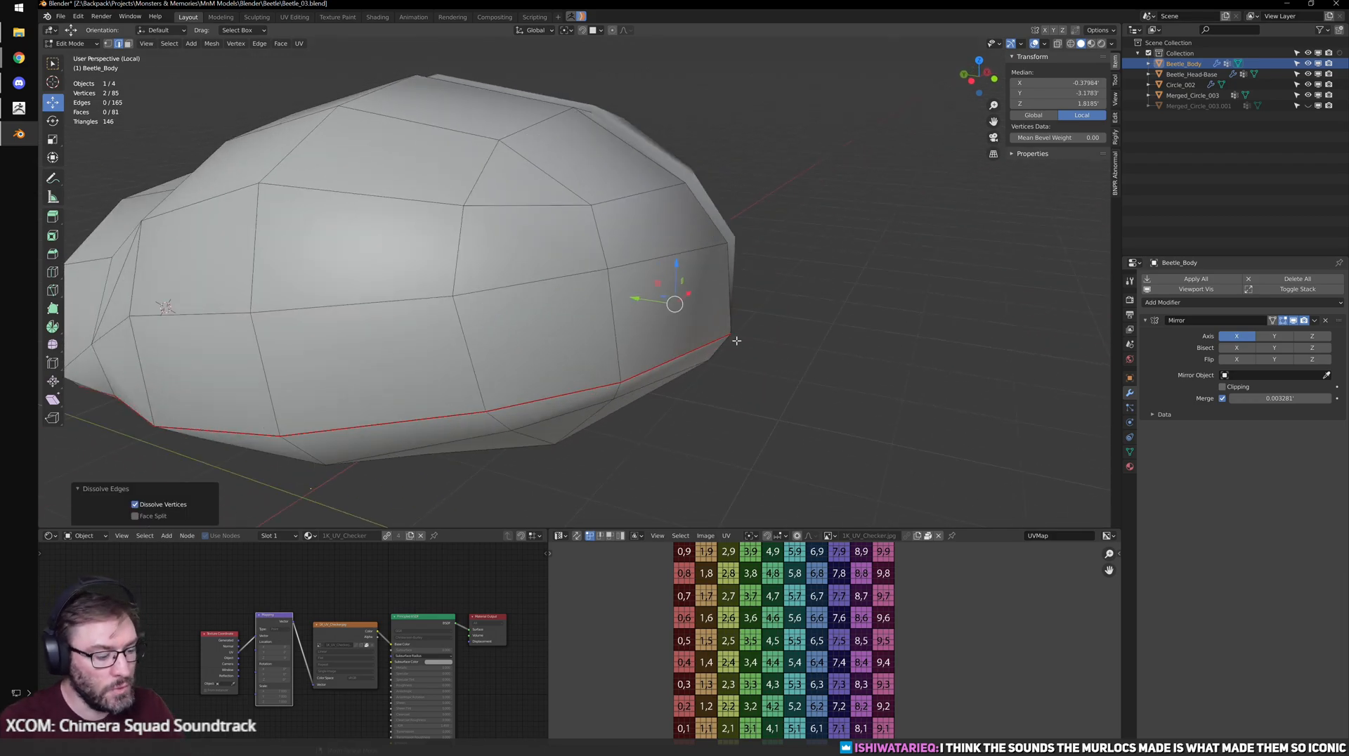
- Leave the isolated view and Edit Mode, and isolate Beetle_Body together with the high-poly Merged_Circle_003
key(KP_Divide)
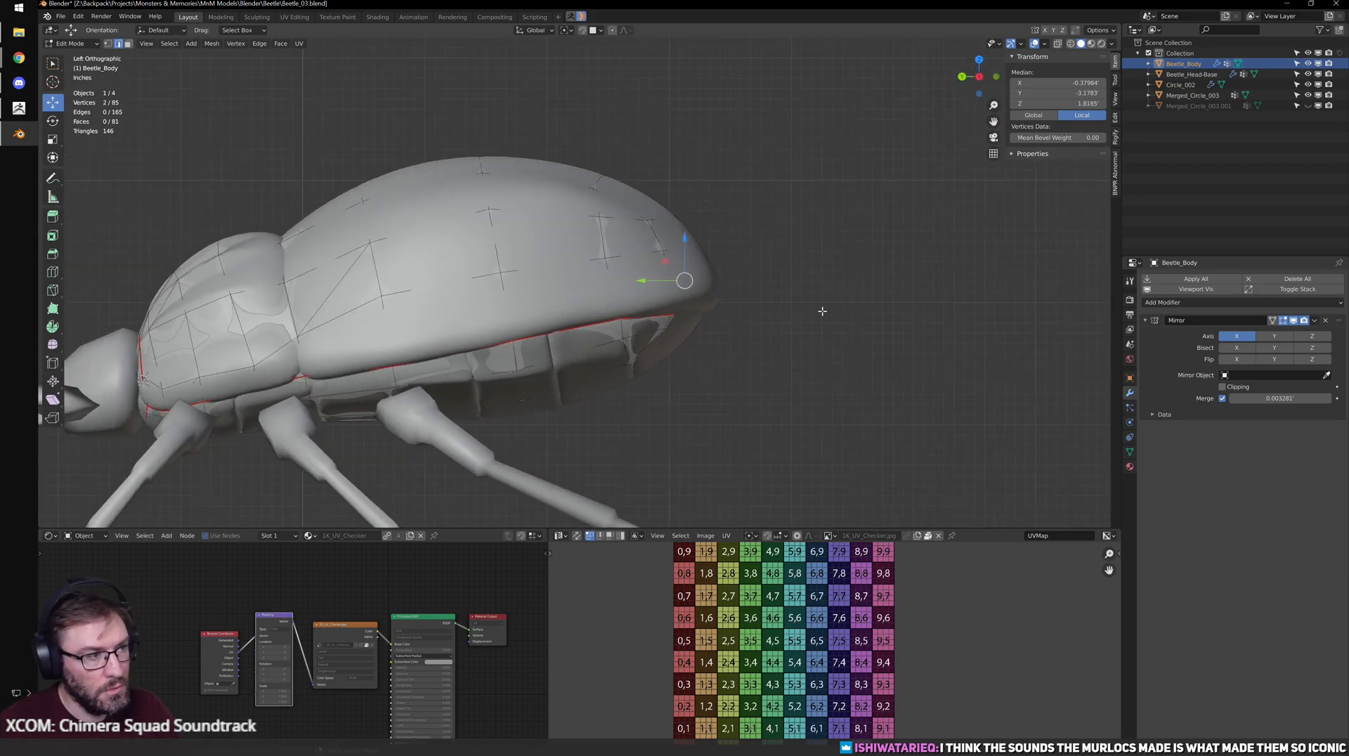
middle_drag(877, 248, 826, 256)
scroll(826, 257, up, 2)
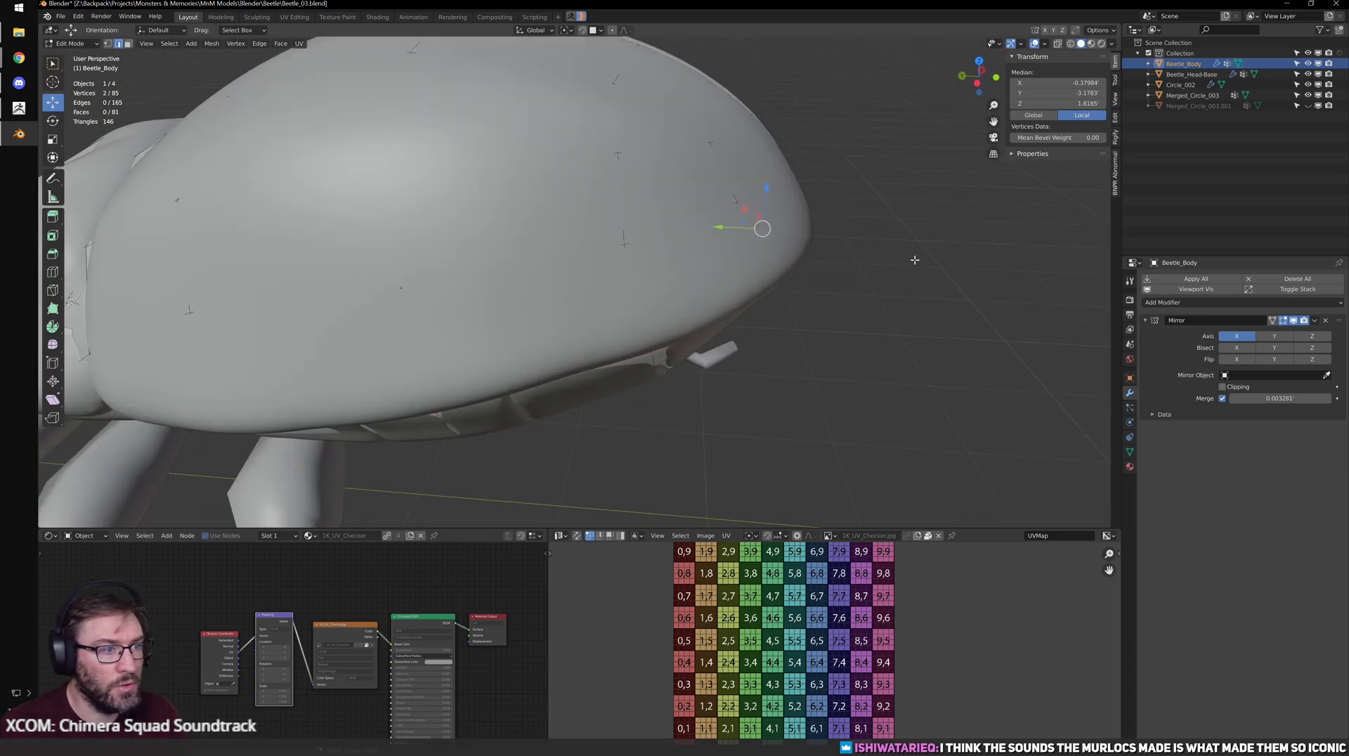
key(Tab)
shift+click(760, 288)
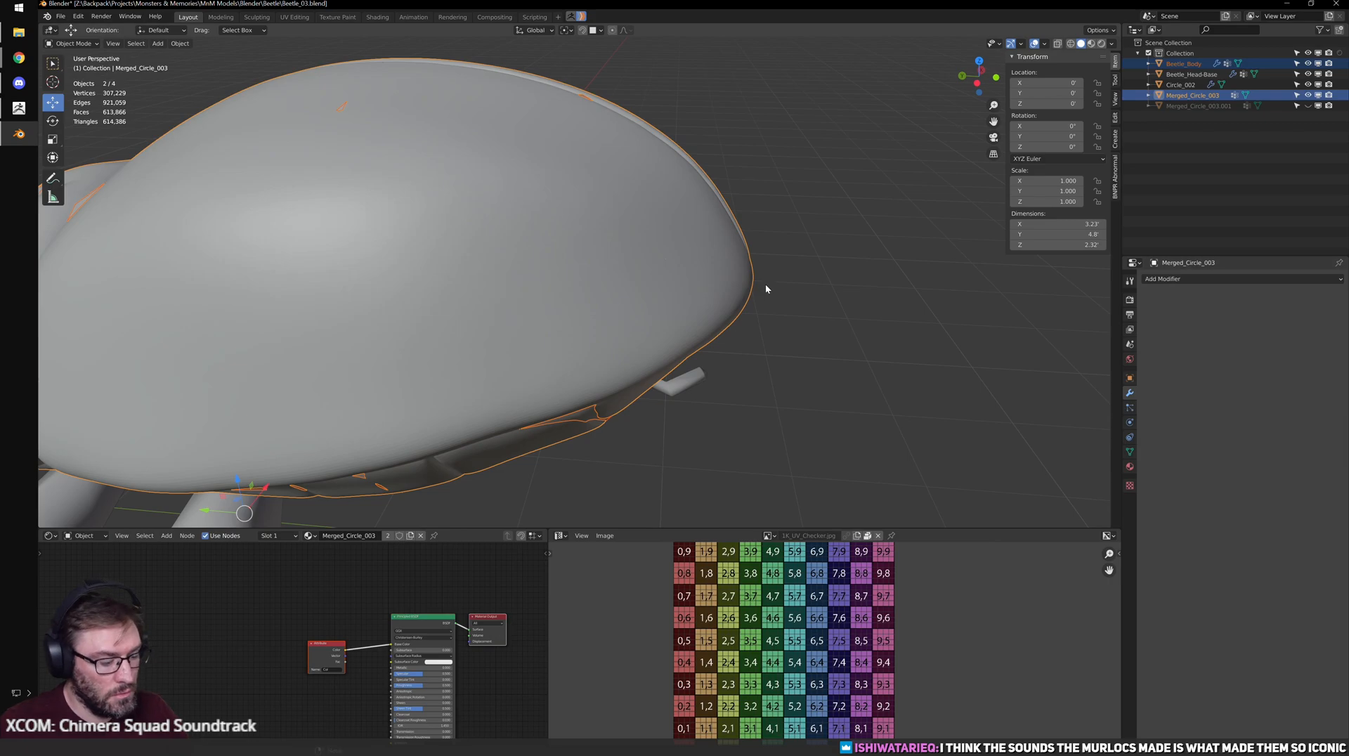
key(KP_Divide)
middle_drag(803, 289, 779, 334)
click(778, 320)
- In a wireframe side view, adjust the rear end of the body's lower seam to match the high-poly shell edge
shift+middle_drag(840, 281, 716, 285)
scroll(736, 301, up, 3)
key(Tab)
key(z)
key(ctrl+KP_3)
scroll(715, 285, up, 3)
key(ctrl+Tab)
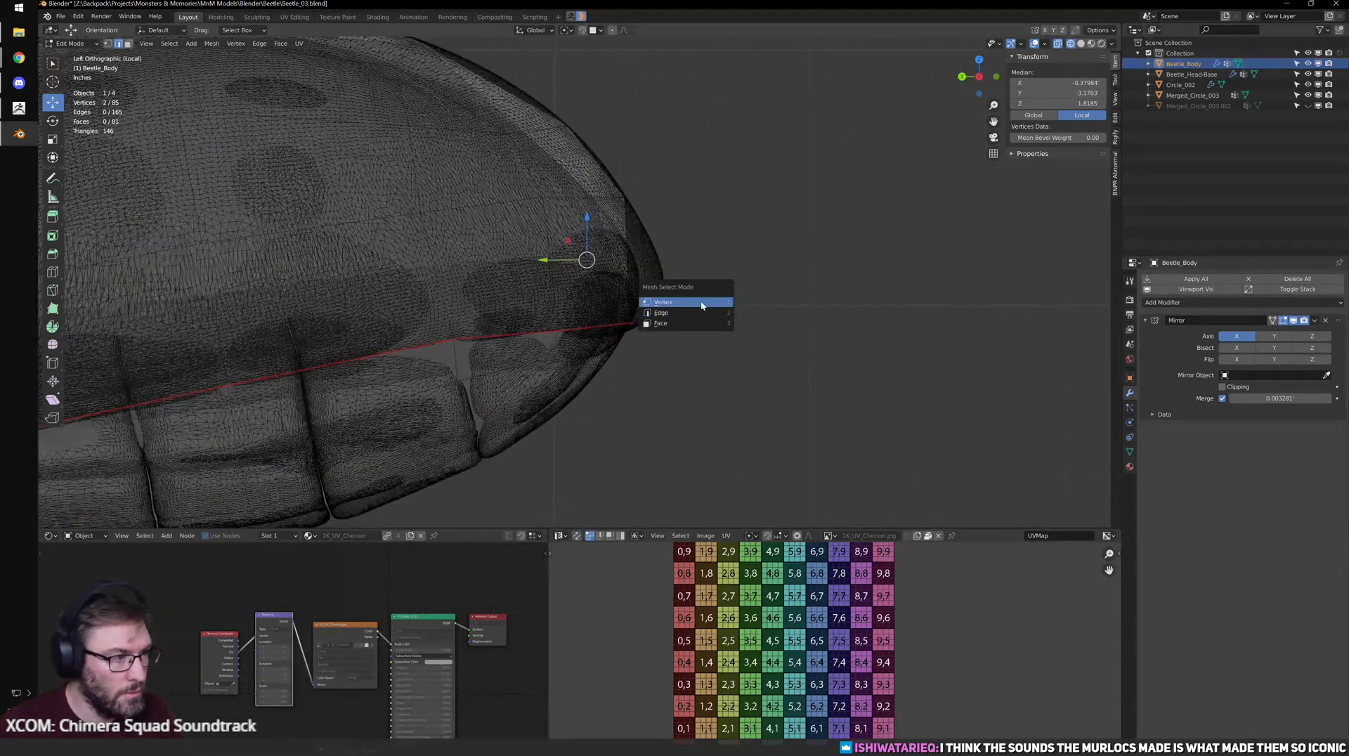
click(702, 305)
scroll(702, 305, up, 2)
click(690, 359)
drag(641, 355, 707, 337)
middle_drag(707, 336, 666, 297)
- Try to add a single loop cut around the body near its rear seam
click(524, 312)
click(643, 350)
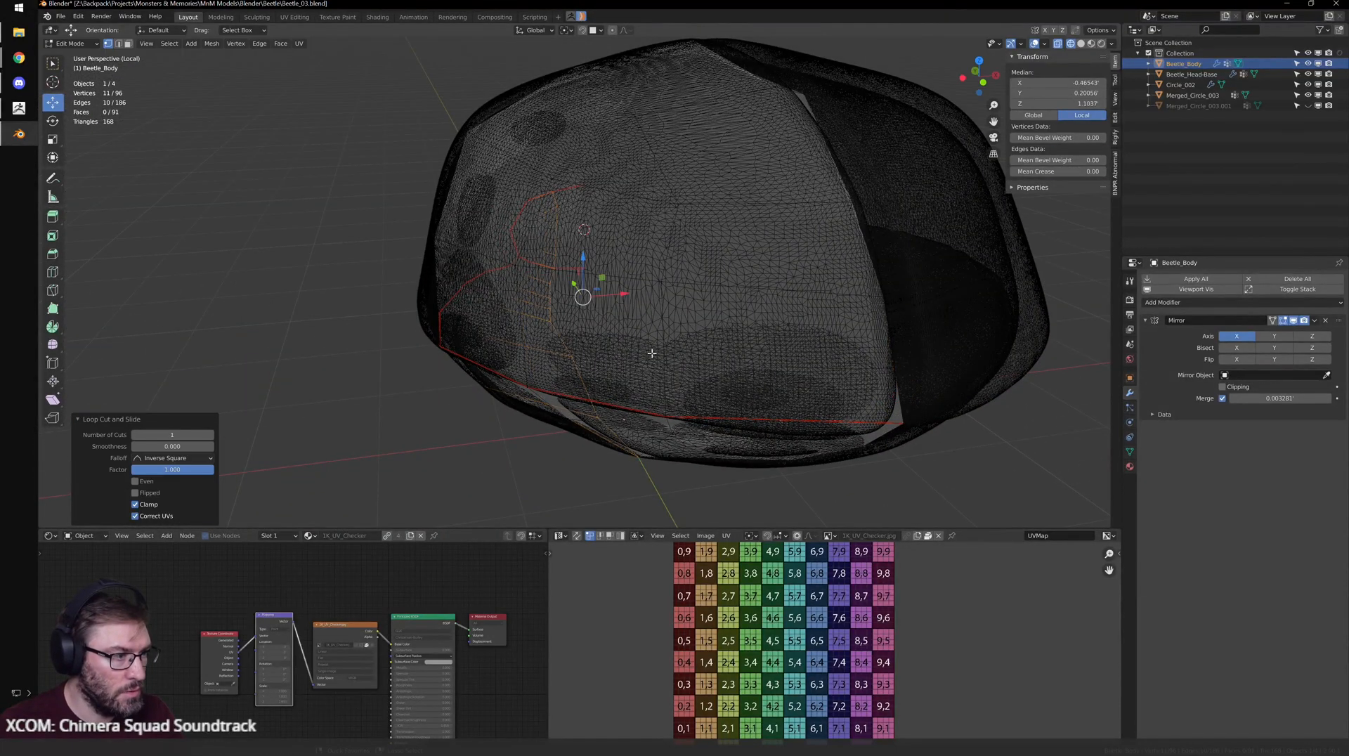
key(ctrl+z)
- Select seven vertices along the lower seam and move them outward about 0.068' along X
middle_drag(687, 355, 548, 345)
alt+click(587, 366)
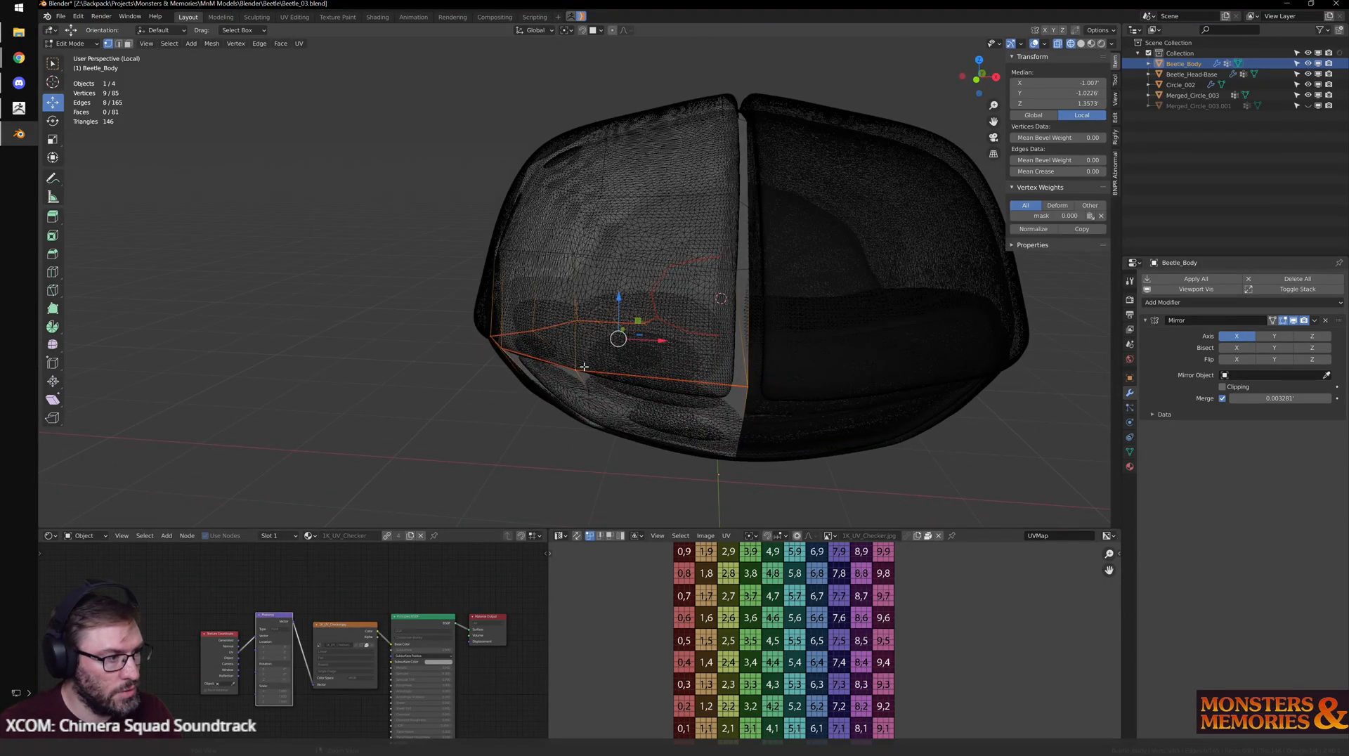
middle_drag(604, 363, 647, 391)
shift+click(579, 434)
middle_drag(610, 439, 681, 355)
drag(624, 326, 636, 328)
middle_drag(832, 356, 669, 352)
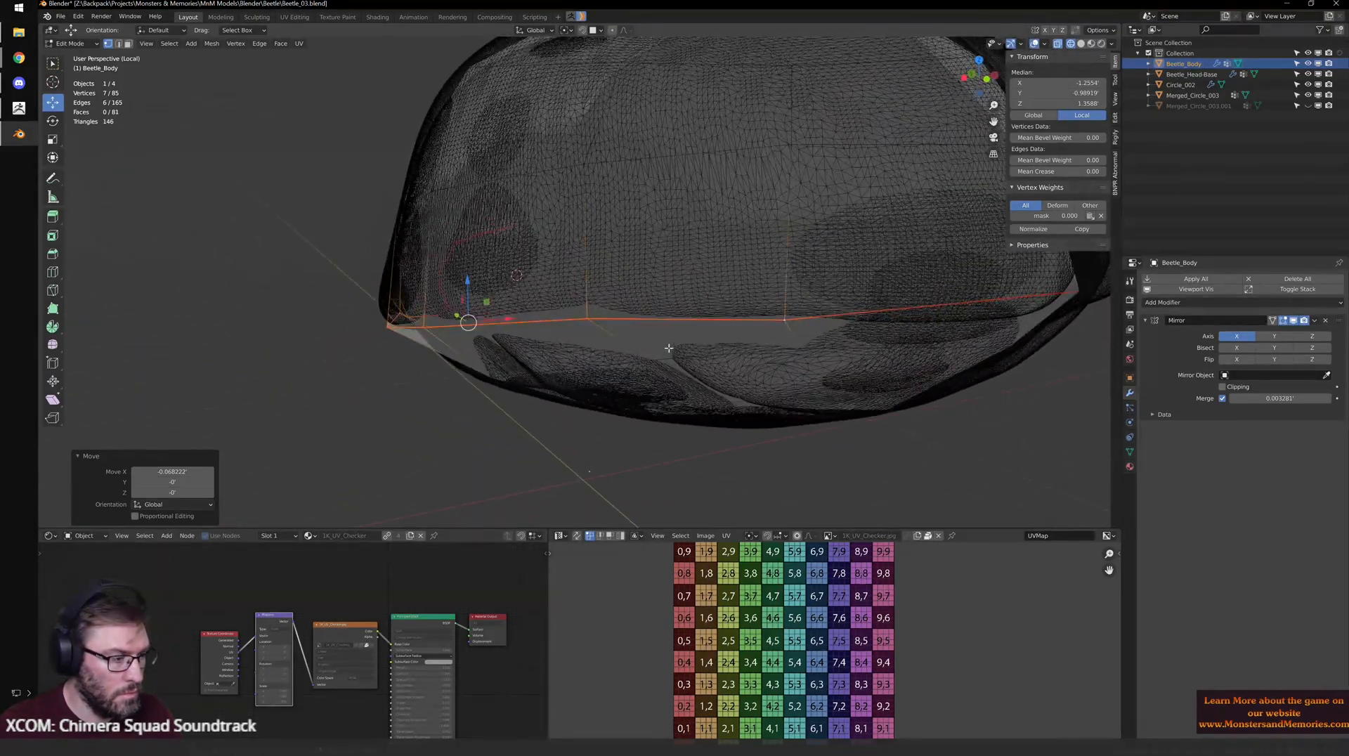
- Leave the isolated wireframe view, hide Merged_Circle_003, and reopen the beetle body in Edit Mode
key(shift+z)
scroll(694, 326, down, 5)
key(KP_Divide)
key(Tab)
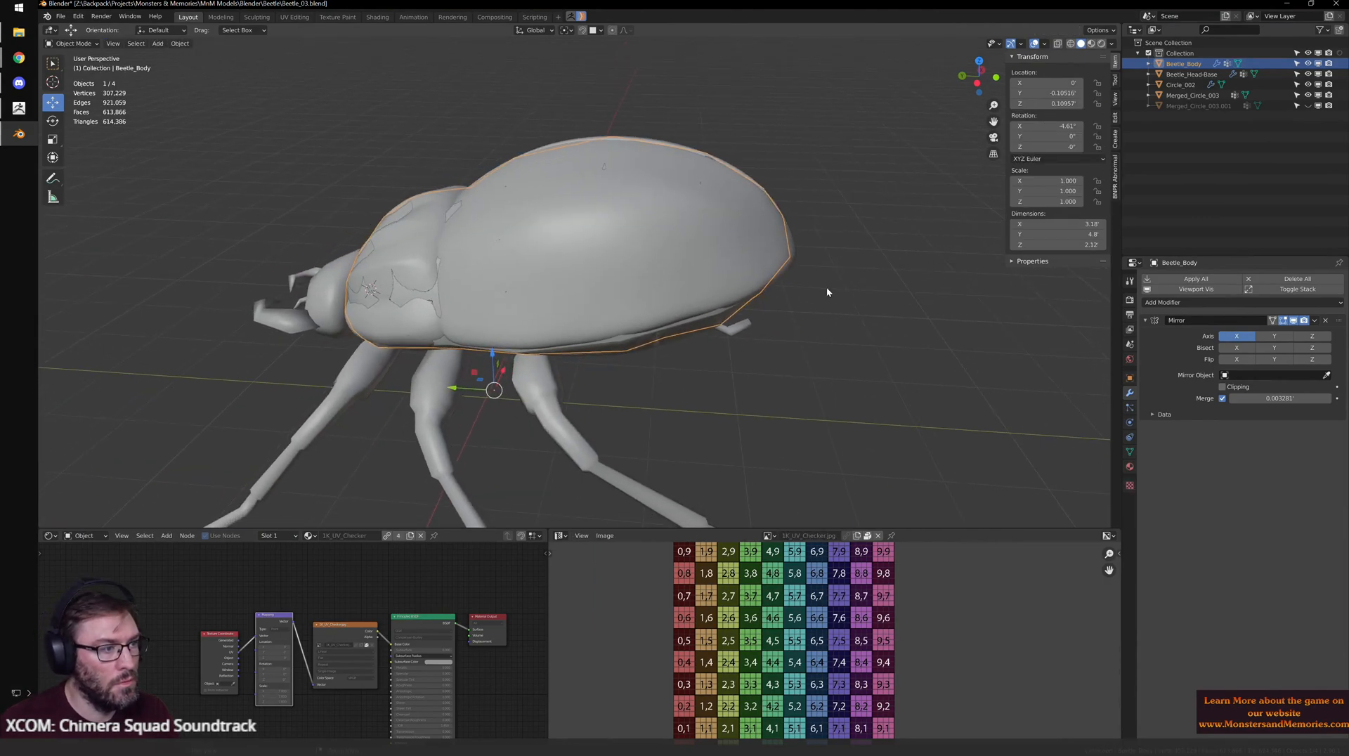
click(1308, 95)
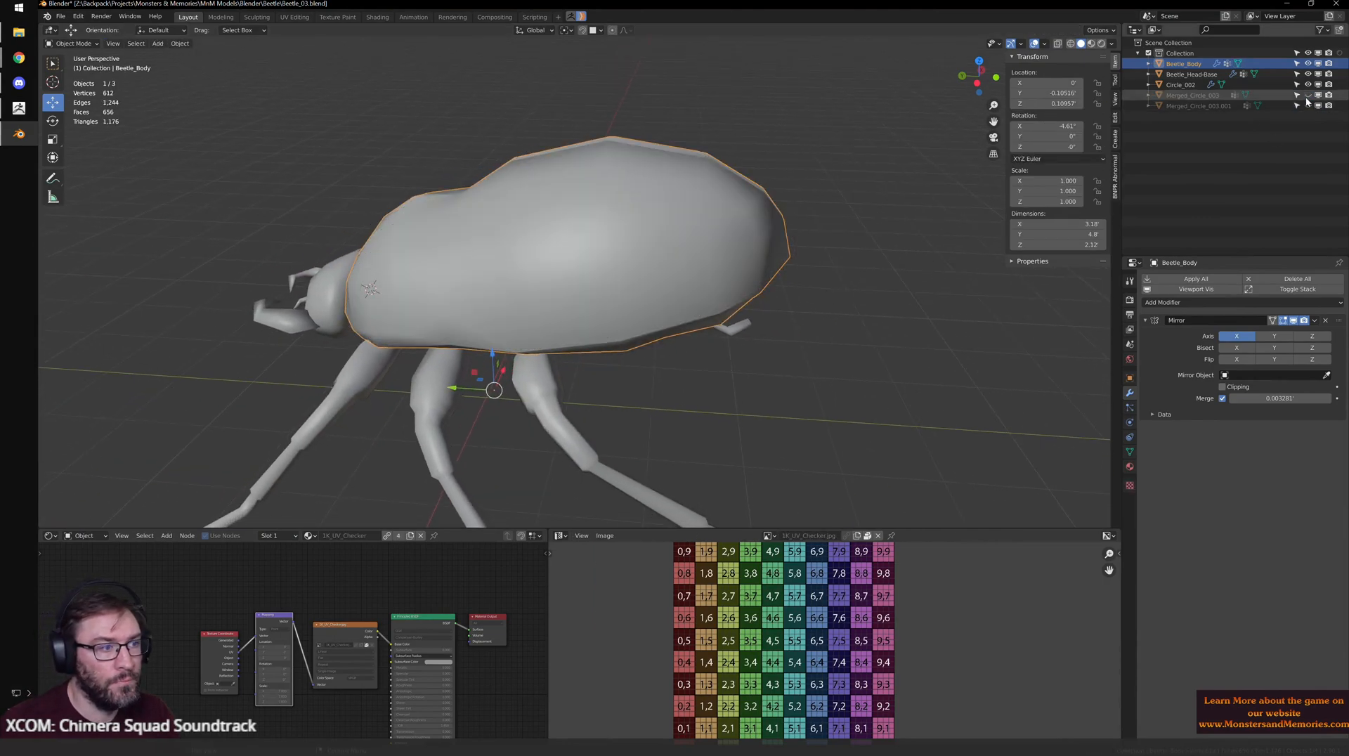
click(864, 372)
middle_drag(864, 372, 629, 281)
click(628, 281)
key(Tab)
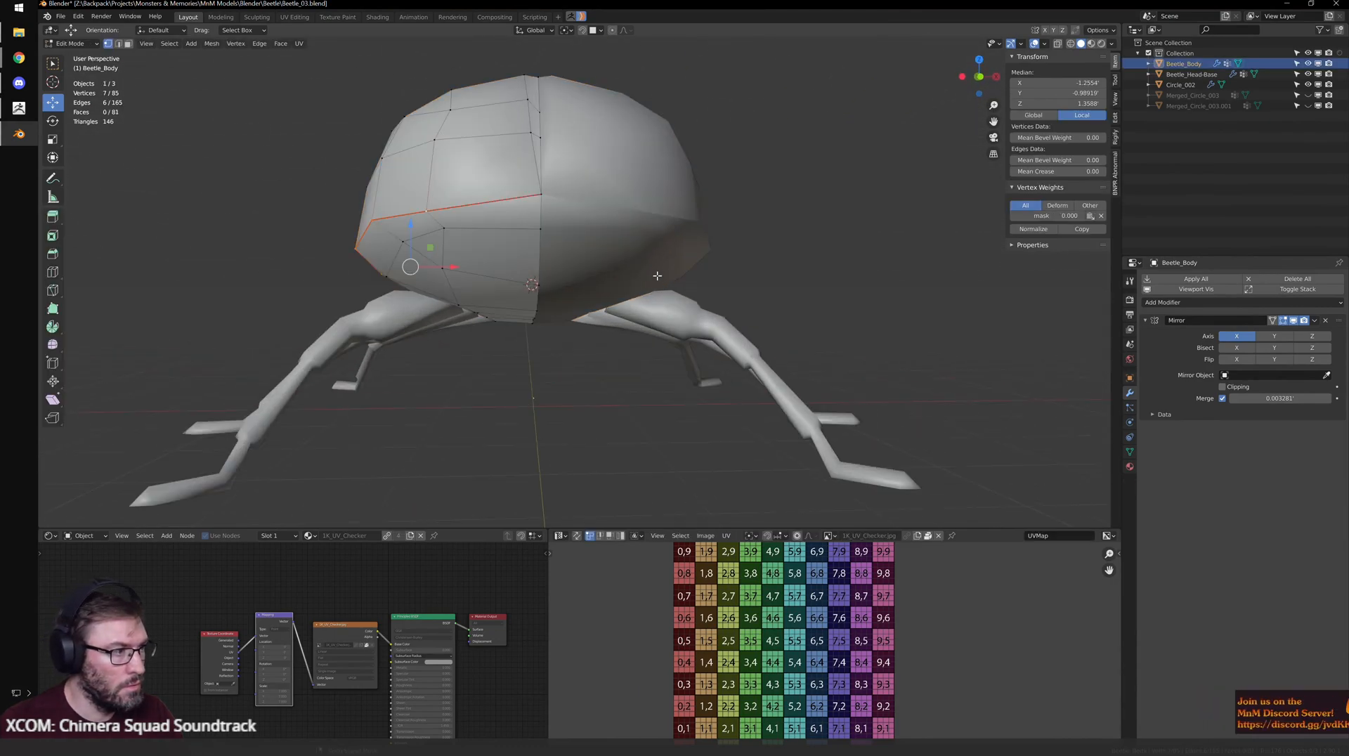
- In the bottom view, move the outer rear vertex of the lower seam rearward and toward the centre line
click(618, 391)
key(Tab)
key(Tab)
middle_drag(528, 338, 580, 298)
middle_drag(677, 230, 626, 248)
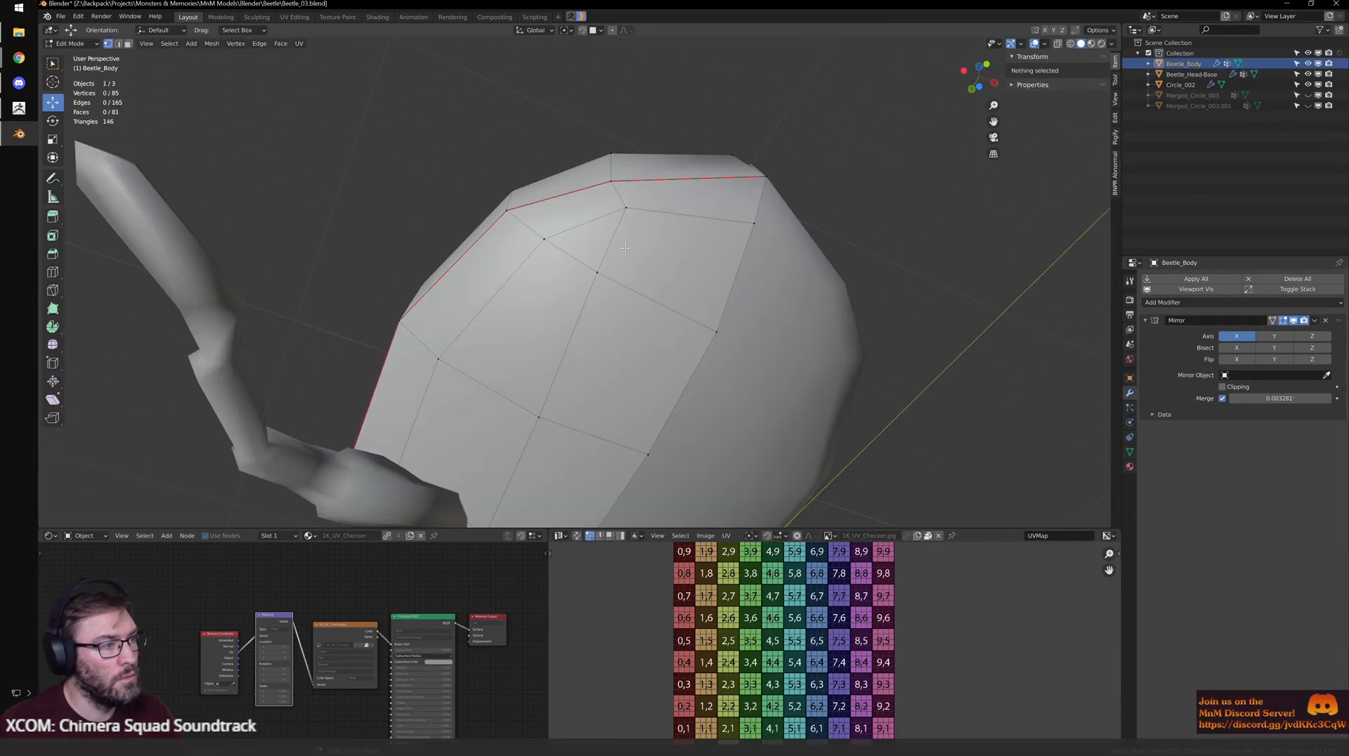
click(613, 183)
key(ctrl+KP_7)
scroll(650, 171, up, 3)
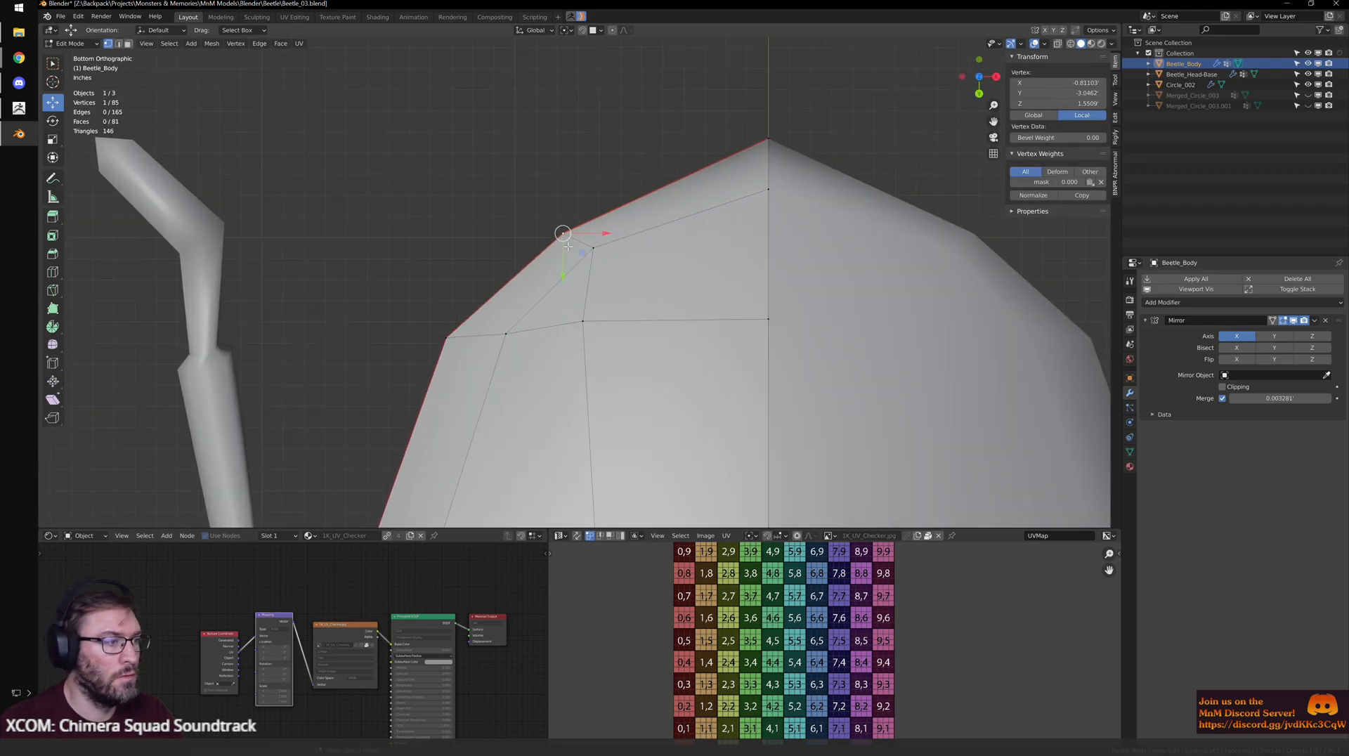
drag(563, 233, 594, 247)
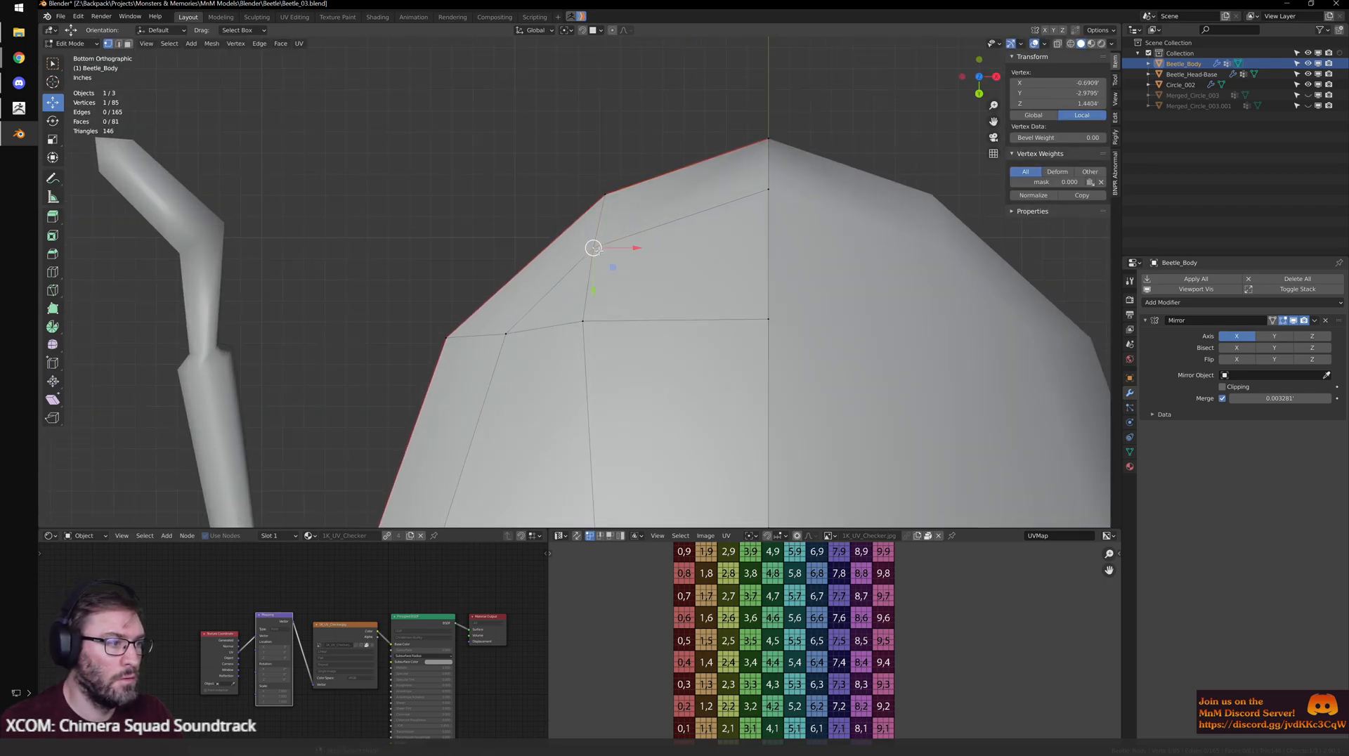
- Reposition the underside vertices just below the rear seam to even out the mesh flow
middle_drag(636, 285, 642, 340)
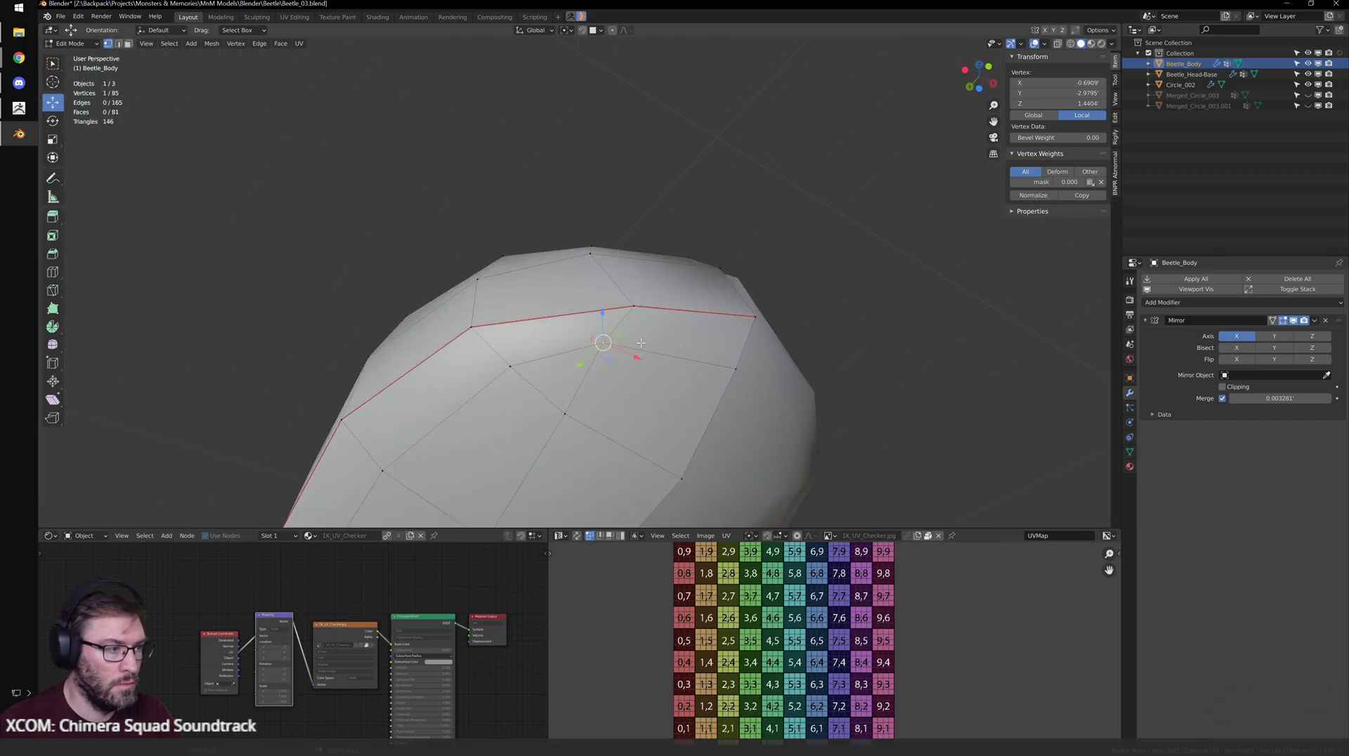
key(g)
click(654, 358)
click(566, 415)
click(605, 435)
scroll(606, 431, down, 3)
middle_drag(610, 422, 613, 282)
click(570, 282)
drag(582, 381, 591, 383)
click(531, 429)
drag(556, 436, 568, 438)
- Reposition vertices around the body's lower rear rim to smooth its outline
scroll(726, 270, down, 3)
middle_drag(731, 274, 472, 190)
key(g)
click(666, 310)
scroll(671, 331, up, 2)
click(667, 303)
click(665, 303)
key(g)
click(613, 206)
click(570, 170)
middle_drag(571, 170, 584, 382)
key(g)
click(583, 235)
- In an orthographic view, move the rear lower seam vertex about 0.049' rearward along Y and 0.013' along X
click(593, 331)
key(KP_5)
scroll(579, 362, up, 3)
key(g)
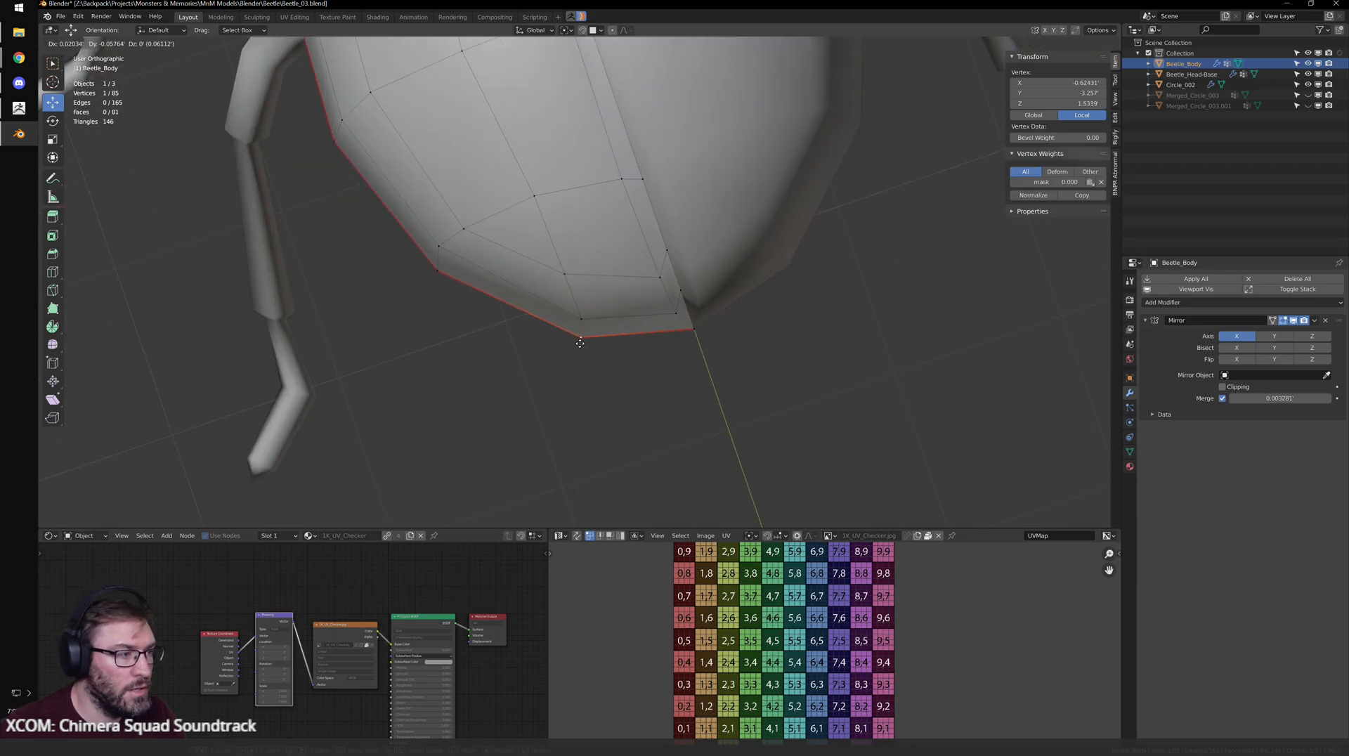
click(579, 338)
mouse_move(651, 310)
middle_down()
mouse_move(671, 211)
mouse_move(673, 278)
middle_up()
scroll(674, 203, up, 4)
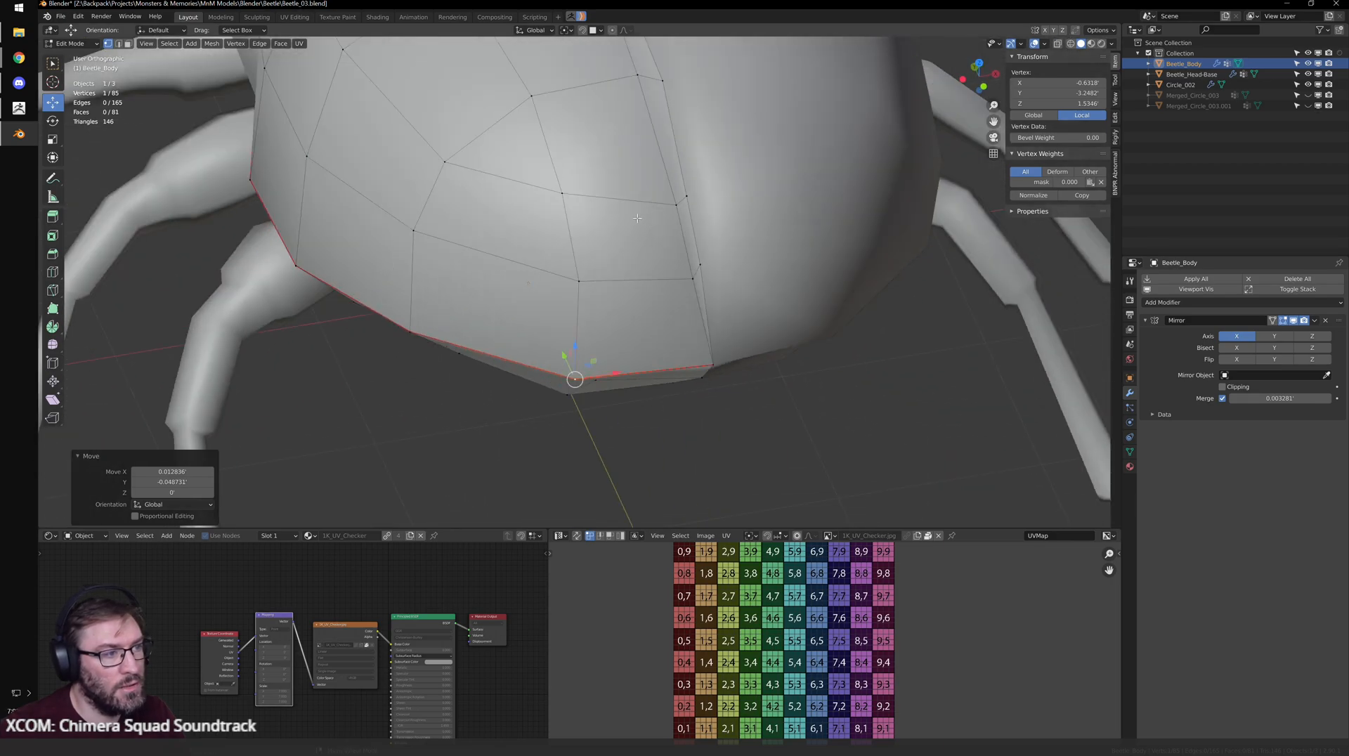
- Select the short edge between the shell ridge and centre groove near the rear and reposition it in the side view
drag(664, 184, 696, 211)
alt+middle_drag(692, 200, 768, 172)
key(shift+z)
shift+middle_drag(593, 193, 691, 264)
scroll(690, 265, up, 3)
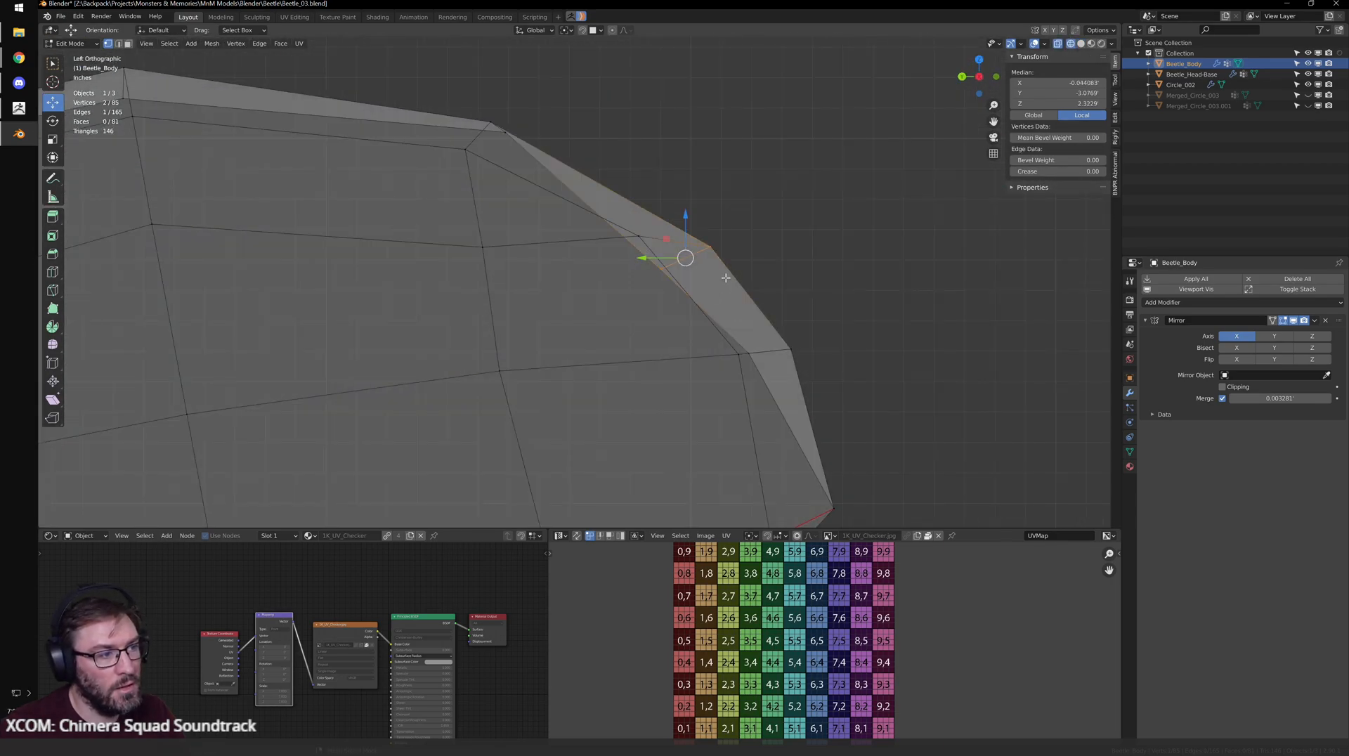
key(s)
click(731, 277)
key(ctrl+z)
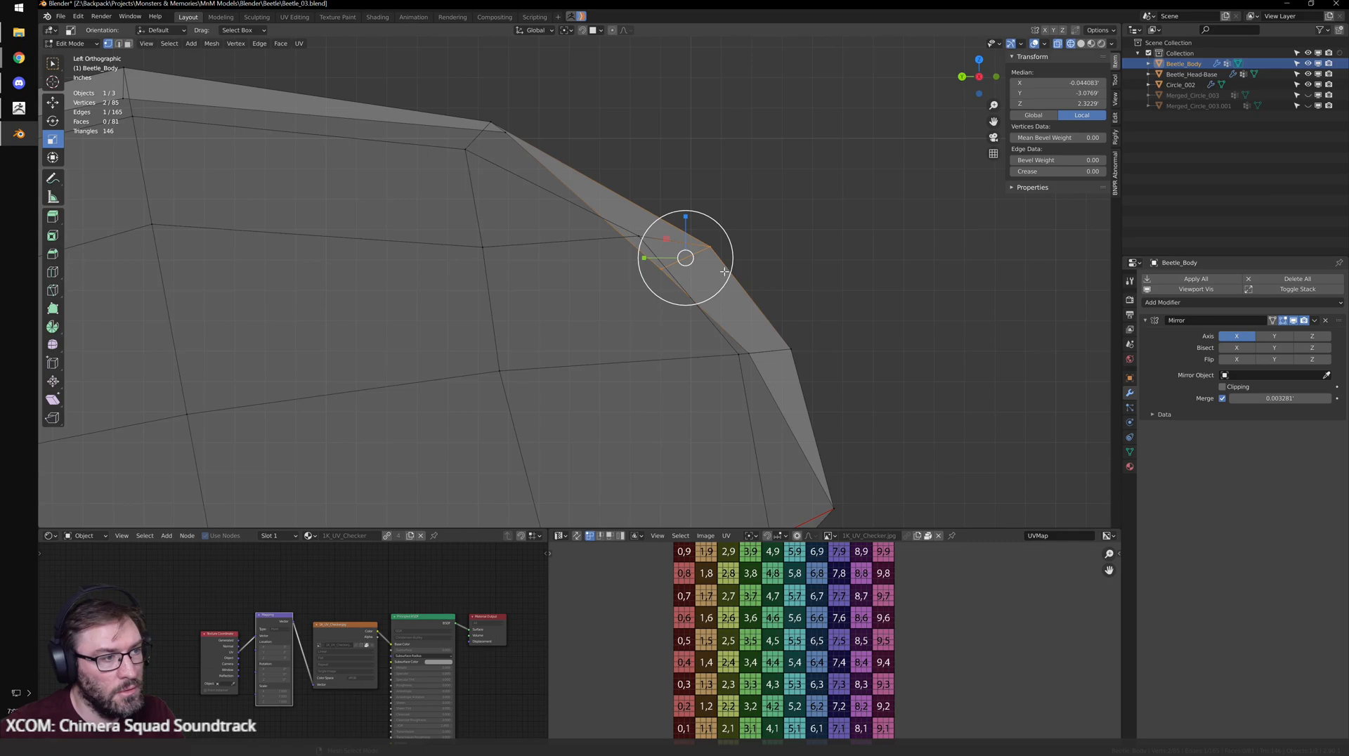
drag(727, 279, 676, 240)
key(g)
scroll(676, 239, down, 3)
- Move the next shell ridge vertex forward of the rear edge about 0.039' rearward along Y and 0.007' up
mouse_move(671, 240)
middle_down()
mouse_move(549, 229)
mouse_move(612, 217)
mouse_move(574, 216)
mouse_move(647, 272)
middle_up()
scroll(574, 216, up, 3)
key(shift+z)
click(572, 228)
drag(571, 226, 584, 222)
key(shift+z)
scroll(590, 222, down, 4)
mouse_move(705, 260)
middle_down()
mouse_move(663, 283)
mouse_move(712, 272)
middle_up()
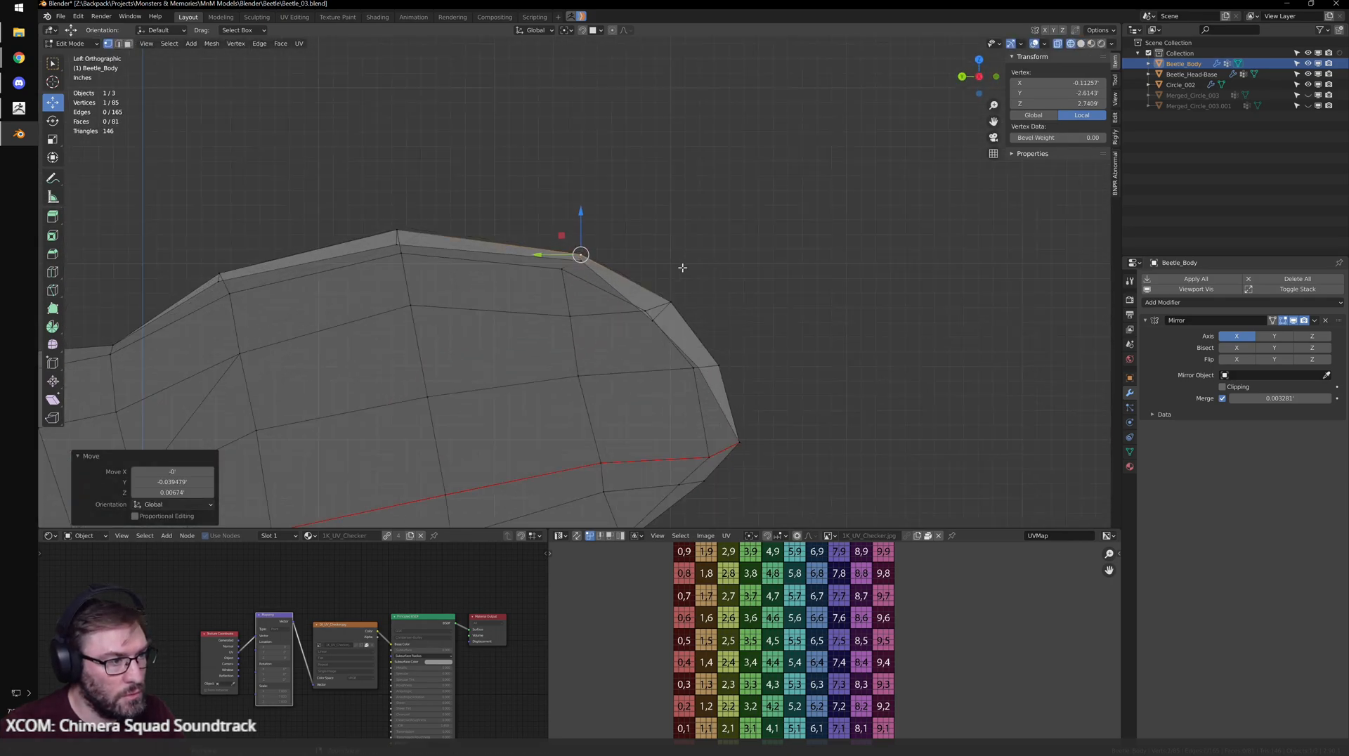
- Move the two upper rear centre-groove vertices in the side view so the groove runs parallel to the shell ridge
scroll(692, 299, up, 4)
click(730, 362)
key(g)
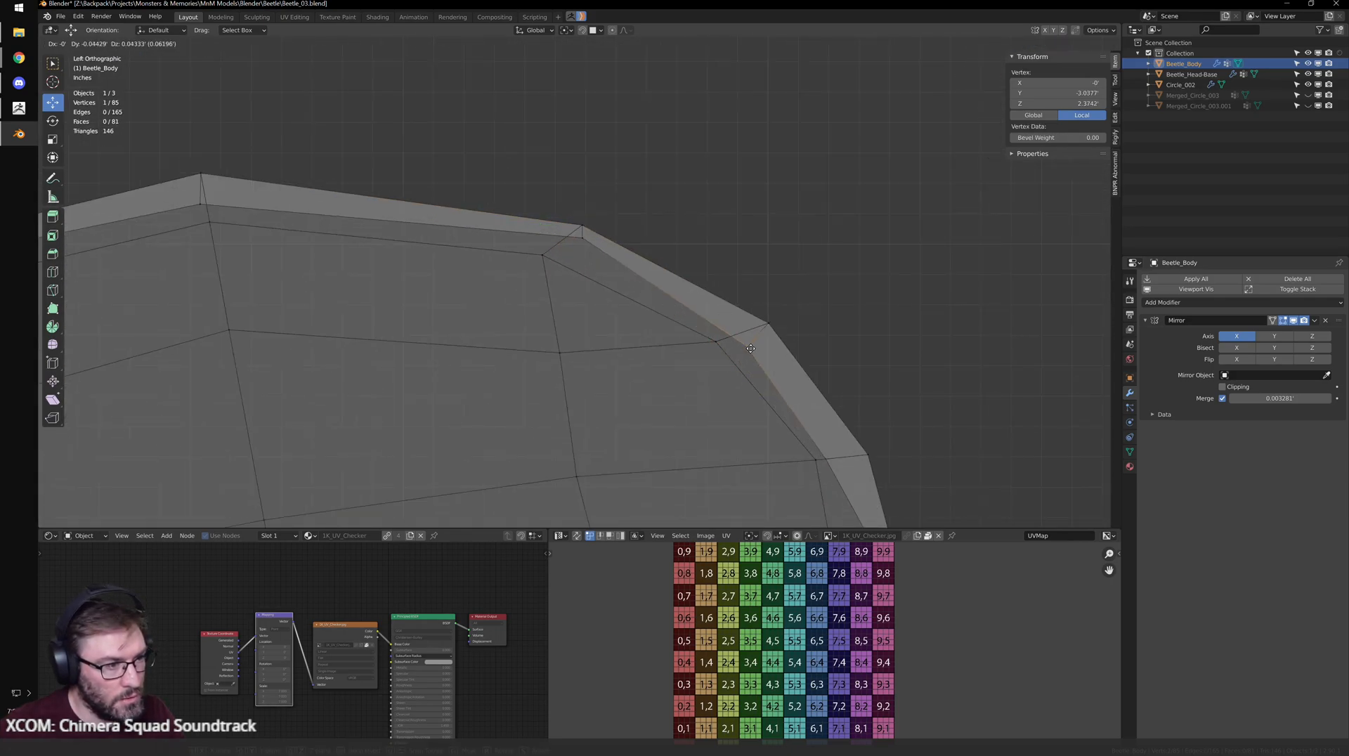
click(751, 348)
click(572, 250)
click(583, 237)
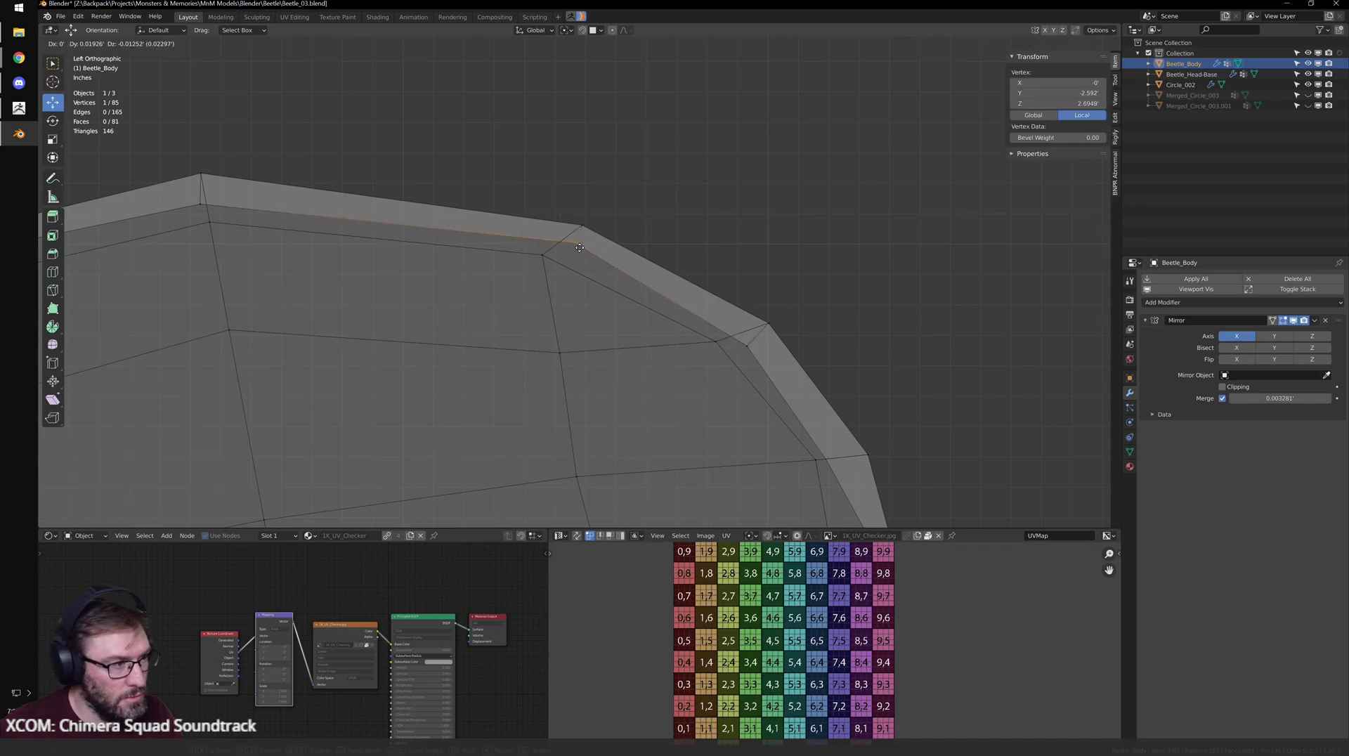
click(579, 248)
scroll(579, 247, down, 3)
- Try to move the lower centre-groove vertex at the rear of the body in solid view
mouse_move(579, 247)
middle_down()
mouse_move(735, 327)
mouse_move(607, 326)
mouse_move(666, 326)
mouse_move(694, 353)
mouse_move(629, 332)
middle_up()
key(alt+z)
click(671, 334)
scroll(629, 334, up, 2)
key(g)
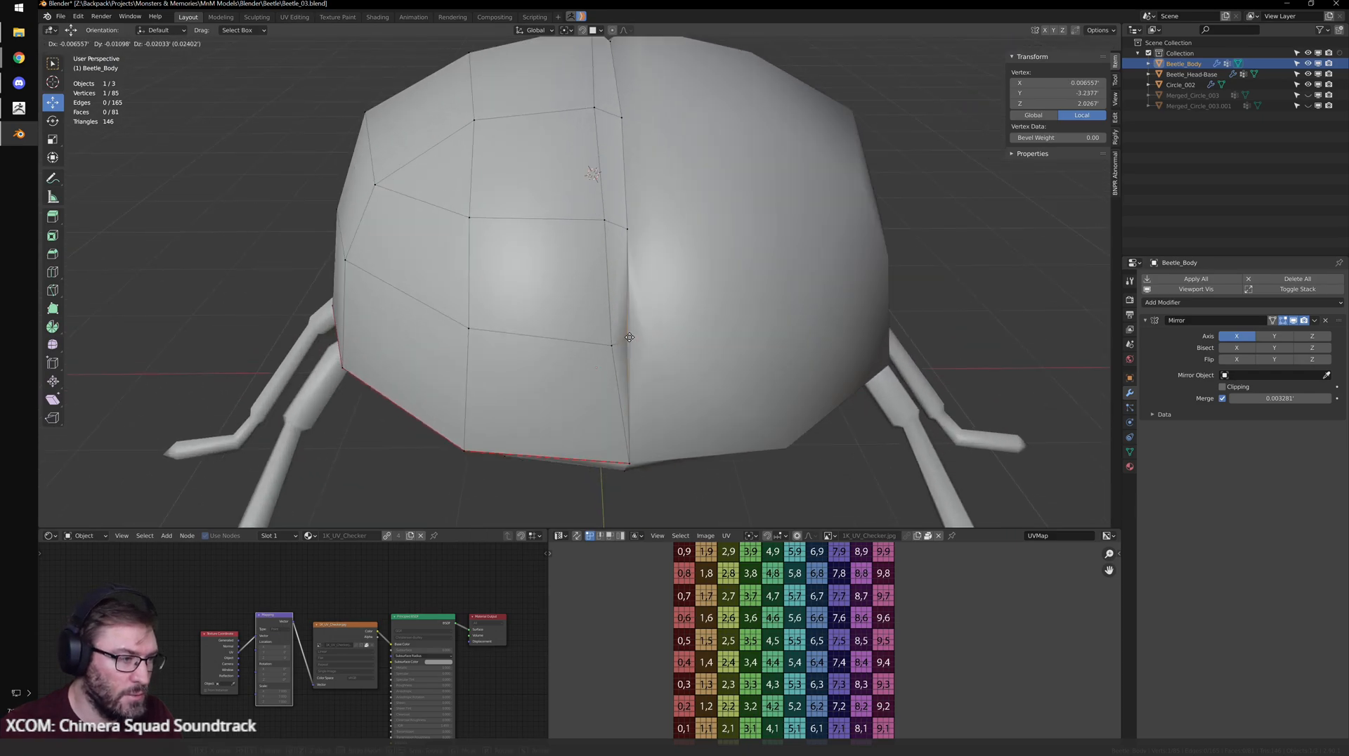
click(629, 337)
key(ctrl+z)
- Examine the overall beetle body shape in Object Mode from the rear and the side
middle_drag(678, 335, 727, 326)
key(Tab)
scroll(727, 326, down, 3)
mouse_move(604, 293)
middle_down()
mouse_move(700, 307)
mouse_move(605, 315)
middle_up()
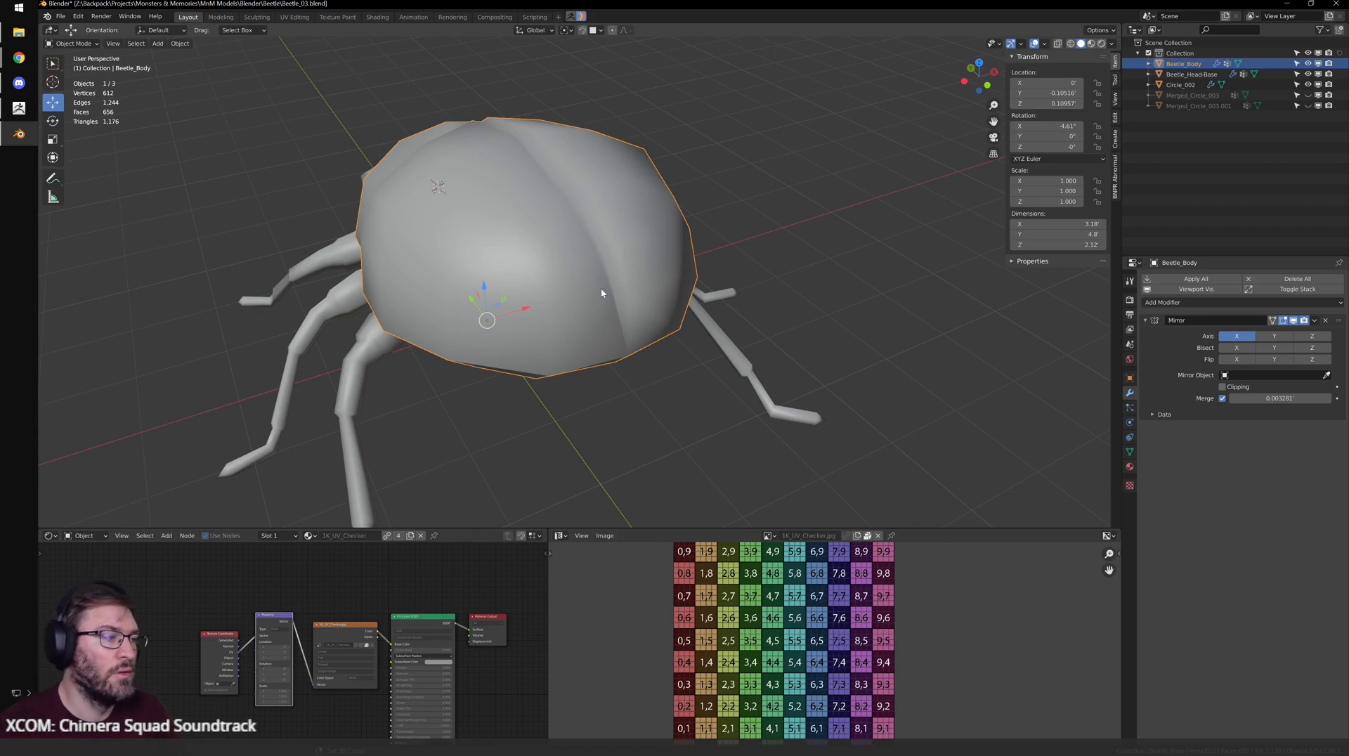
middle_drag(502, 372, 618, 305)
scroll(668, 361, up, 2)
key(Tab)
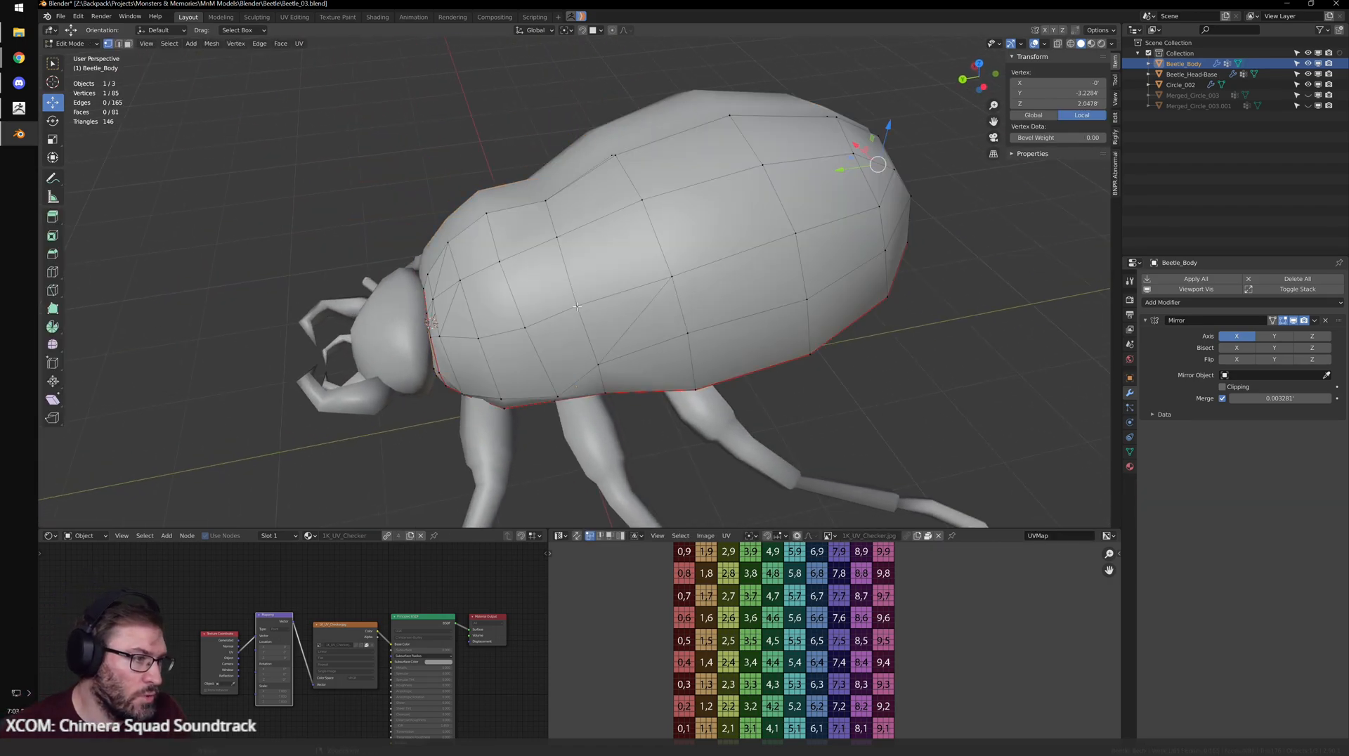
- Adjust the lower seam vertices near the front legs in the side view
key(ctrl+KP_3)
scroll(565, 356, up, 3)
drag(524, 421, 514, 423)
click(586, 378)
click(445, 434)
middle_drag(499, 387, 606, 345)
- Dissolve the edge above the lower seam at the front of the body, near the front leg
key(ctrl+Tab)
click(577, 361)
scroll(643, 374, up, 1)
click(577, 360)
key(x)
click(569, 354)
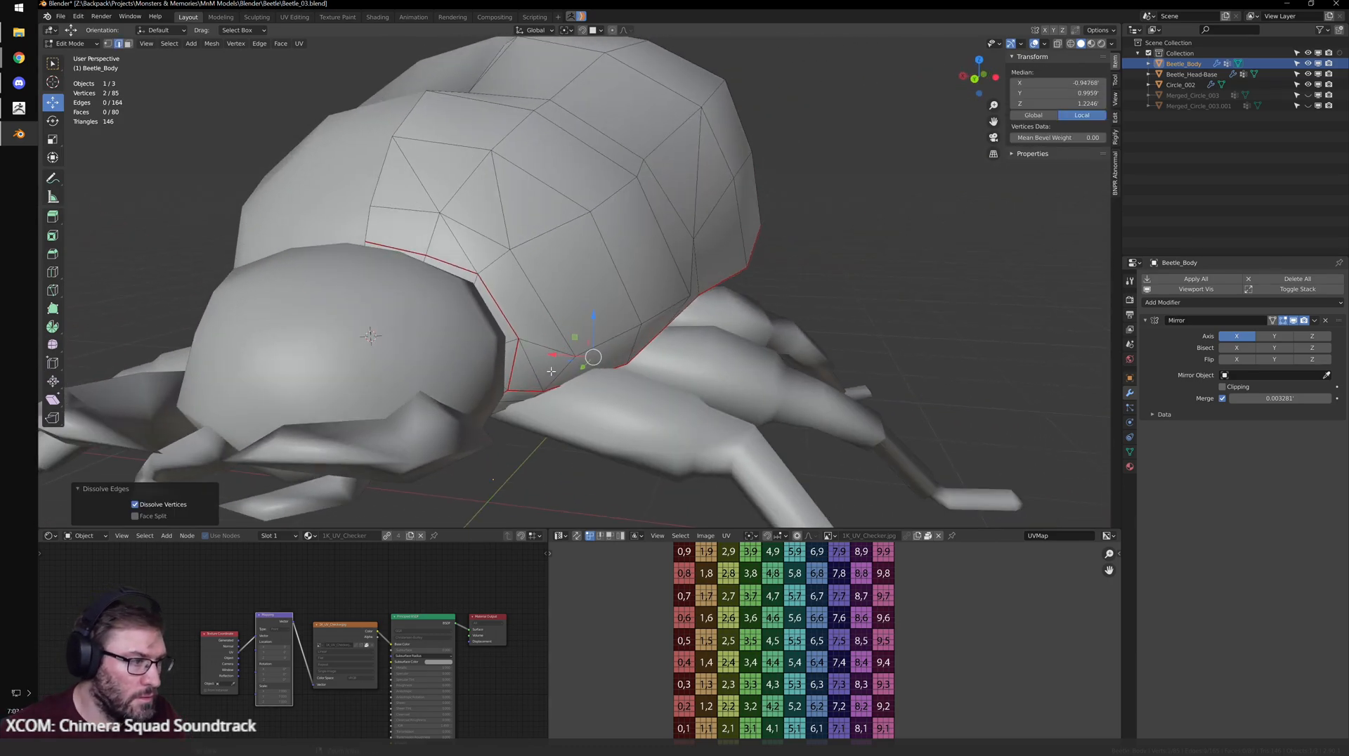
- Move the front rim vertex behind the head about 0.055' down and 0.022' forward along Y
click(538, 370)
scroll(555, 395, up, 3)
key(ctrl+Tab)
click(600, 318)
key(a)
click(569, 333)
drag(556, 335, 546, 340)
middle_drag(545, 340, 550, 329)
- Dissolve the short edge beside the lower front rim behind the head and return to vertex selection
key(ctrl+Tab)
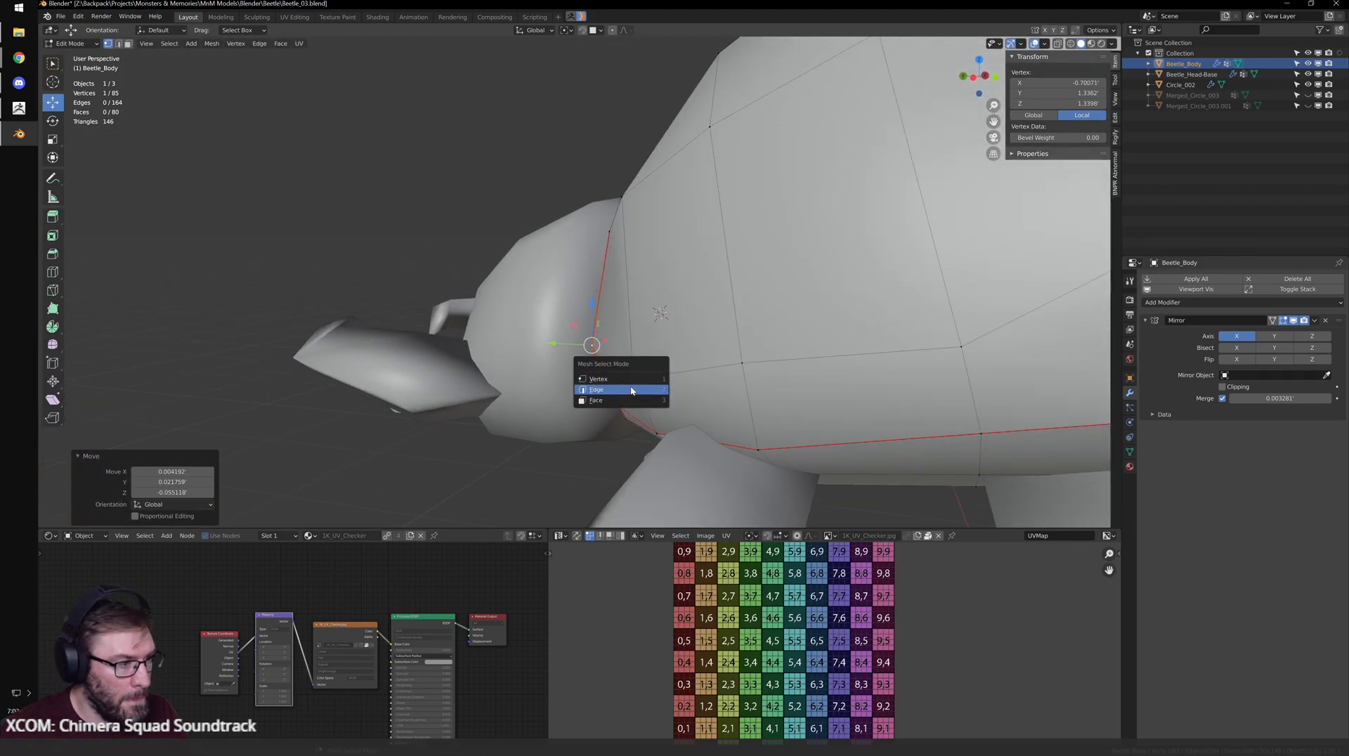
click(631, 390)
click(622, 388)
key(x)
click(622, 386)
middle_drag(622, 386, 578, 294)
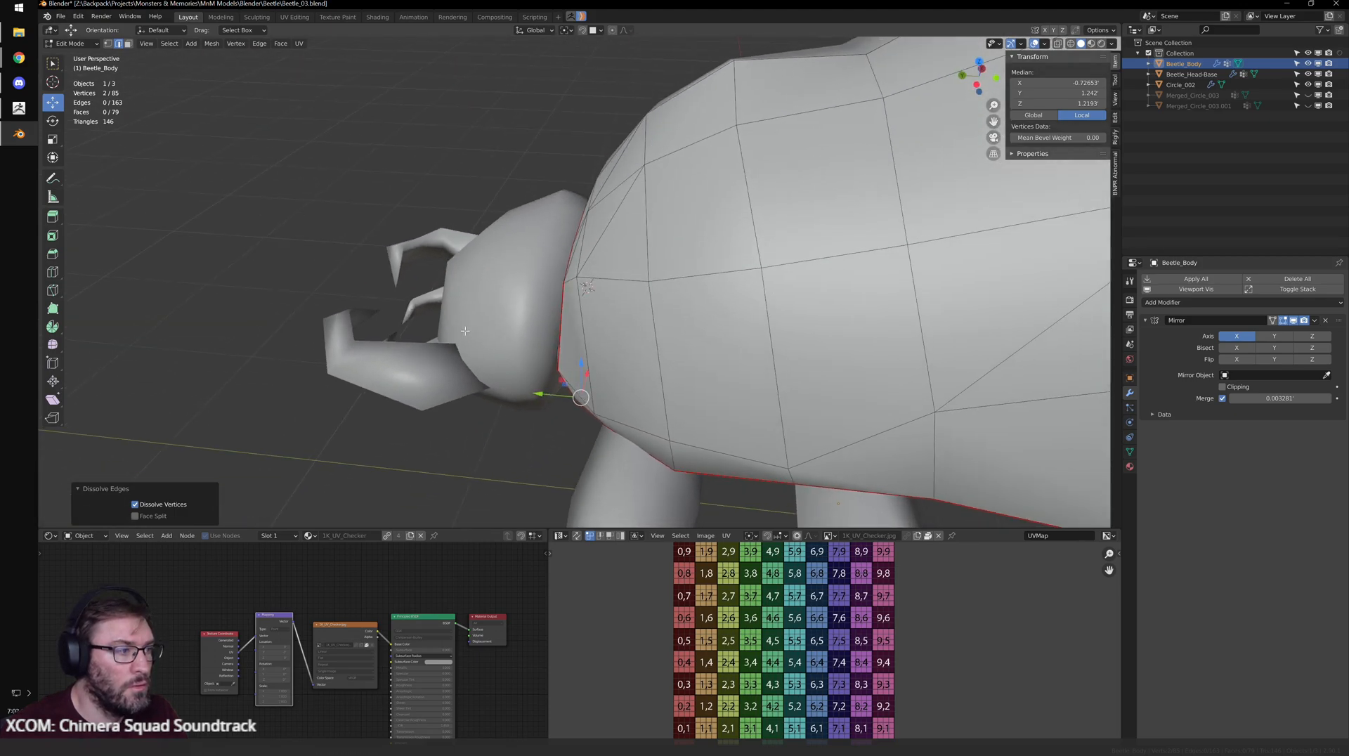
key(ctrl+Tab)
click(589, 322)
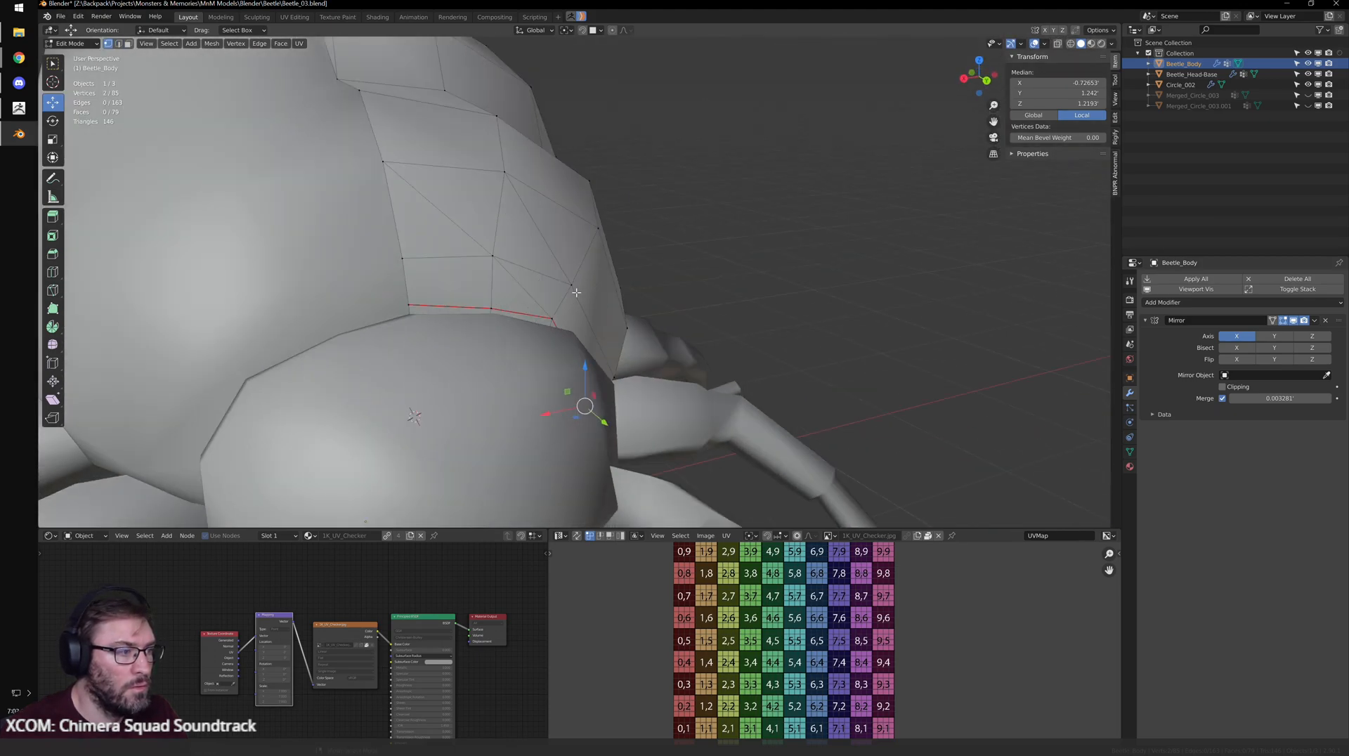
- Nudge the selected pair of front rim vertices behind the head, leave Edit Mode and check the smoothed body
key(g)
click(582, 298)
scroll(582, 298, down, 4)
middle_drag(934, 310, 794, 287)
shift+middle_drag(794, 286, 684, 326)
key(Tab)
scroll(777, 363, down, 3)
middle_drag(600, 325, 717, 335)
scroll(685, 348, up, 5)
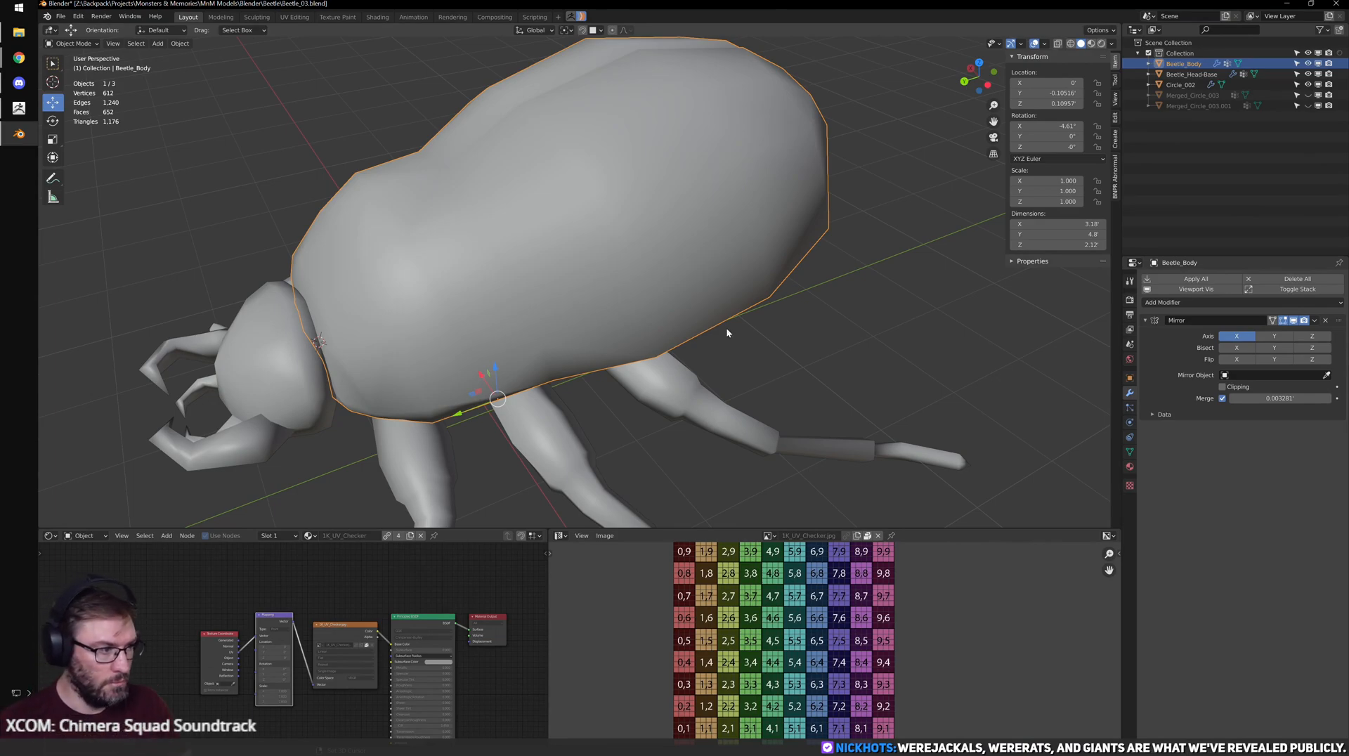
middle_drag(732, 321, 497, 240)
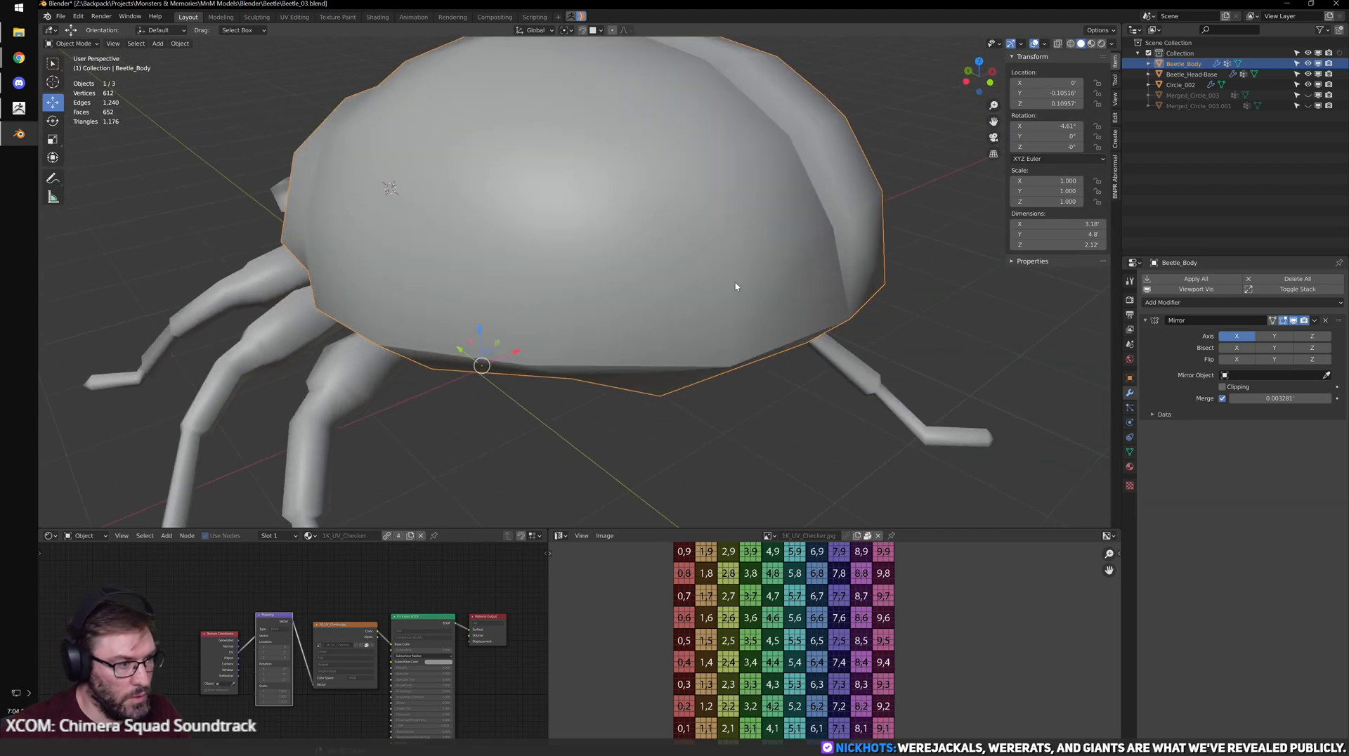
- Reopen the body mesh for editing and nudge an underside vertex near the rear of the abdomen
click(836, 357)
key(Tab)
scroll(724, 296, down, 2)
key(Tab)
click(735, 221)
middle_drag(609, 323, 597, 158)
key(Tab)
click(517, 215)
scroll(558, 186, up, 3)
shift+middle_drag(598, 158, 735, 214)
scroll(773, 187, up, 2)
shift+middle_drag(735, 215, 636, 273)
drag(644, 264, 644, 265)
- Move the underside vertex next to the abdomen's rear tip by about 0.025'
click(549, 281)
middle_drag(547, 280, 447, 301)
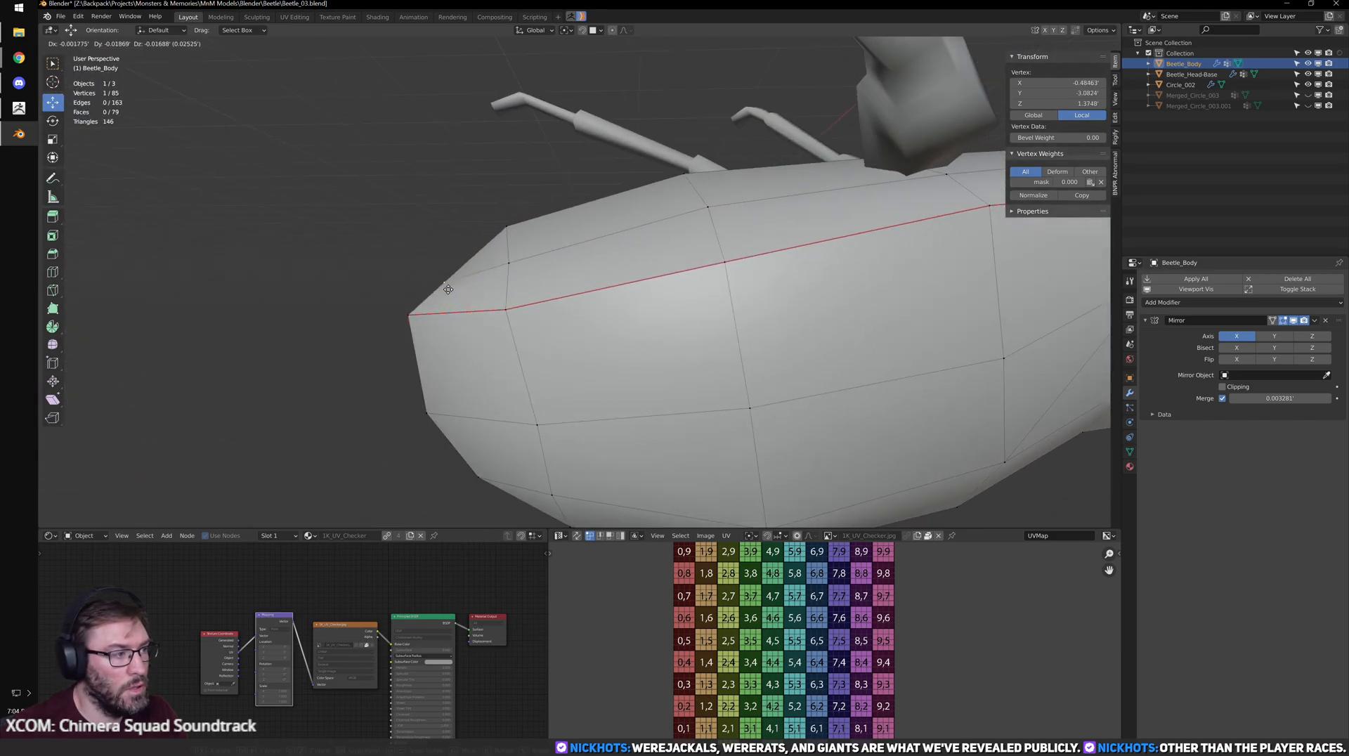
drag(448, 289, 449, 288)
middle_drag(449, 288, 424, 274)
- Move the next underside vertex forward of the rear tip about 0.01' along Z and refine it in side view
click(478, 222)
middle_drag(477, 223, 593, 233)
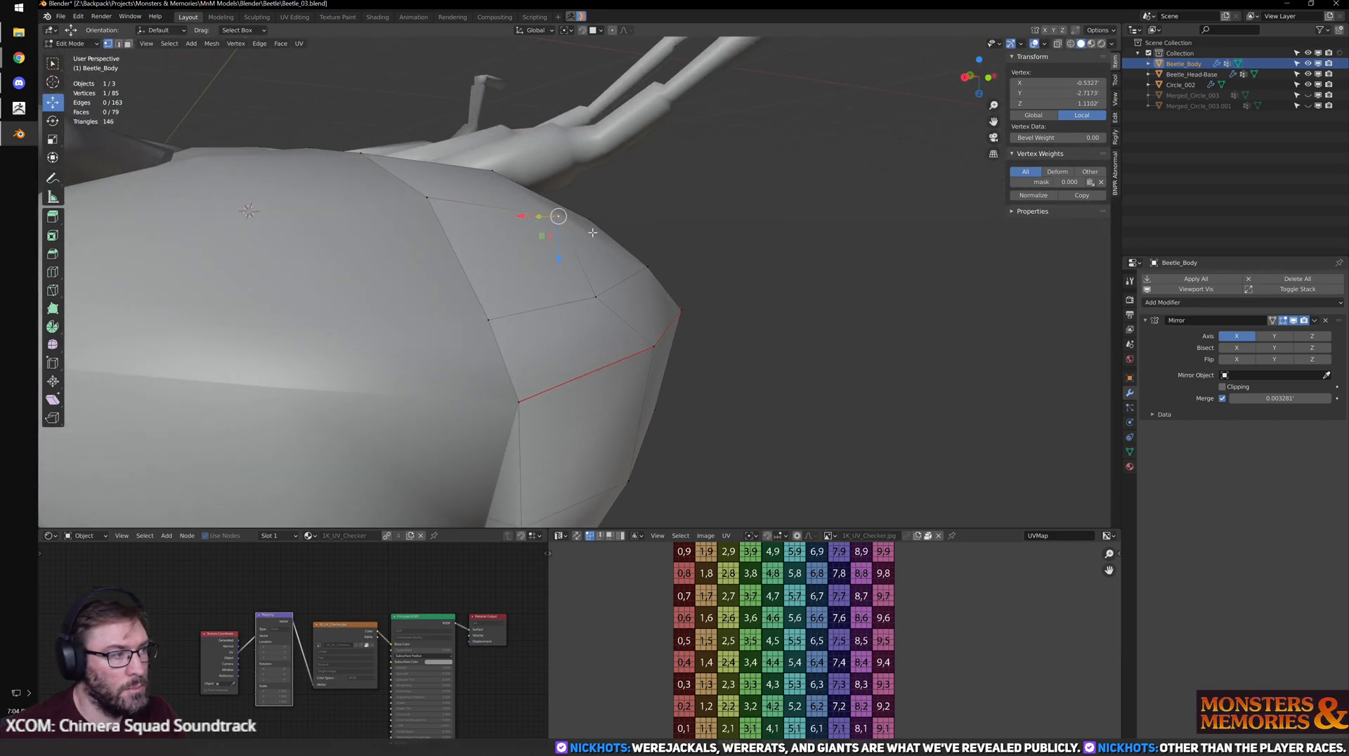
drag(559, 217, 559, 214)
middle_drag(690, 250, 633, 290)
scroll(631, 281, up, 2)
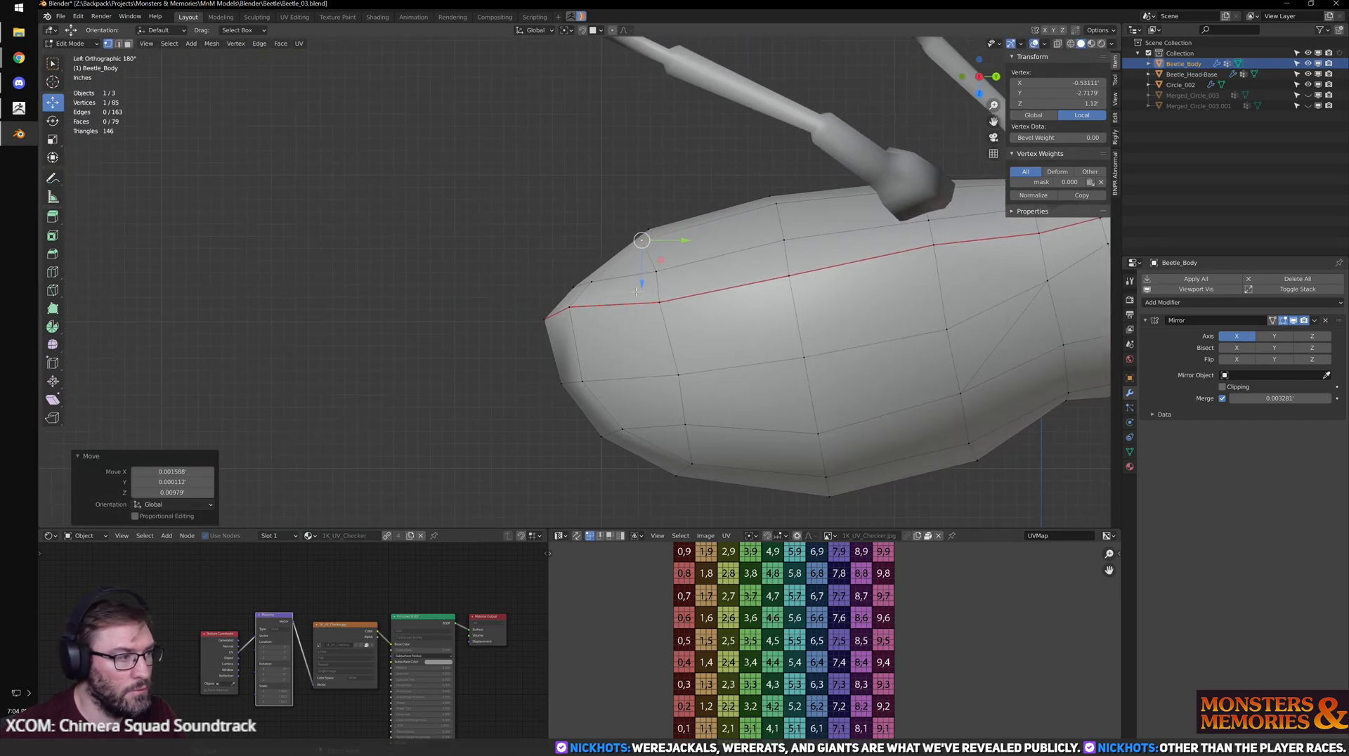
key(g)
click(587, 377)
- Return to Object Mode and unhide the high-poly mesh Merged_Circle_003 for comparison with the low-poly body
shift+middle_drag(980, 282, 622, 294)
middle_drag(683, 147, 766, 313)
scroll(672, 347, down, 5)
key(Tab)
scroll(886, 331, down, 4)
click(1308, 95)
scroll(761, 270, up, 8)
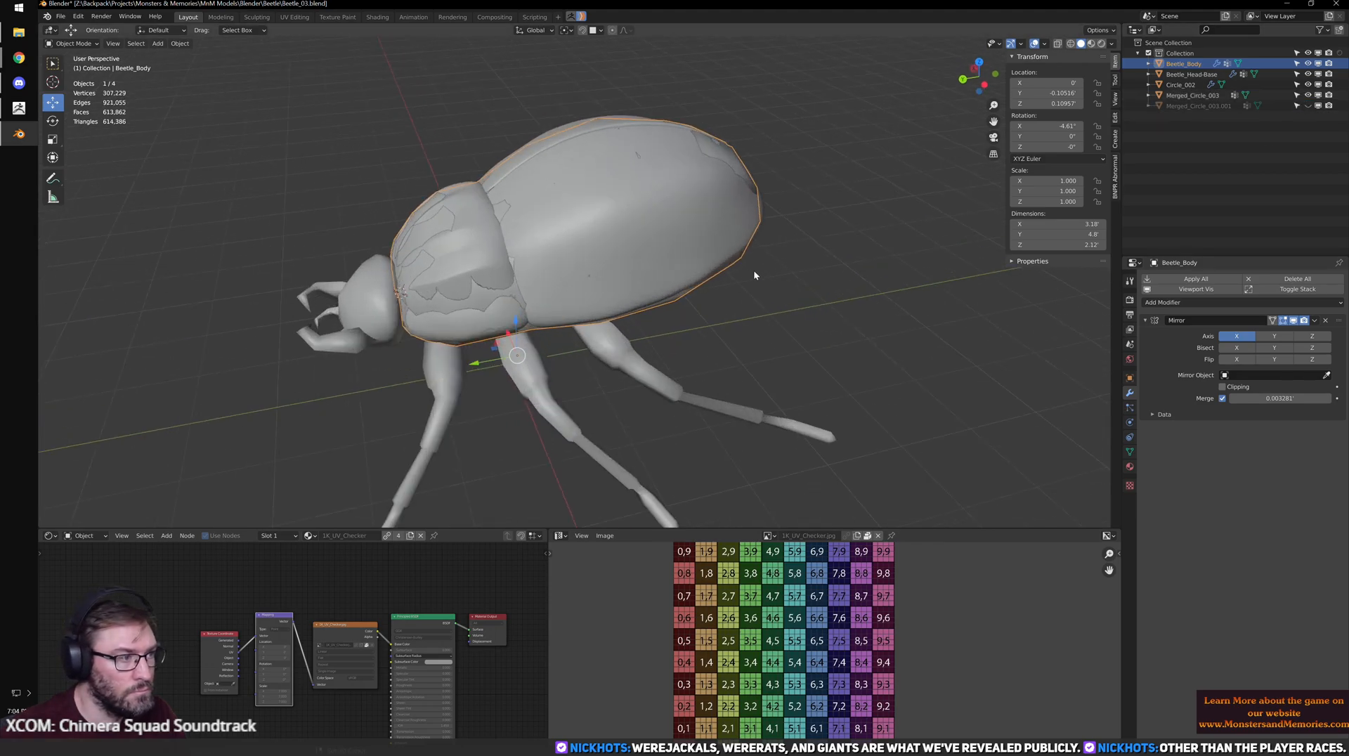
- Adjust two front-side body vertices against the high-poly surface, moving the upper one about 0.022' along Y and 0.01' down
key(Tab)
click(666, 353)
middle_drag(659, 359, 683, 367)
scroll(671, 337, up, 3)
drag(668, 313, 661, 304)
click(588, 203)
drag(591, 205, 589, 210)
scroll(611, 229, down, 3)
scroll(653, 296, up, 1)
- Reposition the vertices along the rear half of the wing-case split so they follow the high-poly edge
middle_drag(709, 266, 596, 299)
scroll(590, 395, up, 2)
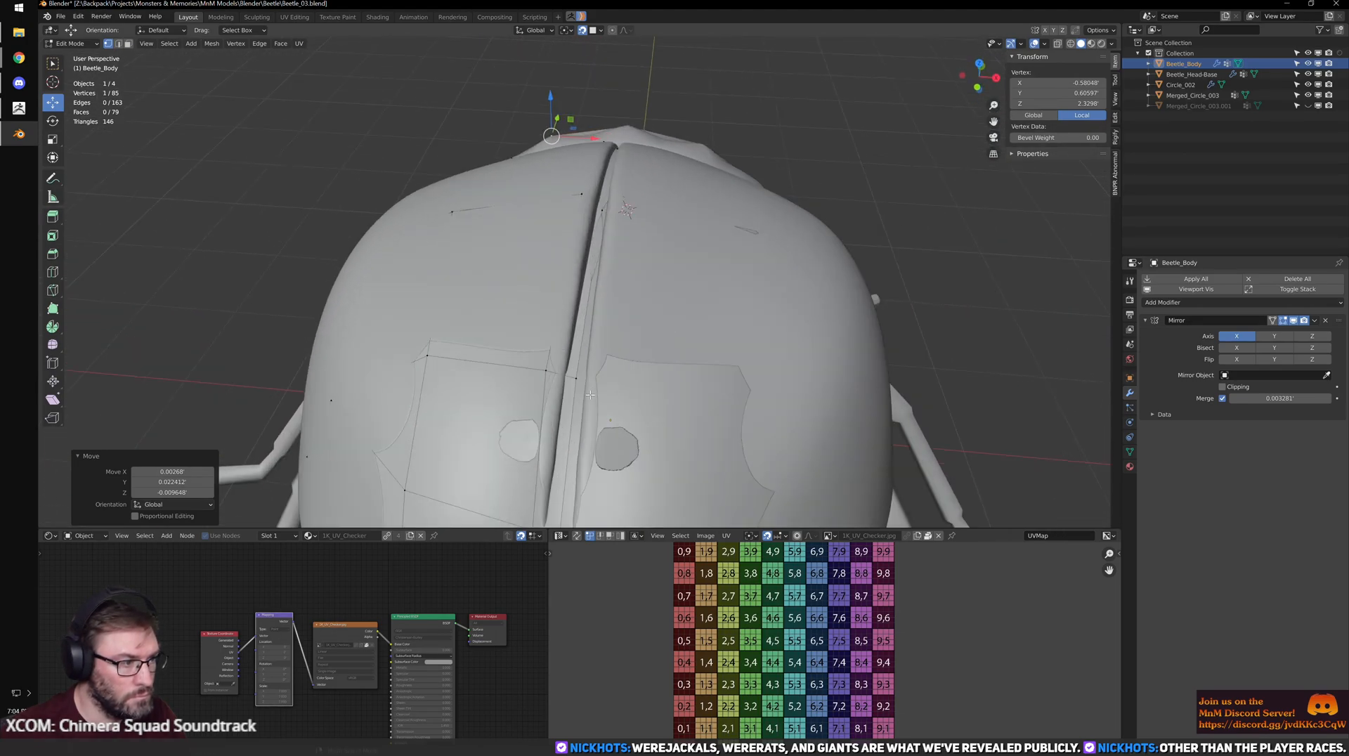
click(551, 374)
drag(549, 374, 560, 378)
middle_drag(606, 401, 564, 262)
key(g)
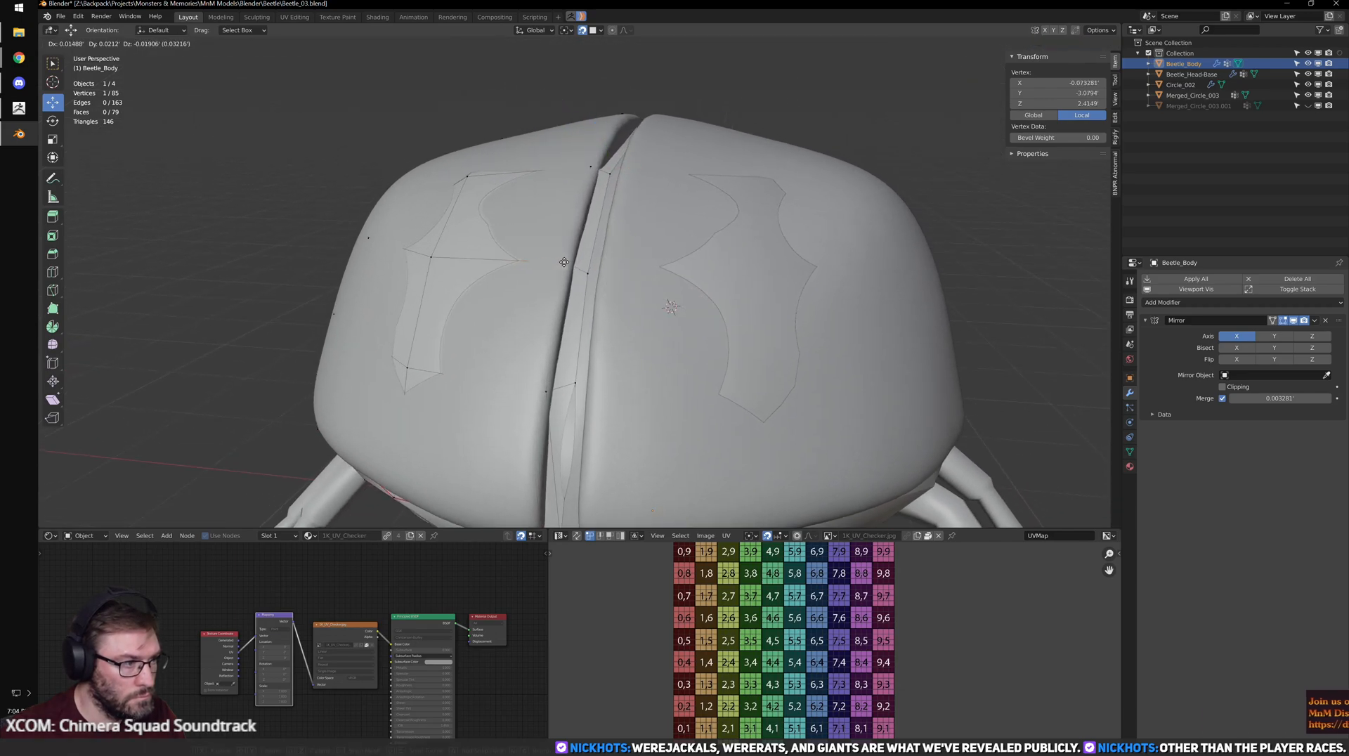
click(565, 262)
key(g)
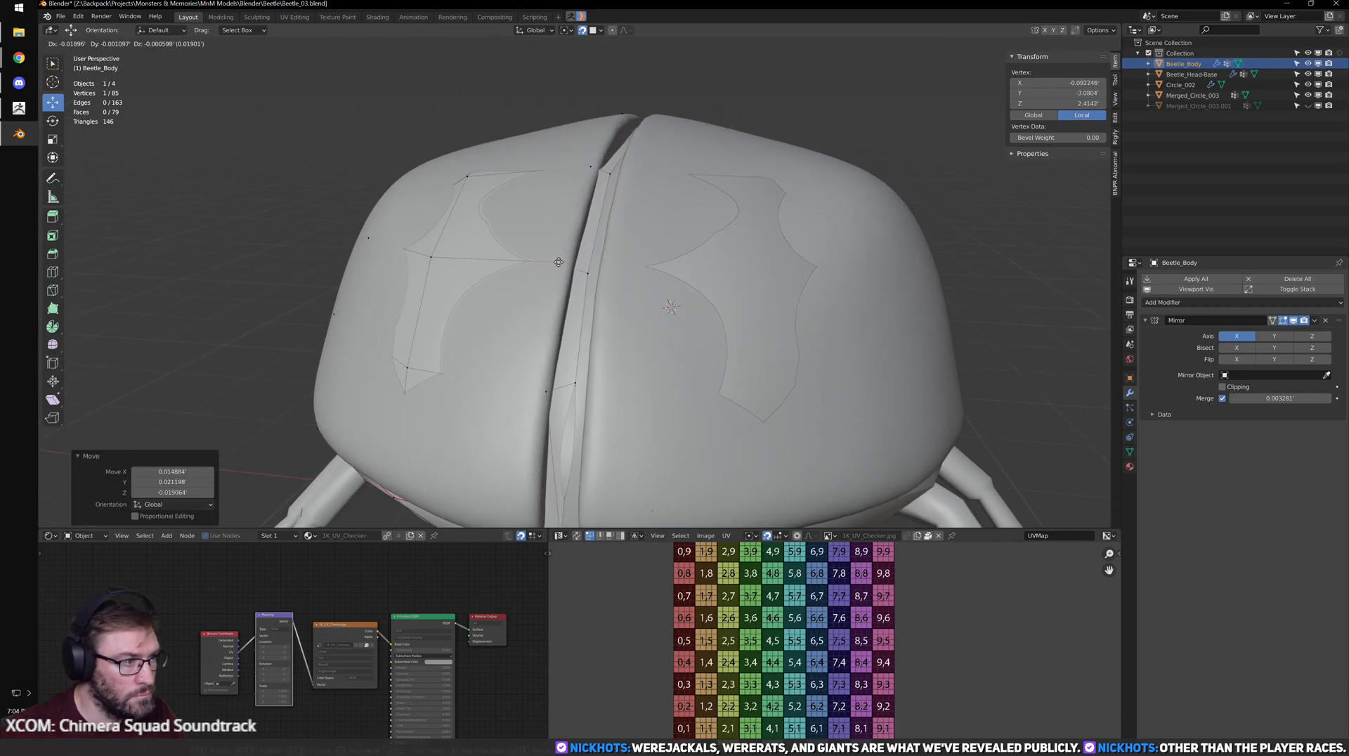
click(543, 396)
middle_drag(543, 396, 585, 272)
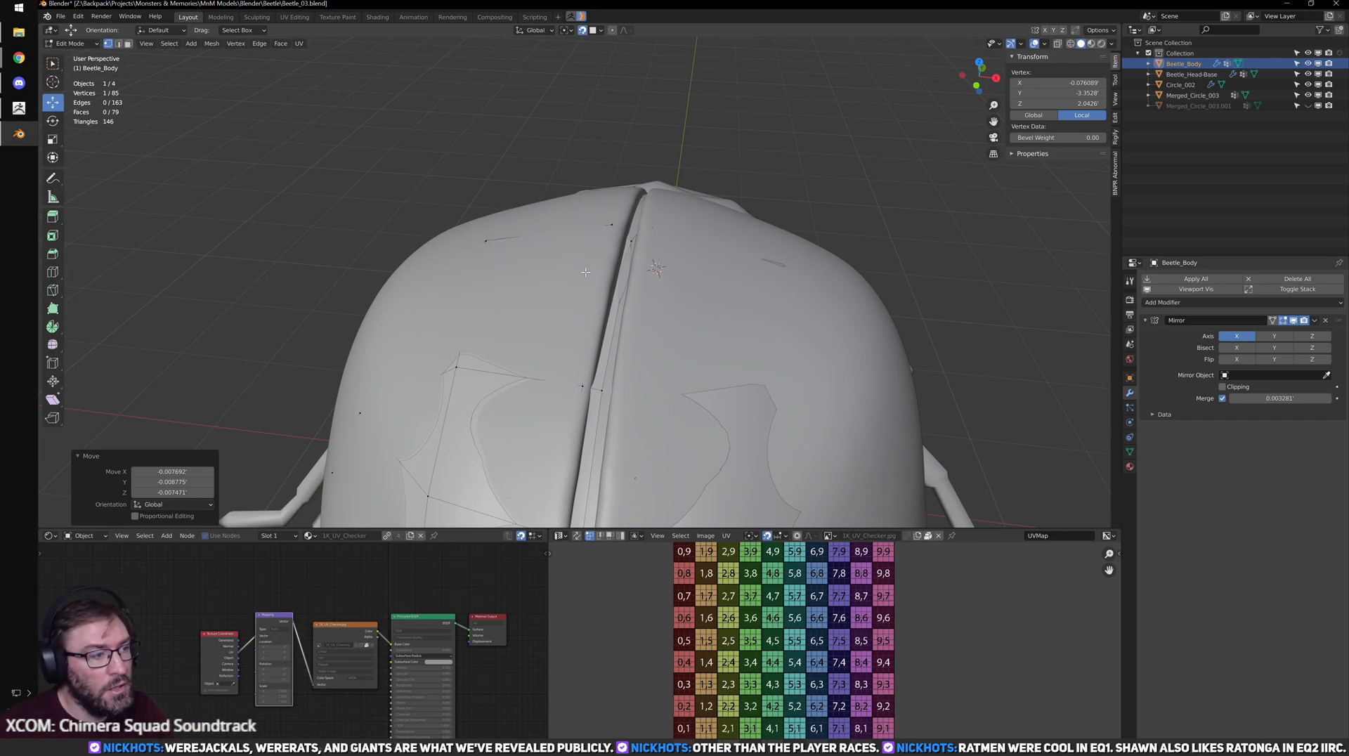
- Move the two front vertices beside the wing-case split toward the gap, the foremost by about 0.056' along X
scroll(575, 278, up, 1)
shift+middle_drag(622, 287, 581, 340)
click(575, 281)
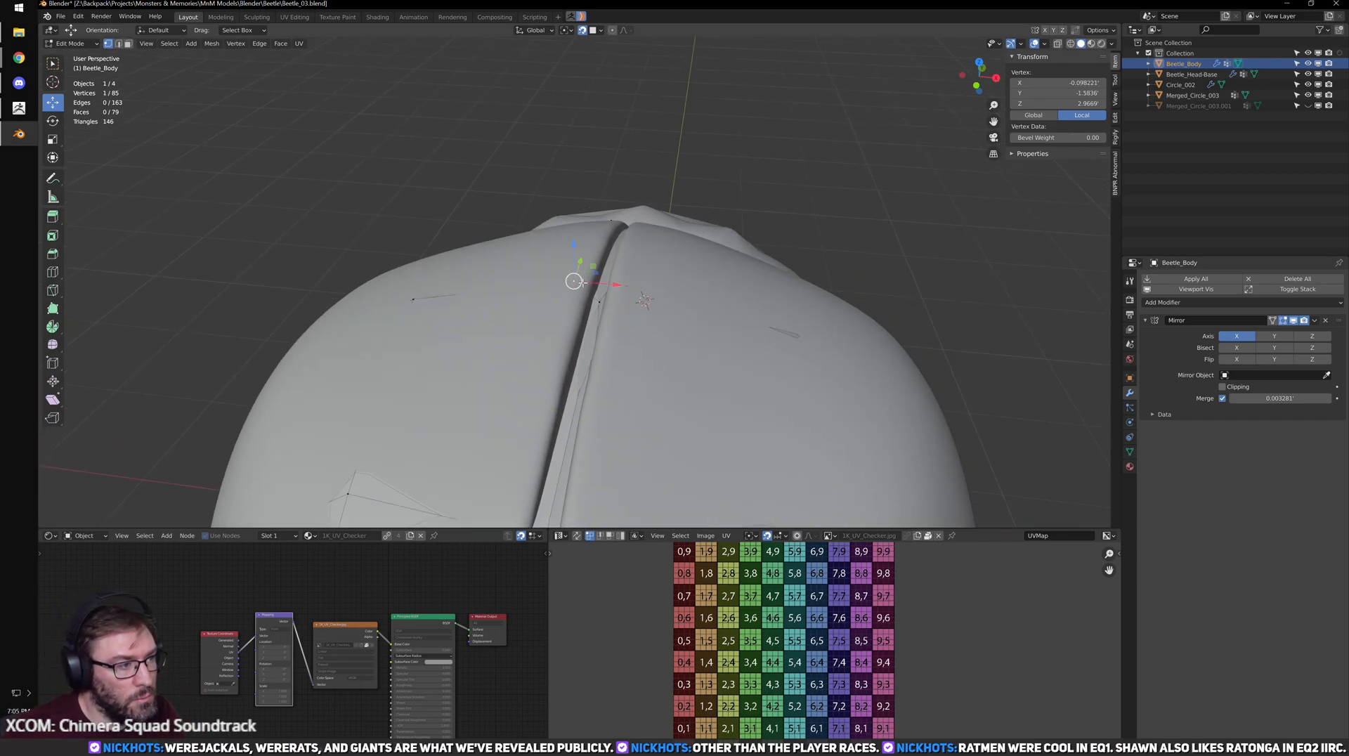
middle_drag(576, 283, 573, 371)
drag(580, 362, 598, 366)
middle_drag(597, 367, 628, 367)
scroll(528, 330, up, 1)
click(762, 332)
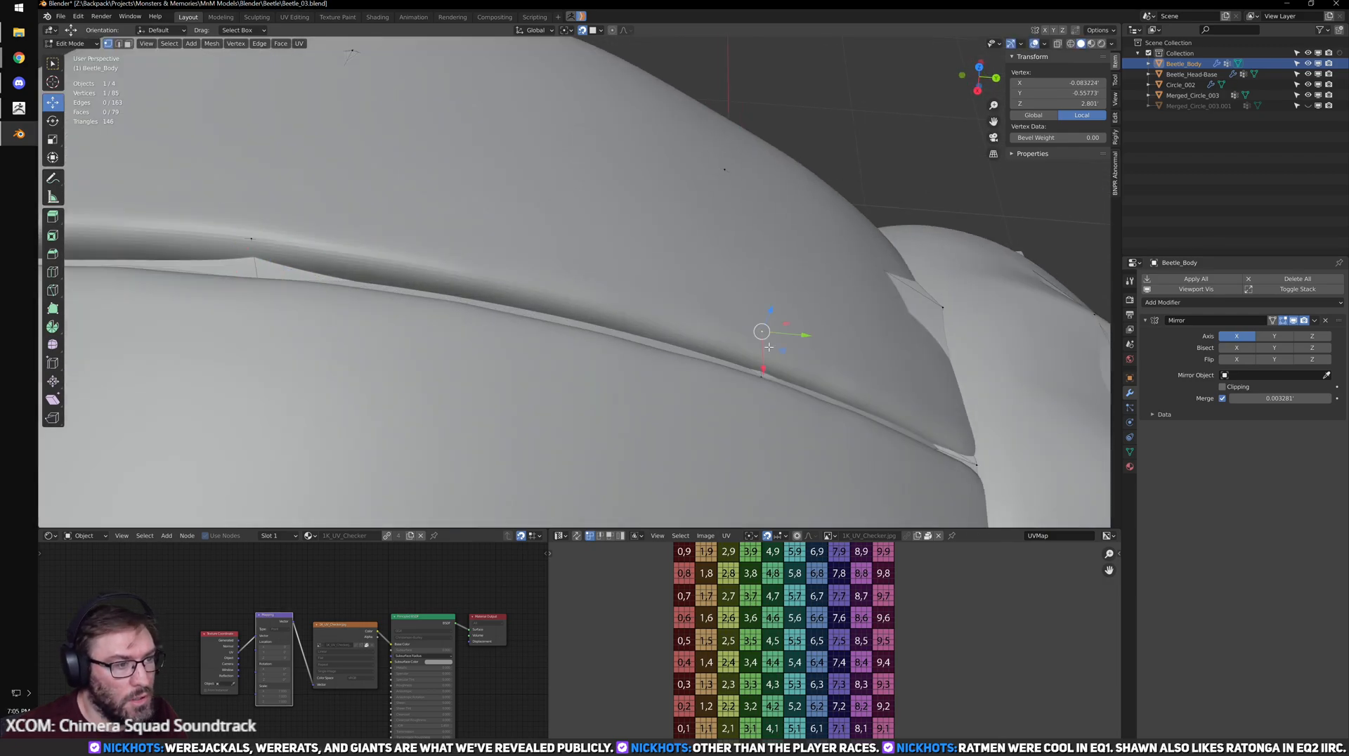
middle_drag(762, 334, 673, 249)
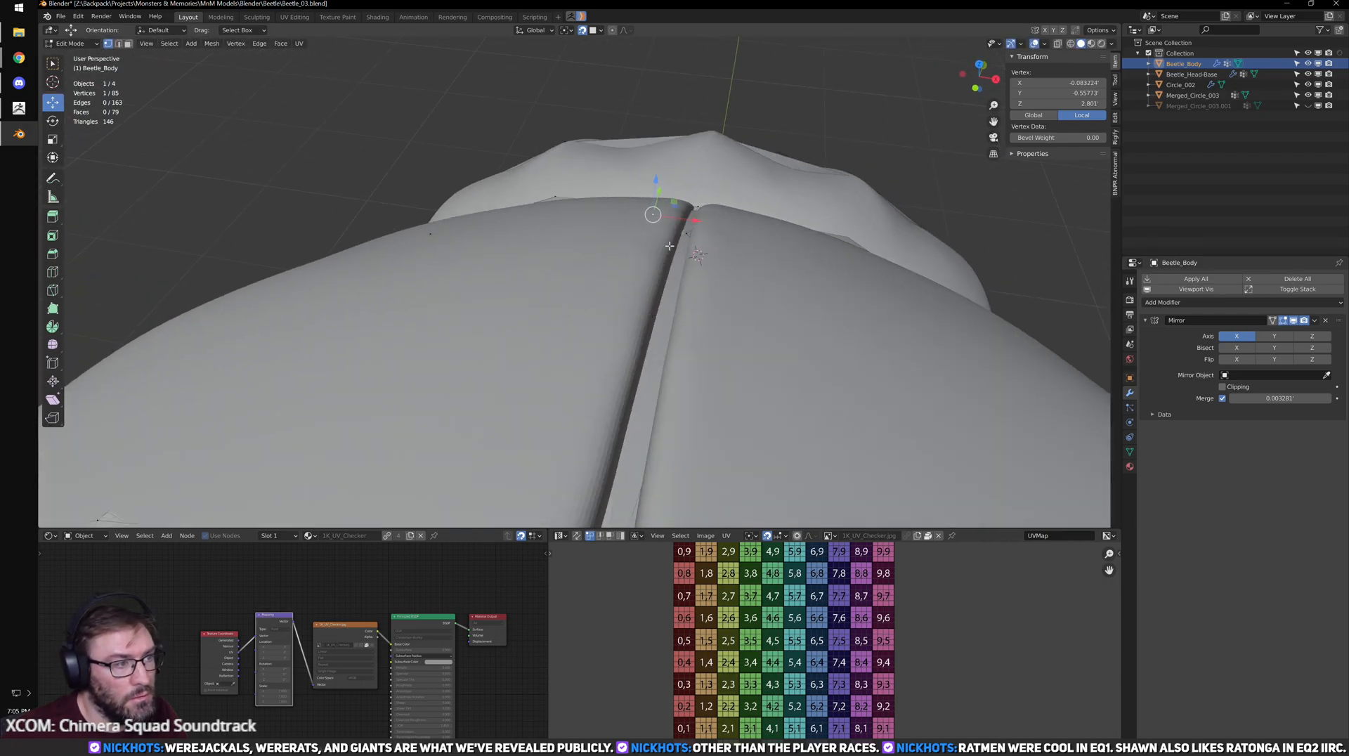
drag(652, 216, 677, 219)
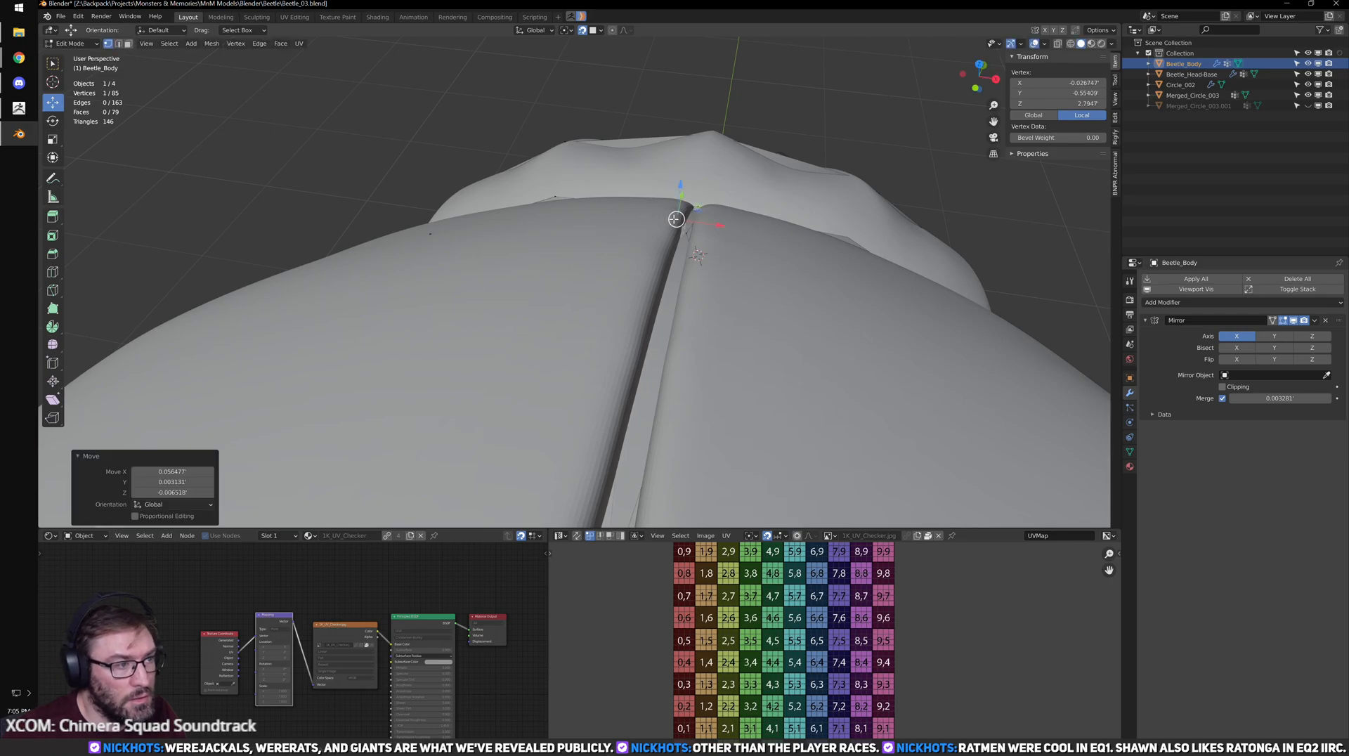
- Fit two rear vertices inside the central wing-case gap to the high-poly groove, moving the upper one about 0.083' along Y
scroll(639, 366, down, 4)
middle_drag(638, 359, 628, 257)
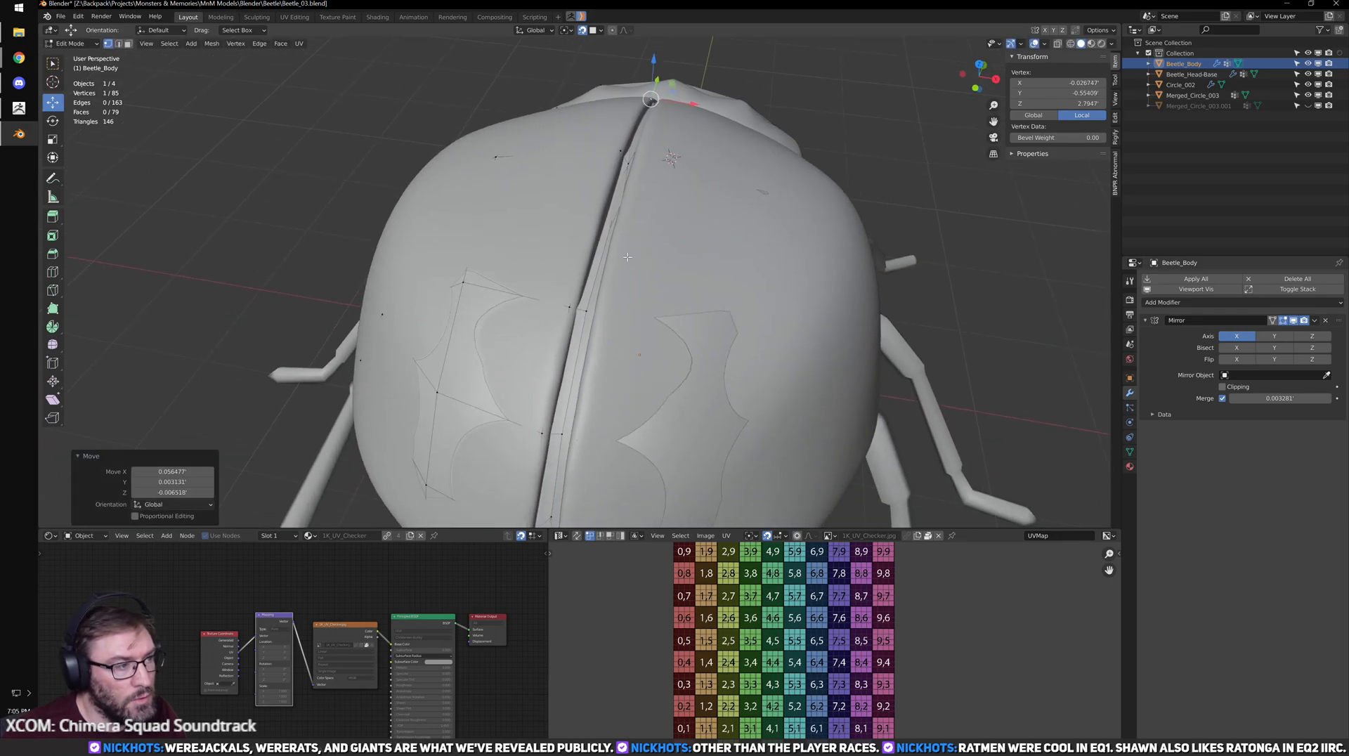
click(590, 315)
scroll(652, 290, up, 3)
drag(657, 253, 655, 256)
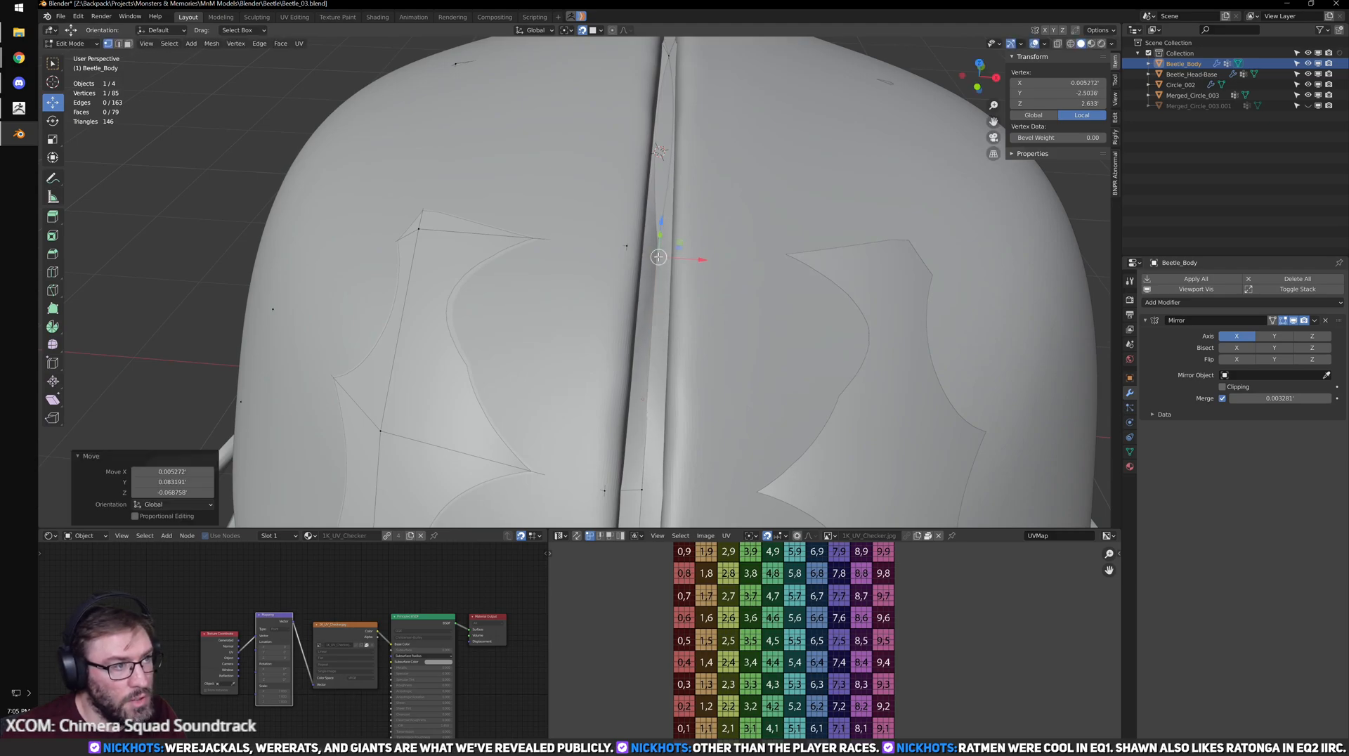
middle_drag(655, 256, 625, 305)
middle_drag(643, 390, 604, 316)
key(g)
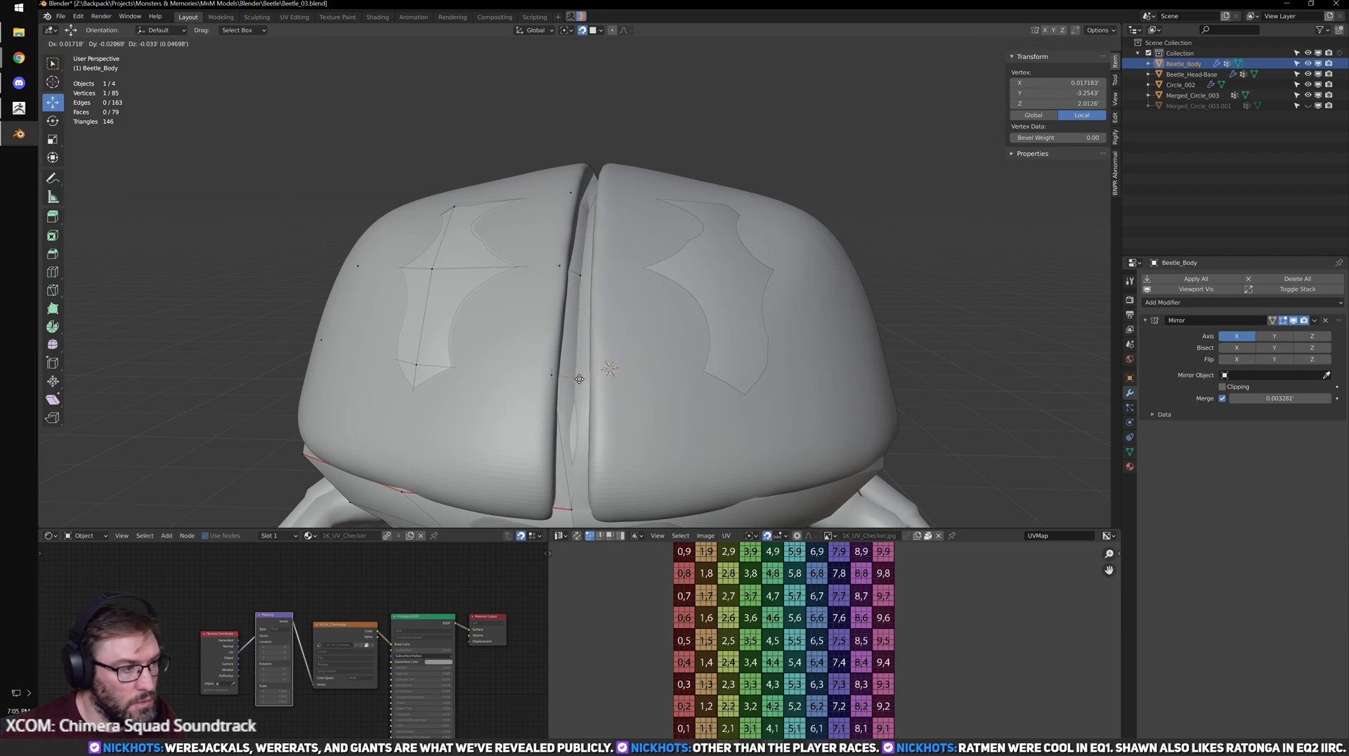
click(579, 380)
- Move the rear seam vertex below the wing case about 0.048' along X and -0.040' along Y in bottom view
shift+middle_drag(550, 471, 560, 338)
click(590, 303)
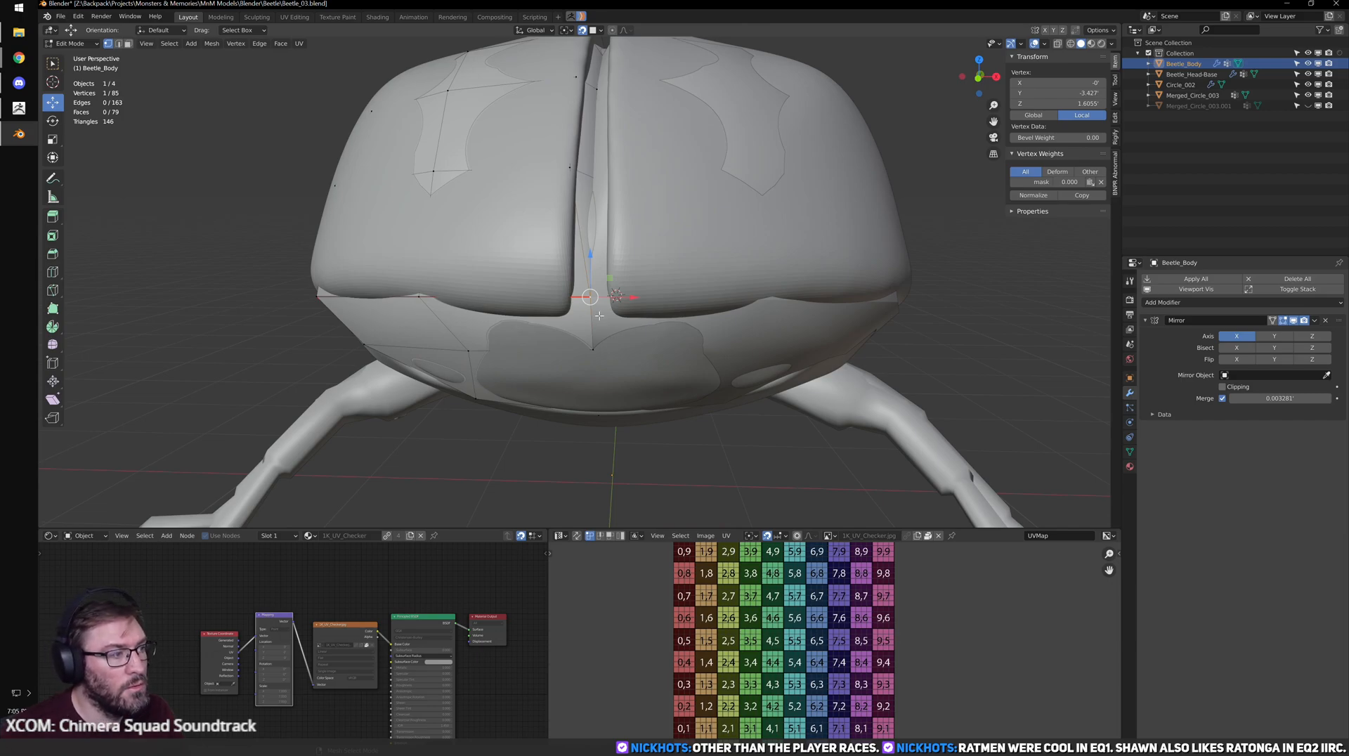
middle_drag(484, 315, 564, 284)
click(563, 267)
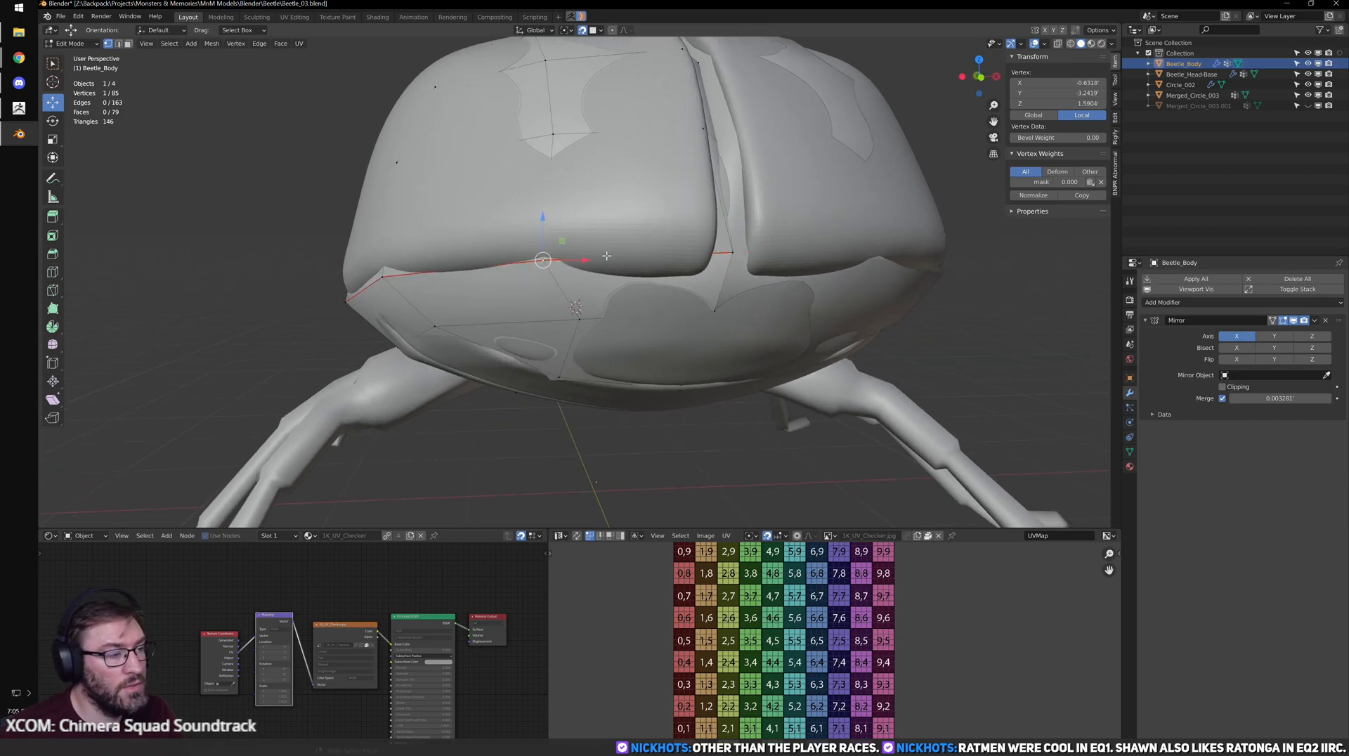
key(KP_Decimal)
scroll(668, 246, down, 12)
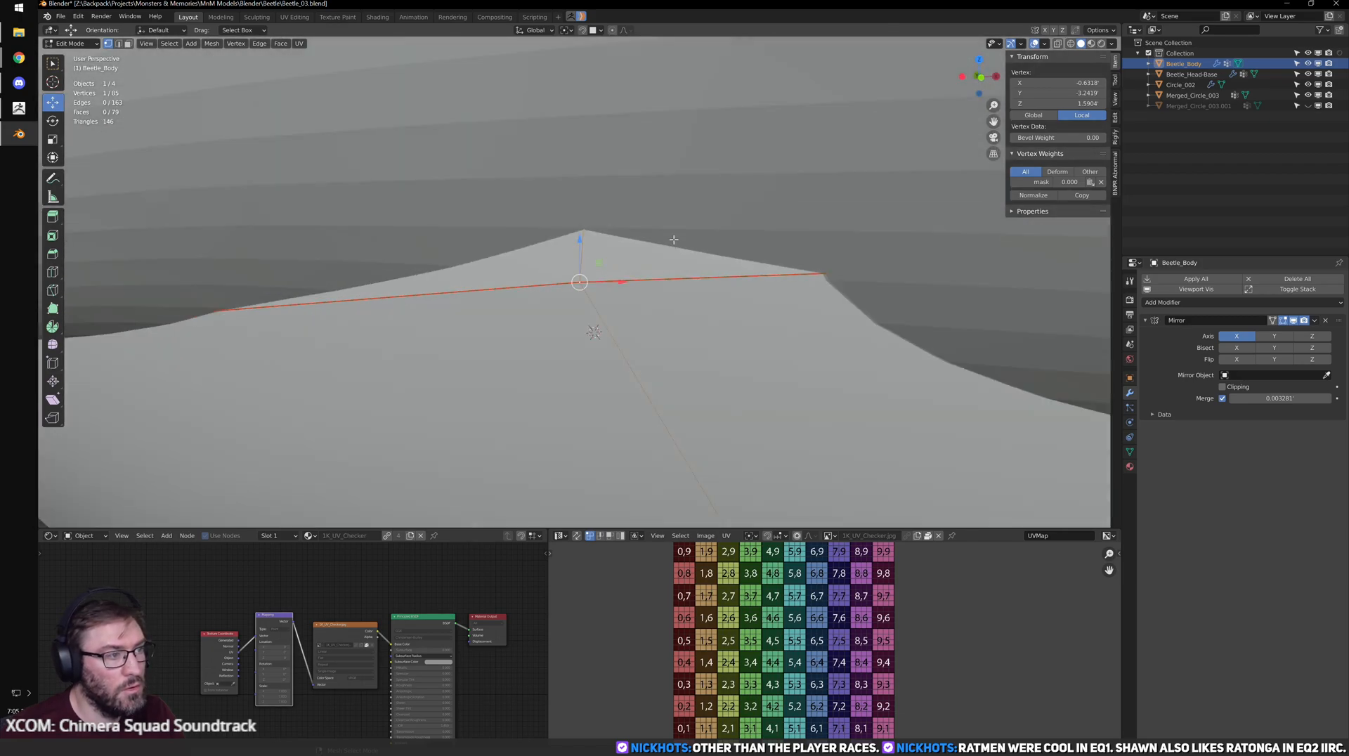
middle_drag(672, 241, 626, 100)
drag(579, 282, 599, 266)
scroll(599, 266, down, 1)
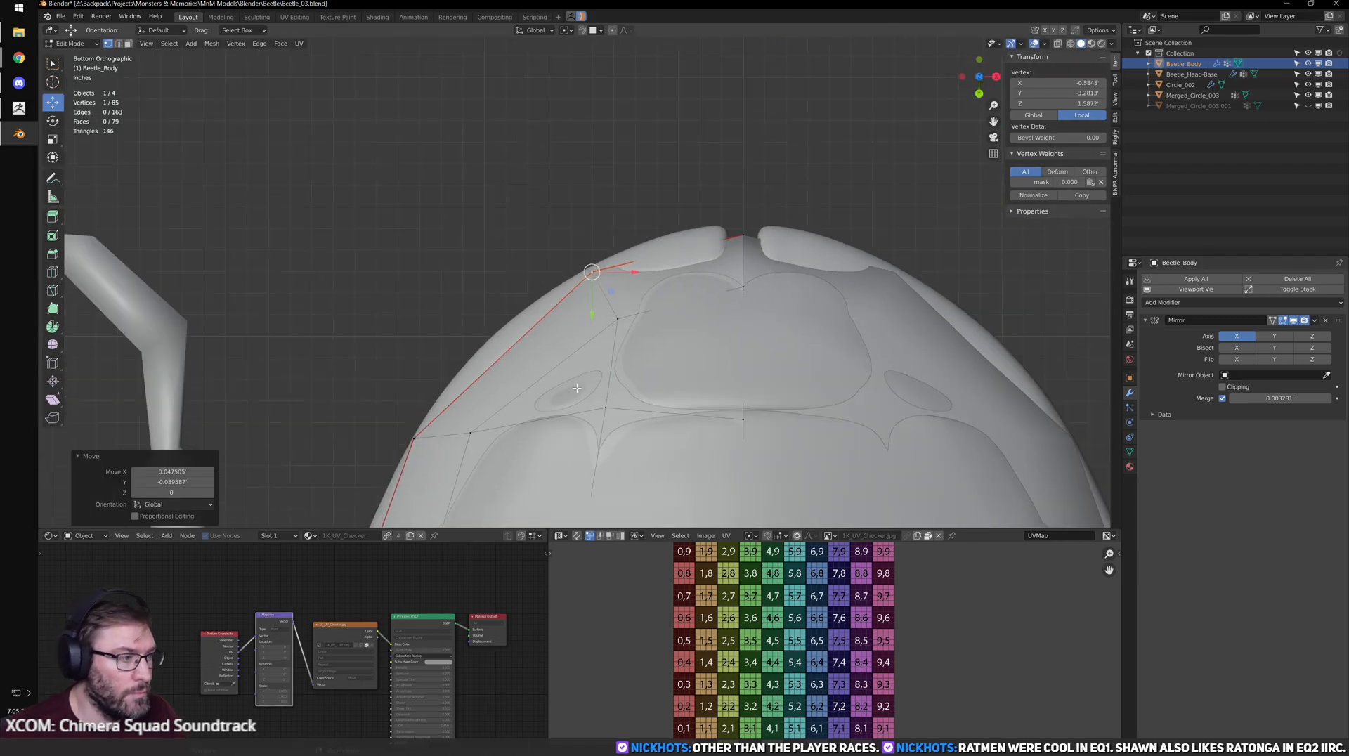
- Align the outer seam vertices with the high-poly outline in bottom view, moving the rear-side one about -0.057' along Y
shift+middle_drag(596, 270, 595, 192)
drag(593, 198, 415, 348)
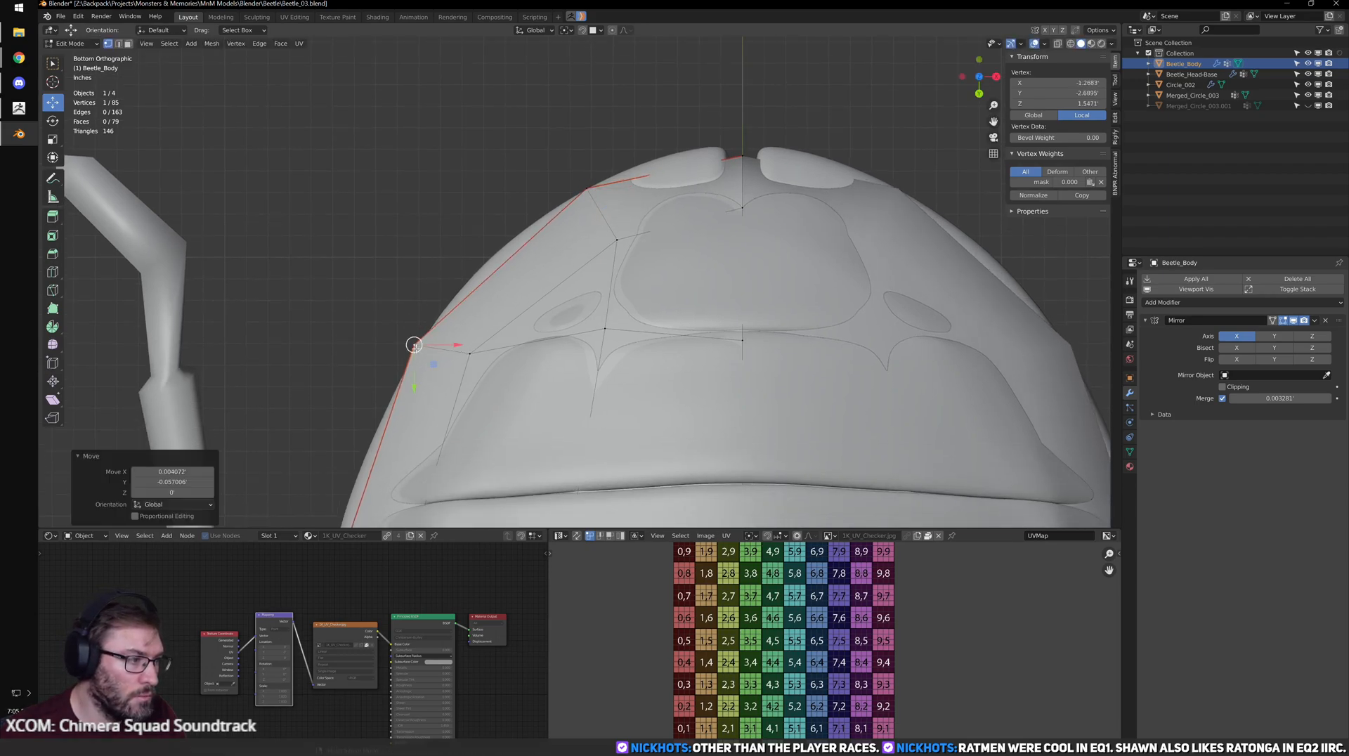
scroll(416, 346, down, 2)
shift+middle_drag(420, 352, 468, 242)
click(458, 381)
drag(462, 381, 461, 373)
scroll(464, 371, down, 2)
shift+middle_drag(650, 303, 641, 257)
- Turn snapping back on and nudge two side vertices of the body onto the high-poly surface
middle_drag(641, 257, 687, 320)
scroll(689, 319, up, 2)
key(shift+Tab)
click(704, 308)
drag(705, 308, 700, 307)
click(542, 322)
drag(542, 321, 542, 323)
- Check the whole body mesh against the high-poly beetle in front-view X-ray wireframe and in solid Object Mode
middle_drag(542, 322, 623, 377)
middle_drag(818, 352, 594, 306)
key(KP_1)
key(shift+z)
key(a)
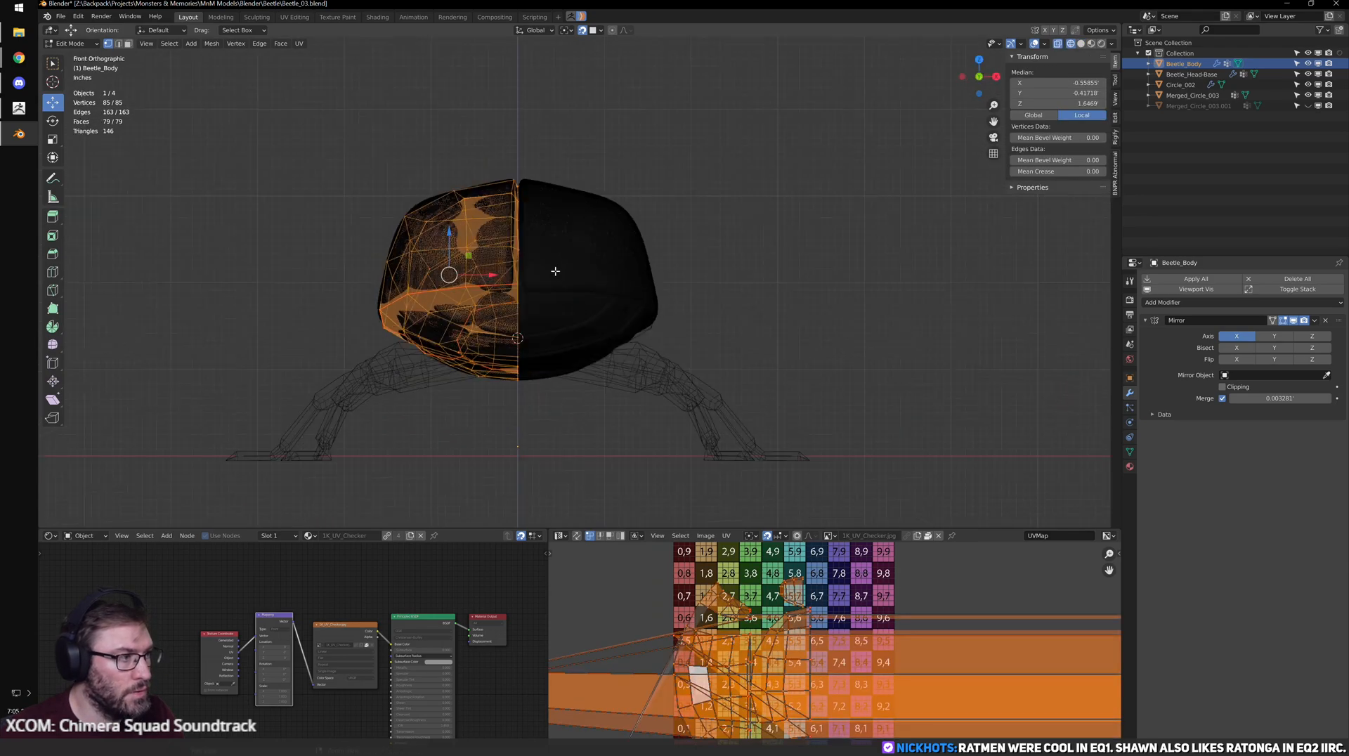
key(KP_Decimal)
scroll(480, 264, down, 5)
middle_drag(480, 264, 697, 299)
key(Tab)
shift+middle_drag(597, 355, 646, 297)
key(shift+z)
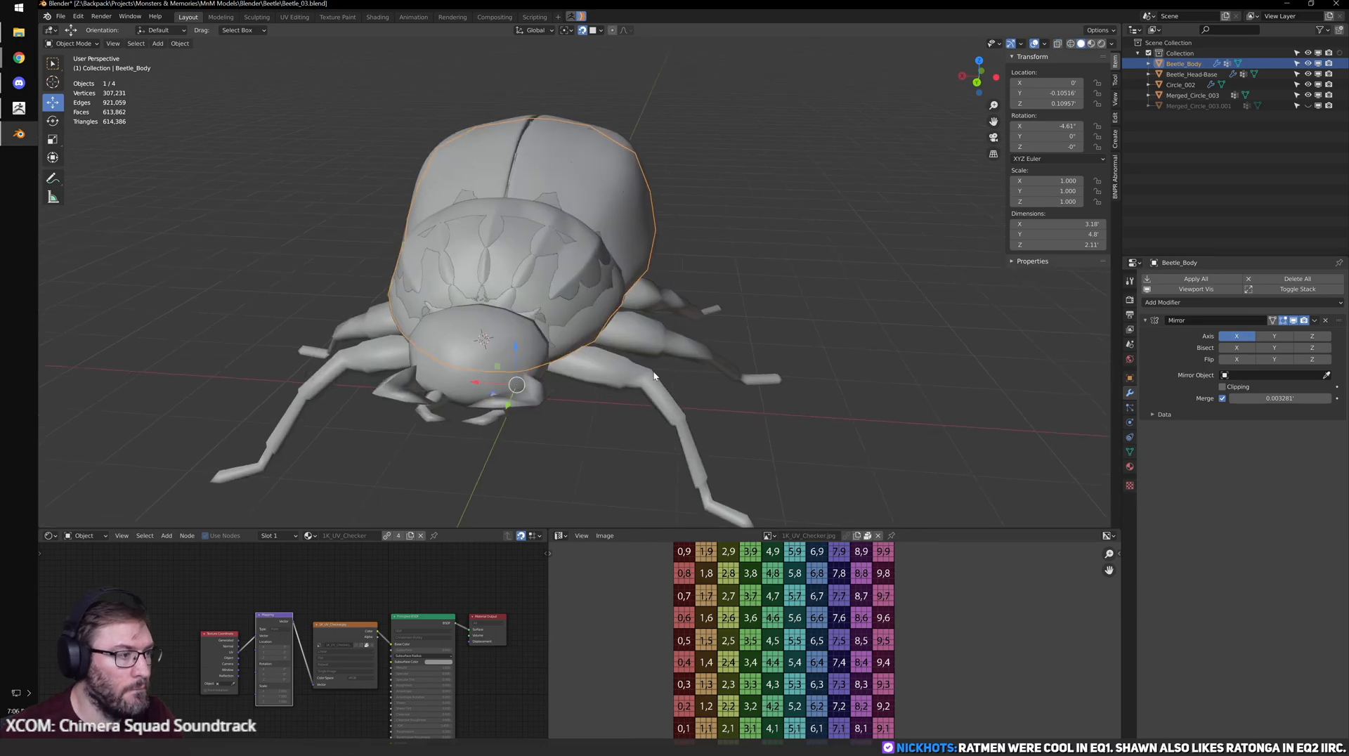
middle_drag(660, 375, 620, 334)
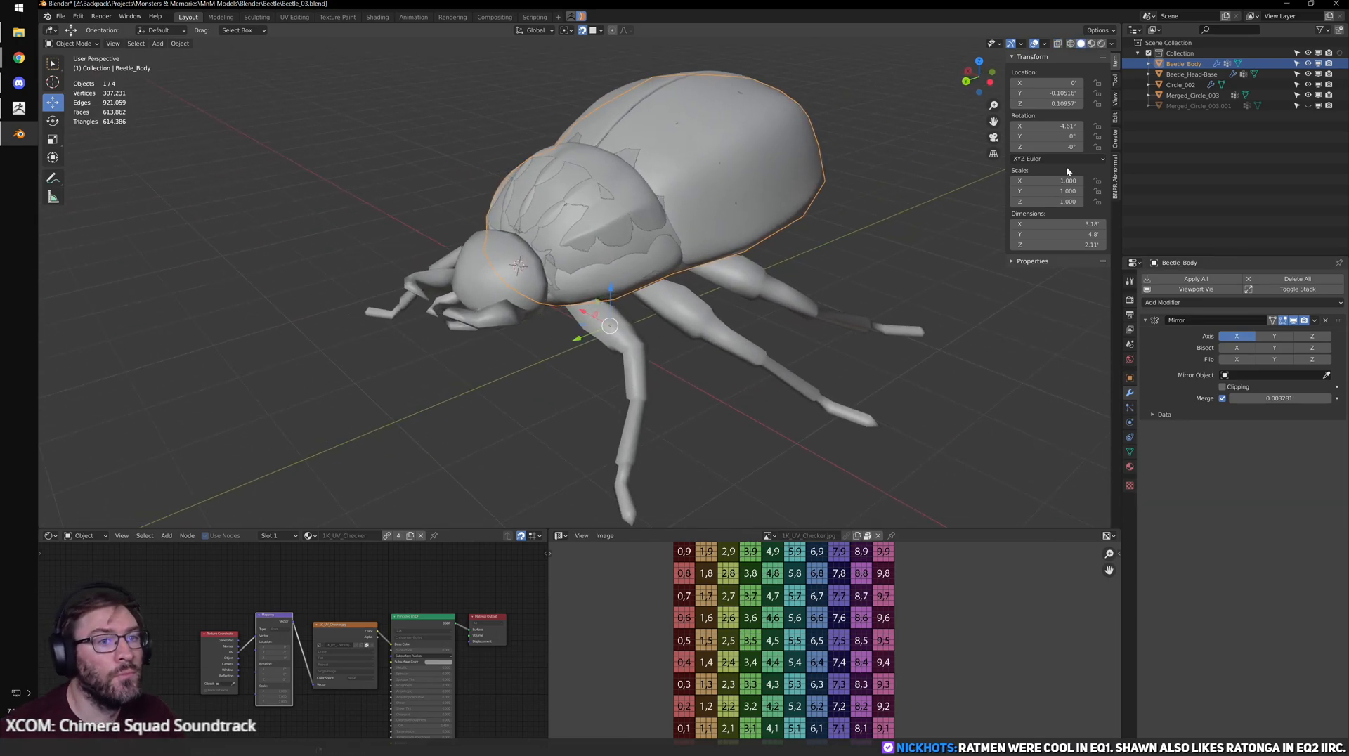
- Hide the low-poly Beetle_Body and the high-poly Merged_Circle_003
scroll(785, 223, up, 3)
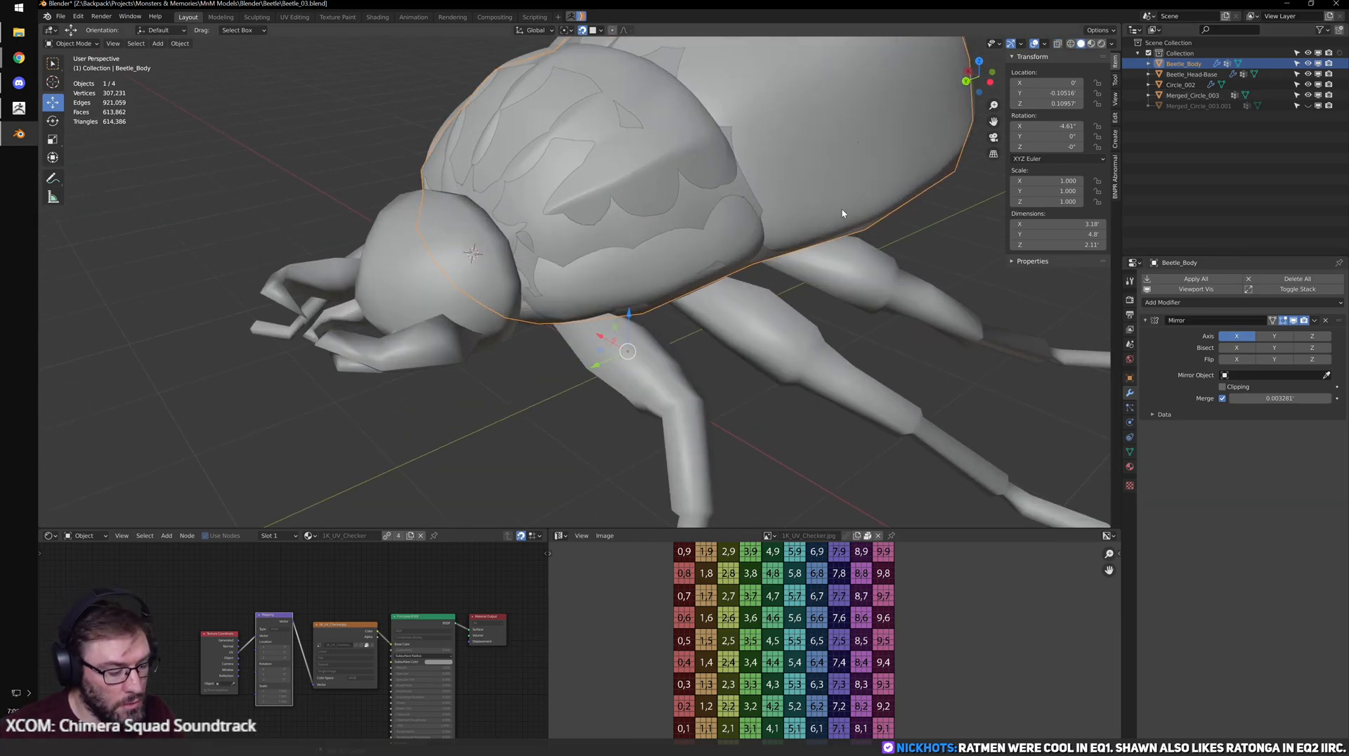
scroll(829, 207, down, 4)
key(h)
click(772, 205)
key(h)
scroll(605, 287, up, 4)
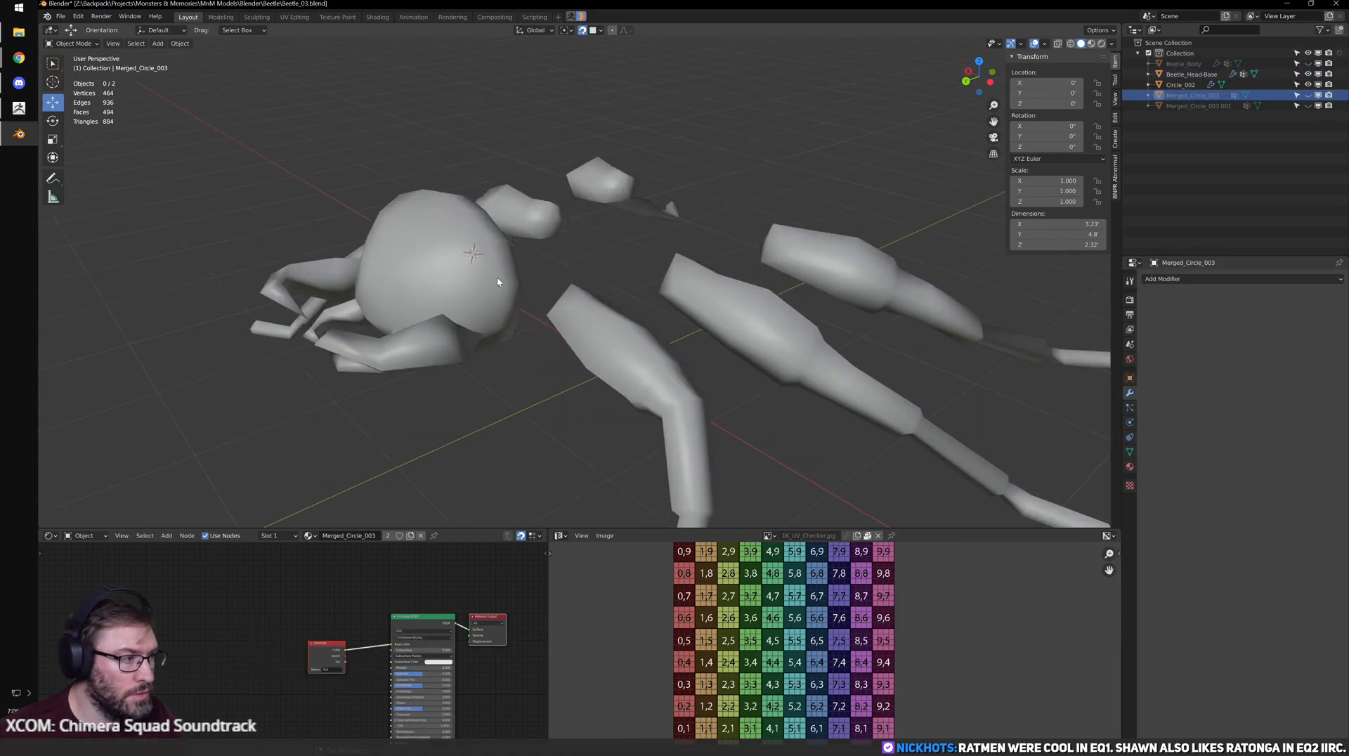
- Examine the low-poly head base and leg meshes without the body
click(497, 278)
shift+middle_drag(571, 314, 661, 322)
key(Tab)
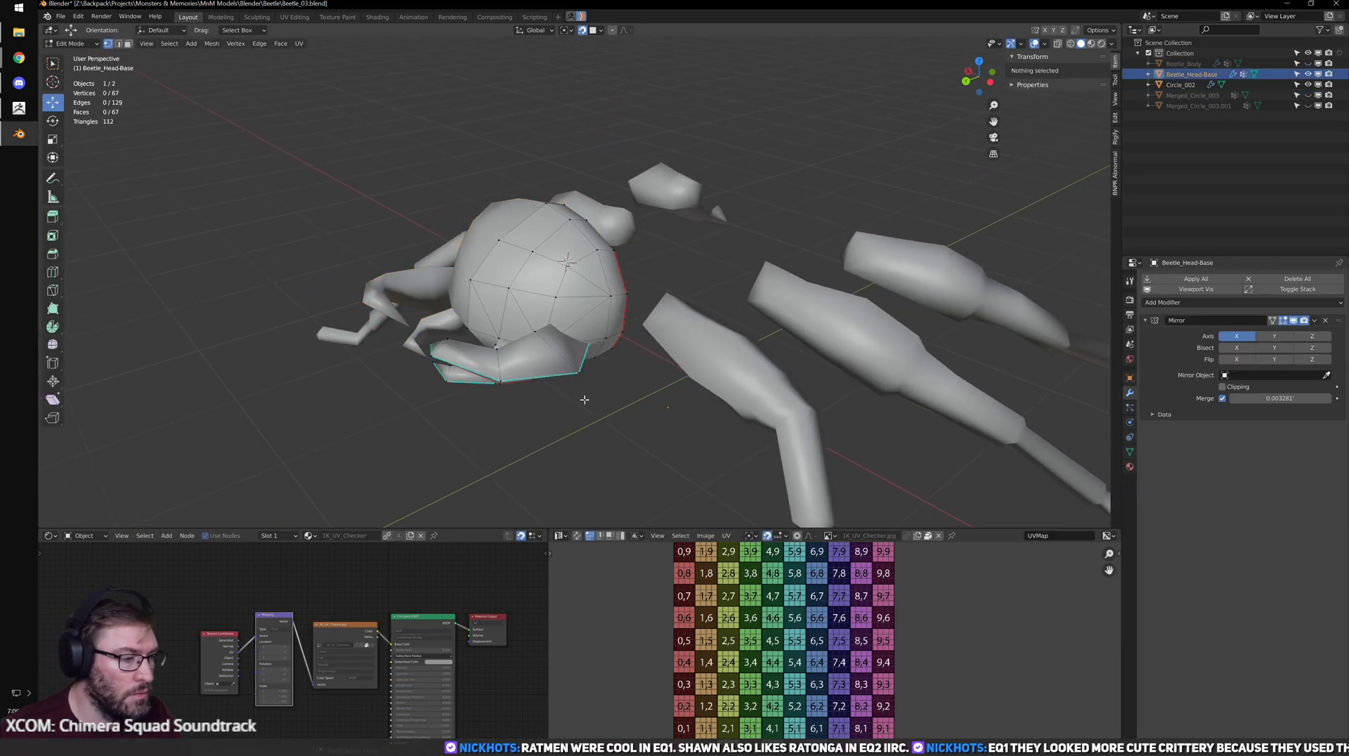
key(Tab)
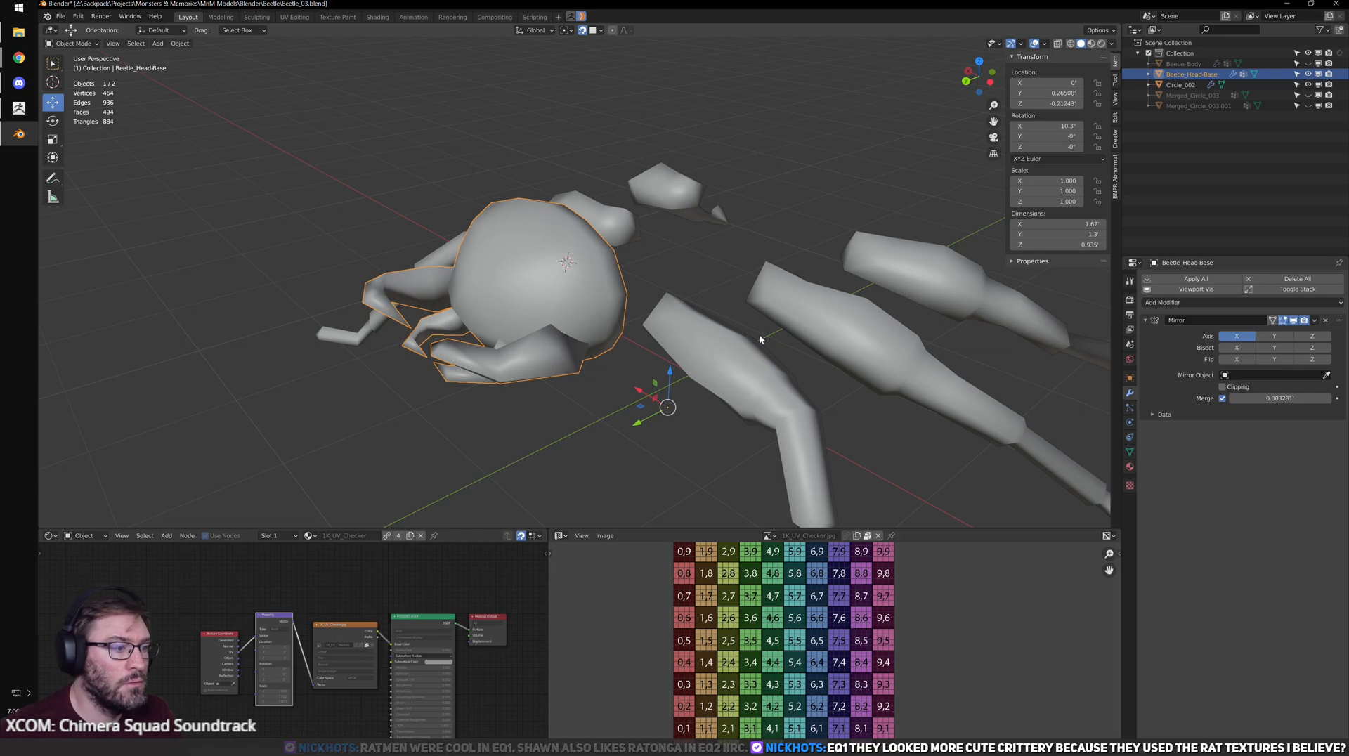
scroll(761, 336, down, 3)
click(777, 337)
shift+middle_drag(887, 350, 788, 352)
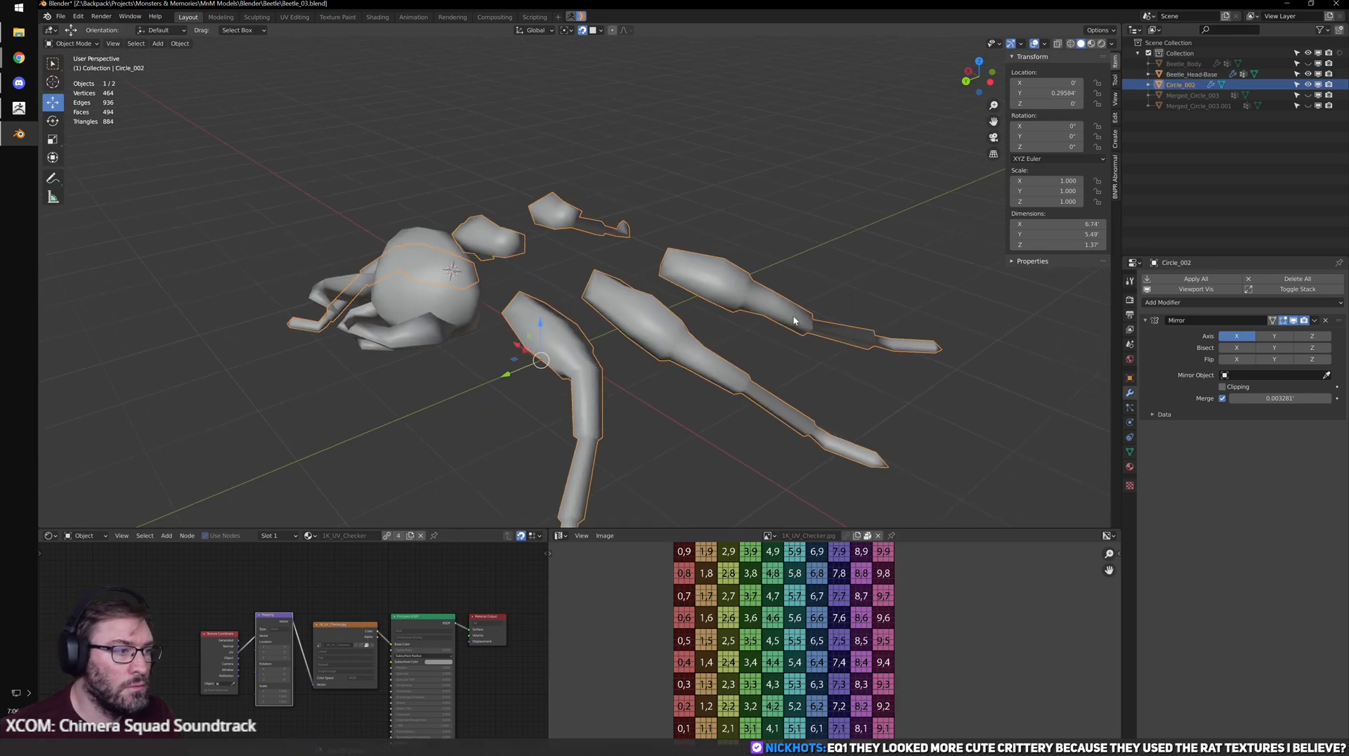
click(1308, 73)
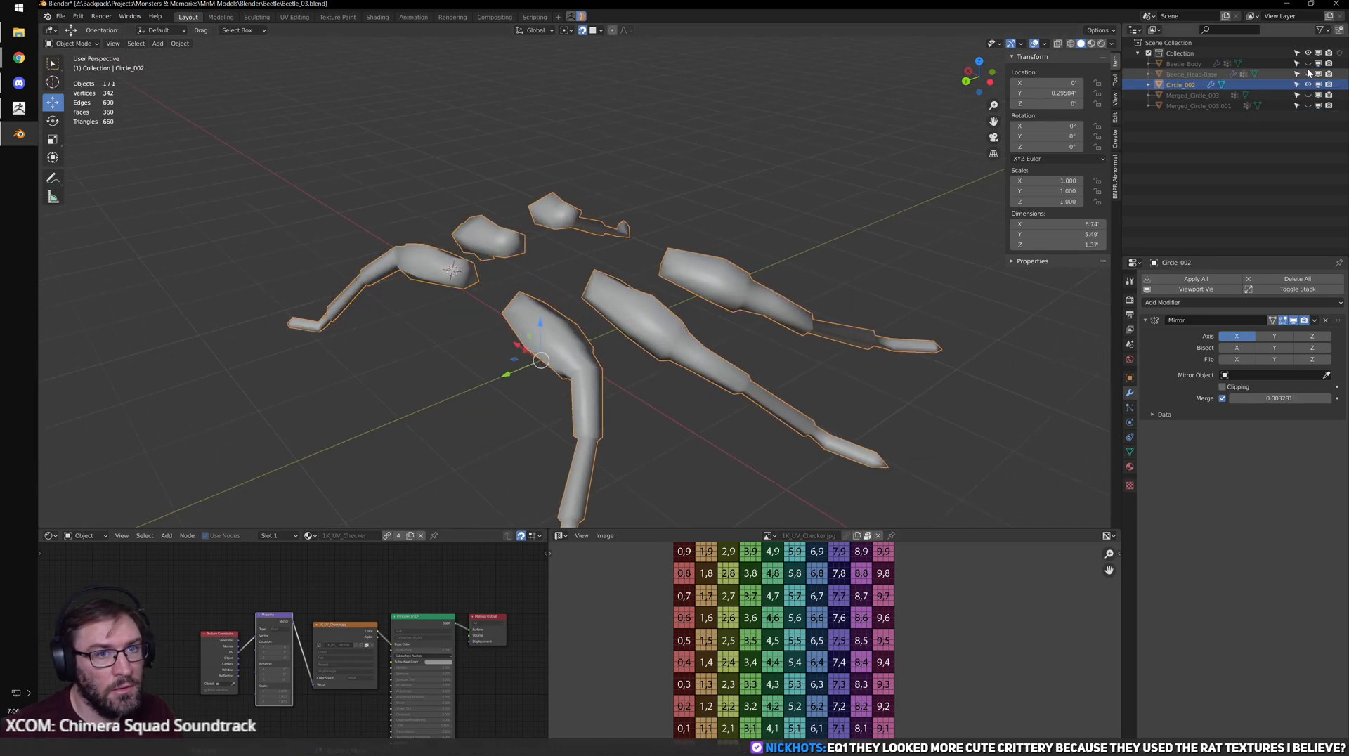
drag(1309, 73, 1309, 64)
click(1309, 64)
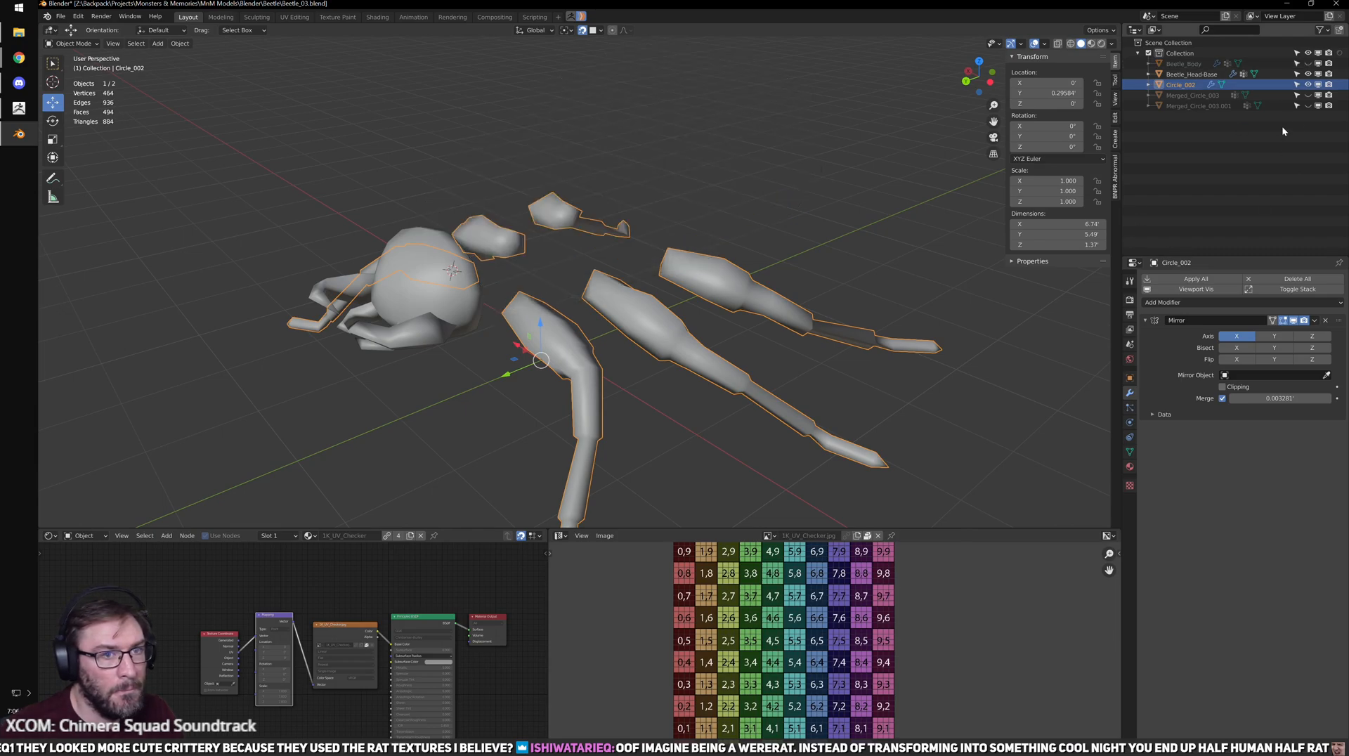
- Unhide the high-poly Merged_Circle_003.001 and open it for editing in X-ray wireframe display
click(1308, 106)
scroll(665, 332, up, 2)
mouse_move(638, 323)
middle_down()
mouse_move(668, 340)
mouse_move(556, 350)
middle_up()
click(665, 332)
key(Tab)
key(Tab)
key(Tab)
scroll(668, 341, down, 4)
key(shift+z)
middle_drag(688, 297, 711, 325)
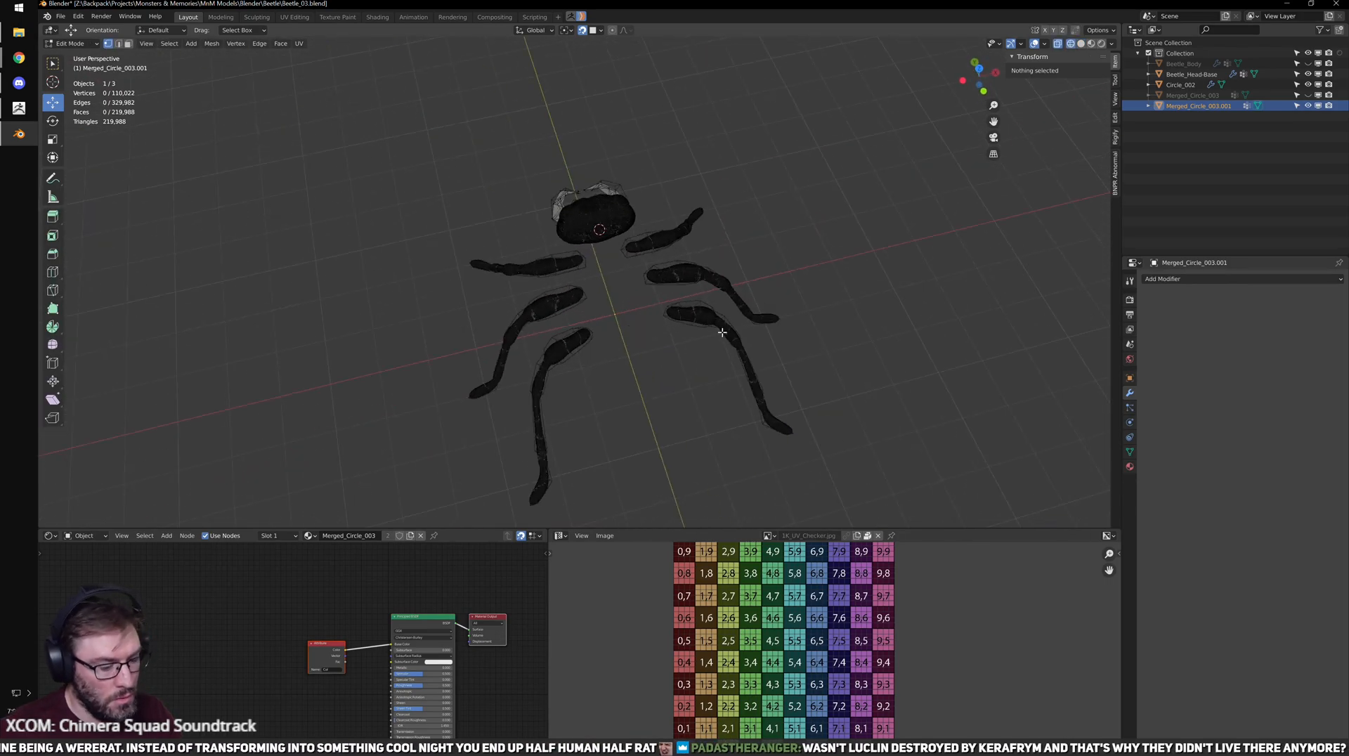
- Delete the faces of the three high-poly legs on the positive X side of Merged_Circle_003.001
click(714, 325)
key(l)
key(l)
key(l)
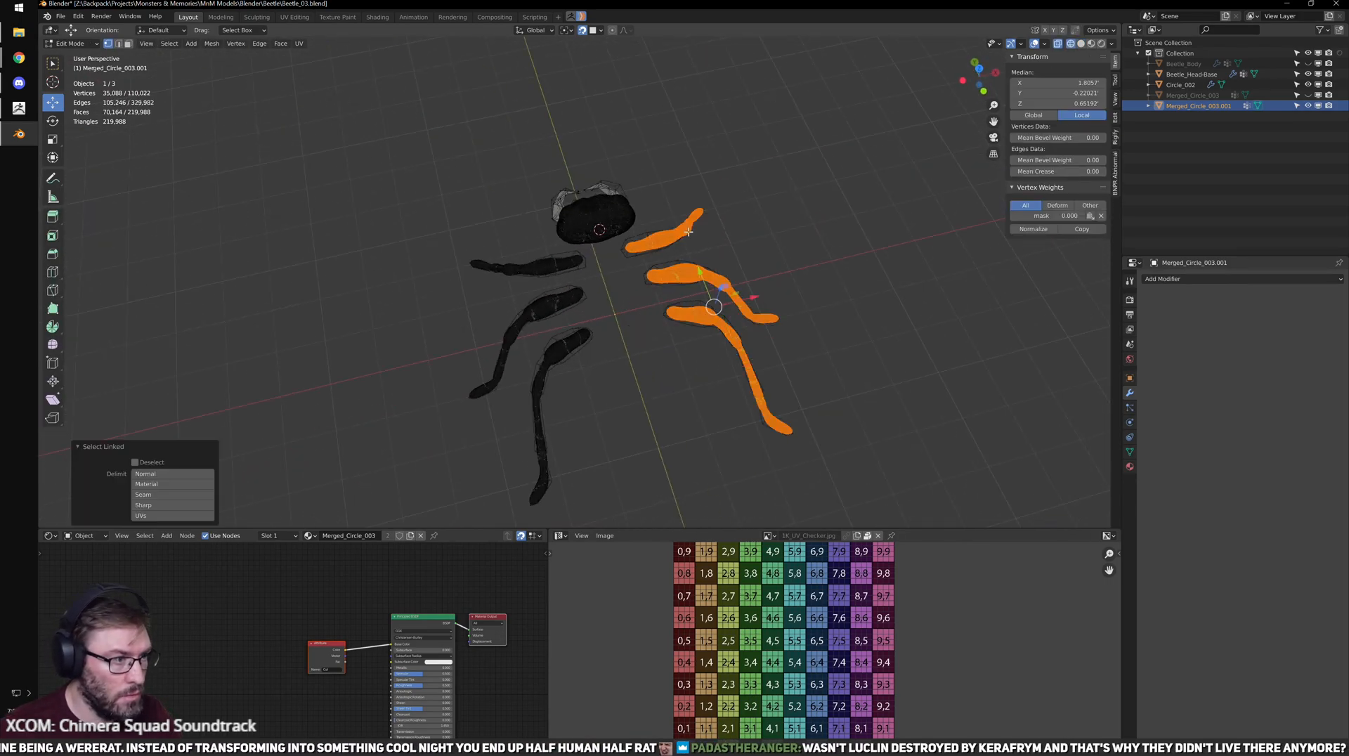
key(x)
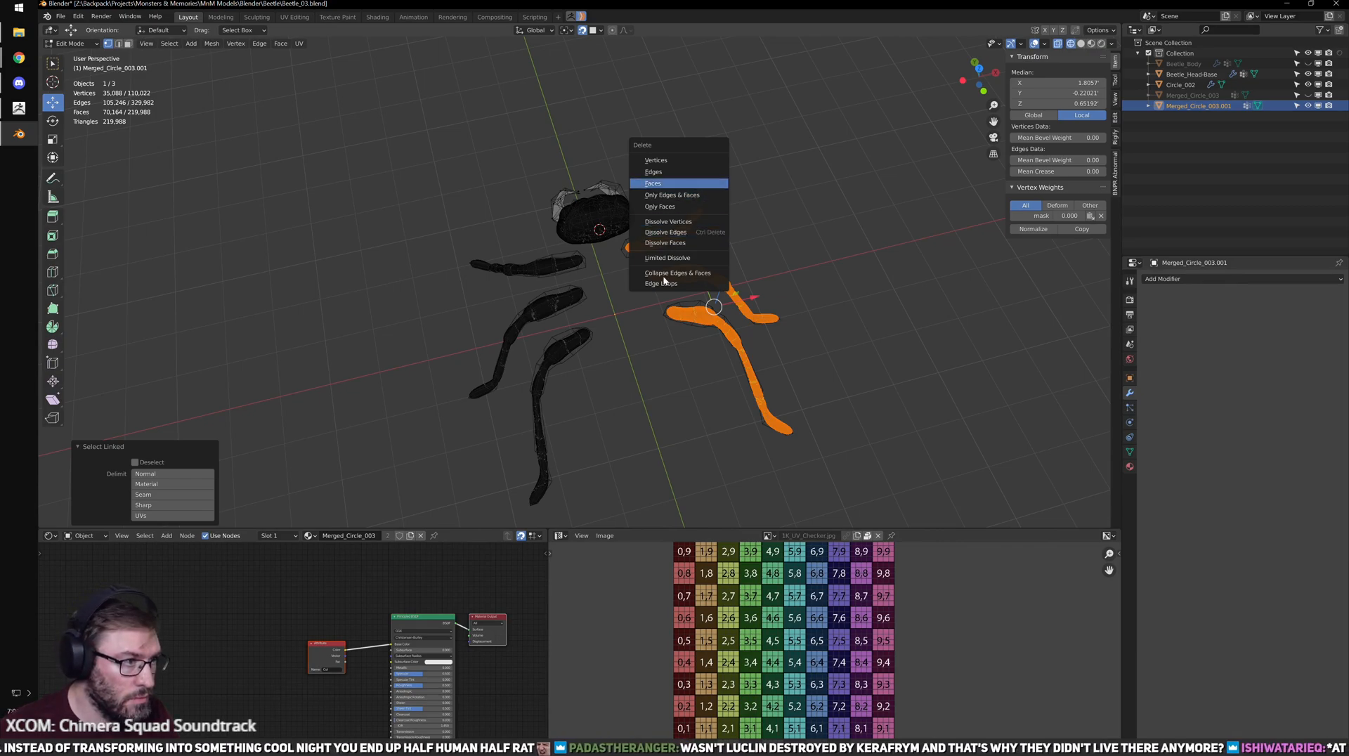
click(664, 183)
- Separate the three remaining high-poly legs from the head into their own object and return to Object Mode
key(l)
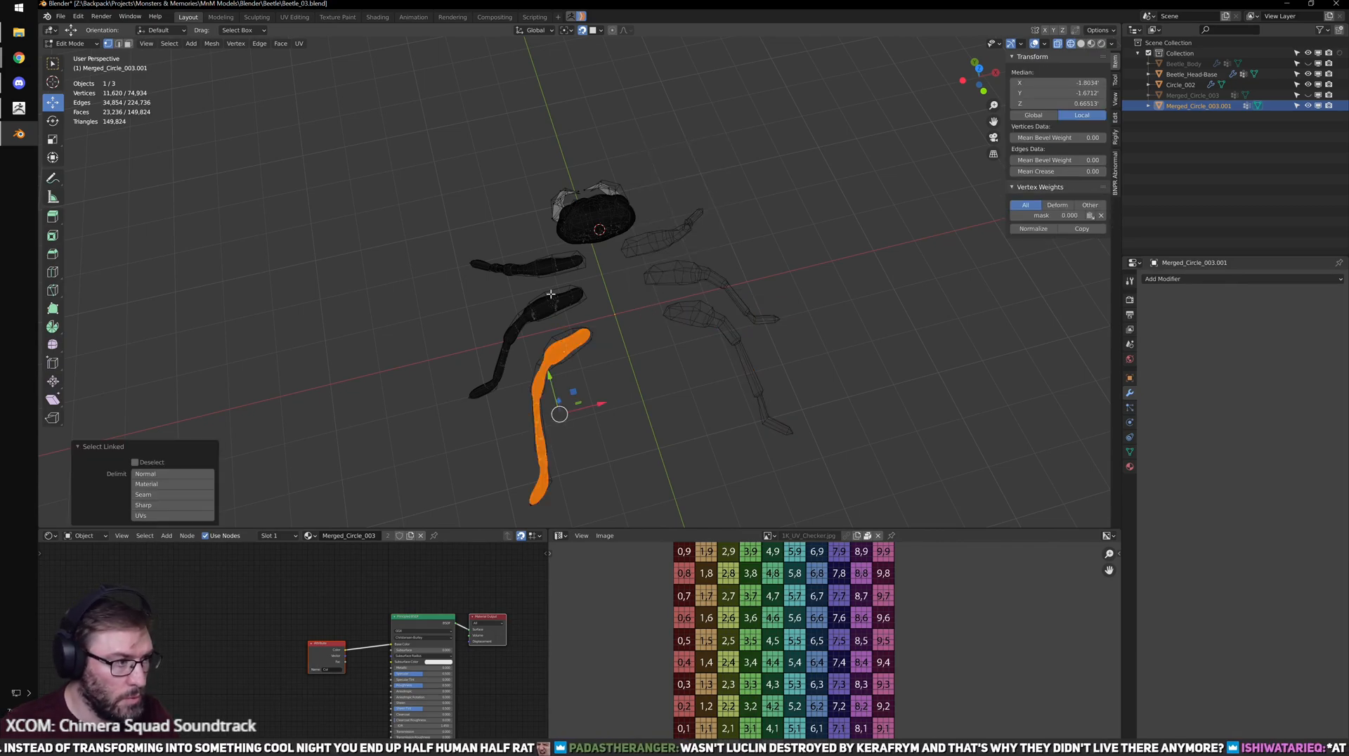
key(l)
key(l)
key(p)
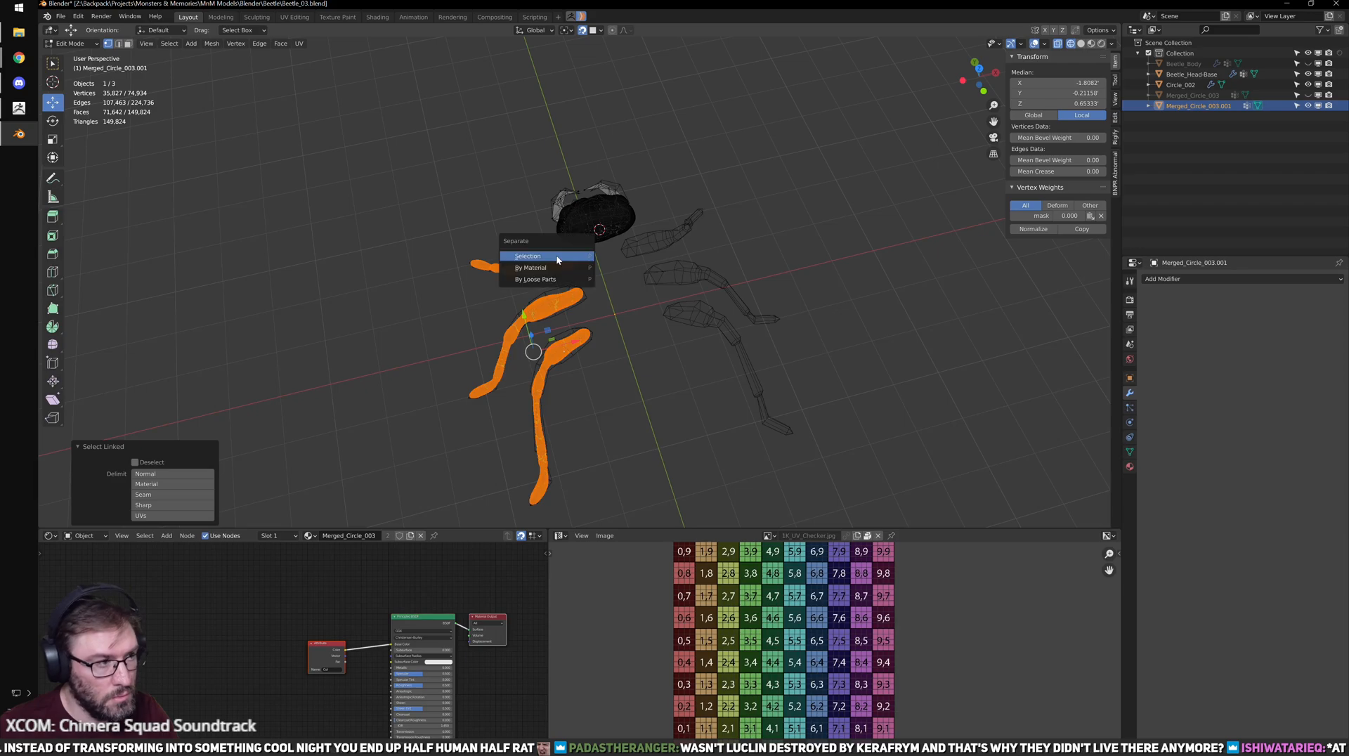
key(Return)
key(Tab)
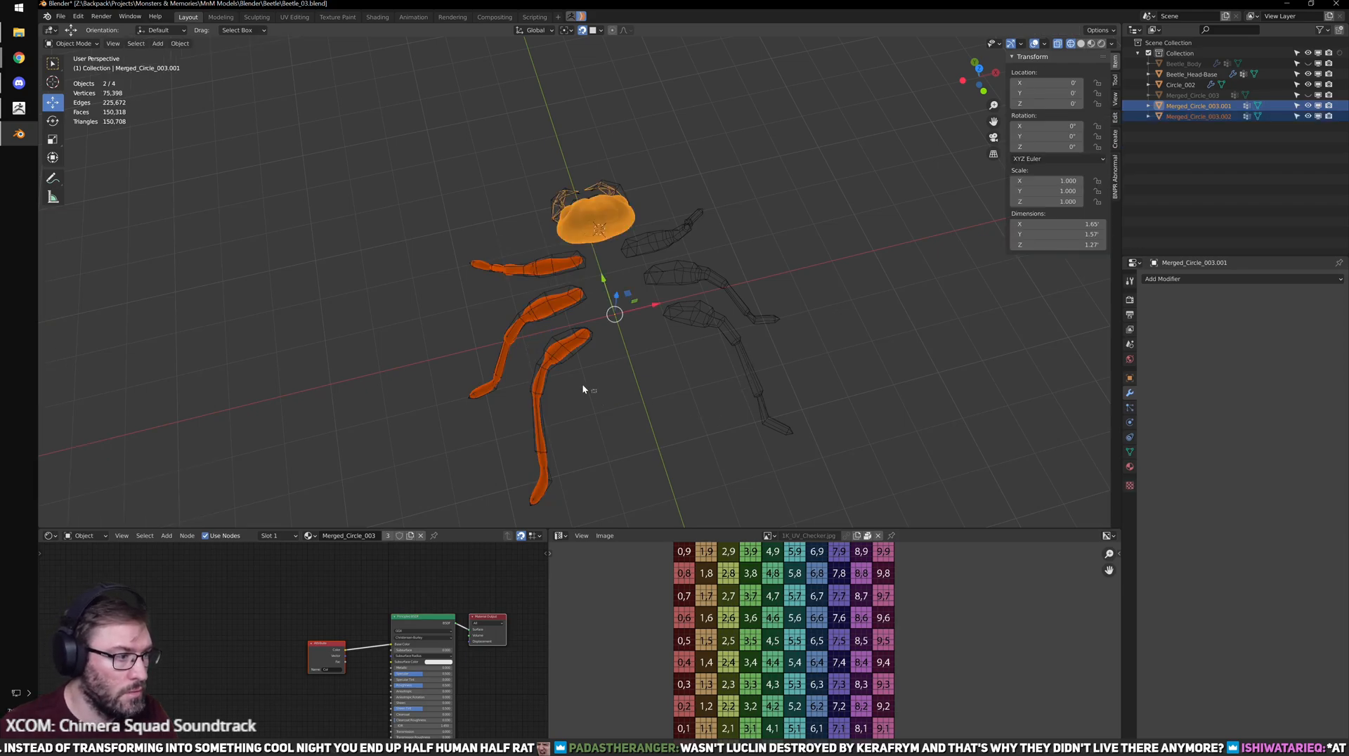
- Isolate the low-poly legs Circle_002 and the separated high-poly legs in local view, with everything deselected
click(510, 341)
key(KP_Divide)
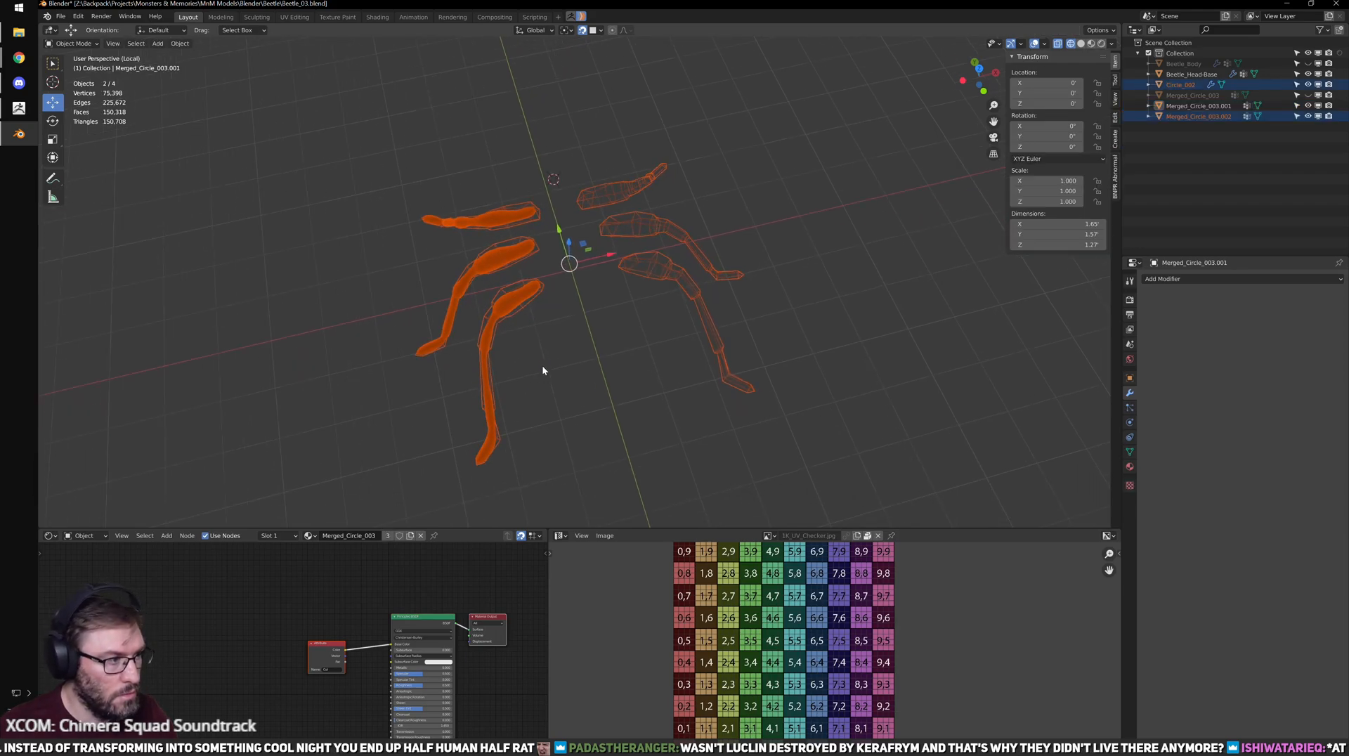
middle_drag(509, 371, 619, 306)
key(alt+a)
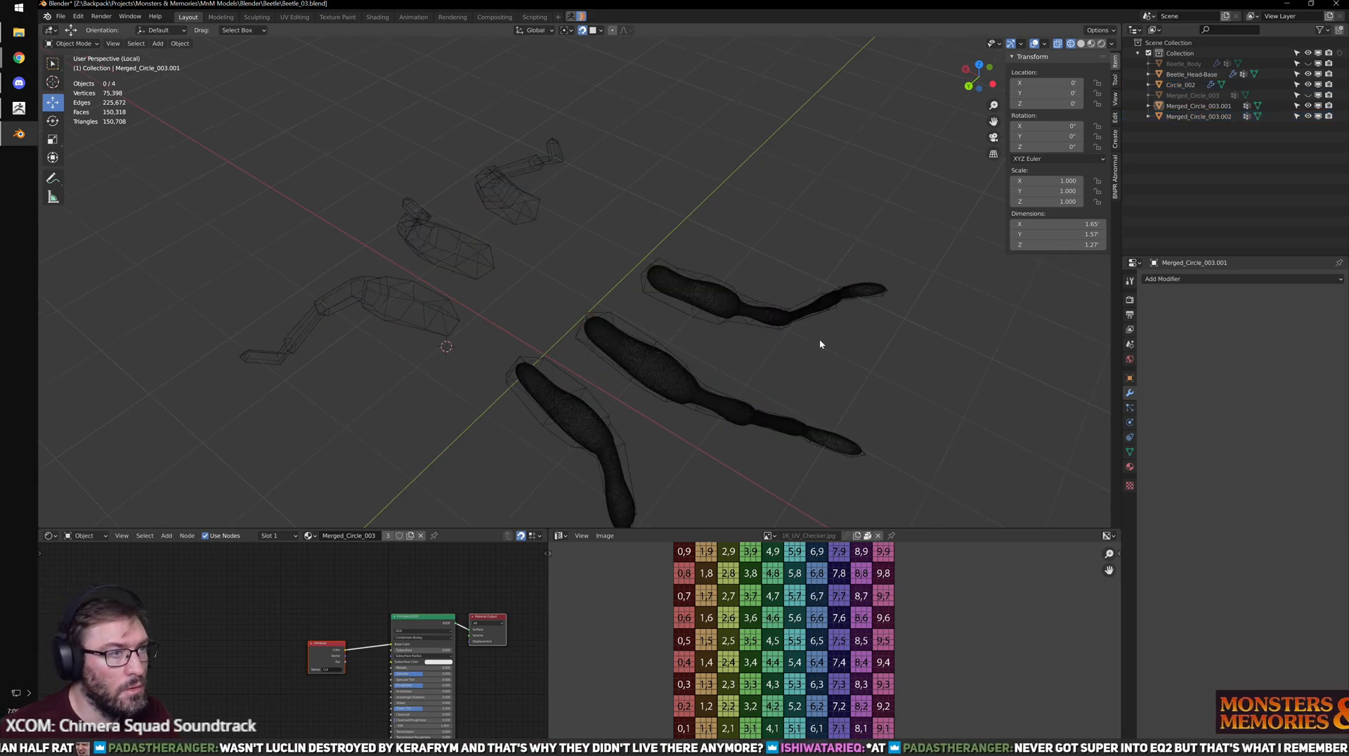
- Open the low-poly leg mesh Circle_002 for editing
scroll(825, 339, up, 3)
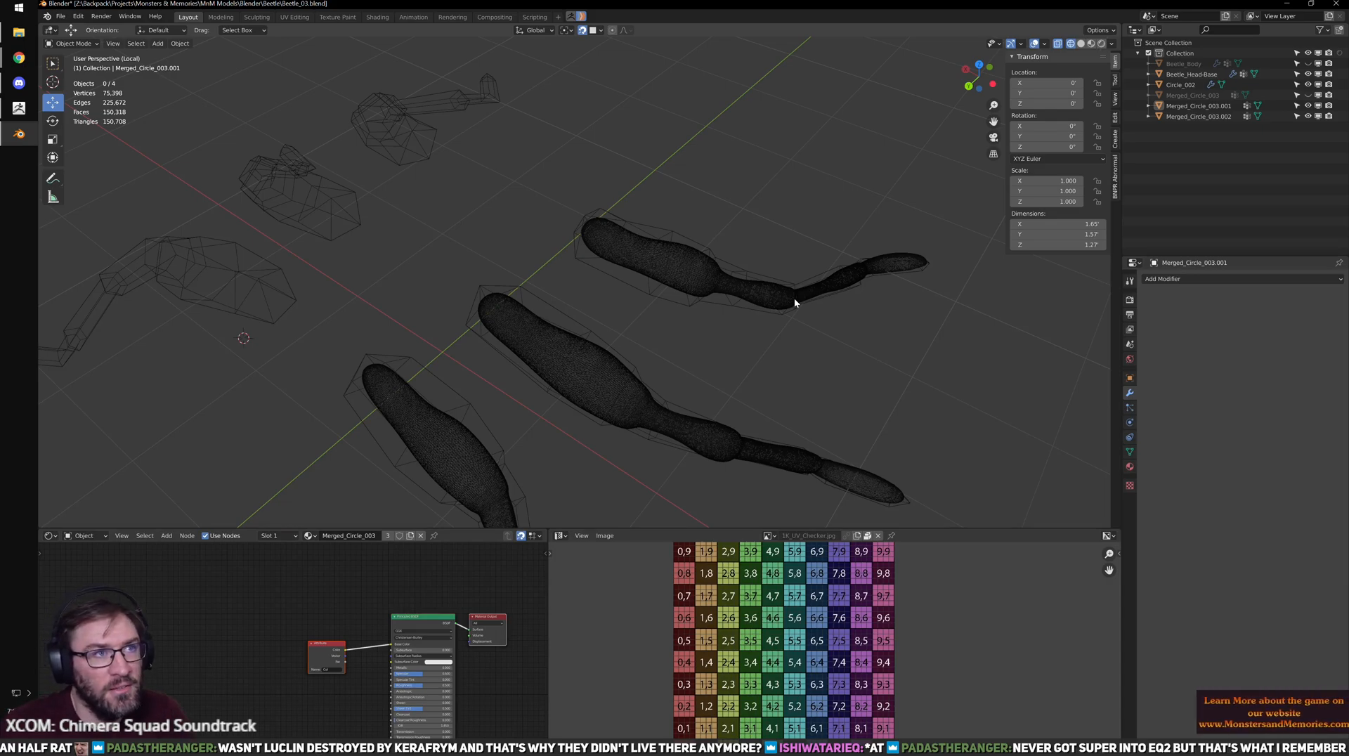
scroll(676, 276, up, 4)
click(677, 263)
scroll(680, 265, down, 5)
key(Tab)
- Frame the middle leg's lower end and move a low-poly vertex there closer to the high-poly leg
middle_drag(594, 324, 661, 321)
scroll(626, 334, up, 2)
shift+middle_drag(862, 330, 626, 302)
alt+click(627, 336)
key(KP_Decimal)
click(584, 309)
key(shift+Tab)
key(shift+Tab)
drag(628, 300, 615, 292)
middle_drag(618, 304, 726, 445)
- Move the low-poly vertex on top of the middle leg's ankle to fit the high-poly surface, using solid display
click(570, 454)
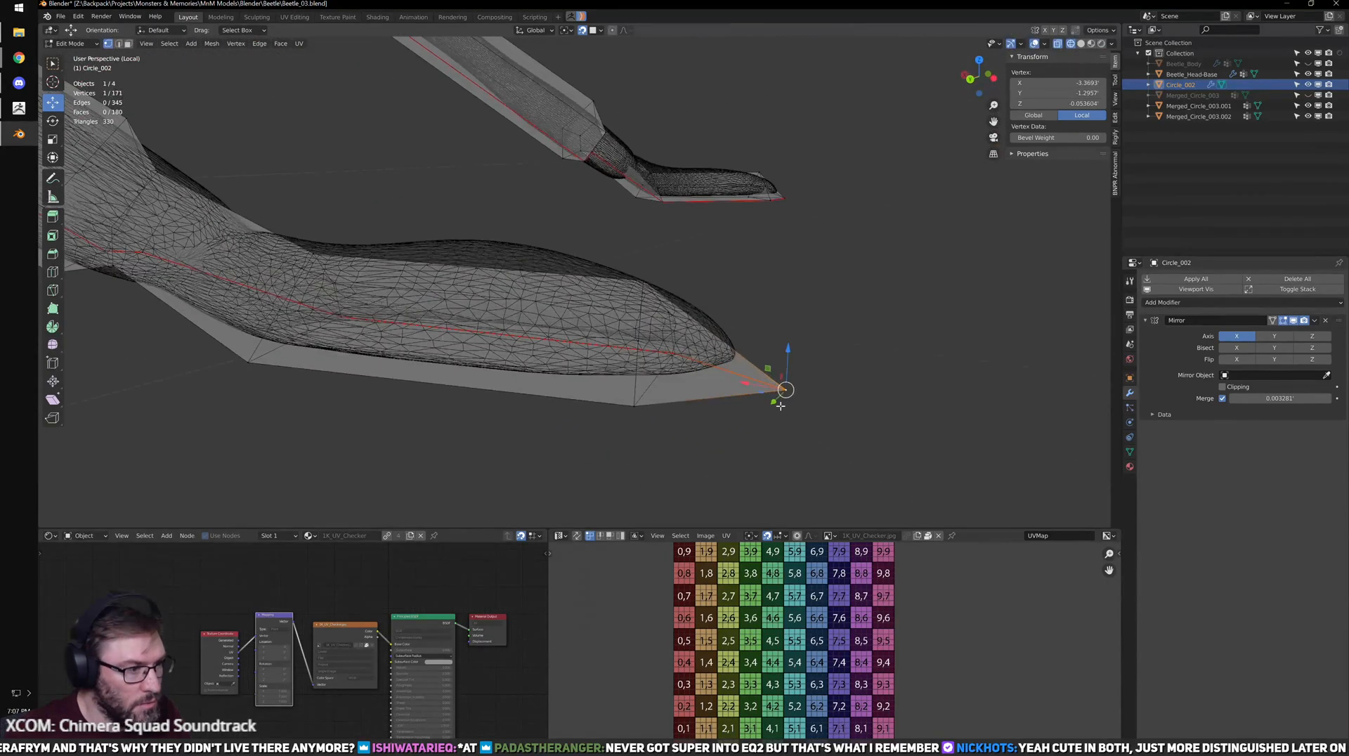
alt+middle_drag(780, 409, 807, 385)
scroll(710, 364, down, 3)
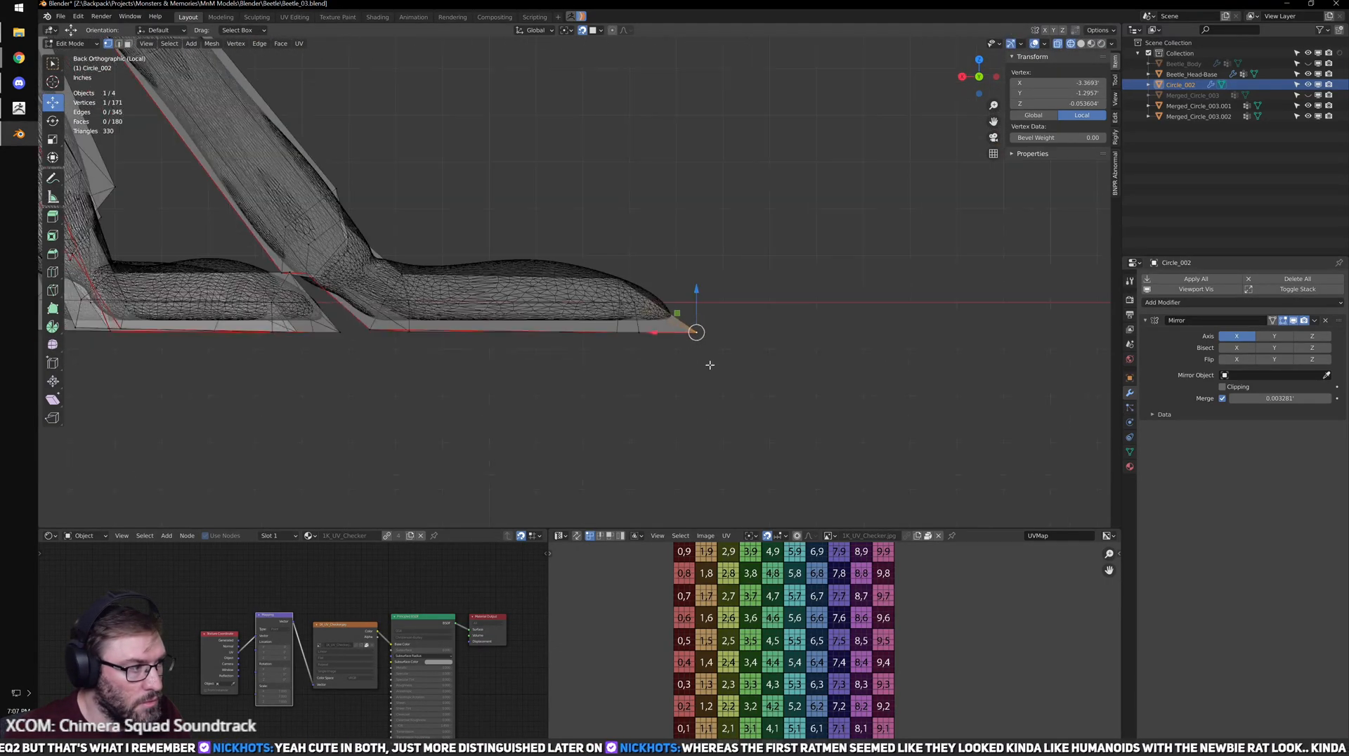
shift+middle_drag(441, 308, 543, 344)
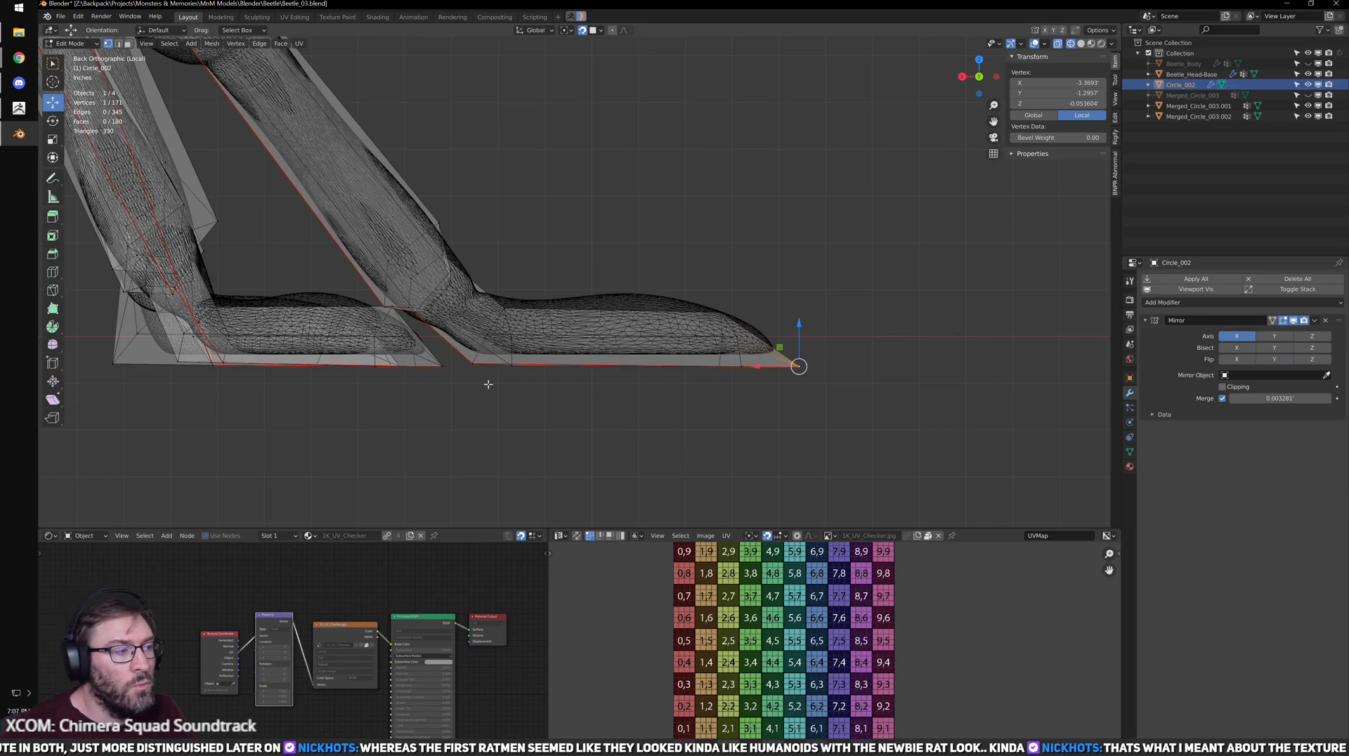
click(888, 363)
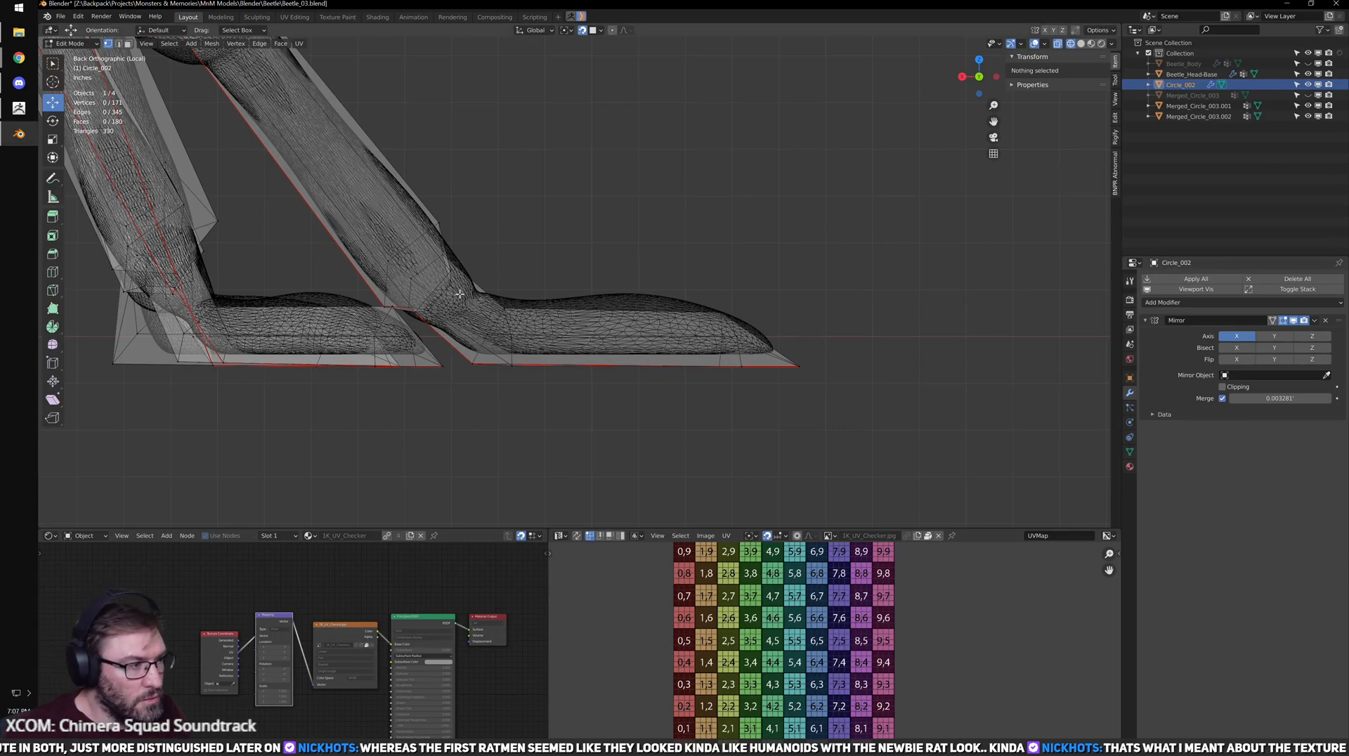
click(506, 310)
scroll(563, 335, up, 4)
mouse_move(519, 321)
shift+middle_down()
mouse_move(563, 334)
mouse_move(519, 388)
mouse_move(589, 387)
mouse_move(648, 413)
mouse_move(586, 364)
shift+middle_up()
key(shift+z)
key(alt+z)
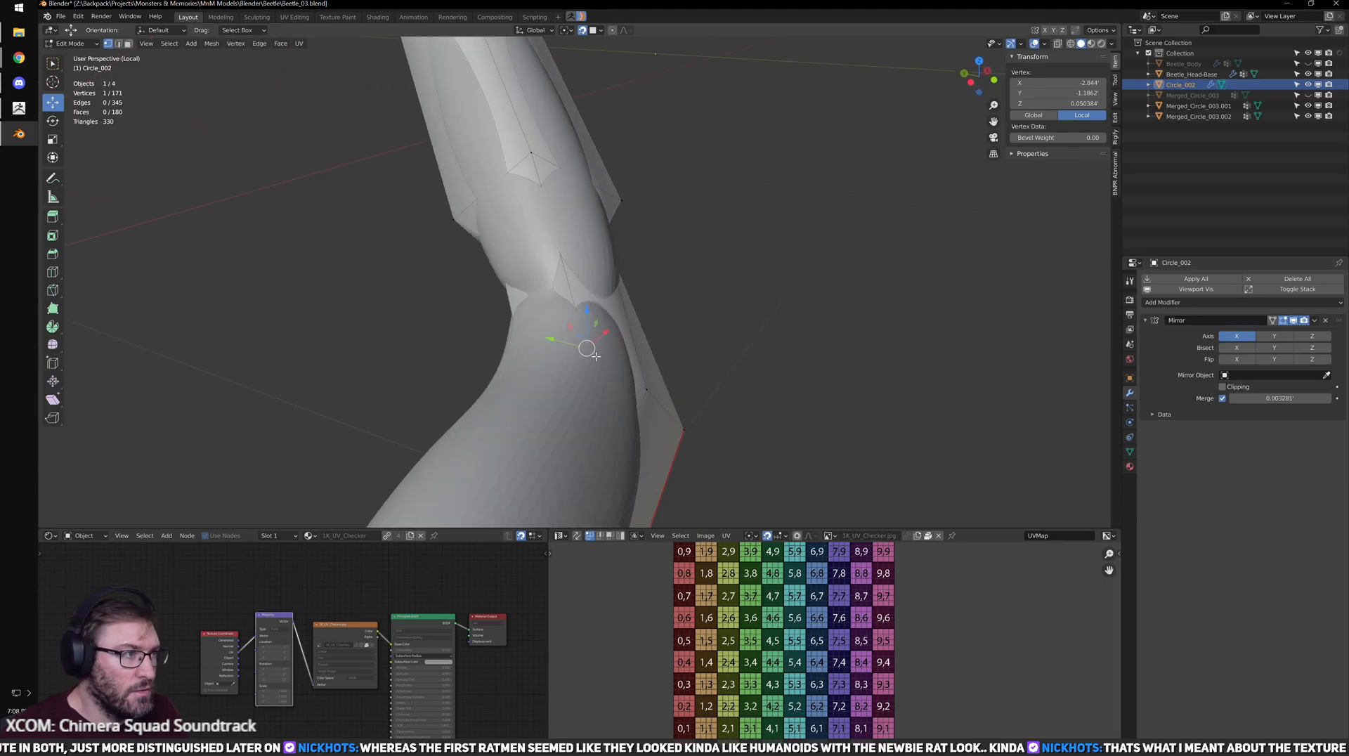
drag(590, 352, 570, 333)
- In X-ray wireframe, pull two side vertices of the middle leg's foot in toward the high-poly foot
middle_drag(650, 406, 717, 423)
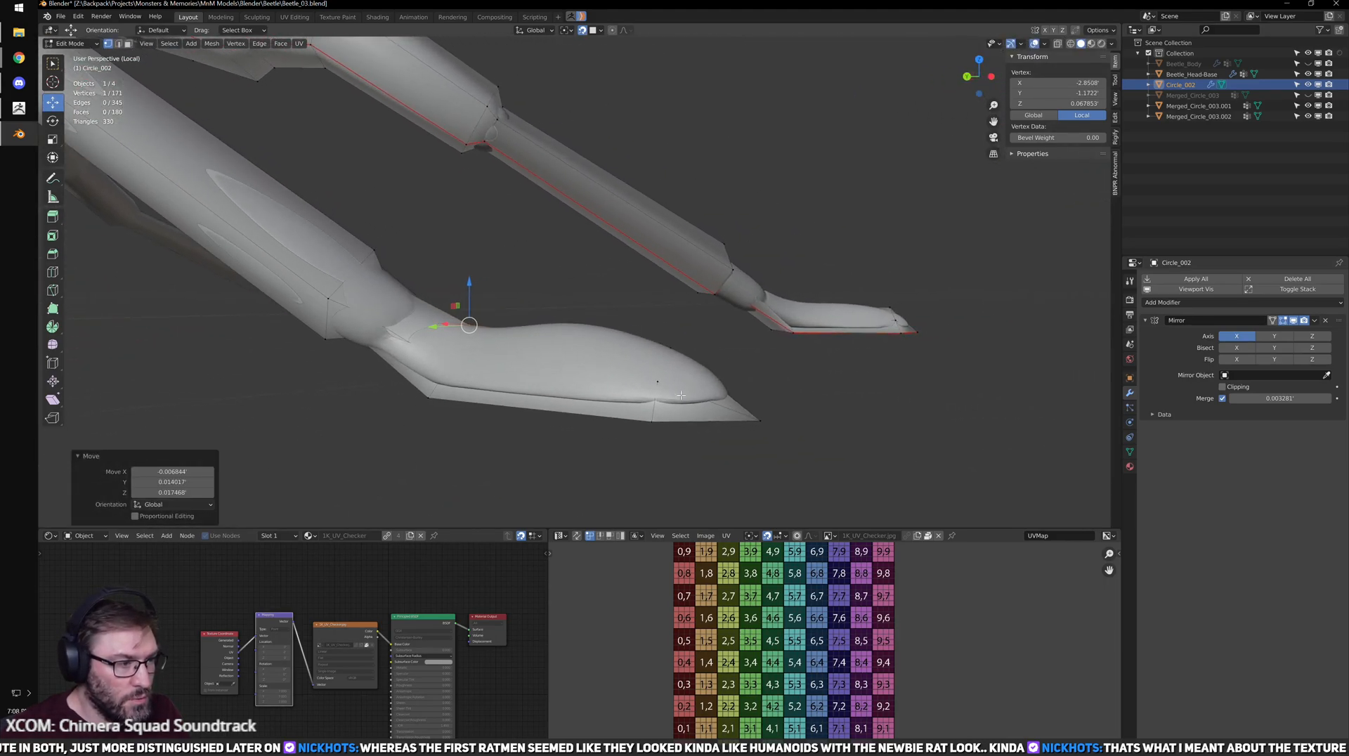
key(shift+z)
middle_drag(603, 395, 519, 471)
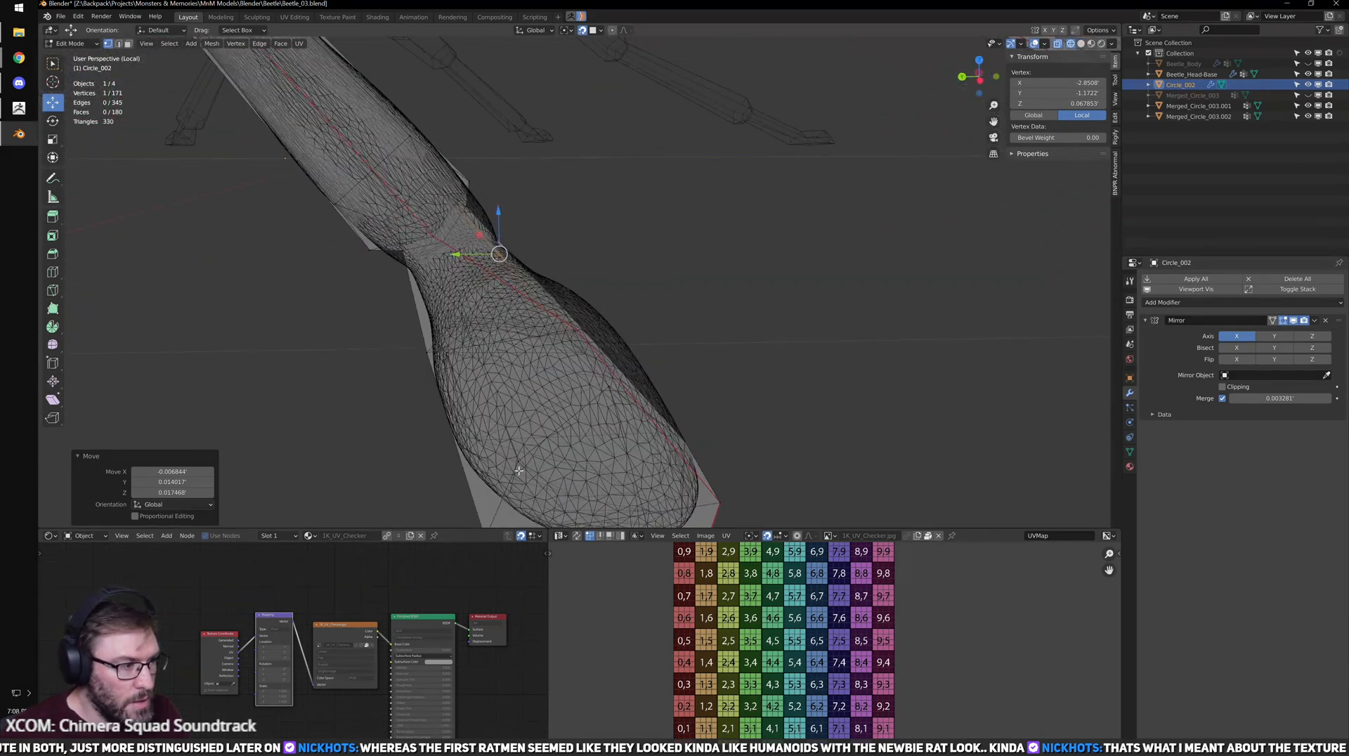
click(519, 470)
drag(519, 462, 519, 452)
middle_drag(619, 416, 576, 410)
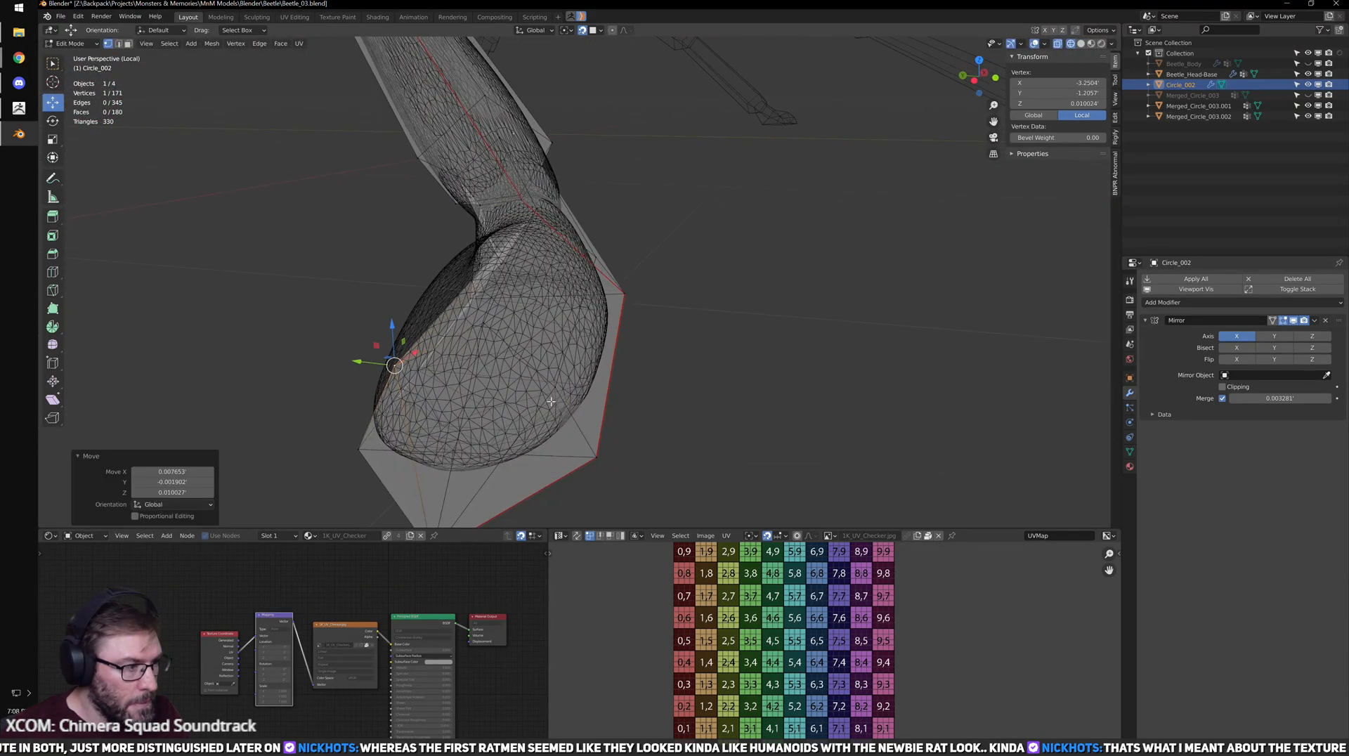
click(554, 388)
drag(555, 387, 552, 363)
middle_drag(612, 468, 534, 456)
- Move two vertices where the middle leg's foot meets the ankle closer to the high-poly surface
middle_drag(552, 265, 669, 367)
click(653, 351)
drag(654, 350, 640, 345)
middle_drag(523, 330, 668, 327)
click(535, 385)
drag(534, 385, 531, 373)
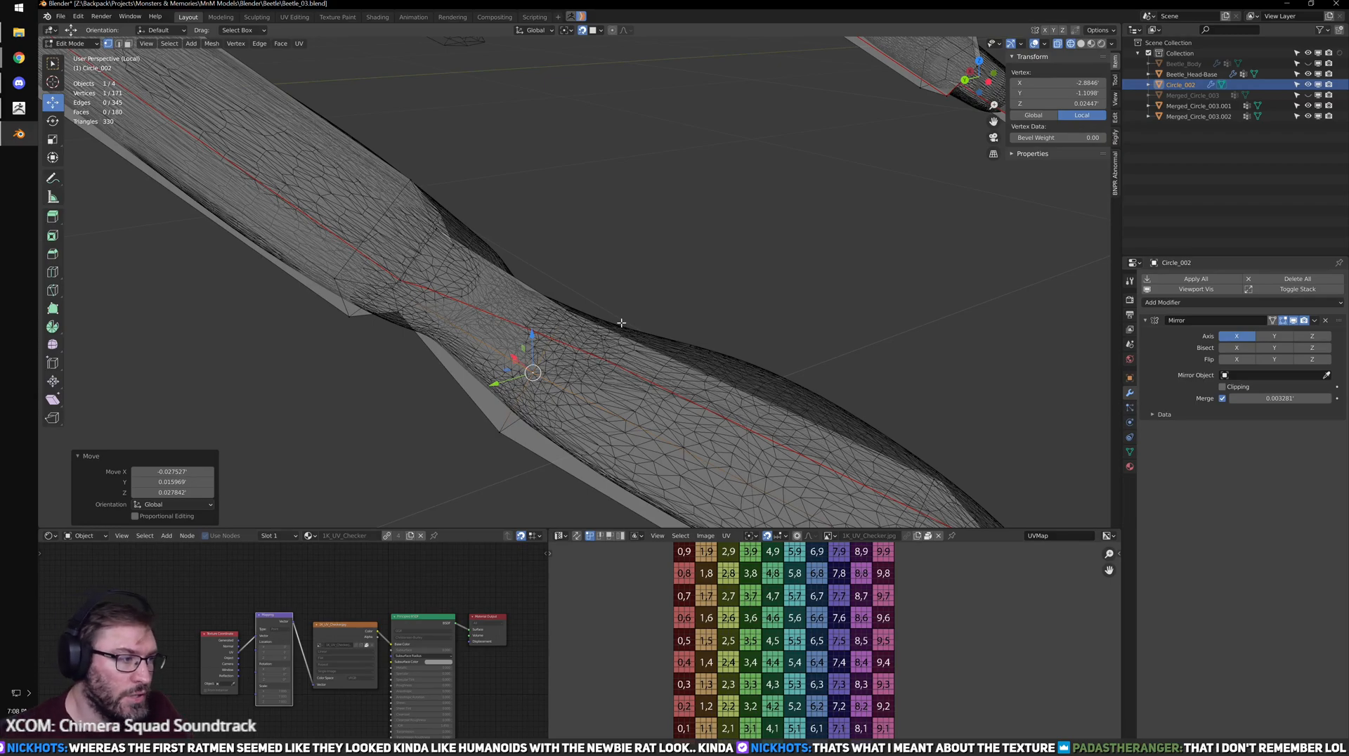
- Move the upper vertex just above the middle leg's ankle to follow the narrow part of the high-poly leg
scroll(605, 315, down, 3)
shift+middle_drag(465, 217, 562, 246)
scroll(566, 295, up, 2)
middle_drag(562, 348, 592, 304)
scroll(591, 354, up, 2)
click(579, 247)
mouse_move(581, 250)
middle_down()
mouse_move(588, 286)
mouse_move(600, 261)
middle_up()
key(g)
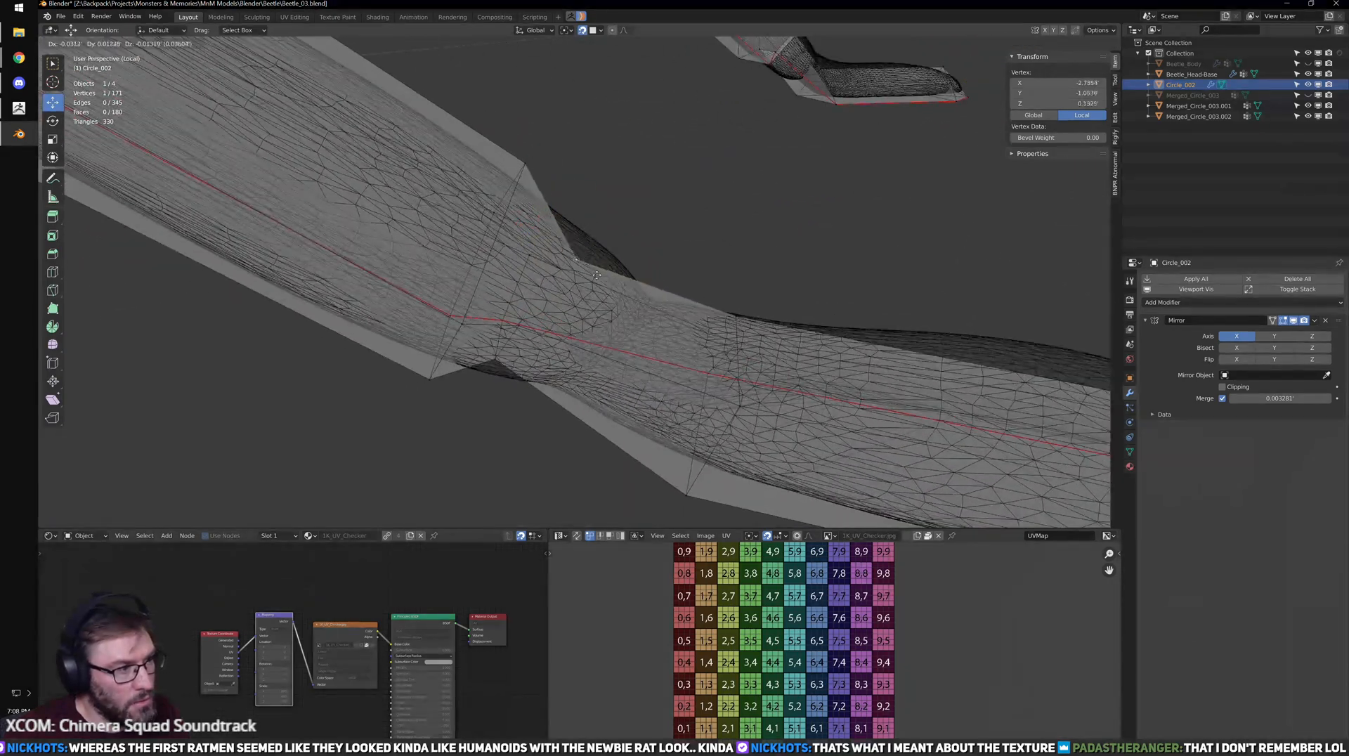
click(636, 294)
- Move the lower vertices of the ring above the middle leg's ankle to hug the high-poly ankle
middle_drag(500, 369, 571, 330)
key(g)
click(520, 329)
key(g)
click(548, 381)
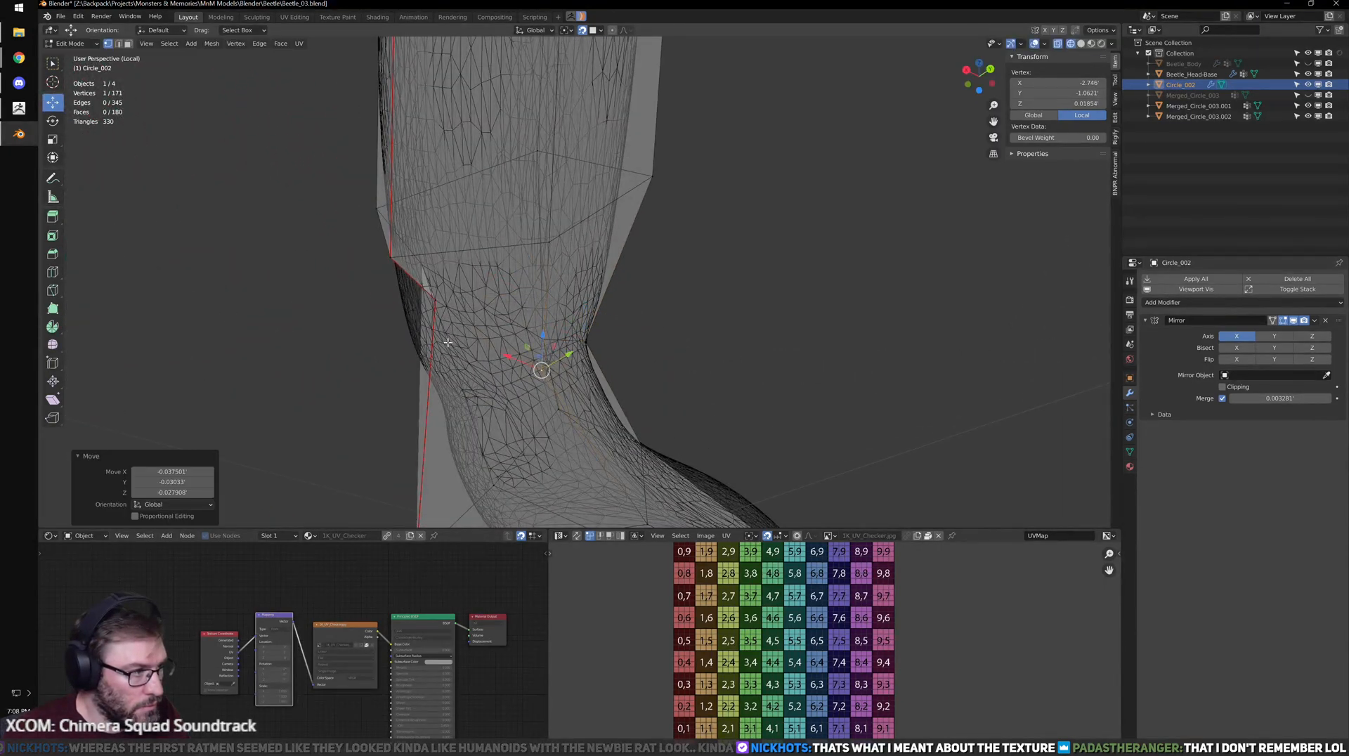
middle_drag(548, 381, 599, 337)
middle_drag(658, 276, 614, 277)
key(g)
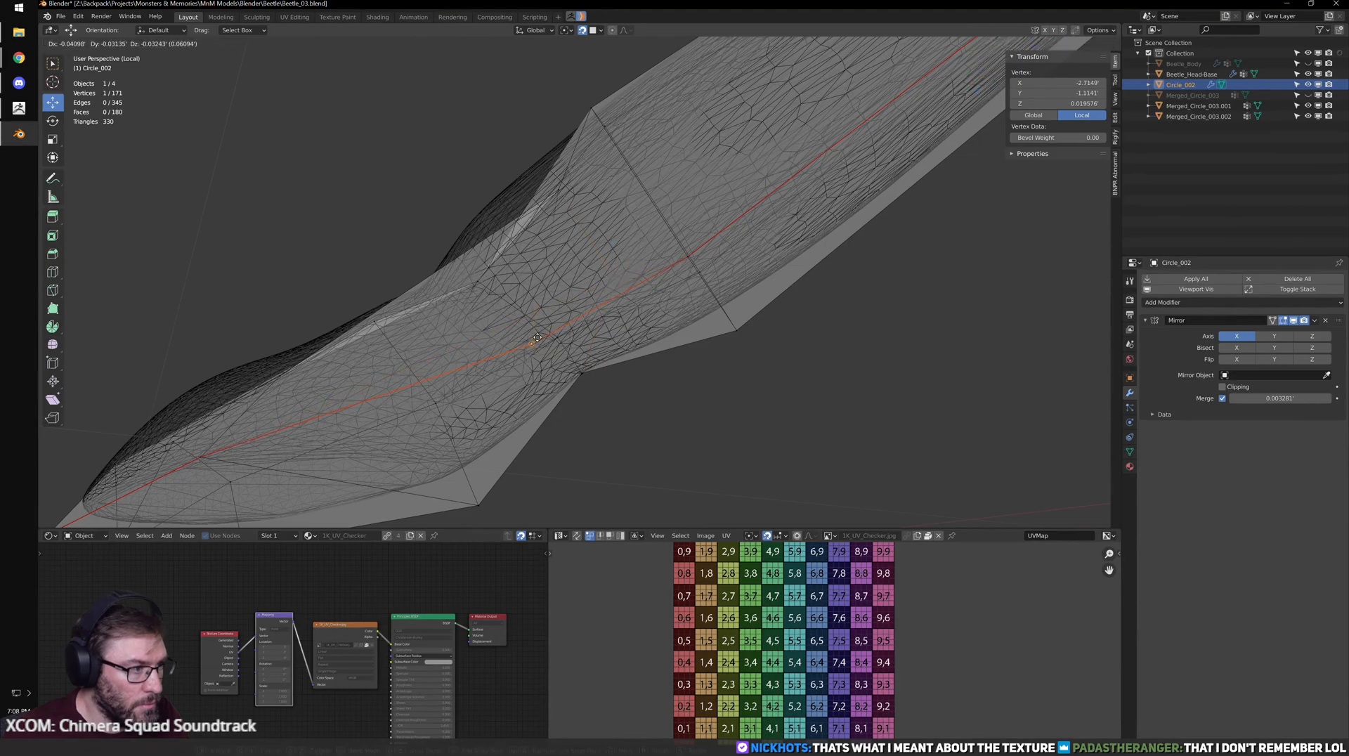
click(555, 317)
- Fit the upper vertices at the bottom end of the middle leg's shin to the high-poly ankle bulge
middle_drag(556, 317, 625, 277)
key(g)
click(605, 270)
click(580, 205)
click(597, 272)
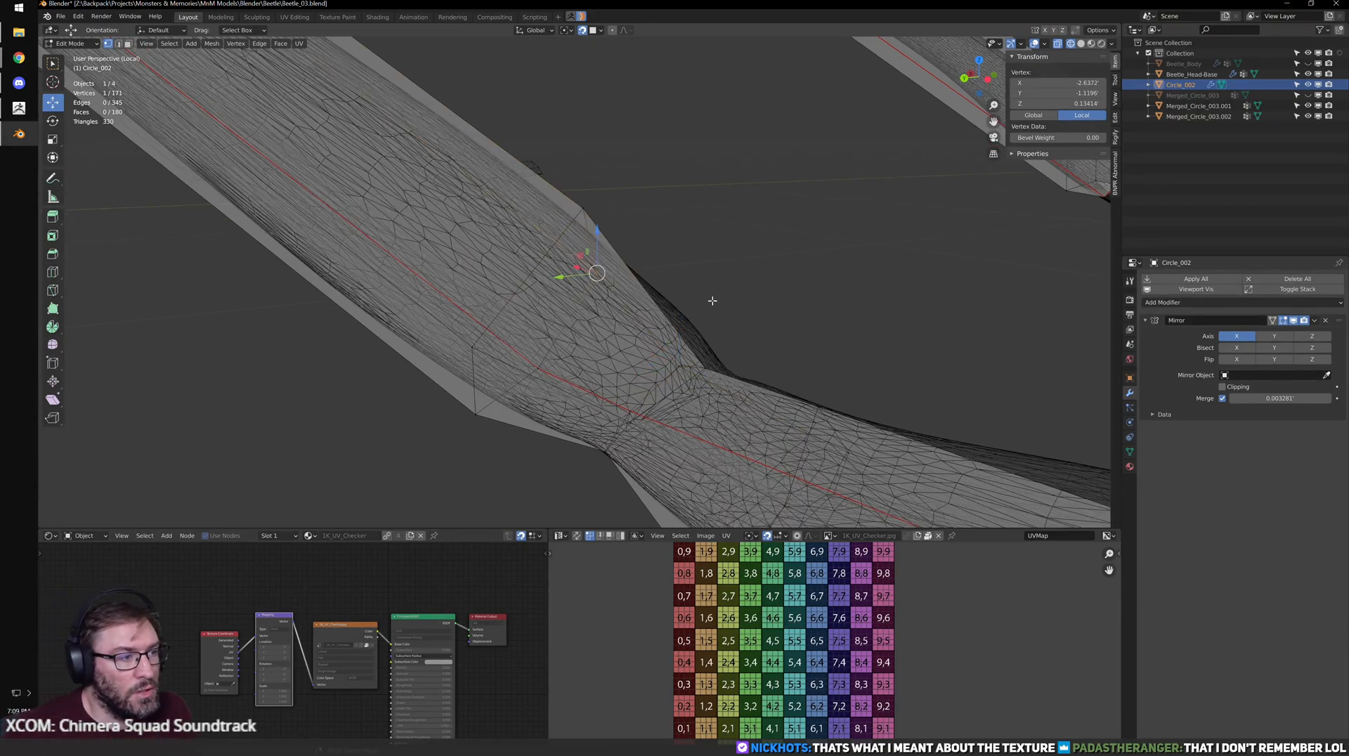
middle_drag(743, 279, 685, 292)
click(598, 206)
middle_drag(623, 238, 707, 238)
drag(605, 211, 651, 331)
- Shift three vertices around the bottom end of the middle leg's shin down toward the ankle
middle_drag(651, 331, 639, 283)
click(518, 307)
drag(518, 307, 586, 346)
middle_drag(522, 384, 597, 343)
click(509, 331)
drag(509, 332, 537, 372)
middle_drag(467, 364, 515, 305)
click(524, 298)
drag(524, 299, 530, 338)
middle_drag(530, 337, 535, 287)
- Reposition the remaining vertices around the lower shin and ankle of the middle leg against the high-poly surface
click(570, 235)
middle_drag(573, 236, 654, 255)
key(g)
click(601, 305)
middle_drag(601, 305, 594, 388)
click(573, 359)
drag(595, 388, 568, 402)
click(569, 402)
mouse_move(569, 402)
middle_down()
mouse_move(617, 406)
mouse_move(457, 313)
mouse_move(598, 414)
mouse_move(567, 407)
middle_up()
key(g)
click(531, 381)
- Refine the ankle vertices on the far side of the middle leg to match the high-poly contour
middle_drag(697, 400, 711, 332)
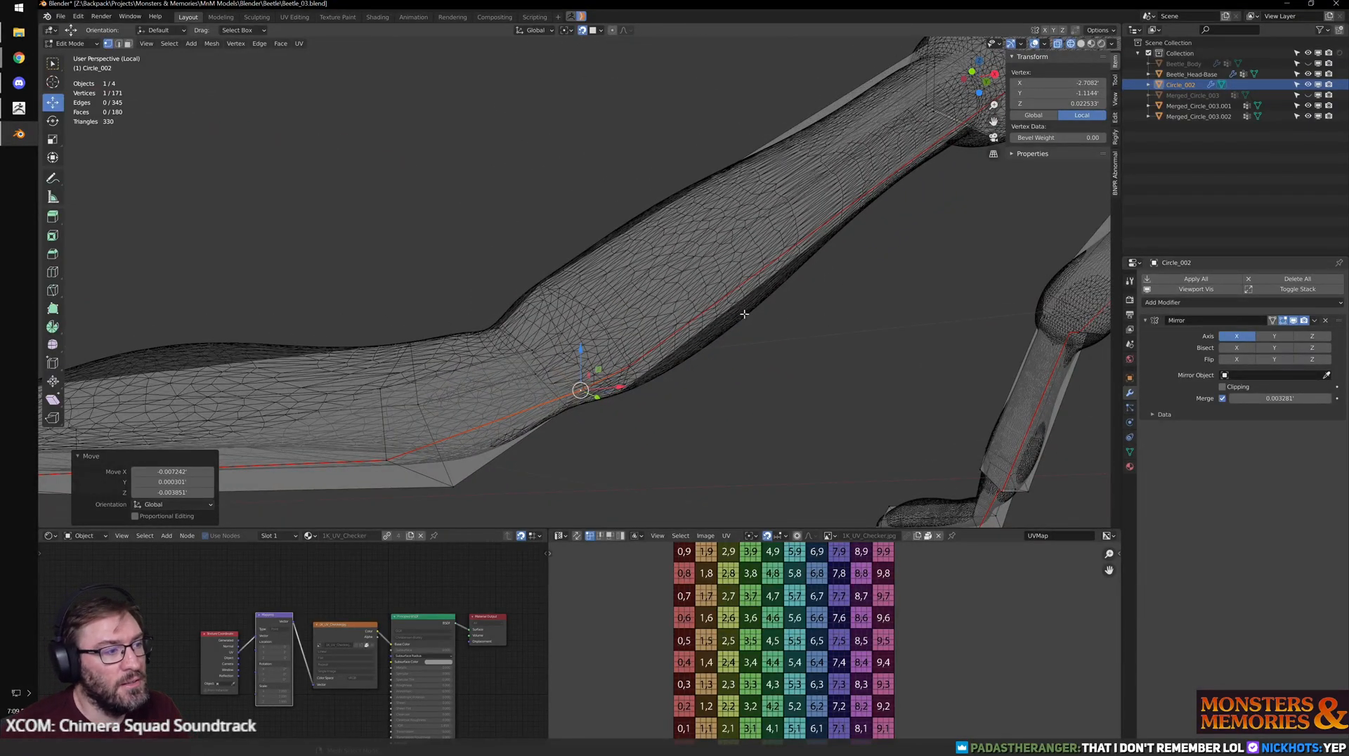
middle_drag(553, 319, 351, 344)
key(g)
click(528, 300)
key(g)
click(610, 331)
drag(350, 343, 702, 215)
- Move the edge loop at the top of the middle leg's shin about -0.03' in X, -0.06' in Y and -0.05' in Z
key(KP_Decimal)
scroll(663, 395, down, 7)
middle_drag(663, 398, 558, 299)
scroll(632, 367, up, 3)
alt+click(619, 364)
alt+click(556, 299)
drag(573, 275, 637, 333)
scroll(637, 333, down, 3)
mouse_move(636, 333)
middle_down()
mouse_move(663, 356)
mouse_move(618, 380)
mouse_move(659, 332)
middle_up()
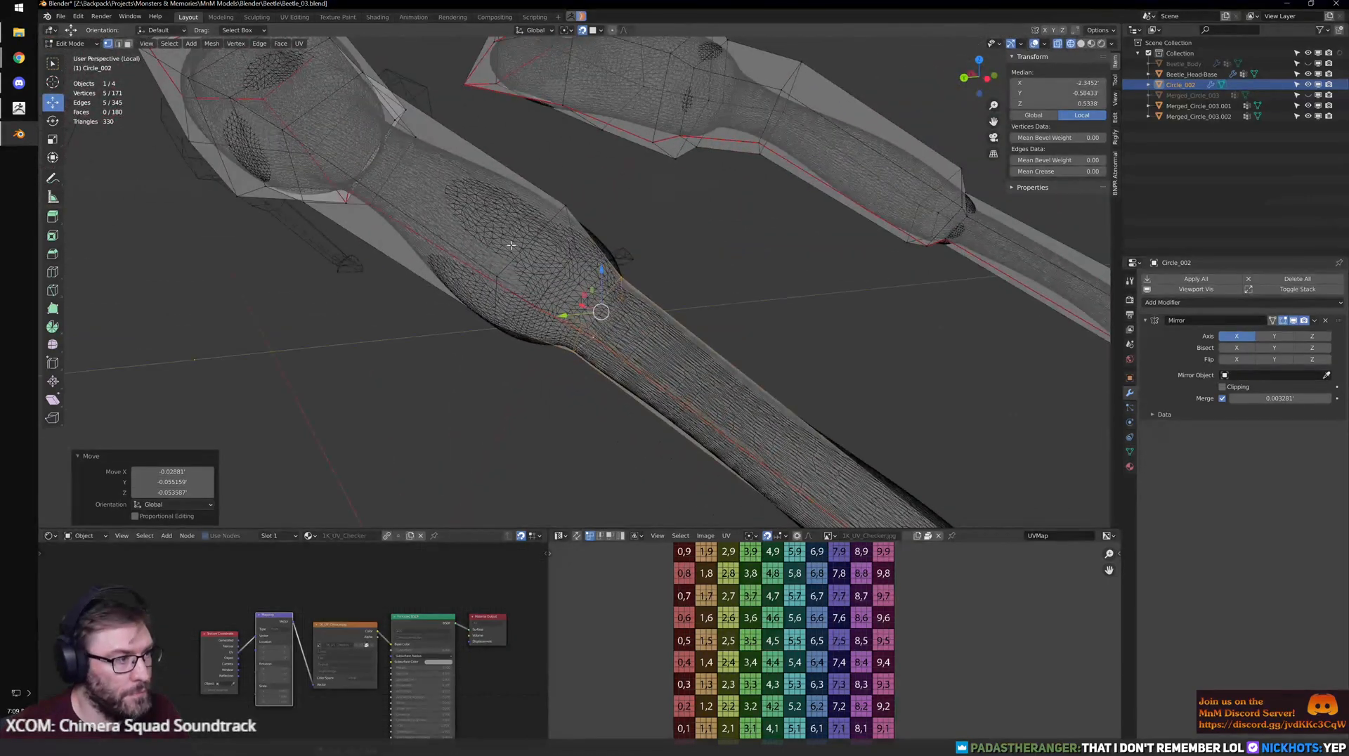
- Move the adjacent edge loop on the joint bulge above the shin about -0.02' in X, -0.06' in Y and -0.04' in Z
alt+click(518, 252)
drag(537, 263, 575, 288)
middle_drag(548, 297, 590, 283)
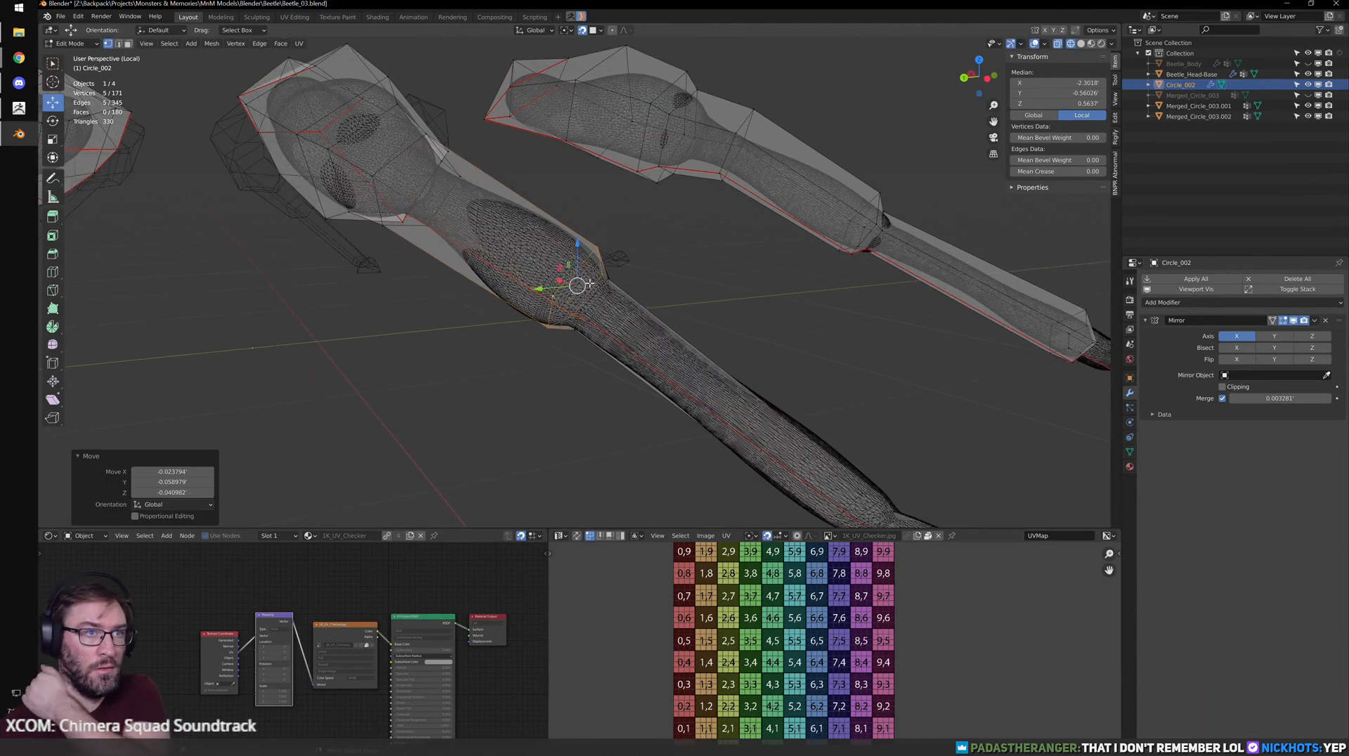
- Move the edge loop just past the middle leg's thigh about 0.10' in X, 0.04' in Y and 0.01' in Z
shift+middle_drag(488, 215, 698, 294)
scroll(698, 293, up, 4)
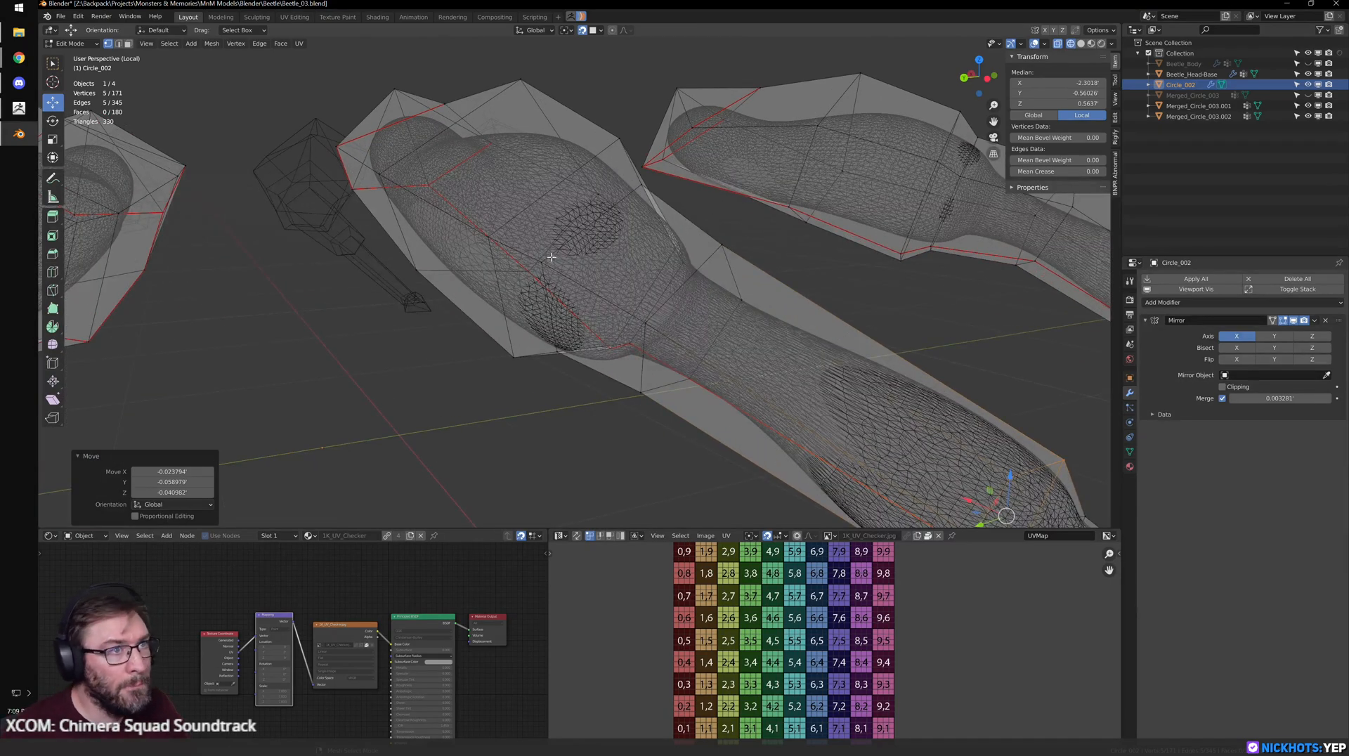
mouse_move(649, 270)
middle_down()
mouse_move(669, 241)
mouse_move(693, 286)
mouse_move(636, 289)
middle_up()
scroll(762, 343, down, 2)
shift+middle_drag(762, 344, 724, 331)
scroll(635, 314, up, 2)
alt+click(629, 305)
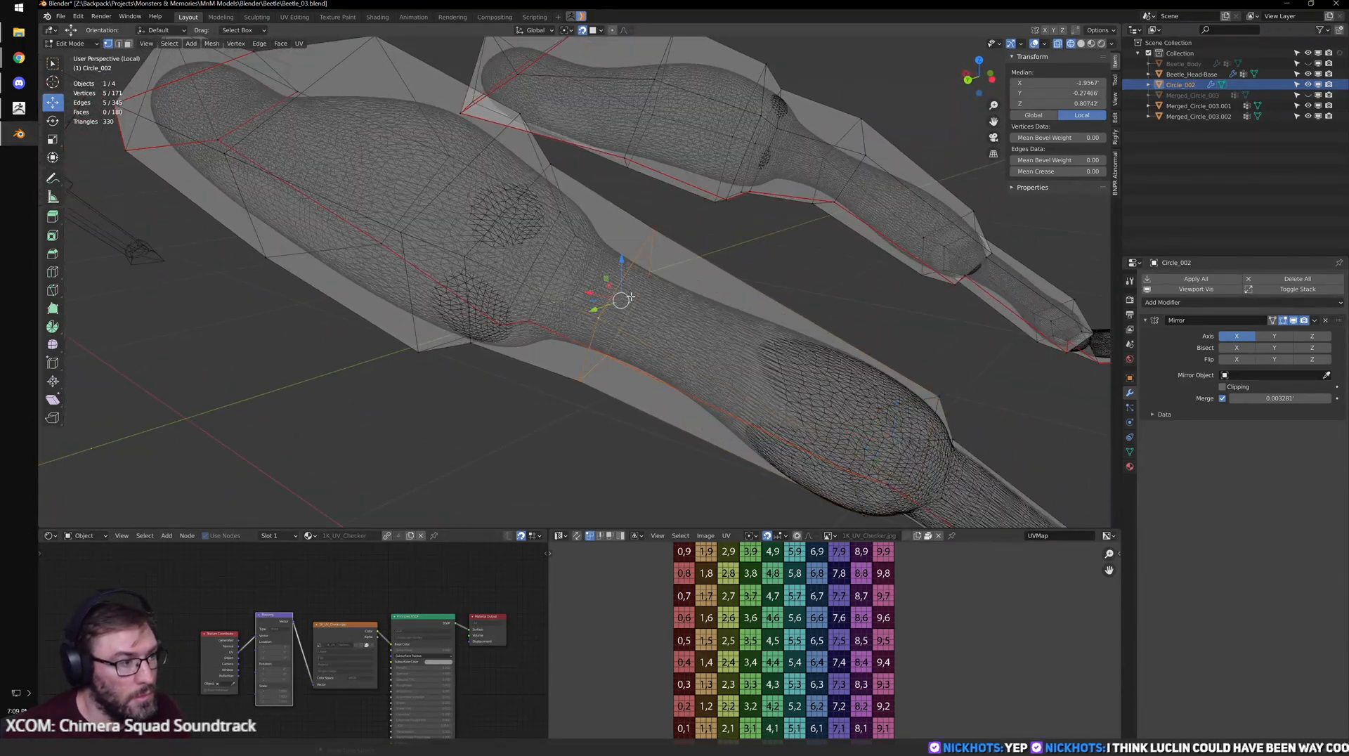
drag(629, 305, 726, 310)
middle_drag(726, 310, 671, 291)
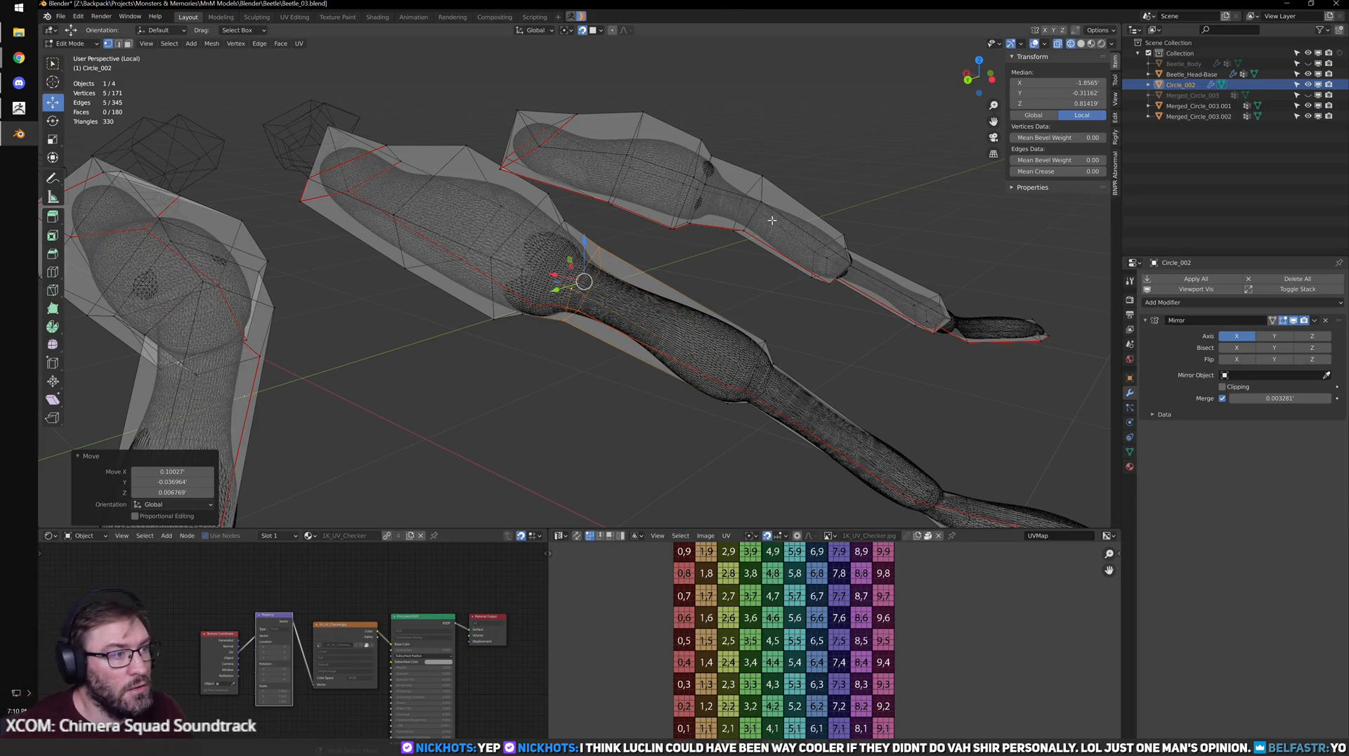
- Dissolve the edge loop at the outer end of the middle leg's thigh
scroll(781, 222, up, 3)
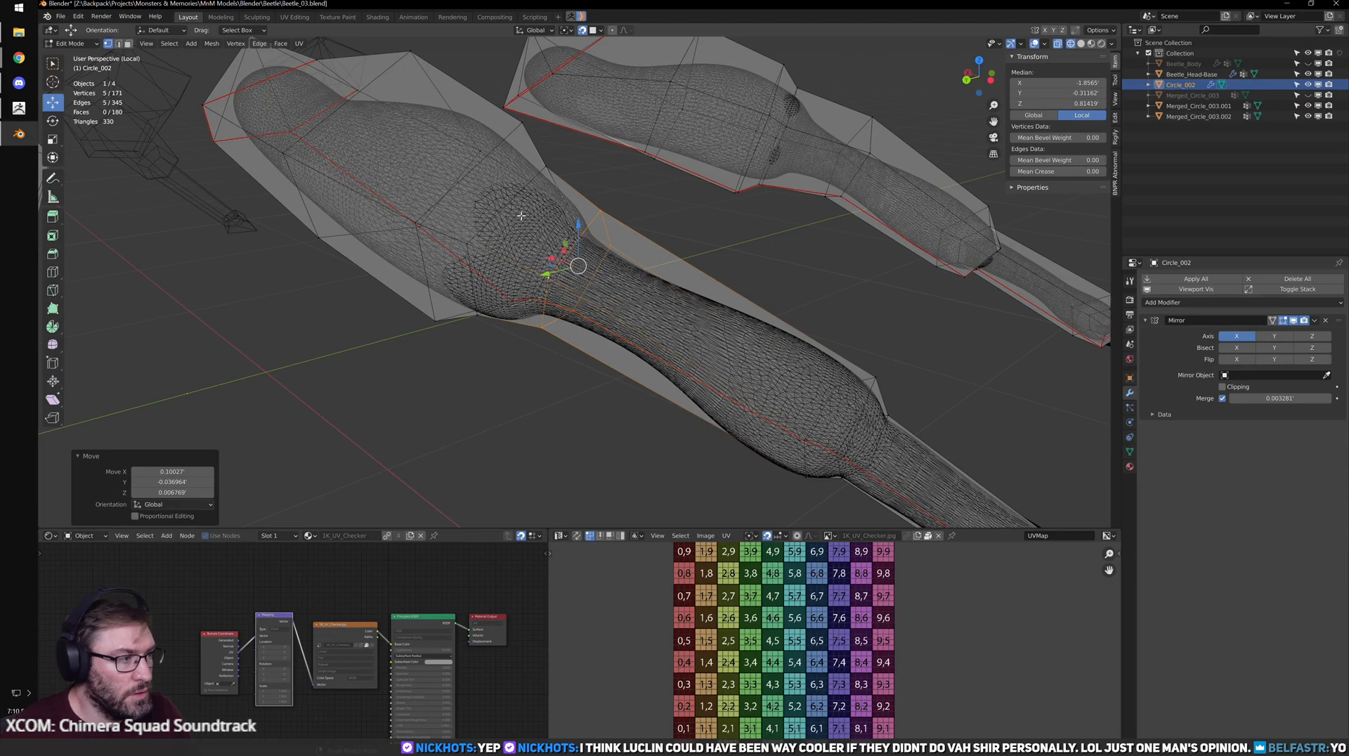
key(ctrl+z)
key(x)
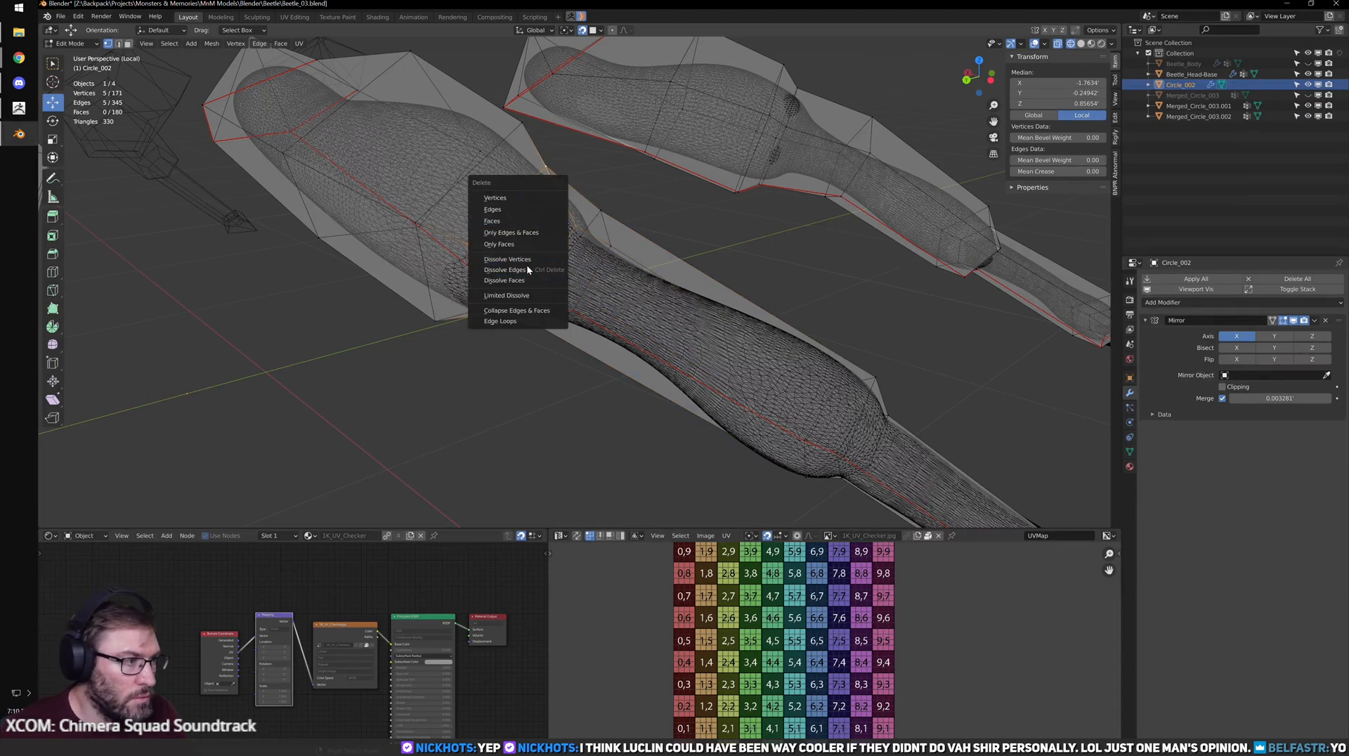
click(527, 270)
- Move the thigh's next edge loop toward the outer joint, and pull one of its side vertices toward the high-poly bulge
scroll(531, 282, up, 3)
scroll(538, 296, up, 2)
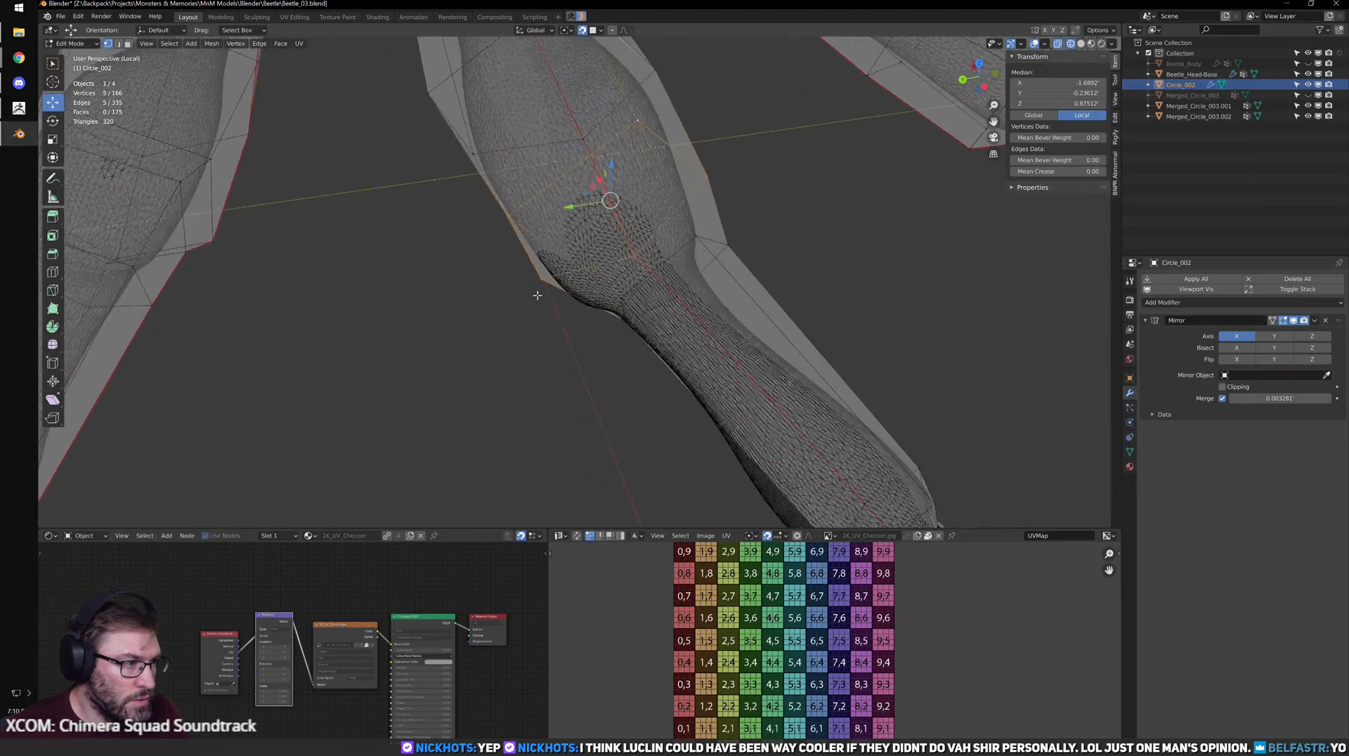
middle_drag(538, 295, 636, 256)
key(g)
click(651, 278)
click(610, 331)
key(g)
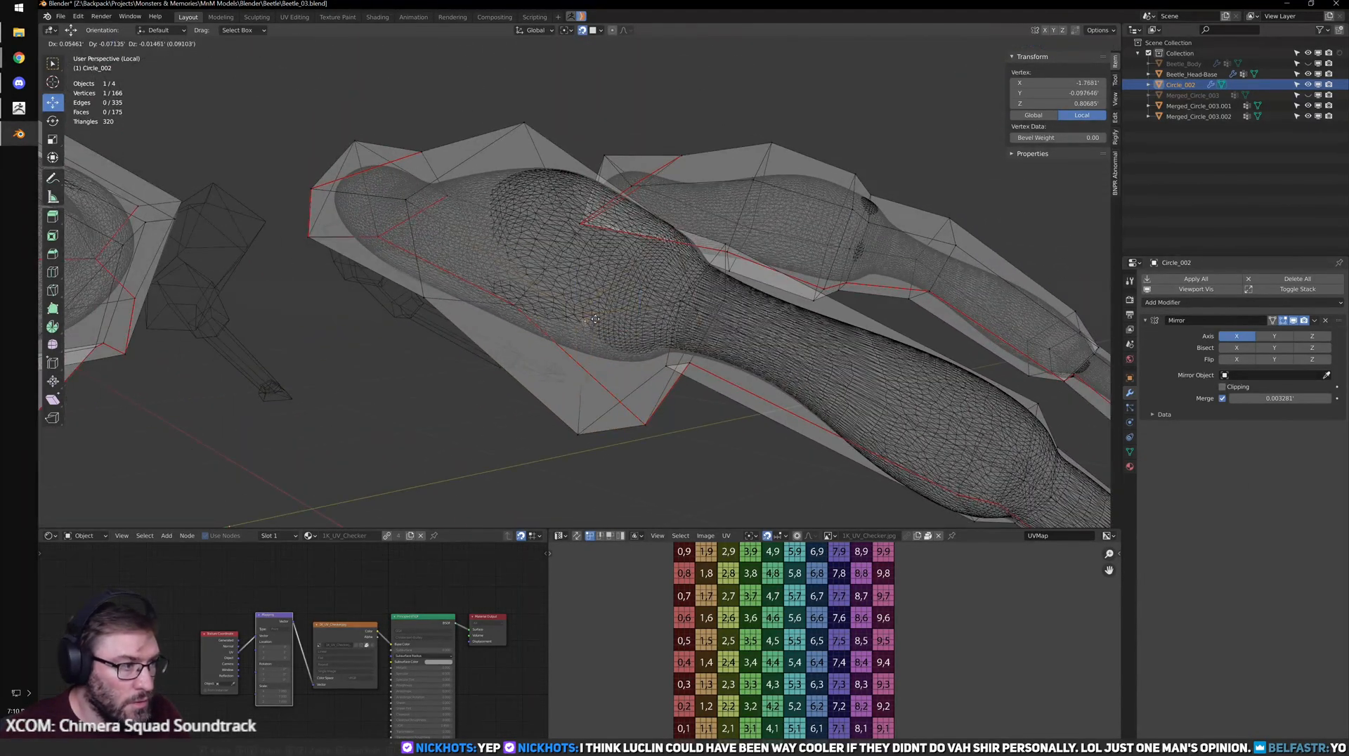
click(644, 336)
- Move the underside and far-side vertices of the thigh's outer edge loop in against the high-poly thigh
middle_drag(643, 420, 740, 332)
click(584, 409)
key(g)
click(634, 331)
key(g)
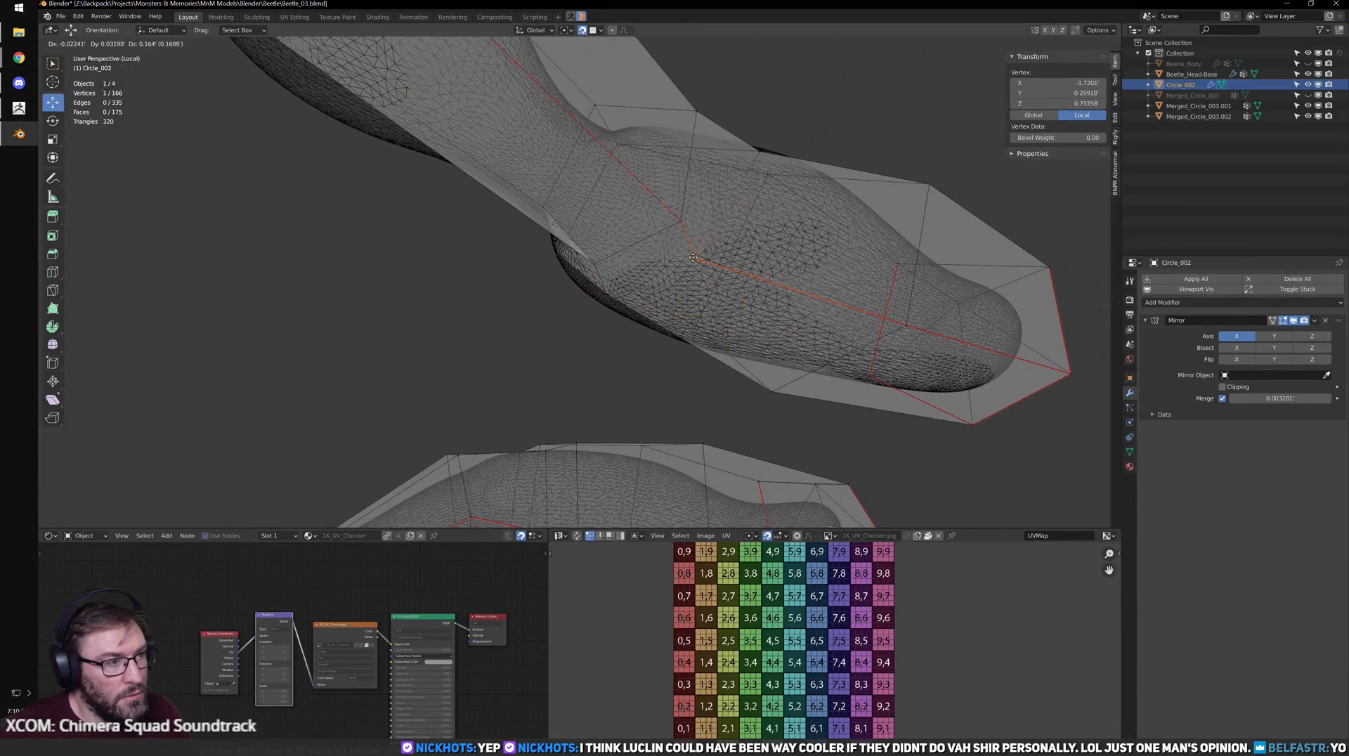
click(703, 273)
middle_drag(702, 273, 717, 427)
click(738, 384)
key(g)
click(688, 383)
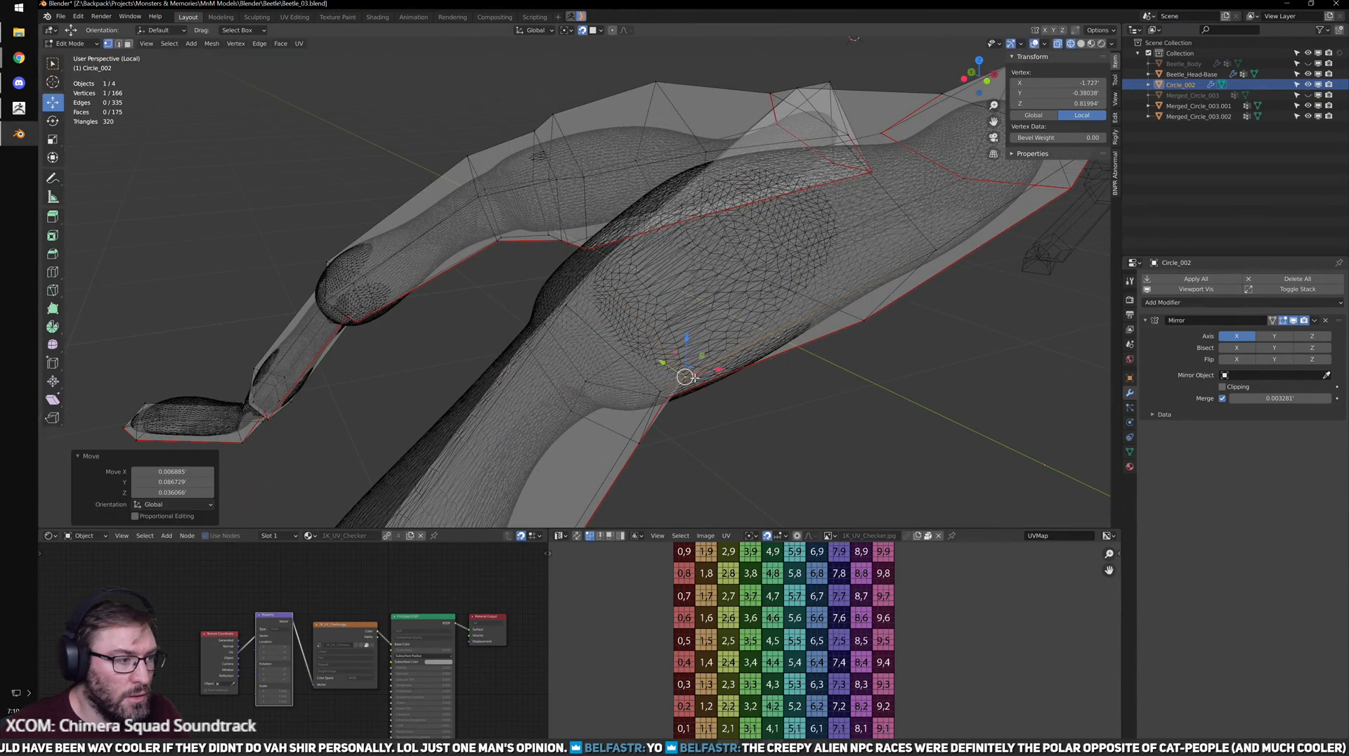
- Move vertices of the edge loop at the middle leg's first joint in against the high-poly leg, the last about -0.04' in X and 0.03' in Z
middle_drag(688, 383, 662, 386)
click(588, 406)
middle_drag(606, 422, 558, 361)
key(g)
click(598, 364)
key(g)
click(553, 351)
key(g)
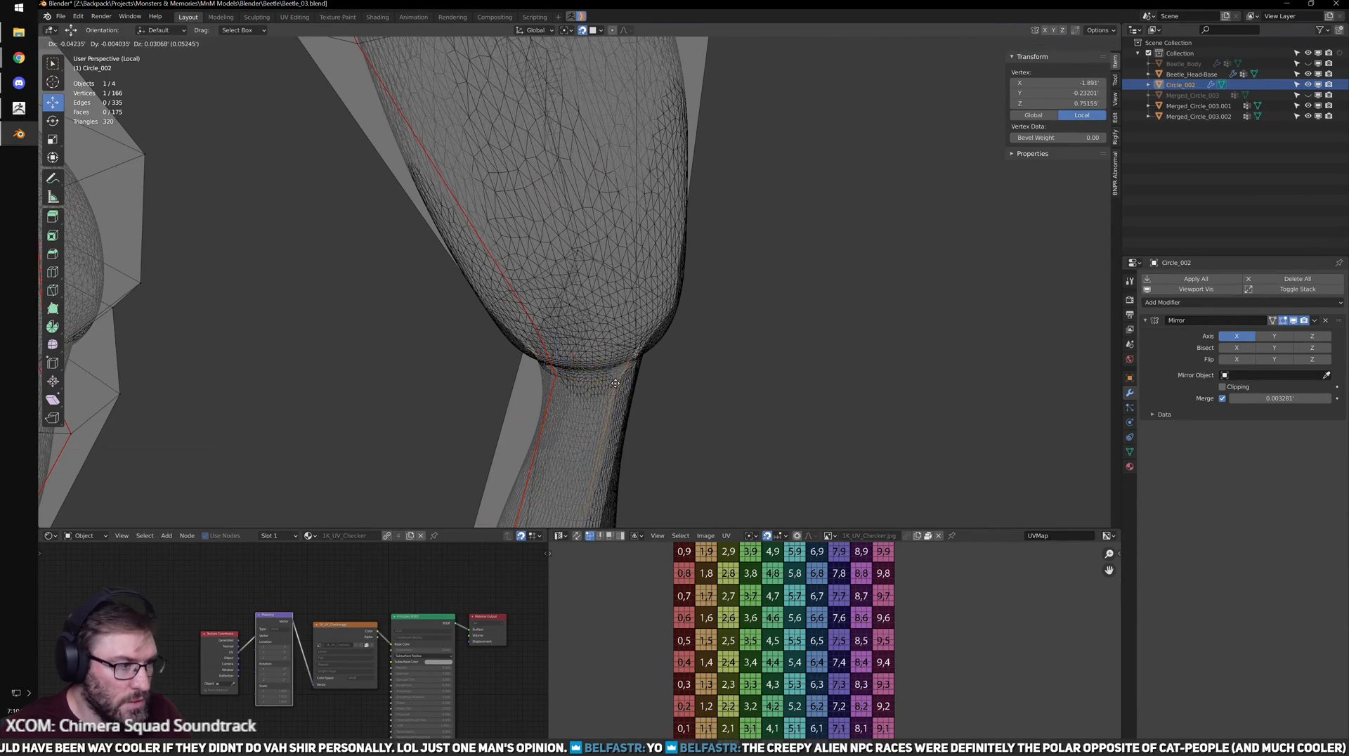
click(615, 383)
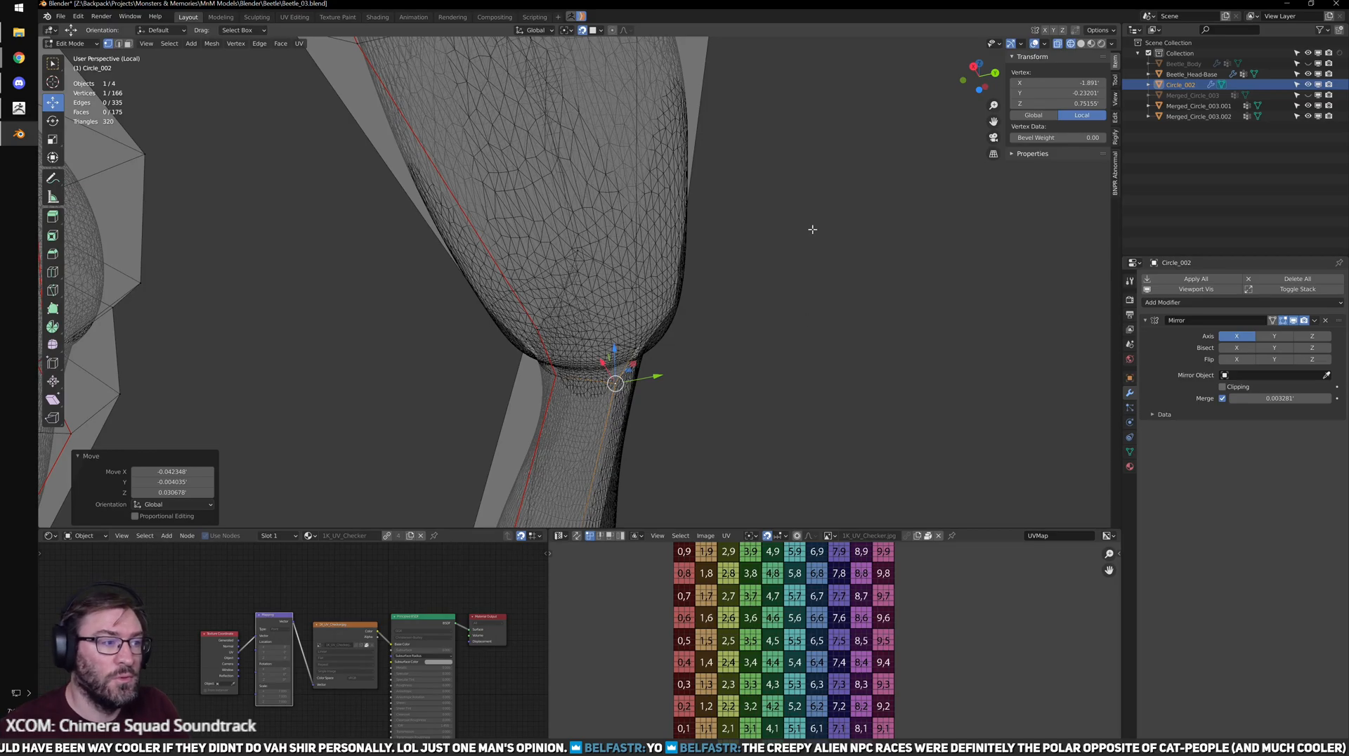
- Inspect how the low-poly middle leg follows the high-poly leg around the thigh joint, using solid shading
middle_drag(796, 219, 564, 300)
scroll(594, 316, up, 4)
click(616, 329)
drag(615, 329, 563, 343)
key(alt+z)
mouse_move(563, 343)
middle_down()
mouse_move(586, 251)
mouse_move(620, 300)
middle_up()
click(602, 260)
drag(602, 260, 593, 260)
click(689, 265)
drag(689, 265, 667, 247)
middle_drag(673, 369, 698, 321)
click(709, 317)
drag(709, 317, 660, 302)
middle_drag(660, 301, 861, 246)
click(605, 255)
drag(605, 255, 603, 246)
middle_drag(603, 246, 662, 303)
middle_drag(746, 315, 675, 298)
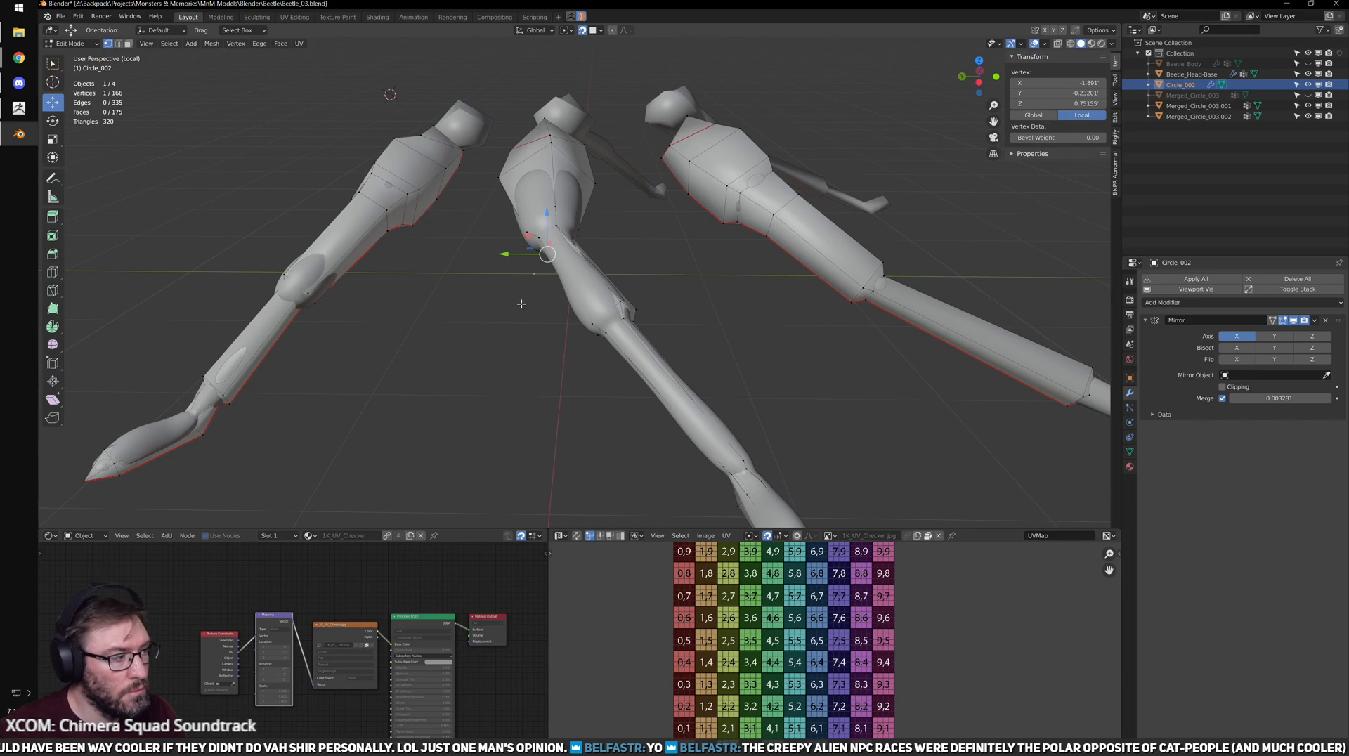
middle_drag(514, 301, 906, 383)
- Return to Object Mode and add a Shrinkwrap modifier to the low-poly legs
key(Tab)
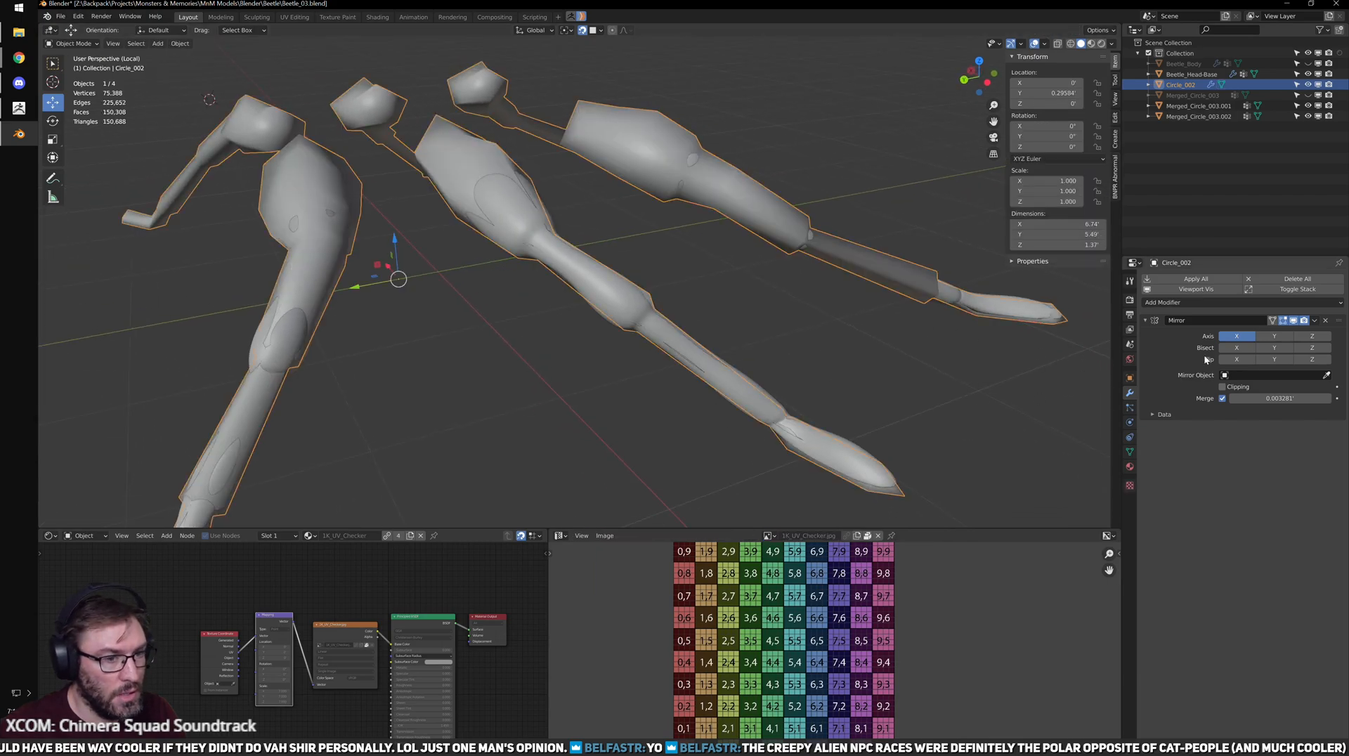
click(1208, 305)
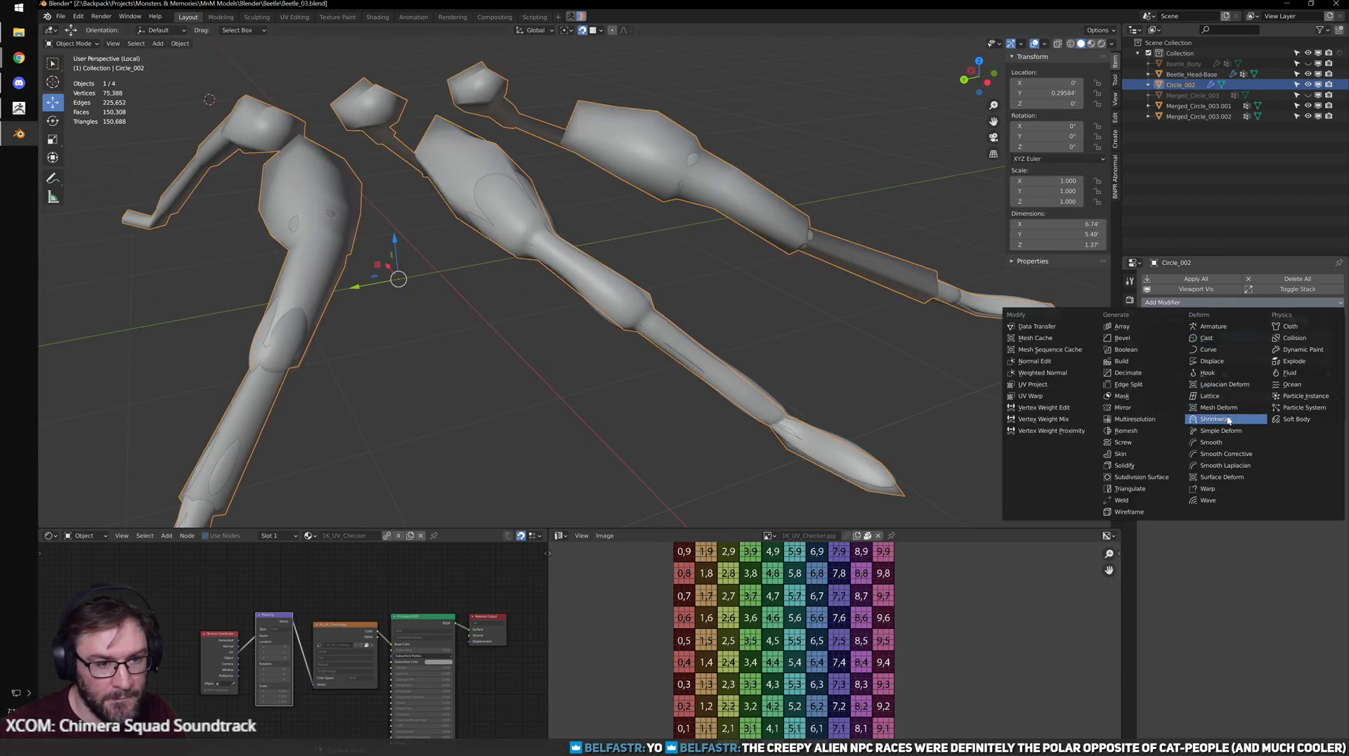
click(1225, 415)
- Target the Shrinkwrap at the high-poly legs, Merged_Circle_003.002, and apply the modifier
click(1243, 471)
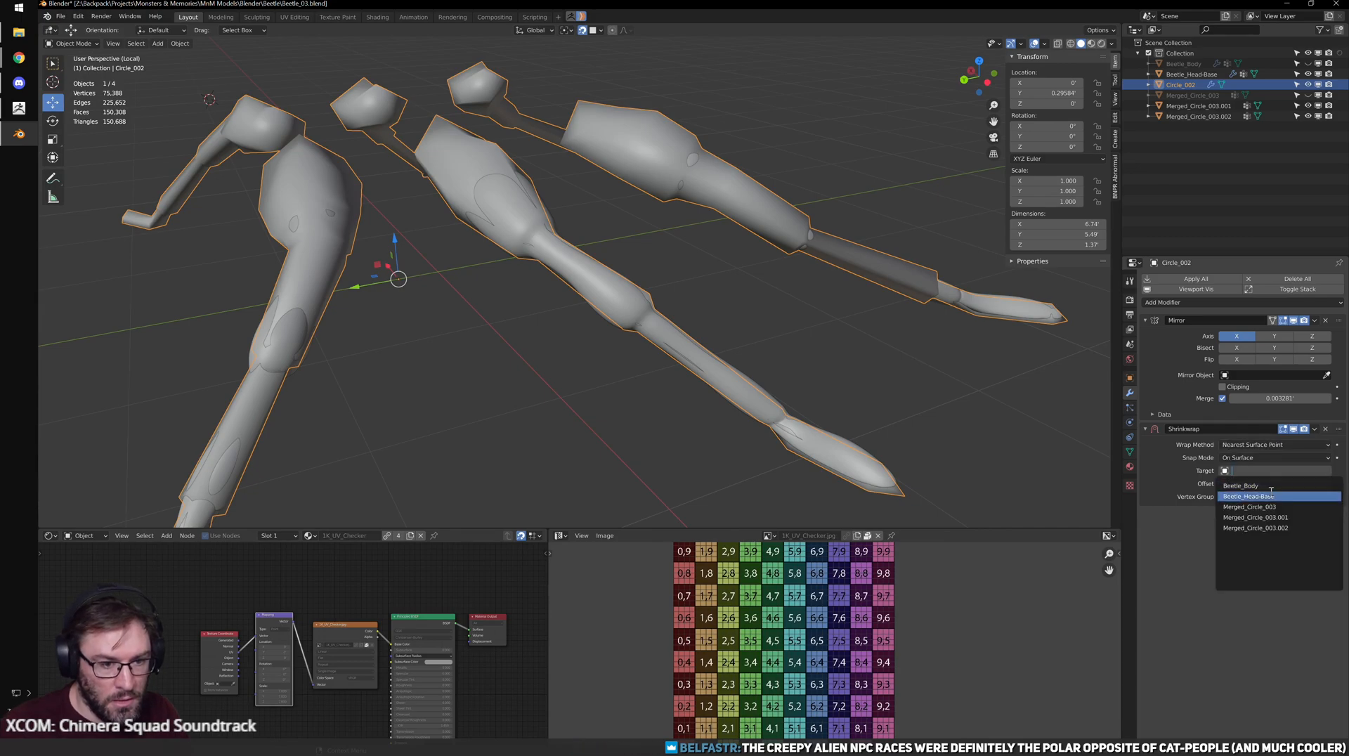
middle_drag(542, 143, 745, 239)
click(745, 281)
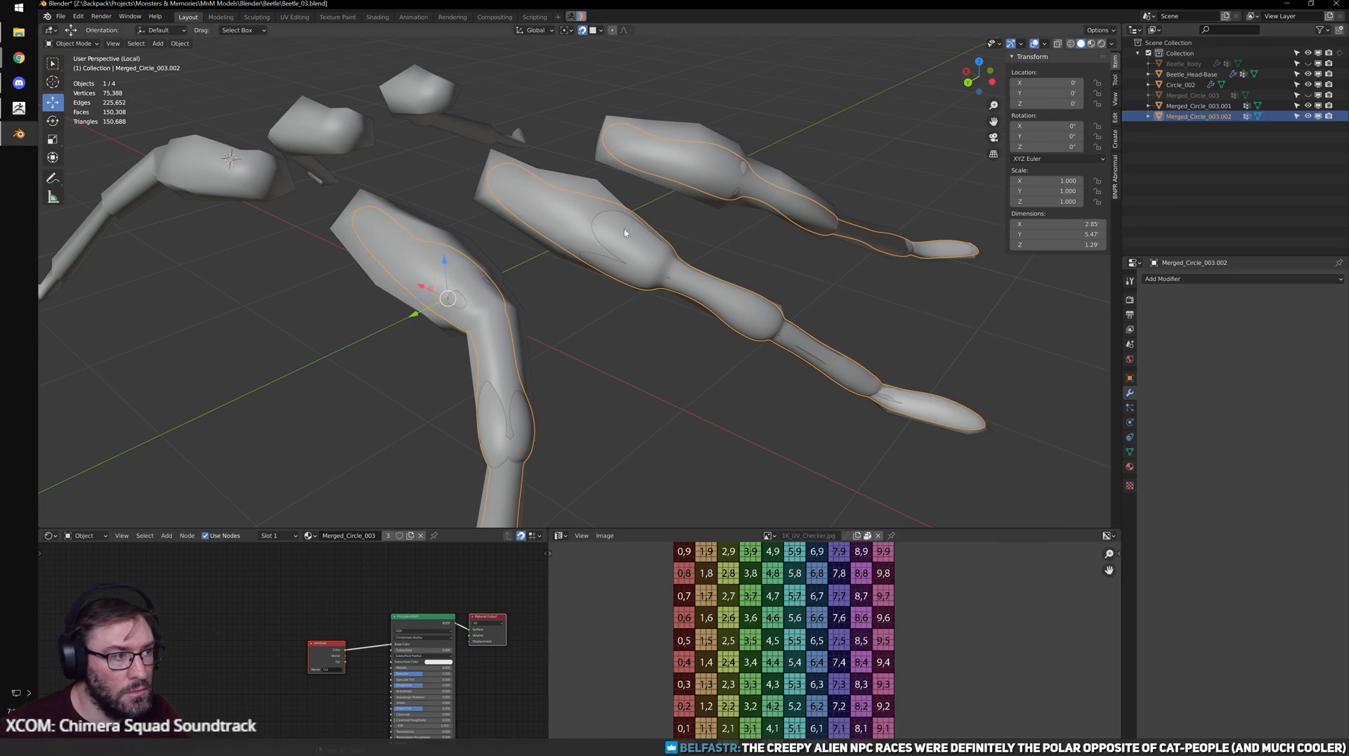
click(745, 280)
click(1259, 471)
text(Merged_Circle_003.002)
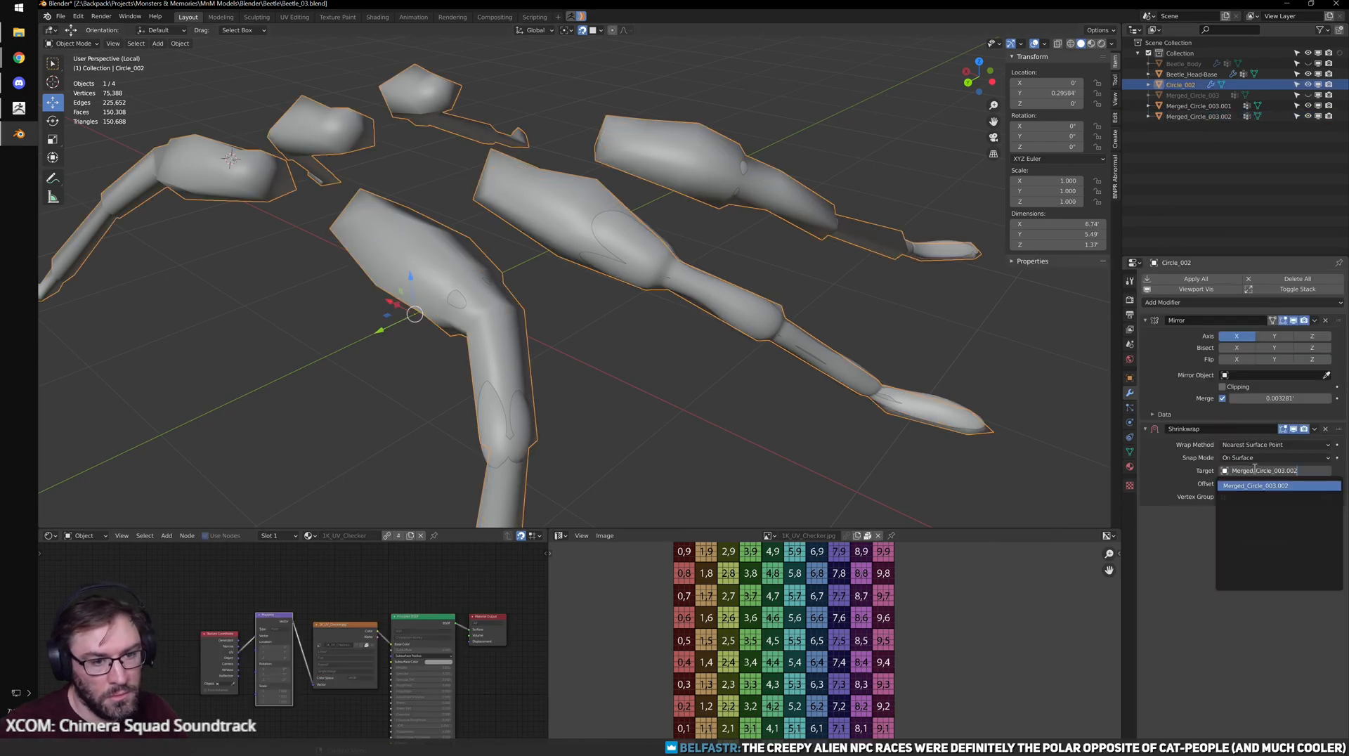
key(Return)
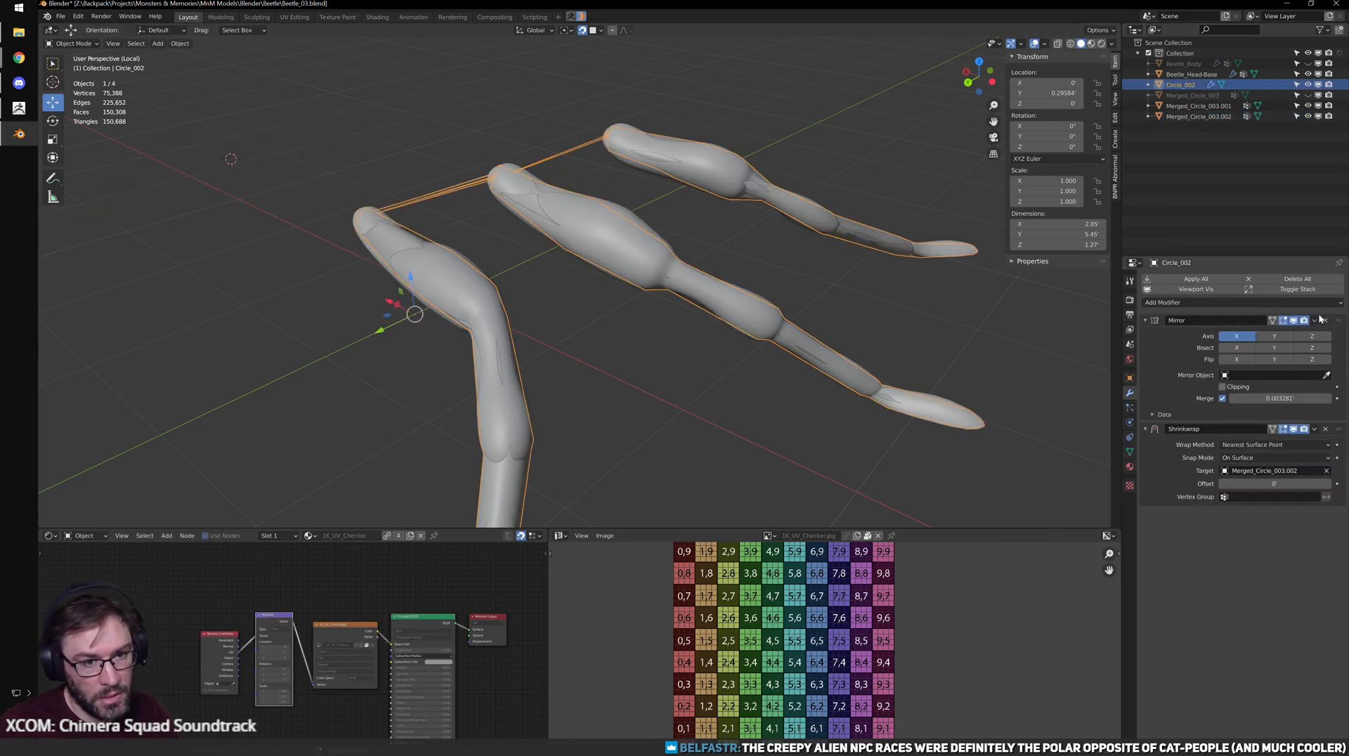
click(1316, 429)
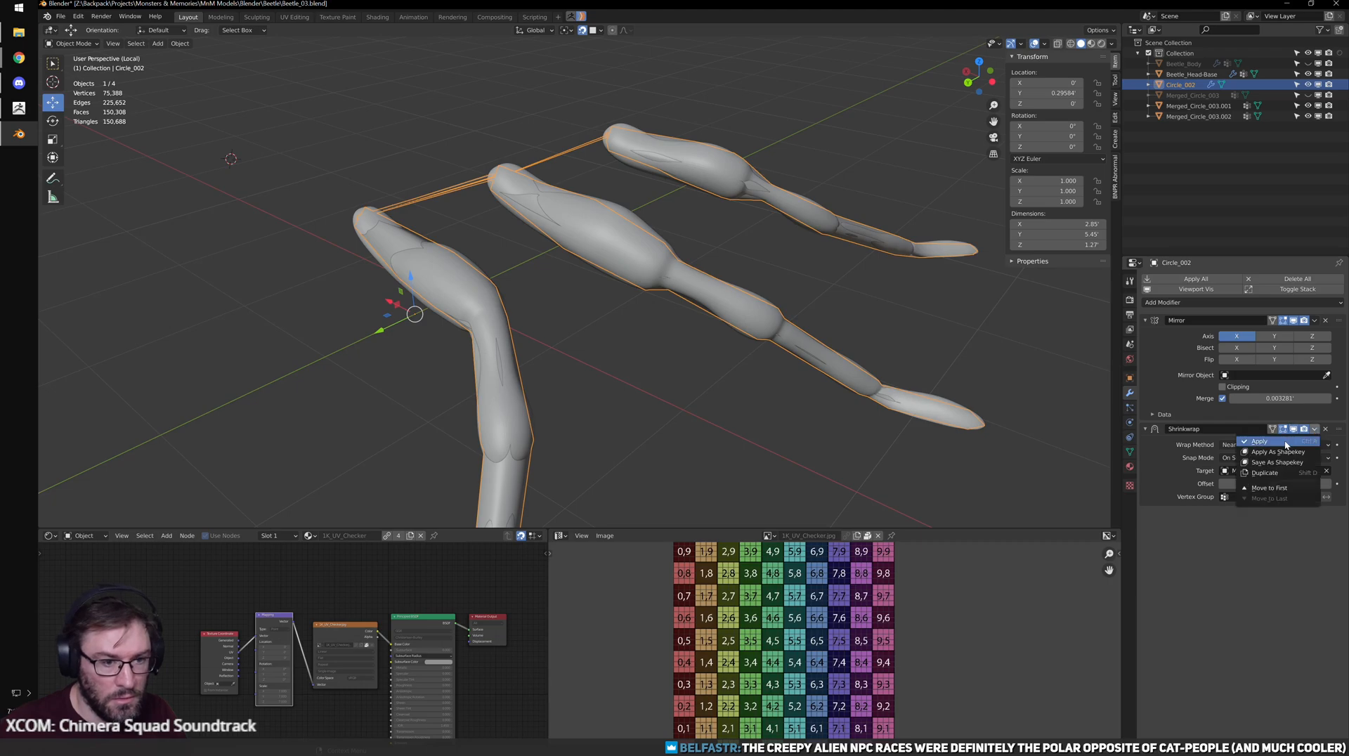
click(1286, 442)
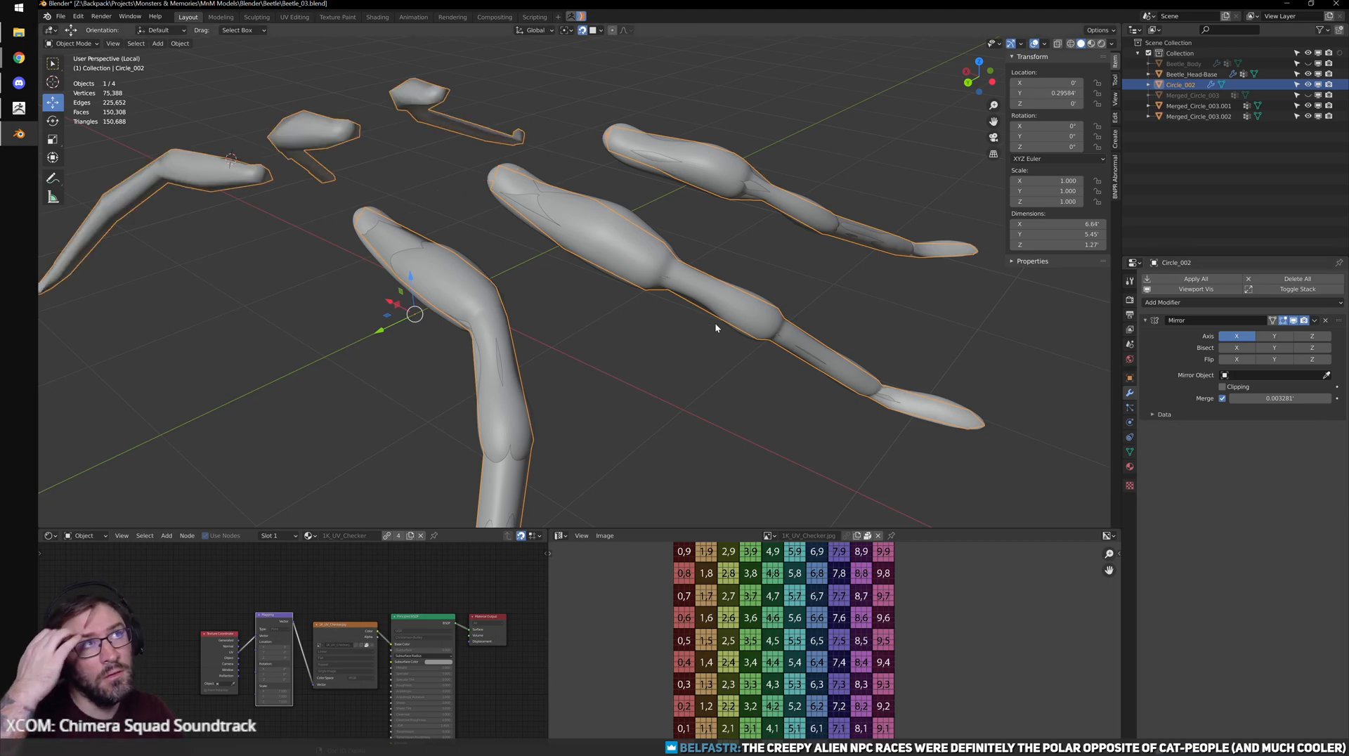
- Examine the foot and ankle of the +Y-side leg against the high-poly mesh in wireframe Edit Mode
scroll(718, 324, up, 2)
middle_drag(736, 305, 612, 314)
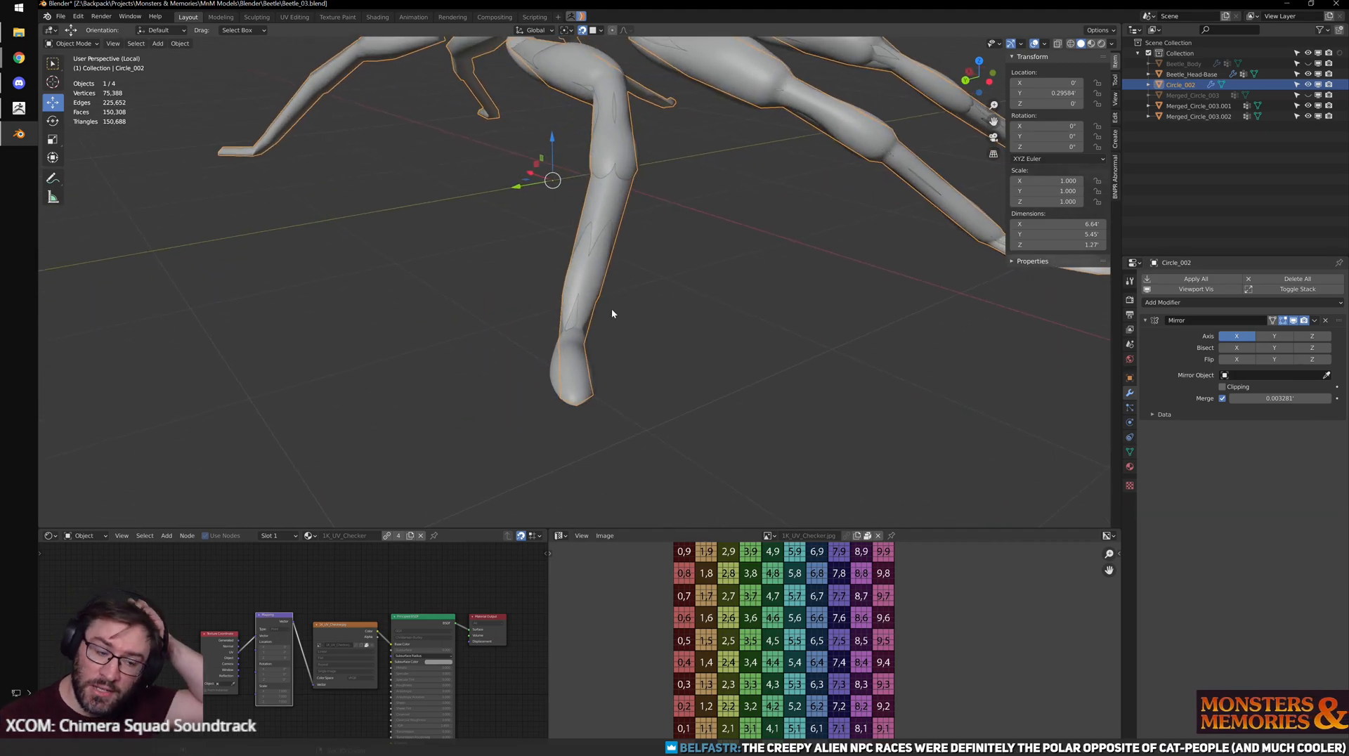
scroll(612, 313, up, 2)
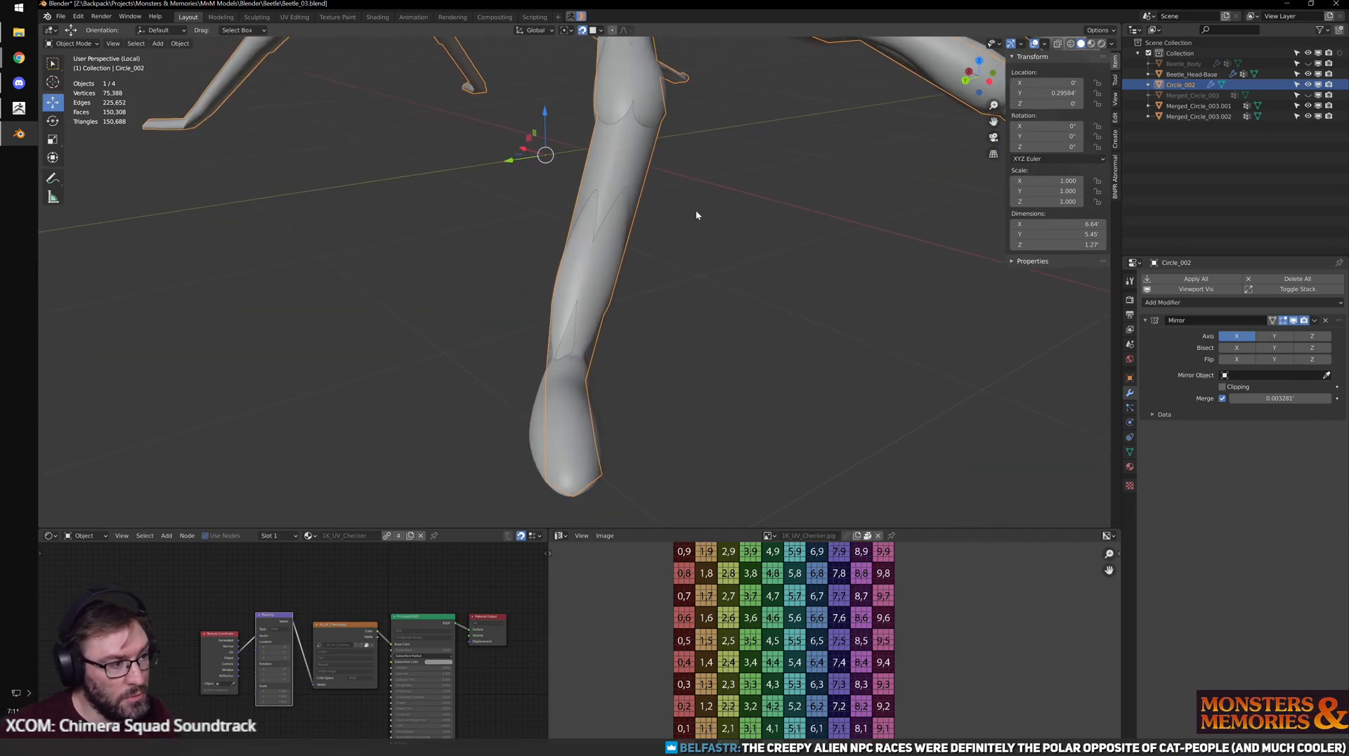
key(Tab)
middle_drag(628, 308, 611, 335)
key(shift+z)
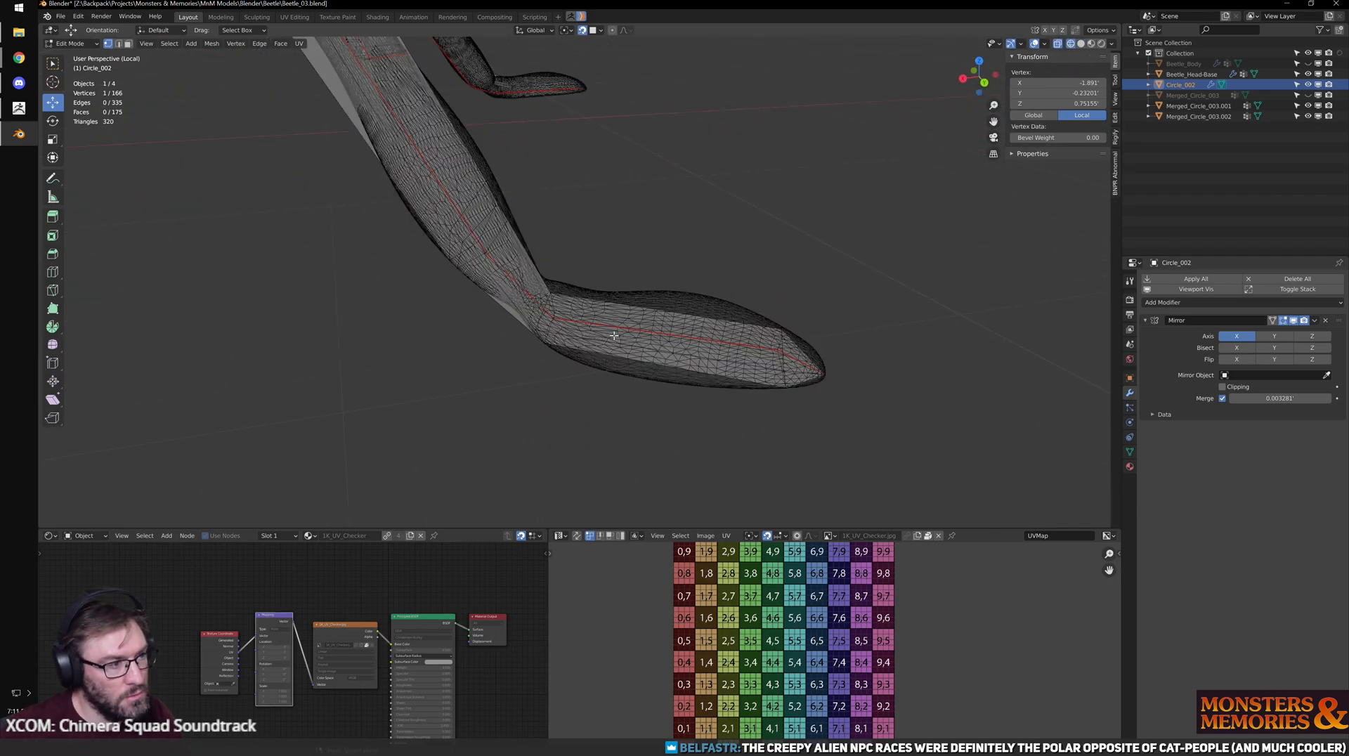
middle_drag(795, 361, 765, 374)
scroll(739, 378, up, 3)
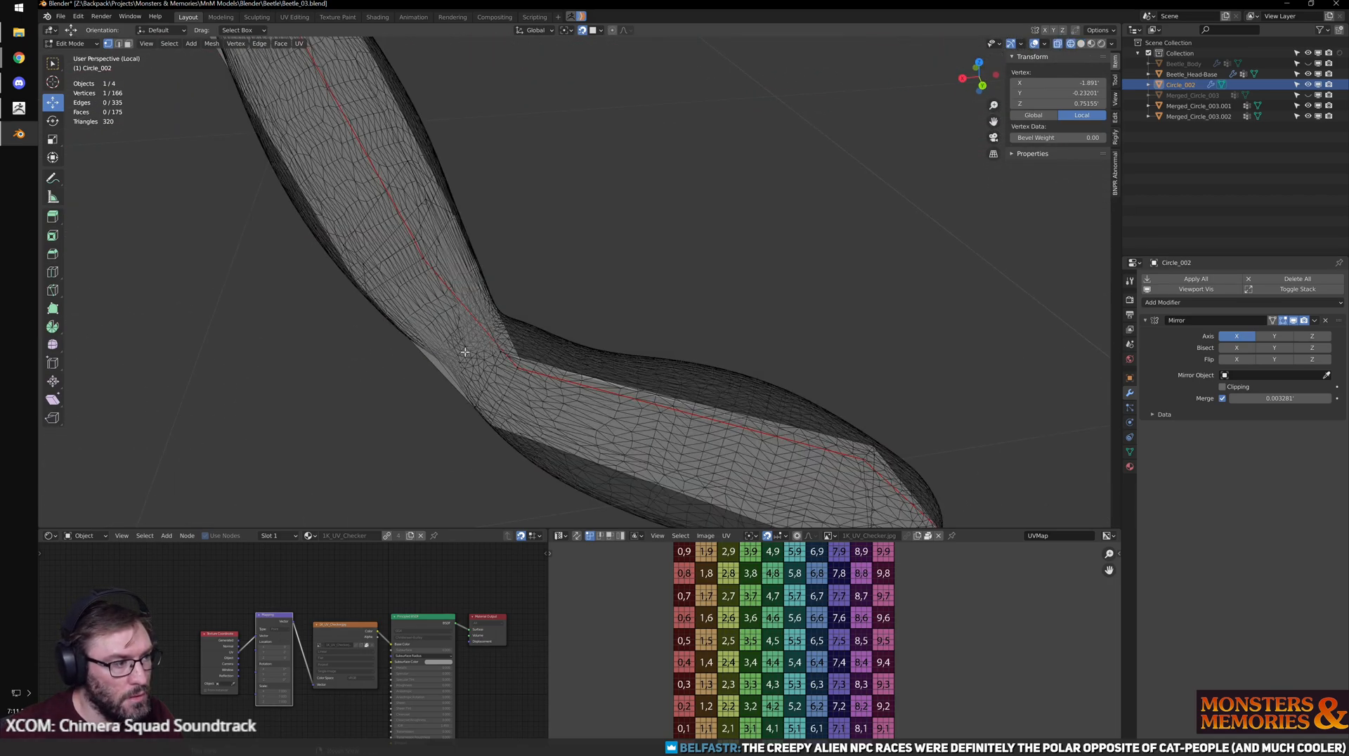
middle_drag(461, 352, 579, 388)
shift+middle_drag(479, 265, 620, 301)
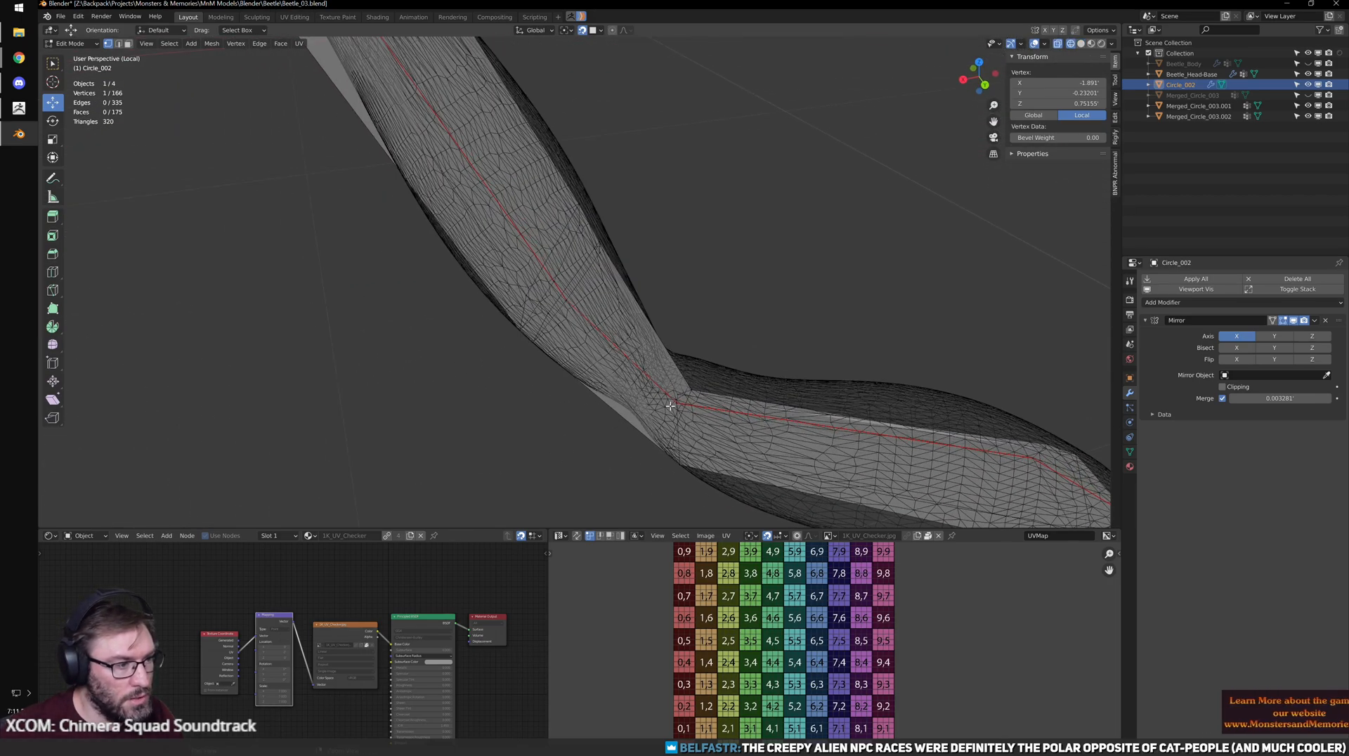
alt+click(675, 416)
shift+middle_drag(825, 451, 656, 361)
scroll(657, 357, down, 5)
- Examine the edge loops around the outer end of the +Y-side leg's thigh
shift+middle_drag(362, 74, 706, 372)
middle_drag(647, 337, 464, 225)
drag(447, 212, 736, 360)
middle_drag(736, 359, 715, 332)
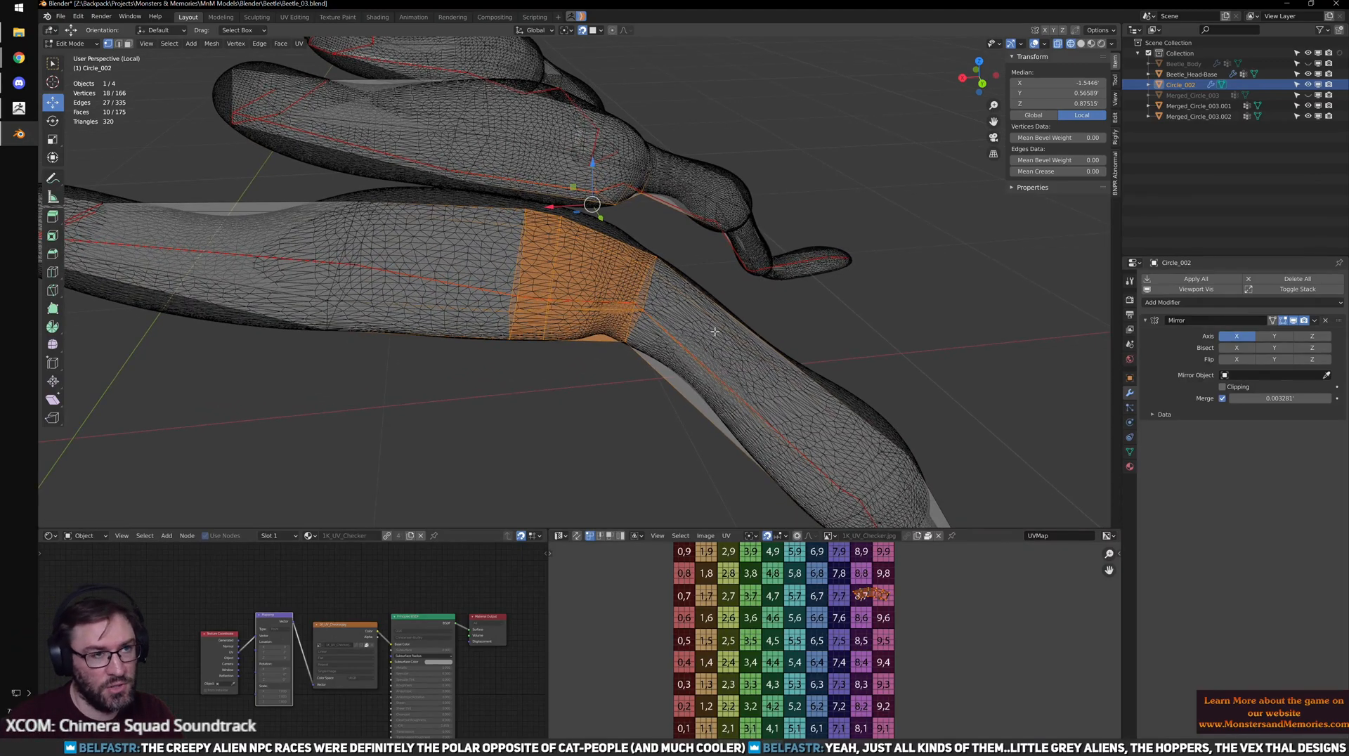
scroll(709, 325, up, 1)
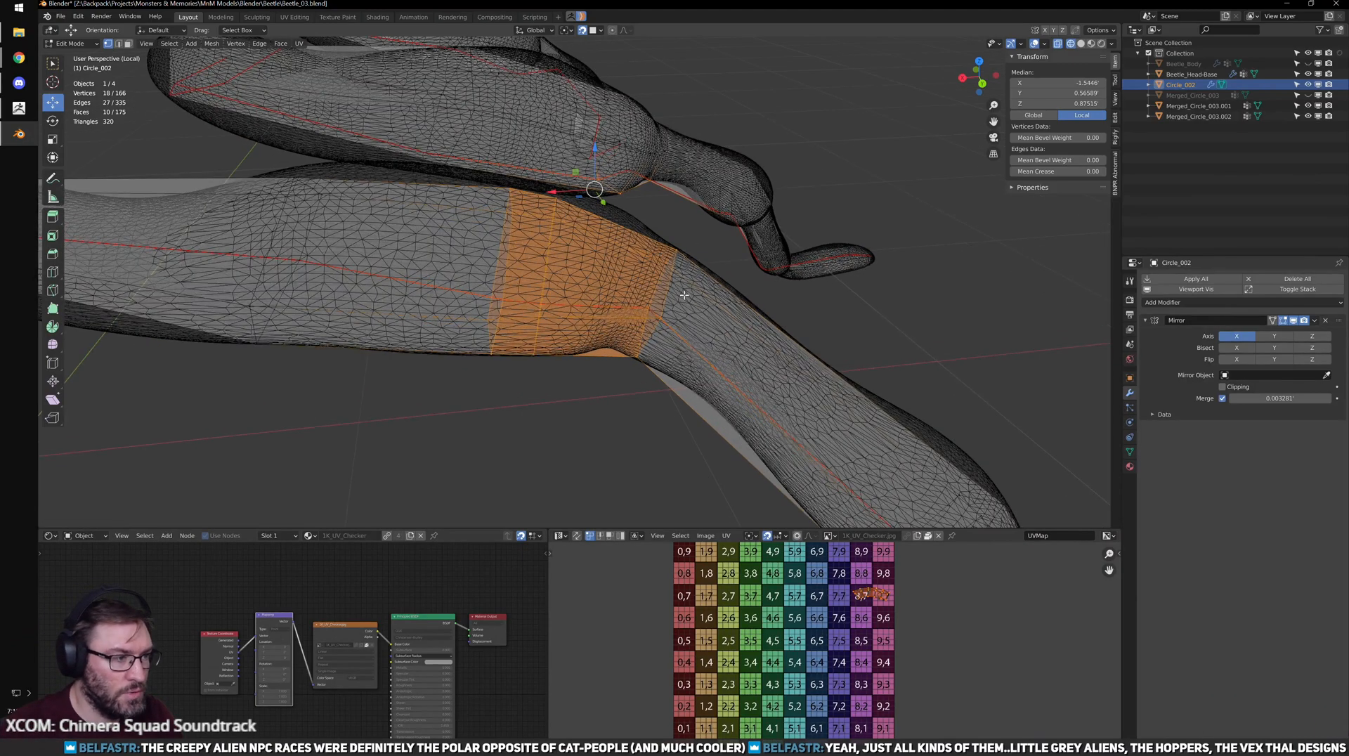
click(680, 249)
key(KP_Decimal)
middle_drag(698, 275, 647, 289)
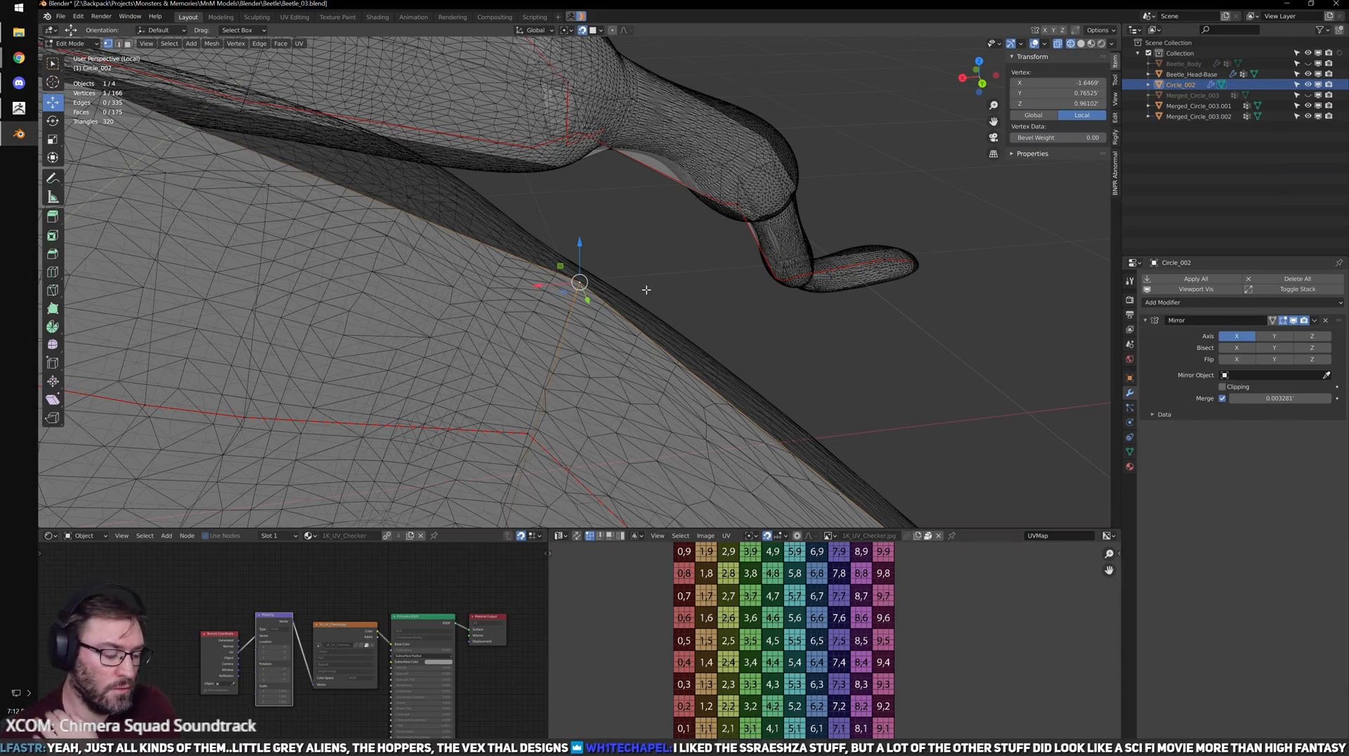
scroll(646, 296, down, 4)
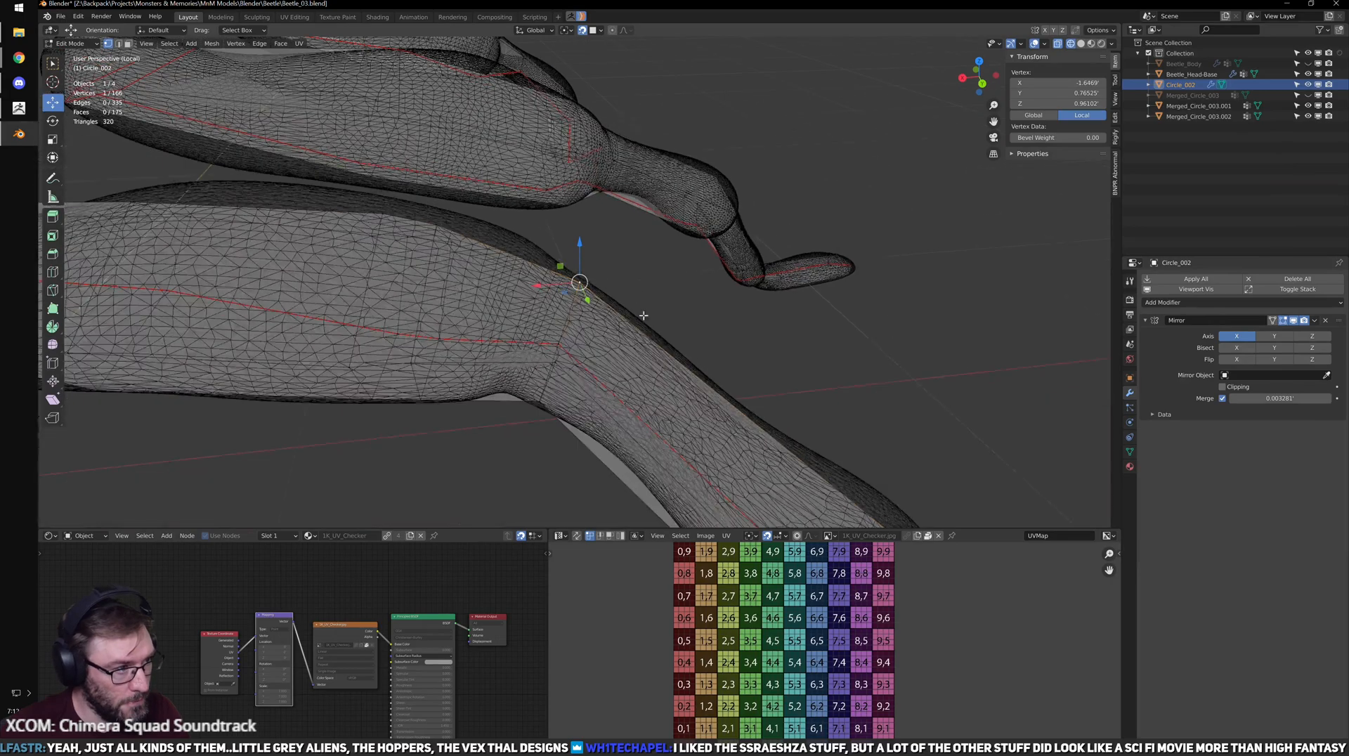
- Dissolve the surplus edge loop near the outer end of the +Y-side leg's thigh
middle_drag(608, 332, 421, 270)
alt+click(435, 274)
key(x)
click(488, 296)
shift+middle_drag(491, 306, 585, 334)
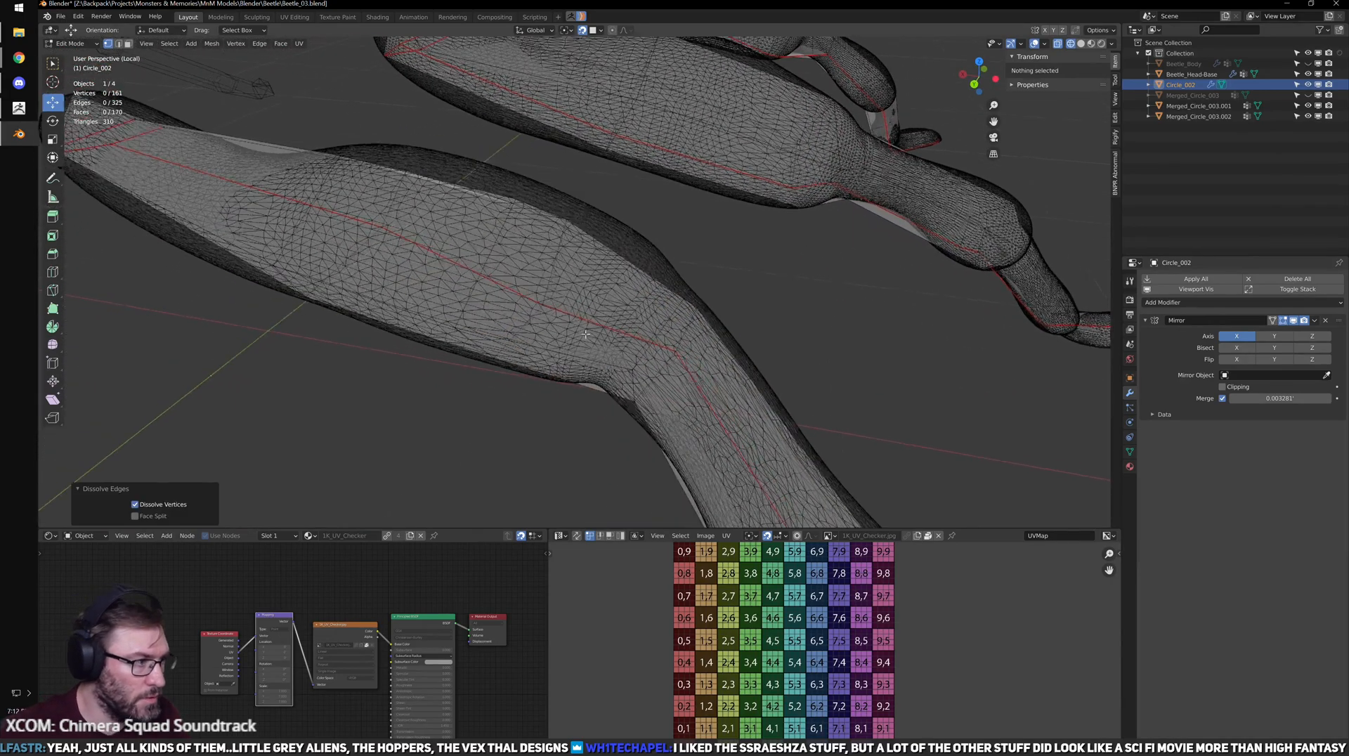
- Move the upper vertex of the thigh's outer edge loop about -0.16' in X and -0.05' in Z, and shift a side vertex to match
mouse_move(532, 274)
middle_down()
mouse_move(579, 256)
mouse_move(469, 254)
mouse_move(594, 288)
mouse_move(527, 246)
middle_up()
click(491, 230)
key(shift+z)
key(g)
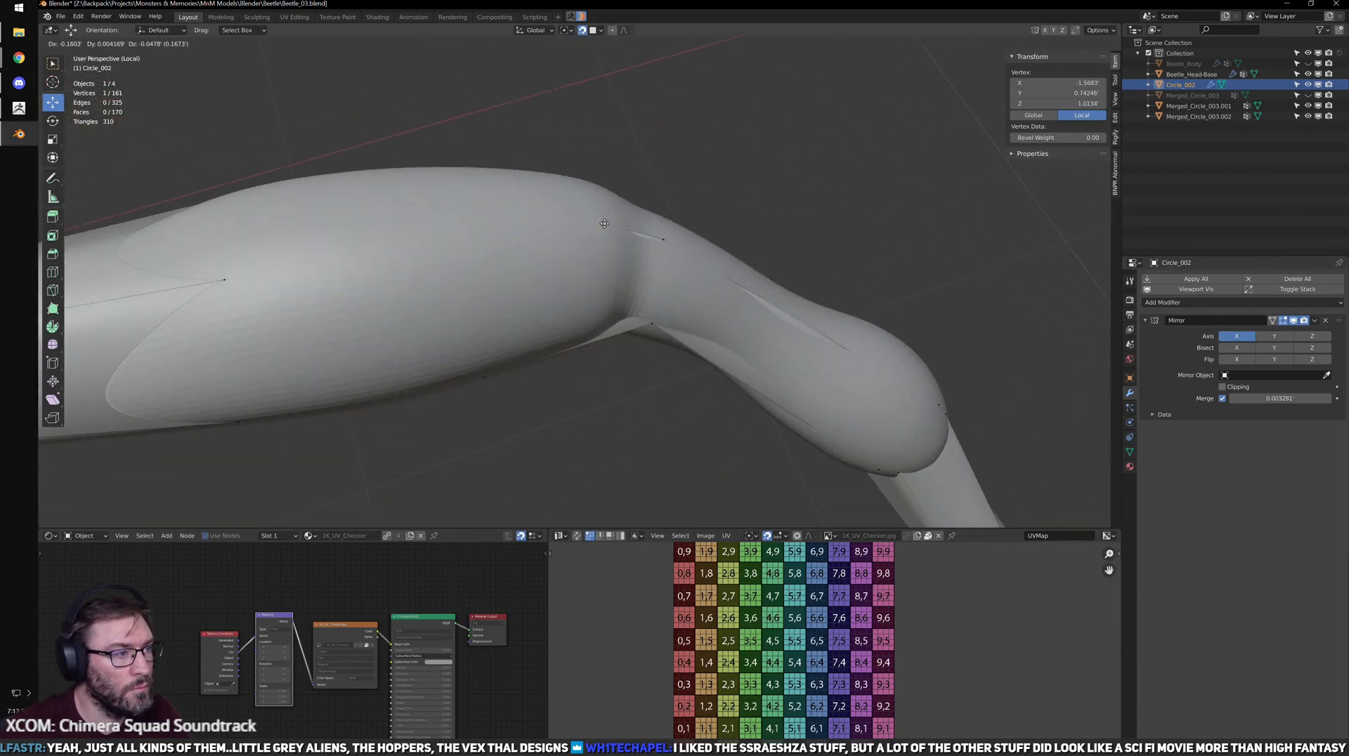
click(606, 224)
middle_drag(605, 223, 624, 229)
key(g)
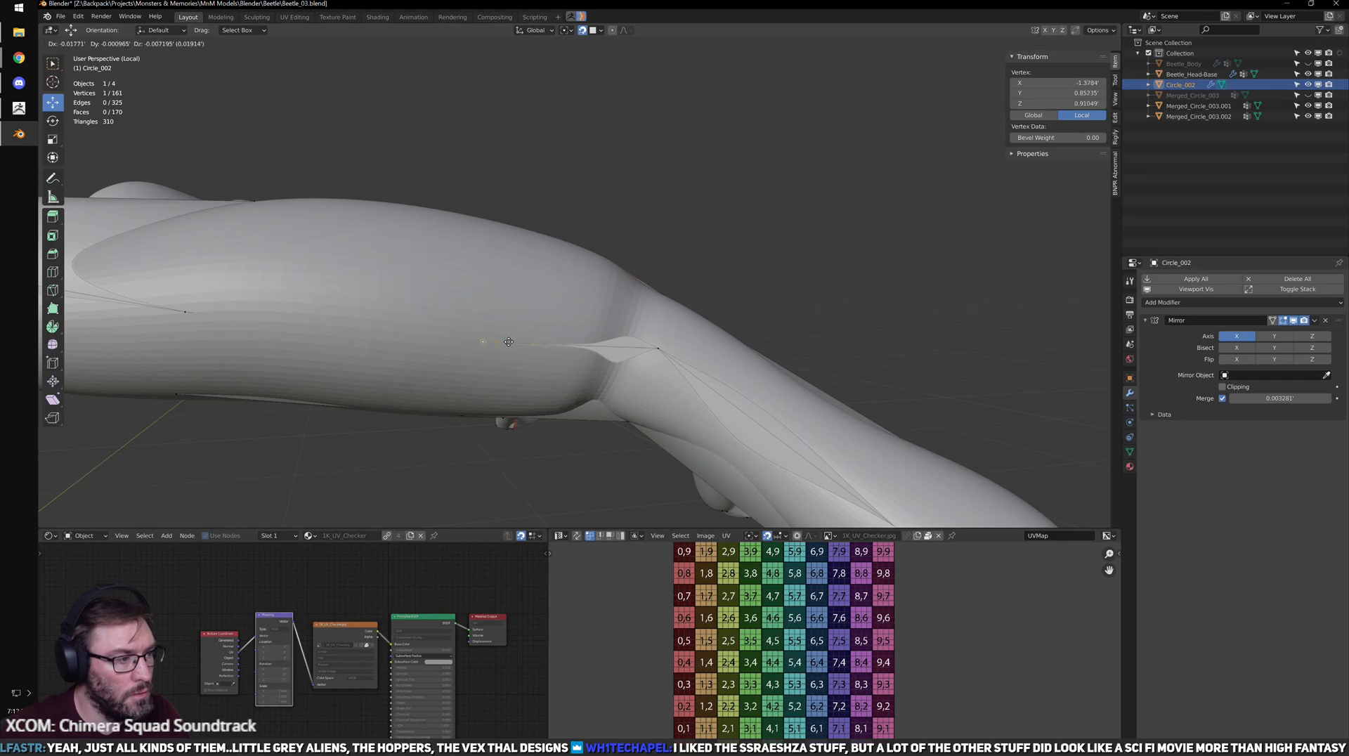
click(494, 338)
- Adjust the thigh loop's remaining vertices toward the joint, moving the far-side one about -0.15' in X, 0.06' in Y and -0.01' in Z
mouse_move(494, 338)
middle_down()
mouse_move(523, 358)
mouse_move(479, 338)
mouse_move(700, 347)
mouse_move(713, 264)
middle_up()
key(shift+z)
key(g)
click(552, 376)
key(alt+a)
click(726, 284)
key(g)
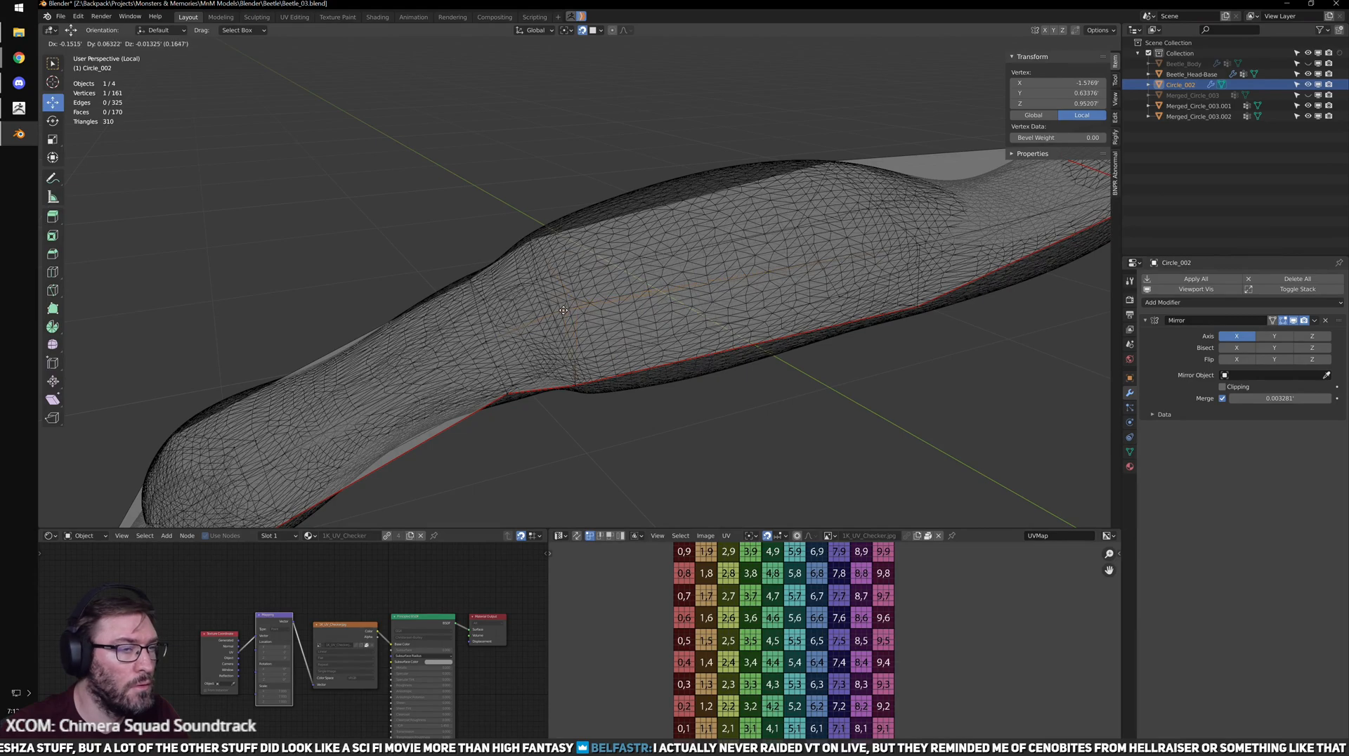
click(567, 308)
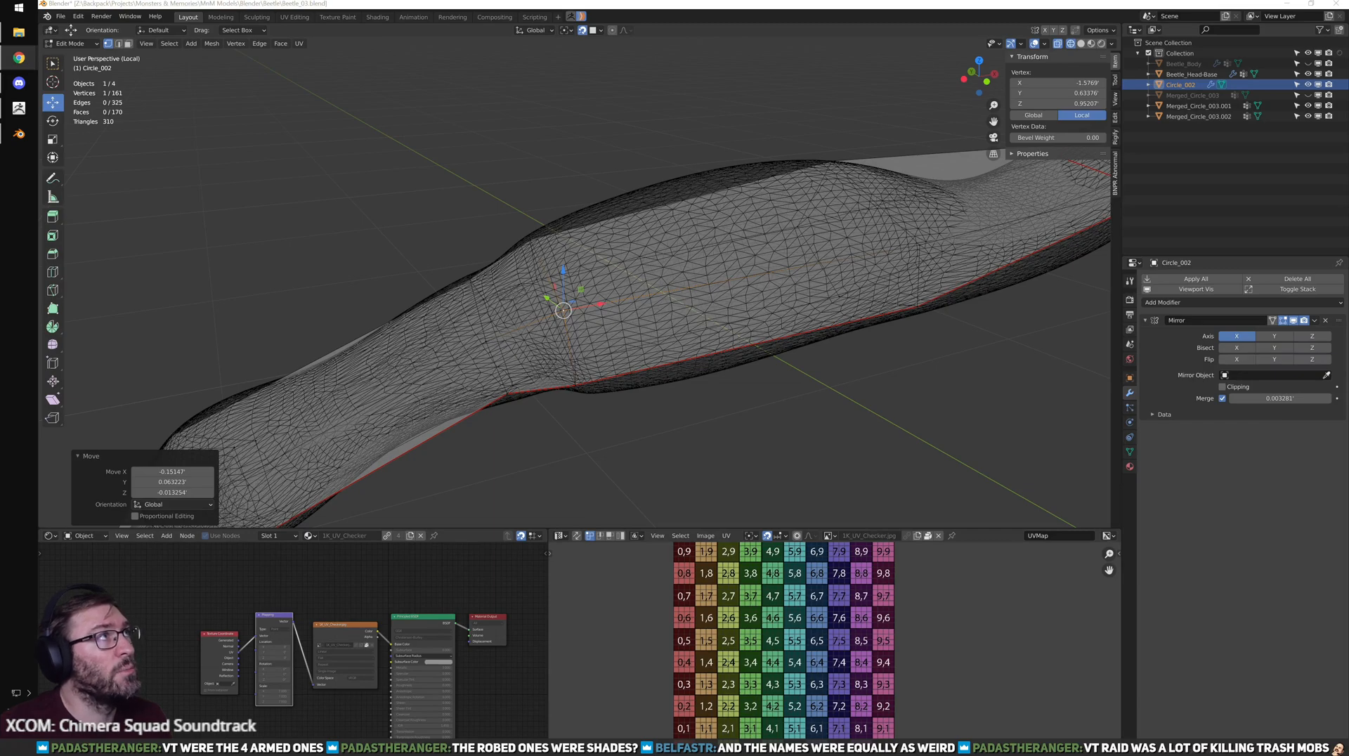
- Switch to Chrome, browse the related images of the EverQuest character Rodcet Nife, and return to Blender
drag(429, 0, 528, 51)
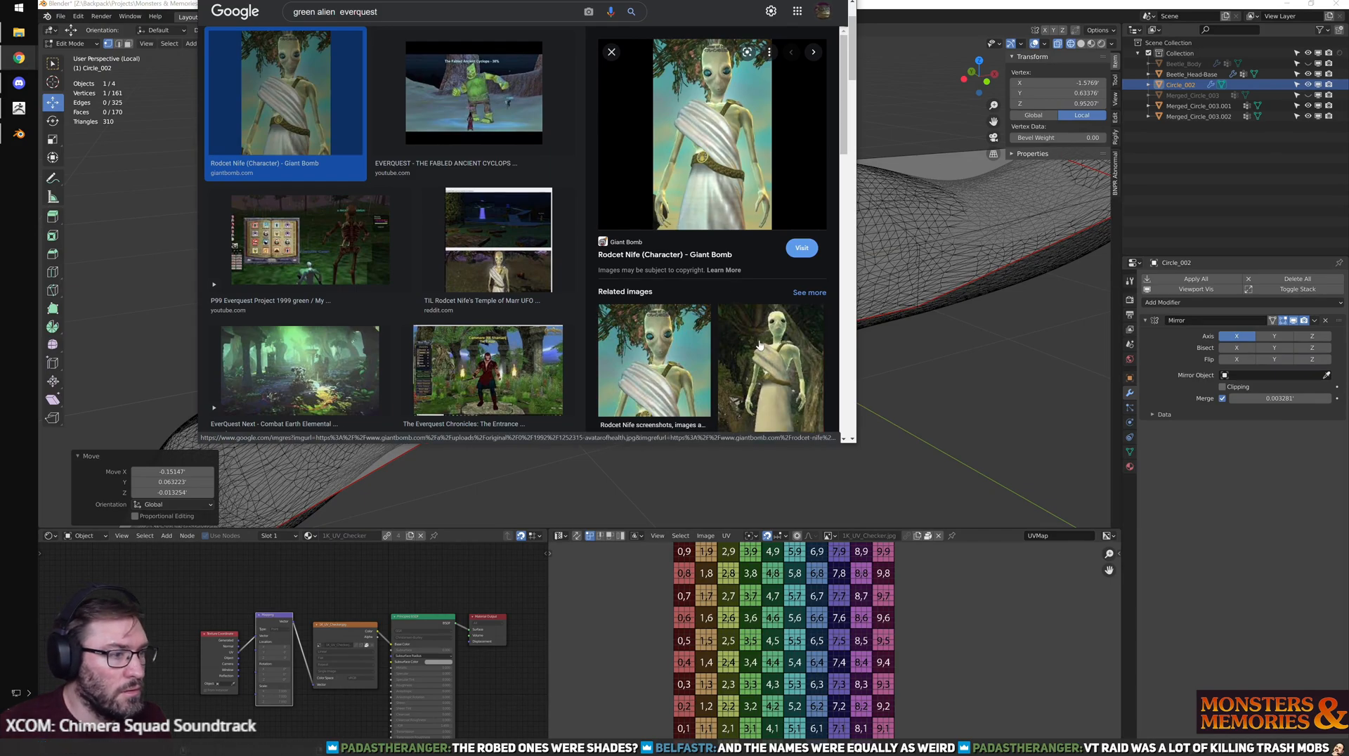
mouse_move(759, 344)
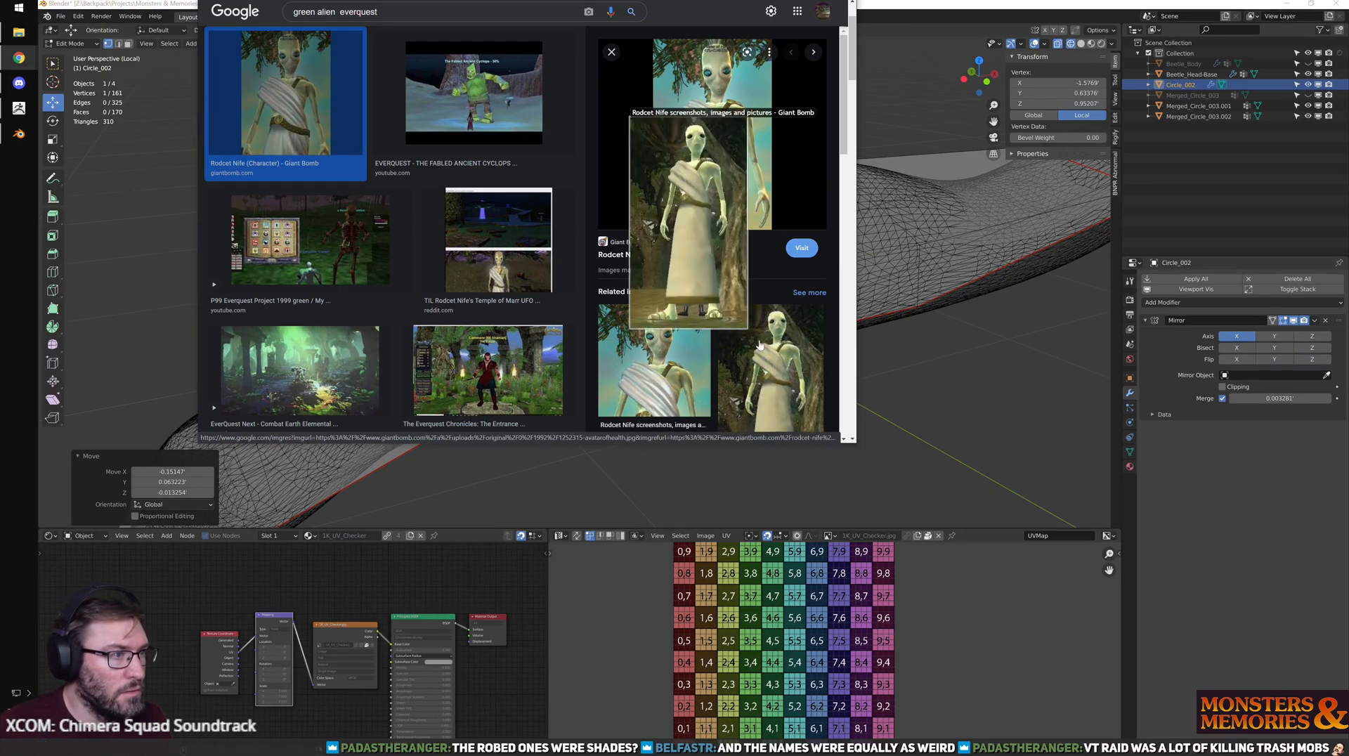
scroll(759, 344, down, 5)
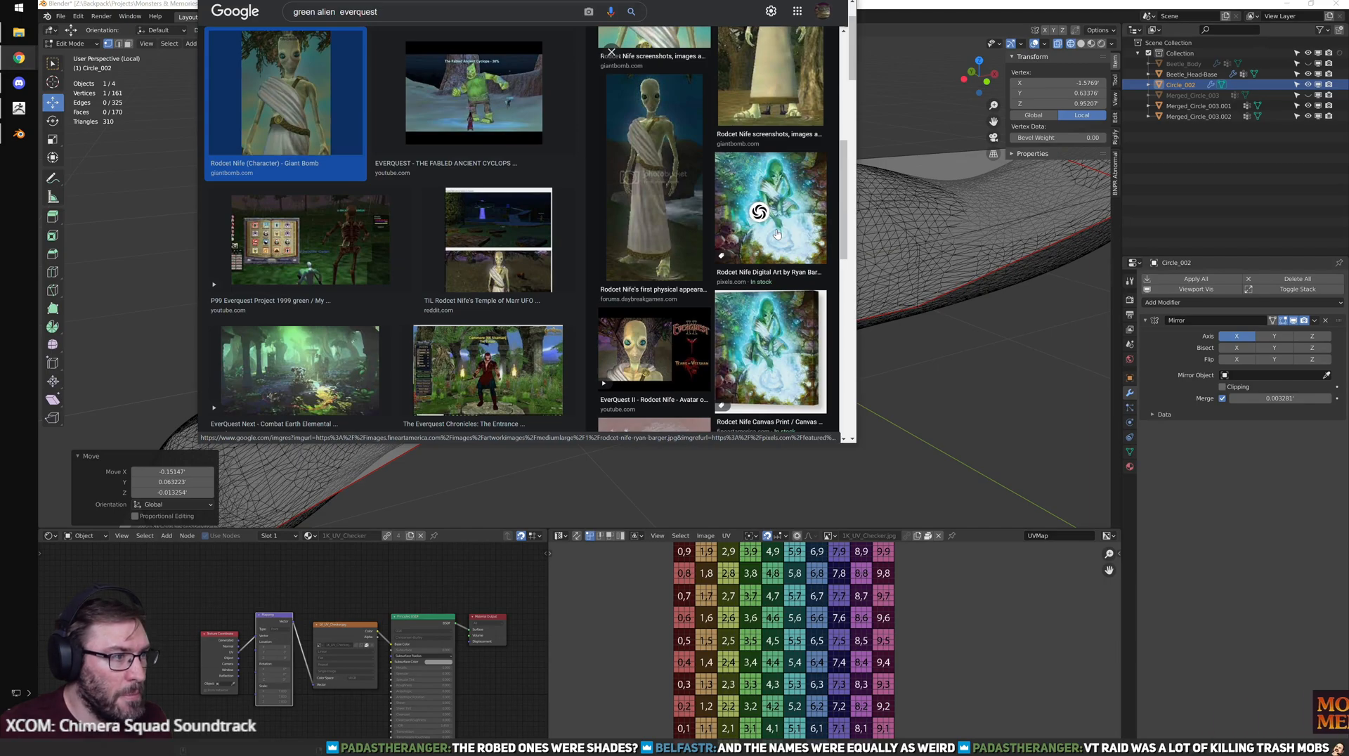
scroll(461, 307, down, 5)
scroll(461, 307, down, 5)
key(alt+Tab)
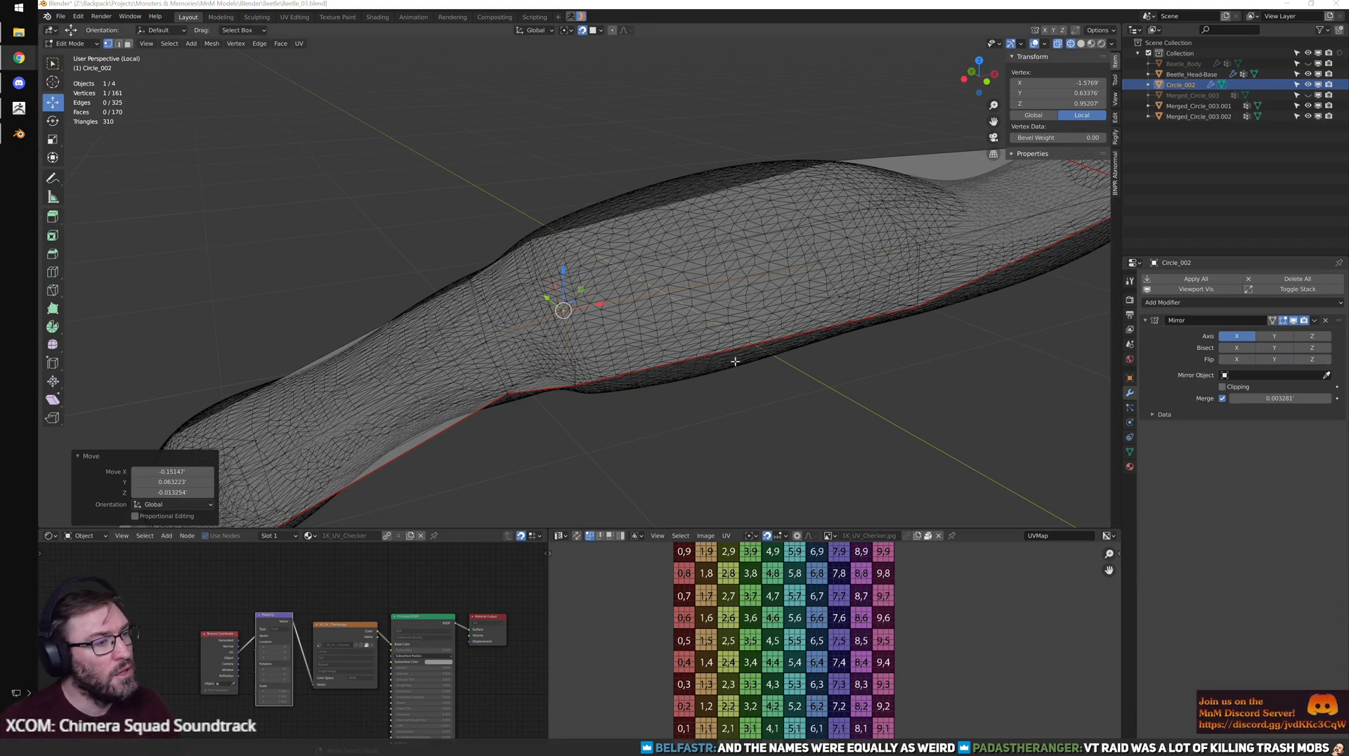
- Select the edge loop around the middle of the +Y-side leg's thigh and nudge one of its vertices against the high-poly surface
scroll(698, 357, down, 5)
middle_click(832, 248)
scroll(788, 260, up, 4)
middle_drag(788, 261, 816, 251)
alt+click(685, 291)
key(KP_Decimal)
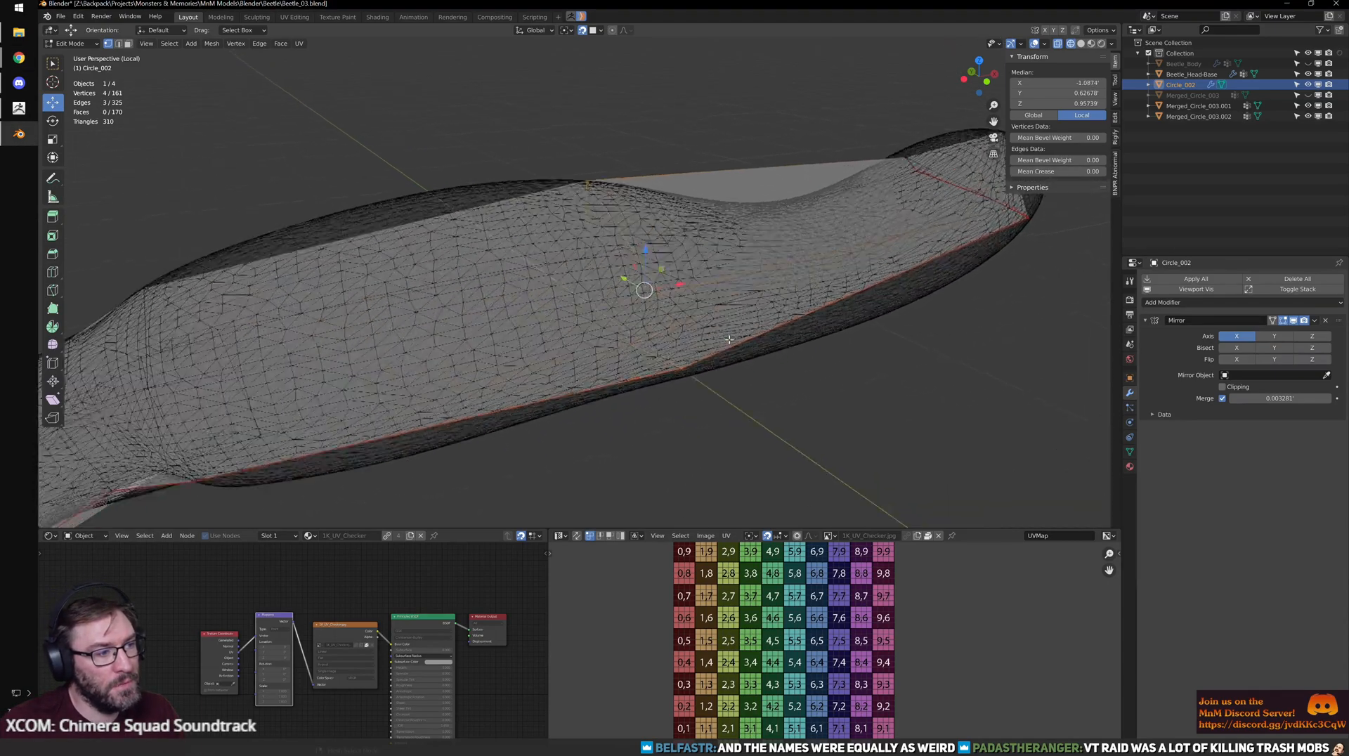
scroll(628, 275, down, 3)
middle_drag(627, 276, 683, 251)
click(645, 269)
key(shift+z)
drag(647, 267, 648, 266)
- Shift another vertex of the mid-thigh edge loop to follow the high-poly bulge
mouse_move(648, 266)
middle_down()
mouse_move(563, 256)
mouse_move(622, 223)
mouse_move(626, 203)
mouse_move(539, 267)
middle_up()
key(shift+z)
key(shift+z)
click(539, 267)
drag(546, 271, 571, 269)
mouse_move(594, 286)
middle_down()
mouse_move(654, 388)
mouse_move(597, 310)
middle_up()
click(578, 387)
- Collapse the ring of short edges above the +Y-side leg's ankle so its two edge loops merge into one
mouse_move(583, 380)
middle_down()
mouse_move(648, 318)
mouse_move(647, 385)
mouse_move(663, 235)
mouse_move(649, 349)
mouse_move(542, 358)
mouse_move(716, 350)
middle_up()
key(shift+z)
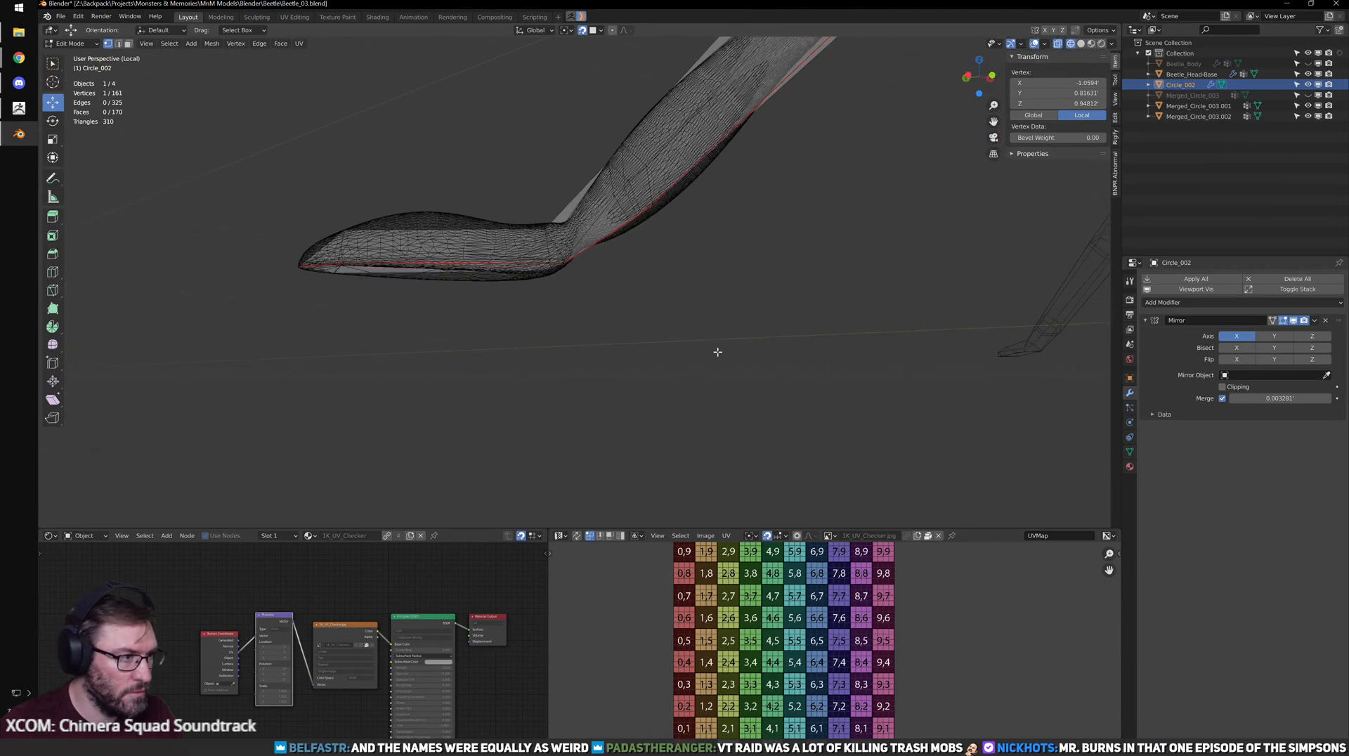
shift+middle_drag(651, 219, 644, 274)
scroll(648, 272, up, 4)
ctrl+alt+click(650, 220)
key(ctrl+Tab)
click(618, 180)
ctrl+alt+click(627, 145)
key(m)
click(631, 168)
- Switch to vertex selection and move the first vertices of the merged loop above the ankle into place on the lower leg
key(ctrl+Tab)
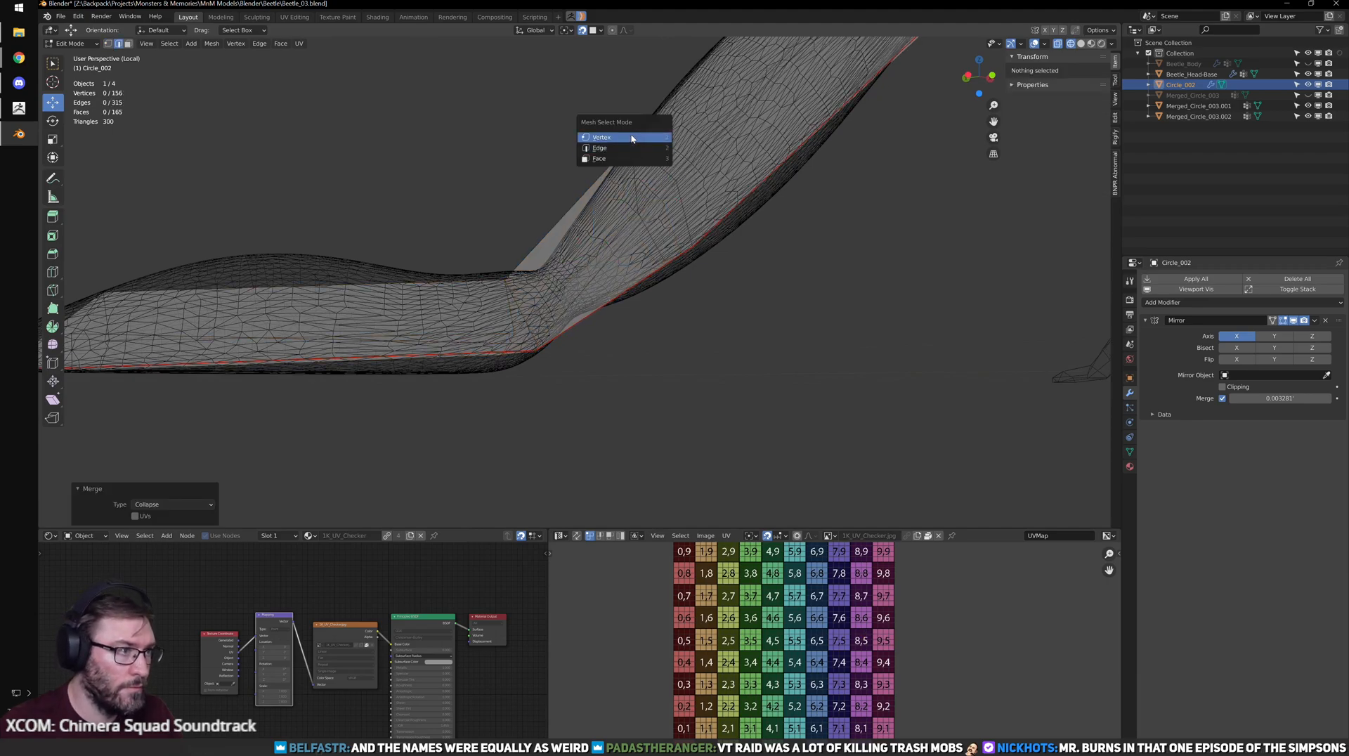
click(631, 139)
click(633, 144)
key(g)
key(shift+z)
click(619, 148)
mouse_move(618, 149)
middle_down()
mouse_move(664, 254)
mouse_move(702, 251)
mouse_move(690, 298)
mouse_move(590, 268)
mouse_move(593, 217)
mouse_move(563, 197)
middle_up()
key(g)
click(660, 266)
key(shift+z)
- Move two more vertices of the lower leg's edge loop down toward the ankle to fit the high-poly leg
key(alt+a)
click(502, 170)
key(g)
click(498, 271)
middle_drag(572, 260, 493, 248)
click(494, 278)
key(g)
click(553, 344)
- Move the loop's next side vertex about -0.06' in X, 0.05' in Y and -0.07' in Z toward the ankle
mouse_move(565, 338)
middle_down()
mouse_move(539, 313)
mouse_move(519, 326)
middle_up()
click(548, 234)
key(g)
click(625, 306)
middle_drag(624, 306, 464, 337)
key(shift+z)
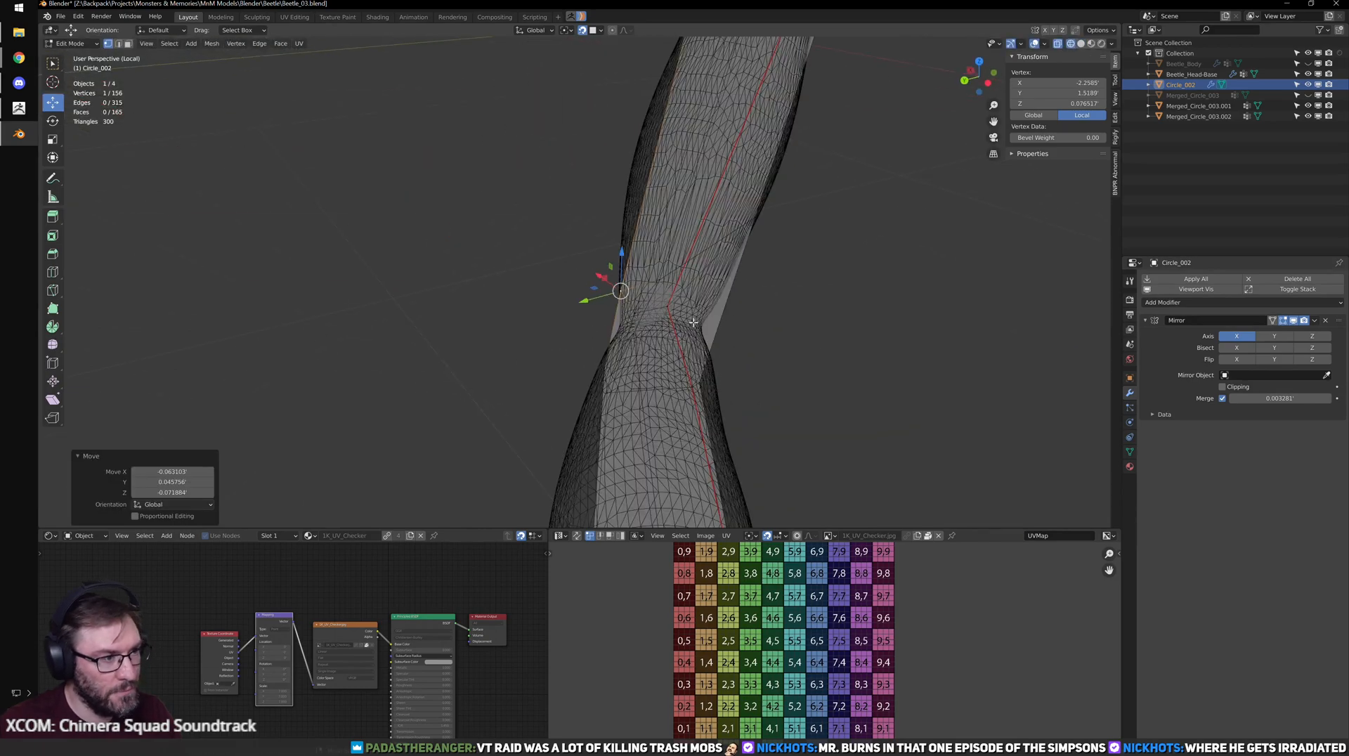
- Move the vertex on the ankle's opposite side about -0.03' in X, 0.08' in Y and -0.08' in Z
click(690, 324)
middle_drag(780, 337, 628, 213)
key(g)
click(554, 283)
middle_drag(560, 281, 601, 294)
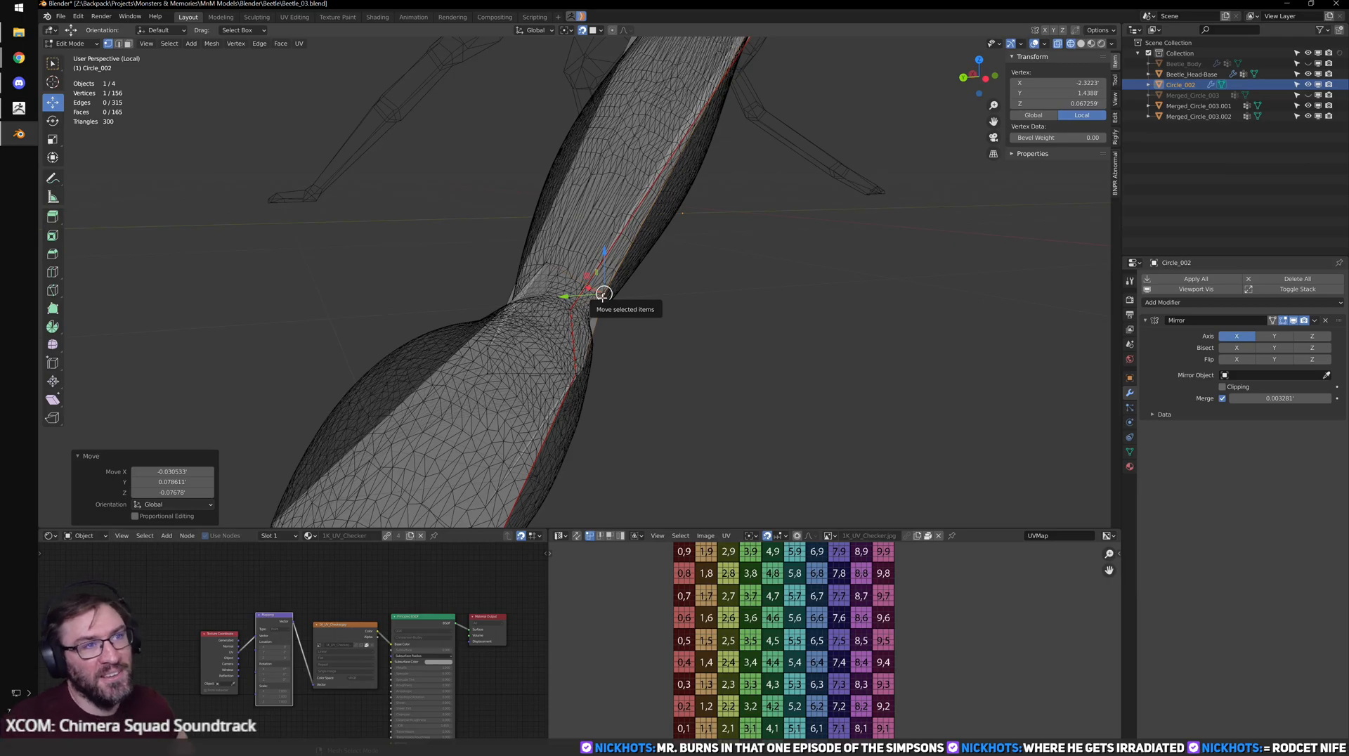
- Move the seam vertex at the ankle about 0.03' in X, 0.04' in Y and -0.01' in Z
middle_drag(603, 295, 575, 364)
click(576, 355)
drag(582, 367, 647, 370)
click(578, 356)
scroll(595, 471, down, 1)
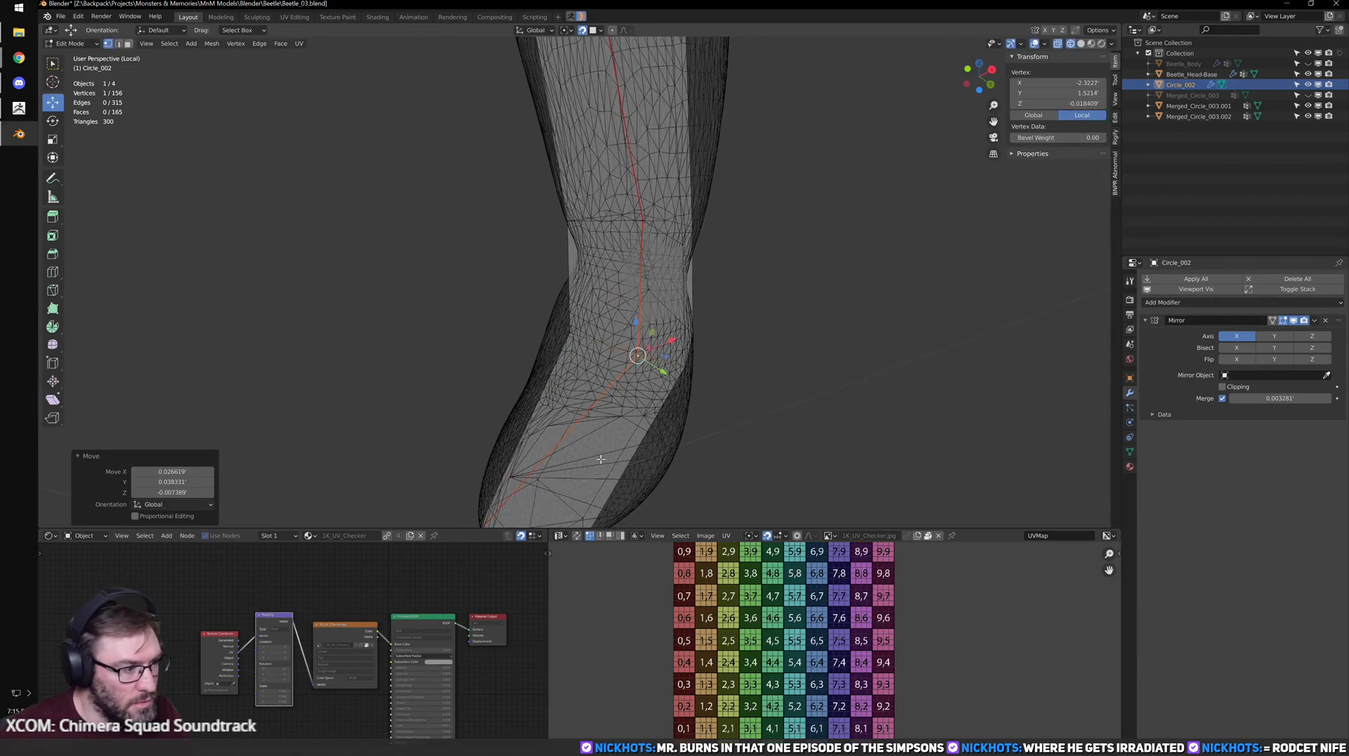
- Move the seam vertex at the foot's tip about 0.03' in X and 0.06' in Y toward the high-poly surface
shift+middle_drag(594, 471, 660, 327)
middle_drag(575, 364, 569, 369)
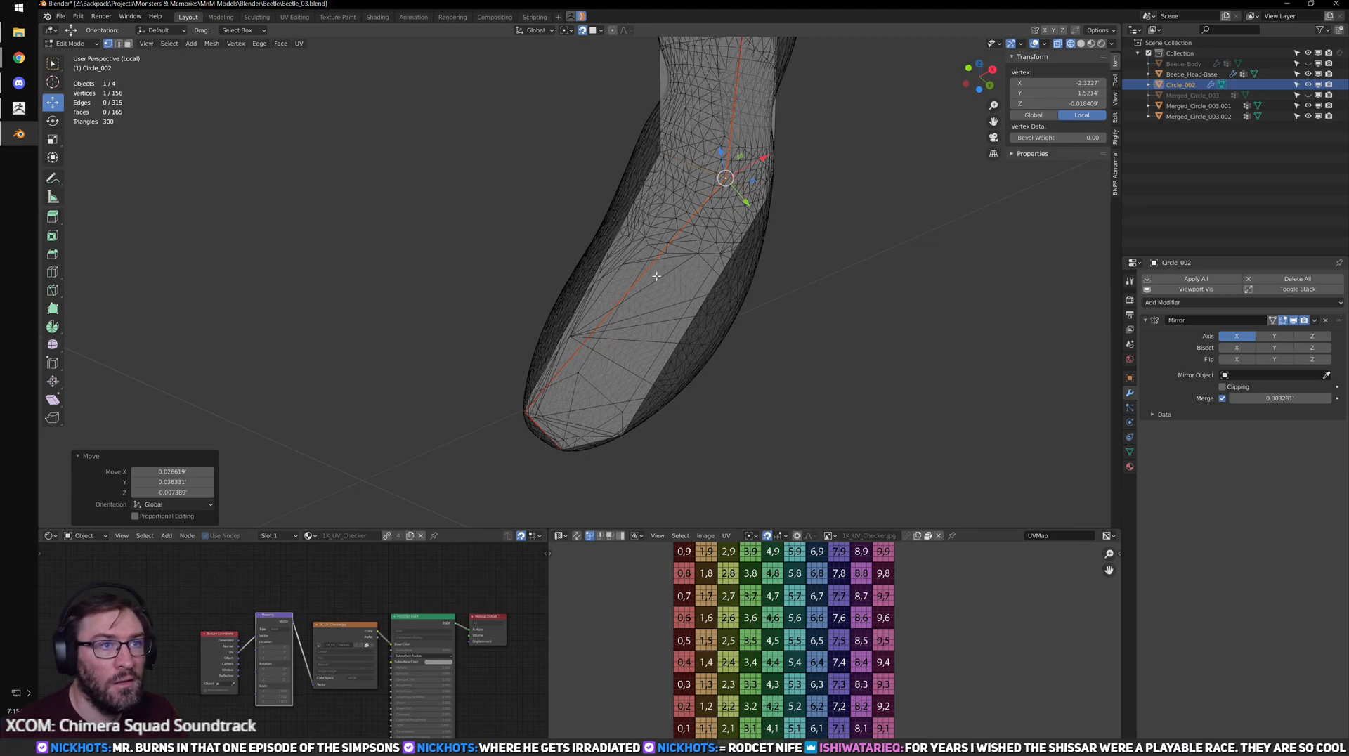
middle_drag(638, 375, 682, 273)
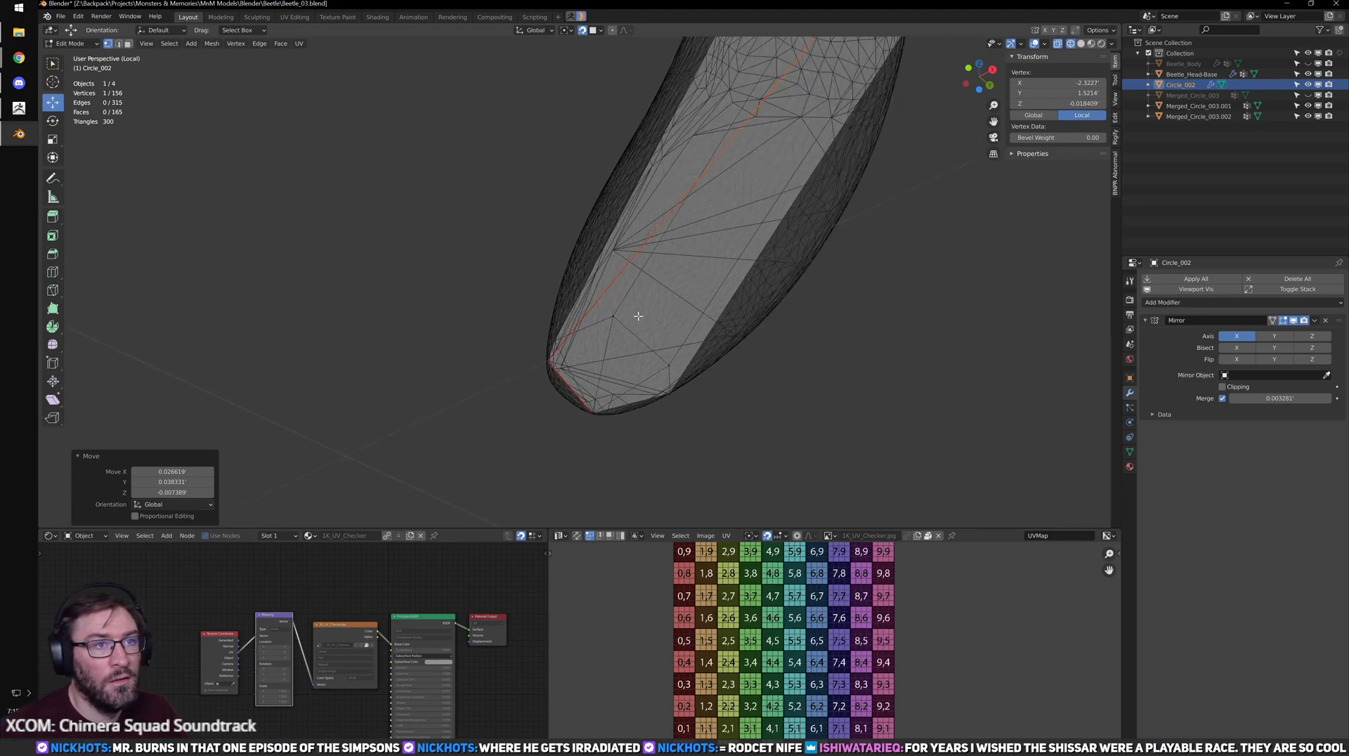
click(549, 362)
key(g)
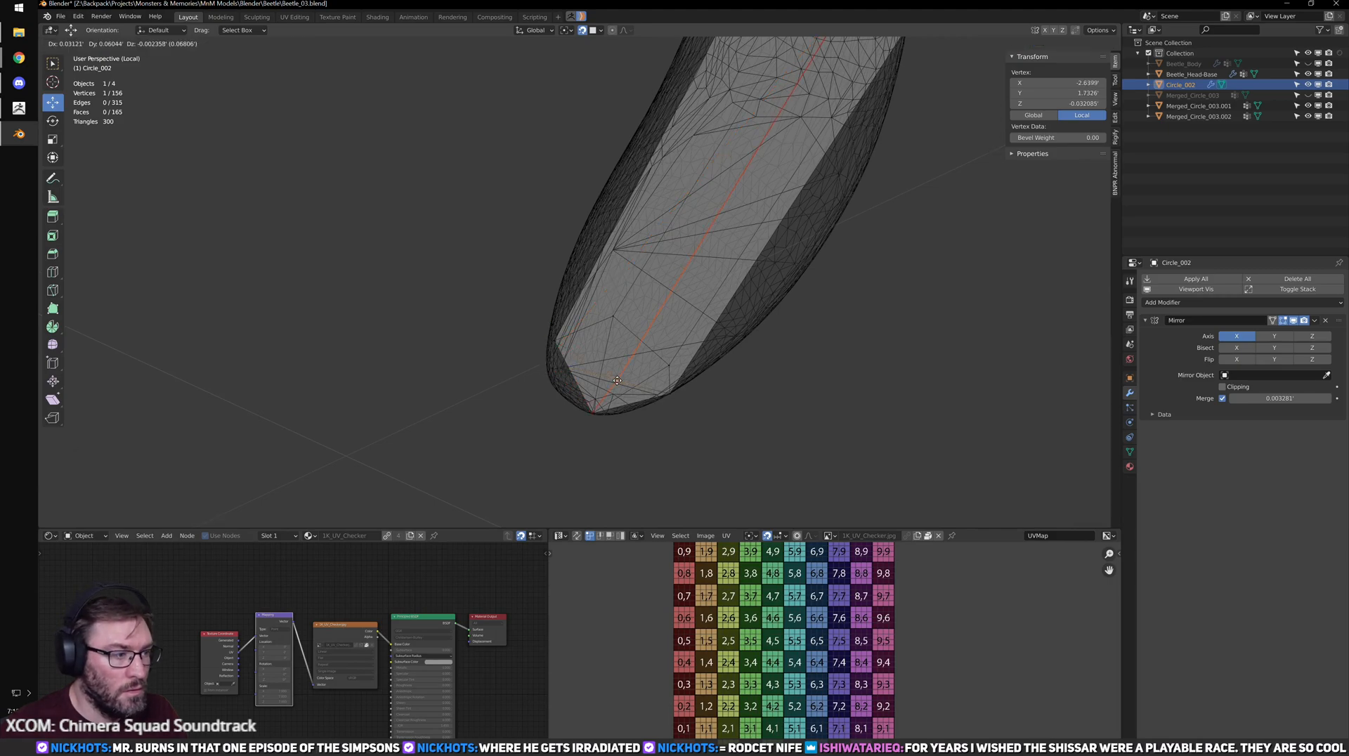
click(614, 380)
- Move another vertex near the end of the foot onto the high-poly surface
mouse_move(612, 380)
middle_down()
mouse_move(533, 340)
mouse_move(669, 380)
mouse_move(752, 369)
mouse_move(587, 224)
mouse_move(642, 305)
mouse_move(686, 295)
mouse_move(680, 268)
mouse_move(715, 260)
mouse_move(685, 243)
middle_up()
key(shift+z)
click(715, 260)
key(shift+z)
key(g)
click(669, 299)
key(shift+z)
mouse_move(669, 299)
middle_down()
mouse_move(698, 350)
mouse_move(641, 314)
mouse_move(610, 250)
middle_up()
key(ctrl+r)
click(607, 241)
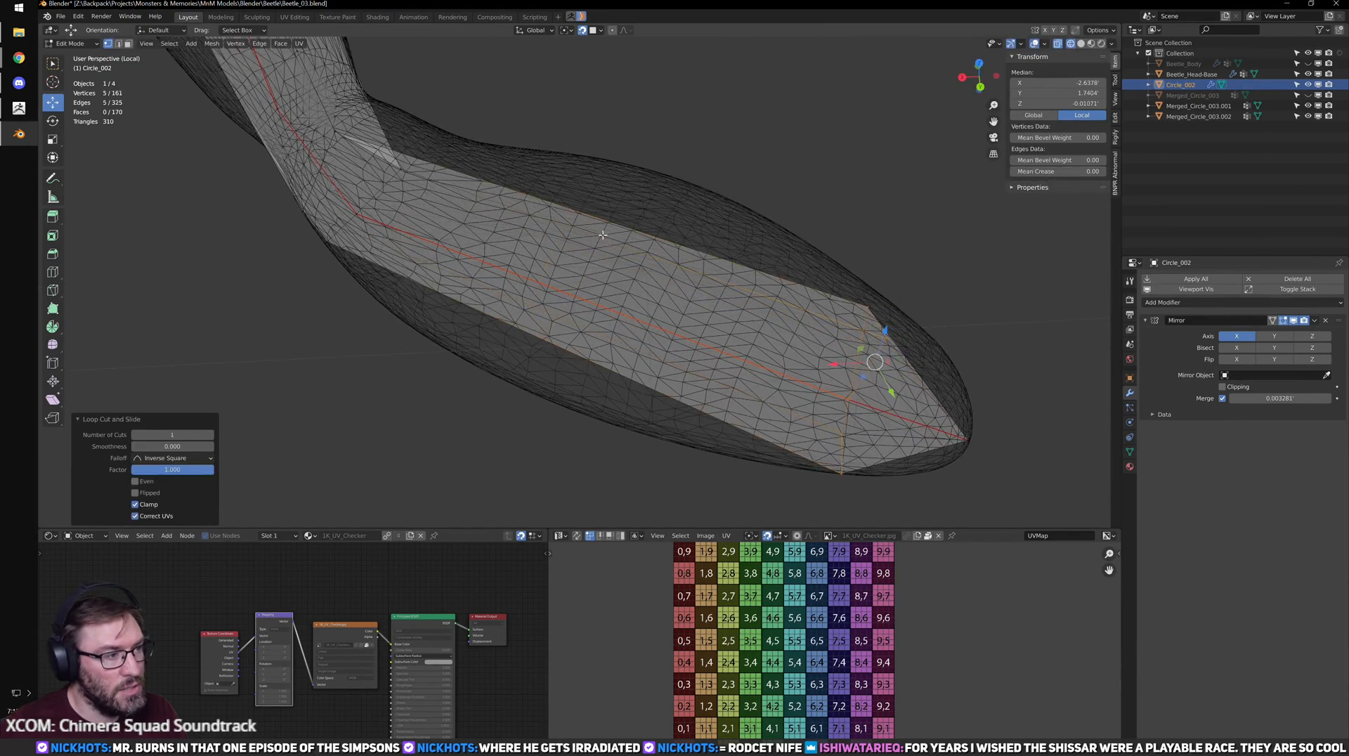
key(ctrl+x)
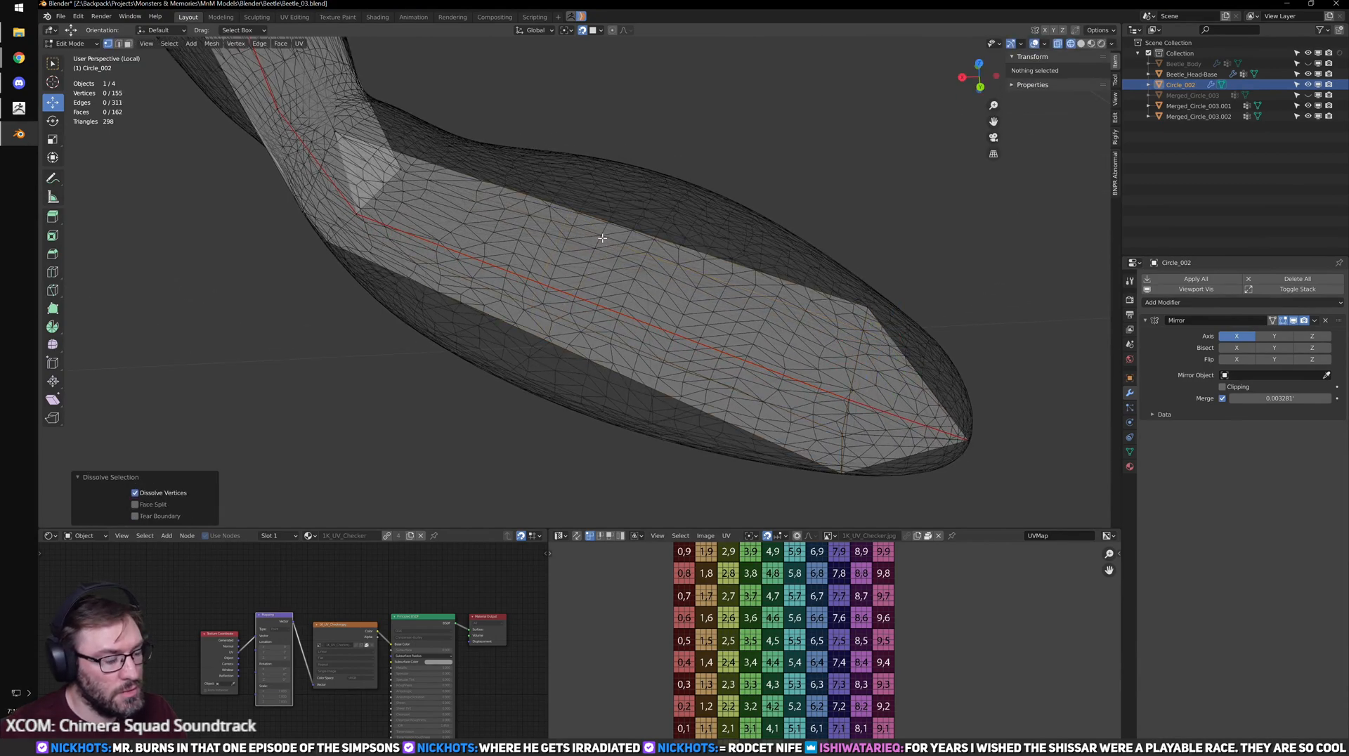
- Turn snapping off and add one edge loop around the middle of the foot segment
key(shift+Tab)
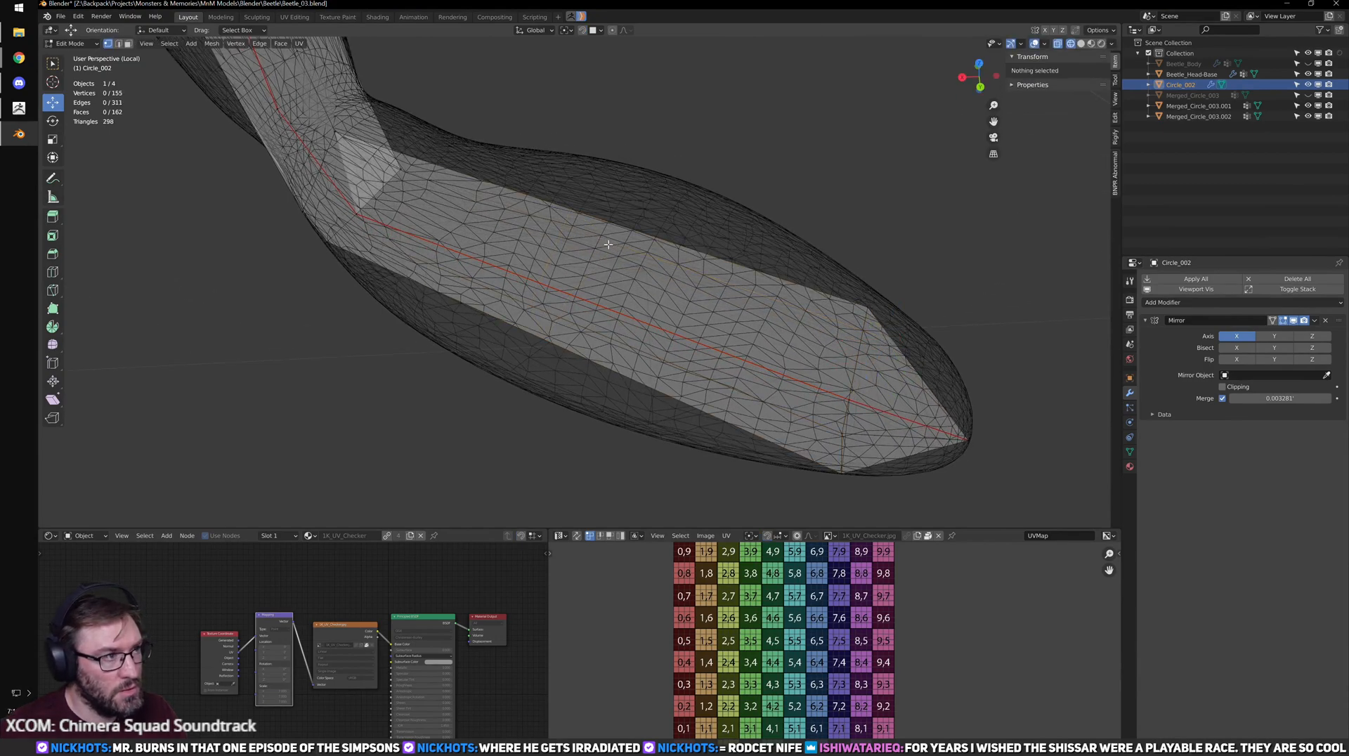
click(615, 240)
middle_drag(614, 241, 589, 364)
- Move two vertices of the foot's new edge loop outward toward the high-poly outline
click(713, 407)
middle_drag(804, 419, 677, 409)
key(g)
click(799, 415)
middle_drag(787, 413, 686, 400)
click(538, 399)
key(g)
click(473, 394)
- Turn snapping back on and move the foot loop's remaining vertices onto the high-poly surface
middle_drag(473, 395, 656, 306)
key(shift+Tab)
key(g)
click(486, 374)
key(g)
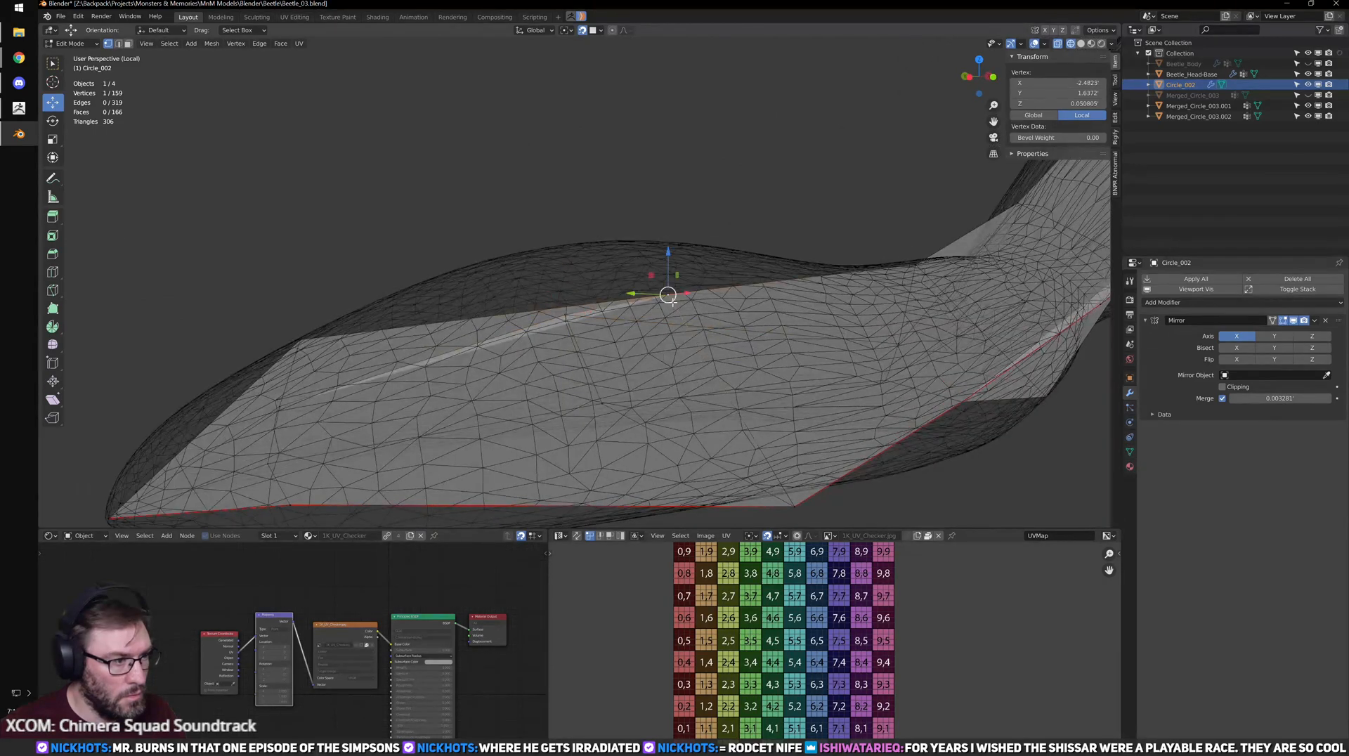
click(730, 369)
- Finish editing the leg mesh and return to object mode with solid shading
middle_drag(730, 369, 512, 268)
key(a)
click(606, 443)
scroll(551, 216, down, 6)
middle_drag(556, 219, 557, 358)
key(shift+z)
key(Tab)
middle_drag(643, 327, 837, 247)
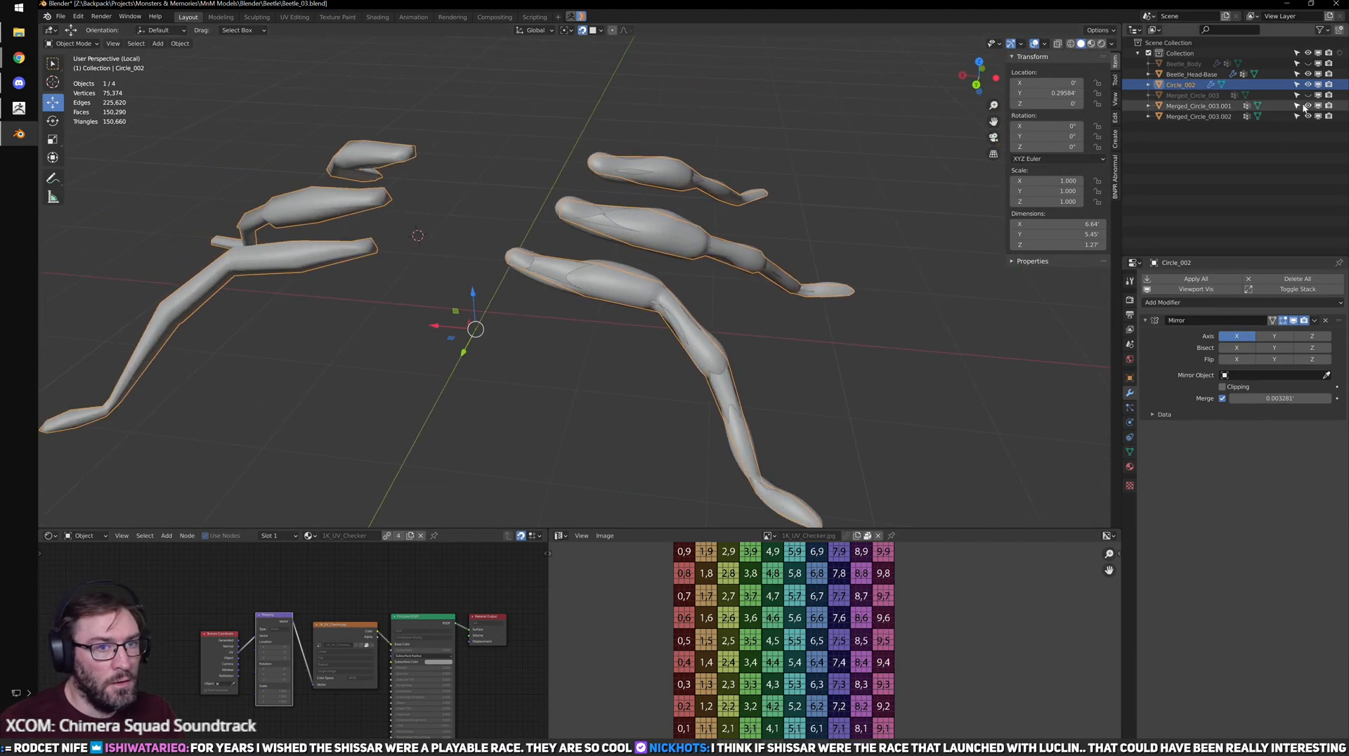
- Compare the low-poly and high-poly legs by toggling the visibility of Merged_Circle_003.002
click(1308, 116)
click(1308, 116)
click(1308, 116)
click(1308, 116)
middle_drag(732, 269, 630, 297)
click(655, 314)
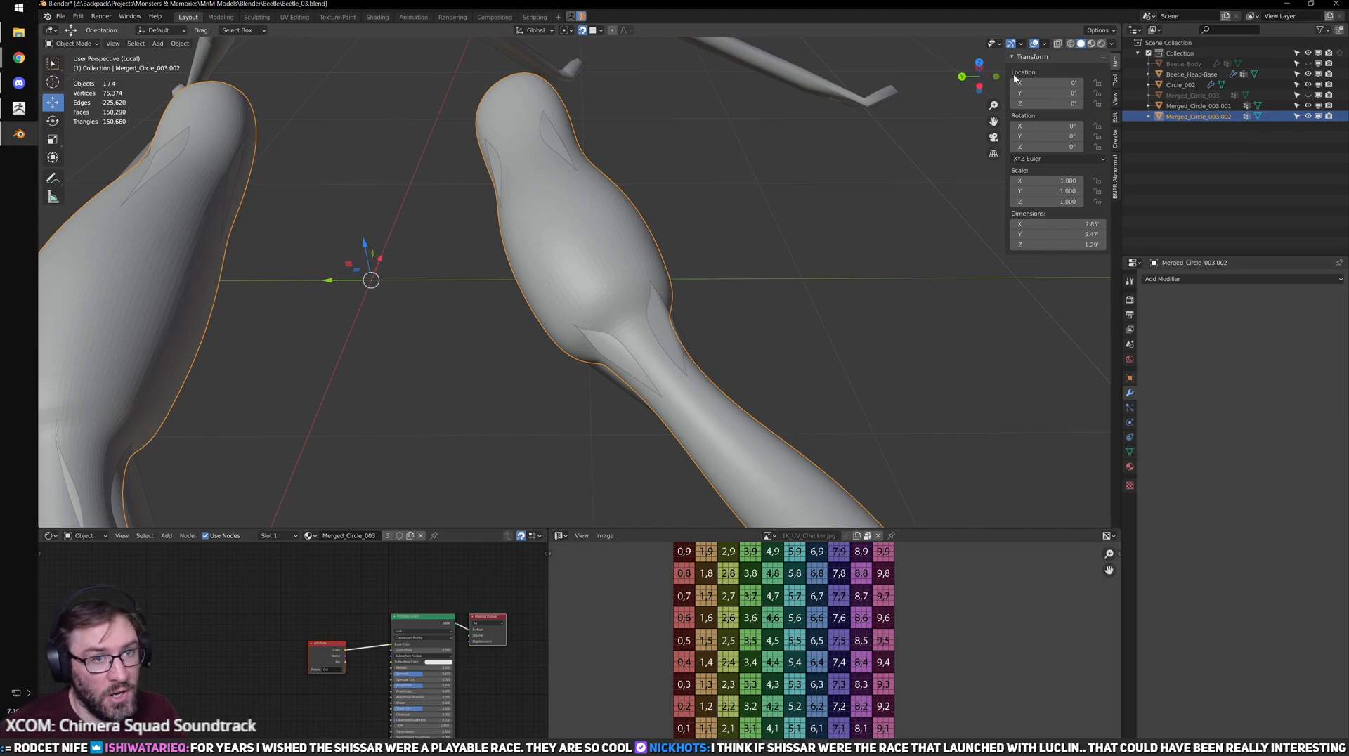
- Unhide Merged_Circle_003 and leave local view to bring back the whole beetle
click(1308, 95)
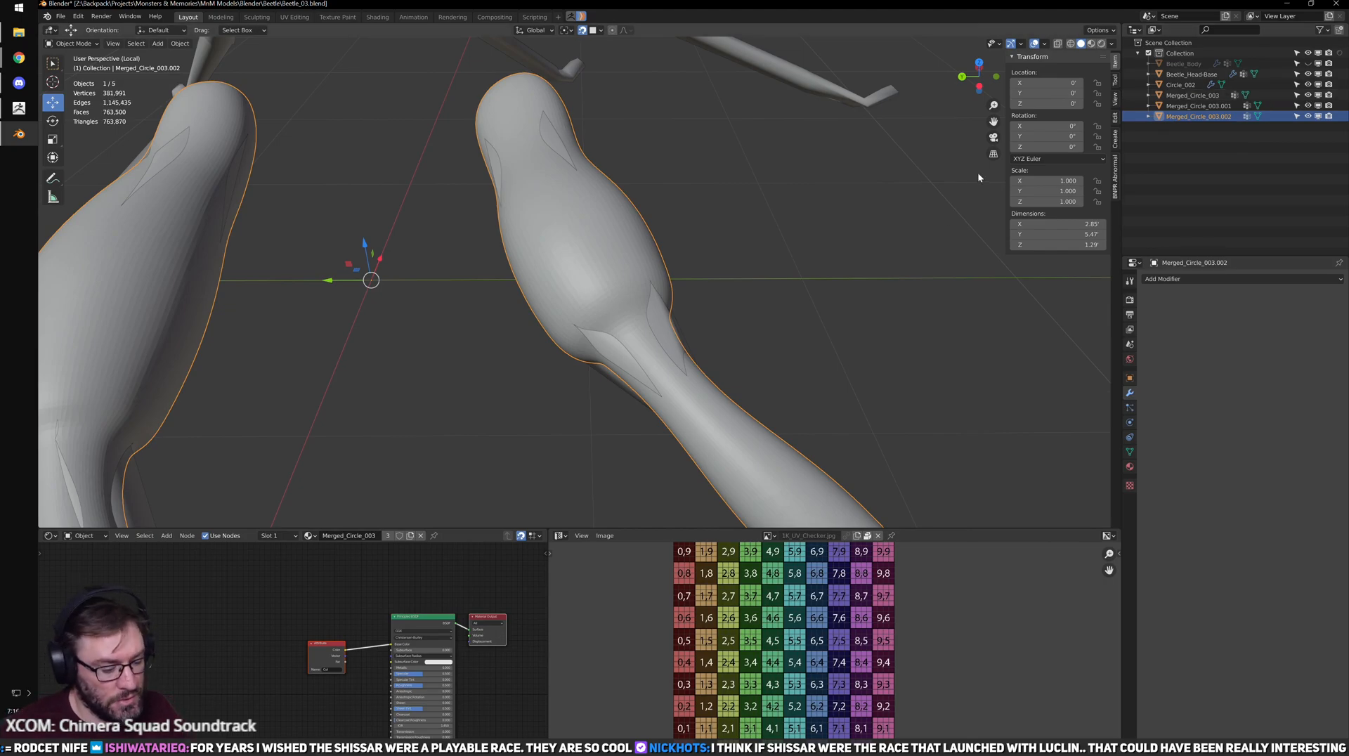
key(KP_Divide)
middle_drag(485, 204, 686, 222)
scroll(688, 224, up, 3)
shift+middle_drag(613, 371, 708, 318)
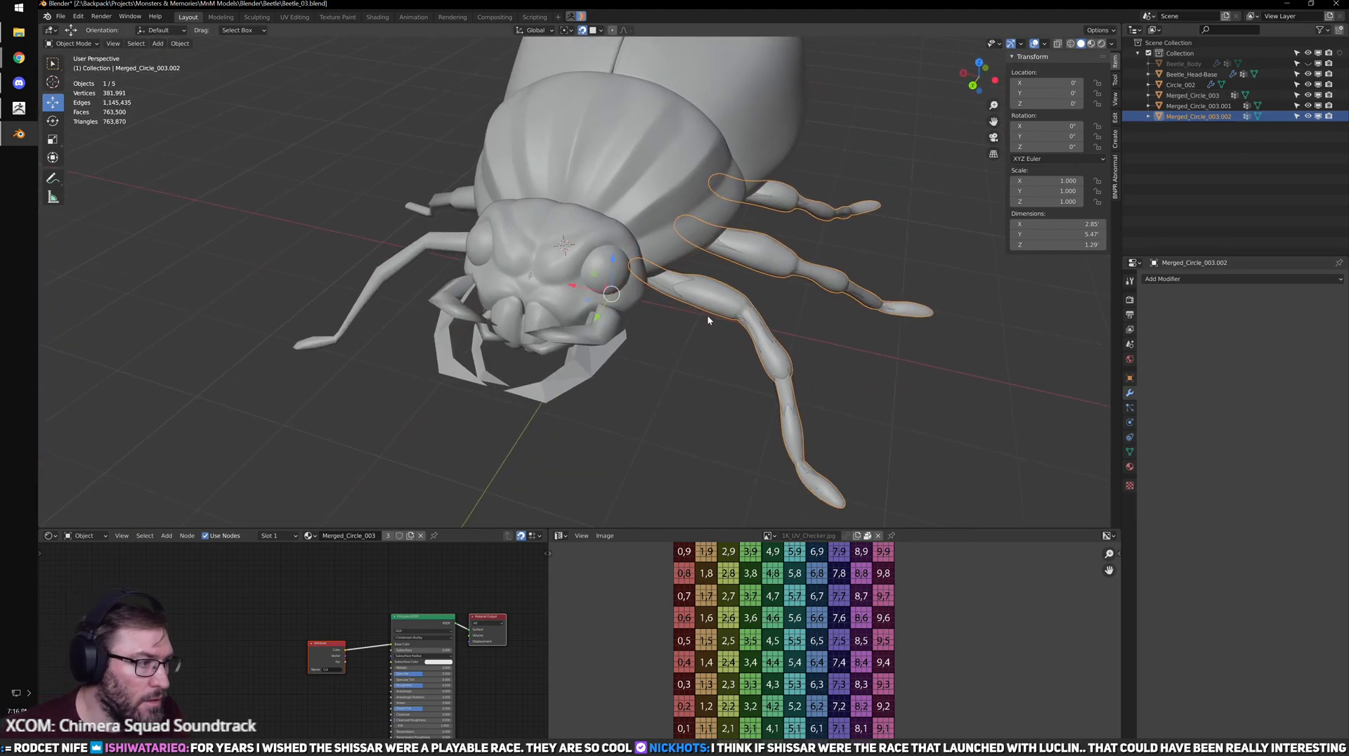
scroll(619, 289, up, 1)
scroll(490, 345, up, 3)
click(537, 284)
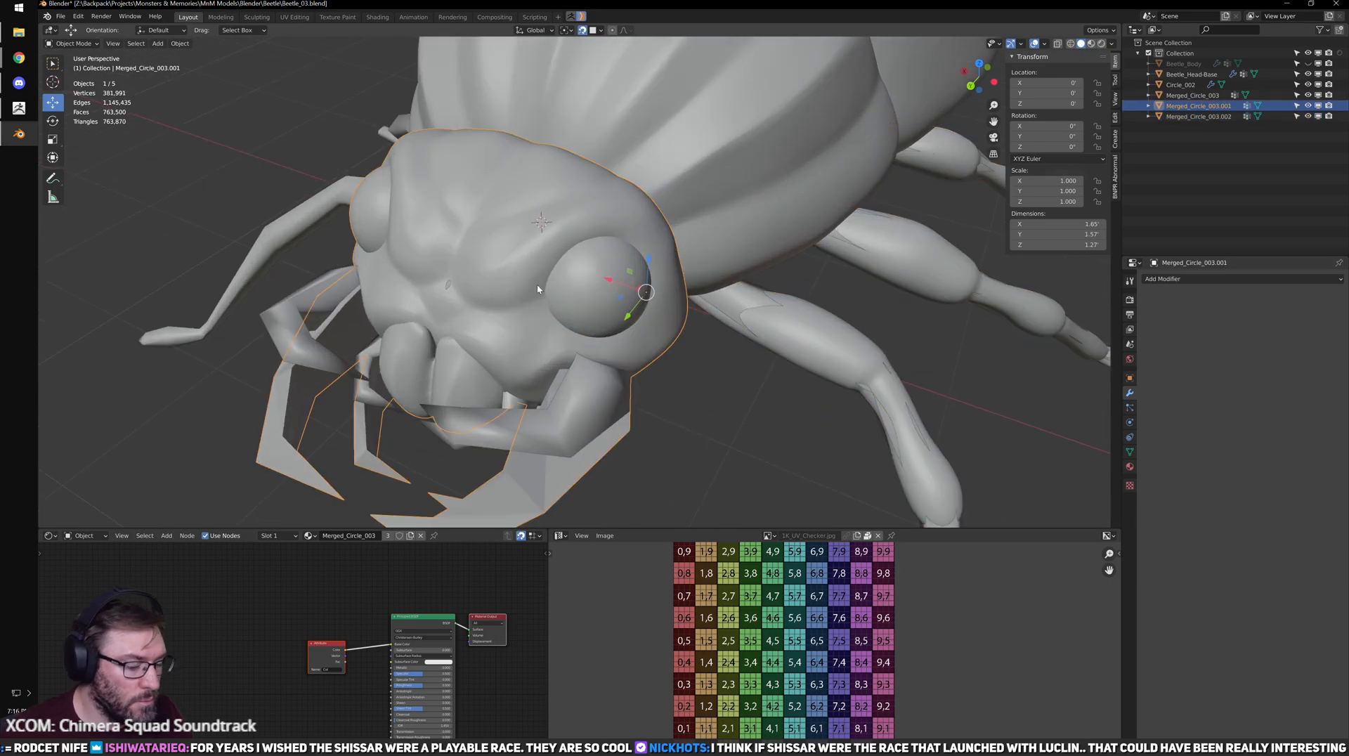
middle_drag(565, 253, 617, 290)
scroll(608, 342, up, 3)
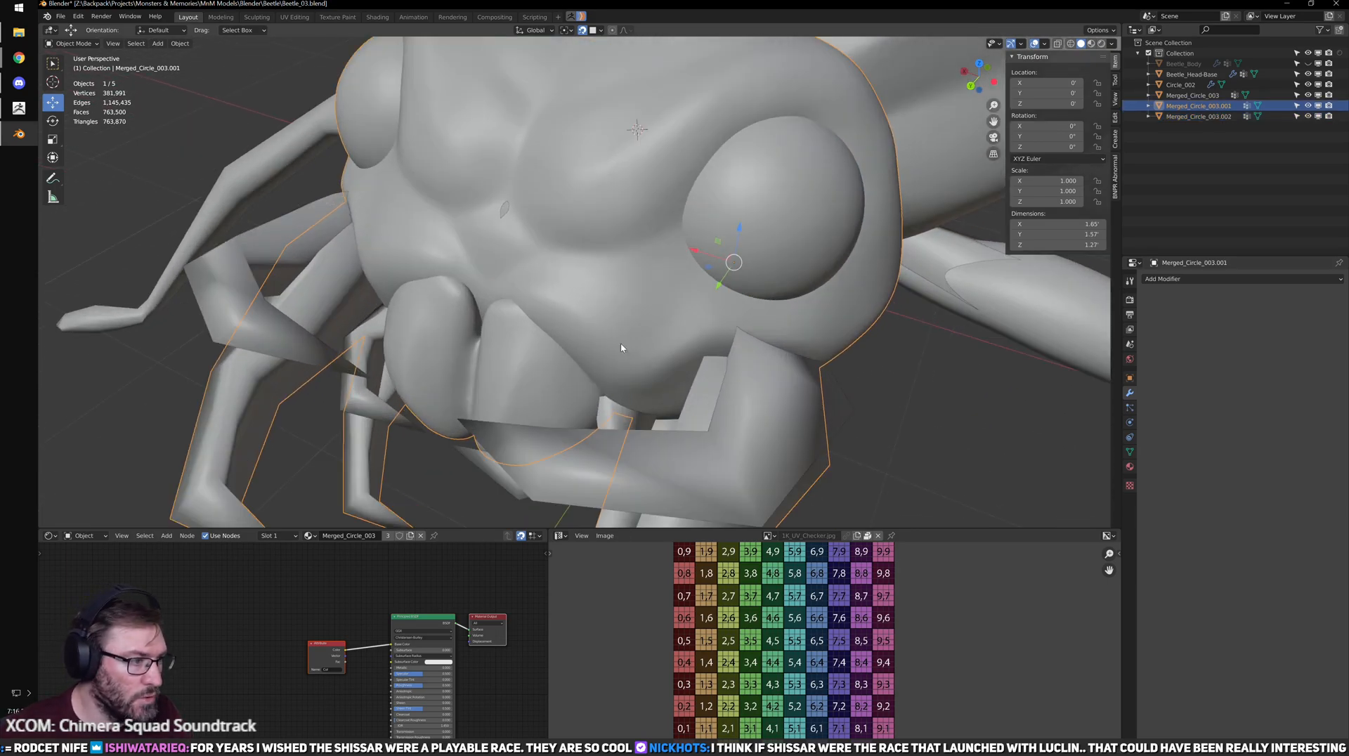
scroll(609, 341, down, 2)
- Isolate the high-poly head and Beetle_Head-Base in local view, leaving the legs out, with wireframe shading
mouse_move(632, 394)
middle_down()
mouse_move(722, 369)
mouse_move(728, 331)
mouse_move(461, 247)
mouse_move(509, 162)
middle_up()
key(shift+z)
drag(510, 168, 623, 339)
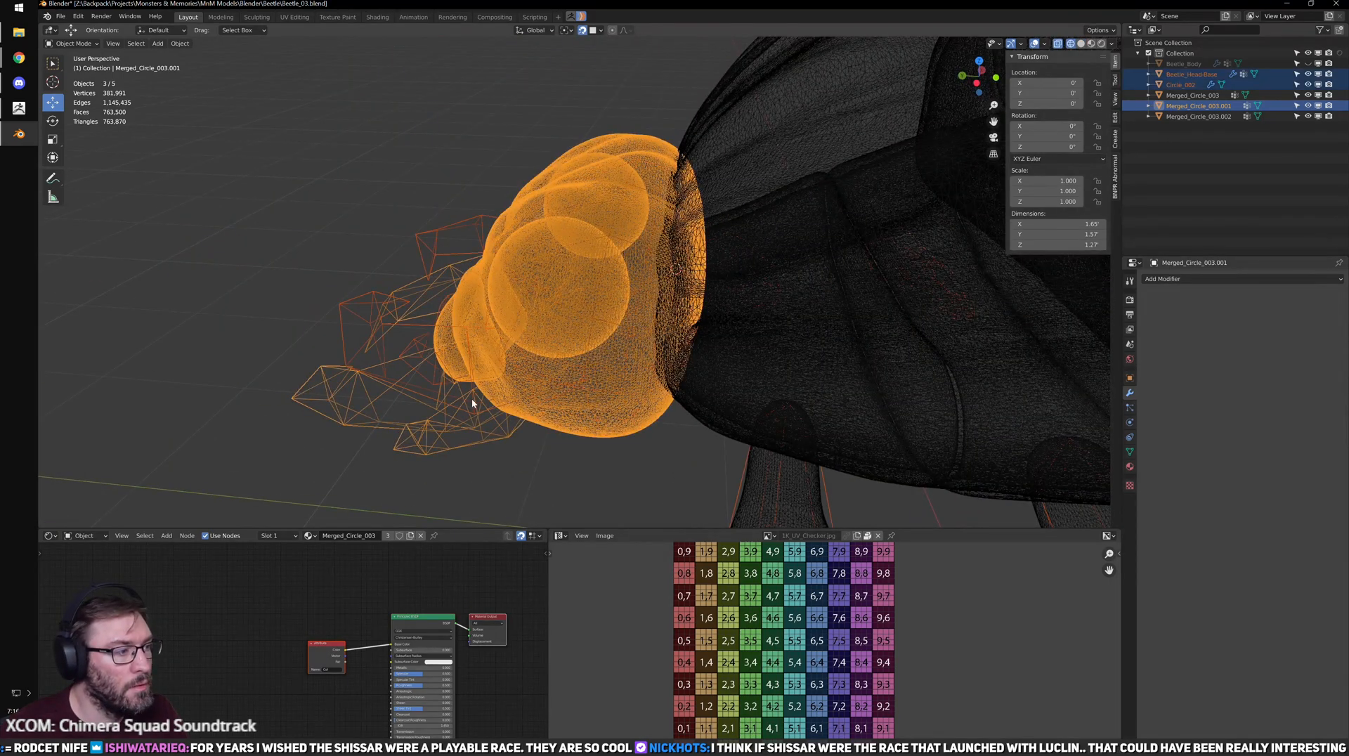
scroll(852, 335, down, 5)
ctrl+drag(553, 405, 717, 523)
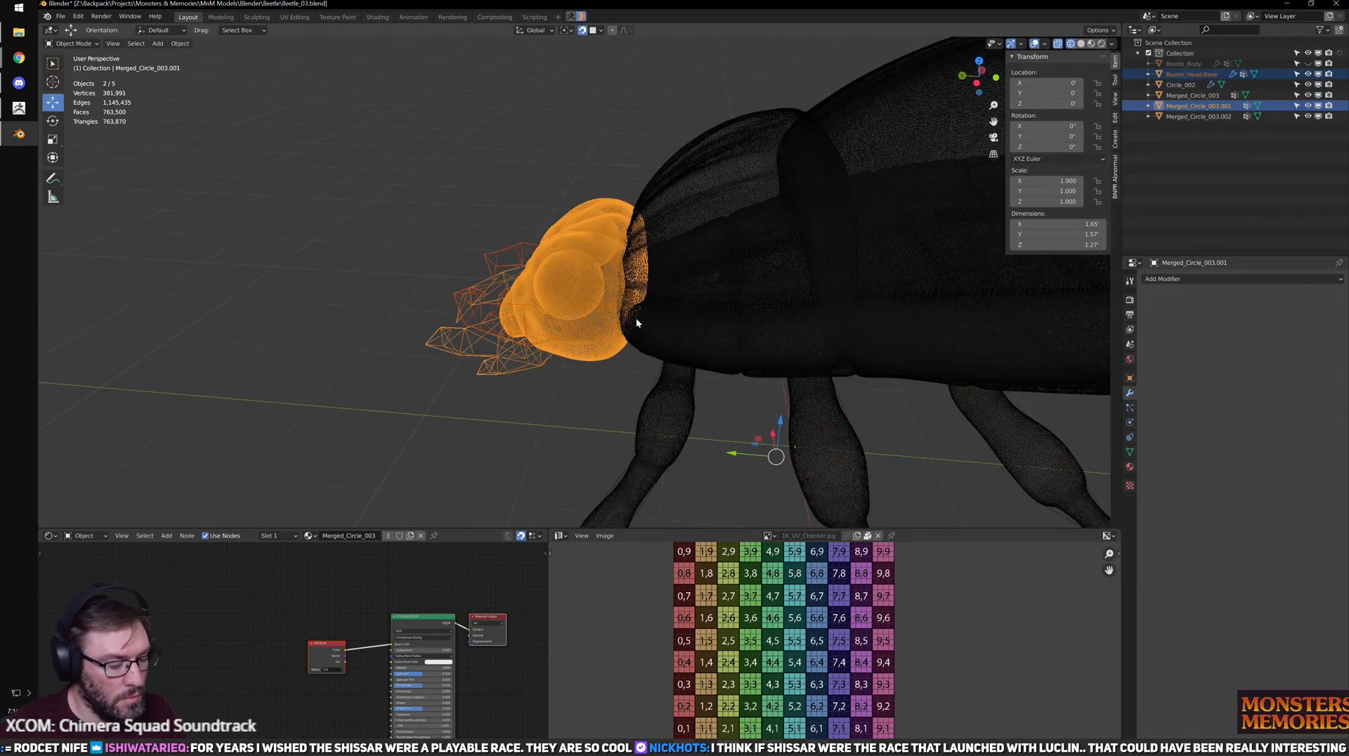
key(KP_Divide)
key(shift+z)
scroll(741, 345, up, 1)
mouse_move(741, 344)
middle_down()
mouse_move(766, 287)
mouse_move(743, 298)
middle_up()
key(shift+z)
- Separate the linked low-poly mandible pieces from Beetle_Head-Base into their own object and return to object mode
middle_drag(639, 401, 518, 391)
click(419, 273)
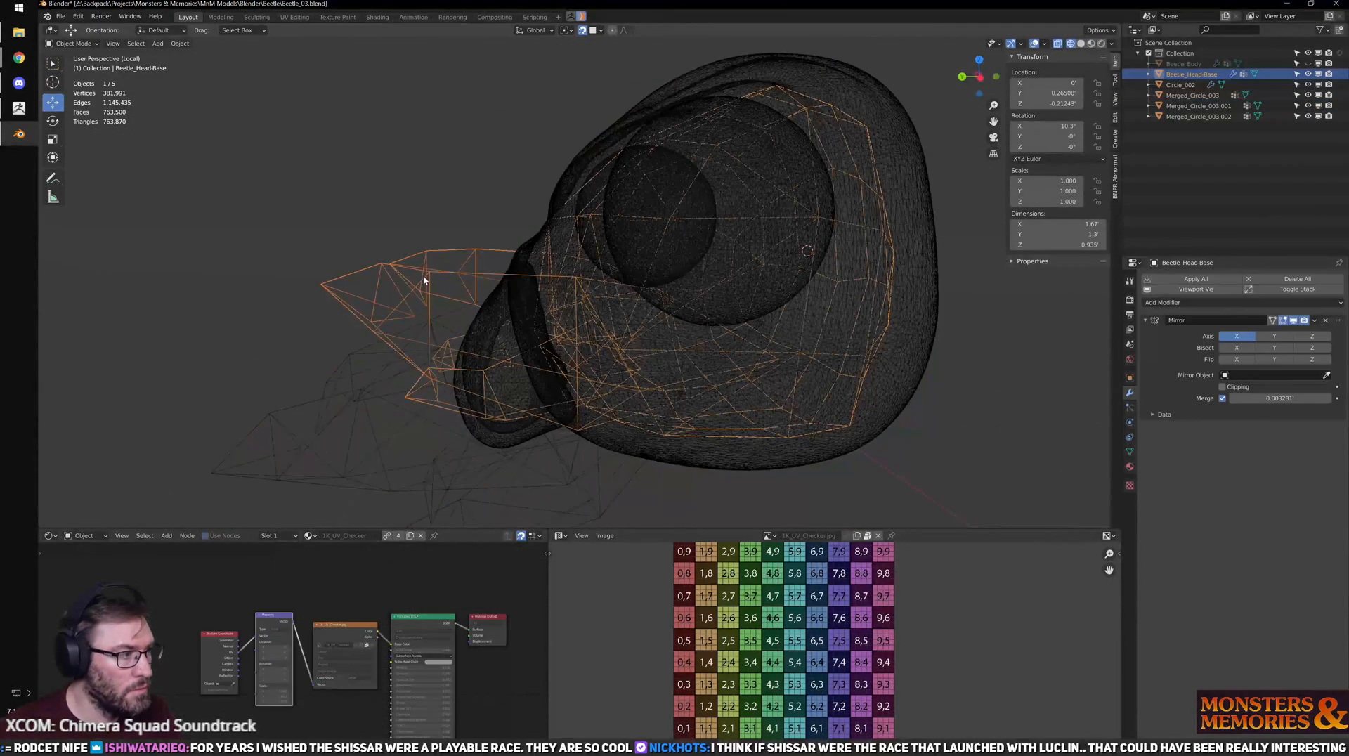
key(Tab)
key(ctrl+KP_1)
middle_drag(749, 267, 513, 364)
key(l)
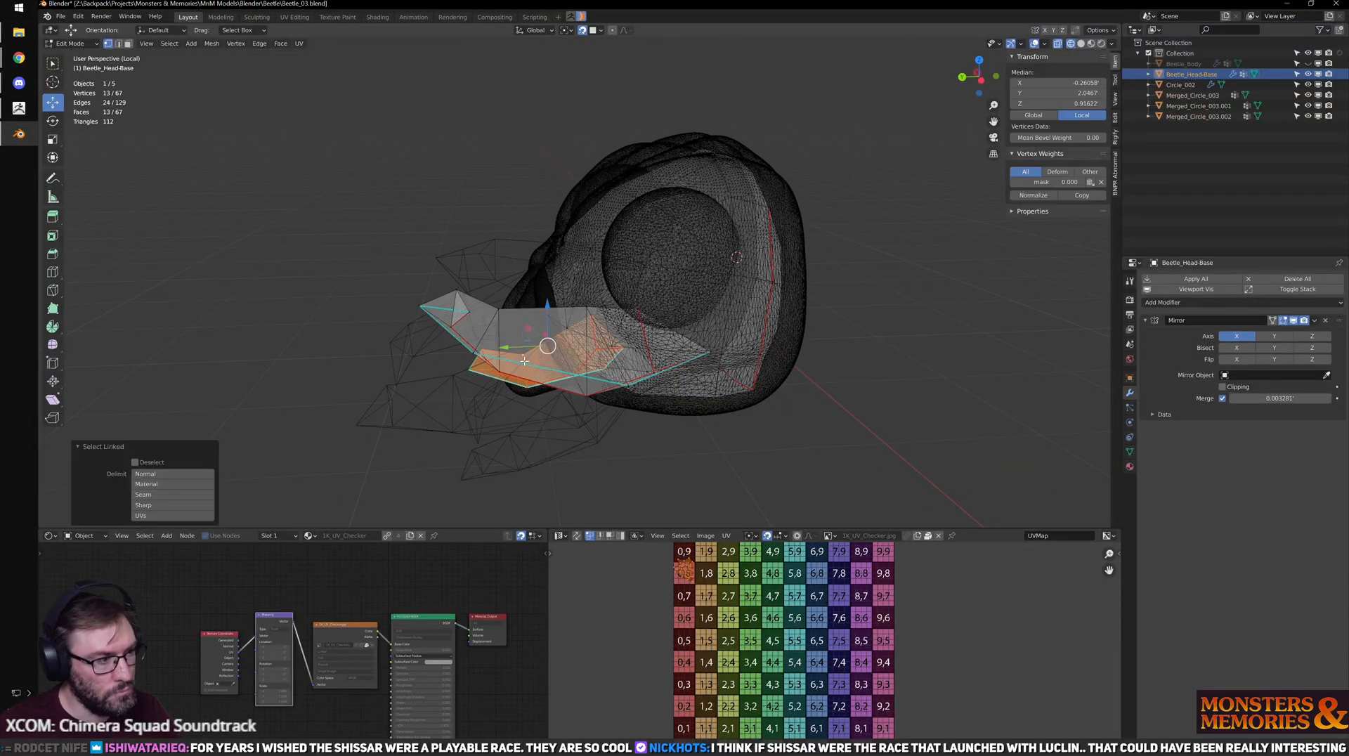
key(l)
key(p)
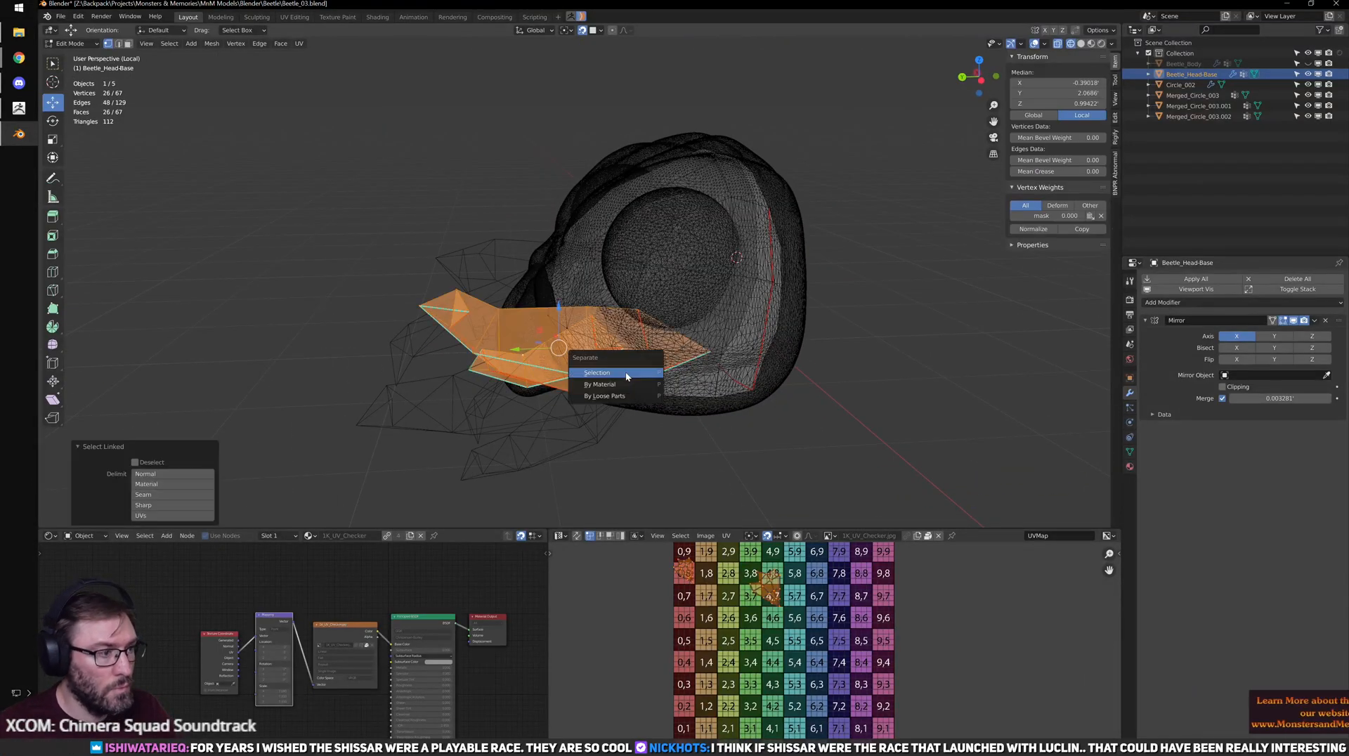
click(626, 374)
key(Tab)
drag(483, 281, 484, 281)
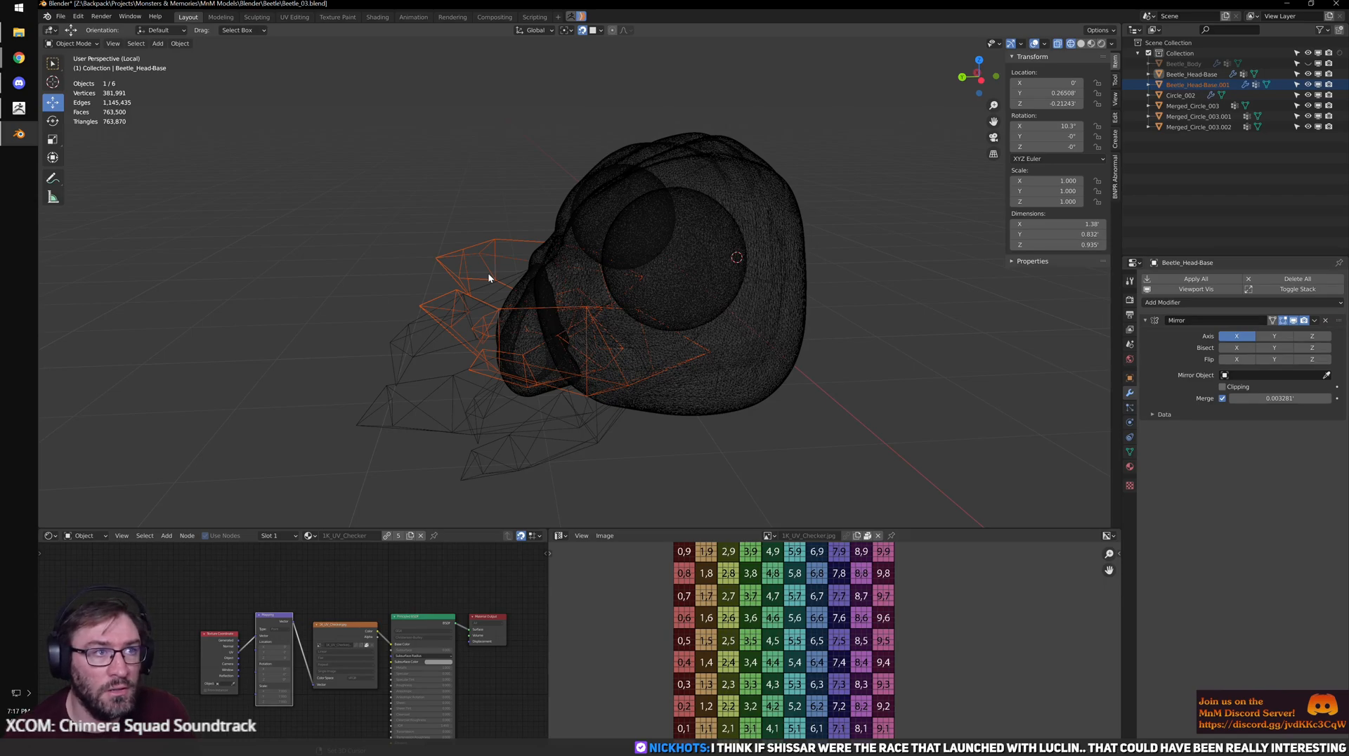
click(886, 343)
- Open Beetle_Head-Base for vertex editing in the back orthographic view
middle_drag(858, 313, 794, 291)
middle_drag(904, 346, 621, 267)
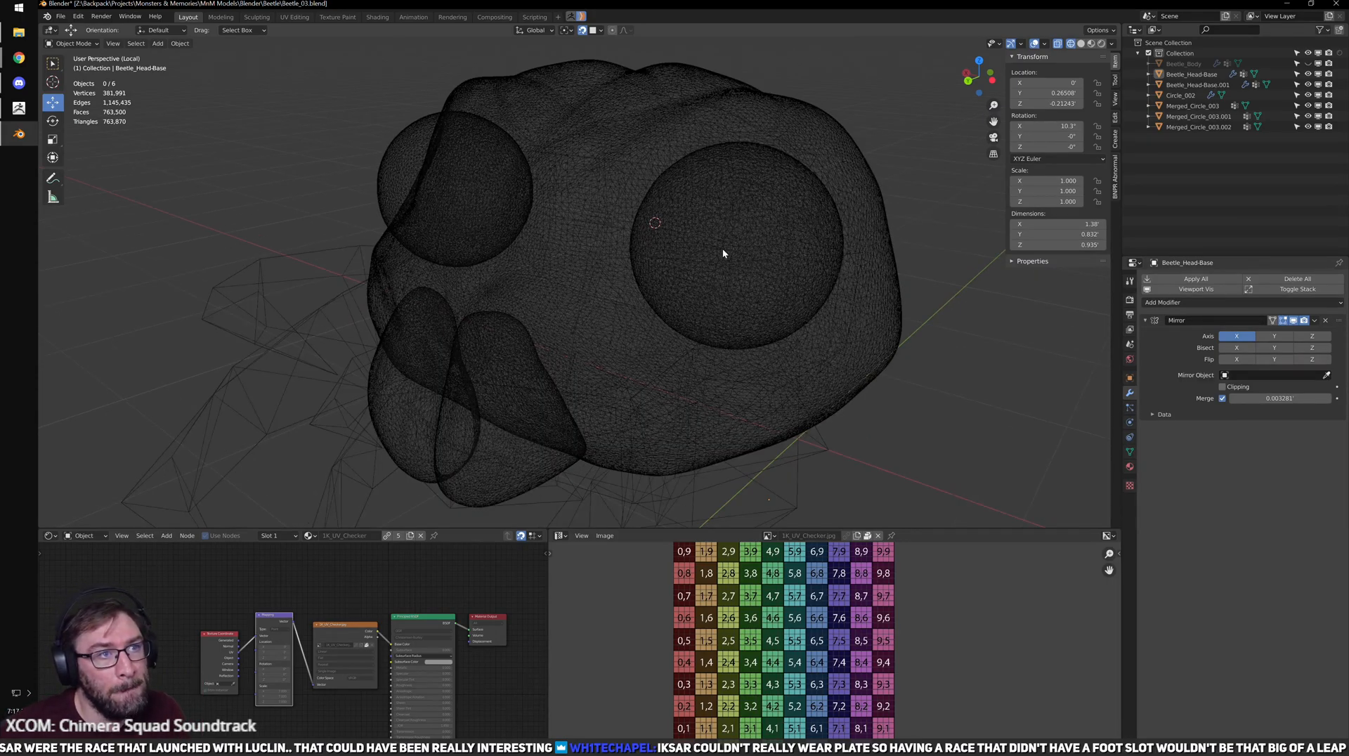
scroll(724, 251, down, 2)
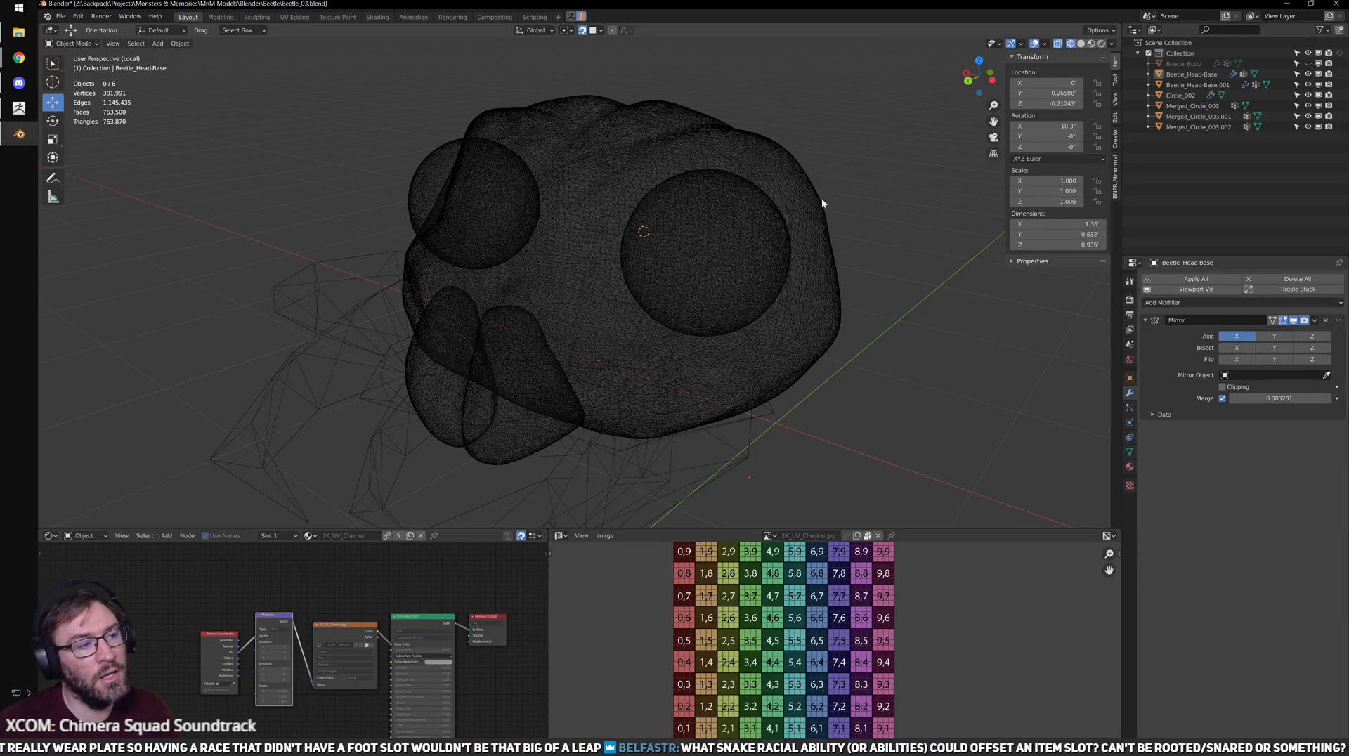
scroll(864, 273, up, 2)
click(623, 254)
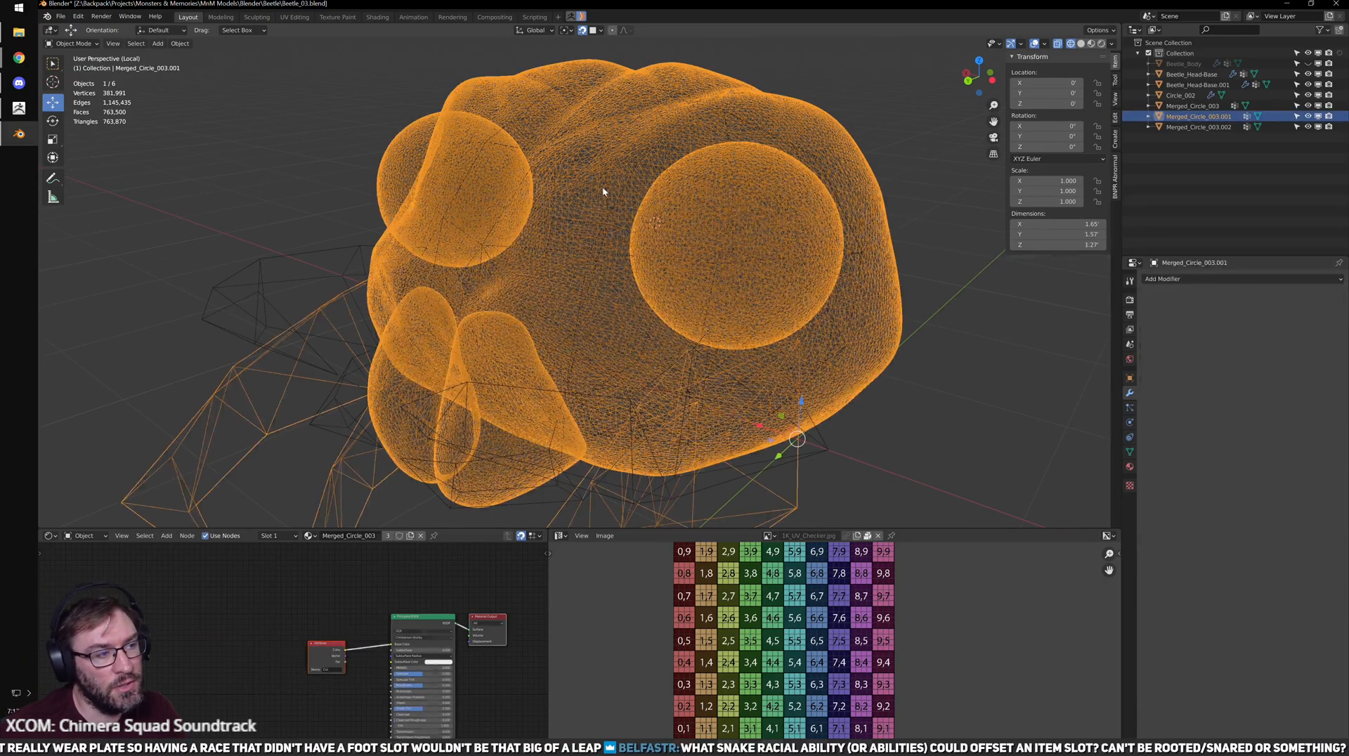
middle_drag(688, 173, 609, 163)
scroll(774, 239, up, 2)
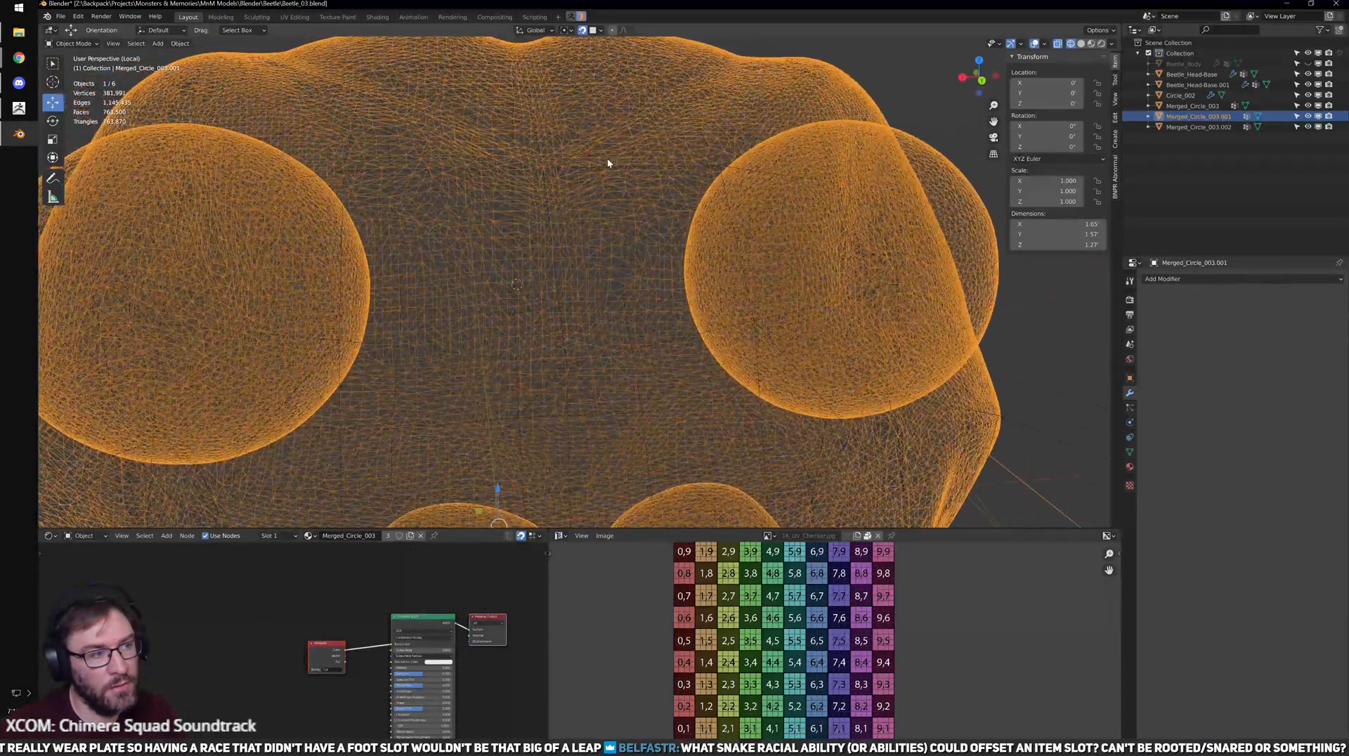
click(723, 168)
scroll(716, 183, down, 4)
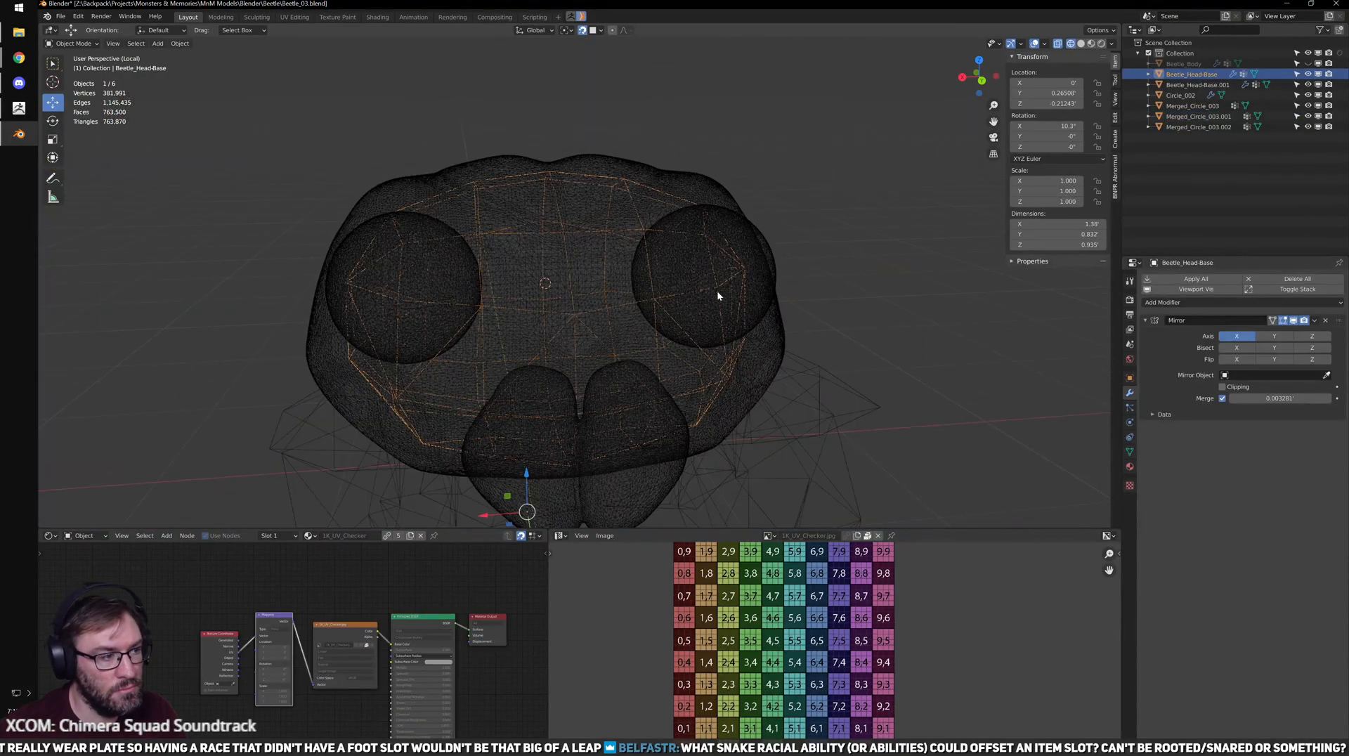
alt+middle_drag(719, 289, 664, 267)
key(Tab)
scroll(675, 271, up, 2)
key(ctrl+Tab)
click(769, 245)
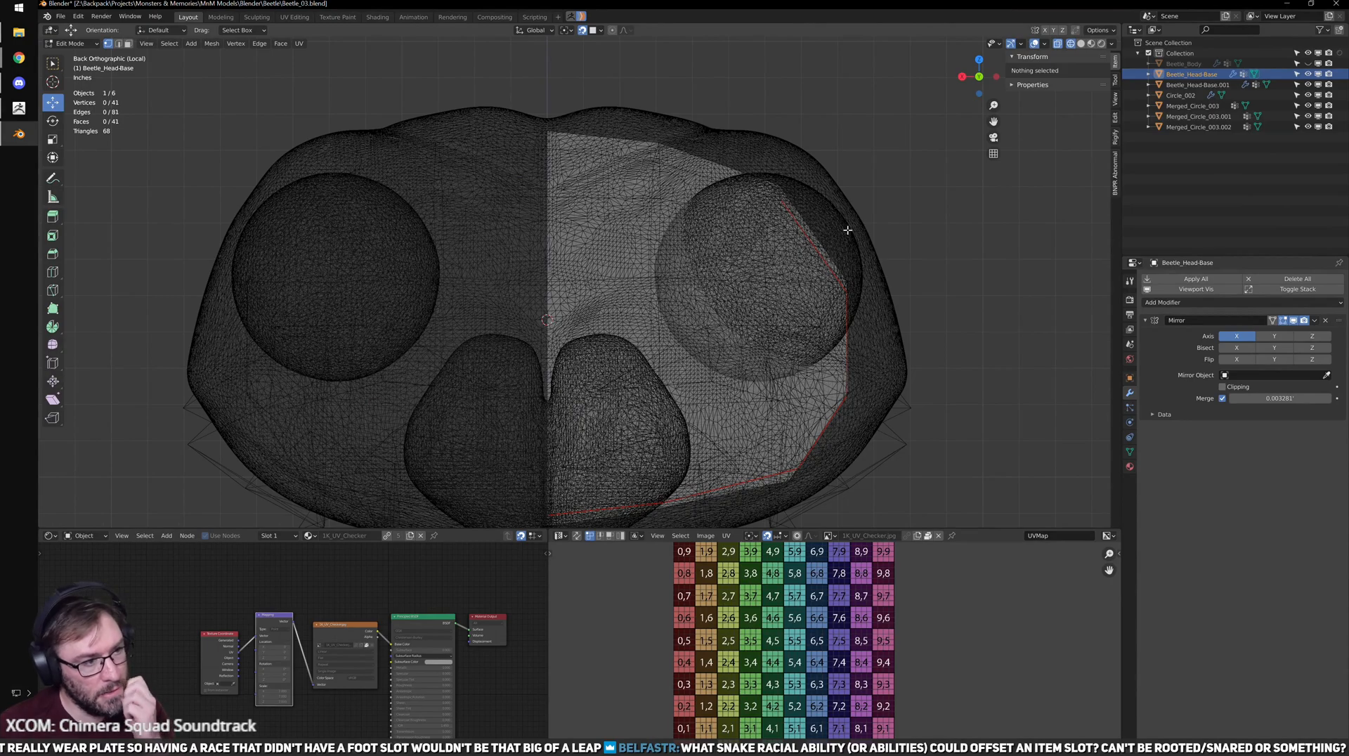
key(ctrl+Tab)
- Raise the upper vertices of the low-poly head toward the high-poly crown
click(709, 153)
shift+middle_drag(819, 185, 812, 224)
middle_drag(812, 225, 702, 197)
click(679, 189)
drag(679, 143, 688, 118)
middle_drag(552, 182, 573, 183)
click(573, 182)
drag(579, 139, 584, 126)
- Move the rear top edge of the low-poly head about -0.02' in Y and 0.04' in Z
mouse_move(723, 256)
middle_down()
mouse_move(611, 241)
mouse_move(729, 233)
middle_up()
drag(683, 223, 742, 173)
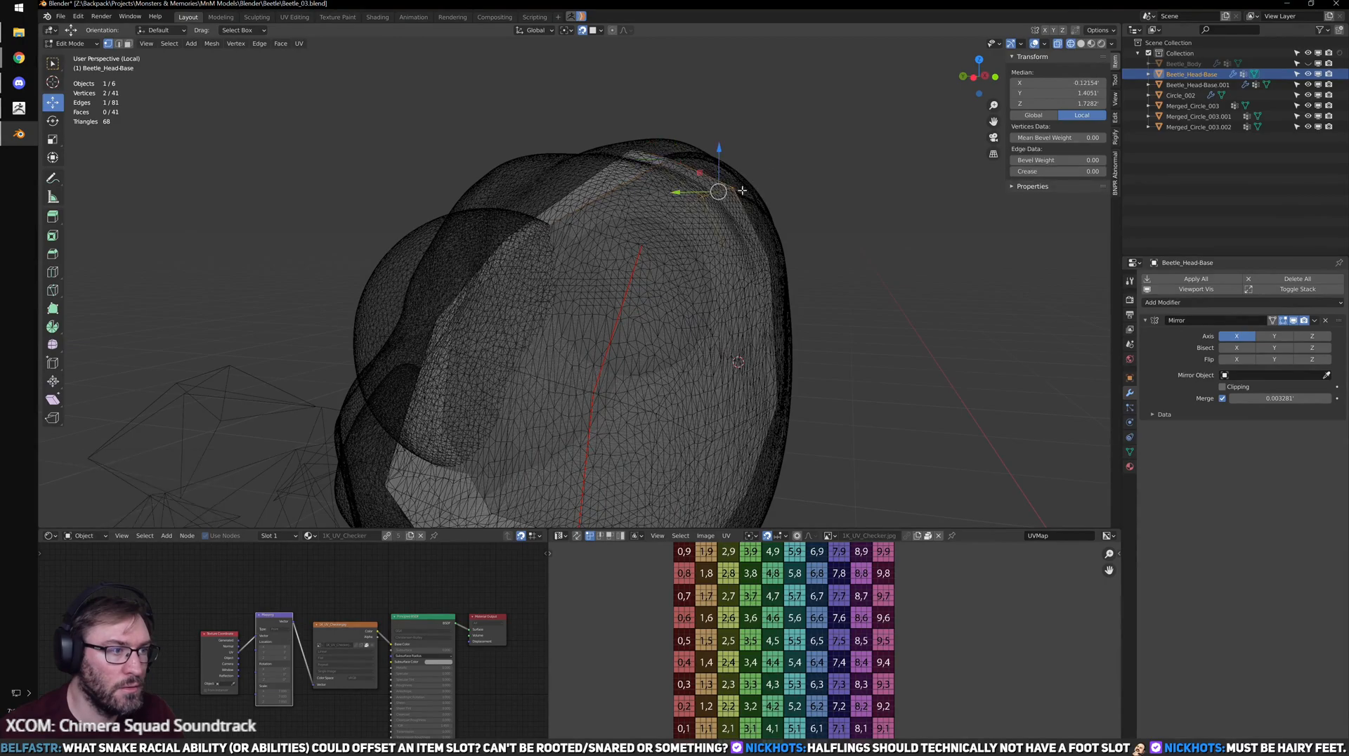
alt+middle_drag(736, 184, 752, 191)
drag(719, 195, 729, 175)
key(alt+z)
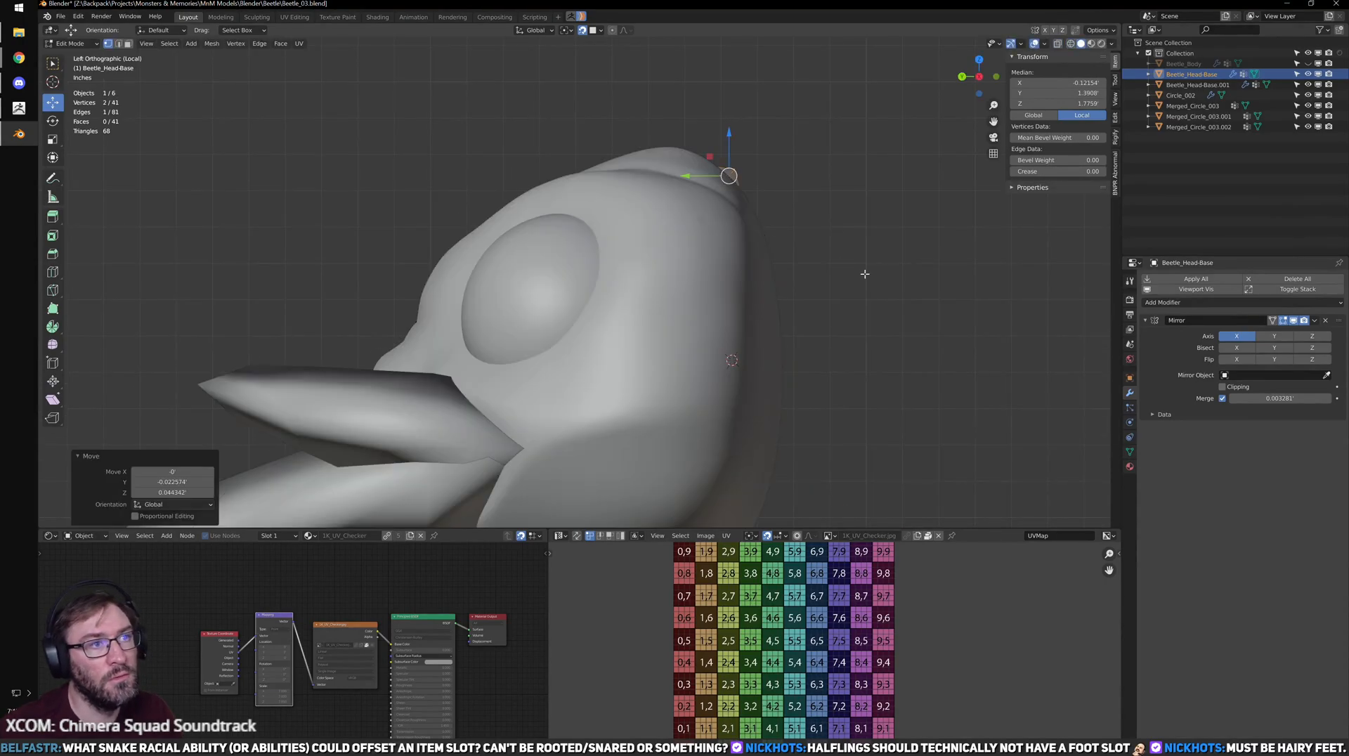
middle_drag(845, 247, 701, 273)
- Move the three vertices above the eye about -0.05' in X and 0.07' in Z
key(shift+z)
mouse_move(379, 275)
shift+middle_down()
mouse_move(545, 289)
mouse_move(534, 285)
shift+middle_up()
drag(410, 211, 517, 257)
middle_drag(517, 258, 637, 307)
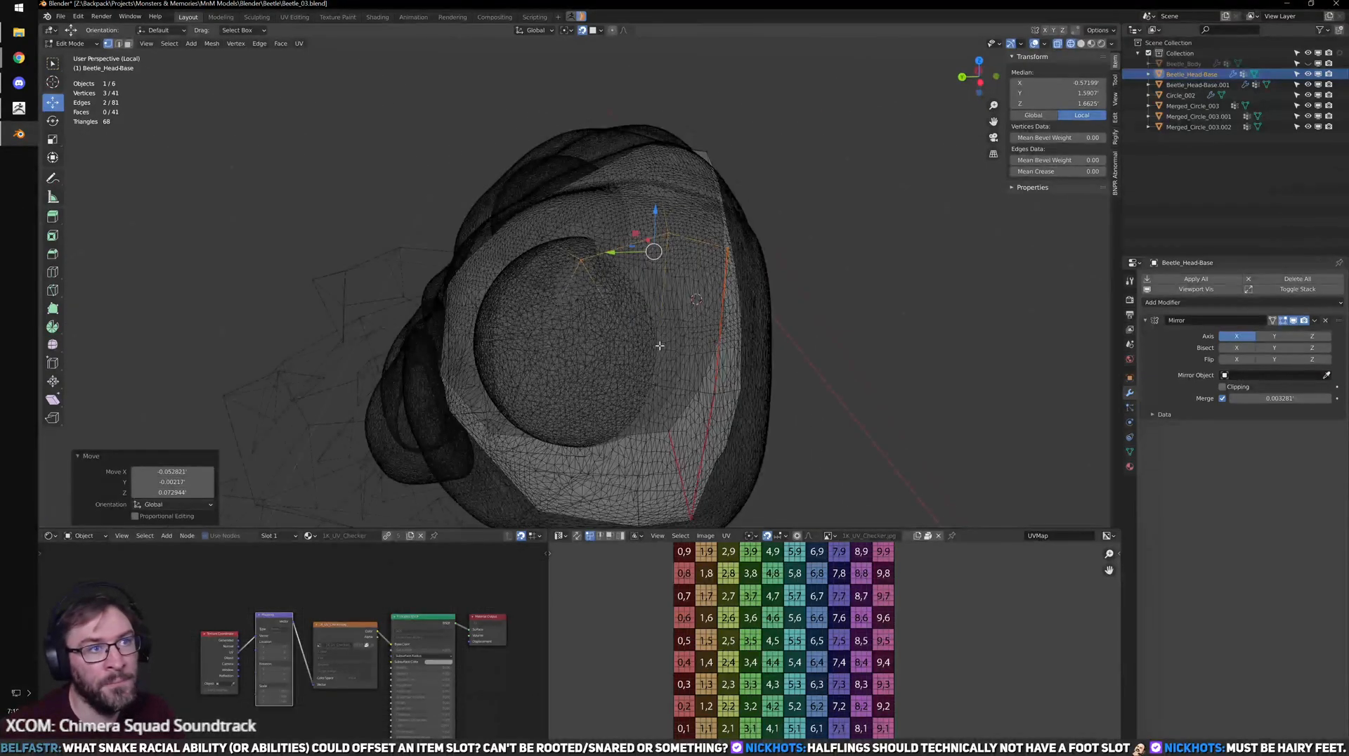
key(shift+z)
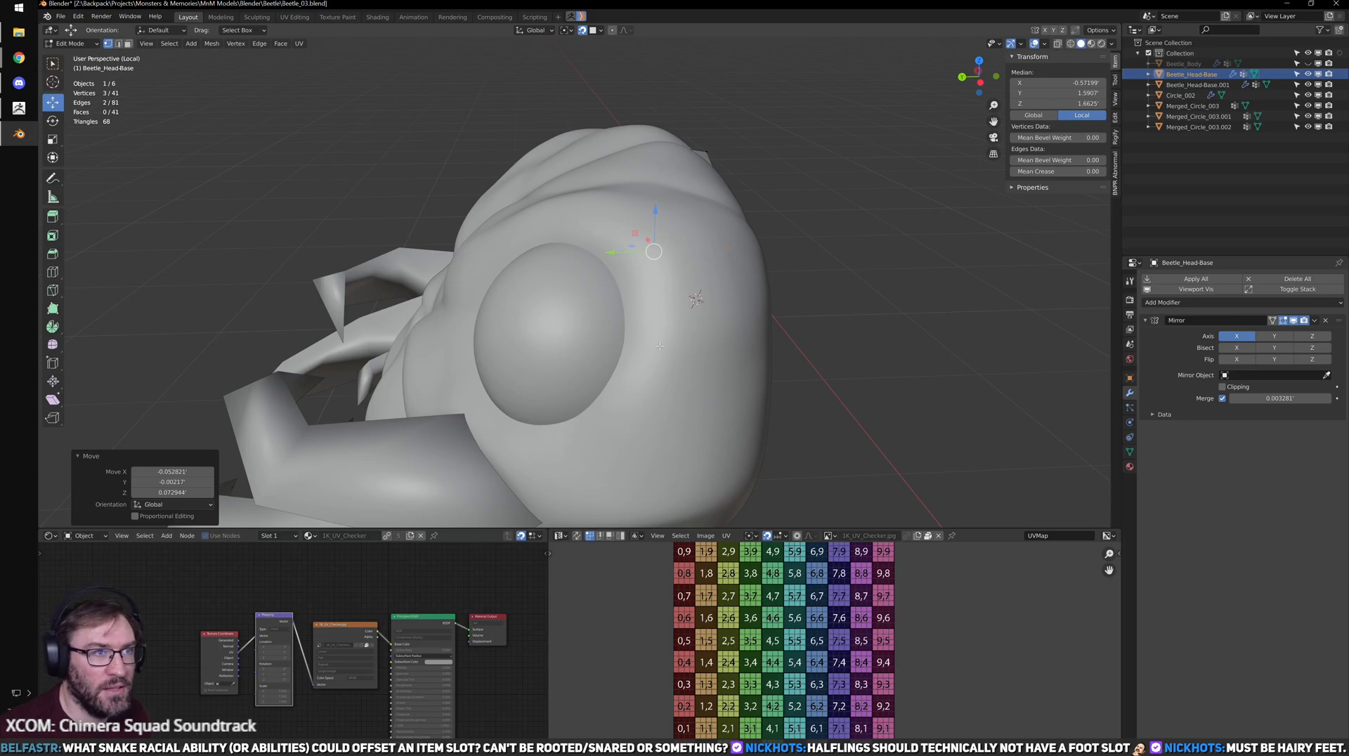
- Move a single vertex behind the eye to fit the high-poly head surface
key(shift+z)
mouse_move(720, 339)
middle_down()
mouse_move(735, 324)
mouse_move(720, 340)
mouse_move(738, 367)
mouse_move(747, 330)
middle_up()
click(680, 316)
key(shift+z)
key(g)
click(677, 319)
key(shift+z)
- Move the next vertex on the side of the head in two small adjustments to fit the high-poly surface
click(718, 341)
key(shift+z)
key(g)
click(715, 344)
key(shift+z)
key(g)
click(743, 373)
key(shift+z)
key(shift+z)
- Reposition another head vertex, adjusting it twice to match the high-poly shape
click(771, 307)
key(g)
click(752, 296)
key(g)
click(867, 254)
- Nudge two more low-poly head vertices slightly onto the high-poly surface
shift+middle_drag(867, 255, 789, 366)
click(774, 225)
key(g)
click(767, 226)
middle_drag(710, 227, 708, 277)
click(693, 243)
key(g)
click(686, 244)
- Move two further vertices of the head mesh onto the high-poly surface, working toward the front
middle_drag(598, 270, 603, 330)
click(546, 331)
key(g)
click(539, 320)
middle_drag(492, 299, 672, 383)
click(536, 288)
click(513, 290)
key(g)
click(510, 290)
- Move two low-poly vertices on the upper part of the head onto the high-poly surface
click(621, 189)
key(g)
click(623, 189)
click(691, 278)
key(g)
click(669, 295)
- Reposition the front centre-line vertex of the head in two adjustments to fit the high-poly shape
key(g)
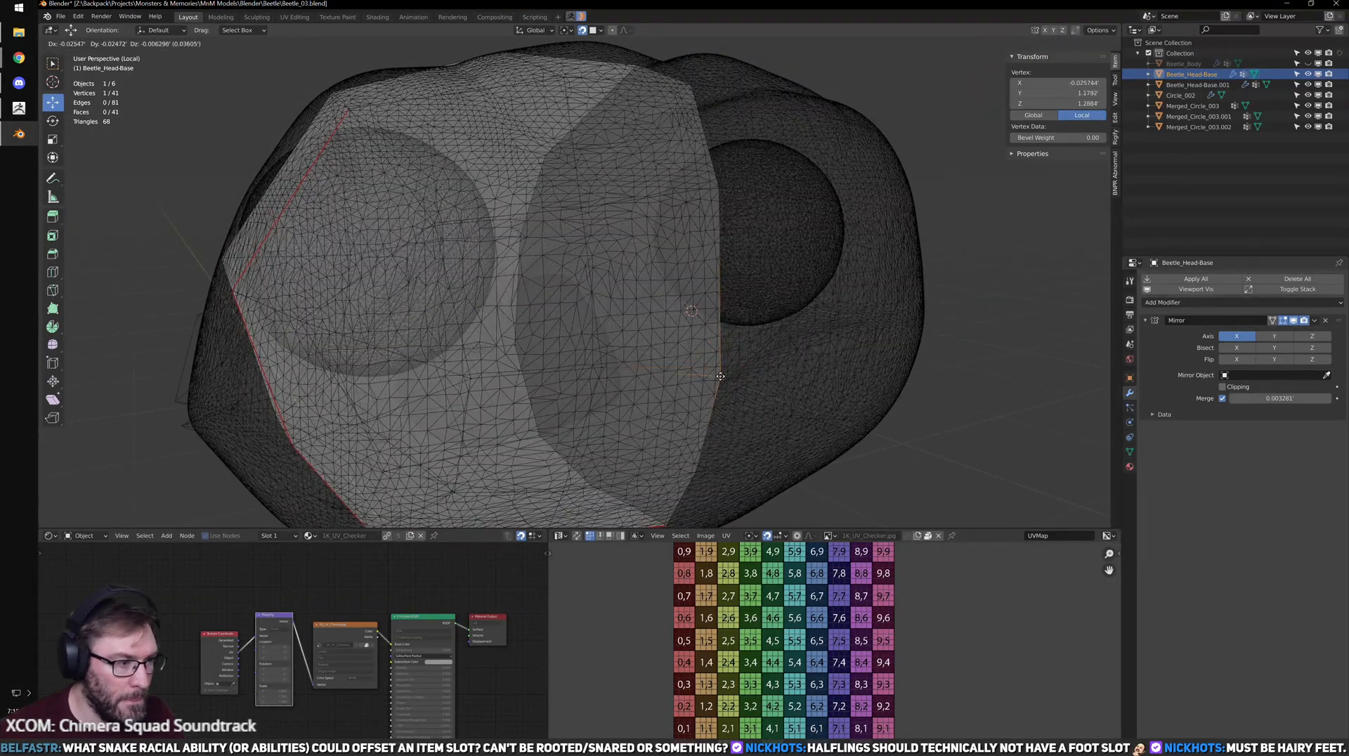
click(721, 422)
scroll(724, 422, down, 2)
scroll(734, 401, up, 4)
key(g)
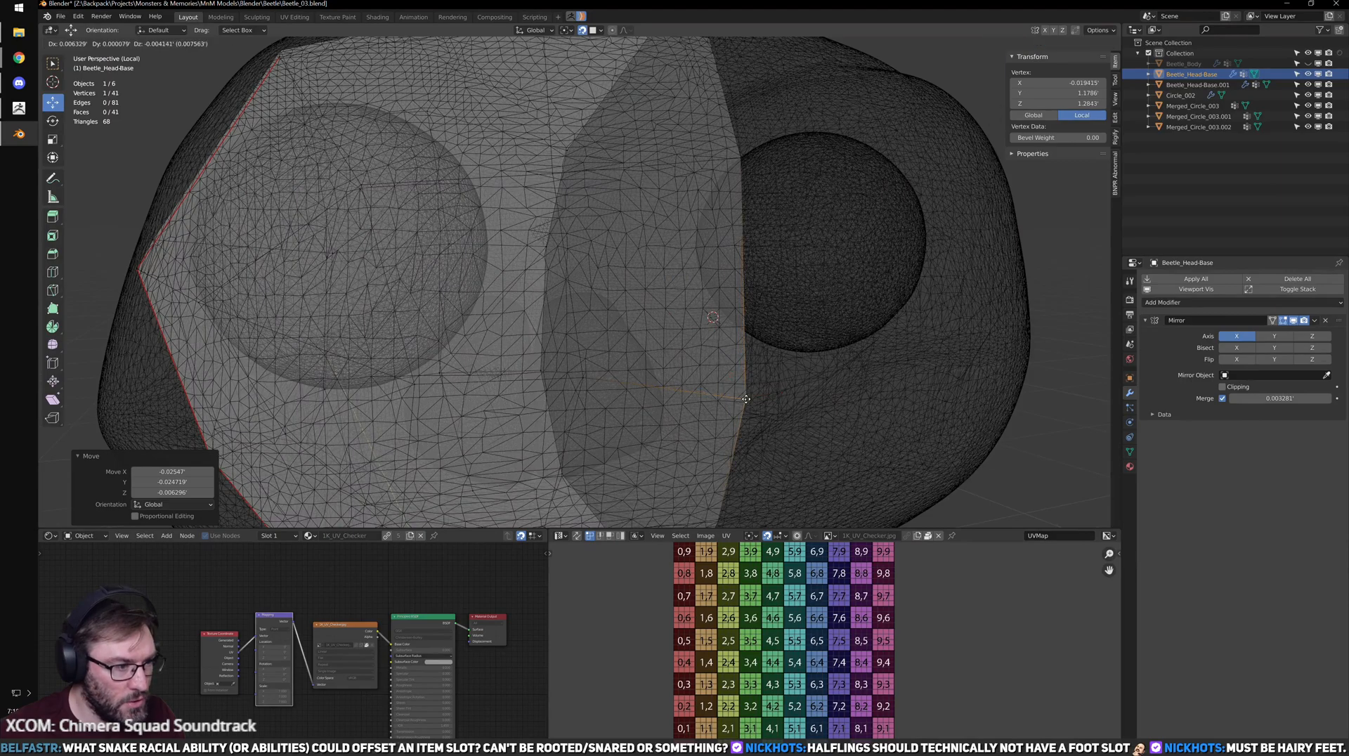
click(748, 399)
- Move two more vertices on the front of the head, close to the centre line, onto the high-poly surface
scroll(730, 422, down, 3)
middle_drag(719, 440, 714, 383)
scroll(717, 348, up, 2)
click(699, 337)
key(g)
click(679, 338)
click(667, 401)
key(g)
click(659, 405)
- Adjust the next front head vertex twice to match the high-poly surface
middle_drag(621, 419, 643, 376)
click(566, 354)
key(g)
click(576, 354)
scroll(576, 352, down, 4)
key(g)
click(605, 309)
- Nudge two neighbouring head vertices slightly to follow the high-poly form
middle_drag(604, 310, 589, 336)
click(596, 328)
key(g)
click(589, 331)
click(640, 349)
key(g)
click(647, 354)
- Fit another two head vertices to the high-poly mesh, and return to solid shading
middle_drag(696, 372, 709, 380)
middle_drag(619, 329, 573, 311)
mouse_move(572, 311)
shift+middle_down()
mouse_move(603, 337)
mouse_move(596, 350)
mouse_move(723, 353)
shift+middle_up()
click(576, 344)
key(g)
click(582, 341)
click(627, 332)
key(g)
click(625, 331)
key(shift+z)
mouse_move(641, 307)
middle_down()
mouse_move(763, 339)
mouse_move(970, 348)
middle_up()
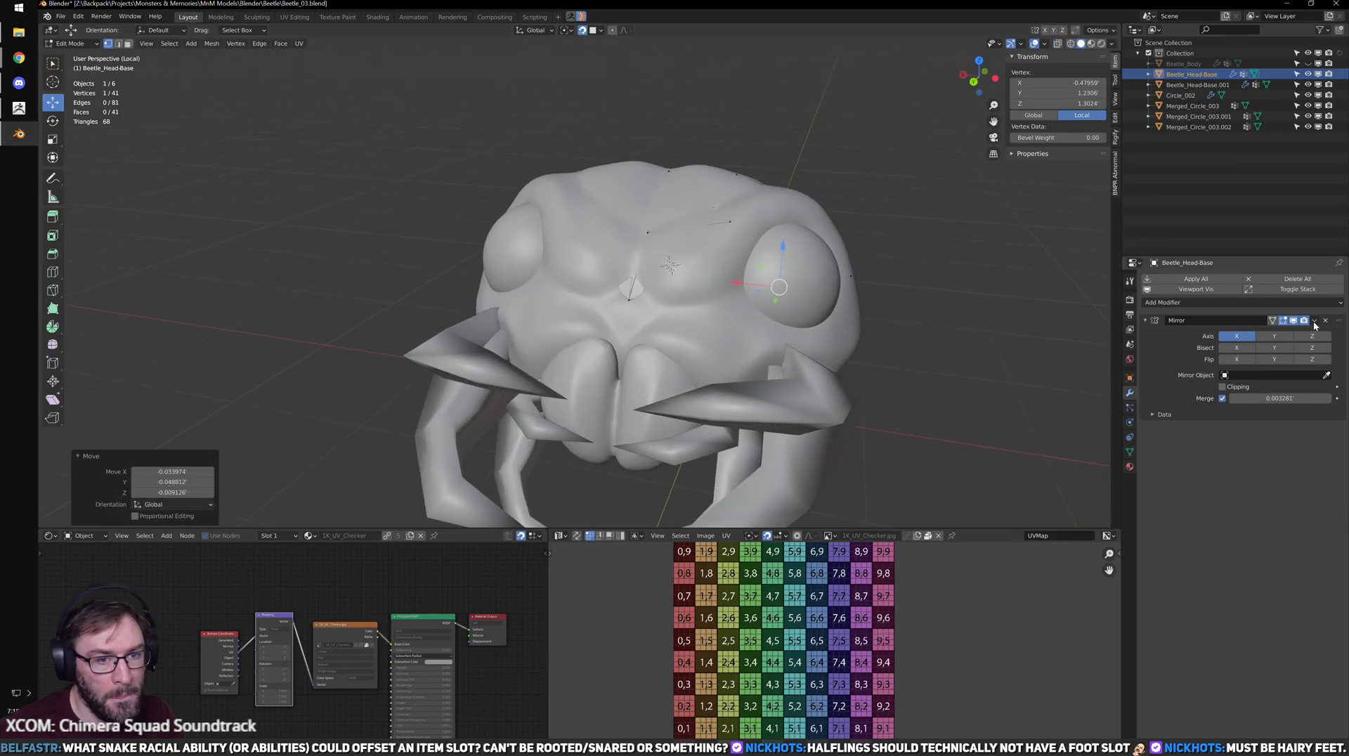
- Add a Shrinkwrap modifier to the low-poly head after its Mirror modifier
click(1237, 304)
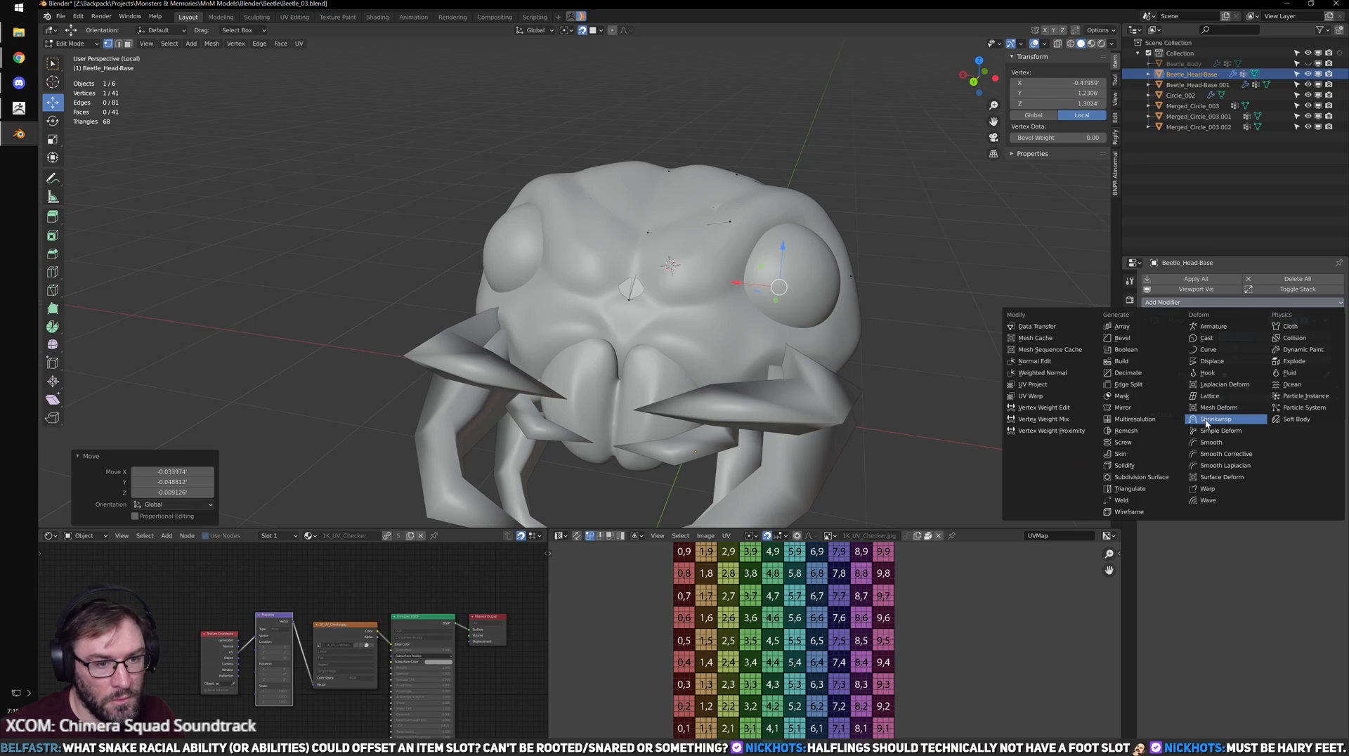
click(1210, 414)
click(1270, 471)
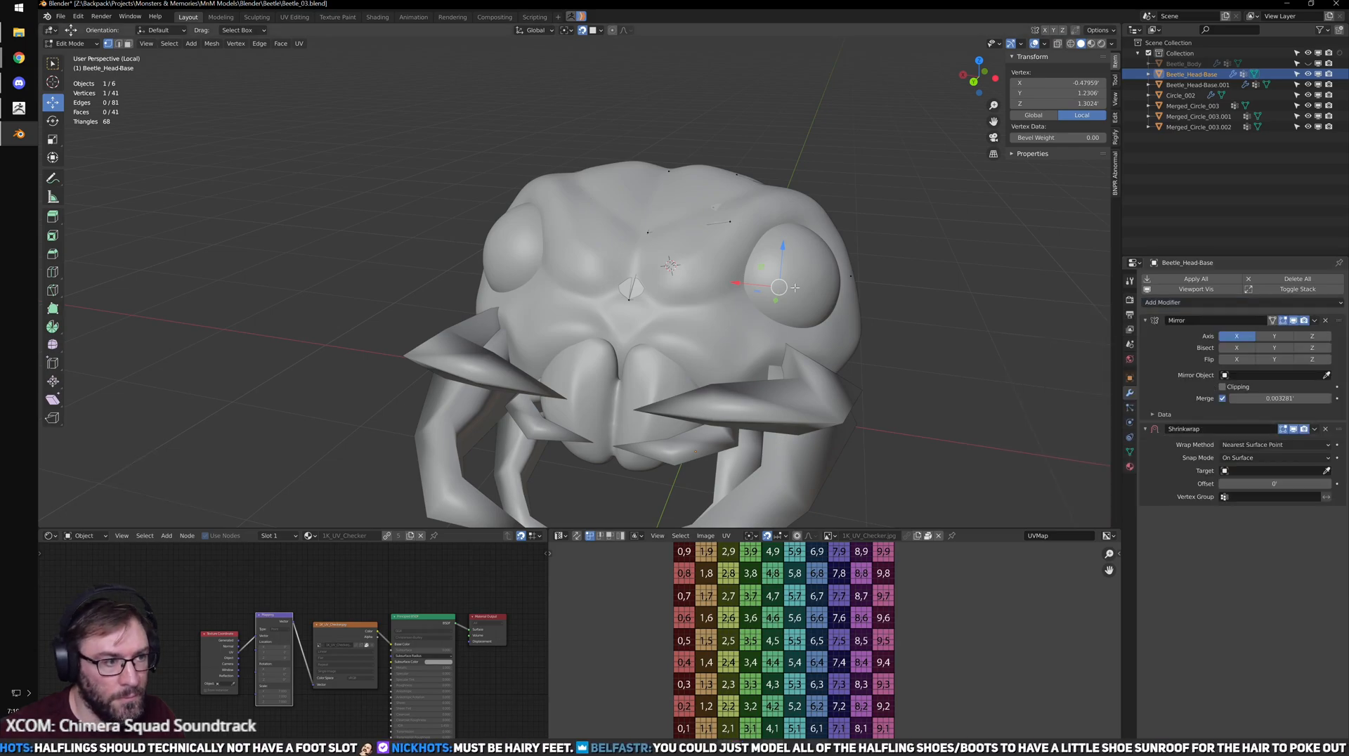
- Leave Edit Mode, copy the object name Merged_Circle_003.001 of the high-poly head, and hide that object
key(alt+a)
key(Tab)
click(821, 290)
double_click(1196, 118)
key(ctrl+c)
click(901, 338)
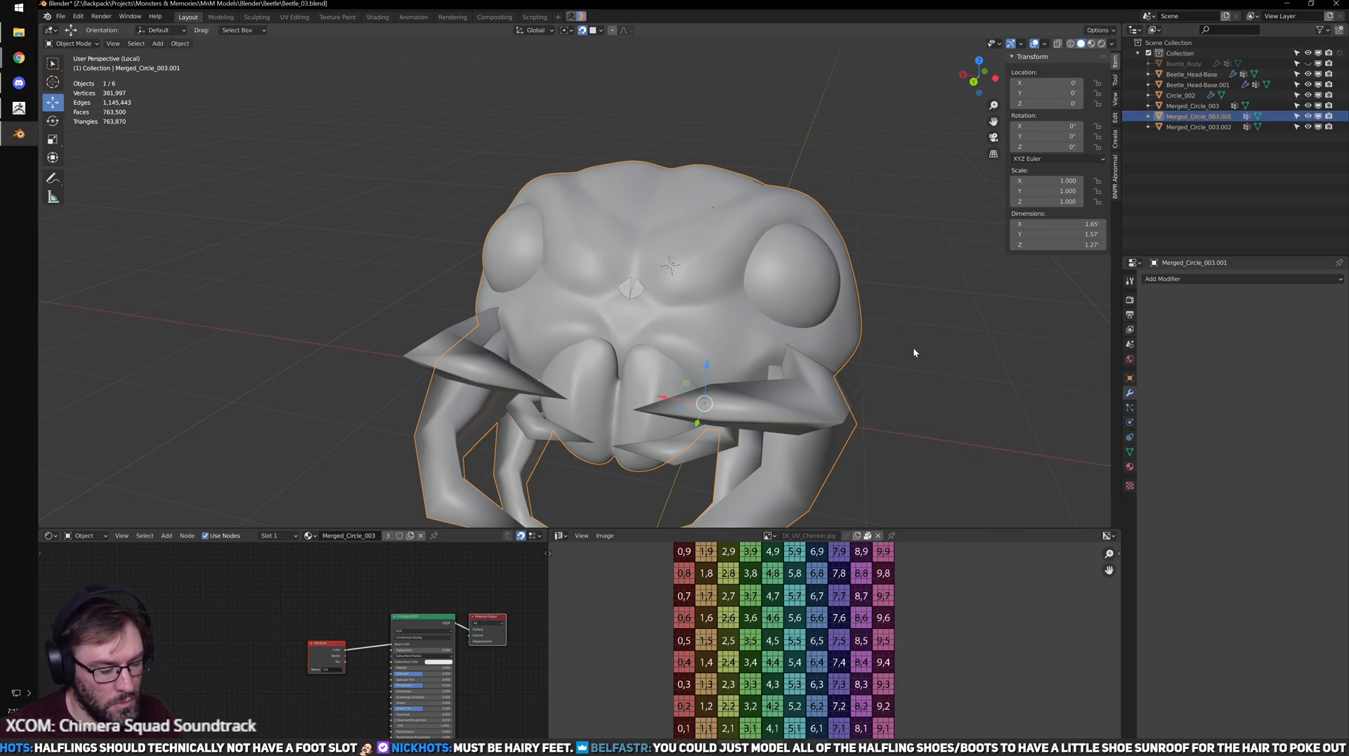
key(h)
- Set Merged_Circle_003.001 as the Shrinkwrap target of the low-poly head
click(804, 281)
click(1258, 472)
key(ctrl+v)
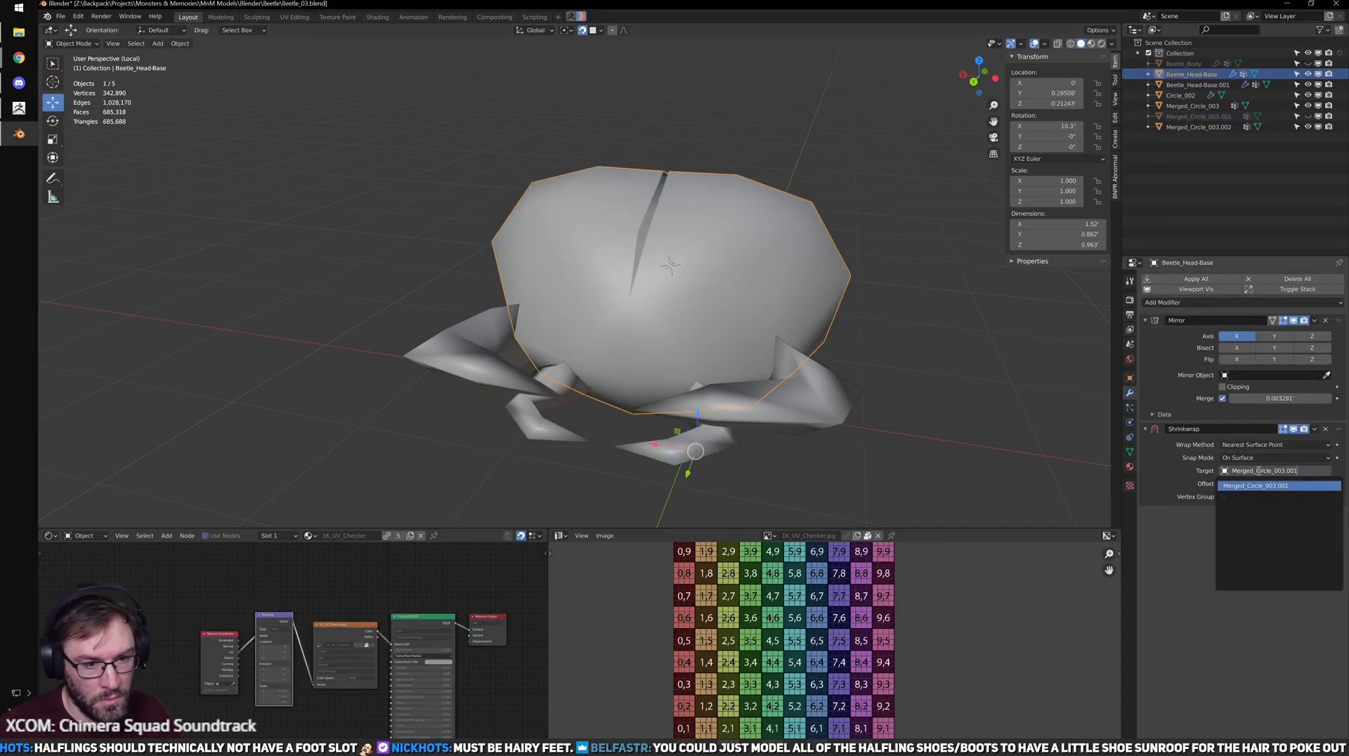
click(1258, 487)
- Pull two vertices on the low-poly head's upper centre seam along X toward the mirror line
shift+middle_drag(748, 287, 697, 303)
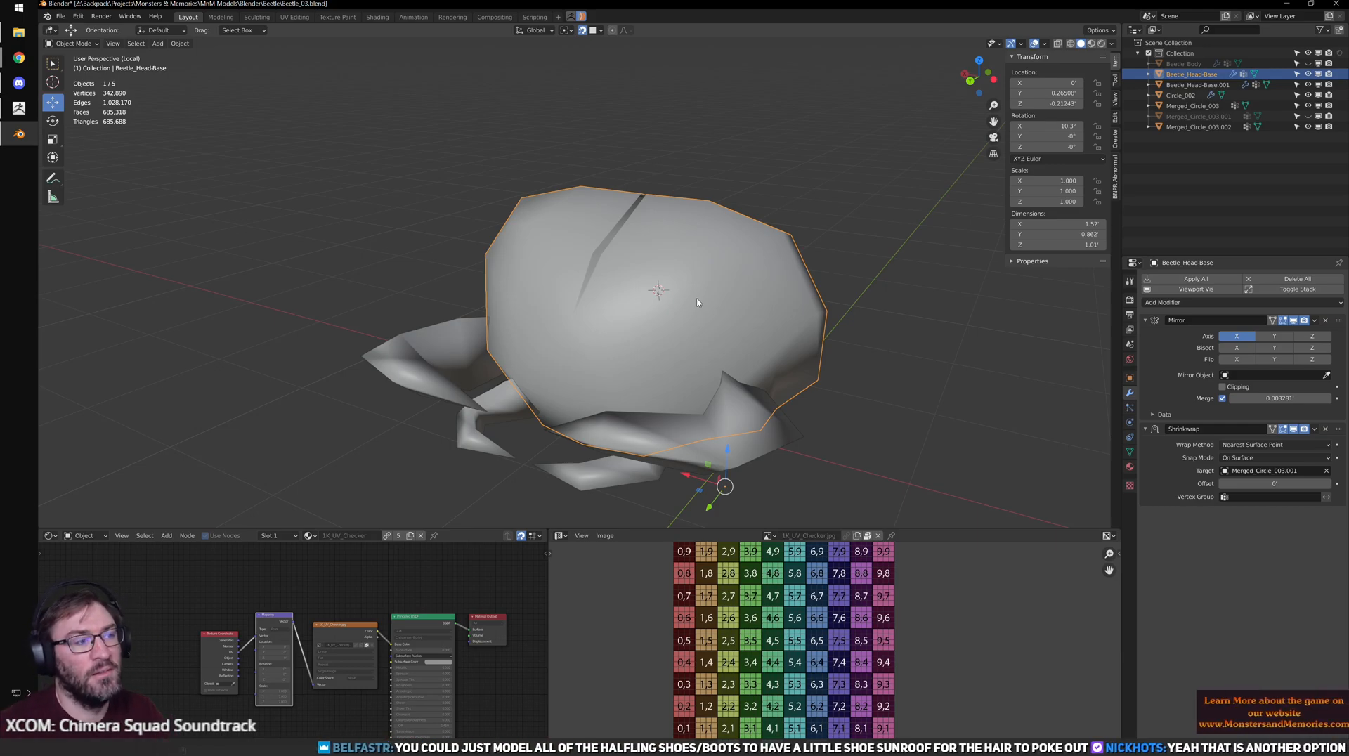
scroll(692, 293, up, 2)
key(Tab)
middle_drag(692, 292, 741, 285)
click(635, 238)
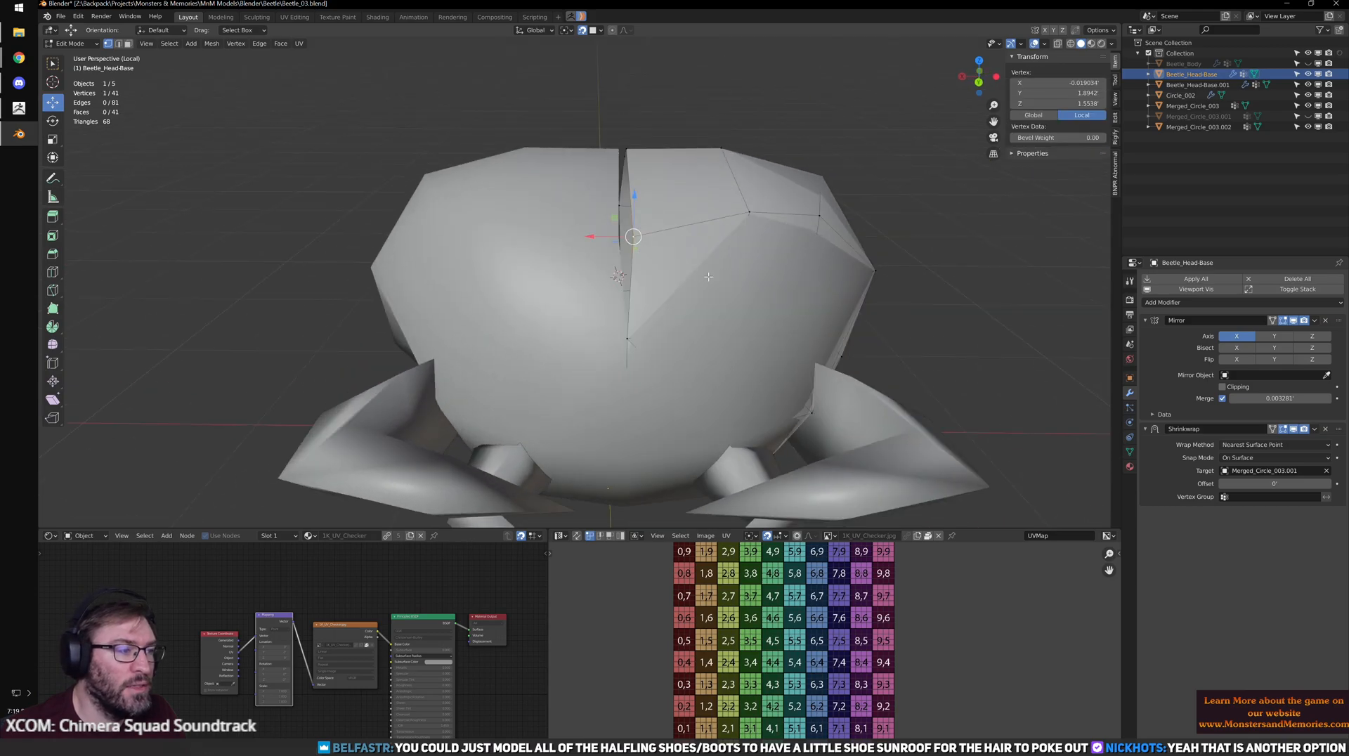
drag(596, 237, 580, 237)
click(631, 145)
drag(580, 147, 576, 148)
- Move another top seam vertex along X to narrow the gap between the mirrored halves, and leave Edit Mode
middle_drag(576, 148, 635, 226)
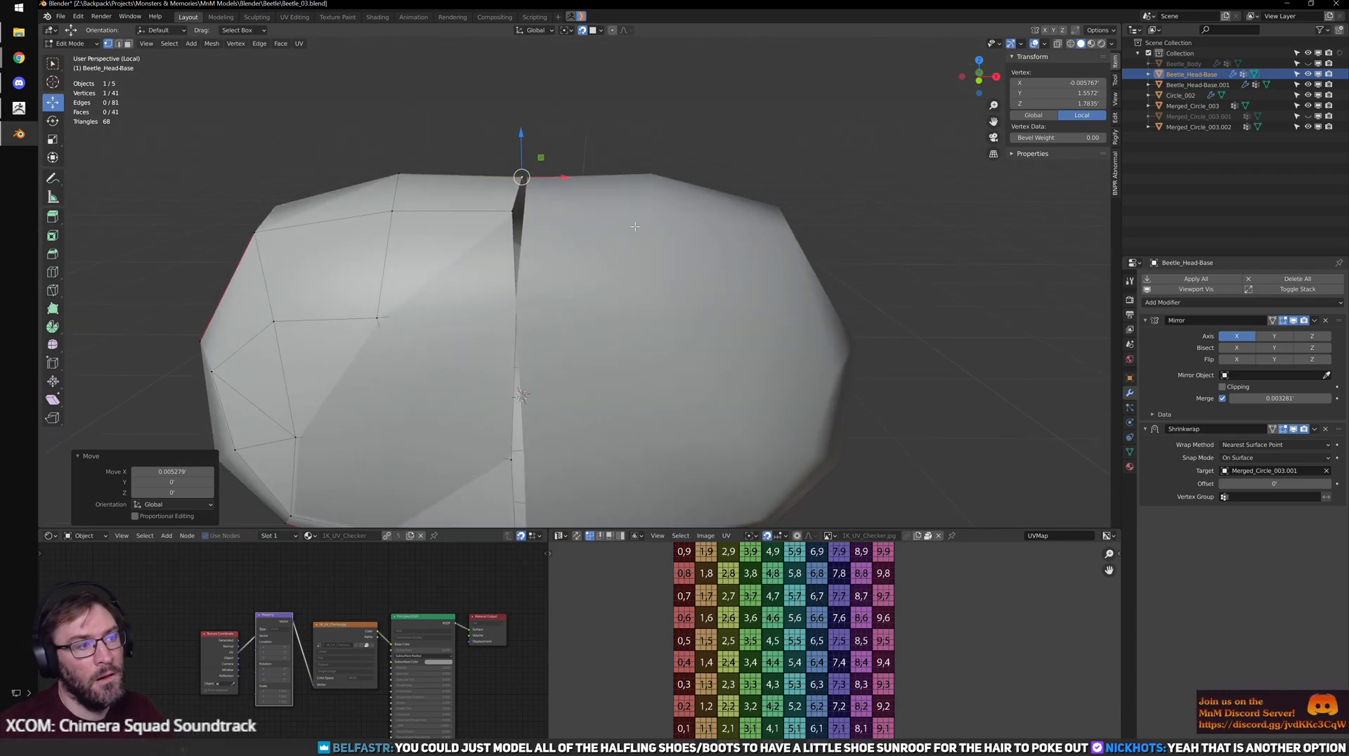
shift+middle_drag(543, 292, 763, 364)
key(g)
key(x)
click(713, 196)
key(Tab)
scroll(789, 338, down, 1)
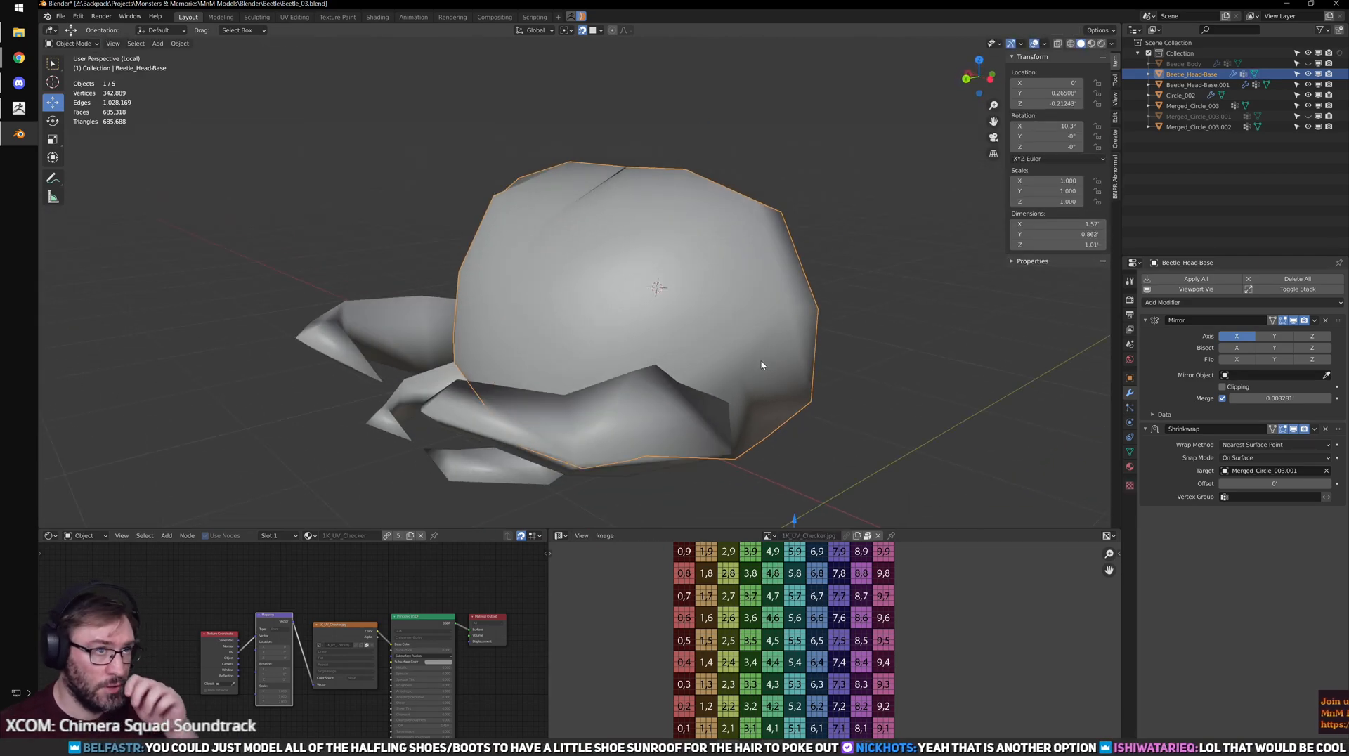
- Check the low-poly head's seam and underside in wireframe, and apply the Shrinkwrap modifier
scroll(763, 366, up, 1)
middle_drag(633, 325, 731, 344)
key(Tab)
middle_drag(608, 355, 629, 328)
mouse_move(605, 485)
middle_down()
mouse_move(626, 386)
mouse_move(578, 434)
middle_up()
key(shift+z)
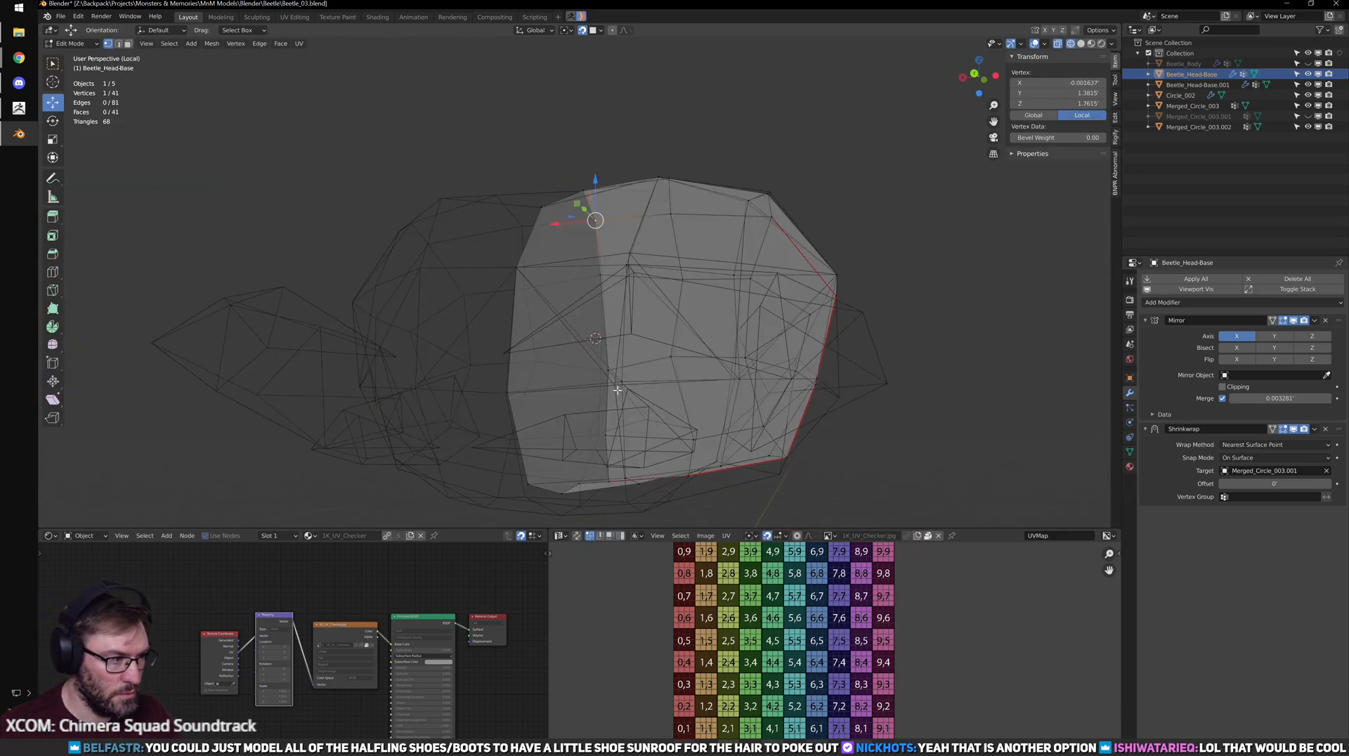
shift+middle_drag(694, 424, 708, 325)
key(Tab)
click(1315, 429)
click(1272, 442)
- Unhide the high-poly head, switch to face selection in wireframe, and select the low-poly head's lower front face
key(Tab)
key(shift+z)
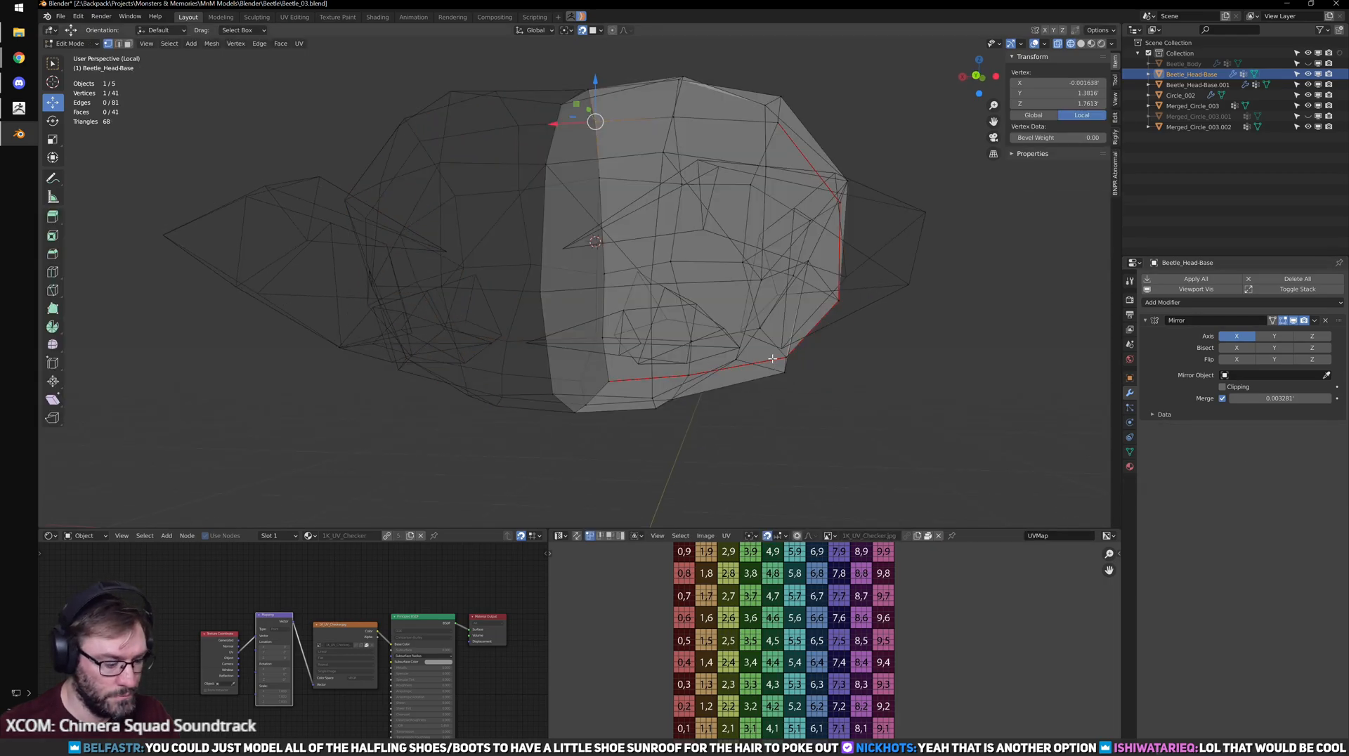
click(1309, 117)
middle_drag(691, 308, 611, 392)
key(alt+a)
key(ctrl+Tab)
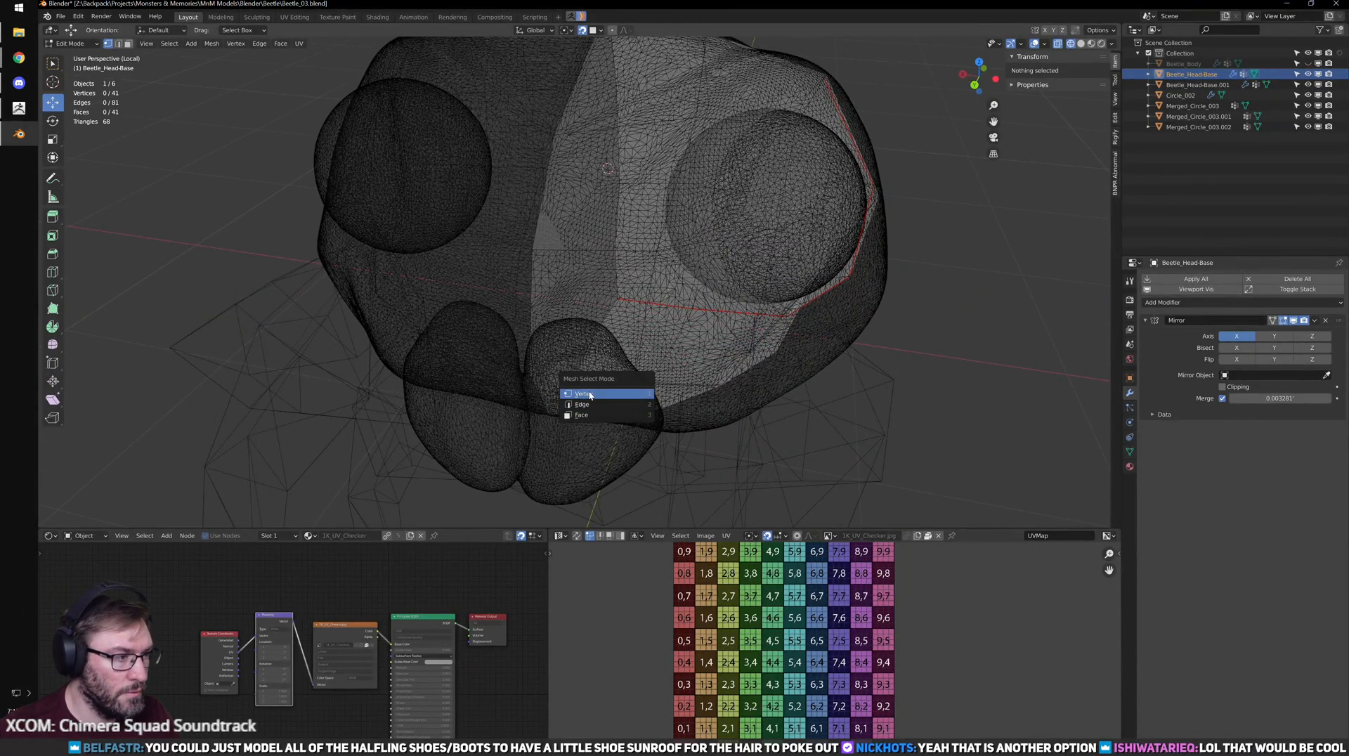
click(586, 396)
key(ctrl+Tab)
click(597, 375)
middle_drag(621, 395, 502, 339)
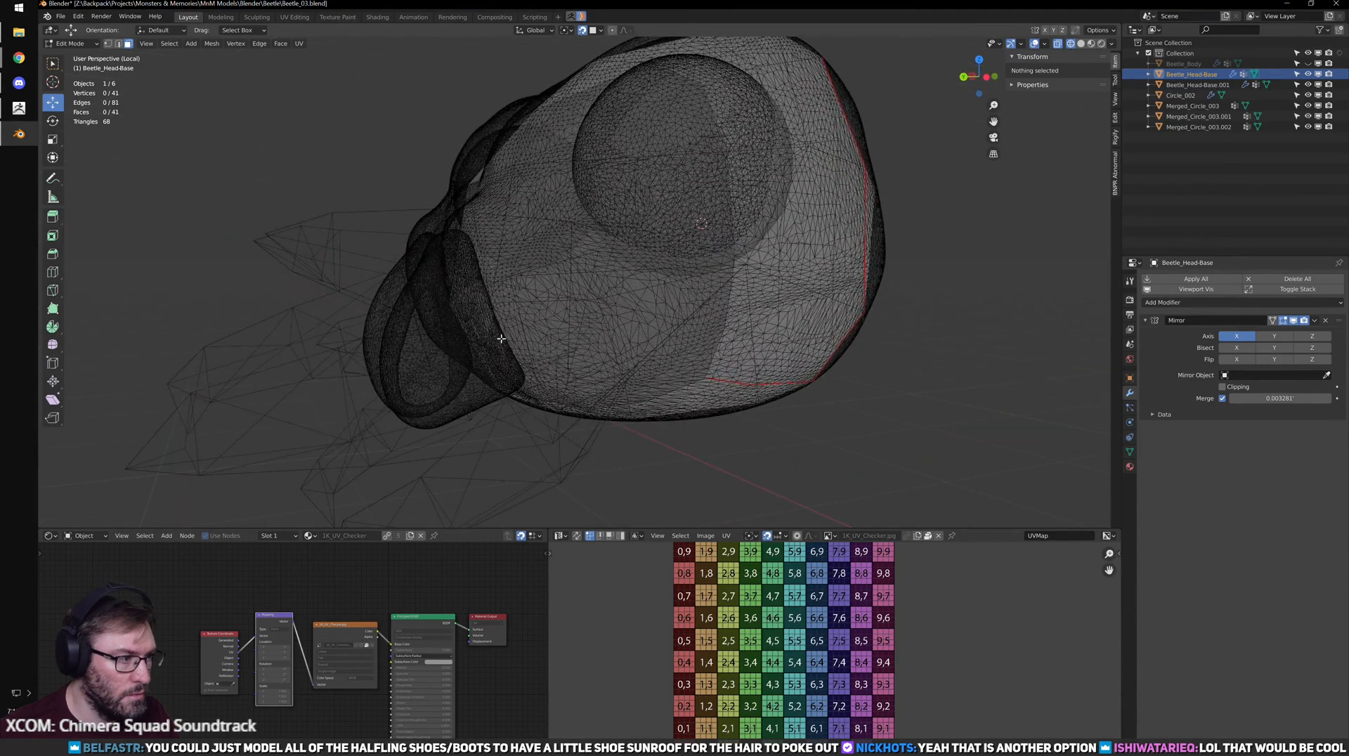
click(501, 339)
key(e)
click(376, 427)
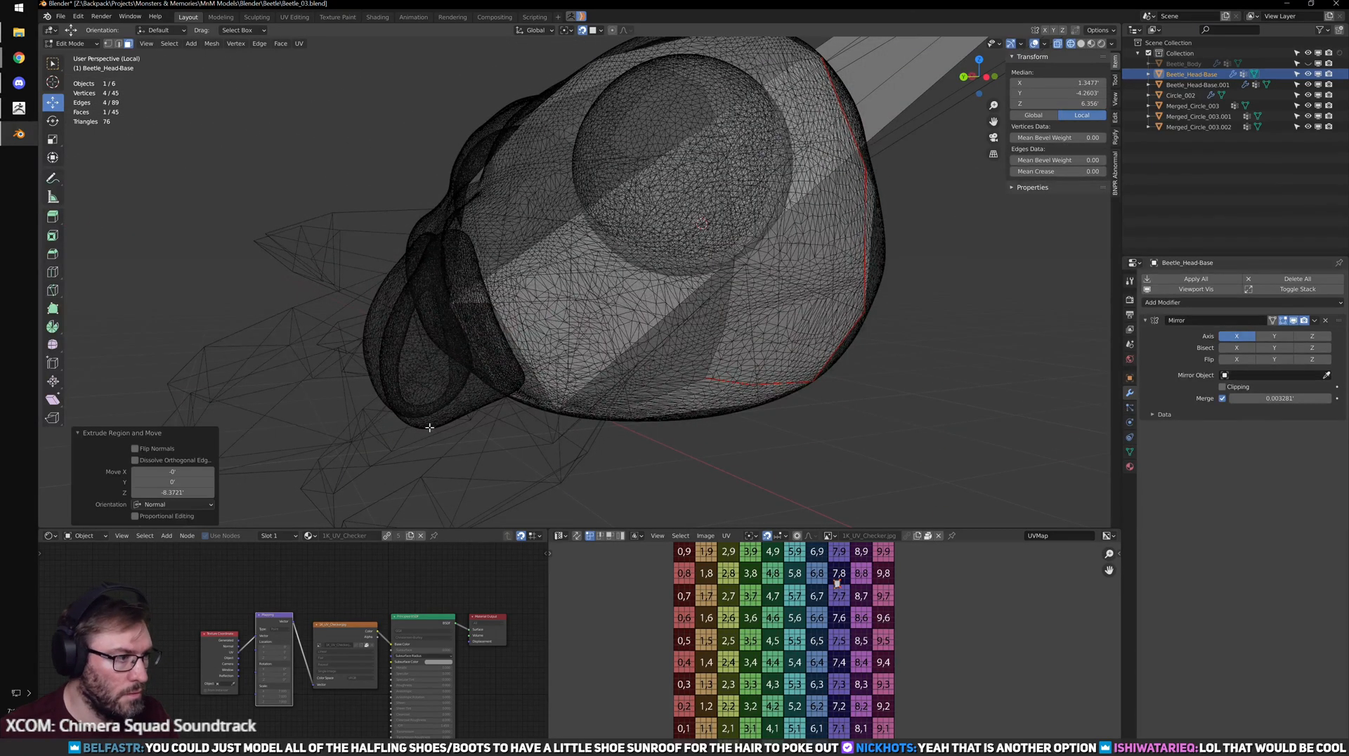
key(ctrl+z)
- Extrude the lower front face over the mouthparts, delete the extrusion's inner face along the centre line, and return to vertex selection
key(e)
click(397, 429)
middle_drag(397, 428, 589, 397)
click(589, 397)
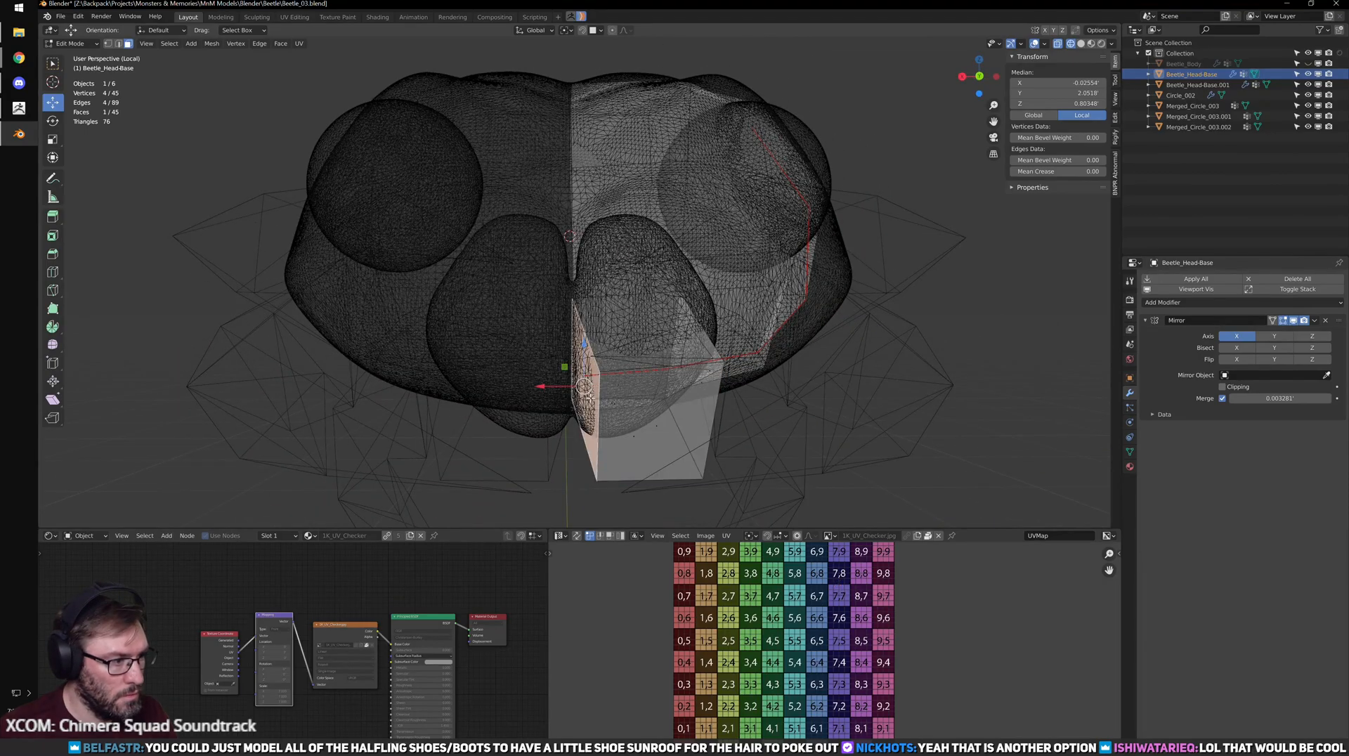
key(x)
click(584, 350)
key(ctrl+Tab)
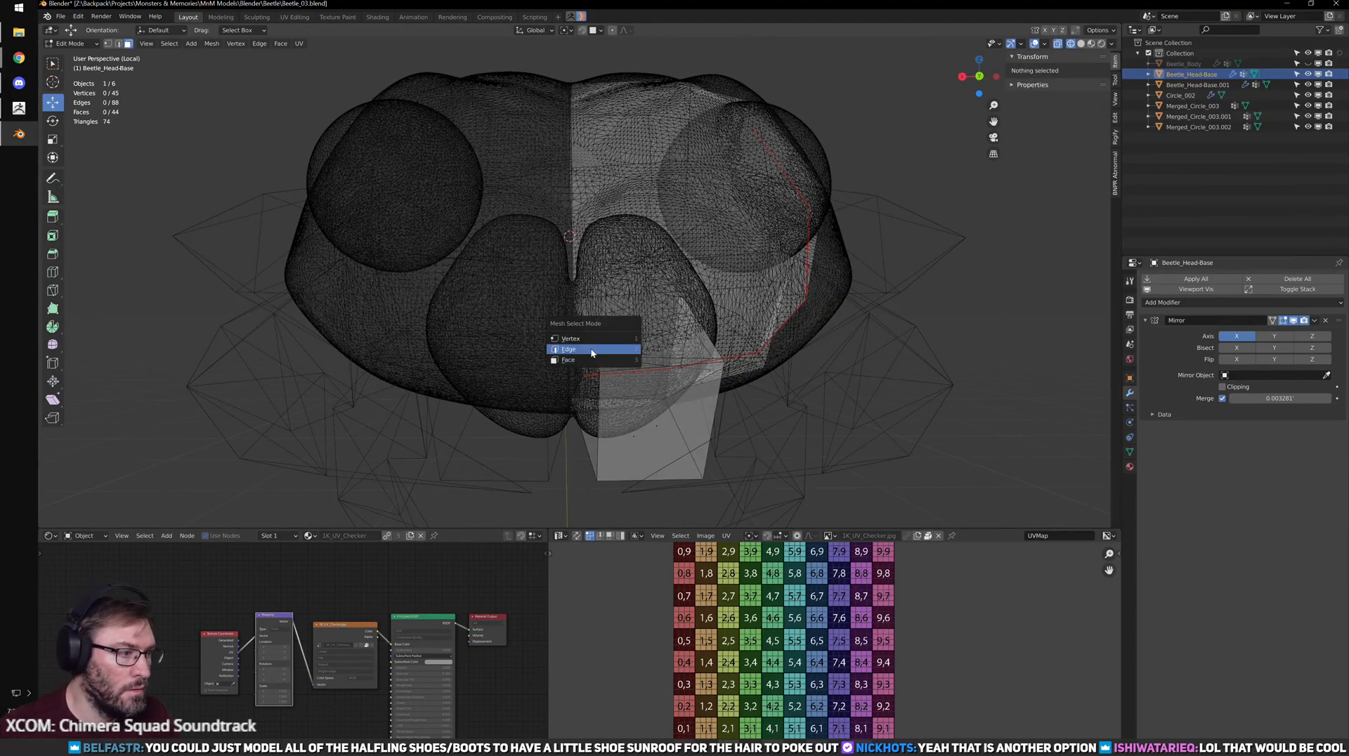
click(584, 340)
- Leave Edit Mode and local view to show the whole beetle in solid shading, and select the low-poly head
key(shift+z)
click(601, 374)
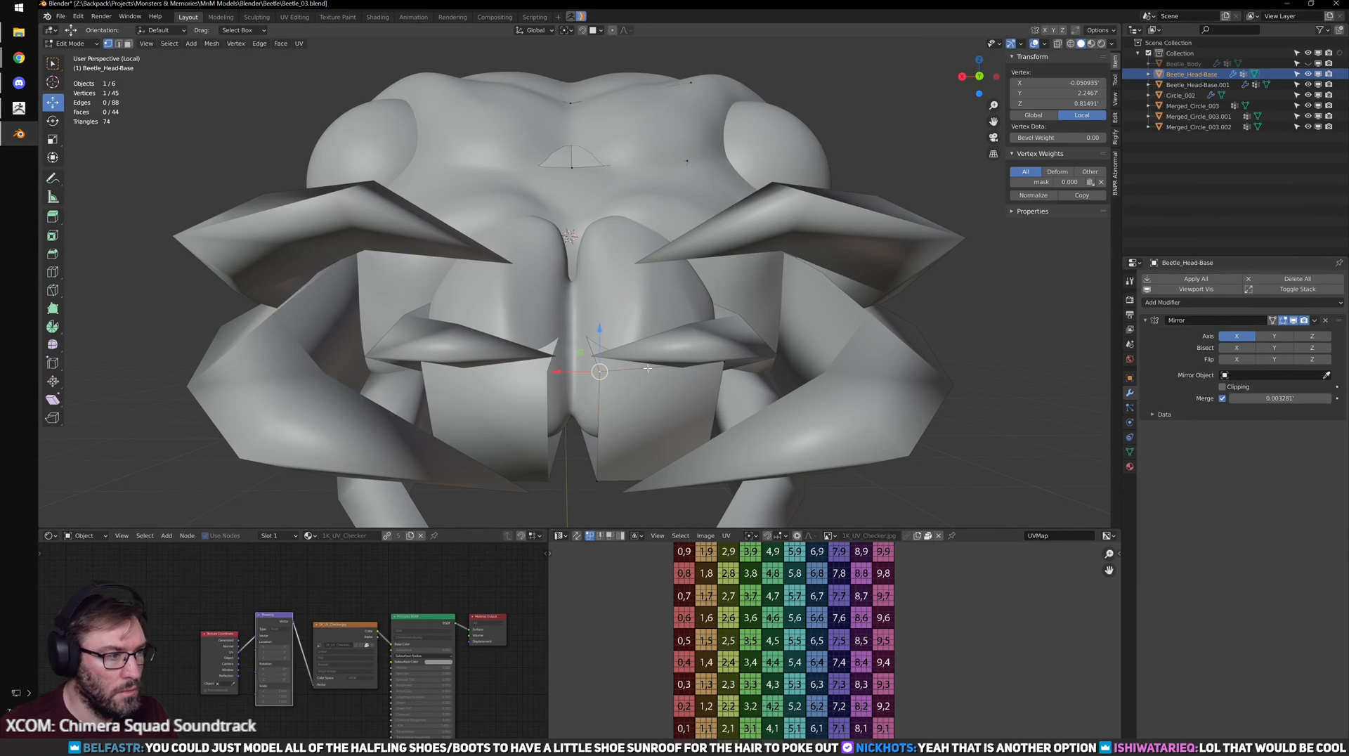
scroll(647, 369, down, 3)
middle_drag(647, 369, 613, 377)
key(alt+a)
key(Tab)
click(744, 280)
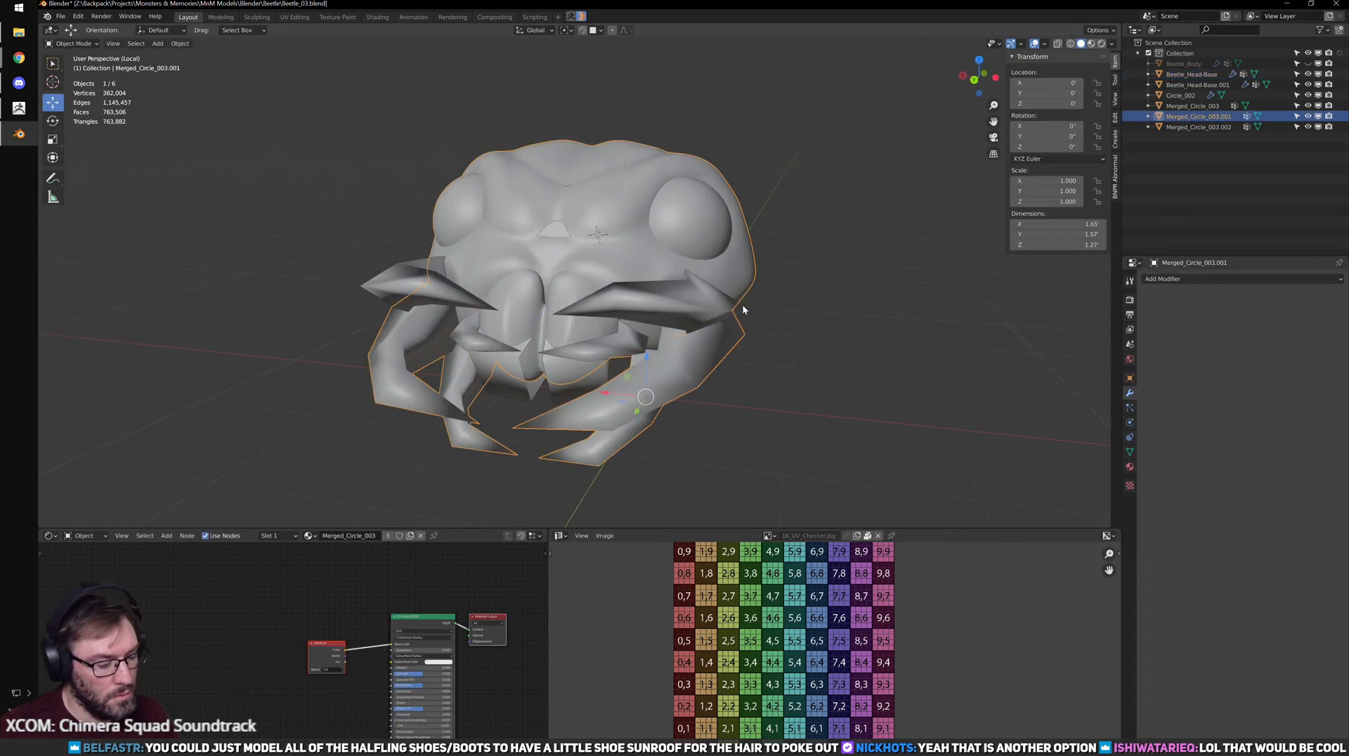
key(KP_Divide)
key(Tab)
key(Tab)
click(595, 335)
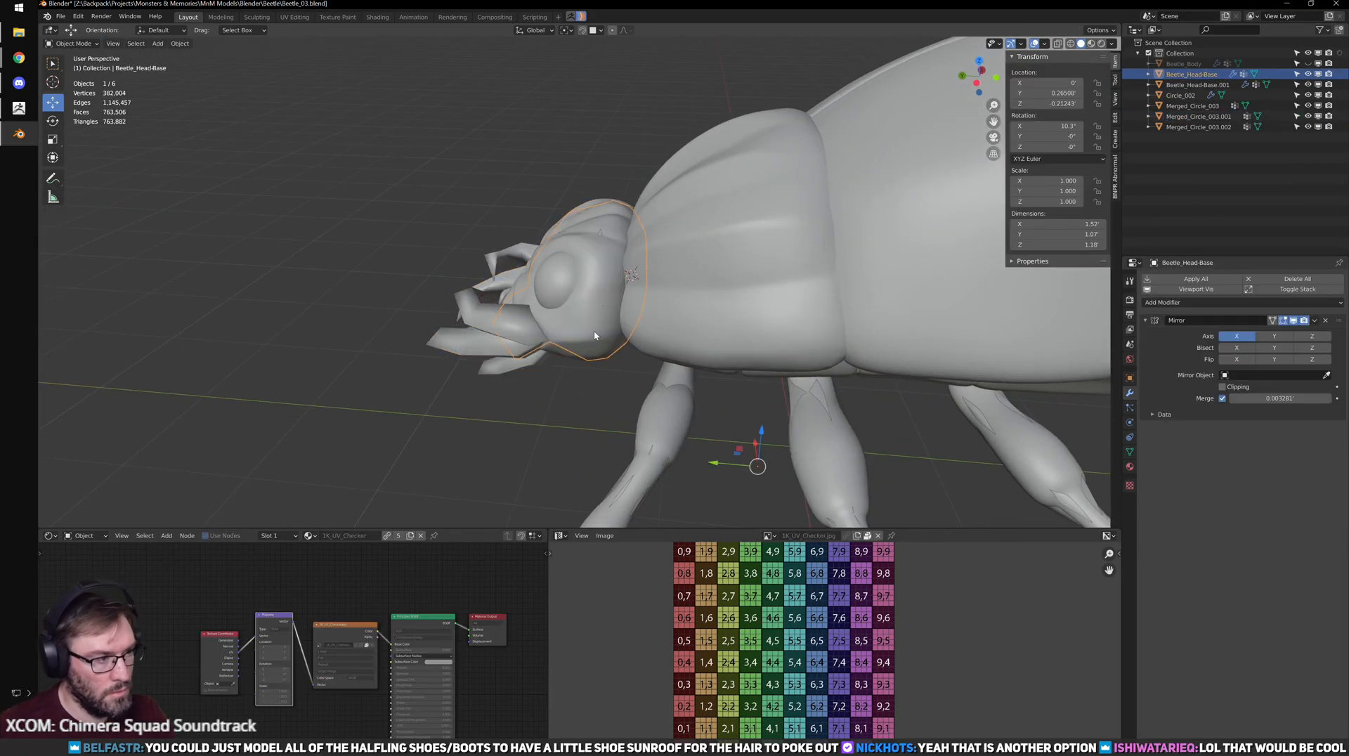
- Isolate the high-poly head in local view and enter Edit Mode with edge selection
click(580, 363)
key(KP_Divide)
key(Tab)
key(ctrl+Tab)
- Select all linked mandible pieces of the high-poly head, separate them into their own object, and leave Edit Mode and local view
click(555, 392)
click(555, 395)
key(ctrl+l)
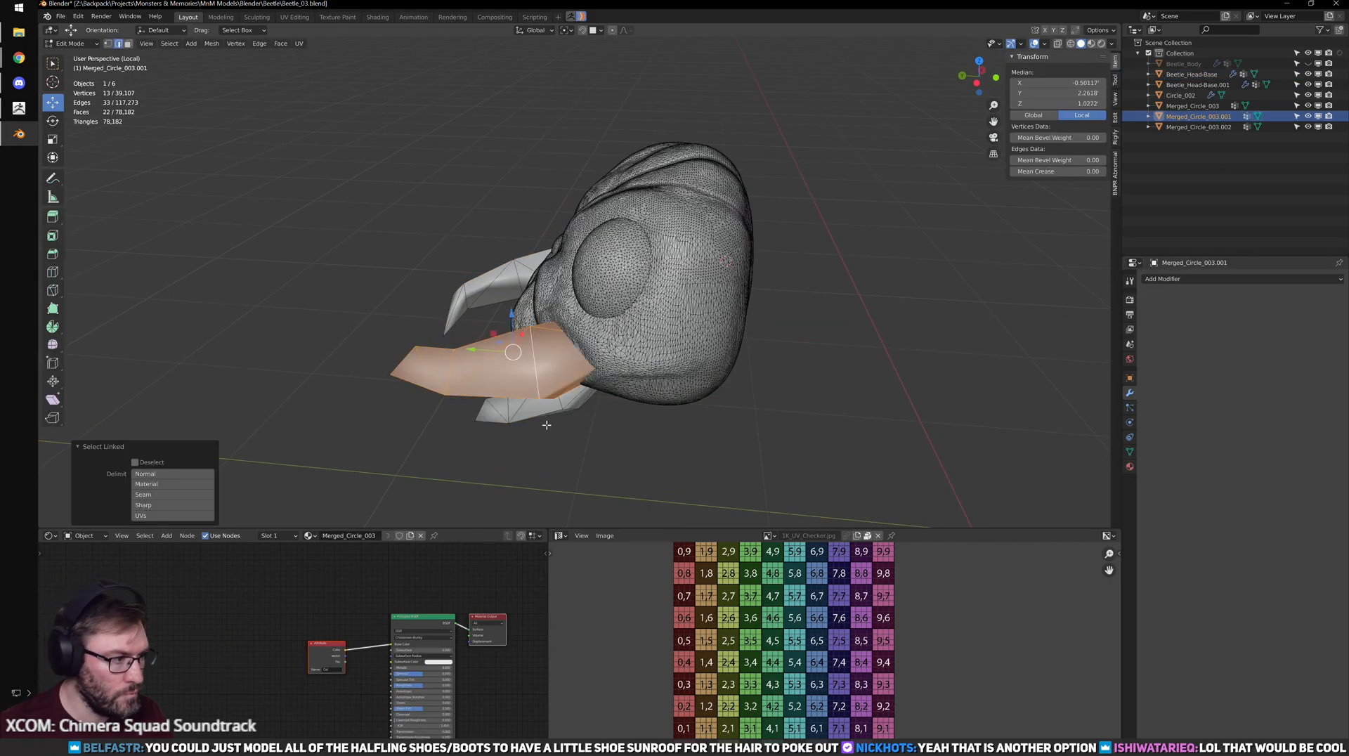
middle_drag(312, 310, 461, 295)
key(l)
middle_drag(403, 423, 499, 396)
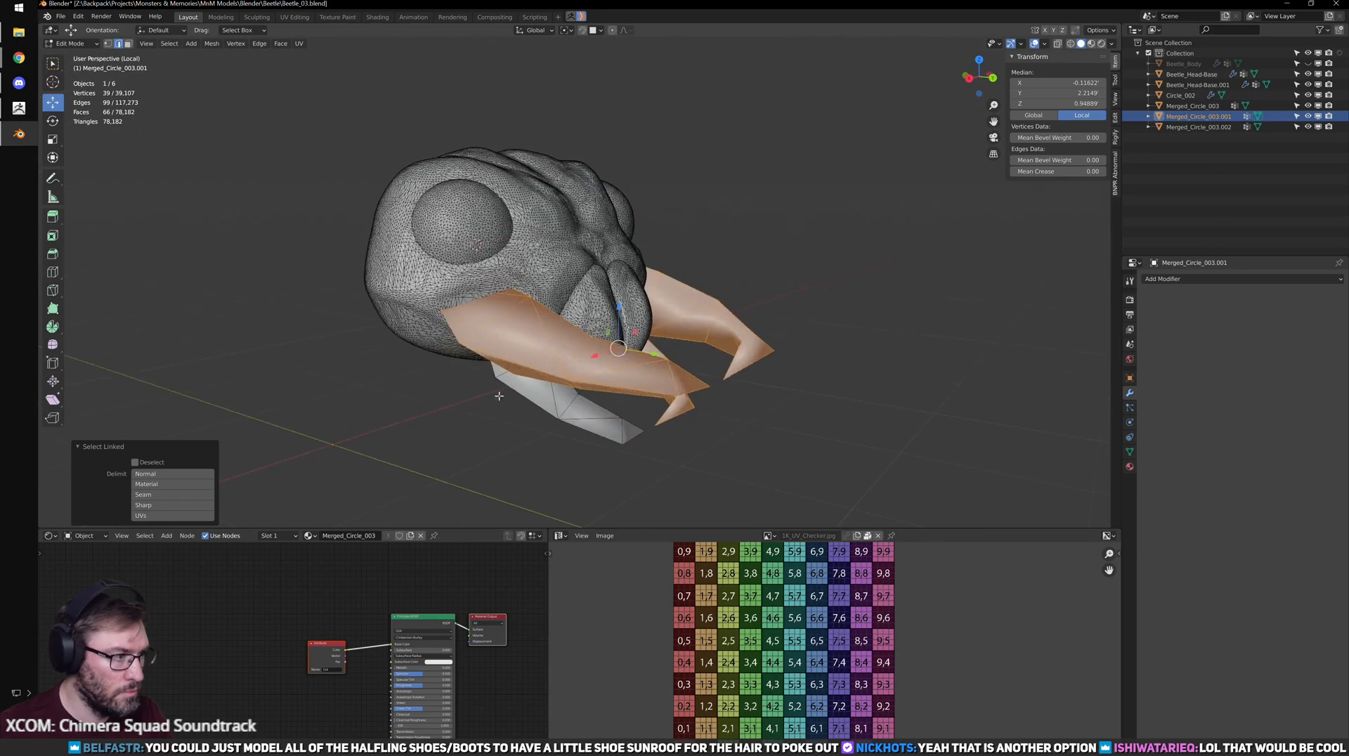
key(p)
click(553, 411)
key(Tab)
key(KP_Divide)
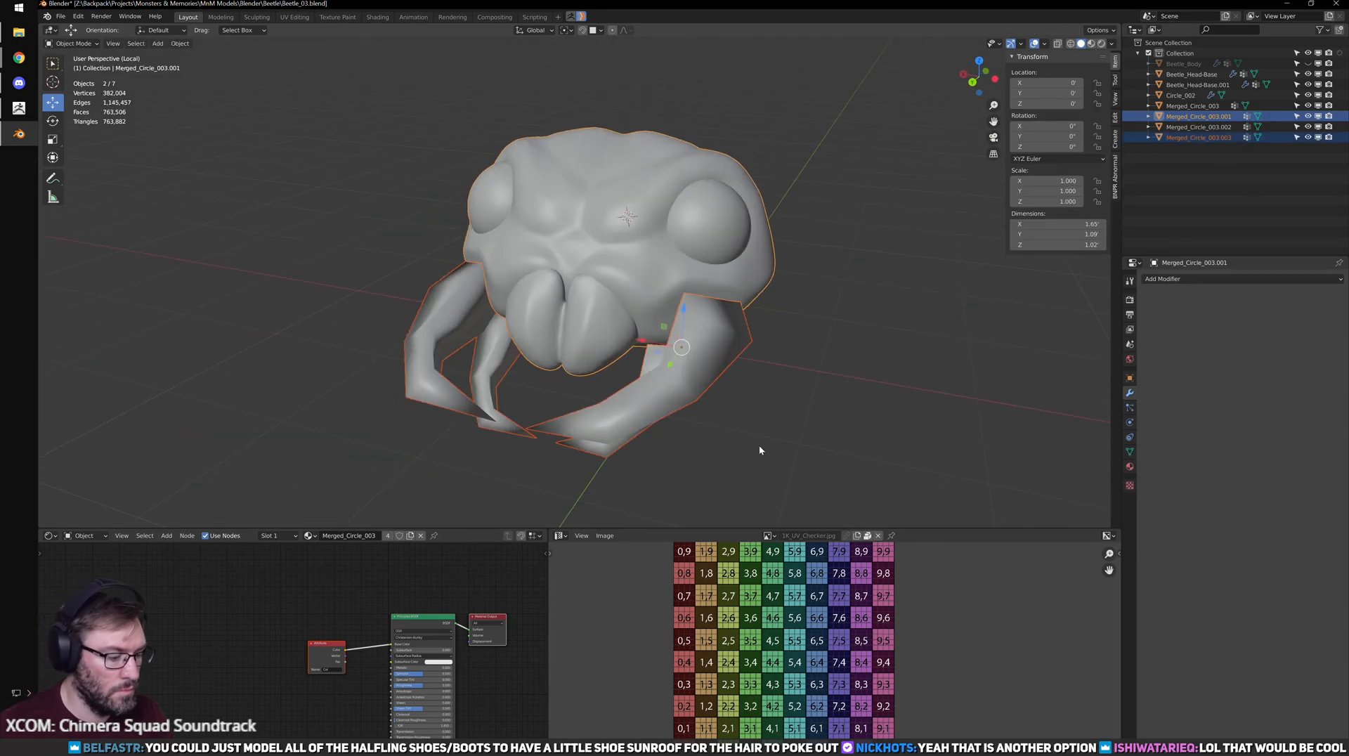
- Select the high-poly head together with the low-poly head and isolate both in local view
scroll(539, 414, down, 2)
middle_drag(750, 430, 657, 391)
click(539, 414)
scroll(597, 371, up, 3)
click(597, 371)
shift+click(650, 389)
key(KP_Divide)
- Enter Edit Mode on the low-poly head and reposition the inner vertices of the mouthpart extrusion, checking them in X-ray
click(629, 445)
key(Tab)
key(alt+z)
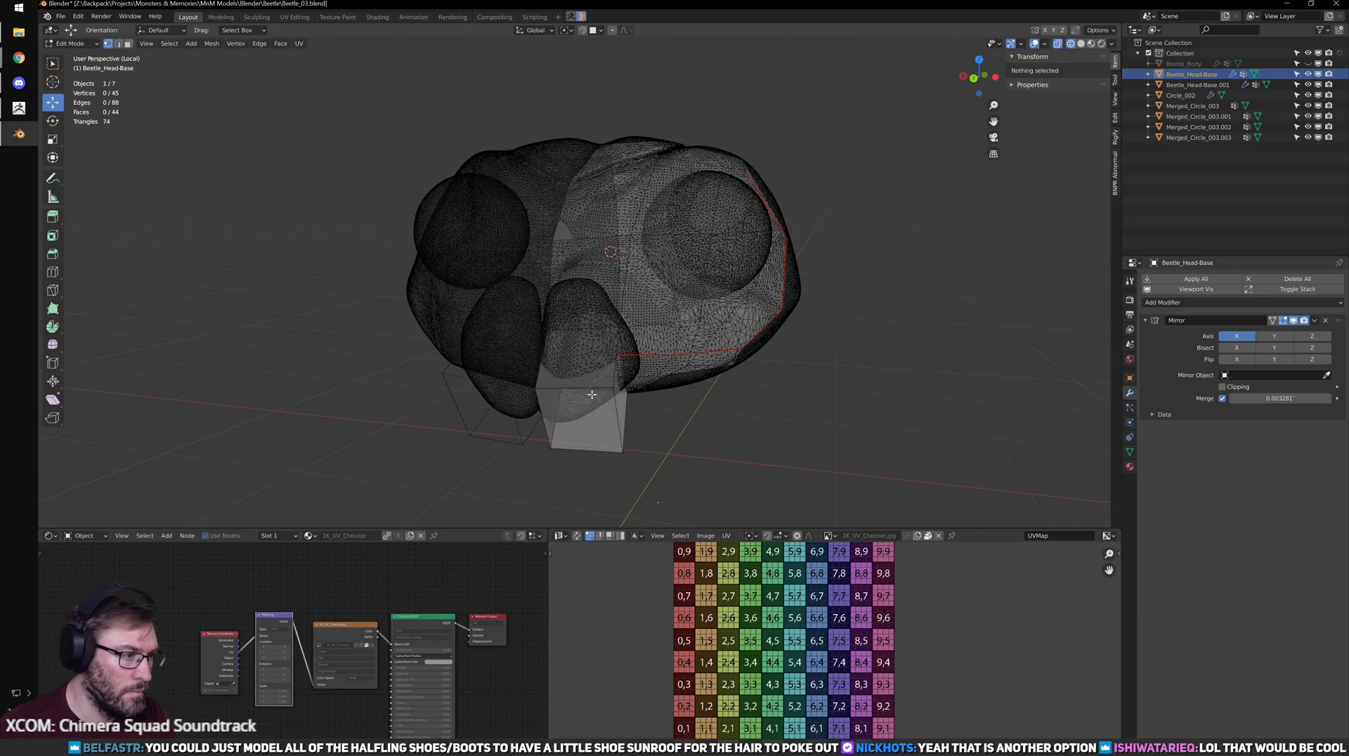
key(Tab)
key(alt+z)
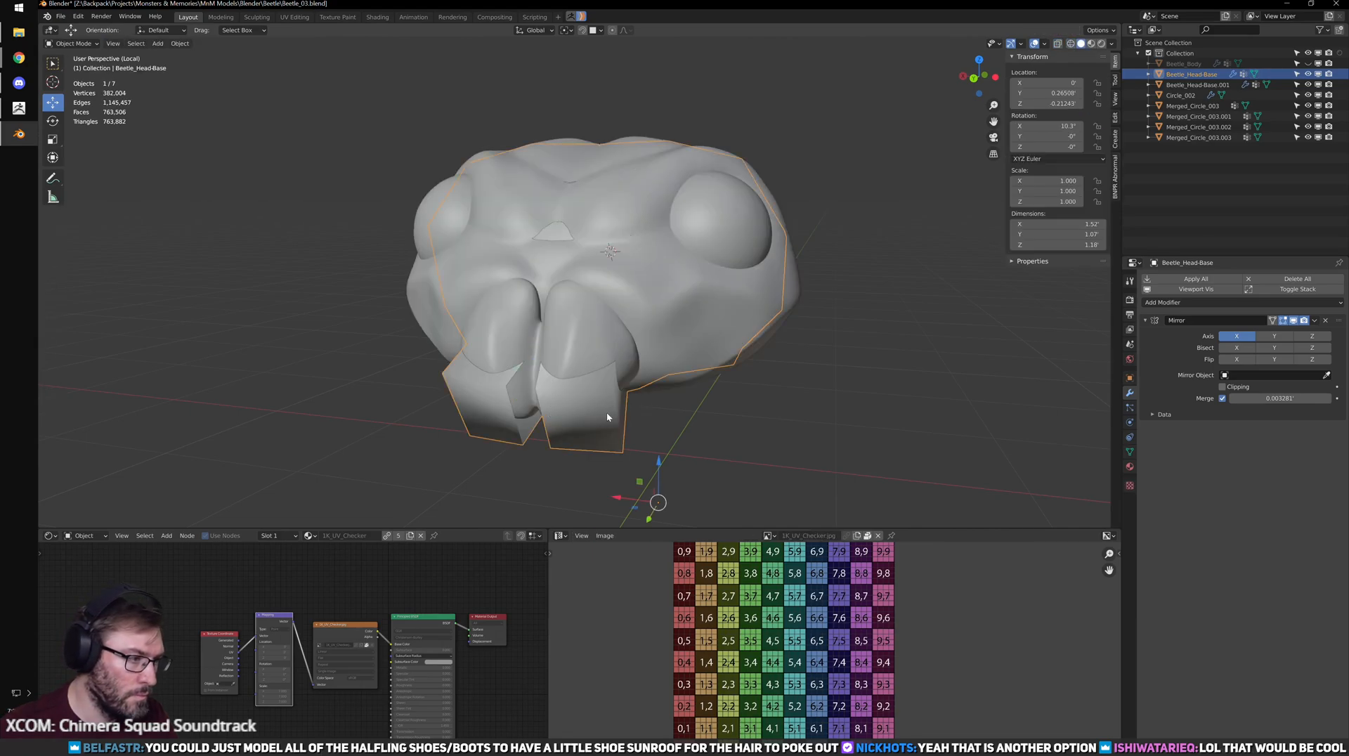
key(Tab)
scroll(517, 419, up, 2)
drag(516, 450, 519, 428)
key(alt+z)
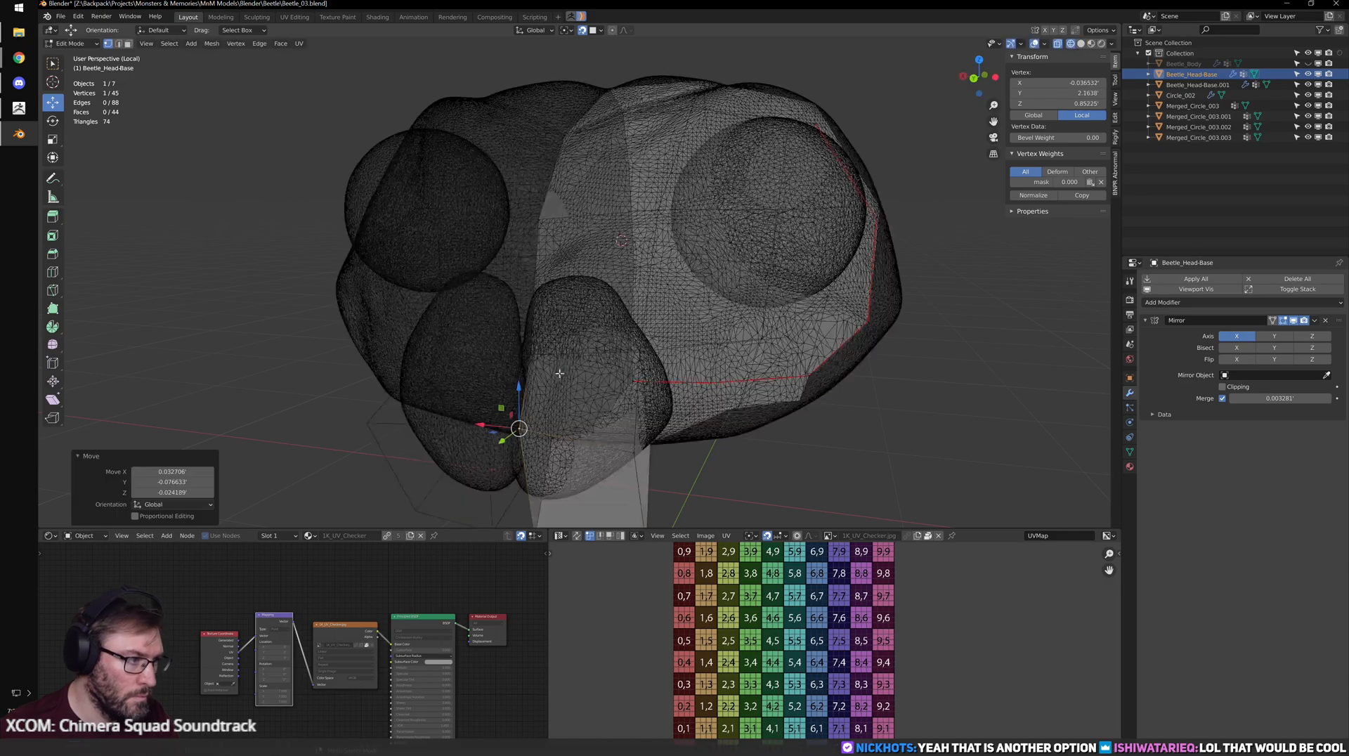
middle_drag(551, 354, 528, 368)
mouse_move(468, 347)
mouse_down()
mouse_move(509, 390)
mouse_move(483, 299)
mouse_up()
- Toggle snapping and shift the front vertex between the mouthparts forward
key(shift+z)
key(shift+Tab)
mouse_move(482, 300)
alt+middle_down()
mouse_move(464, 291)
mouse_move(570, 296)
alt+middle_up()
scroll(571, 297, up, 4)
key(shift+z)
drag(536, 251, 507, 251)
- Move the vertex at the mouthpart's upper outer edge outward by about 0.146' in X onto the high-poly surface
click(562, 343)
middle_drag(574, 366, 597, 357)
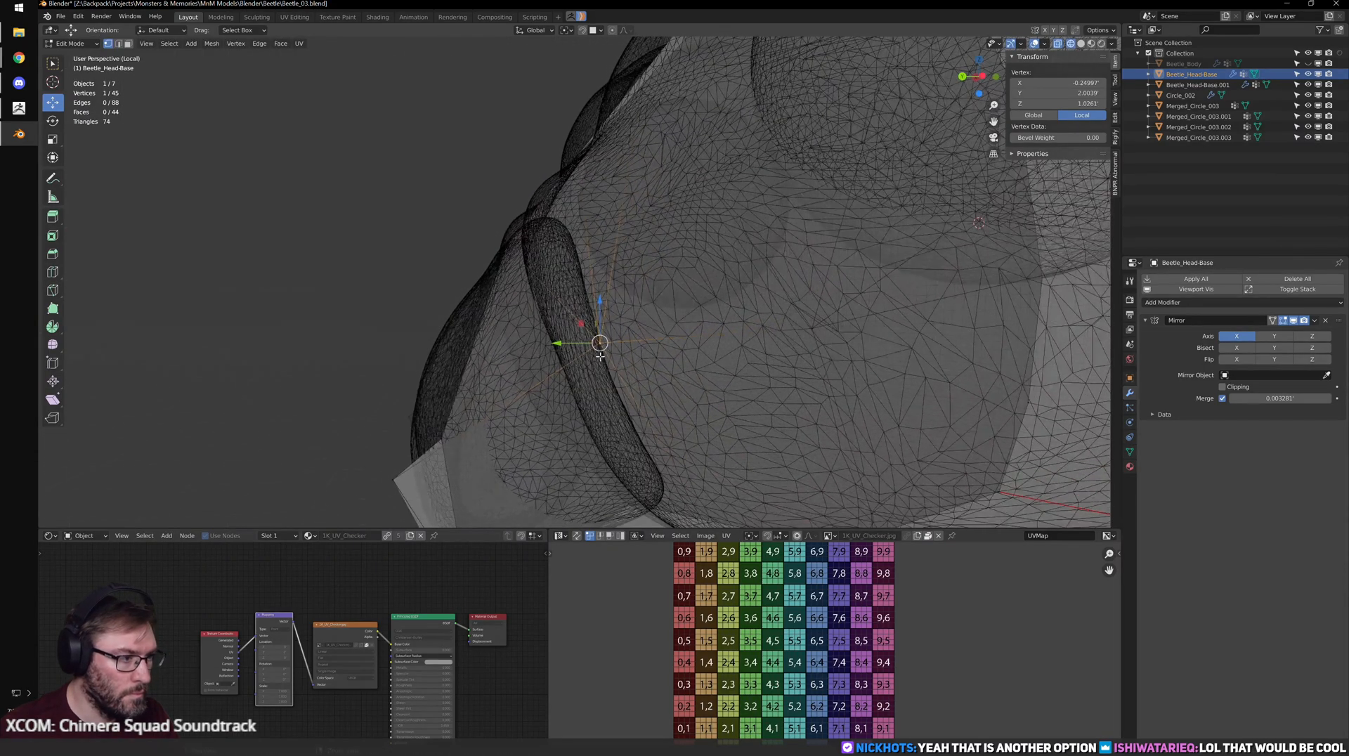
drag(602, 346, 602, 358)
key(shift+z)
middle_drag(610, 356, 682, 354)
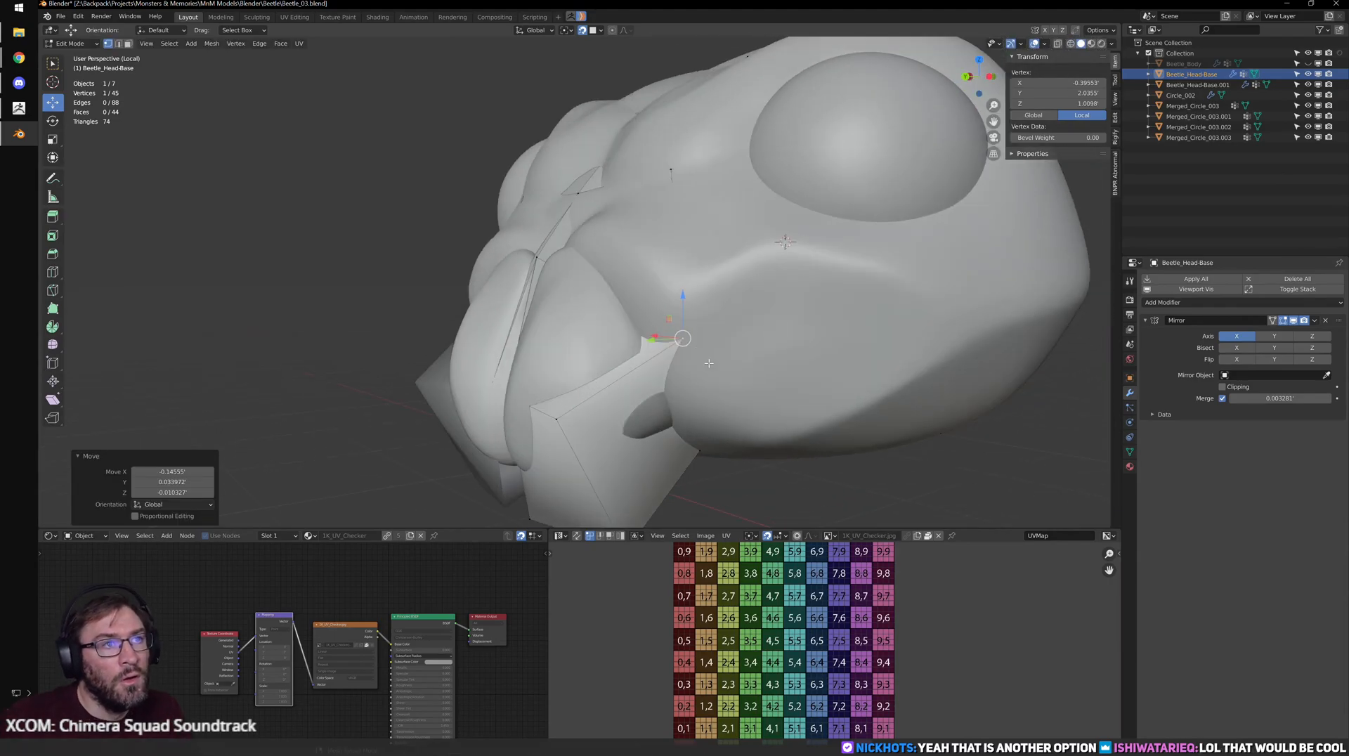
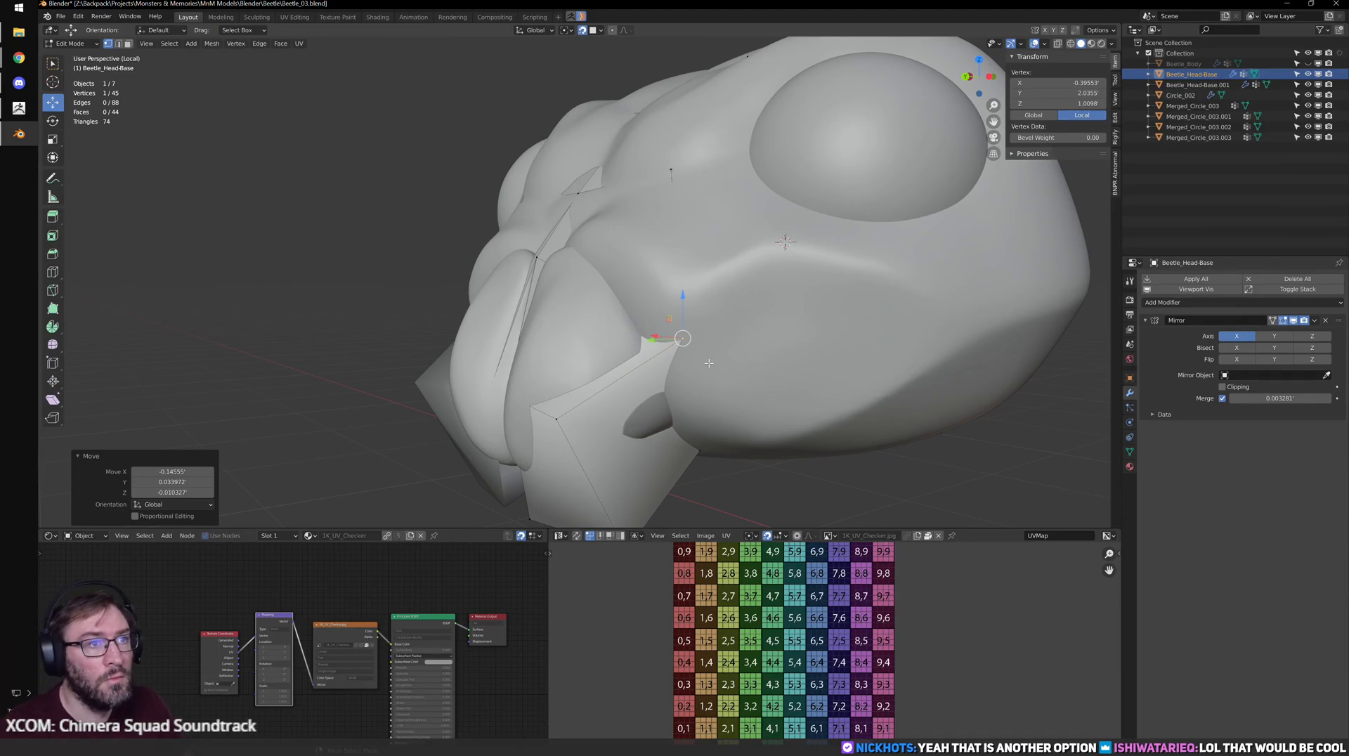
- Pick a lower side vertex of the low-poly head in wireframe and raise it onto the high-poly surface
middle_drag(711, 342, 671, 391)
key(shift+z)
click(676, 391)
key(shift+z)
drag(682, 391, 677, 336)
- Nudge the neighbouring side vertex of the low-poly head, adjusting its fit from two angles in wireframe and solid shading
key(shift+z)
scroll(677, 338, down, 2)
middle_drag(693, 365, 672, 361)
click(634, 398)
key(shift+z)
drag(630, 399, 625, 400)
key(shift+z)
middle_drag(625, 399, 736, 338)
key(shift+z)
drag(737, 338, 743, 367)
key(shift+z)
- Raise the low-poly head's lower rear side vertex about 0.096' so it sits on the high-poly surface
middle_drag(808, 356, 707, 351)
click(695, 386)
click(688, 405)
key(shift+z)
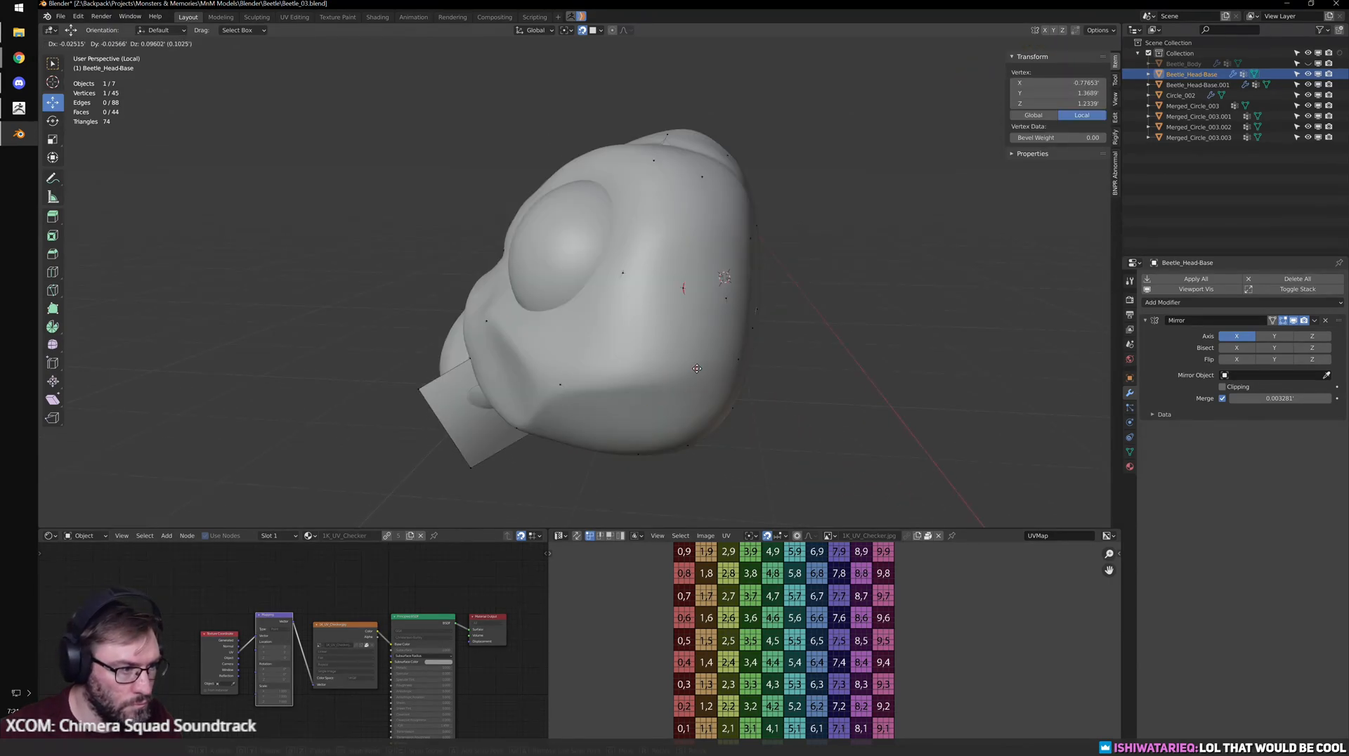
drag(685, 403, 697, 368)
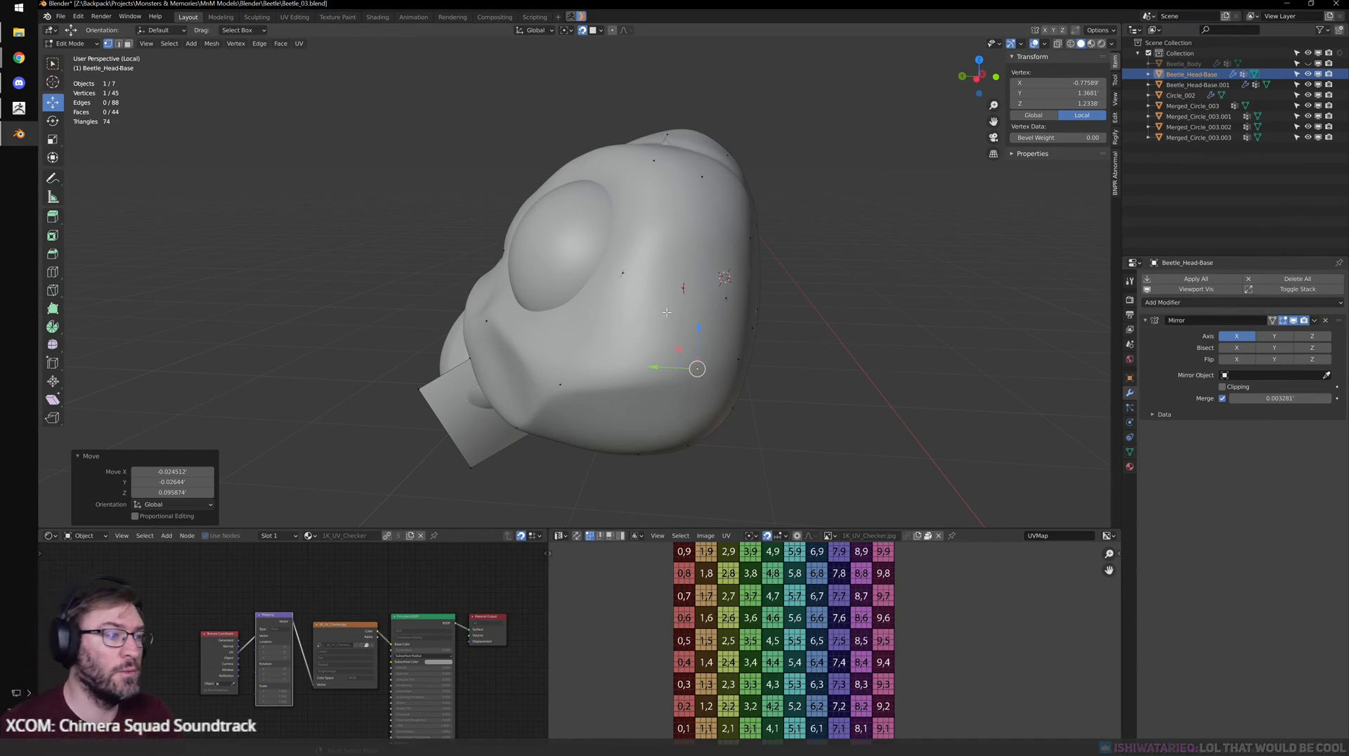
middle_drag(821, 283, 719, 366)
key(shift+z)
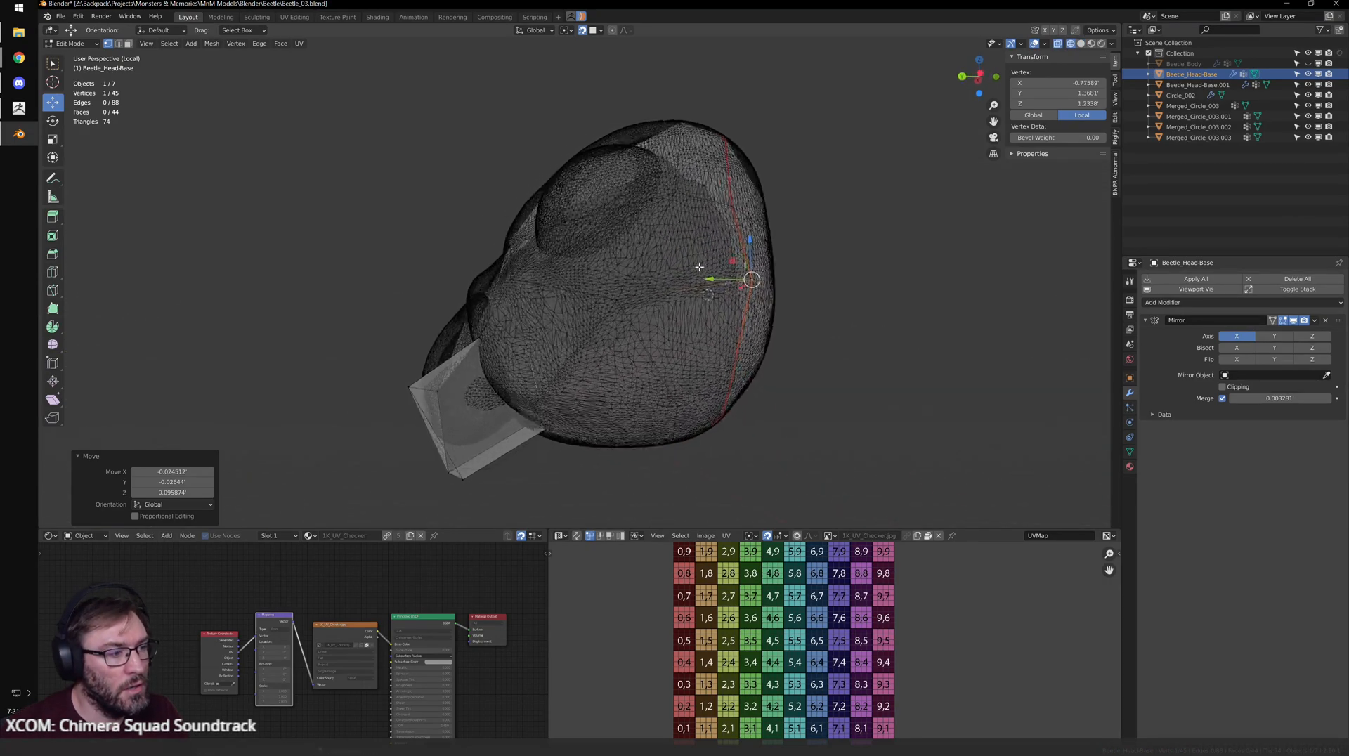
- Select a vertex on the lower side of the low-poly head and adjust its position from the side and from below
key(a)
middle_drag(671, 412, 672, 401)
click(681, 388)
key(shift+z)
key(g)
click(656, 386)
key(shift+z)
mouse_move(577, 403)
middle_down()
mouse_move(608, 398)
mouse_move(571, 359)
middle_up()
key(g)
click(587, 360)
- Shift two underside vertices, including the one at the centre line, along the head's length and leave Edit Mode
middle_drag(619, 425, 626, 388)
click(621, 387)
key(g)
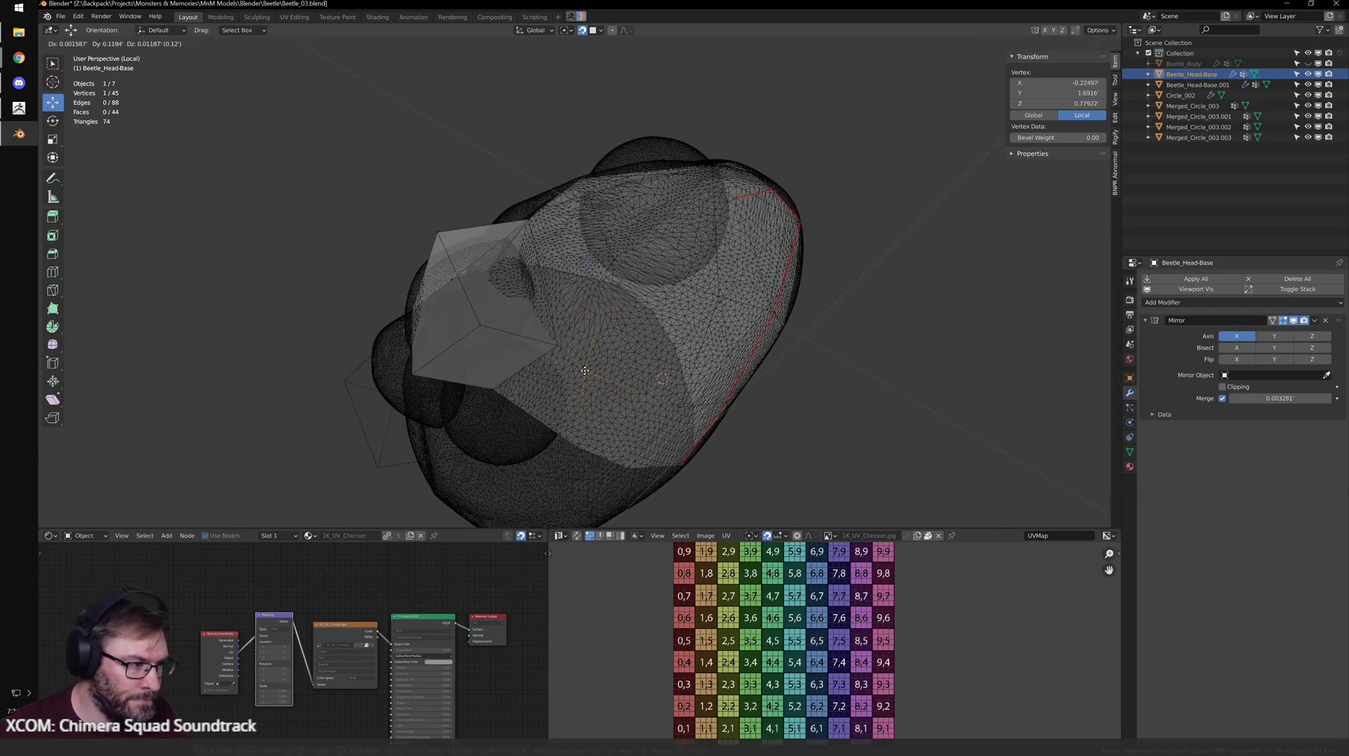
click(585, 371)
click(545, 443)
key(g)
click(551, 420)
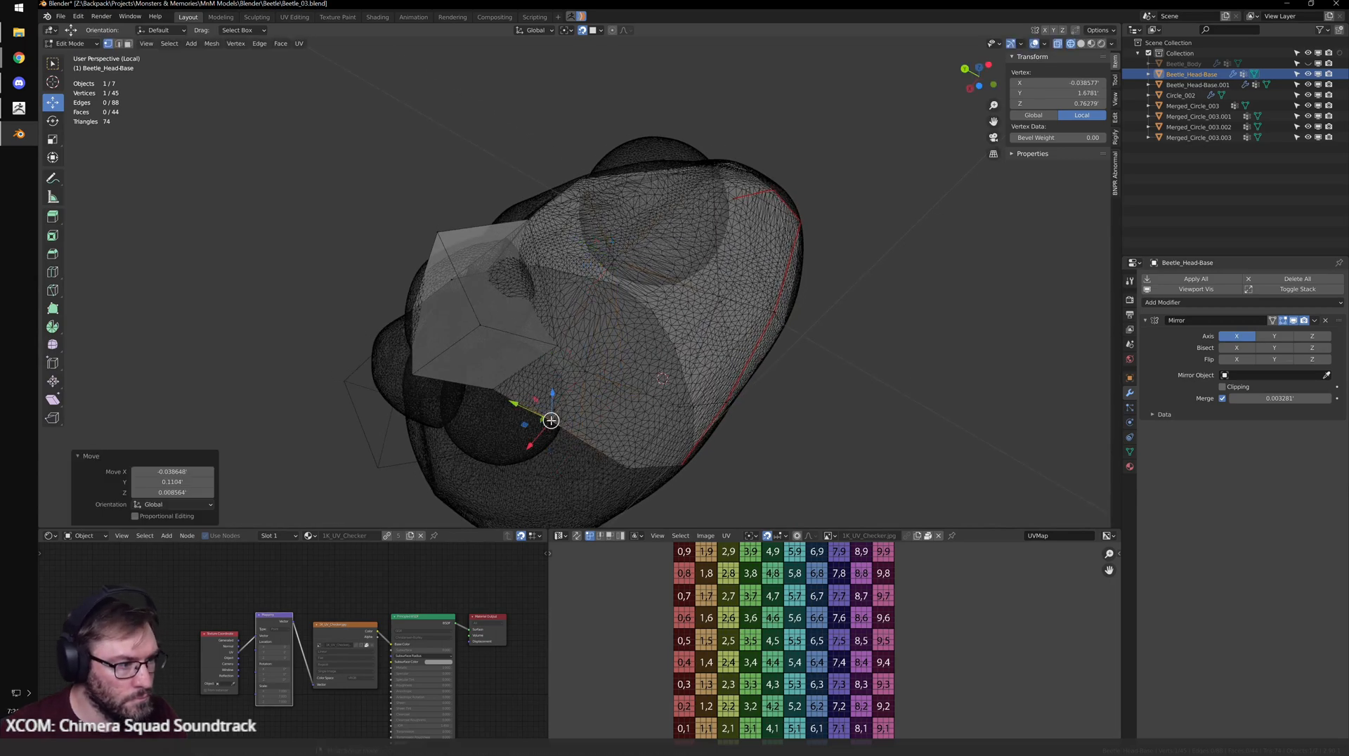
key(shift+z)
mouse_move(694, 424)
middle_down()
mouse_move(744, 445)
mouse_move(770, 440)
middle_up()
key(Tab)
middle_drag(802, 346, 732, 350)
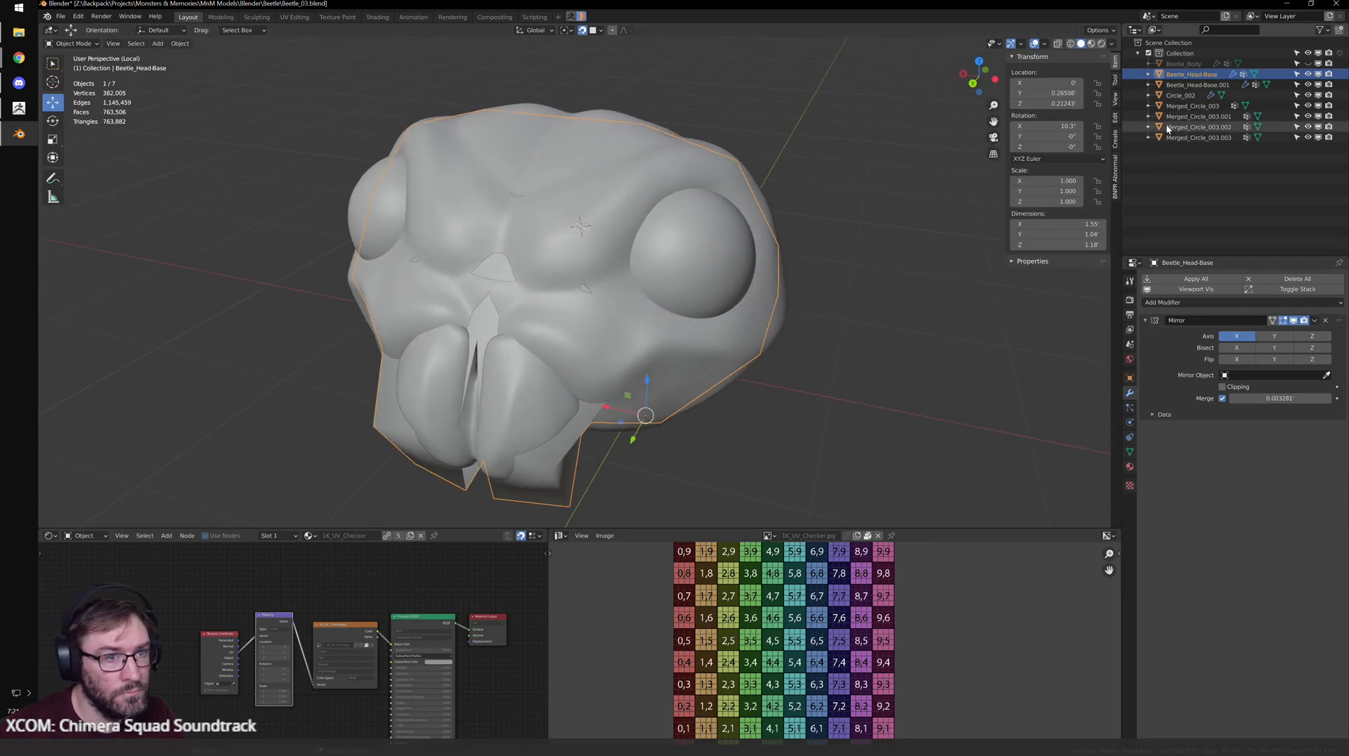
- Rename the high-poly head object as Head_HP
click(1195, 116)
key(F2)
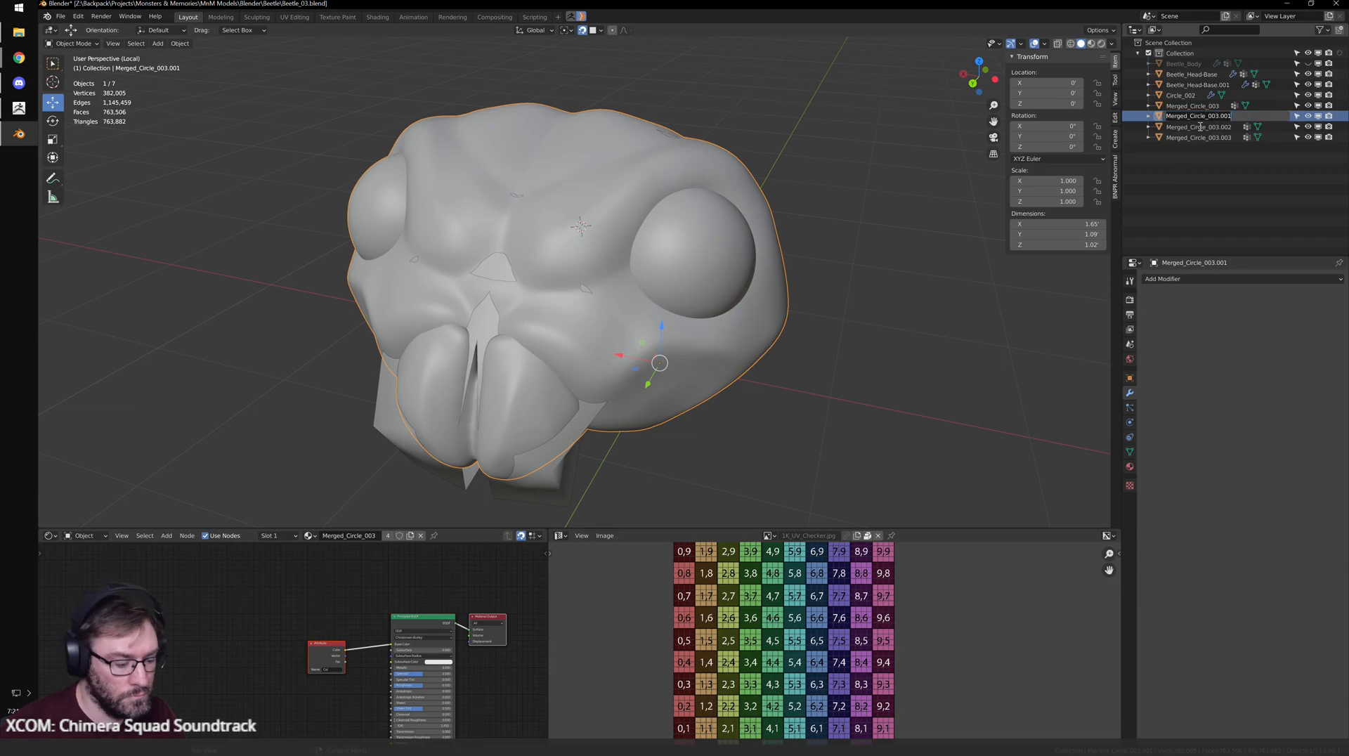
text(Head)
key(Return)
double_click(1206, 106)
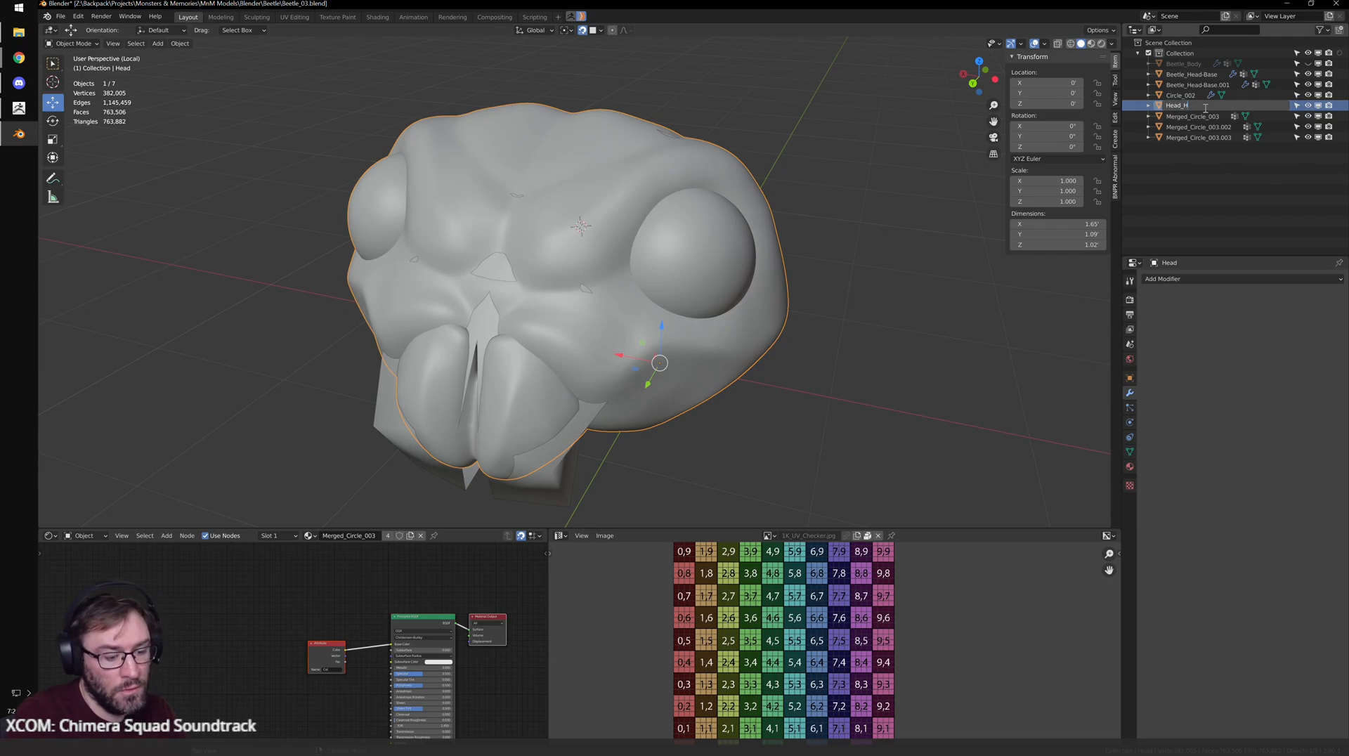
key(Return)
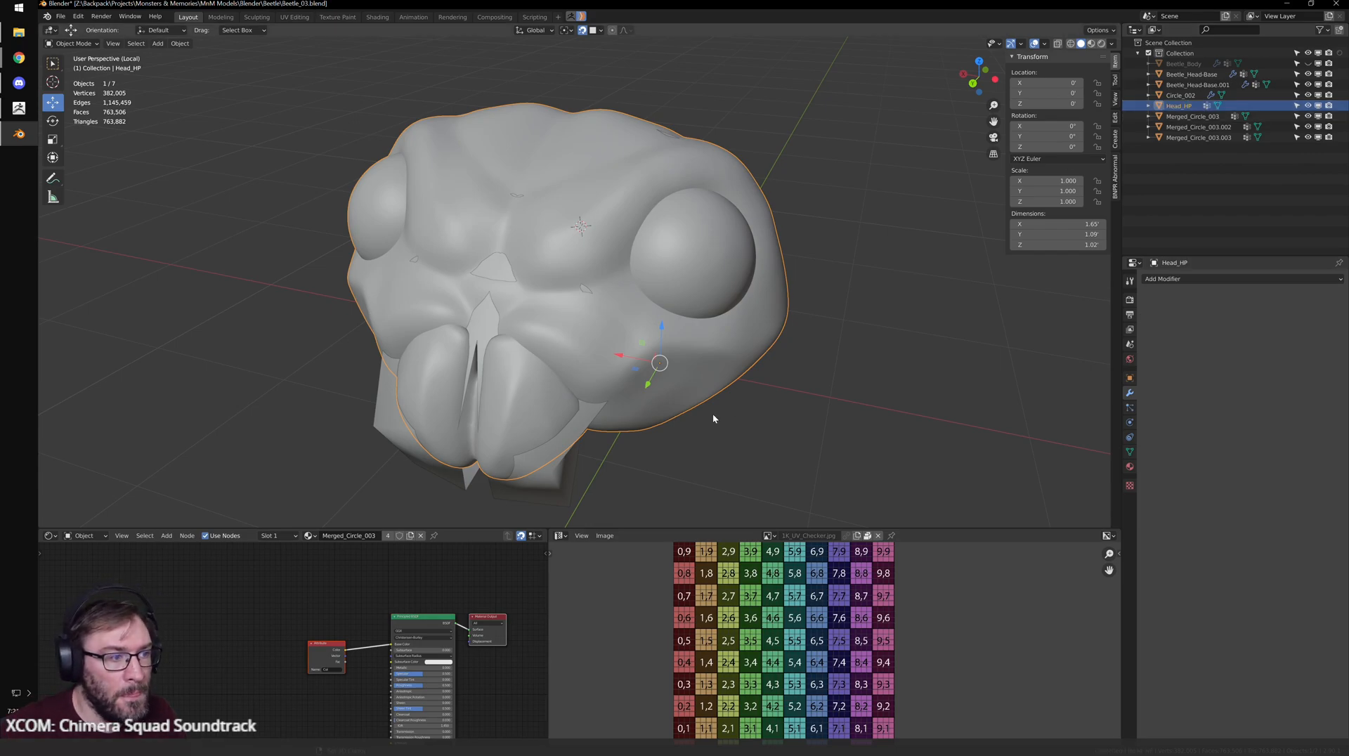
- Rename the low-poly head object as Head_LP
click(573, 429)
double_click(1192, 74)
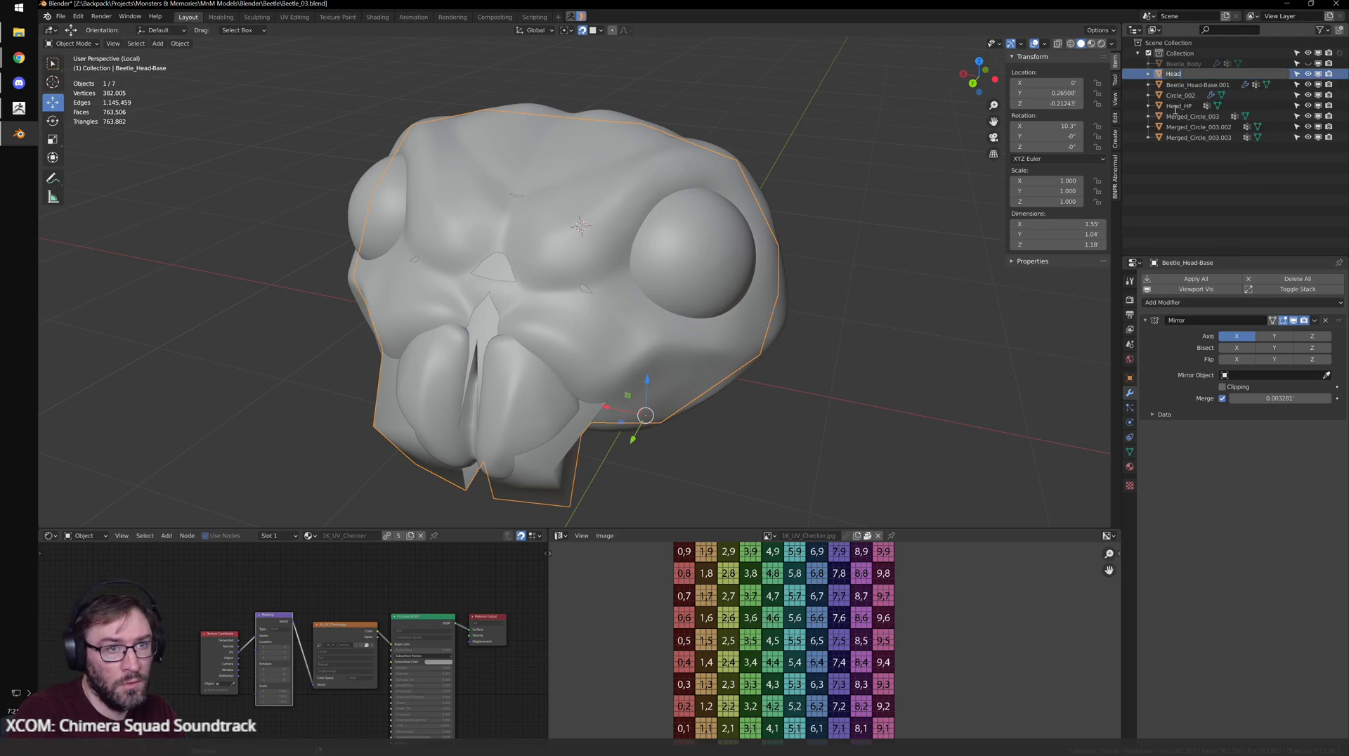
key(Return)
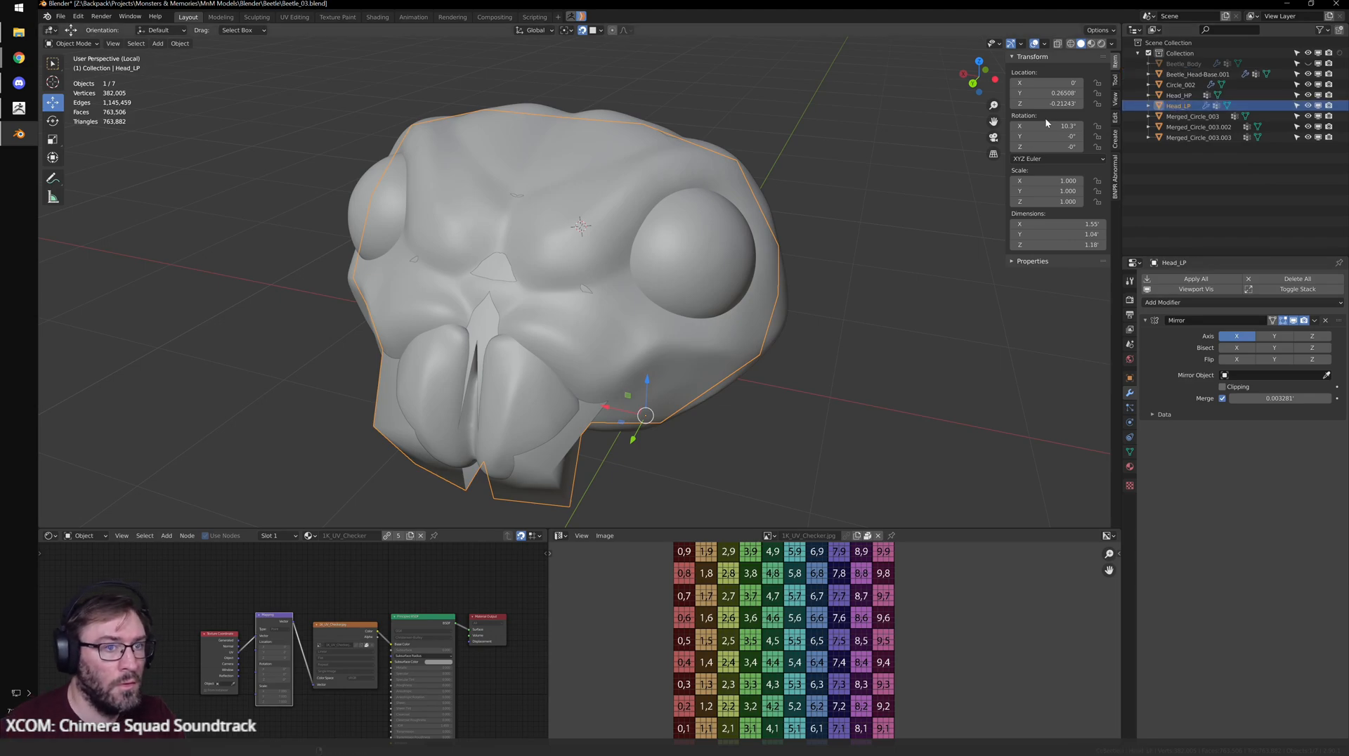
- Hide Head_HP and dissolve the diagonal edge above the mouthparts on Head_LP's front
click(1319, 96)
middle_drag(653, 316, 563, 323)
key(Tab)
key(ctrl+Tab)
click(535, 331)
click(543, 319)
key(x)
click(552, 369)
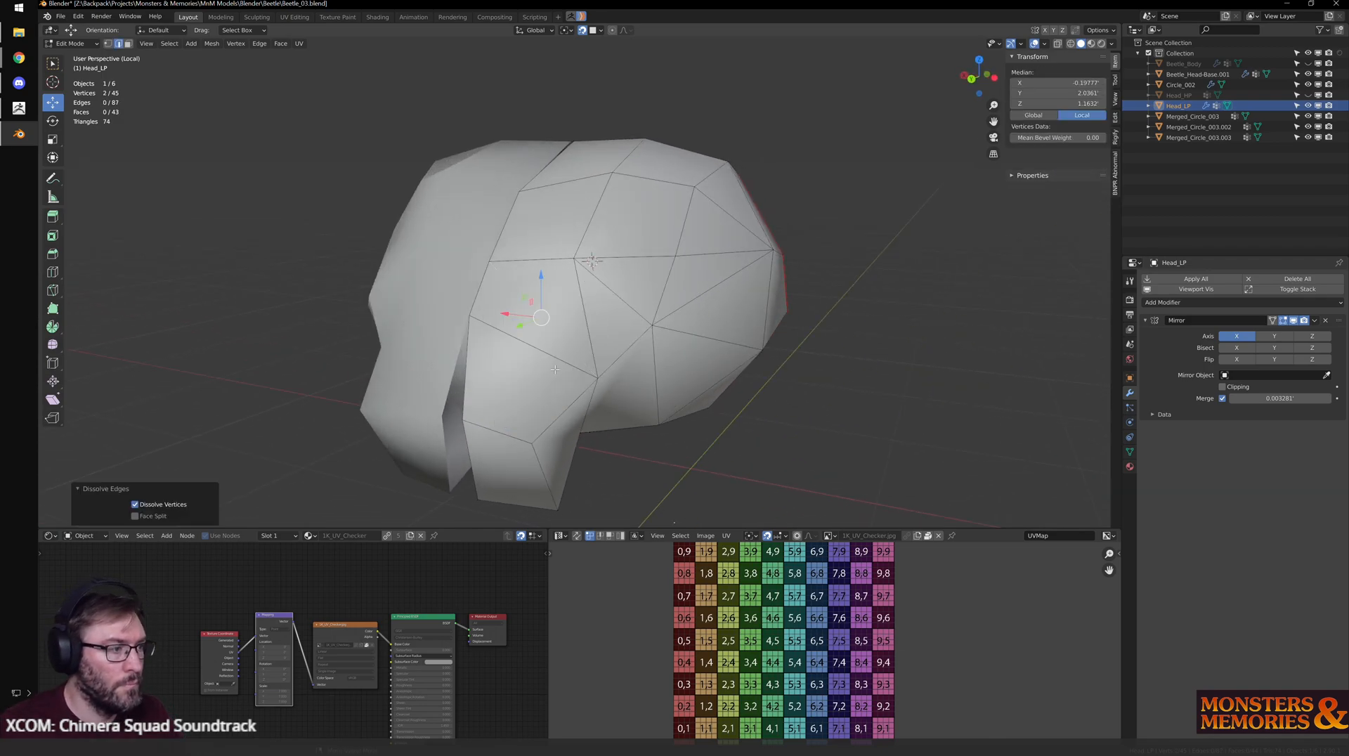
- Return to vertex selection and move the mouthpart extrusion's outer front corner vertex outward and down
middle_drag(555, 370, 524, 392)
key(ctrl+Tab)
click(519, 386)
drag(462, 410, 454, 420)
middle_drag(454, 420, 593, 320)
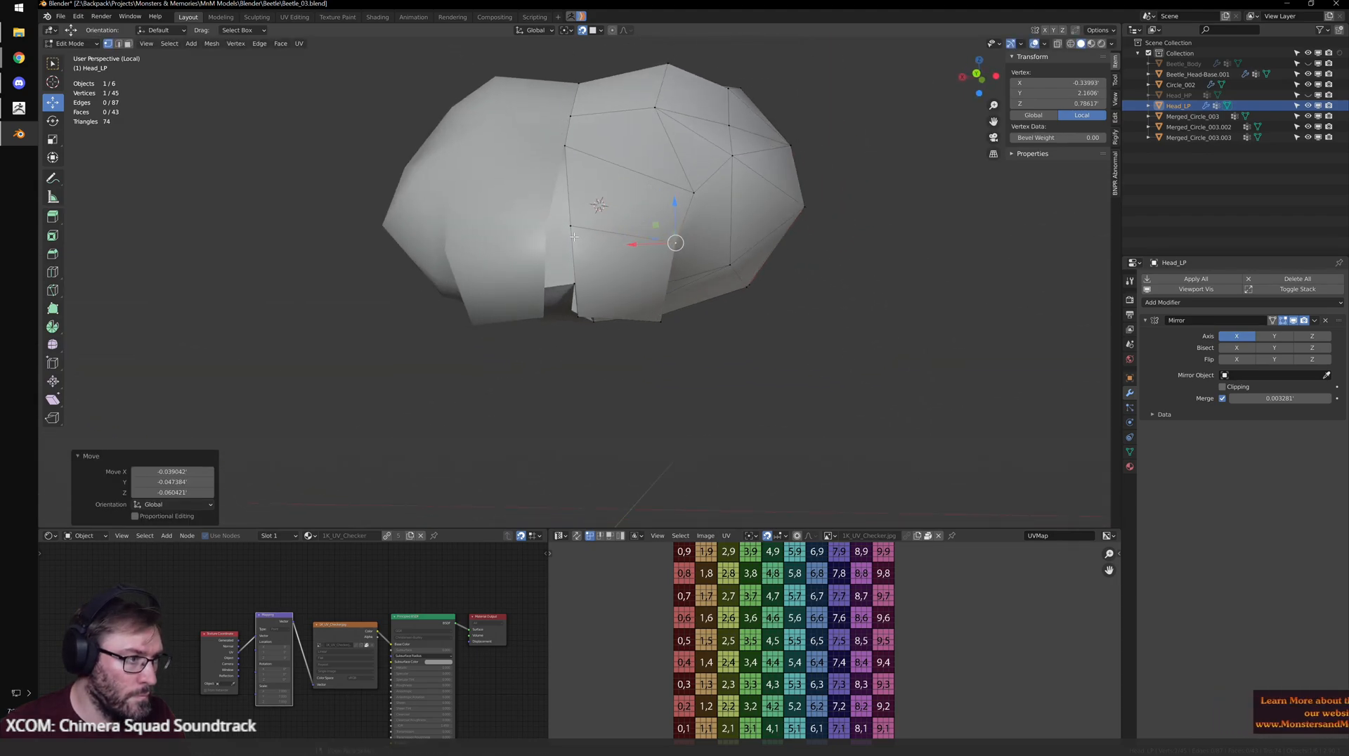
- Flatten the low-poly head's centre seam loop by scaling it to 0 in X and setting its local median X to 0
alt+click(572, 251)
middle_drag(572, 251, 579, 317)
key(s)
drag(532, 156, 535, 157)
key(x)
key(0)
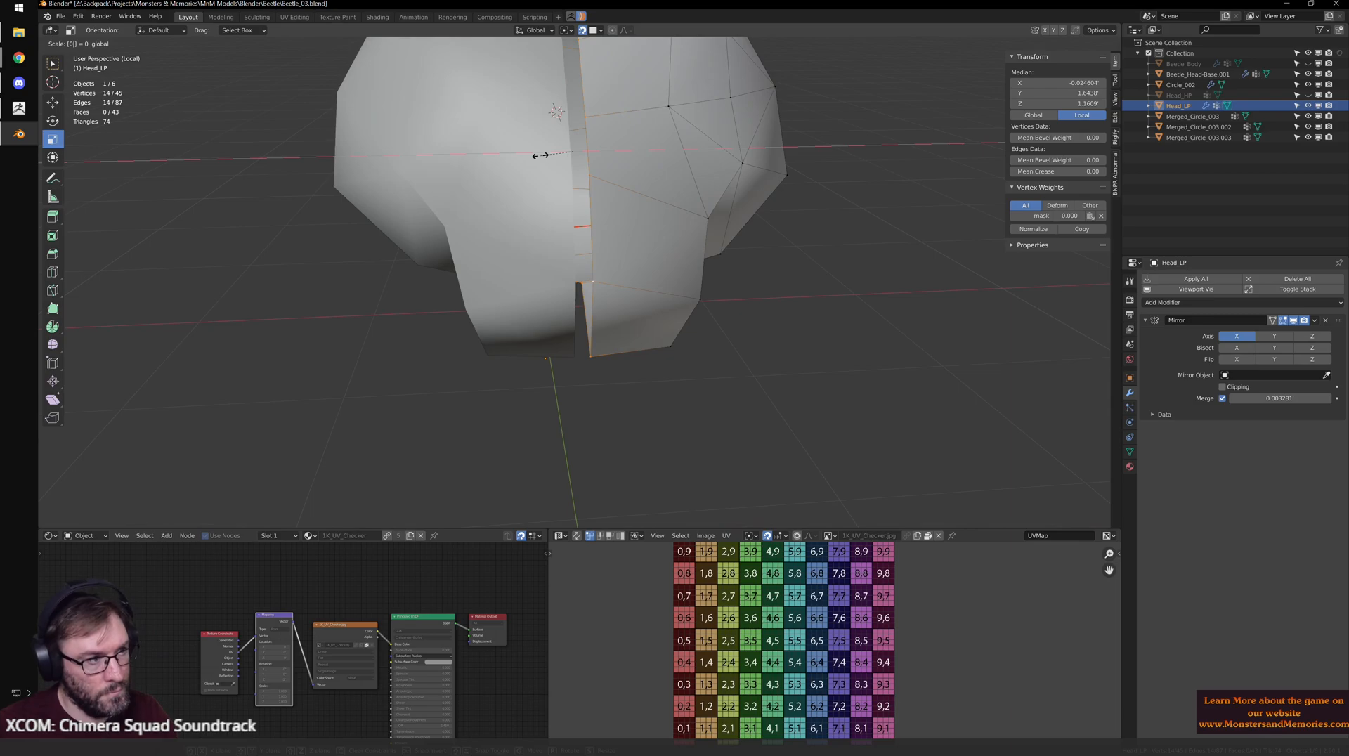
key(Return)
click(1072, 80)
text(0)
key(Return)
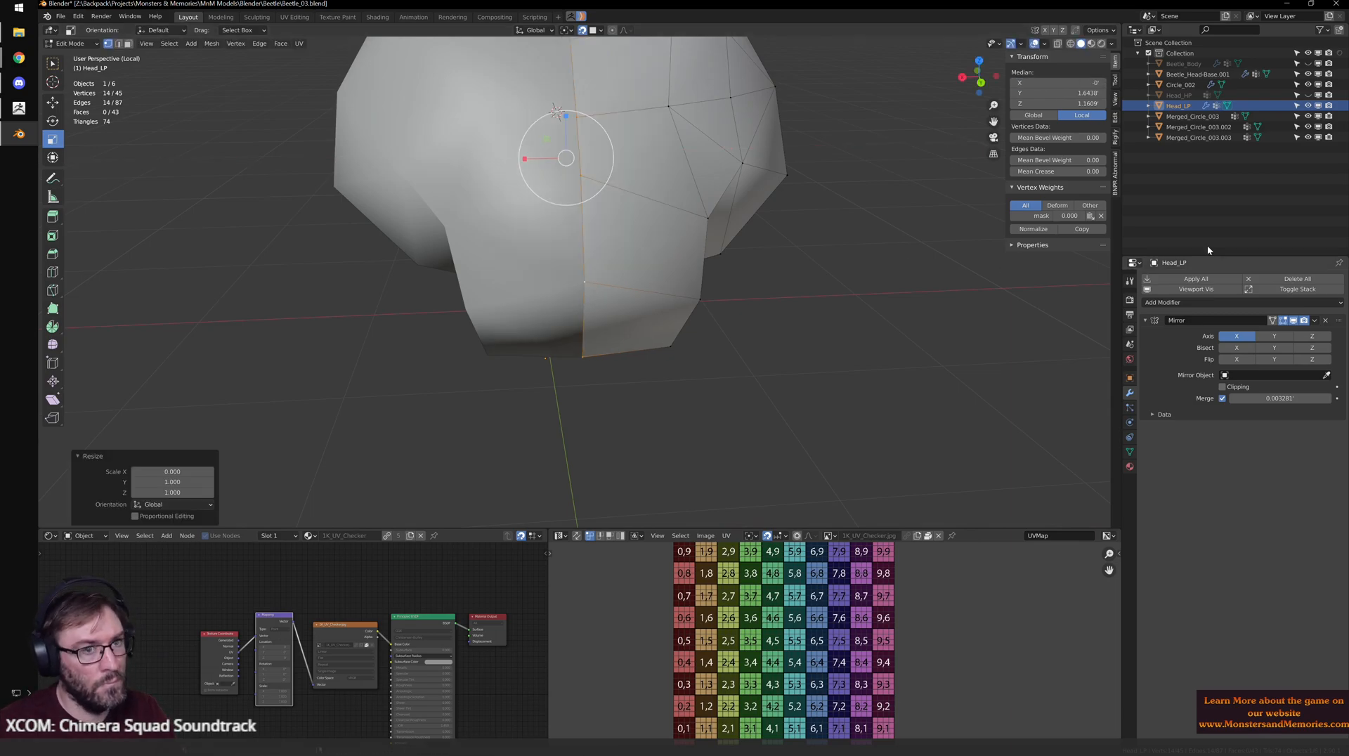
middle_drag(984, 211, 903, 212)
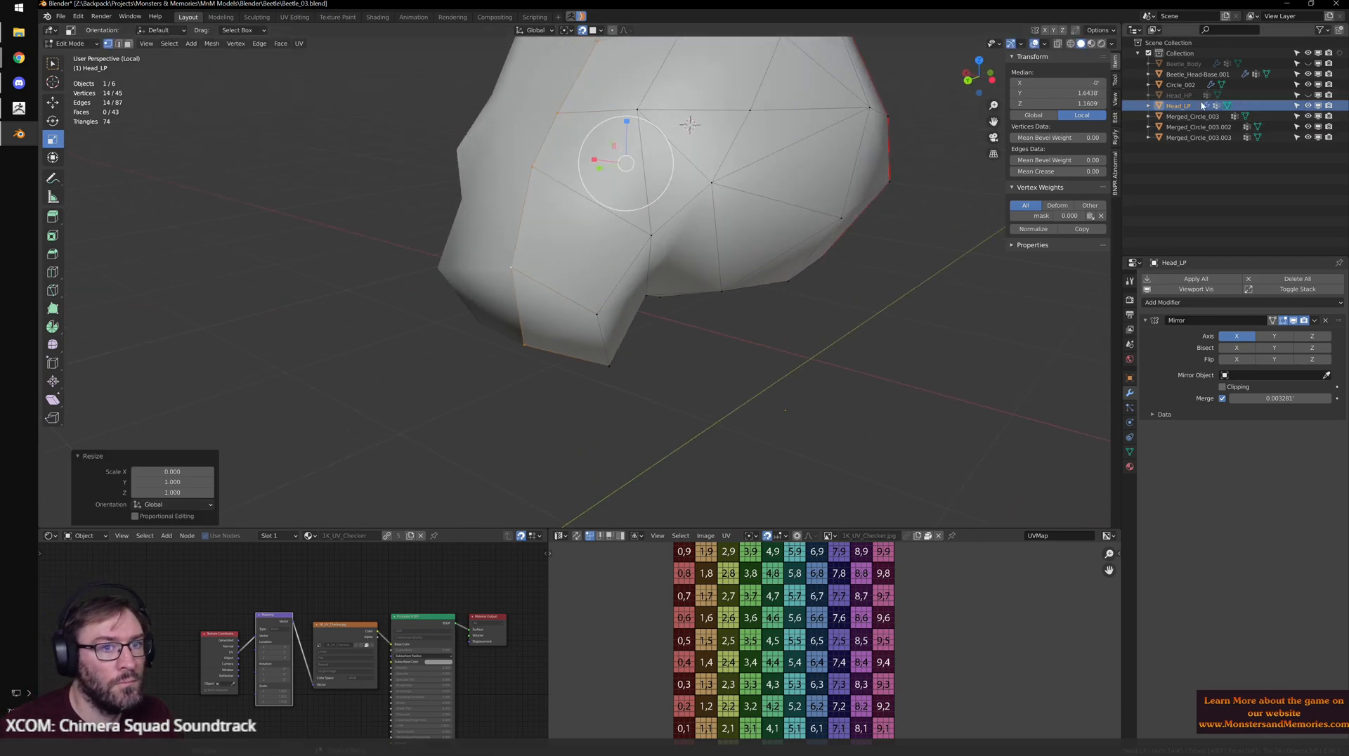
- Unhide Head_HP and move the mouthpart extrusion's outer front and bottom vertices onto the high-poly mouthpart
click(1308, 95)
click(605, 320)
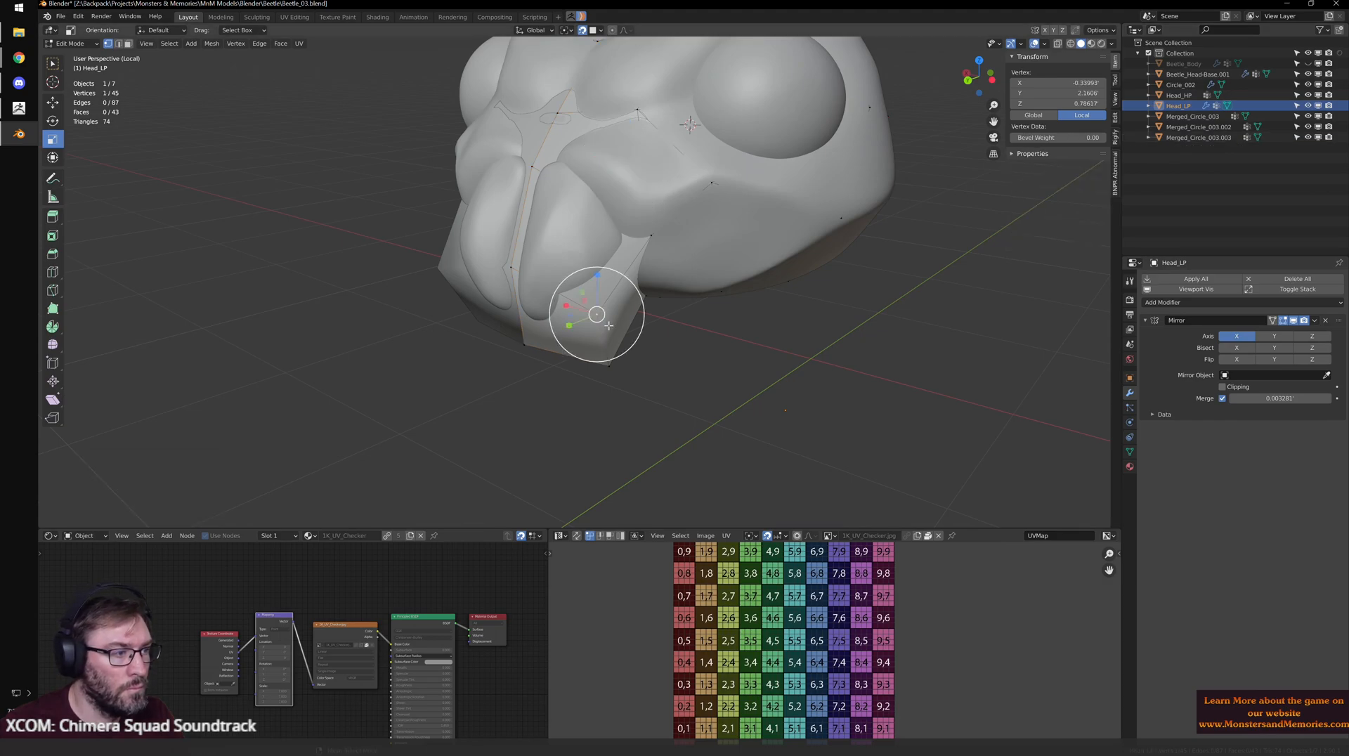
key(g)
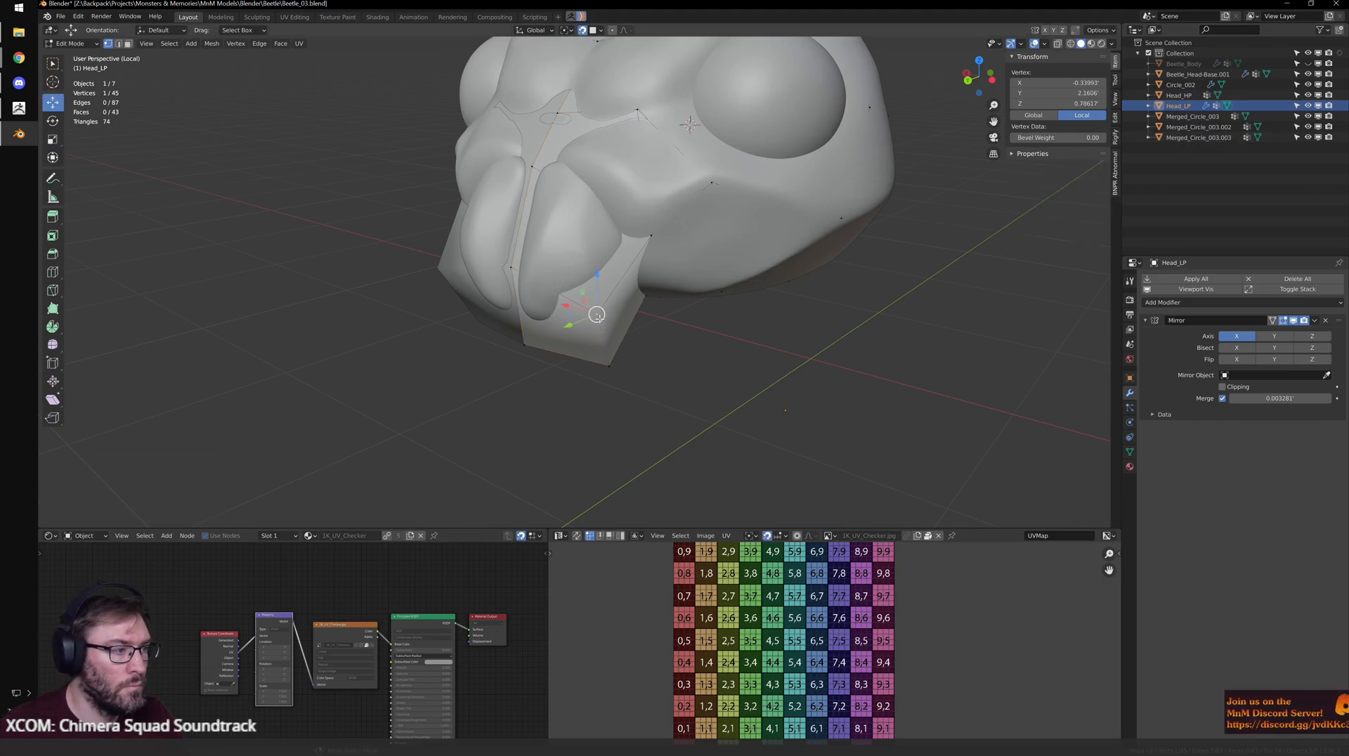
click(588, 302)
middle_drag(588, 303, 591, 328)
drag(593, 344, 555, 288)
- Toggle snapping, raise the bottom centre vertex to the mouthpart tip, and shift it about 0.047' in X toward the centre line
key(shift+Tab)
click(528, 334)
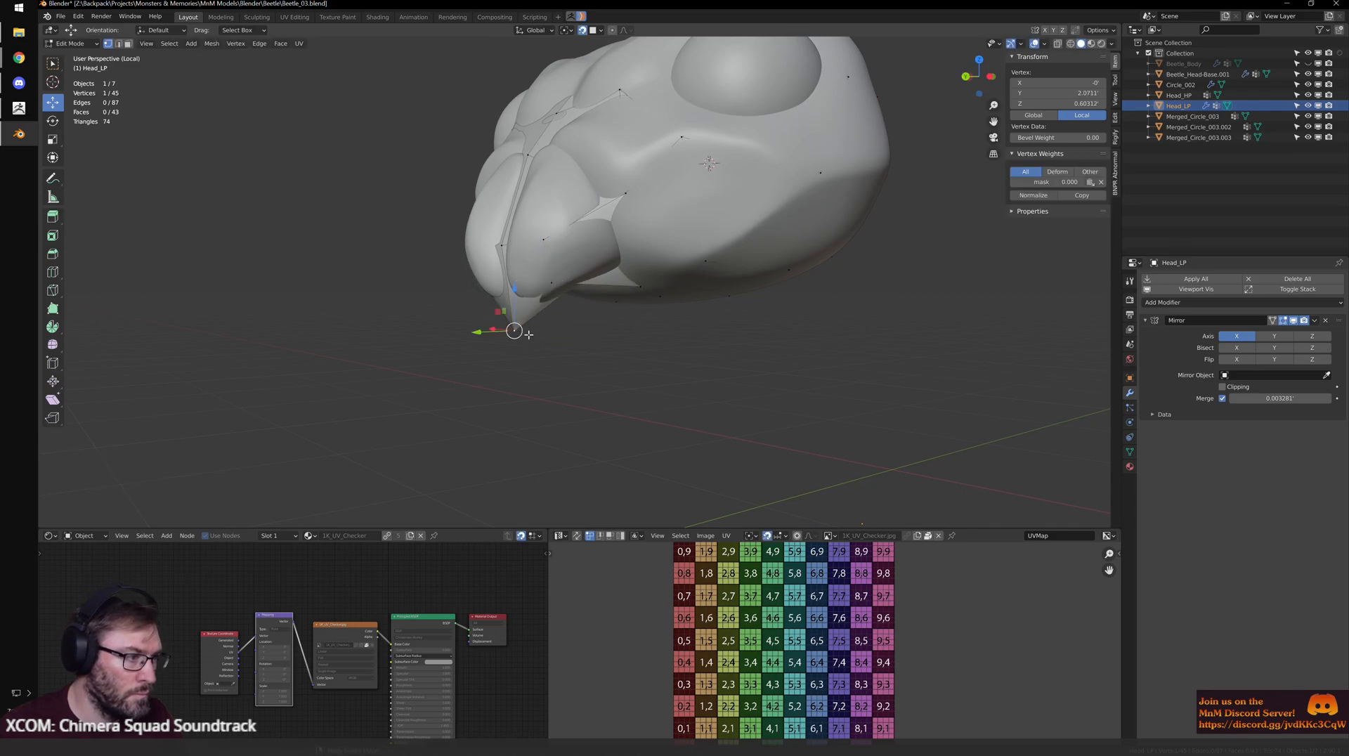
key(g)
click(521, 298)
middle_drag(542, 340, 608, 239)
drag(608, 244, 560, 211)
middle_drag(560, 211, 663, 251)
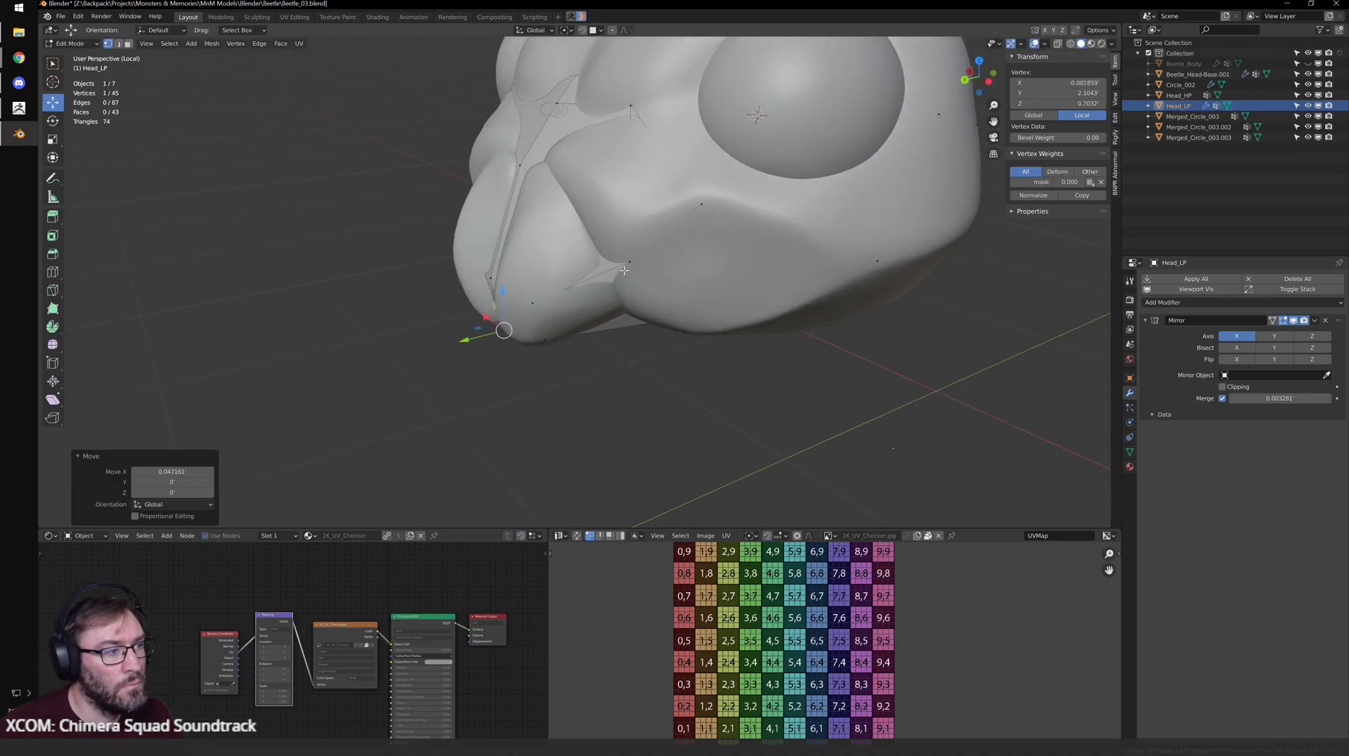
- Move the vertex beside the mouthpart's upper outer edge inward, and fine-tune it after toggling snapping
key(shift+z)
key(a)
click(661, 243)
key(shift+z)
key(g)
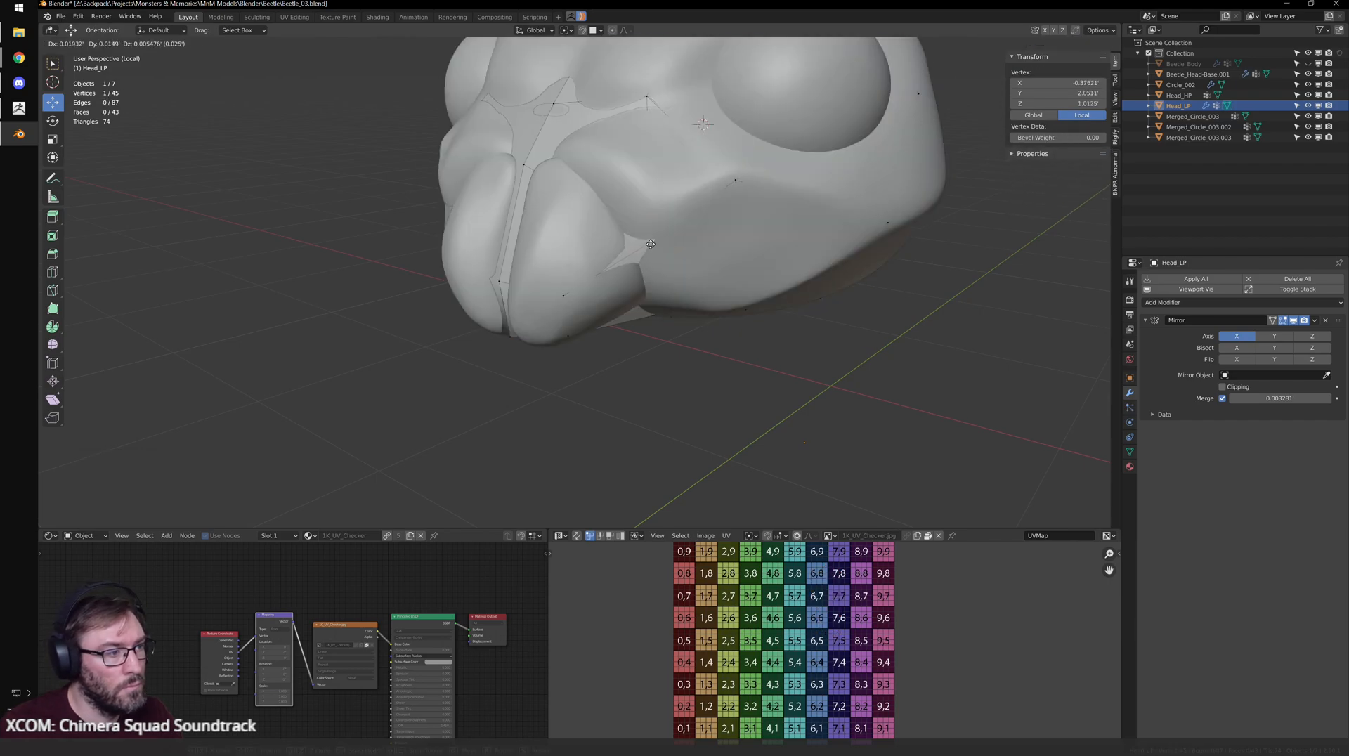
click(638, 246)
key(shift+Tab)
key(g)
click(638, 248)
middle_drag(638, 247, 627, 267)
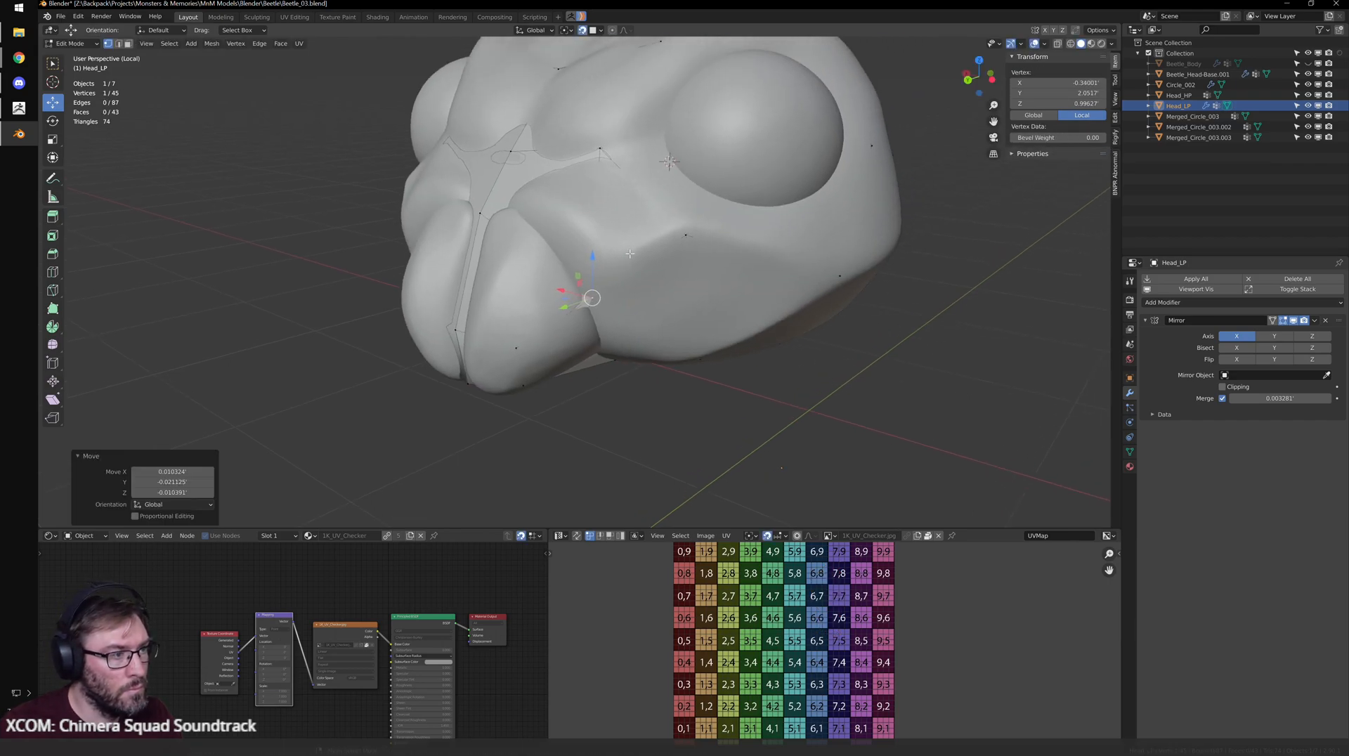
- Pick the cheek vertex below the eye in wireframe and place it on the high-poly surface
key(shift+z)
key(a)
click(677, 227)
key(shift+z)
key(g)
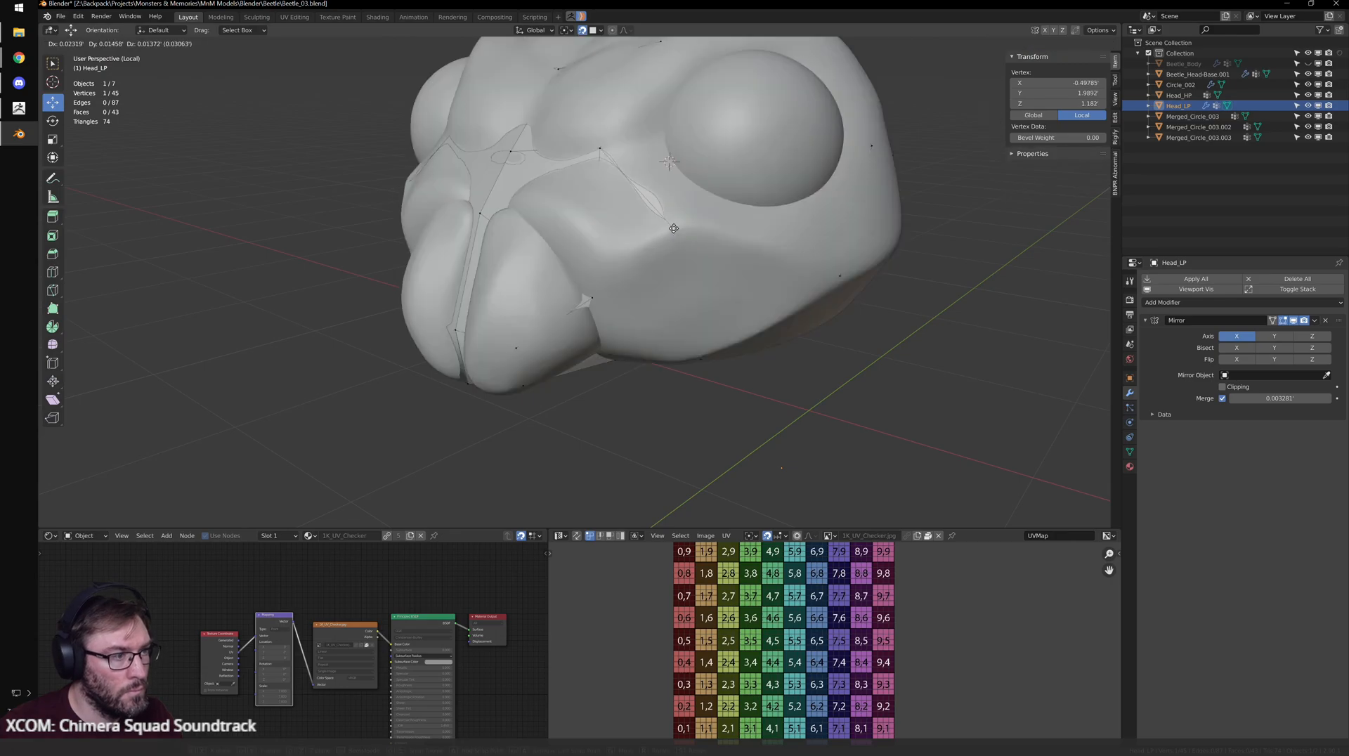
click(677, 227)
- Select the mouthpart's outer front vertex and the one above it in wireframe, and connect them across the front faces
key(shift+z)
key(a)
middle_drag(677, 227, 543, 355)
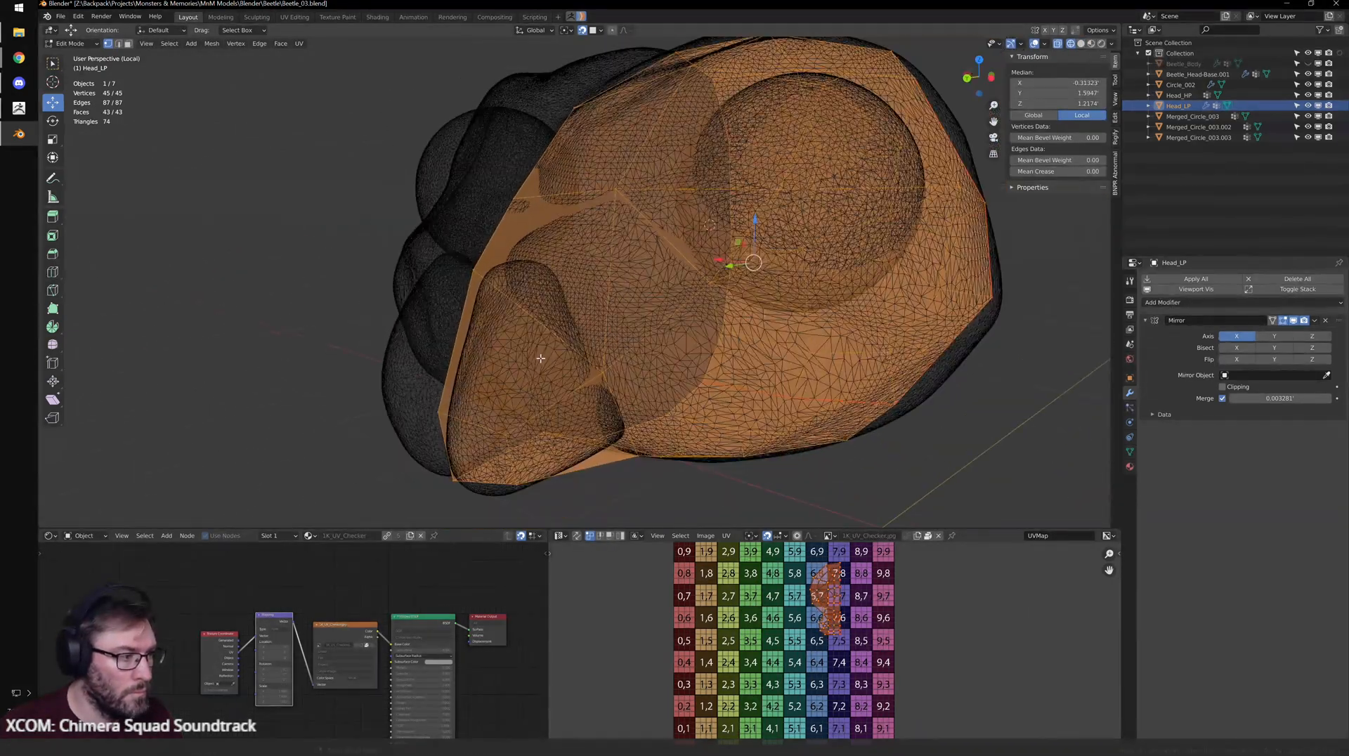
click(508, 423)
key(ctrl+v)
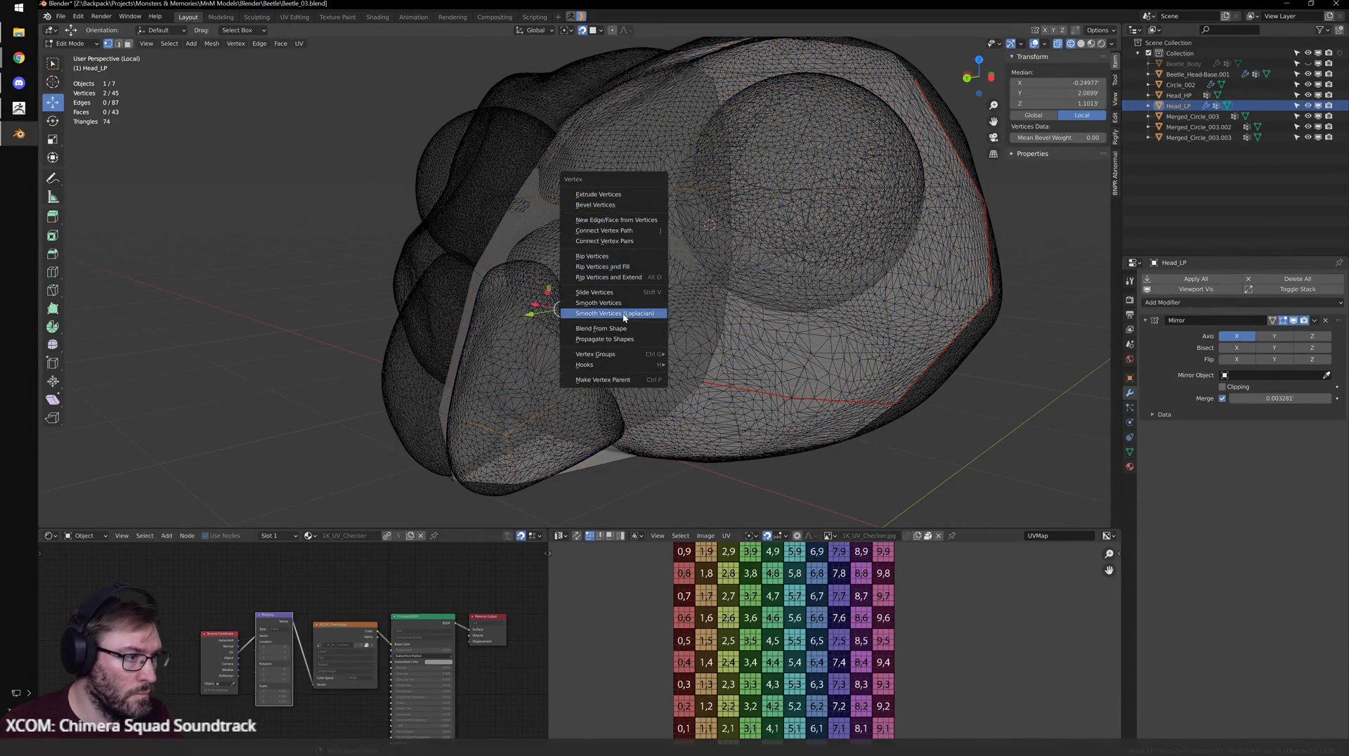
click(628, 266)
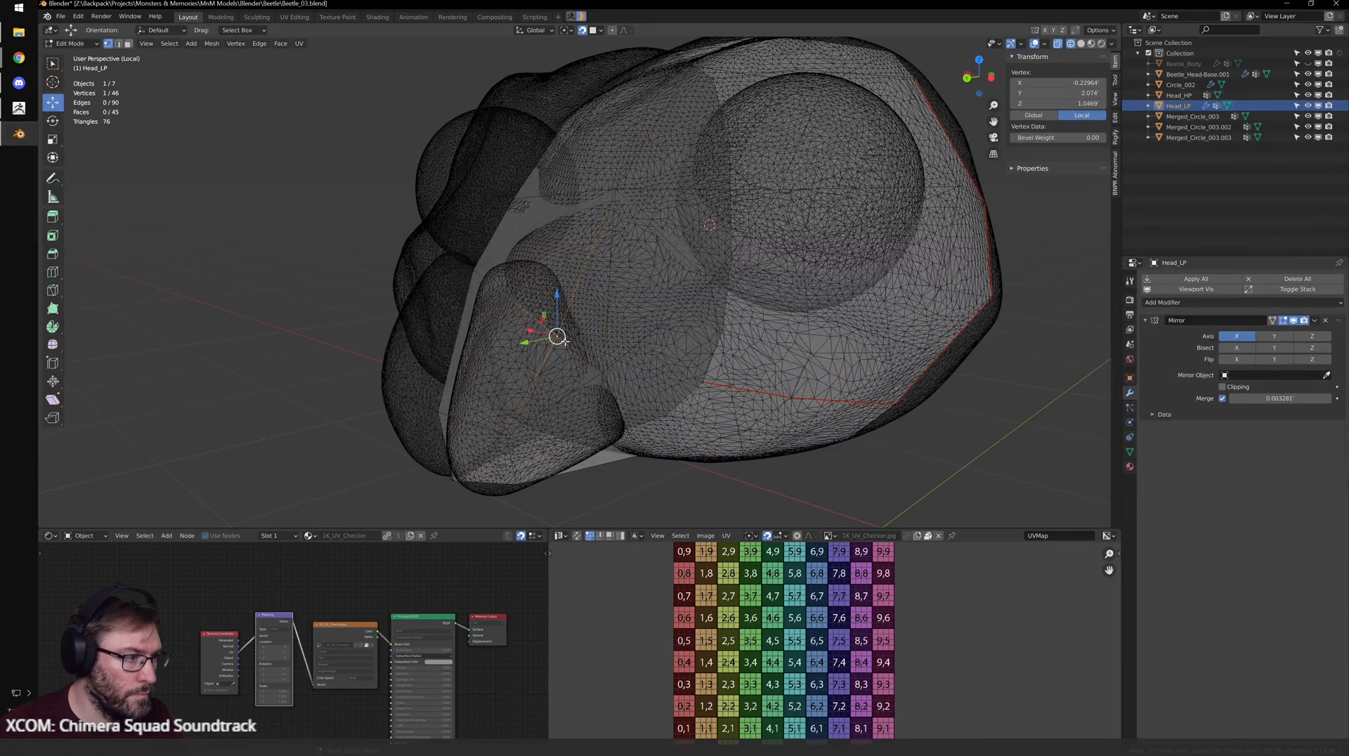
- Move the selected vertex up onto the mouthpart's upper outer edge in solid view, and toggle snapping
key(shift+z)
drag(560, 340, 549, 291)
key(shift+Tab)
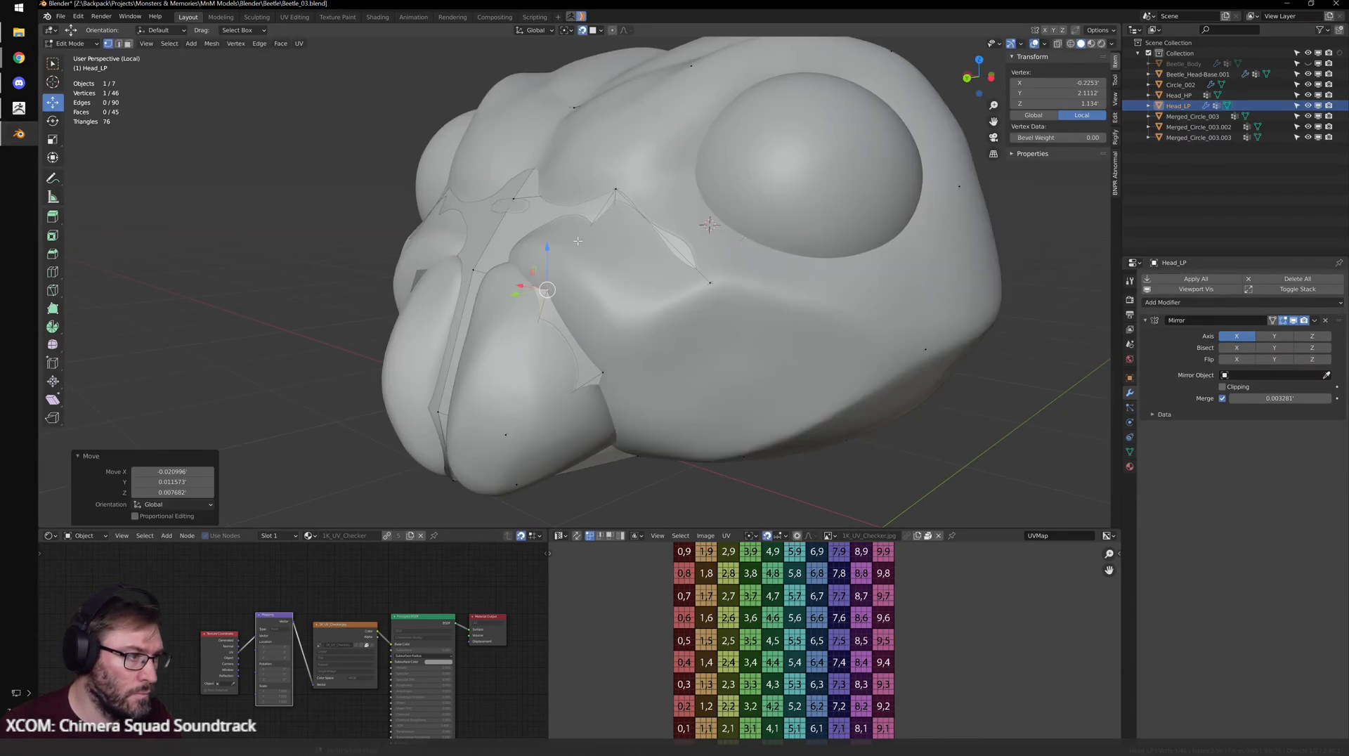
- Pick the vertex at the mouthpart's lower outer side in wireframe and place it in the crease against the cheek
key(shift+z)
key(a)
middle_drag(578, 241, 613, 351)
click(610, 349)
key(g)
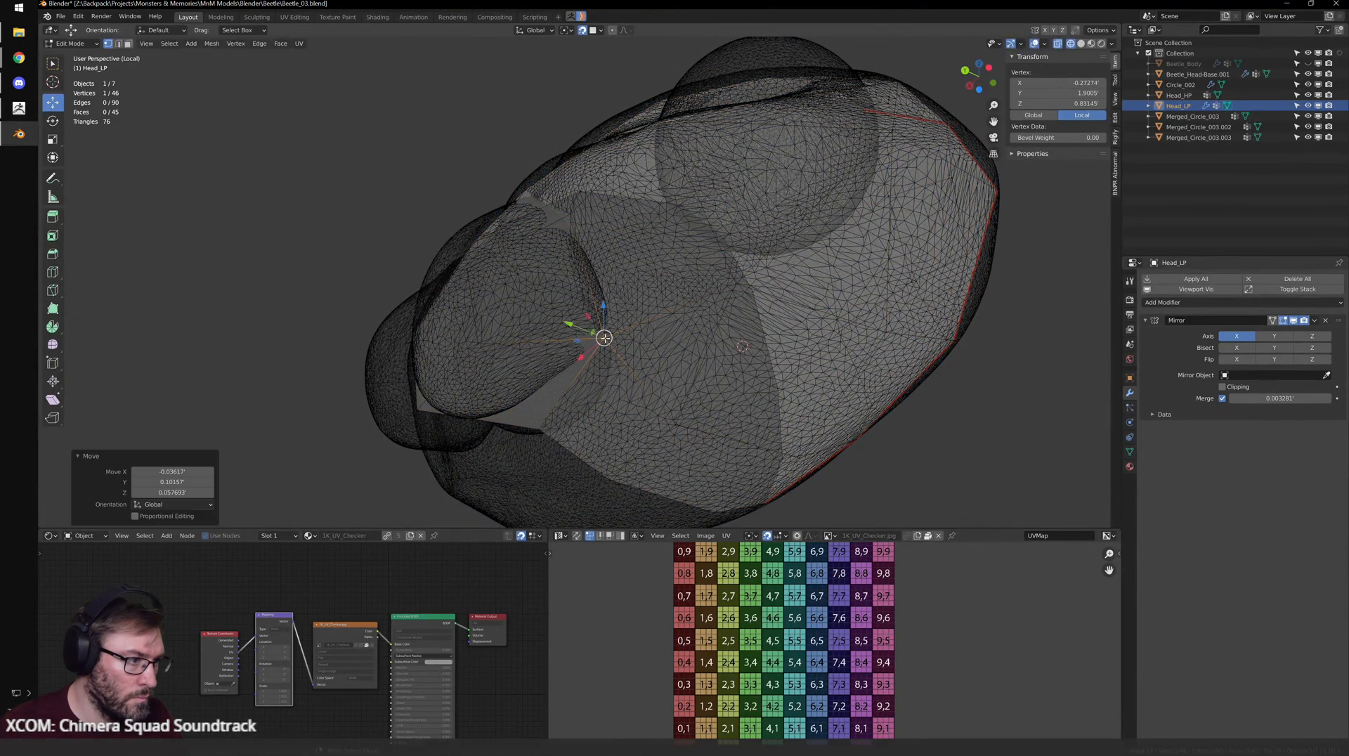
click(605, 338)
- Select the low-poly vertex inside the eye and move it out onto the high-poly eye bulge
key(a)
mouse_move(583, 336)
middle_down()
mouse_move(542, 331)
mouse_move(596, 388)
mouse_move(647, 299)
mouse_move(642, 281)
mouse_move(556, 302)
mouse_move(467, 352)
mouse_move(553, 324)
middle_up()
key(alt+a)
click(449, 311)
key(shift+z)
key(g)
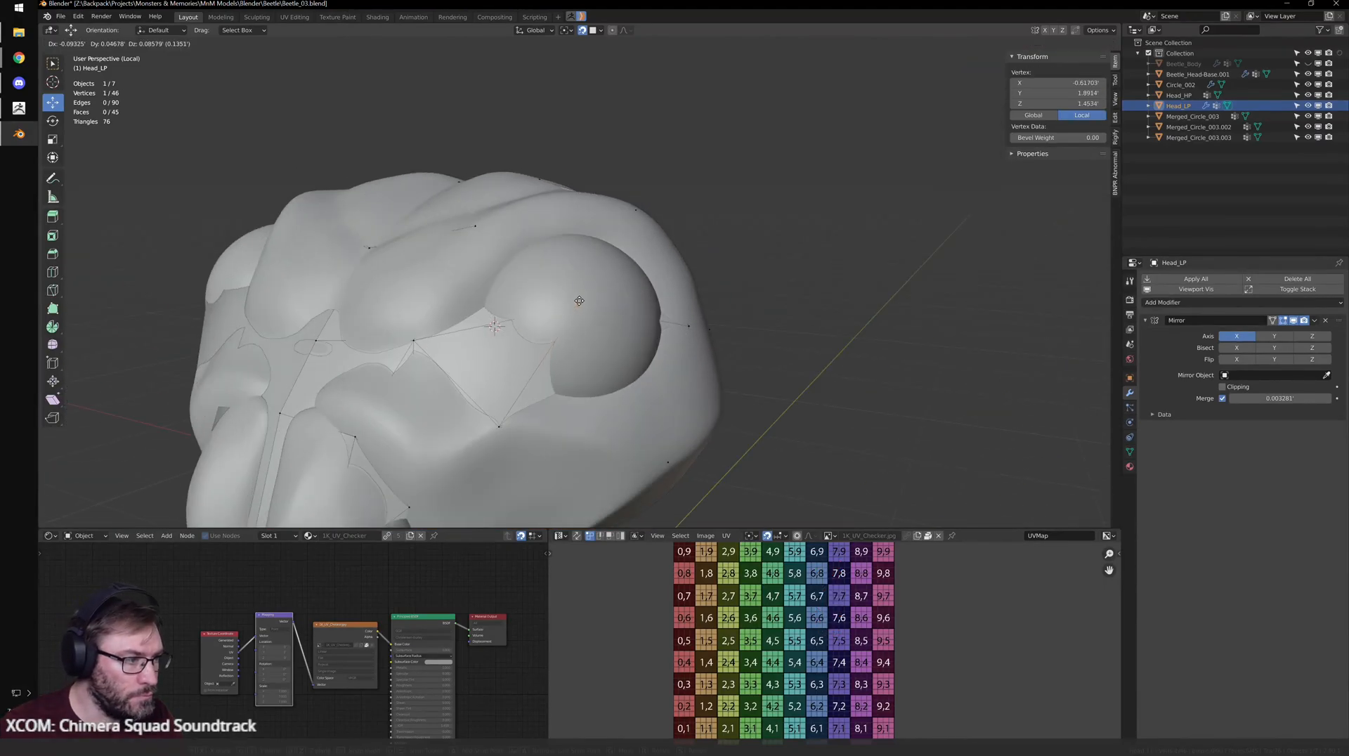
click(587, 288)
- Select the vertex below the eye and move it up toward the eye's lower edge
key(shift+z)
click(505, 427)
key(shift+z)
key(shift+z)
key(shift+z)
key(g)
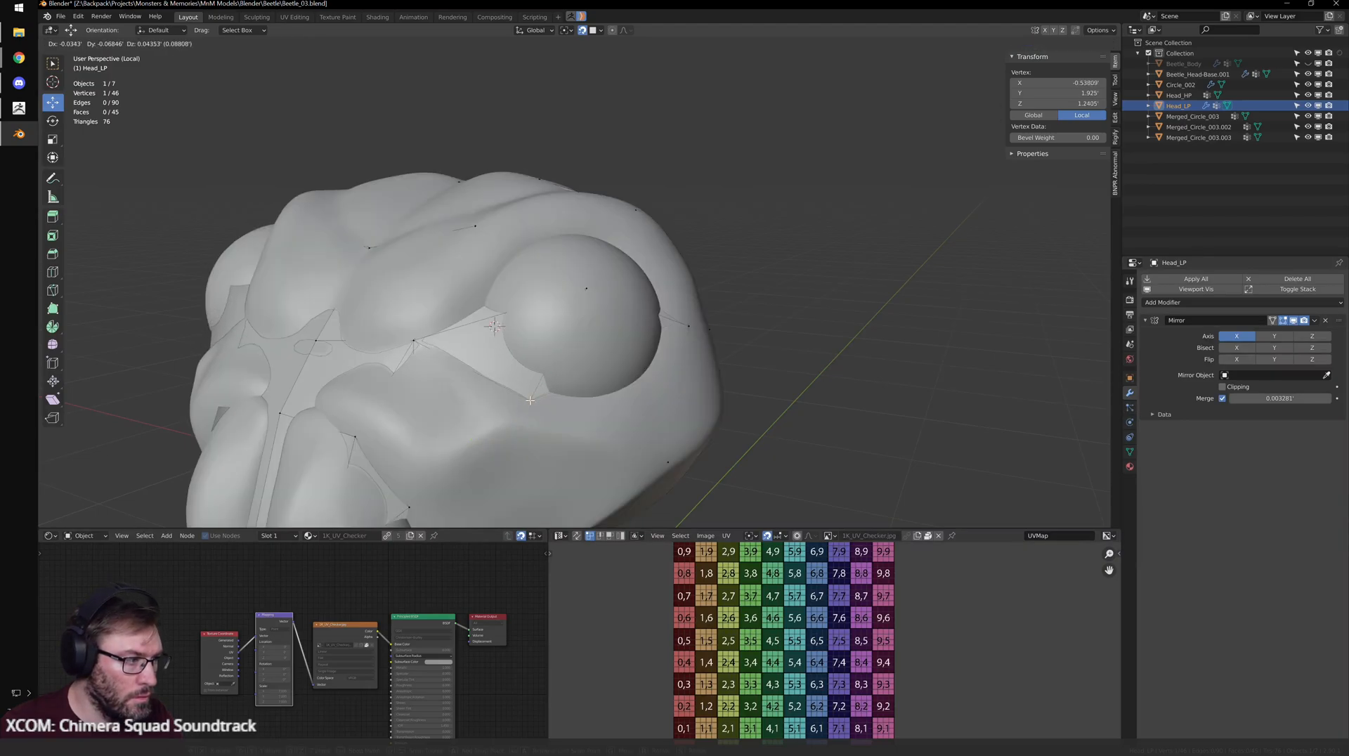
click(529, 401)
- Select the vertex at the eye's inner corner in wireframe and reposition it on the high-poly brow surface
key(shift+z)
middle_drag(467, 368, 518, 371)
click(485, 385)
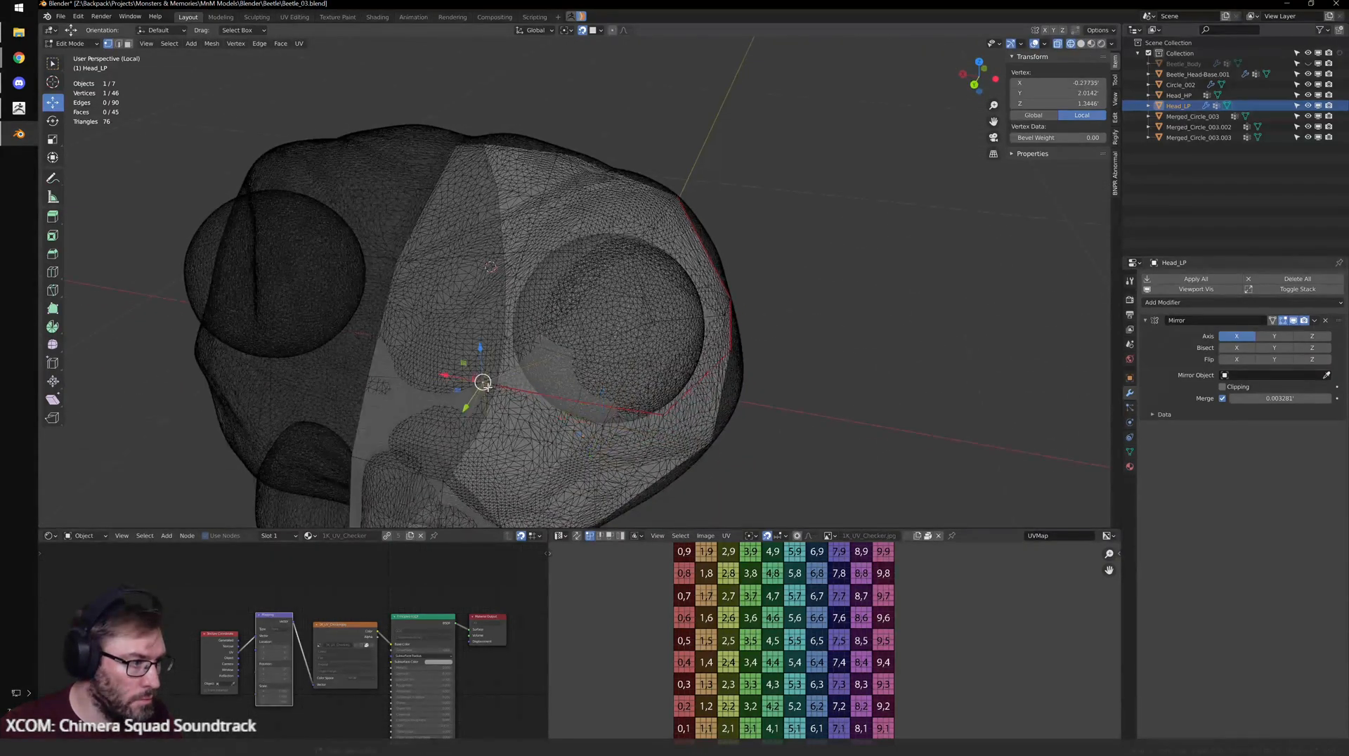
key(g)
click(518, 251)
middle_drag(520, 253, 552, 258)
key(g)
click(640, 282)
- Pick the neighbouring brow vertex and adjust its position from two viewing angles
click(512, 292)
key(g)
click(492, 299)
middle_drag(492, 299, 621, 281)
key(g)
click(578, 274)
- Fit the vertices above the inner side of the eye to the high-poly brow
click(501, 254)
key(g)
click(522, 258)
middle_drag(521, 257, 570, 281)
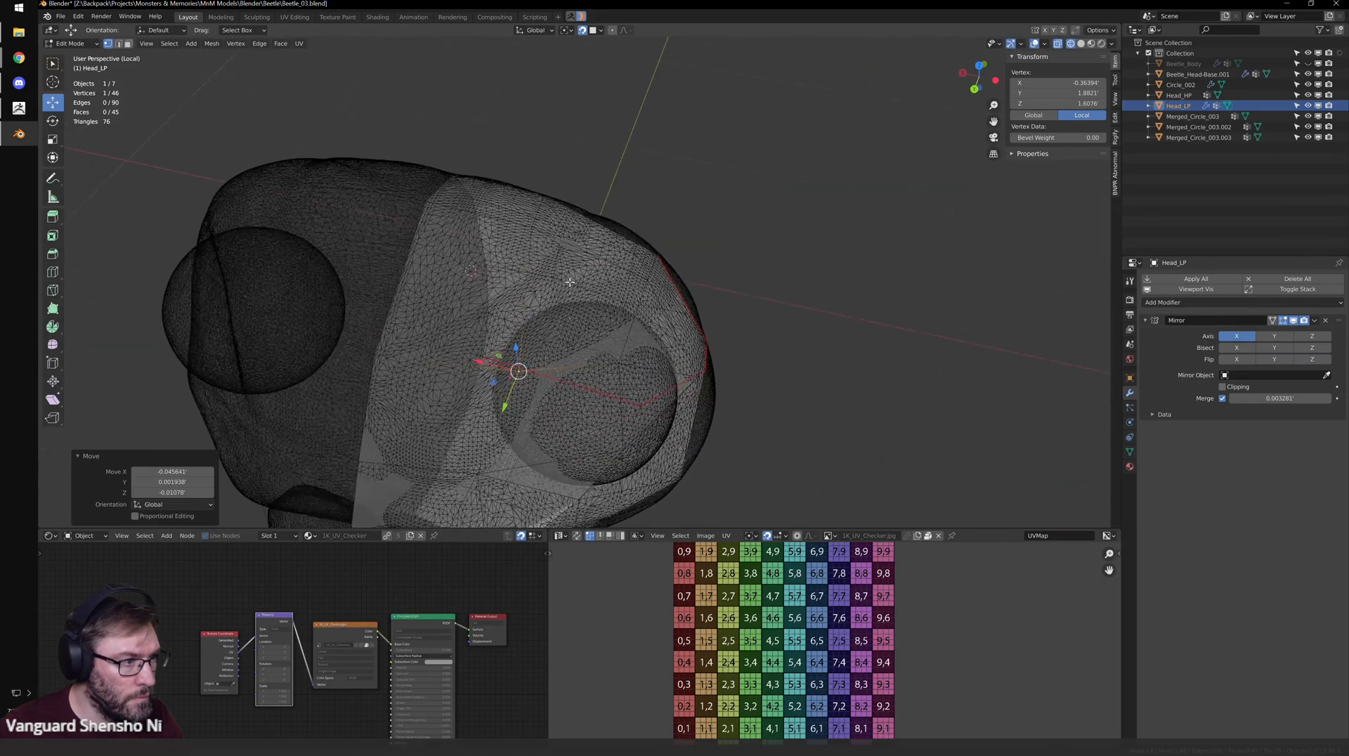
click(533, 234)
key(g)
click(561, 262)
- Check the forehead mesh in wireframe and shift a vertex on top of the head onto the high-poly surface
key(a)
key(a)
key(a)
key(a)
middle_drag(651, 296, 583, 223)
click(468, 238)
middle_drag(436, 275, 534, 309)
key(a)
click(646, 220)
key(g)
click(610, 225)
- Move the centre-line vertex on top of the head about 0.13' forward in Y
click(696, 183)
middle_drag(695, 182, 587, 151)
key(a)
click(586, 151)
key(g)
click(538, 173)
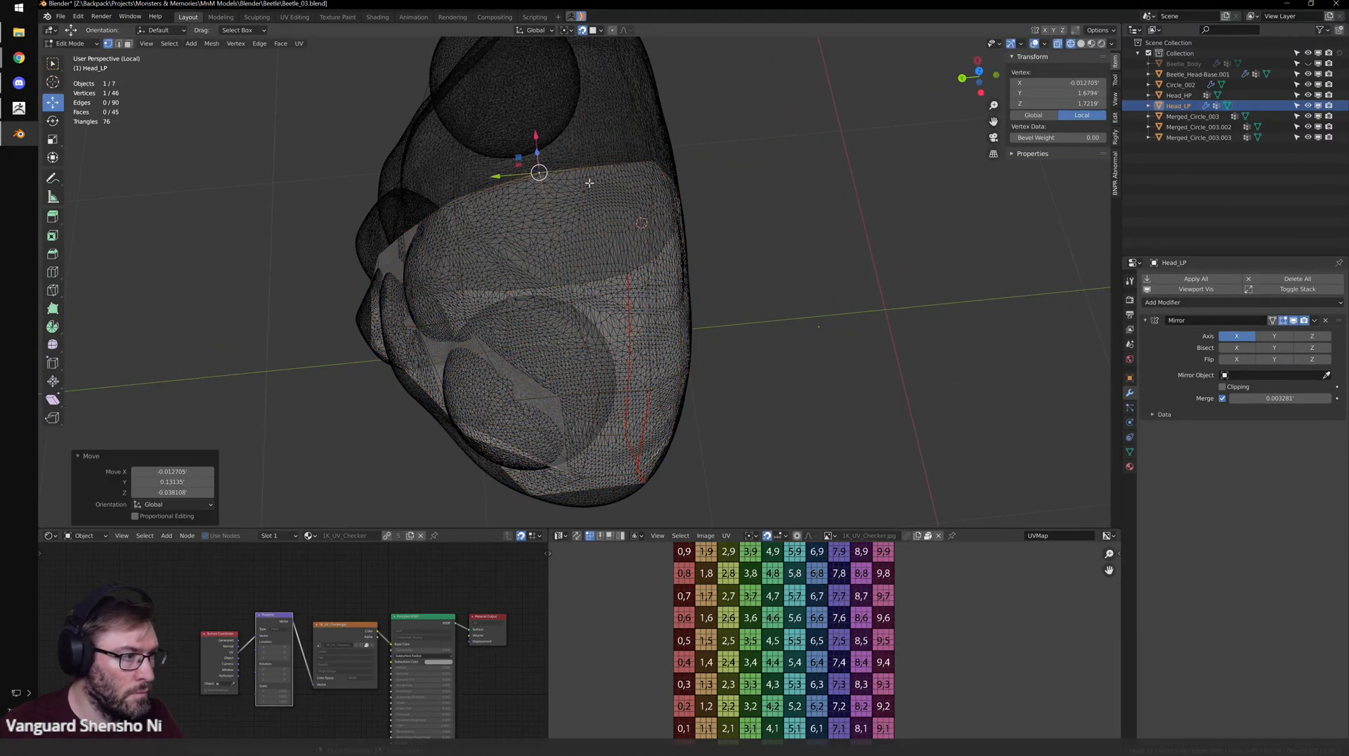
- Leave Edit Mode in solid view and hide Head_HP so only the low-poly head shows
key(a)
mouse_move(541, 338)
middle_down()
mouse_move(562, 394)
mouse_move(681, 246)
mouse_move(721, 271)
middle_up()
key(alt+z)
key(Tab)
scroll(721, 271, down, 3)
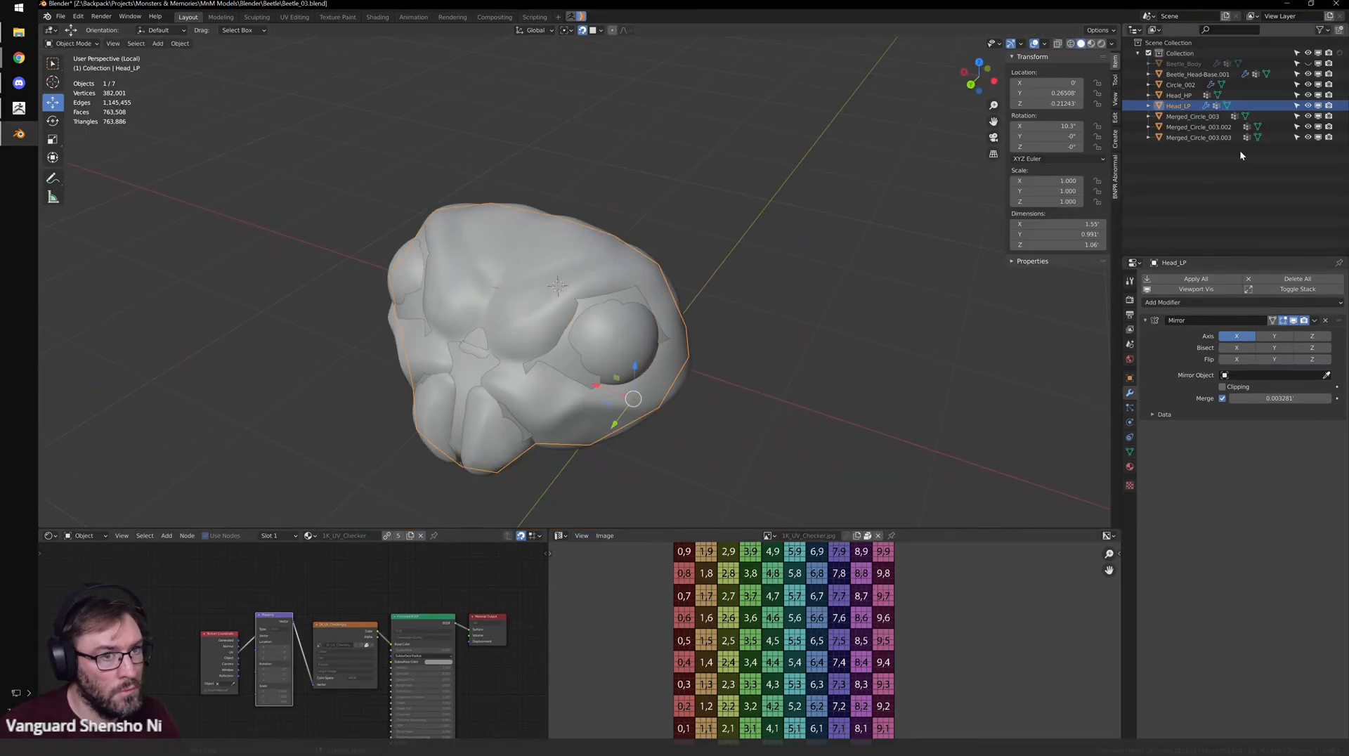
click(1308, 94)
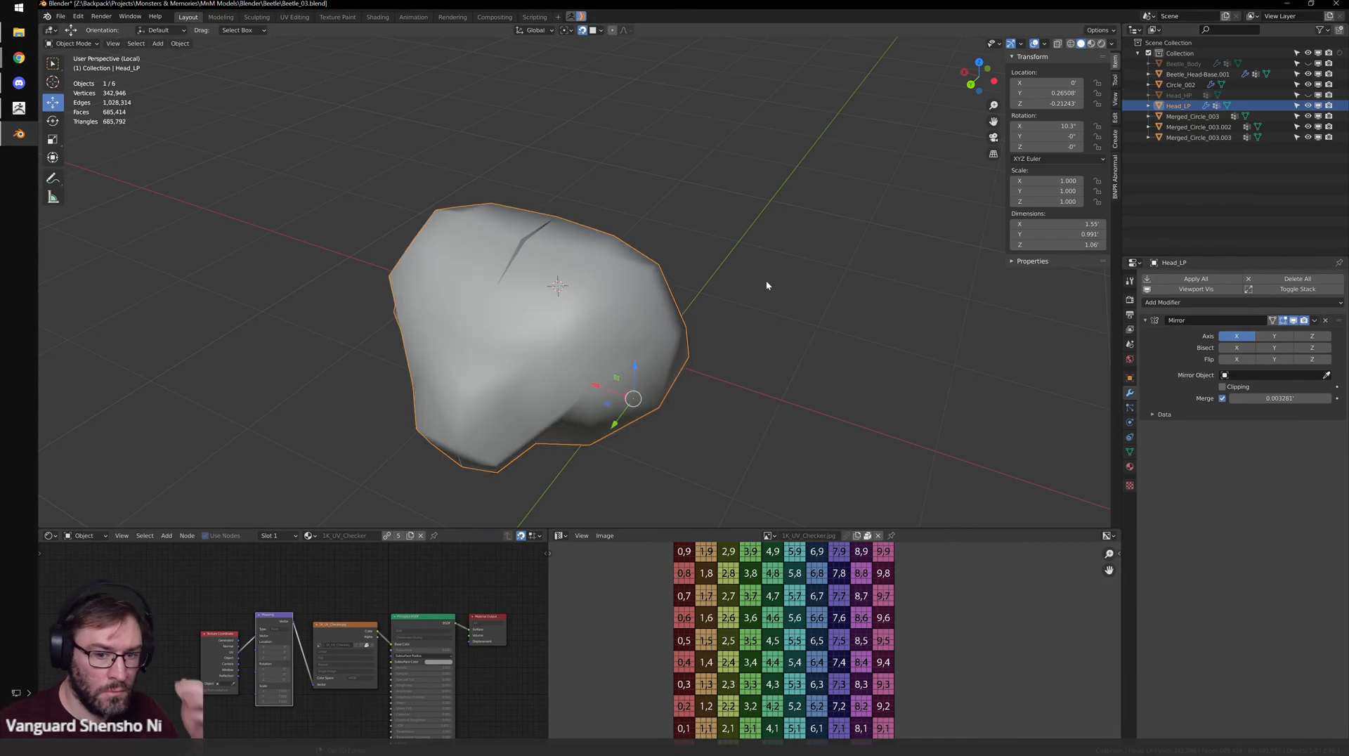
- Open Head_LP for editing and select the edge loop along its open centre line
middle_drag(785, 307, 699, 274)
key(Tab)
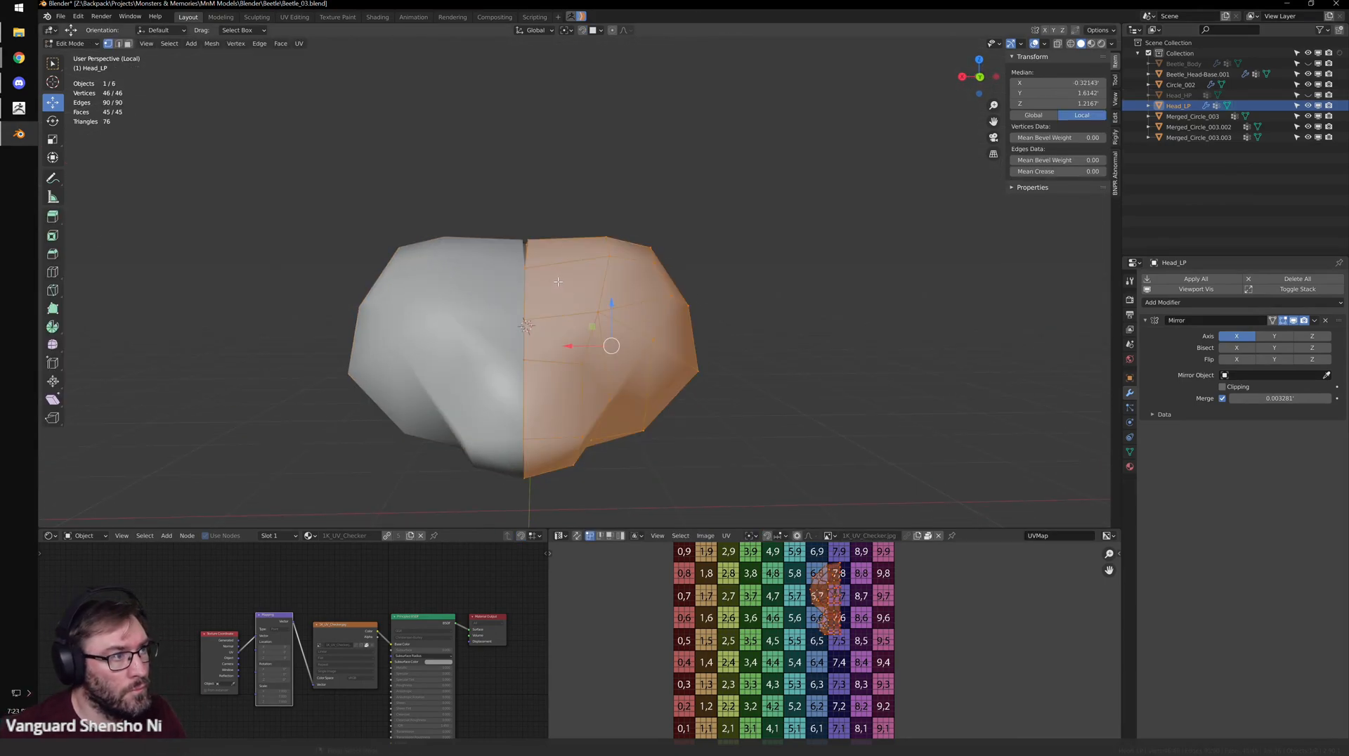
alt+click(524, 277)
key(s)
key(s)
key(0)
key(Return)
key(ctrl+z)
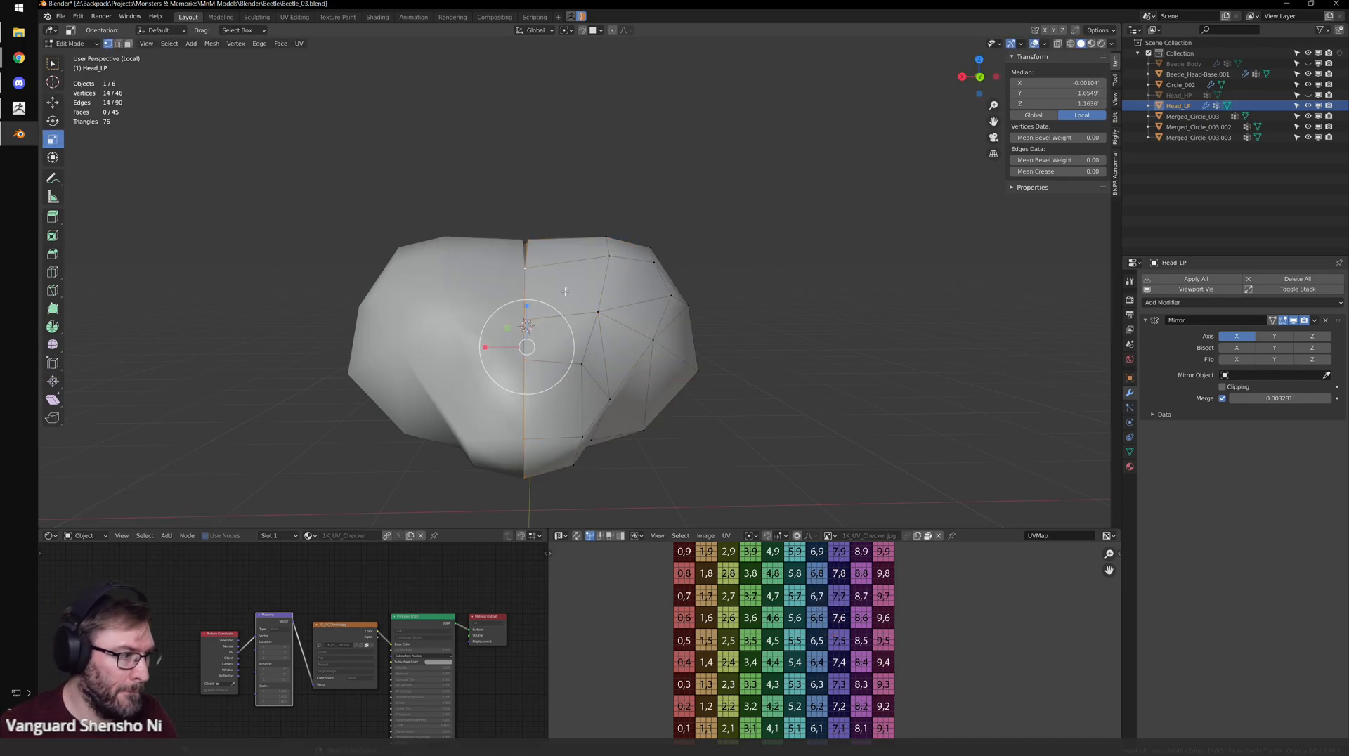
middle_drag(631, 344, 498, 380)
key(s)
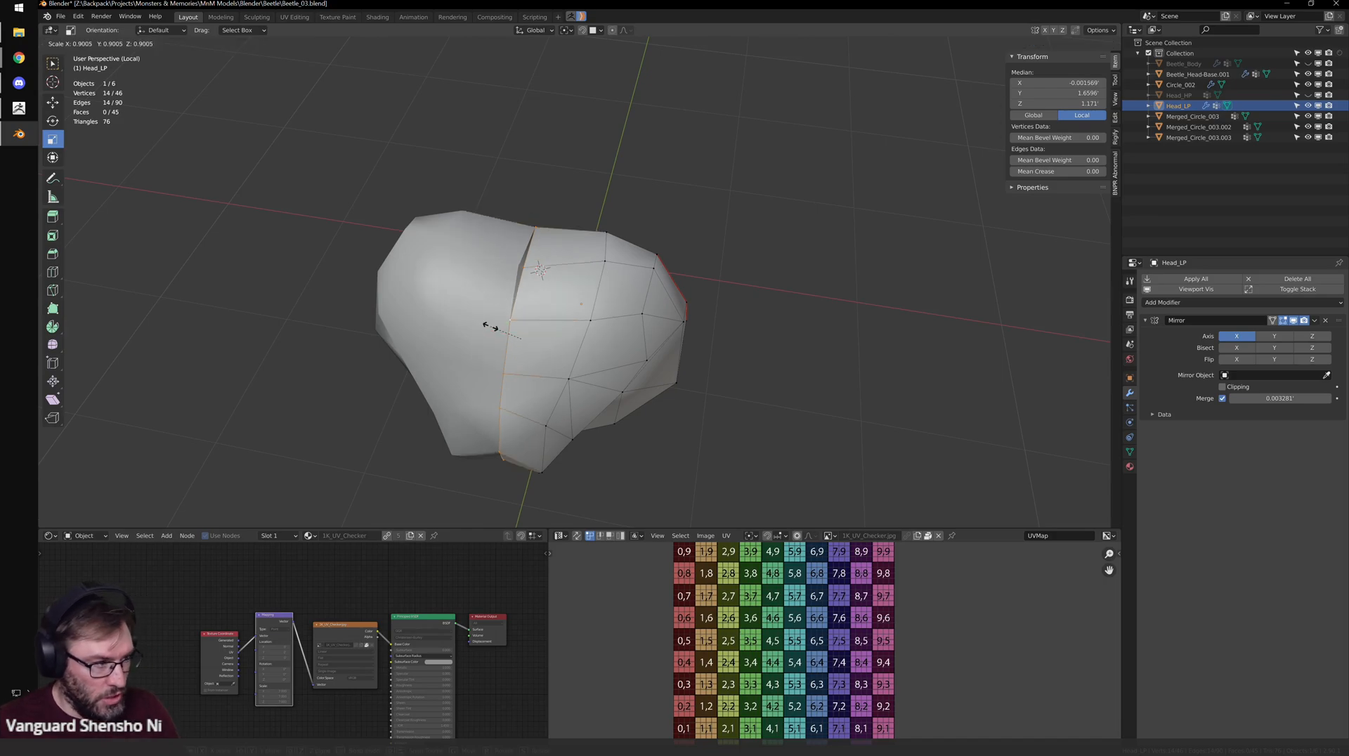
click(490, 327)
key(ctrl+z)
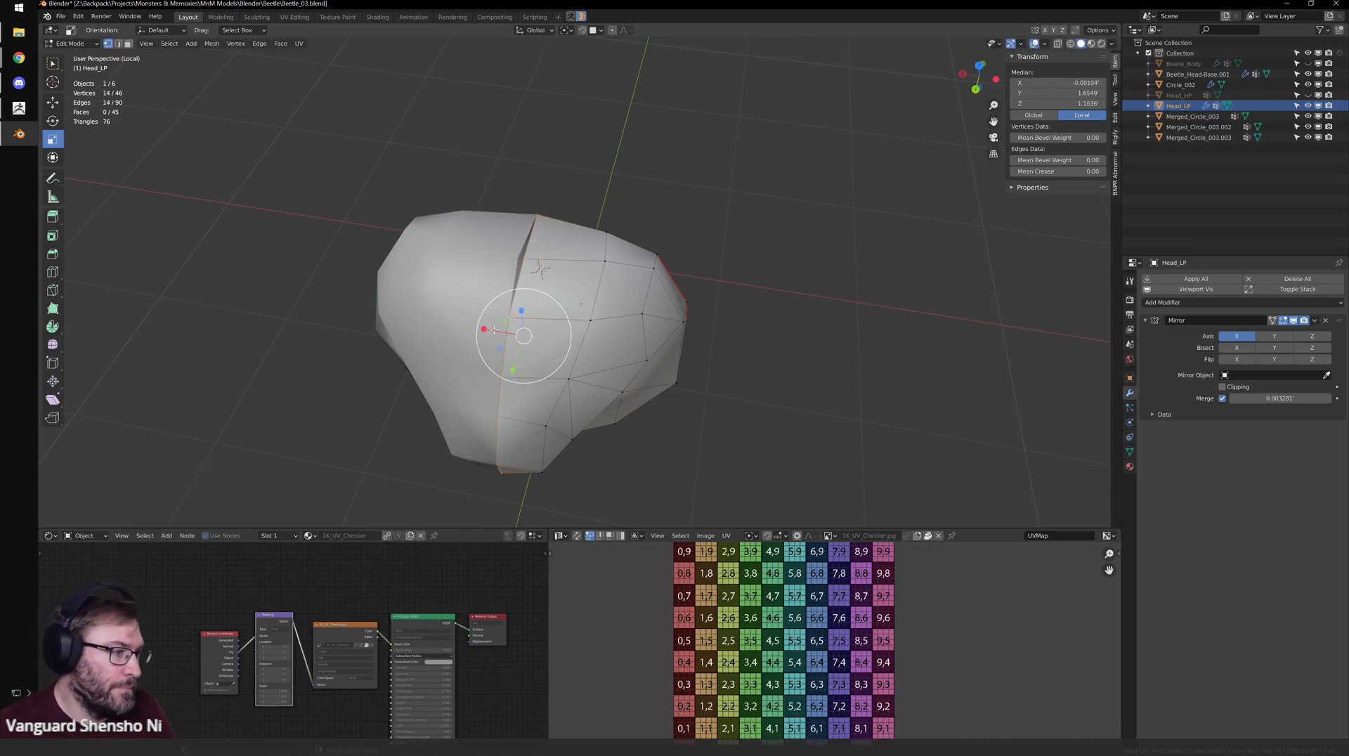
- Flatten the centre-line loop with an X scale of 0 and align its median X with the mirror plane
key(s)
key(x)
key(0)
key(Return)
click(1061, 83)
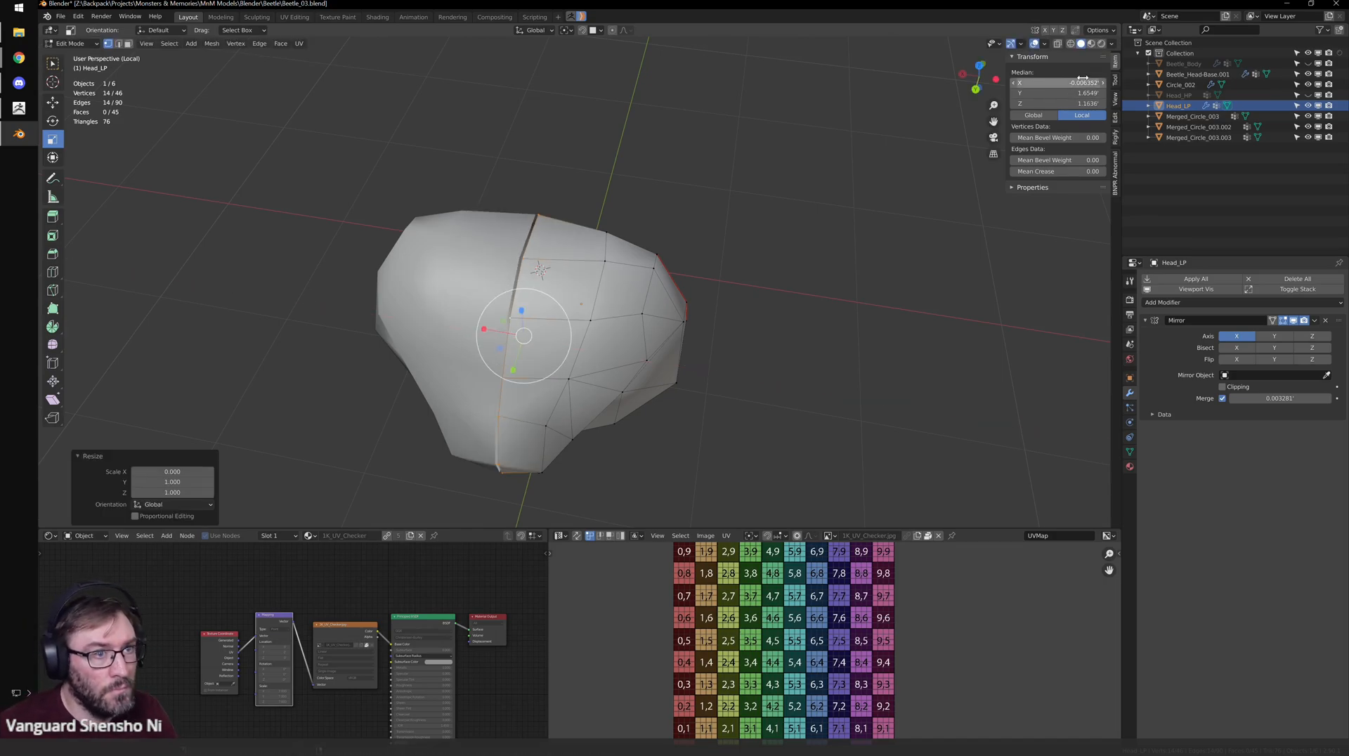
key(Return)
- Leave local view and Edit Mode to bring back the whole beetle
key(KP_Divide)
key(Tab)
middle_drag(710, 257, 686, 290)
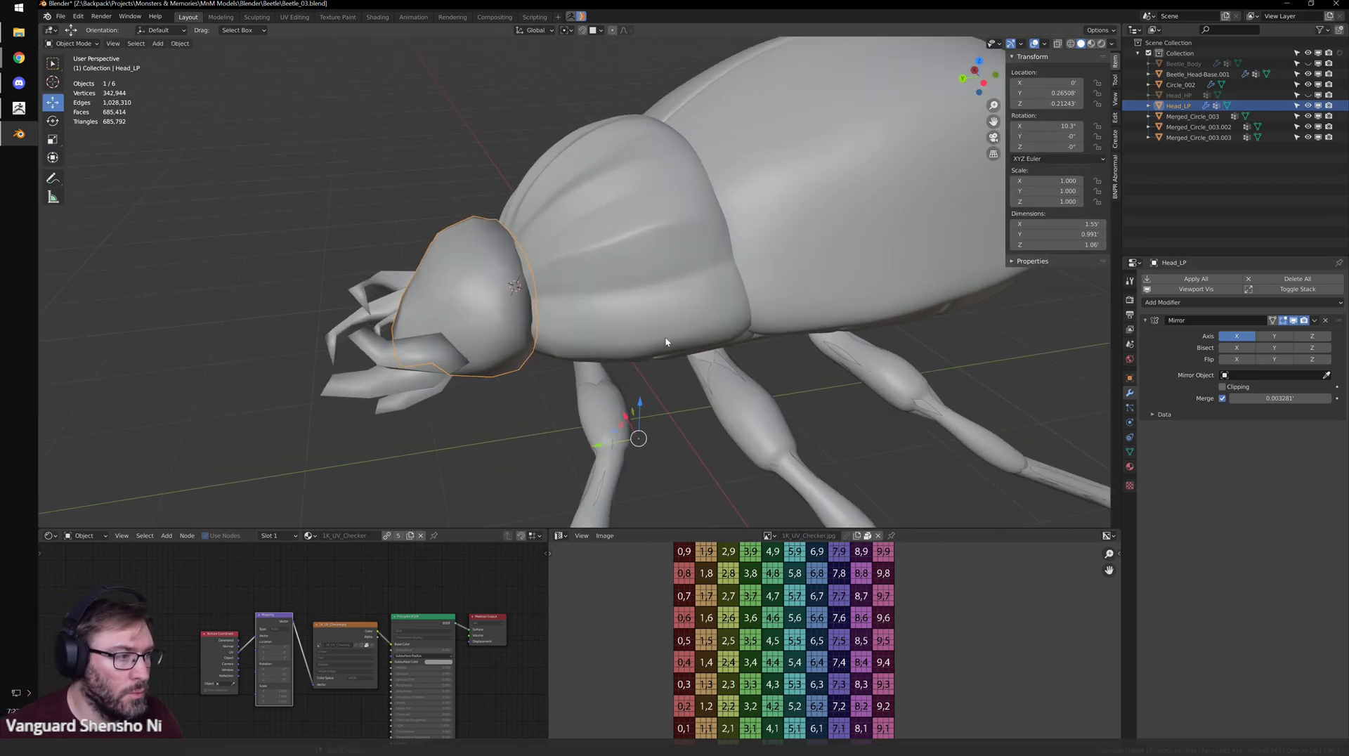
- Rename the high-poly body object as Body_HP and hide it
click(686, 290)
double_click(1170, 117)
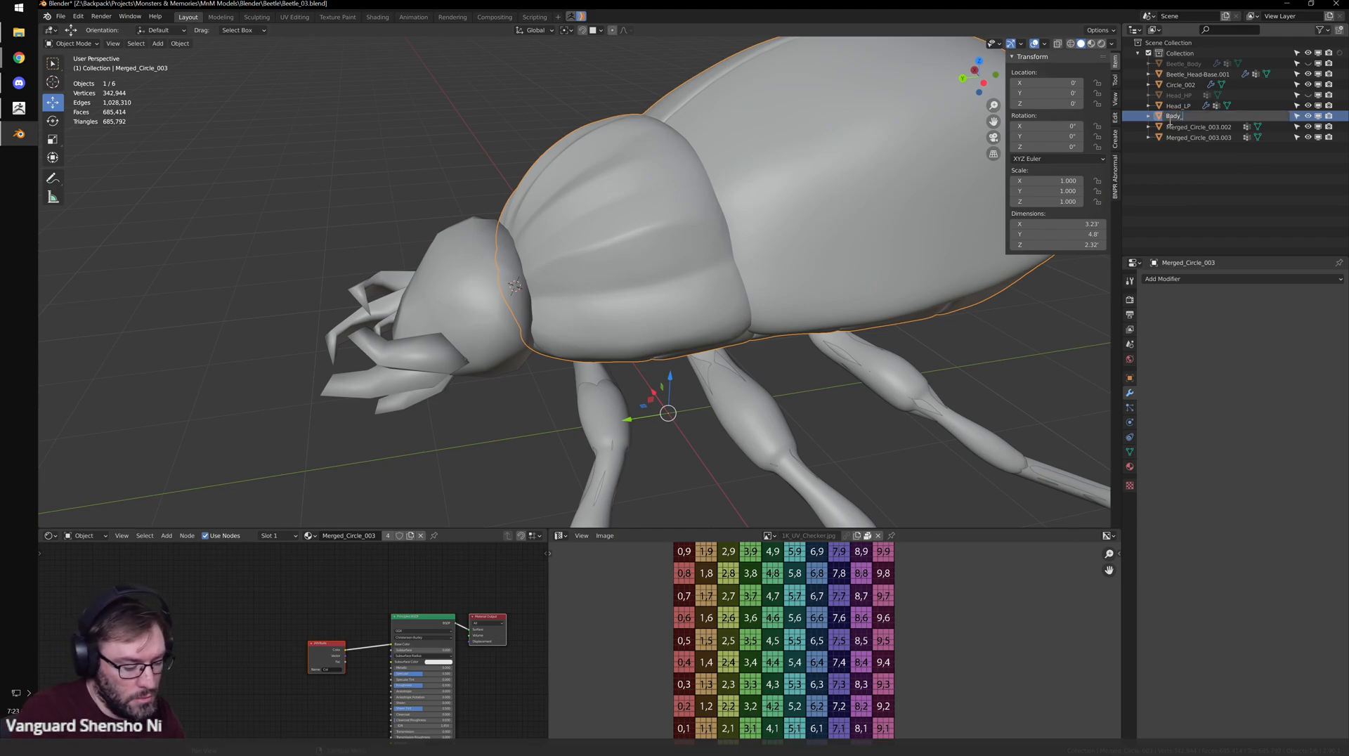
key(Return)
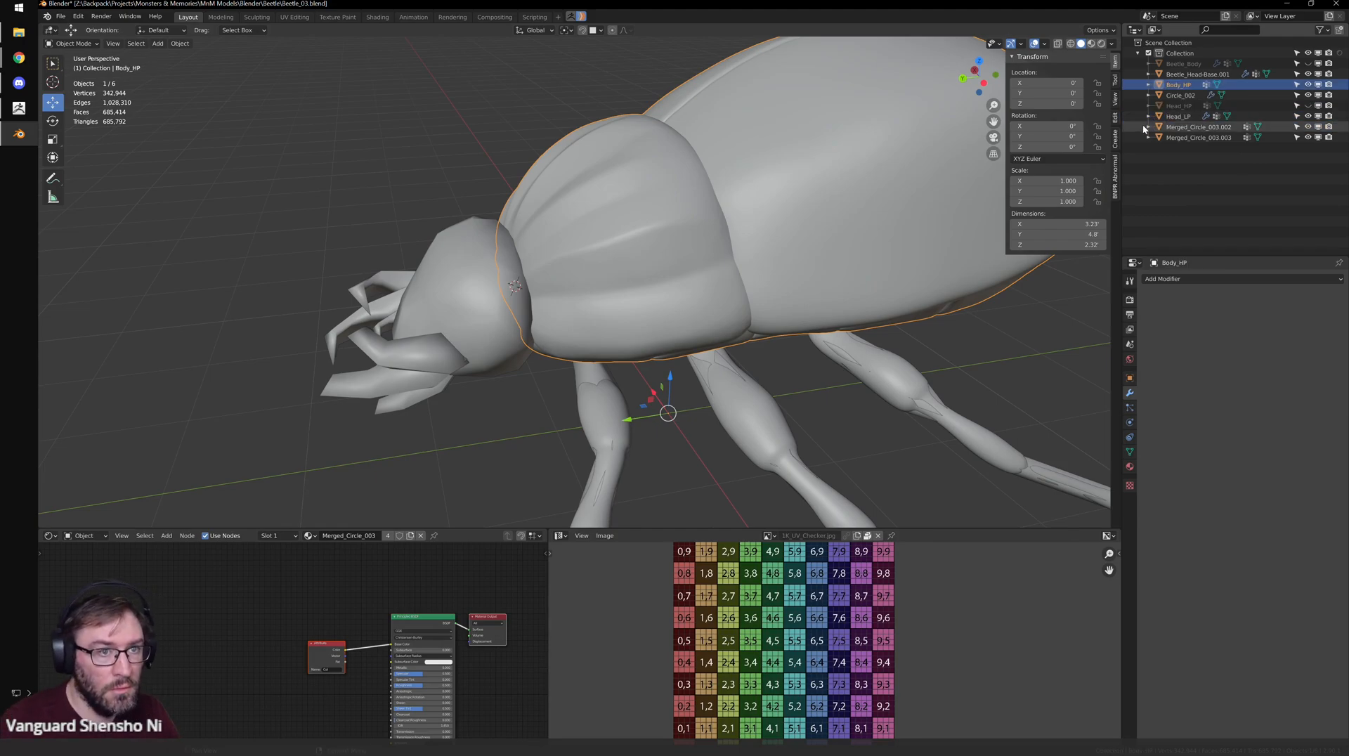
key(h)
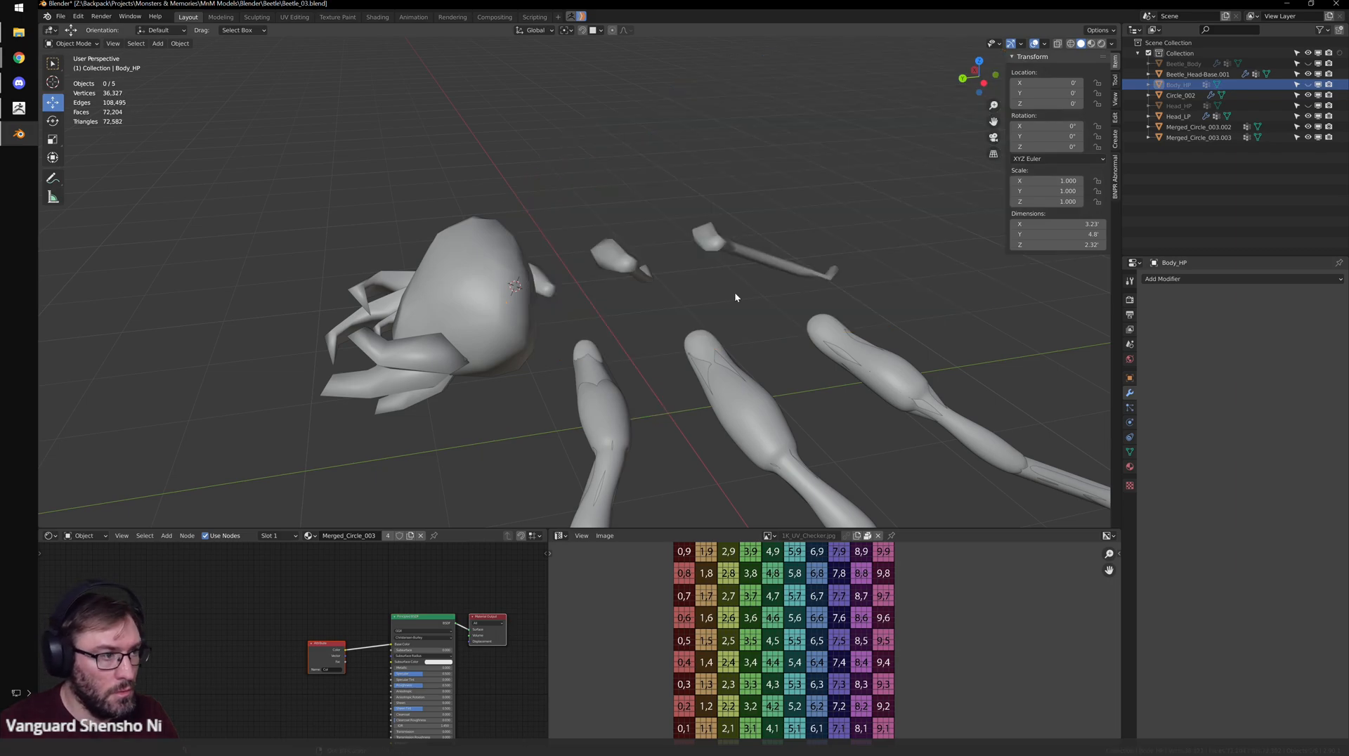
- Rename the high-poly legs object as Leggies_HP
click(721, 368)
scroll(722, 368, down, 5)
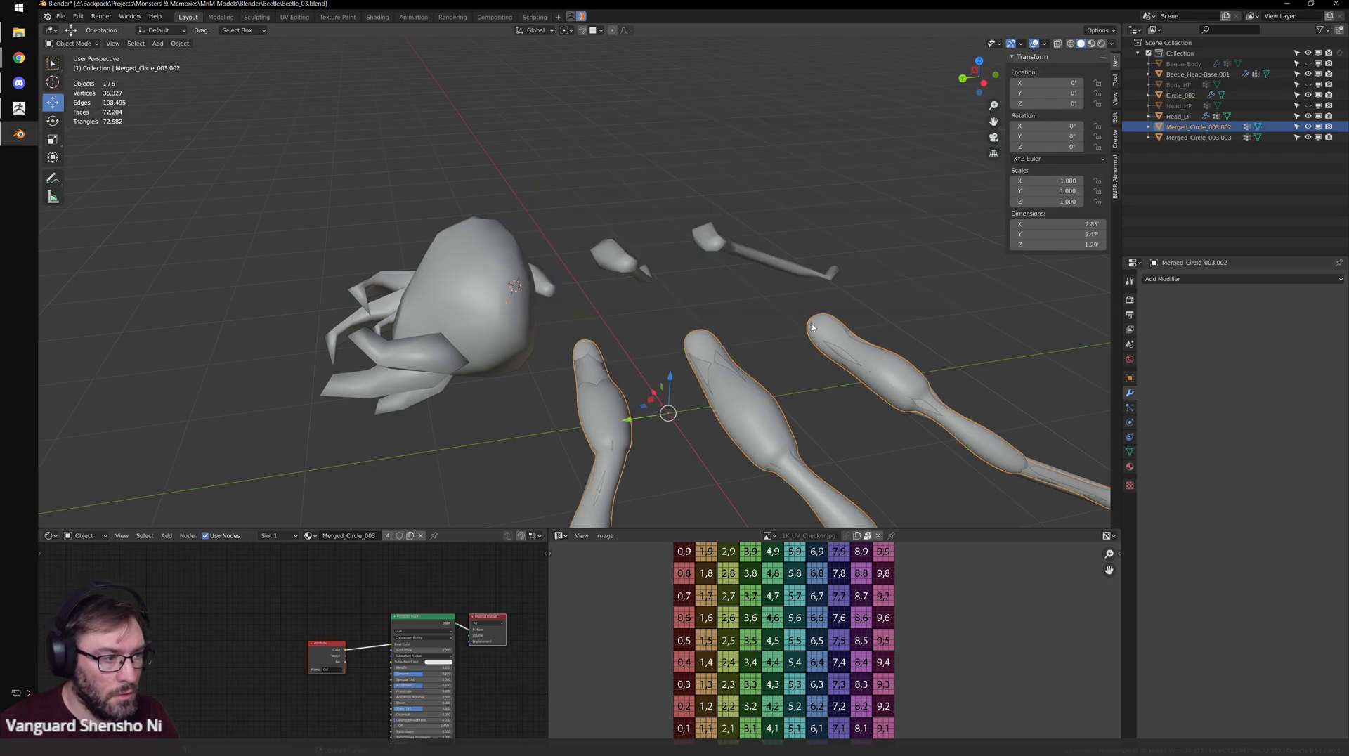
double_click(1204, 126)
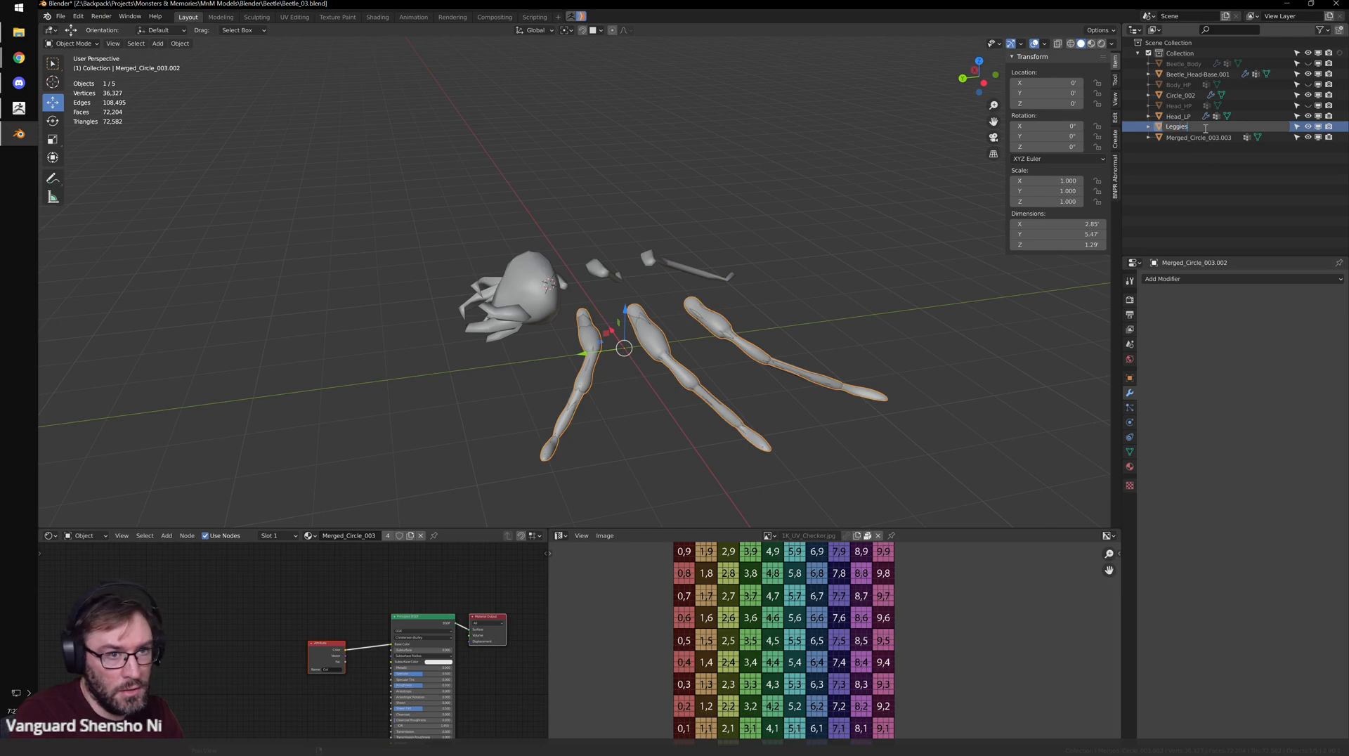
key(Return)
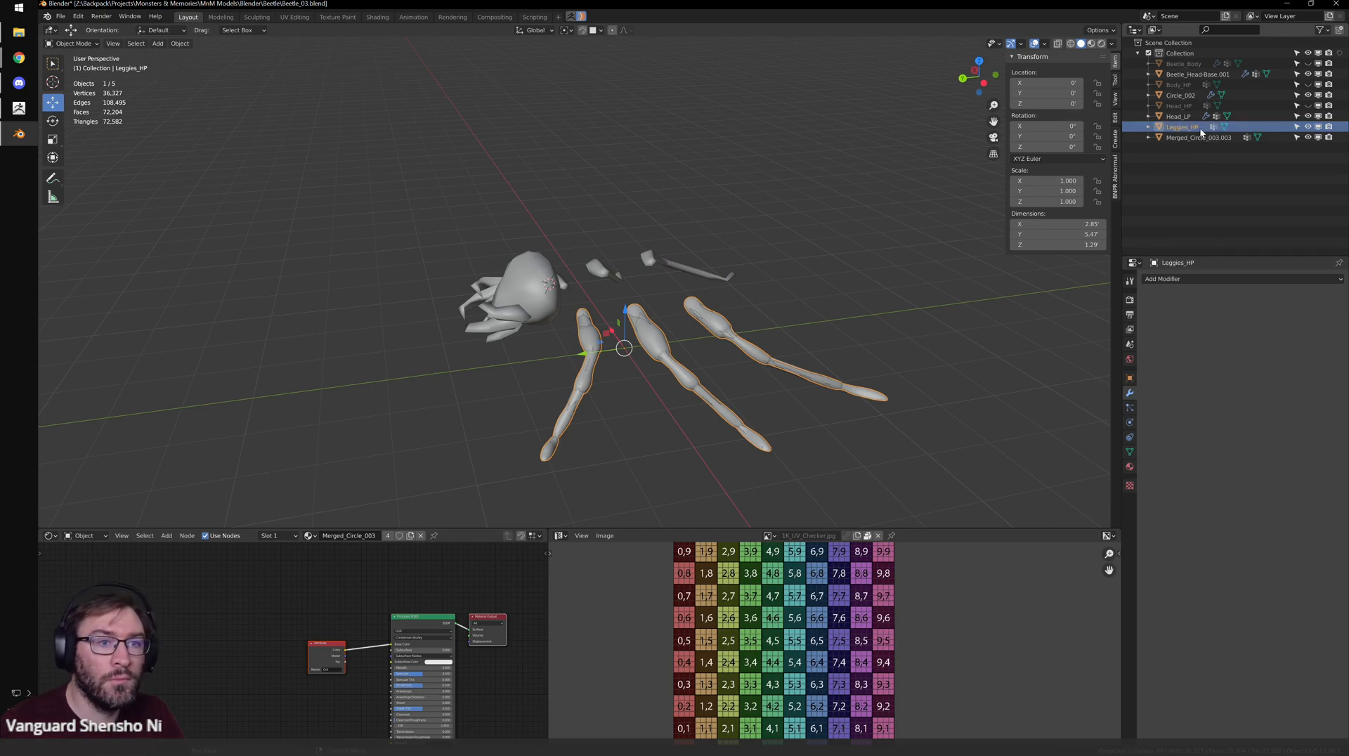
- Rename the mirrored low-poly legs object Circle_002 as Leggies_LP
click(1183, 138)
click(1181, 95)
double_click(1180, 94)
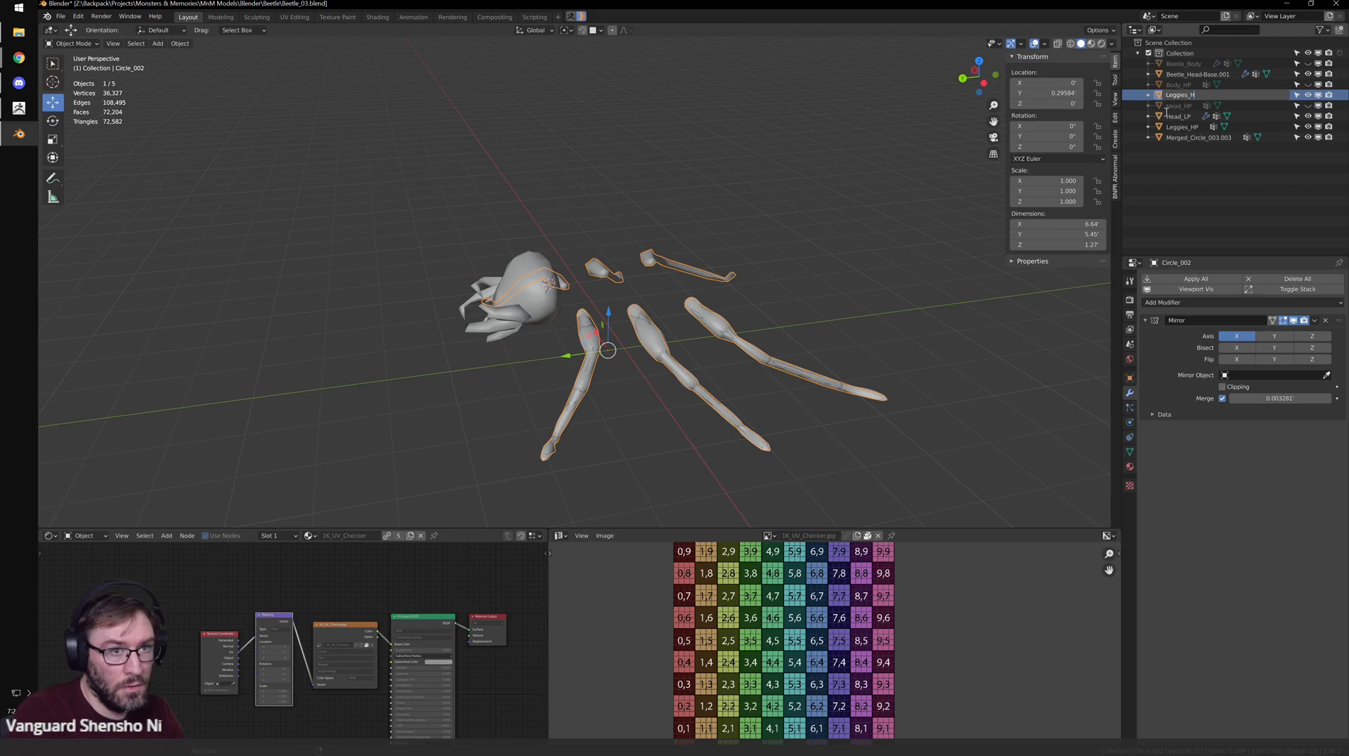
key(Return)
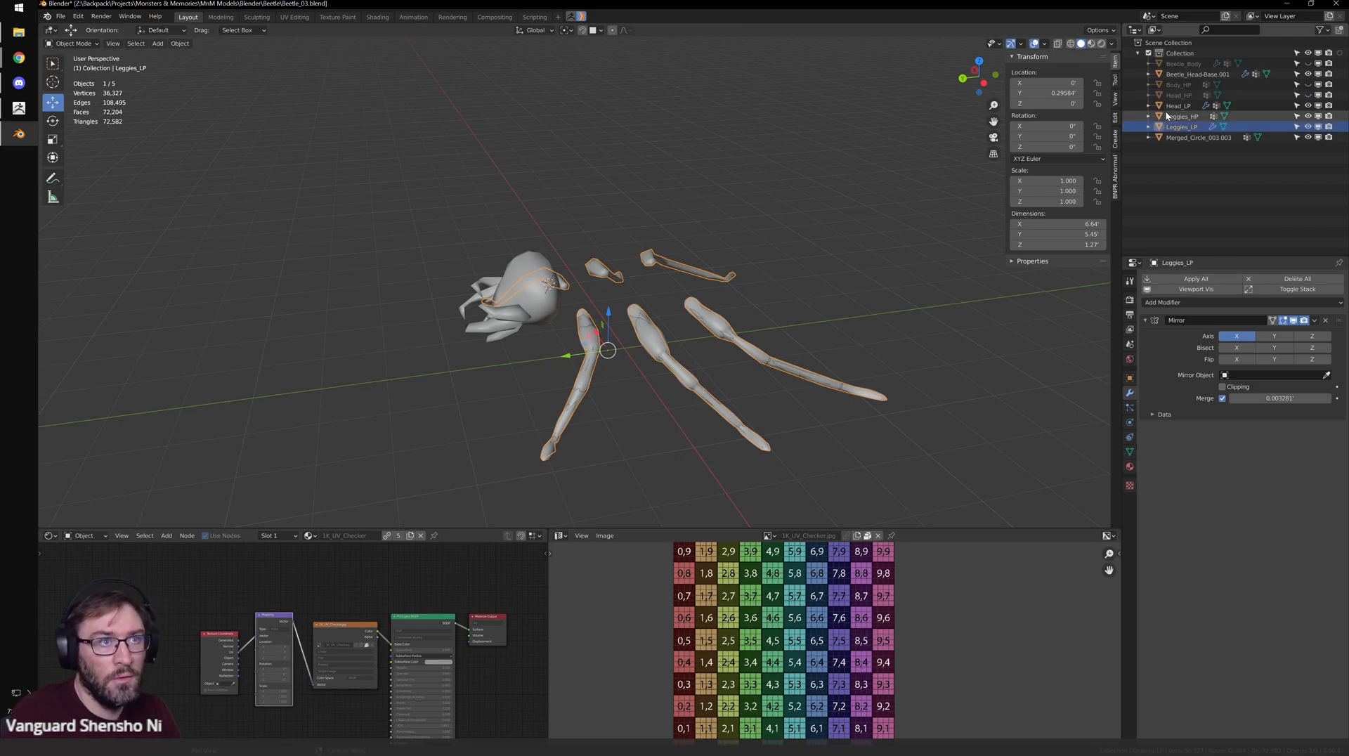
scroll(949, 234, up, 2)
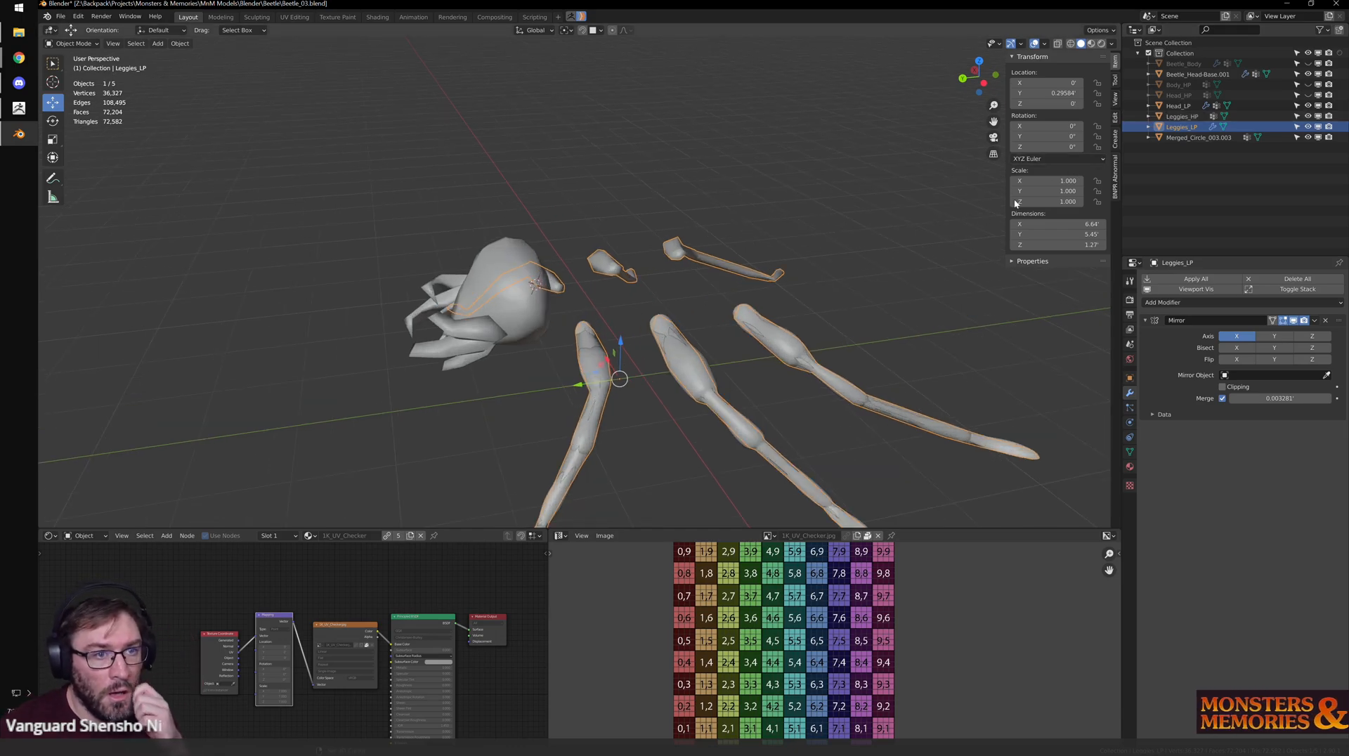
- Rename the low-poly mandible object Beetle_Head-Base.001 as Mandies_LP
click(1204, 75)
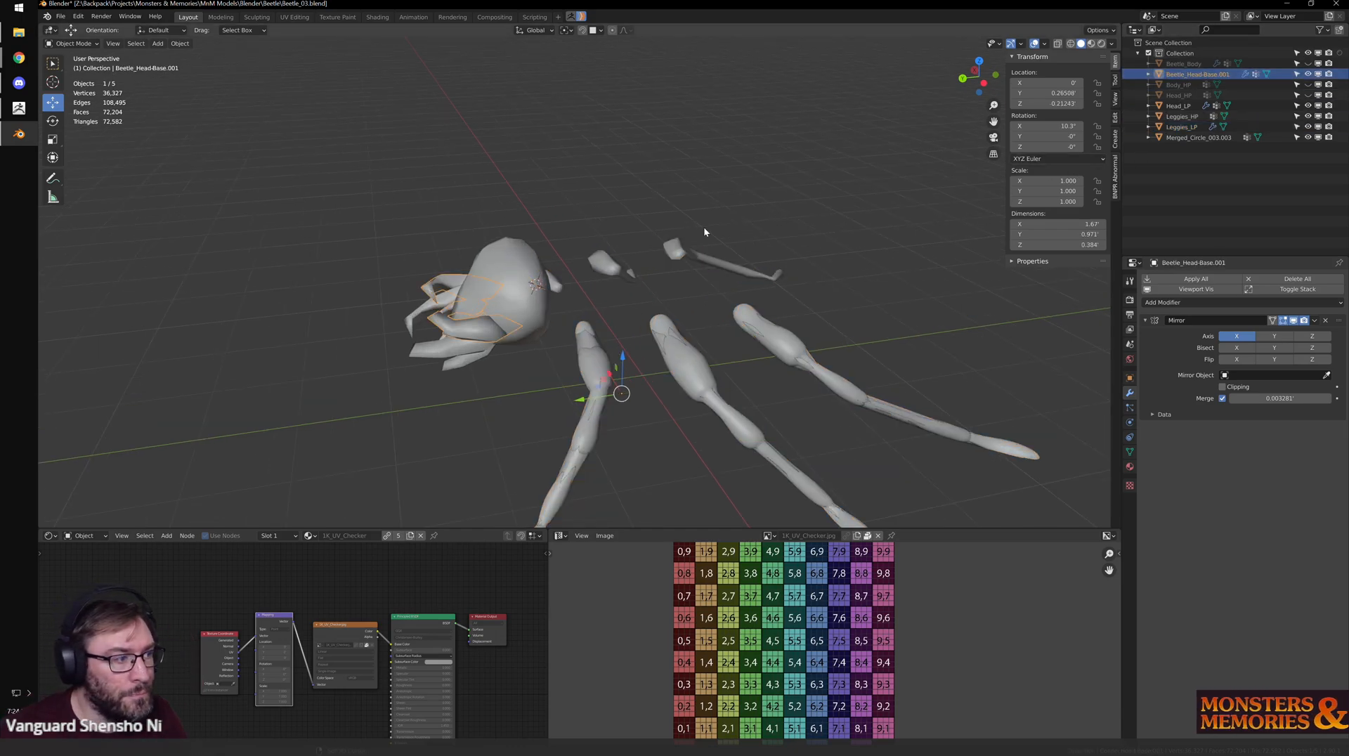
middle_drag(715, 226, 739, 226)
double_click(1178, 75)
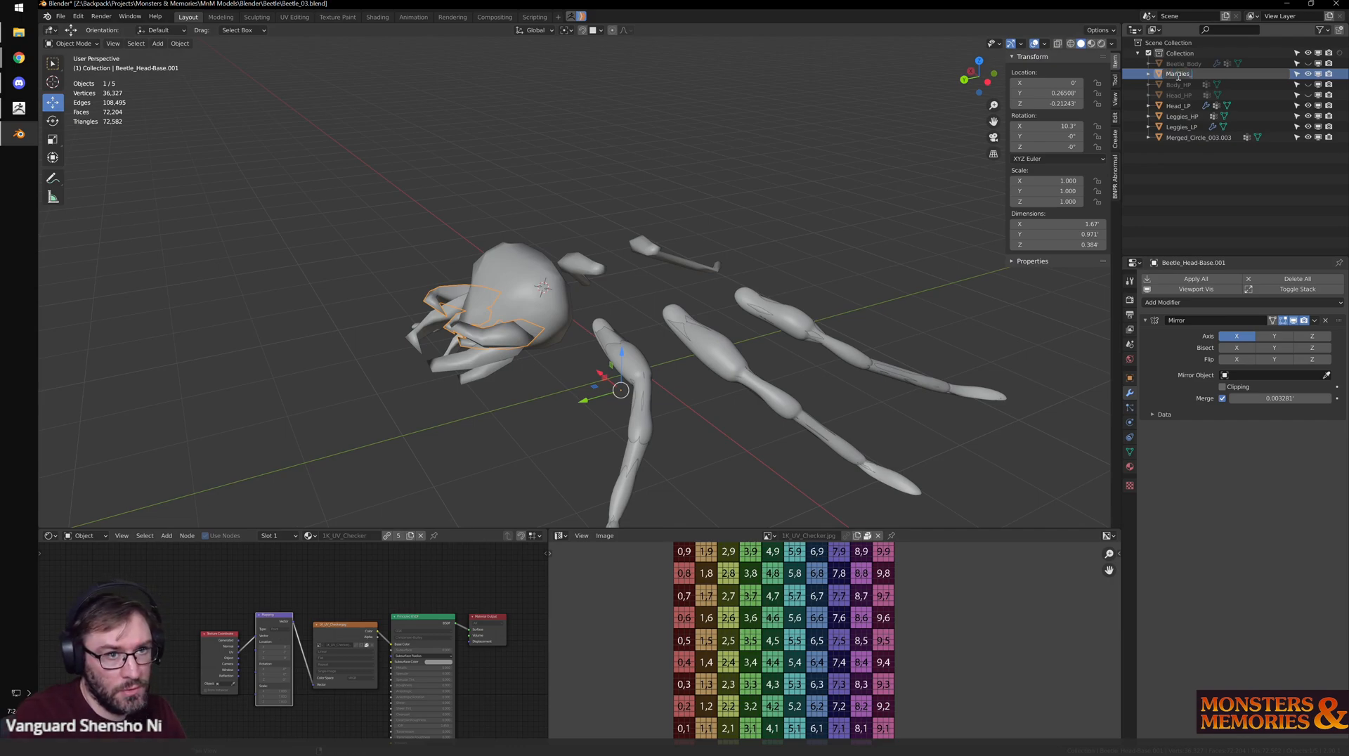
text(Mandies_LP)
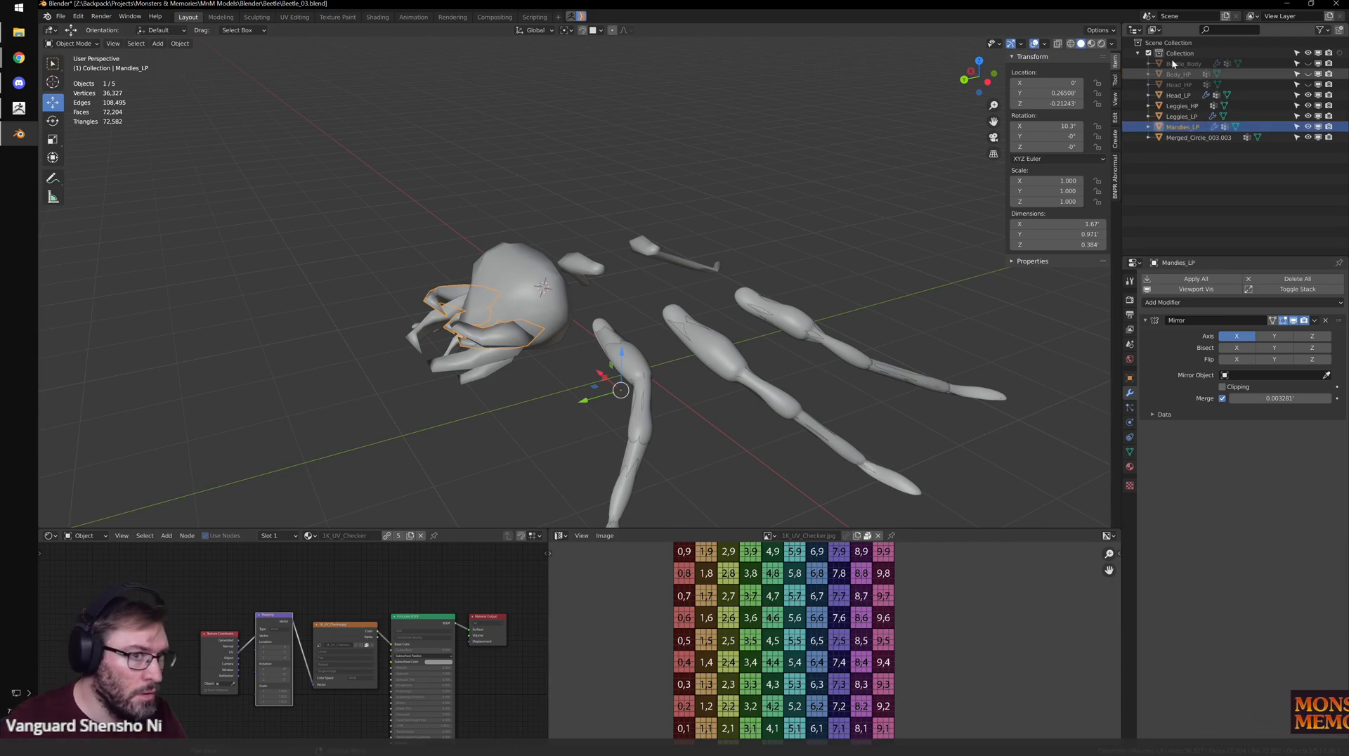
key(Return)
- Try deleting the Merged_Circle_003.003 mandibles, inspect the head without them, and undo the deletion
click(476, 373)
key(Delete)
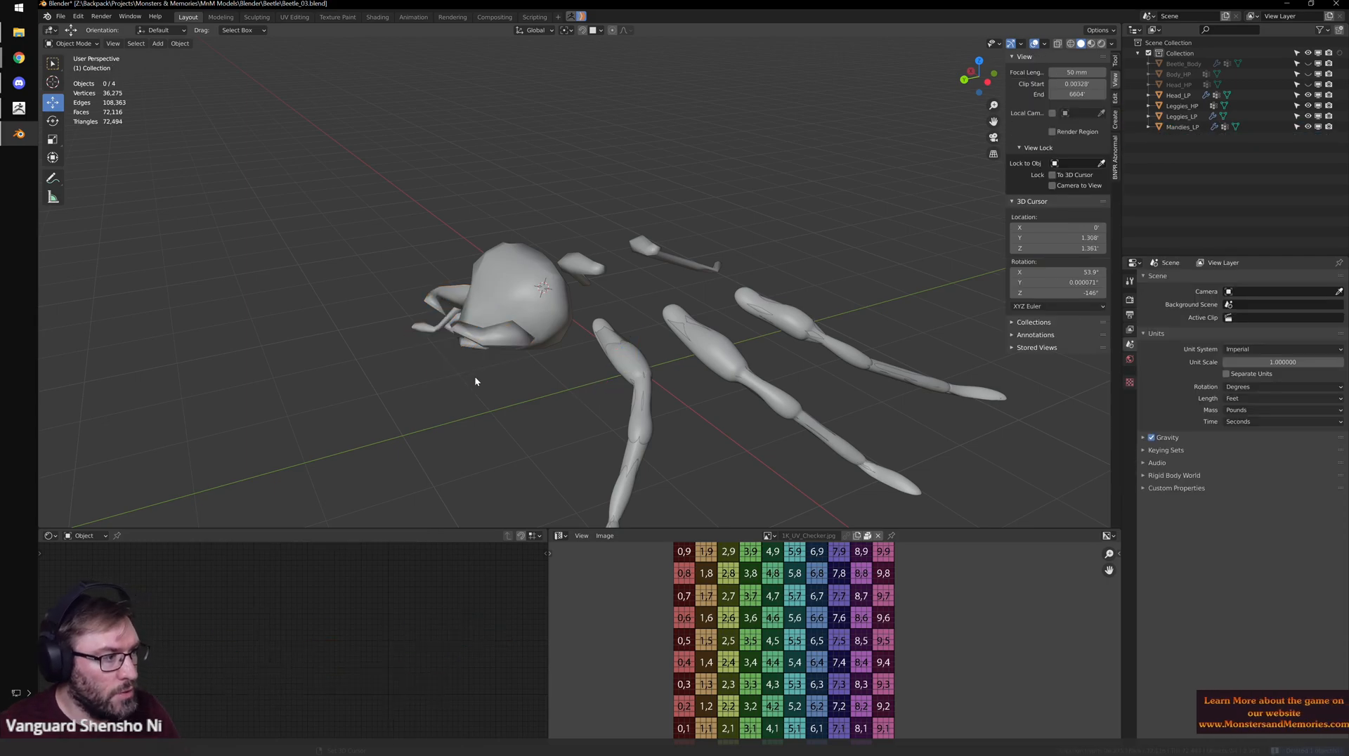
scroll(476, 377, up, 3)
middle_drag(453, 364, 488, 336)
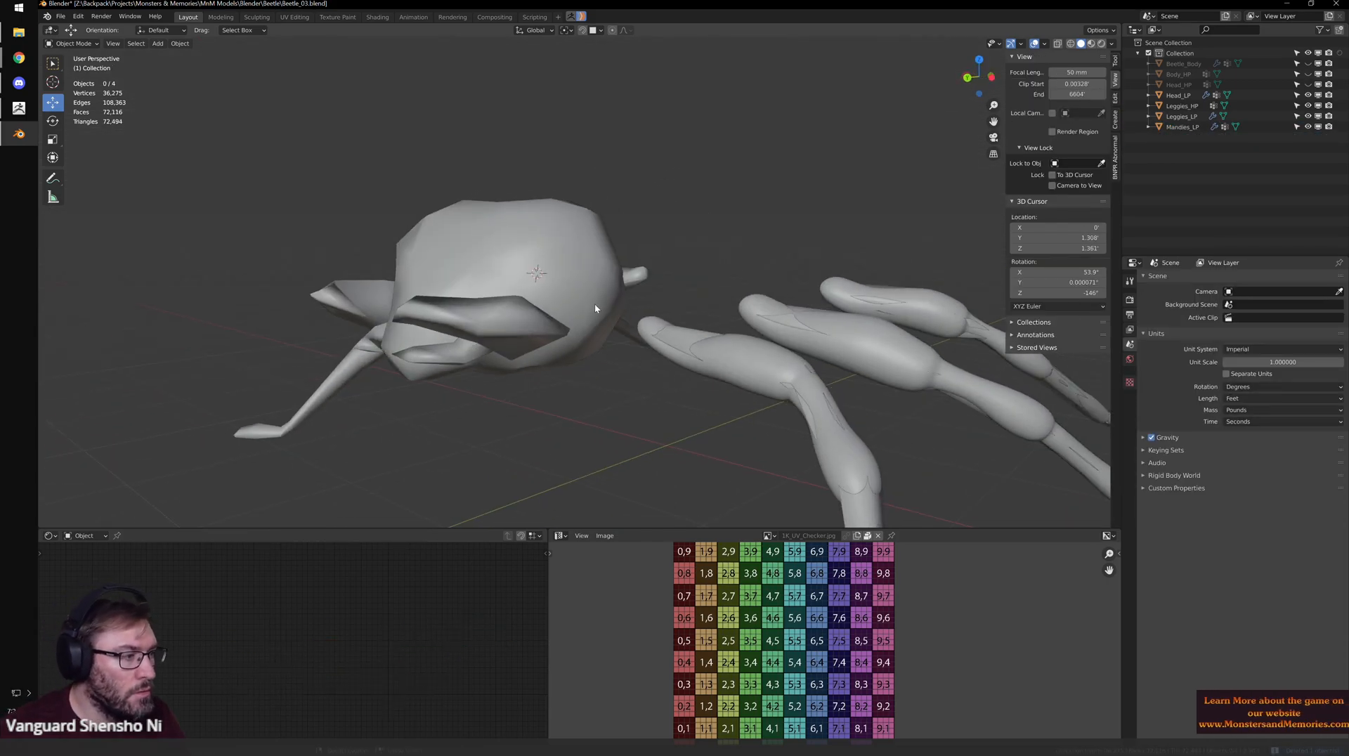
key(ctrl+z)
- Compare the mandibles with the sculpt in ZBrush, and delete the Mandies_LP object in Blender
middle_drag(624, 314, 536, 382)
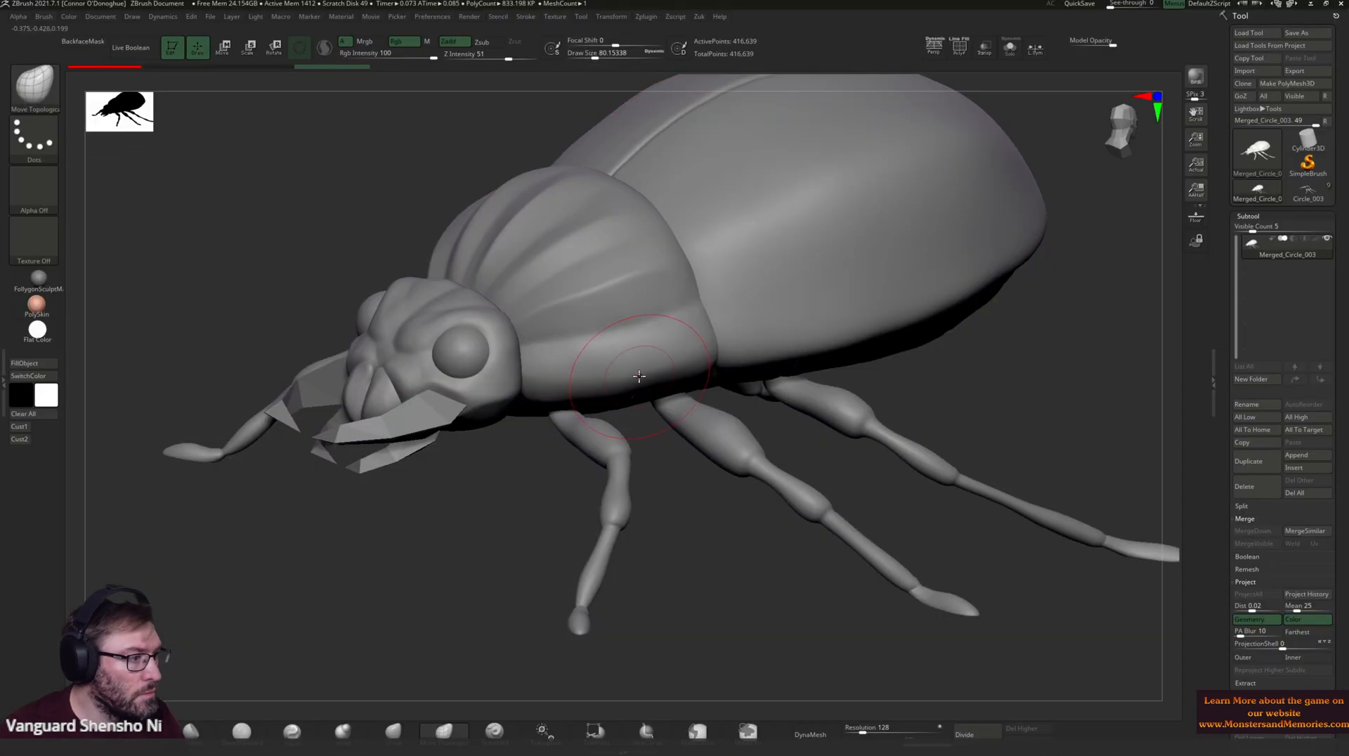
mouse_move(526, 512)
mouse_down()
mouse_move(546, 513)
mouse_move(518, 506)
mouse_up()
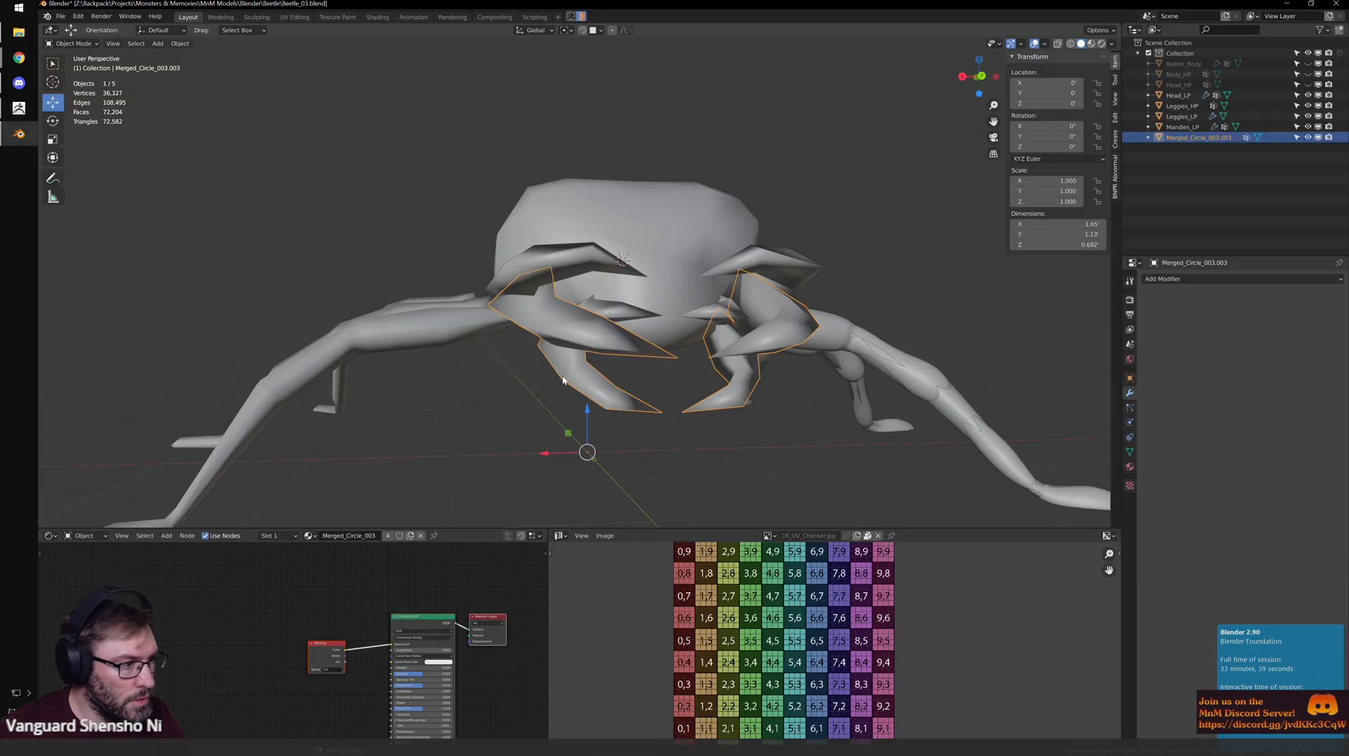
middle_drag(696, 443, 817, 257)
click(771, 348)
middle_drag(803, 346, 702, 255)
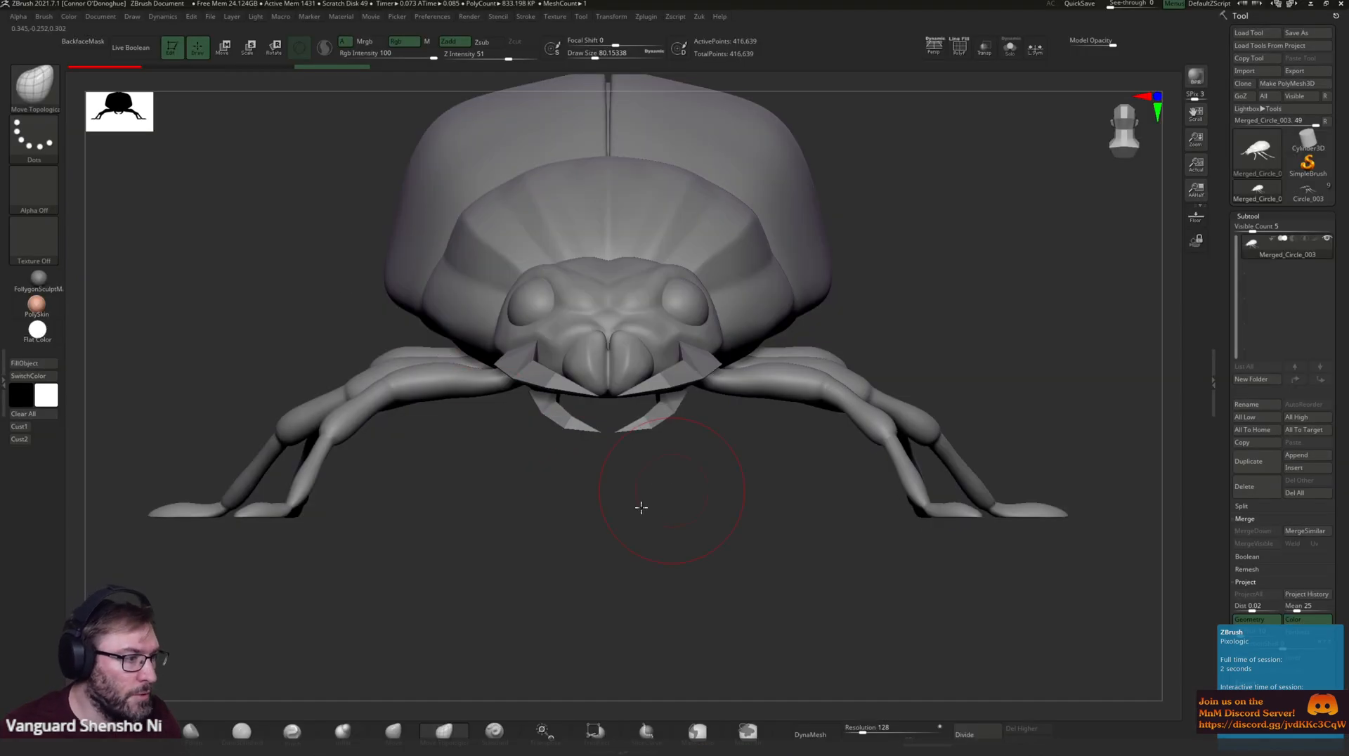
drag(641, 508, 602, 521)
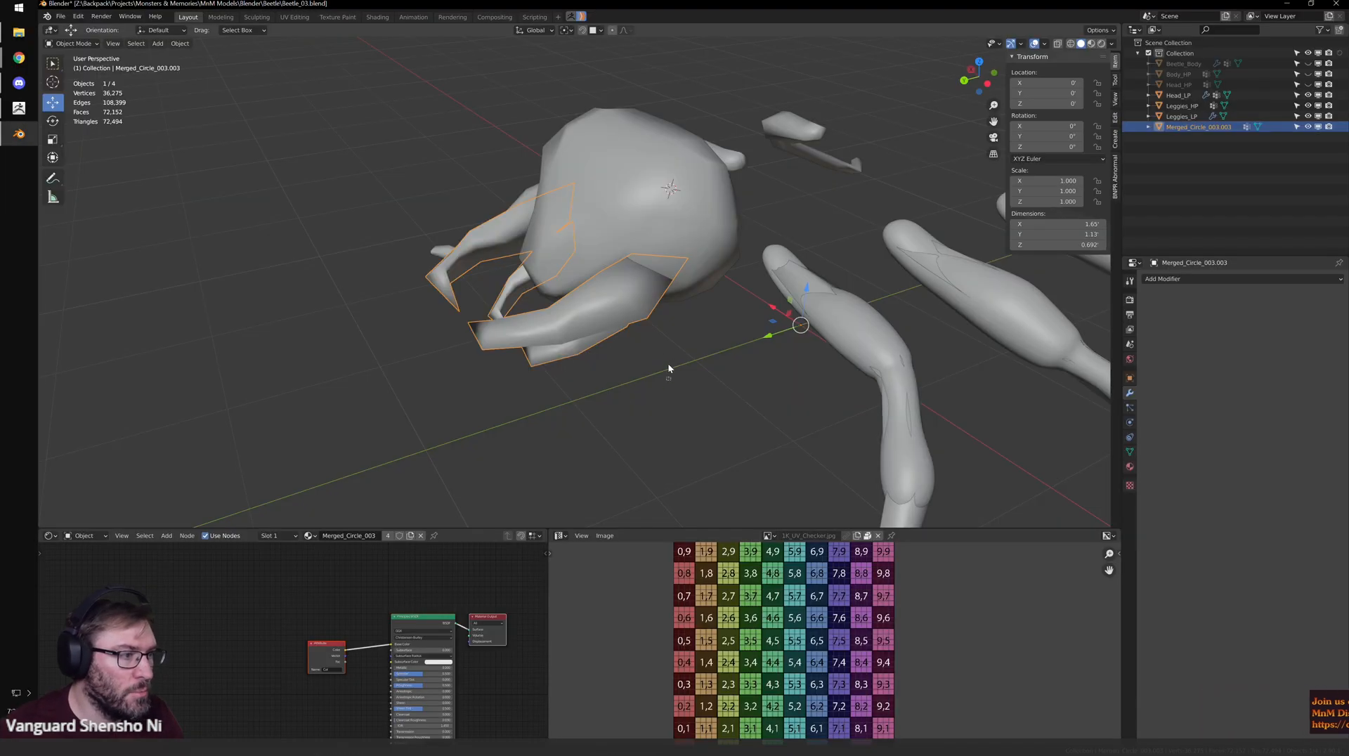
middle_drag(667, 363, 730, 377)
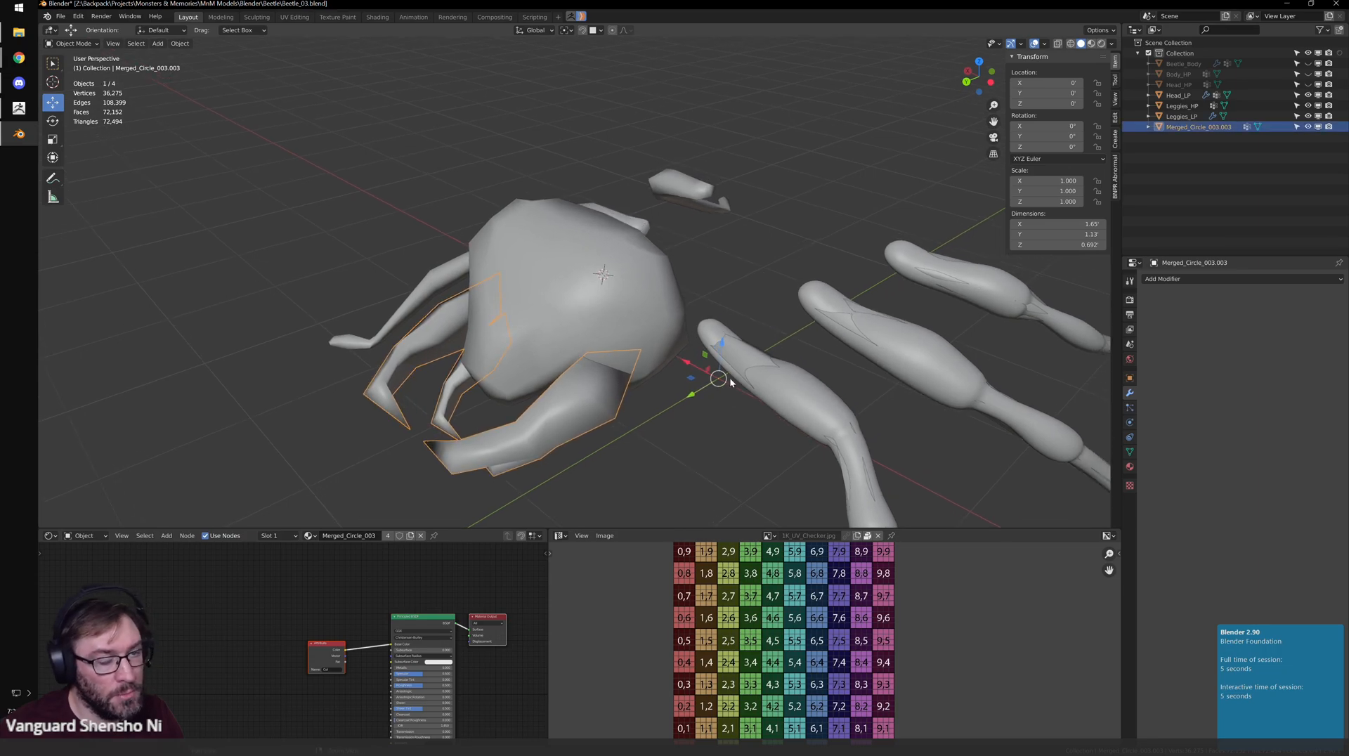
scroll(859, 239, down, 3)
middle_drag(854, 208, 769, 293)
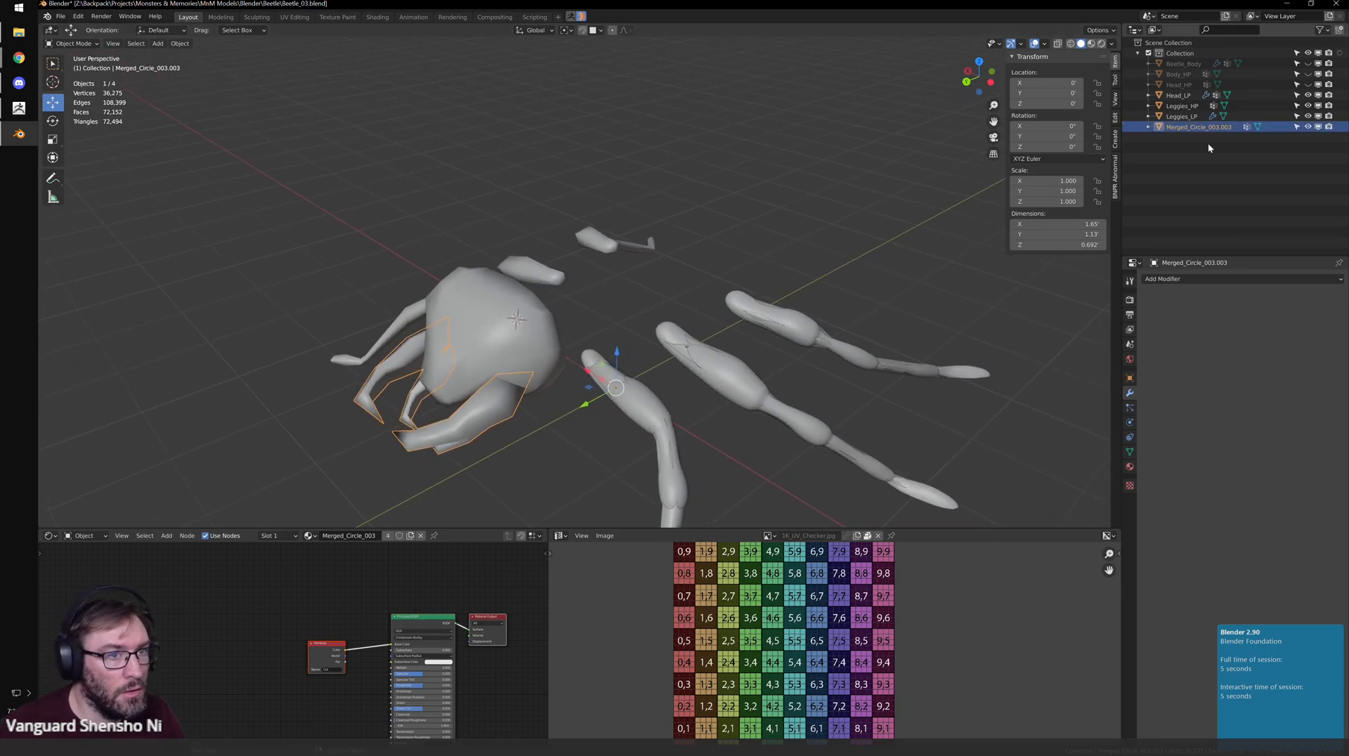
- Unhide the body and head objects, and rename the low-poly Beetle_Body object as Body_LP
drag(1308, 84, 1308, 63)
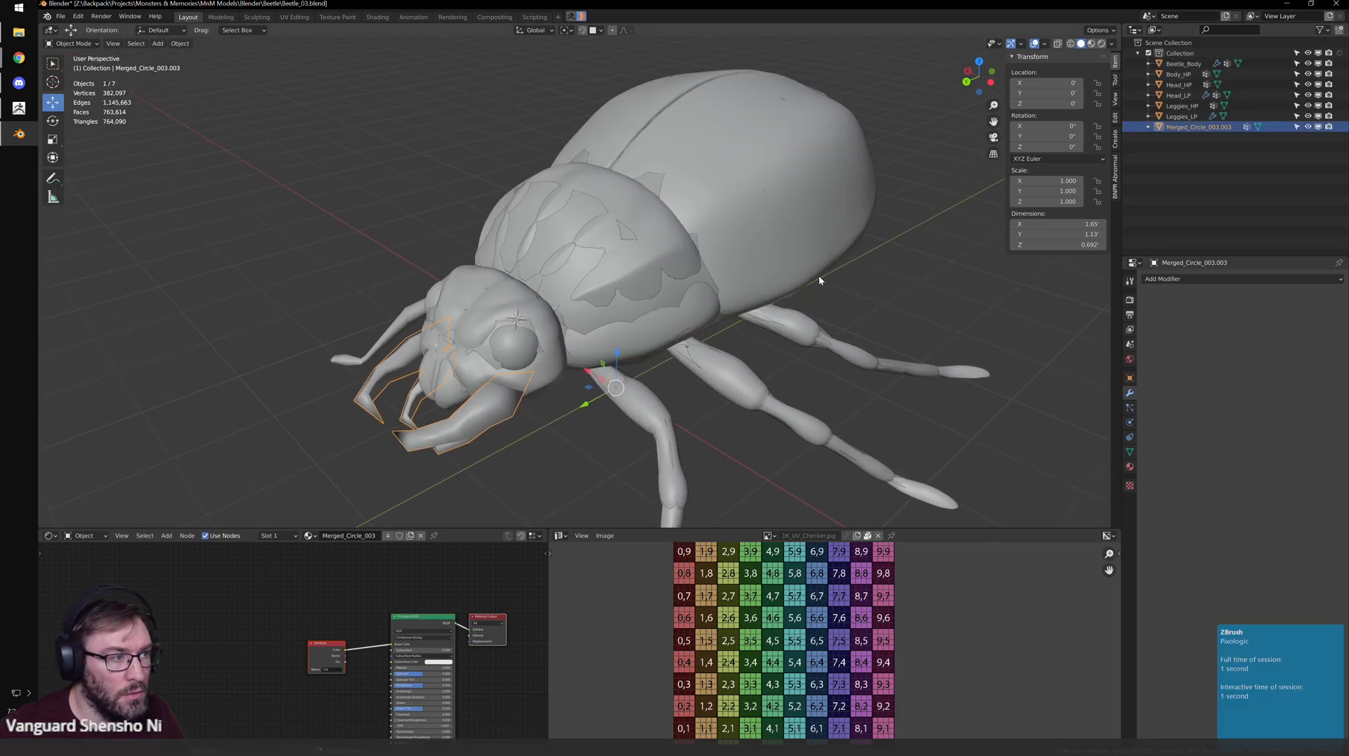
middle_drag(822, 280, 871, 267)
click(1176, 65)
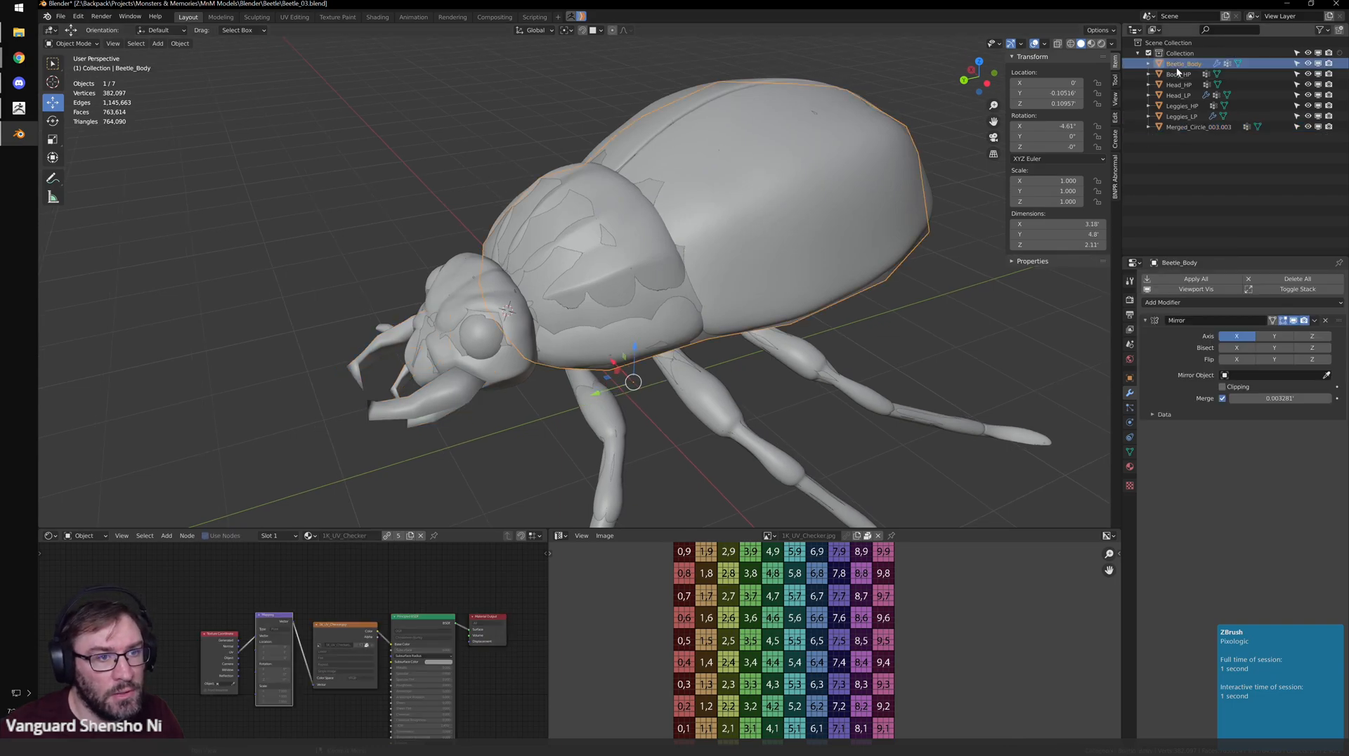
double_click(1180, 64)
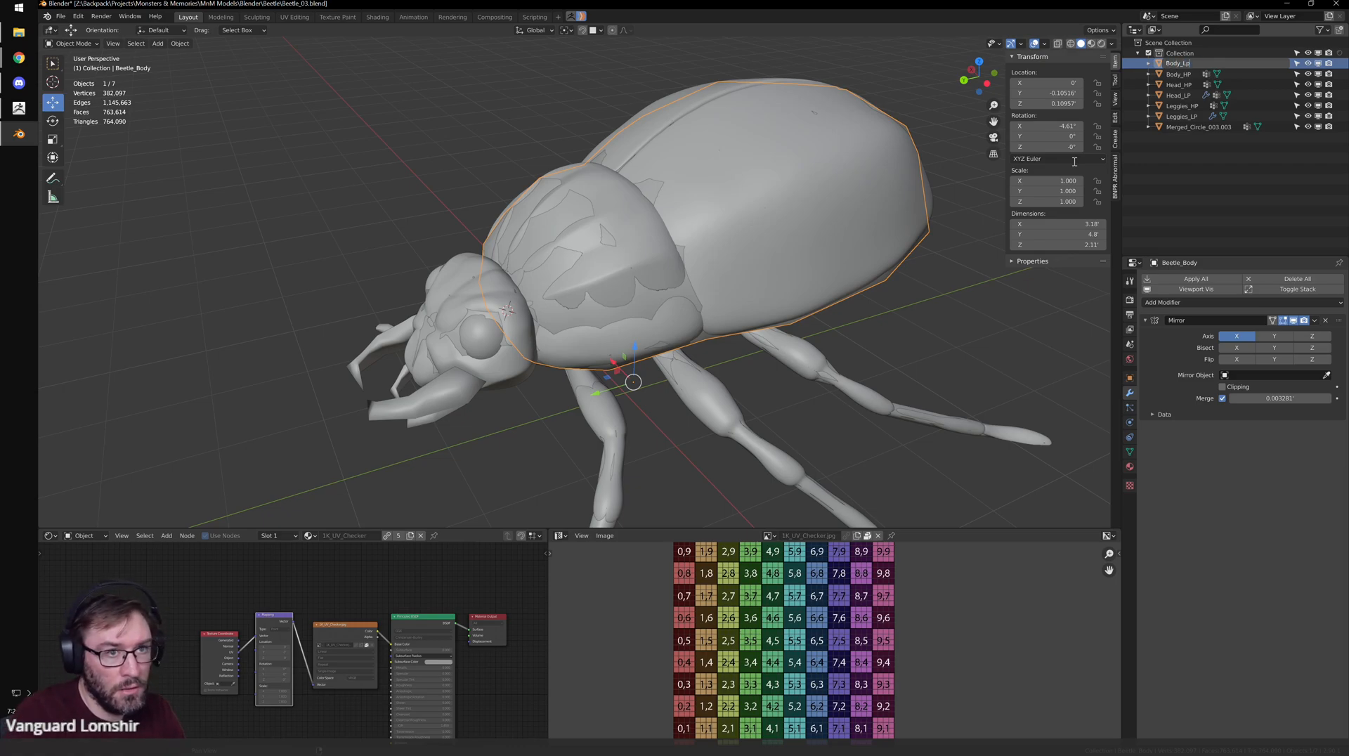
key(Return)
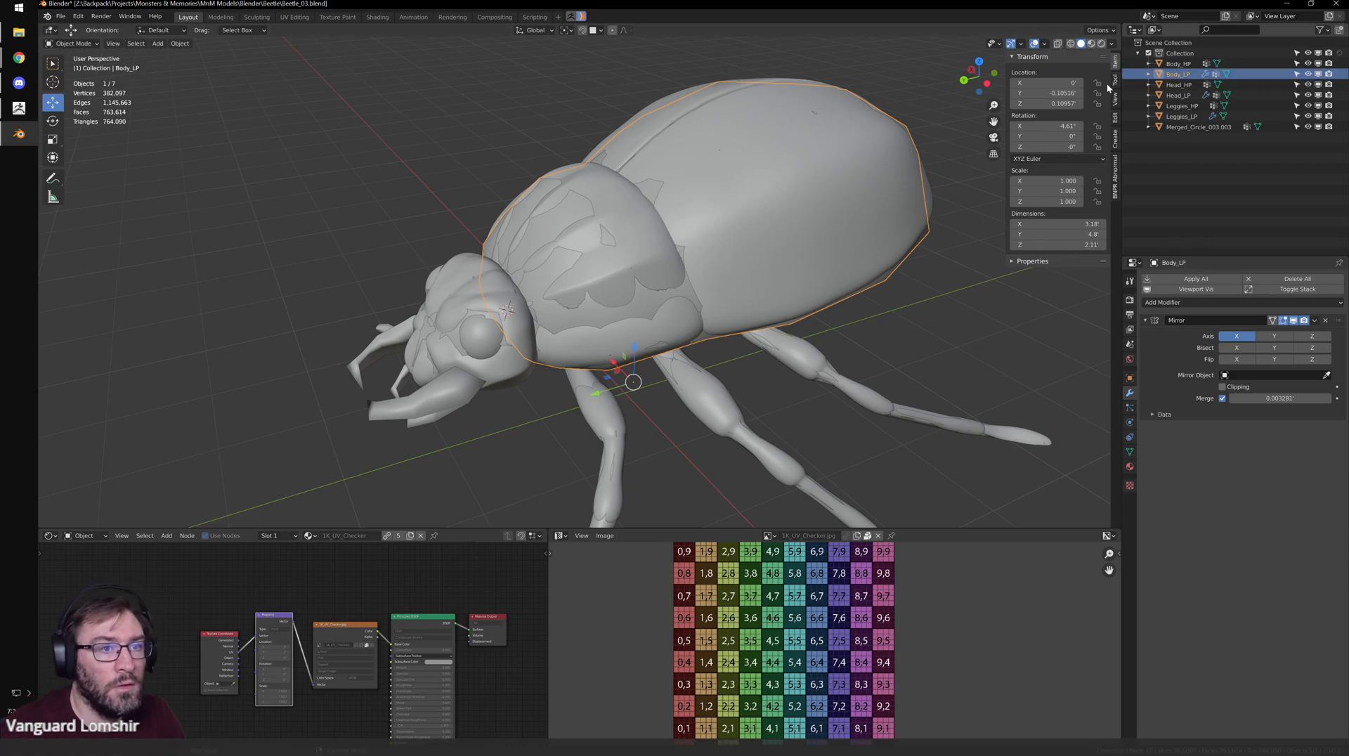
- Rename the Merged_Circle_003.003 object as Mandibles
scroll(820, 267, down, 4)
scroll(820, 267, up, 2)
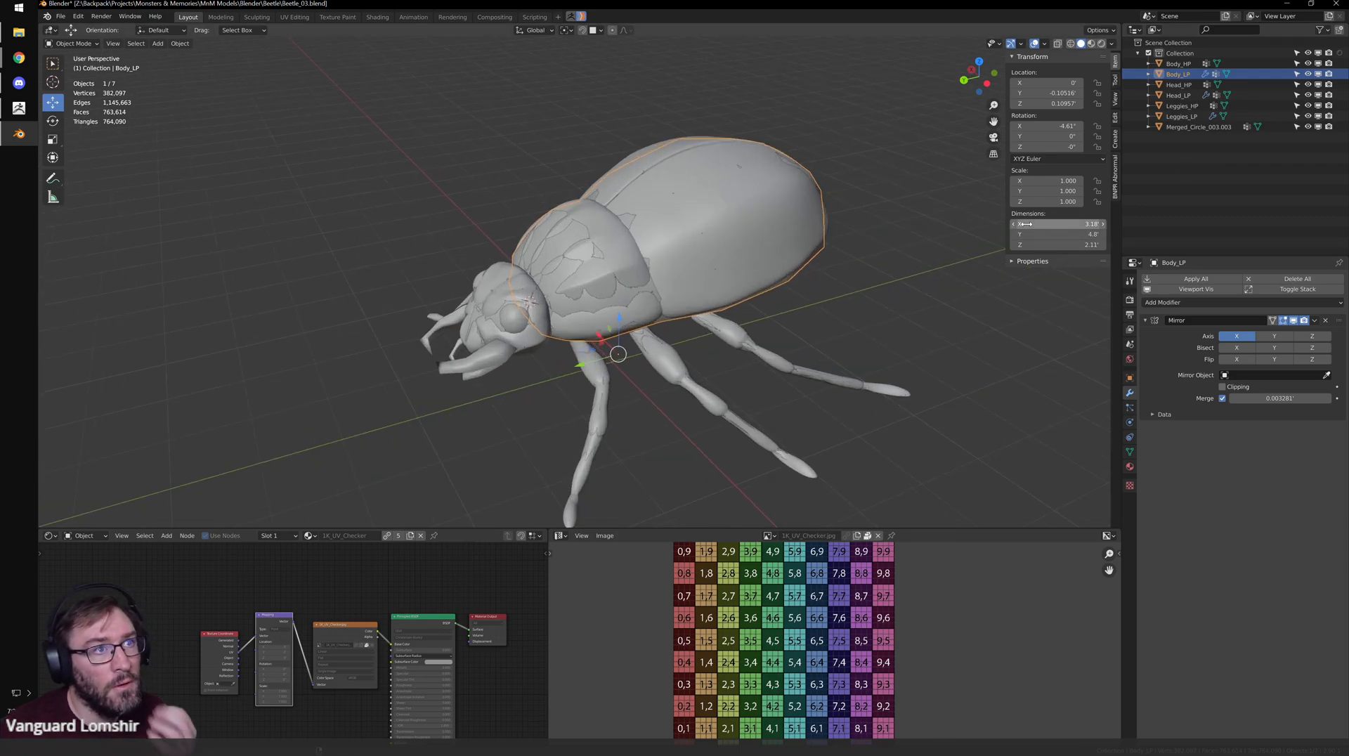
double_click(1199, 127)
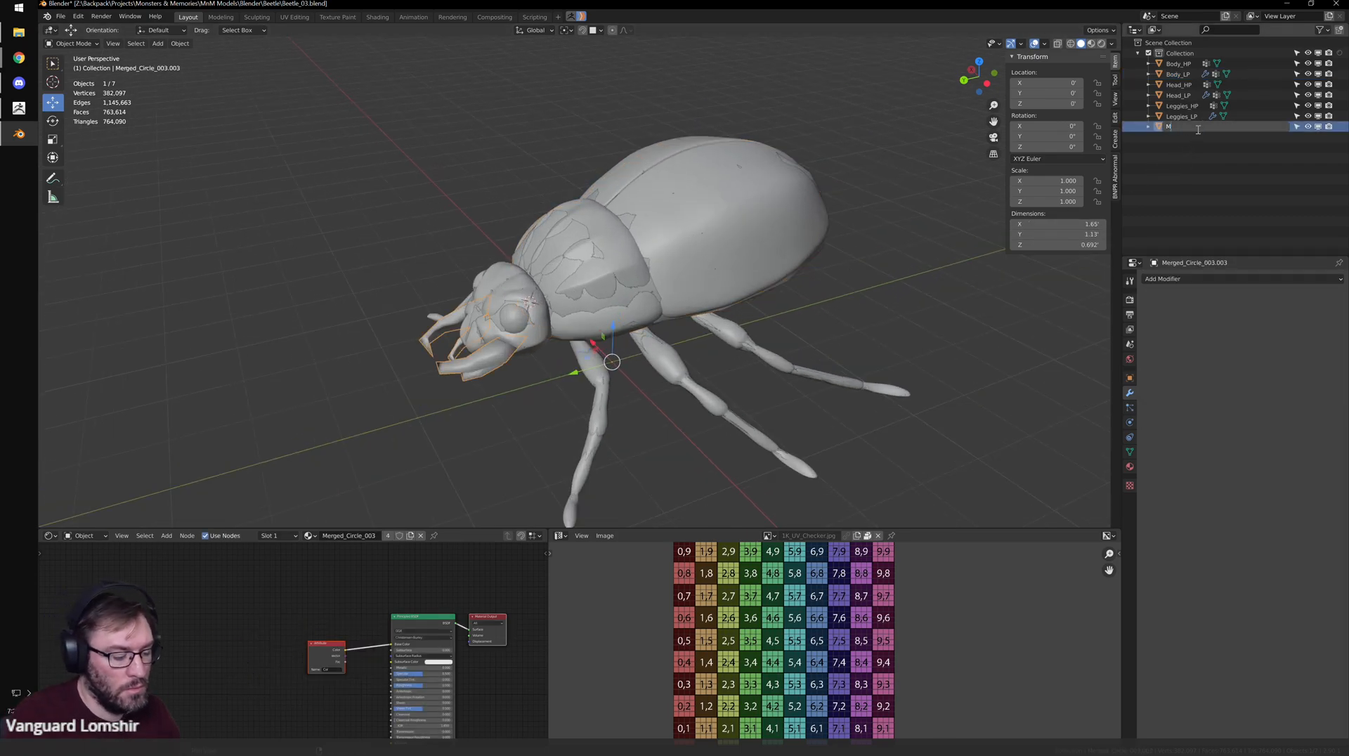
key(Return)
- Add a new collection to the scene and name it High_Poly
shift+middle_drag(774, 243, 828, 238)
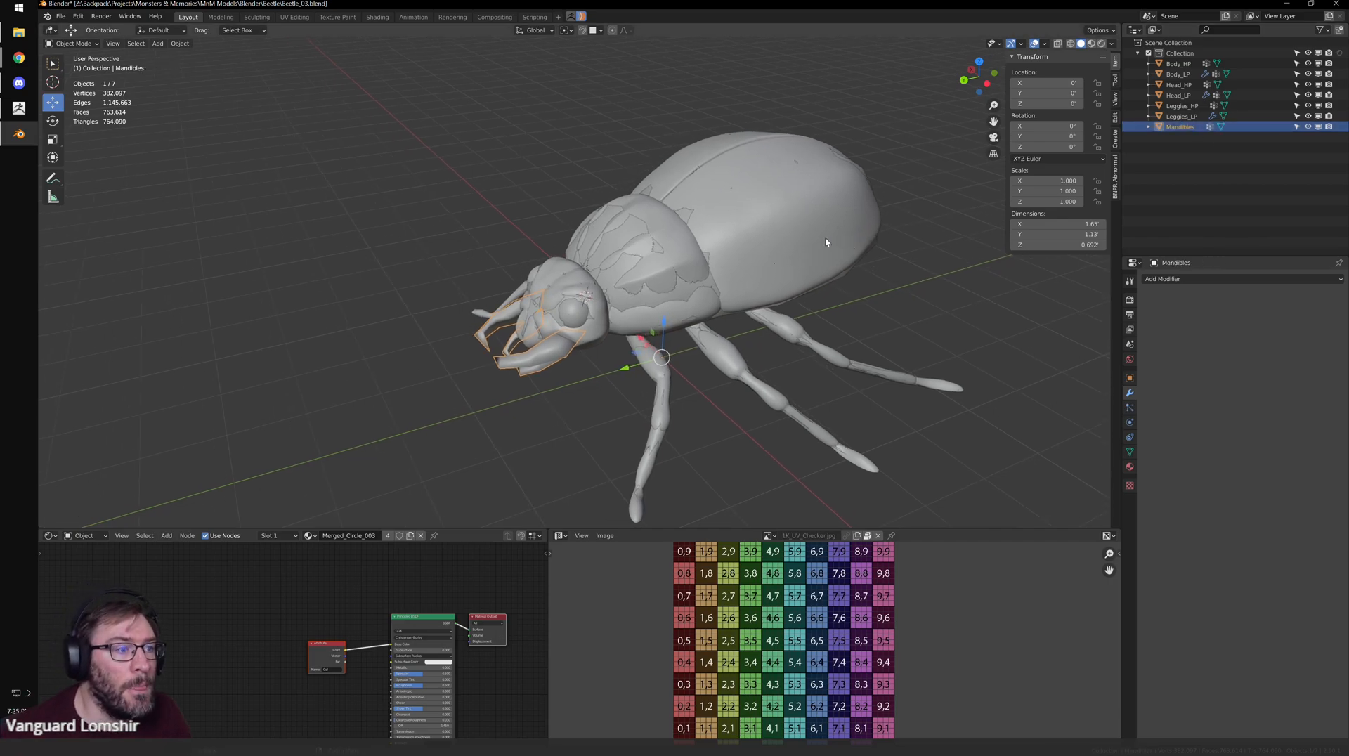
scroll(726, 346, up, 2)
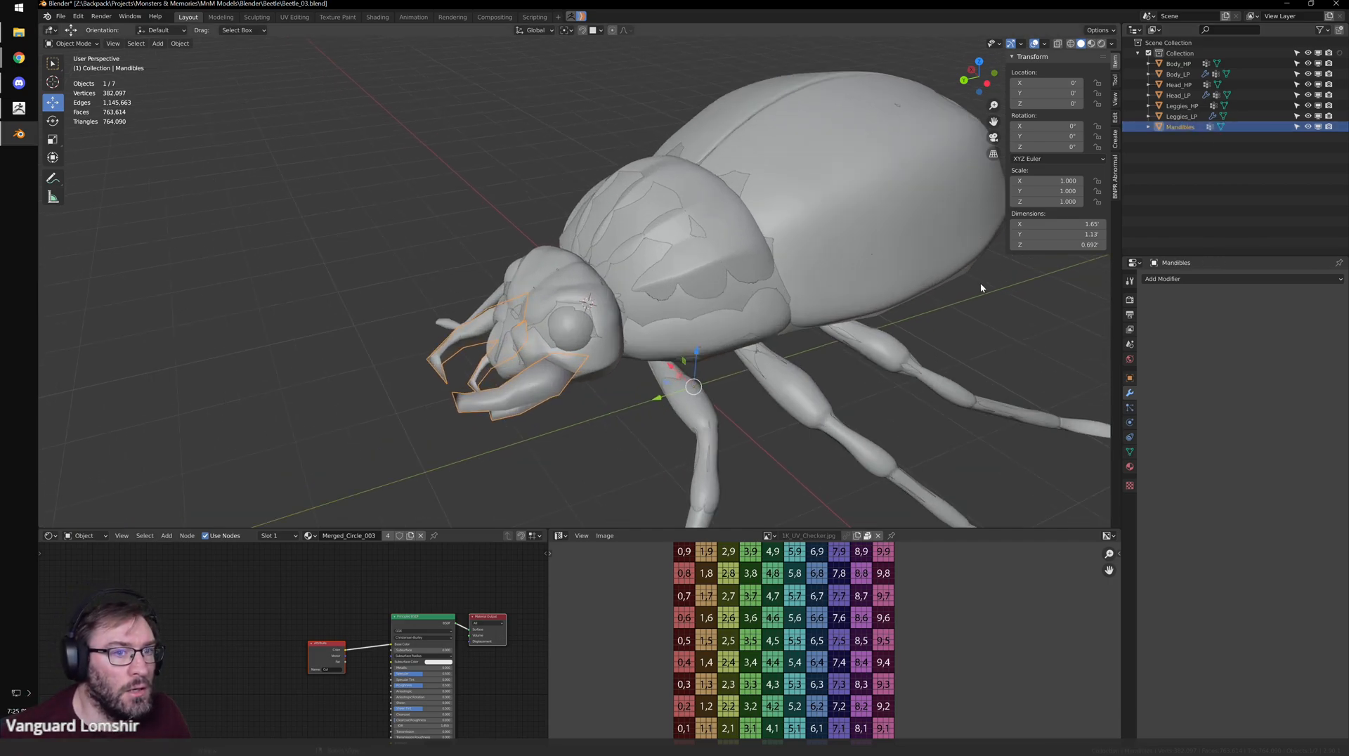
shift+middle_drag(981, 288, 929, 288)
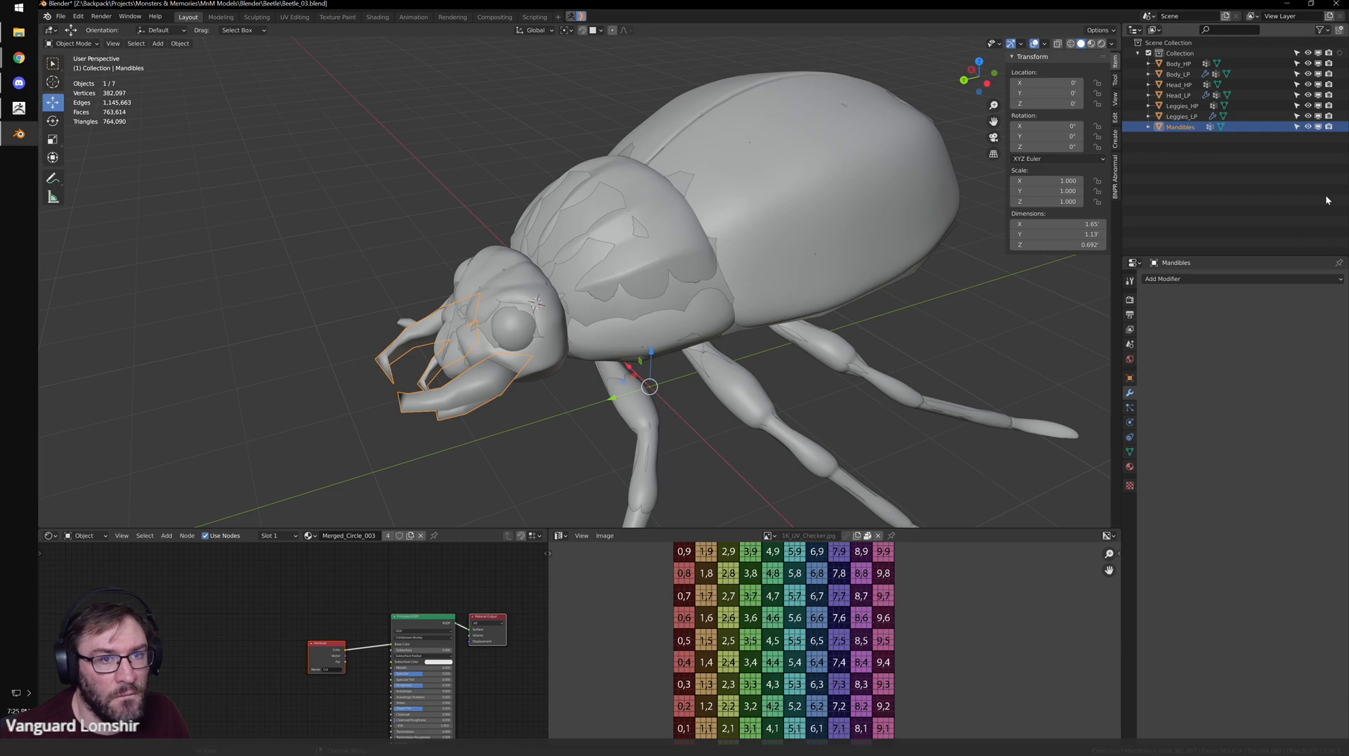
click(1187, 137)
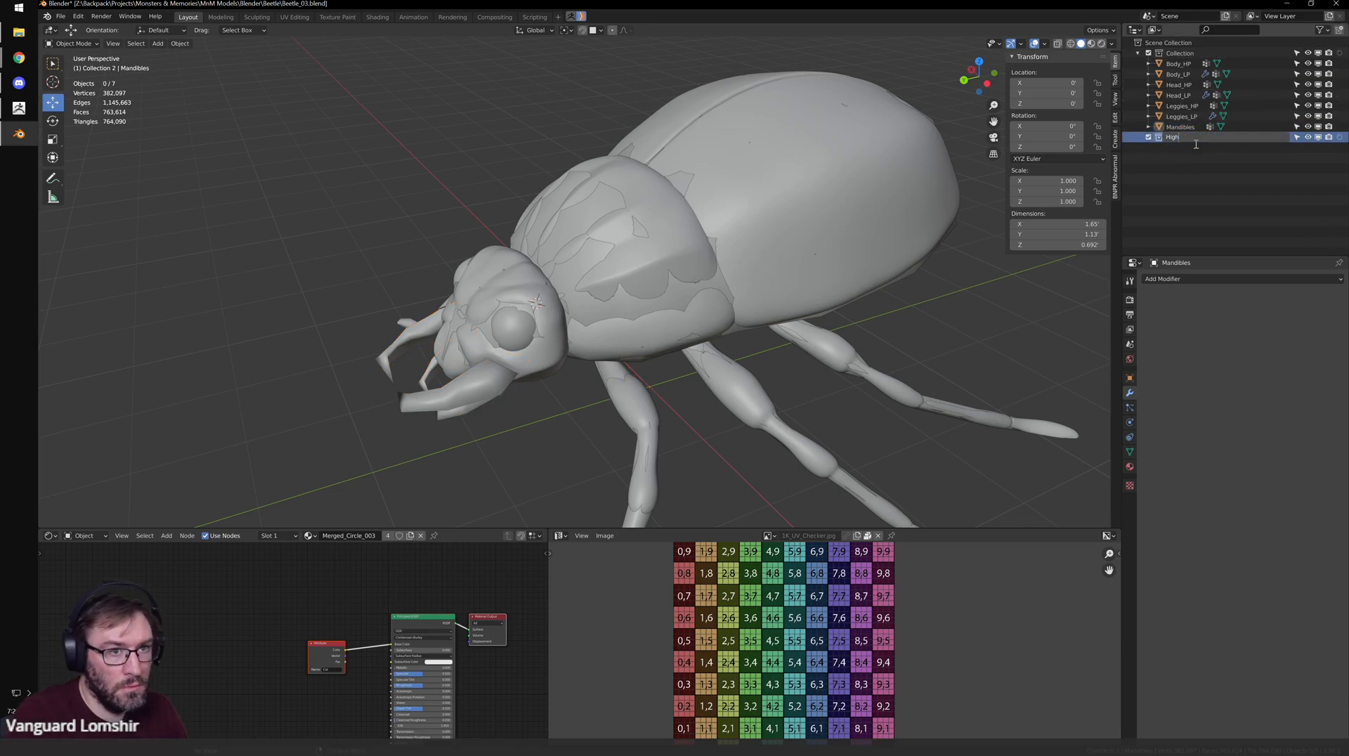
text(High_Poly)
key(Return)
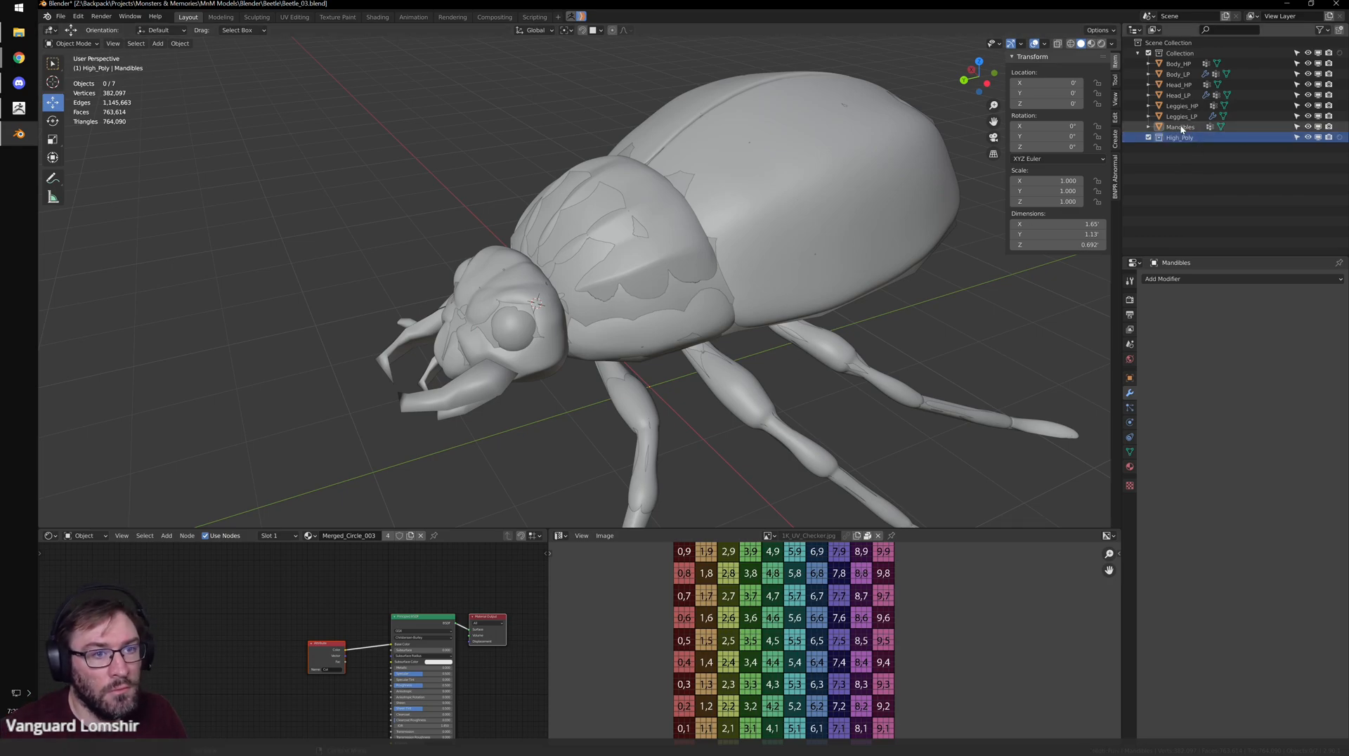
- Transfer Body_HP, Head_HP and Leggies_HP out of the original collection and into the High_Poly collection
click(1180, 118)
click(1183, 107)
drag(1183, 106, 1180, 139)
click(1178, 63)
drag(1178, 64, 1184, 139)
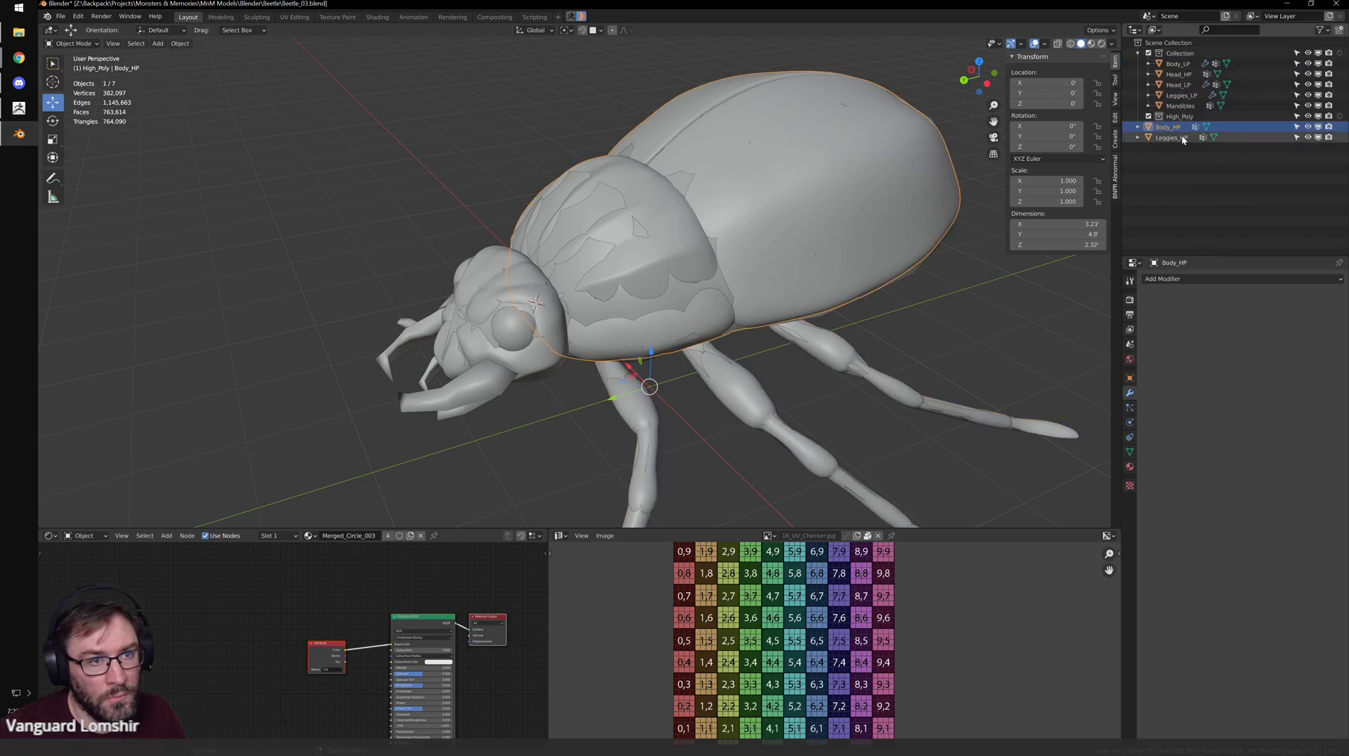
click(1180, 76)
drag(1180, 76, 1184, 106)
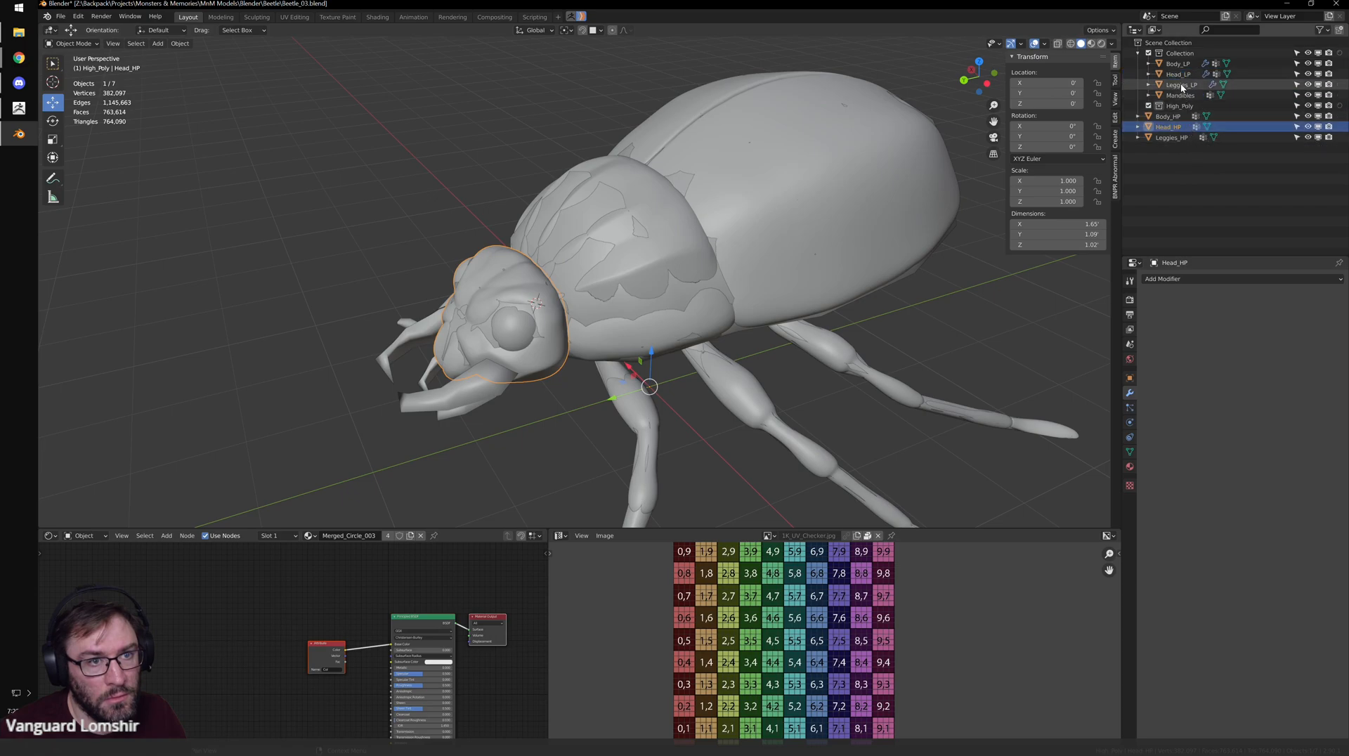
click(1319, 107)
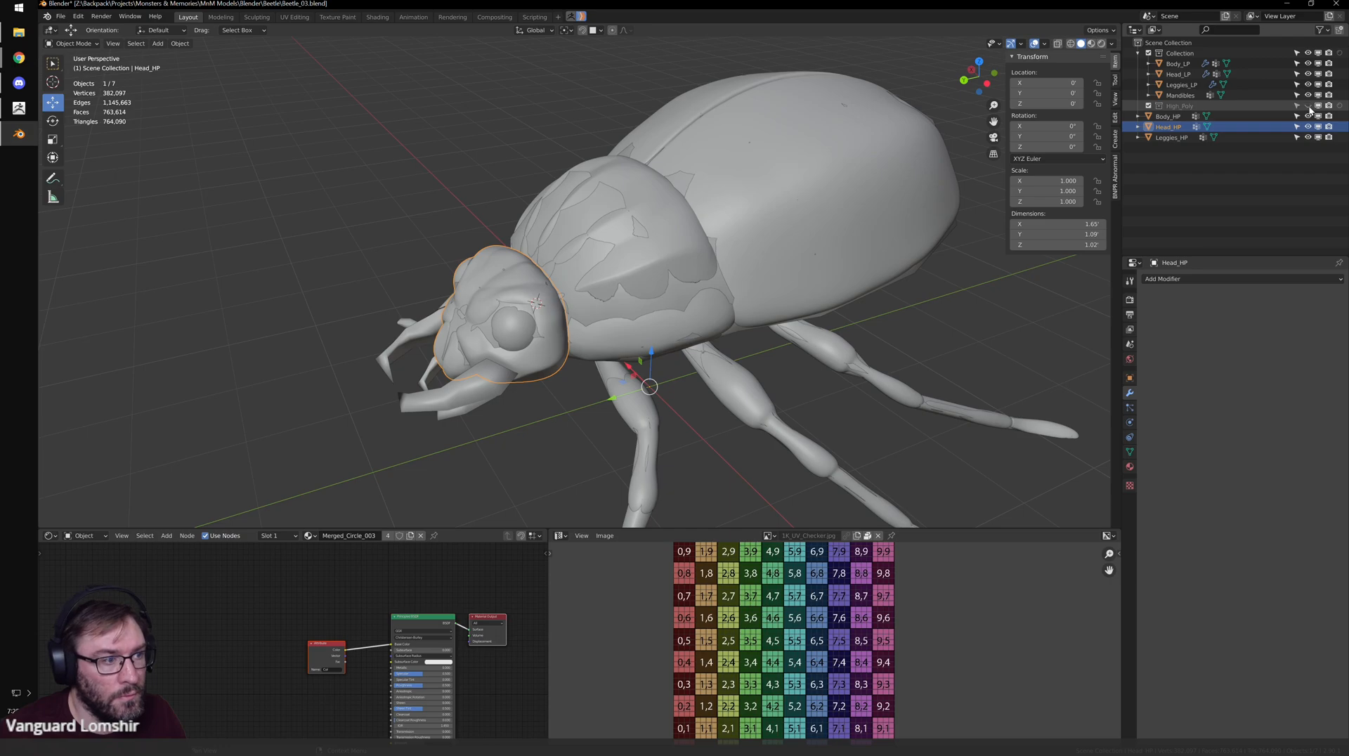
click(1167, 121)
drag(1168, 121, 1181, 106)
click(1170, 130)
click(1171, 139)
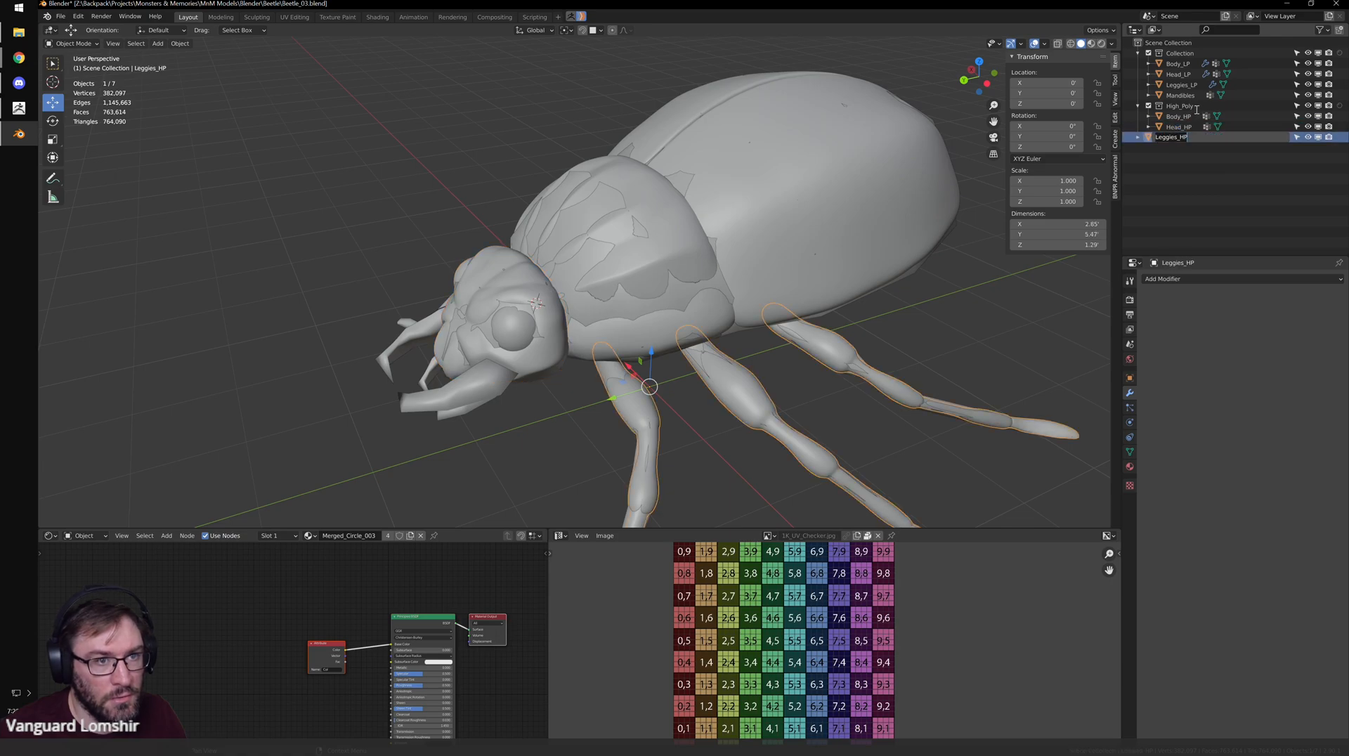
drag(1179, 140, 1182, 107)
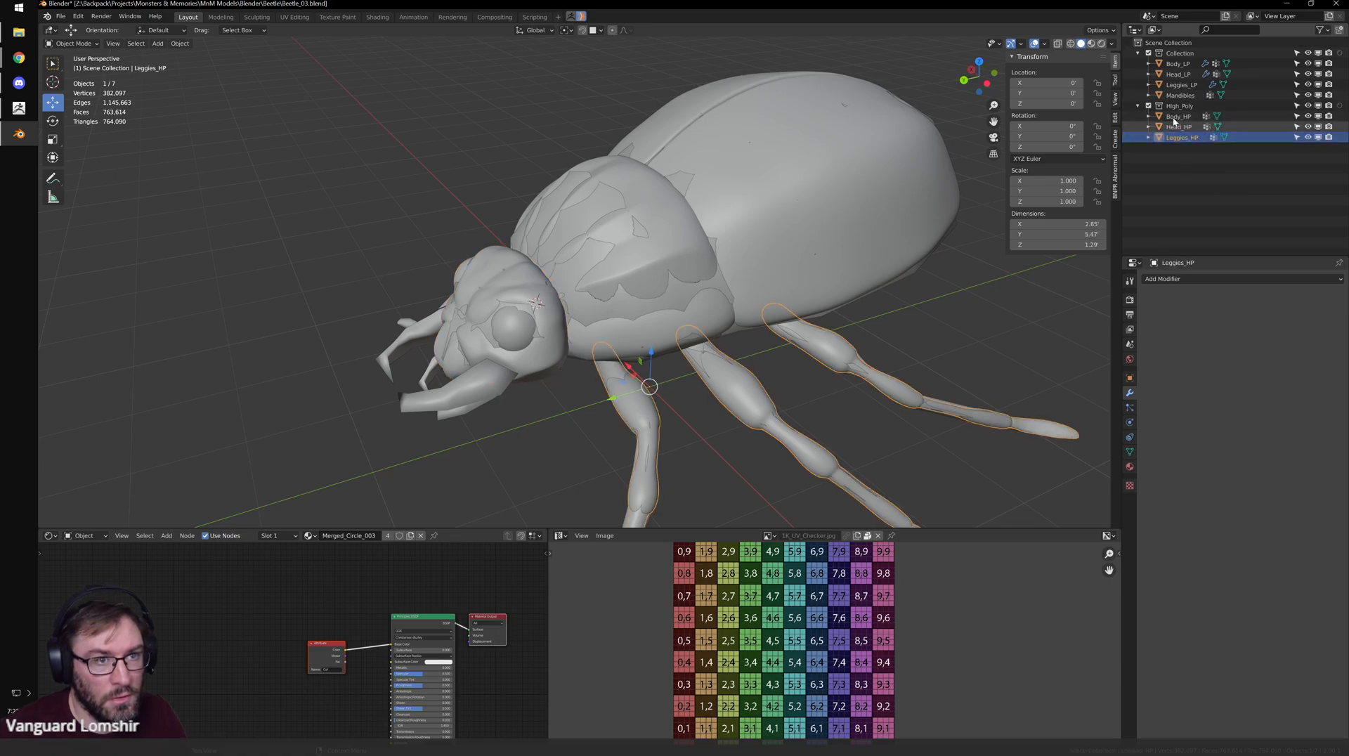
- Rename the original collection as Low_Poly, and hide the High_Poly collection in the viewport
double_click(1181, 53)
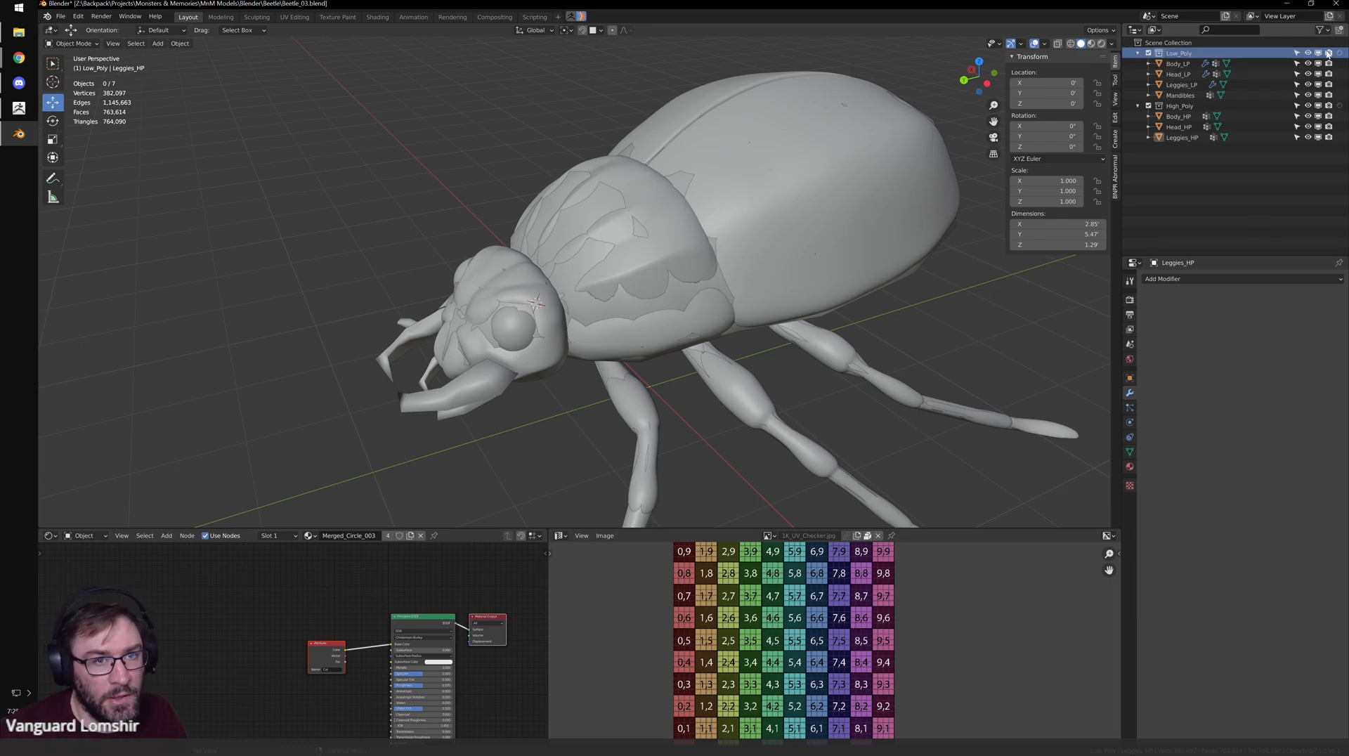
click(1145, 107)
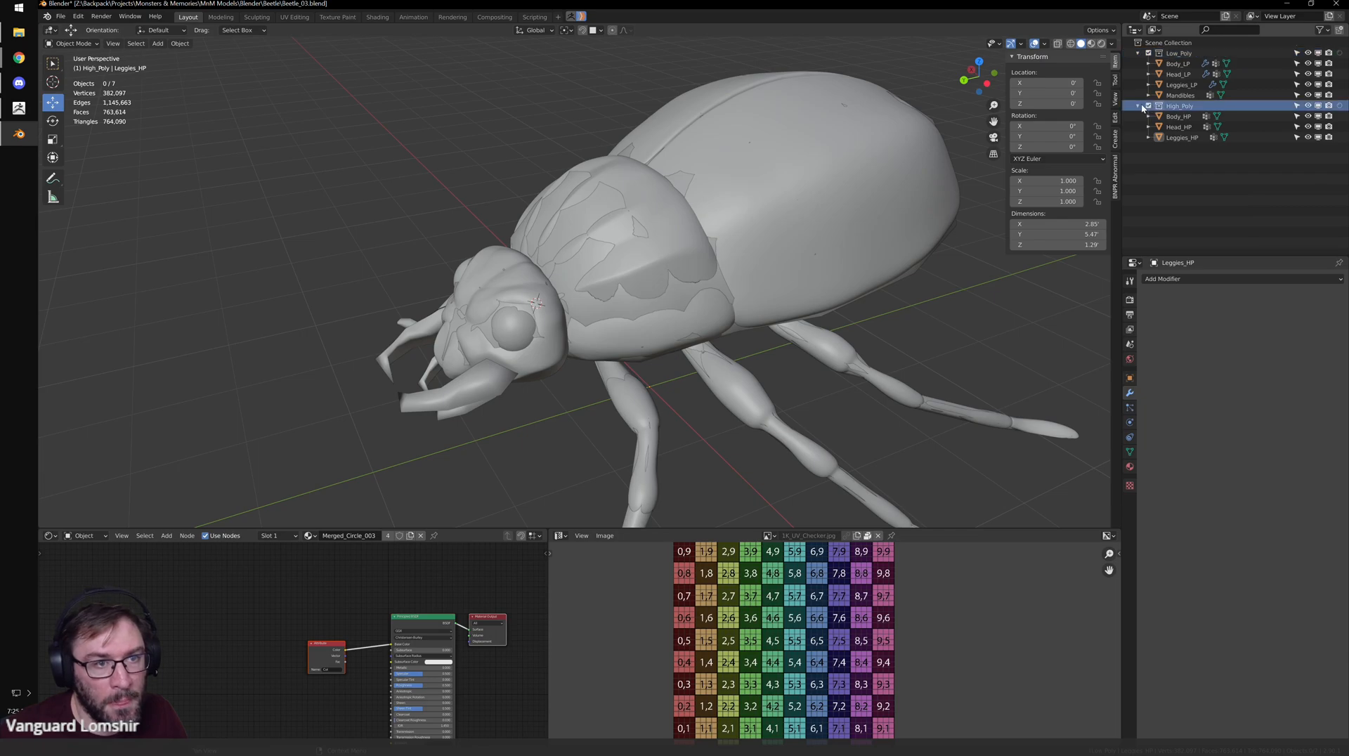
click(1308, 105)
- Inspect the complete low-poly beetle from the front and side without the high-poly sculpt
middle_drag(562, 197, 902, 283)
scroll(709, 291, up, 4)
click(710, 292)
scroll(711, 293, down, 4)
click(779, 310)
scroll(778, 308, up, 2)
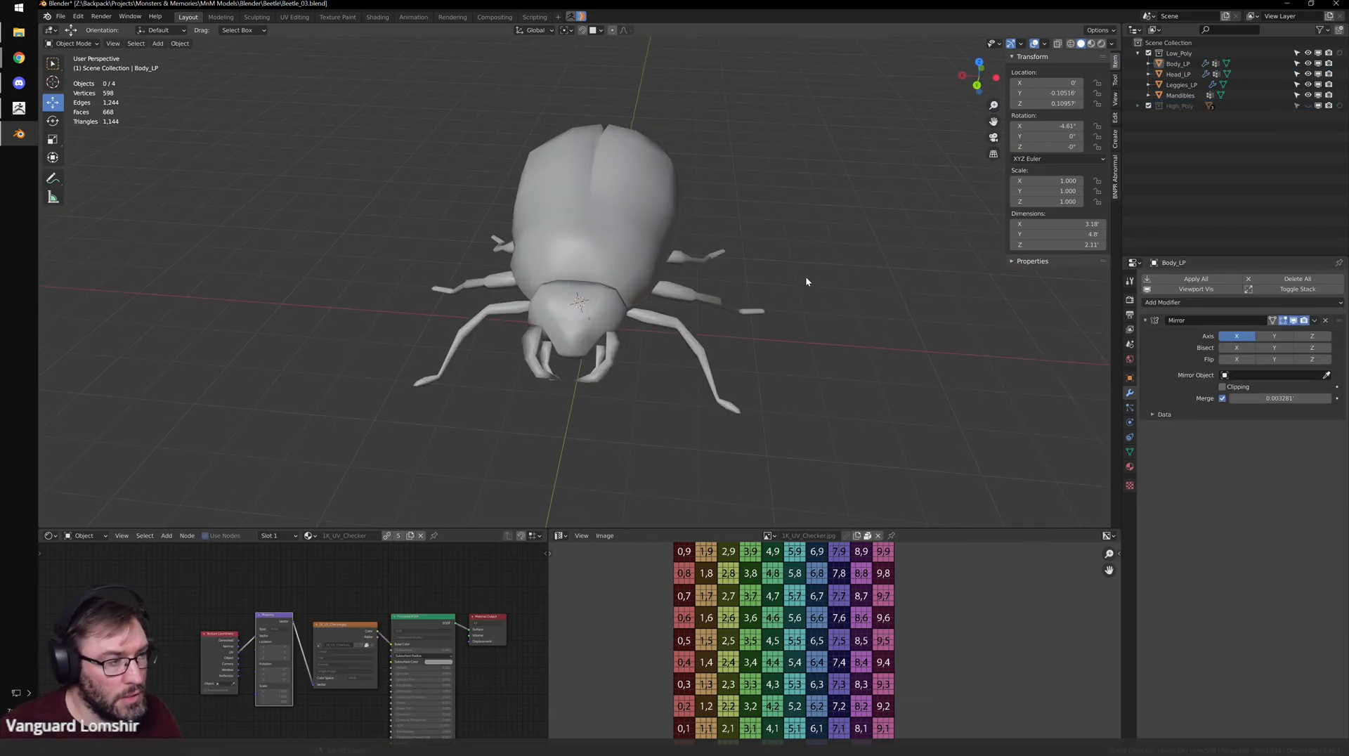
scroll(789, 234, up, 2)
click(699, 189)
key(Tab)
key(Tab)
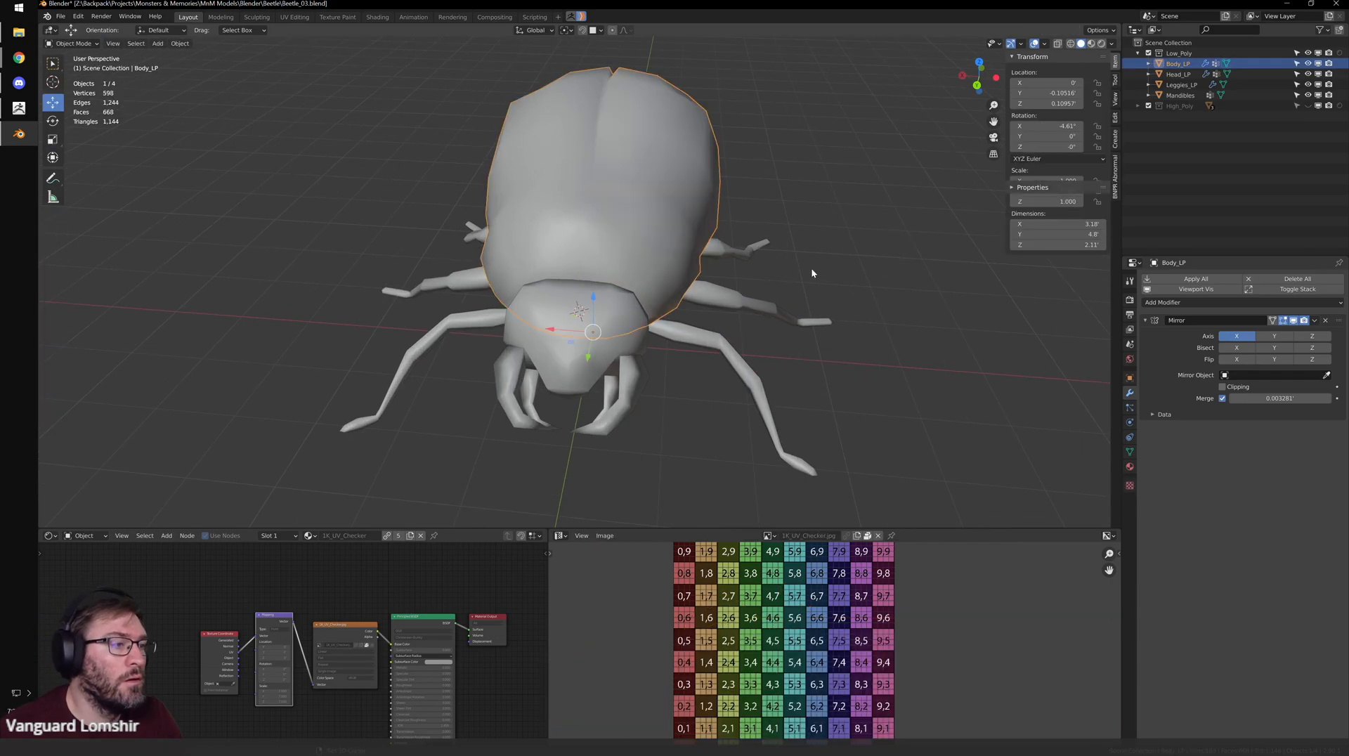
- Check the UV checker texture on the low-poly beetle in textured shading, and return to solid shading
key(z)
click(846, 257)
middle_drag(845, 257, 762, 287)
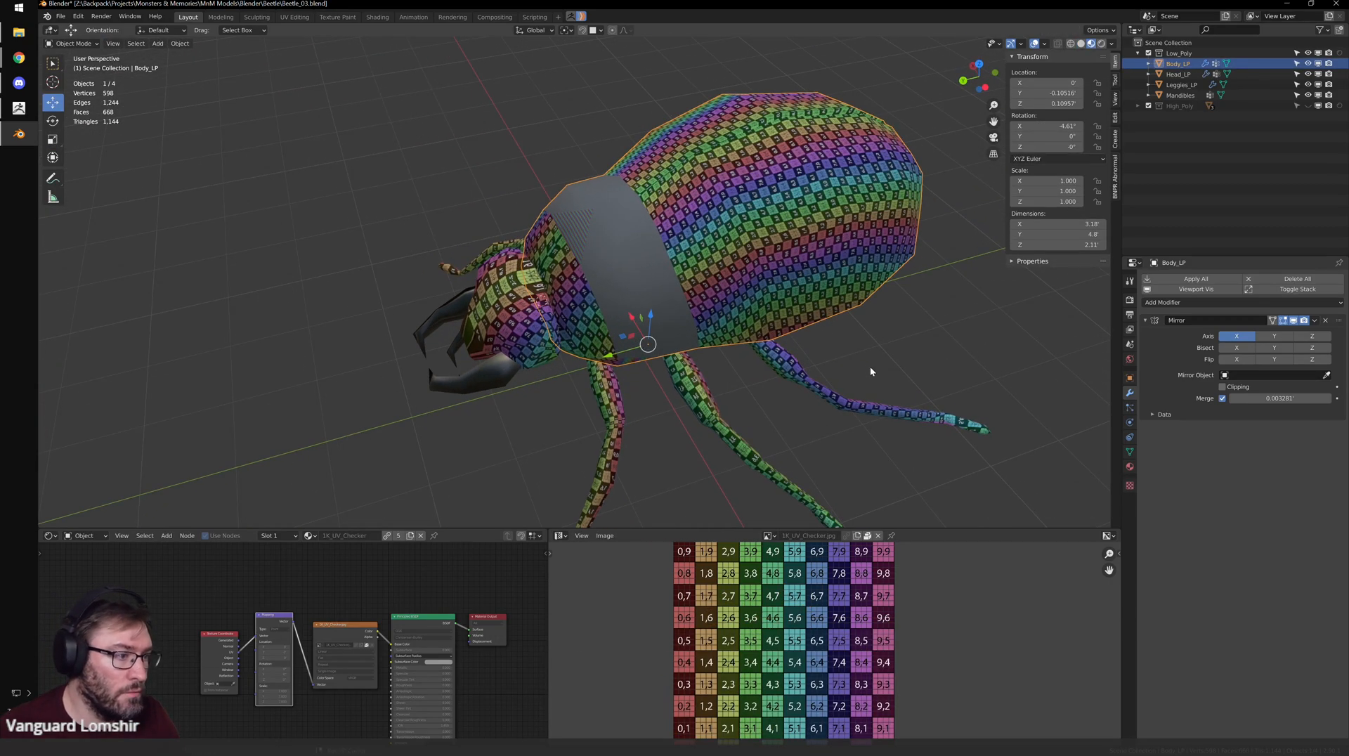
mouse_move(858, 368)
middle_down()
mouse_move(711, 298)
mouse_move(697, 246)
mouse_move(700, 309)
mouse_move(787, 354)
mouse_move(773, 271)
mouse_move(728, 252)
mouse_move(696, 298)
mouse_move(873, 309)
middle_up()
key(z)
key(z)
key(shift+z)
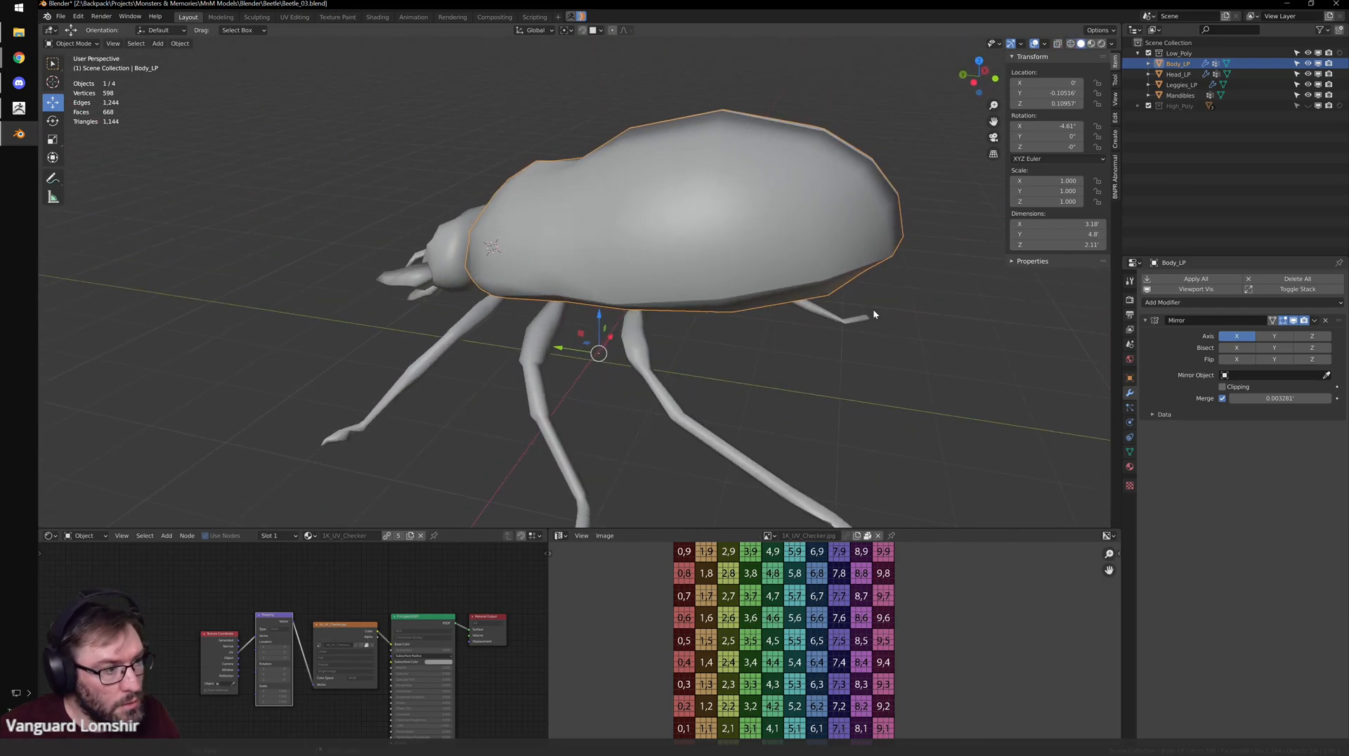
- Toggle the High_Poly collection to compare the legs, and open the Leggies_LP mesh for editing with High_Poly hidden
click(1310, 106)
shift+middle_drag(818, 359, 808, 260)
middle_drag(808, 260, 778, 243)
click(1308, 106)
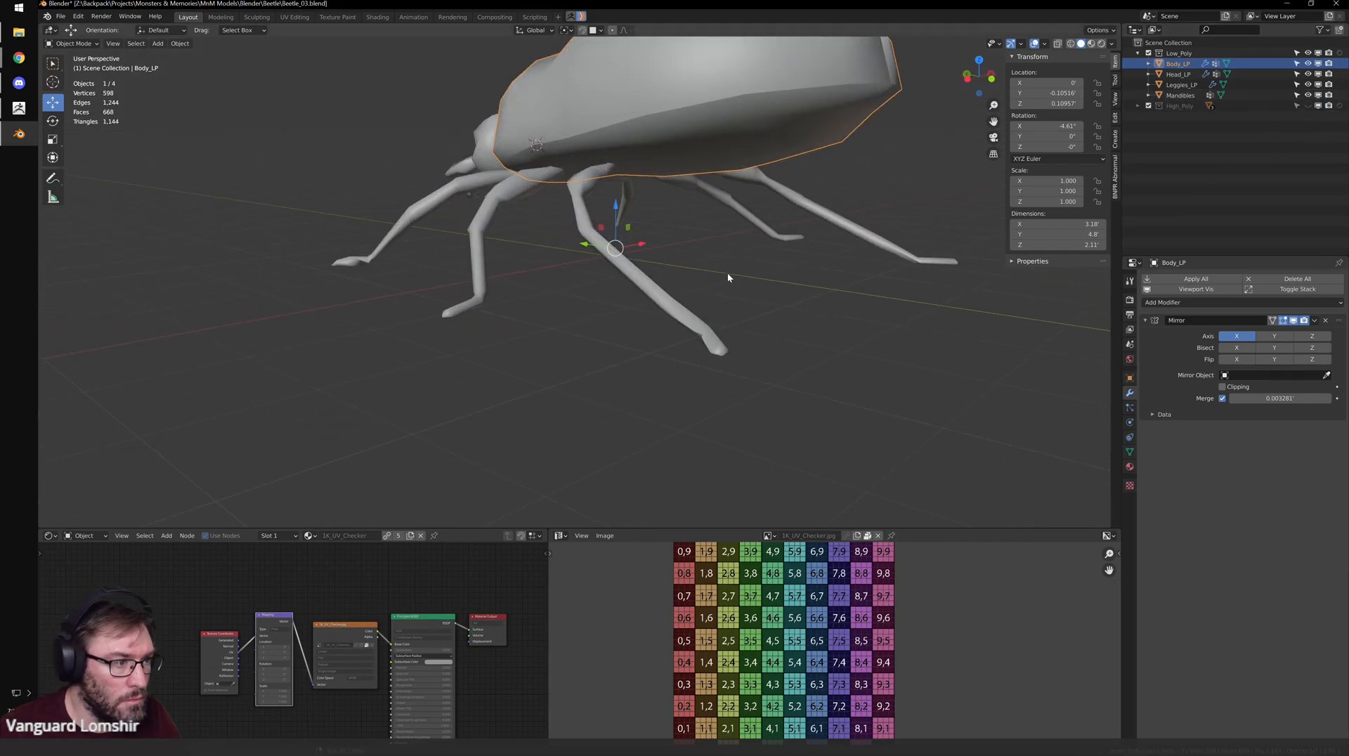
scroll(759, 316, up, 2)
click(794, 372)
key(Tab)
key(Tab)
click(817, 391)
key(Tab)
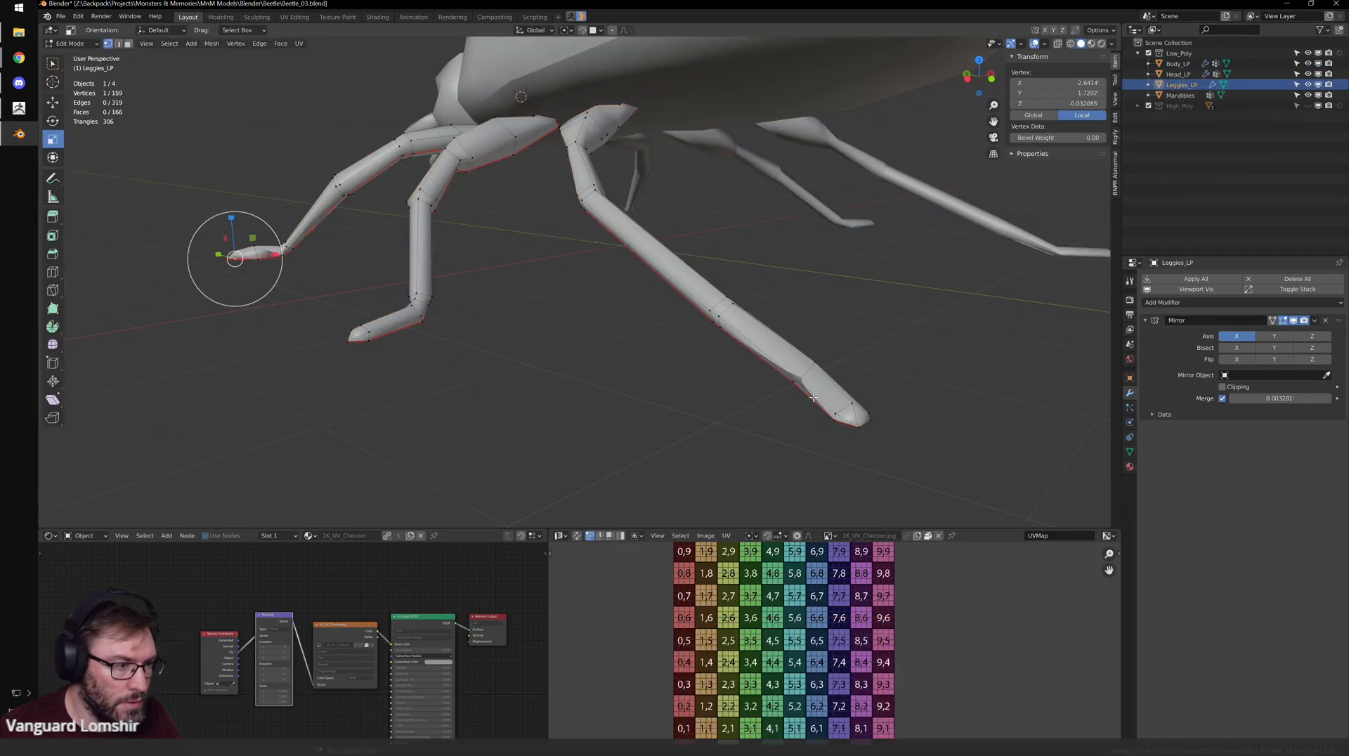
- Move a vertex at the rear leg's ankle by about -0.009 ft in X, 0.009 ft in Y and 0.033 ft in Z
drag(774, 398, 815, 362)
key(KP_Decimal)
mouse_move(713, 376)
middle_down()
mouse_move(776, 357)
mouse_move(723, 292)
mouse_move(726, 373)
mouse_move(753, 408)
middle_up()
scroll(776, 356, down, 6)
scroll(753, 408, up, 3)
key(shift+z)
middle_drag(644, 299, 689, 317)
click(572, 307)
scroll(572, 308, down, 5)
click(567, 291)
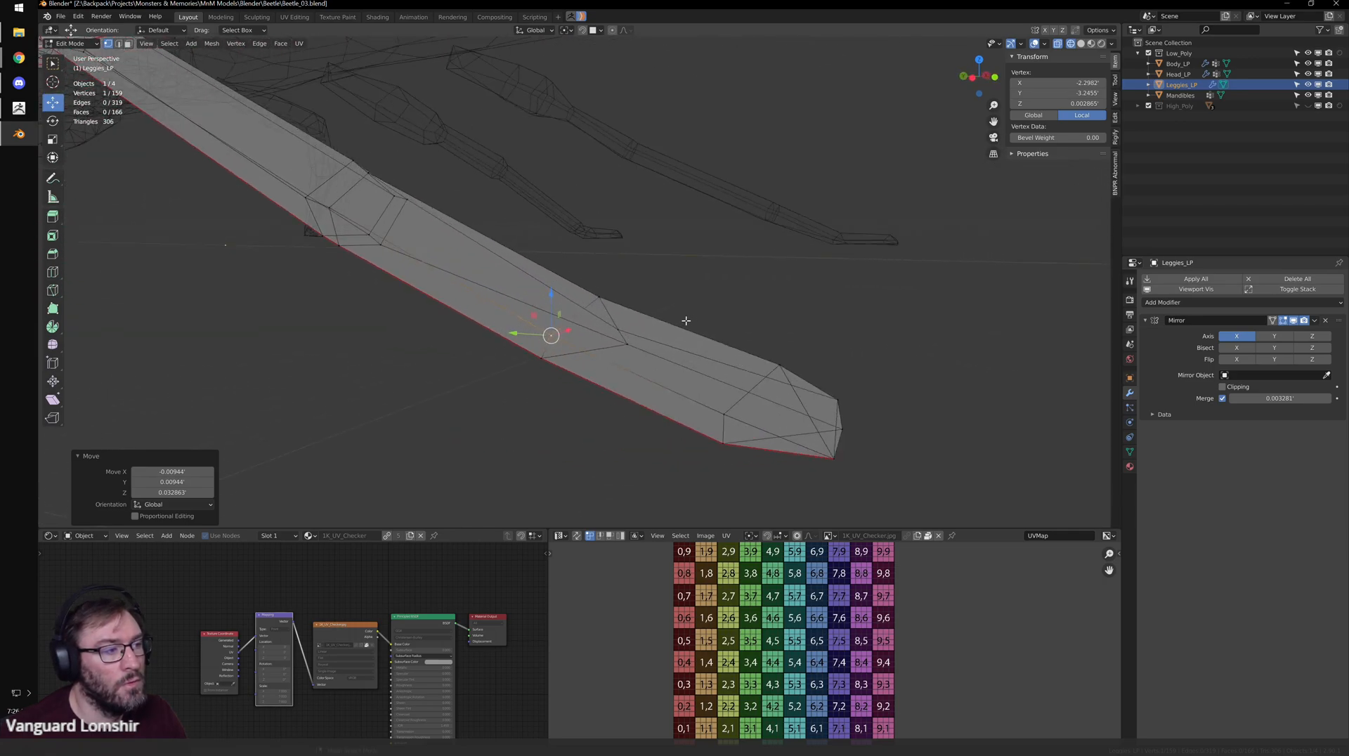
- Examine the front leg's foot in wireframe from above and from the side for uneven topology
scroll(685, 317, down, 3)
shift+middle_drag(464, 299, 634, 333)
drag(375, 313, 534, 413)
key(KP_Decimal)
middle_drag(560, 413, 681, 389)
scroll(675, 387, down, 1)
middle_drag(461, 301, 584, 317)
key(ctrl+KP_3)
shift+middle_drag(337, 243, 777, 307)
scroll(702, 344, up, 3)
shift+middle_drag(383, 325, 546, 415)
click(506, 376)
scroll(545, 415, up, 2)
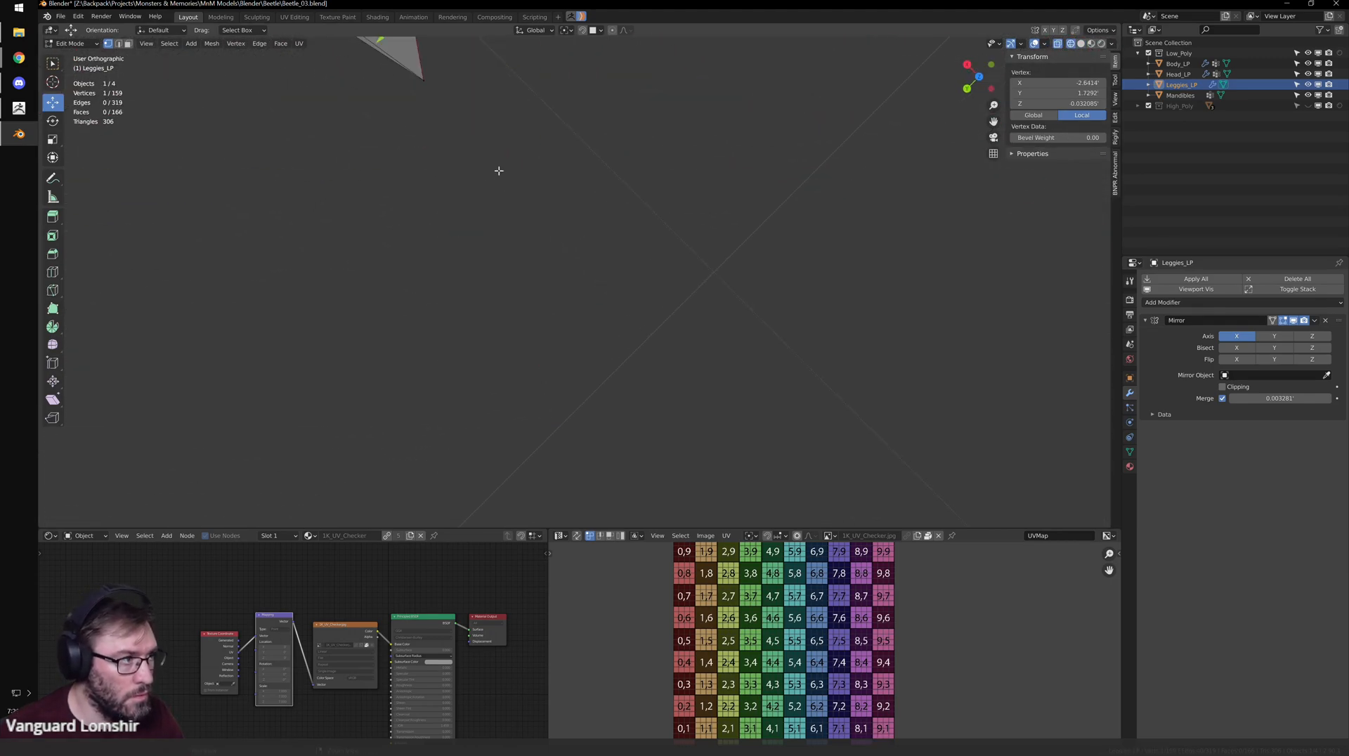
shift+middle_drag(492, 161, 680, 453)
- Connect two vertices near the tip of the front foot with a new edge
drag(609, 304, 658, 315)
key(alt+z)
middle_drag(686, 382, 617, 374)
middle_drag(551, 204, 554, 163)
shift+click(556, 157)
key(ctrl+v)
click(560, 156)
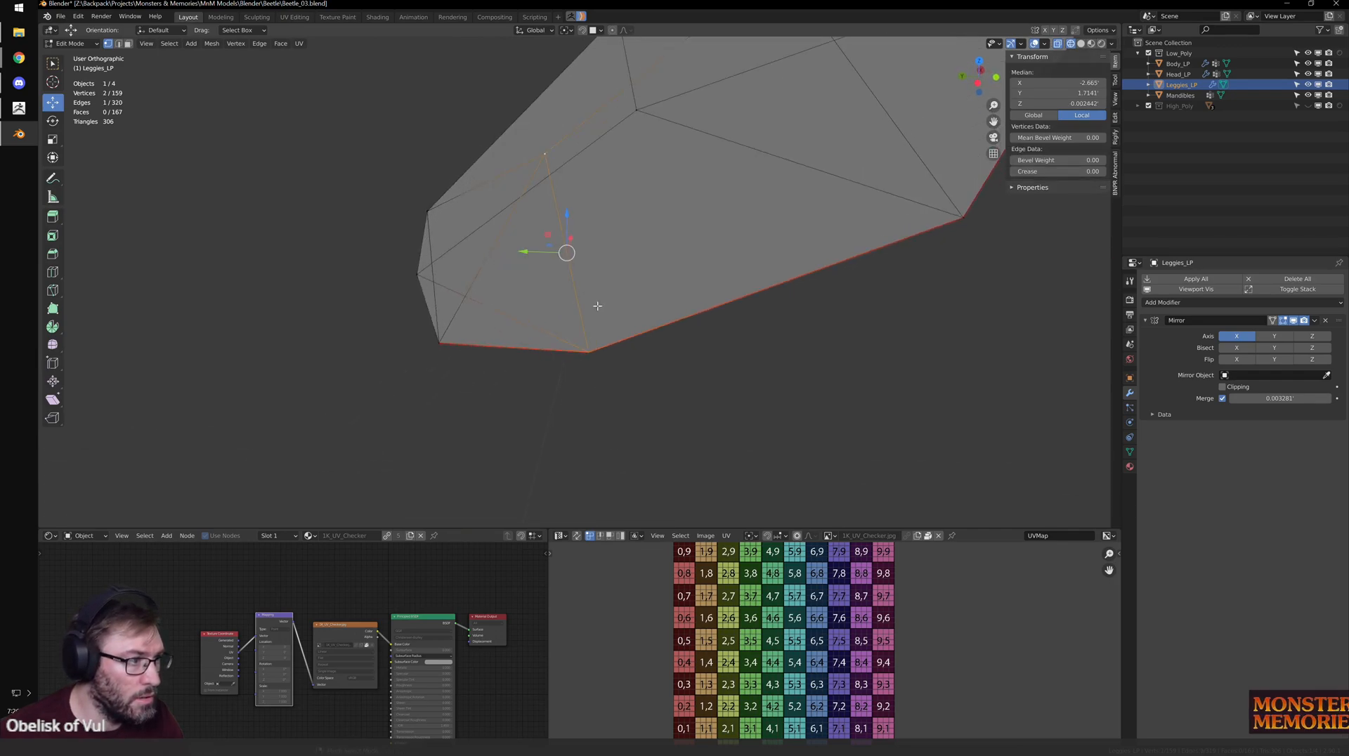
middle_drag(586, 385, 544, 360)
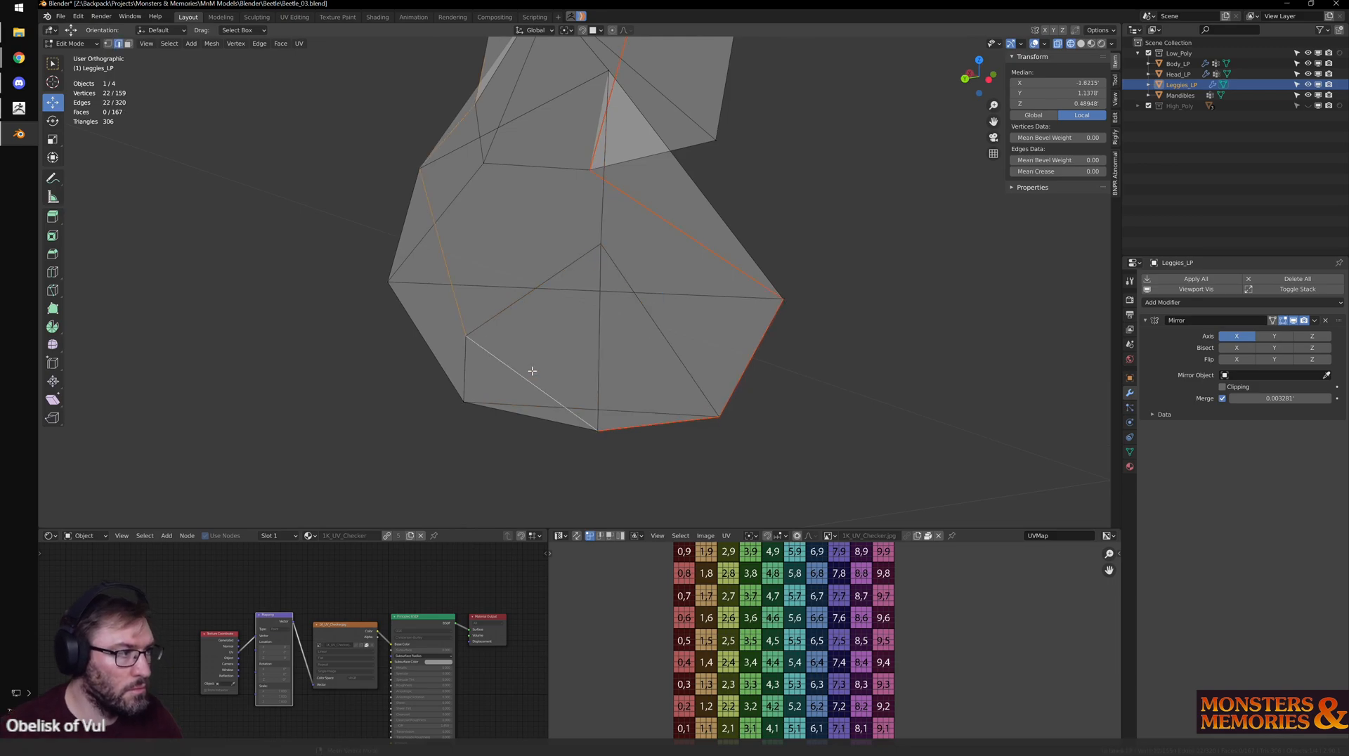
- Move a vertex at the front leg's ankle by about -0.017 ft in X, 0.012 ft in Y and 0.002 ft in Z
scroll(532, 371, down, 4)
mouse_move(584, 265)
middle_down()
mouse_move(672, 368)
mouse_move(677, 328)
mouse_move(626, 266)
middle_up()
key(shift+z)
shift+middle_drag(443, 343, 619, 320)
scroll(620, 320, up, 2)
key(ctrl+Tab)
click(504, 323)
shift+middle_drag(470, 354, 531, 349)
click(509, 351)
key(g)
click(539, 352)
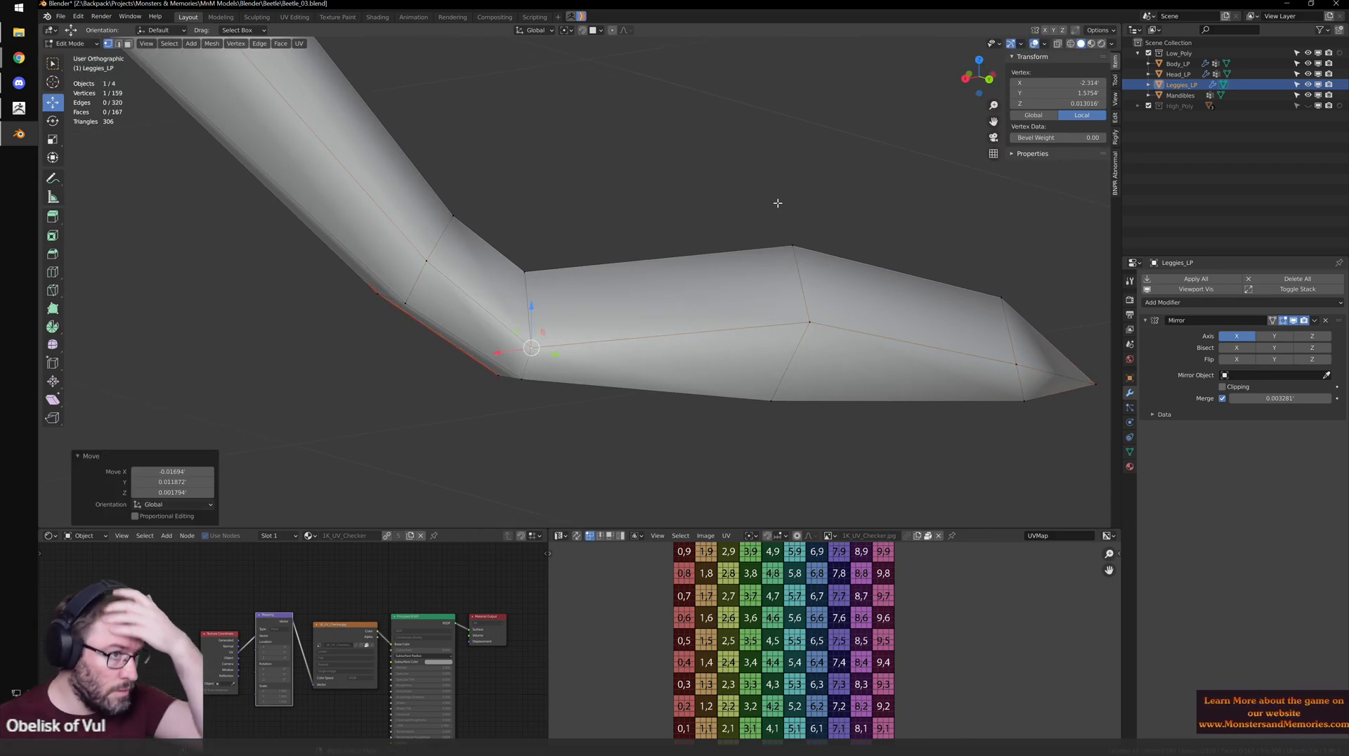
- Adjust the neighbouring vertices around the front leg's ankle to even out the joint
middle_drag(747, 242, 602, 324)
scroll(602, 325, up, 4)
click(662, 373)
middle_drag(668, 379, 751, 475)
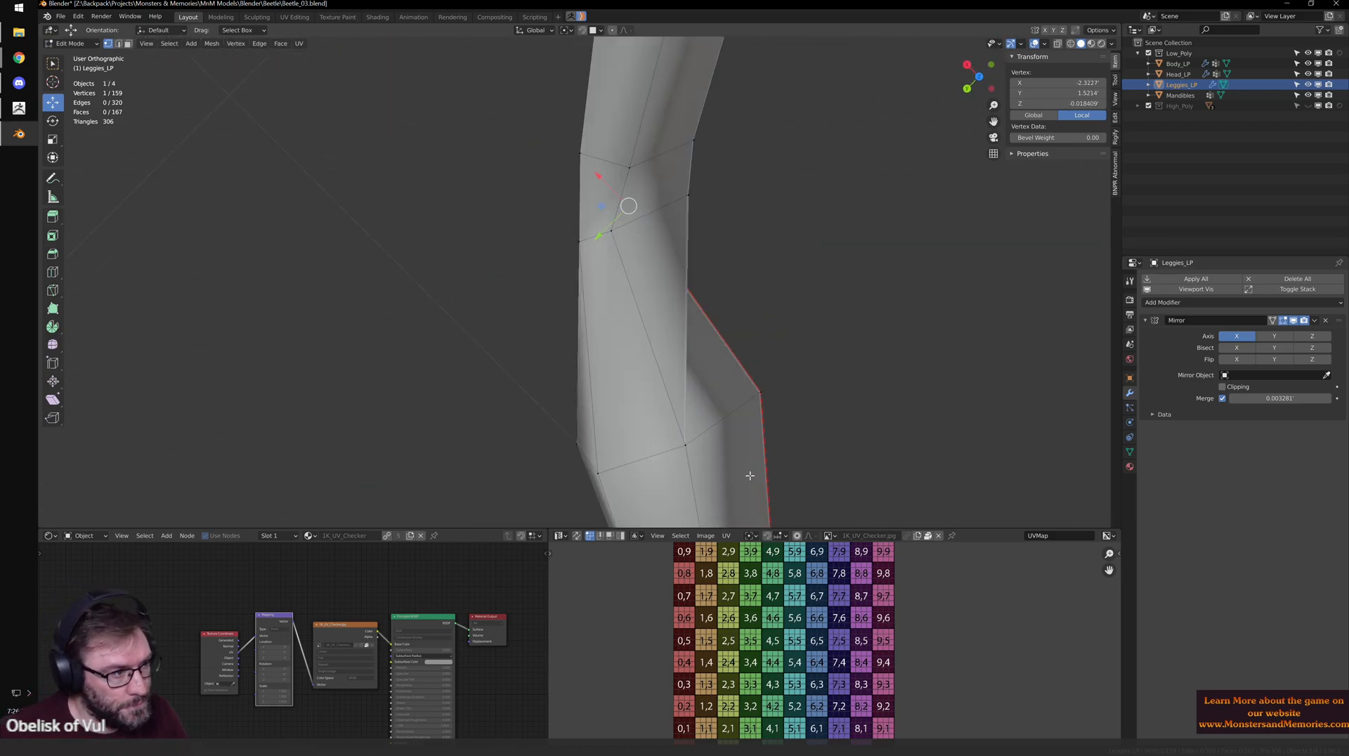
click(706, 267)
middle_drag(706, 267, 582, 281)
click(530, 270)
click(694, 368)
- Inspect the feet and lower segments of all three low-poly legs for remaining shape problems
scroll(871, 310, down, 4)
shift+middle_drag(871, 310, 786, 328)
scroll(808, 309, up, 3)
shift+middle_drag(846, 271, 527, 309)
scroll(843, 301, down, 5)
shift+middle_drag(844, 300, 418, 262)
scroll(731, 319, down, 4)
middle_drag(732, 319, 648, 316)
scroll(663, 334, up, 4)
scroll(648, 316, up, 3)
shift+middle_drag(211, 281, 623, 361)
scroll(646, 334, up, 3)
shift+middle_drag(211, 327, 457, 320)
click(393, 310)
mouse_move(338, 314)
shift+middle_down()
mouse_move(542, 293)
mouse_move(652, 338)
mouse_move(771, 307)
mouse_move(346, 292)
shift+middle_up()
shift+middle_drag(865, 296, 584, 295)
scroll(584, 294, down, 3)
middle_drag(871, 301, 689, 305)
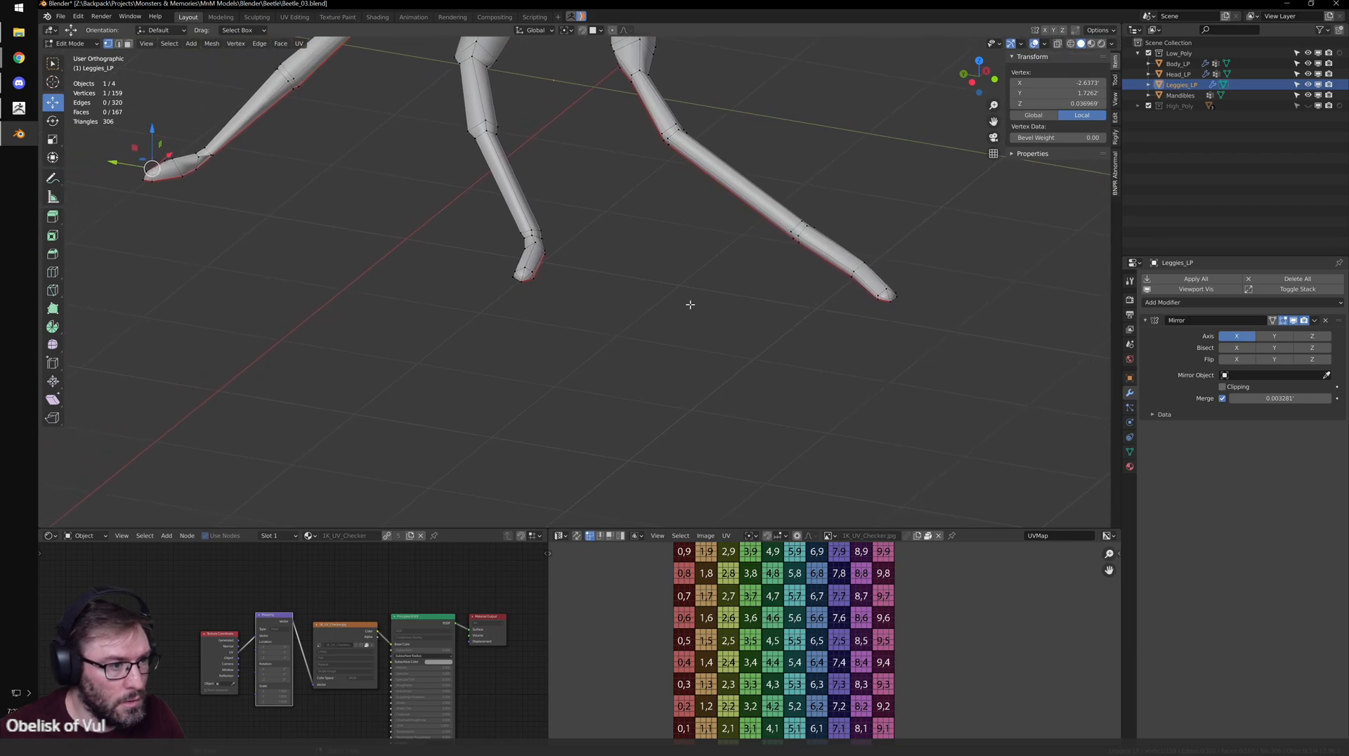
- Cut a new edge with the Knife along the side of the front foot toward its tip
middle_drag(458, 320, 385, 264)
shift+middle_drag(204, 250, 621, 277)
scroll(489, 260, up, 7)
middle_drag(475, 357, 646, 328)
middle_drag(766, 257, 677, 303)
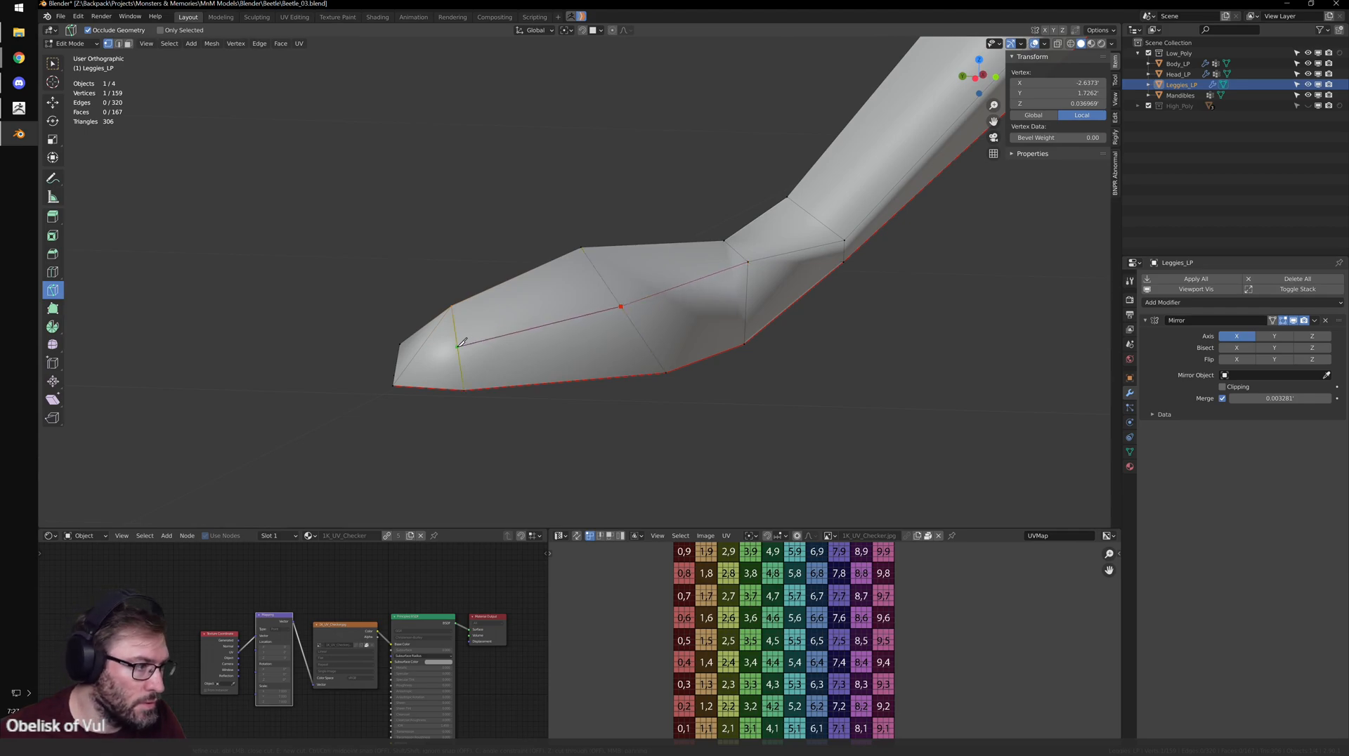
key(Return)
- Move the new side vertex of the front foot by about -0.006 ft in X, -0.014 ft in Y and 0.012 ft in Z
click(55, 66)
middle_drag(544, 310, 589, 309)
click(507, 342)
middle_drag(520, 344, 585, 359)
click(54, 103)
drag(602, 340, 609, 329)
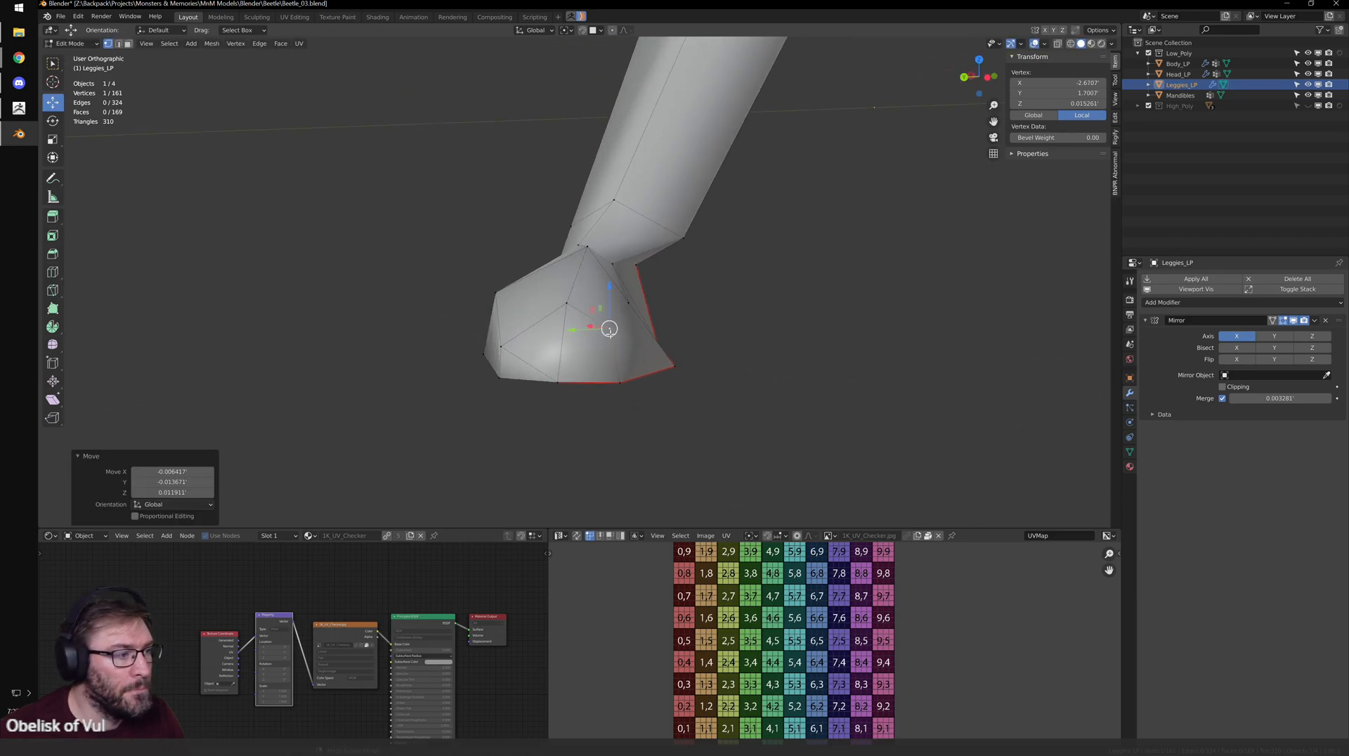
- Connect the moved side vertex to the vertex on the front foot's underside with an edge
shift+click(564, 381)
key(ctrl+v)
click(578, 383)
- Reposition the side and upper vertices of the front foot to round out its shape
middle_drag(727, 329, 694, 271)
click(564, 338)
key(g)
click(599, 334)
click(695, 256)
middle_drag(777, 292, 685, 299)
drag(604, 261, 617, 272)
middle_drag(636, 293, 701, 411)
- Select the vertex beneath the front foot near the ankle in see-through view, and apply Merge by Distance
key(alt+z)
key(ctrl+Tab)
middle_drag(607, 380, 578, 446)
click(651, 428)
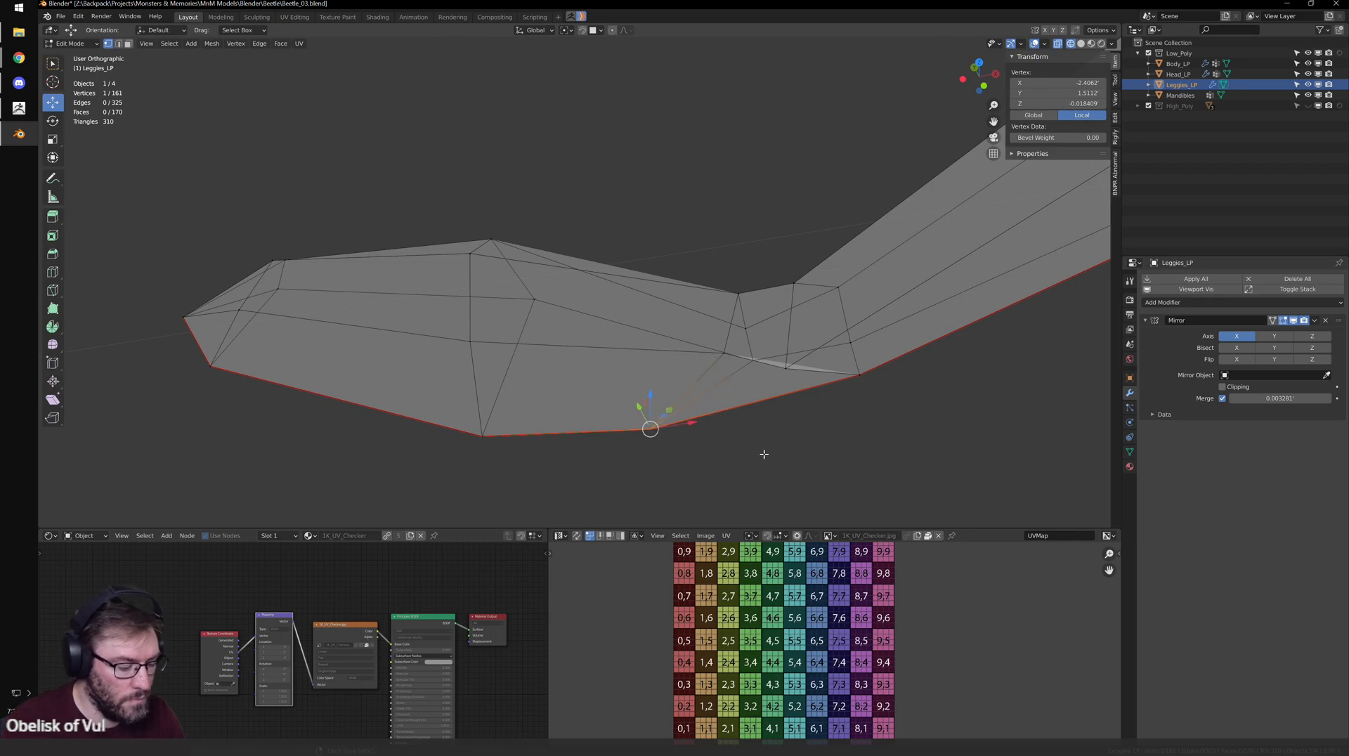
key(m)
key(b)
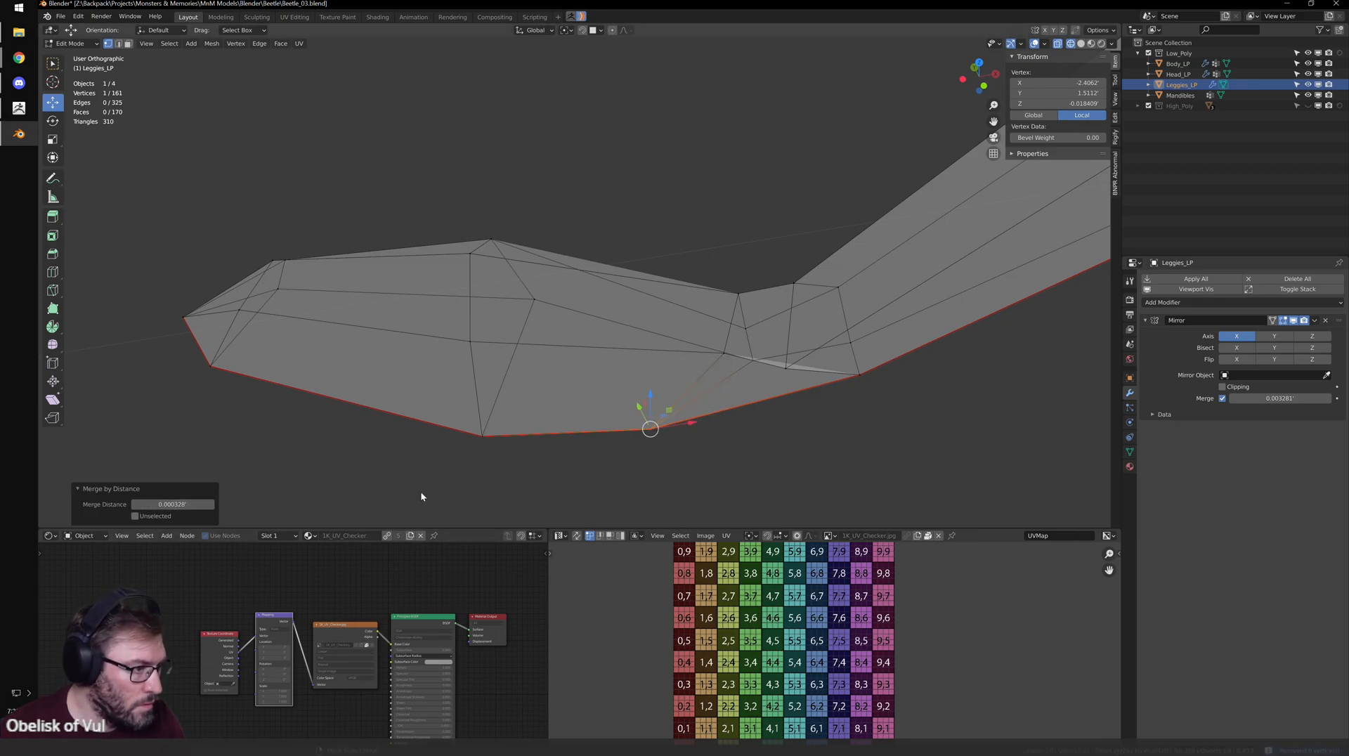
- Select all the vertices of the front foot and apply Merge by Distance
click(484, 437)
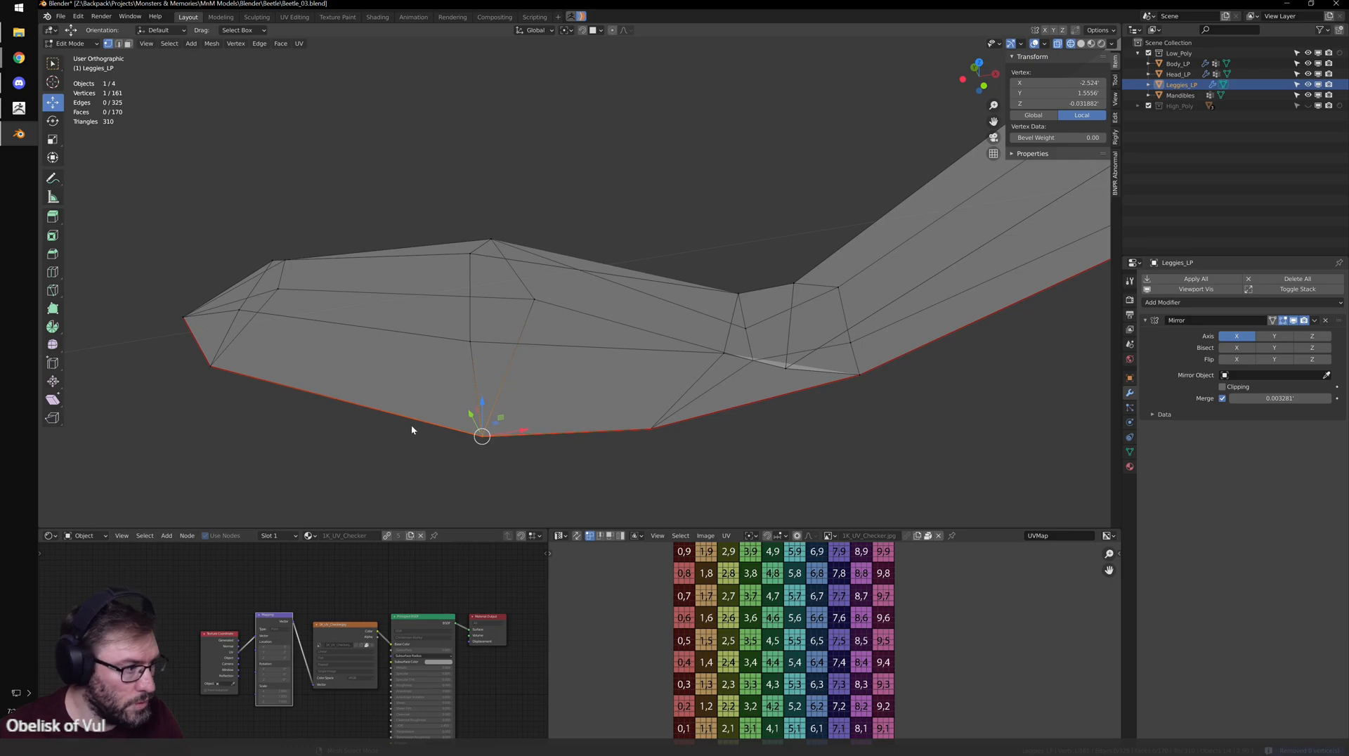
drag(155, 146, 953, 506)
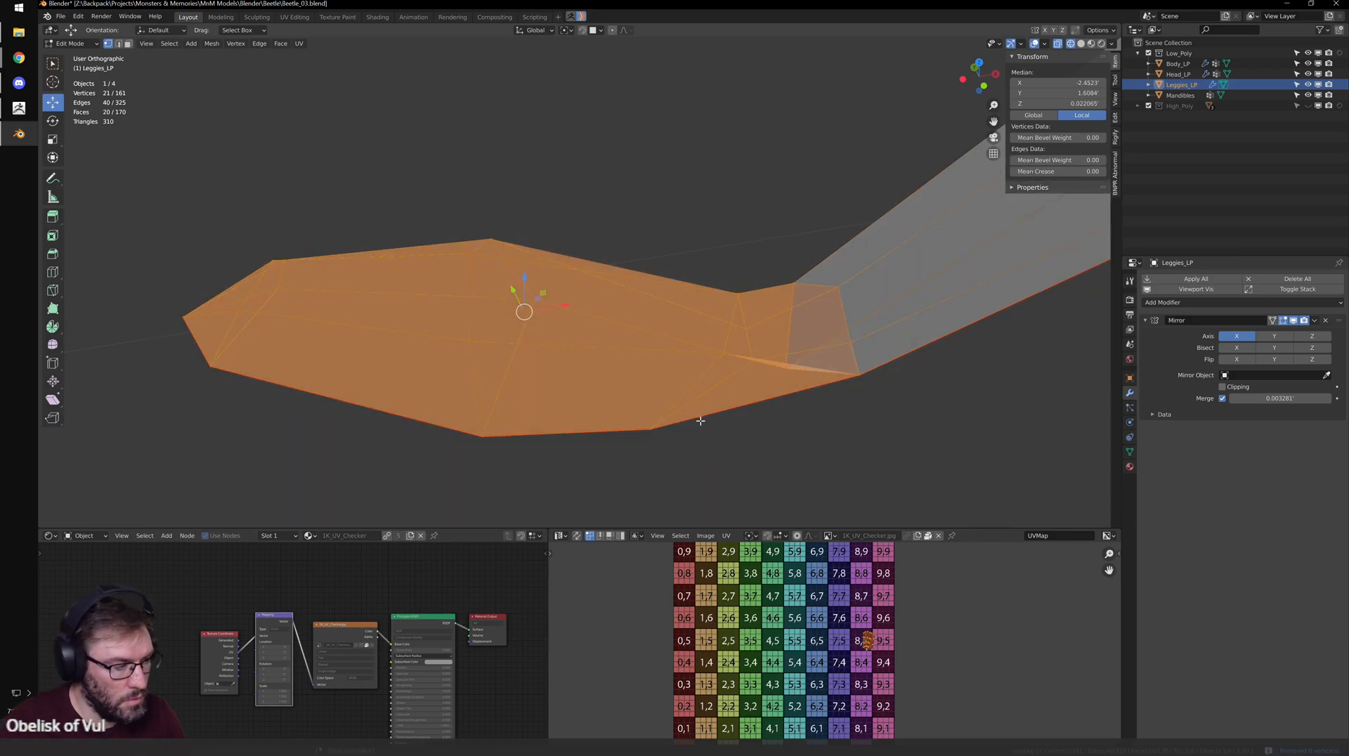
key(m)
key(b)
- Turn off see-through view and reposition the side vertices of the front foot's ankle to even out its shape
middle_drag(454, 365, 643, 290)
key(alt+a)
click(560, 331)
key(alt+z)
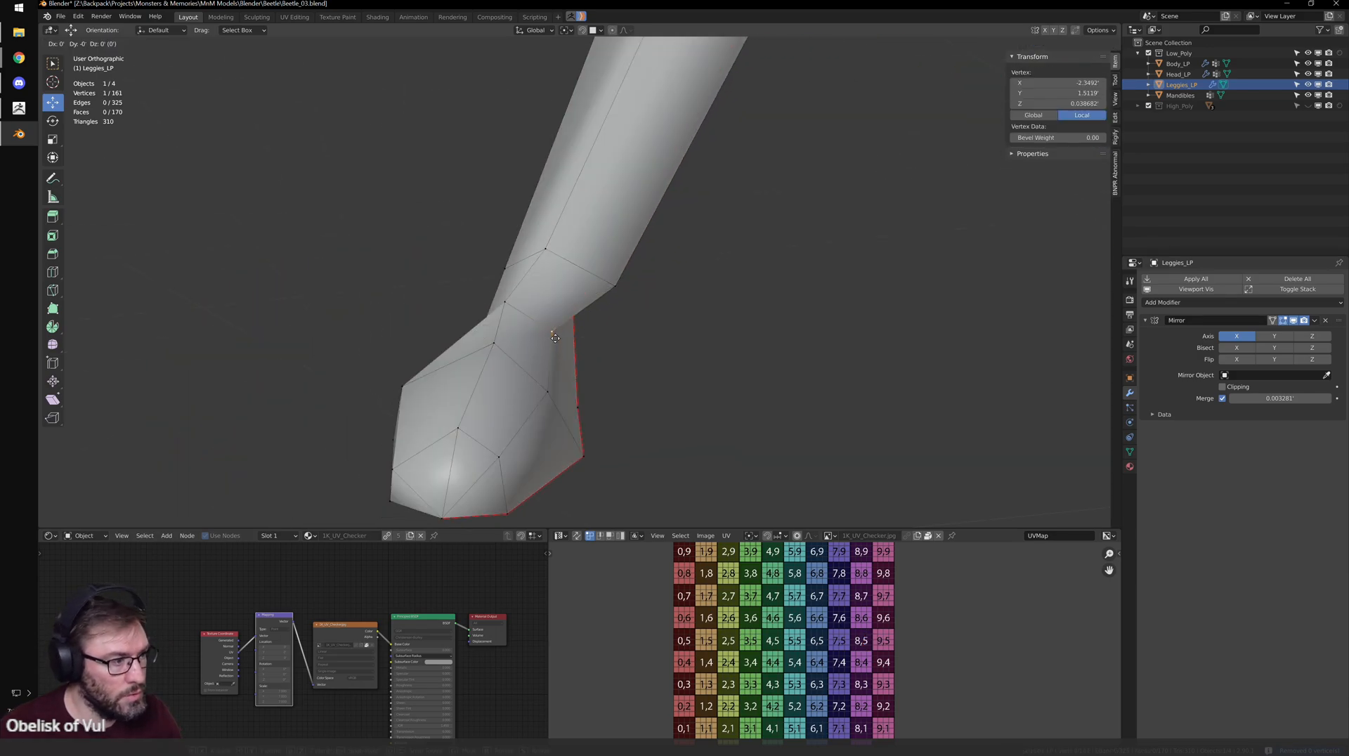
drag(555, 336, 559, 334)
middle_drag(559, 333, 659, 325)
click(680, 231)
key(g)
click(638, 261)
middle_drag(562, 260, 536, 283)
- Reposition an upper ankle vertex and the underside ankle vertex of the front foot, using wireframe view to reach the hidden one
key(alt+a)
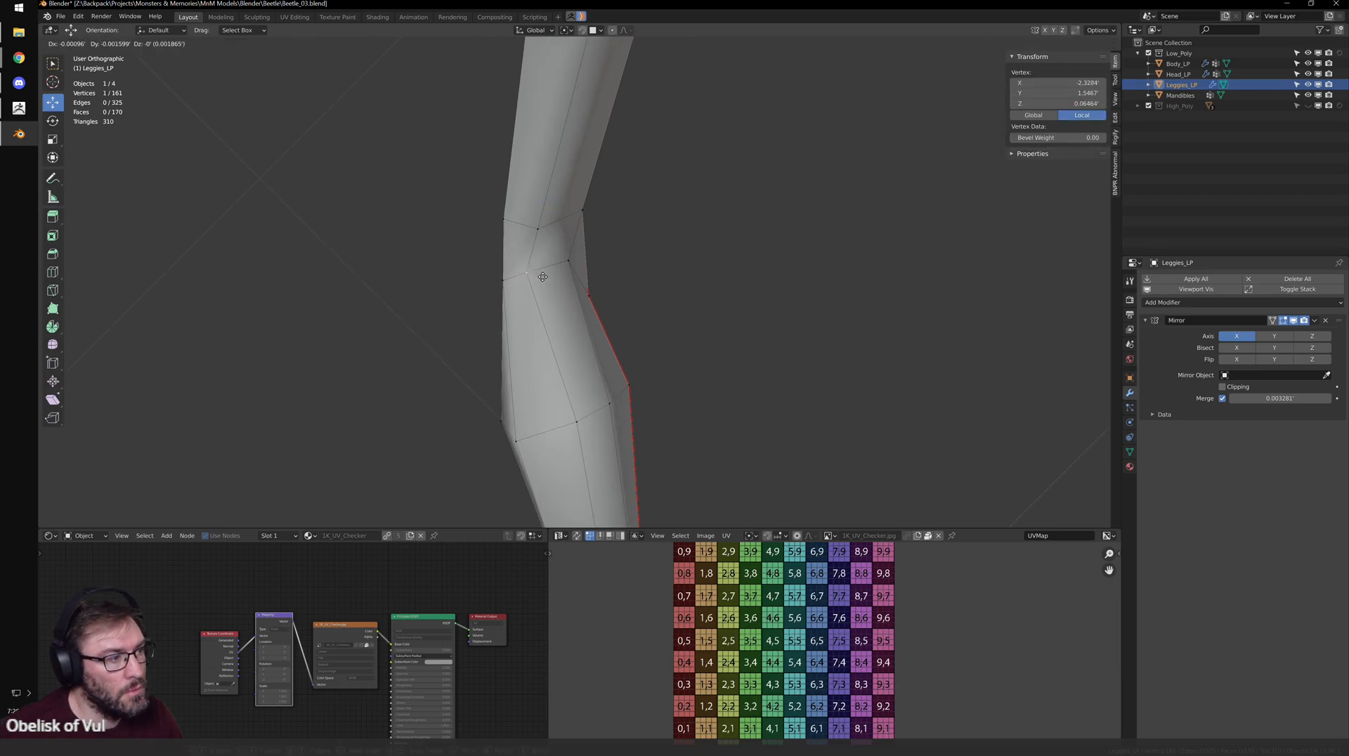
click(541, 276)
key(g)
click(618, 248)
middle_drag(618, 247, 625, 336)
click(593, 317)
key(shift+z)
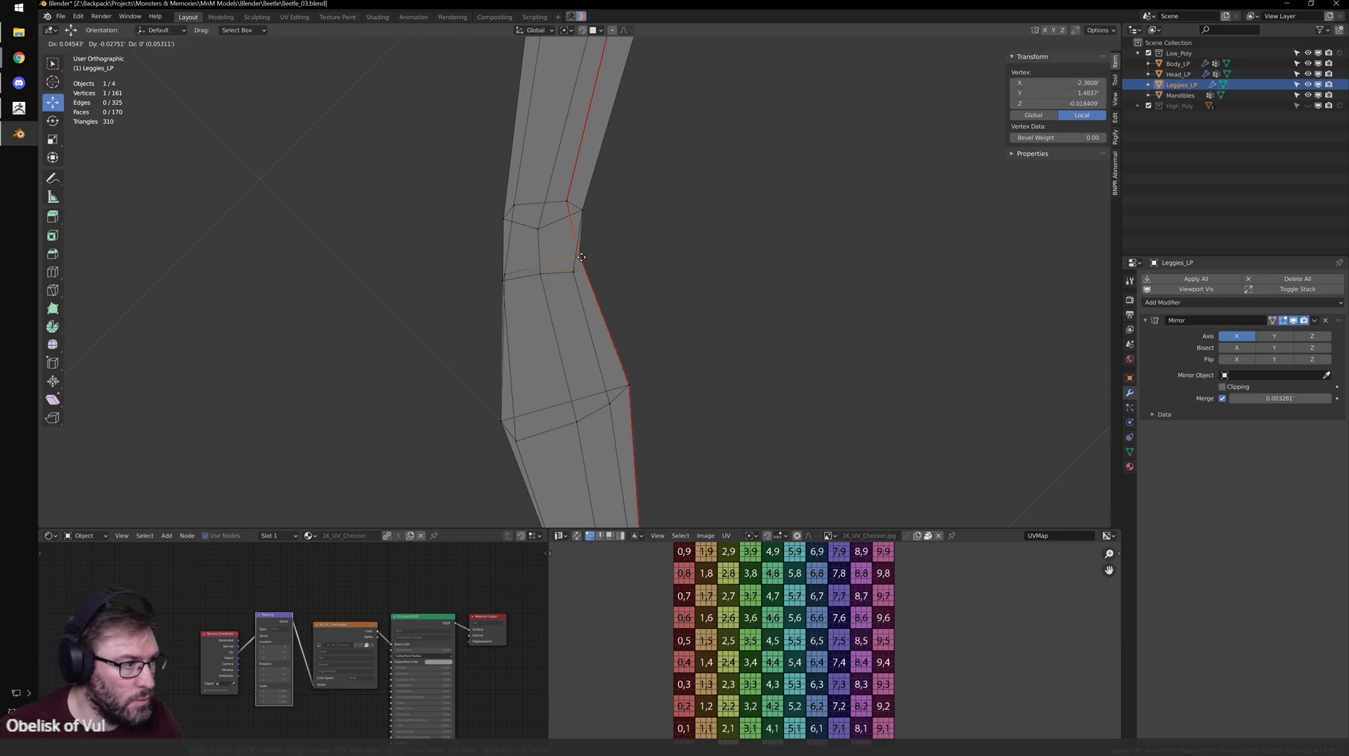
click(582, 257)
- Return to solid view and shift the ankle's side vertex about 0.023 ft vertically
mouse_move(521, 293)
middle_down()
mouse_move(471, 300)
mouse_move(527, 392)
mouse_move(572, 380)
mouse_move(573, 348)
mouse_move(534, 366)
mouse_move(578, 331)
mouse_move(634, 321)
middle_up()
key(shift+z)
key(g)
click(579, 356)
scroll(634, 320, up, 2)
scroll(633, 320, down, 4)
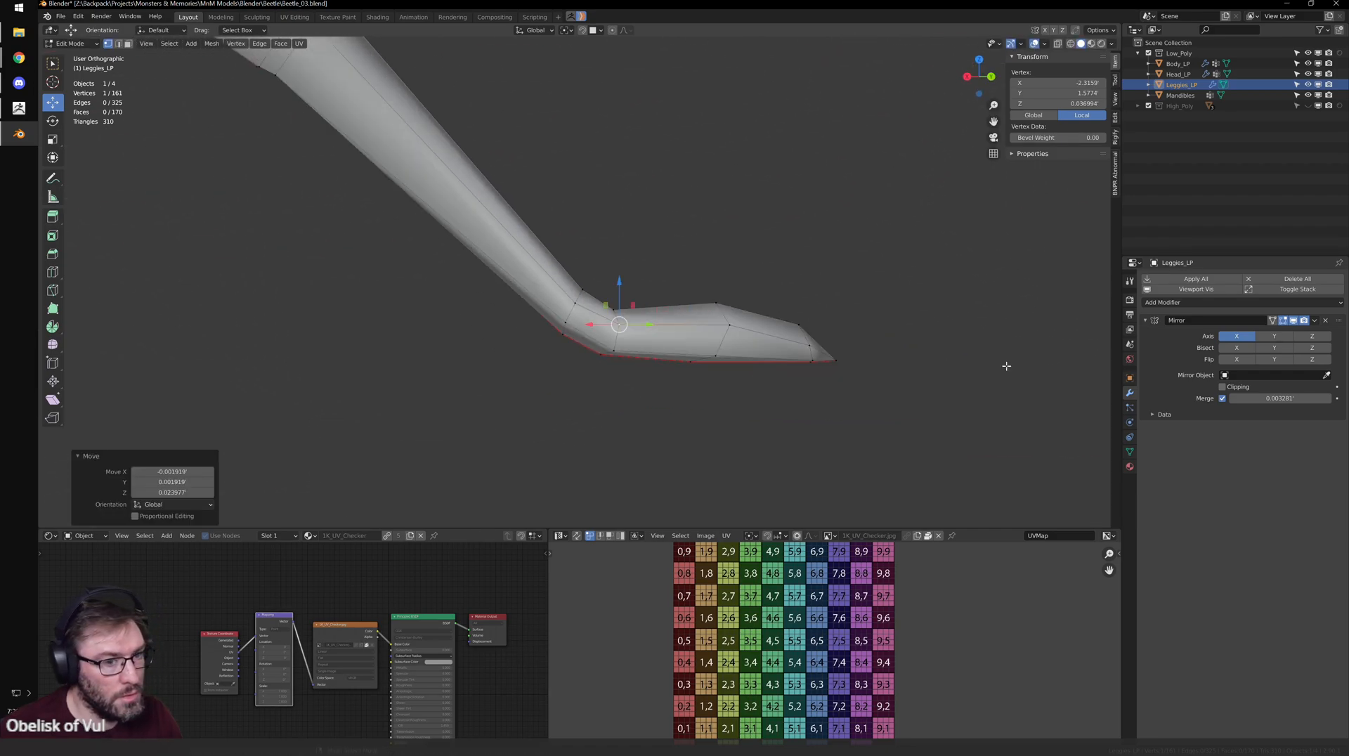
- Unhide the High_Poly collection, enable snapping, and pull the first ankle vertices of the front leg onto the high-poly surface
click(1308, 106)
scroll(684, 279, up, 6)
shift+middle_drag(687, 314, 688, 288)
click(538, 377)
middle_drag(540, 377, 616, 357)
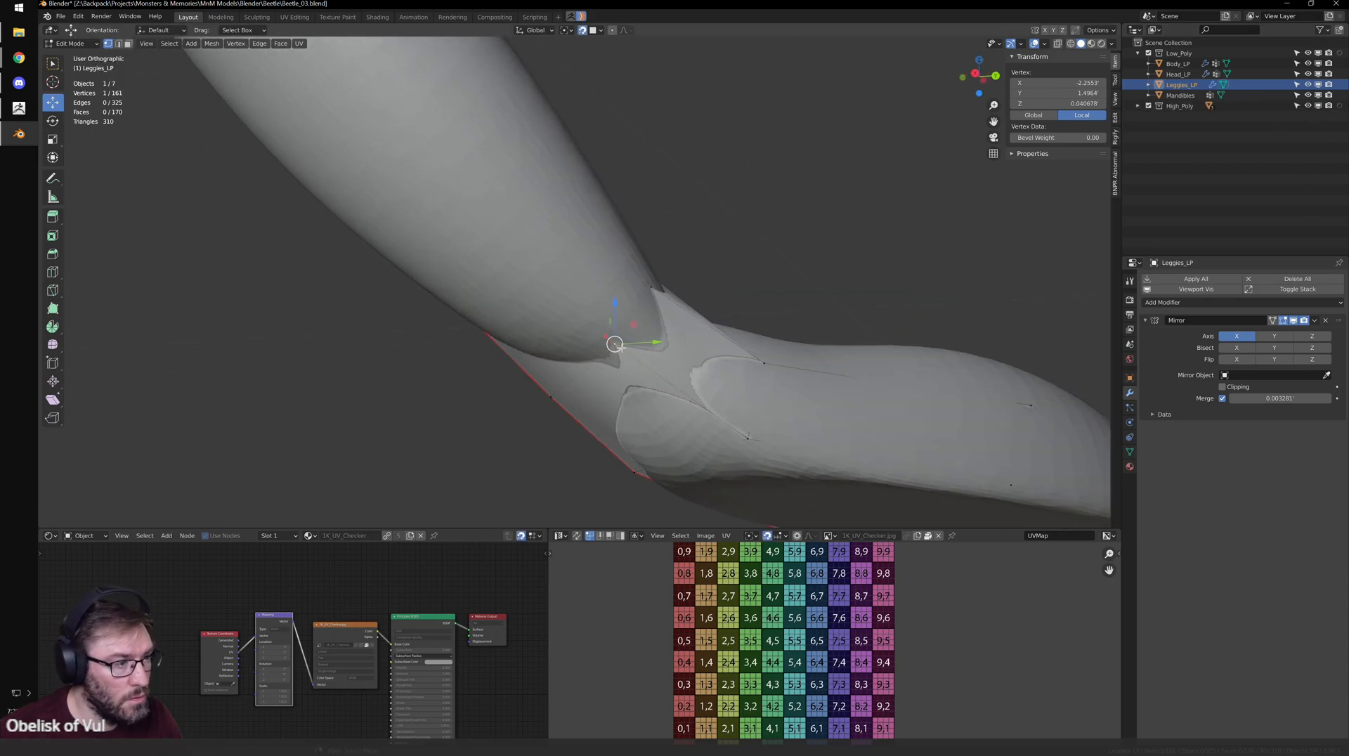
drag(615, 344, 635, 353)
middle_drag(696, 386, 733, 388)
click(631, 403)
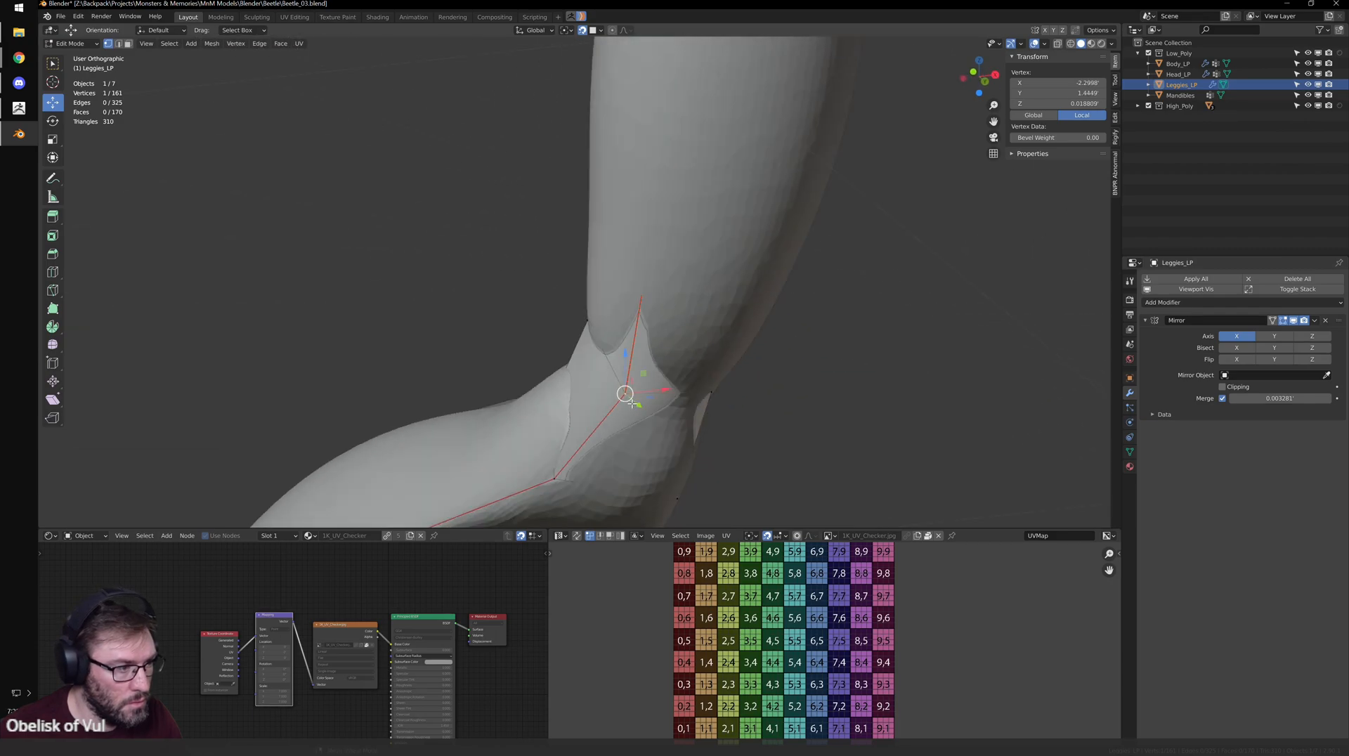
click(615, 393)
- Snap the ankle vertices above and behind the front foot onto the high-poly surface
middle_drag(614, 393, 645, 375)
click(570, 351)
click(550, 306)
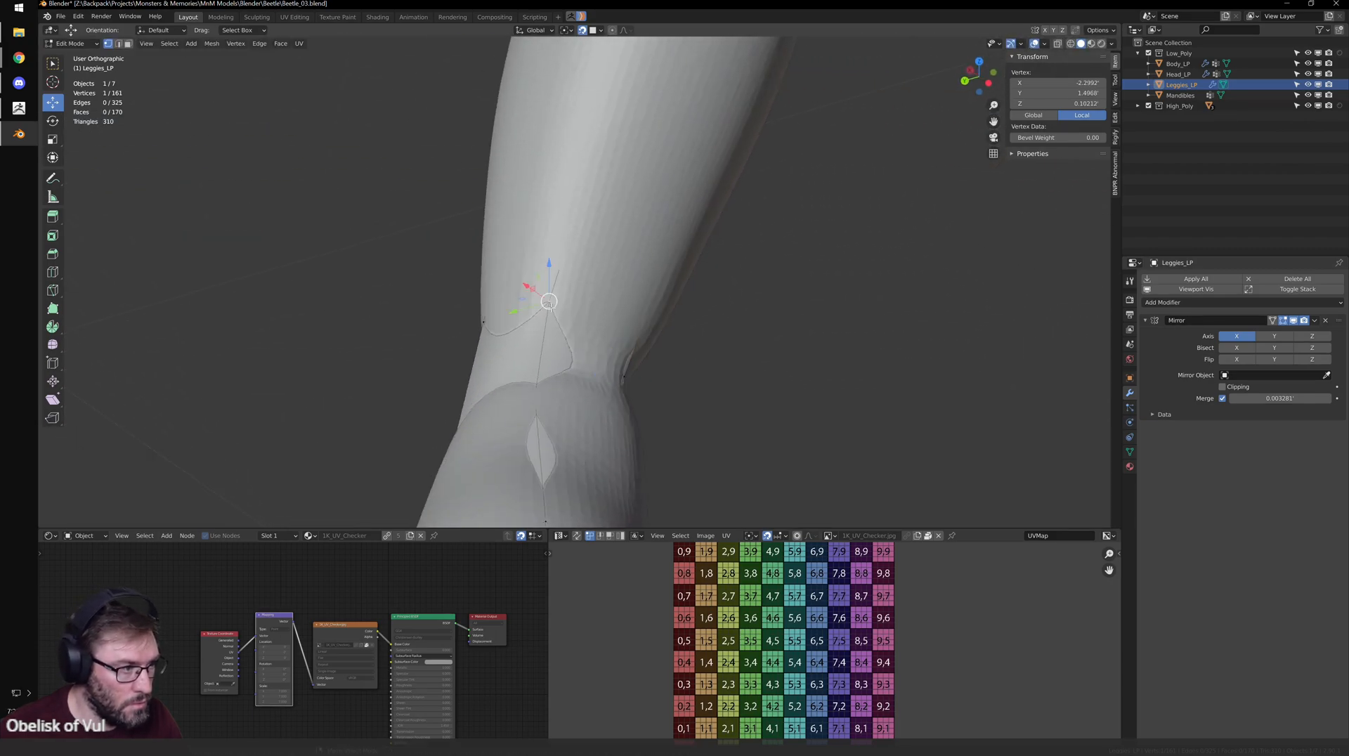
click(556, 350)
middle_drag(556, 349, 555, 381)
click(551, 337)
click(686, 427)
click(653, 388)
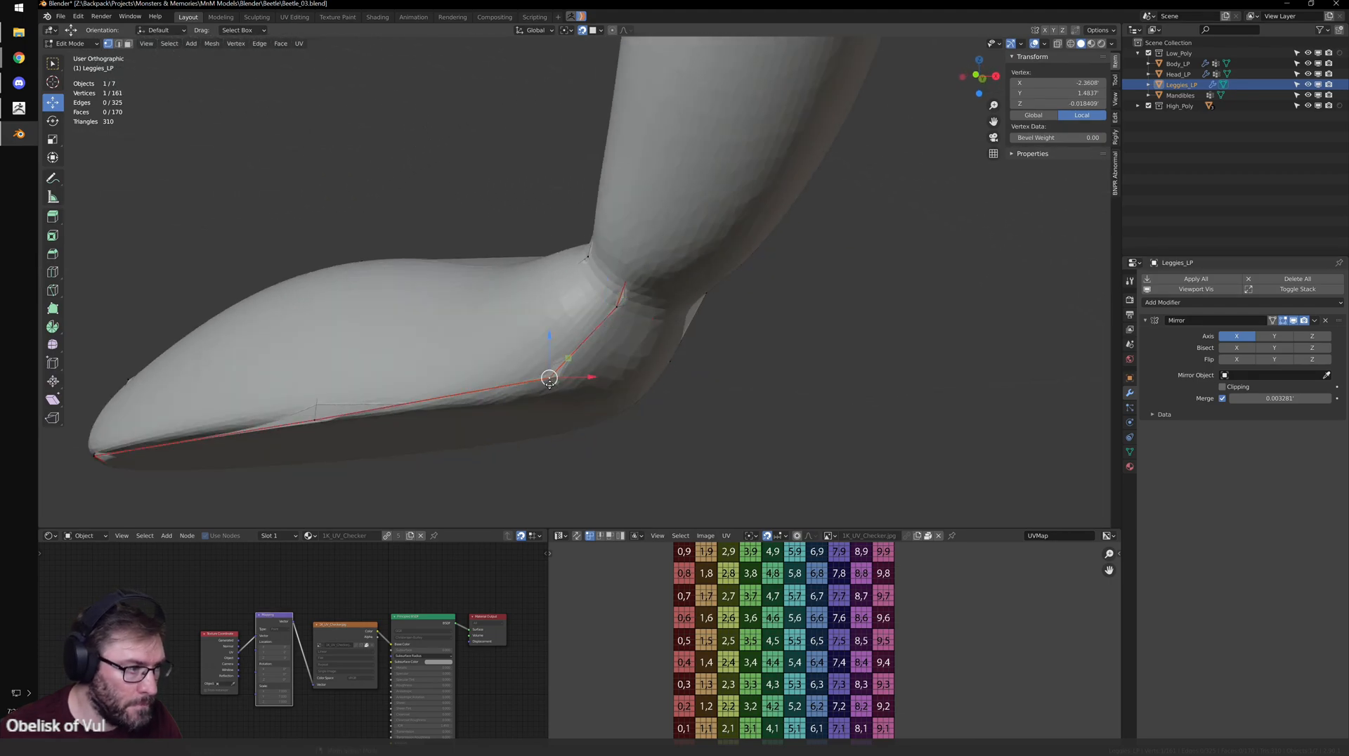
- Snap the underside ankle vertices of the front foot onto the high-poly surface
click(586, 370)
mouse_move(591, 370)
middle_down()
mouse_move(573, 418)
mouse_move(567, 362)
mouse_move(668, 373)
mouse_move(622, 351)
mouse_move(617, 362)
mouse_move(667, 373)
mouse_move(734, 366)
middle_up()
click(575, 419)
click(565, 404)
click(635, 359)
key(shift+z)
key(g)
click(614, 351)
click(596, 347)
- Compare the low-poly ankle and foot with the high-poly mesh, alternating between wireframe and solid views
key(shift+z)
key(a)
key(shift+z)
click(666, 362)
click(663, 361)
key(shift+z)
key(a)
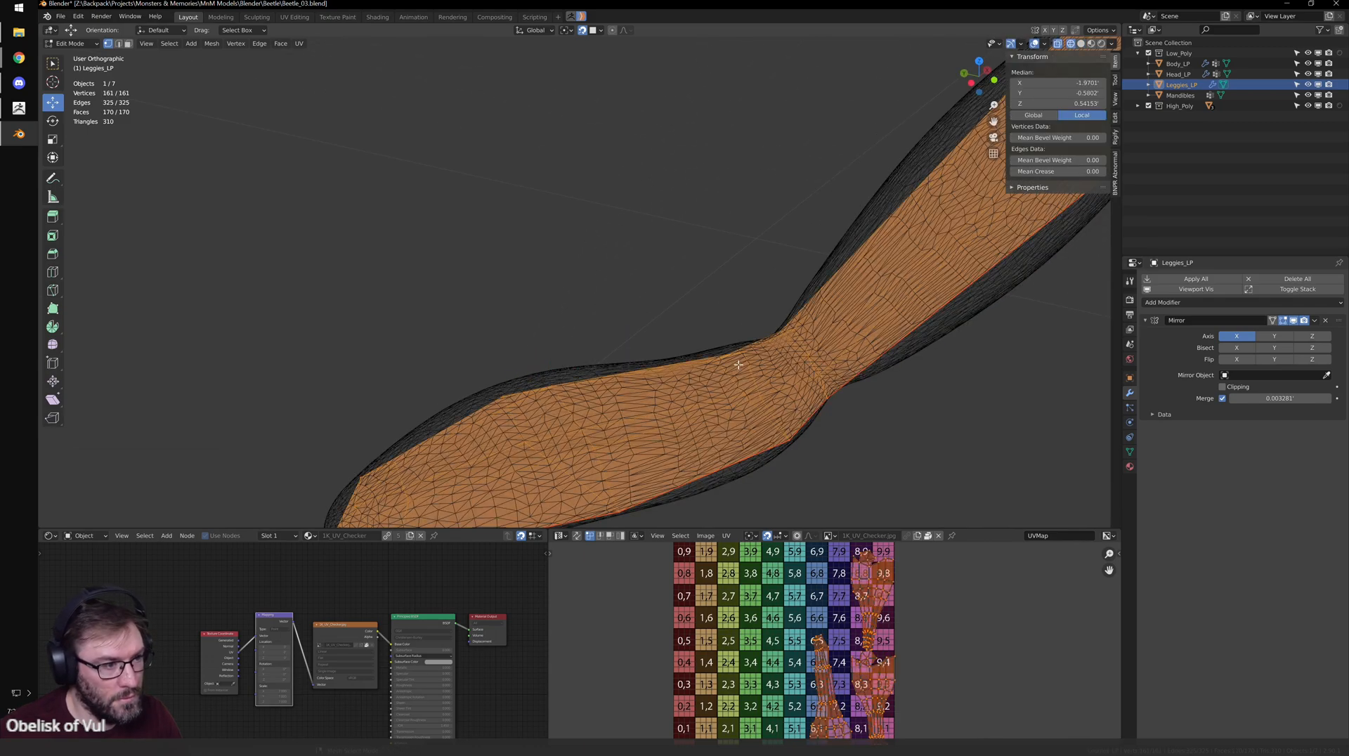
key(shift+z)
click(743, 351)
click(741, 354)
mouse_move(741, 353)
middle_down()
mouse_move(627, 364)
mouse_move(628, 378)
mouse_move(785, 385)
middle_up()
key(shift+z)
key(alt+a)
key(shift+z)
key(shift+z)
click(624, 371)
key(shift+z)
click(634, 362)
key(a)
key(shift+z)
- Frame the front ankle faces and move the hidden side vertex about -0.028 ft in X onto the high-poly surface
drag(645, 268, 785, 424)
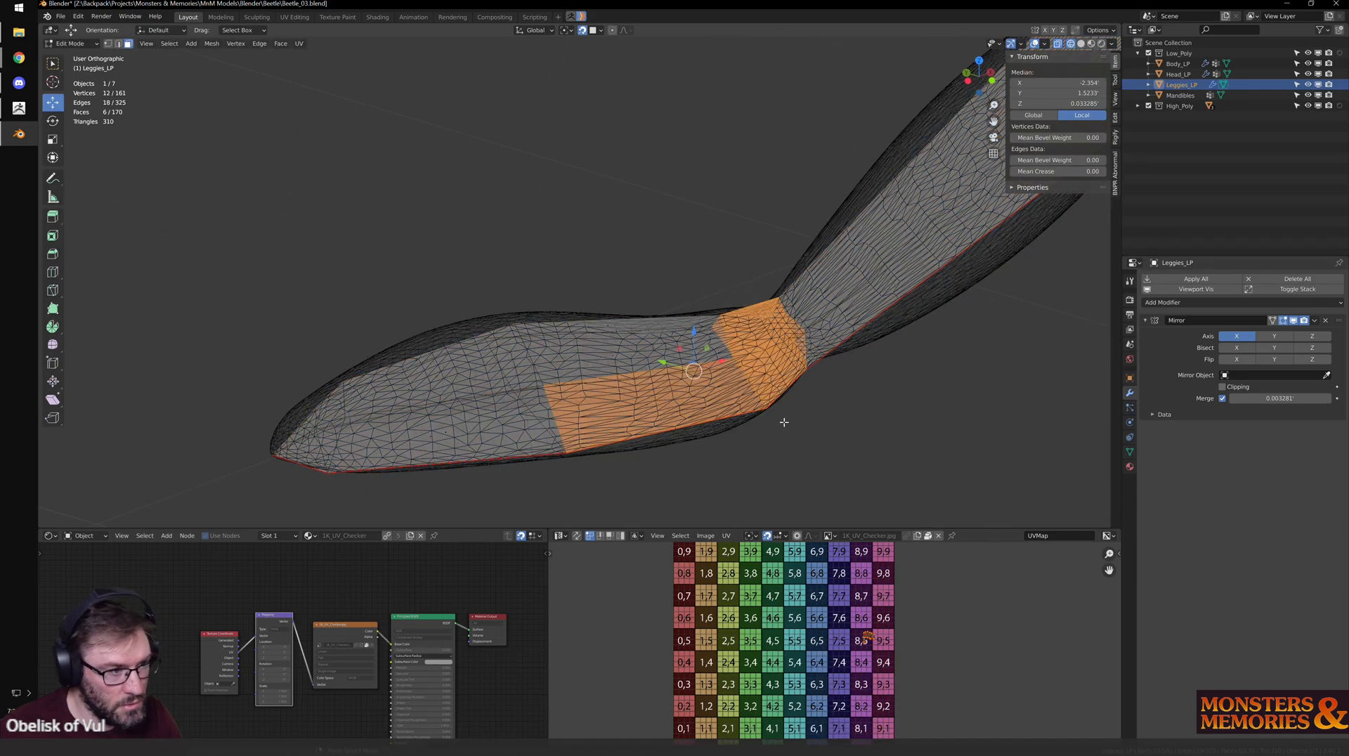
key(KP_Decimal)
middle_drag(785, 424, 663, 374)
scroll(663, 371, up, 3)
key(ctrl+Tab)
click(670, 300)
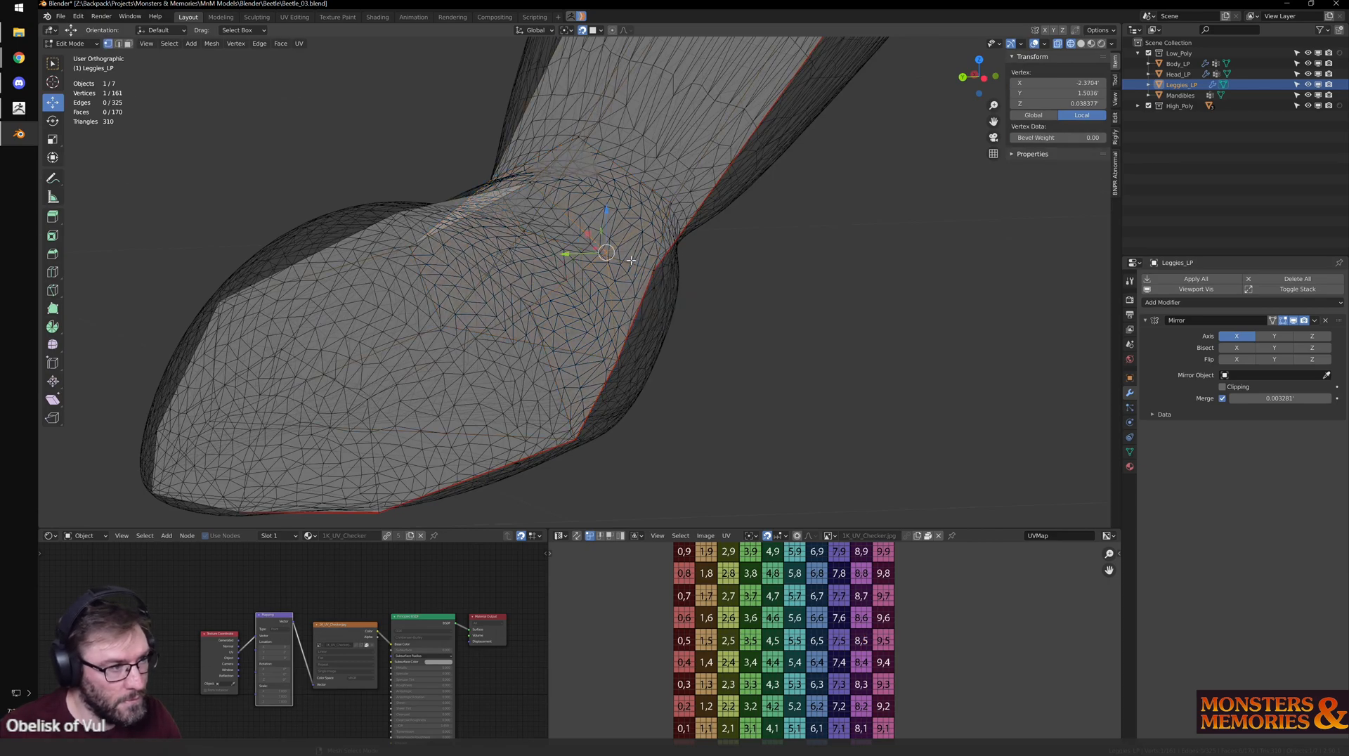
key(shift+z)
drag(606, 253, 623, 259)
middle_drag(624, 258, 602, 271)
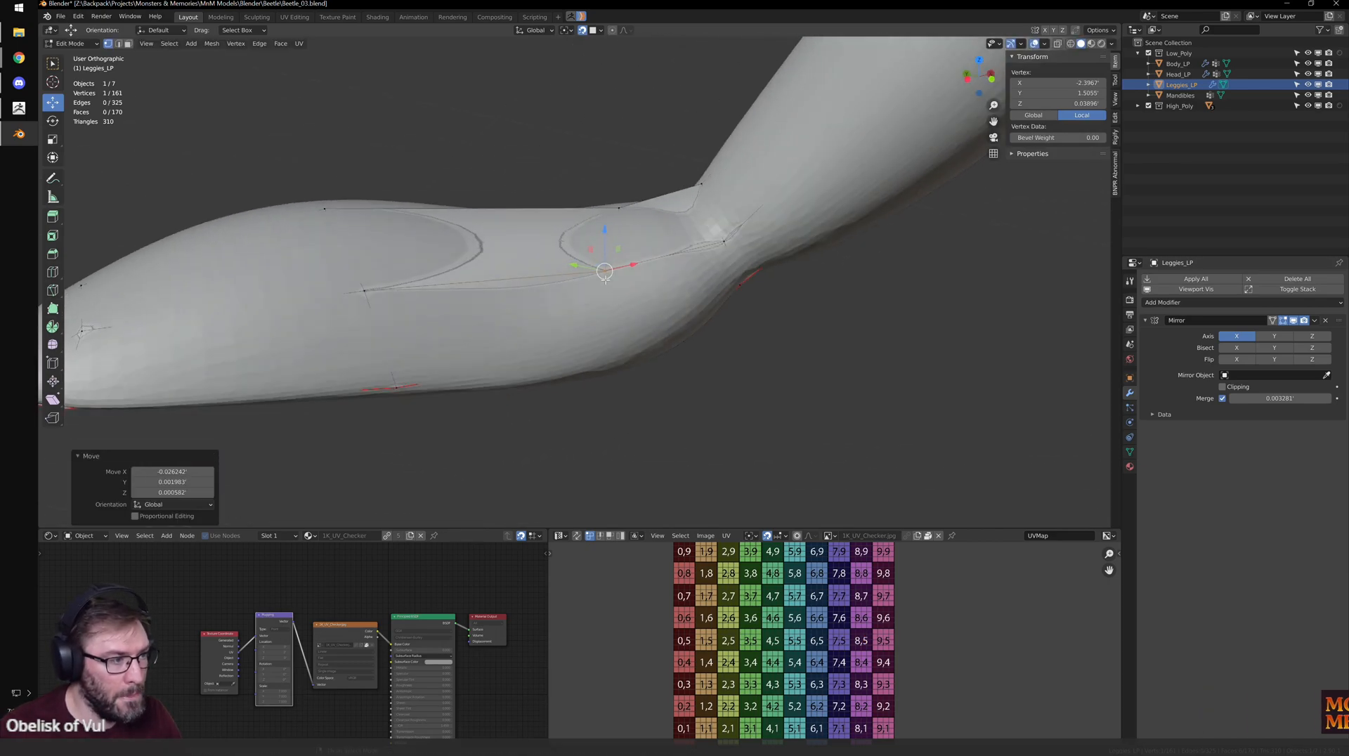
- Snap the side vertices along the middle of the front foot onto the high-poly surface
click(648, 274)
middle_drag(648, 274, 650, 387)
click(626, 384)
drag(623, 383, 630, 380)
shift+middle_drag(630, 379, 744, 393)
click(586, 334)
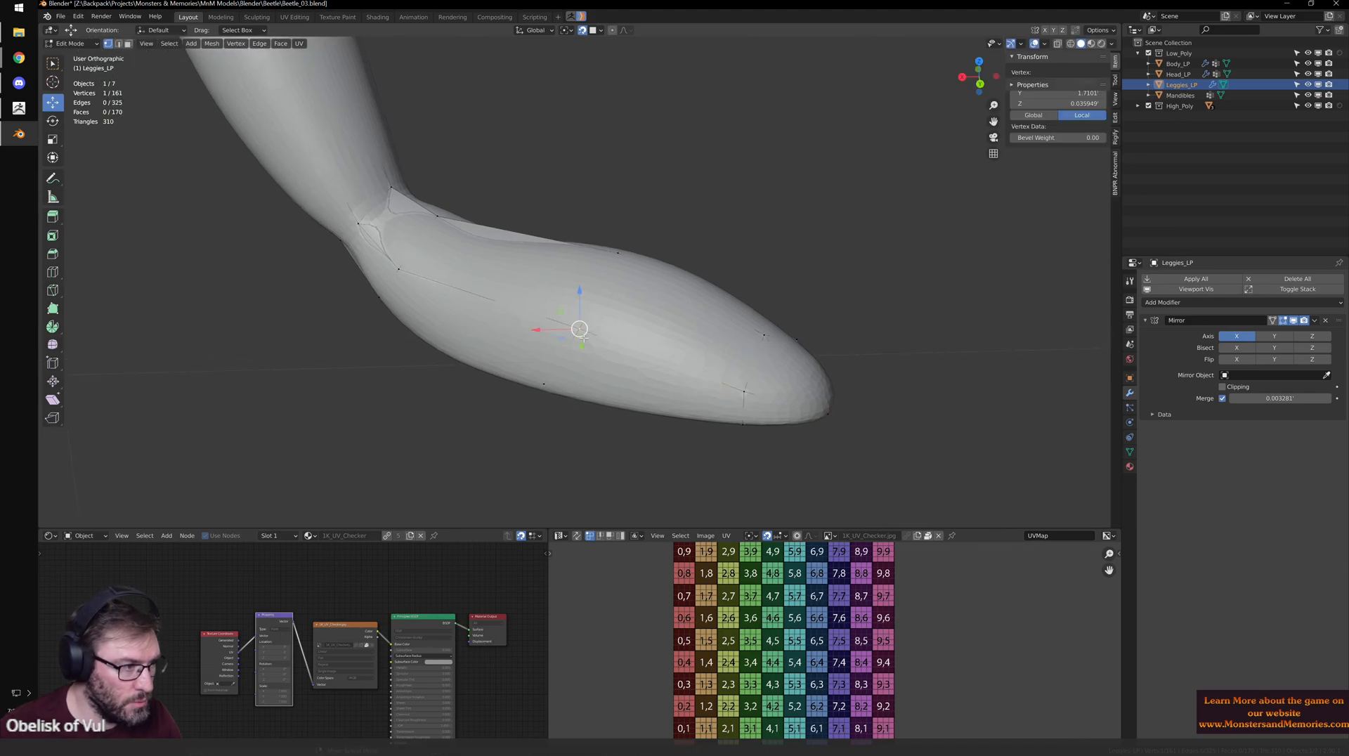
click(566, 328)
middle_drag(567, 328, 719, 394)
click(721, 375)
- In wireframe view, move one side vertex near the foot's tip by about 0.006 ft in X and -0.006 ft in Y
shift+middle_drag(664, 181, 653, 275)
scroll(656, 226, up, 3)
key(shift+z)
key(alt+a)
key(a)
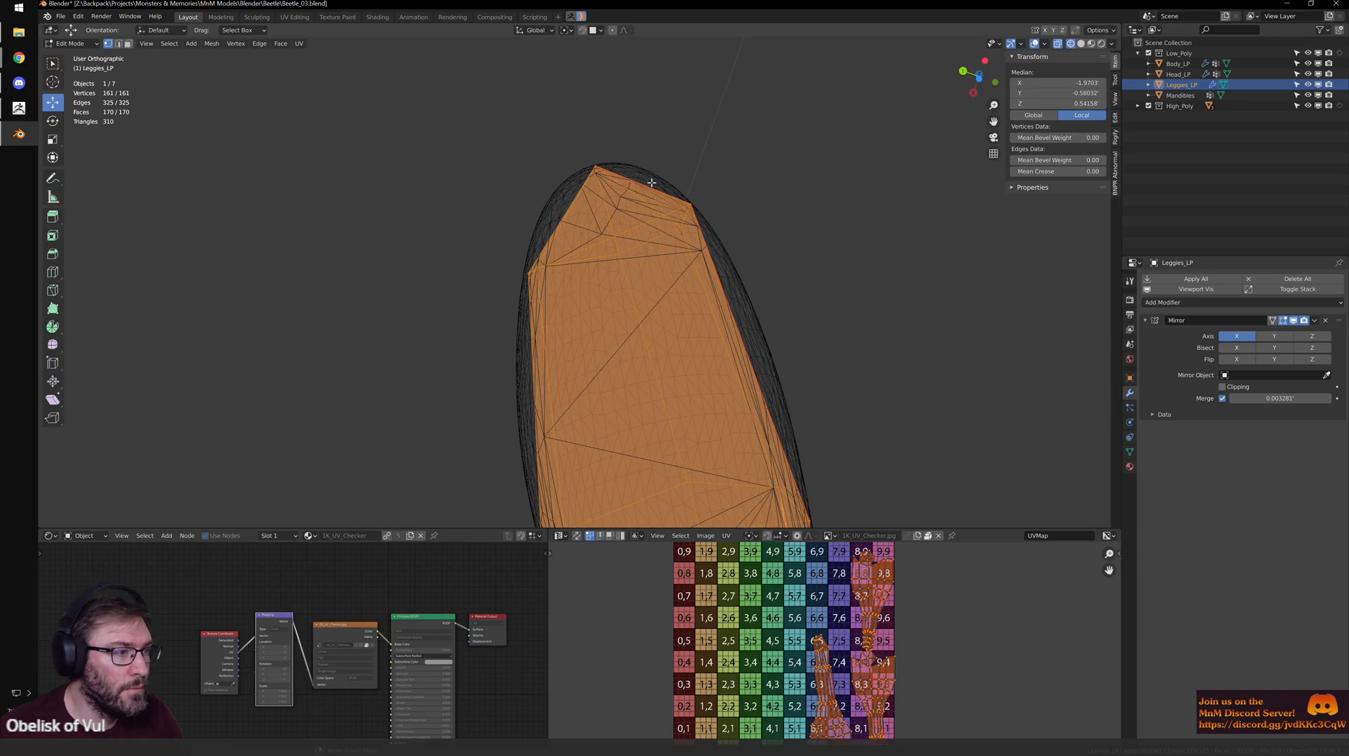
drag(652, 183, 705, 251)
drag(691, 204, 697, 217)
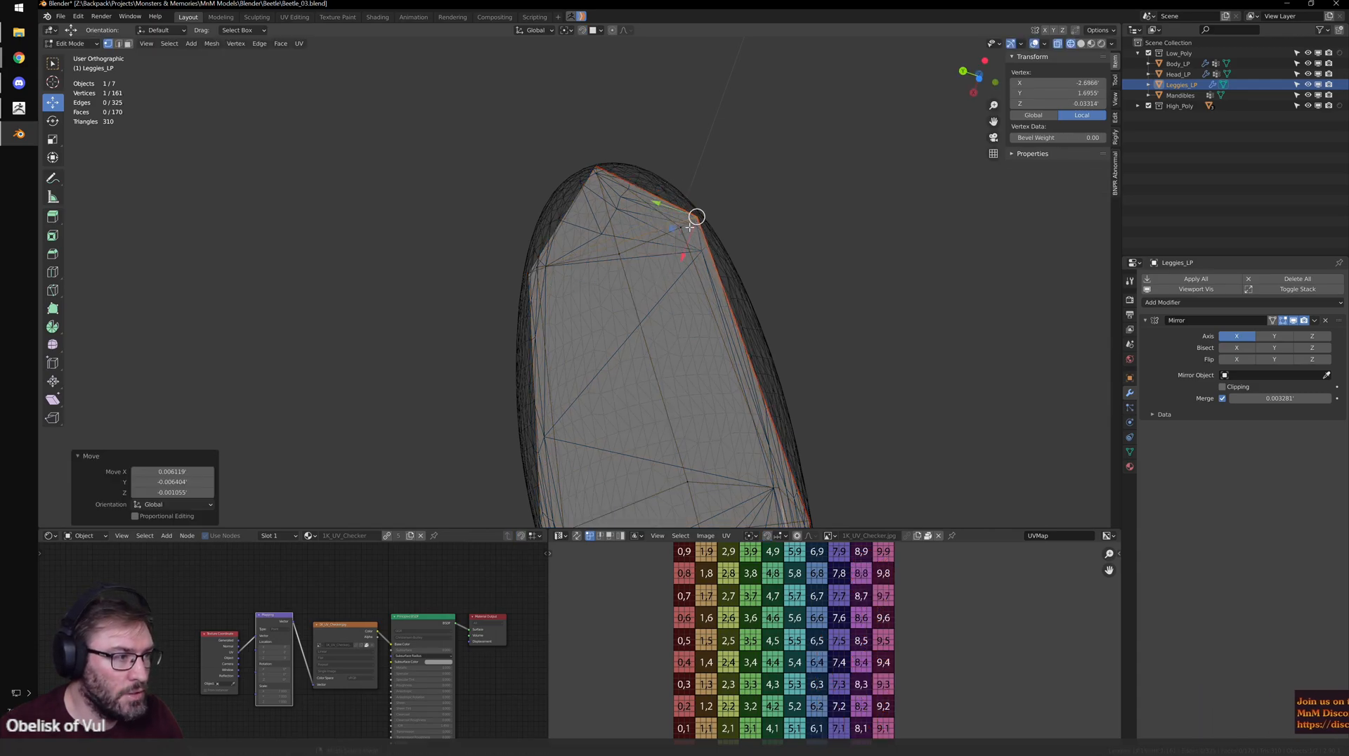
- Select the vertices on the opposite side of the foot's tip in wireframe view and adjust their position
shift+middle_drag(501, 220, 510, 362)
drag(509, 352, 592, 449)
middle_drag(592, 448, 528, 369)
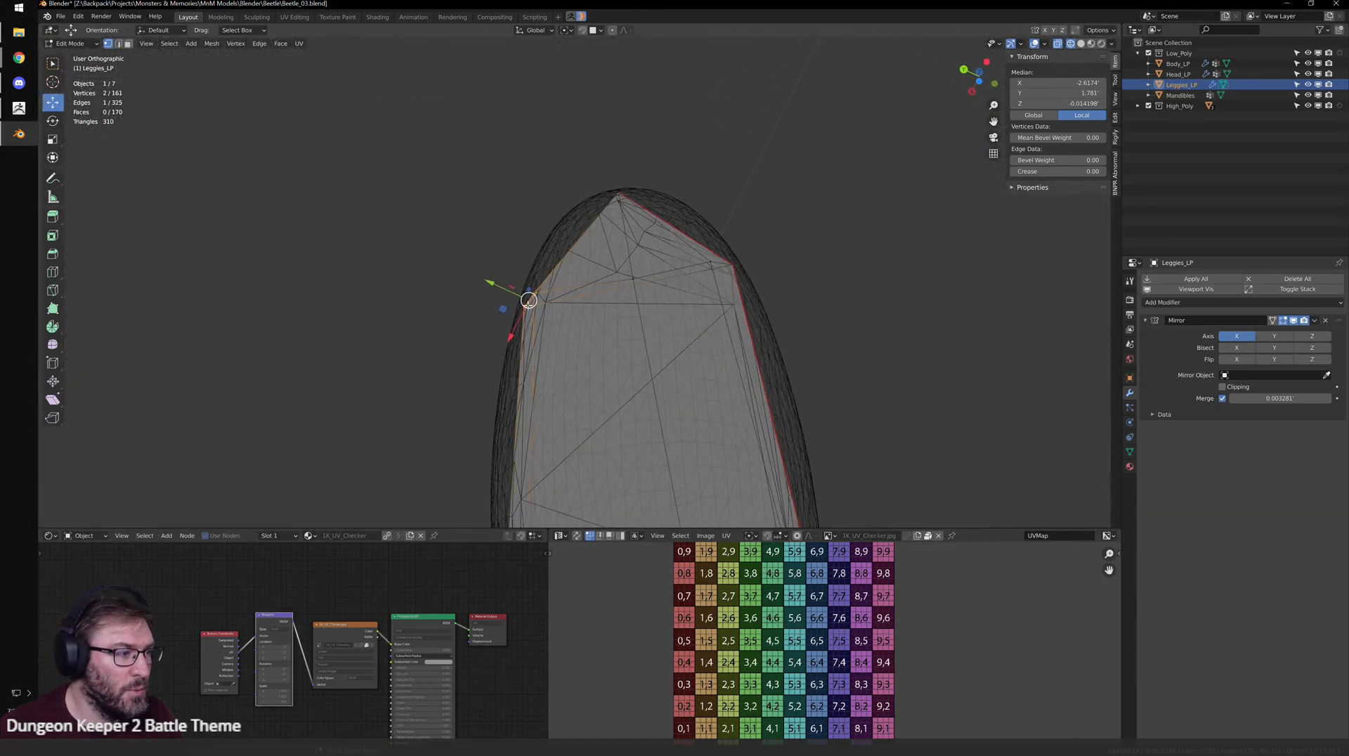
drag(537, 284, 537, 284)
- Return to solid view and snap the upper toe vertex and the tip vertex of the front foot onto the high-poly surface
middle_drag(623, 288, 626, 338)
key(a)
key(alt+a)
key(shift+z)
drag(639, 260, 634, 266)
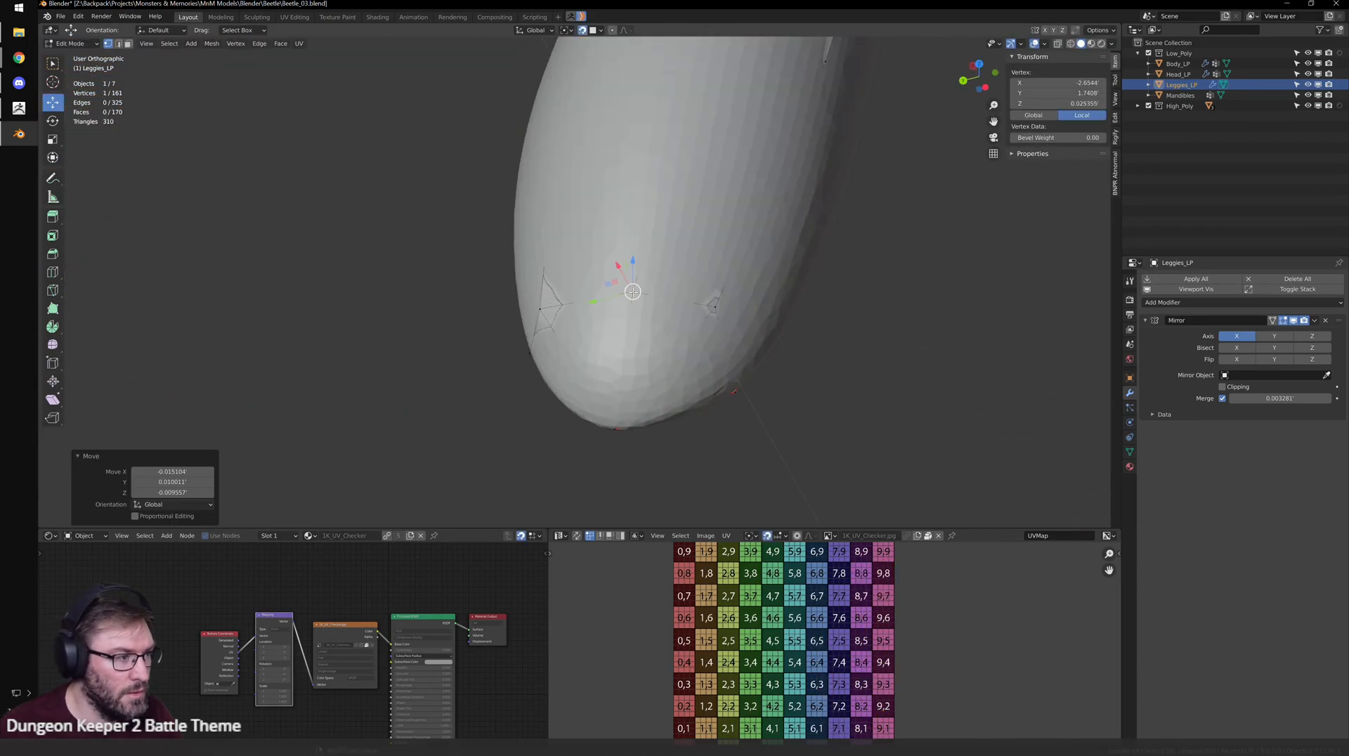
middle_drag(634, 266, 636, 302)
middle_drag(706, 367, 624, 373)
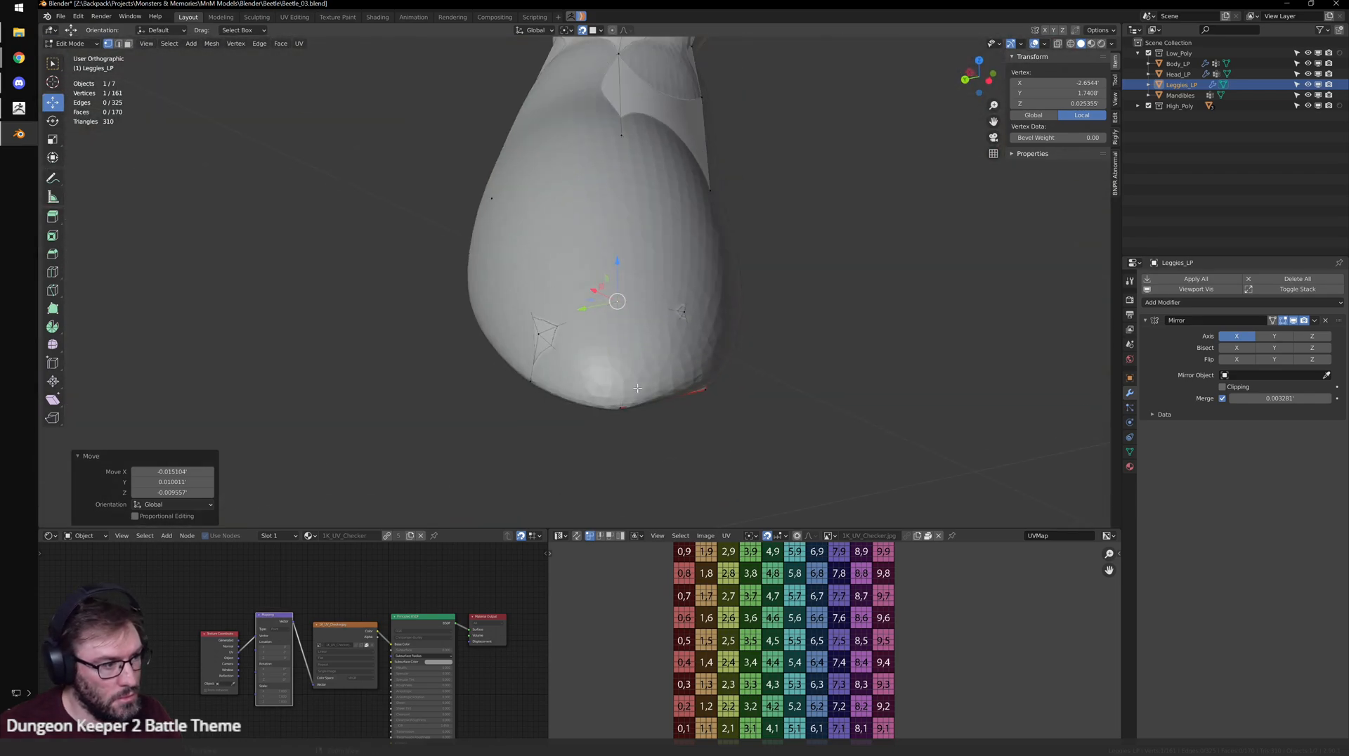
click(625, 408)
drag(620, 403, 621, 403)
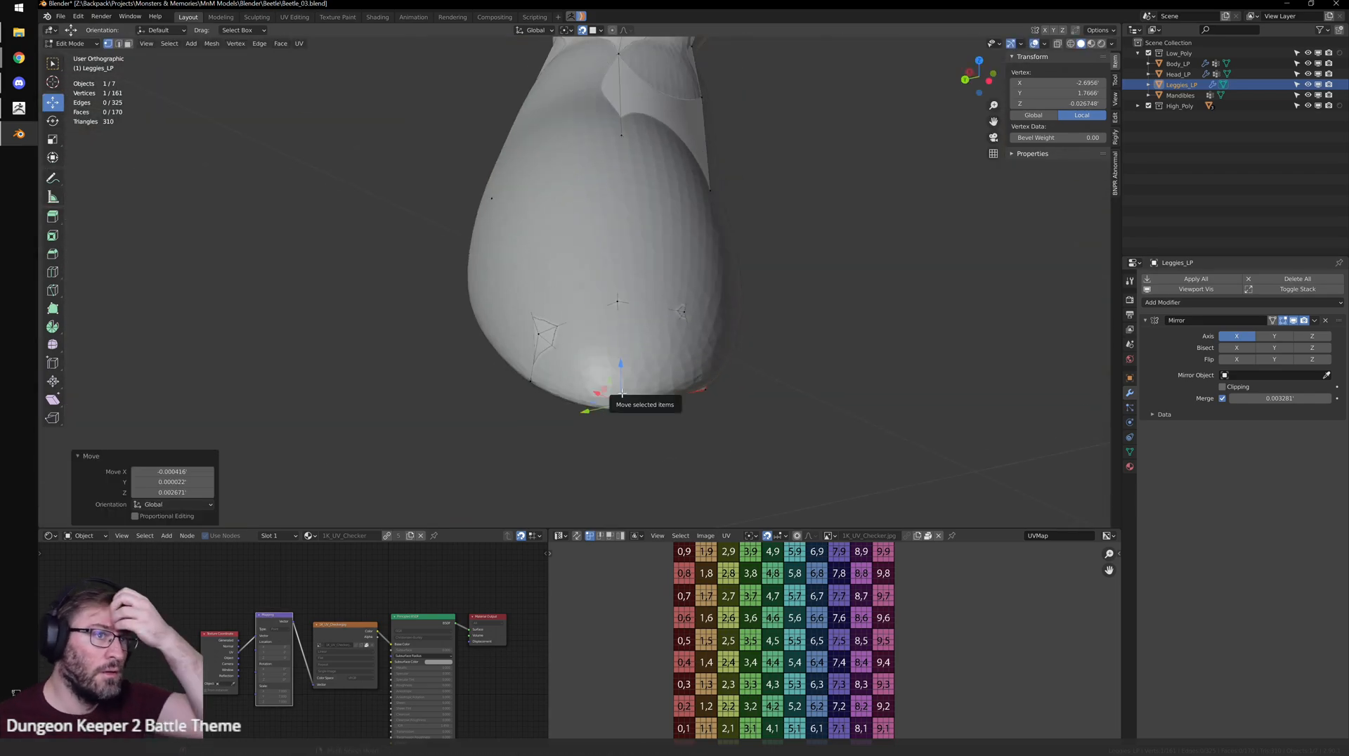
- Frame the front leg's lower joint and move a crease vertex by about 0.017 ft in X, 0.016 ft in Y and -0.042 ft in Z
scroll(622, 389, down, 8)
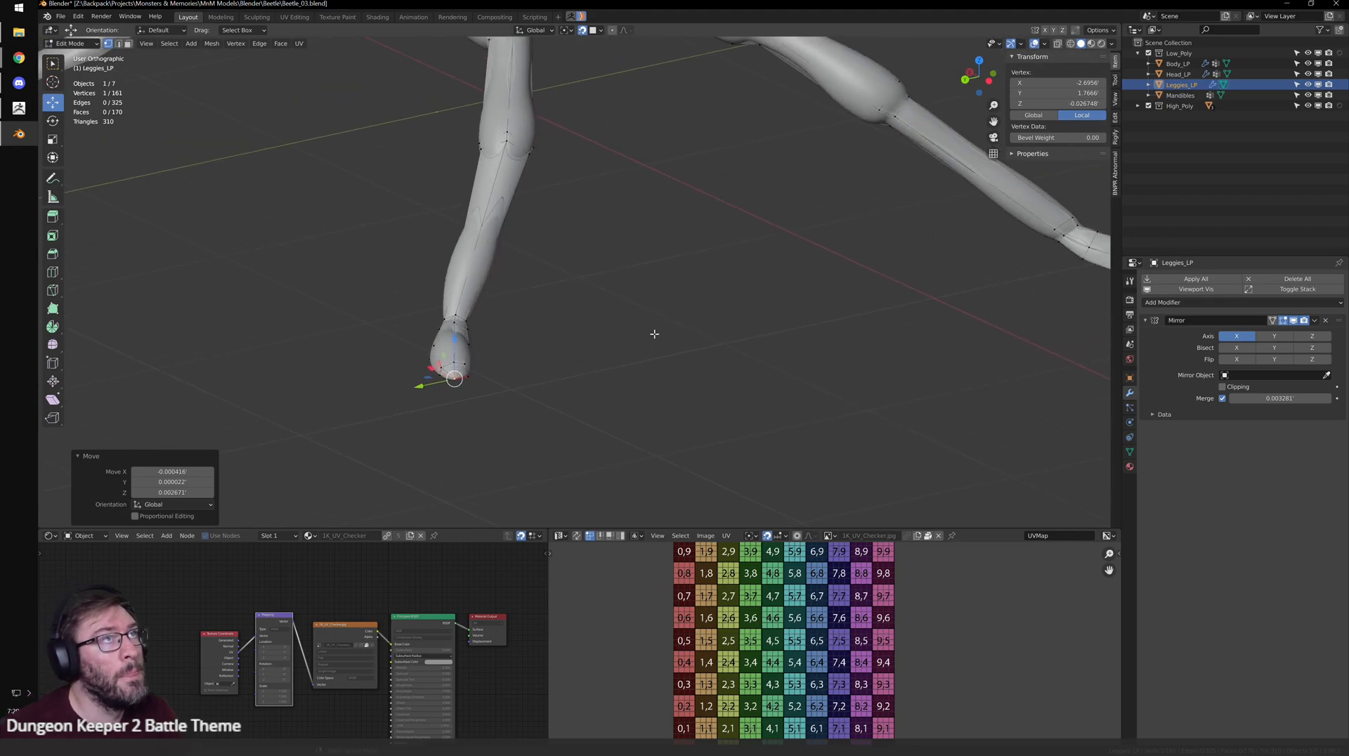
scroll(591, 246, down, 2)
shift+middle_drag(537, 195, 682, 366)
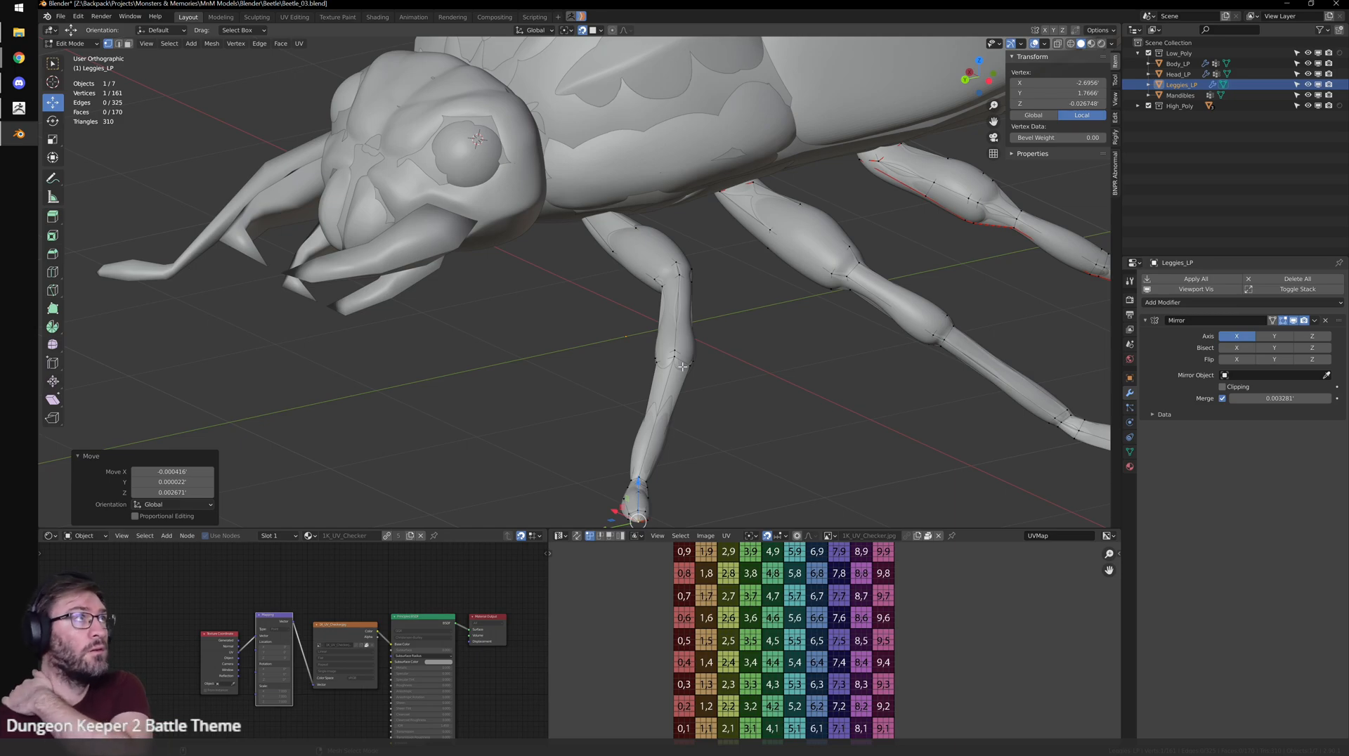
middle_drag(663, 136, 680, 397)
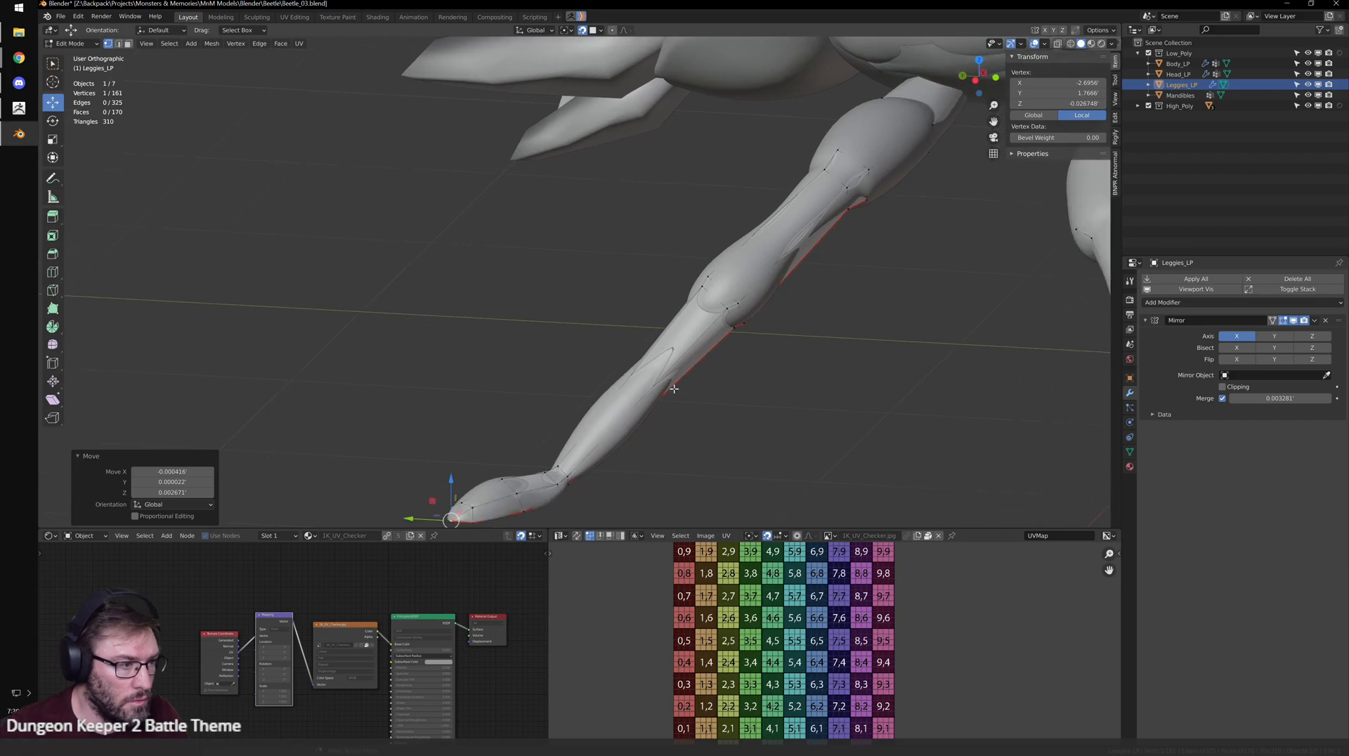
drag(618, 244, 802, 383)
key(KP_Decimal)
scroll(527, 280, down, 2)
shift+middle_drag(527, 280, 631, 296)
drag(613, 231, 587, 291)
scroll(587, 292, down, 2)
middle_drag(581, 304, 615, 325)
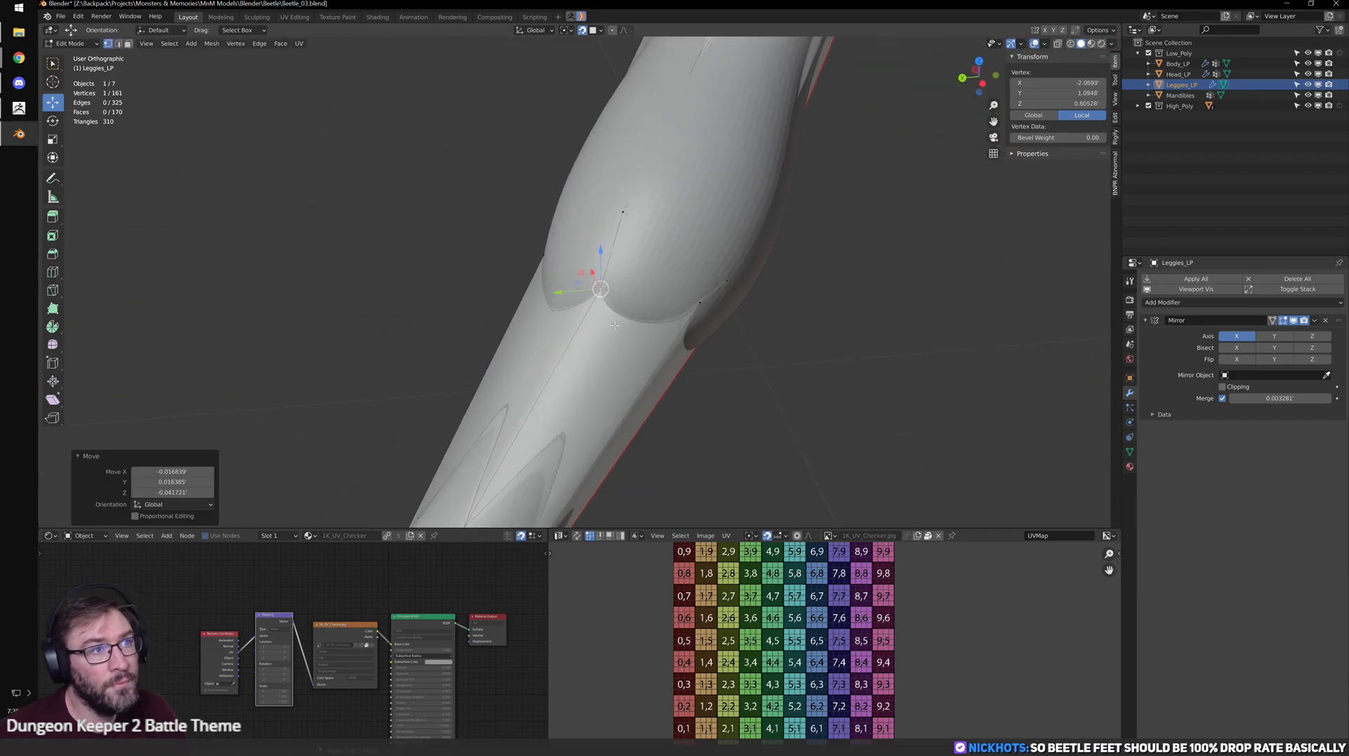
- Lower the crease vertices on the near side of the front leg's lower joint onto the narrow part of the high-poly leg
middle_drag(593, 260, 682, 255)
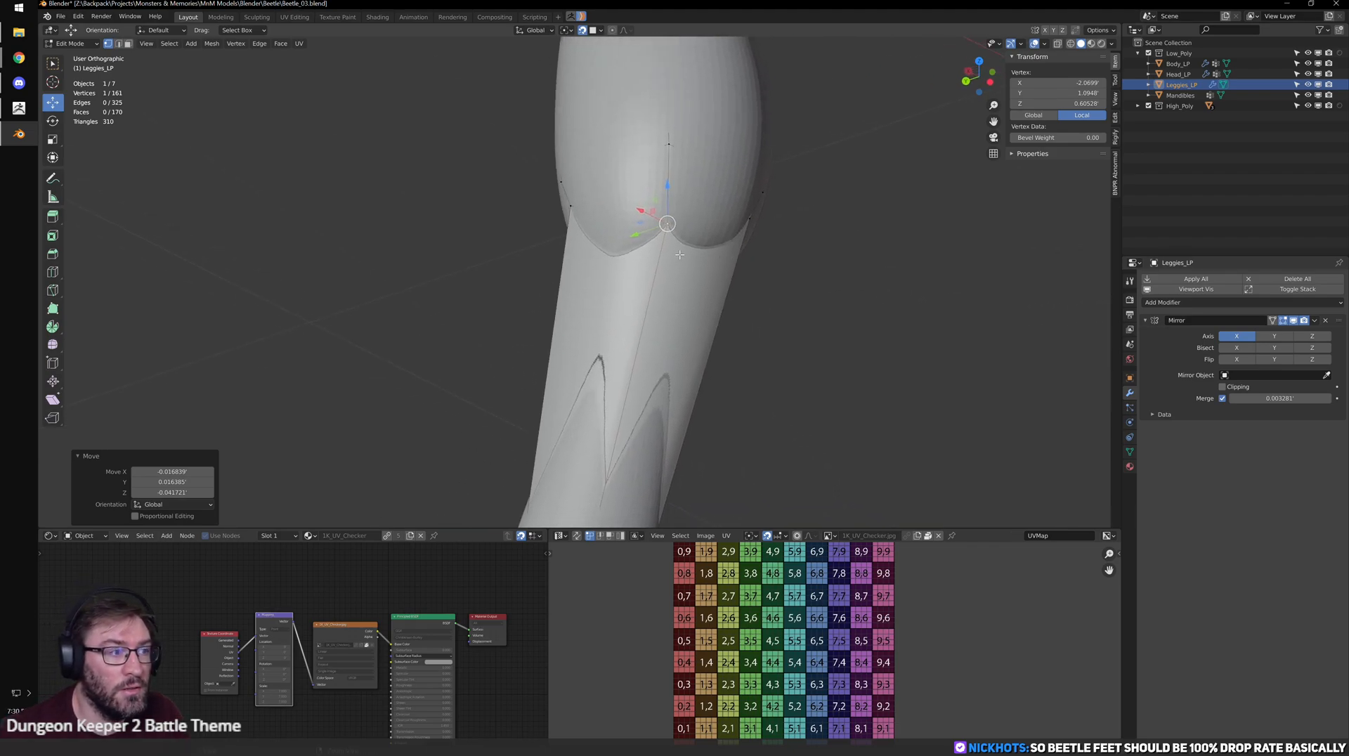
drag(668, 224, 650, 269)
middle_drag(676, 258, 594, 228)
click(752, 268)
drag(752, 267, 701, 305)
middle_drag(785, 346, 703, 312)
click(696, 303)
drag(669, 322, 668, 323)
- Lower the crease vertices on the far side of the front leg's lower joint to follow the high-poly surface
middle_drag(778, 333, 620, 296)
click(528, 240)
drag(522, 243, 526, 287)
middle_drag(526, 287, 502, 253)
click(499, 248)
drag(547, 311, 548, 312)
- Reposition the remaining crease vertex and a vertex just above it on the front leg's lower joint
middle_drag(547, 311, 594, 314)
click(522, 247)
drag(522, 248, 551, 272)
click(473, 341)
drag(489, 352, 489, 352)
middle_drag(489, 352, 518, 361)
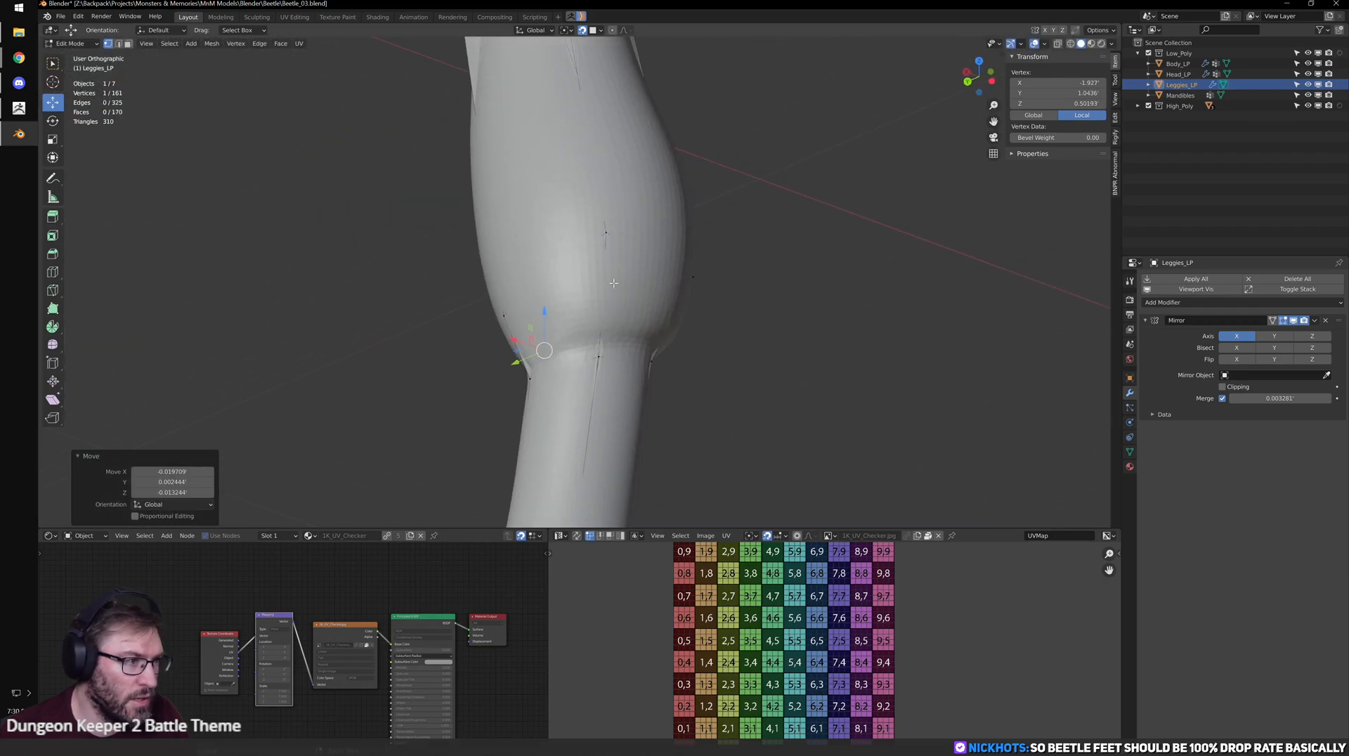
- Shift the ring of vertices on the bulge above the lower joint's crease down along the high-poly surface
click(603, 230)
drag(599, 268, 599, 268)
middle_drag(599, 268, 535, 260)
click(671, 294)
drag(670, 294, 649, 303)
middle_drag(650, 303, 703, 309)
click(678, 325)
drag(677, 325, 680, 337)
middle_drag(679, 337, 520, 330)
click(562, 309)
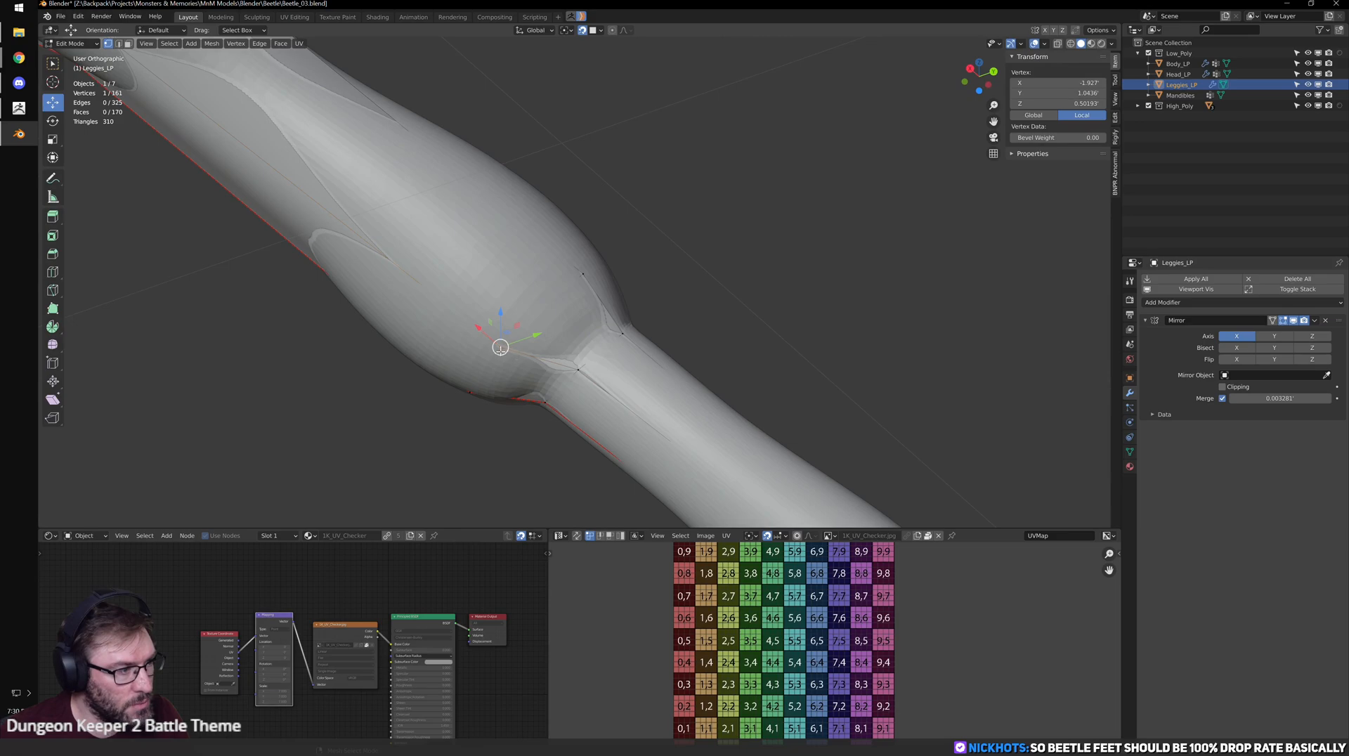
- Reposition the vertices around the bulge and crease of the front leg's lower joint onto the high-poly surface
drag(523, 327, 521, 329)
scroll(522, 328, down, 4)
shift+middle_drag(521, 327, 619, 330)
scroll(539, 295, up, 2)
click(601, 331)
click(587, 328)
click(621, 325)
click(574, 297)
key(g)
drag(634, 311, 634, 313)
- Fine-tune the vertex beside the front leg's lower joint crease to sit on the high-poly surface
middle_drag(634, 312, 724, 239)
click(635, 320)
drag(635, 319, 636, 320)
click(637, 320)
click(636, 317)
- Nudge the vertices around the front leg's knee joint onto the high-poly surface
mouse_move(635, 317)
middle_down()
mouse_move(591, 389)
mouse_move(558, 326)
mouse_move(572, 346)
mouse_move(709, 322)
mouse_move(613, 253)
mouse_move(722, 328)
mouse_move(680, 329)
mouse_move(778, 332)
middle_up()
click(582, 380)
scroll(613, 253, up, 2)
click(600, 252)
click(605, 251)
scroll(605, 251, down, 4)
scroll(778, 331, up, 2)
- Insert an edge loop around the front leg's upper segment, turn off snapping and move the loop toward the body
key(shift+z)
middle_drag(800, 405, 605, 389)
shift+middle_drag(566, 337, 556, 309)
scroll(593, 326, up, 1)
key(ctrl+r)
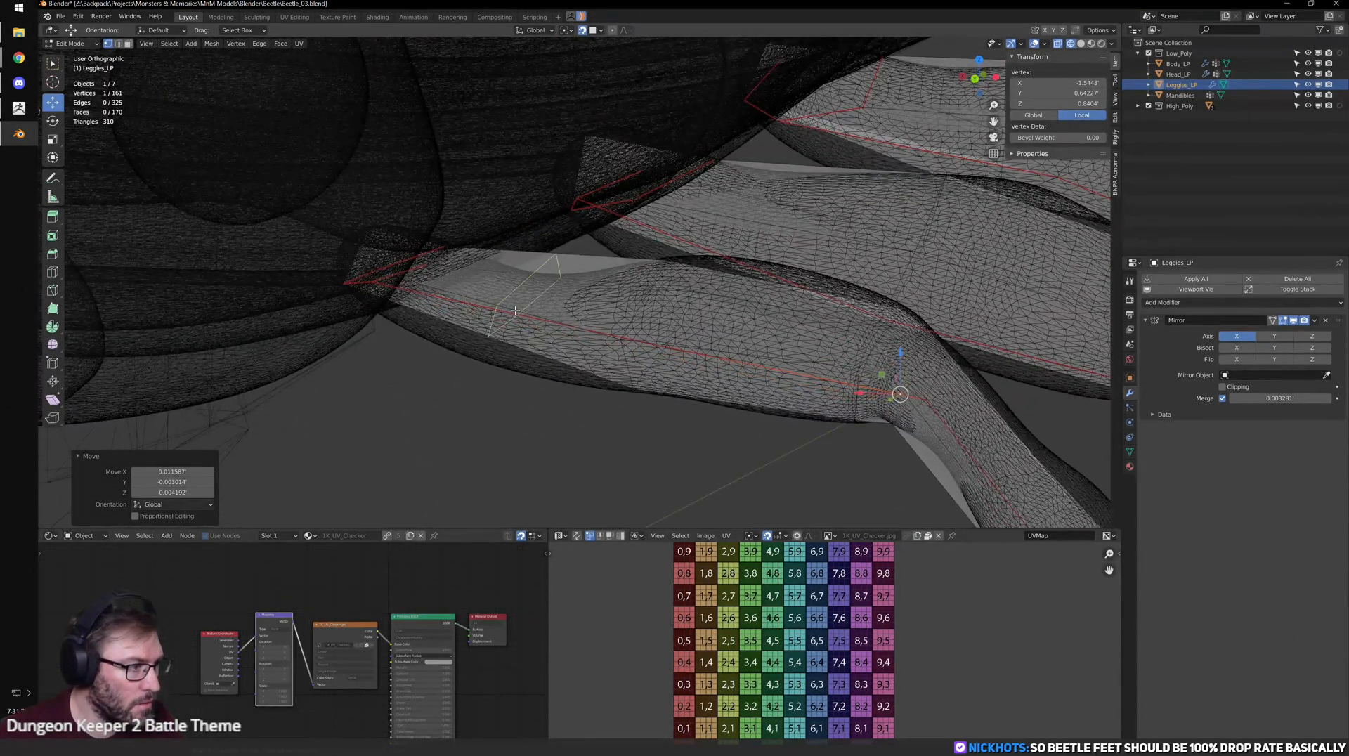
click(516, 310)
click(554, 347)
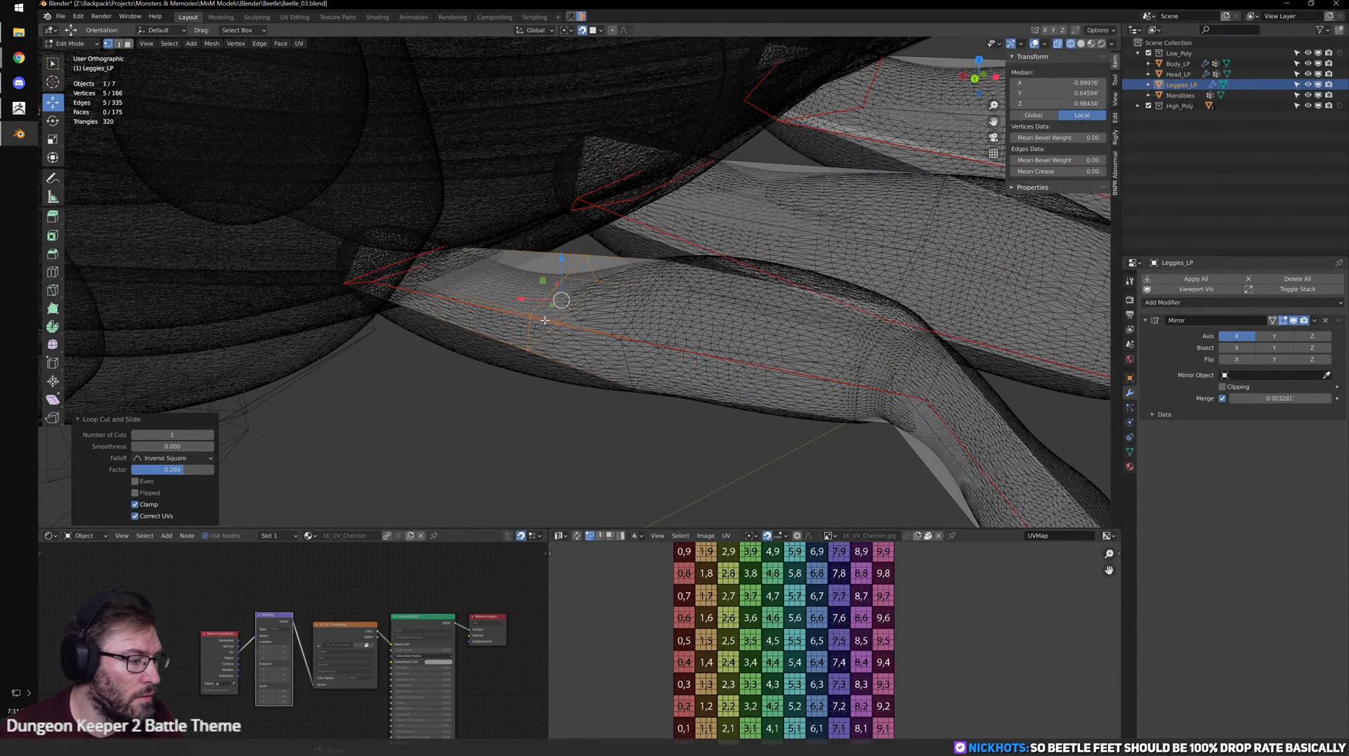
key(shift+Tab)
click(514, 314)
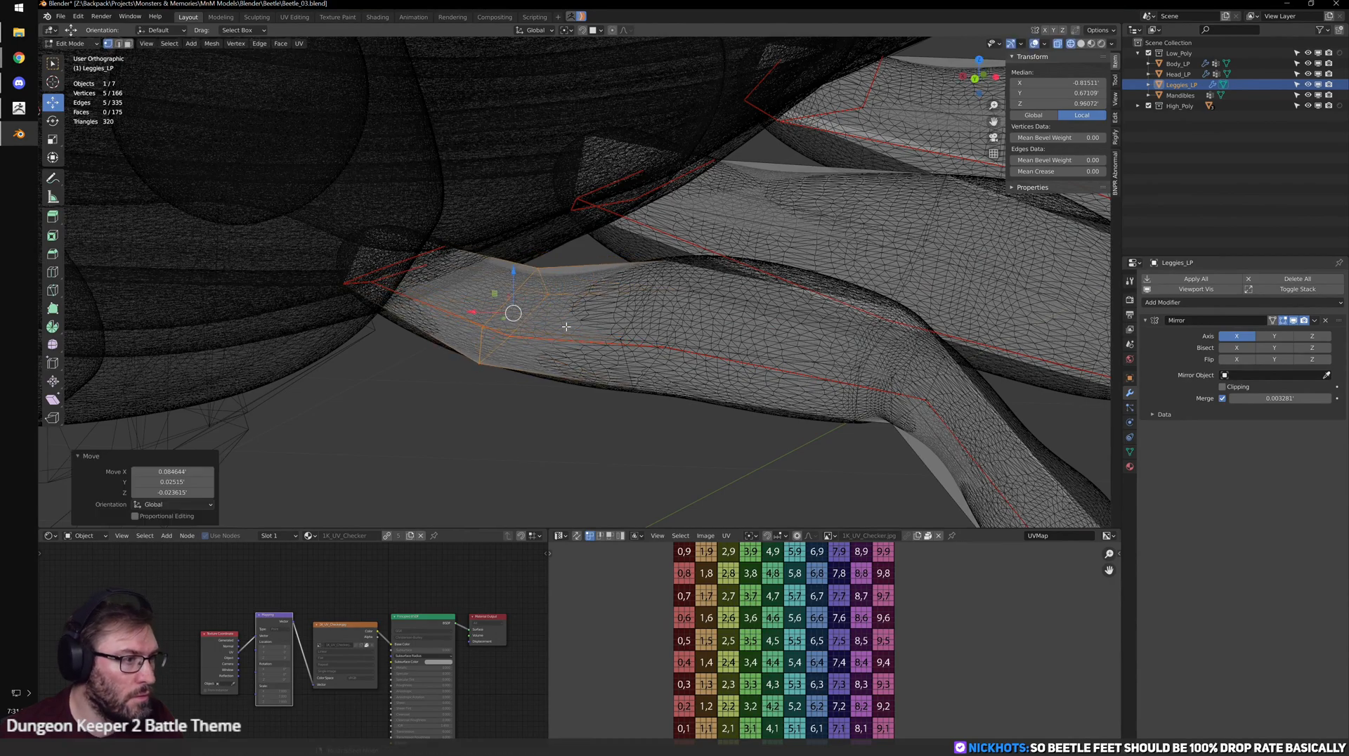
- Add a Shrinkwrap modifier to the low-poly legs with Leggies_HP as its target
key(shift+z)
scroll(565, 328, down, 6)
mouse_move(738, 344)
middle_down()
mouse_move(755, 355)
mouse_move(684, 407)
mouse_move(695, 380)
middle_up()
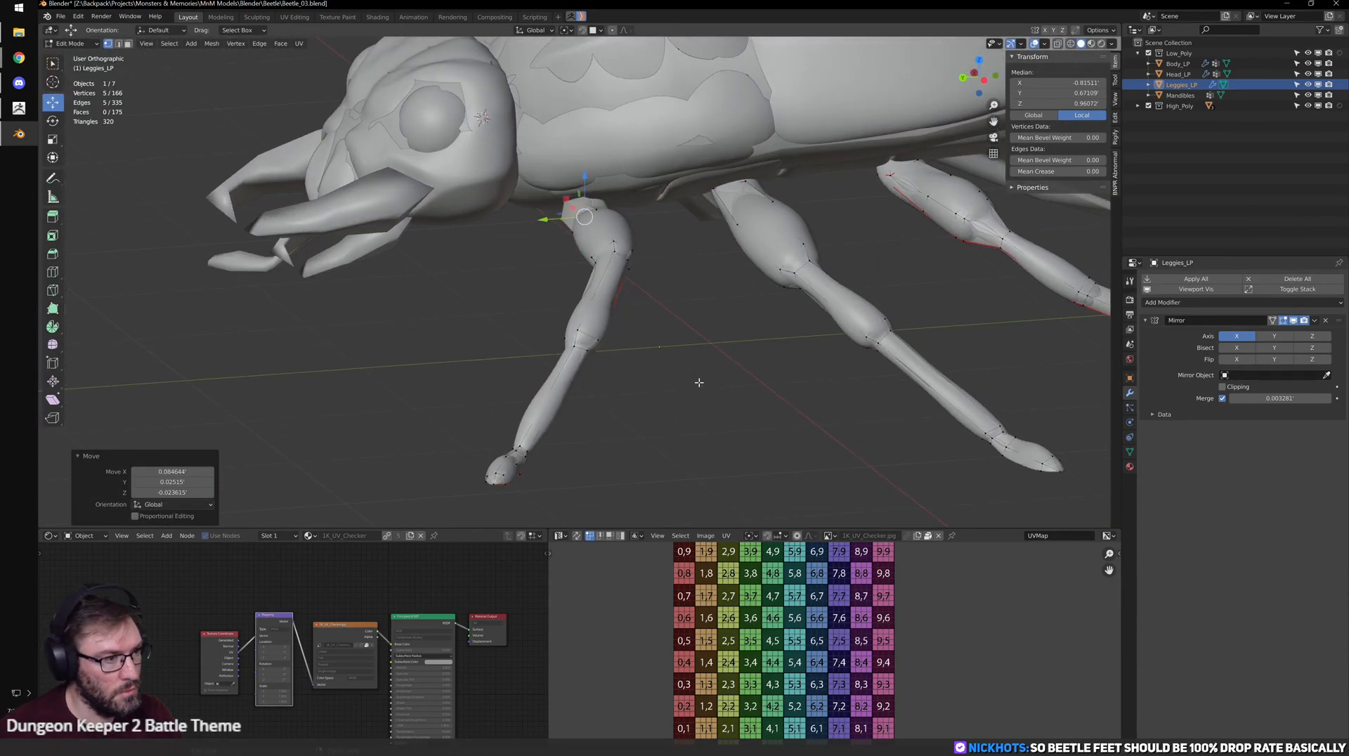
scroll(779, 301, up, 2)
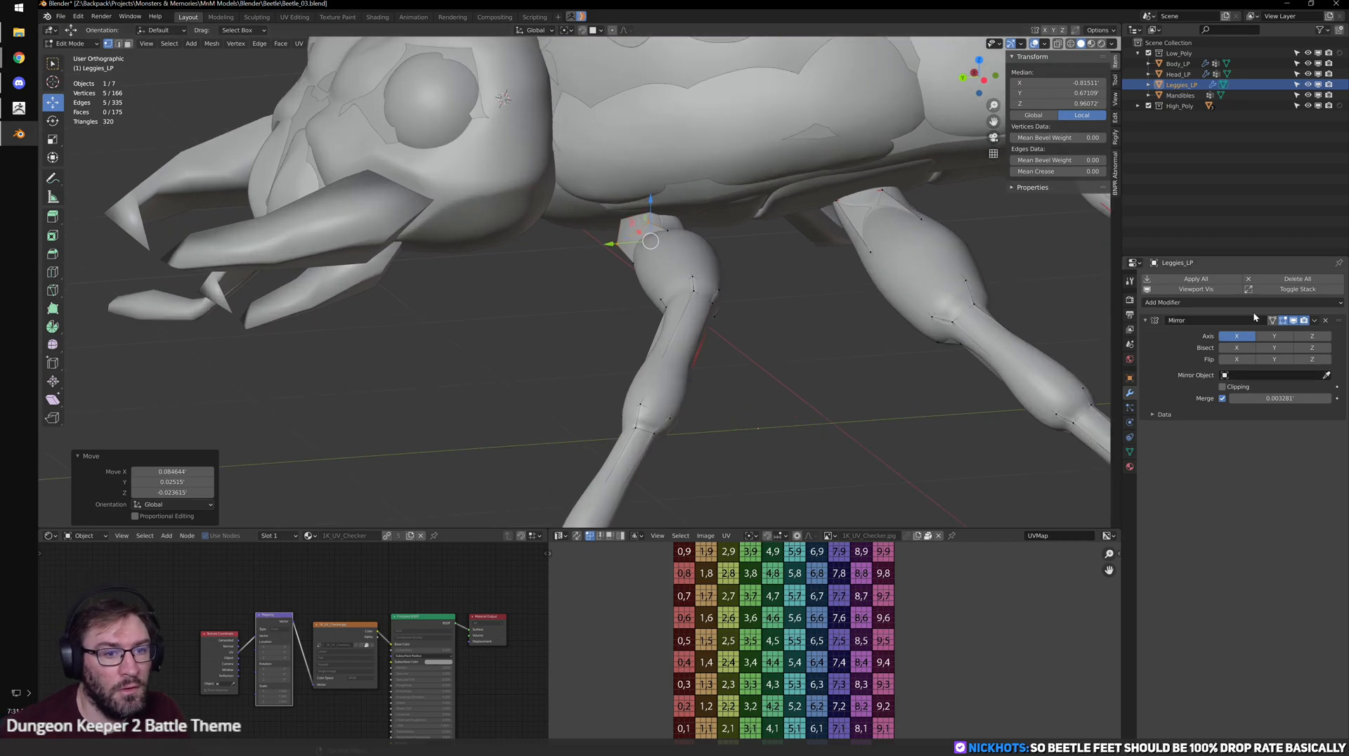
click(1229, 303)
click(1227, 419)
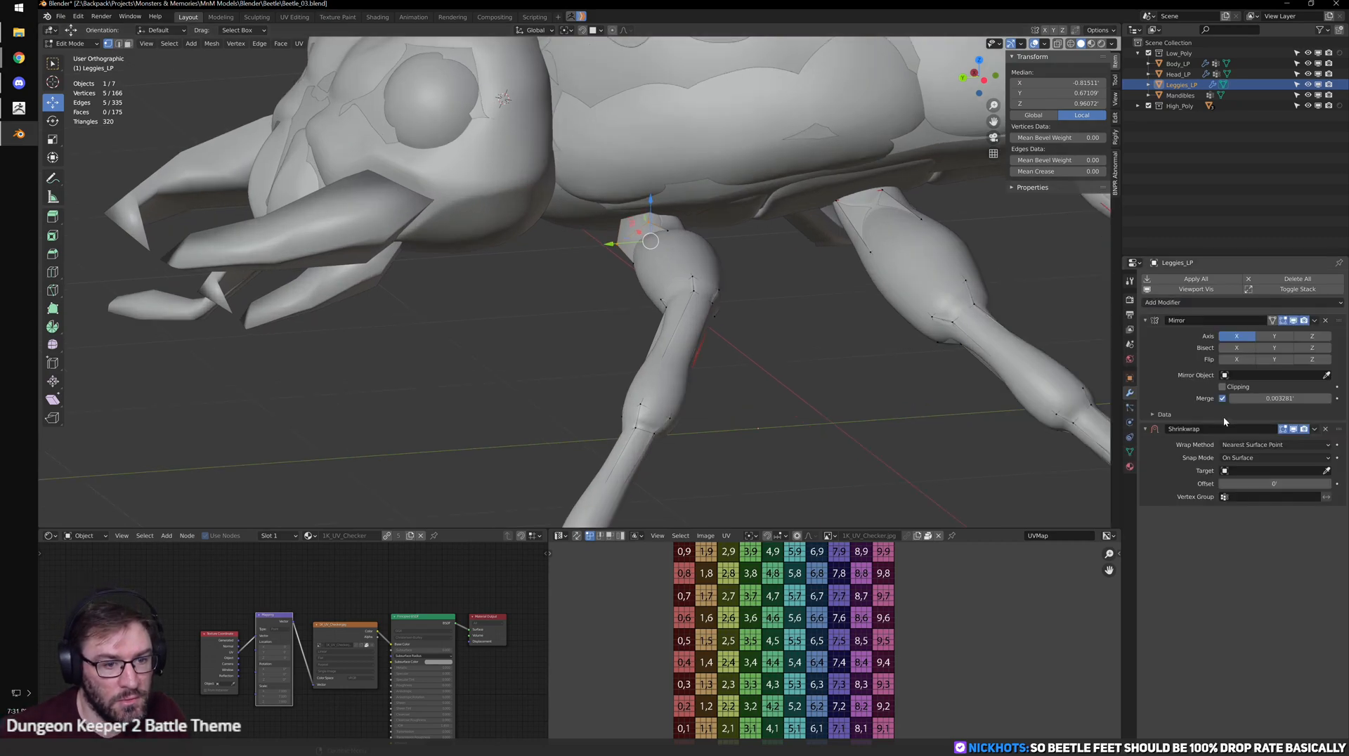
middle_drag(942, 421, 1033, 420)
click(1277, 471)
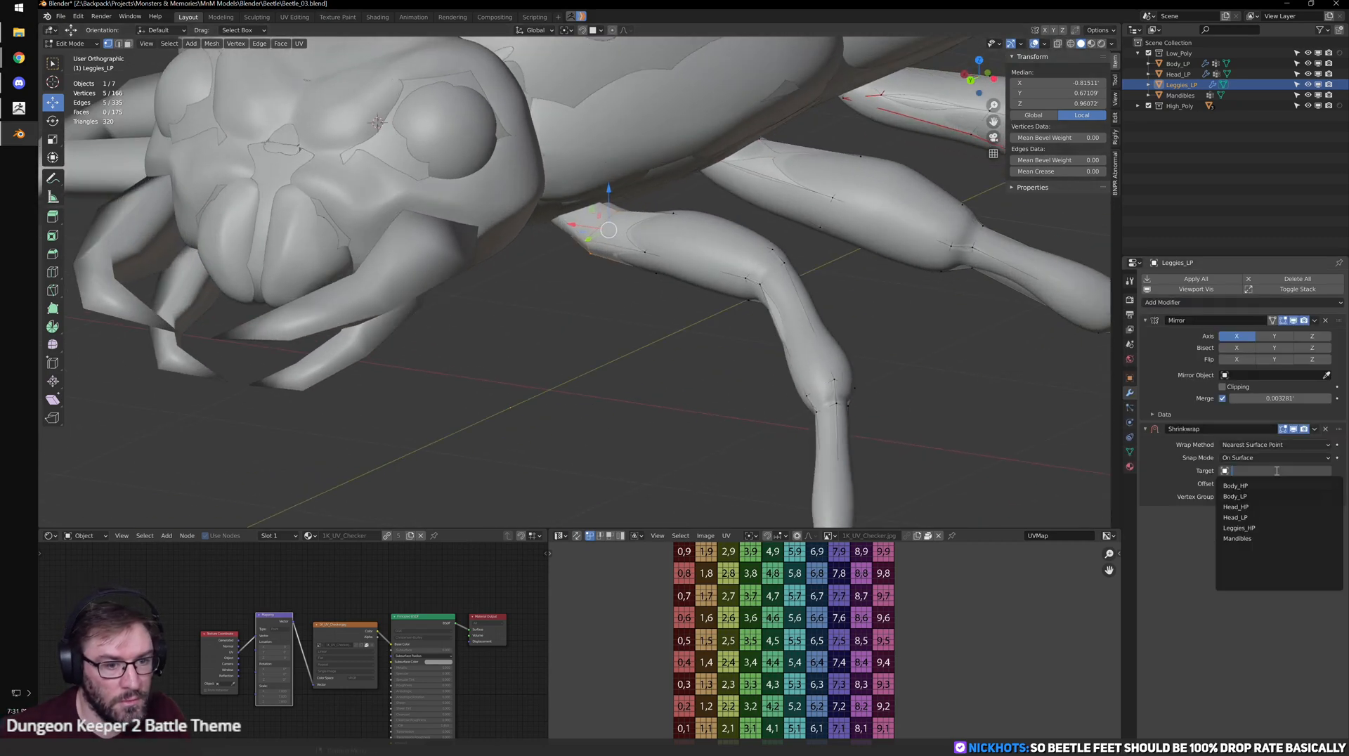
click(1275, 529)
- Isolate the low-poly legs and apply the Shrinkwrap modifier to them in Object Mode
key(Tab)
middle_drag(698, 398, 603, 391)
scroll(850, 364, down, 2)
shift+middle_drag(855, 365, 679, 345)
key(Tab)
key(Tab)
middle_drag(584, 309, 692, 331)
key(slash)
scroll(605, 318, up, 4)
shift+middle_drag(494, 264, 869, 338)
scroll(580, 304, up, 3)
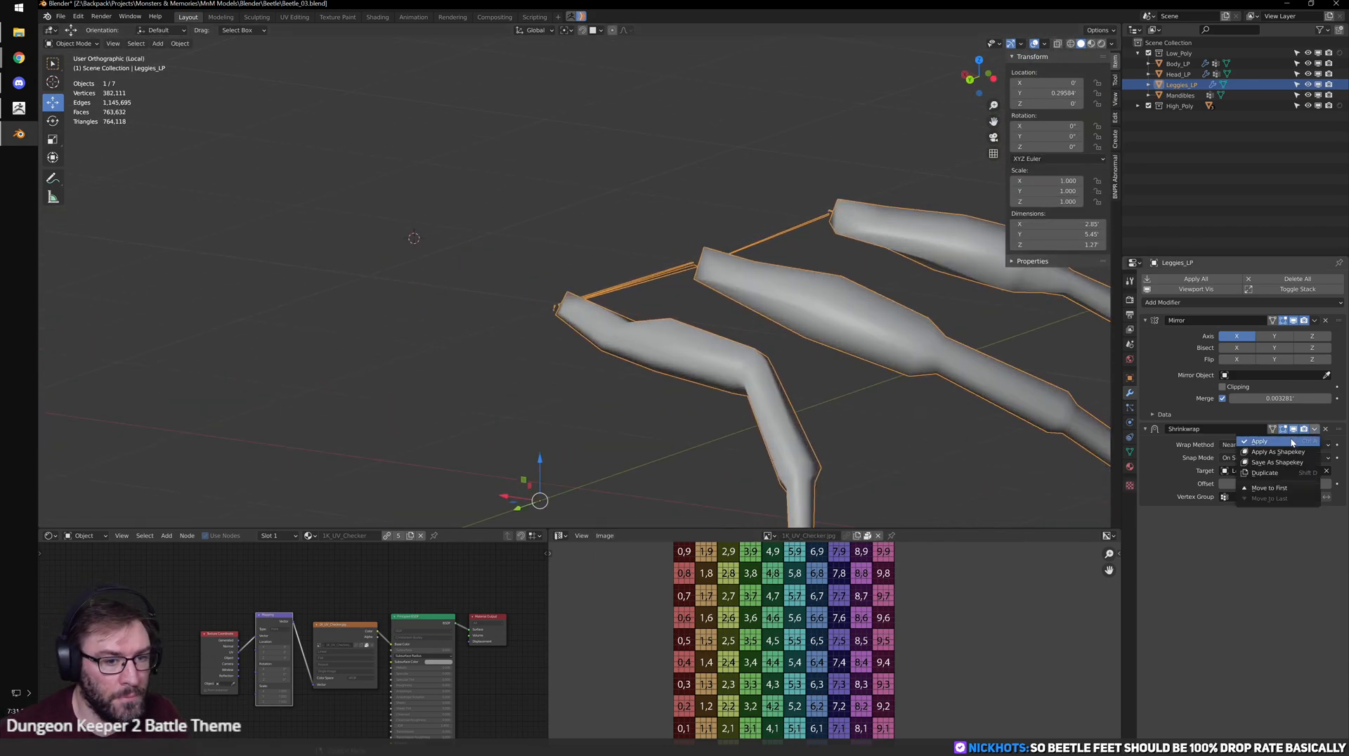
click(1293, 443)
- Inspect the shrinkwrapped legs up close, both isolated and together with the beetle's body
scroll(605, 354, up, 3)
key(Tab)
middle_drag(523, 343, 662, 356)
shift+middle_drag(872, 330, 712, 322)
key(Tab)
key(slash)
middle_drag(831, 252, 606, 292)
key(Tab)
scroll(738, 310, up, 2)
key(Tab)
scroll(661, 309, down, 3)
middle_drag(680, 316, 735, 347)
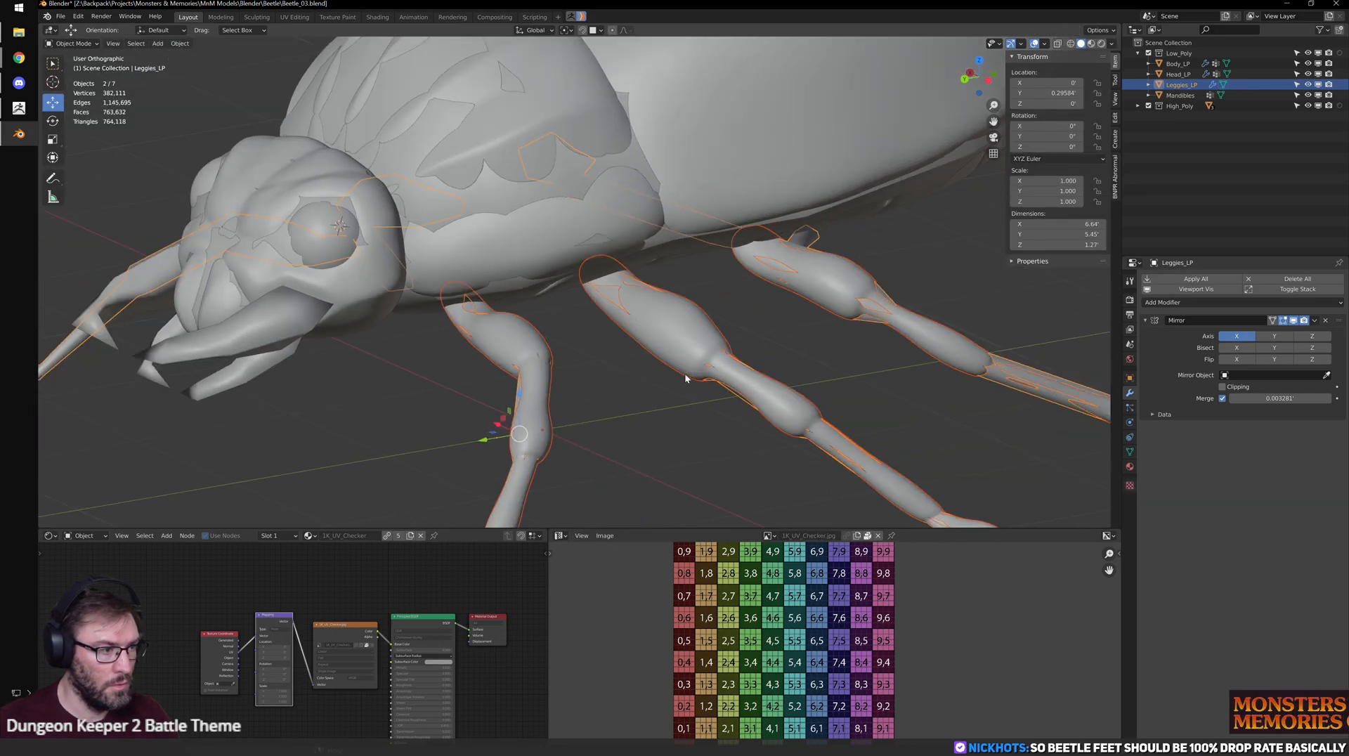
- Isolate the low-poly and high-poly legs and open the low-poly legs for editing in wireframe shading
click(699, 360)
key(slash)
scroll(701, 337, up, 6)
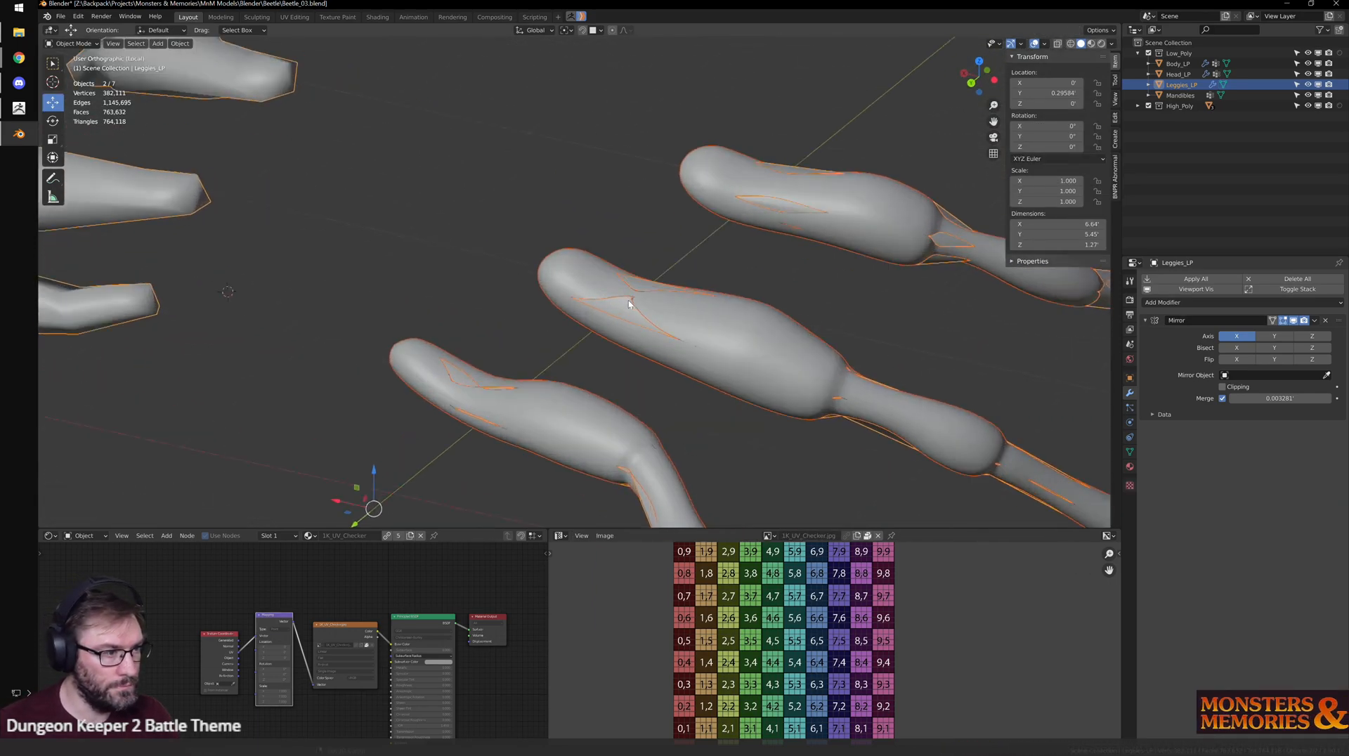
click(652, 332)
key(Tab)
key(Tab)
middle_drag(677, 383, 686, 373)
key(shift+z)
key(Tab)
- Insert a centred edge loop in the middle leg's upper segment and shift the adjacent loop along the leg
shift+middle_drag(787, 327, 690, 354)
key(ctrl+r)
click(615, 286)
right_click(693, 302)
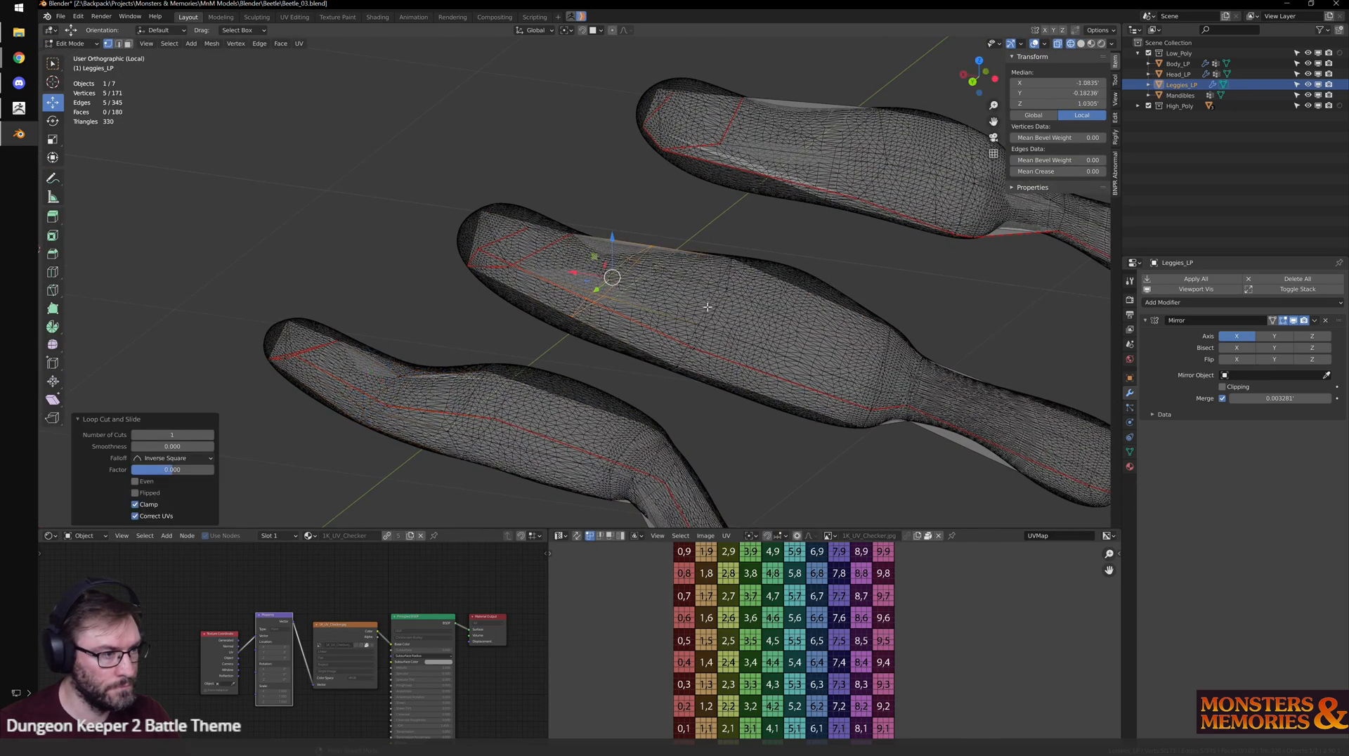
alt+click(711, 326)
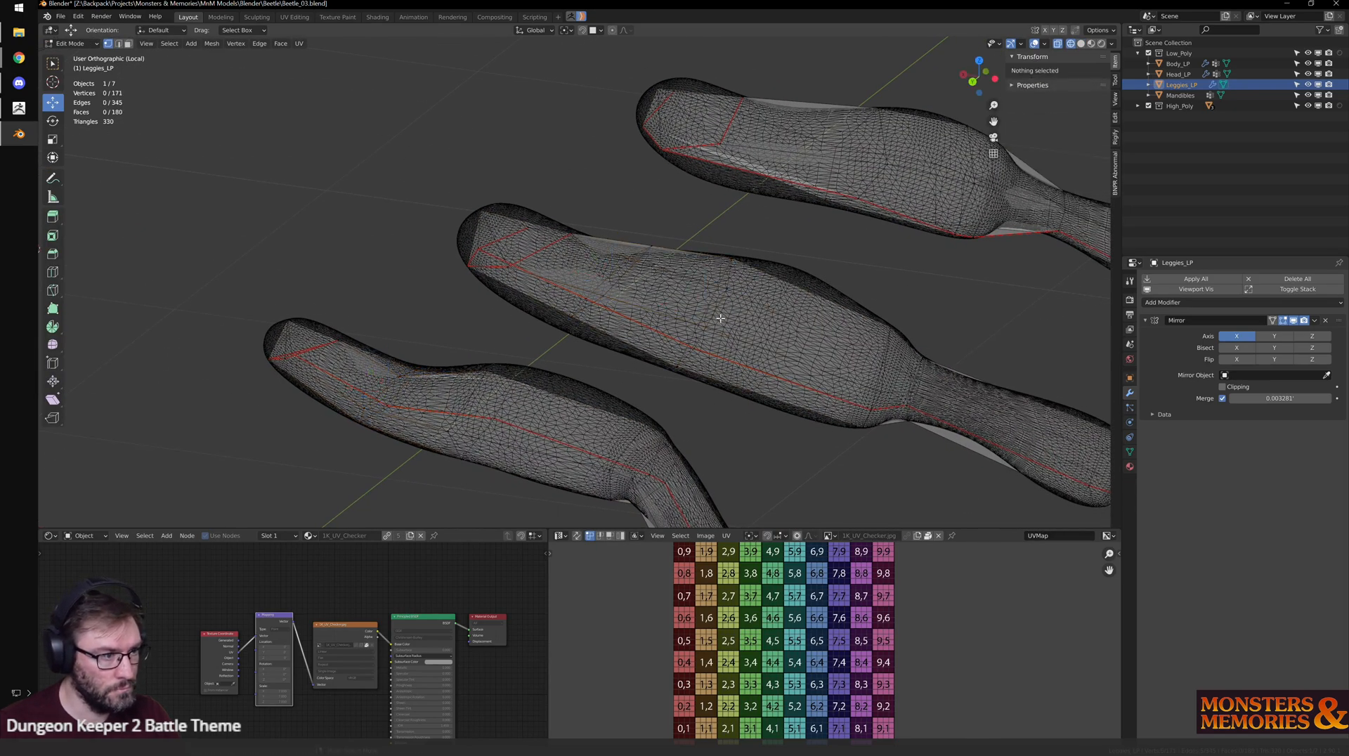
click(752, 324)
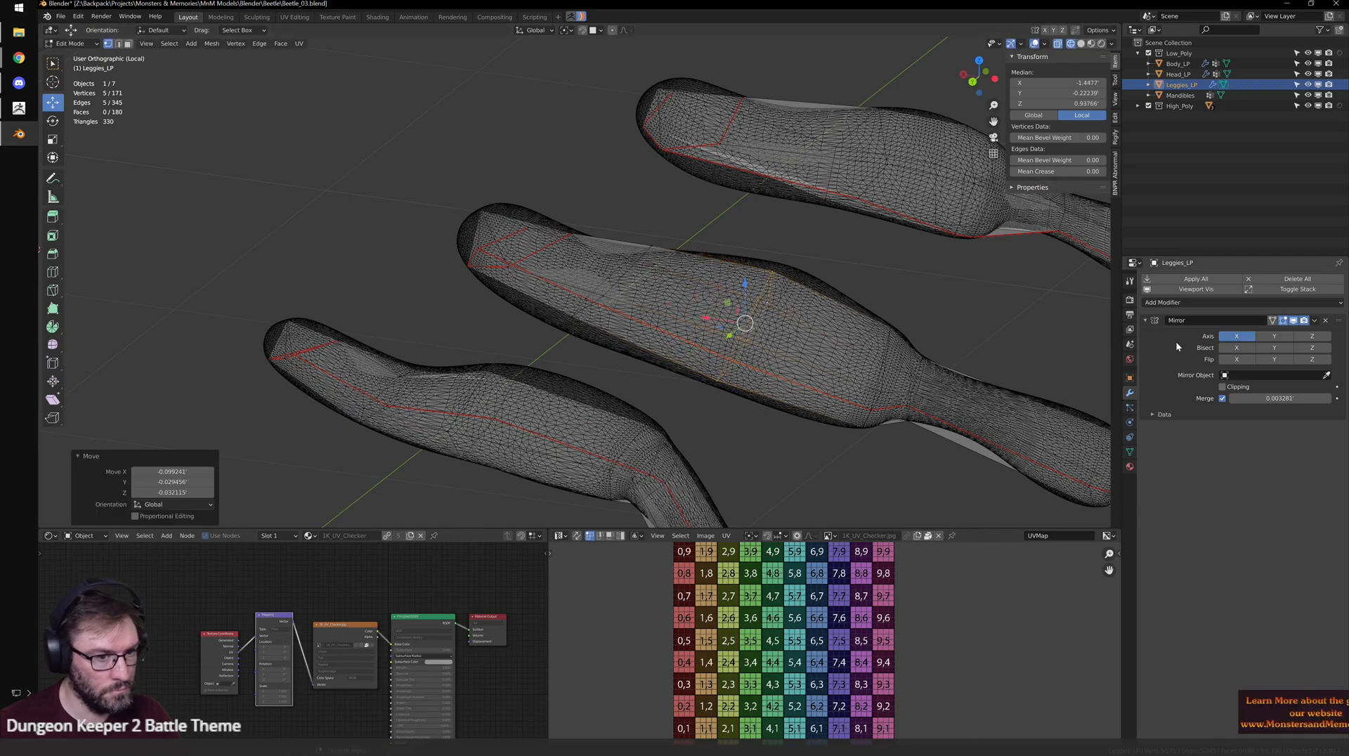
- Add a Shrinkwrap modifier to the low-poly legs, place it above Mirror and target Leggies_HP
key(Tab)
click(1285, 303)
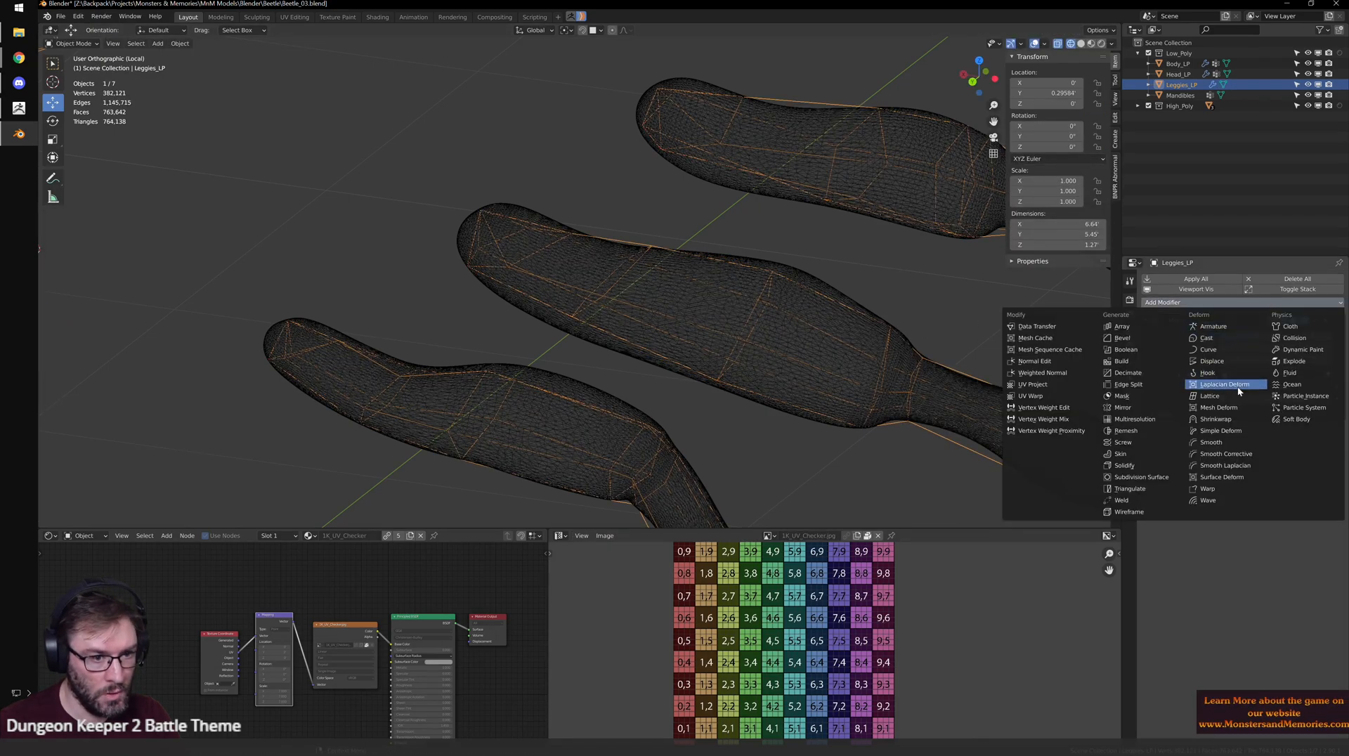
click(1226, 420)
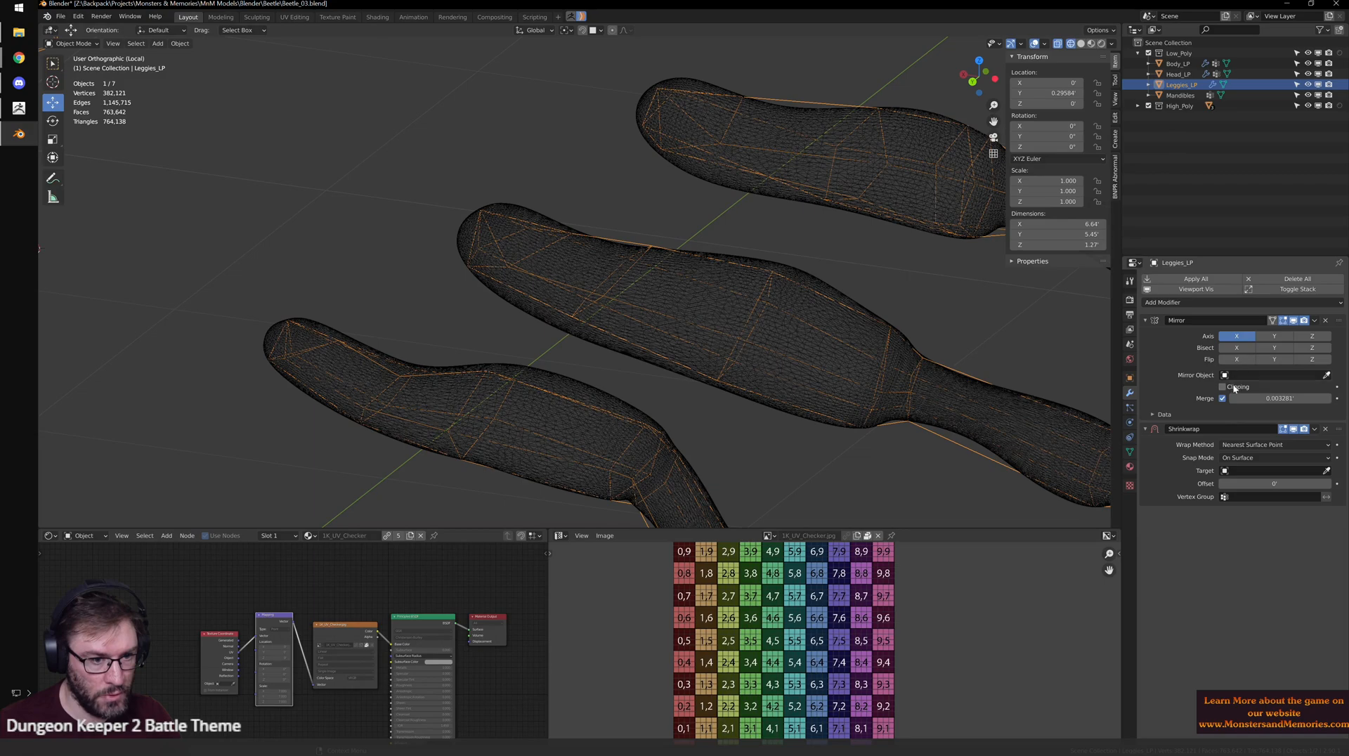
drag(1339, 429, 1338, 323)
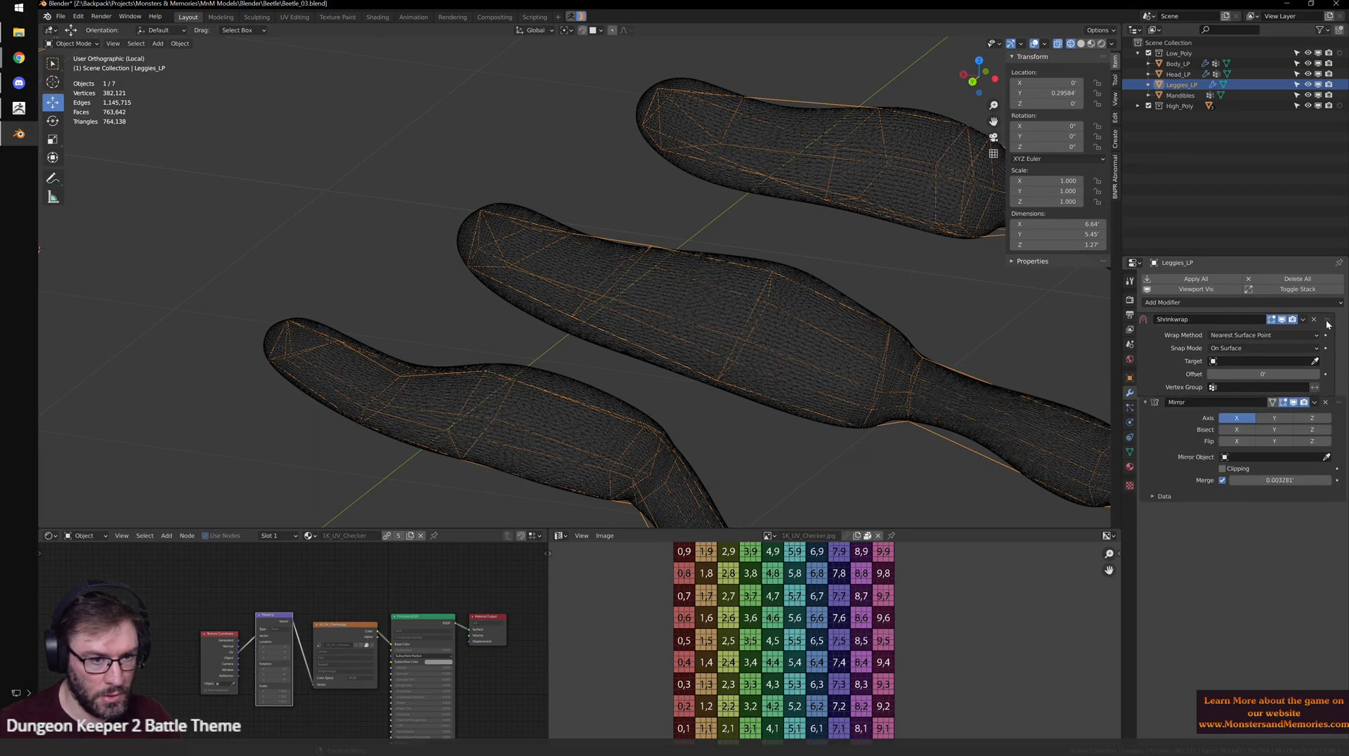
click(1264, 362)
click(1258, 419)
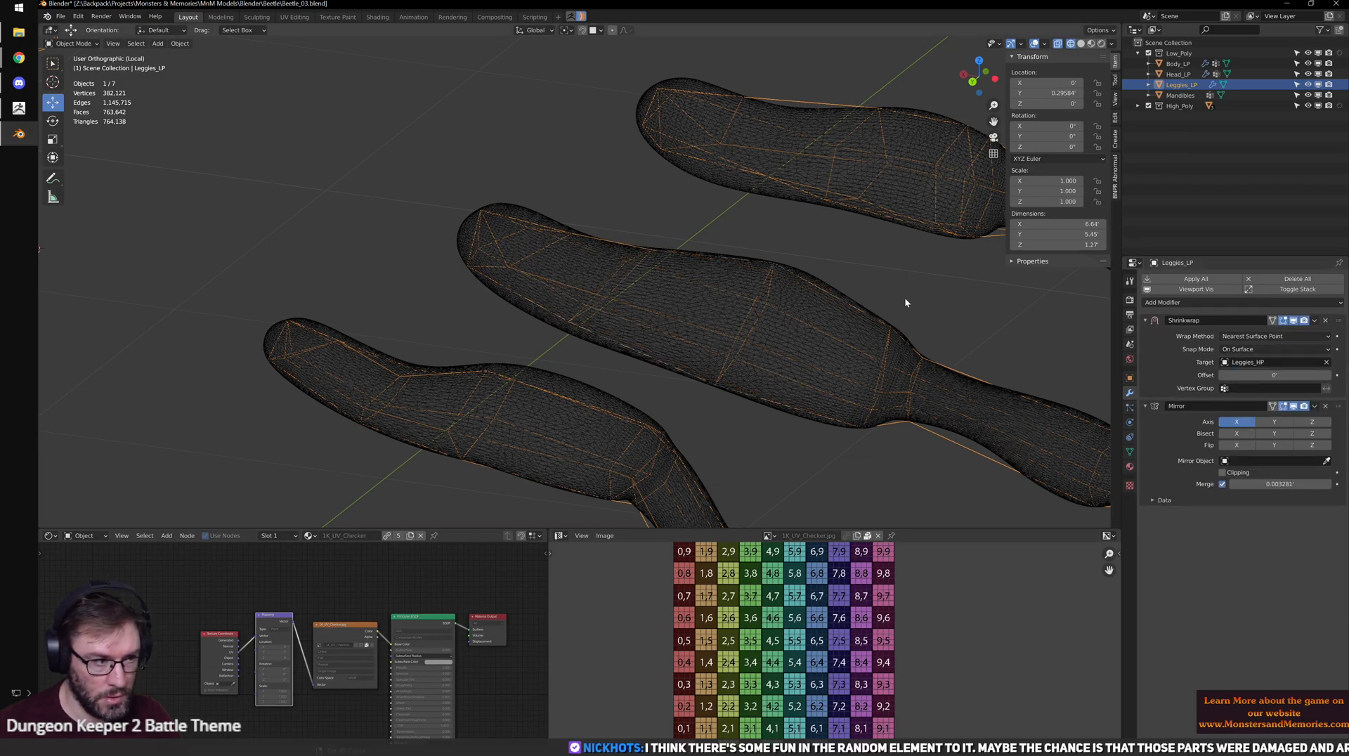
- Open the low-poly legs for editing and frame two vertices on the hind leg's upper segment
shift+middle_drag(908, 306, 744, 280)
scroll(654, 294, down, 1)
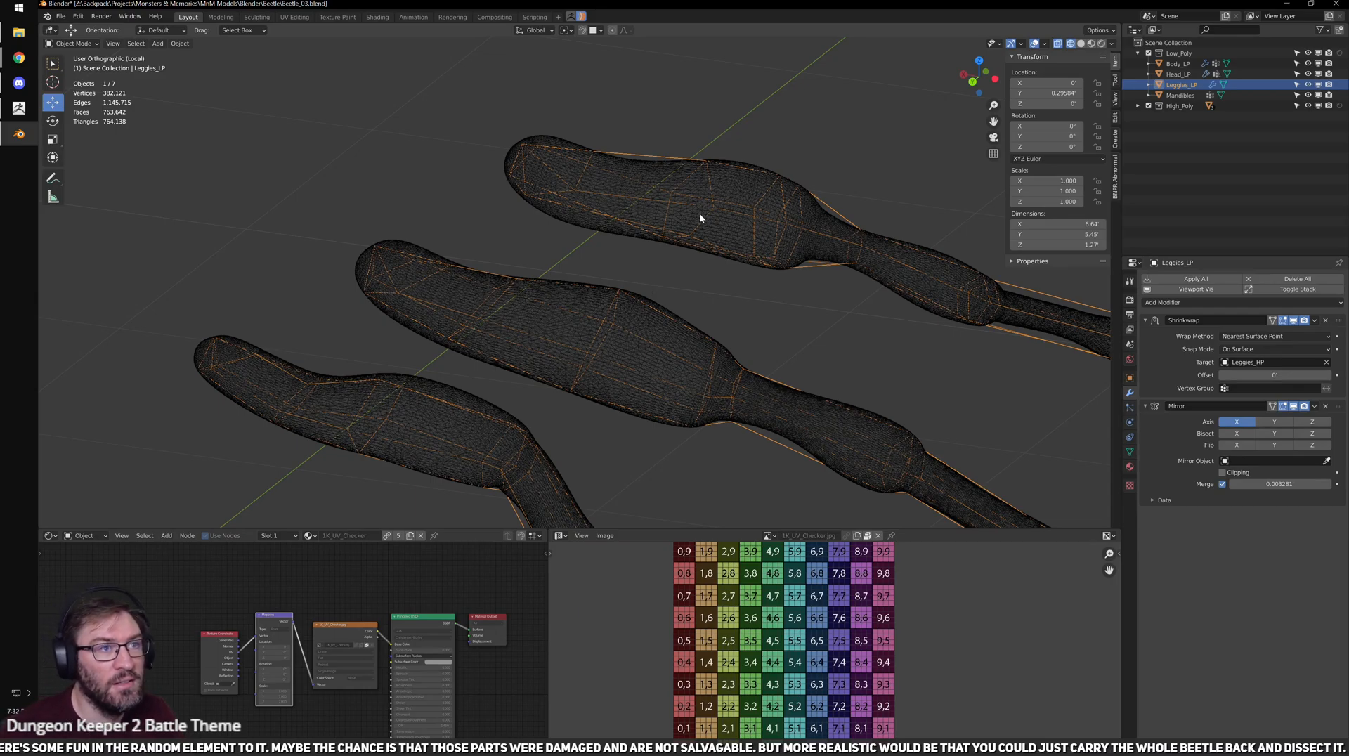
scroll(675, 266, up, 1)
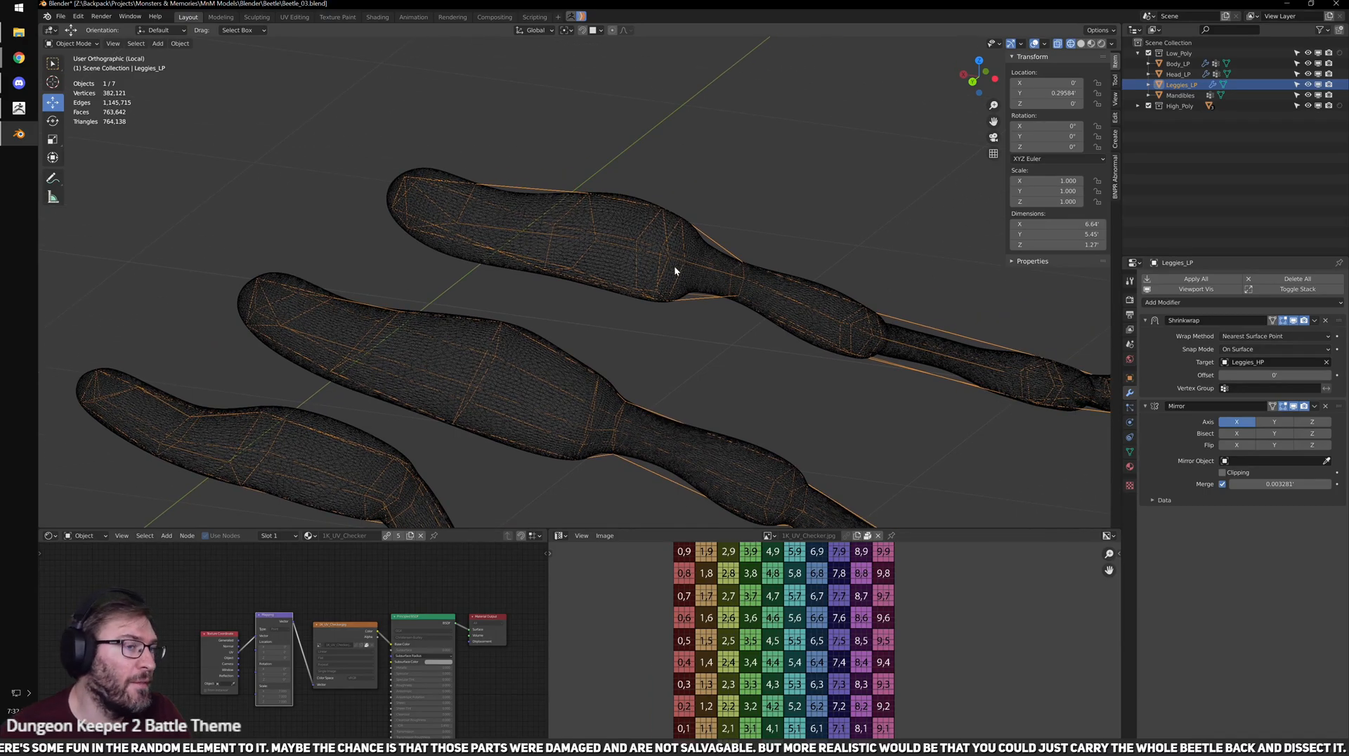
scroll(673, 266, up, 2)
key(Tab)
scroll(675, 265, up, 1)
scroll(674, 265, down, 3)
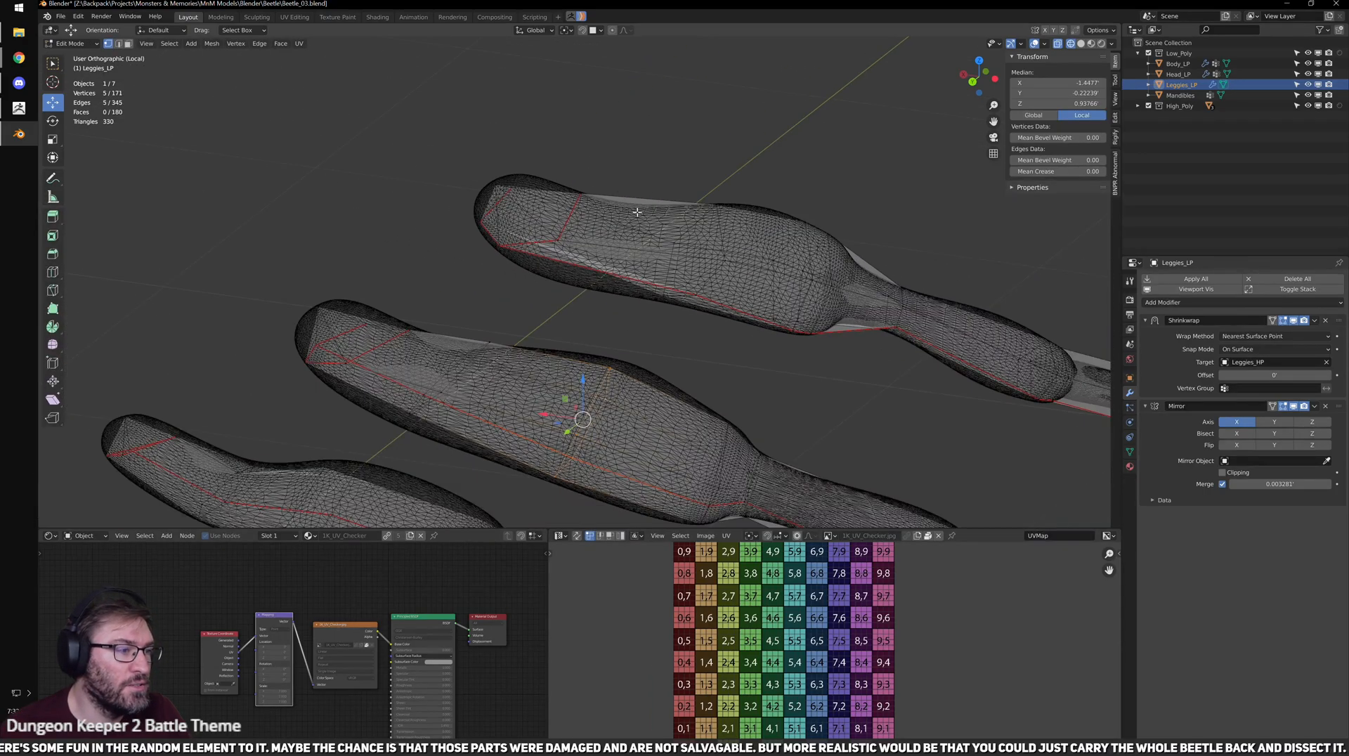
scroll(678, 265, up, 2)
drag(585, 277, 627, 226)
scroll(598, 260, up, 2)
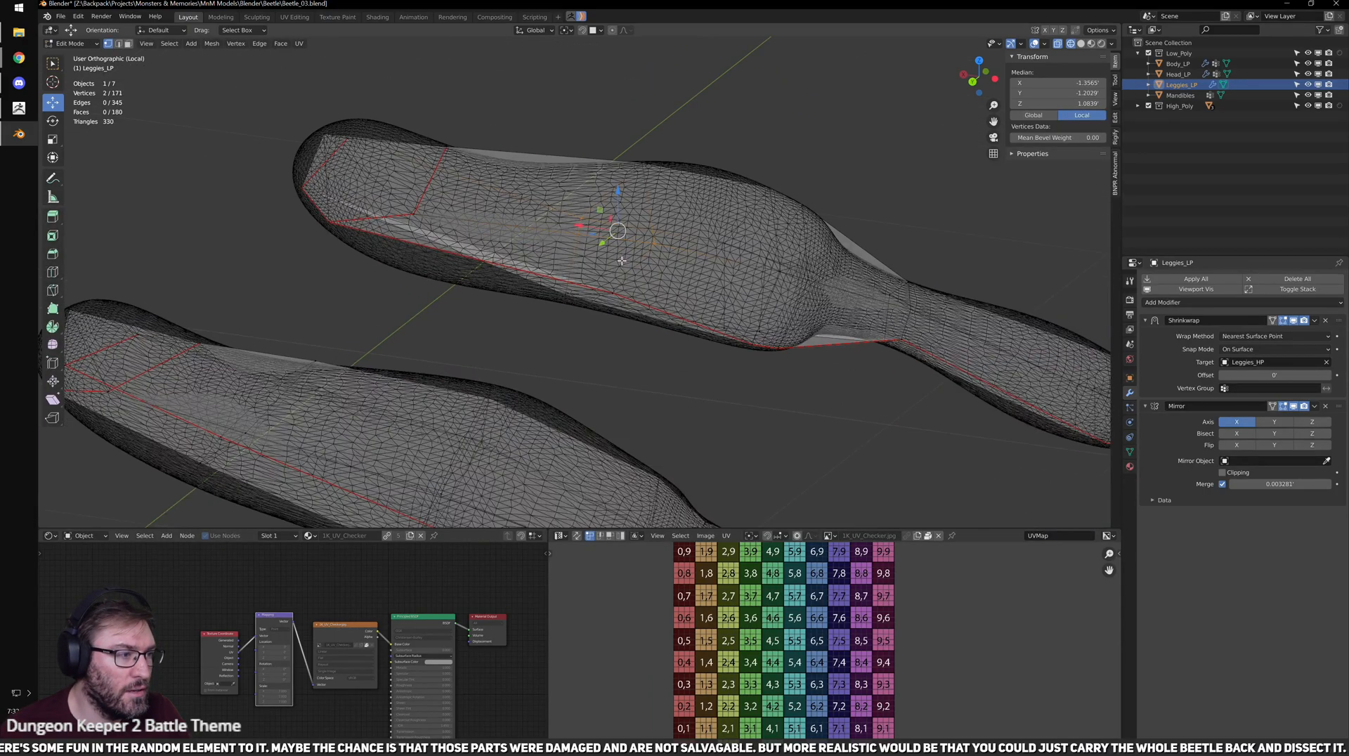
key(KP_Decimal)
scroll(555, 257, down, 4)
middle_drag(509, 254, 492, 119)
- Reposition two vertices on the hind leg's upper segment to even out the edge flow
drag(488, 115, 636, 422)
middle_drag(636, 422, 648, 330)
click(639, 275)
key(shift+z)
key(g)
click(614, 281)
click(646, 276)
key(g)
click(599, 284)
- Move another vertex on the hind leg's upper segment closer to the high-poly surface
middle_drag(599, 284, 673, 331)
key(shift+z)
click(594, 255)
key(shift+z)
key(g)
click(609, 262)
- Reposition two more vertices on the other sides of the hind leg's upper segment
middle_drag(608, 262, 781, 236)
click(603, 311)
key(g)
click(581, 281)
middle_drag(580, 281, 573, 172)
click(553, 247)
key(g)
click(555, 255)
- Turn on snapping and move a vertex near the hind leg's upper end onto the high-poly surface
middle_drag(578, 356, 560, 327)
key(shift+Tab)
mouse_move(652, 317)
middle_down()
mouse_move(641, 304)
mouse_move(626, 335)
mouse_move(551, 229)
mouse_move(596, 279)
mouse_move(706, 344)
mouse_move(689, 355)
middle_up()
key(shift+z)
click(510, 328)
key(g)
click(500, 297)
- Reposition the seam vertex near the hind leg's upper end and undo the last change
middle_drag(500, 297, 645, 314)
shift+middle_drag(644, 315, 720, 387)
scroll(596, 337, up, 2)
key(alt+a)
click(555, 296)
key(g)
click(596, 302)
click(648, 385)
key(ctrl+z)
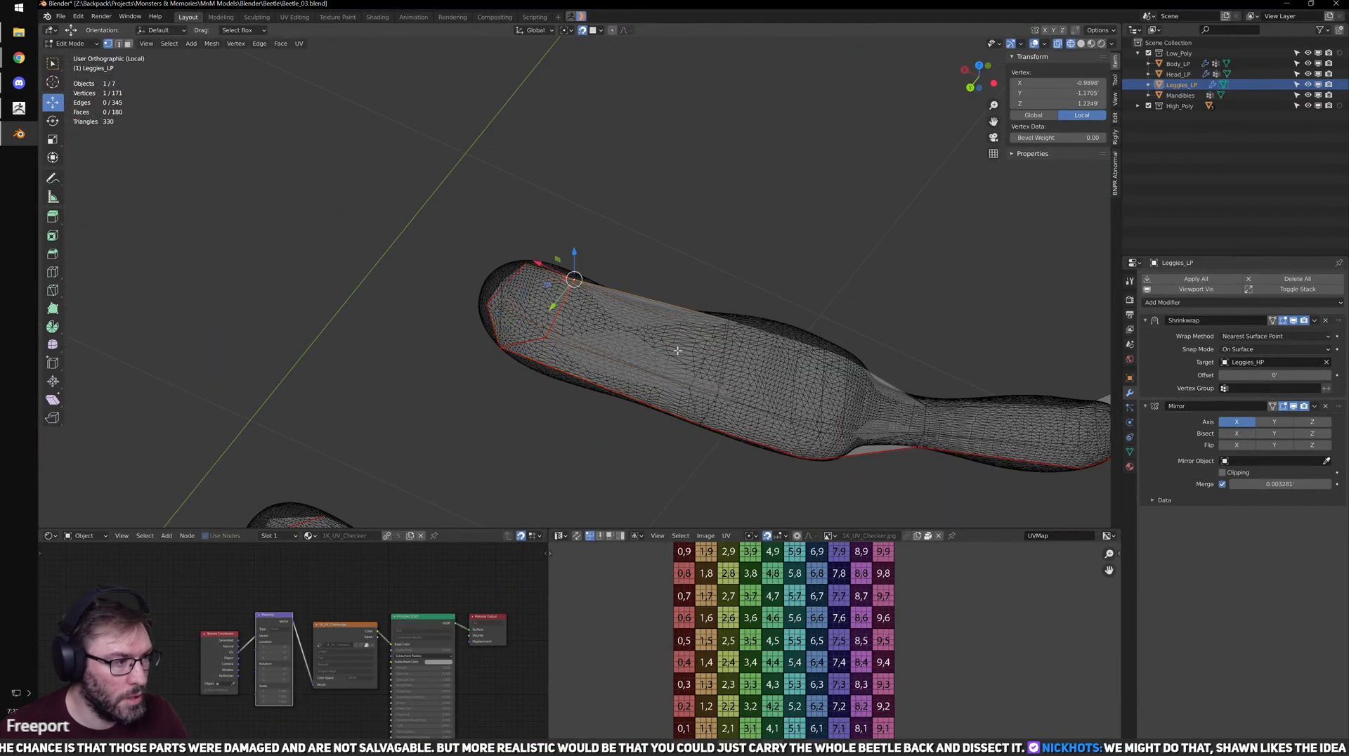
- Insert an edge loop around the hind leg's upper segment and examine the fit against the high-poly leg
click(627, 358)
middle_drag(725, 429, 750, 332)
key(Tab)
scroll(792, 416, down, 2)
middle_drag(750, 331, 644, 316)
scroll(714, 278, up, 2)
scroll(644, 322, up, 3)
key(Tab)
- Move the edge loop at the lower end of the hind leg's bulge down toward the narrow joint
alt+click(635, 264)
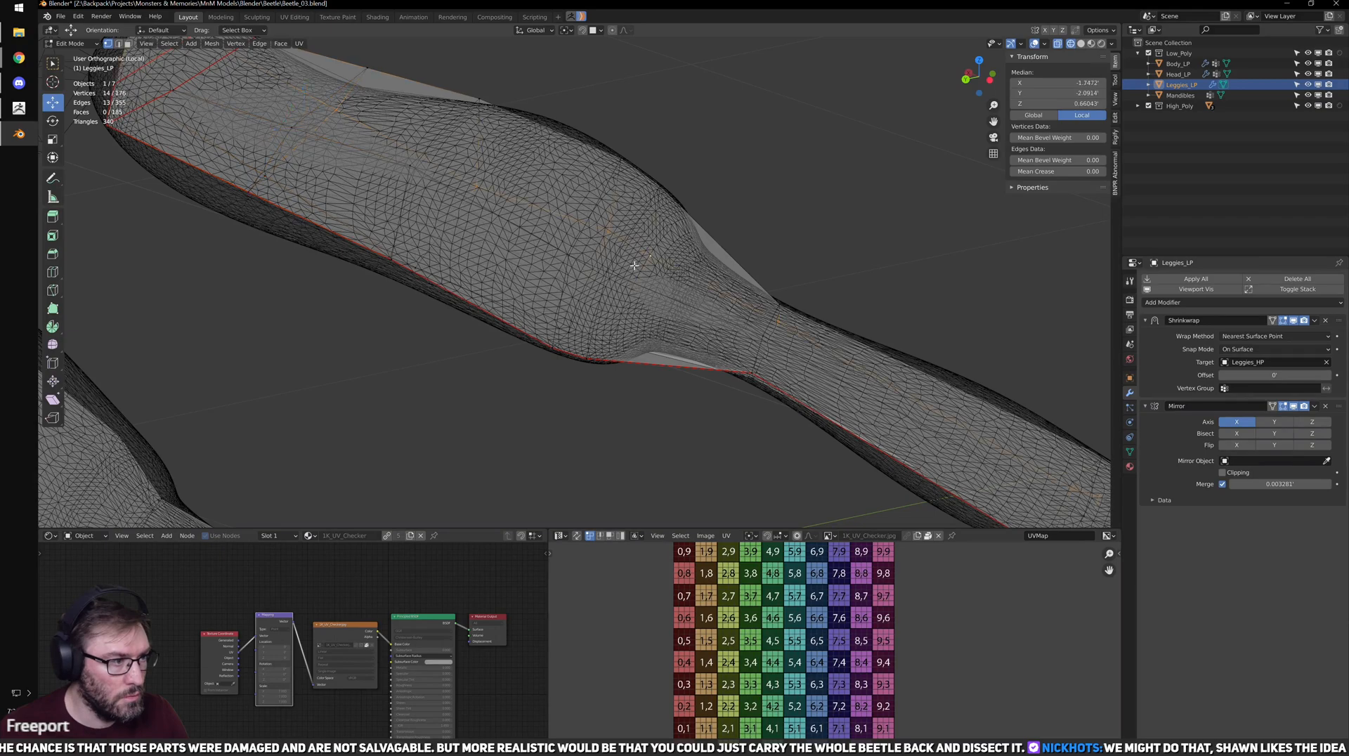
alt+click(624, 279)
alt+click(618, 272)
key(g)
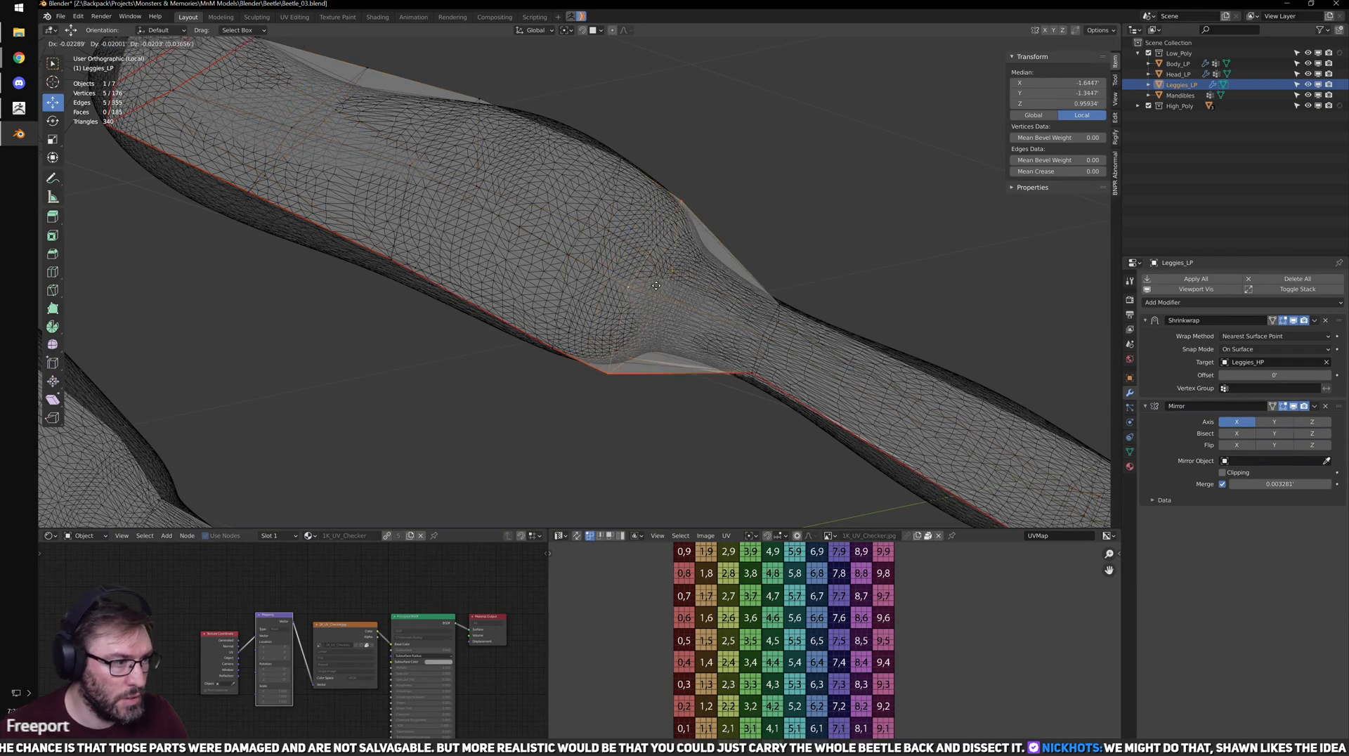
click(702, 299)
key(Tab)
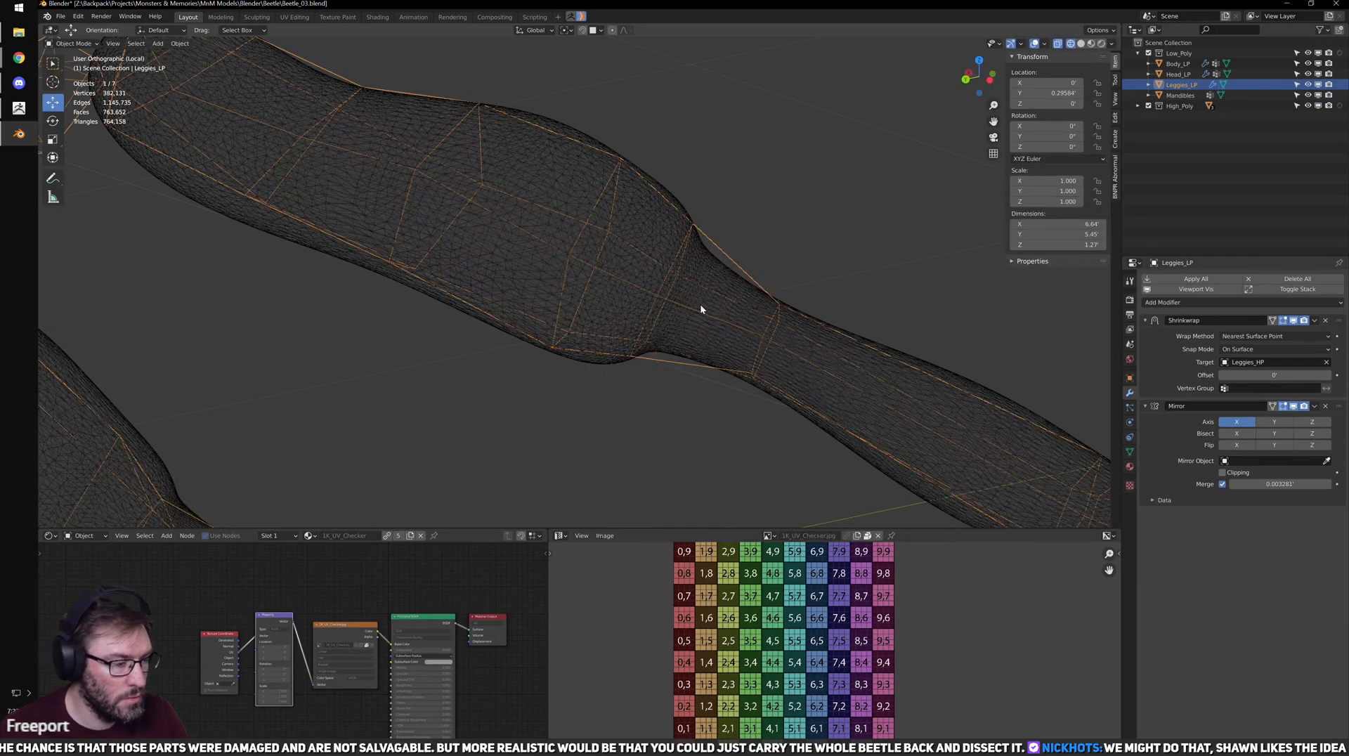
key(Tab)
key(g)
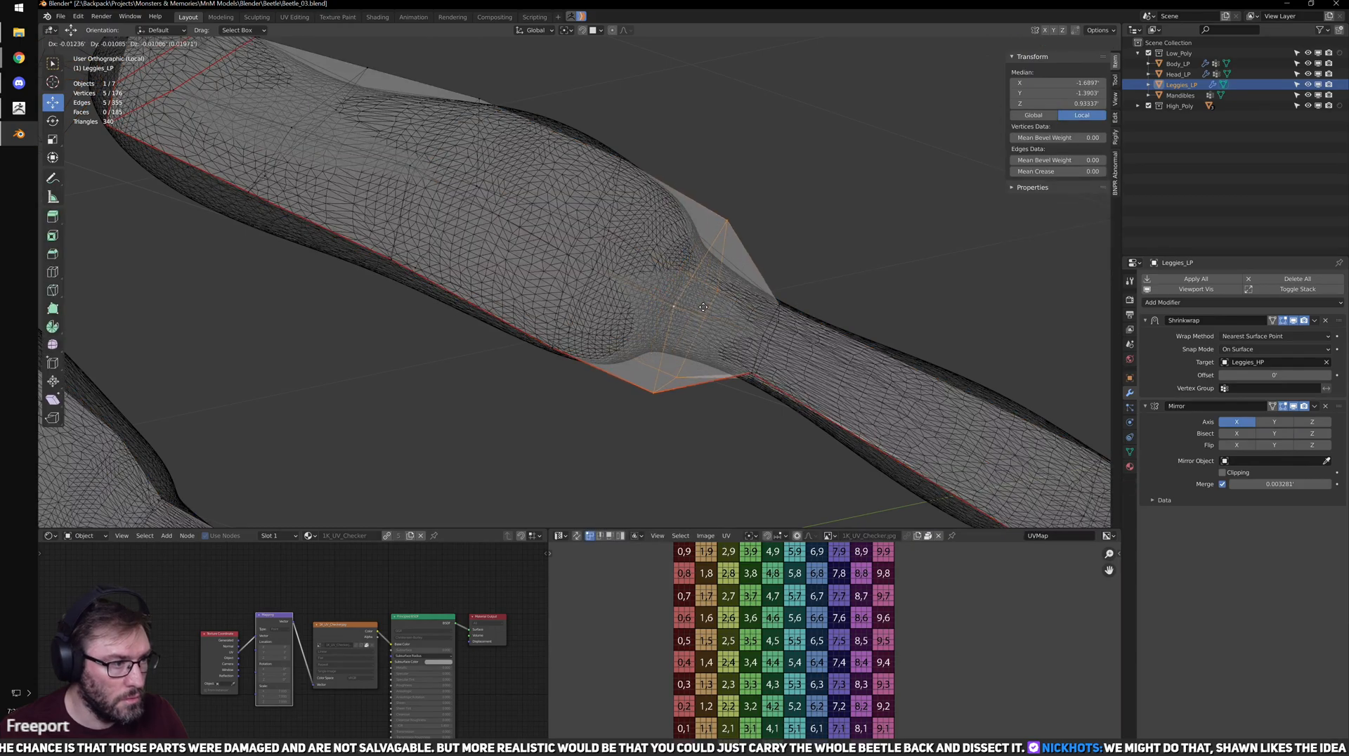
click(705, 308)
key(Tab)
- Move the next edge loop up the hind leg's bulge down toward the joint crease
key(Tab)
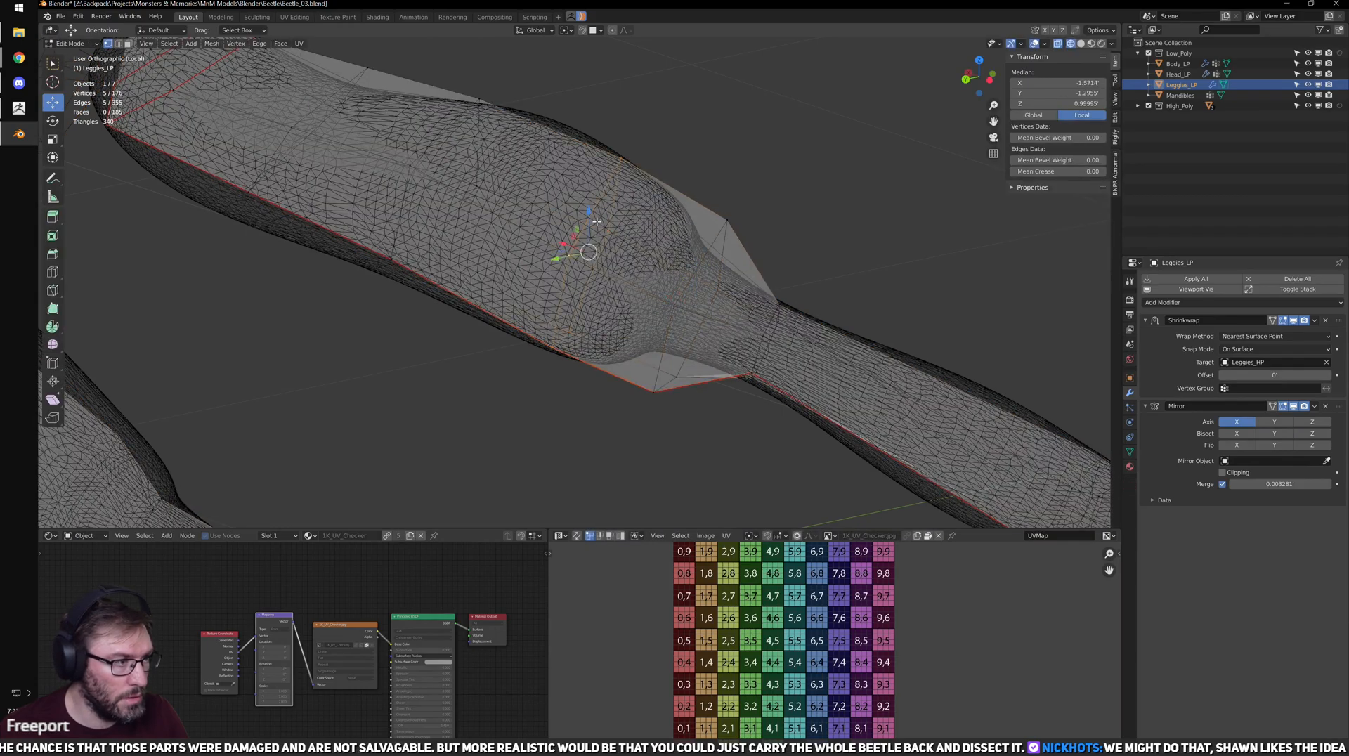
drag(597, 253, 650, 279)
key(Tab)
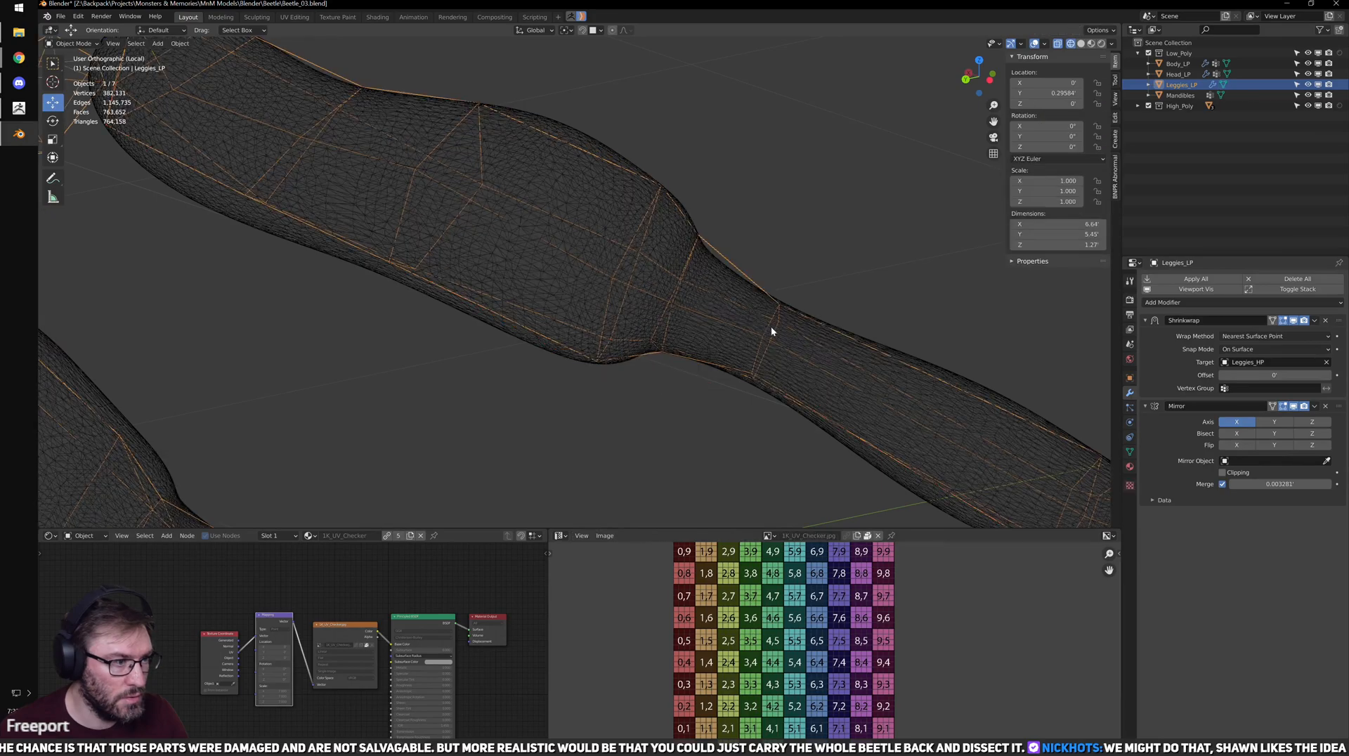
- Slide the edge loop just below the hind leg's upper joint closer to the bulge and check the fit along the leg
scroll(828, 314, down, 3)
scroll(826, 311, up, 2)
key(Tab)
alt+click(733, 339)
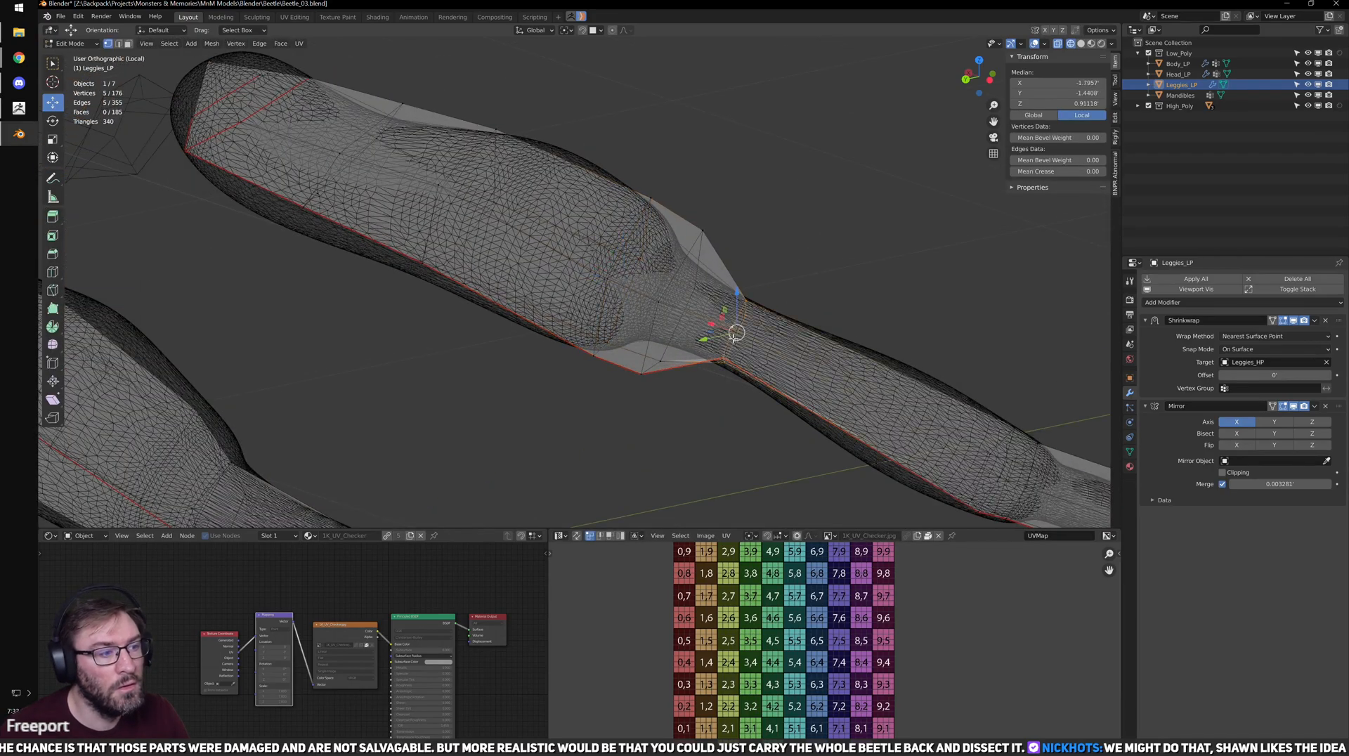
key(g)
key(g)
click(715, 327)
key(Tab)
scroll(763, 345, down, 4)
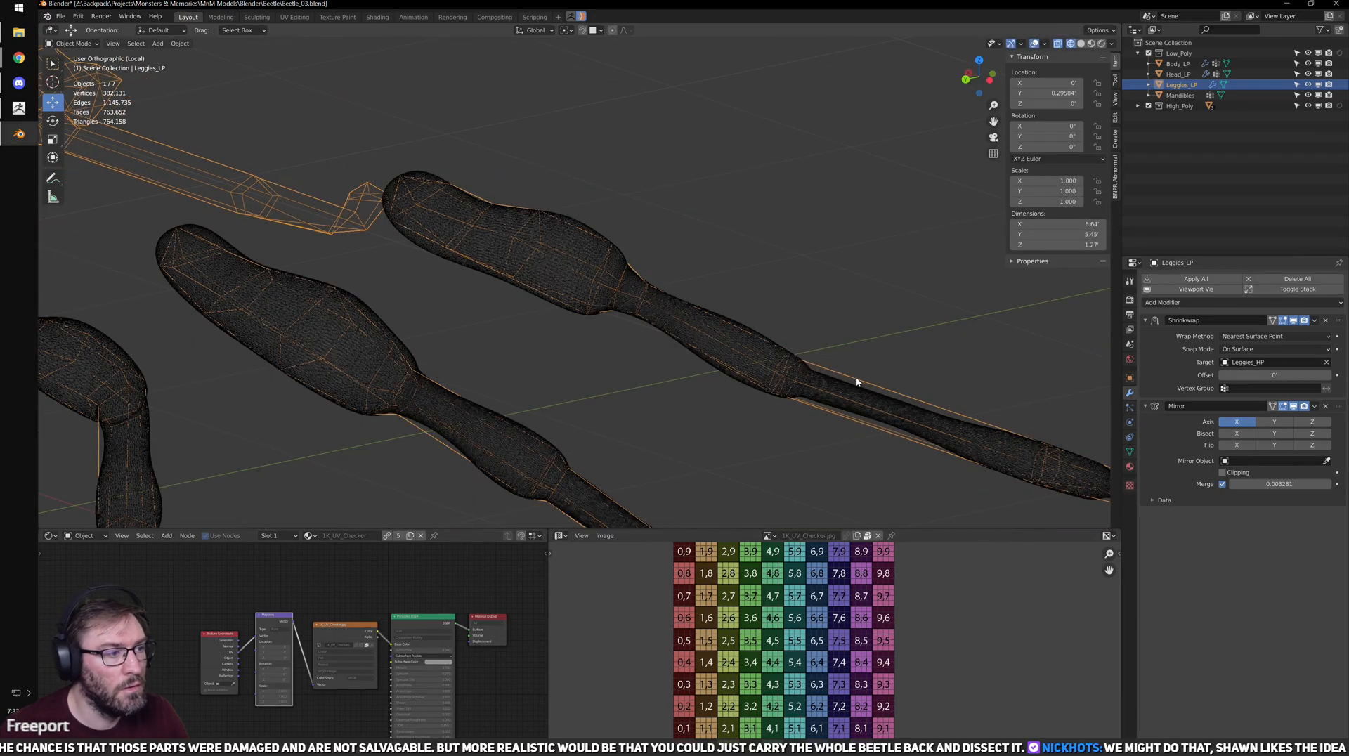
scroll(728, 326, up, 3)
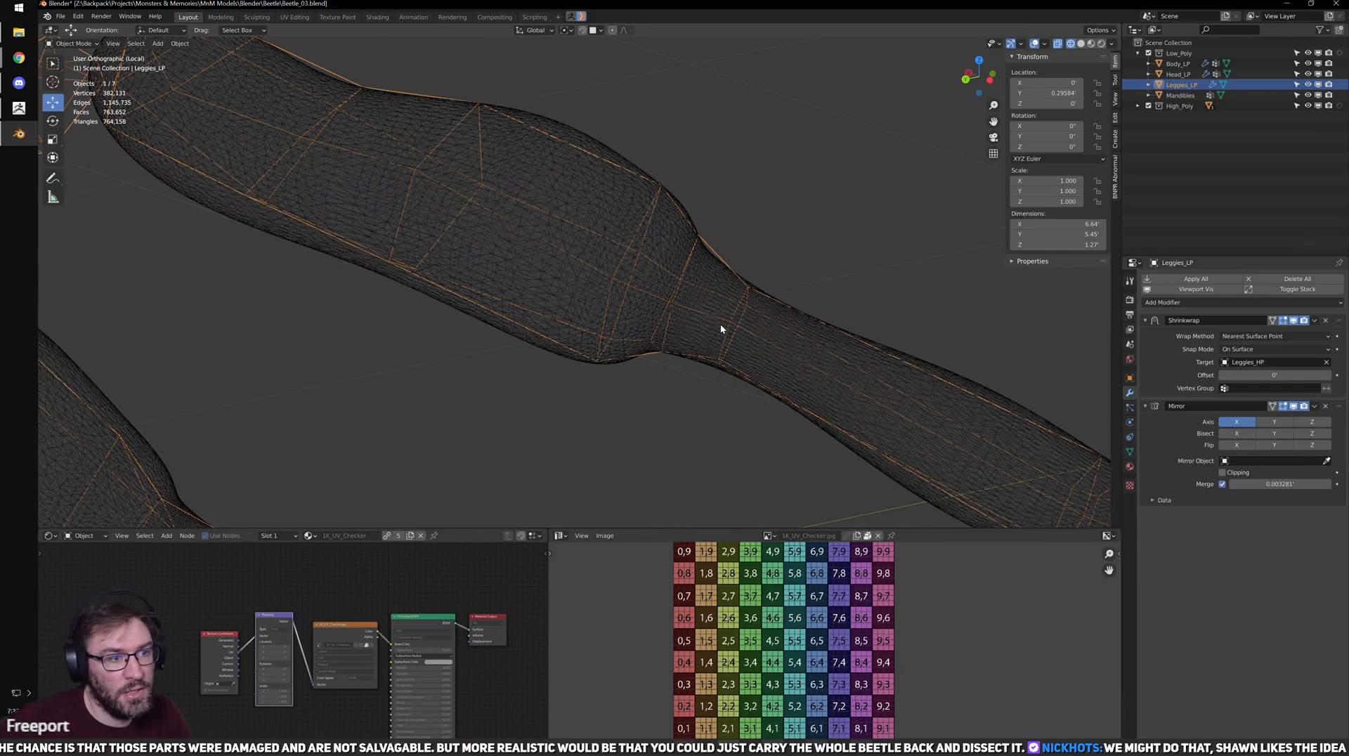
- Insert an edge loop on the hind leg's thin lower segment and position it just below the middle segment's joint
scroll(721, 328, down, 4)
key(Tab)
scroll(705, 260, up, 4)
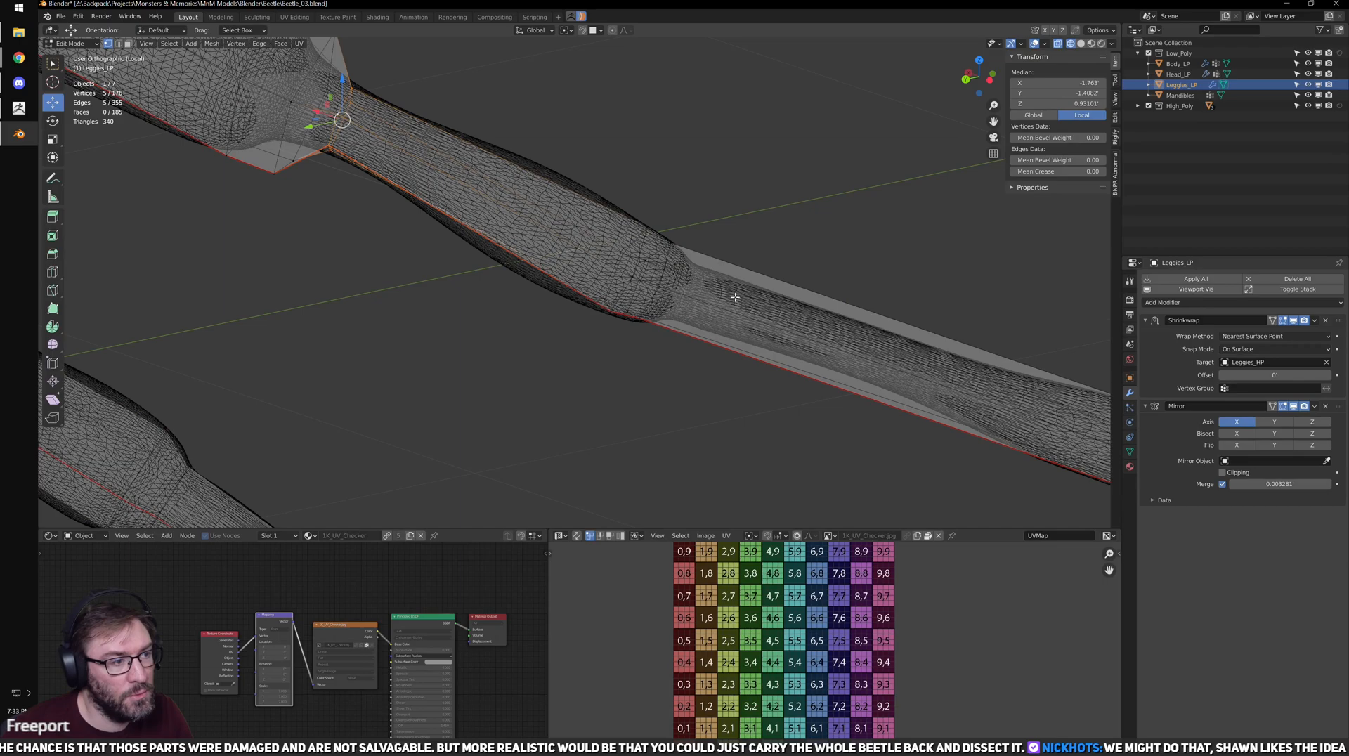
scroll(735, 297, up, 2)
key(ctrl+r)
click(705, 323)
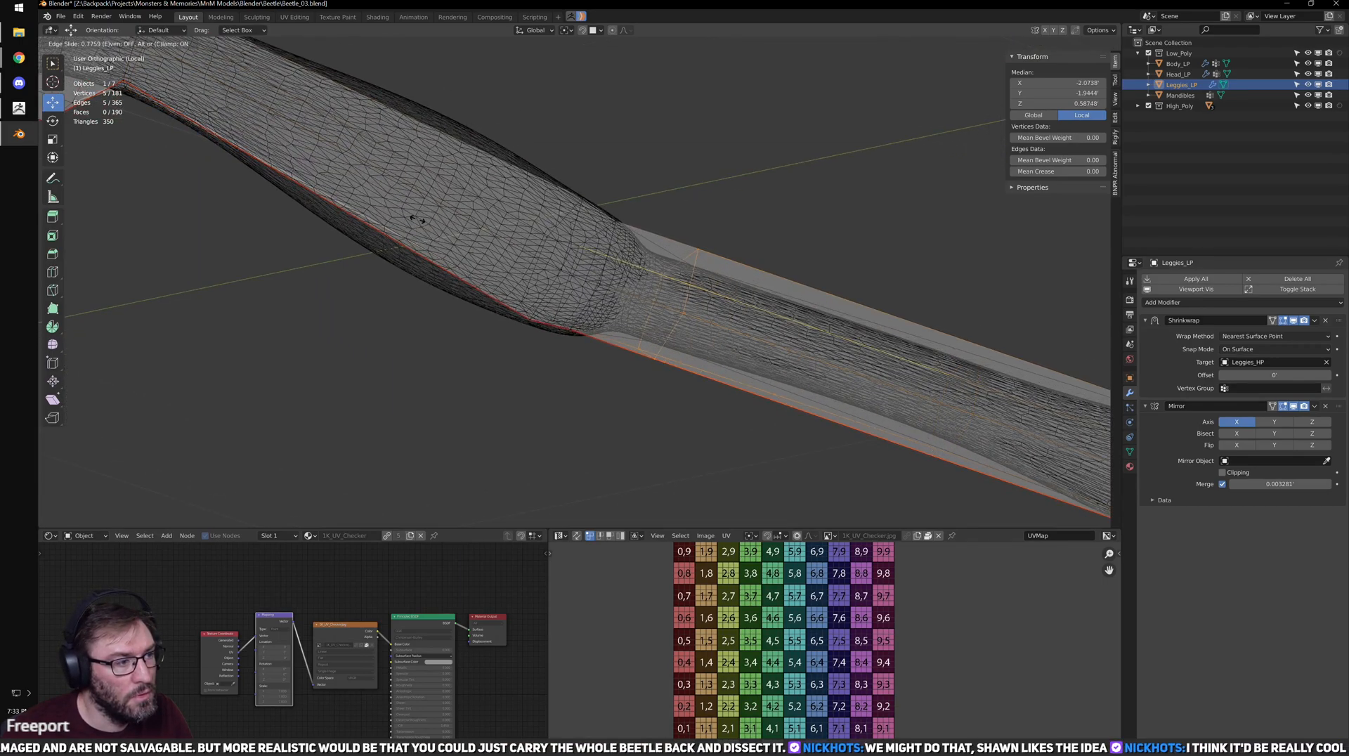
click(531, 264)
key(g)
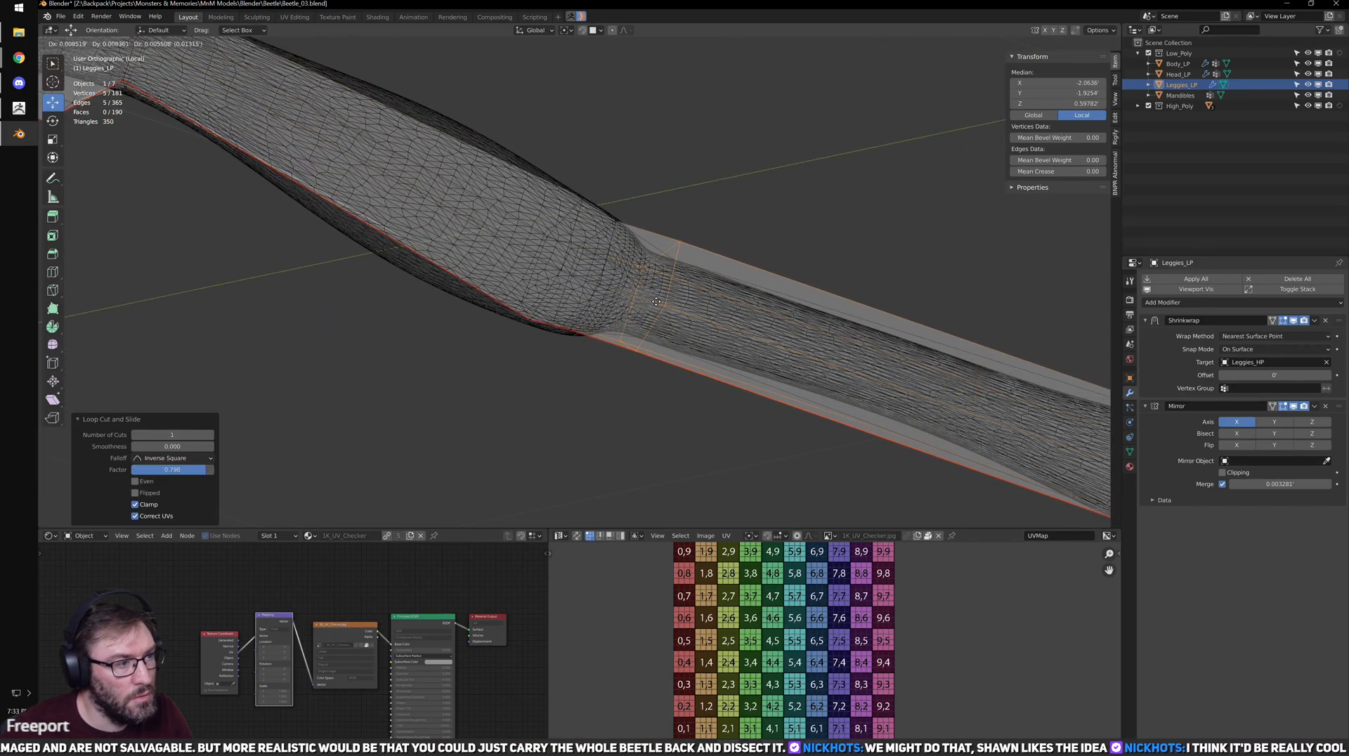
click(658, 299)
- Slide the edge loop at the lower end of the hind leg's middle segment along the joint and check the fit
alt+click(612, 276)
key(g)
key(g)
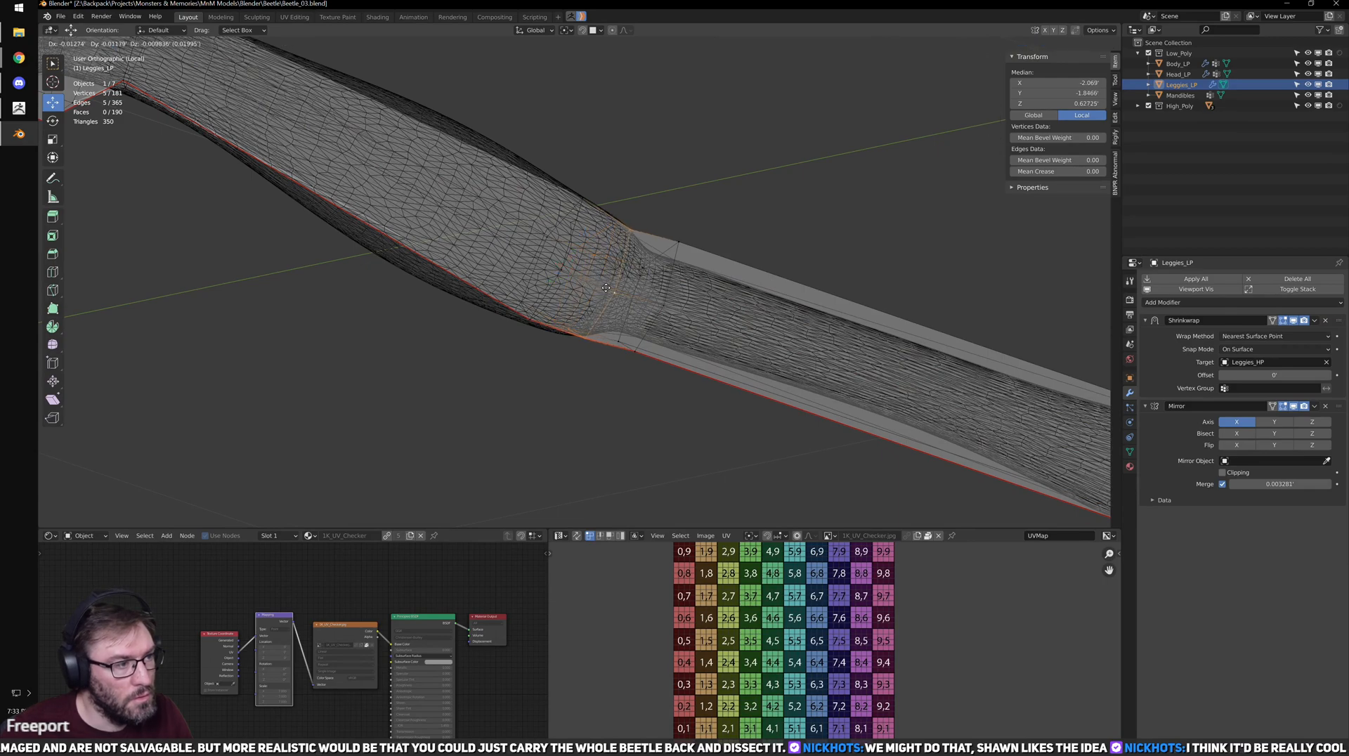
click(622, 283)
key(Tab)
scroll(738, 325, down, 6)
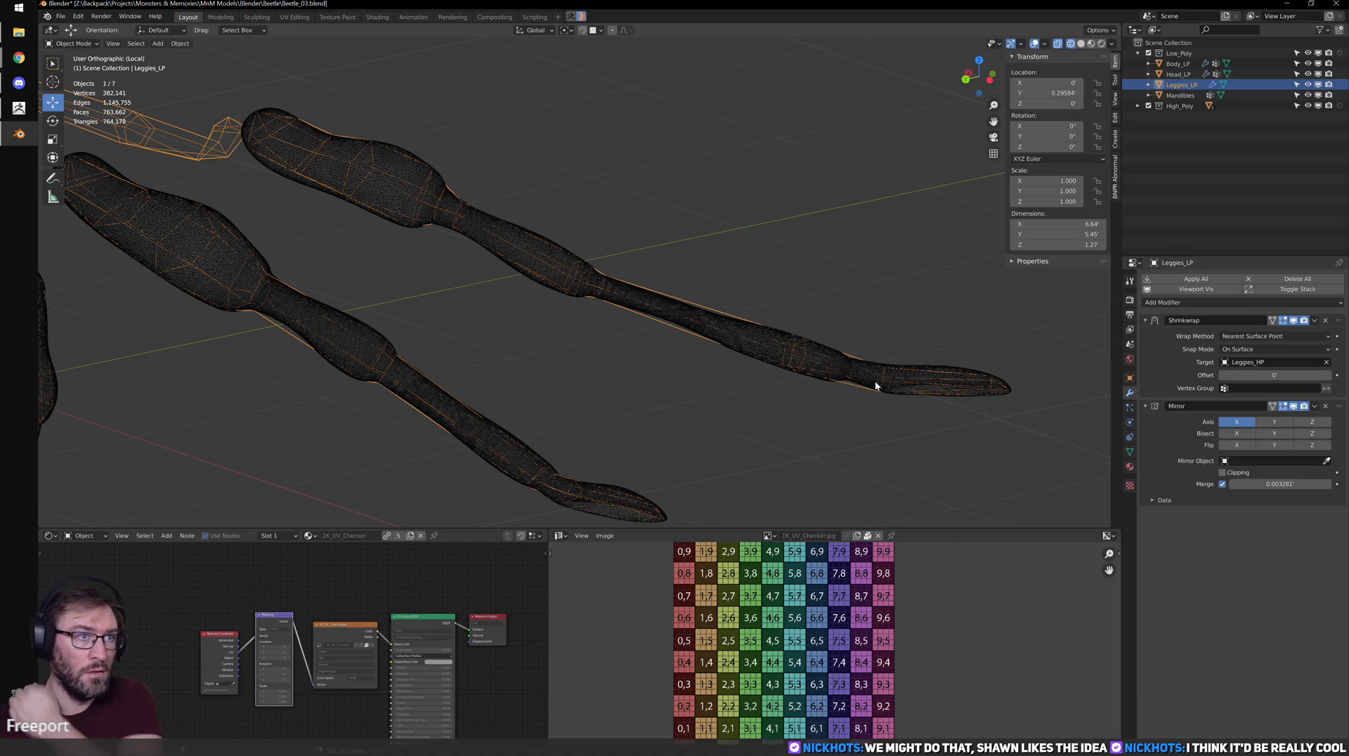
- Add an edge loop around the front leg's second segment in Leggies_LP, slid toward the segment's upper joint
scroll(862, 396, up, 6)
scroll(707, 306, up, 1)
shift+middle_drag(765, 323, 629, 351)
key(Tab)
scroll(697, 315, down, 2)
scroll(659, 302, down, 7)
scroll(689, 307, up, 4)
middle_drag(629, 351, 560, 277)
scroll(620, 346, up, 3)
scroll(555, 285, down, 2)
key(ctrl+r)
click(544, 243)
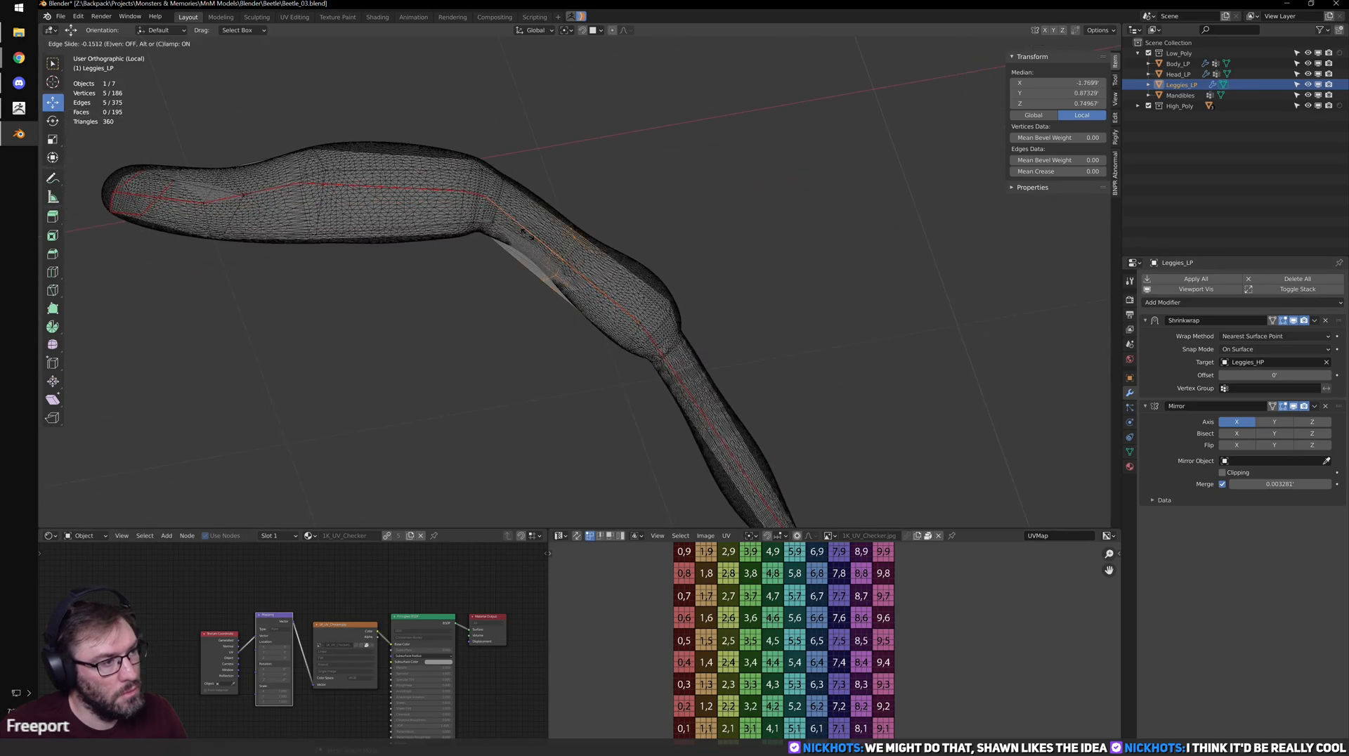
click(506, 220)
key(Tab)
- Add an edge loop to the front leg's lower segment, slid toward the foot, and scale the loop up about 1.6 times
shift+middle_drag(659, 354, 626, 243)
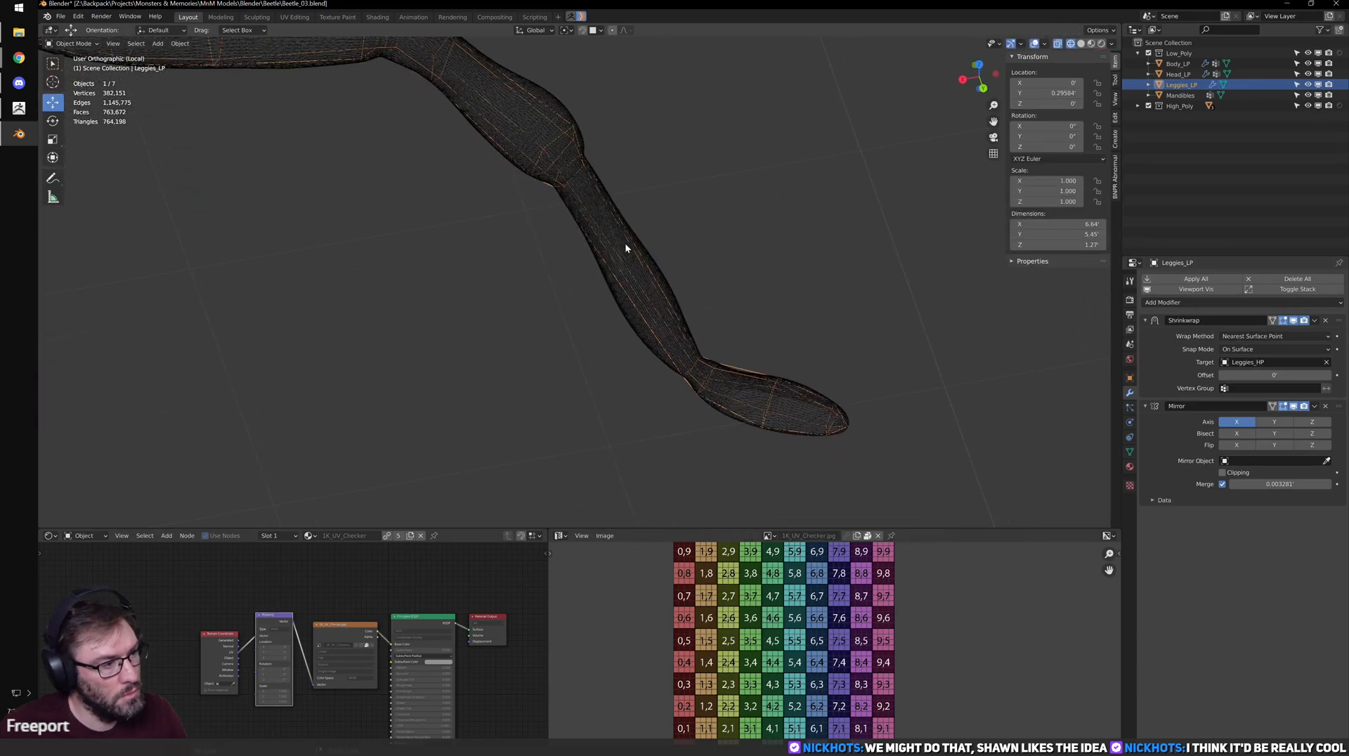
key(Tab)
key(ctrl+r)
click(674, 325)
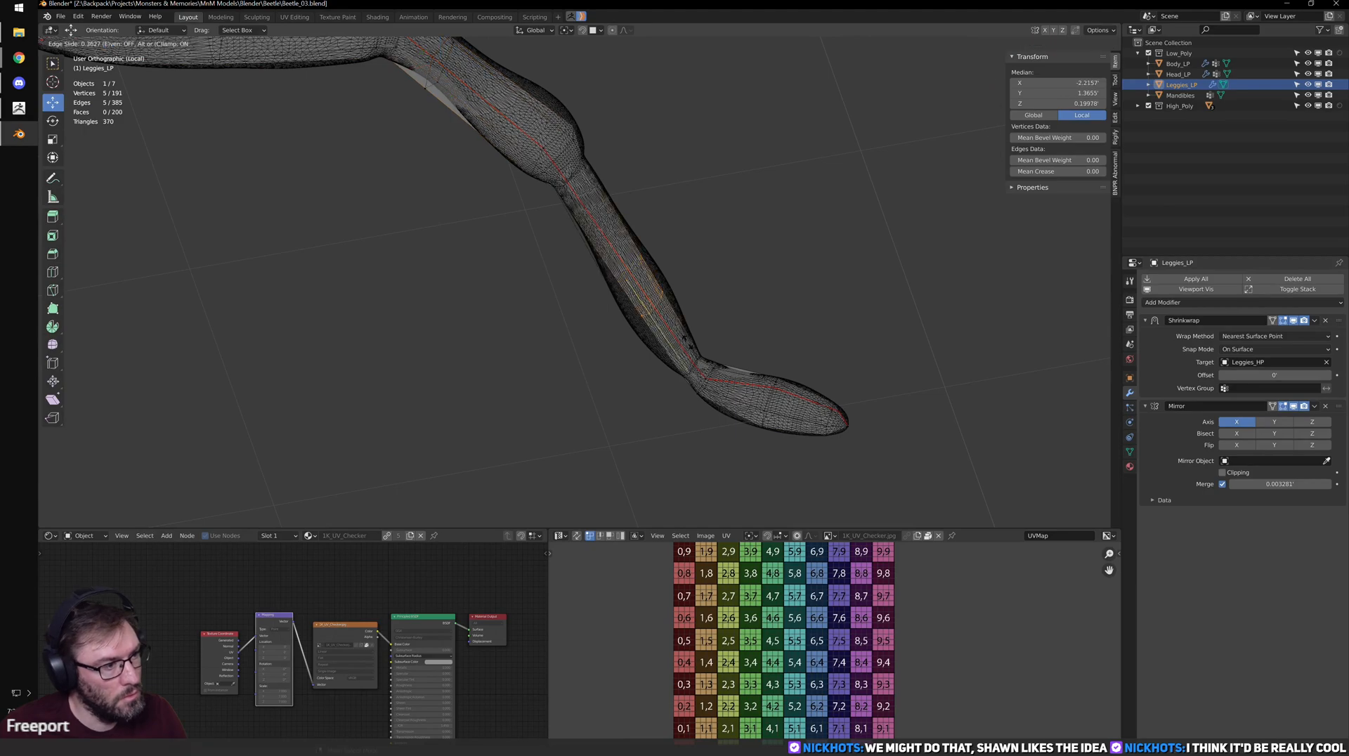
click(688, 343)
key(s)
drag(699, 321, 963, 439)
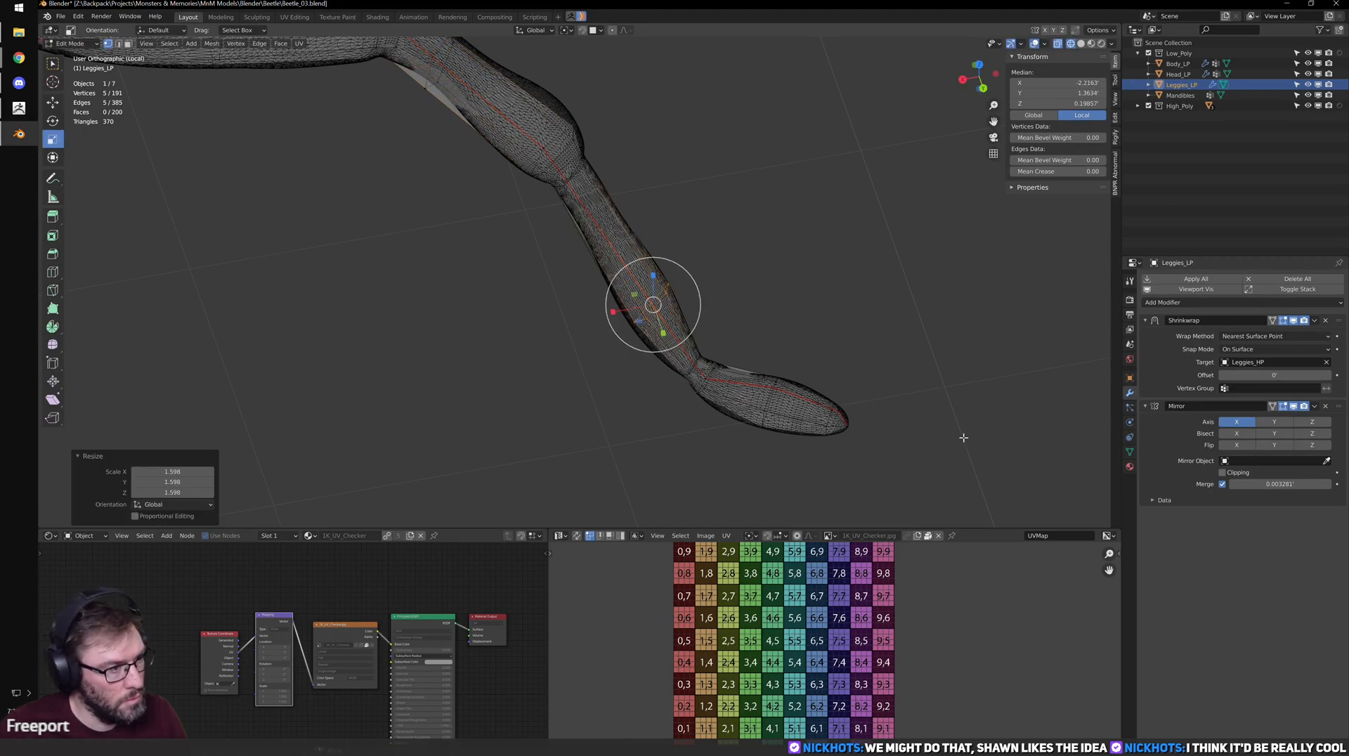
key(Tab)
- Examine how closely all the low-poly legs follow the shape of the high-poly legs
shift+middle_drag(477, 243, 847, 387)
middle_drag(627, 241, 777, 302)
scroll(689, 267, down, 5)
scroll(777, 302, down, 2)
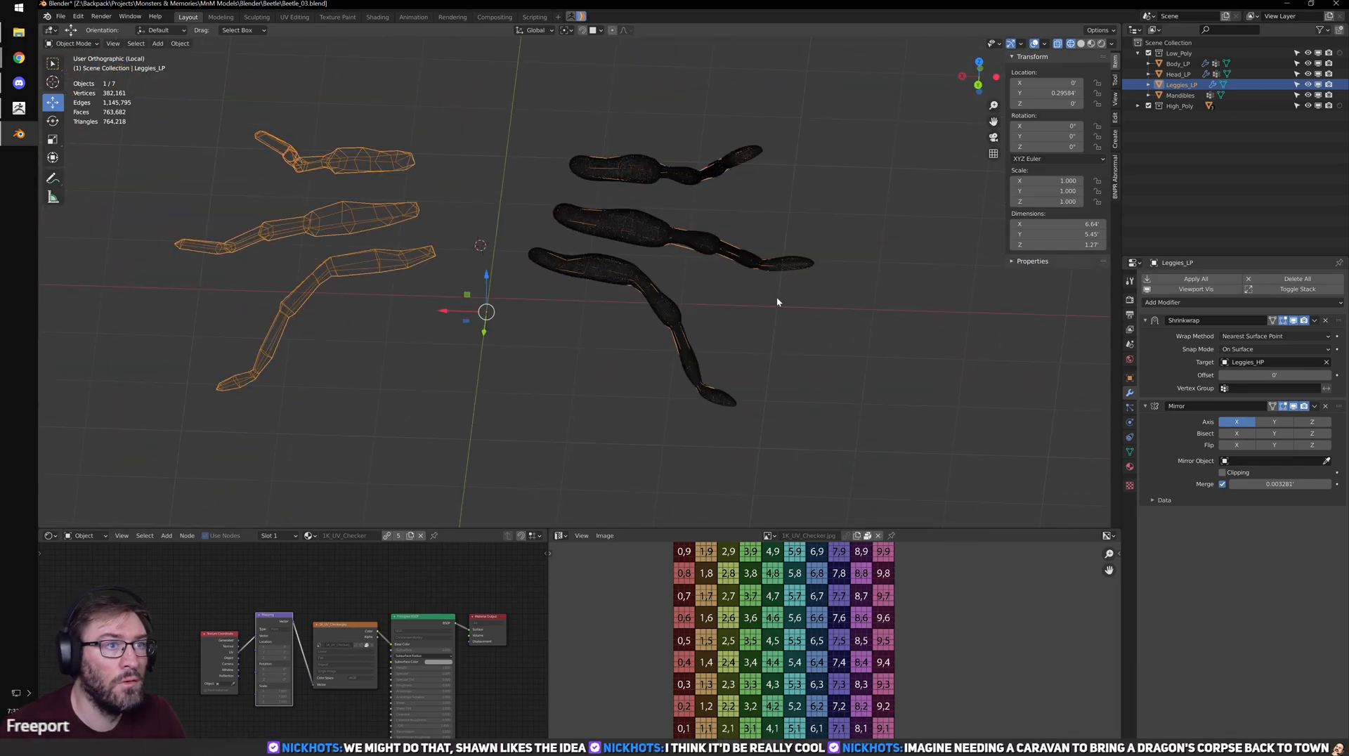
scroll(773, 301, up, 1)
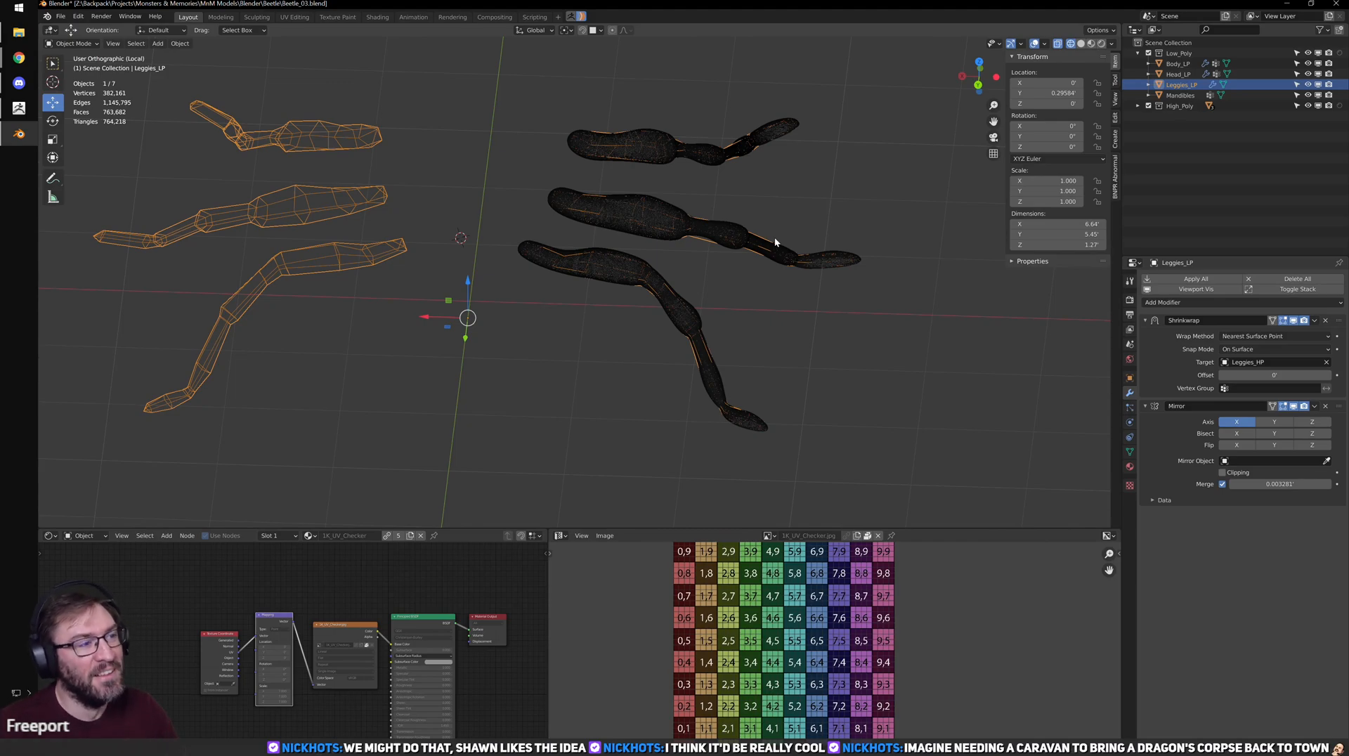
middle_drag(829, 256, 723, 237)
scroll(610, 277, up, 4)
shift+middle_drag(822, 315, 883, 339)
scroll(883, 339, down, 2)
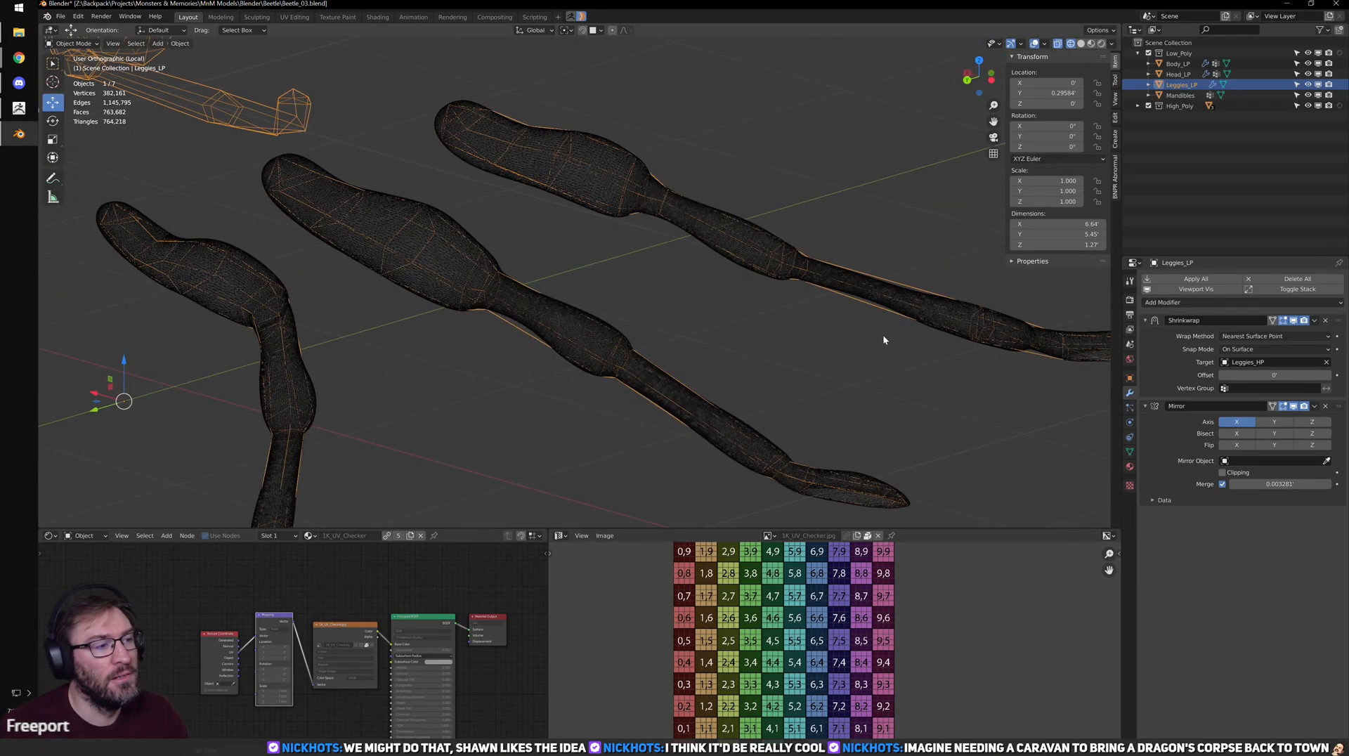
- Add an edge loop around the middle leg's second segment, slid toward its upper joint
shift+middle_drag(768, 306, 635, 275)
middle_drag(492, 258, 553, 302)
key(Tab)
scroll(512, 265, up, 2)
scroll(554, 302, up, 2)
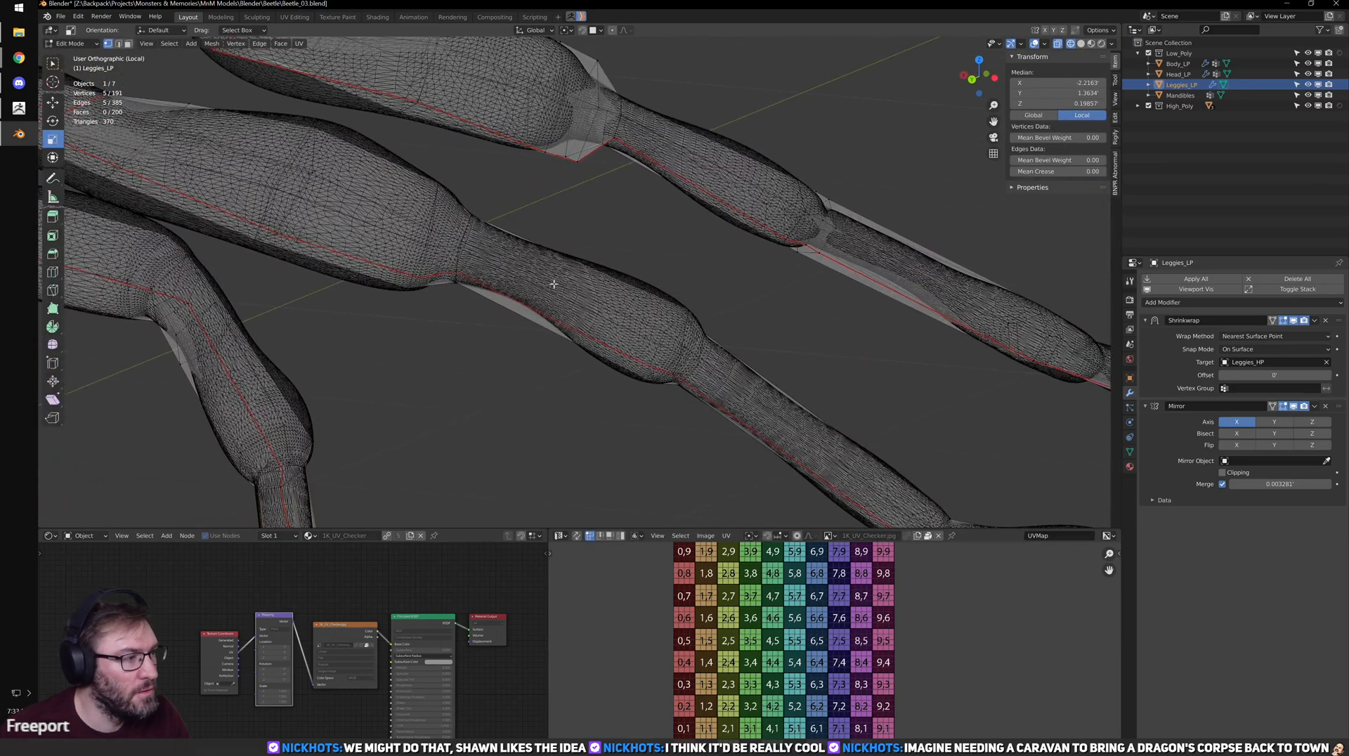
click(543, 274)
click(497, 255)
key(Tab)
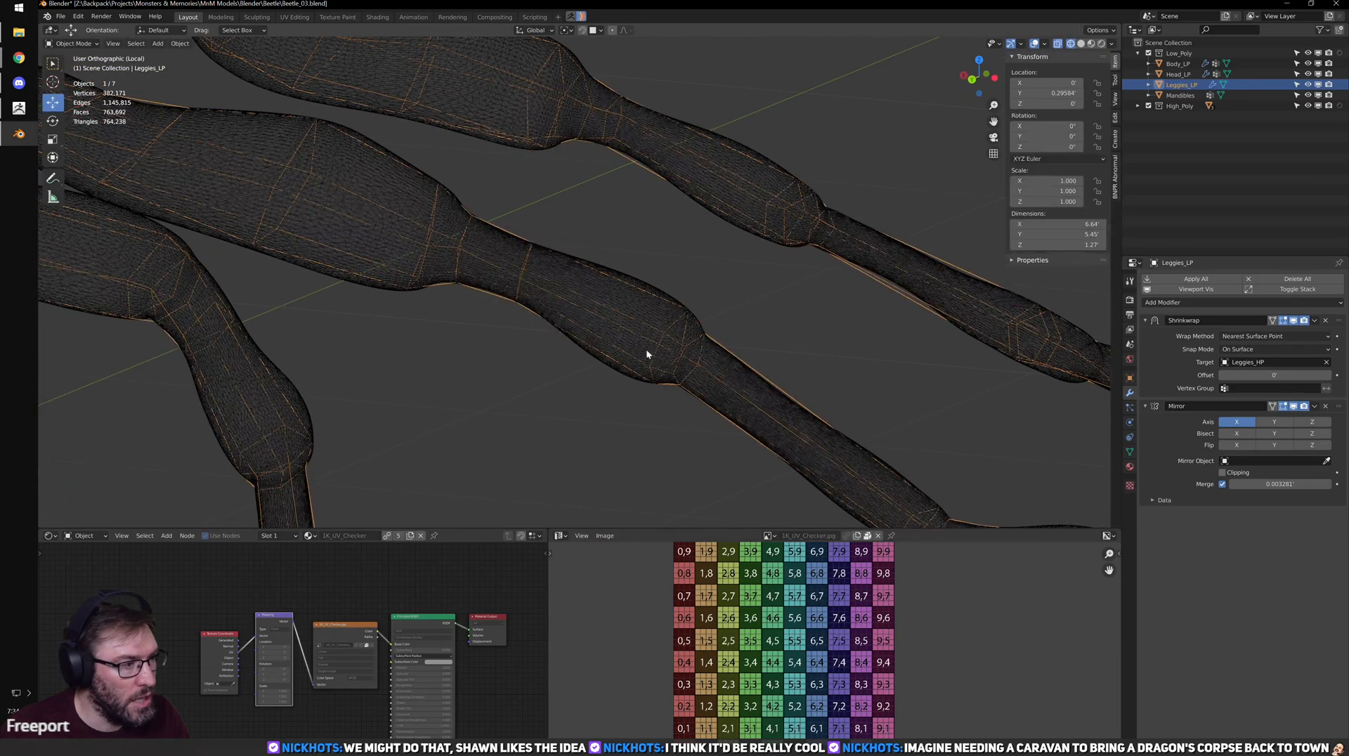
key(Tab)
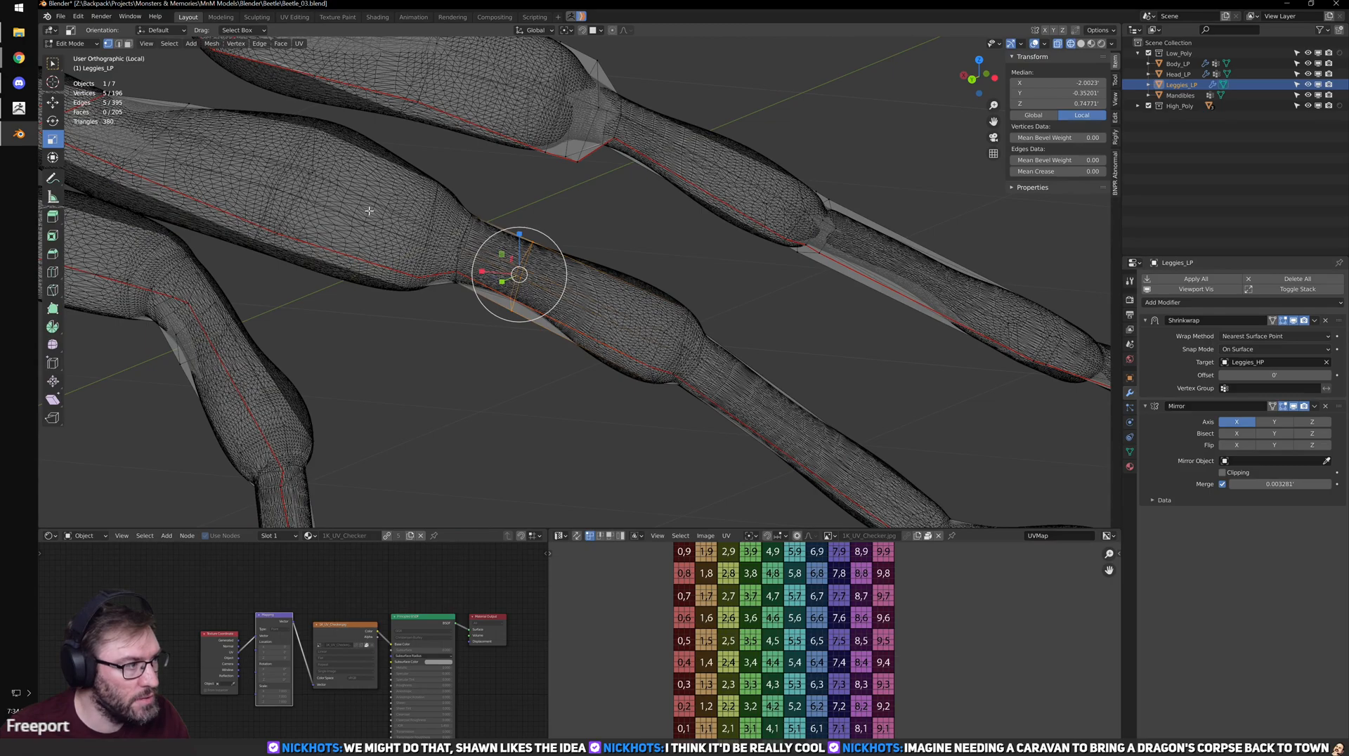
- Add an edge loop around the middle leg's third segment, slid toward the foot joint
shift+middle_drag(805, 293, 495, 195)
key(Tab)
key(Tab)
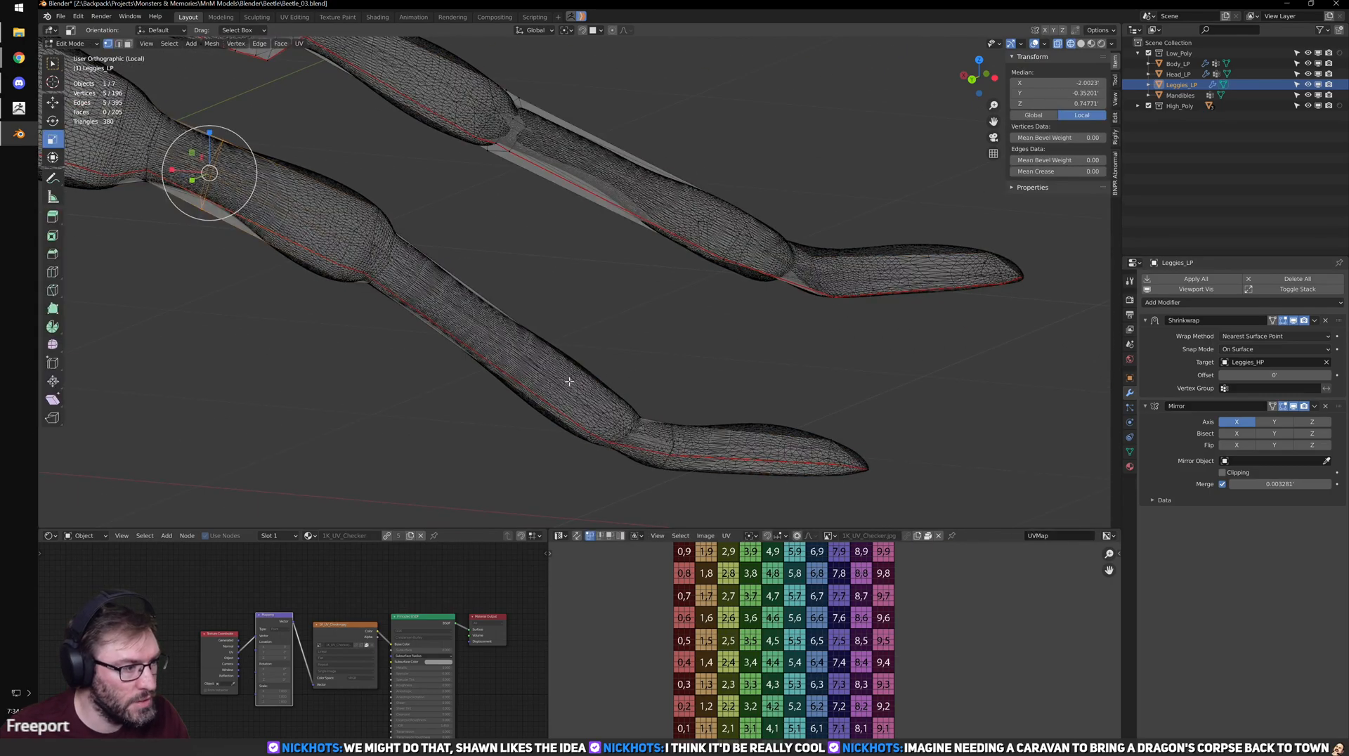
key(ctrl+r)
click(569, 381)
click(631, 426)
- Try an extra edge loop near the upper joint of the rear leg's thin third segment, and remove it again
middle_drag(735, 326, 697, 362)
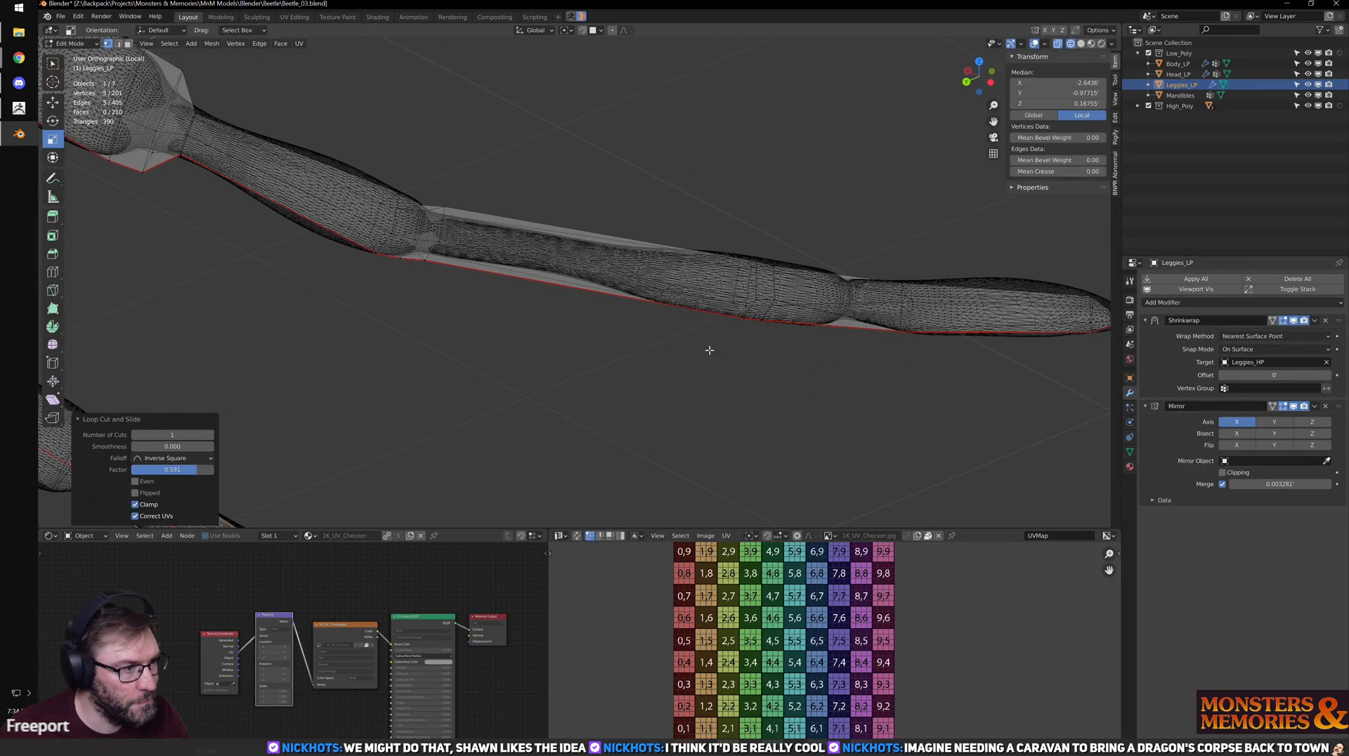
click(589, 259)
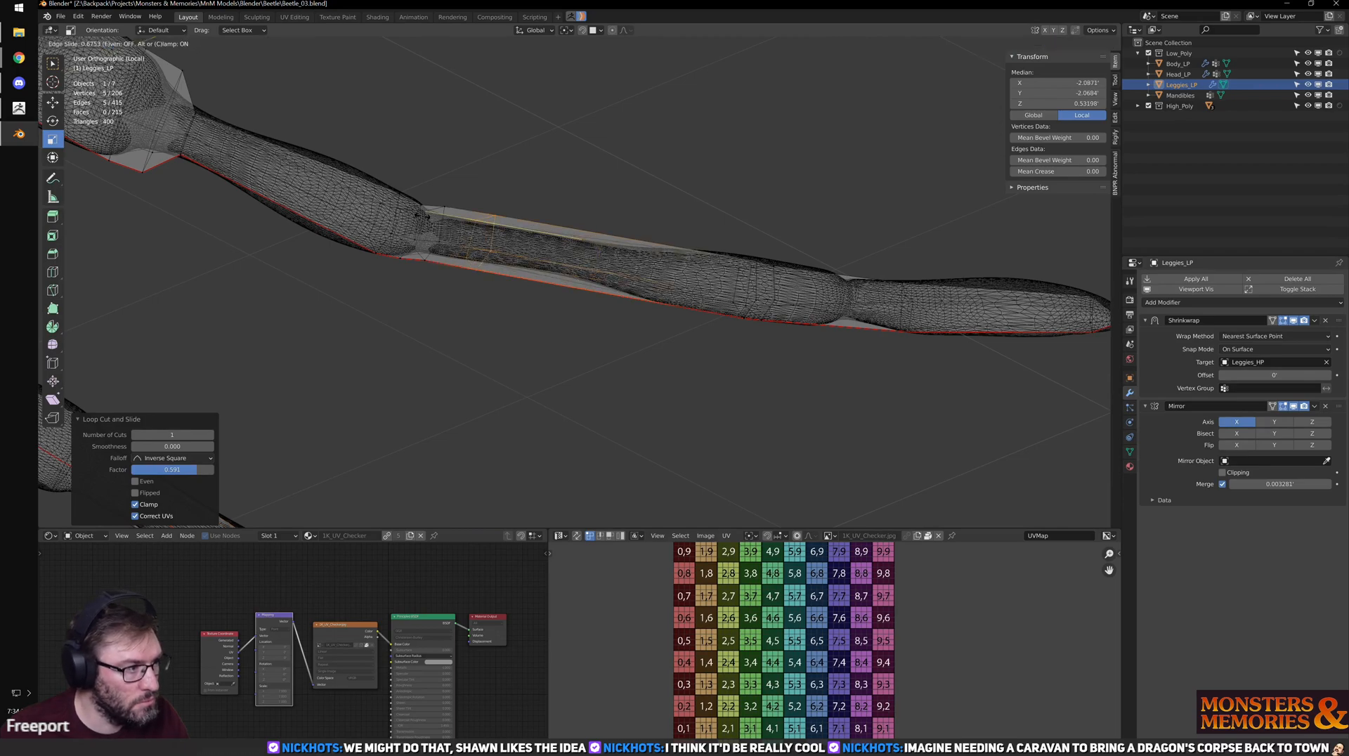
click(422, 216)
key(Tab)
middle_drag(584, 327, 541, 316)
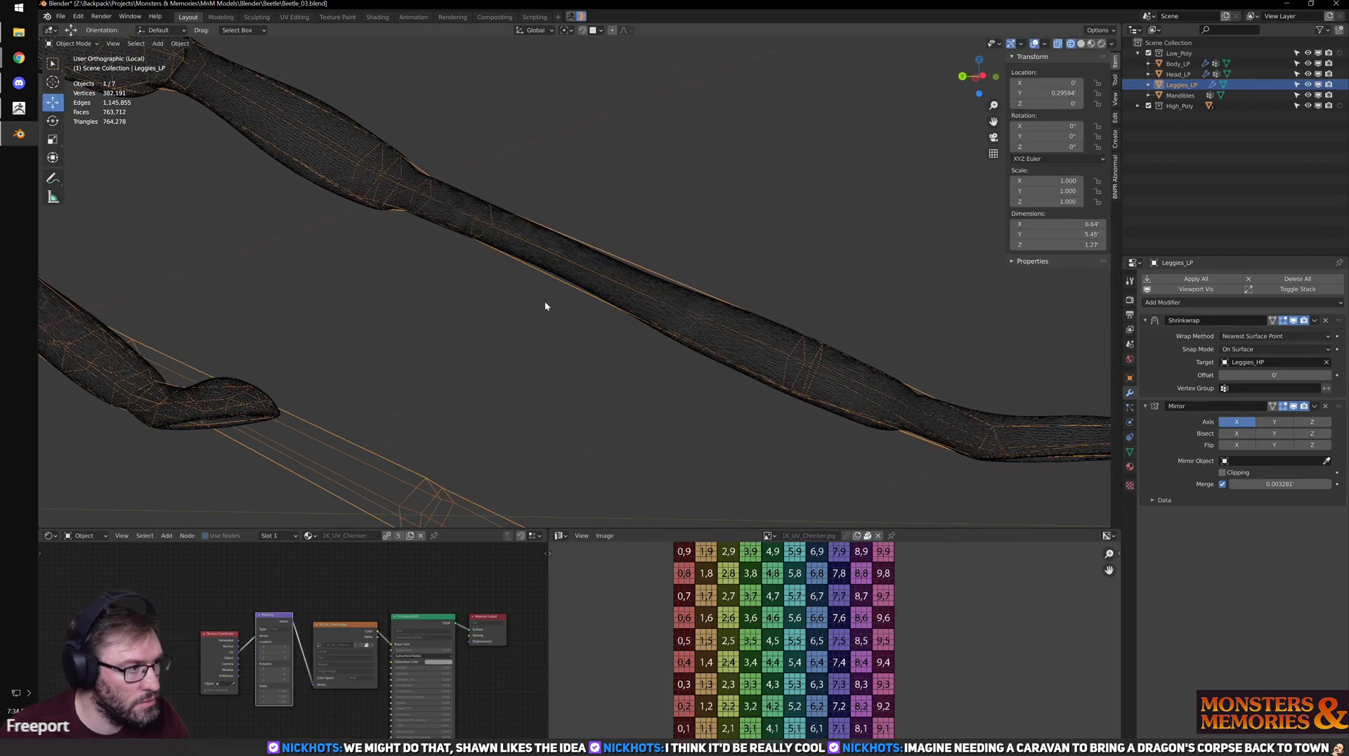
key(Tab)
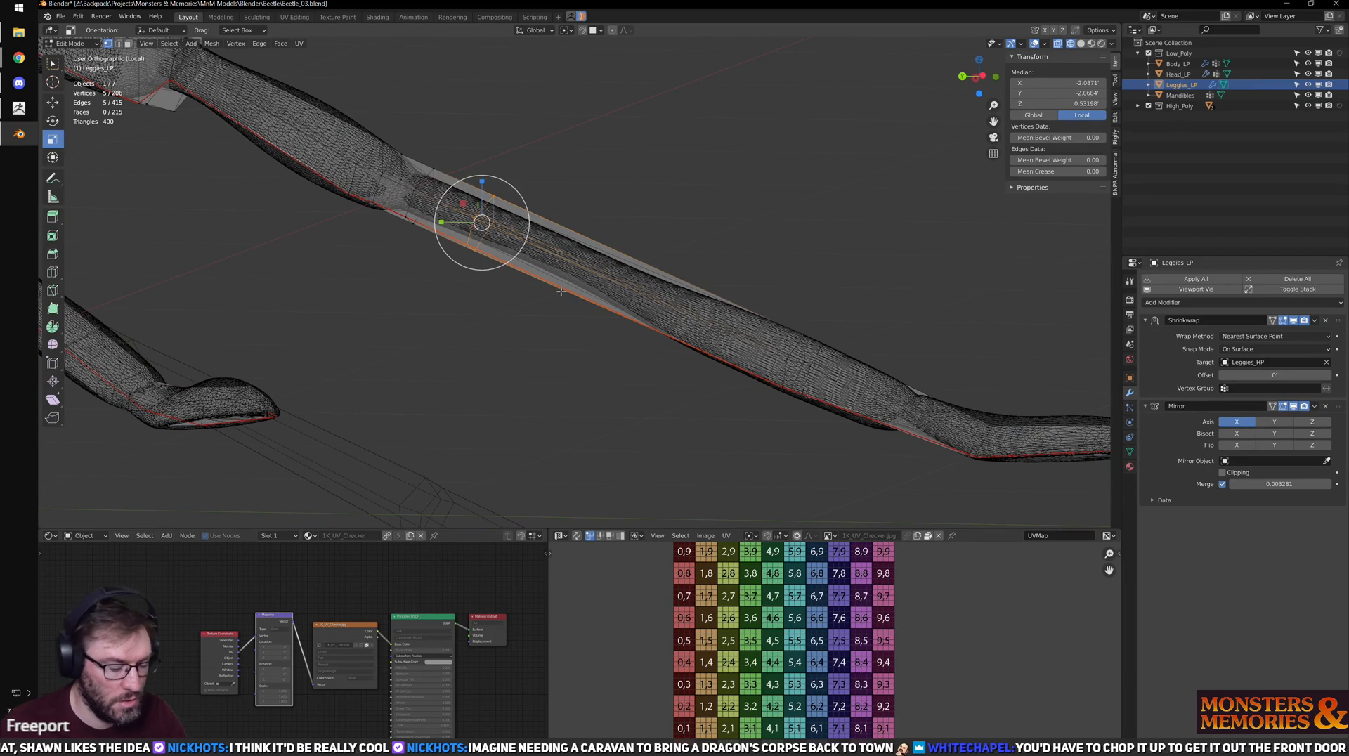
key(x)
click(560, 292)
key(Tab)
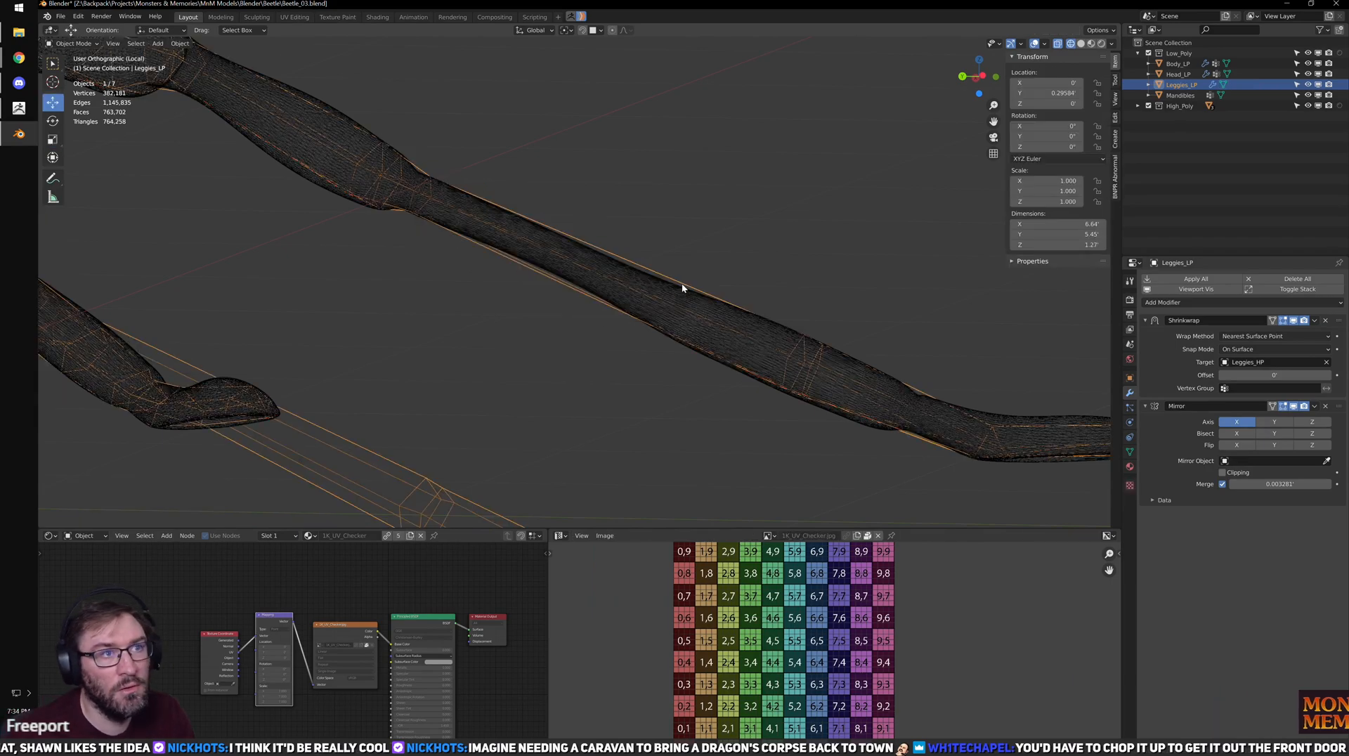
- Slightly move two vertices at the rear leg's upper end to fit the rounded high-poly tip
shift+middle_drag(529, 250, 800, 241)
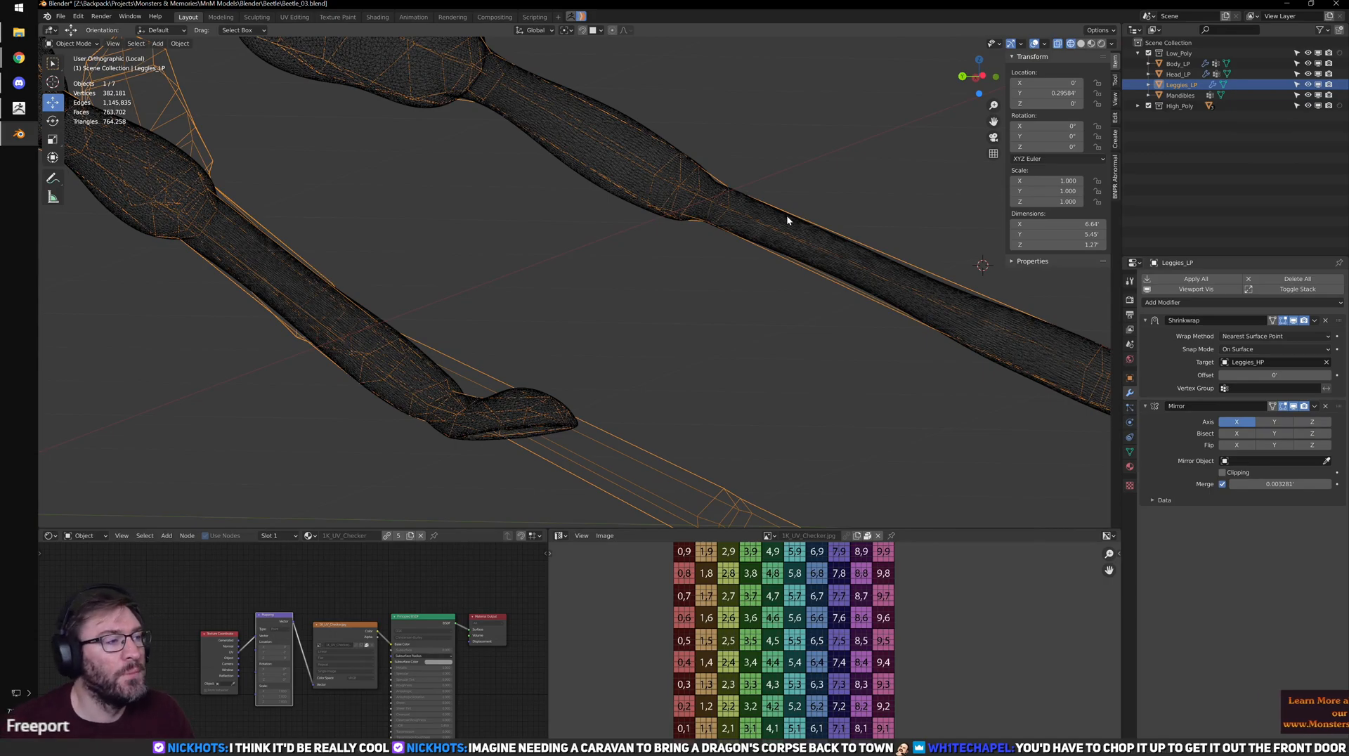
middle_drag(786, 215, 736, 221)
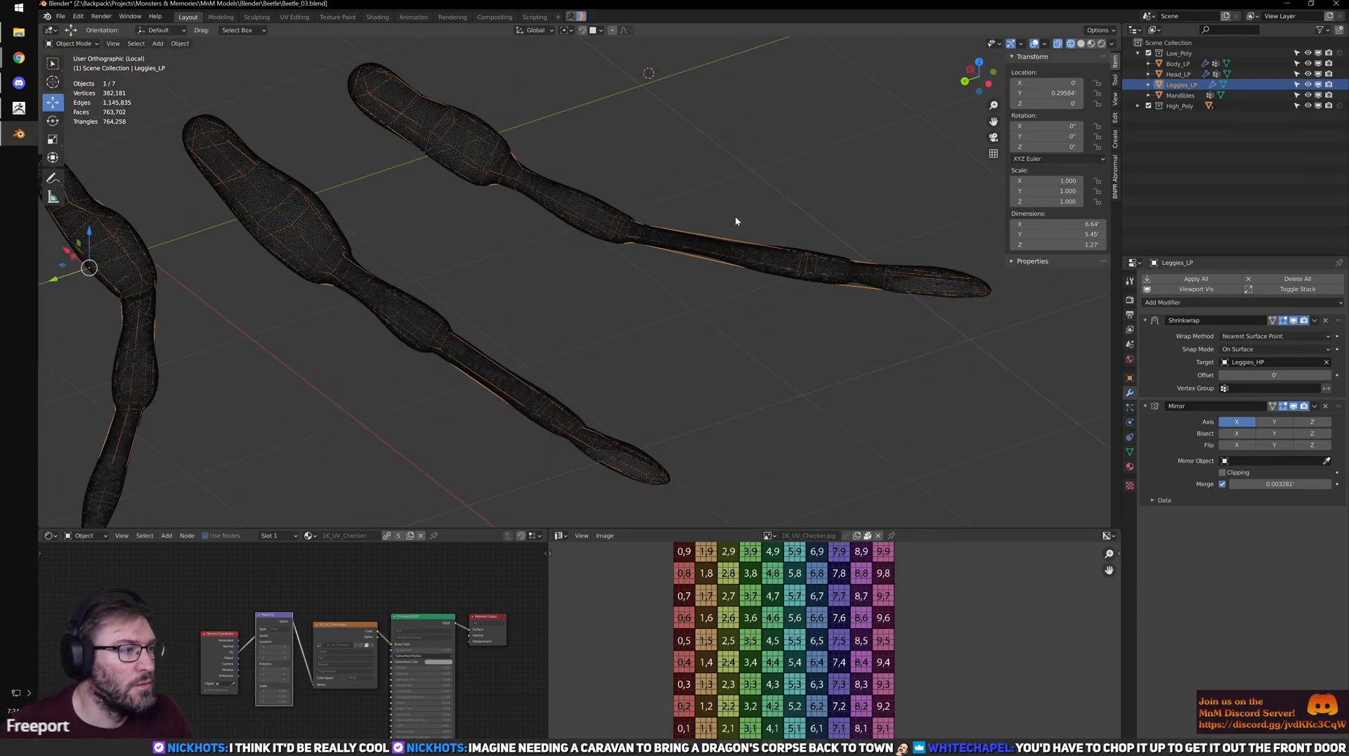
shift+middle_drag(461, 154, 680, 311)
scroll(680, 311, up, 4)
shift+middle_drag(361, 185, 655, 278)
scroll(467, 256, up, 3)
scroll(581, 286, up, 3)
key(Tab)
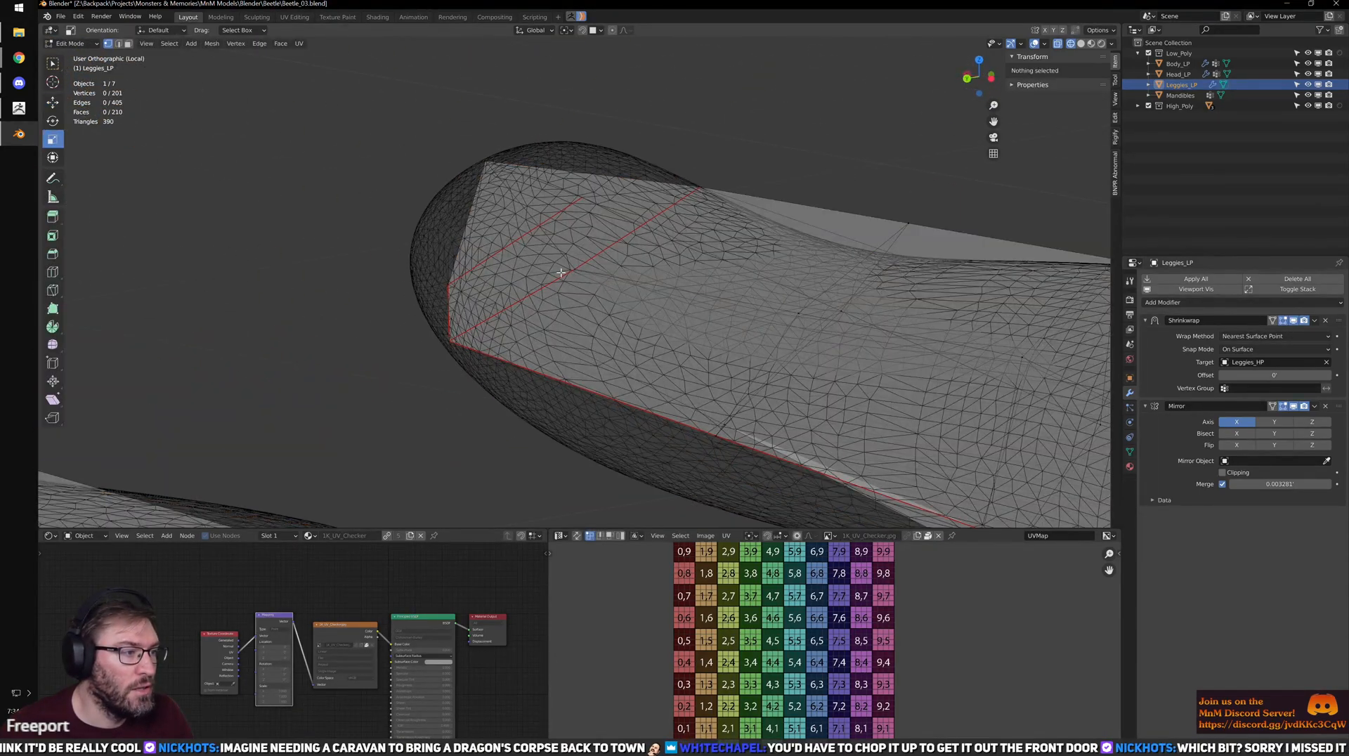
click(575, 270)
key(g)
click(566, 258)
middle_drag(808, 302, 681, 295)
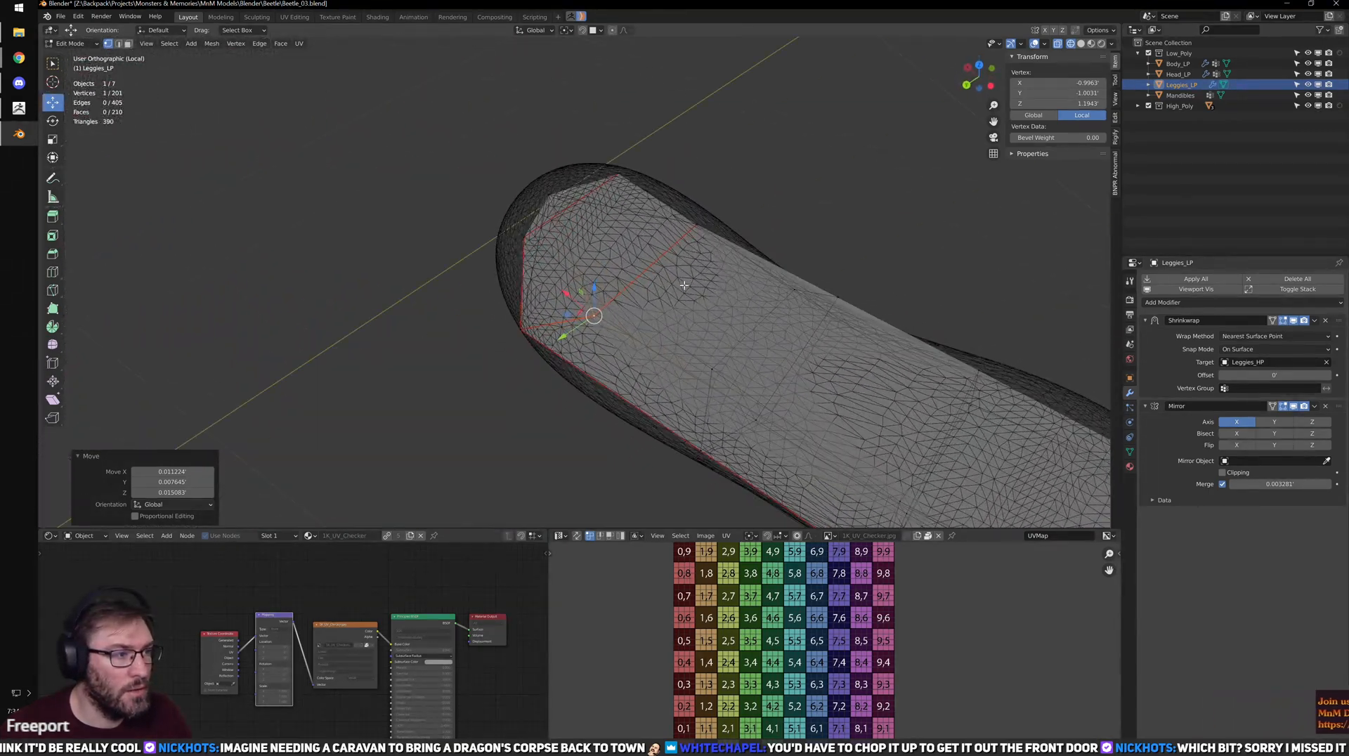
click(702, 232)
key(g)
click(705, 230)
- Reposition two more vertices around the rear leg's upper end, working from another viewing angle
middle_drag(706, 230, 570, 386)
middle_drag(487, 347, 631, 401)
click(507, 373)
key(g)
click(519, 386)
click(578, 376)
key(g)
click(579, 350)
mouse_move(579, 350)
middle_down()
mouse_move(657, 382)
mouse_move(708, 347)
mouse_move(668, 331)
mouse_move(720, 422)
mouse_move(763, 456)
mouse_move(748, 460)
middle_up()
- Return to Object Mode, turn off the wireframe display and examine the shaded legs from several angles
key(Tab)
scroll(626, 358, down, 4)
middle_drag(626, 359, 736, 331)
key(shift+z)
scroll(738, 330, down, 4)
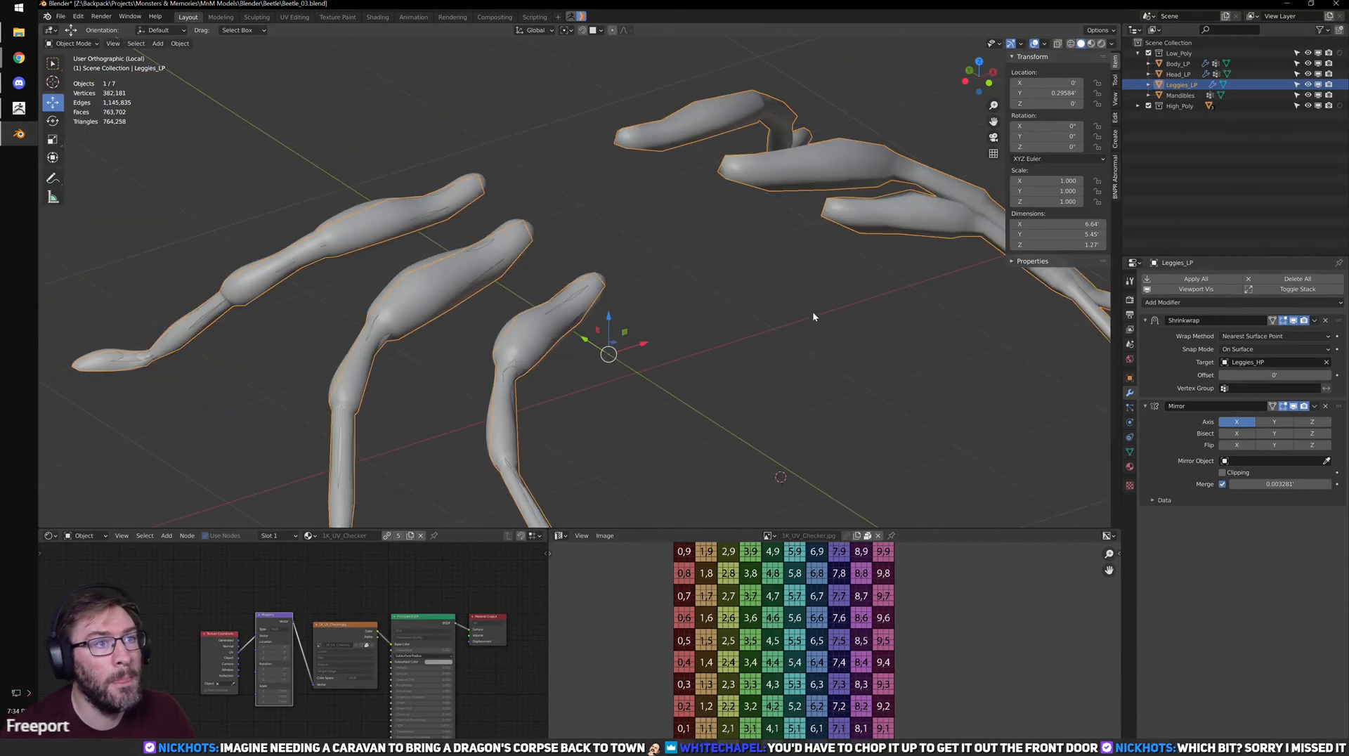
middle_drag(627, 281, 677, 161)
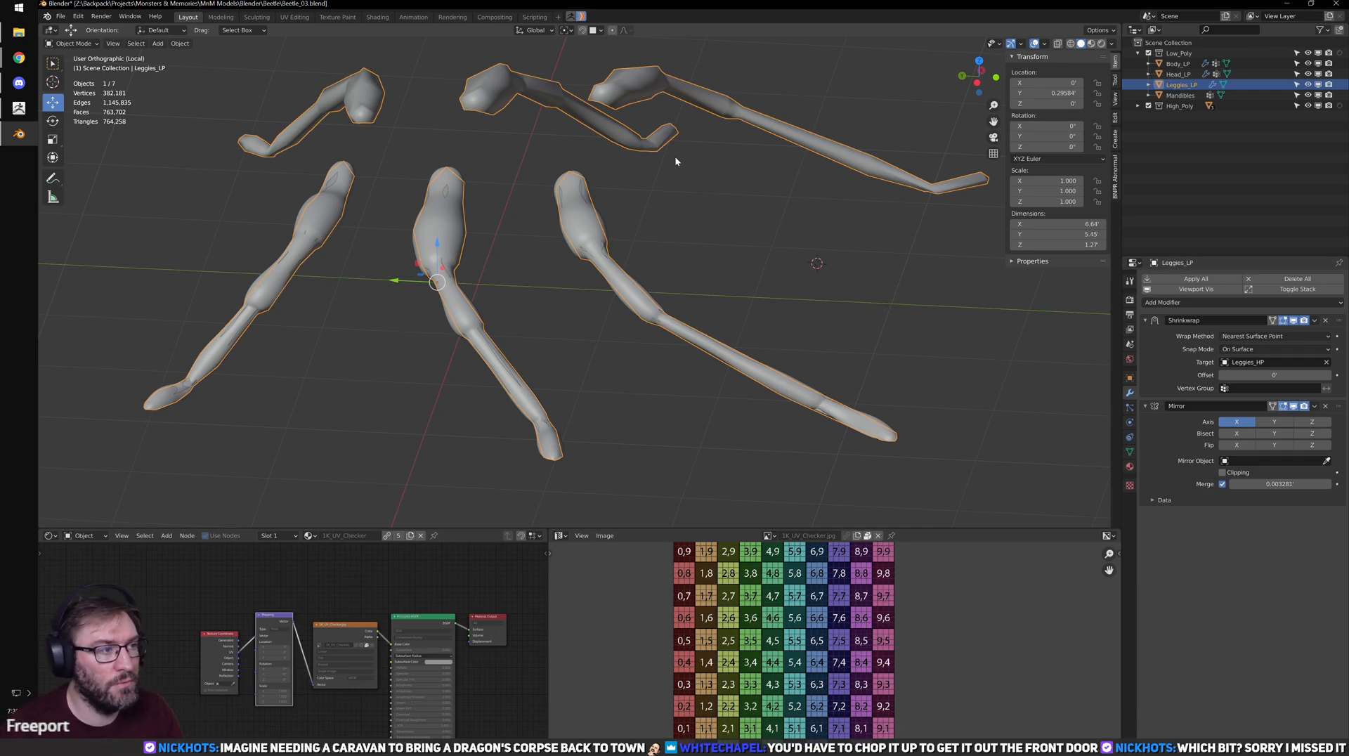
scroll(673, 158, up, 5)
middle_drag(670, 158, 668, 233)
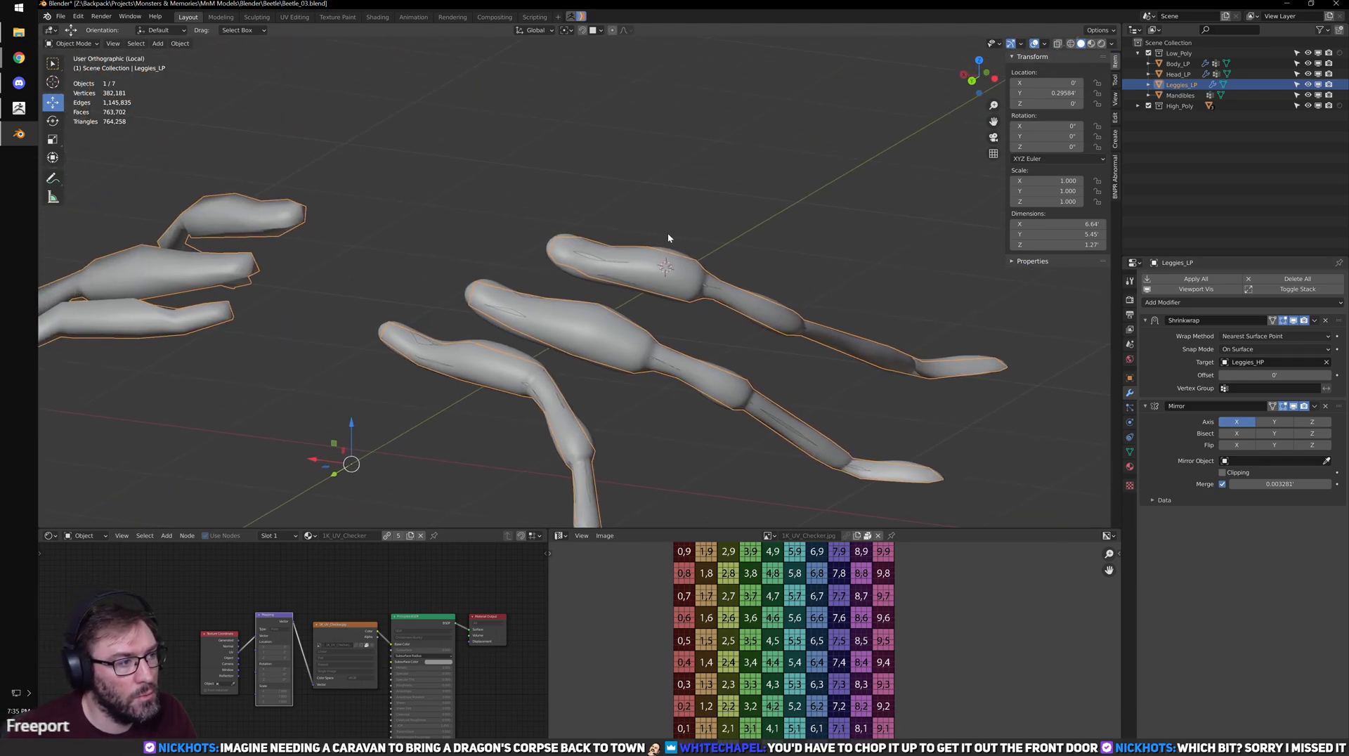
scroll(668, 234, up, 7)
- Leave the local view to show the whole beetle and hide the High_Poly collection
click(551, 249)
scroll(551, 249, down, 5)
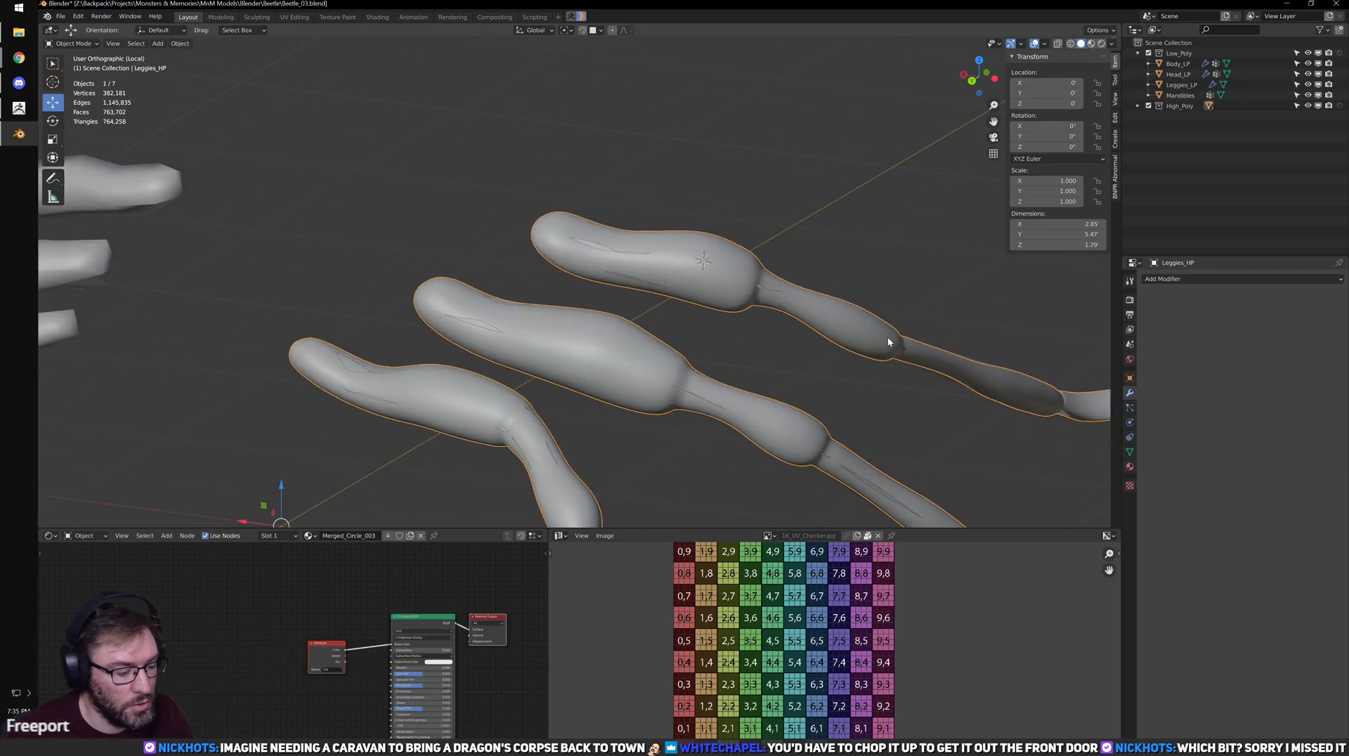
scroll(874, 384, down, 3)
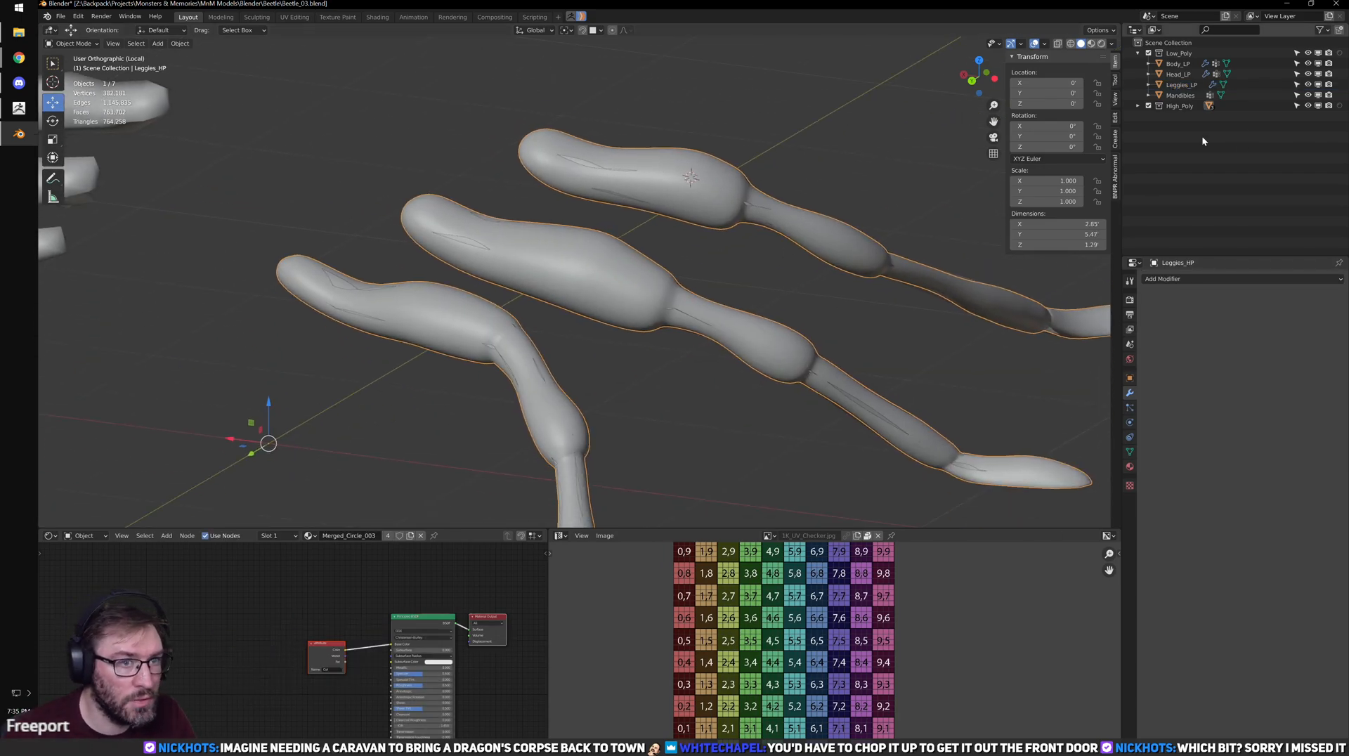
key(KP_Divide)
click(1308, 106)
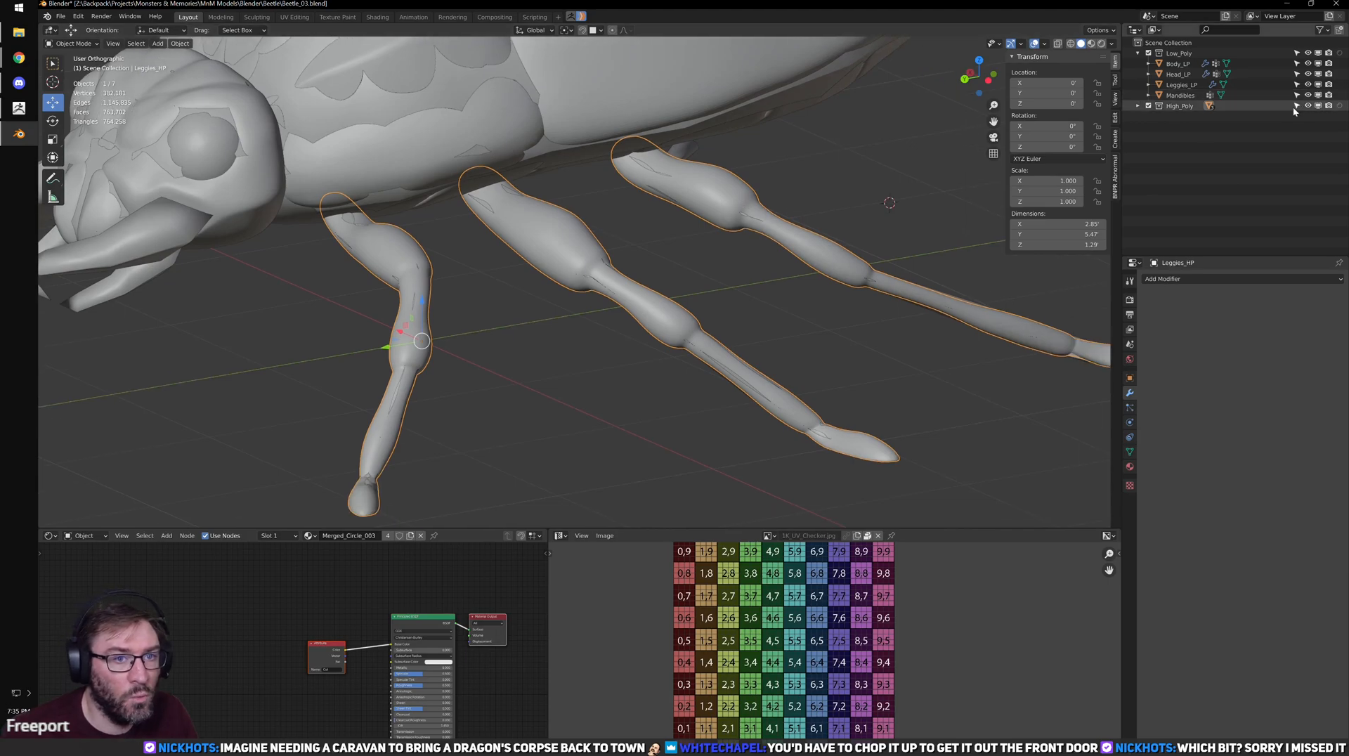
scroll(740, 279, up, 2)
scroll(741, 280, down, 2)
- Apply the Shrinkwrap modifier on the Leggies_LP object
click(602, 291)
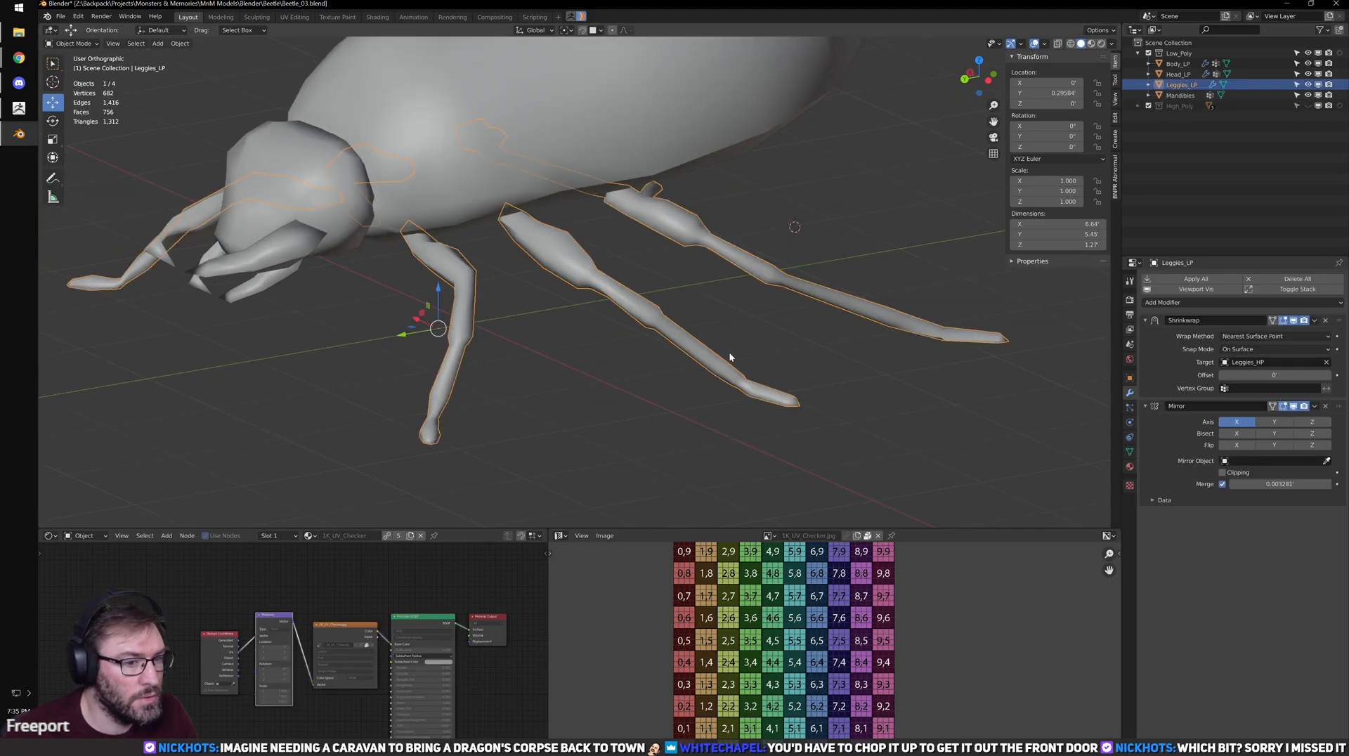
middle_drag(727, 352, 777, 357)
click(1315, 321)
click(1298, 333)
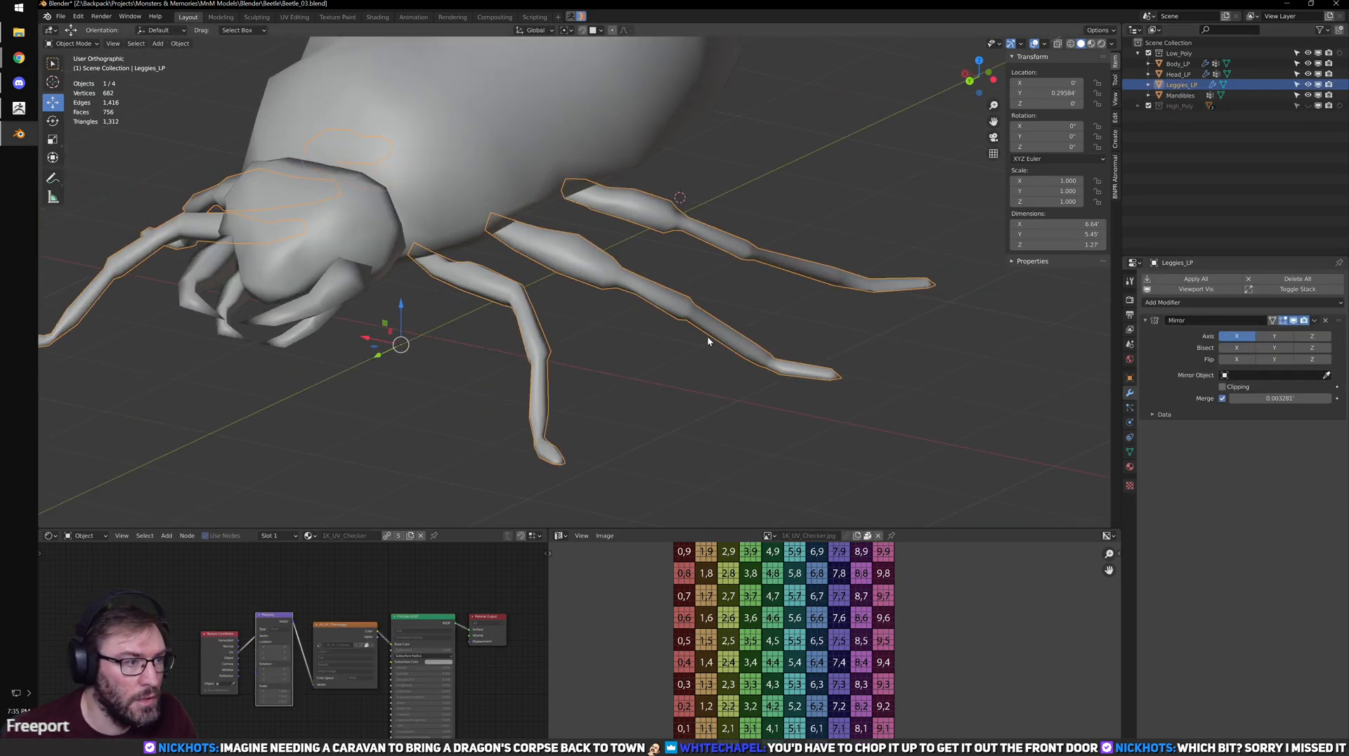
- Edit Leggies_LP in wireframe from the back orthographic view and select the underside vertices of the feet
click(662, 369)
scroll(576, 341, up, 2)
shift+middle_drag(574, 341, 652, 331)
scroll(652, 335, down, 2)
middle_drag(709, 413, 699, 364)
scroll(632, 381, up, 2)
key(Tab)
shift+middle_drag(864, 374, 587, 335)
scroll(585, 341, up, 1)
key(shift+z)
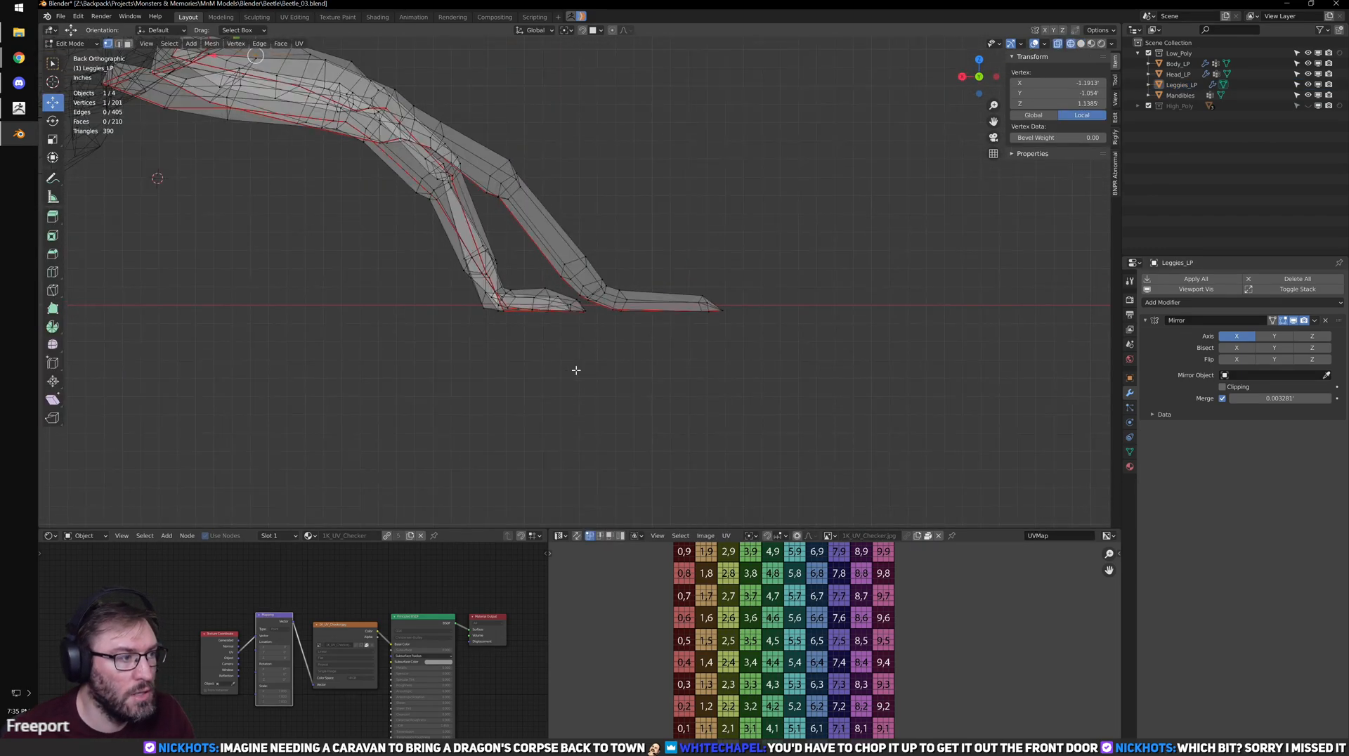
scroll(569, 371, up, 3)
drag(336, 395, 508, 336)
drag(609, 327, 617, 327)
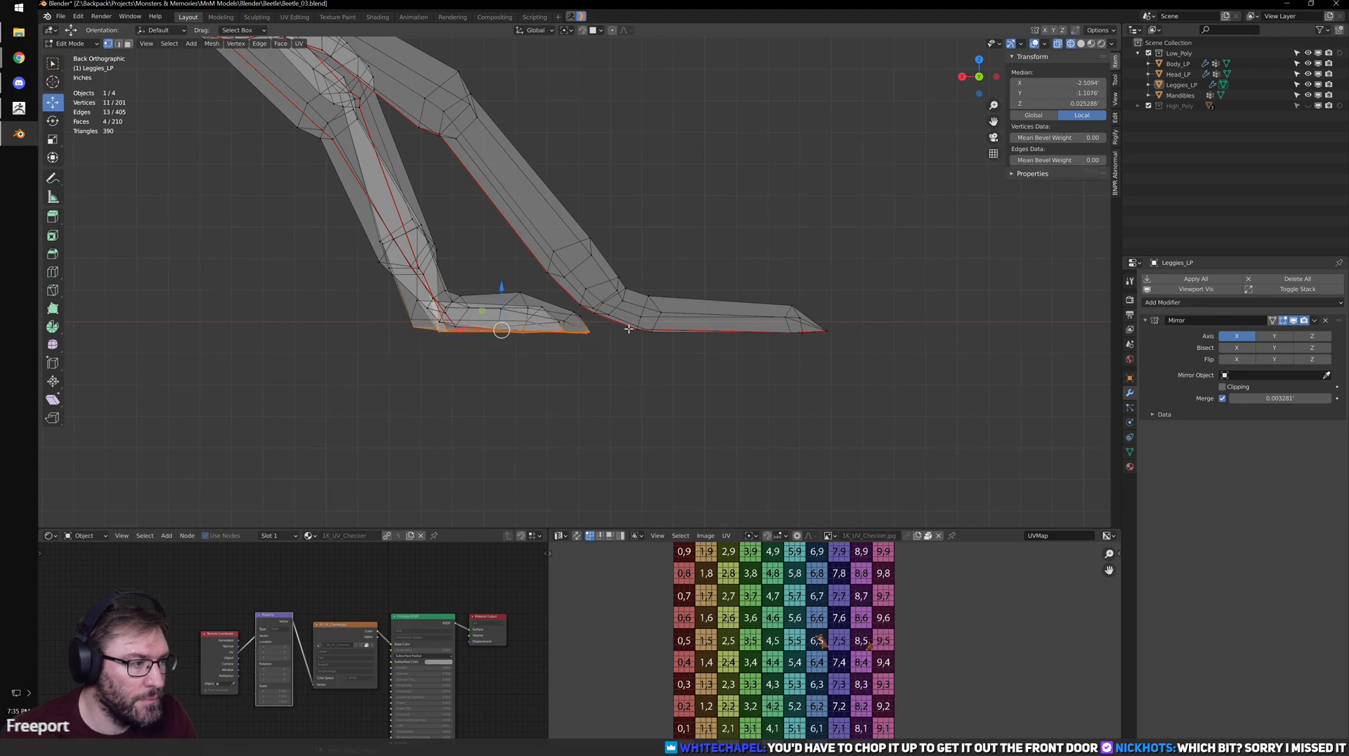
shift+drag(702, 336, 874, 323)
- Add the front foot's missing underside vertices to the selection
shift+middle_drag(640, 346, 745, 339)
scroll(686, 339, up, 1)
middle_drag(615, 318, 770, 287)
shift+middle_drag(313, 226, 555, 262)
scroll(681, 277, up, 4)
shift+middle_drag(754, 168, 512, 331)
scroll(591, 334, down, 5)
scroll(660, 379, up, 4)
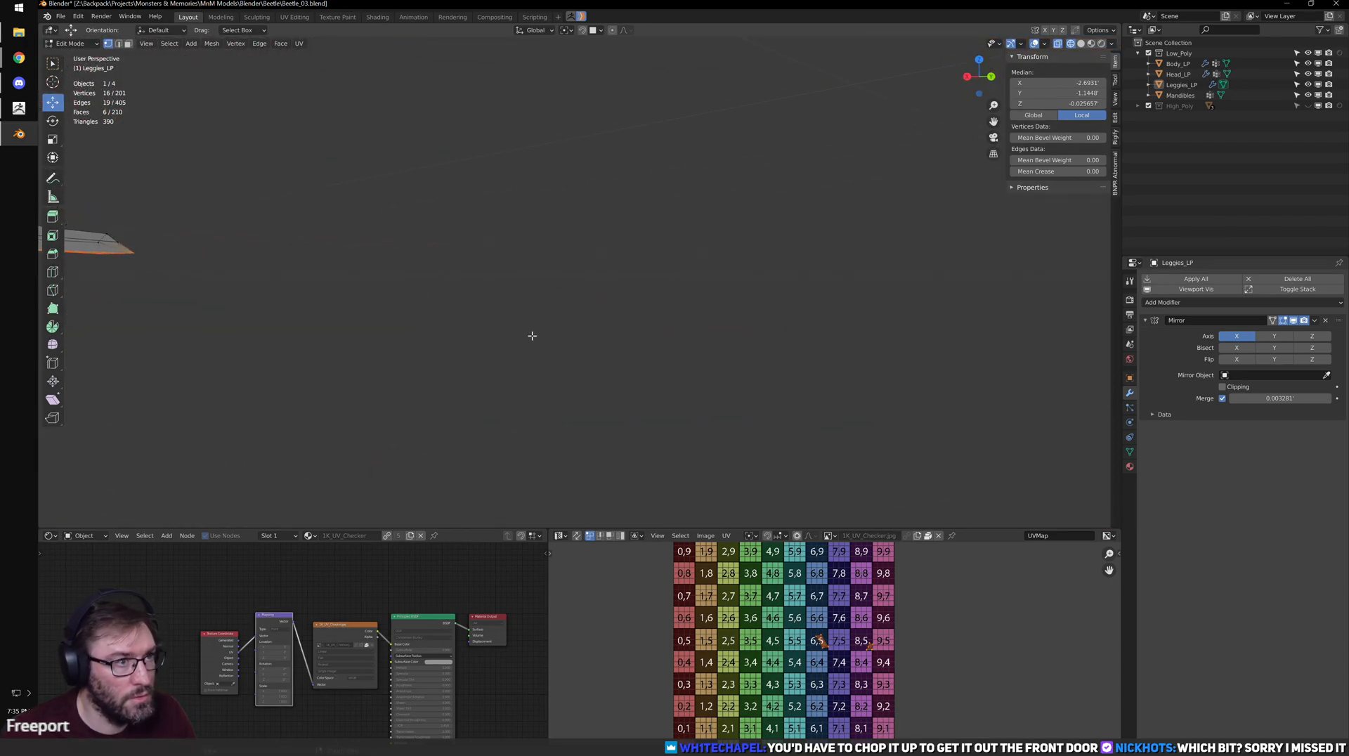
scroll(632, 330, down, 3)
shift+middle_drag(608, 286, 640, 278)
ctrl+middle_drag(578, 326, 658, 354)
drag(591, 327, 636, 293)
- Flatten the selected foot underside vertices by scaling them to 0 along the Z axis
middle_drag(685, 304, 703, 327)
scroll(562, 316, down, 3)
mouse_move(703, 327)
middle_down()
mouse_move(759, 348)
mouse_move(654, 309)
mouse_move(692, 311)
middle_up()
scroll(697, 310, up, 3)
key(s)
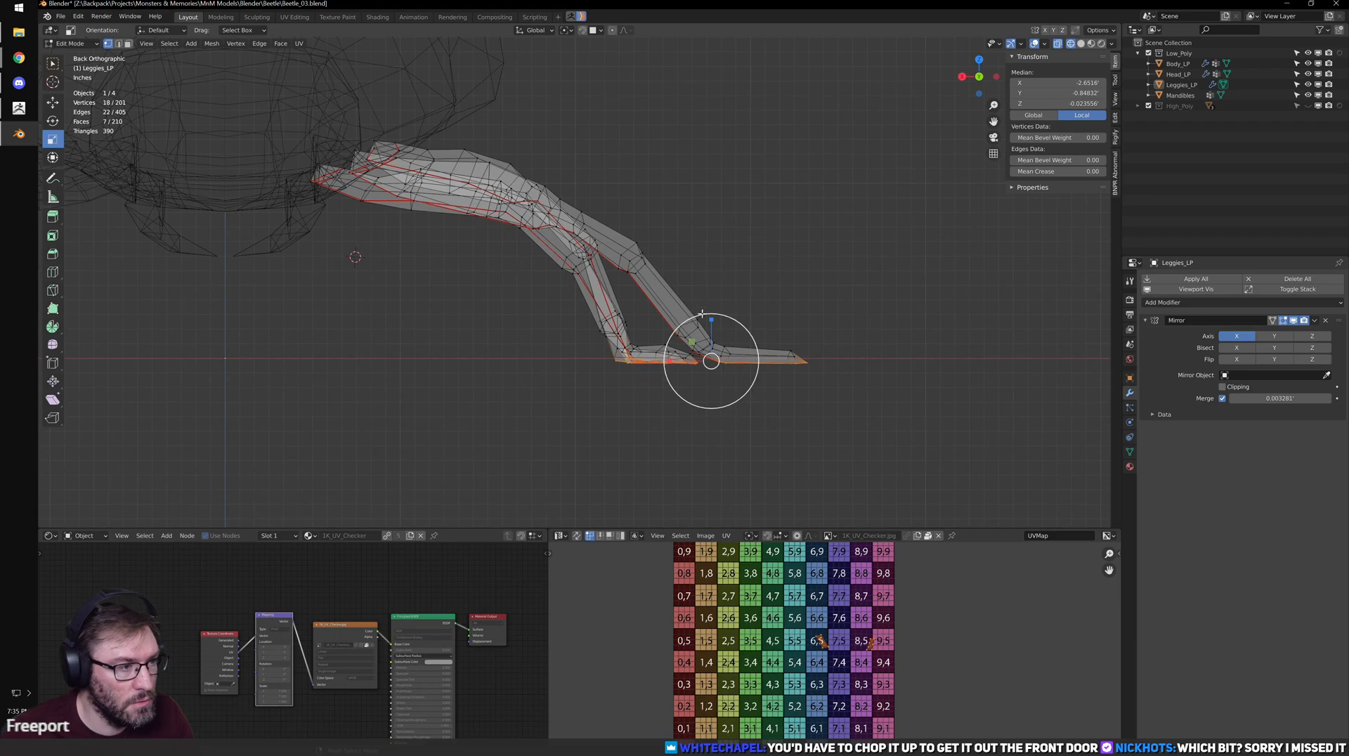
drag(712, 320, 712, 321)
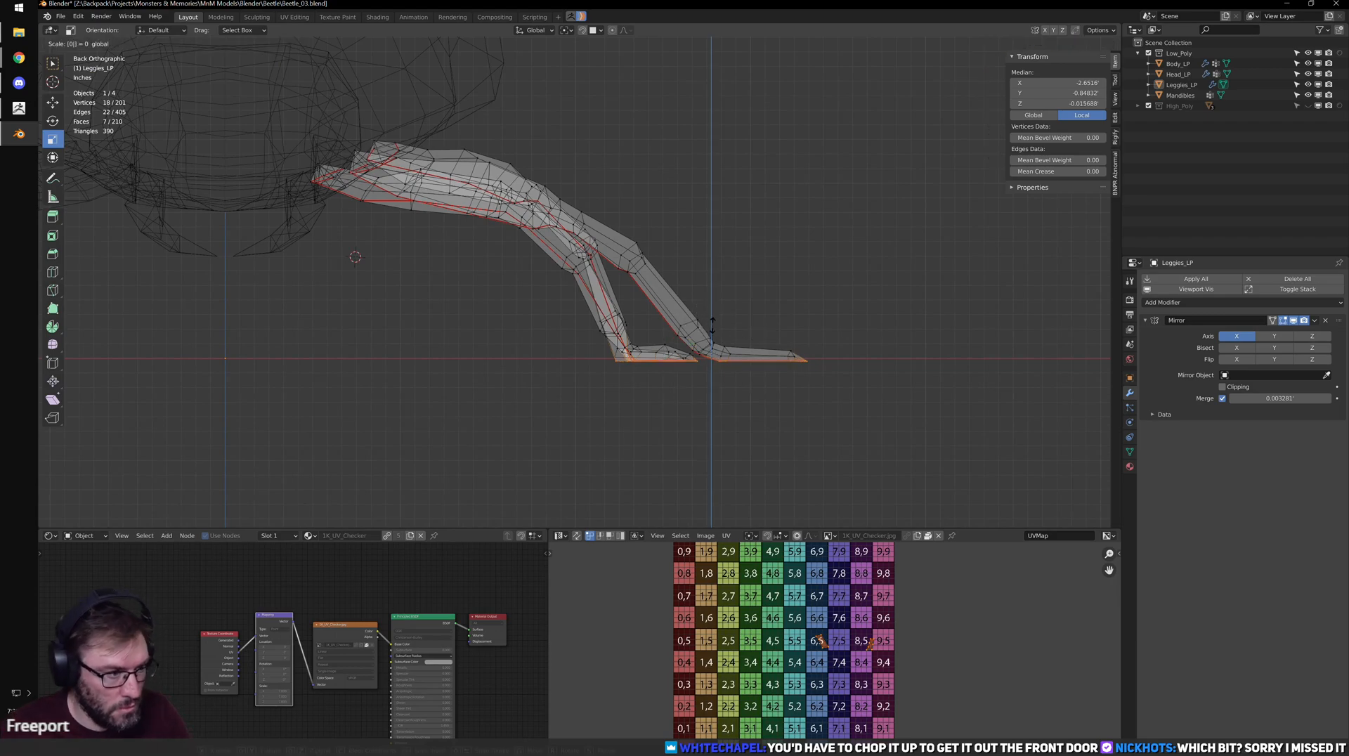
key(Return)
scroll(759, 344, up, 3)
mouse_move(911, 408)
shift+middle_down()
mouse_move(668, 321)
mouse_move(678, 338)
mouse_move(546, 309)
mouse_move(725, 388)
shift+middle_up()
key(alt+z)
key(alt+z)
key(alt+z)
- Try to raise the faces around the foot's top ankle vertex on Leggies_LP, and undo the move
key(Tab)
scroll(654, 346, down, 5)
scroll(656, 338, up, 7)
shift+middle_drag(826, 351, 731, 352)
key(Tab)
middle_drag(580, 352, 647, 281)
scroll(660, 310, up, 3)
middle_drag(726, 359, 611, 340)
scroll(611, 340, up, 4)
click(589, 298)
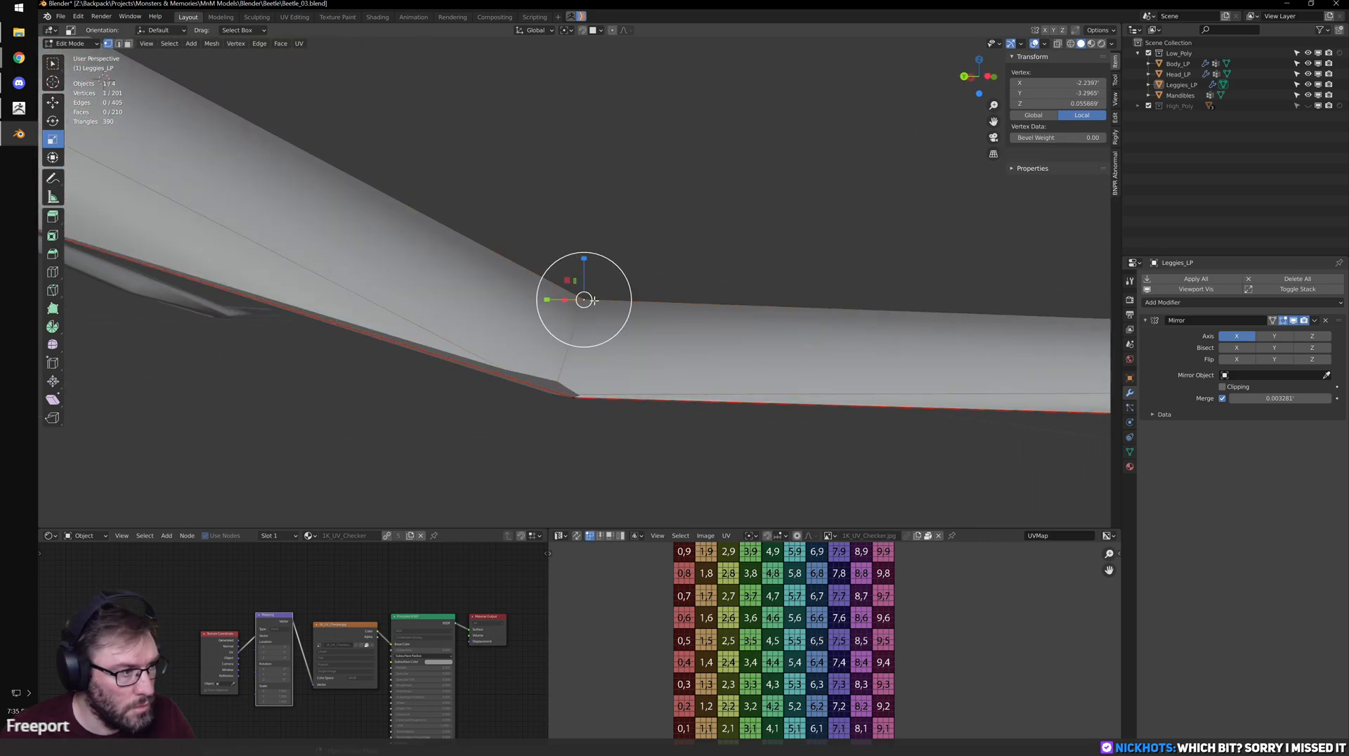
key(ctrl+KP_Add)
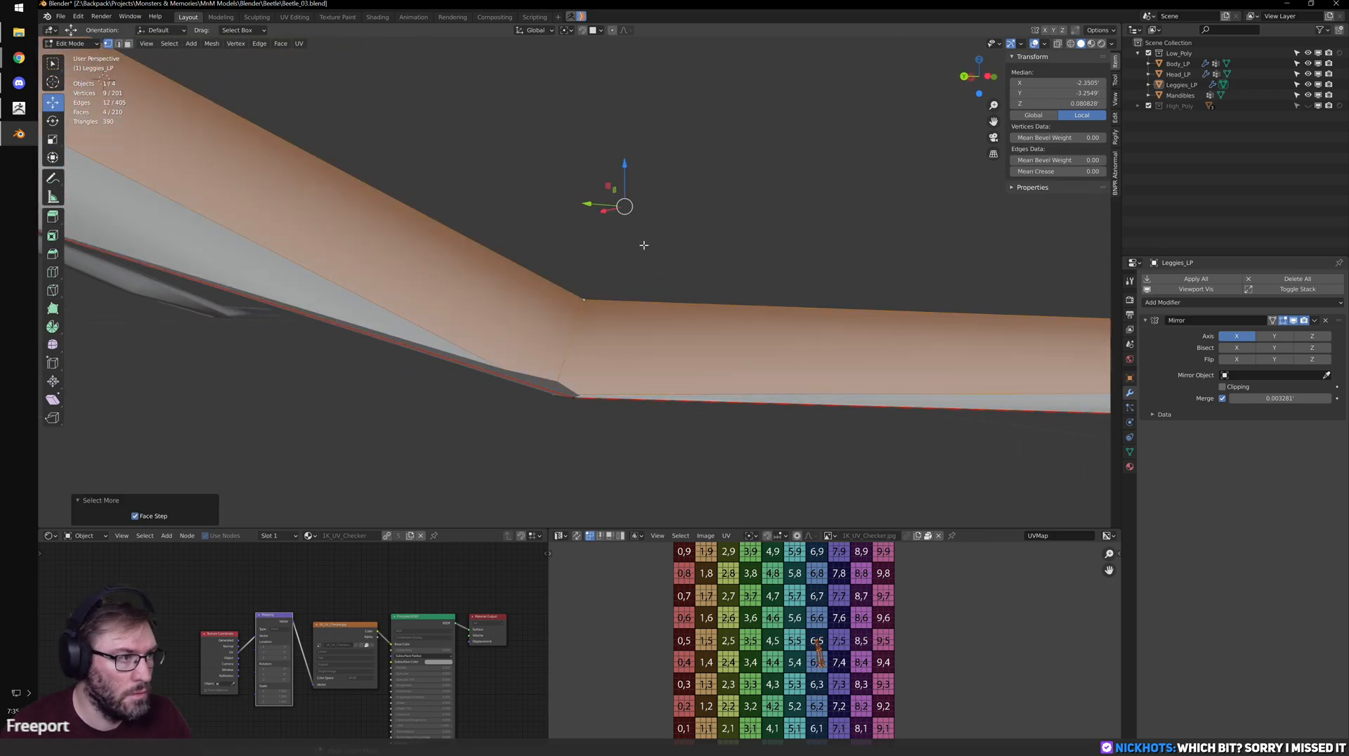
scroll(646, 231, down, 2)
drag(606, 196, 609, 177)
scroll(634, 209, down, 2)
shift+middle_drag(466, 194, 525, 243)
key(ctrl+z)
- Reduce the selection to the three ankle vertices of the hind foot and raise them 0.04667' along Z
key(alt+z)
ctrl+drag(338, 126, 461, 313)
key(alt+z)
ctrl+drag(853, 255, 934, 387)
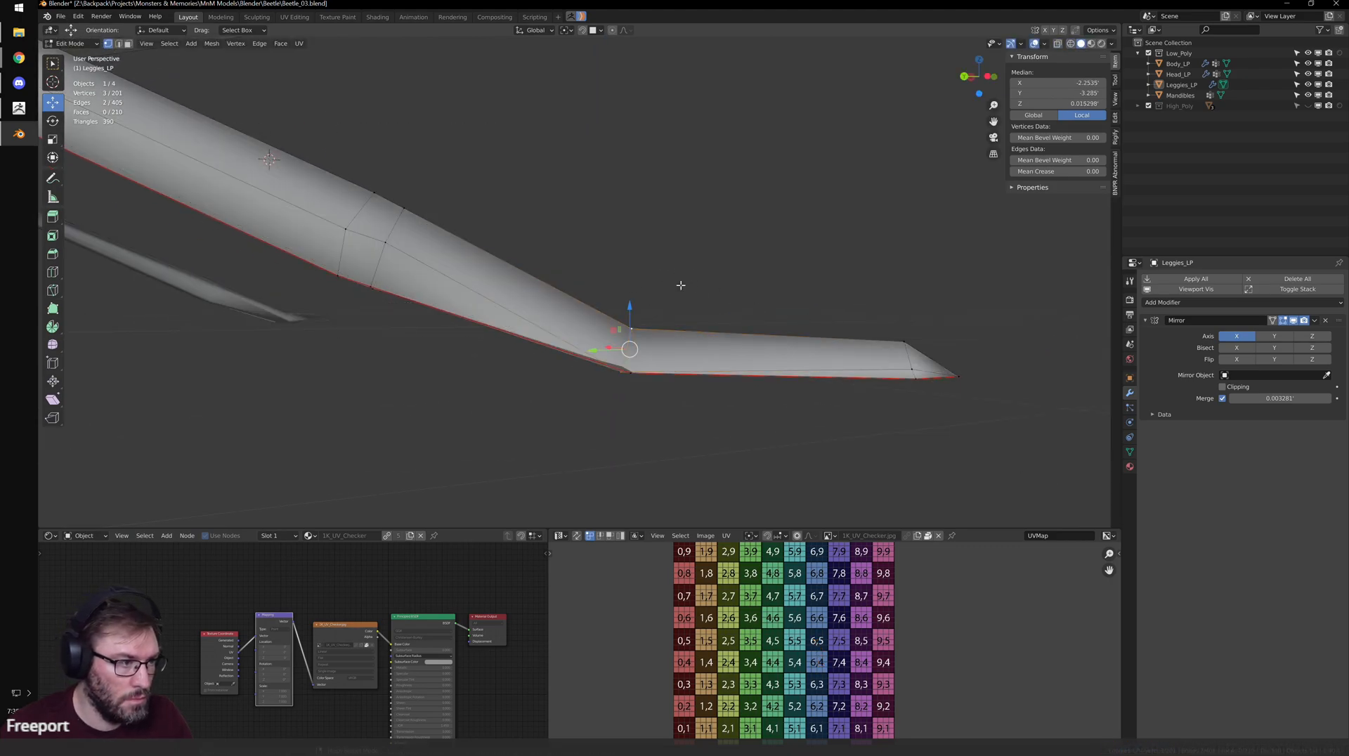
drag(630, 303, 629, 278)
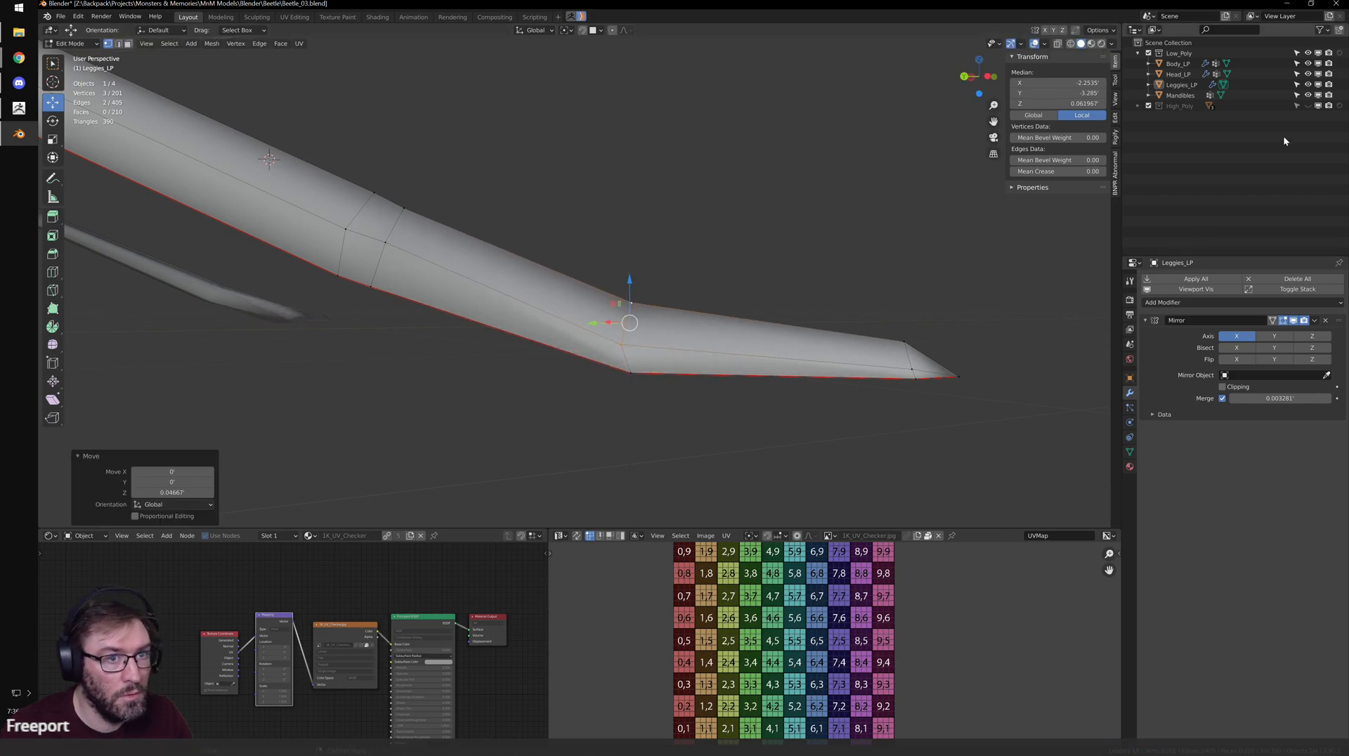
- Show the High_Poly collection in wireframe, enable snapping and snap an ankle vertex onto the sculpt
click(1307, 106)
mouse_move(700, 329)
middle_down()
mouse_move(660, 329)
mouse_move(605, 382)
mouse_move(653, 409)
mouse_move(566, 384)
mouse_move(614, 440)
mouse_move(638, 335)
mouse_move(598, 318)
middle_up()
key(shift+z)
click(570, 384)
key(shift+Tab)
drag(580, 326, 602, 332)
- Snap two more ankle vertices of the hind foot onto the high-poly surface
middle_drag(647, 383, 645, 316)
middle_drag(686, 363, 676, 339)
click(682, 333)
drag(680, 330, 640, 357)
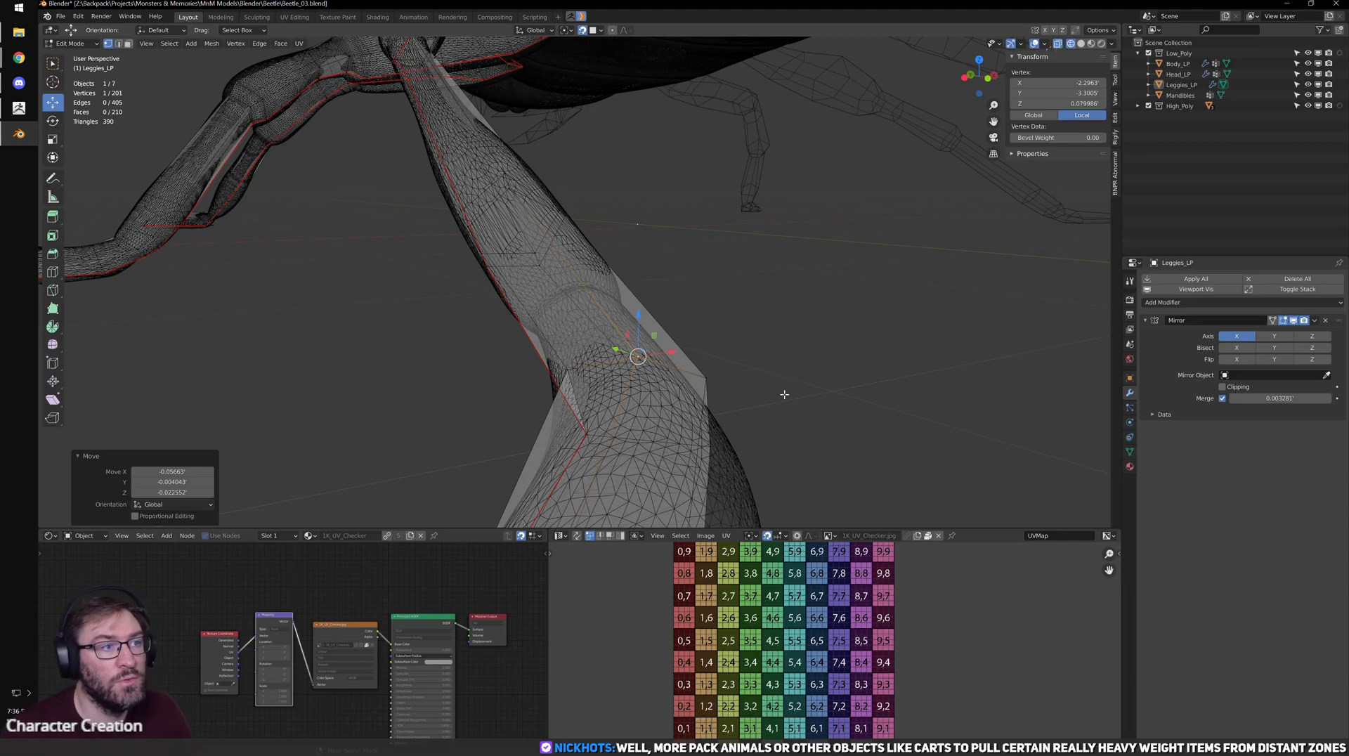
middle_drag(715, 371, 698, 347)
click(599, 283)
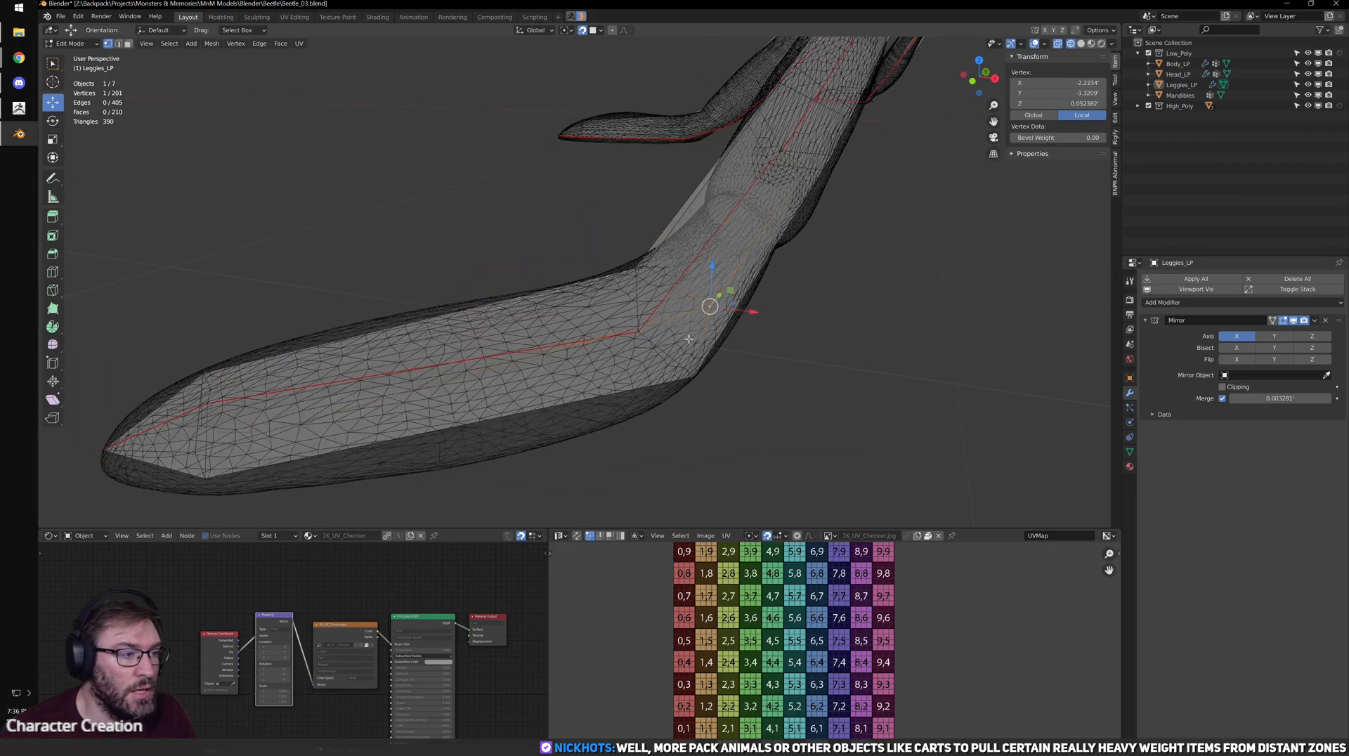
drag(705, 317, 689, 328)
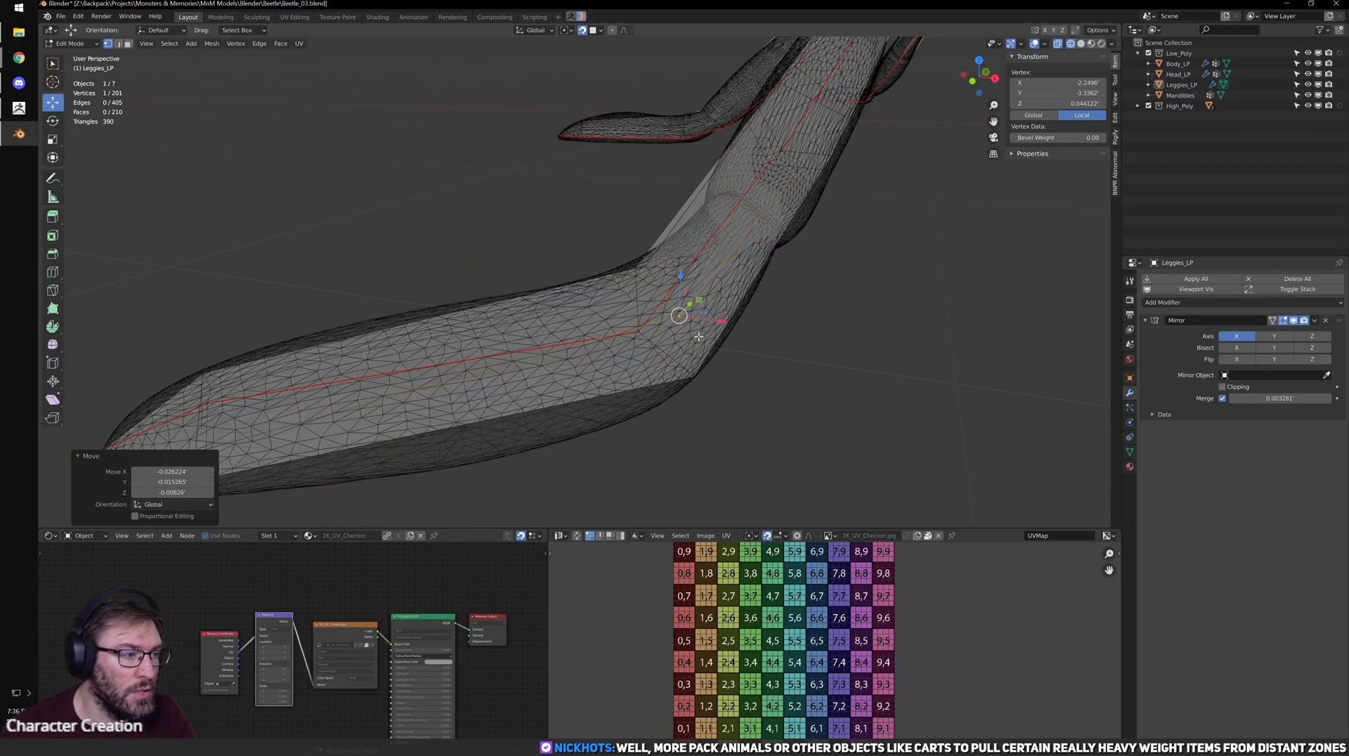
- Turn off snapping, slide the two edge loops above the hind ankle toward the sculpted joint, and leave Edit Mode
middle_drag(668, 402, 822, 348)
shift+middle_drag(429, 223, 587, 353)
scroll(587, 352, up, 1)
shift+middle_drag(324, 177, 537, 246)
scroll(515, 279, up, 1)
key(shift+Tab)
alt+click(540, 270)
scroll(540, 270, down, 2)
drag(537, 300, 699, 355)
alt+click(484, 288)
drag(509, 286, 646, 339)
key(Tab)
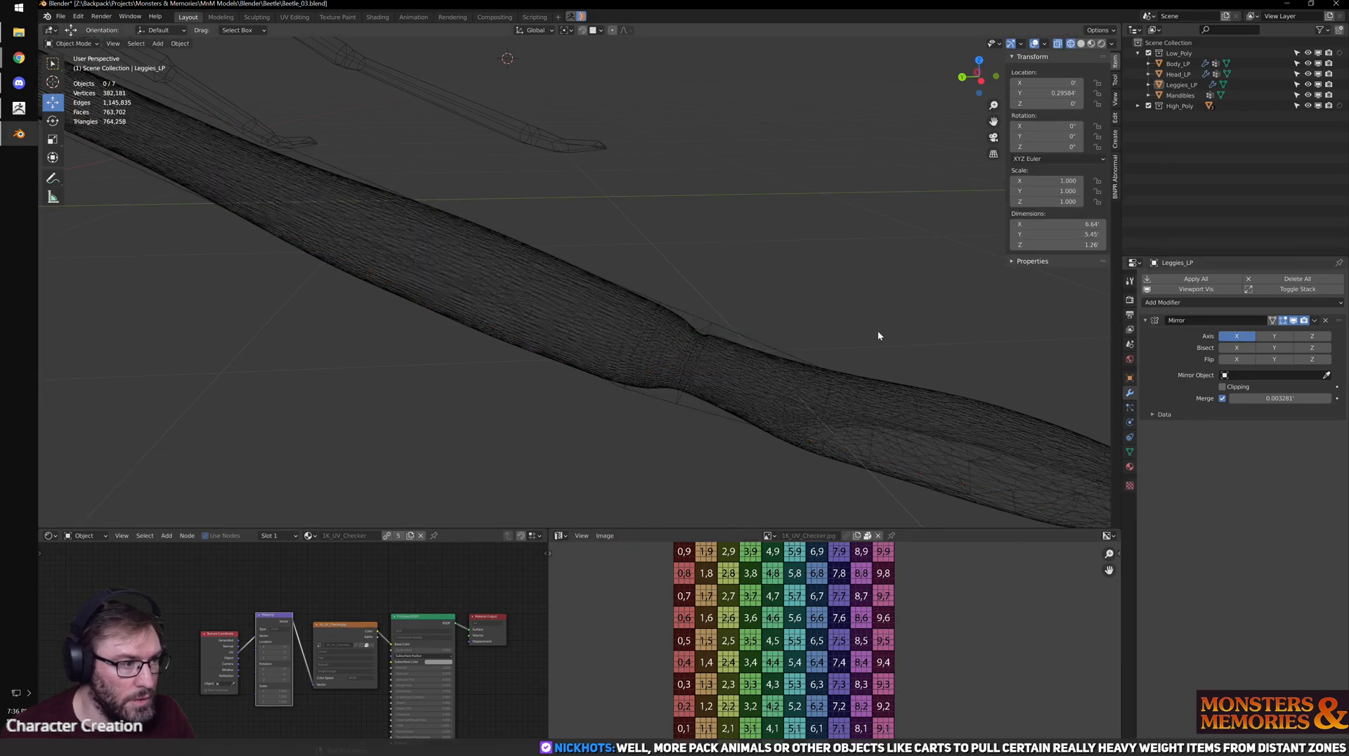
- Add a Shrinkwrap modifier targeting Leggies_HP to Leggies_LP and place it above the Mirror modifier
click(1209, 302)
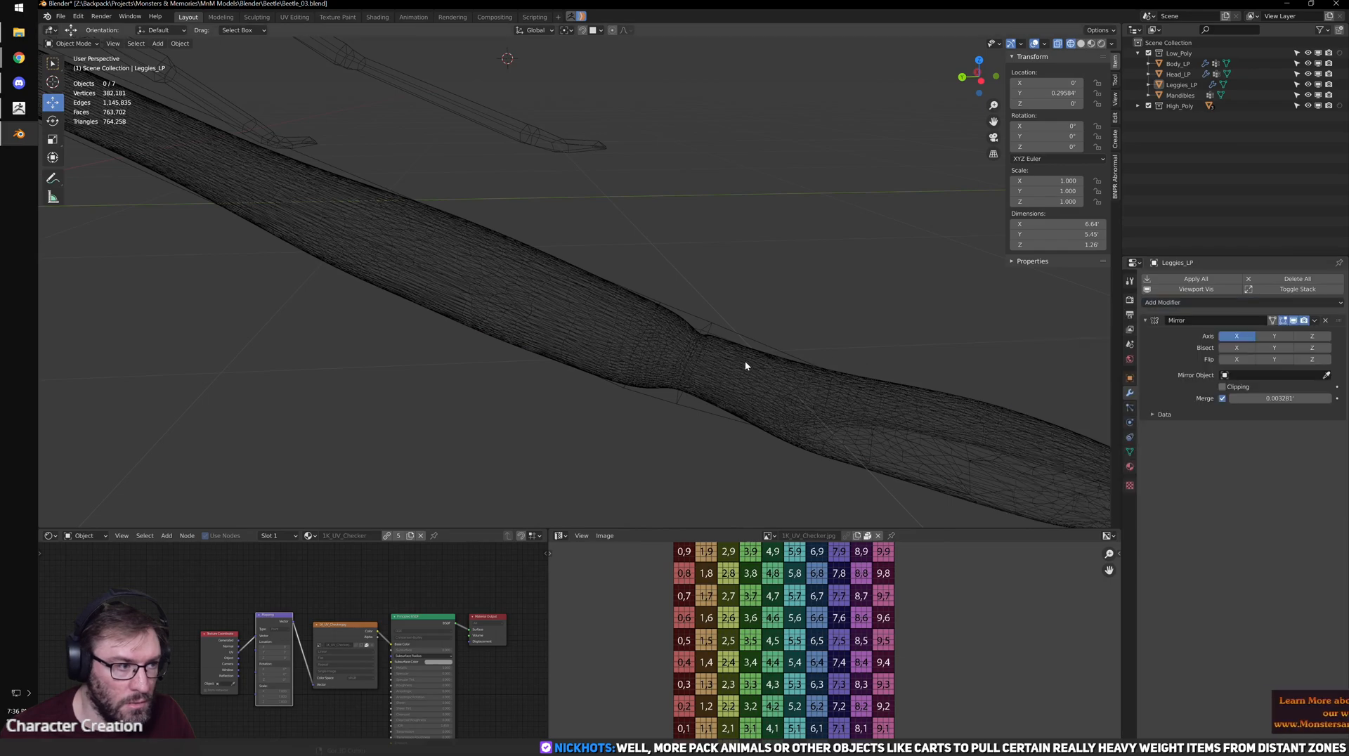
click(1230, 303)
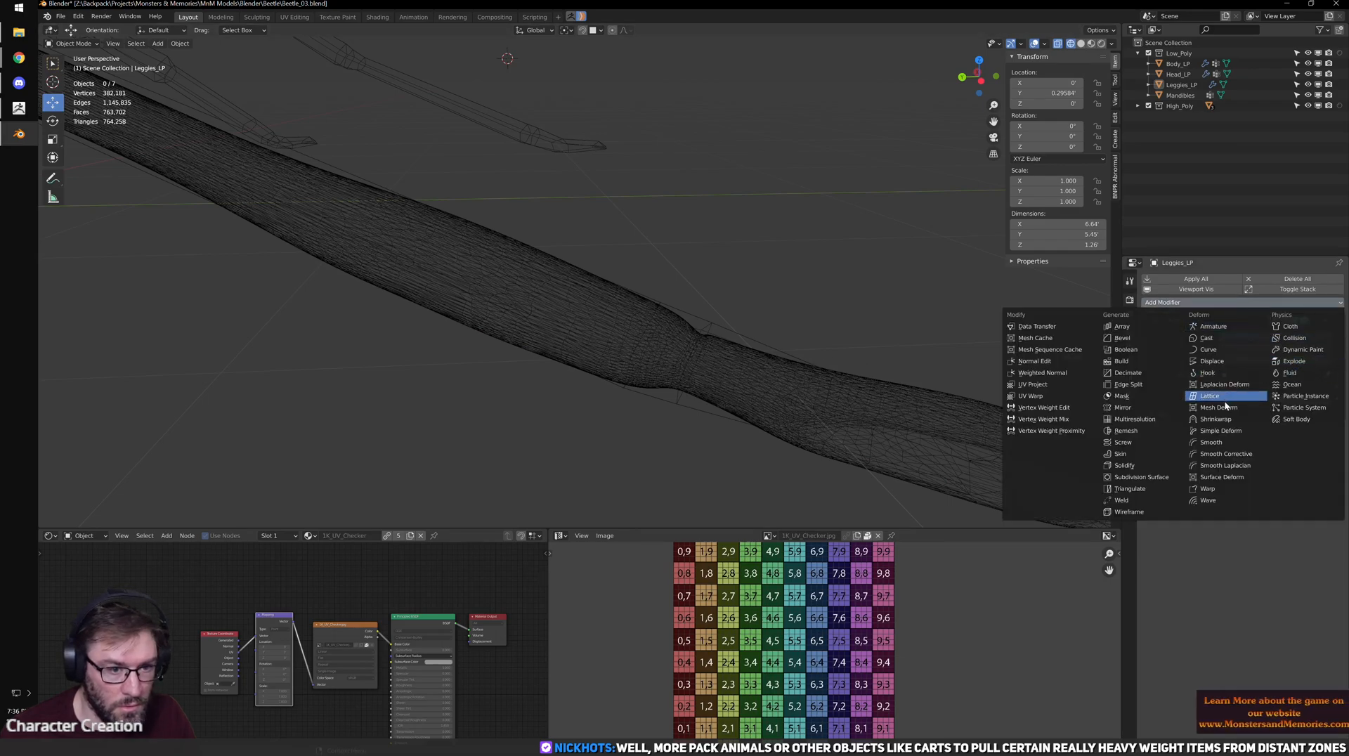
click(1226, 420)
drag(1338, 430, 1335, 322)
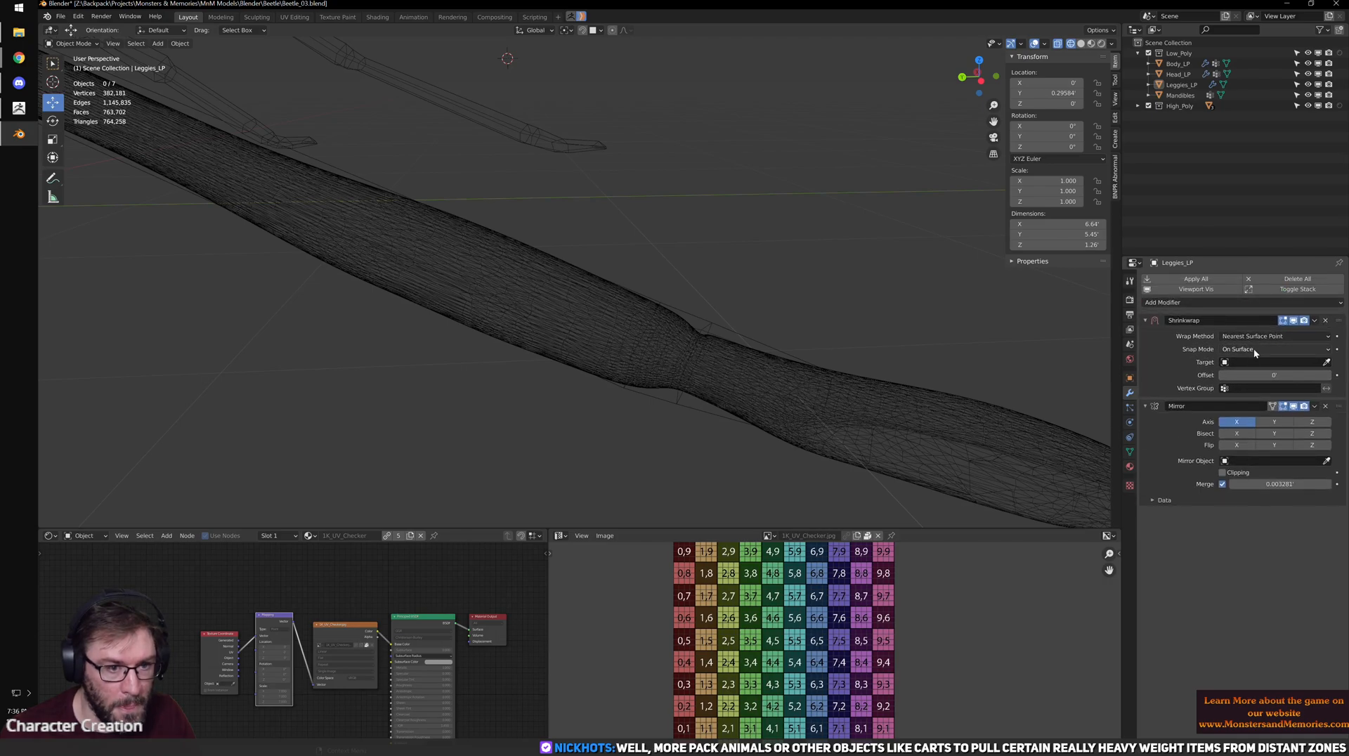
click(1249, 361)
click(1247, 420)
- Examine how closely the shrinkwrapped low-poly legs follow the sculpt at the feet and joints
middle_drag(875, 369, 811, 357)
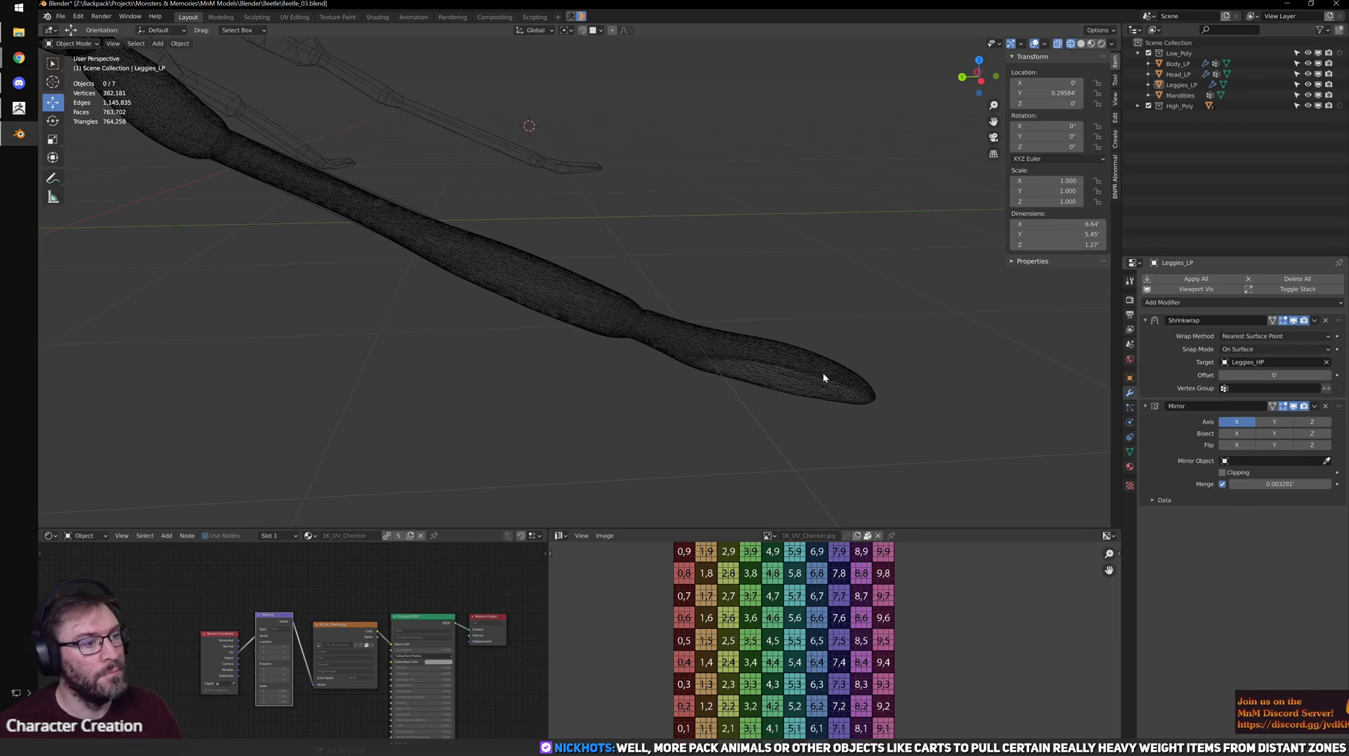
scroll(823, 374, up, 2)
middle_drag(907, 337, 714, 345)
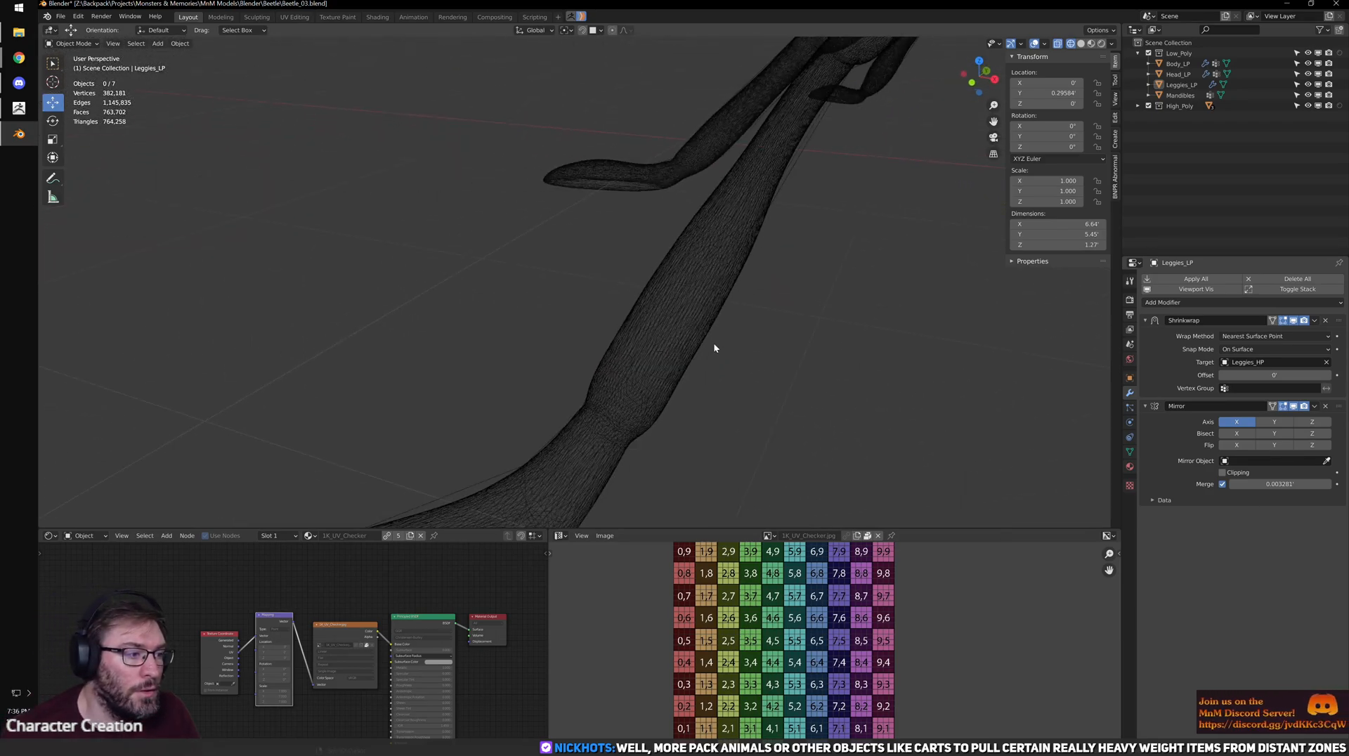
scroll(714, 344, down, 1)
key(Tab)
middle_drag(391, 314, 576, 324)
key(Tab)
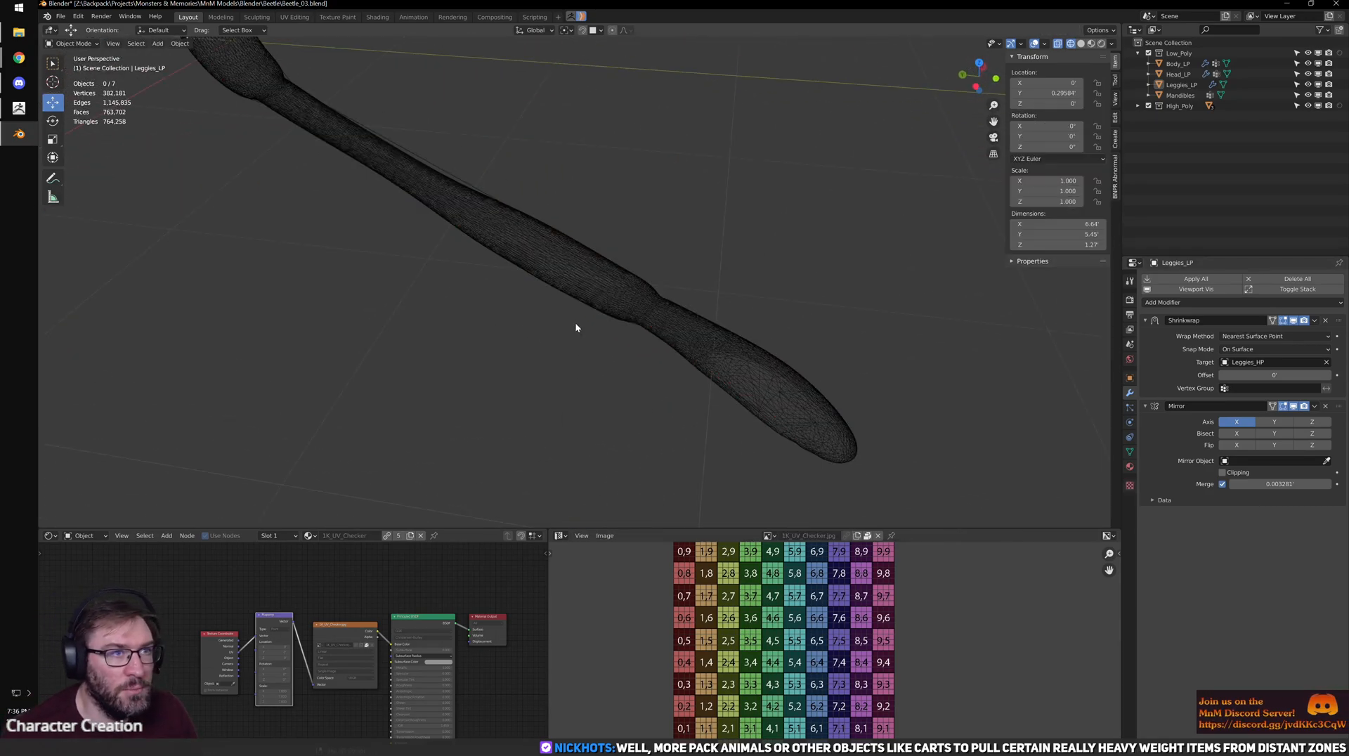
scroll(683, 294, up, 3)
key(Tab)
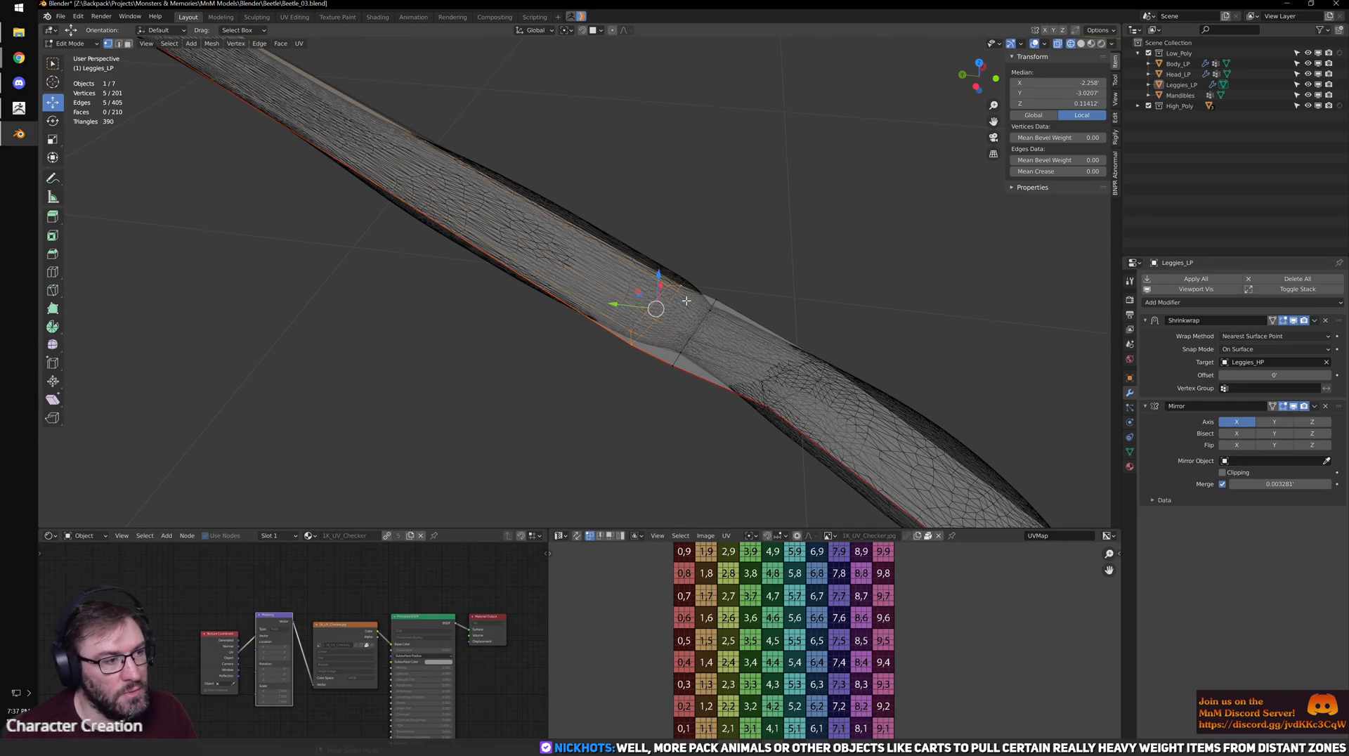
scroll(751, 242, down, 5)
shift+middle_drag(485, 260, 795, 394)
scroll(795, 394, up, 3)
shift+middle_drag(888, 364, 746, 506)
scroll(719, 354, up, 3)
scroll(699, 316, down, 3)
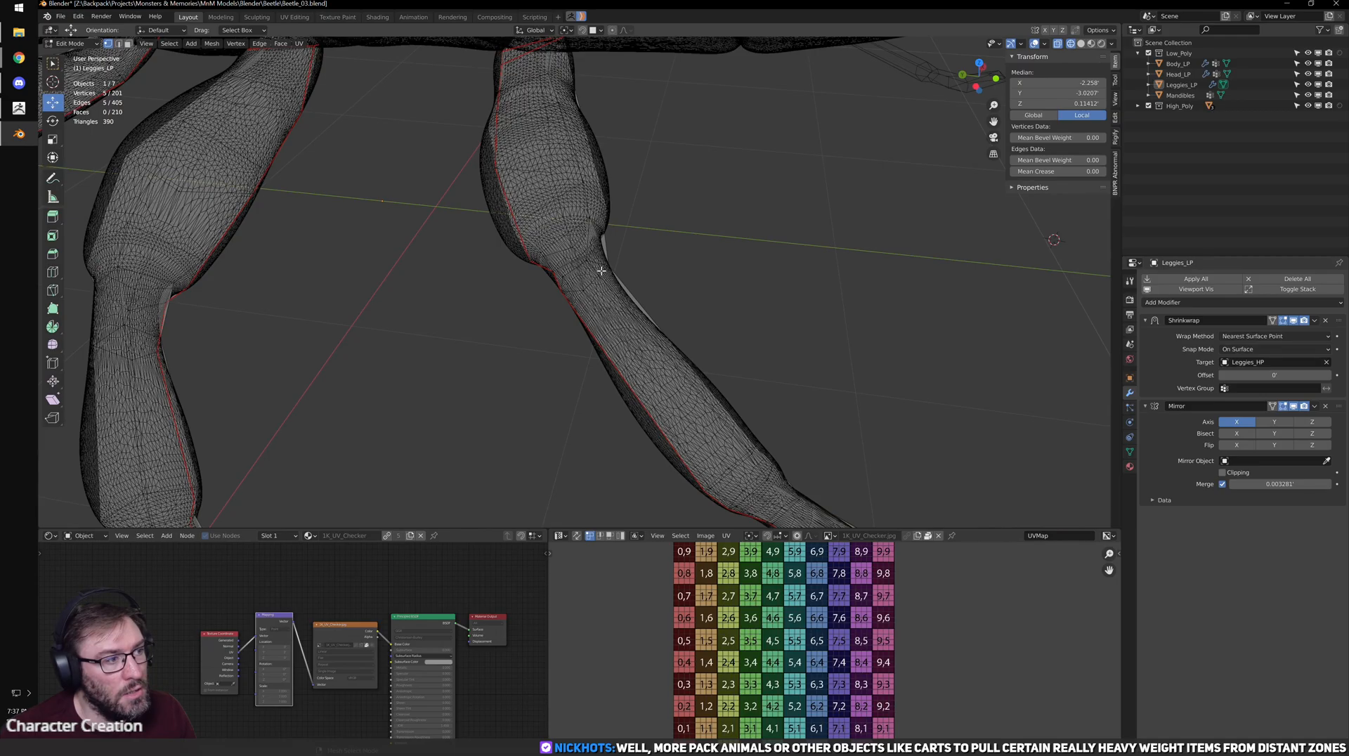
- Reposition a vertex at the hind leg's upper joint to fit the sculpt, with snapping enabled
scroll(540, 254, up, 3)
mouse_move(645, 332)
shift+middle_down()
mouse_move(660, 369)
mouse_move(887, 317)
mouse_move(871, 249)
mouse_move(532, 347)
mouse_move(482, 313)
mouse_move(556, 270)
mouse_move(673, 153)
mouse_move(668, 380)
mouse_move(682, 333)
mouse_move(556, 339)
mouse_move(584, 404)
mouse_move(614, 330)
mouse_move(525, 301)
mouse_move(581, 325)
mouse_move(567, 293)
mouse_move(612, 303)
mouse_move(614, 271)
shift+middle_up()
key(g)
click(555, 370)
key(shift+z)
key(a)
key(a)
key(shift+z)
click(615, 271)
drag(581, 295, 587, 296)
key(shift+z)
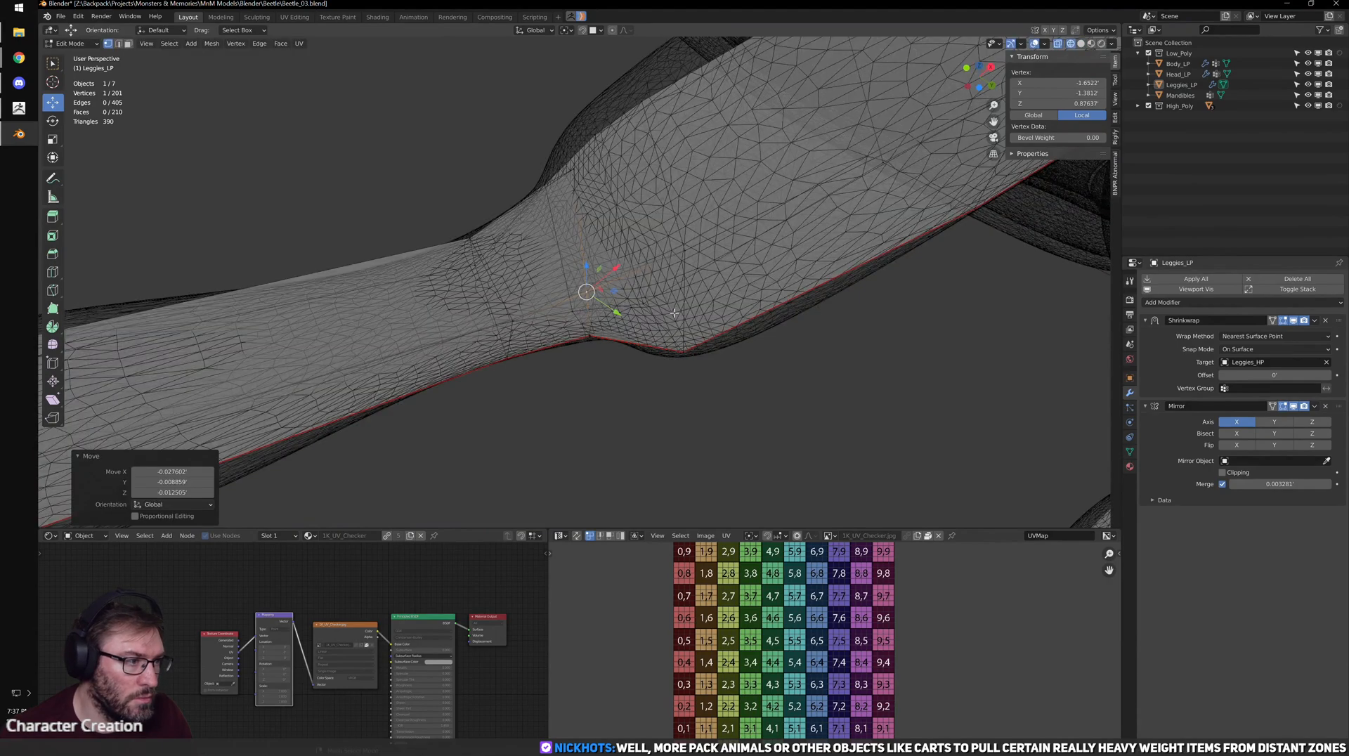
- In solid shading, snap the vertices around the base of the hind leg's thigh bulge onto the sculpt
middle_drag(586, 297, 592, 270)
click(668, 209)
key(shift+z)
drag(670, 210, 647, 248)
middle_drag(646, 248, 624, 301)
click(624, 303)
click(623, 305)
drag(587, 318, 589, 314)
click(709, 272)
click(661, 288)
middle_drag(685, 281, 506, 313)
drag(506, 315, 538, 321)
- Align the vertices of the narrow neck below the hind thigh and on the bulge with the high-poly surface
middle_drag(539, 317, 629, 373)
click(592, 380)
drag(592, 379, 603, 361)
click(652, 290)
drag(653, 290, 612, 298)
click(676, 215)
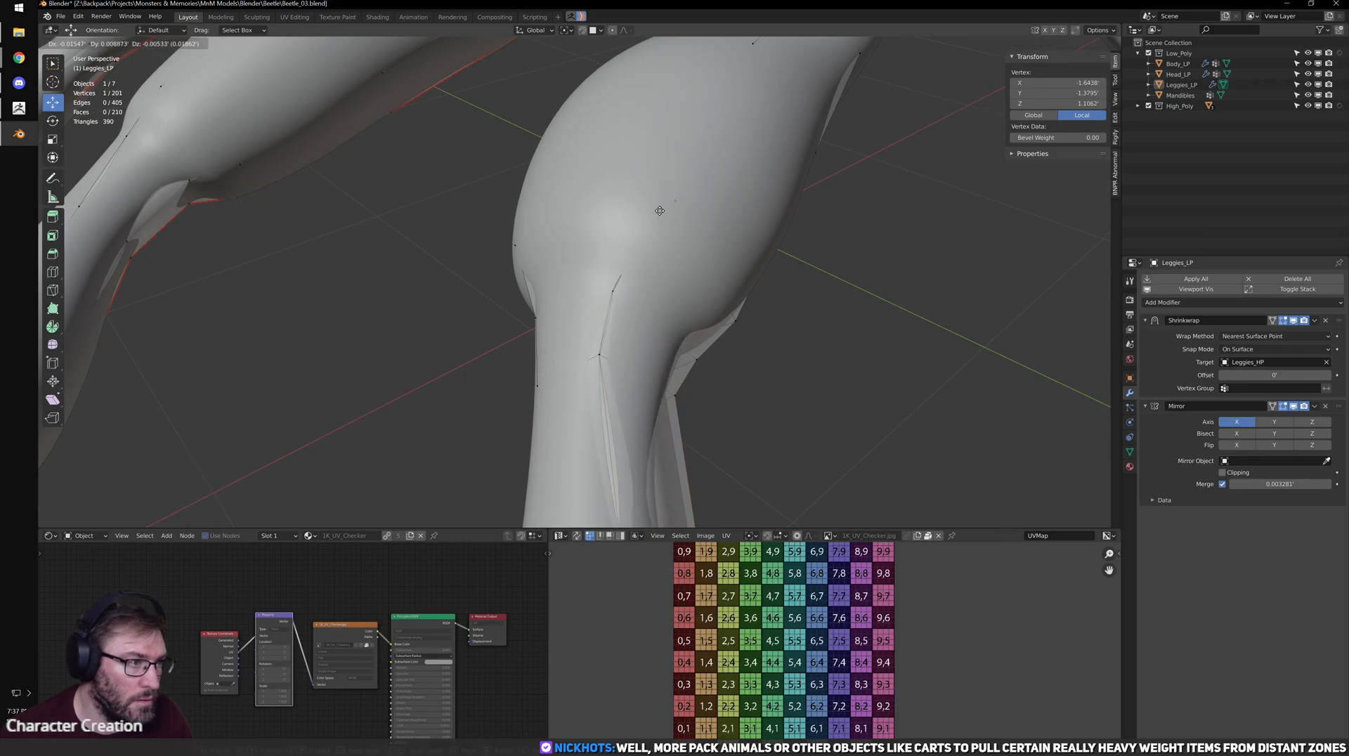
drag(660, 212, 662, 211)
middle_drag(497, 292, 687, 198)
drag(673, 193, 673, 193)
middle_drag(664, 201, 759, 184)
click(573, 357)
drag(574, 357, 615, 363)
- Adjust the remaining vertices around the far side of the hind leg's upper joint to match the sculpt
middle_drag(614, 363, 633, 288)
click(664, 350)
drag(665, 356, 634, 380)
middle_drag(634, 380, 696, 284)
drag(702, 278, 704, 277)
middle_drag(704, 277, 707, 309)
click(632, 349)
click(637, 356)
click(633, 351)
drag(634, 351, 627, 351)
click(577, 282)
drag(580, 284, 587, 290)
- Inspect the hind leg down to its foot, leave Edit Mode and review all the legs
scroll(711, 301, down, 3)
middle_drag(710, 301, 601, 306)
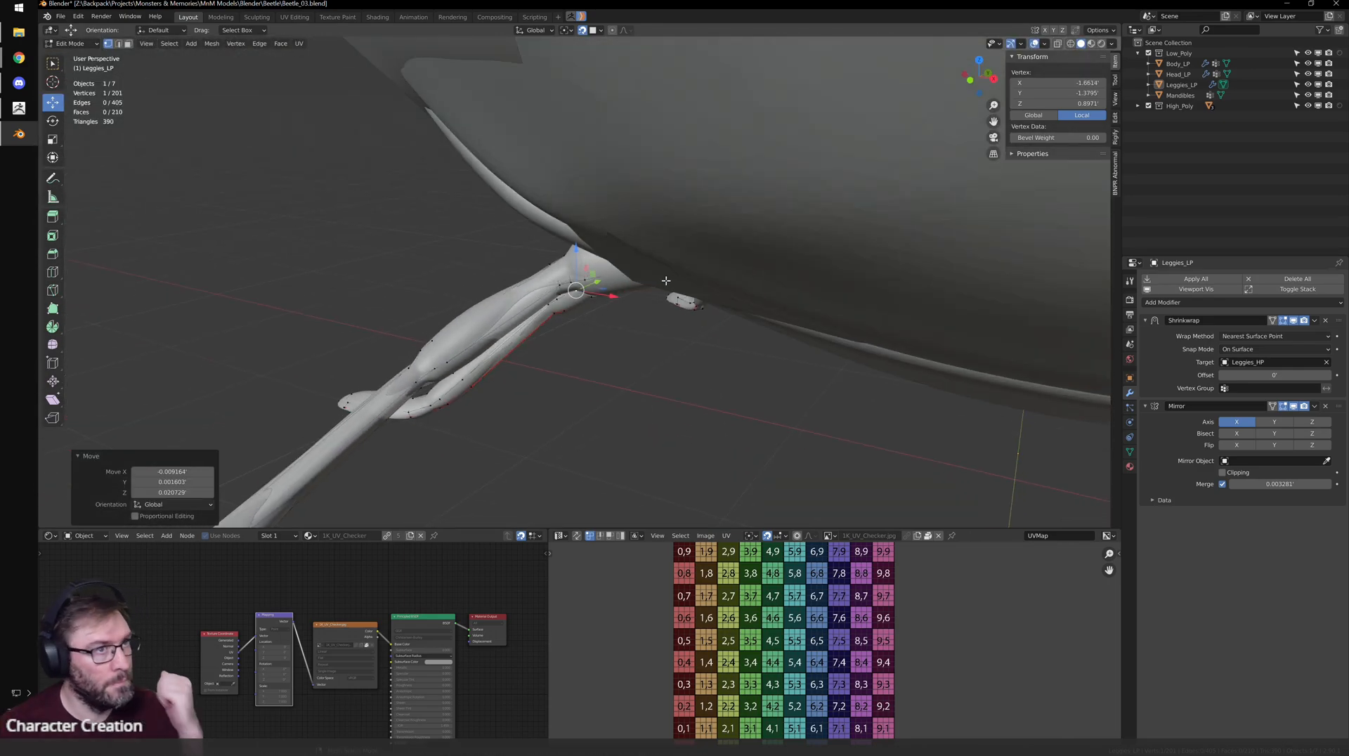
middle_drag(687, 288, 800, 270)
shift+middle_drag(1055, 402, 726, 229)
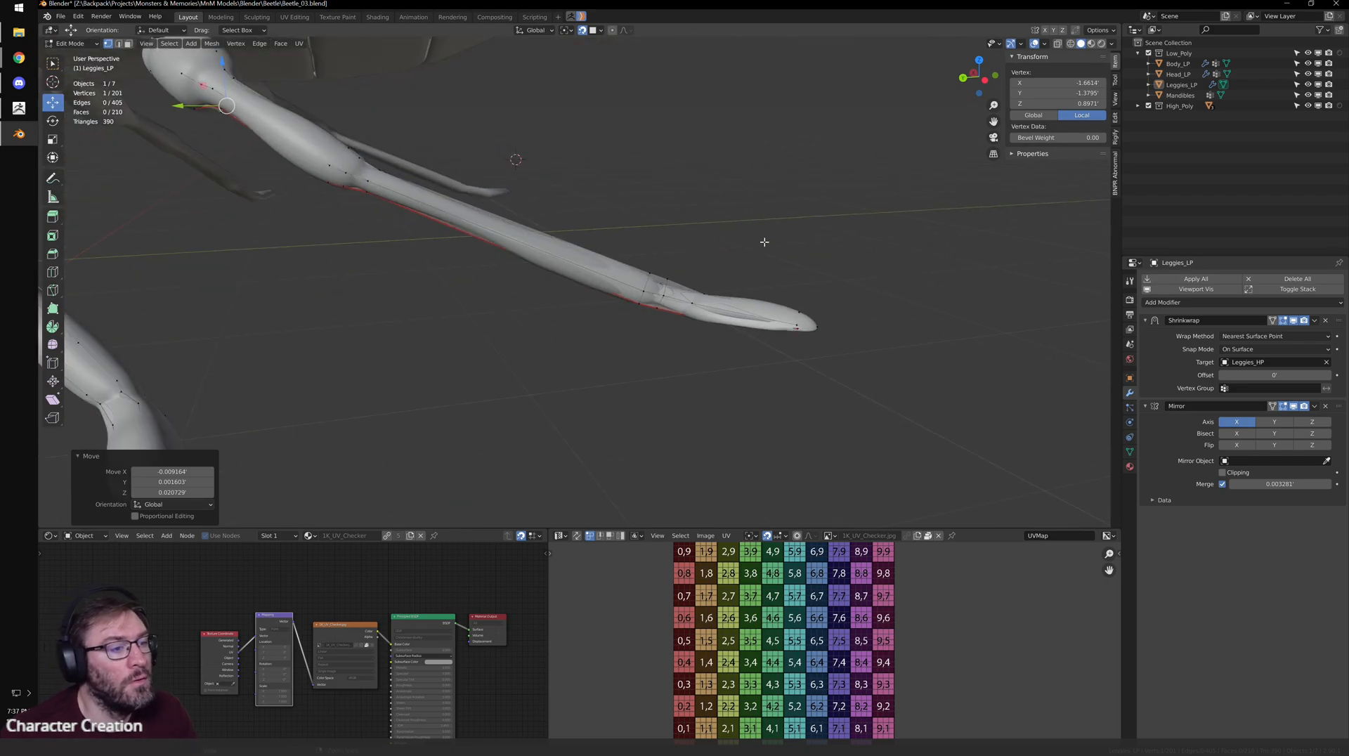
scroll(735, 254, up, 3)
scroll(492, 265, down, 3)
shift+middle_drag(491, 265, 776, 325)
key(Tab)
click(532, 320)
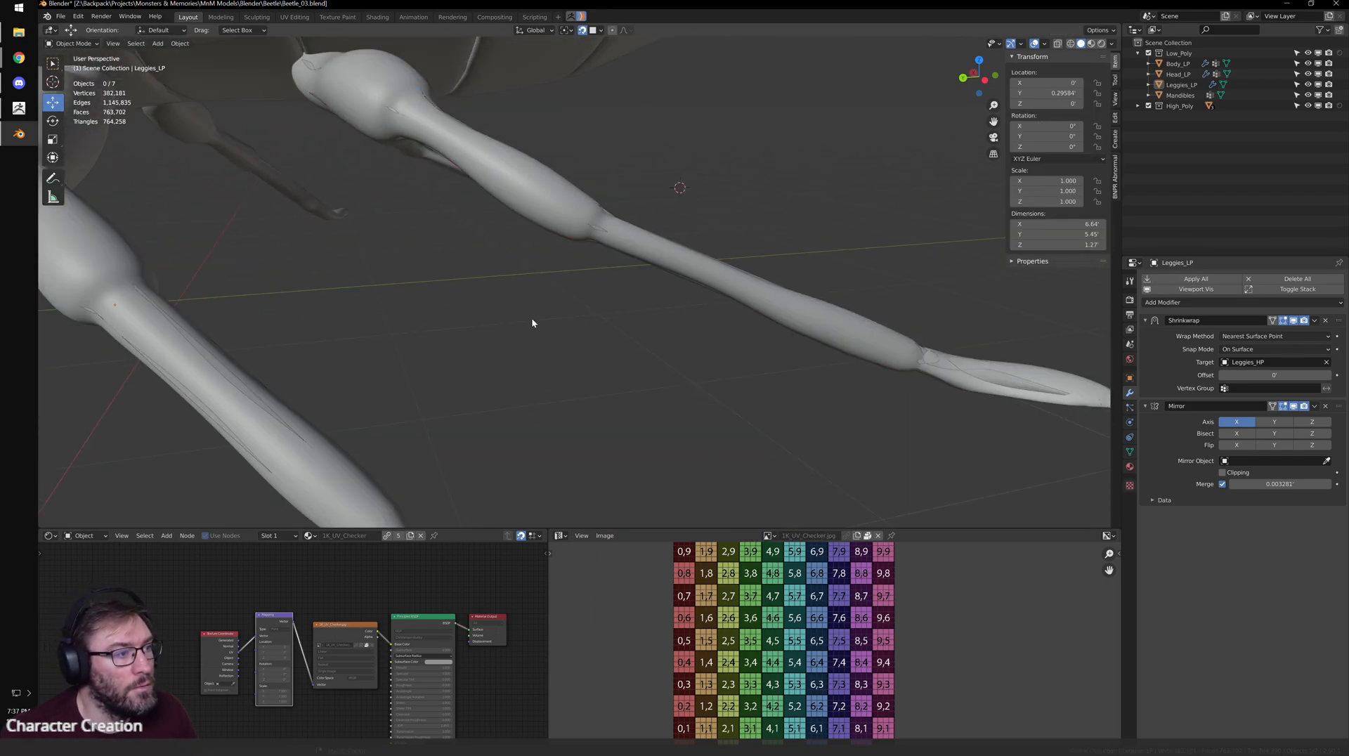
shift+middle_drag(532, 320, 789, 357)
scroll(773, 351, down, 5)
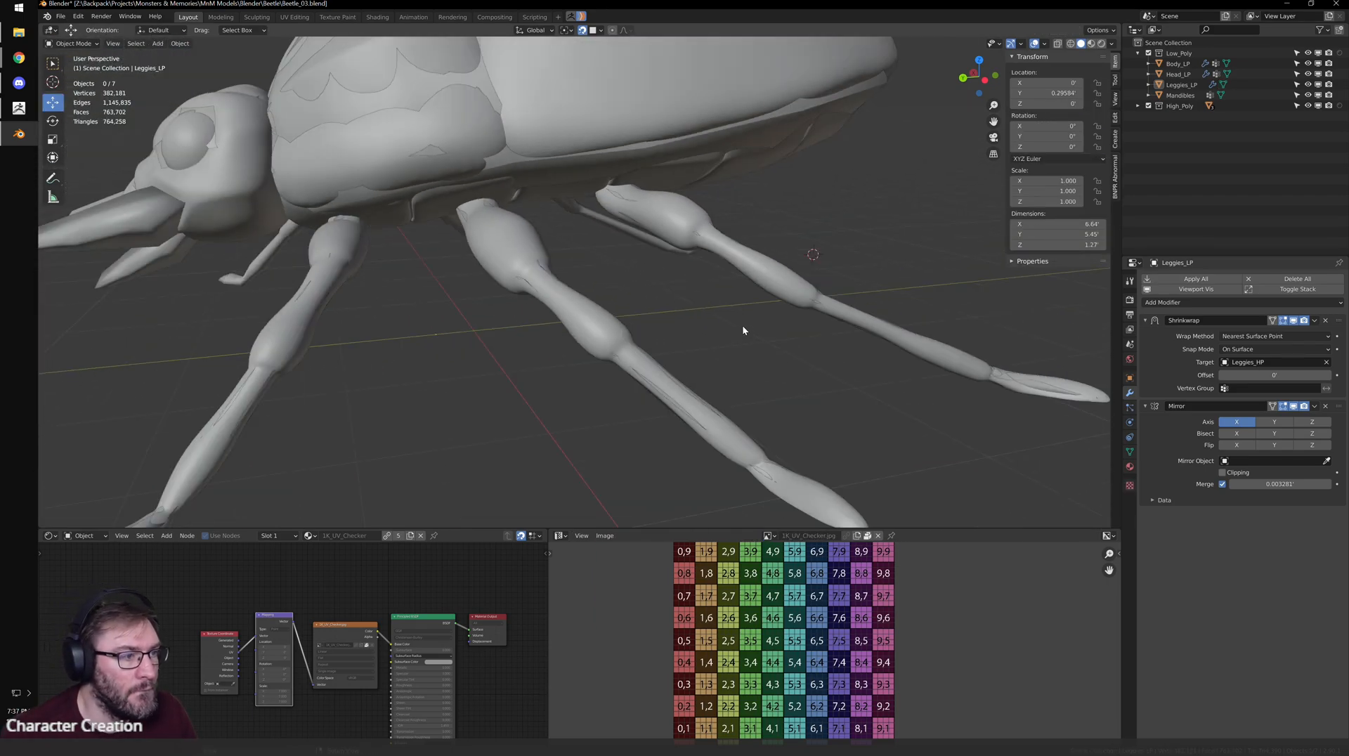
- Toggle the High_Poly collection's visibility to compare the low-poly beetle with the sculpt
click(1307, 105)
scroll(807, 330, down, 3)
middle_drag(682, 320, 727, 330)
scroll(706, 236, down, 3)
middle_drag(707, 236, 693, 212)
shift+middle_drag(692, 212, 772, 253)
scroll(796, 282, up, 1)
click(1310, 105)
click(1310, 106)
middle_drag(696, 232, 567, 269)
scroll(707, 243, up, 3)
scroll(567, 268, down, 5)
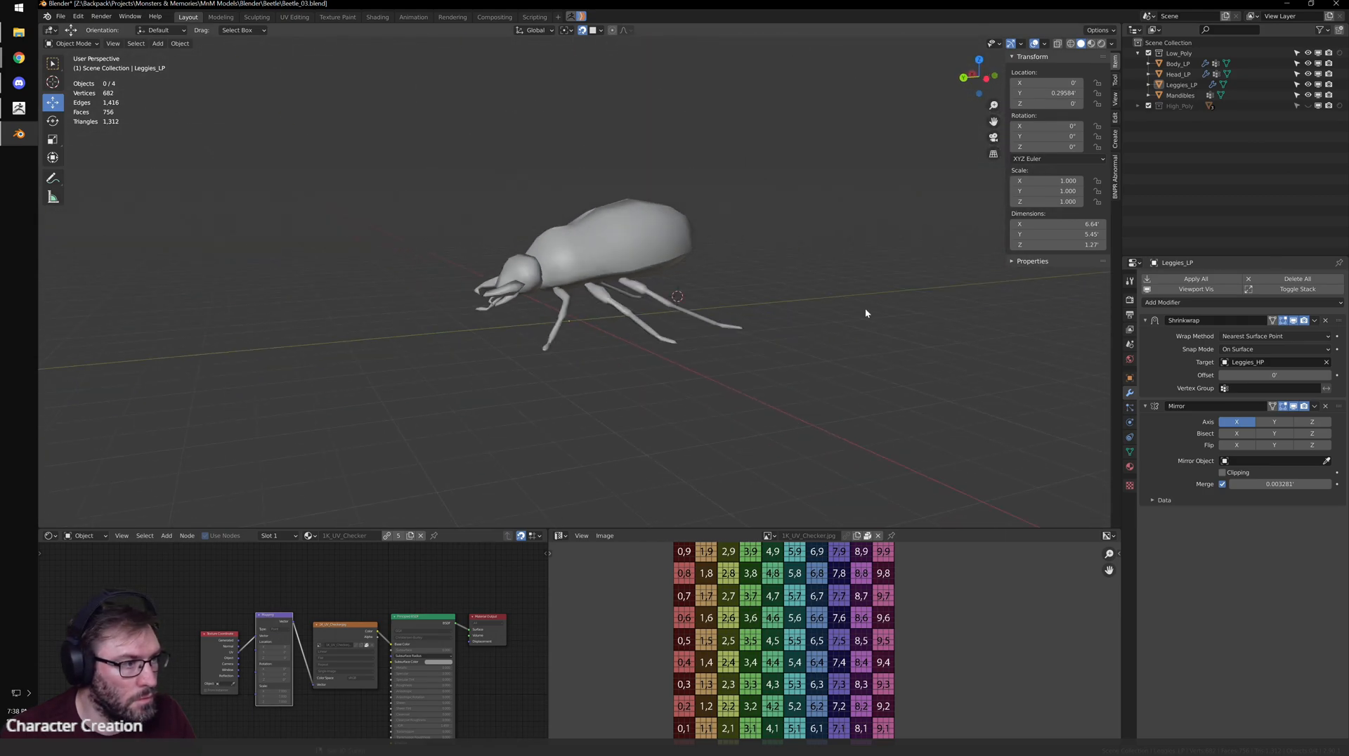
click(1307, 106)
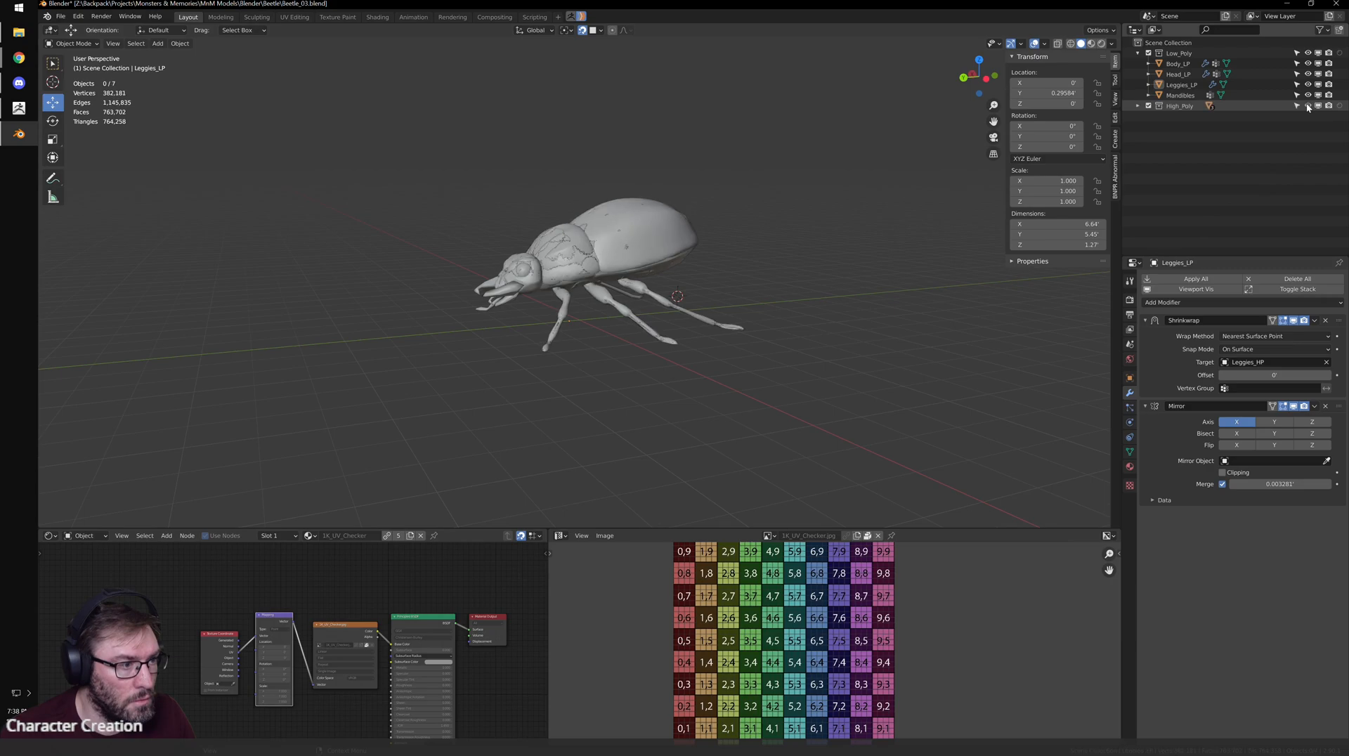
- Open Head_LP in Edit Mode and snap a vertex on the front of the head onto the sculpt
scroll(687, 292, up, 6)
mouse_move(562, 290)
middle_down()
mouse_move(687, 293)
mouse_move(766, 263)
mouse_move(661, 287)
mouse_move(555, 273)
middle_up()
scroll(661, 287, up, 2)
click(605, 280)
click(602, 241)
scroll(602, 241, up, 5)
key(Tab)
click(536, 331)
drag(541, 323, 524, 320)
- Snap the head vertices above and beside the mouthparts onto the high-poly surface
middle_drag(525, 319, 619, 336)
click(810, 291)
drag(804, 290, 782, 273)
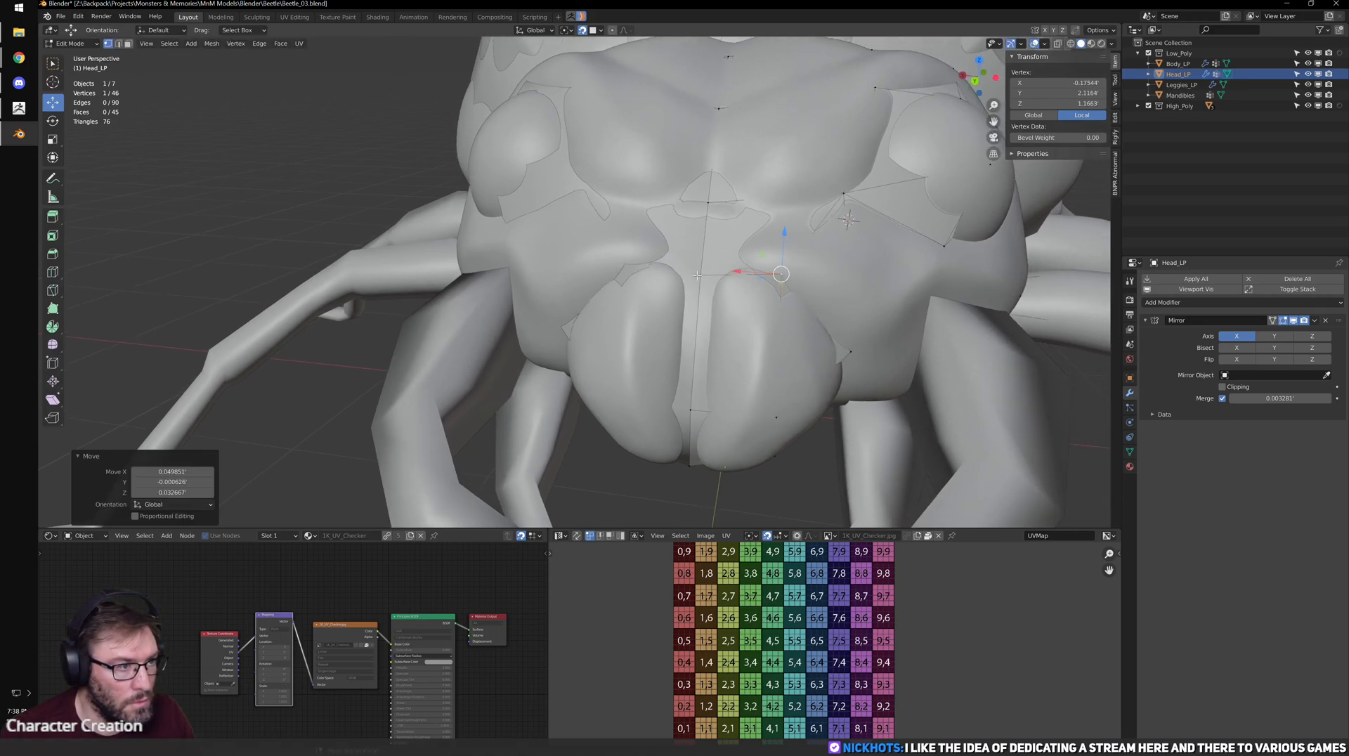
drag(850, 352, 850, 360)
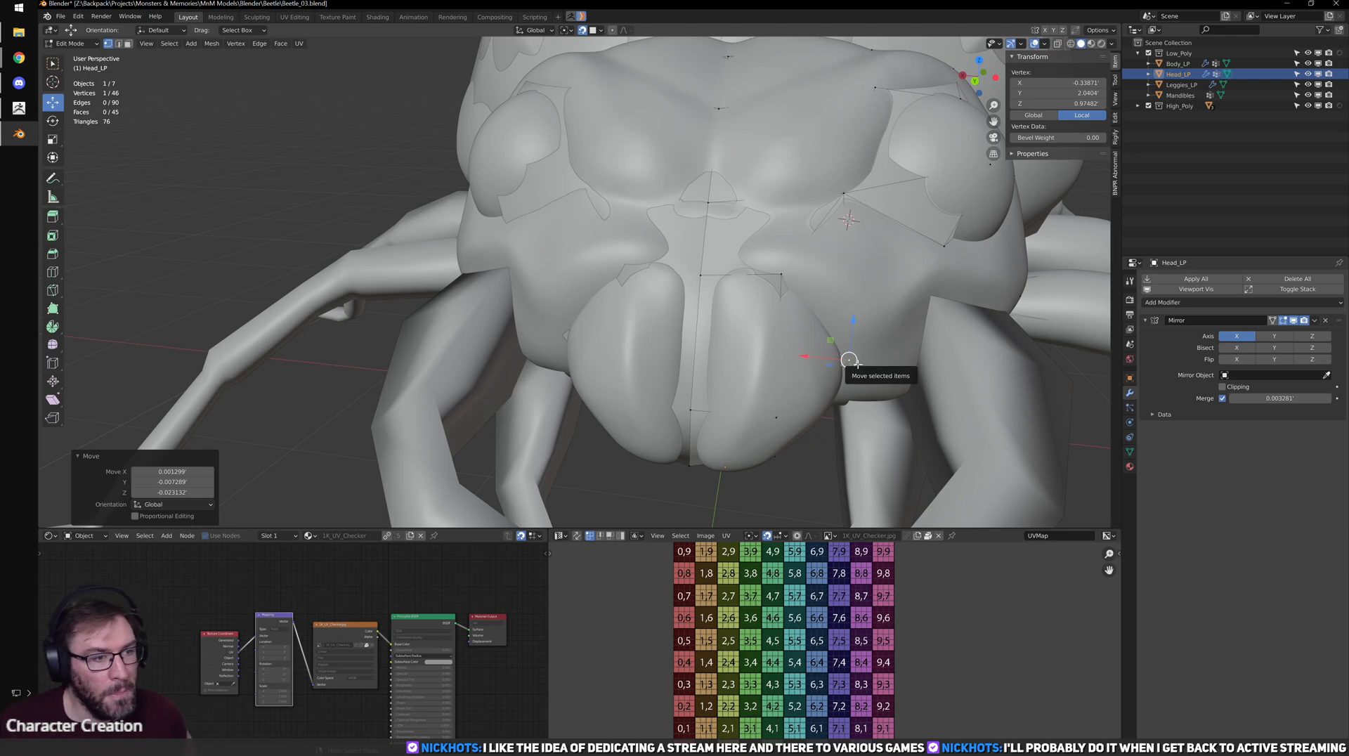
scroll(829, 407, down, 3)
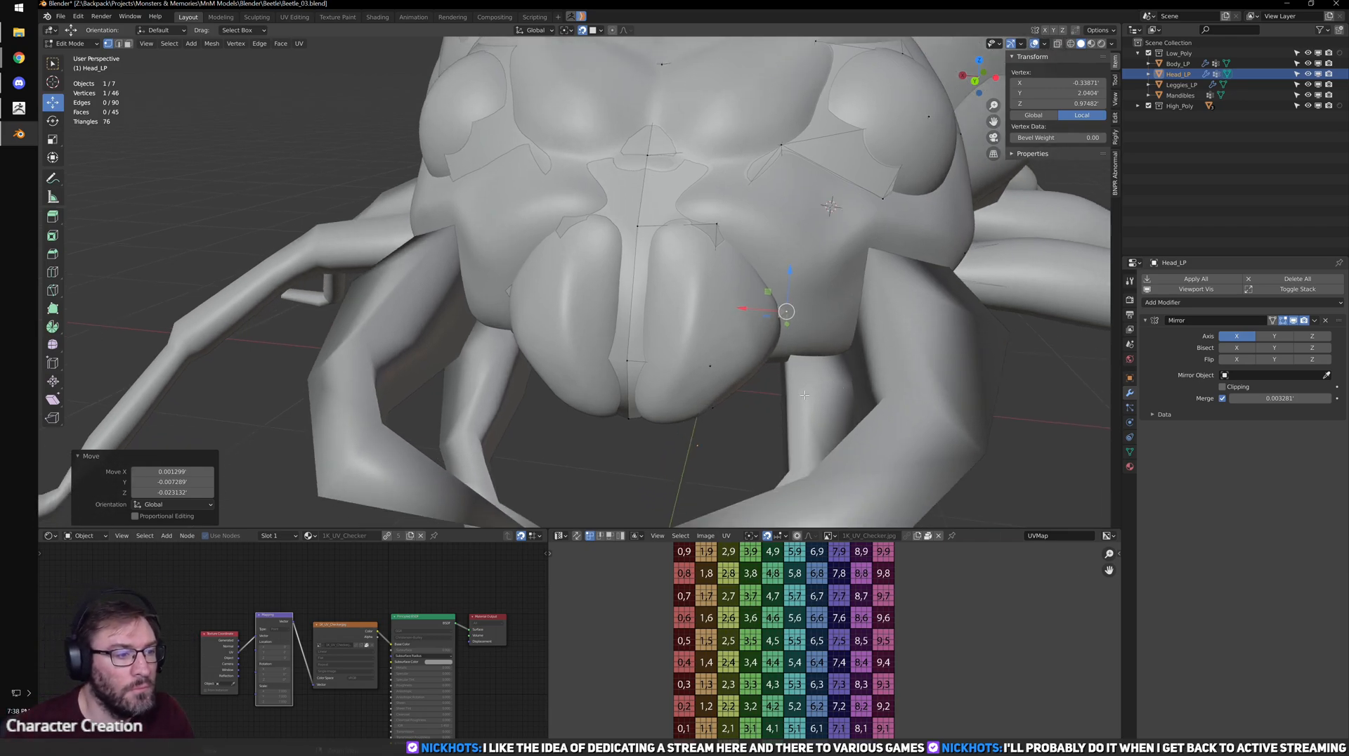
- Snap the vertices at the outer edge and beneath the mouthparts onto the high-poly head surface
middle_drag(790, 388, 768, 344)
key(KP_Decimal)
scroll(748, 324, down, 8)
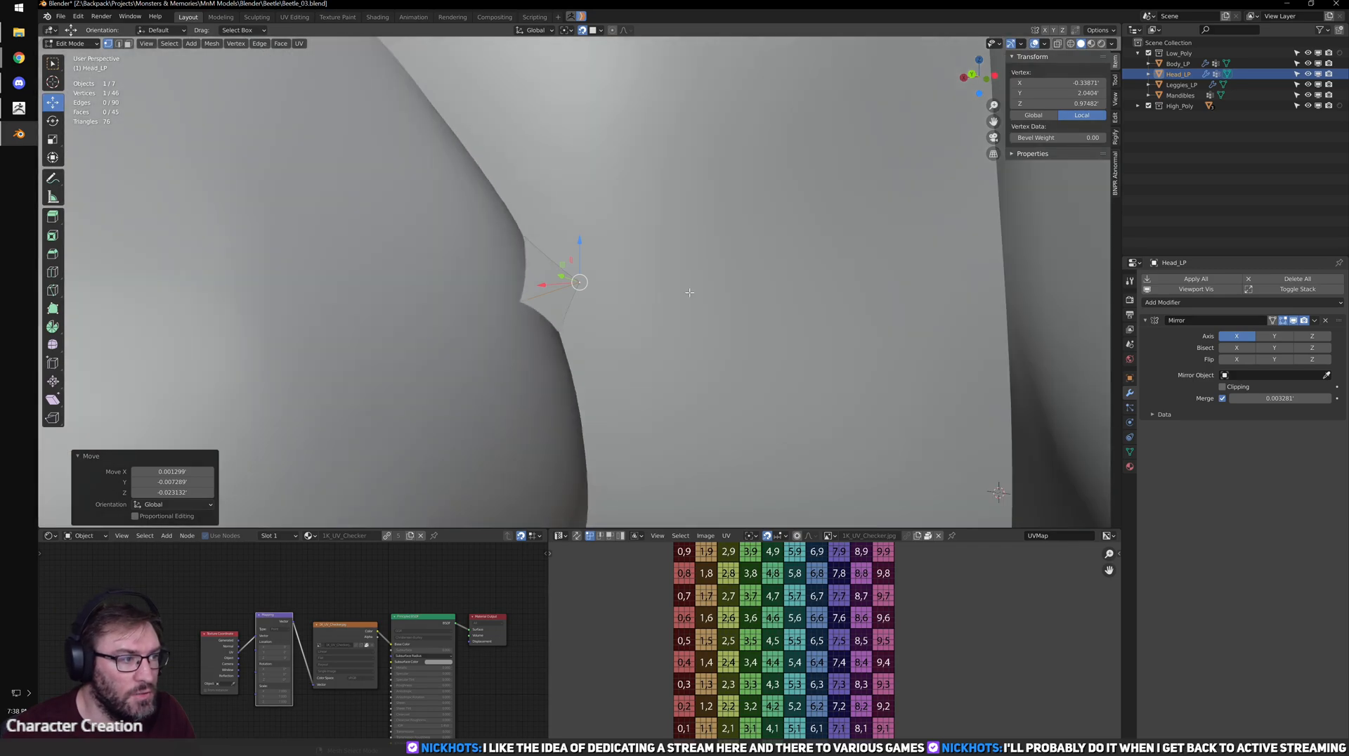
middle_drag(712, 326, 587, 221)
key(g)
click(564, 320)
click(647, 372)
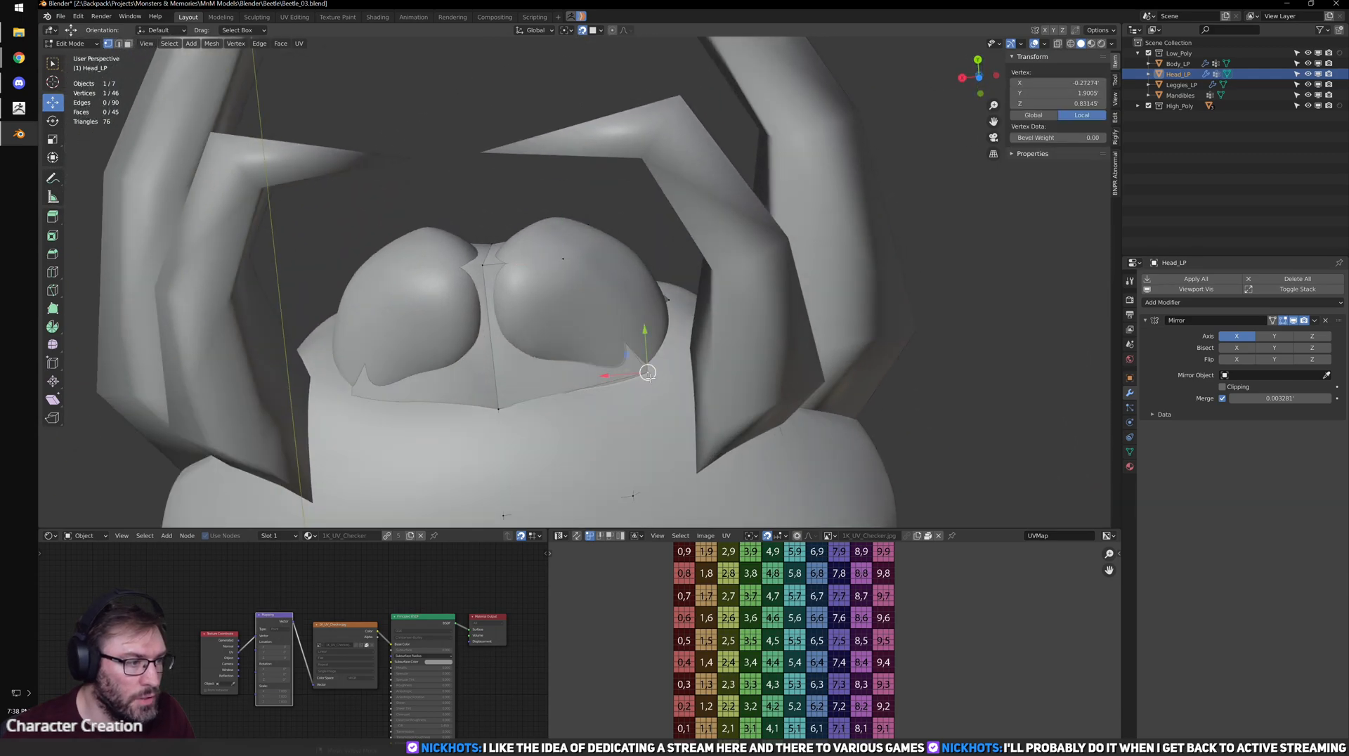
key(g)
click(547, 421)
- Snap the vertices behind the eye and above its rear edge onto the sculpt, close to the eye's rim
middle_drag(554, 297, 723, 245)
shift+middle_drag(738, 126, 632, 344)
click(687, 352)
key(g)
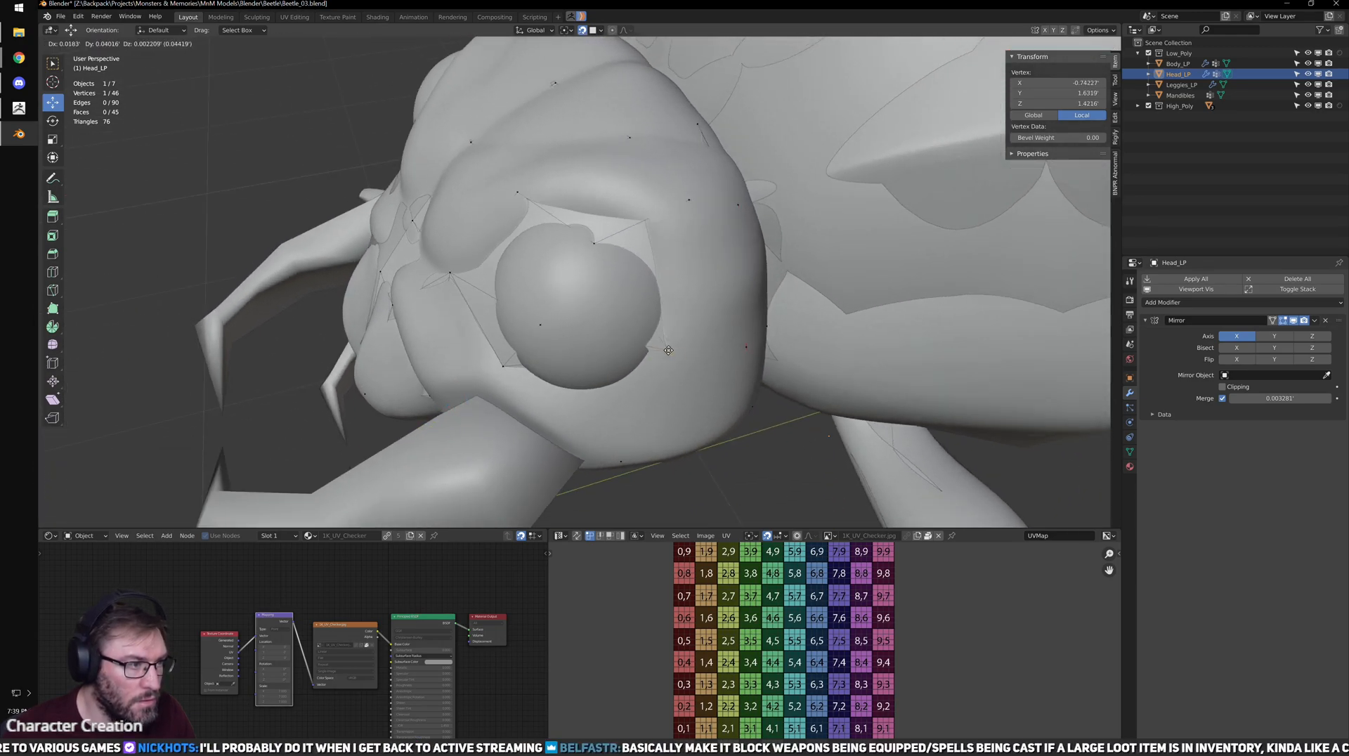
click(668, 350)
click(671, 214)
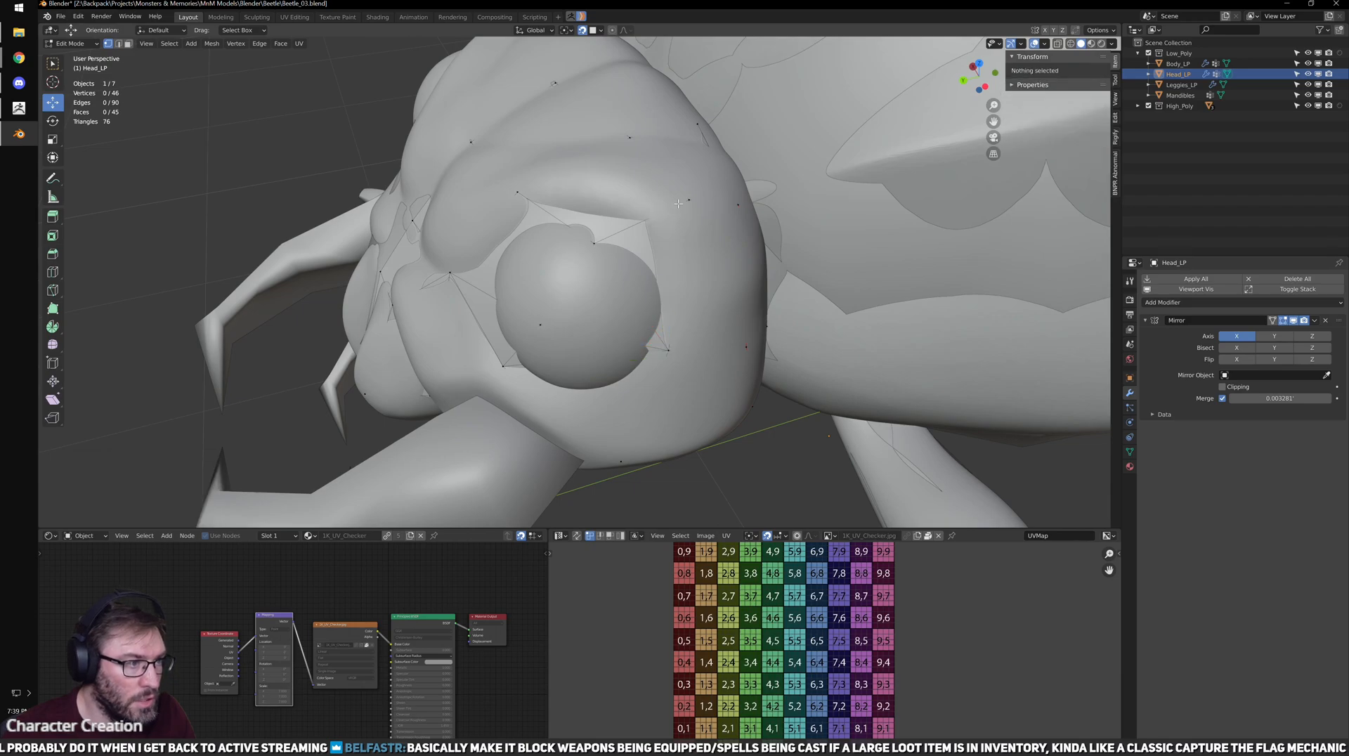
click(687, 201)
key(g)
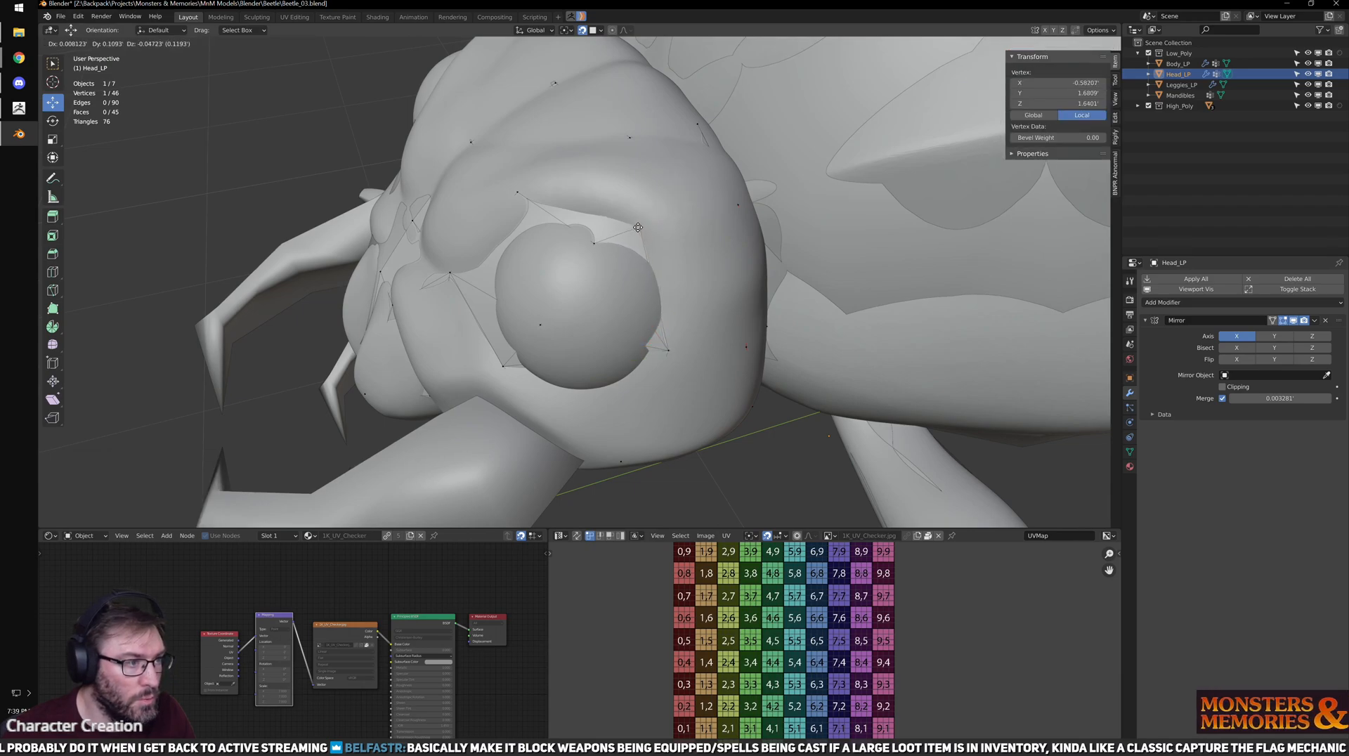
click(637, 227)
- Snap the vertices above the eye's front edge and in front of the eye closer to the eye's rim
middle_drag(633, 223, 678, 239)
click(547, 189)
key(g)
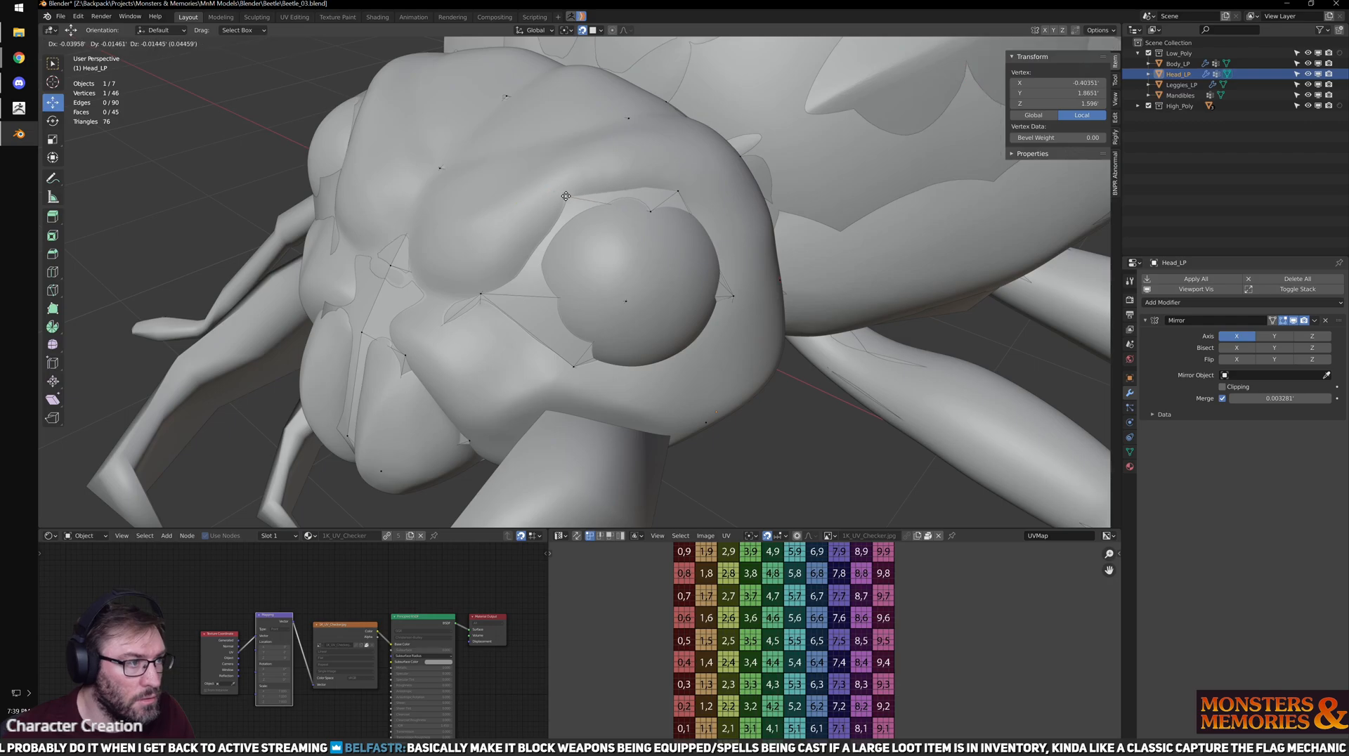
click(577, 197)
click(481, 294)
key(g)
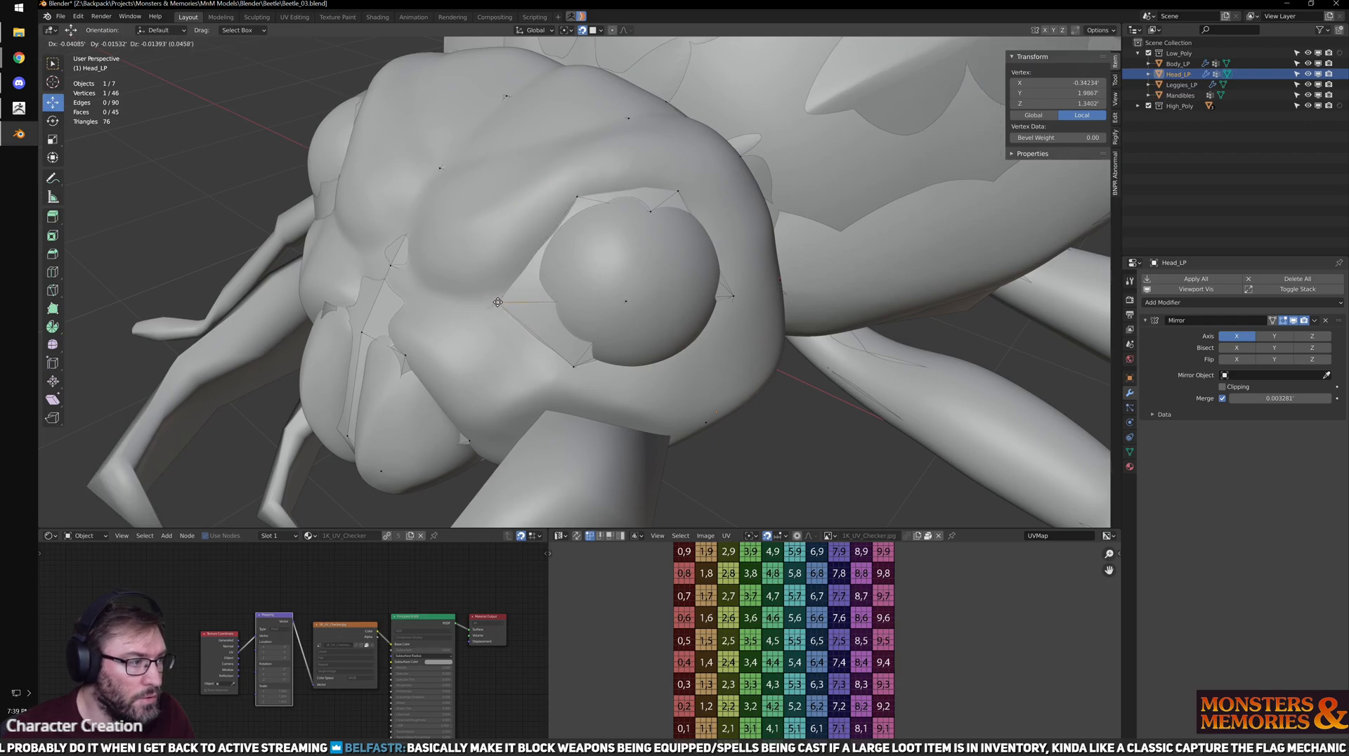
click(496, 301)
- Show the head in wireframe and move the vertex beneath the eye to fit the eye's lower rim
shift+middle_drag(513, 230, 538, 258)
key(shift+z)
key(a)
middle_drag(699, 366, 539, 295)
scroll(539, 294, up, 3)
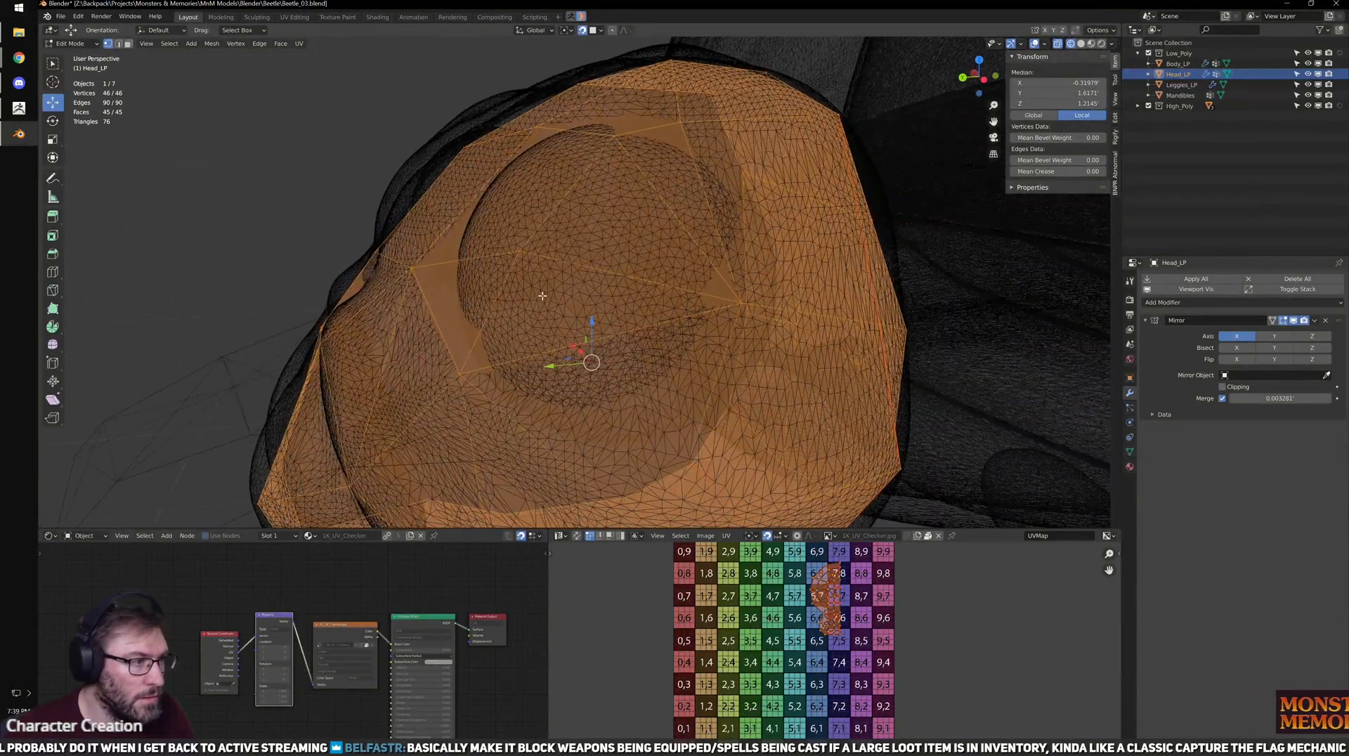
scroll(525, 350, down, 3)
click(521, 338)
key(g)
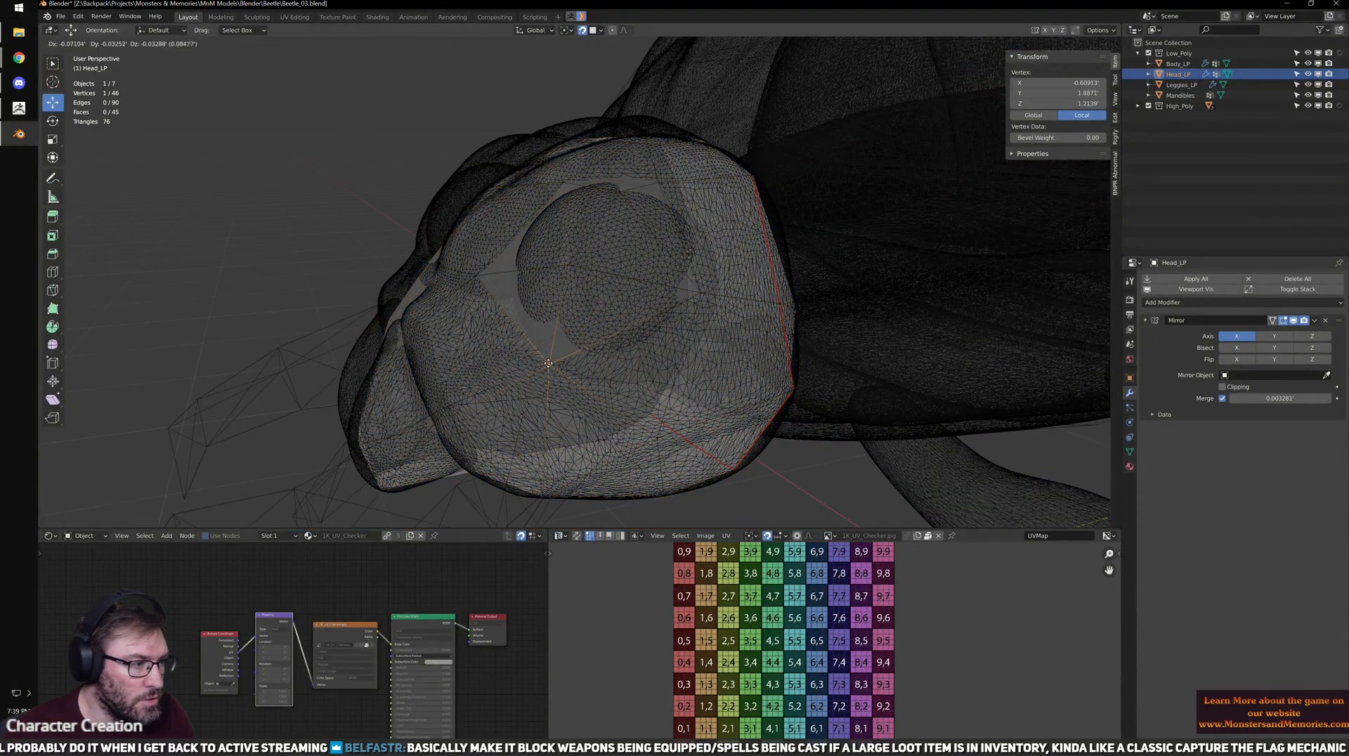
click(550, 360)
- Adjust the vertices behind and at the upper edge of the eye to follow its outline in wireframe
mouse_move(560, 264)
middle_down()
mouse_move(598, 284)
mouse_move(581, 271)
mouse_move(570, 289)
middle_up()
click(629, 287)
key(g)
click(639, 303)
alt+click(550, 264)
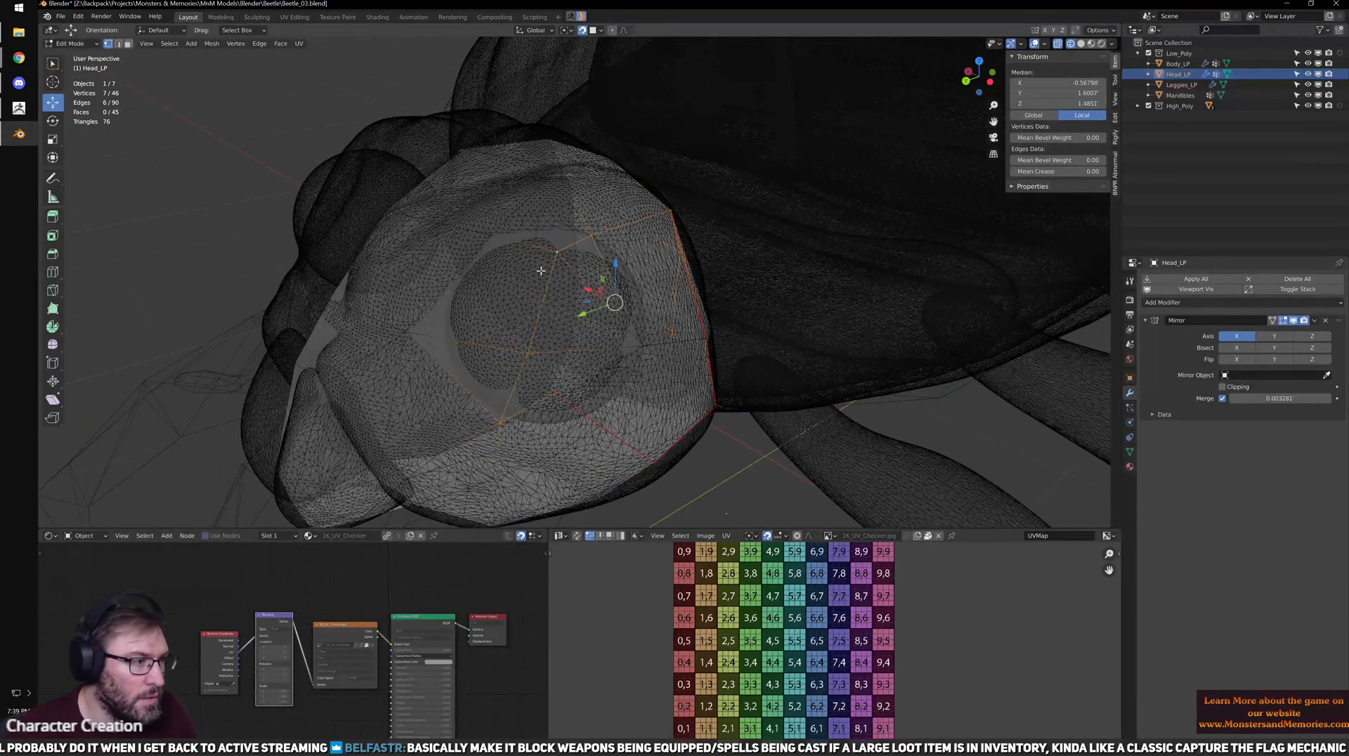
click(540, 271)
key(g)
click(547, 272)
- Reposition the vertex over the middle of the eye and the one at its front corner
middle_drag(629, 352, 528, 318)
click(601, 343)
key(g)
click(538, 324)
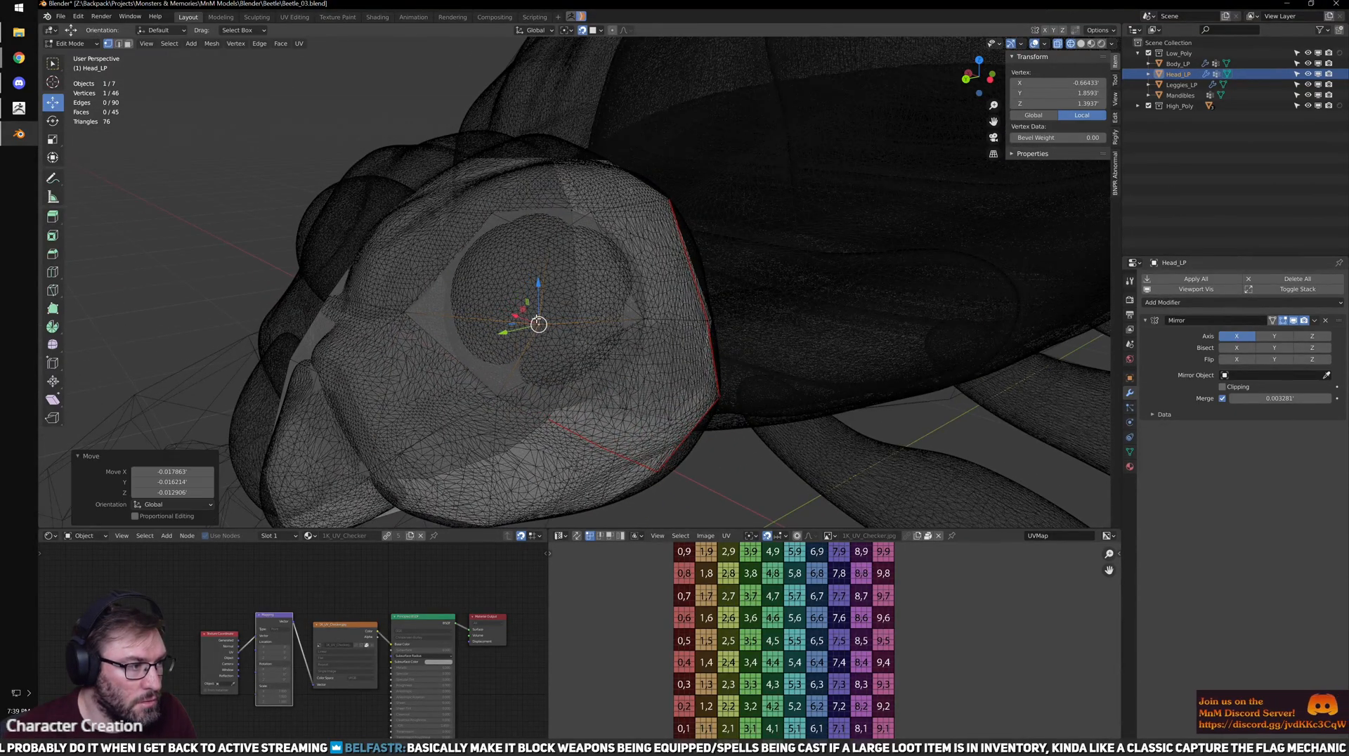
key(g)
click(422, 317)
- Nudge the upper front and upper rear vertices of the eye socket toward the eye's rim
middle_drag(422, 316, 518, 242)
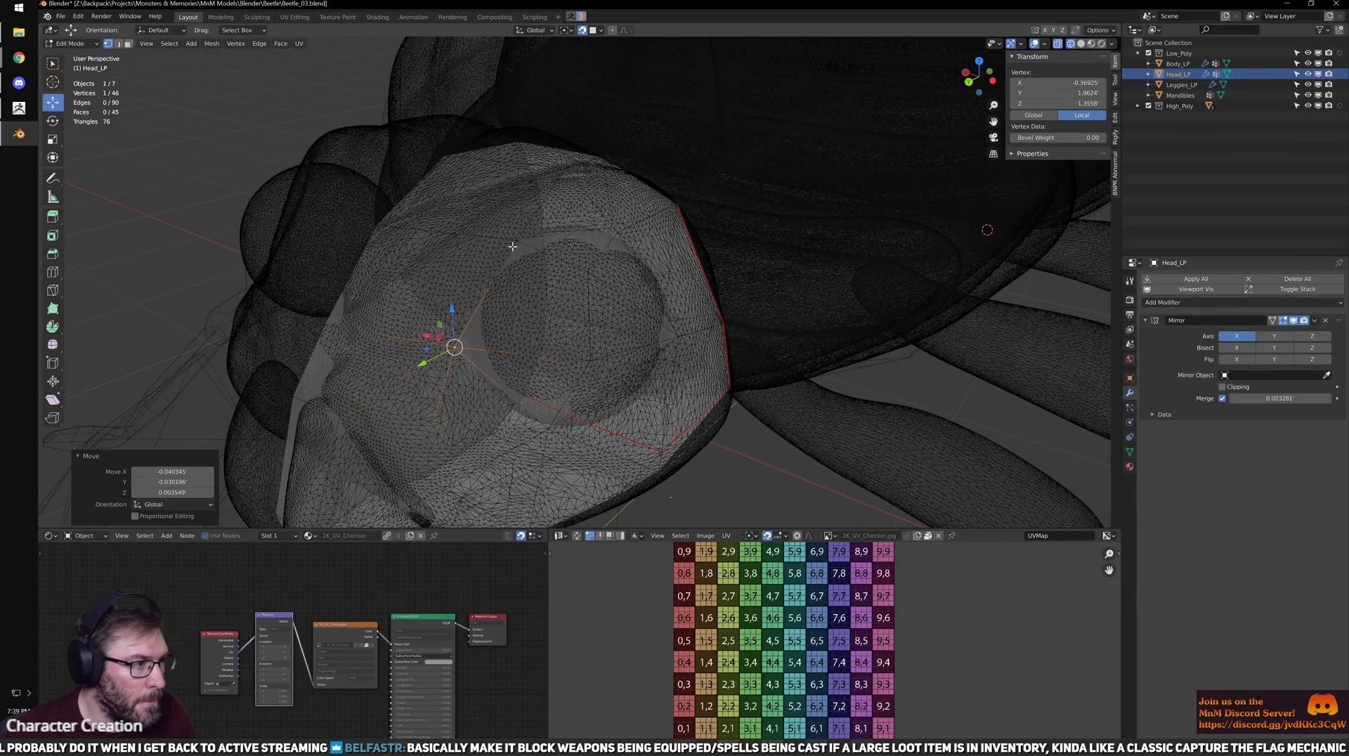
click(518, 242)
key(g)
click(505, 256)
click(588, 272)
key(g)
click(594, 278)
- Connect the upper front and upper rear eye-socket vertices with a new edge above the eye
middle_drag(594, 279, 589, 248)
click(595, 272)
shift+click(489, 287)
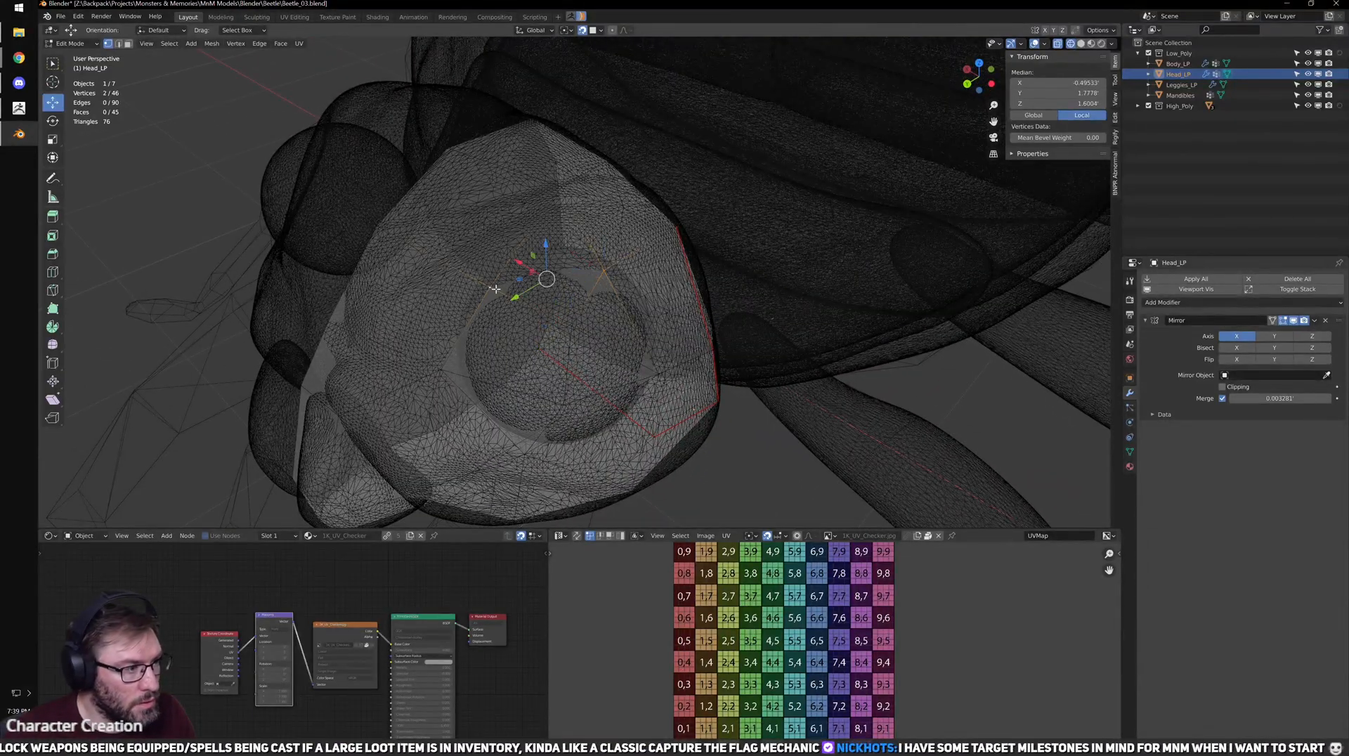
key(ctrl+v)
click(507, 290)
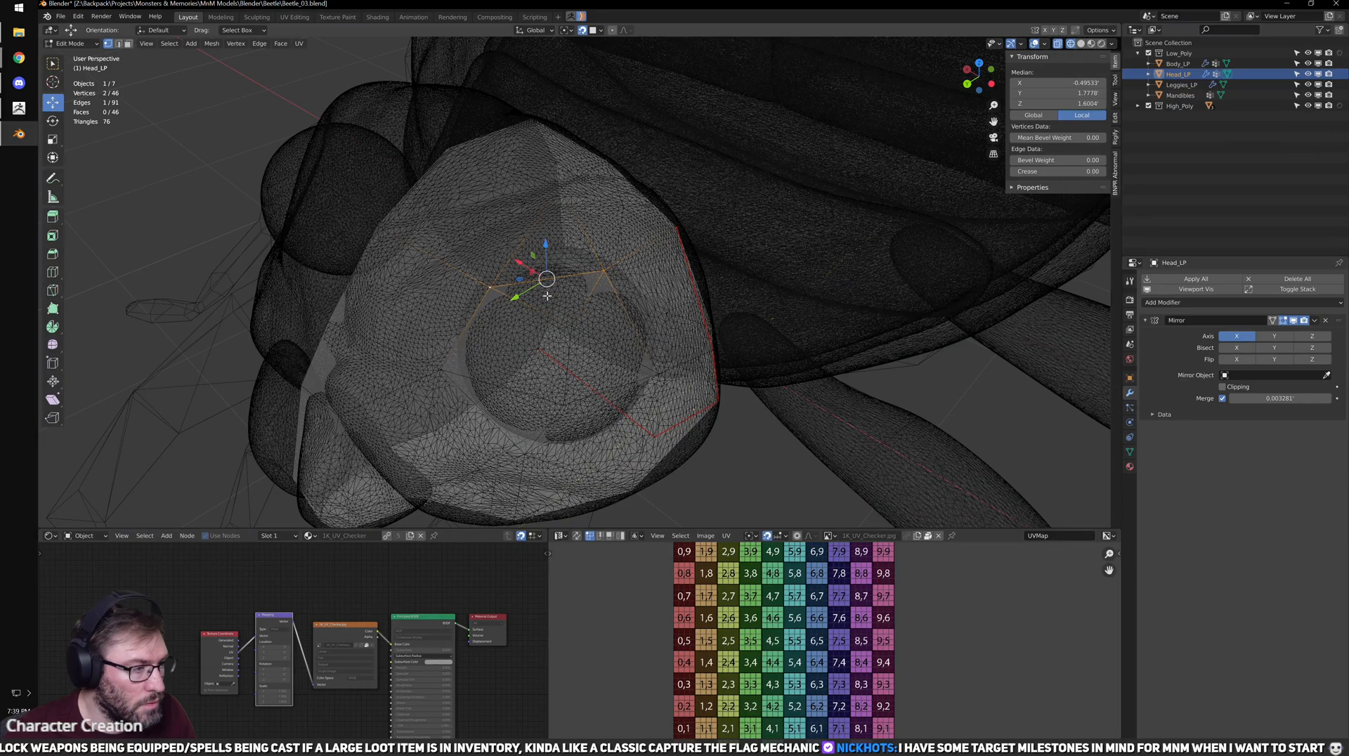
- Hide the High_Poly collection to examine the low-poly head in solid shading, and show the collection again
key(shift+z)
middle_drag(536, 297, 592, 284)
click(1308, 106)
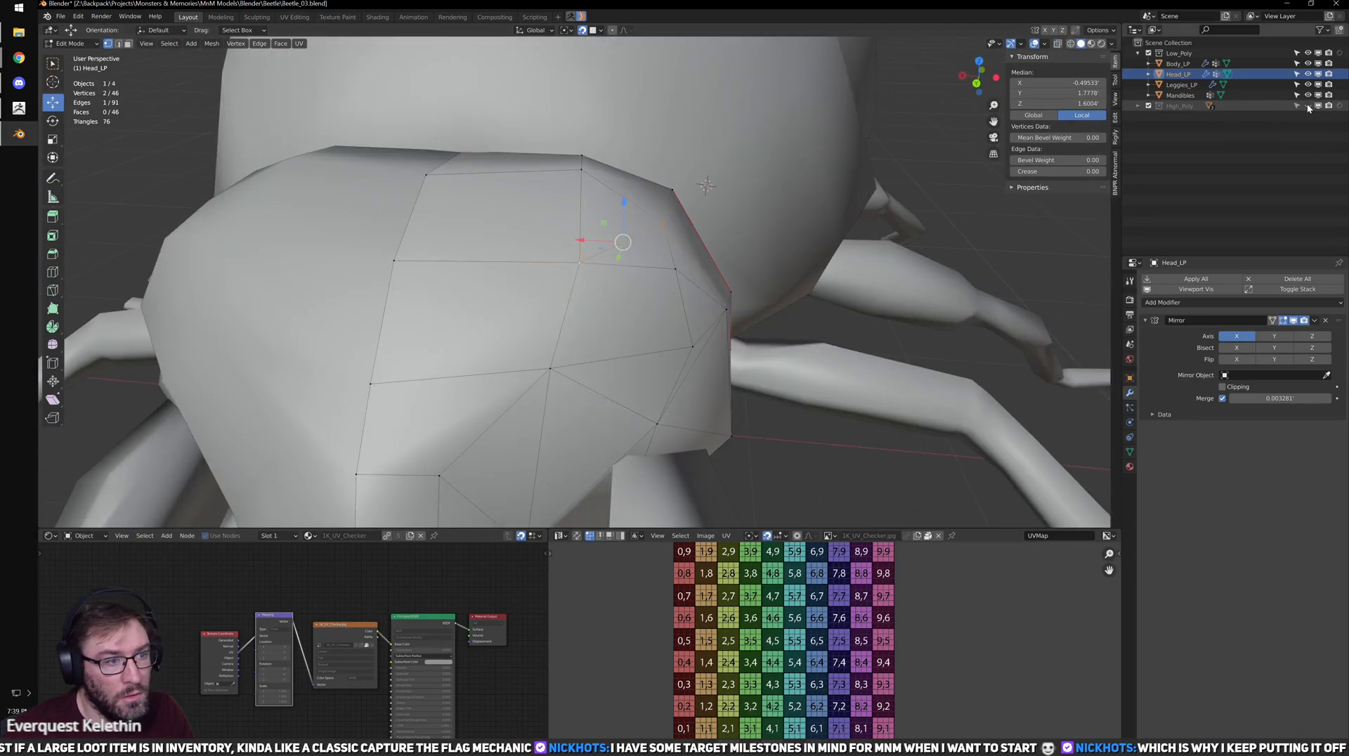
scroll(710, 400, down, 3)
key(Tab)
key(Tab)
middle_drag(684, 393, 649, 381)
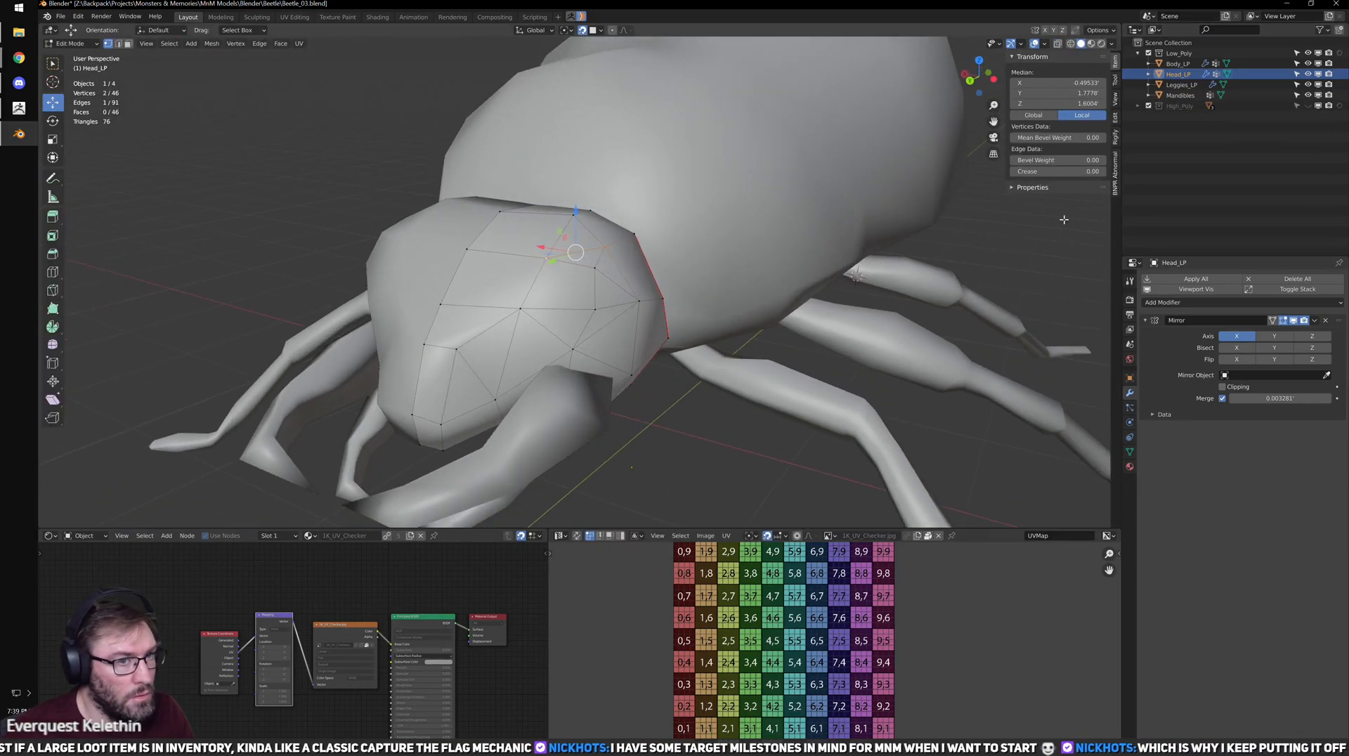
click(1308, 106)
- Nudge the vertex at the front corner of the eye in wireframe and clear the selection
scroll(561, 311, up, 5)
key(shift+z)
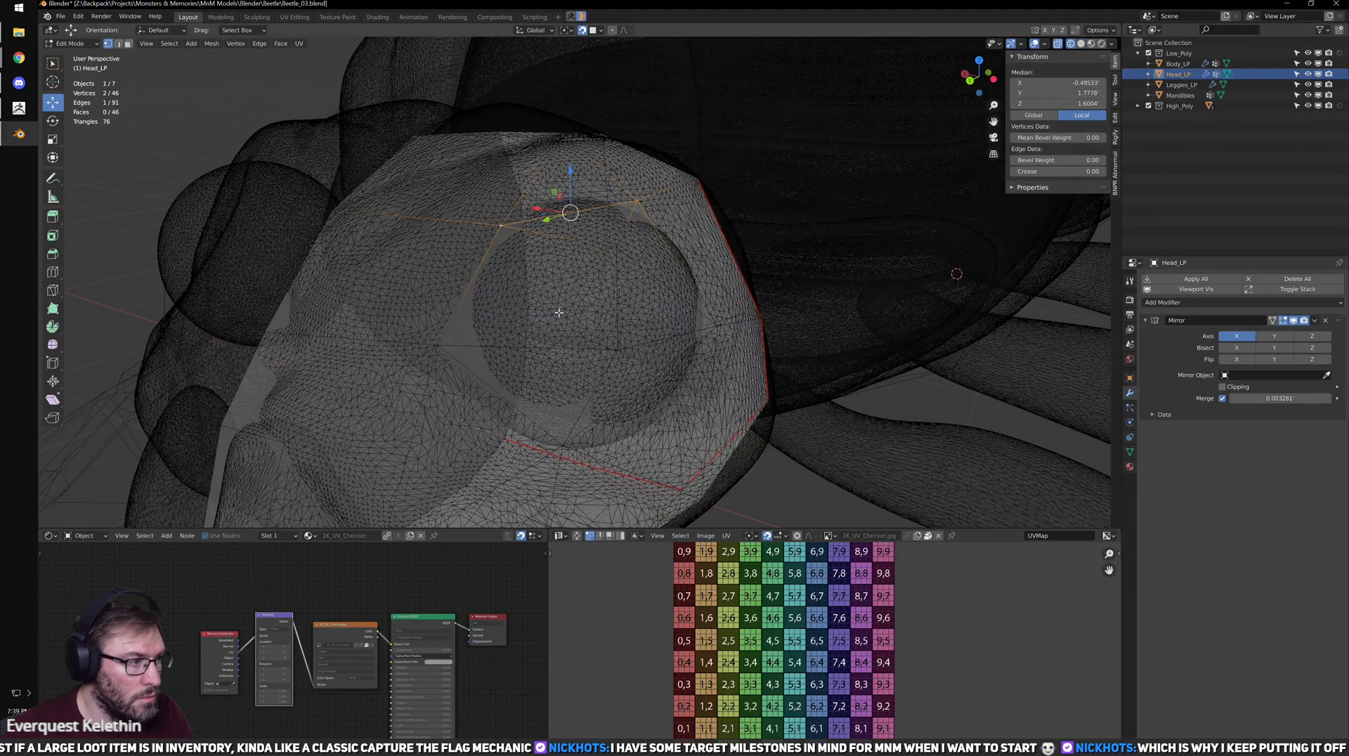
click(442, 352)
key(g)
click(454, 355)
scroll(454, 353, down, 2)
middle_drag(454, 351, 486, 338)
click(440, 367)
middle_drag(513, 239, 629, 307)
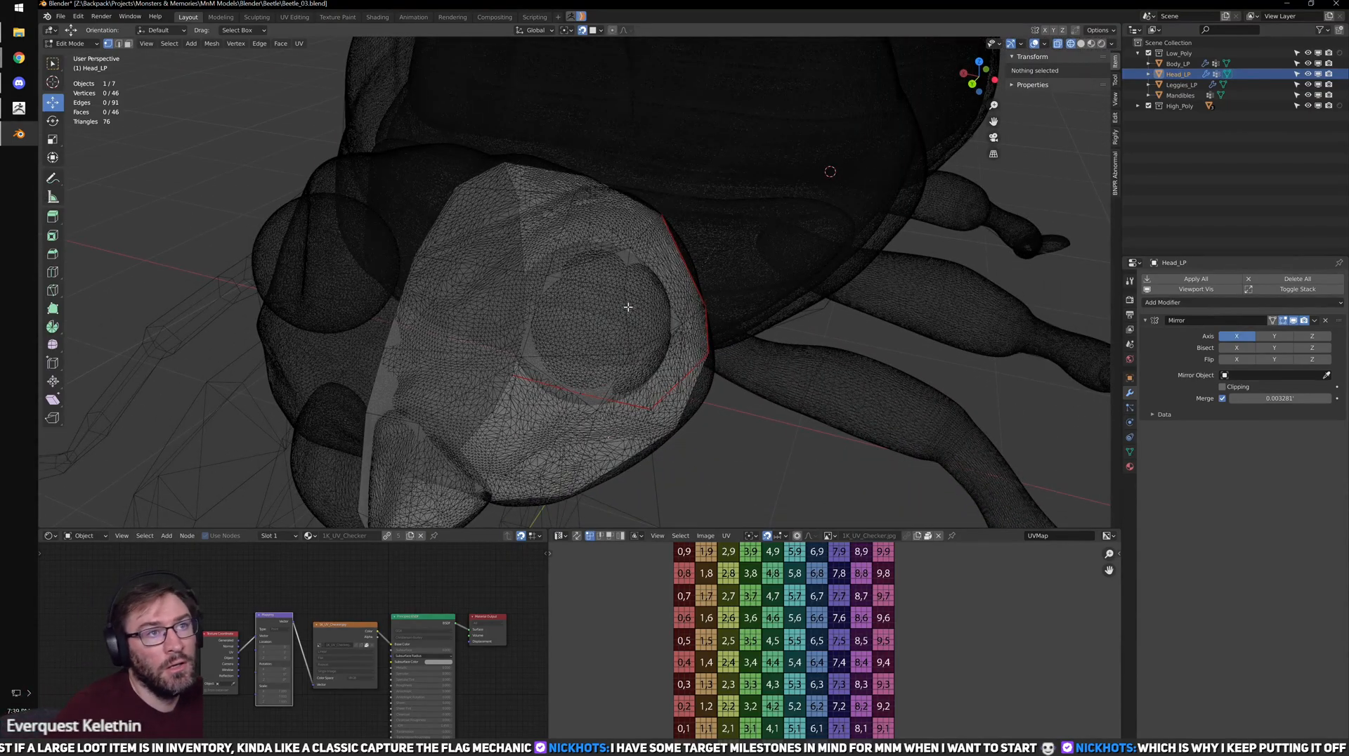
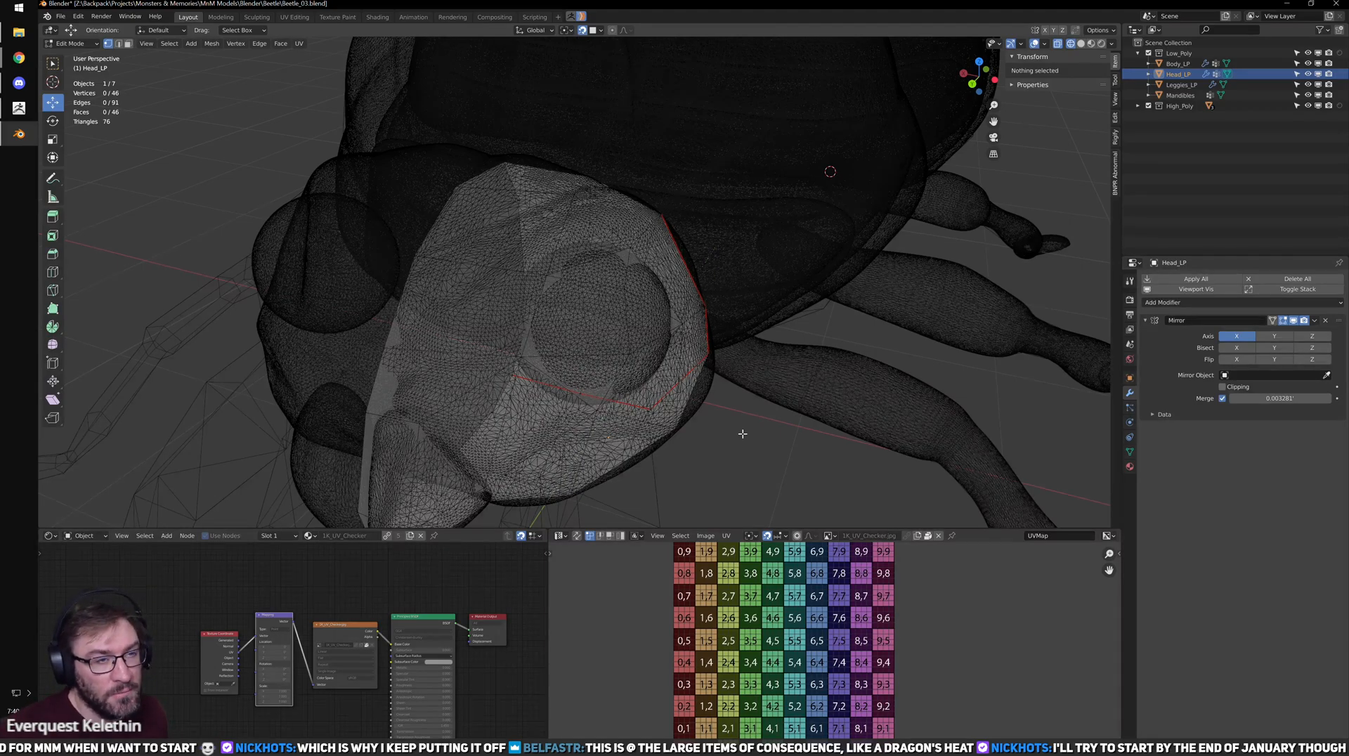
- Fine-tune the vertex over the middle of the eye against the sculpted eyeball
middle_drag(743, 434, 607, 335)
click(606, 334)
middle_drag(632, 421, 588, 329)
click(584, 277)
key(g)
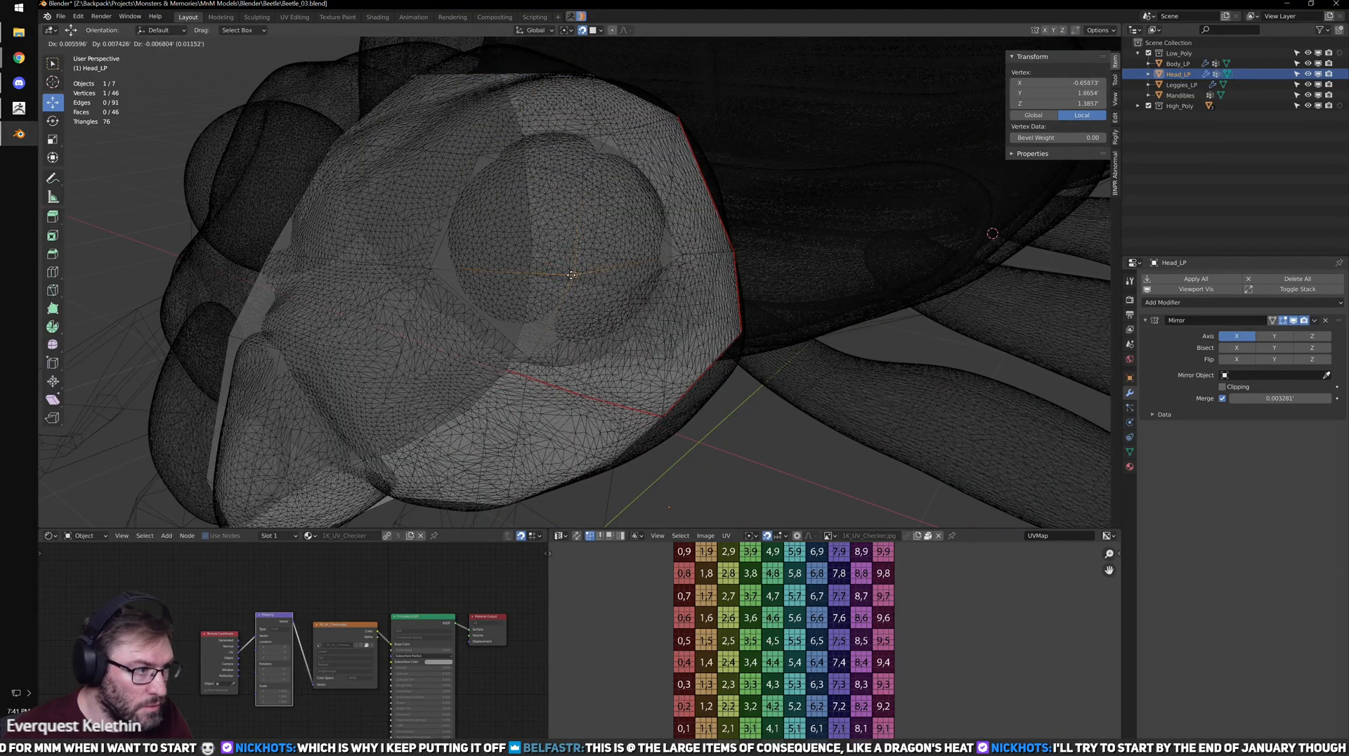
click(579, 279)
scroll(581, 279, down, 1)
middle_drag(609, 283, 582, 398)
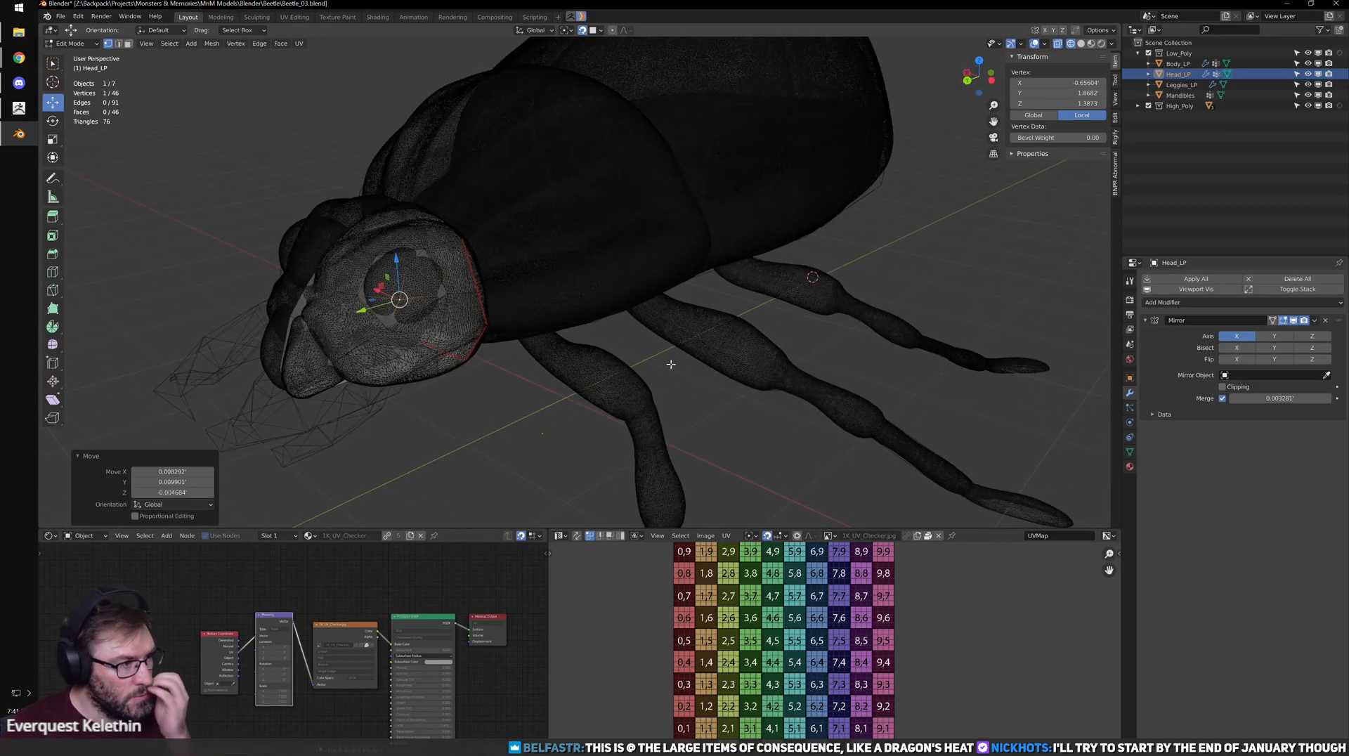
- Isolate the low-poly and high-poly heads in local view, and reopen Head_LP in Edit Mode with solid shading
middle_drag(826, 282, 581, 274)
key(Tab)
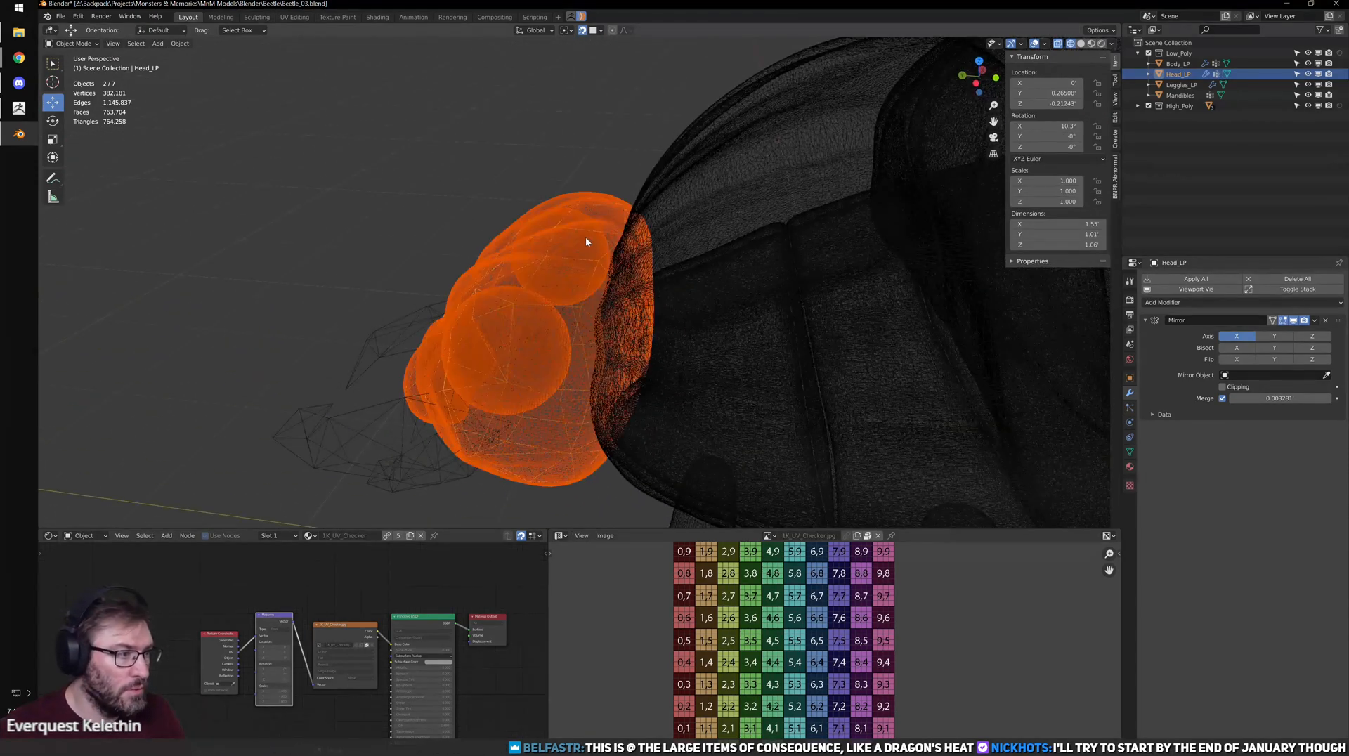
key(KP_Divide)
middle_drag(665, 286, 588, 328)
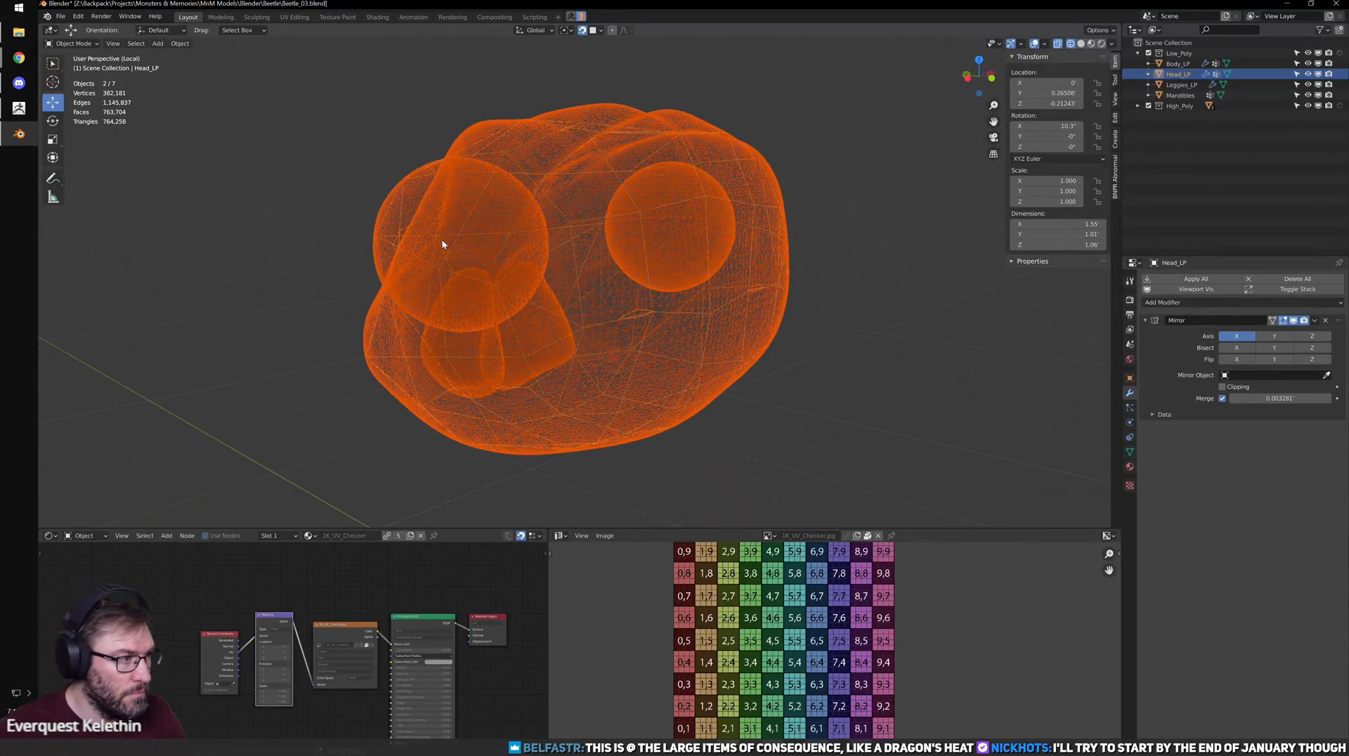
click(403, 202)
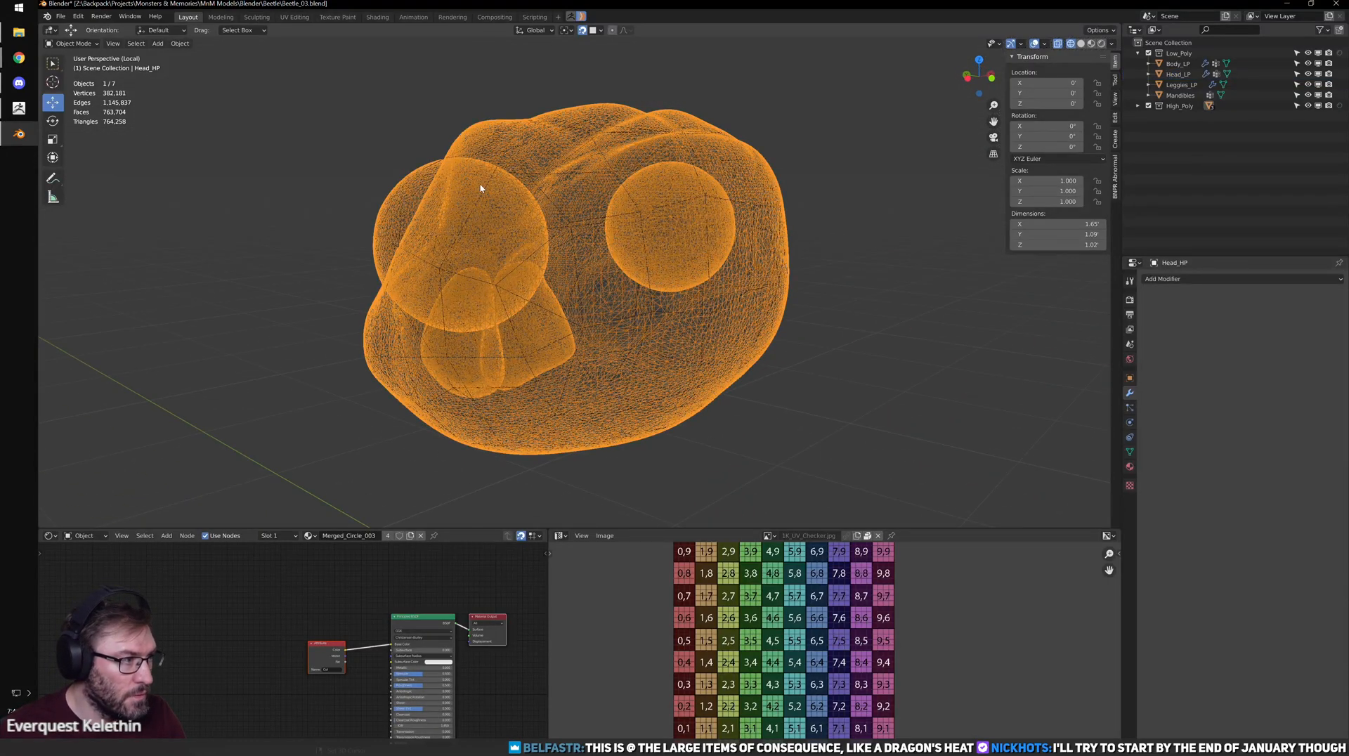
click(453, 279)
mouse_move(449, 326)
middle_down()
mouse_move(489, 361)
mouse_move(621, 342)
middle_up()
key(shift+z)
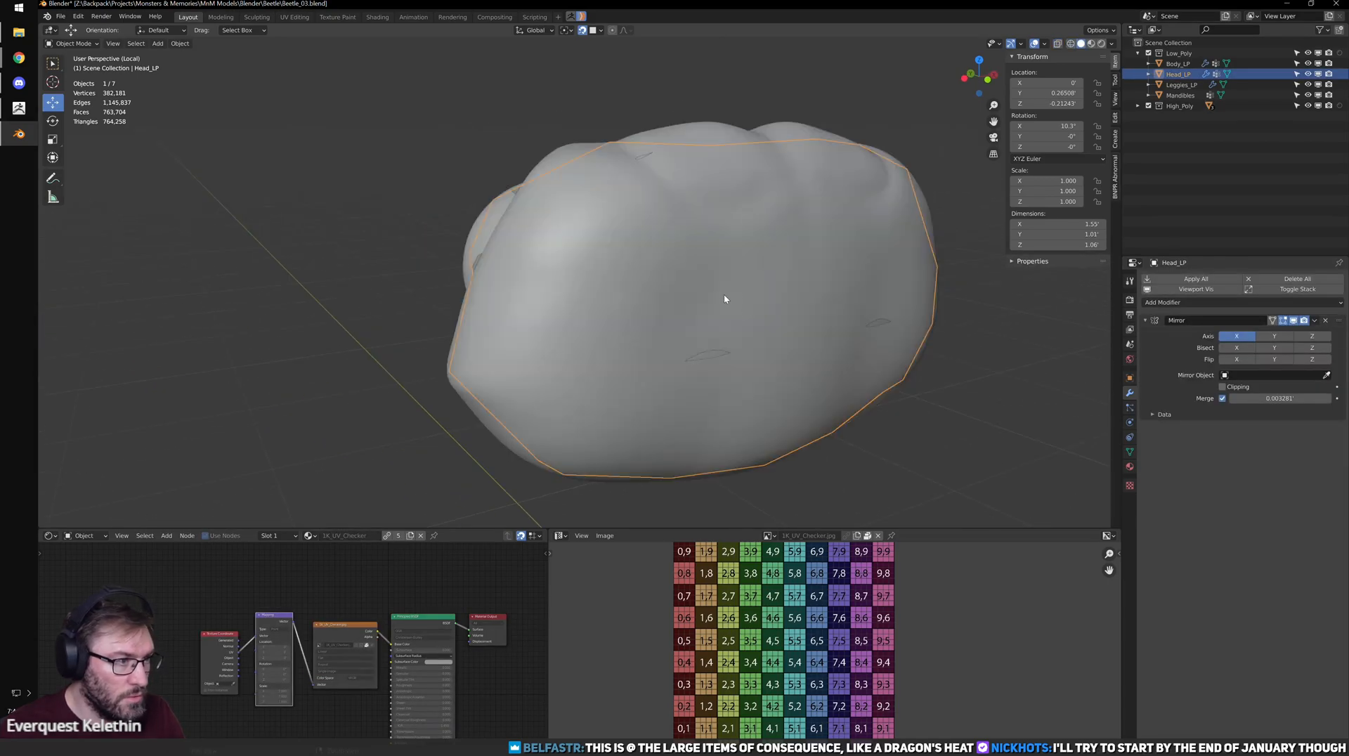
key(Tab)
- Snap two vertices on the upper back of the head onto the high-poly surface
shift+middle_drag(733, 261, 689, 219)
click(638, 251)
key(g)
click(642, 241)
click(562, 273)
key(g)
click(589, 271)
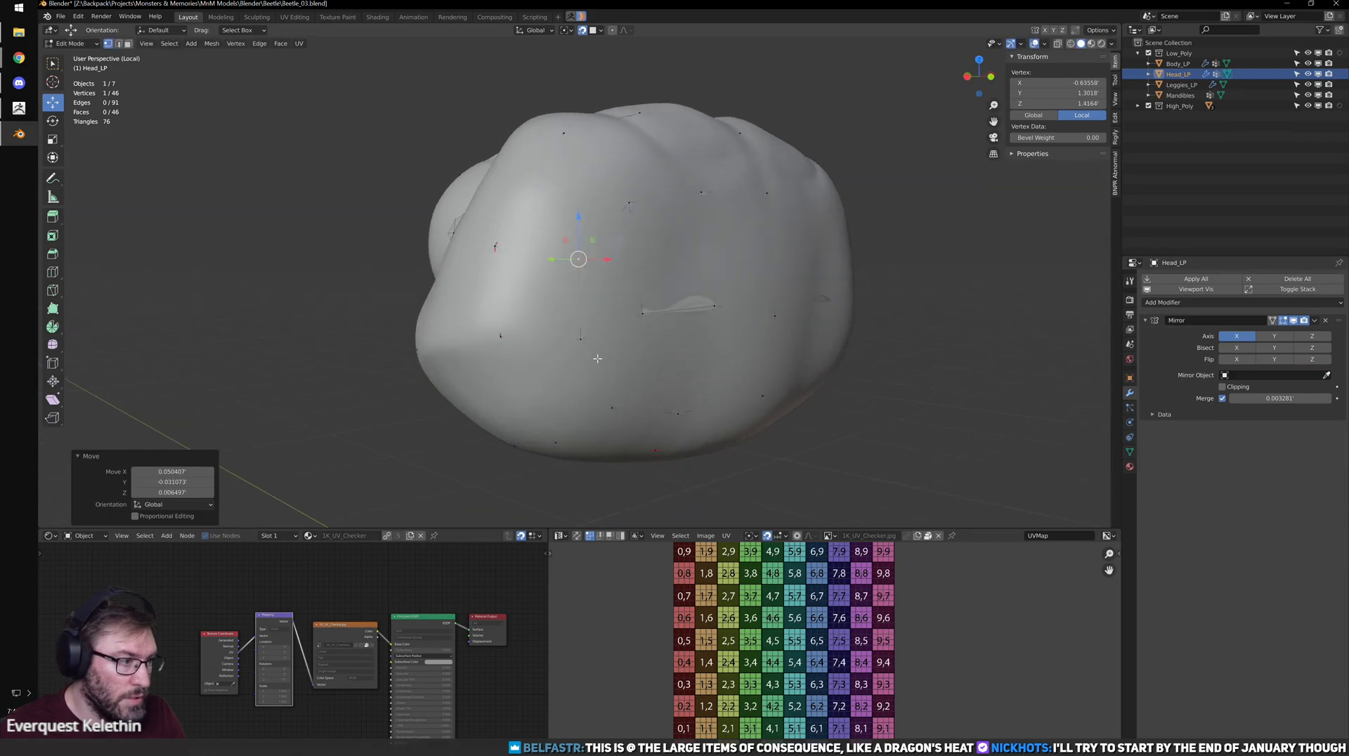
- Snap three more vertices across the back of the head onto the sculpt
middle_drag(600, 361, 552, 347)
click(502, 260)
key(g)
click(509, 266)
click(475, 353)
click(565, 371)
mouse_move(565, 371)
middle_down()
mouse_move(620, 331)
mouse_move(588, 363)
middle_up()
key(g)
click(618, 331)
click(537, 242)
key(g)
click(542, 254)
- Check the head's side in wireframe and snap two vertices behind and below the eye onto the sculpt
middle_drag(542, 254, 626, 298)
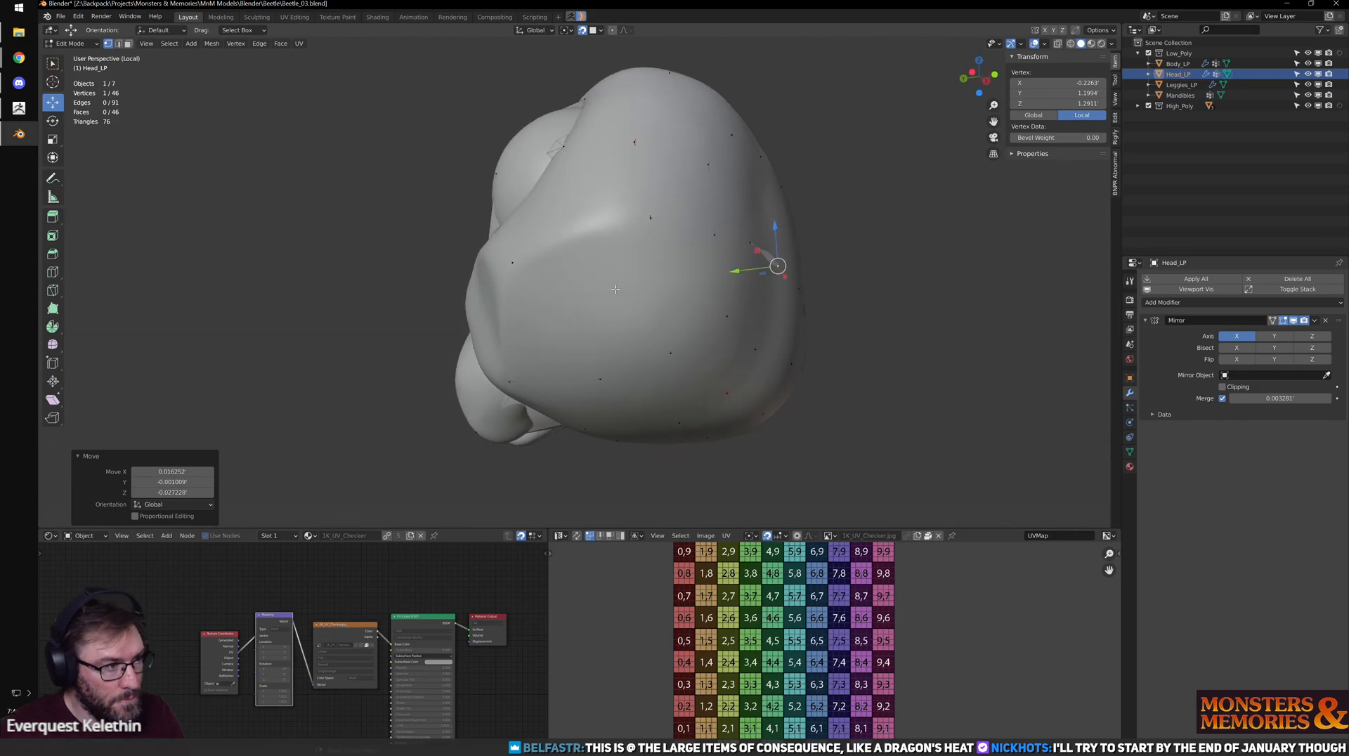
key(shift+z)
middle_drag(648, 252, 669, 321)
key(a)
middle_drag(696, 395, 693, 444)
key(shift+z)
click(669, 442)
drag(669, 441, 641, 449)
click(657, 354)
drag(657, 354, 651, 355)
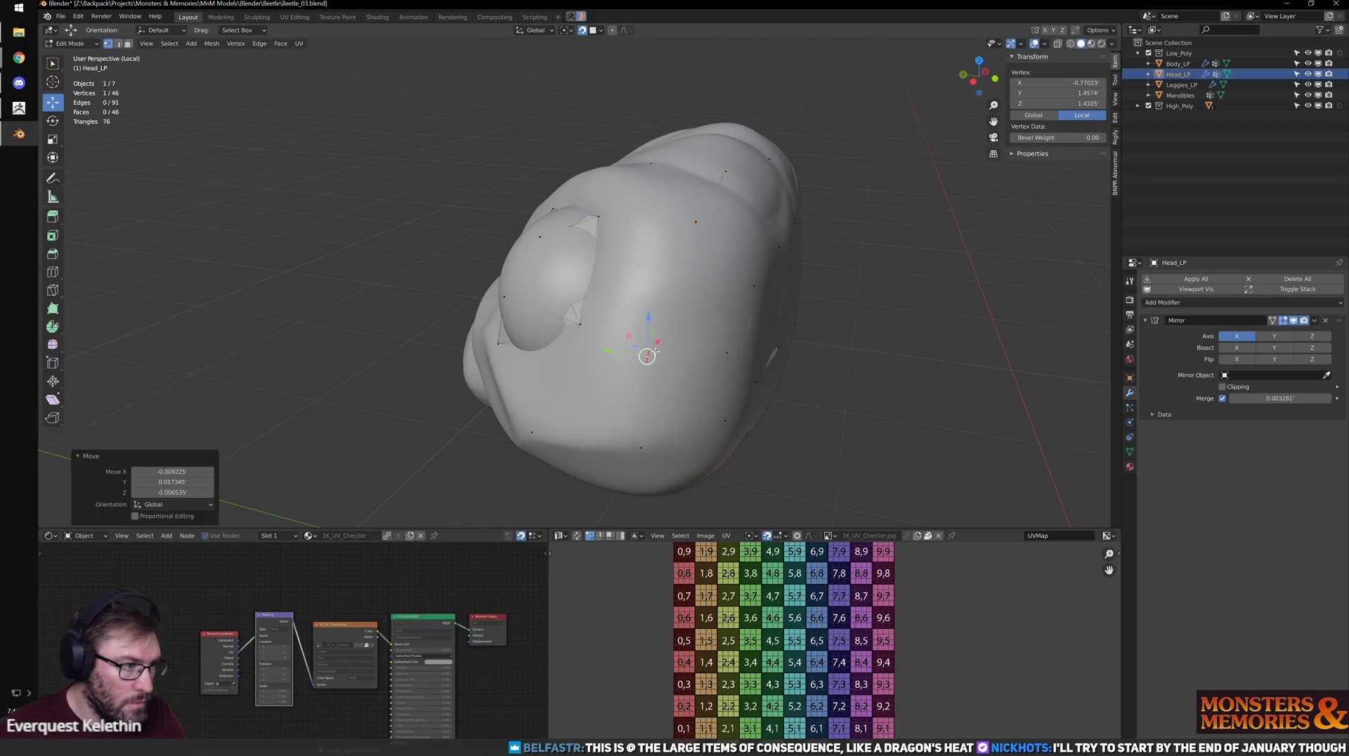
- Compare the mesh with the sculpt in wireframe and reposition two more vertices around the head's side
key(shift+z)
key(a)
middle_drag(649, 356, 591, 315)
key(shift+z)
click(590, 314)
drag(592, 317, 558, 338)
key(shift+z)
key(a)
key(a)
middle_drag(601, 384, 630, 298)
click(633, 287)
drag(622, 290, 615, 267)
- Snap the vertex on top of the head behind the eye onto the high-poly surface
click(677, 271)
alt+click(675, 252)
double_click(677, 258)
click(679, 262)
drag(679, 265, 678, 244)
mouse_move(677, 245)
middle_down()
mouse_move(667, 289)
mouse_move(751, 290)
middle_up()
key(shift+z)
click(645, 262)
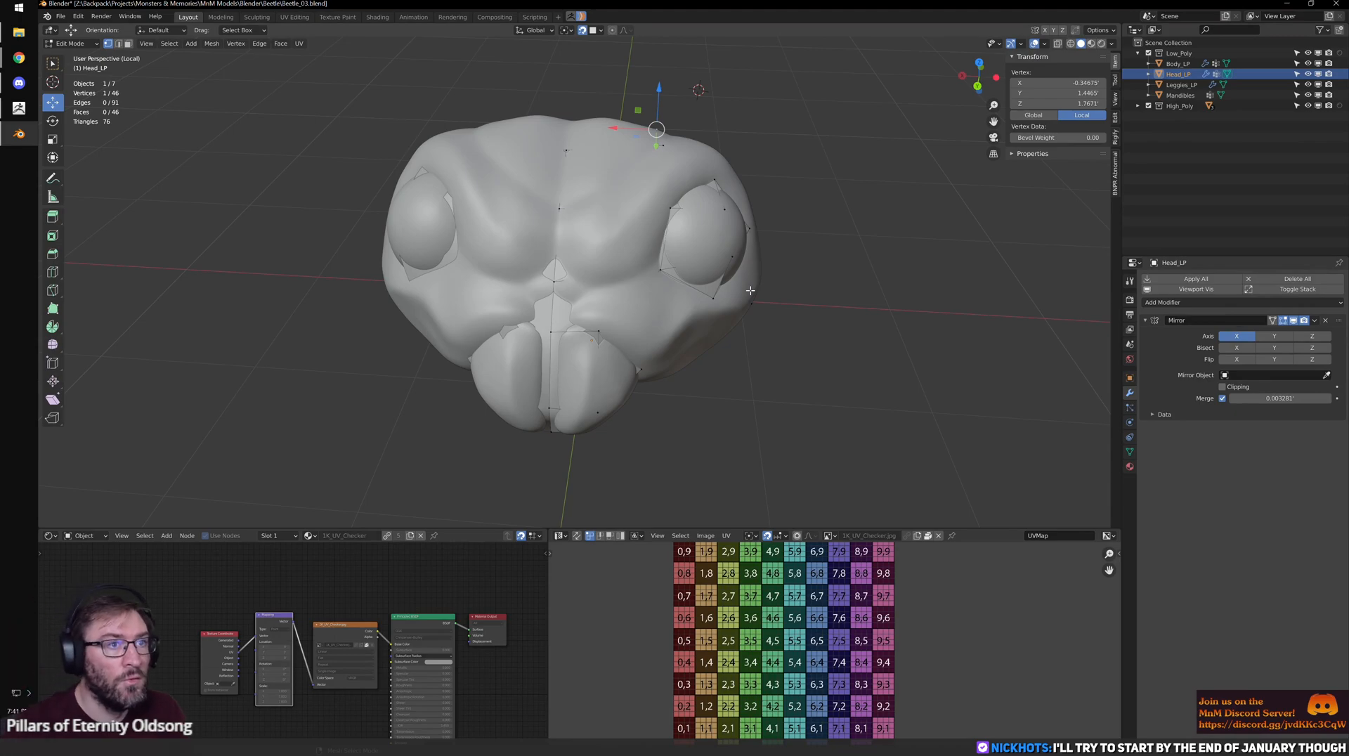
- Locate the vertex on the underside of the cheek in wireframe and snap it onto the sculpt
scroll(830, 295, up, 1)
mouse_move(831, 294)
middle_down()
mouse_move(757, 281)
mouse_move(799, 271)
middle_up()
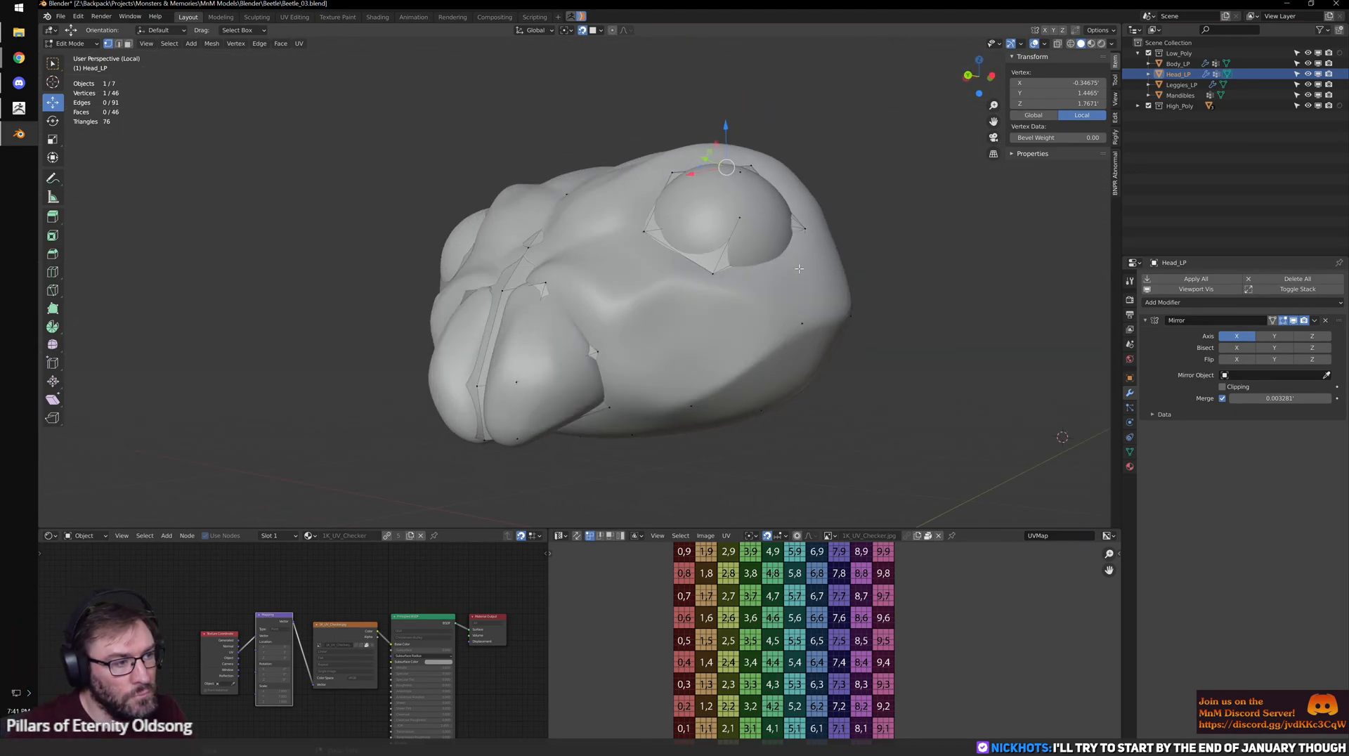
key(shift+z)
key(a)
middle_drag(659, 387, 726, 355)
click(692, 362)
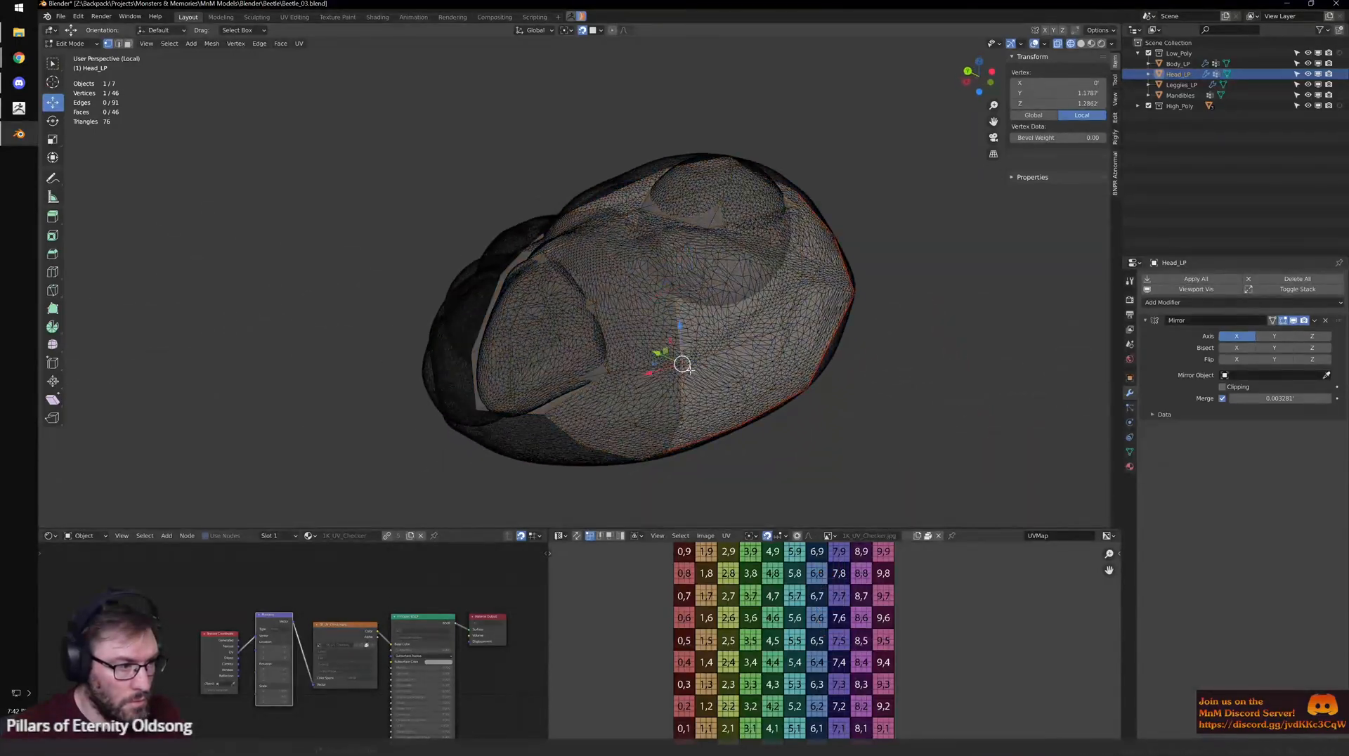
key(alt+z)
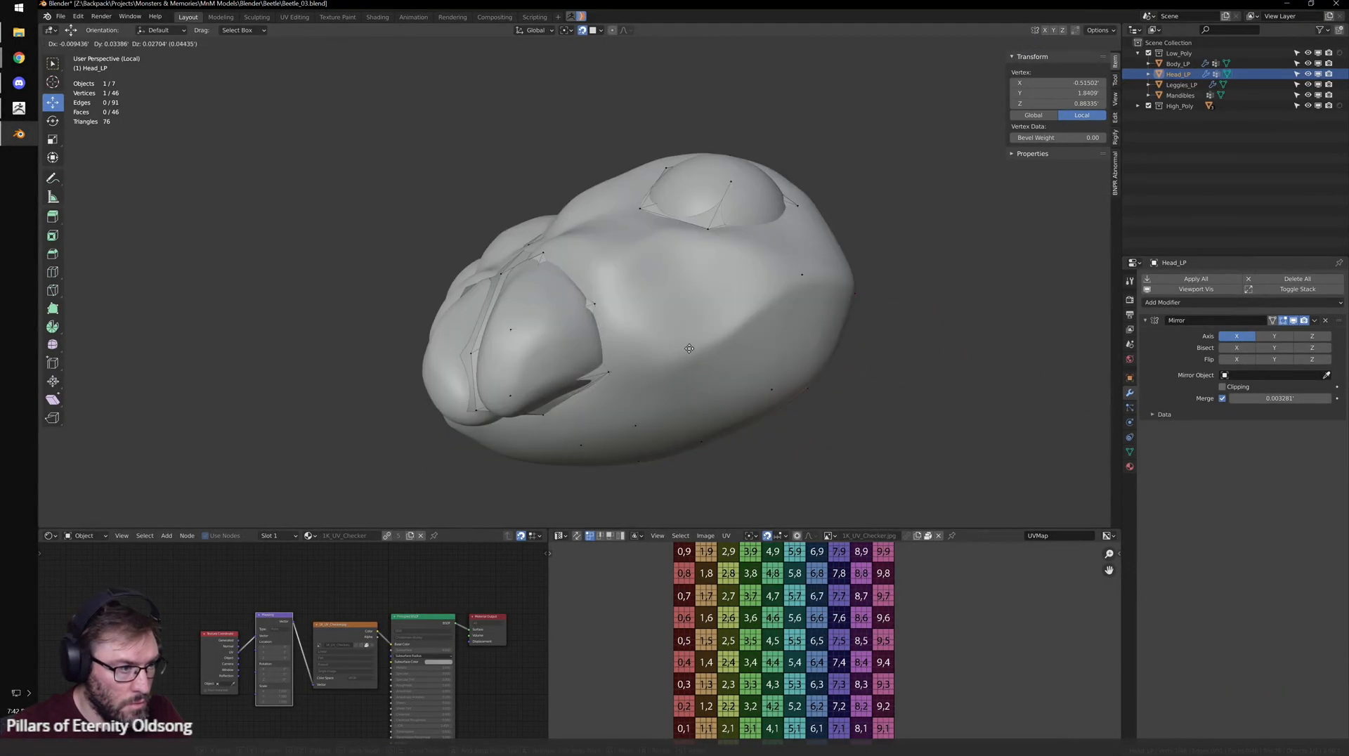
- Highlight the whole head mesh in wireframe and try to connect vertices across the cheek
key(alt+z)
key(a)
middle_drag(695, 362, 635, 341)
shift+click(595, 330)
key(ctrl+v)
click(602, 334)
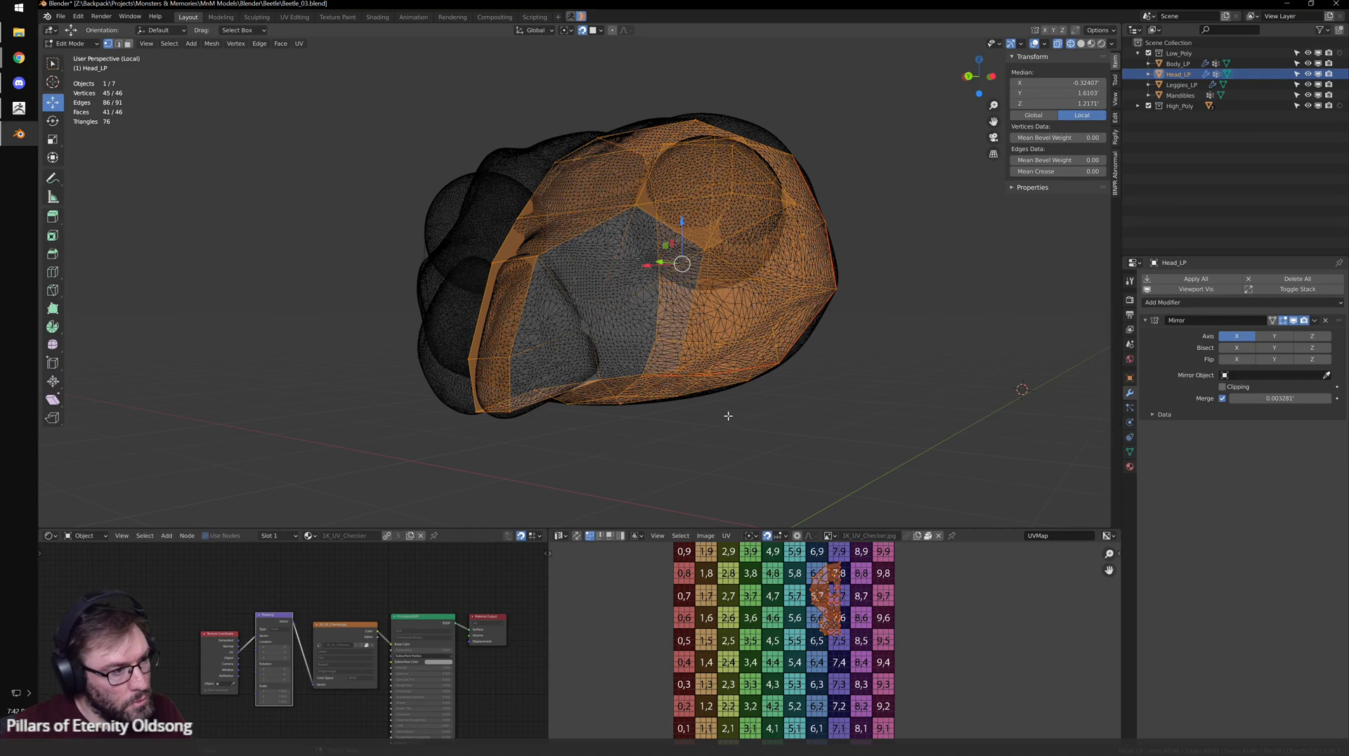
- Clear the mesh selection and hide the High_Poly collection
scroll(596, 330, up, 2)
key(alt+a)
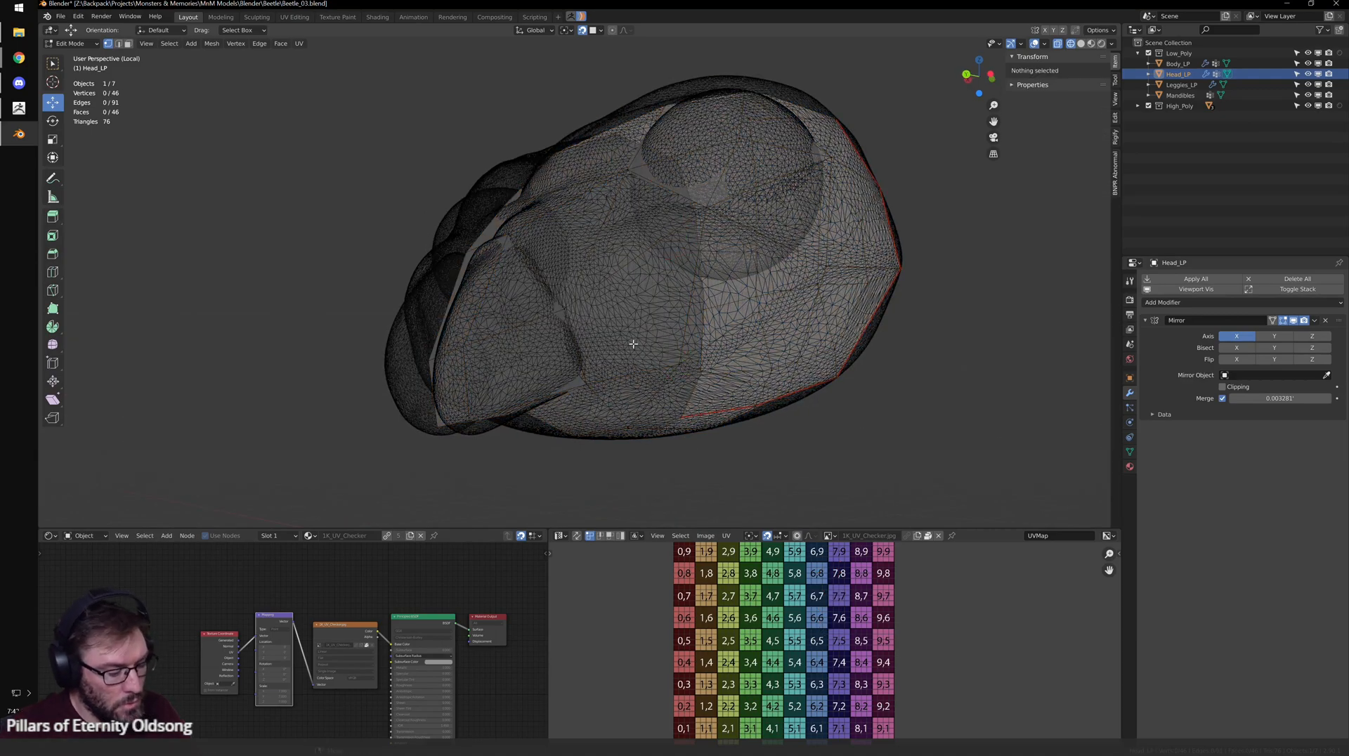
click(1307, 105)
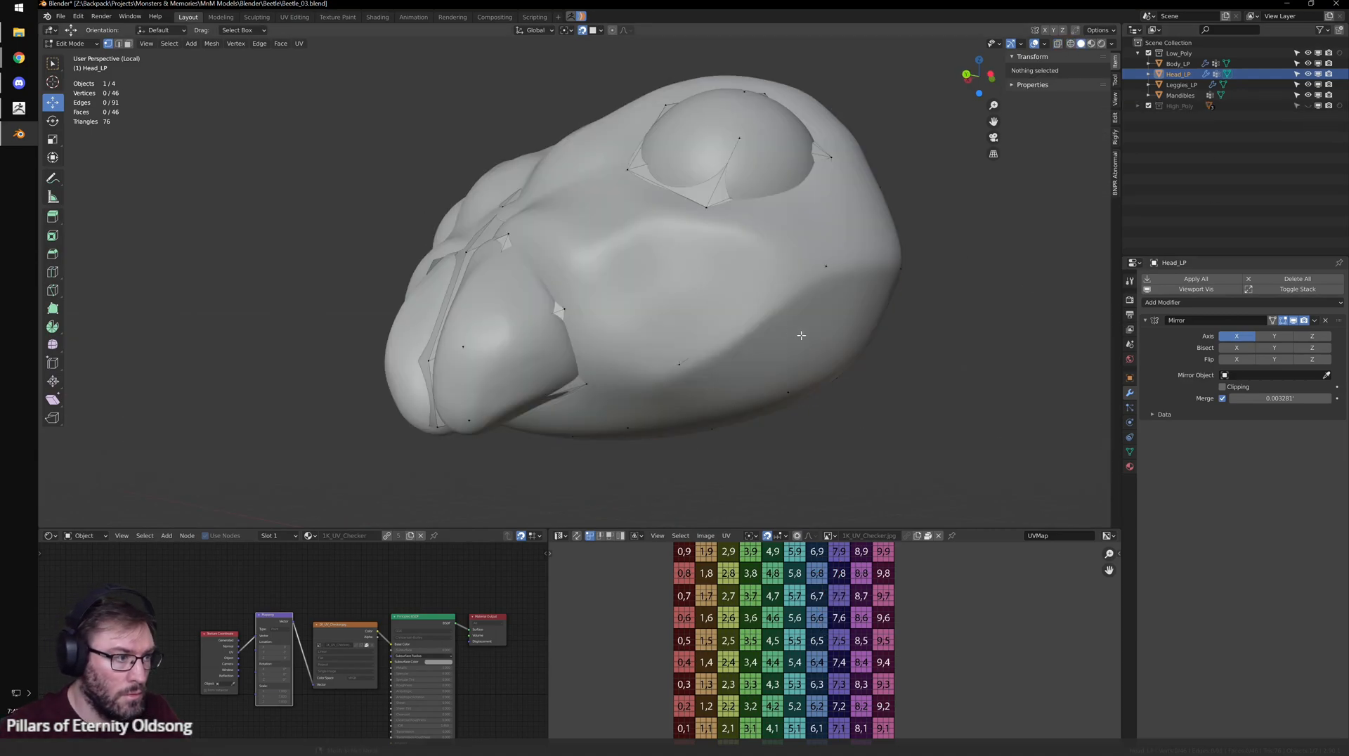
- Exit local view to show the whole beetle, and isolate Head_LP again with its mesh open for editing
key(Tab)
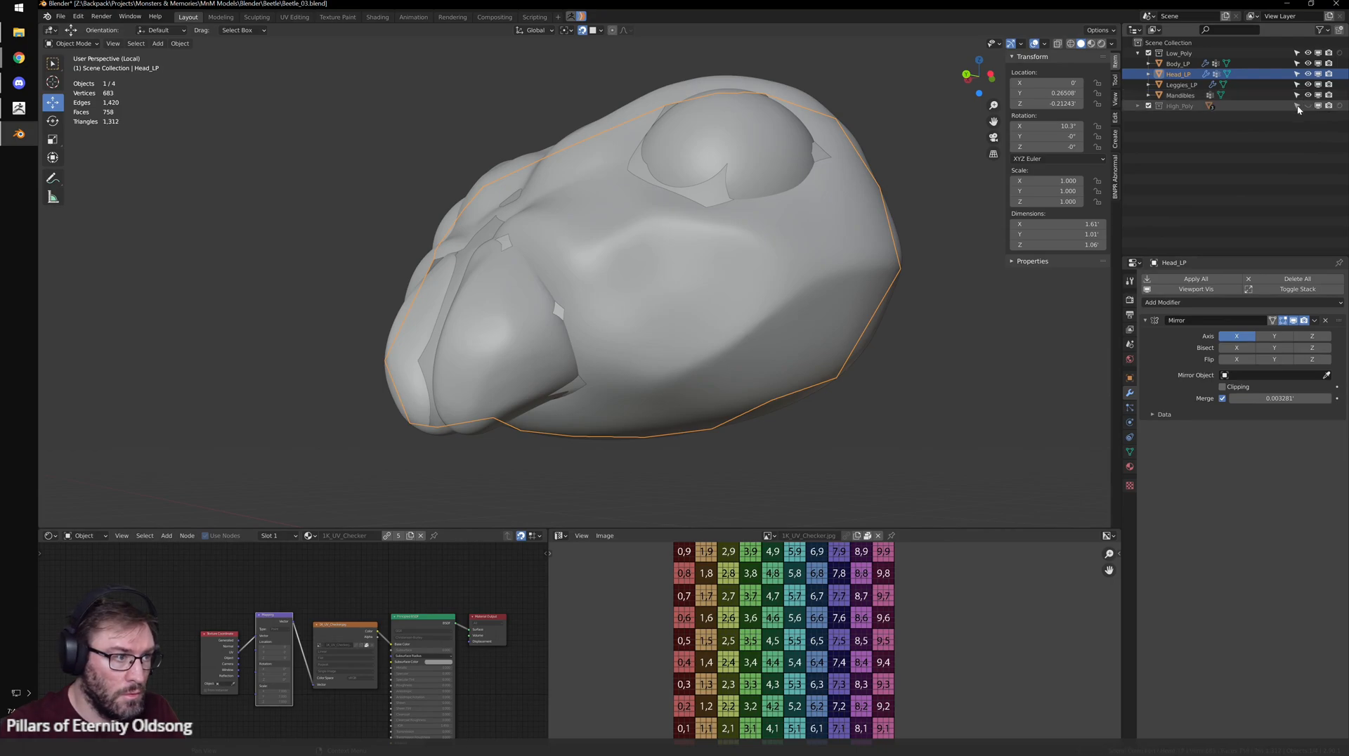
key(KP_Divide)
middle_drag(699, 325, 452, 380)
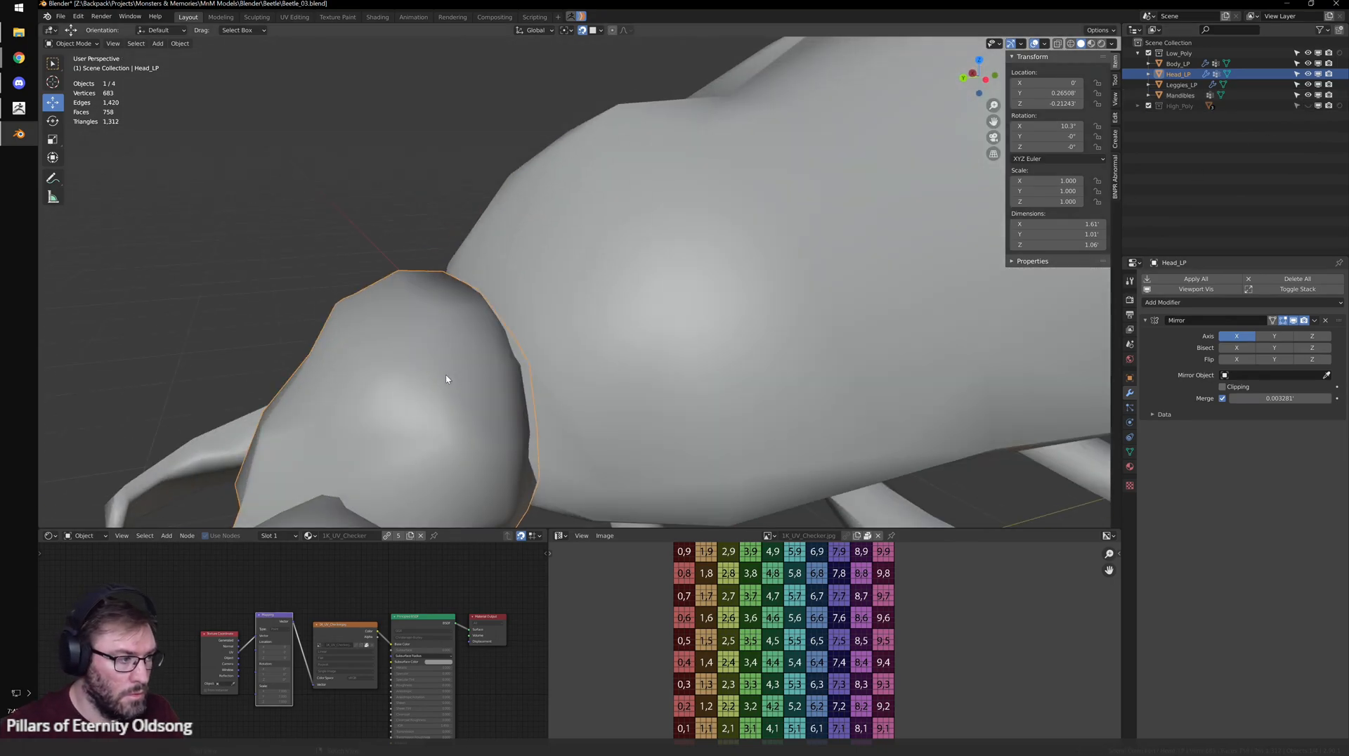
scroll(452, 379, down, 3)
click(639, 277)
key(KP_Divide)
key(KP_Divide)
click(555, 307)
key(KP_Divide)
key(Tab)
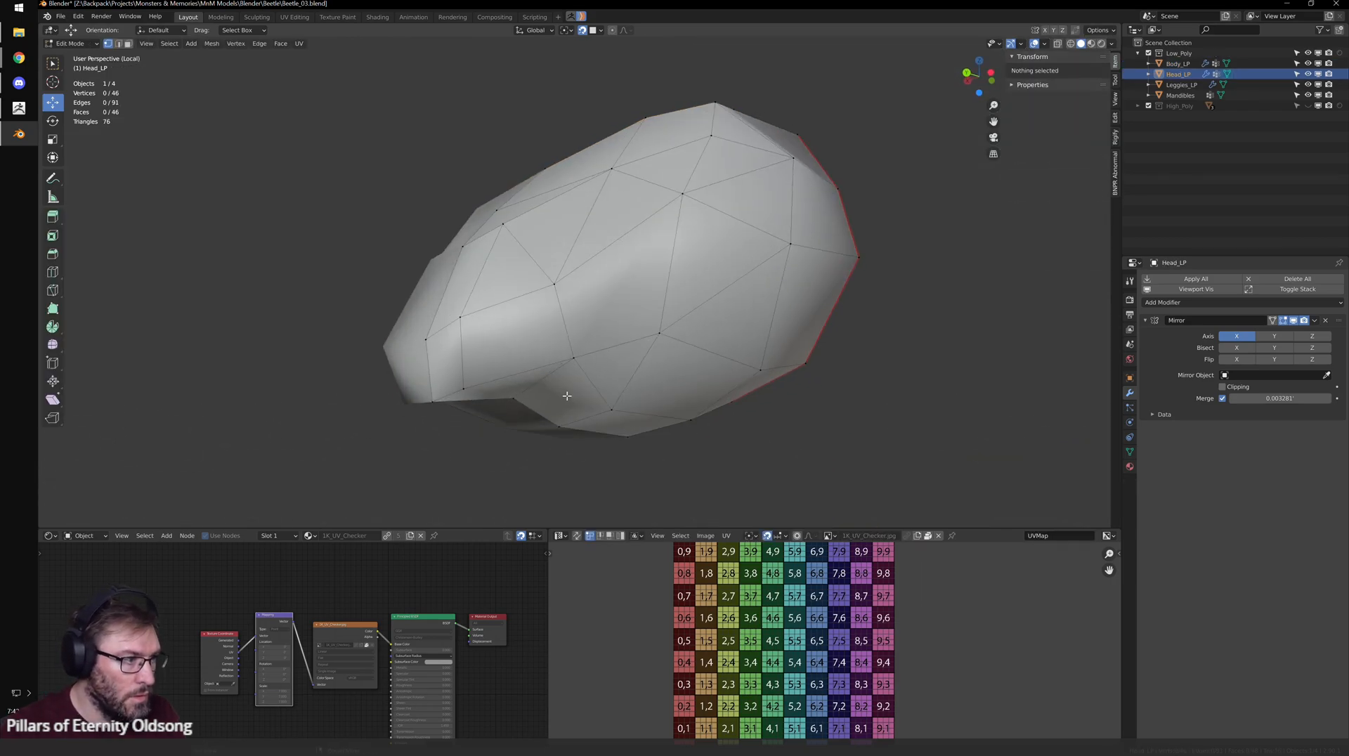
- Connect the two cheek vertices on the side of the head with Connect Vertex Pairs
click(556, 283)
shift+click(659, 332)
right_click(654, 332)
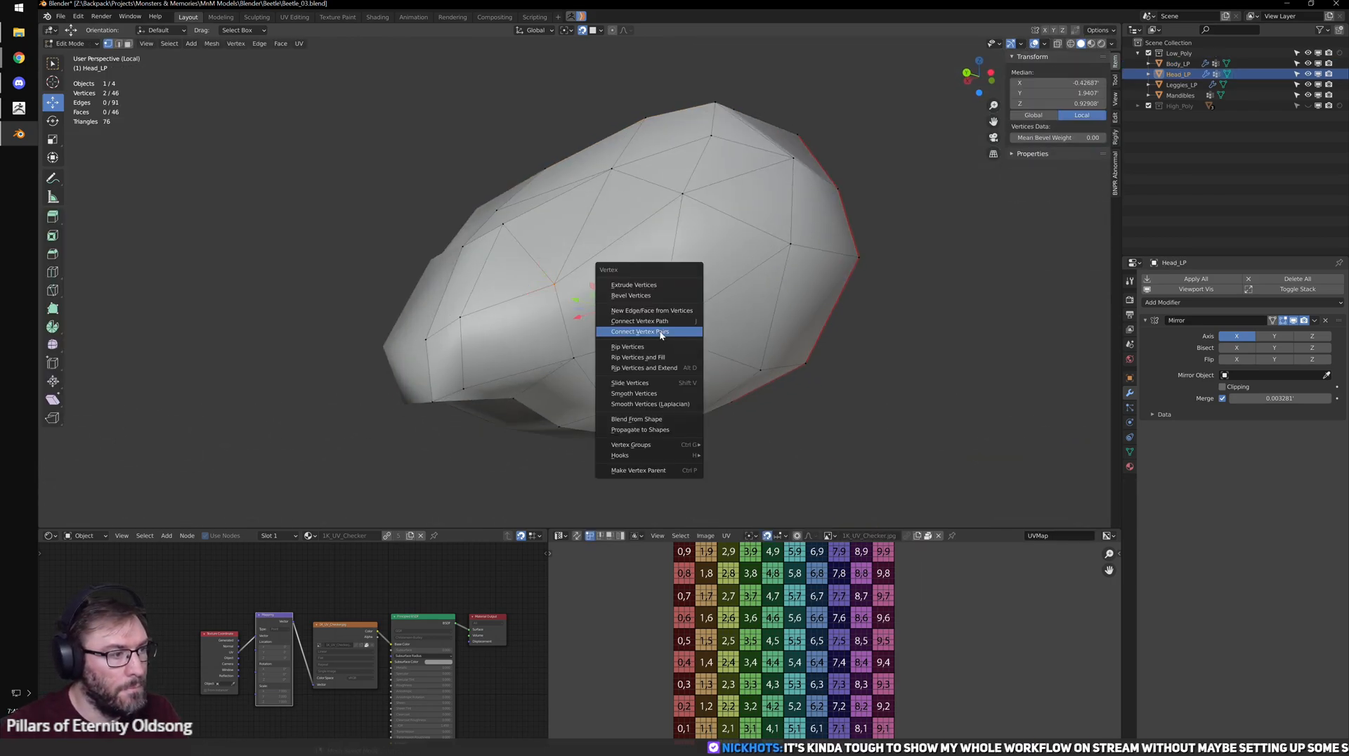
click(654, 331)
mouse_move(675, 329)
middle_down()
mouse_move(792, 411)
mouse_move(671, 343)
mouse_move(543, 383)
mouse_move(688, 326)
middle_up()
key(Tab)
key(Tab)
- In side view, move the centre-line vertex on the front of the head back by about 0.05'
click(629, 264)
middle_drag(629, 264, 560, 237)
scroll(530, 289, up, 5)
scroll(560, 237, up, 1)
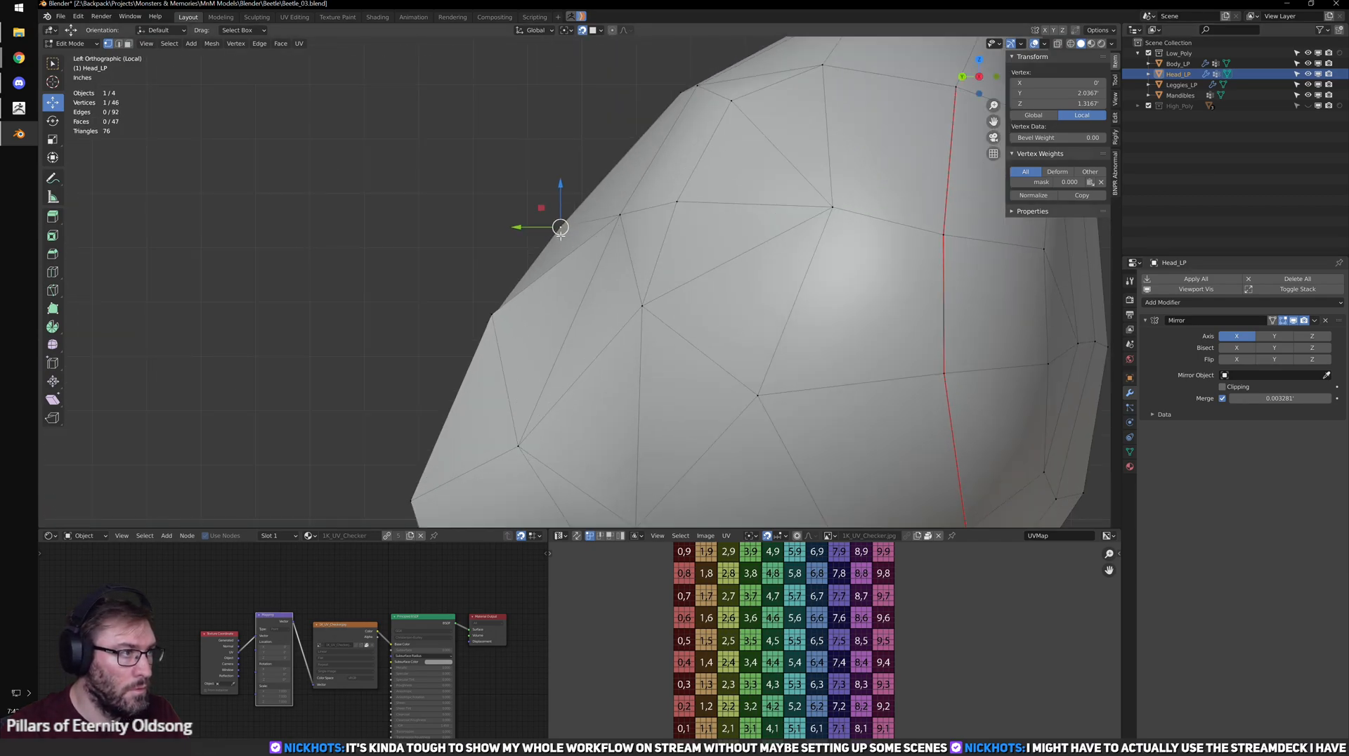
drag(561, 227, 600, 226)
shift+middle_drag(599, 227, 594, 305)
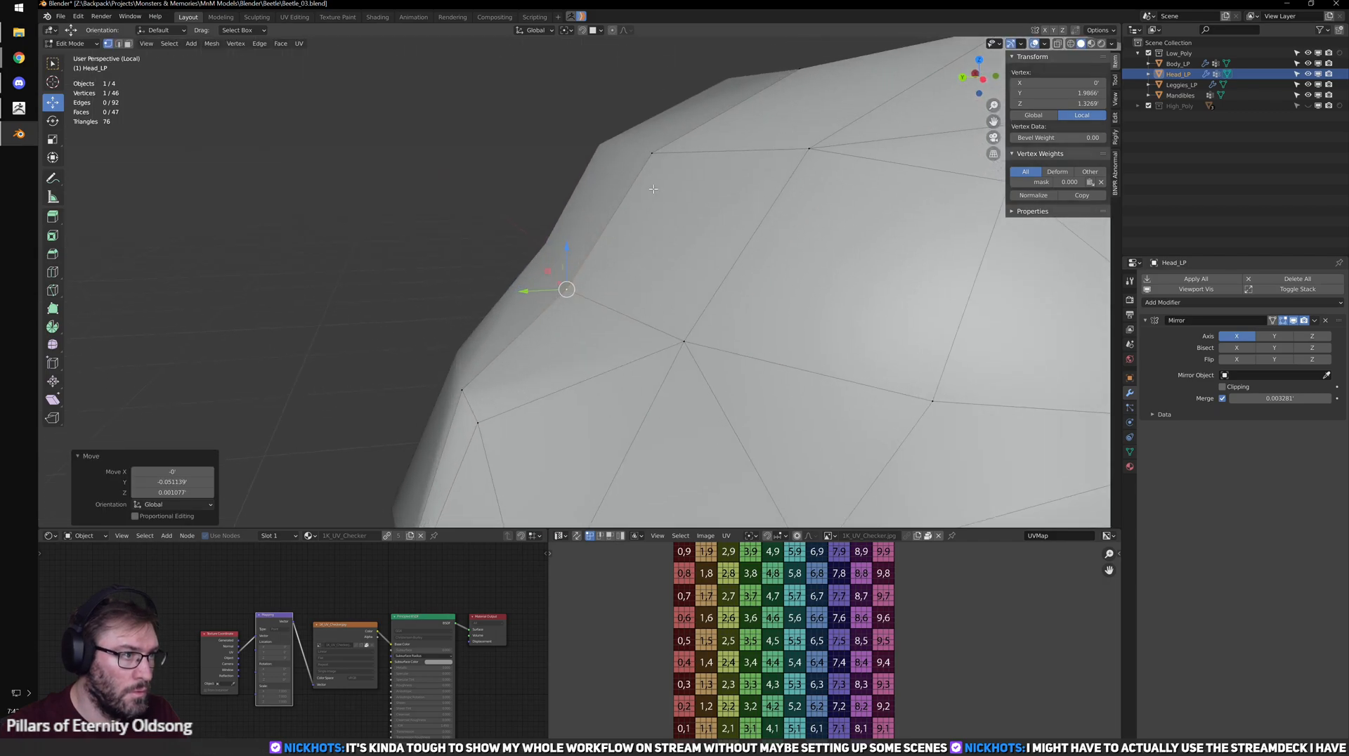
- Move the next centre-line vertex up the head back about 0.02' and lower the one above it about 0.01'
click(659, 158)
scroll(671, 165, down, 5)
middle_drag(671, 165, 633, 204)
drag(628, 213, 636, 213)
middle_drag(636, 213, 752, 243)
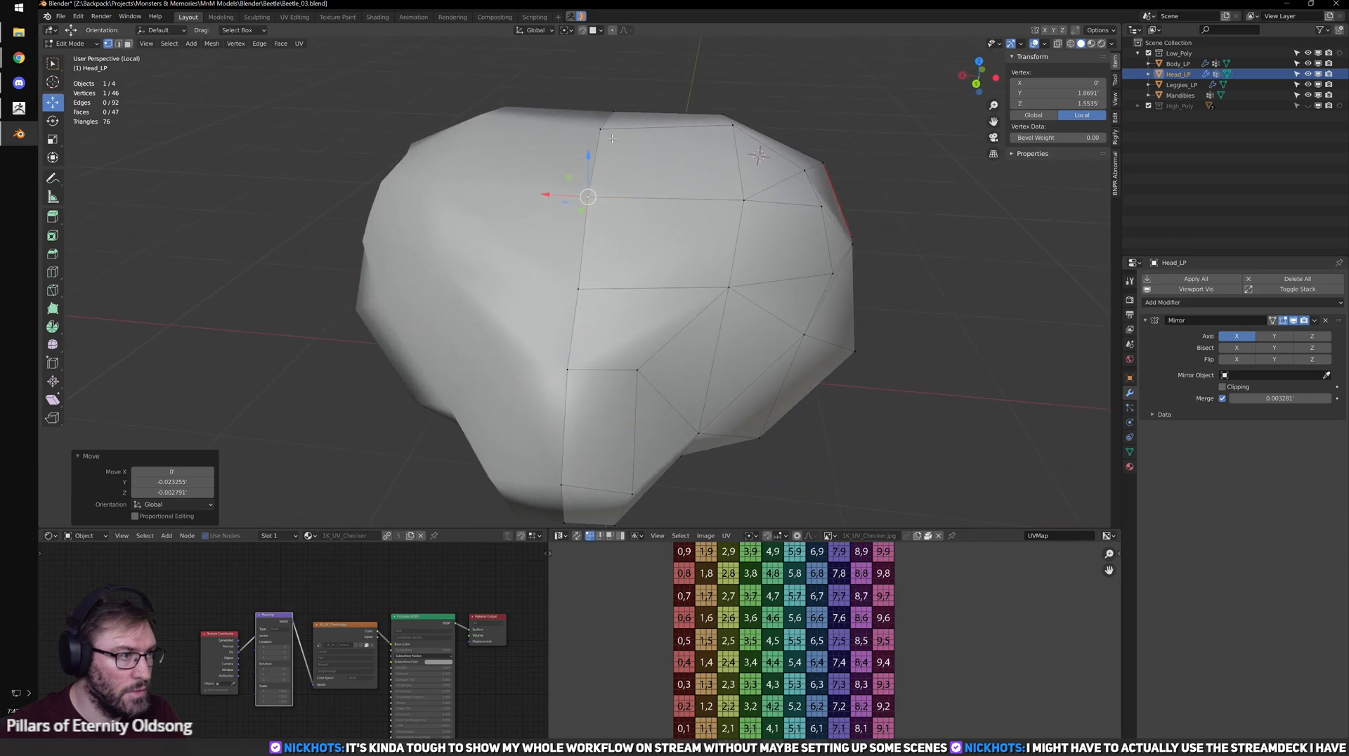
click(606, 132)
drag(601, 87, 602, 96)
middle_drag(601, 99, 485, 137)
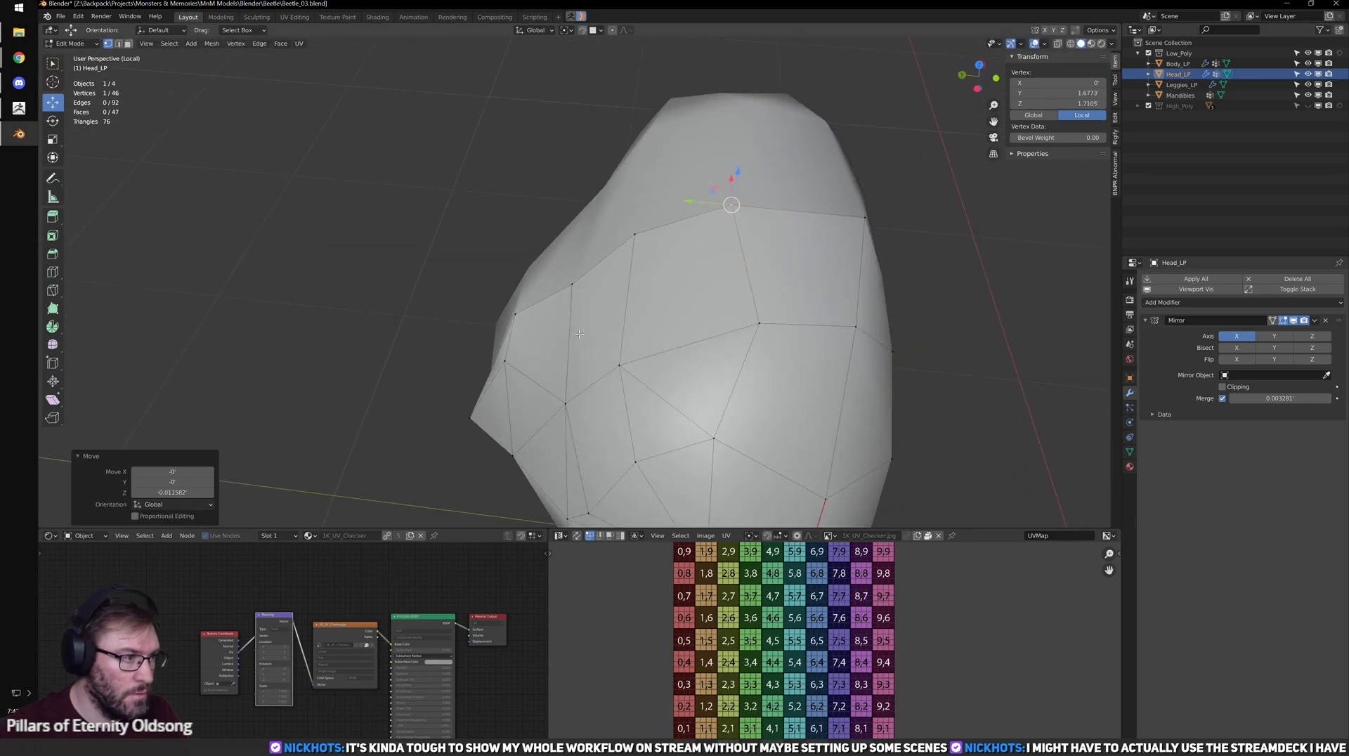
- Examine the head's brow and side topology from the front and side
click(579, 288)
middle_drag(572, 284, 742, 312)
scroll(601, 303, down, 3)
scroll(746, 318, down, 1)
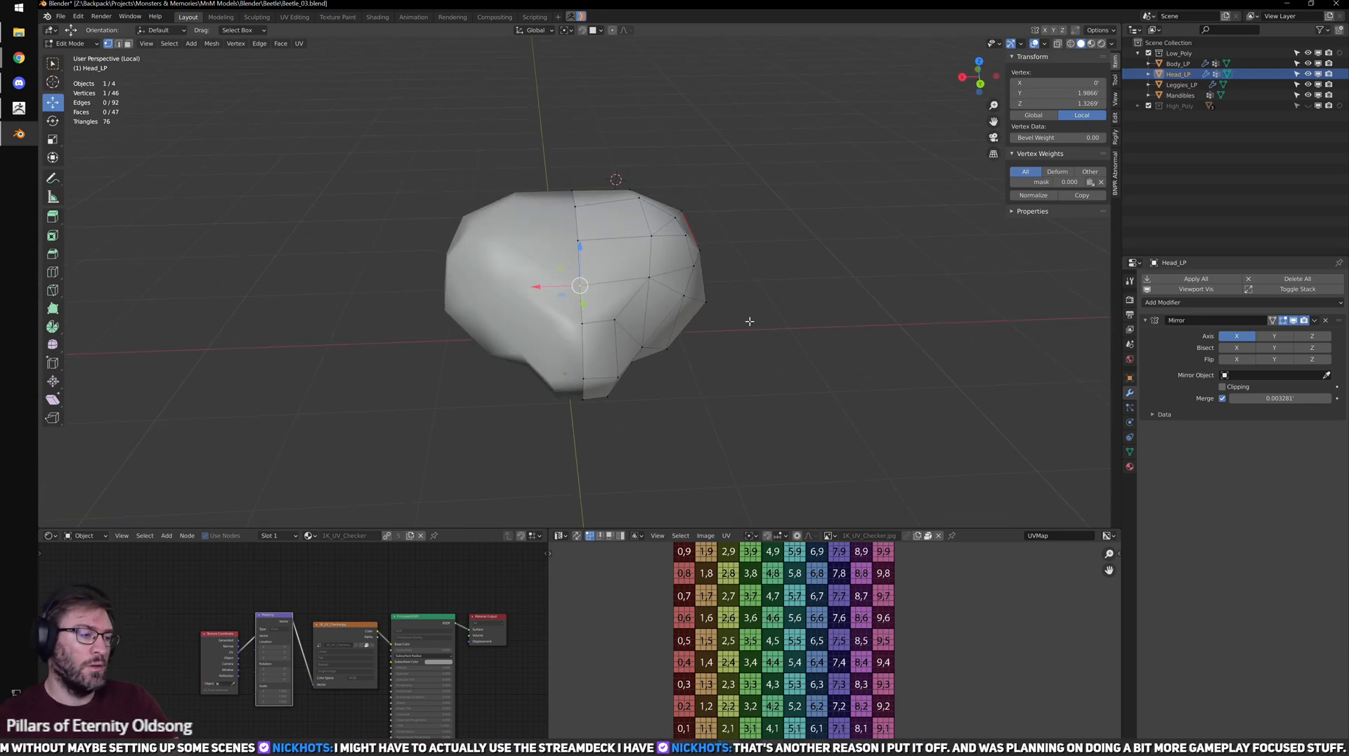
scroll(761, 280, up, 2)
middle_drag(729, 286, 633, 336)
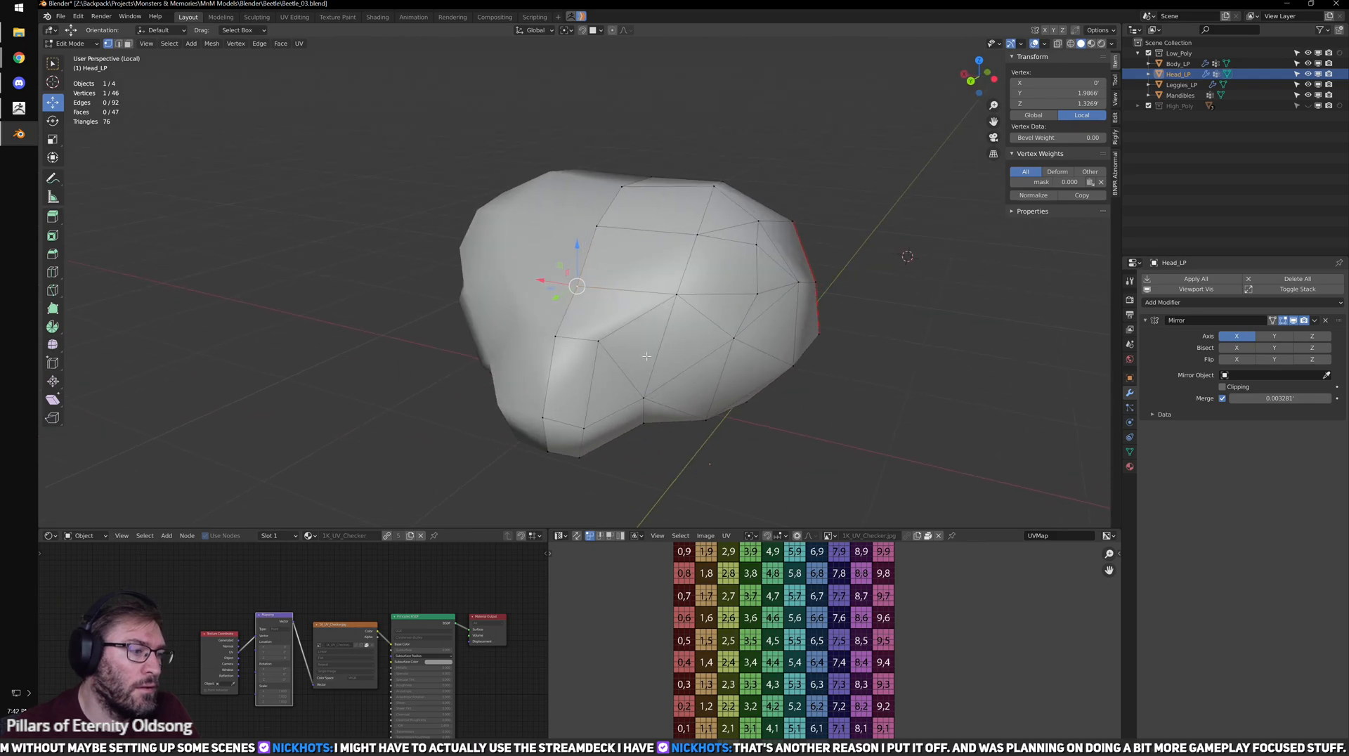
middle_drag(900, 256, 840, 218)
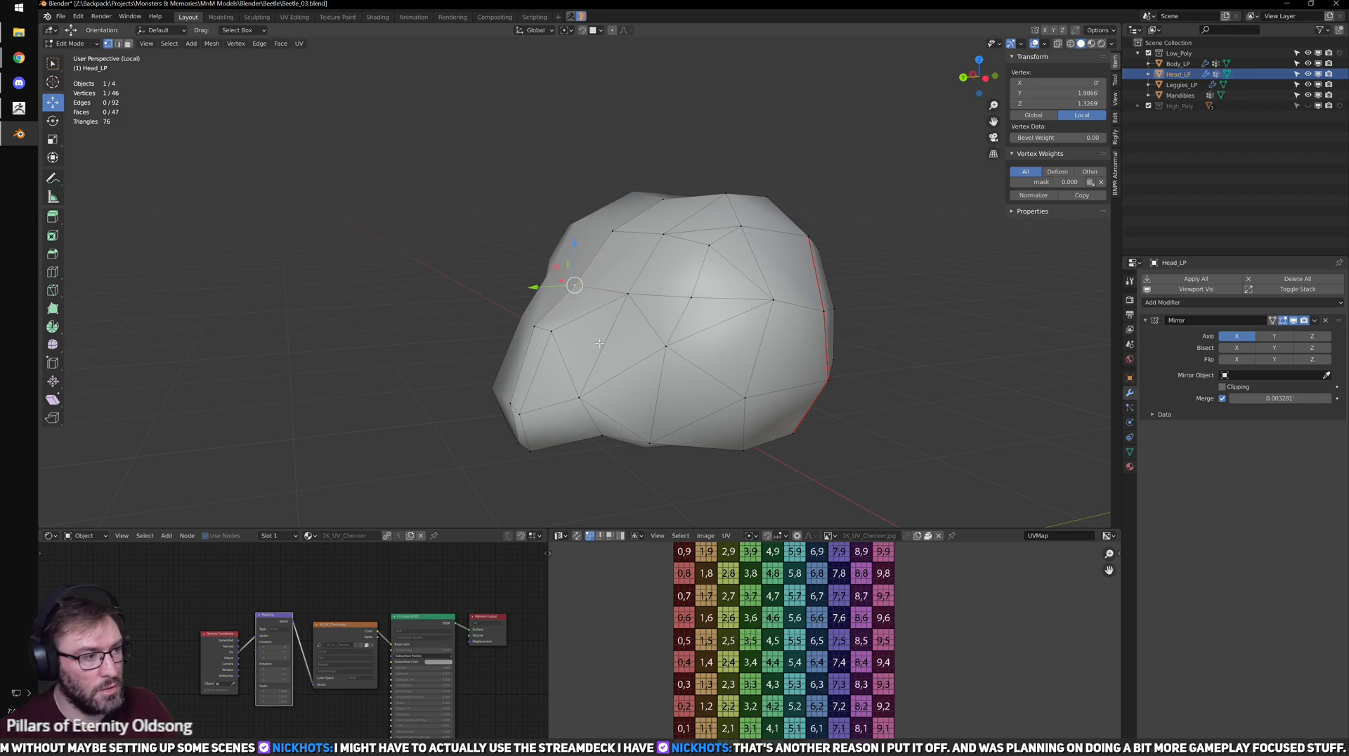
shift+click(615, 230)
middle_drag(625, 239, 660, 281)
scroll(688, 316, up, 2)
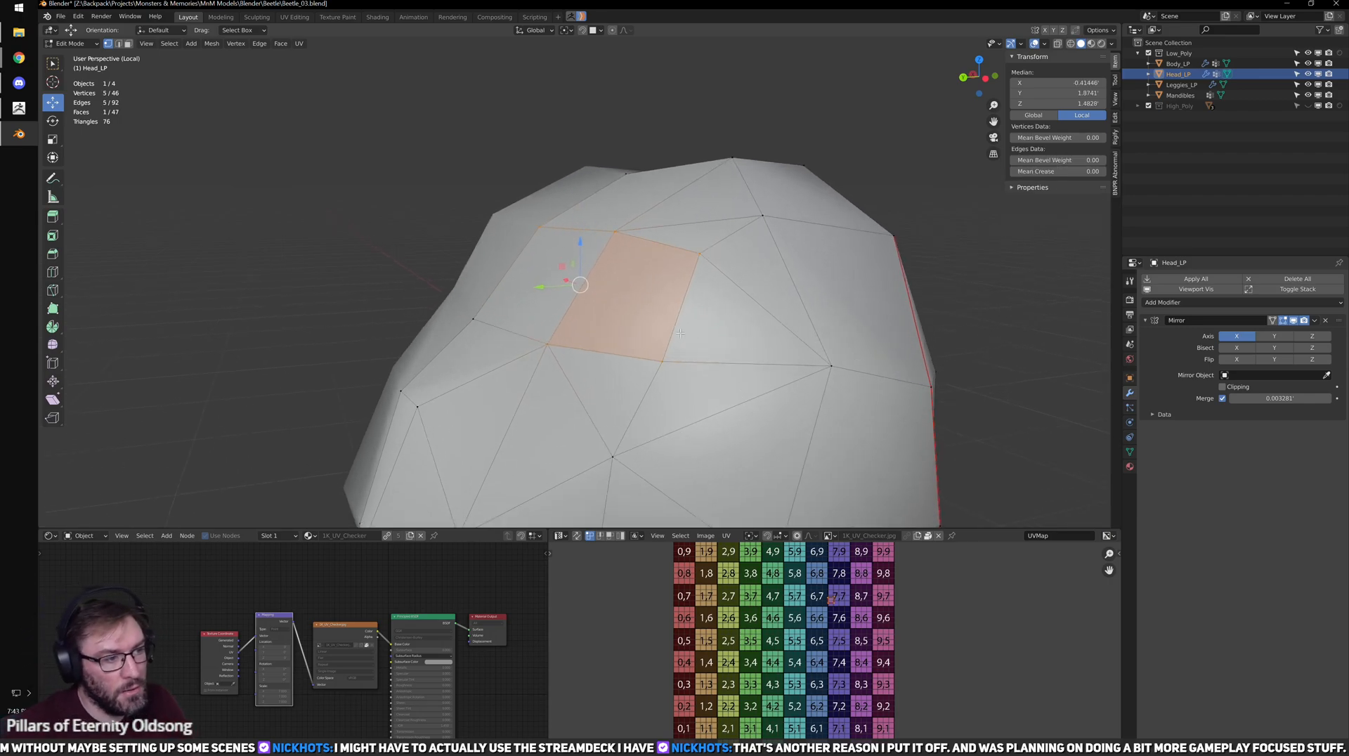
key(alt+a)
- Adjust vertices around the side of the head, lowering the outermost one behind the eye by about 0.03'
middle_drag(689, 328, 740, 253)
click(735, 289)
drag(733, 247, 705, 247)
middle_drag(706, 248, 660, 241)
click(620, 260)
click(555, 246)
key(g)
click(551, 258)
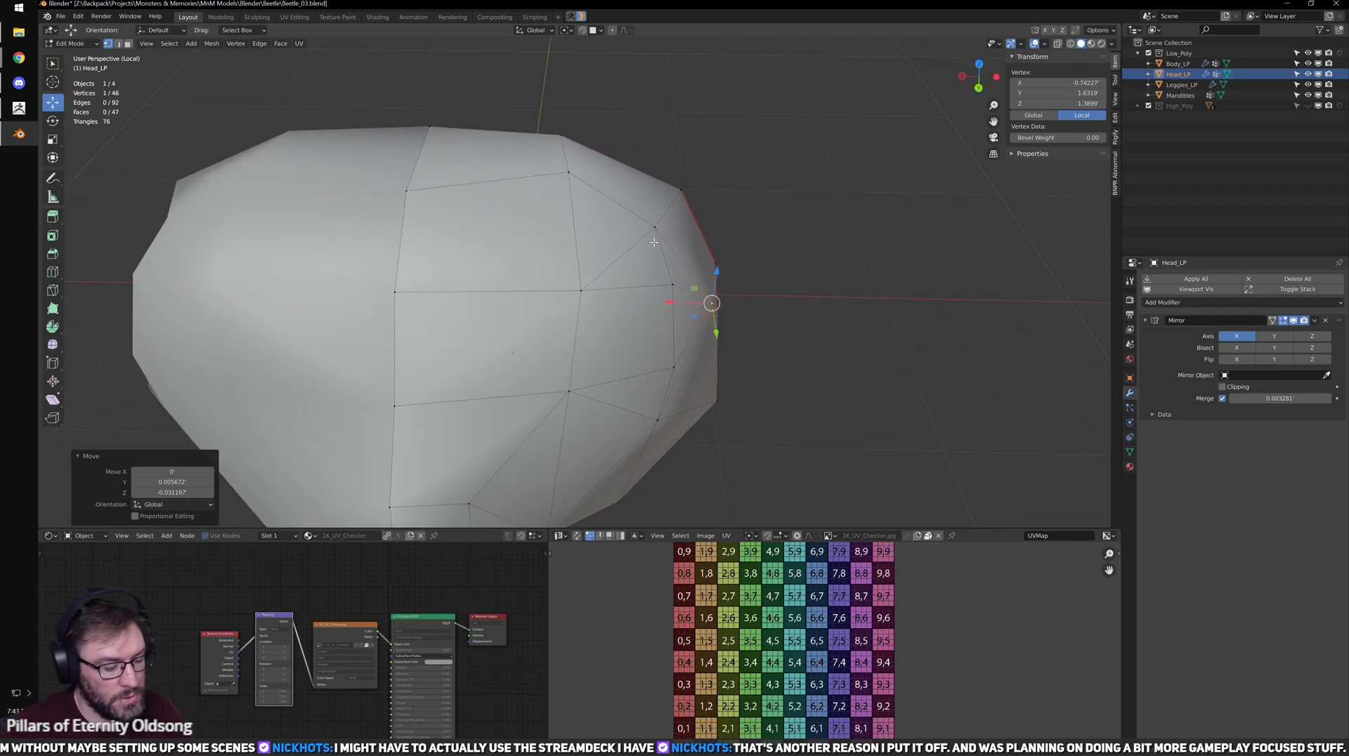
- Leave local view and the head mesh, and open Body_LP for editing
key(KP_Divide)
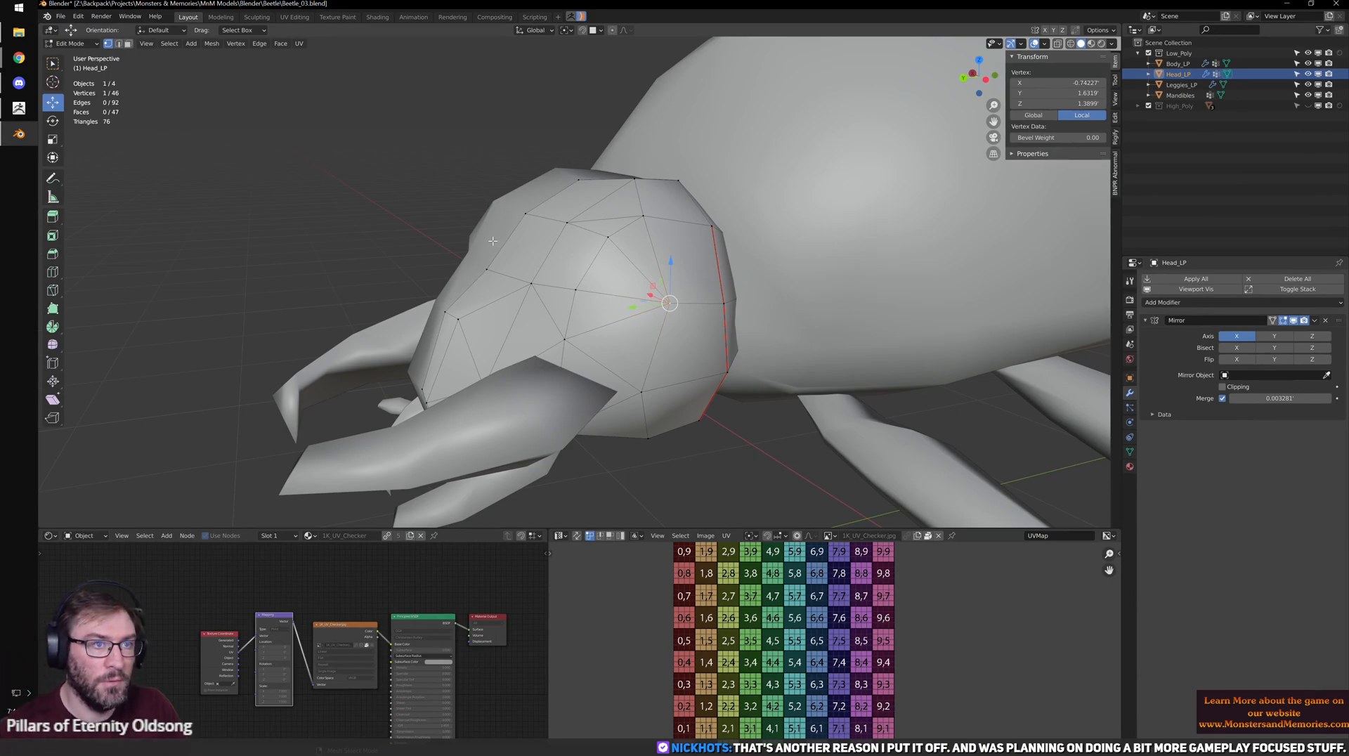
scroll(651, 267, down, 3)
scroll(745, 273, up, 3)
scroll(847, 281, down, 3)
key(Tab)
shift+middle_drag(892, 303, 697, 298)
scroll(696, 298, down, 4)
middle_drag(847, 285, 780, 373)
click(714, 307)
key(Tab)
middle_drag(674, 288, 651, 354)
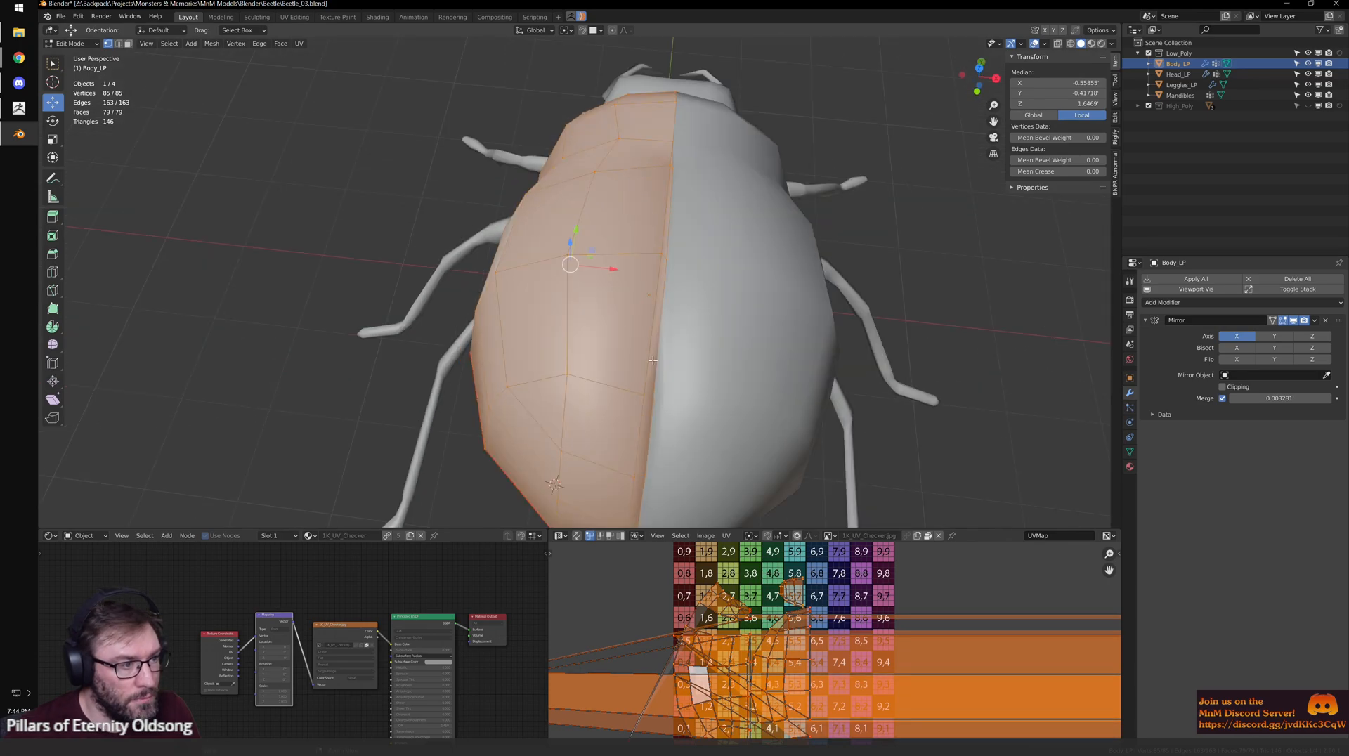
- In top view, shift two vertices in the rear row of the body's back about 0.05' toward the tail
key(KP_7)
scroll(608, 288, up, 5)
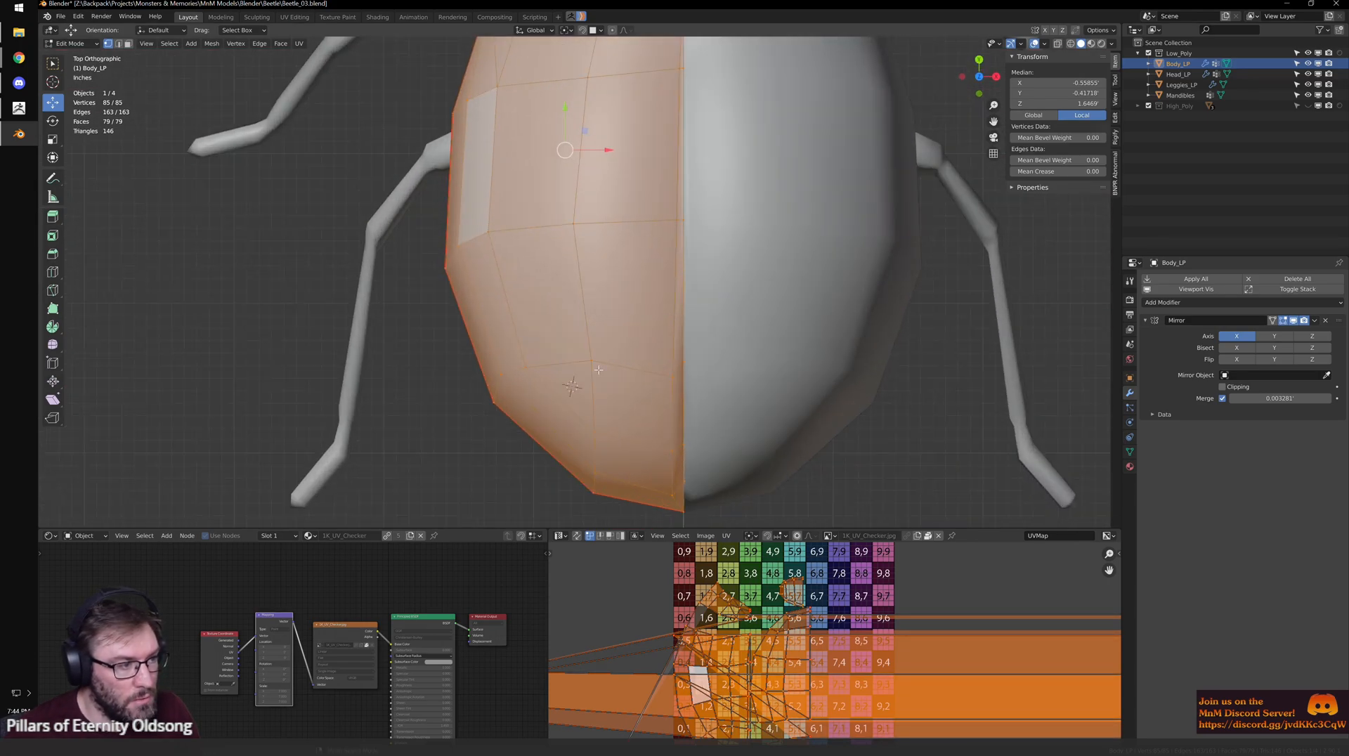
click(593, 363)
drag(592, 361, 591, 368)
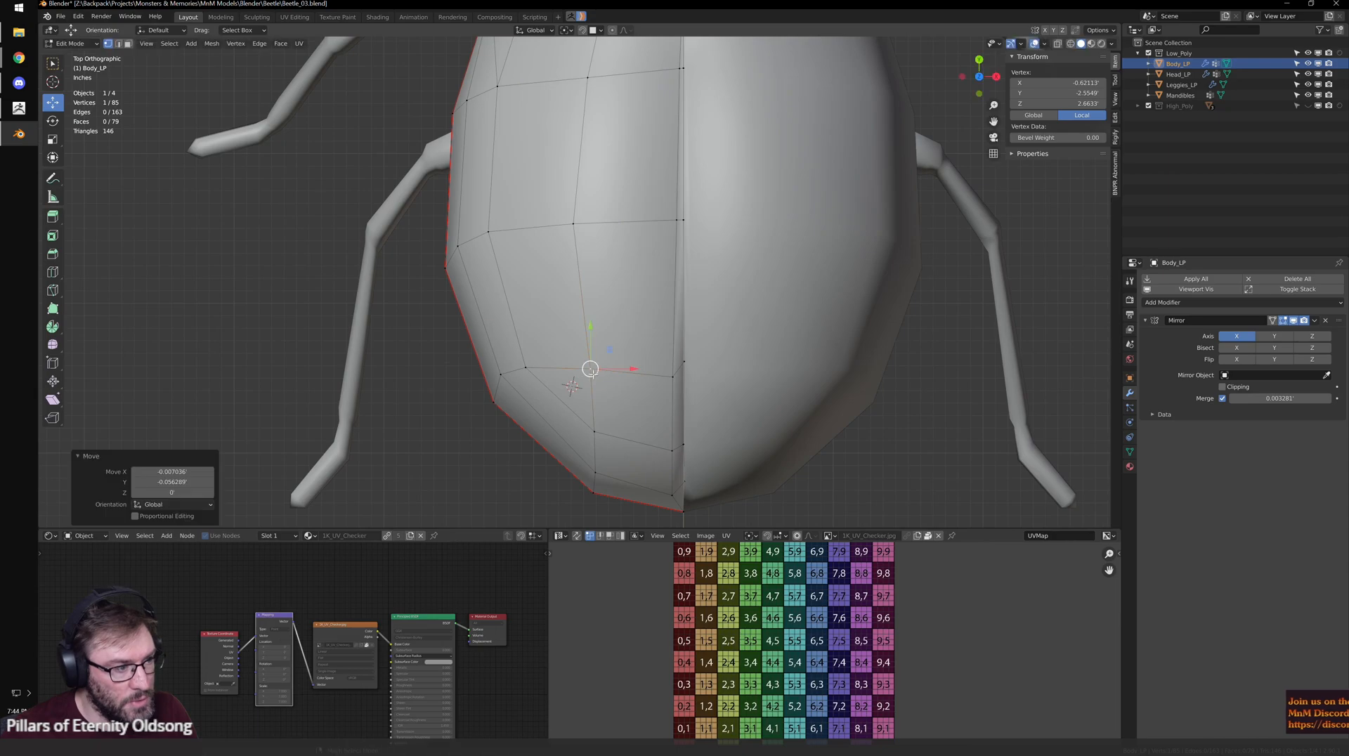
click(501, 375)
drag(505, 382, 535, 378)
click(527, 370)
scroll(622, 381, down, 3)
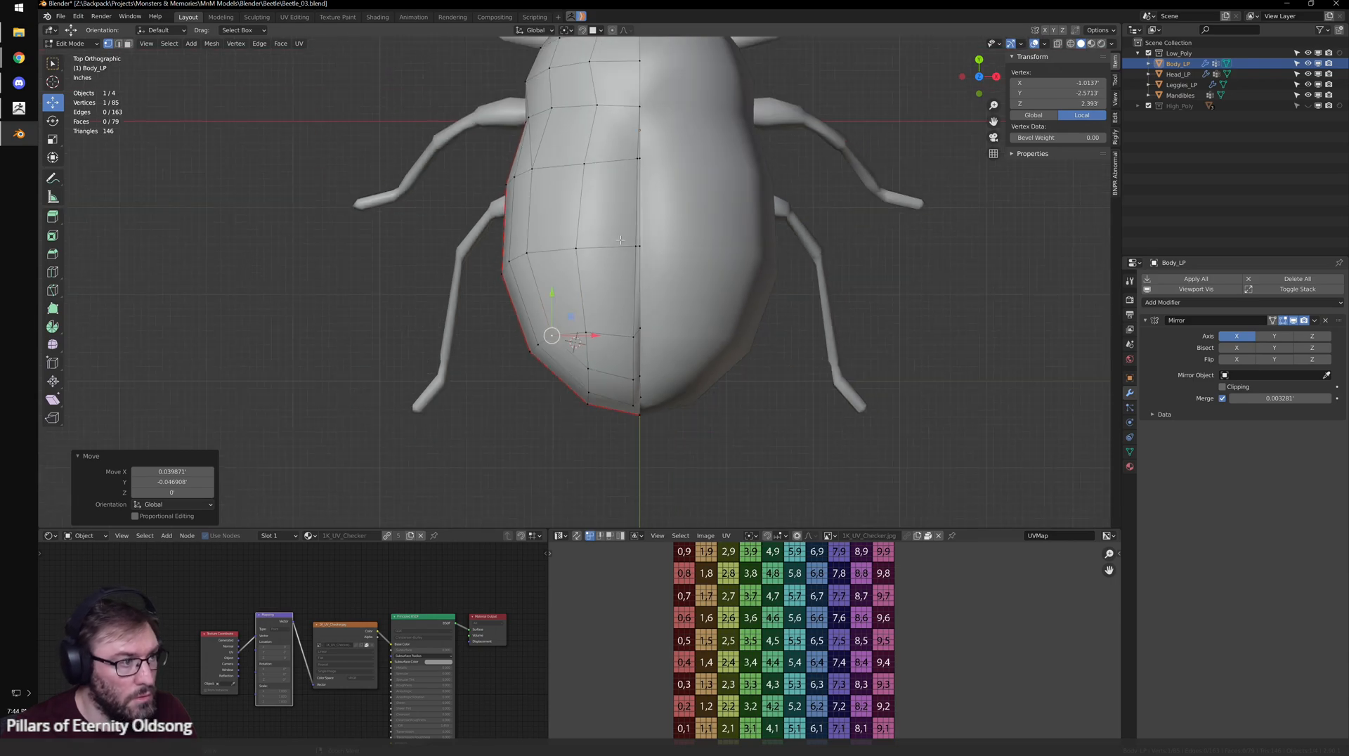
- Nudge vertices along the middle of the body's back and beside the centre seam in top view
scroll(620, 240, up, 3)
click(632, 265)
scroll(604, 232, up, 2)
click(585, 209)
shift+drag(625, 210, 609, 215)
middle_drag(582, 235, 656, 280)
key(g)
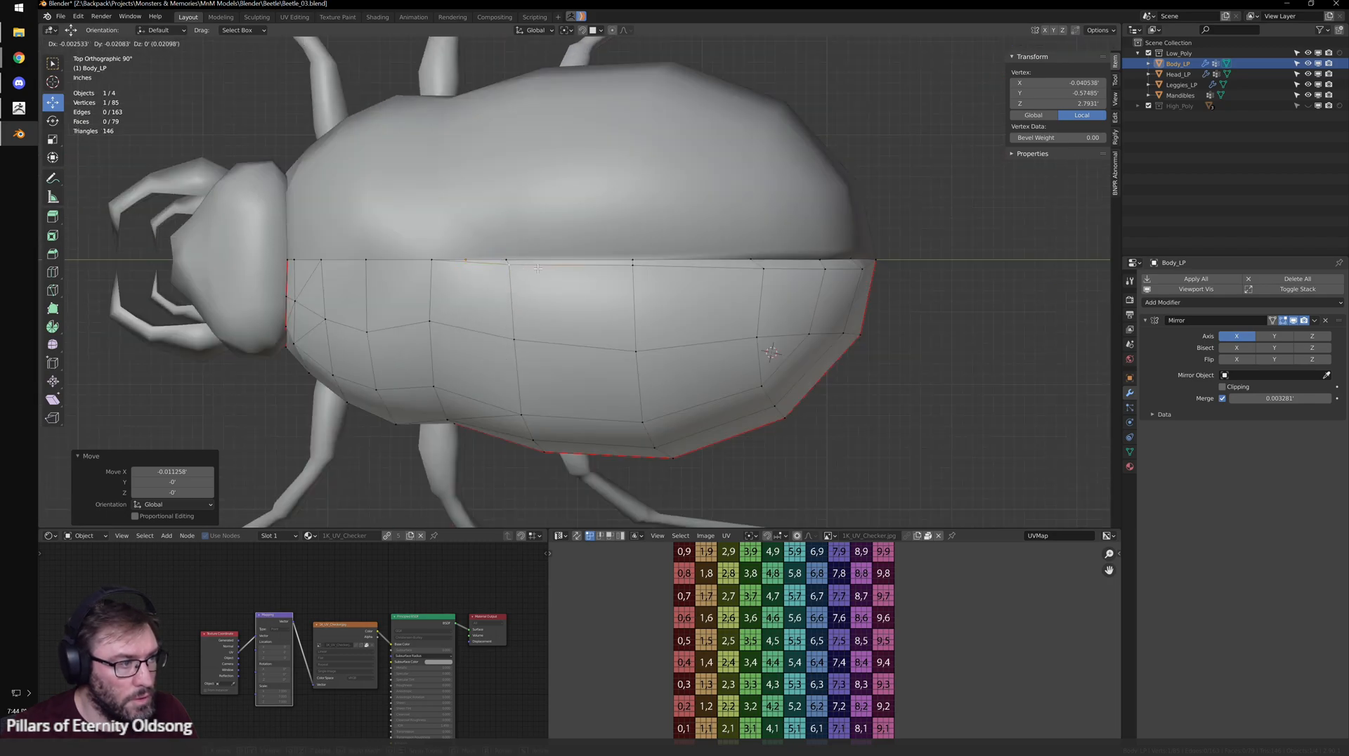
click(694, 269)
- In side view, move the rear vertex beside the seam forward about 0.02' and slightly up
click(764, 269)
middle_drag(767, 272, 816, 183)
scroll(740, 223, up, 3)
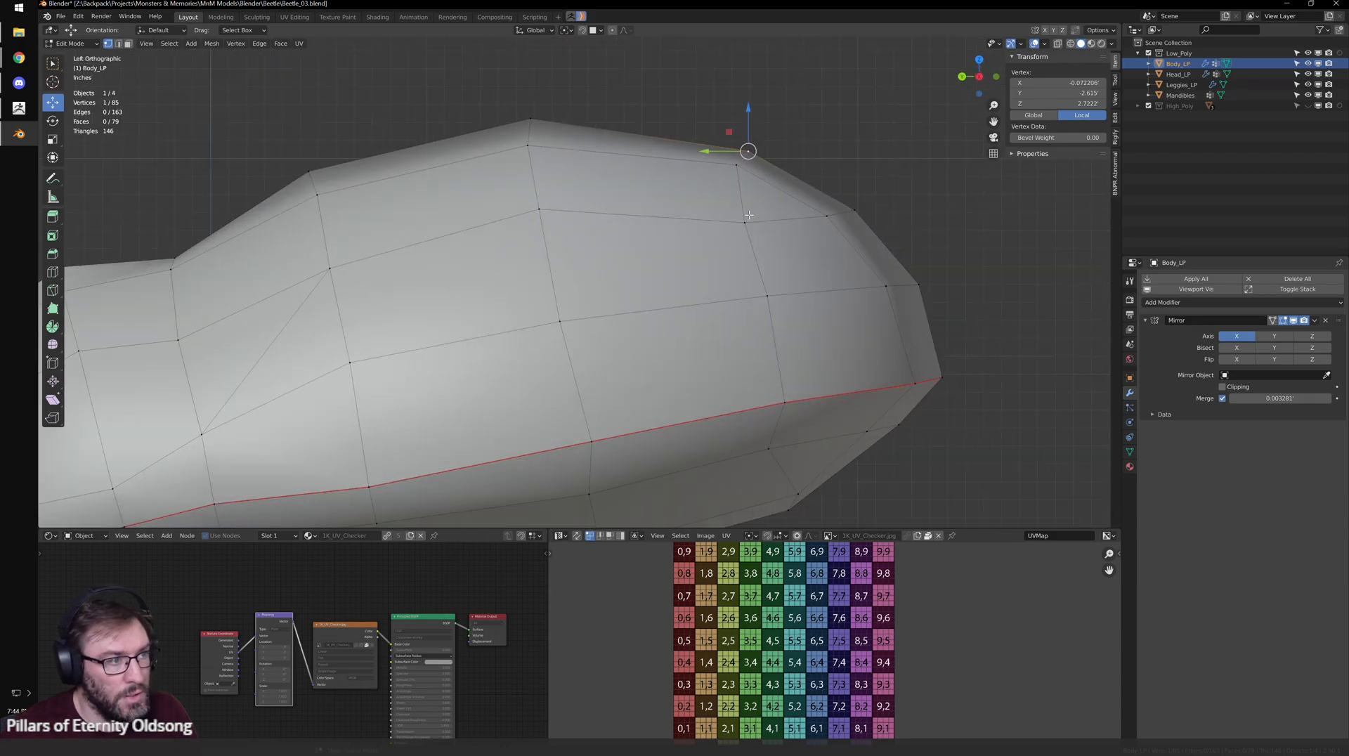
drag(751, 154, 746, 152)
middle_drag(745, 152, 782, 322)
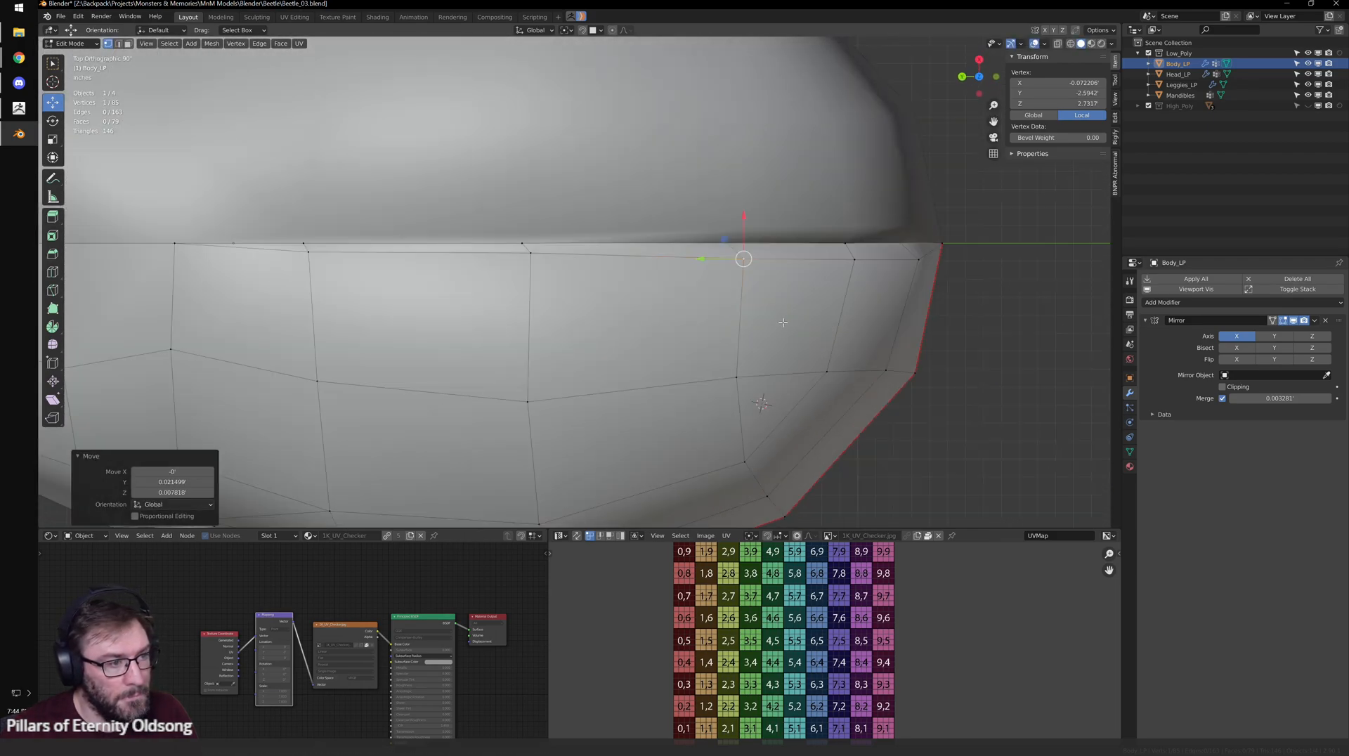
- Locate the rear vertex on the body's centre seam in wireframe and reposition it
scroll(736, 249, down, 2)
shift+middle_drag(733, 282, 535, 261)
scroll(534, 261, up, 3)
key(shift+z)
shift+middle_drag(421, 220, 568, 258)
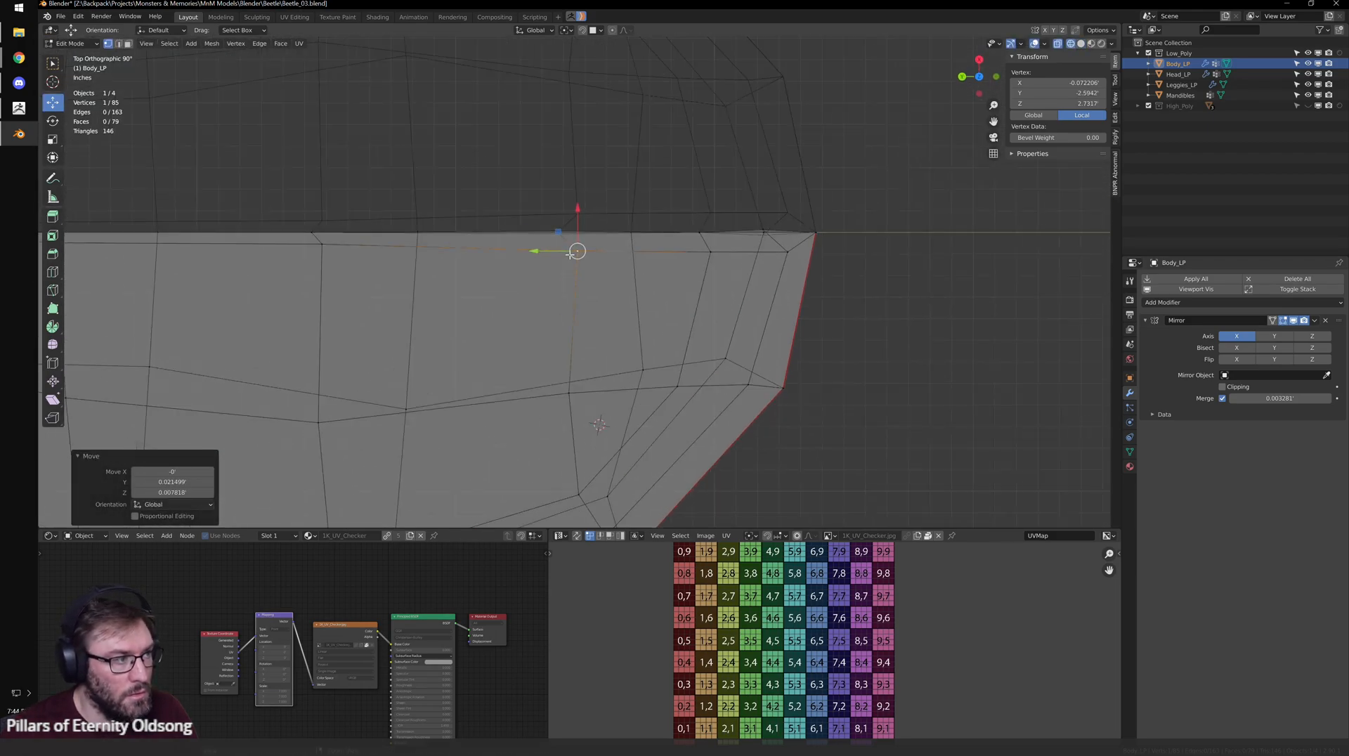
key(ctrl+z)
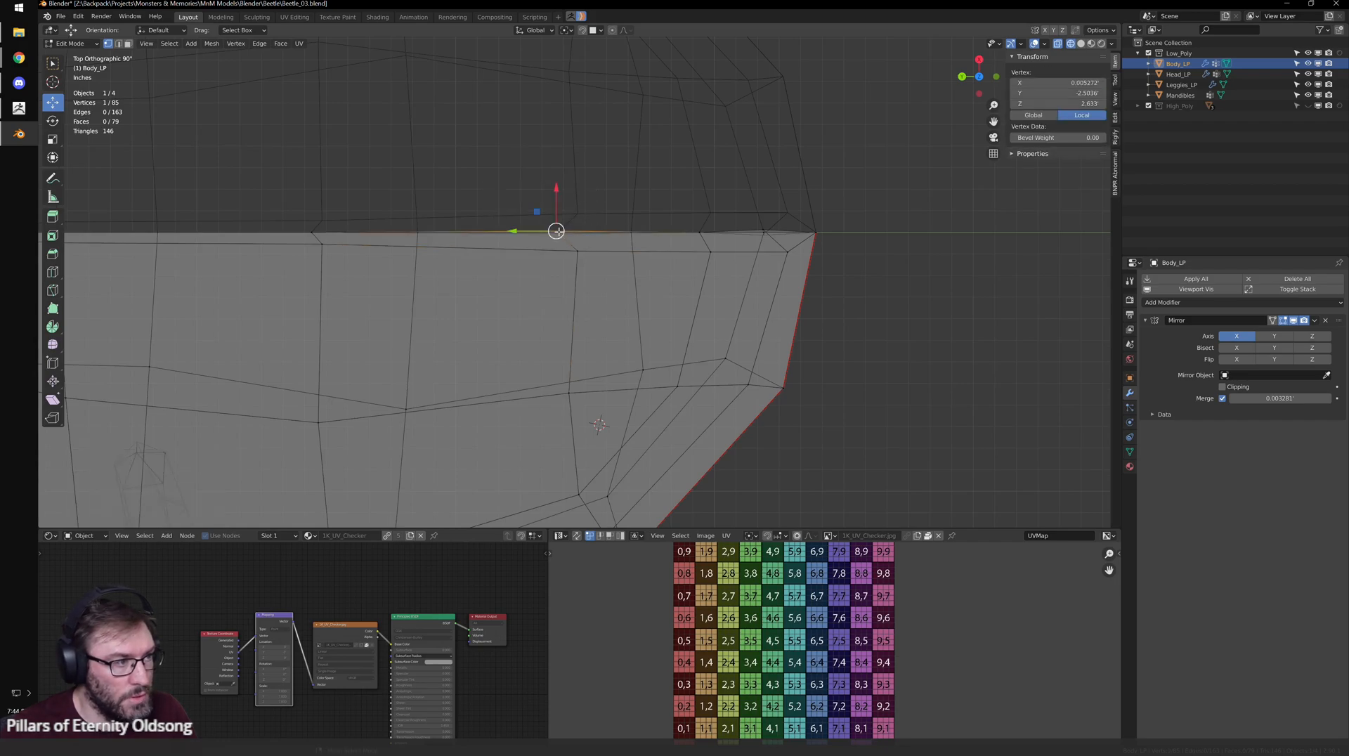
key(g)
click(608, 247)
- Select the body's entire centre seam edge loop and flatten it with an X scale of 0
scroll(661, 230, down, 5)
middle_drag(507, 250, 552, 242)
alt+click(528, 270)
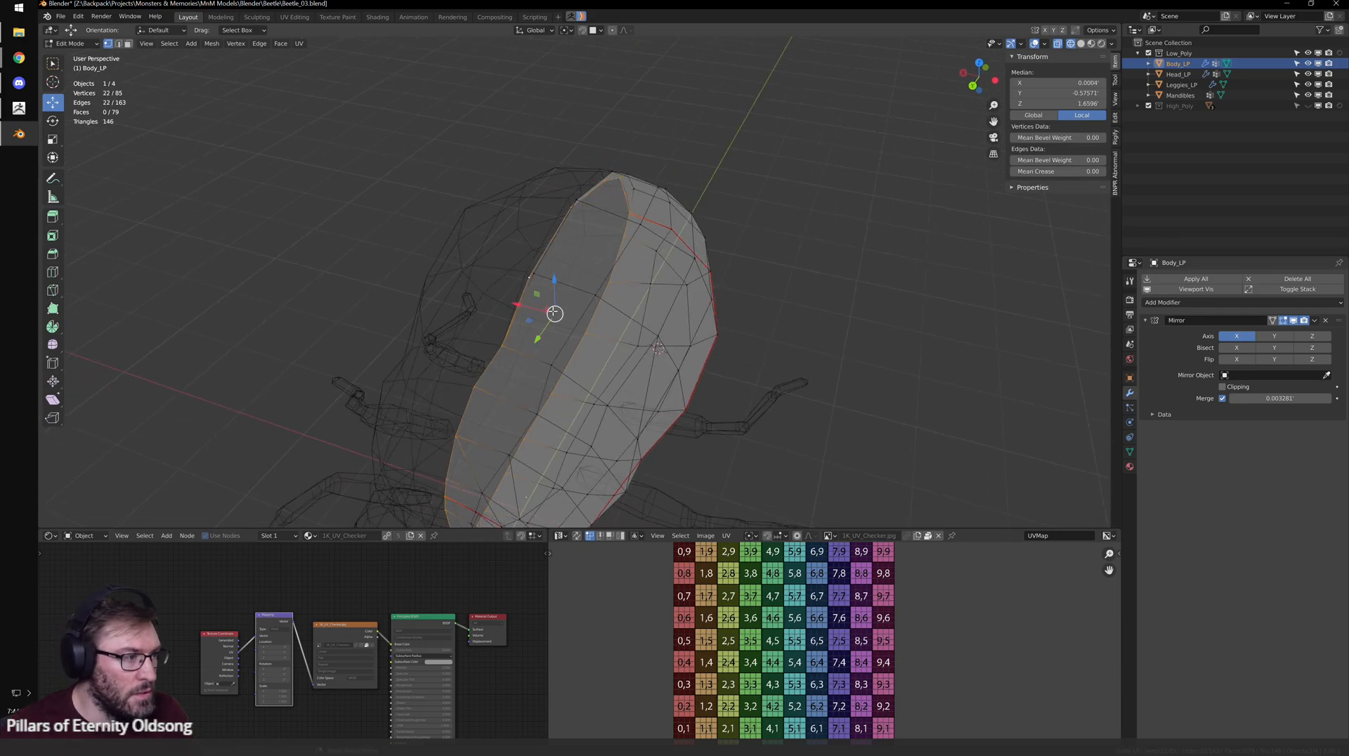
shift+middle_drag(551, 299, 570, 288)
key(shift+space)
key(s)
drag(537, 294, 506, 289)
text(0)
key(Return)
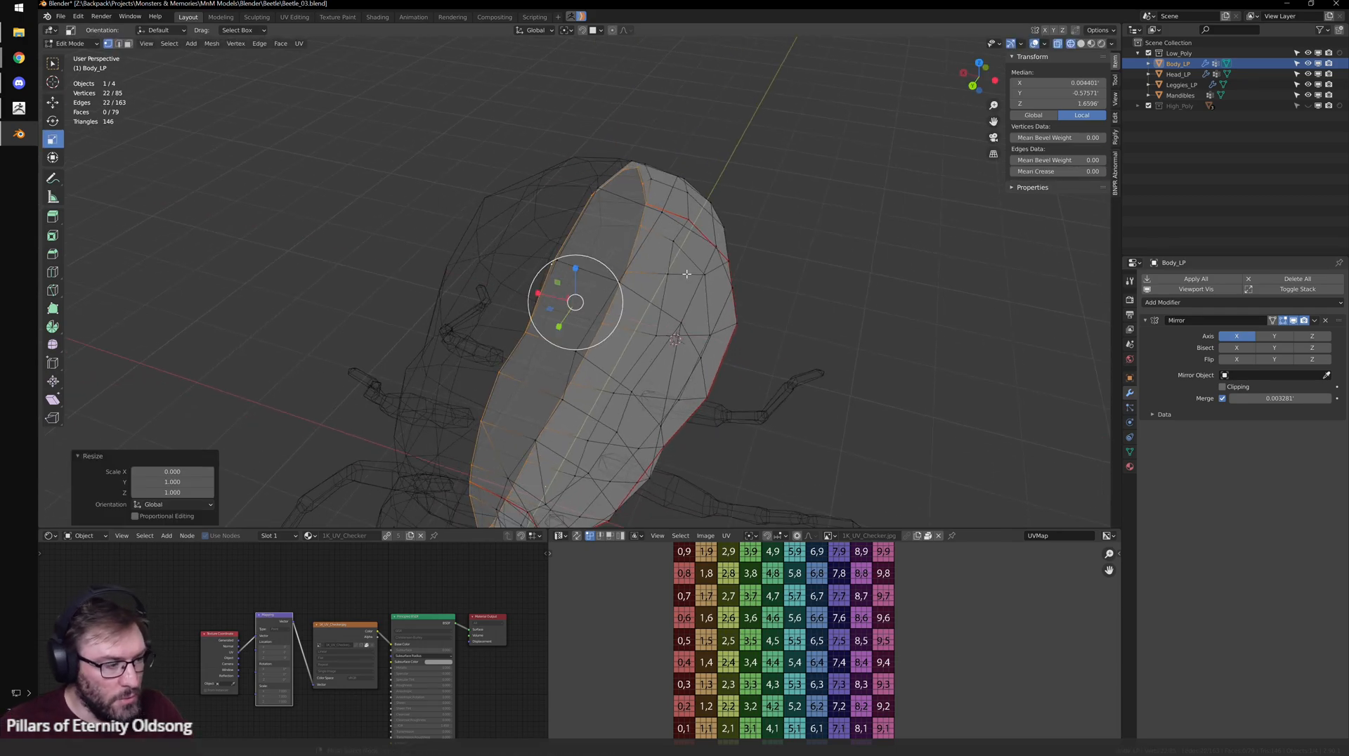
- Set the seam loop's median X to 0, and return to Object Mode with solid shading
click(1058, 83)
text(0)
key(Return)
key(Tab)
middle_drag(830, 379, 752, 230)
key(shift+z)
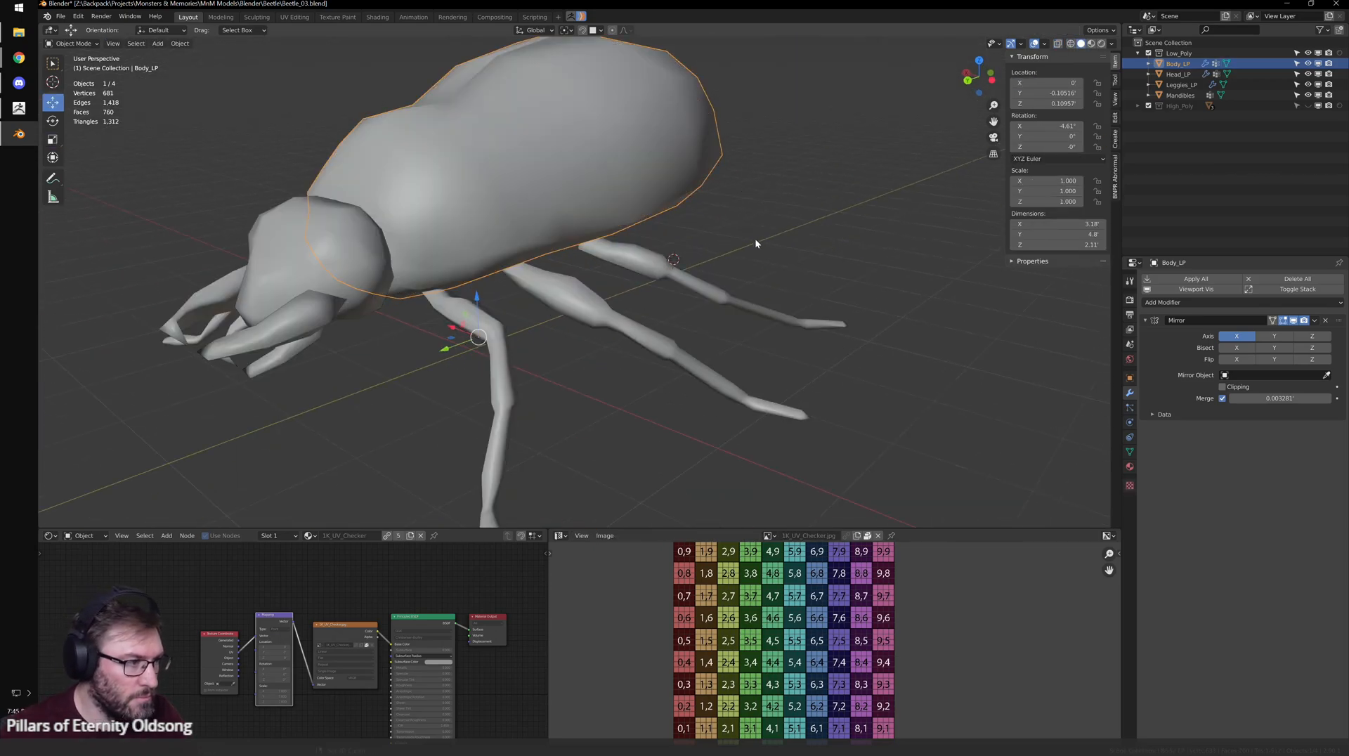
- Examine the legs, head and mandibles of the low-poly beetle from several angles
scroll(710, 274, up, 3)
middle_drag(681, 309, 745, 292)
click(719, 345)
scroll(769, 363, down, 4)
click(819, 401)
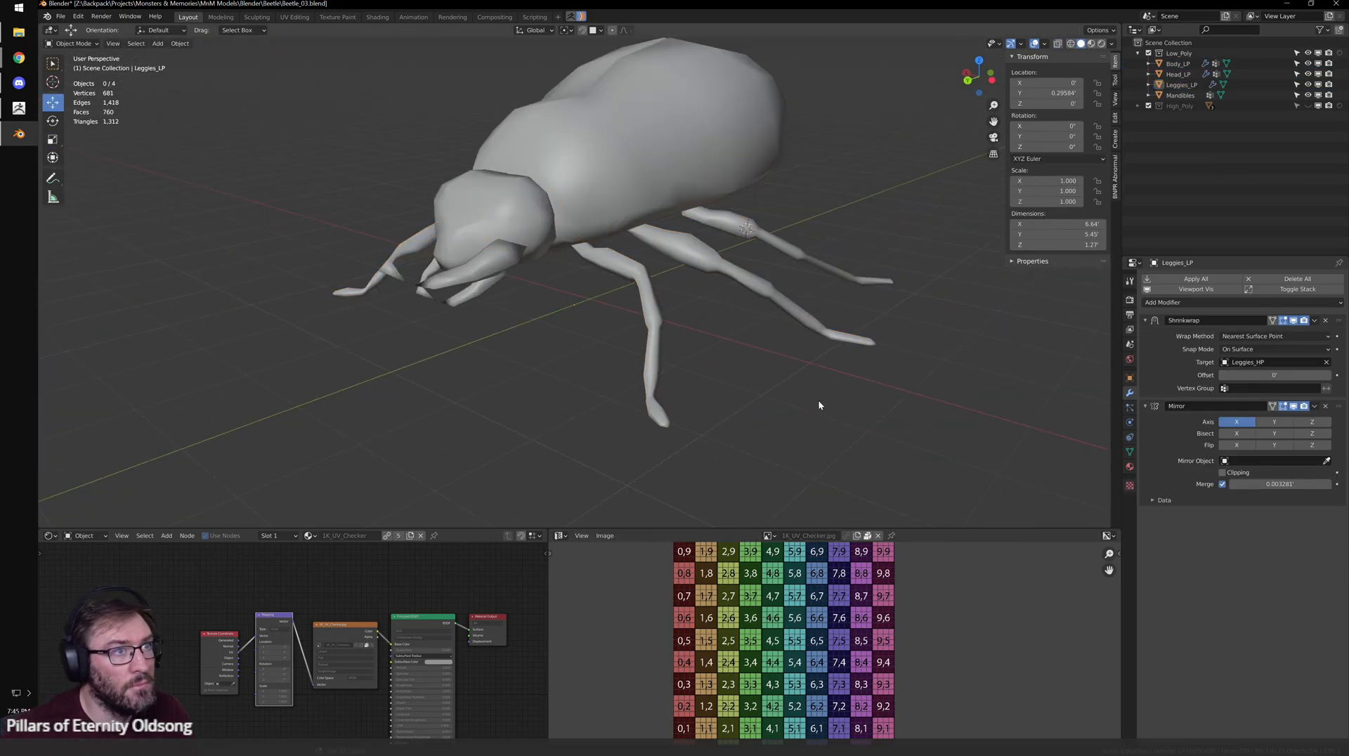
scroll(818, 399, up, 6)
scroll(811, 398, down, 4)
middle_drag(660, 304, 582, 296)
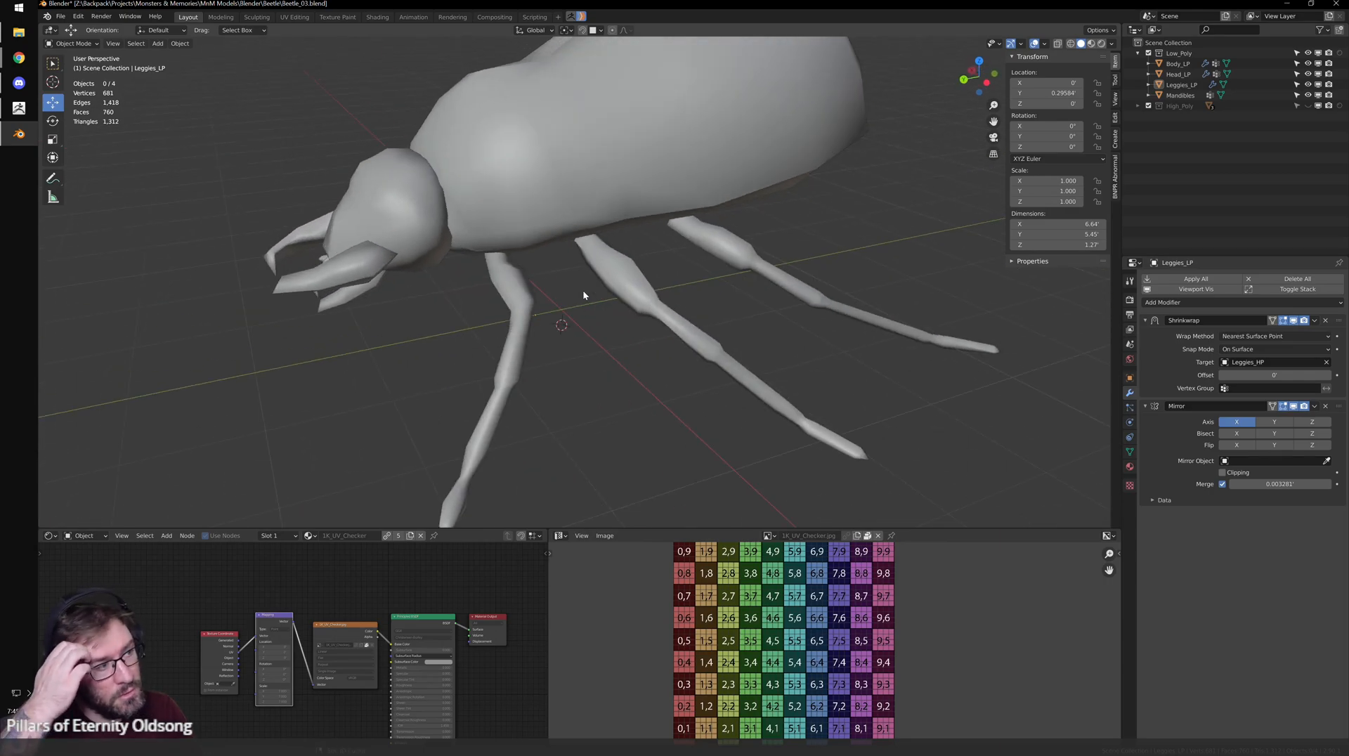
middle_drag(297, 321, 536, 301)
scroll(536, 301, up, 4)
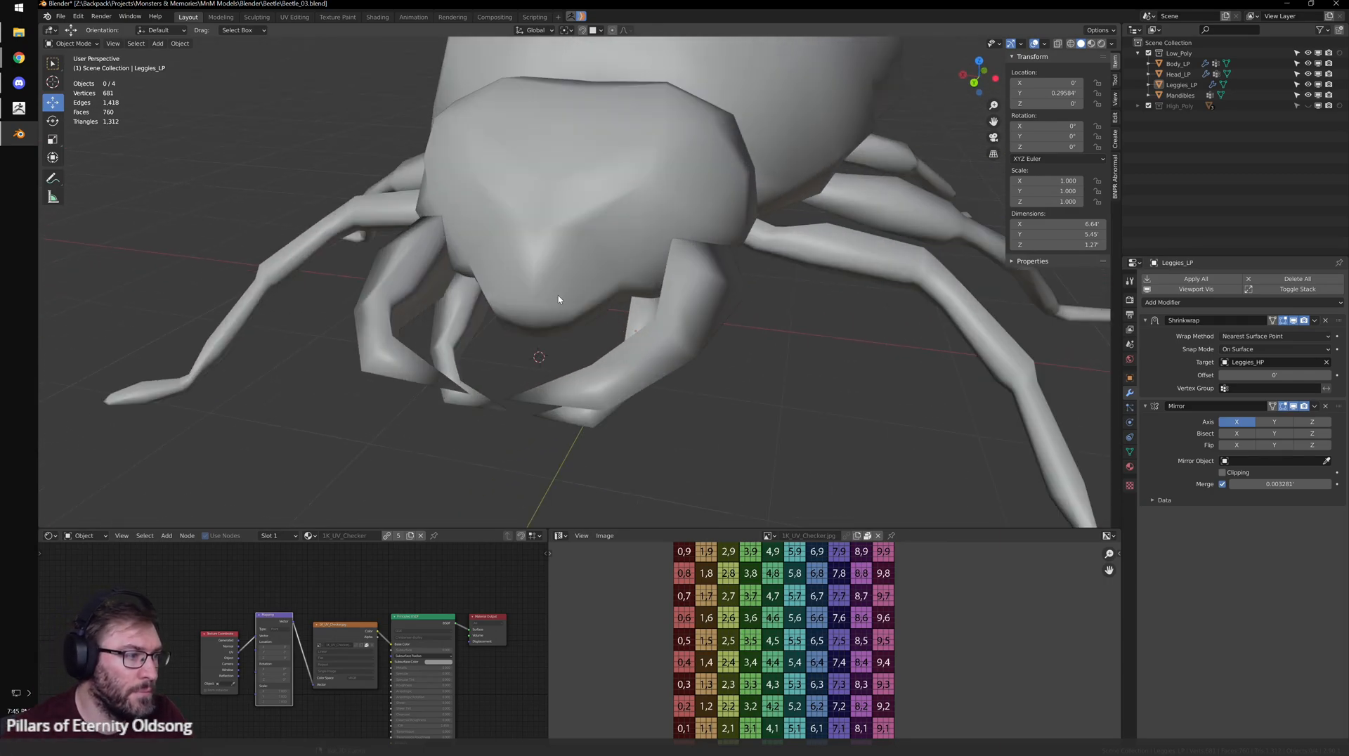
scroll(588, 266, down, 4)
middle_drag(589, 266, 542, 265)
- Select Body_LP, check its wireframe, and display the beetle in Material Preview with the UV checker texture
click(545, 259)
key(shift+z)
middle_drag(783, 285, 702, 277)
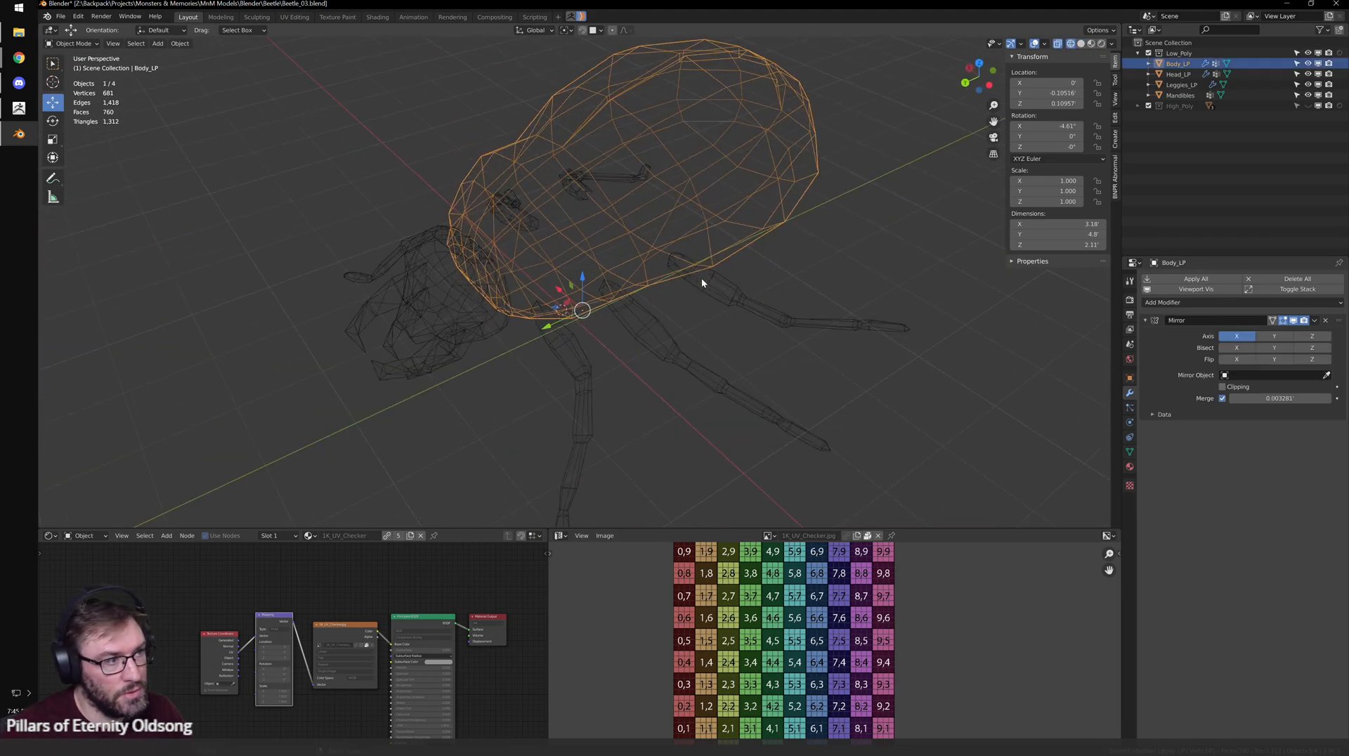
key(shift+z)
key(z)
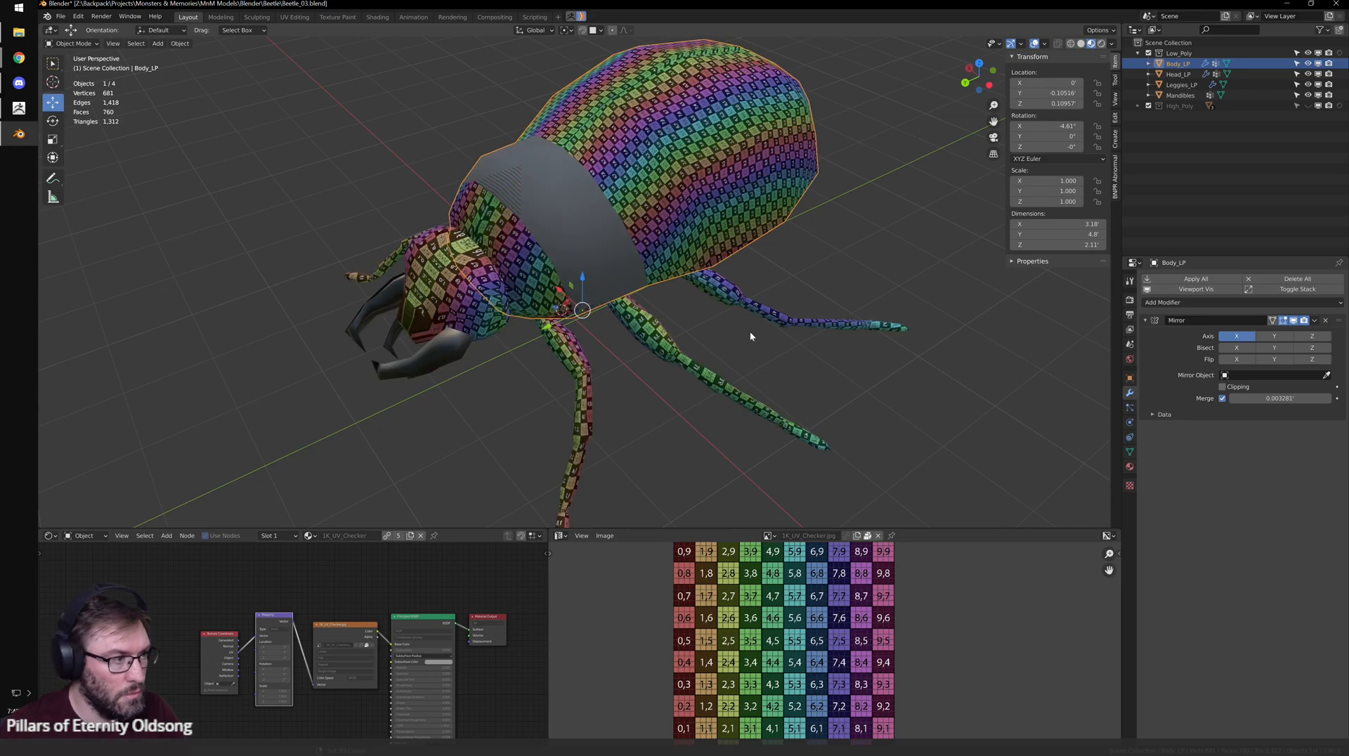
- Open the body mesh for editing, select all of it, and maximize the UV editor with all UVs selected
key(Tab)
key(a)
click(862, 562)
key(a)
scroll(801, 503, up, 3)
middle_drag(807, 465, 878, 450)
scroll(872, 450, down, 2)
- Select the stray UVs outside the checker square by inverting a box selection, and scale them to 0 along X
drag(406, 166, 801, 573)
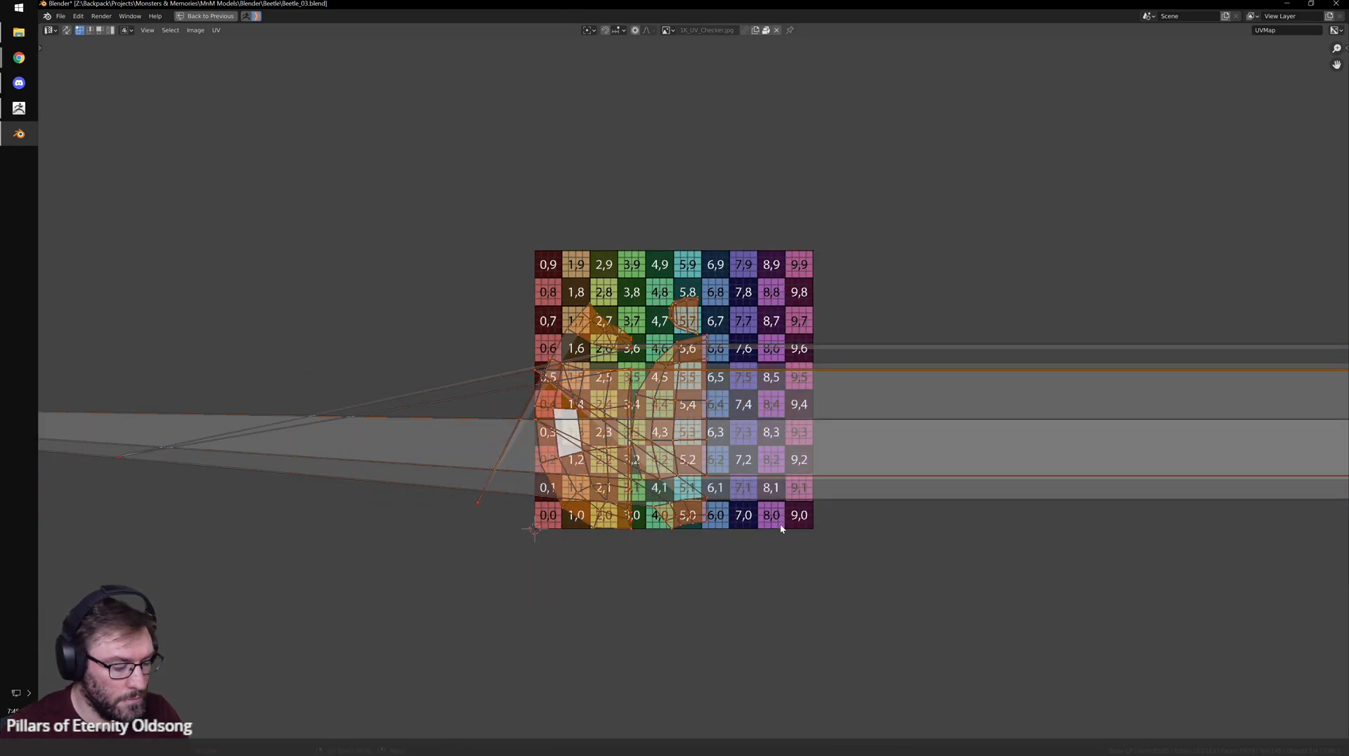
scroll(741, 458, down, 5)
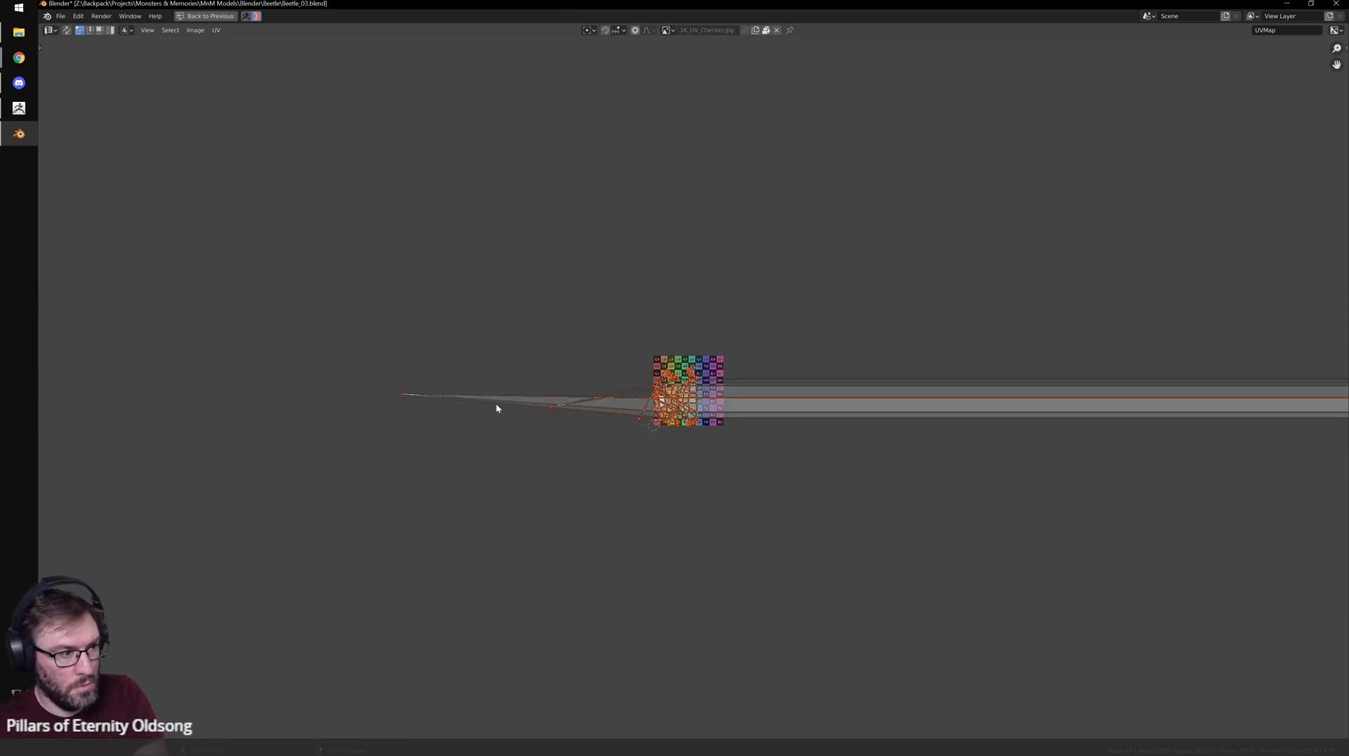
key(ctrl+i)
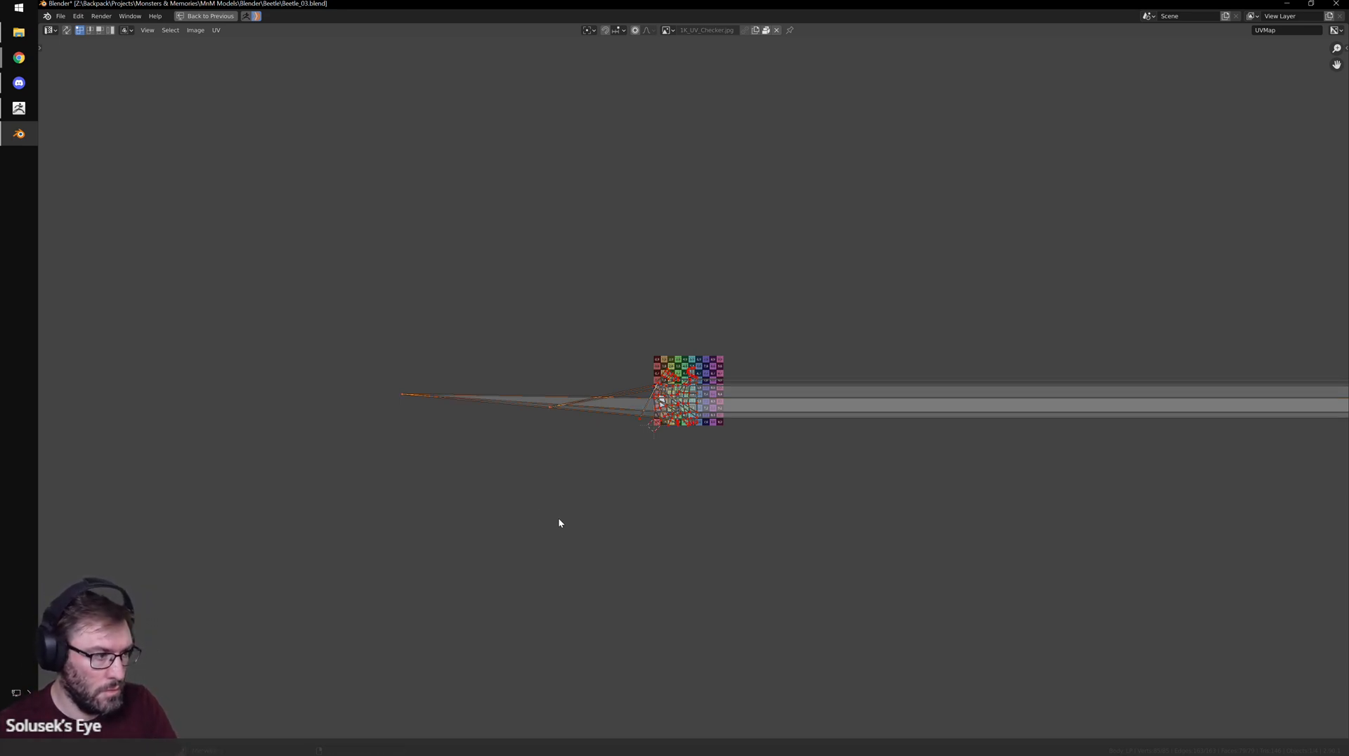
key(s)
key(x)
key(0)
key(Return)
scroll(675, 509, up, 11)
scroll(477, 523, down, 2)
shift+middle_drag(458, 534, 601, 460)
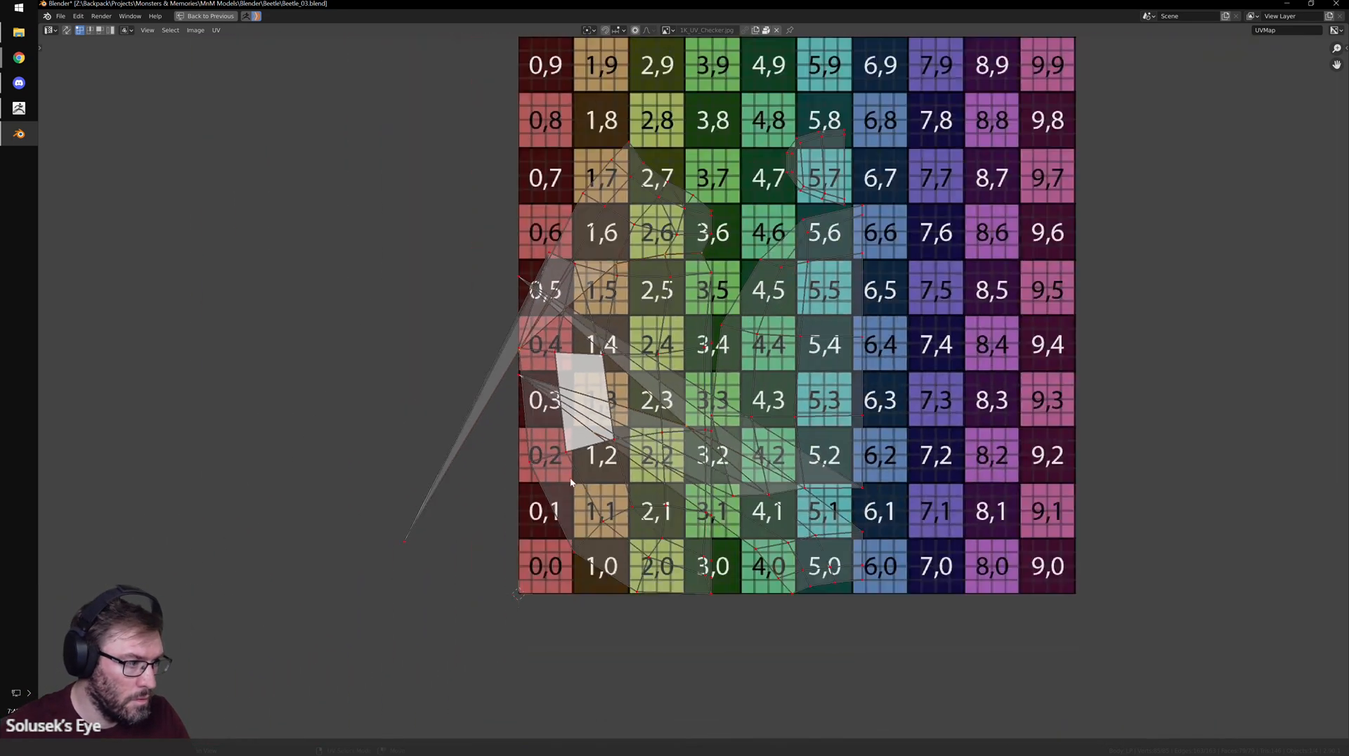
- Undo the last UV edits until the body's islands have no overstretched faces, and restore the full screen layout
key(ctrl+z)
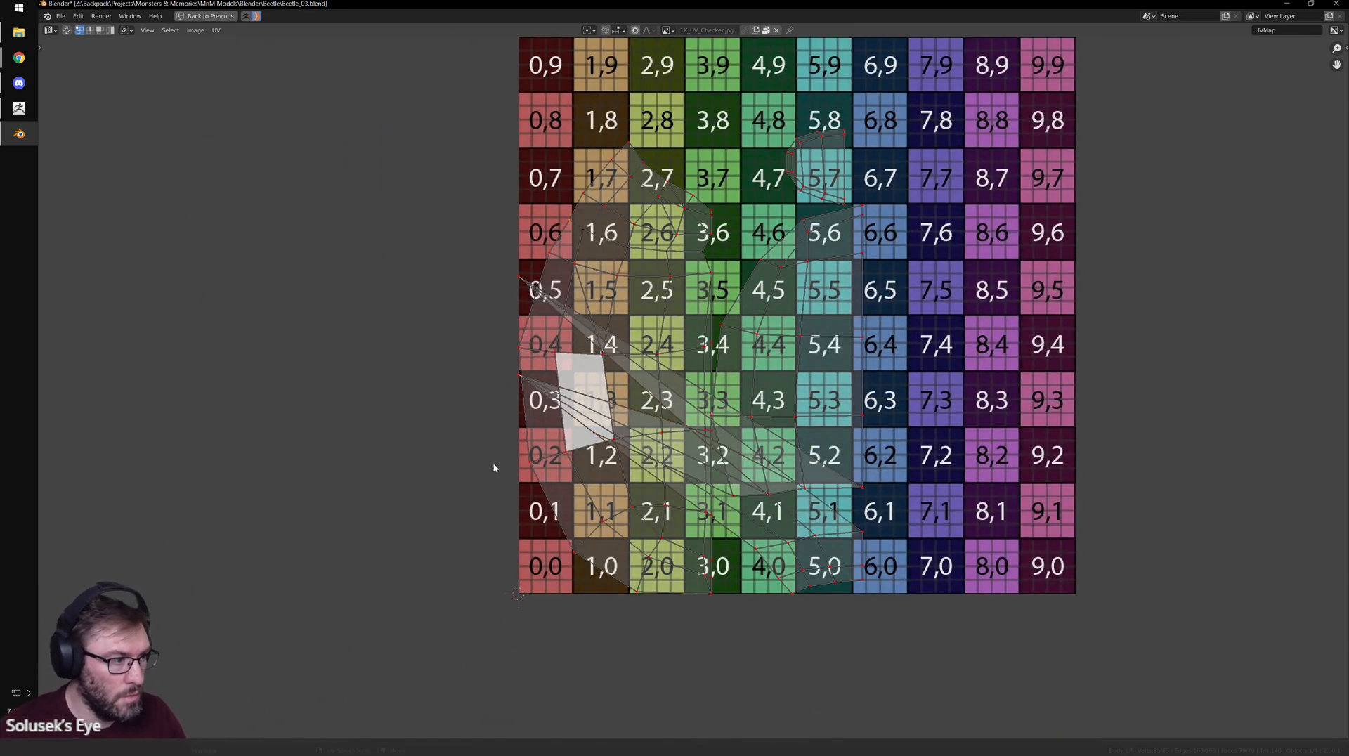
scroll(503, 484, up, 1)
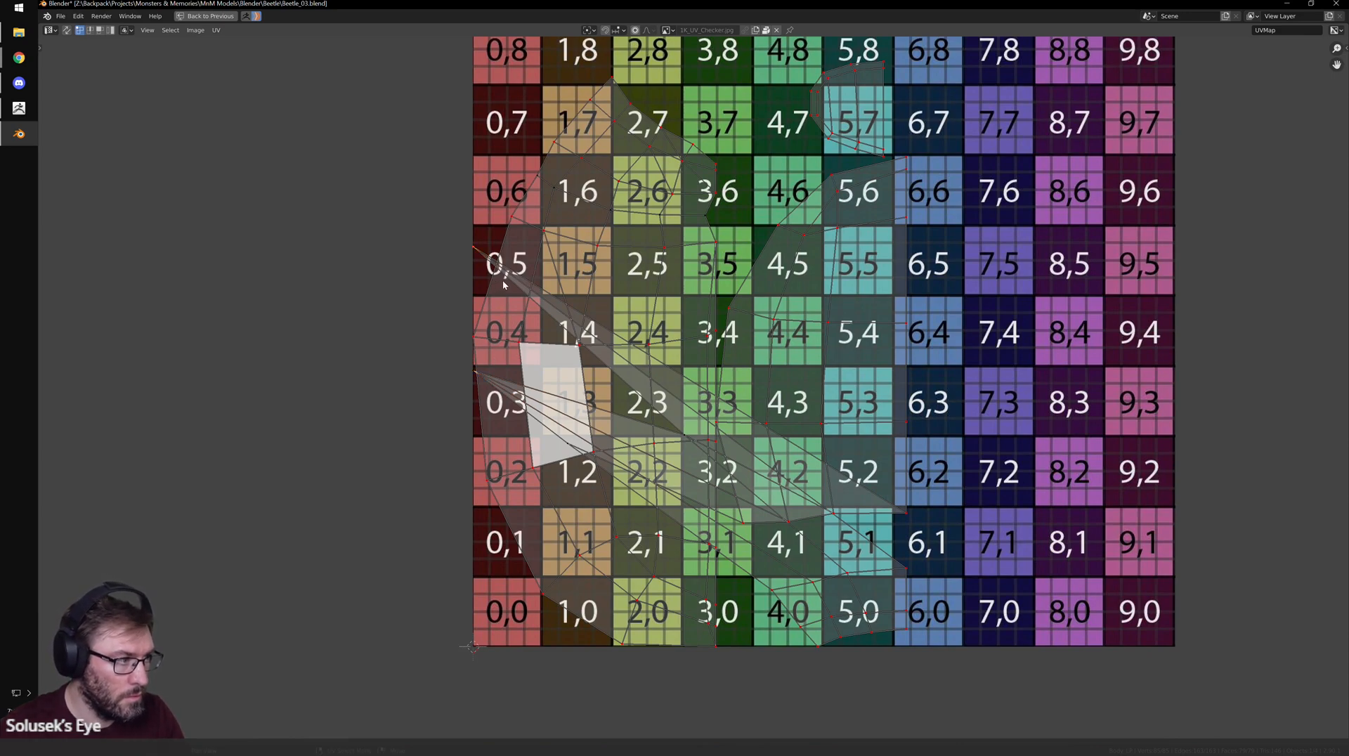
key(ctrl+z)
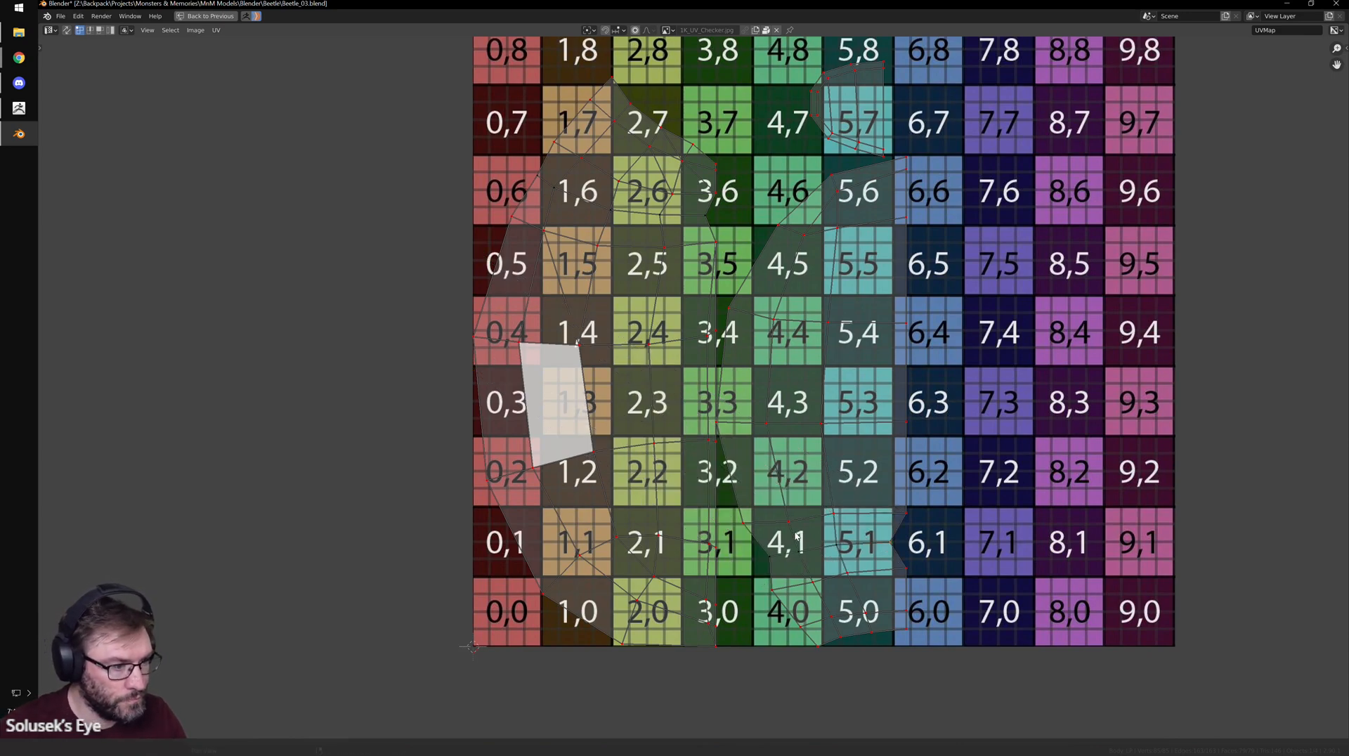
scroll(790, 464, down, 2)
key(ctrl+space)
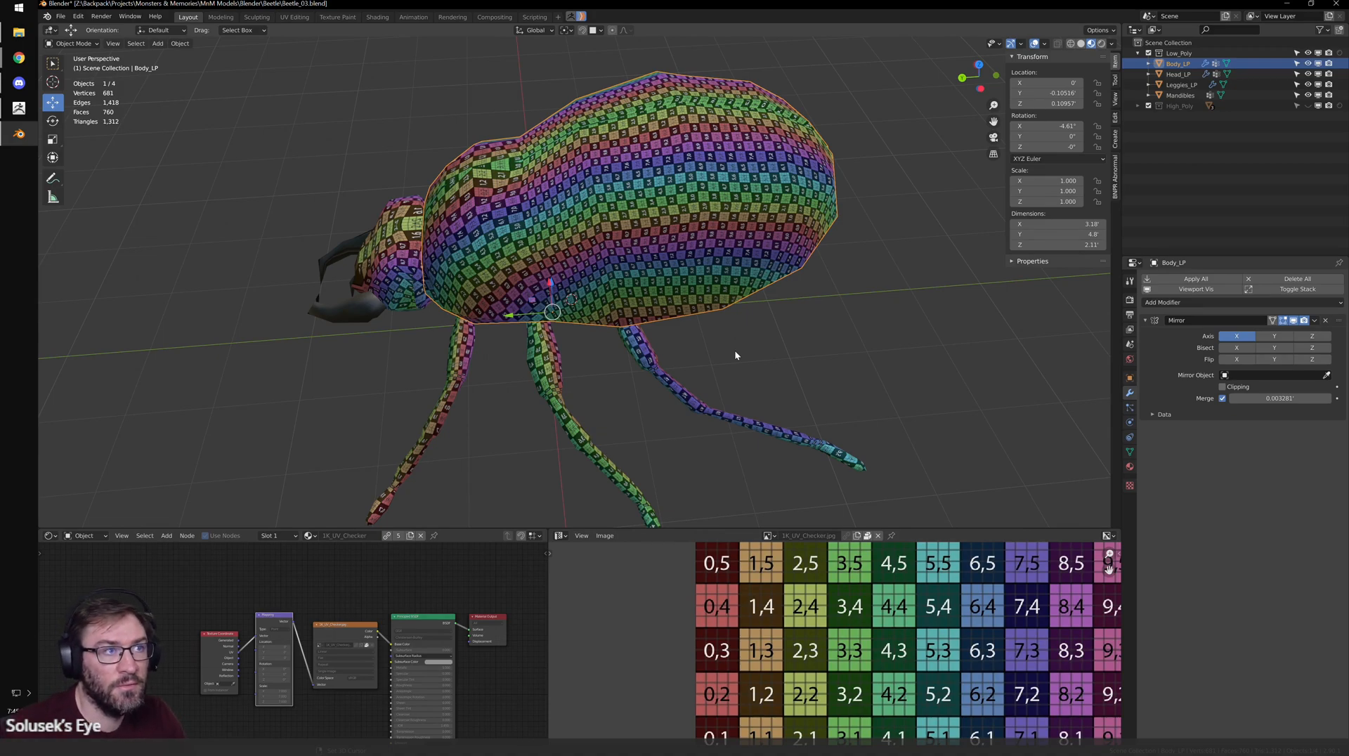
- Open the beetle's head mesh for editing, select all of it, and check its UV island
scroll(603, 272, up, 3)
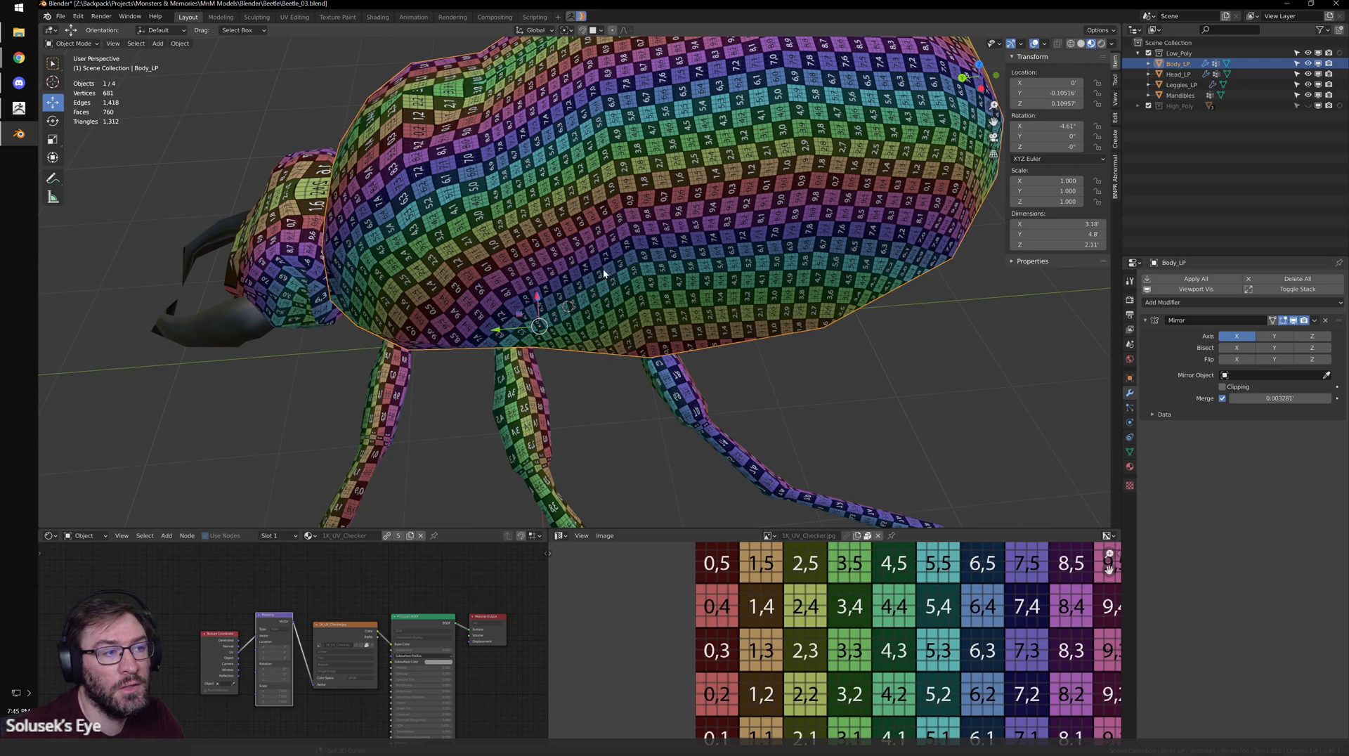
middle_drag(492, 201, 615, 277)
scroll(683, 187, up, 3)
click(684, 188)
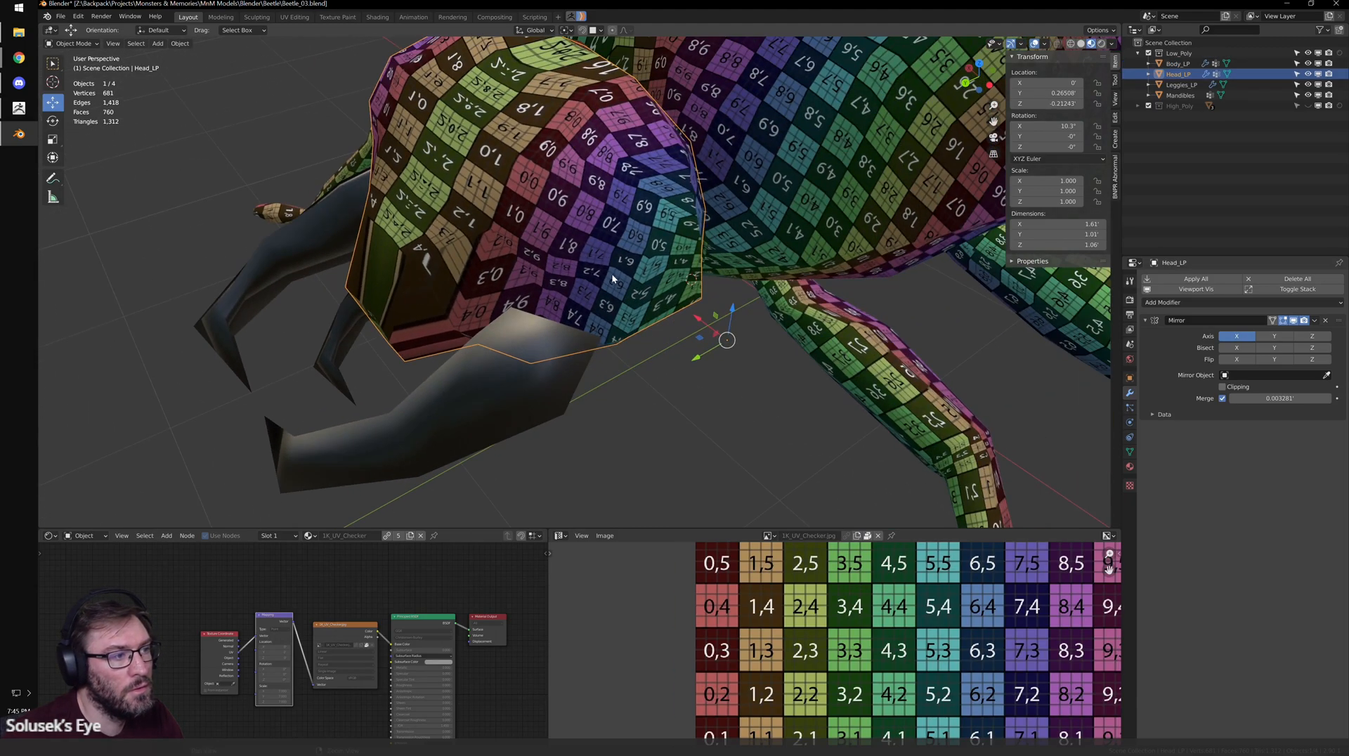
key(Tab)
key(a)
key(a)
key(ctrl+space)
scroll(821, 660, down, 2)
scroll(785, 406, up, 3)
key(ctrl+space)
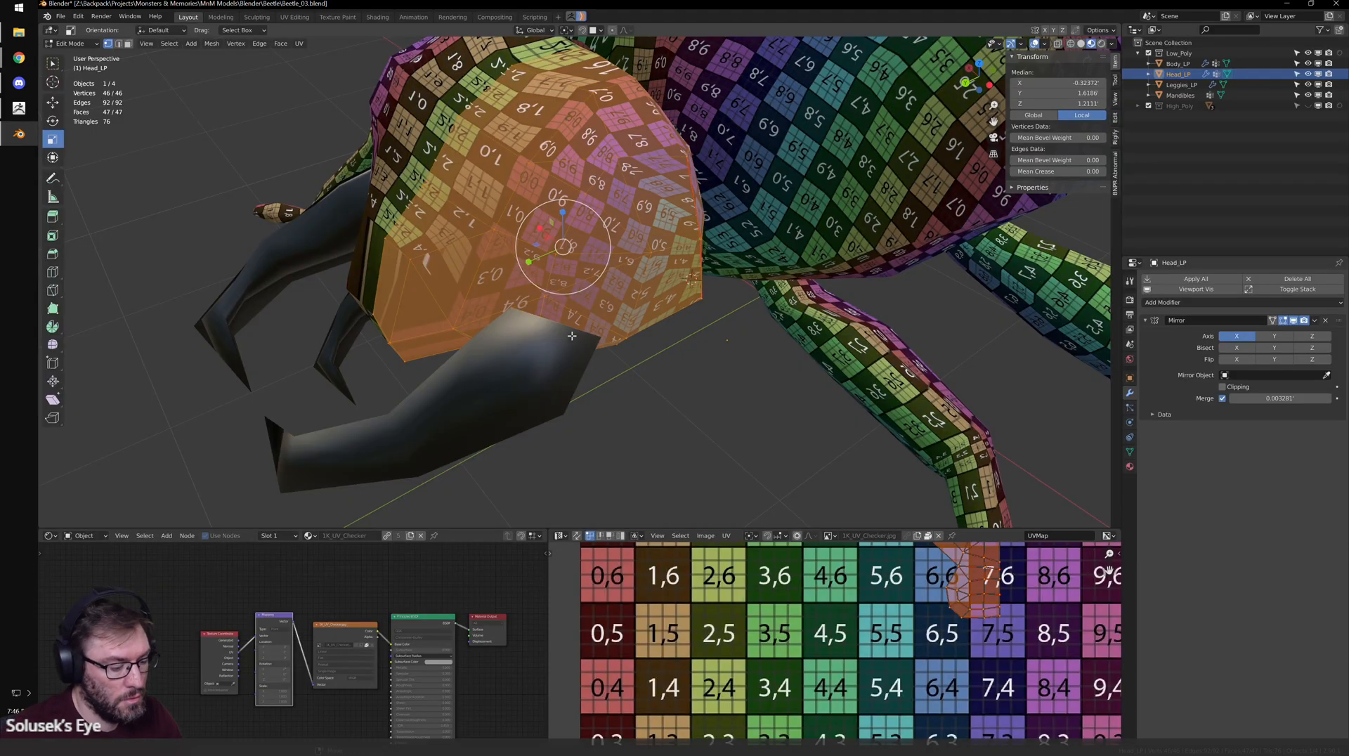
- Isolate the head and unwrap its whole mesh, checking the checker texture around its mouth
key(slash)
middle_drag(509, 256, 777, 380)
key(ctrl+space)
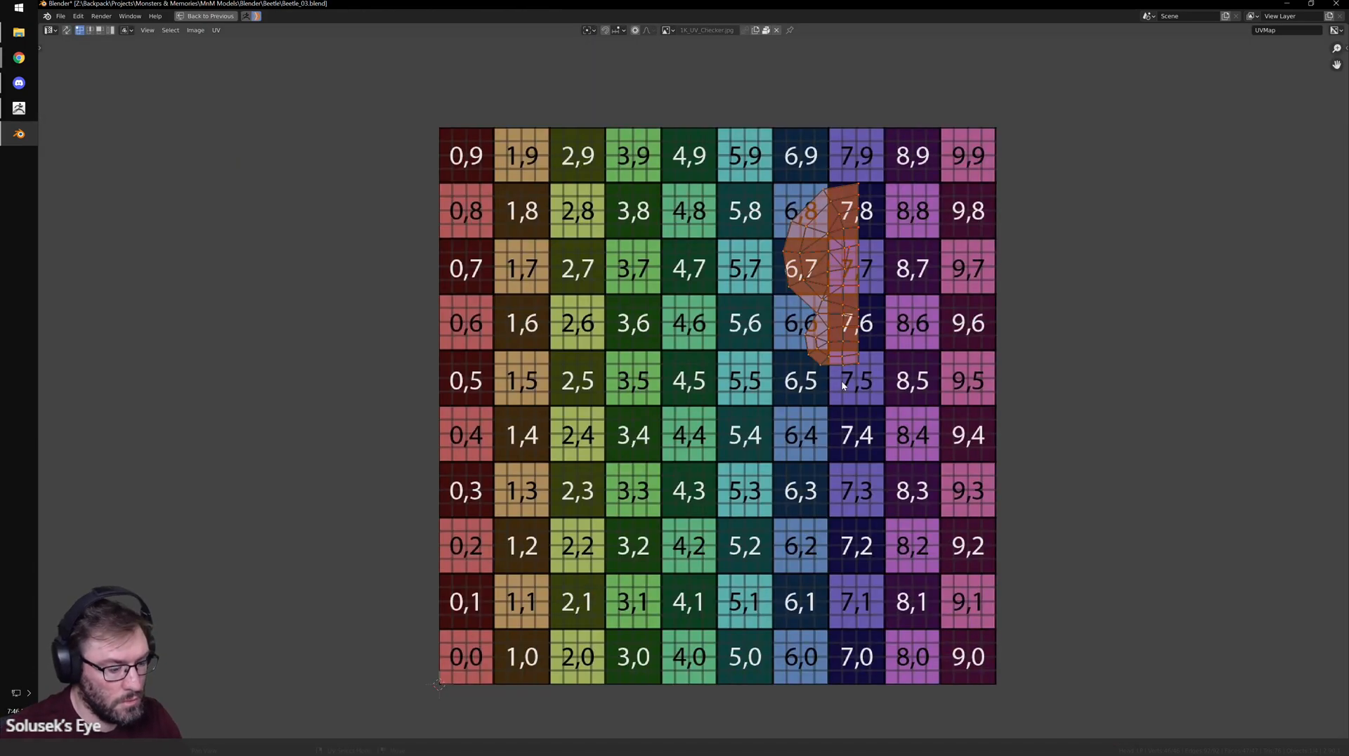
key(ctrl+space)
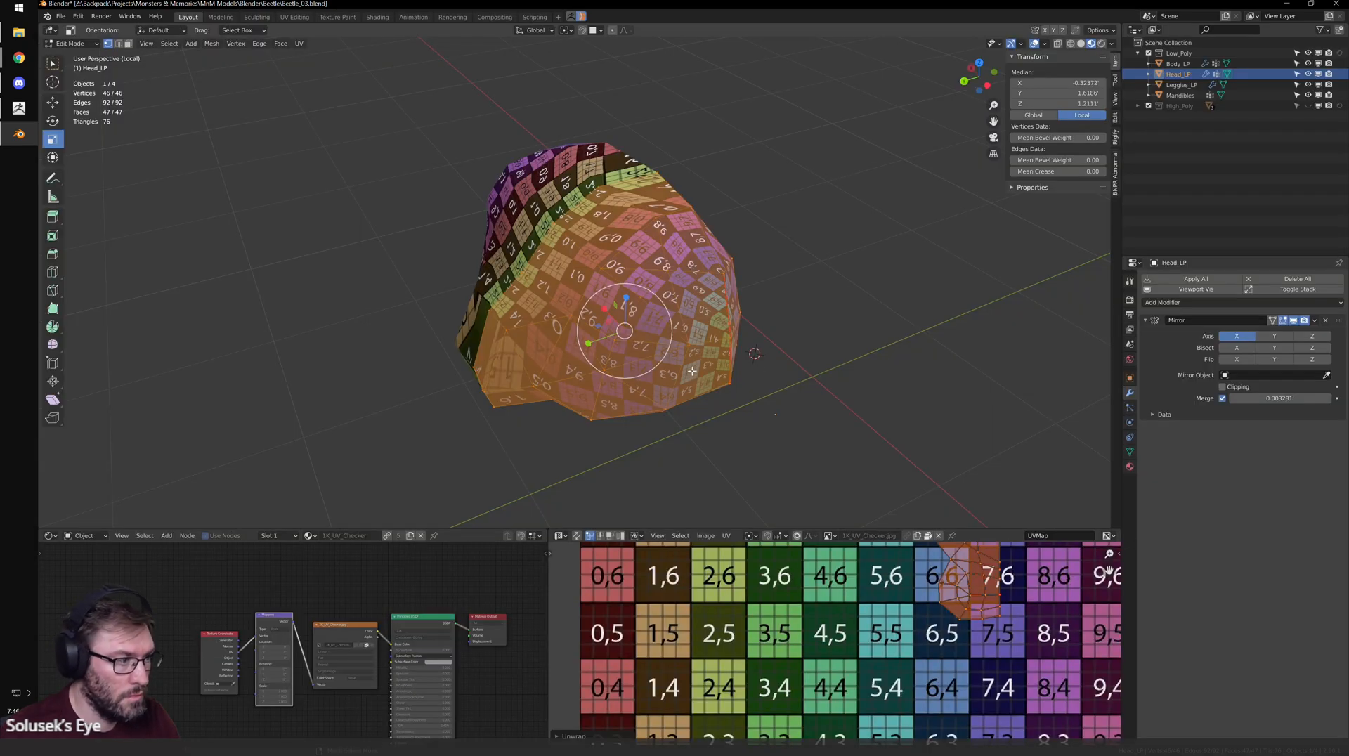
middle_drag(716, 362, 780, 352)
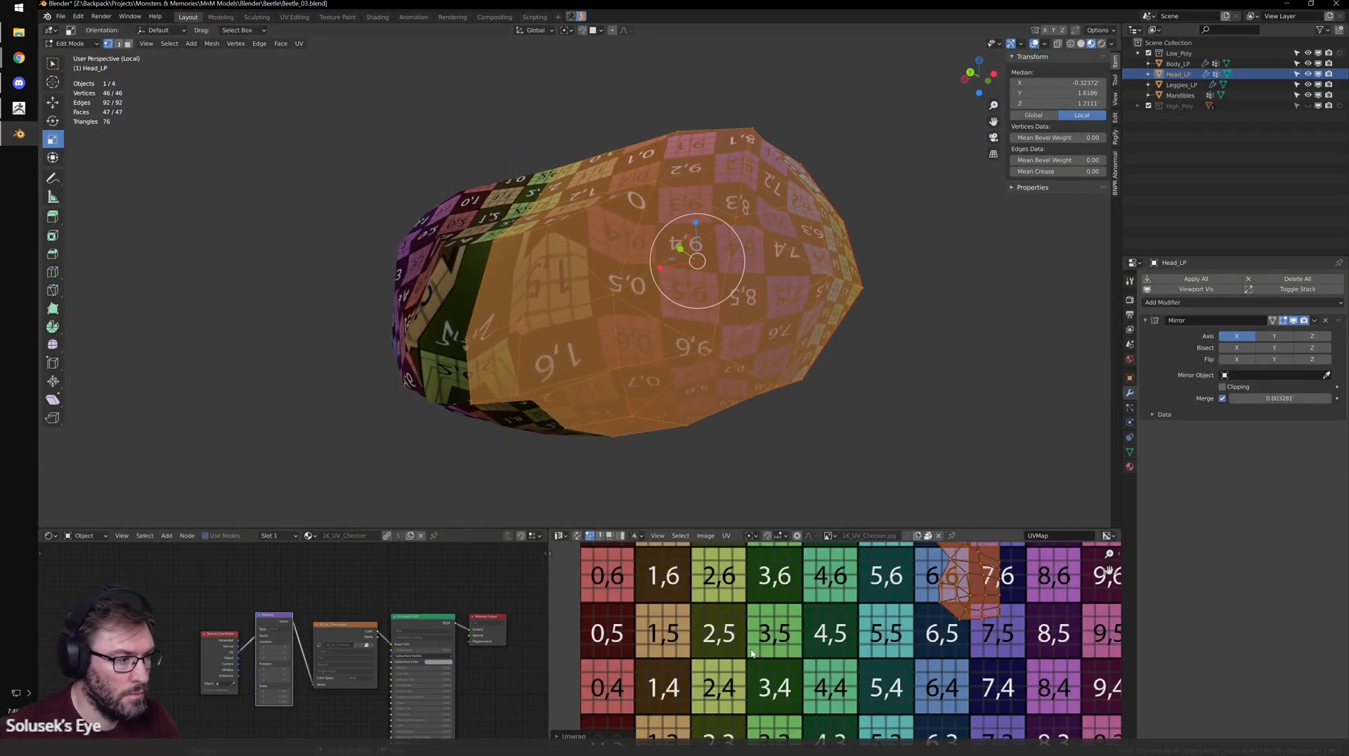
- Select the small triangle near the straight edge of the head's UV island, adjust the UVs around it, and finish editing the isolated head
key(ctrl+space)
scroll(869, 302, up, 6)
click(690, 327)
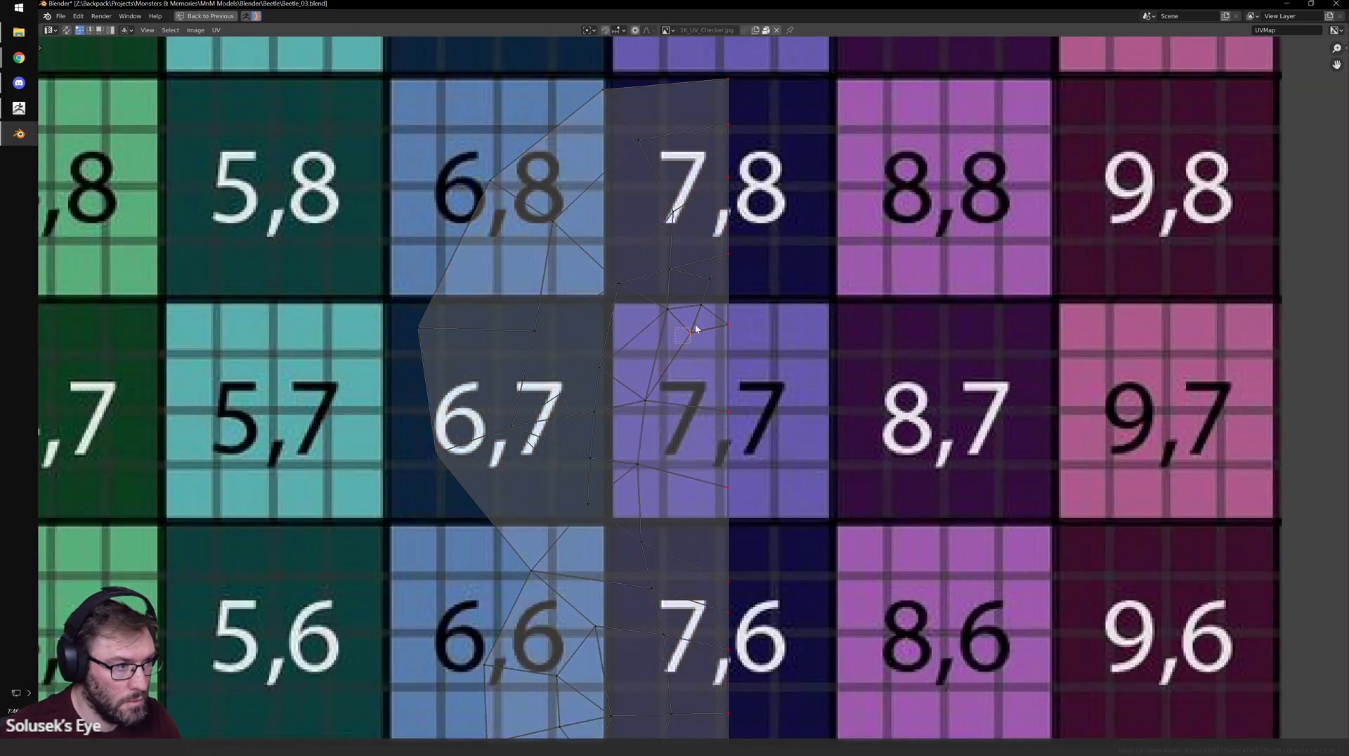
click(687, 316)
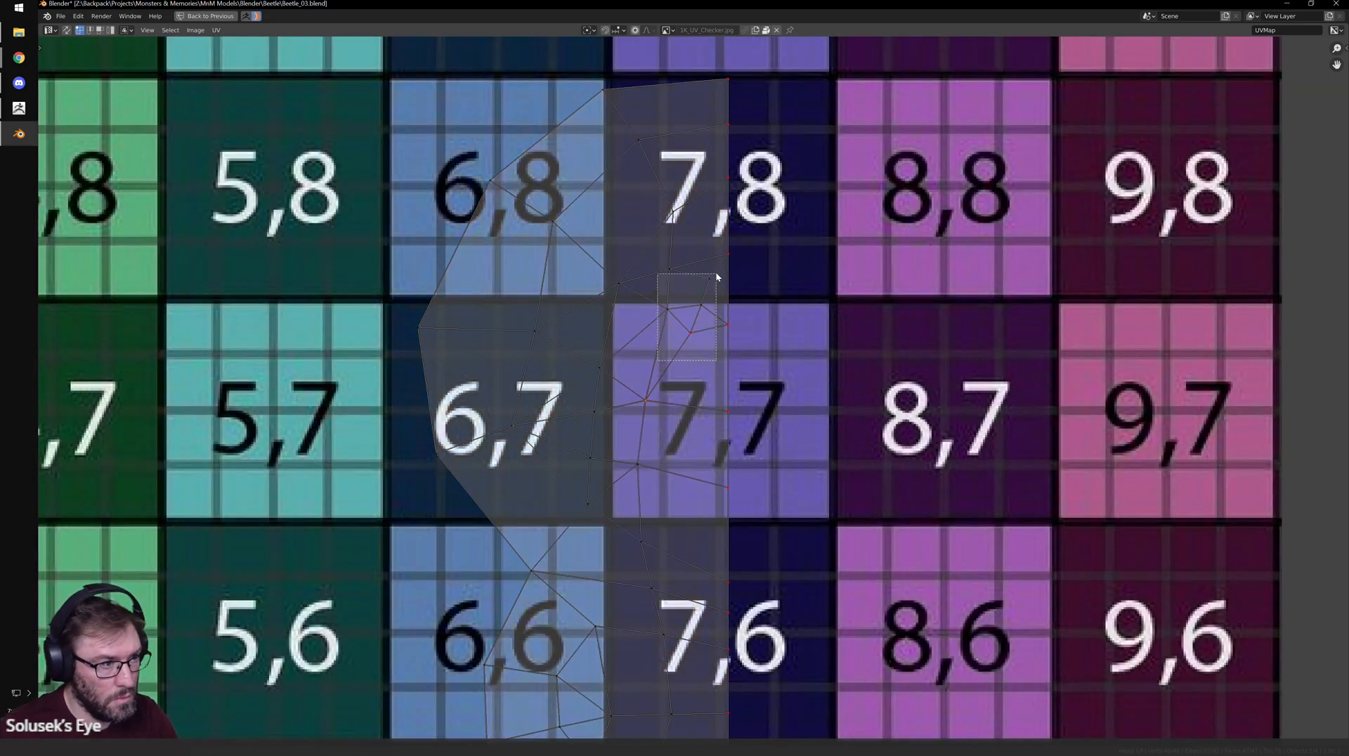
key(ctrl+z)
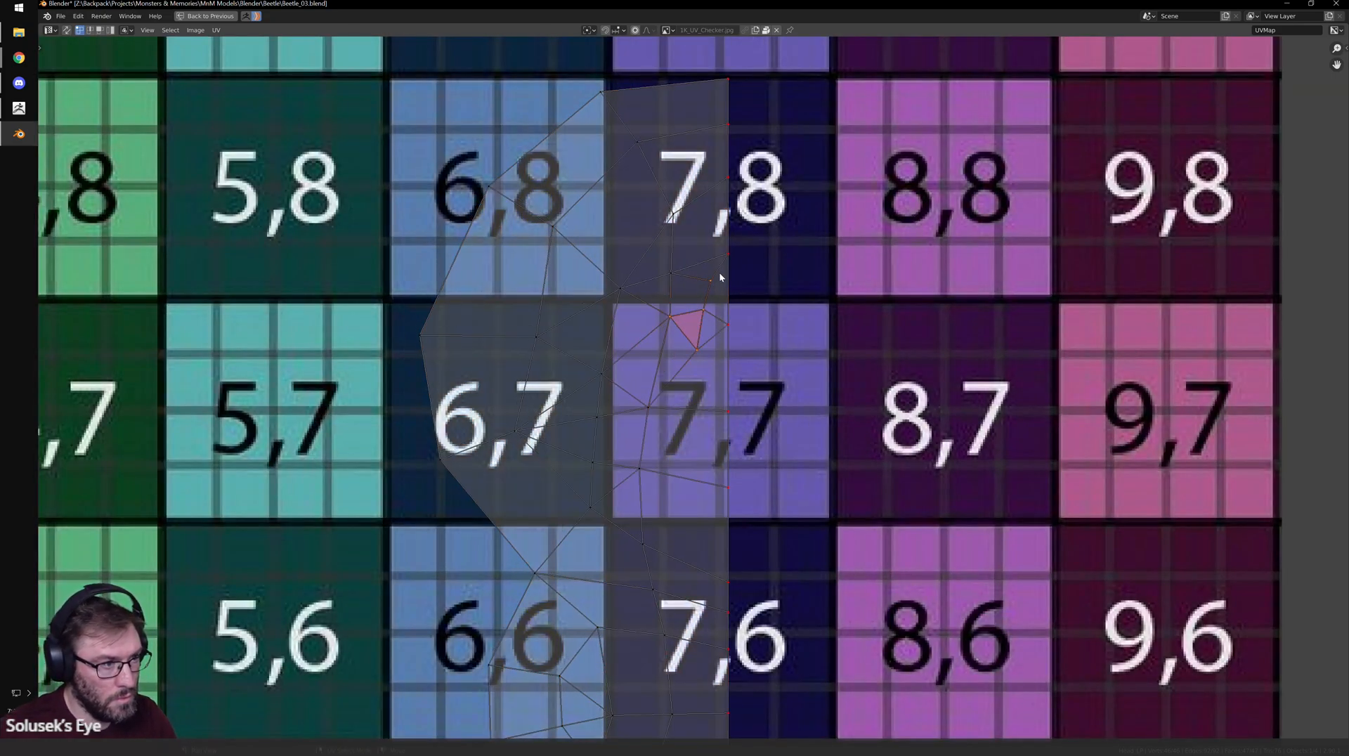
scroll(710, 277, down, 2)
key(ctrl+space)
key(Tab)
middle_drag(668, 367, 676, 378)
key(KP_Divide)
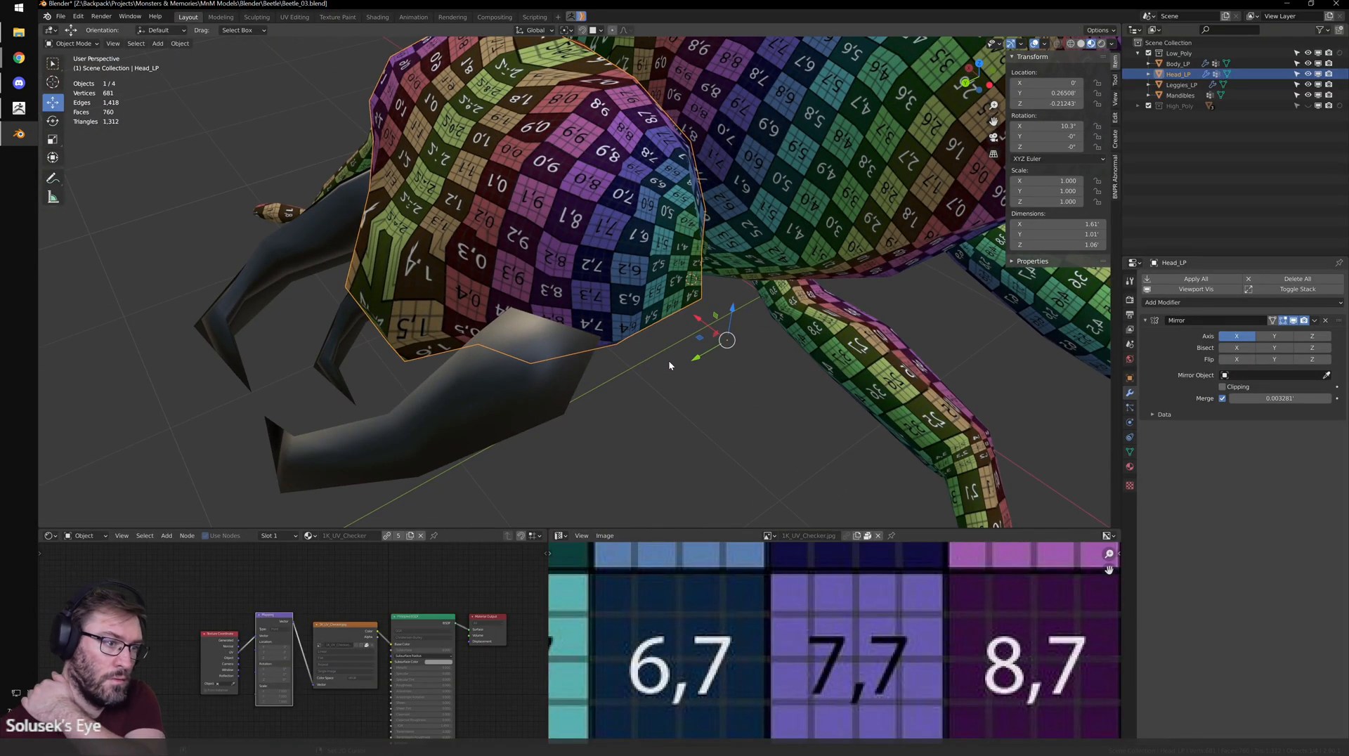
- Open Leggies_LP for editing, select the whole front leg, and unwrap it with the Angle Based method
scroll(668, 360, down, 5)
click(792, 316)
middle_drag(791, 316, 596, 286)
key(Tab)
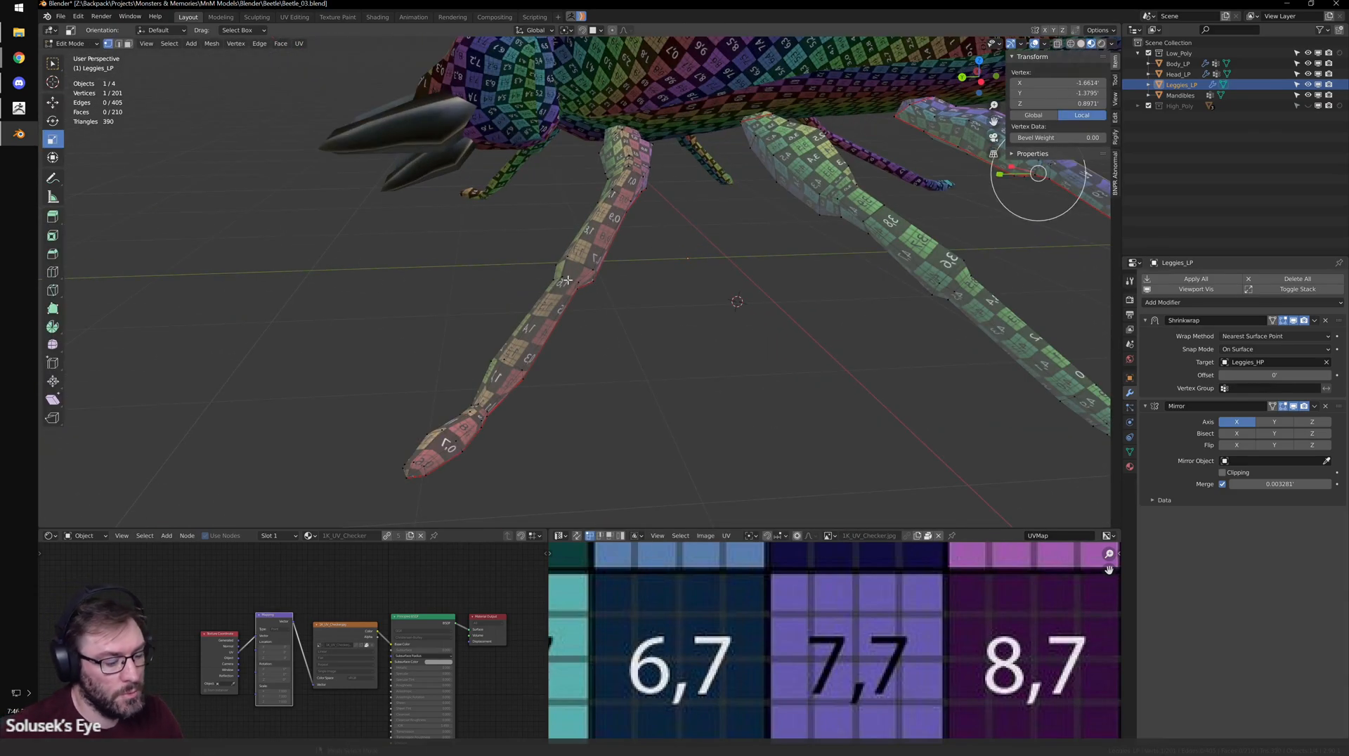
key(l)
key(ctrl+space)
scroll(747, 457, up, 2)
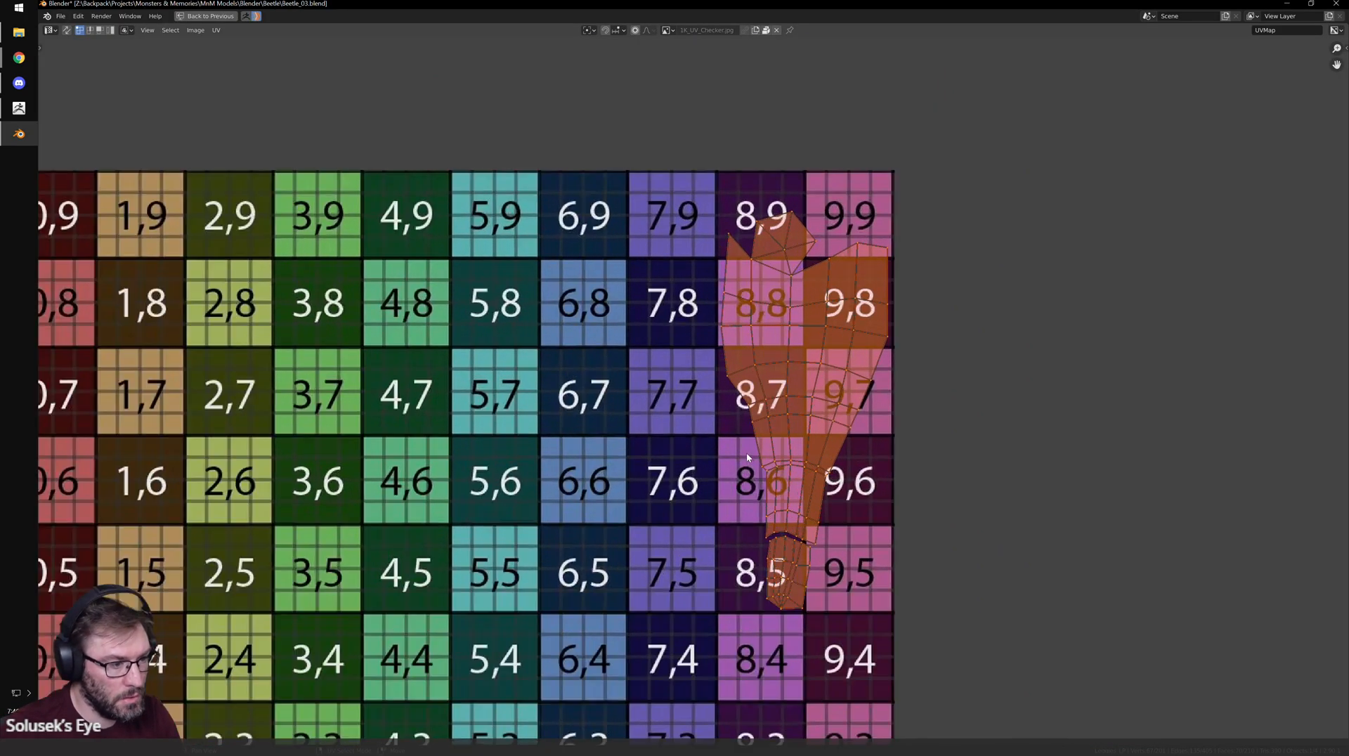
key(u)
scroll(747, 454, down, 4)
middle_drag(478, 478, 588, 448)
scroll(588, 448, up, 2)
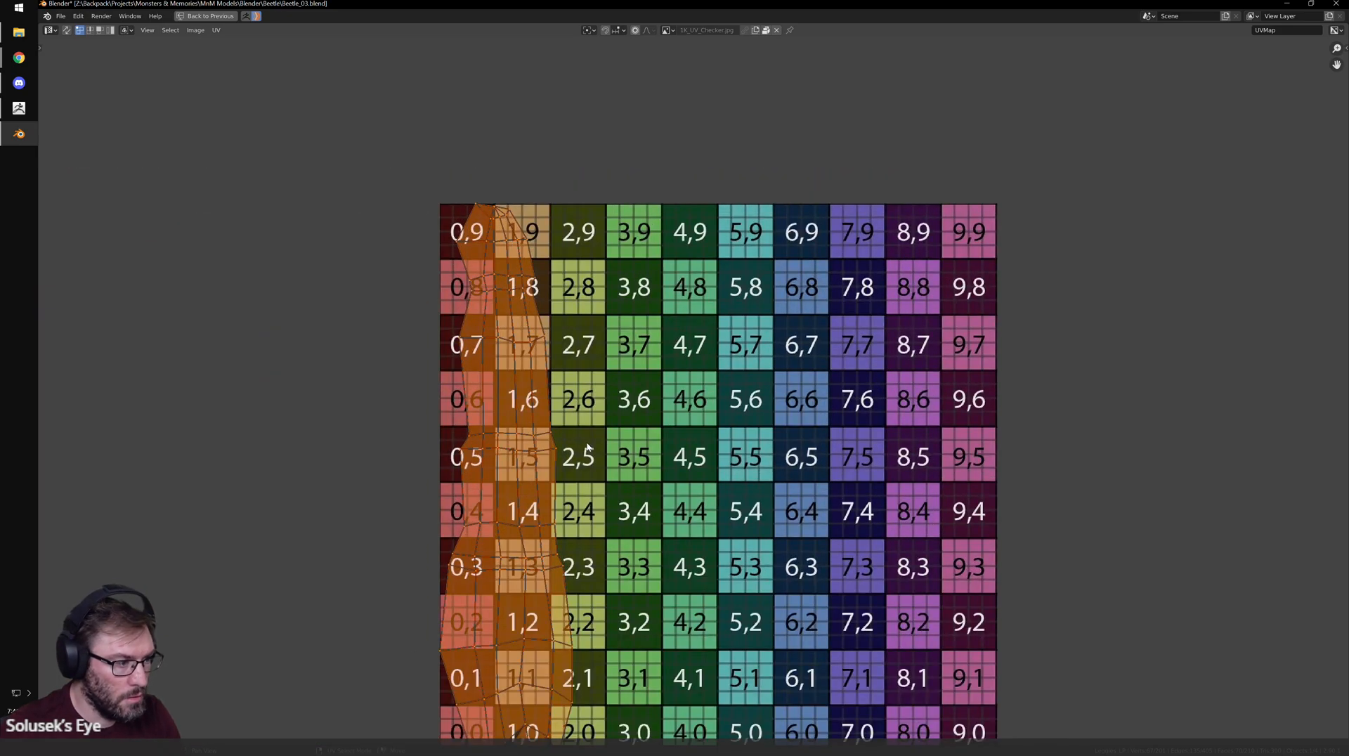
key(ctrl+space)
- Select only the middle leg, unwrap it, and rotate its UV island by about 2 degrees
middle_drag(774, 328, 687, 326)
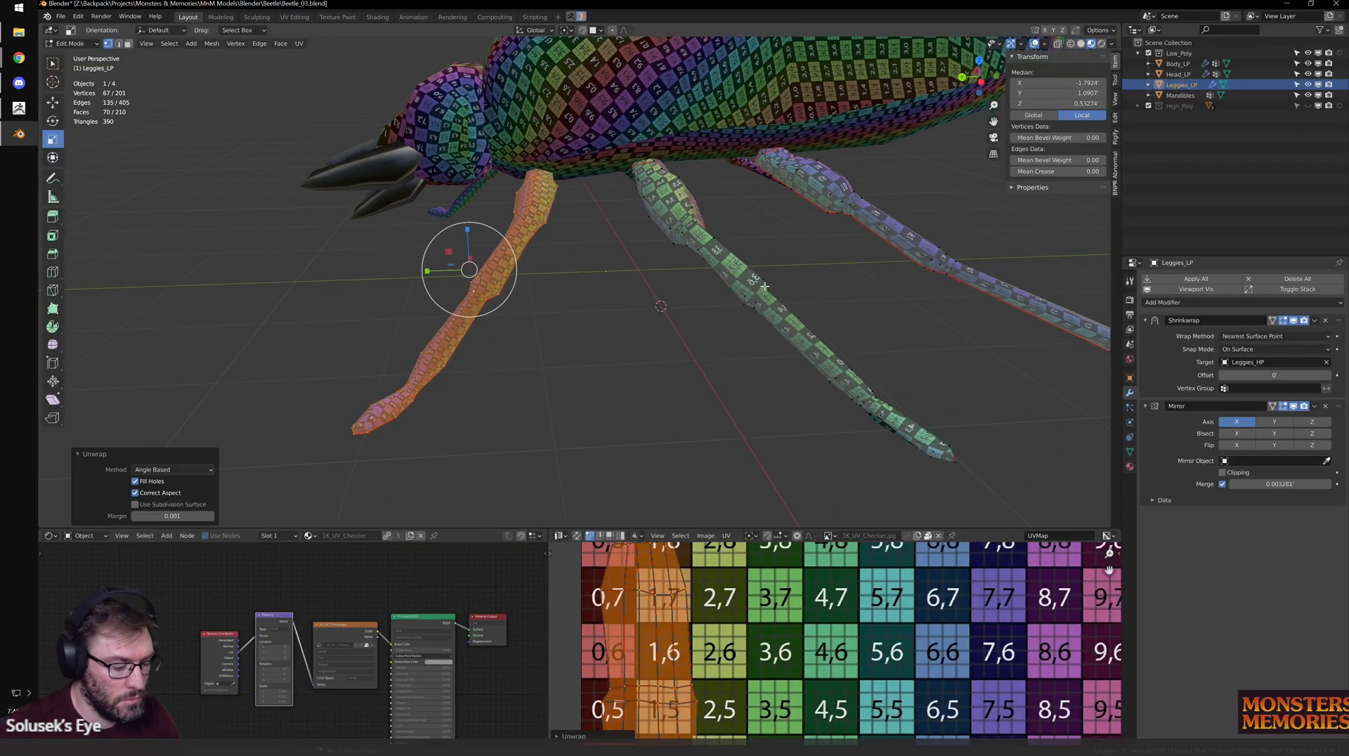
key(alt+a)
key(l)
key(ctrl+space)
scroll(720, 520, down, 1)
key(u)
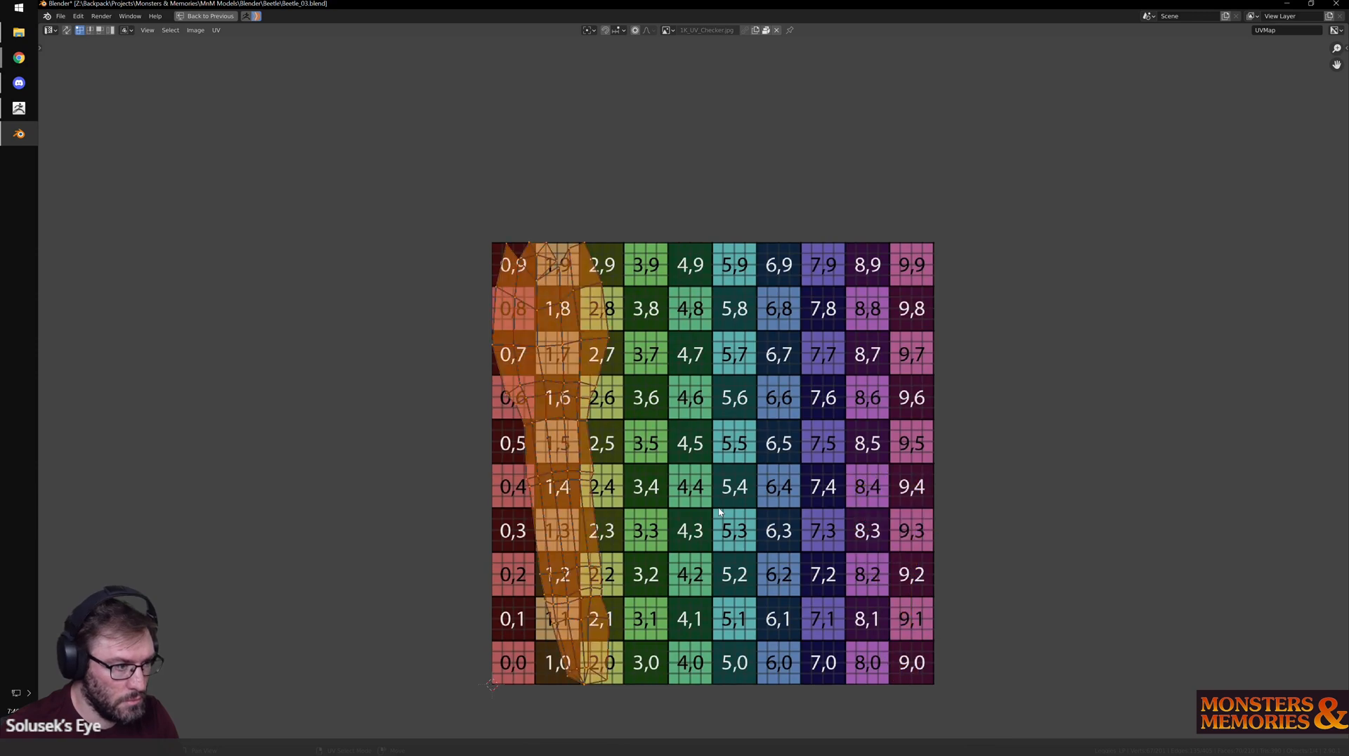
key(r)
click(807, 482)
key(ctrl+space)
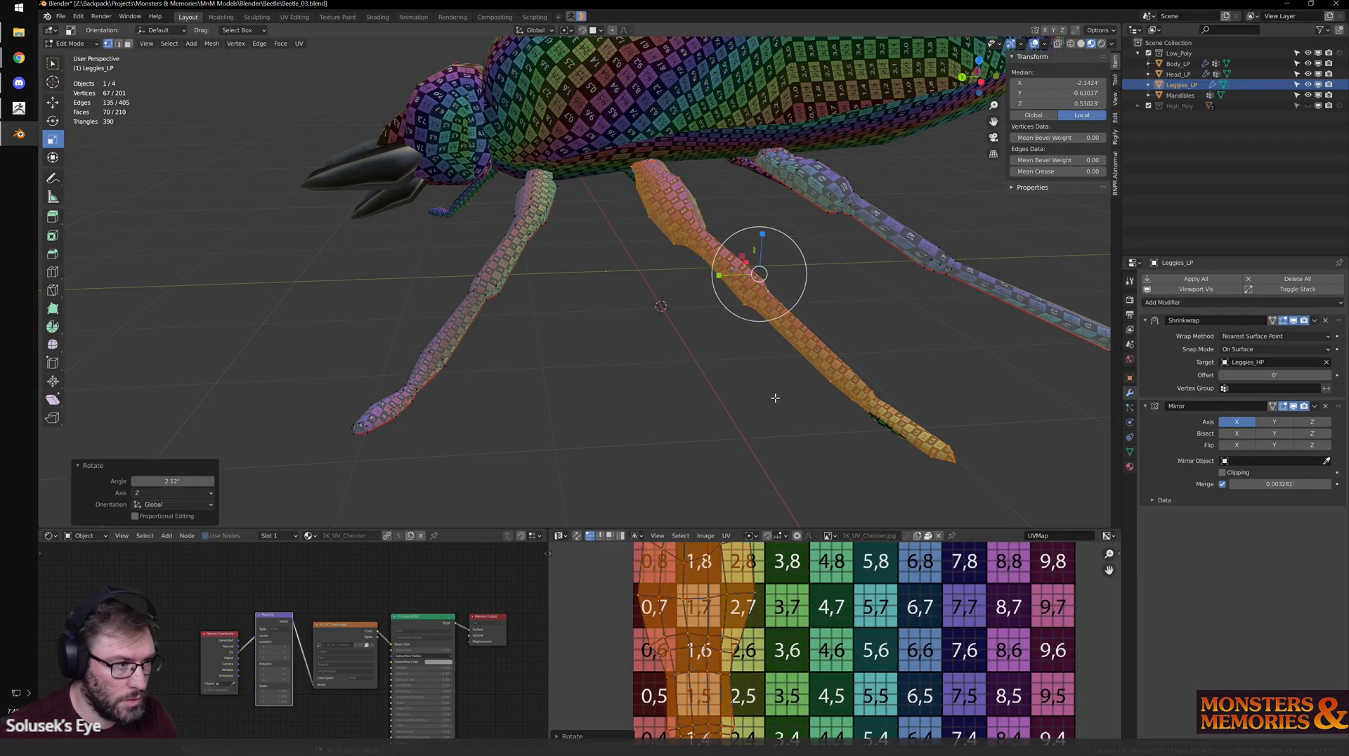
- Select only the rear leg and unwrap it with the Angle Based method
middle_drag(924, 343, 770, 348)
key(alt+a)
key(l)
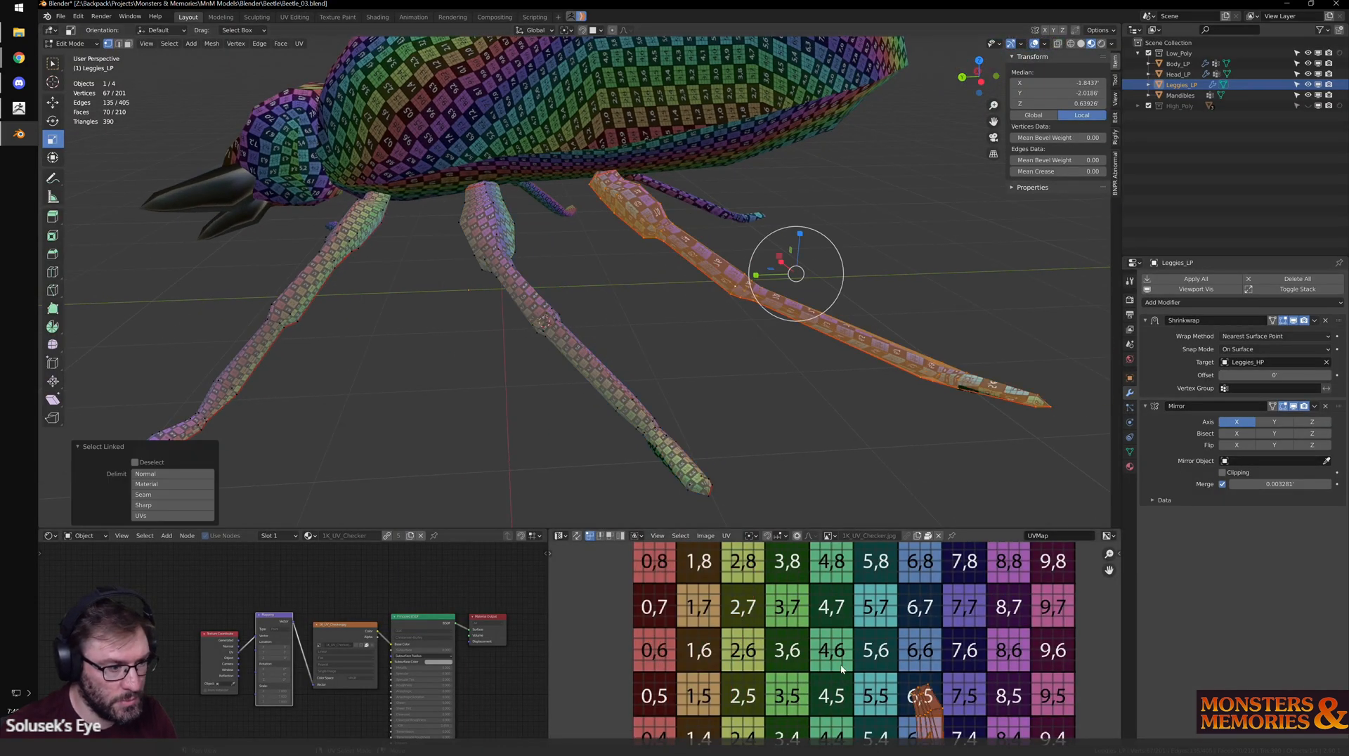
key(ctrl+space)
key(u)
key(ctrl+space)
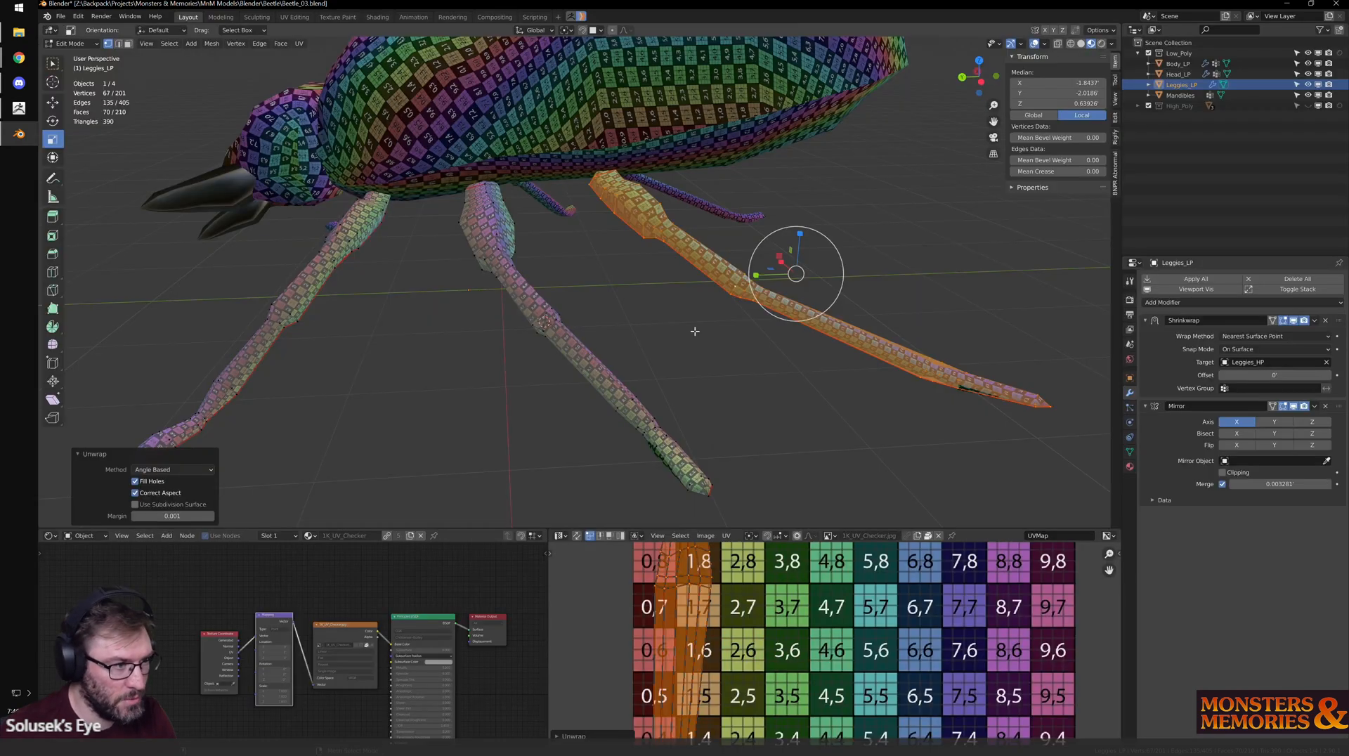
- Finish editing the legs, open Body_LP for editing, and examine its underside and UVs
key(Tab)
shift+middle_drag(721, 118, 720, 241)
click(720, 242)
middle_drag(744, 318, 558, 217)
key(Tab)
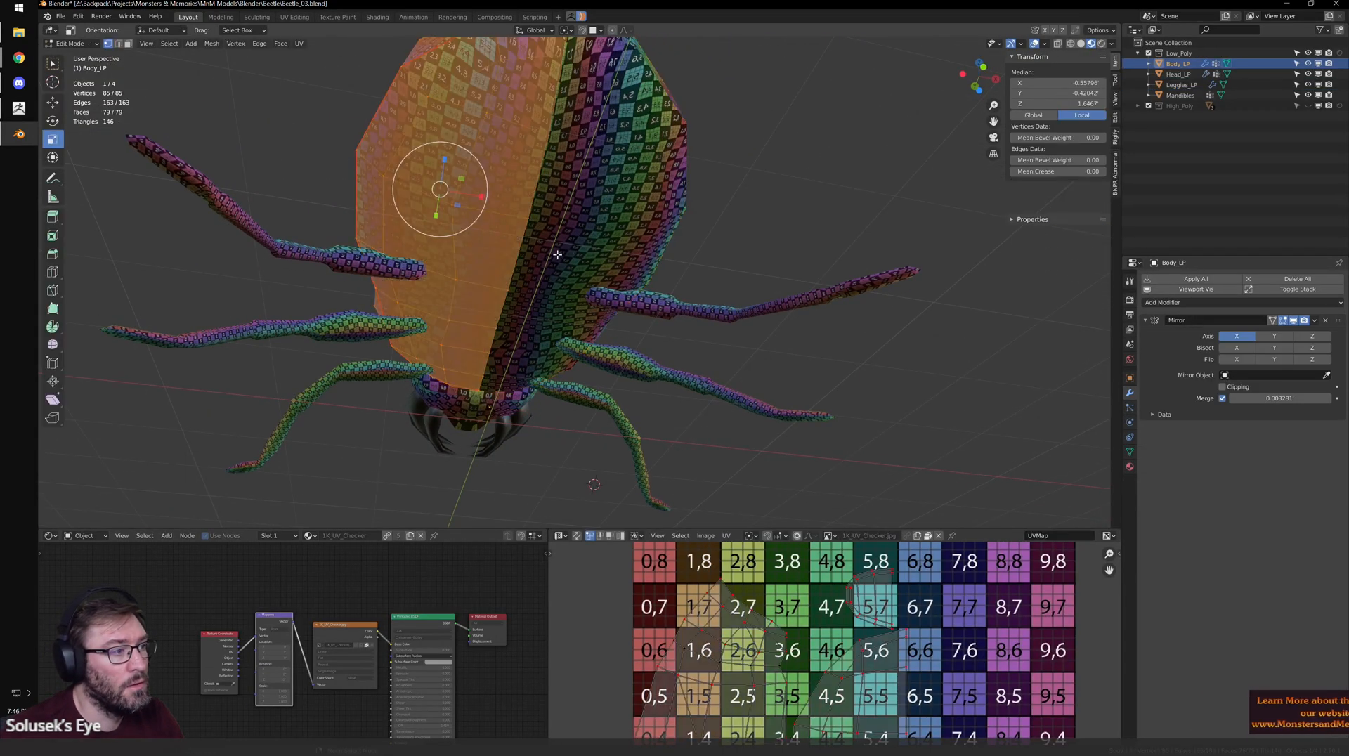
middle_drag(584, 271, 618, 267)
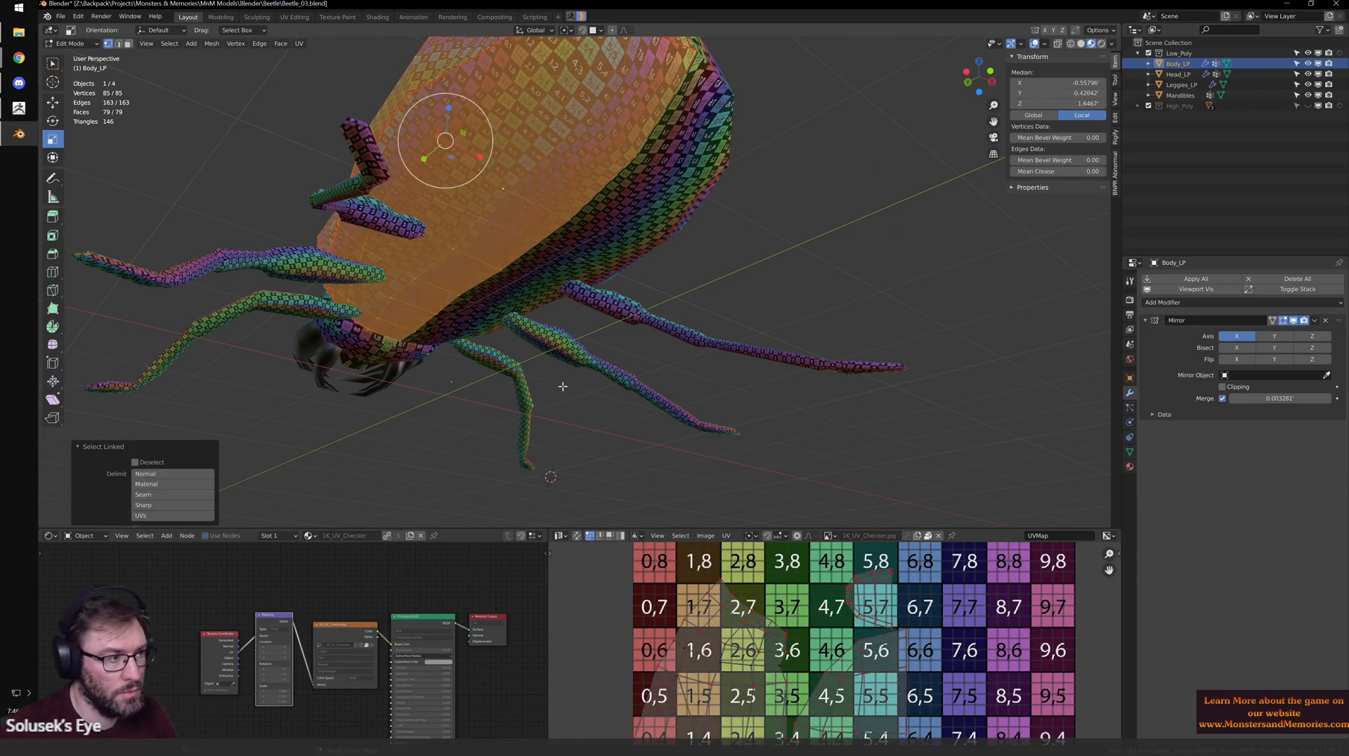
key(ctrl+space)
key(ctrl+space)
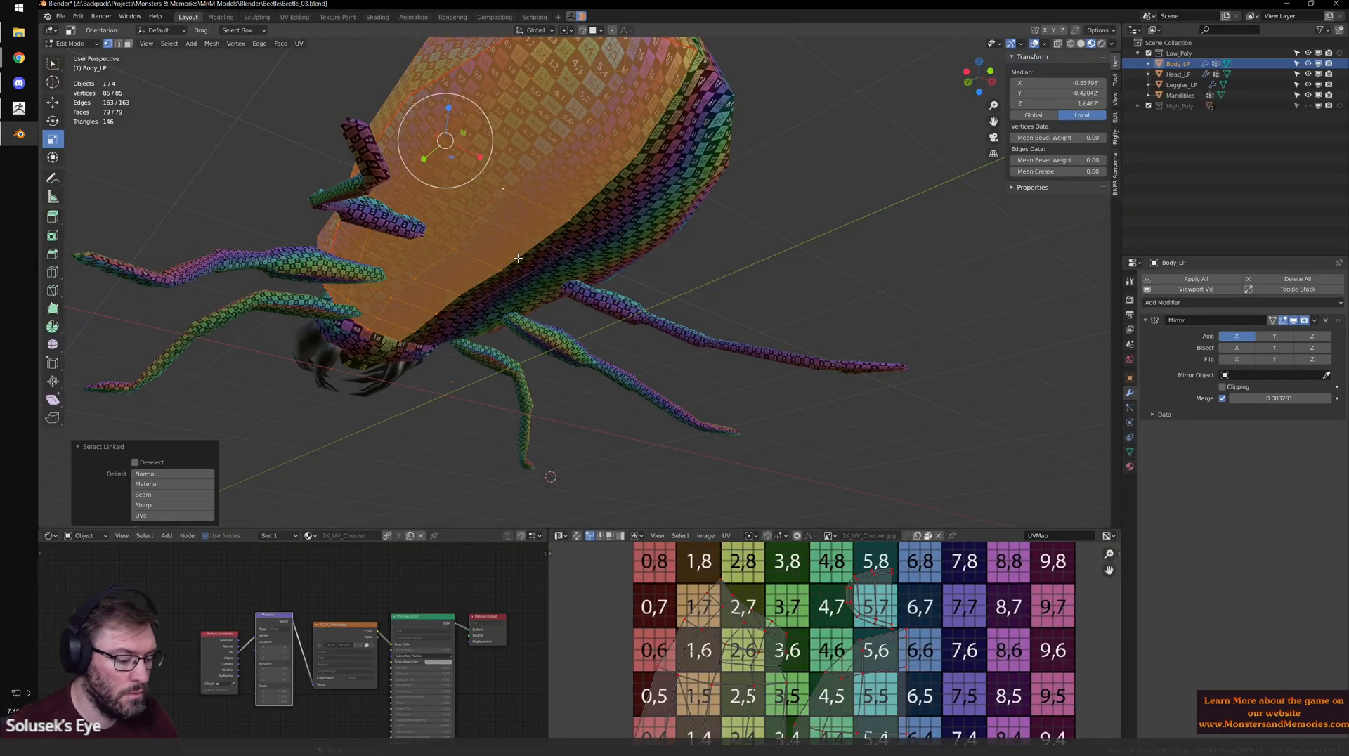
- Isolate the body and select its linked underside faces, with the linked selection delimited by seam
key(KP_Divide)
key(2)
alt+click(629, 241)
key(KP_Decimal)
middle_drag(629, 240, 788, 247)
scroll(605, 257, up, 2)
click(483, 300)
middle_drag(650, 337, 605, 289)
click(580, 290)
key(l)
click(189, 494)
middle_drag(497, 368, 542, 426)
- Box-select the outer part of the underside's UV island, excluding the centre-line UVs, and unwrap it
key(ctrl+space)
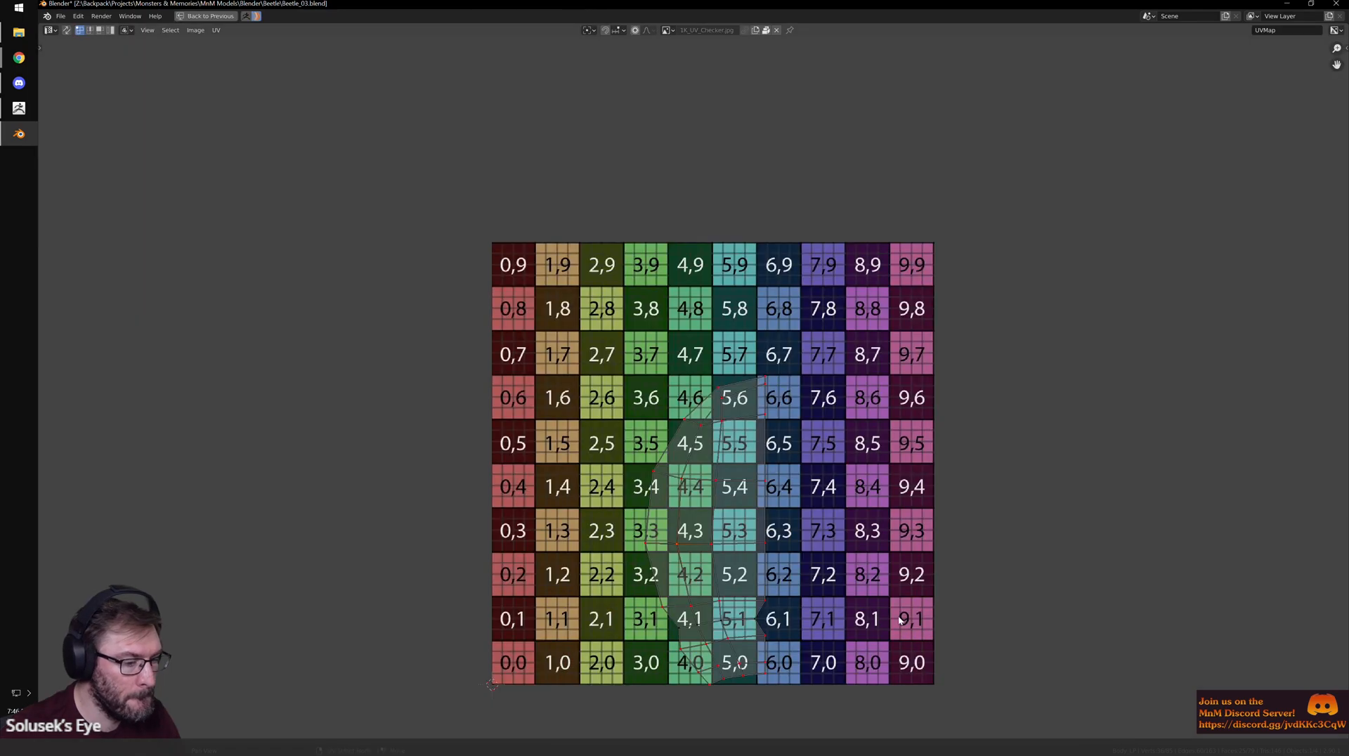
drag(522, 263, 747, 725)
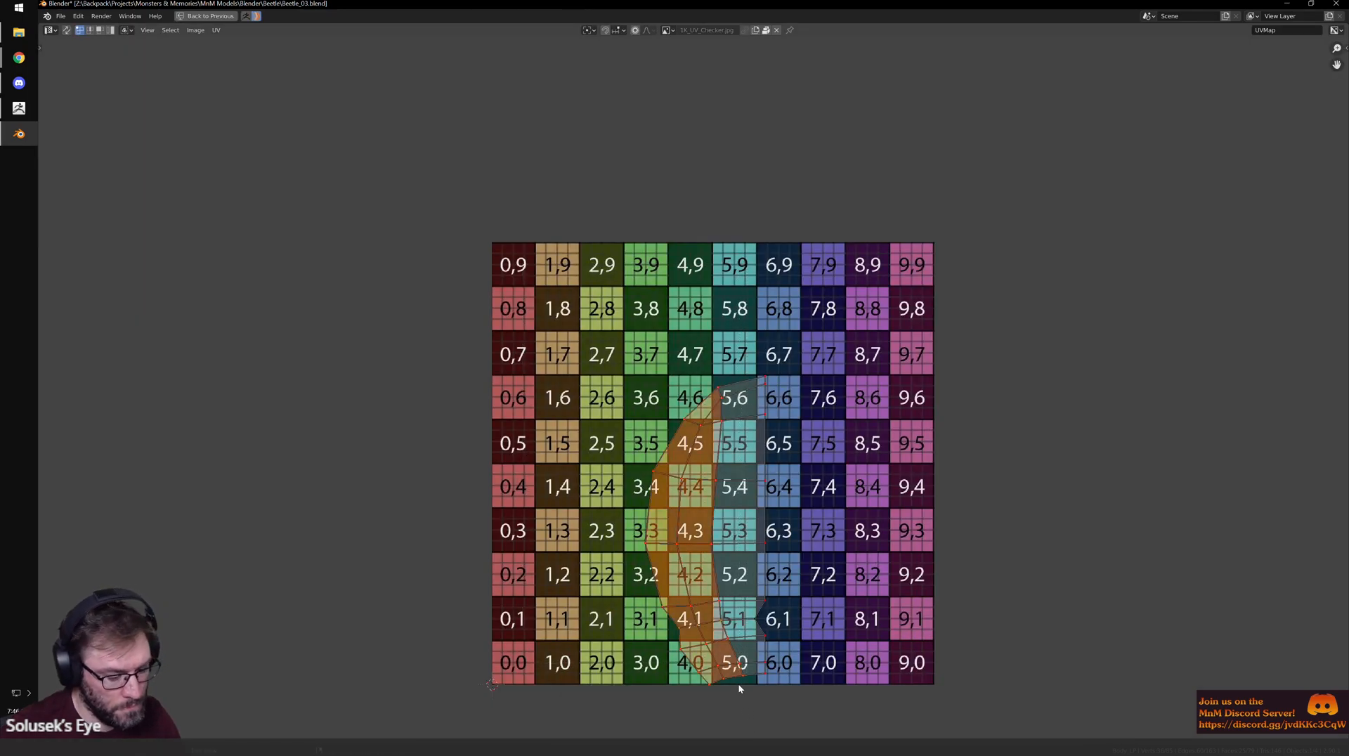
key(u)
key(ctrl+space)
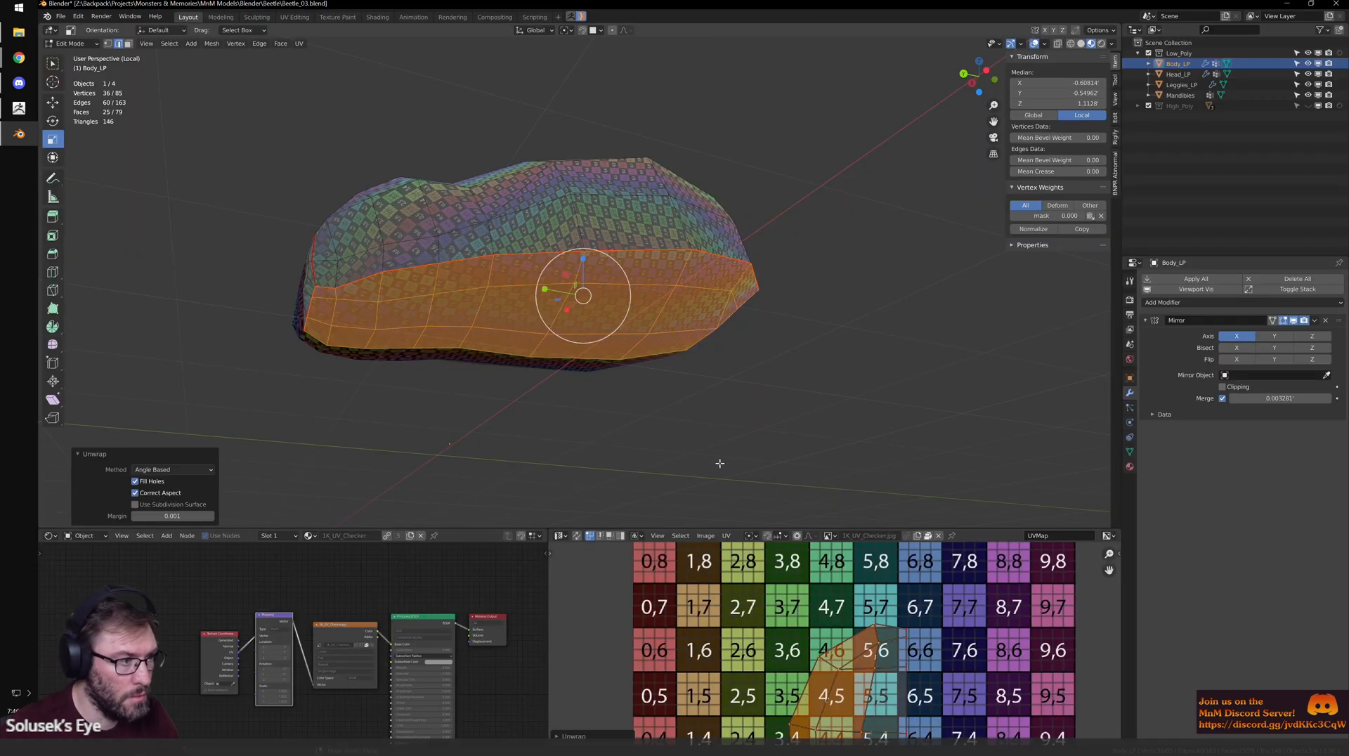
- Clear the UV selection, straighten the centre-line edge of the underside's UV island, and return to object mode in the full layout
key(ctrl+space)
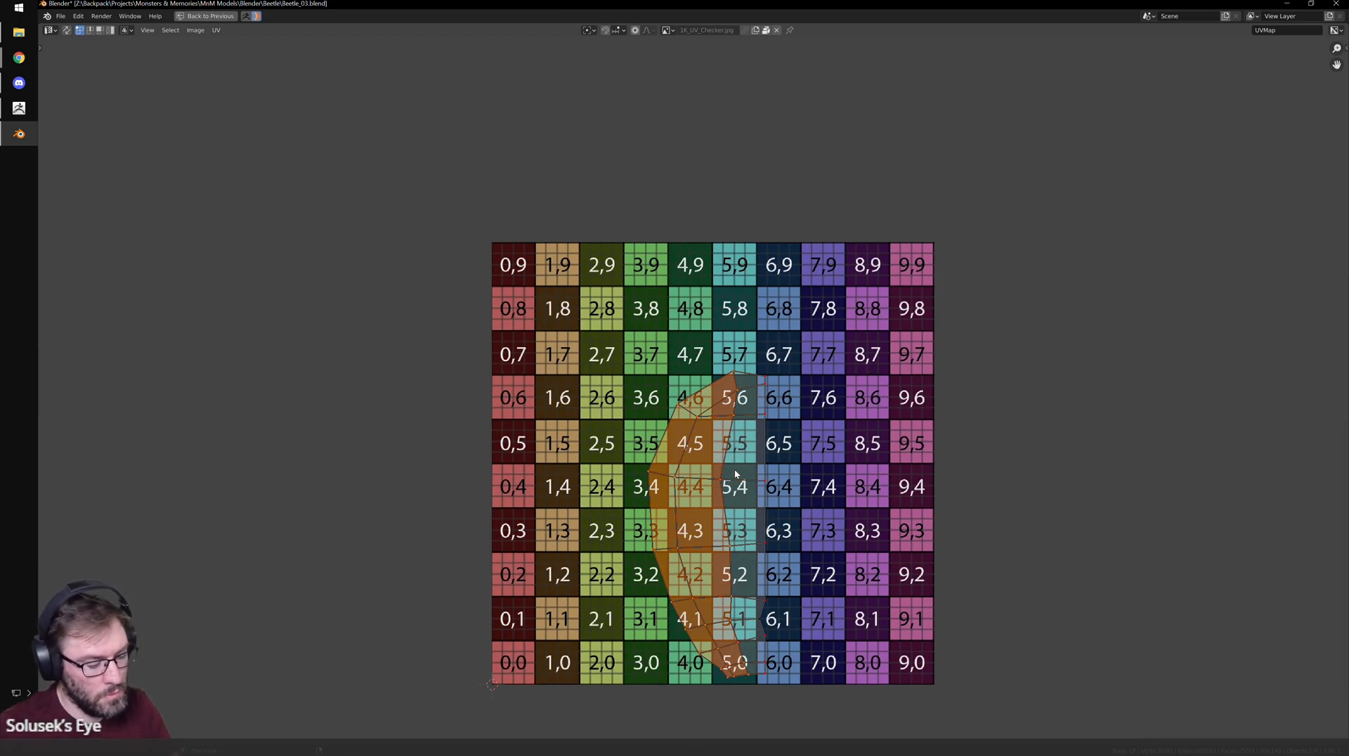
key(alt+a)
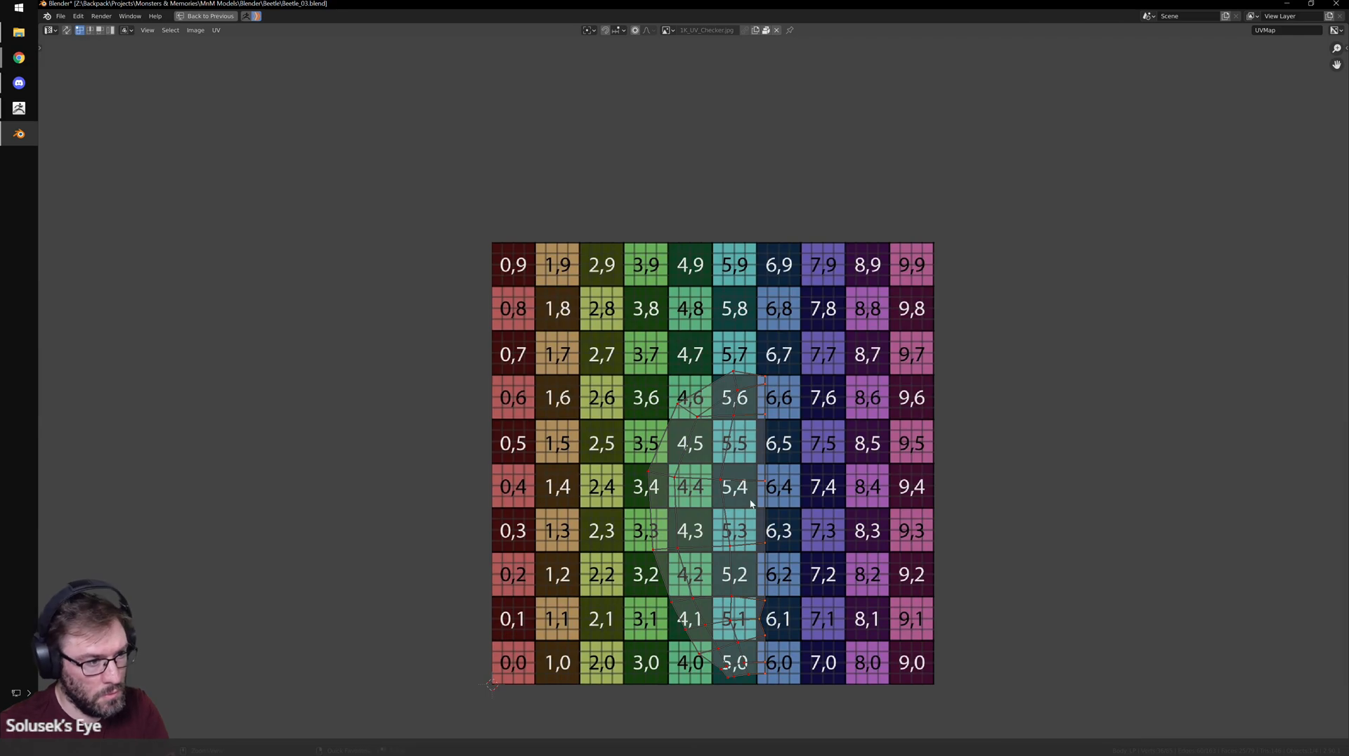
scroll(775, 537, up, 1)
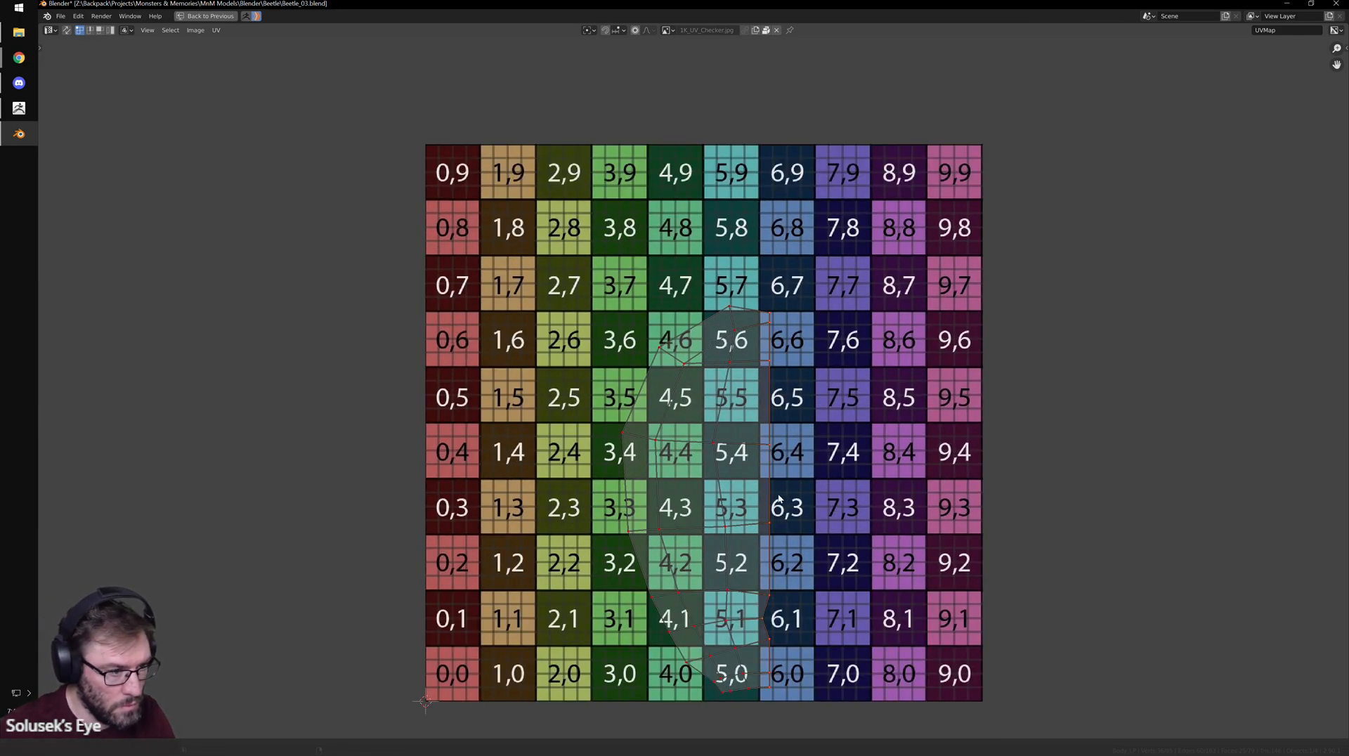
key(ctrl+z)
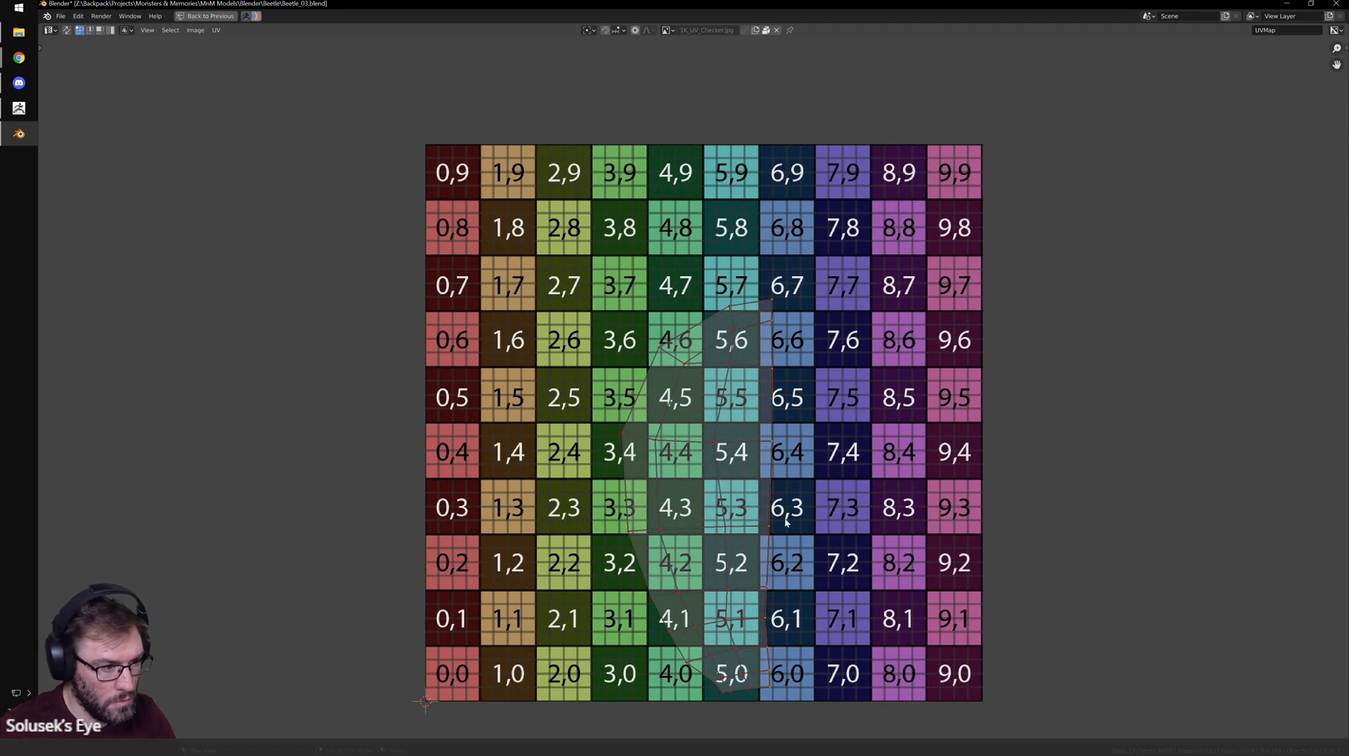
middle_drag(781, 496, 773, 475)
key(q)
mouse_move(822, 517)
click(889, 562)
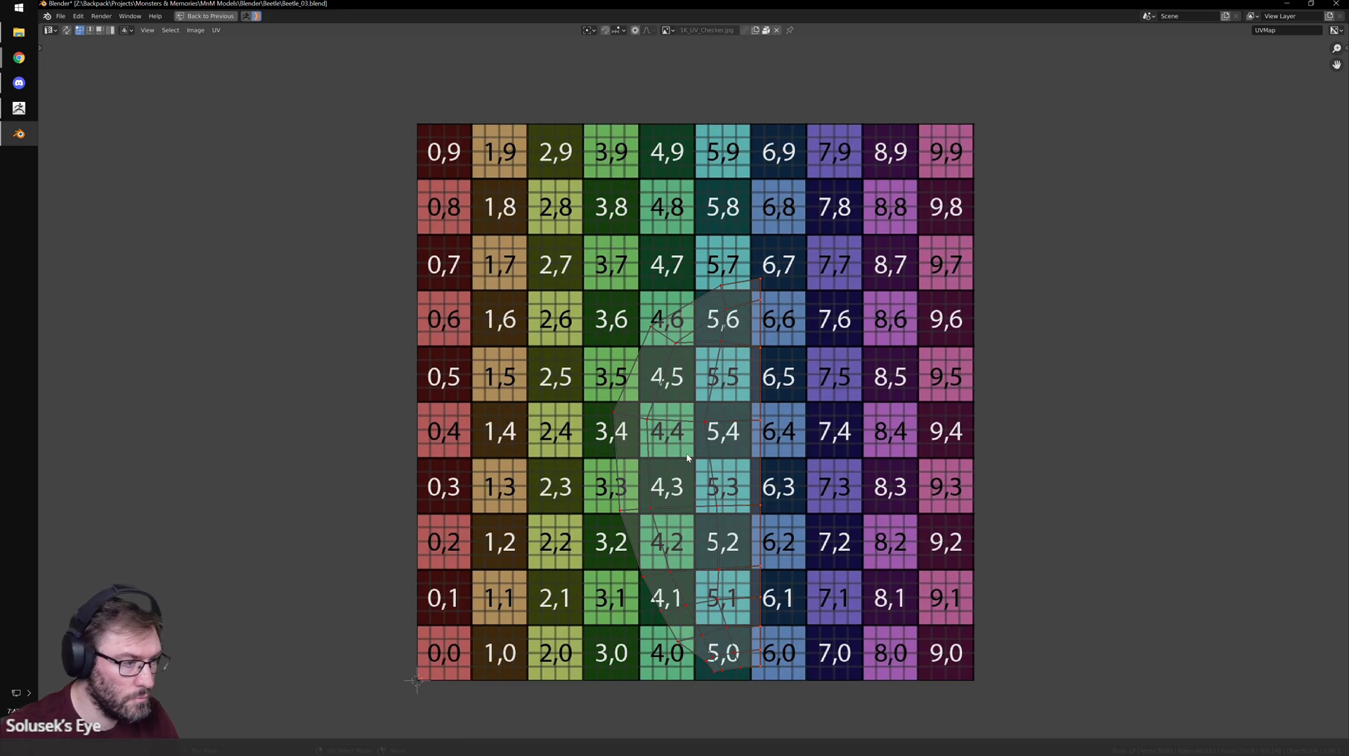
key(ctrl+space)
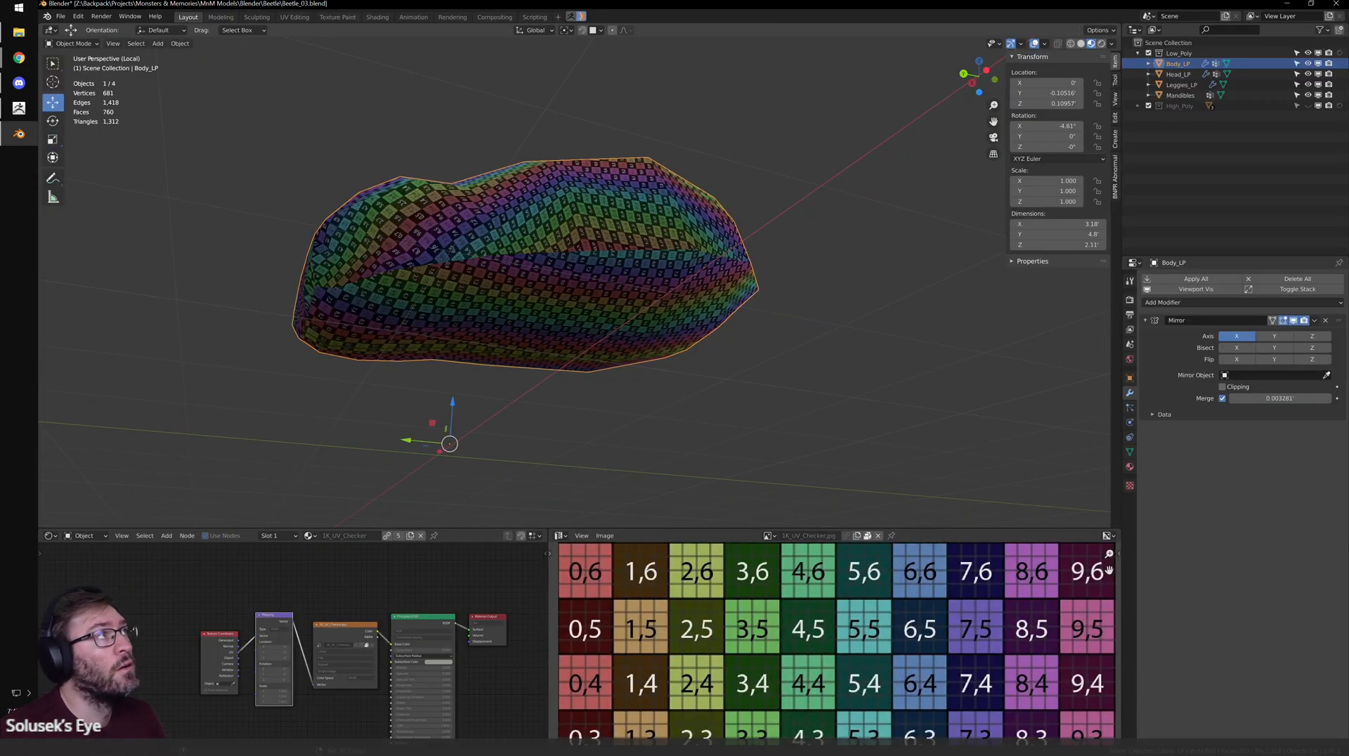
key(alt+Tab)
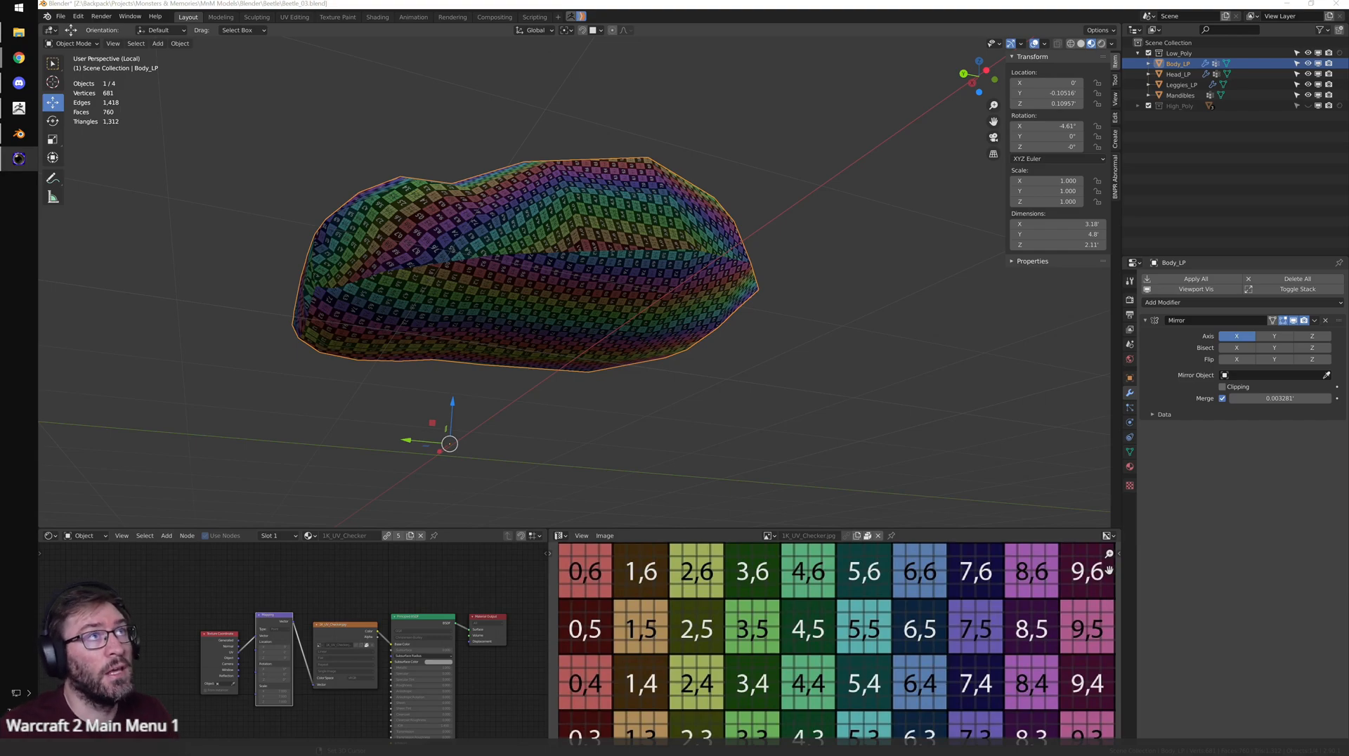
- Examine the isolated body's side in checker and solid shading, with Body_LP open for editing
click(778, 265)
scroll(689, 274, up, 1)
middle_drag(645, 237, 631, 278)
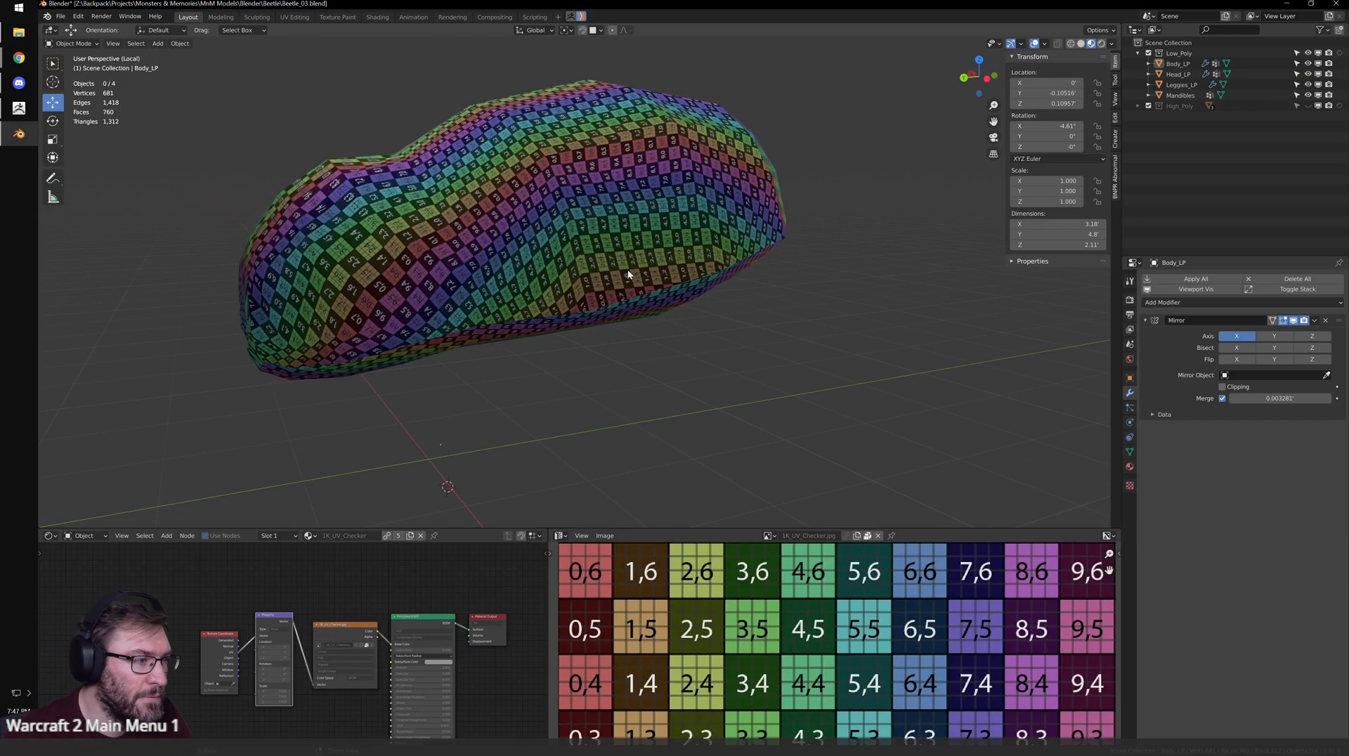
click(630, 278)
key(Tab)
middle_drag(480, 245, 445, 308)
click(445, 308)
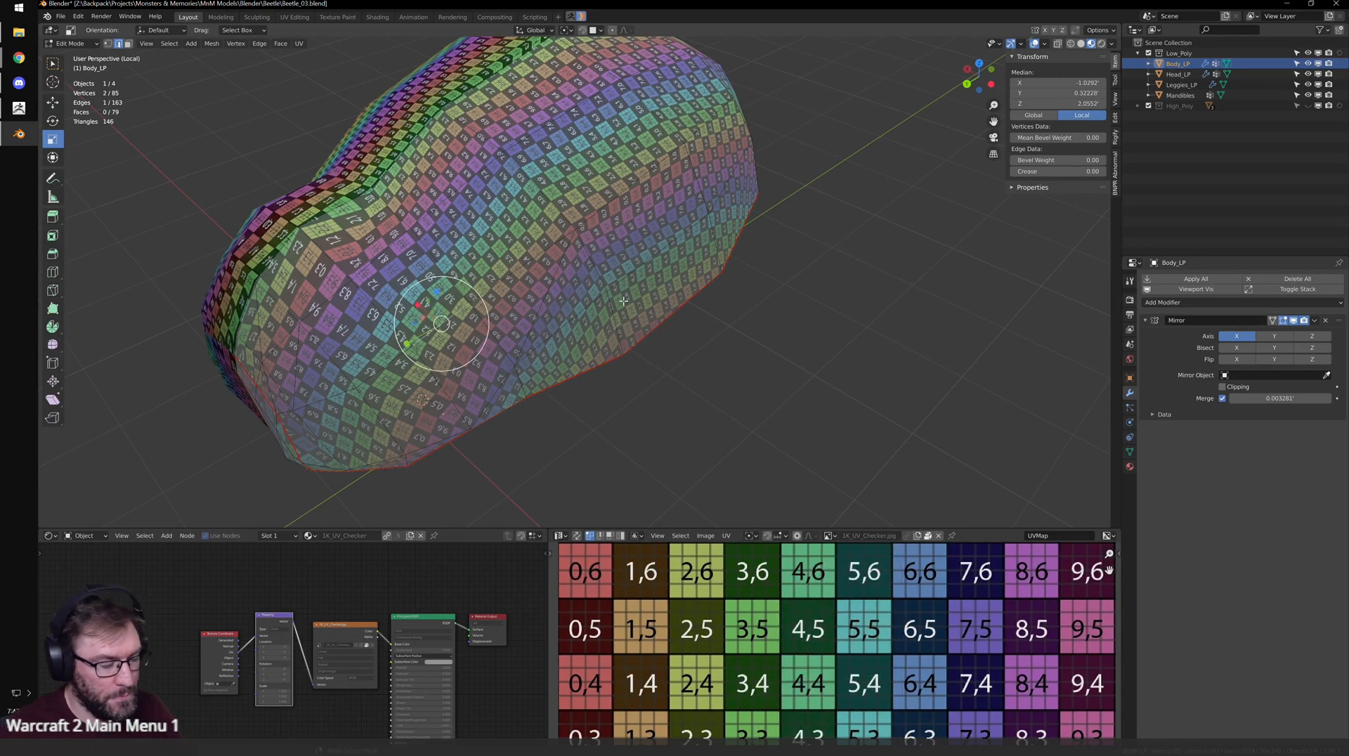
key(Tab)
mouse_move(663, 380)
middle_down()
mouse_move(558, 298)
mouse_move(618, 351)
mouse_move(594, 361)
mouse_move(681, 356)
mouse_move(461, 368)
mouse_move(549, 385)
mouse_move(688, 381)
mouse_move(506, 366)
mouse_move(763, 355)
mouse_move(741, 346)
mouse_move(714, 382)
mouse_move(487, 321)
mouse_move(618, 310)
mouse_move(540, 295)
mouse_move(506, 344)
mouse_move(344, 350)
mouse_move(617, 328)
mouse_move(706, 261)
middle_up()
key(z)
key(Tab)
key(Tab)
key(Tab)
scroll(619, 309, up, 4)
key(Tab)
key(Tab)
- Connect two vertices on the side of the body with a new edge
key(ctrl+Tab)
click(709, 248)
click(669, 205)
shift+click(654, 306)
key(ctrl+v)
click(655, 306)
- Raise a vertex on the body's side slightly
key(Tab)
middle_drag(774, 361, 532, 343)
key(Tab)
click(467, 347)
key(w)
drag(467, 314, 466, 296)
middle_drag(466, 296, 689, 349)
- Raise three vertices along the body's lower outer side in the back view
click(589, 364)
scroll(689, 349, down, 2)
shift+middle_drag(794, 327, 717, 325)
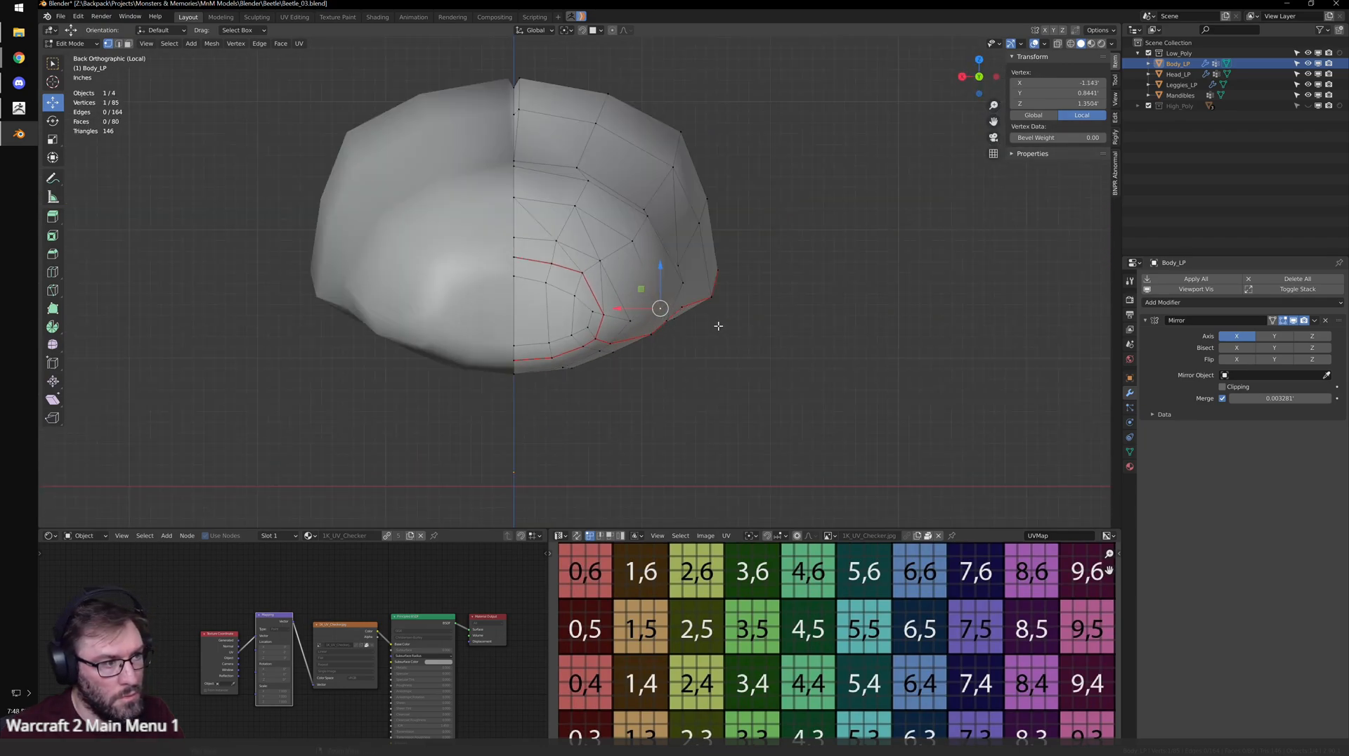
scroll(709, 302, up, 2)
drag(696, 278, 696, 249)
click(653, 338)
drag(653, 307, 656, 288)
click(732, 291)
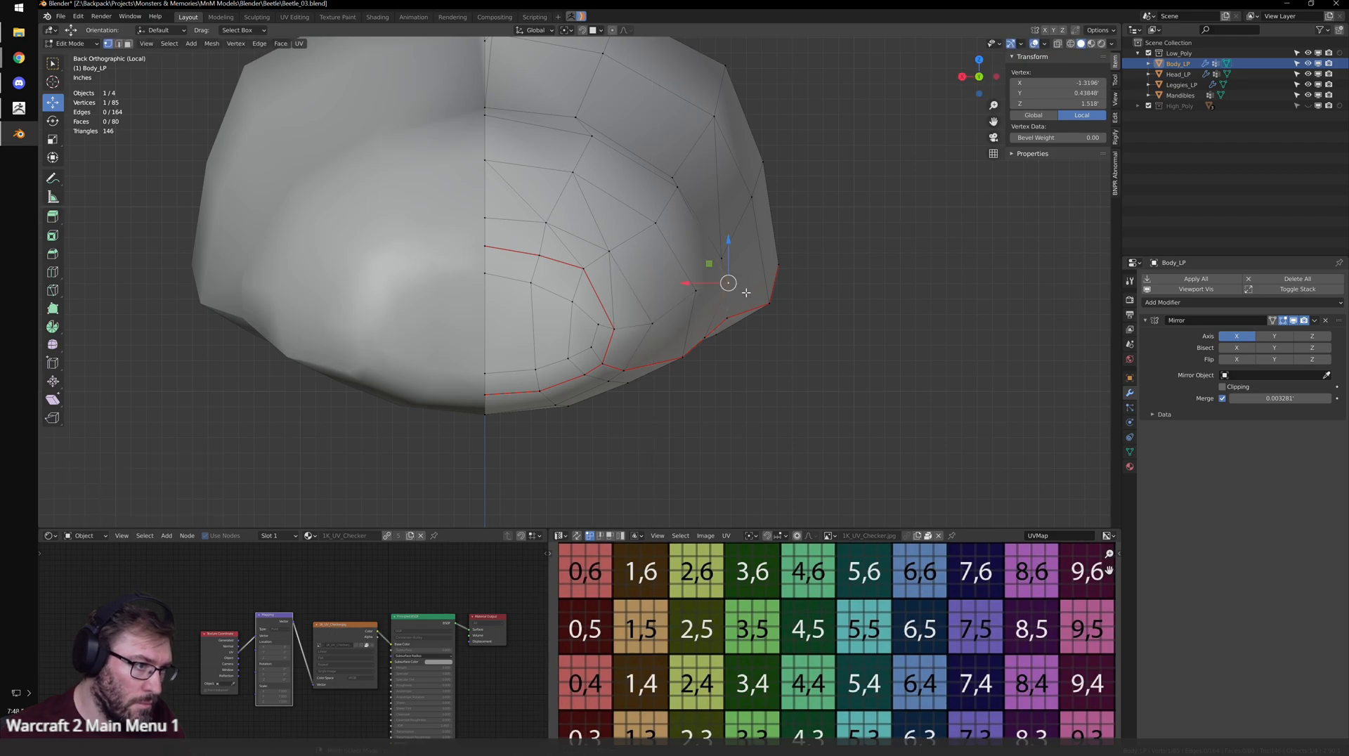
drag(728, 249, 734, 234)
- Reselect a vertex on the body's lower outer side and nudge it slightly down in the back view
shift+middle_drag(791, 262, 678, 341)
scroll(688, 248, up, 1)
scroll(493, 336, down, 4)
click(518, 360)
middle_drag(518, 360, 631, 380)
scroll(631, 379, up, 2)
key(ctrl+KP_1)
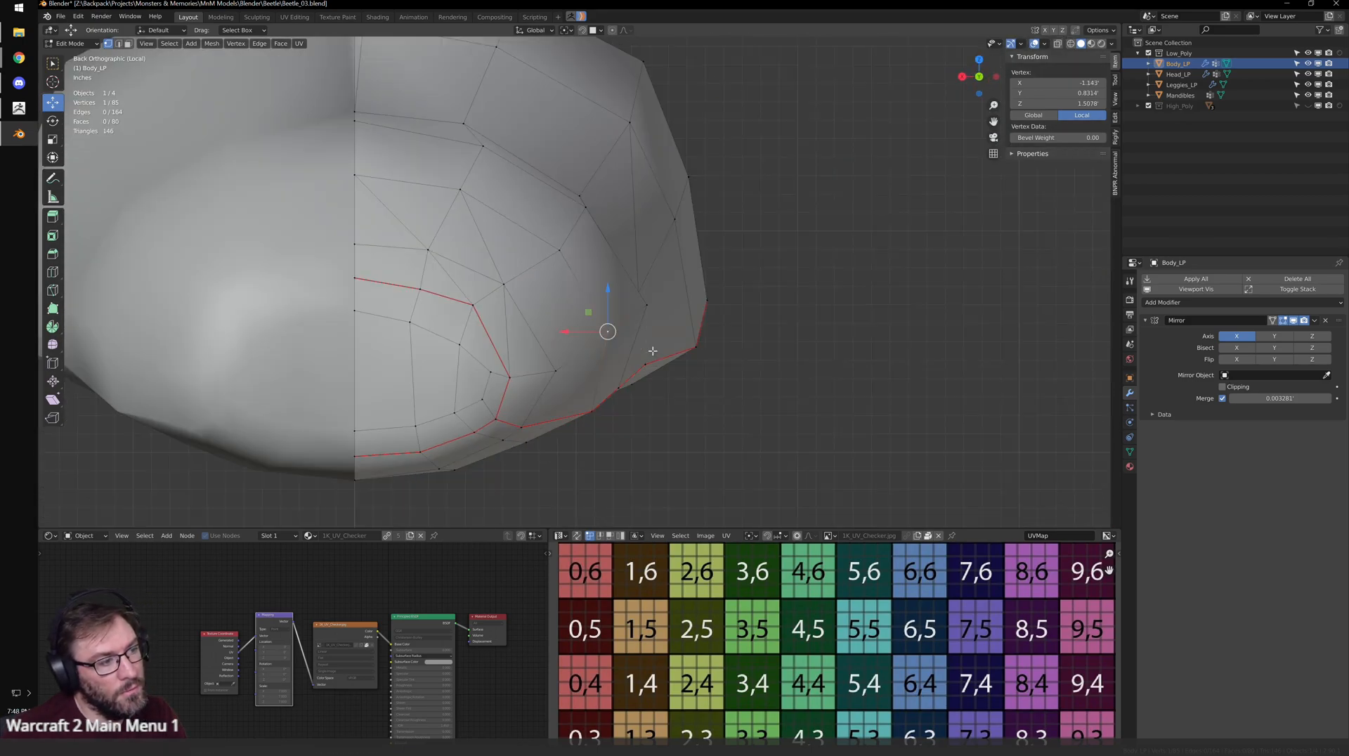
drag(613, 335, 615, 341)
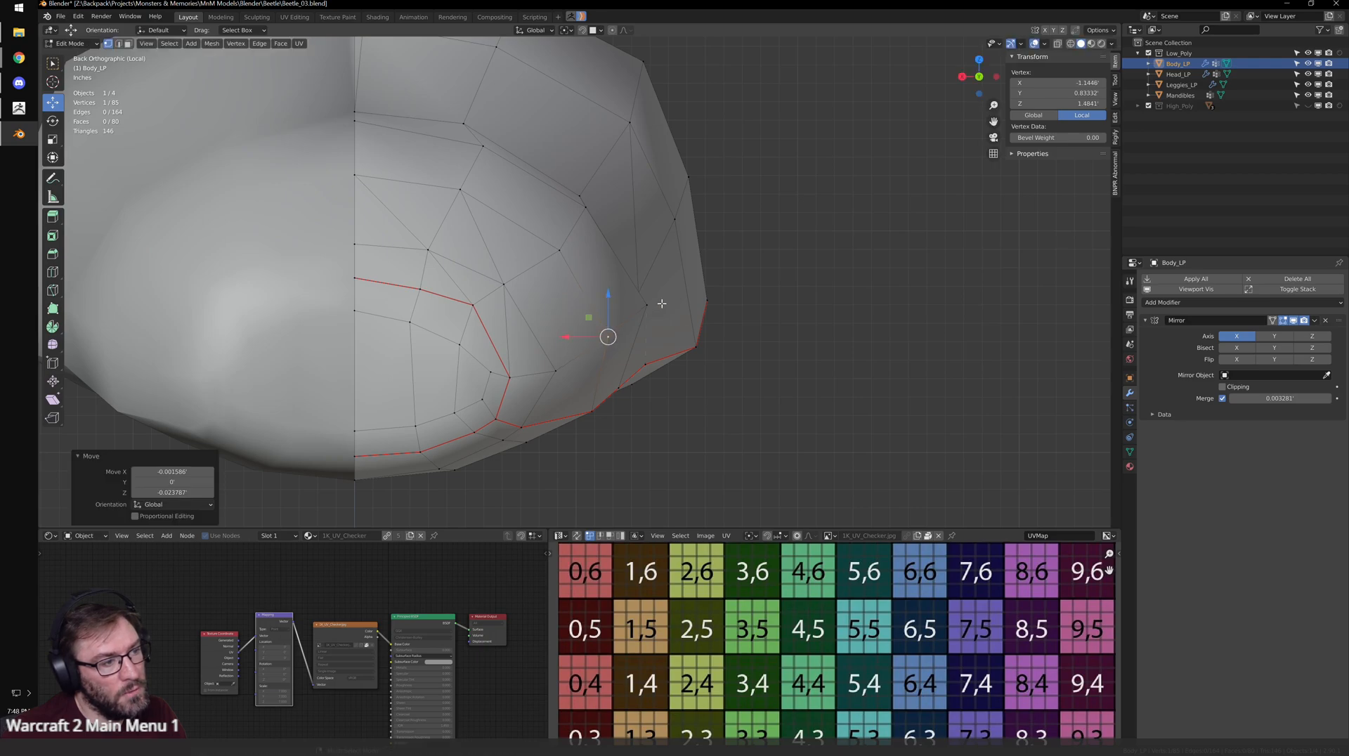
- Move two vertices higher on the body's side outward and downward in the back view
shift+middle_drag(691, 288, 627, 284)
click(617, 211)
drag(617, 212, 632, 224)
click(632, 173)
drag(629, 175, 638, 200)
- Shift the rear side vertex slightly outward in the front view and slightly rearward in the left view
middle_drag(854, 275, 604, 307)
key(KP_1)
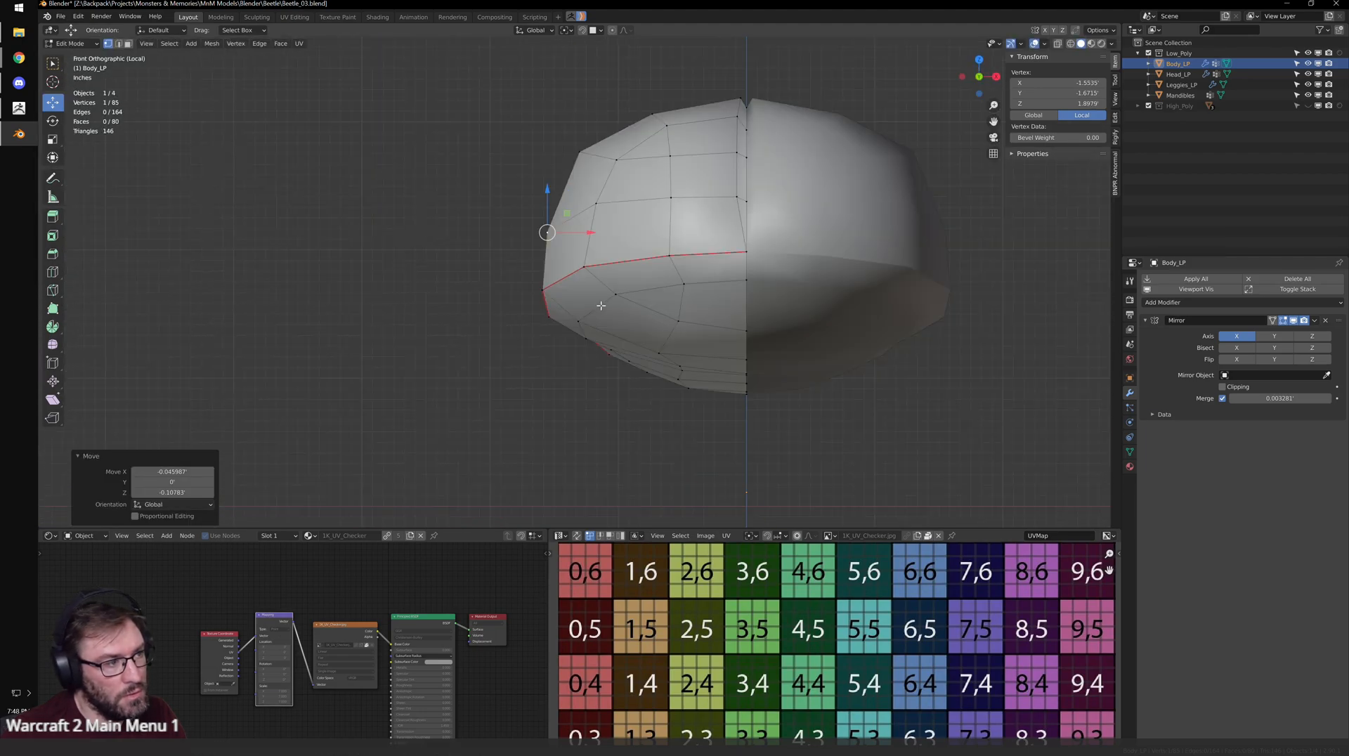
click(595, 206)
middle_drag(595, 206, 531, 248)
drag(537, 246, 534, 244)
middle_drag(453, 246, 619, 261)
scroll(667, 266, up, 2)
click(703, 267)
key(ctrl+KP_3)
scroll(701, 270, up, 2)
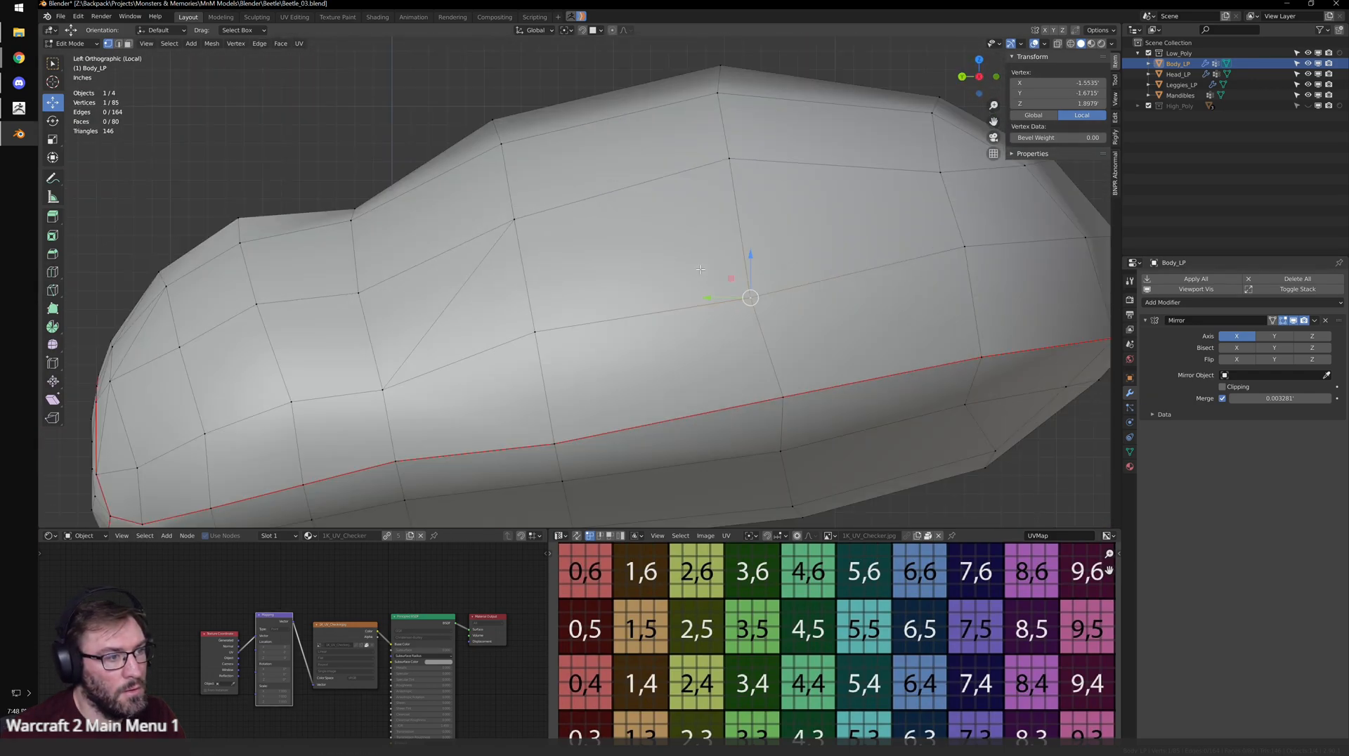
drag(750, 299, 763, 296)
- Leave isolation and examine the reshaped body together with the head and legs from several angles
scroll(745, 304, down, 6)
middle_drag(629, 339, 576, 349)
scroll(508, 310, up, 4)
key(Tab)
key(KP_Divide)
scroll(622, 339, down, 4)
mouse_move(651, 298)
middle_down()
mouse_move(626, 268)
mouse_move(687, 304)
mouse_move(551, 235)
mouse_move(641, 309)
middle_up()
scroll(687, 305, up, 3)
scroll(704, 317, up, 3)
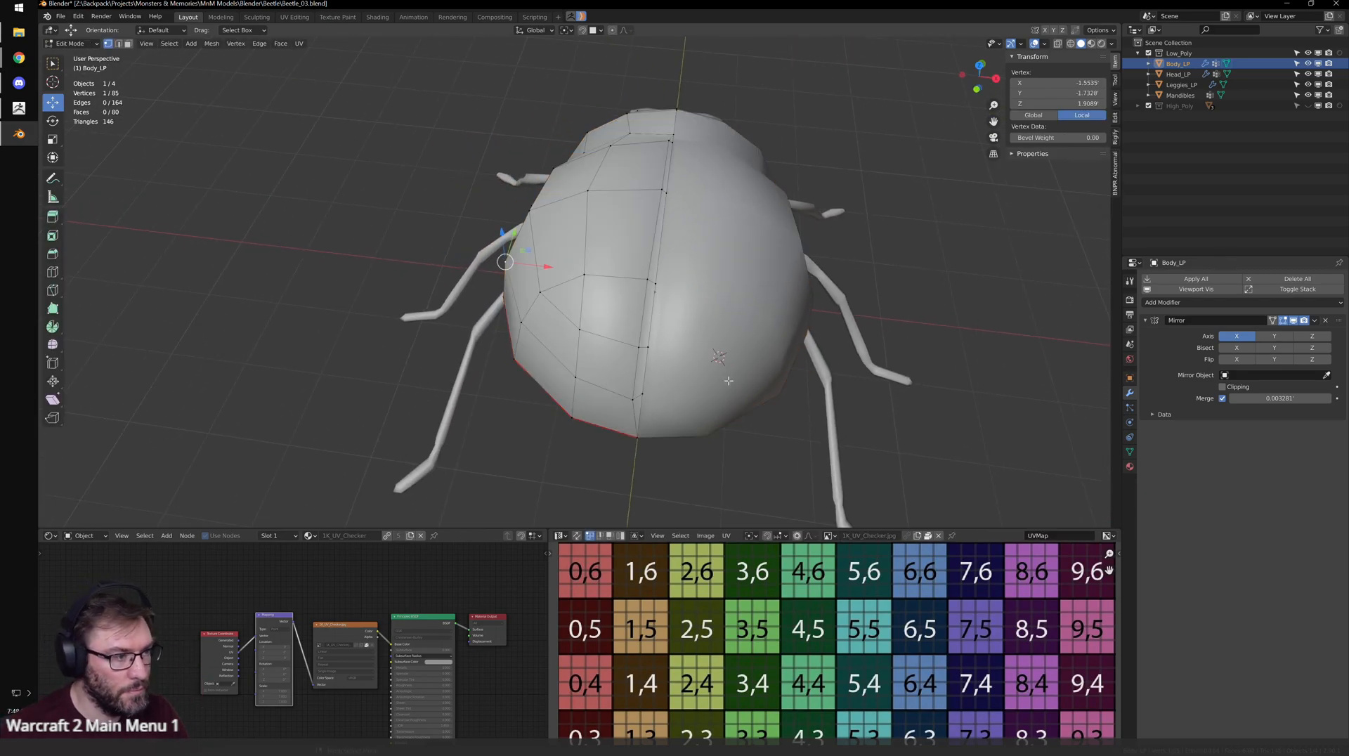
key(Tab)
key(Tab)
middle_drag(607, 324, 587, 269)
key(Tab)
scroll(534, 281, down, 4)
click(426, 300)
middle_drag(426, 300, 666, 300)
scroll(665, 299, up, 3)
key(Tab)
shift+middle_drag(536, 311, 677, 334)
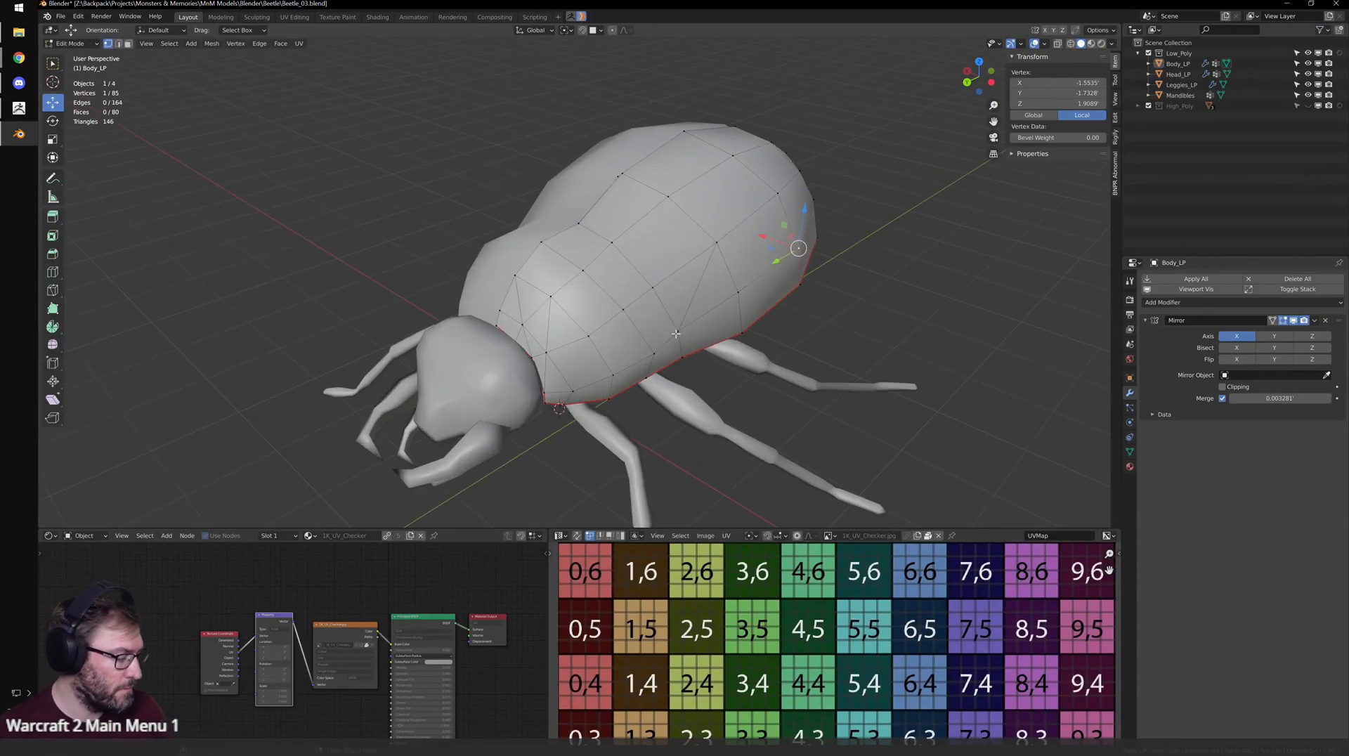
- Select the linked faces of the body's upper shell in edge mode and show their UVs full size
key(ctrl+Tab)
click(695, 269)
click(727, 267)
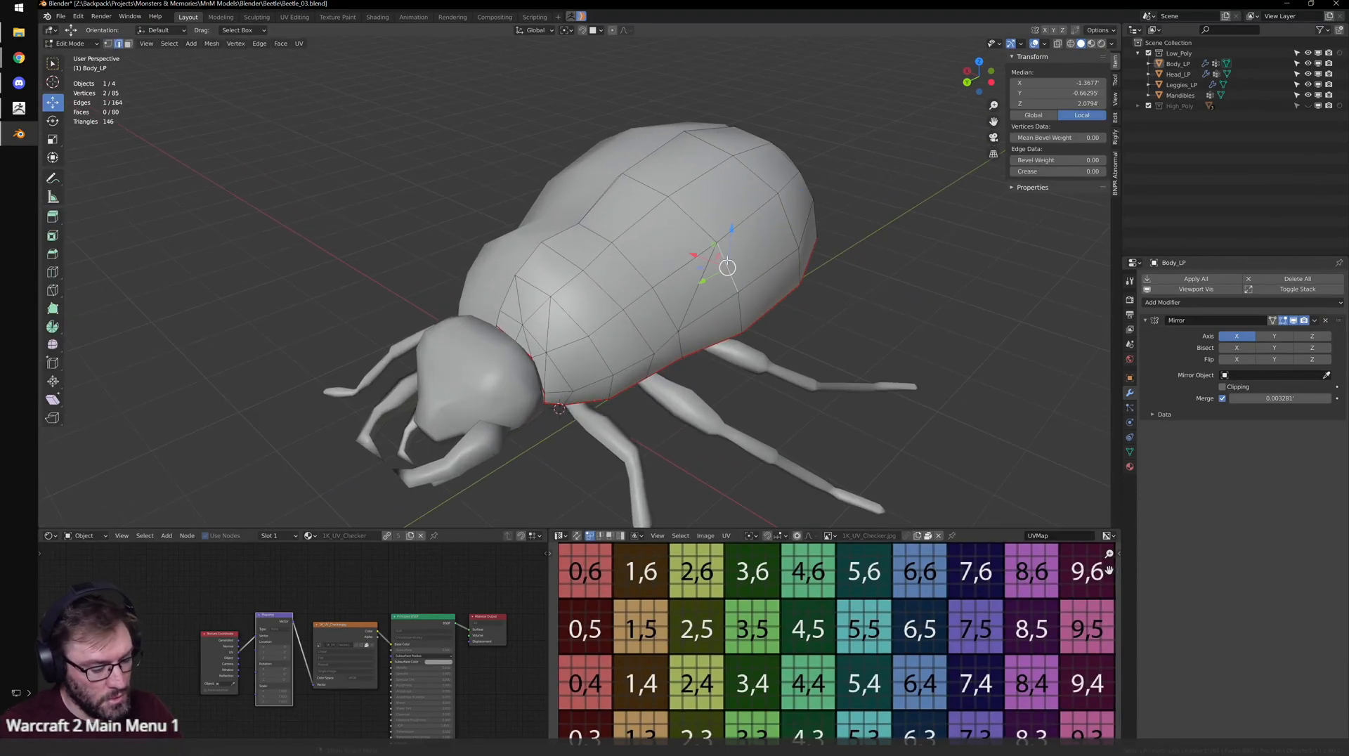
key(l)
key(ctrl+space)
middle_drag(799, 512, 855, 468)
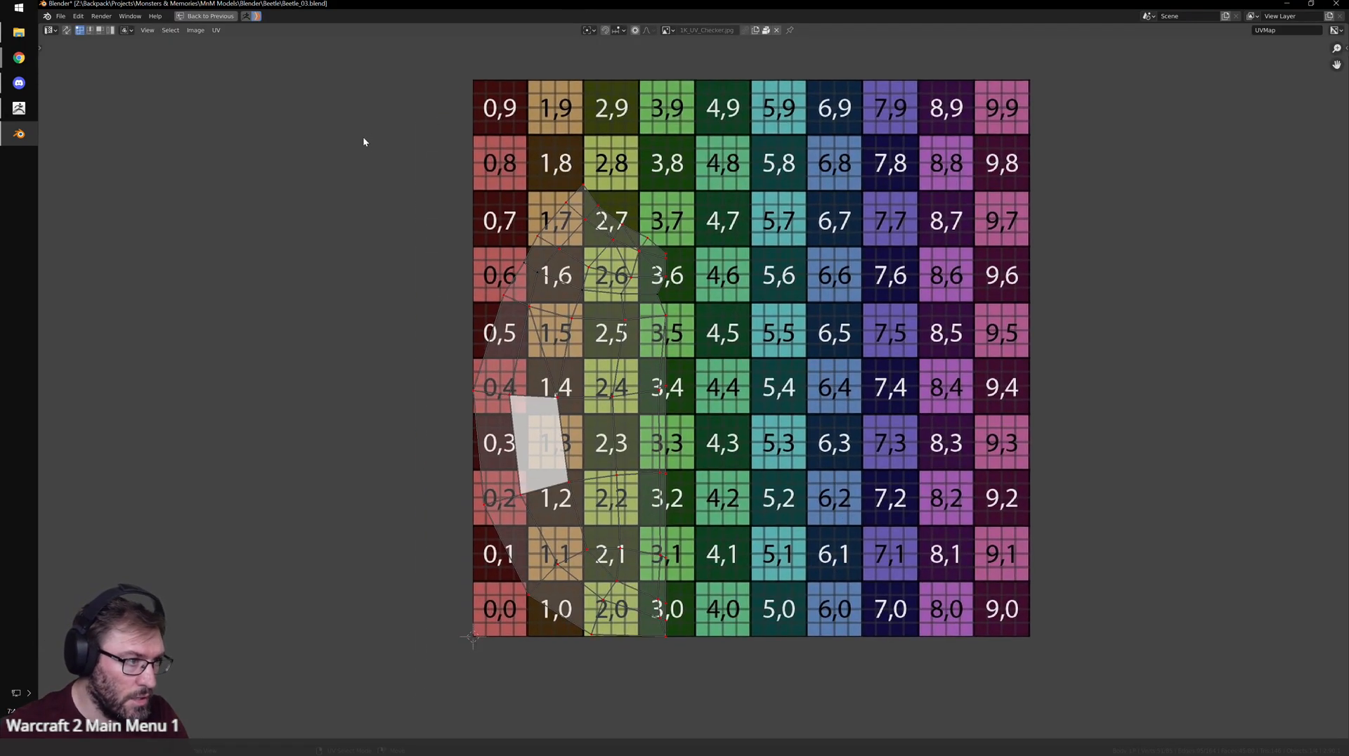
- Box-select sections of the upper shell's UV island, unpin the centre-line edge, and unwrap the island again
drag(365, 107, 695, 298)
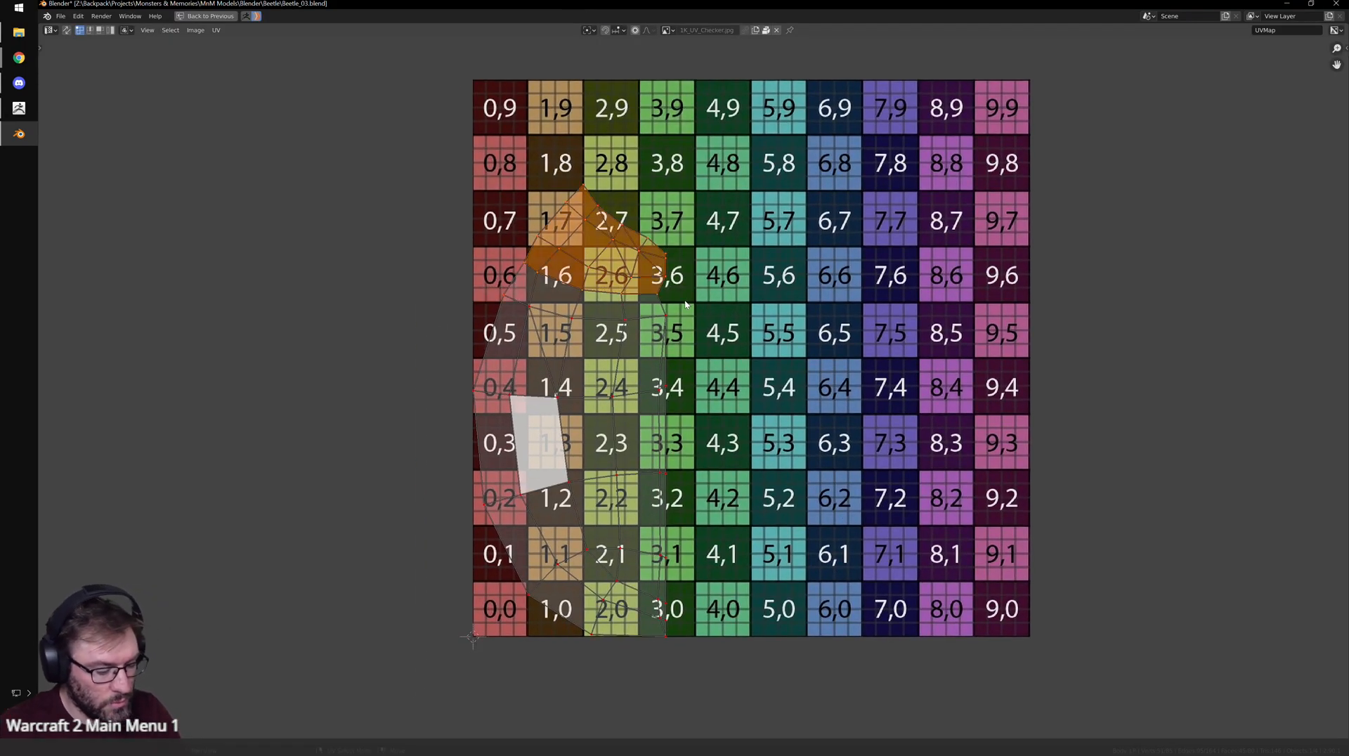
drag(348, 123, 646, 654)
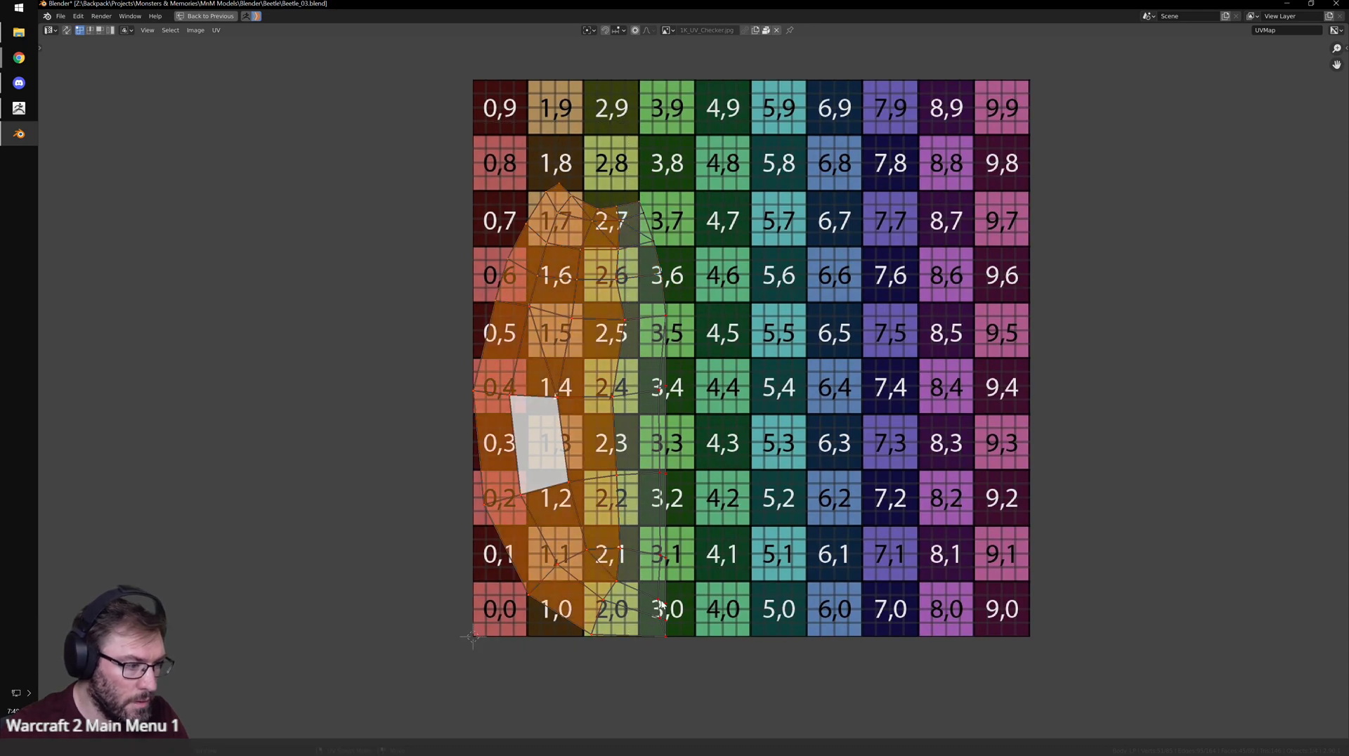
drag(540, 675, 624, 343)
drag(492, 213, 627, 571)
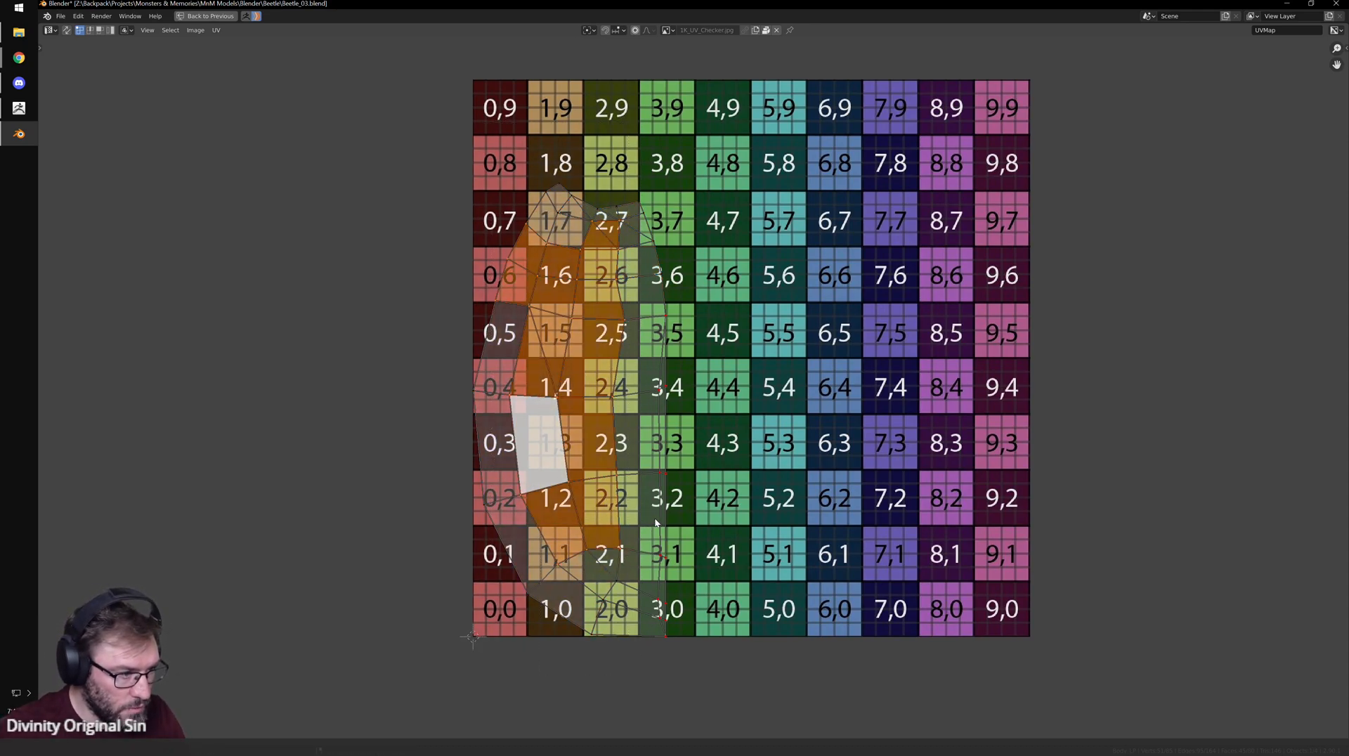
alt+click(655, 521)
key(alt+p)
key(u)
key(u)
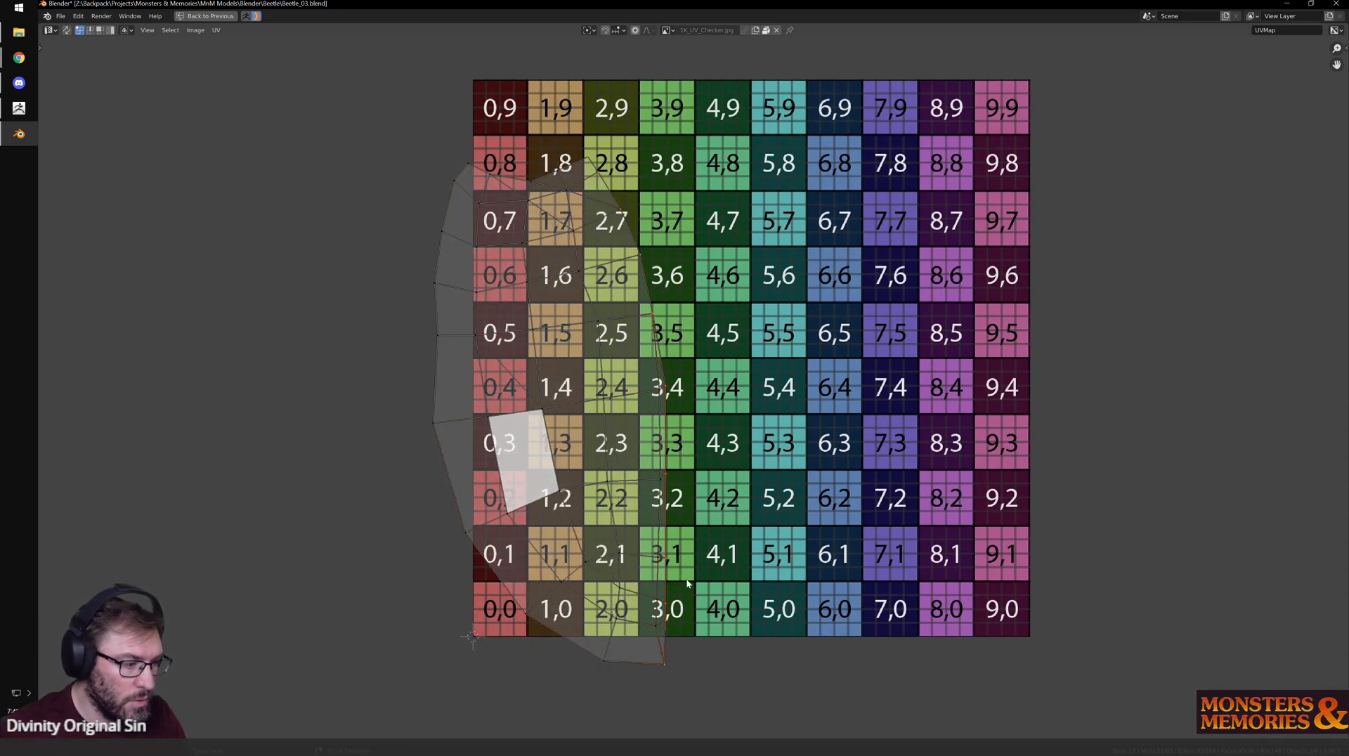
- Align the upper shell island's centre-line edge into a straight vertical line and unwrap the island
key(q)
mouse_move(731, 476)
click(837, 522)
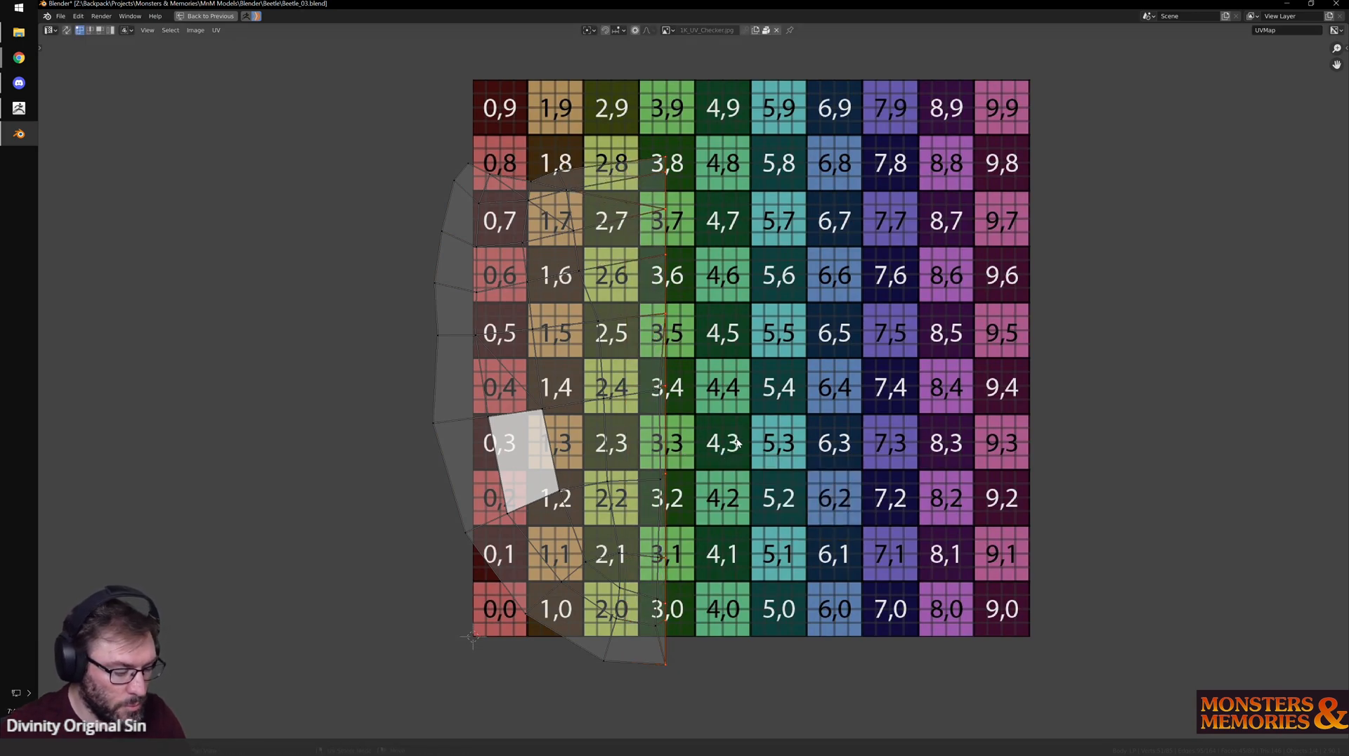
key(u)
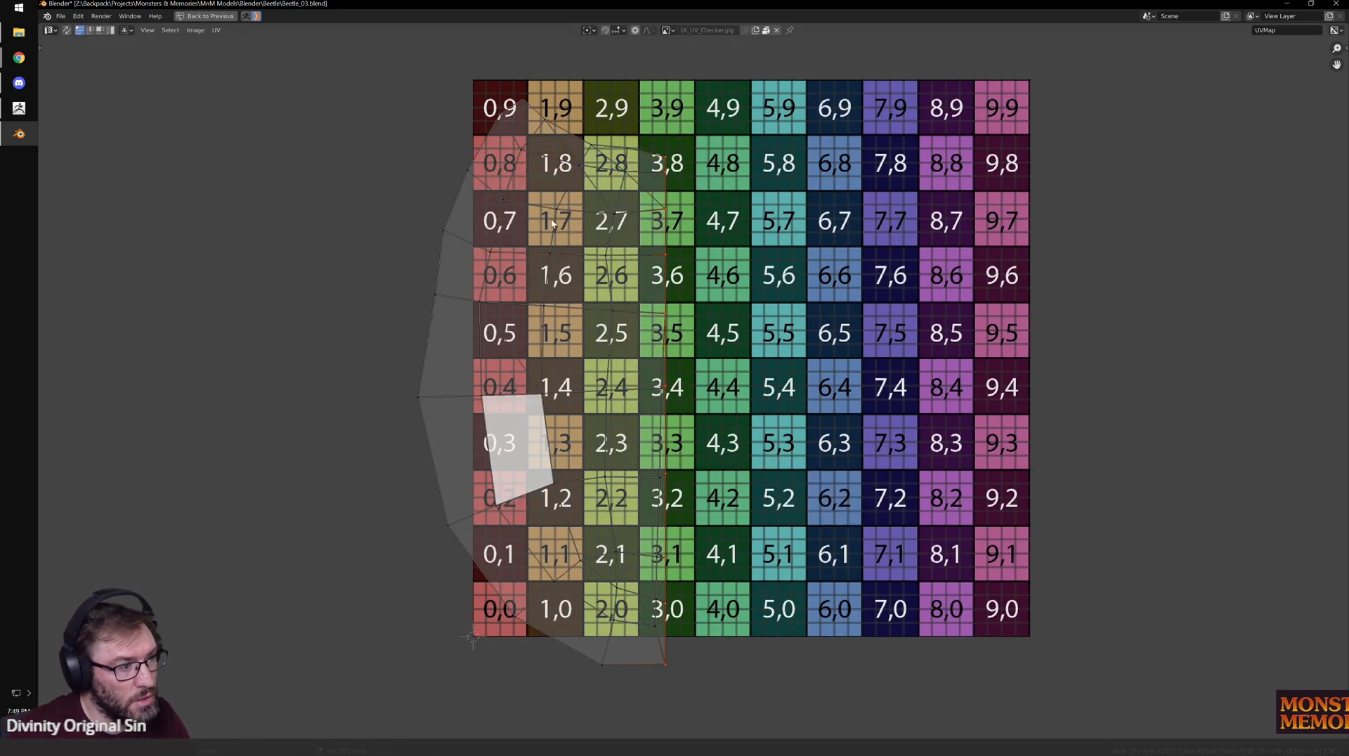
- Restore the full layout and examine the checker texture on the beetle's body in object mode
key(ctrl+space)
scroll(667, 288, up, 1)
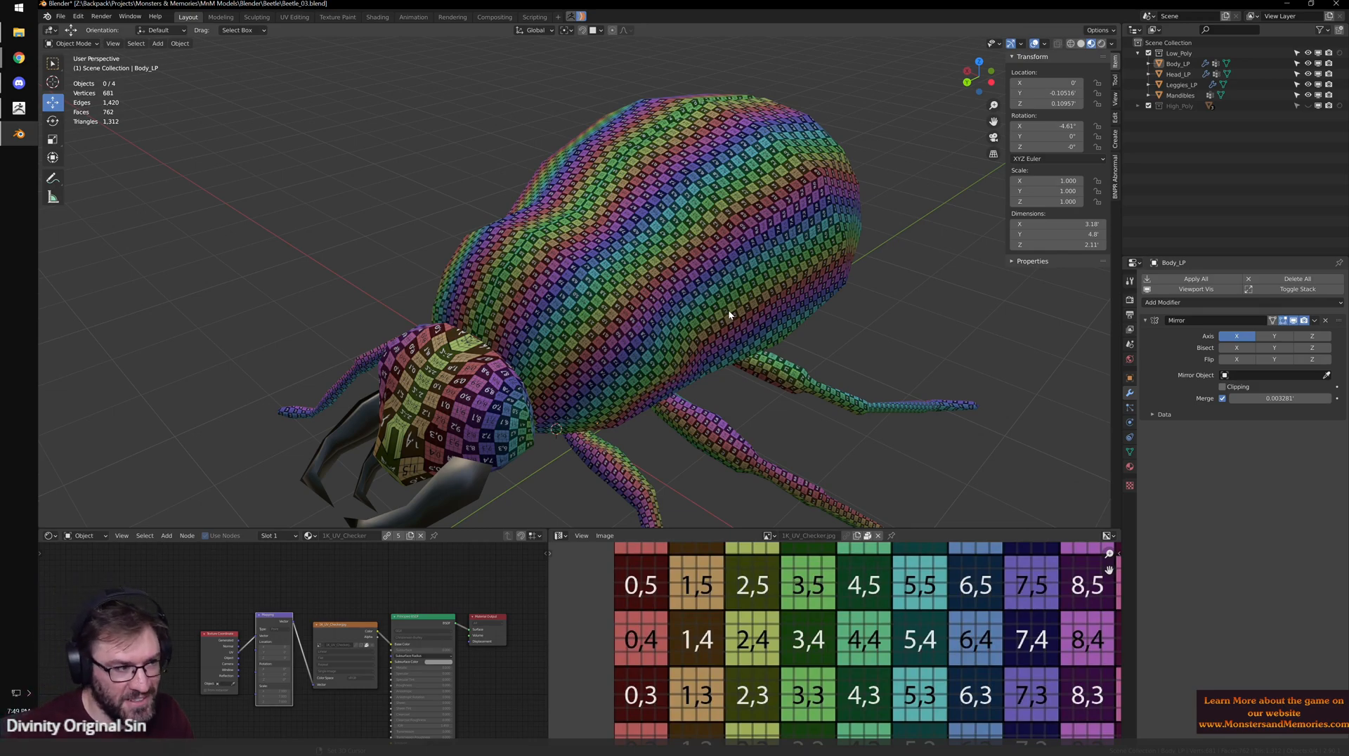
scroll(745, 294, down, 2)
middle_drag(738, 310, 719, 352)
scroll(747, 352, up, 4)
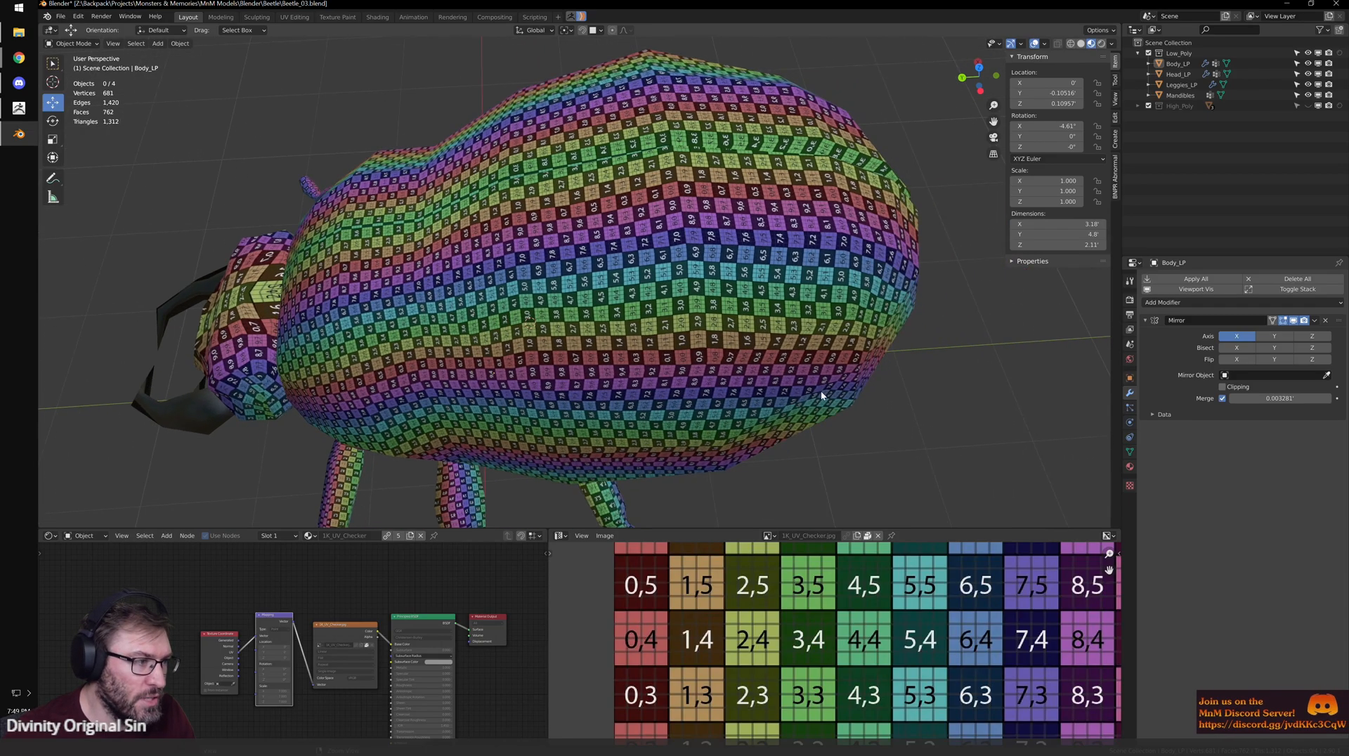
- Isolate the body in edit mode and mark a seam across the upper shell, separating its front section
key(Tab)
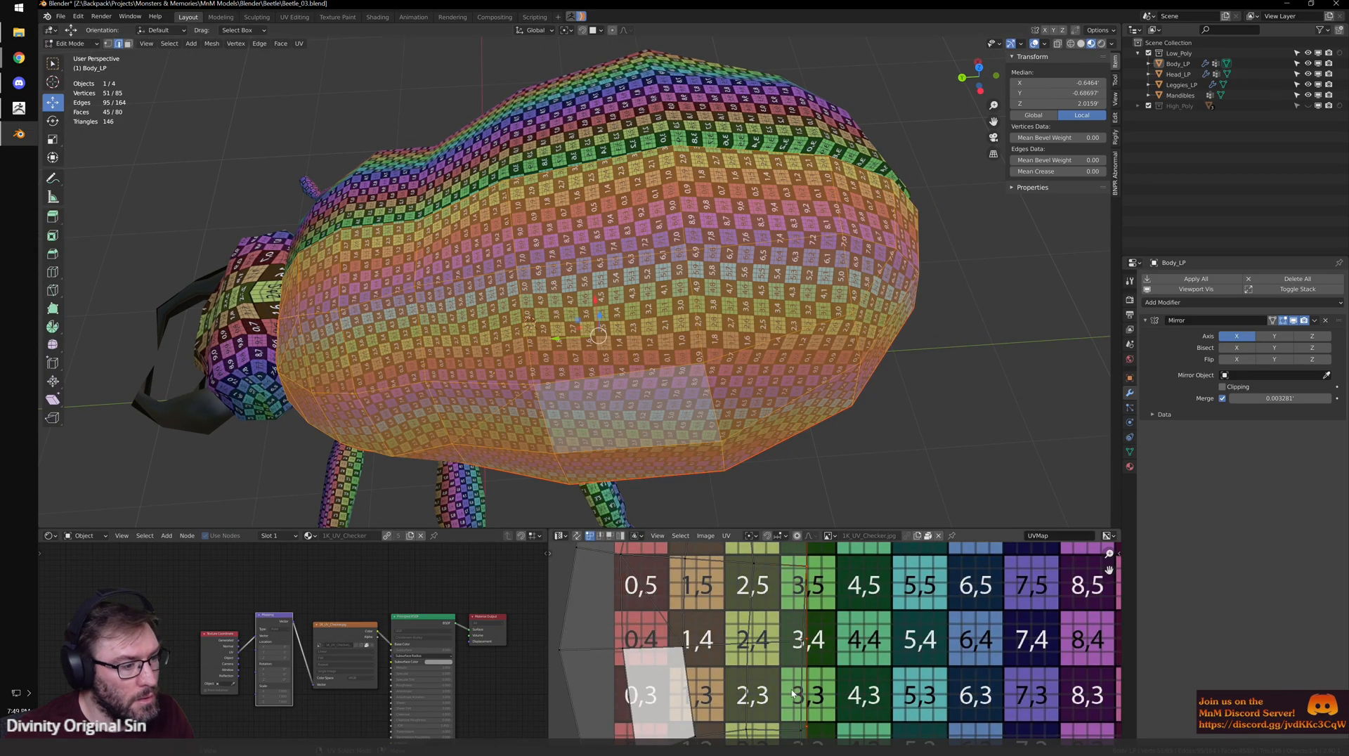
click(416, 343)
middle_drag(425, 335, 442, 321)
key(ctrl+l)
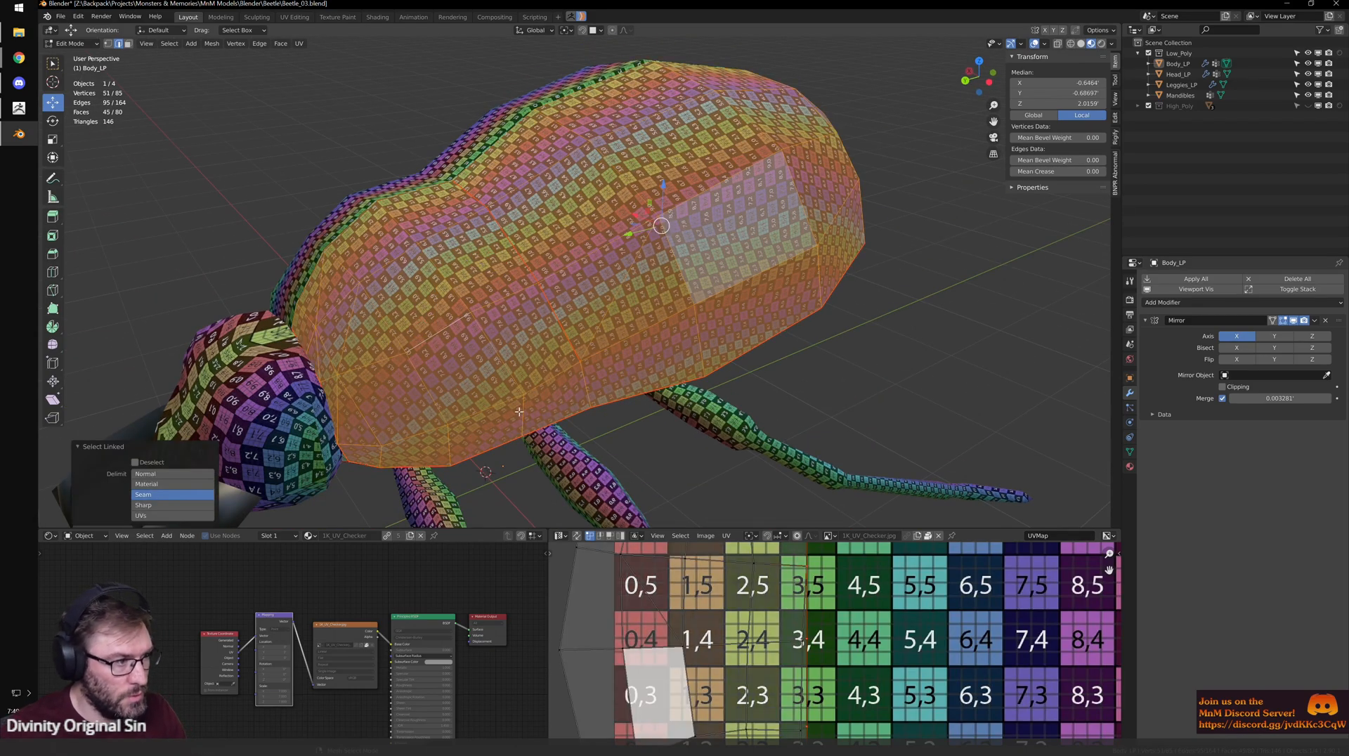
key(KP_Divide)
middle_drag(578, 392, 623, 368)
scroll(623, 368, up, 3)
click(521, 334)
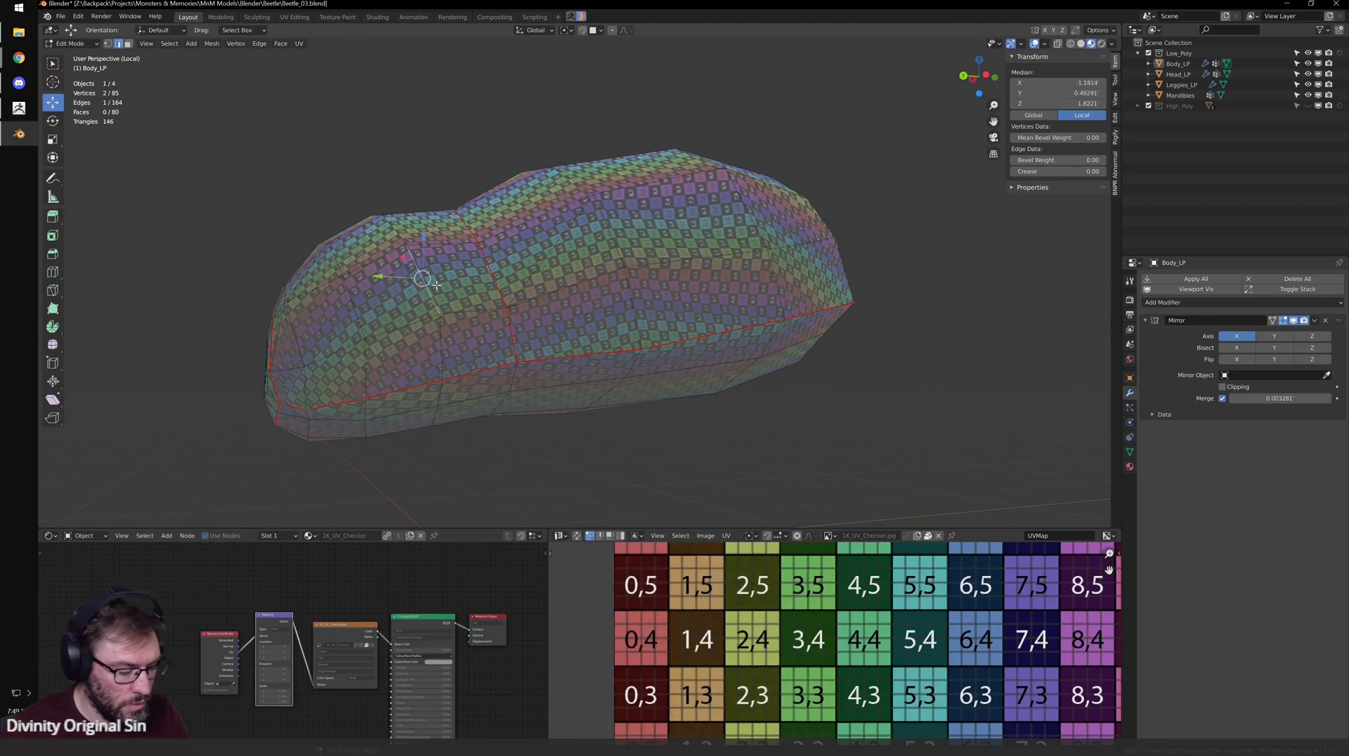
- Select the linked front section of the upper shell and project its UVs from the top orthographic view
key(ctrl+l)
key(ctrl+alt+q)
key(ctrl+alt+q)
middle_drag(634, 386, 808, 485)
key(ctrl+space)
scroll(841, 609, down, 2)
scroll(701, 443, up, 2)
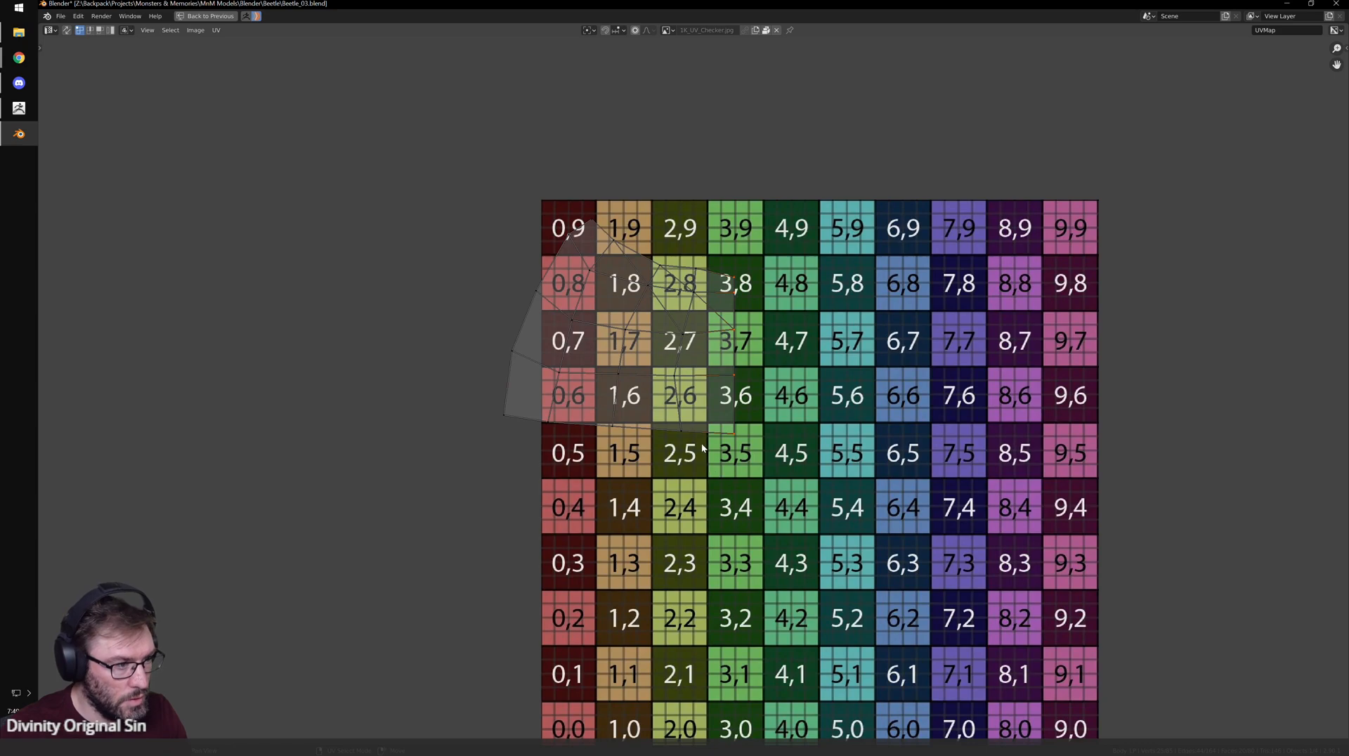
key(ctrl+space)
middle_drag(683, 316, 740, 352)
key(u)
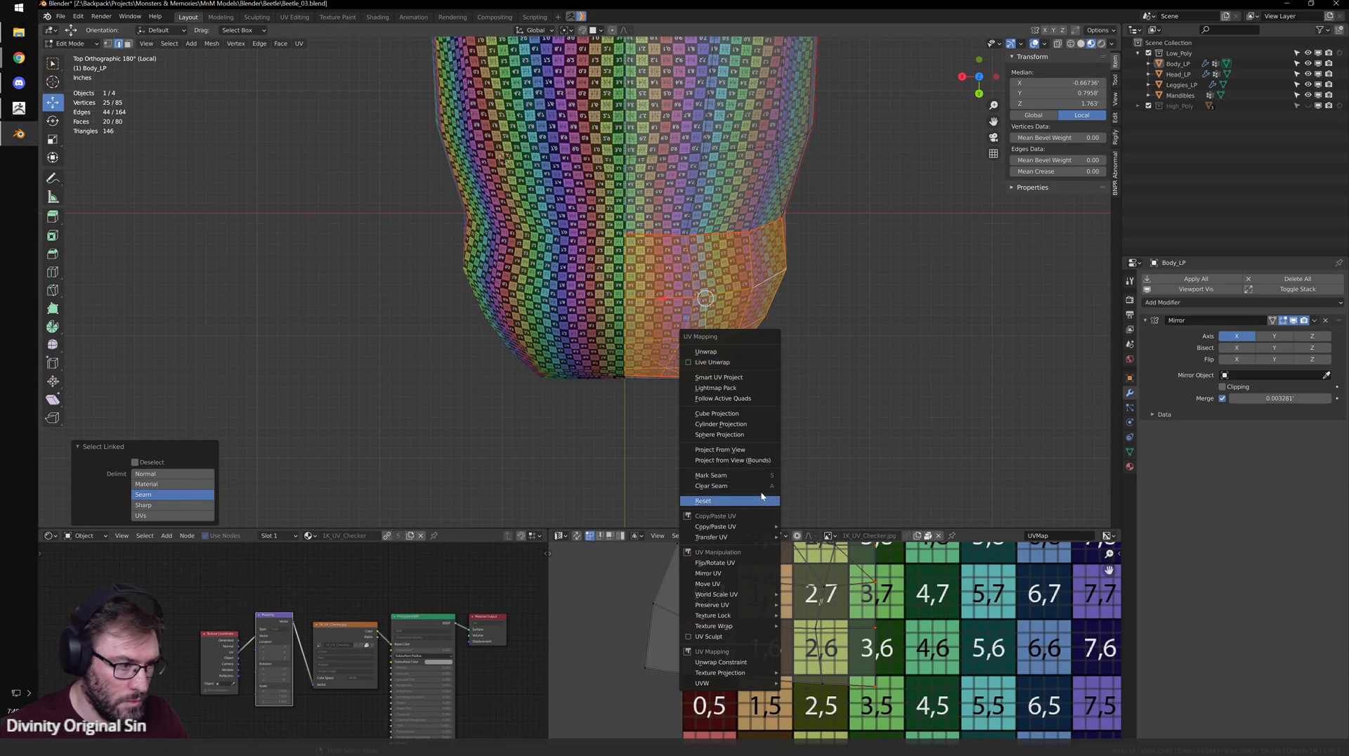
click(720, 449)
- Show the front section's projected UVs full size and unwrap the island from its straight centre-line edge
key(ctrl+space)
scroll(840, 645, up, 5)
middle_drag(930, 608, 764, 486)
scroll(829, 537, up, 2)
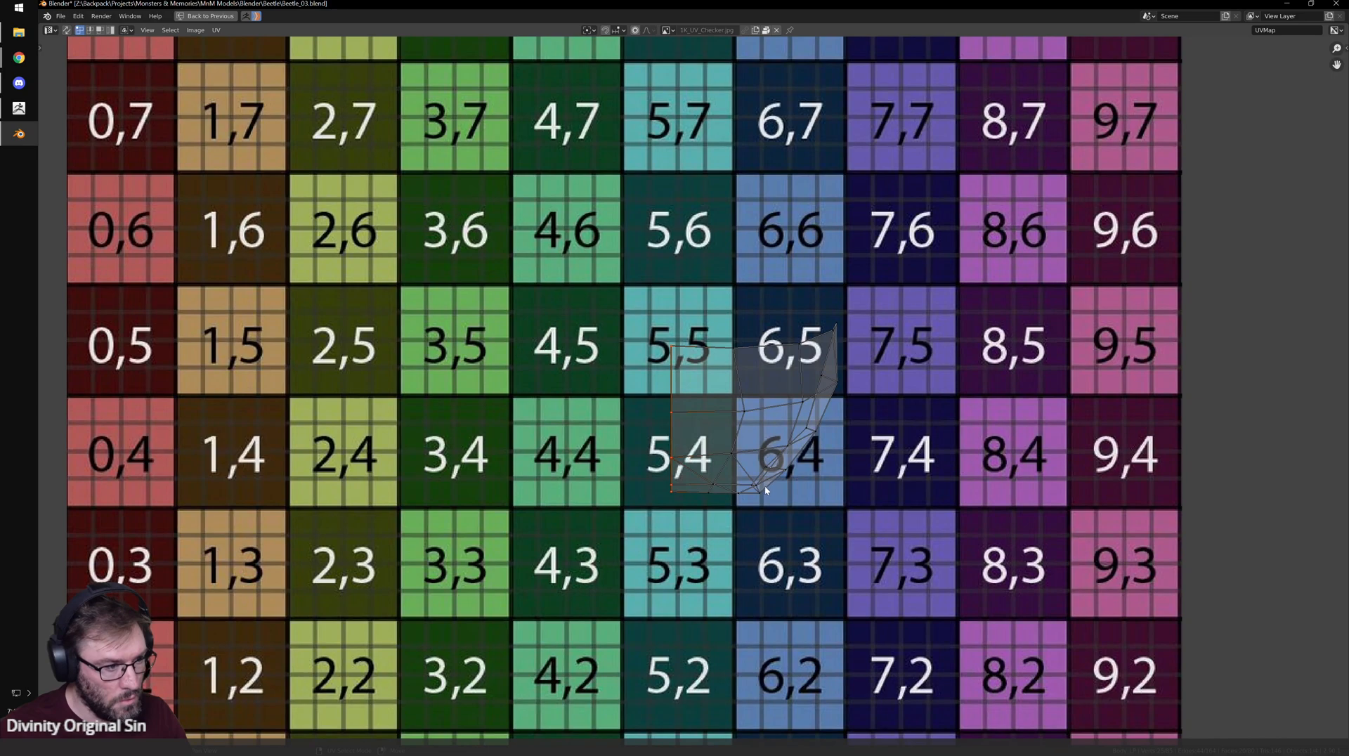
click(712, 489)
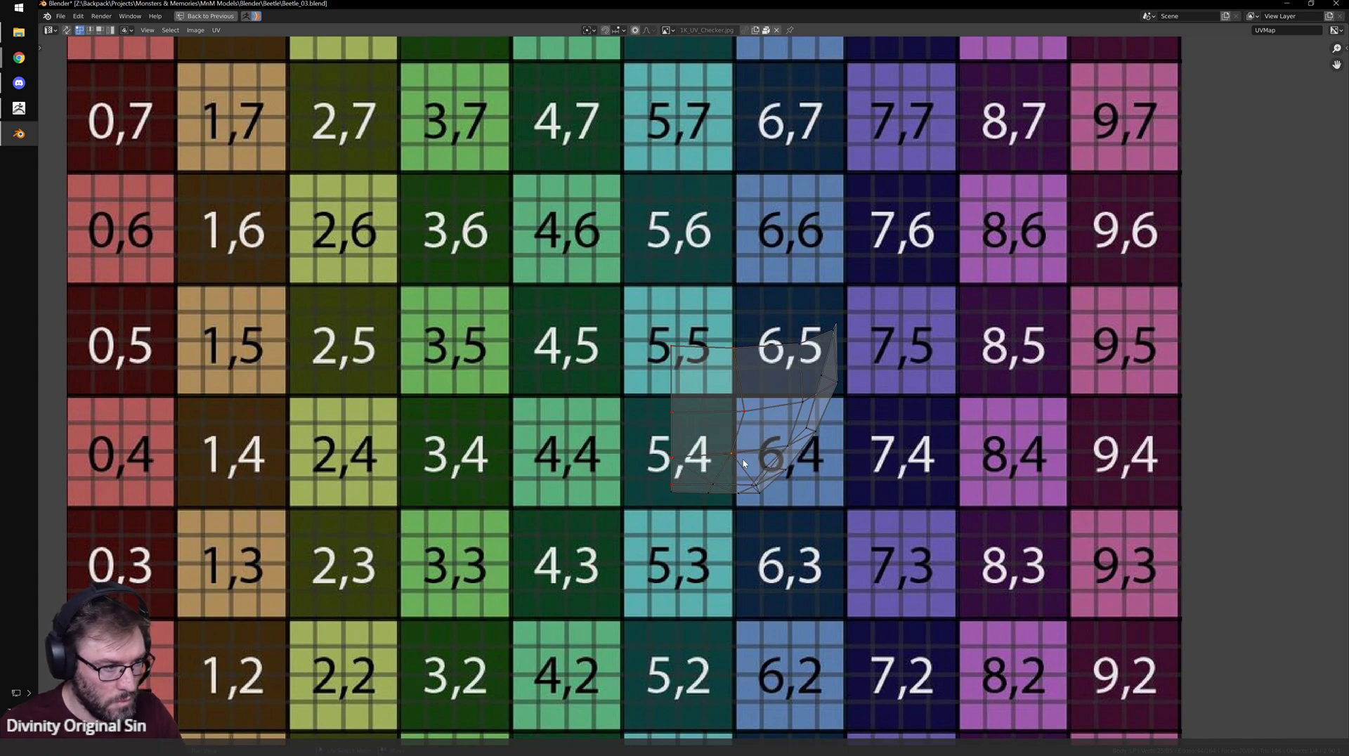
key(u)
- Align the front section island's long rear edge into a straight horizontal line and unwrap the island
middle_drag(880, 529, 861, 522)
alt+click(803, 360)
key(q)
mouse_move(808, 360)
click(915, 367)
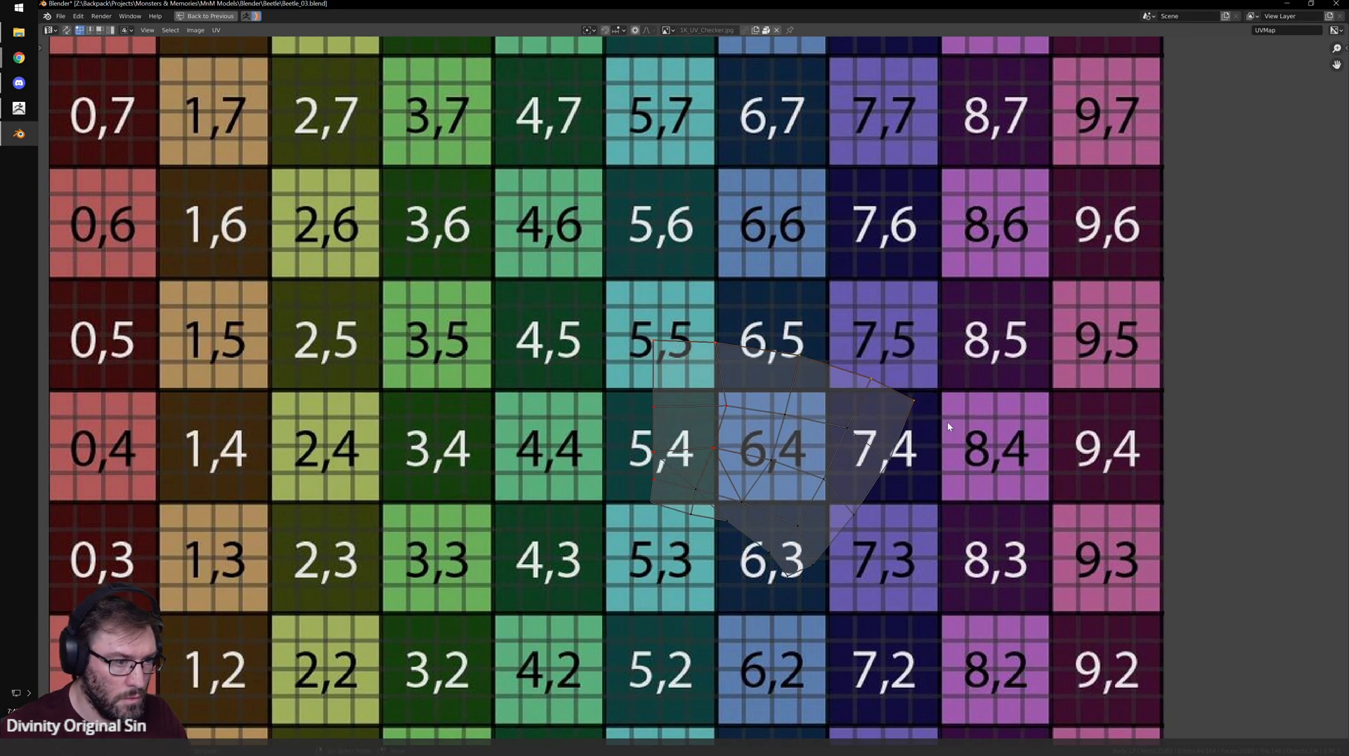
key(q)
mouse_move(935, 382)
click(1021, 440)
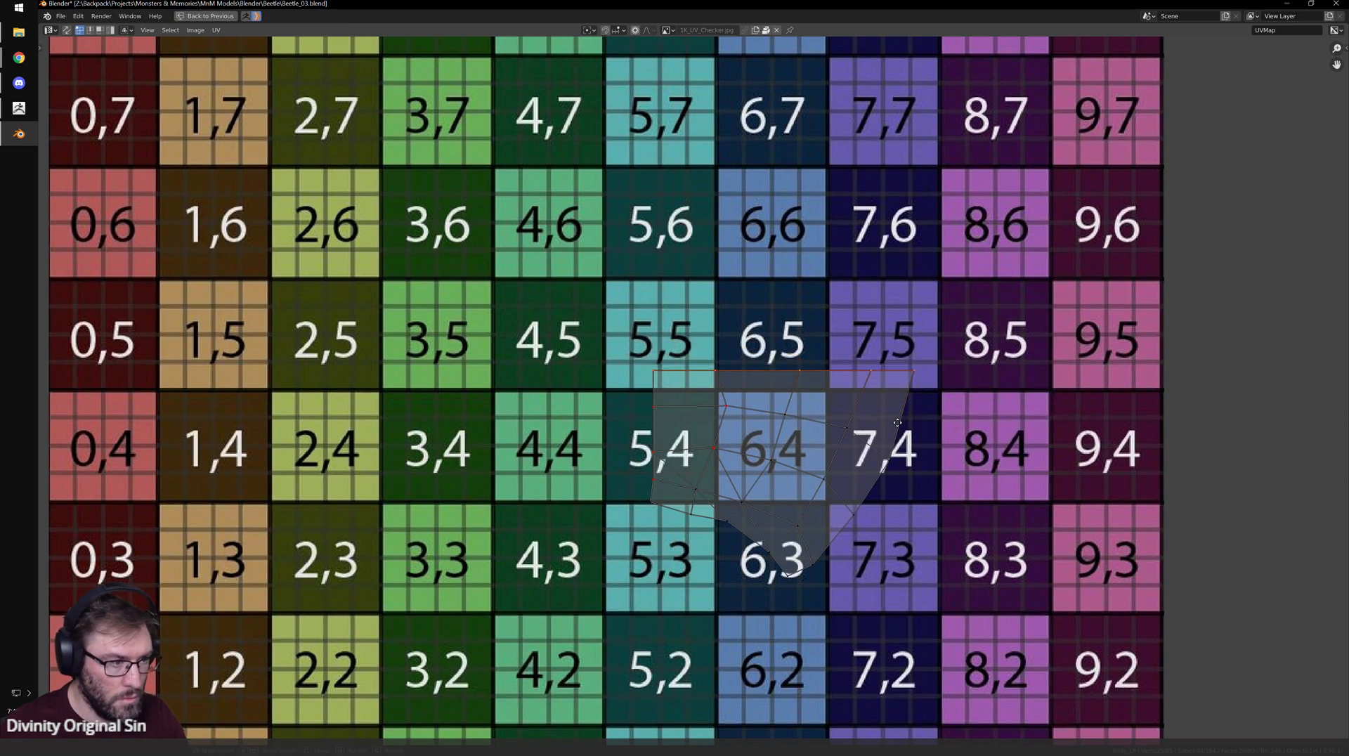
key(u)
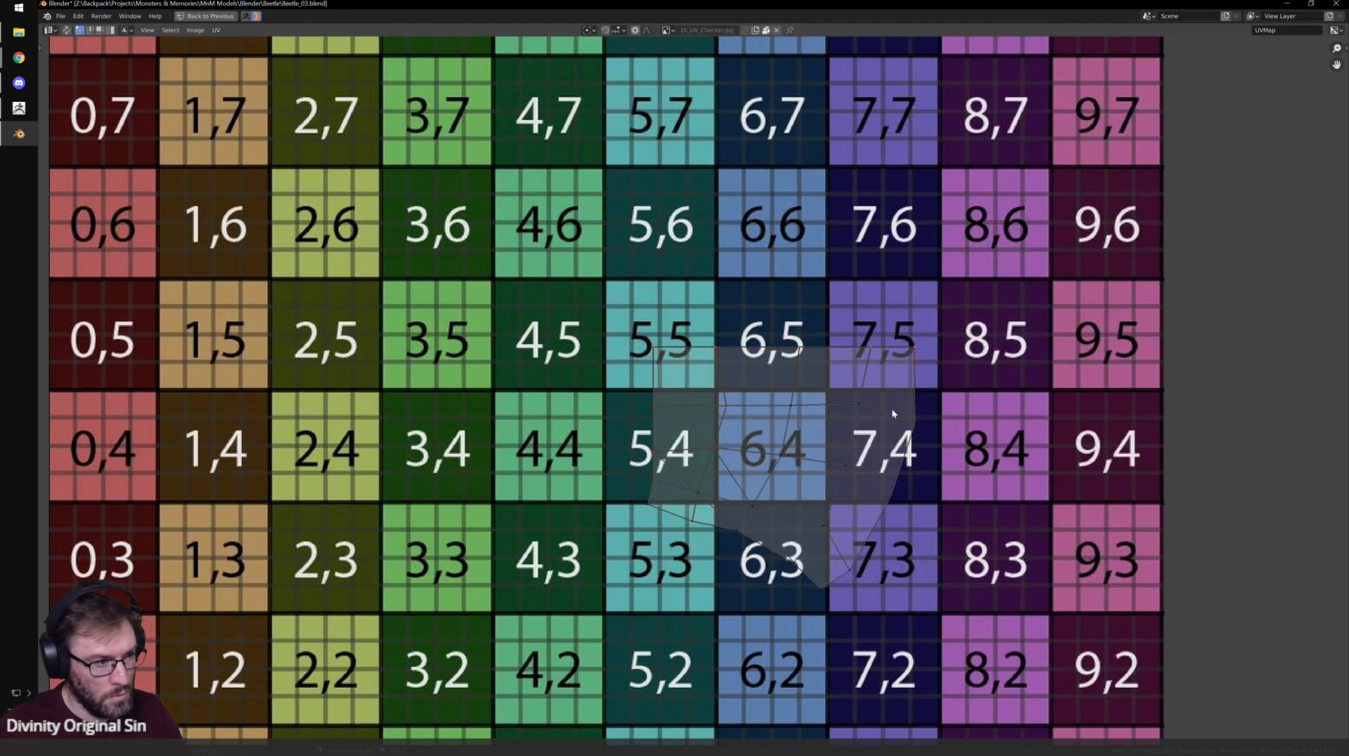
- Adjust the UVs at the island's outer front corner and centre-line front corner, unwrapping after each
drag(816, 582, 899, 564)
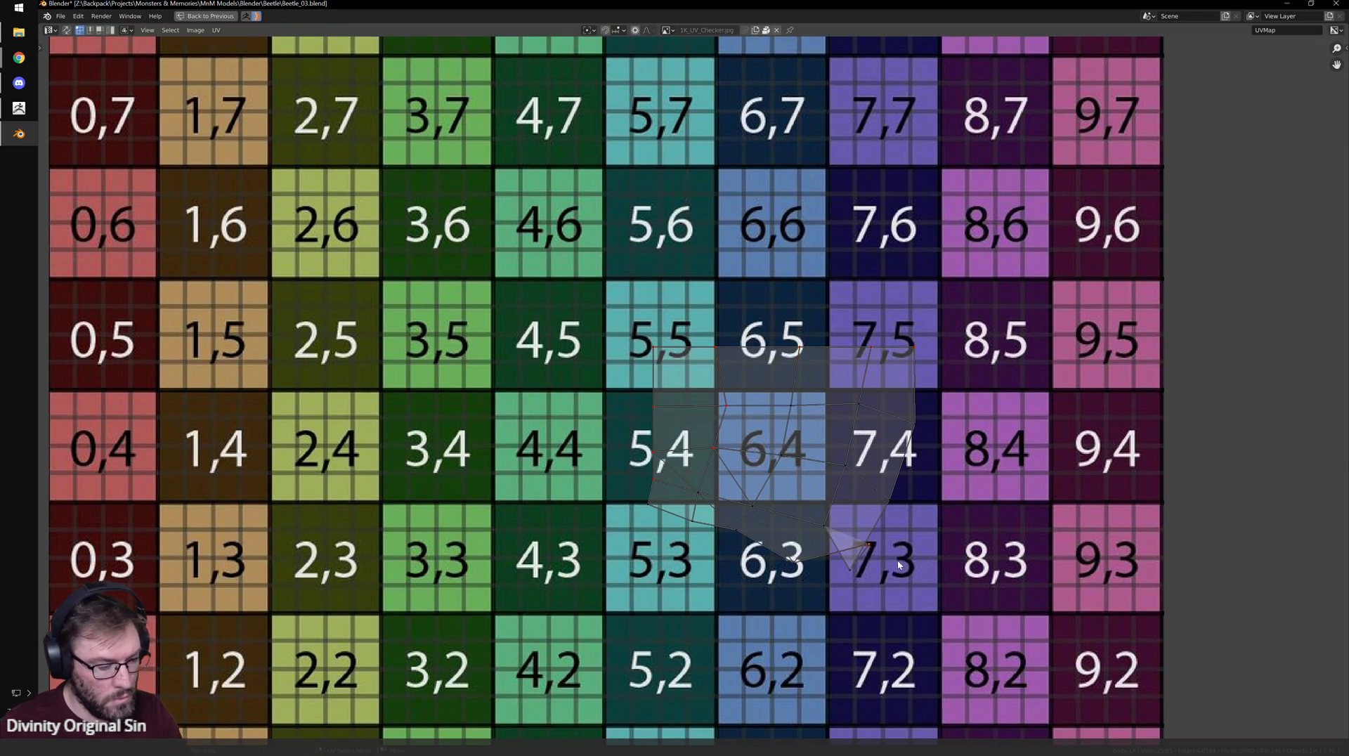
key(u)
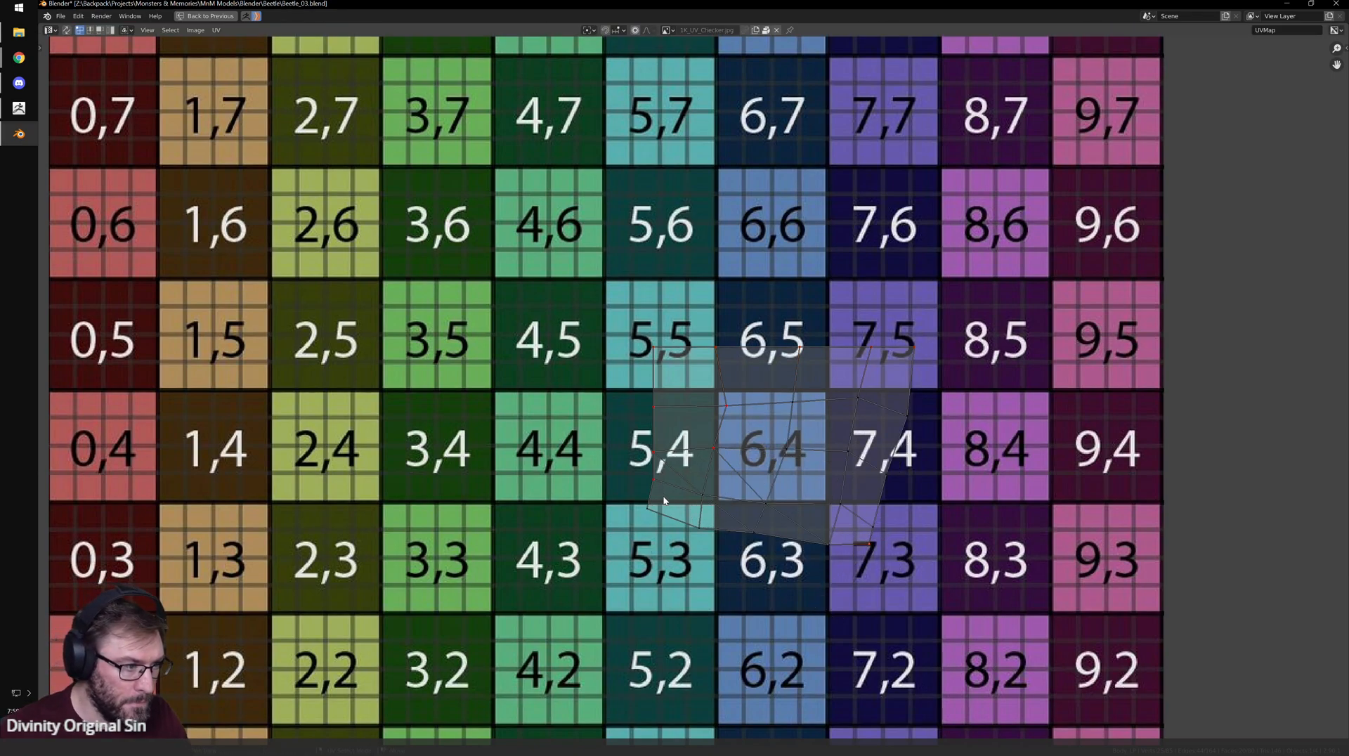
drag(664, 500, 669, 524)
key(u)
- Box-select the UVs near the island's centre line, unpin them, and unwrap again
drag(691, 466, 747, 389)
key(alt+p)
key(u)
- Box-select the middle UVs of the island's rear edge, leaving out its end points, and unwrap the island
drag(603, 393, 696, 473)
drag(594, 510, 729, 411)
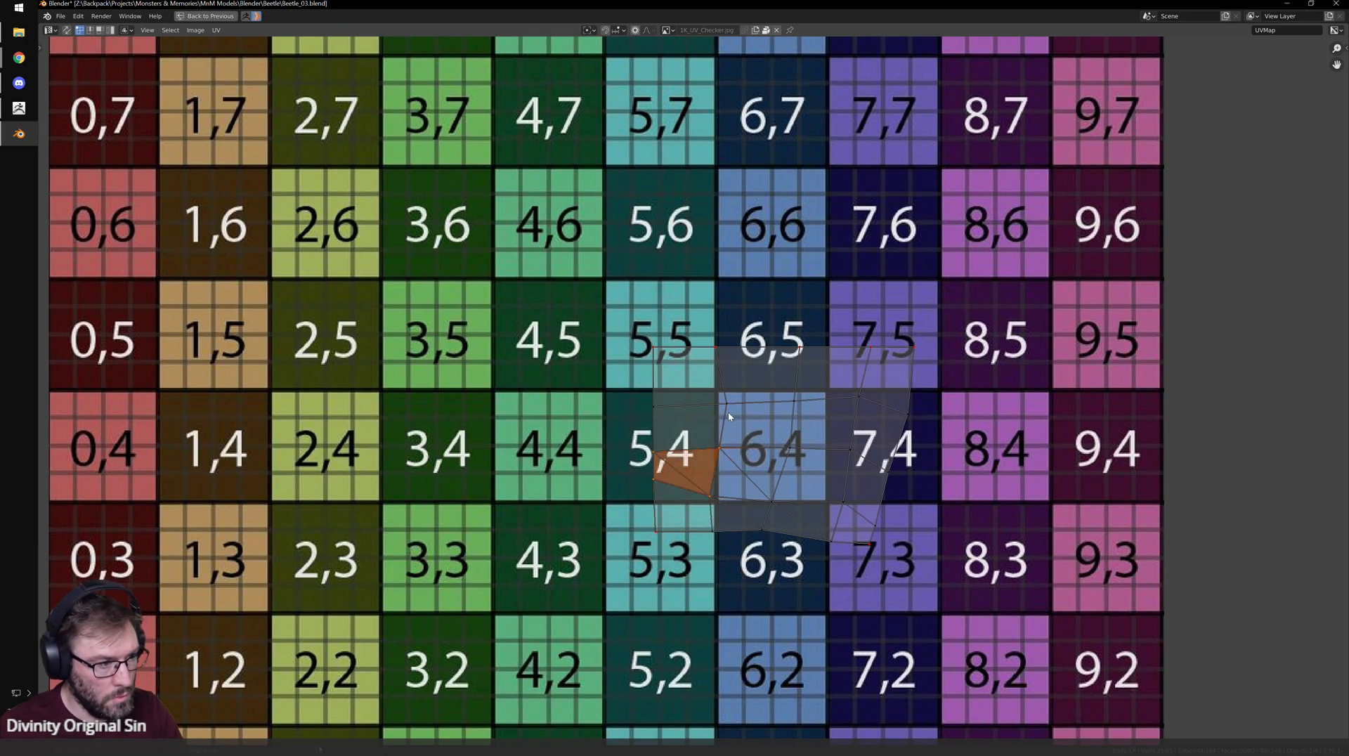
click(768, 478)
drag(759, 305, 674, 402)
drag(683, 281, 876, 403)
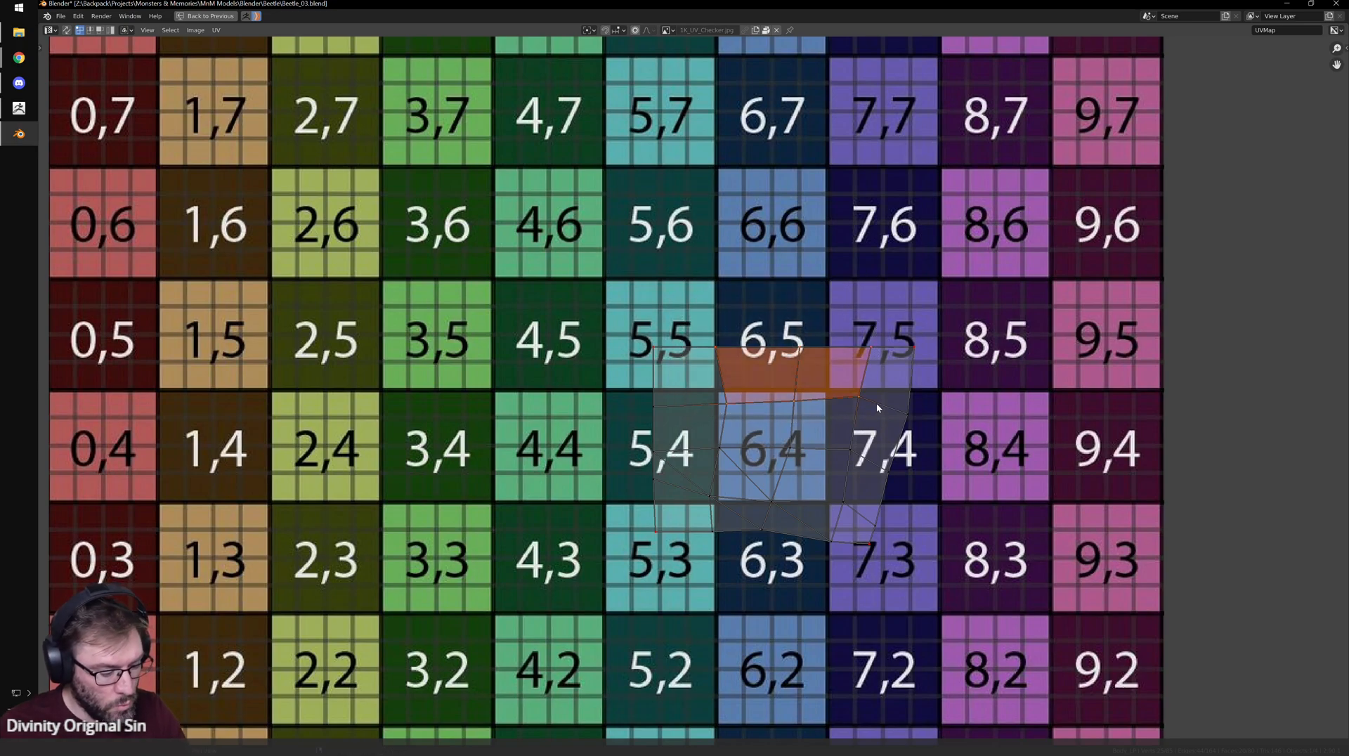
- Align the front section island's outer side edge into a vertical line and its upper edge into a horizontal line
alt+click(902, 430)
key(q)
mouse_move(937, 434)
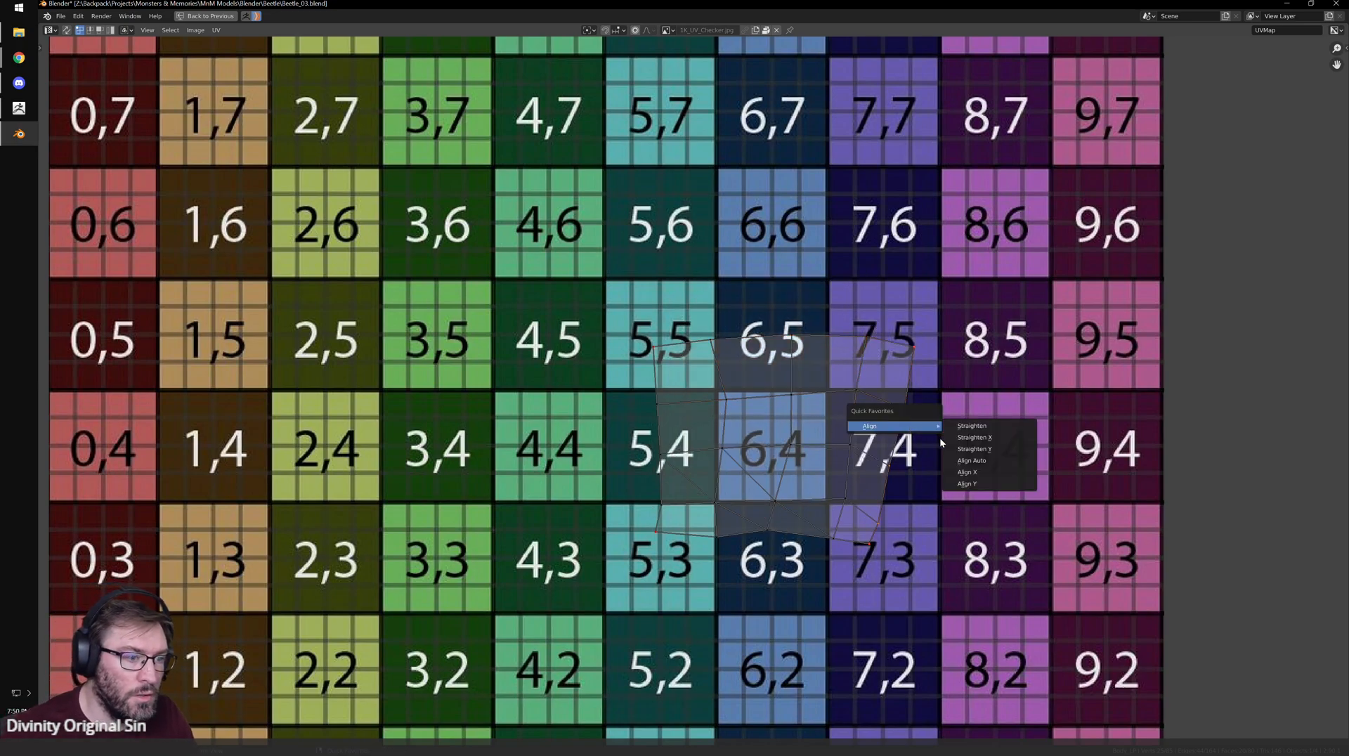
click(970, 473)
key(g)
click(894, 435)
alt+click(758, 336)
key(q)
mouse_move(784, 332)
click(824, 391)
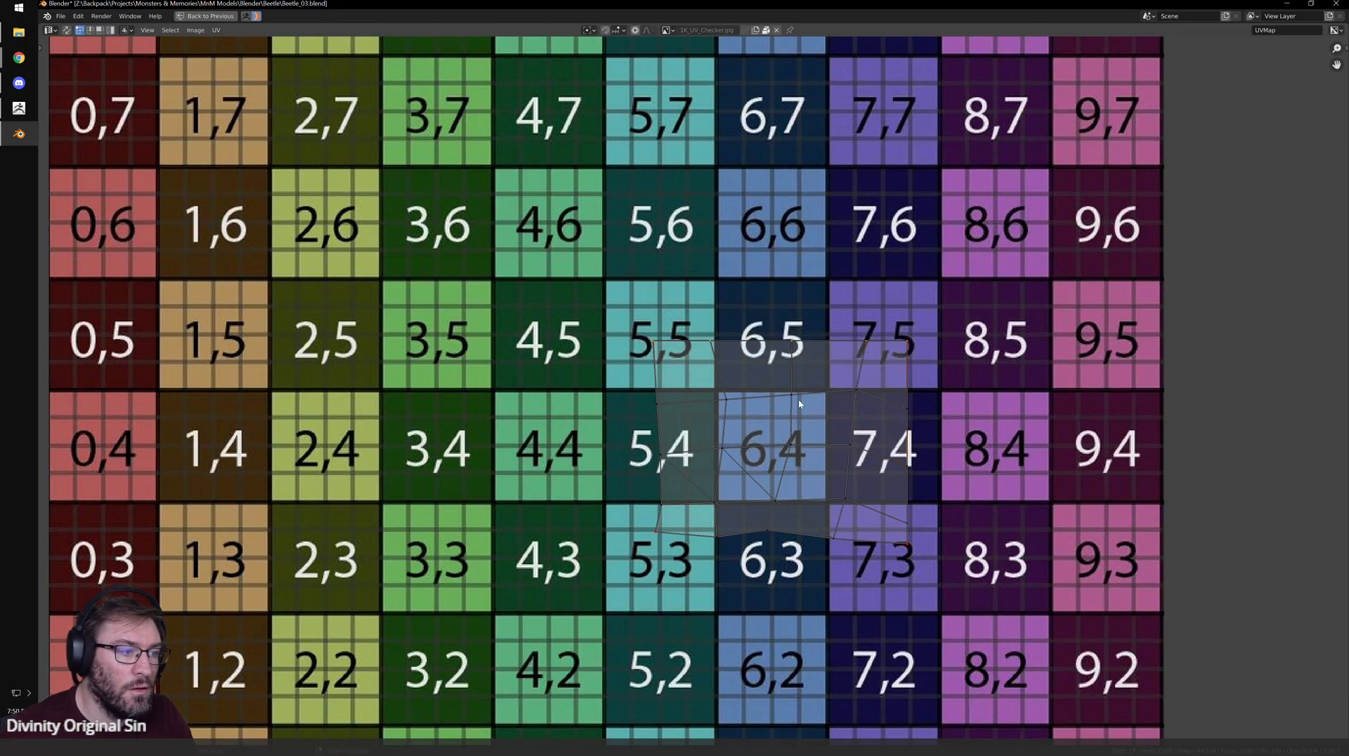
- Align the island's lower edge into a horizontal line and its remaining side edge into a vertical line
alt+click(755, 535)
key(q)
mouse_move(795, 546)
click(829, 586)
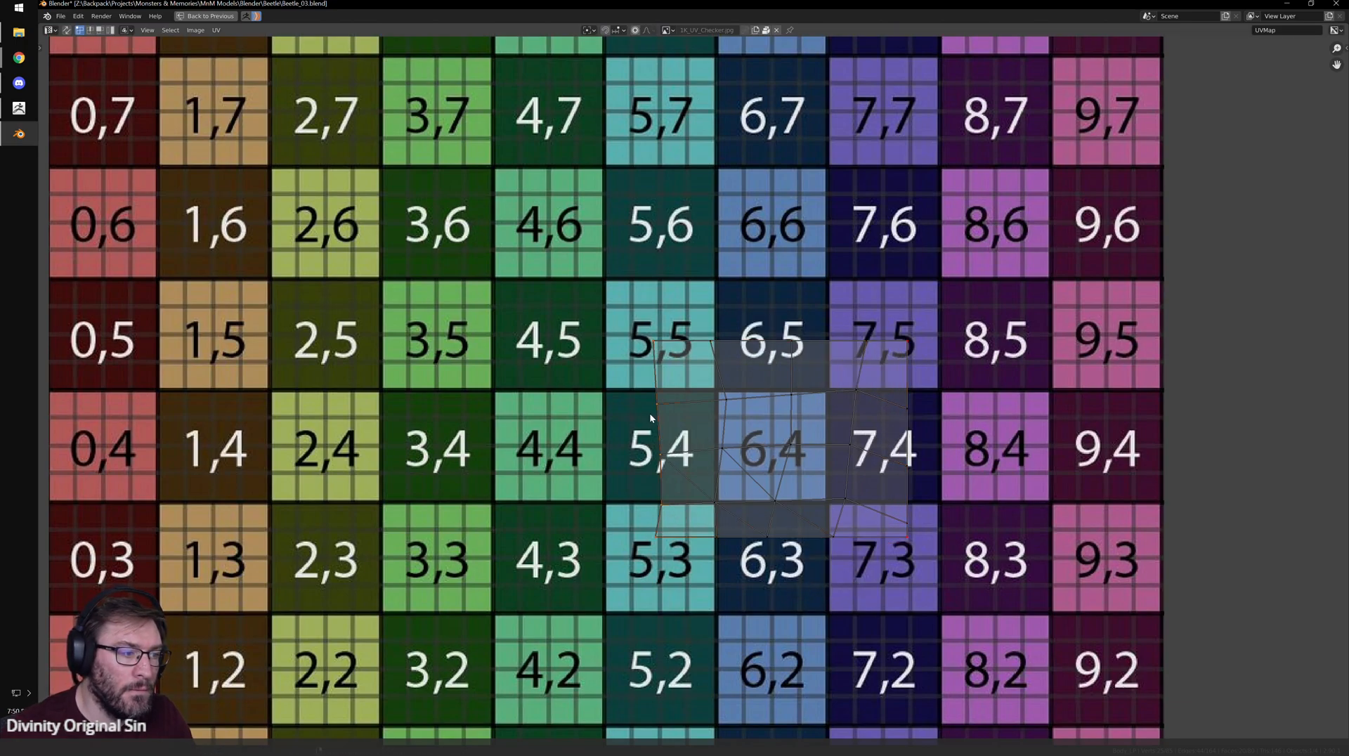
key(q)
mouse_move(689, 419)
click(735, 461)
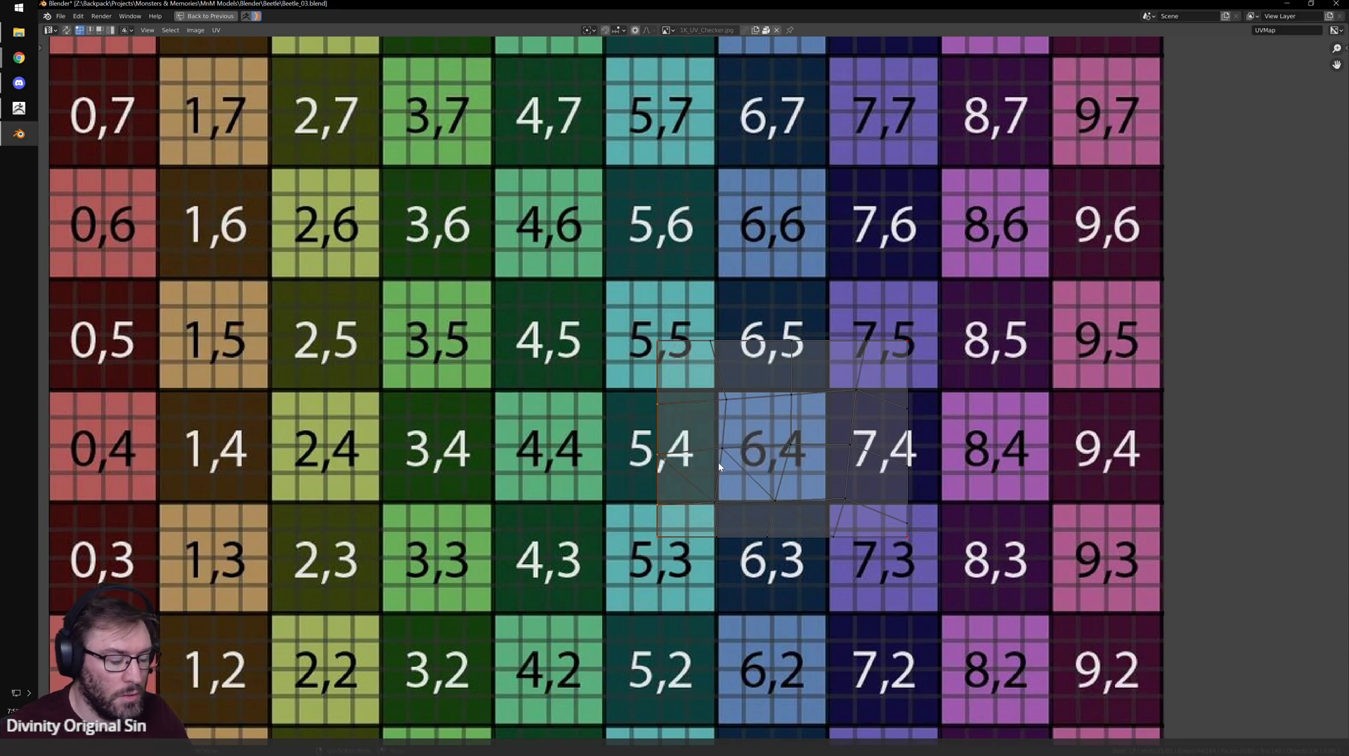
- Inspect the checker texture on the front section in Object Mode, and return to its UV island
key(ctrl+space)
key(Tab)
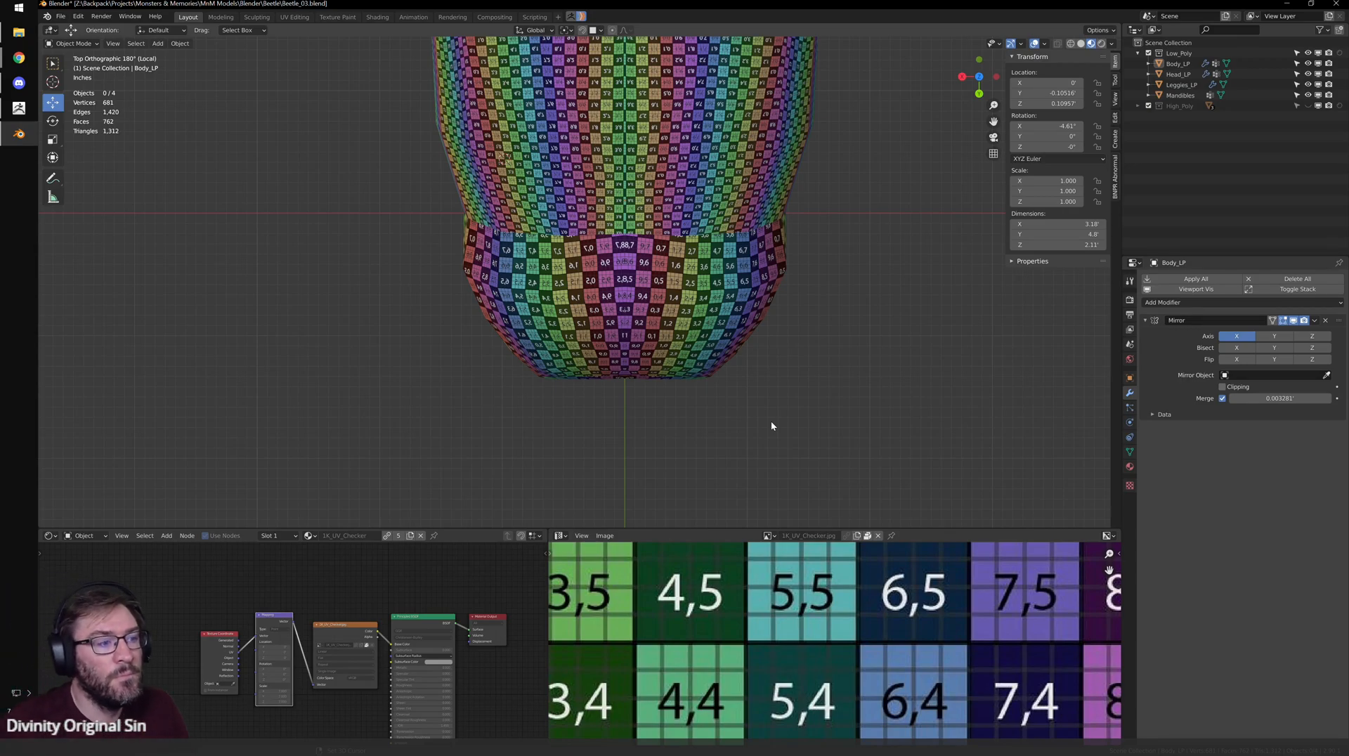
click(672, 281)
middle_drag(763, 395, 752, 344)
key(Tab)
key(ctrl+space)
scroll(783, 517, up, 1)
scroll(574, 363, down, 2)
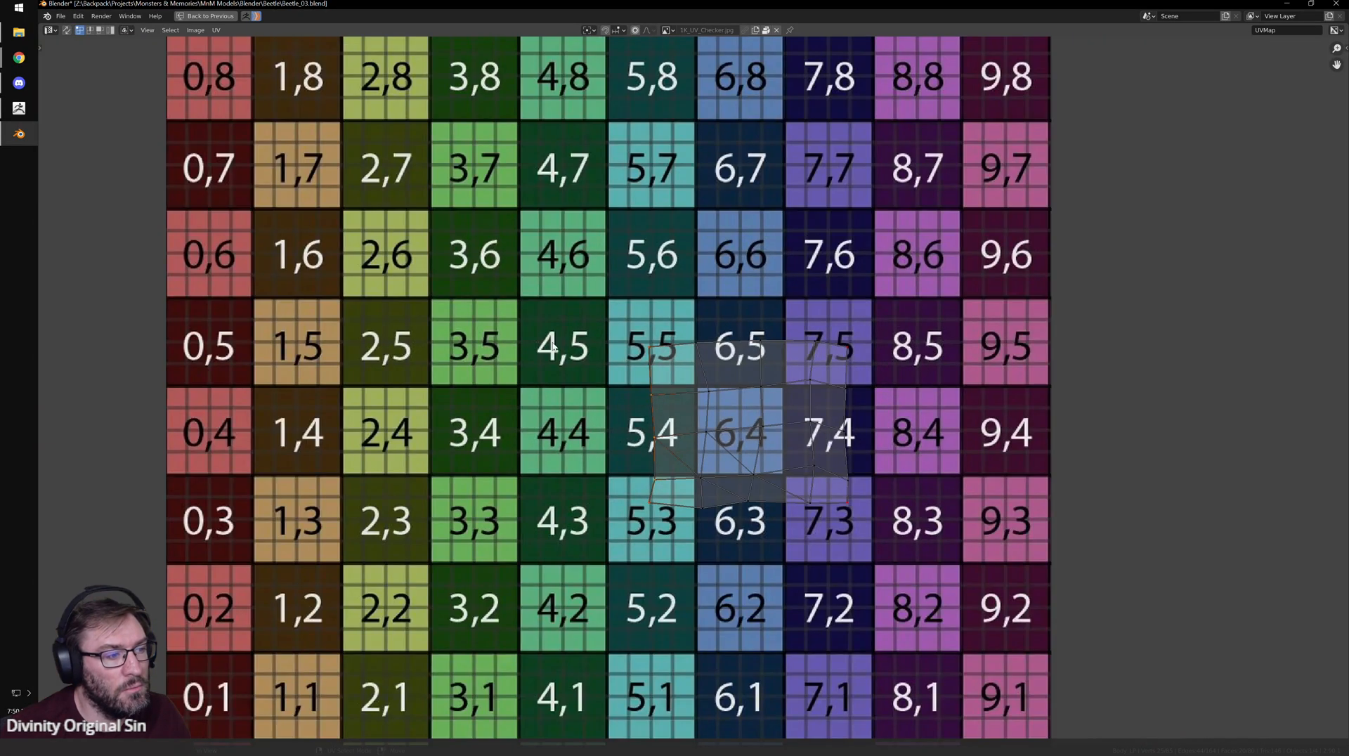
- Box-select the UVs along the front section island's lower edge, unpin them, and unwrap the island
key(a)
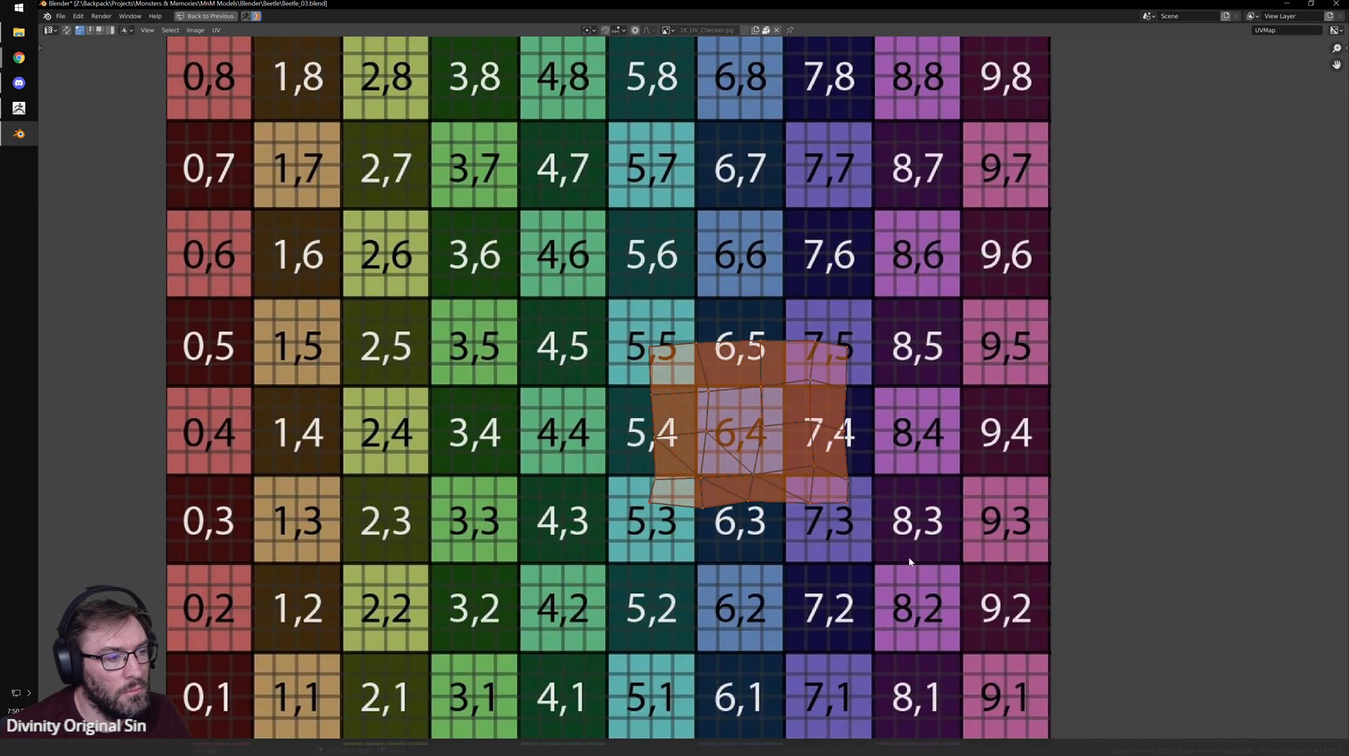
scroll(759, 436, up, 2)
key(ctrl+space)
scroll(872, 667, down, 3)
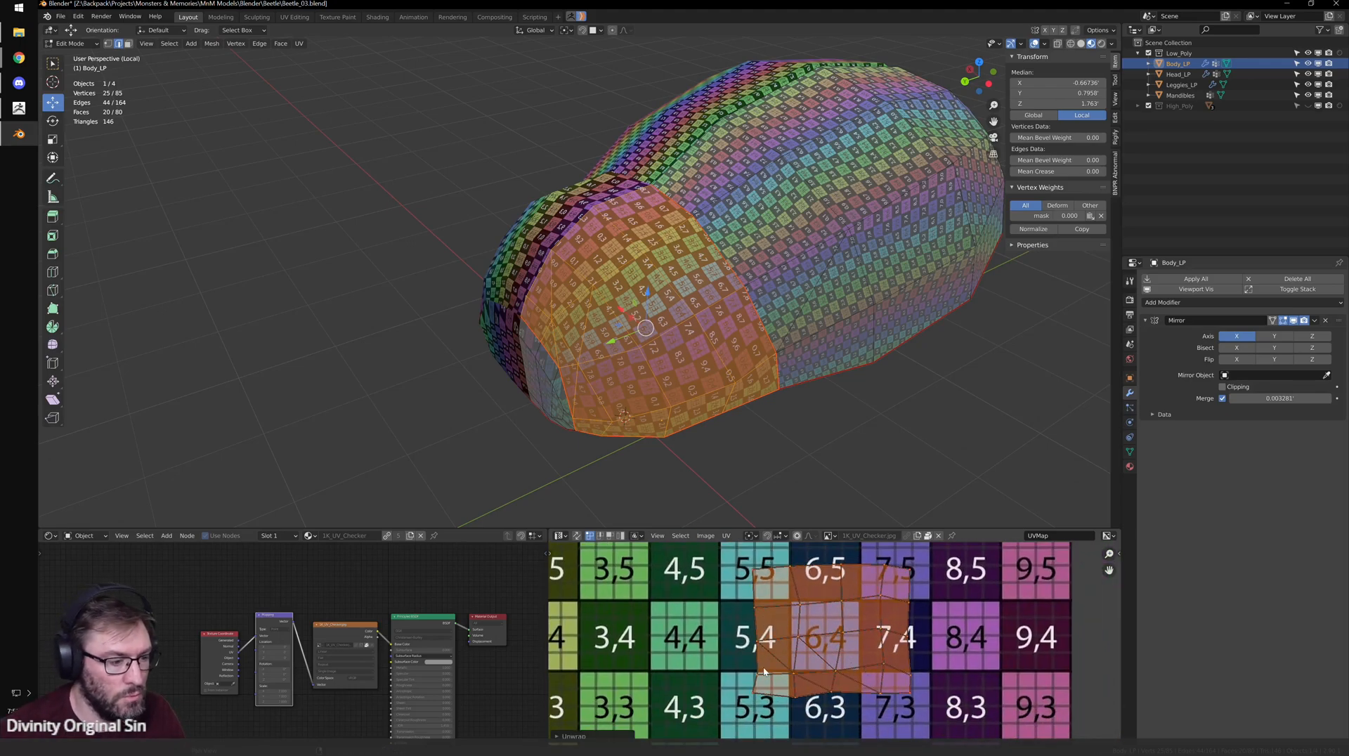
key(alt+a)
drag(703, 714, 945, 680)
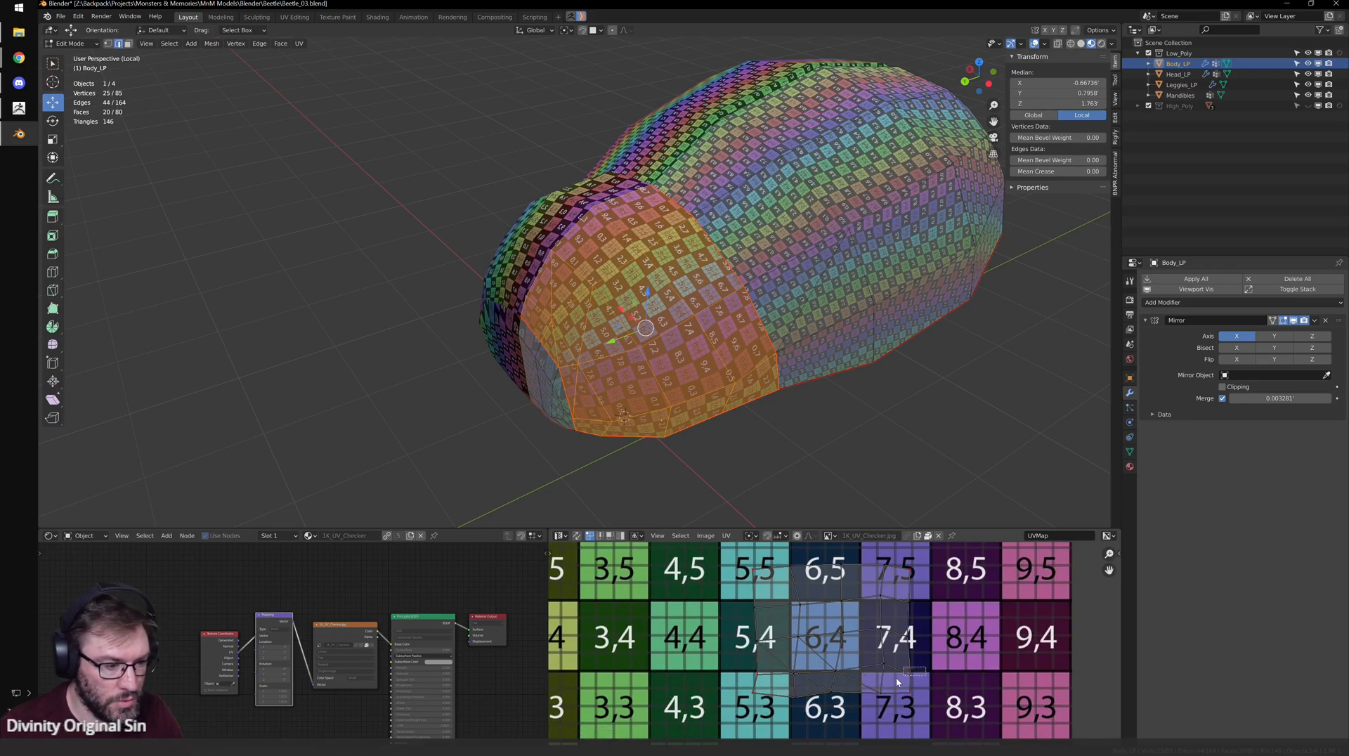
drag(738, 703, 943, 682)
key(alt+p)
key(u)
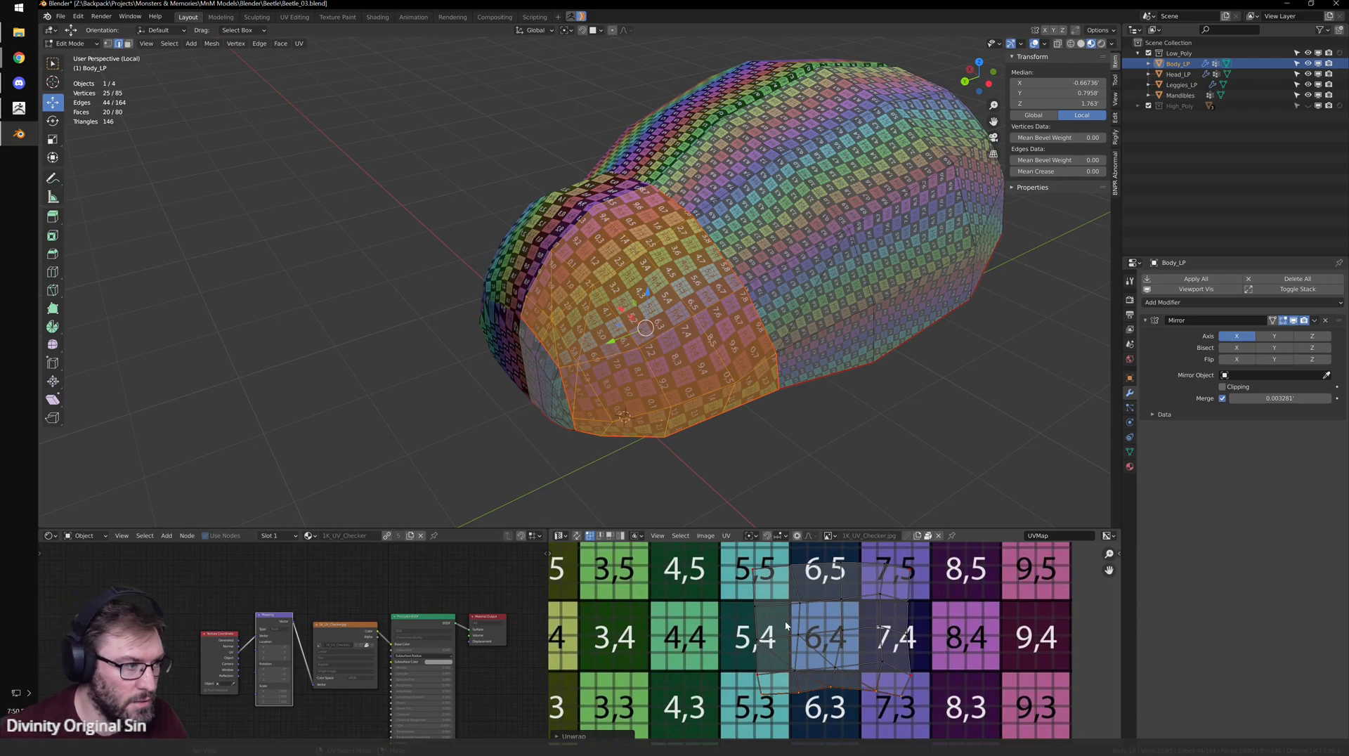
- Examine the front section's re-unwrapped checker pattern in Object Mode, and return to Edit Mode
middle_drag(889, 464, 692, 363)
scroll(692, 363, up, 2)
key(Tab)
scroll(700, 358, down, 2)
middle_drag(580, 342, 638, 381)
key(Tab)
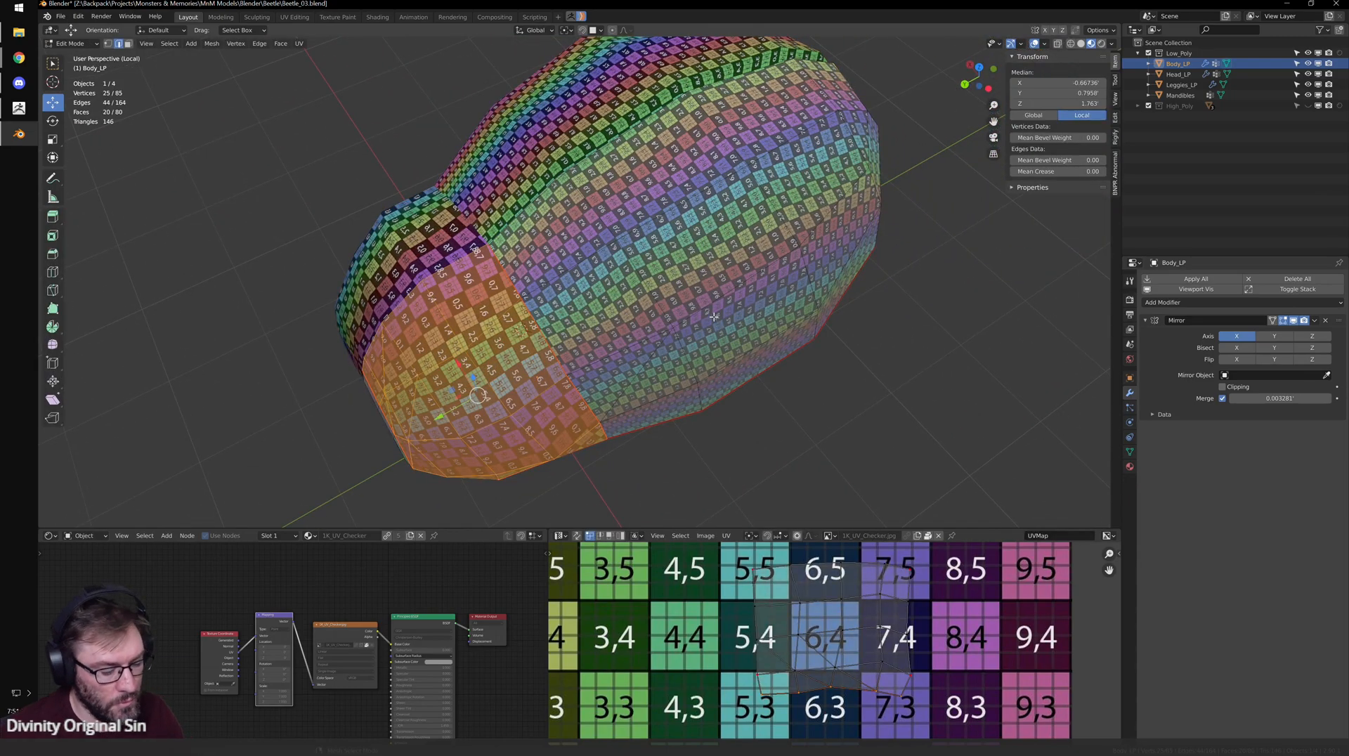
- Select only the large rear body section up to its seams and show its island in the UV editor
key(alt+a)
key(l)
key(ctrl+space)
scroll(689, 478, down, 3)
scroll(693, 479, up, 4)
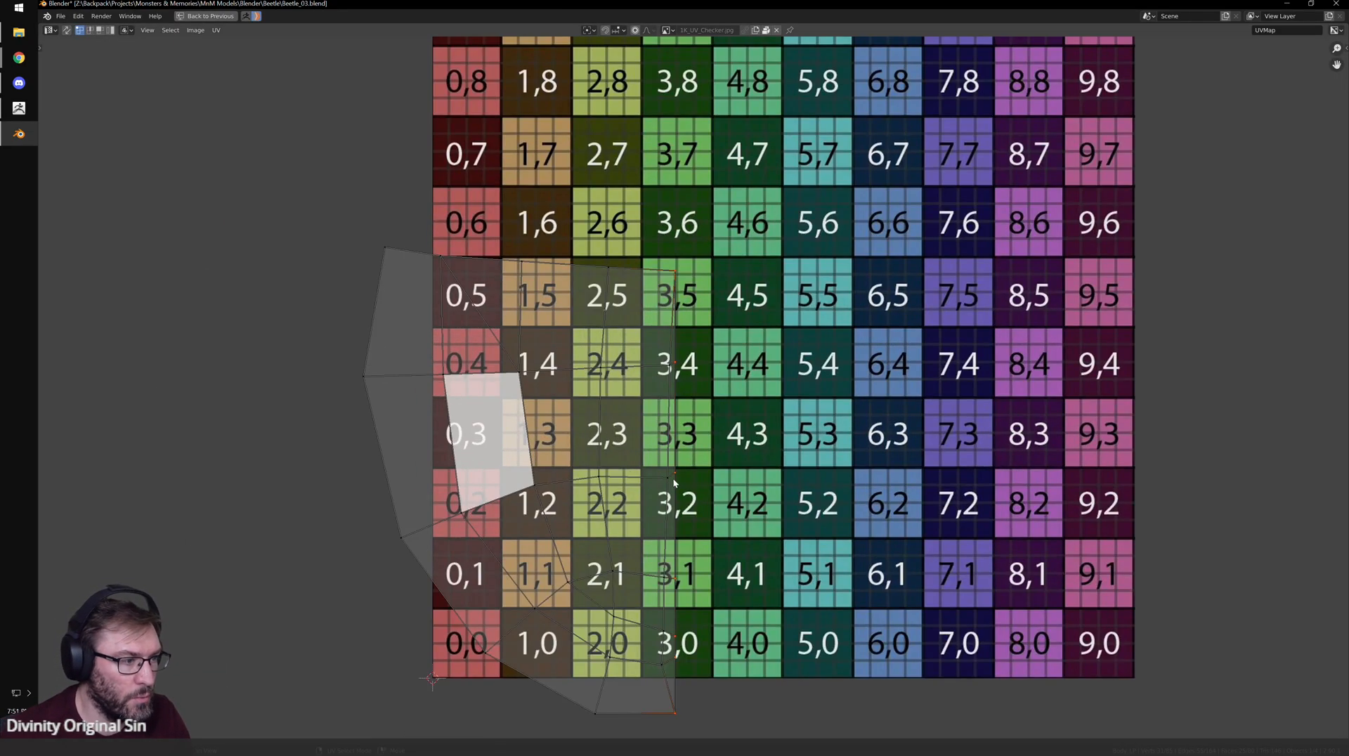
scroll(681, 461, down, 1)
scroll(731, 547, down, 1)
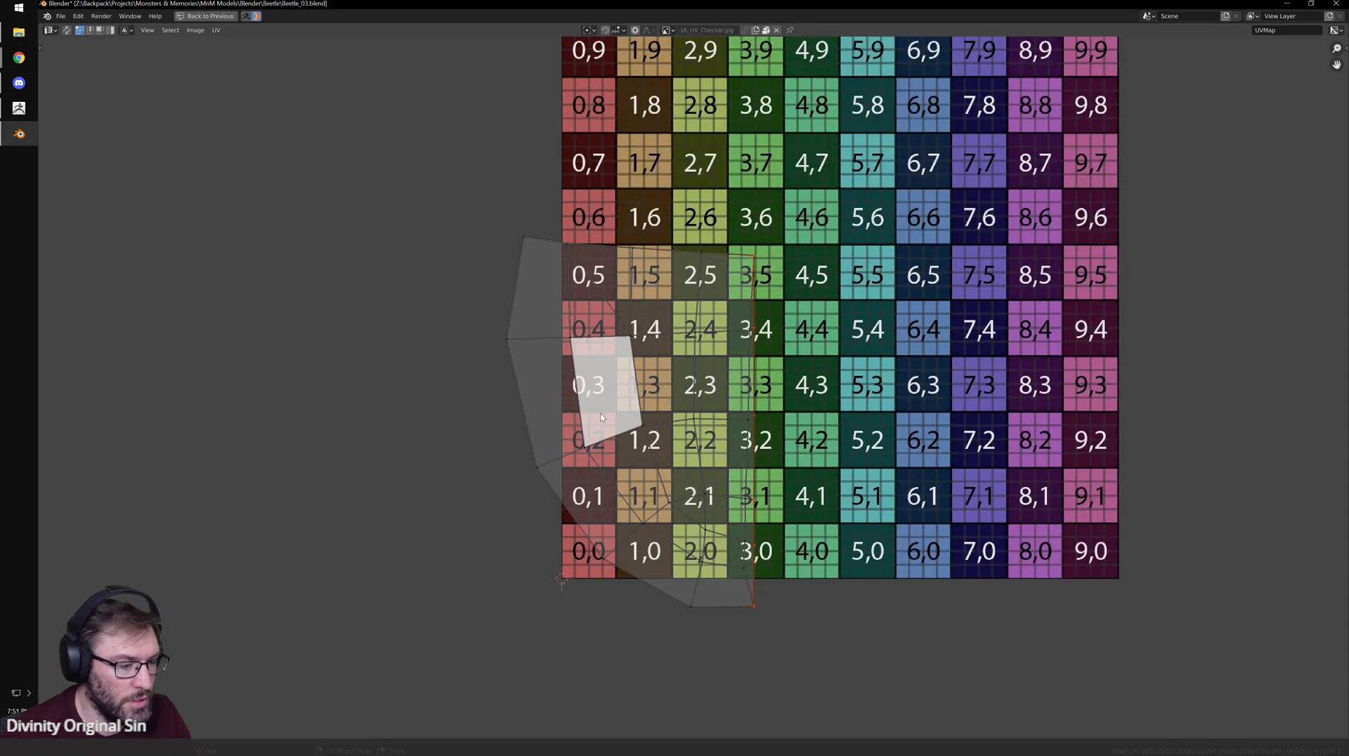
- Inspect the checker texture along the rear section's side and select its linked faces, delimited by seam
key(ctrl+space)
key(Tab)
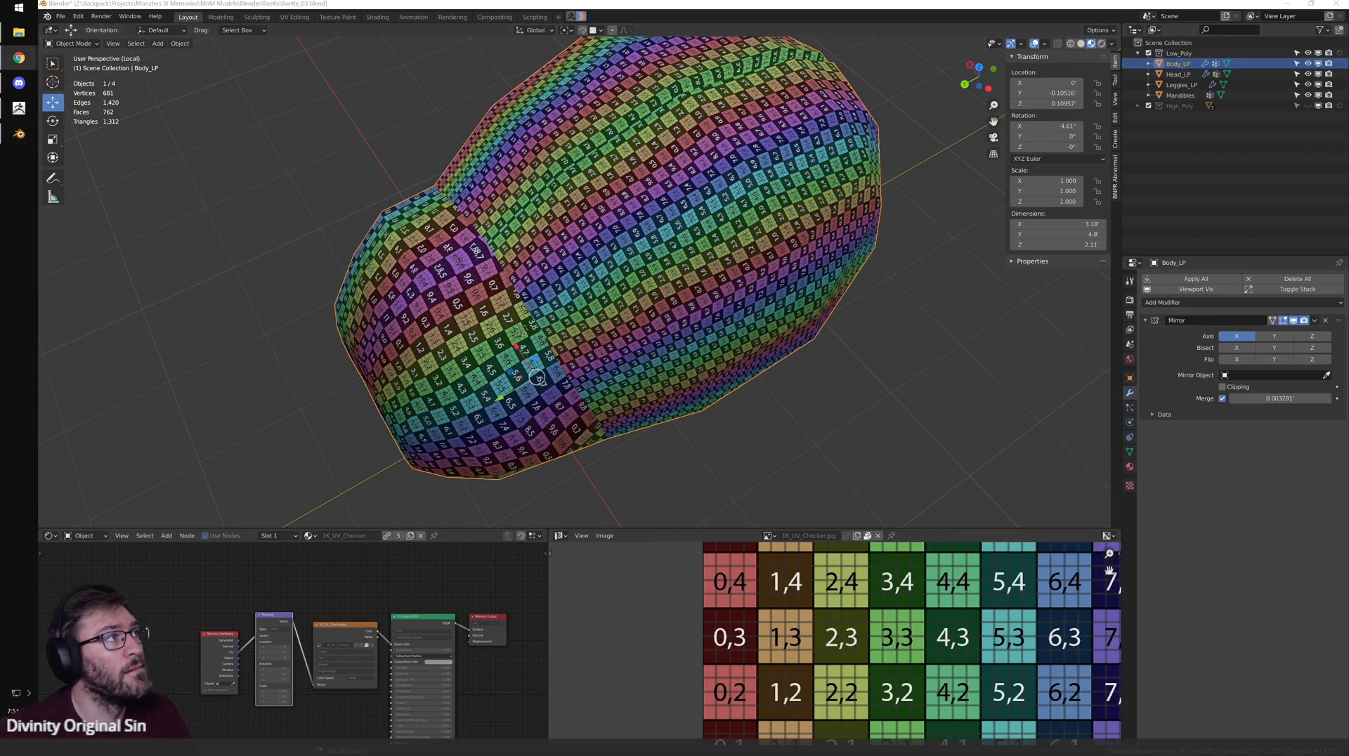
click(700, 335)
middle_drag(700, 334, 667, 276)
key(Tab)
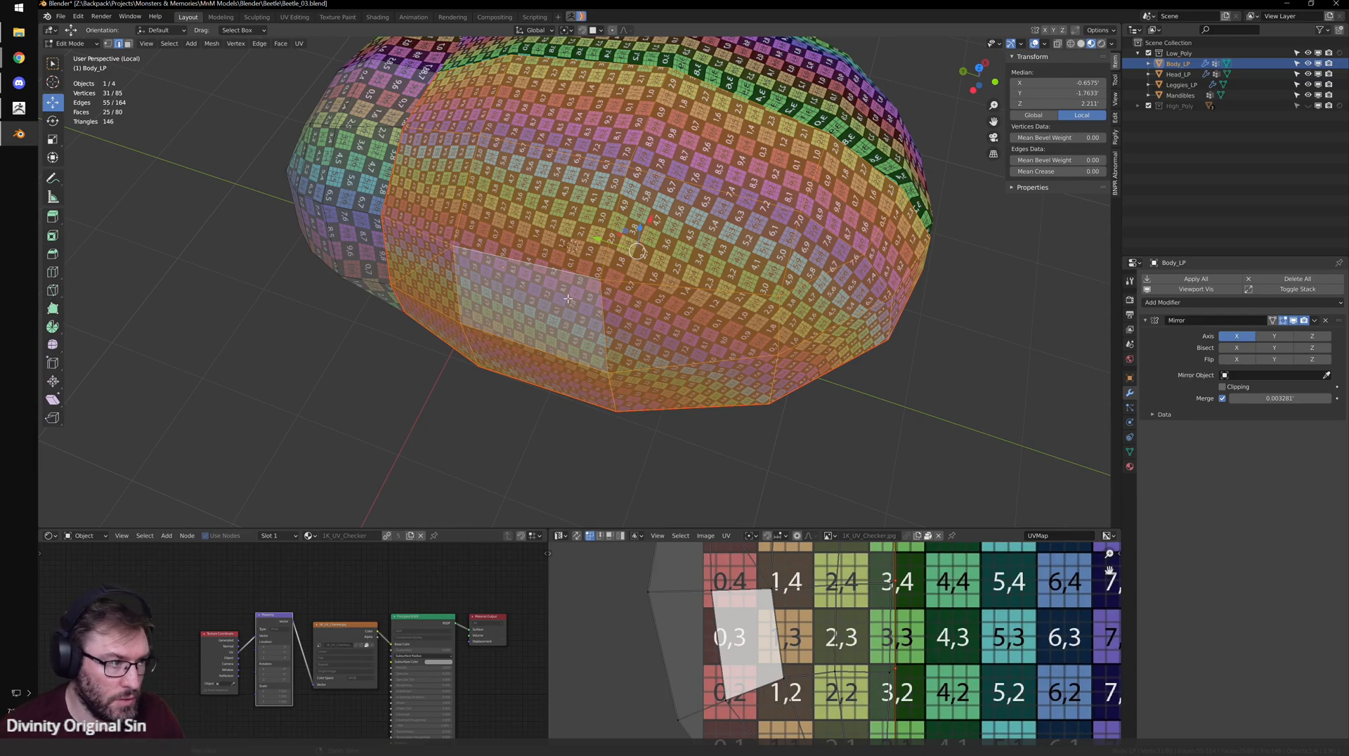
middle_drag(566, 296, 611, 281)
key(ctrl+l)
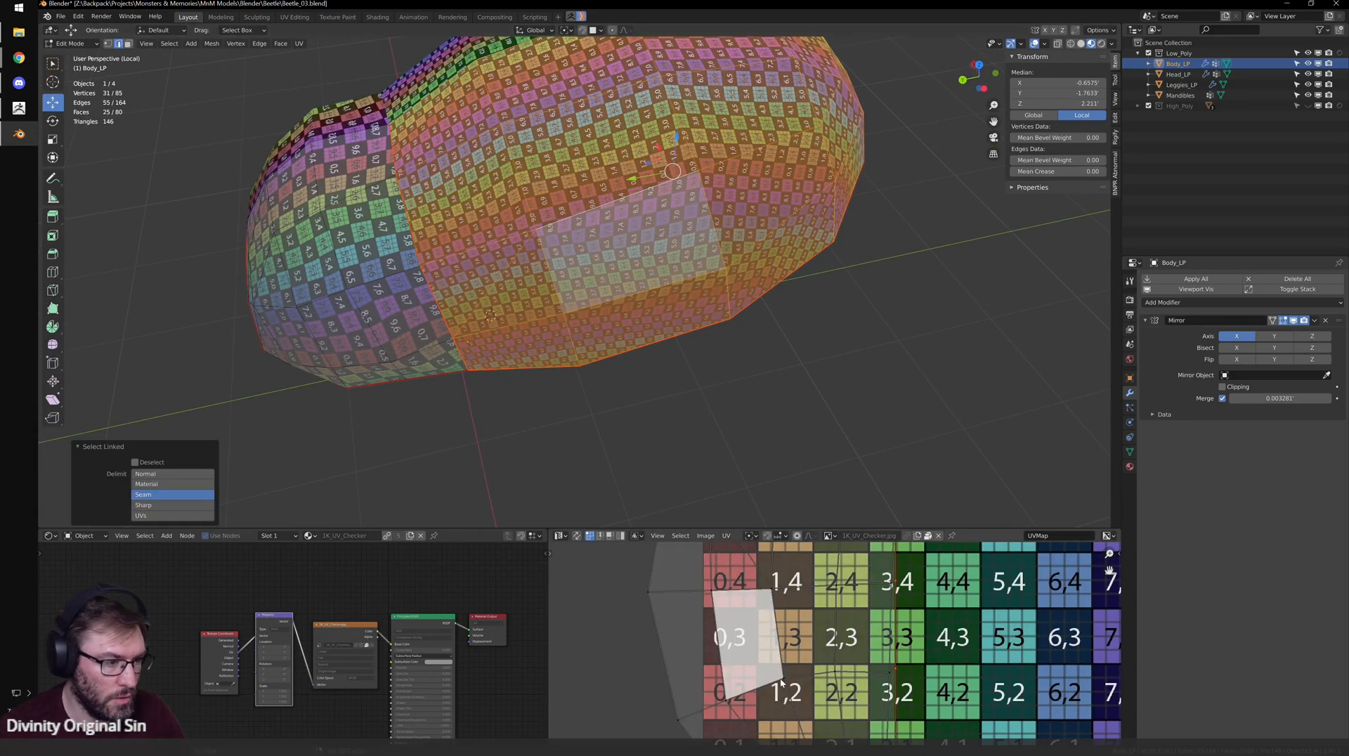
key(ctrl+space)
scroll(781, 425, up, 2)
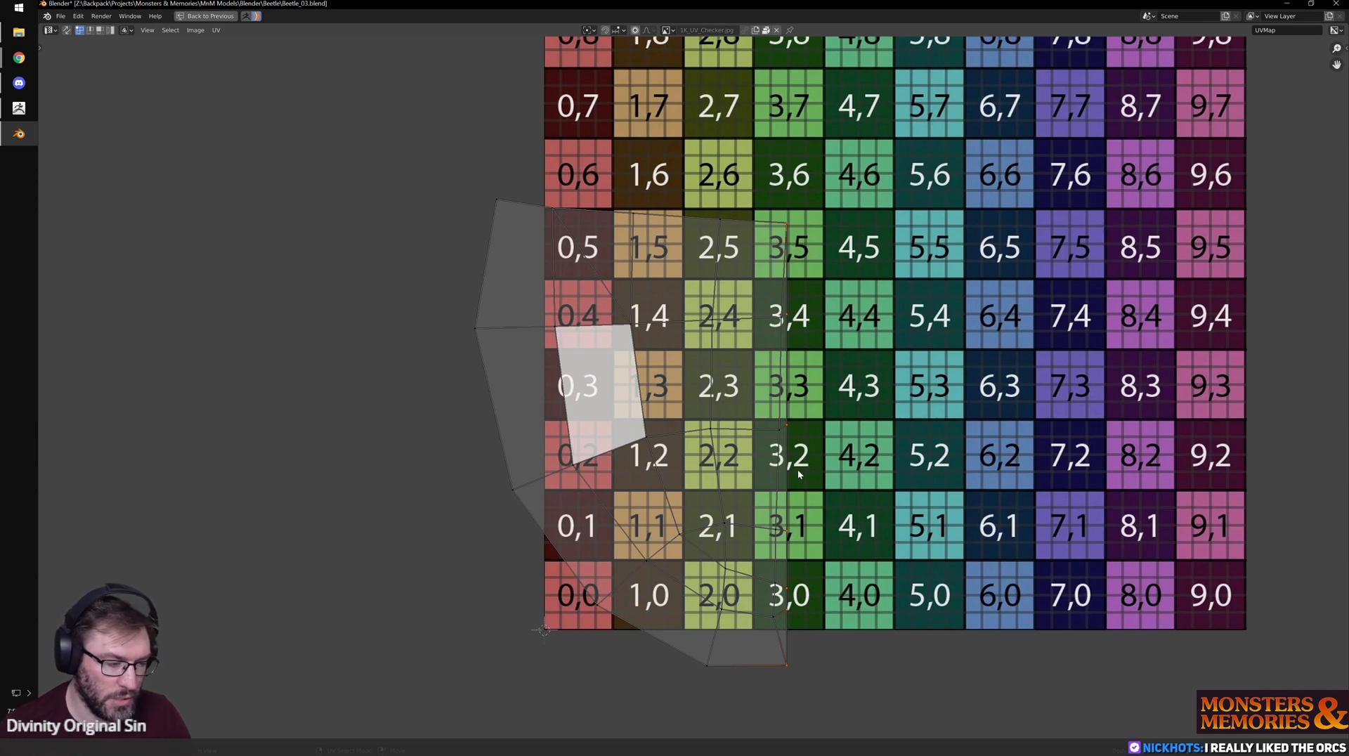
middle_drag(819, 450, 855, 422)
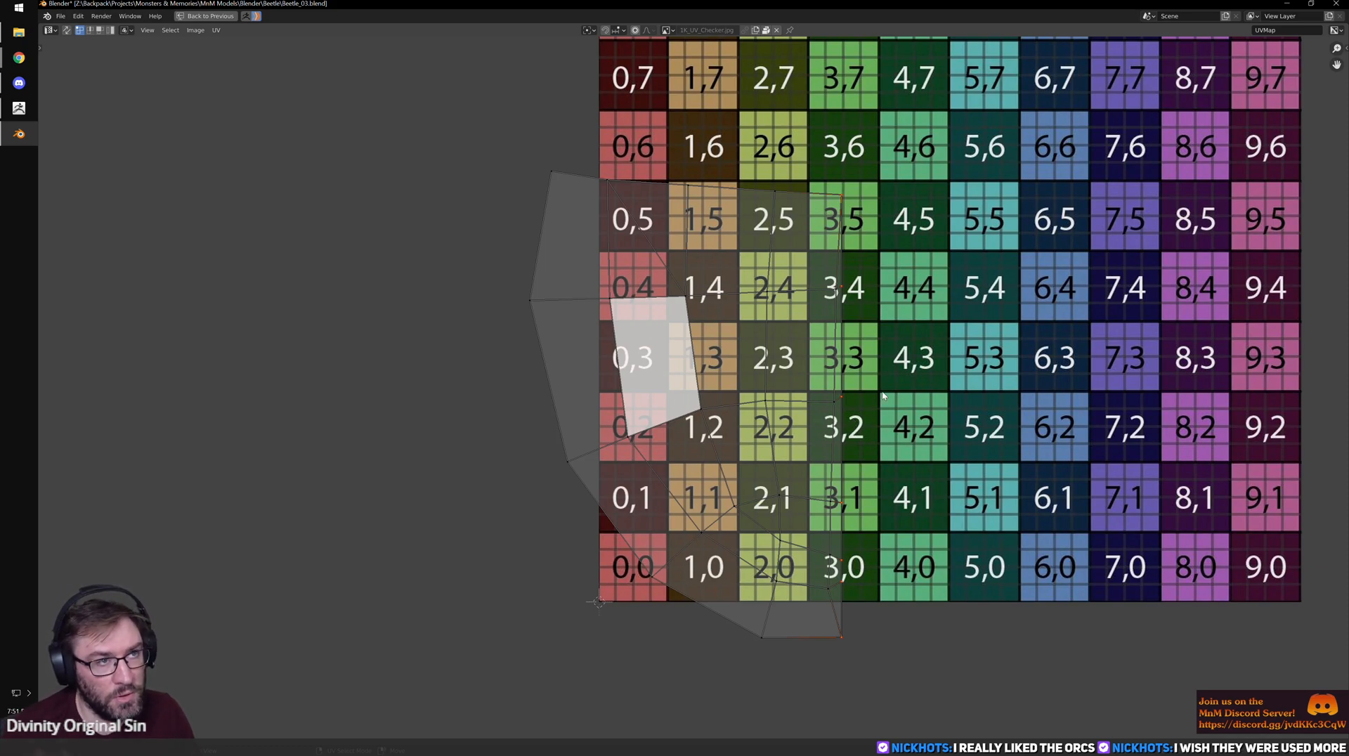
scroll(918, 390, up, 2)
scroll(919, 403, down, 2)
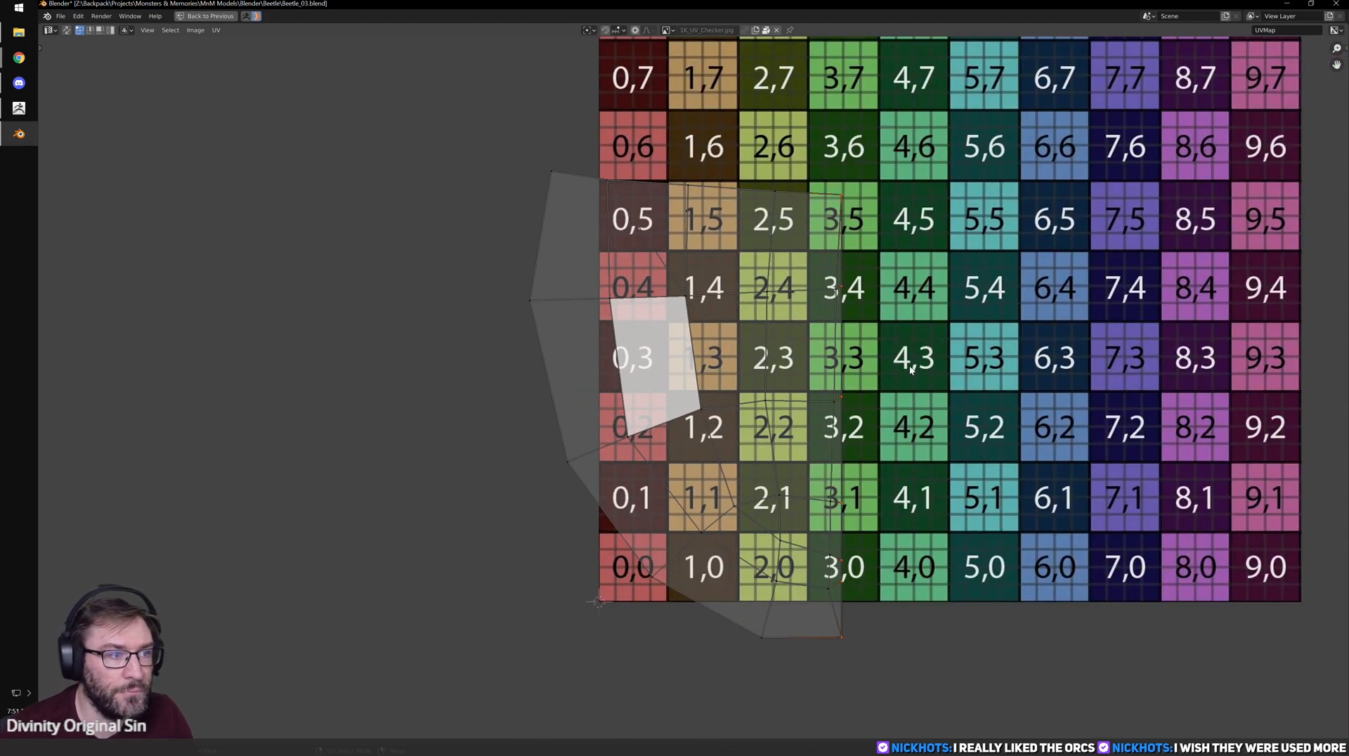
middle_drag(946, 354, 911, 350)
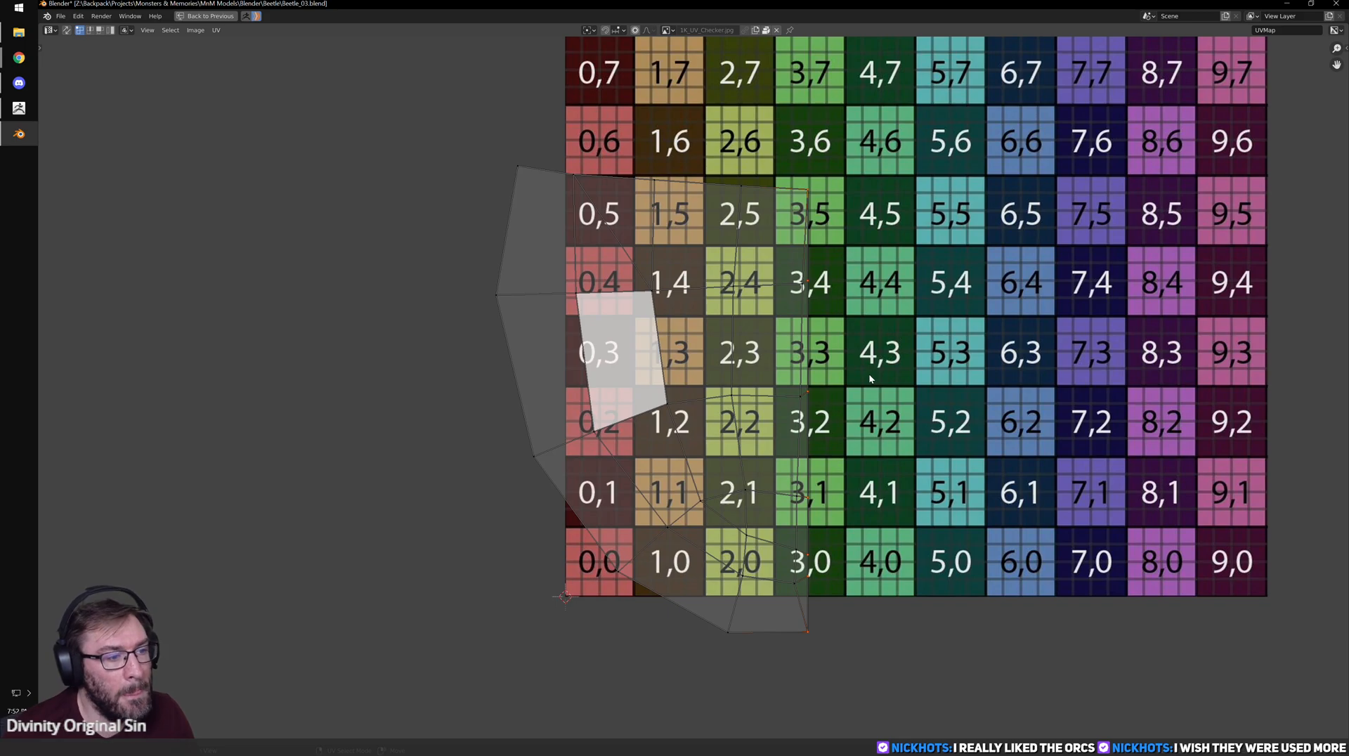
scroll(895, 383, up, 1)
shift+middle_drag(899, 384, 876, 365)
scroll(875, 383, down, 1)
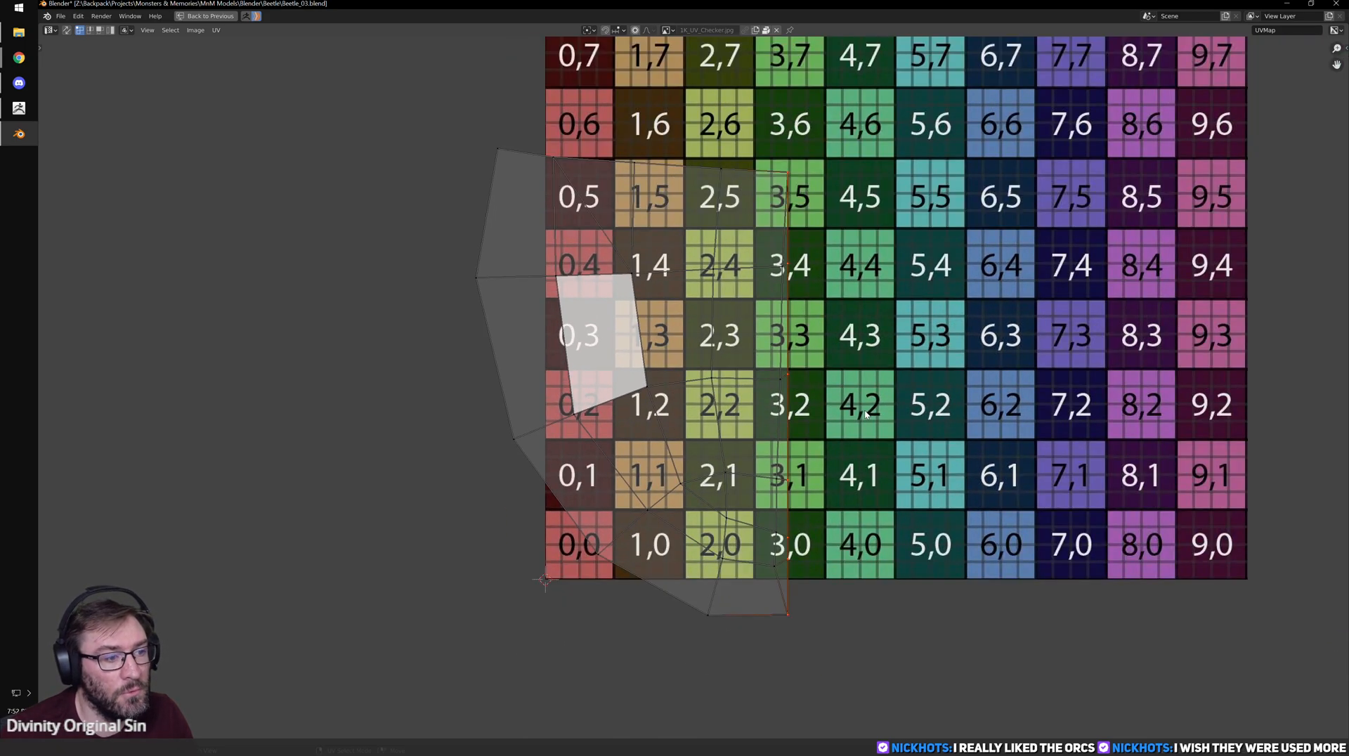
key(ctrl+space)
middle_drag(629, 331, 654, 344)
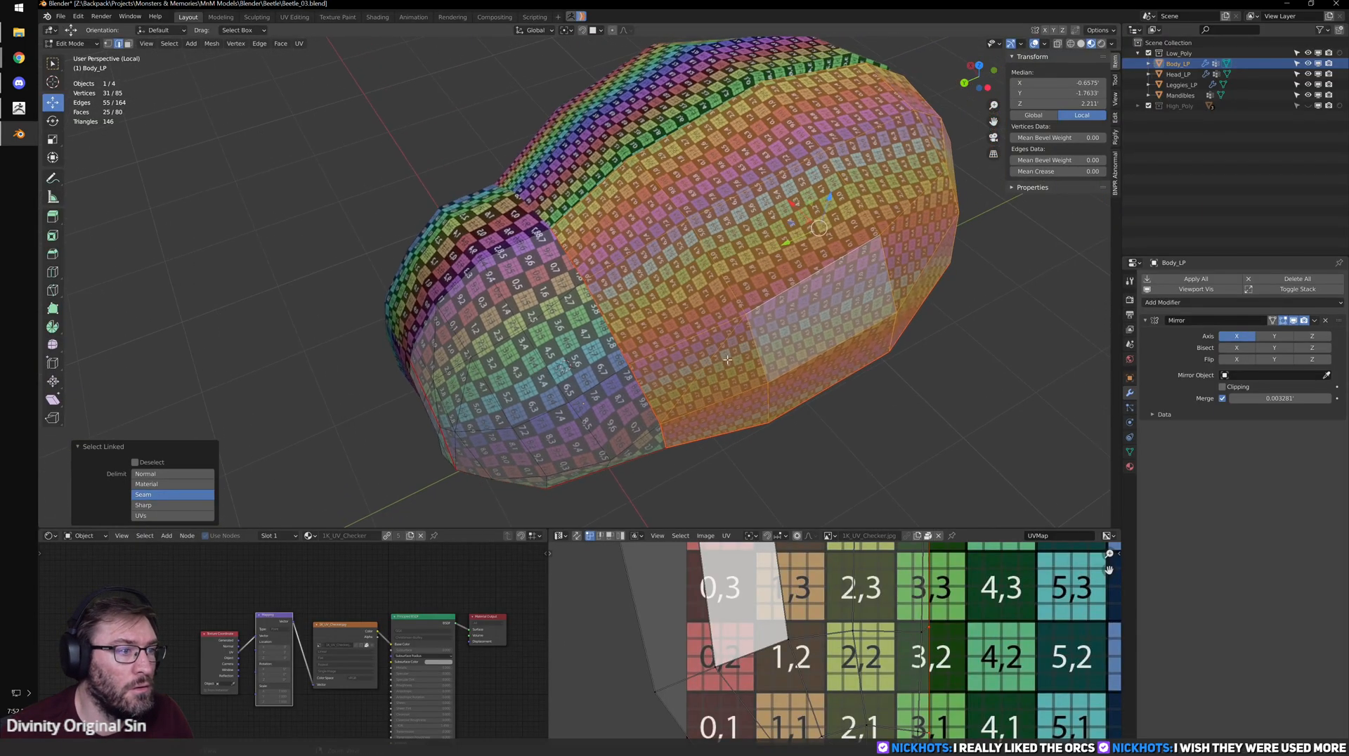
- Switch to IrfanView to view the character sculpt in Progress_01.png, and close the image
key(Tab)
key(alt+Tab)
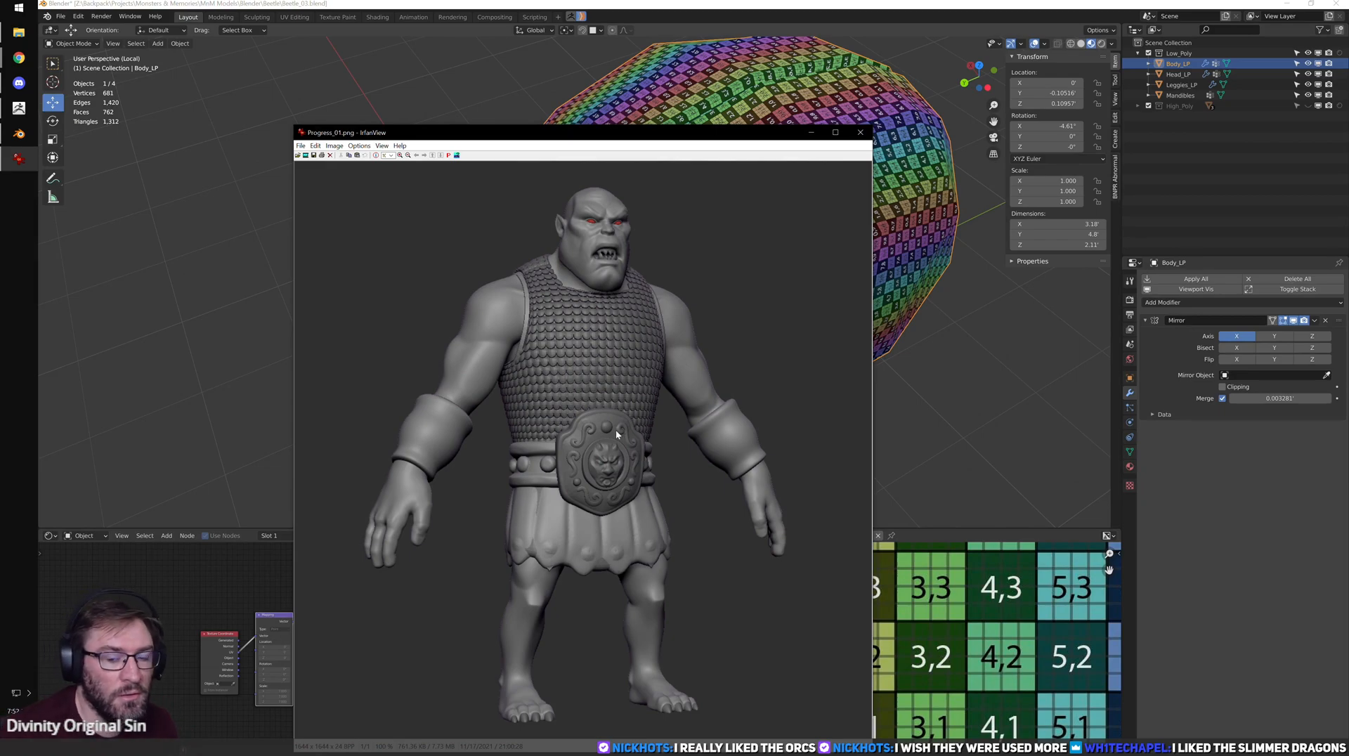
drag(715, 140, 814, 71)
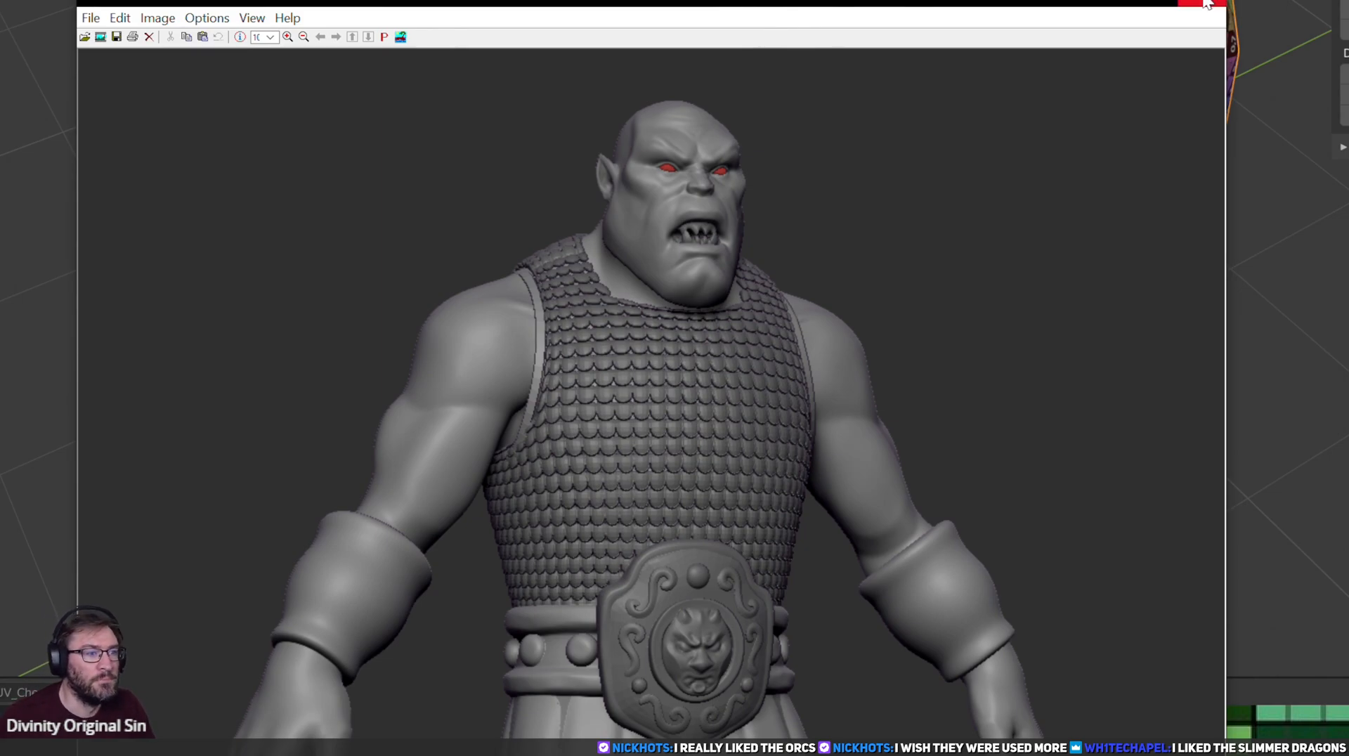
key(Escape)
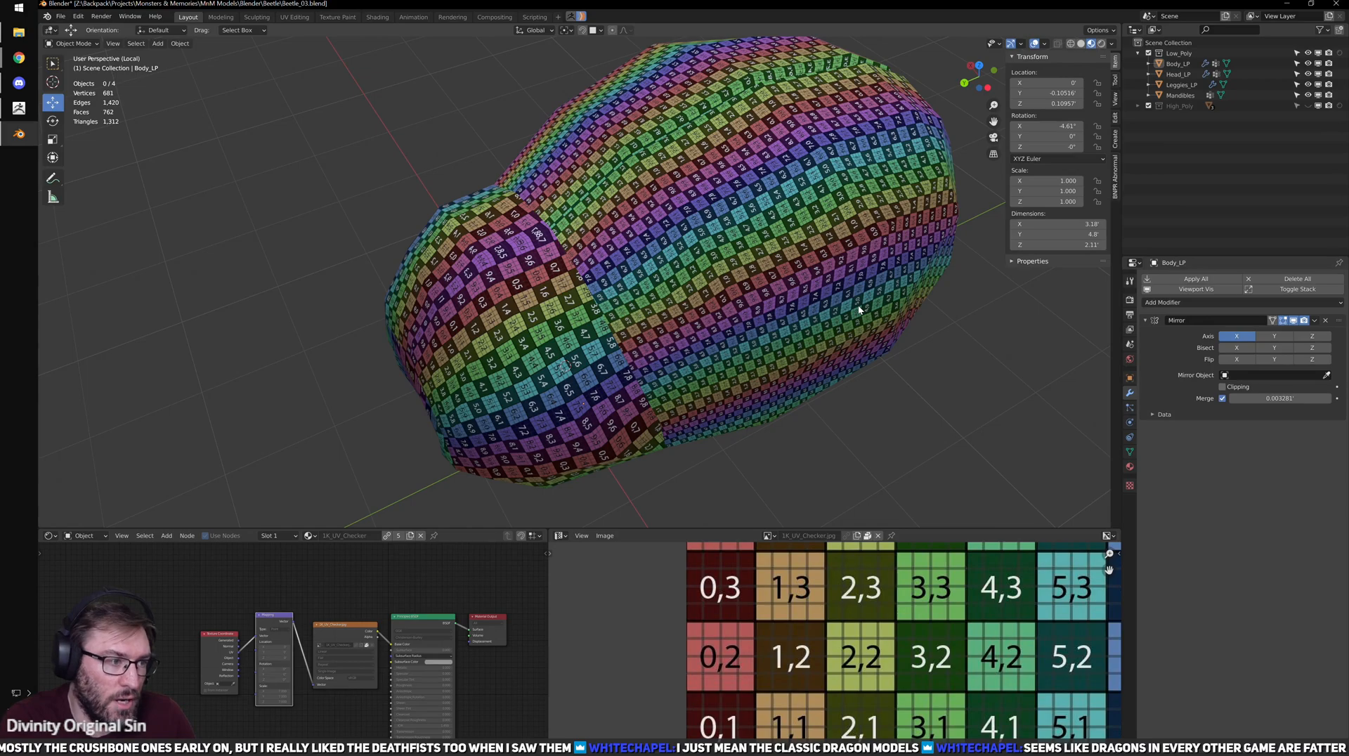
- Select the beetle's body, enter Edit Mode, and examine the rear section's checker texture from its side
click(859, 309)
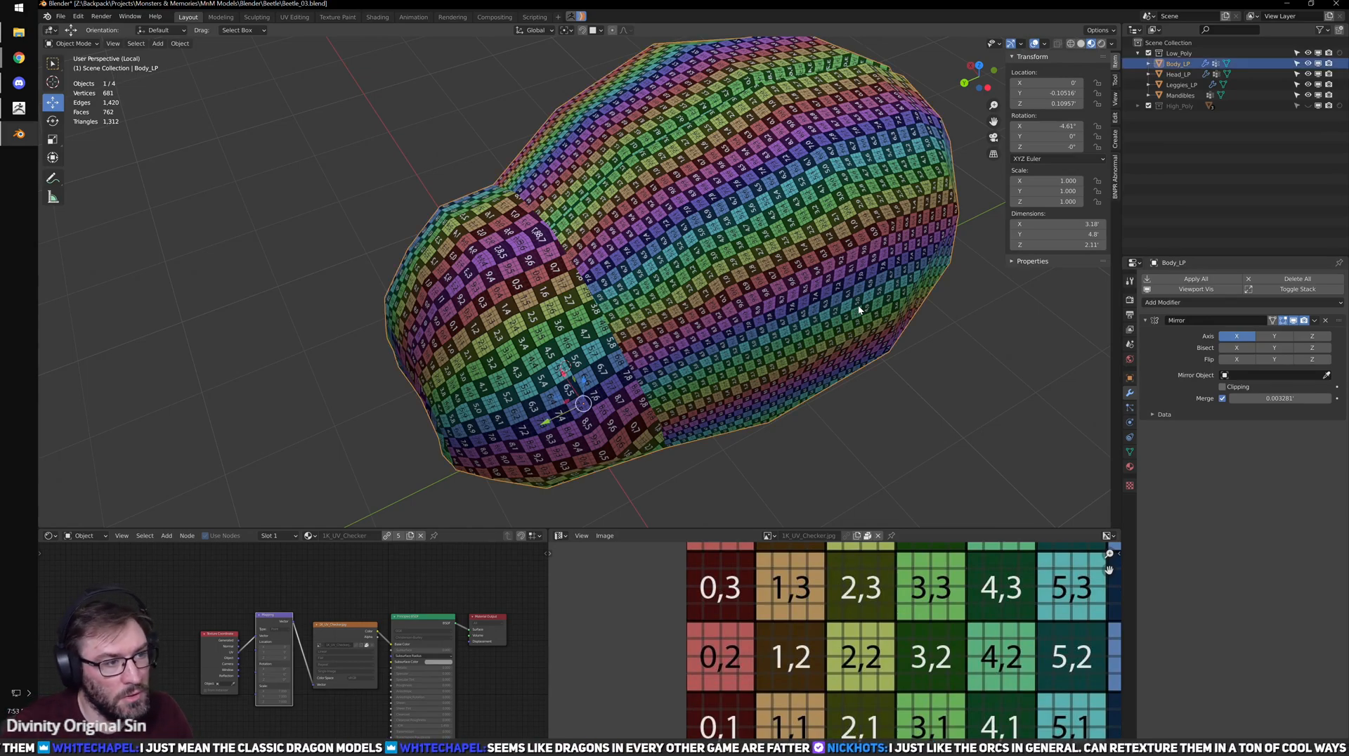
key(Tab)
middle_drag(859, 309, 716, 279)
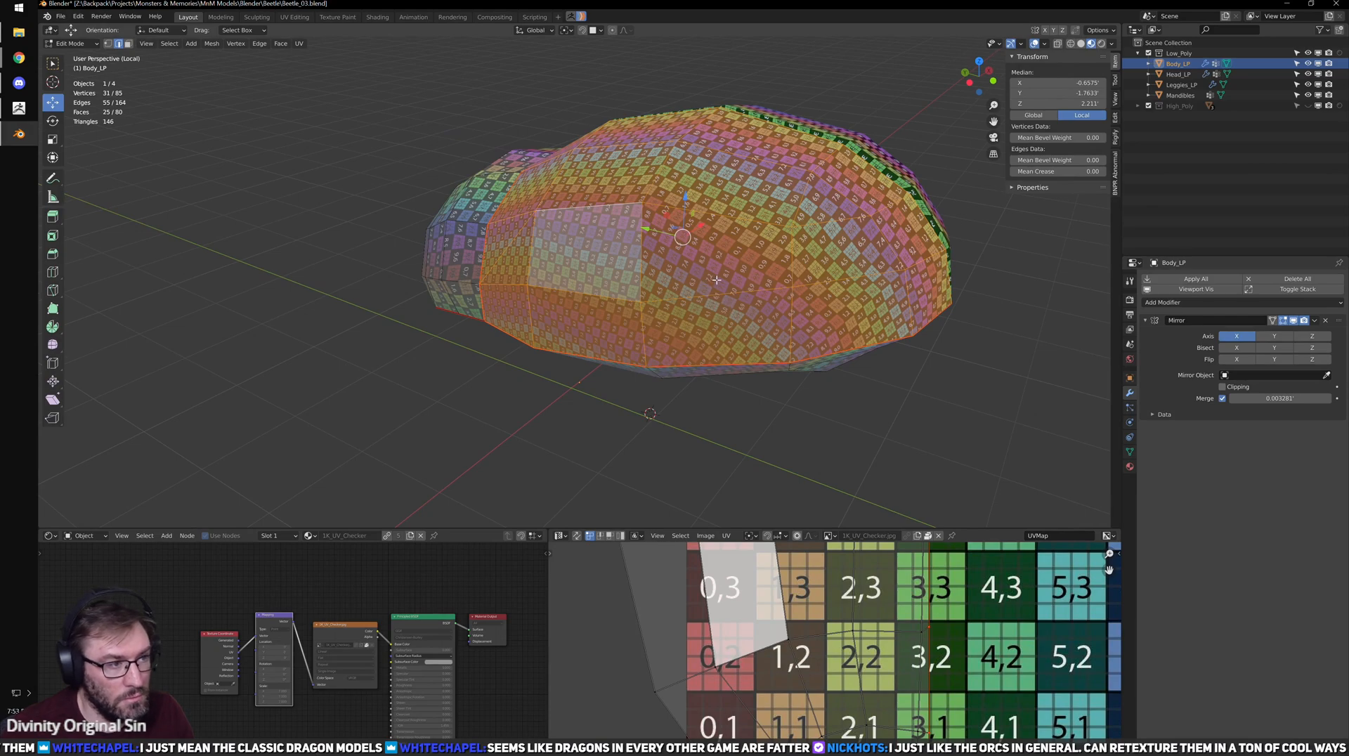
scroll(716, 279, up, 3)
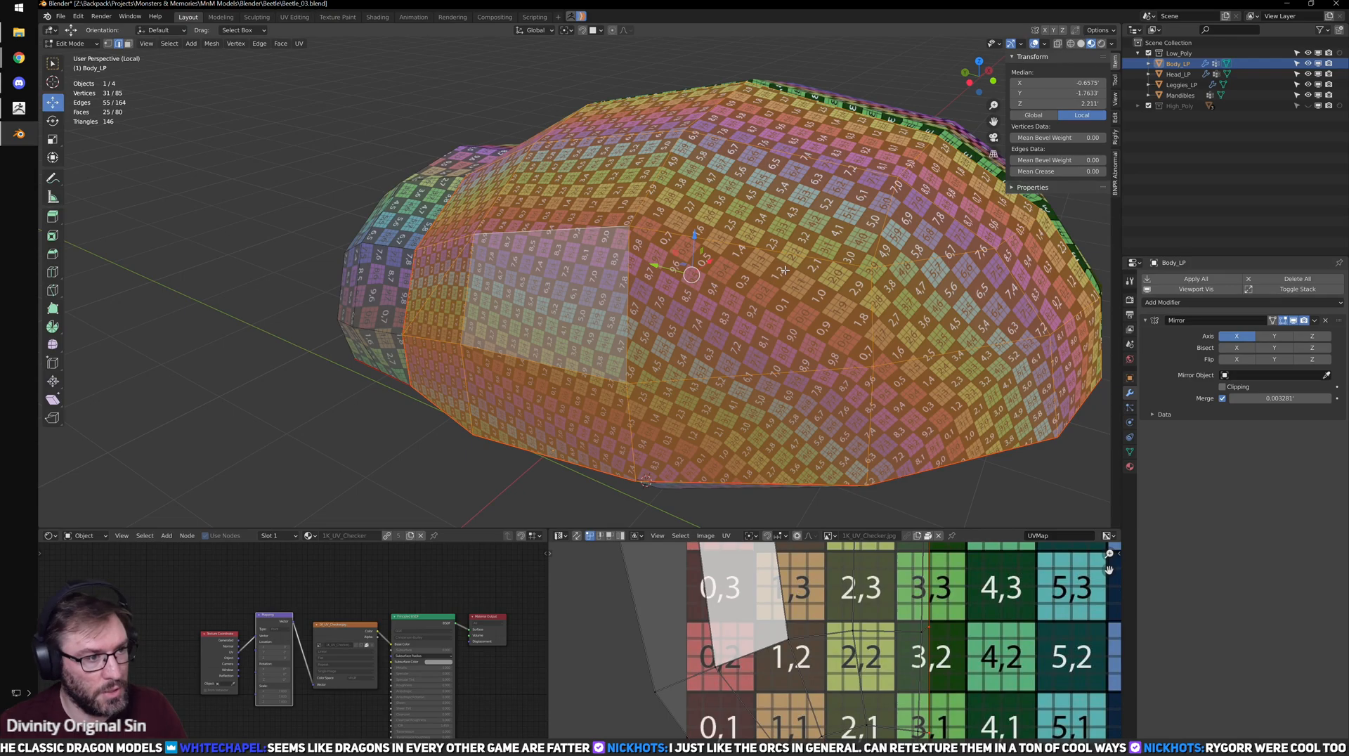
scroll(723, 304, down, 2)
middle_drag(724, 304, 716, 308)
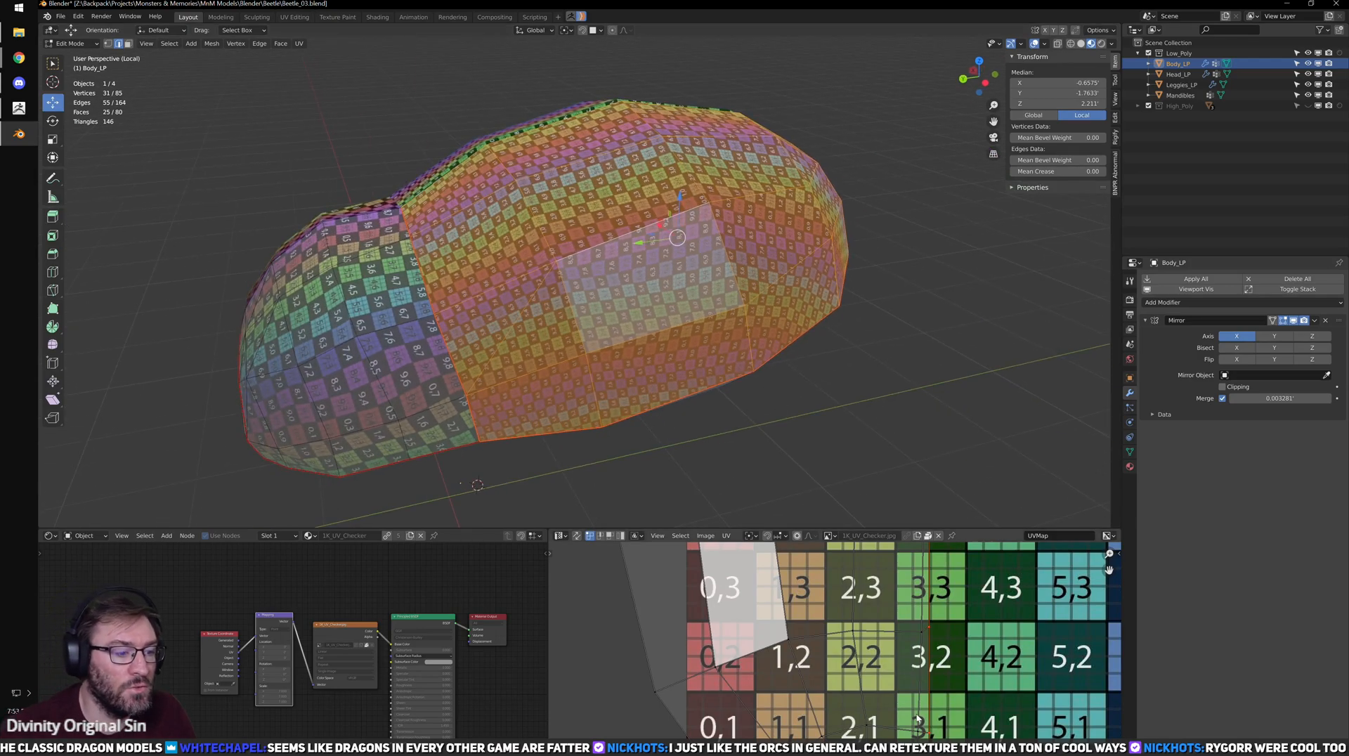
- Align the rear section island's upper edge into a straight horizontal line and unwrap the island
key(ctrl+space)
scroll(764, 365, up, 2)
middle_drag(764, 365, 794, 399)
scroll(793, 399, up, 2)
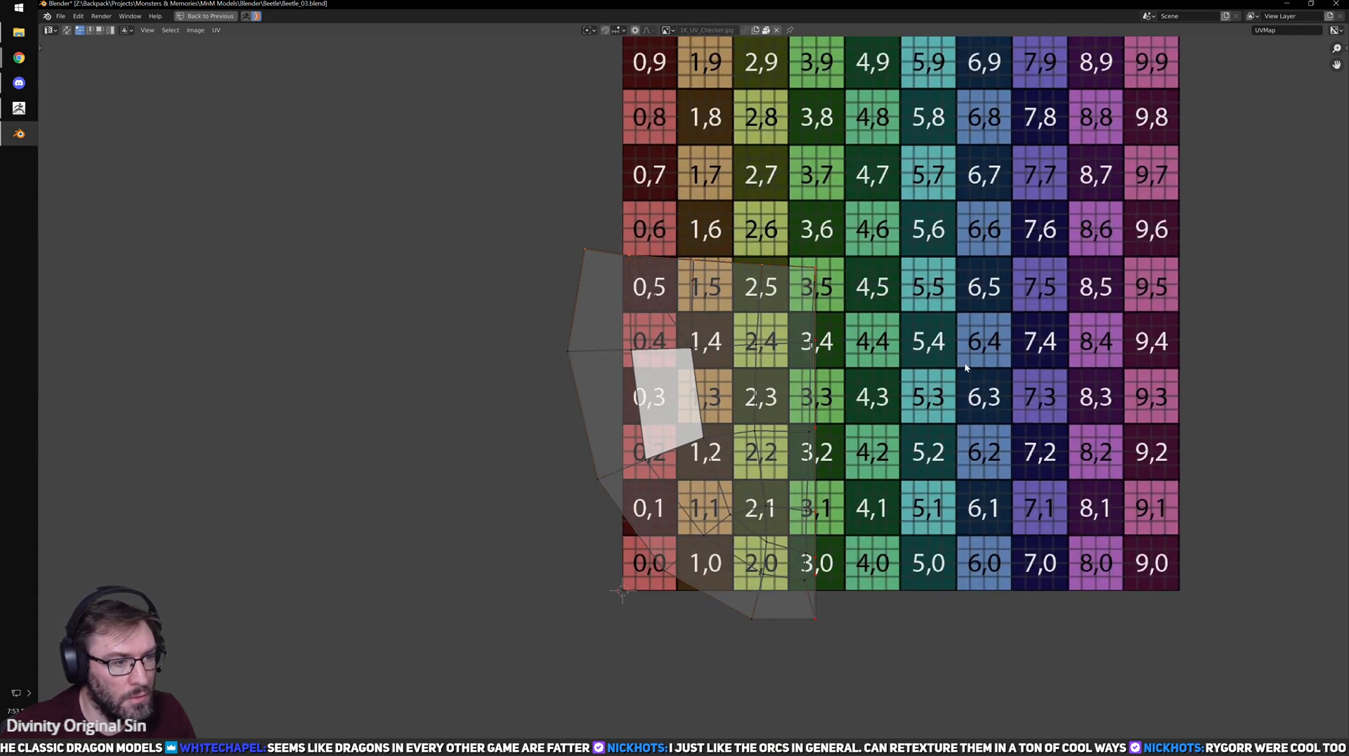
key(q)
mouse_move(955, 334)
click(1018, 395)
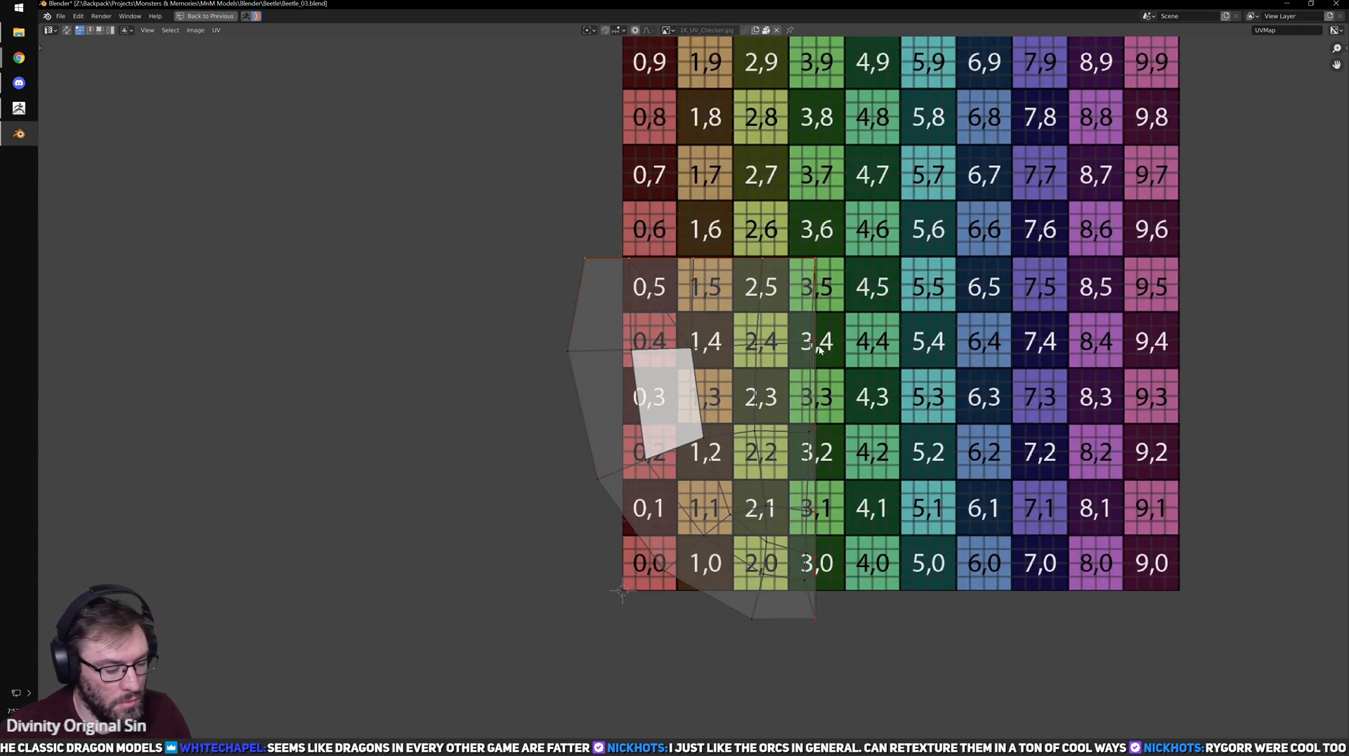
key(u)
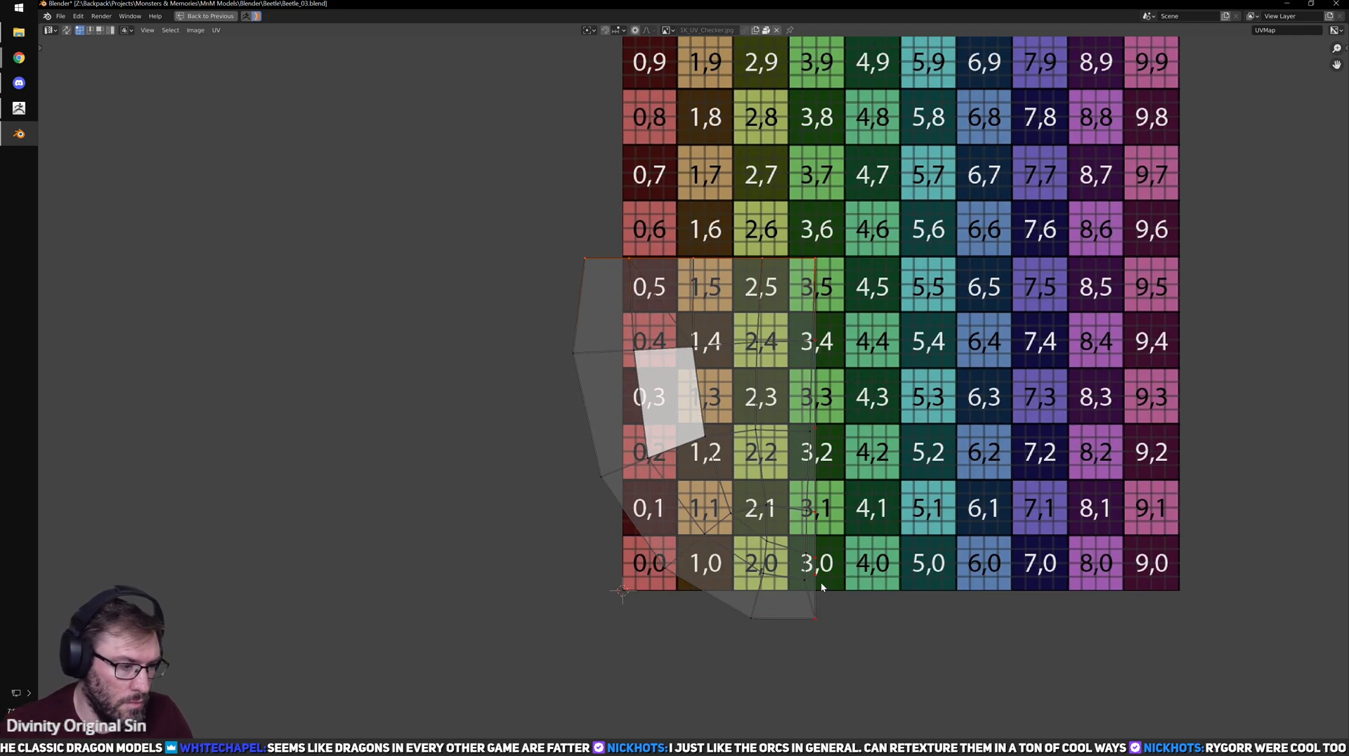
- Inspect the body's checker texture from several angles in Object Mode, and re-enter Edit Mode facing the front section
key(ctrl+space)
key(Tab)
middle_drag(707, 334, 643, 356)
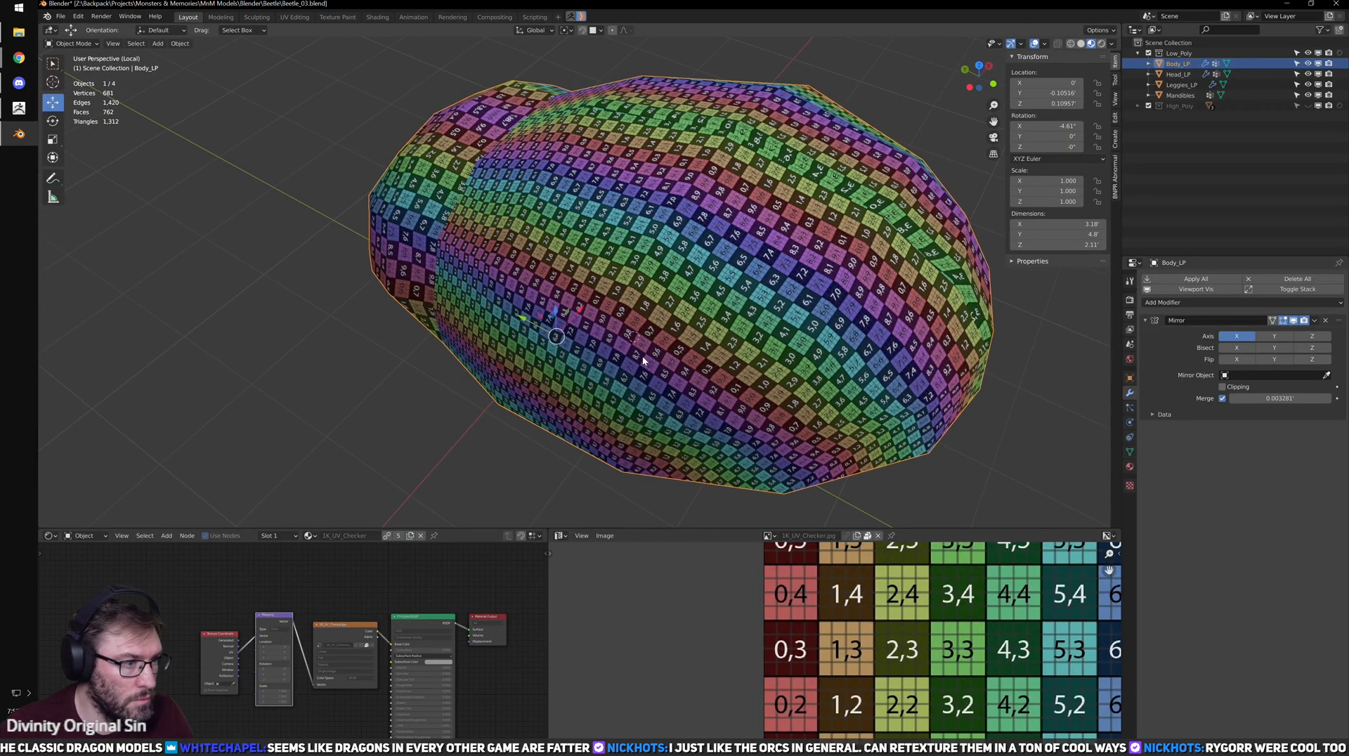
middle_drag(738, 357, 815, 395)
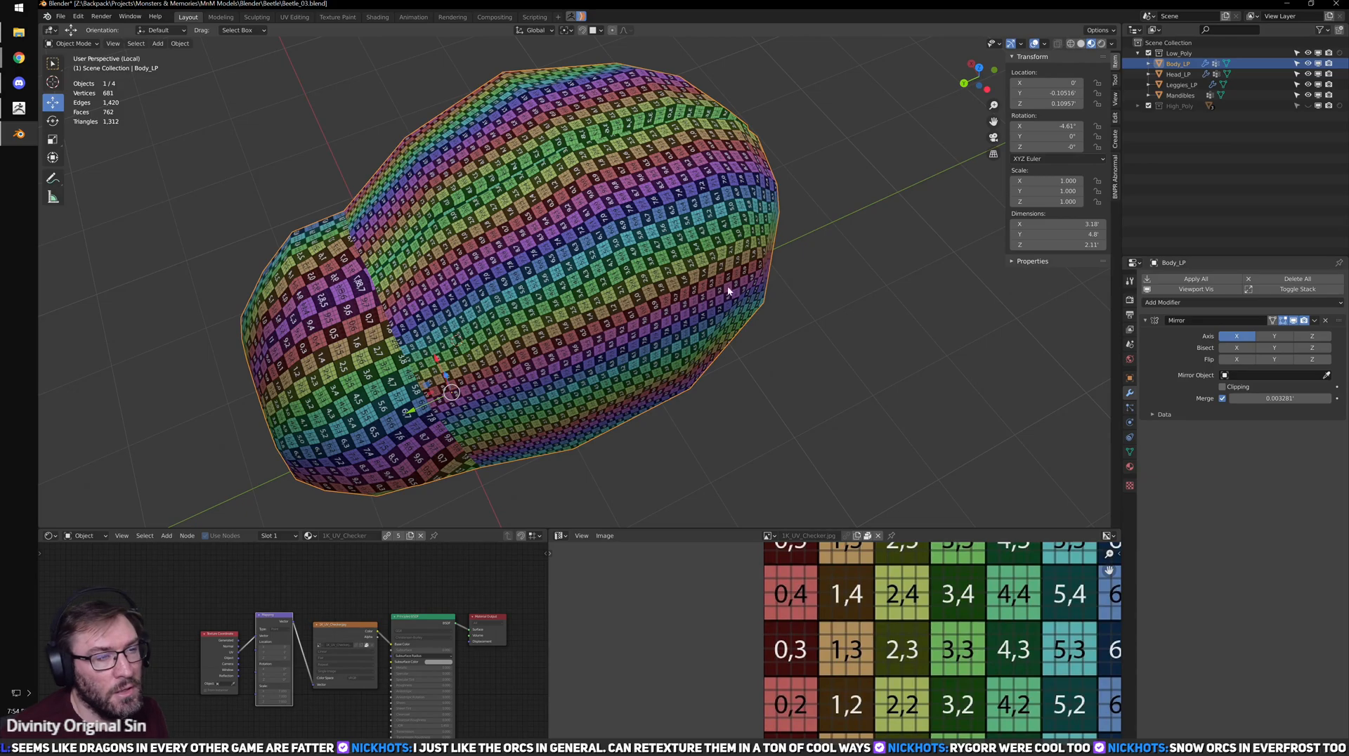
middle_drag(846, 282, 715, 260)
key(Tab)
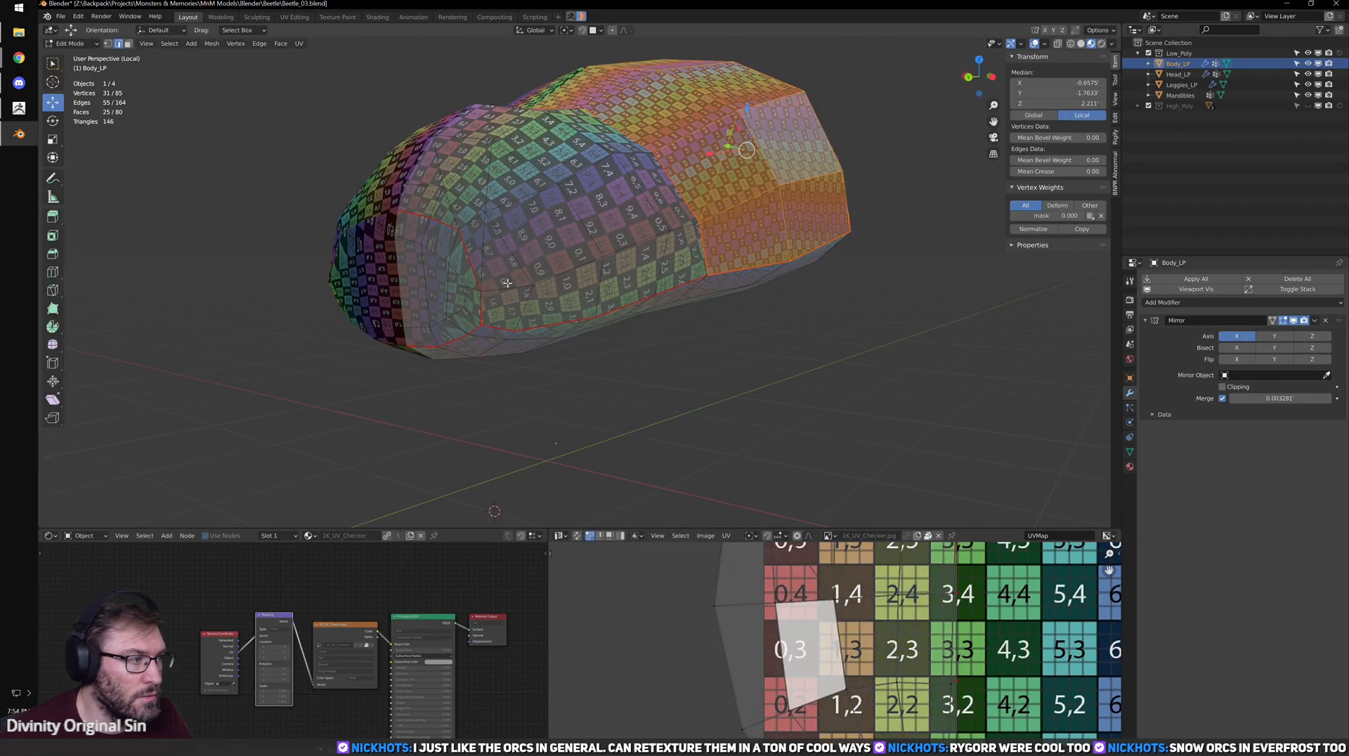
- Select the seam-bounded cap at the front end of the beetle's body
shift+middle_drag(521, 280, 644, 301)
scroll(644, 300, up, 4)
click(771, 255)
key(l)
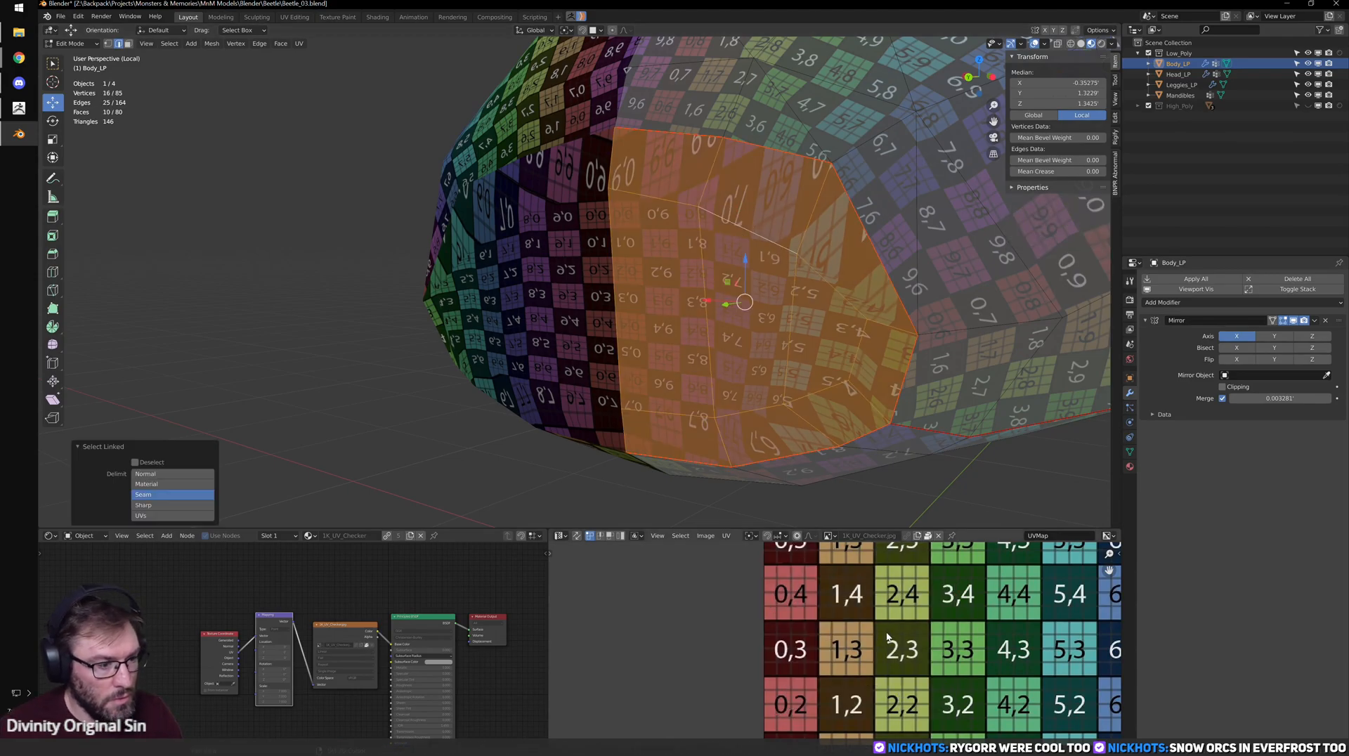
- Unwrap the front cap and scale its UV island down within the checker image
key(ctrl+space)
scroll(908, 345, down, 3)
middle_drag(908, 345, 853, 413)
scroll(852, 414, up, 2)
scroll(852, 414, up, 1)
key(a)
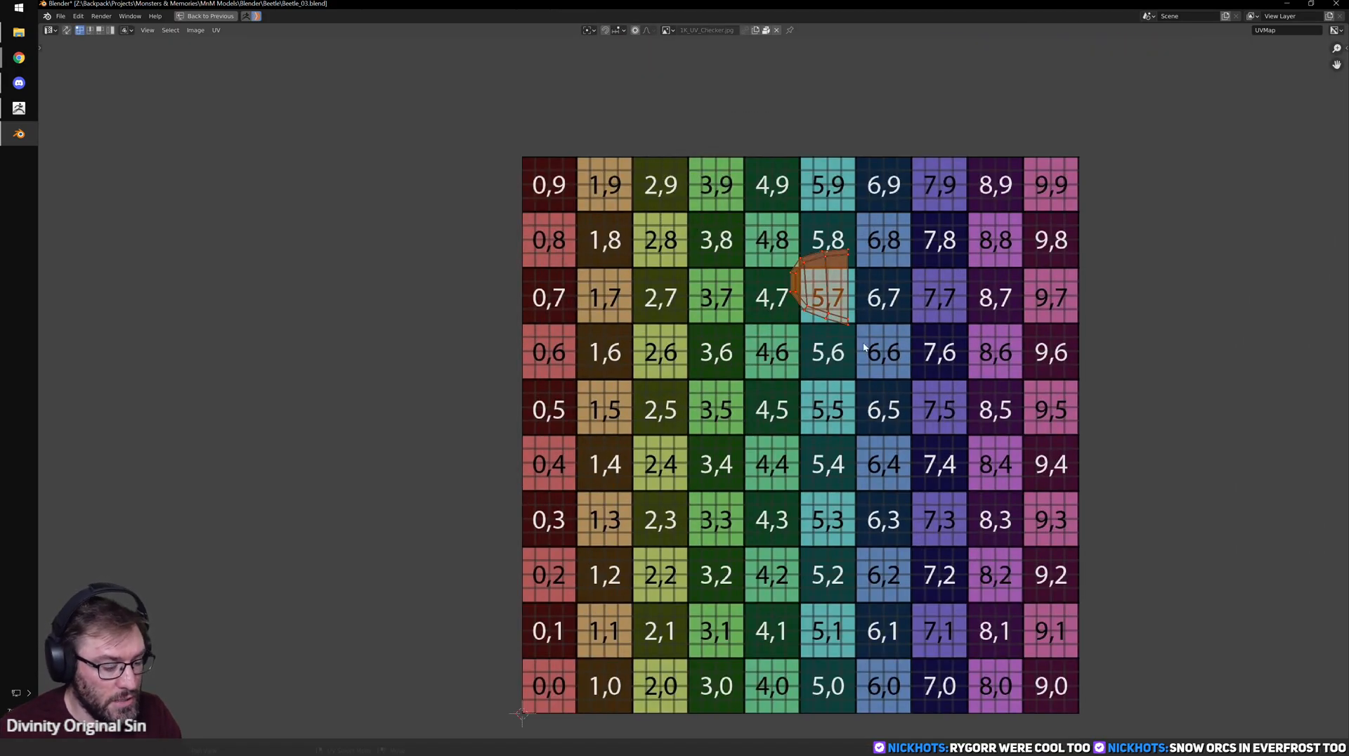
key(u)
scroll(836, 397, down, 2)
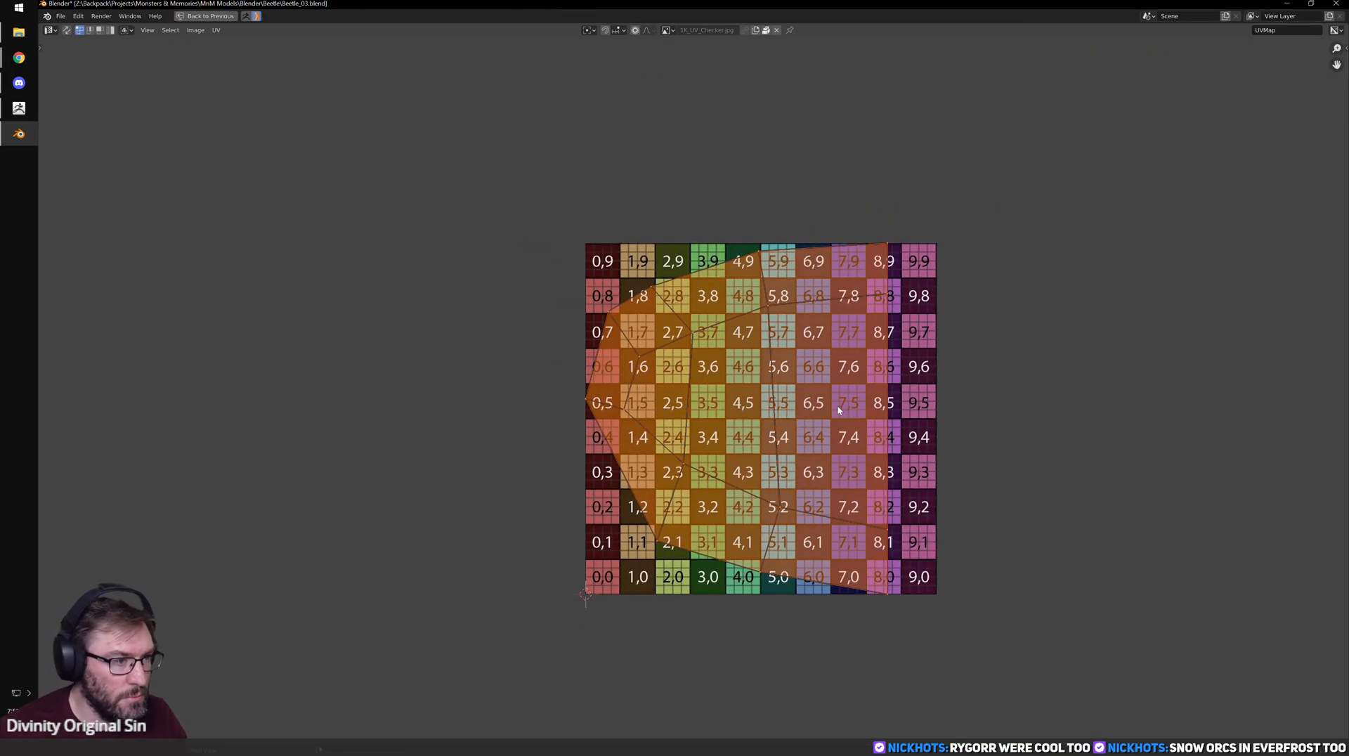
middle_drag(841, 404, 802, 416)
key(s)
click(787, 410)
- Inspect the body's checker texture in Object Mode from the side and the front
key(ctrl+space)
key(Tab)
scroll(791, 344, down, 5)
middle_drag(791, 345, 816, 309)
scroll(756, 337, up, 4)
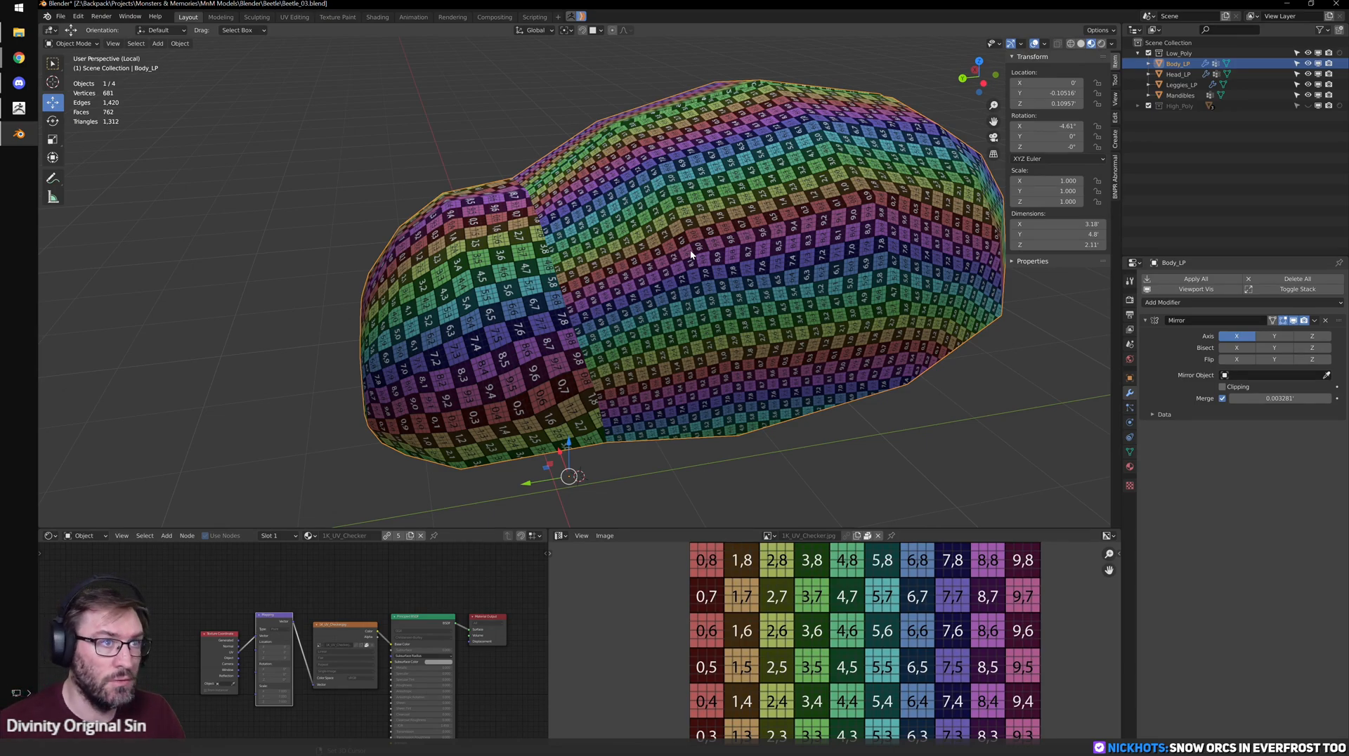
middle_drag(789, 232, 802, 257)
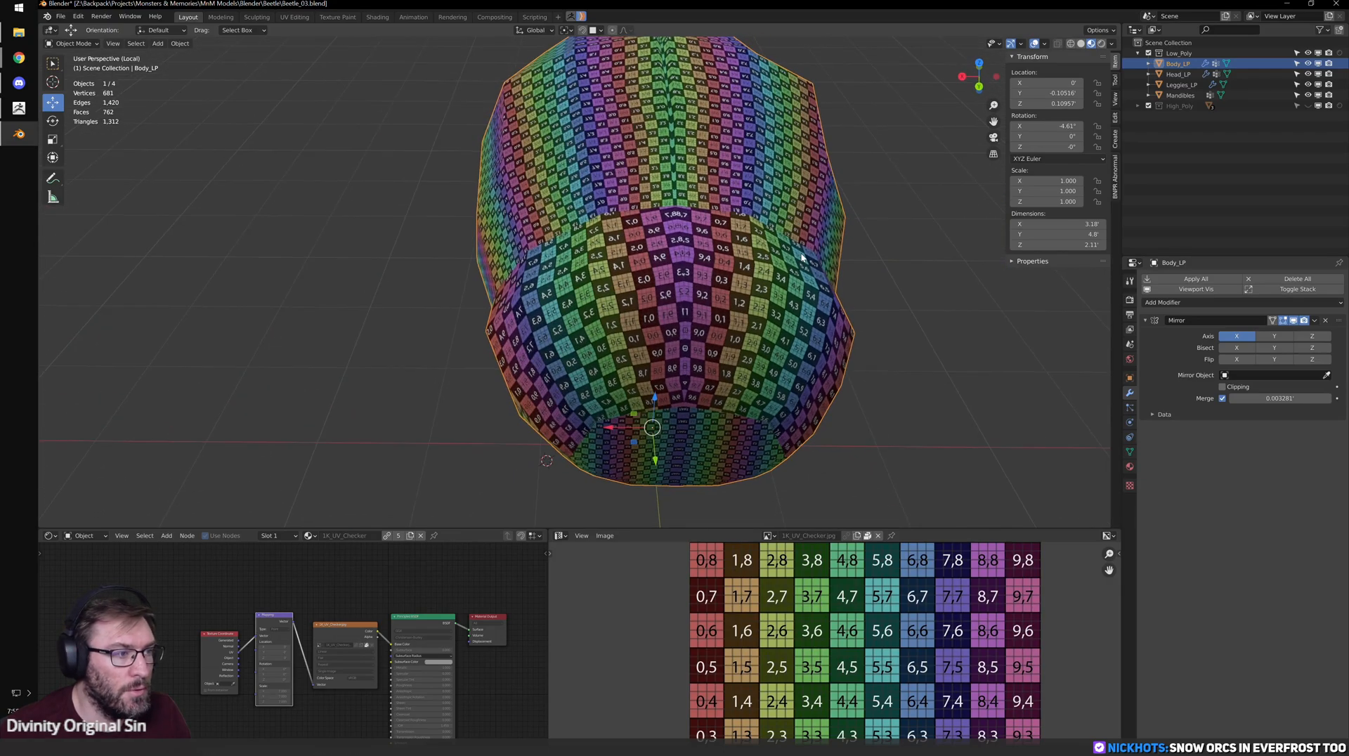
- Select all of the body's UV islands in Edit Mode and average their scale
key(Tab)
key(a)
key(a)
key(a)
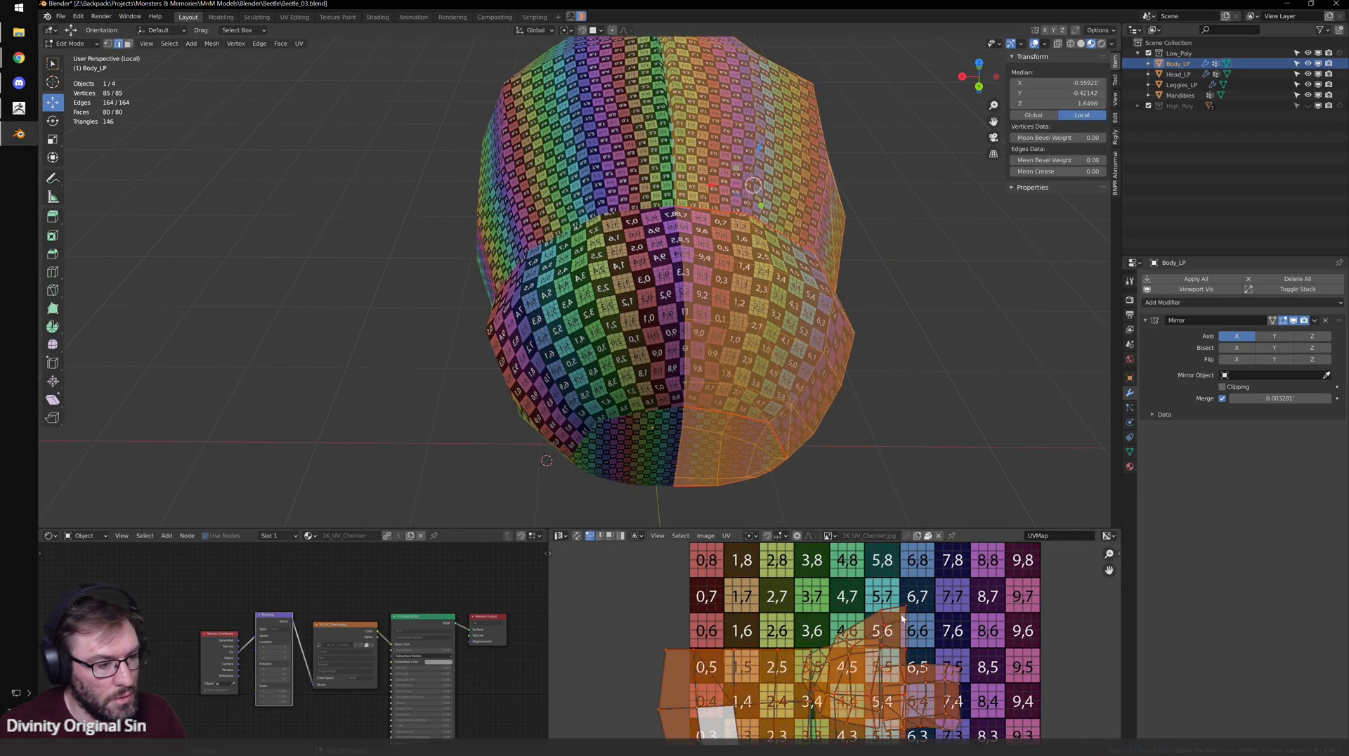
key(ctrl+space)
middle_drag(697, 610, 640, 564)
scroll(619, 556, up, 3)
scroll(437, 424, down, 2)
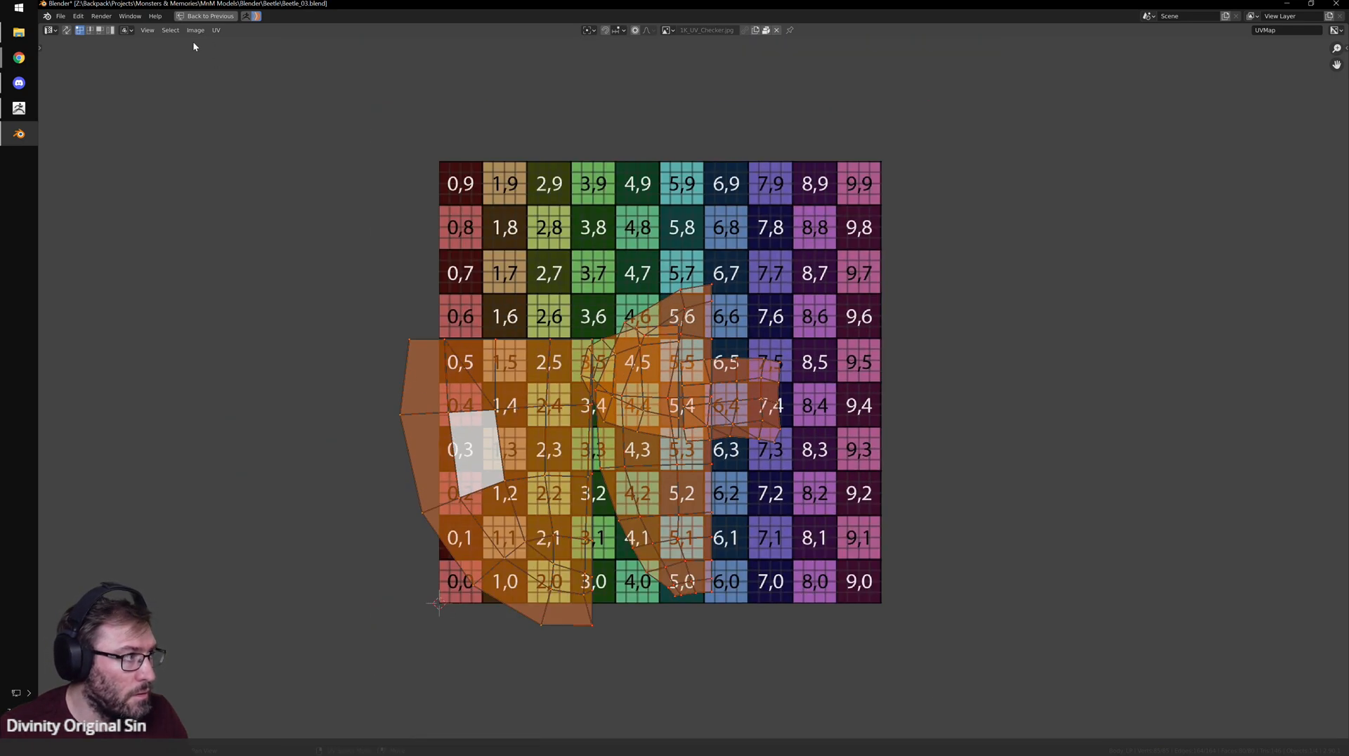
click(216, 29)
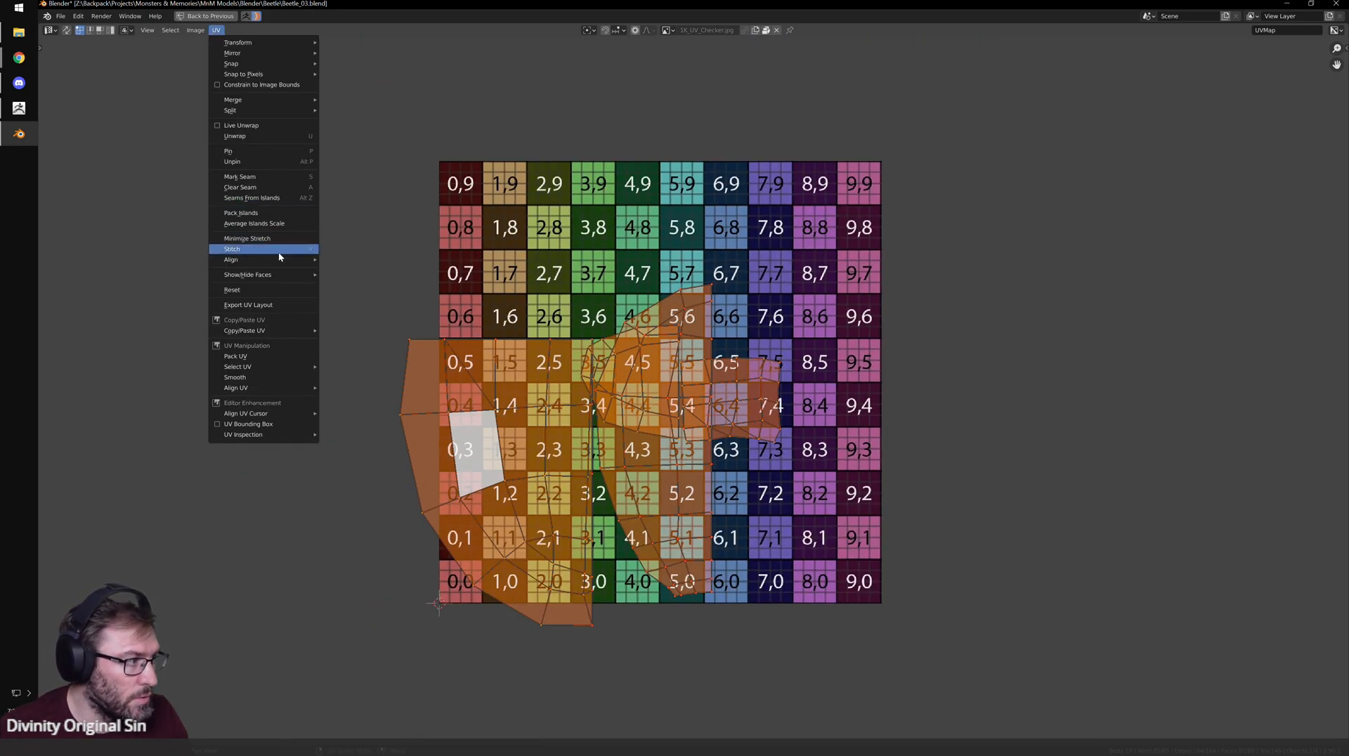
mouse_move(285, 265)
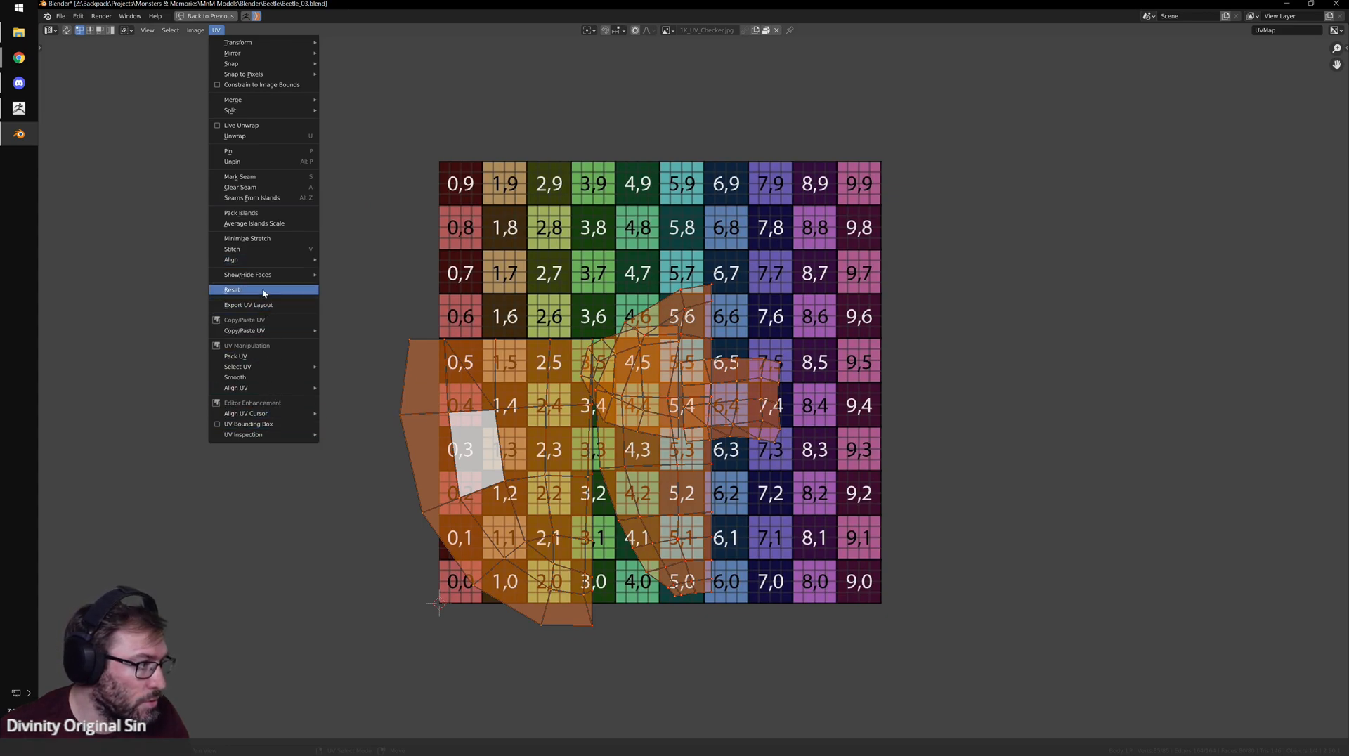
click(271, 239)
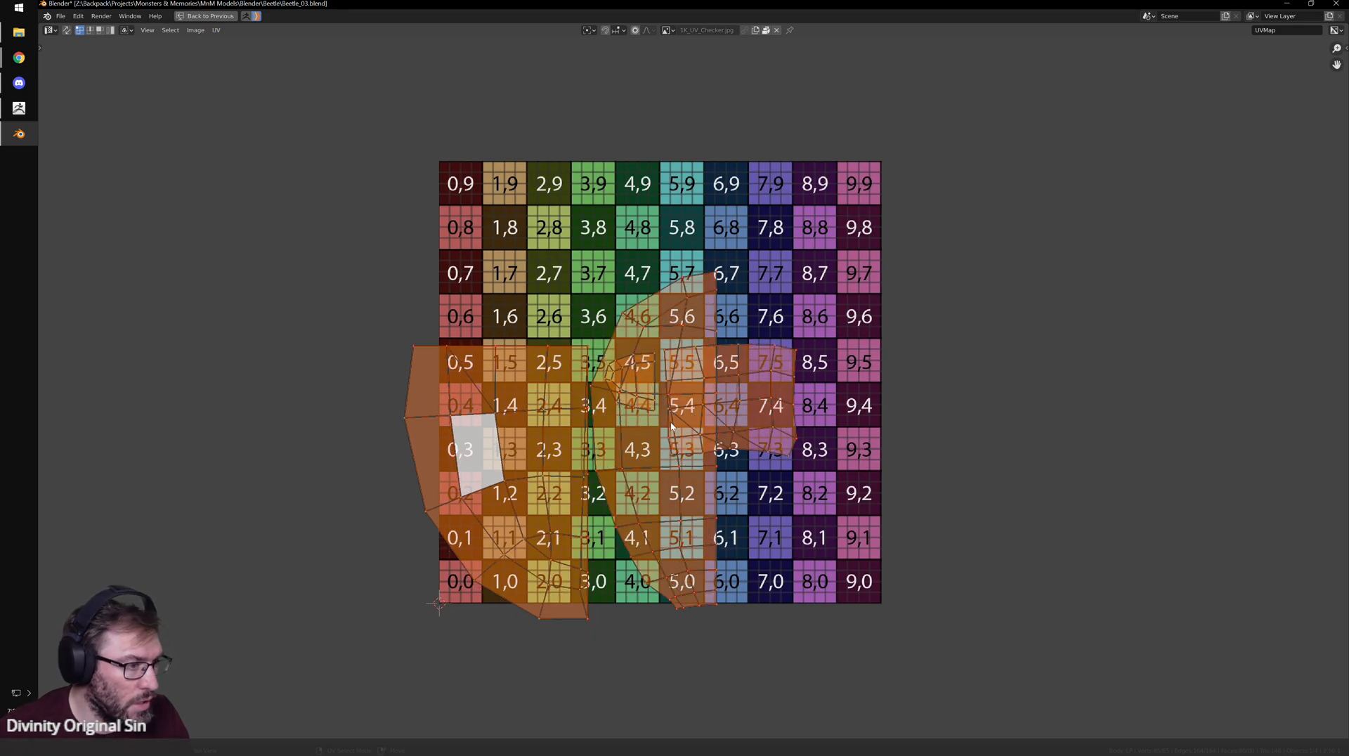
- Show the whole beetle in Object Mode again, and isolate the head in local view in Edit Mode
key(ctrl+space)
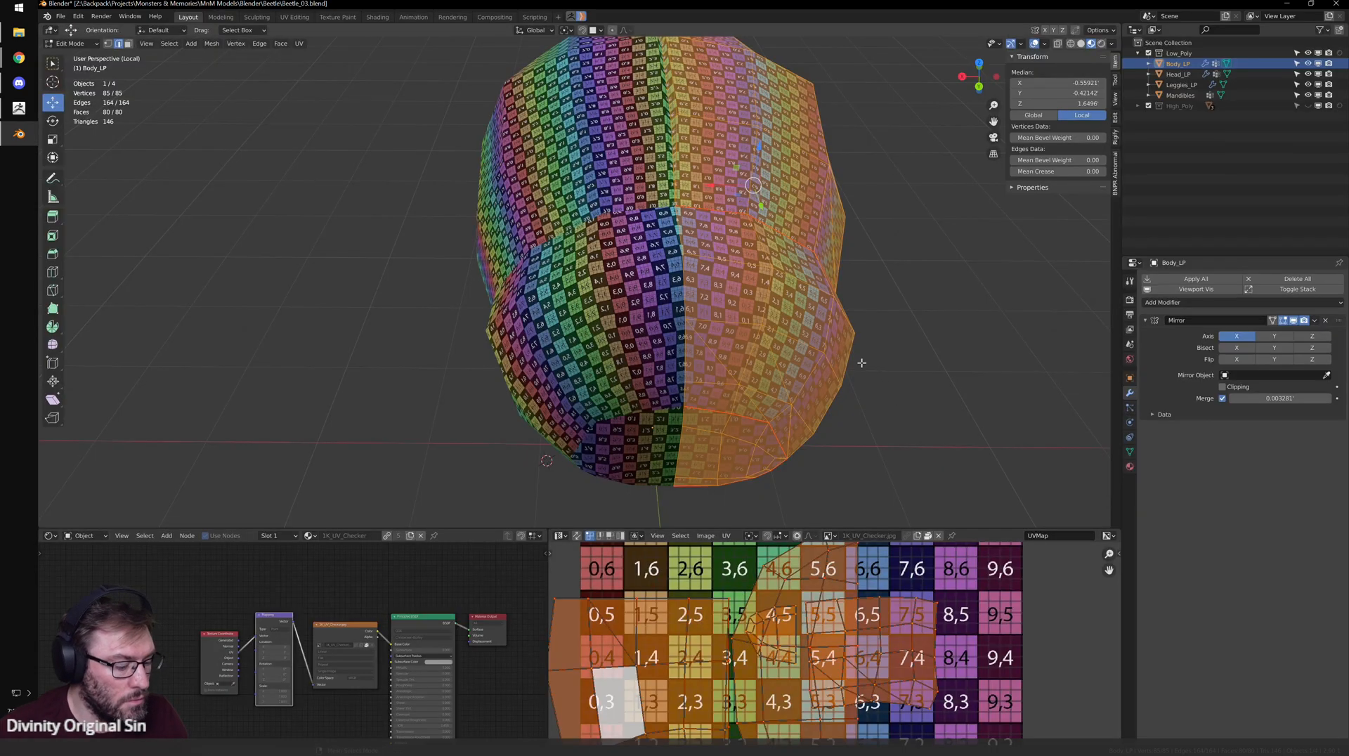
key(KP_Divide)
key(Tab)
scroll(583, 395, down, 1)
shift+middle_drag(578, 399, 655, 327)
scroll(426, 314, down, 1)
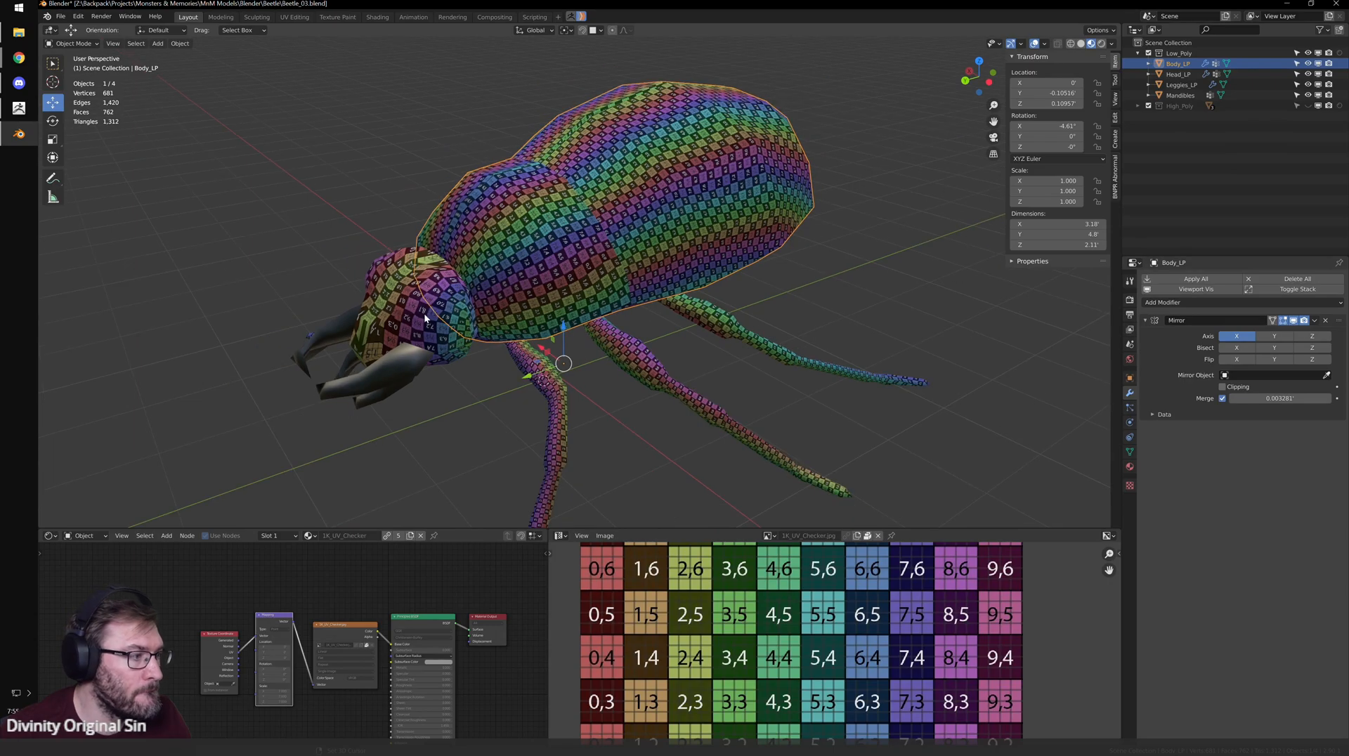
click(424, 313)
key(Tab)
middle_drag(455, 340, 563, 359)
scroll(602, 384, up, 2)
key(KP_Divide)
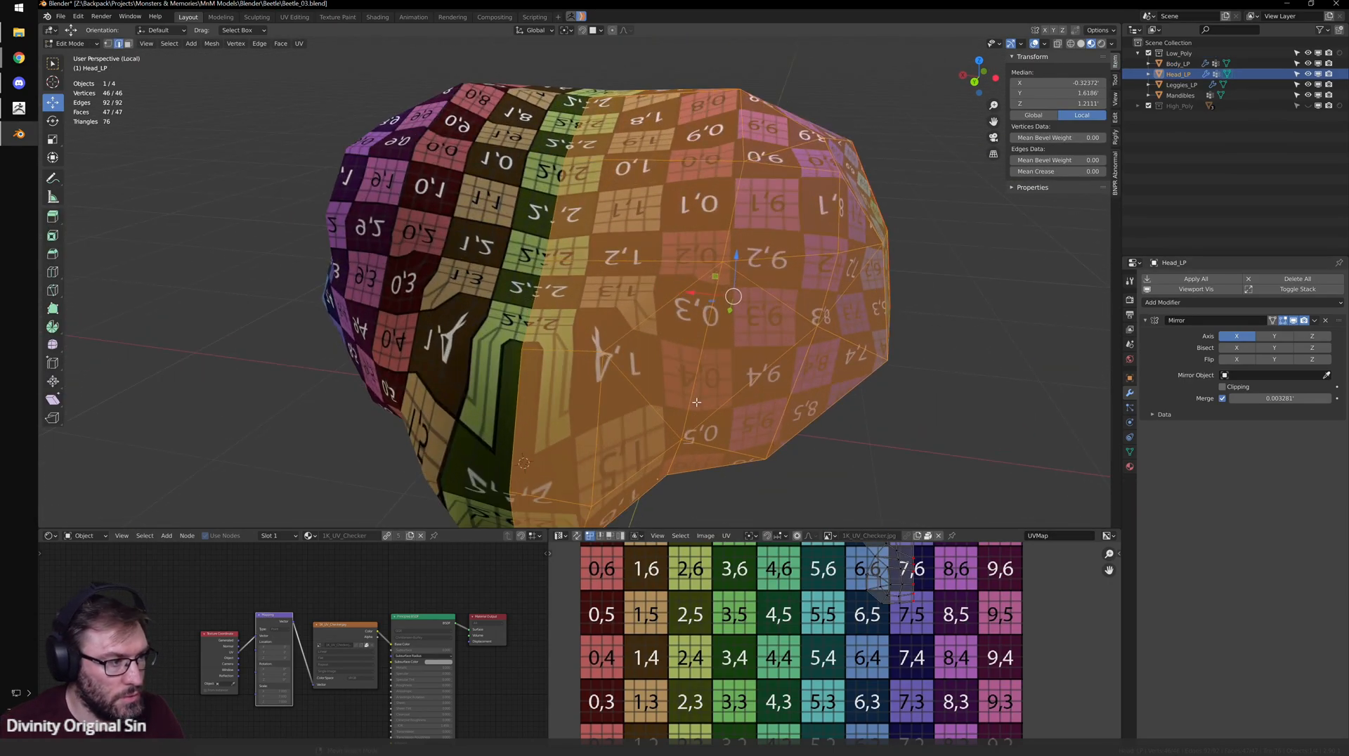
- Set the mesh selection mode to Edge and select an edge on the head's underside
scroll(573, 382, down, 3)
middle_drag(573, 381, 572, 315)
key(ctrl+Tab)
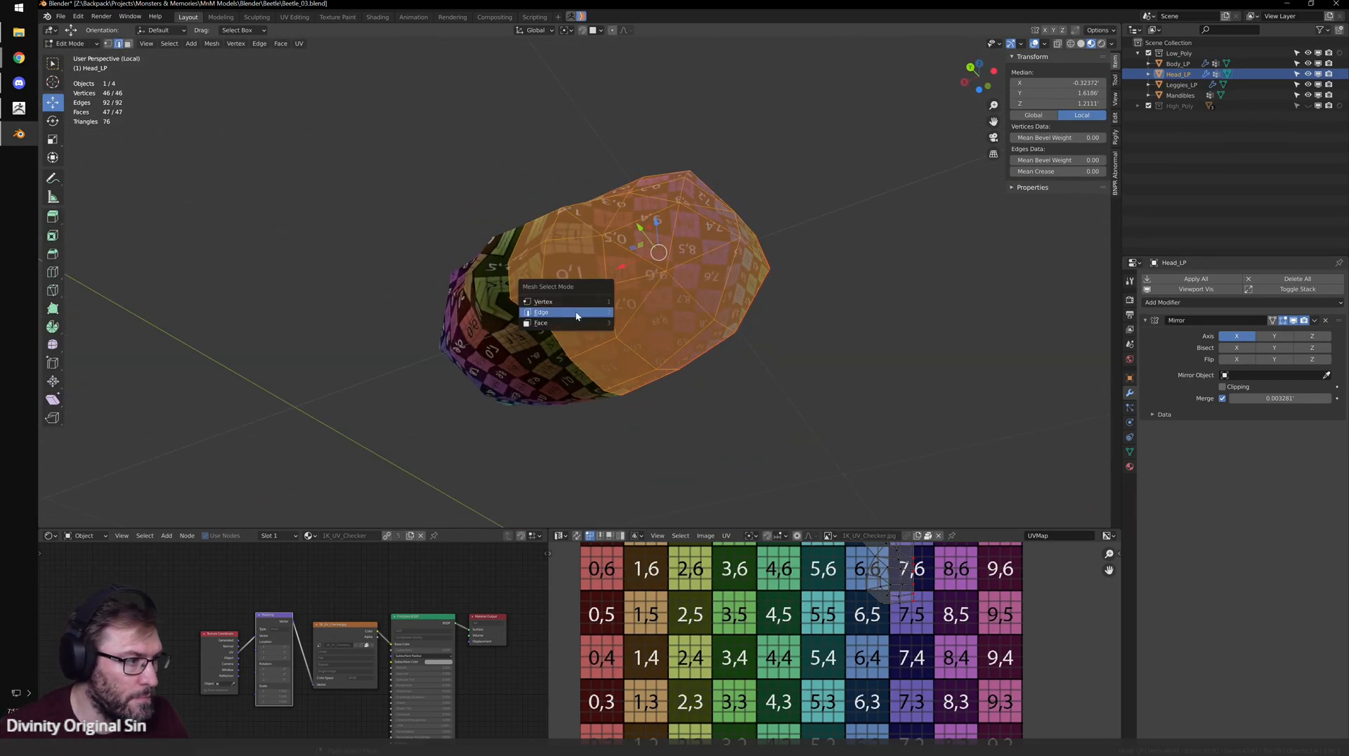
click(573, 315)
scroll(573, 315, up, 3)
click(572, 322)
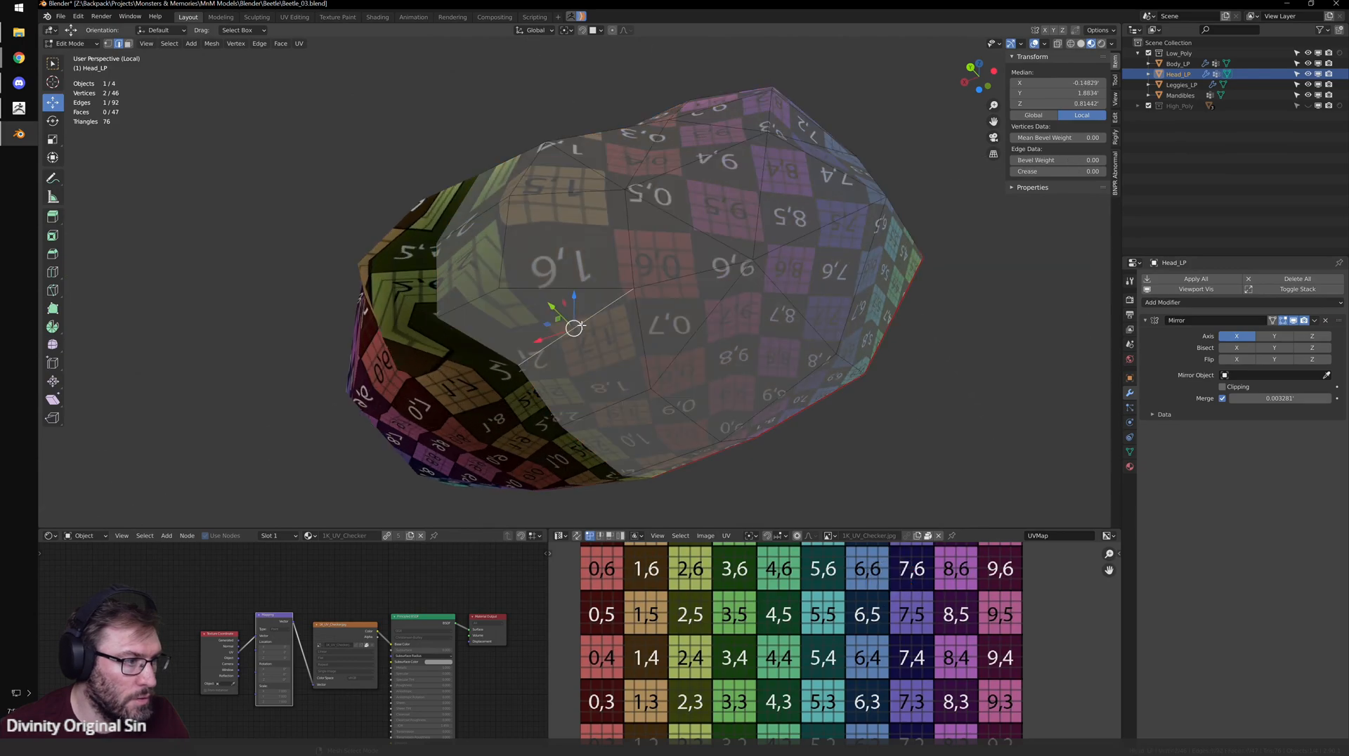
click(675, 286)
- Select all of the head's UVs, unpin them and unwrap the head
key(a)
key(ctrl+space)
key(Home)
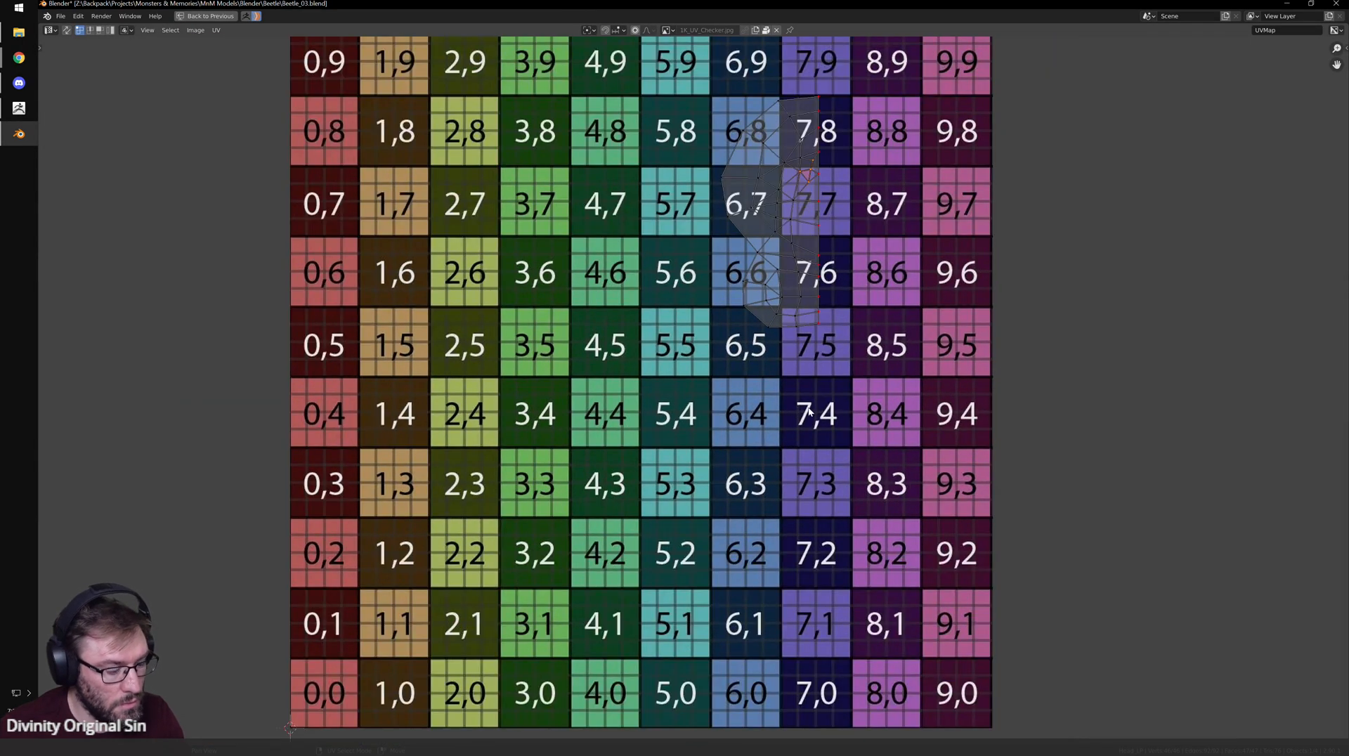
scroll(824, 284, up, 2)
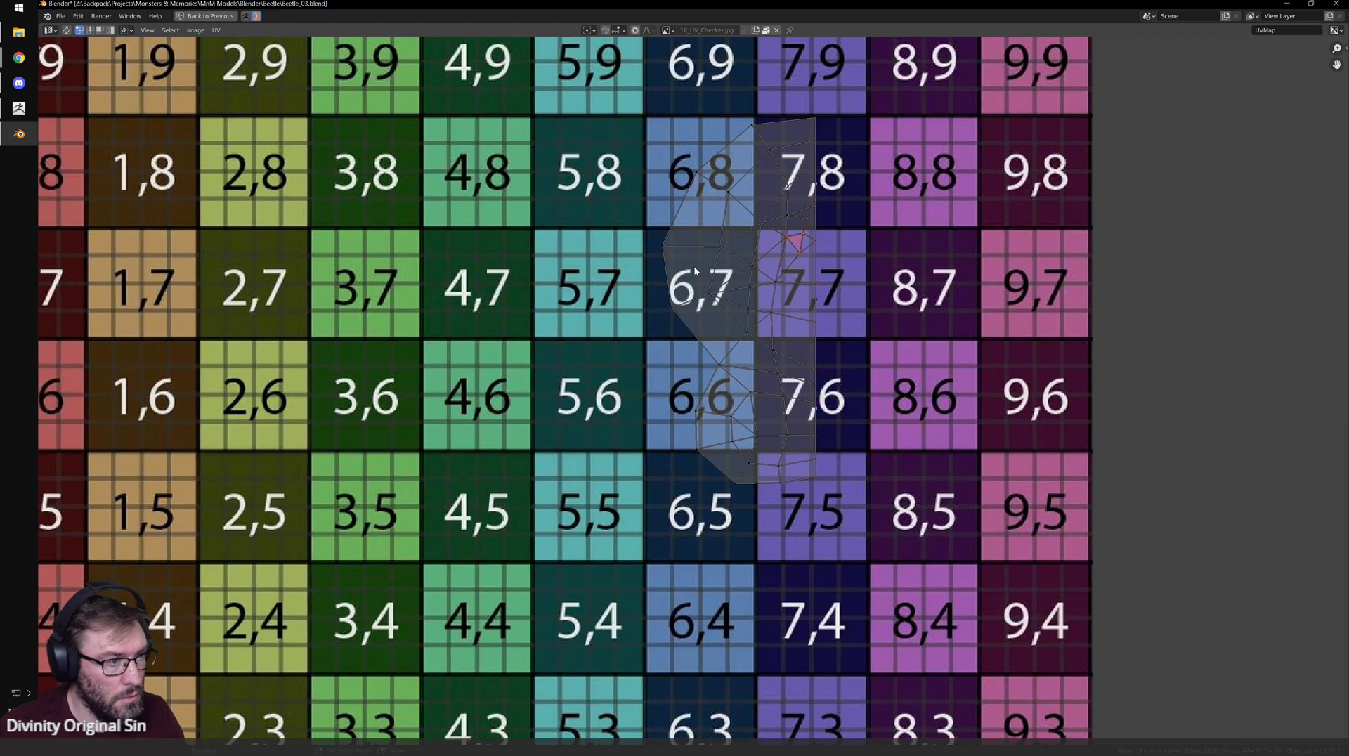
key(a)
key(alt+p)
key(u)
click(716, 288)
scroll(766, 387, down, 4)
middle_drag(687, 432, 760, 436)
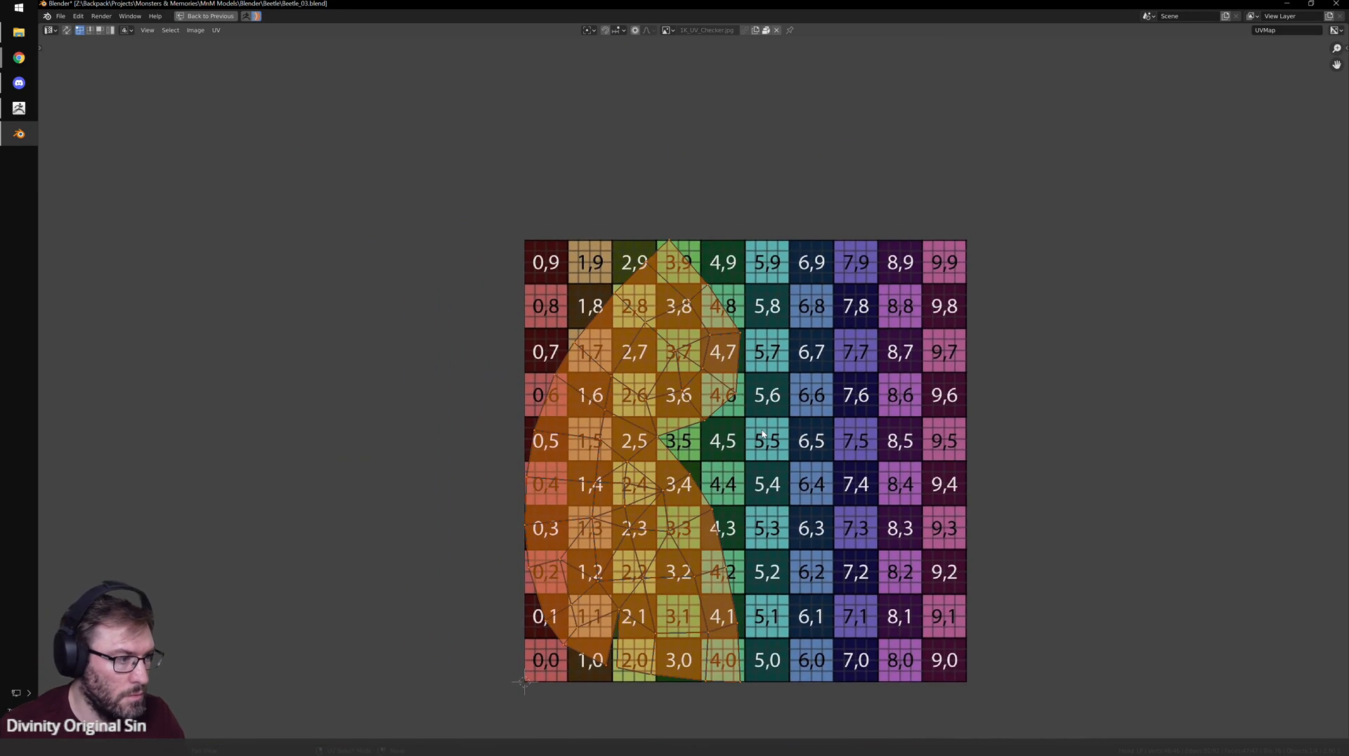
- Check the head's underside in Object Mode, and unwrap the whole head again in Edit Mode
key(ctrl+space)
key(Tab)
middle_drag(665, 333, 638, 342)
key(Tab)
key(alt+a)
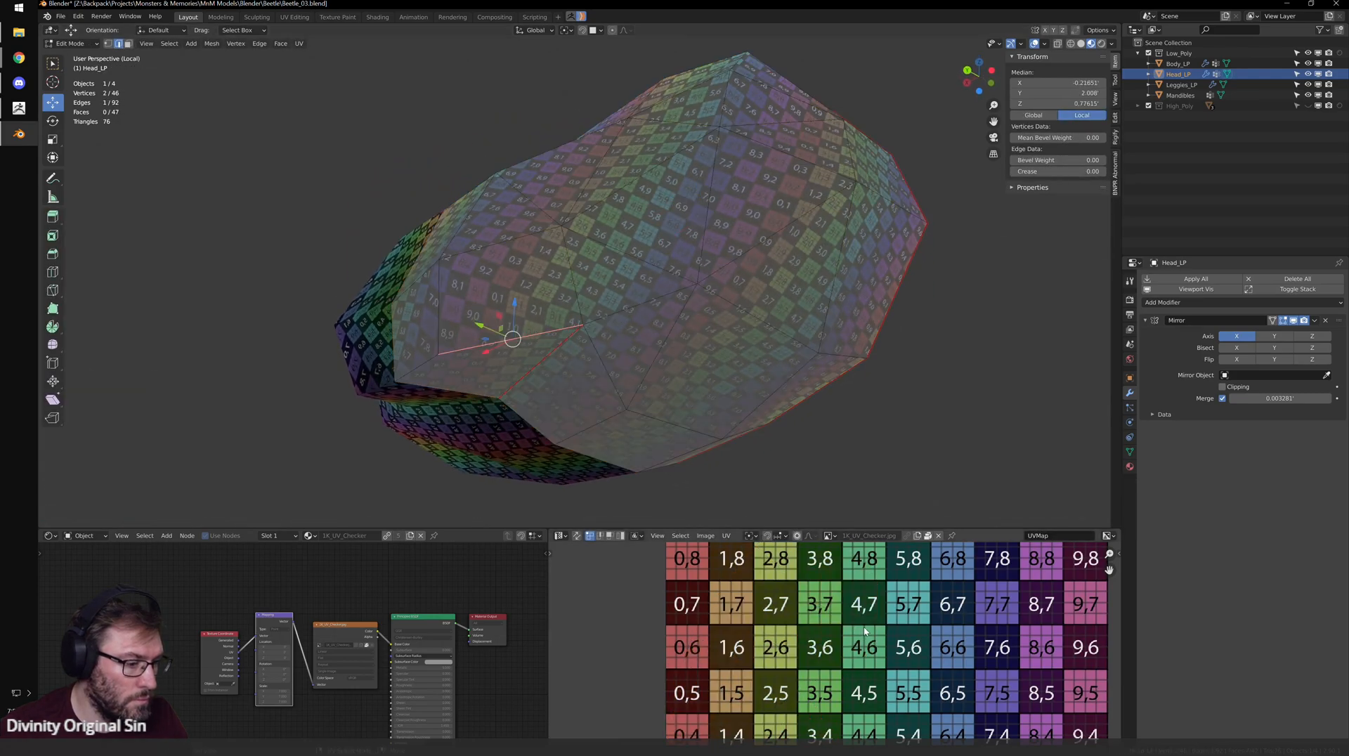
scroll(854, 661, down, 3)
key(a)
key(u)
click(884, 656)
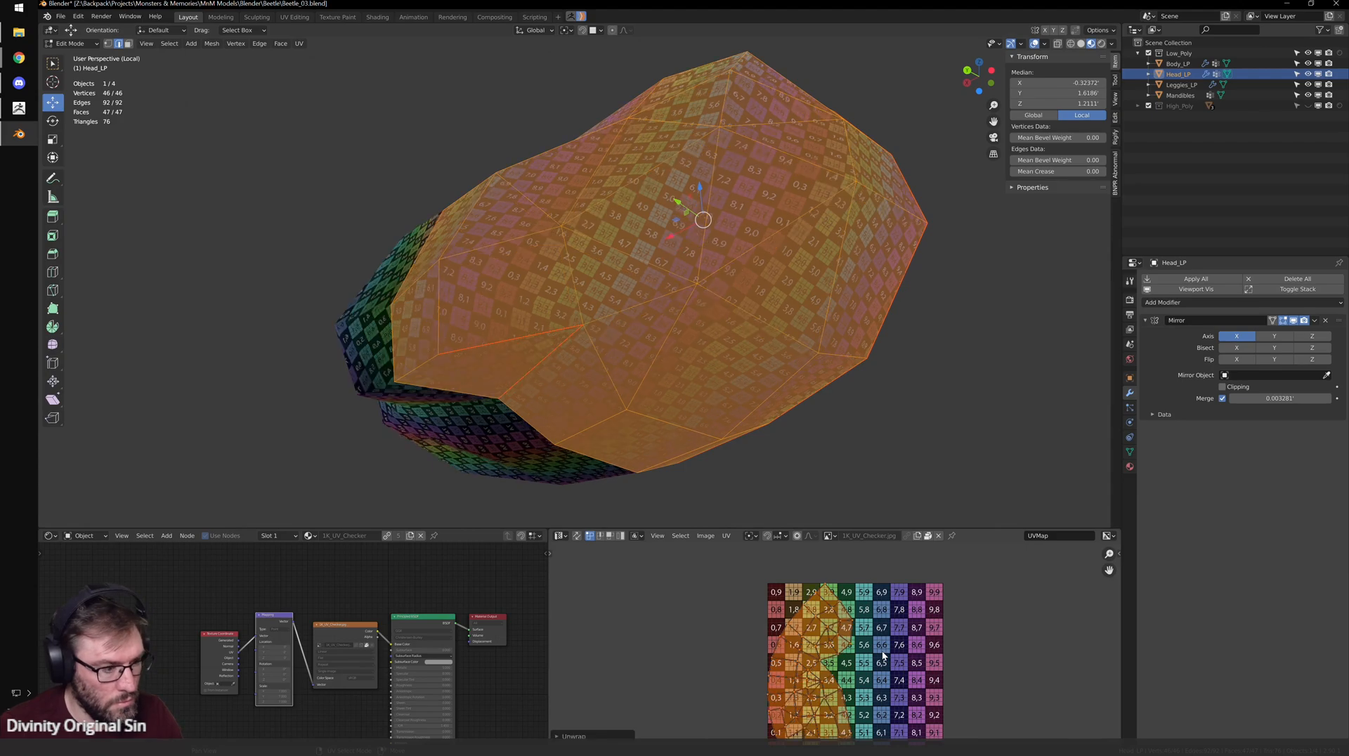
- Select only the head's larger seam-bounded section and unwrap it
middle_drag(764, 331, 601, 334)
click(578, 280)
click(699, 177)
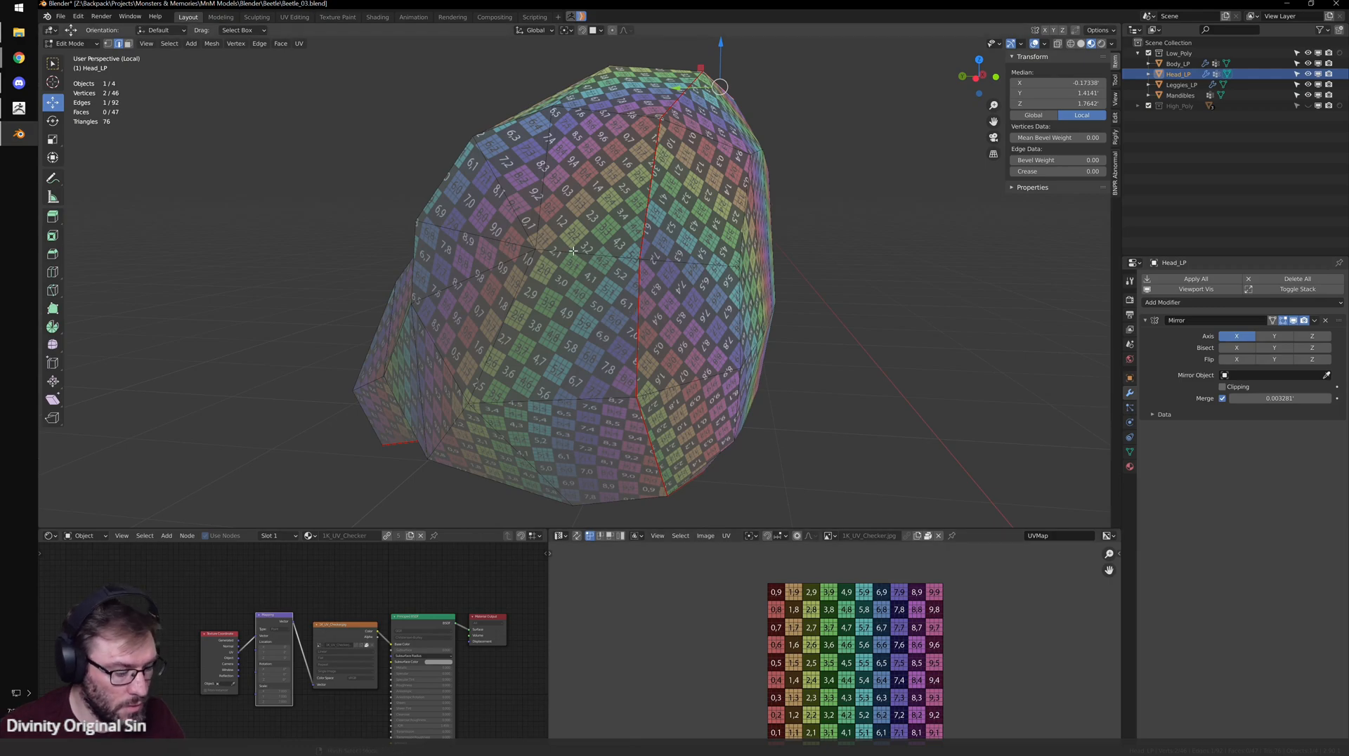
key(l)
key(u)
scroll(886, 663, down, 1)
scroll(857, 636, up, 1)
key(ctrl+space)
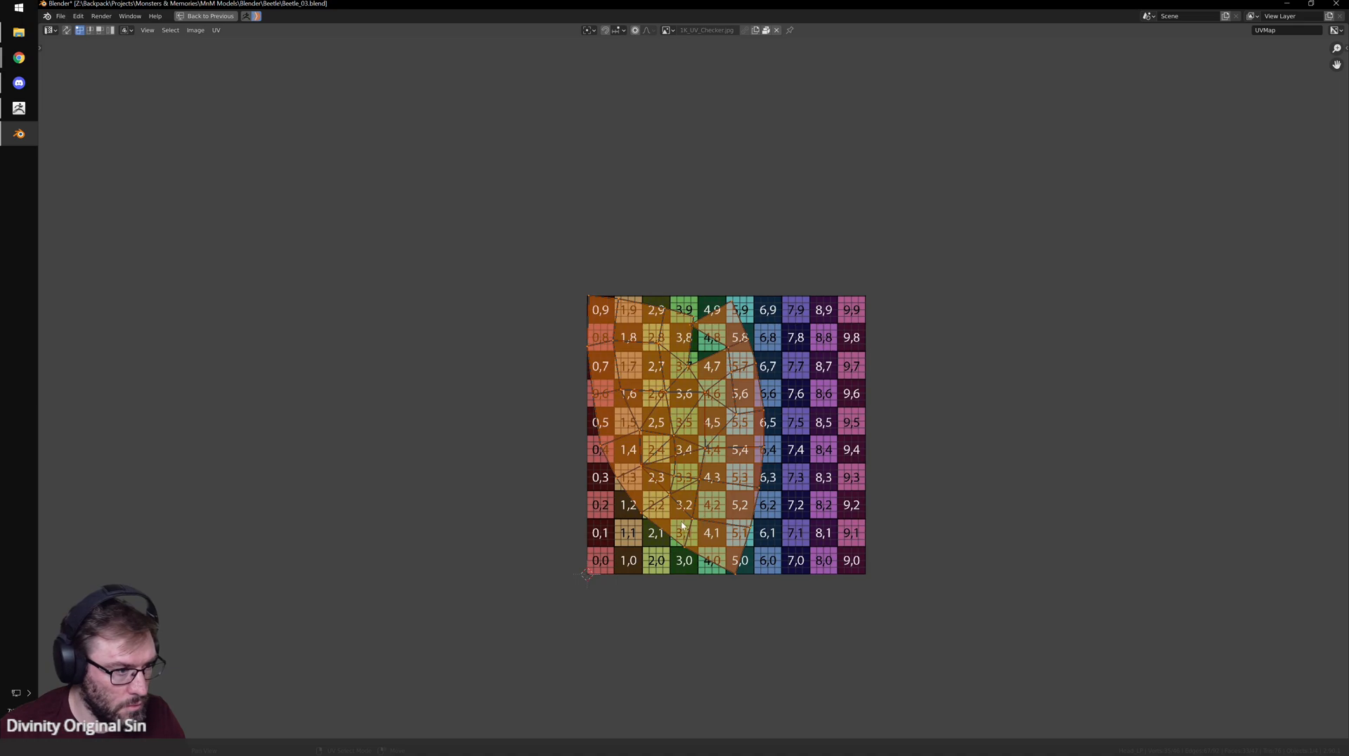
- Try to move the head section's UV island aside, straighten its centerline edge vertically and unwrap it
click(666, 454)
right_click(693, 455)
click(678, 480)
click(618, 450)
key(g)
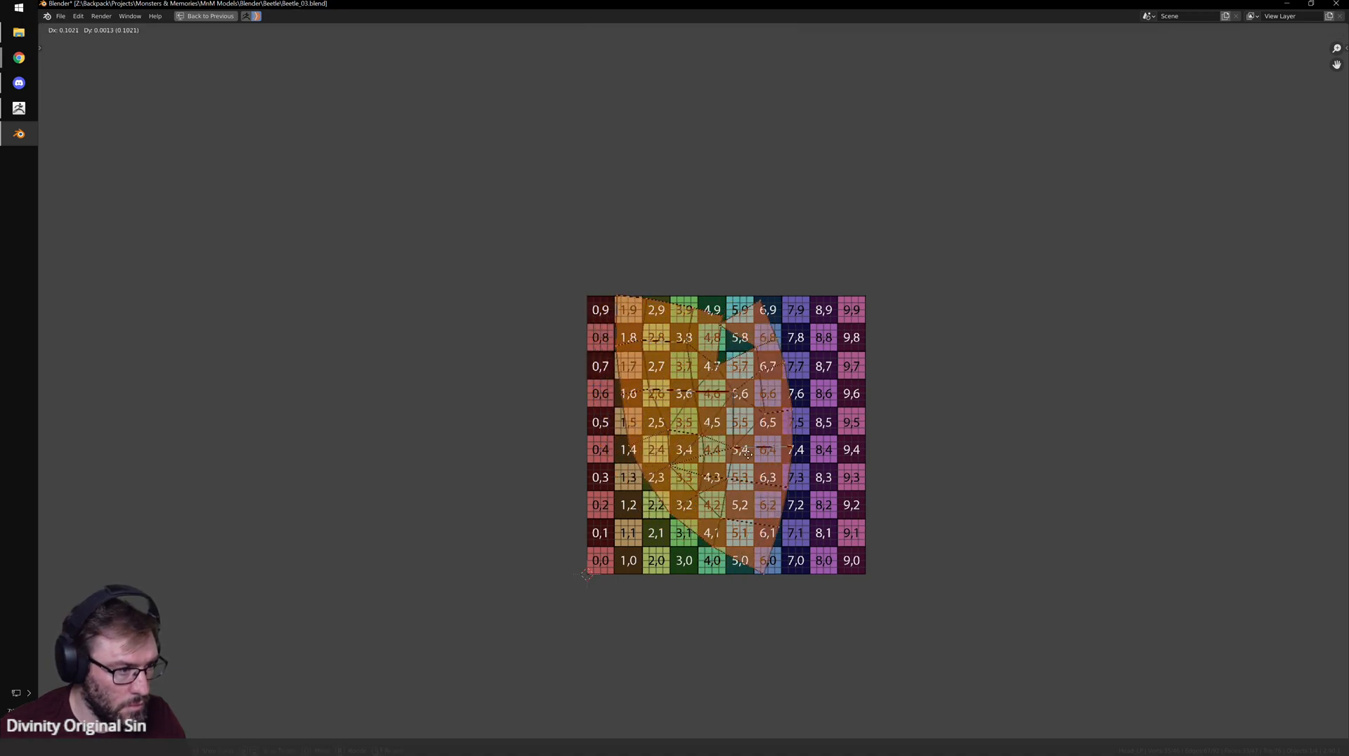
click(720, 466)
alt+click(718, 466)
key(q)
mouse_move(808, 452)
click(863, 498)
key(g)
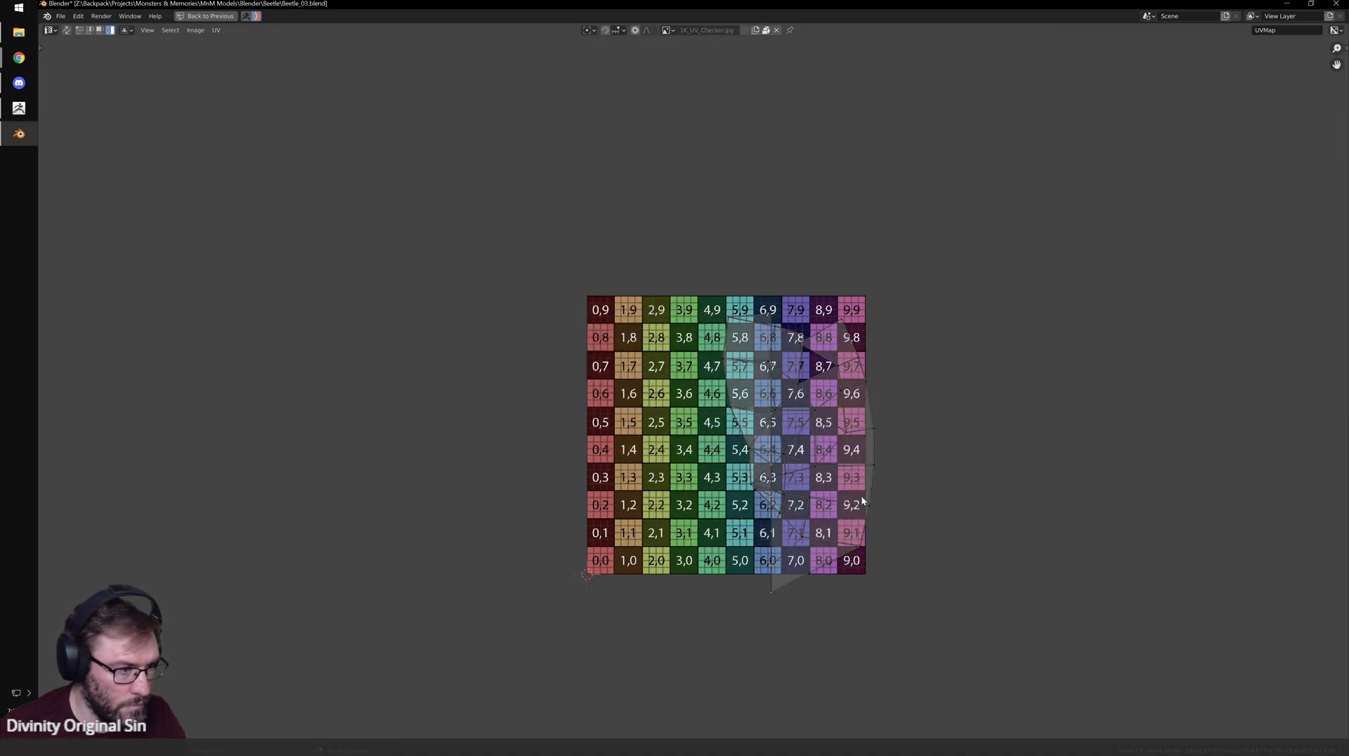
click(771, 461)
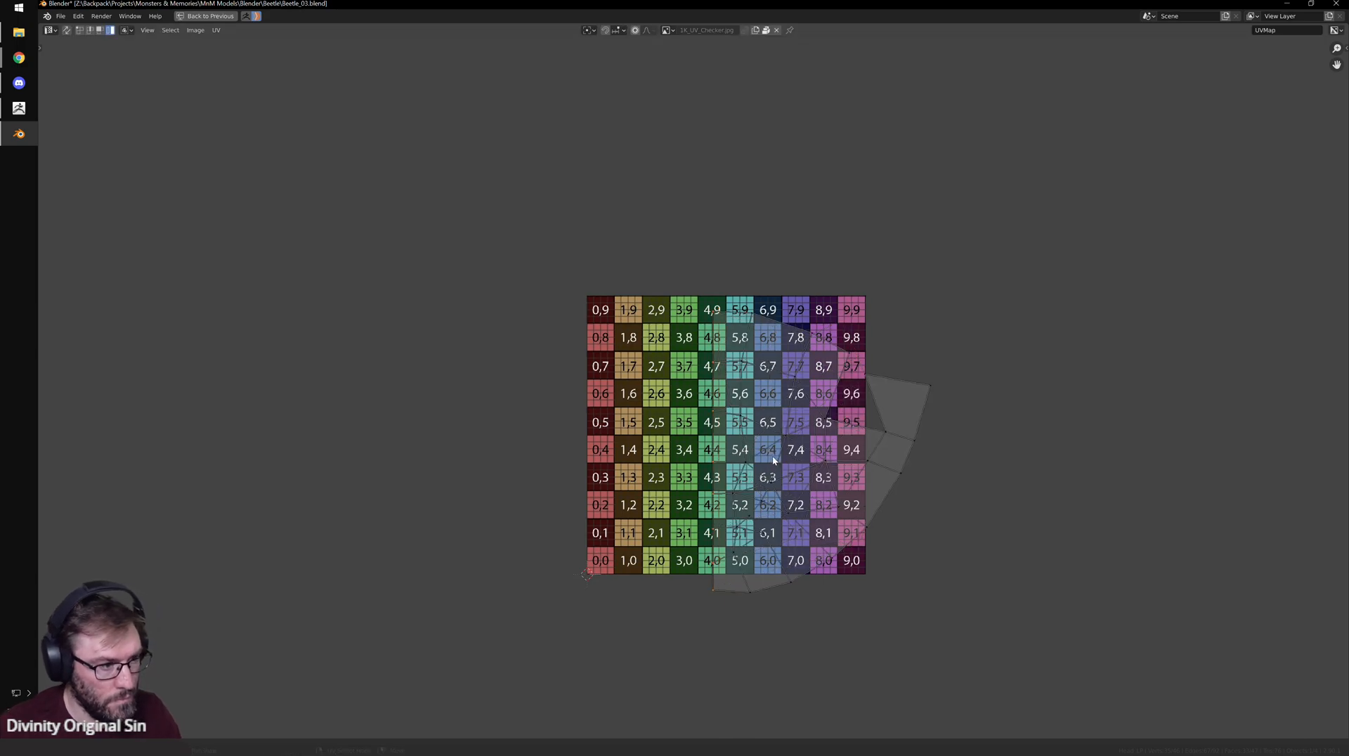
- Project the selected head section's UVs from the back orthographic view
key(ctrl+space)
middle_drag(609, 342, 787, 395)
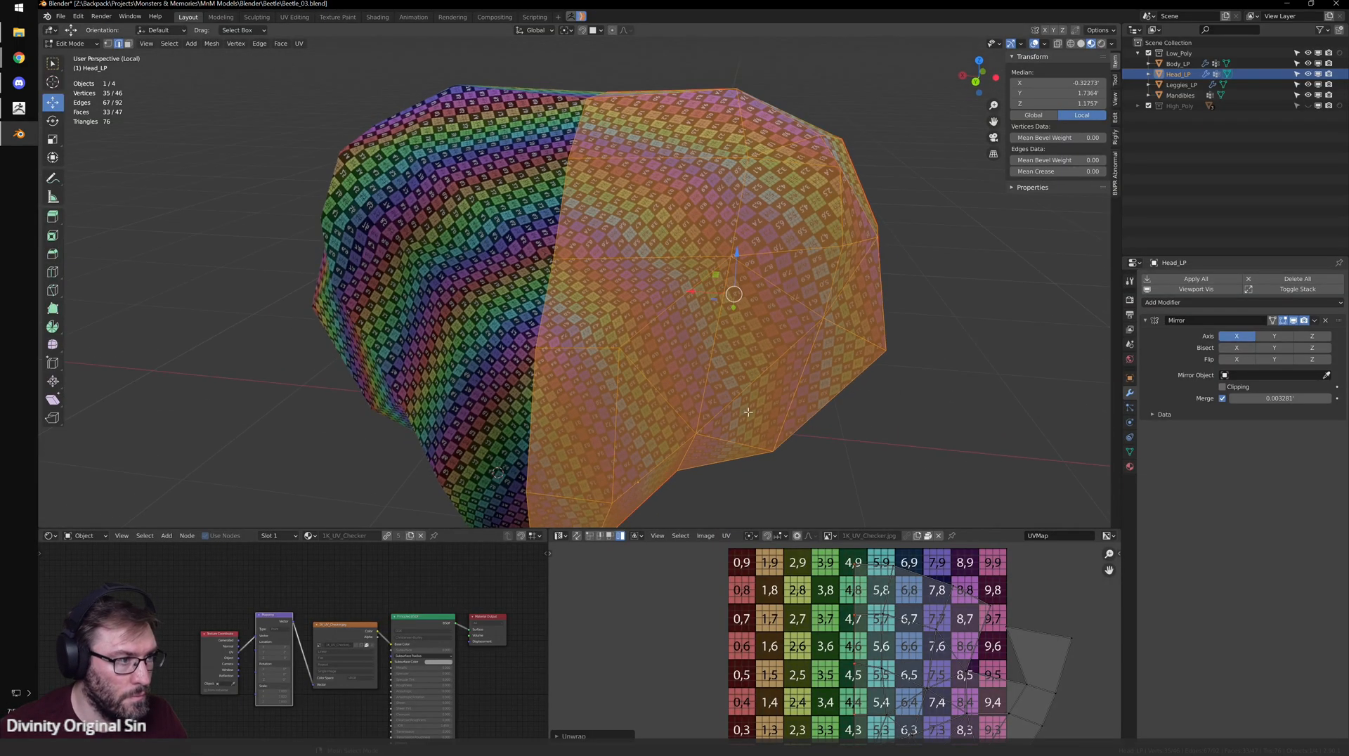
key(ctrl+KP_1)
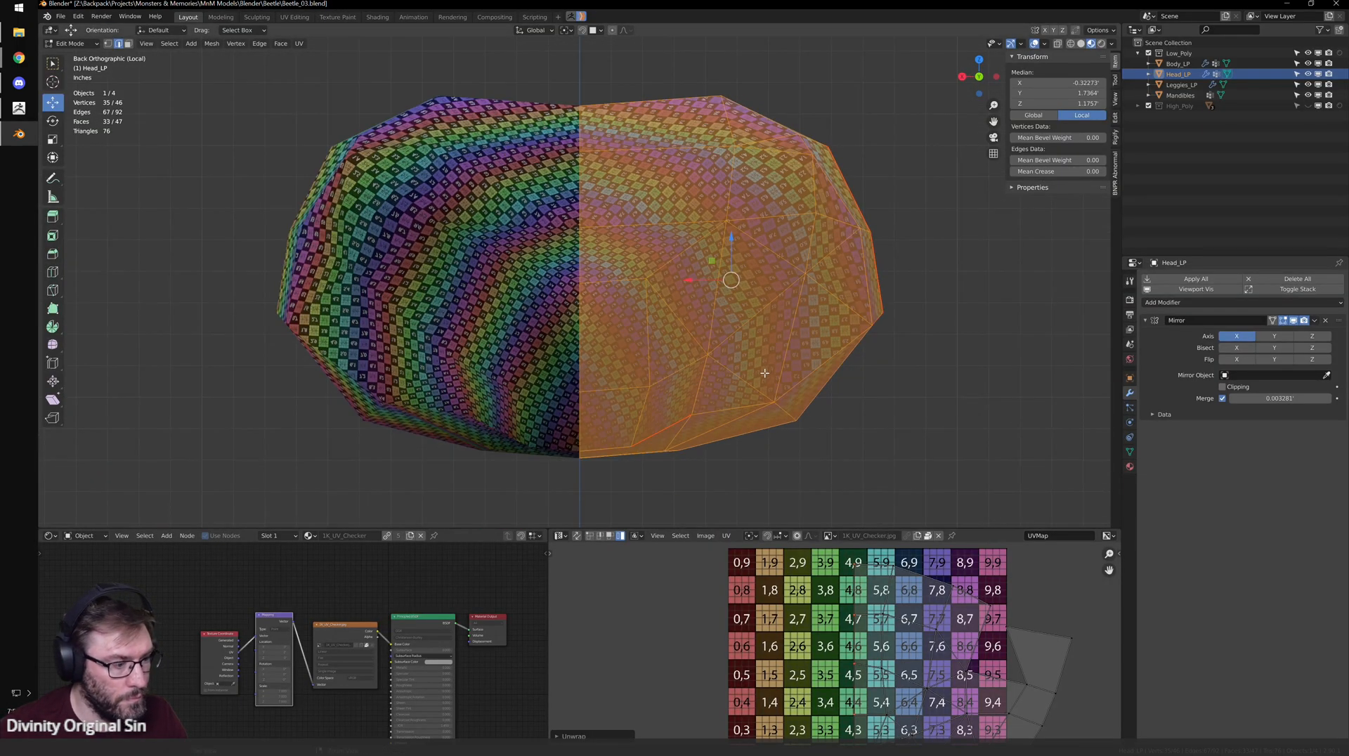
key(u)
click(767, 366)
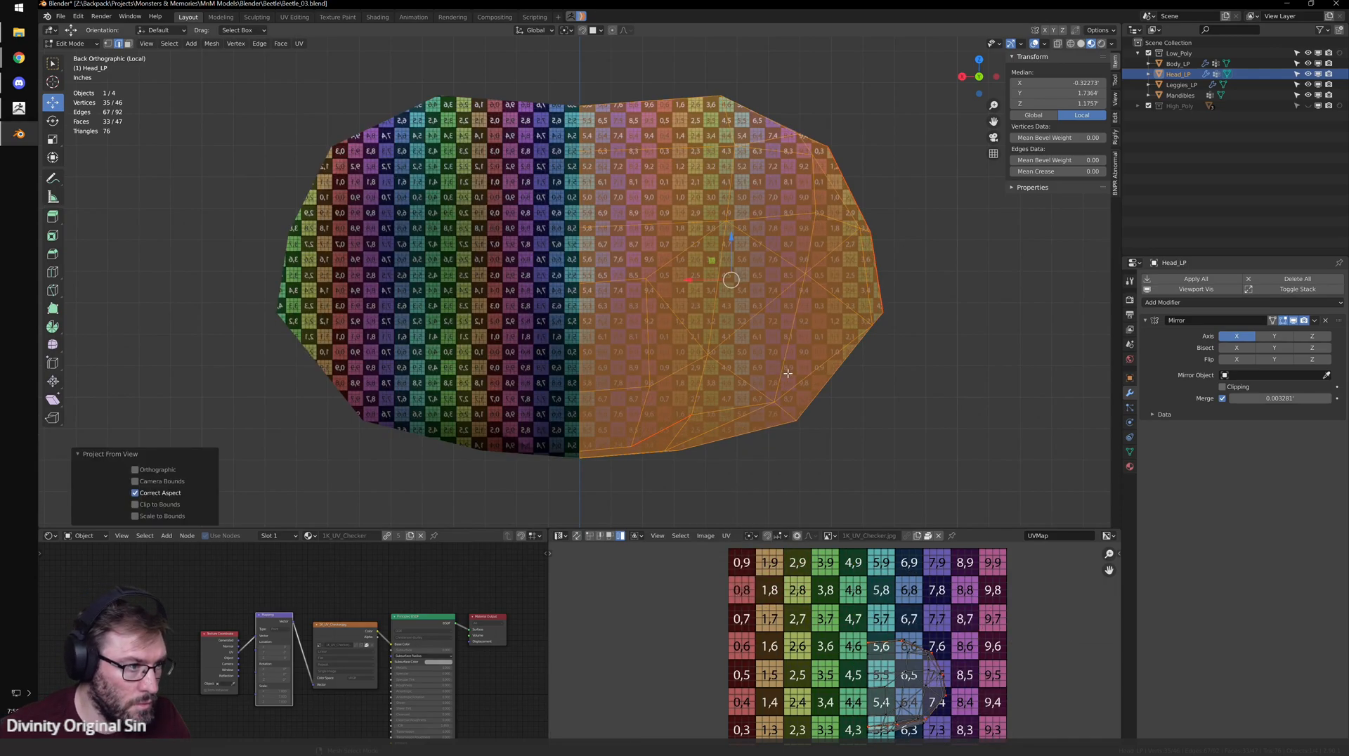
- Pin the straight centerline edge of the projected head island and unwrap the island around it
key(ctrl+space)
scroll(818, 450, up, 5)
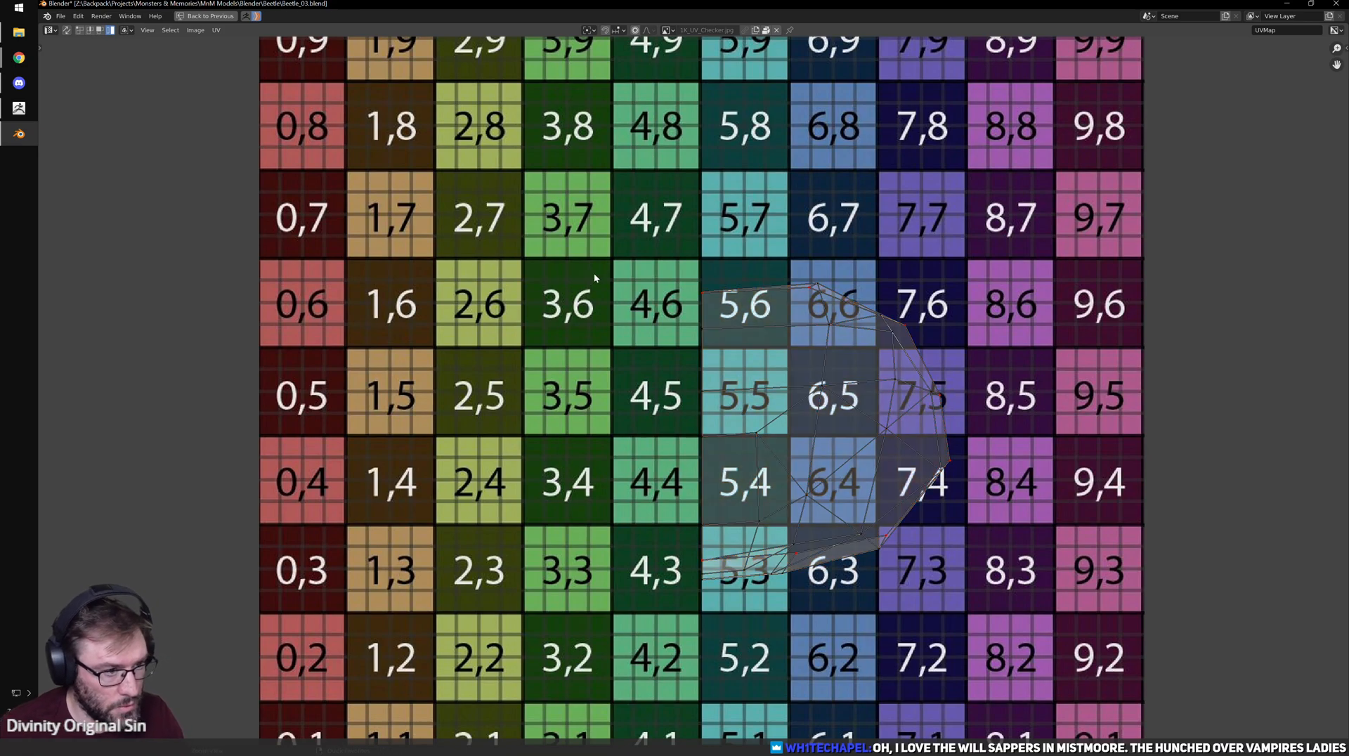
key(a)
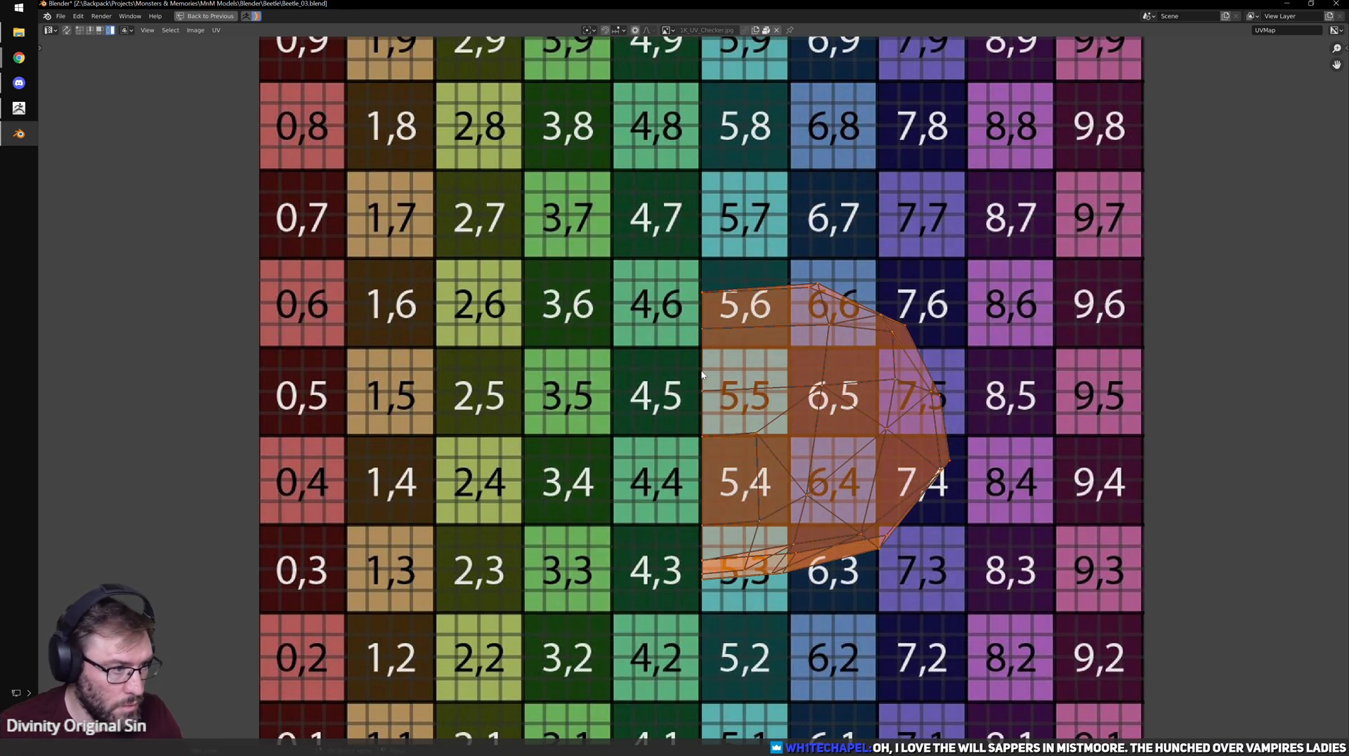
alt+click(702, 373)
key(p)
key(u)
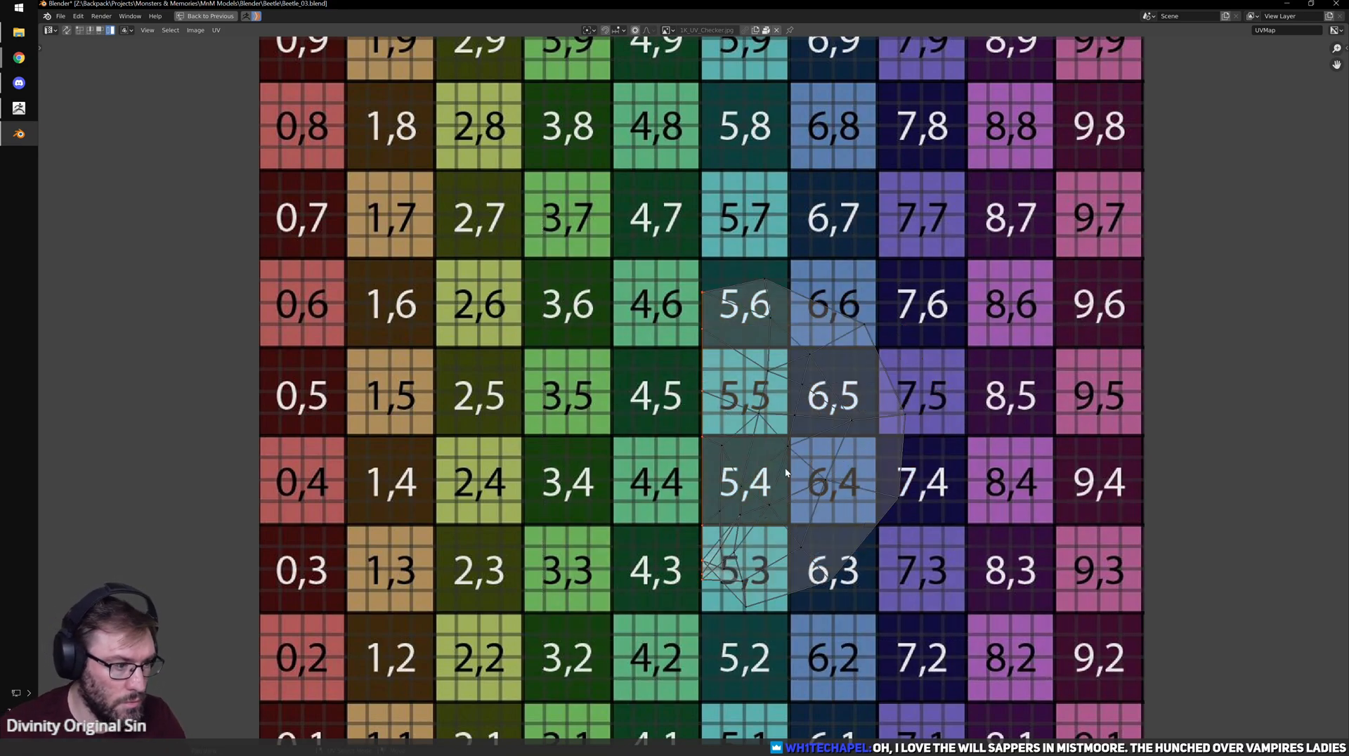
- Select the tangled UV vertices at the lower end of the island's centerline, unpin them and unwrap again
drag(643, 667, 756, 549)
key(ctrl+Tab)
click(749, 515)
drag(672, 624, 786, 538)
key(alt+p)
key(u)
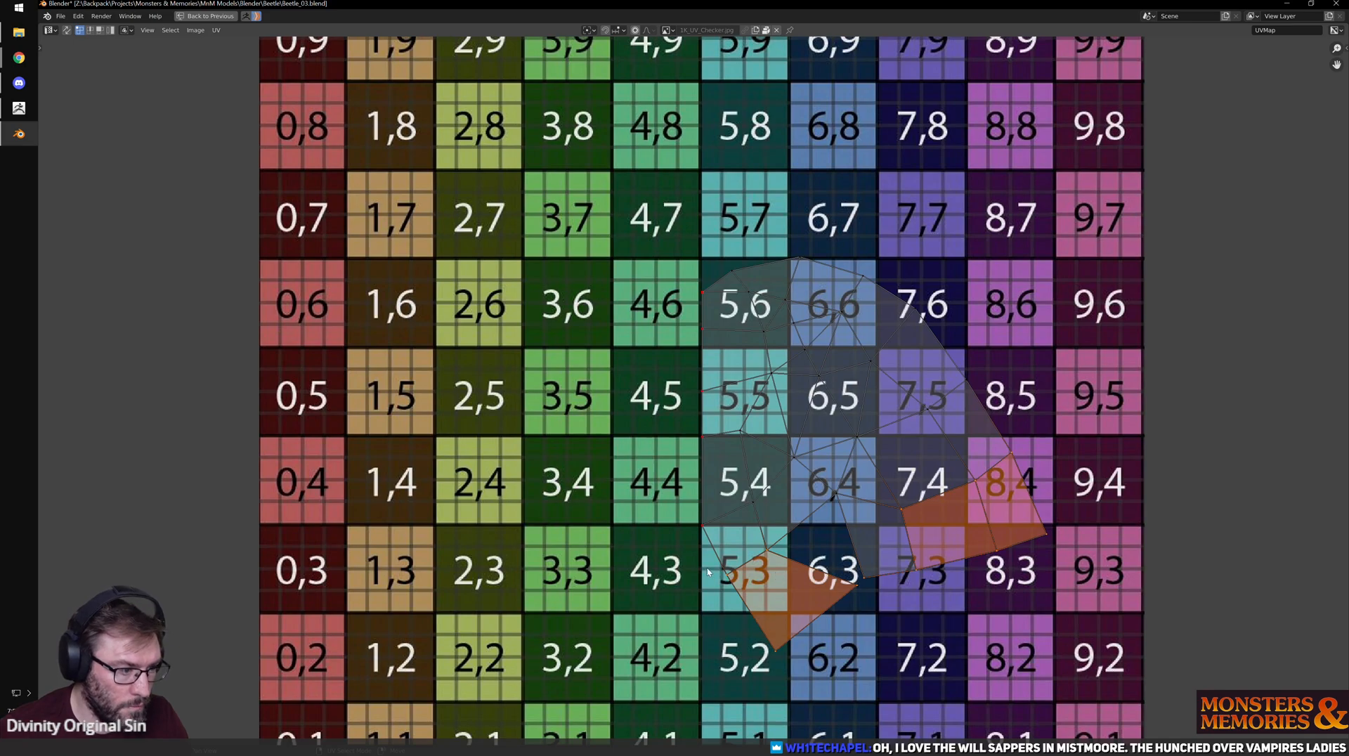
- Align the head island's full centerline edge into a straight vertical line and unwrap the island
alt+click(698, 478)
key(q)
mouse_move(698, 476)
click(767, 521)
key(u)
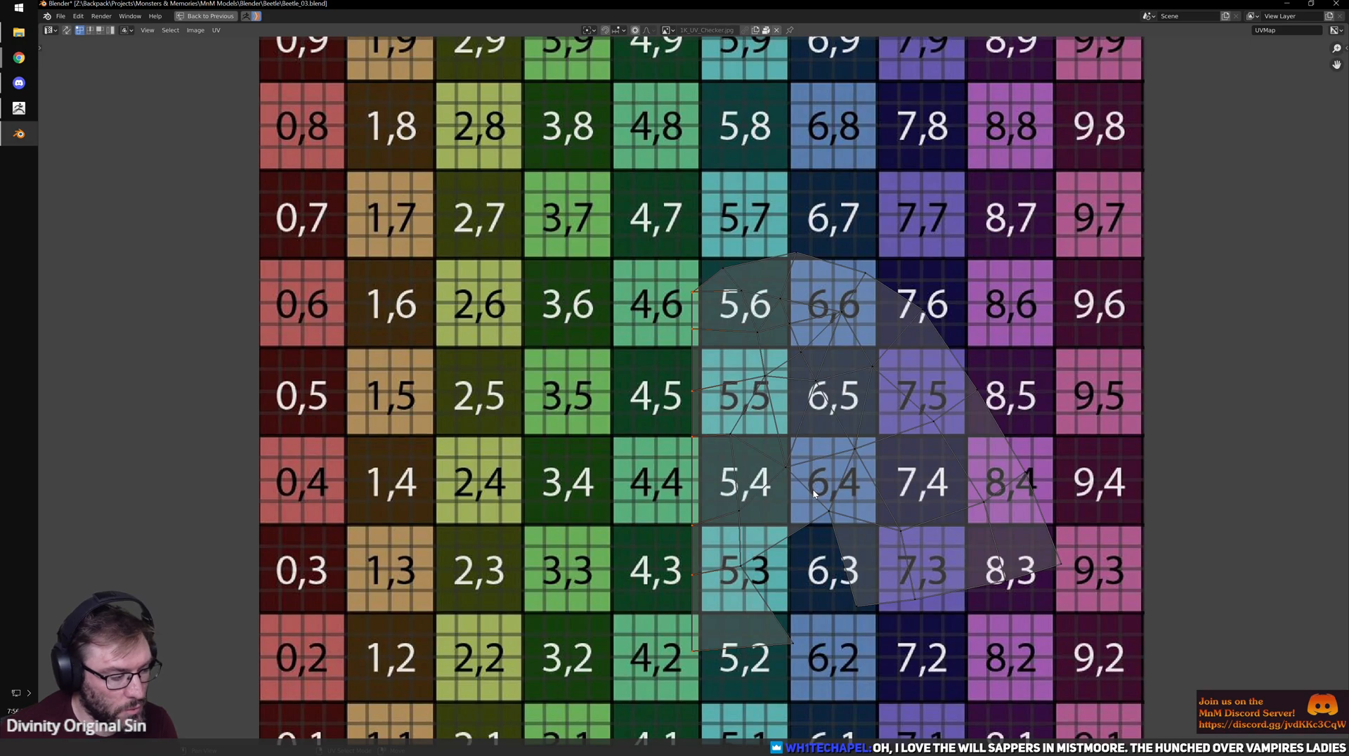
- Switch to IrfanView to view the character sculpt in Progress_06.png, and move its window aside
key(super+e)
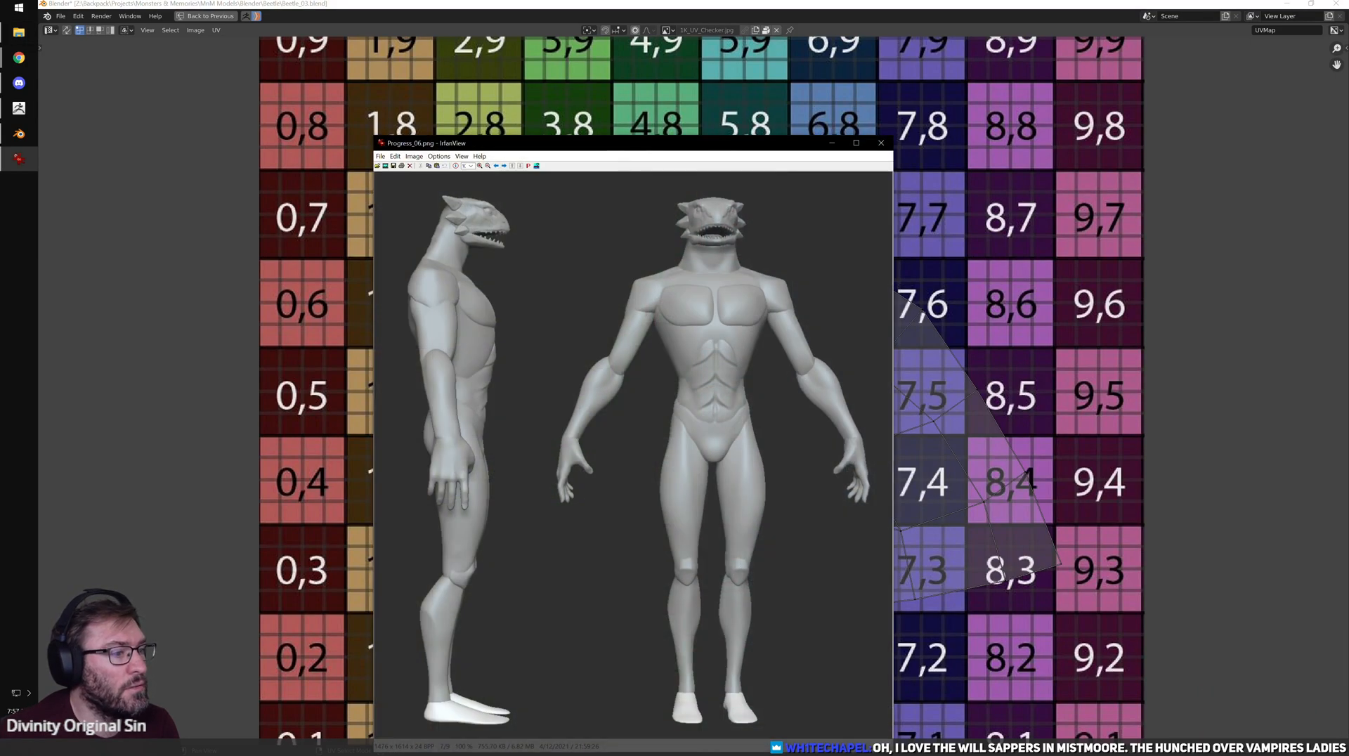
drag(468, 144, 211, 102)
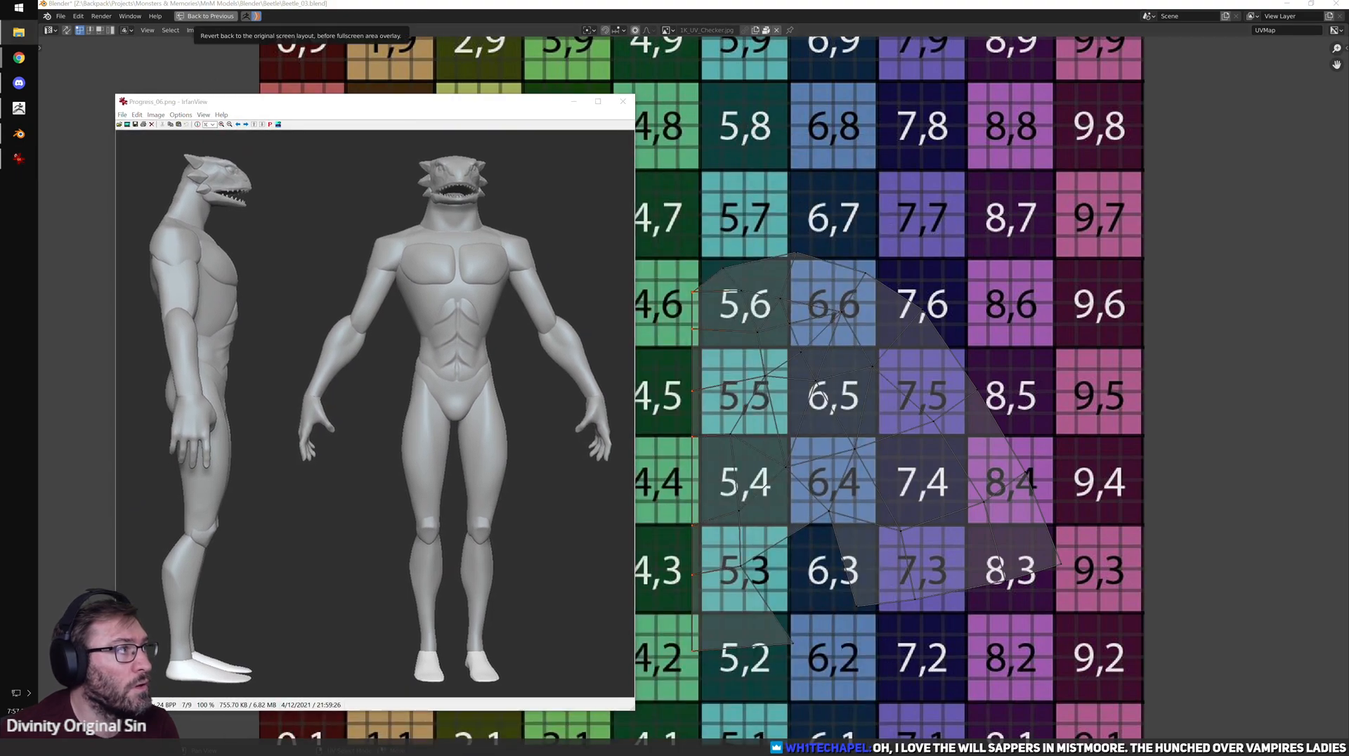
- View TrollProgress_18.png and the human sculpts Progress_04.PNG and Progress_05.PNG, and close the open reference images
drag(536, 145, 756, 97)
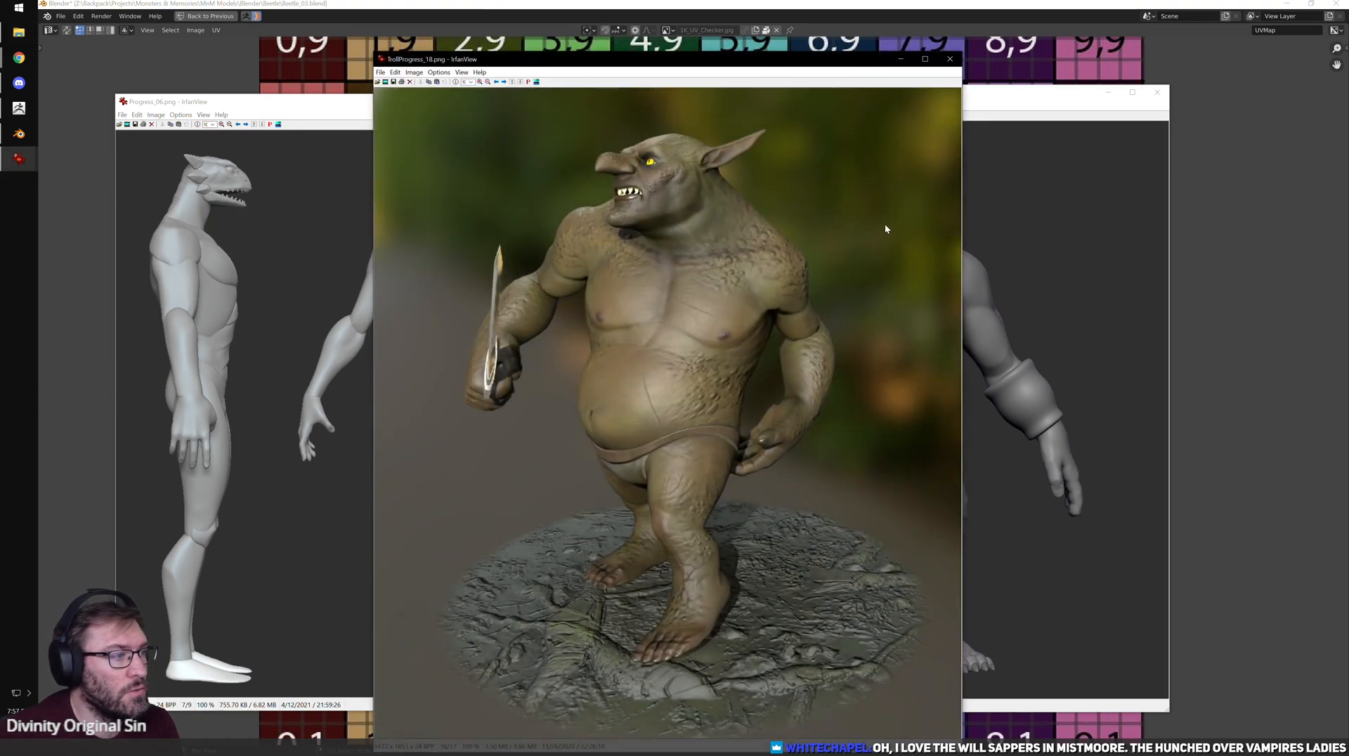
click(949, 59)
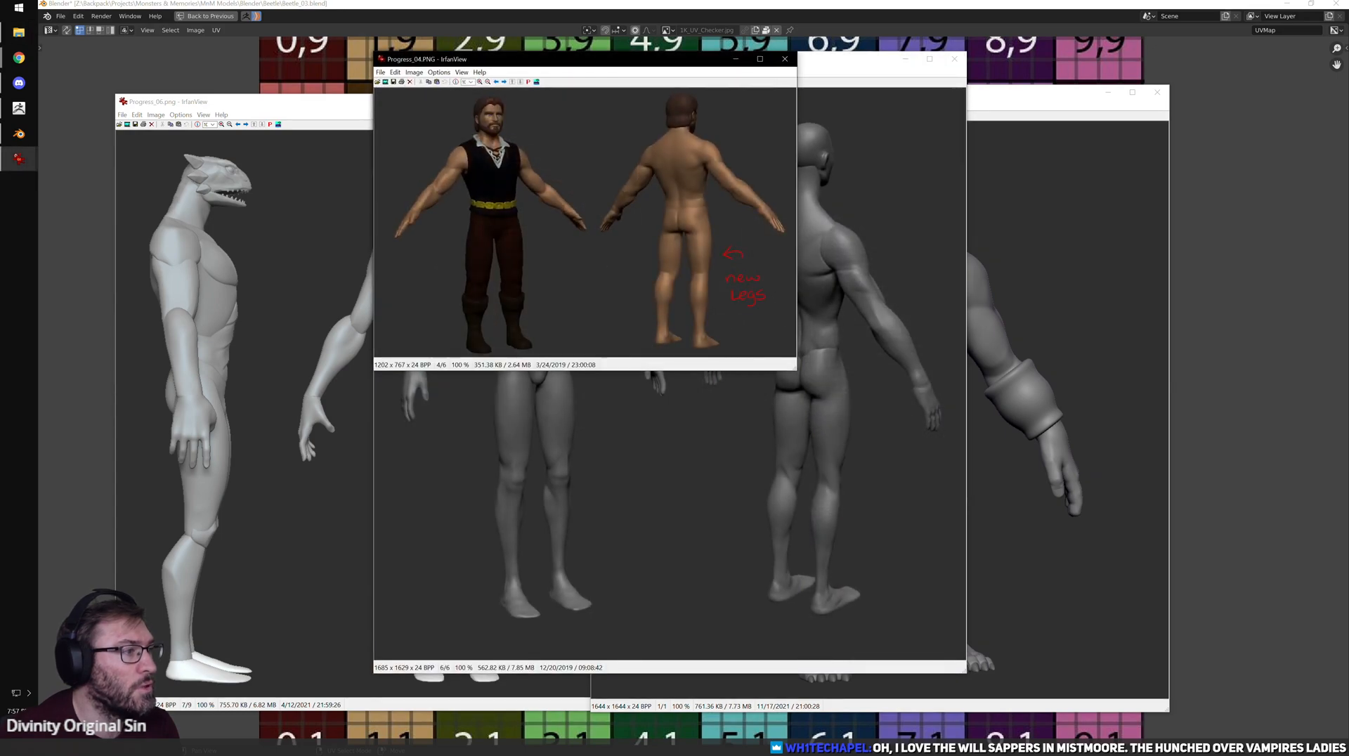
click(783, 59)
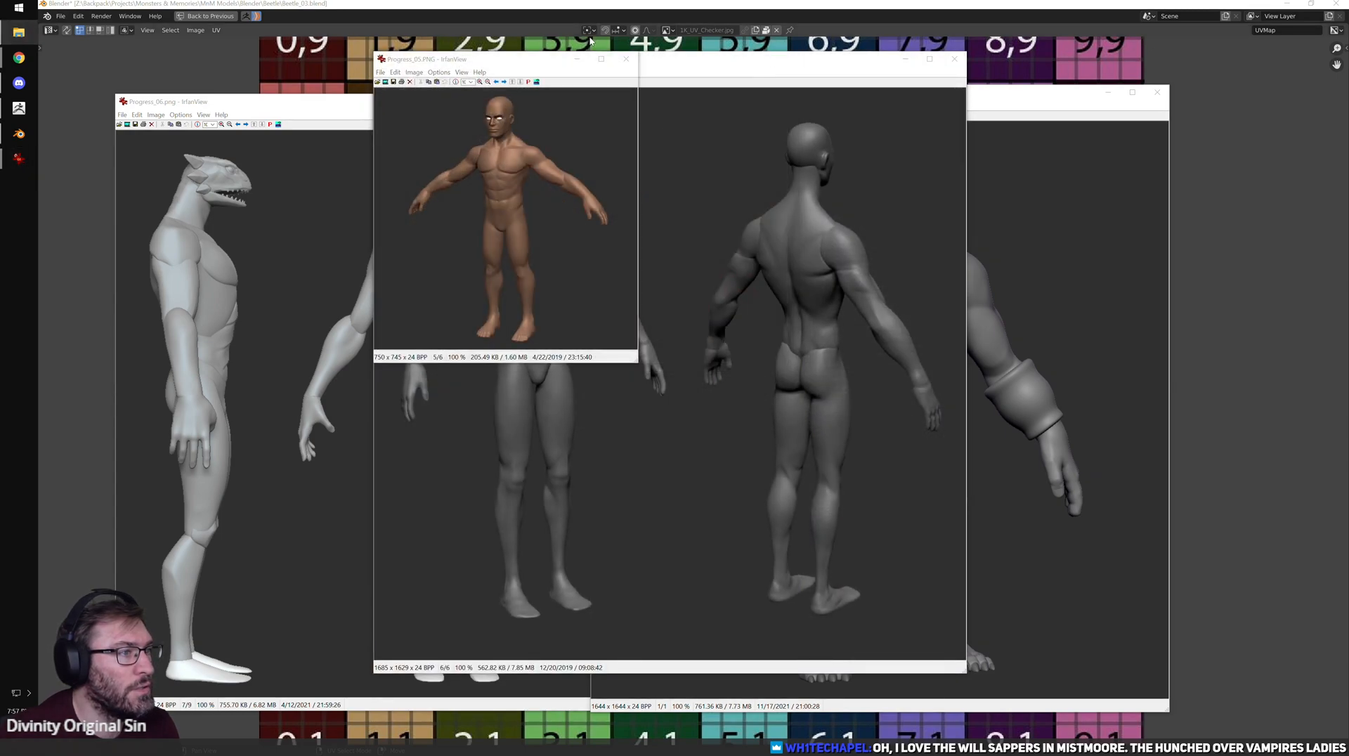
click(621, 48)
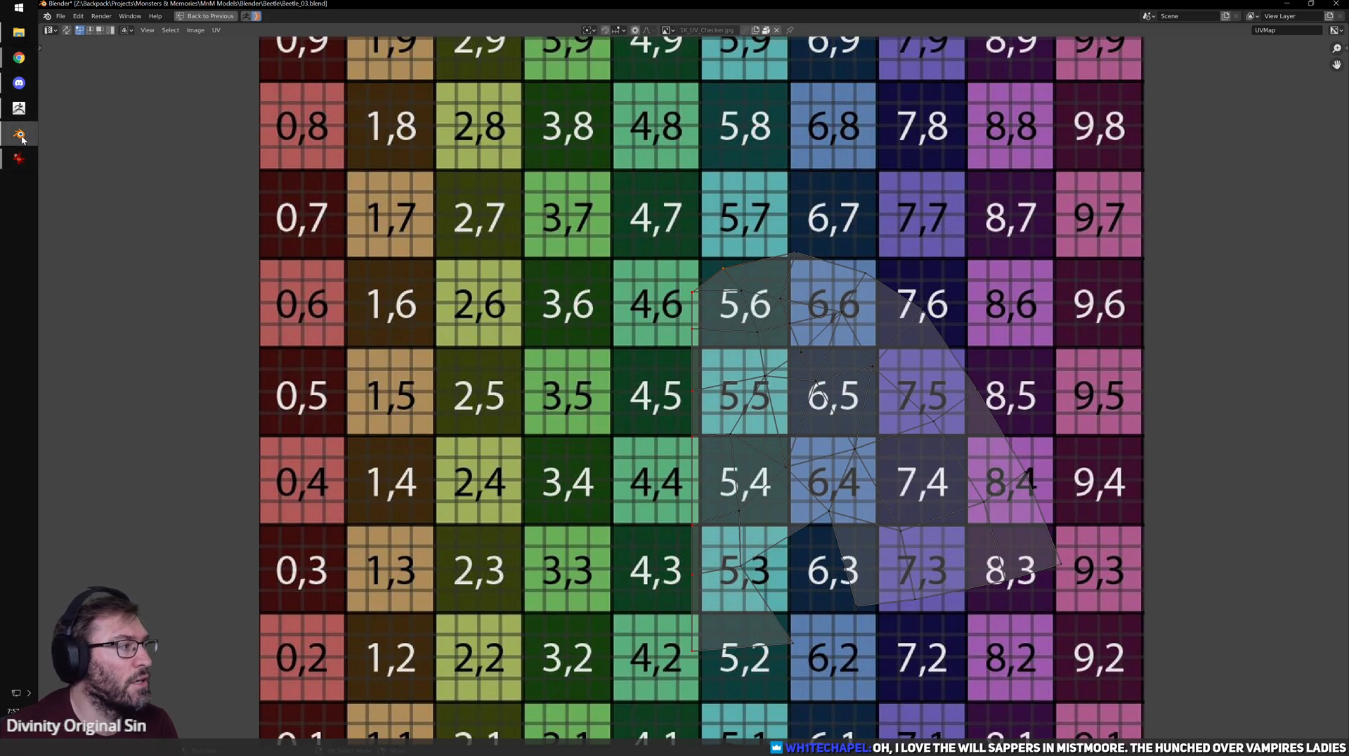
right_click(18, 159)
click(78, 442)
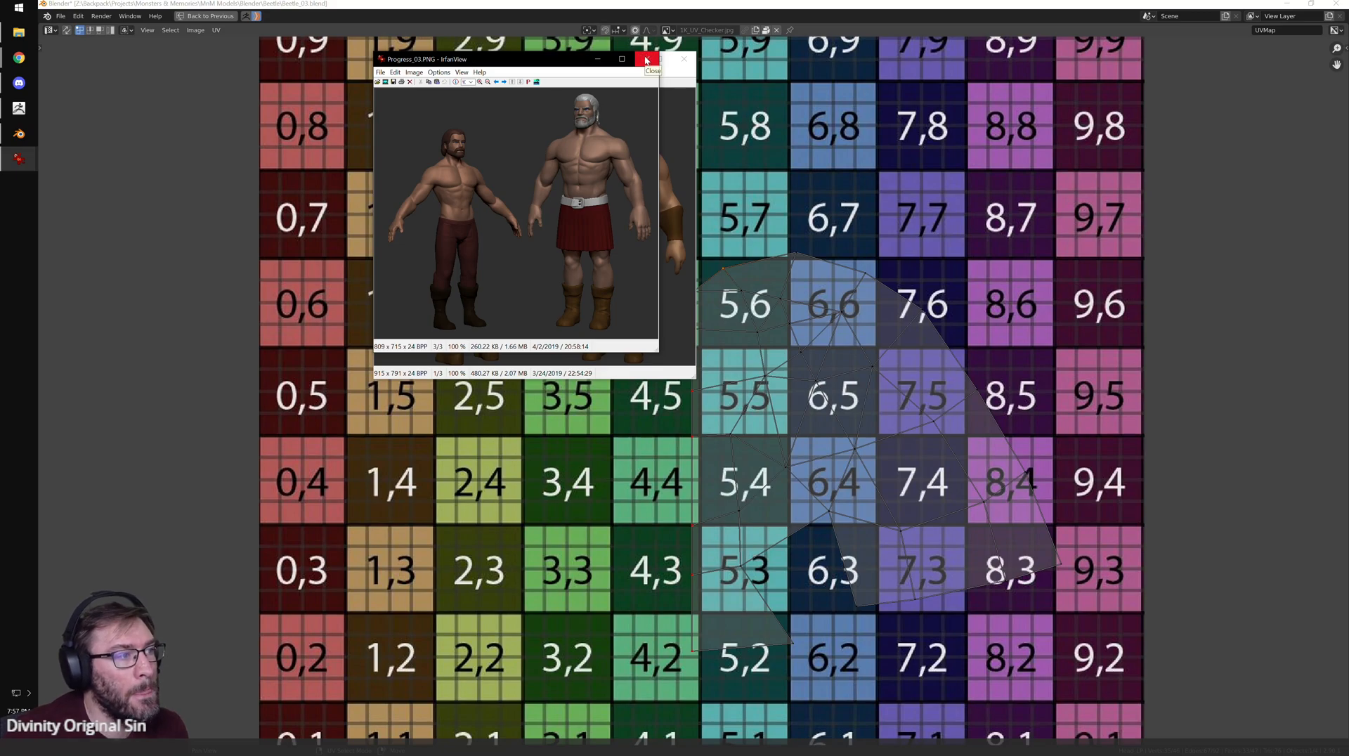
- Enlarge Progress_03.PNG to 200% to examine the two male characters, and close it along with Progress_01.PNG
drag(657, 354, 951, 623)
click(471, 82)
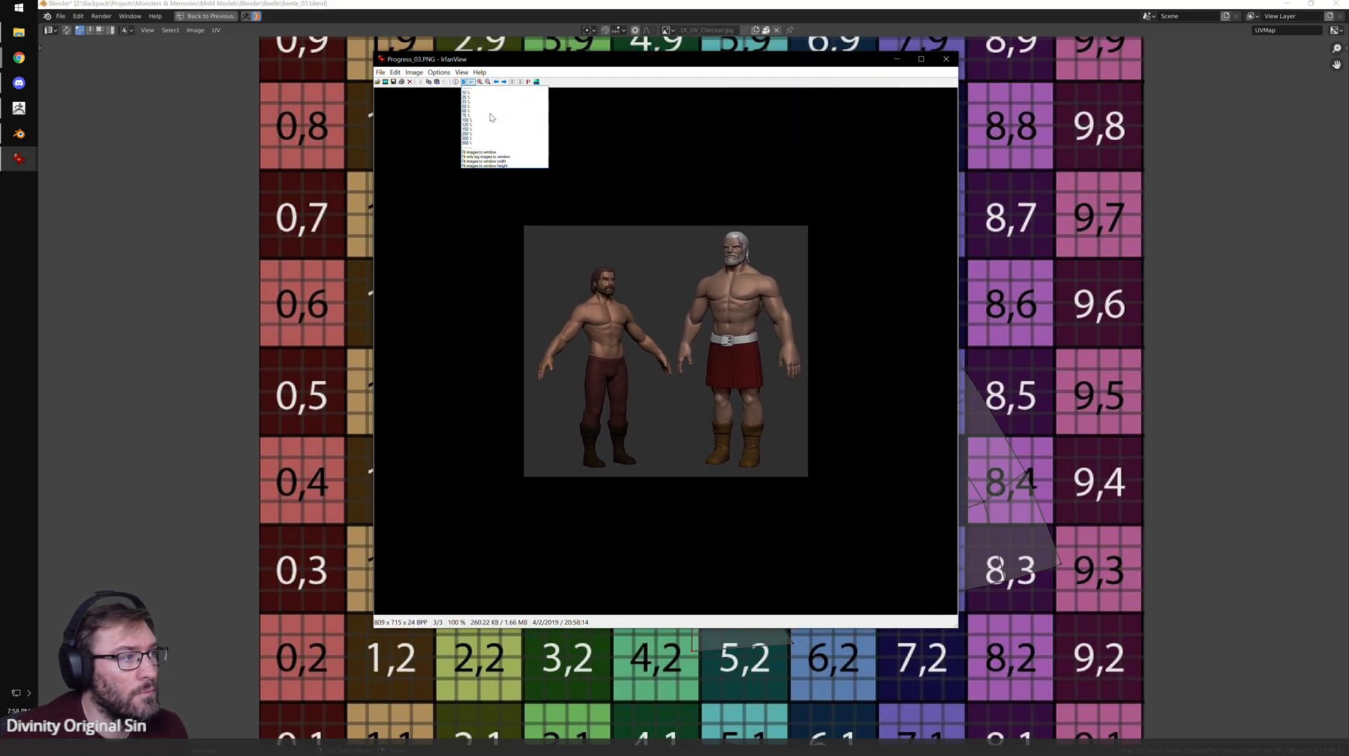
click(485, 134)
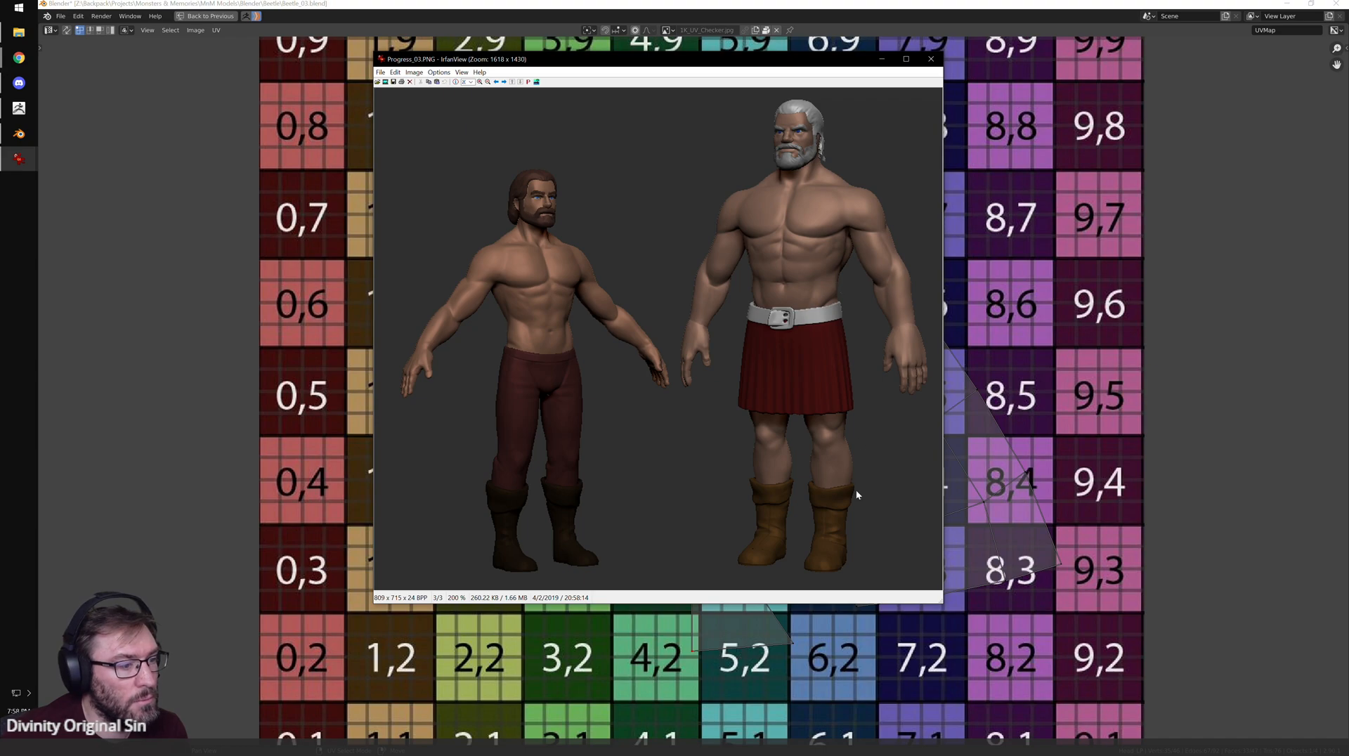
click(931, 59)
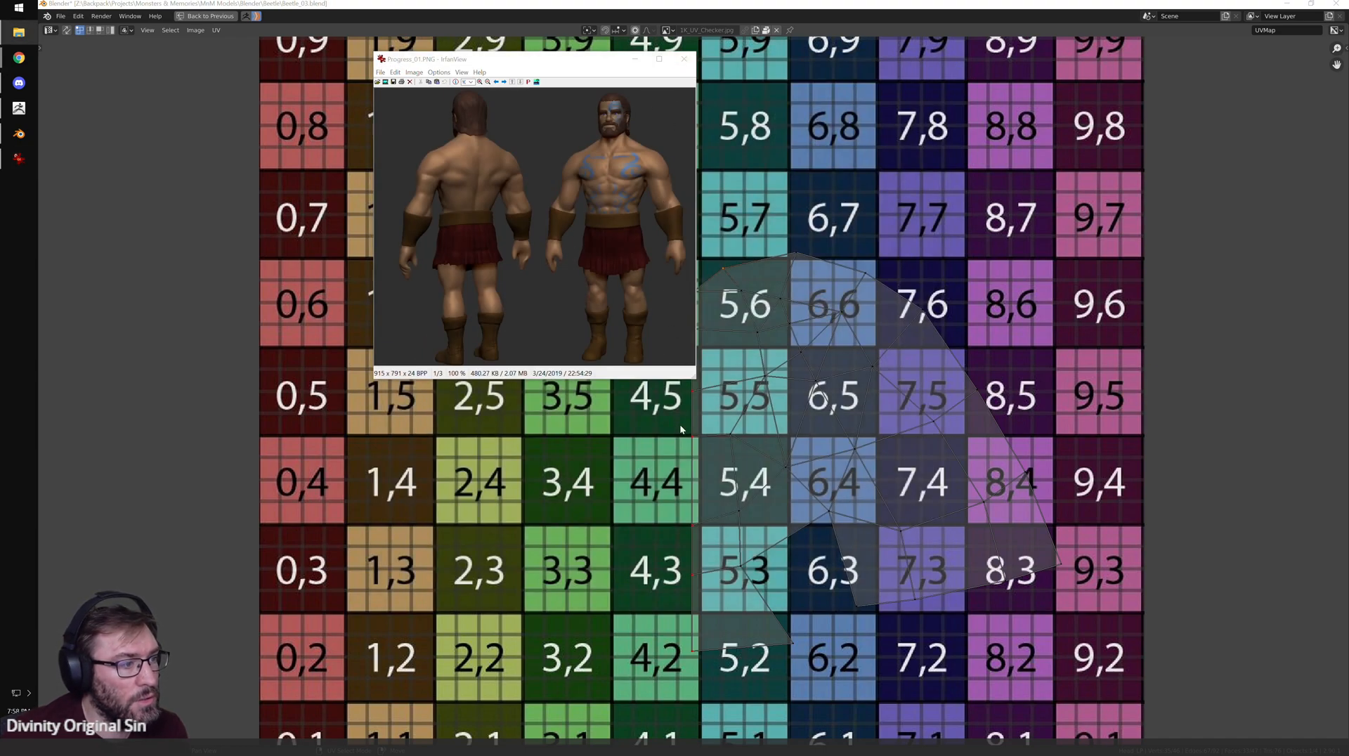
click(684, 59)
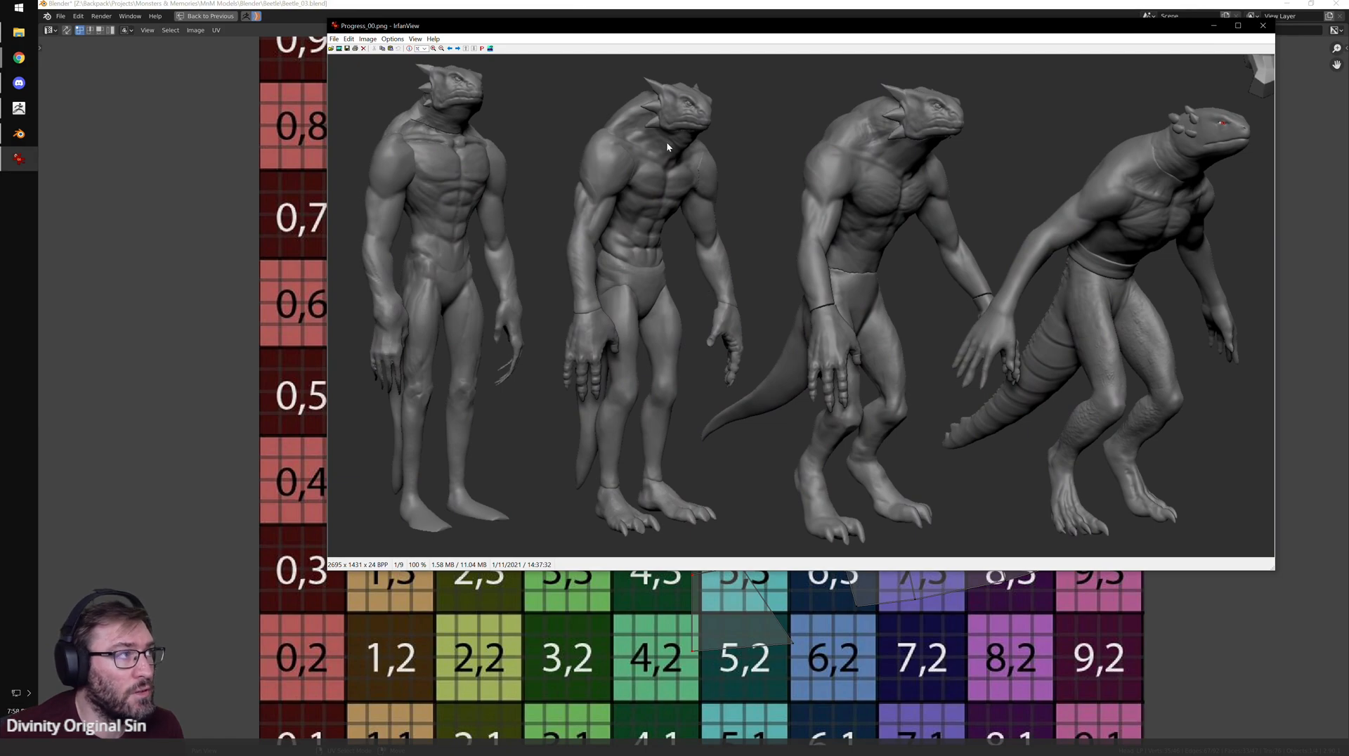
- Move the lizard sculpt images apart and enlarge Progress_02.png to examine the first lizard's head
drag(566, 28, 591, 28)
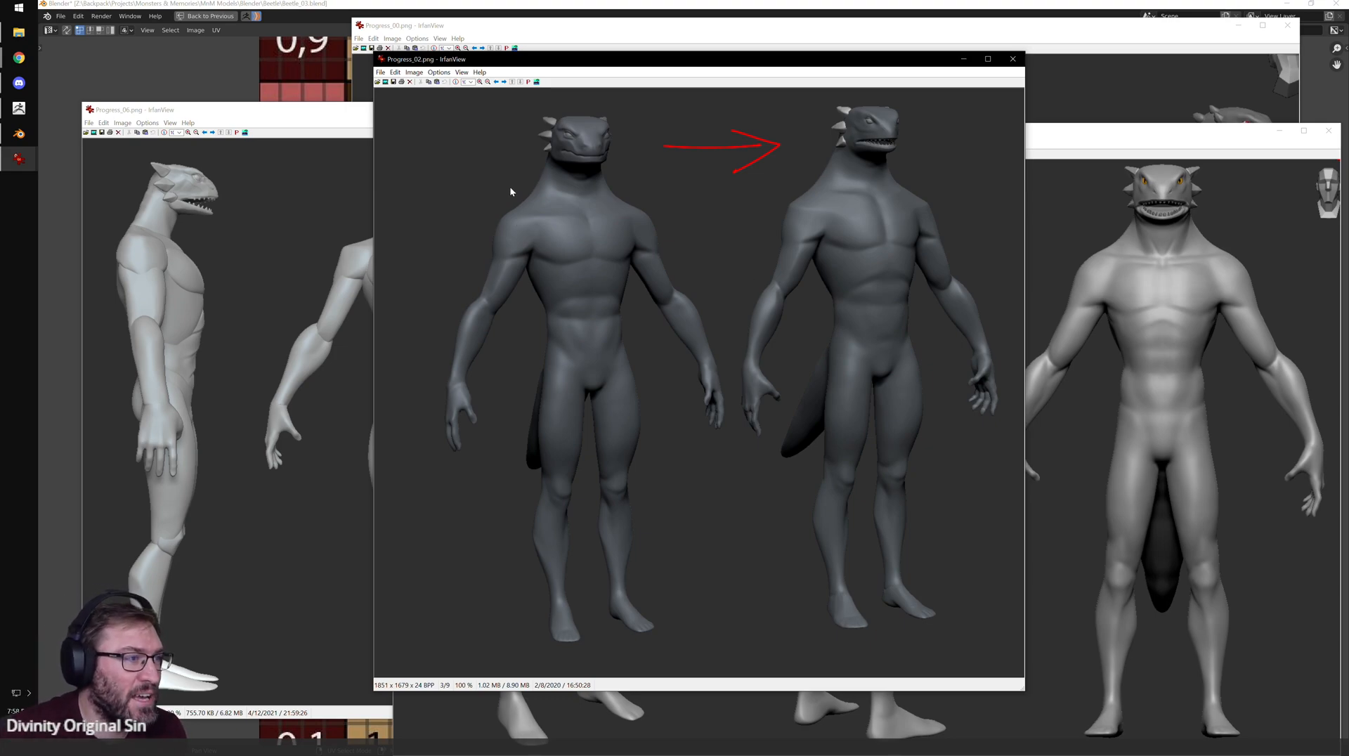
drag(482, 199, 659, 99)
click(577, 140)
right_drag(827, 378, 750, 385)
click(488, 82)
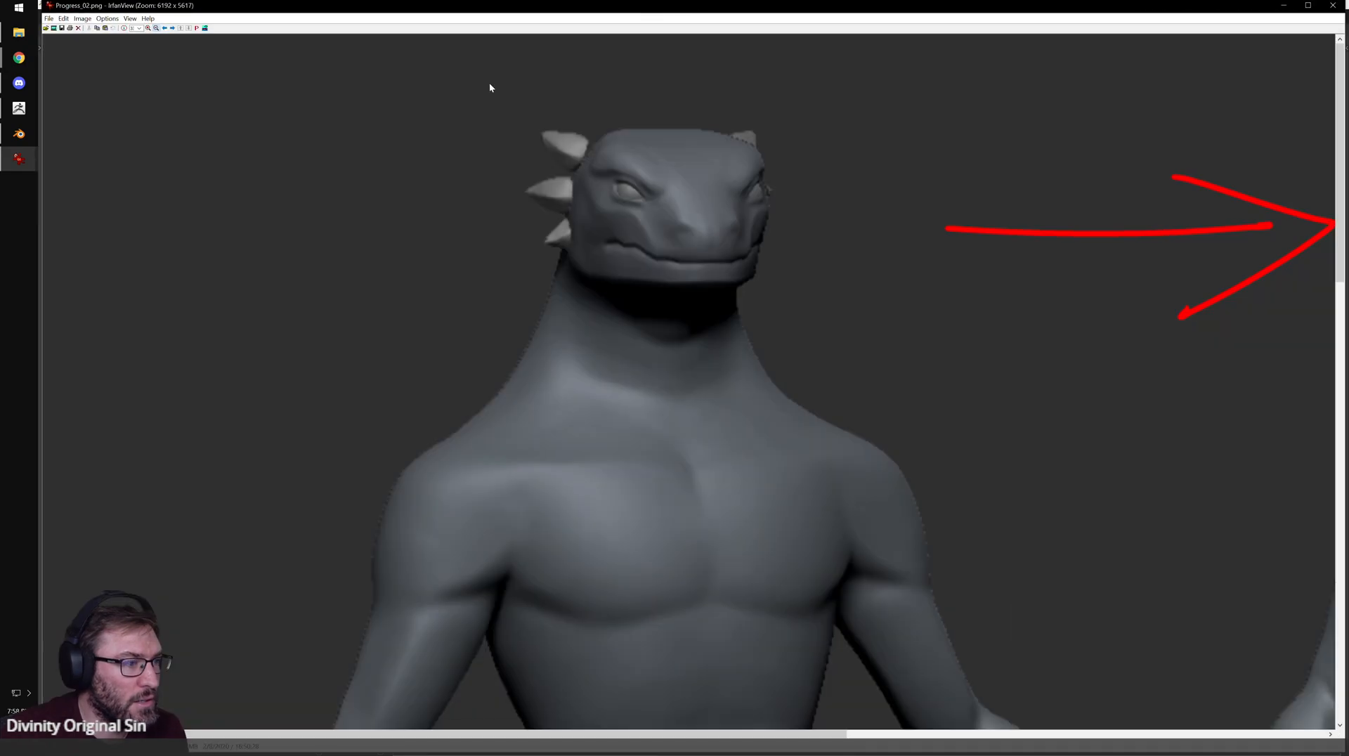
key(p)
click(837, 221)
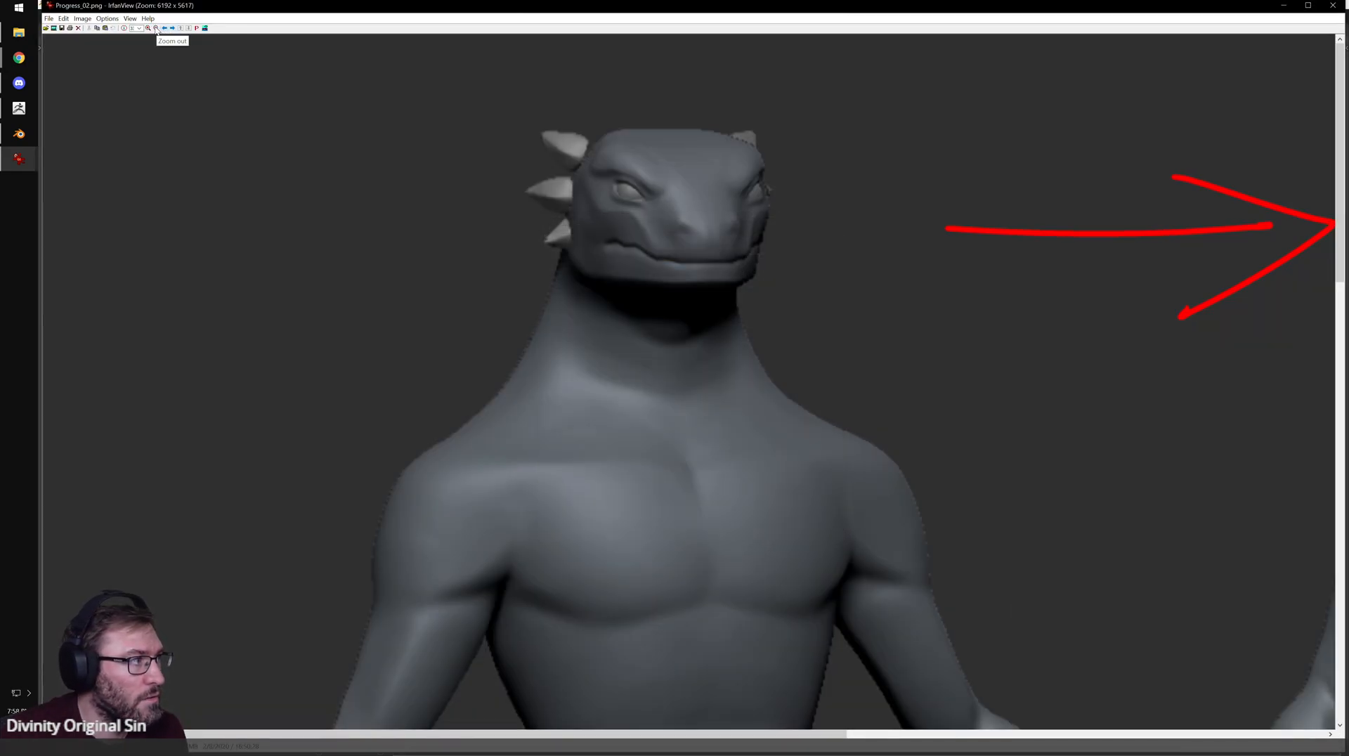
- Reduce the magnification of Progress_02.png to compare the two lizard head versions side by side
click(158, 29)
click(158, 29)
click(158, 29)
click(157, 30)
click(157, 29)
mouse_move(748, 286)
right_down()
mouse_move(651, 367)
mouse_move(747, 284)
right_up()
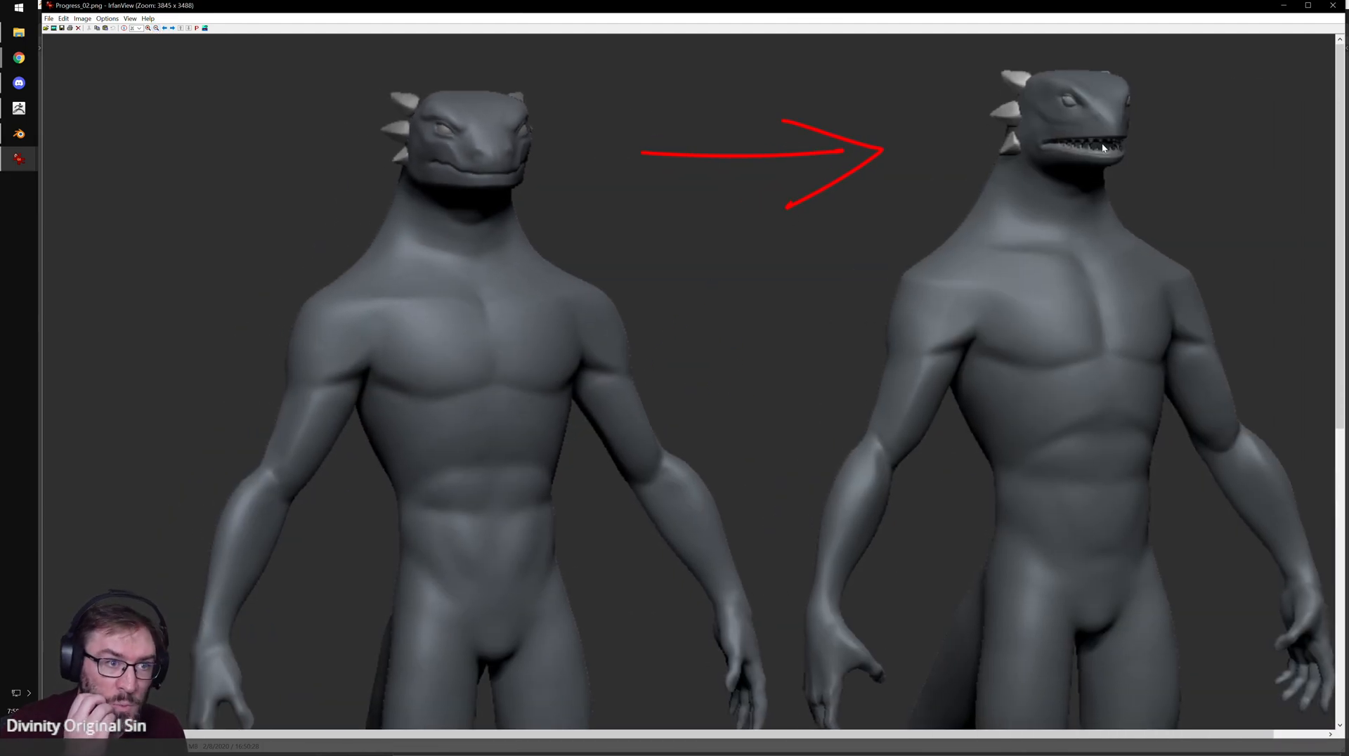
right_drag(1103, 147, 963, 167)
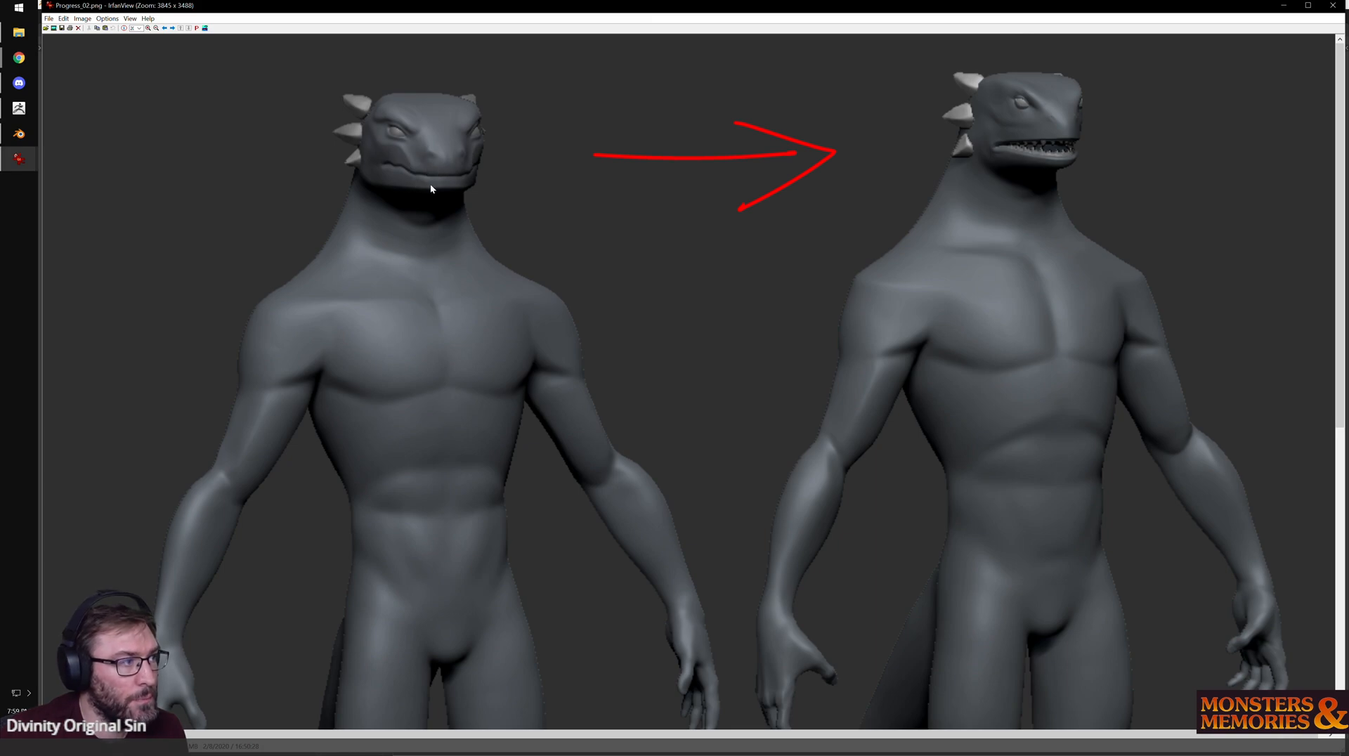
- Close Progress_02.png and the remaining lizard sculpt images after viewing Progress_05.png
drag(1145, 7, 1110, 77)
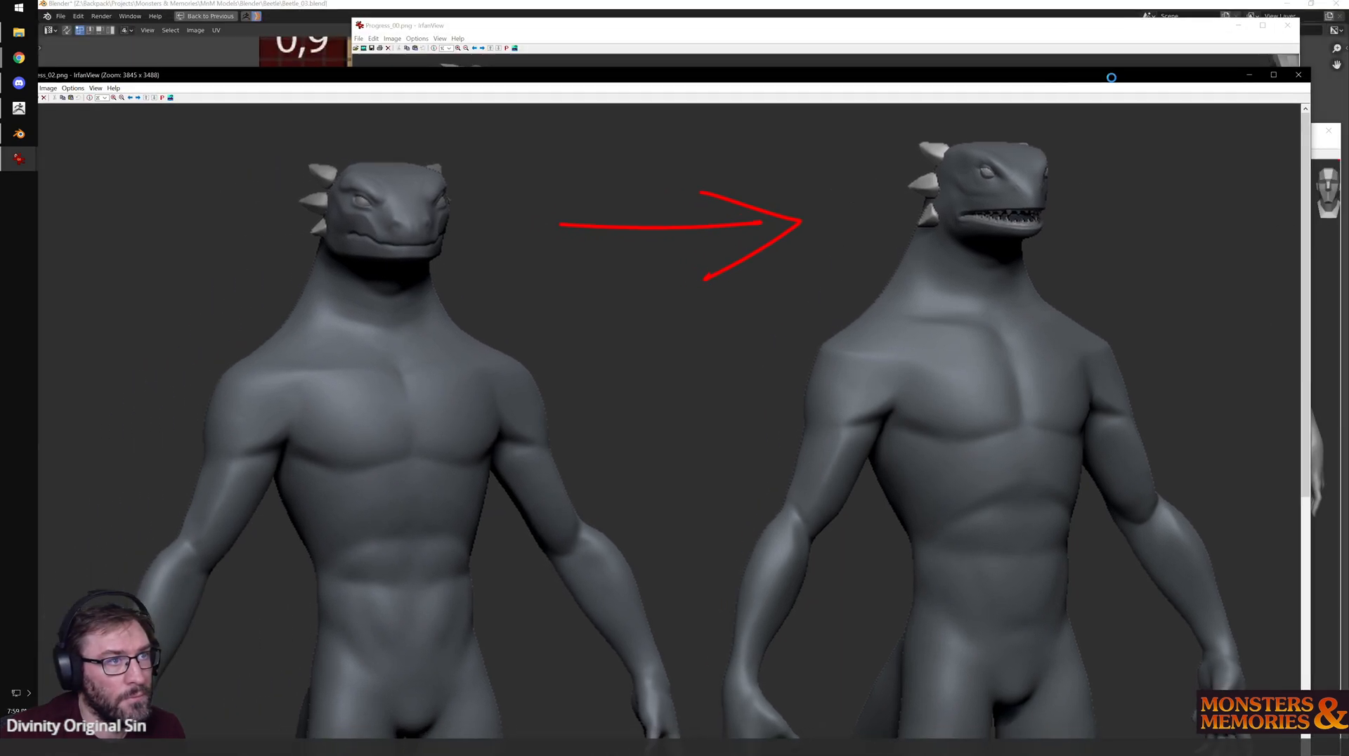
click(1299, 73)
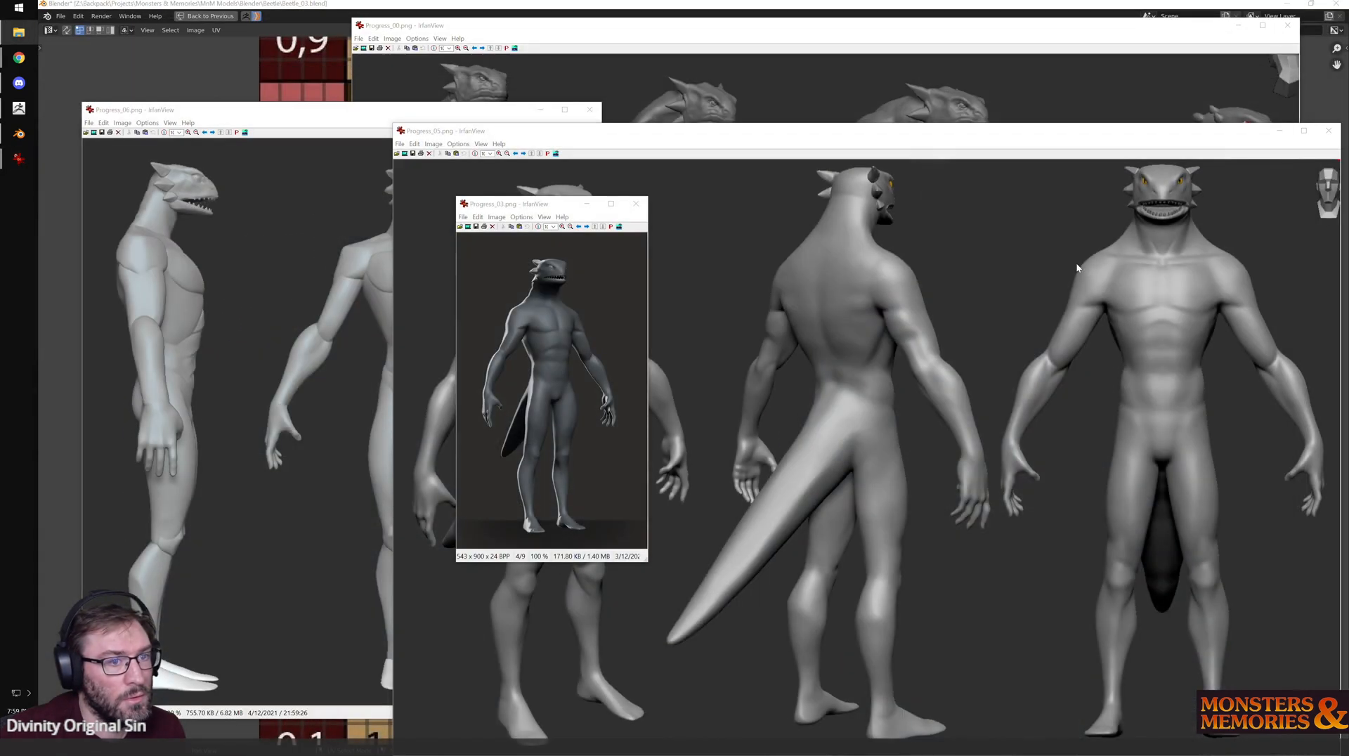
click(636, 204)
click(292, 253)
click(590, 109)
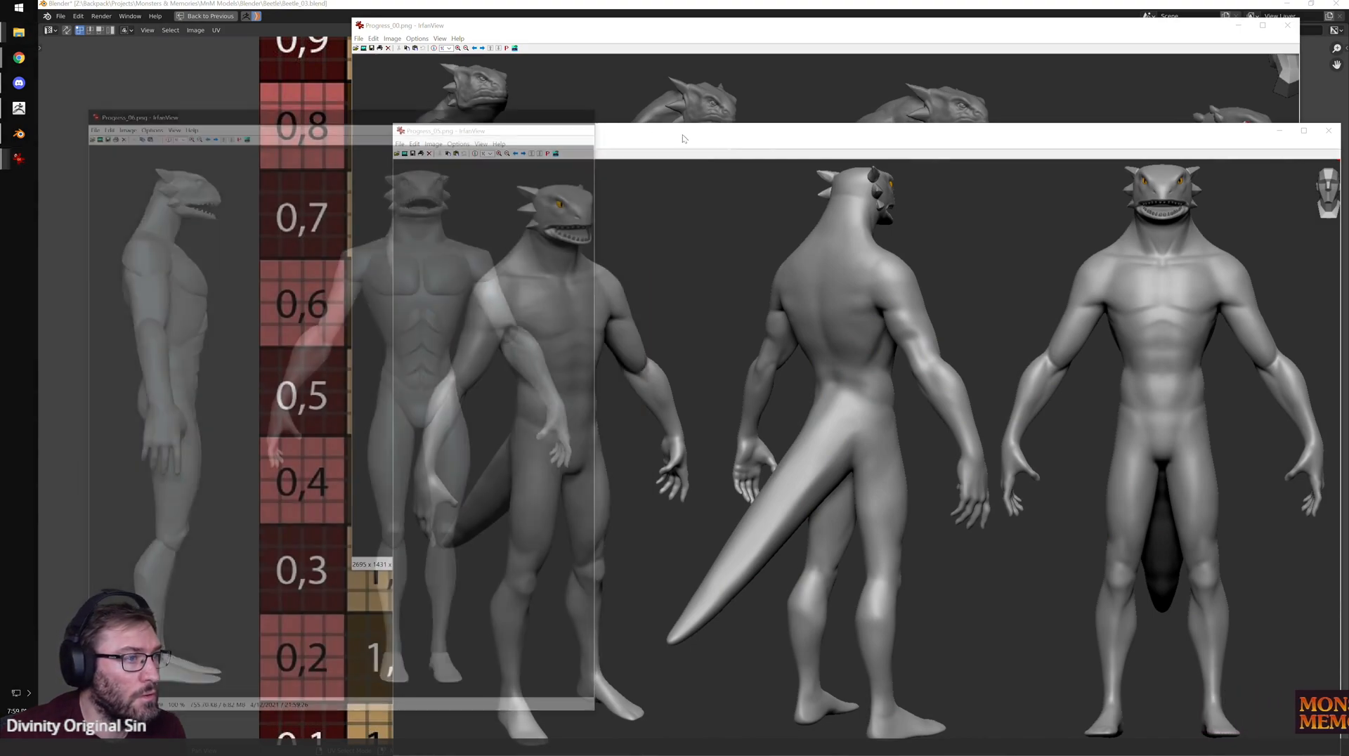
drag(1332, 143, 1074, 111)
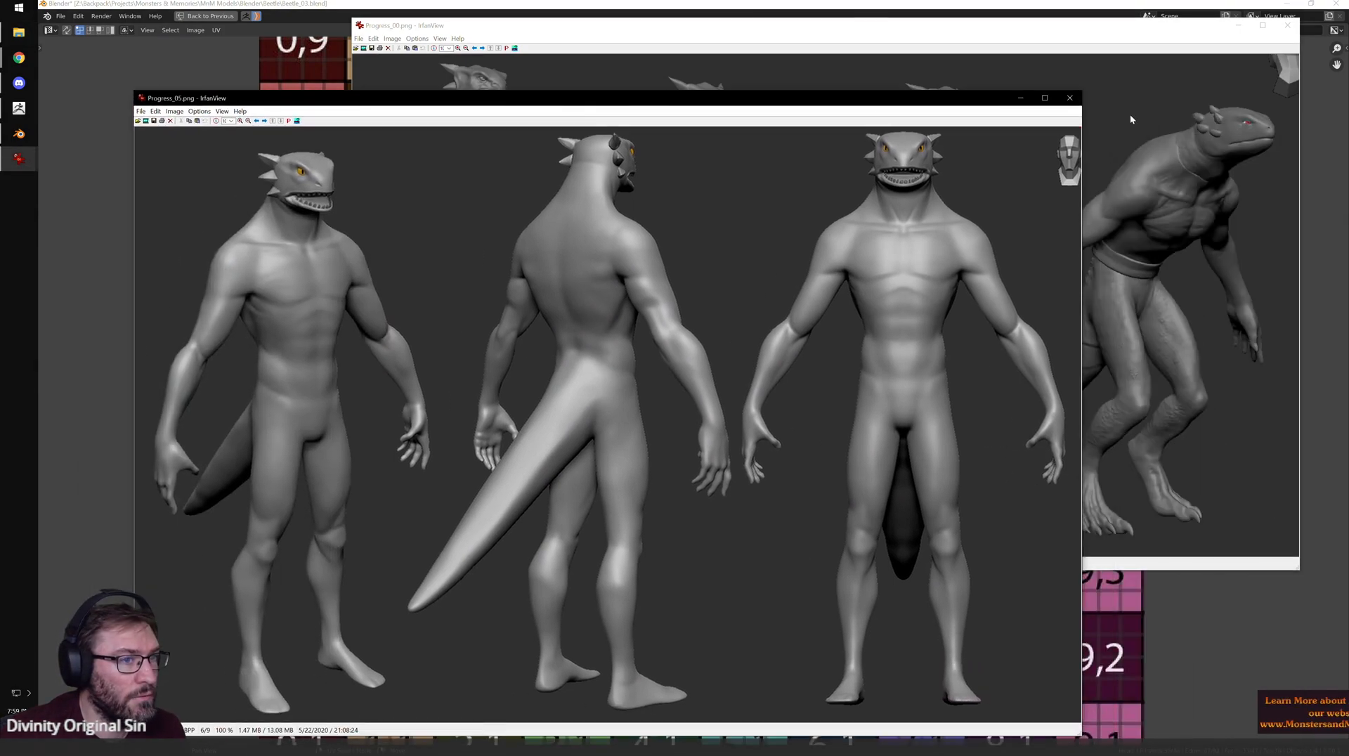
click(1069, 98)
click(1288, 25)
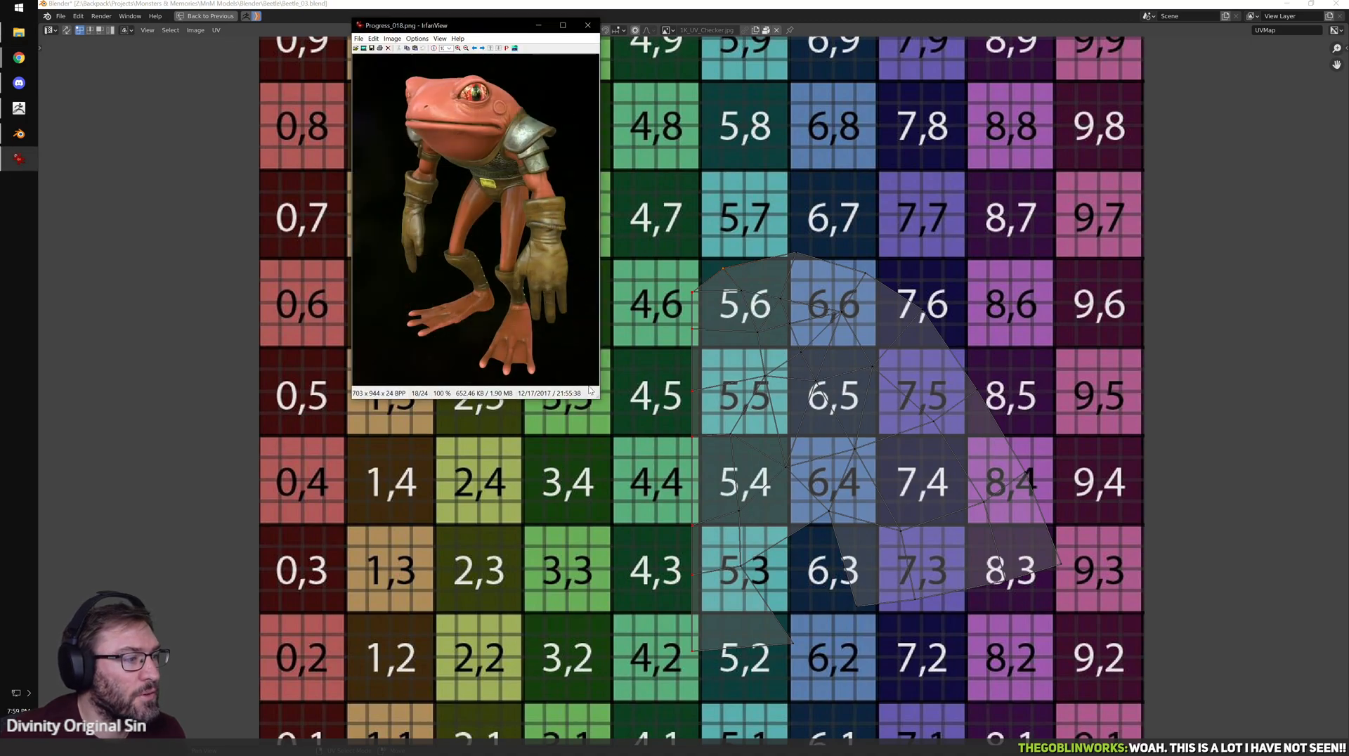
- Enlarge the armored red frog render in Progress_018.png to 177% and move its window aside
click(458, 48)
click(459, 49)
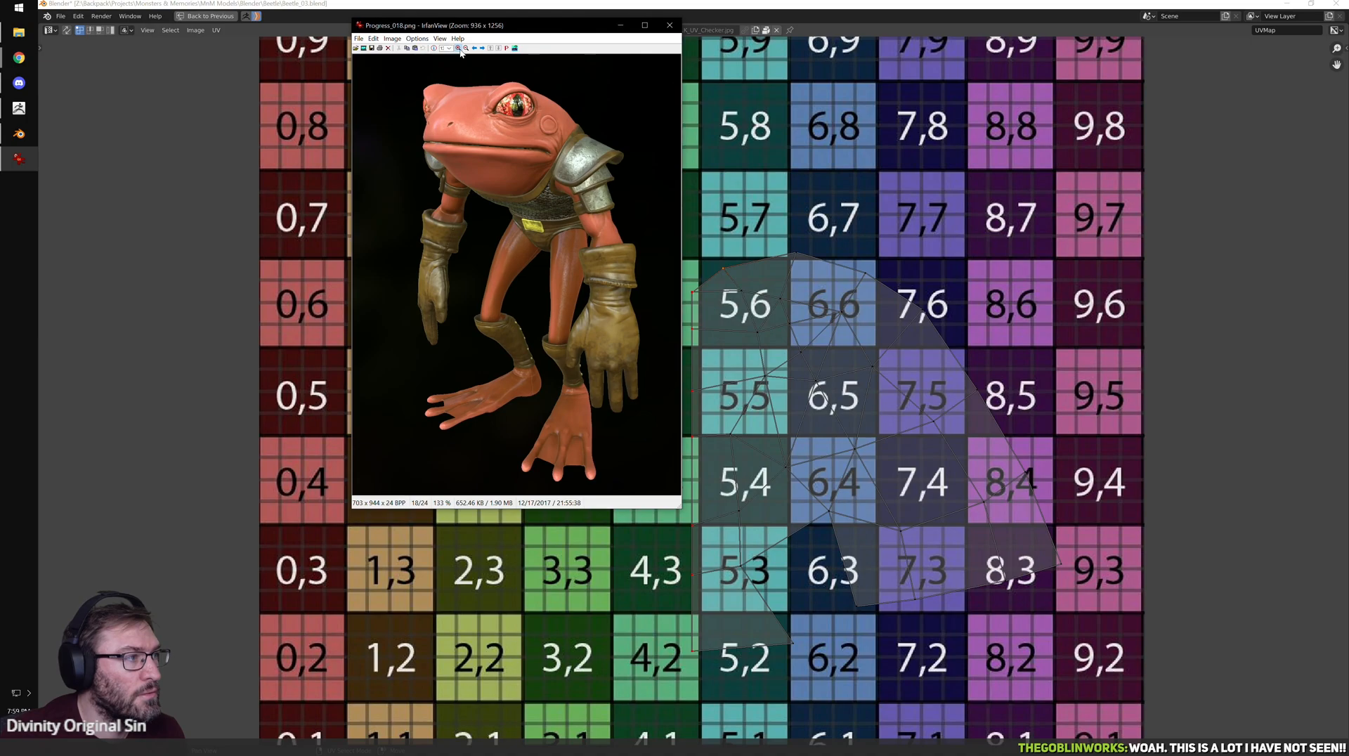
click(458, 48)
click(458, 49)
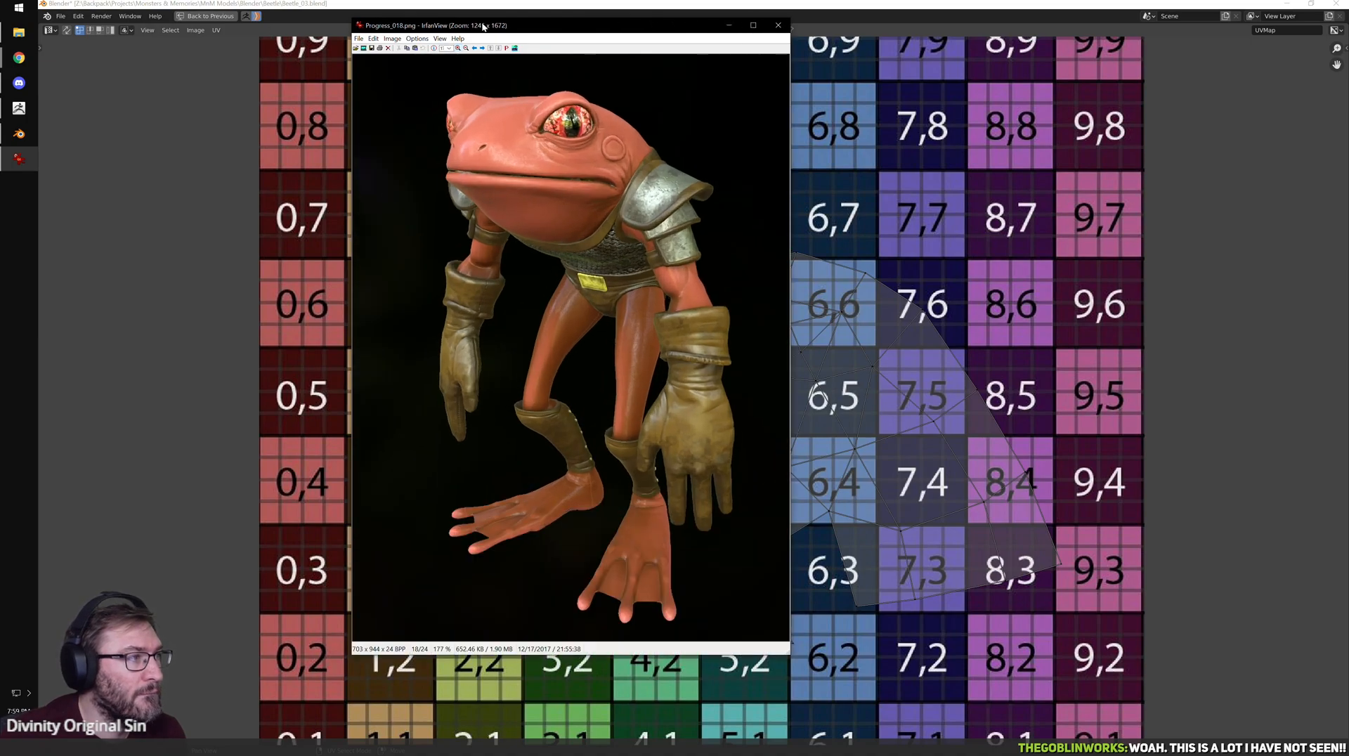
drag(483, 26, 536, 74)
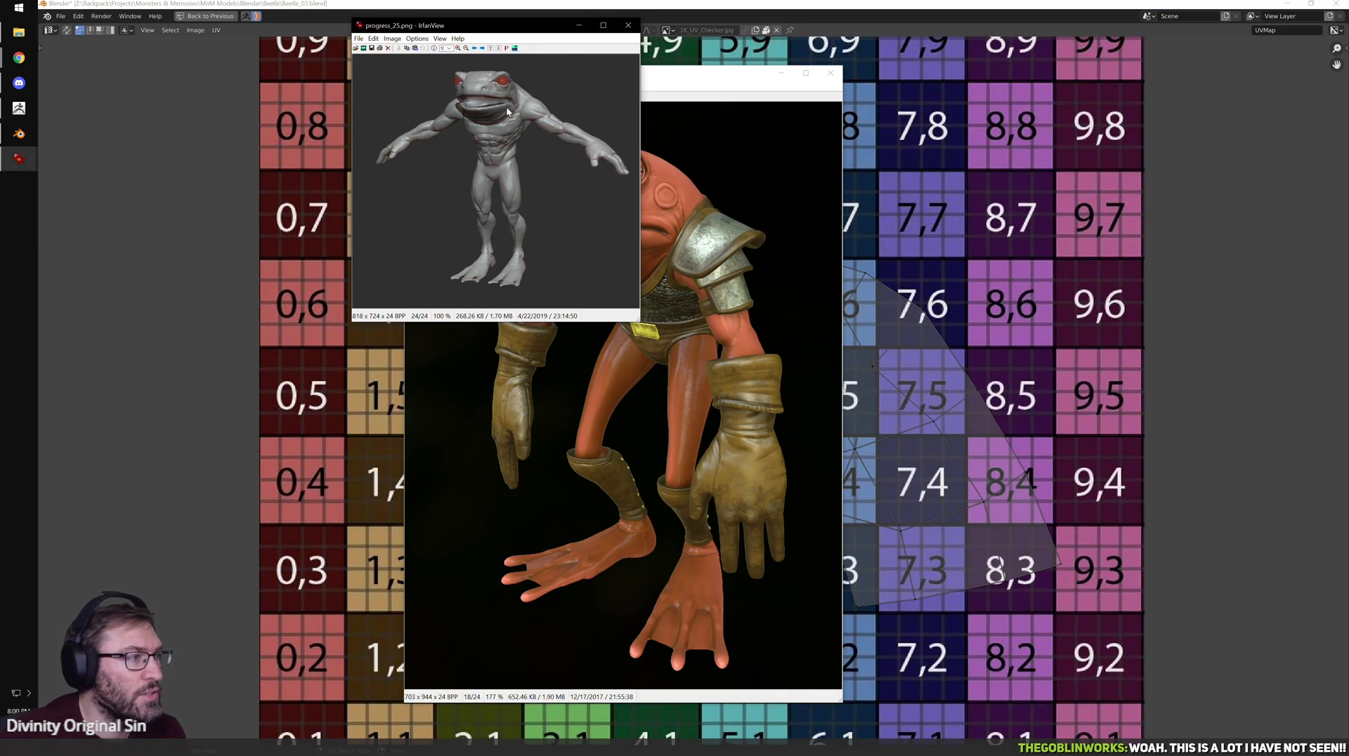
- View the frog images progress_25.png and Progress_014.png, and close all the frog images
click(628, 25)
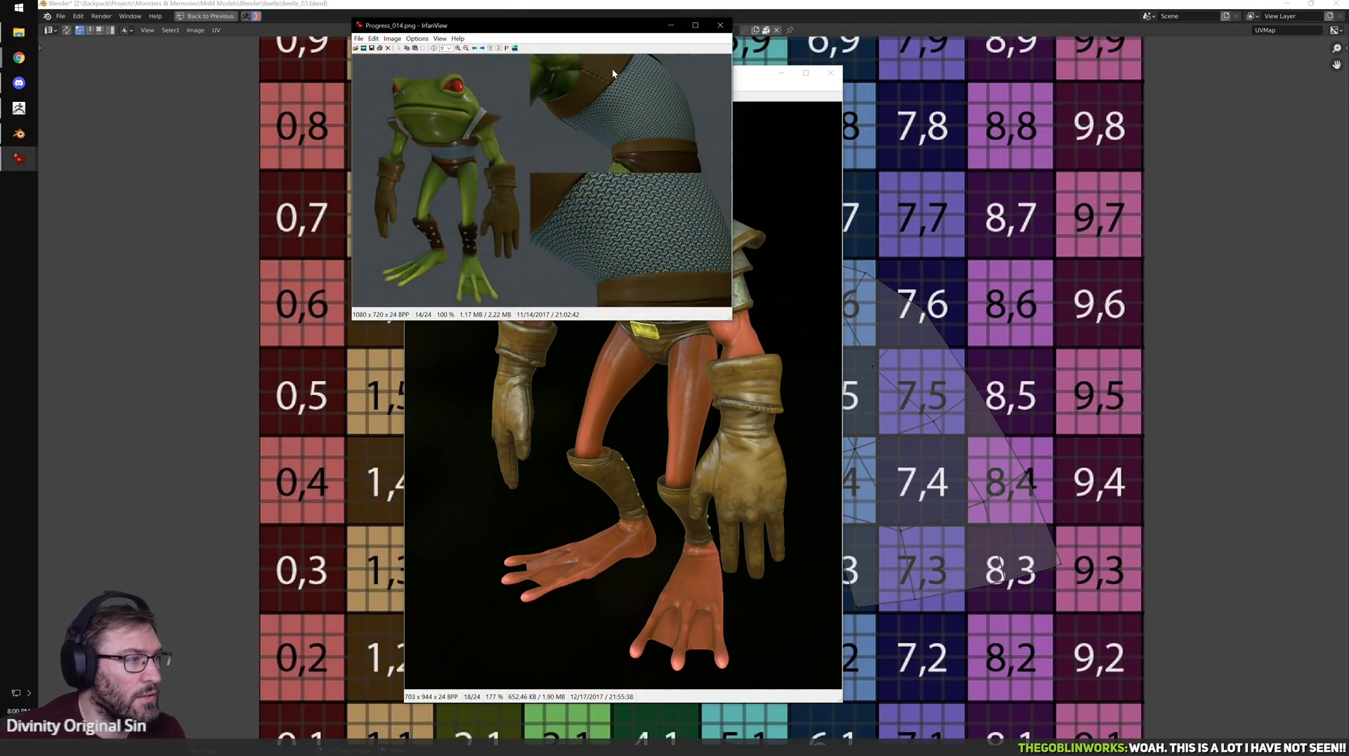
drag(538, 29, 480, 114)
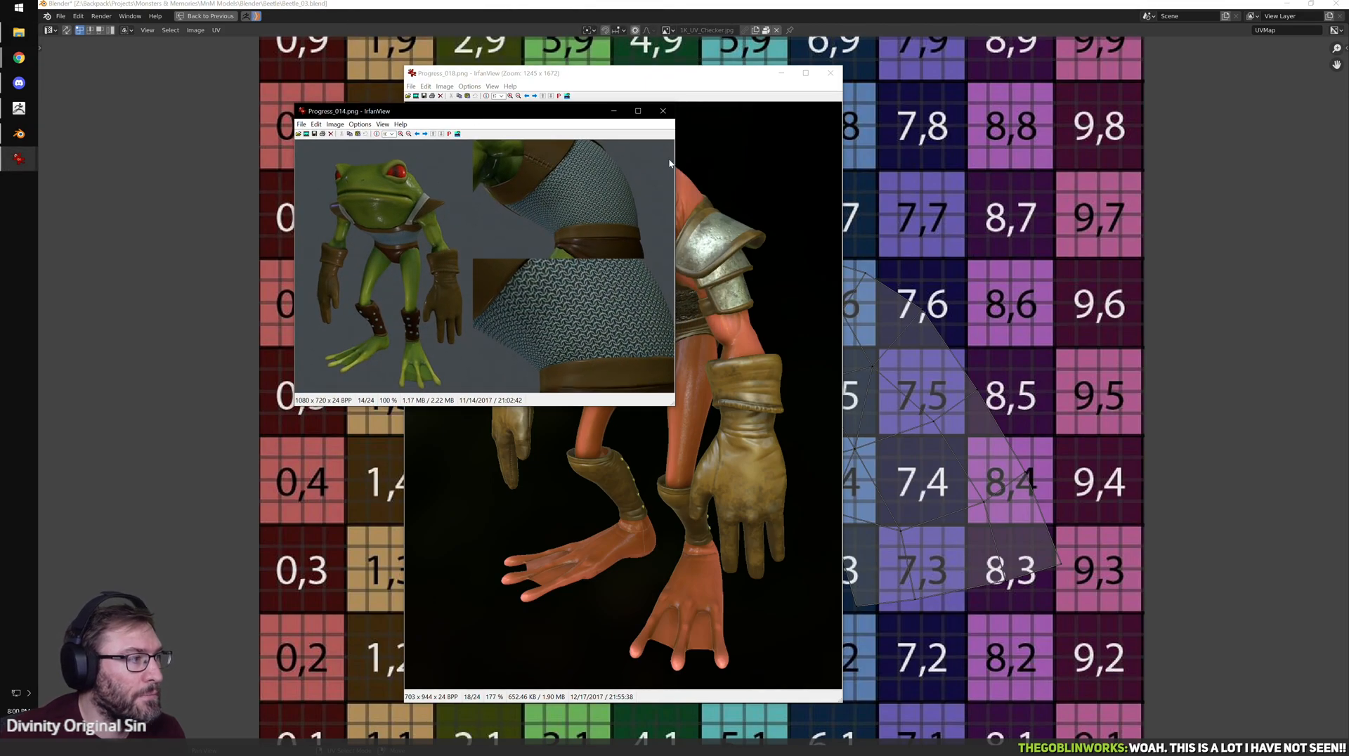
click(662, 111)
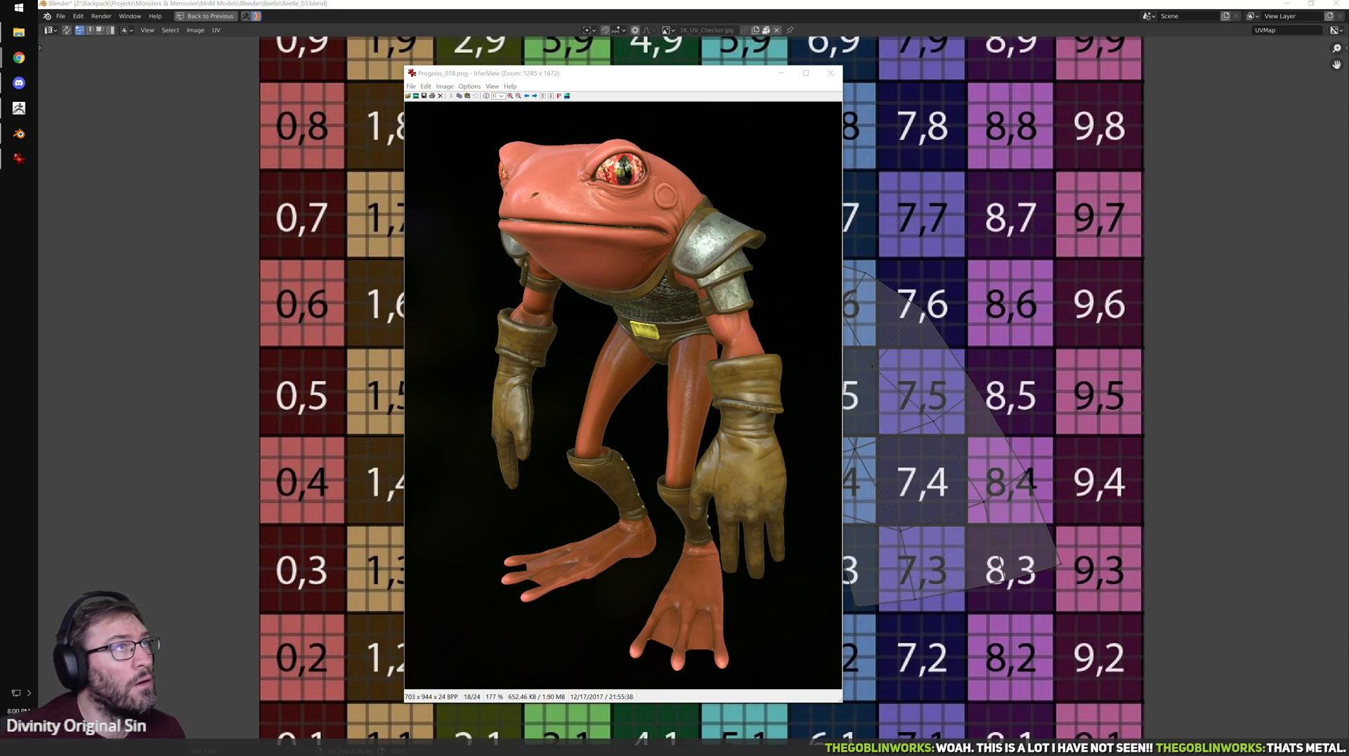
click(19, 158)
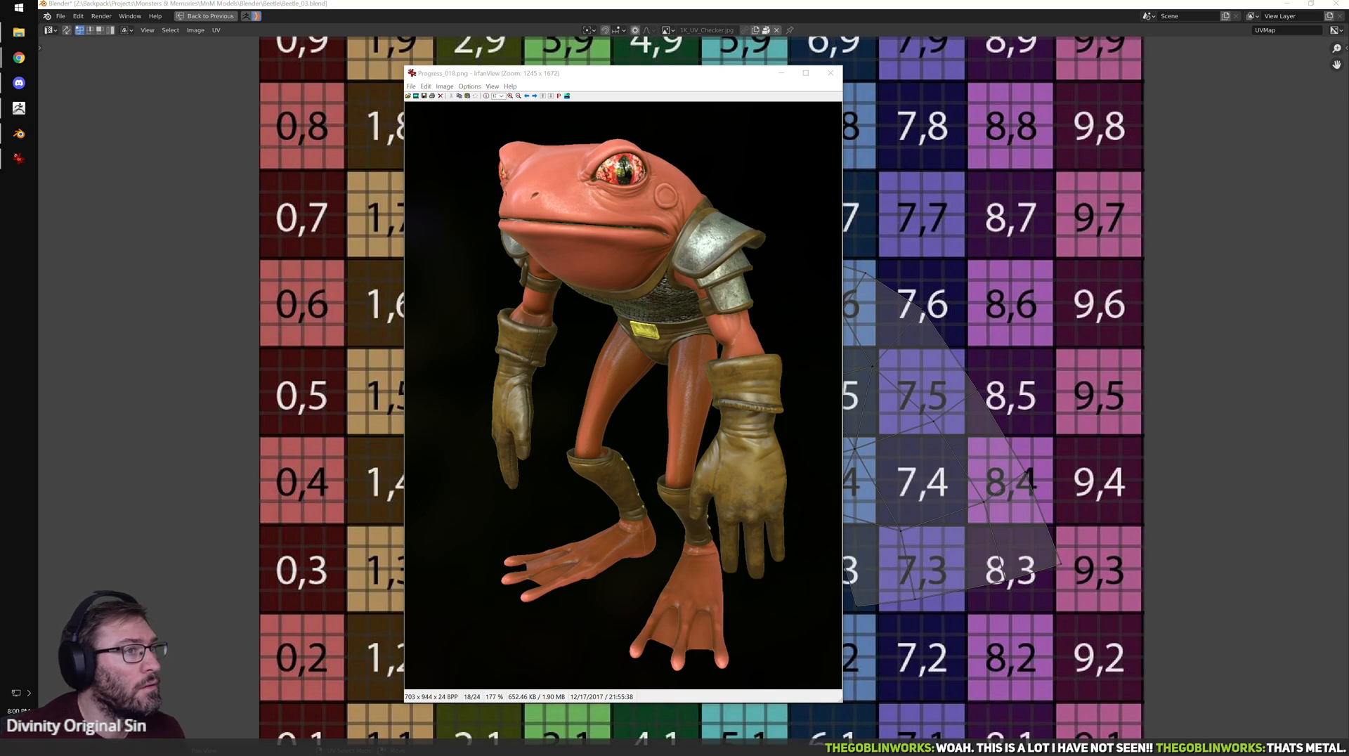
click(832, 72)
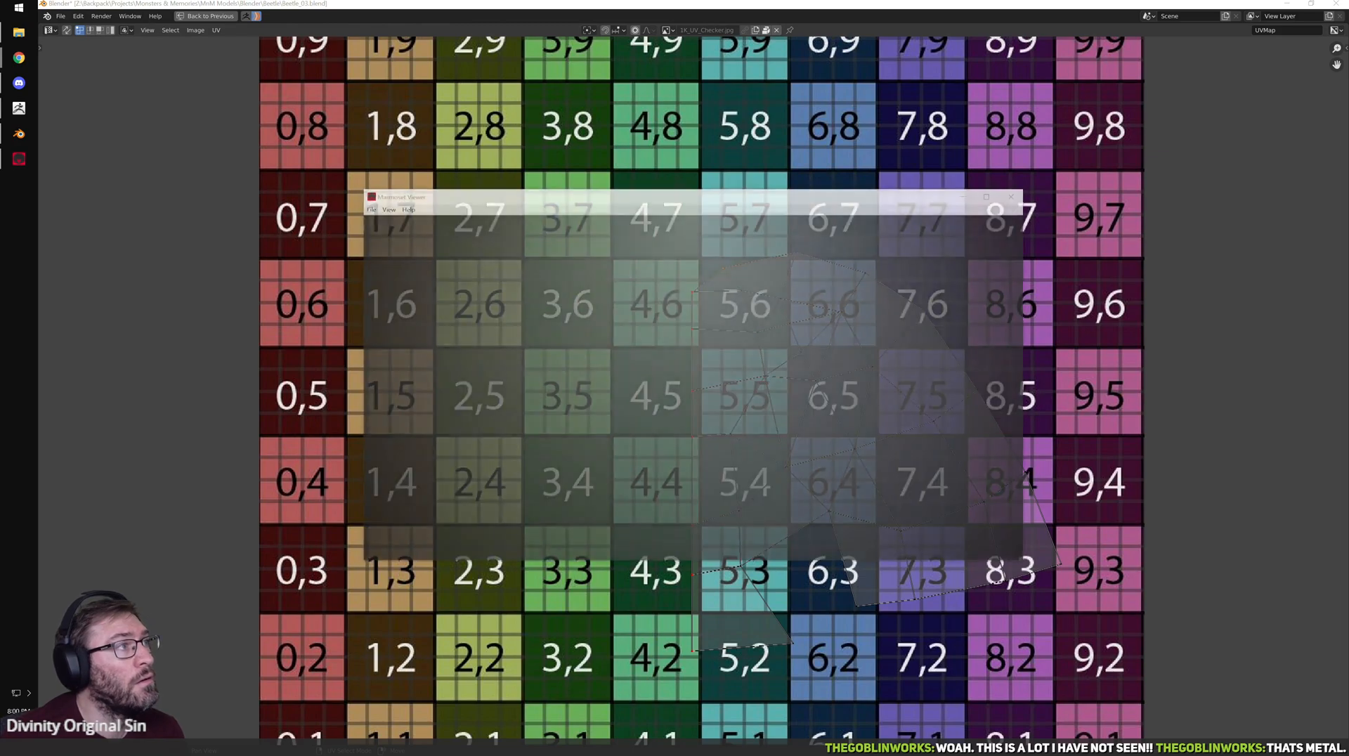
click(367, 208)
click(383, 220)
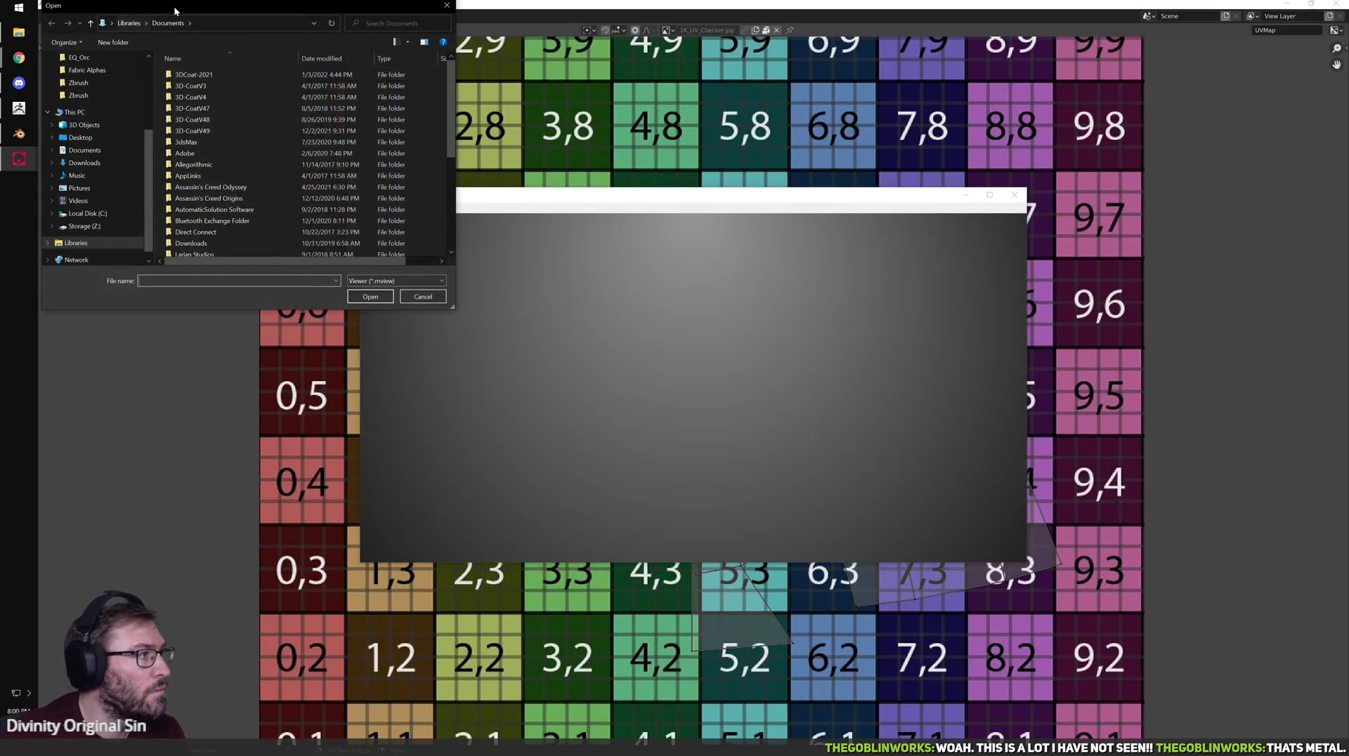
drag(149, 6, 351, 0)
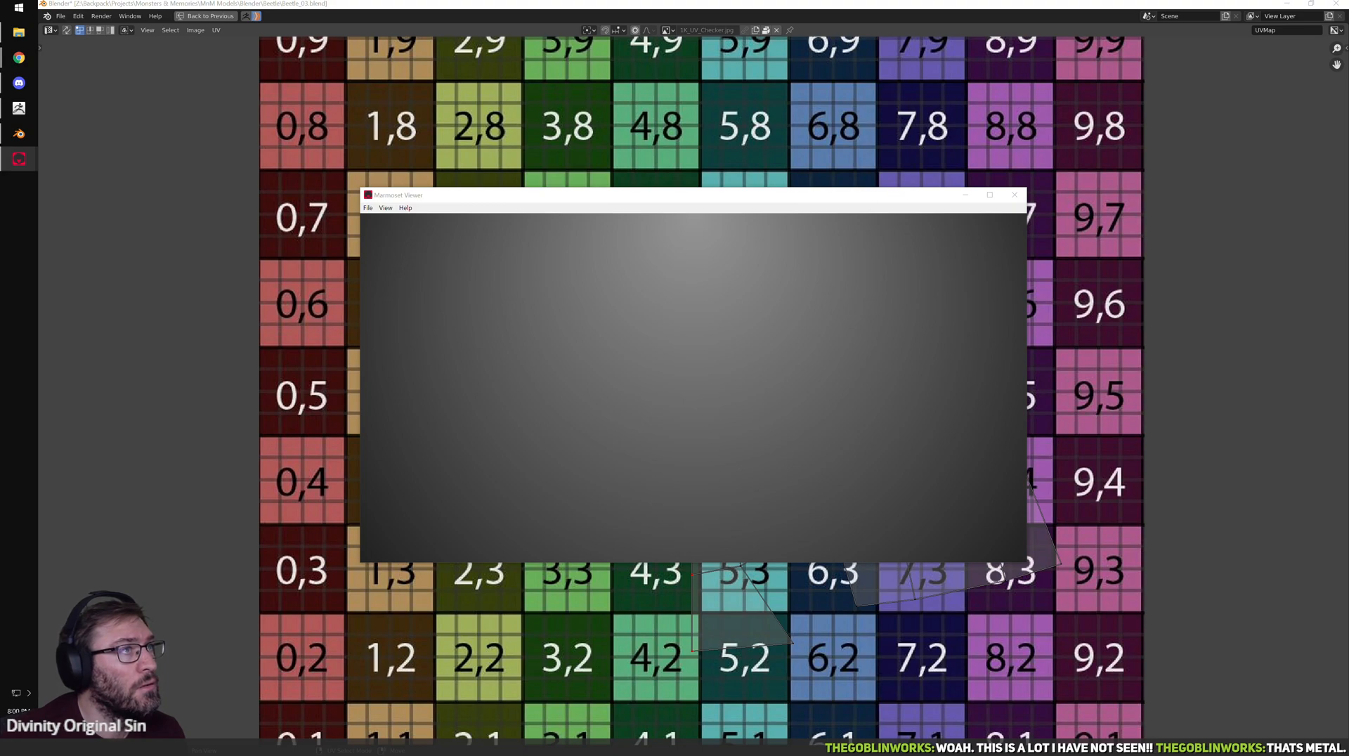
click(1014, 195)
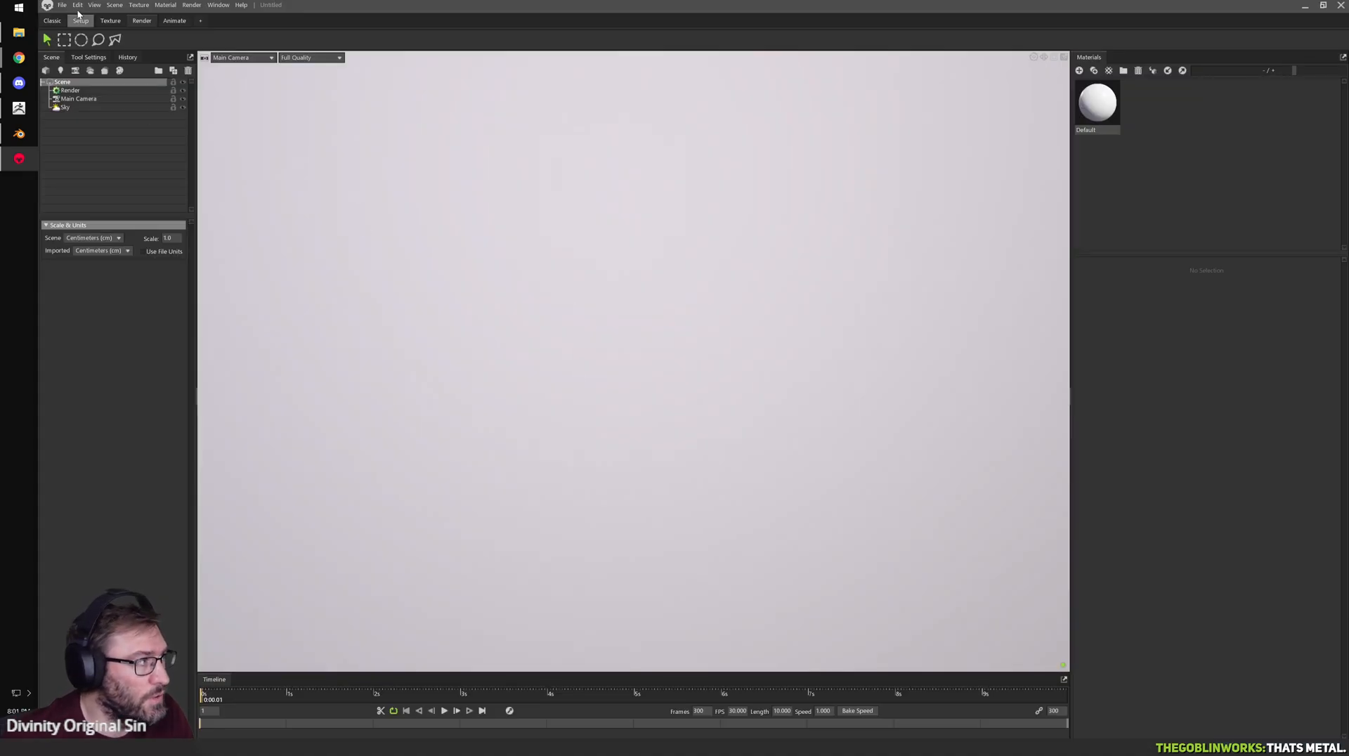
click(62, 5)
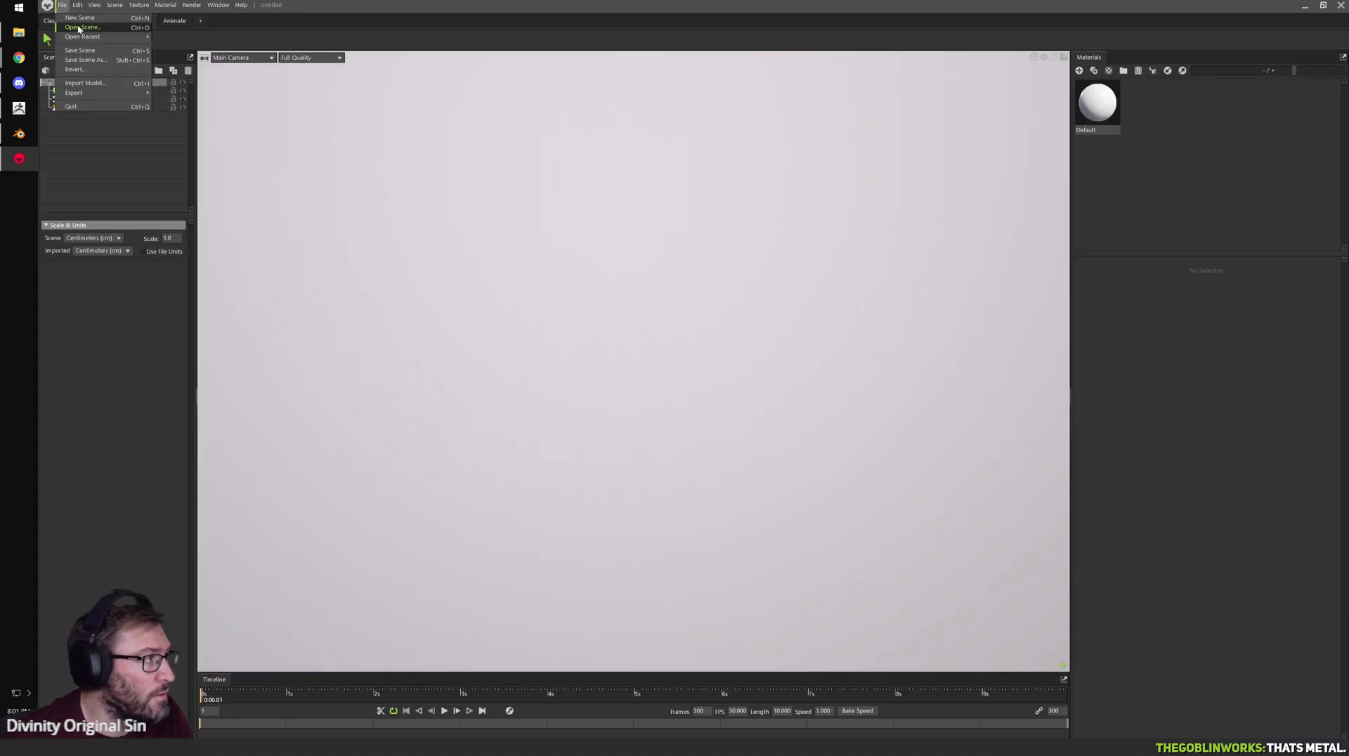
click(77, 26)
click(448, 6)
- Open the recent scene FrogScene_03.tbscene in Marmoset Toolbag and view the armored frog model from the other side
click(76, 5)
mouse_move(64, 9)
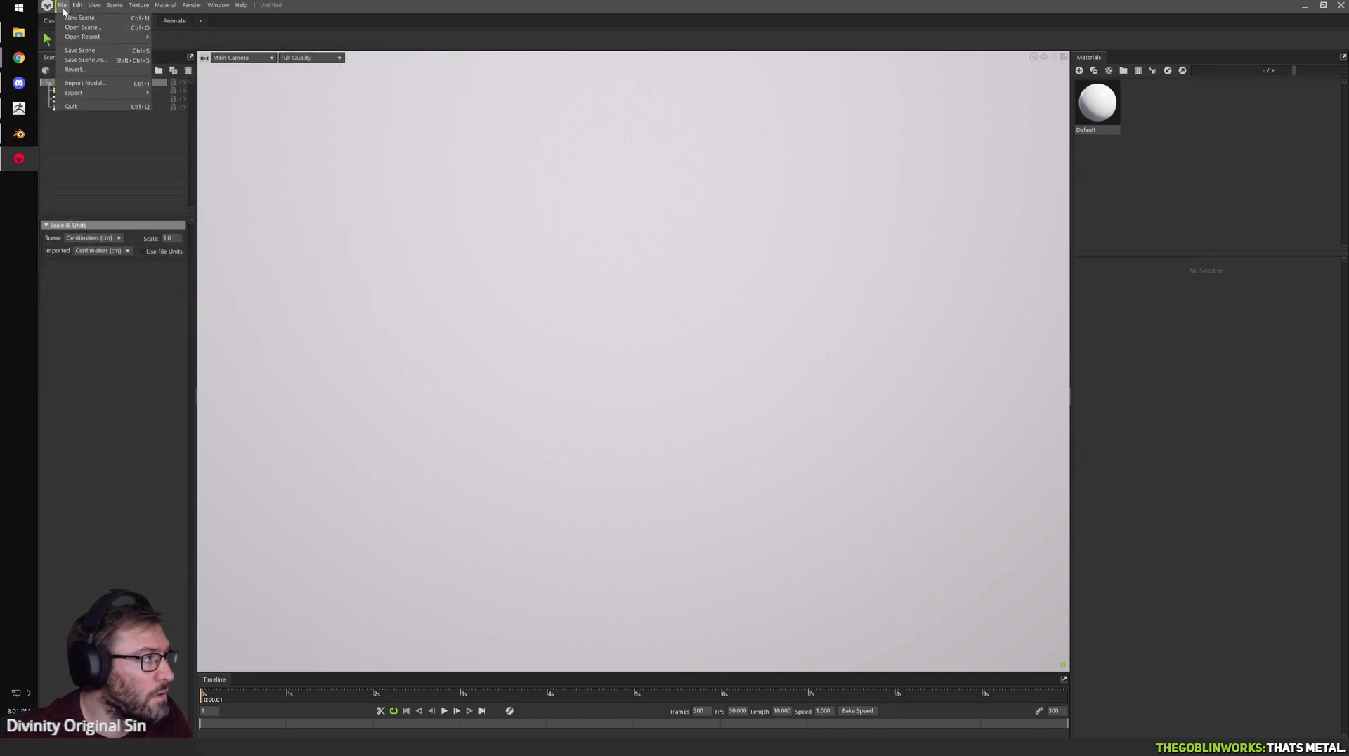
mouse_move(91, 36)
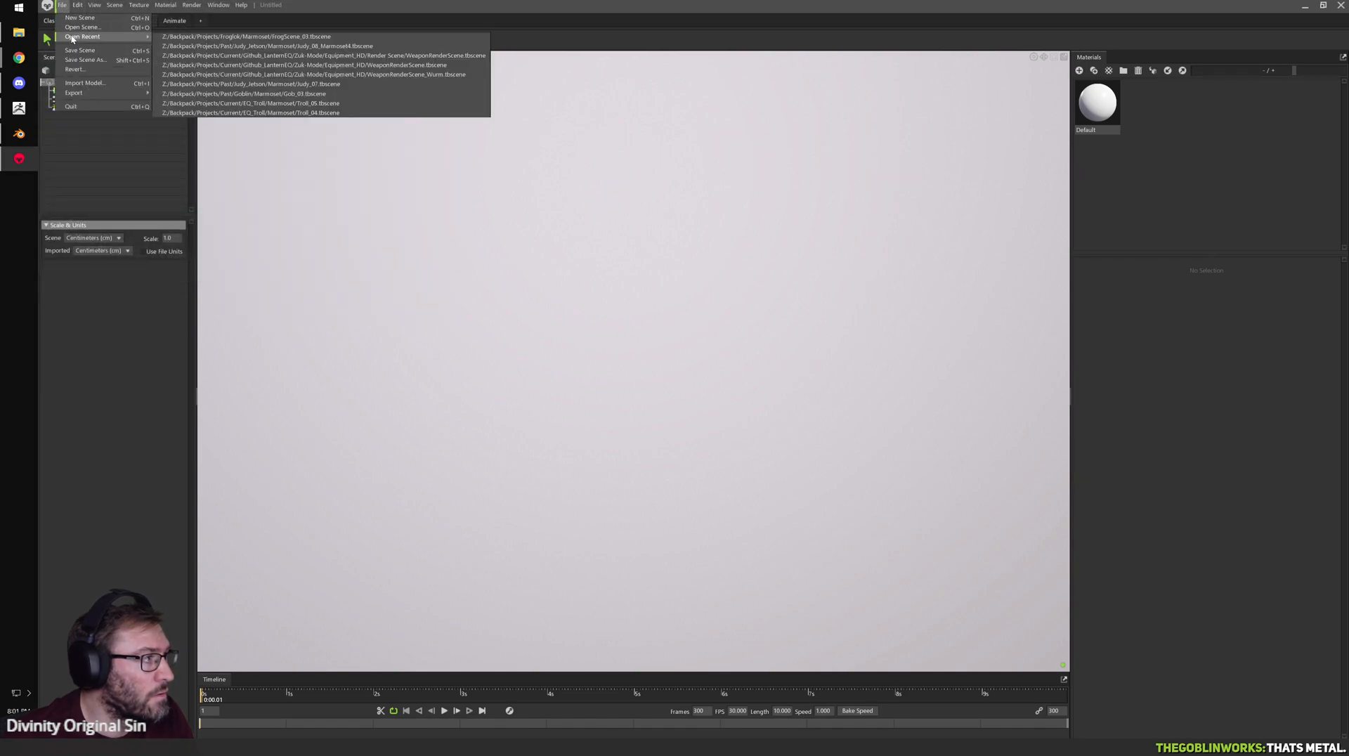
click(256, 38)
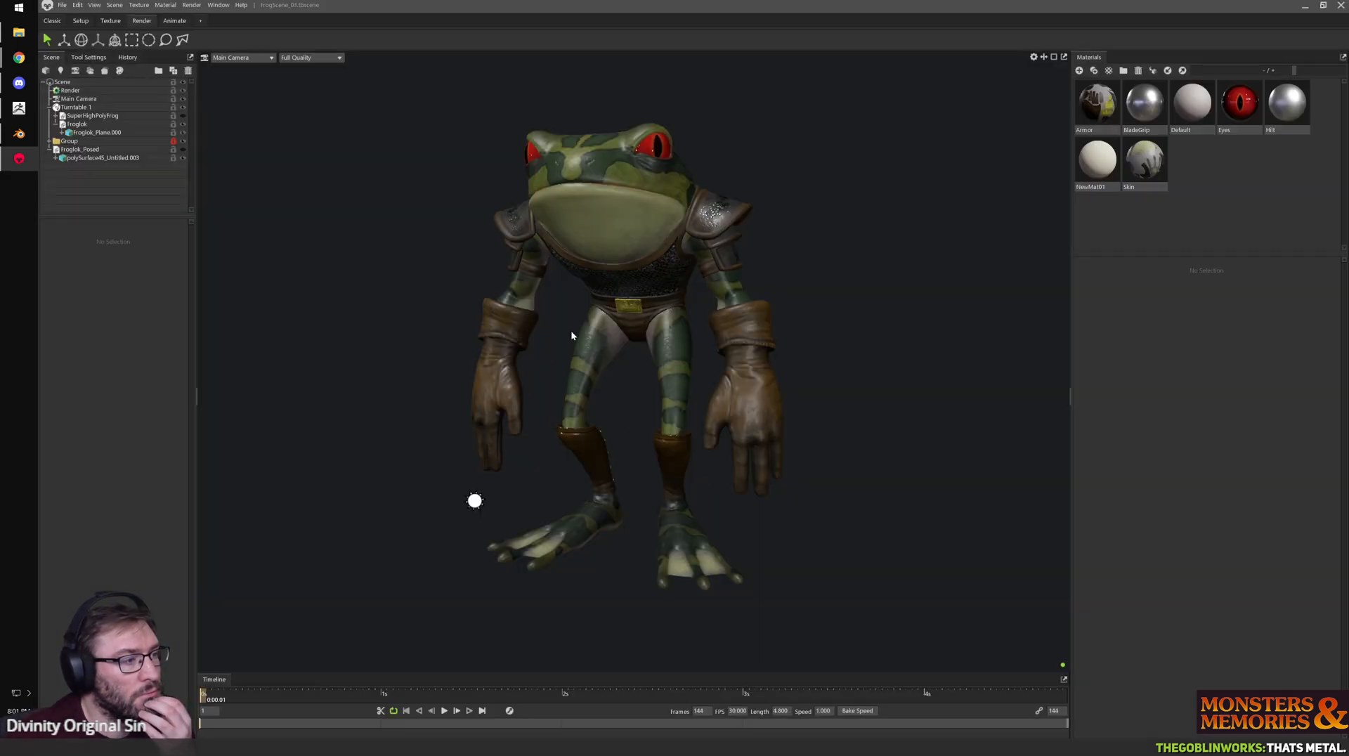
mouse_move(825, 317)
mouse_down()
mouse_move(905, 331)
mouse_move(872, 336)
mouse_up()
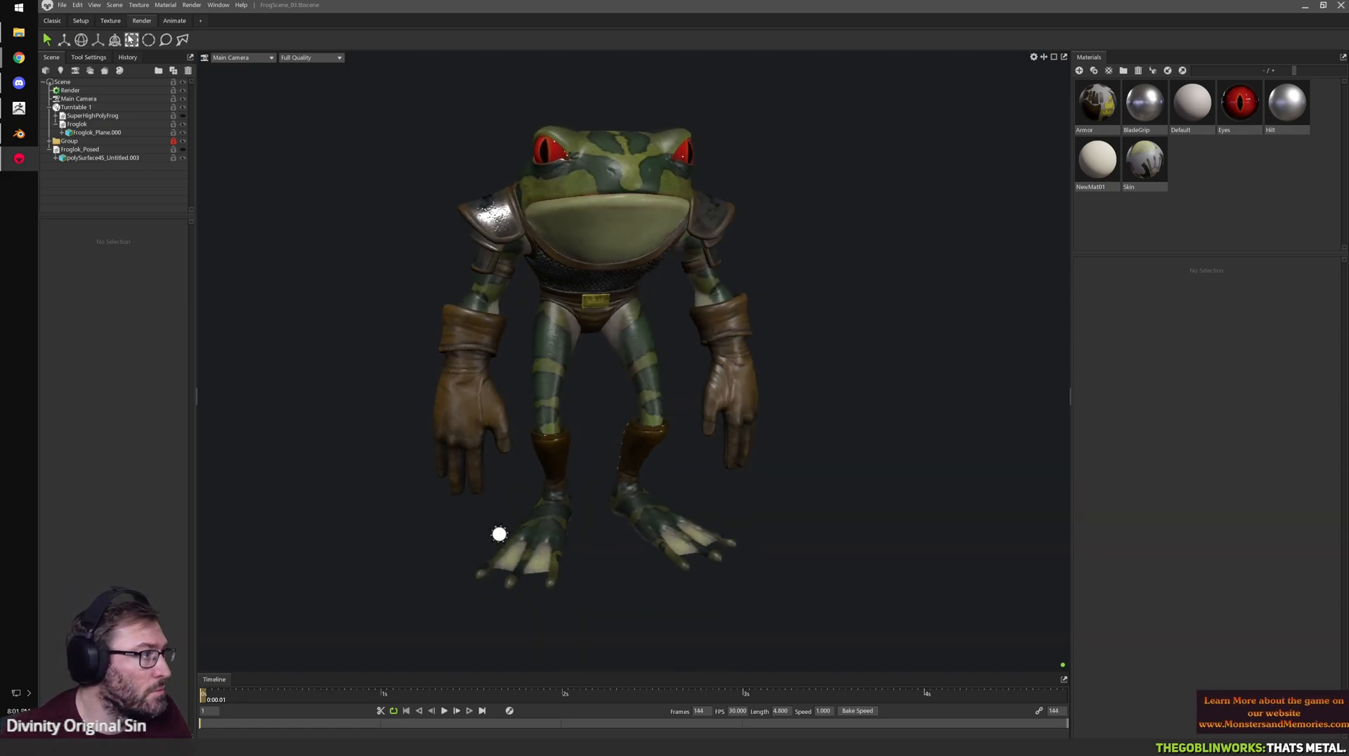
- Switch to the Classic workspace and examine the armored frog from the front, back and below
click(70, 21)
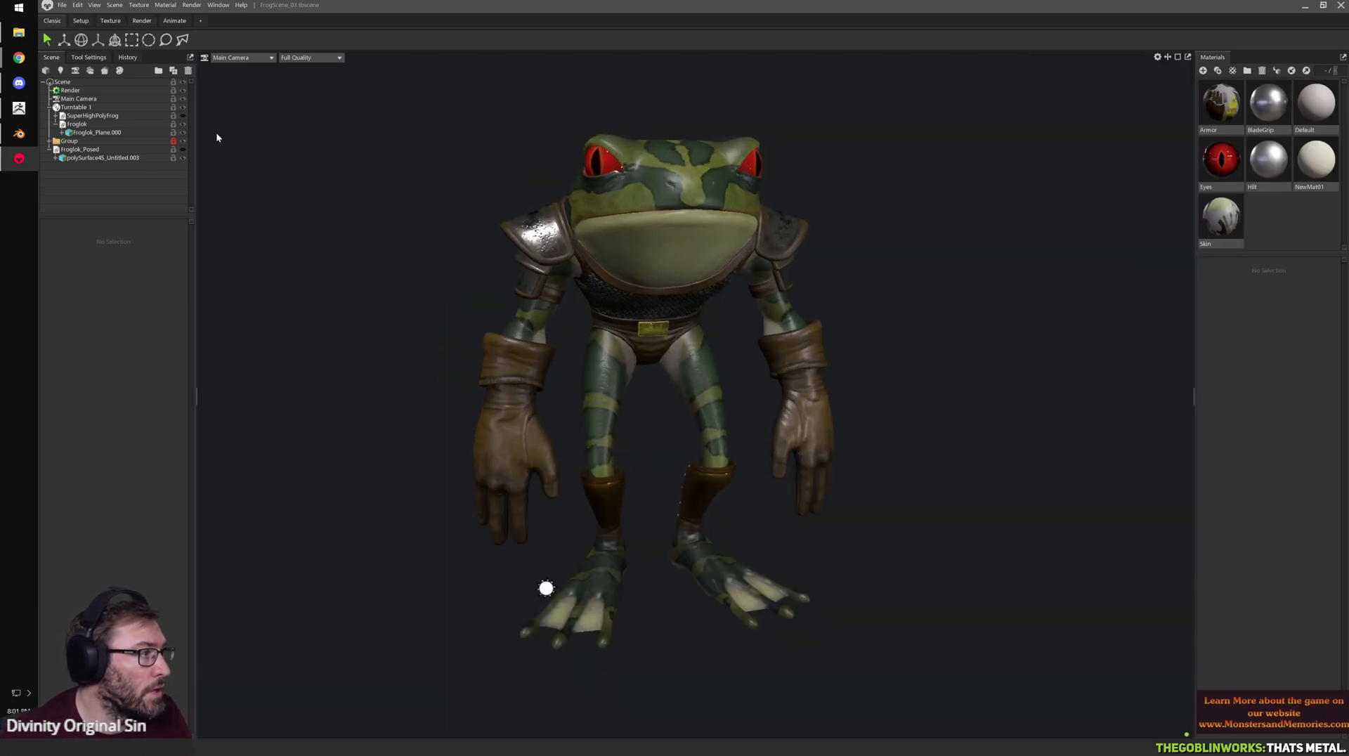
scroll(927, 394, up, 2)
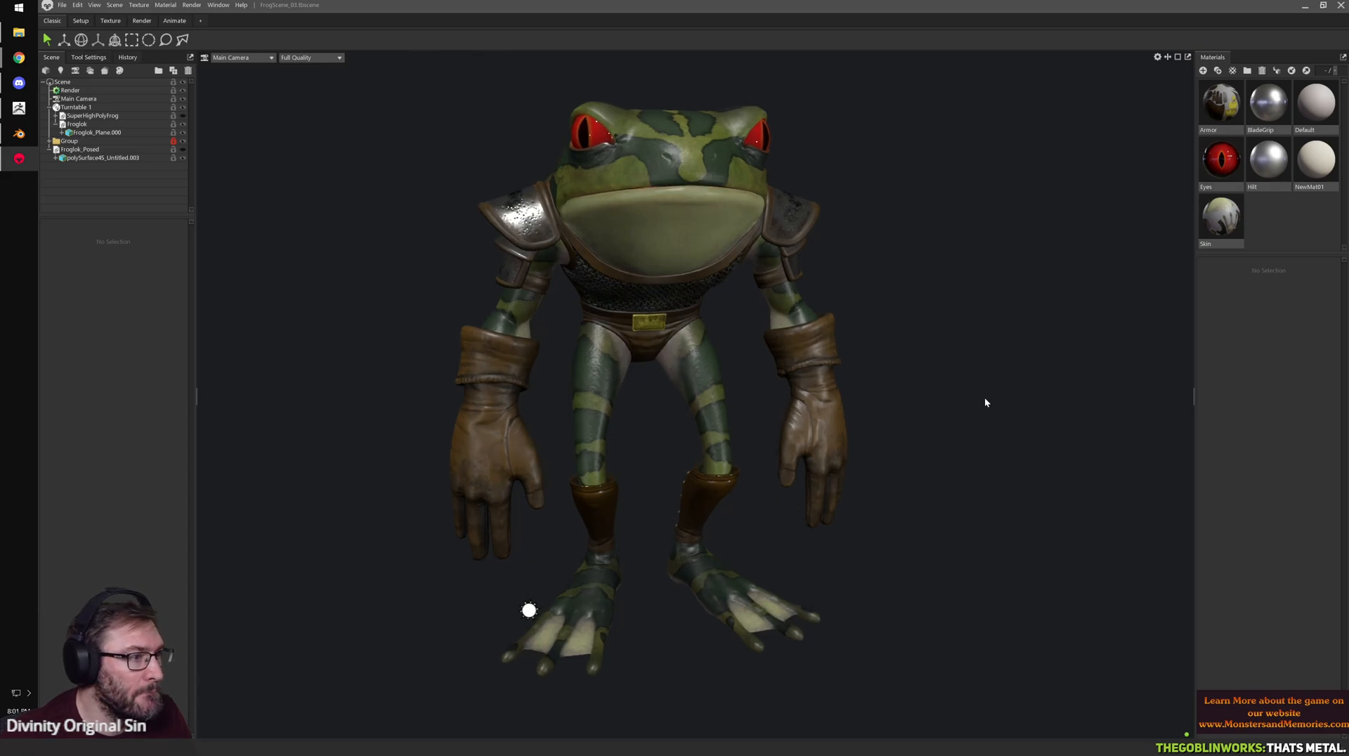
drag(662, 386, 849, 399)
click(1086, 409)
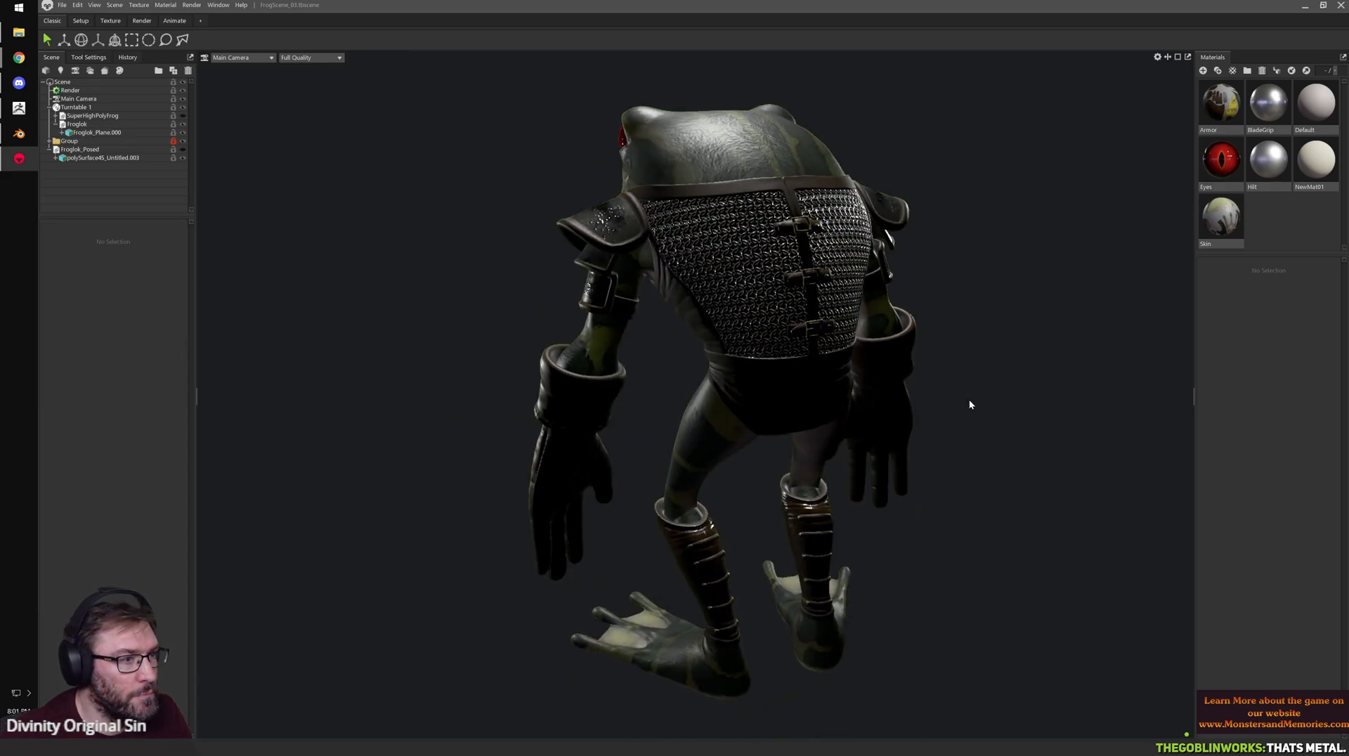
drag(941, 402, 781, 354)
scroll(790, 362, up, 6)
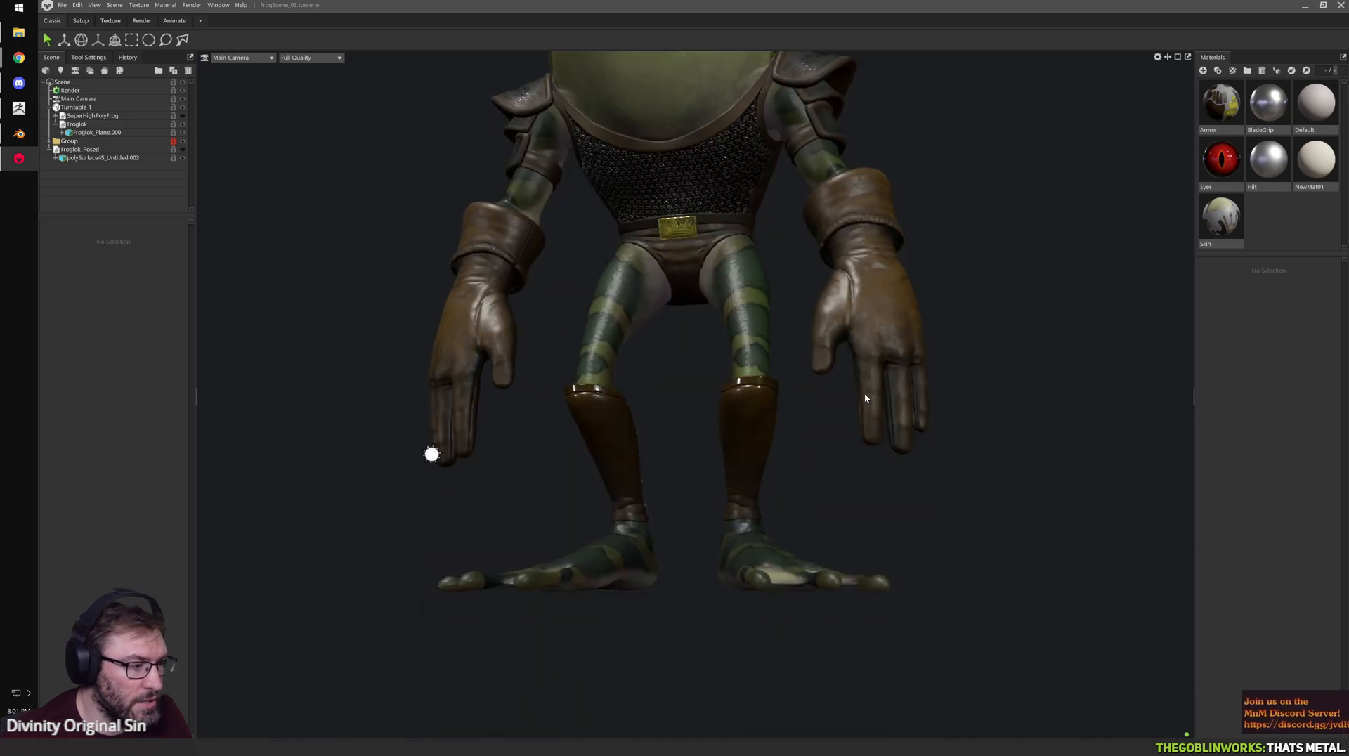
scroll(770, 482, down, 7)
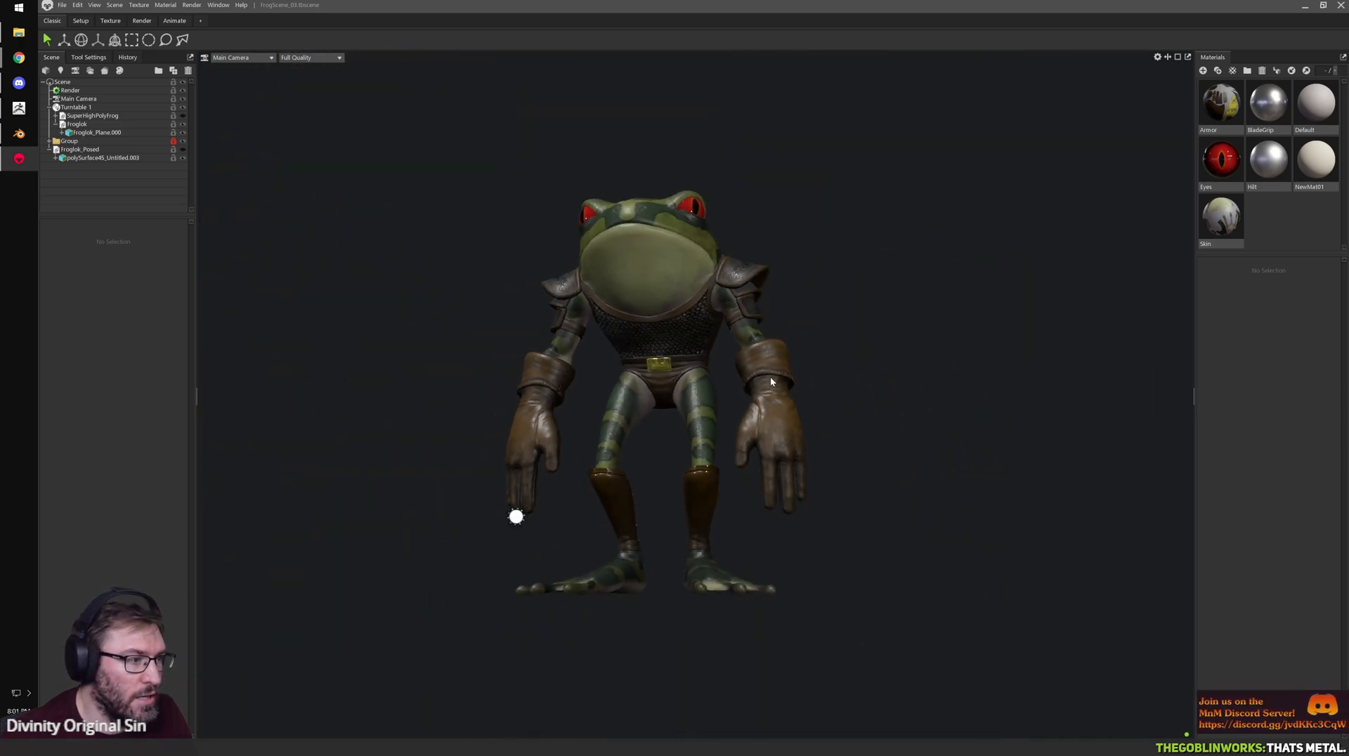
drag(789, 416, 976, 443)
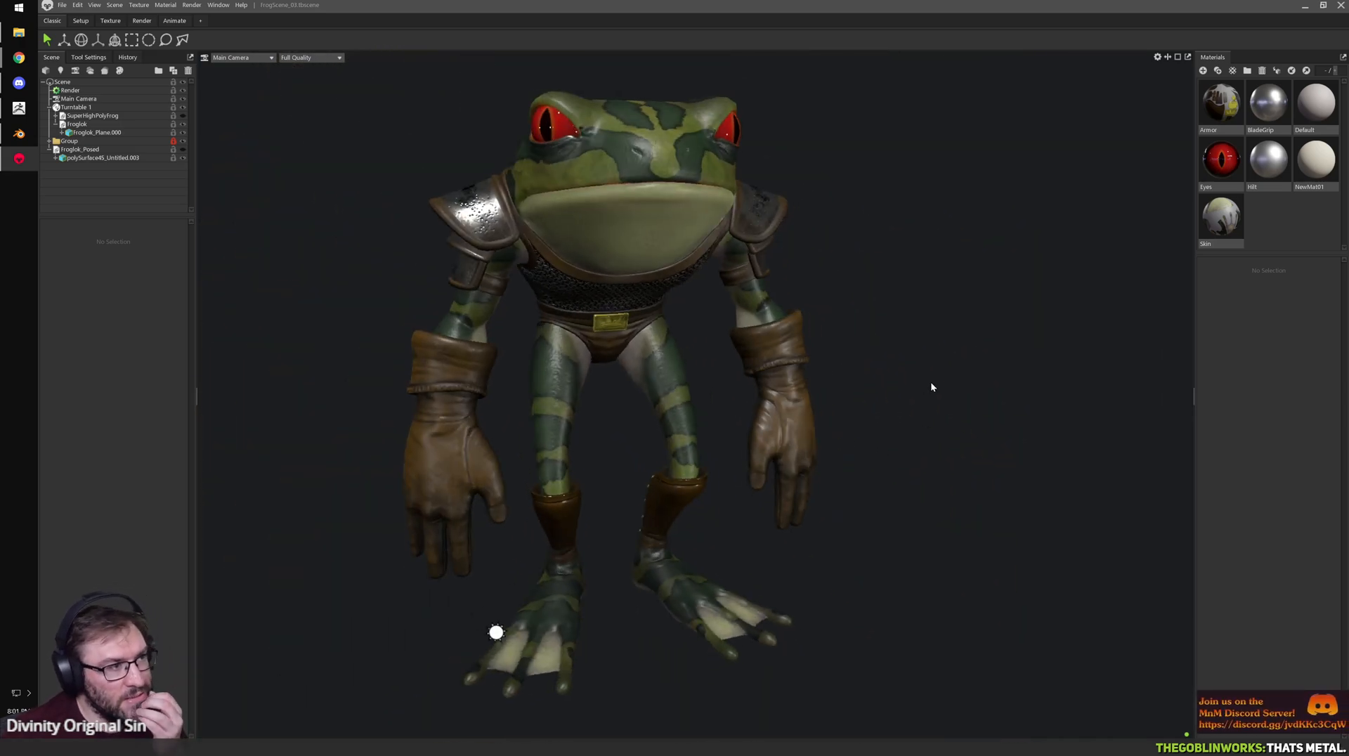
- Examine the frog's lower body and the chainmail on its chest up close
drag(944, 380, 777, 453)
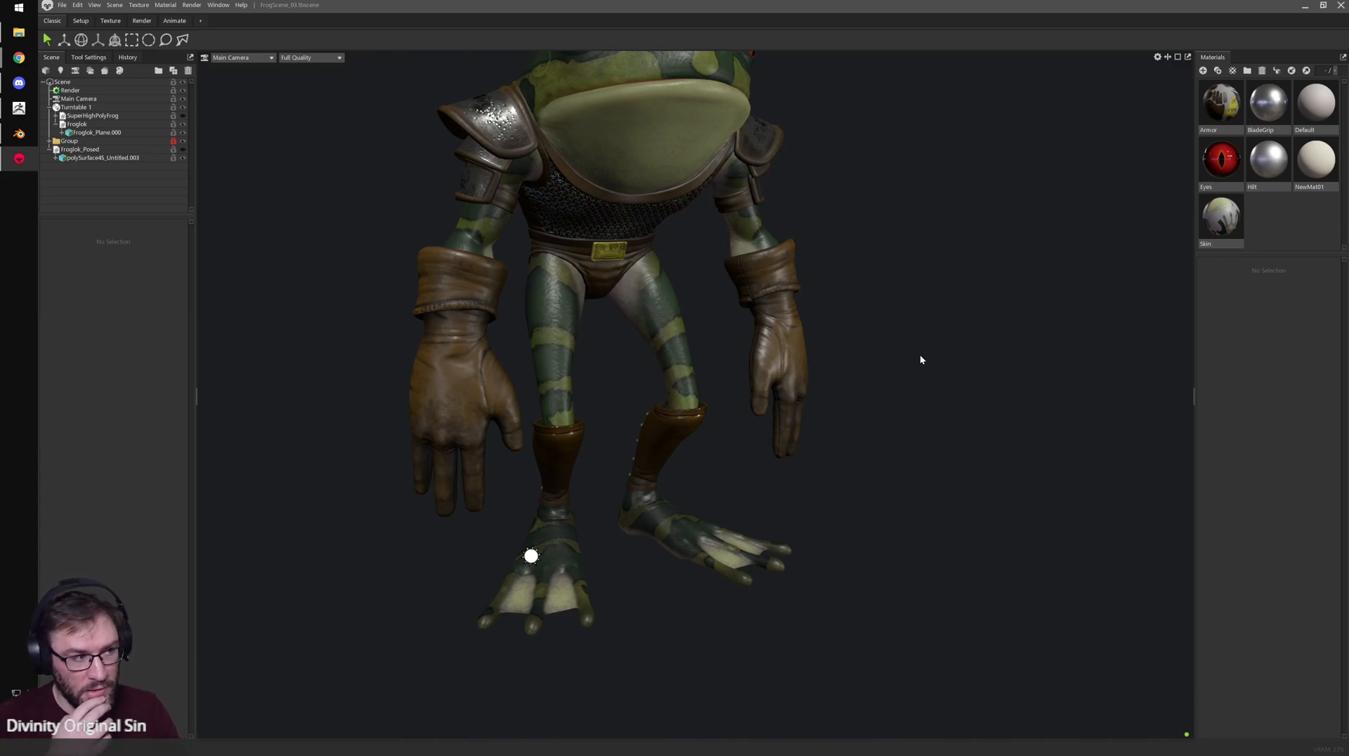
middle_drag(837, 202, 845, 250)
middle_drag(388, 165, 512, 285)
right_drag(512, 285, 756, 315)
middle_drag(756, 315, 809, 535)
drag(506, 299, 757, 340)
drag(880, 374, 879, 218)
right_drag(494, 330, 816, 391)
drag(815, 390, 695, 337)
drag(907, 359, 731, 380)
middle_drag(732, 380, 685, 507)
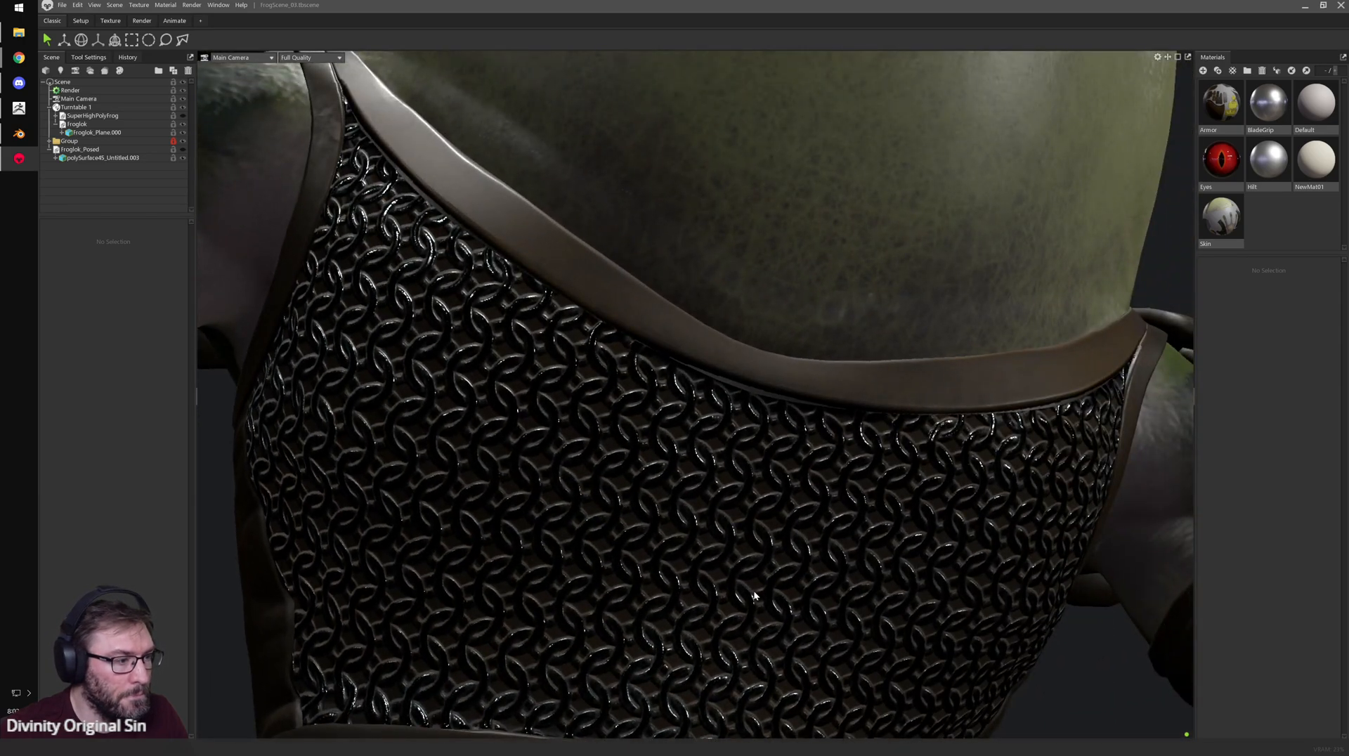
- Examine the frog's shoulder armor, belt, gloves and boots from several angles
middle_drag(609, 615, 668, 415)
right_drag(831, 459, 671, 333)
drag(671, 333, 660, 458)
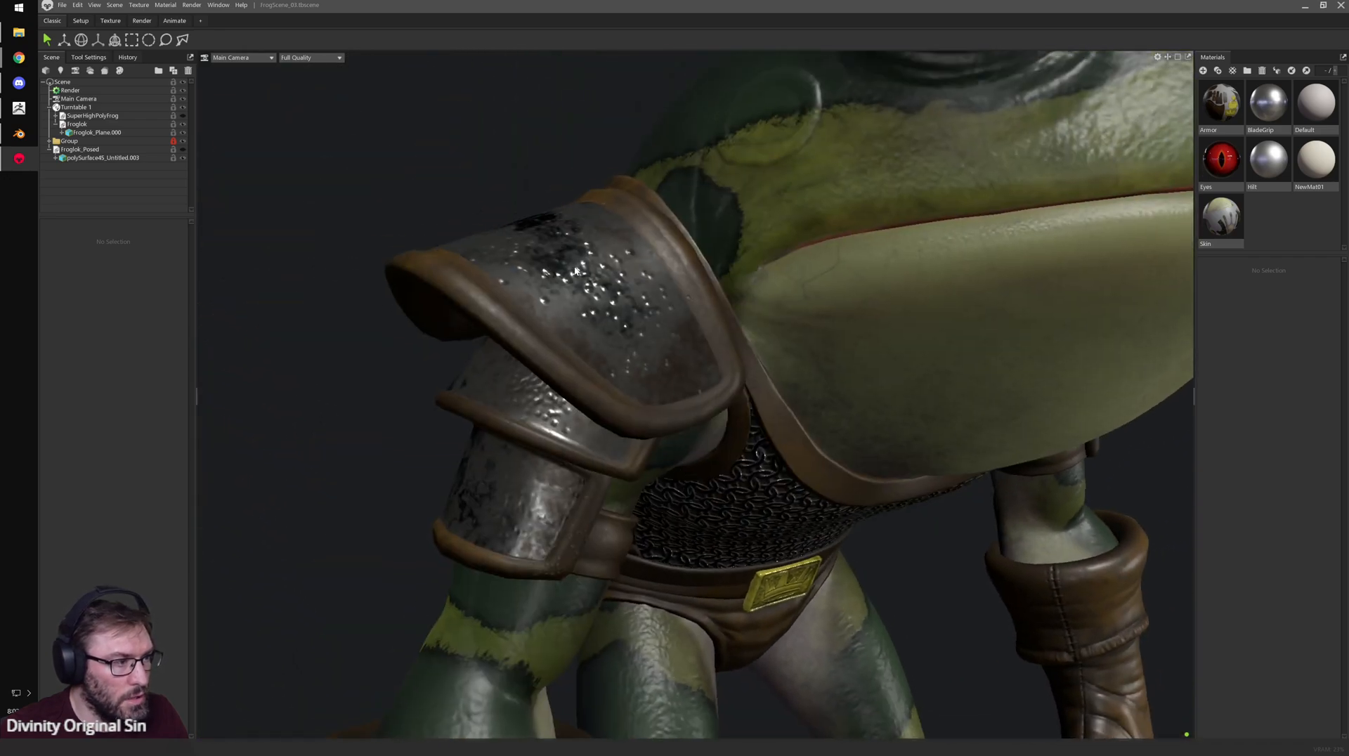
drag(619, 346, 462, 330)
drag(527, 402, 622, 395)
right_drag(622, 395, 770, 458)
middle_drag(854, 551, 791, 384)
drag(928, 519, 804, 548)
middle_drag(804, 548, 800, 442)
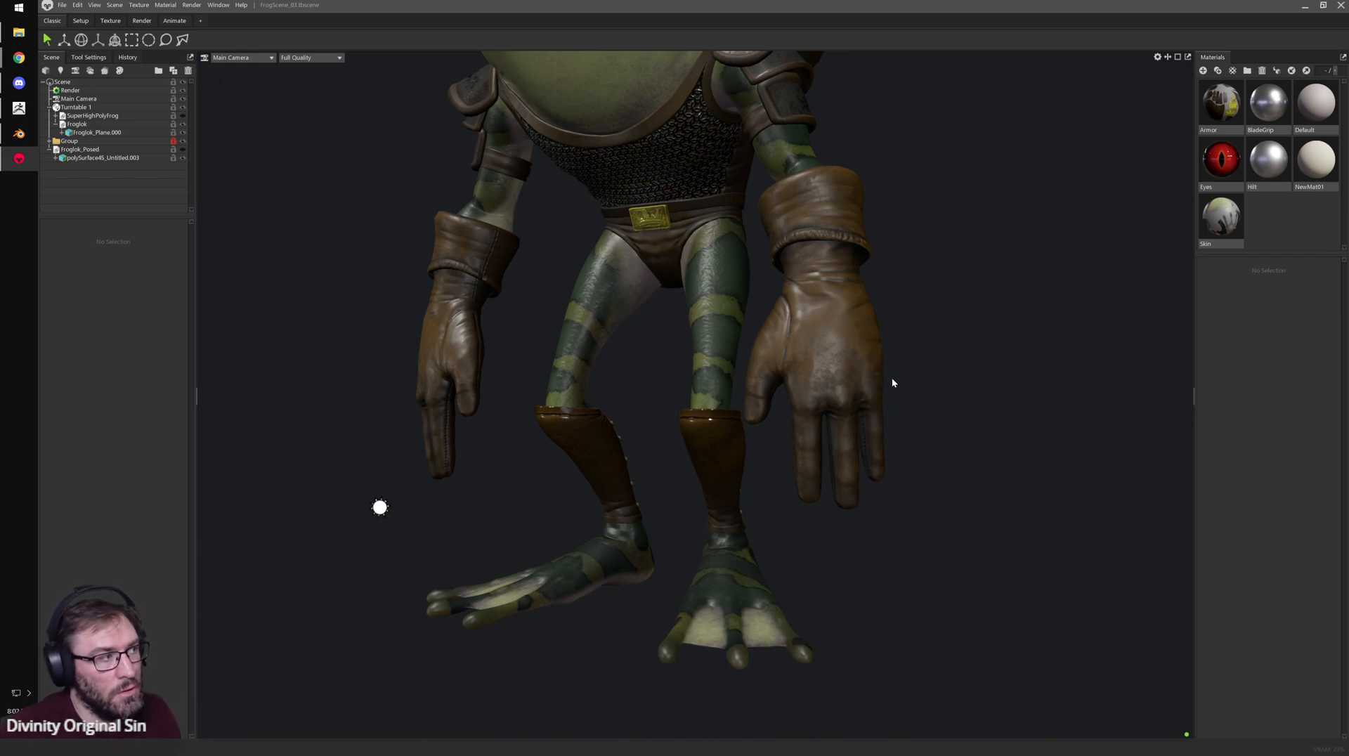
- Select the Froglok_Plane.000 mesh to view its mesh information and Armor material, and bring the whole frog into view
drag(437, 134, 124, 172)
double_click(615, 271)
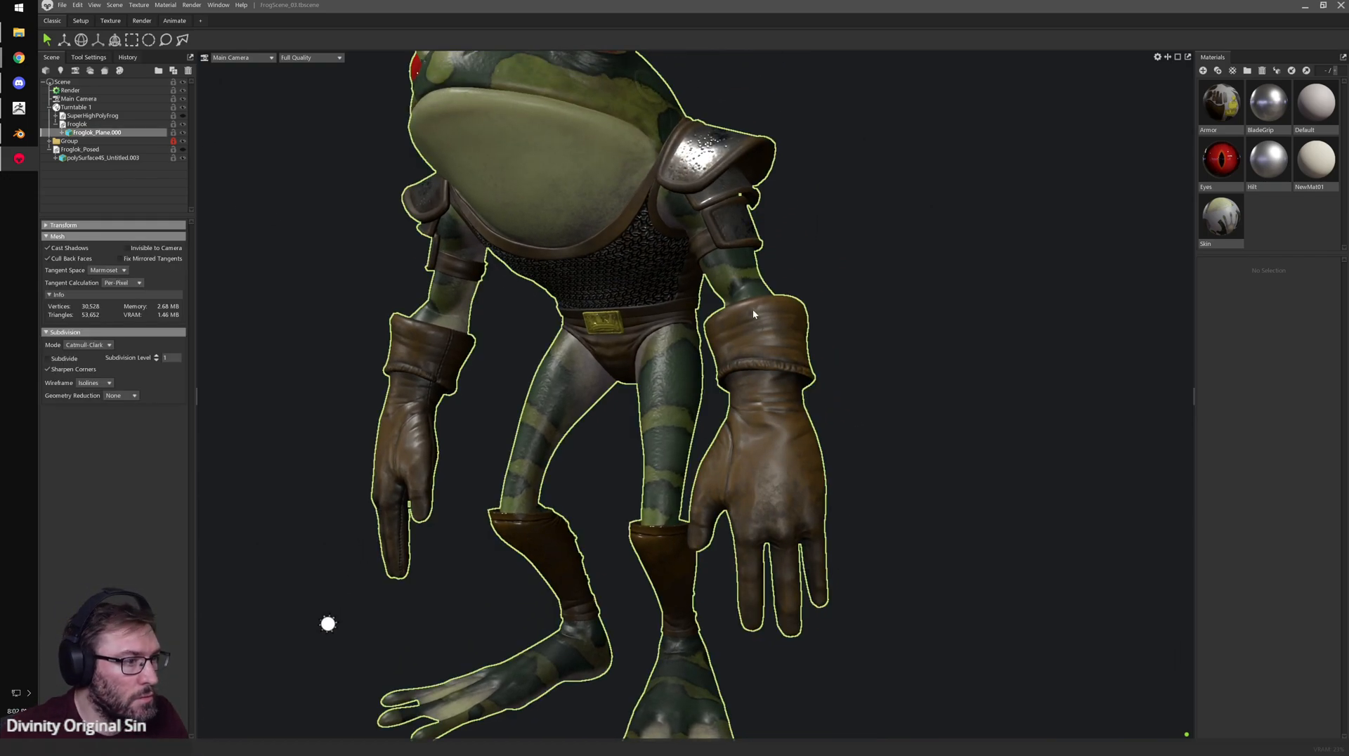
drag(887, 439, 891, 396)
right_drag(892, 397, 533, 257)
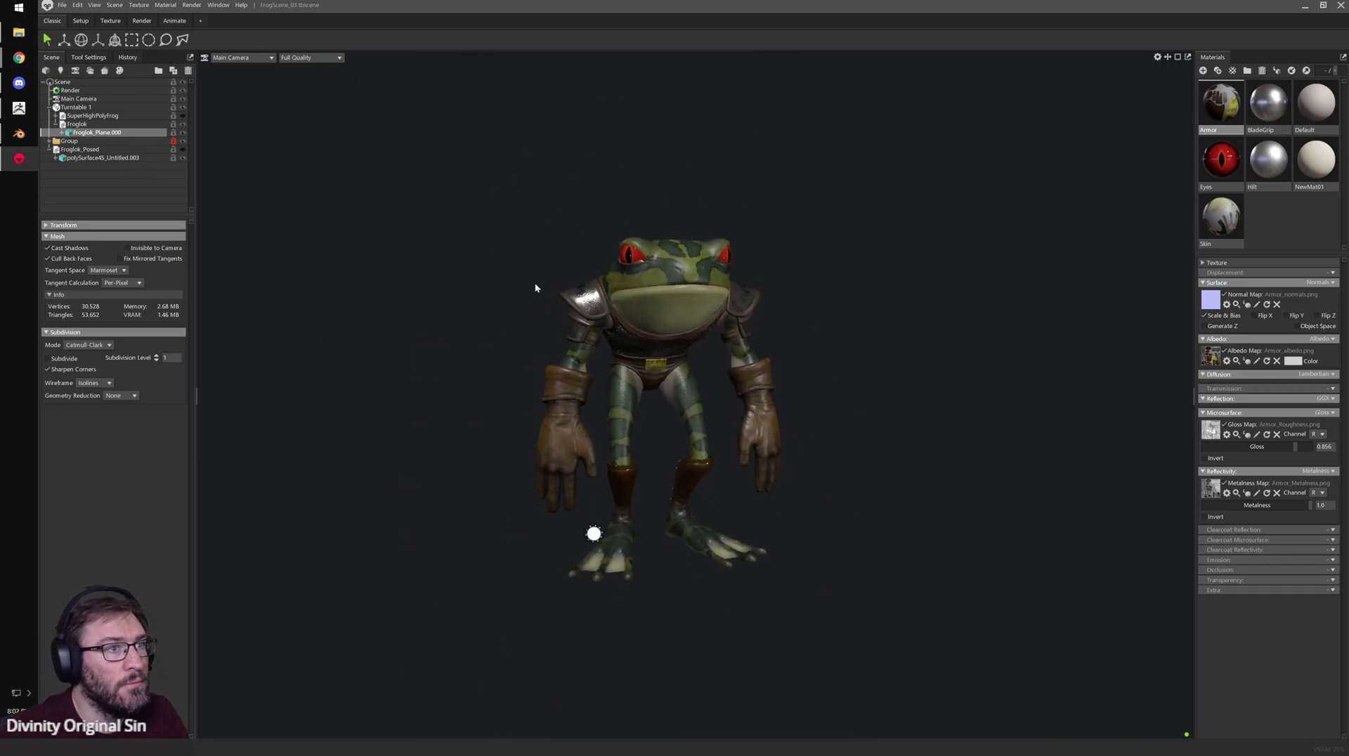
scroll(515, 281, up, 3)
- Try to open the recent scene Troll_05.tbscene without saving the frog scene
click(76, 5)
mouse_move(62, 5)
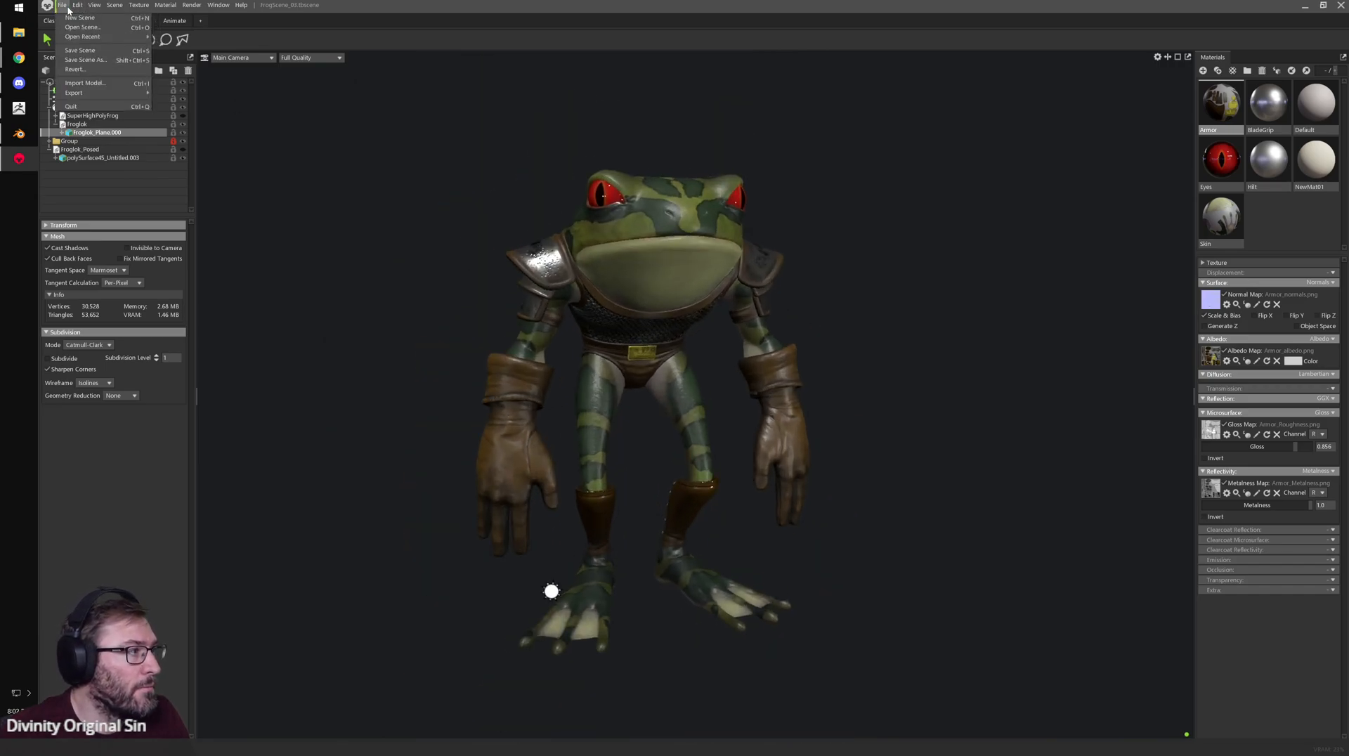
mouse_move(88, 37)
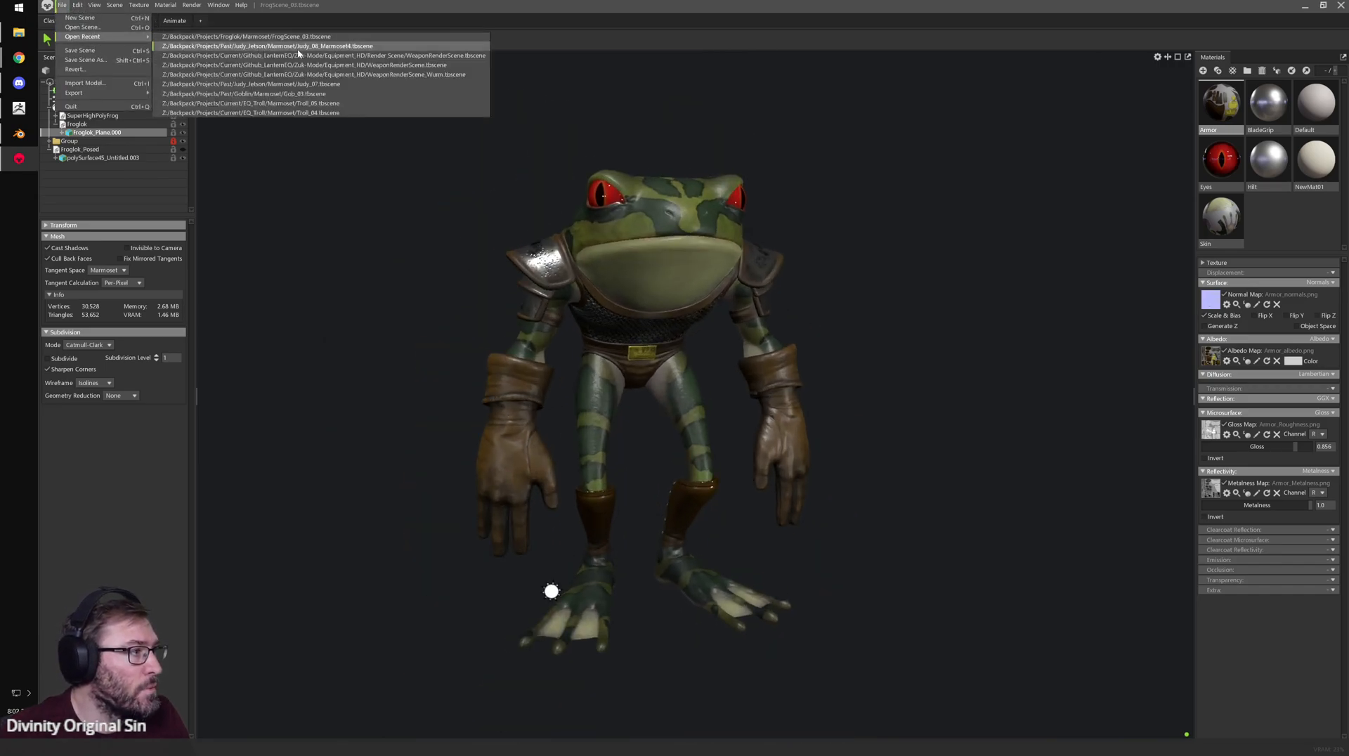
click(349, 104)
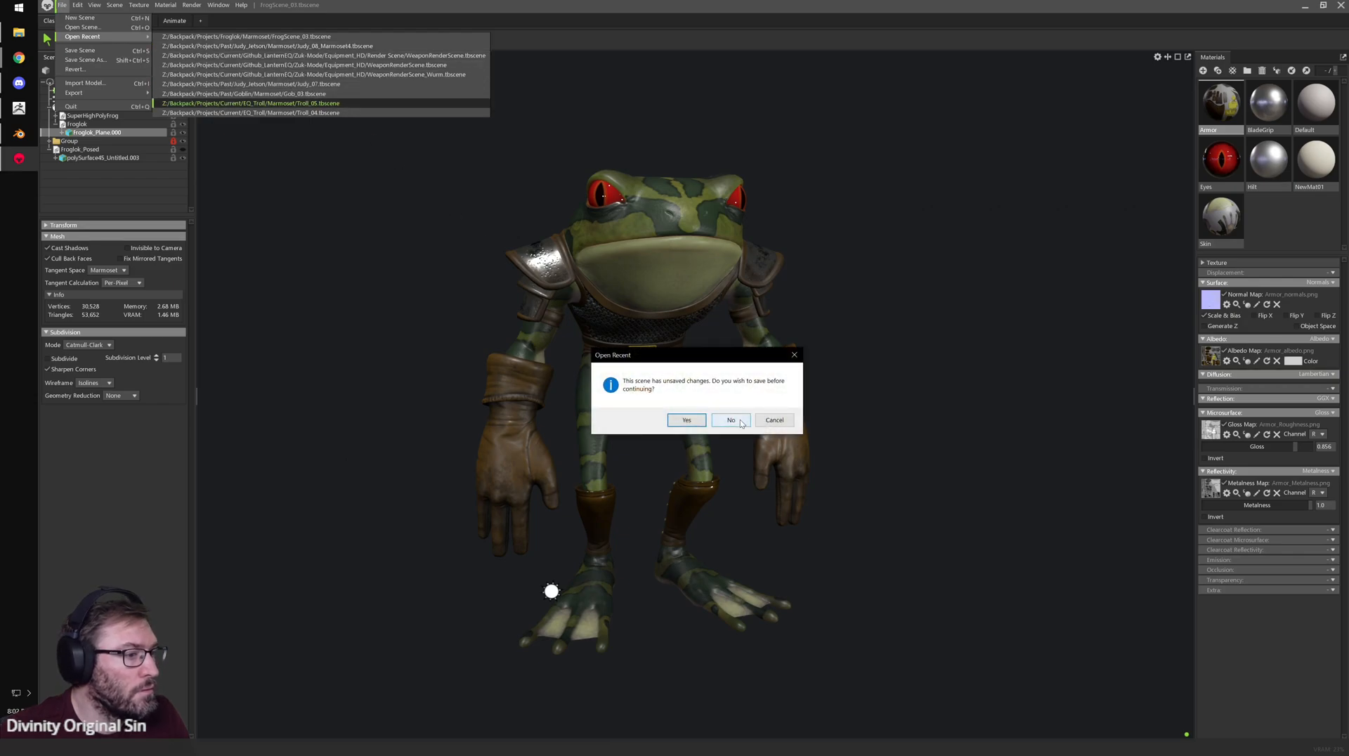
click(731, 419)
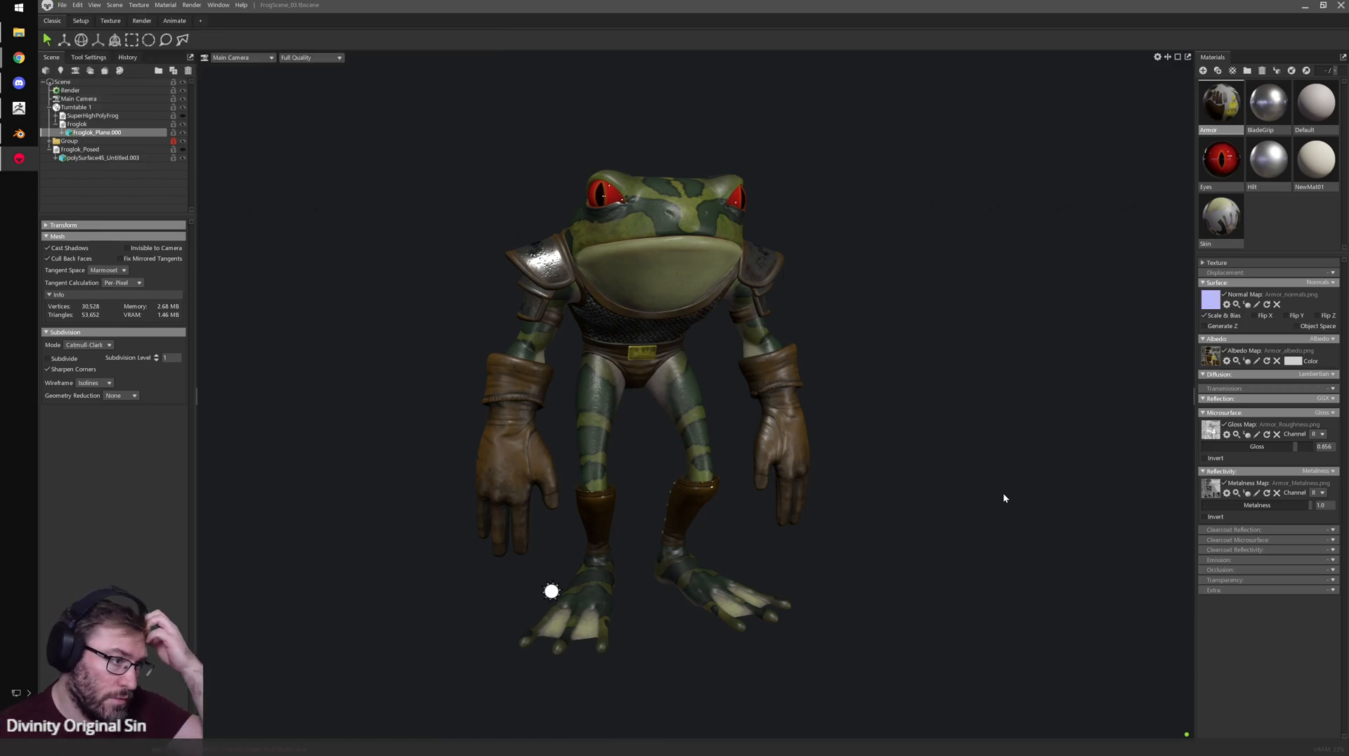
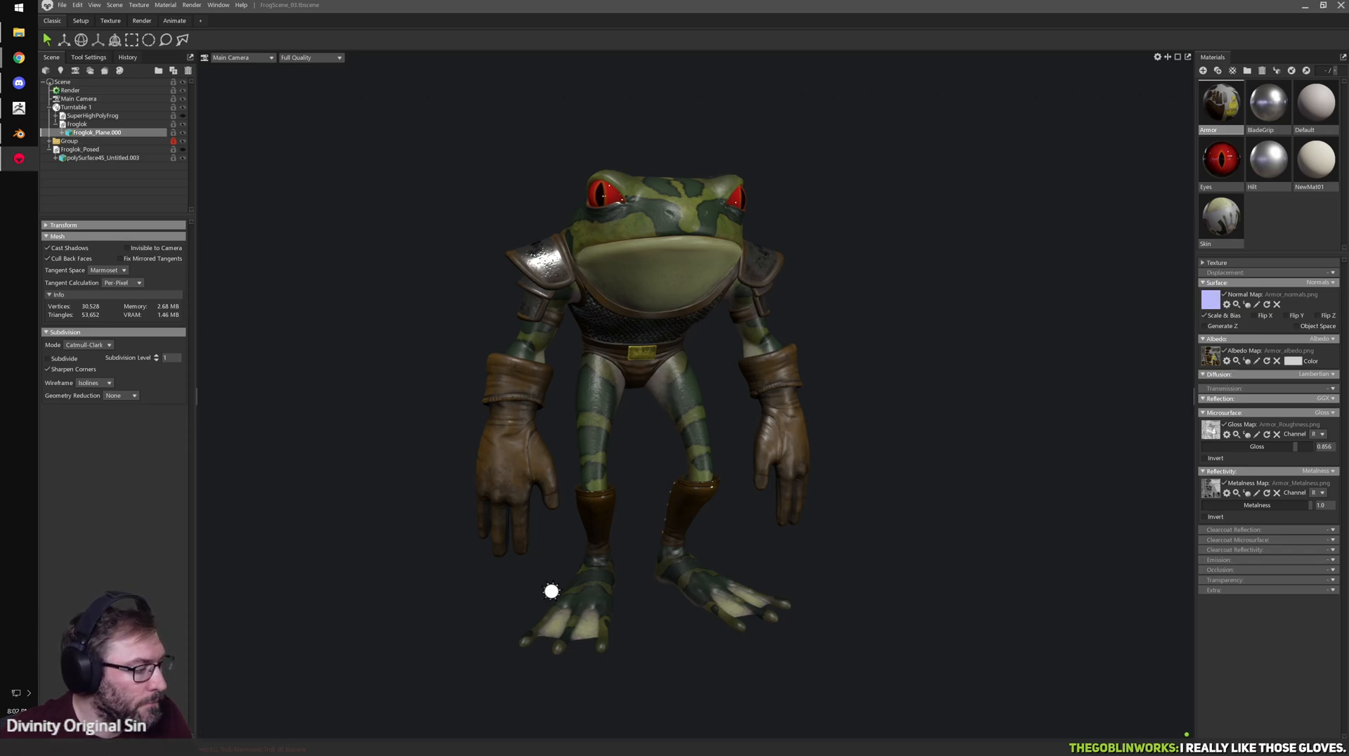
- Try to open the recent scene Troll_04.tbscene, discarding the frog scene's changes
click(72, 5)
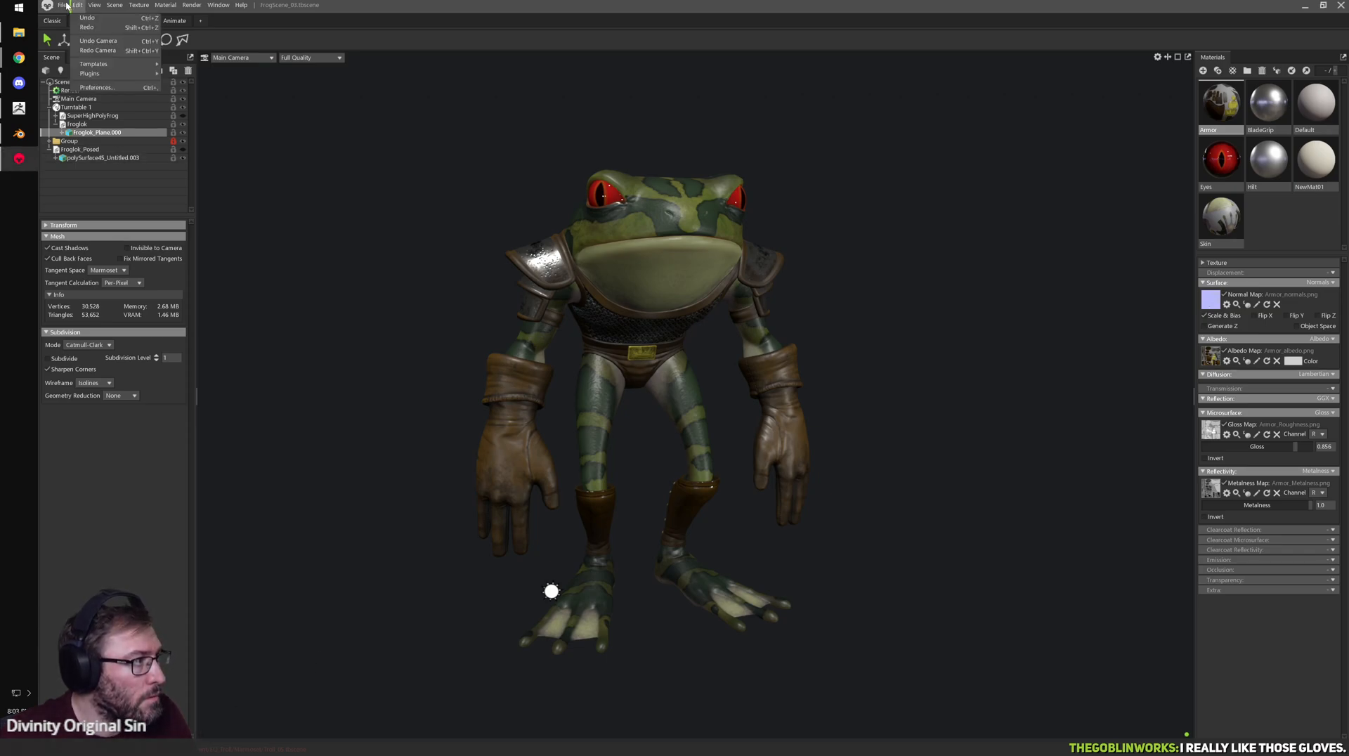
mouse_move(63, 5)
mouse_move(92, 36)
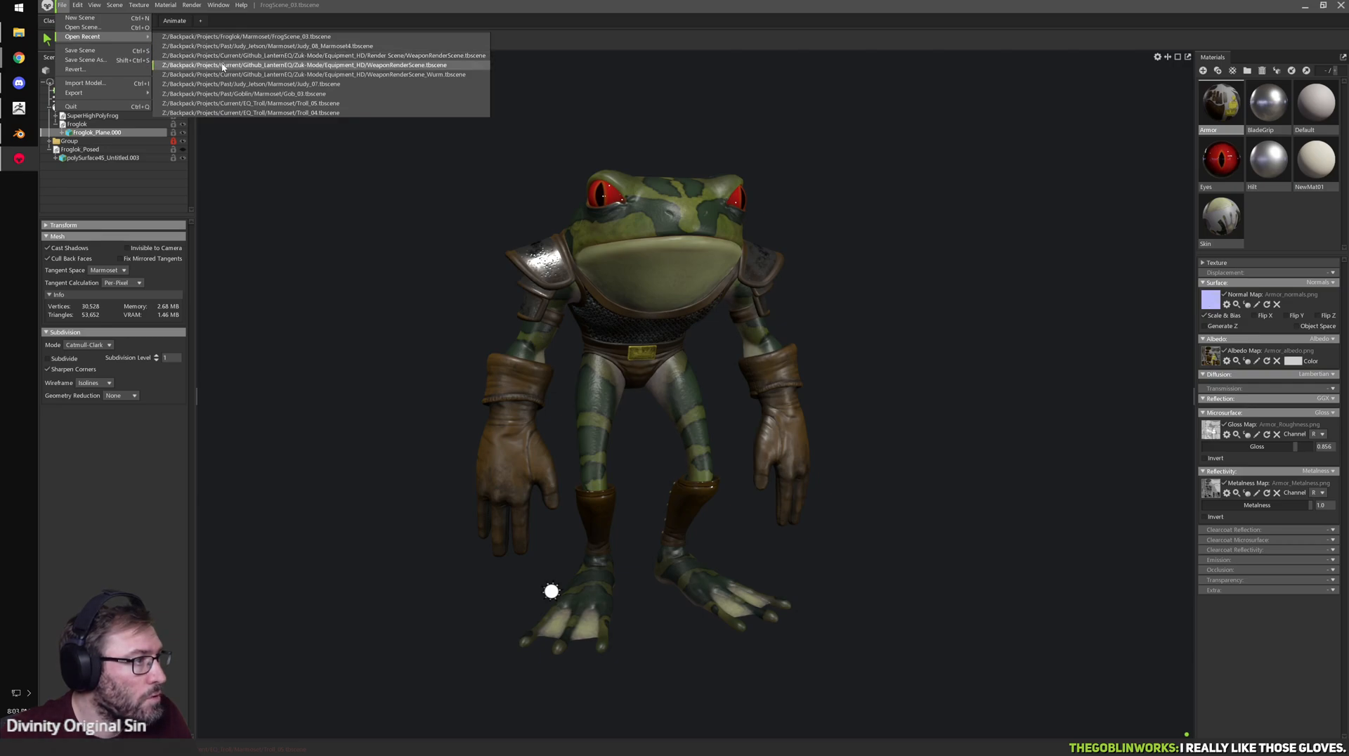
click(217, 113)
click(733, 422)
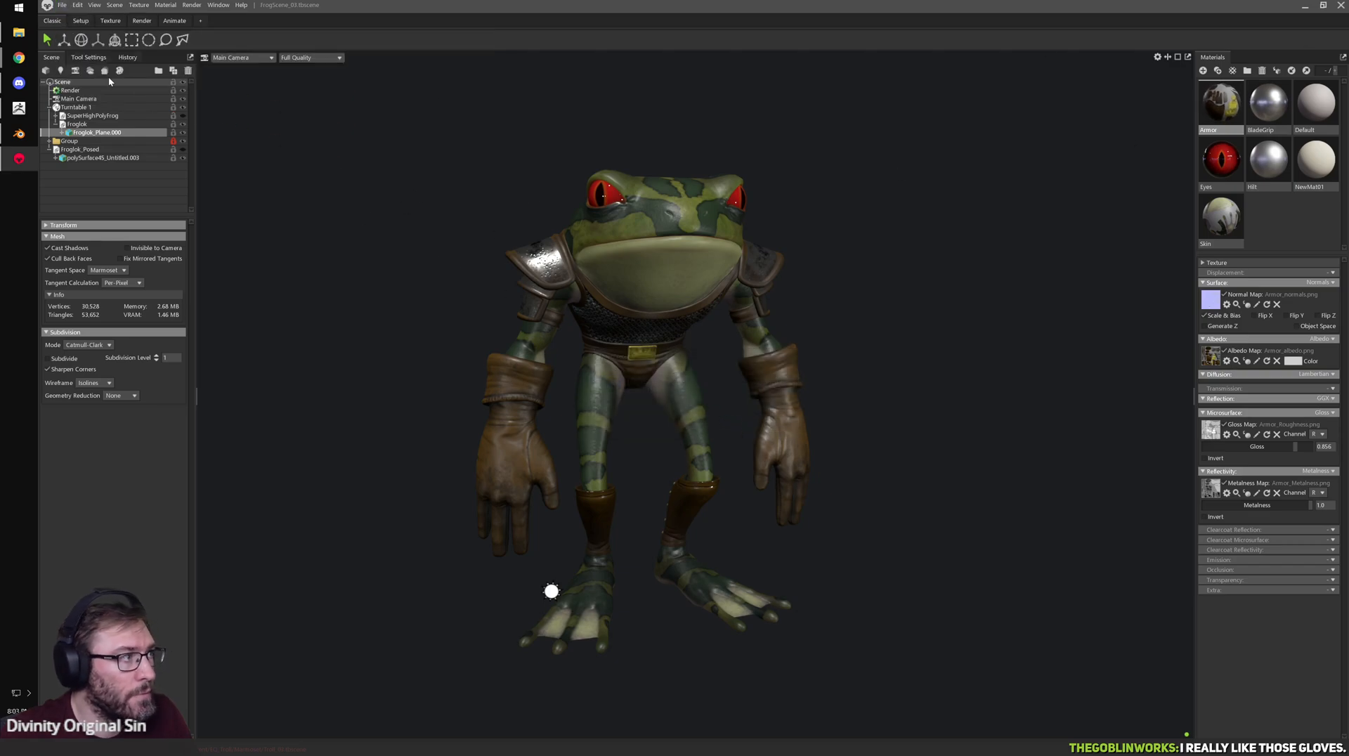
- Browse for and open the scene Troll_05.tbscene without saving the frog scene, skipping the missing Hedge Row sky file
click(62, 5)
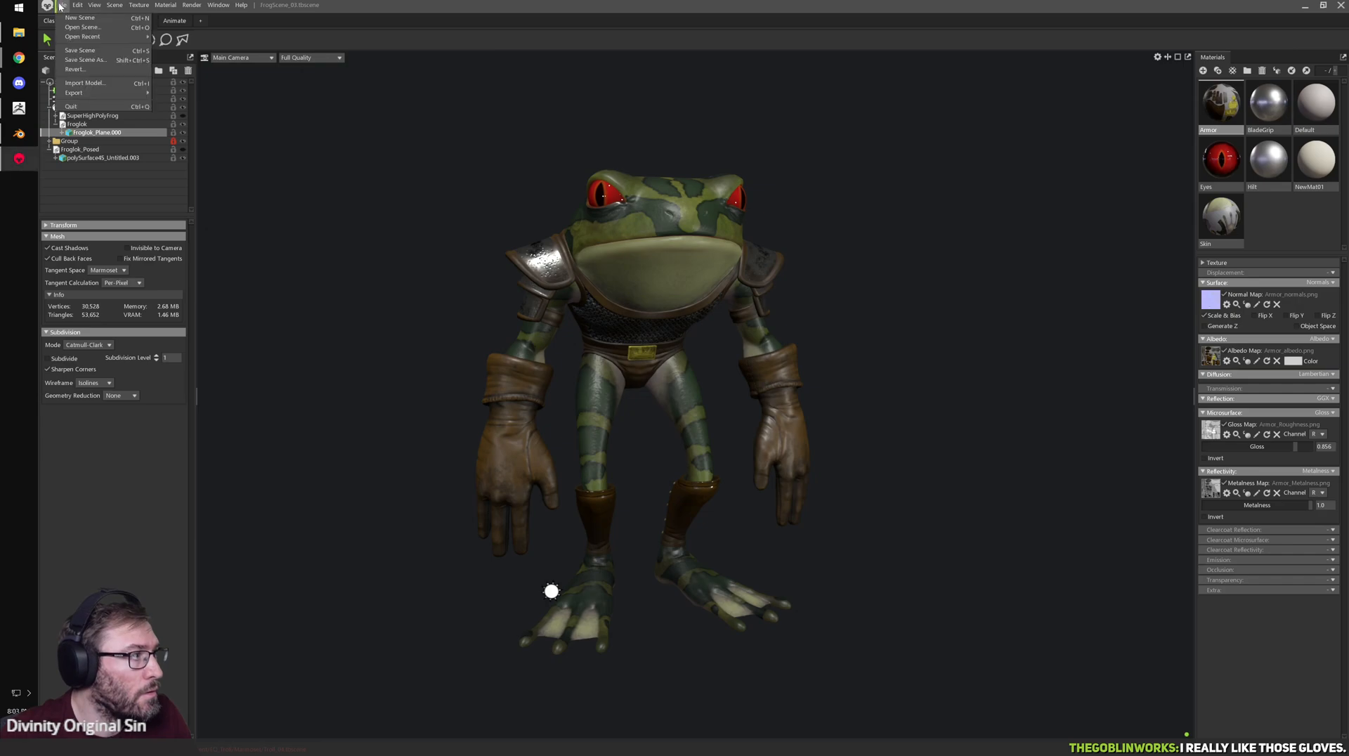
click(88, 28)
click(735, 419)
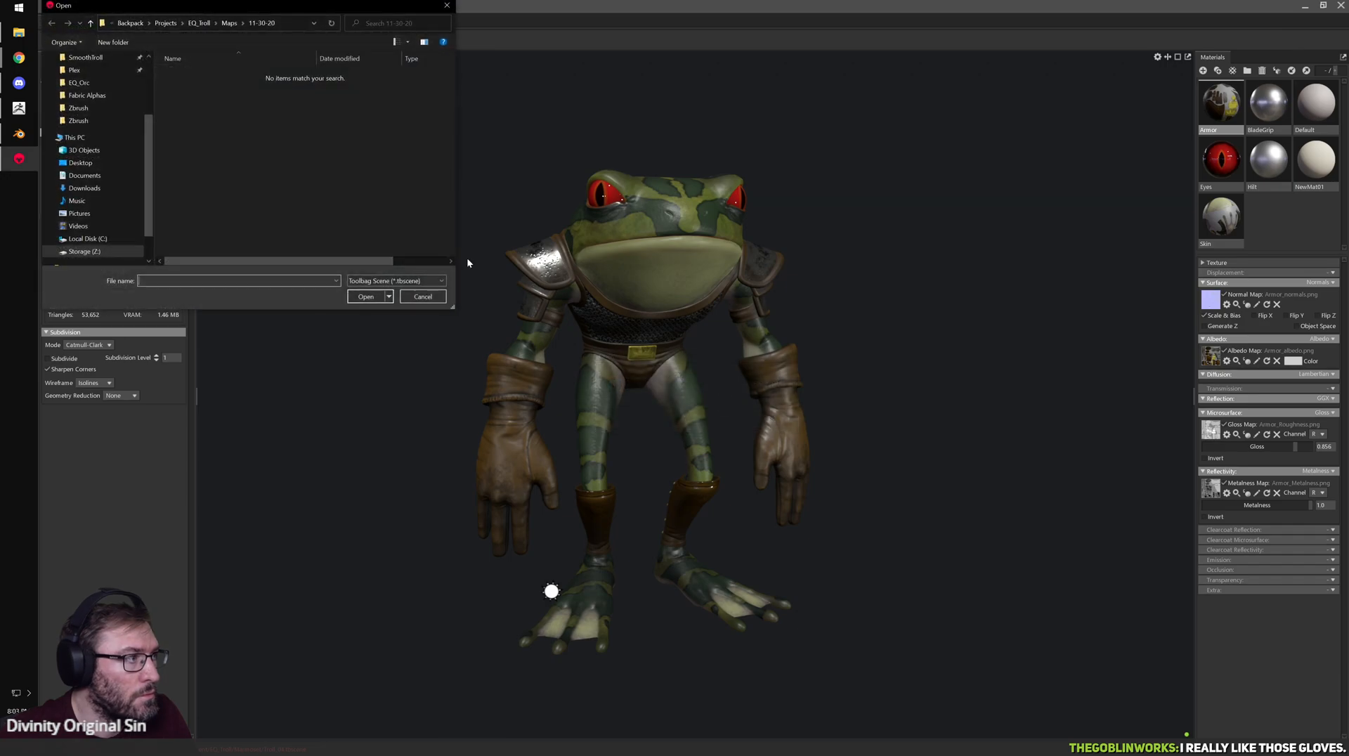
drag(188, 4, 188, 0)
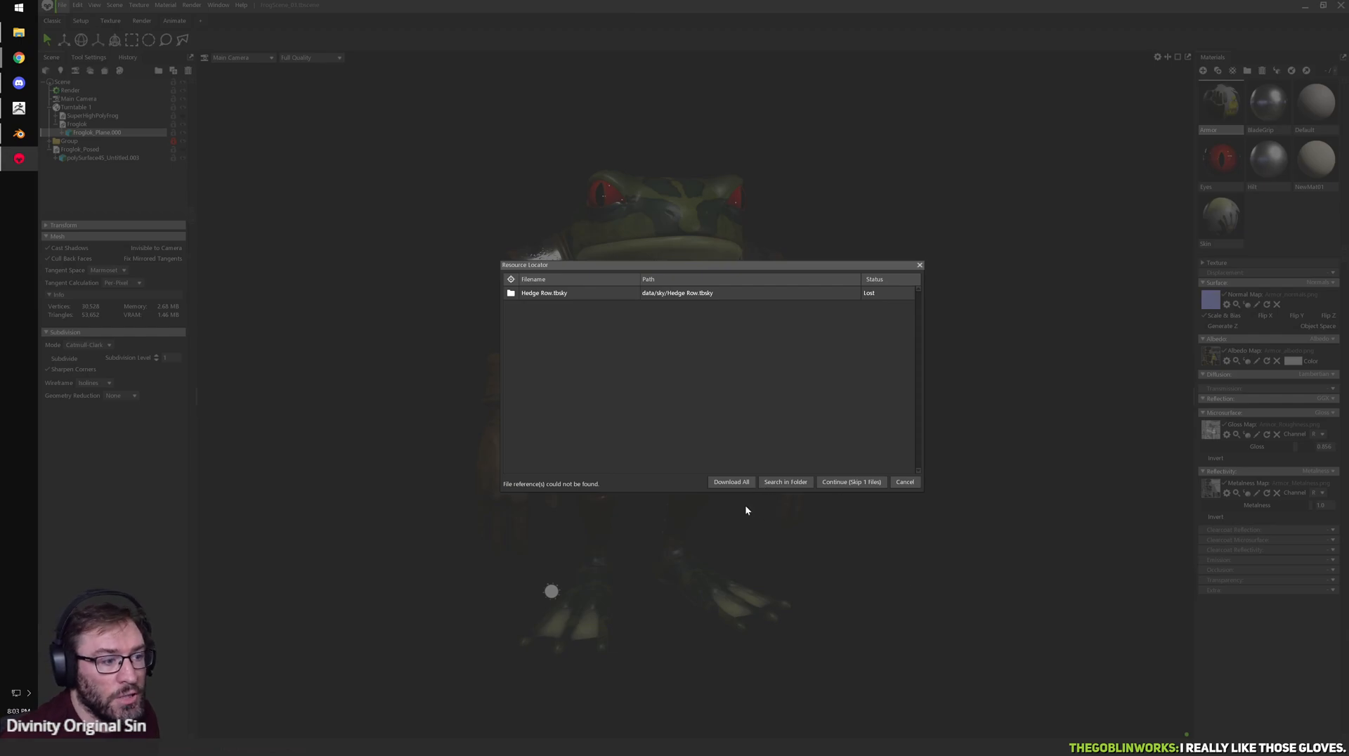
click(836, 485)
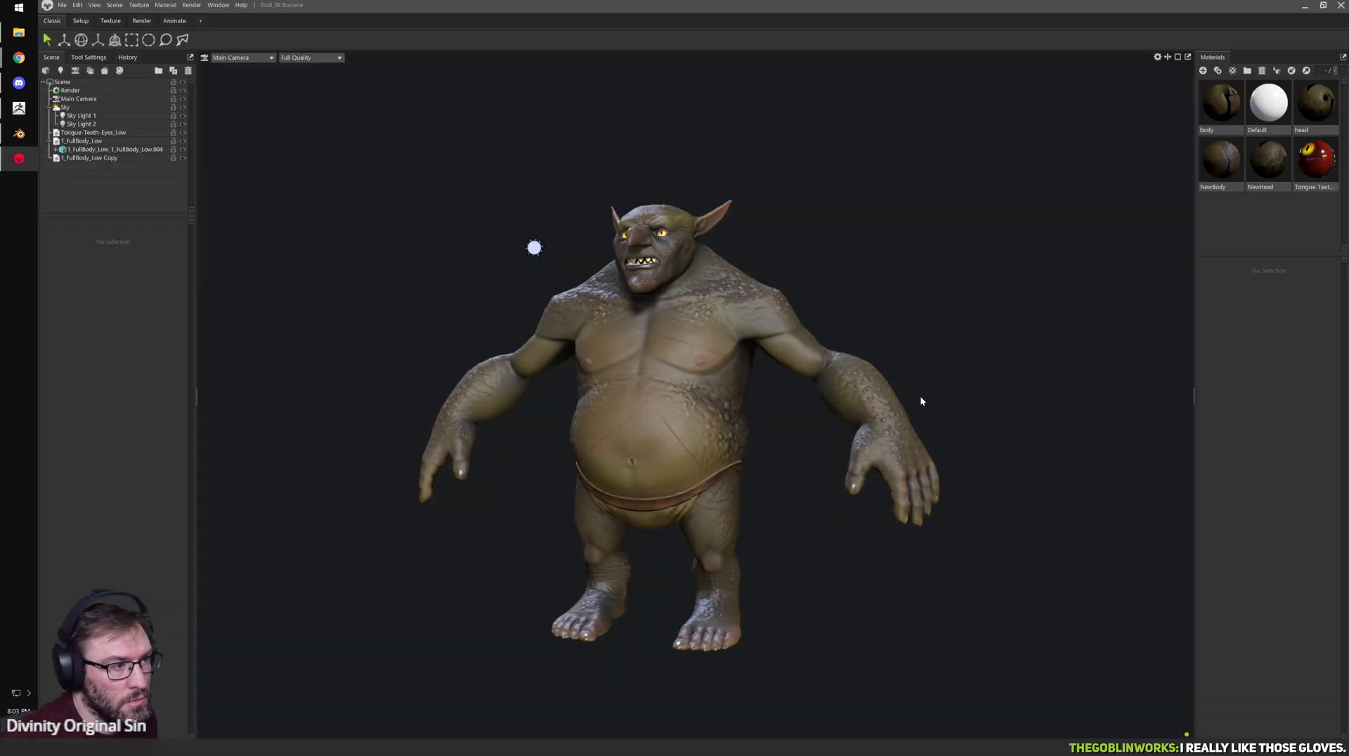
- Examine the troll's arm, belly and head up close
drag(489, 324, 439, 344)
right_drag(439, 344, 862, 435)
middle_drag(386, 320, 708, 333)
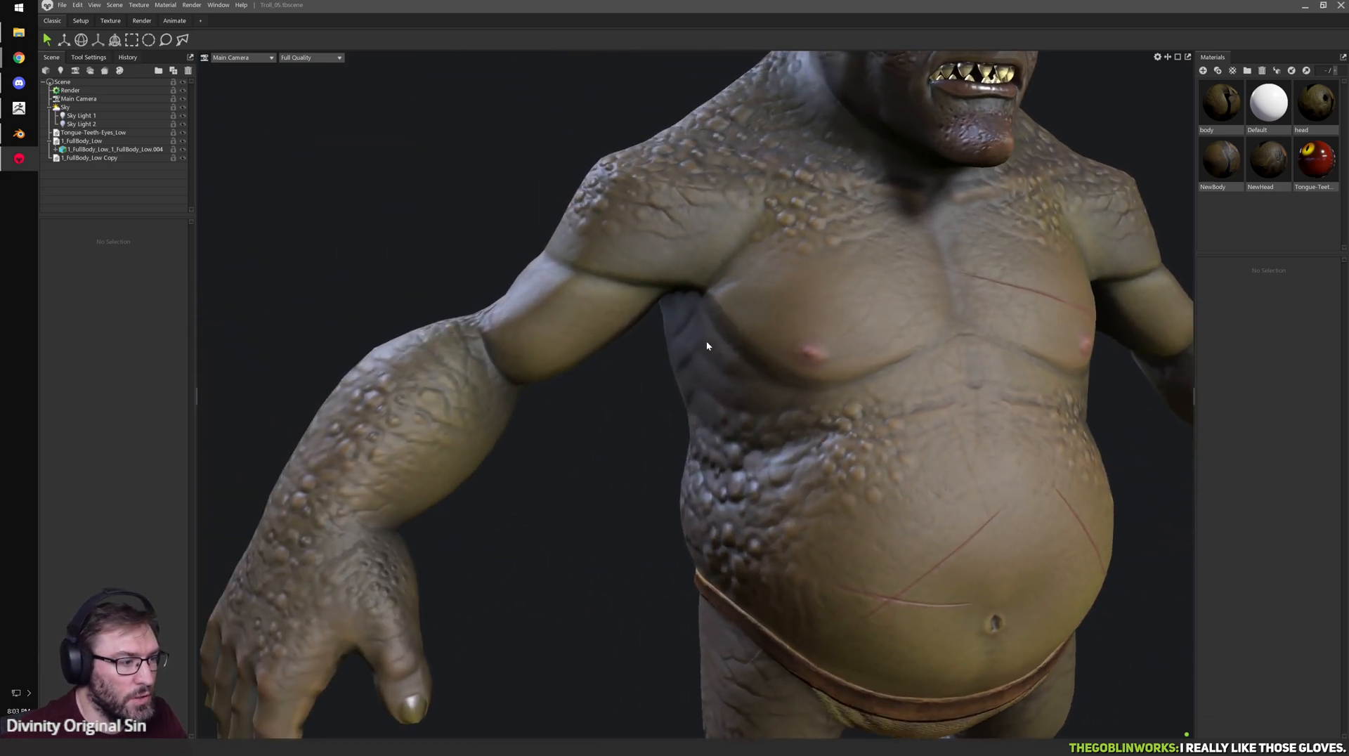
drag(842, 506, 766, 438)
drag(1012, 309, 683, 410)
middle_drag(669, 231, 620, 523)
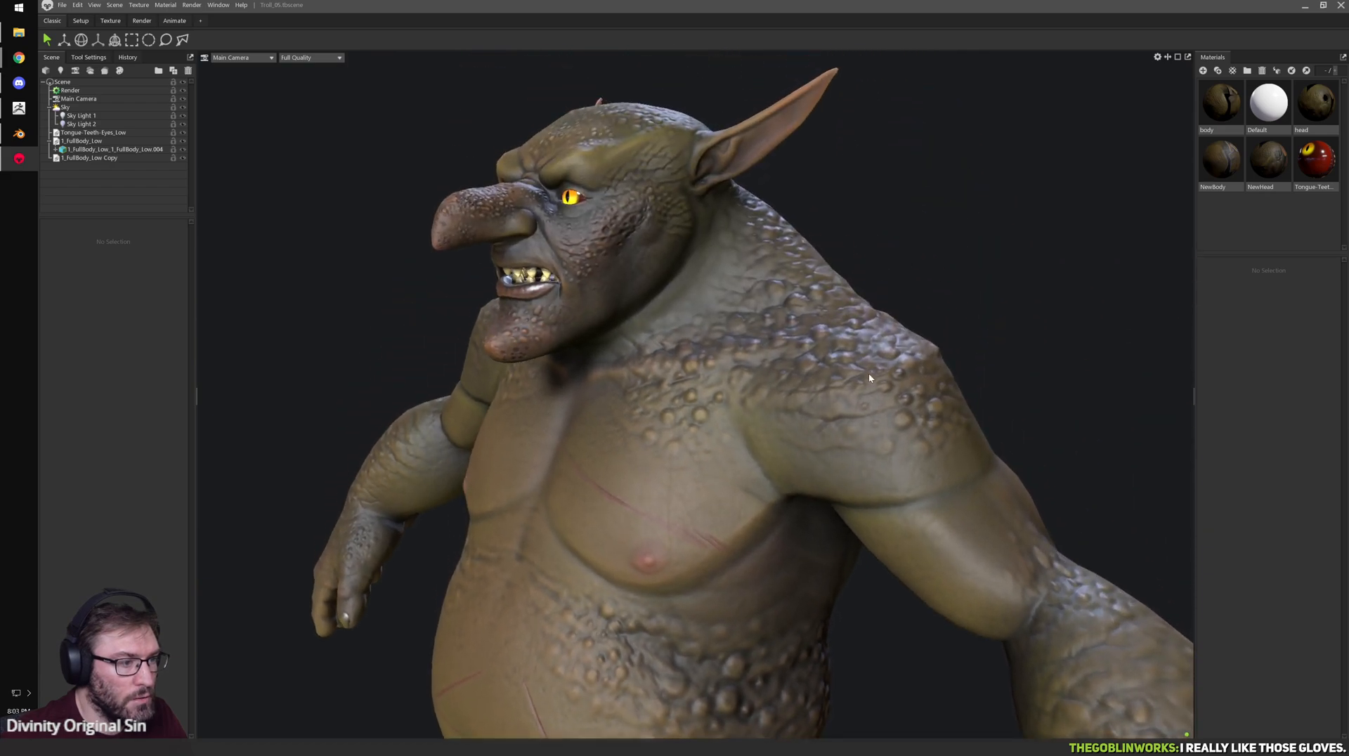
- Examine the troll's warty shoulder skin and view the full body from the front and side
drag(768, 388, 917, 407)
right_drag(917, 407, 879, 401)
middle_drag(889, 569, 866, 420)
right_drag(866, 421, 847, 405)
drag(569, 351, 498, 352)
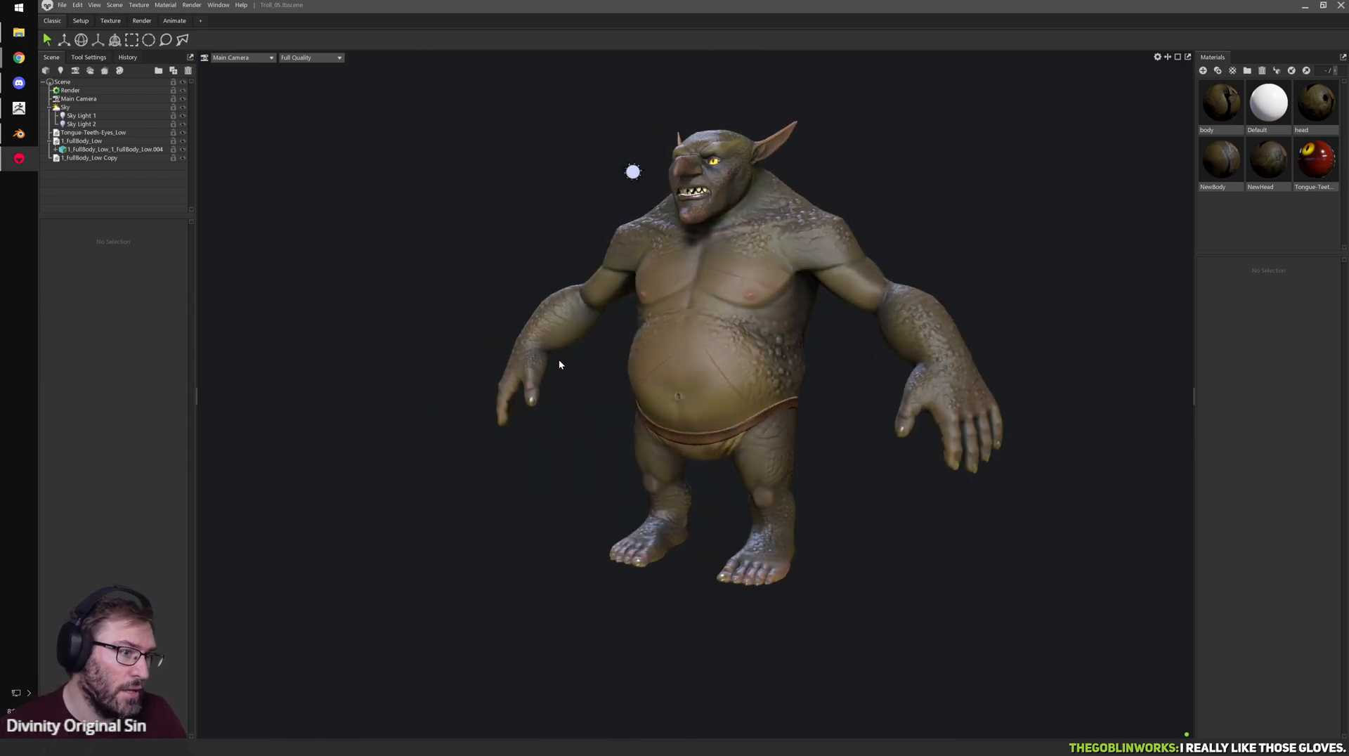
drag(753, 323, 815, 313)
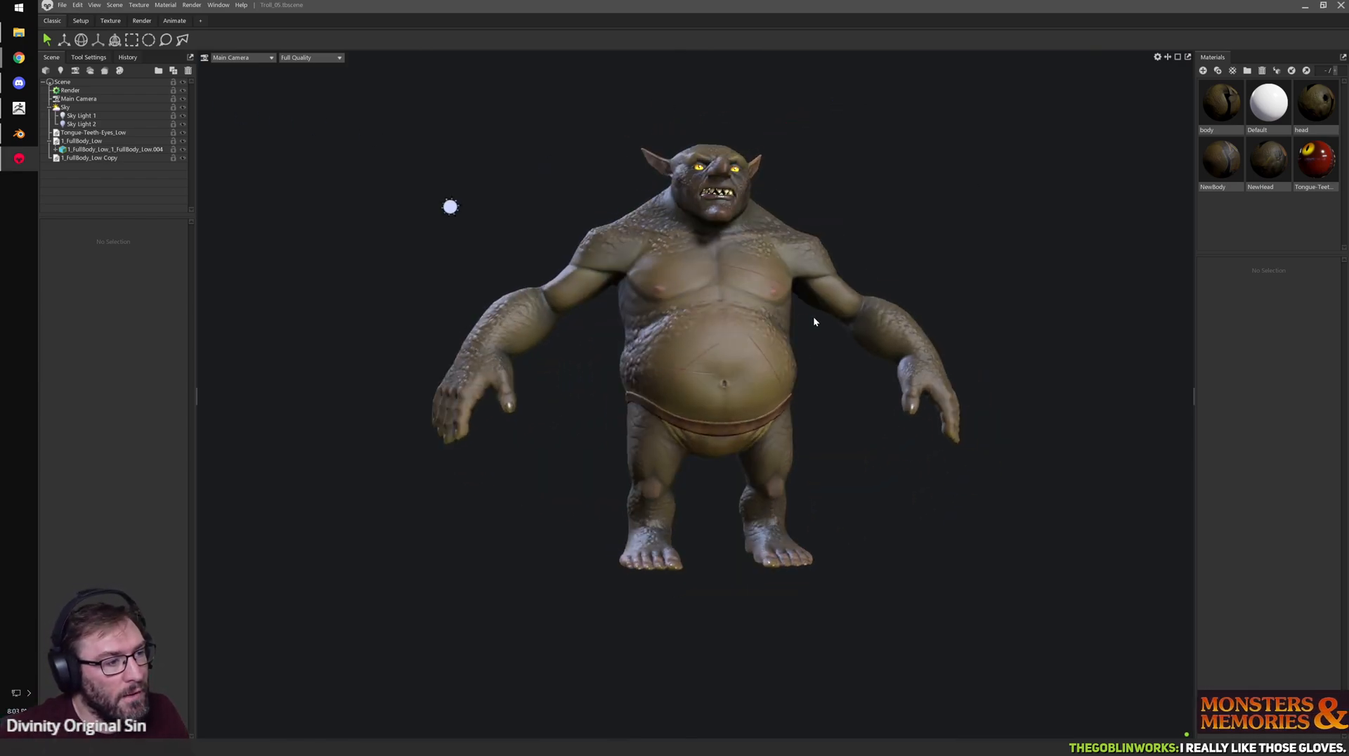
mouse_move(599, 327)
mouse_down()
mouse_move(813, 340)
mouse_move(582, 310)
mouse_move(611, 316)
mouse_up()
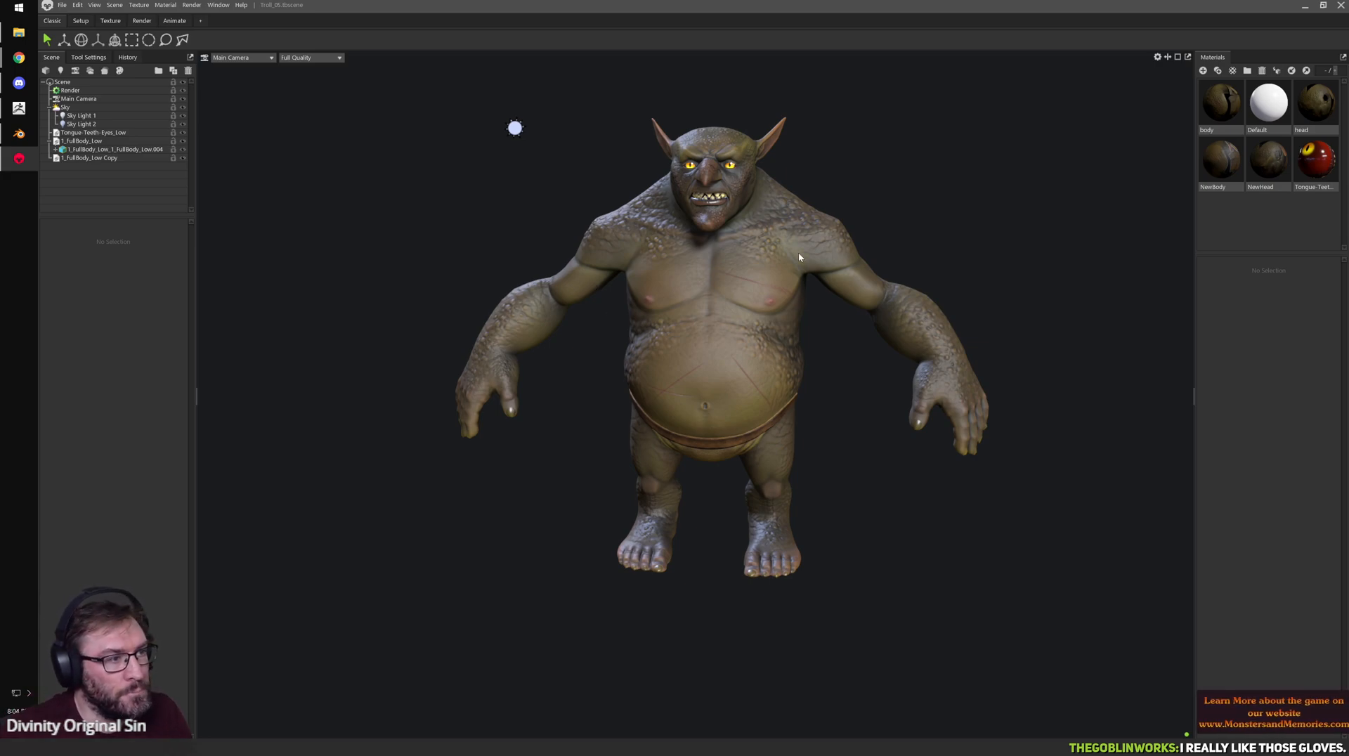
drag(915, 224, 1053, 214)
drag(708, 210, 847, 206)
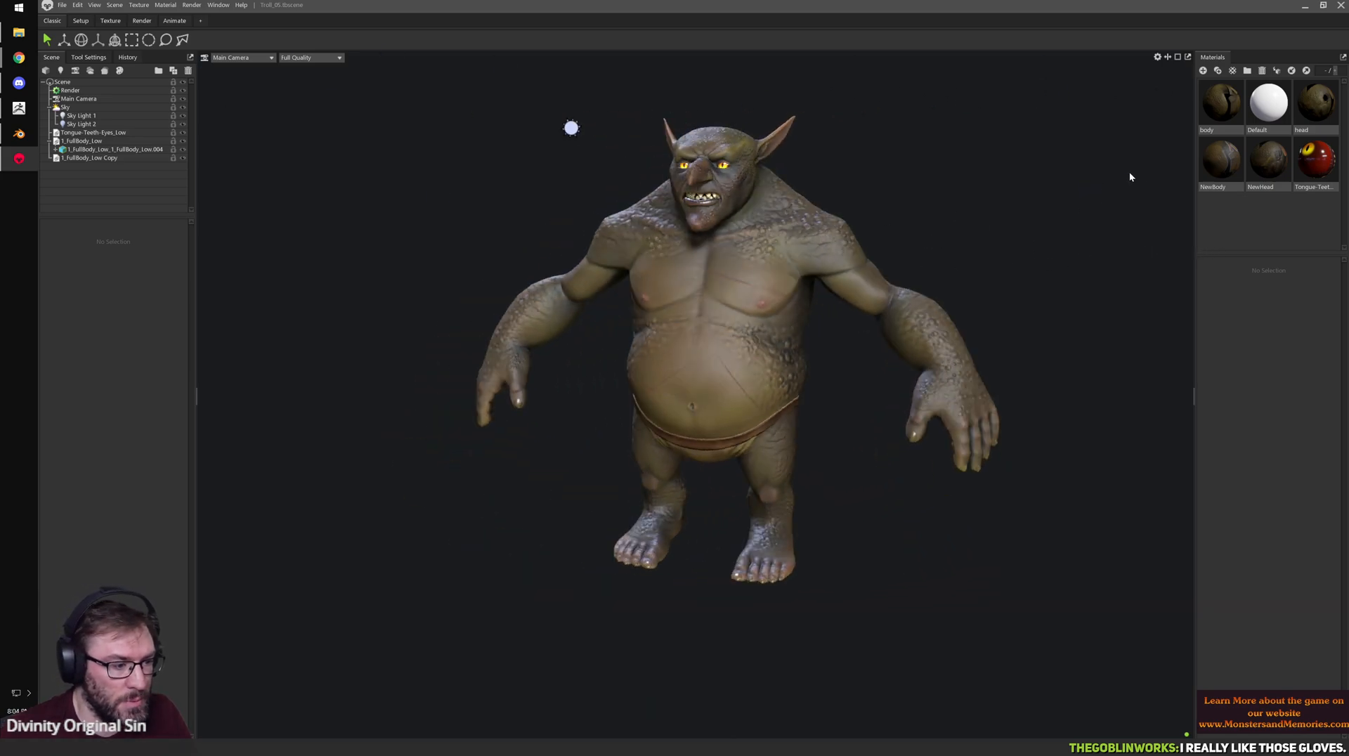
- Quit Marmoset Toolbag without saving the troll scene and return to the beetle's UV layout in Blender
click(1341, 6)
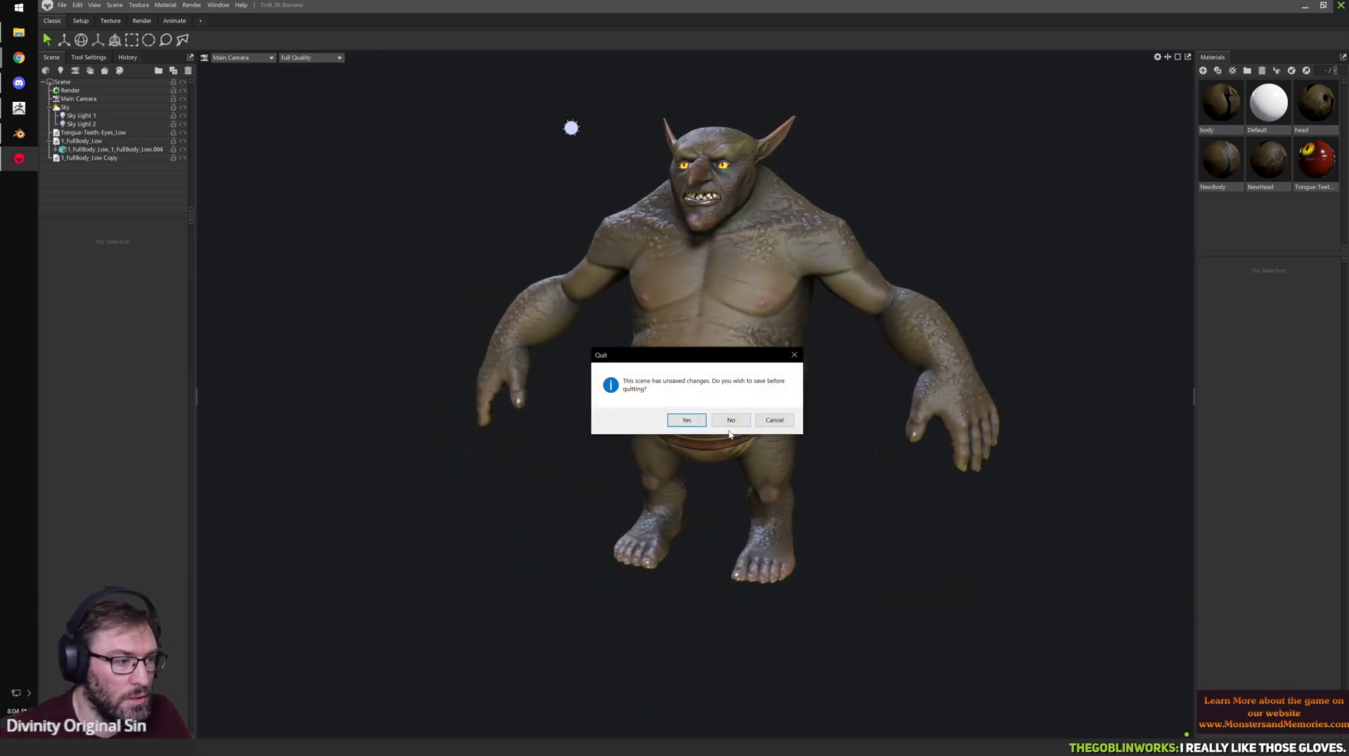
click(730, 420)
scroll(369, 290, down, 3)
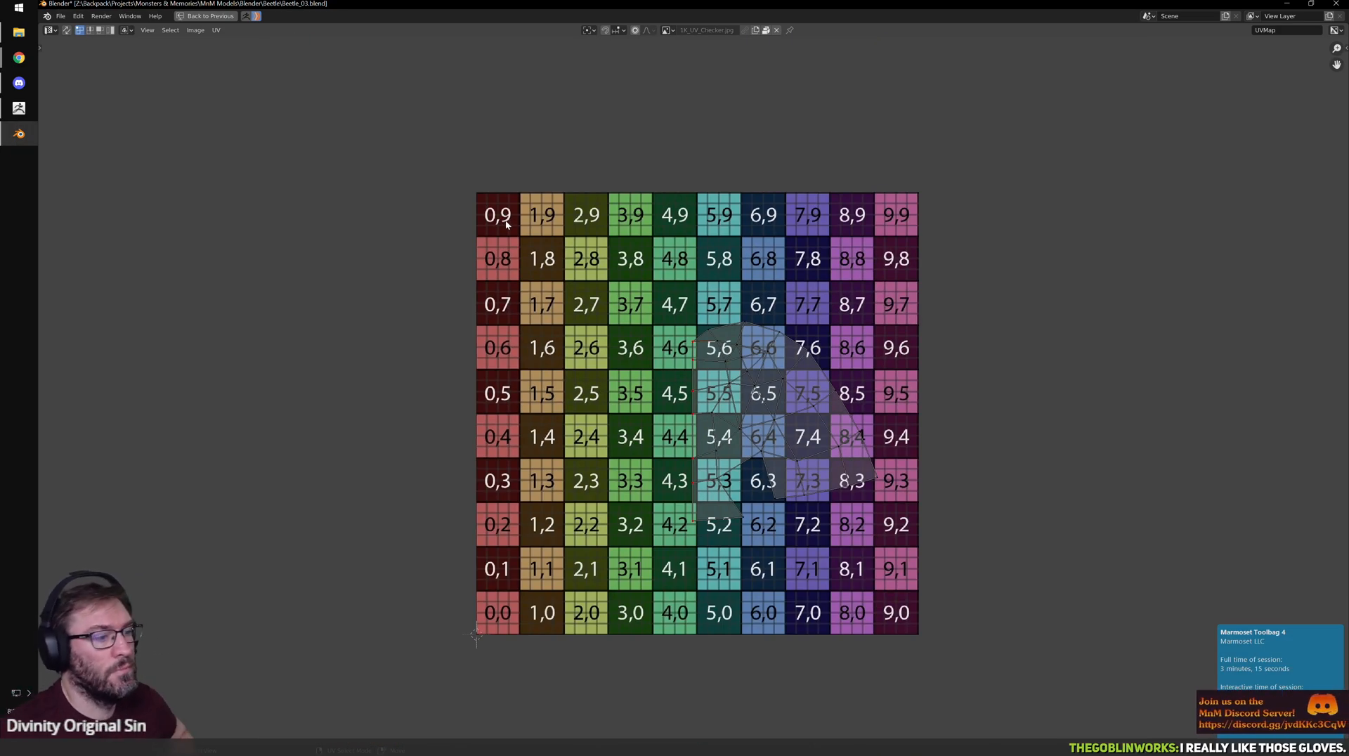
- Undo the last unwrap of the beetle's UV island and align its left-edge vertices into a straight vertical line
scroll(708, 350, up, 3)
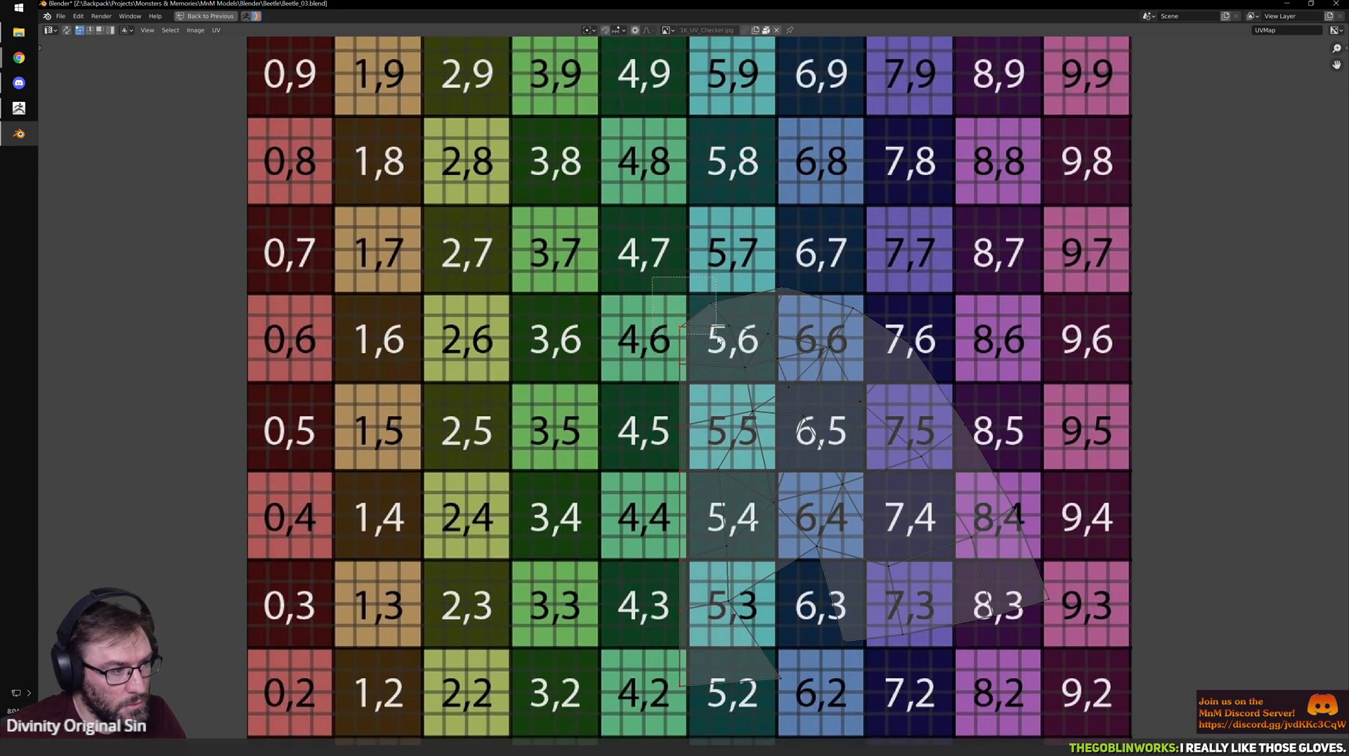
key(ctrl+z)
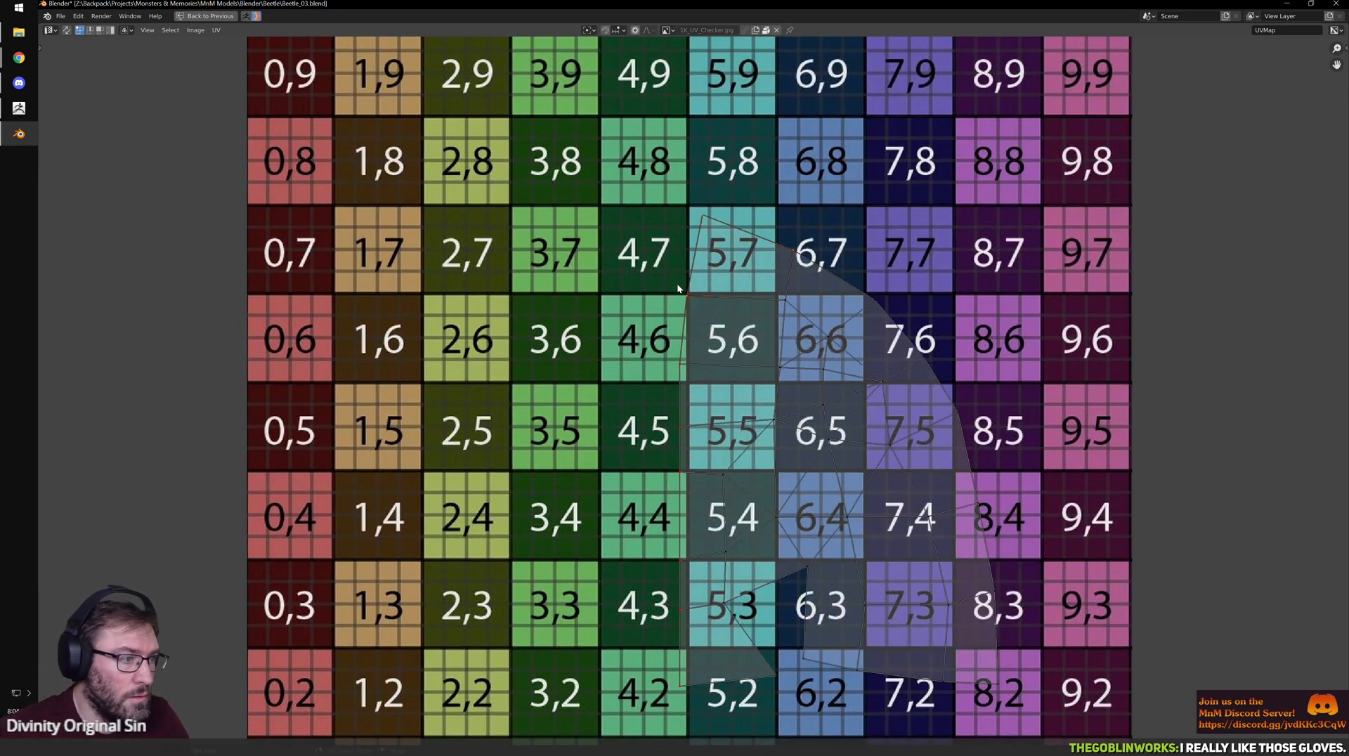
key(q)
mouse_move(697, 300)
click(768, 345)
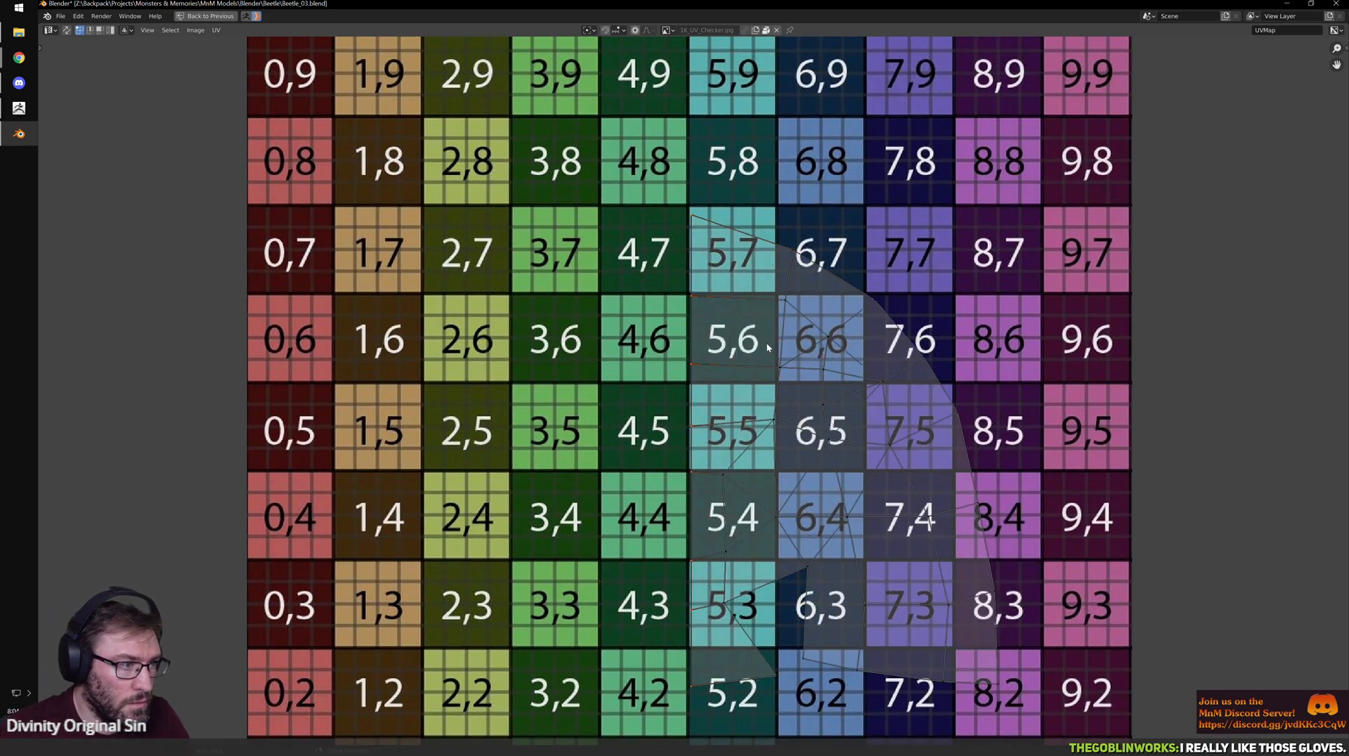
- Pin the aligned left-edge vertices of the UV island, re-unwrap it and inspect the checker pattern on the beetle's head
key(p)
key(u)
scroll(791, 433, down, 1)
middle_drag(828, 494, 798, 402)
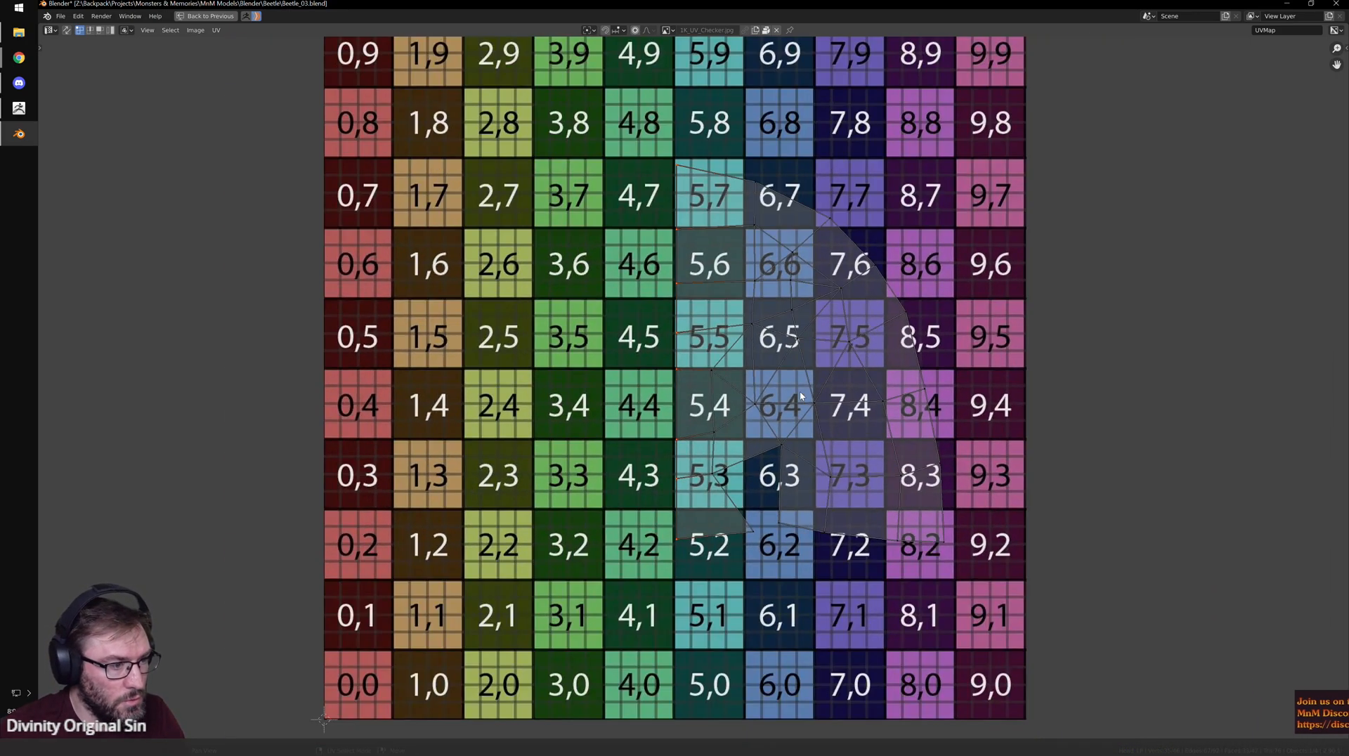
key(ctrl+space)
key(Tab)
middle_drag(768, 337, 587, 343)
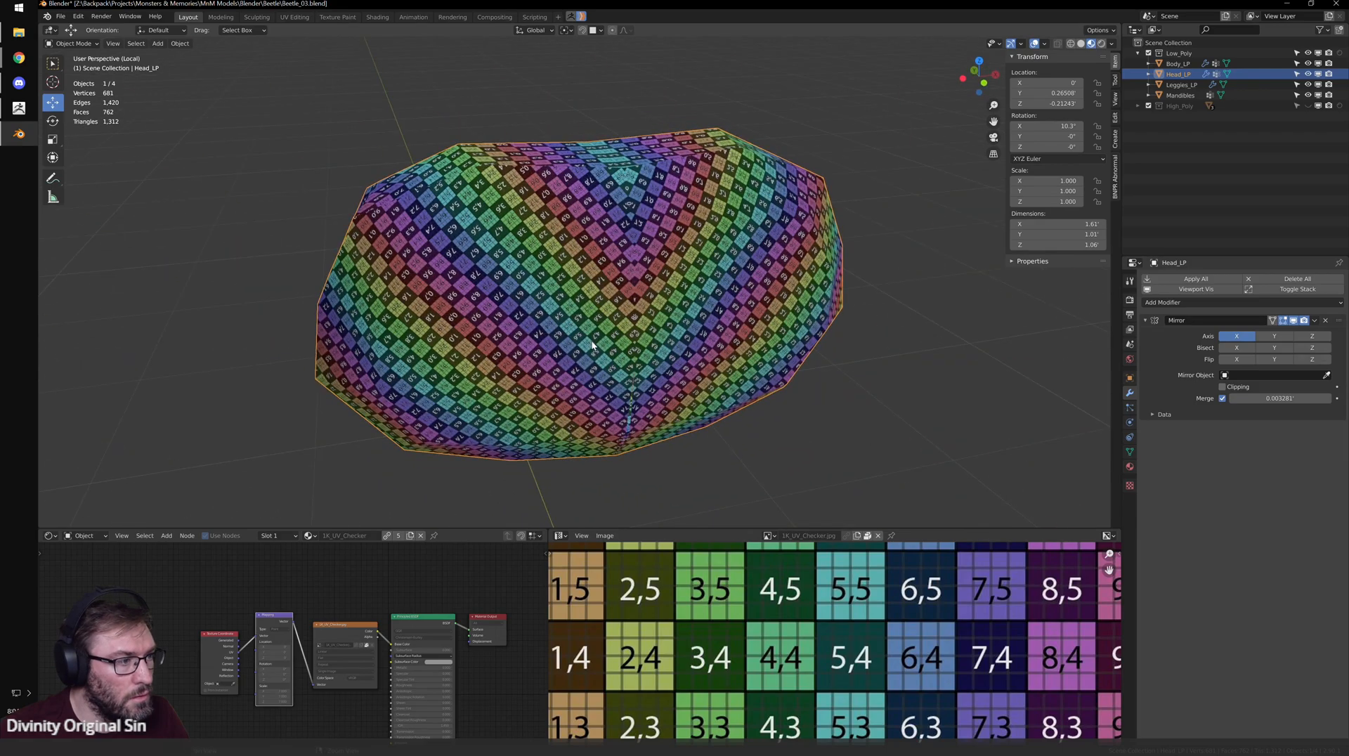
- Select both seam-bounded islands of the beetle's head mesh and unwrap them together
key(Tab)
click(565, 369)
key(ctrl+l)
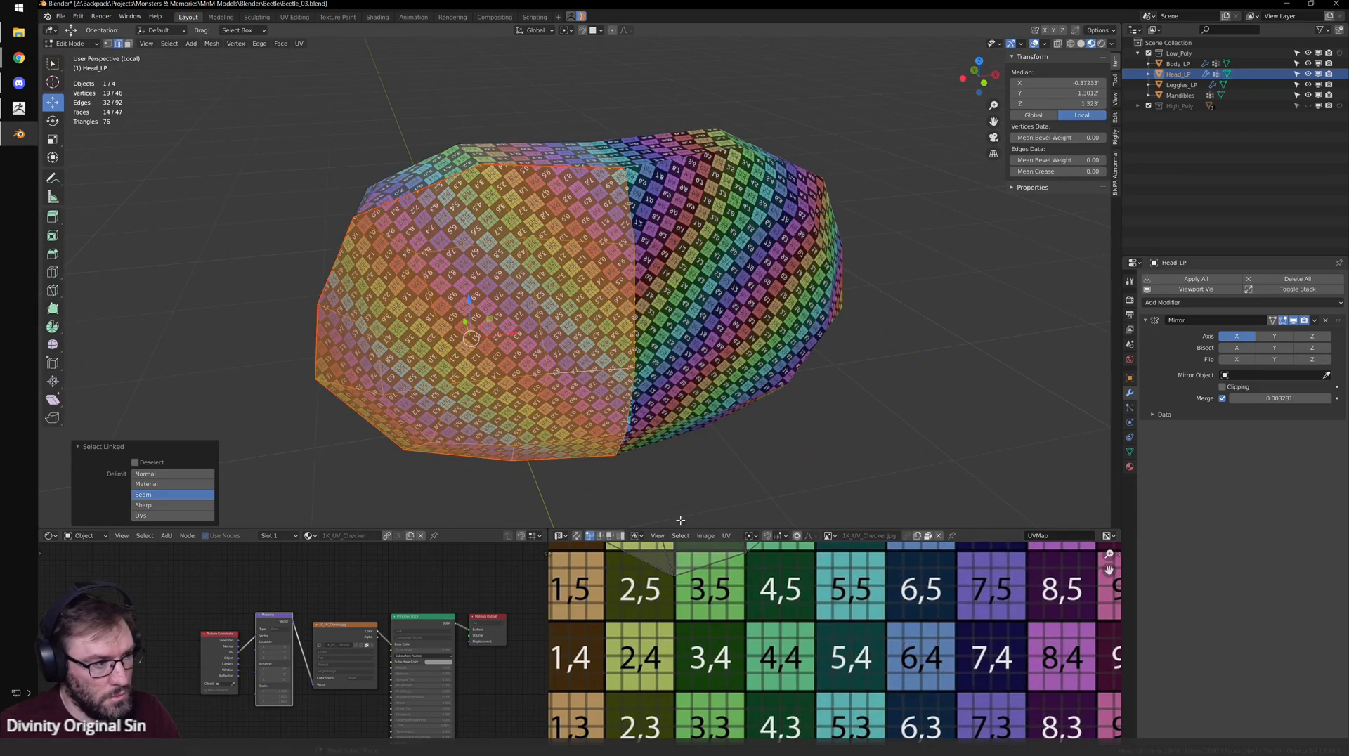
scroll(782, 647, down, 4)
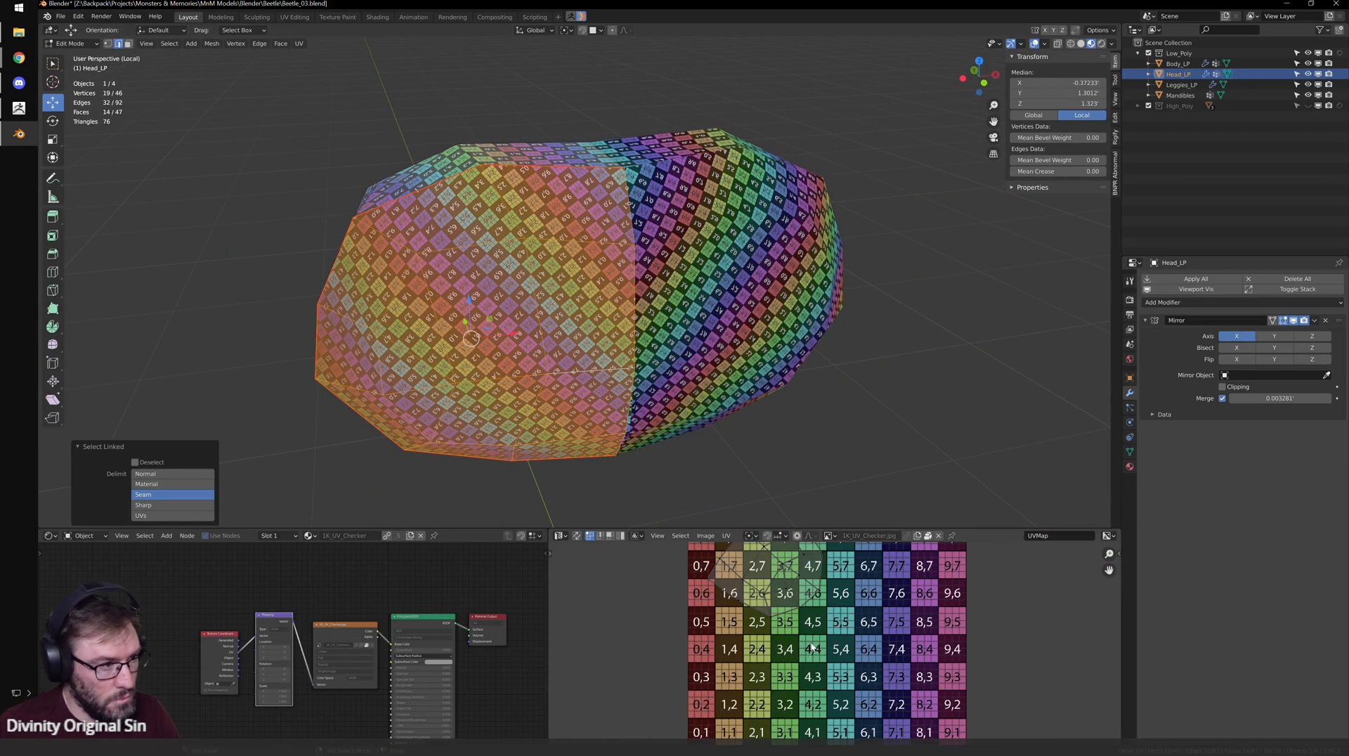
middle_drag(627, 258, 653, 272)
right_click(654, 272)
click(653, 272)
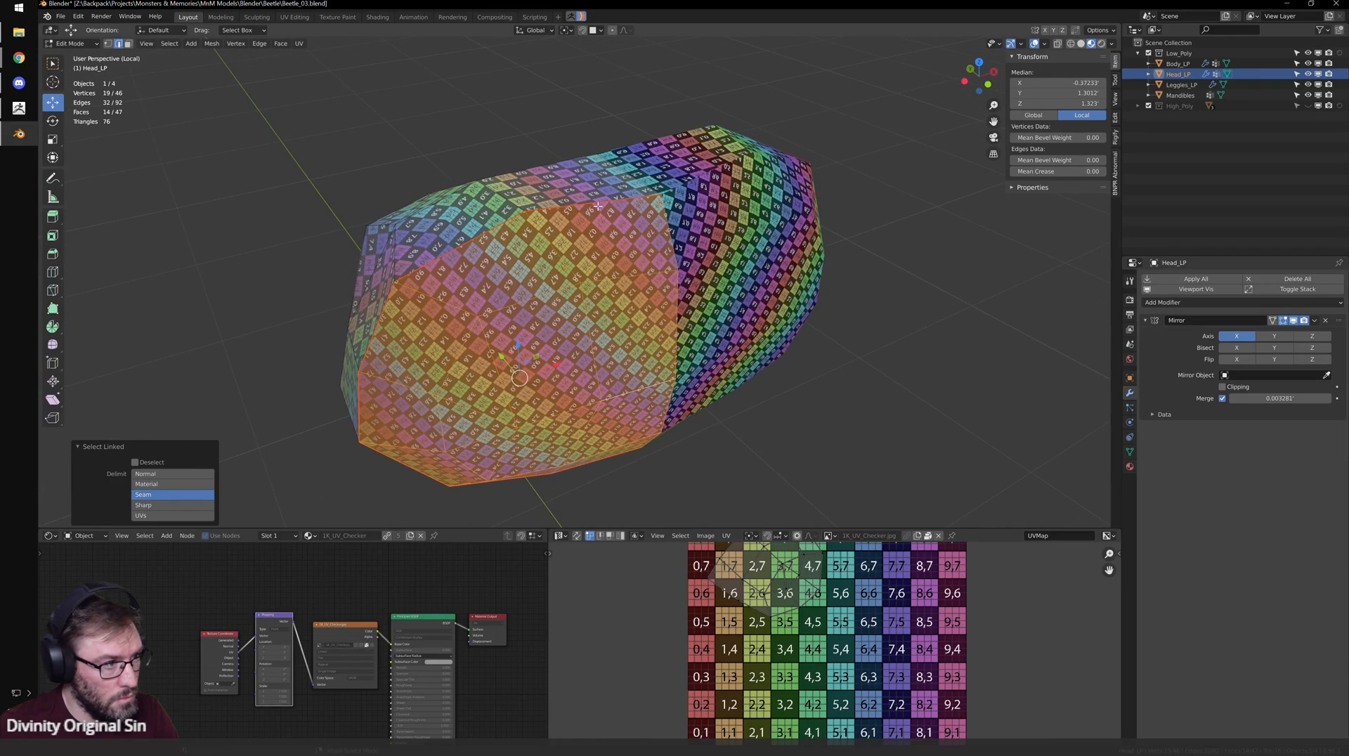
click(598, 204)
key(ctrl+l)
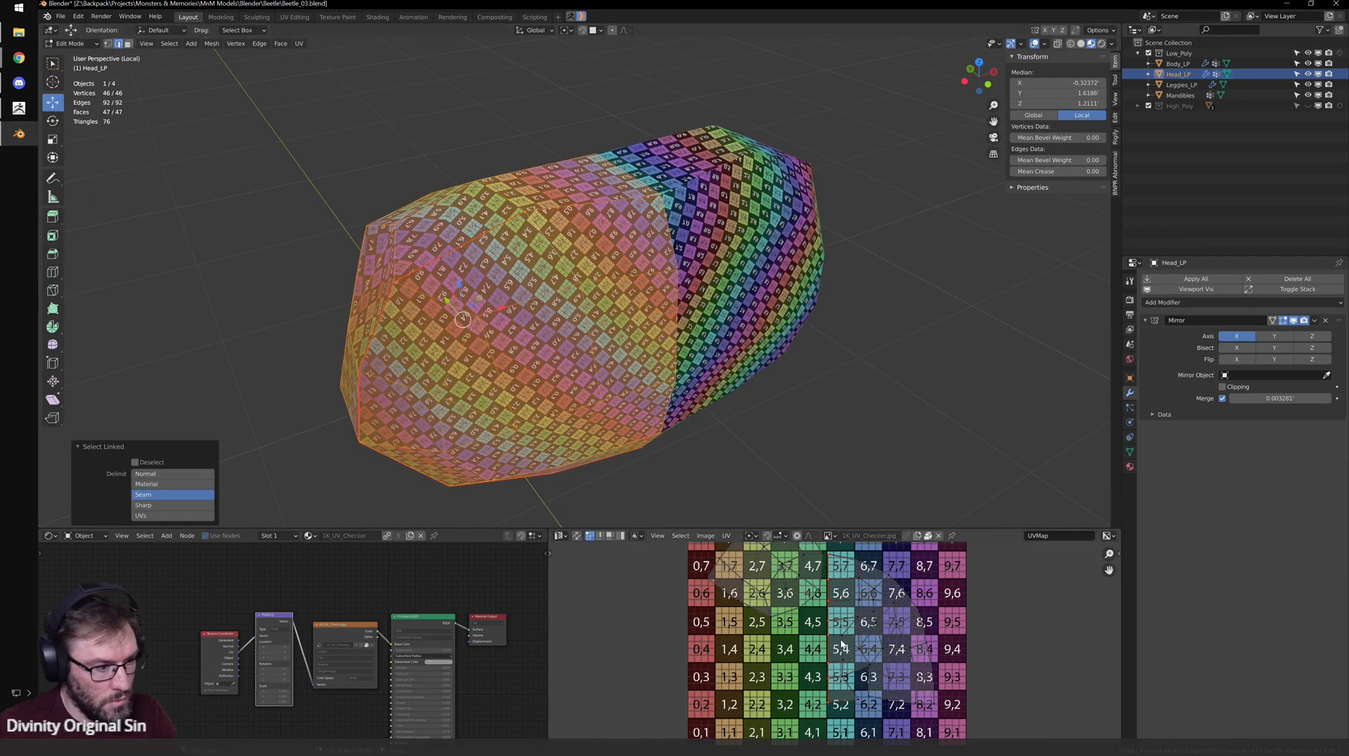
key(u)
click(866, 653)
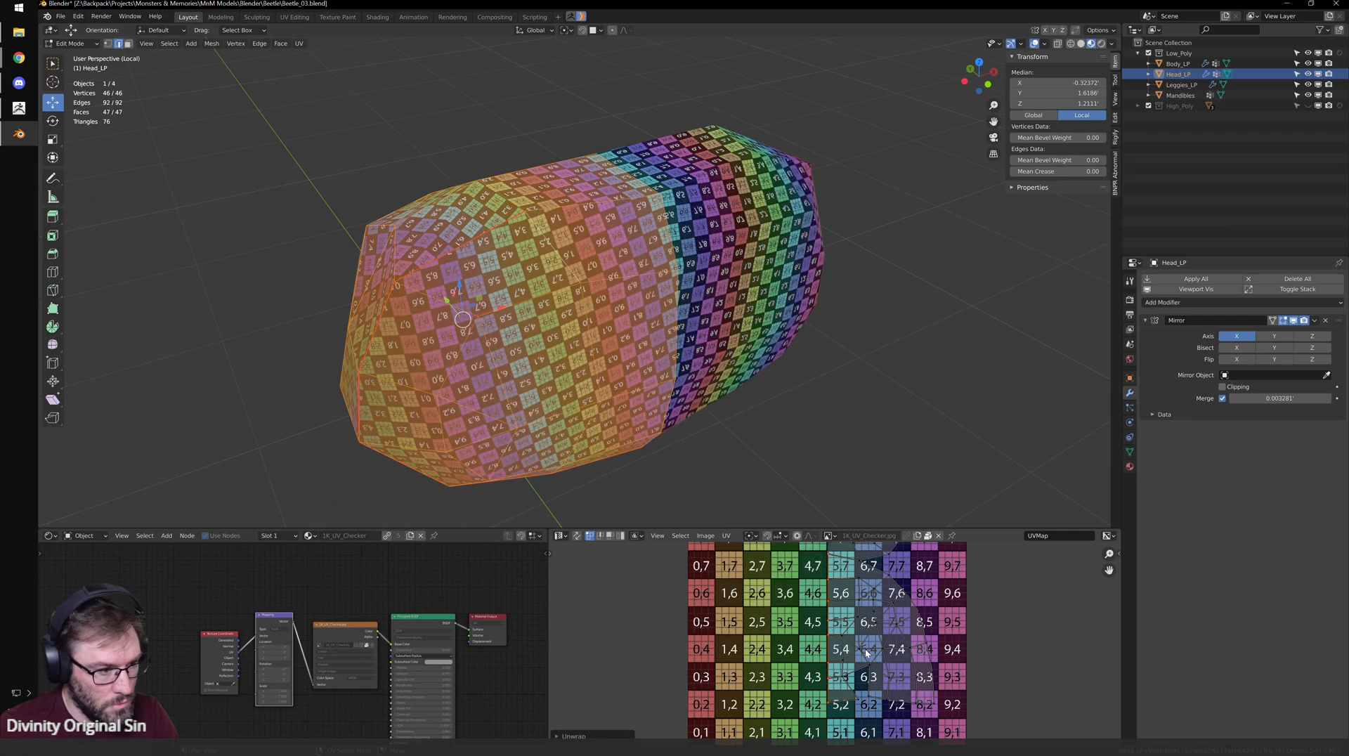
- Bring up the UV alignment options for the head's newly unwrapped islands
middle_drag(867, 653, 833, 687)
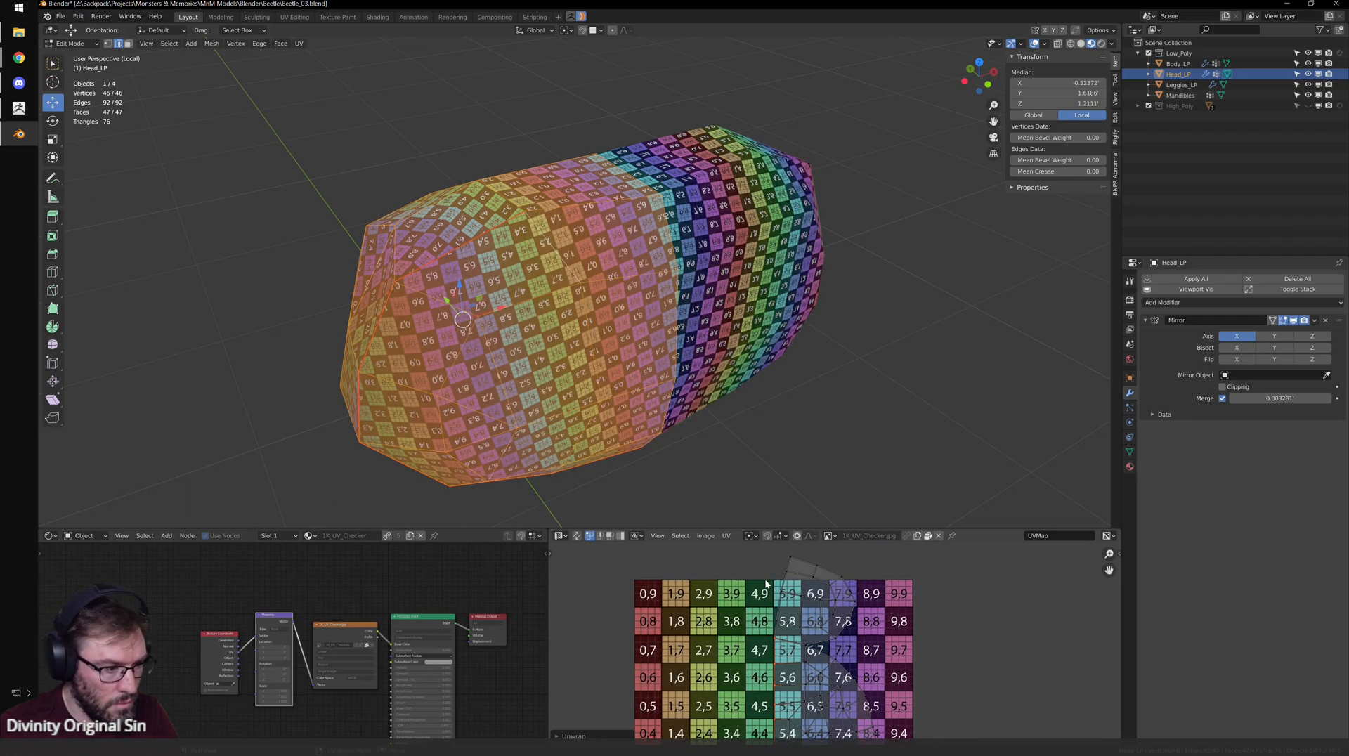
key(q)
mouse_move(780, 635)
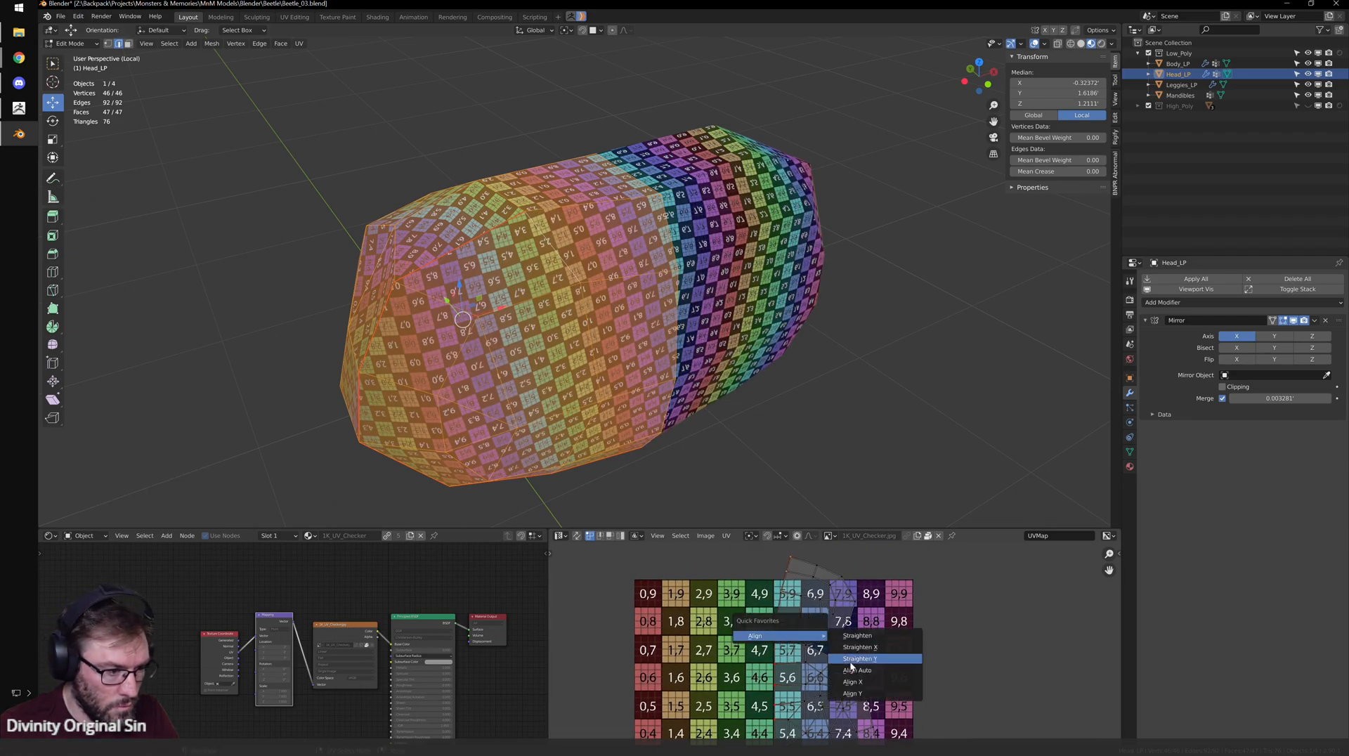
- Align the head's centreline UV vertices along X and shift them about 0.05 in the negative X direction
click(852, 681)
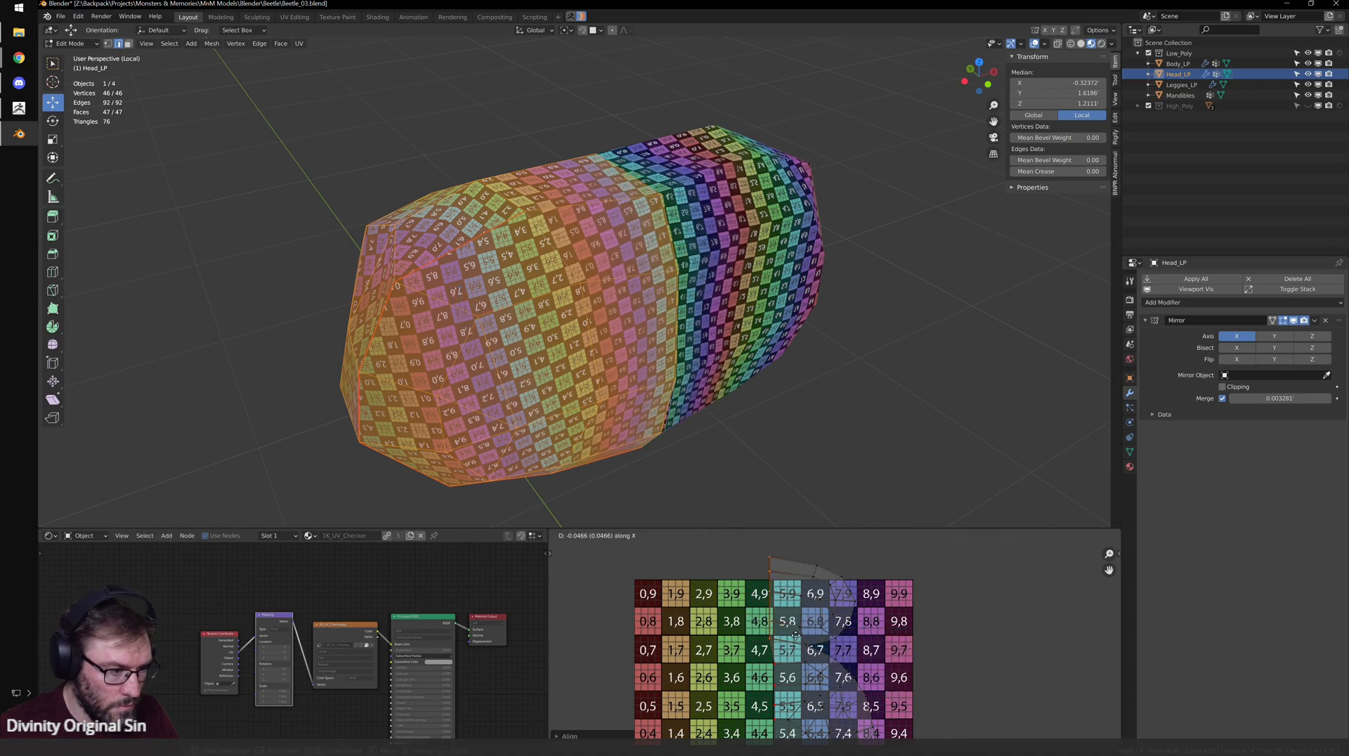
key(ctrl+space)
scroll(676, 421, up, 4)
key(q)
mouse_move(703, 421)
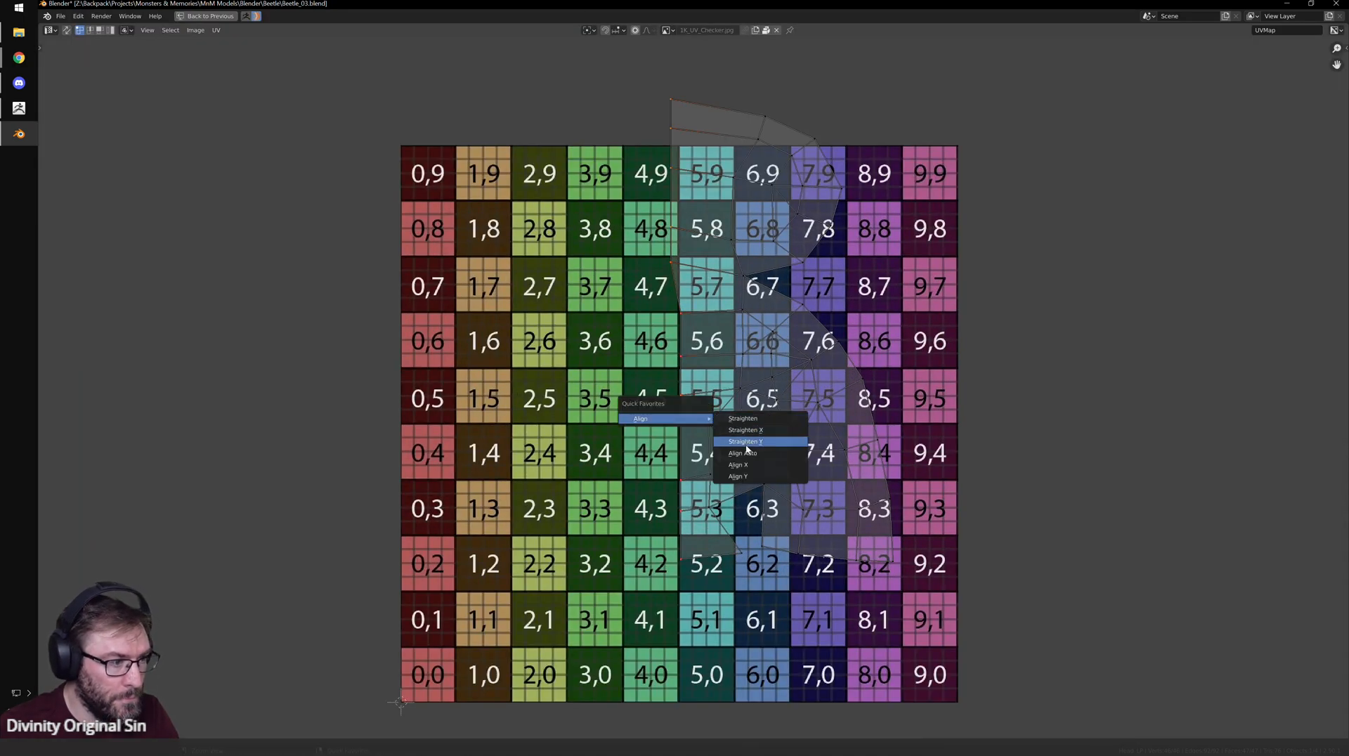
click(751, 472)
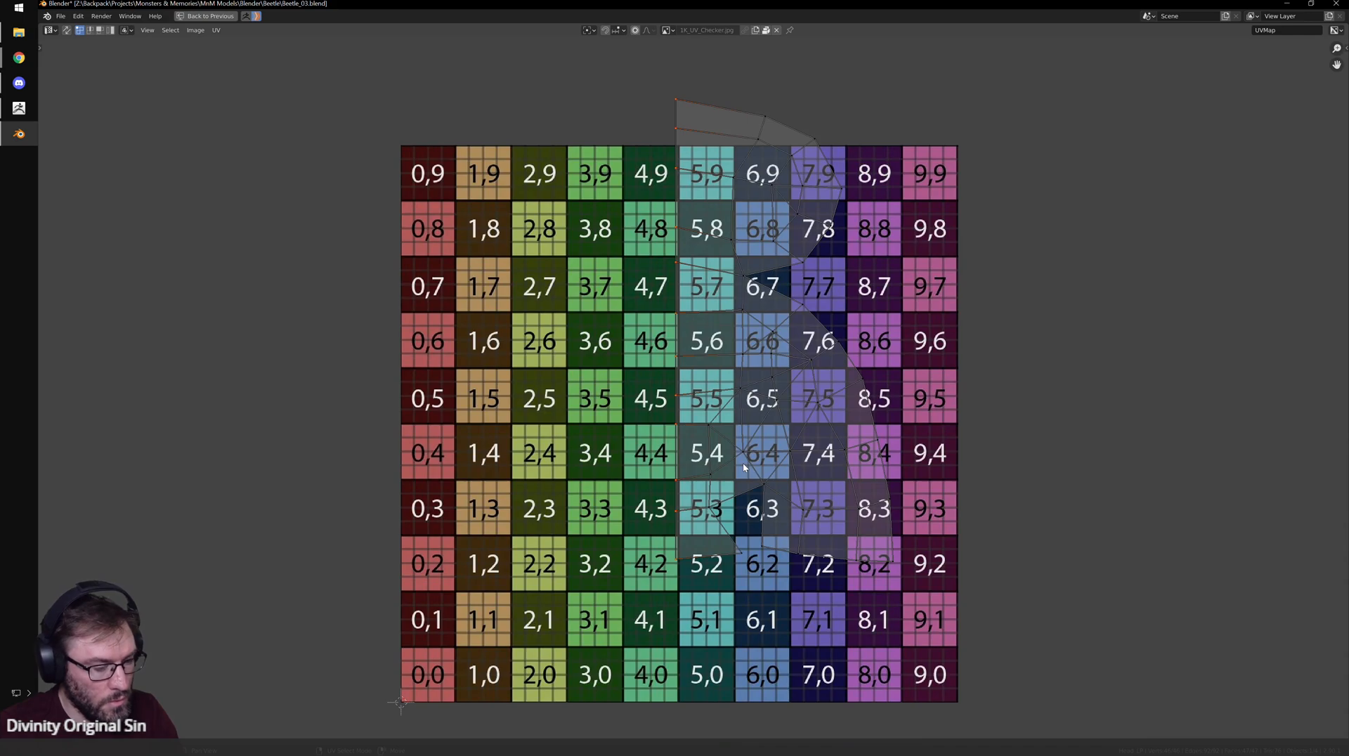
key(ctrl+space)
- Inspect the head's front in edge select mode, select its linked geometry and unwrap it again
middle_drag(731, 301, 745, 235)
key(Tab)
key(Tab)
middle_drag(808, 313, 601, 306)
scroll(600, 307, up, 1)
key(ctrl+Tab)
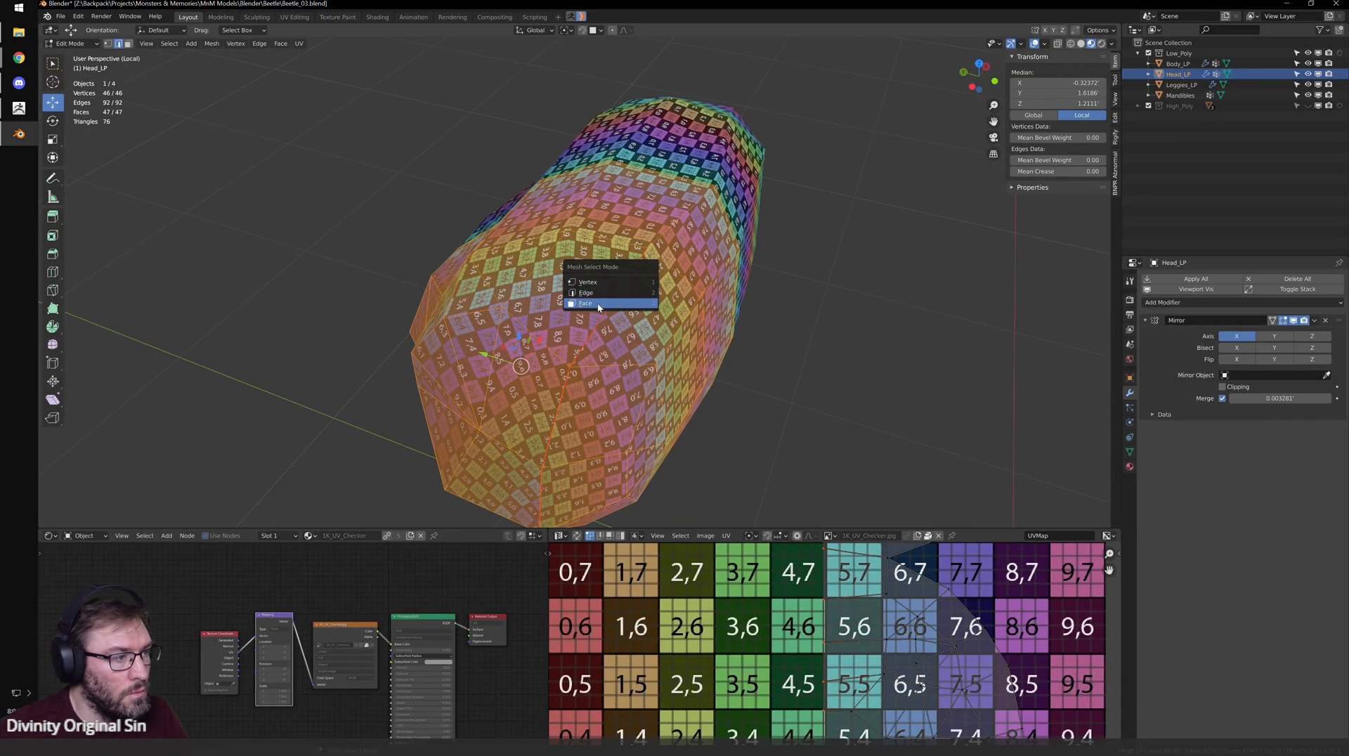
click(590, 293)
click(610, 307)
key(l)
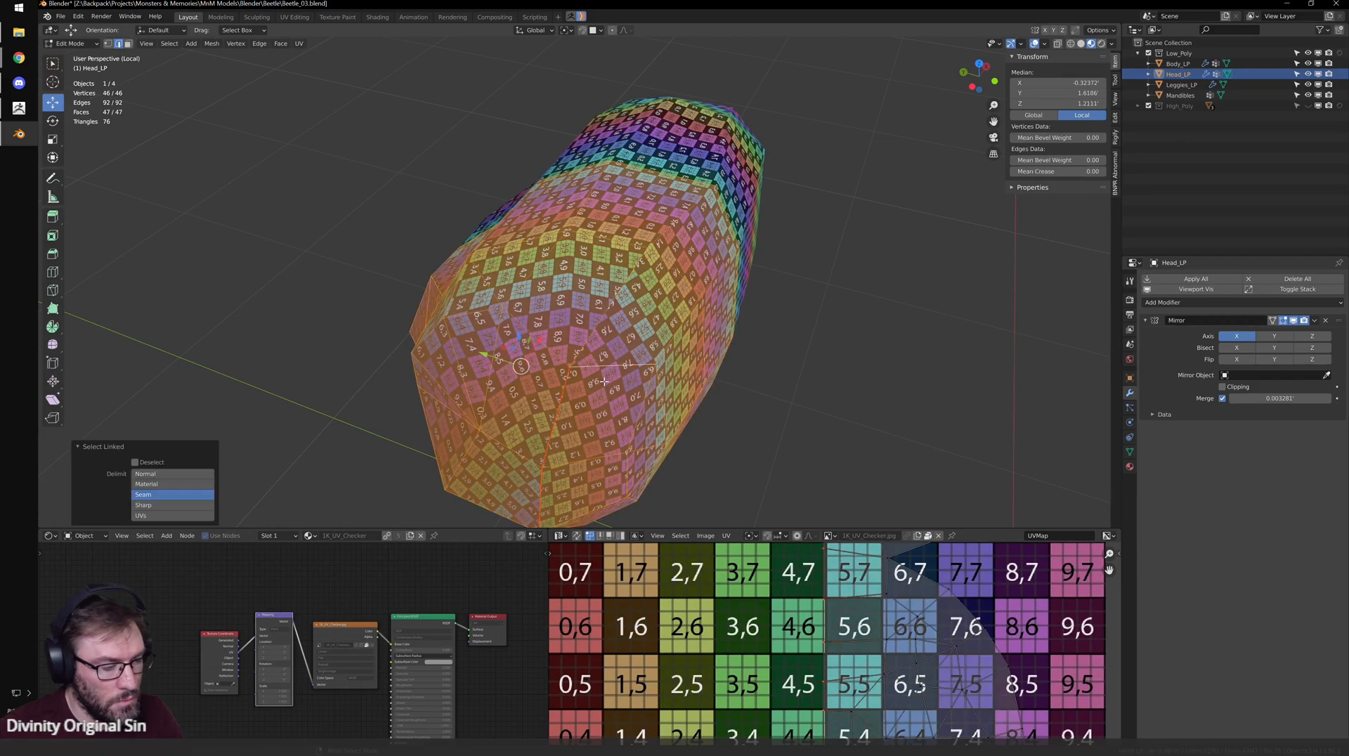
scroll(906, 662, down, 2)
key(u)
mouse_move(563, 401)
middle_down()
mouse_move(710, 394)
mouse_move(601, 420)
mouse_move(531, 359)
mouse_move(577, 383)
middle_up()
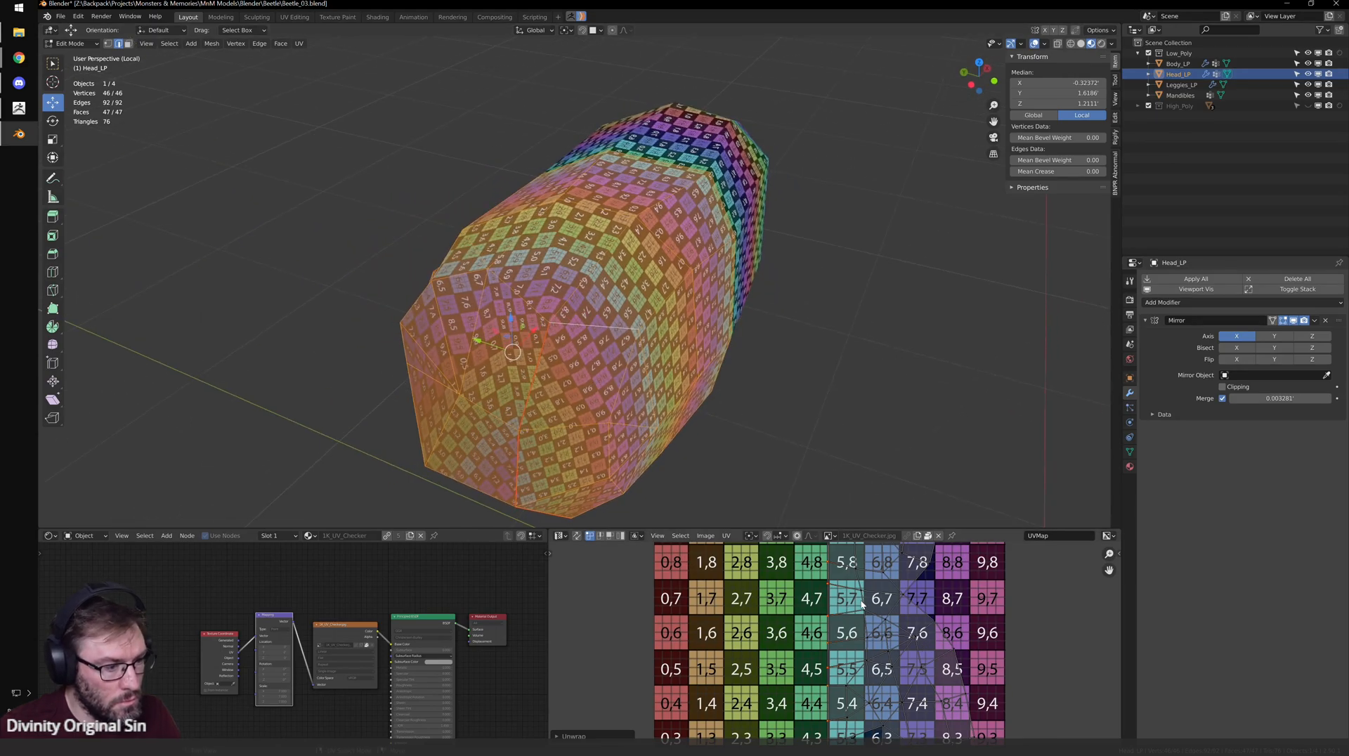
- Box-select the centreline vertices of the head's new UV layout, align them along X and adjust their position
key(ctrl+space)
scroll(703, 421, up, 2)
drag(516, 365, 775, 433)
key(q)
mouse_move(809, 442)
click(860, 499)
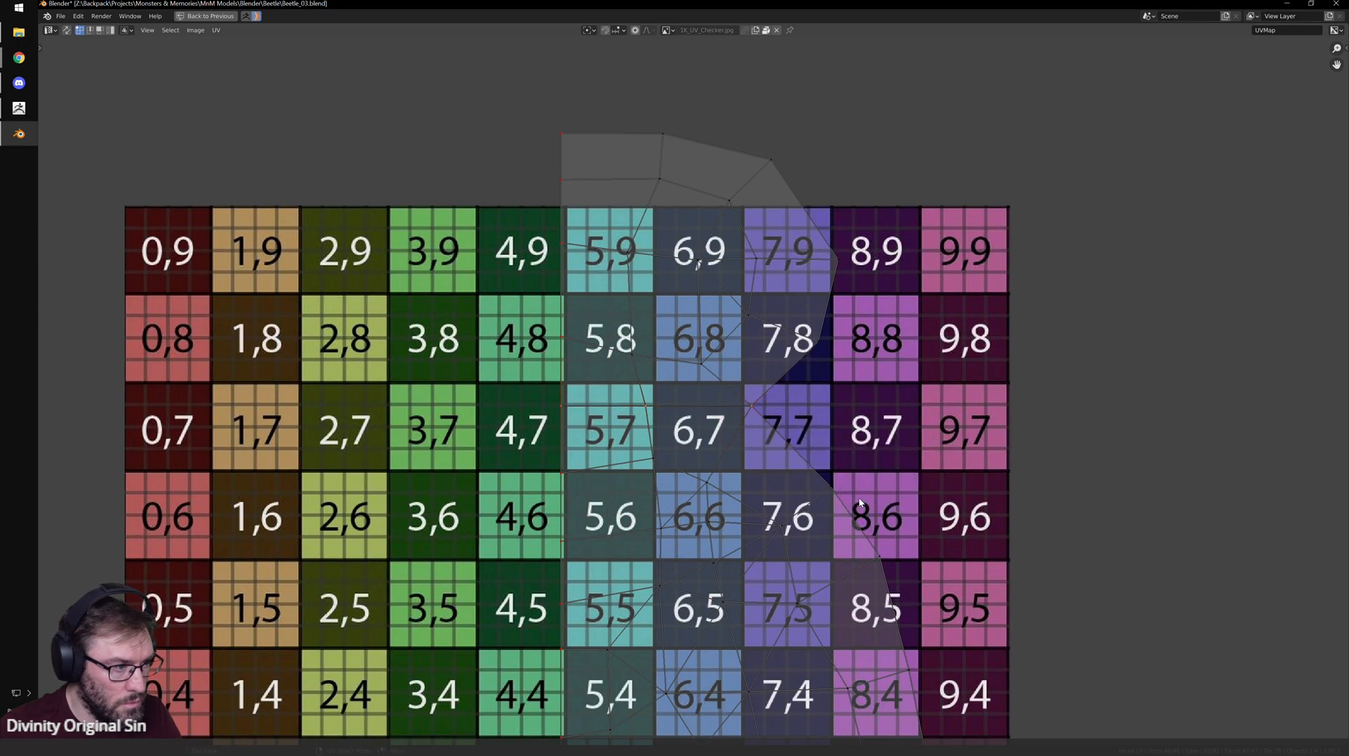
scroll(610, 437, down, 1)
middle_drag(610, 435, 827, 647)
key(g)
click(624, 352)
key(ctrl+space)
- Check the head's checker texture, leave local view and open Leggies_LP for editing with its whole mesh selected
key(Tab)
scroll(827, 646, down, 1)
key(Tab)
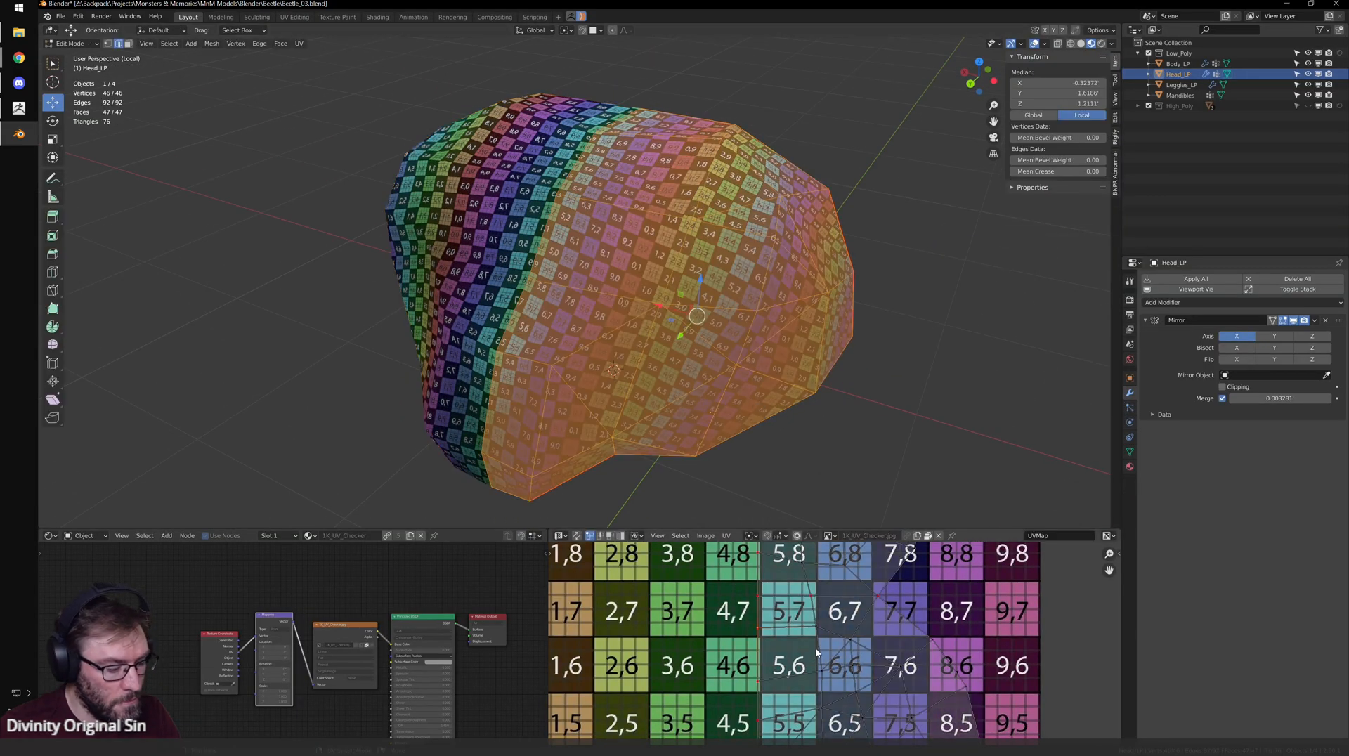
key(Tab)
middle_drag(763, 353, 694, 323)
key(KP_Divide)
scroll(687, 345, up, 4)
click(617, 277)
key(Tab)
key(a)
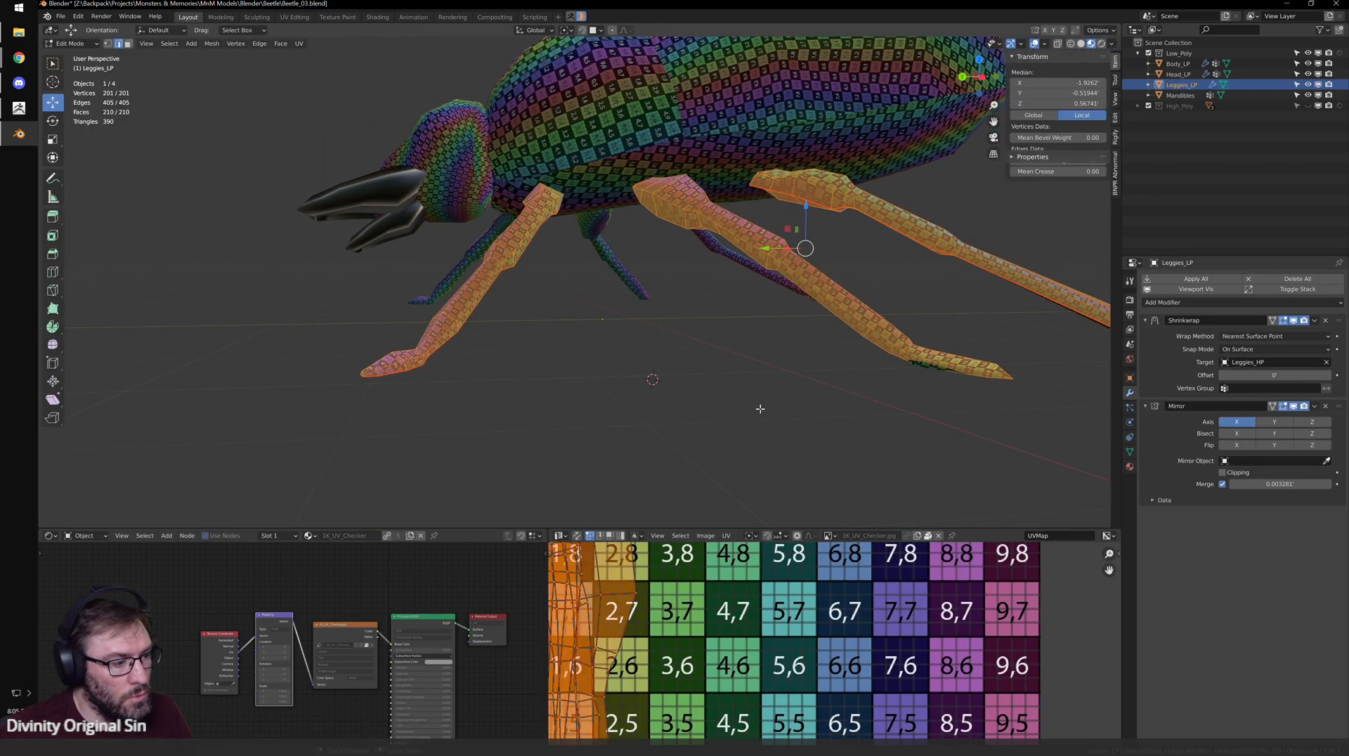
- Average the scale of the legs' UV islands and pack them side by side without overlap
key(ctrl+space)
middle_drag(582, 489, 771, 371)
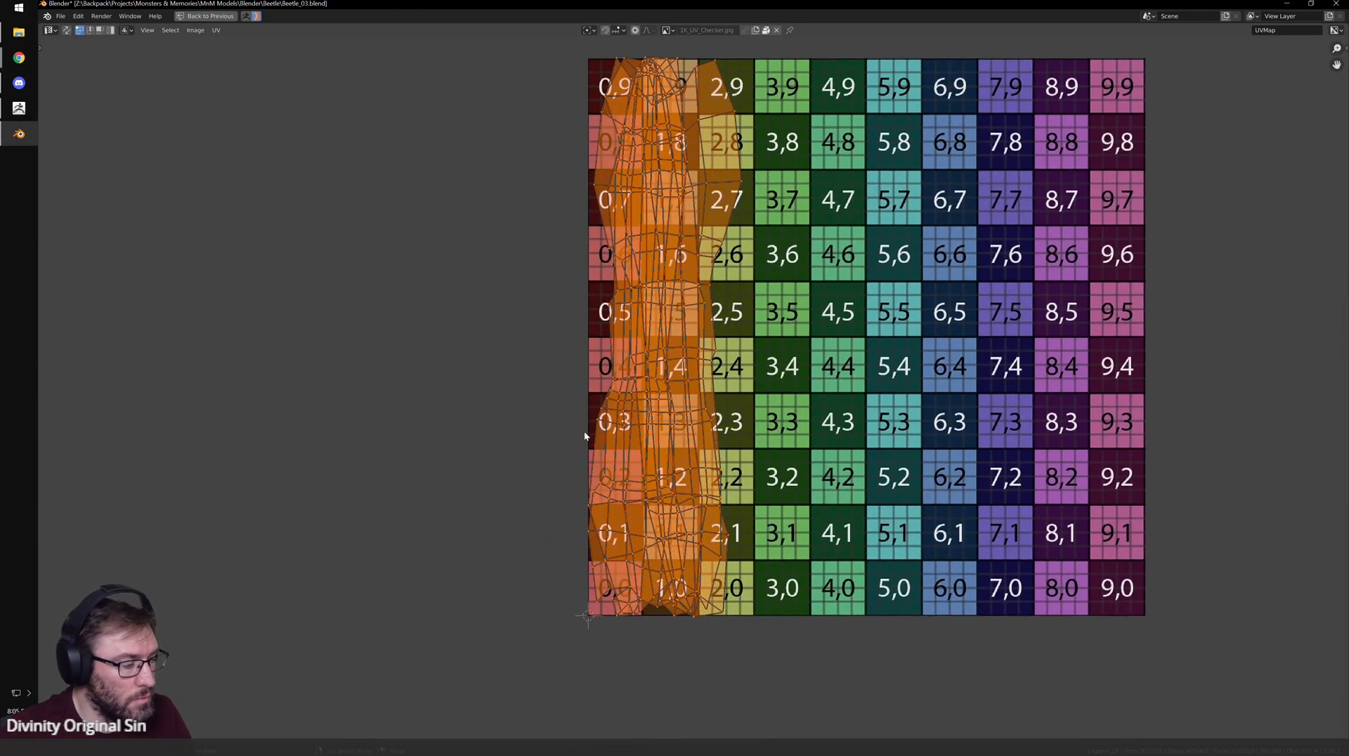
click(216, 29)
mouse_move(257, 262)
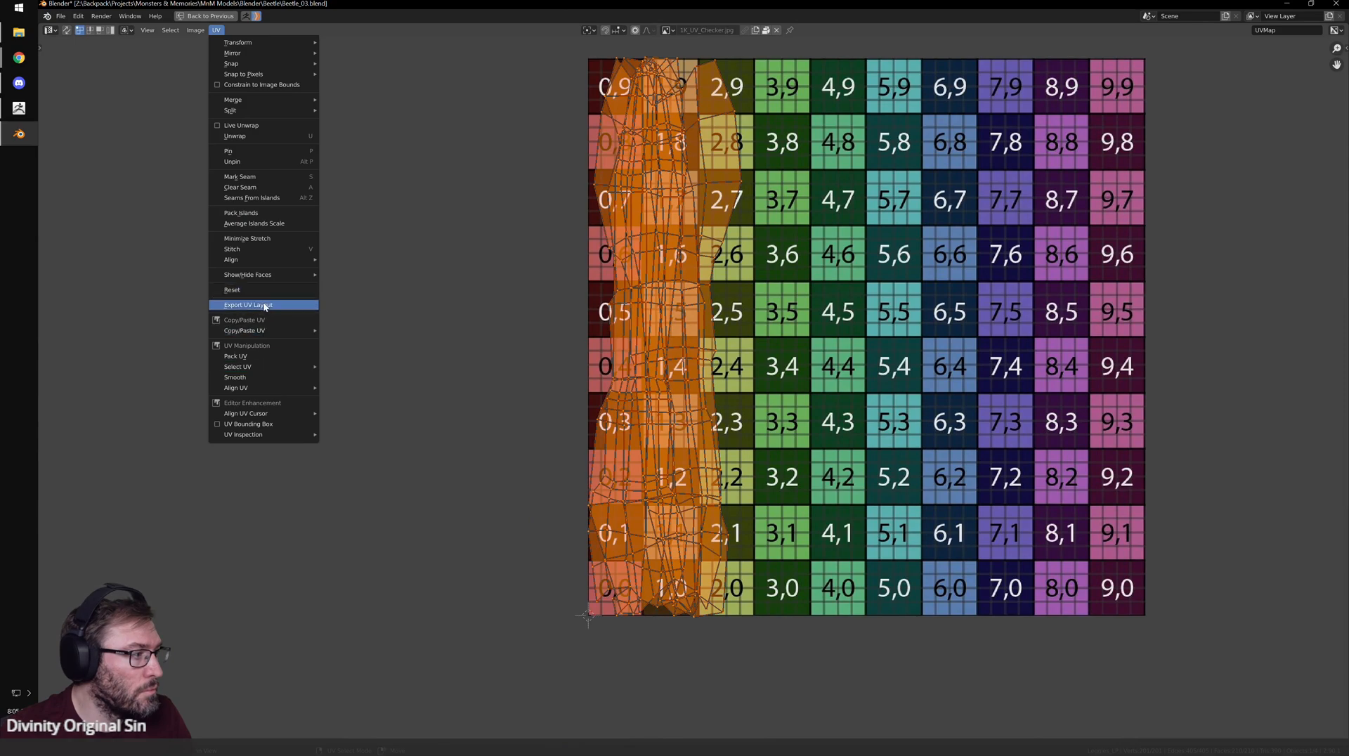
click(265, 225)
key(Home)
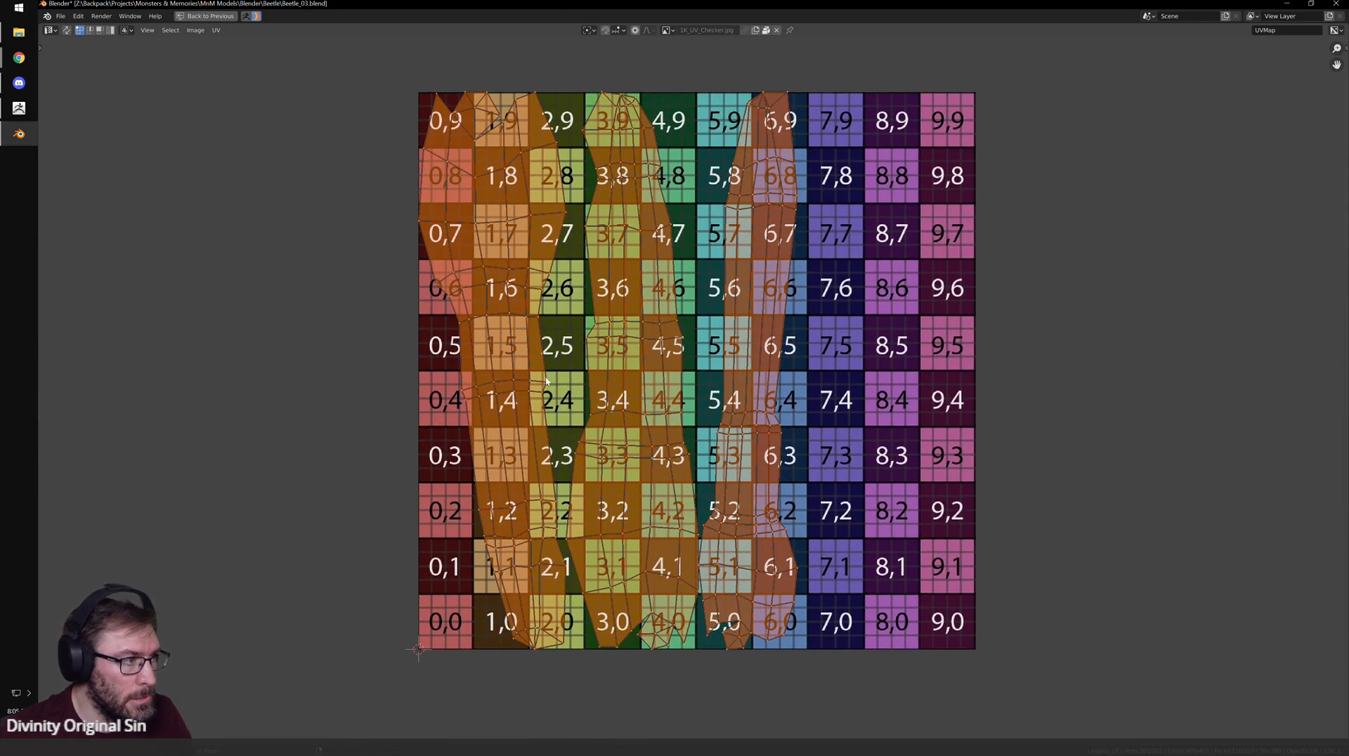
key(ctrl+space)
- Examine the checker texture's scale and distortion on the beetle's legs, body and head
middle_drag(699, 382, 766, 399)
click(615, 364)
click(618, 367)
middle_drag(626, 394, 503, 392)
click(660, 303)
middle_drag(660, 302, 699, 208)
key(Tab)
middle_drag(626, 228, 688, 269)
click(761, 239)
key(l)
key(Tab)
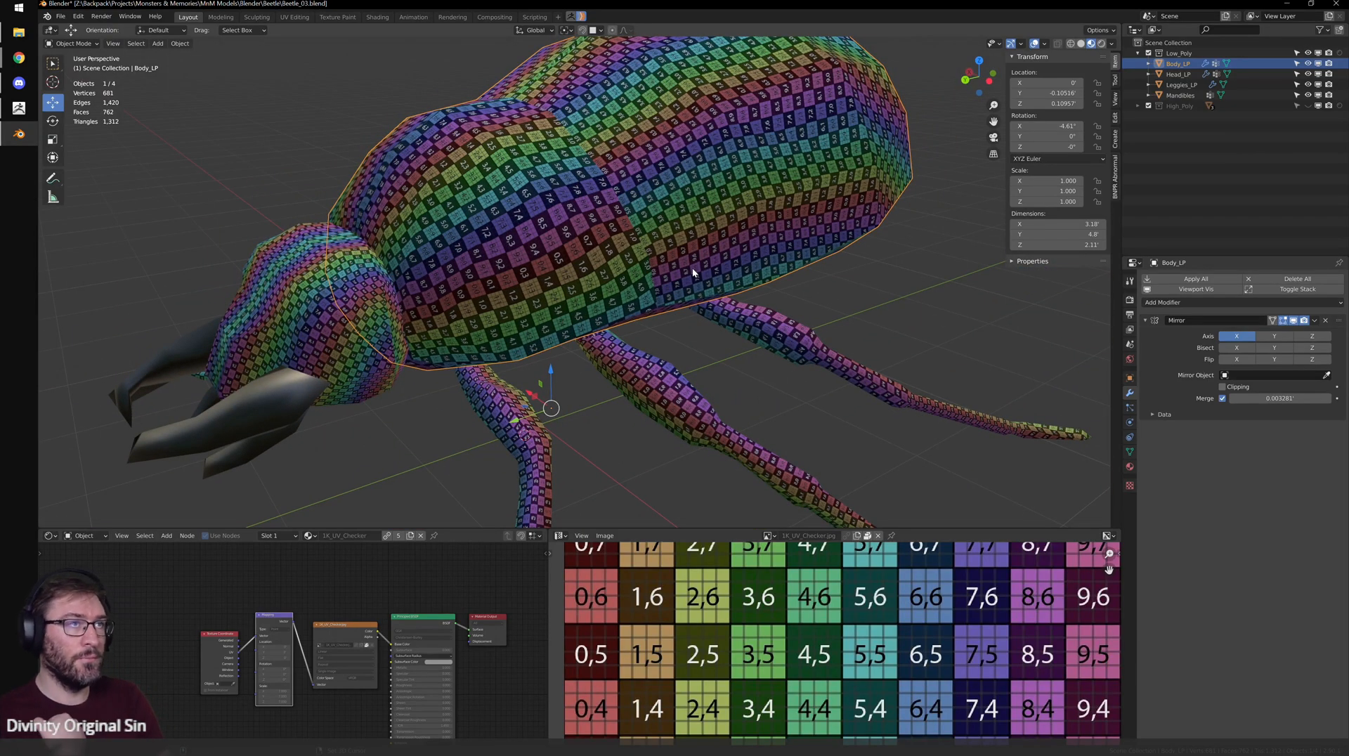
- Open the Mandibles mesh, box-select one of the two mirrored mandibles in wireframe and delete it, then return to solid shading
shift+middle_drag(250, 403, 675, 363)
click(561, 367)
key(Tab)
key(shift+z)
drag(518, 179, 683, 397)
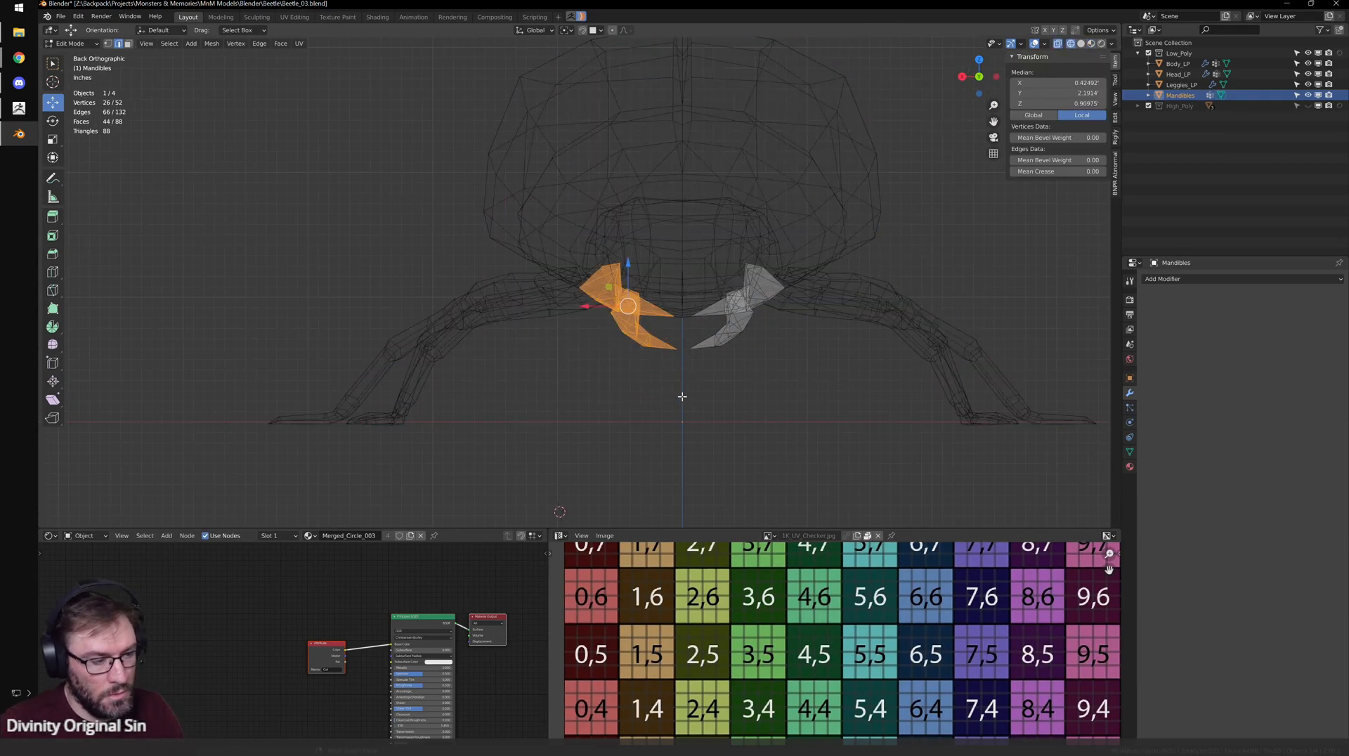
key(x)
click(682, 348)
scroll(698, 359, up, 2)
key(Tab)
mouse_move(698, 360)
middle_down()
mouse_move(676, 402)
mouse_move(695, 421)
middle_up()
key(shift+z)
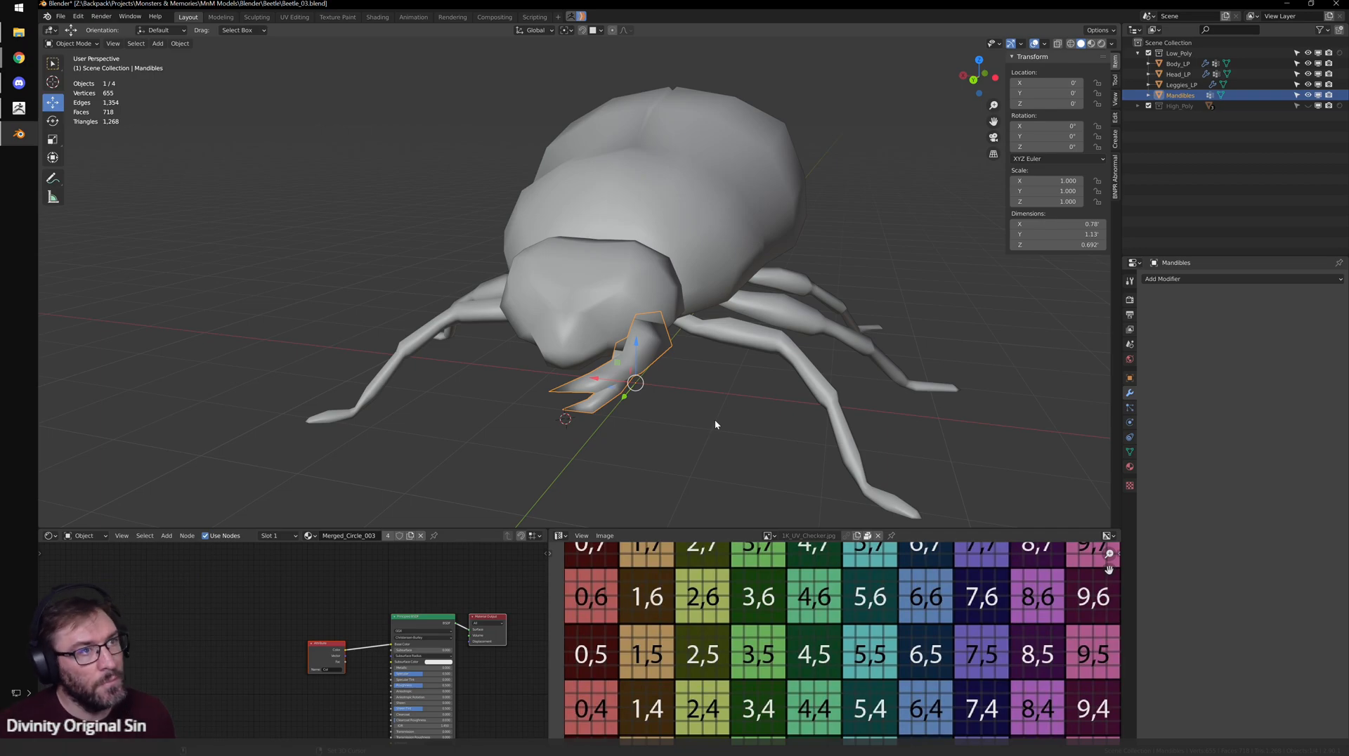
- Switch to ZBrush, examine the beetle sculpt's mandibles and the Circle_003 tool's subtools, and return to Blender
click(20, 110)
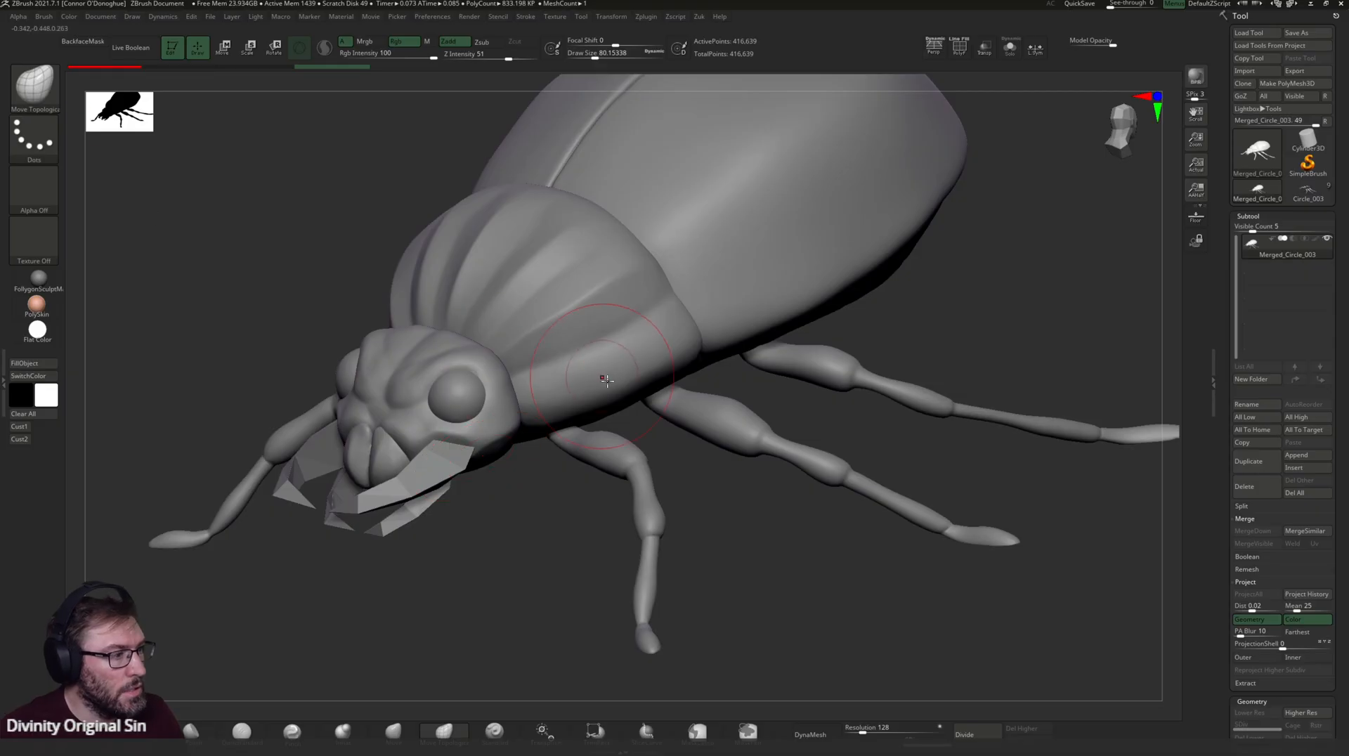
drag(980, 385, 897, 442)
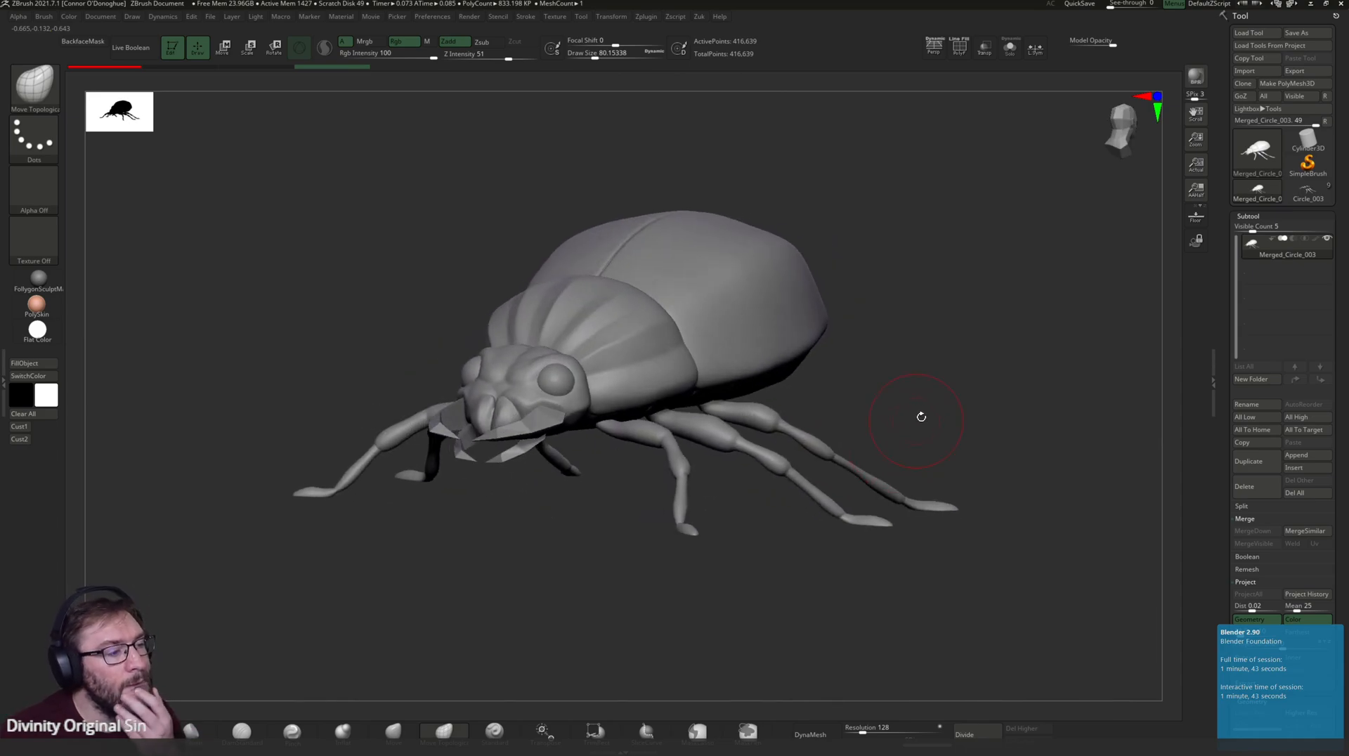
drag(928, 386, 1049, 352)
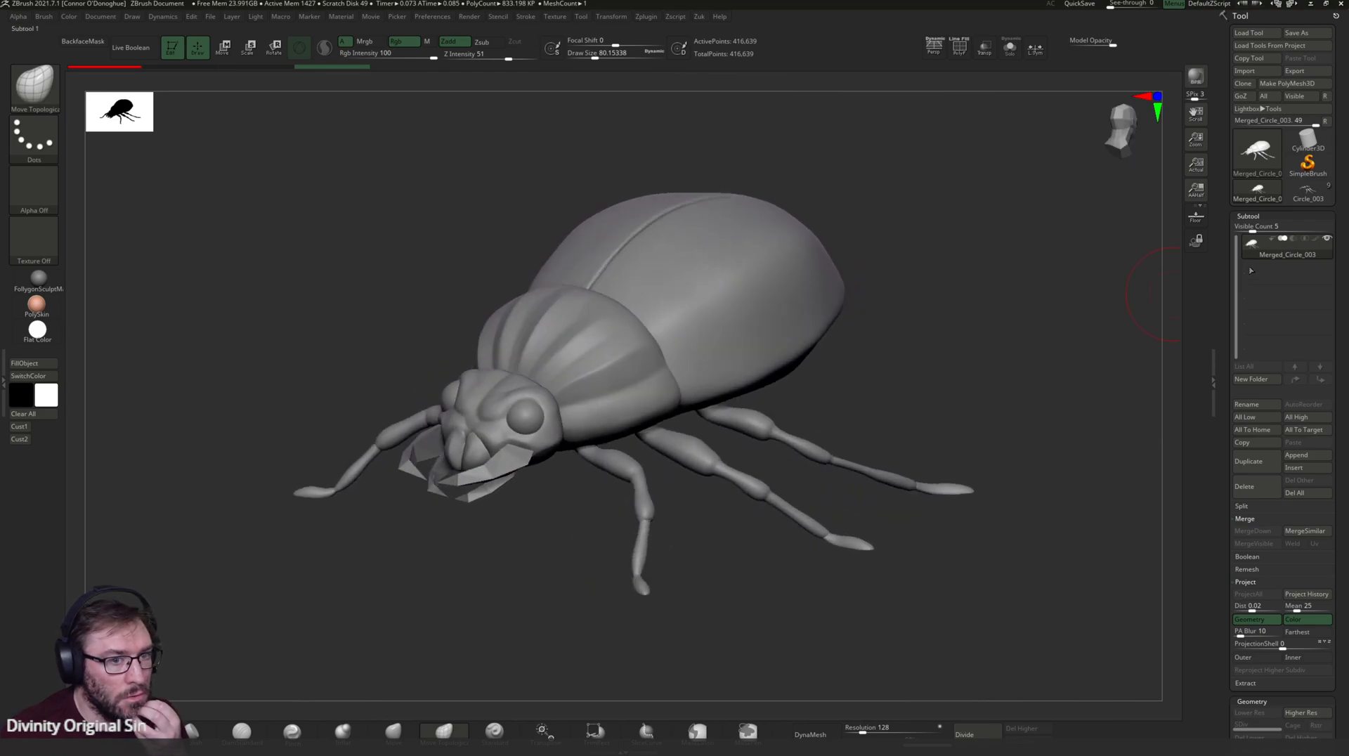
click(1308, 191)
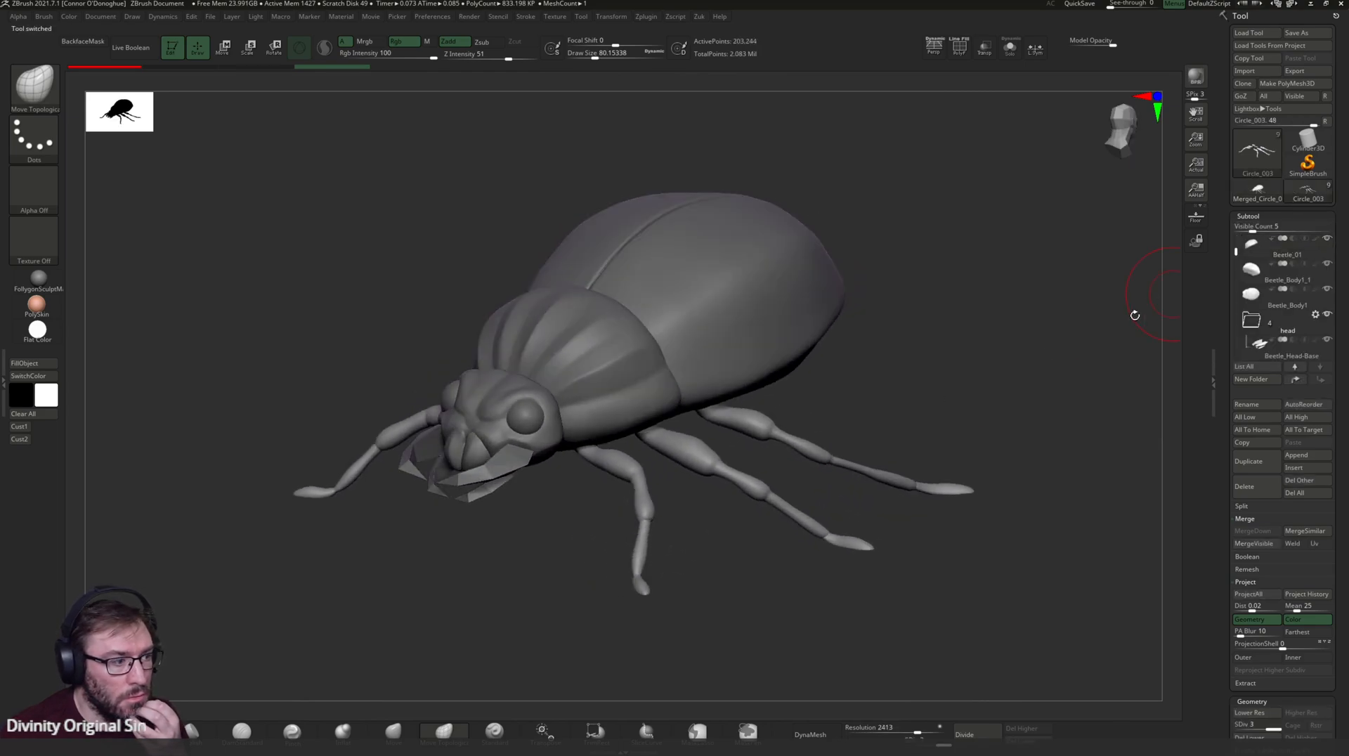
click(1254, 322)
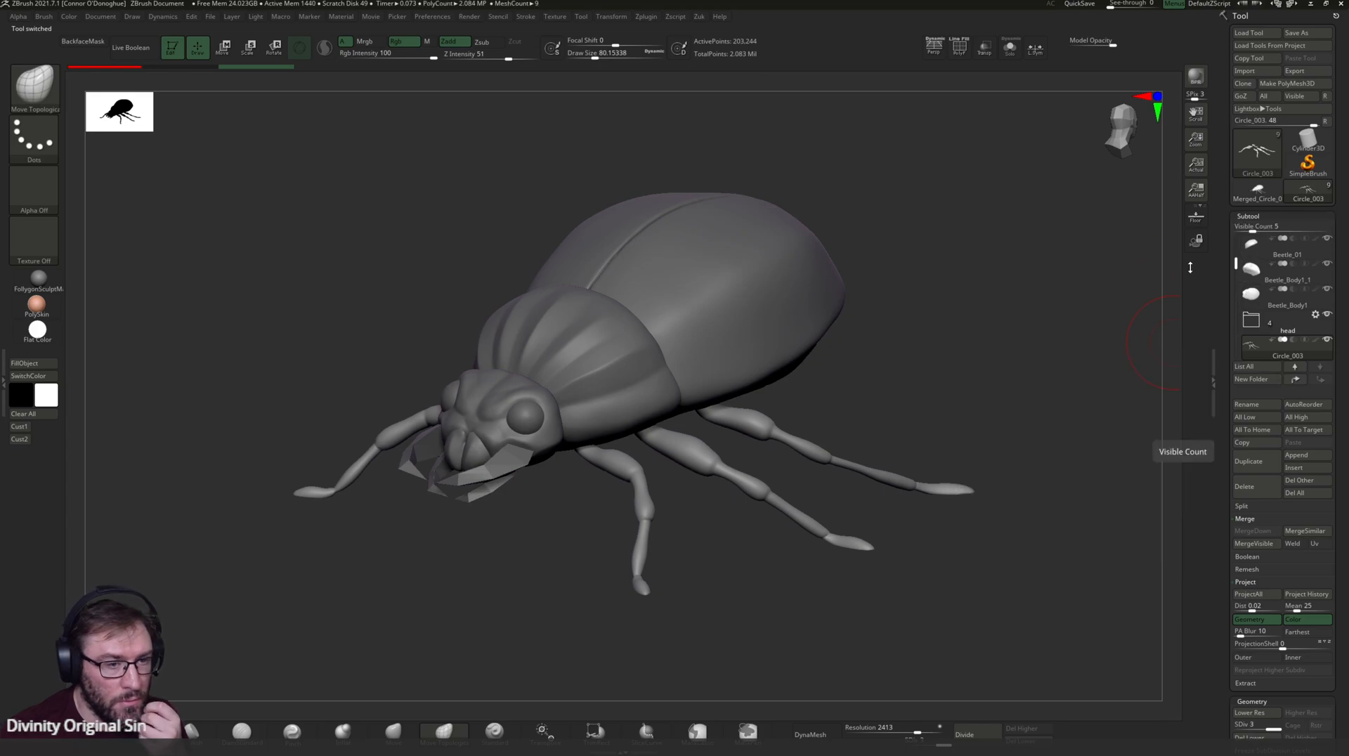
key(alt+Tab)
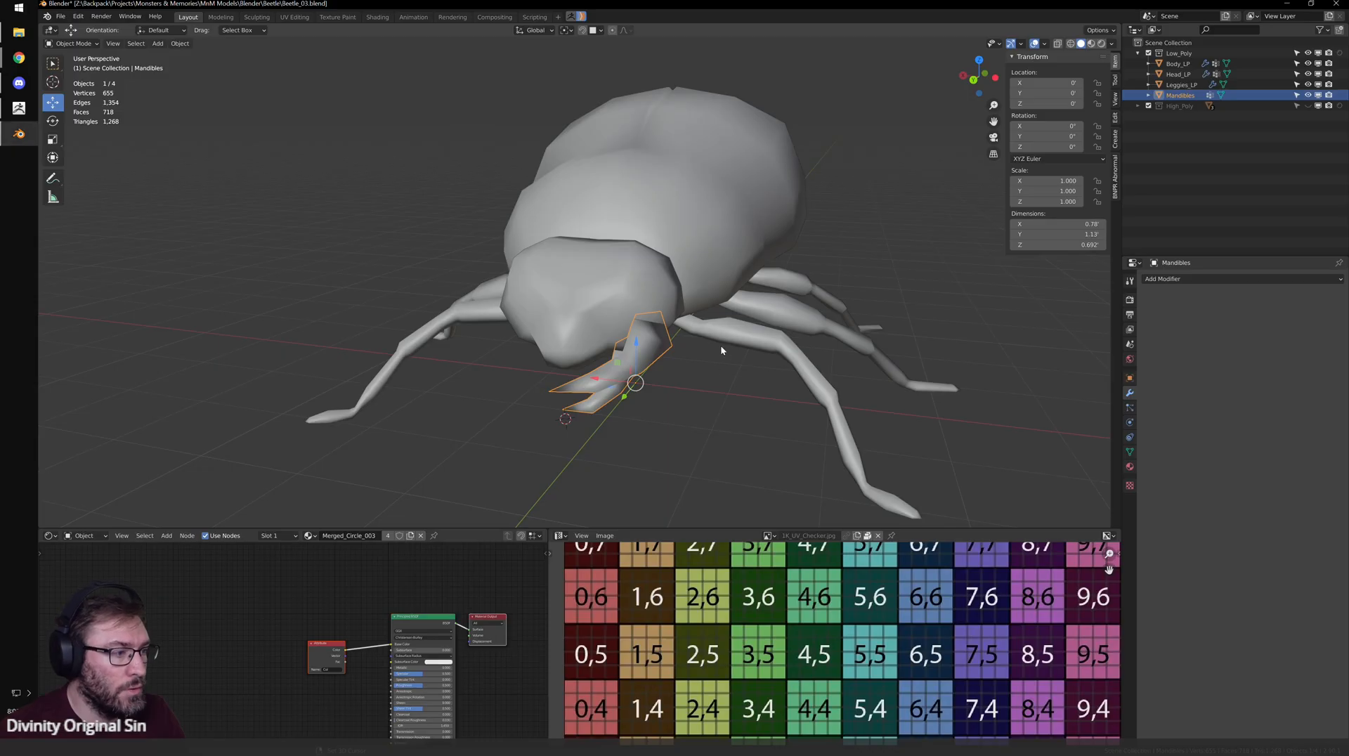
- Isolate the remaining mandible, select its whole mesh and project its UVs from the current view
middle_drag(722, 351, 620, 384)
scroll(622, 375, up, 2)
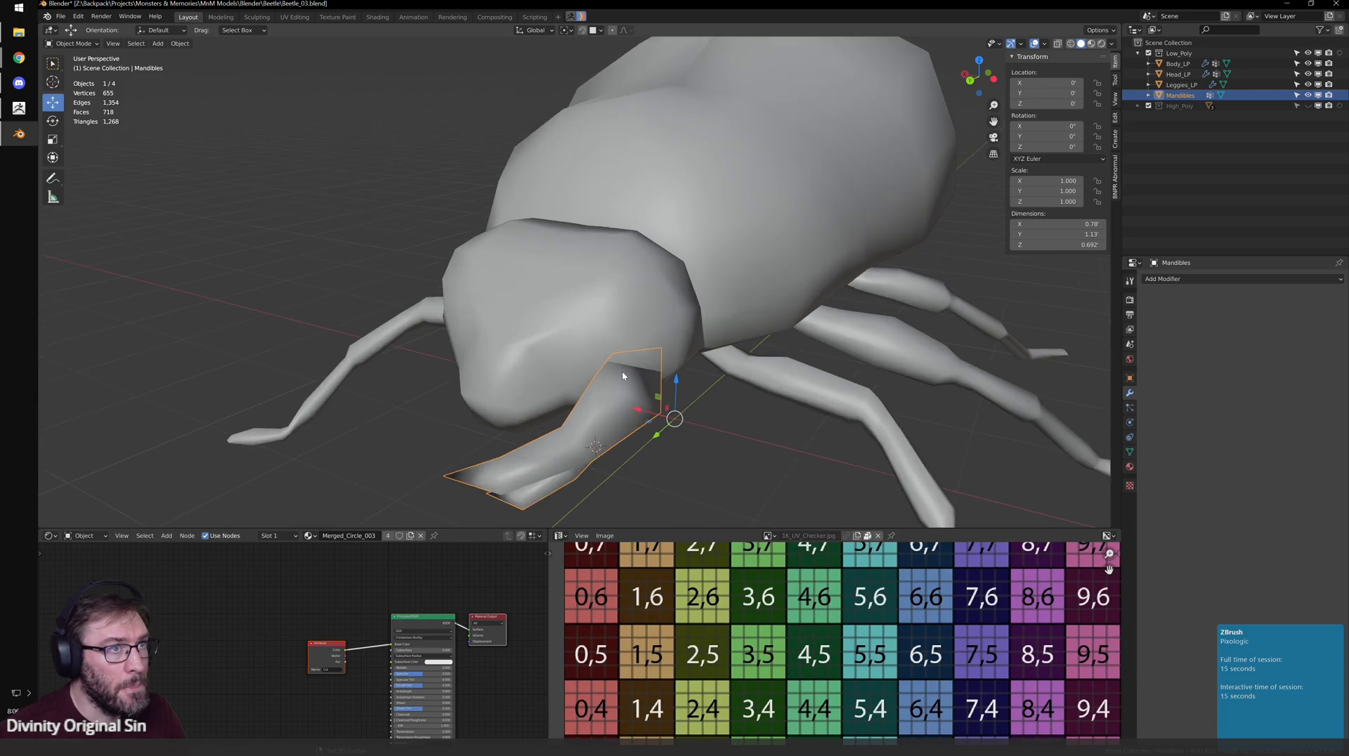
key(Tab)
key(a)
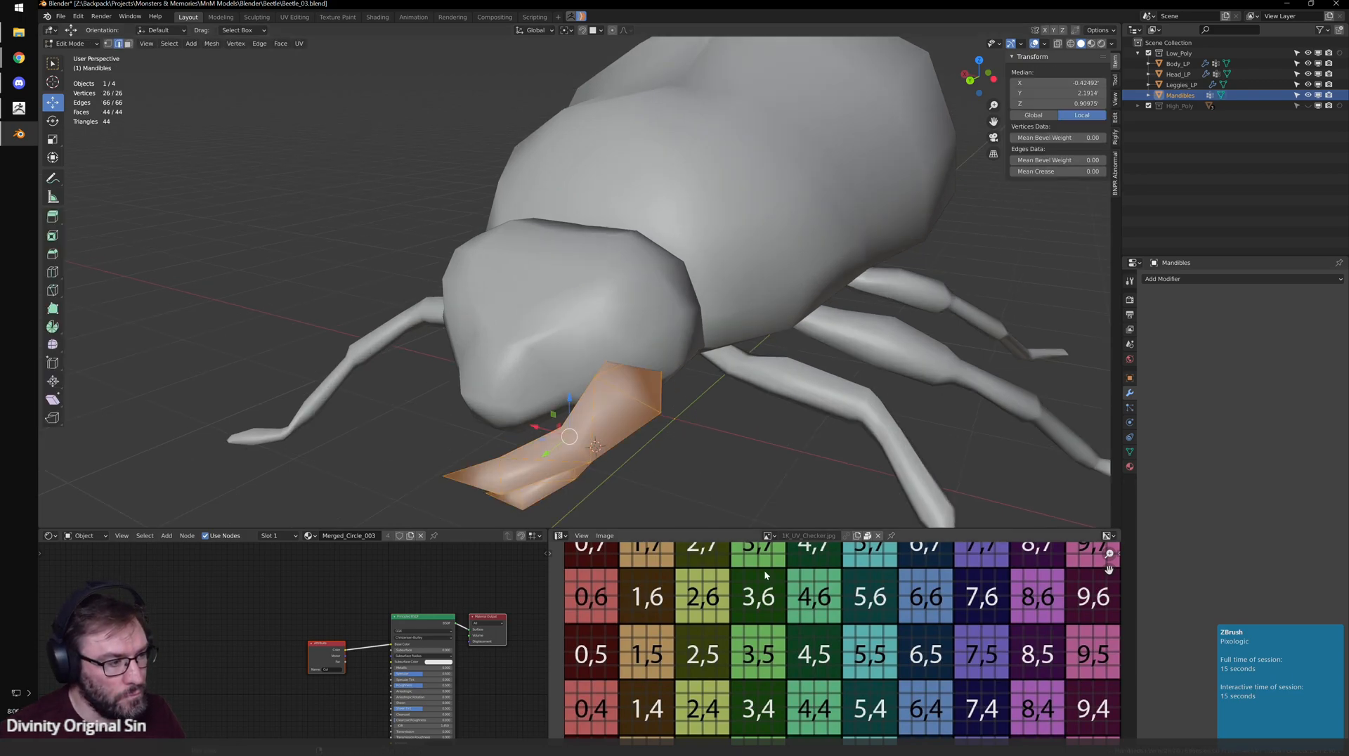
key(KP_Divide)
middle_drag(665, 387, 717, 440)
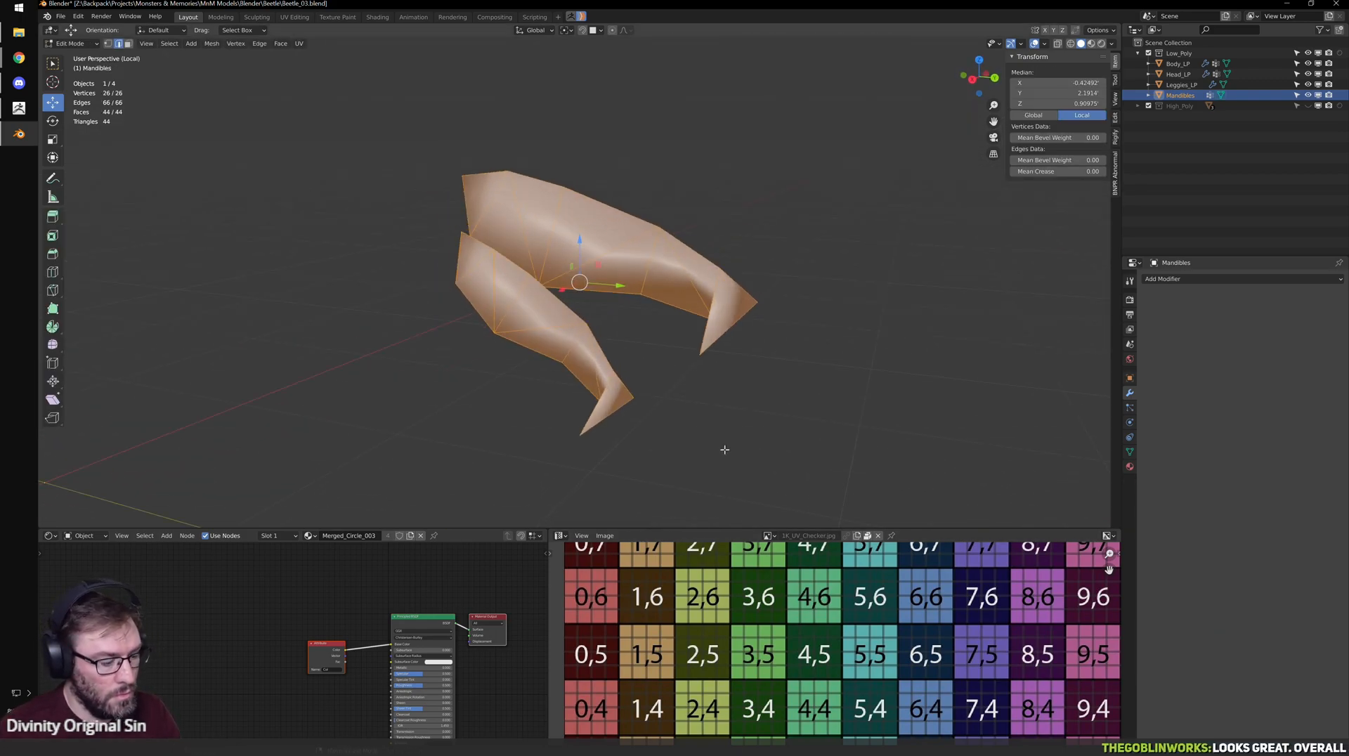
key(u)
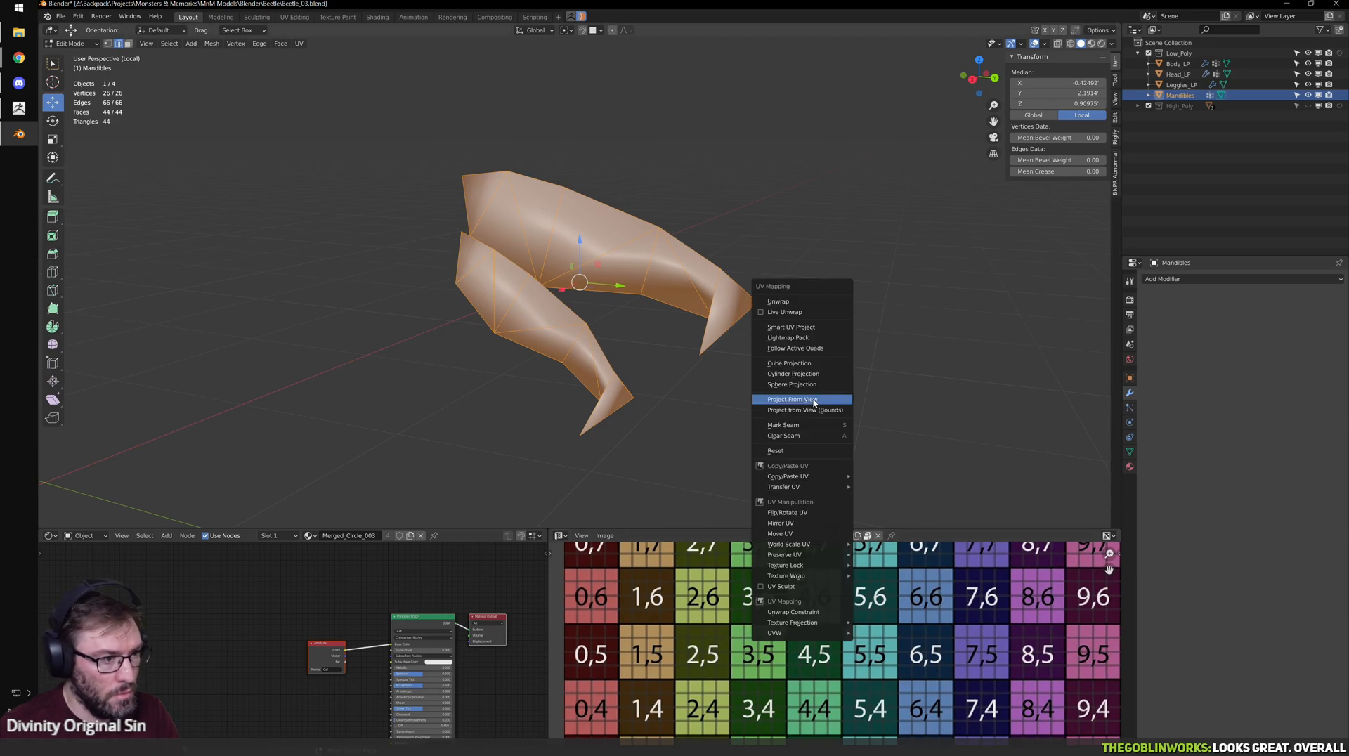
click(815, 403)
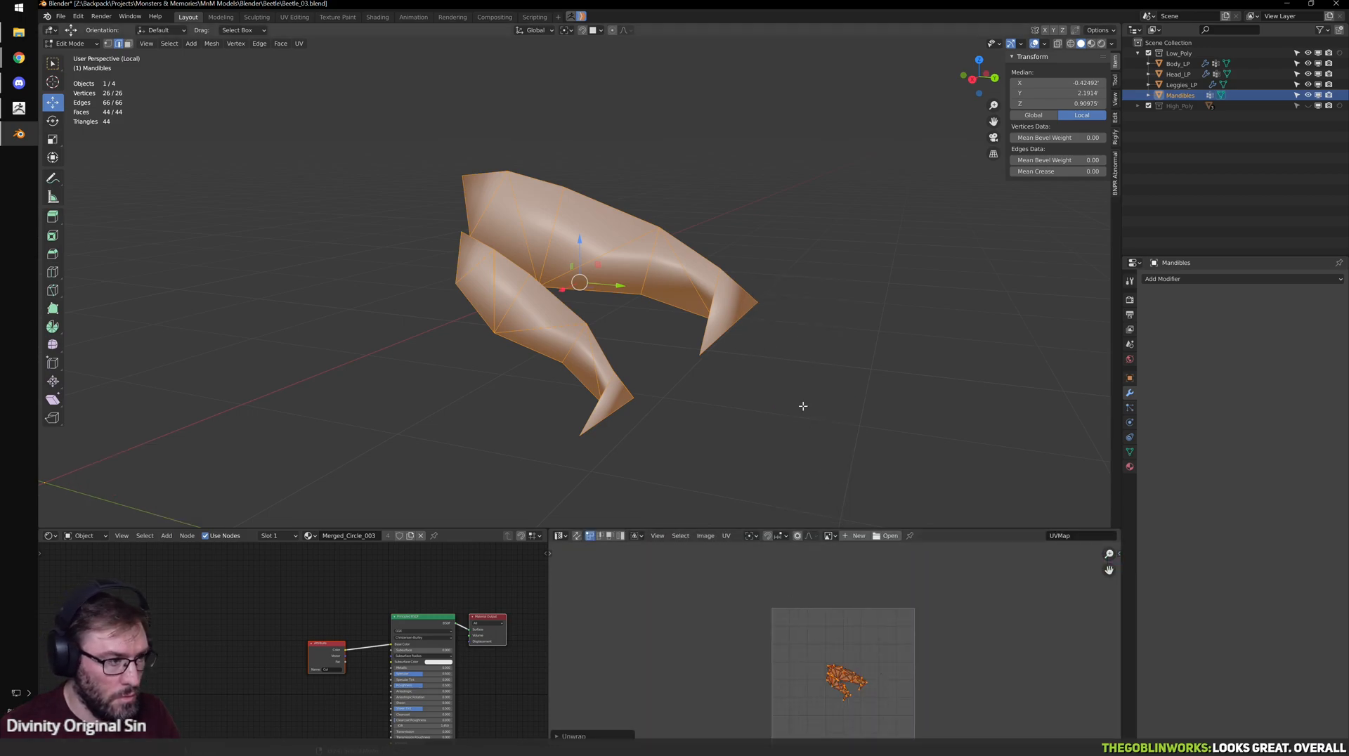
key(KP_Divide)
middle_drag(792, 385, 752, 370)
- Switch to material preview and link the head's checker material to the Mandibles object
key(Tab)
key(z)
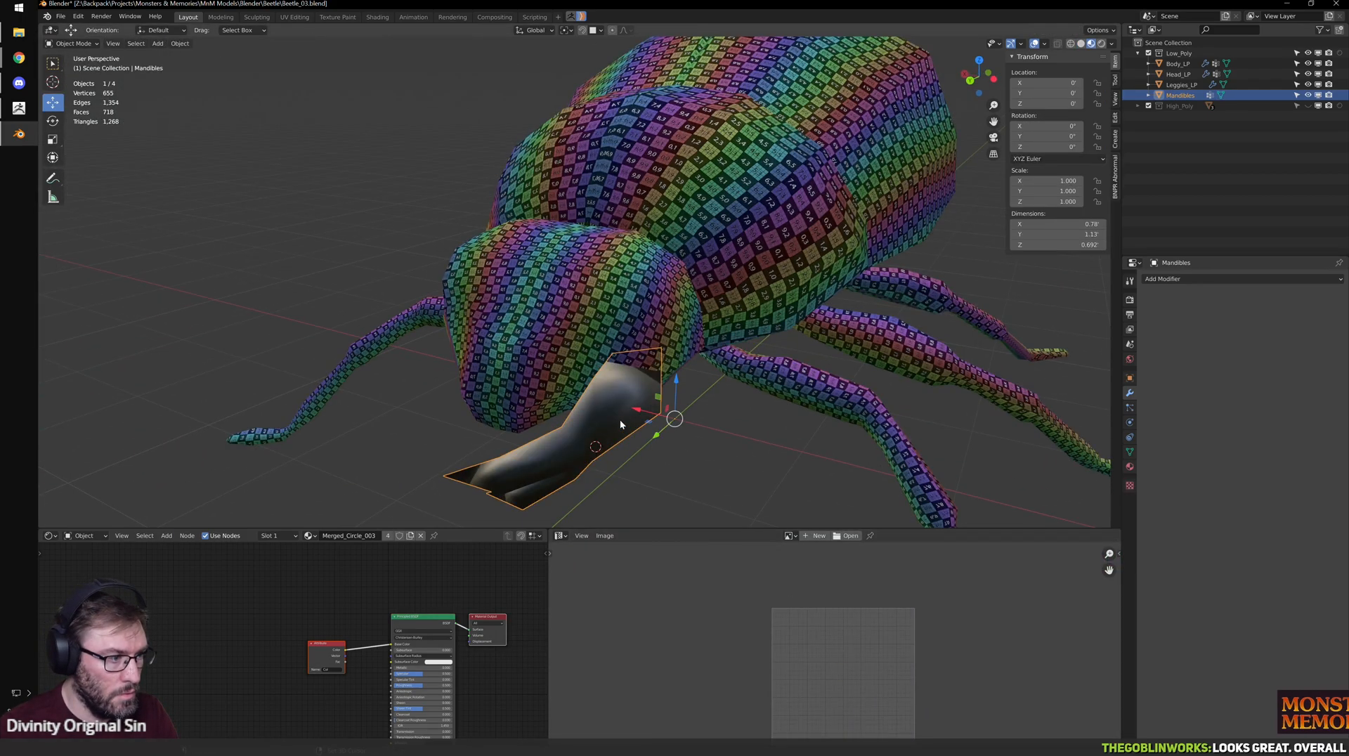
shift+click(575, 301)
key(ctrl+l)
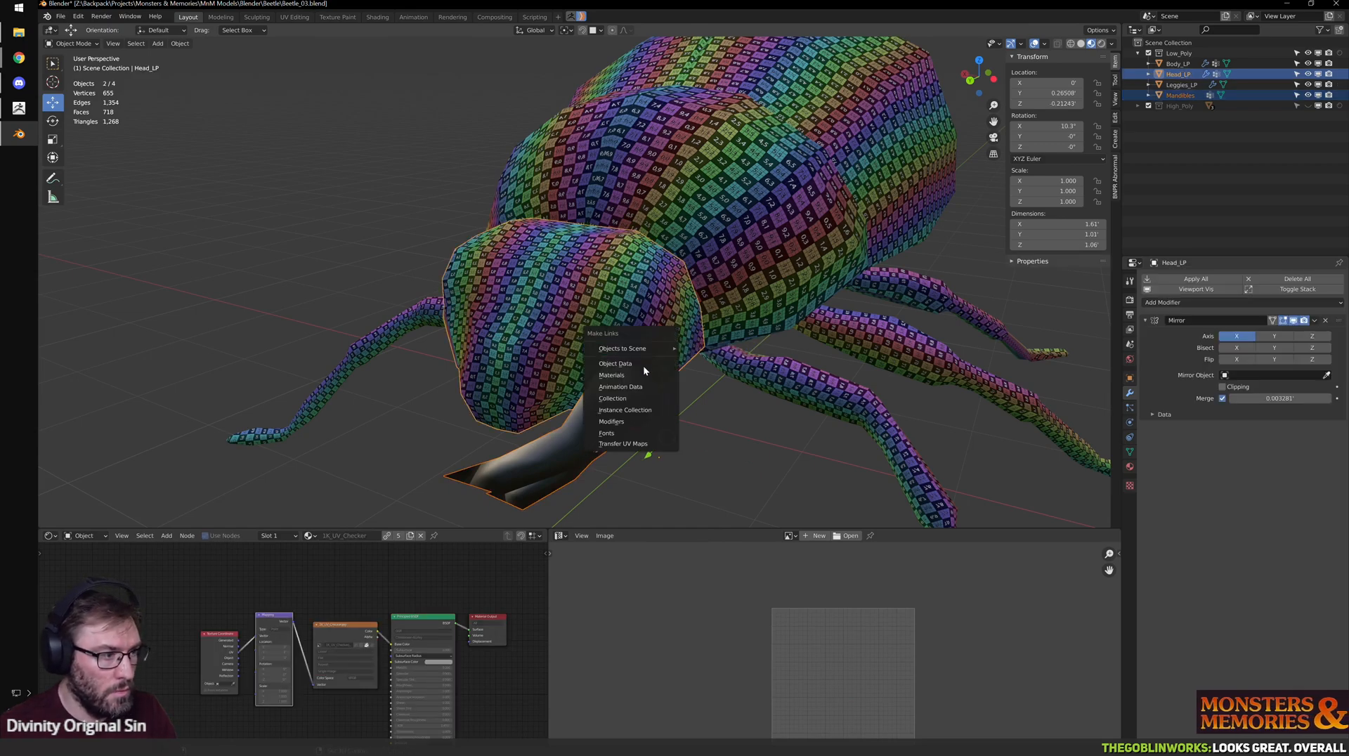
click(644, 375)
- Open the Mandibles mesh for editing in local view and dissolve a surplus edge on its surface
click(617, 433)
key(Tab)
scroll(850, 663, down, 2)
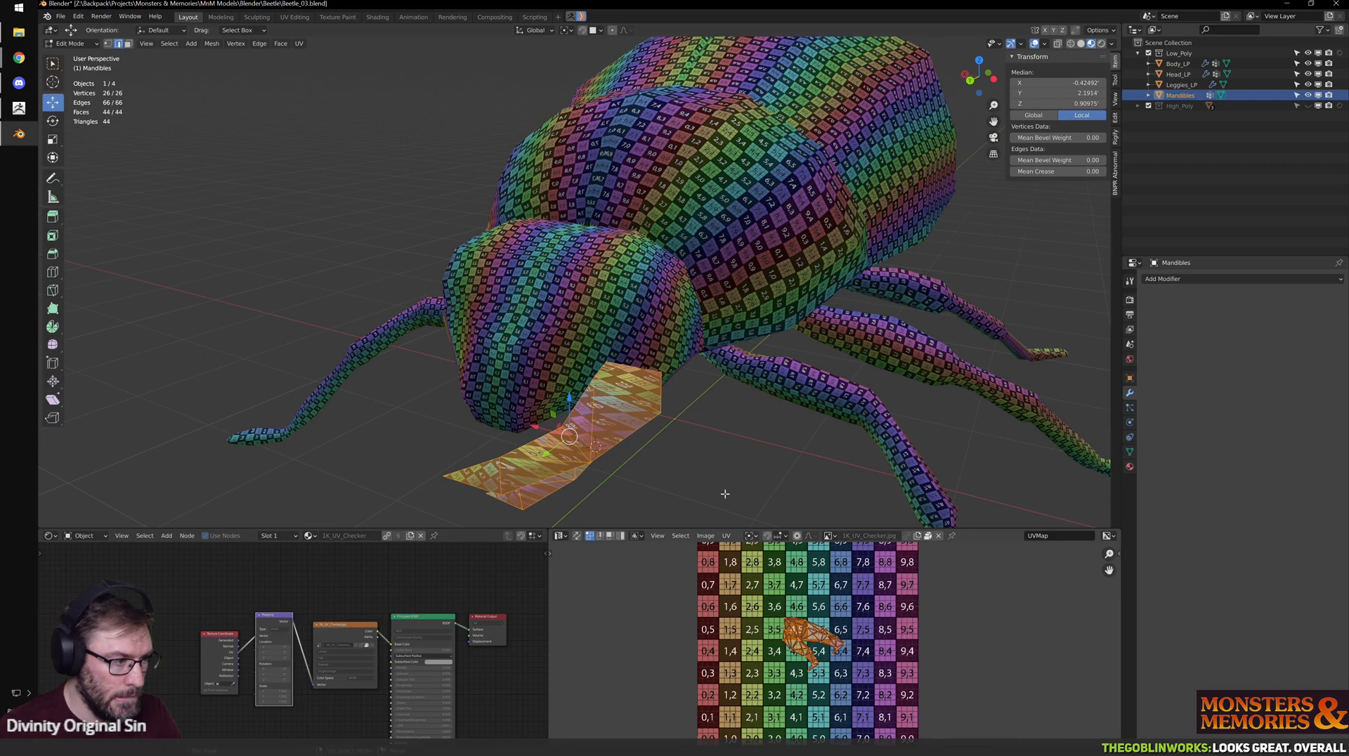
middle_drag(739, 521, 739, 412)
key(KP_Divide)
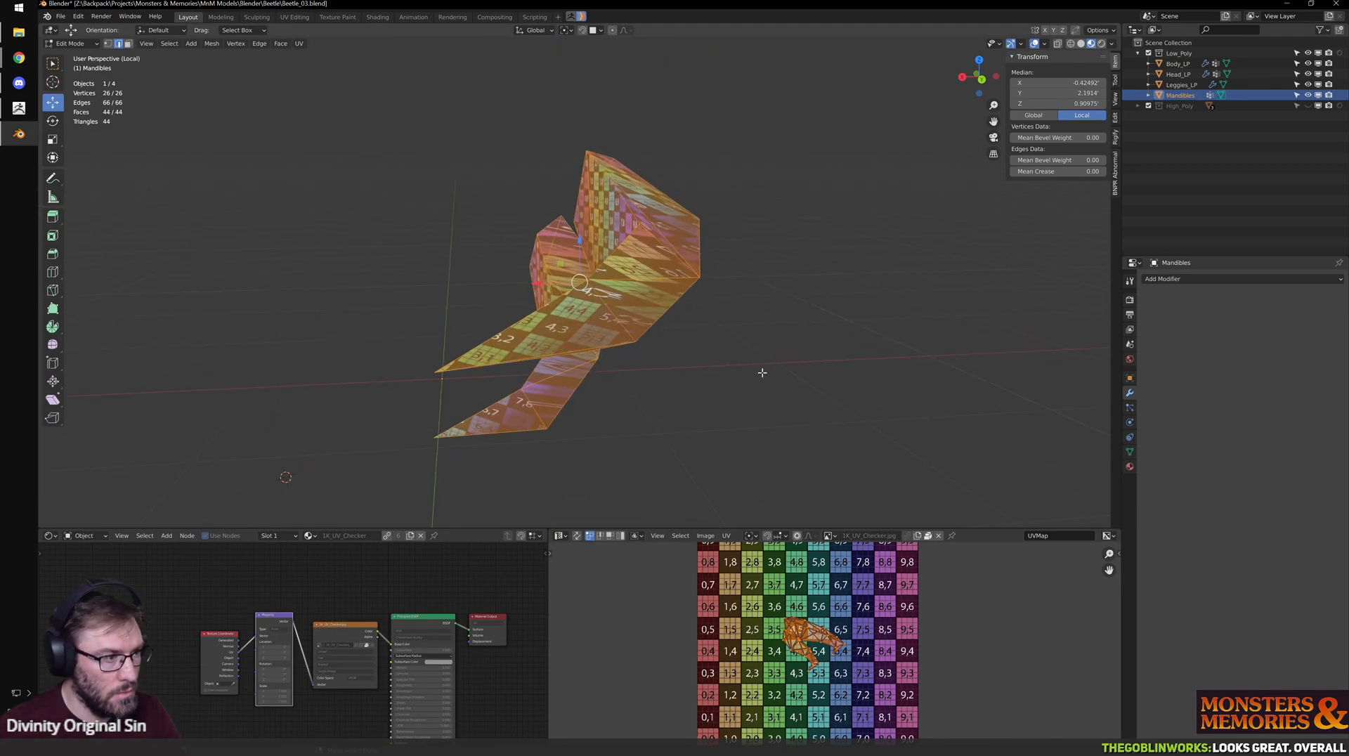
click(712, 366)
middle_drag(719, 368, 663, 280)
click(662, 281)
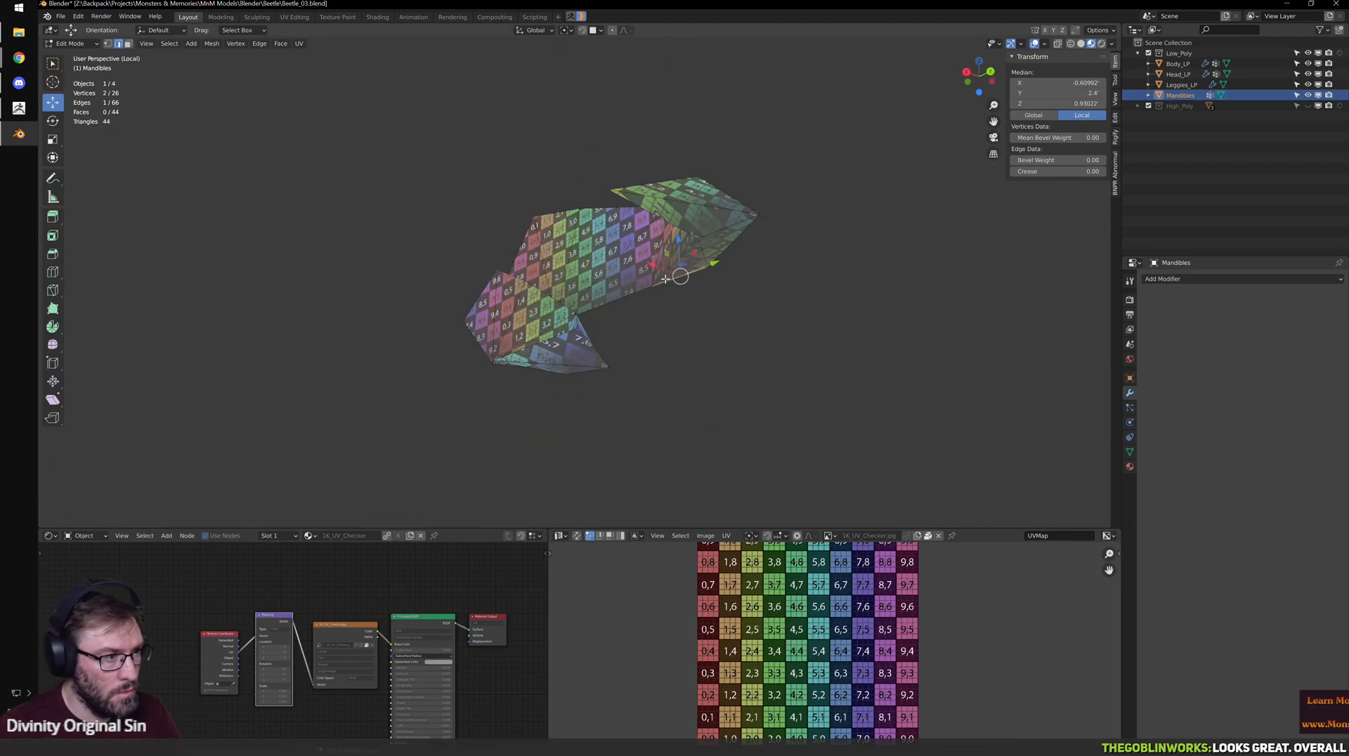
middle_drag(674, 349, 661, 296)
key(ctrl+x)
- Select the edge paths running along the mandible and its prongs and mark them as UV seams
alt+click(643, 272)
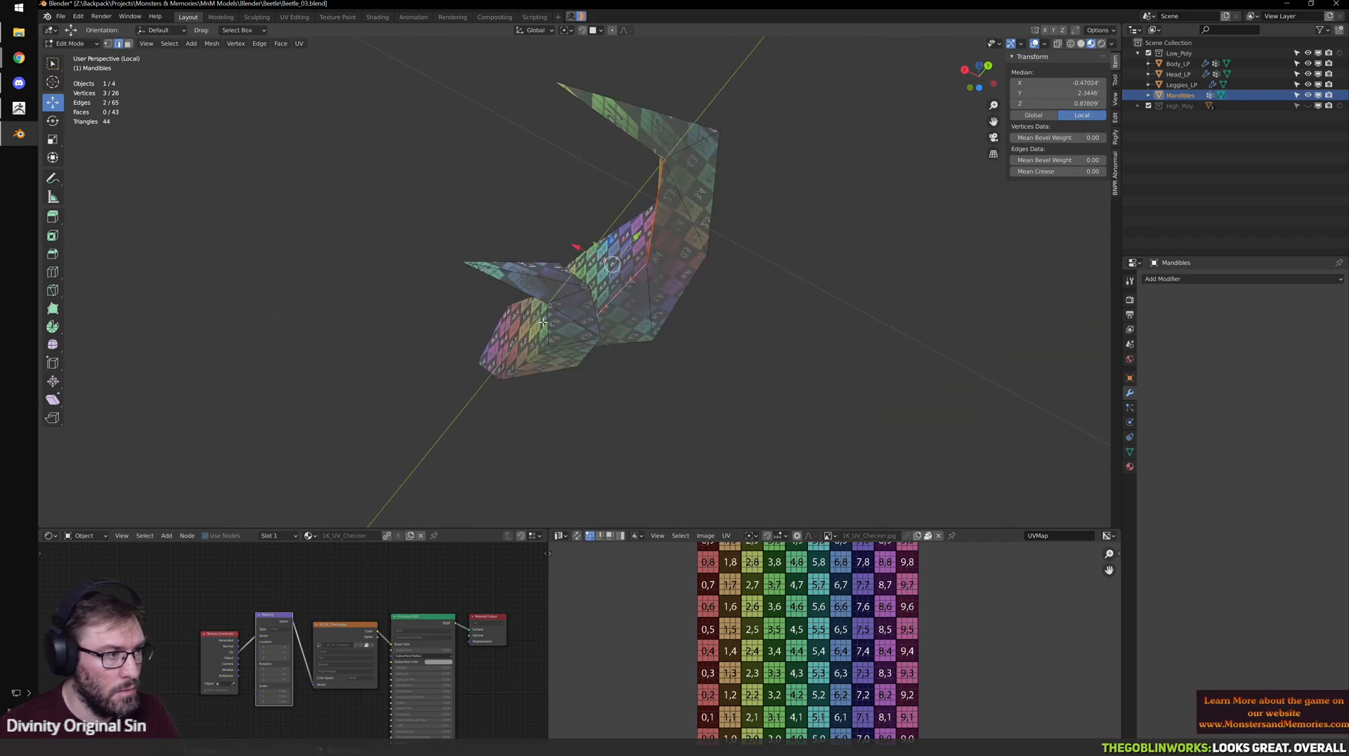
middle_drag(543, 322, 792, 396)
scroll(768, 394, up, 2)
click(548, 283)
middle_drag(562, 280, 728, 377)
click(563, 205)
ctrl+click(602, 271)
click(622, 190)
- Select the whole mandible mesh and unwrap it along its seams
key(a)
key(a)
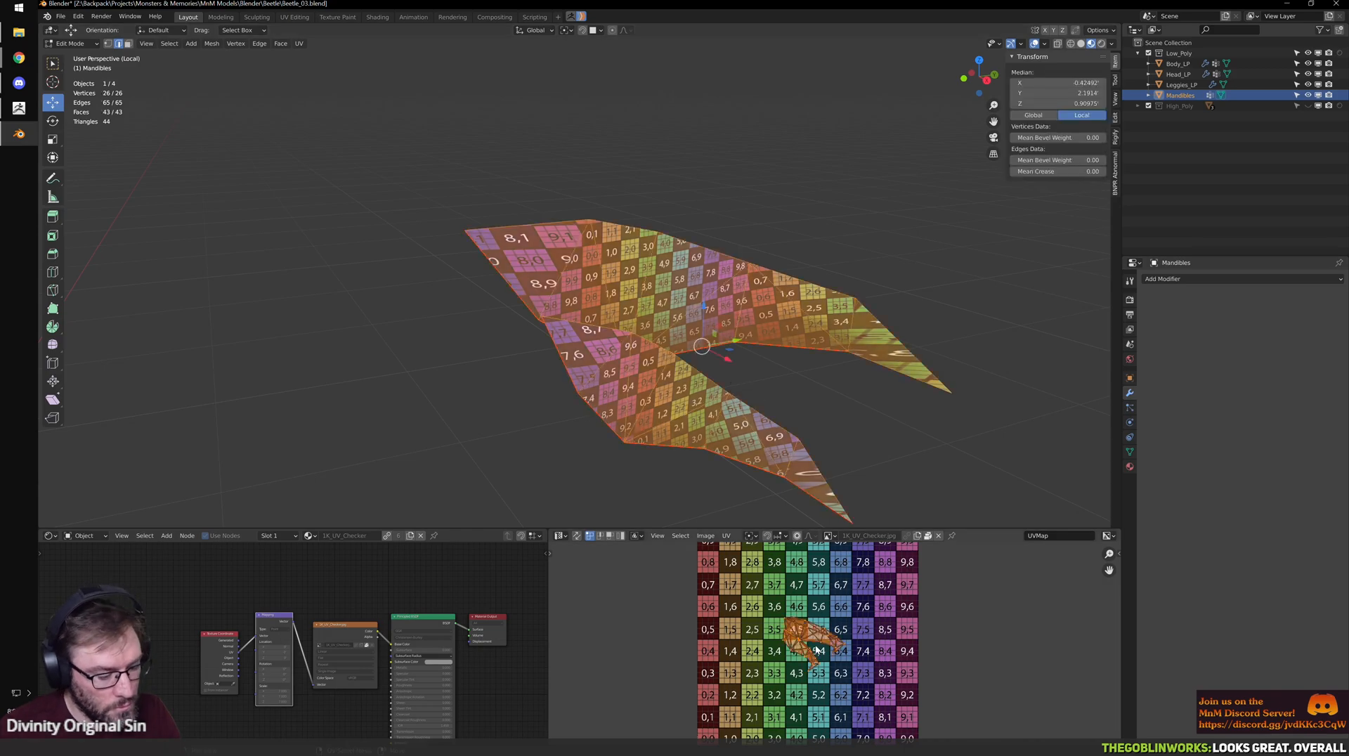
key(u)
middle_drag(815, 393, 846, 180)
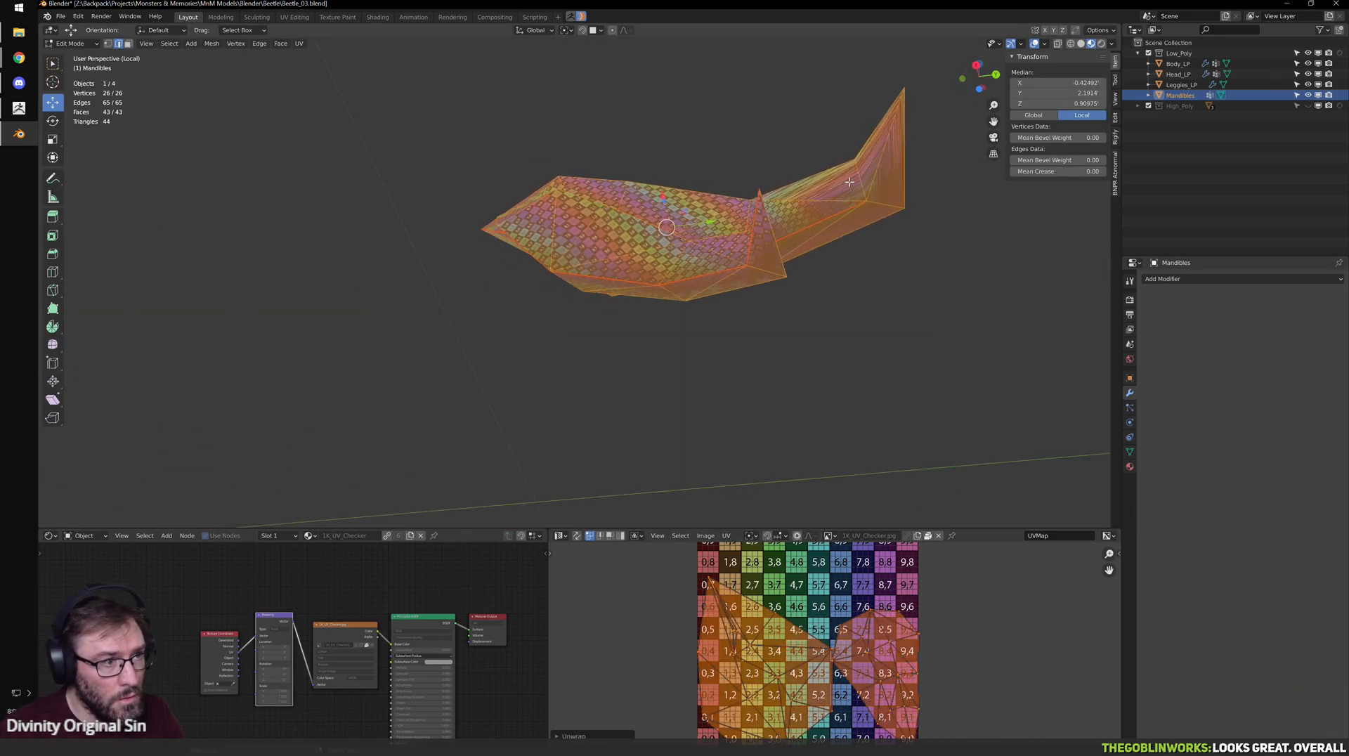
- Unwrap the complete Mandibles mesh again to refresh its UV layout
click(882, 160)
key(a)
key(u)
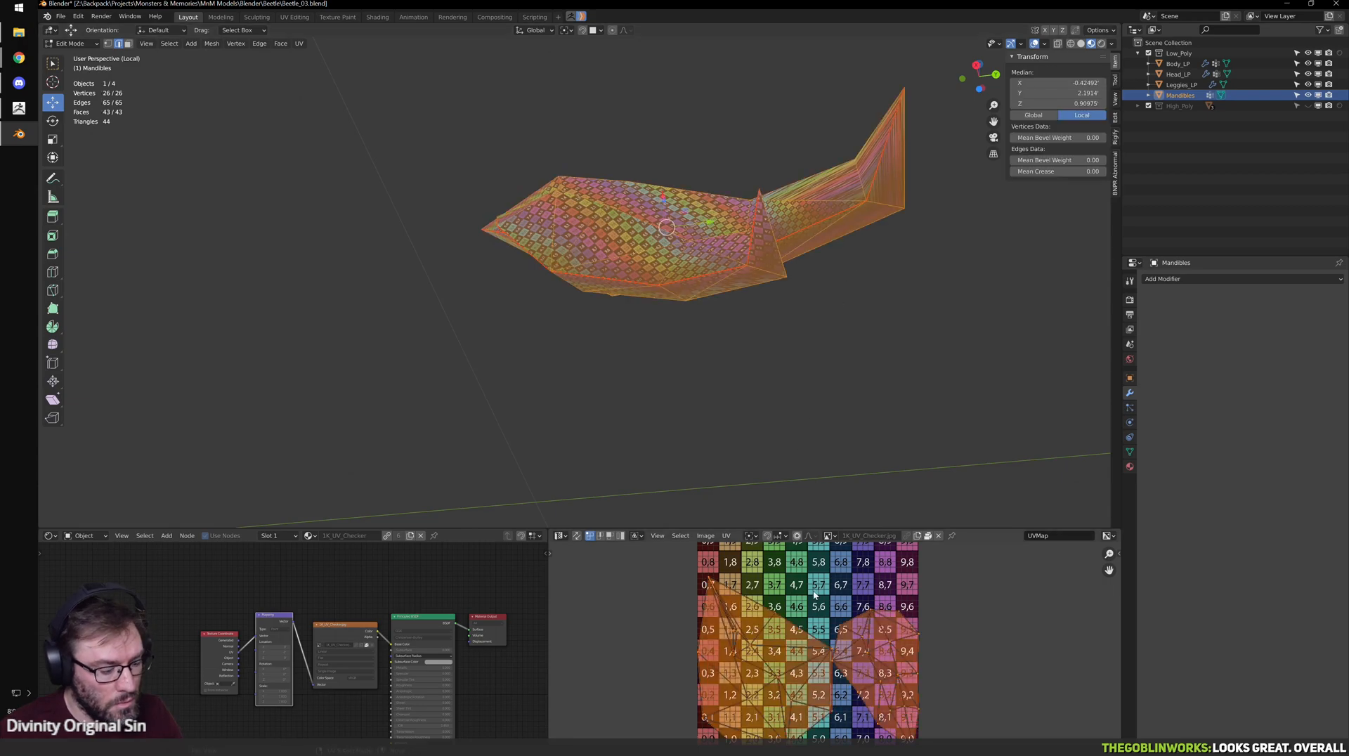
key(u)
middle_drag(840, 289, 772, 412)
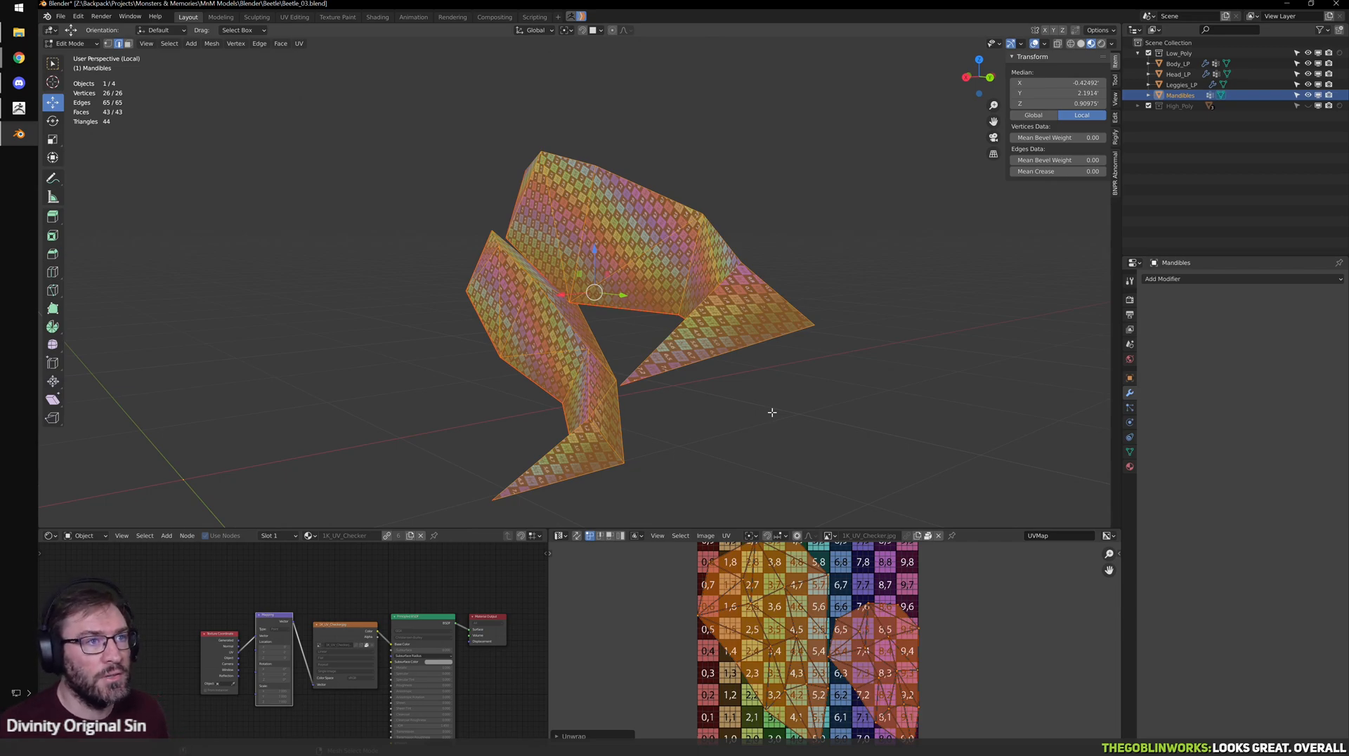
- Leave local view and compare the mandibles' checker density with the head and legs in Object Mode
key(KP_Divide)
middle_drag(841, 323, 629, 334)
key(Tab)
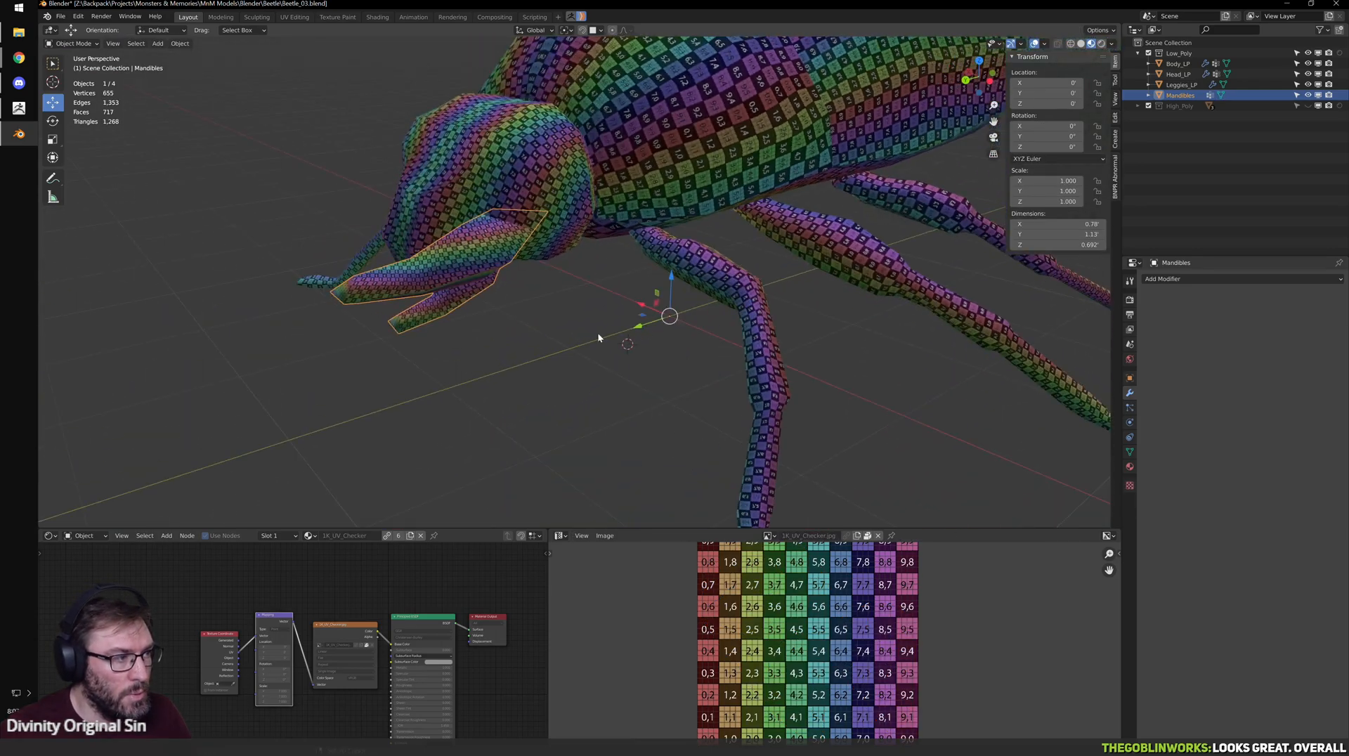
key(Tab)
key(Tab)
middle_drag(731, 517, 797, 358)
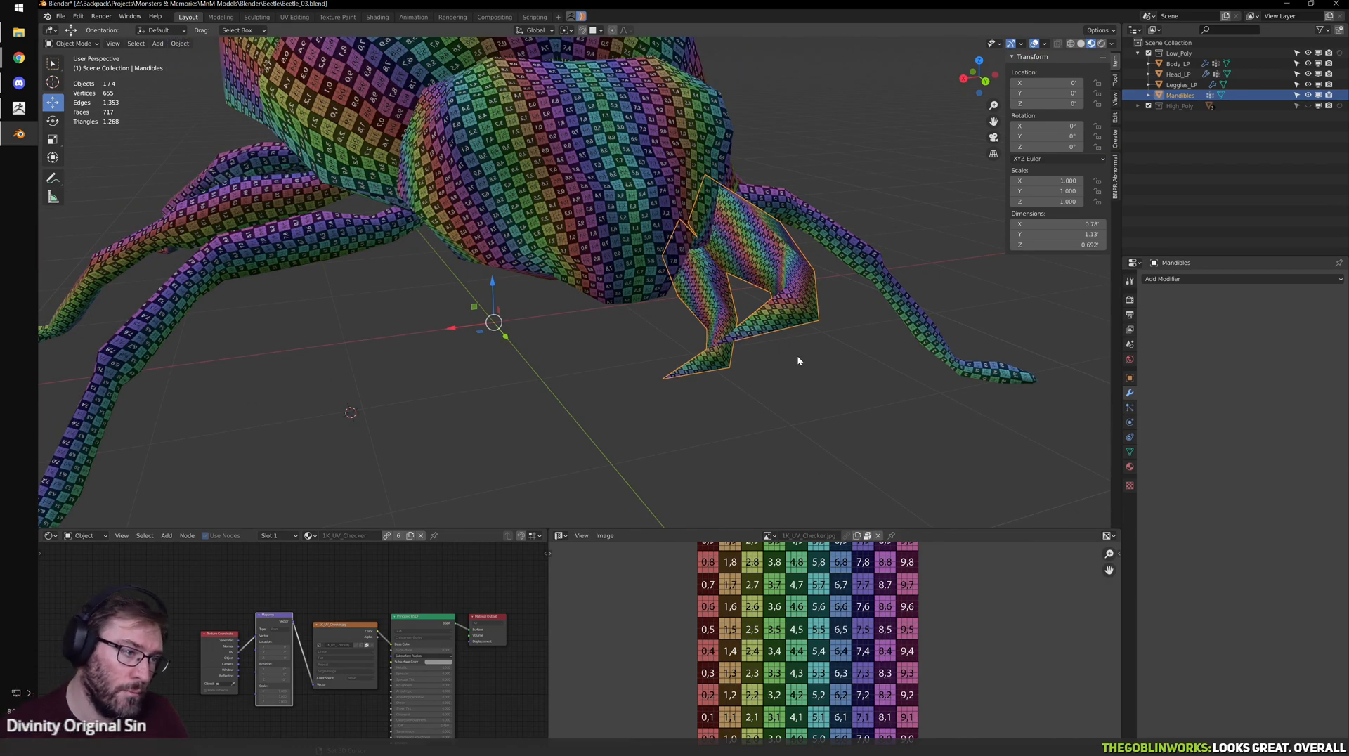
middle_drag(842, 277, 807, 292)
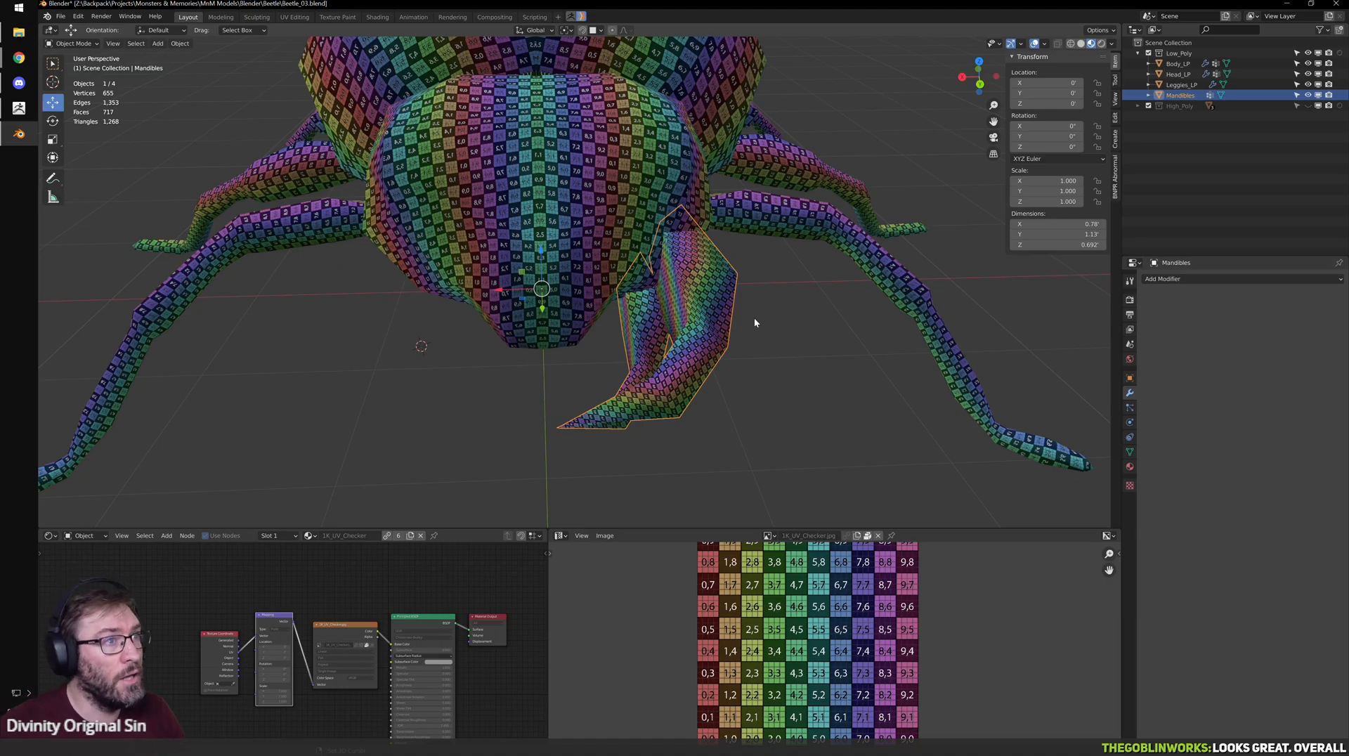
scroll(752, 318, up, 1)
middle_drag(734, 327, 684, 290)
- Return to editing the Mandibles mesh and examine the checker texture on individual faces near the prong tip
key(Tab)
scroll(684, 290, down, 2)
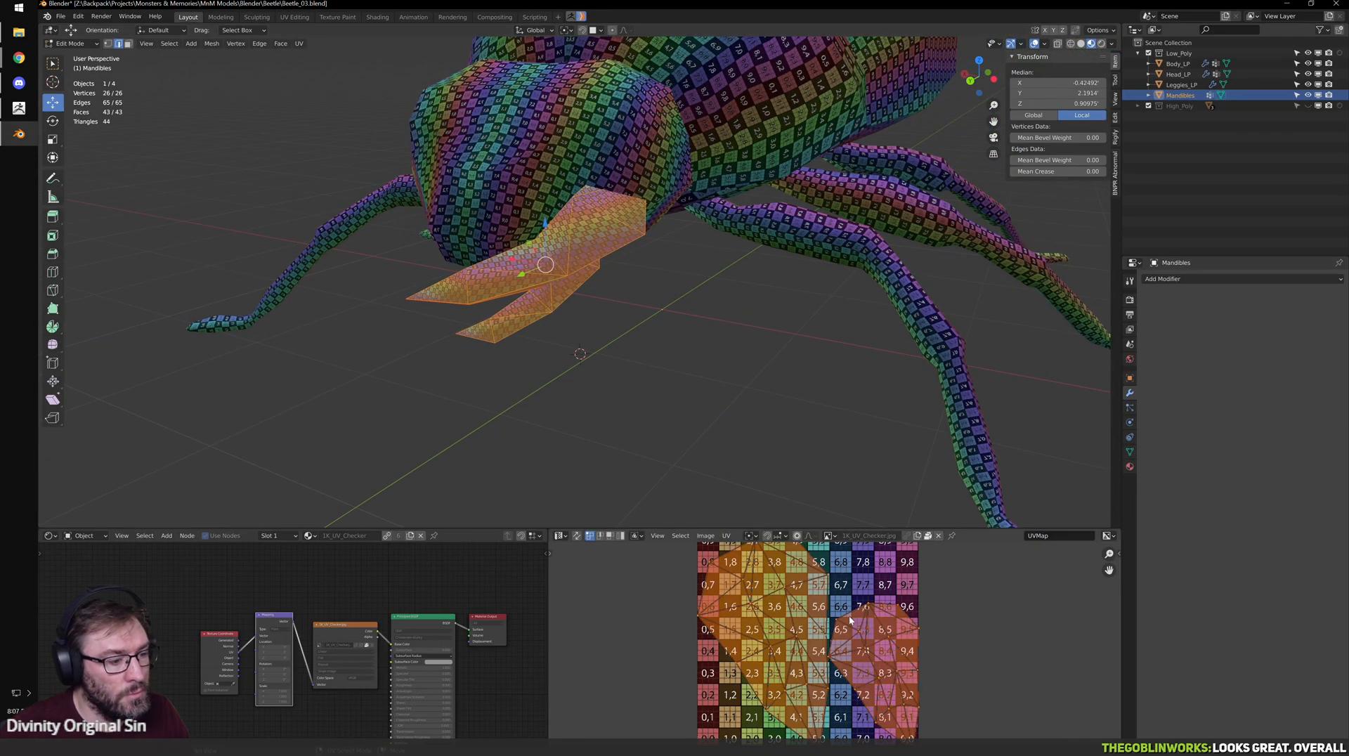
middle_drag(603, 343, 499, 330)
scroll(635, 376, up, 4)
key(ctrl+Tab)
click(611, 385)
click(568, 335)
key(Tab)
scroll(500, 330, up, 2)
key(Tab)
key(ctrl+Tab)
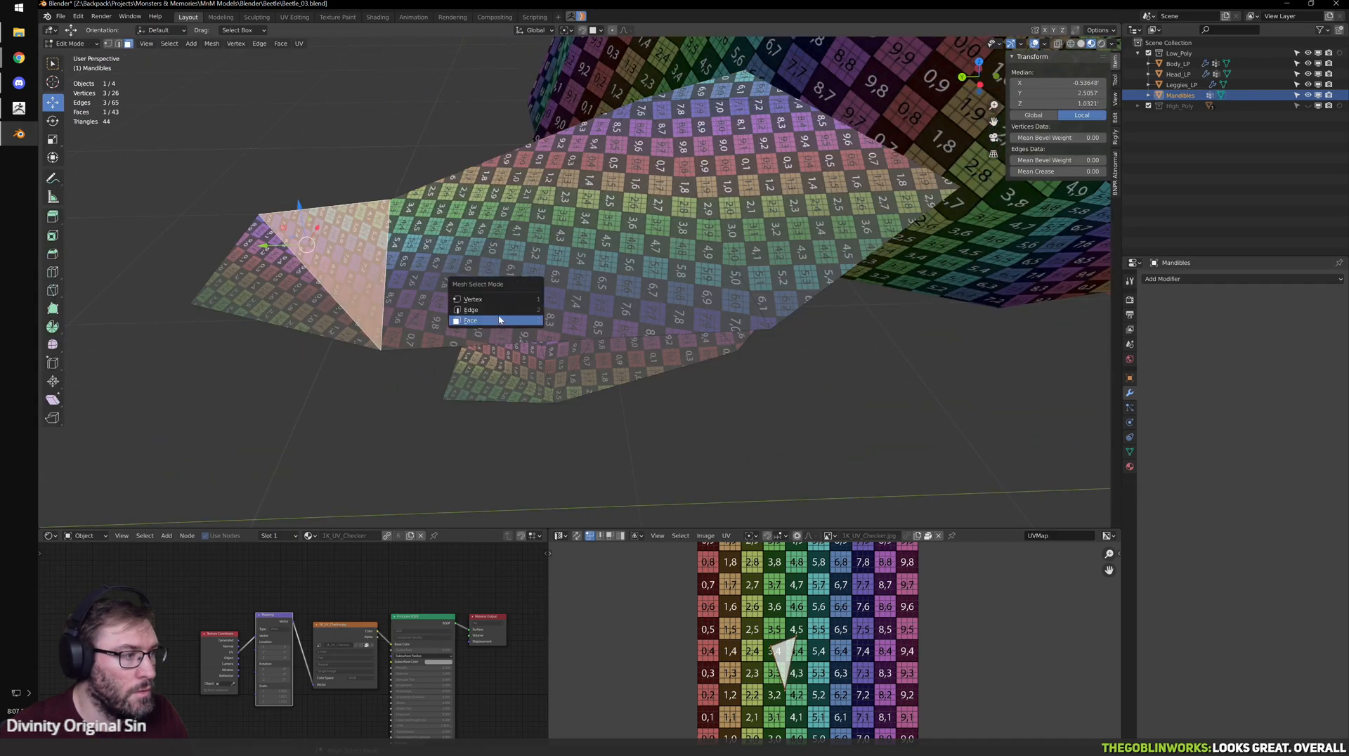
click(496, 302)
click(461, 305)
key(ctrl+Tab)
click(453, 310)
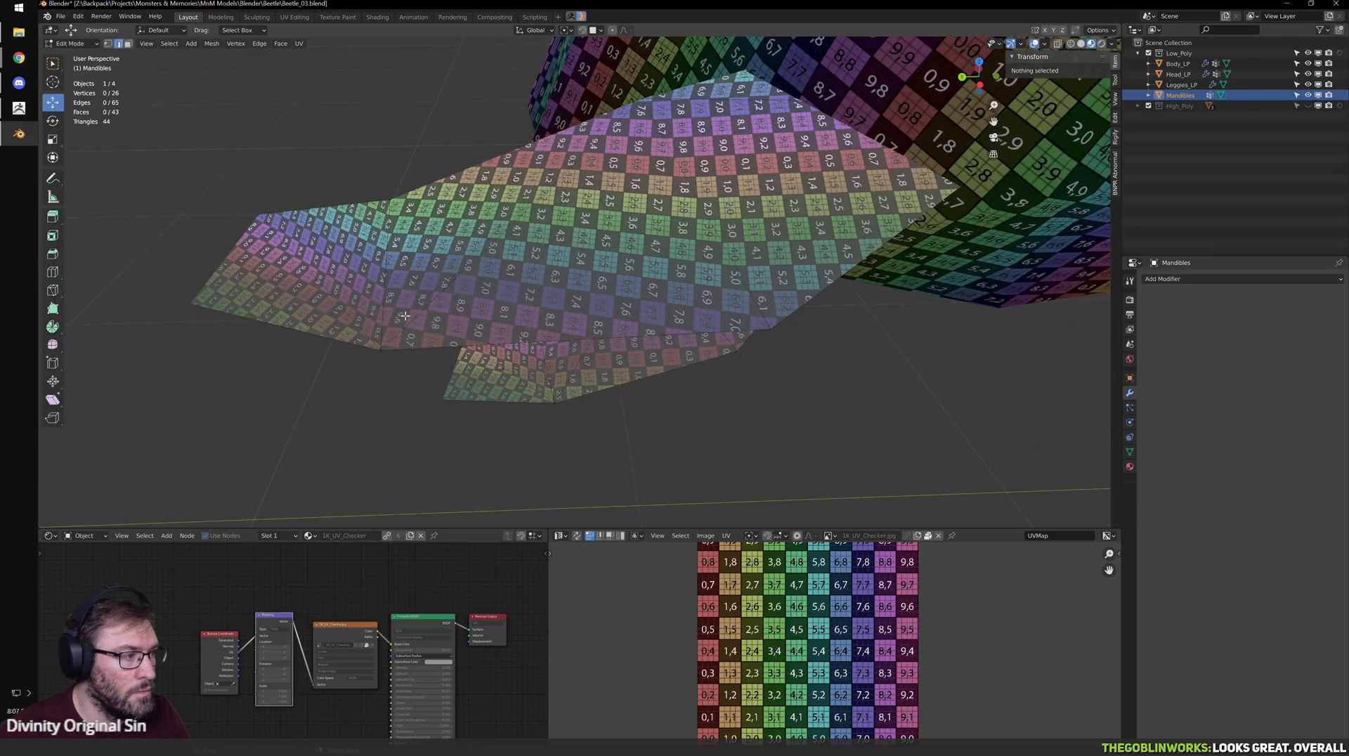
- Select three edges on the larger mandible prong and switch the viewport to solid shading
middle_drag(395, 306, 383, 277)
click(383, 276)
shift+click(548, 267)
mouse_move(547, 266)
middle_down()
mouse_move(536, 289)
mouse_move(580, 309)
mouse_move(609, 279)
mouse_move(609, 231)
mouse_move(705, 302)
mouse_move(706, 205)
mouse_move(679, 225)
mouse_move(604, 225)
mouse_move(533, 250)
mouse_move(525, 271)
mouse_move(527, 254)
mouse_move(540, 316)
mouse_move(576, 346)
mouse_move(686, 365)
mouse_move(711, 304)
mouse_move(702, 262)
middle_up()
shift+click(610, 231)
key(ctrl+Tab)
key(z)
scroll(576, 346, down, 2)
scroll(687, 365, down, 5)
scroll(720, 346, up, 3)
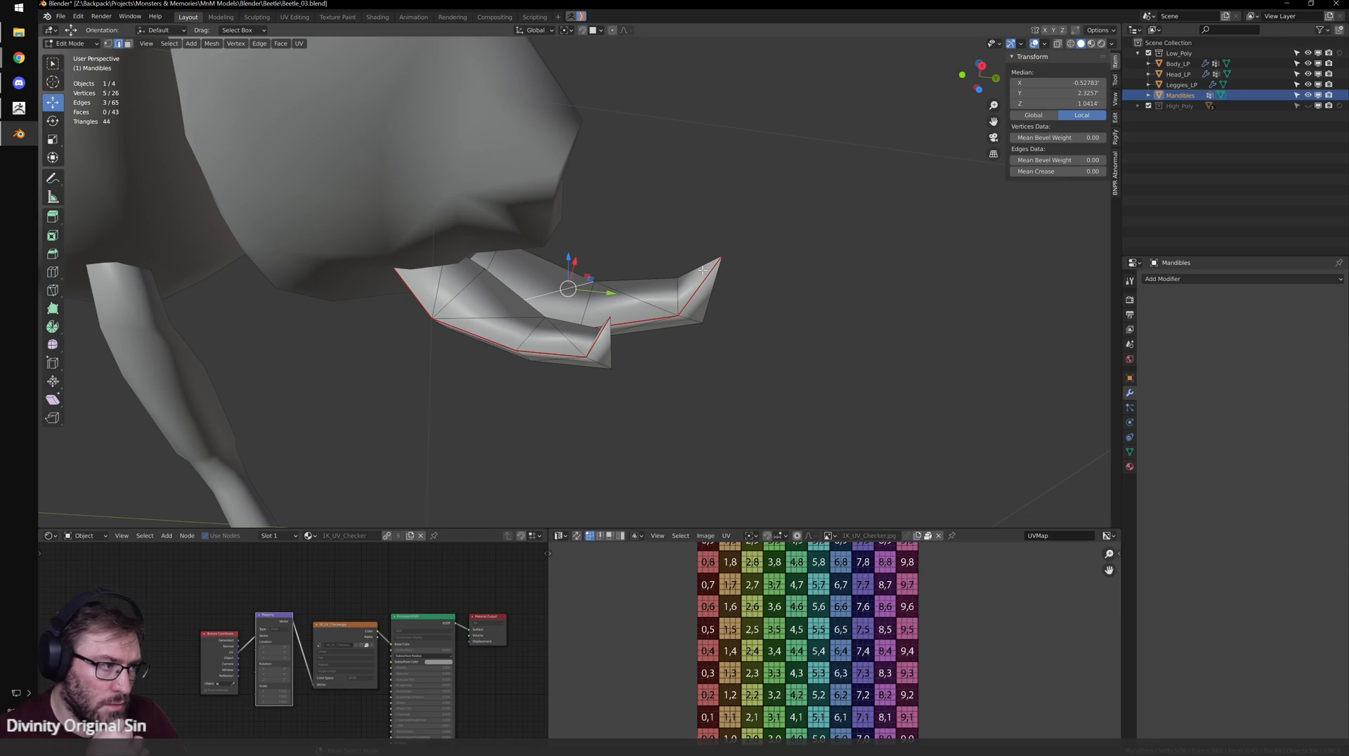
- Connect the inner seam corner to the opposite outer corner of the larger mandible prong with a new edge
scroll(704, 270, up, 5)
middle_drag(705, 271, 641, 300)
right_click(642, 300)
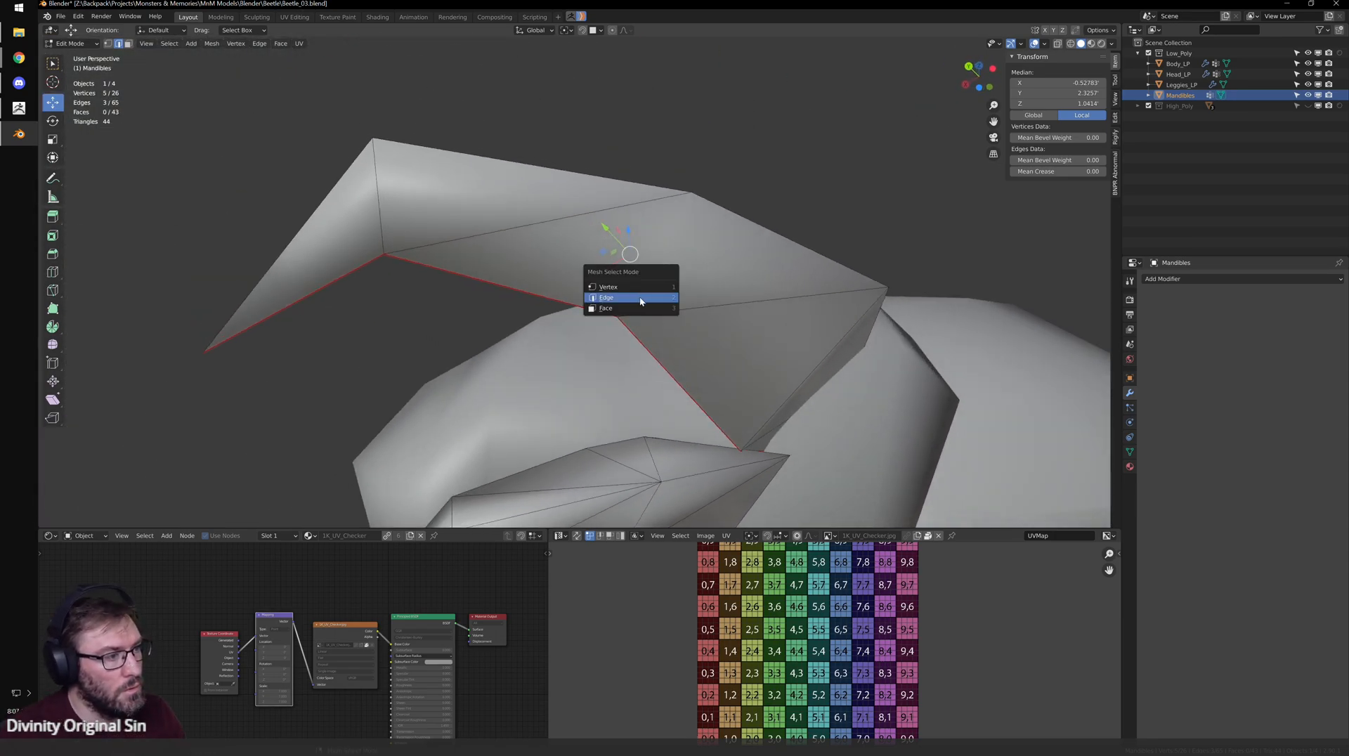
click(640, 287)
click(617, 316)
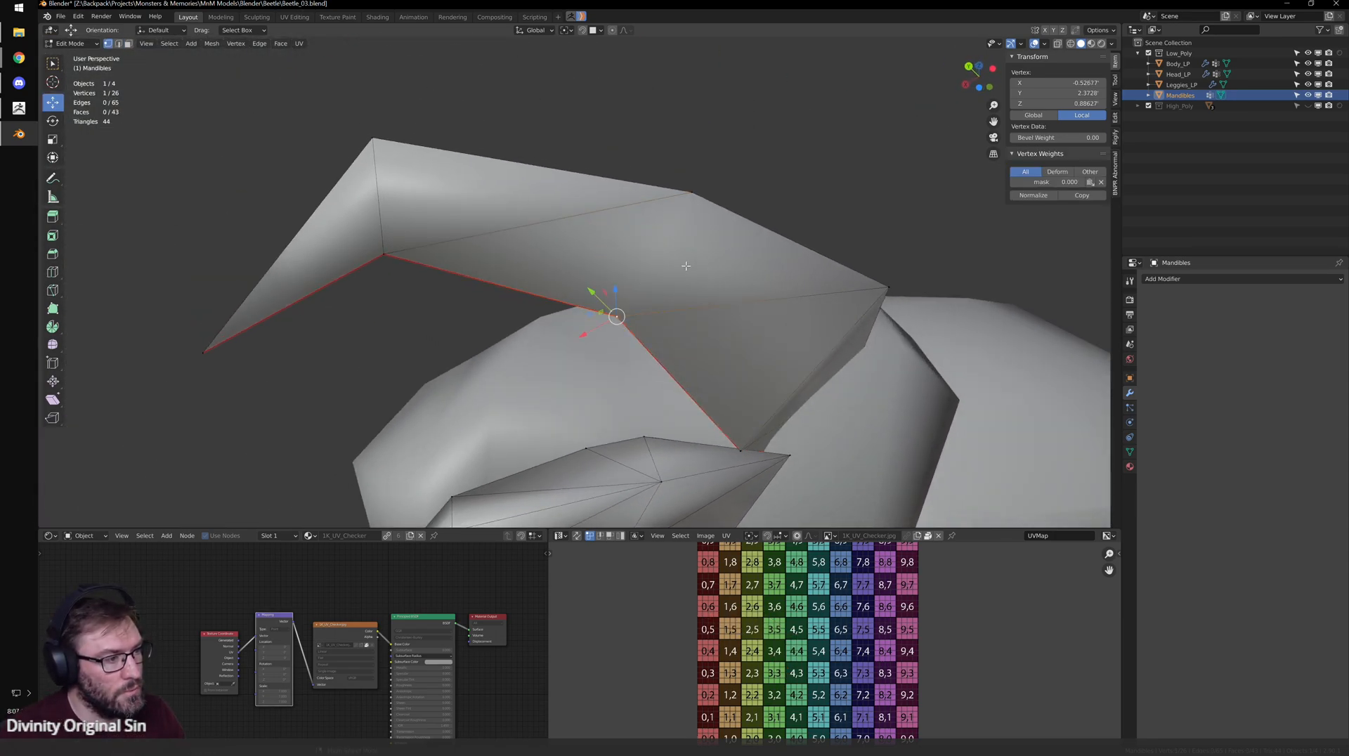
shift+click(694, 197)
key(ctrl+v)
click(698, 202)
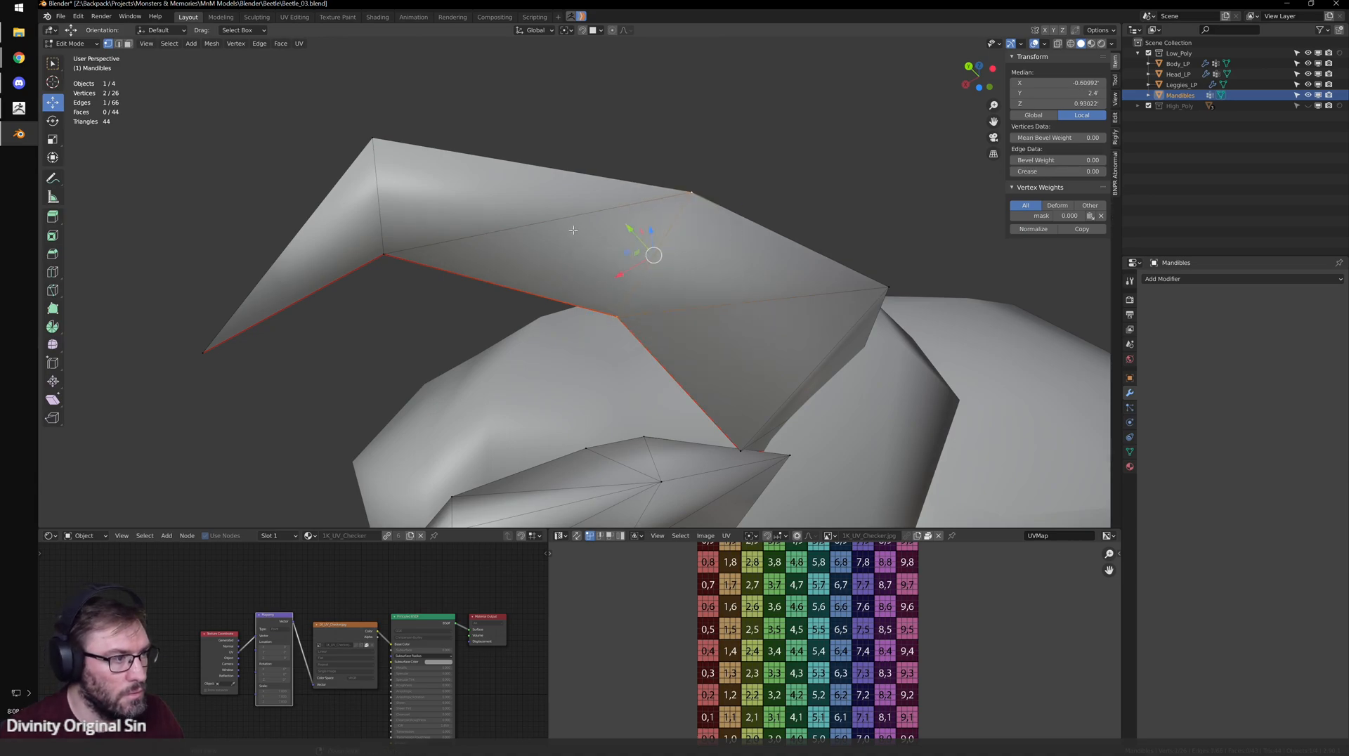
- Dissolve the two diagonal edges on either side of the new cross edge on the larger prong
key(ctrl+Tab)
click(525, 242)
click(551, 223)
shift+click(750, 306)
middle_drag(750, 307, 644, 314)
key(x)
click(735, 402)
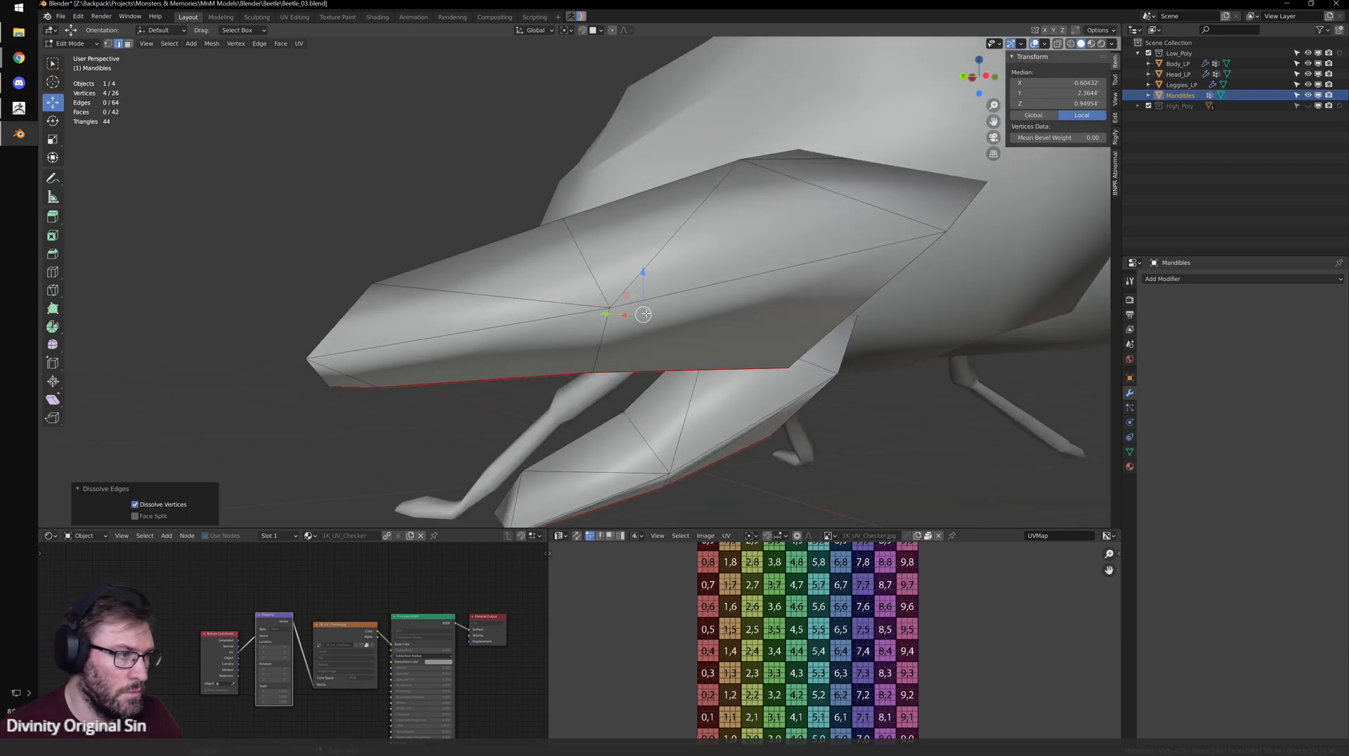
- Dissolve two more surplus diagonal edges on the outer side of the larger prong
click(566, 301)
key(ctrl+x)
click(652, 251)
key(ctrl+x)
mouse_move(661, 239)
middle_down()
mouse_move(610, 290)
mouse_move(772, 334)
mouse_move(637, 231)
middle_up()
- Isolate the Mandibles in local view and dissolve two diagonal edges on the larger prong's upper surface
click(833, 183)
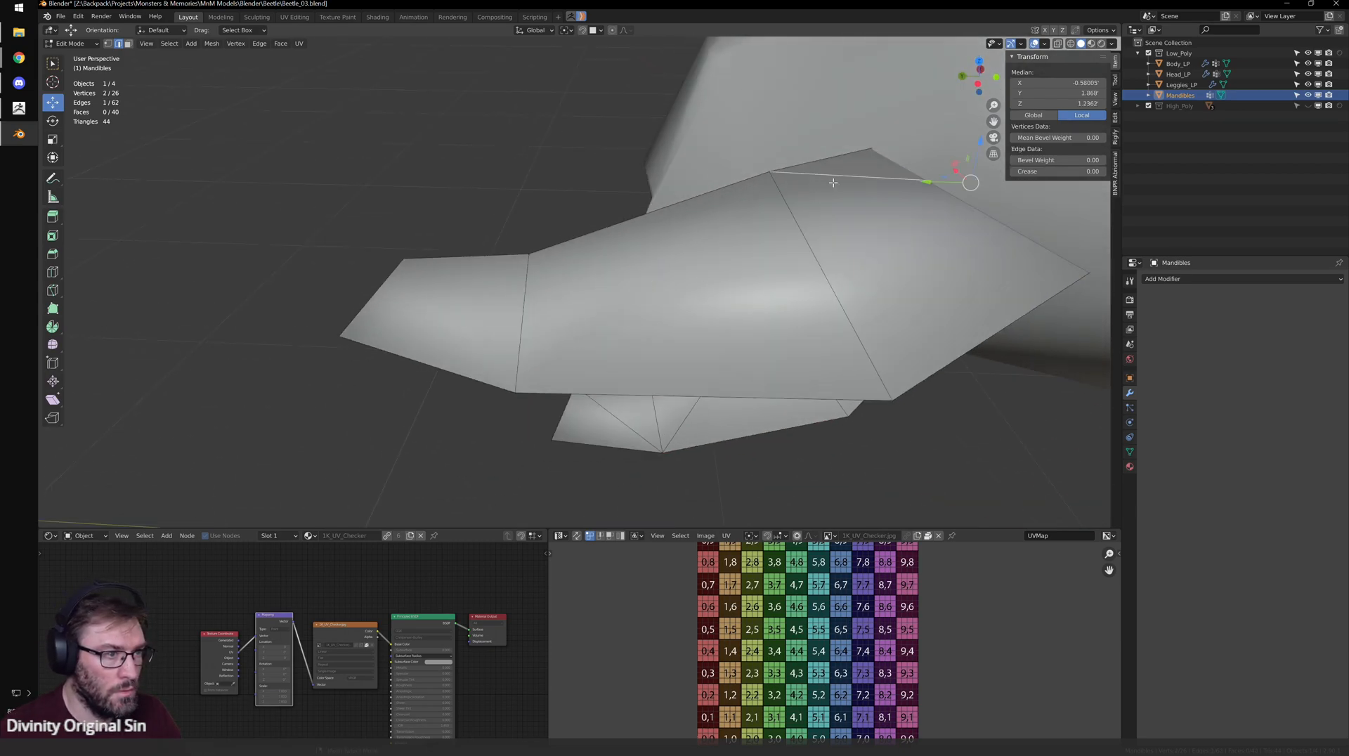
key(KP_Decimal)
key(KP_Divide)
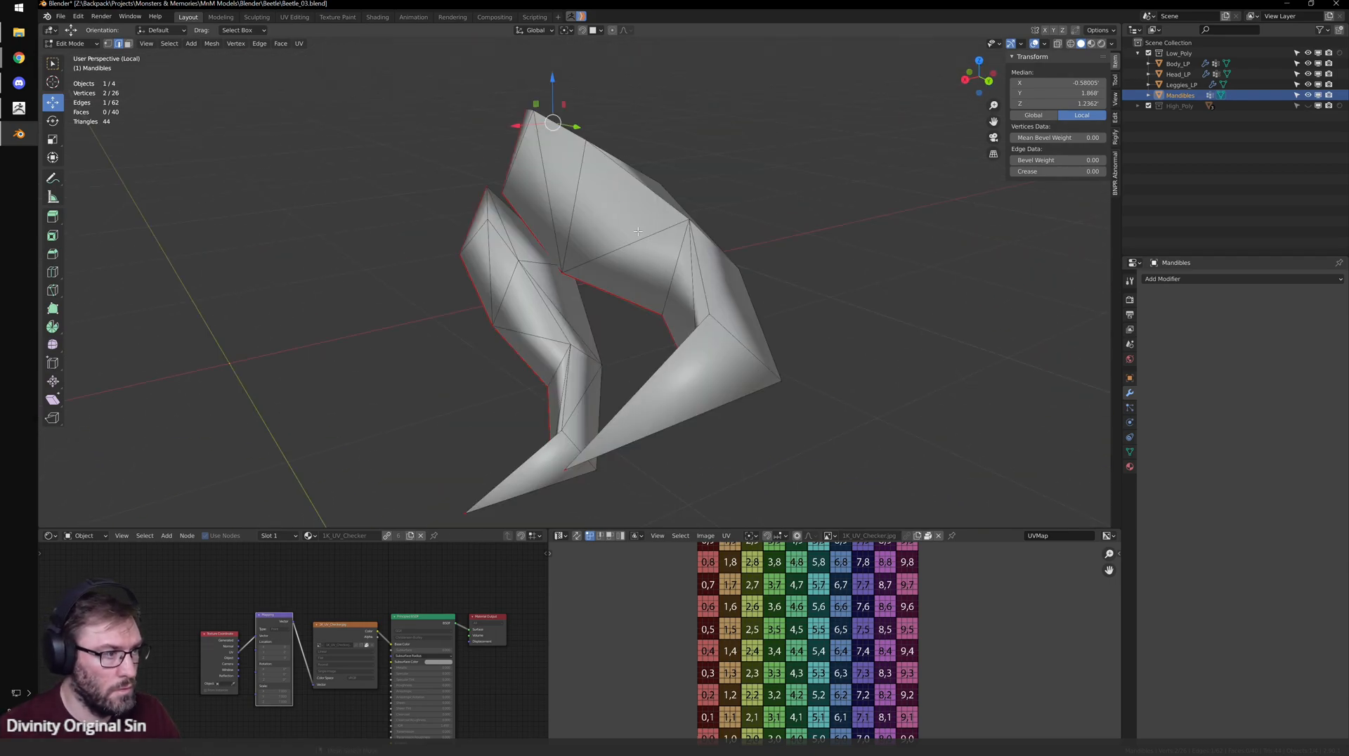
right_click(637, 235)
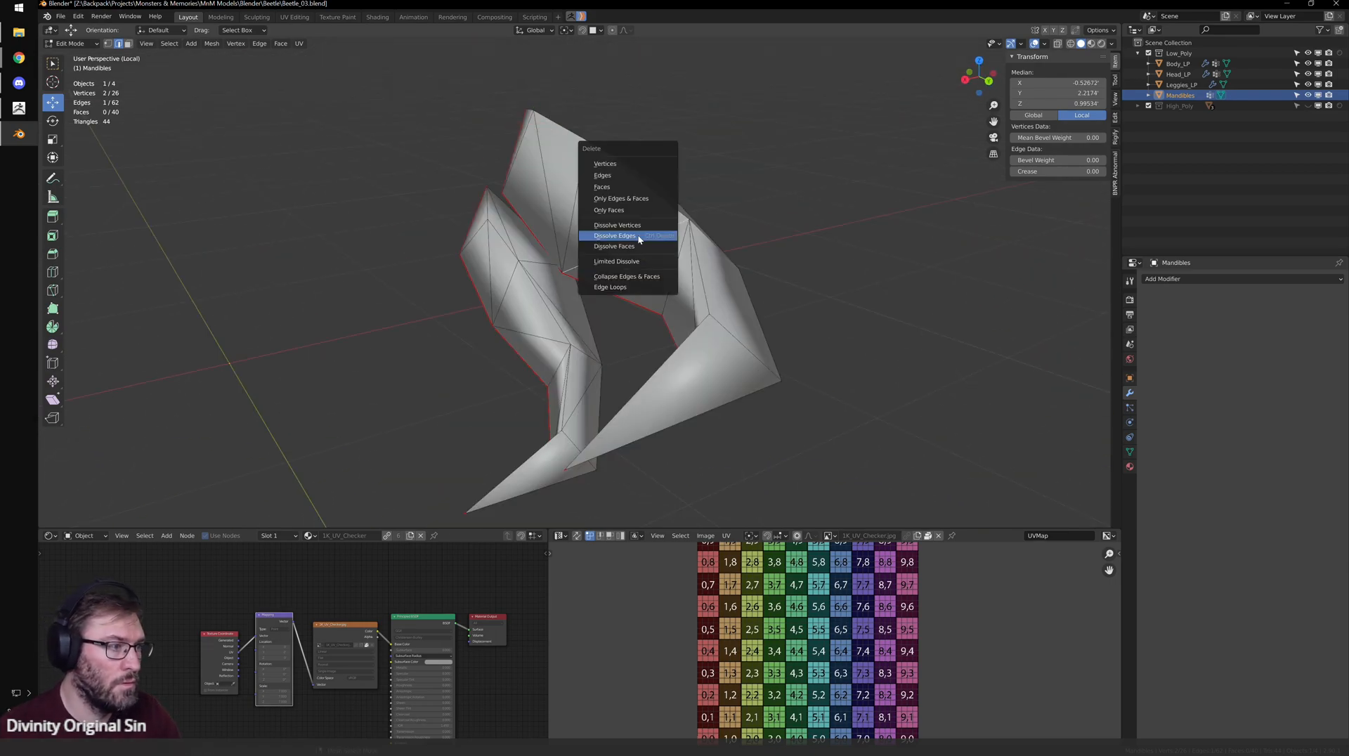
click(641, 232)
middle_drag(641, 232, 520, 184)
click(518, 182)
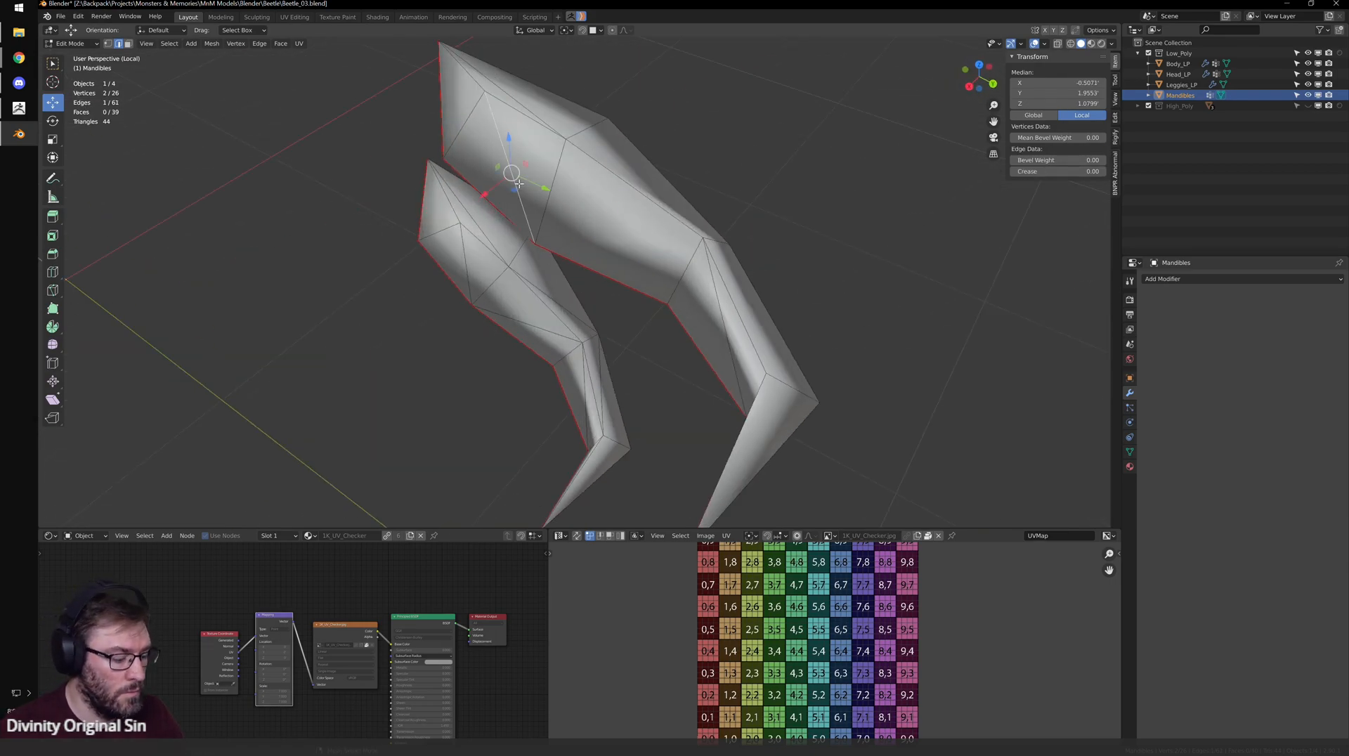
key(ctrl+x)
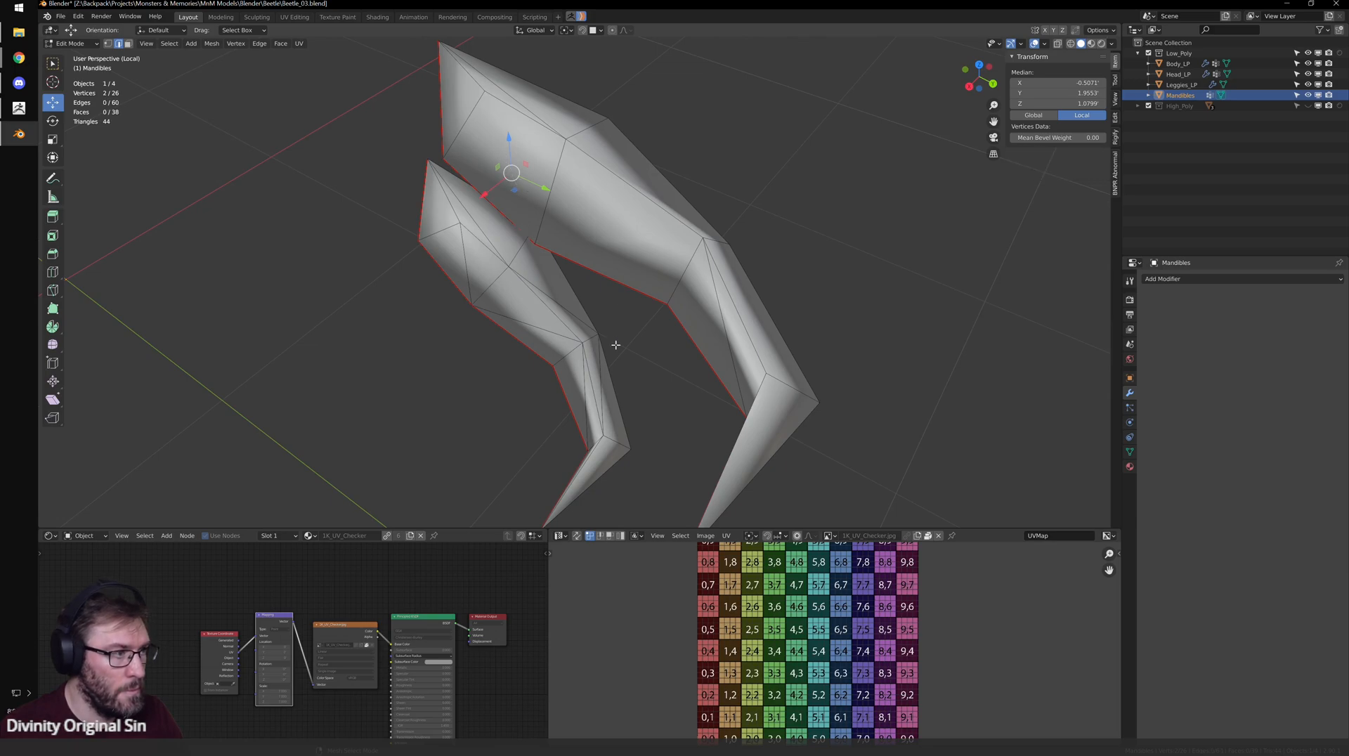
- Dissolve the surplus diagonal edges along the seam side of the smaller prong
middle_drag(618, 331, 650, 266)
click(453, 305)
key(KP_Decimal)
click(456, 308)
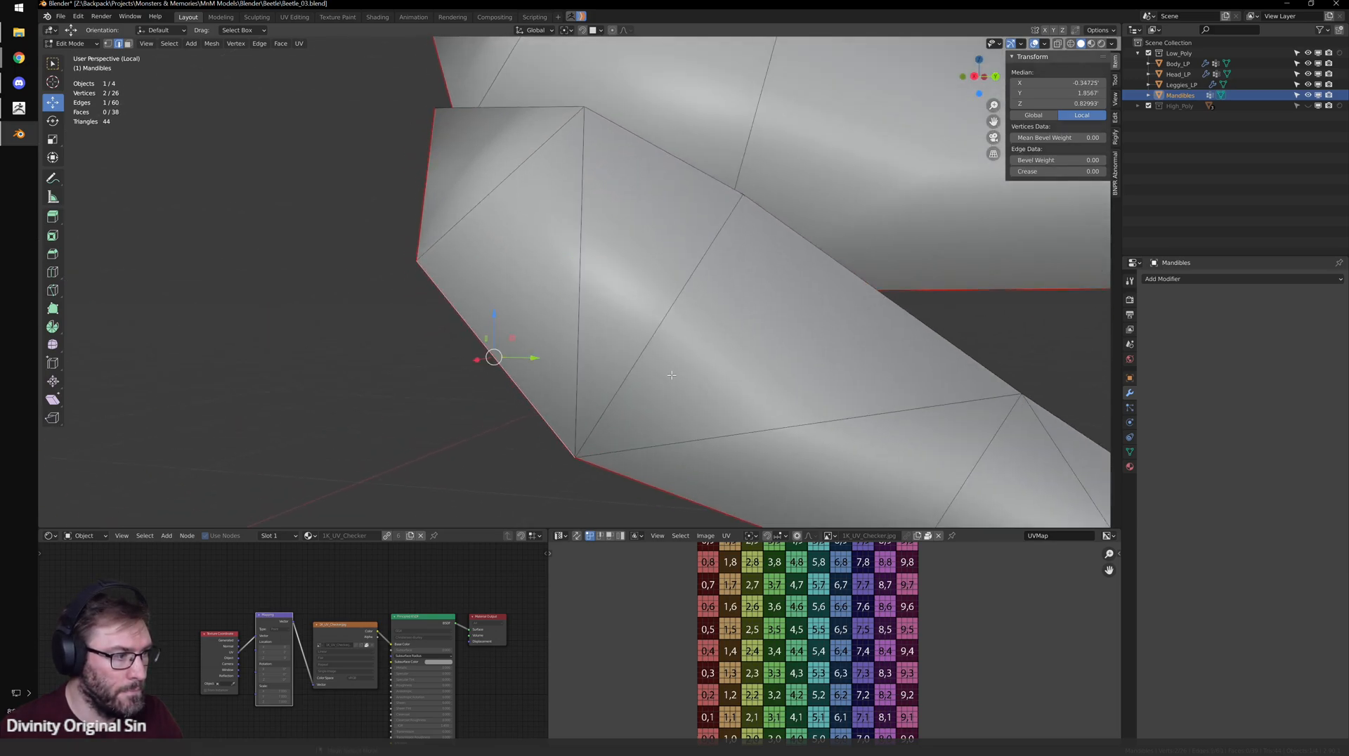
scroll(718, 372, down, 3)
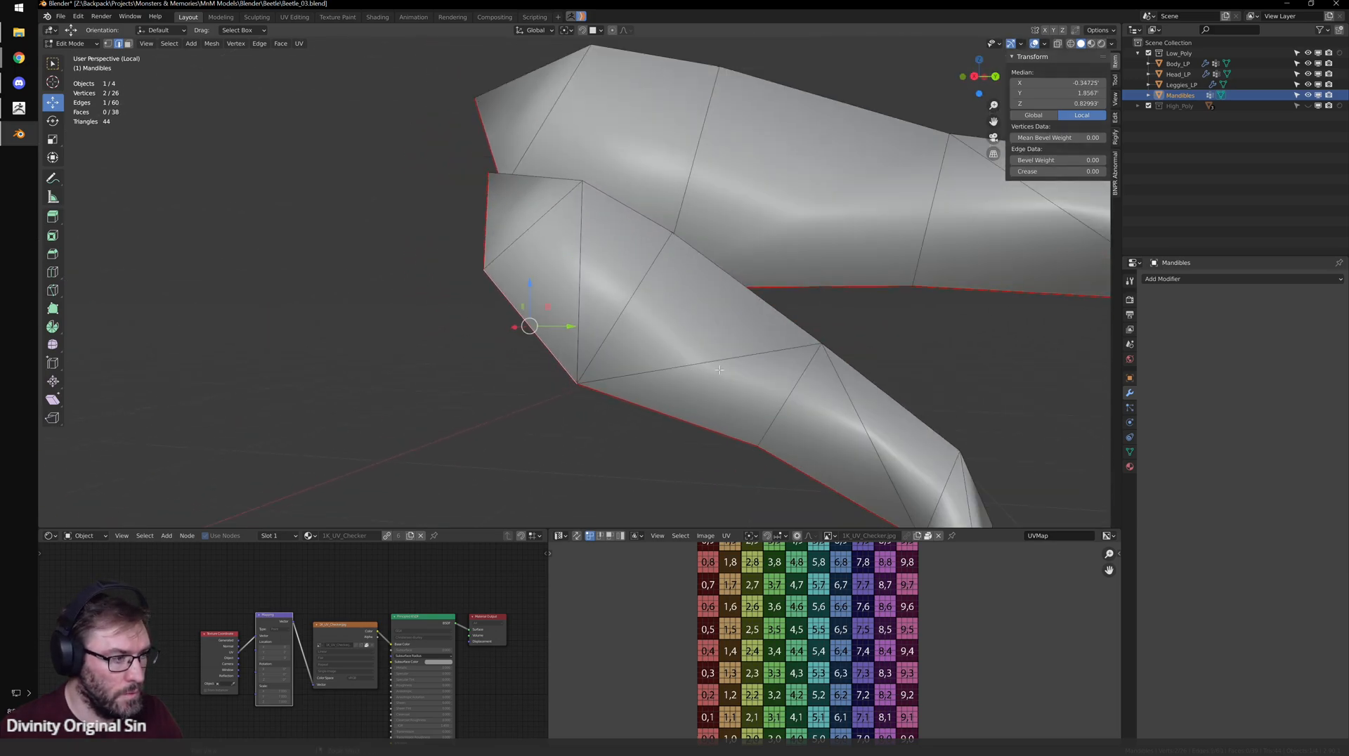
right_click(602, 253)
click(603, 258)
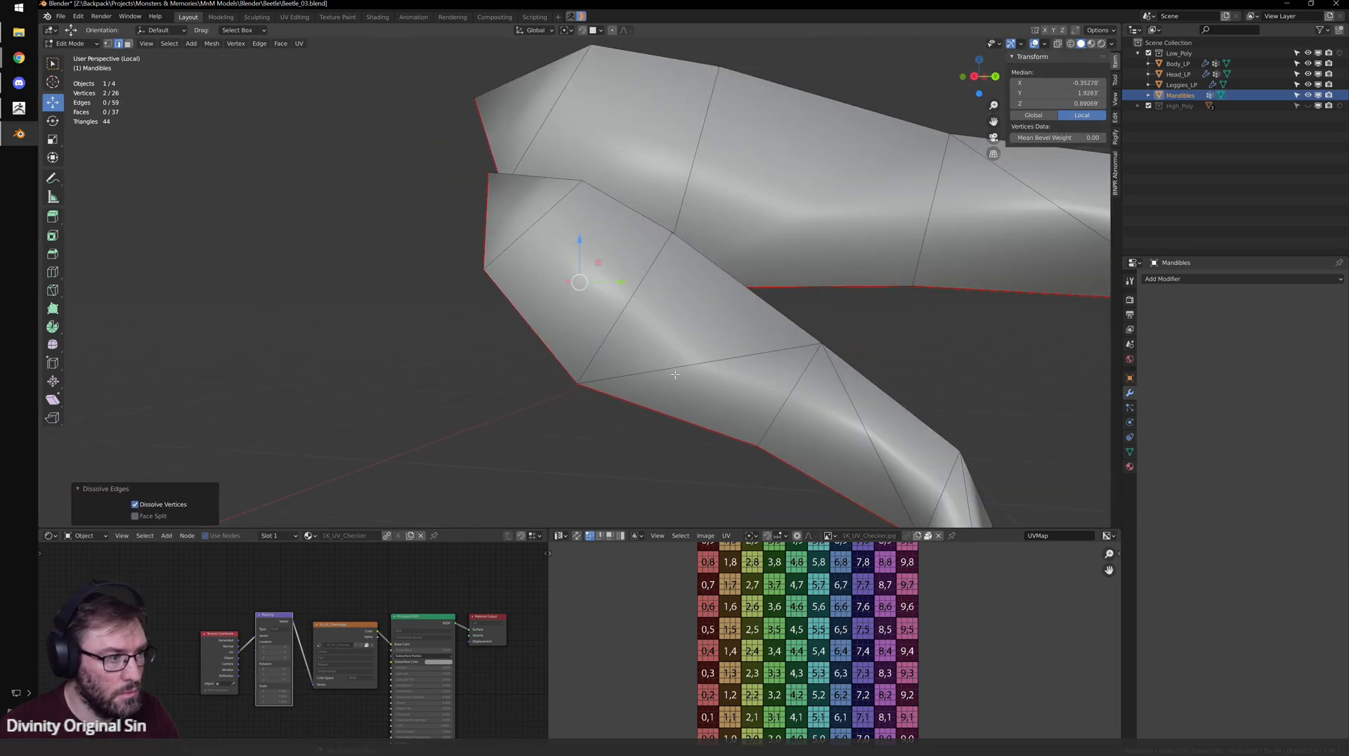
click(712, 368)
key(ctrl+x)
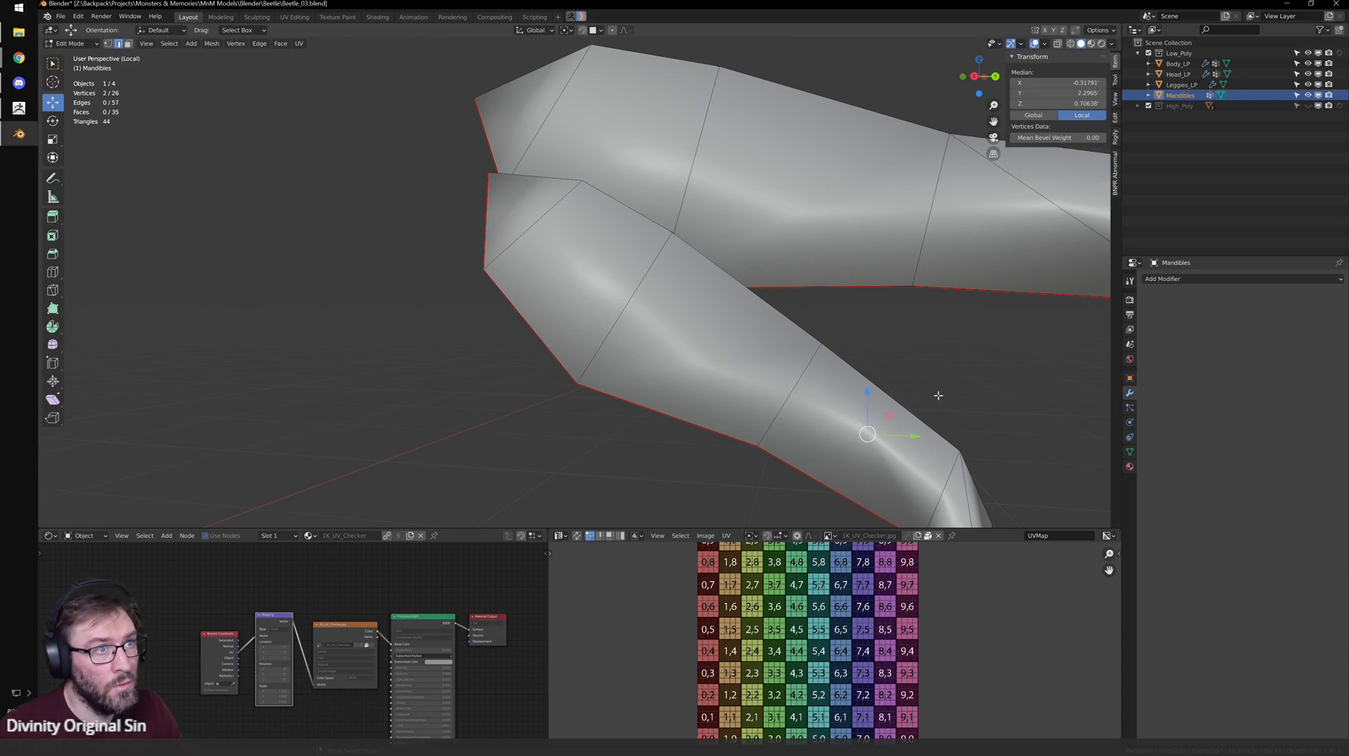
- Dissolve the remaining diagonal edges around the smaller prong, leaving clean cross and lengthwise edges
middle_drag(938, 396, 531, 269)
click(530, 269)
key(ctrl+x)
click(536, 229)
key(ctrl+x)
click(671, 278)
key(ctrl+x)
shift+middle_drag(721, 244, 593, 241)
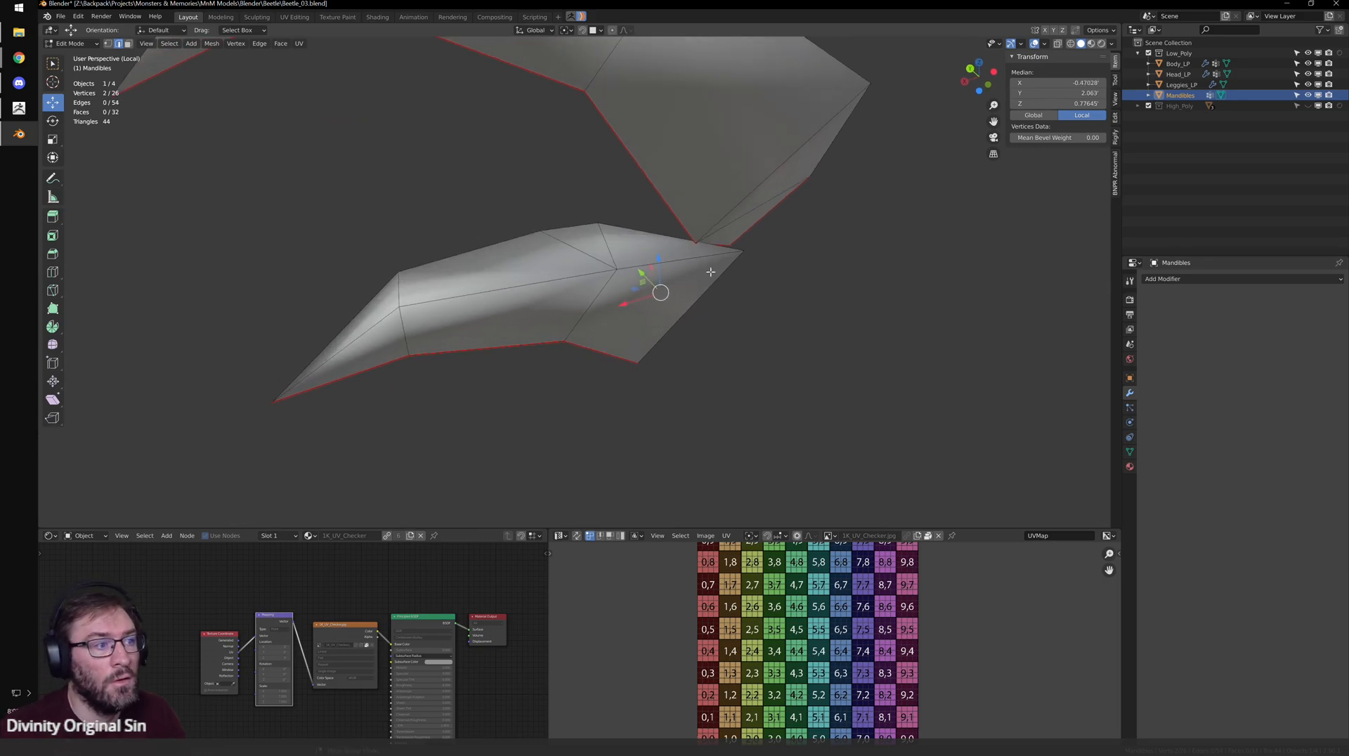
click(594, 242)
key(ctrl+x)
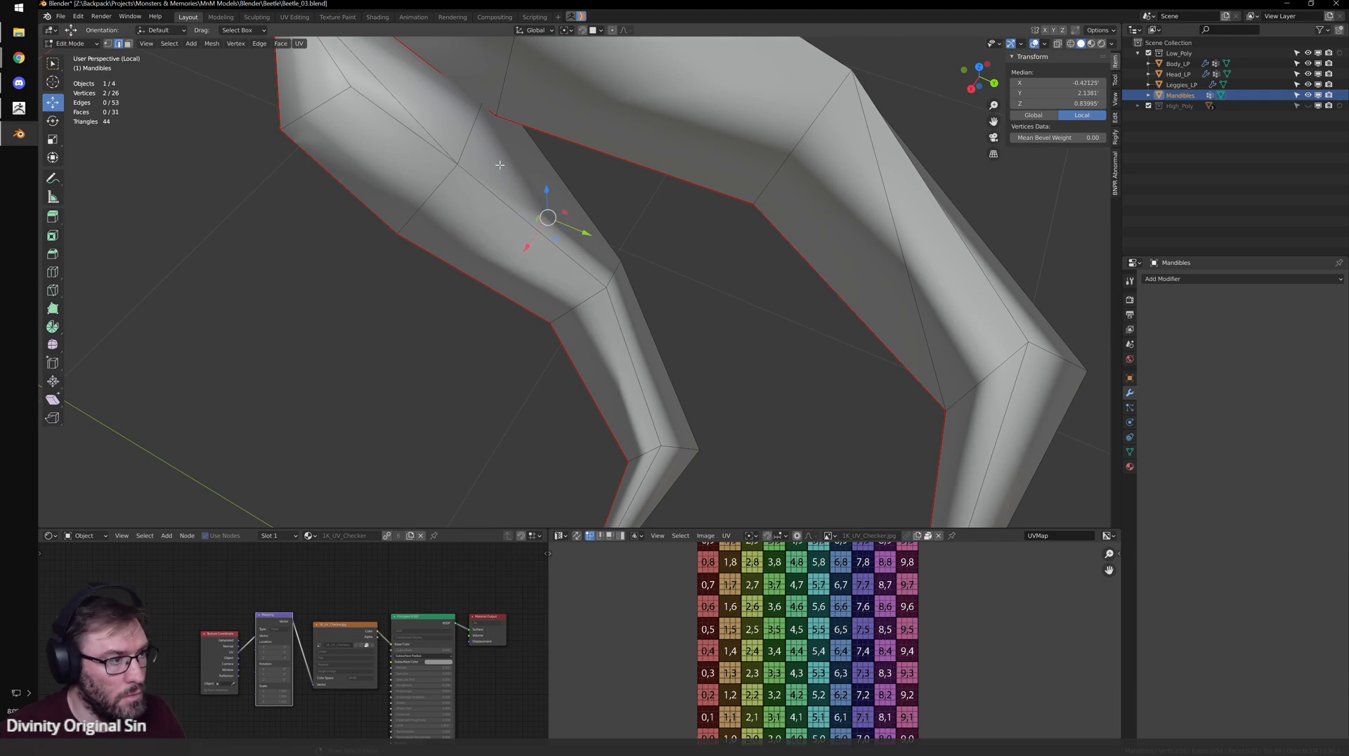
middle_drag(337, 72, 705, 350)
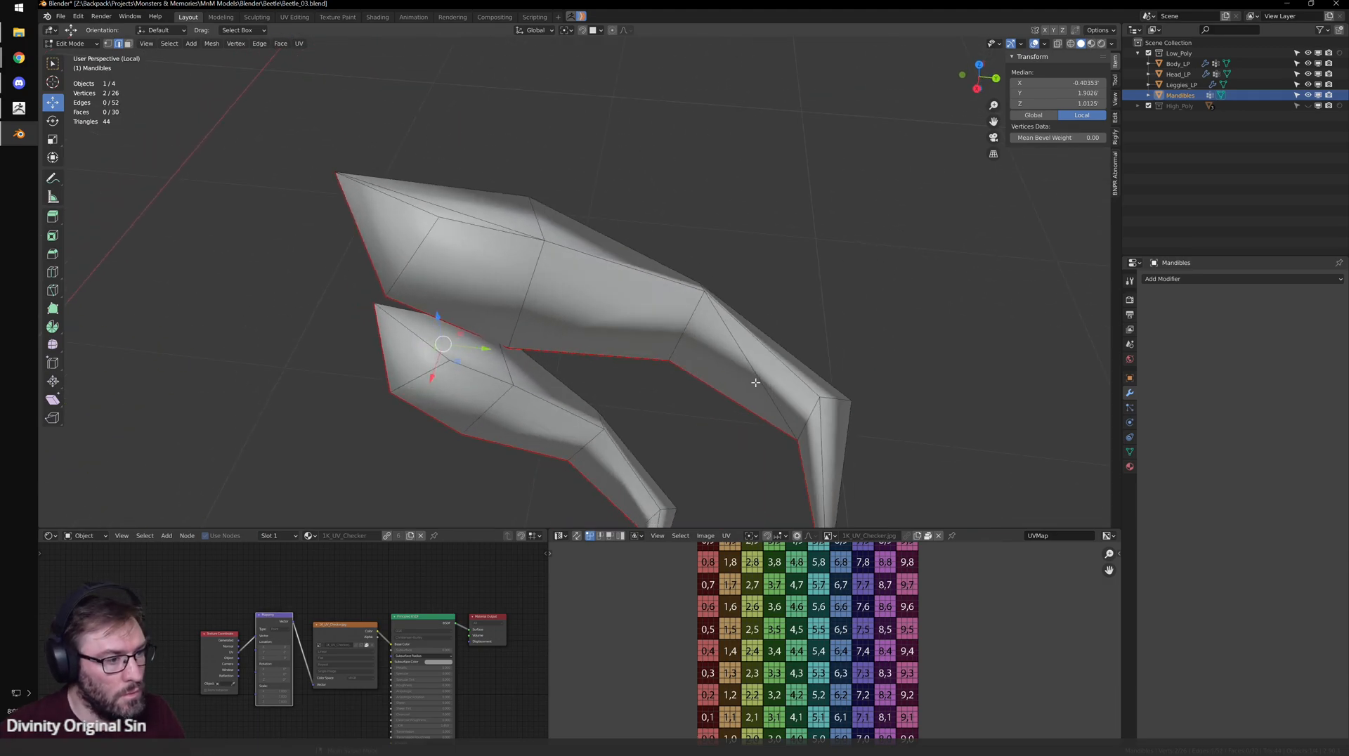
- Dissolve the last diagonal edge near the larger prong's bend and the one close to its base
click(754, 381)
key(ctrl+x)
middle_drag(696, 396, 450, 335)
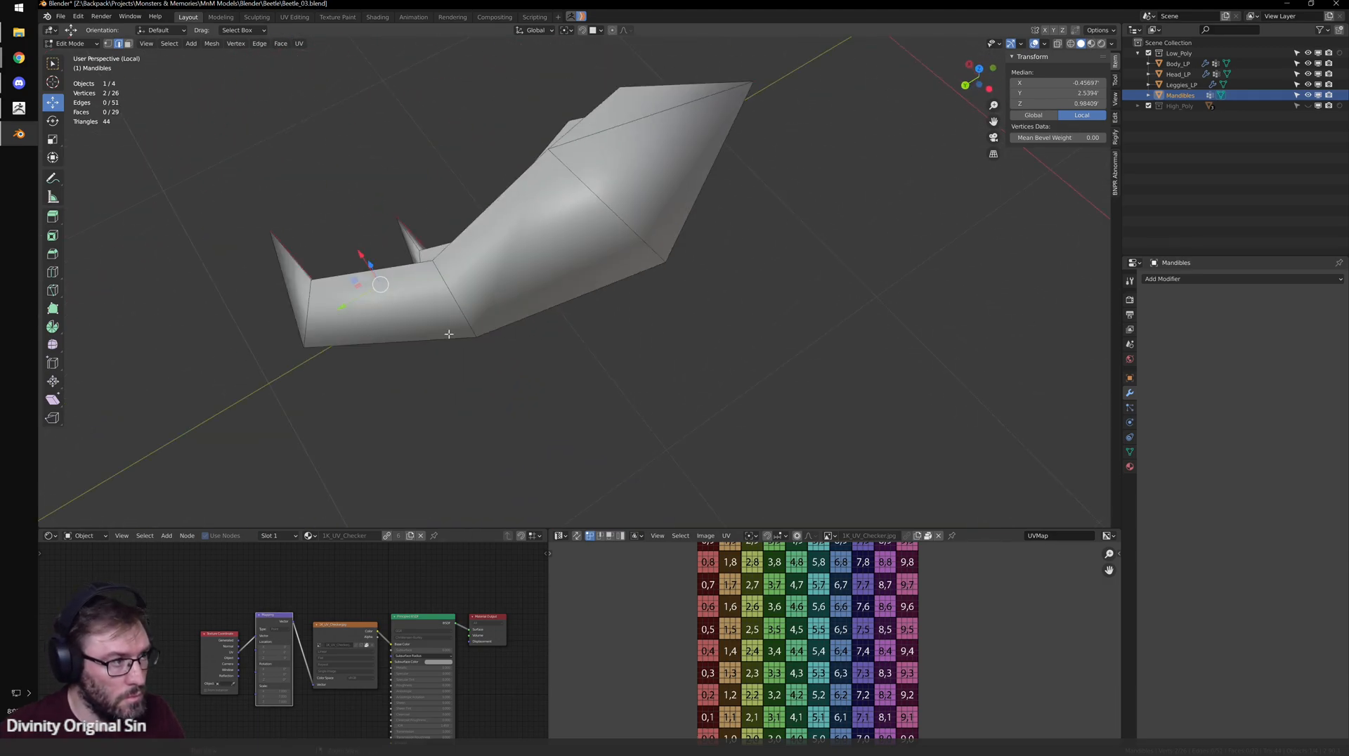
click(599, 127)
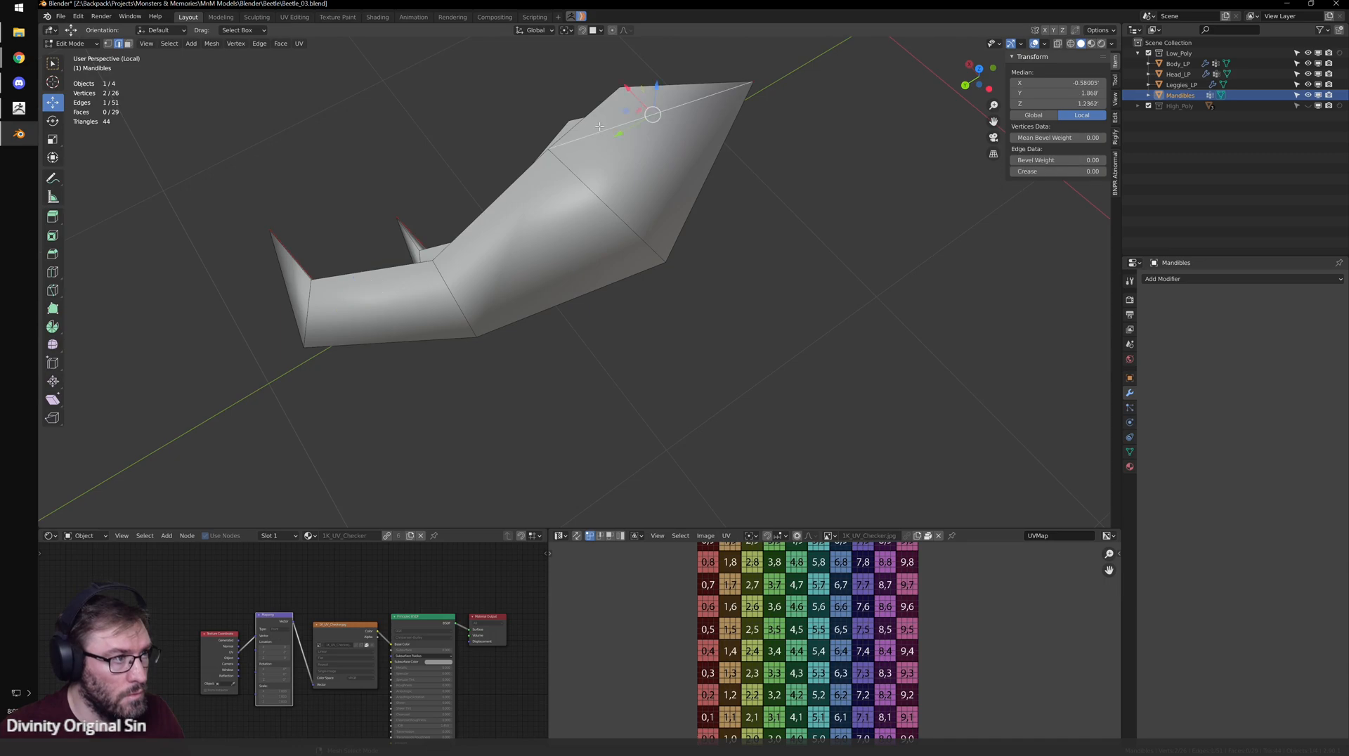
key(ctrl+x)
- Dissolve the diagonal edge across the base of each prong and leave local view
middle_drag(618, 149, 692, 215)
click(692, 215)
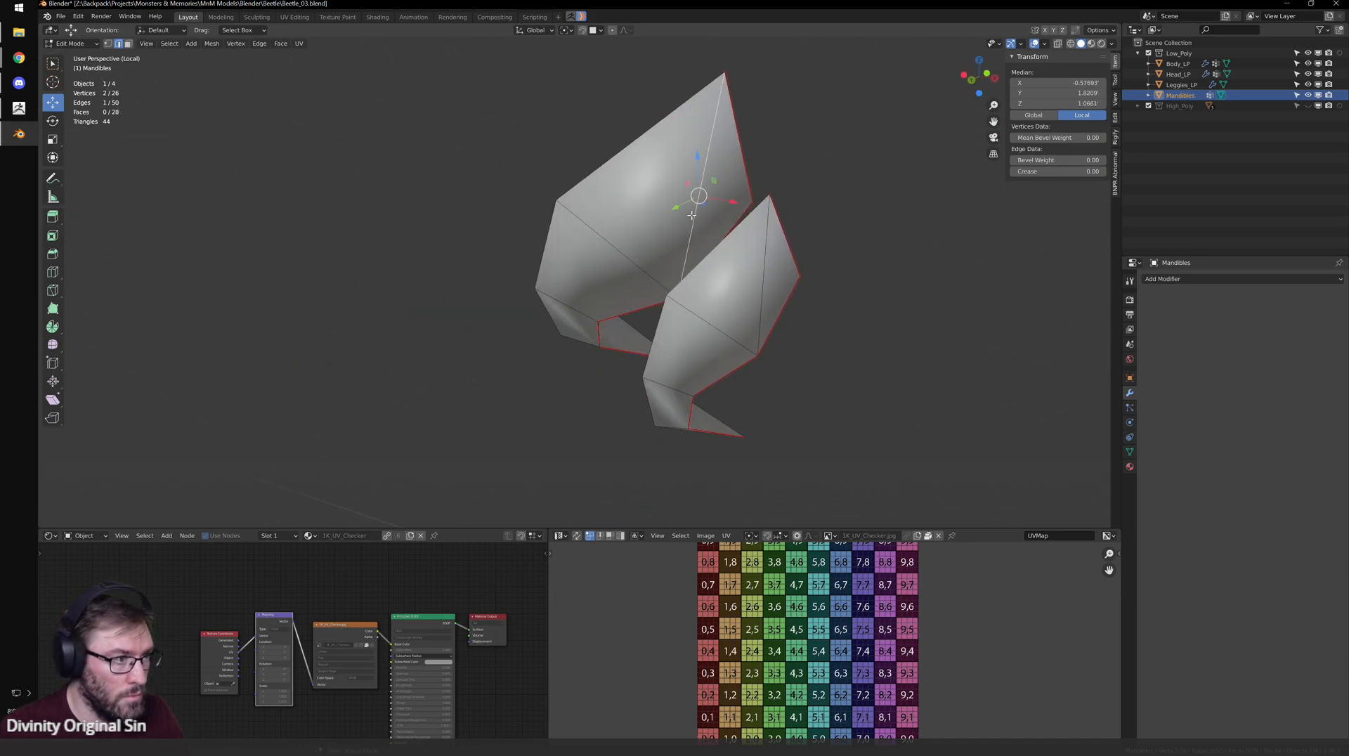
key(KP_Decimal)
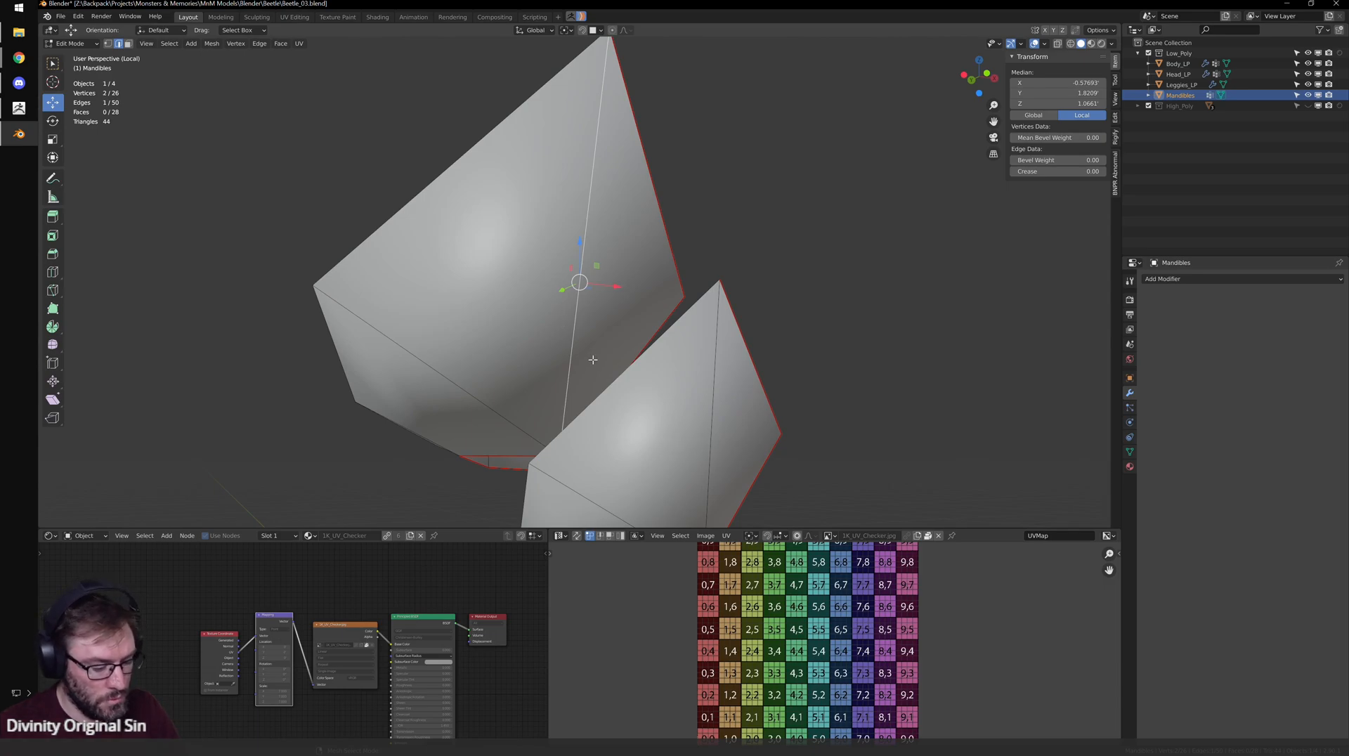
key(x)
click(622, 385)
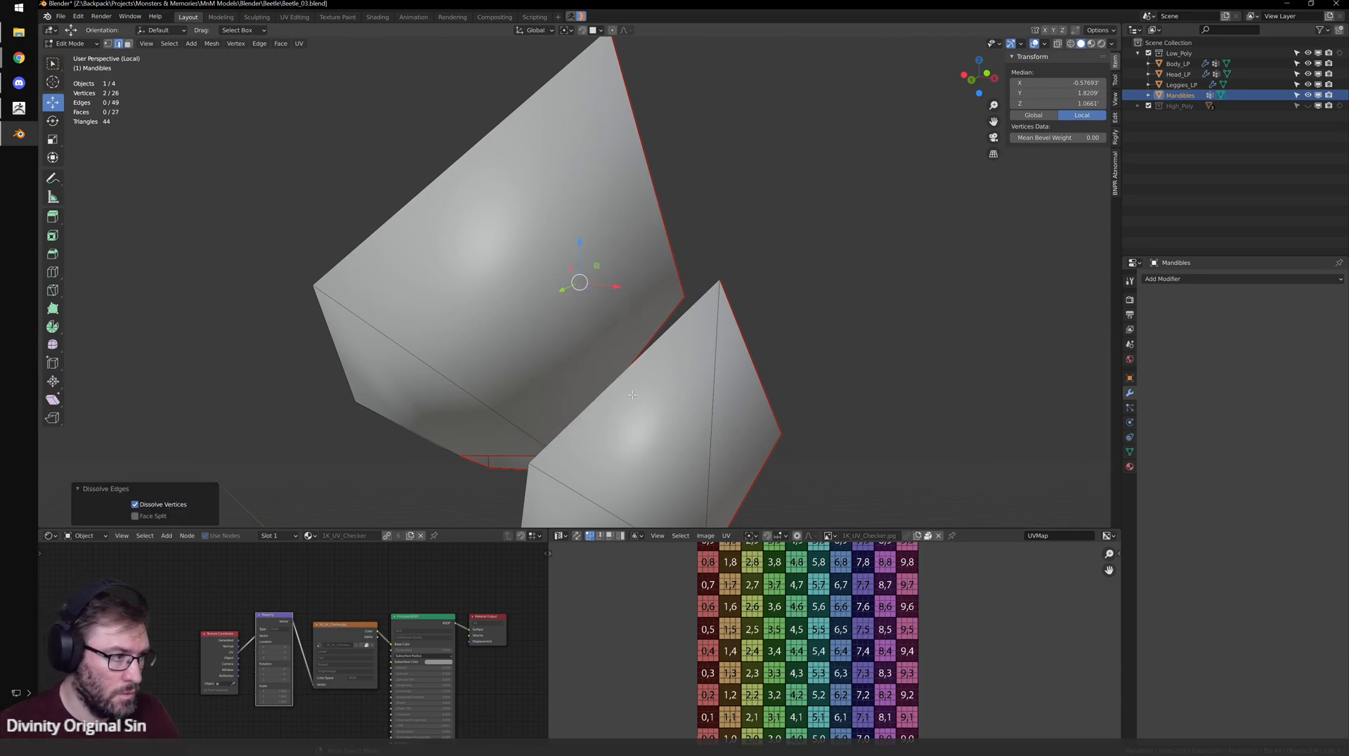
click(712, 413)
key(shift+r)
scroll(713, 413, down, 3)
shift+middle_drag(713, 413, 651, 258)
scroll(562, 250, down, 3)
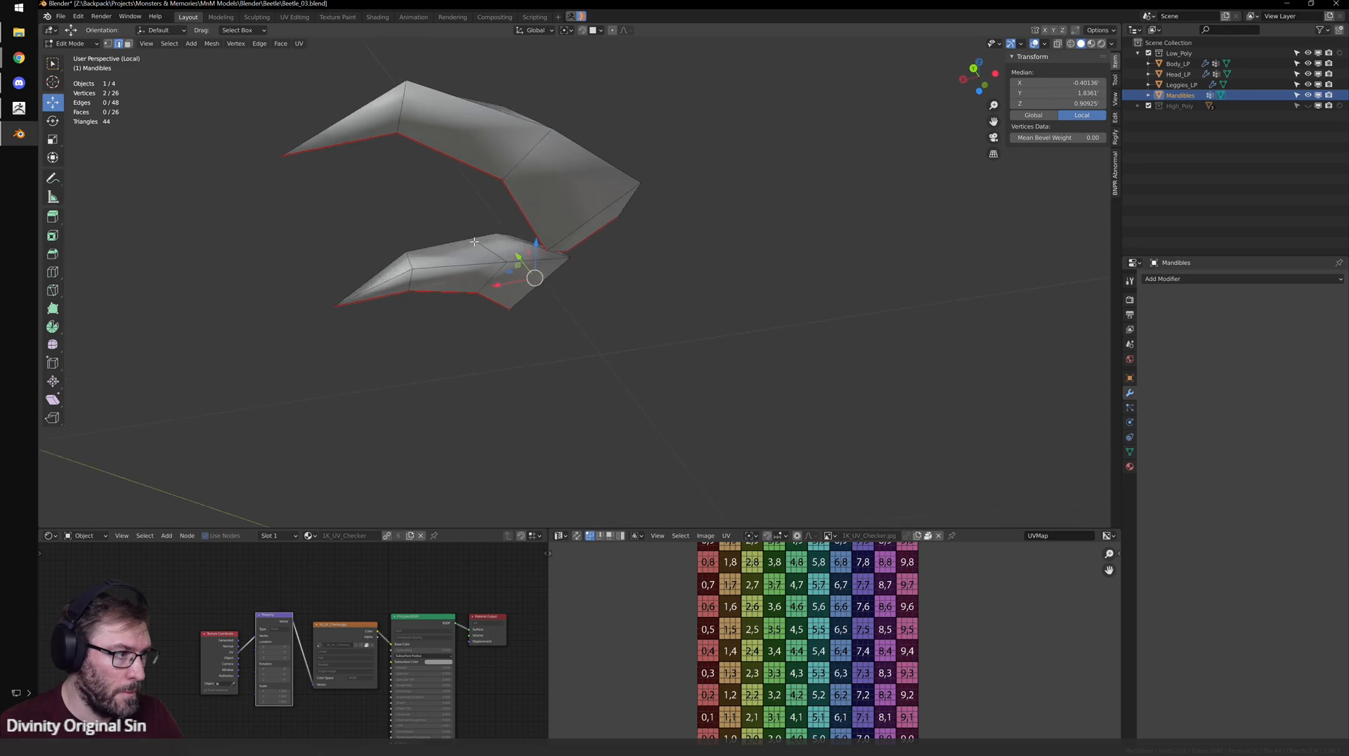
middle_drag(475, 241, 669, 394)
key(KP_Divide)
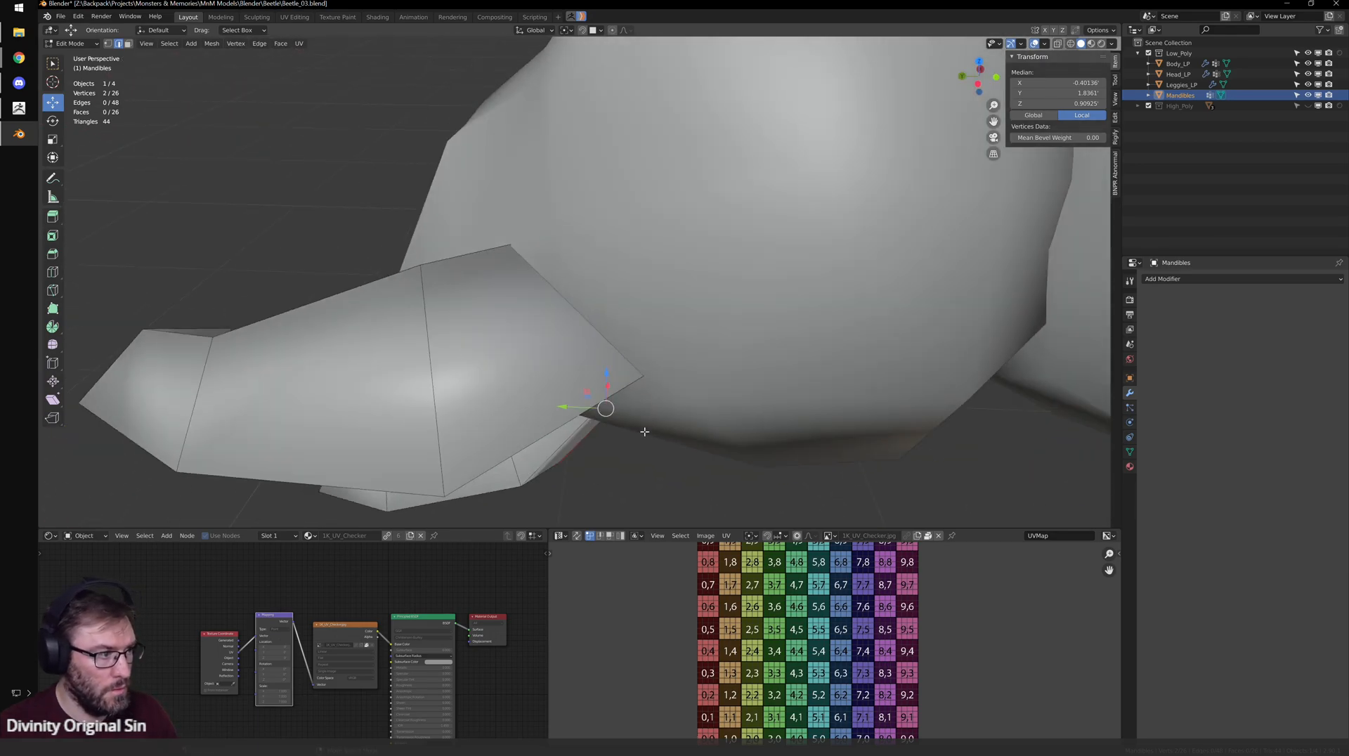
- Mark the edge loop running lengthwise along the larger prong as sharp
scroll(670, 427, down, 4)
click(442, 440)
middle_drag(442, 440, 640, 443)
scroll(574, 385, up, 4)
scroll(574, 386, down, 4)
middle_drag(287, 488, 527, 364)
key(Tab)
key(Tab)
alt+click(527, 365)
key(ctrl+e)
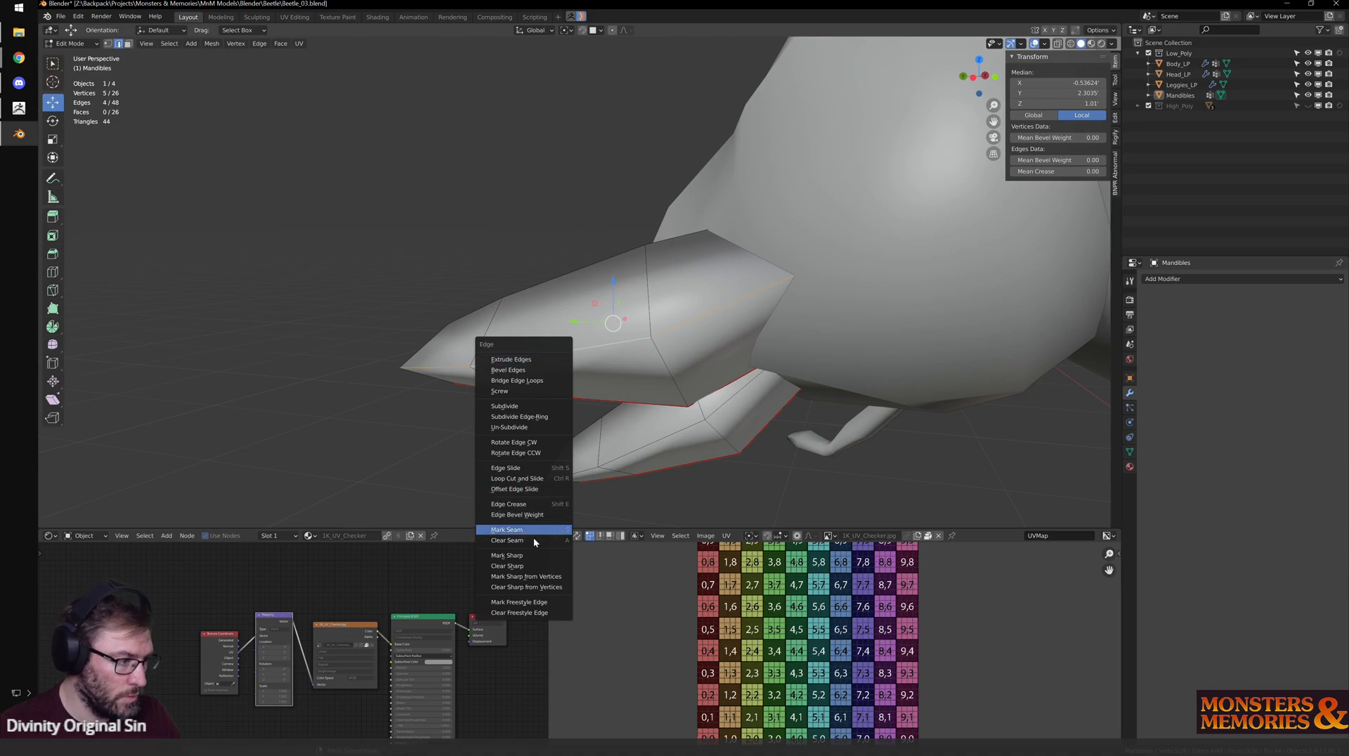
click(532, 556)
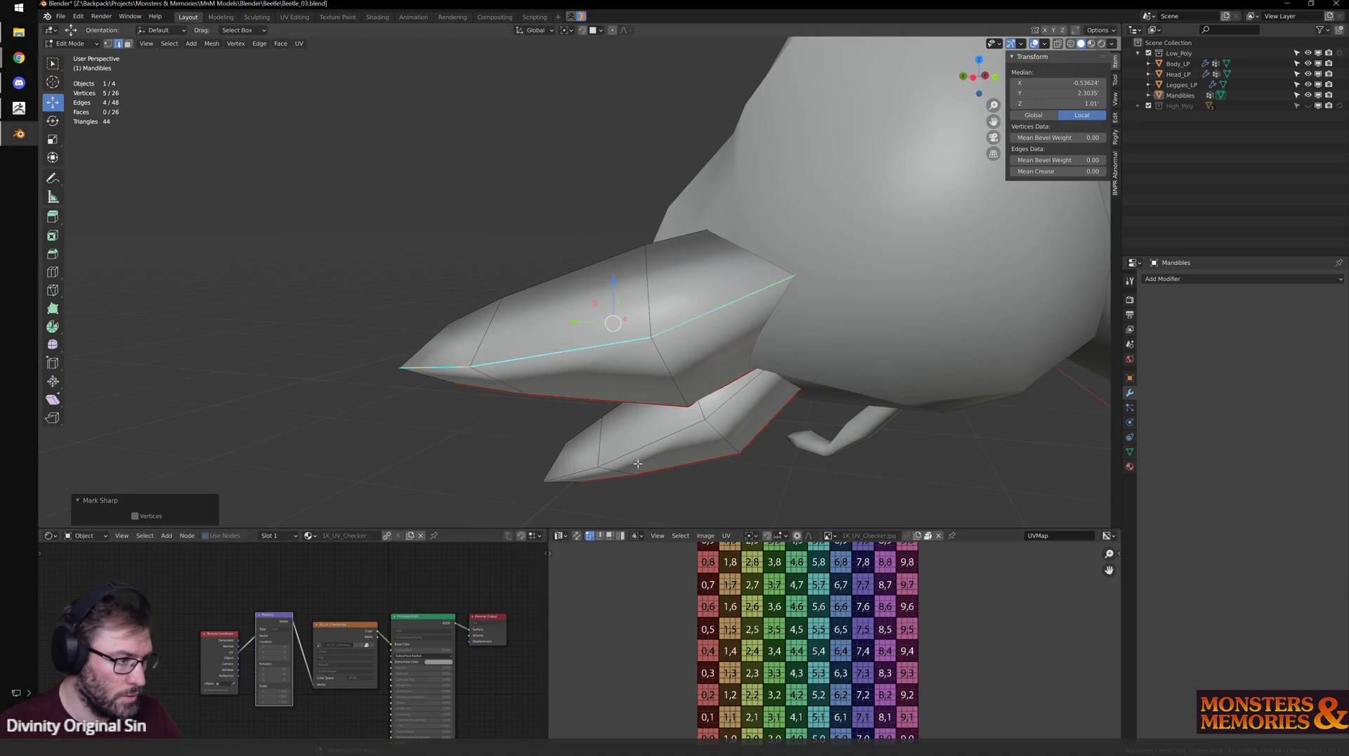
middle_drag(611, 436, 651, 445)
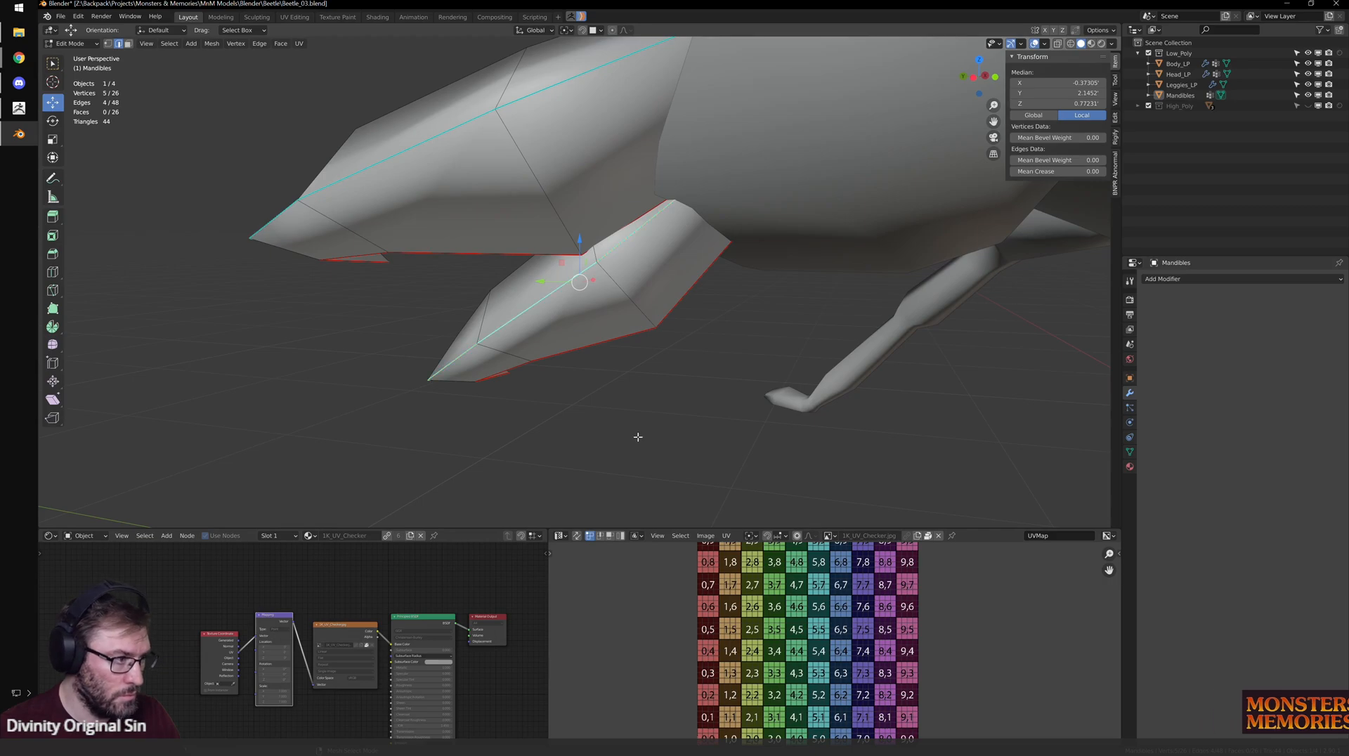
- Check the shading of the mandible prongs along the marked sharp edges from several sides
key(Tab)
click(638, 436)
scroll(439, 388, down, 3)
middle_drag(438, 388, 594, 393)
key(Tab)
middle_drag(658, 340, 545, 368)
key(ctrl+Tab)
click(600, 281)
click(602, 263)
shift+click(487, 330)
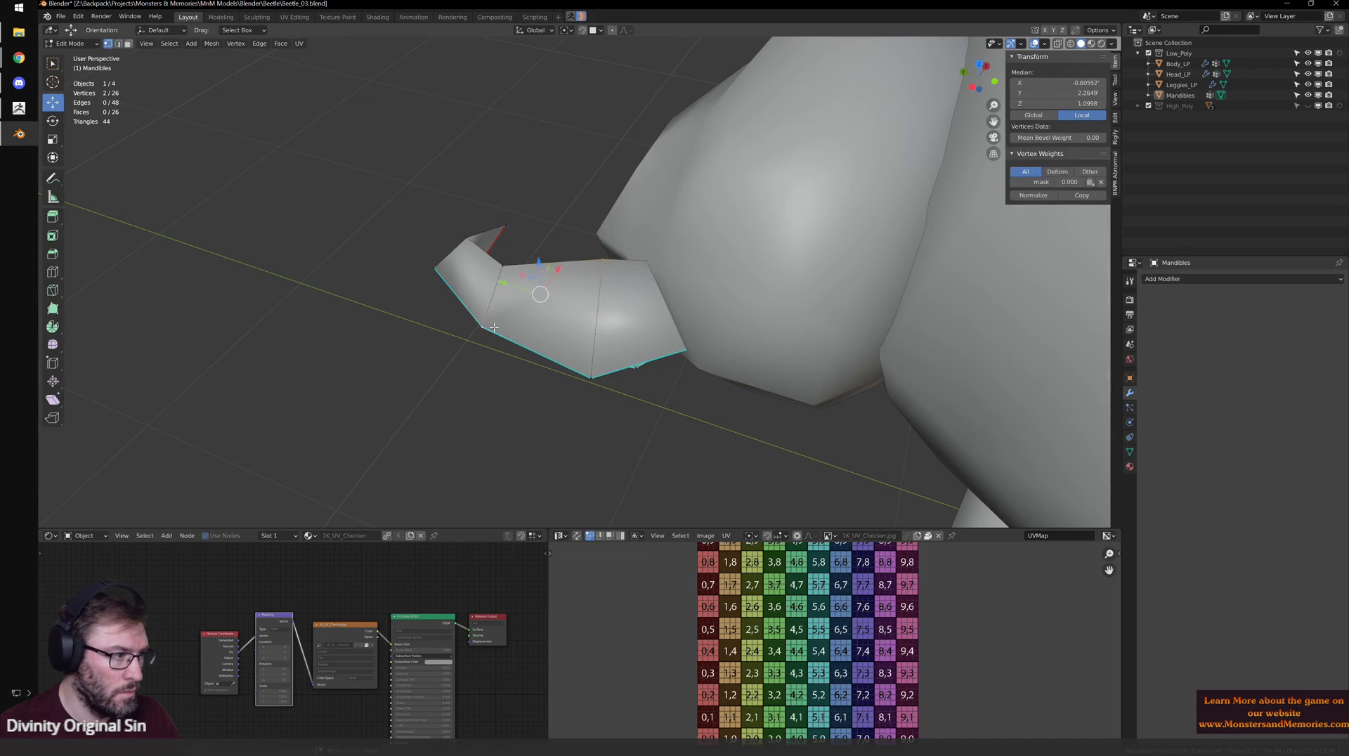
key(ctrl+v)
click(496, 327)
- Examine the mandibles' smooth shading from the front, comparing the mesh in and out of edit mode
key(Tab)
click(467, 389)
middle_drag(467, 390, 673, 435)
key(Tab)
scroll(576, 366, up, 3)
key(Tab)
key(Tab)
key(Tab)
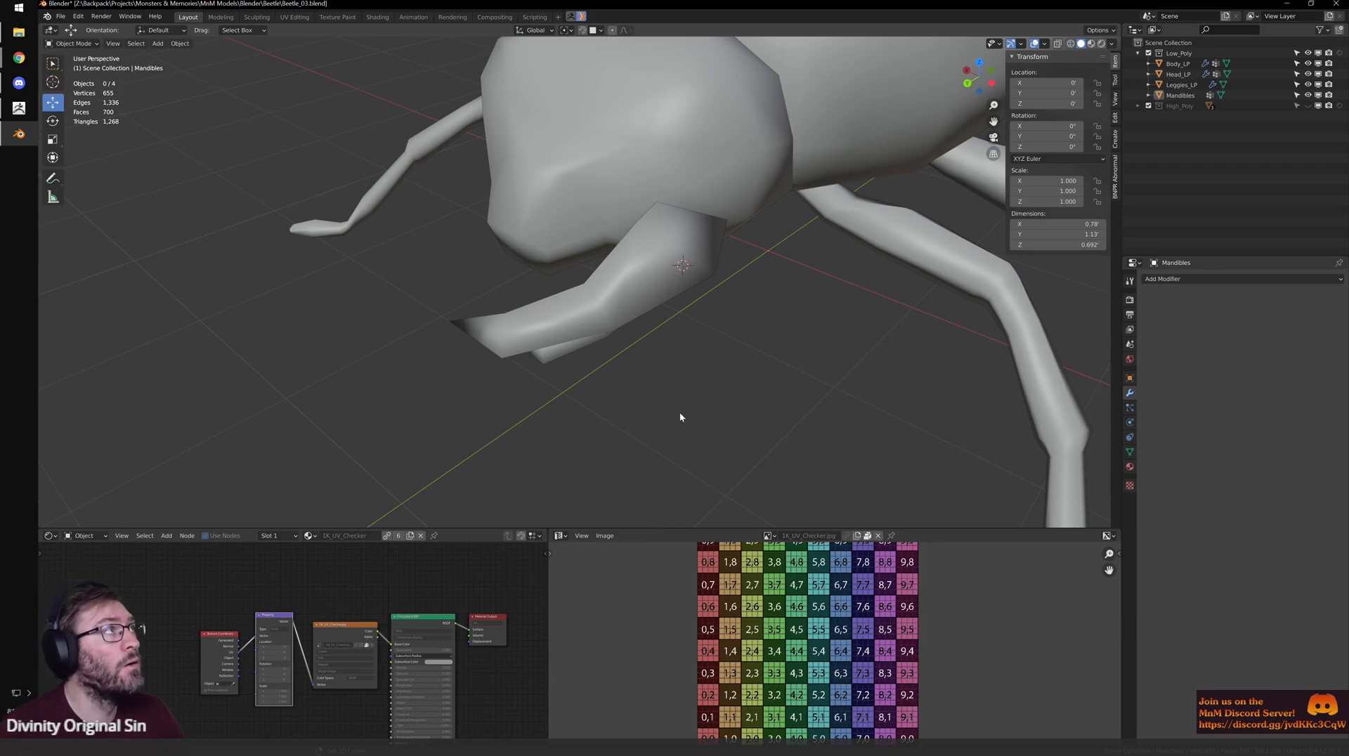
scroll(674, 340, up, 2)
- Unwrap all faces of the mandibles along their seams
key(Tab)
middle_drag(674, 340, 747, 331)
key(a)
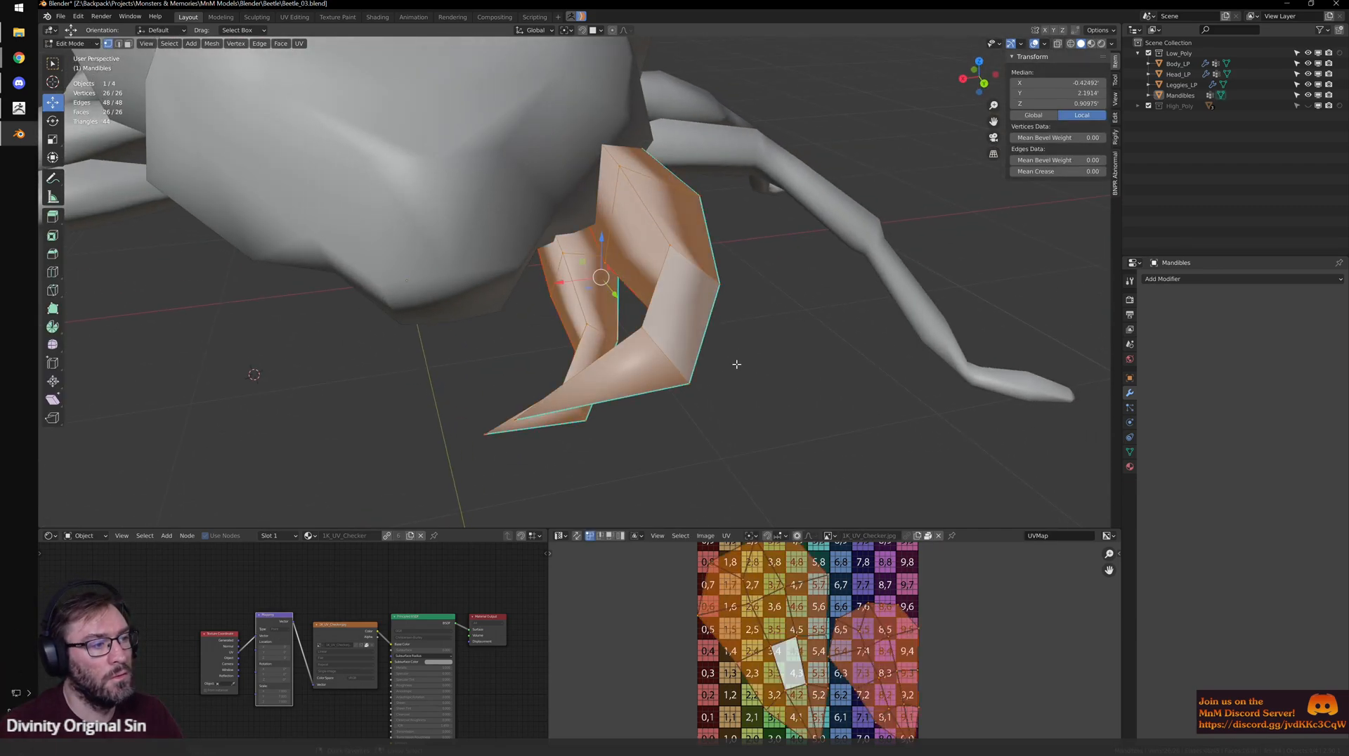
key(u)
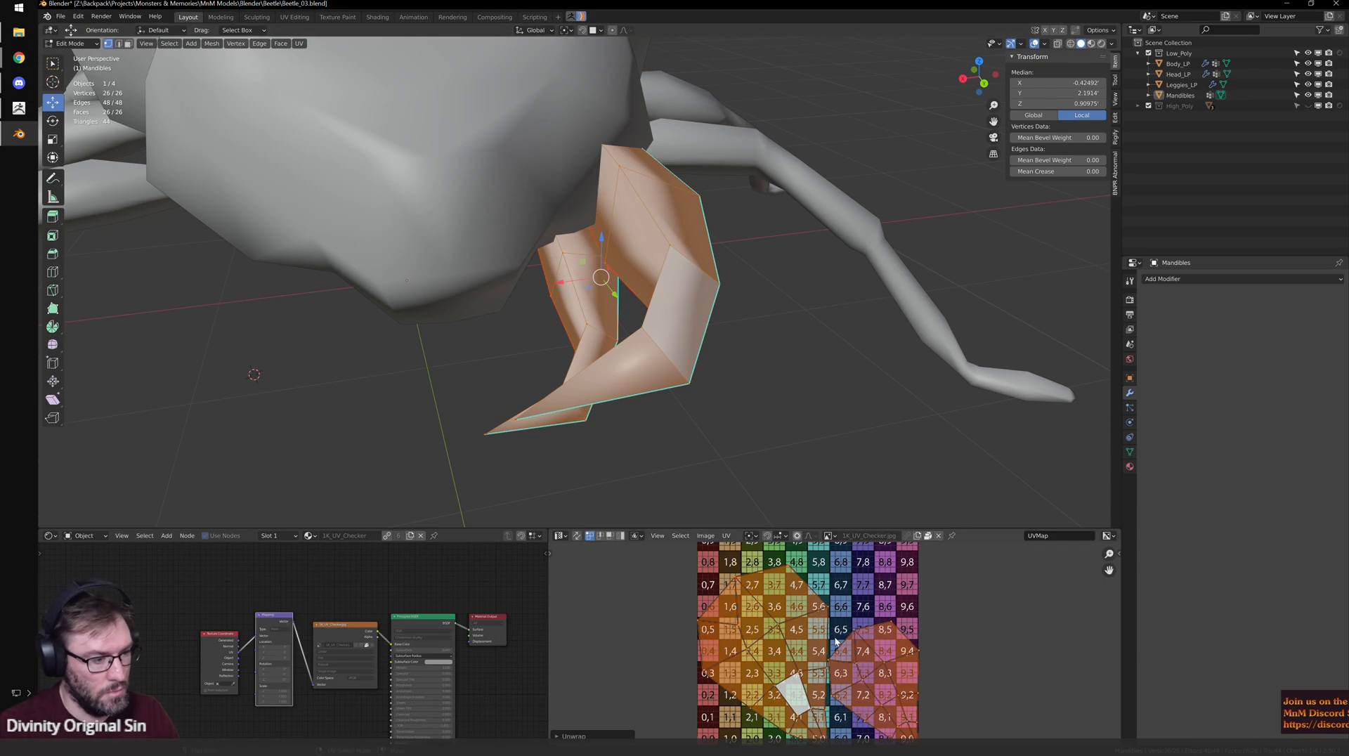
scroll(835, 639, down, 2)
- Leave mesh editing and show the whole beetle with its checker material
key(Tab)
click(745, 379)
scroll(745, 380, down, 4)
mouse_move(744, 377)
middle_down()
mouse_move(621, 376)
mouse_move(658, 391)
mouse_move(714, 373)
middle_up()
key(z)
scroll(714, 373, down, 3)
scroll(714, 378, down, 3)
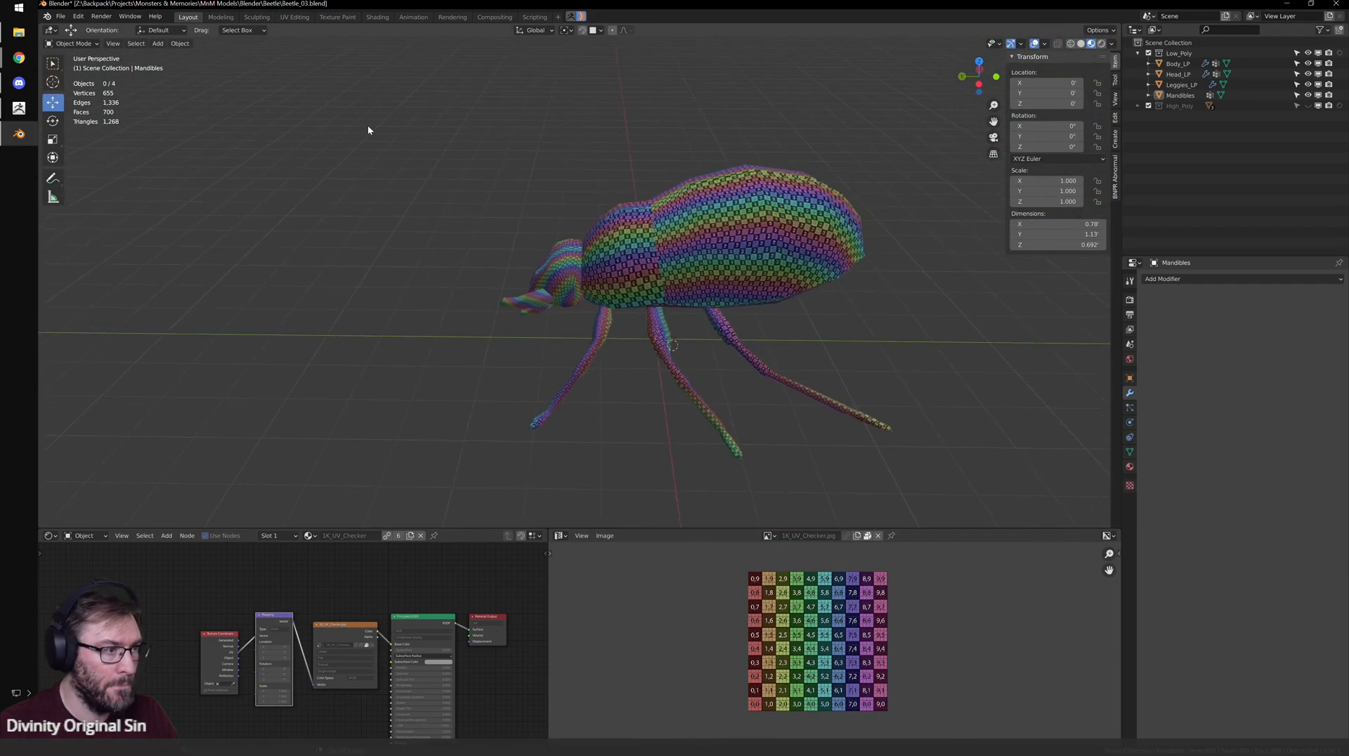
- Apply all transforms to all four low-poly beetle objects
key(a)
key(Tab)
middle_drag(676, 442, 747, 404)
key(Tab)
key(ctrl+a)
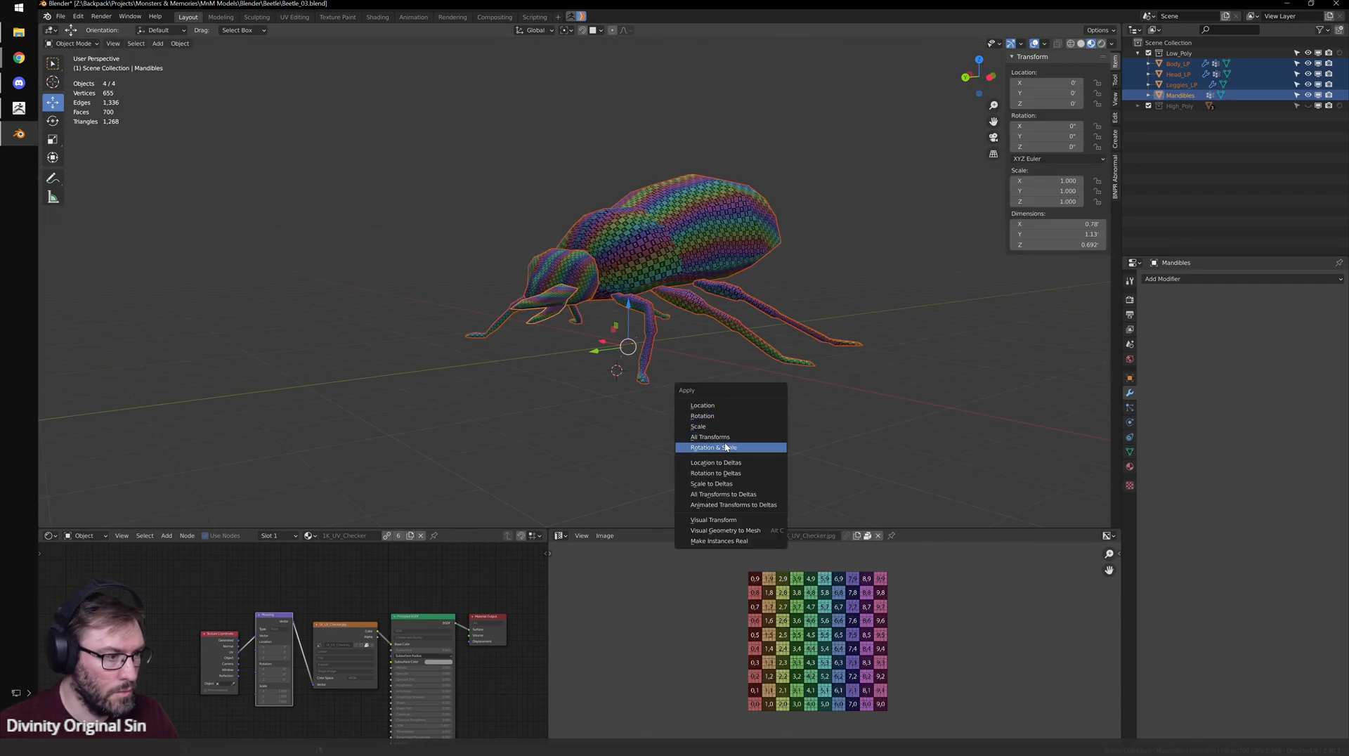
click(727, 437)
- Average the scale of the UV islands of all four meshes together and pack them into the UV square
key(Tab)
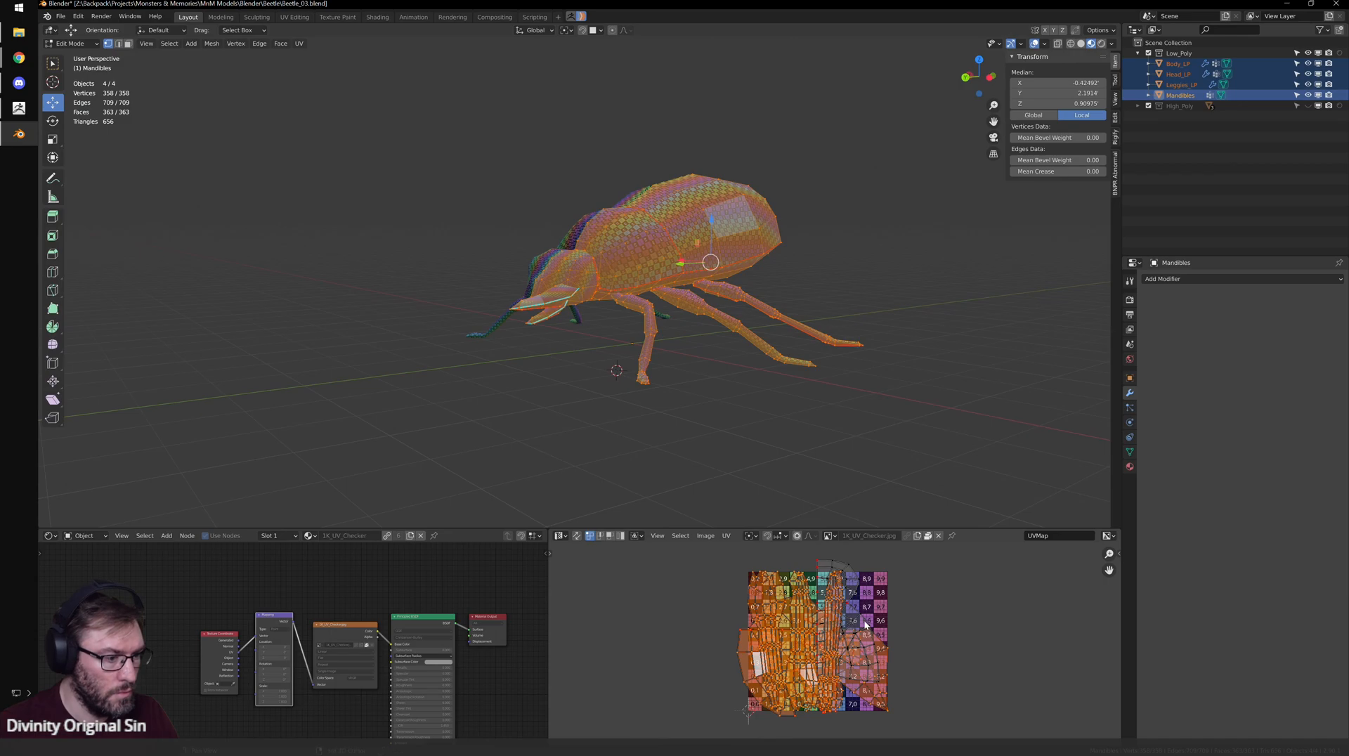
key(ctrl+space)
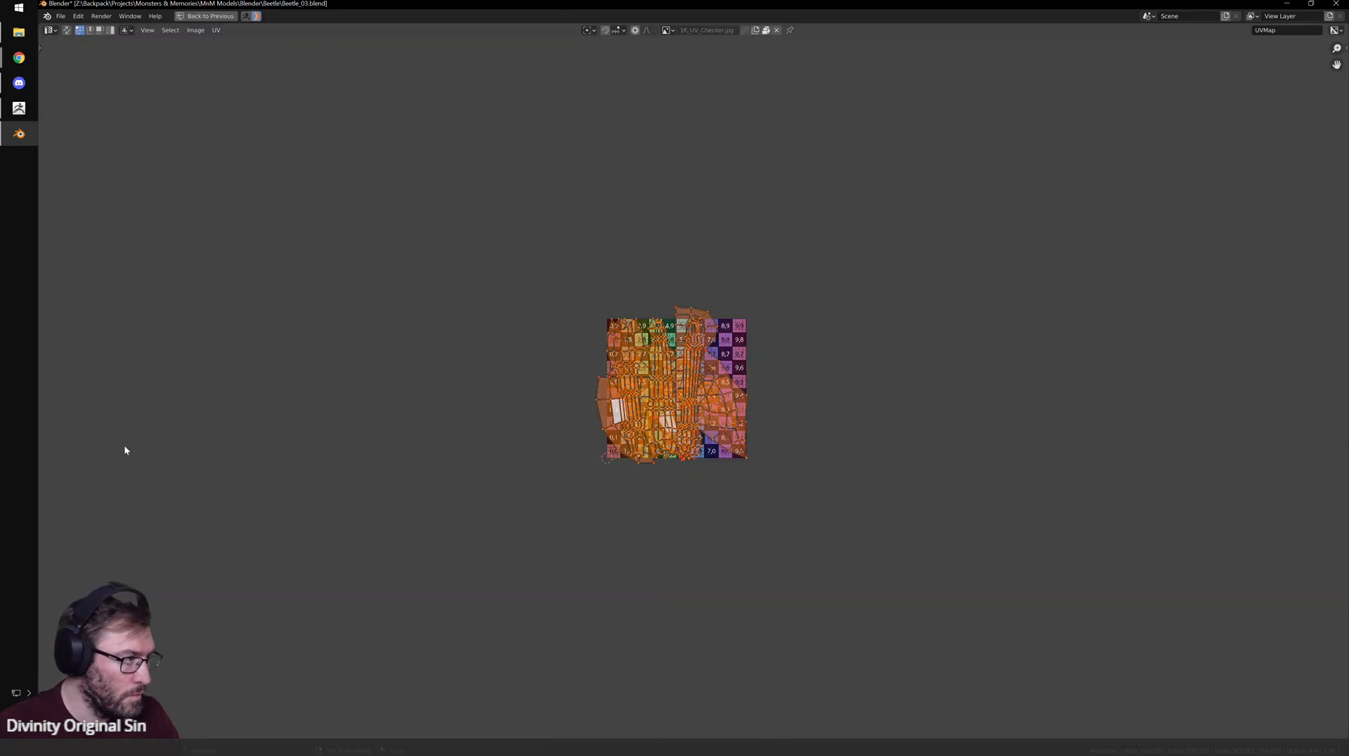
click(216, 30)
click(279, 224)
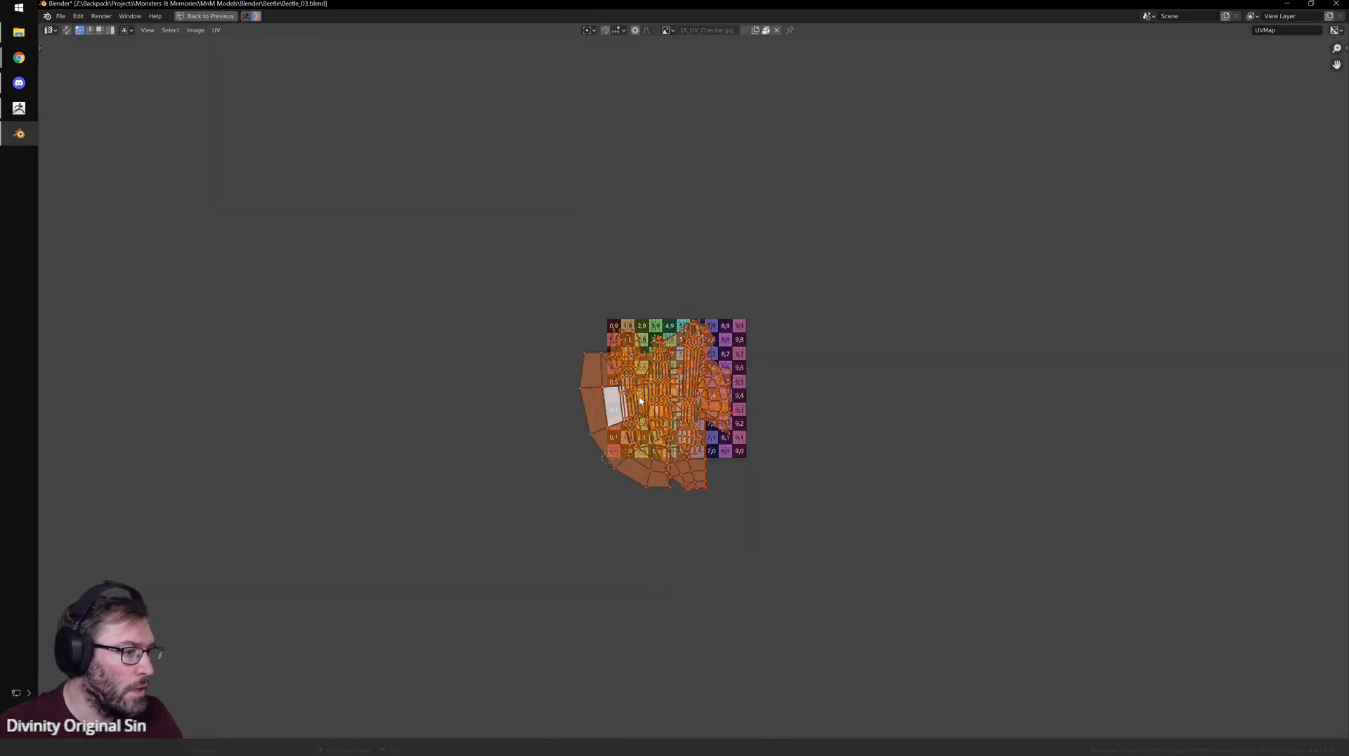
scroll(216, 437, up, 4)
click(216, 31)
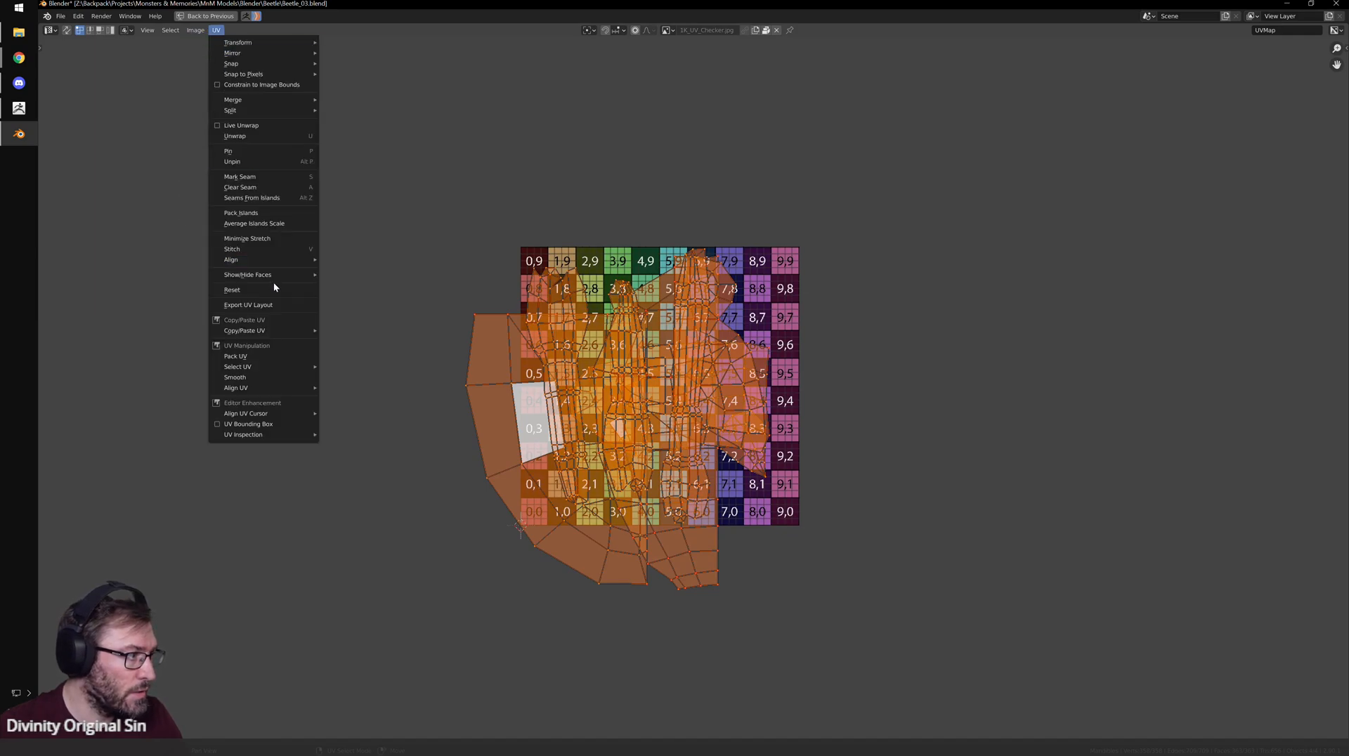
click(272, 215)
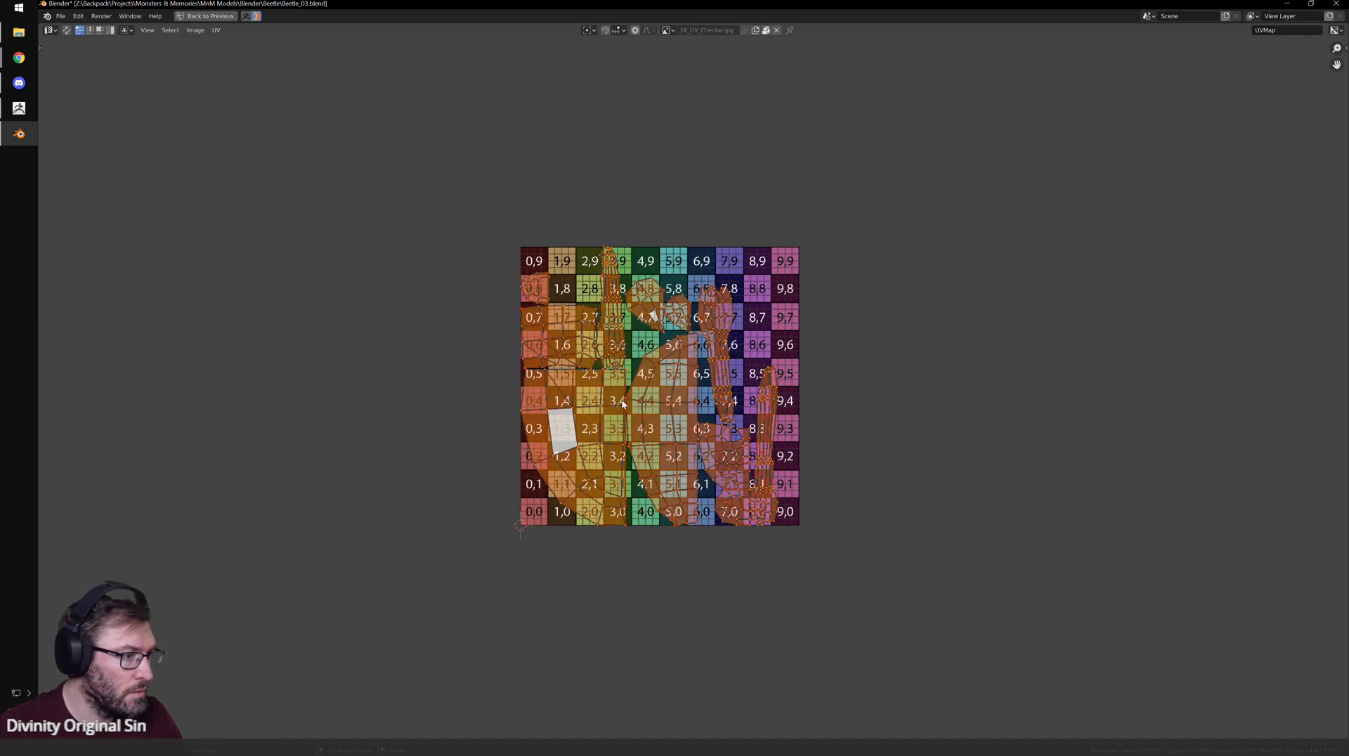
- Return to object mode and examine the checker coverage on the head, mandibles and legs
scroll(671, 456, up, 2)
key(alt+a)
right_click(767, 505)
click(759, 531)
click(761, 527)
key(ctrl+space)
key(Tab)
scroll(656, 319, up, 3)
middle_drag(656, 319, 716, 319)
scroll(716, 319, up, 3)
scroll(677, 303, down, 5)
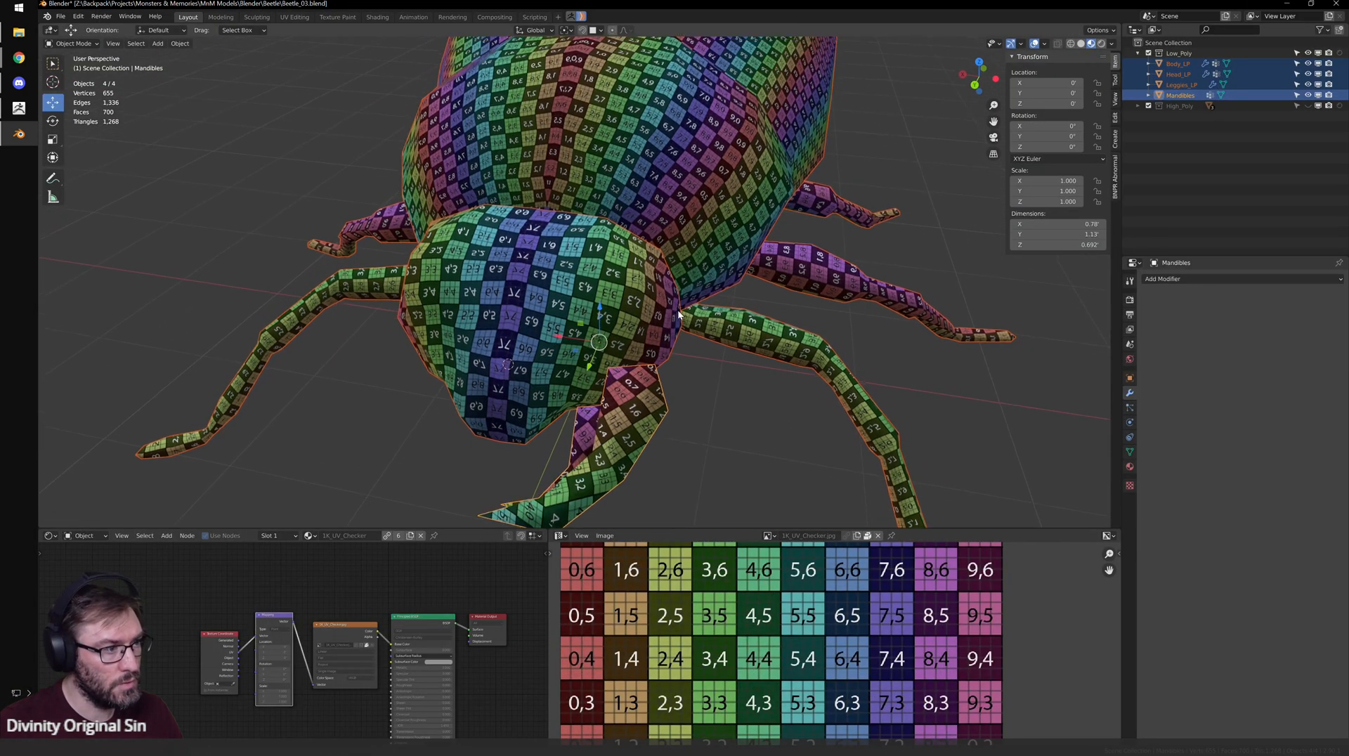
- Copy the head's modifiers to the mandibles so they are mirrored across X
click(523, 364)
key(Tab)
key(Tab)
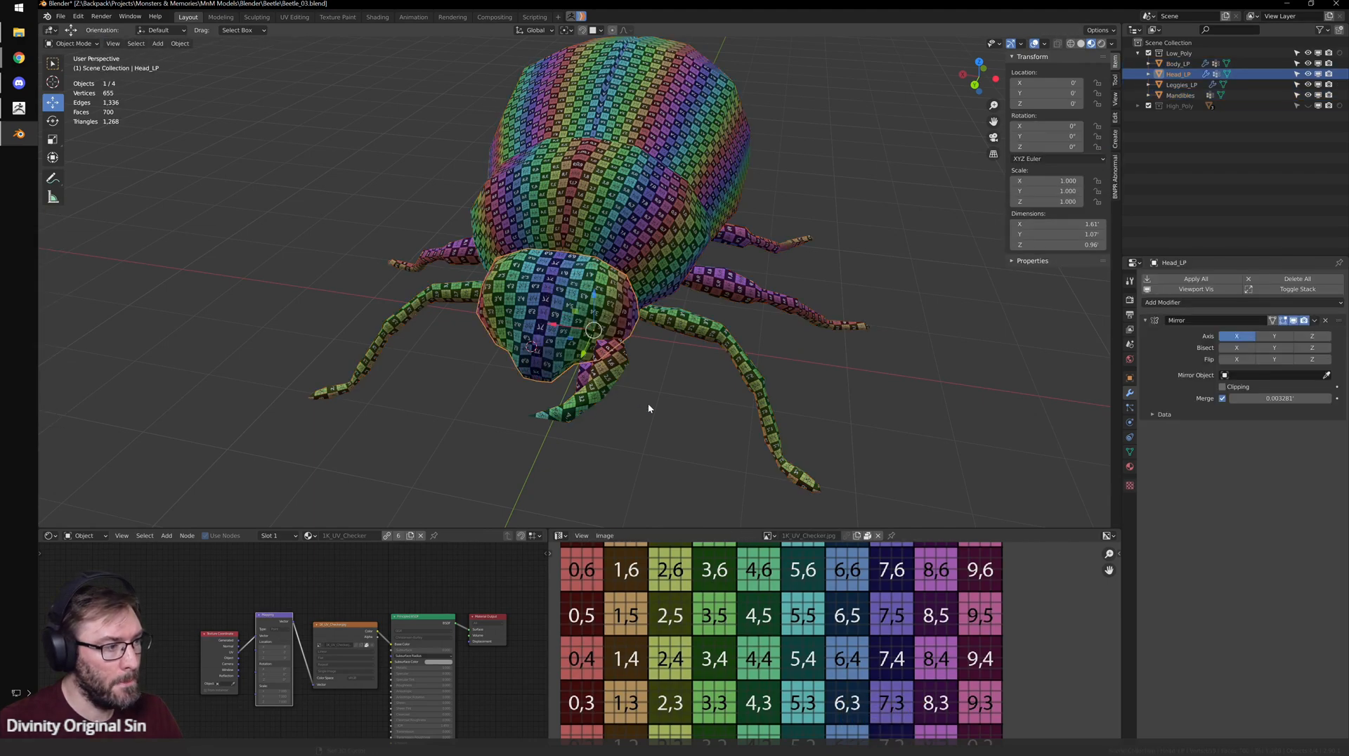
click(624, 383)
shift+click(619, 299)
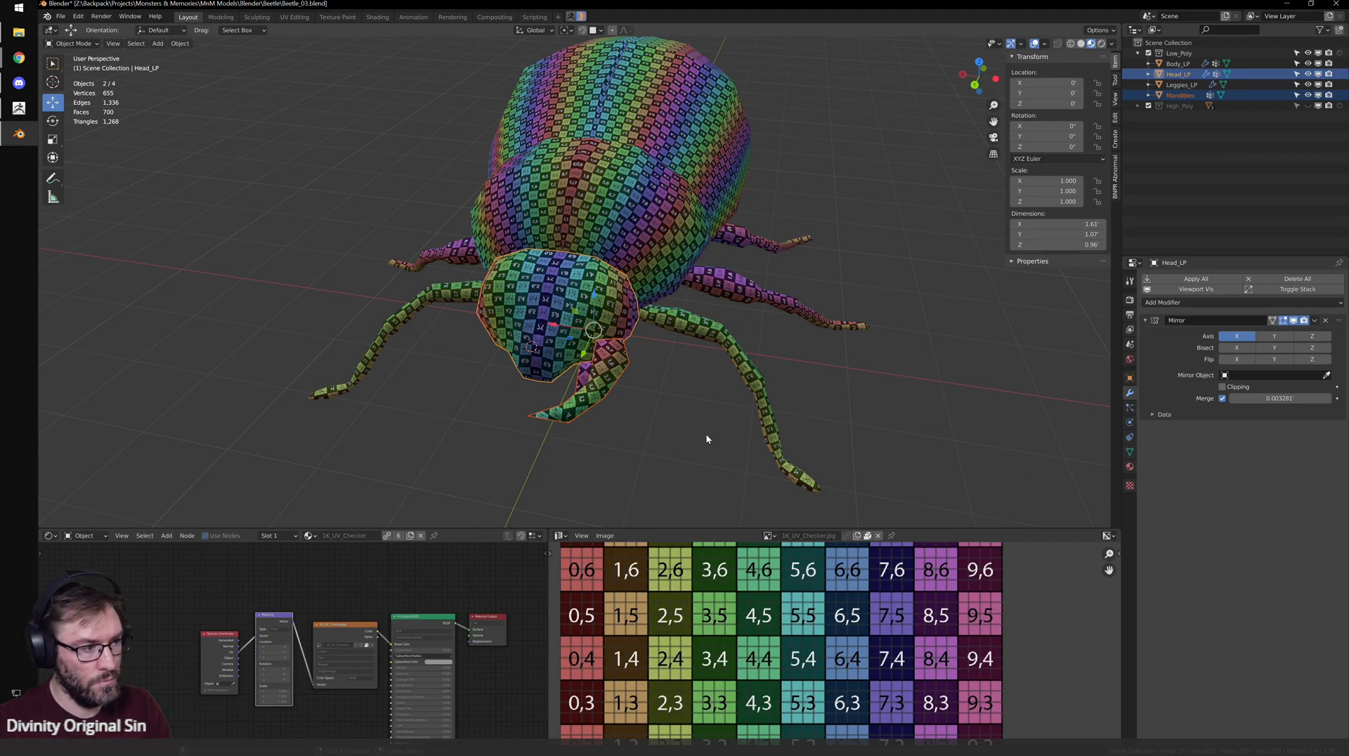
key(ctrl+l)
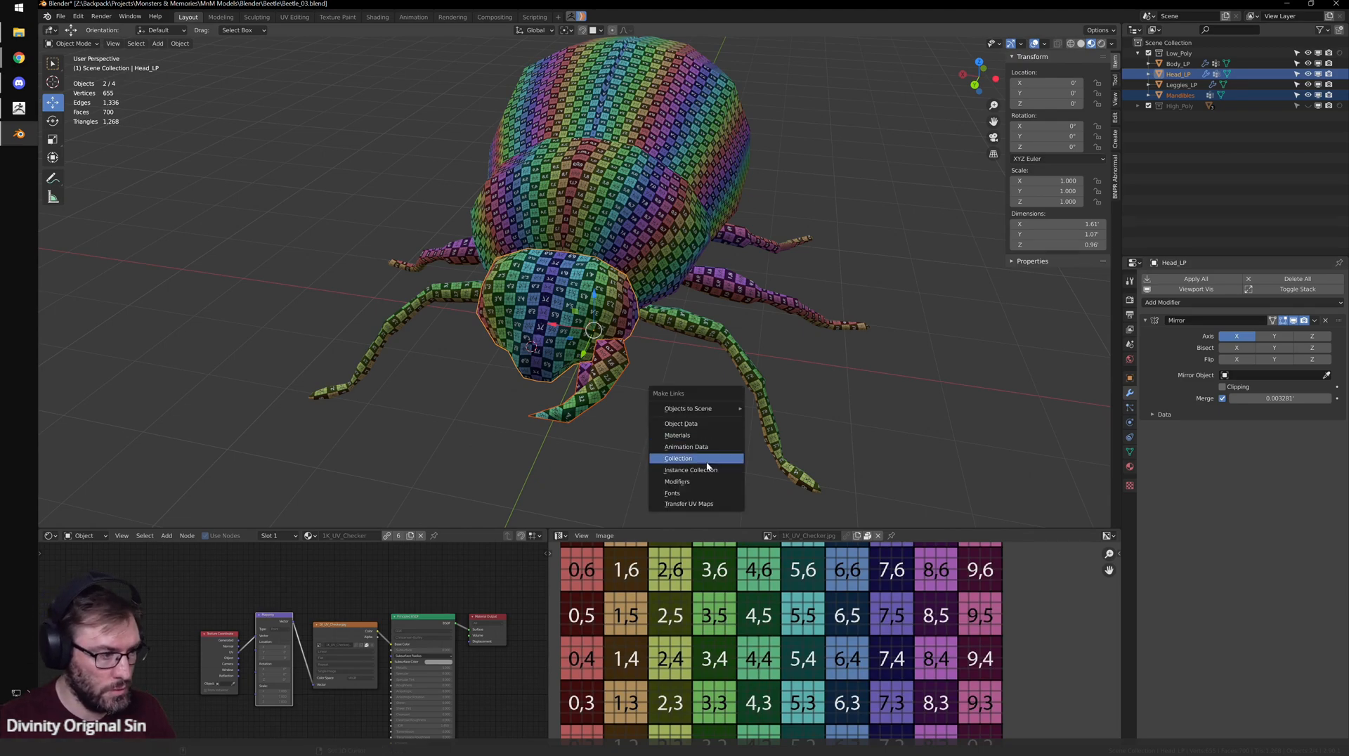
click(707, 484)
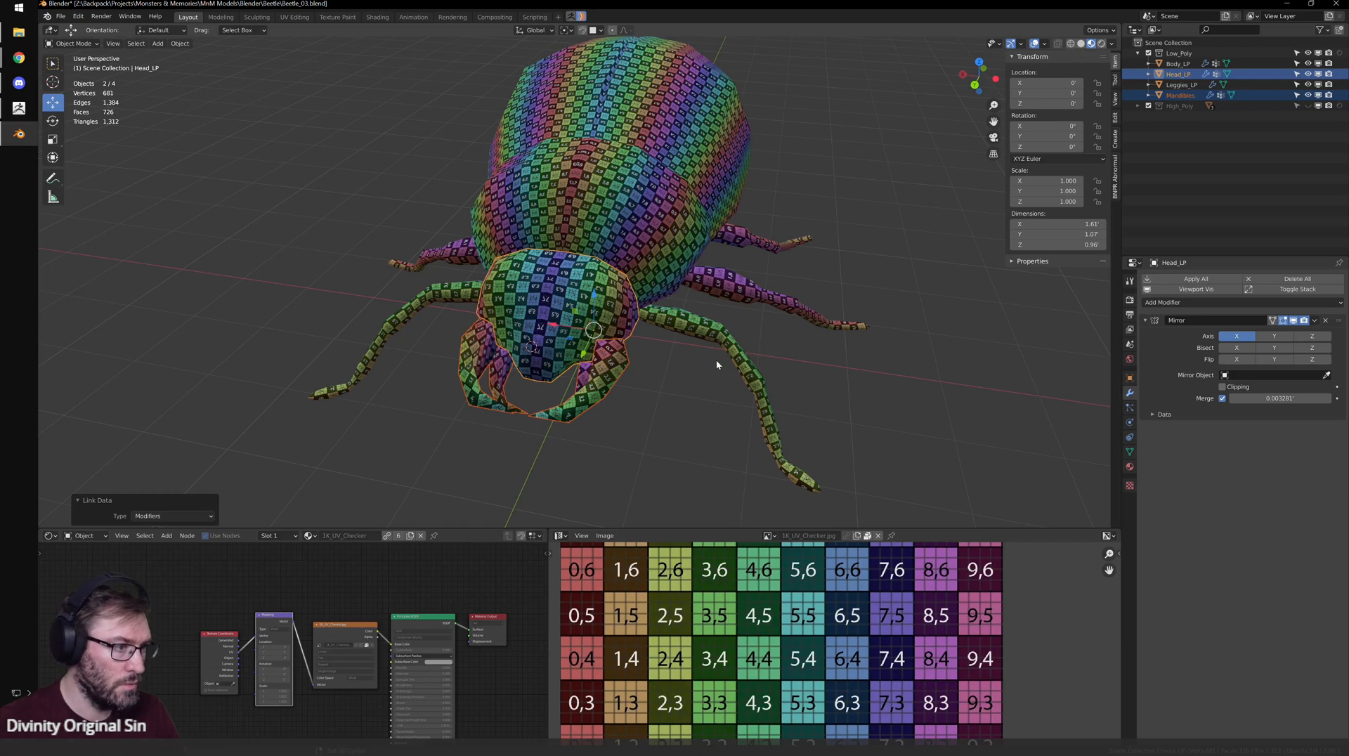
- Apply the Shrinkwrap modifier on the legs object
click(742, 361)
middle_drag(787, 335, 798, 355)
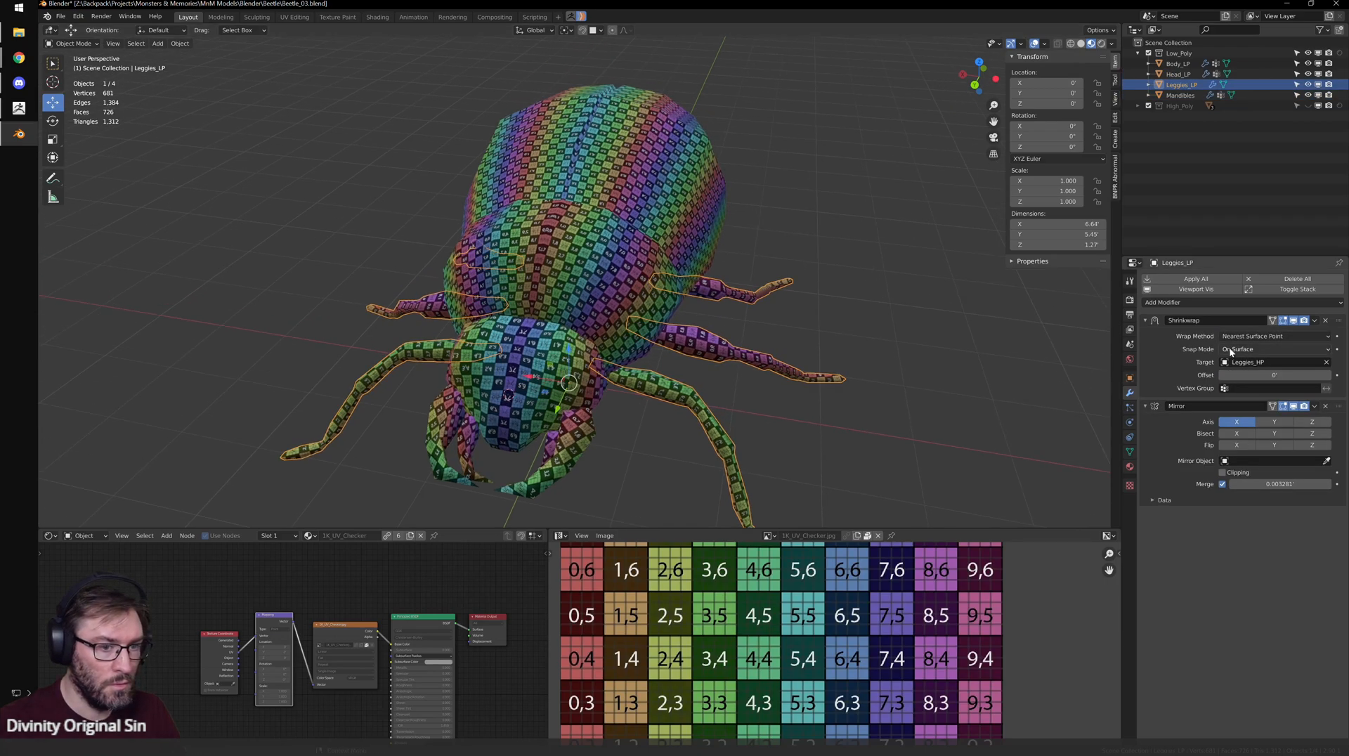
click(1315, 320)
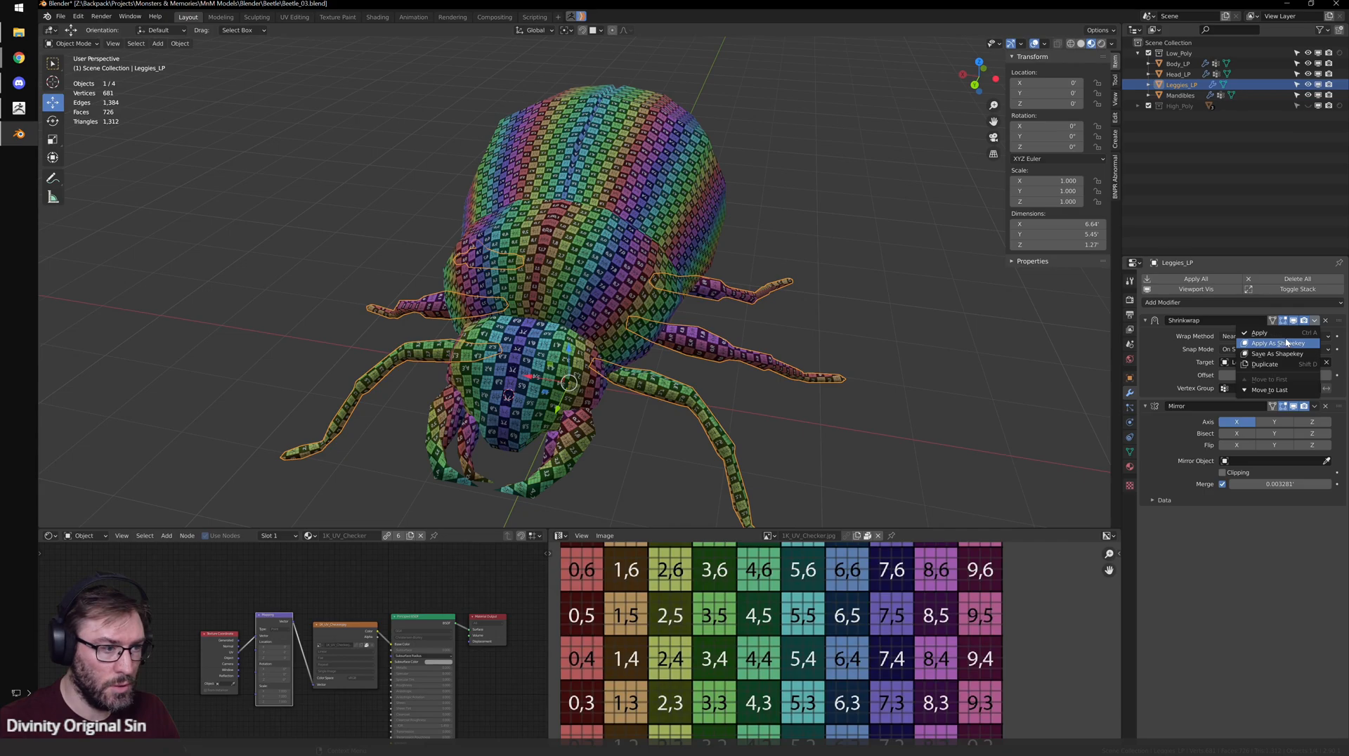
click(1258, 333)
- Examine the checker coverage over the body and legs from the front, above and the side
middle_drag(841, 433, 840, 398)
click(854, 301)
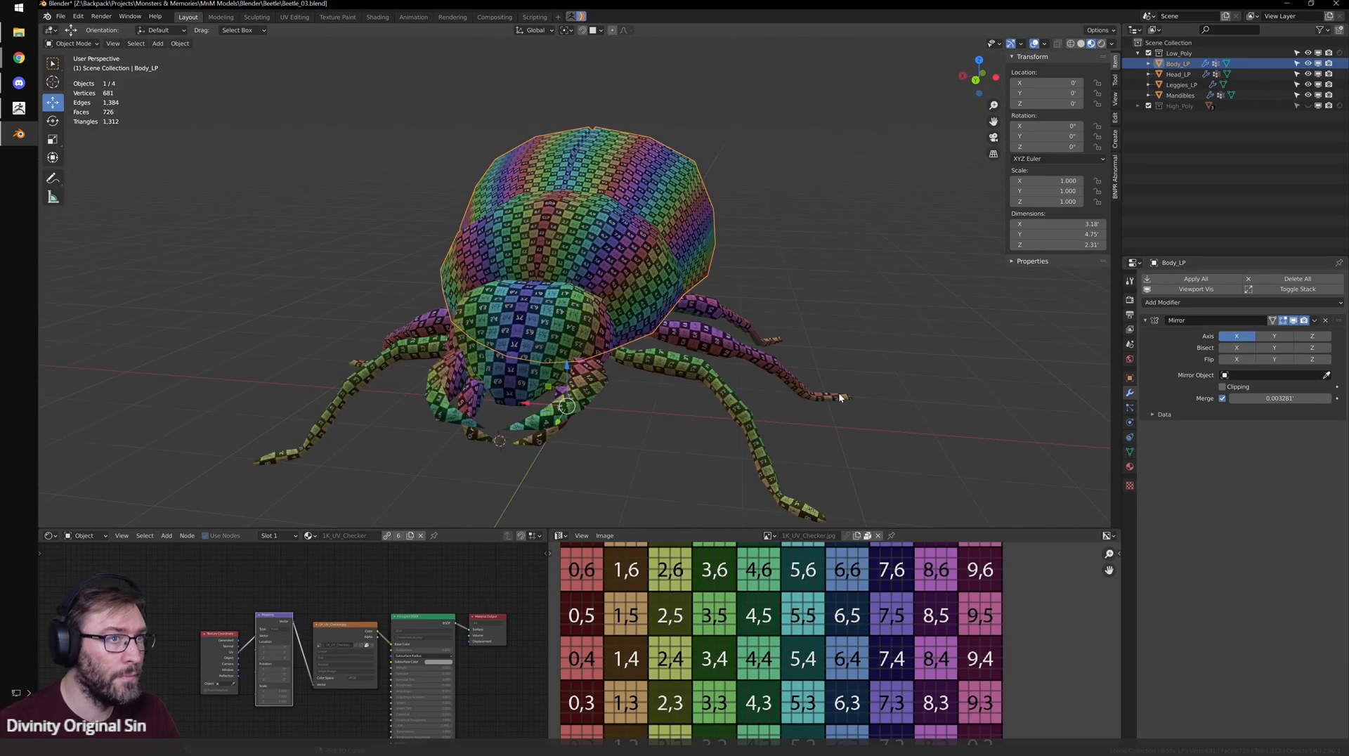
middle_drag(863, 441, 745, 272)
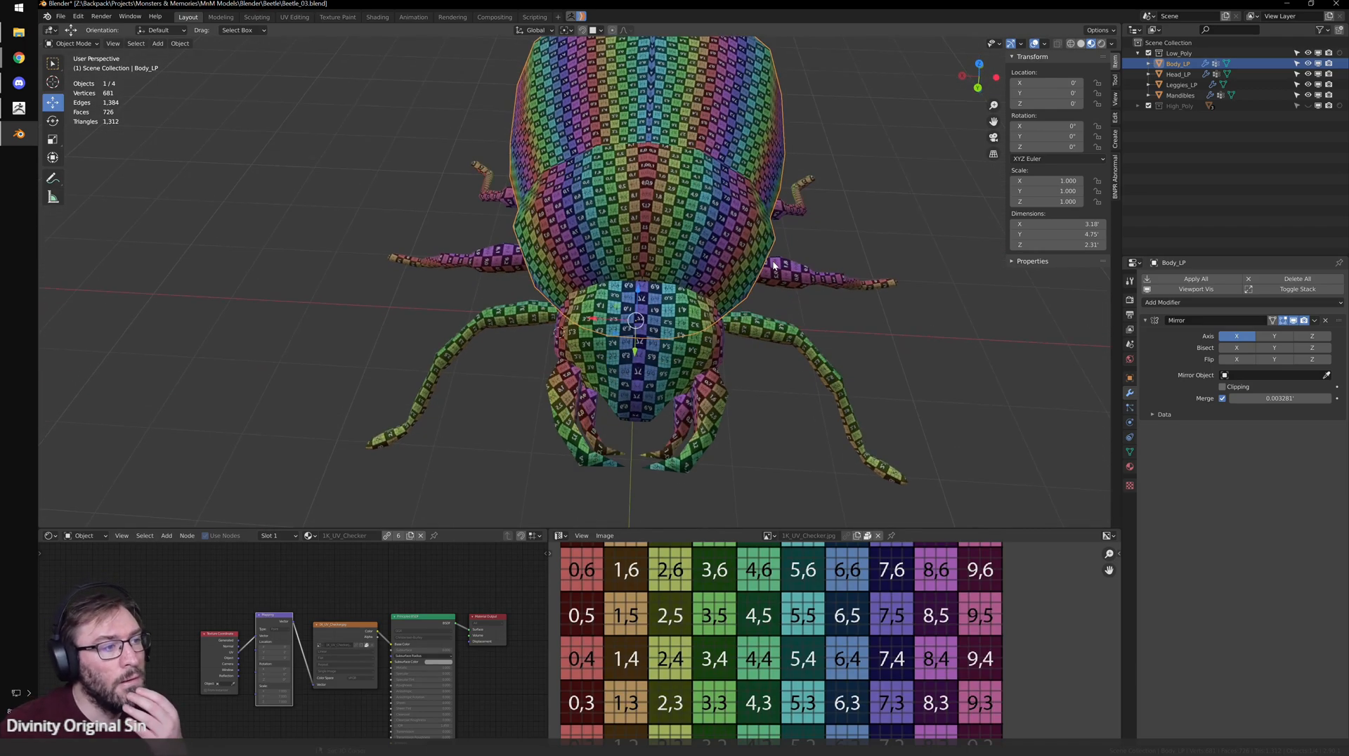
scroll(728, 223, down, 1)
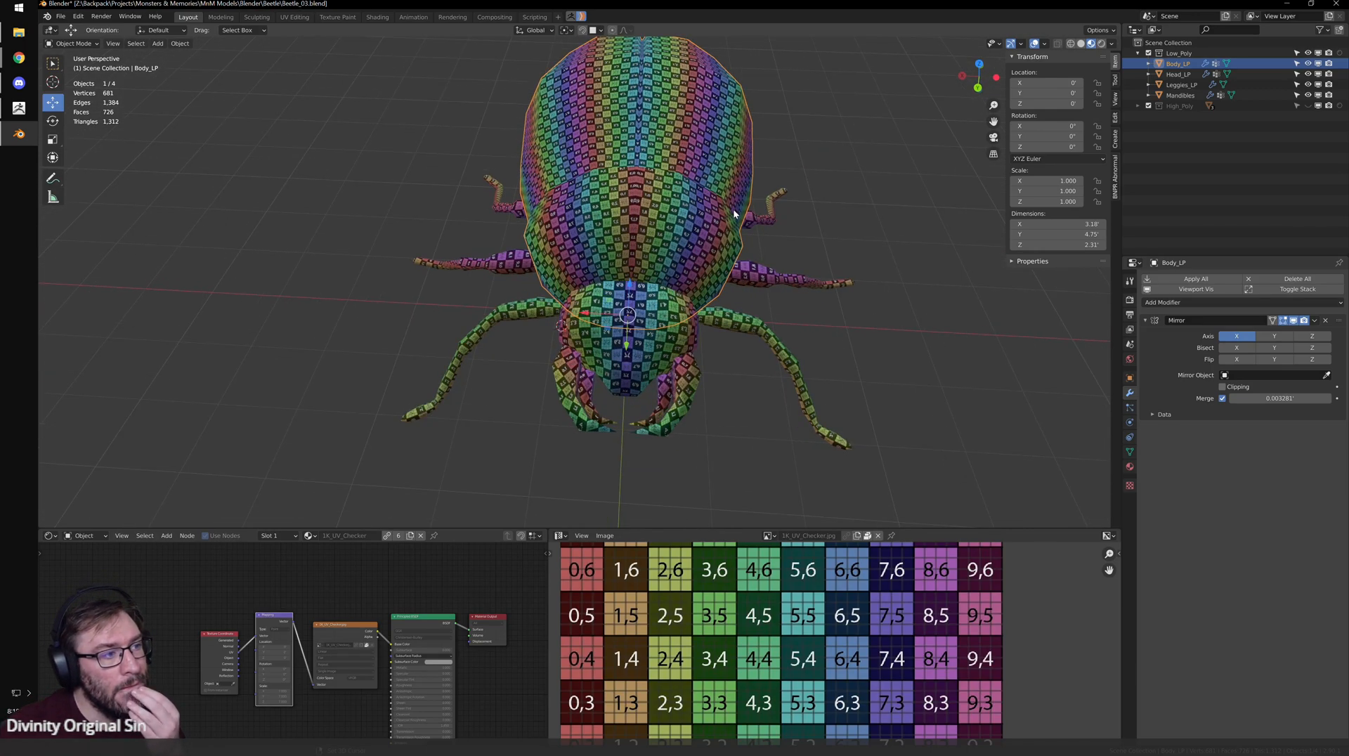
click(731, 215)
middle_drag(731, 214, 730, 281)
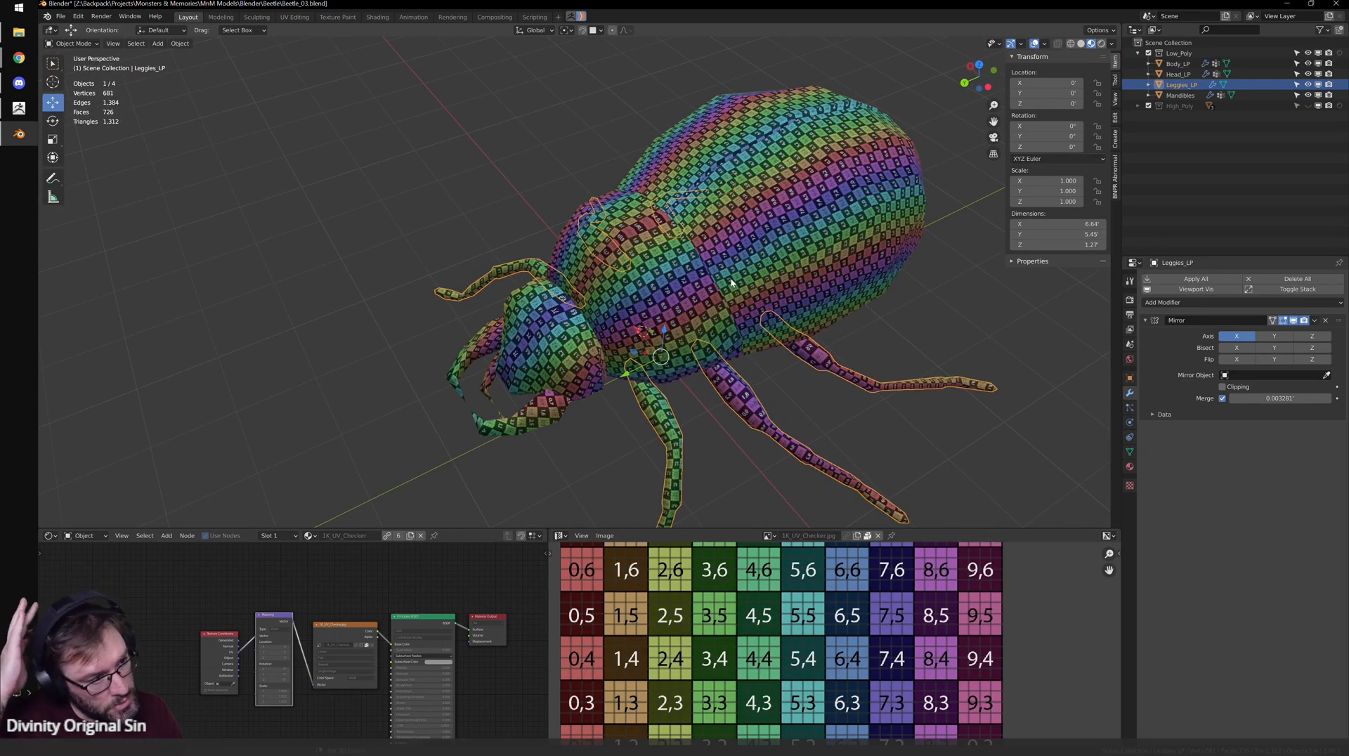
- Open the body mesh's UVs in an enlarged UV editor and select the tall half-oval island beside the largest one
click(752, 249)
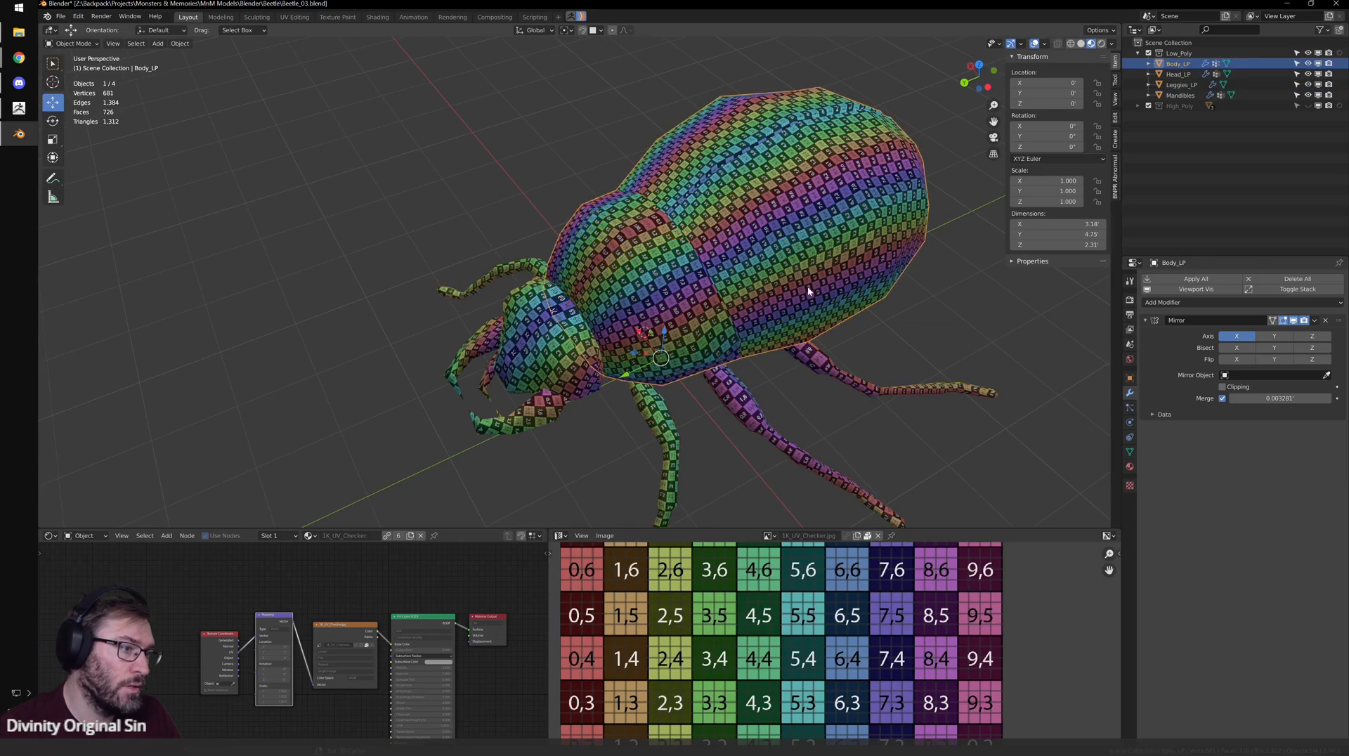
key(Tab)
key(ctrl+space)
scroll(745, 448, down, 1)
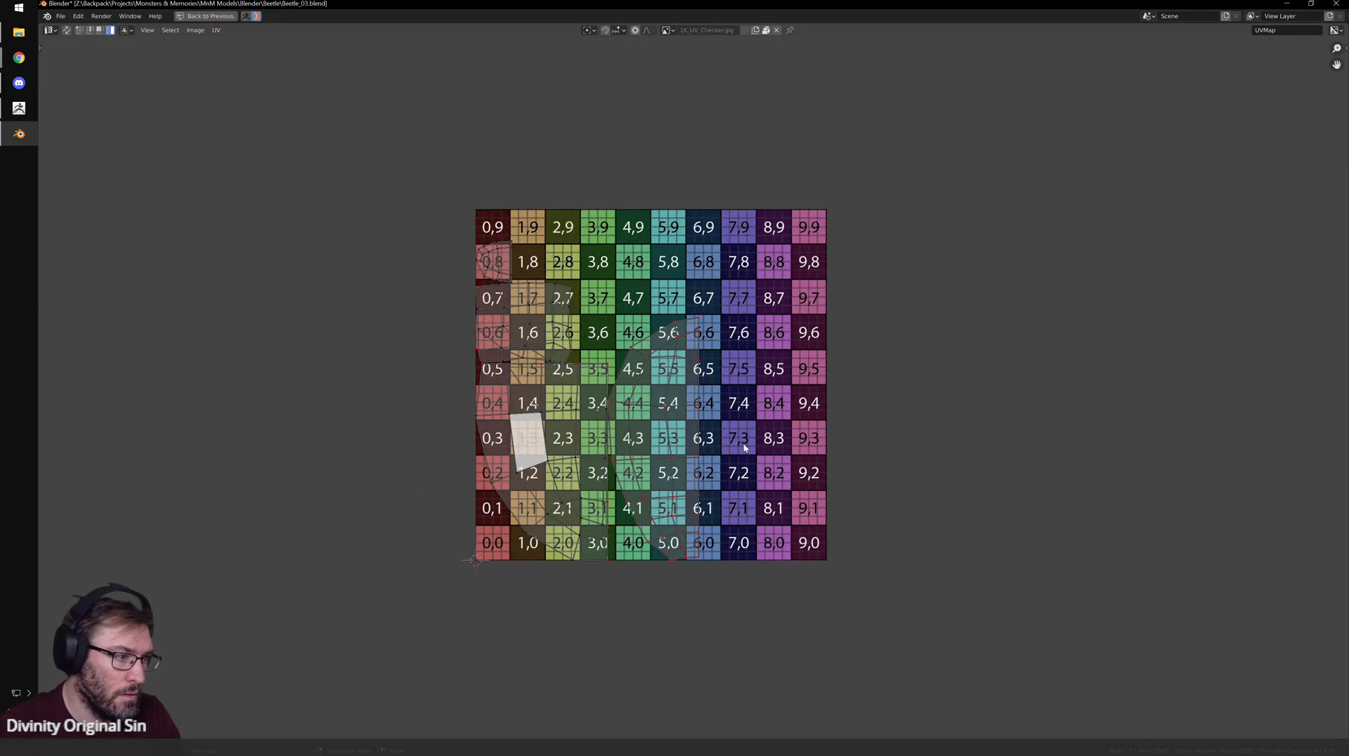
scroll(701, 473, up, 1)
click(694, 470)
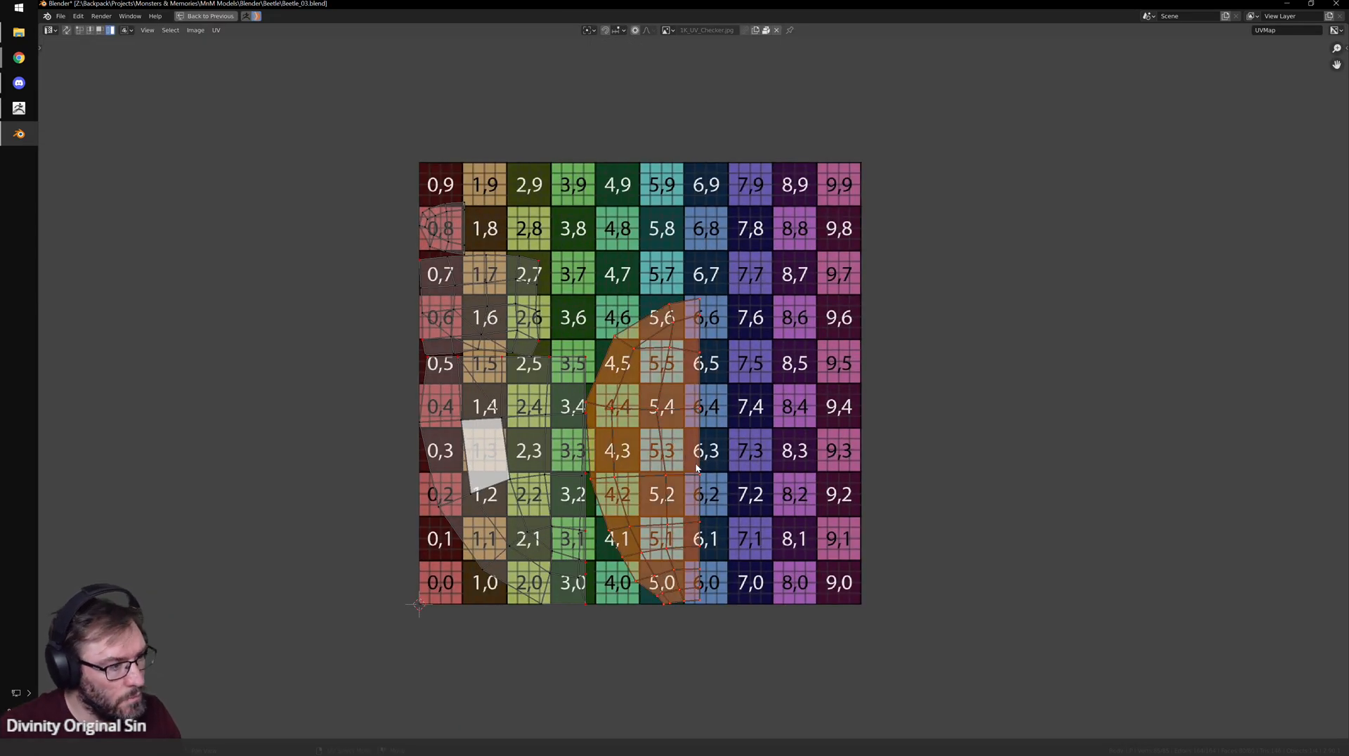
- Try shifting the body's large UV islands while viewing the checker on the beetle from the top
key(ctrl+space)
middle_drag(769, 327, 668, 394)
key(KP_7)
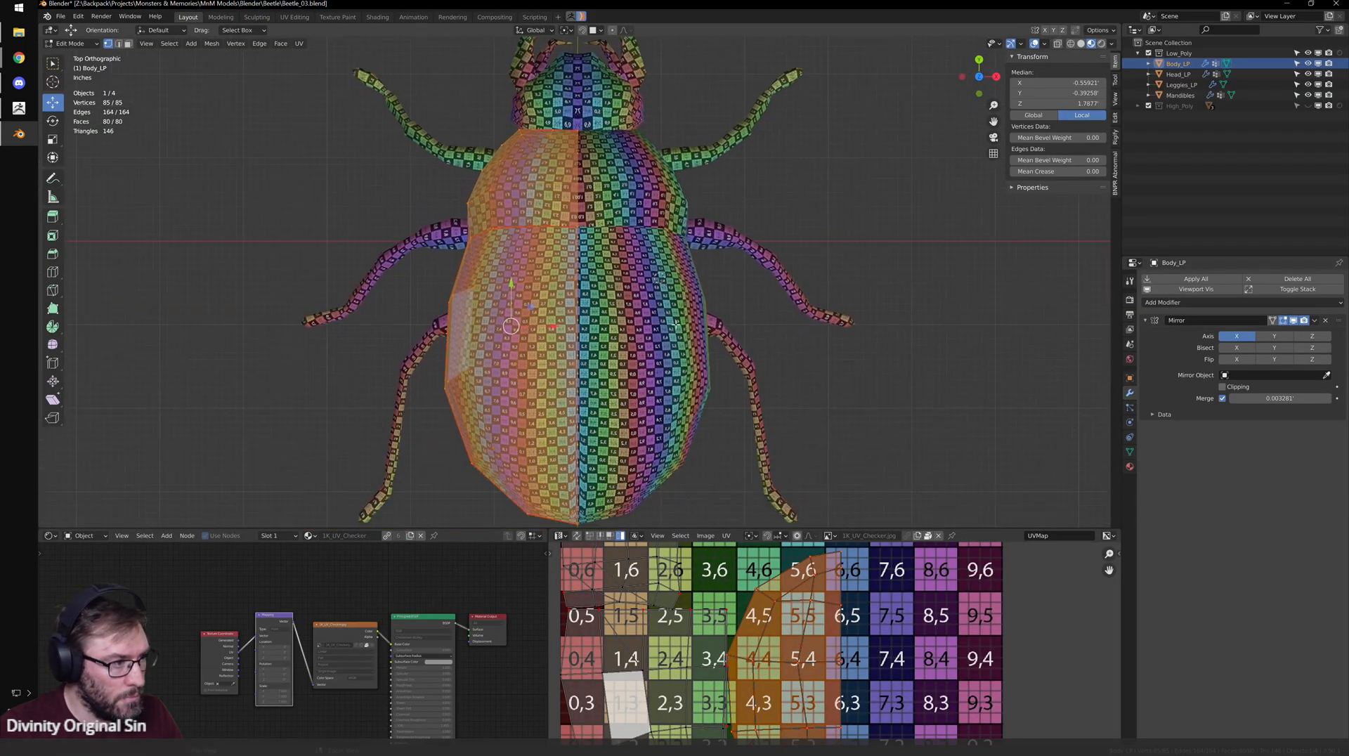
scroll(790, 641, down, 3)
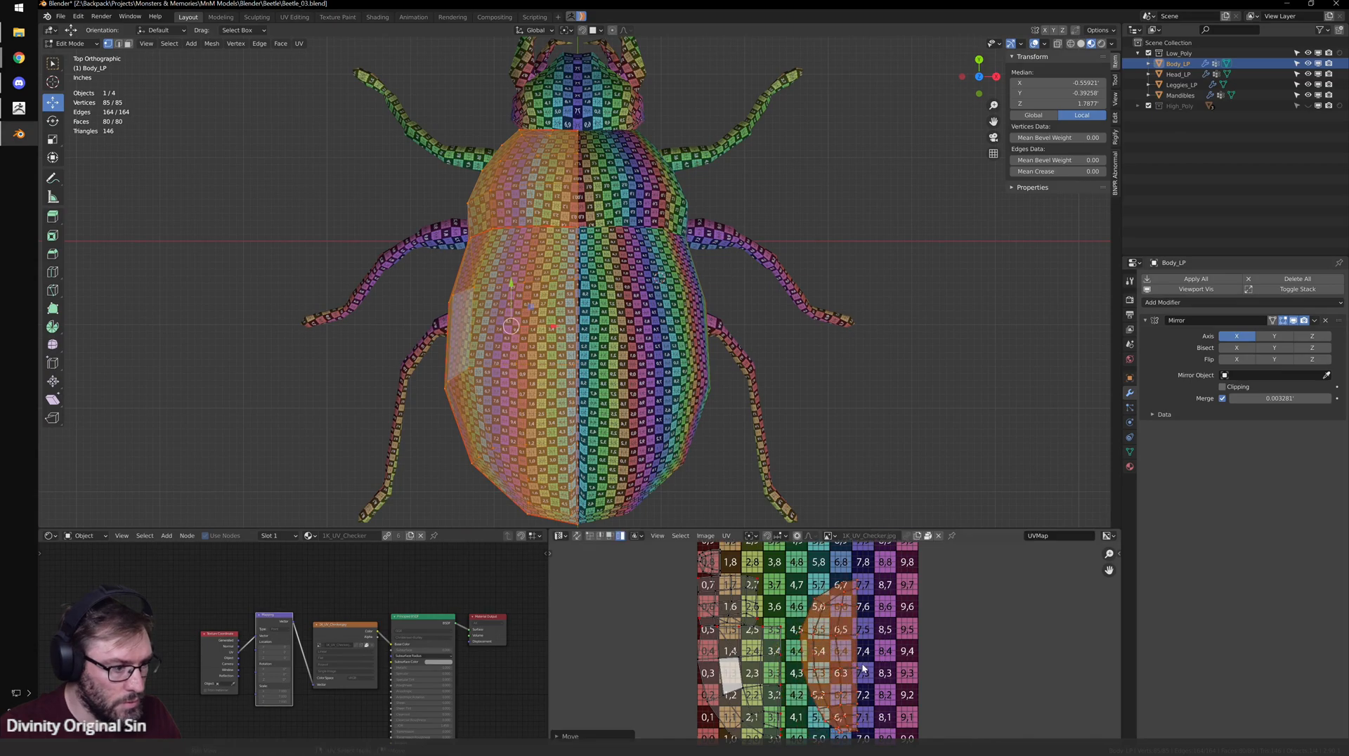
click(774, 691)
key(g)
click(774, 689)
middle_drag(782, 718, 811, 681)
- Enlarge the UV editor and move the body island above the largest one across the UV square's right edge, around tile 9,3
key(ctrl+space)
scroll(710, 551, up, 3)
middle_drag(566, 470, 641, 578)
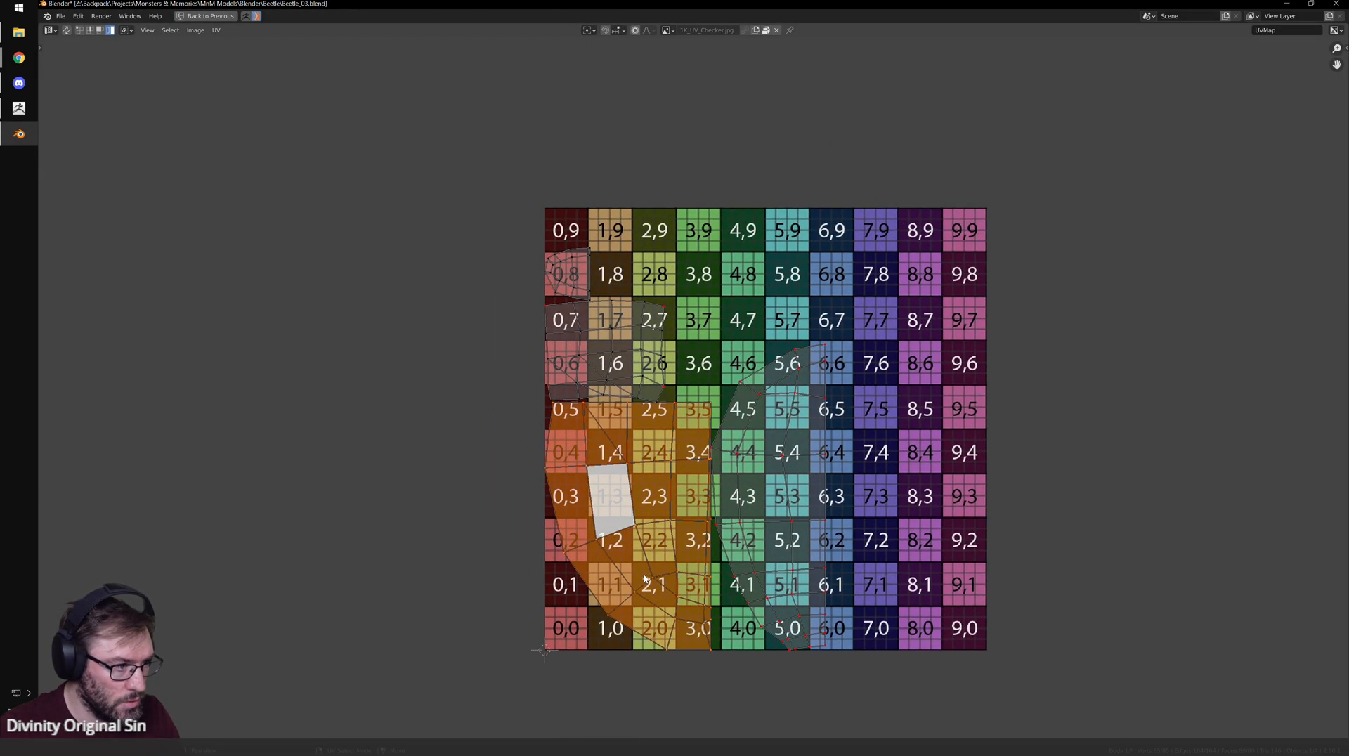
click(618, 329)
key(g)
click(977, 491)
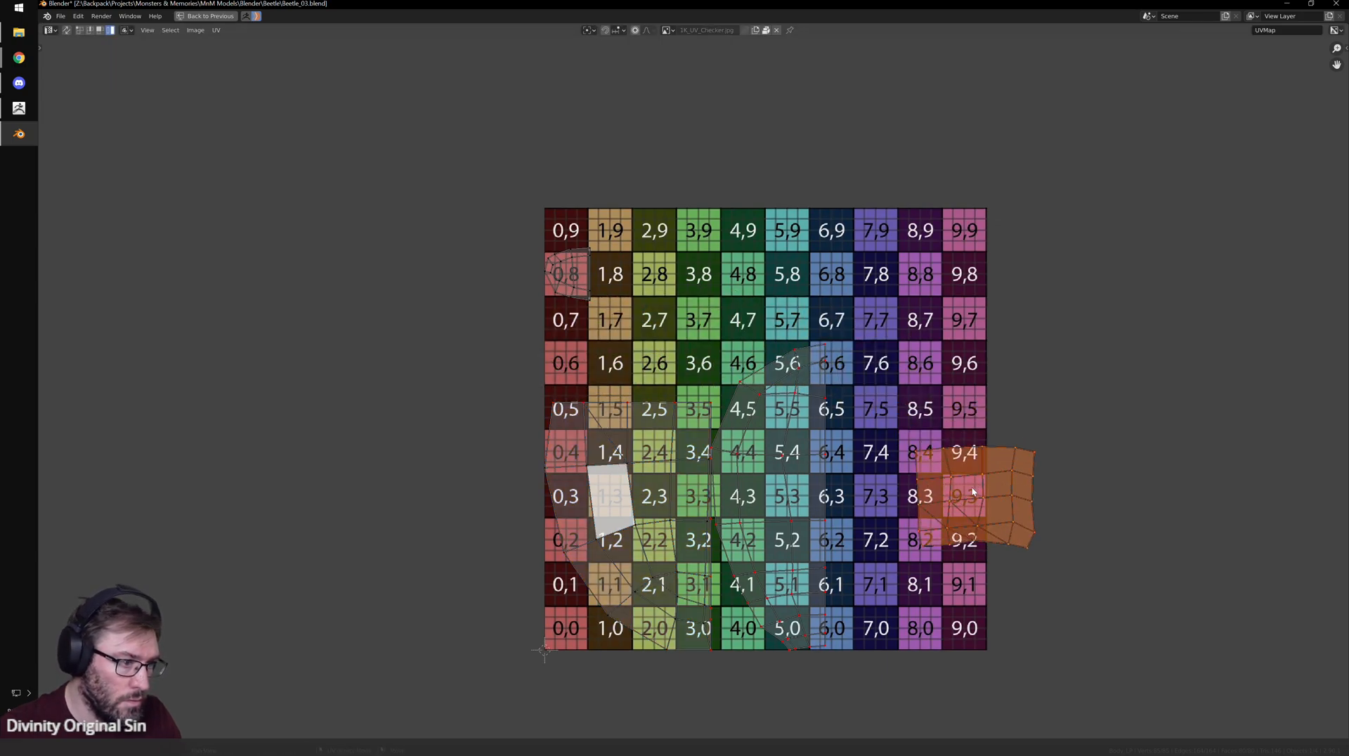
- Move the largest body island from the lower-left corner out past the UV square's left edge
click(634, 369)
key(g)
click(602, 319)
key(g)
click(381, 400)
- Move the small body island from tile 0,8 to around tile 8,1 and scale it down
click(568, 273)
key(g)
click(943, 626)
key(s)
click(909, 592)
key(g)
click(961, 626)
- Place the largest body island in the UV square's upper-left corner and move the tall half-oval island up beside it
click(464, 431)
key(g)
click(795, 428)
click(828, 448)
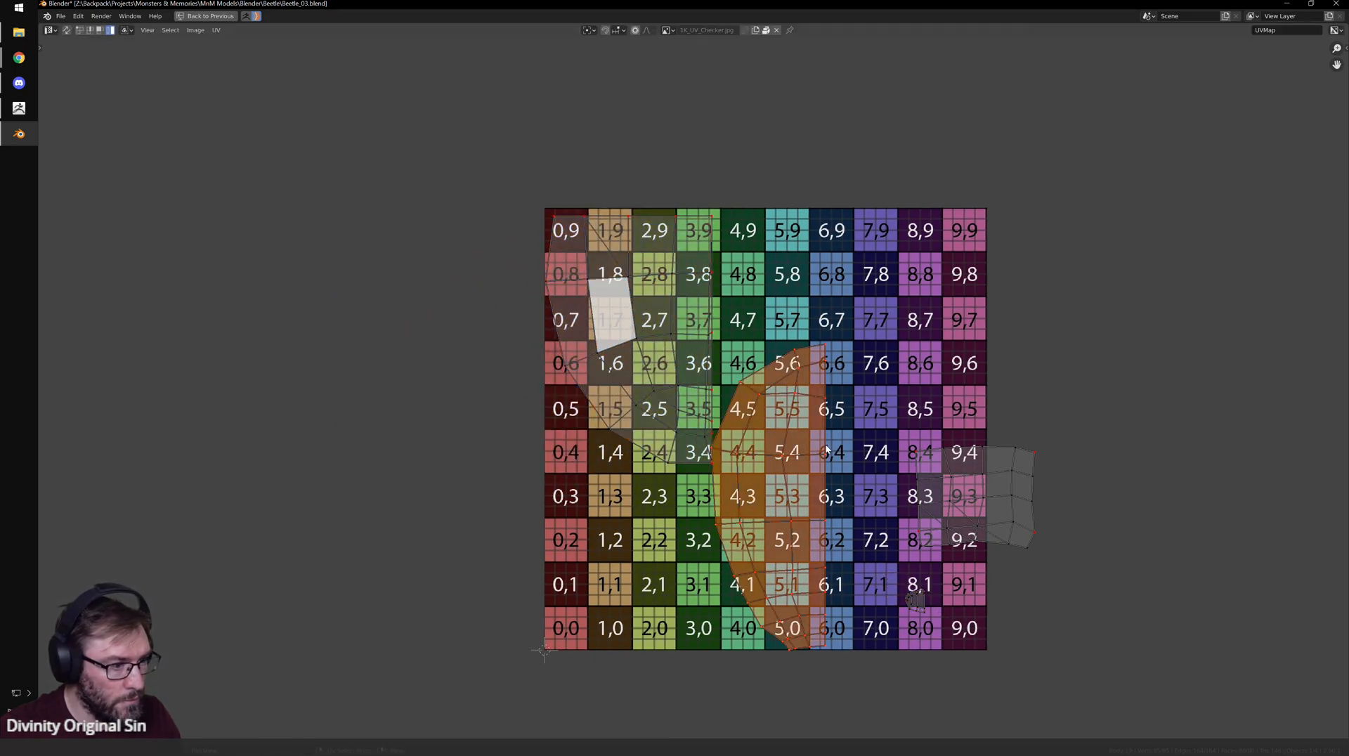
key(g)
click(834, 226)
key(ctrl+space)
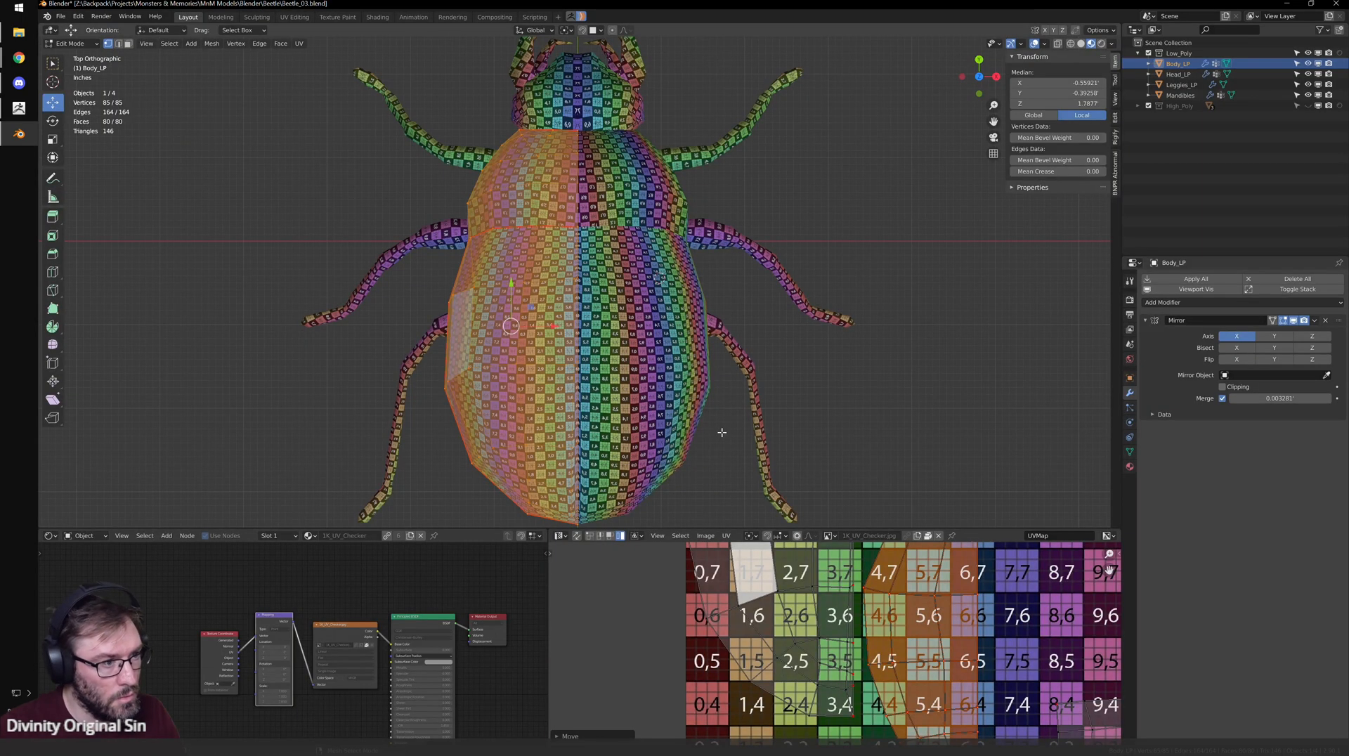
- Return to object mode and examine the checker pattern on the body, head and mandibles
key(Tab)
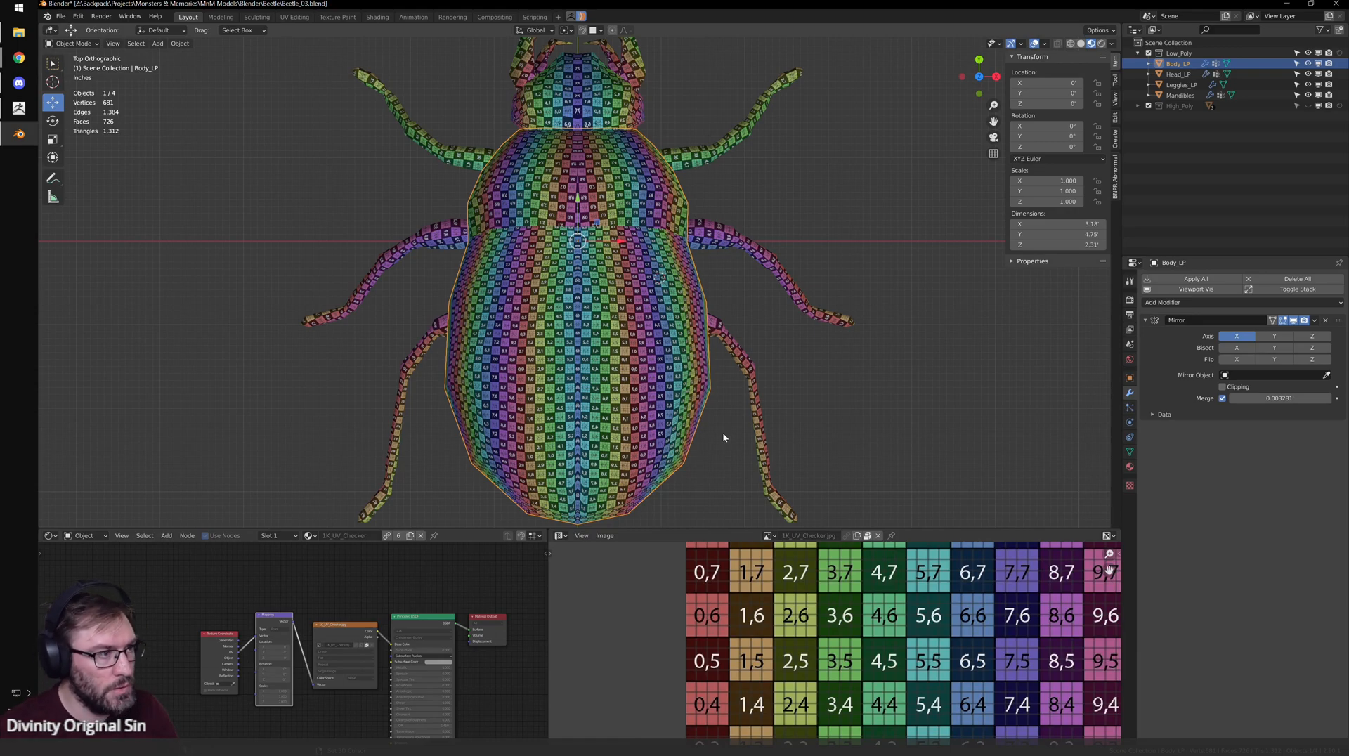
scroll(687, 334, up, 2)
middle_drag(512, 224, 722, 330)
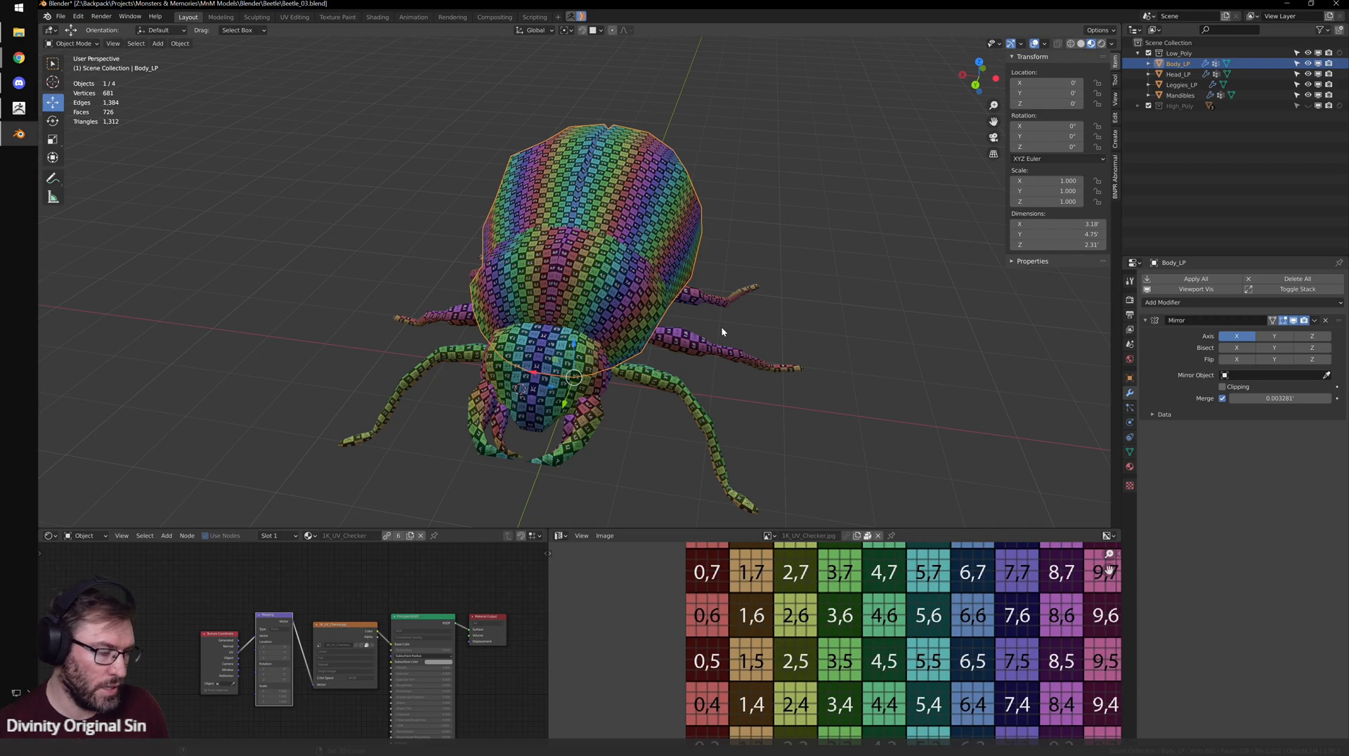
scroll(773, 372, up, 3)
shift+middle_drag(706, 394, 537, 310)
scroll(537, 311, up, 1)
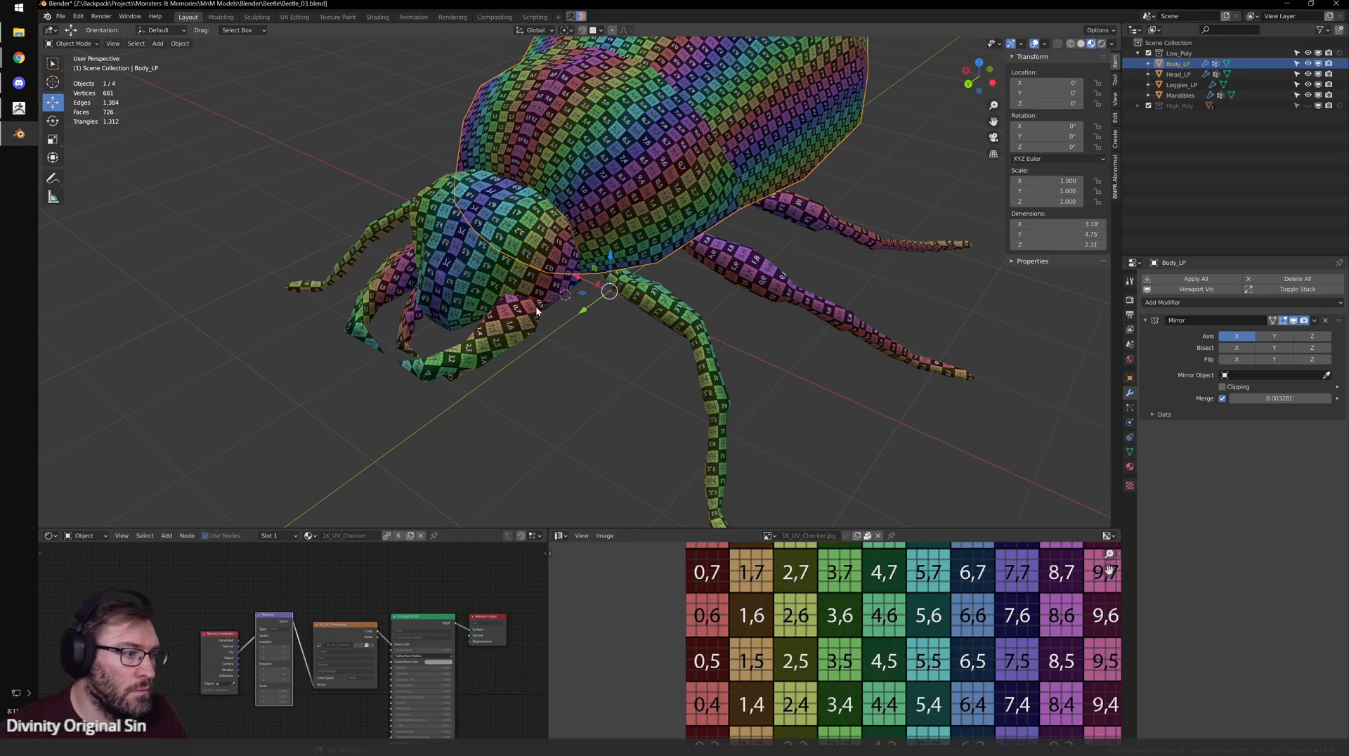
- Open the low-poly head in edit mode, pick an edge on it and isolate the head in local view
scroll(537, 310, up, 3)
click(471, 286)
key(Tab)
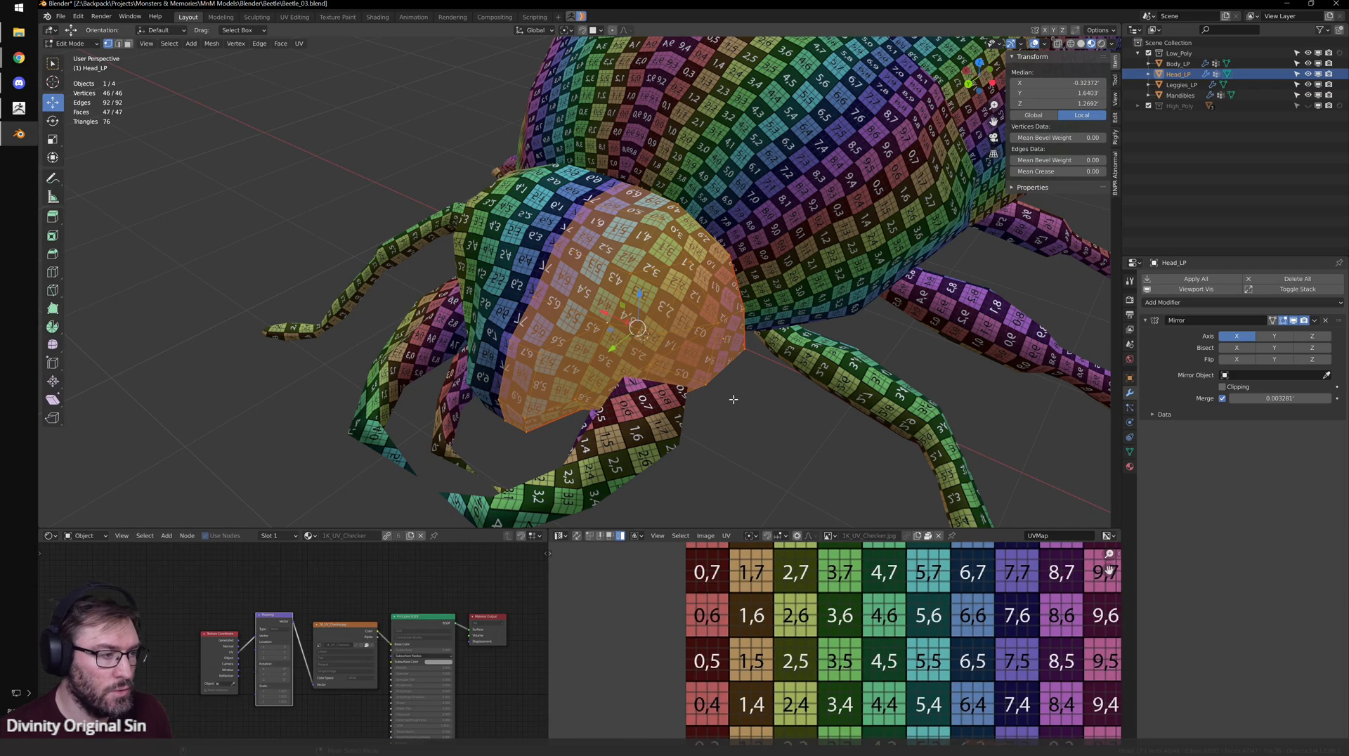
middle_drag(683, 312, 573, 281)
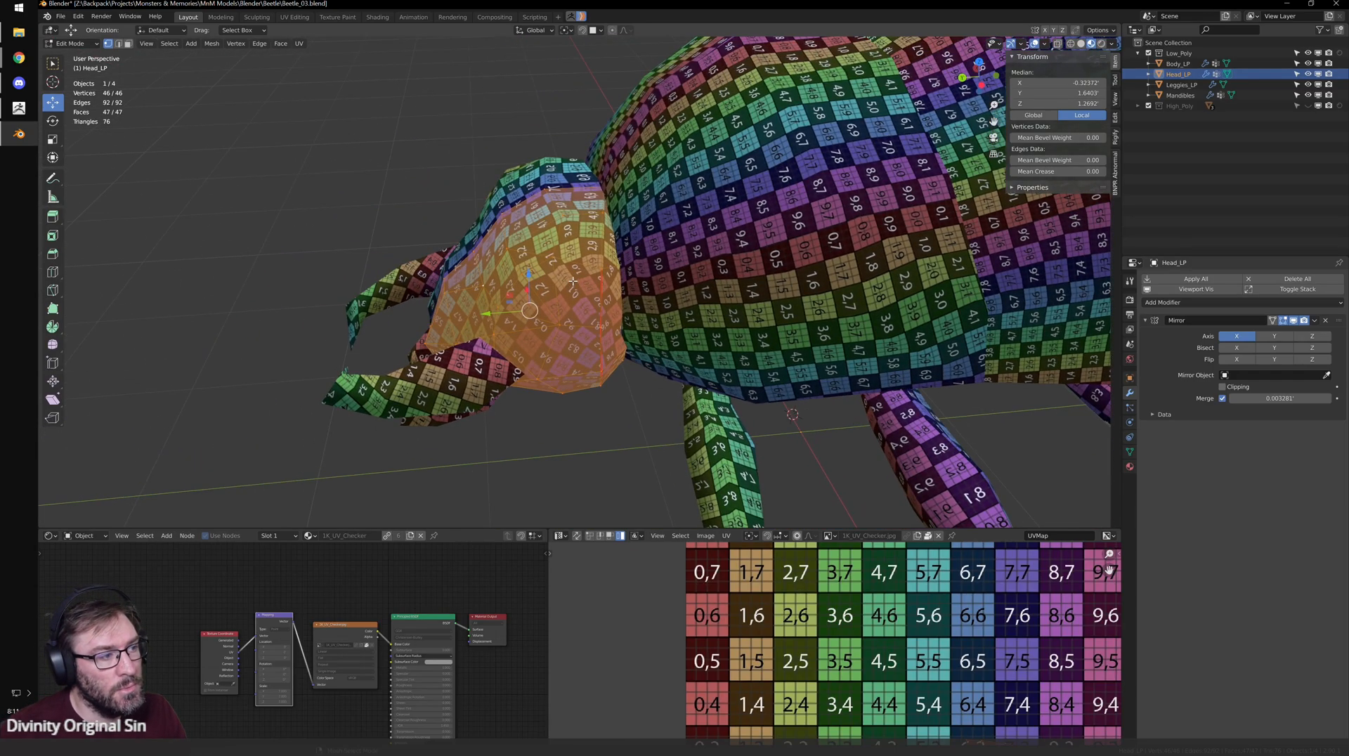
scroll(572, 282, up, 1)
right_click(636, 214)
click(636, 225)
alt+drag(635, 225, 592, 246)
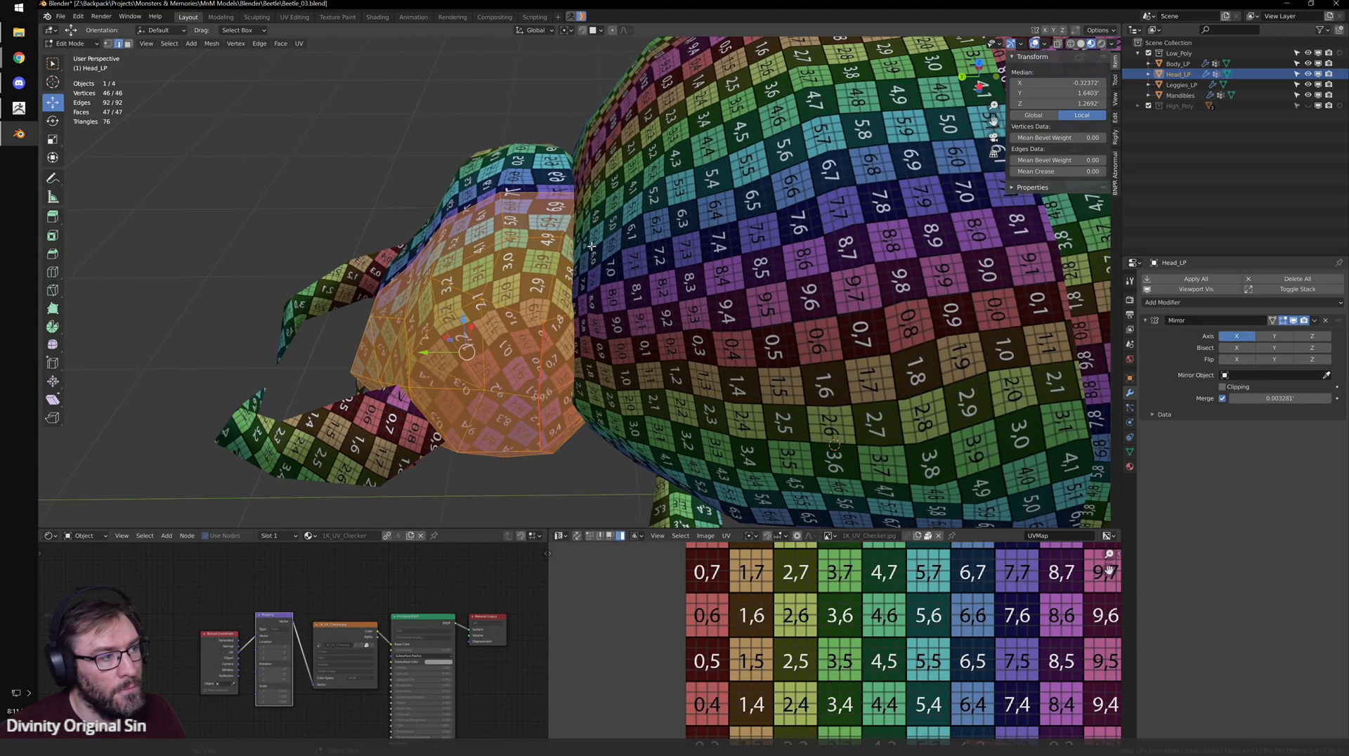
click(564, 260)
key(KP_Divide)
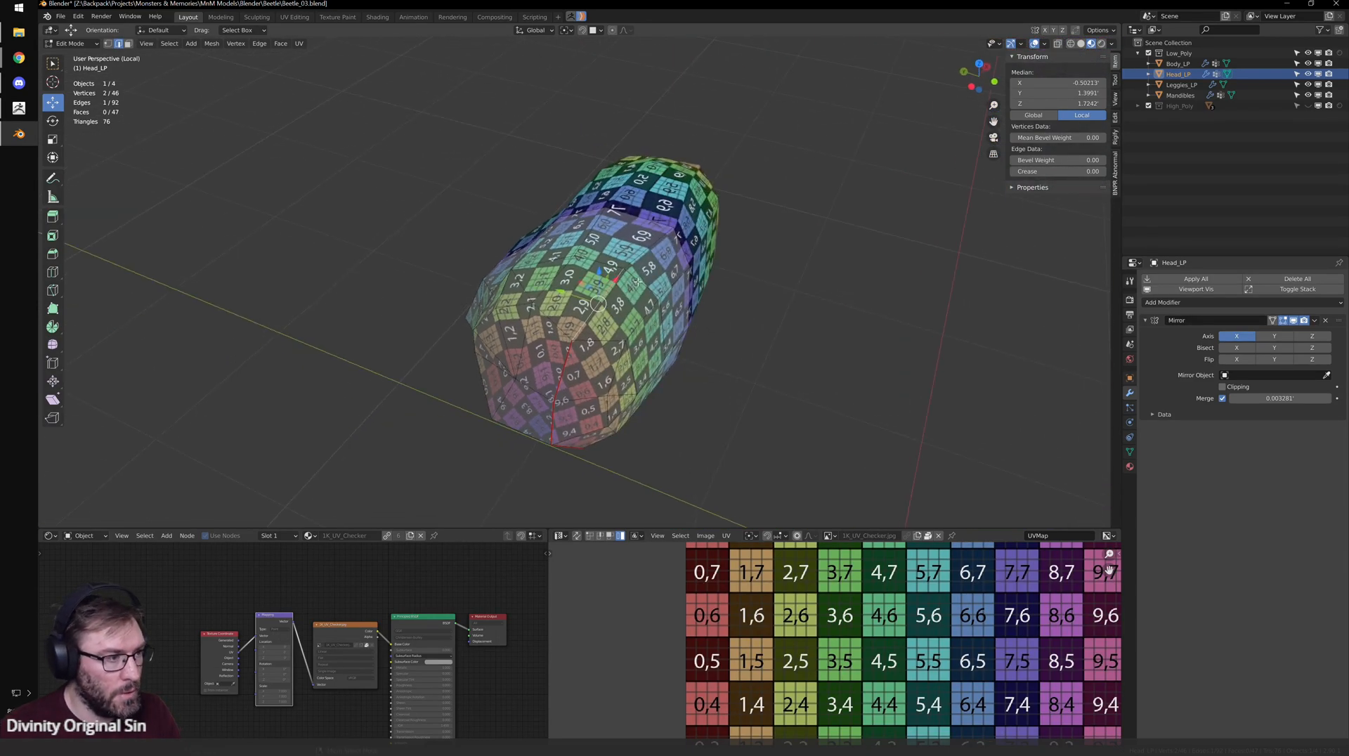
- Select the head's rear seam-bounded face group and scale its UV island to 0.548
key(l)
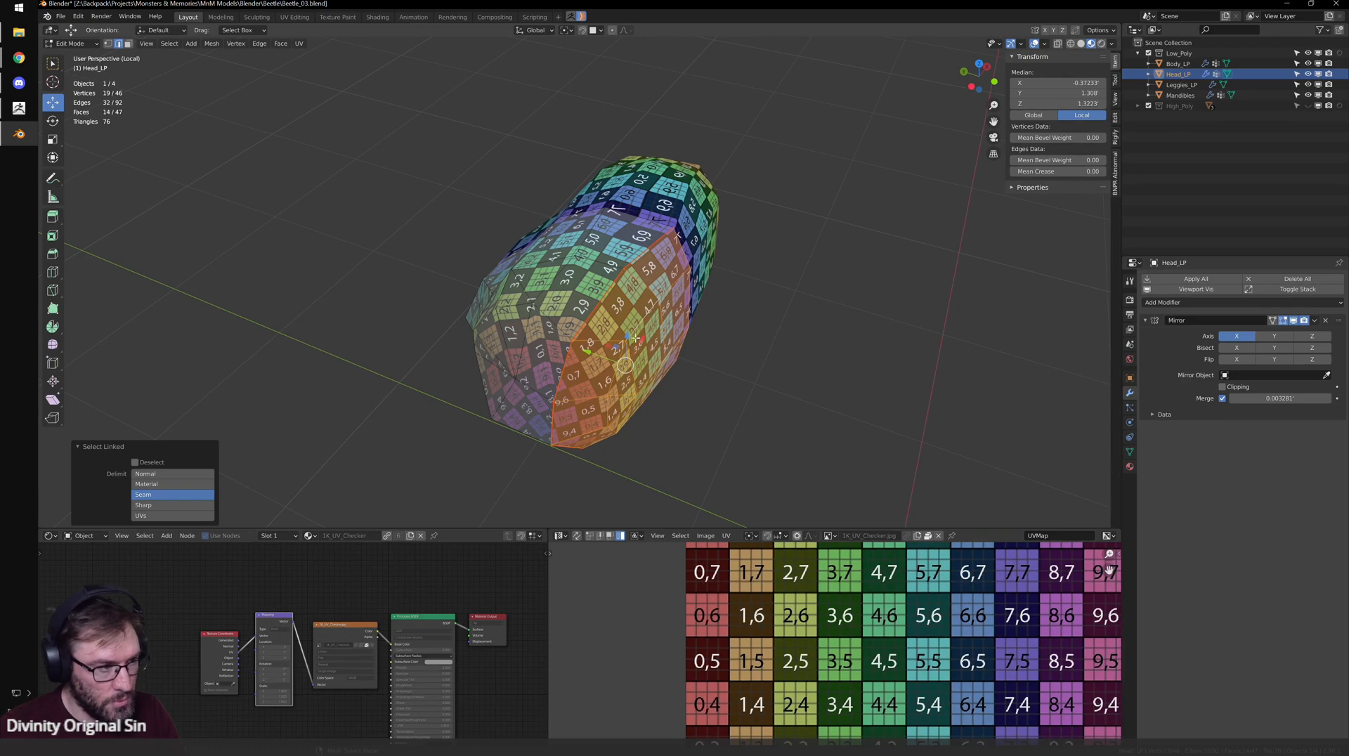
key(ctrl+space)
key(s)
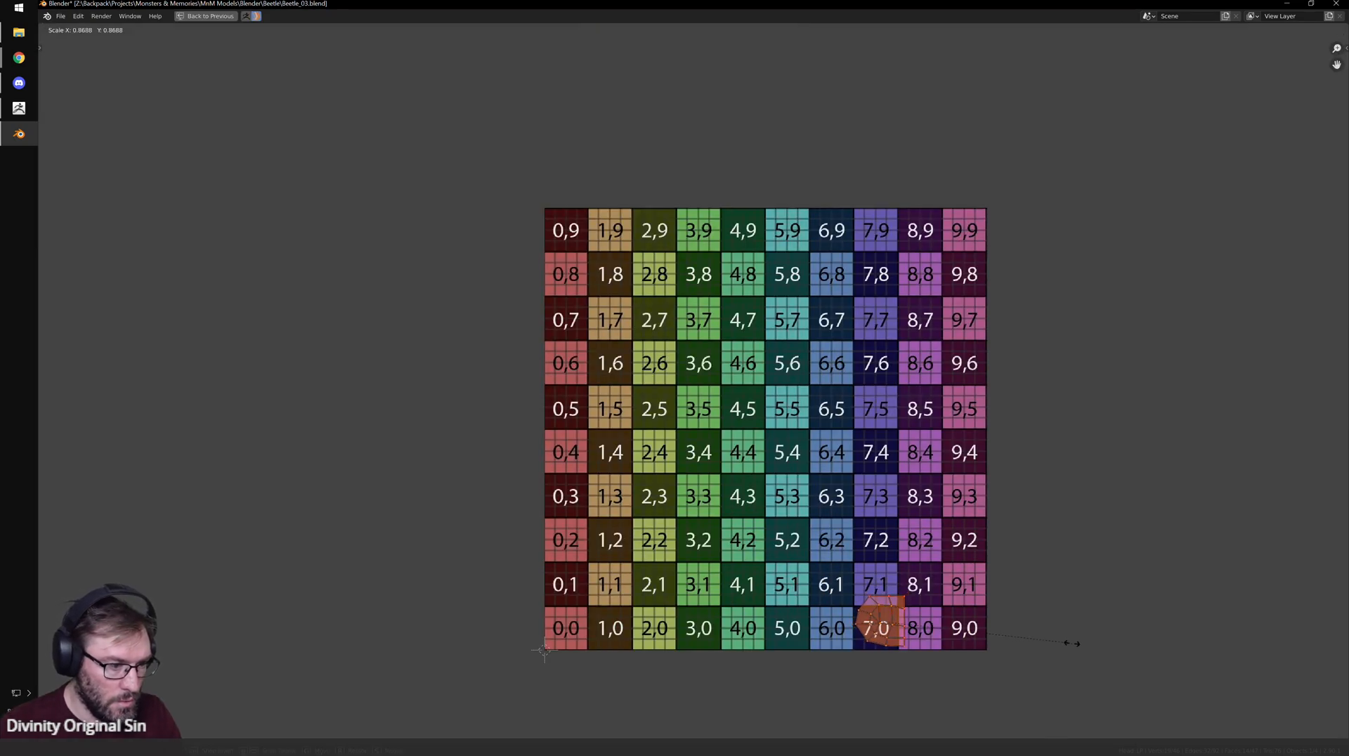
click(1004, 642)
key(ctrl+space)
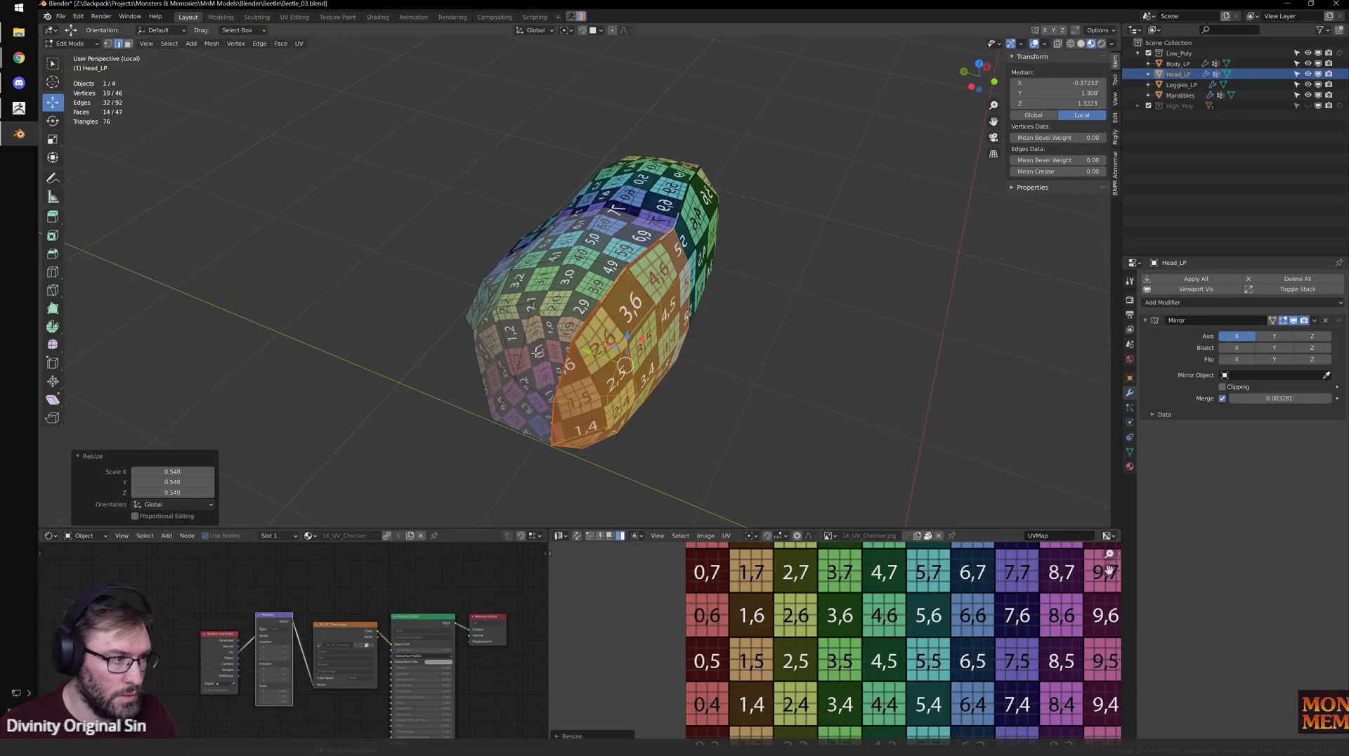
- Select the head's larger seam-bounded face group, then leave local view and return to object mode
middle_drag(468, 367, 658, 386)
click(669, 311)
key(k)
key(l)
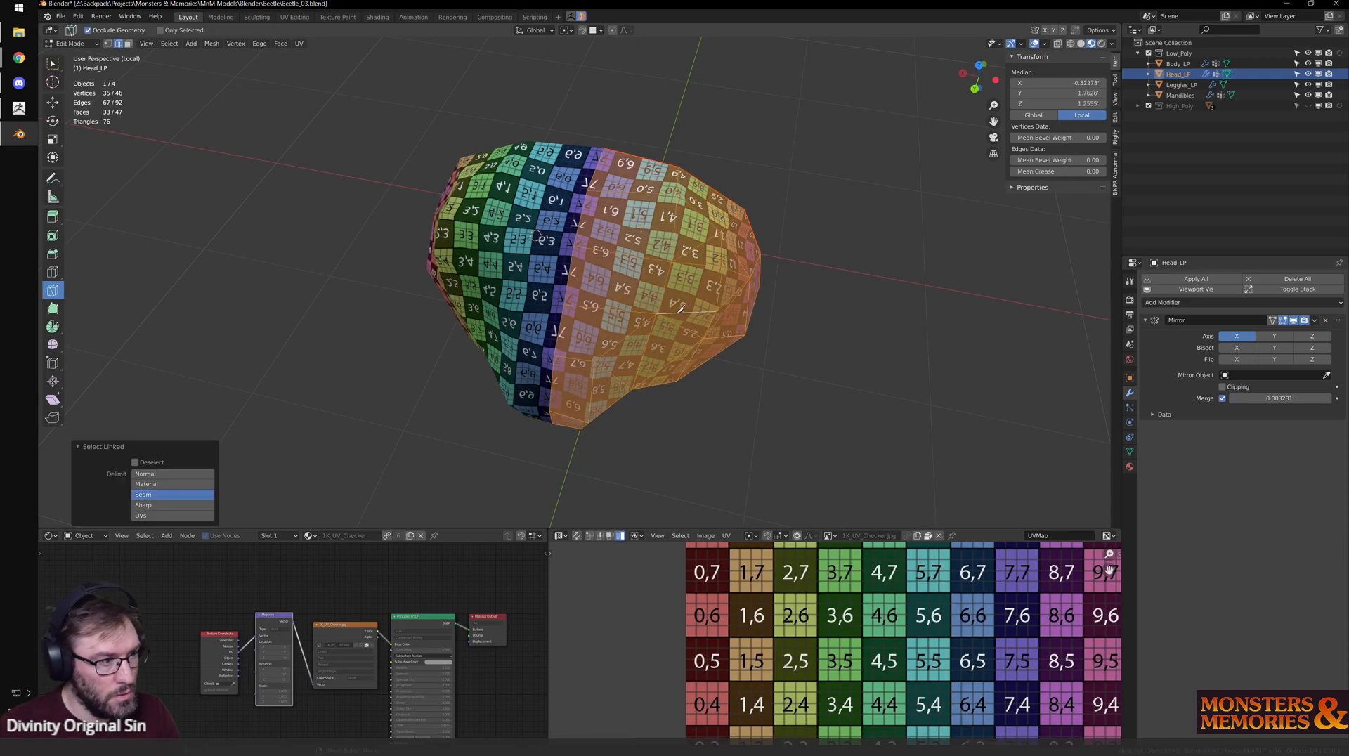
click(53, 63)
middle_drag(763, 309, 686, 265)
key(slash)
key(Tab)
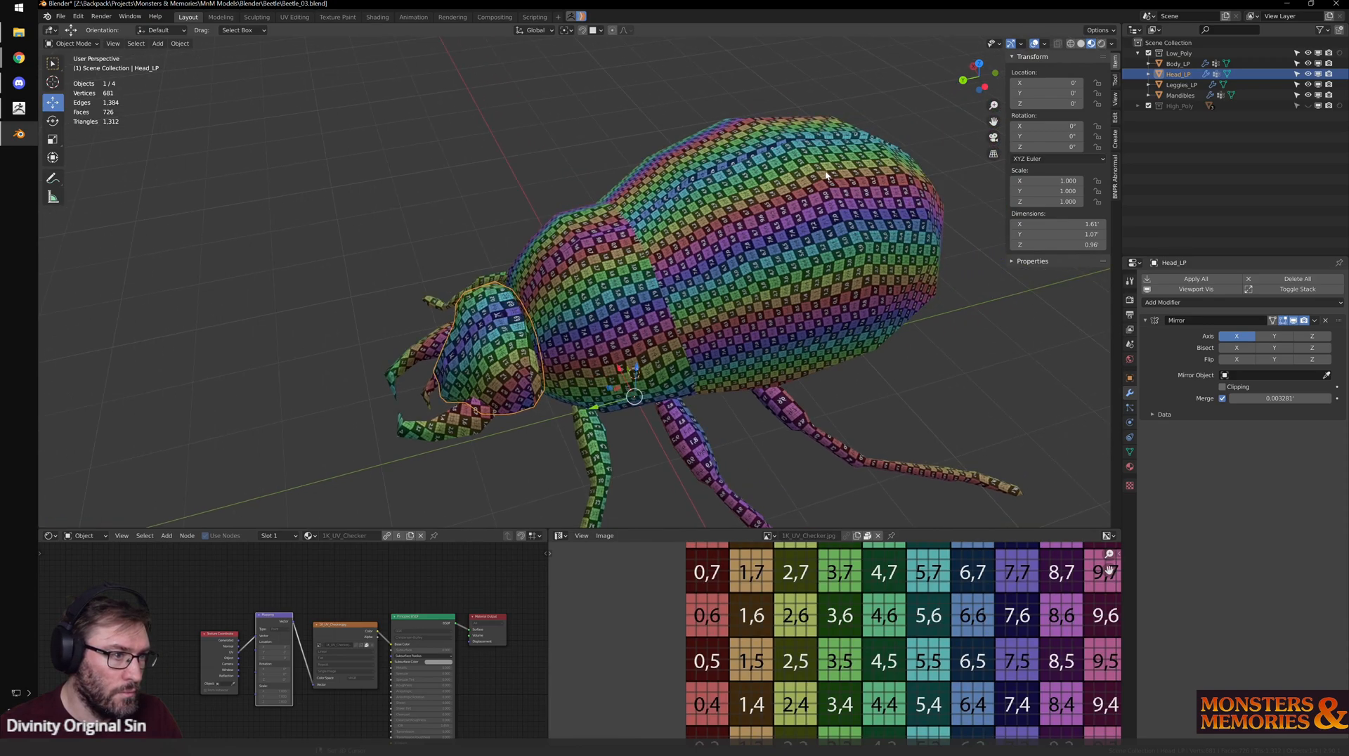
- Put the body and head into edit mode together and select the head's larger seam-bounded face group
middle_drag(871, 285, 782, 355)
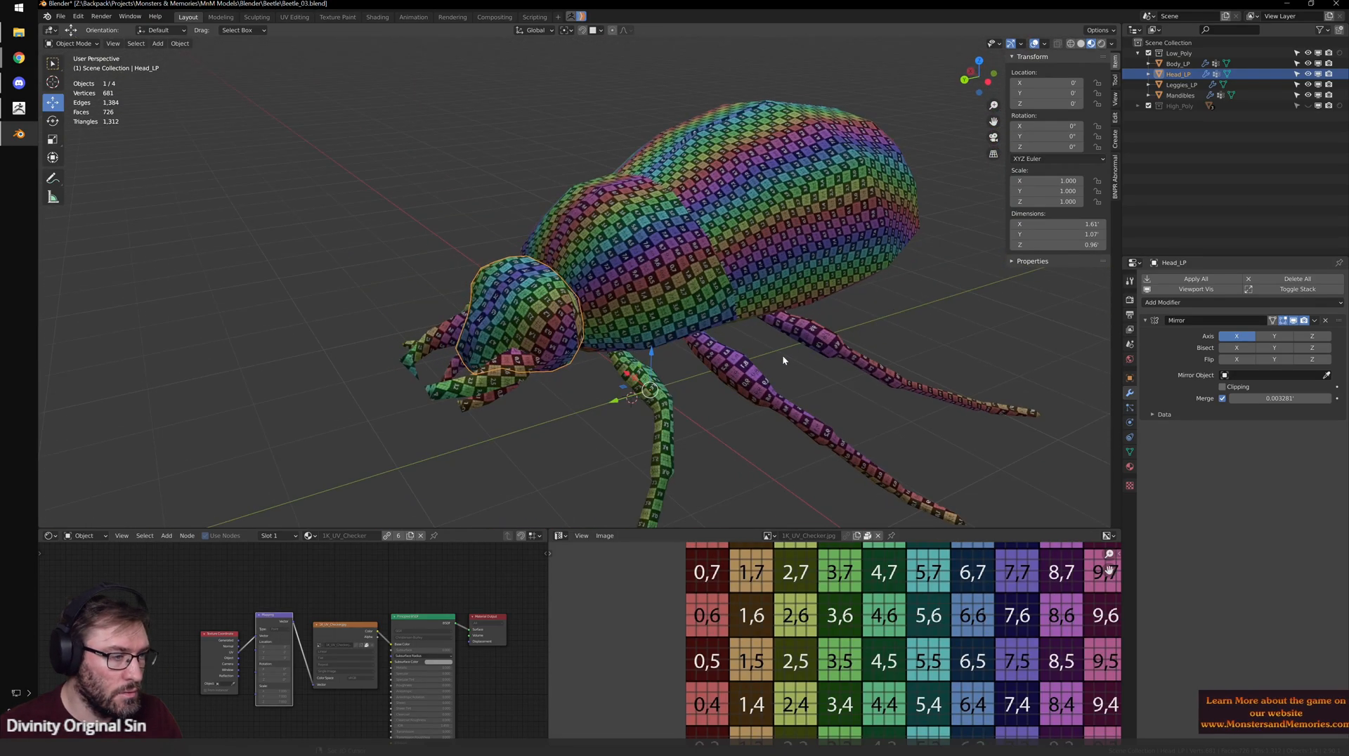
shift+click(833, 213)
key(Tab)
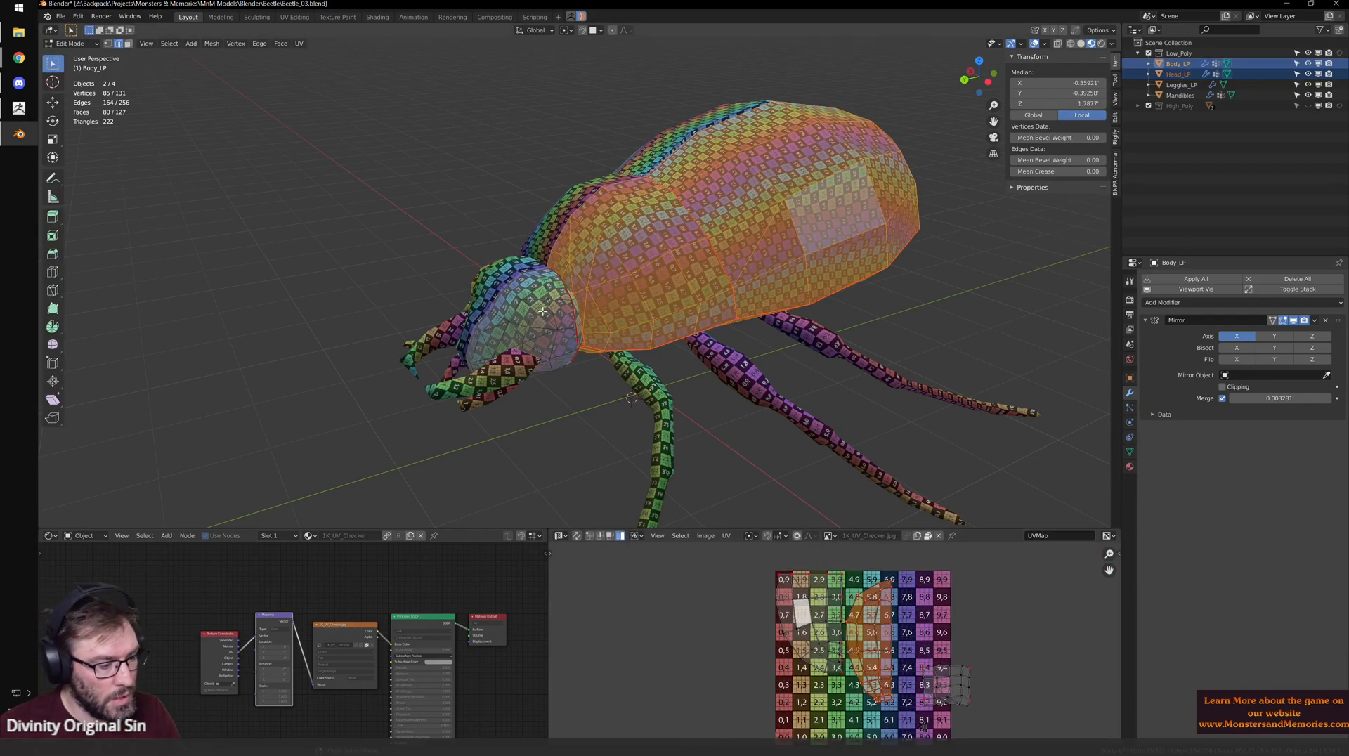
click(542, 311)
key(l)
key(alt+Tab)
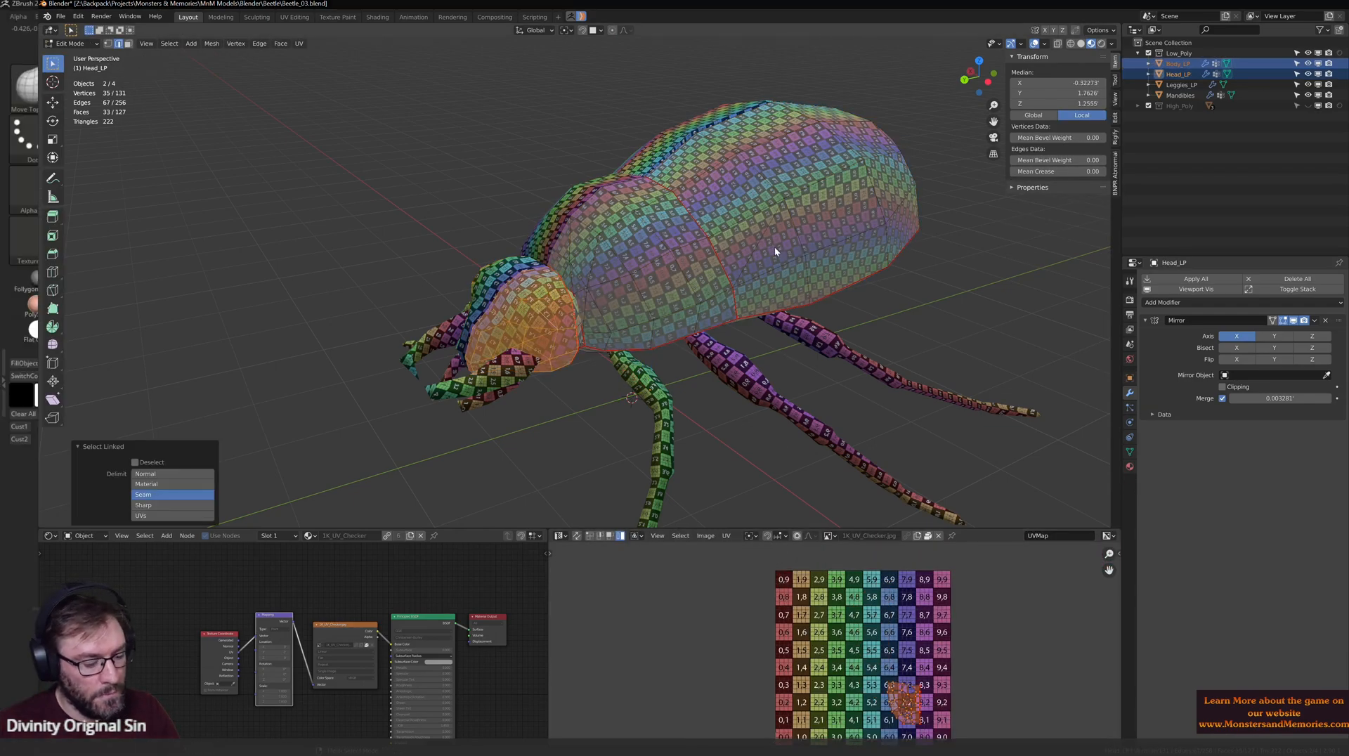
- Switch to the new Blender window, enlarge it to fill the screen and dismiss its splash screen
key(alt+Tab)
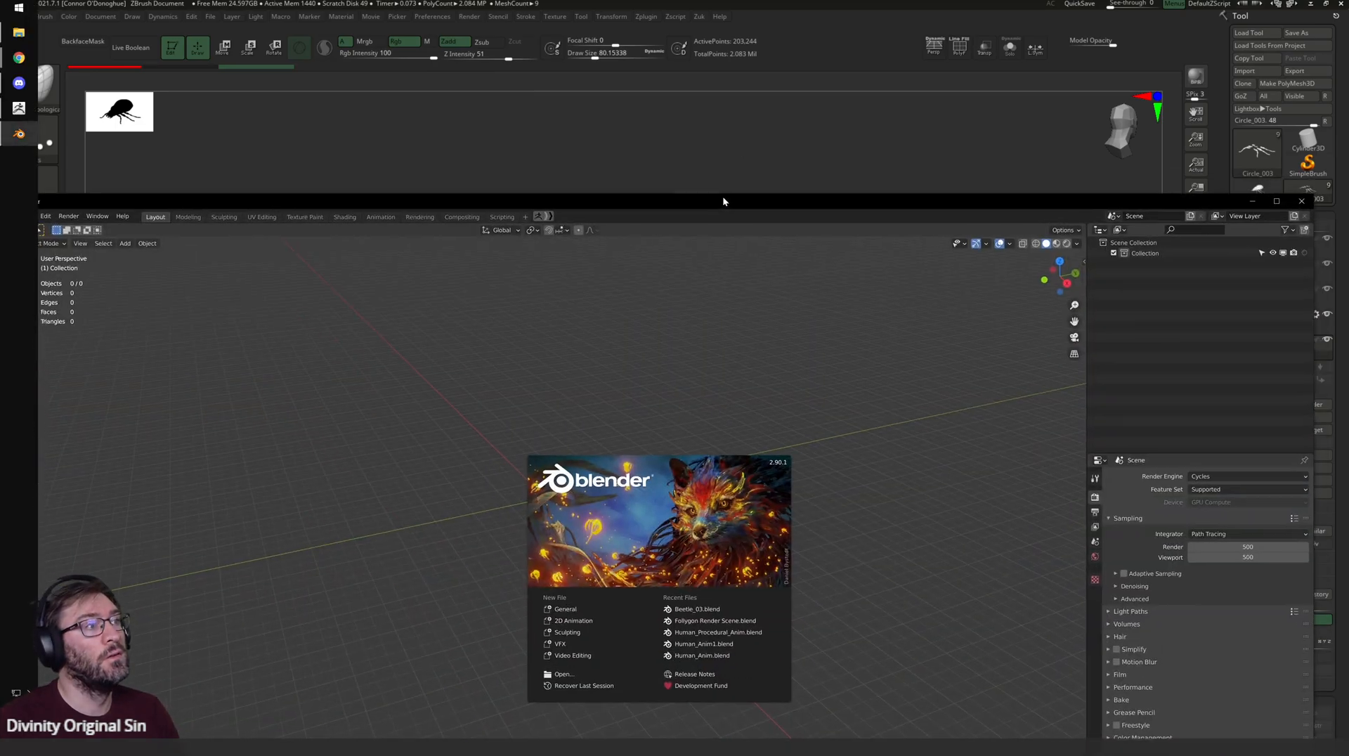
drag(724, 202, 723, 0)
drag(816, 0, 743, 122)
click(743, 135)
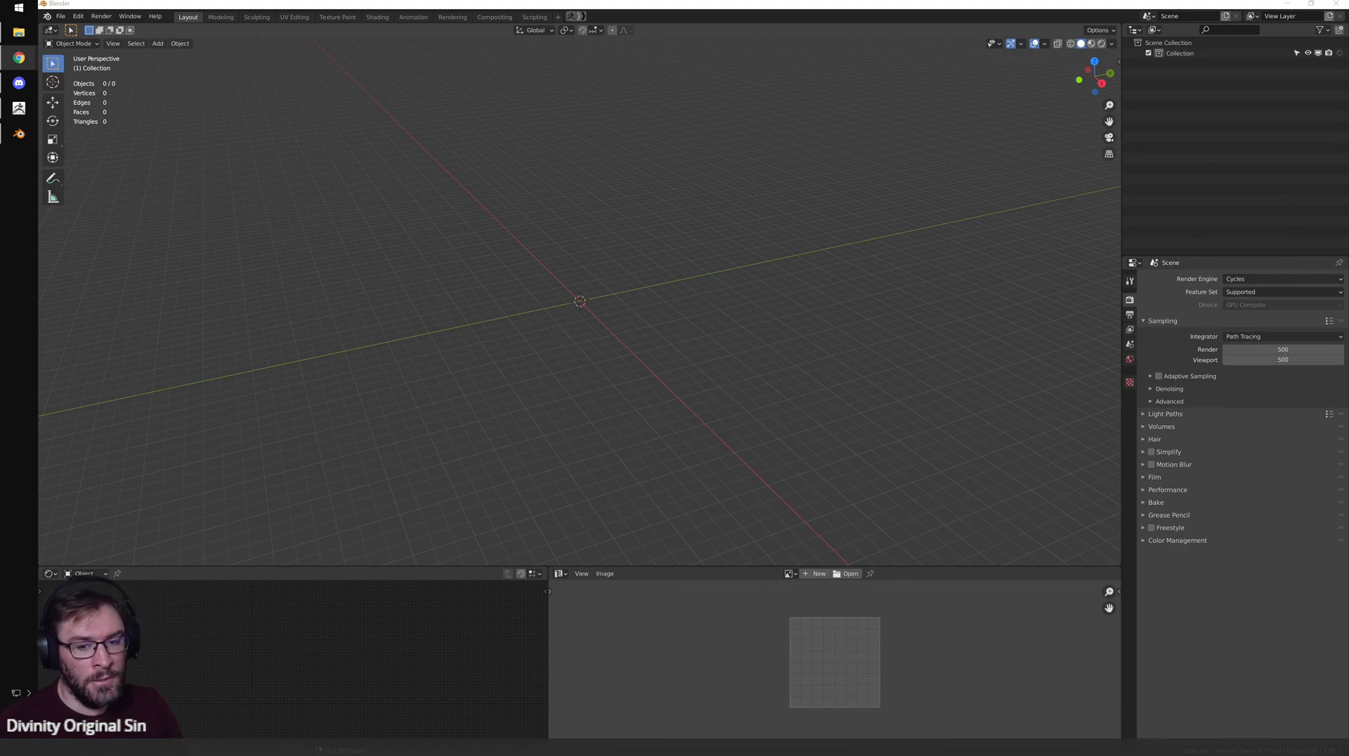
click(797, 289)
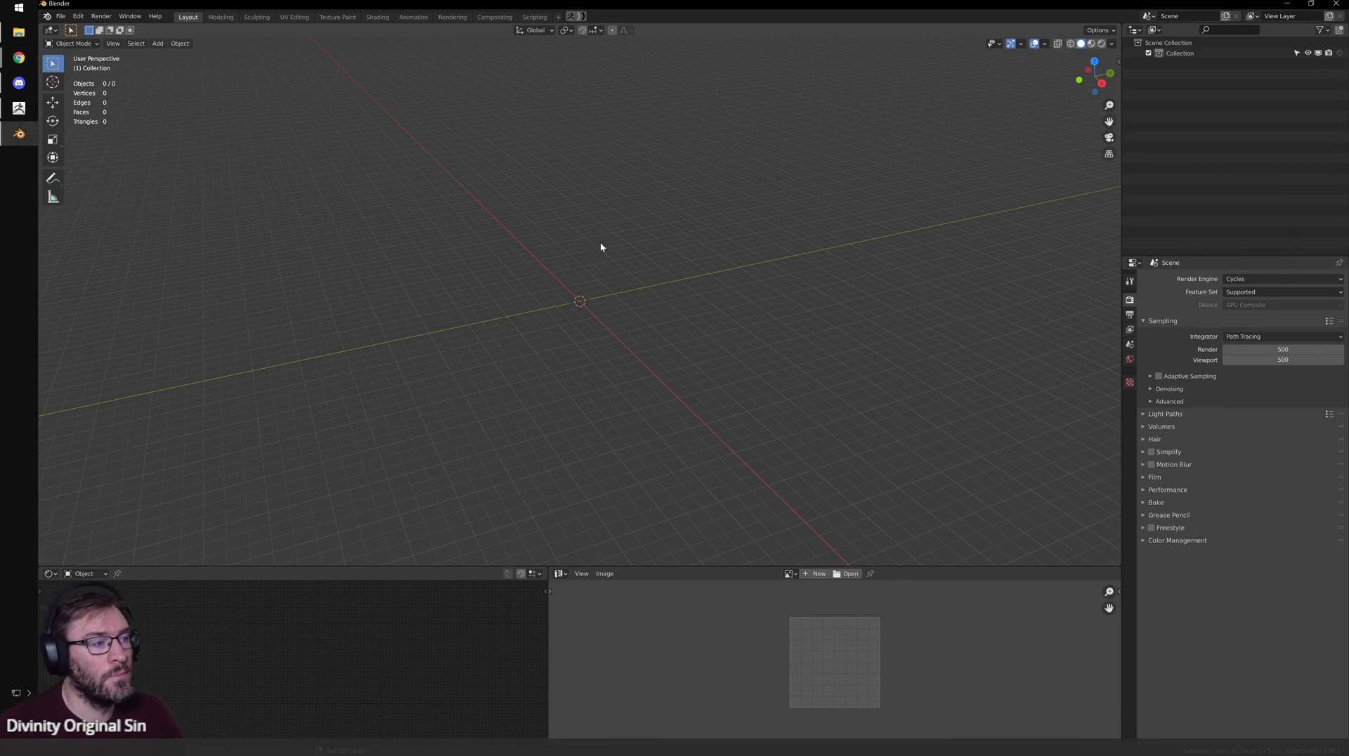
- Recover the last Blender session
click(60, 16)
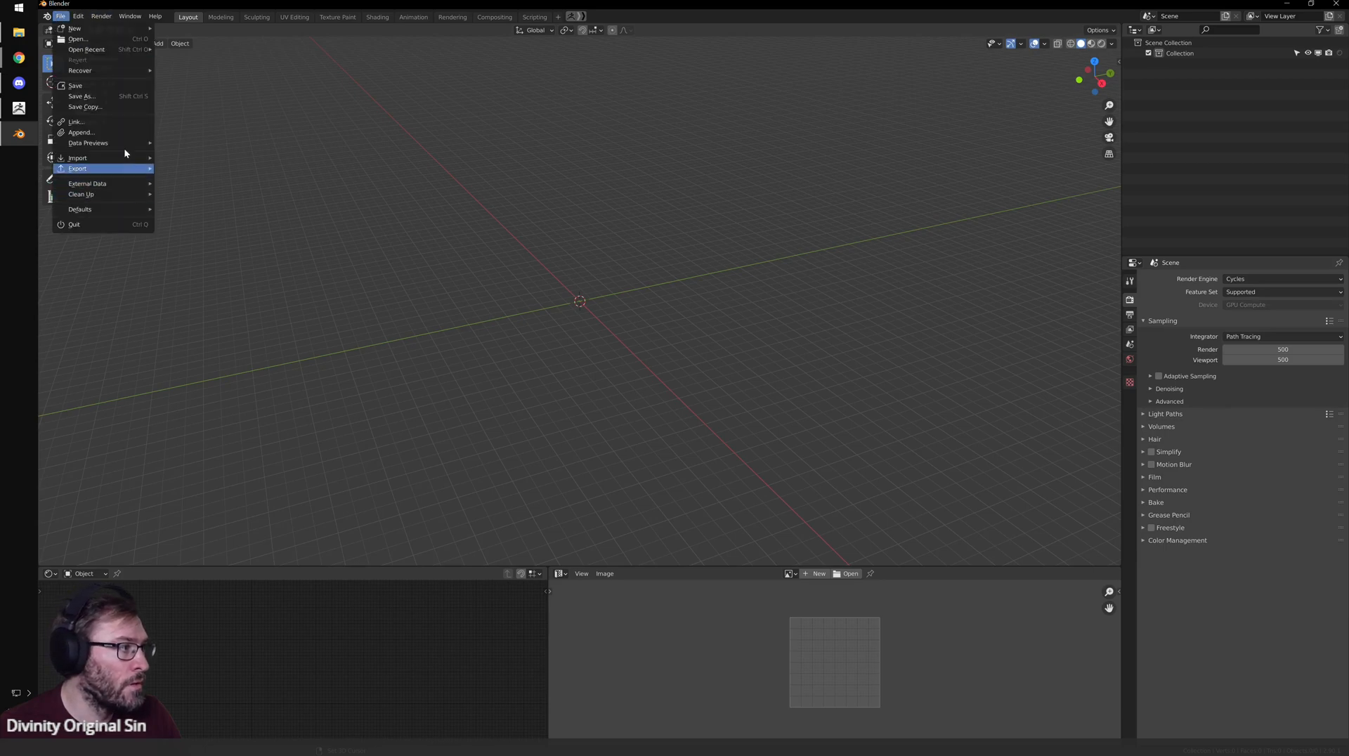
mouse_move(150, 158)
mouse_move(139, 72)
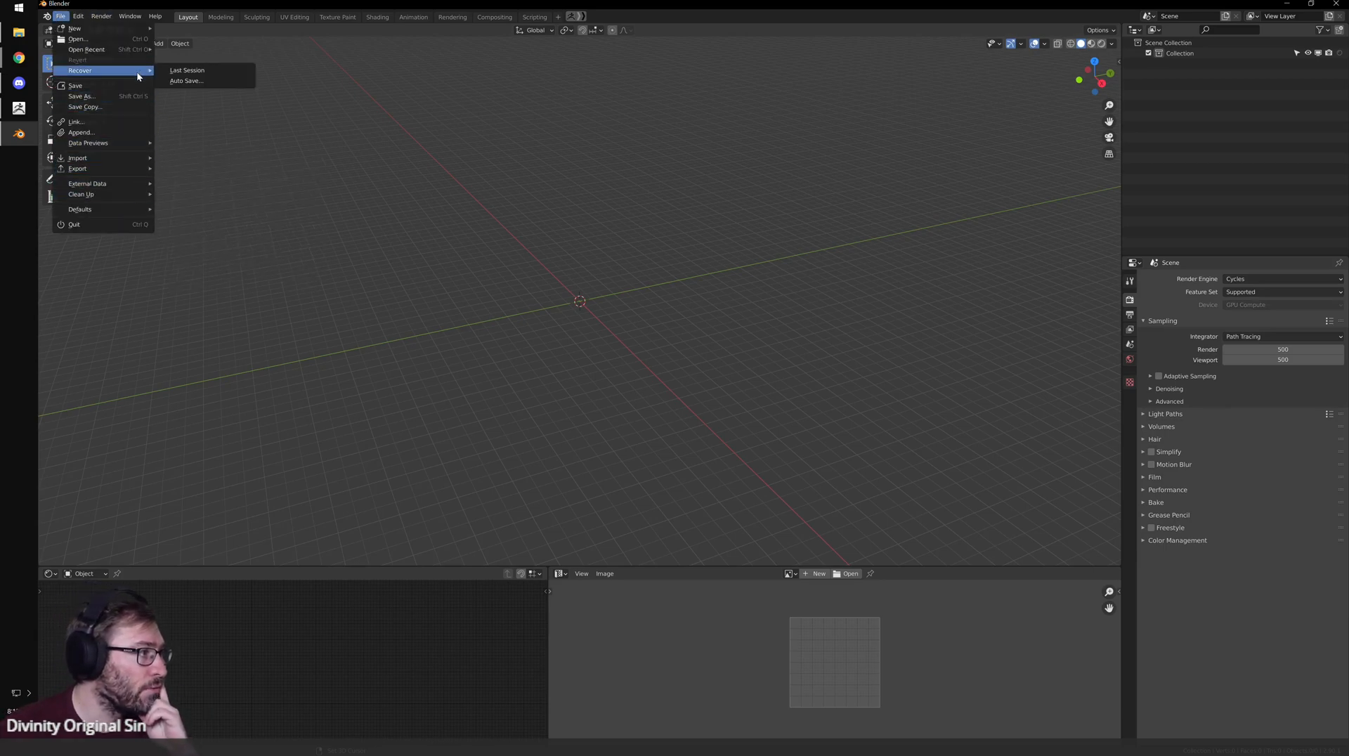
click(210, 71)
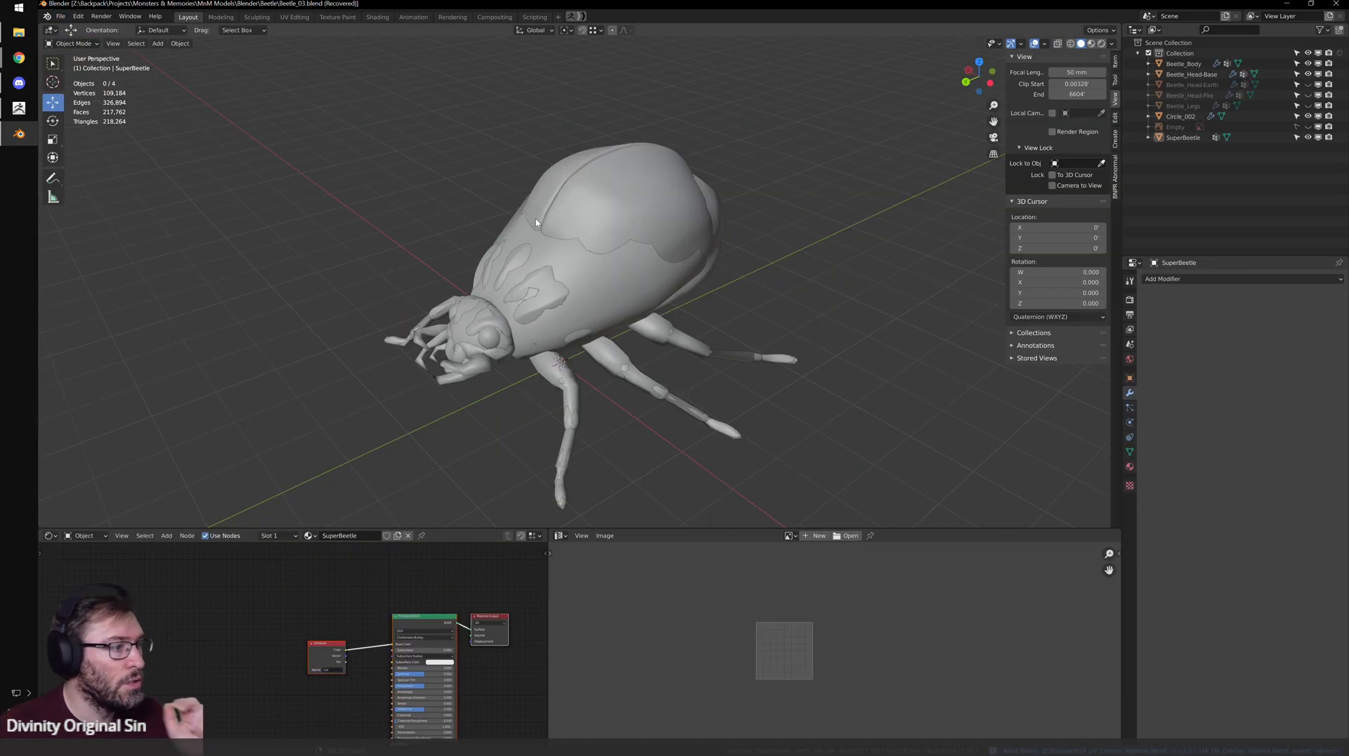
- Examine the recovered beetle in solid and wireframe shading to see which stage of the model it contains
scroll(429, 168, up, 3)
click(672, 140)
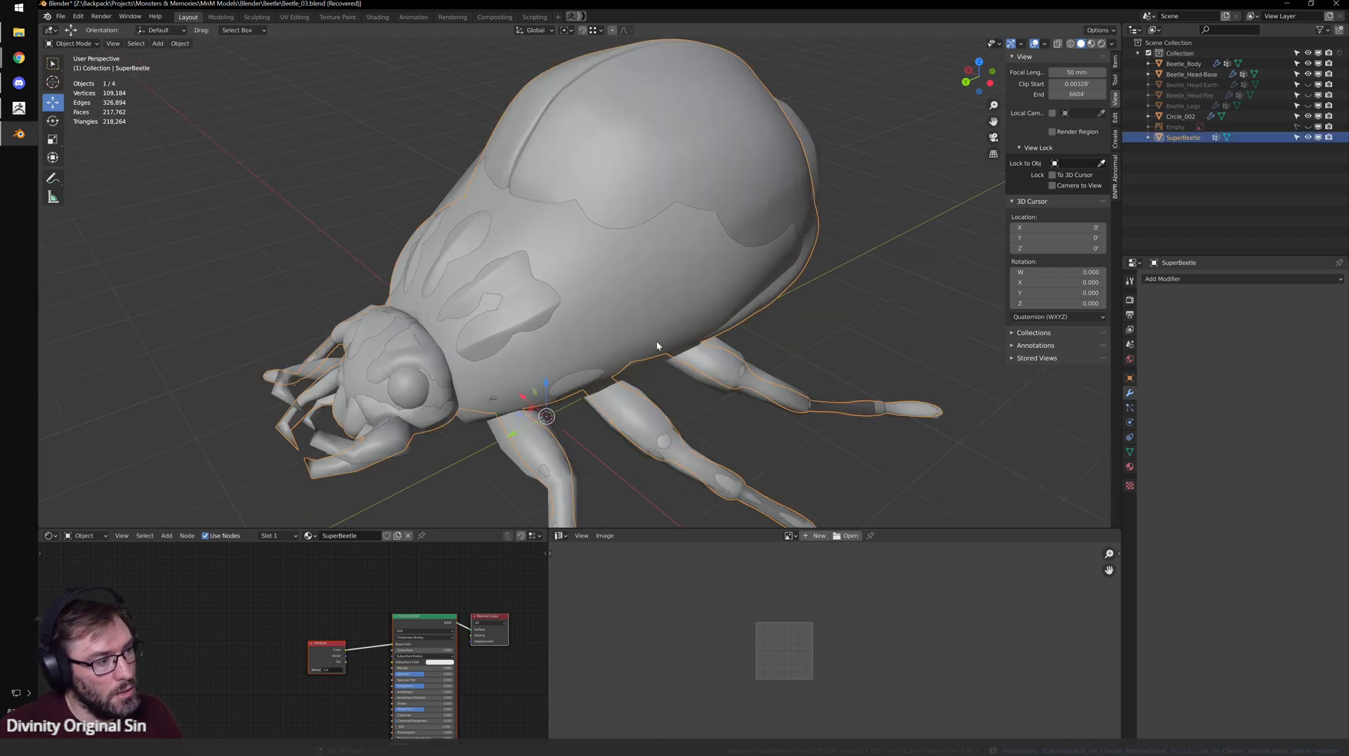
scroll(655, 380, down, 4)
scroll(647, 360, up, 4)
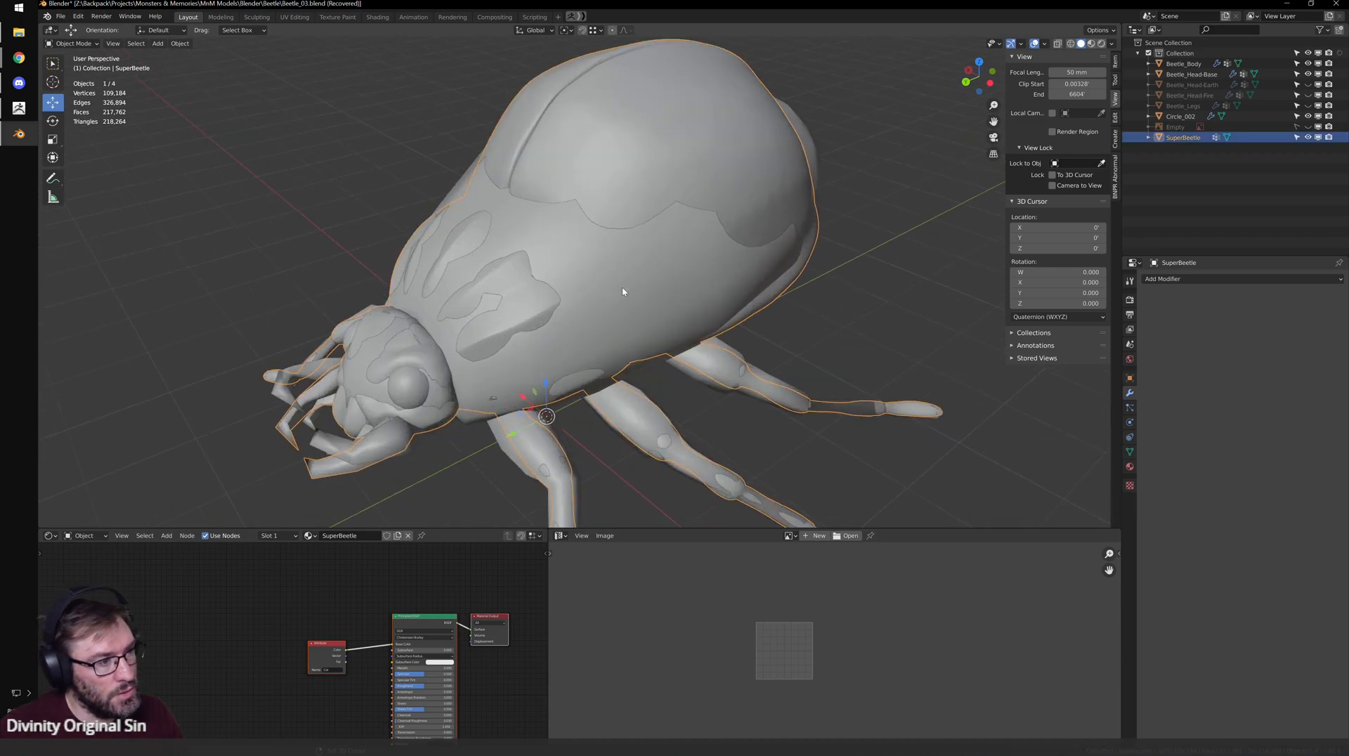
key(z)
key(z)
scroll(712, 299, down, 1)
mouse_move(760, 272)
middle_down()
mouse_move(704, 259)
mouse_move(714, 243)
mouse_move(806, 265)
middle_up()
key(shift+z)
click(825, 235)
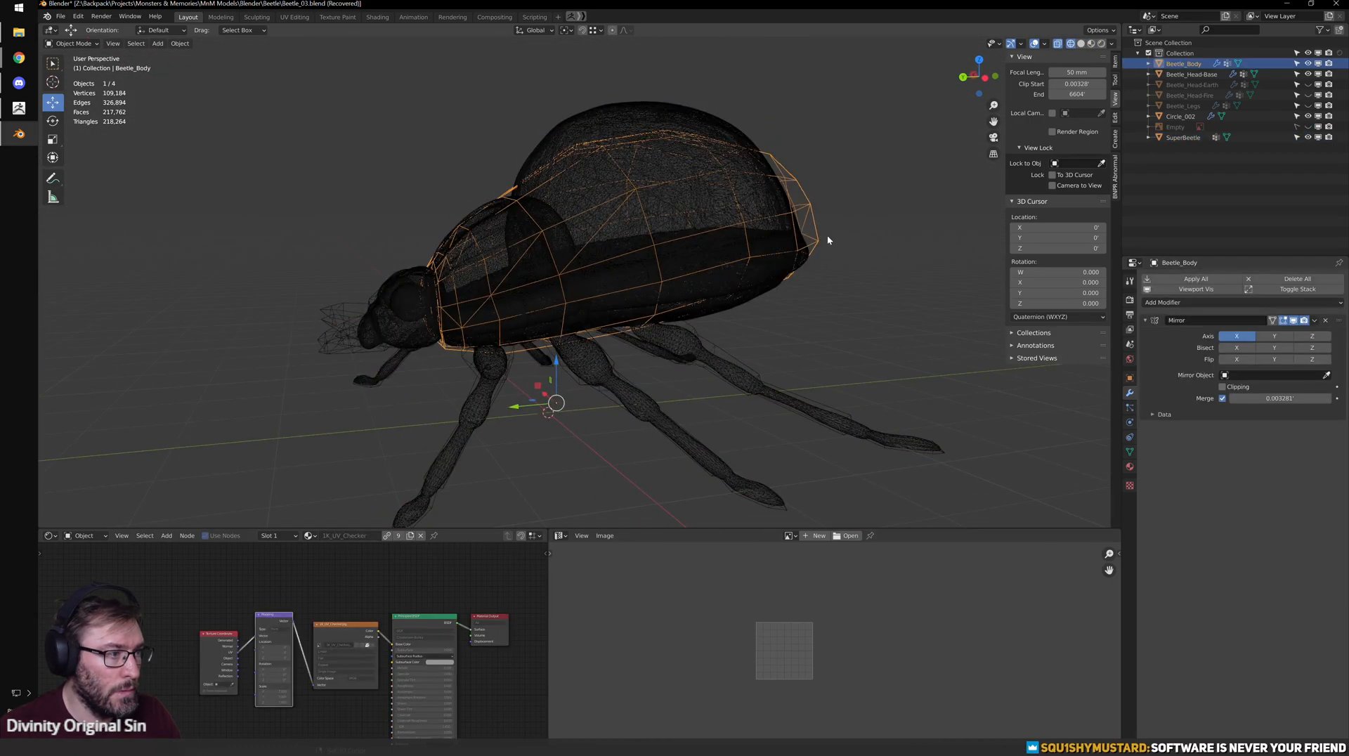
middle_drag(820, 320, 821, 286)
key(shift+z)
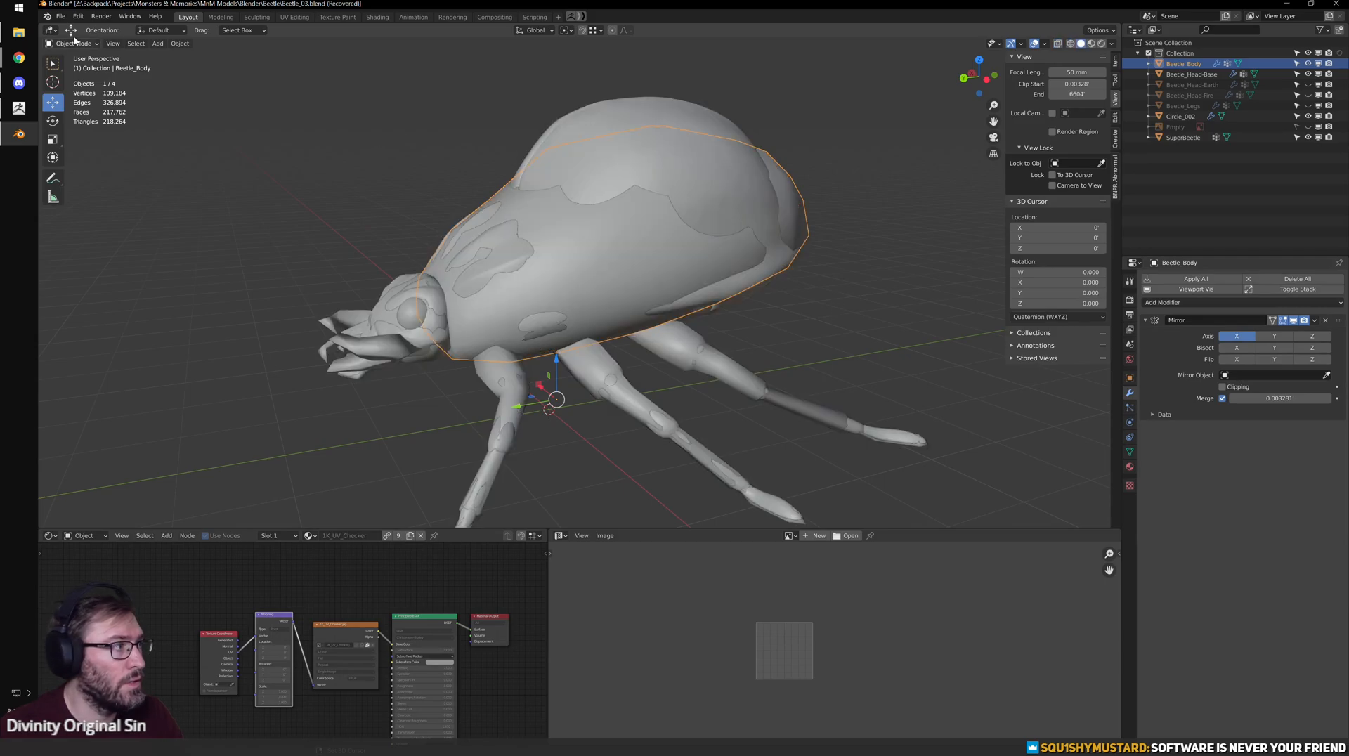
- Recover the auto-save file Beetle_03_2728_autosave.blend
click(61, 16)
mouse_move(118, 73)
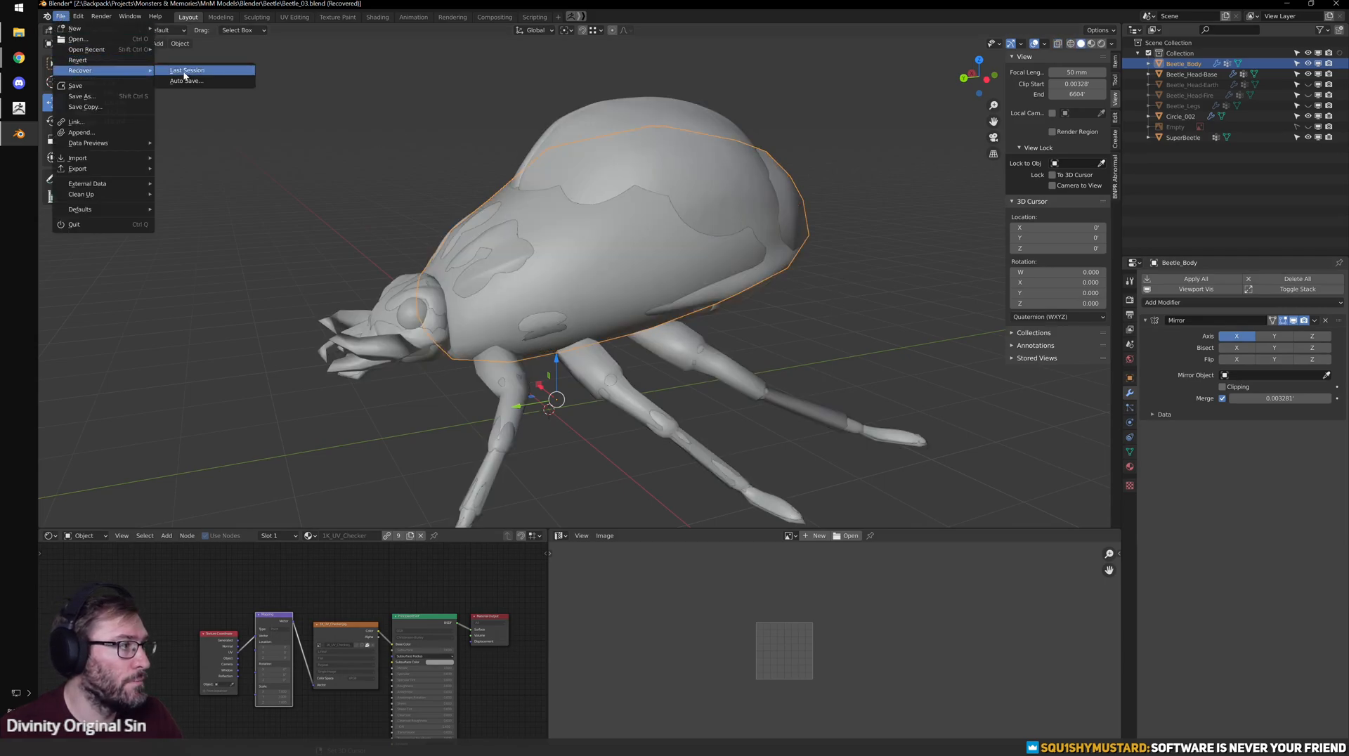
click(197, 83)
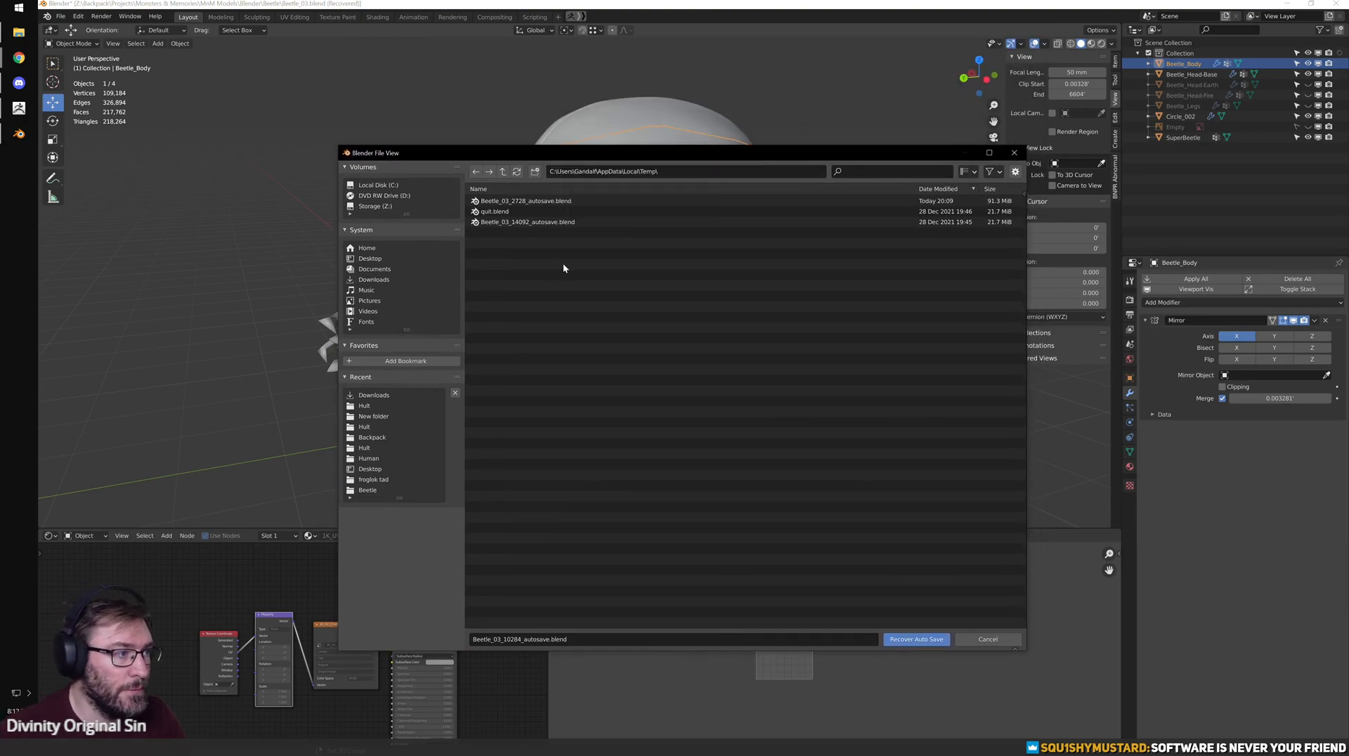
click(760, 189)
click(821, 201)
click(917, 639)
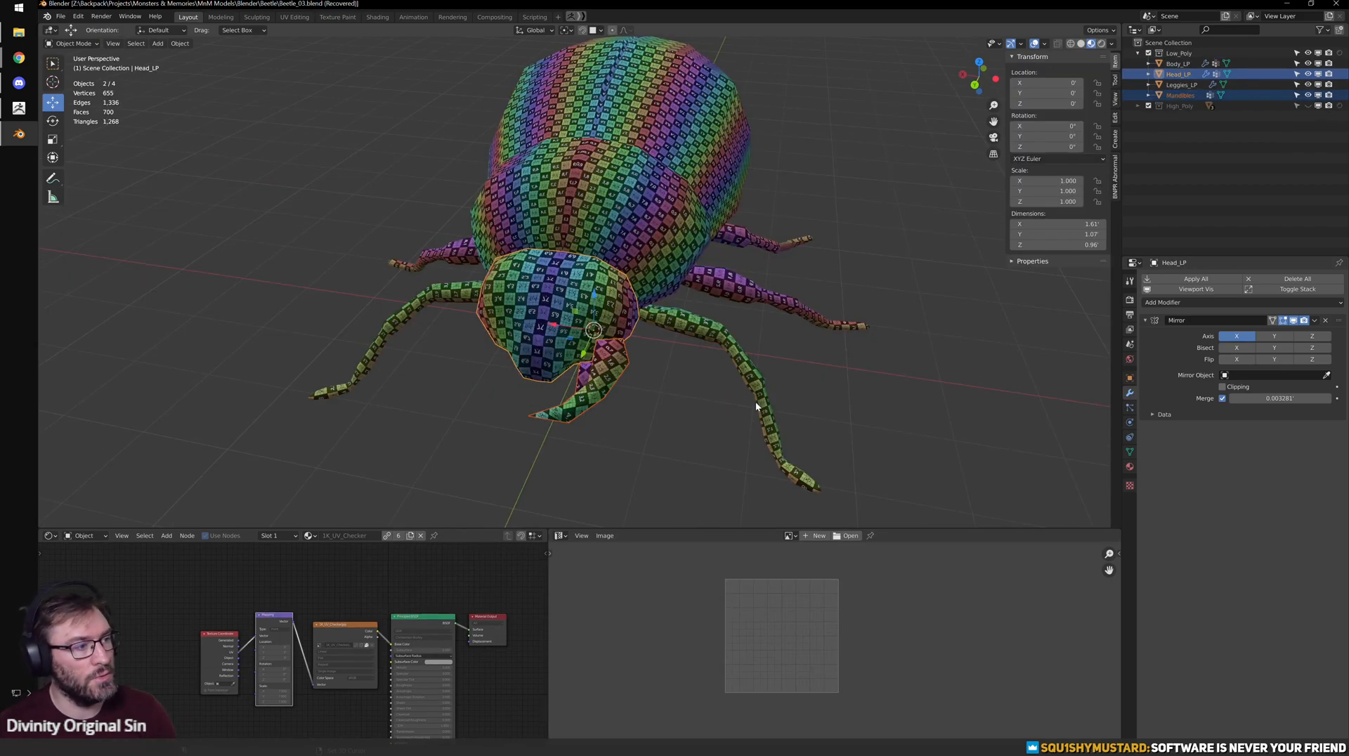
- Apply the Shrinkwrap modifier on the recovered beetle's legs
click(604, 389)
middle_drag(605, 368, 269, 129)
click(60, 15)
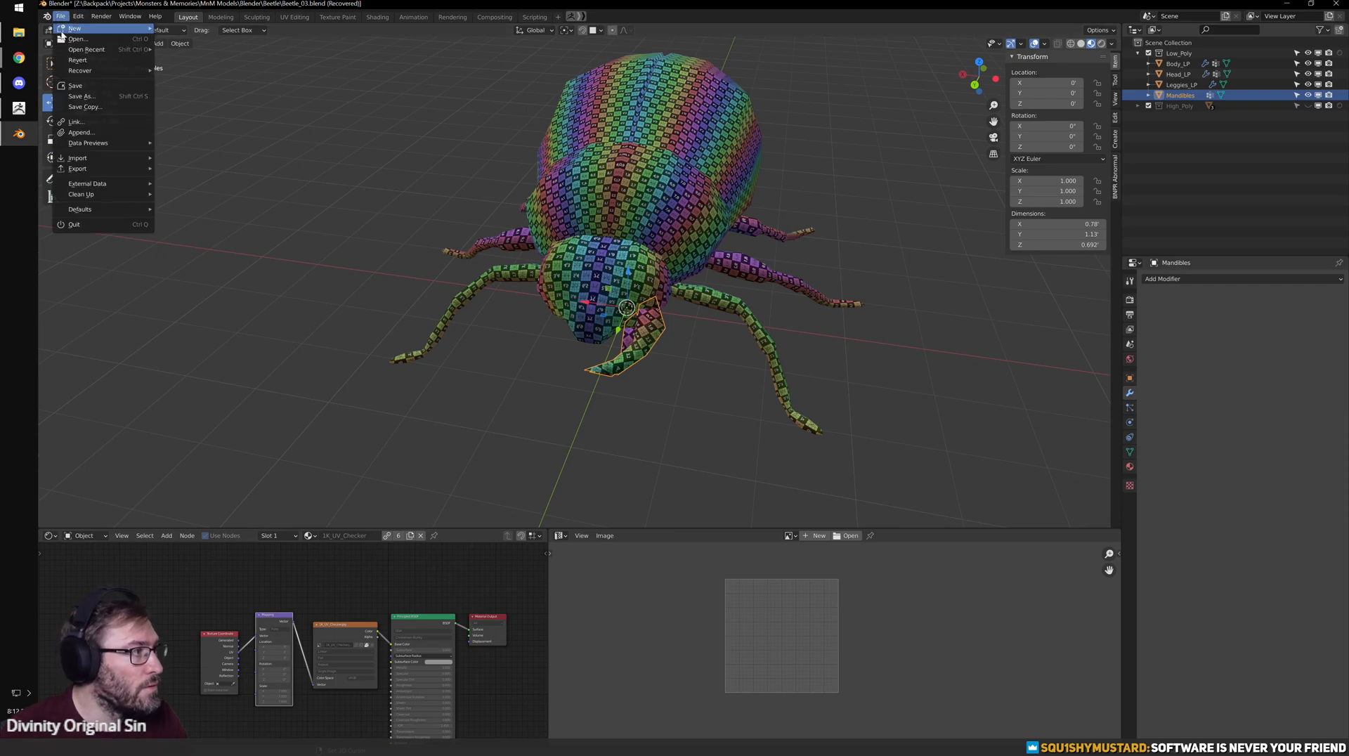
middle_drag(901, 304, 804, 305)
middle_drag(585, 392, 624, 317)
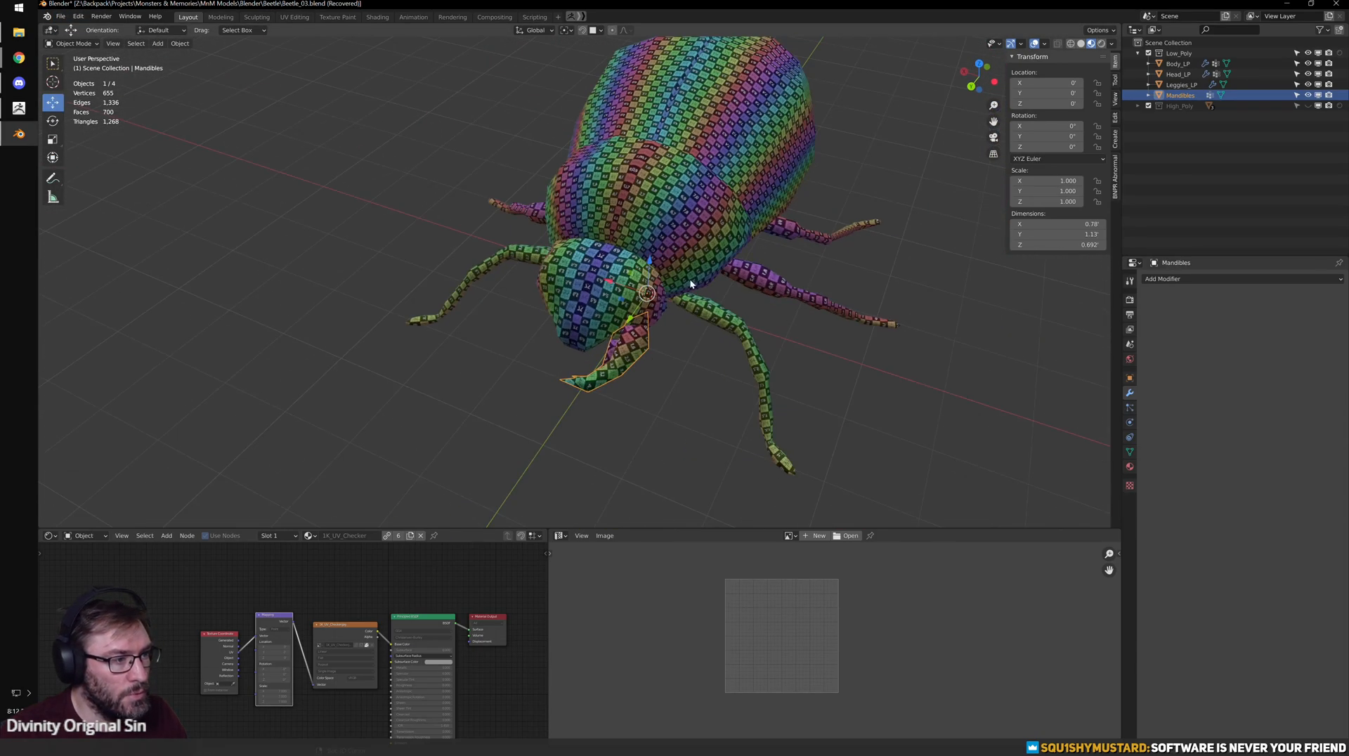
click(833, 310)
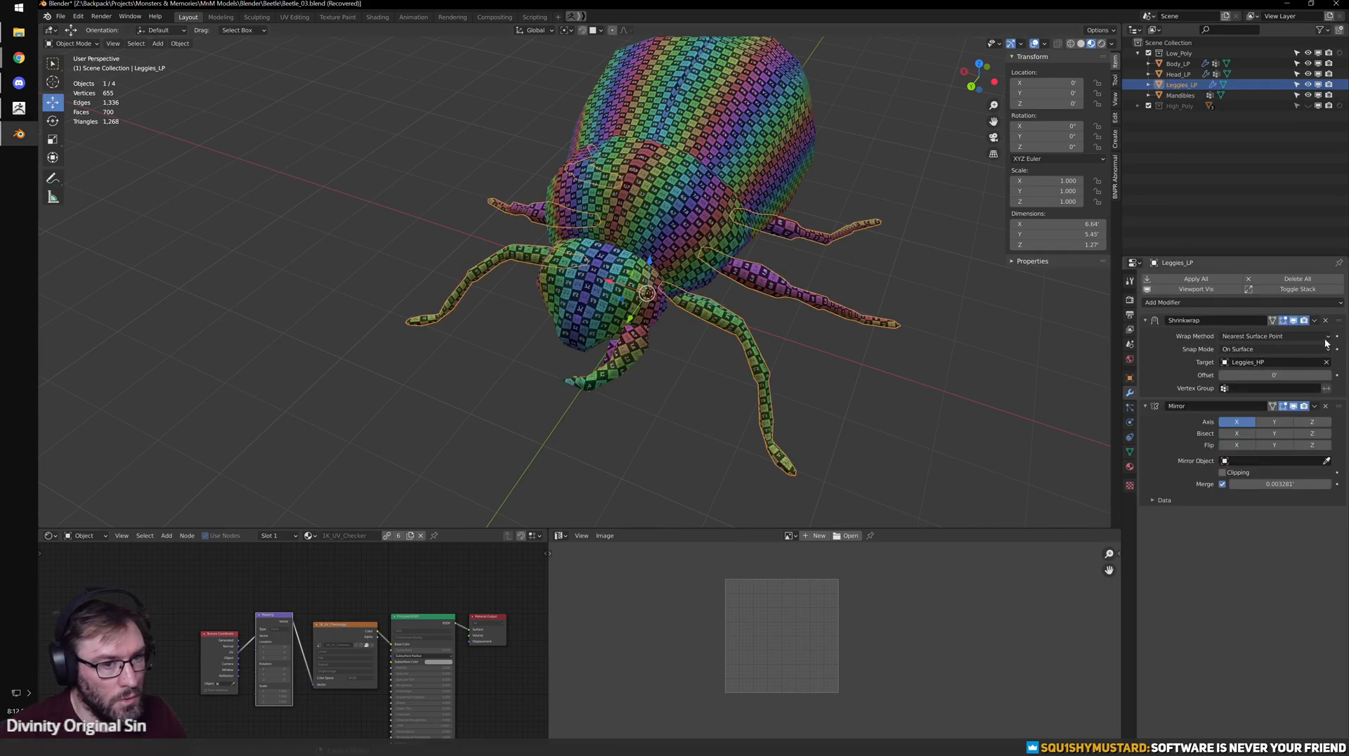
click(1315, 321)
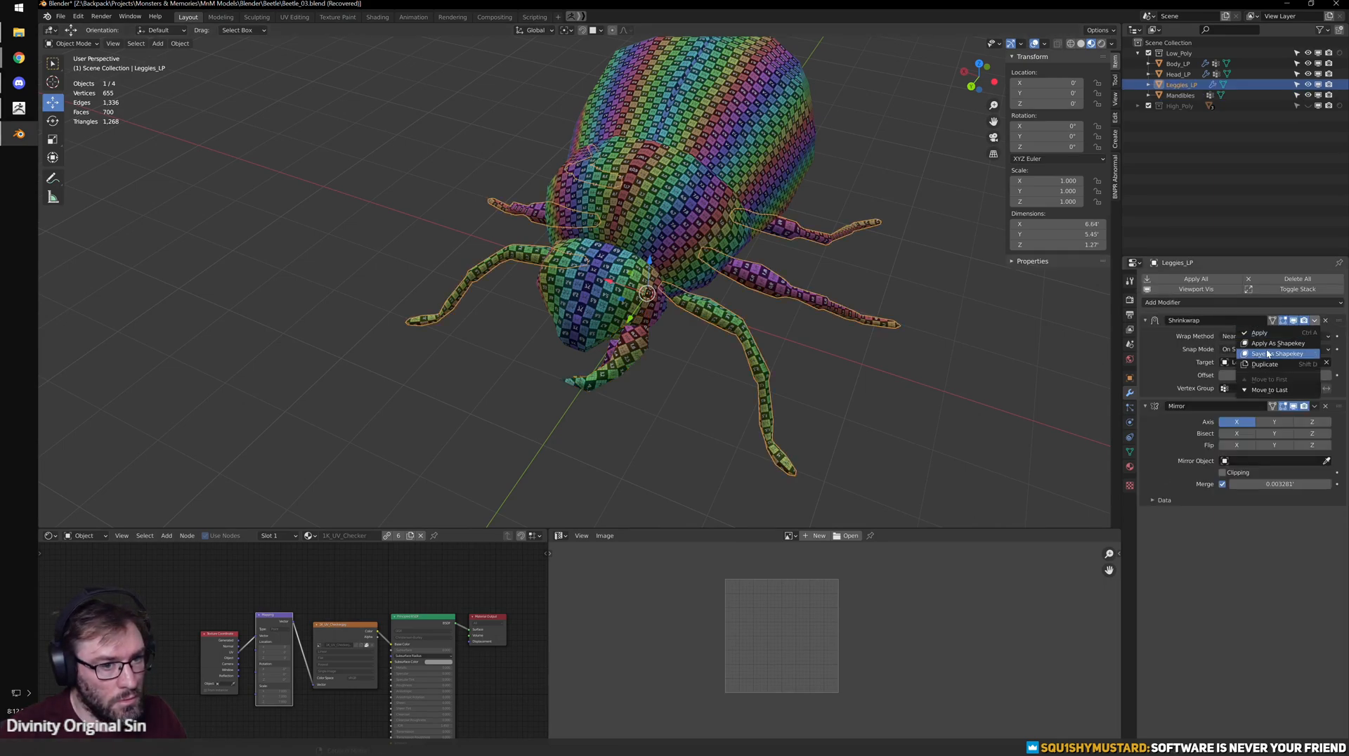
click(1262, 330)
- Link the head's Mirror modifier to the mandibles, then clear the selection
scroll(652, 410, up, 1)
click(627, 367)
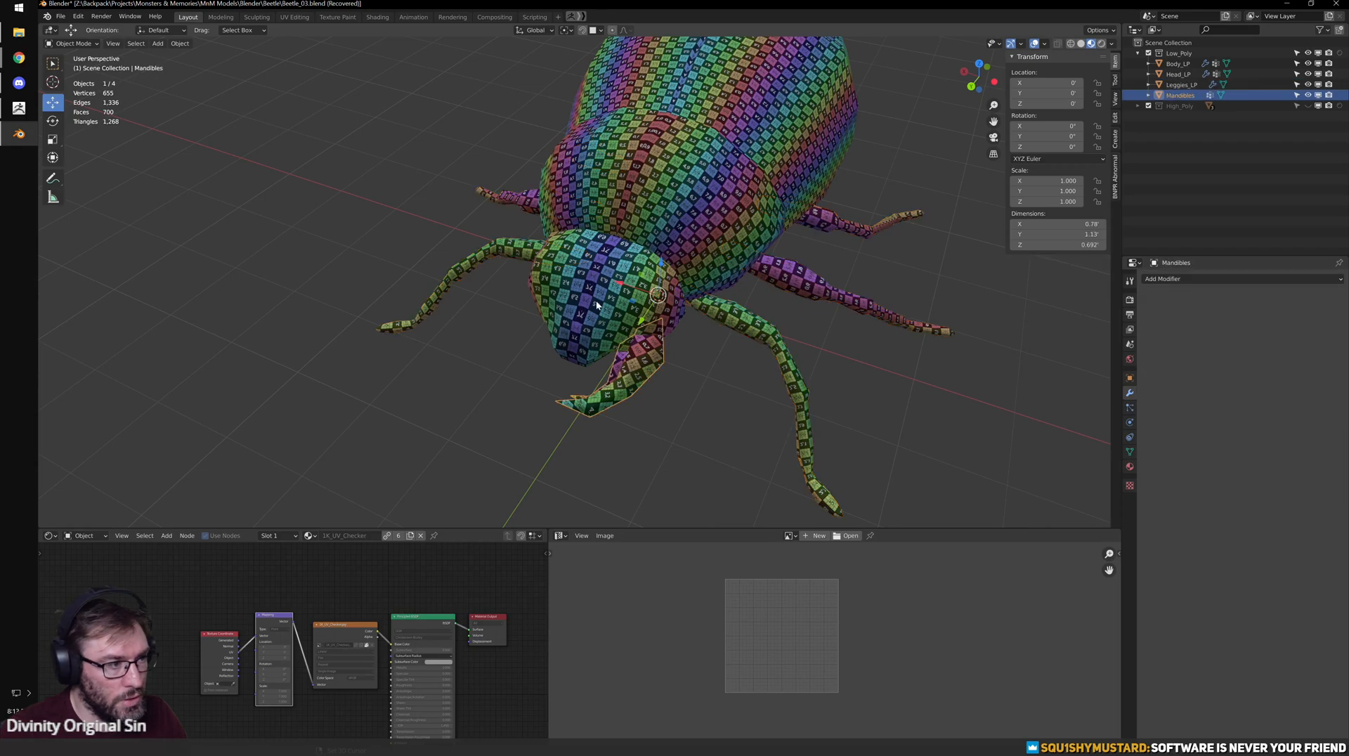
click(571, 310)
click(642, 374)
shift+click(605, 295)
key(ctrl+l)
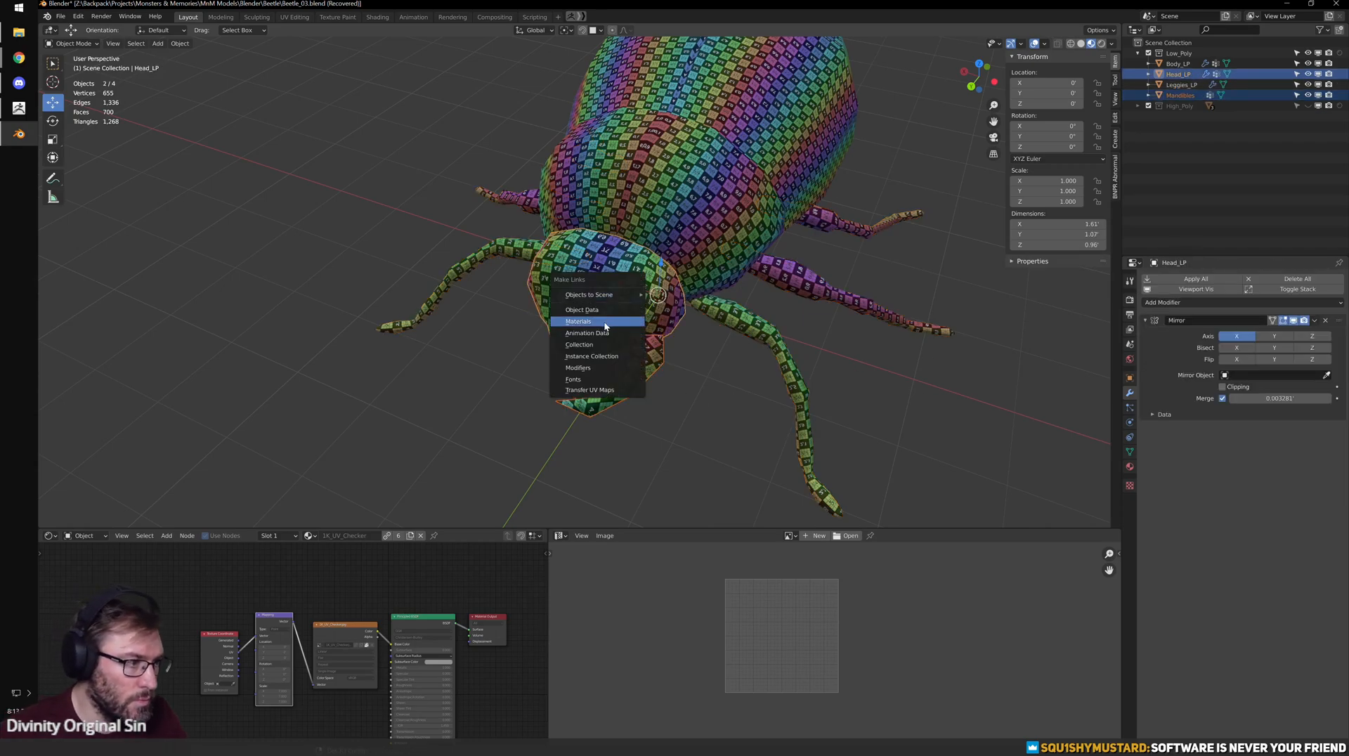
click(606, 367)
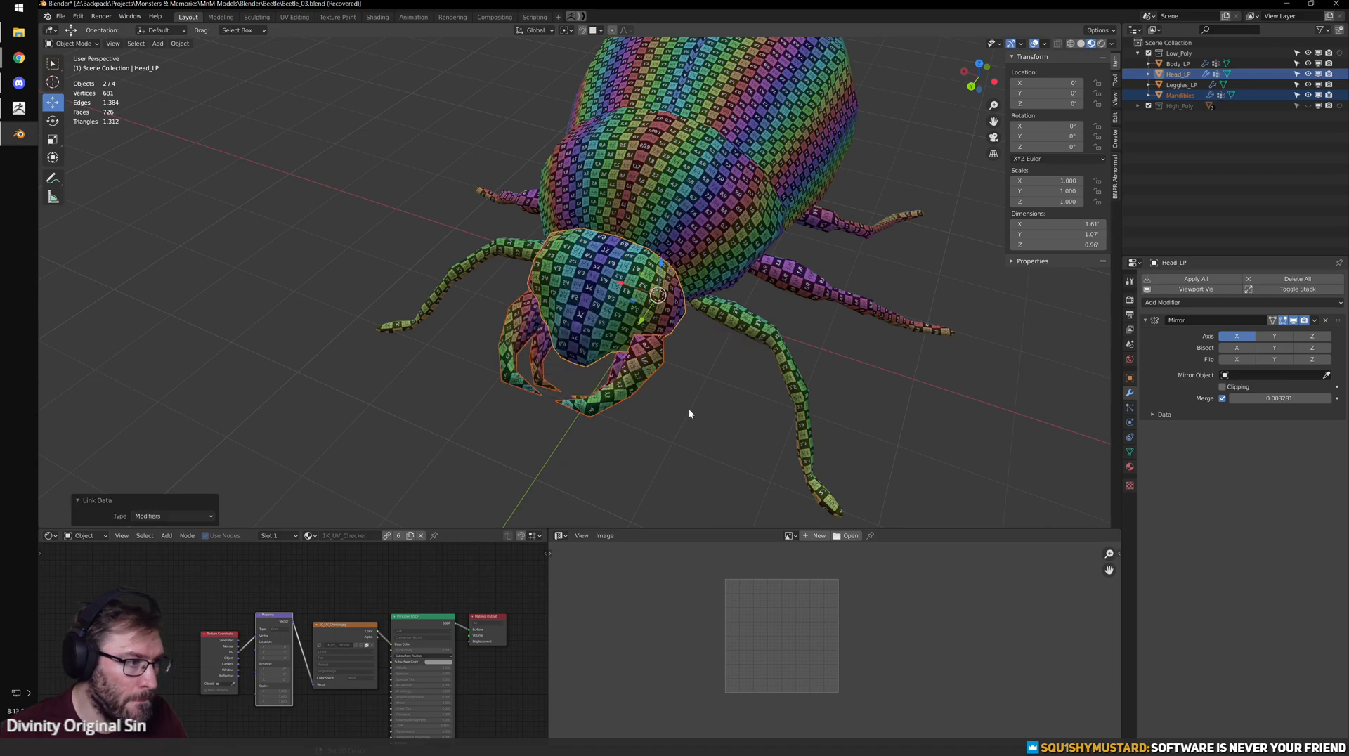
click(688, 411)
- Examine the mirrored mandibles and their checker mapping in edit mode, then return to object mode
click(624, 420)
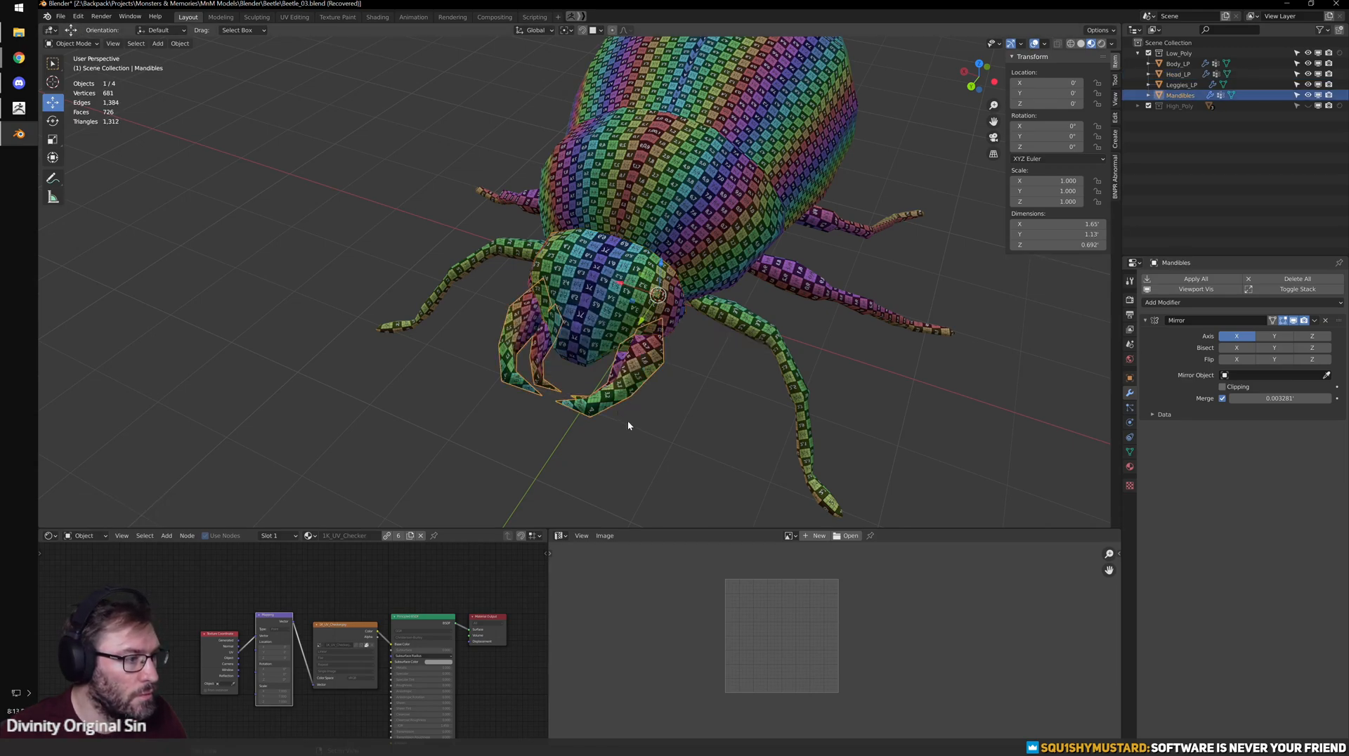
scroll(744, 378, up, 5)
key(Tab)
shift+middle_drag(911, 452, 738, 382)
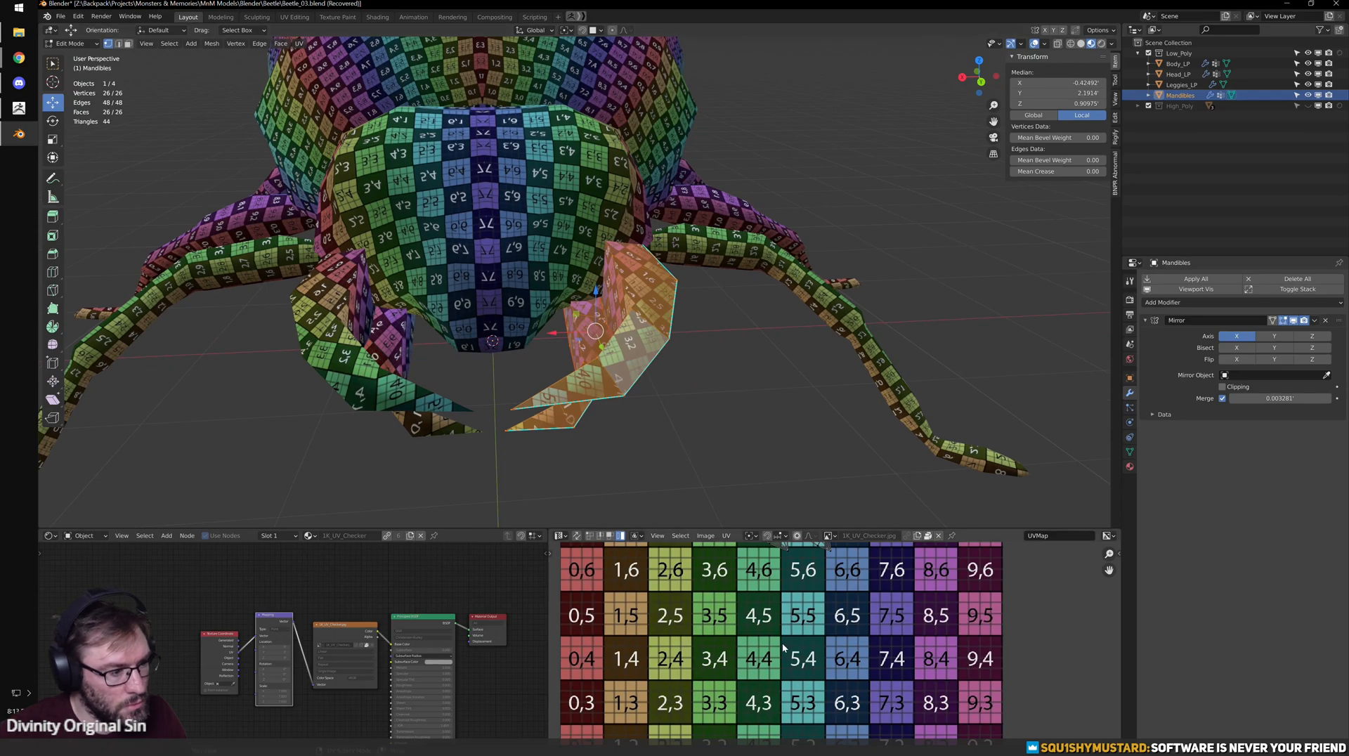
click(674, 412)
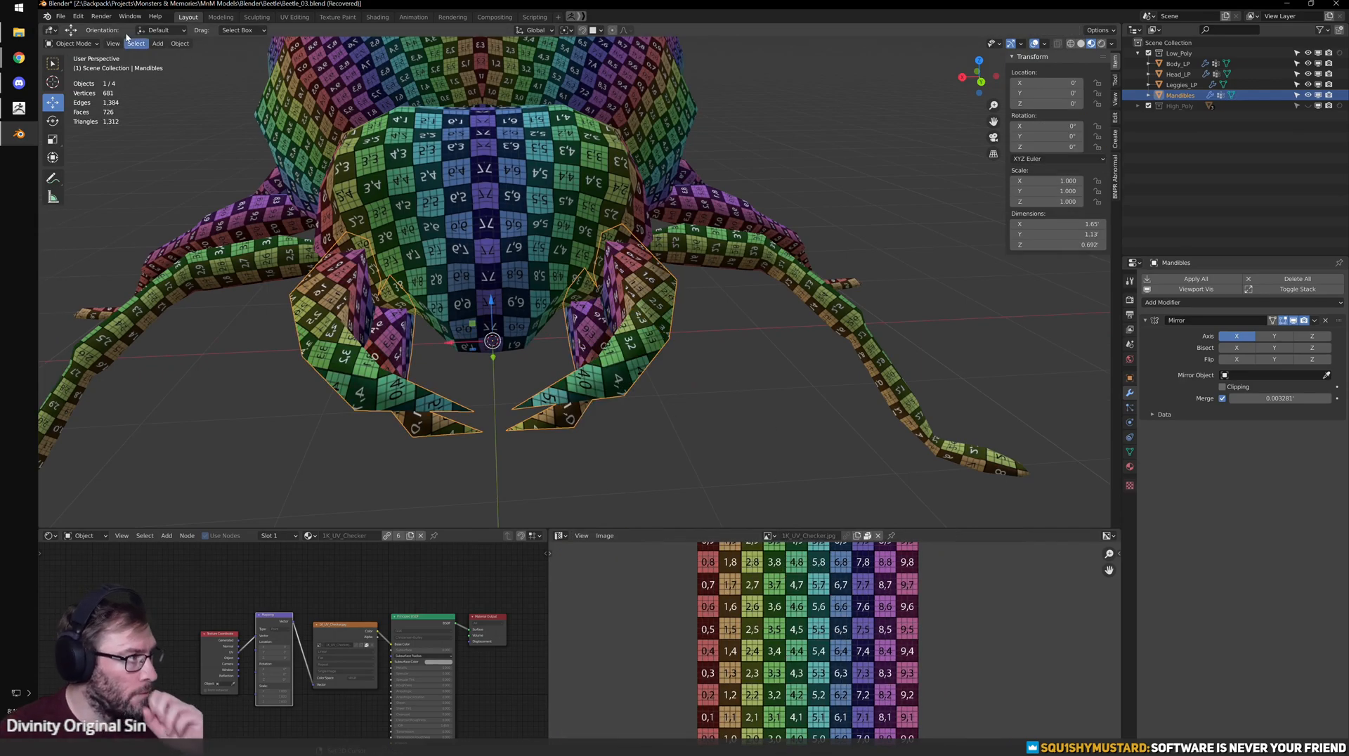
- Open the legs and mandibles together in edit mode and select all their UV islands in a maximized UV editor
key(a)
middle_drag(619, 392, 695, 422)
scroll(787, 450, down, 4)
middle_drag(829, 456, 692, 330)
key(Tab)
shift+click(727, 346)
key(Tab)
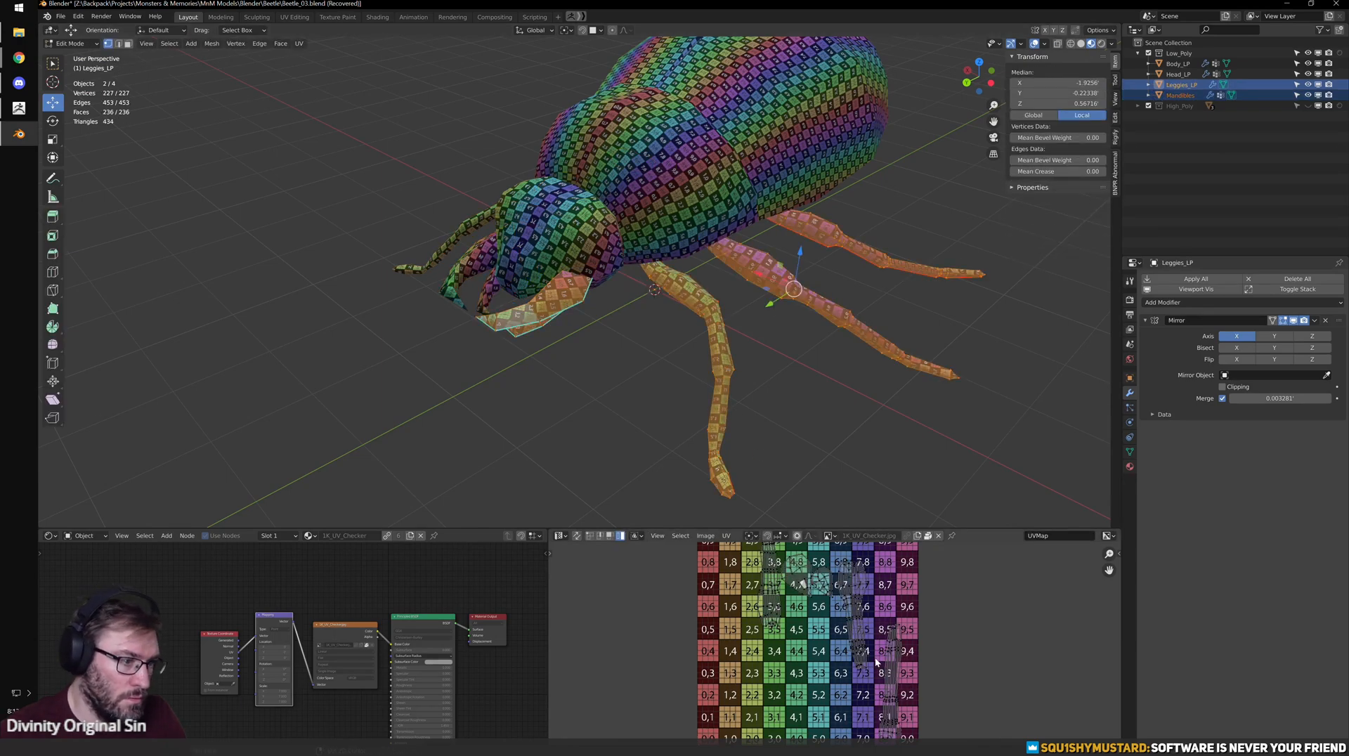
key(ctrl+space)
scroll(843, 626, up, 1)
drag(437, 172, 956, 606)
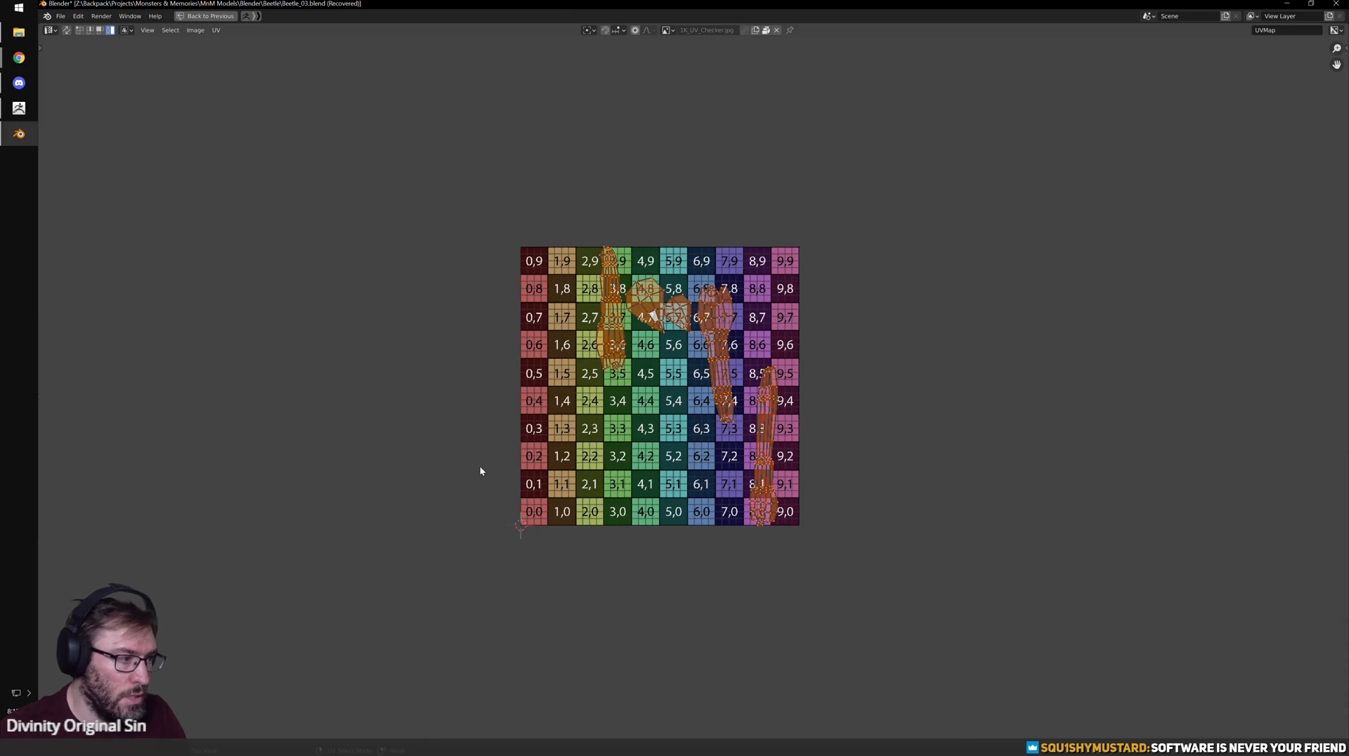
- Set UV selection to Island, move the leg island from the 6,8–7,5 tiles down to column 7, and rotate it upright
click(729, 335)
right_click(727, 332)
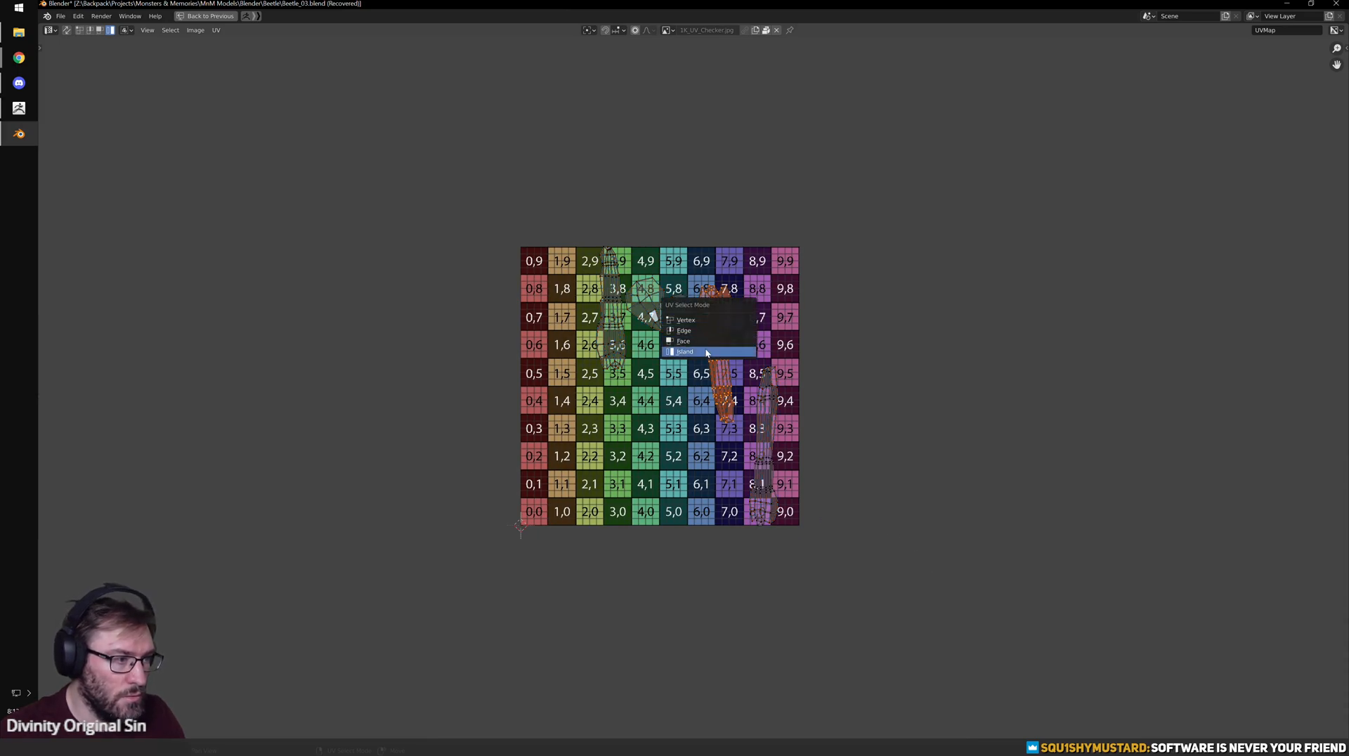
click(710, 352)
key(g)
click(754, 426)
key(r)
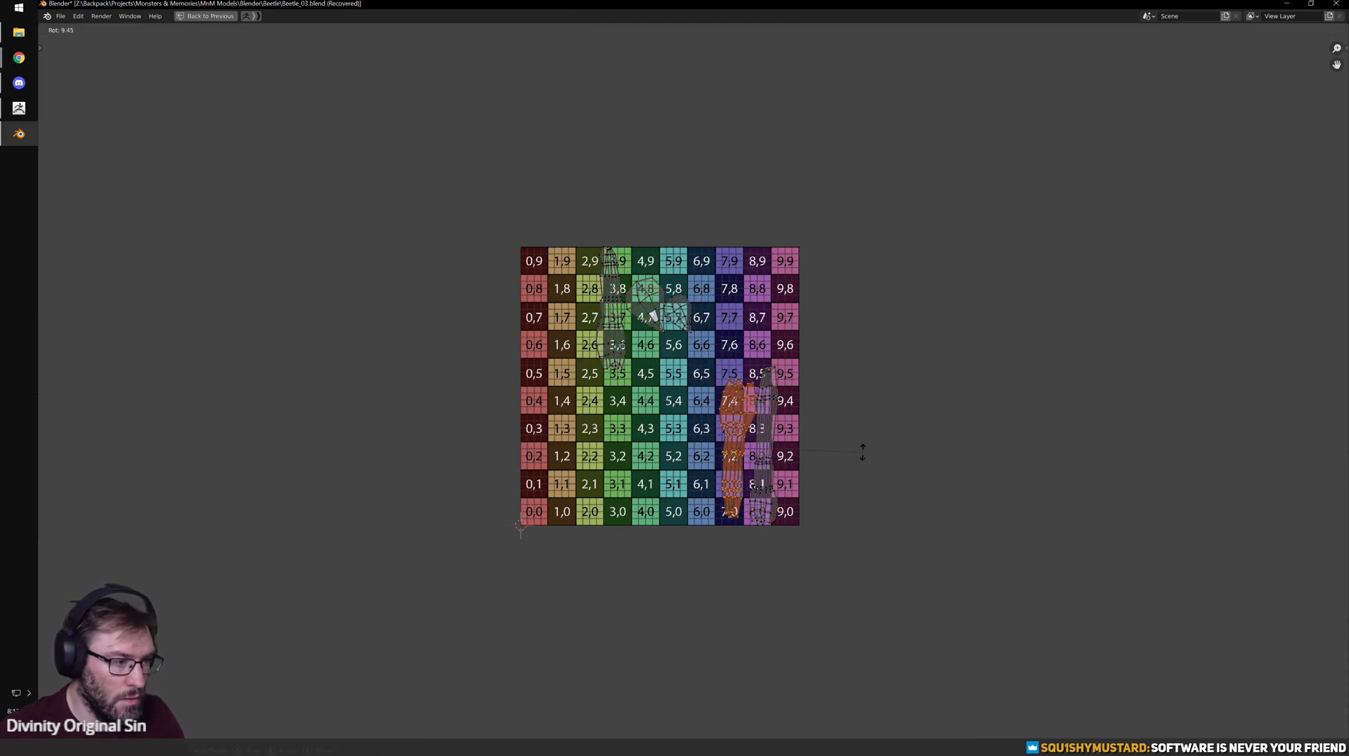
click(863, 443)
- Move the leg island in column 8 into column 9 along the square's edge and rotate it upright
scroll(873, 459, up, 3)
middle_drag(873, 479, 838, 454)
click(787, 458)
key(g)
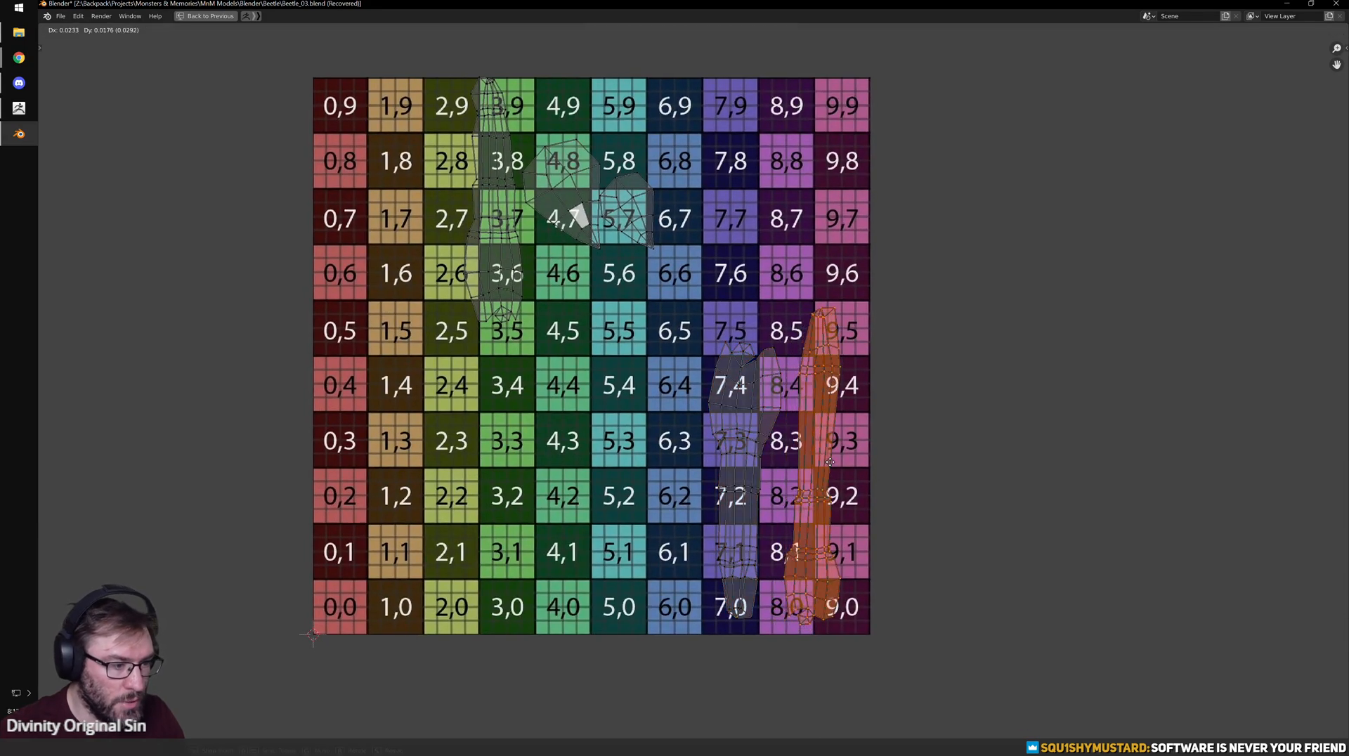
click(821, 457)
key(r)
click(967, 500)
- Move the leg island in column 7 over to column 8, close to its neighbour, and straighten its rotation
click(758, 451)
key(g)
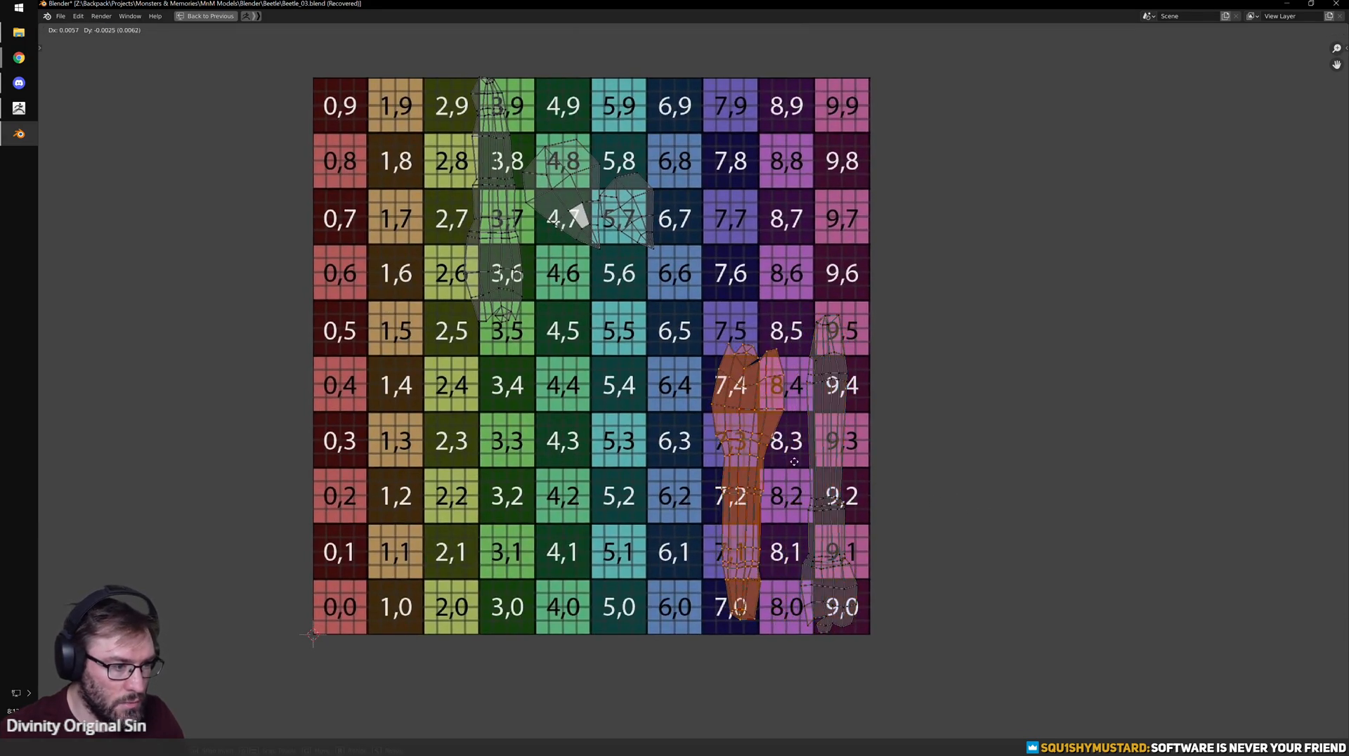
click(794, 465)
key(r)
click(1028, 502)
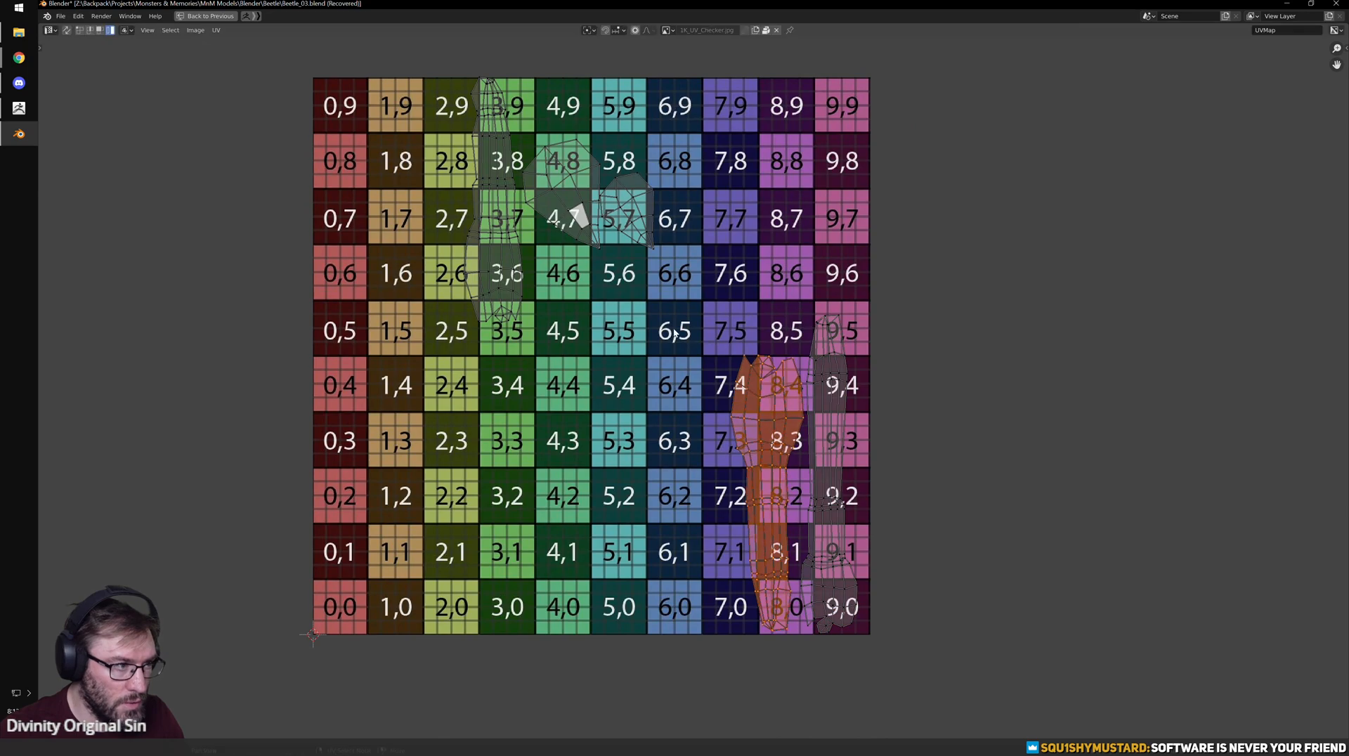
- Place the remaining leg island from column 3 beside the other two legs near column 7, adjusting its rotation, and restore the full layout
click(498, 218)
key(g)
click(720, 521)
key(r)
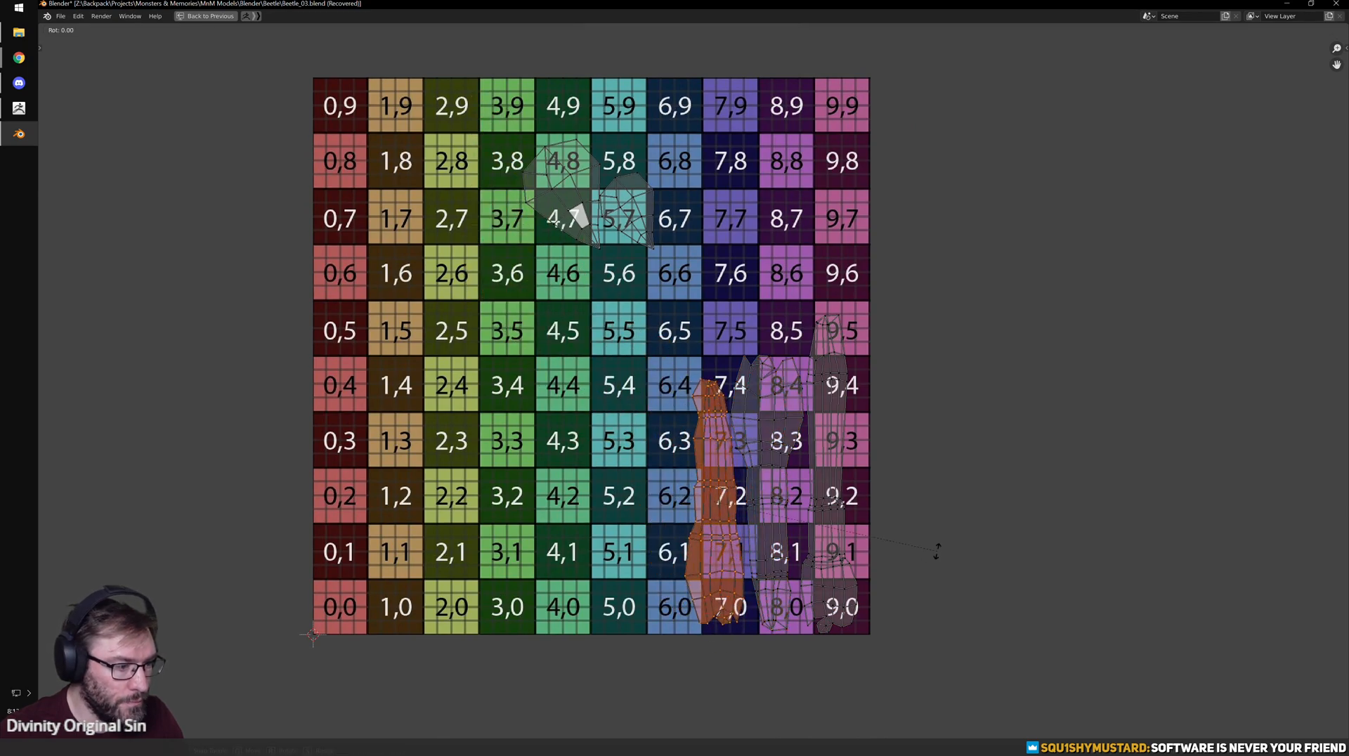
click(936, 557)
key(g)
click(809, 527)
key(ctrl+space)
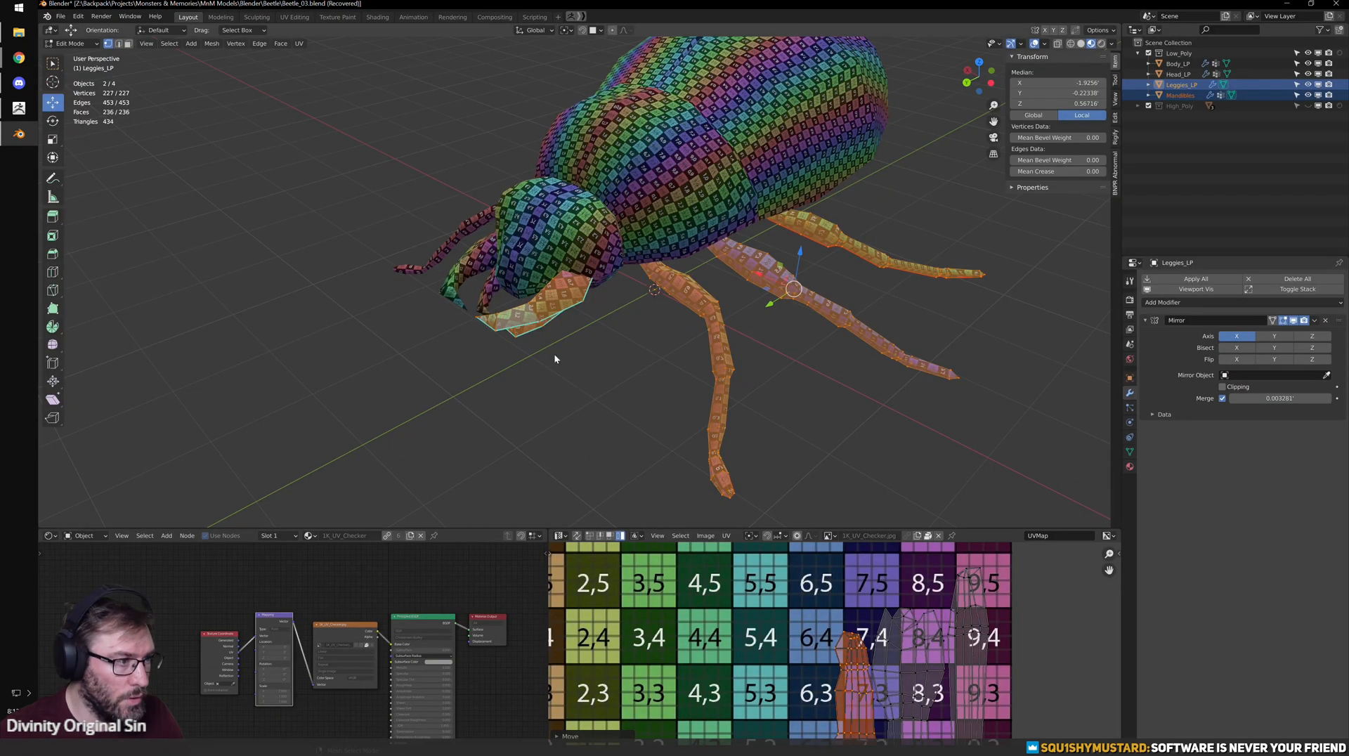
- Return to object mode and save the recovered beetle as a new version named Beetle_04.blend
key(Tab)
click(60, 16)
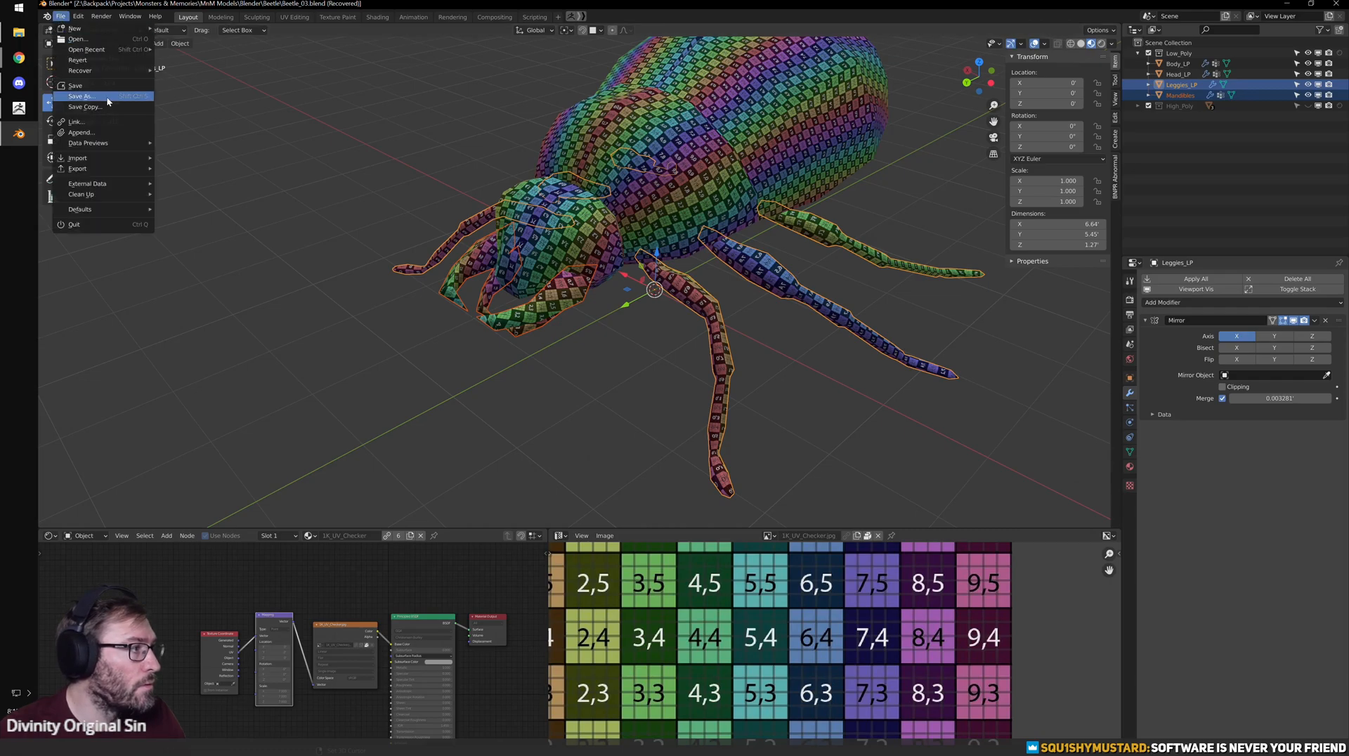
click(104, 96)
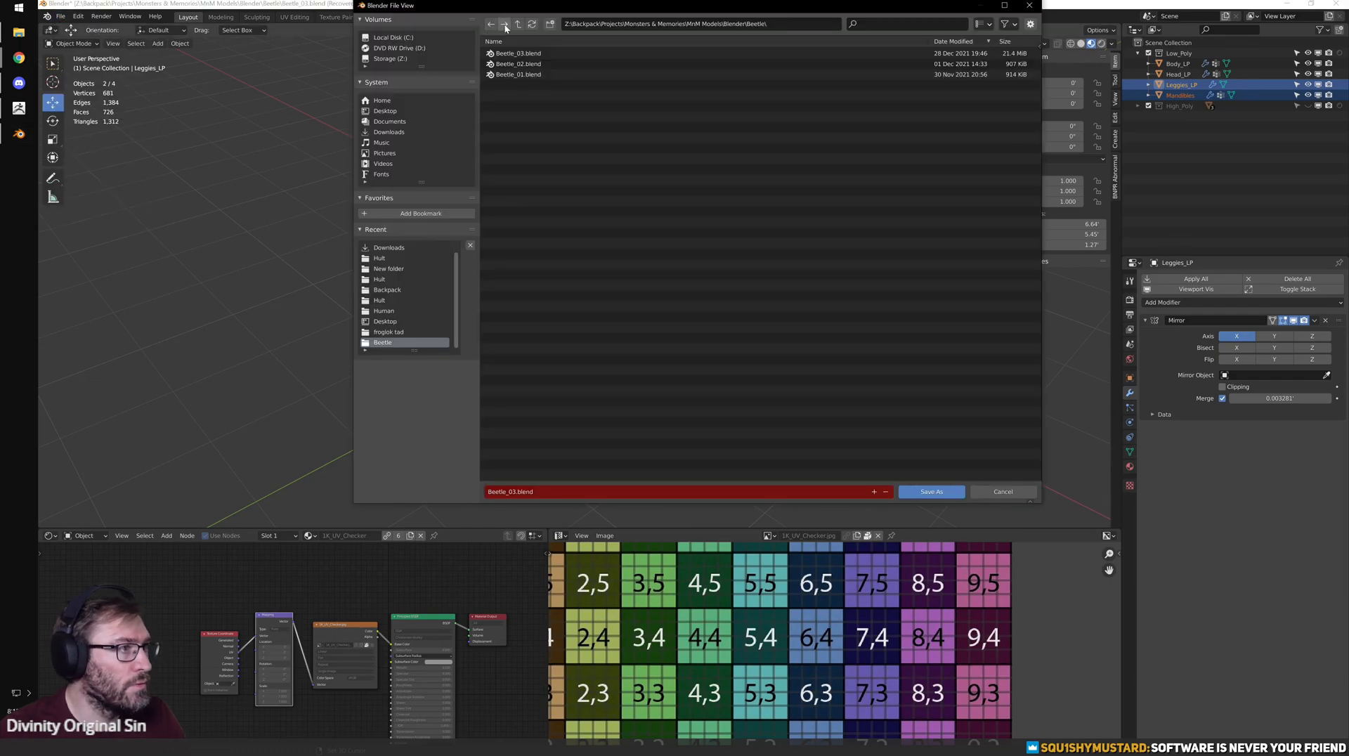
click(540, 54)
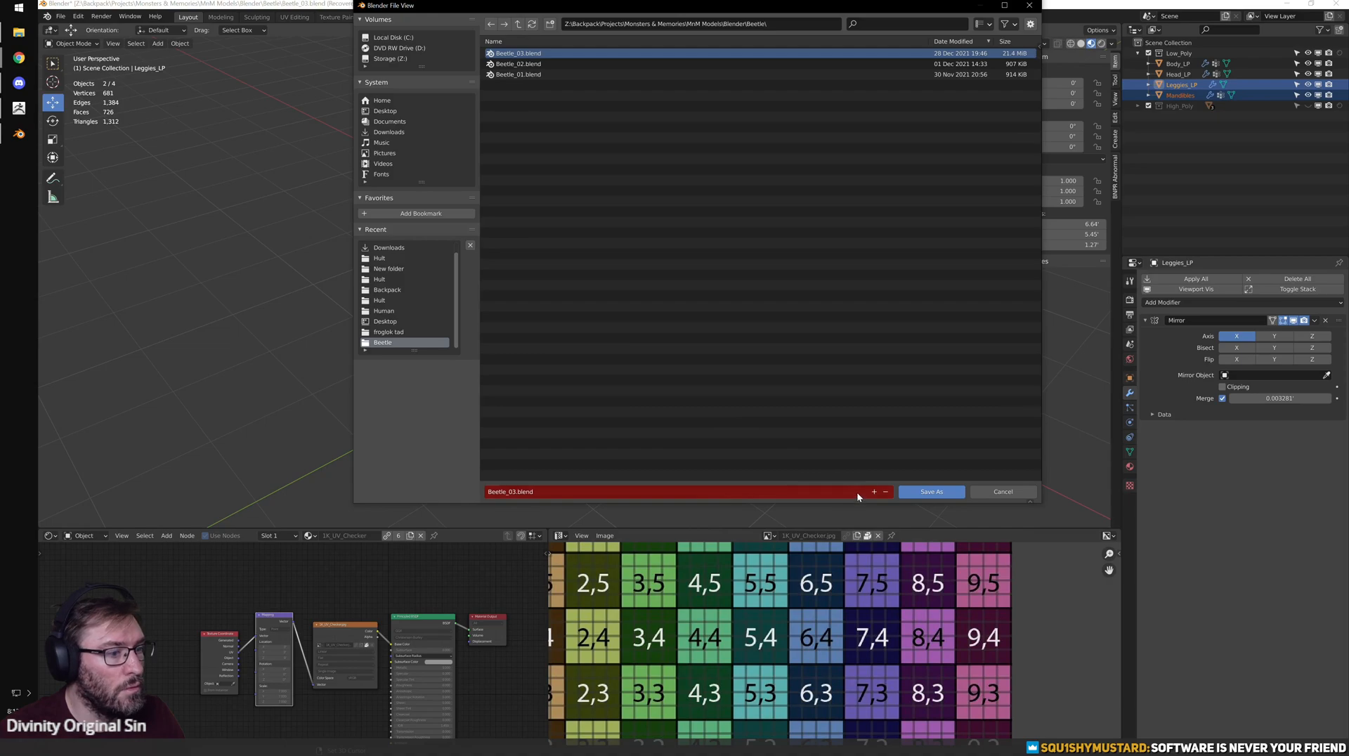
click(928, 491)
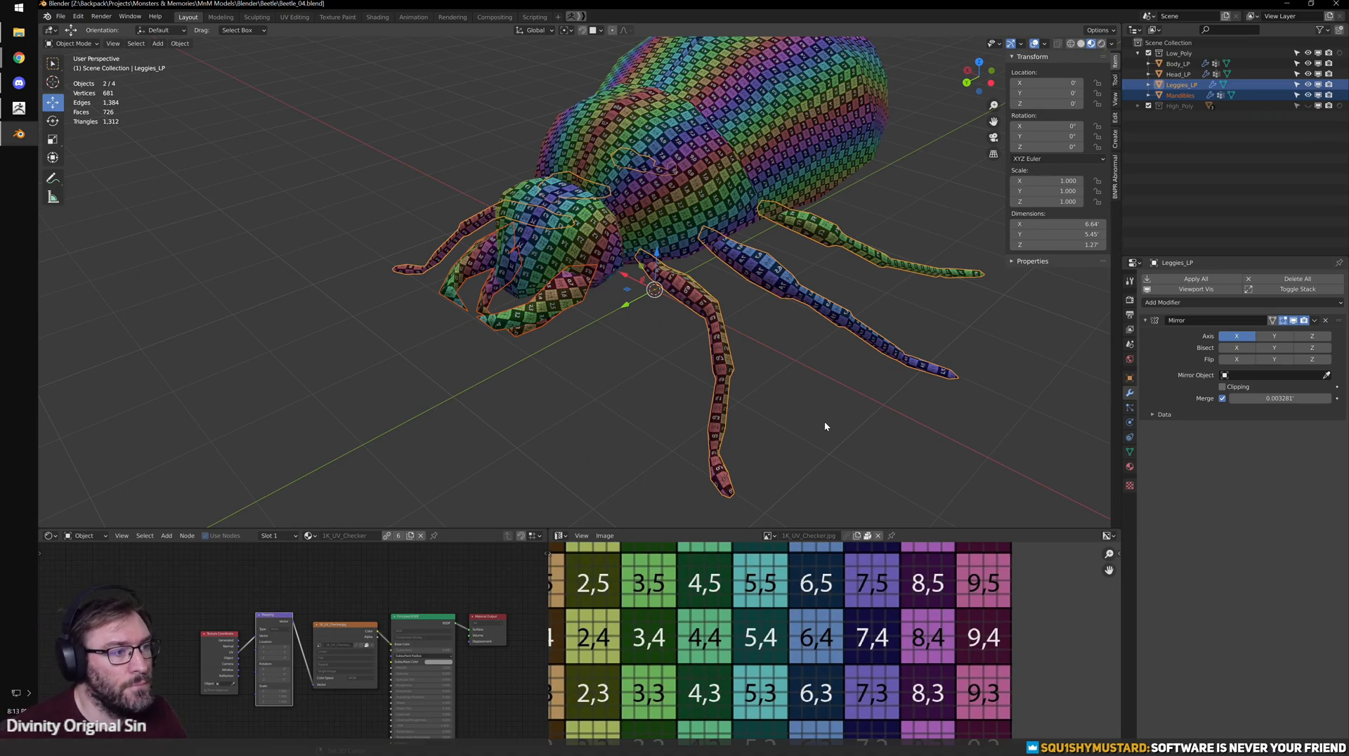
- Examine the checker mapping along the beetle's legs up close, including in edit mode
shift+middle_drag(854, 360, 788, 379)
scroll(786, 362, up, 1)
click(764, 343)
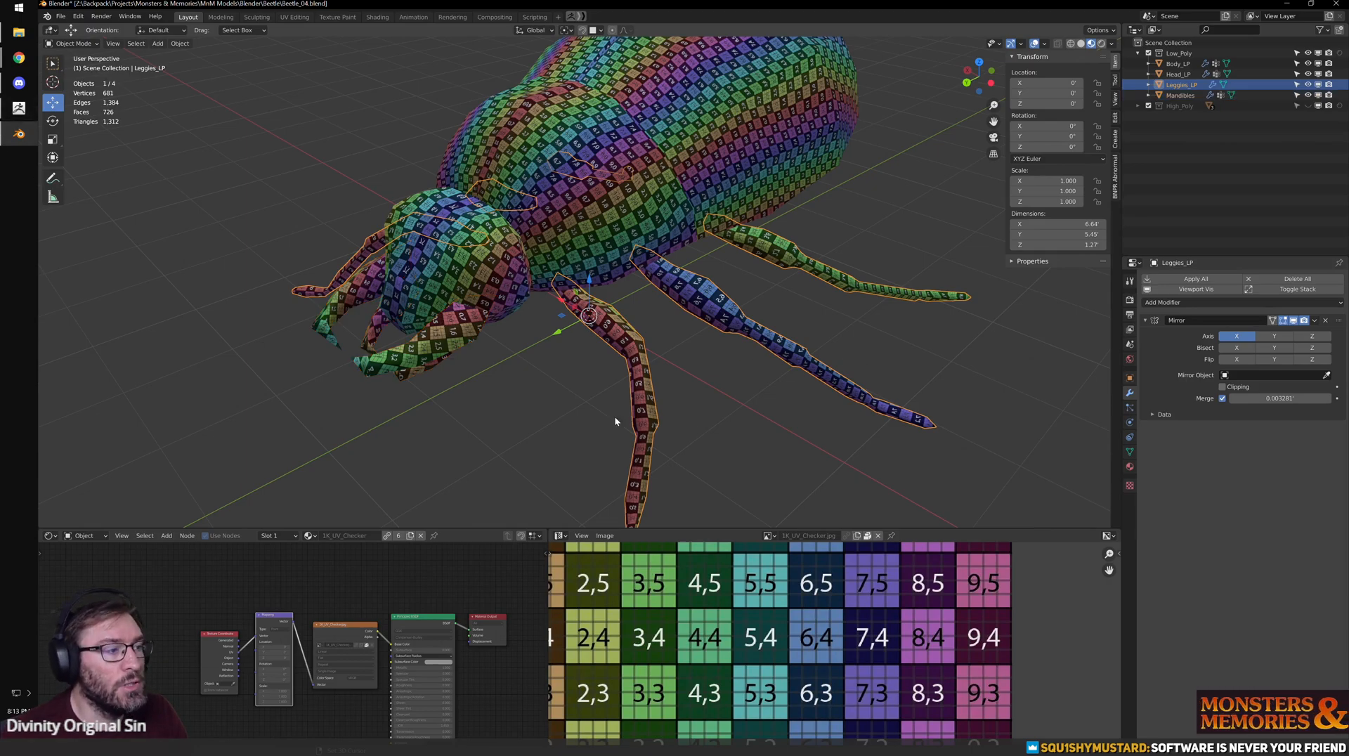
shift+middle_drag(568, 385, 539, 359)
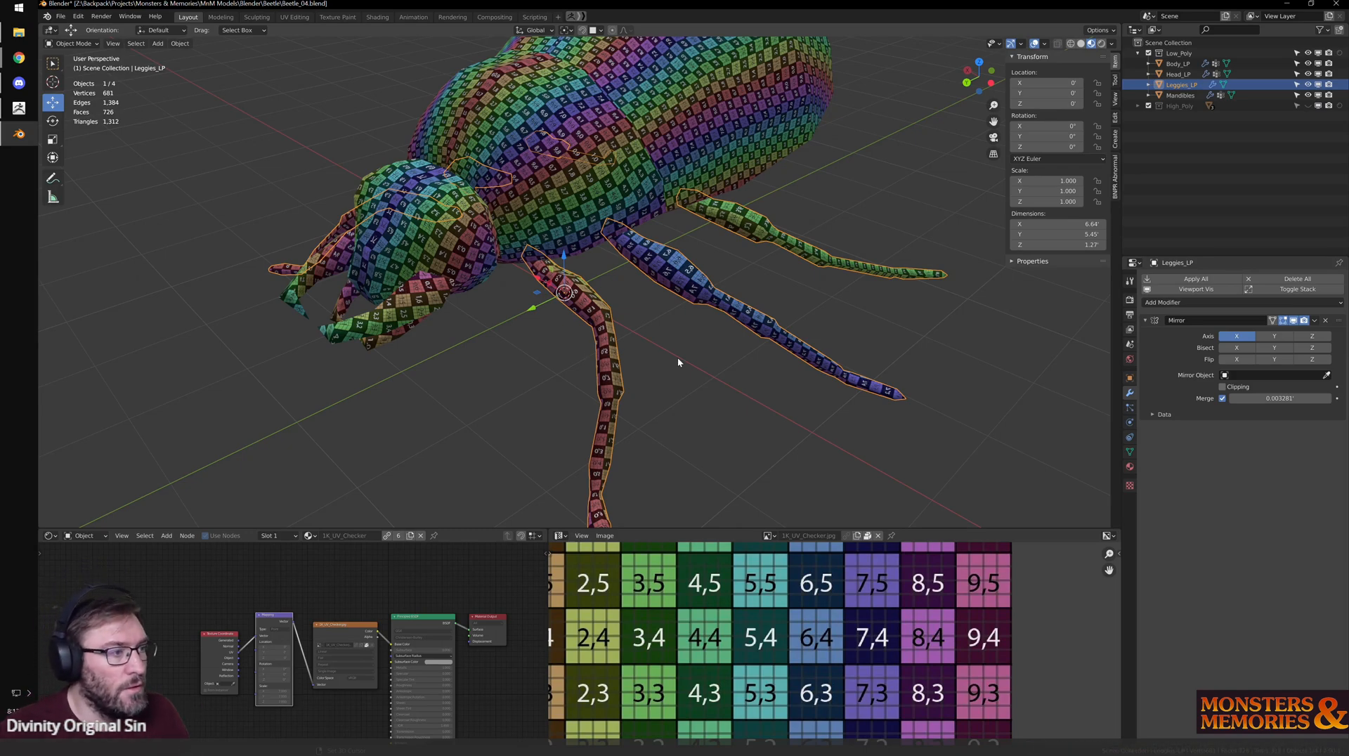
scroll(594, 327, up, 2)
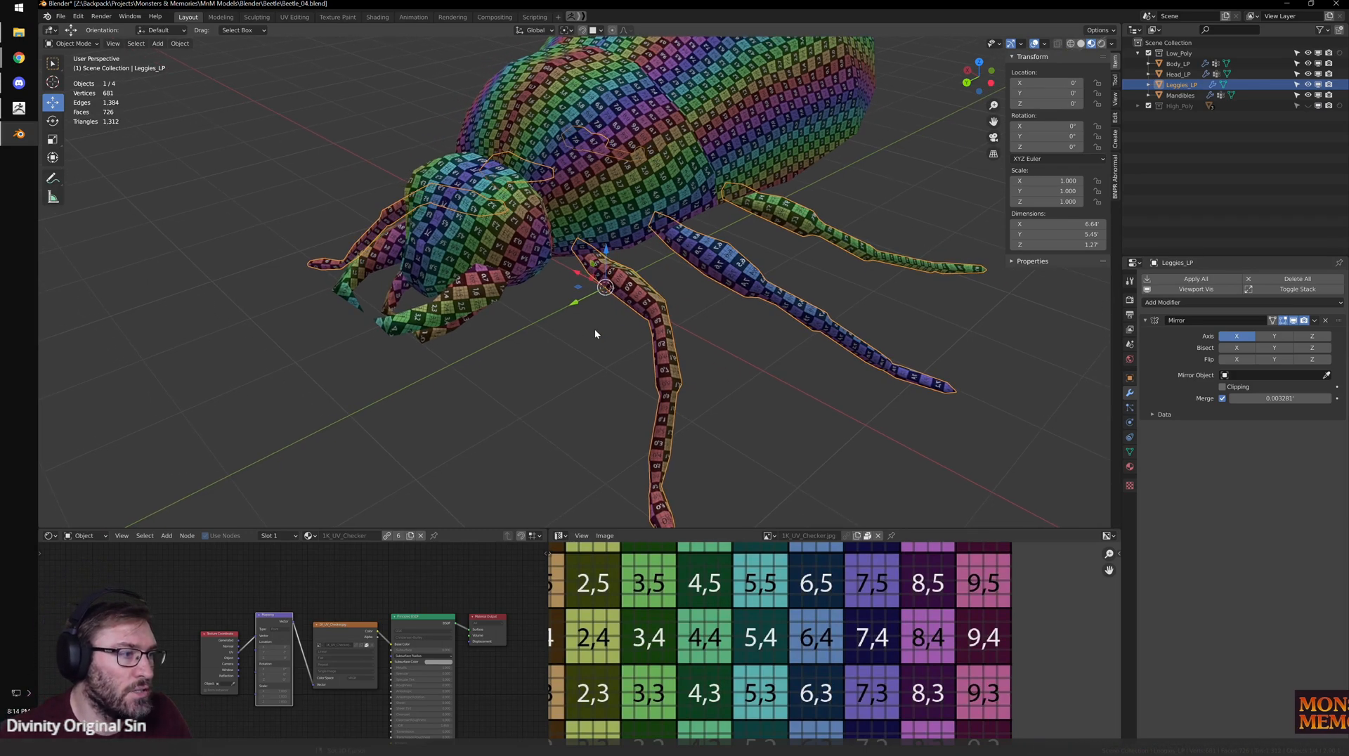
scroll(595, 327, up, 3)
scroll(571, 333, down, 2)
middle_drag(698, 381, 773, 404)
scroll(738, 369, up, 3)
key(Tab)
middle_drag(726, 322, 703, 339)
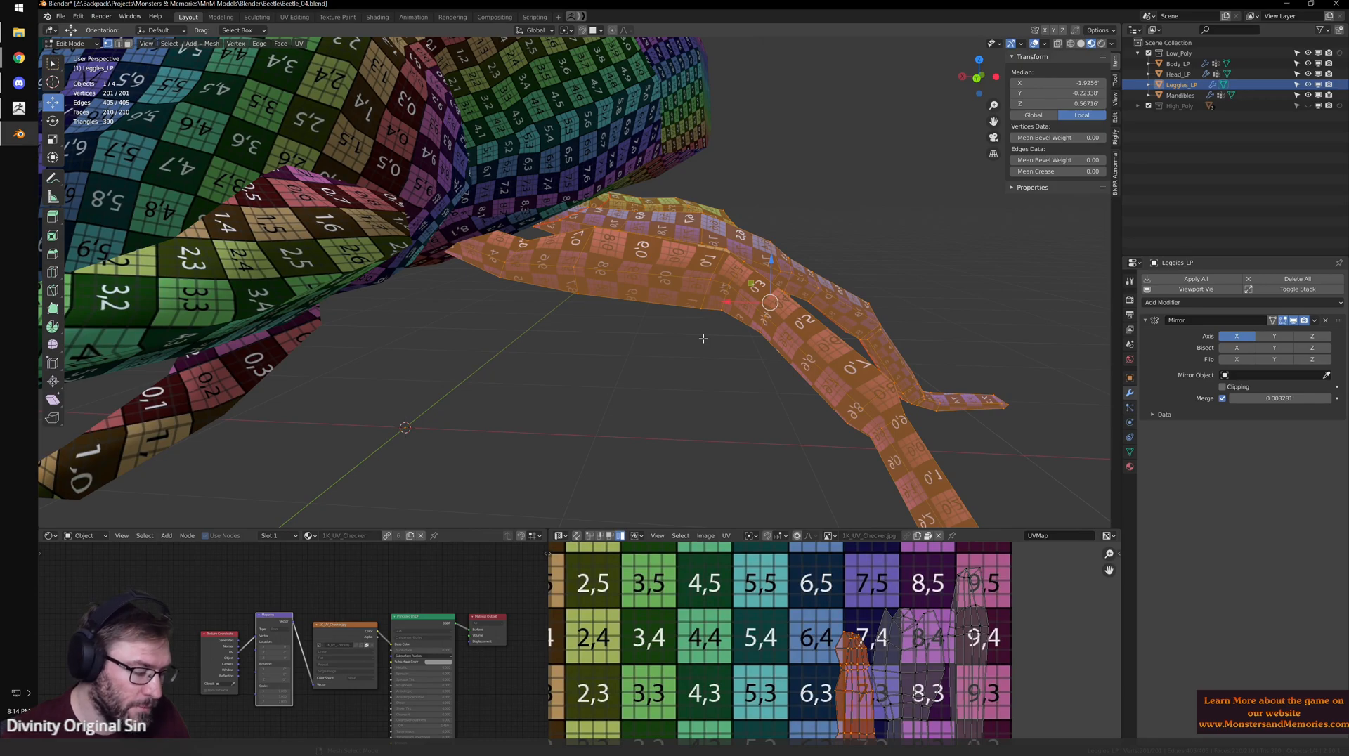
- Leave edit mode and examine the checker mapping around the head, mandibles and body
key(Tab)
scroll(736, 239, down, 5)
middle_drag(736, 239, 588, 379)
scroll(580, 311, up, 4)
click(571, 352)
click(554, 281)
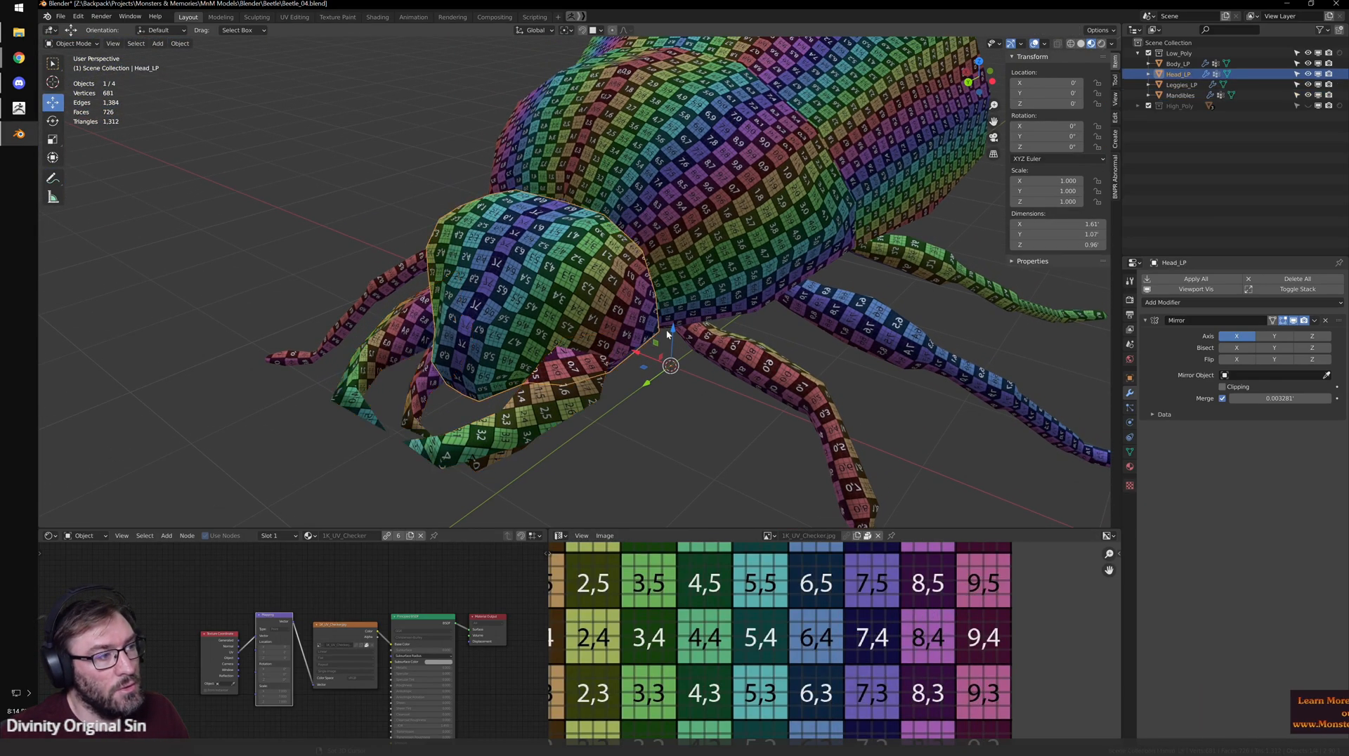
scroll(703, 316, down, 2)
middle_drag(720, 310, 508, 293)
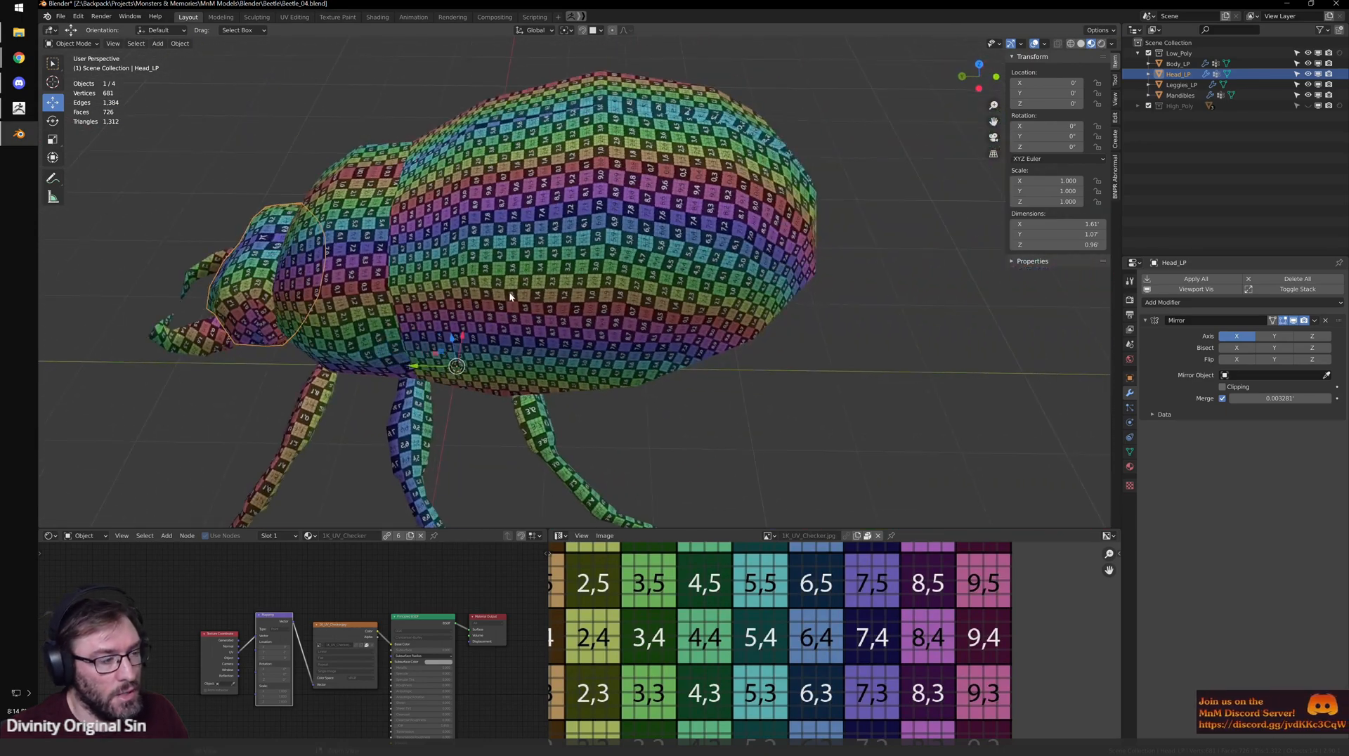
- Select the thorax section of the body in edit mode with Select Linked delimited by Seam, and show its UV island
click(648, 262)
middle_drag(648, 261, 631, 304)
key(Tab)
key(ctrl+Tab)
click(610, 288)
key(ctrl+l)
click(183, 496)
middle_drag(542, 358, 532, 384)
shift+middle_drag(603, 415, 741, 374)
key(ctrl+space)
scroll(663, 467, down, 1)
middle_drag(609, 428, 646, 407)
key(ctrl+space)
scroll(746, 491, up, 3)
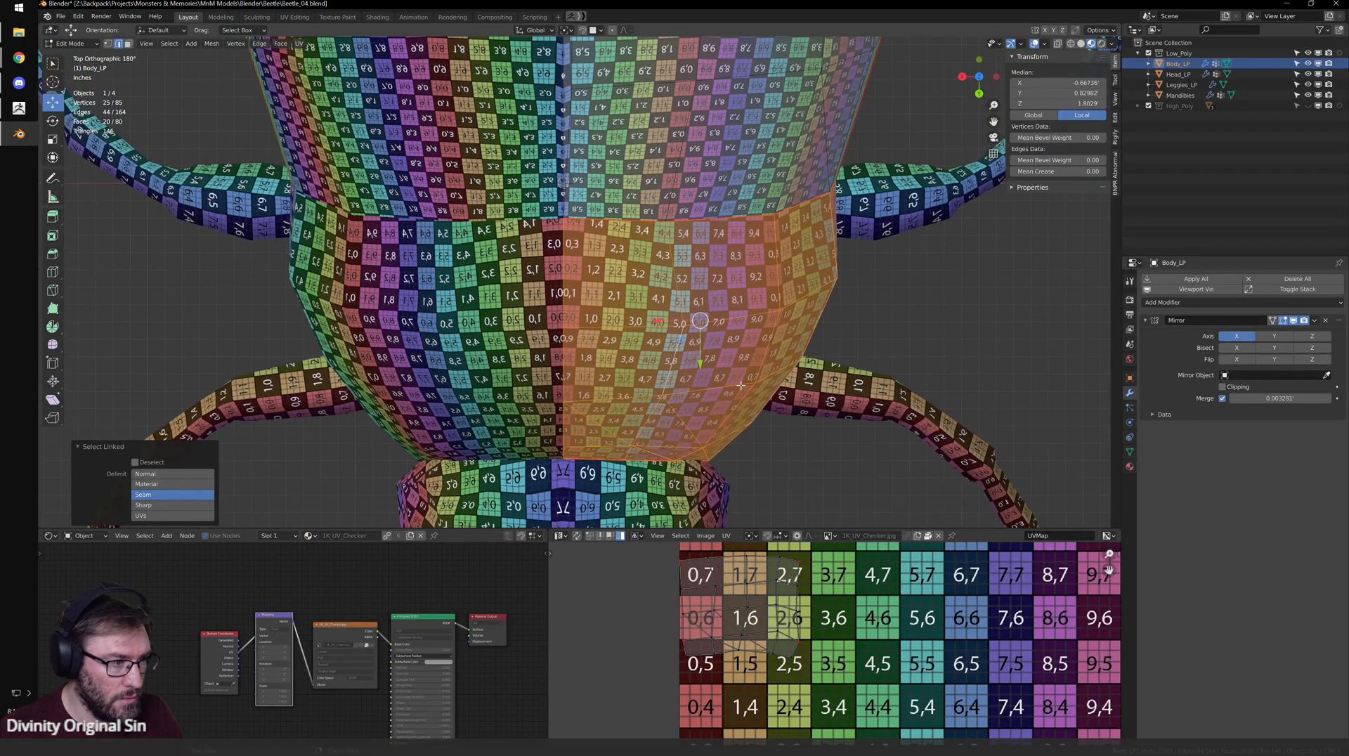
- Move the thorax UV island to the square's 7,9–9,8 corner, then switch to editing the head
scroll(799, 631, down, 3)
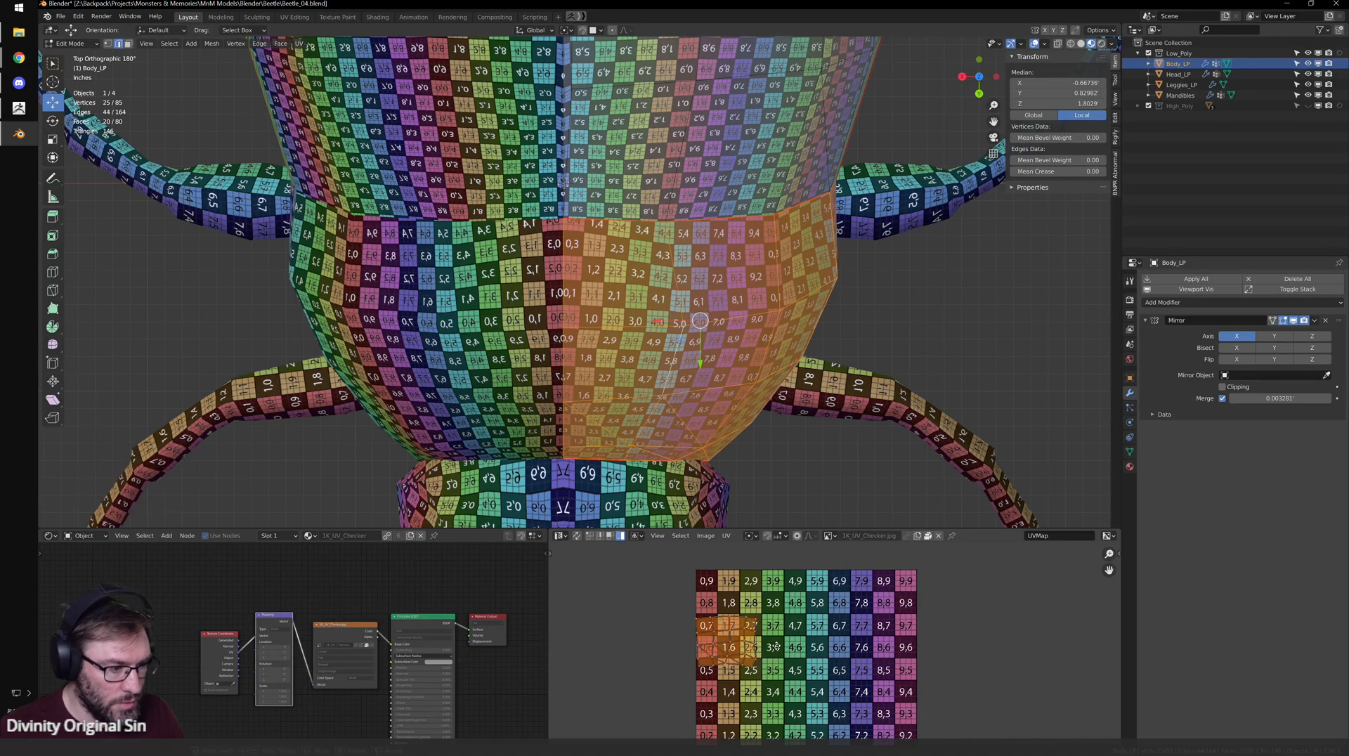
key(g)
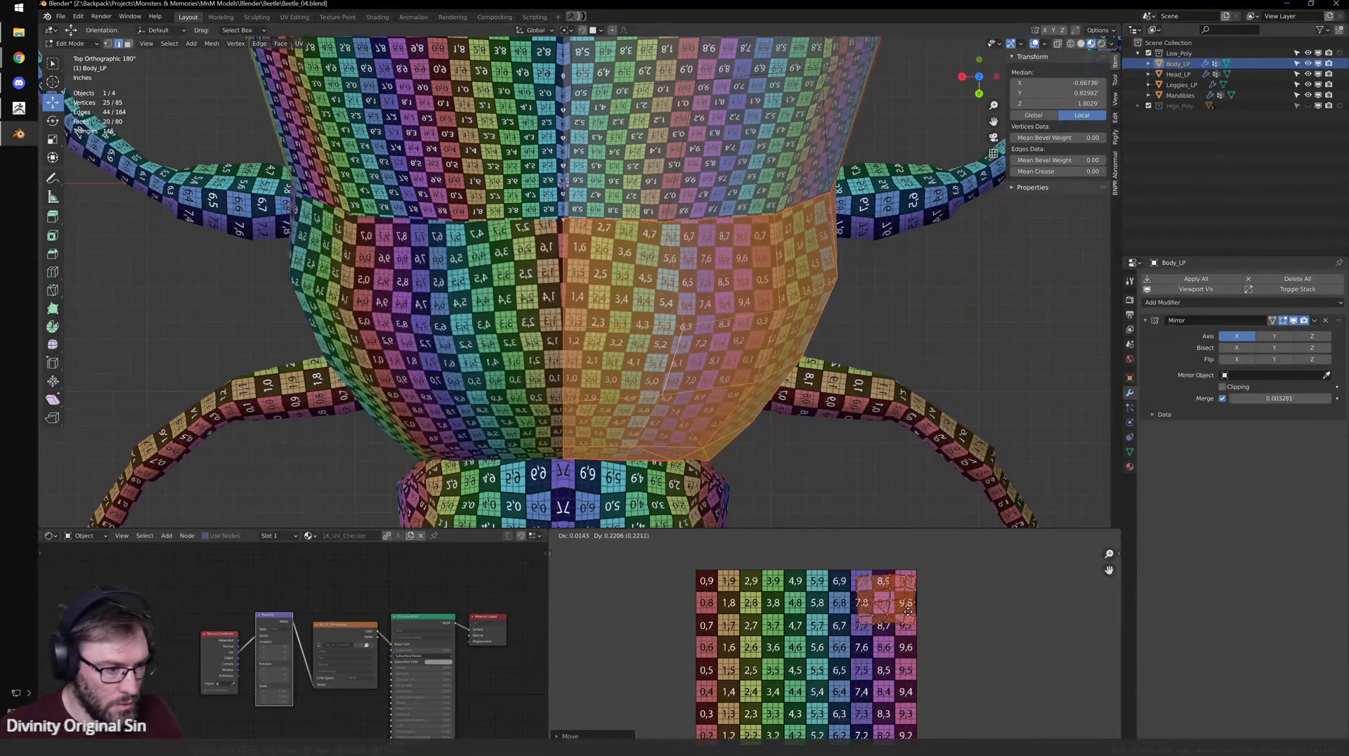
click(905, 616)
scroll(726, 319, down, 4)
key(Tab)
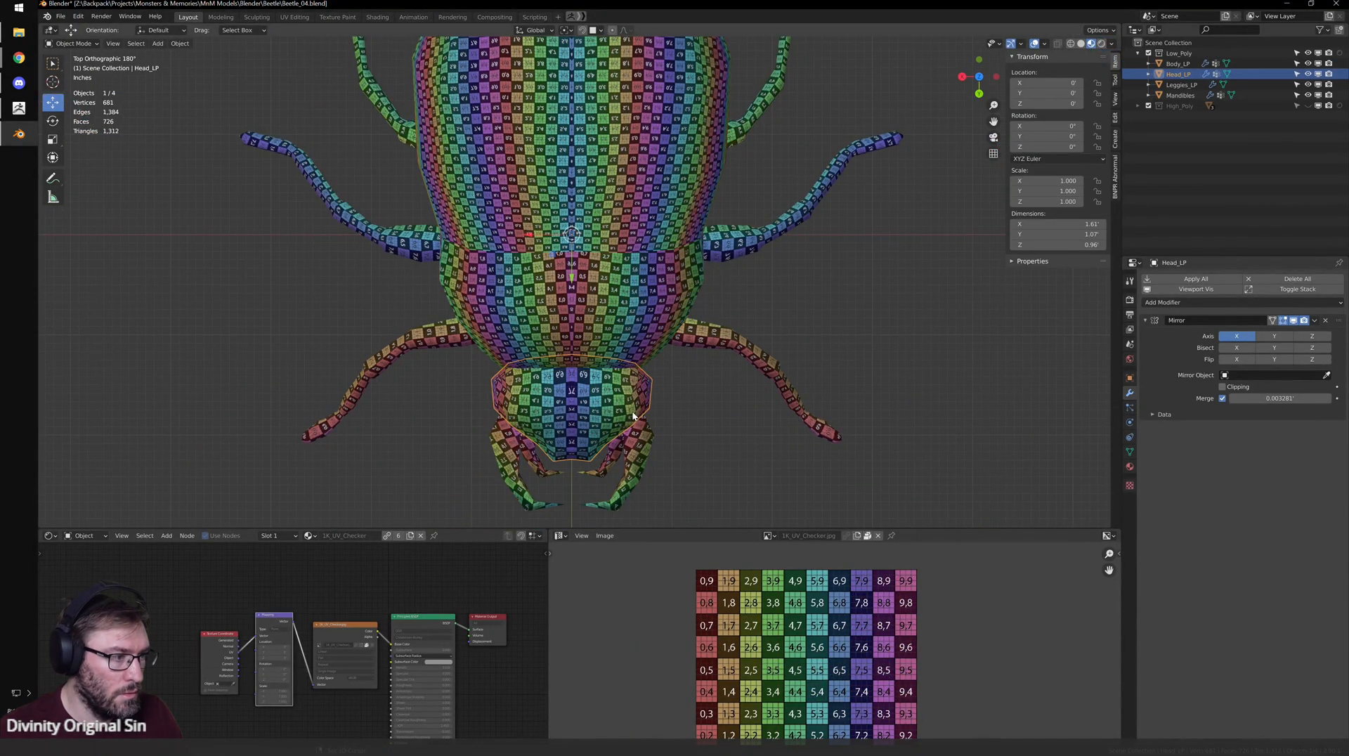
key(Tab)
middle_drag(726, 319, 701, 386)
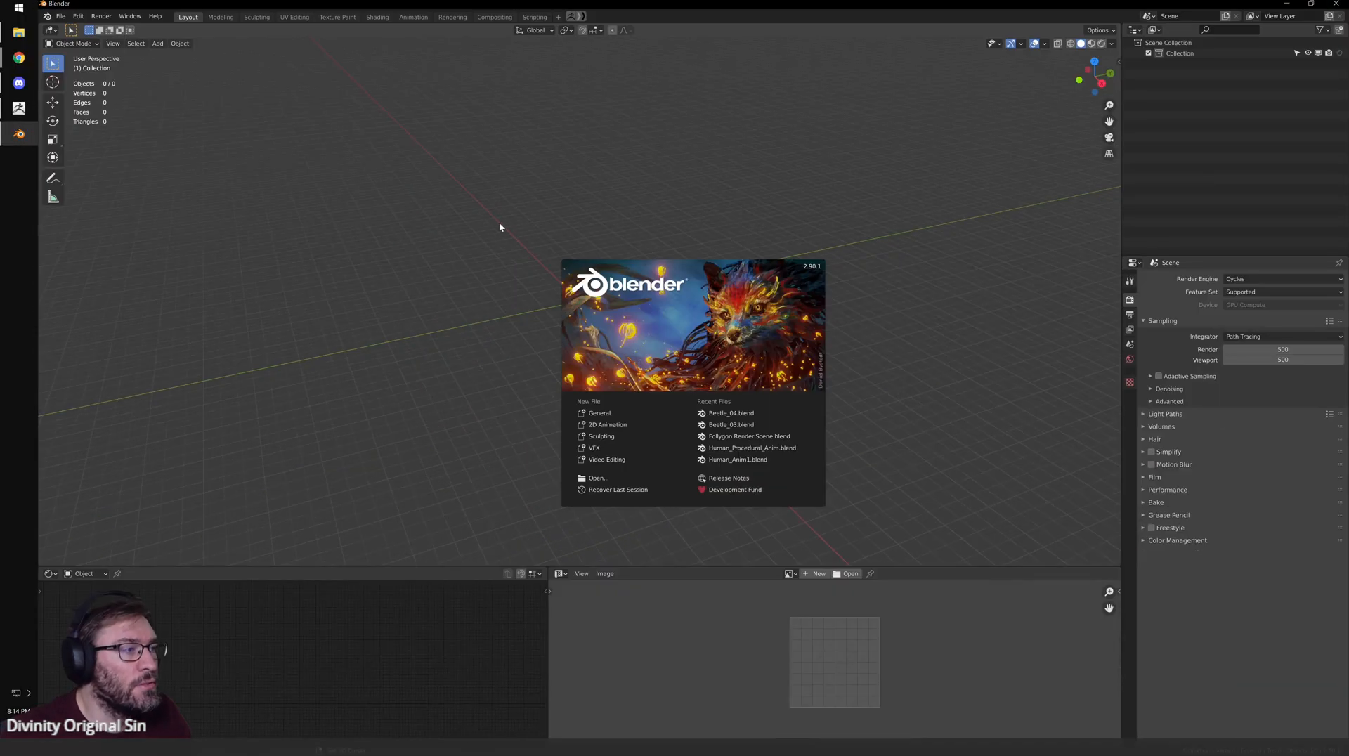
- Dismiss the splash screen and reopen Beetle_04.blend from the recent files
click(499, 224)
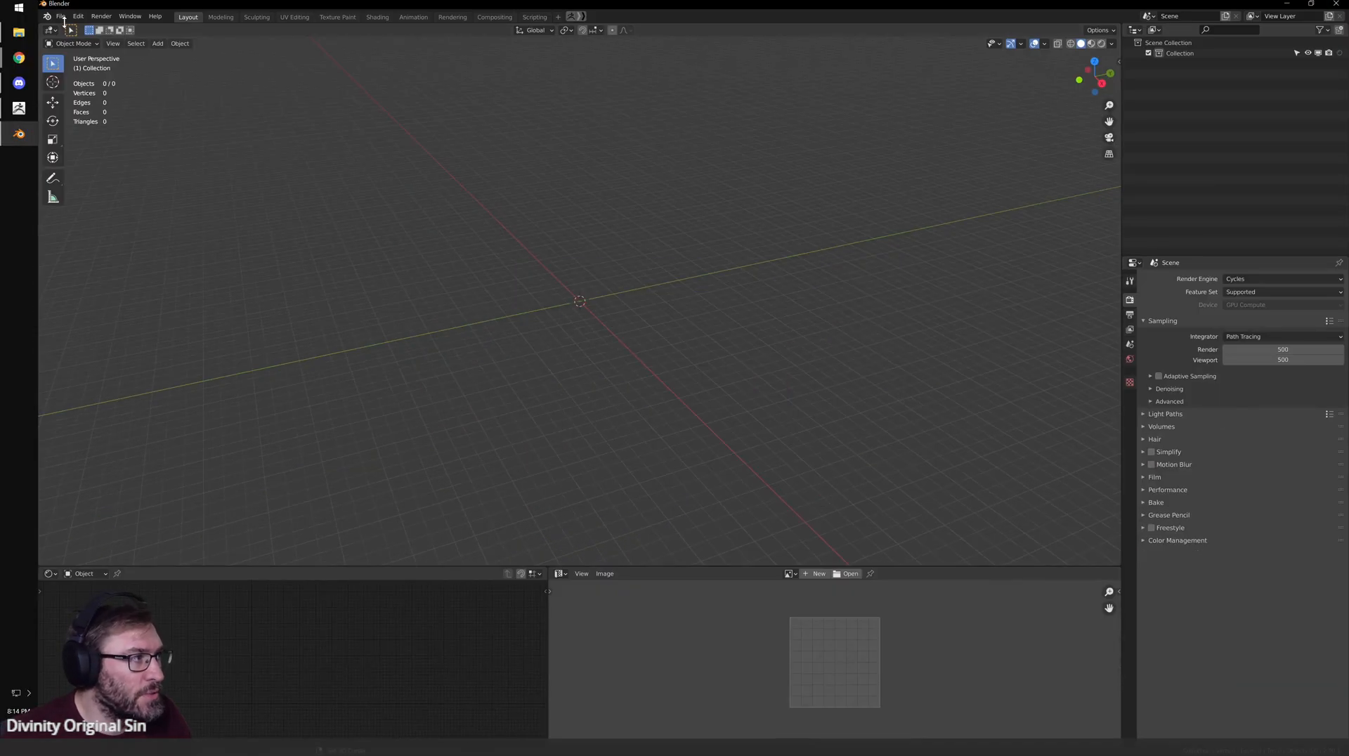
click(60, 15)
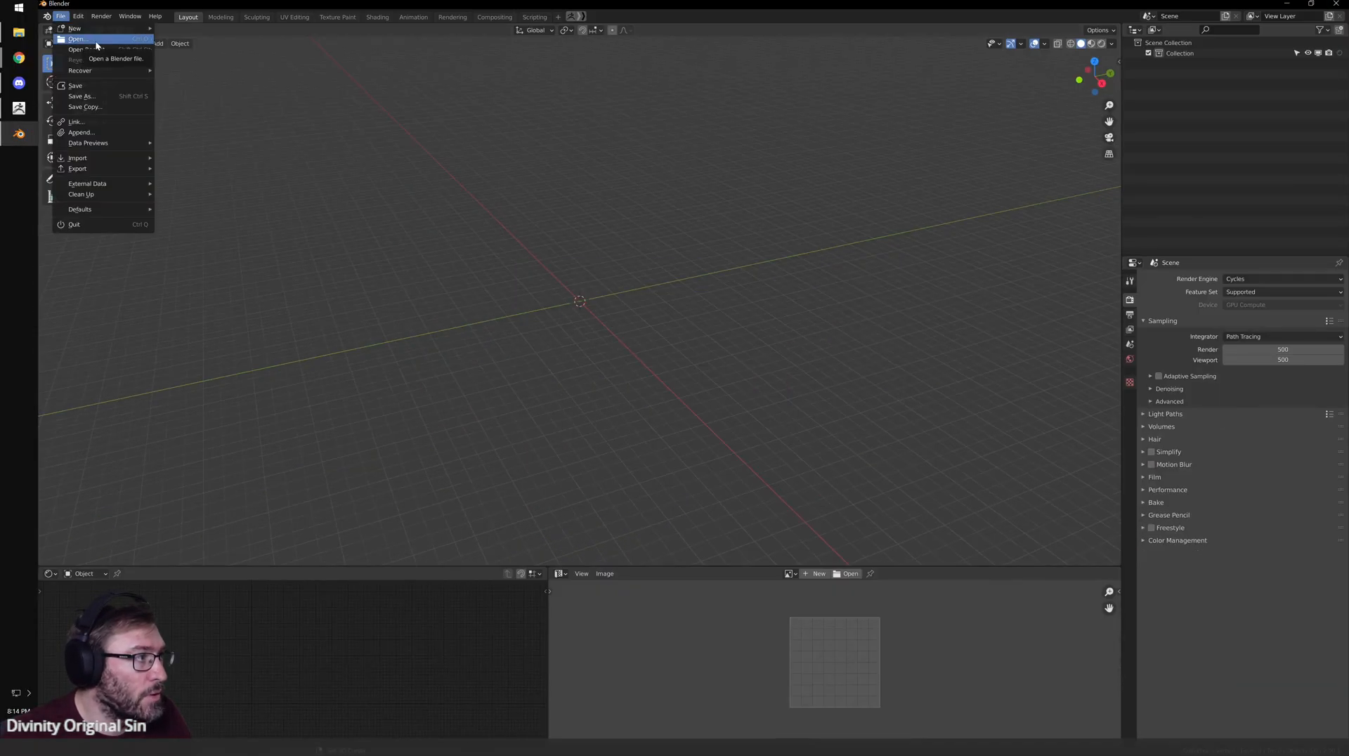
mouse_move(102, 49)
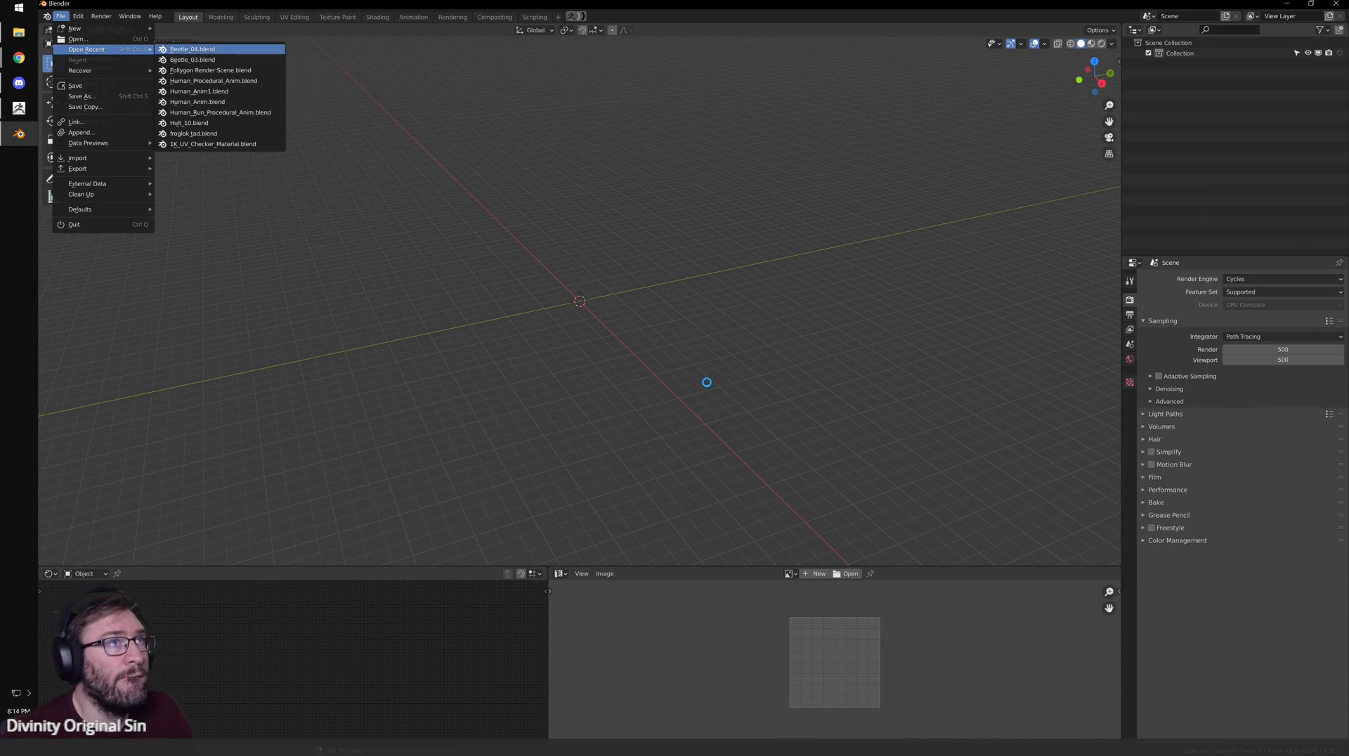
click(790, 347)
- Join the body, head, legs and mandibles into Body_LP and open the combined mesh in edit mode
shift+middle_drag(790, 347, 819, 377)
click(780, 190)
key(Tab)
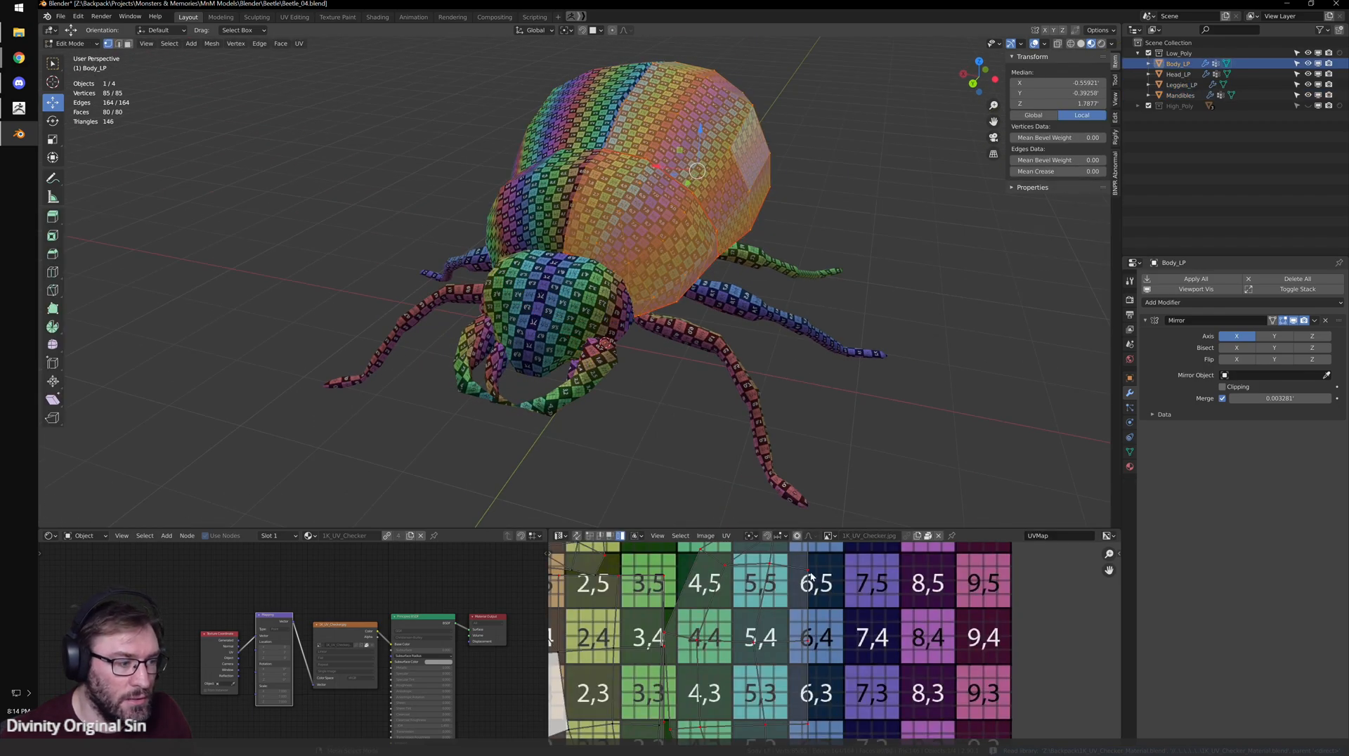
key(Tab)
scroll(701, 340, down, 3)
drag(279, 54, 881, 506)
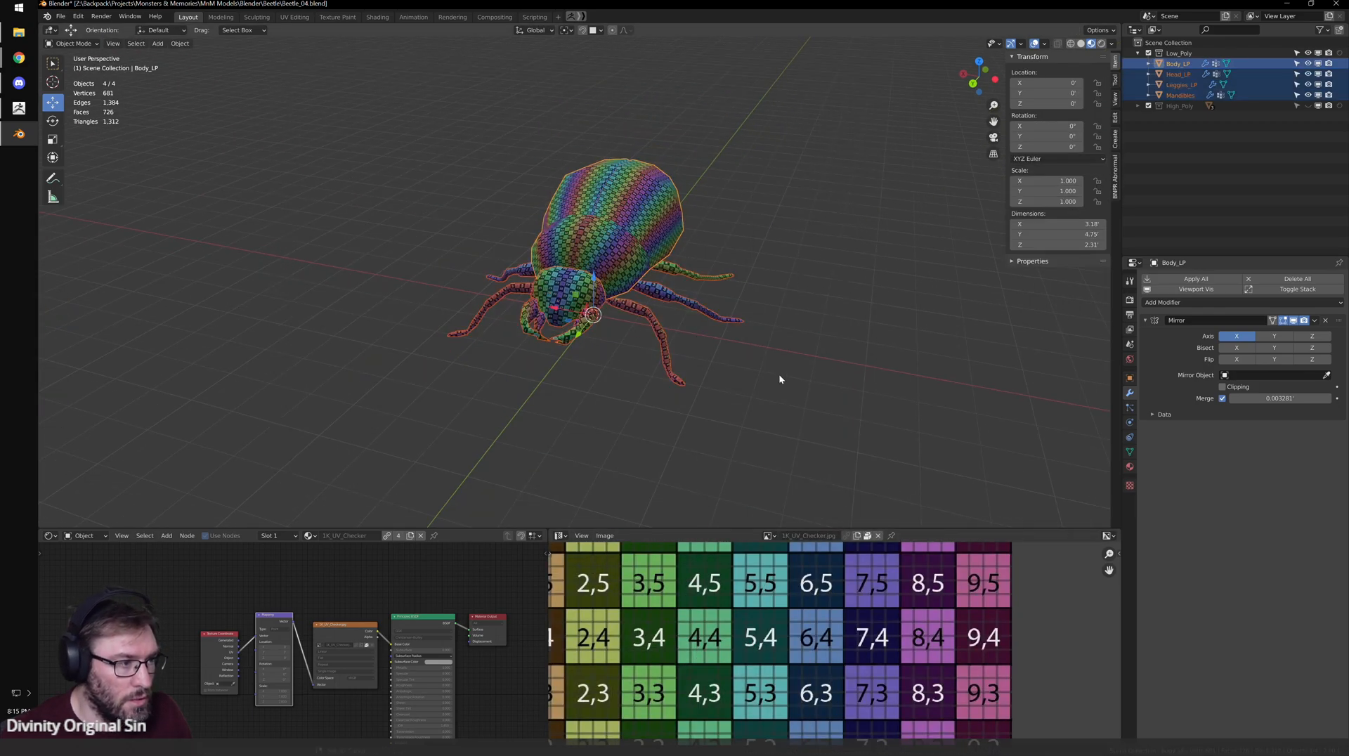
key(ctrl+j)
key(Tab)
scroll(608, 350, up, 3)
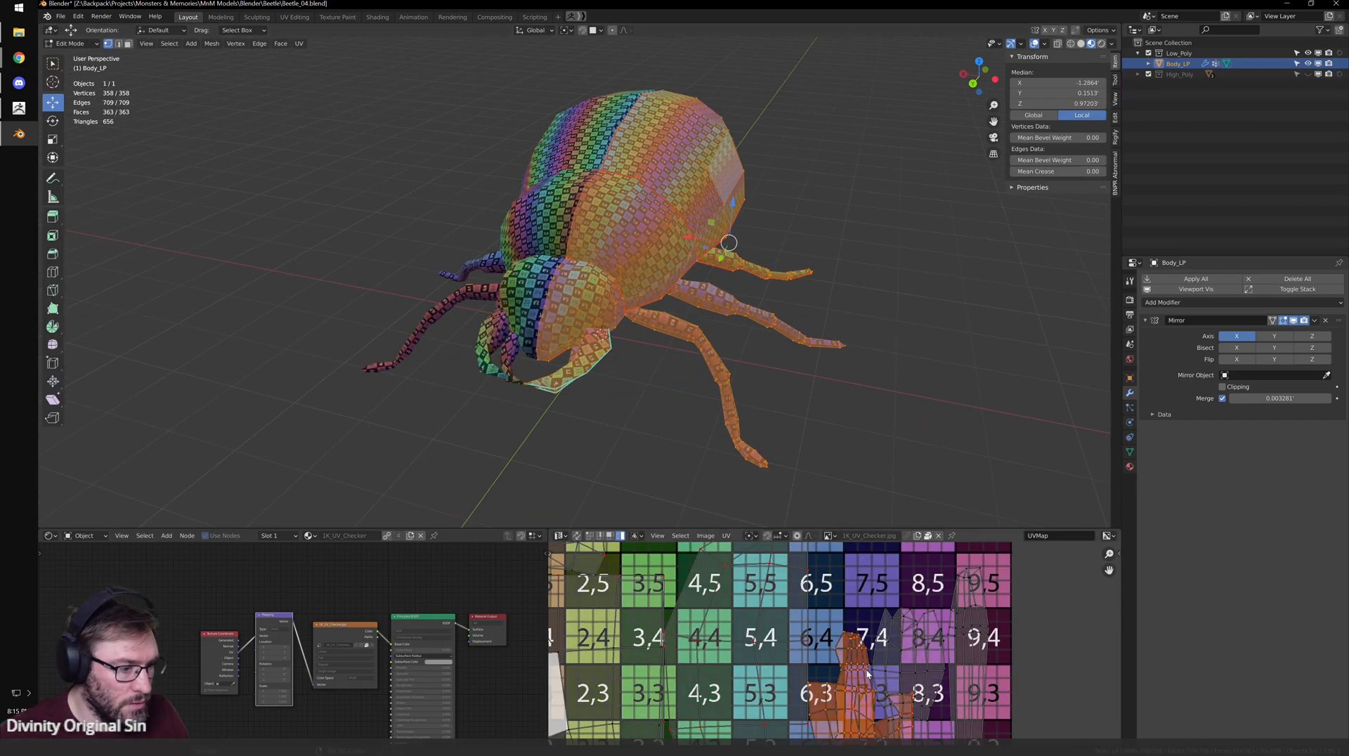
- Maximize the UV editor, use Island selection, and park the largest body island outside the square beside column 0
key(ctrl+space)
scroll(737, 492, down, 5)
scroll(739, 495, up, 5)
key(ctrl+Tab)
click(548, 458)
middle_drag(541, 457, 582, 521)
click(493, 509)
key(g)
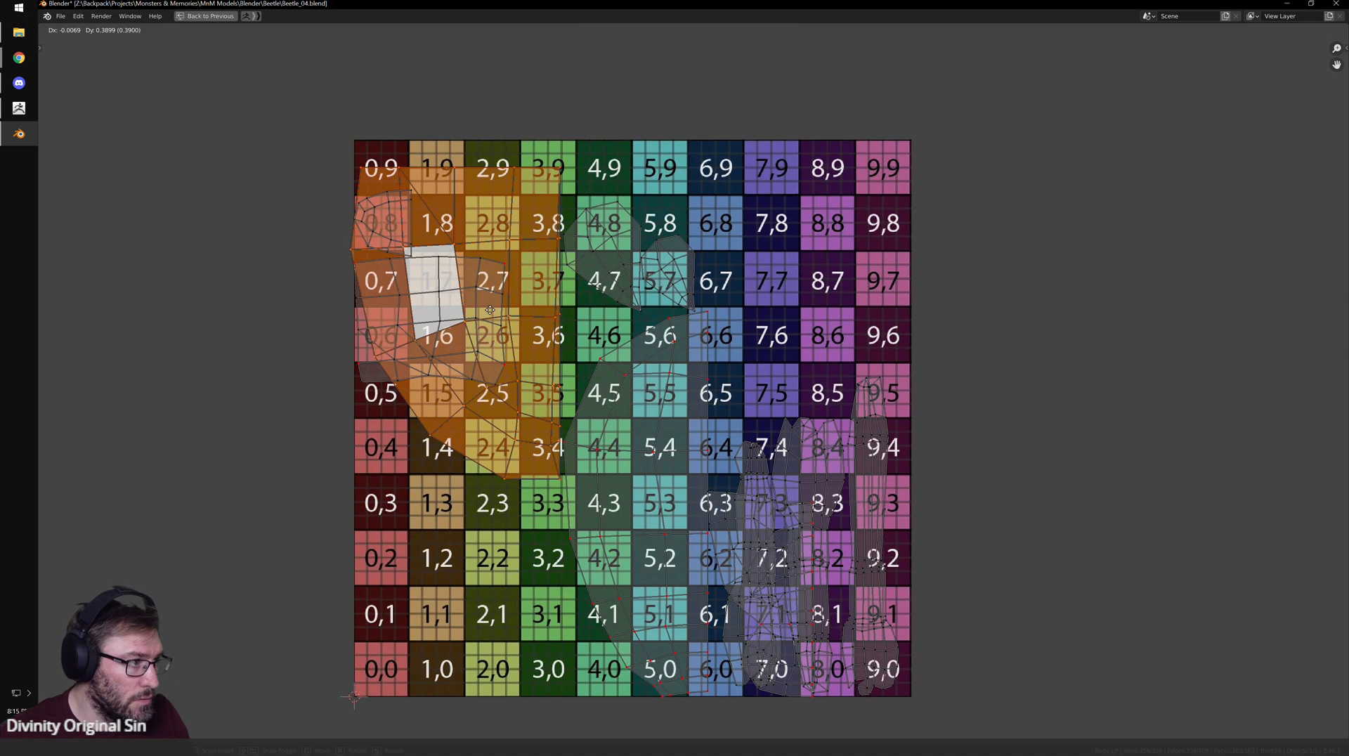
click(210, 282)
- Move the thorax UV island from the 0,7–2,6 tiles to the square's 9,9 corner
click(484, 336)
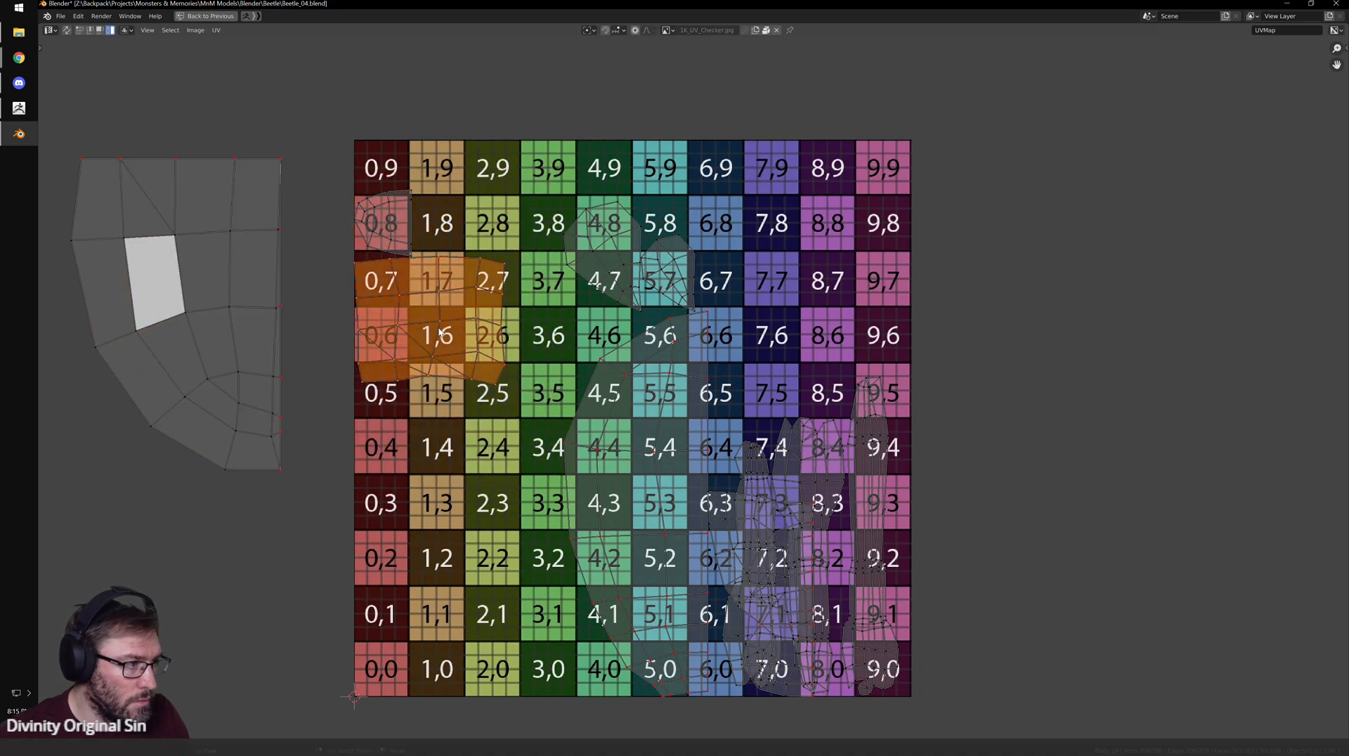
key(g)
click(879, 219)
- Scale the long half-oval UV island from columns 4–6 down to about 1 by 3 tiles and place it at 5,0–5,3
click(610, 452)
key(g)
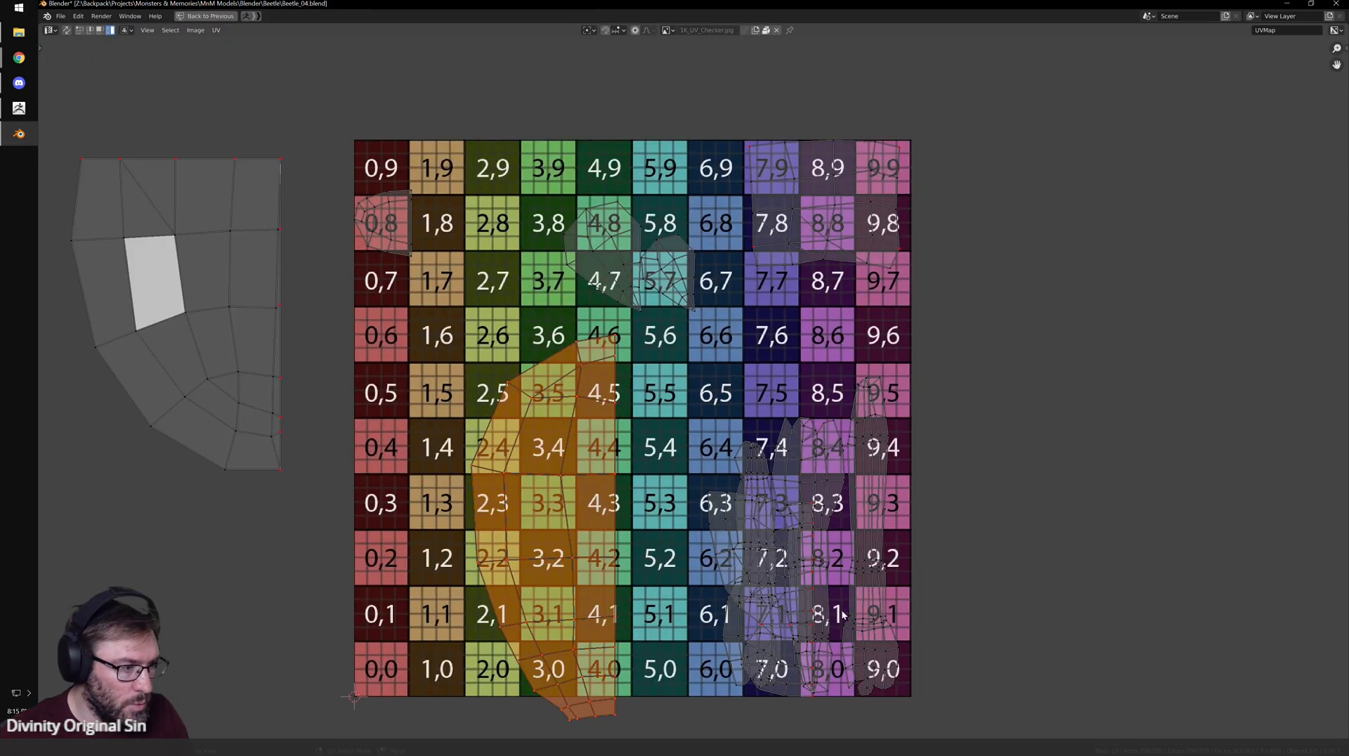
key(s)
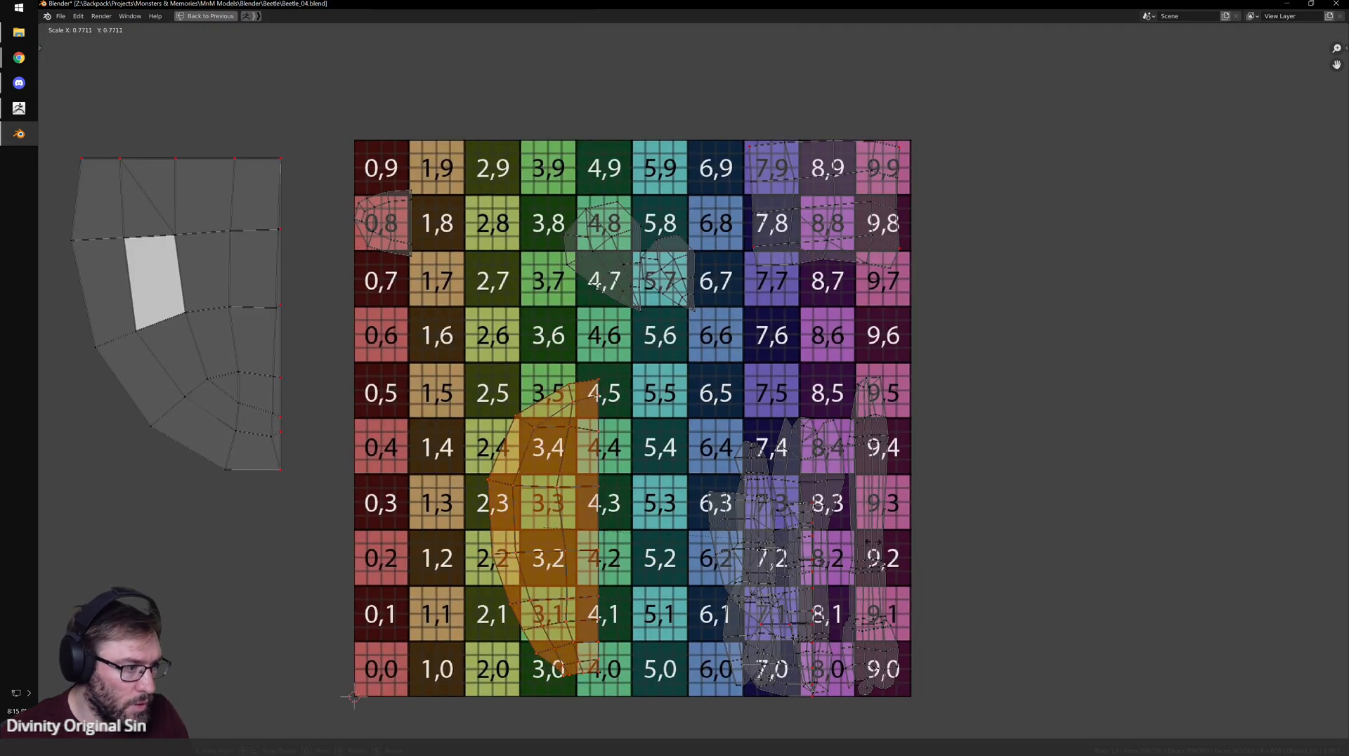
click(677, 566)
key(g)
click(787, 640)
- Move the head UV islands from around tile 6,3 to columns 0–1 at rows 4–6
click(709, 525)
key(g)
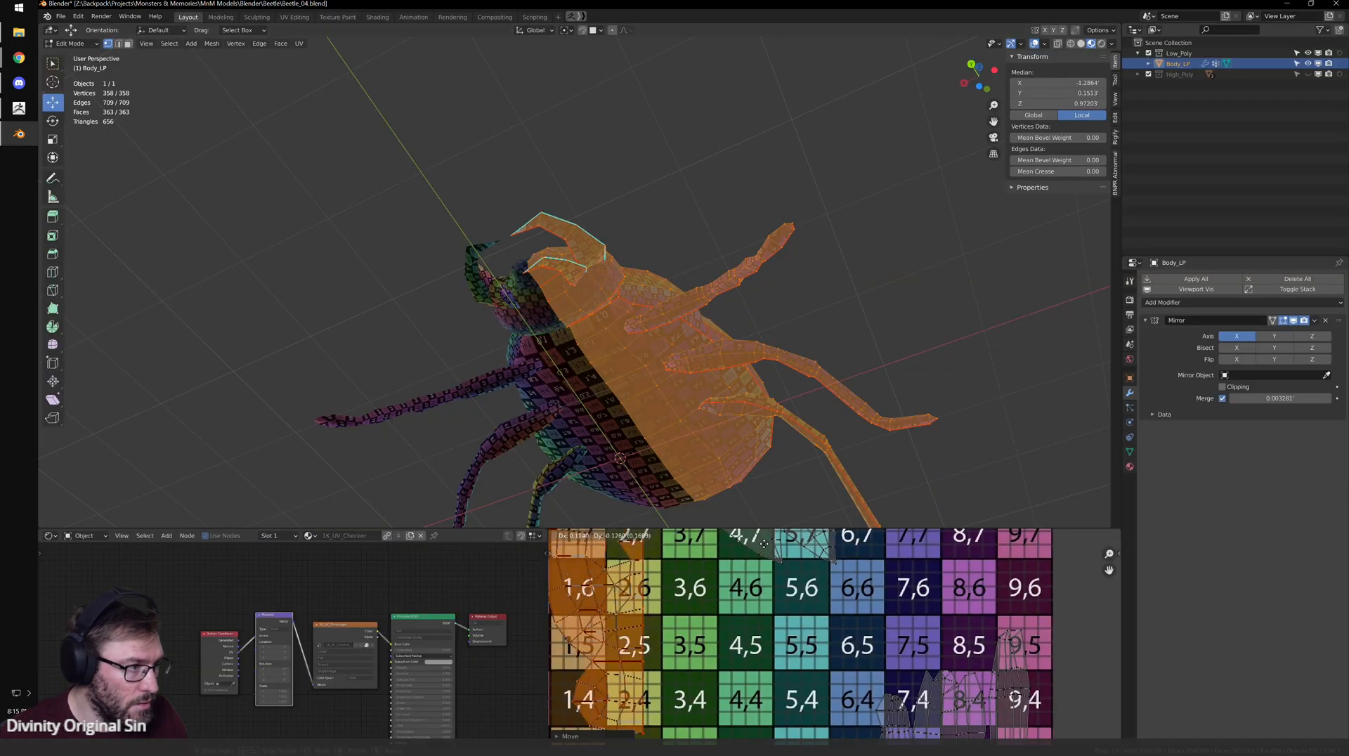
click(820, 726)
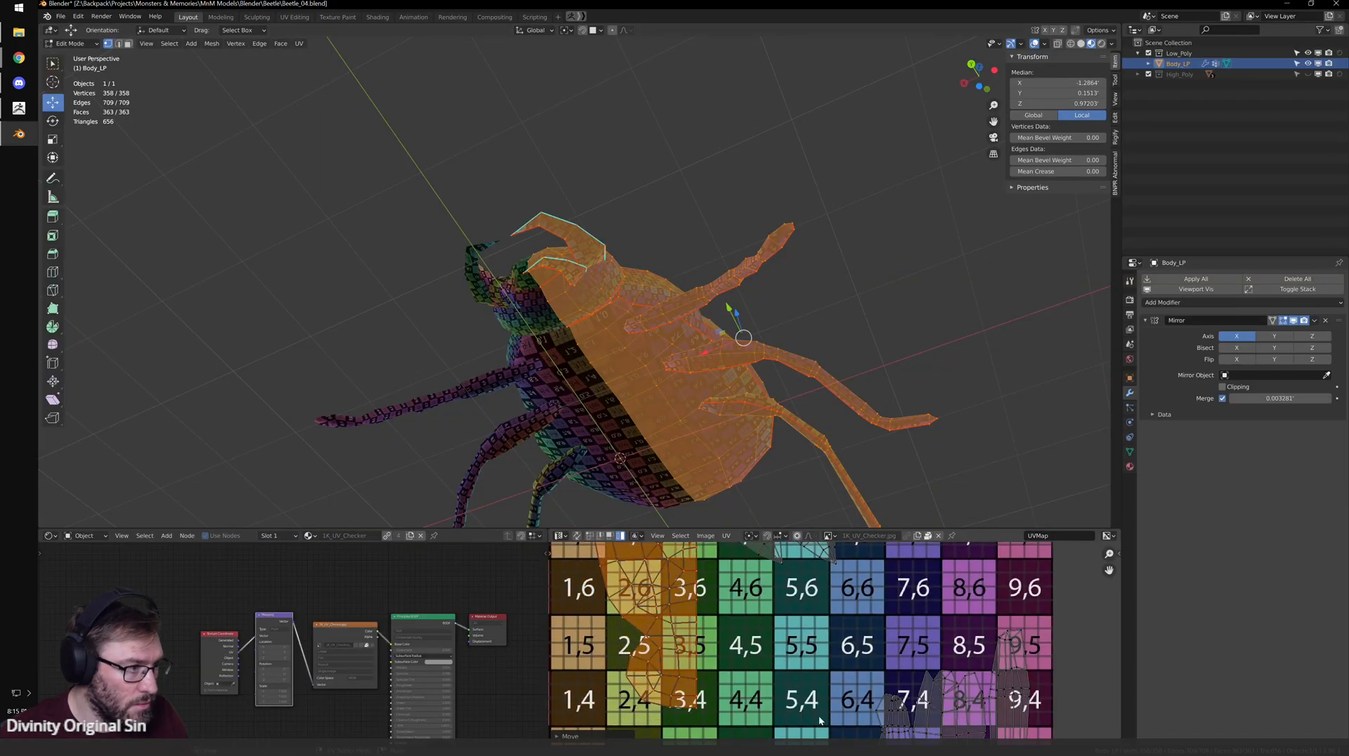
key(ctrl+space)
scroll(581, 416, up, 2)
middle_drag(581, 416, 797, 594)
click(624, 645)
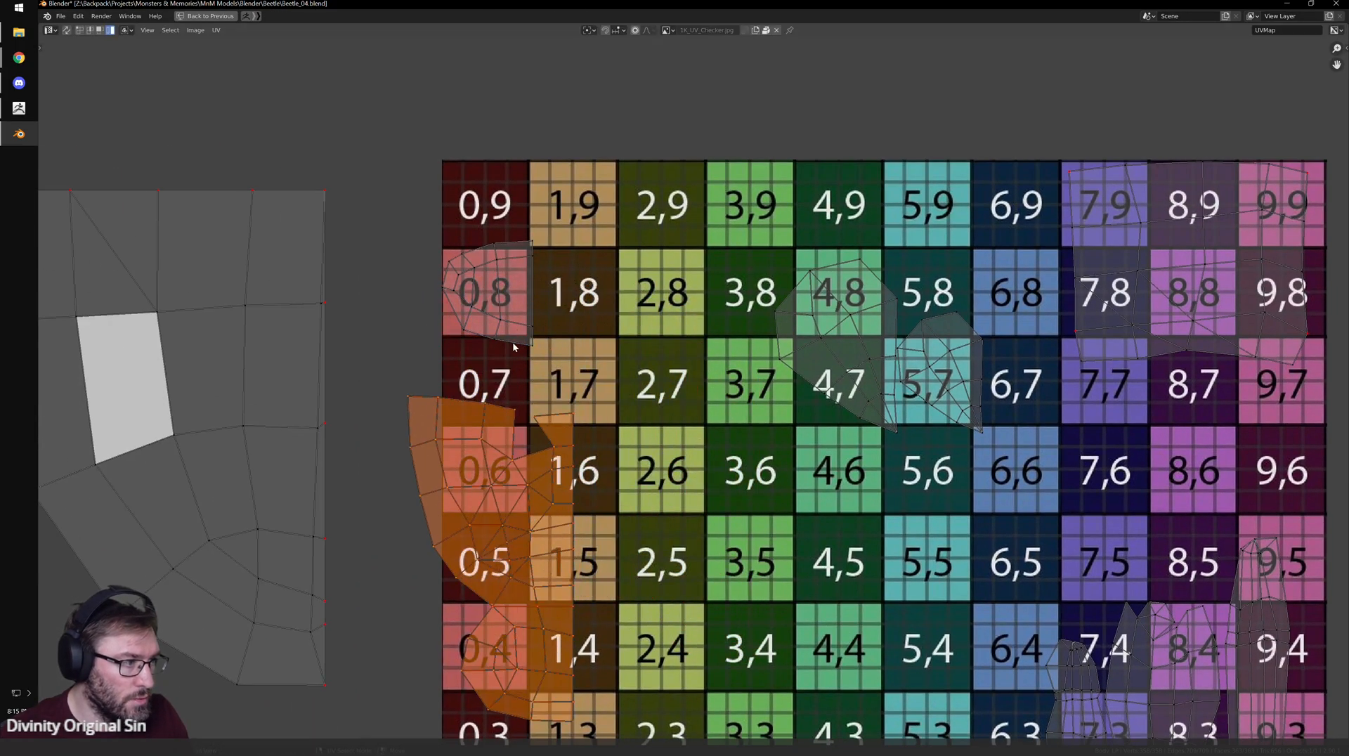
- Move the small UV island from tile 0,8 down to tile 3,0
click(508, 319)
scroll(693, 390, down, 3)
key(g)
click(833, 715)
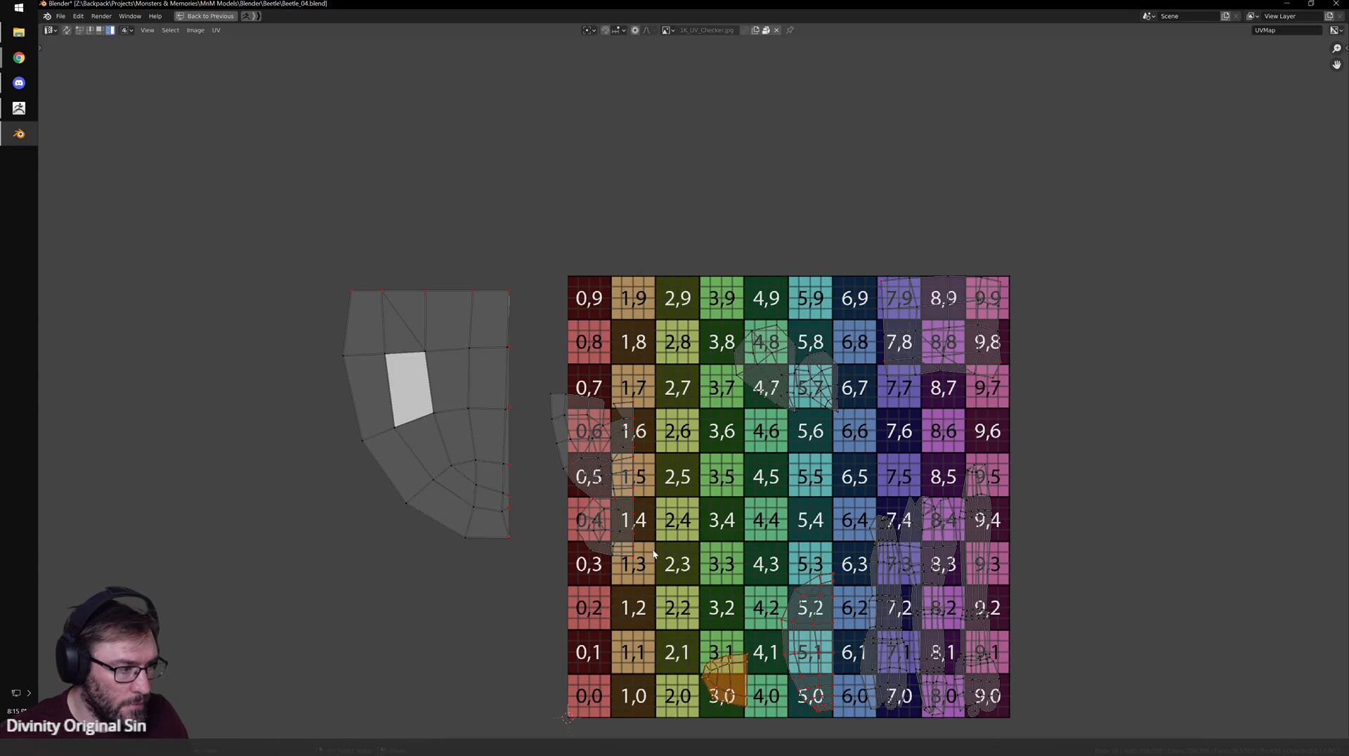
- In edge mode, select an edge loop on the narrow strip behind the head and extend it to linked geometry delimited by seams
key(ctrl+space)
middle_drag(597, 264, 555, 357)
key(Tab)
scroll(567, 361, up, 4)
key(Tab)
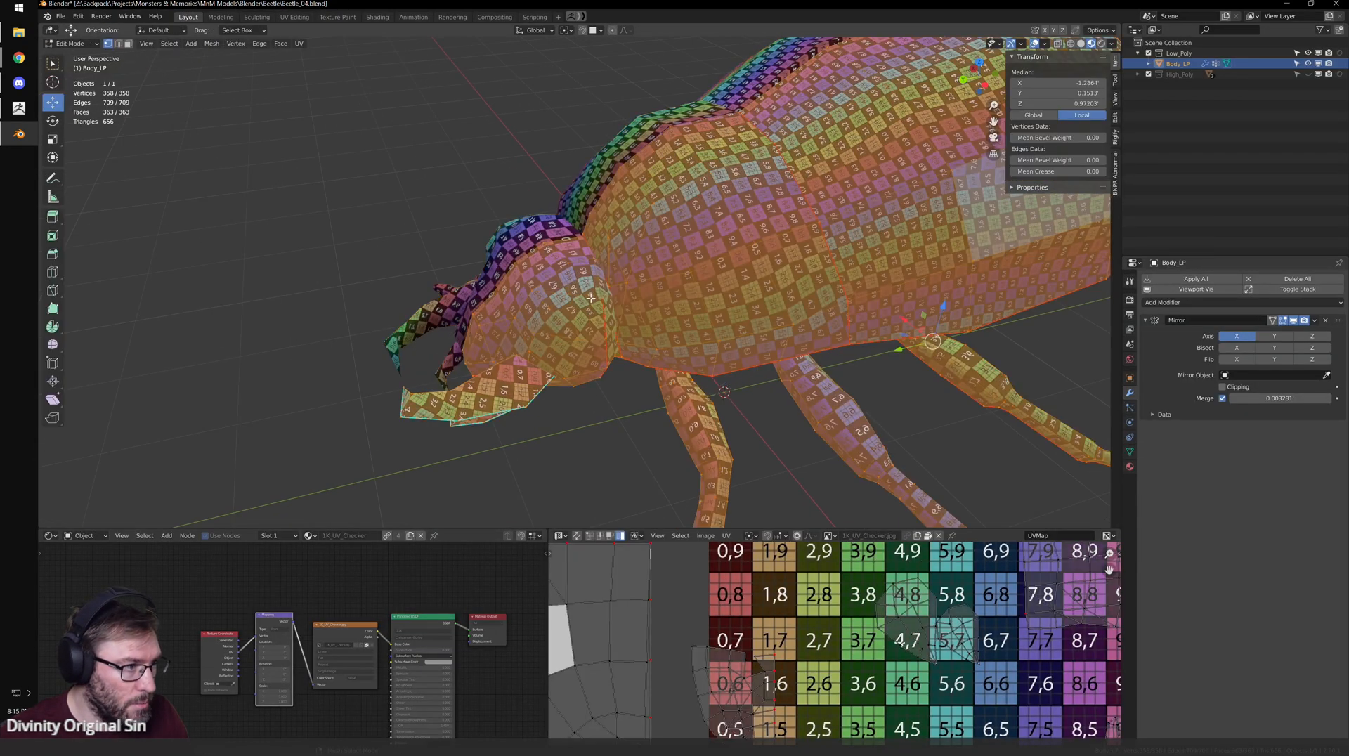
scroll(591, 298, up, 3)
key(ctrl+Tab)
click(595, 294)
middle_drag(594, 294, 588, 351)
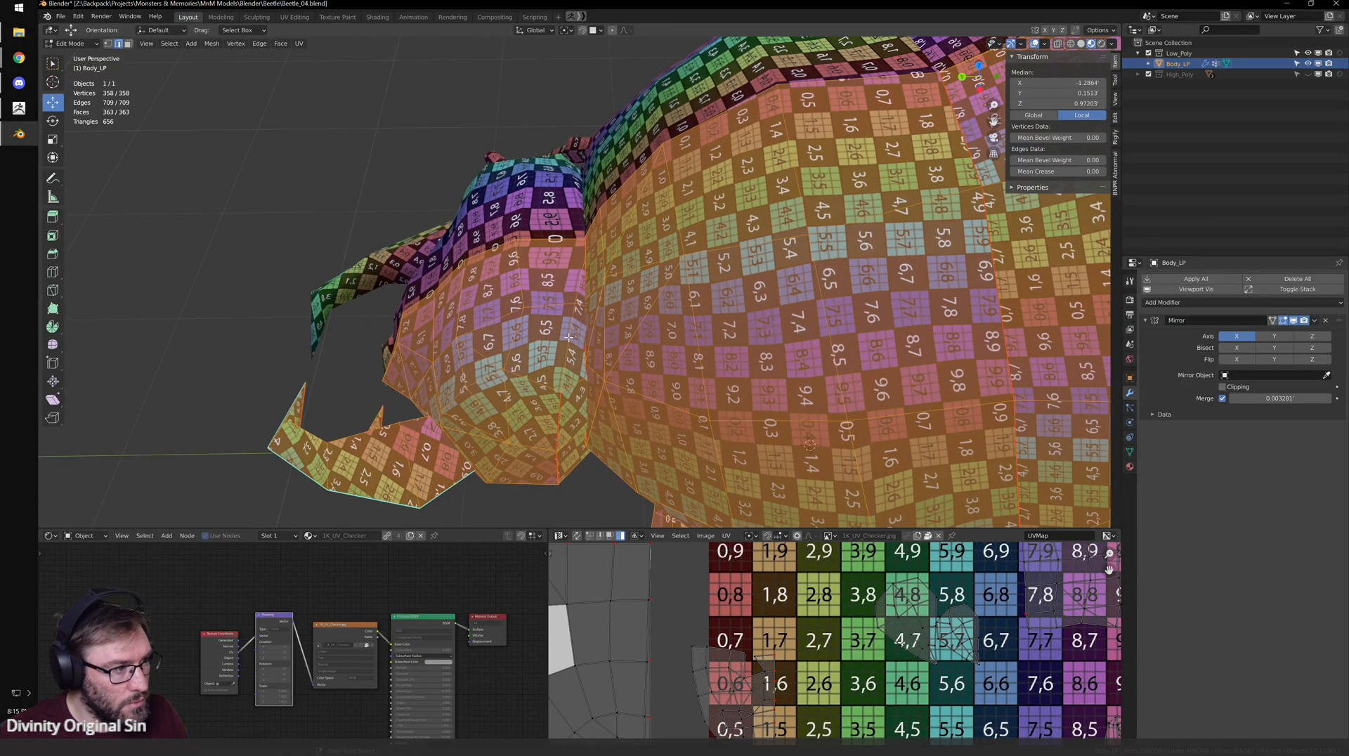
alt+click(577, 366)
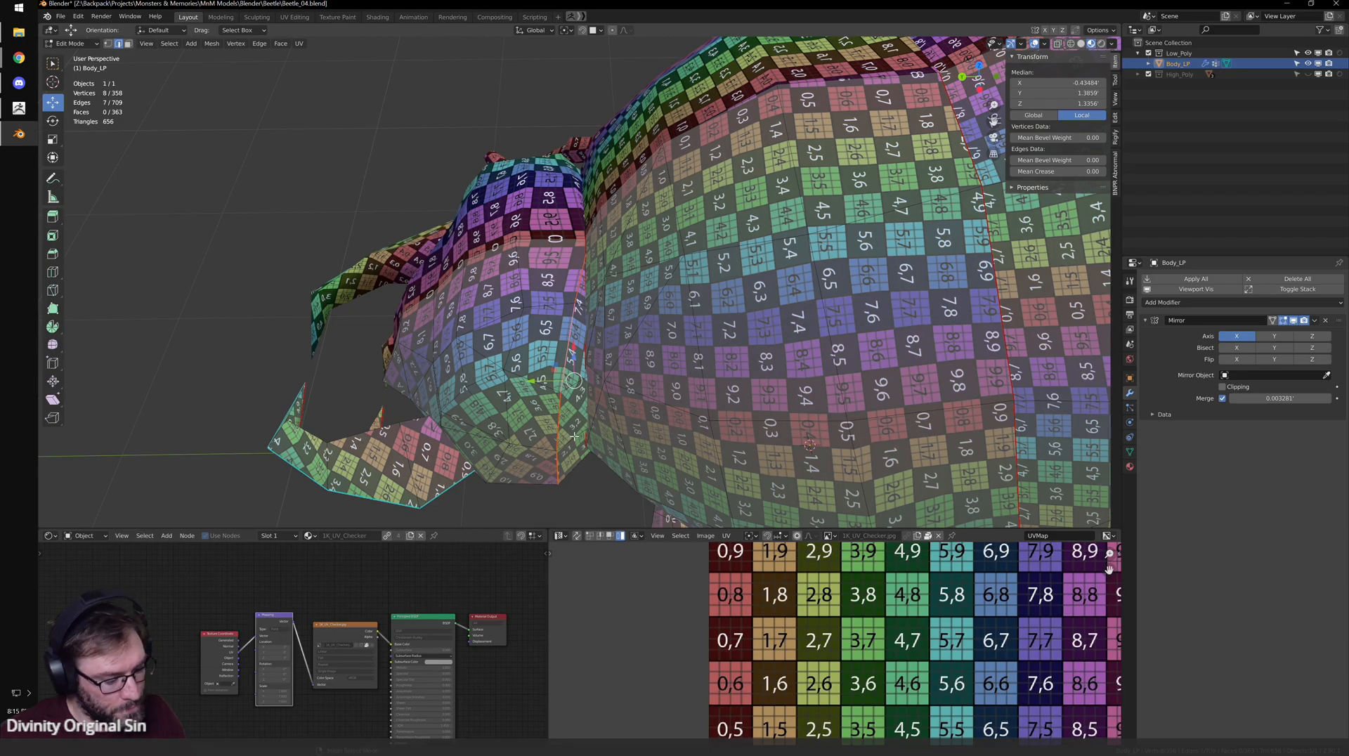
key(ctrl+l)
click(172, 495)
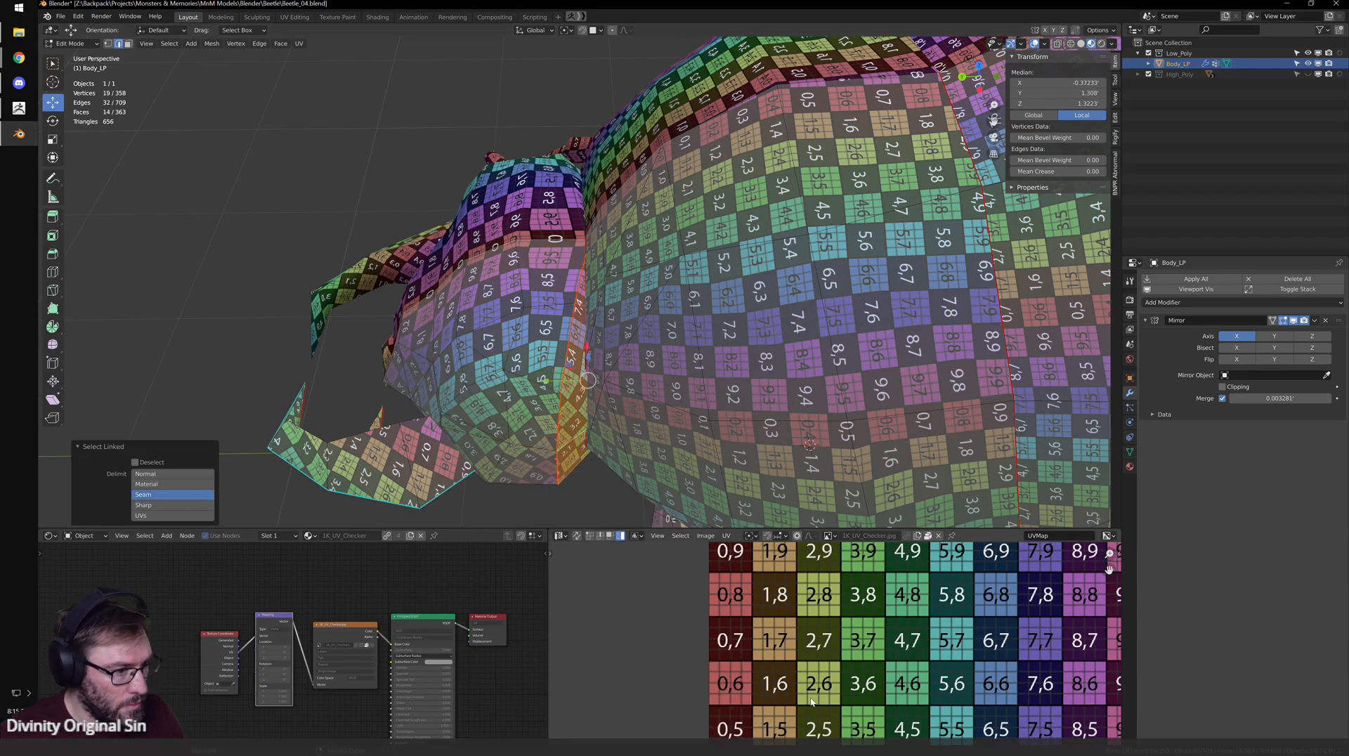
- Move the strip's UV island to tile 3,1 and scale it down to about 0.7
key(ctrl+space)
scroll(740, 560, down, 1)
key(g)
click(799, 667)
key(s)
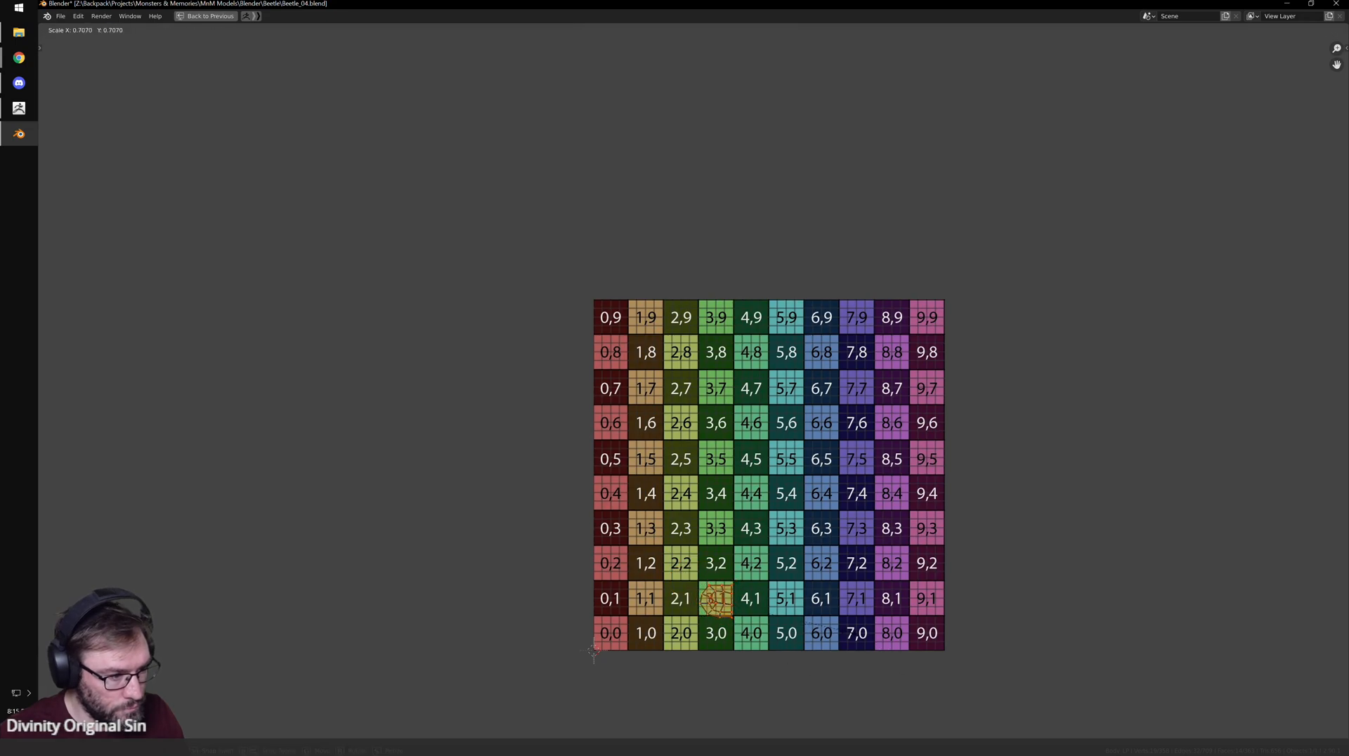
click(845, 647)
- Select the main head shell, unpin the UV vertices along its island's lower-left edge and unwrap it again
key(ctrl+space)
click(478, 358)
key(ctrl+l)
key(ctrl+space)
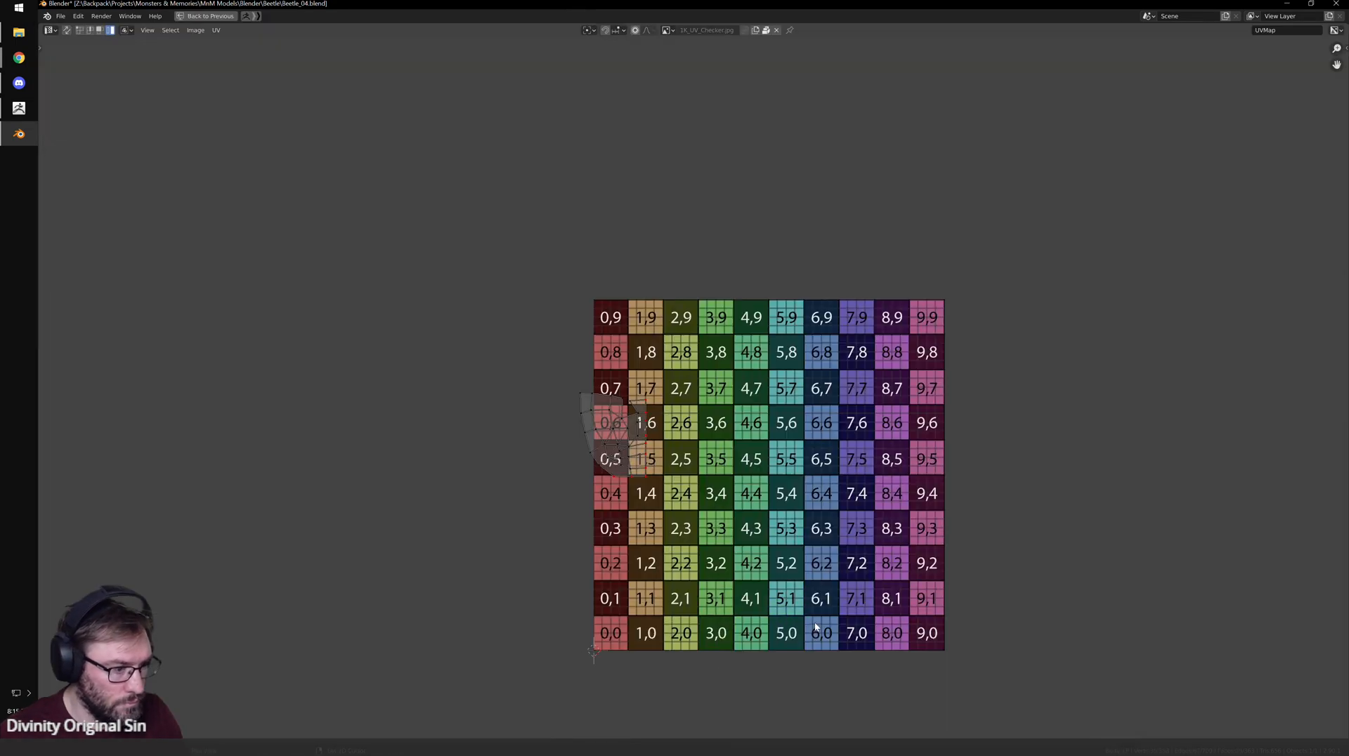
key(a)
scroll(691, 392, up, 2)
scroll(679, 523, up, 1)
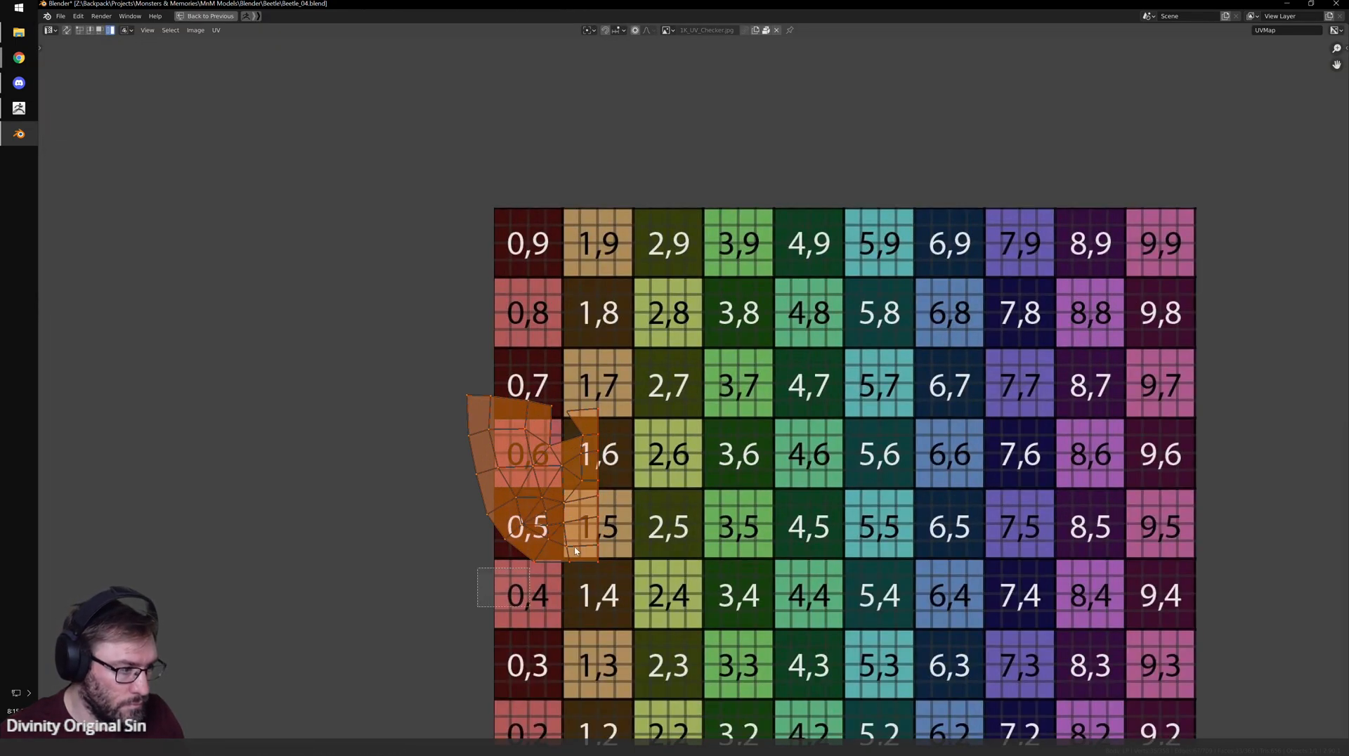
key(ctrl+Tab)
click(520, 557)
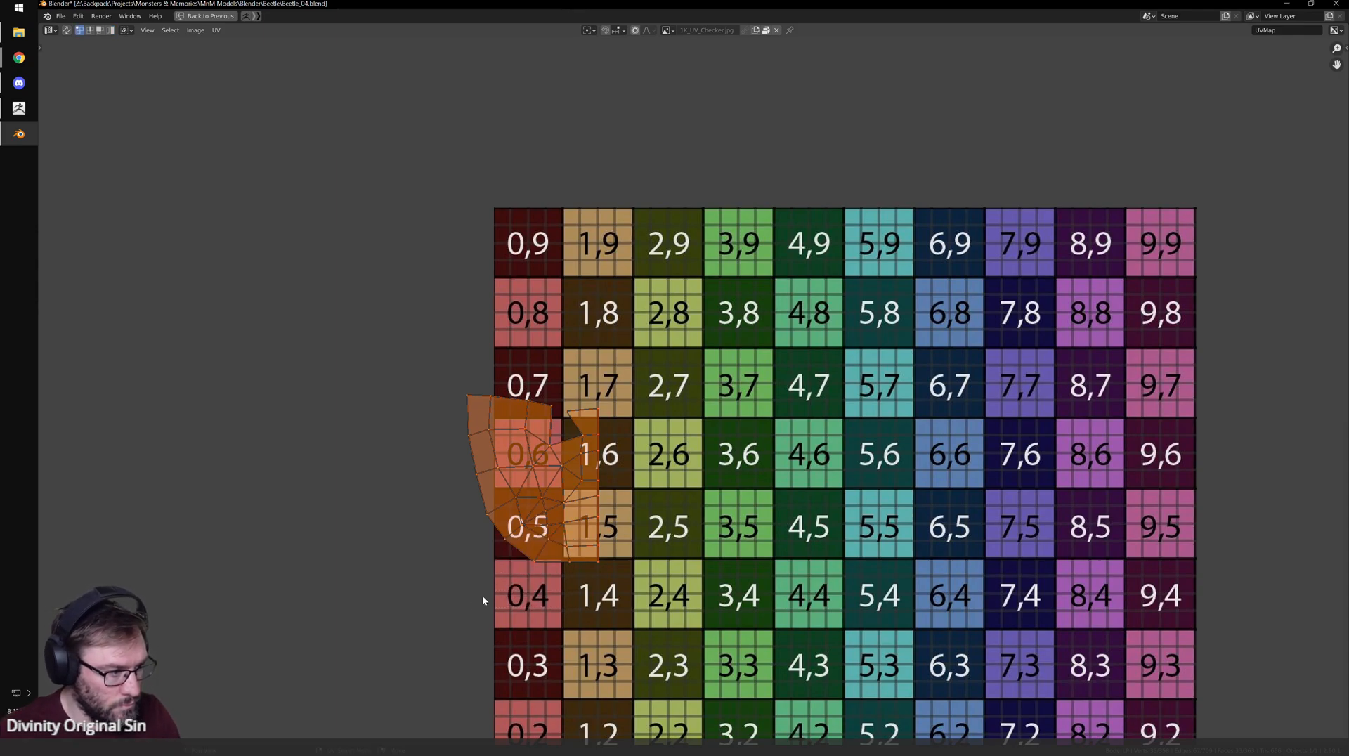
drag(473, 601, 590, 528)
key(alt+p)
key(e)
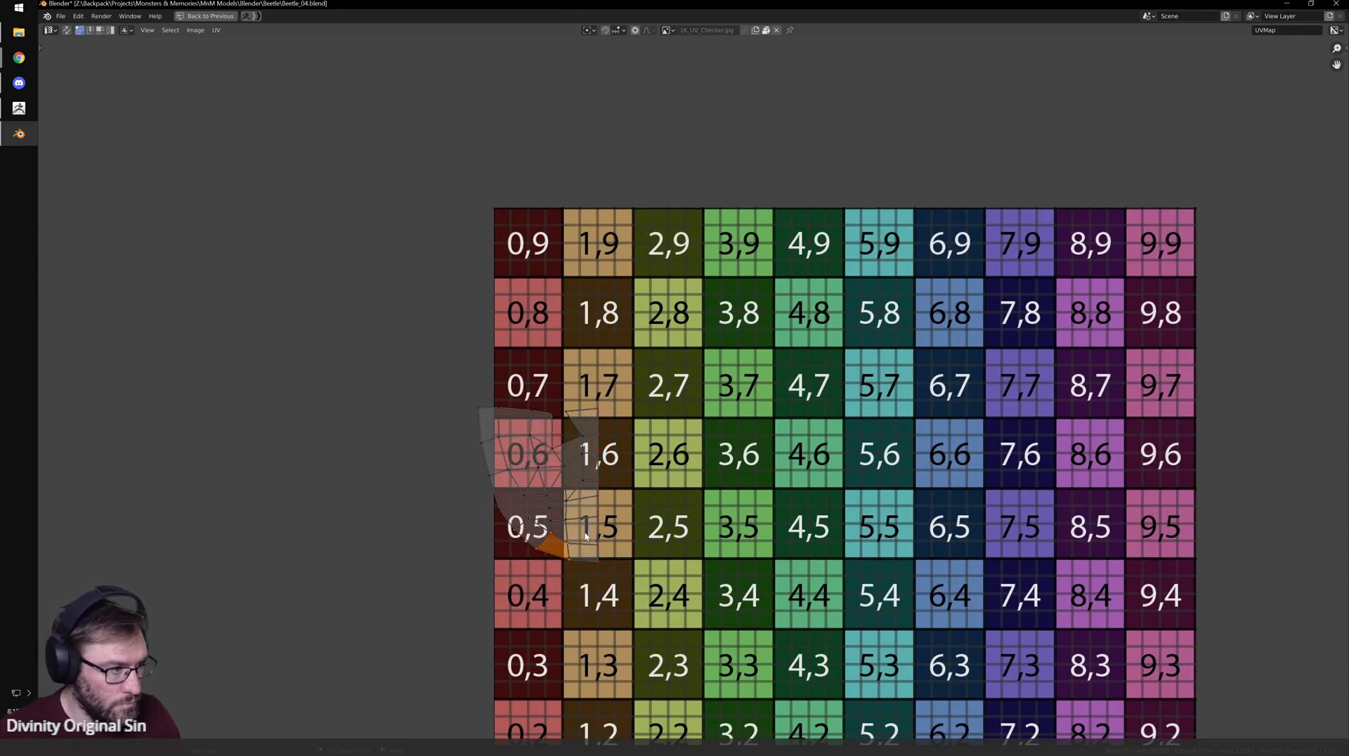
- Examine the checker pattern on the head and thorax in object mode, and return to edit mode
key(ctrl+space)
key(Tab)
middle_drag(593, 489, 717, 510)
scroll(839, 654, down, 3)
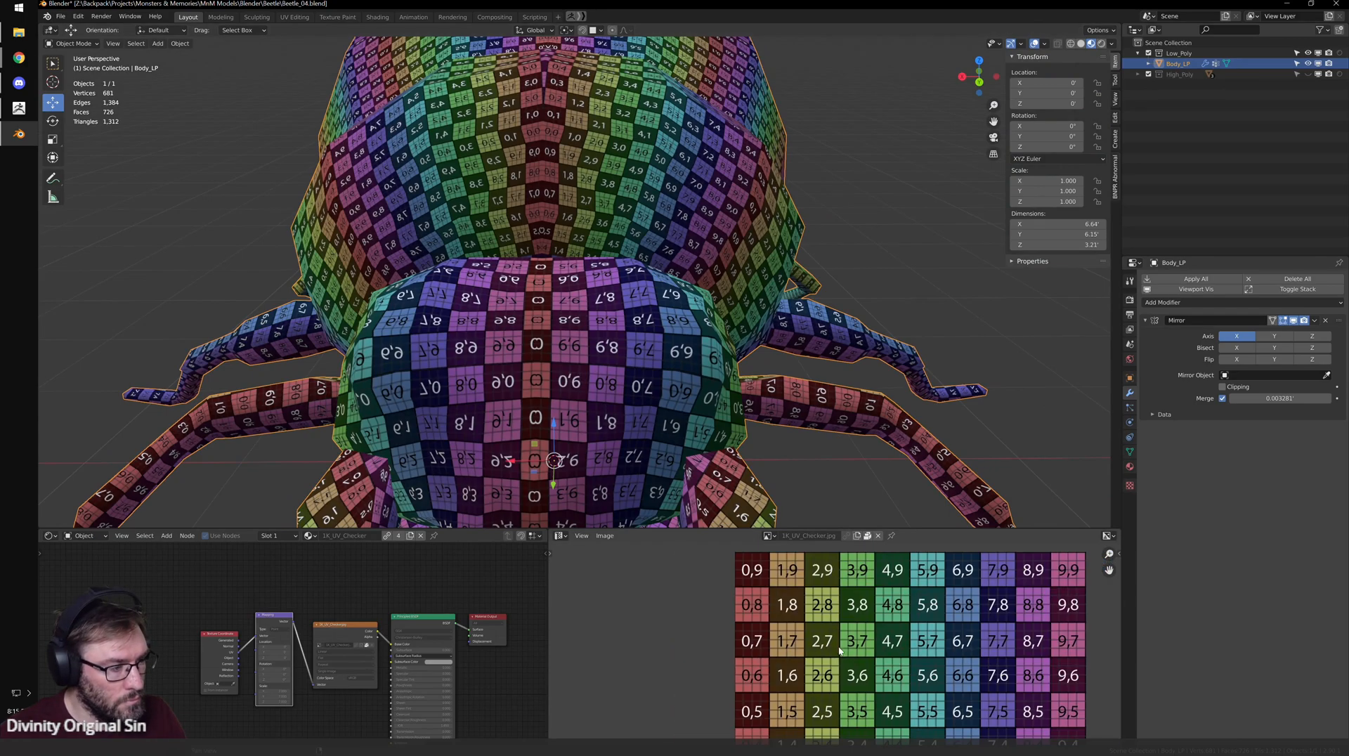
scroll(777, 411, down, 4)
key(Tab)
middle_drag(777, 410, 684, 427)
scroll(659, 462, down, 2)
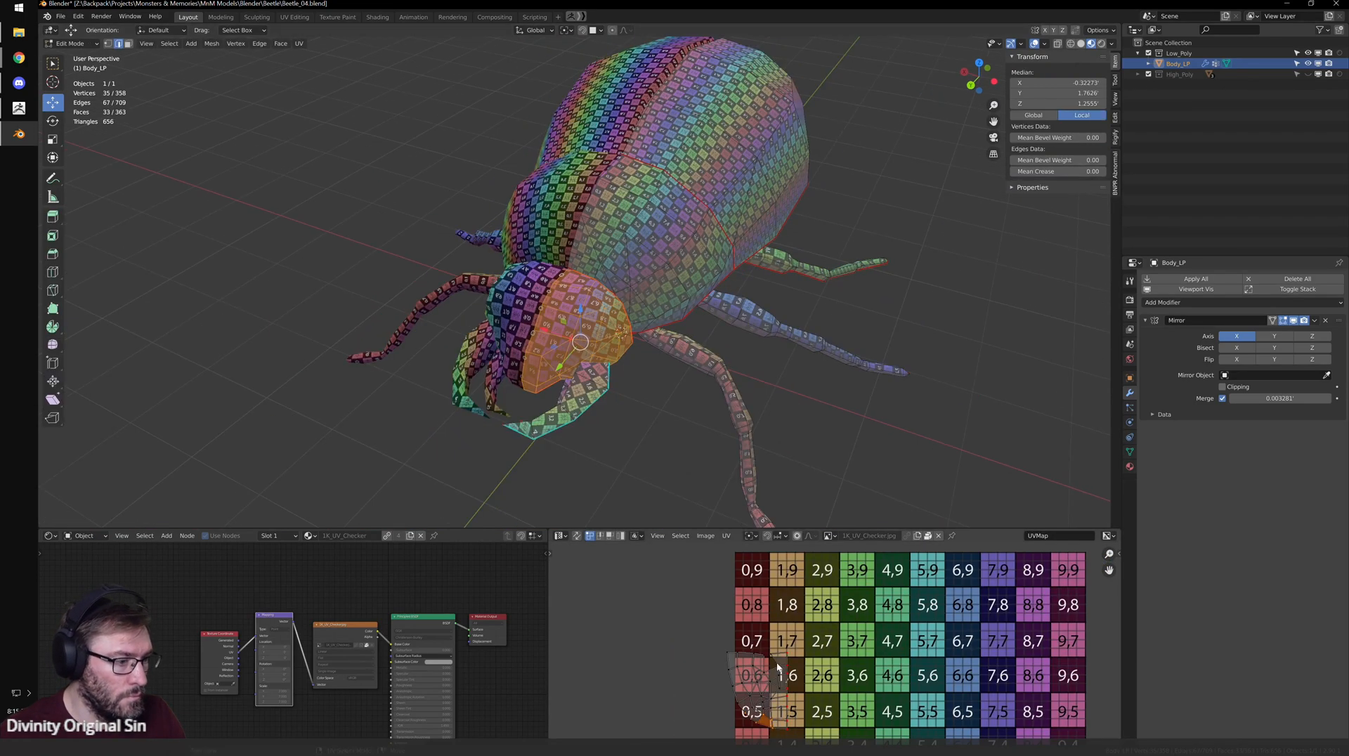
- Select the whole mesh, use Island selection, enlarge the head UV island and move it to tiles 0,1–2,3
scroll(836, 643, down, 4)
key(a)
key(a)
middle_drag(822, 691, 795, 627)
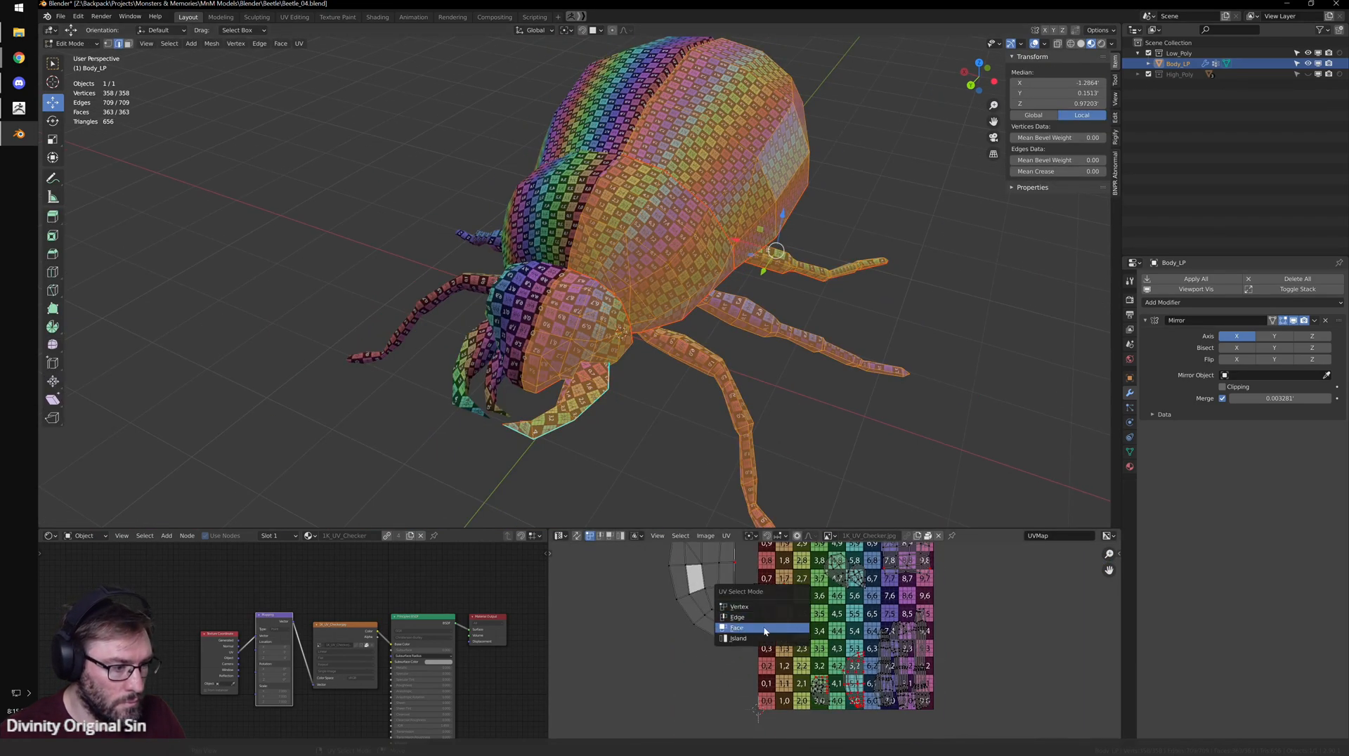
key(s)
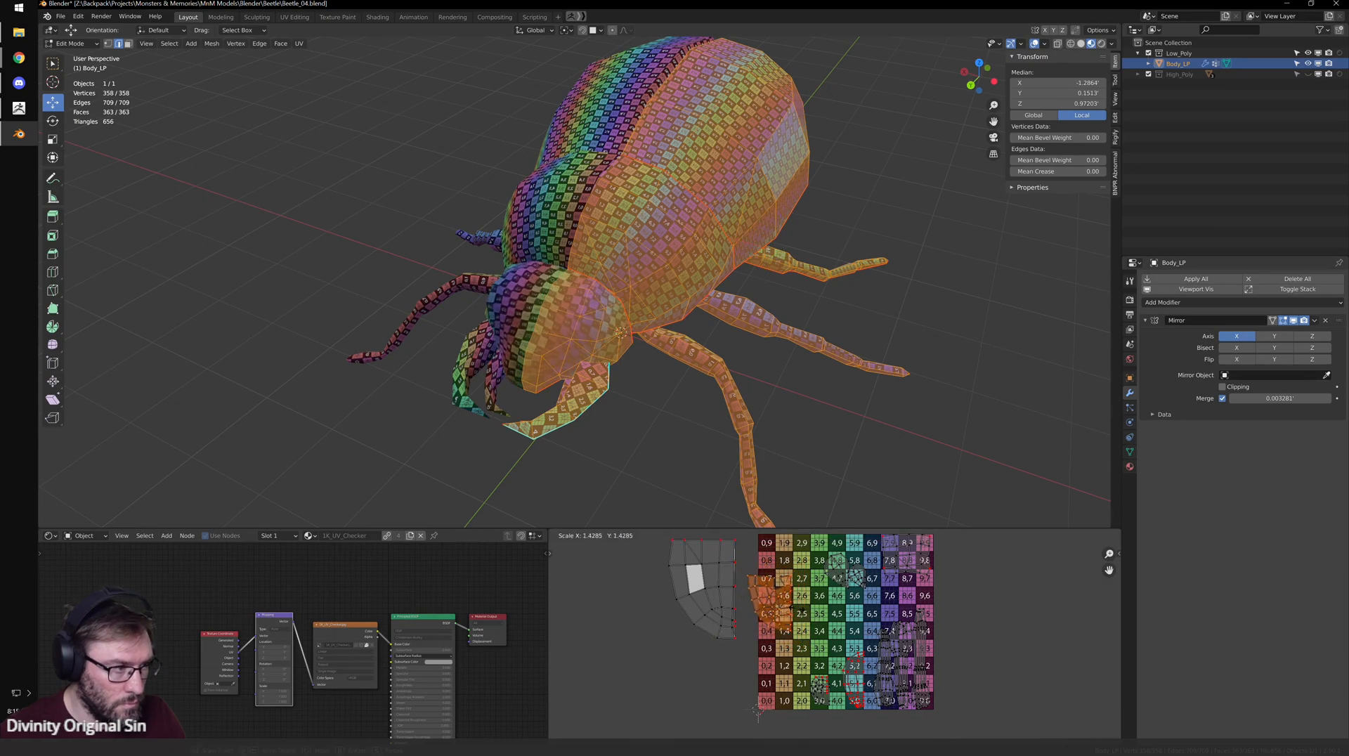
click(798, 618)
key(g)
click(809, 684)
- Shift the head UV island along Y only, judging the checker from the front of the beetle
middle_drag(650, 461, 679, 397)
scroll(679, 397, up, 3)
scroll(679, 397, up, 2)
scroll(782, 593, up, 4)
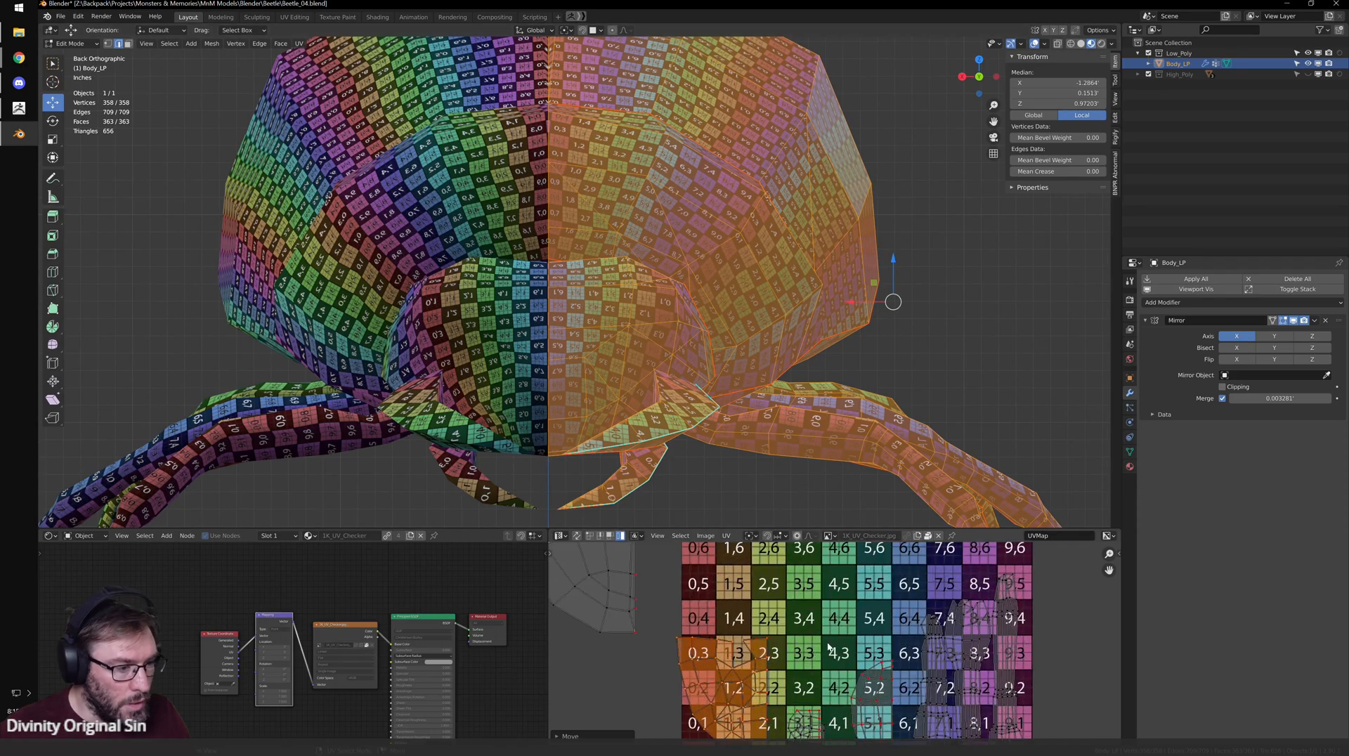
key(g)
key(y)
click(829, 583)
- Move the head island's UV vertices around tile 2,3 in vertex selection mode
key(ctrl+Tab)
click(809, 554)
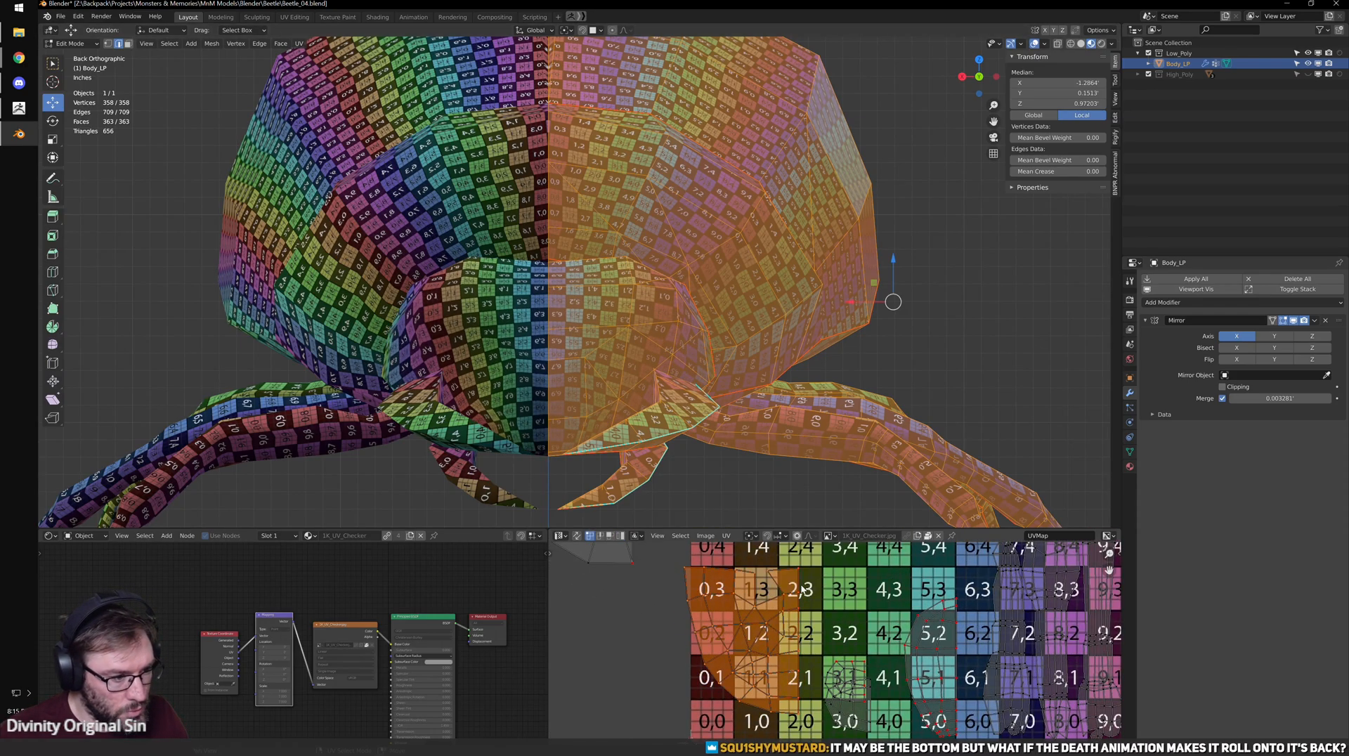
drag(817, 563, 771, 583)
key(g)
click(771, 588)
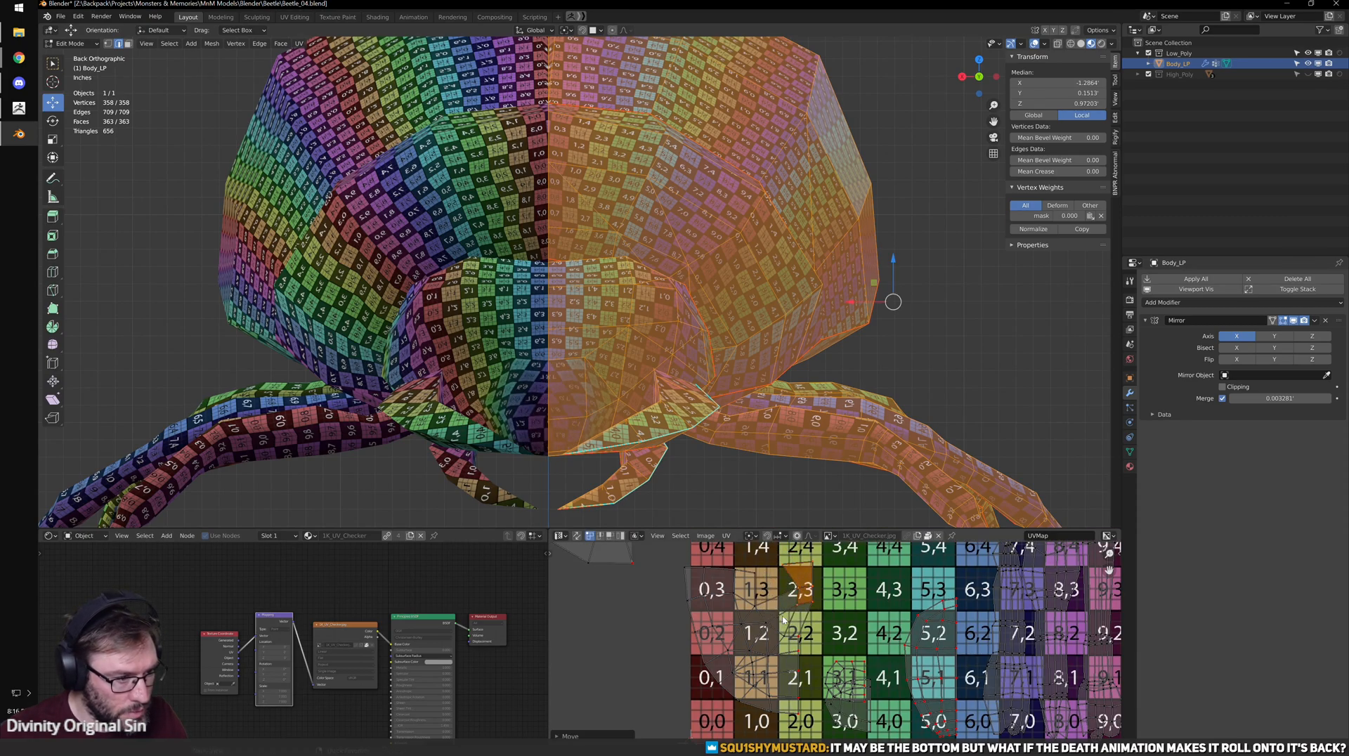
- Return to Island selection, rotate the head UV island by 180° and reposition it in the 0,0 corner area
key(ctrl+Tab)
key(ctrl+Tab)
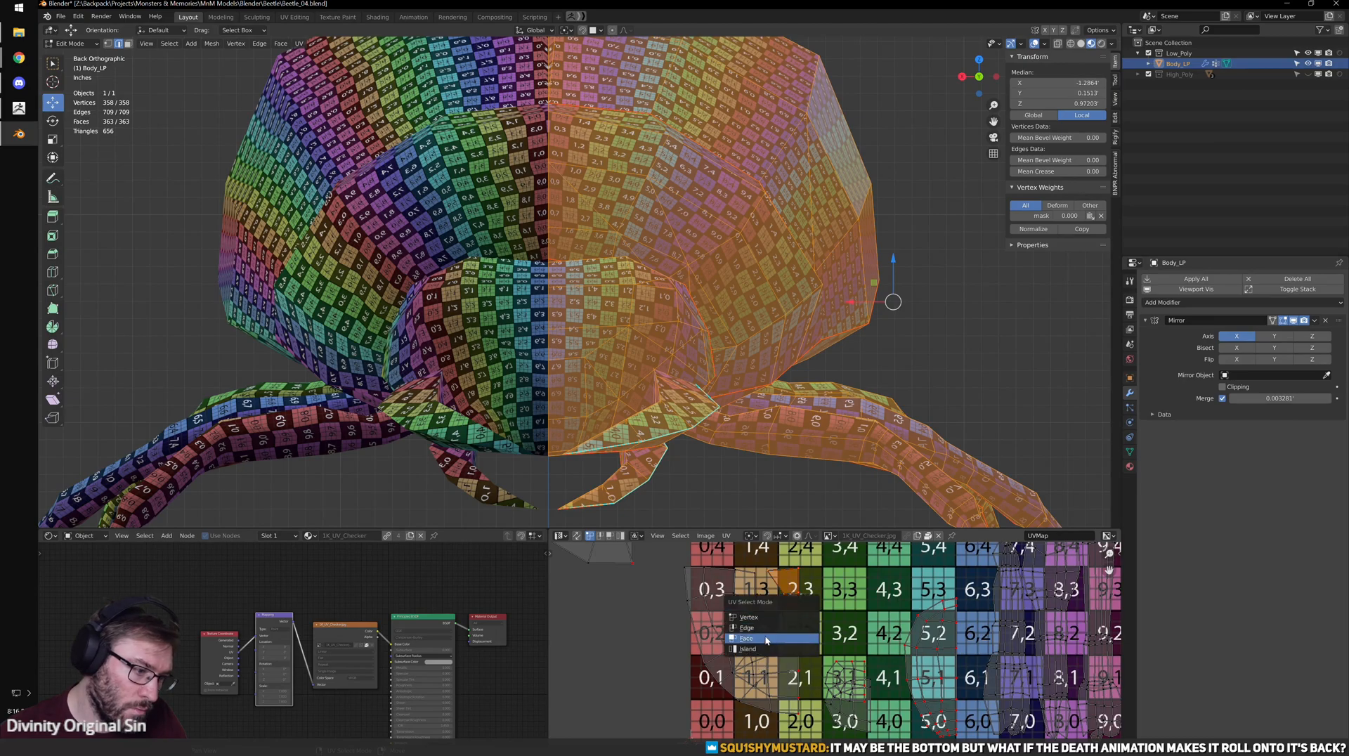
click(756, 649)
click(765, 668)
text(r180)
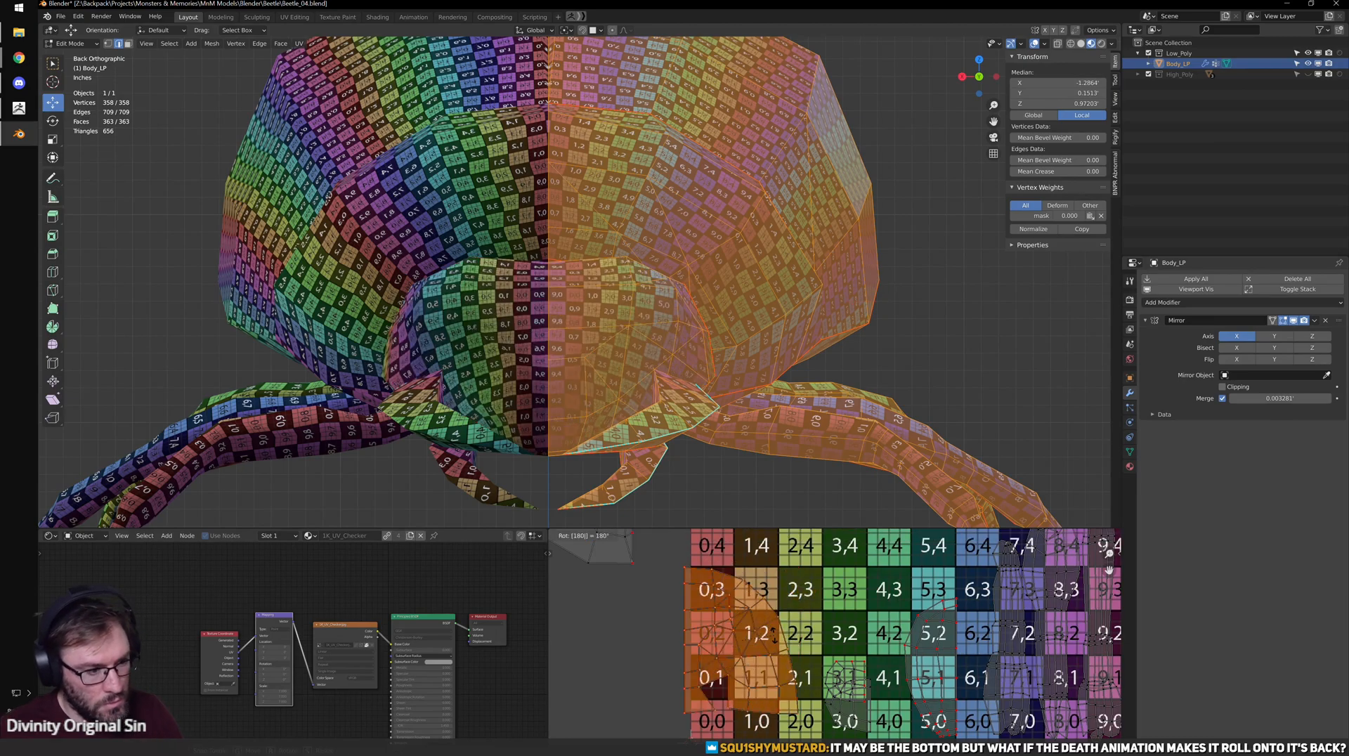
key(Return)
middle_drag(765, 666, 816, 683)
key(g)
click(796, 640)
- Select the largest body UV island outside the square and mirror it horizontally
scroll(816, 683, down, 3)
click(710, 555)
middle_drag(709, 548, 712, 612)
middle_drag(736, 561, 734, 552)
click(726, 535)
click(726, 536)
click(728, 536)
mouse_move(766, 519)
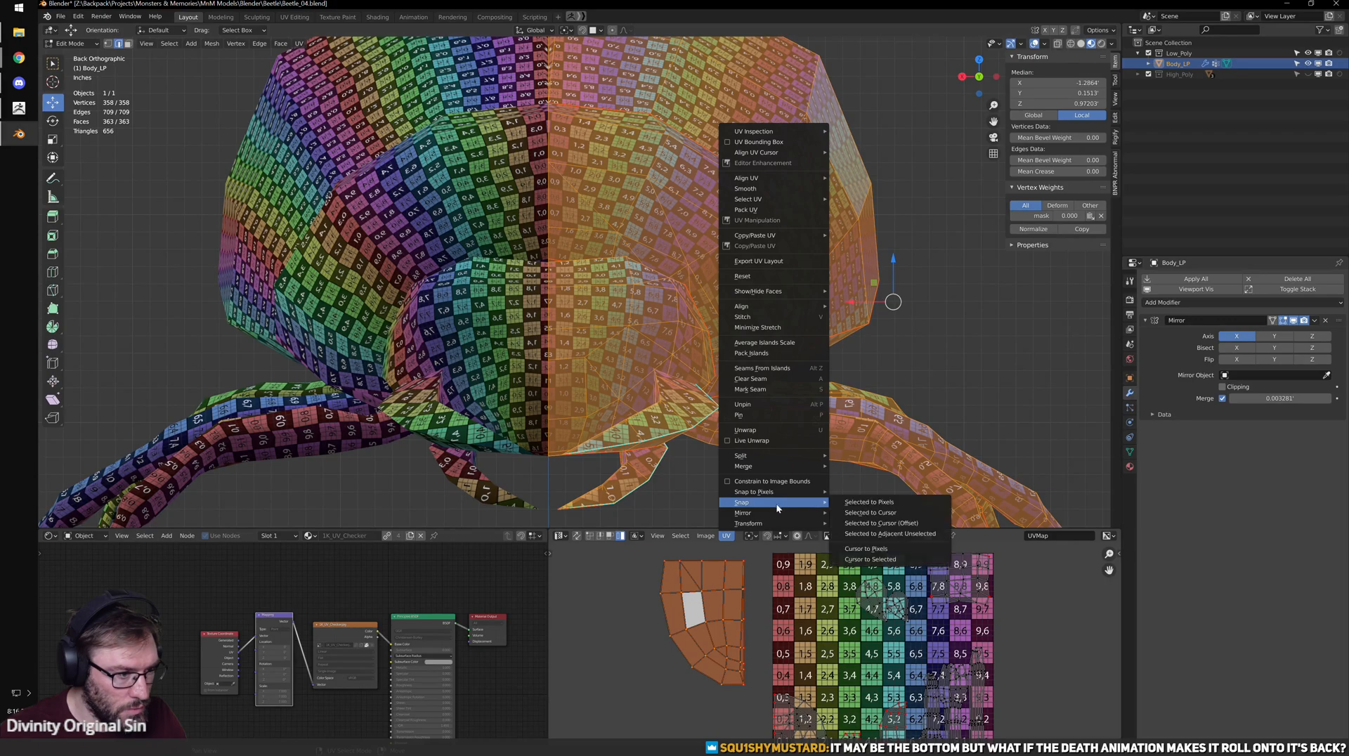
click(872, 530)
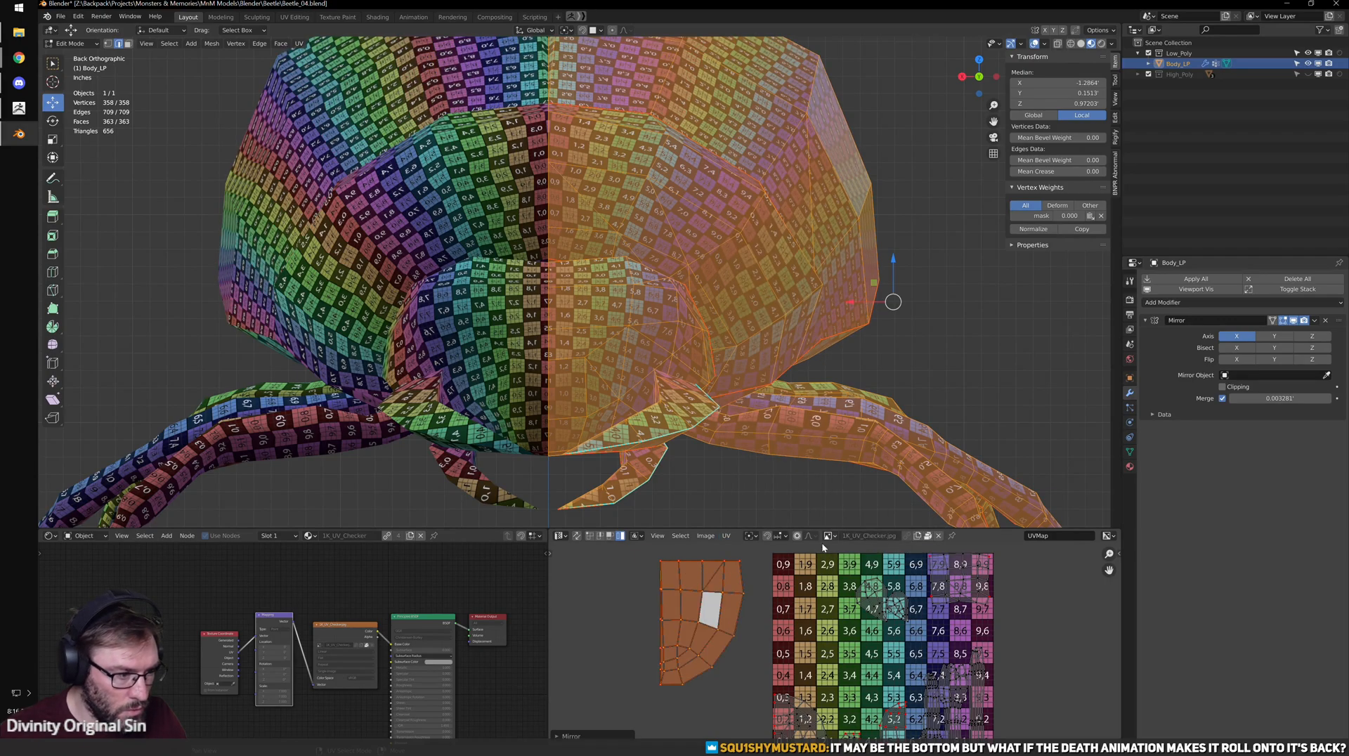
- Move the mirrored body UV island into the square's 0,9 corner, filling columns 0–3 down to row 4
key(g)
click(791, 538)
key(ctrl+space)
scroll(792, 538, up, 1)
middle_drag(792, 538, 836, 641)
key(g)
click(655, 569)
- Nudge the head UV island into place across tiles 0,0–2,3 beneath the large body island
scroll(656, 569, down, 1)
middle_drag(655, 569, 655, 407)
click(668, 555)
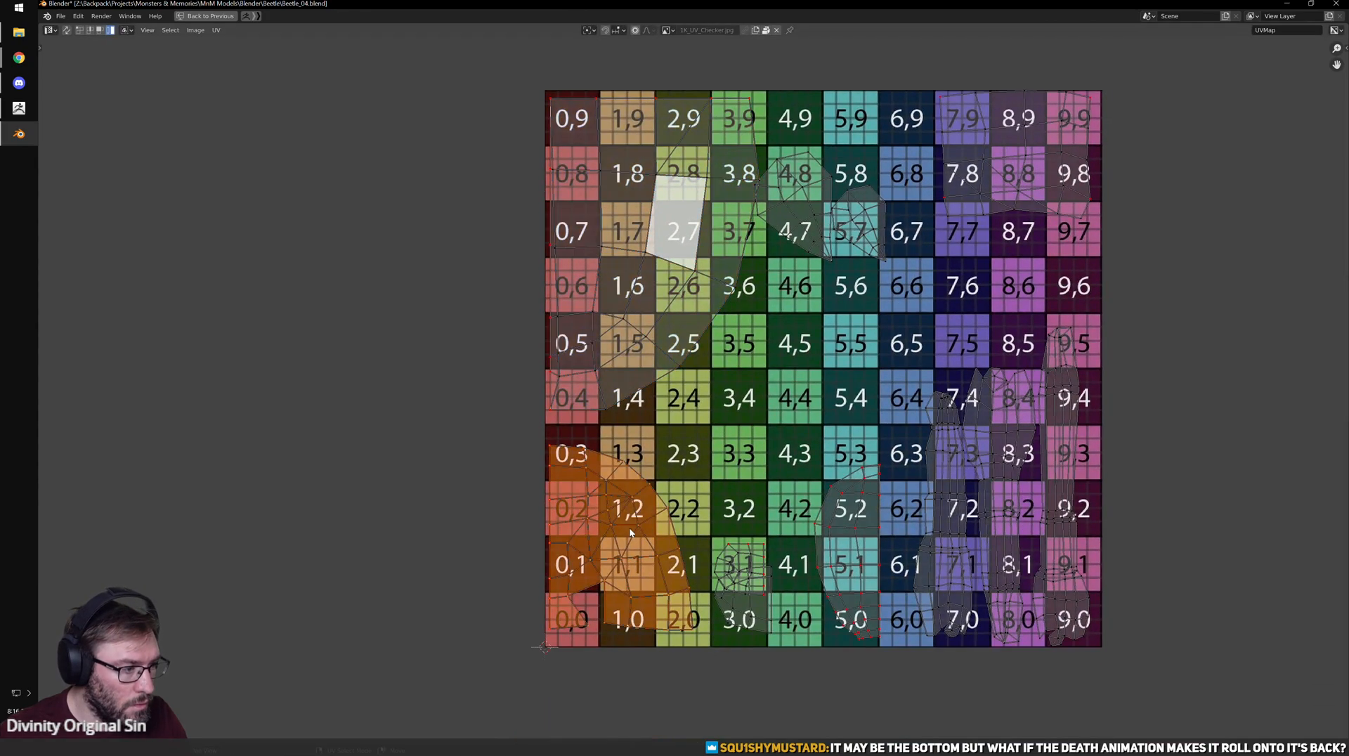
key(g)
click(715, 564)
- Move the two small UV islands from tiles 3,1 and 3,0 up to tiles 2,4 and 3,4
click(717, 564)
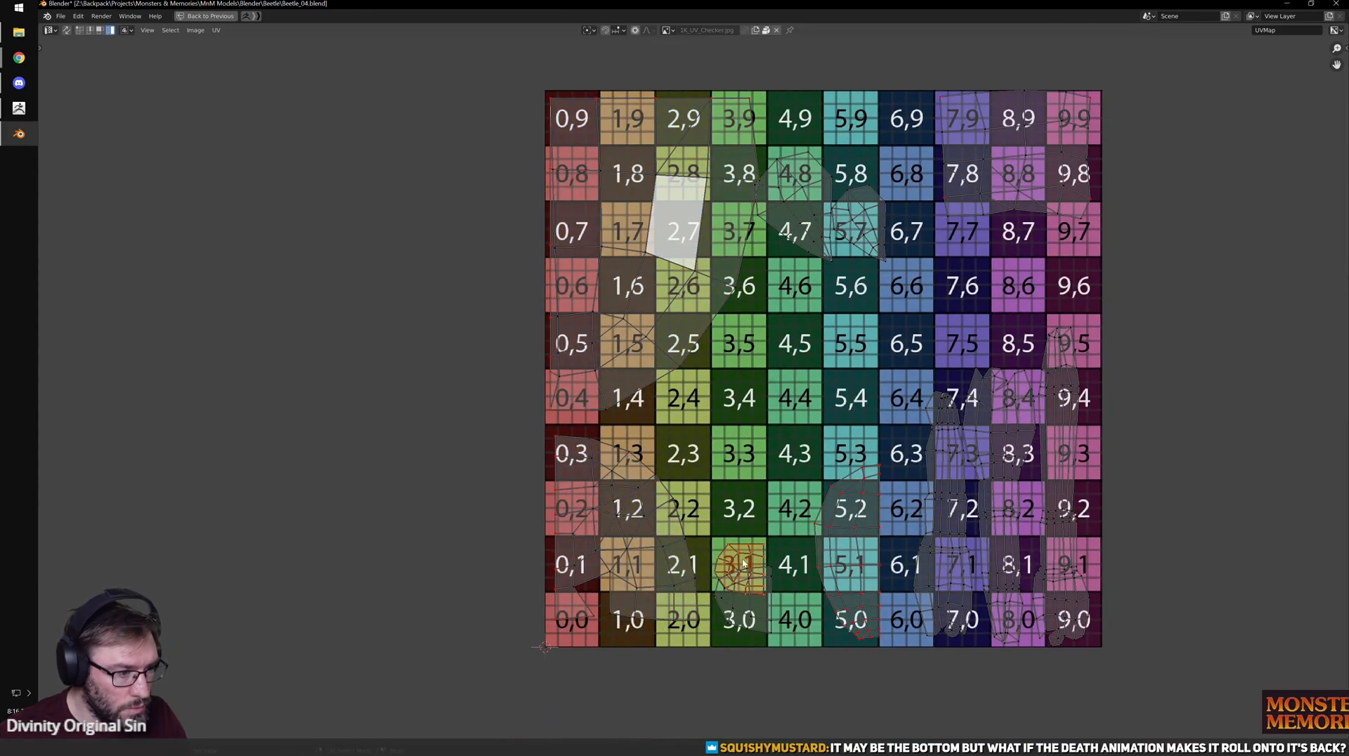
key(g)
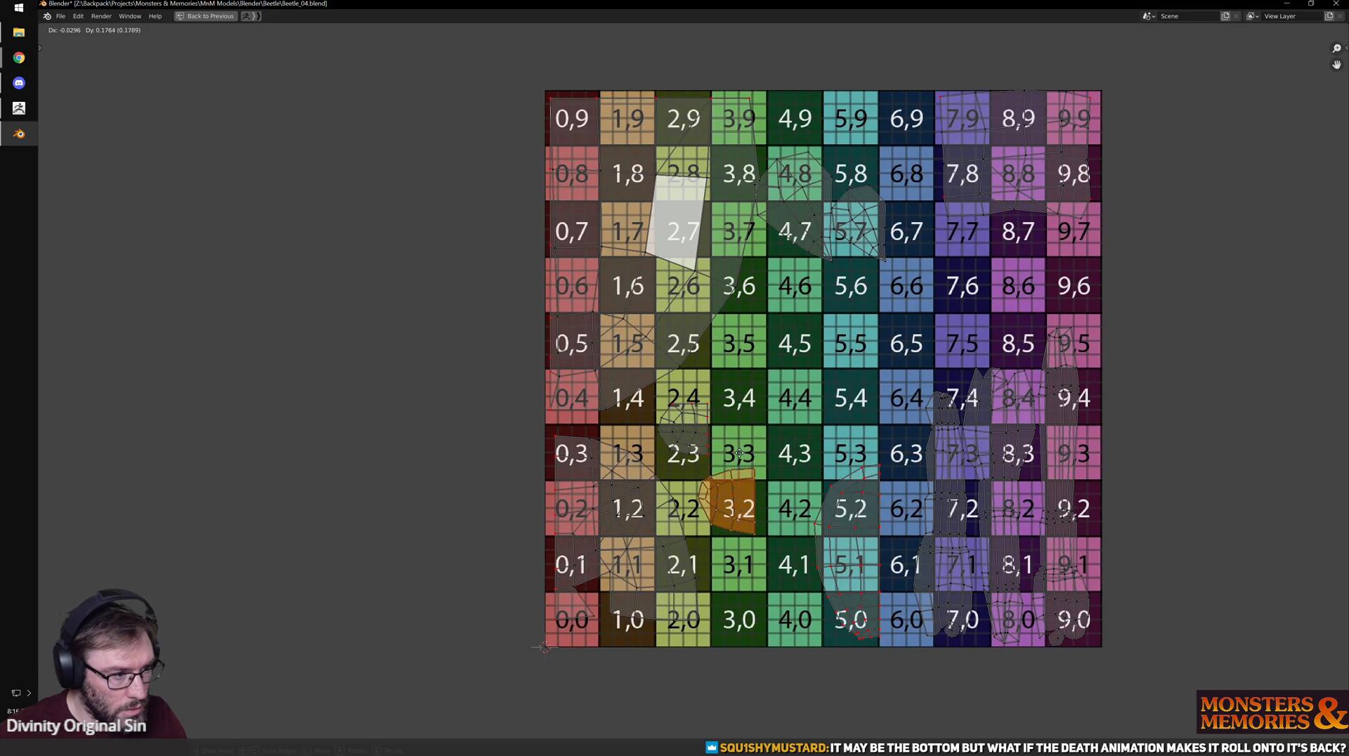
click(756, 331)
middle_drag(835, 246, 771, 345)
- Move the pointed UV island from tile 4,8 to tiles 3,0–3,1 and rotate it so its tip faces down
click(759, 327)
key(g)
click(738, 620)
middle_drag(802, 580, 836, 463)
key(r)
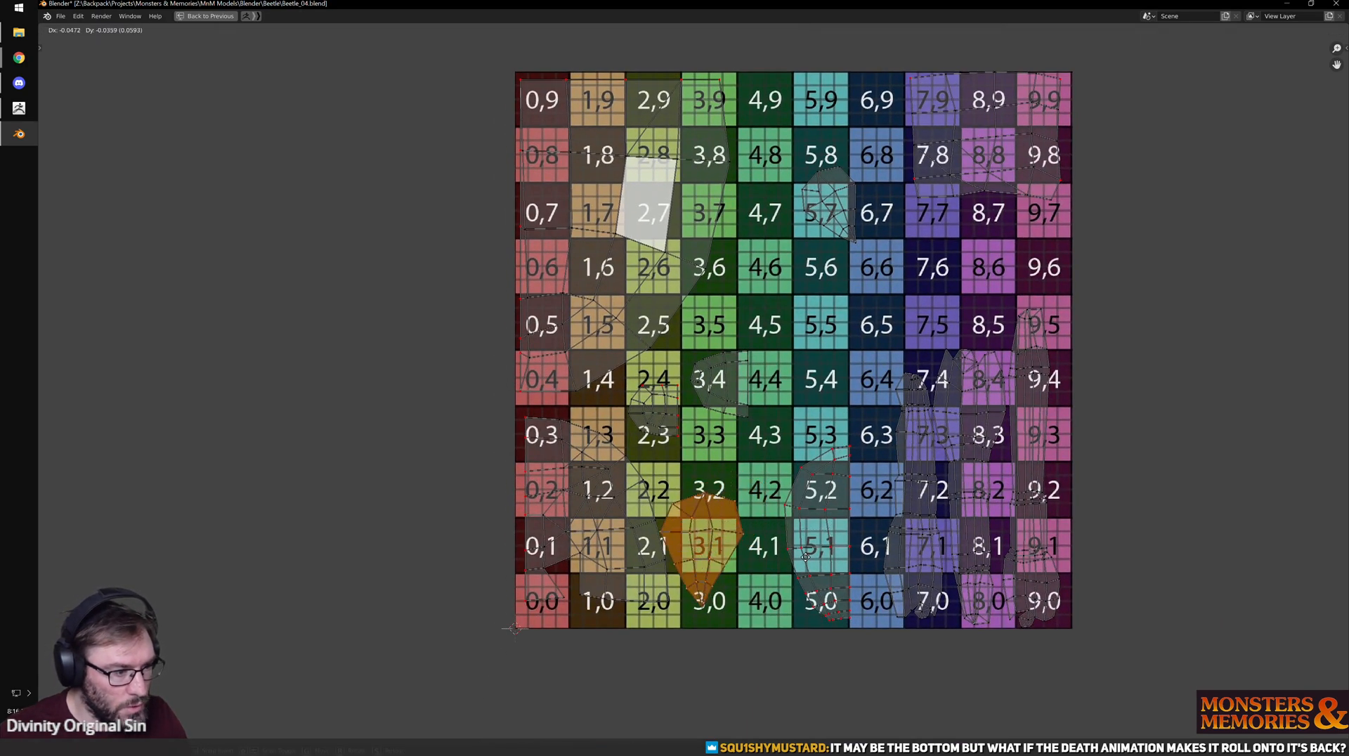
click(815, 553)
- Rotate the UV island at tile 5,7 tip-up and fit it into tiles 4,0–4,1 beside the other pointed island
key(r)
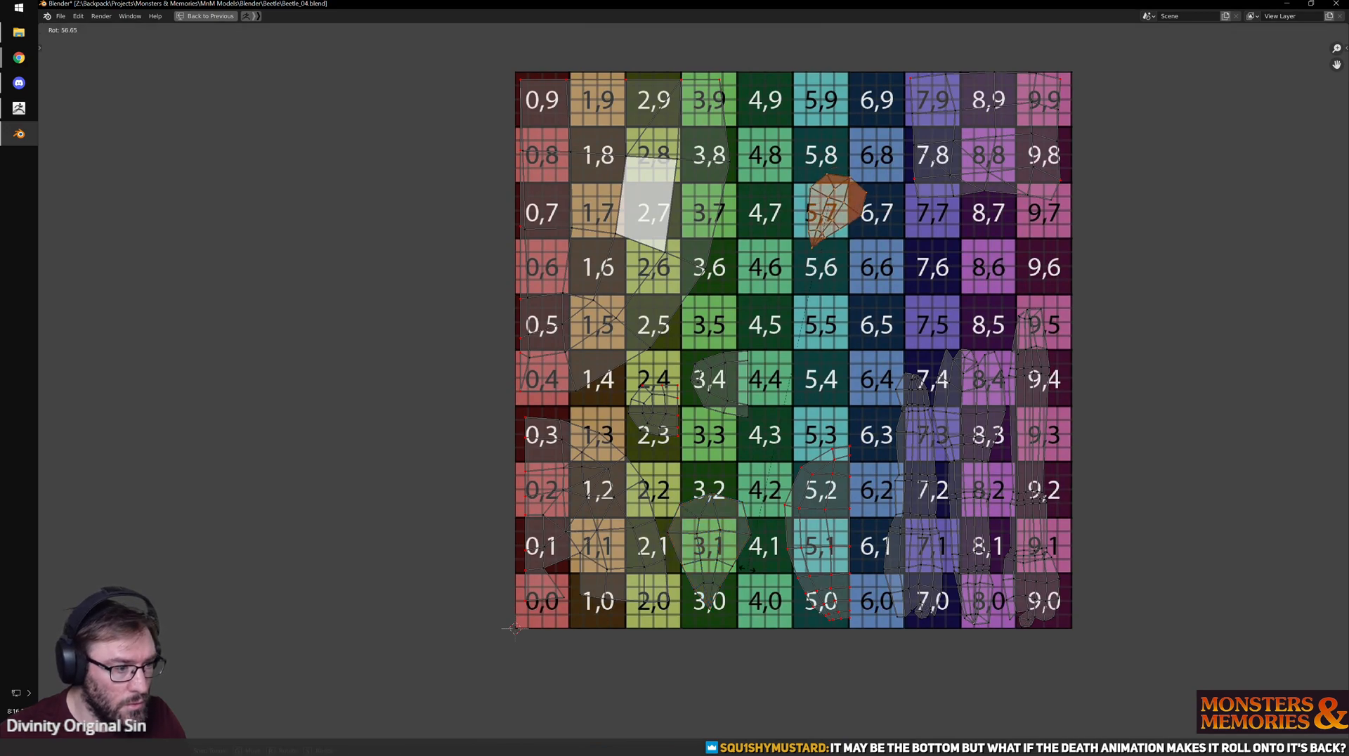
click(849, 192)
key(g)
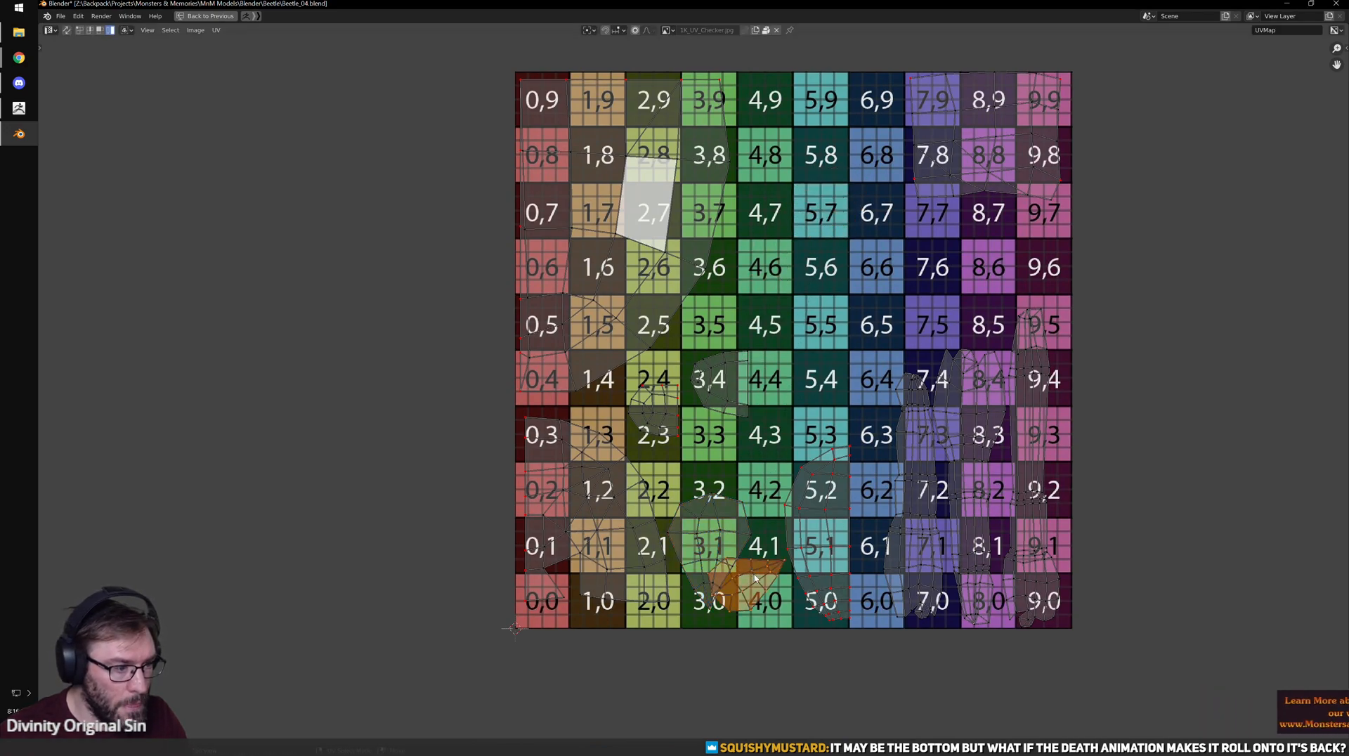
click(762, 572)
key(r)
click(829, 484)
key(g)
click(820, 529)
key(r)
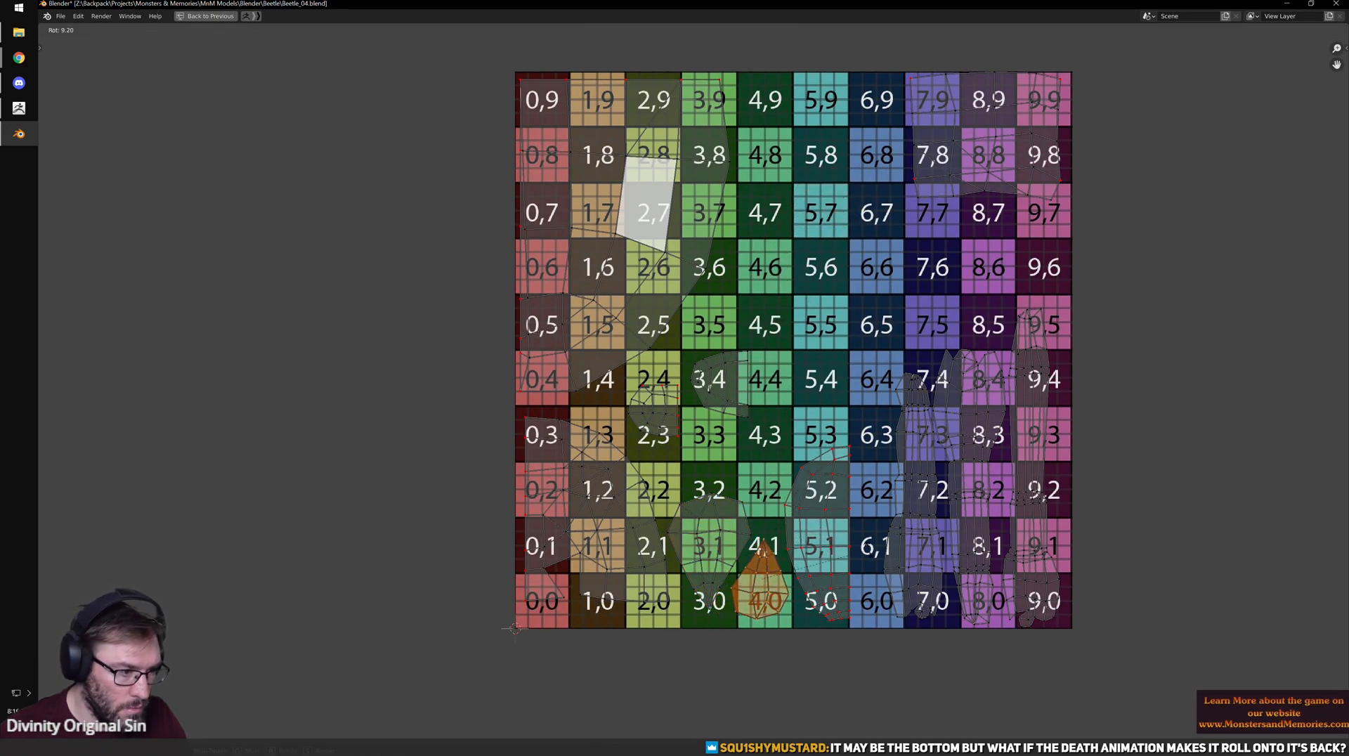
click(872, 550)
- Rotate, scale and fit the two small UV islands together around tiles 2,3–2,4, below the large body island
middle_drag(815, 413, 807, 462)
key(g)
click(710, 493)
key(r)
key(Return)
key(s)
click(757, 480)
key(g)
click(699, 477)
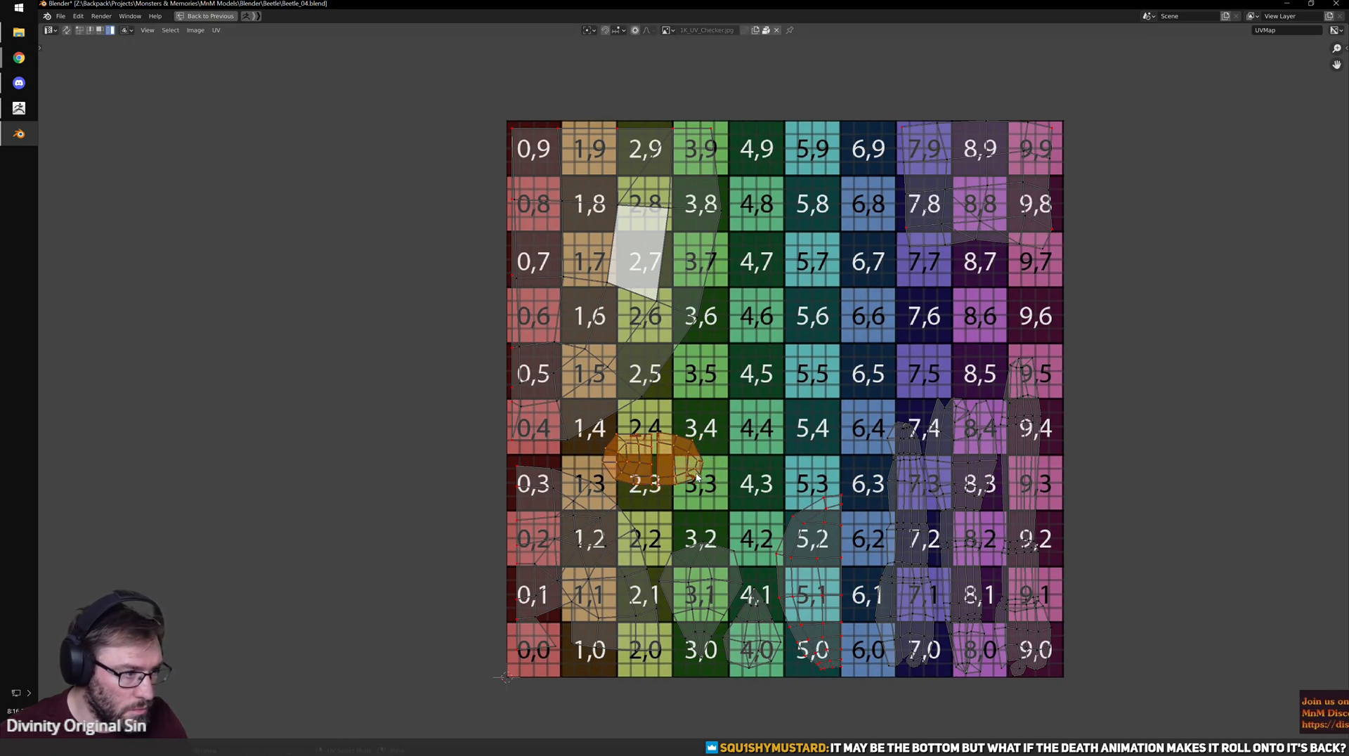
key(g)
click(687, 472)
- Enlarge the thorax UV island and move it from the 9,9 corner to tiles 4,9–7,7 beside the large body island
click(942, 208)
key(s)
click(1054, 229)
key(g)
click(900, 251)
key(s)
click(900, 290)
- Move the half-oval UV island from tiles 5,0–5,3 to columns 3–4 at rows 2–6 and enlarge it
click(807, 530)
key(g)
click(733, 355)
key(s)
click(804, 408)
- Move the three leg UV islands into columns 5, 6 and 7 beside the half-oval island, placing the middle one higher at rows 1–6
click(897, 476)
key(g)
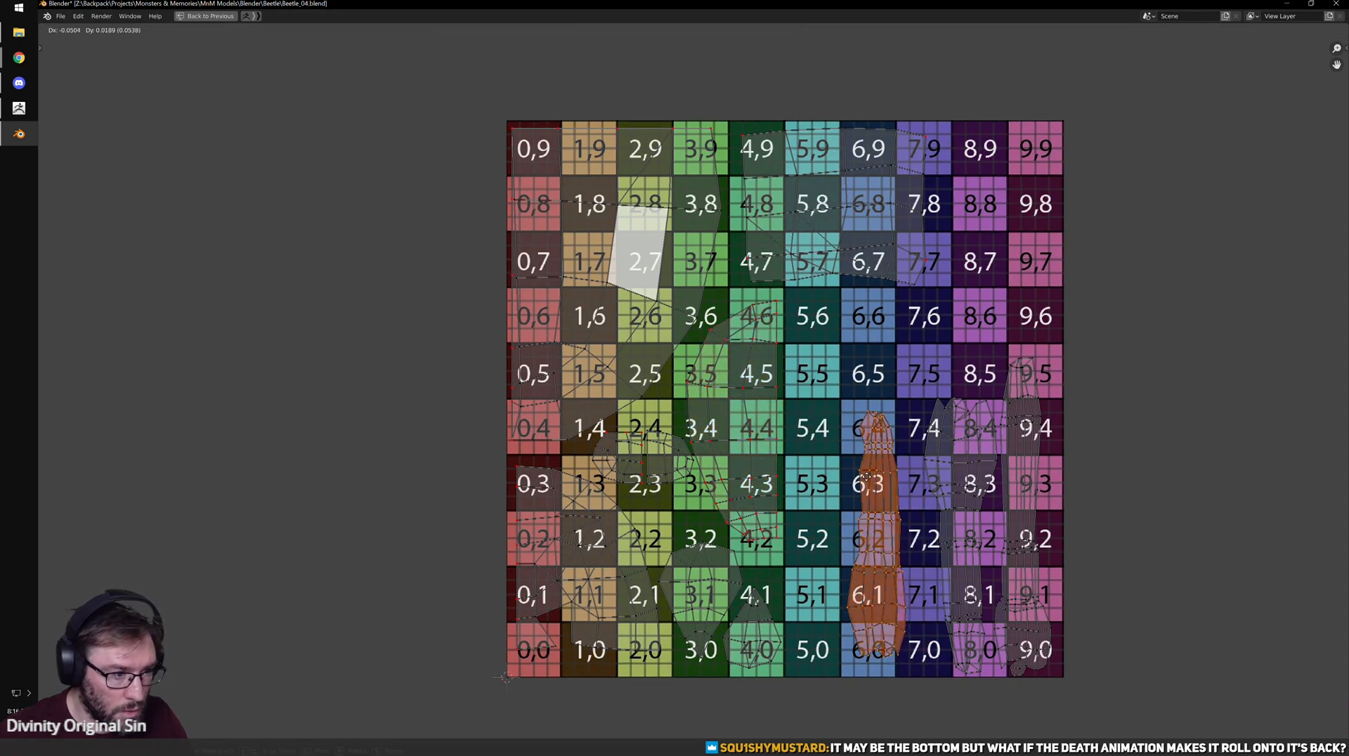
click(808, 479)
click(938, 478)
key(g)
click(844, 383)
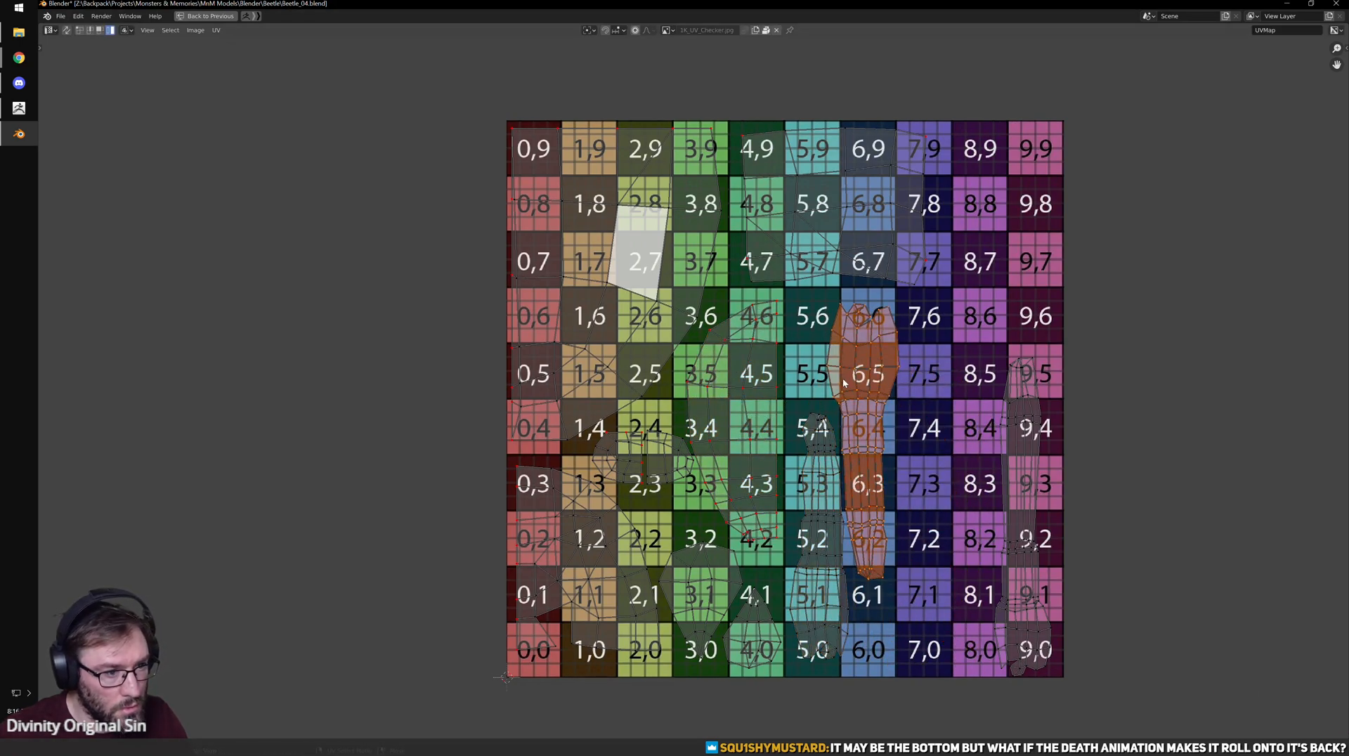
click(1023, 464)
key(g)
click(919, 460)
- Move the half-oval UV island from columns 3–4 out past column 9 of the checker square and enlarge it
scroll(539, 280, down, 3)
drag(443, 139, 936, 569)
scroll(934, 543, up, 2)
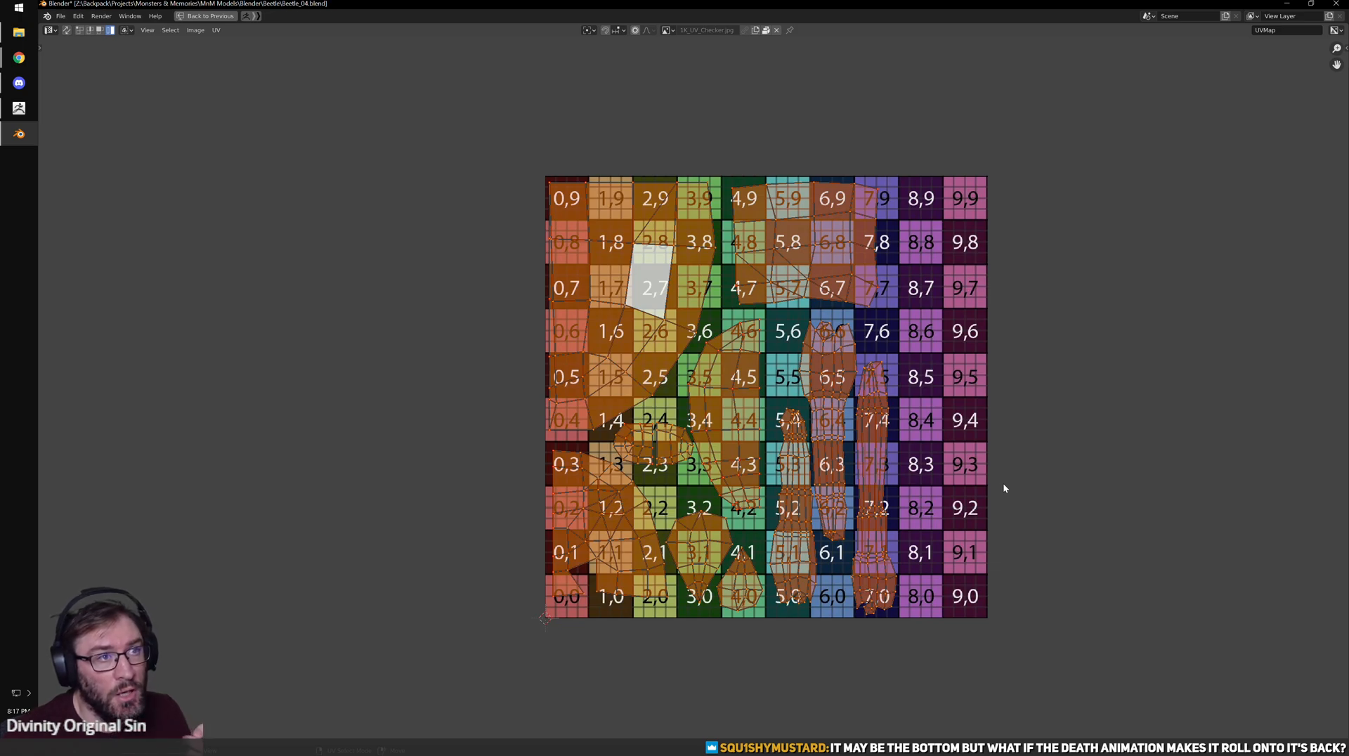
click(751, 427)
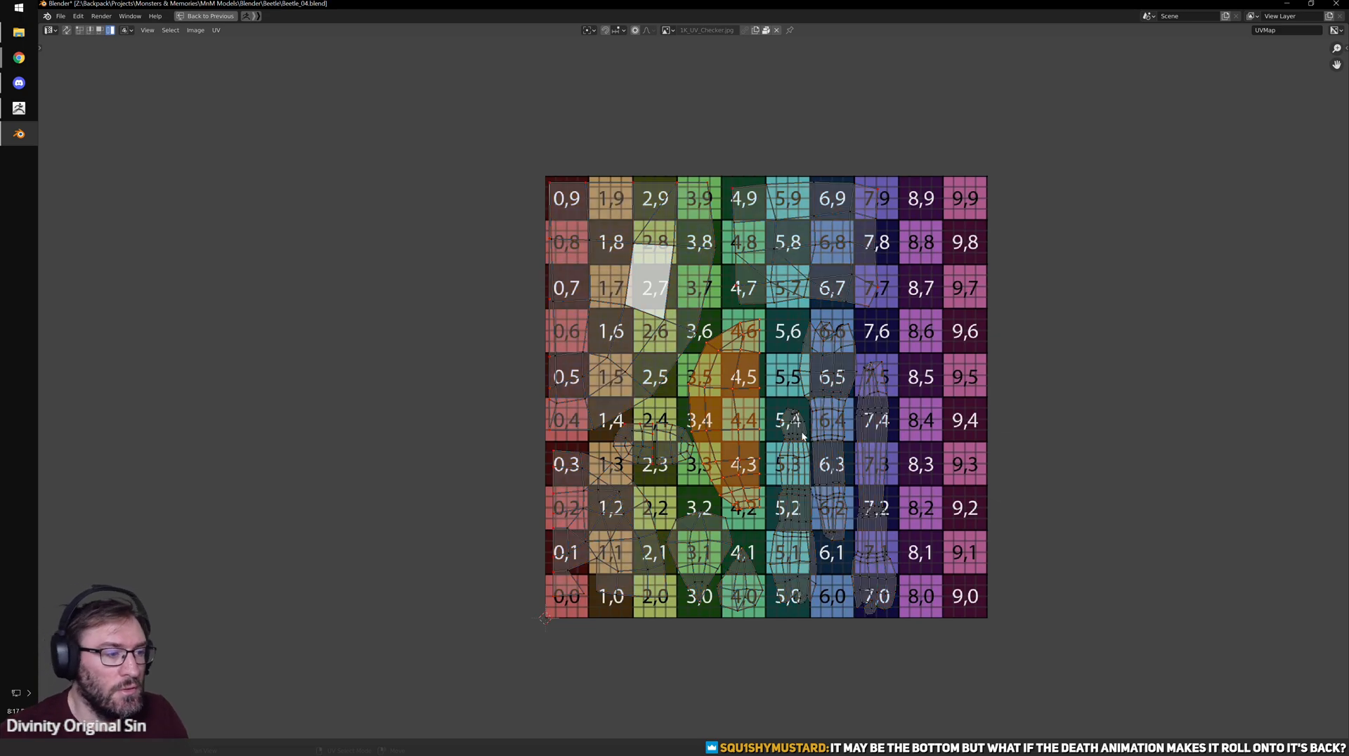
middle_drag(804, 435, 774, 434)
key(g)
click(939, 450)
key(s)
click(1032, 471)
- Move the smaller pointed UV island to tiles 3,6–4,6, the larger one to 3,2, and the two small islands outside the square beside column 0
click(772, 492)
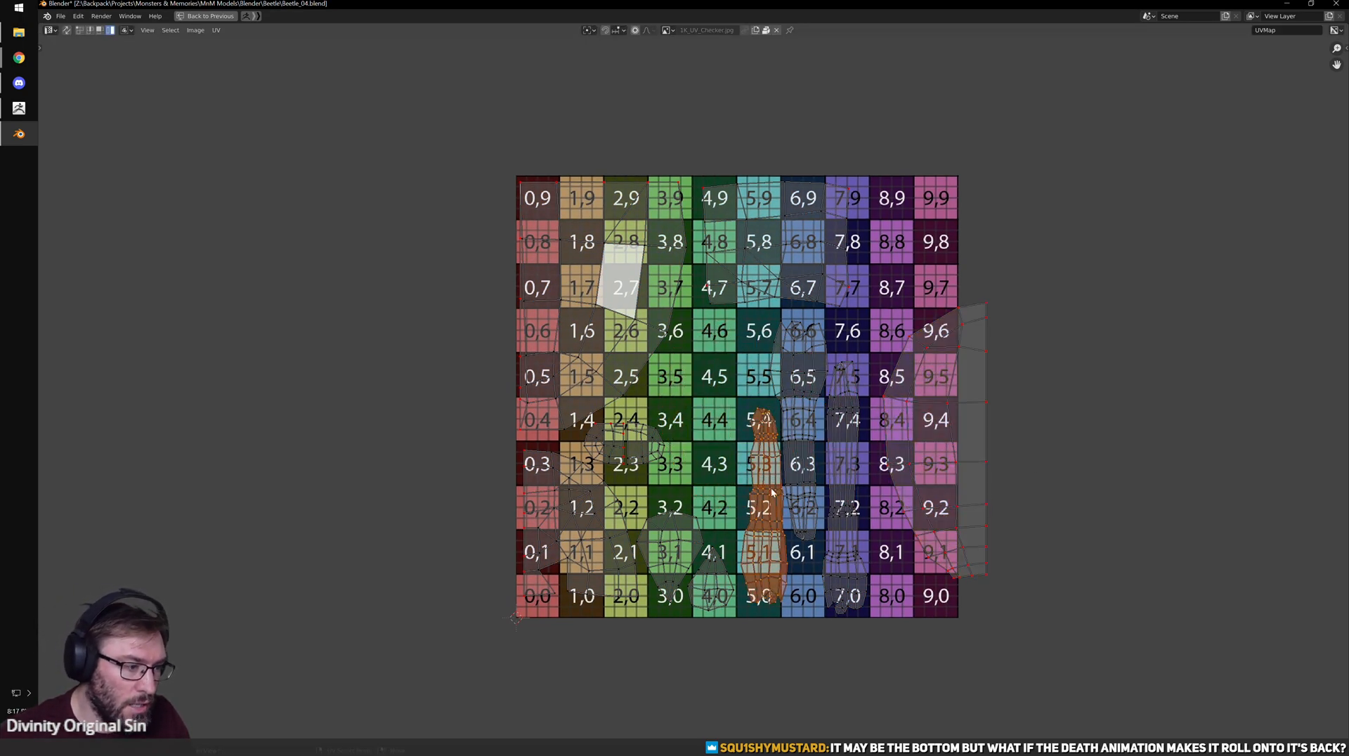
key(g)
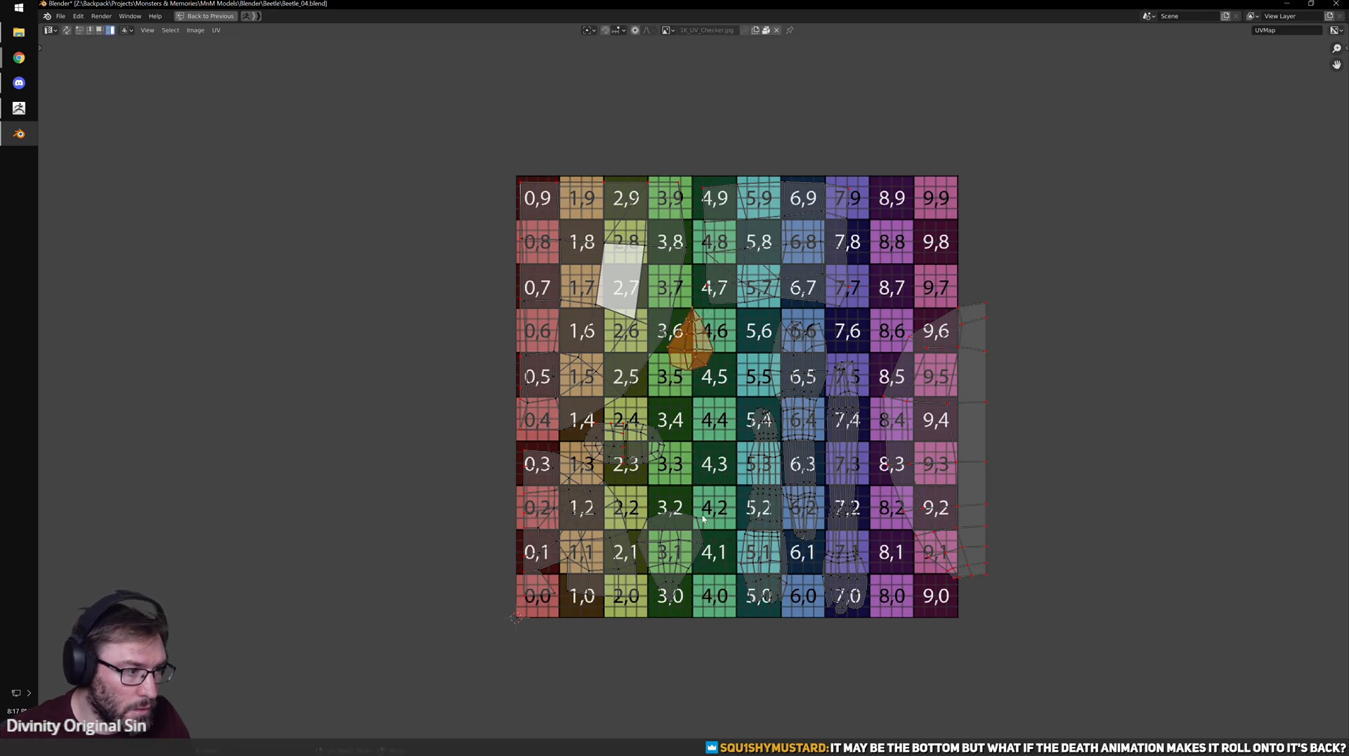
click(702, 502)
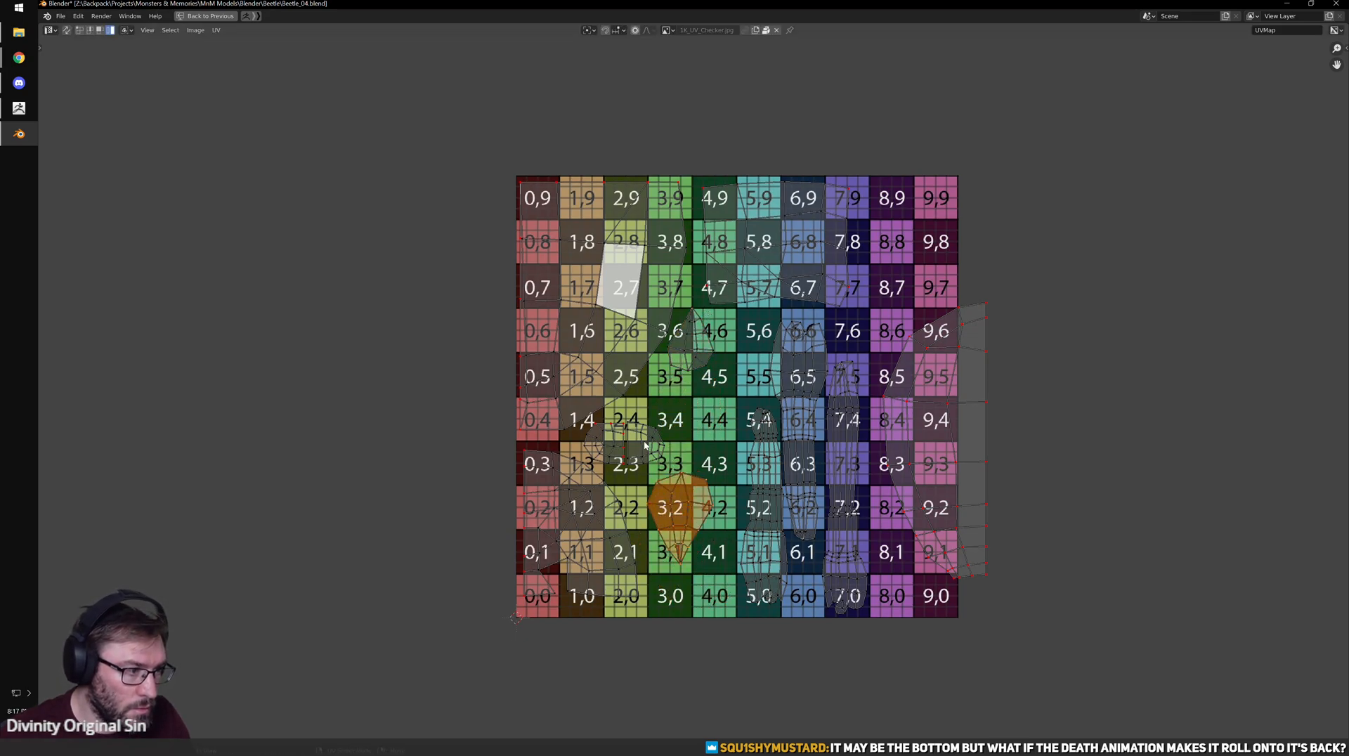
shift+click(617, 455)
key(g)
click(383, 481)
- Rotate the larger pointed UV island sideways and fit it into tiles 1,4–2,3 below the large body island
click(659, 514)
key(g)
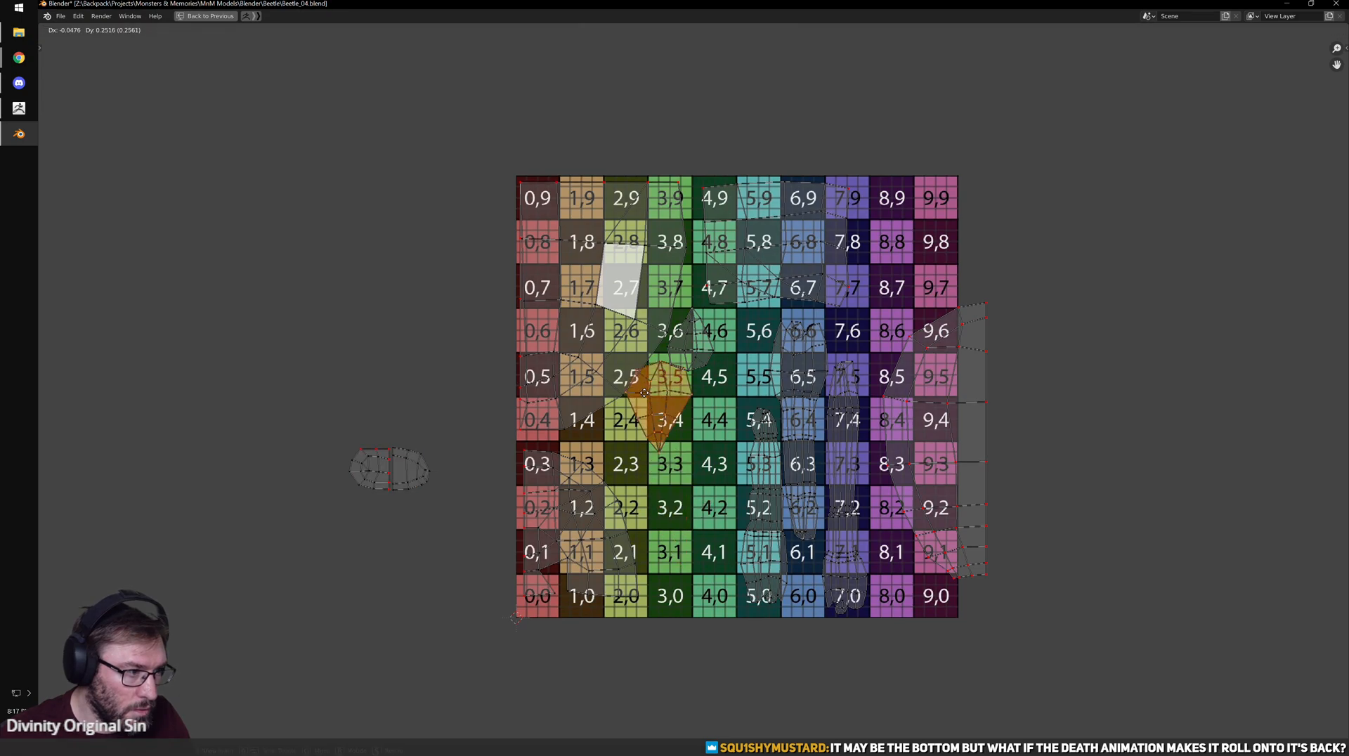
click(633, 425)
key(r)
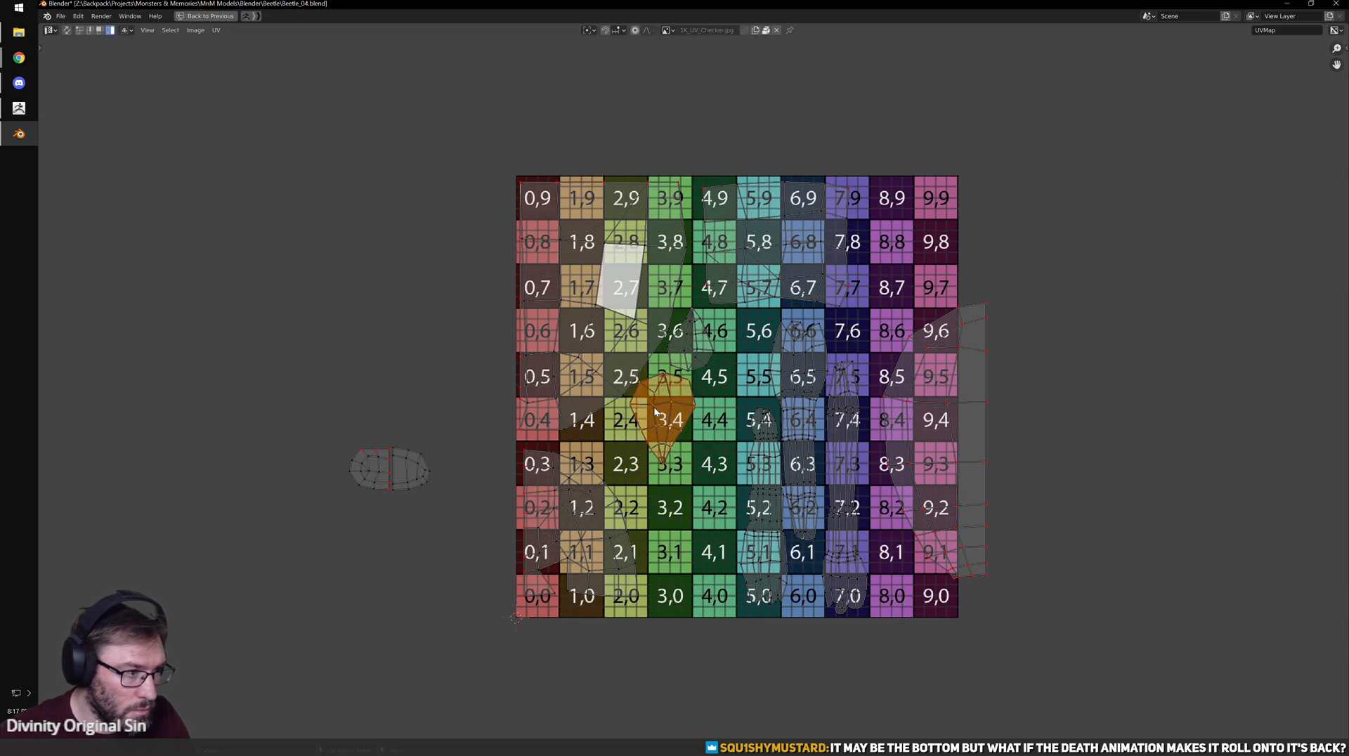
key(g)
click(681, 514)
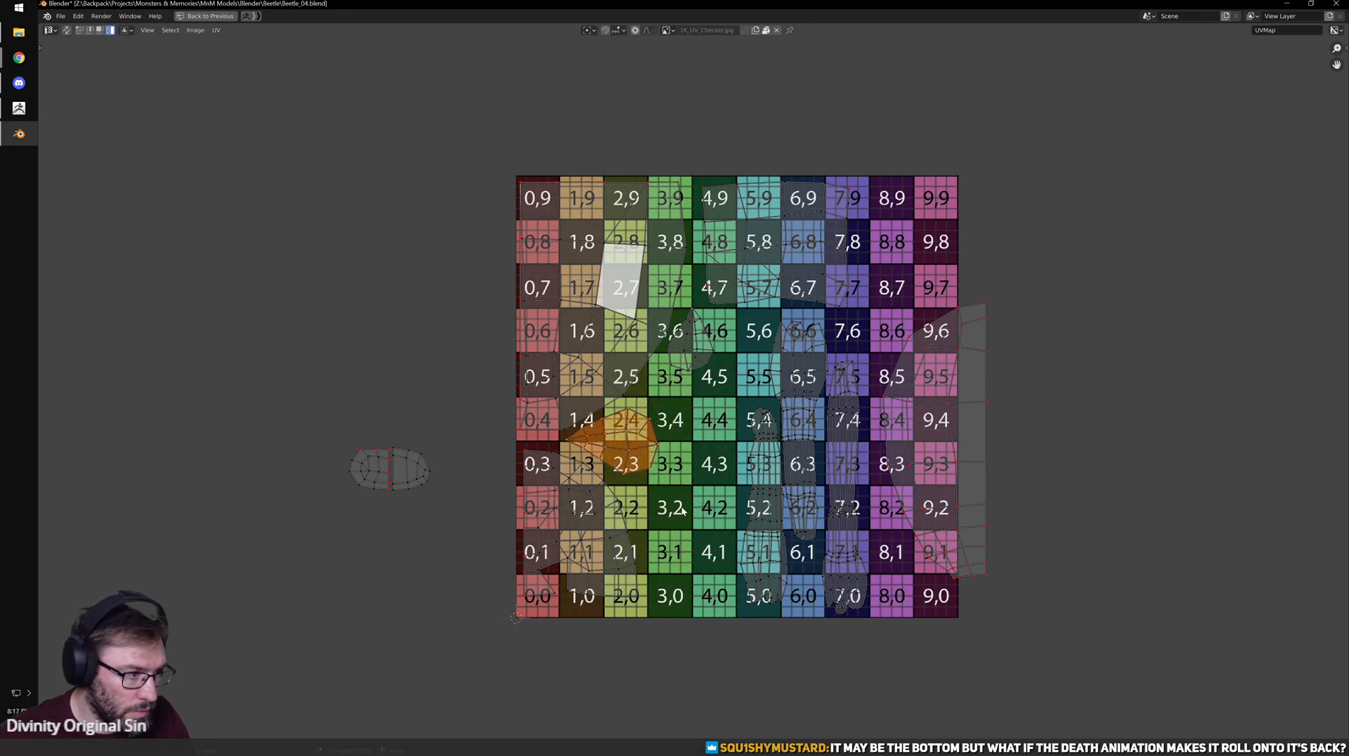
- Move one of the two small UV islands from outside the square to tile 3,5 and rotate it to follow the body island's edge
click(431, 448)
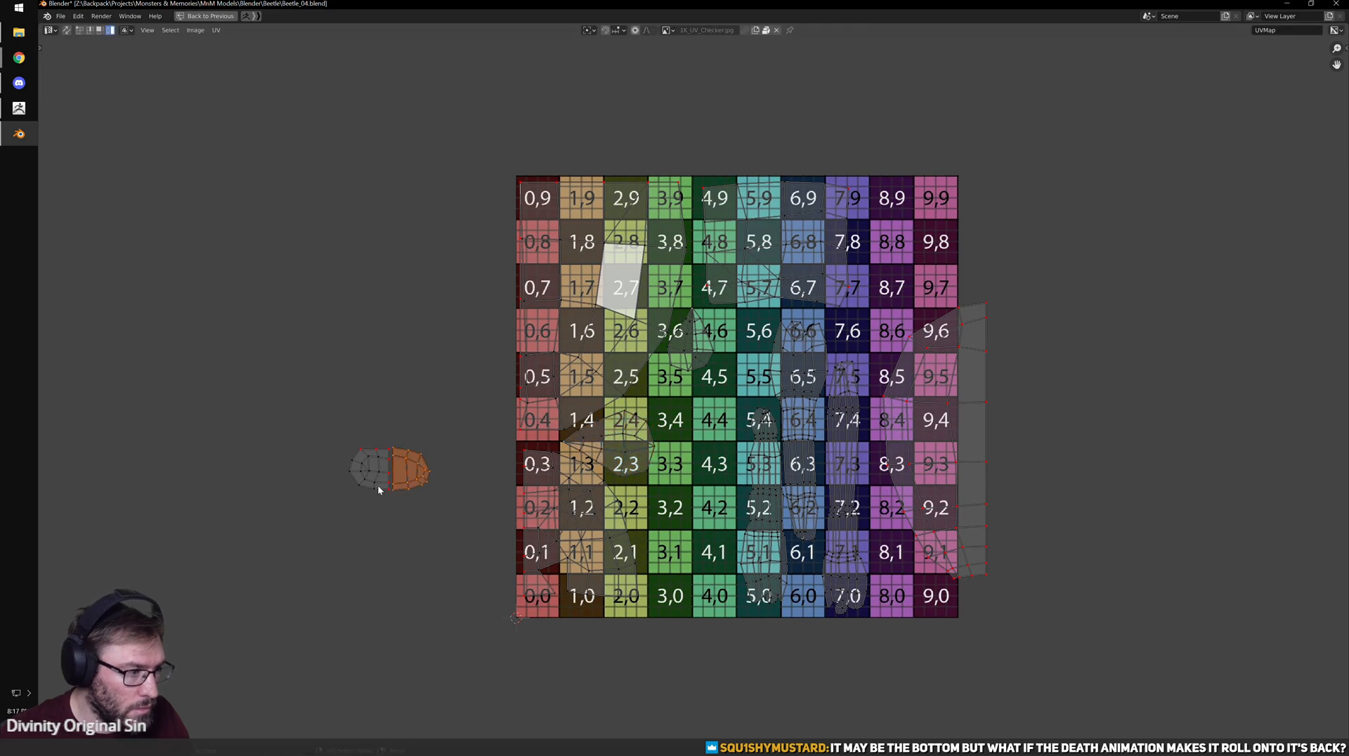
key(g)
click(686, 399)
key(r)
click(718, 461)
- Move the other small UV island from outside the square to the border of tiles 2,2 and 3,2
click(408, 444)
key(g)
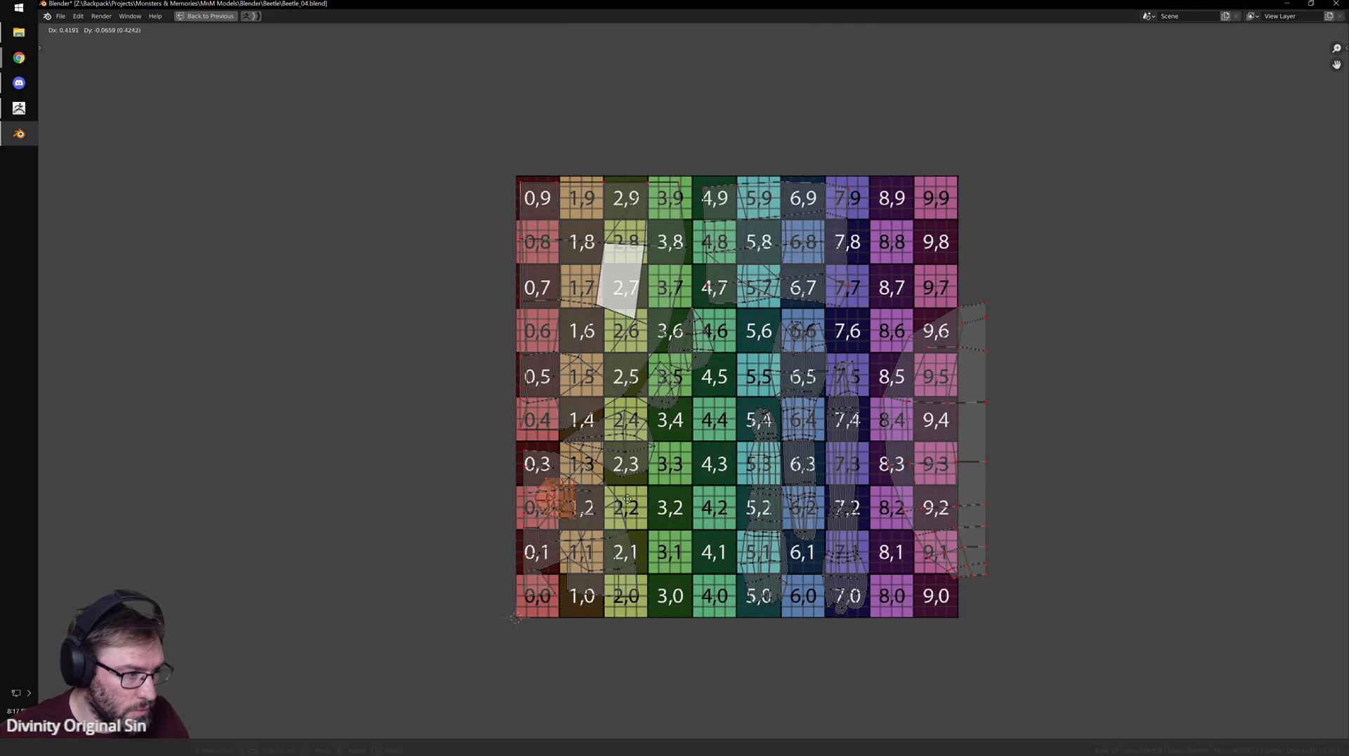
click(705, 495)
key(g)
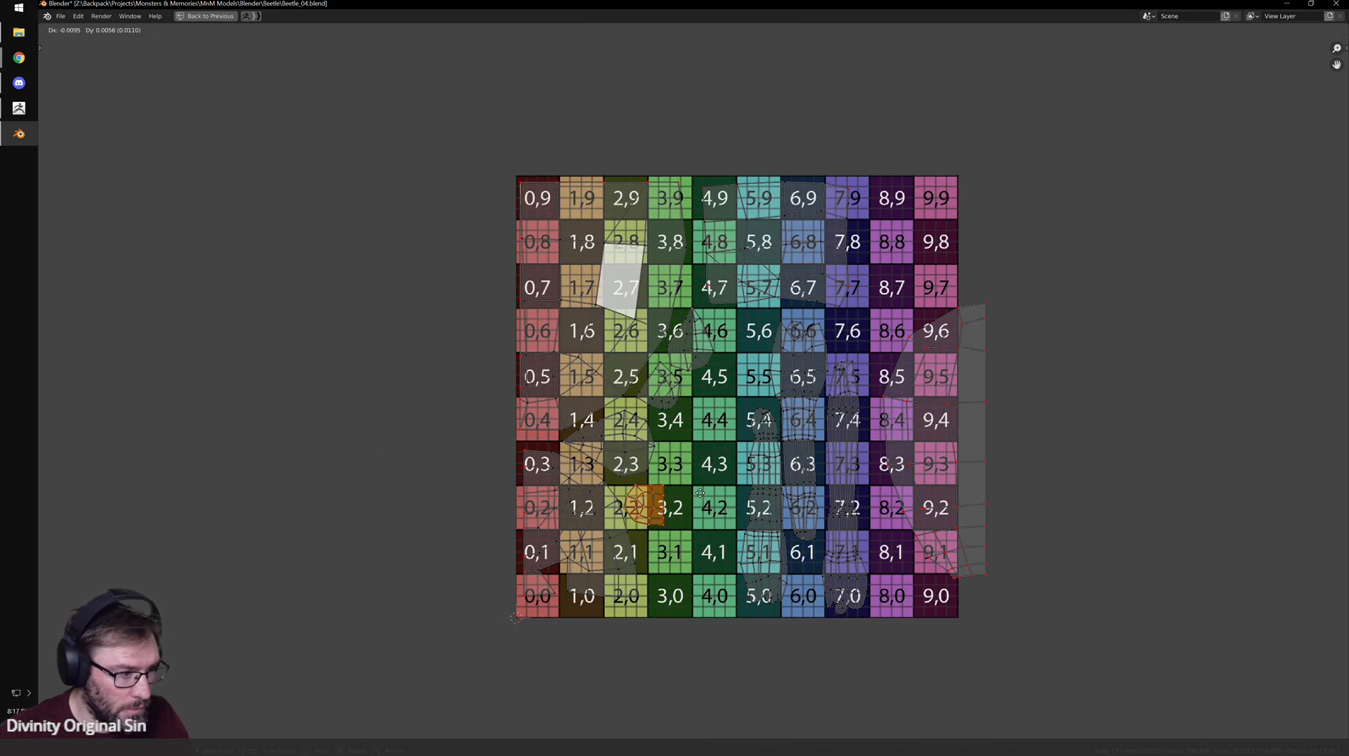
click(703, 488)
- Move the leg UV island from column 5 to column 3 at rows 0–4
click(765, 495)
key(g)
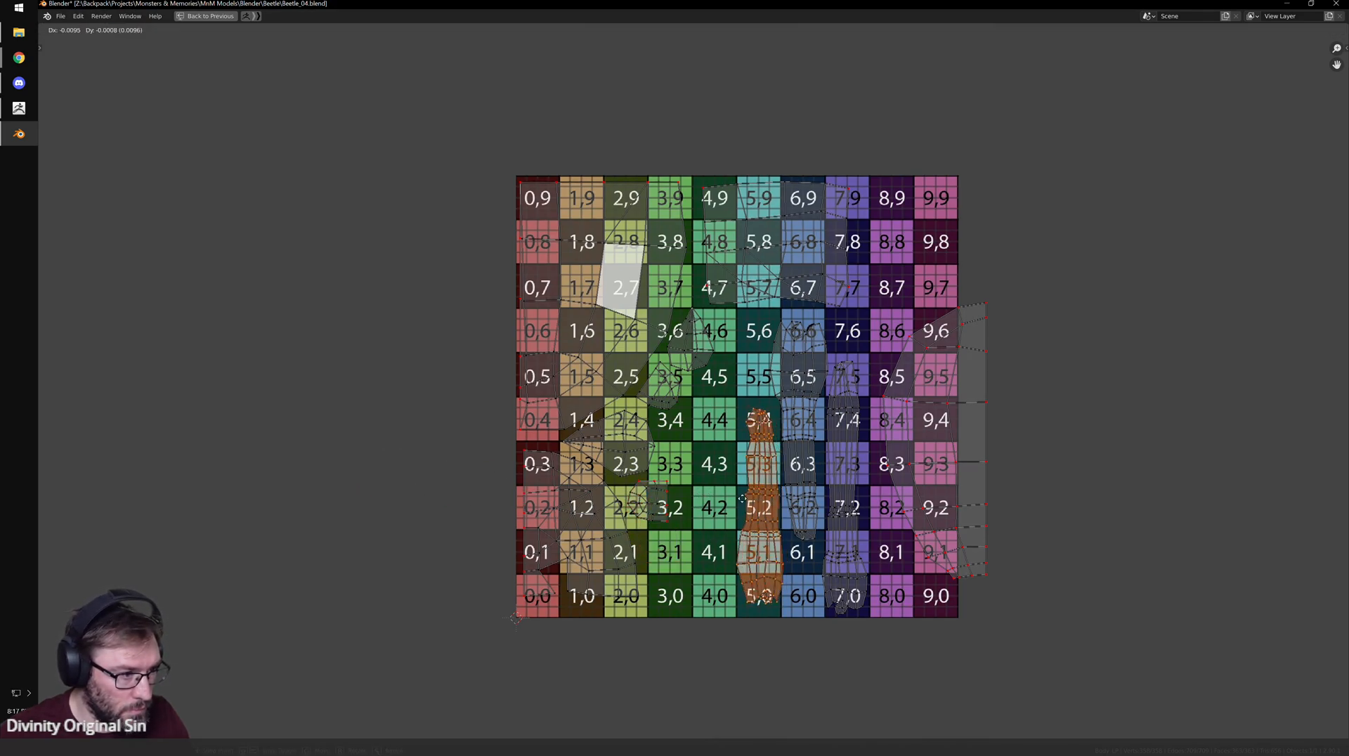
click(676, 506)
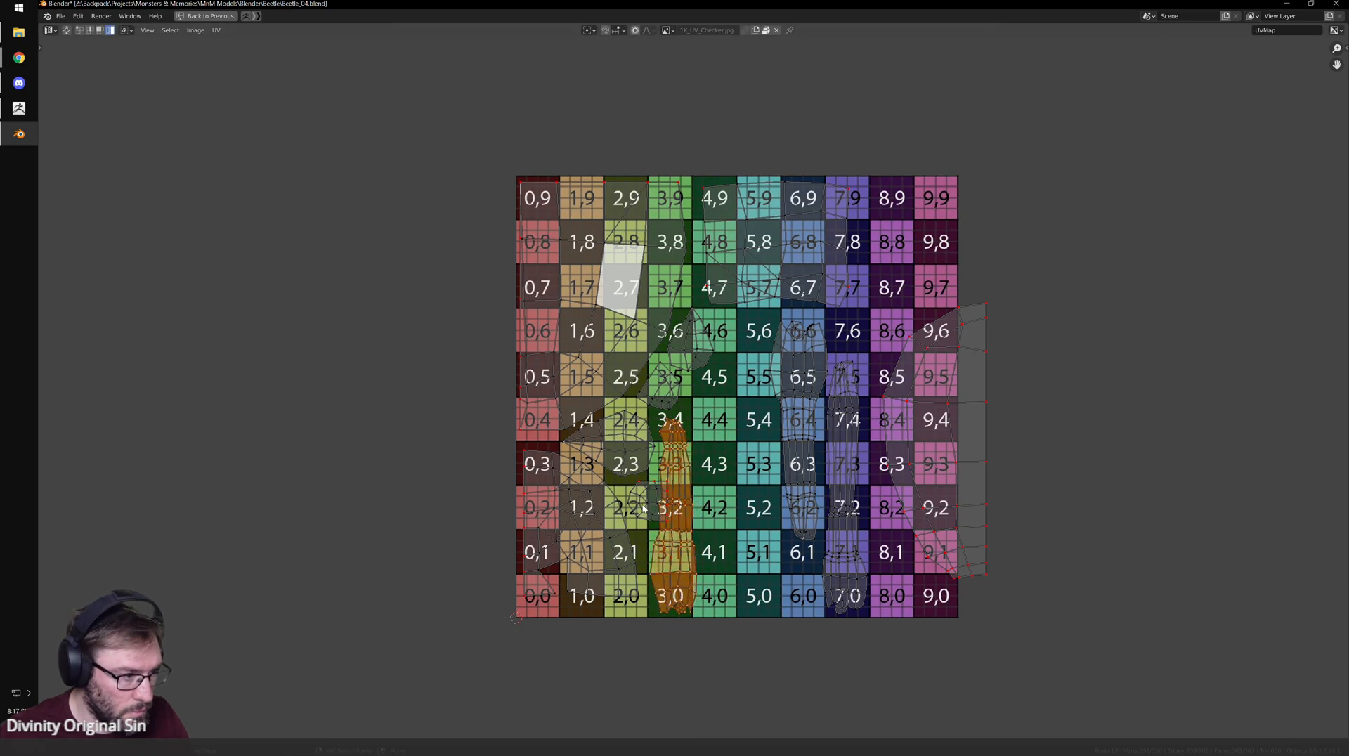
- Swap the two small UV islands between tiles 3,5 and 2,2, restoring the full layout with the 3D view
key(ctrl+space)
middle_drag(756, 421, 650, 425)
key(g)
click(792, 666)
scroll(873, 700, down, 2)
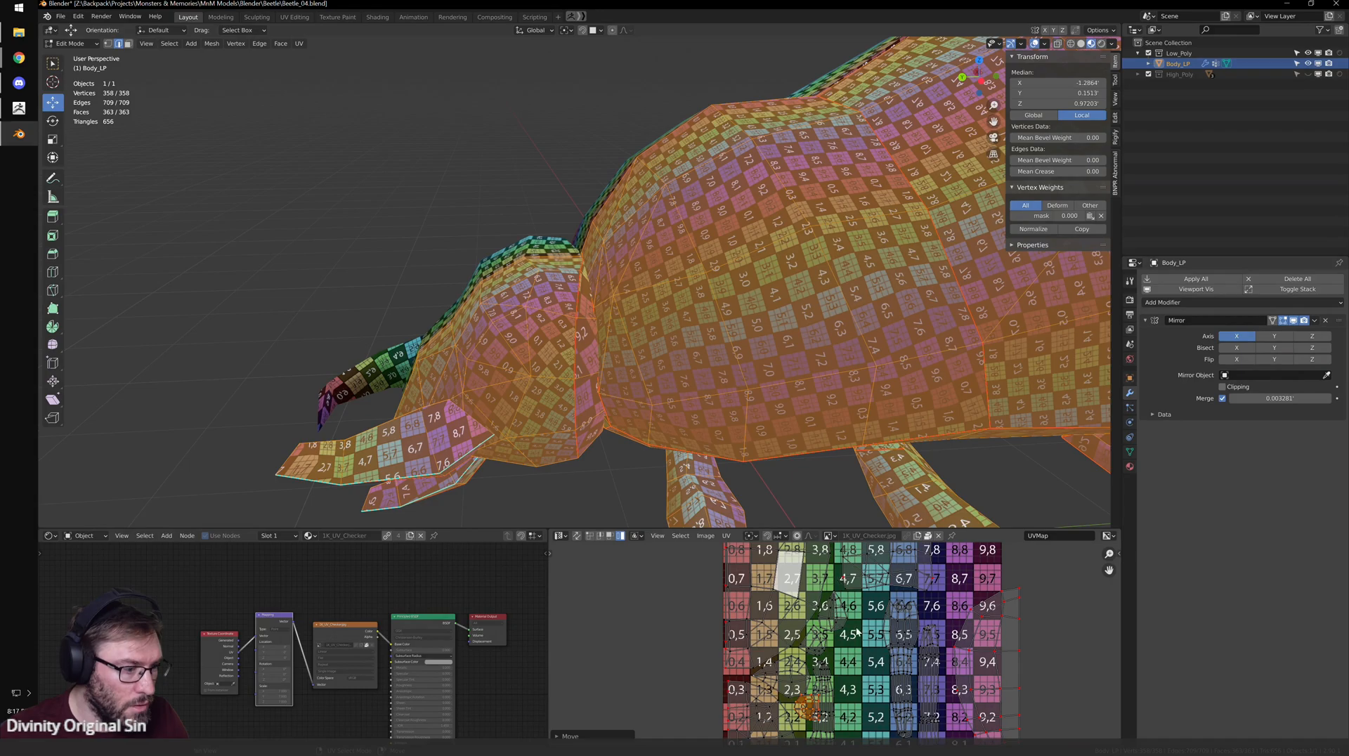
key(g)
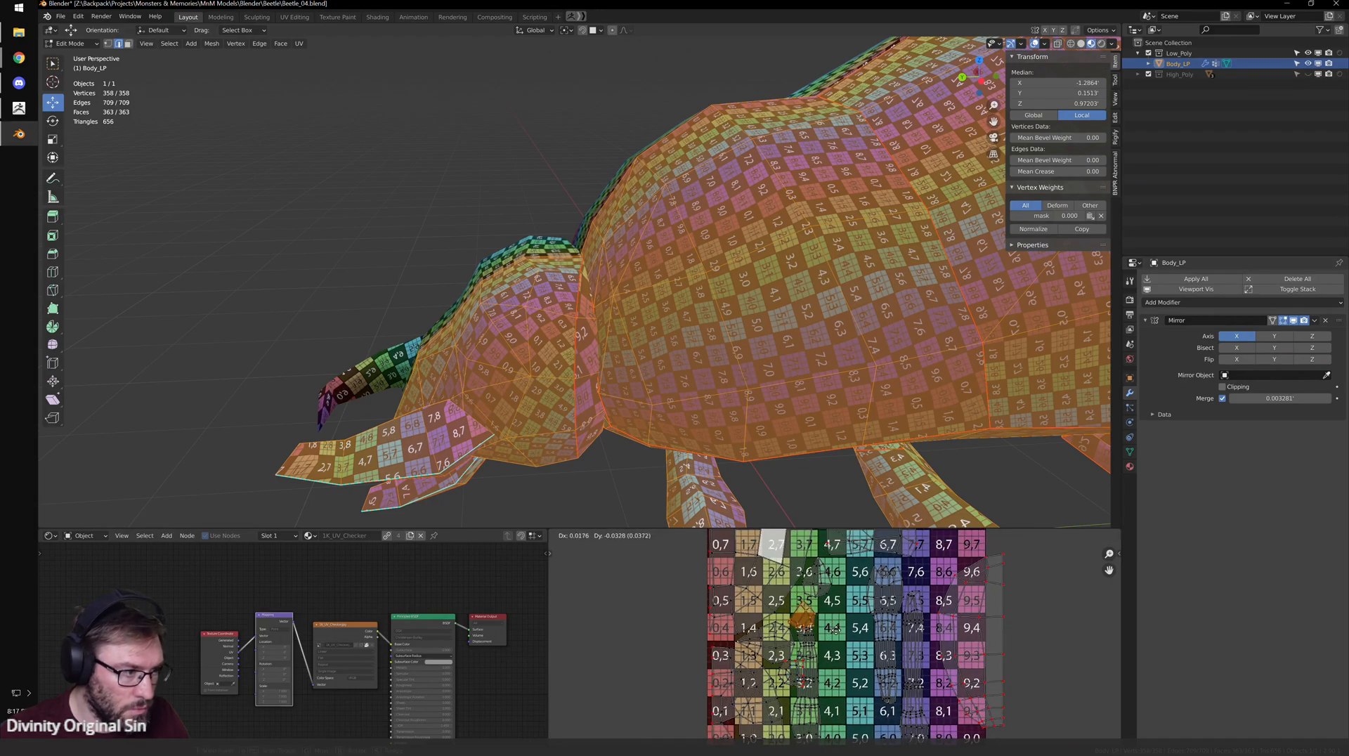
click(836, 631)
middle_drag(846, 373, 868, 345)
key(g)
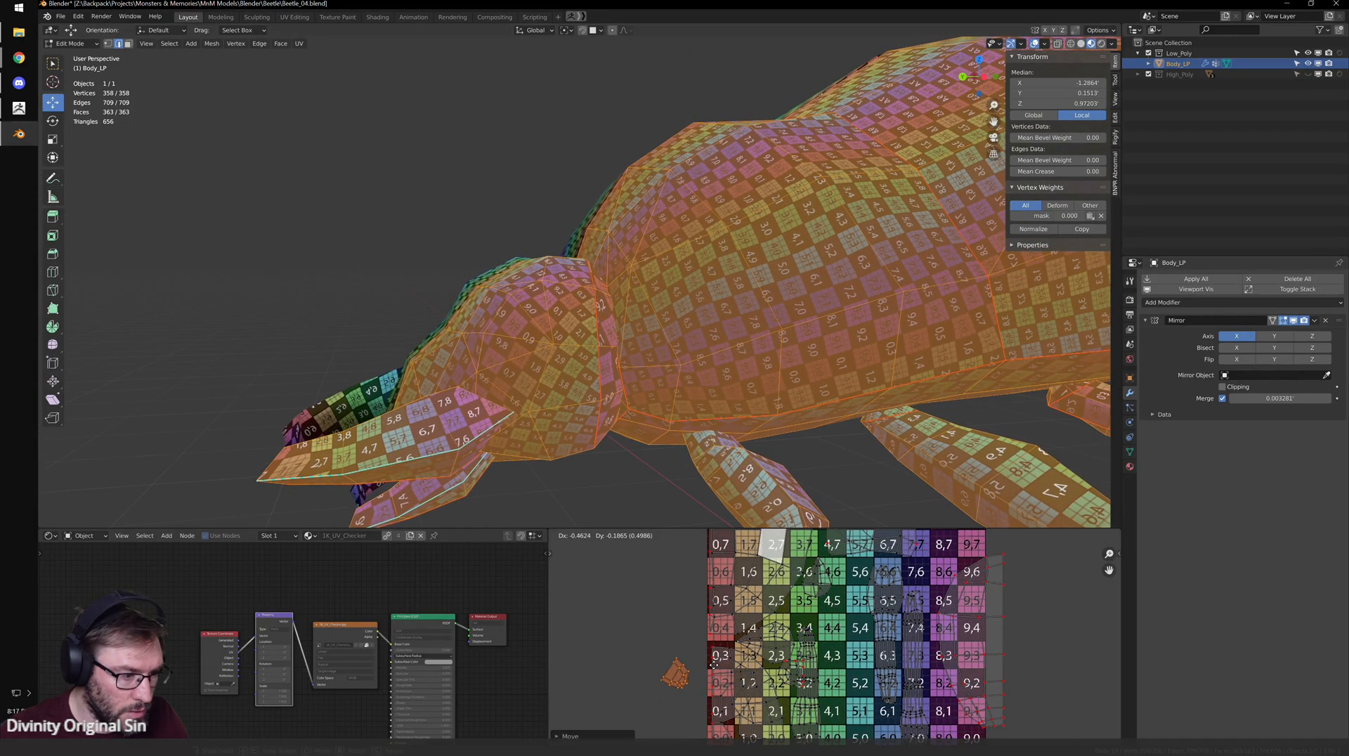
click(802, 603)
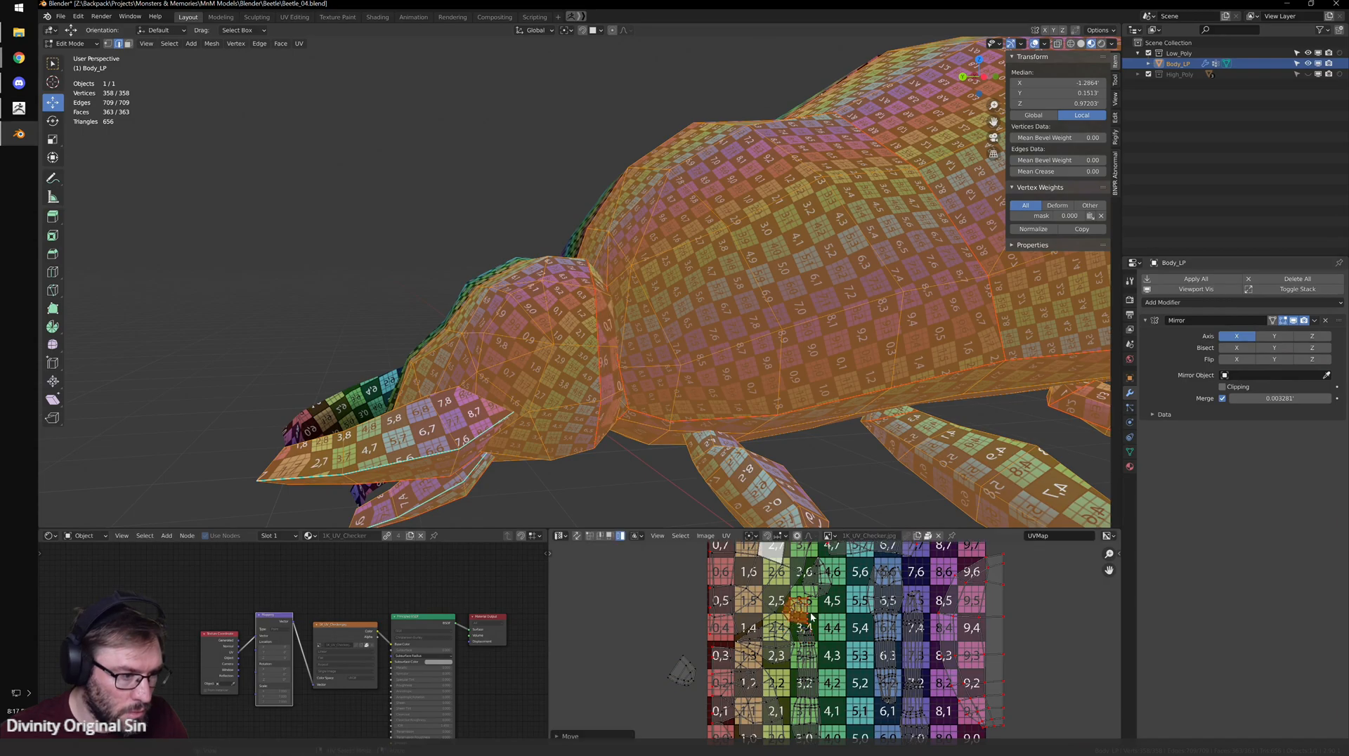
key(g)
click(766, 675)
- Scale, rotate and nudge the small UV island at tile 2,2 to fit it into the gap there
scroll(833, 654, up, 4)
middle_drag(843, 722, 906, 644)
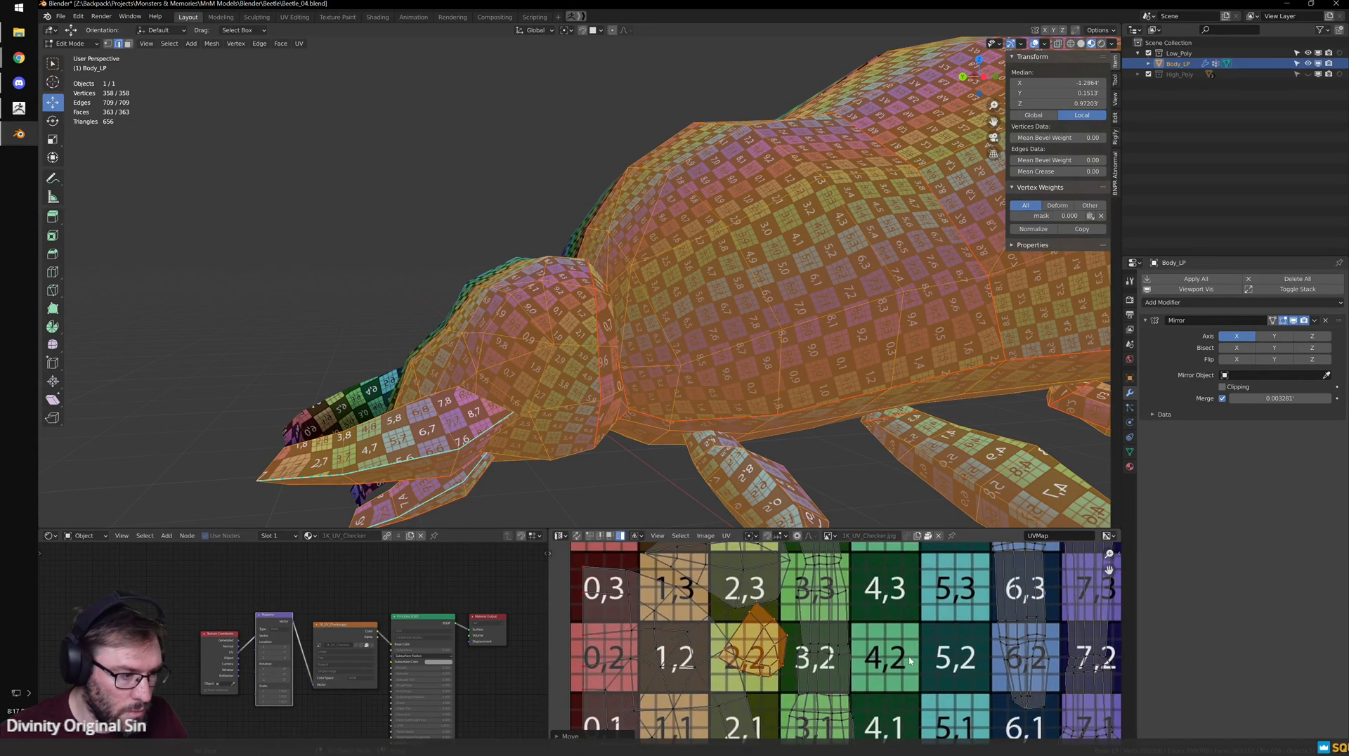
key(s)
click(871, 644)
key(g)
click(879, 646)
key(r)
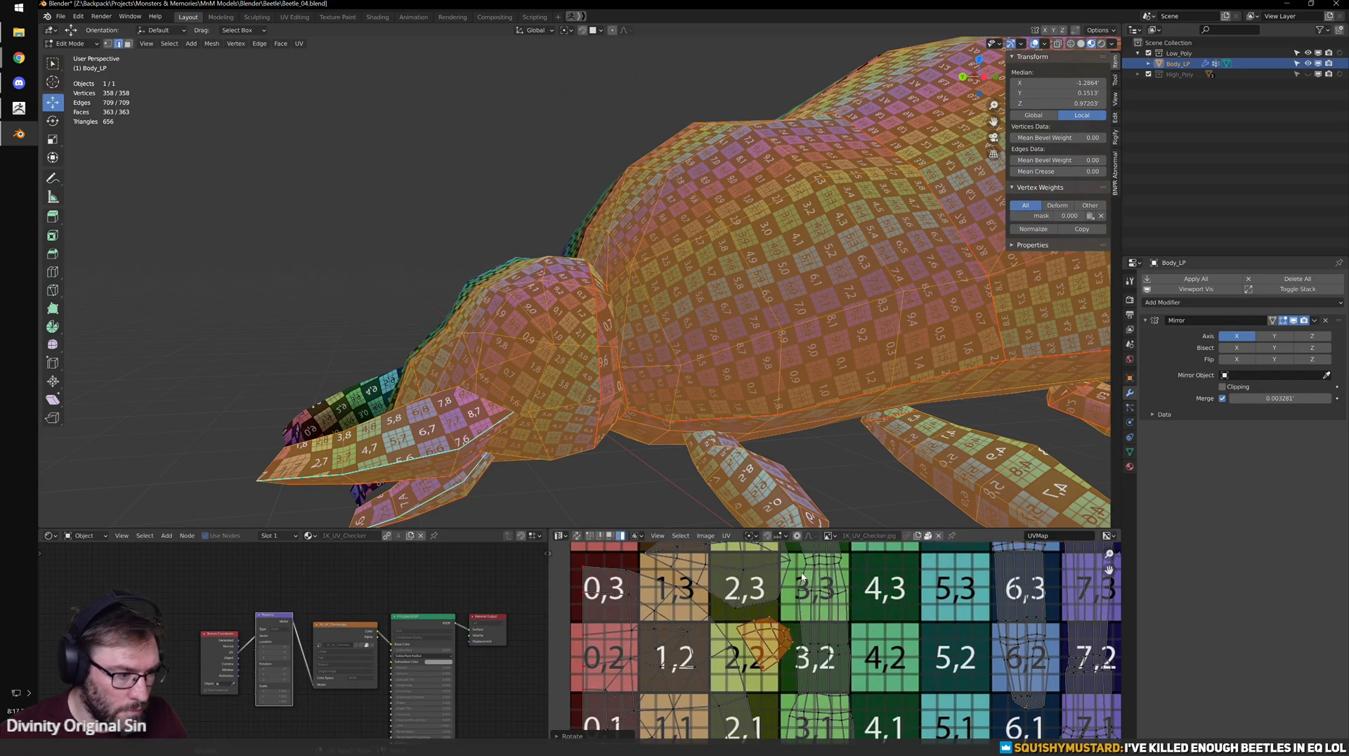
click(873, 627)
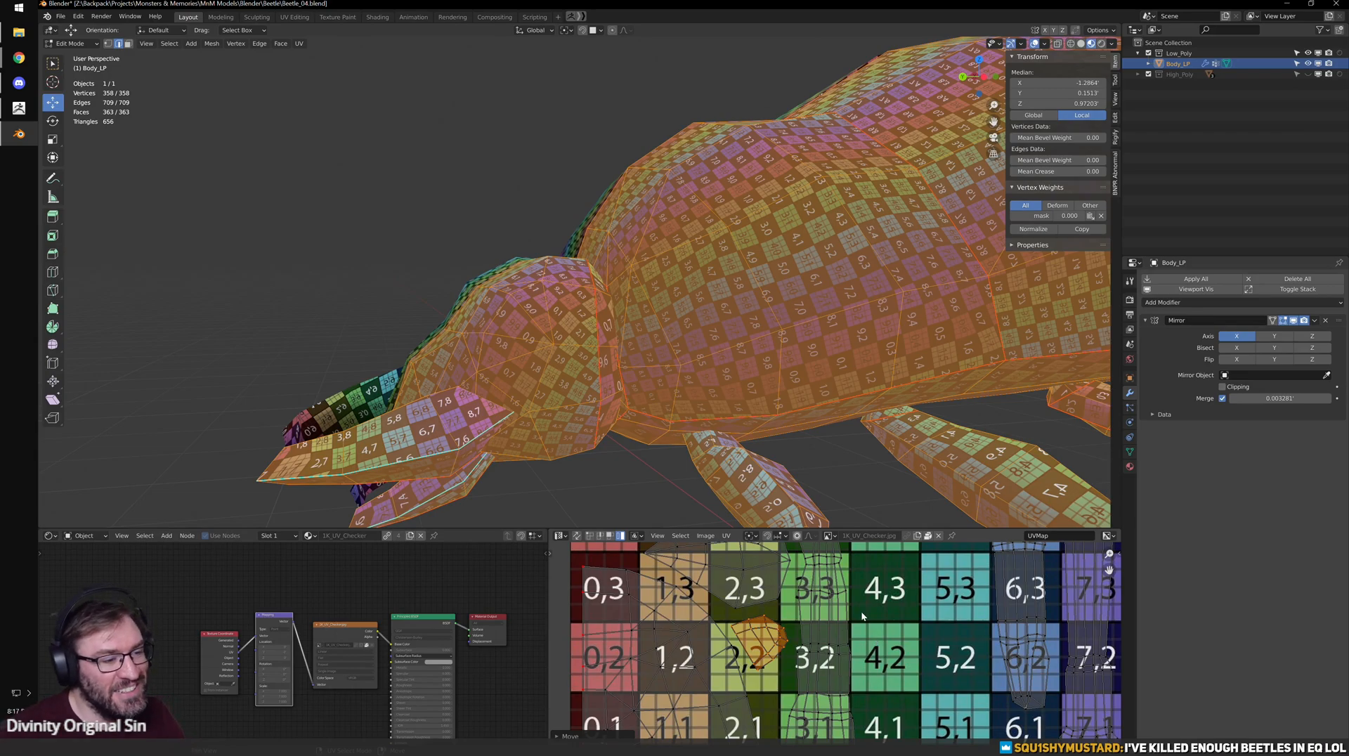
- Maximize the UV editor and rotate the small UV island at tile 3,5 to follow the large body island's edge
key(ctrl+space)
scroll(698, 402, up, 2)
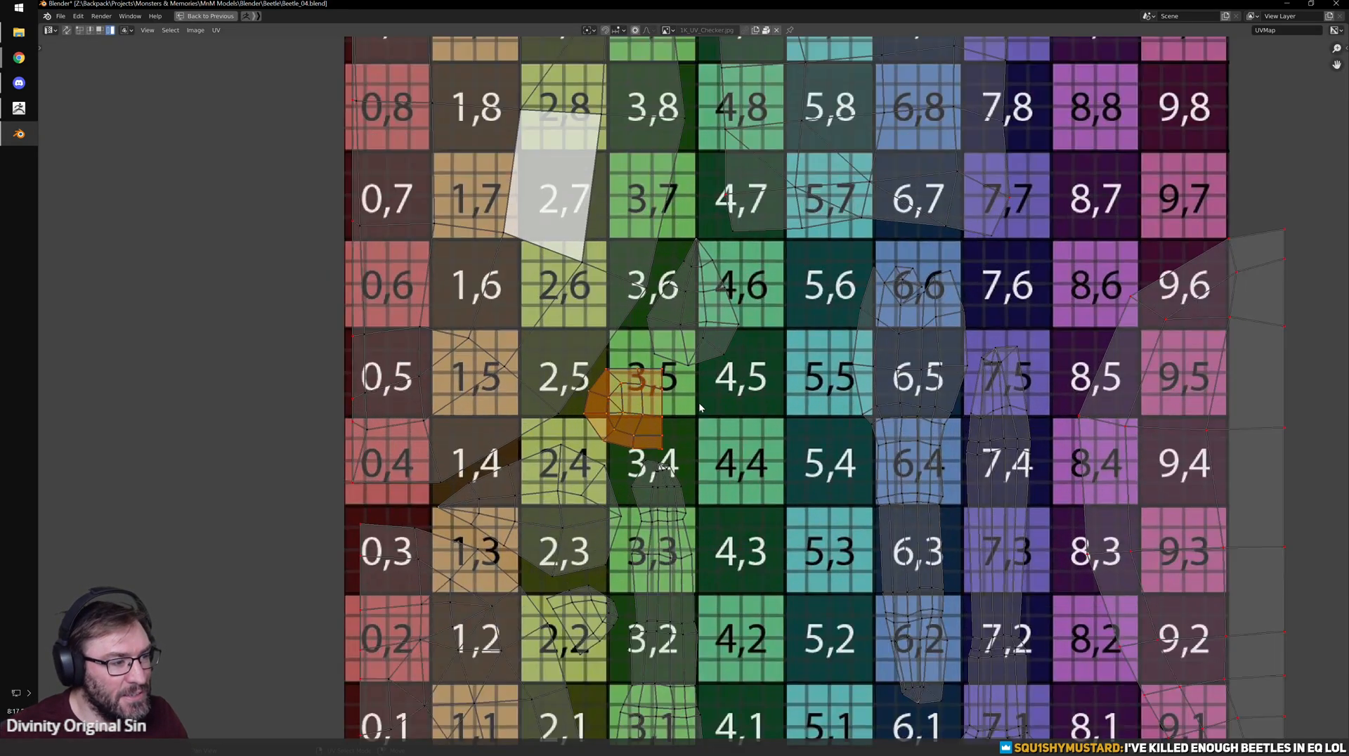
scroll(698, 402, up, 1)
key(r)
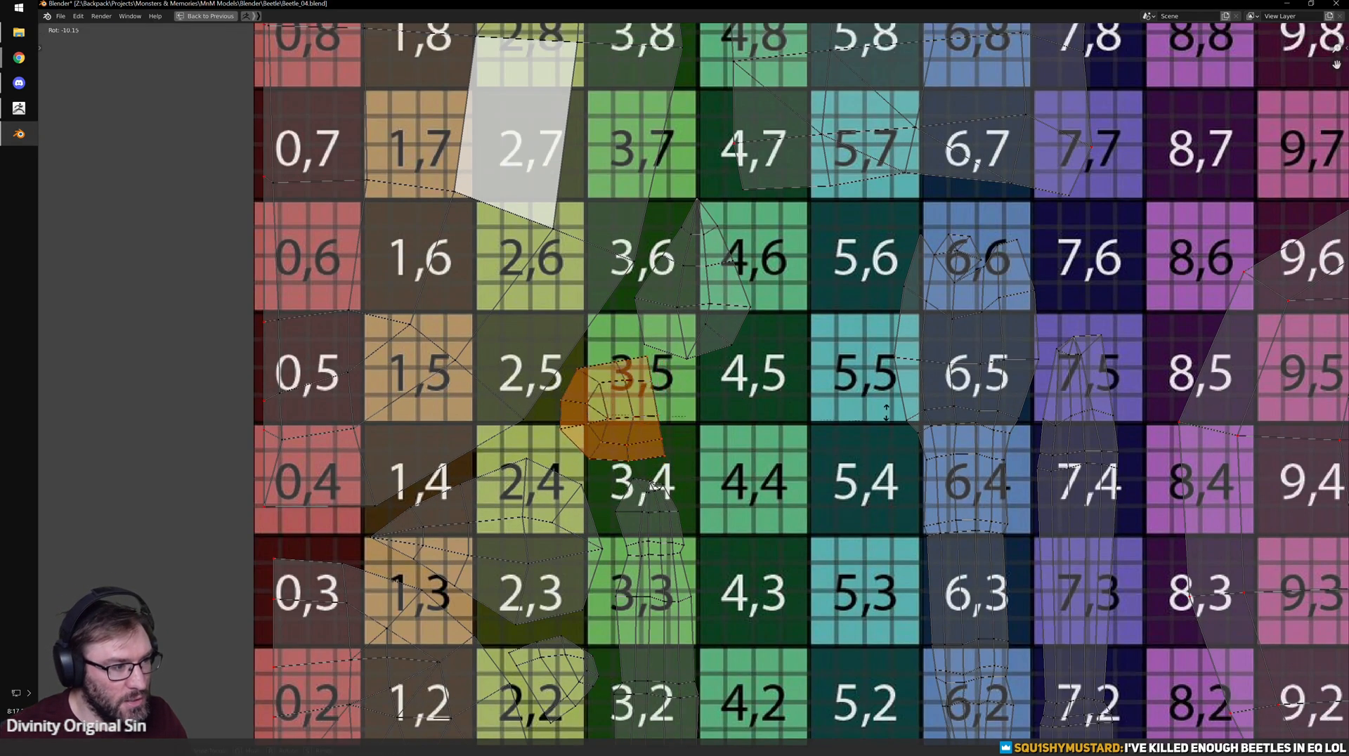
click(466, 248)
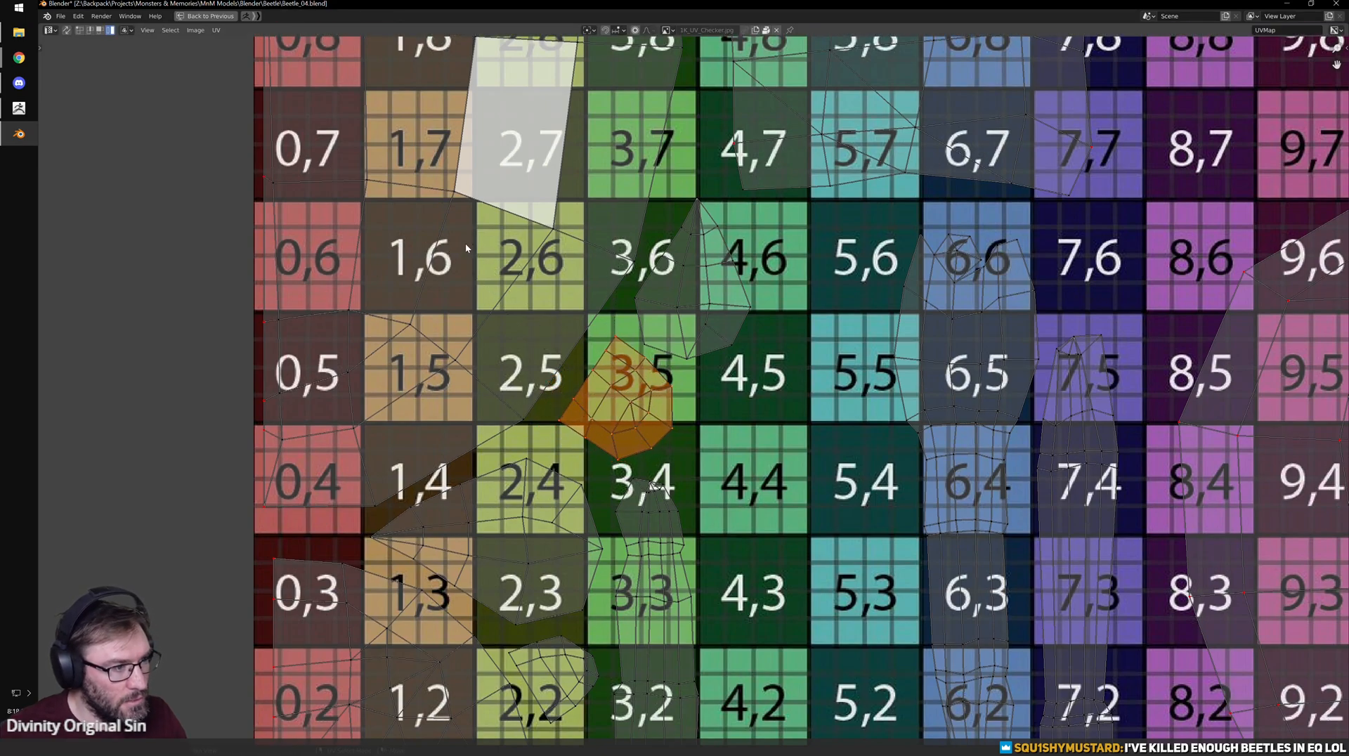
- Move the two leg UV islands from columns 6 and 7 into columns 4 and 5, beside the leg in column 3
key(Home)
click(815, 437)
key(g)
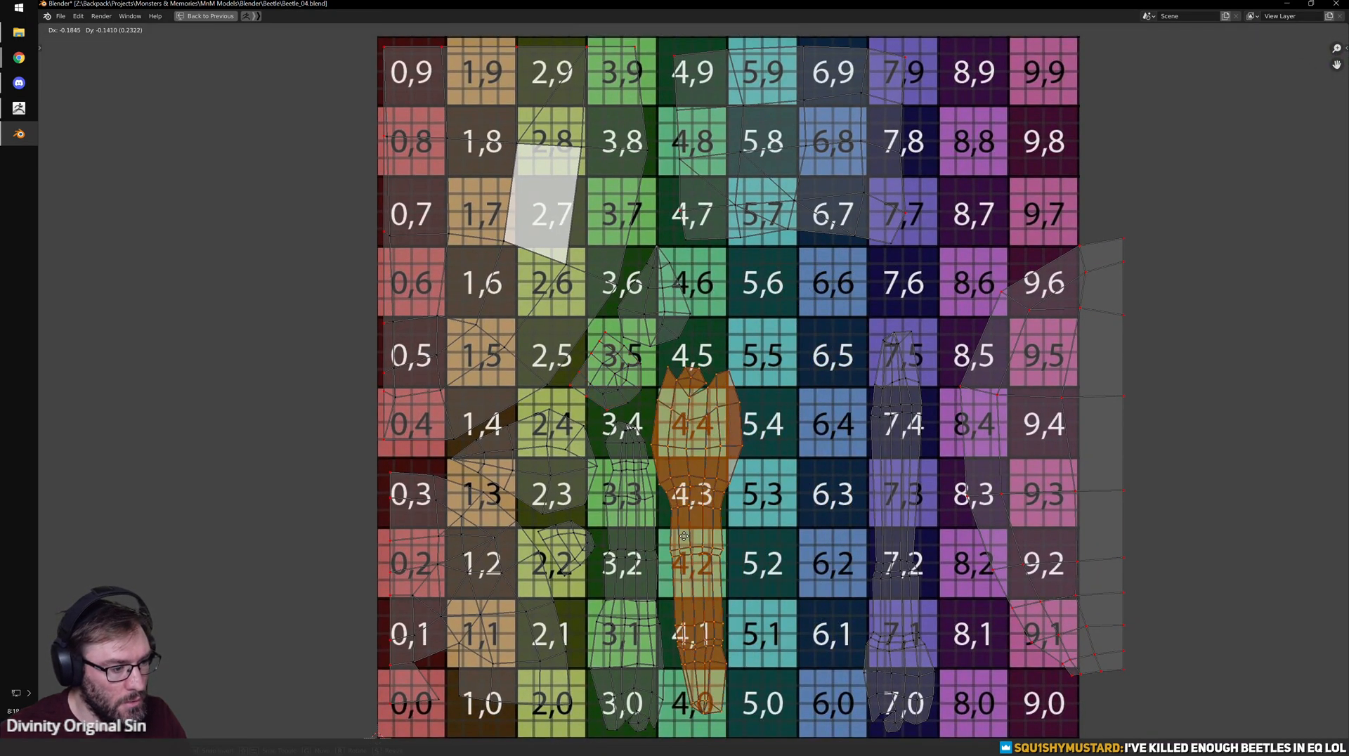
click(687, 544)
click(887, 503)
key(g)
click(770, 504)
- Move the half-oval UV island from beyond column 9 to columns 5–7 at rows 0–6, against the leg islands
scroll(980, 455, down, 2)
click(960, 422)
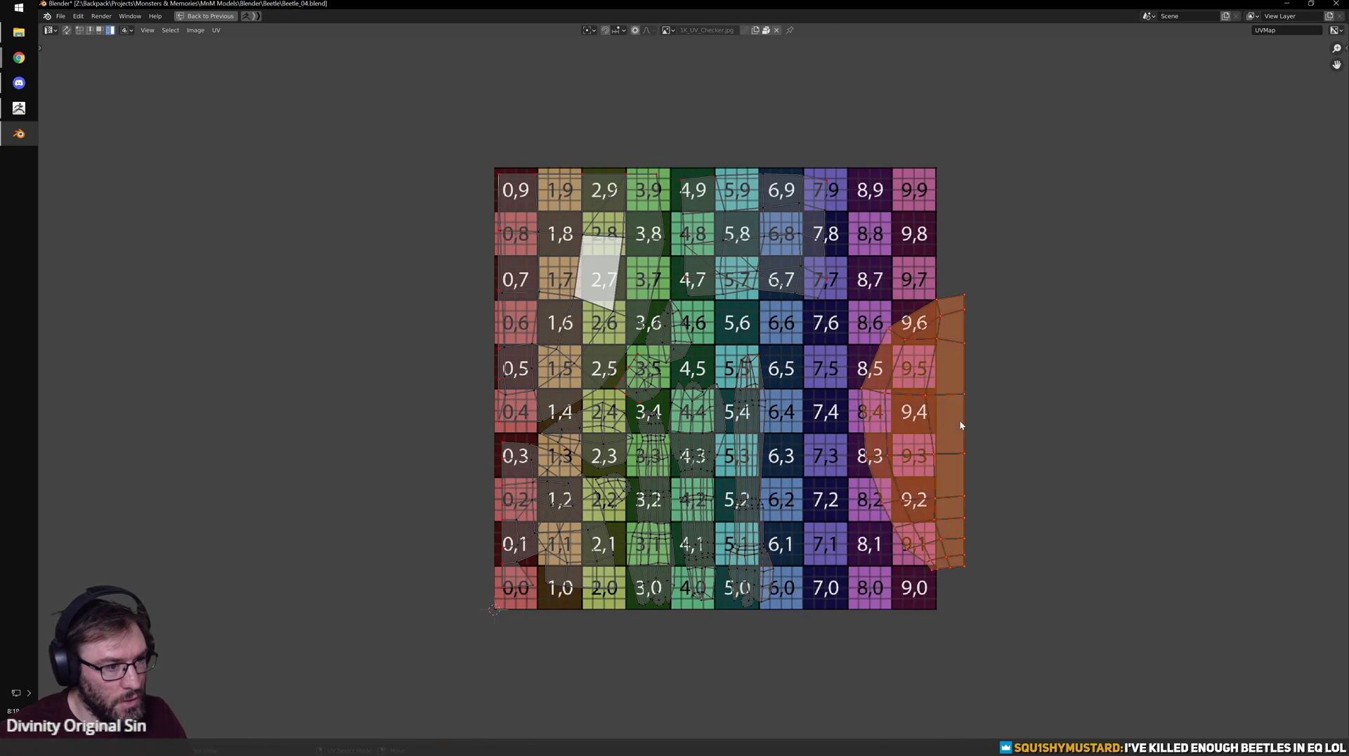
key(g)
click(841, 453)
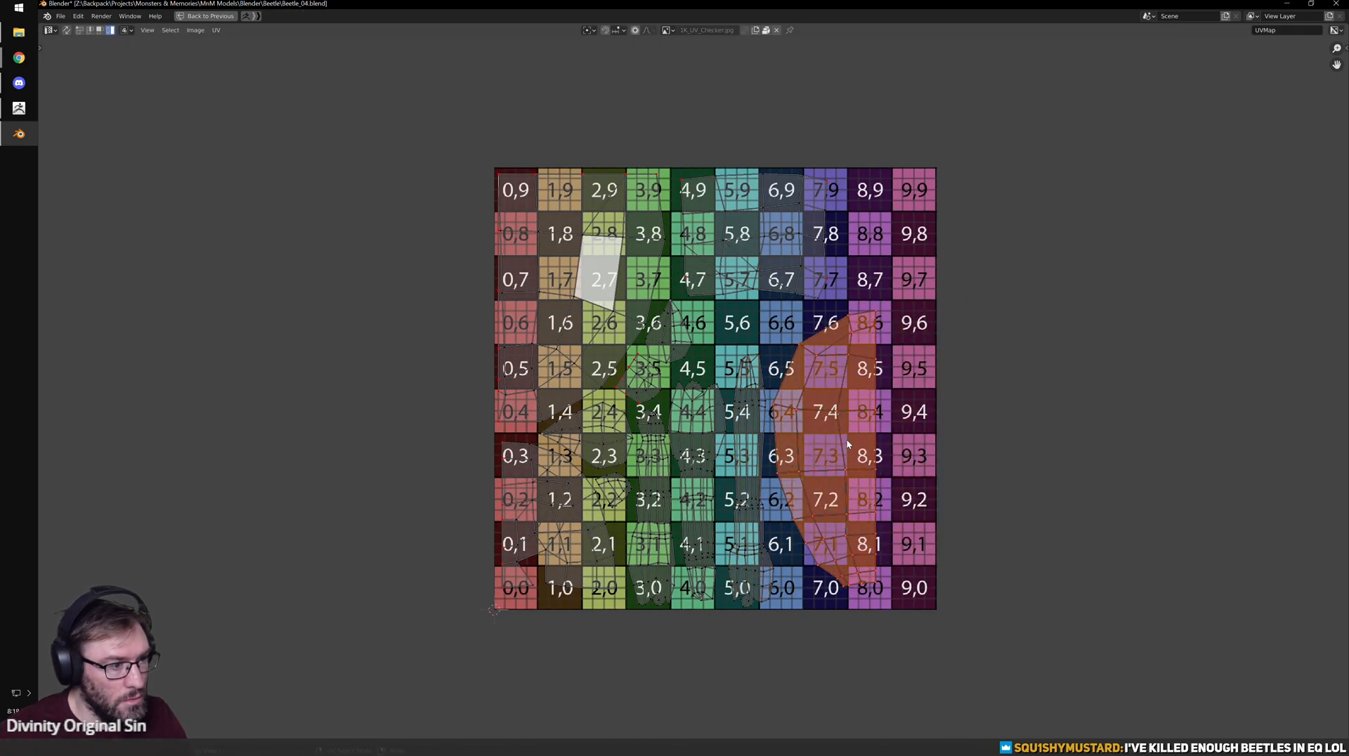
key(g)
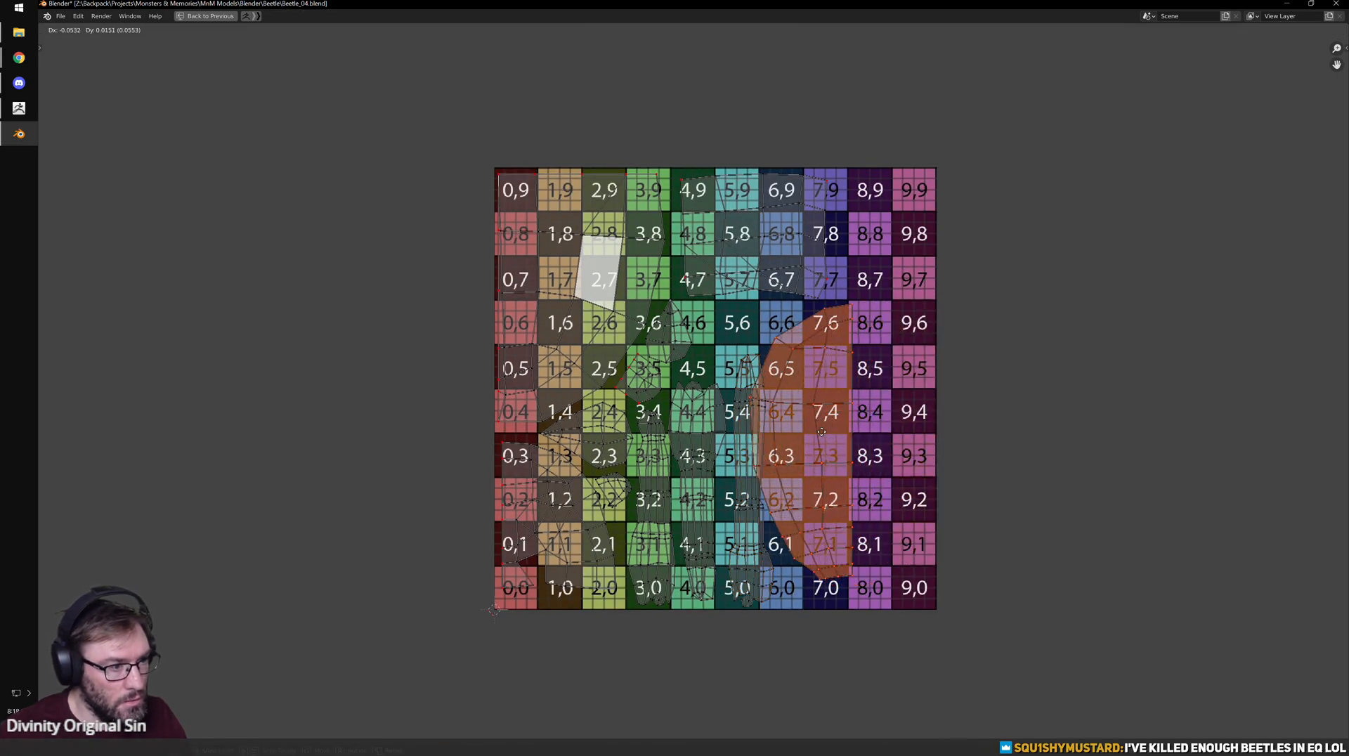
click(805, 435)
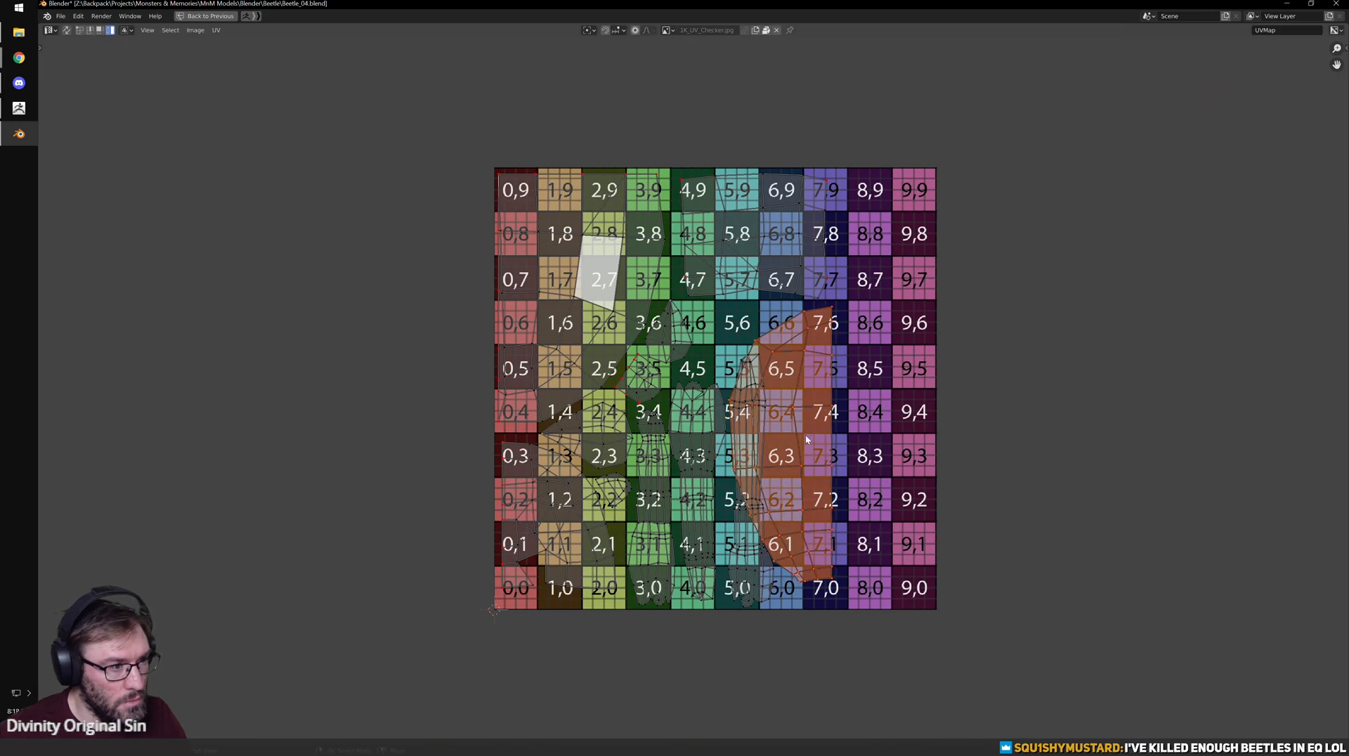
- Raise the leg UV island in column 4 to rows 2–6 and shift the column 5 leg closer to it
click(751, 555)
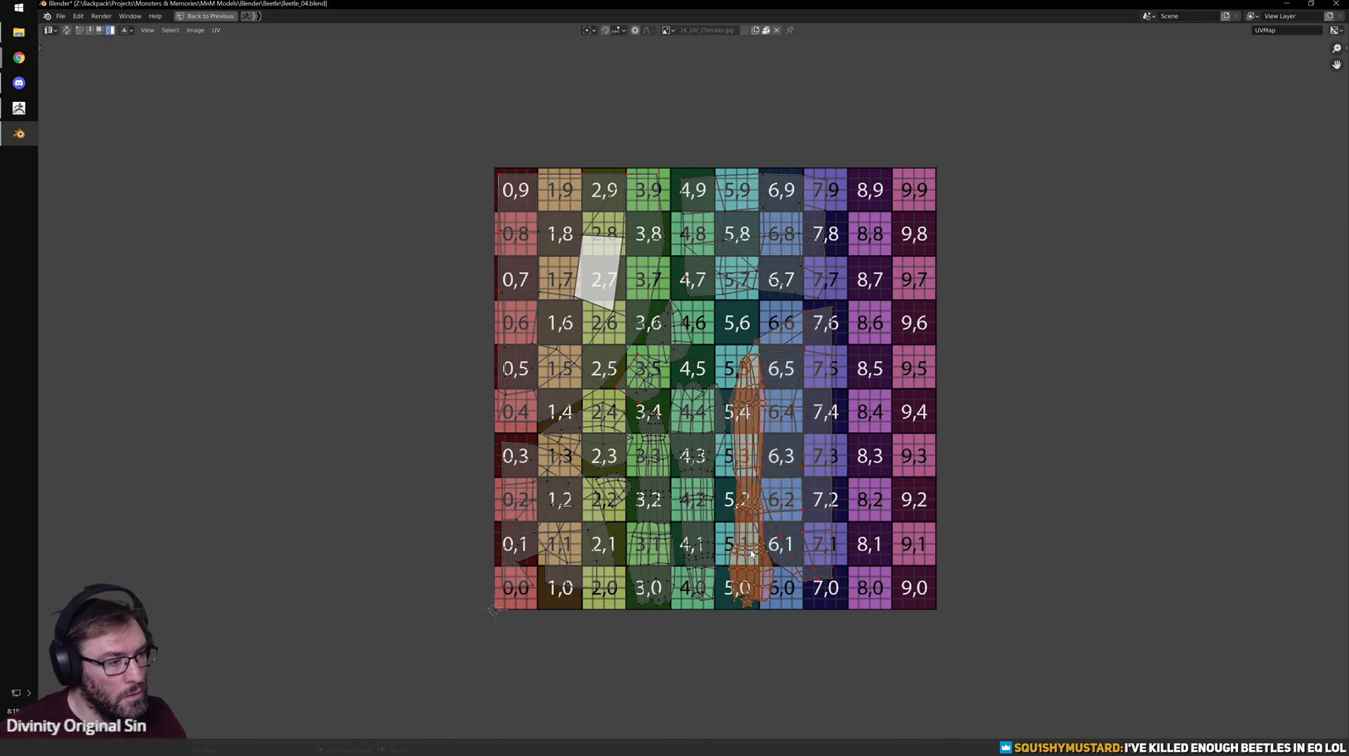
click(701, 548)
key(g)
click(695, 468)
click(736, 562)
key(g)
click(723, 563)
- Move the pointed UV island to tiles 4,0–4,1 beneath the raised leg and nudge the column 3 leg downward
click(652, 350)
key(g)
click(679, 572)
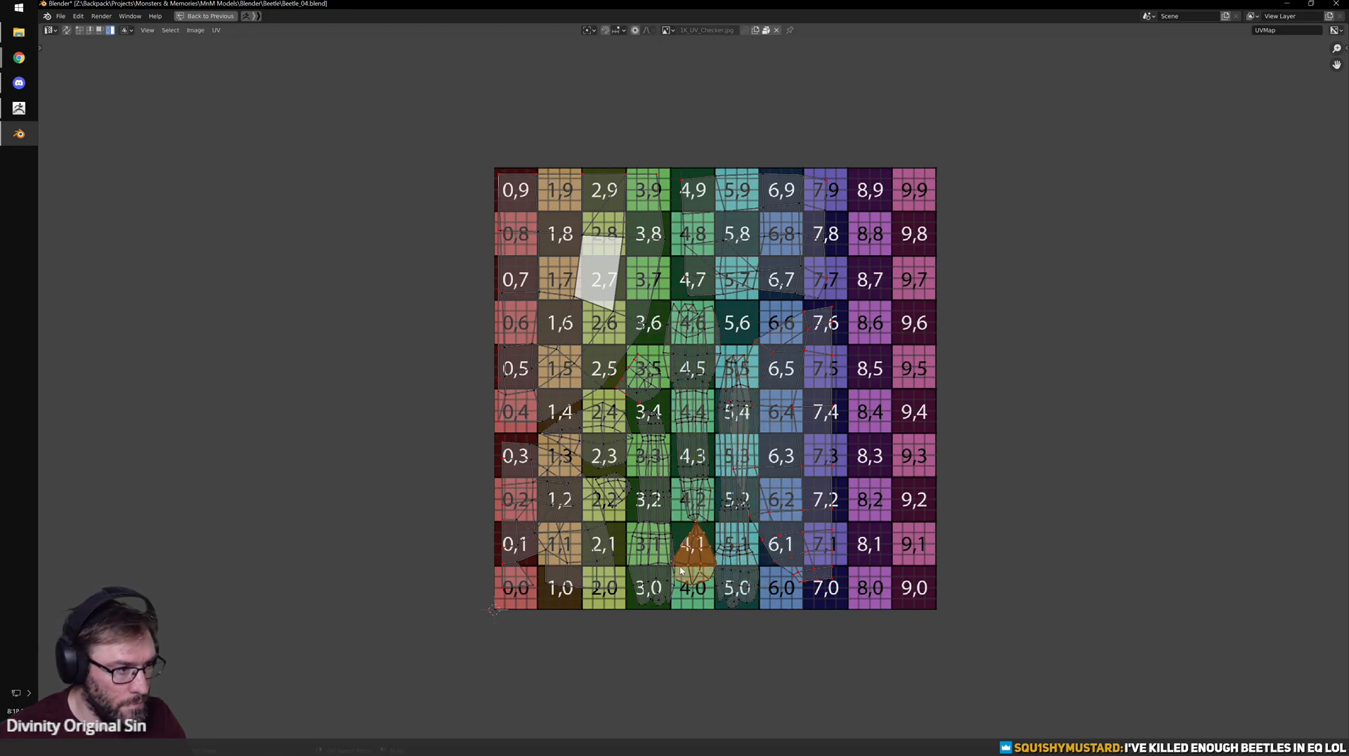
click(659, 521)
key(g)
click(657, 531)
- Narrow the pointed UV island at tiles 4,0–4,1 along X and adjust its rotation to fit between the leg islands
click(694, 545)
scroll(705, 476, up, 3)
middle_drag(705, 476, 751, 391)
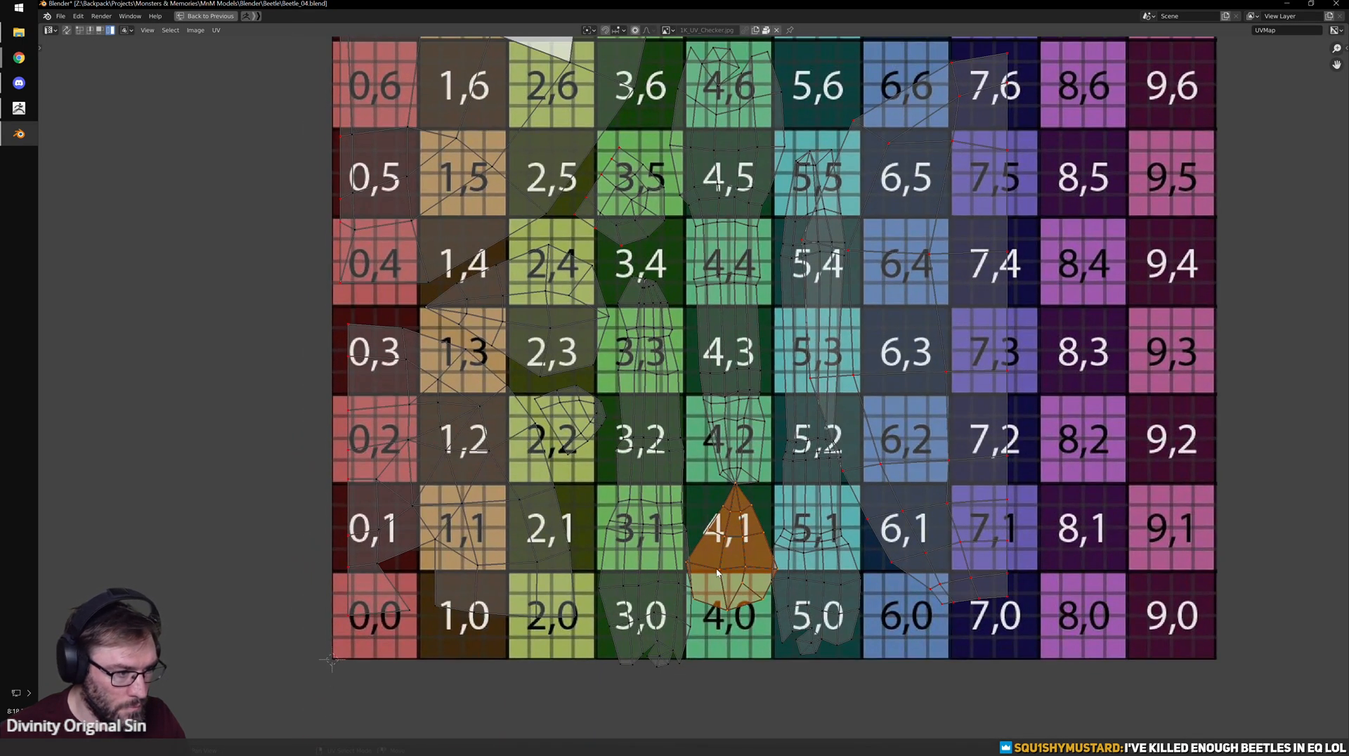
key(s)
key(x)
click(878, 614)
key(r)
click(879, 605)
key(s)
key(x)
click(915, 606)
- Nudge the column 3 leg UV island, and narrow all three leg islands together along X
click(683, 530)
key(g)
click(681, 523)
shift+click(765, 434)
shift+click(836, 484)
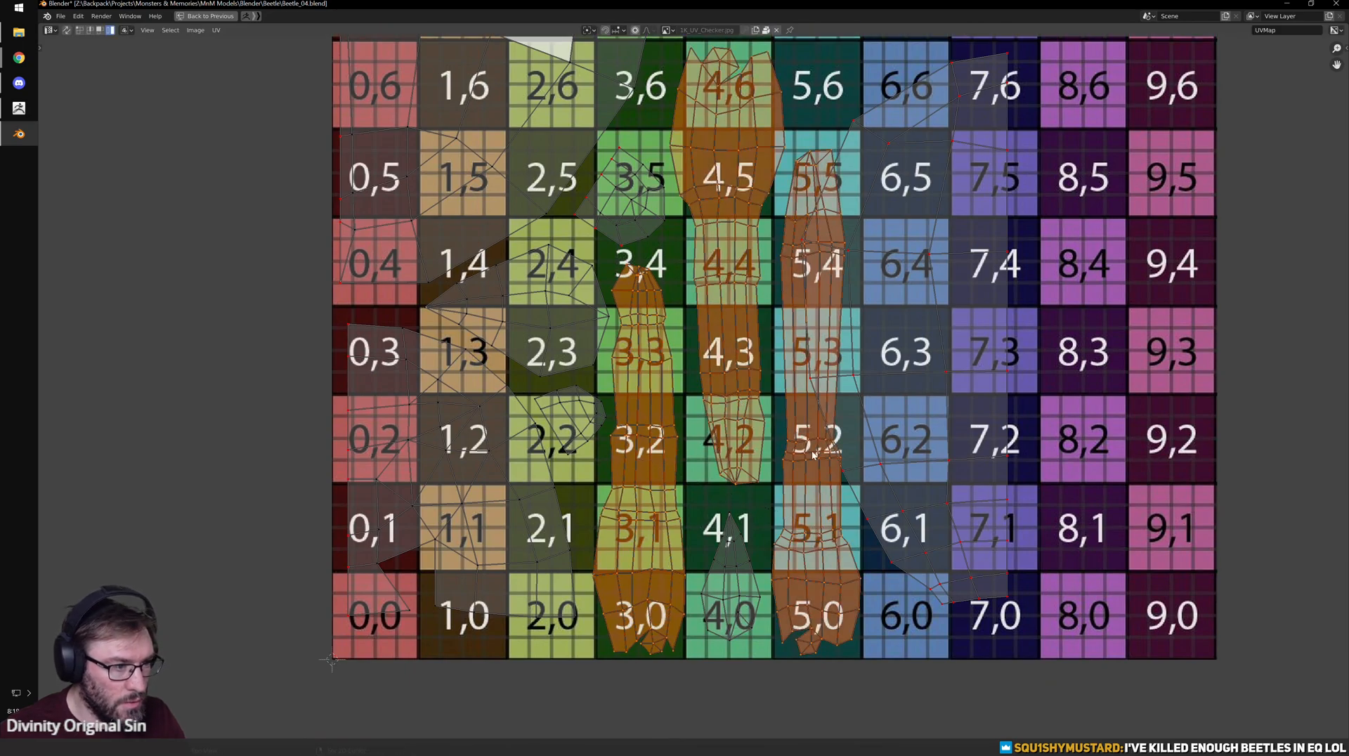
key(s)
key(x)
click(831, 480)
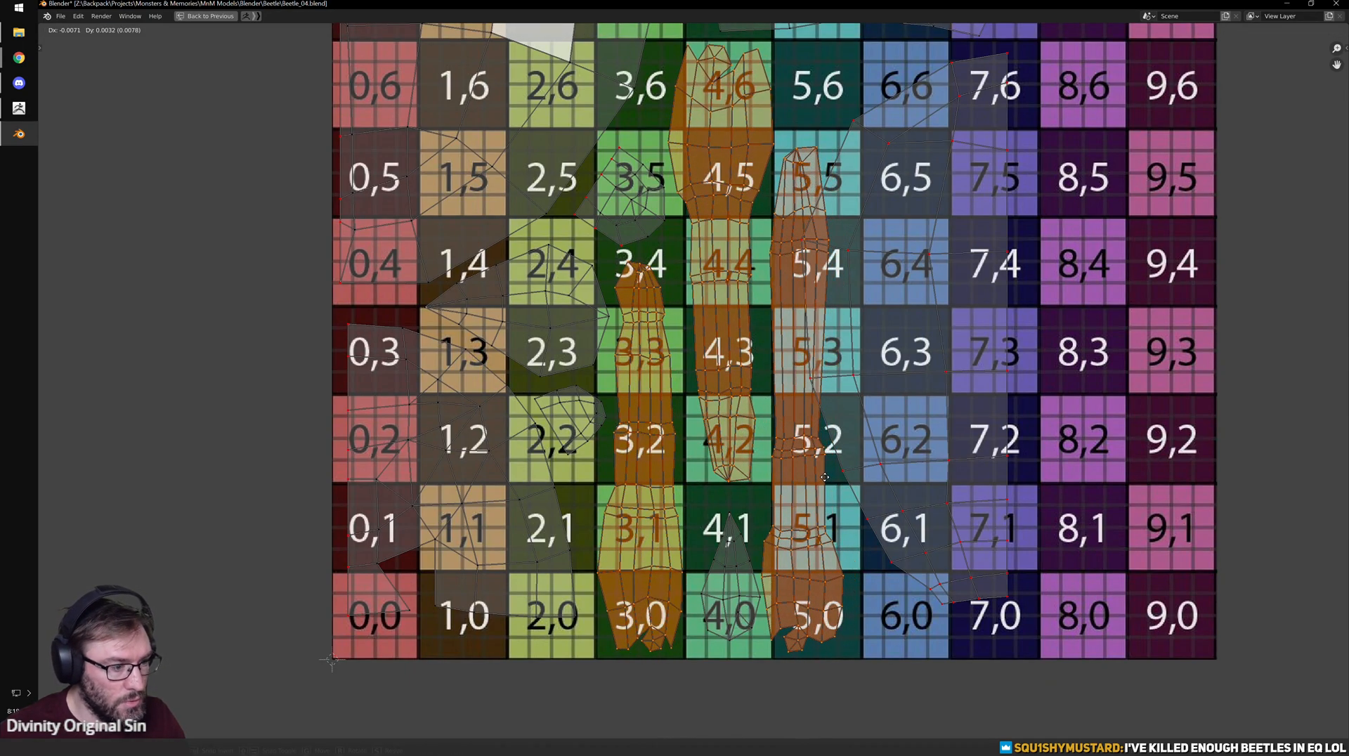
- Confirm the leg islands' placement and shift the large curved UV island at columns 5–7 outward, away from the leg islands
click(731, 570)
scroll(806, 498, down, 3)
middle_drag(805, 498, 780, 545)
click(786, 457)
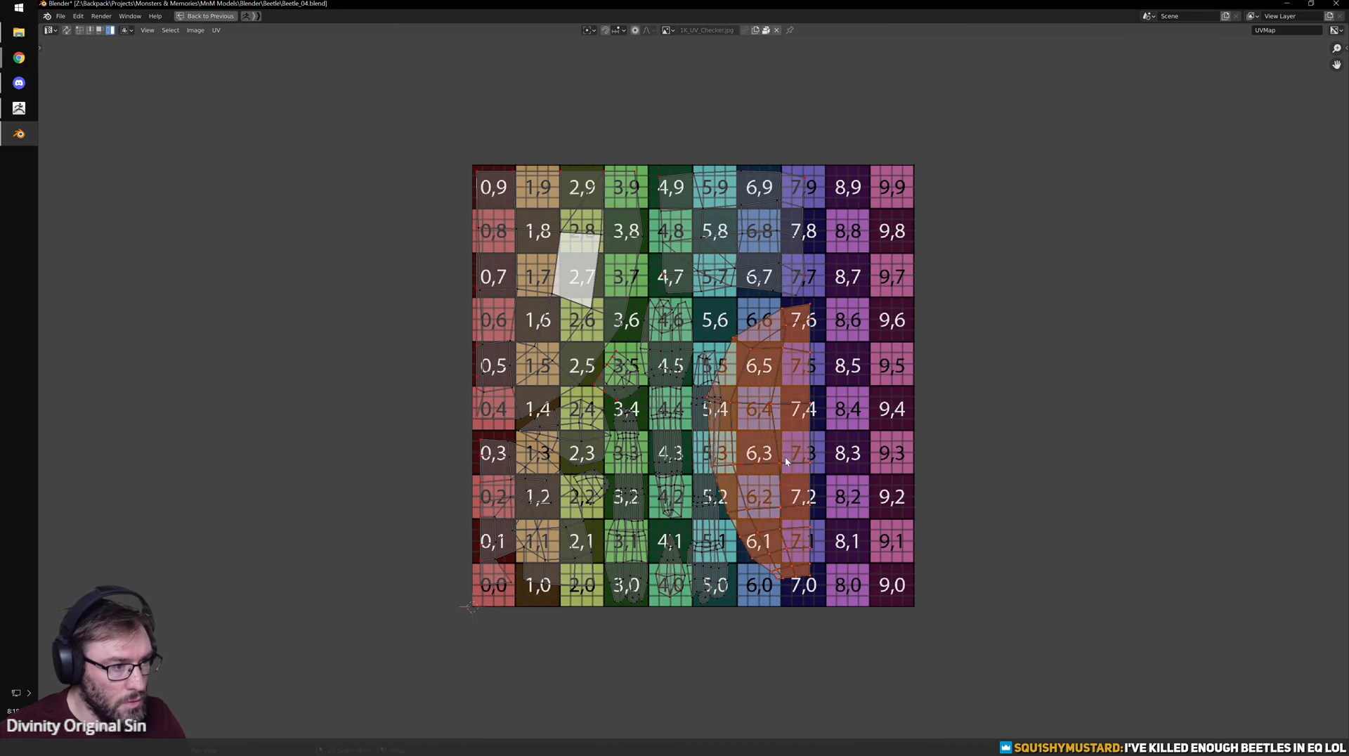
key(g)
click(811, 466)
- Enlarge all UV islands together and reposition them so their upper edges fit just inside the top of the UV square
drag(308, 115, 882, 618)
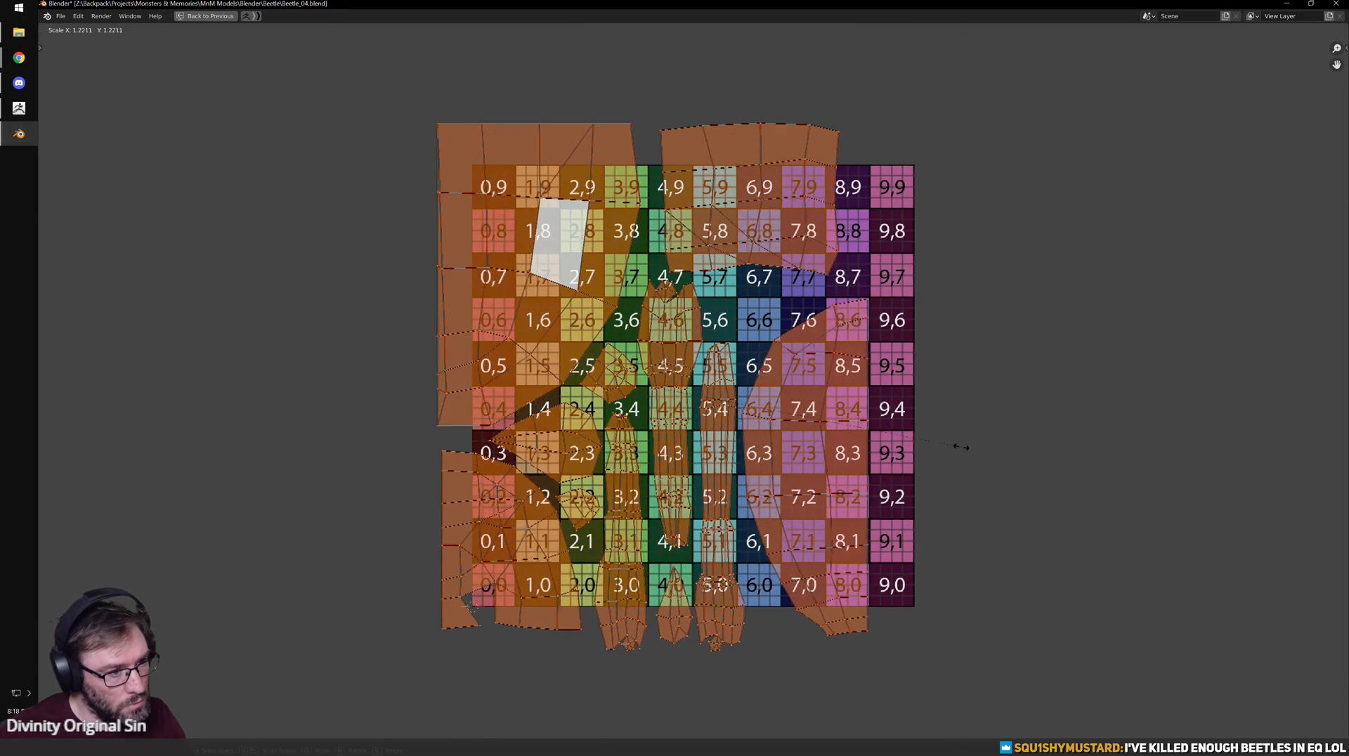
click(1003, 456)
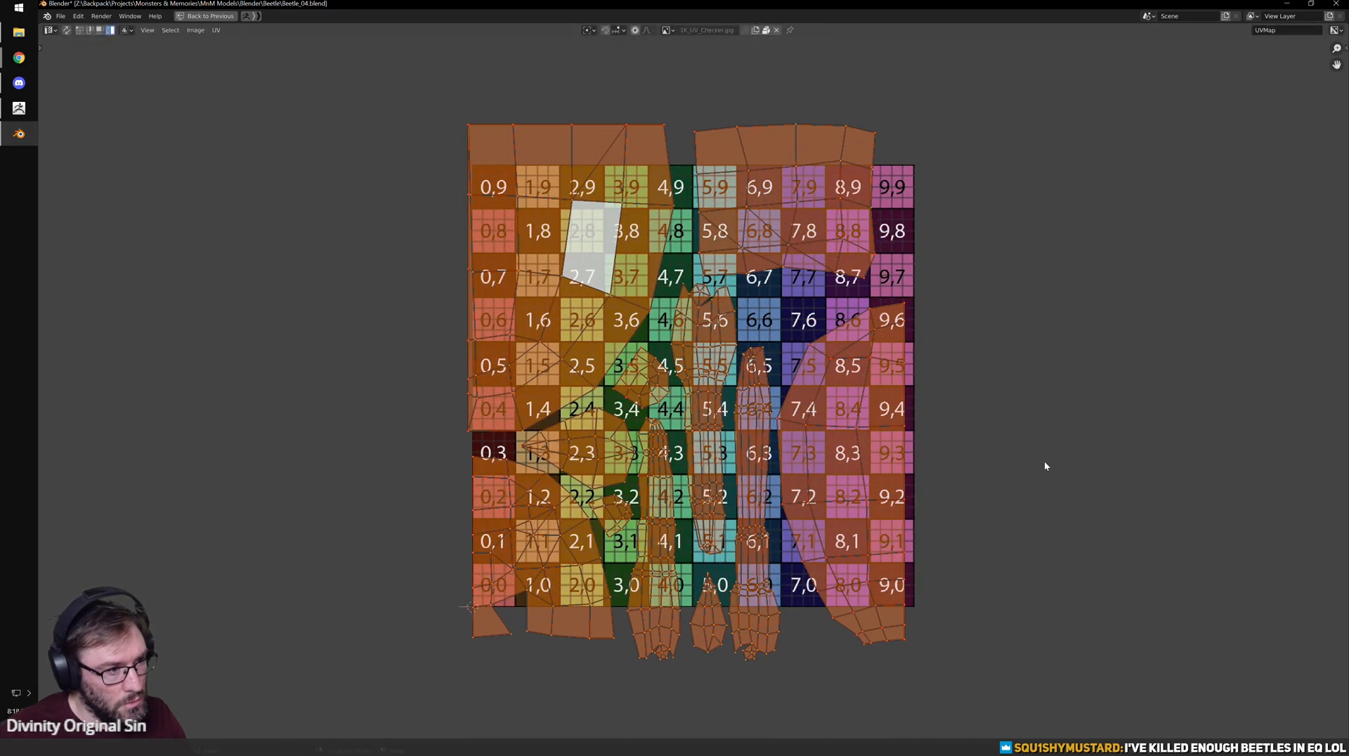
key(g)
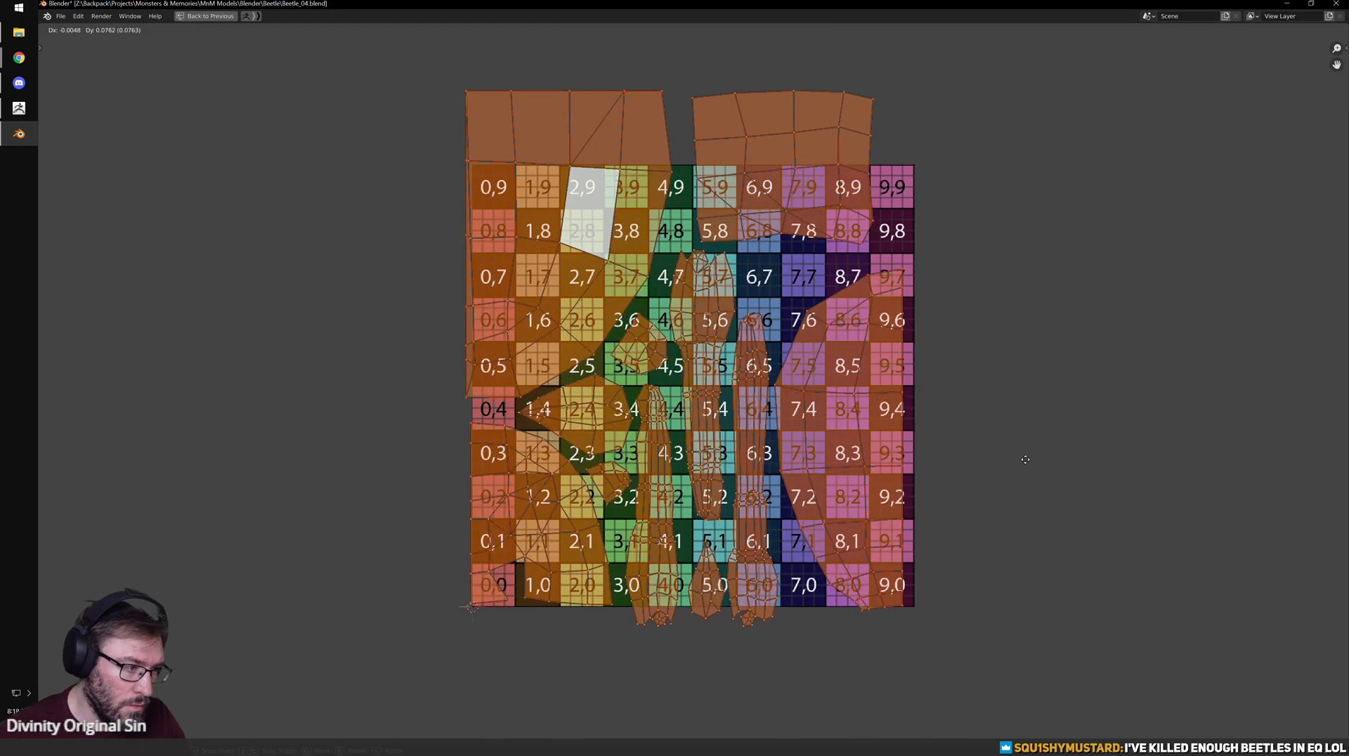
click(1033, 539)
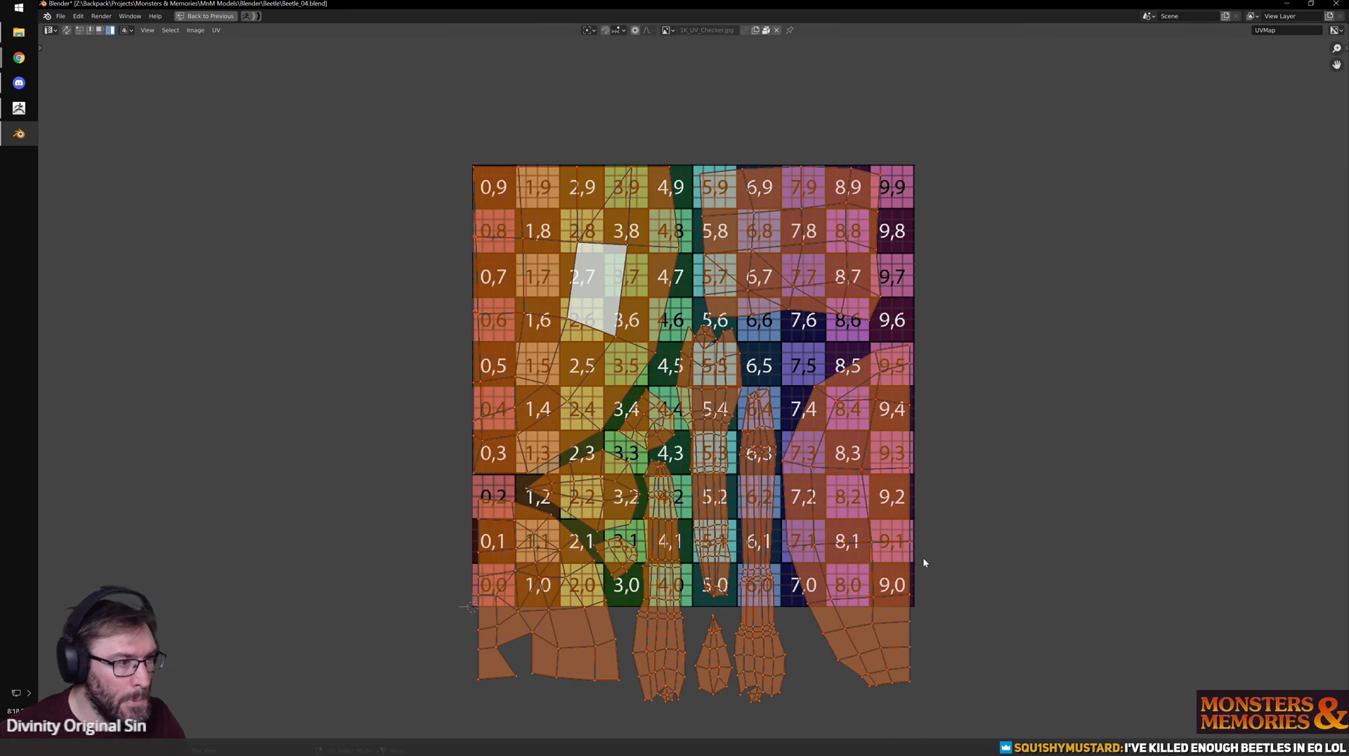
middle_drag(900, 577, 895, 556)
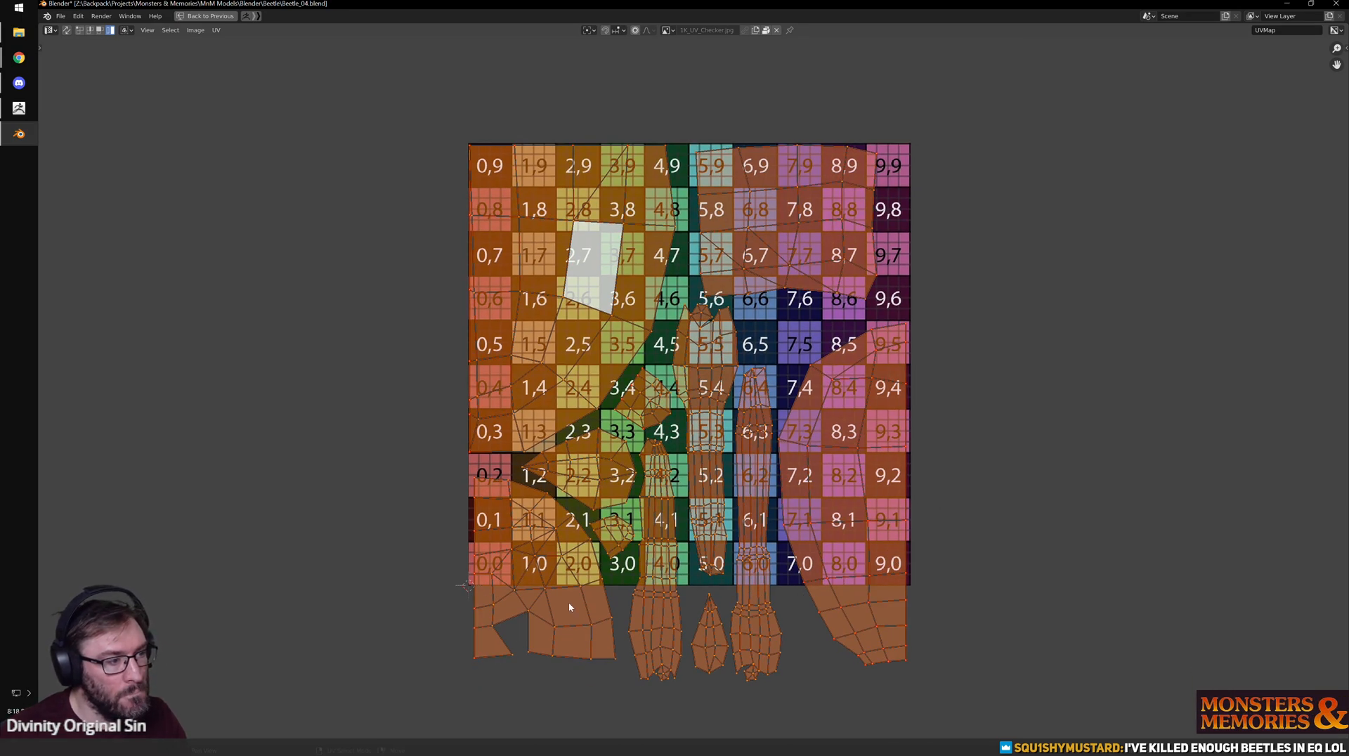
key(ctrl+z)
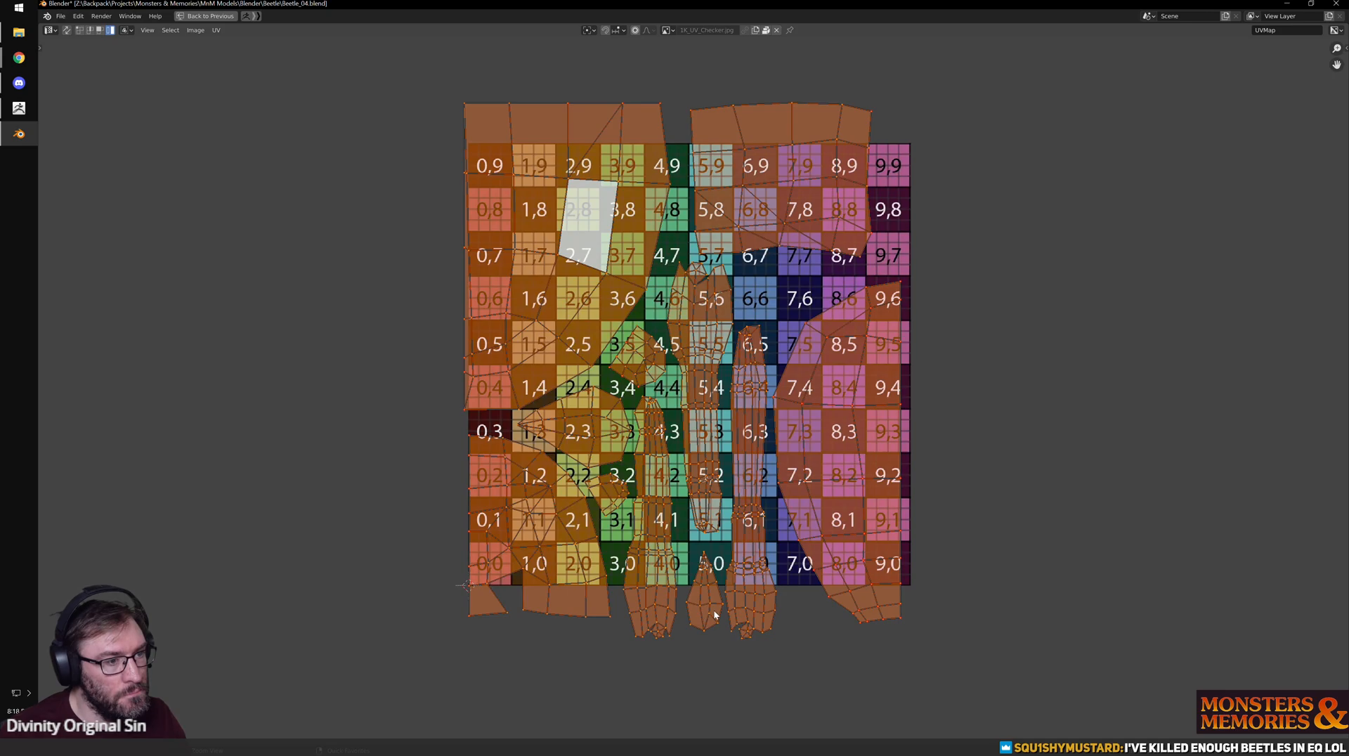
key(s)
click(1071, 600)
key(g)
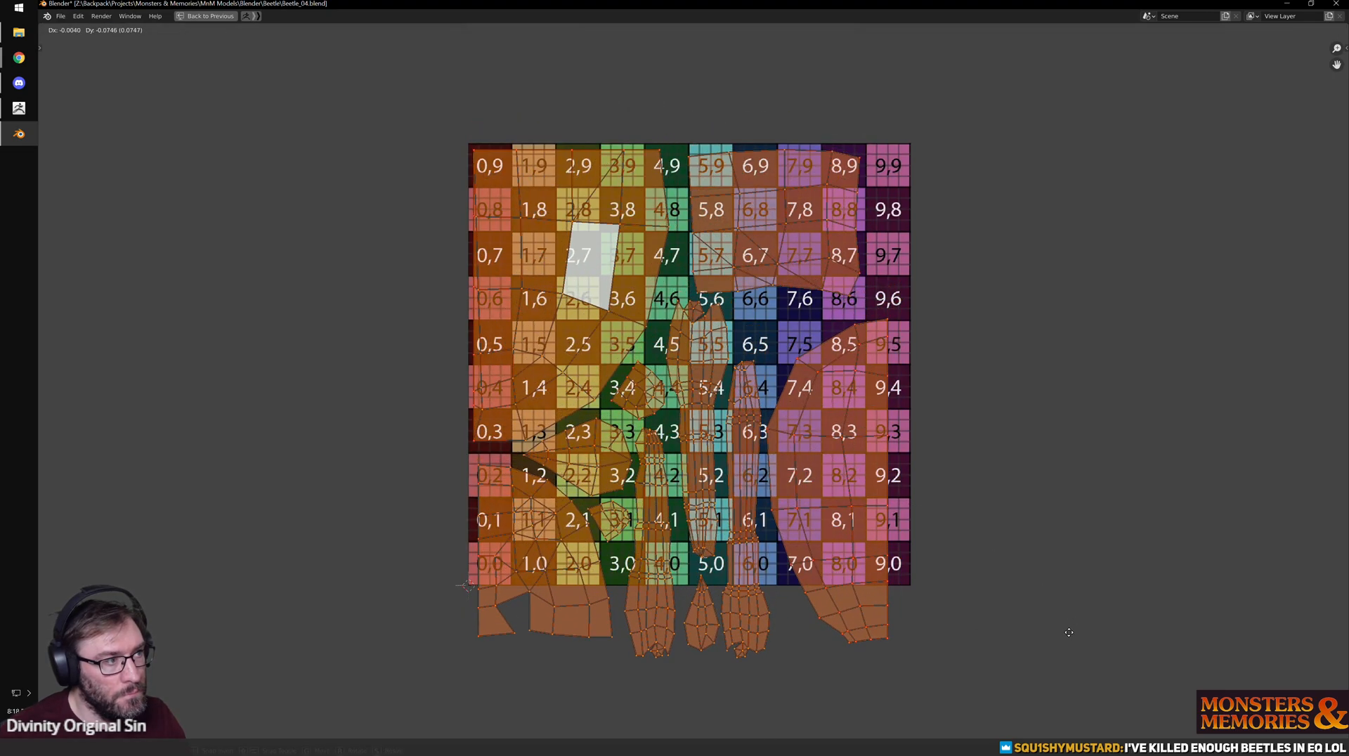
click(1071, 632)
- Move the large curved UV island at columns 7–9 upward so its lower end sits inside the square
click(878, 609)
key(g)
click(889, 520)
- Shrink the blocky UV island at columns 5–8, rows 7–9, rotate it 90 degrees, and move it closer to the column 4 island
scroll(890, 520, up, 3)
click(801, 232)
key(s)
click(924, 330)
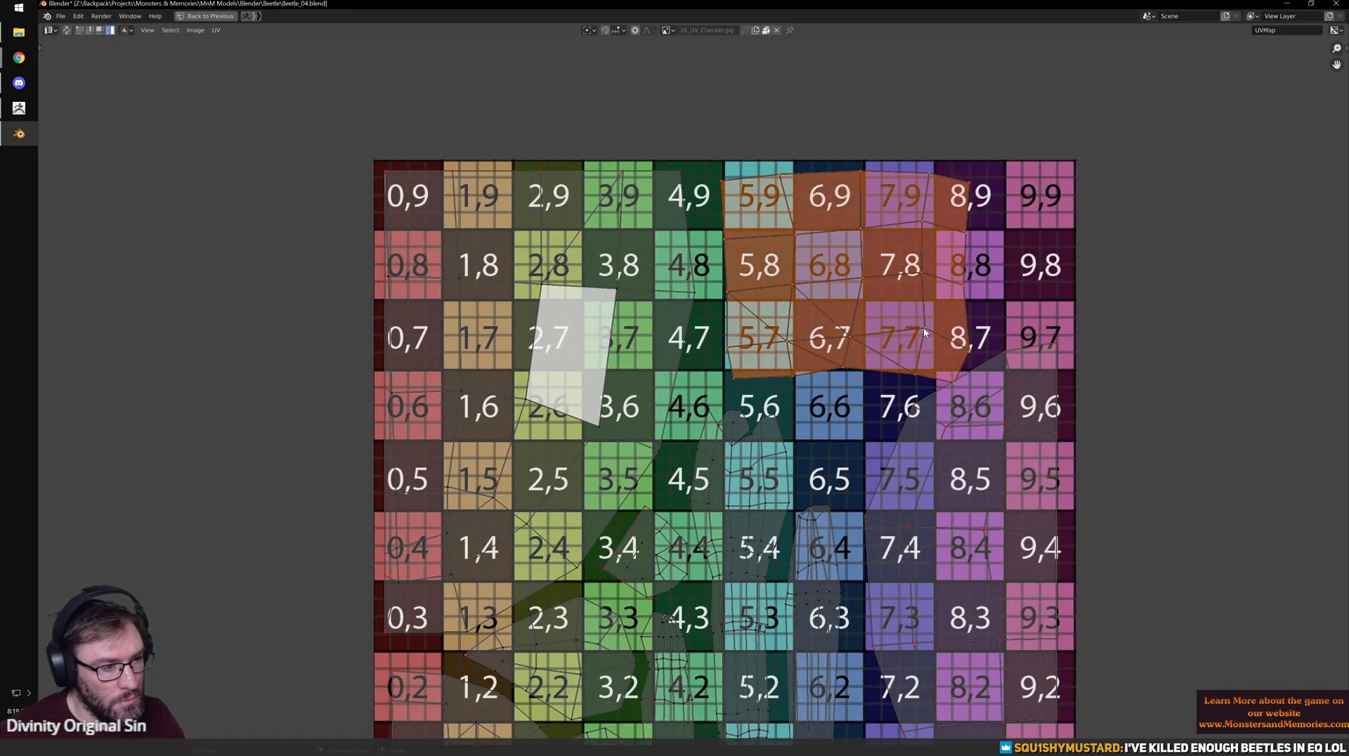
text(r90)
key(Return)
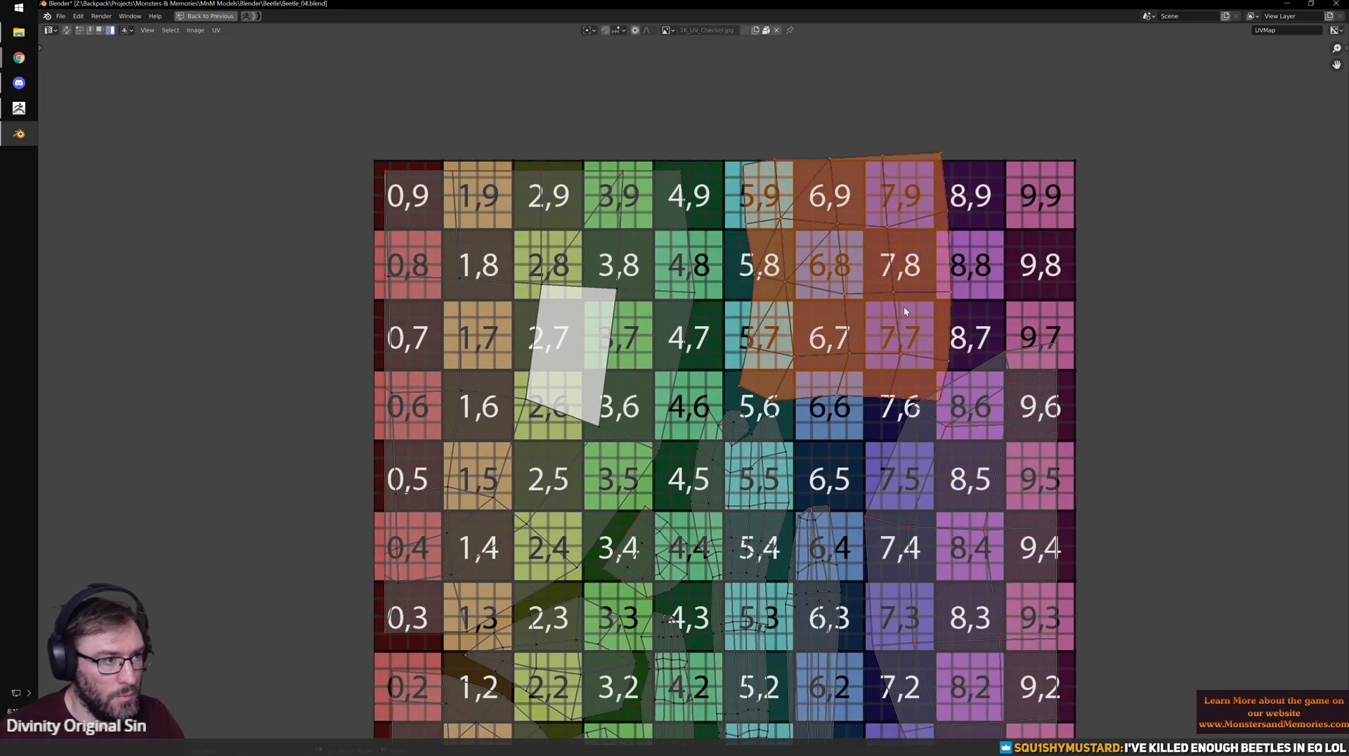
key(g)
click(843, 307)
- Flatten the pointed UV island at tiles 2,2–3,3 along Y and tuck it up beneath the large island
middle_drag(795, 376, 784, 148)
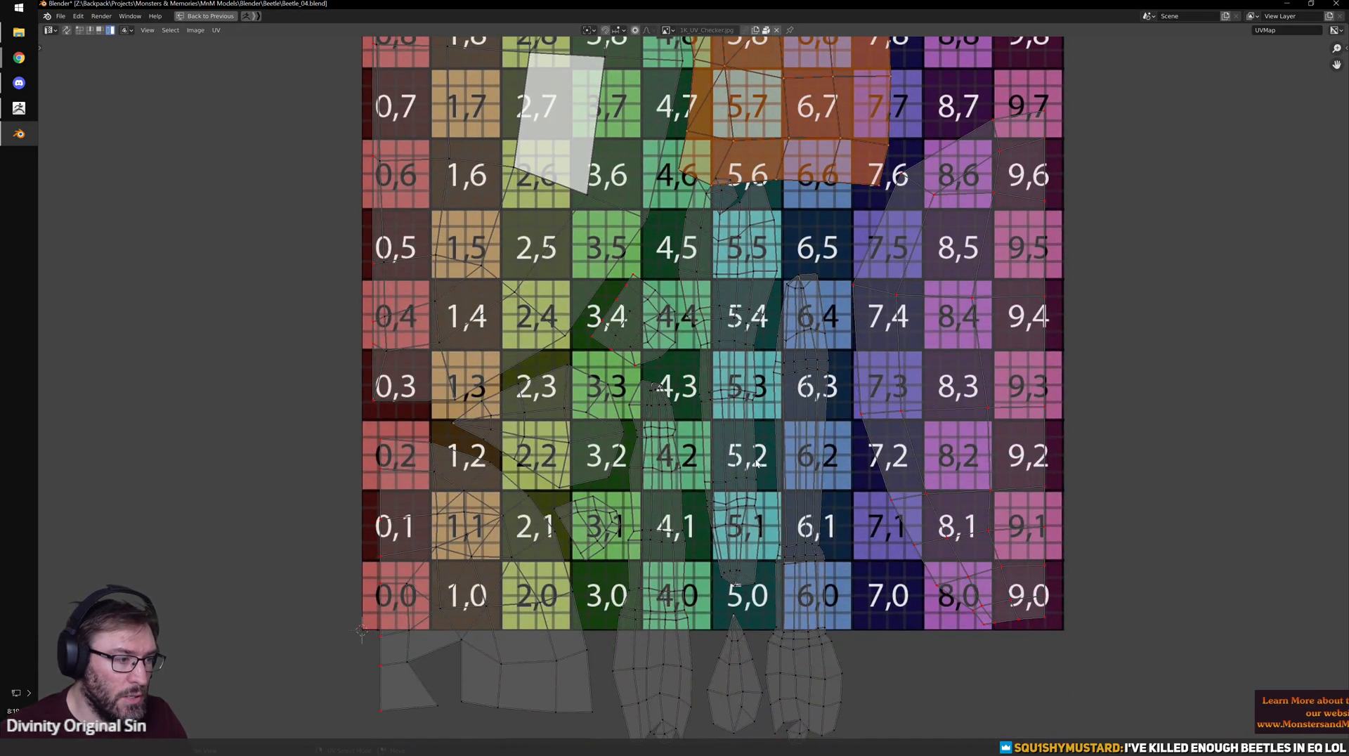
click(765, 512)
scroll(727, 594, down, 1)
middle_drag(720, 609, 761, 645)
click(575, 599)
click(610, 470)
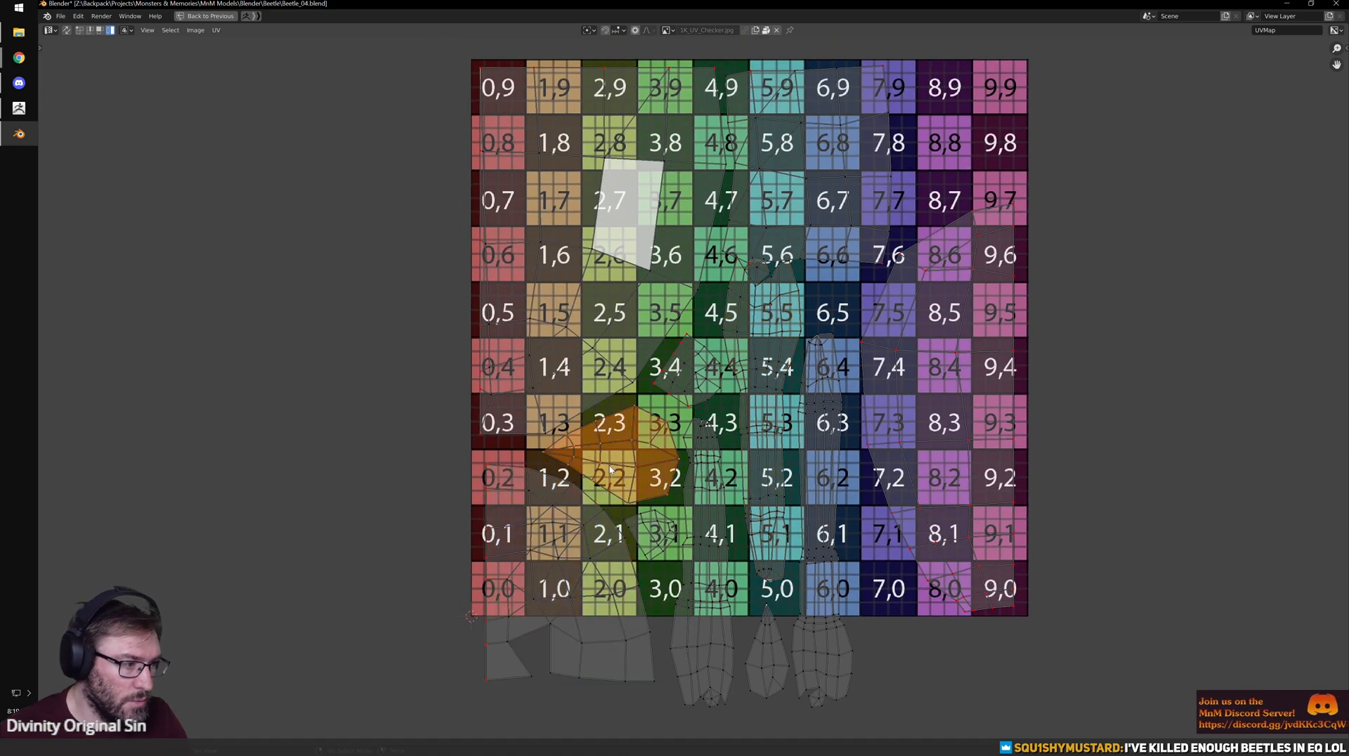
key(g)
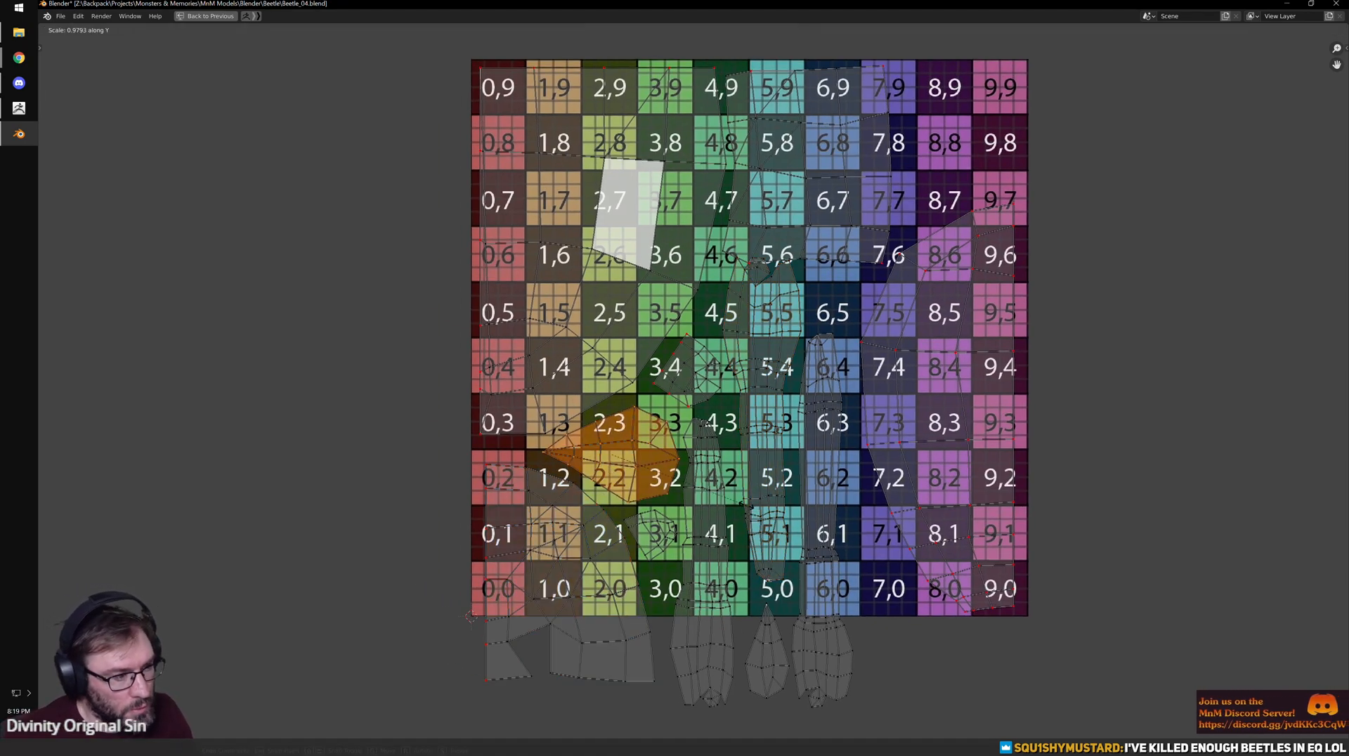
click(700, 483)
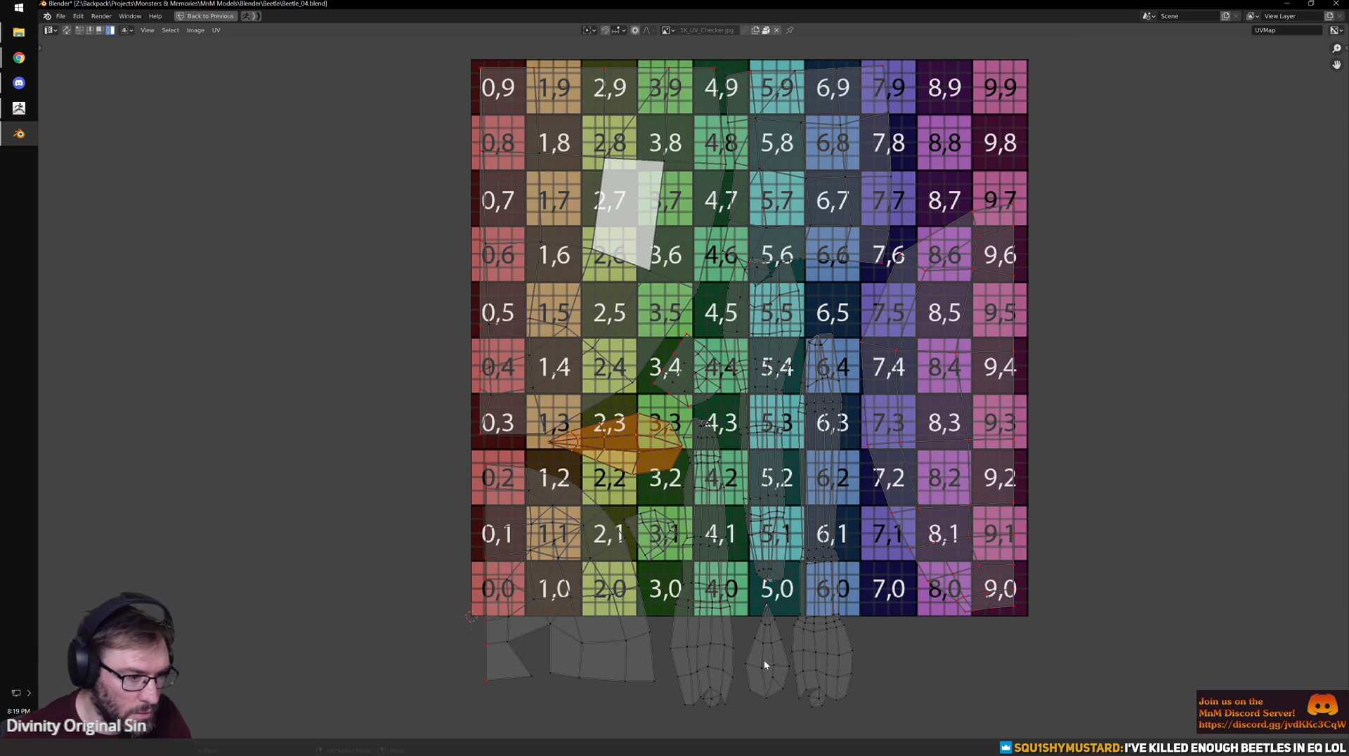
- Raise the column 6 leg UV island to rows 0–6 and the column 4 leg to rows 0–4
click(821, 653)
key(g)
click(835, 511)
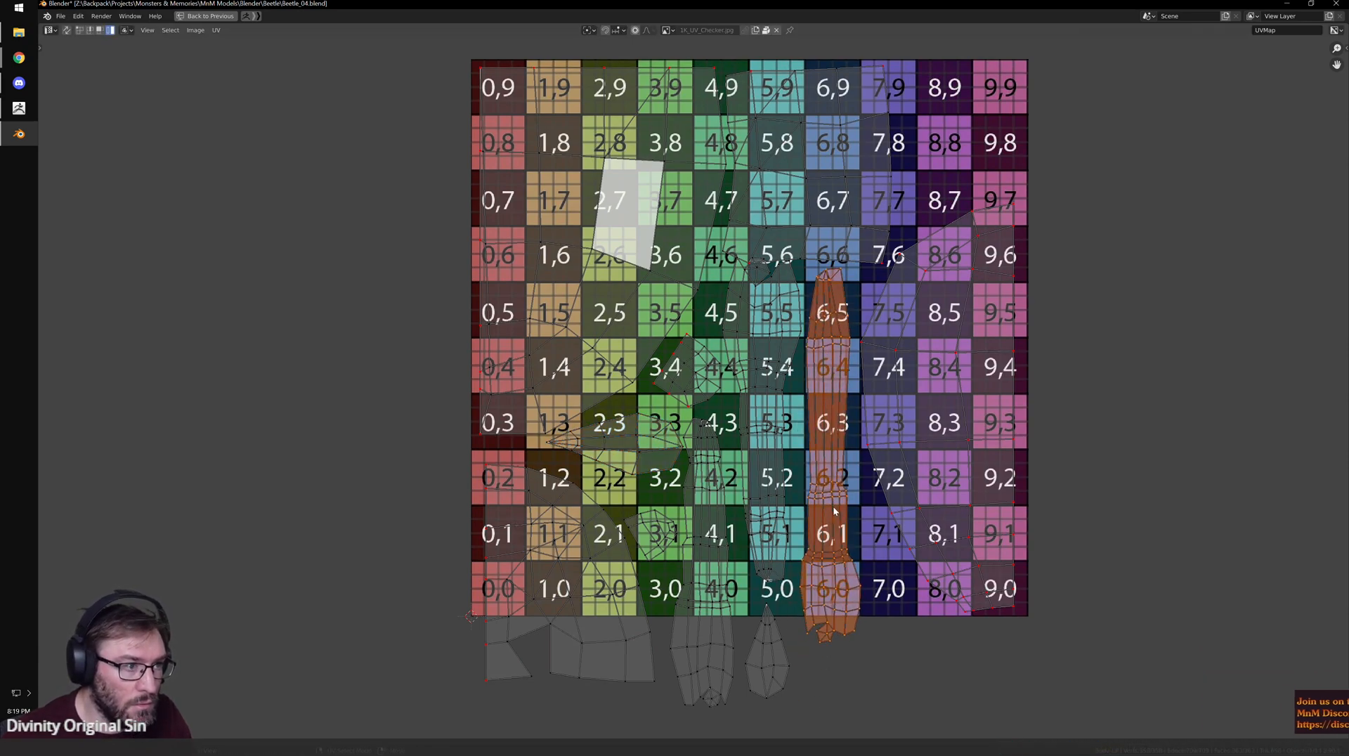
click(757, 471)
key(g)
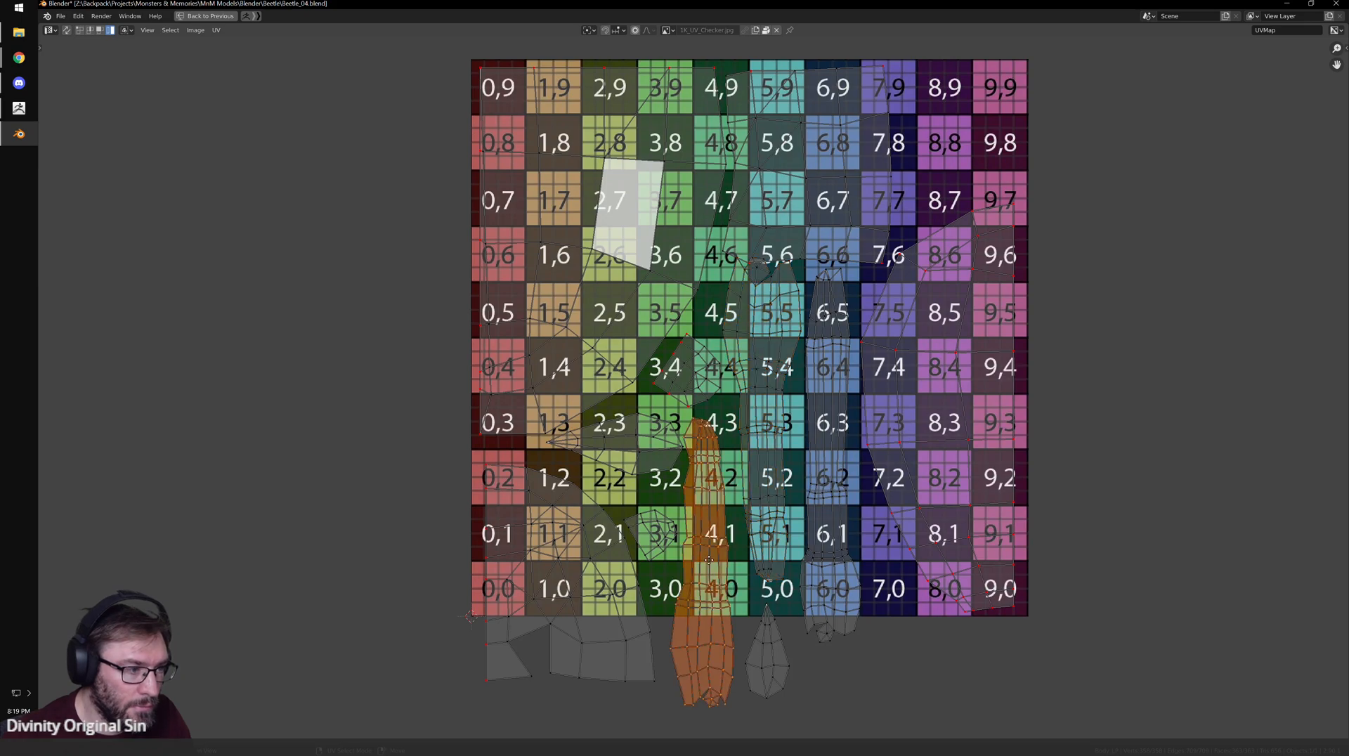
click(707, 484)
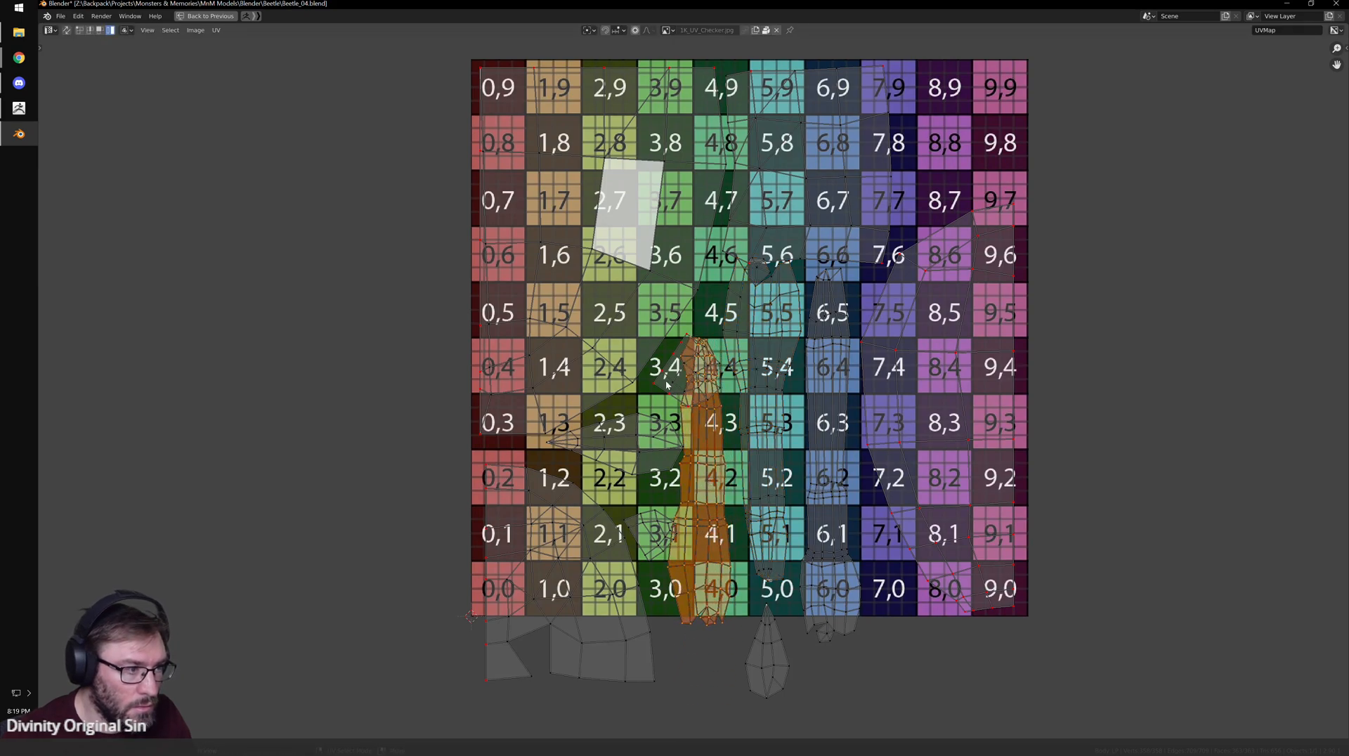
- Move the small UV island near tile 4,4 to tile 8,9 and rotate it to fit beside the blocky island
click(793, 270)
key(g)
click(912, 93)
key(r)
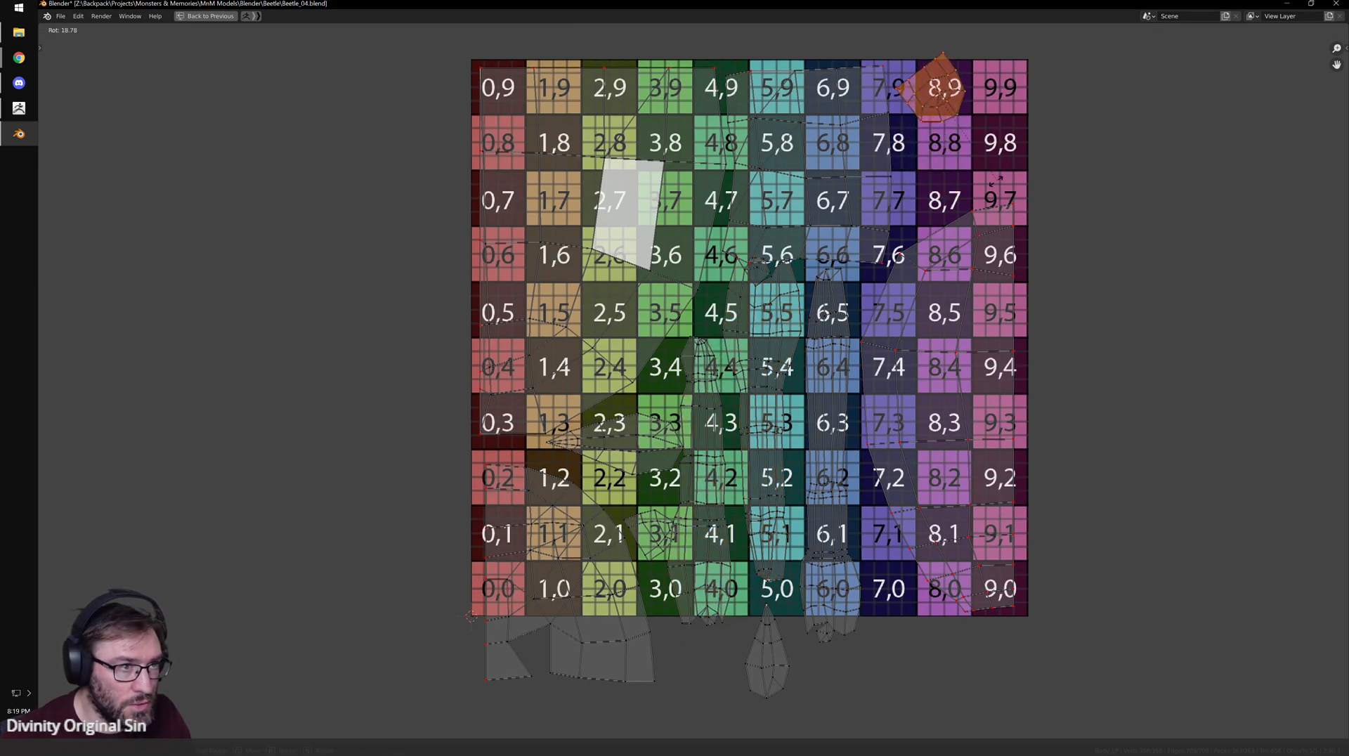
click(937, 219)
key(g)
click(932, 222)
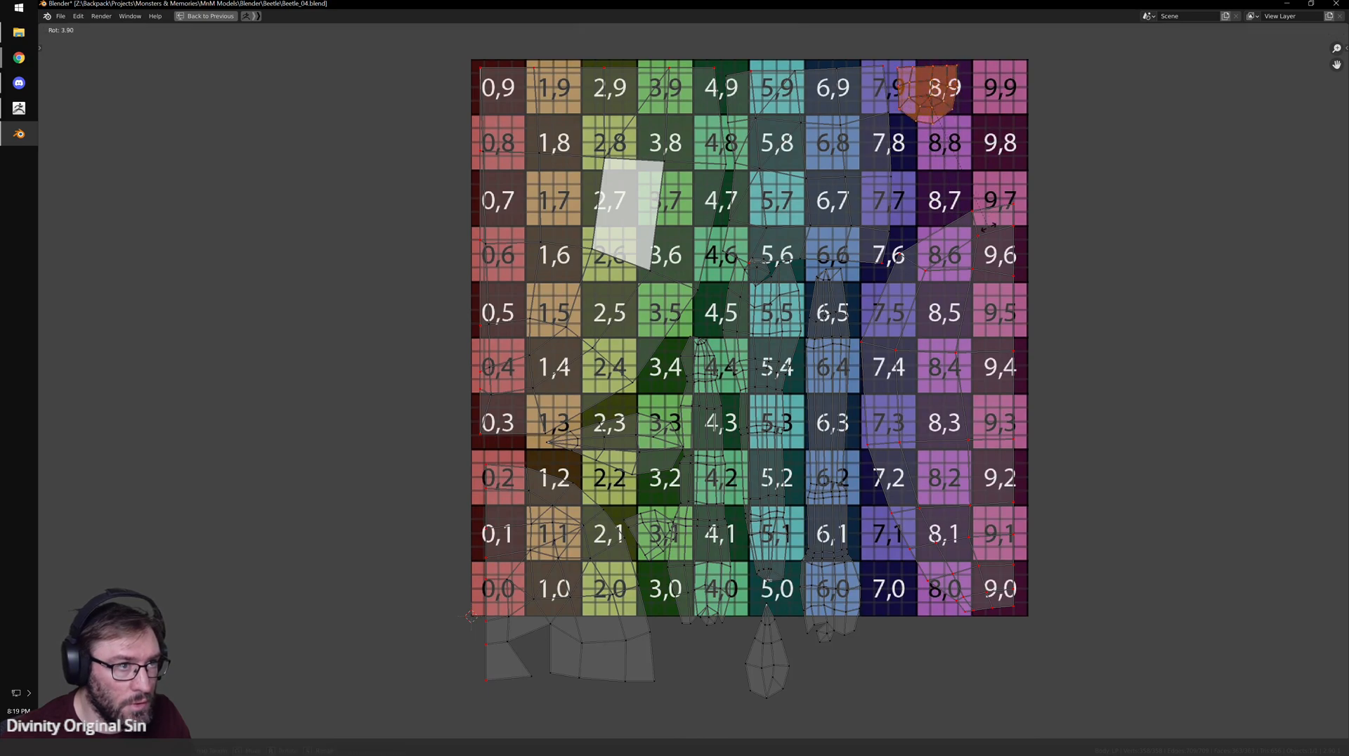
- Move the flattened pointed UV island from tile 3,3 to the free space at tiles 8,8–9,8
click(668, 432)
key(g)
click(1045, 91)
- Raise the curved UV island at columns 0–2 below the large island and scale it down to fit
click(573, 490)
key(g)
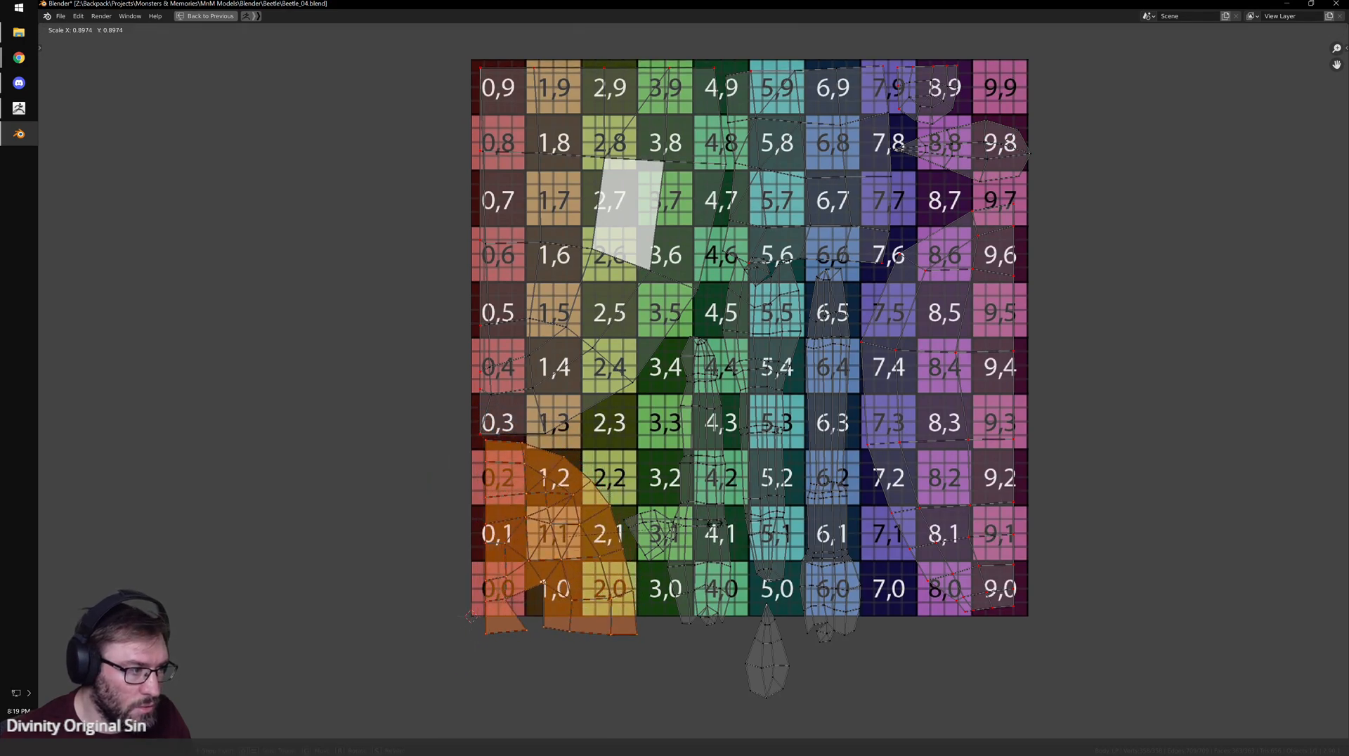
click(702, 521)
click(632, 338)
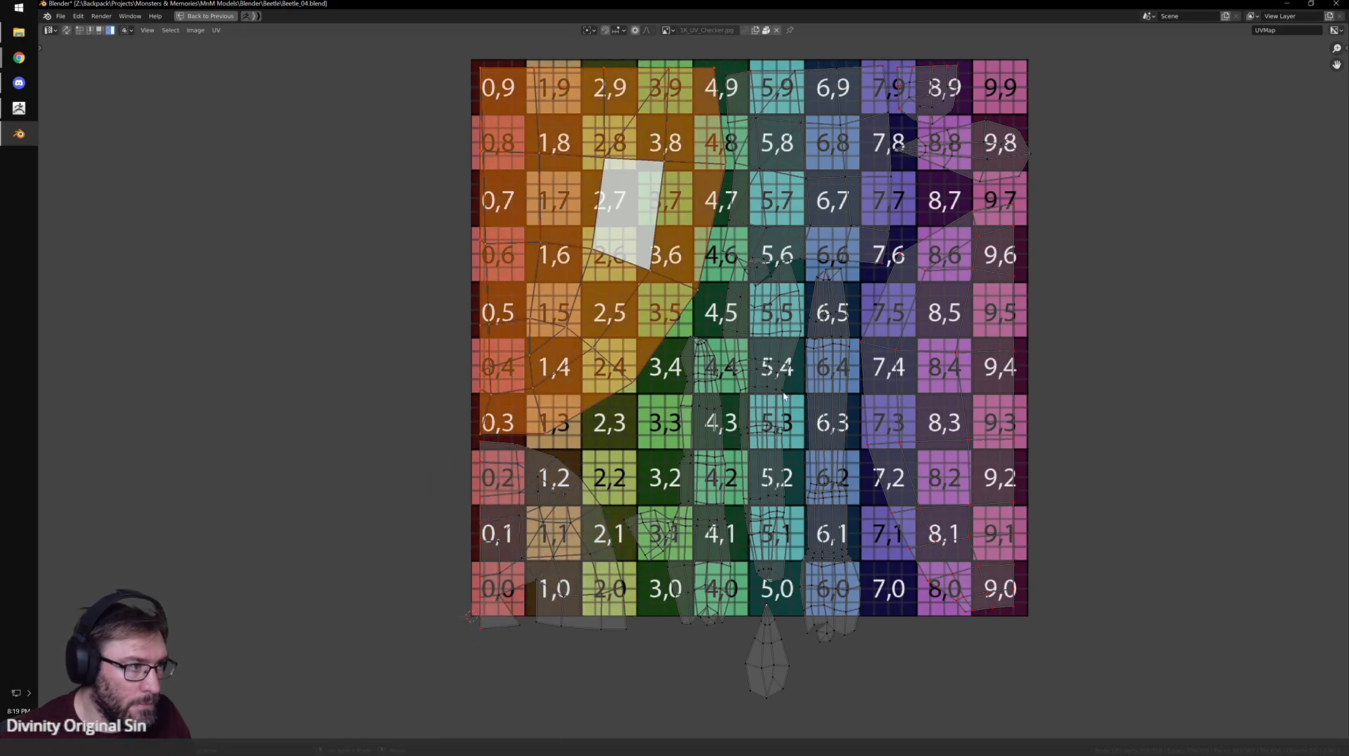
click(579, 548)
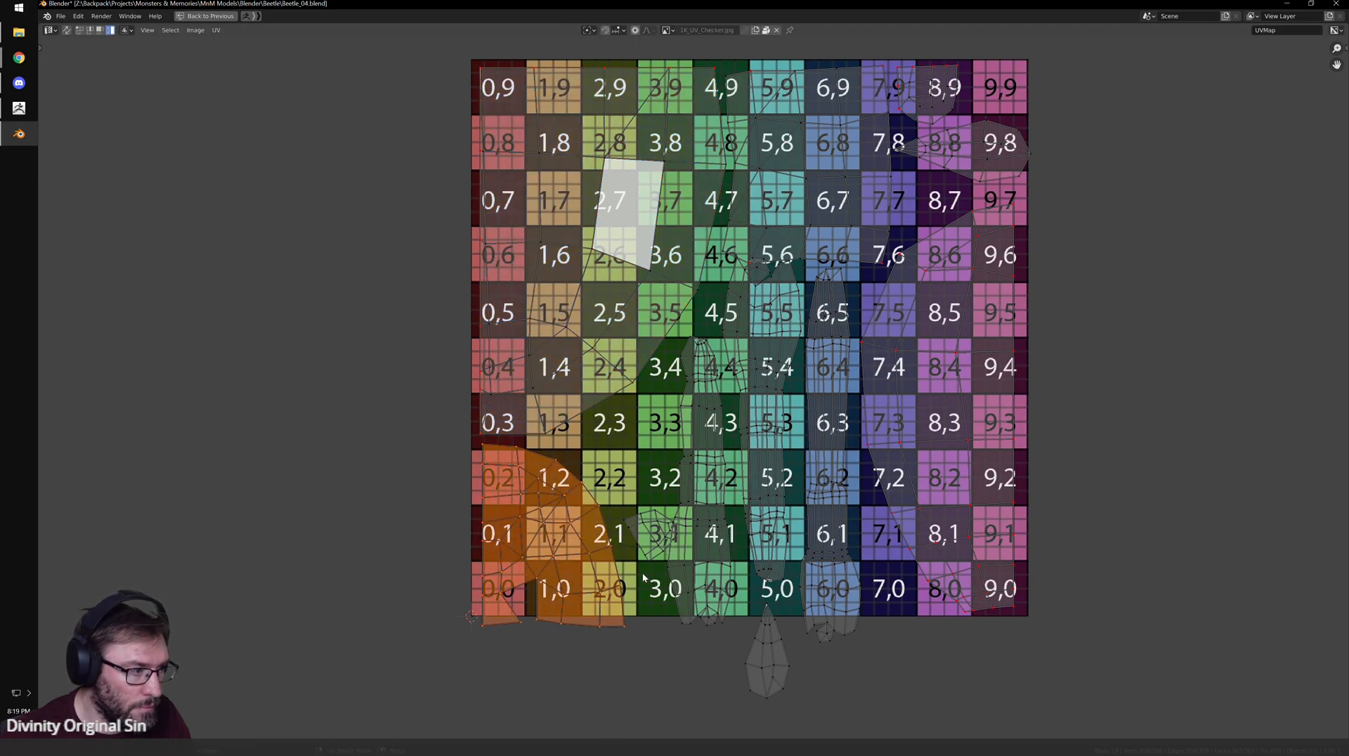
- Move the small UV island from tile 3,1 to tile 3,3, rotating and scaling it to fit the gap
click(661, 550)
key(g)
click(655, 439)
key(r)
click(757, 422)
key(g)
click(761, 422)
key(s)
click(780, 518)
key(g)
click(776, 538)
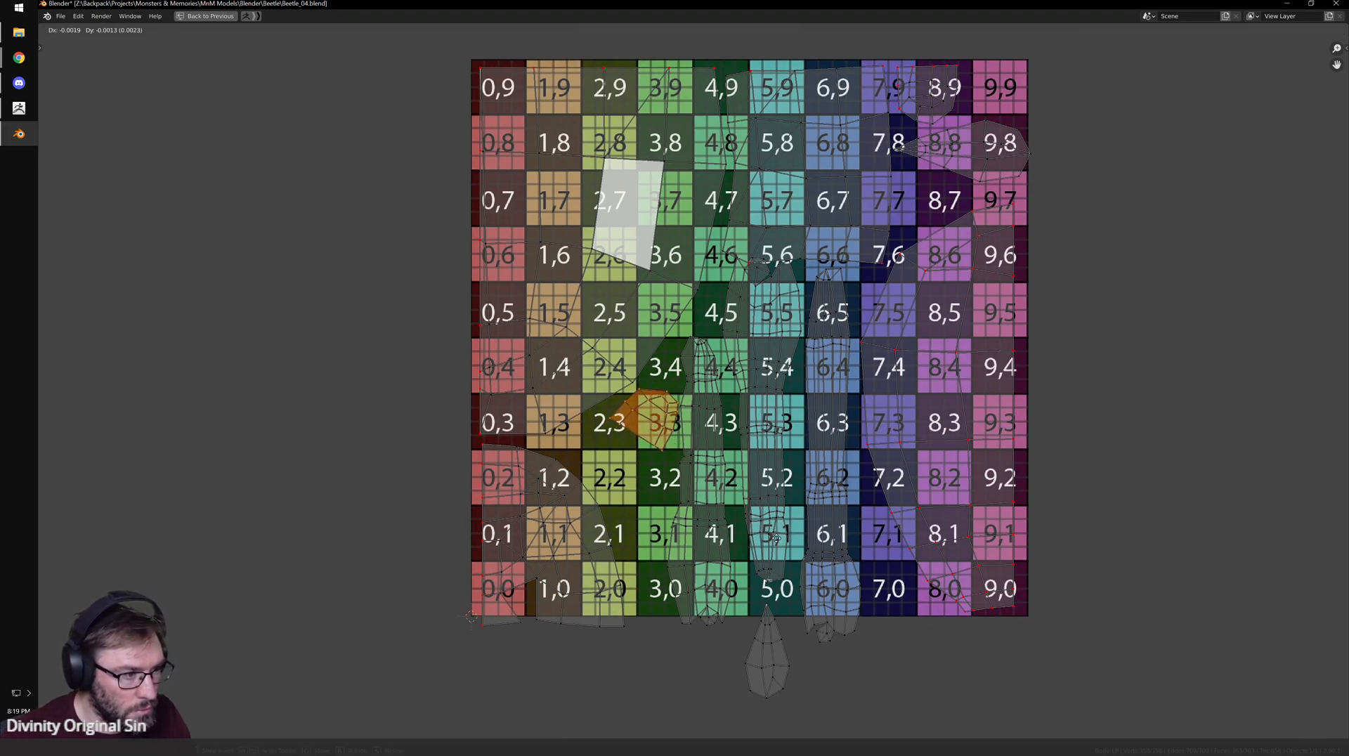
- Move the pointed UV island from below tile 5,0 to tile 8,7 and turn it sideways to point toward tile 9,7
click(784, 670)
key(g)
click(660, 504)
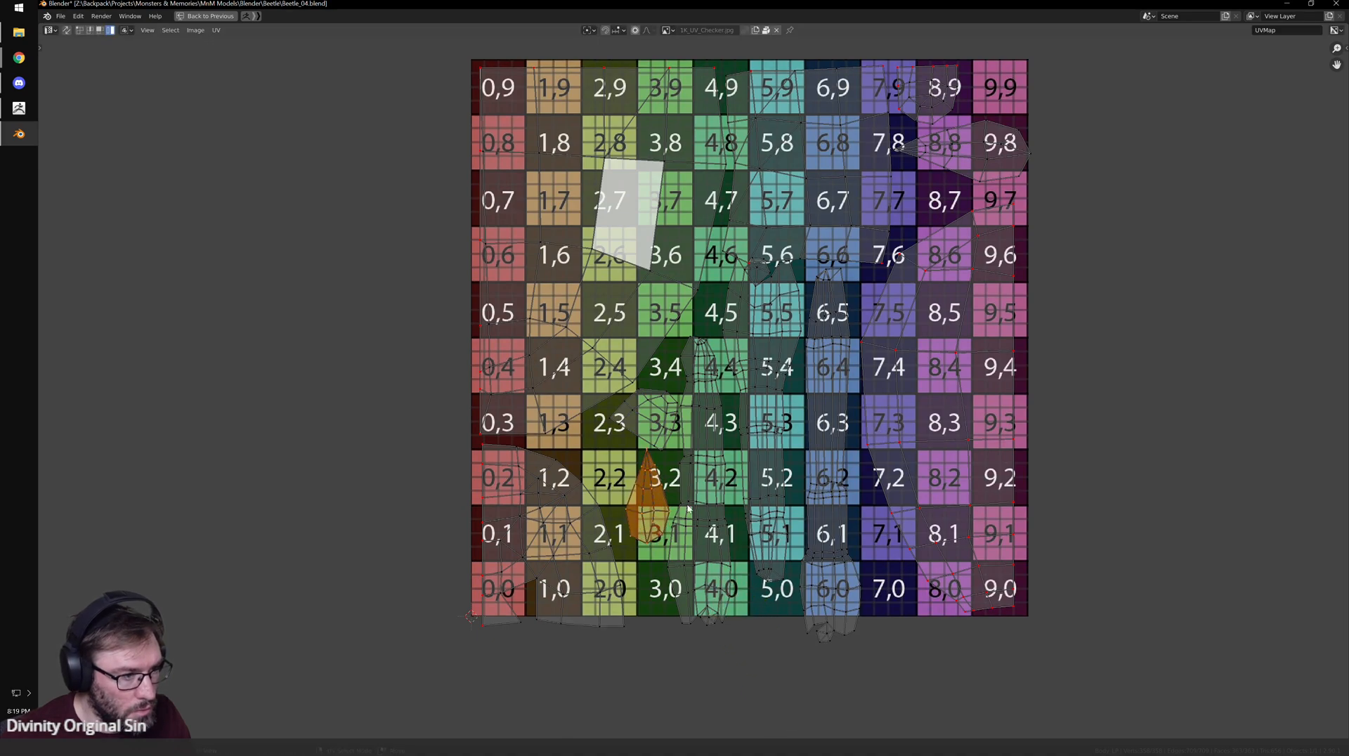
key(g)
click(1019, 137)
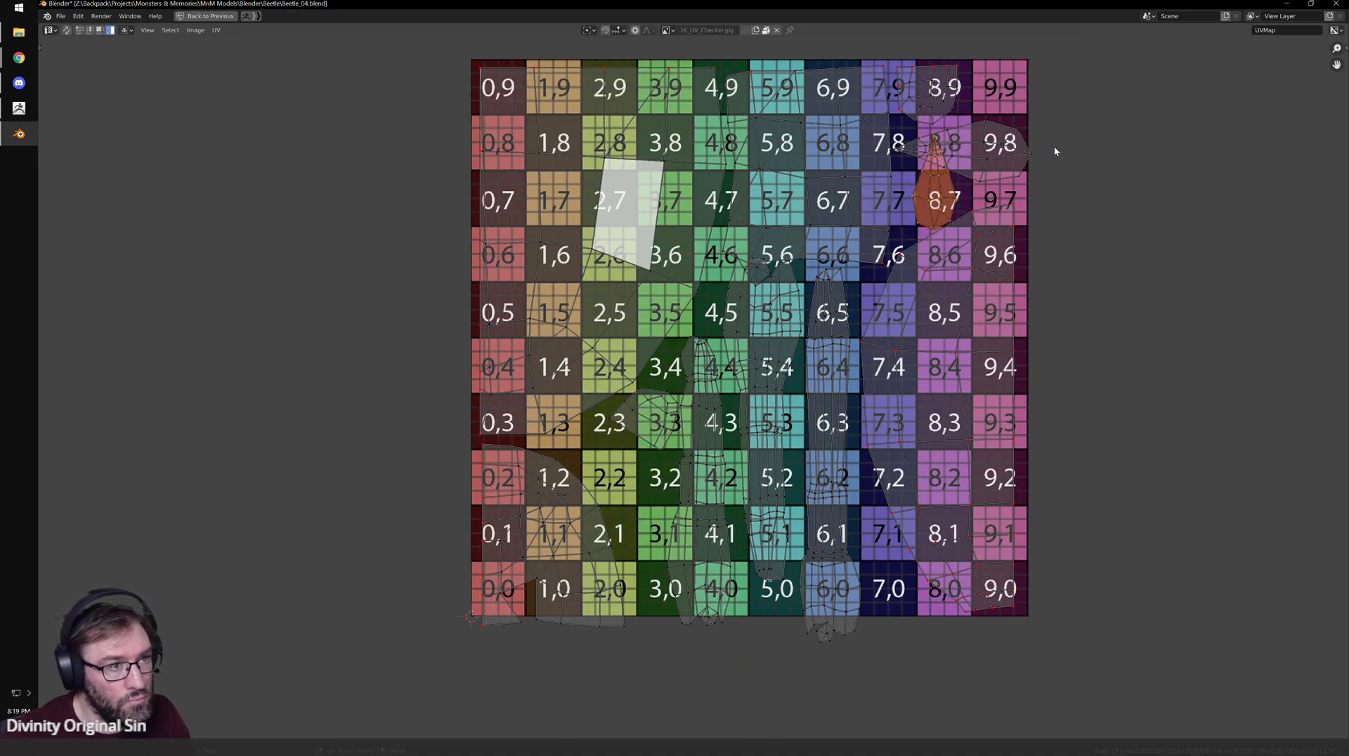
key(r)
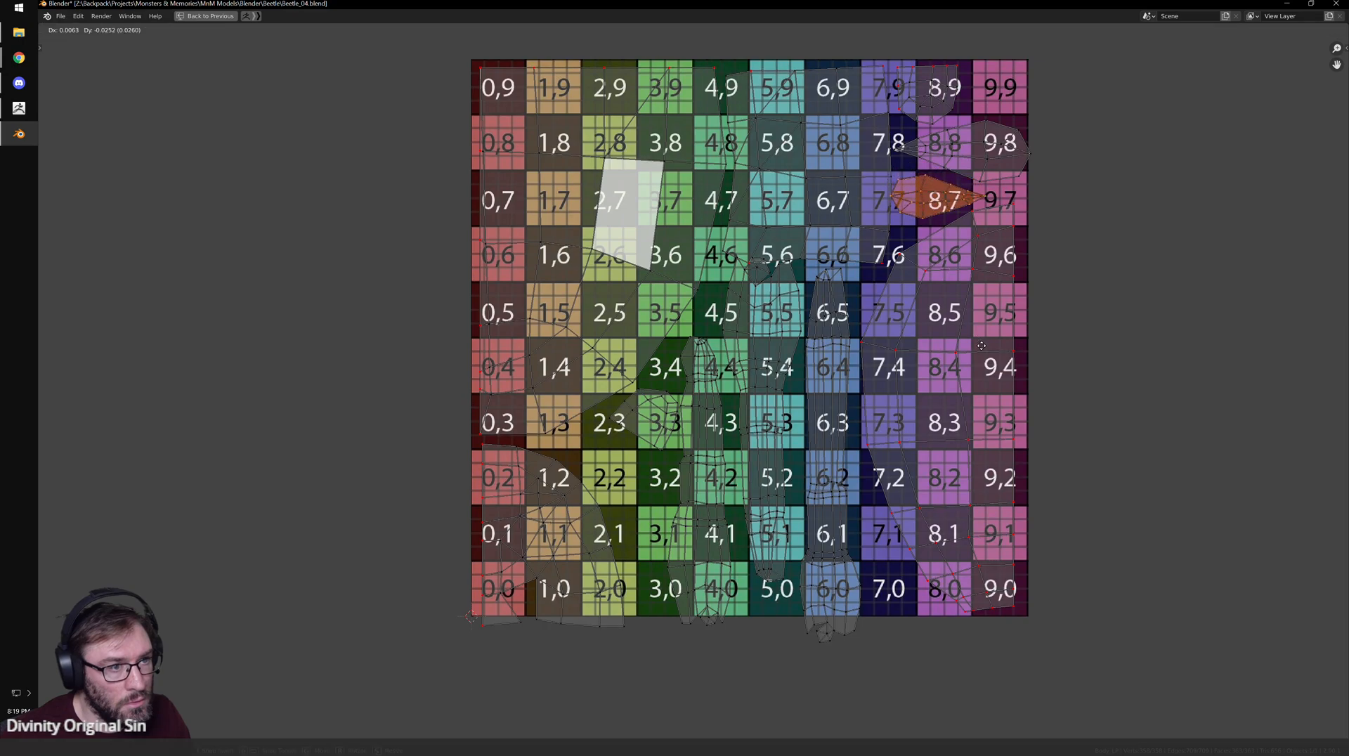
click(955, 436)
- Select the three leg UV islands in columns 4–6, shorten them together along Y, and nudge them upward
click(829, 538)
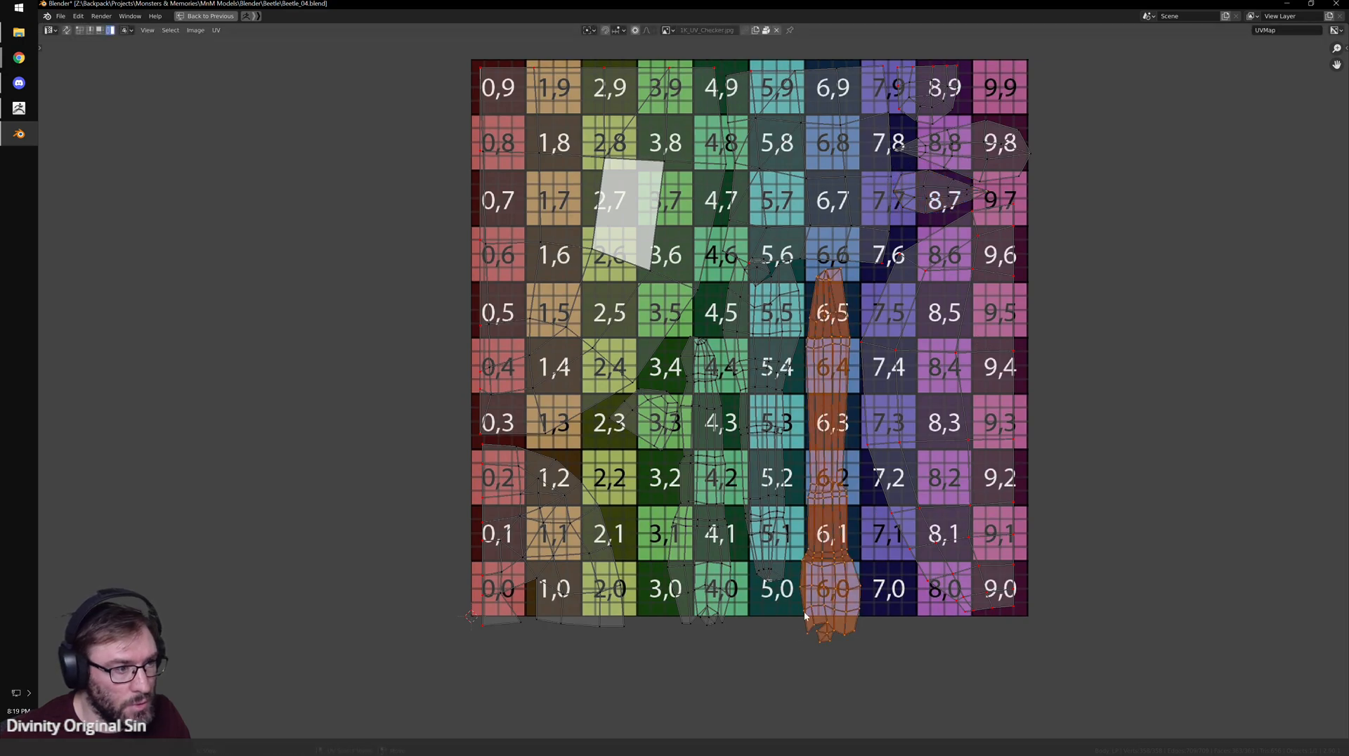
shift+click(740, 487)
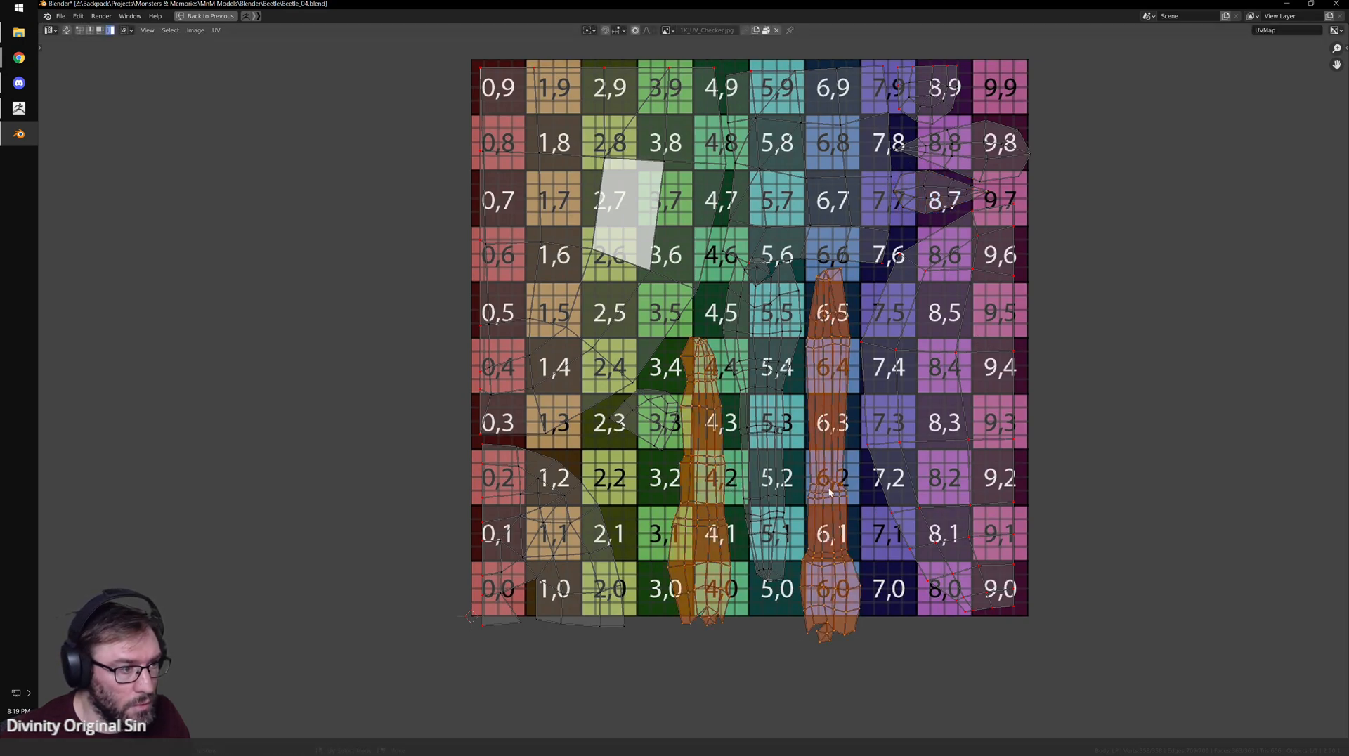
shift+click(780, 471)
key(s)
key(y)
click(846, 470)
key(g)
click(848, 462)
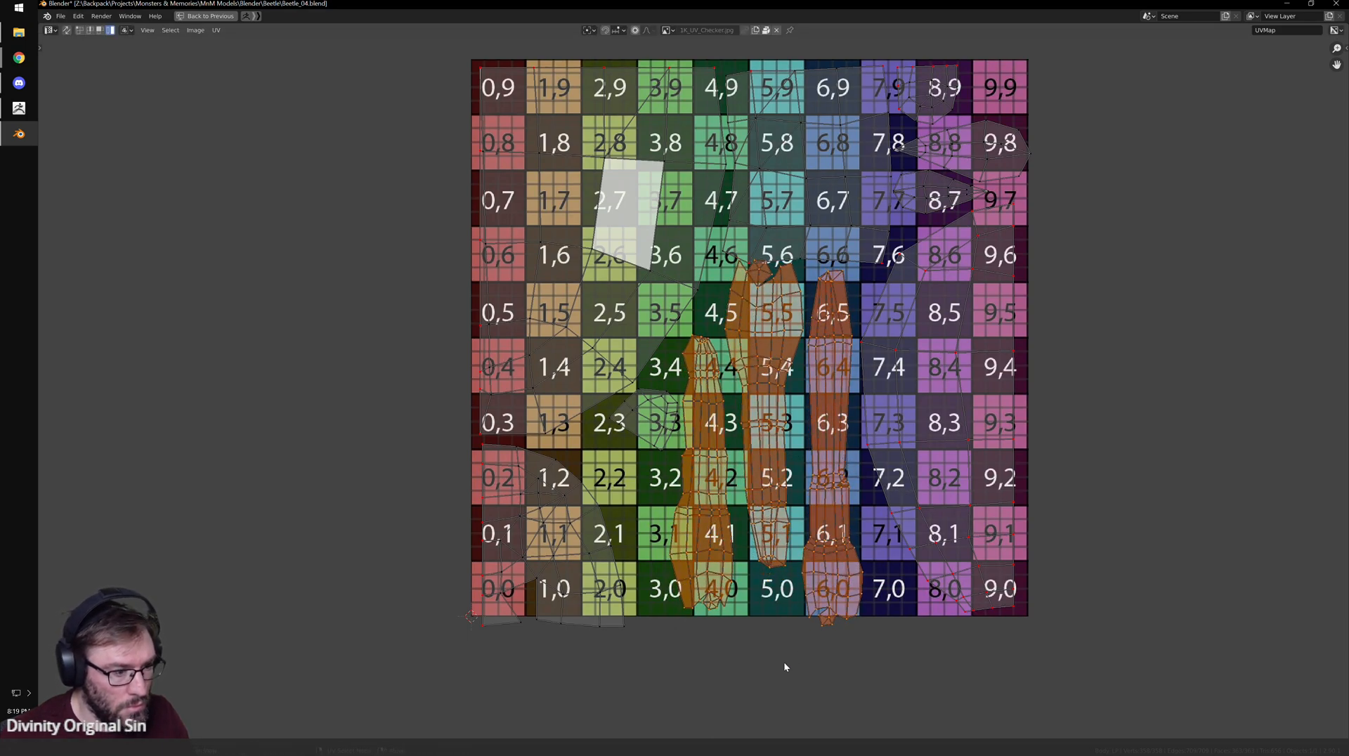
- Raise the column 6 leg UV island fully inside the square and nudge the column 4 leg
click(827, 621)
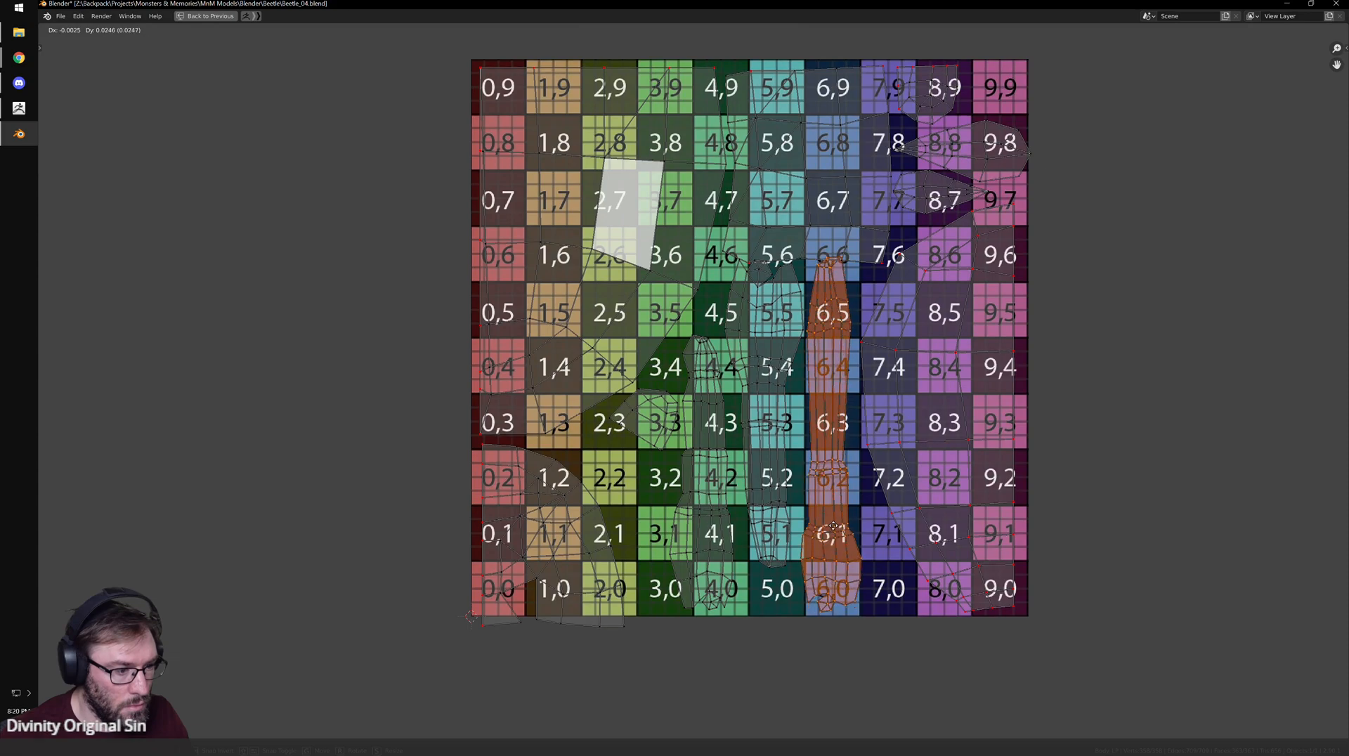
click(684, 568)
key(g)
click(686, 566)
- Reposition the blocky UV island at columns 5–7, rows 6–9, and scale it down slightly above the legs
middle_drag(833, 200, 787, 300)
click(787, 300)
key(g)
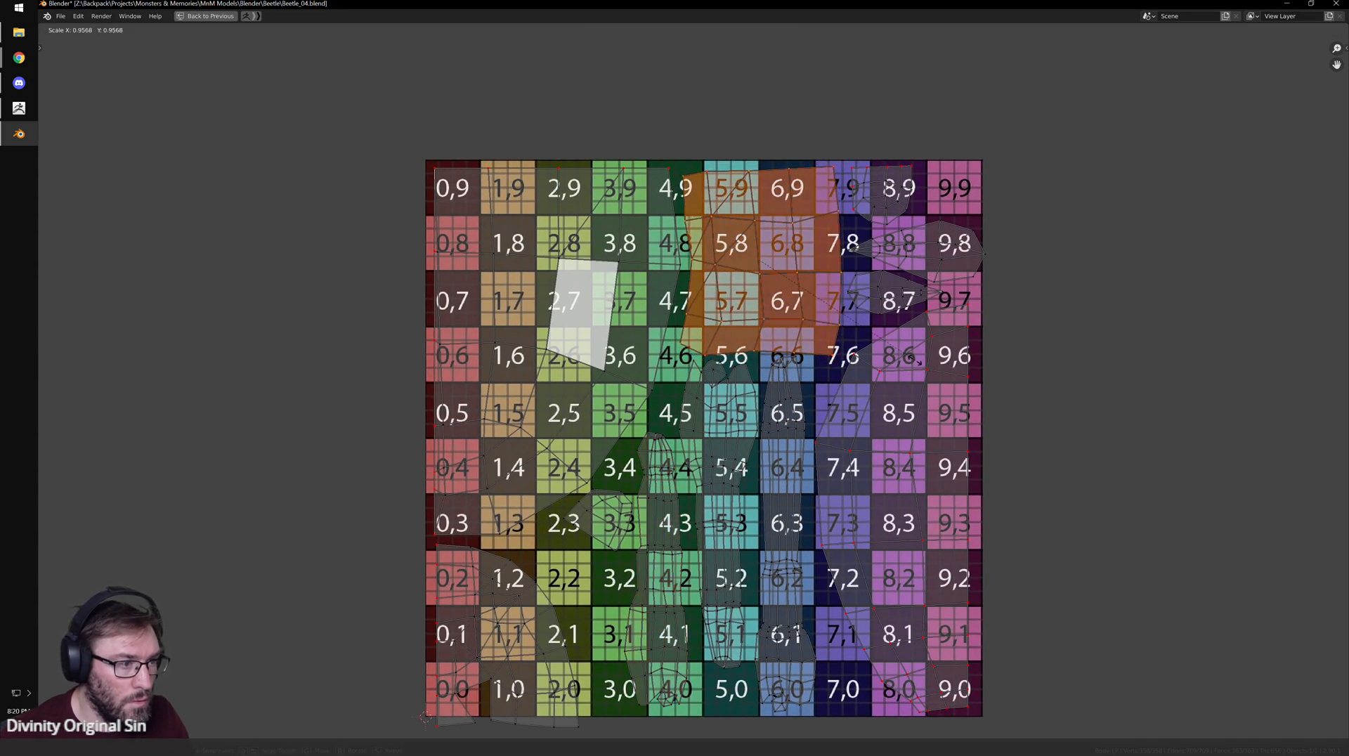
click(916, 355)
- Switch to vertex selection and align the upper border vertices of the blocky UV island into a straight edge
middle_drag(797, 247, 786, 346)
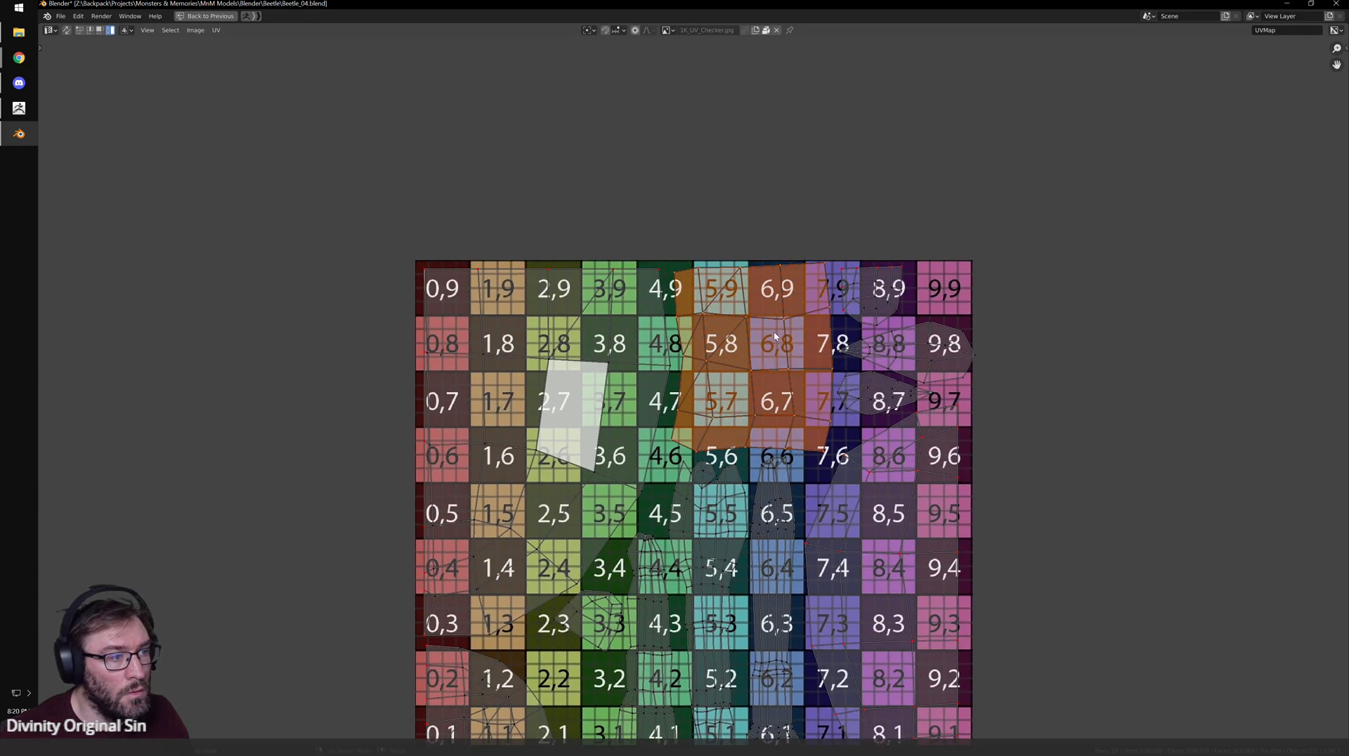
scroll(787, 346, up, 1)
drag(658, 210, 868, 253)
key(ctrl+Tab)
click(794, 228)
key(q)
mouse_move(843, 253)
click(910, 312)
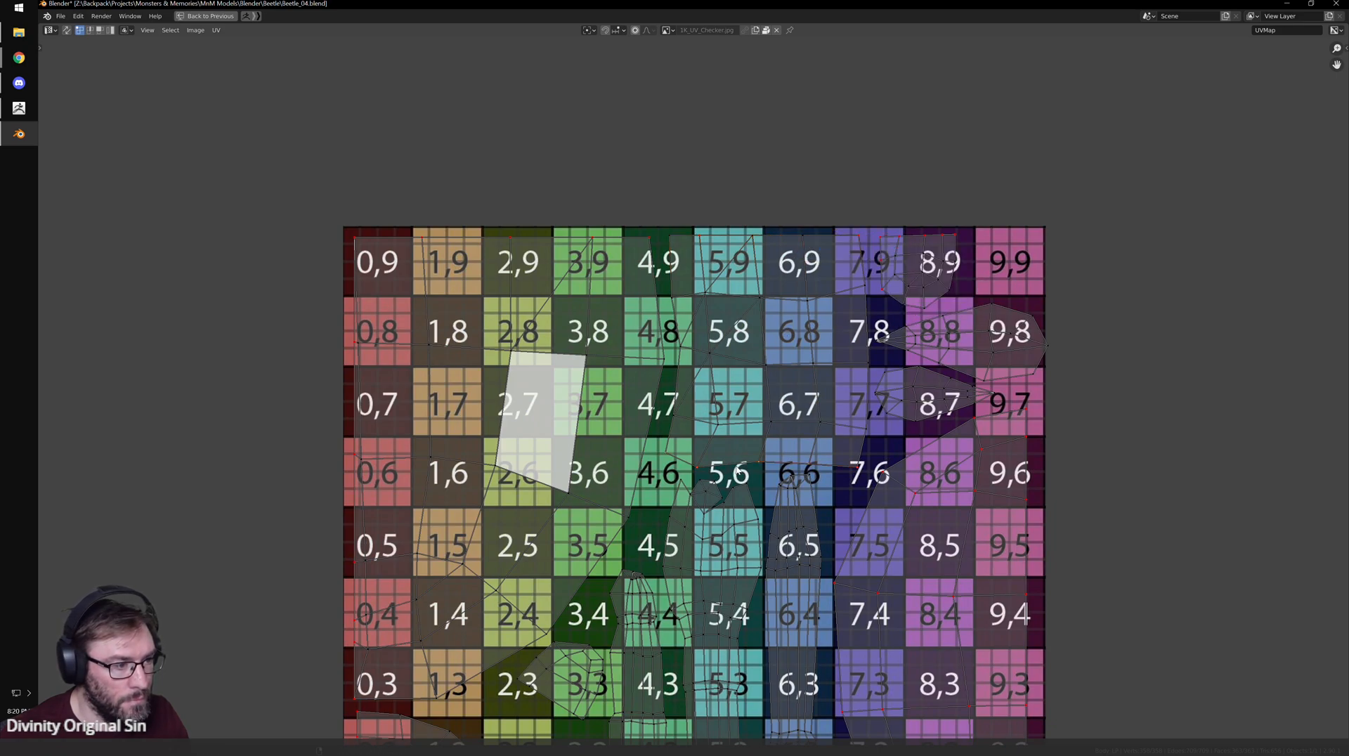
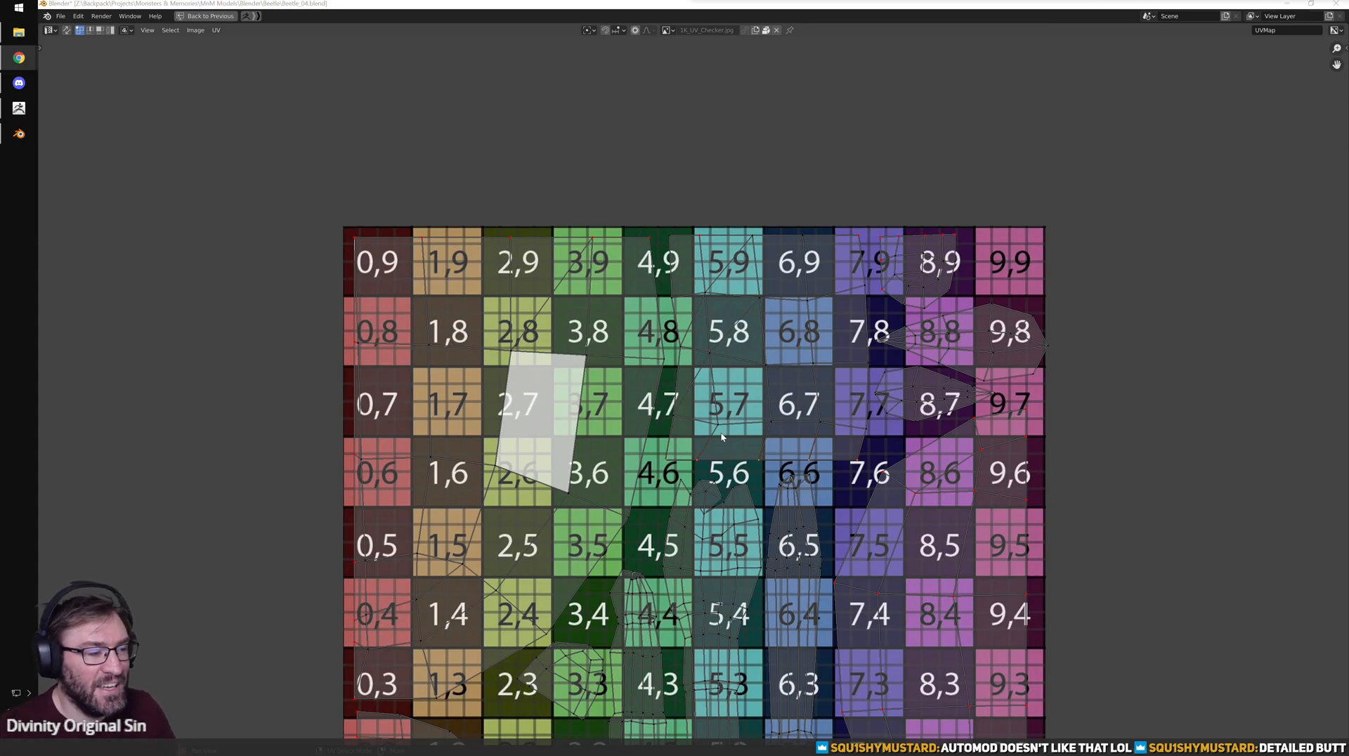
- Switch to island selection and fine-tune the scale and position of the large UV island covering columns 0–4, rows 3–9
scroll(761, 424, down, 3)
scroll(680, 467, up, 2)
middle_drag(500, 521, 534, 461)
key(ctrl+Tab)
click(503, 413)
middle_drag(503, 413, 471, 398)
click(470, 398)
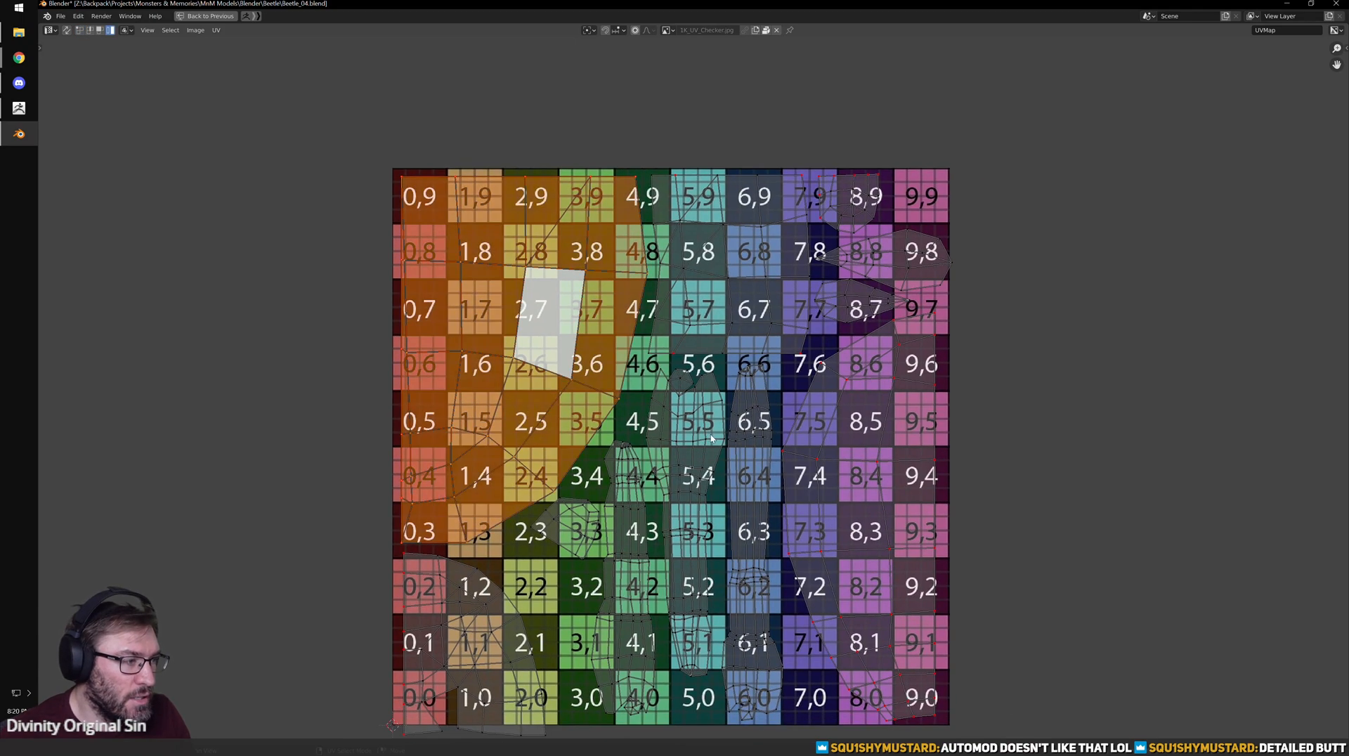
key(s)
click(700, 426)
key(g)
click(696, 422)
- Straighten the lower border vertices of the UV island at columns 0–2, rows 0–2 along Y, and nudge the whole island slightly
middle_drag(448, 599, 461, 447)
click(438, 538)
scroll(294, 671, up, 1)
drag(294, 671, 550, 613)
key(ctrl+Tab)
click(485, 584)
drag(308, 682, 555, 602)
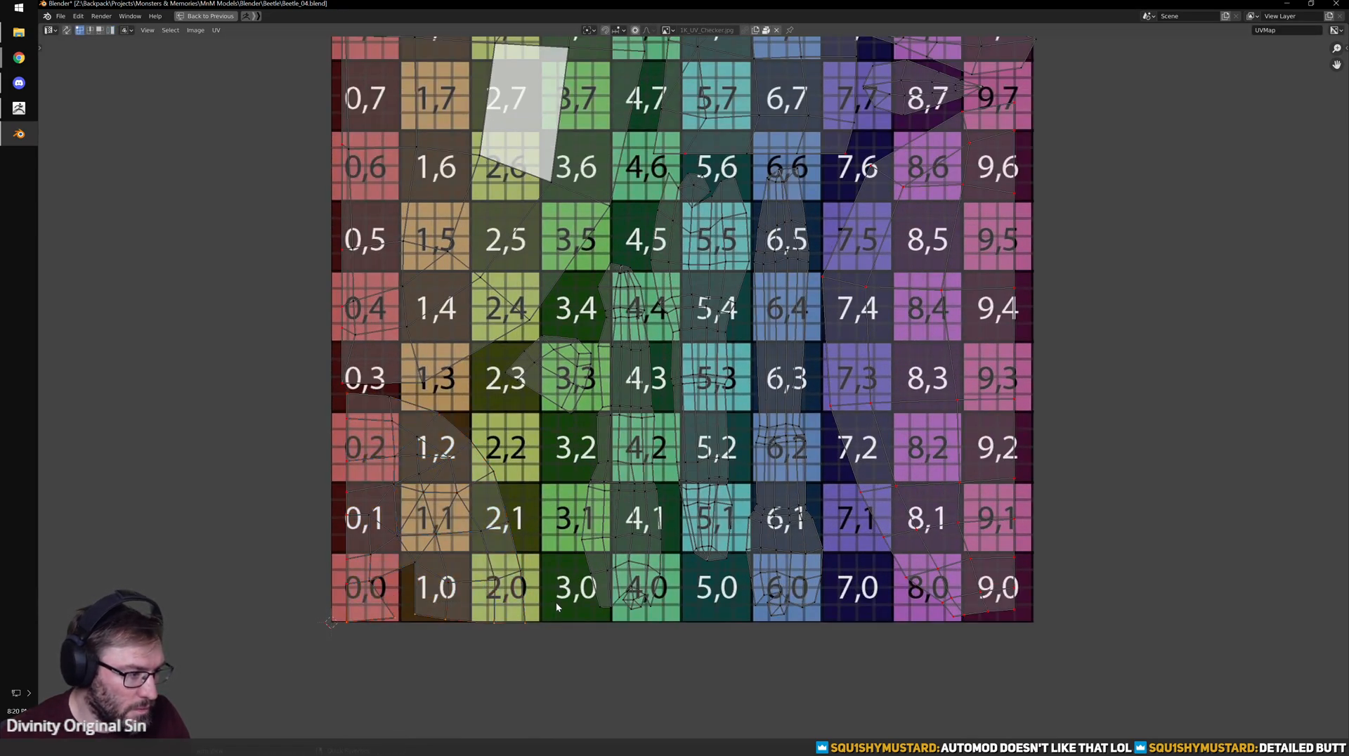
key(s)
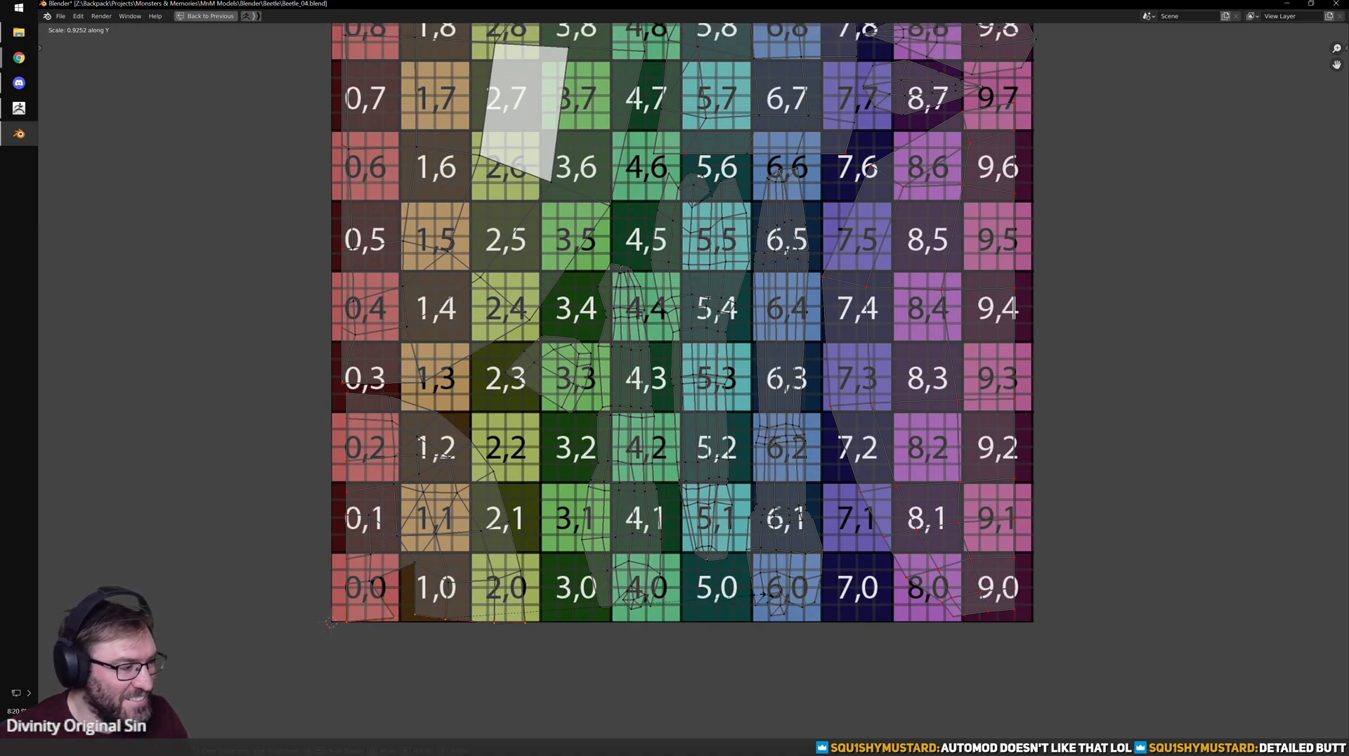
click(578, 566)
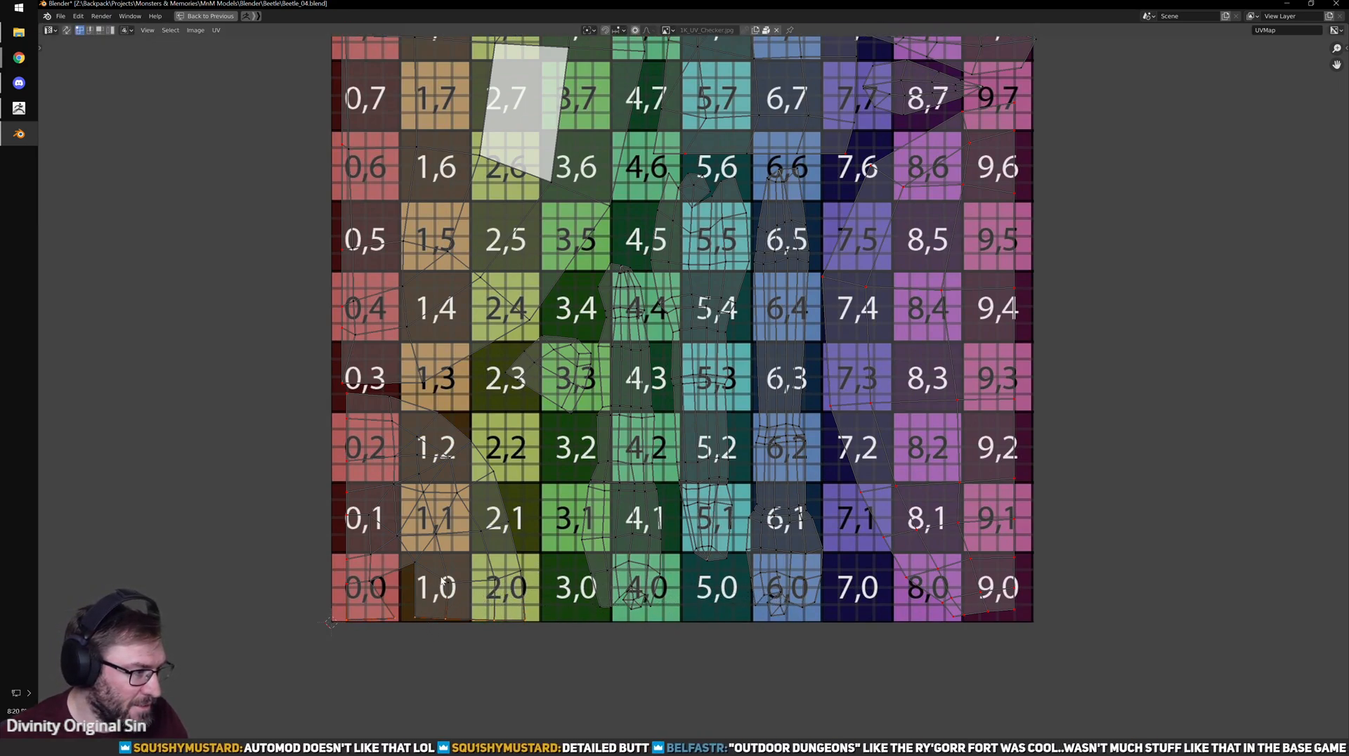
key(l)
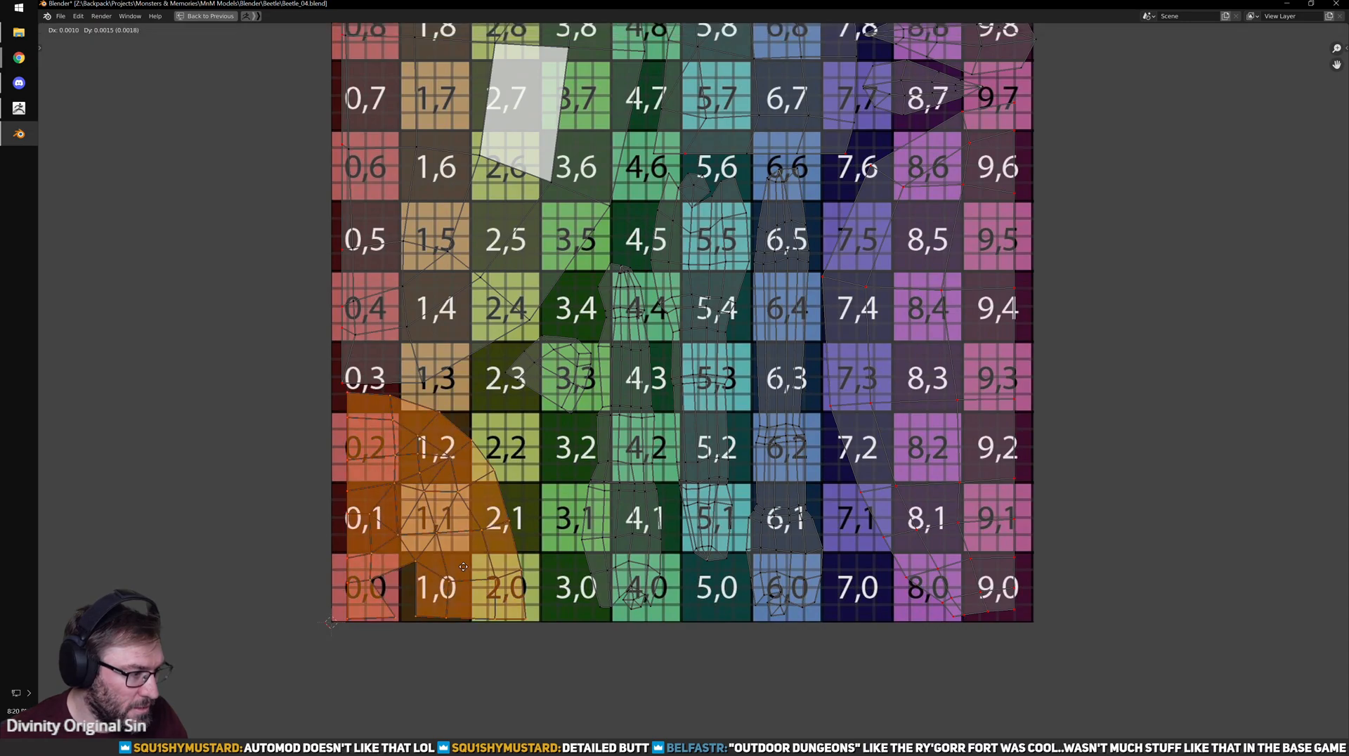
middle_drag(539, 563, 524, 561)
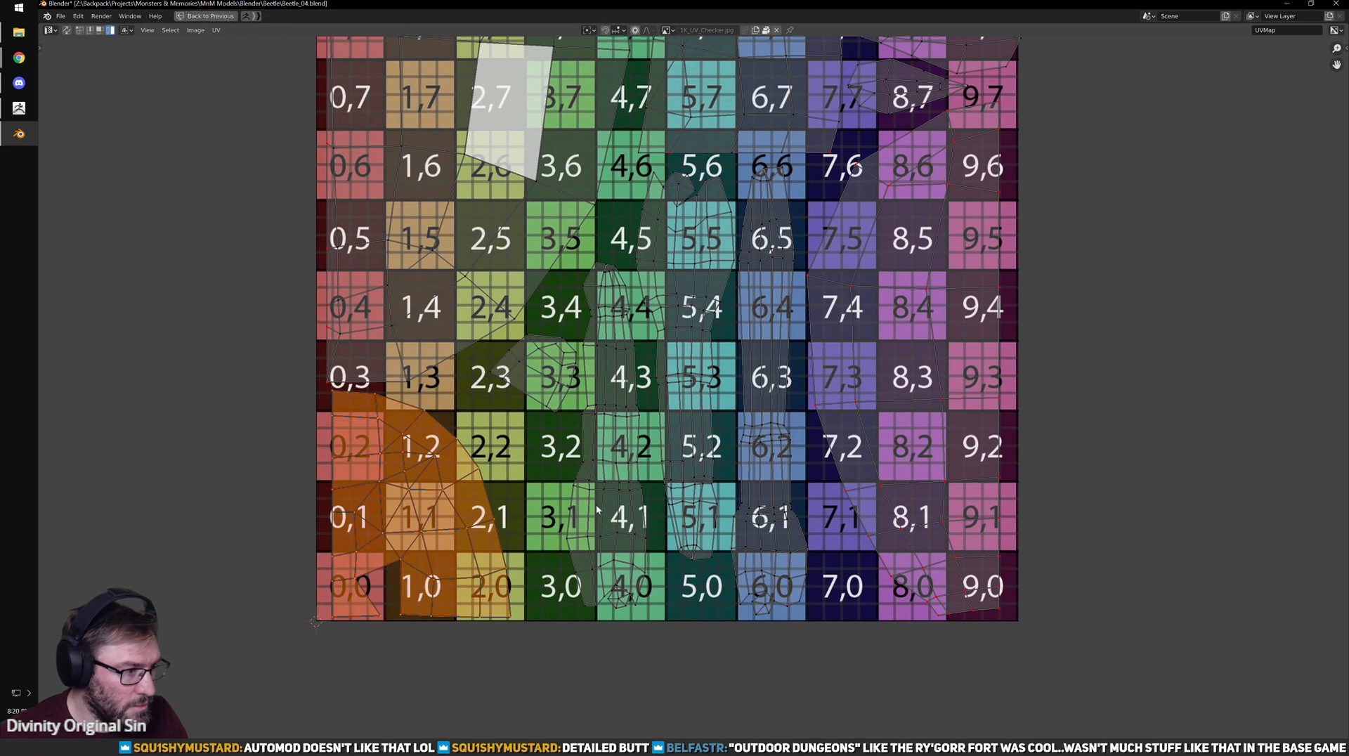
- Enlarge the small fan-shaped UV island near cell 3,3 and shift it toward cells 2,3 and 3,2
click(545, 361)
middle_drag(548, 364, 536, 421)
scroll(552, 433, down, 1)
key(s)
click(608, 443)
key(g)
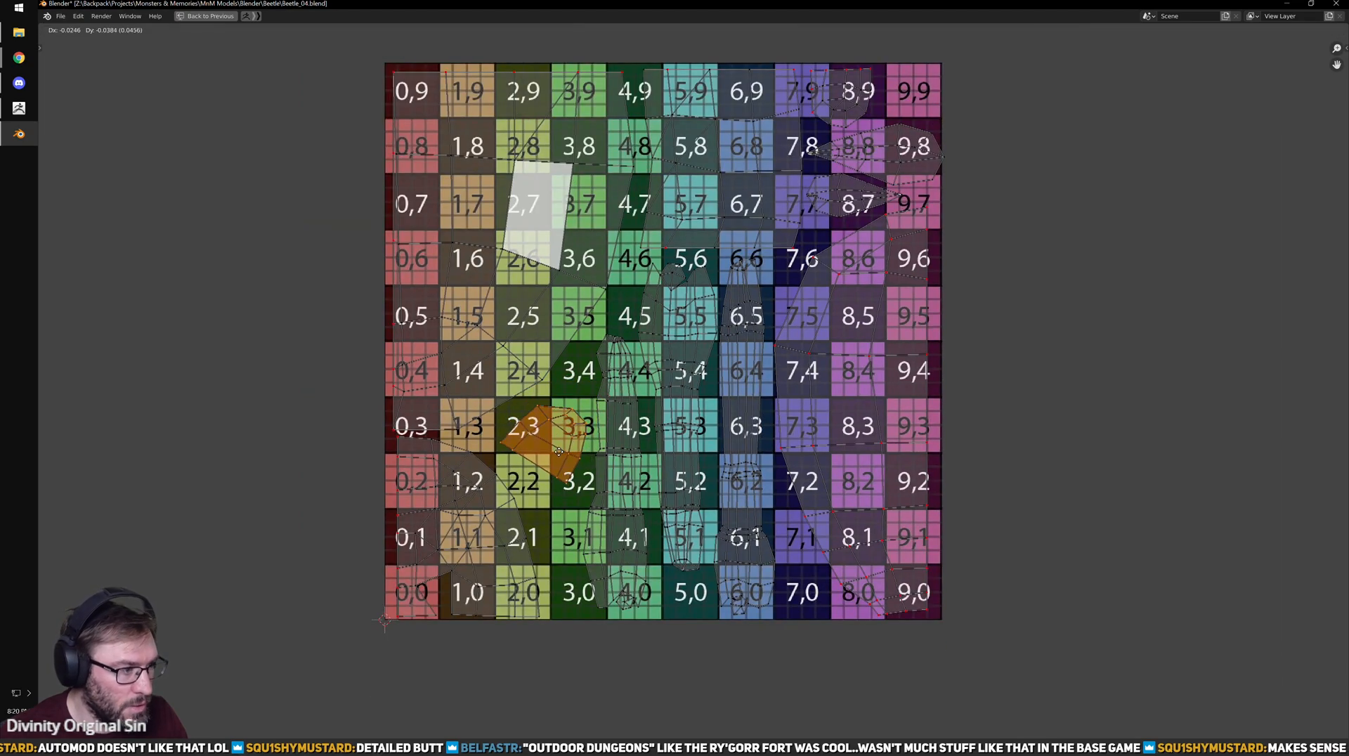
click(593, 463)
key(ctrl+space)
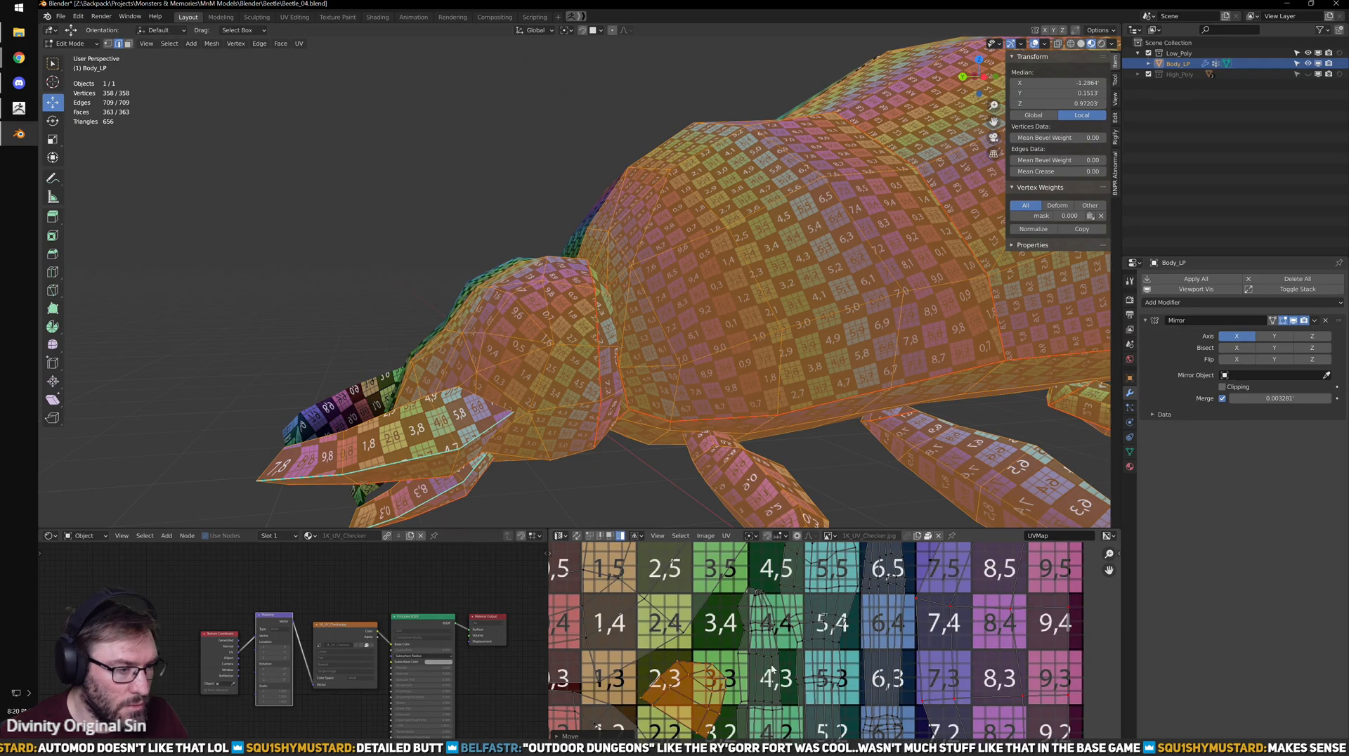
key(ctrl+space)
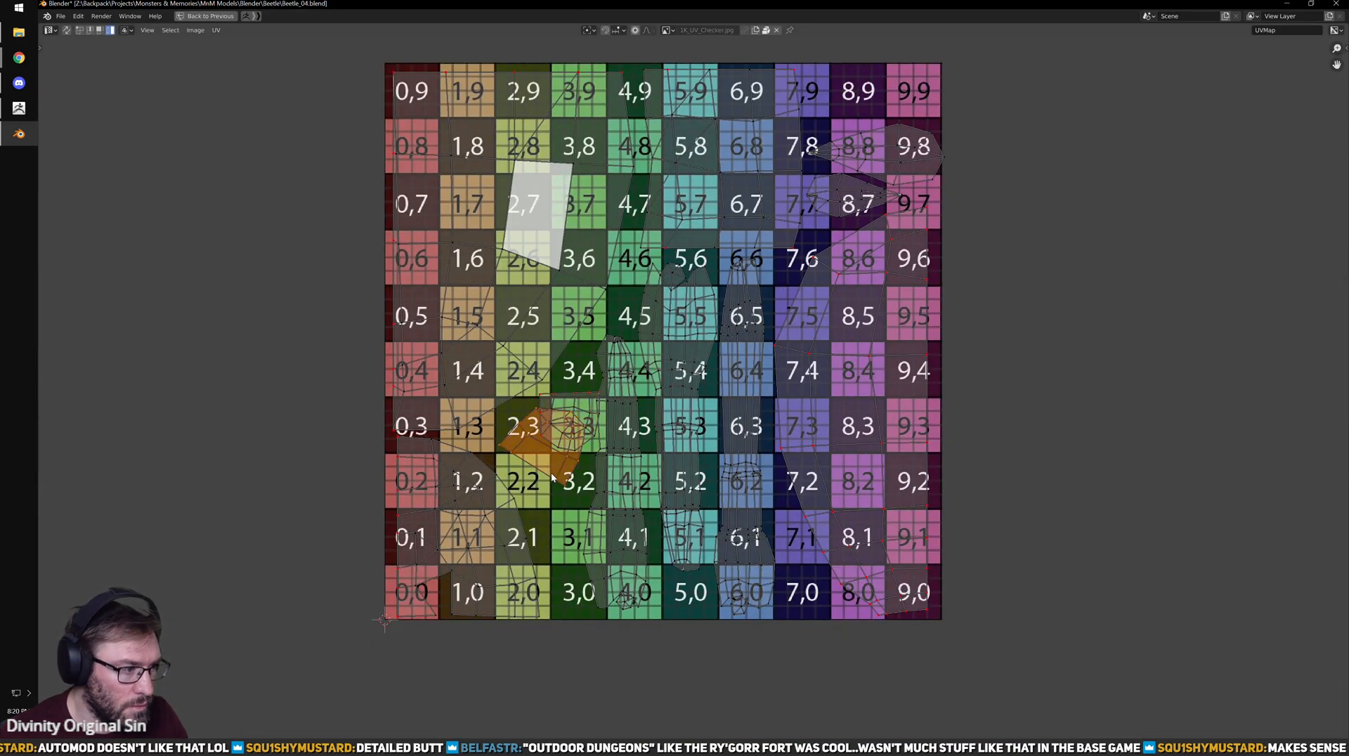
- Park the fan-shaped UV island outside the UV square, beyond column 9
key(g)
click(845, 135)
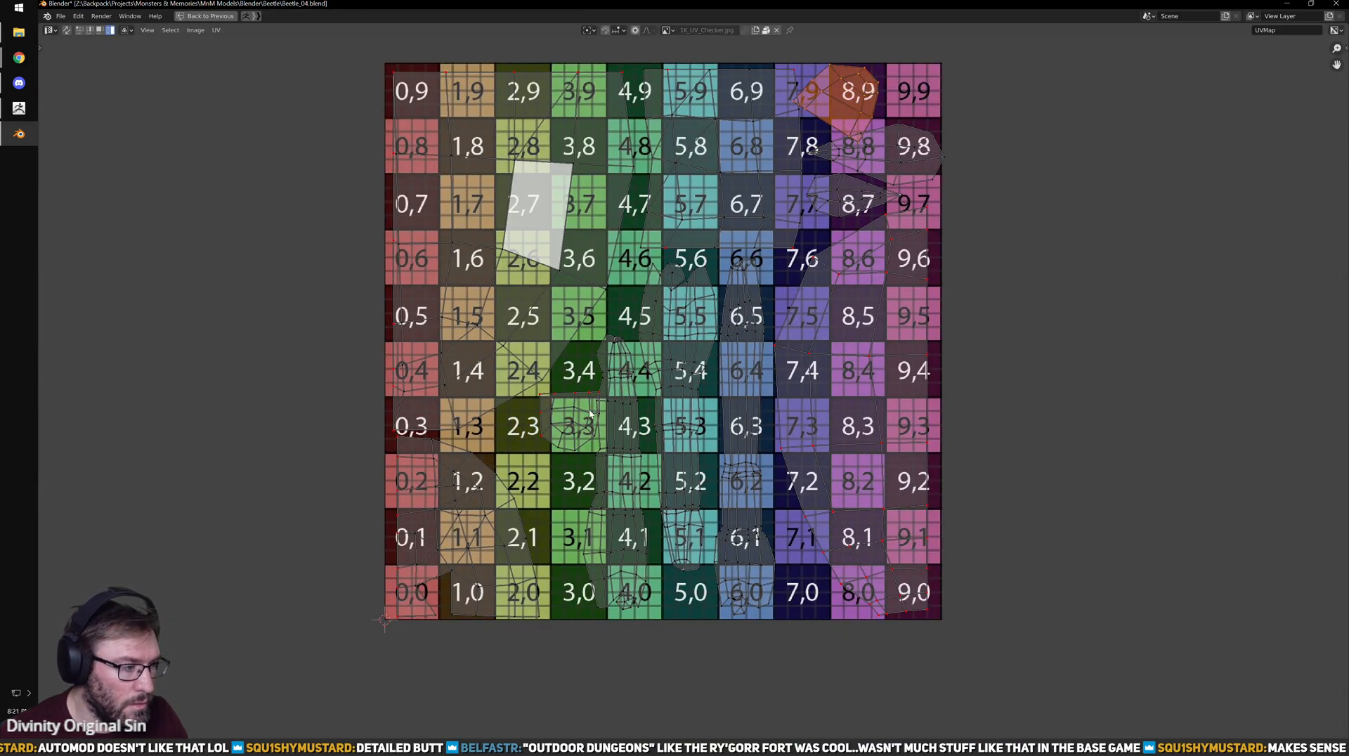
key(g)
click(951, 561)
- Enlarge the other small UV island at cell 3,3 and place it across columns 2–3, rows 2–3
click(567, 428)
key(g)
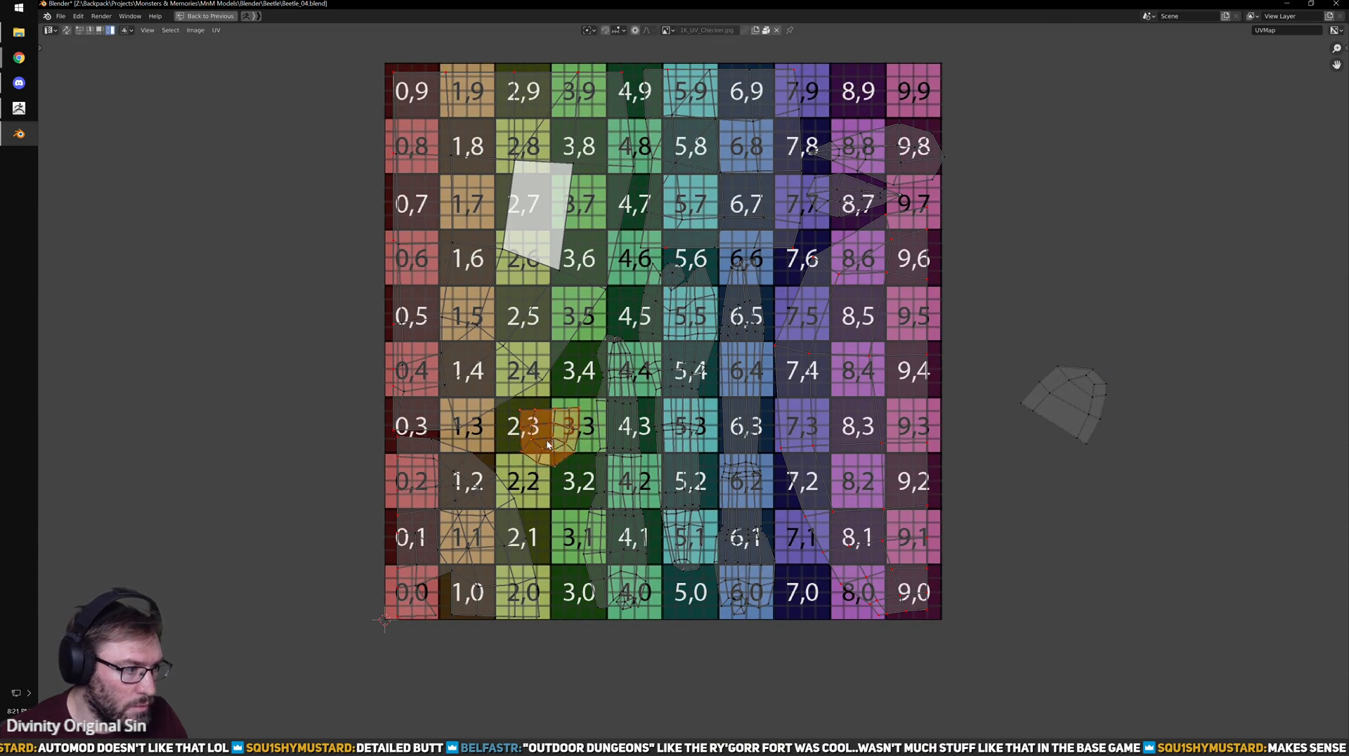
key(s)
click(697, 455)
key(g)
click(693, 472)
- Move the parked fan-shaped UV island to the opposite side of the square, beyond column 0
click(1057, 406)
key(g)
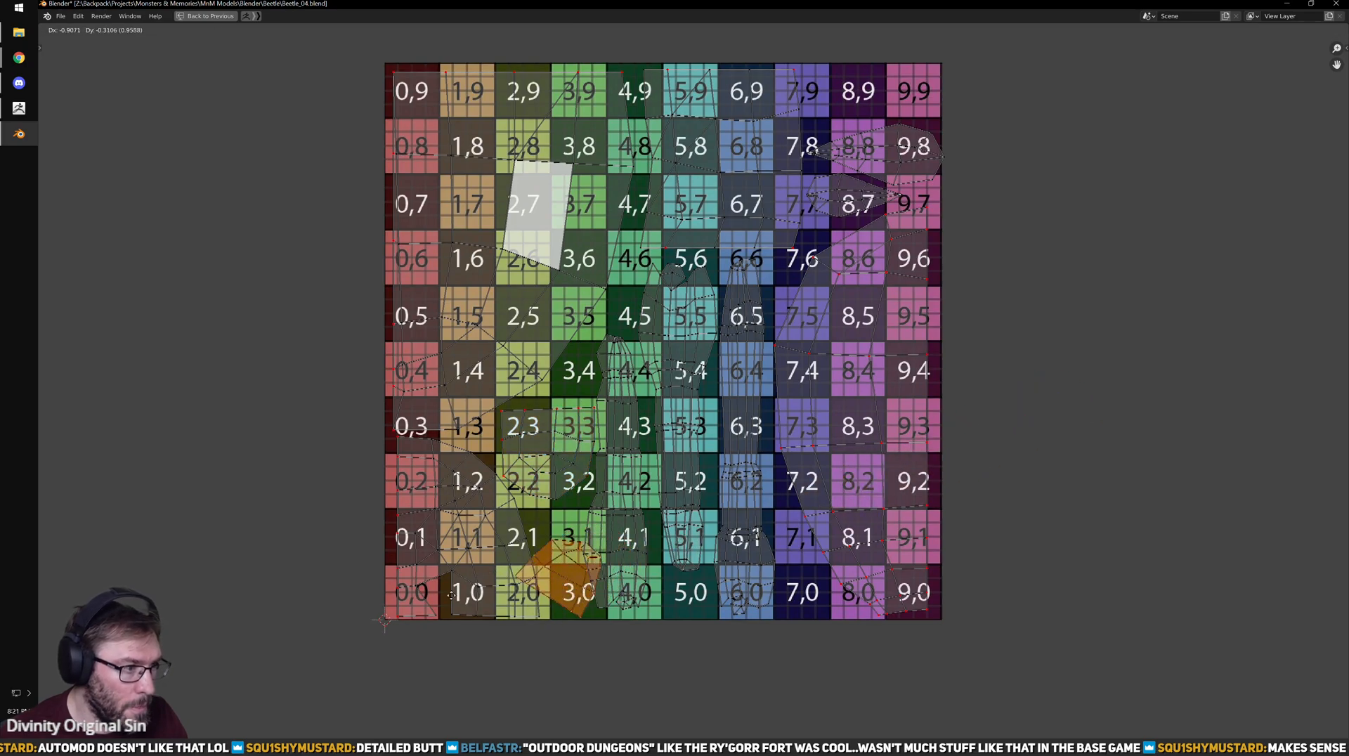
click(166, 582)
- Nudge the leg UV islands in columns 6, 5 and 4 slightly toward the higher columns to open space beside them
click(742, 443)
key(g)
click(749, 444)
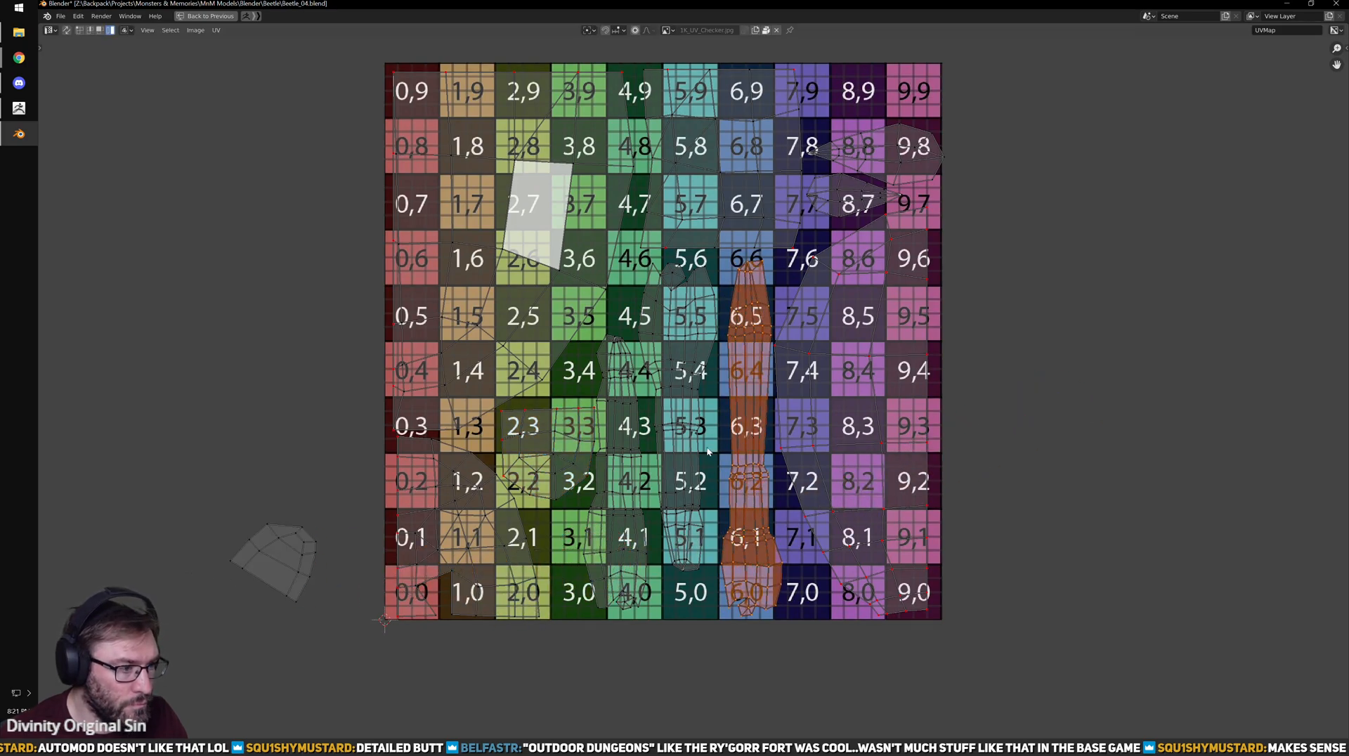
click(704, 451)
key(g)
click(710, 446)
click(605, 489)
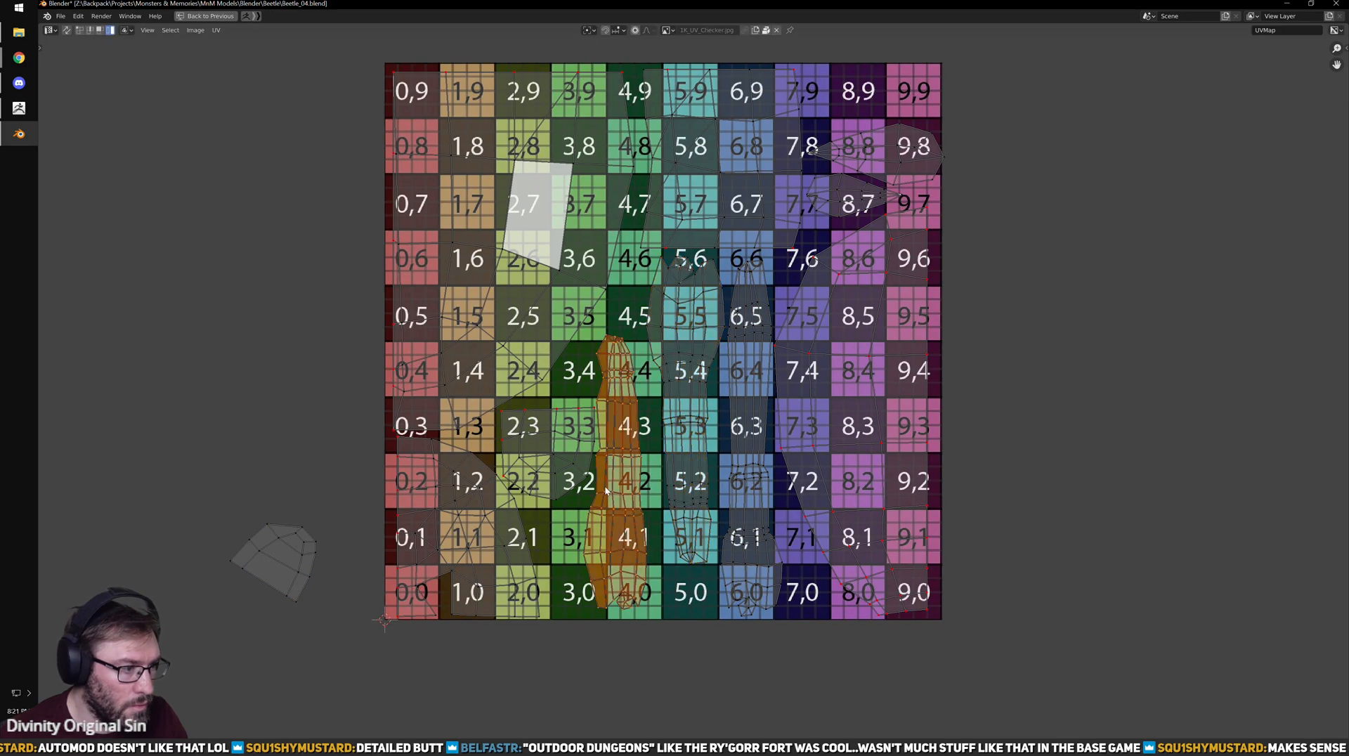
key(g)
click(616, 490)
- Bring the parked fan-shaped UV island into the gap at cell 3,1 and rotate it to fit
click(309, 552)
key(g)
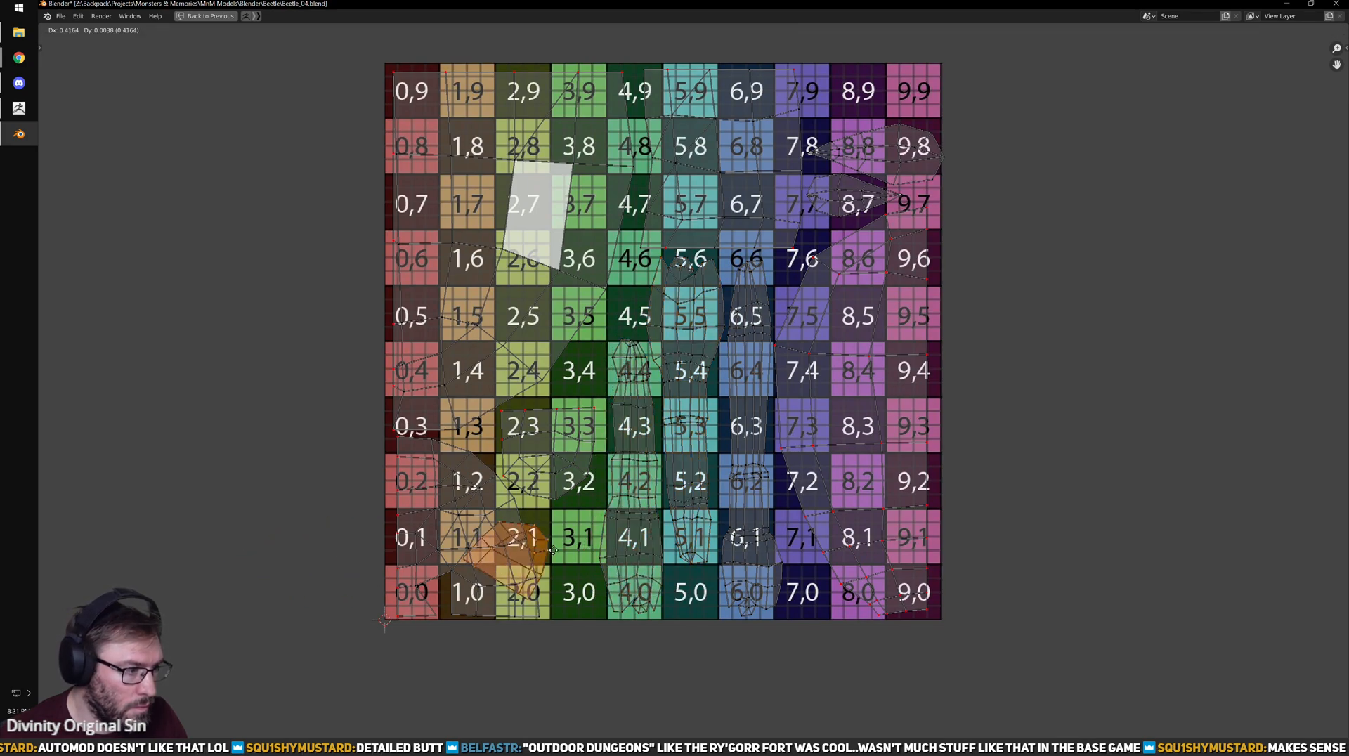
key(r)
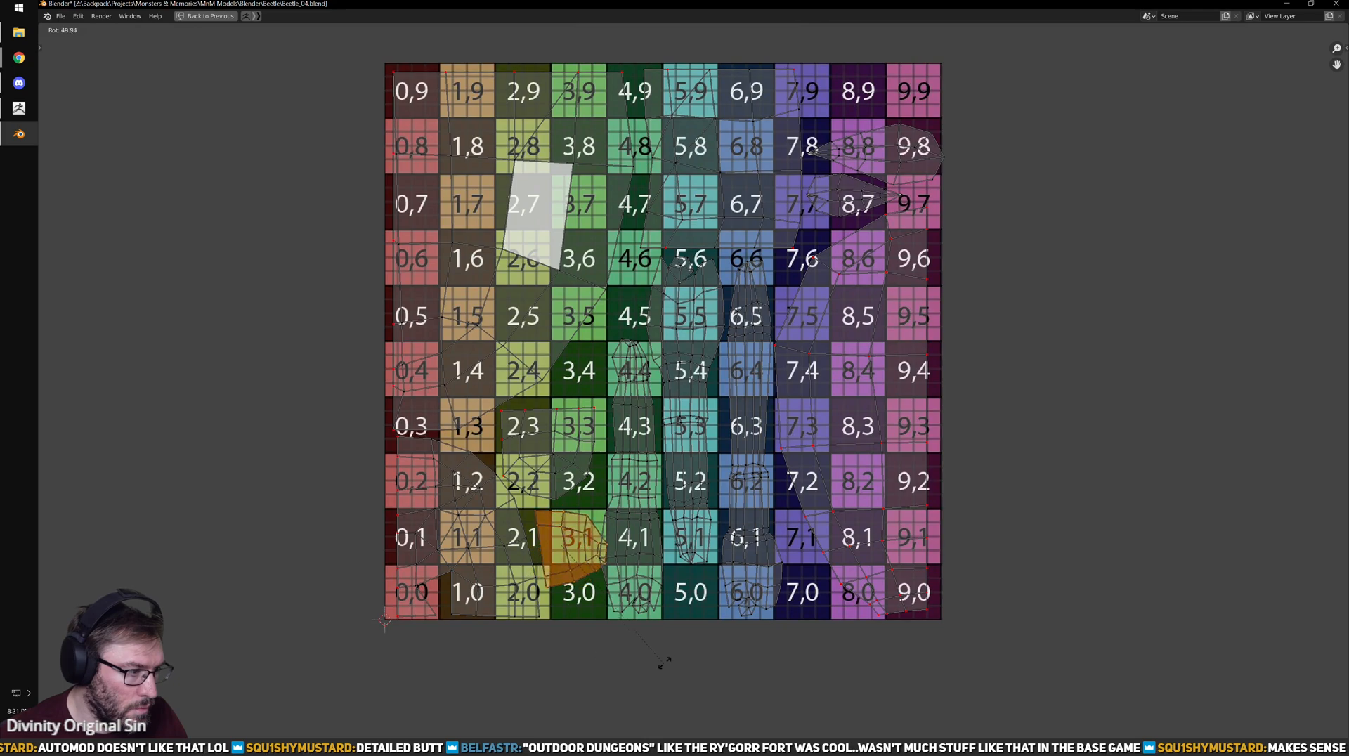
click(765, 610)
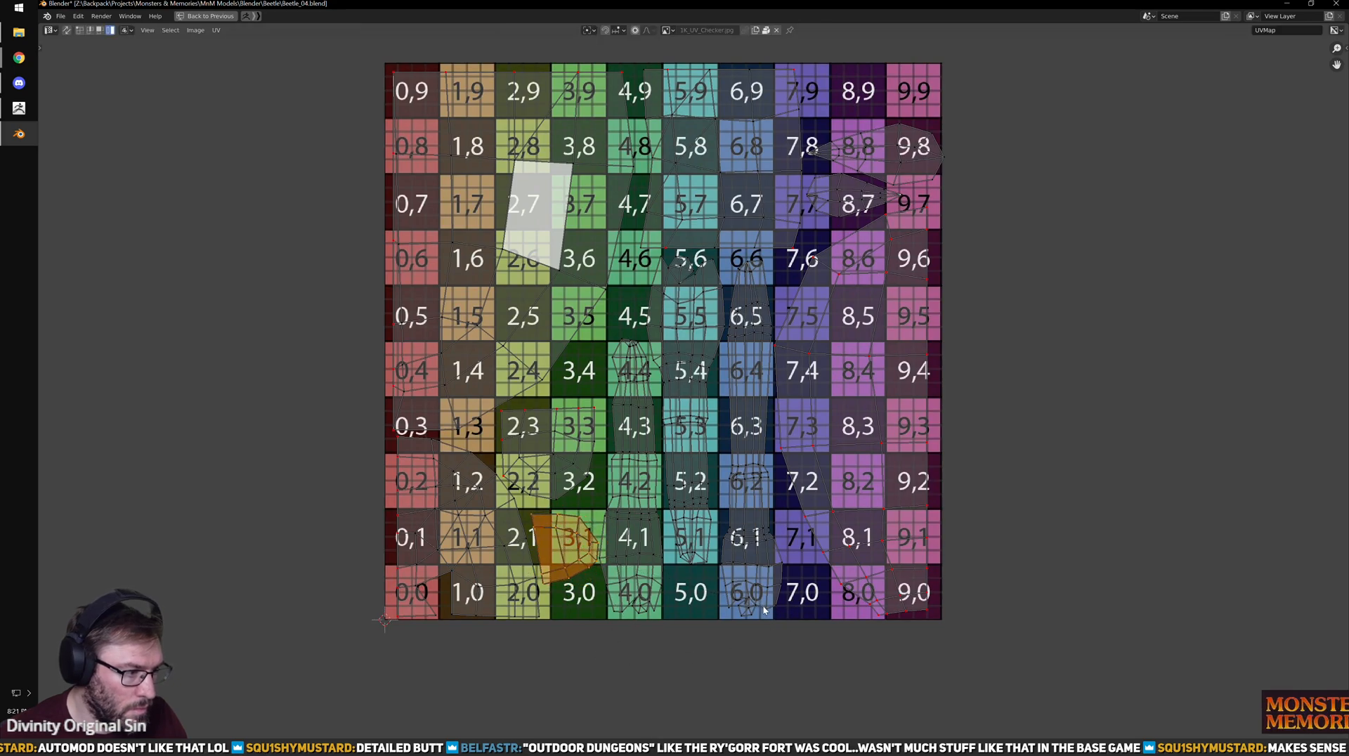
key(g)
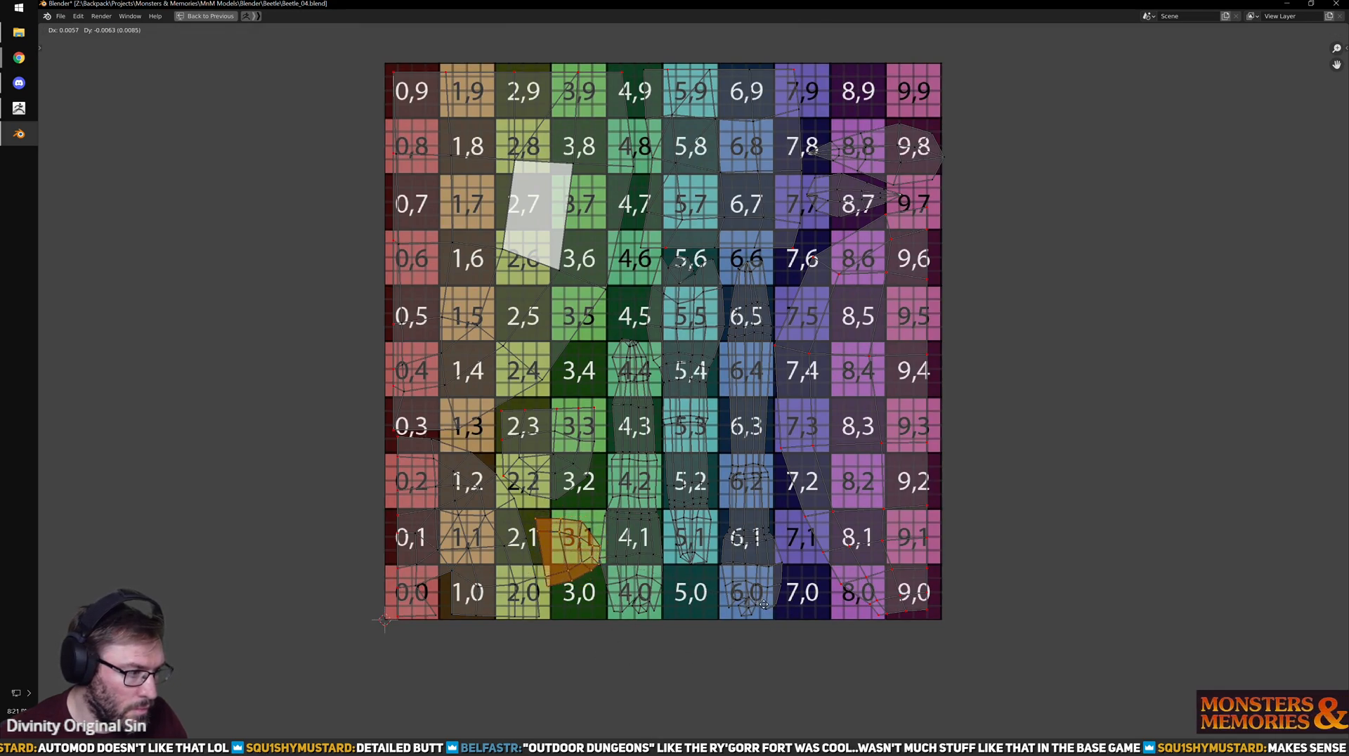
click(786, 575)
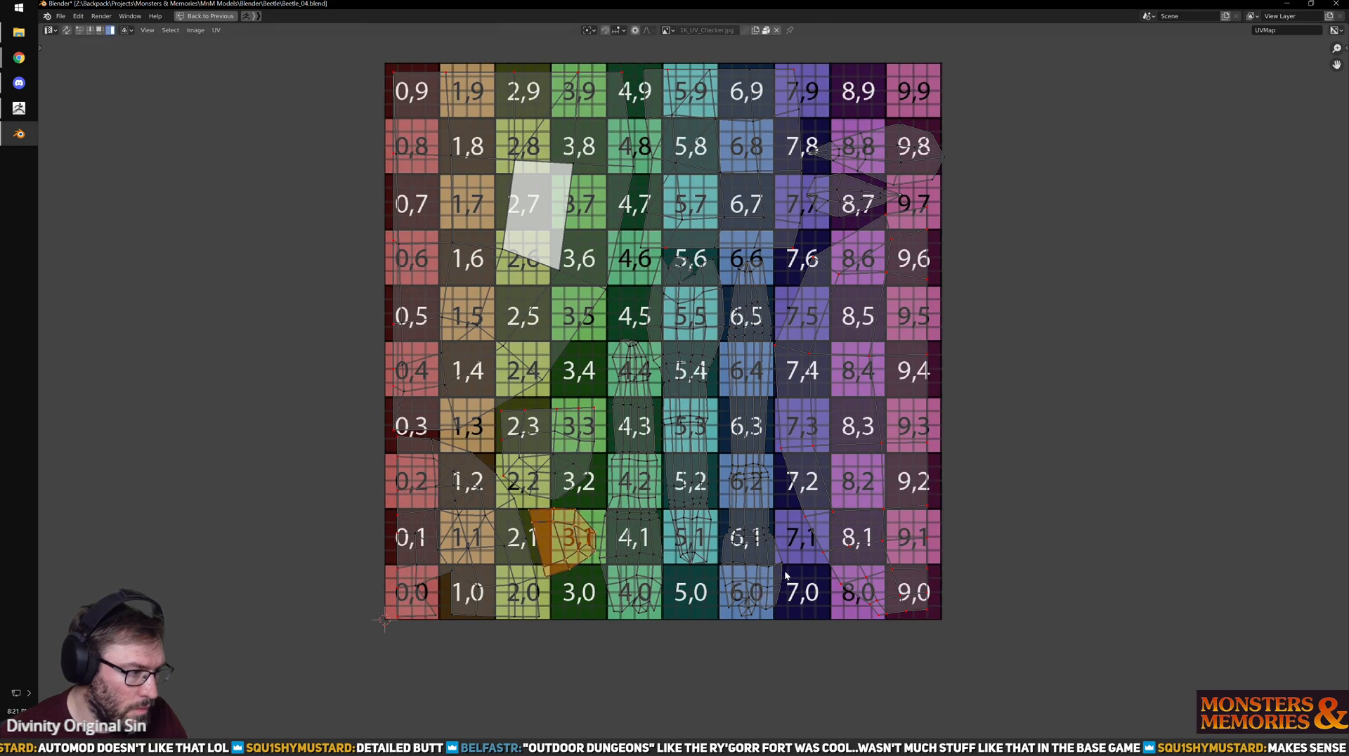
- Rotate the fan-shaped UV island again so its straight edge faces the column 4 leg, and nudge it into place
key(r)
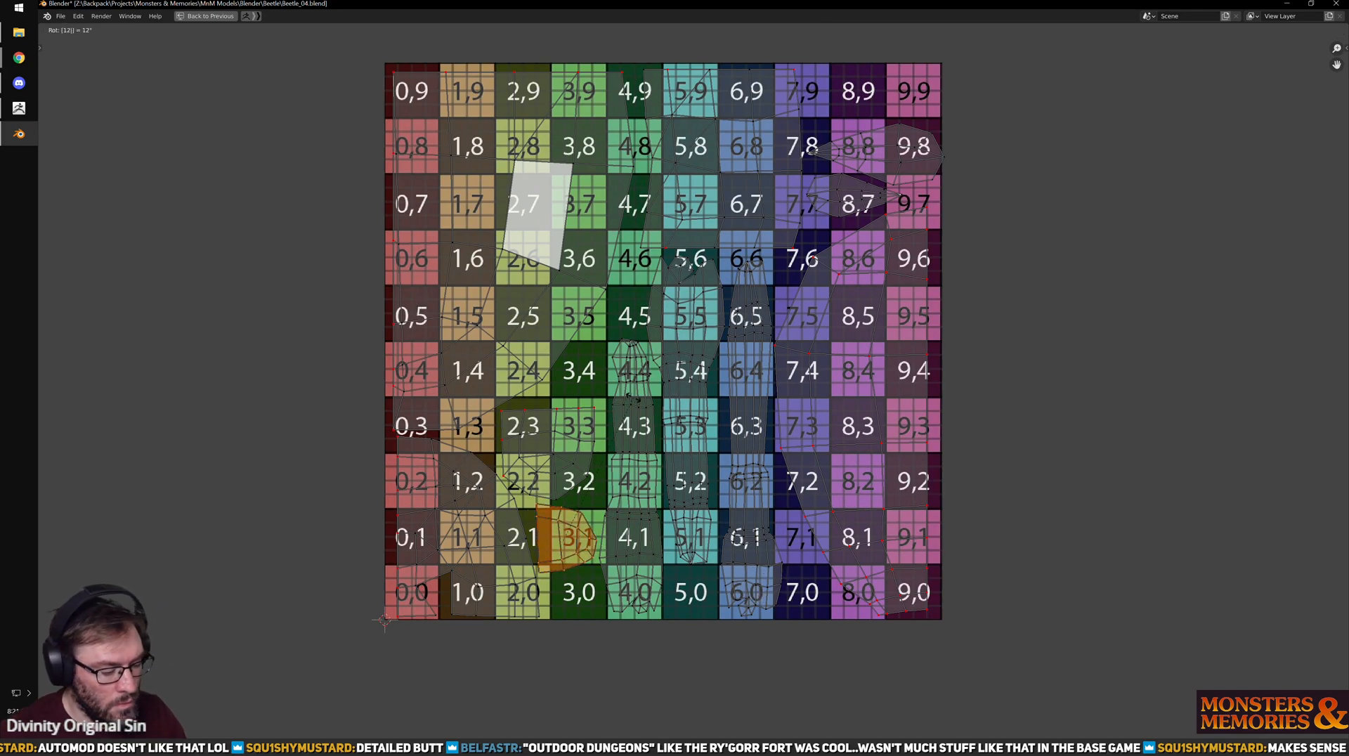
click(645, 580)
key(g)
click(649, 564)
middle_drag(640, 416, 645, 518)
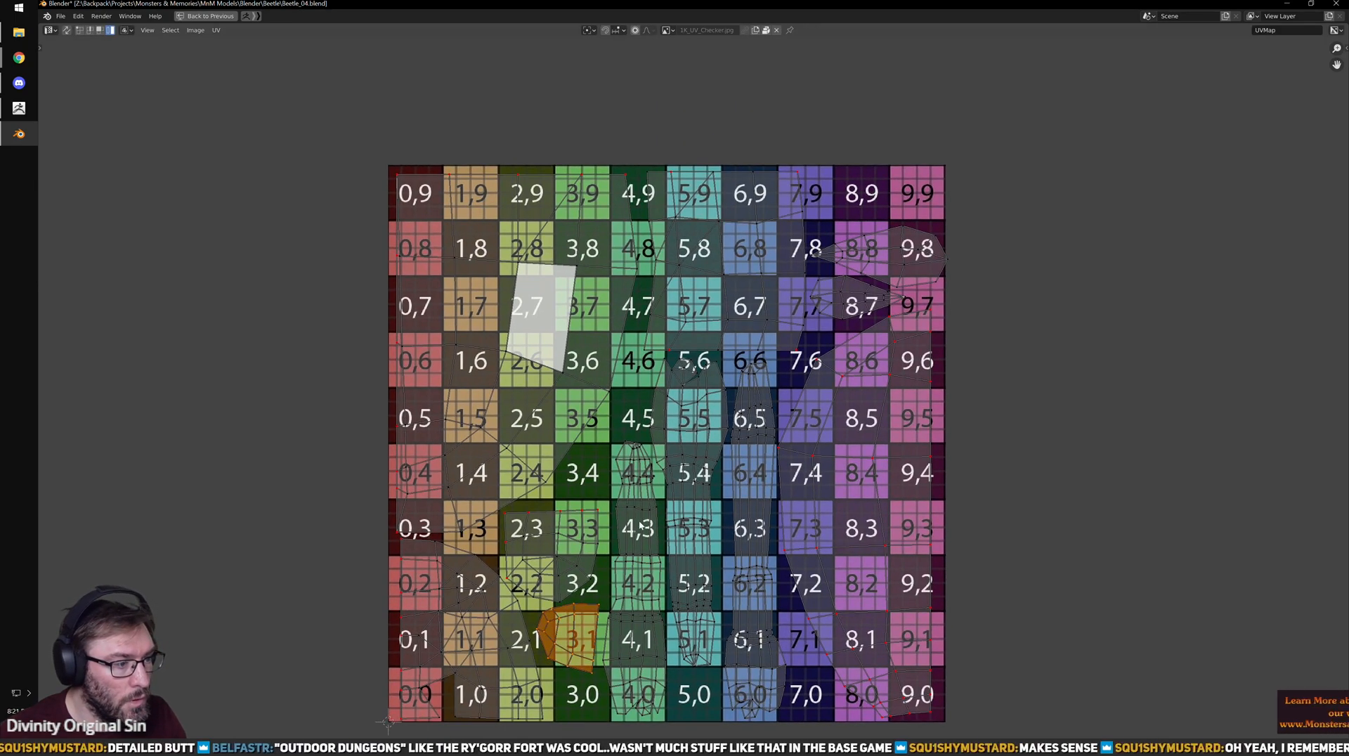
click(639, 520)
click(581, 542)
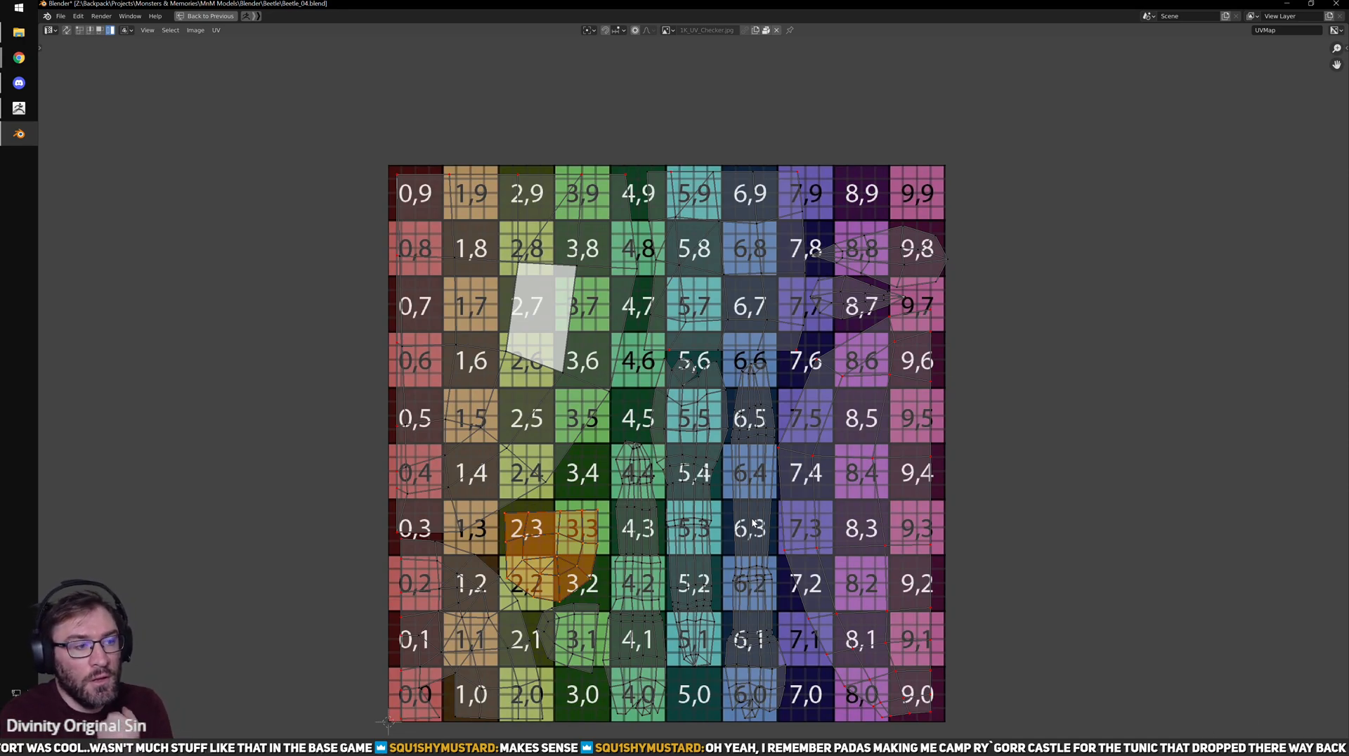
- Scale the tapered UV island at cells 8,8–9,8 slightly down and raise it into row 9 inside the square
click(961, 269)
scroll(963, 271, up, 2)
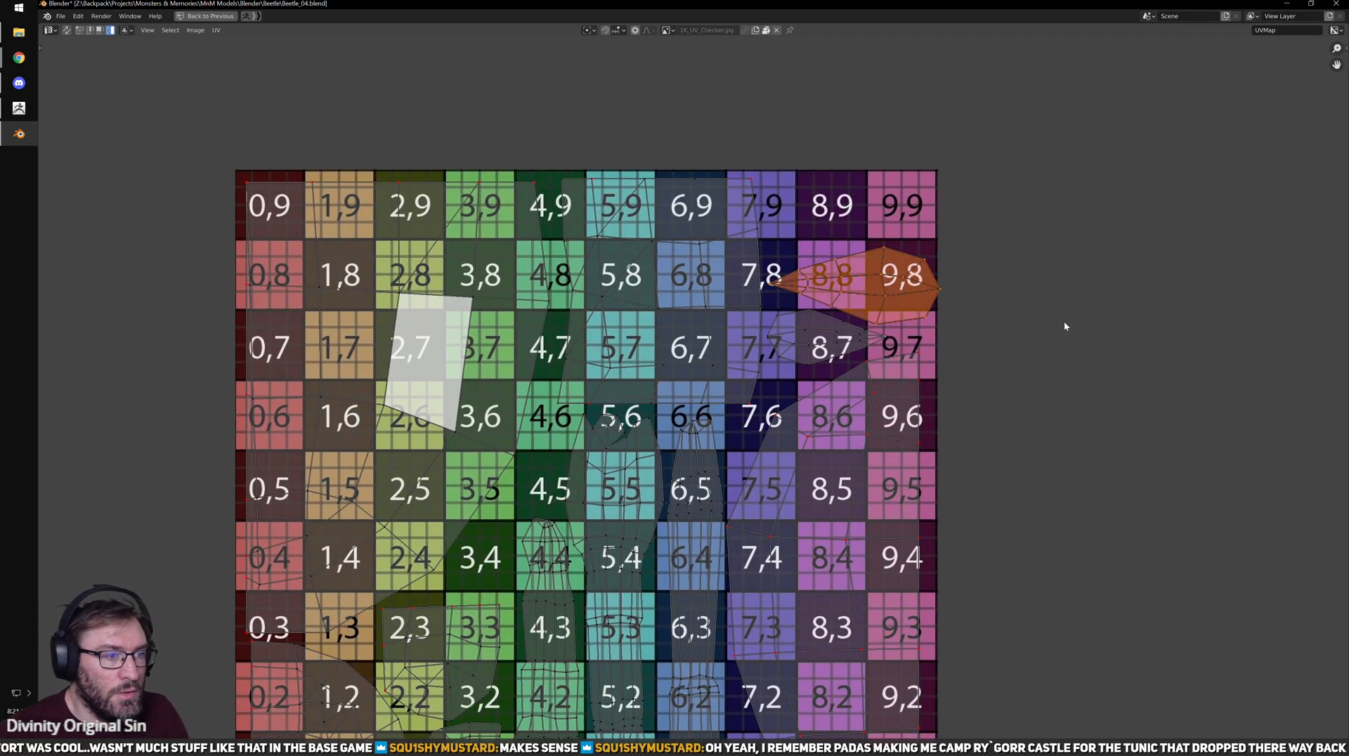
key(s)
click(1053, 315)
key(g)
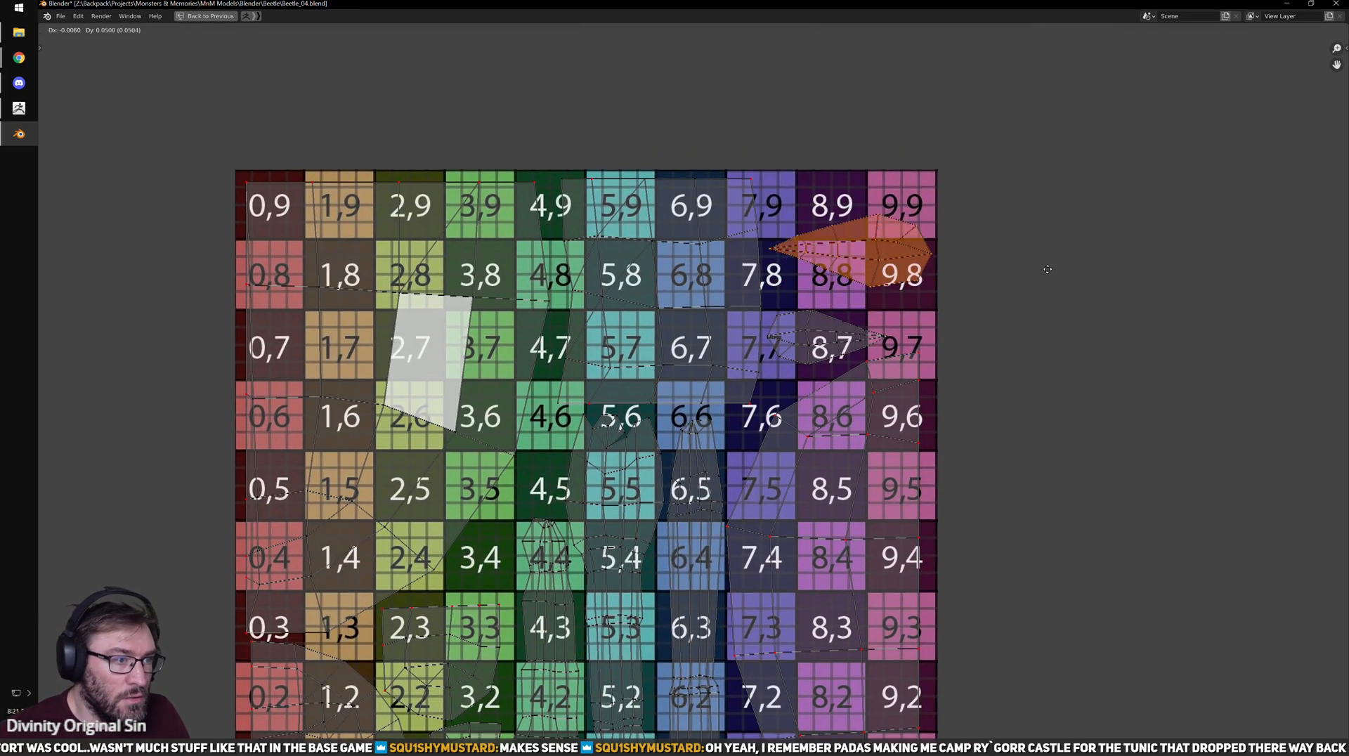
click(1046, 244)
- Move the tapered UV island from row 7 up into row 8 and enlarge it to fill the gap
click(883, 351)
click(871, 341)
key(g)
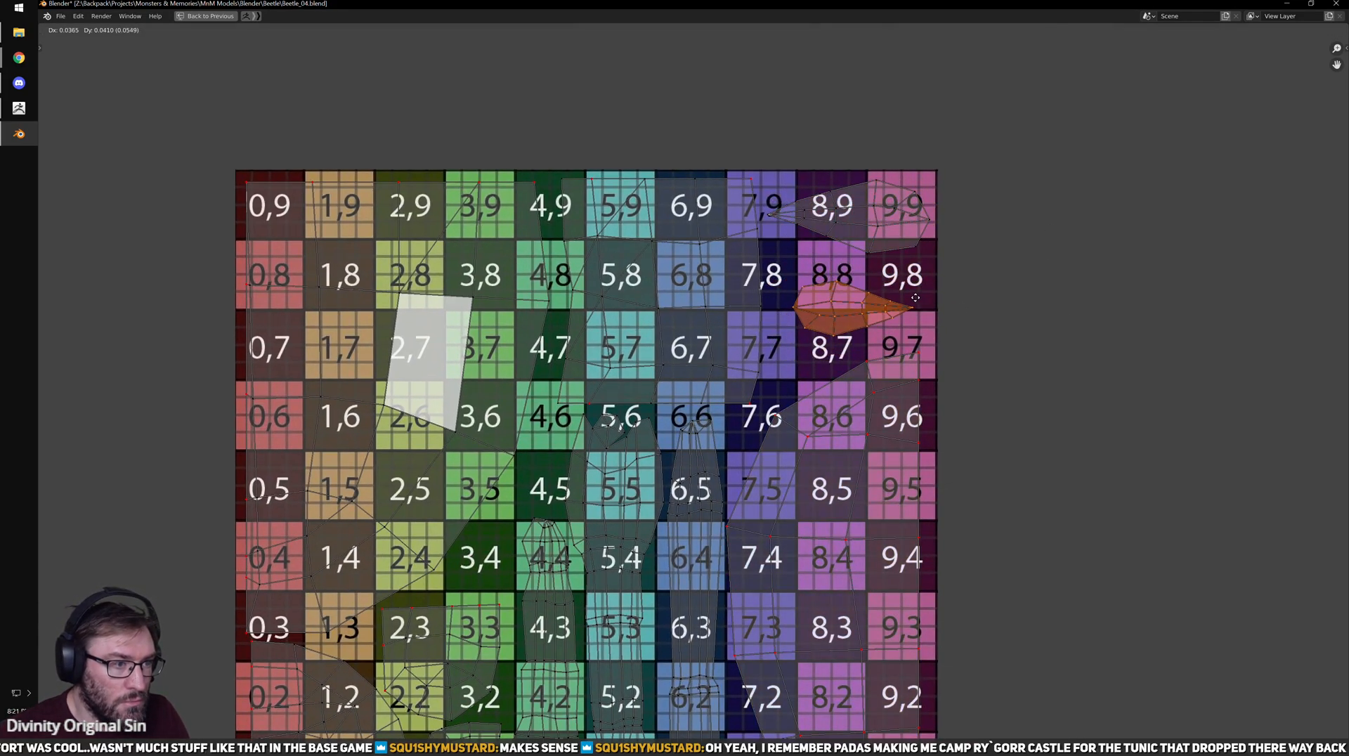
click(933, 287)
key(s)
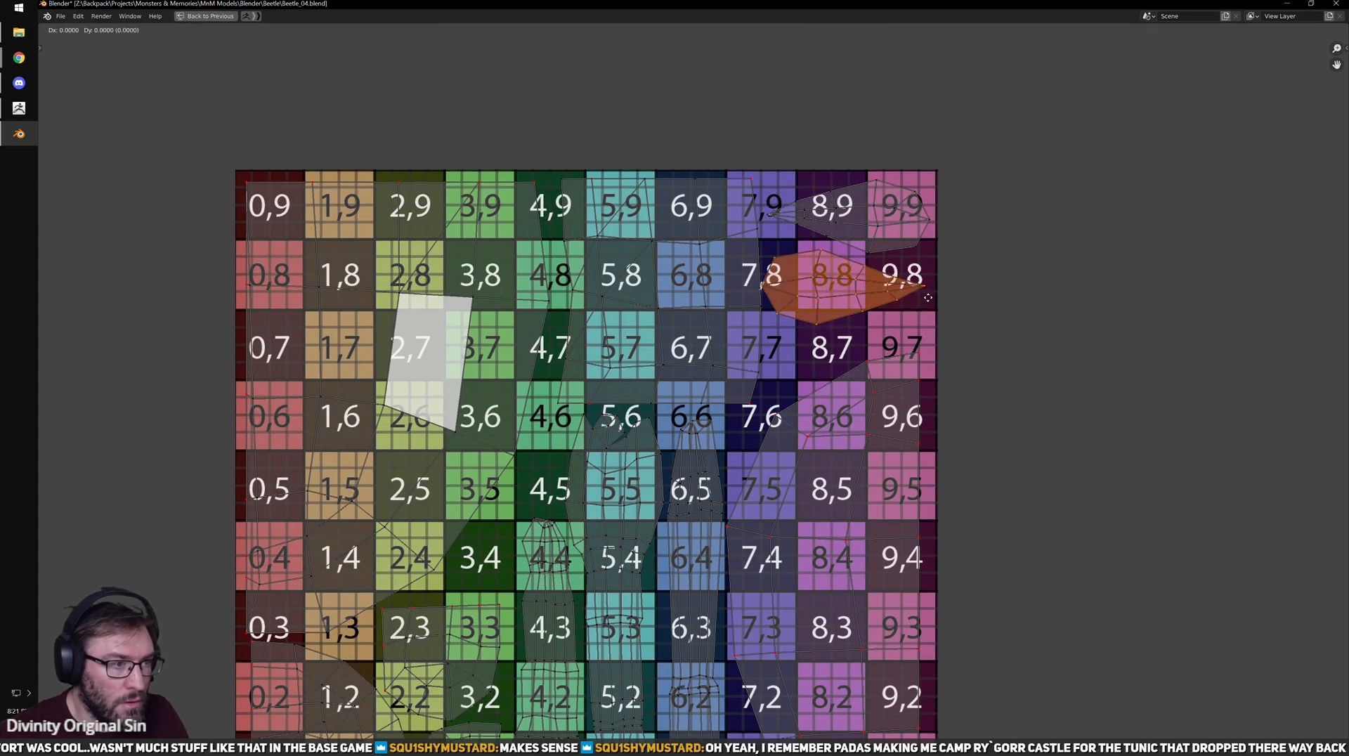
click(935, 300)
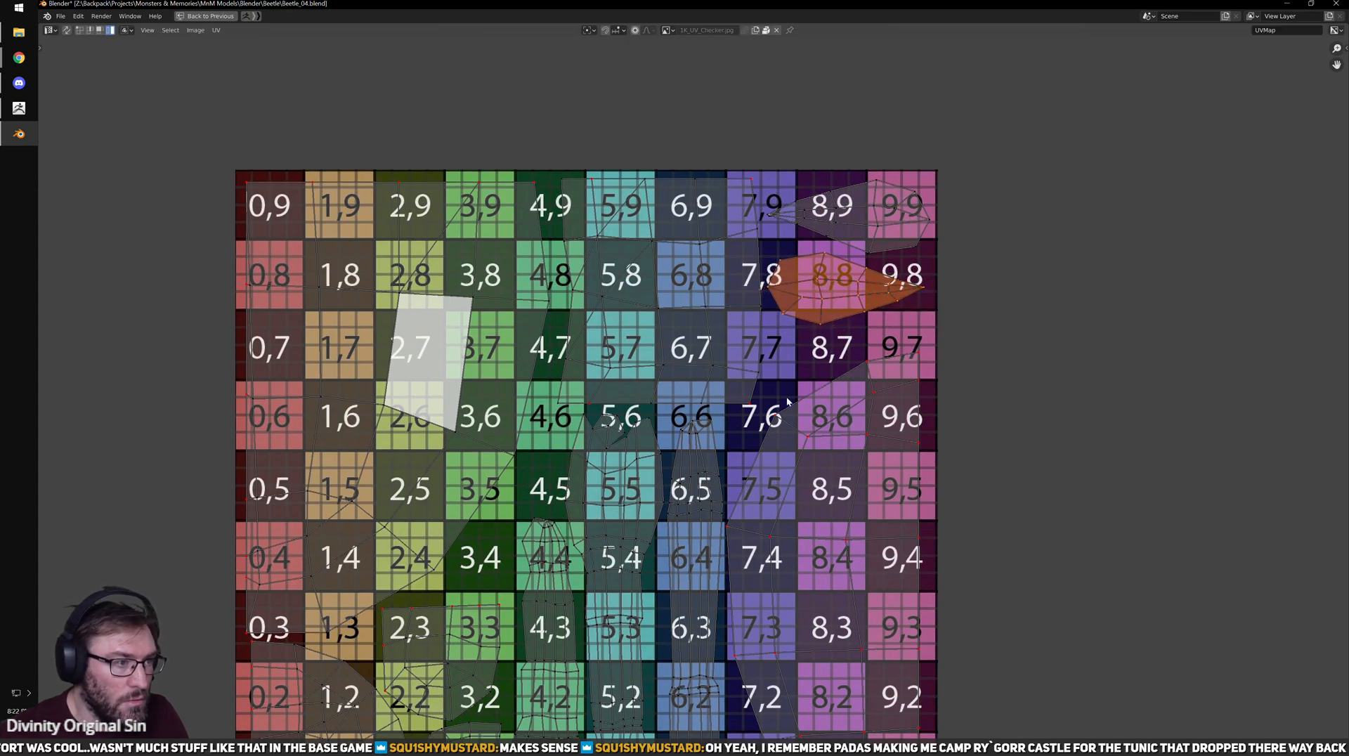
middle_drag(708, 375, 858, 333)
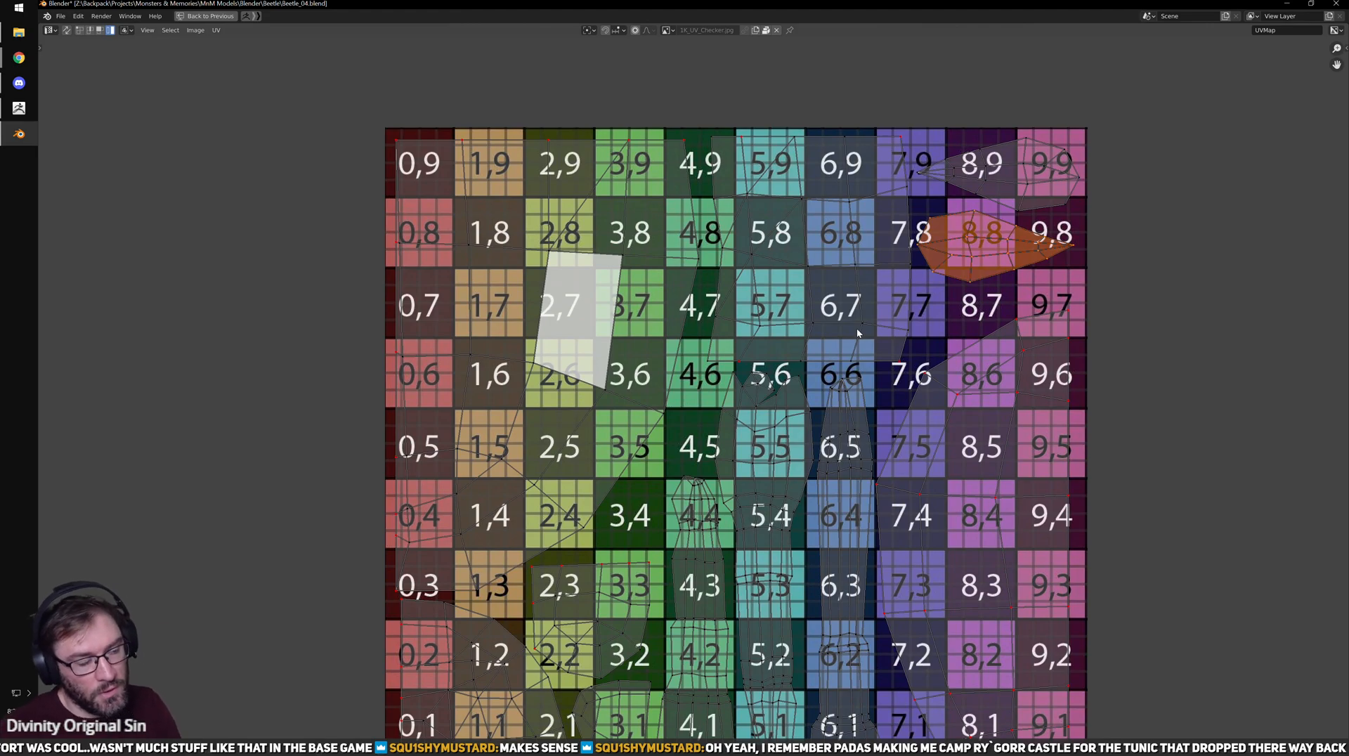
middle_drag(868, 312, 856, 270)
click(799, 280)
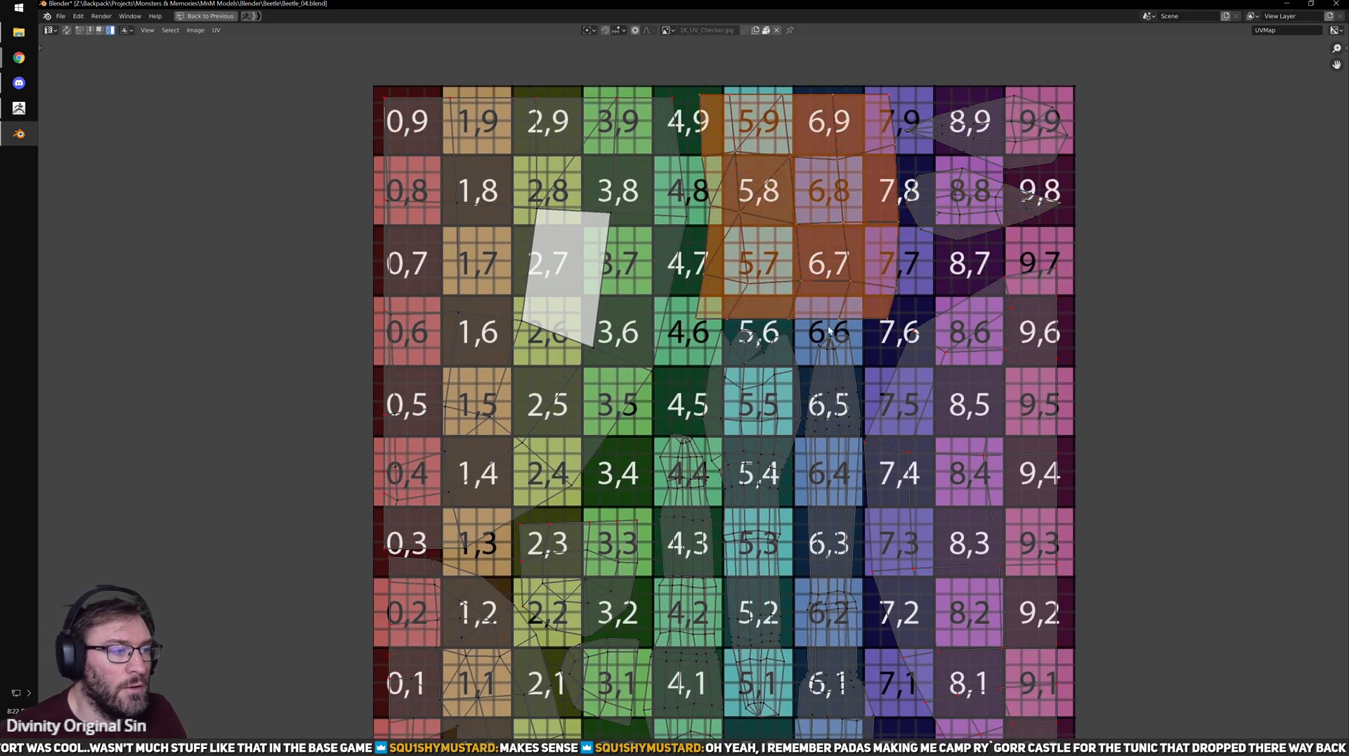
scroll(836, 323, down, 2)
- Switch to vertex selection and lower the upper corner vertex of the column 5 leg UV island on its column 4 side
click(766, 447)
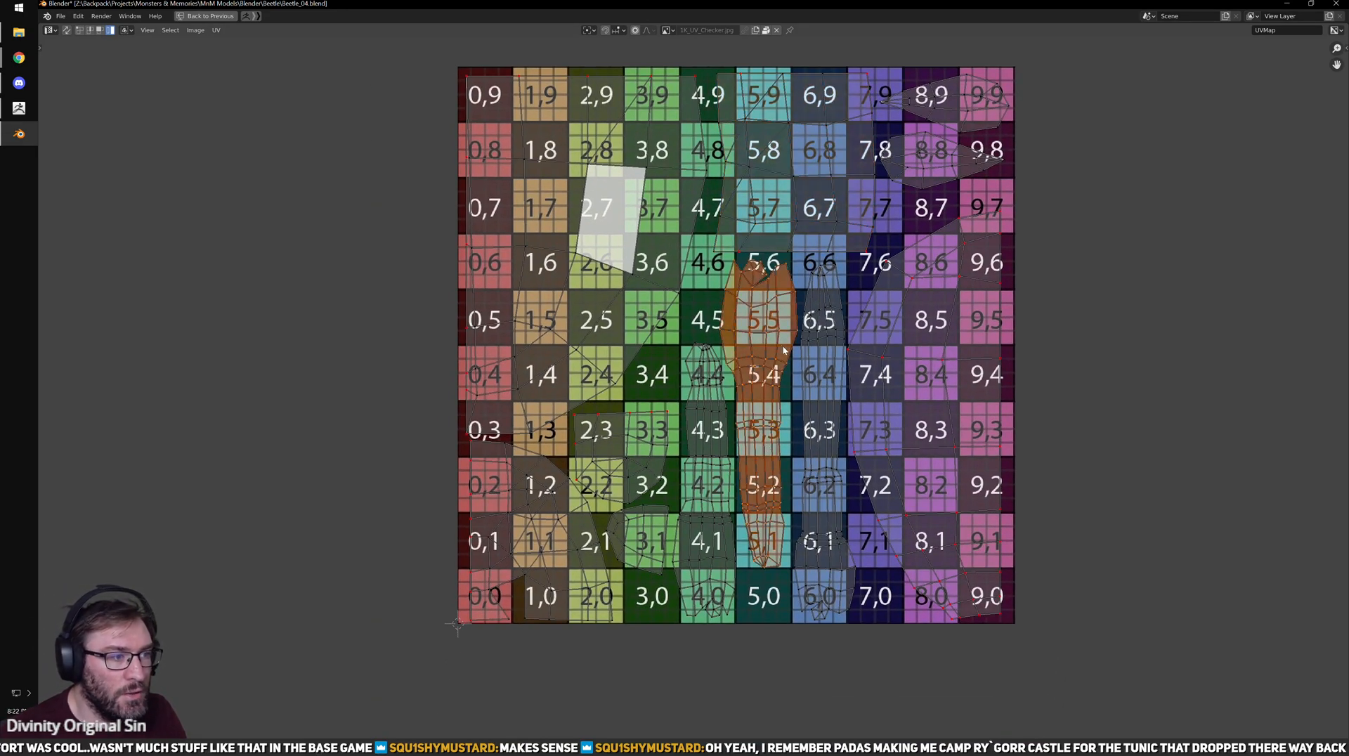
scroll(761, 345, up, 1)
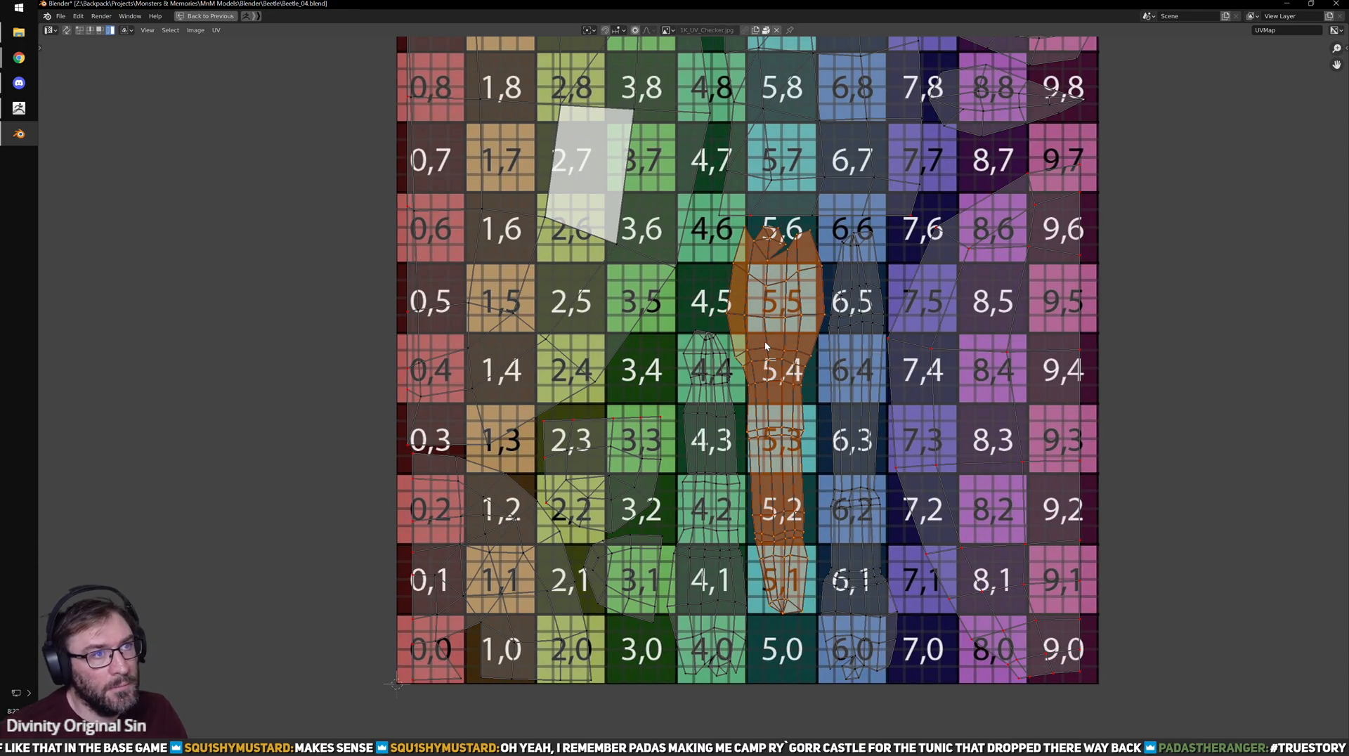
scroll(791, 276, up, 3)
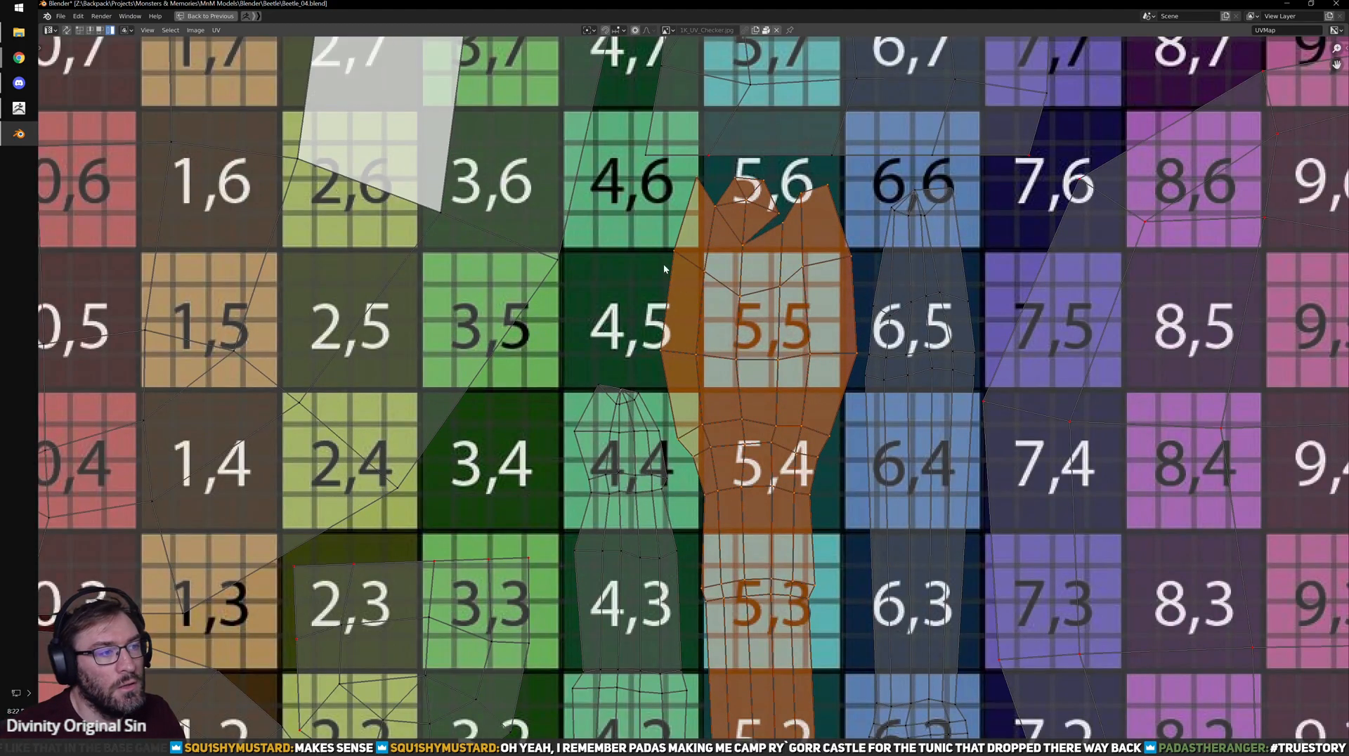
key(ctrl+Tab)
click(705, 205)
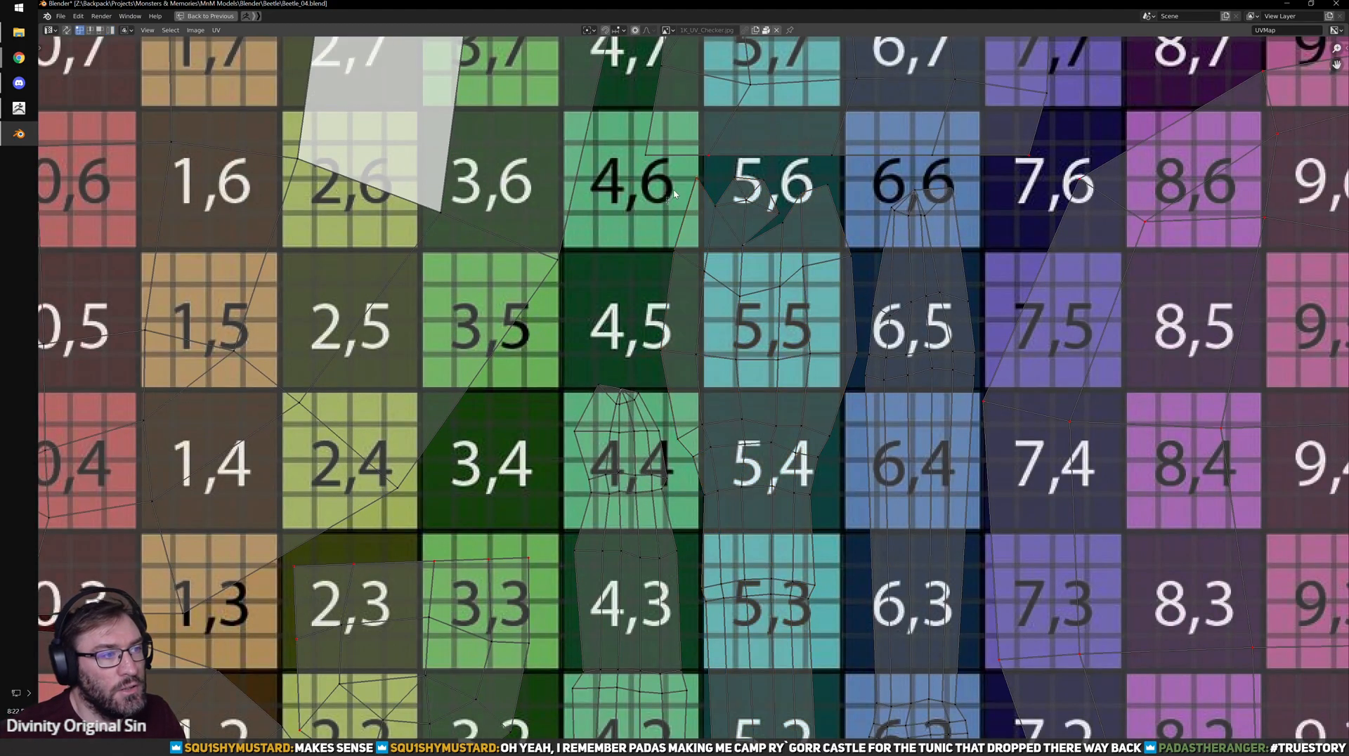
key(g)
click(692, 199)
- Pull two side border vertices of the column 5 leg UV island inward, away from column 4
drag(659, 246, 686, 275)
key(g)
click(682, 283)
drag(634, 331, 671, 359)
key(g)
click(677, 361)
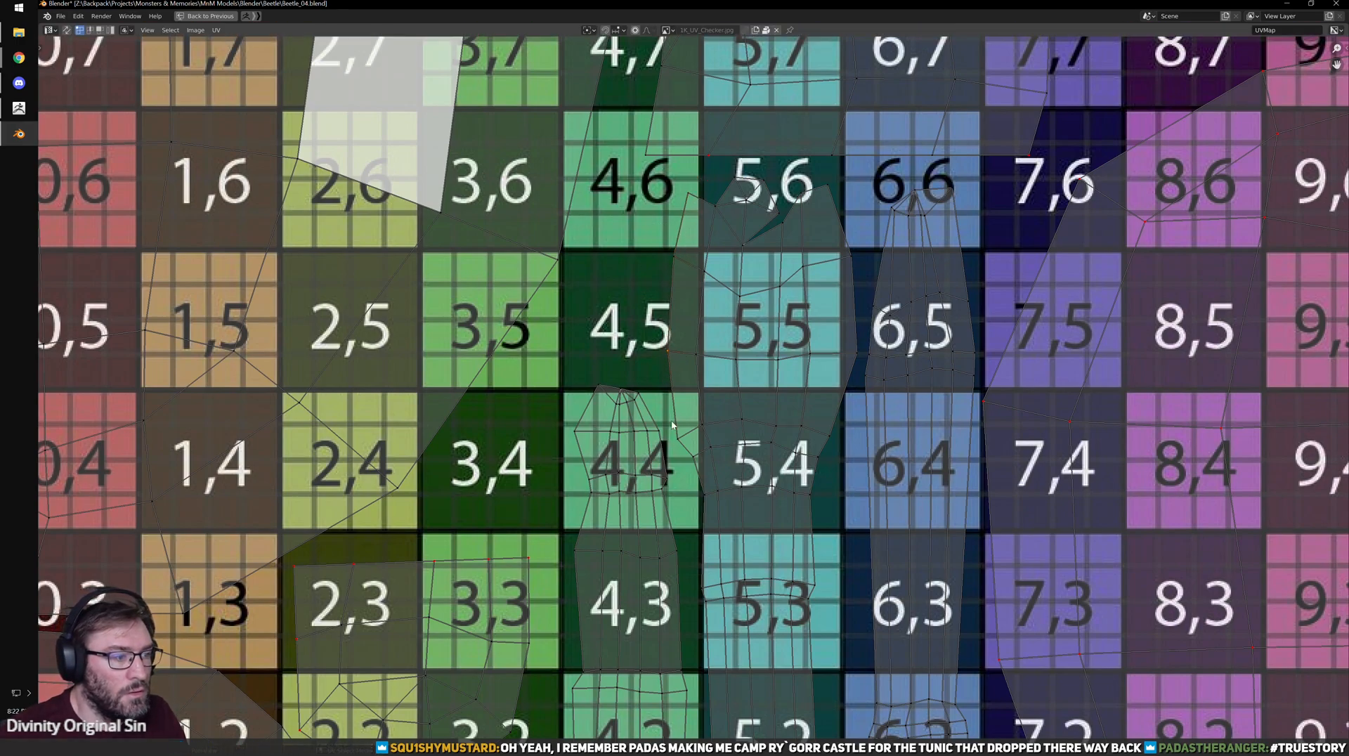
- Switch to island selection, then slightly rescale and reposition the large body UV island spanning columns 0 to 3
scroll(696, 399, down, 4)
key(ctrl+Tab)
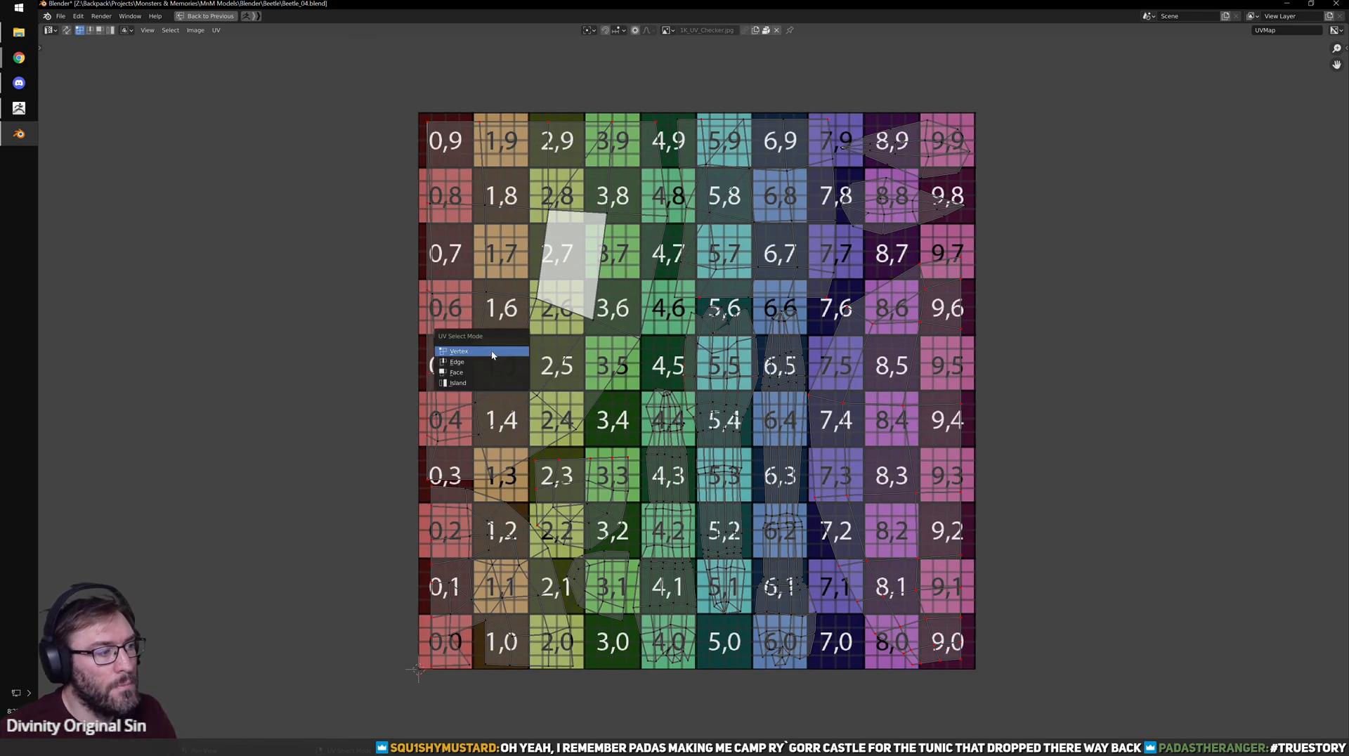
click(458, 384)
click(459, 388)
key(s)
click(640, 378)
key(g)
click(641, 376)
click(490, 517)
key(alt+a)
click(490, 516)
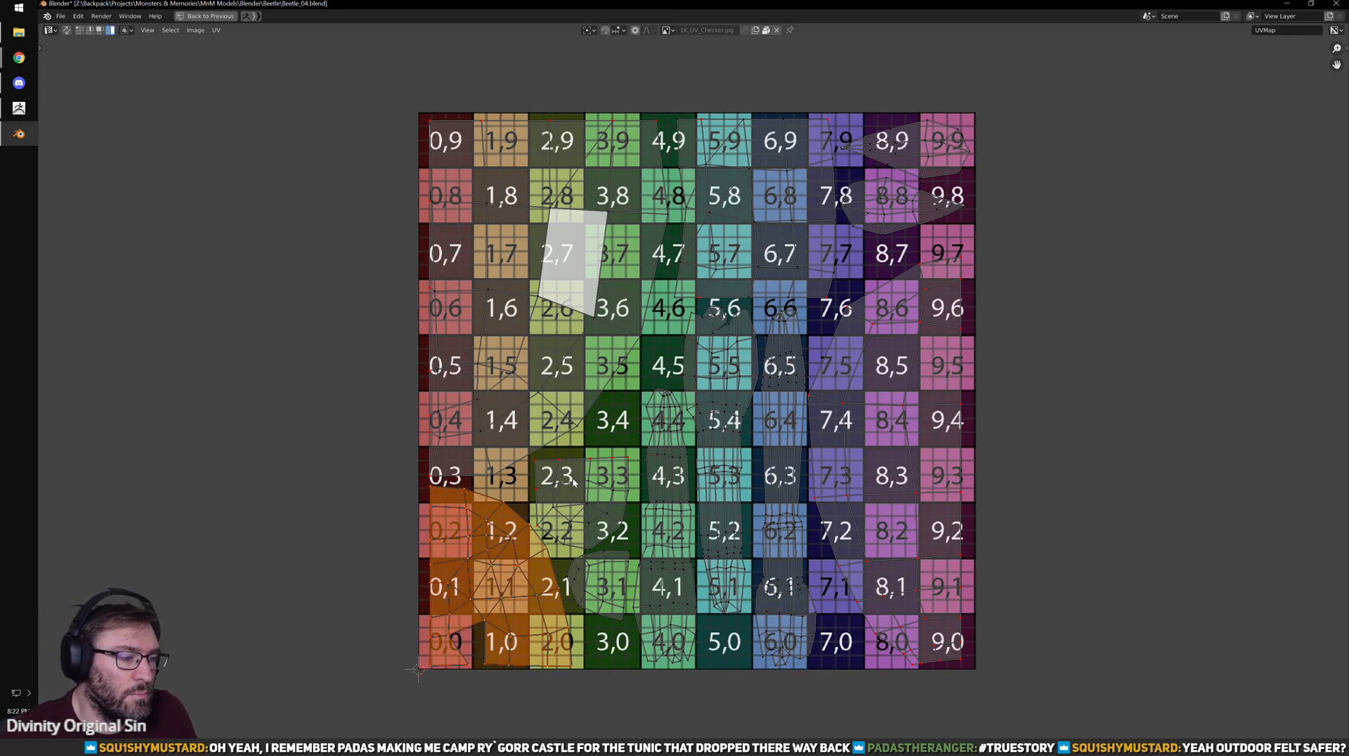
- Restore the multi-editor layout, clear the mesh selection and frame the lower joint of the purple-checkered leg in Edit Mode
key(ctrl+space)
key(Tab)
scroll(625, 359, down, 3)
middle_drag(628, 357, 597, 281)
shift+middle_drag(421, 401, 604, 411)
scroll(585, 359, up, 5)
key(Tab)
shift+middle_drag(717, 452, 741, 319)
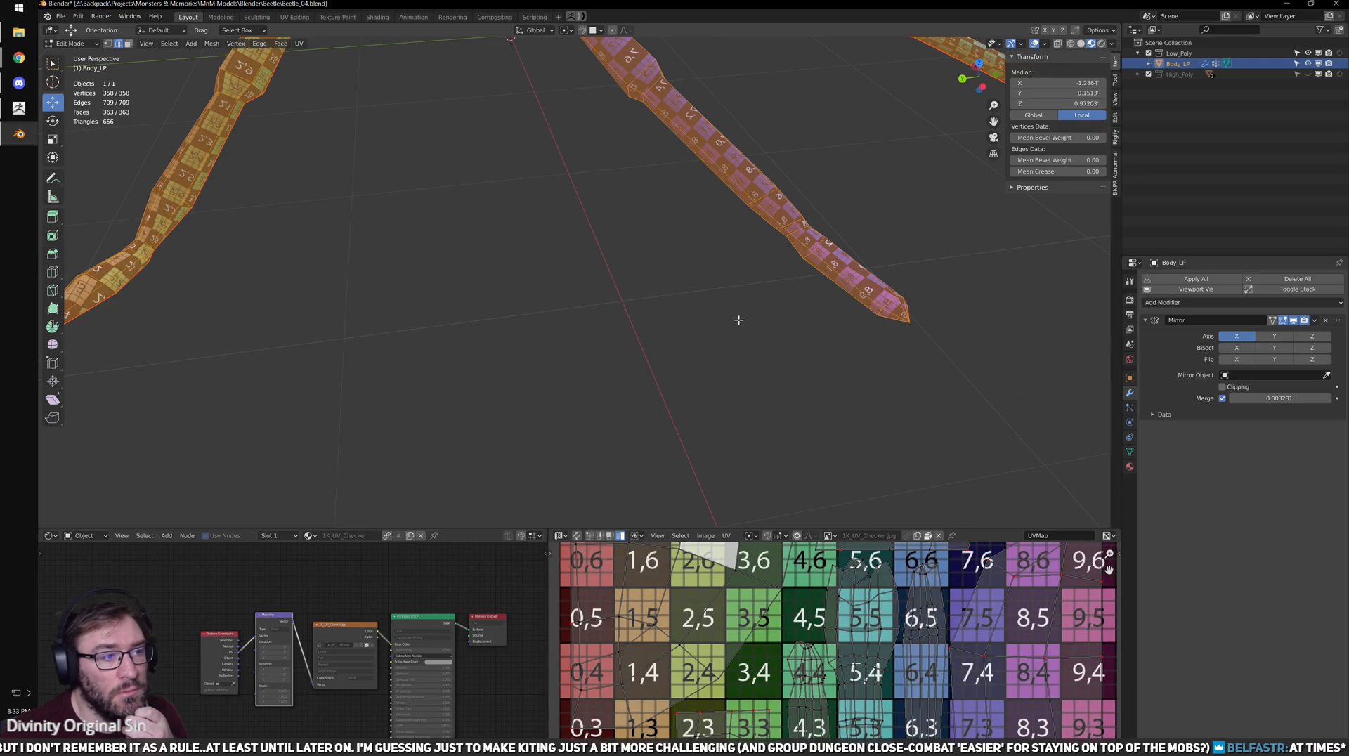
scroll(891, 286, up, 5)
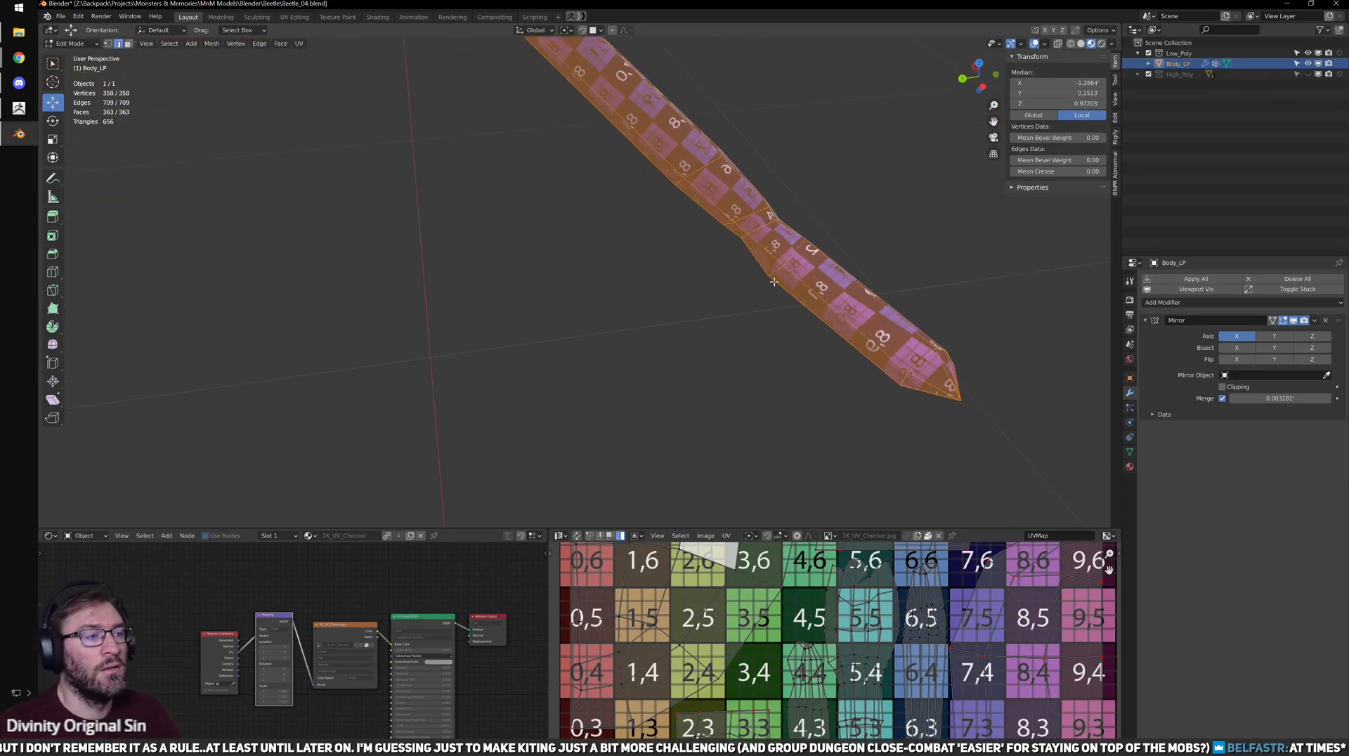
key(alt+a)
middle_drag(678, 236, 612, 263)
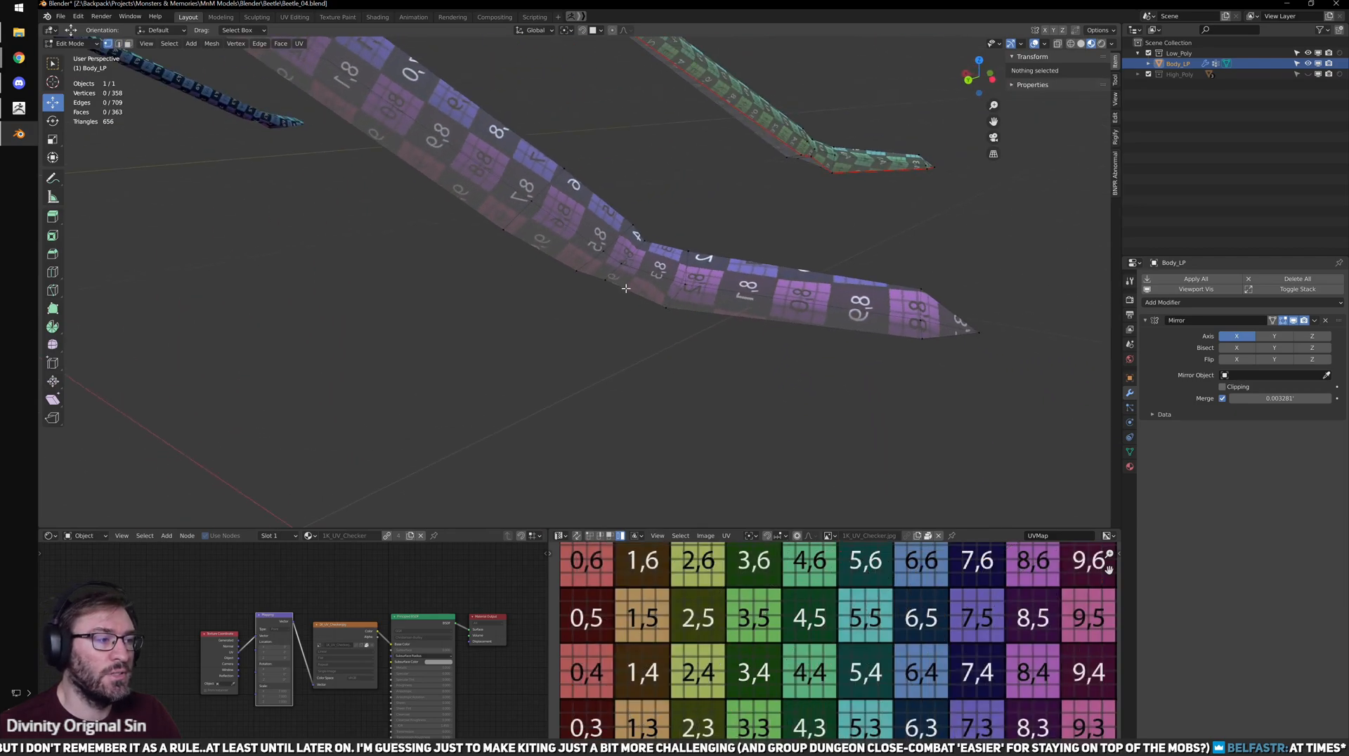
drag(529, 312, 662, 216)
key(KP_Decimal)
middle_drag(535, 317, 735, 176)
- Reposition three vertices around the lower joint of the purple-checkered leg
key(ctrl+Tab)
click(737, 176)
key(g)
click(728, 206)
click(597, 178)
key(g)
click(602, 195)
click(595, 264)
key(g)
click(592, 272)
- Nudge two vertices on another side of the purple-checkered leg's lower joint
middle_drag(766, 270, 604, 327)
click(629, 329)
click(631, 329)
key(g)
click(638, 331)
click(572, 295)
key(g)
click(584, 297)
- Fine-tune the remaining joint vertices of the purple-checkered leg and clear the selection
middle_drag(584, 297, 685, 352)
click(588, 301)
key(g)
click(585, 287)
click(583, 311)
double_click(561, 321)
scroll(587, 327, up, 2)
click(577, 341)
key(g)
click(578, 339)
click(687, 350)
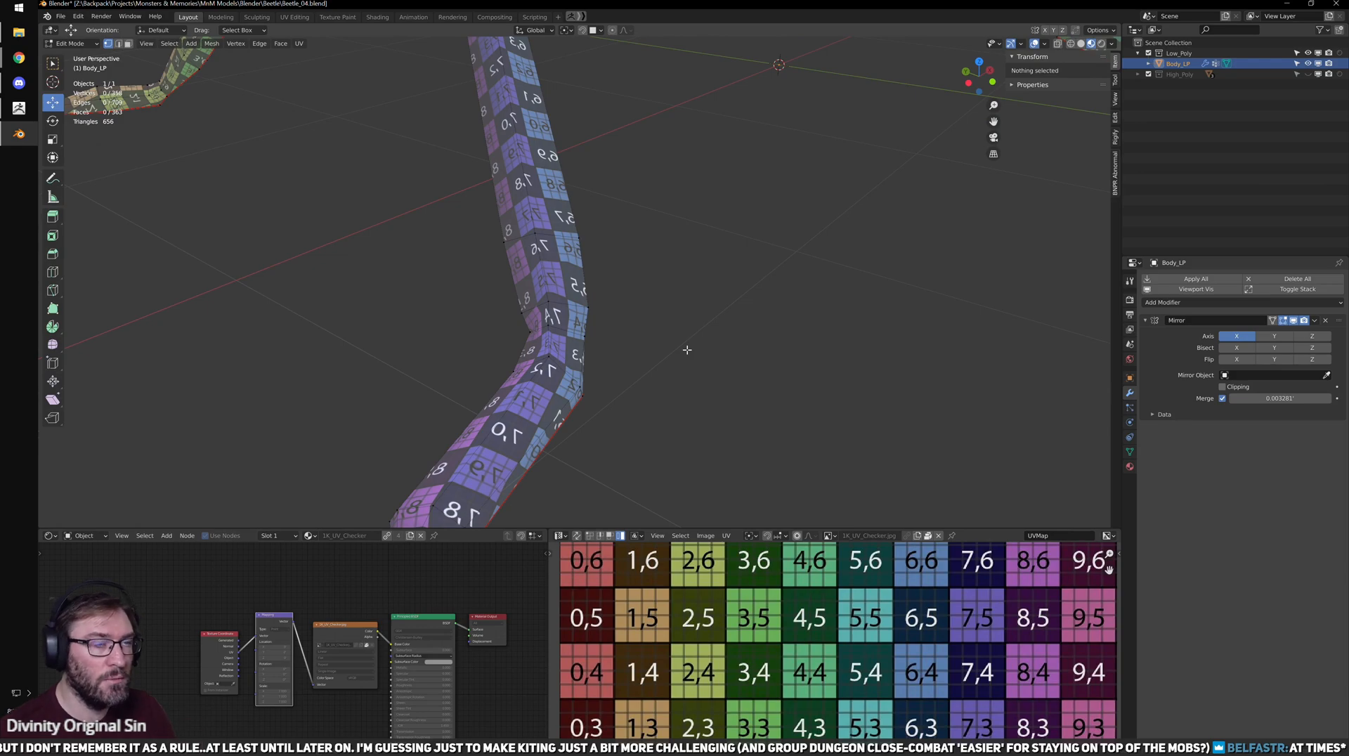
- Move one side vertex at the lower joint of the green-checkered rear leg slightly
scroll(687, 350, down, 3)
key(Tab)
middle_drag(662, 225, 572, 313)
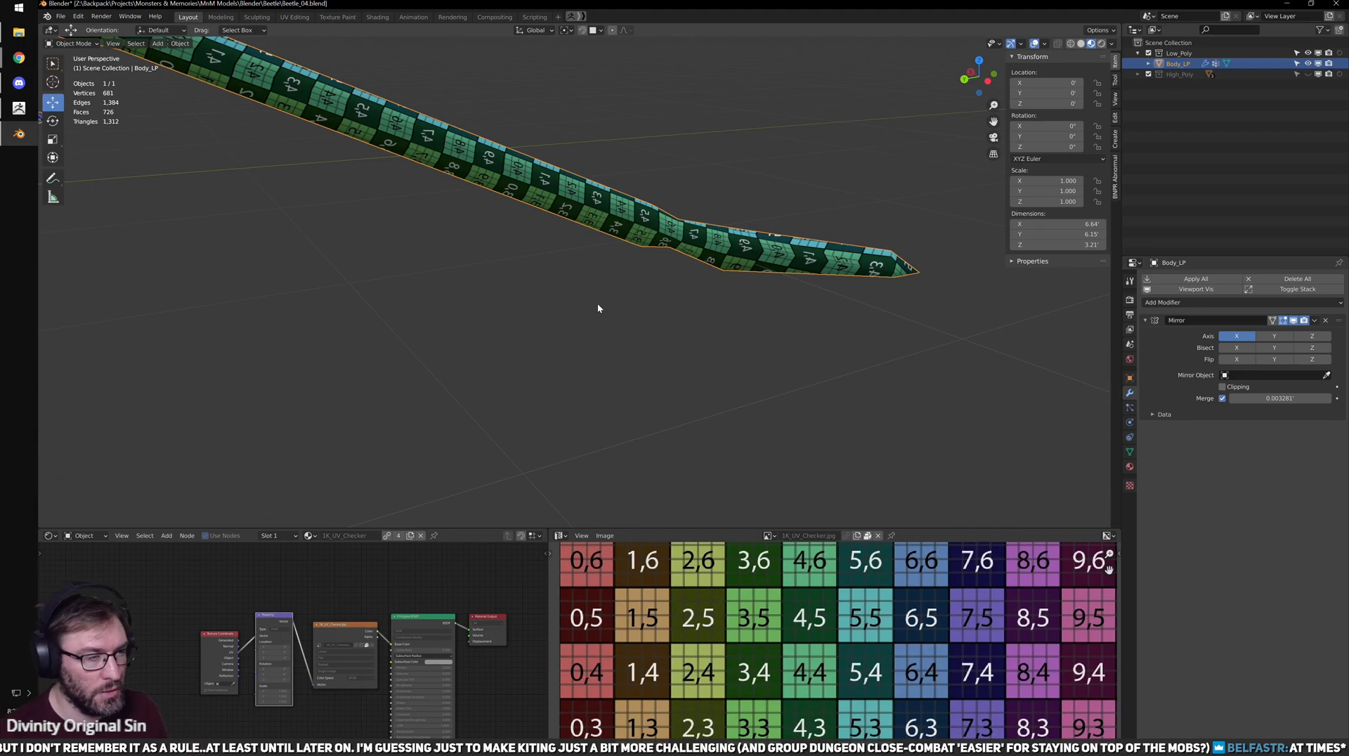
shift+middle_drag(891, 281, 743, 310)
key(Tab)
scroll(744, 310, up, 4)
scroll(738, 312, down, 3)
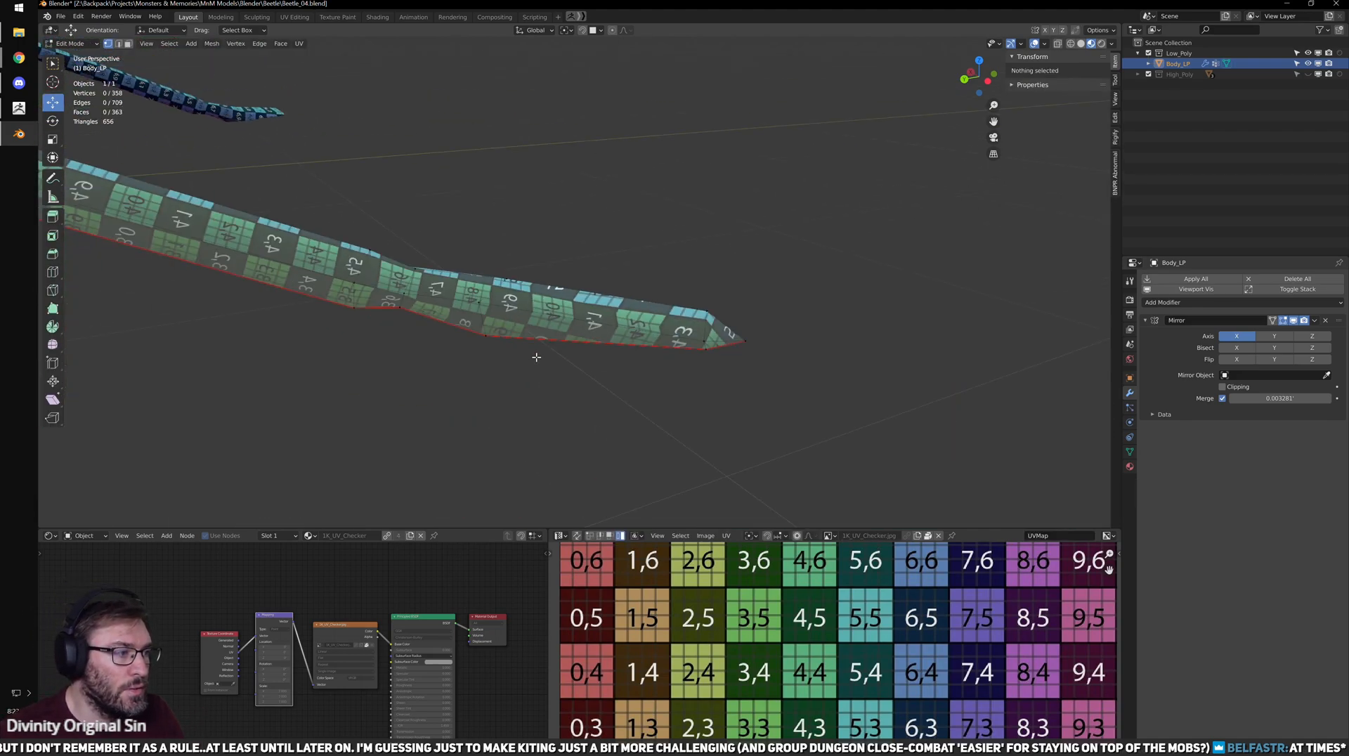
click(557, 316)
key(KP_Decimal)
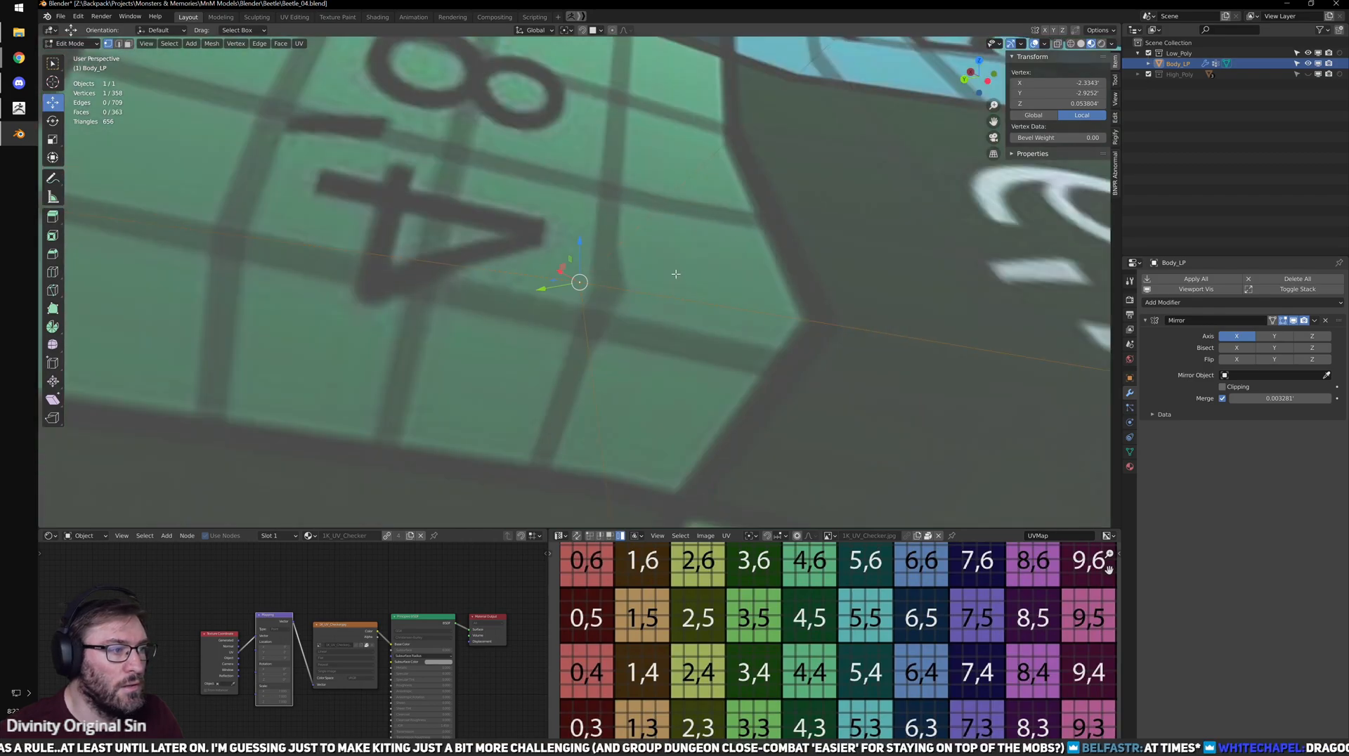
scroll(676, 274, down, 10)
key(g)
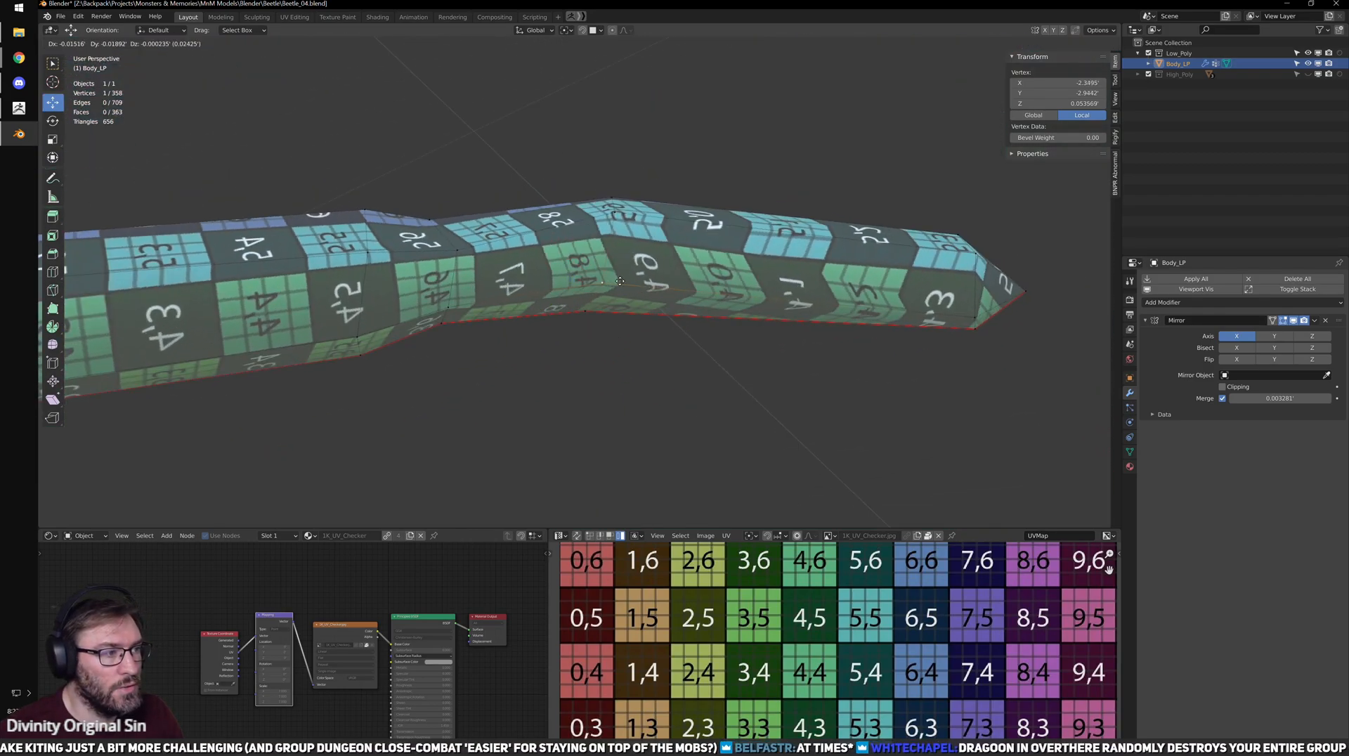
click(617, 281)
- Nudge two more vertices around the rear leg's lower joint
middle_drag(617, 281, 801, 225)
click(560, 223)
key(g)
click(555, 226)
click(597, 177)
key(g)
click(587, 175)
- Show the High_Poly collection over the low-poly mesh and frame the rear leg's lower joint vertices
click(1308, 73)
middle_drag(953, 180, 555, 317)
scroll(555, 318, down, 3)
shift+middle_drag(633, 216, 782, 266)
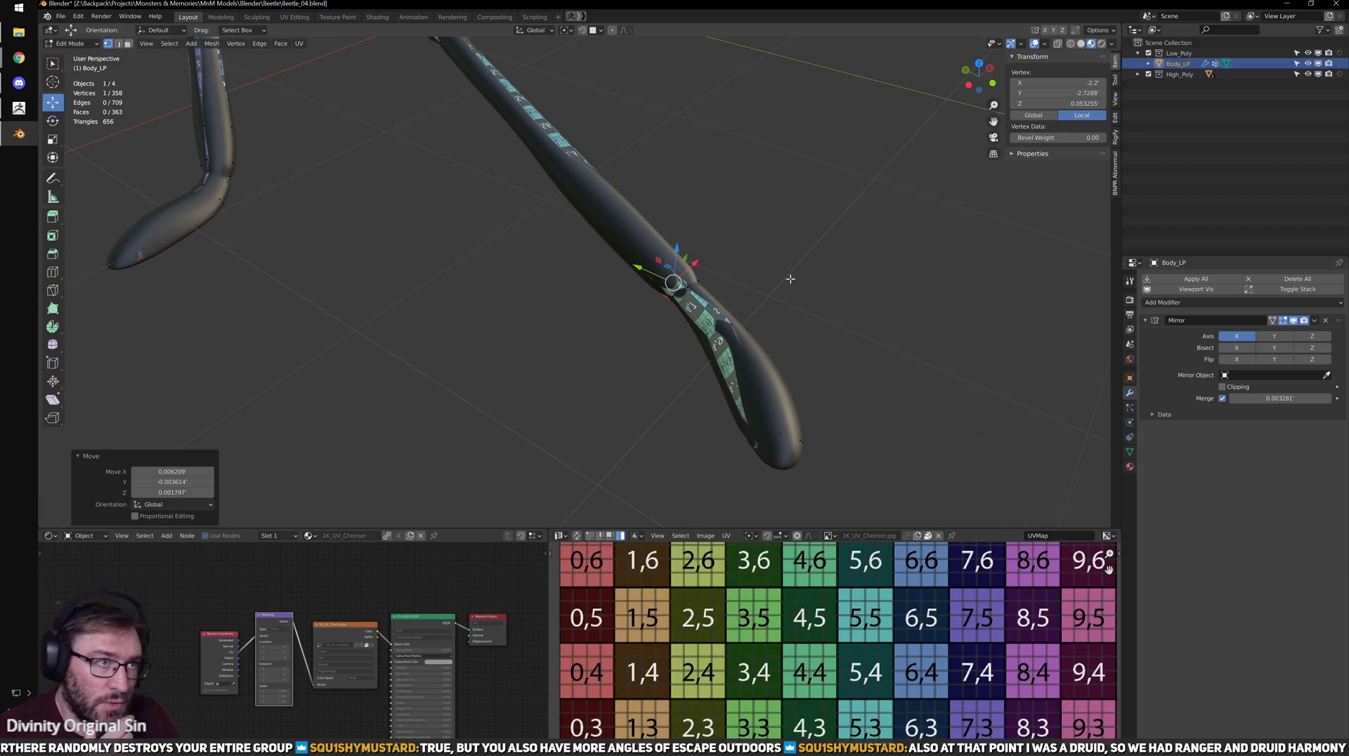
scroll(787, 277, up, 4)
shift+middle_drag(905, 315, 816, 307)
drag(437, 344, 778, 236)
key(KP_Decimal)
scroll(777, 236, down, 6)
middle_drag(606, 332, 690, 279)
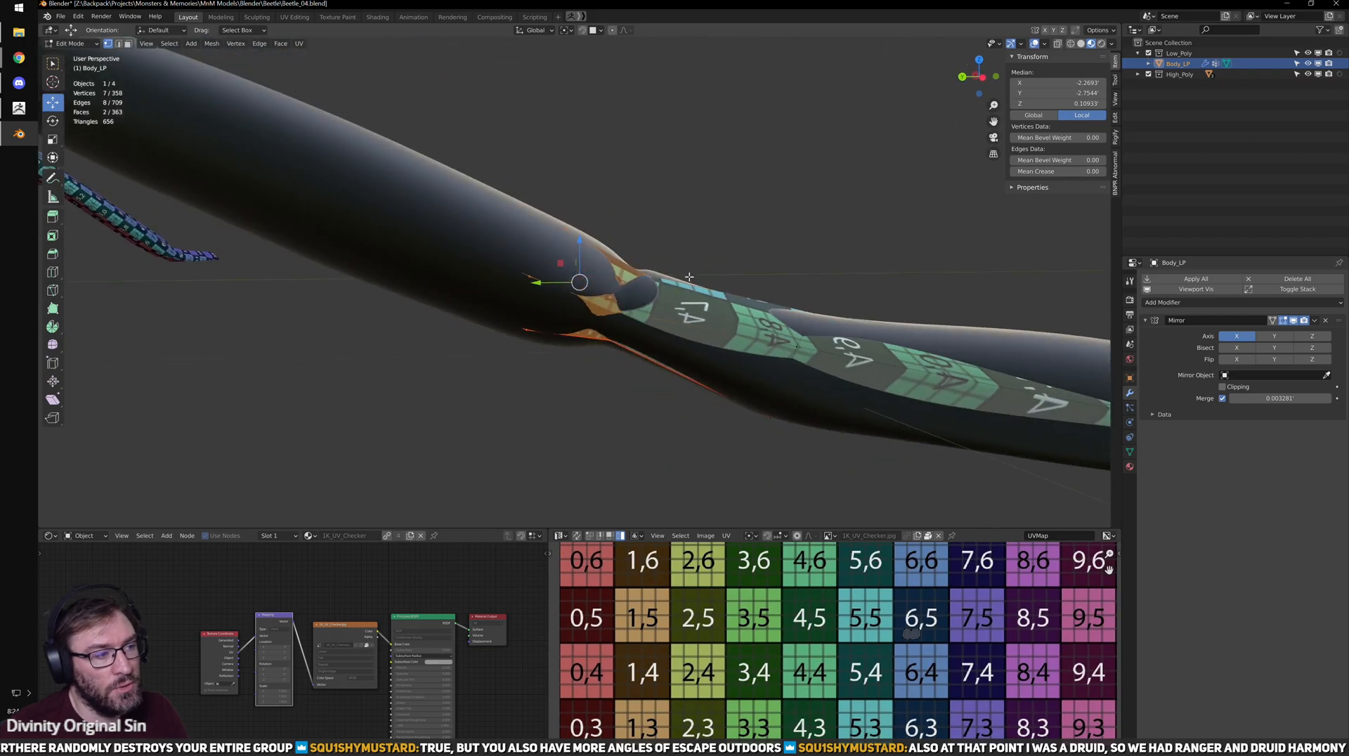
- Switch the viewport to wireframe and move a rear leg joint vertex toward the high-poly shape
key(shift+z)
scroll(675, 217, up, 3)
click(494, 269)
scroll(494, 269, down, 2)
middle_drag(494, 269, 519, 281)
shift+middle_drag(518, 281, 489, 355)
key(g)
click(619, 273)
- Enable snapping and move two more rear leg joint vertices onto the high-poly surface
middle_drag(671, 359, 591, 223)
key(shift+Tab)
click(663, 251)
click(655, 240)
key(g)
click(607, 256)
click(590, 323)
middle_drag(592, 331, 659, 295)
key(g)
click(590, 322)
scroll(659, 296, up, 2)
click(570, 188)
middle_drag(570, 188, 759, 322)
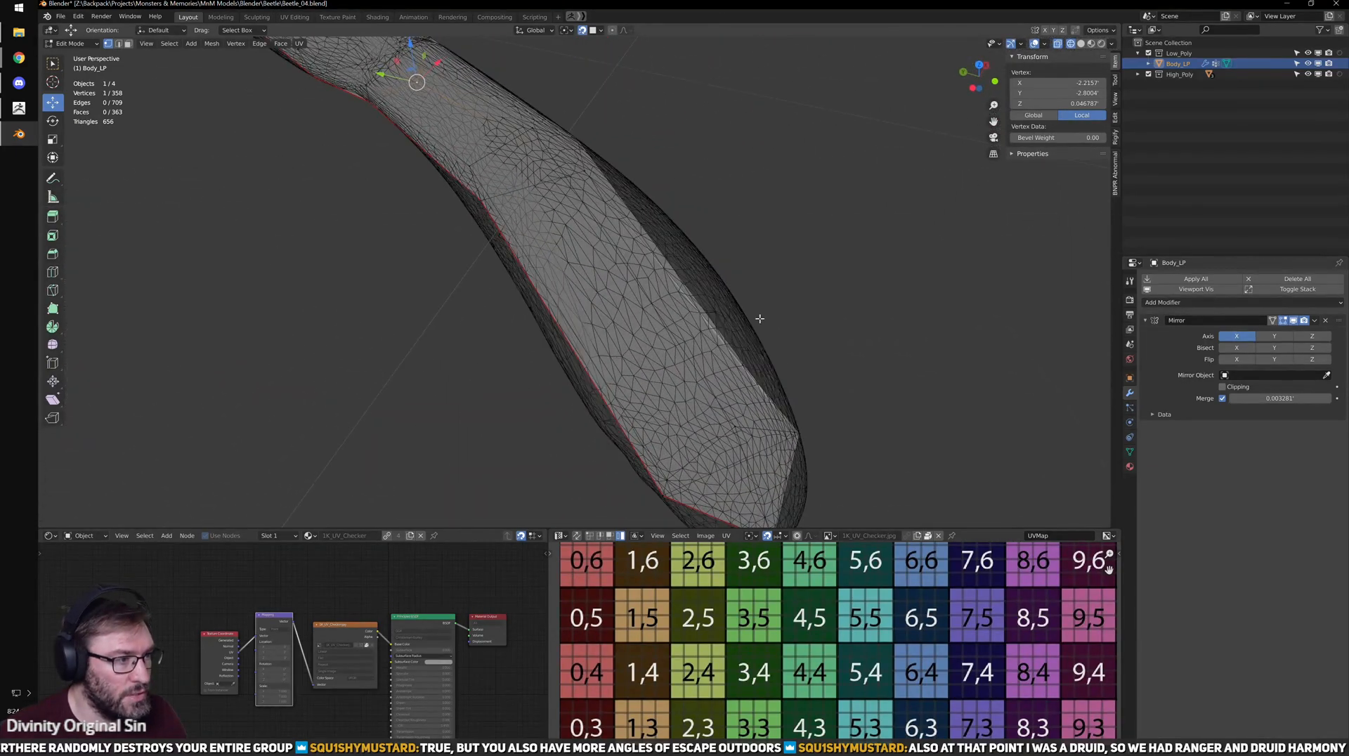
- Add a single loop cut midway along the rear leg's foot segment
middle_drag(653, 274, 618, 266)
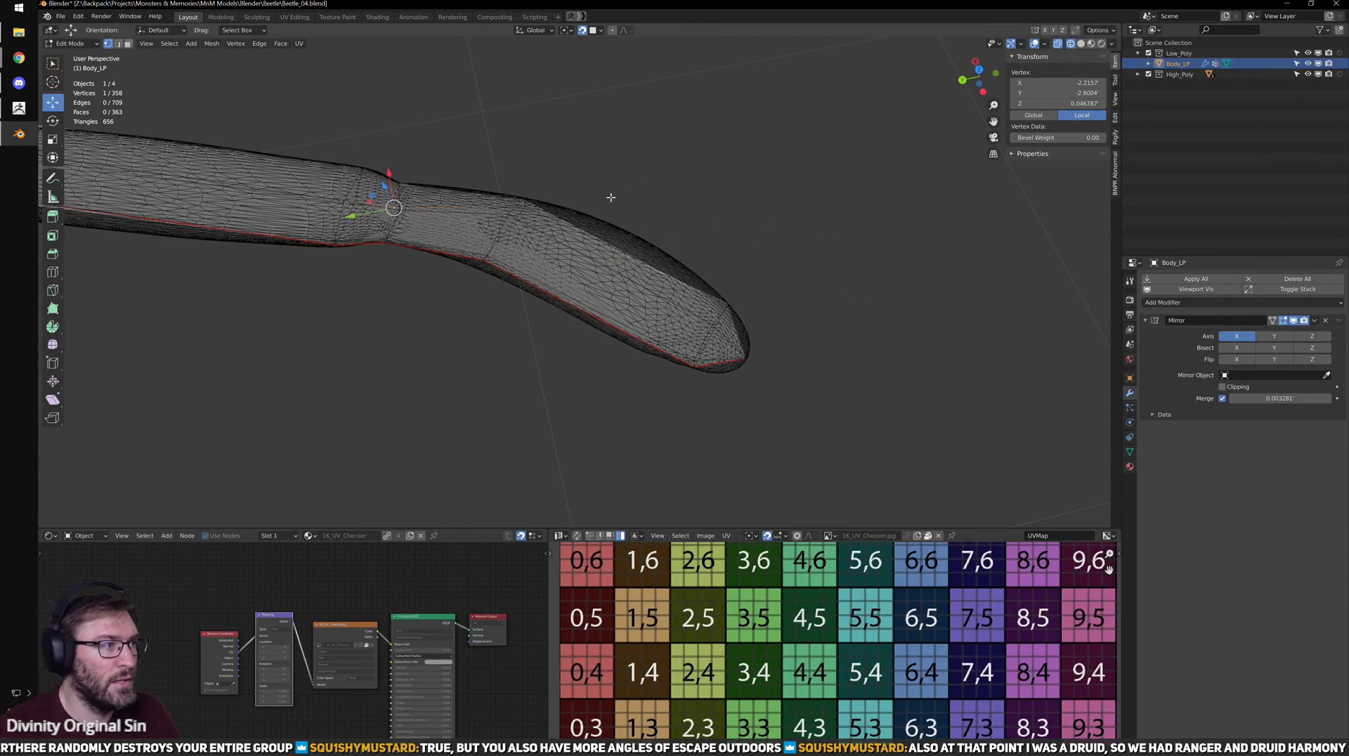
key(alt+a)
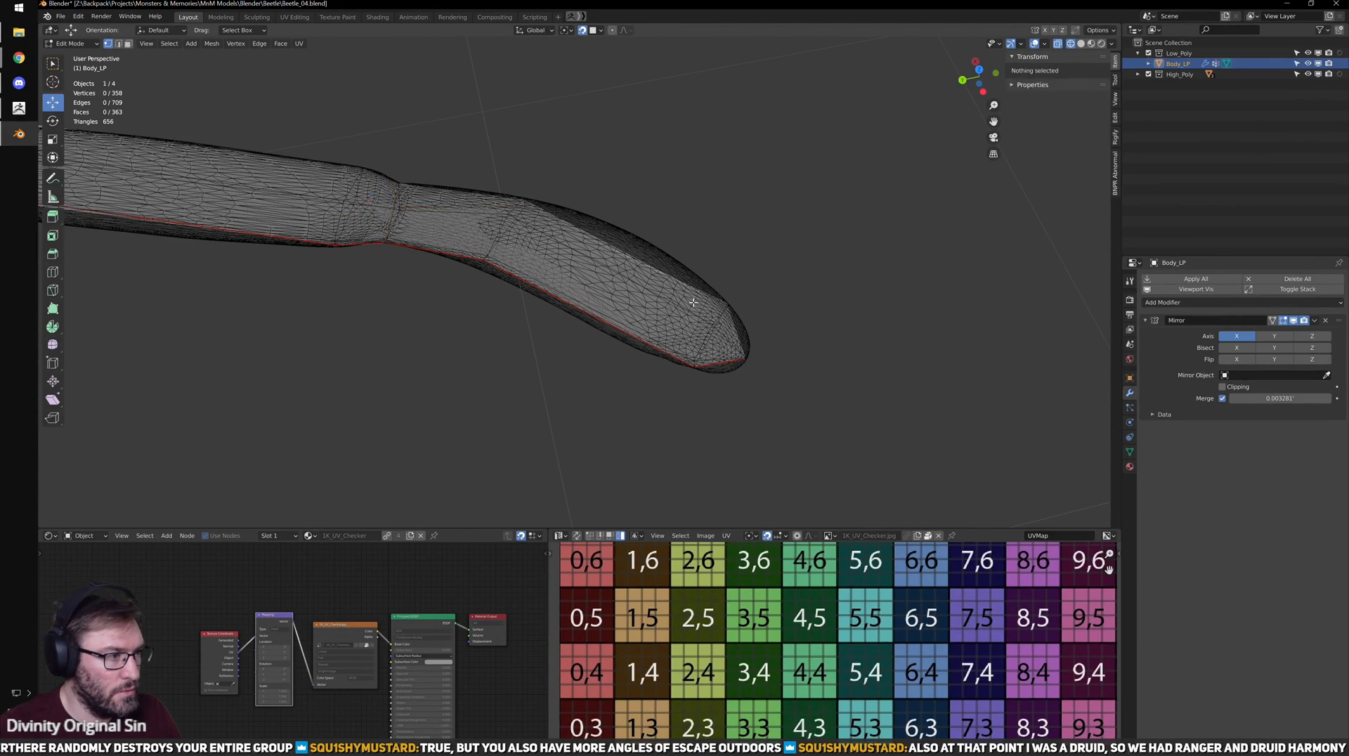
key(ctrl+r)
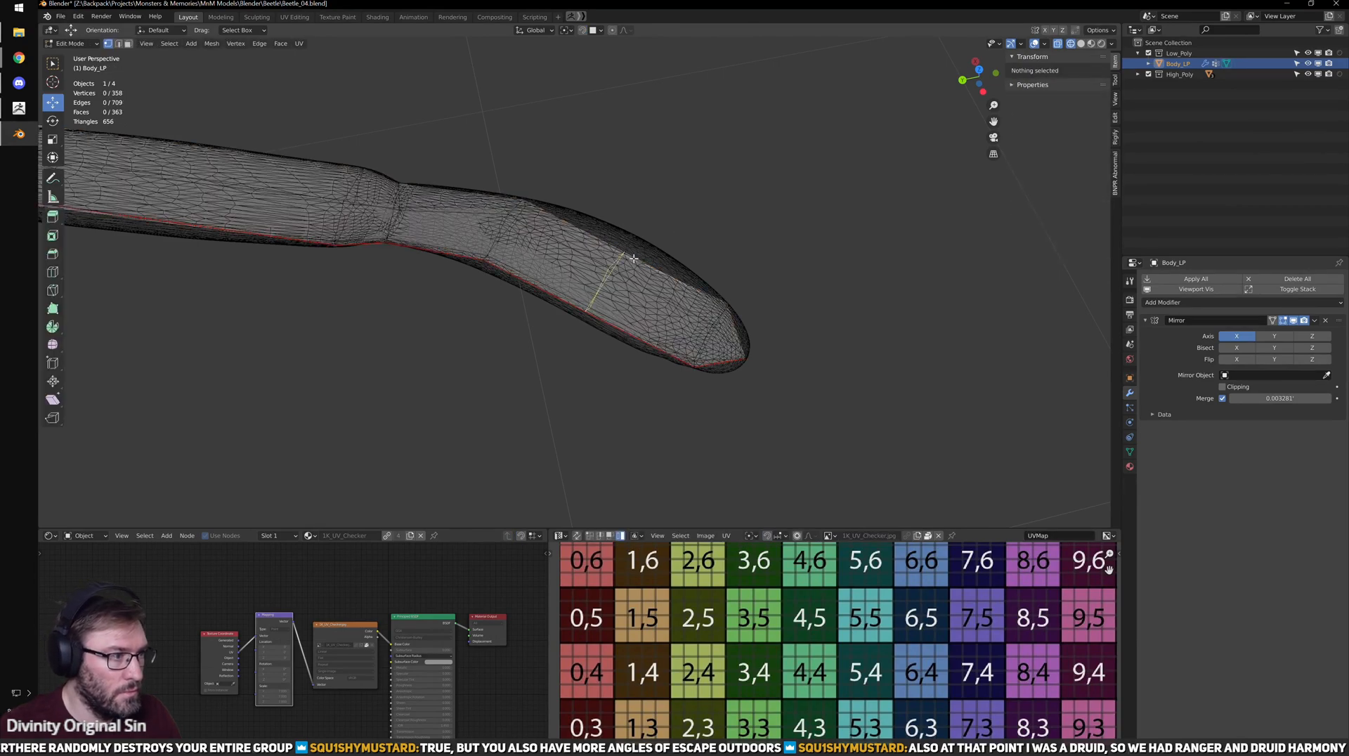
click(634, 258)
click(635, 258)
- Set the transform orientation to View and scale the new foot loop outward to fit the high-poly shape
middle_drag(716, 283, 648, 303)
key(s)
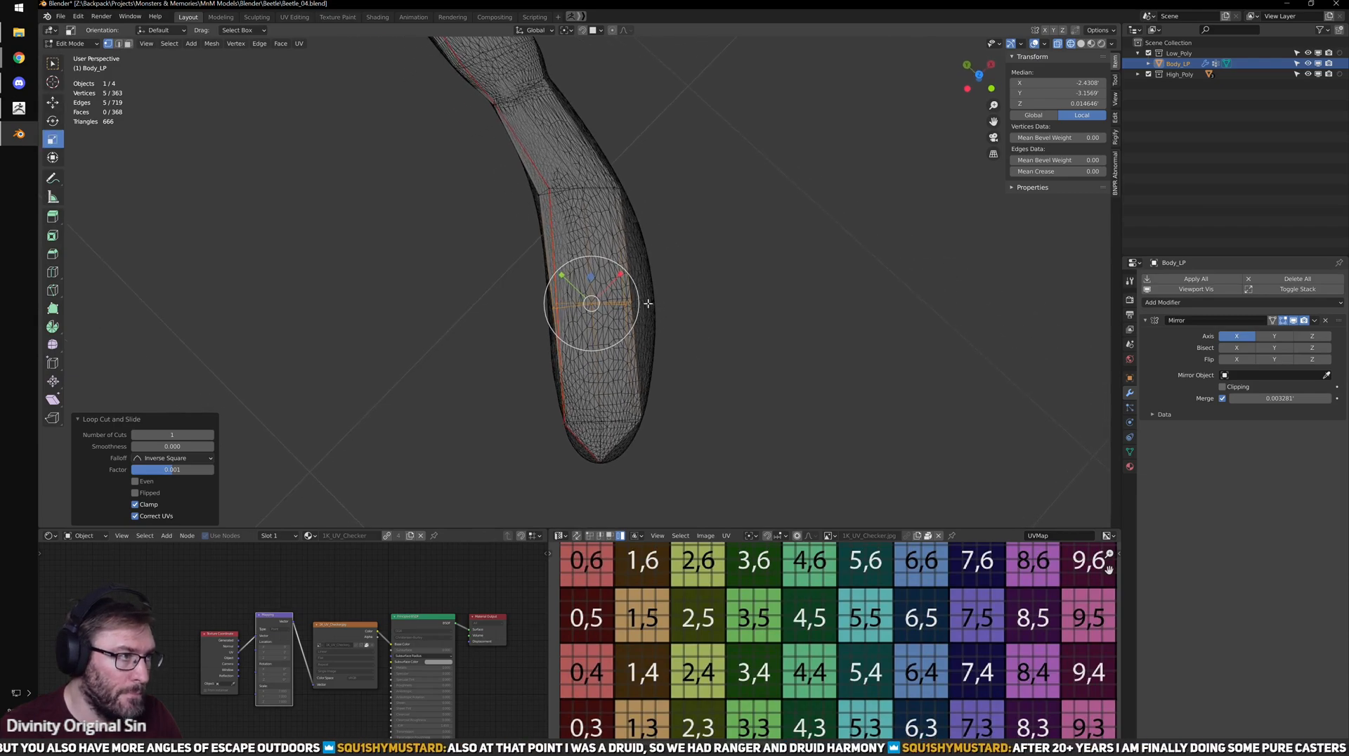
click(549, 30)
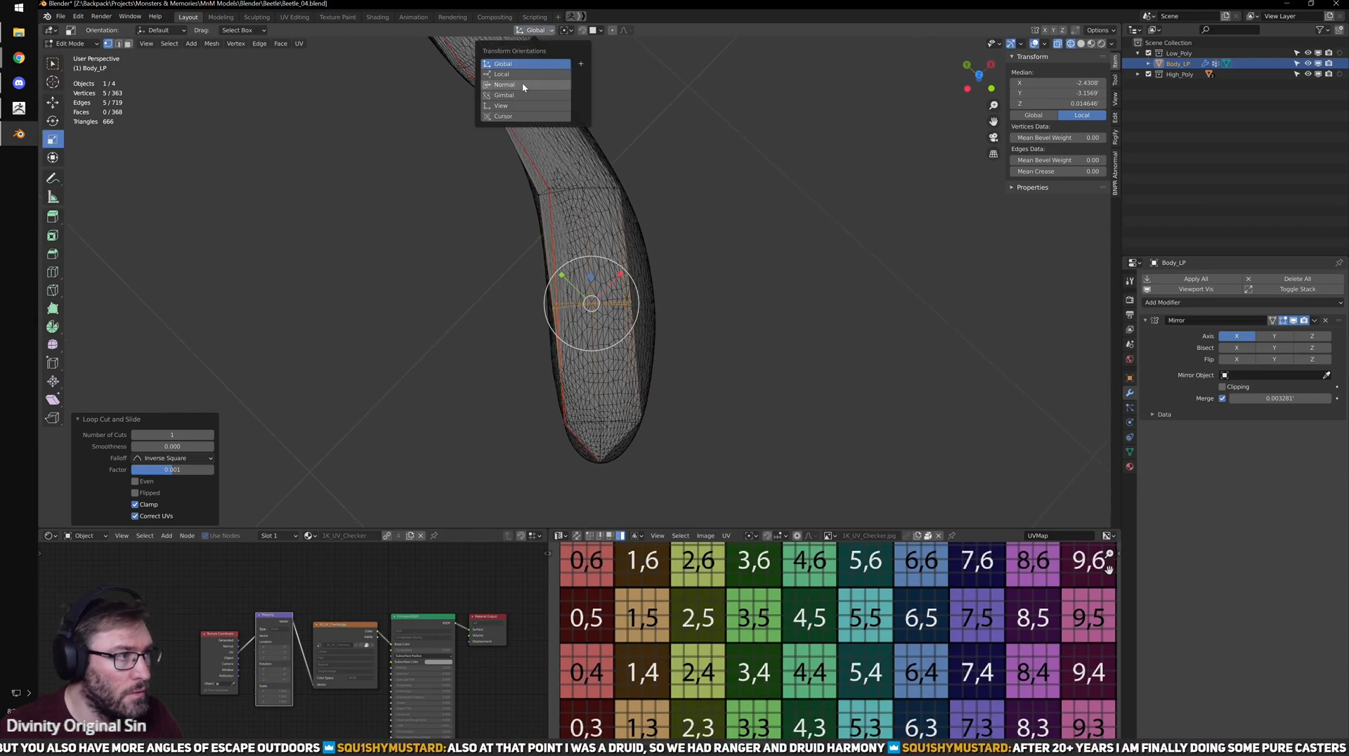
click(521, 107)
drag(634, 304, 705, 312)
key(w)
- Add a centred loop cut across the foot segment of another leg
scroll(496, 310, down, 6)
middle_drag(496, 310, 630, 305)
scroll(799, 406, up, 4)
scroll(614, 280, up, 5)
key(ctrl+r)
click(579, 253)
right_click(580, 253)
- Scale the second leg's new foot loop and shift it sideways to follow the high-poly foot
middle_drag(599, 253, 610, 287)
key(r)
drag(566, 249, 617, 293)
key(w)
drag(693, 298, 627, 295)
- Select the edge loop on the front leg's foot and set the transform orientation back to Global
scroll(622, 295, down, 3)
shift+middle_drag(158, 273, 683, 358)
scroll(612, 298, up, 3)
alt+click(551, 304)
scroll(693, 327, down, 9)
middle_drag(710, 291, 786, 233)
shift+middle_drag(922, 179, 754, 296)
scroll(754, 297, up, 2)
click(534, 30)
click(495, 64)
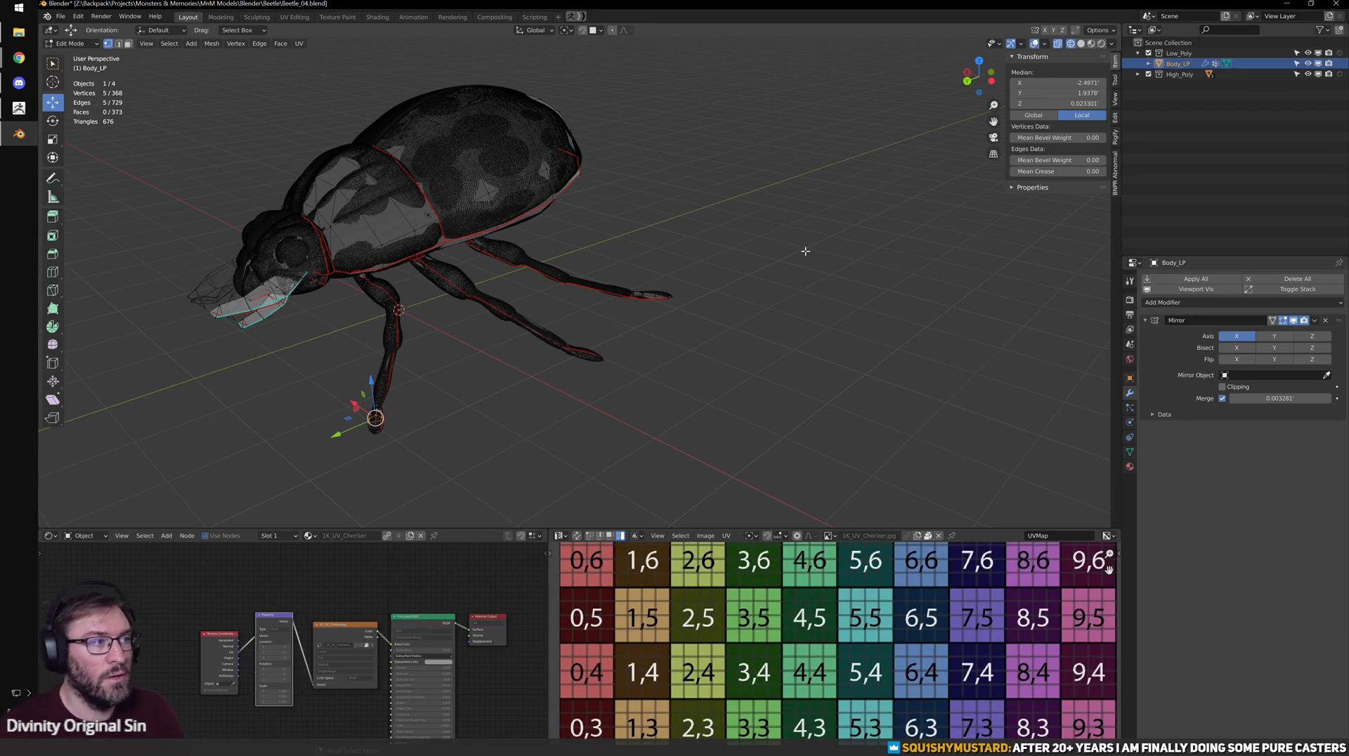
- Examine how the low-poly legs, underside and head line up with the high-poly beetle
scroll(619, 172, up, 2)
shift+middle_drag(578, 178, 708, 274)
scroll(708, 274, up, 2)
middle_drag(820, 328, 599, 191)
click(603, 307)
key(l)
scroll(719, 268, down, 3)
shift+middle_drag(909, 286, 589, 322)
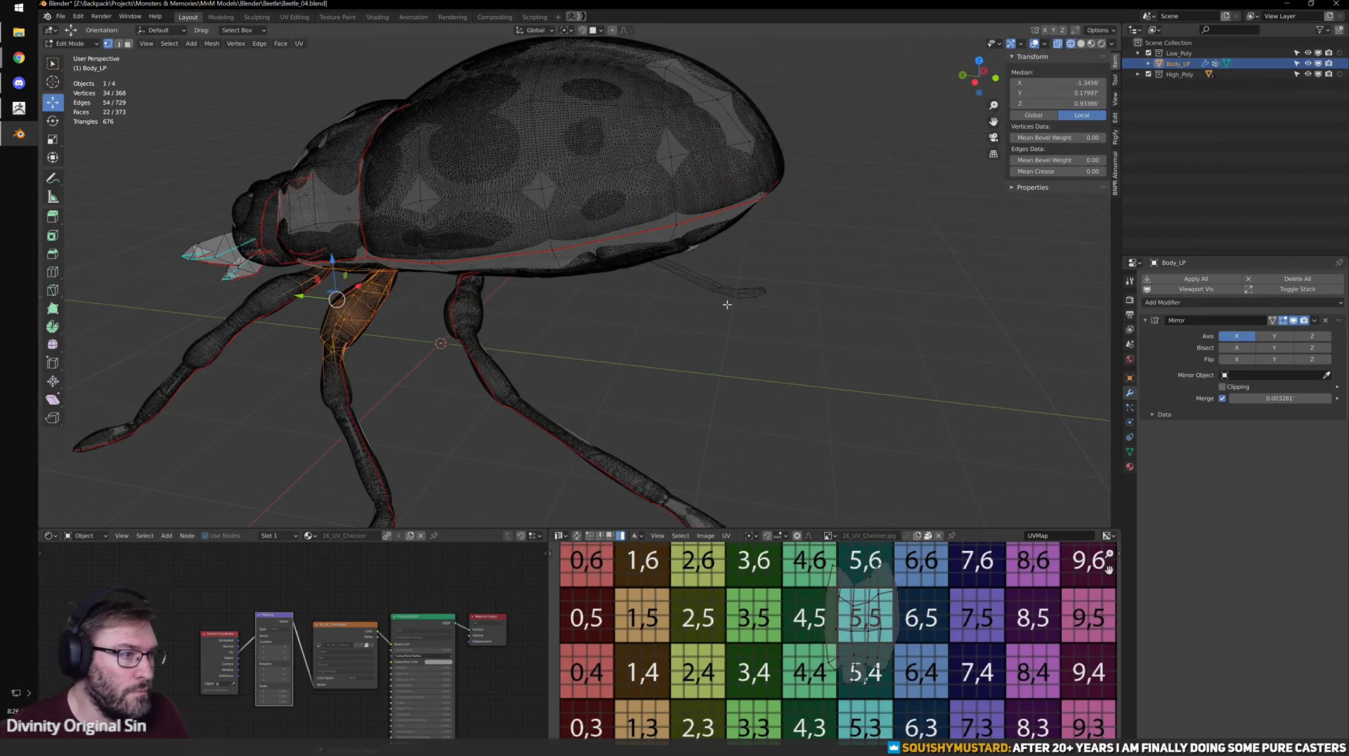
drag(662, 305, 834, 149)
middle_drag(856, 304, 780, 306)
scroll(780, 306, down, 3)
shift+middle_drag(837, 337, 696, 246)
scroll(696, 246, up, 4)
shift+middle_drag(451, 320, 796, 271)
shift+middle_drag(796, 272, 604, 337)
scroll(627, 311, down, 4)
scroll(543, 316, up, 3)
key(alt+a)
scroll(544, 316, down, 3)
shift+middle_drag(316, 298, 667, 356)
scroll(667, 356, up, 3)
shift+middle_drag(555, 362, 696, 388)
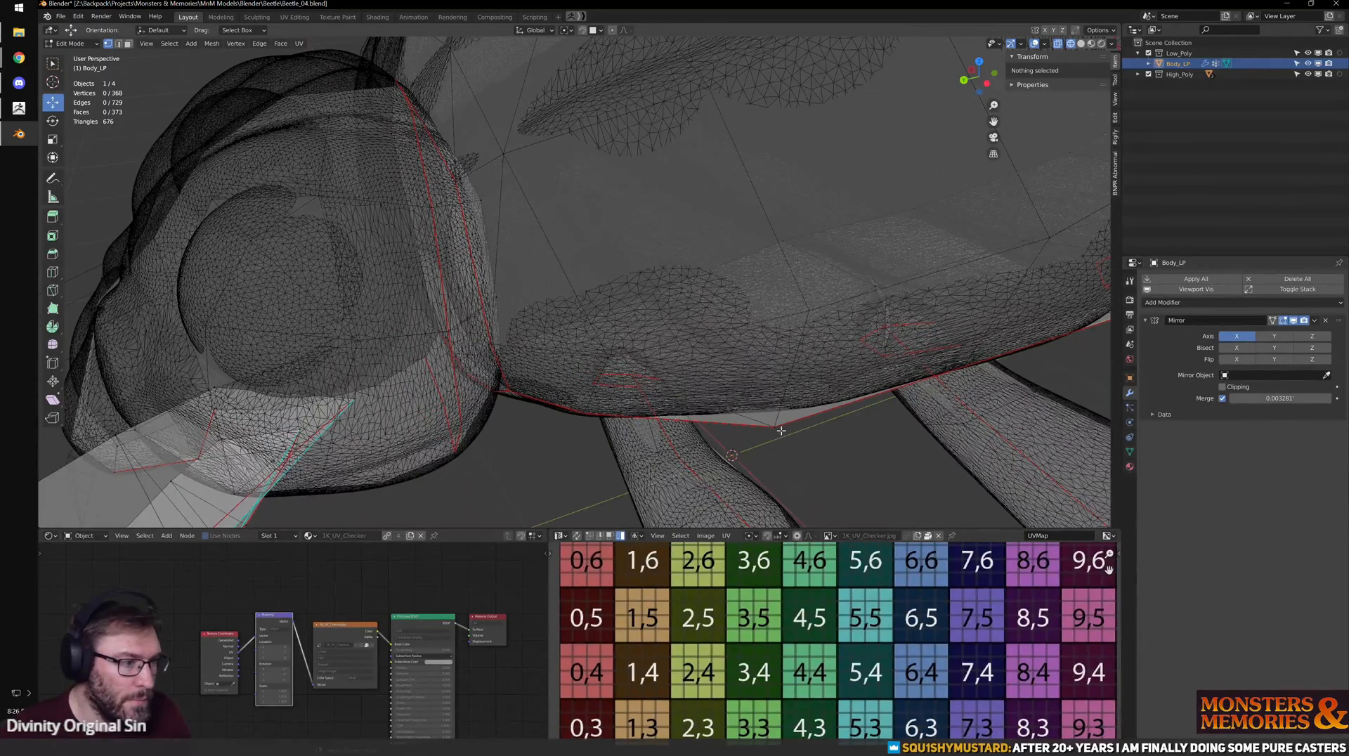
- Move a vertex on the low-poly body's lower edge, above the legs, along X to match the high-poly outline
click(782, 426)
scroll(780, 430, down, 1)
shift+middle_drag(778, 436, 666, 422)
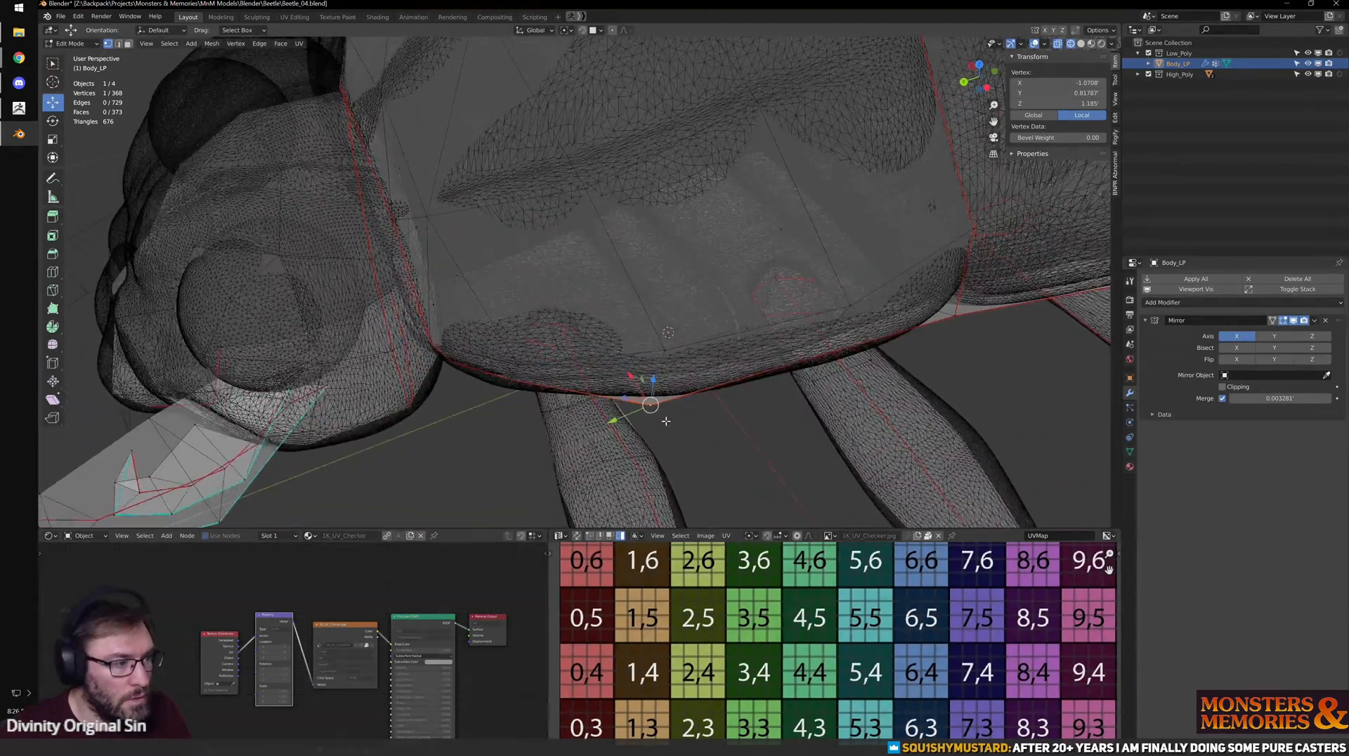
middle_drag(800, 409, 653, 309)
click(556, 346)
key(g)
key(x)
click(703, 424)
- Nudge a neighbouring vertex on the body's lower edge, and select the edge vertex further back above the middle leg
click(578, 379)
drag(548, 362, 542, 359)
middle_drag(639, 381, 888, 360)
scroll(735, 351, up, 3)
click(683, 374)
shift+middle_drag(1017, 404, 717, 430)
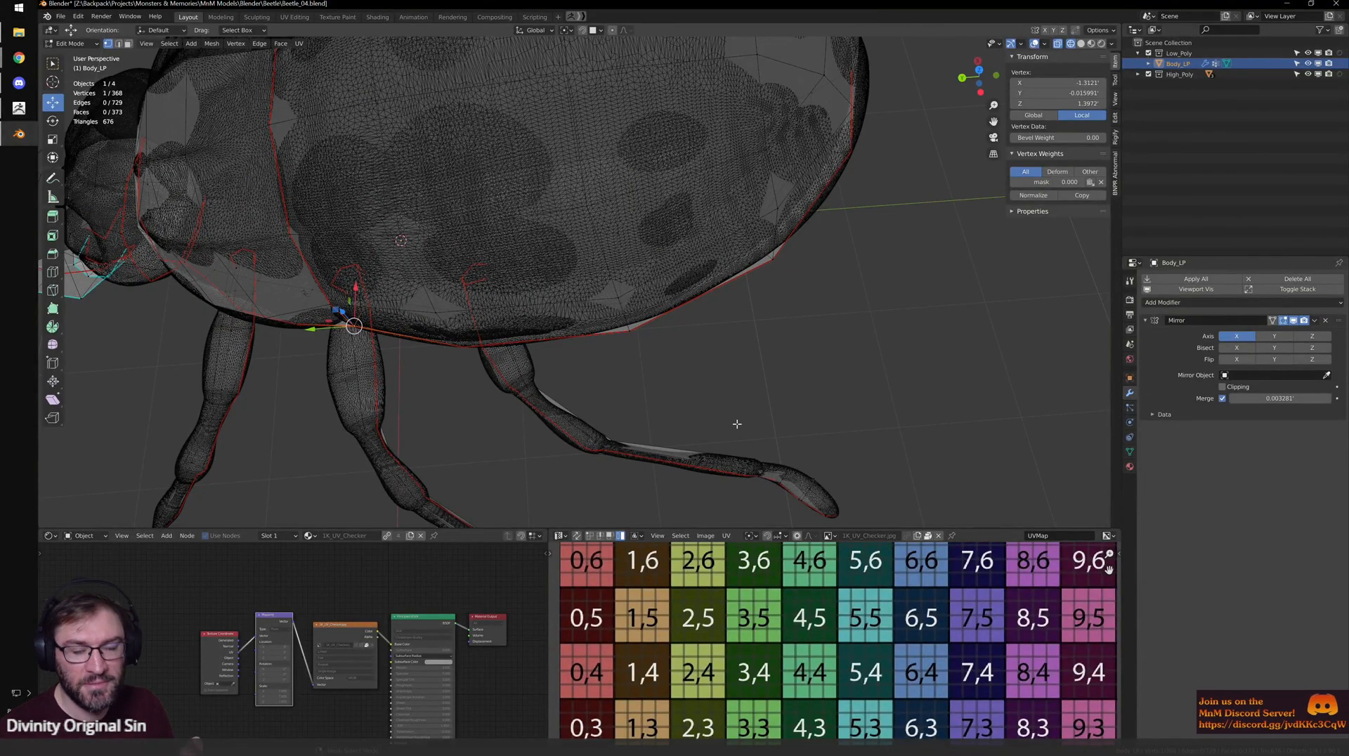
- Examine how the low-poly head and eye area fit the high-poly mesh, picking two head vertices for reference
middle_drag(850, 295, 868, 341)
scroll(794, 351, up, 4)
shift+middle_drag(731, 358, 533, 289)
scroll(574, 272, up, 3)
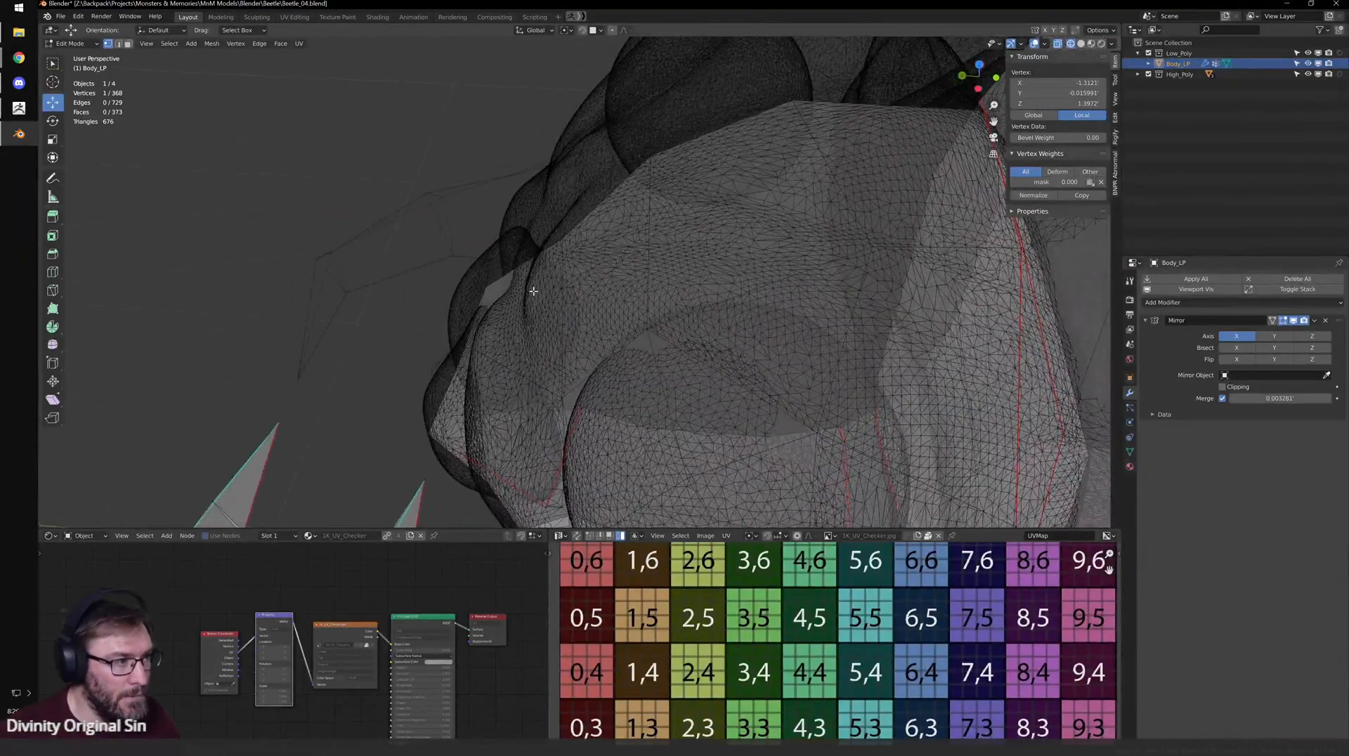
scroll(533, 289, down, 5)
shift+middle_drag(703, 278, 545, 281)
scroll(540, 290, up, 4)
click(553, 251)
shift+click(362, 330)
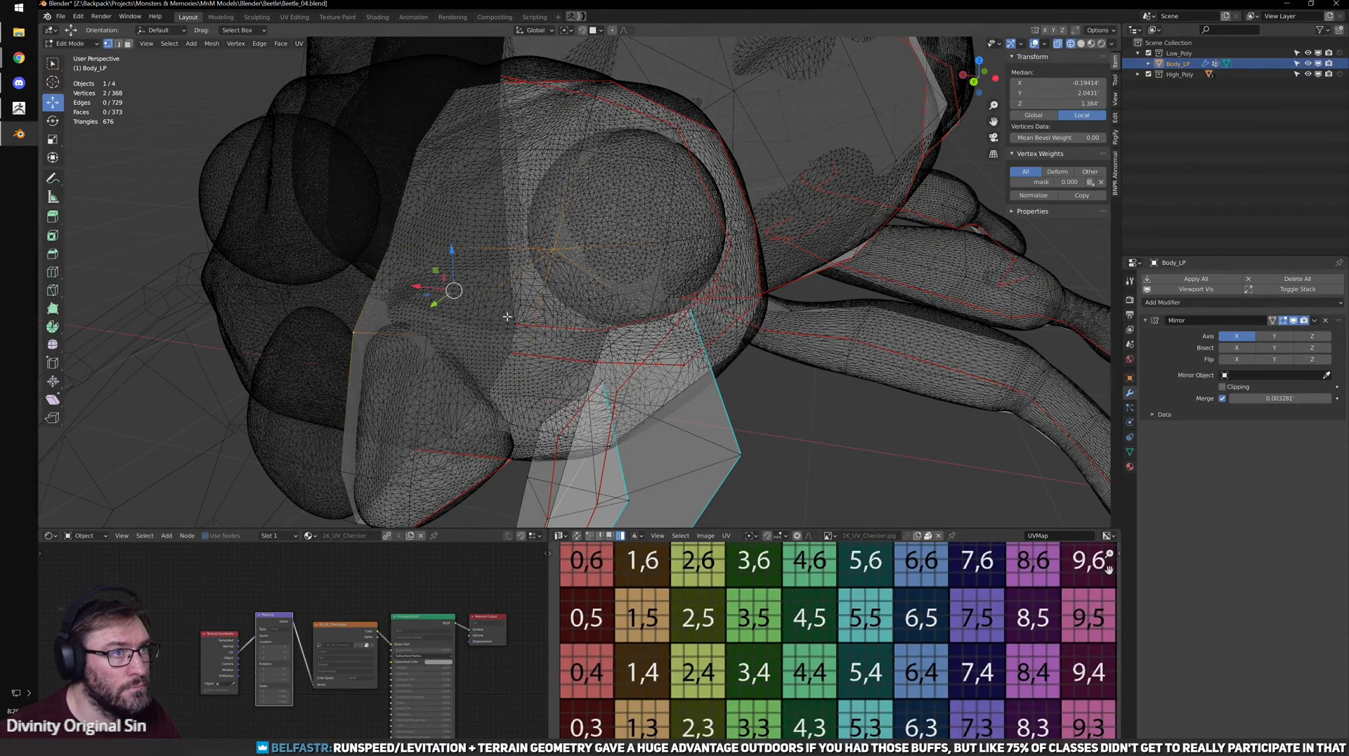
scroll(517, 316, down, 2)
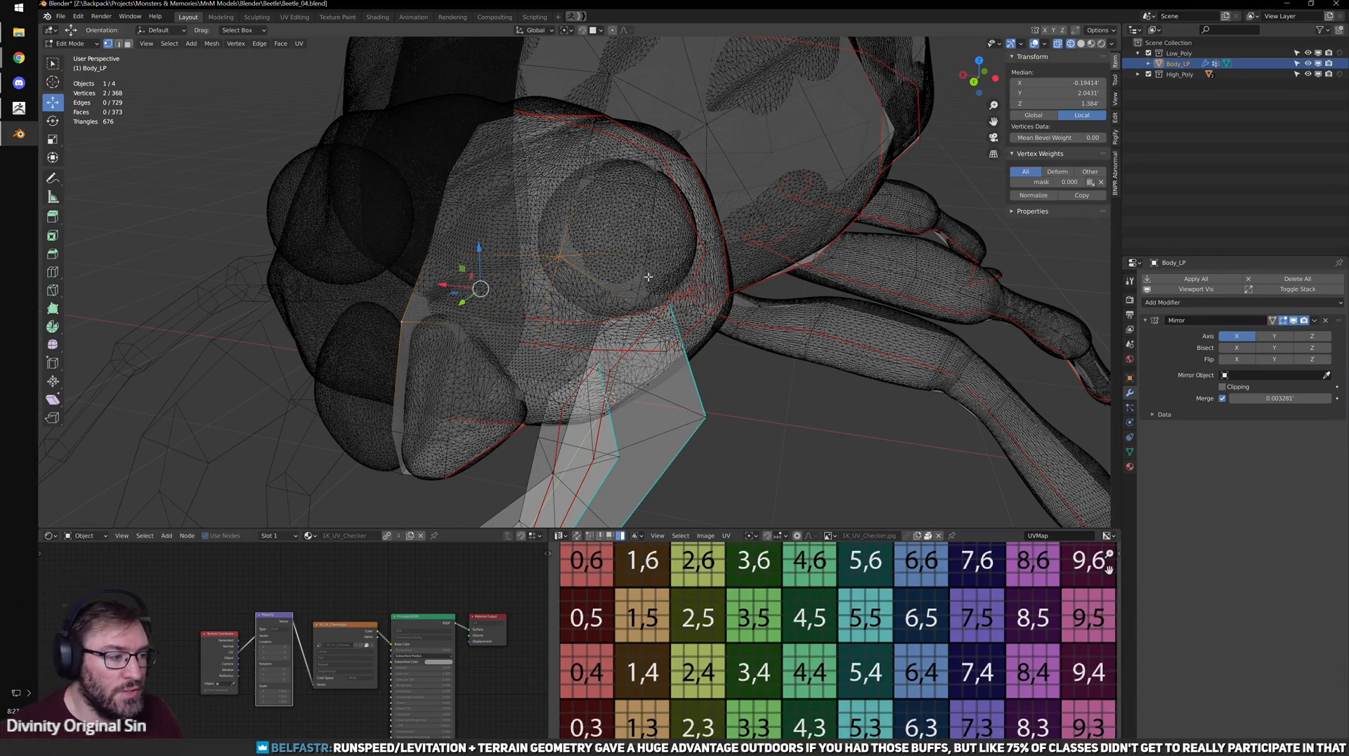
scroll(672, 310, down, 4)
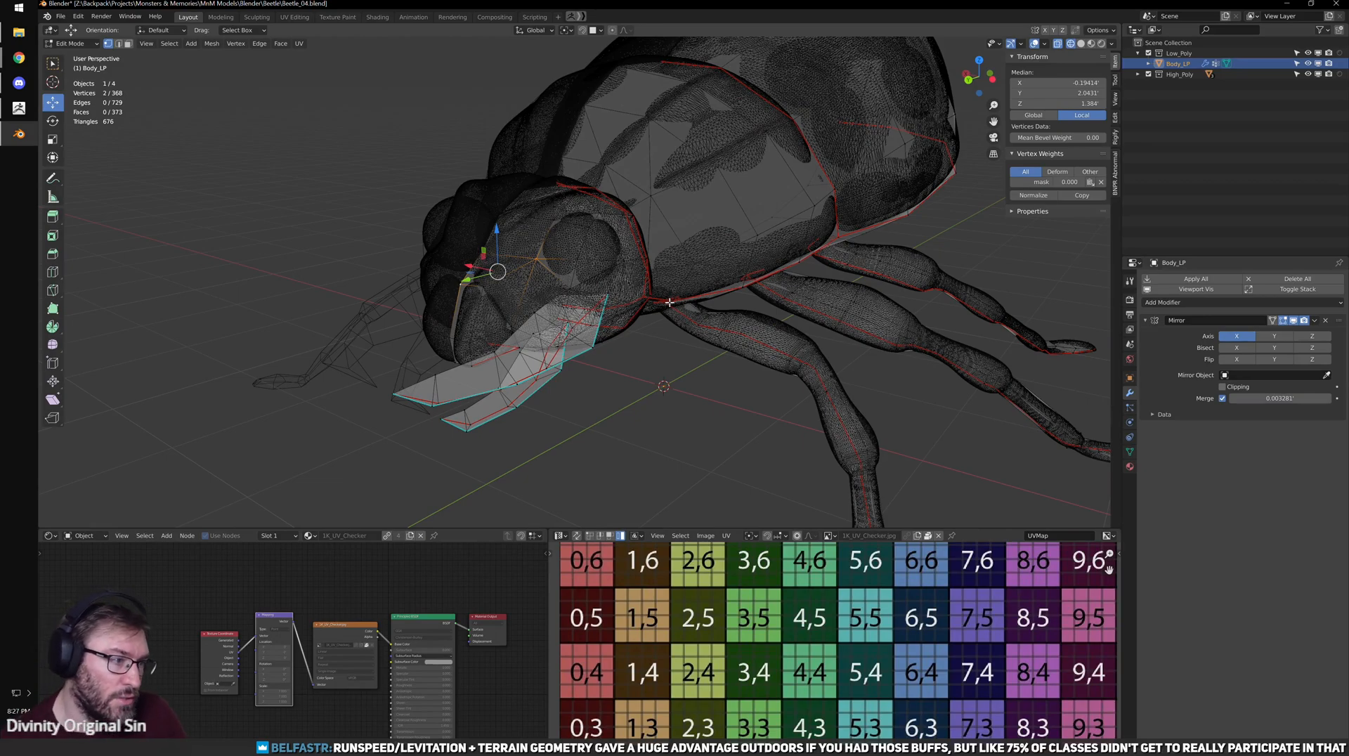
- Nudge the vertex at the top of the middle leg, where it meets the body
scroll(500, 319, up, 5)
shift+middle_drag(731, 329, 620, 303)
scroll(771, 320, up, 3)
alt+click(815, 288)
key(KP_Decimal)
scroll(787, 292, down, 7)
scroll(608, 278, up, 4)
scroll(620, 292, up, 3)
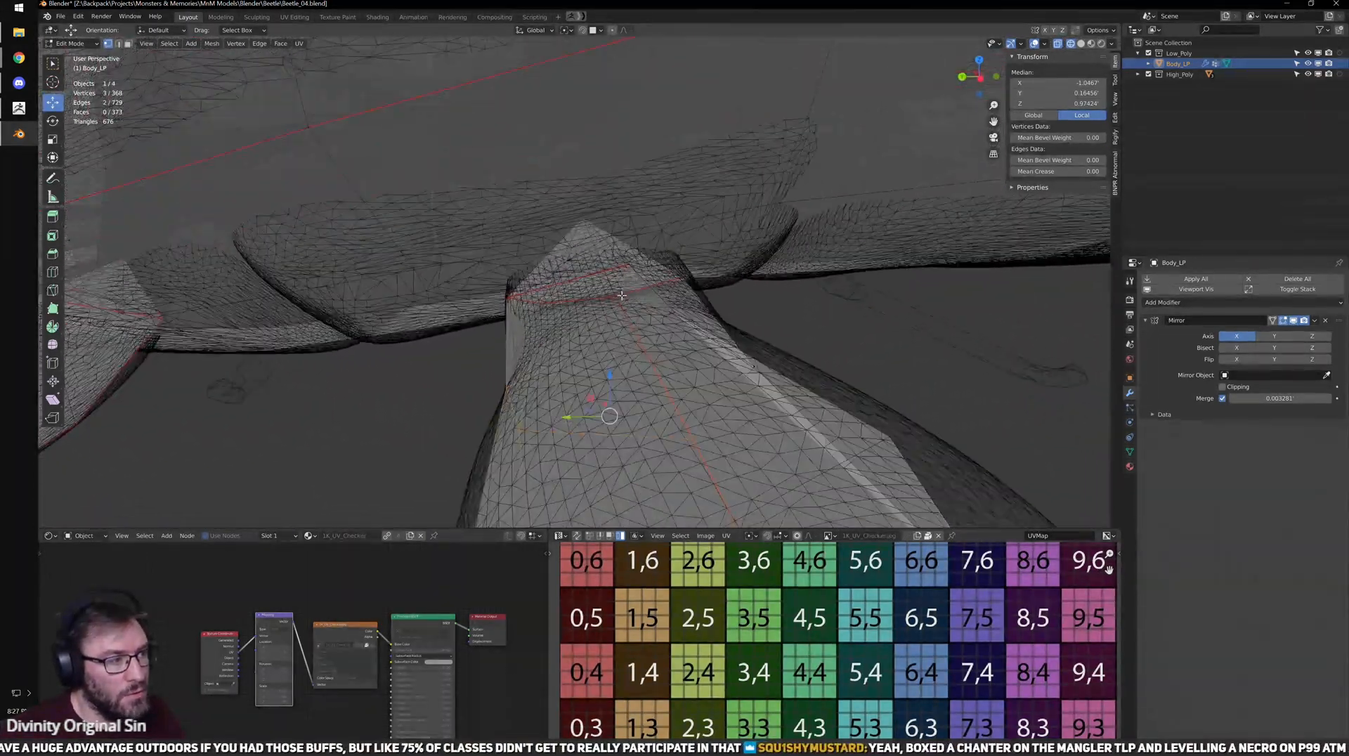
click(625, 269)
key(g)
click(622, 270)
scroll(620, 273, down, 4)
middle_drag(541, 288, 597, 310)
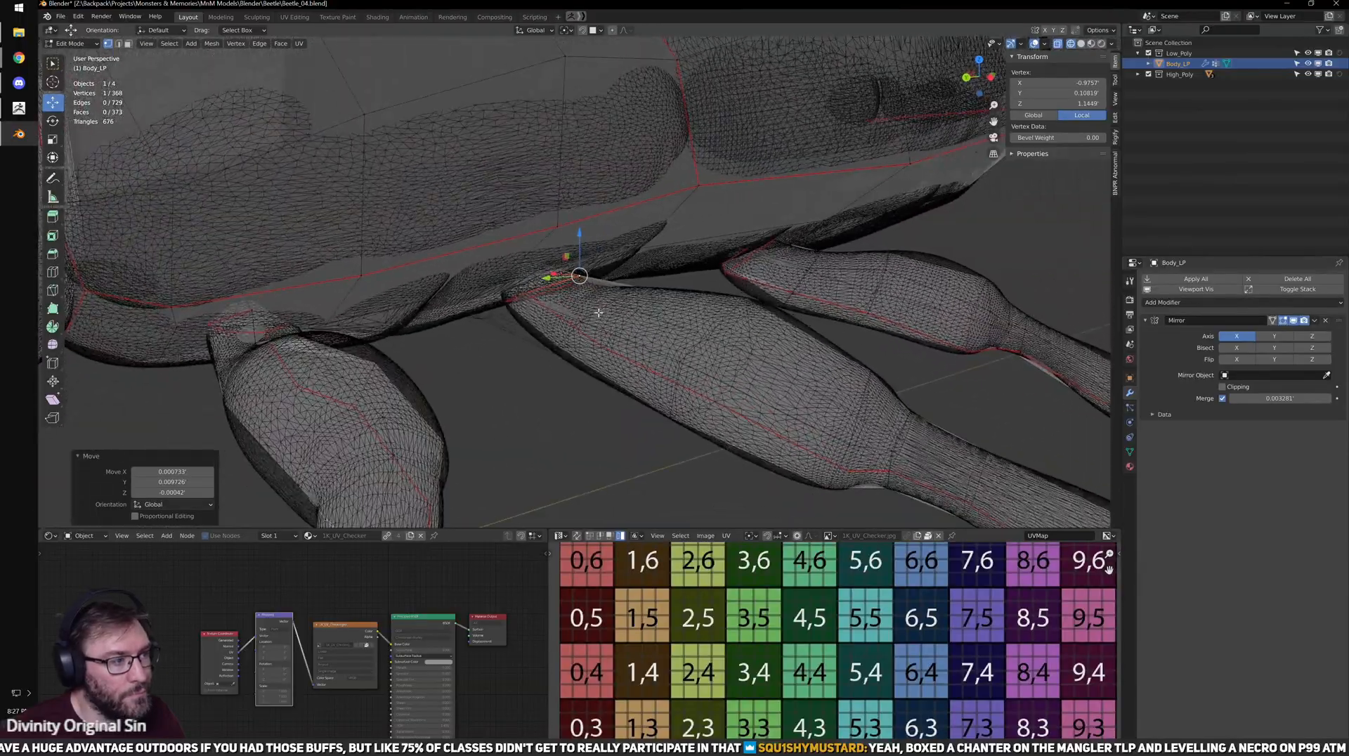
- Examine the middle and rear legs' edge loops against the high-poly mesh
scroll(604, 310, up, 4)
middle_drag(439, 310, 654, 340)
scroll(594, 291, down, 4)
scroll(795, 313, down, 3)
shift+middle_drag(773, 302, 561, 265)
scroll(639, 335, up, 3)
drag(555, 218, 598, 253)
key(KP_Decimal)
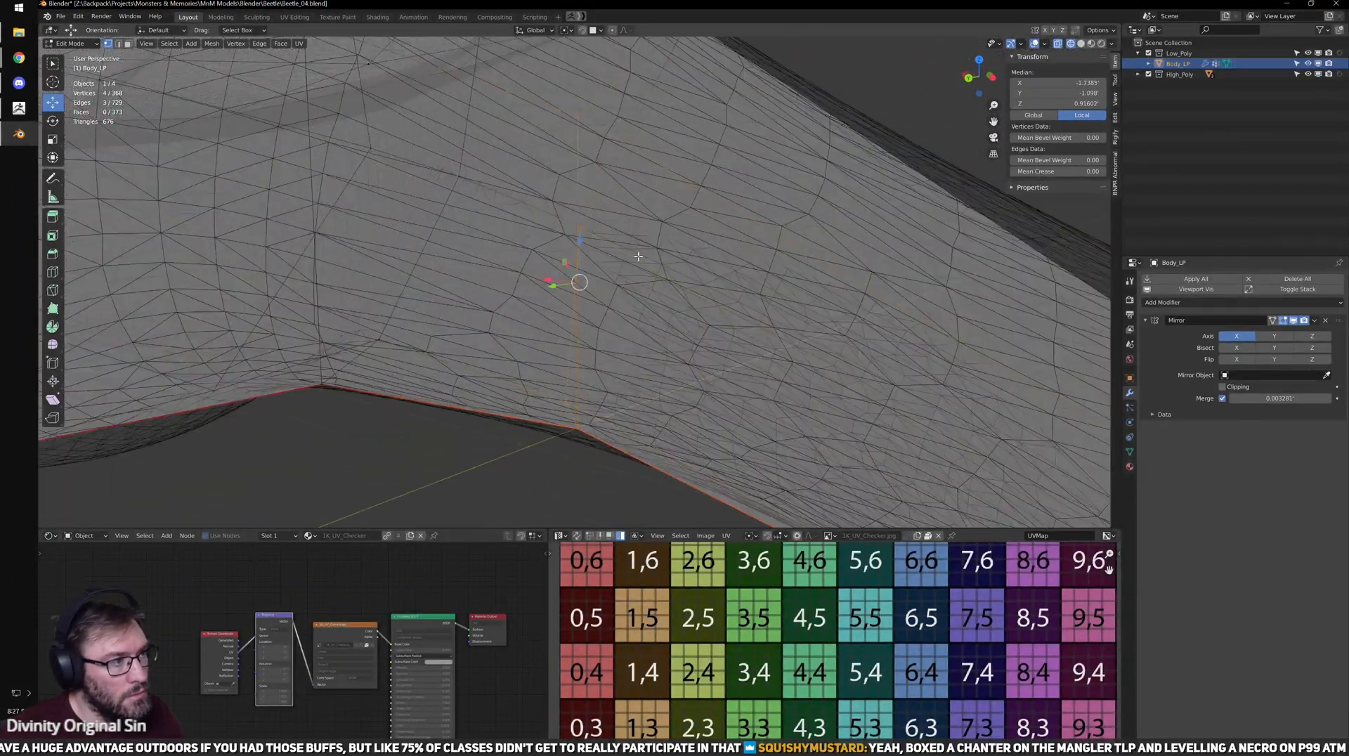
scroll(636, 270, down, 8)
middle_drag(636, 275, 781, 275)
shift+middle_drag(598, 254, 683, 359)
- Add a loop cut to the rear leg's foot segment and slide it close to the ankle joint
drag(544, 187, 667, 327)
shift+middle_drag(915, 397, 497, 301)
drag(482, 242, 618, 386)
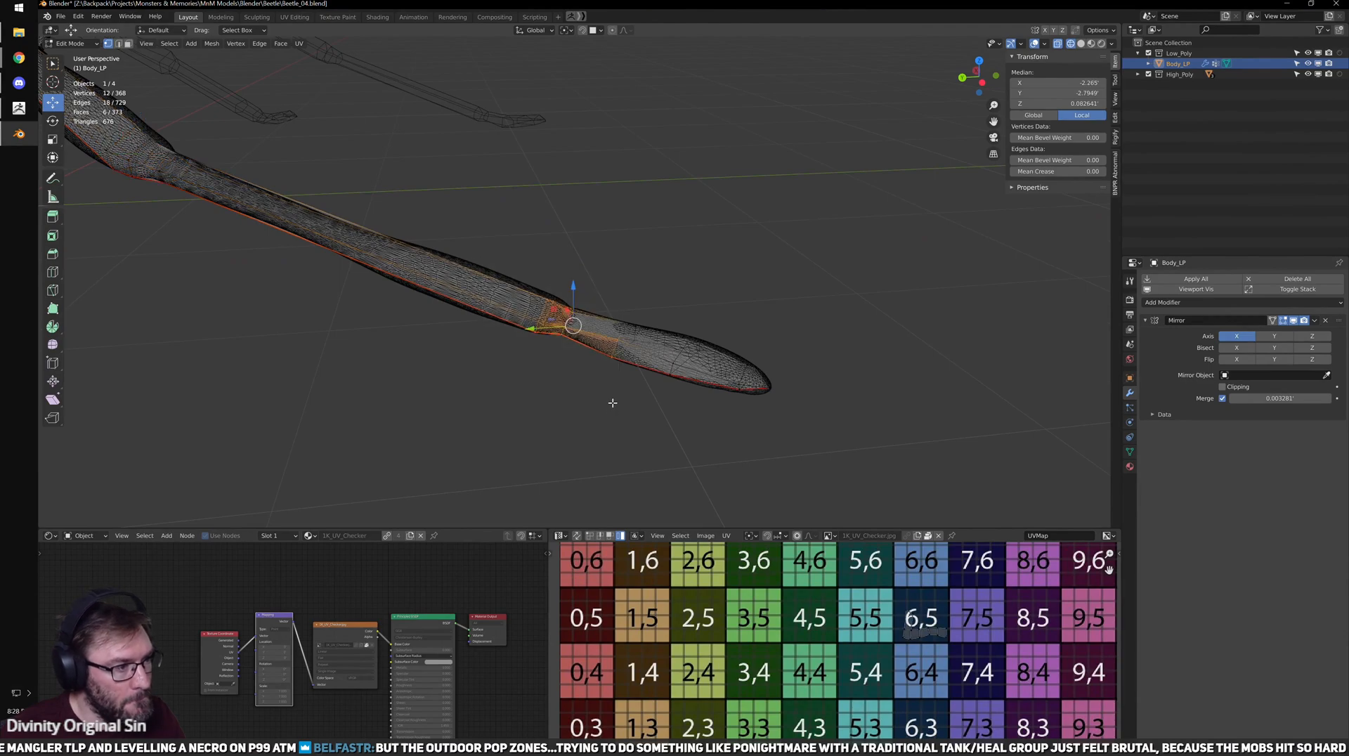
scroll(570, 332, up, 5)
key(ctrl+r)
click(627, 343)
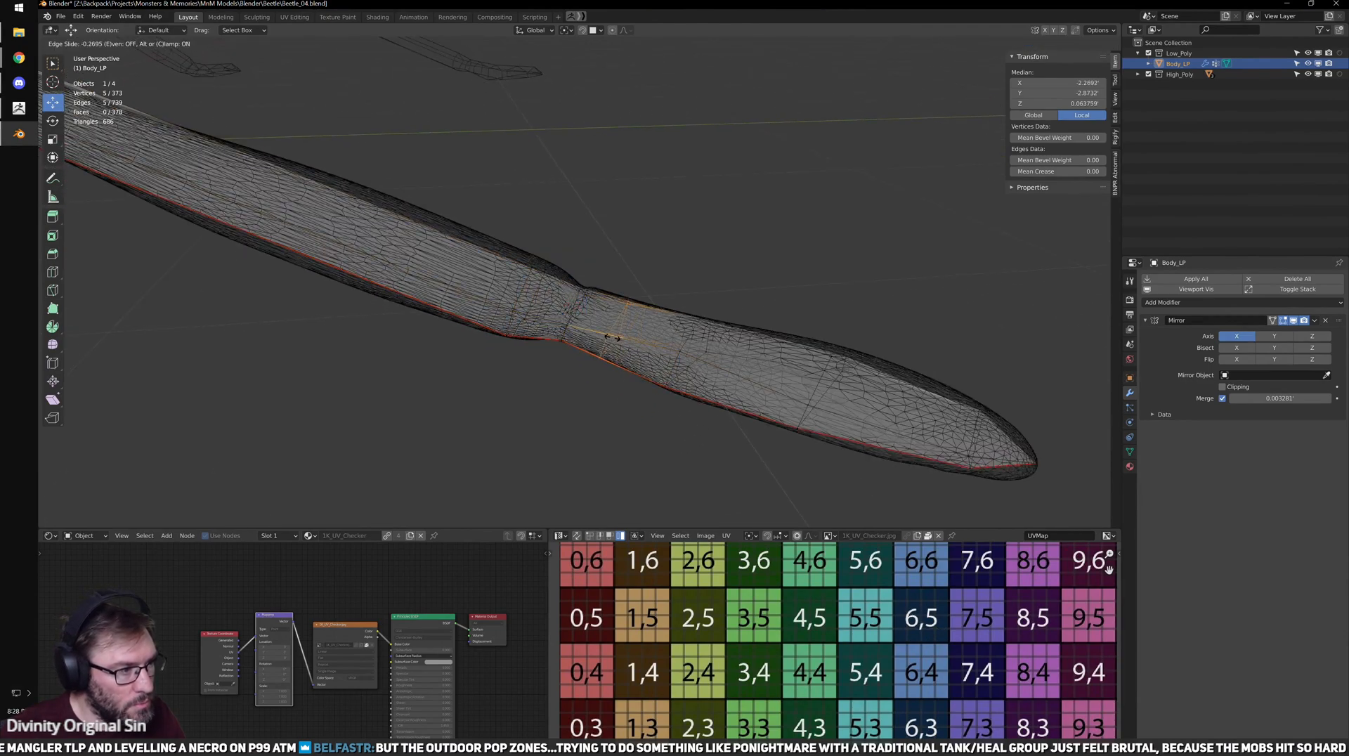
click(602, 333)
- Move the edge loop just below the middle leg's ankle joint by about 0.027, 0.011 and 0.013 in X, Y and Z
alt+click(522, 304)
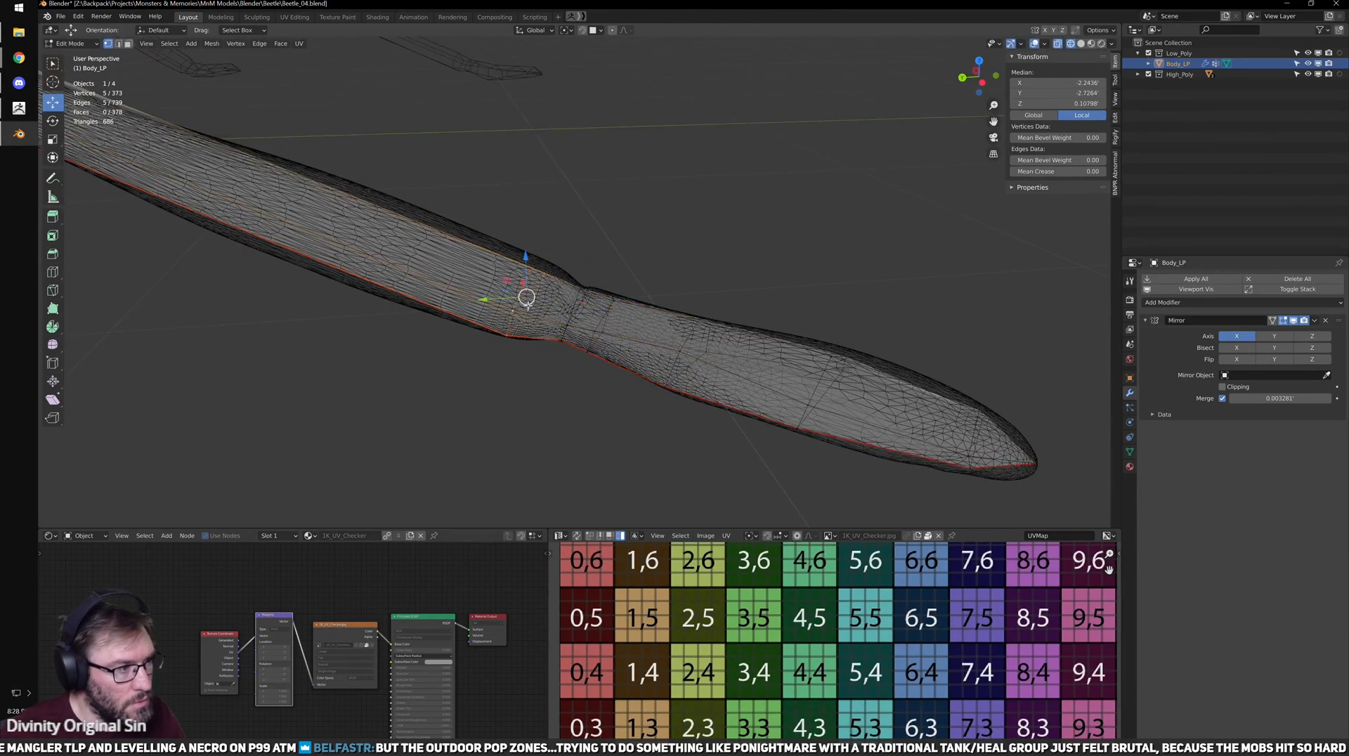
scroll(542, 300, down, 5)
shift+middle_drag(542, 301, 594, 327)
drag(443, 242, 602, 412)
scroll(536, 402, up, 5)
shift+middle_drag(573, 430, 624, 378)
scroll(625, 378, up, 1)
alt+click(483, 157)
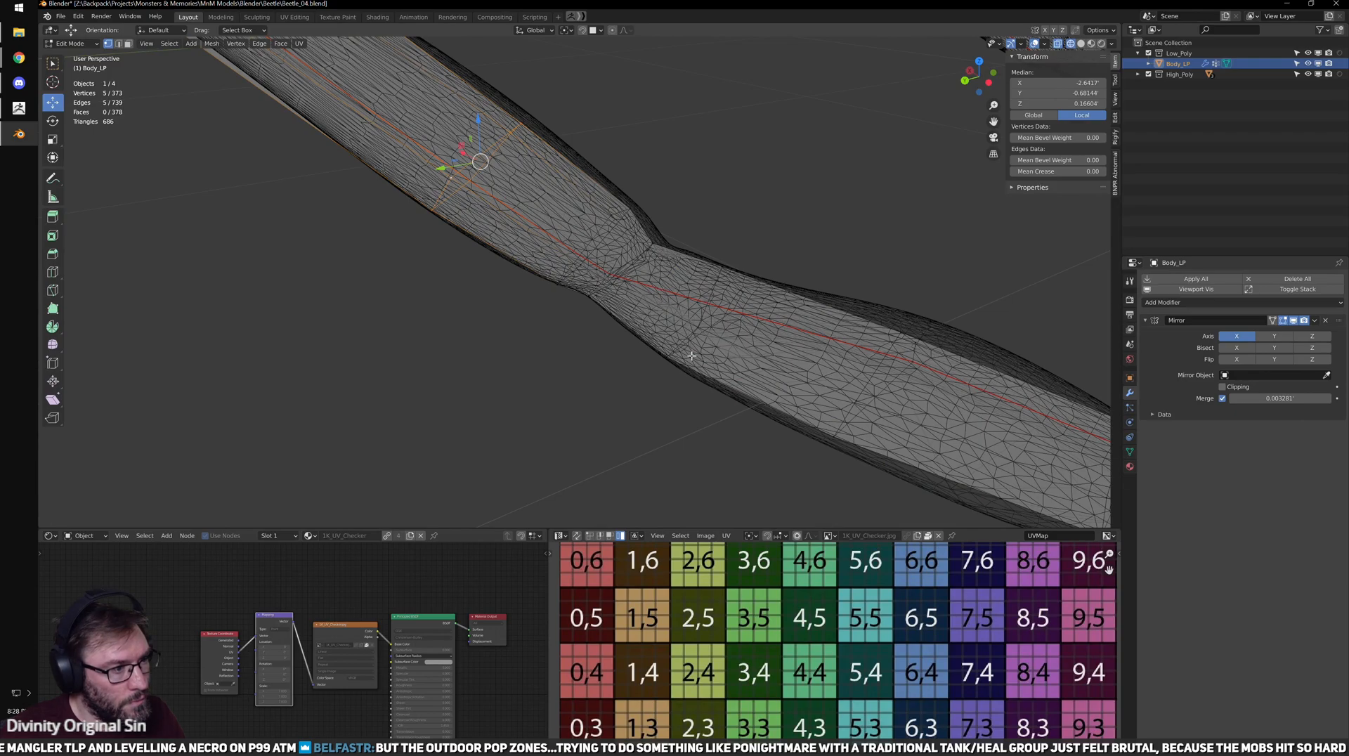
drag(542, 166, 771, 393)
alt+click(720, 325)
middle_drag(718, 323, 675, 441)
shift+drag(661, 434, 467, 267)
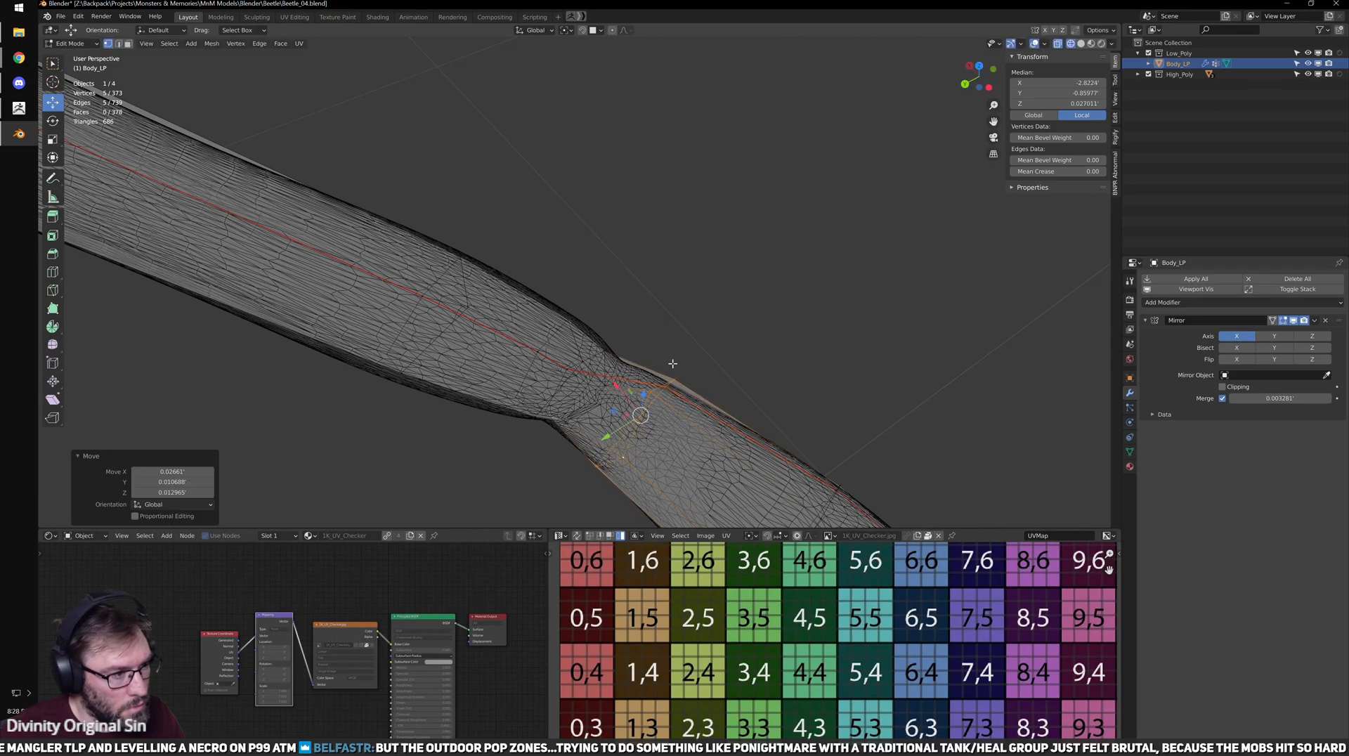
- Merge the ring of edges just past the rear leg's ankle joint using Collapse
scroll(605, 337, down, 8)
middle_drag(708, 314, 645, 331)
scroll(646, 331, up, 4)
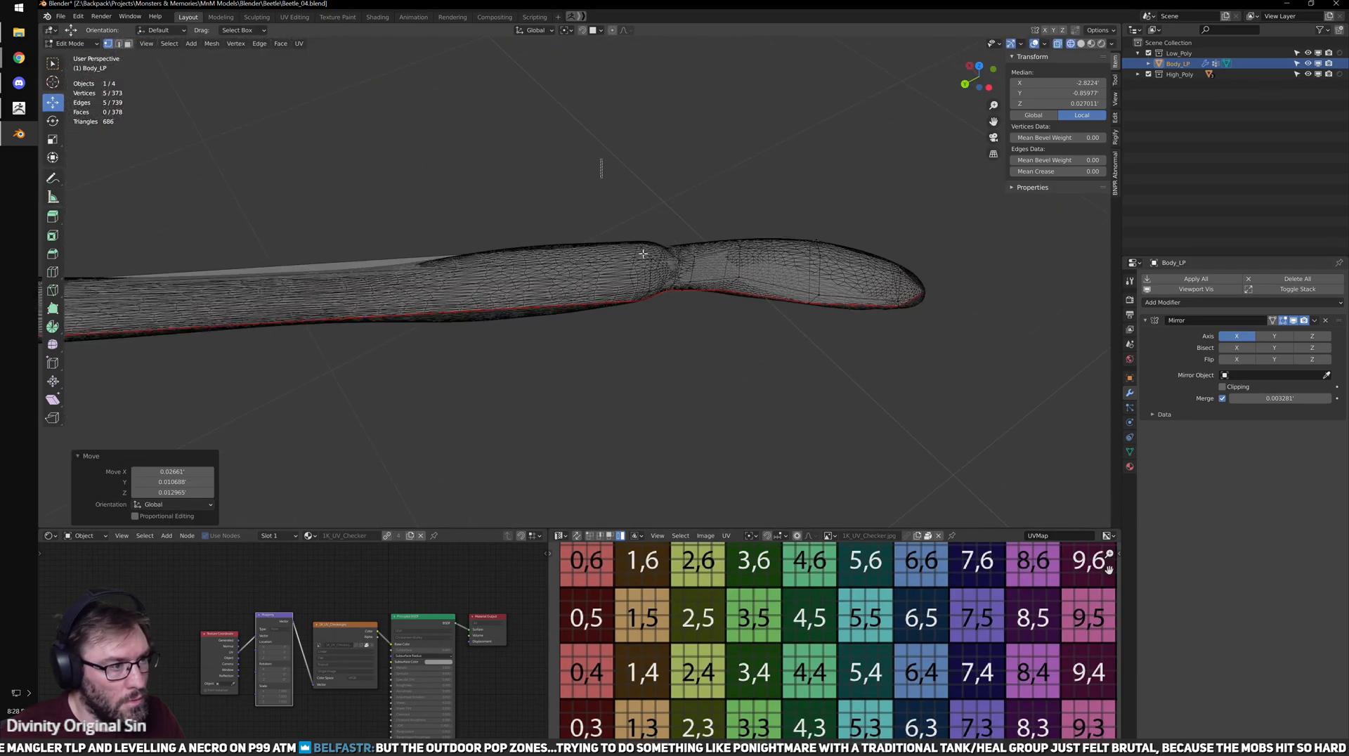
drag(612, 204, 801, 382)
shift+middle_drag(779, 298, 666, 329)
scroll(665, 327, up, 2)
alt+click(639, 307)
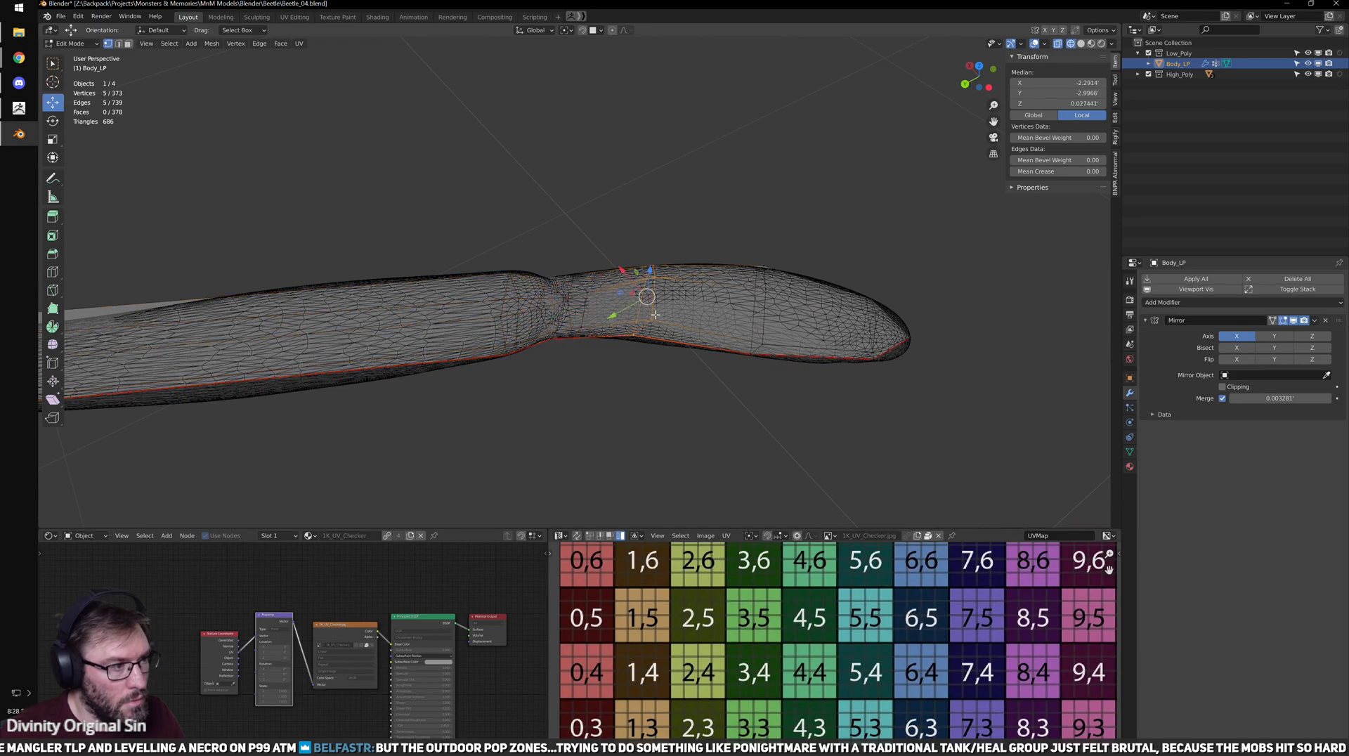
right_click(672, 347)
ctrl+alt+click(604, 287)
key(m)
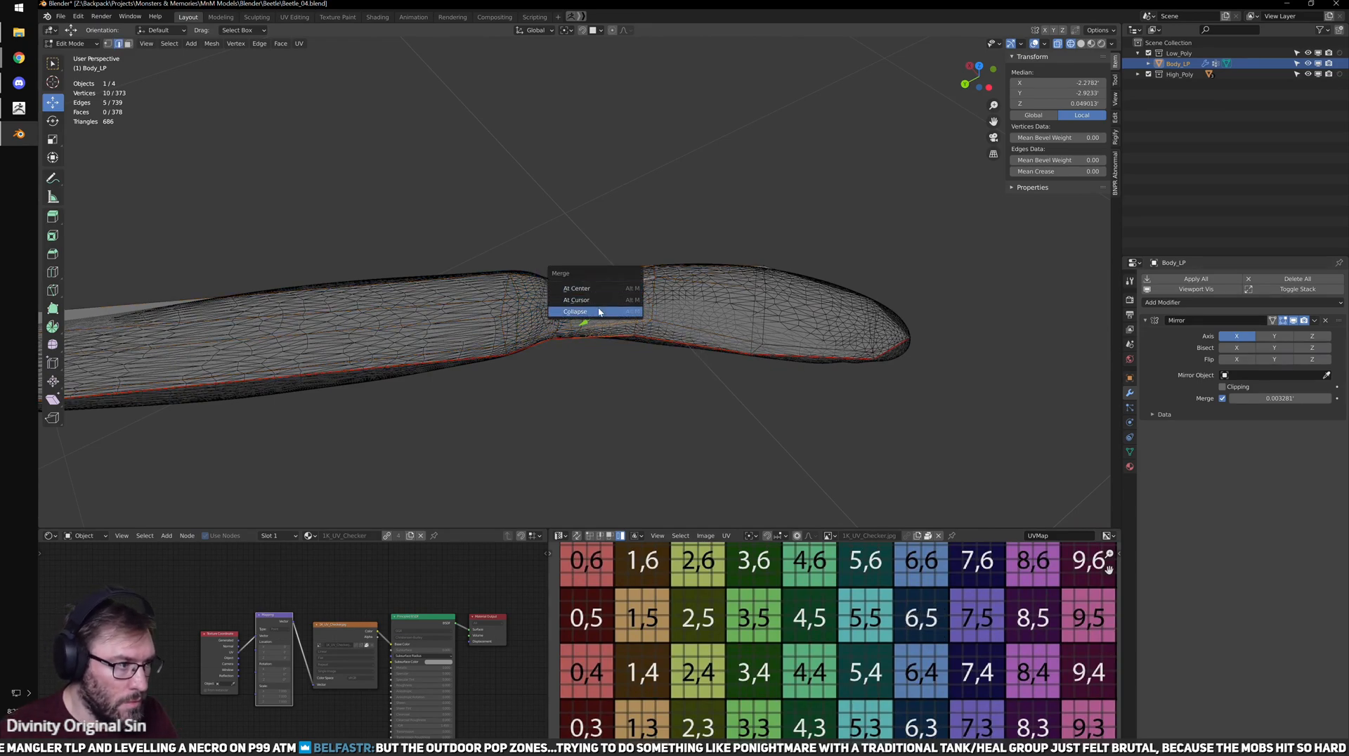
click(606, 288)
- Select the ring of faces forming the front leg's ankle joint
shift+middle_drag(668, 376, 721, 294)
shift+middle_drag(562, 339, 654, 260)
drag(395, 269, 563, 158)
key(KP_Decimal)
scroll(713, 307, down, 3)
middle_drag(714, 307, 641, 312)
drag(497, 185, 678, 383)
scroll(747, 377, down, 3)
- Switch to vertex selection and add a loop cut across the front leg's shin, just above the ankle joint
key(ctrl+Tab)
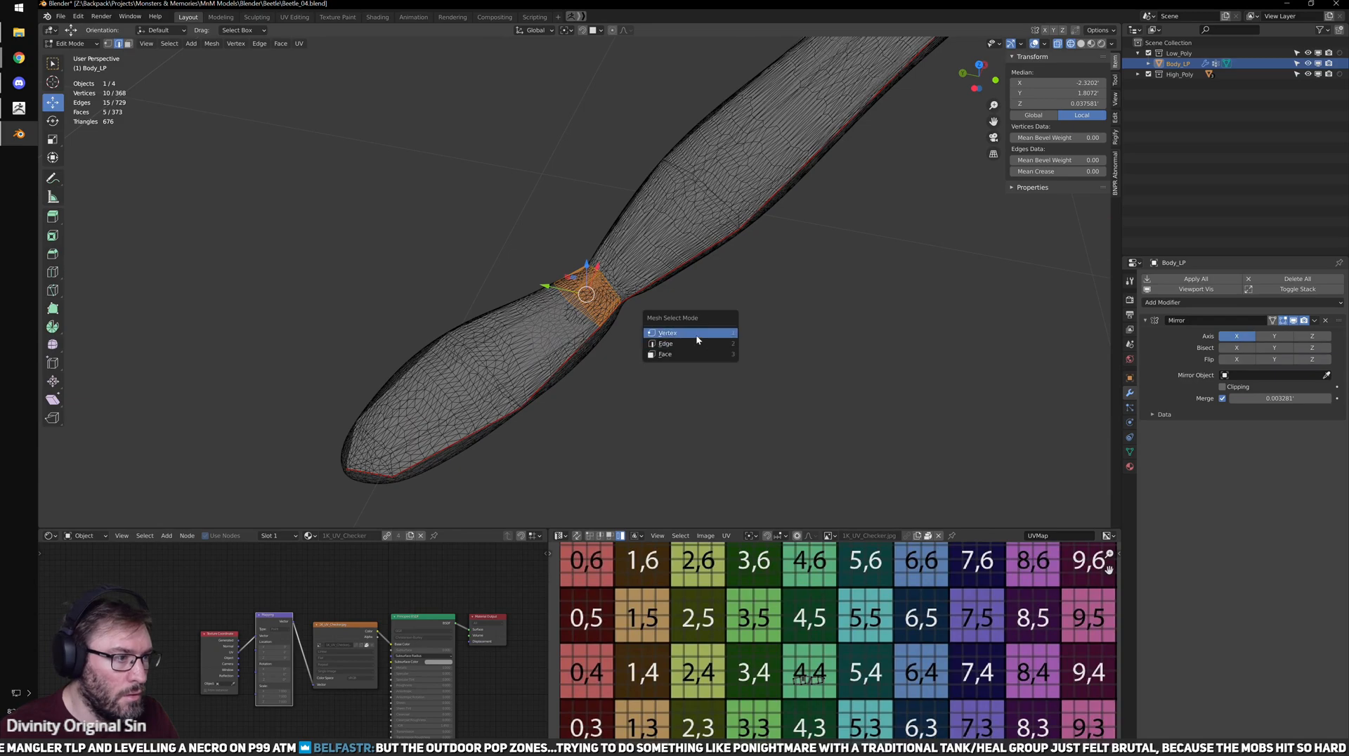
click(698, 335)
middle_drag(693, 333, 647, 295)
drag(497, 246, 657, 405)
mouse_move(654, 338)
shift+middle_down()
mouse_move(628, 376)
mouse_move(608, 348)
shift+middle_up()
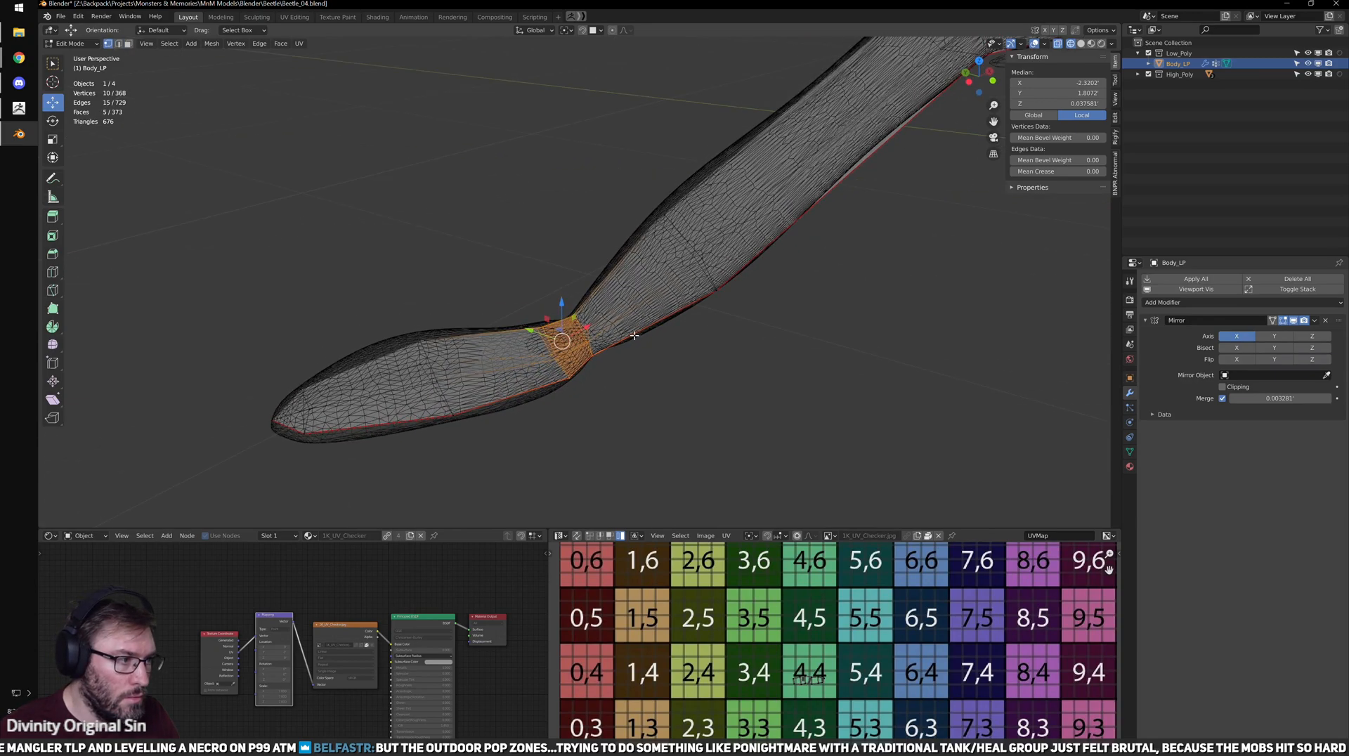
key(ctrl+r)
click(603, 344)
click(601, 347)
- Select the band of faces at the front leg's next joint up from the shin
scroll(781, 259, down, 1)
shift+middle_drag(763, 270, 598, 341)
scroll(666, 289, down, 1)
shift+middle_drag(666, 290, 554, 386)
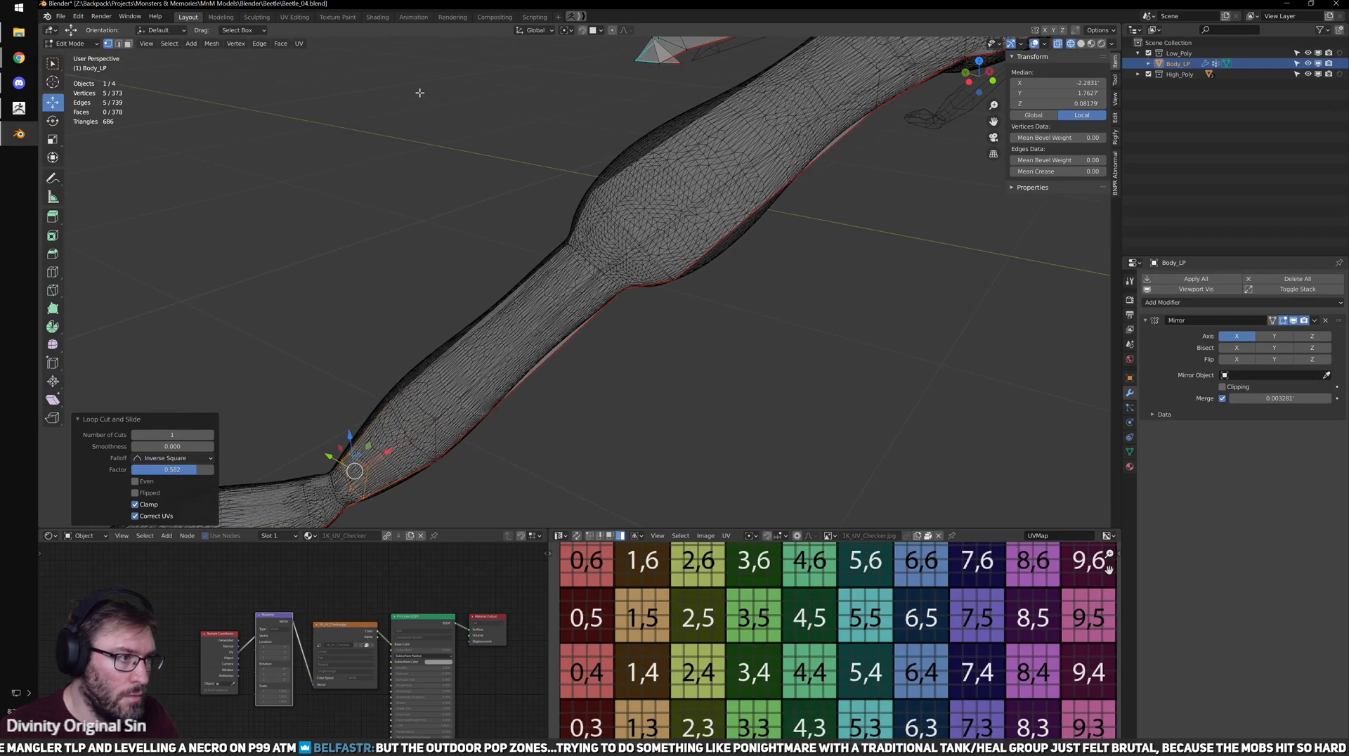
drag(422, 88, 725, 408)
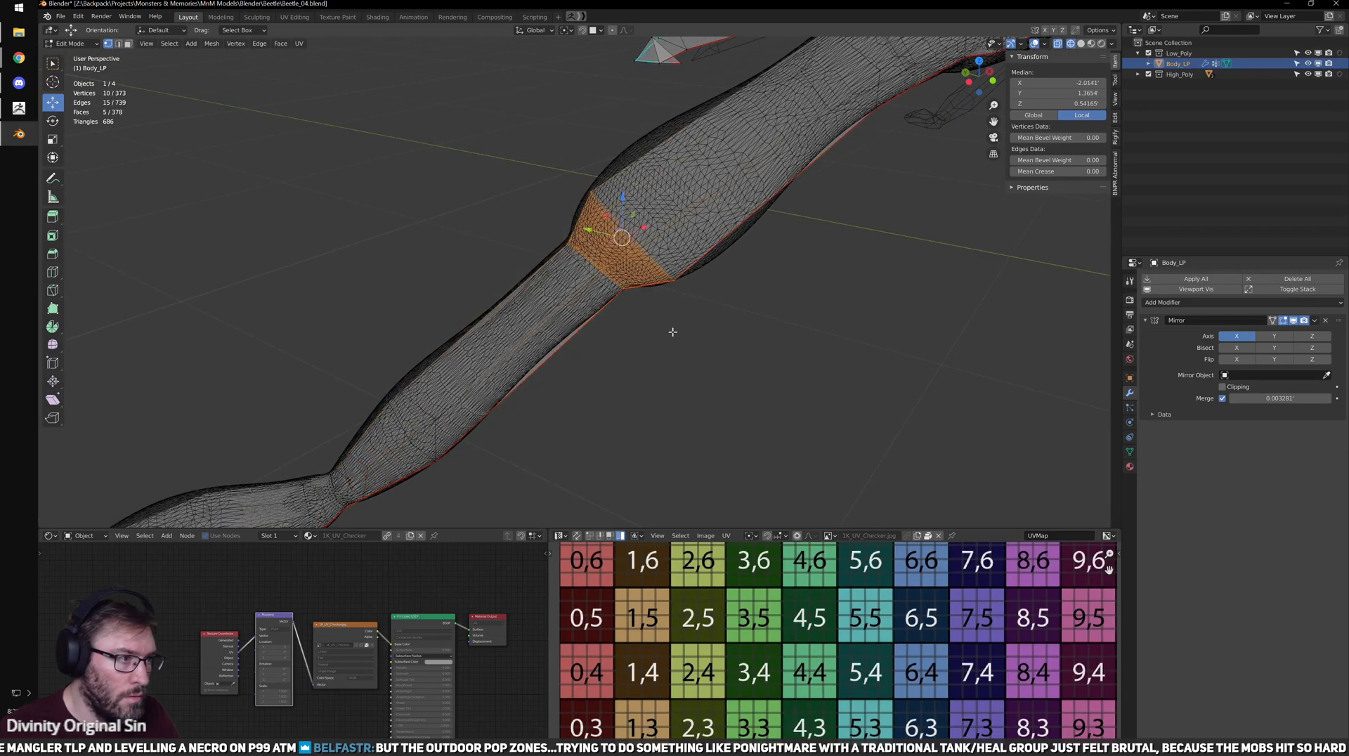
- Add an edge loop to the front leg and shift the loop near its upper joint toward the body
click(621, 231)
shift+middle_drag(856, 81, 651, 280)
drag(525, 155, 825, 355)
shift+middle_drag(759, 281, 650, 359)
alt+click(541, 405)
middle_drag(542, 406, 548, 370)
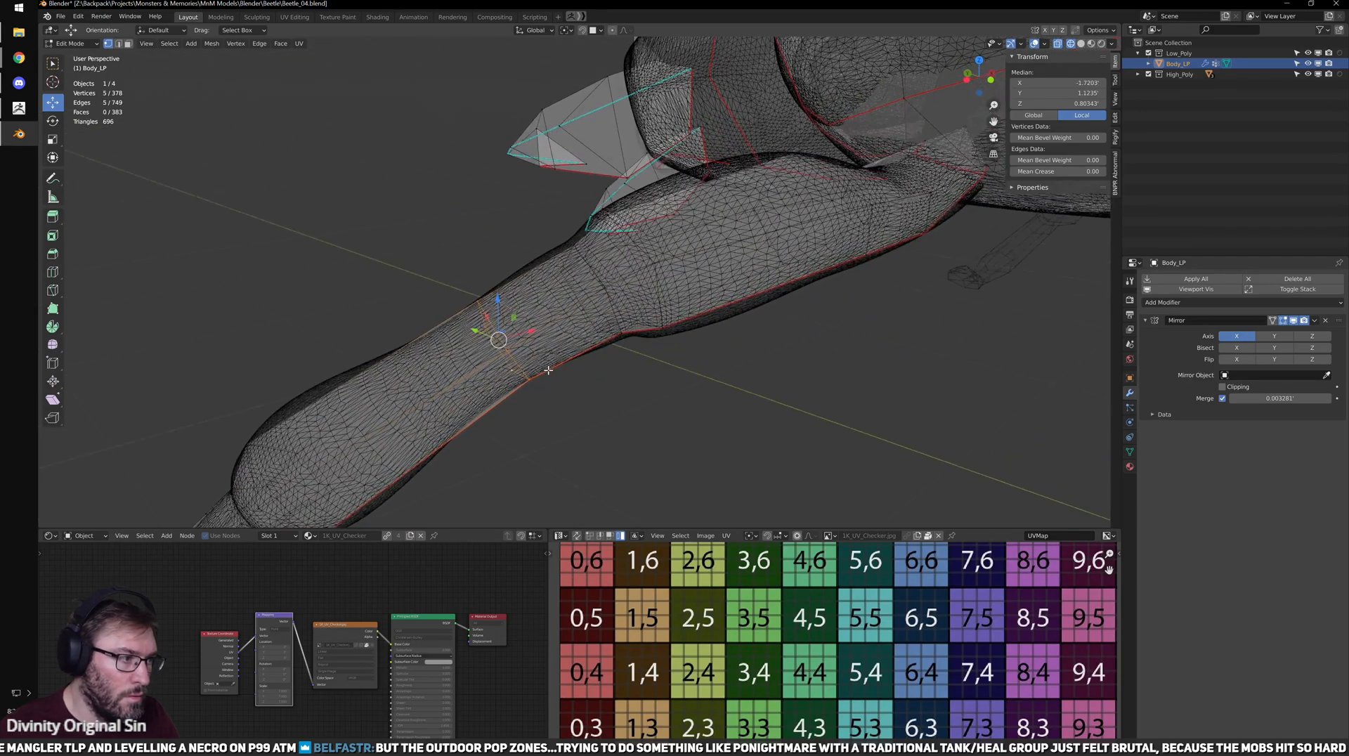
drag(499, 344, 563, 310)
- Move the edge loop in the middle of the front leg's upper segment away from the body
mouse_move(563, 310)
middle_down()
mouse_move(694, 344)
mouse_move(600, 347)
mouse_move(554, 317)
middle_up()
alt+click(549, 305)
alt+click(548, 327)
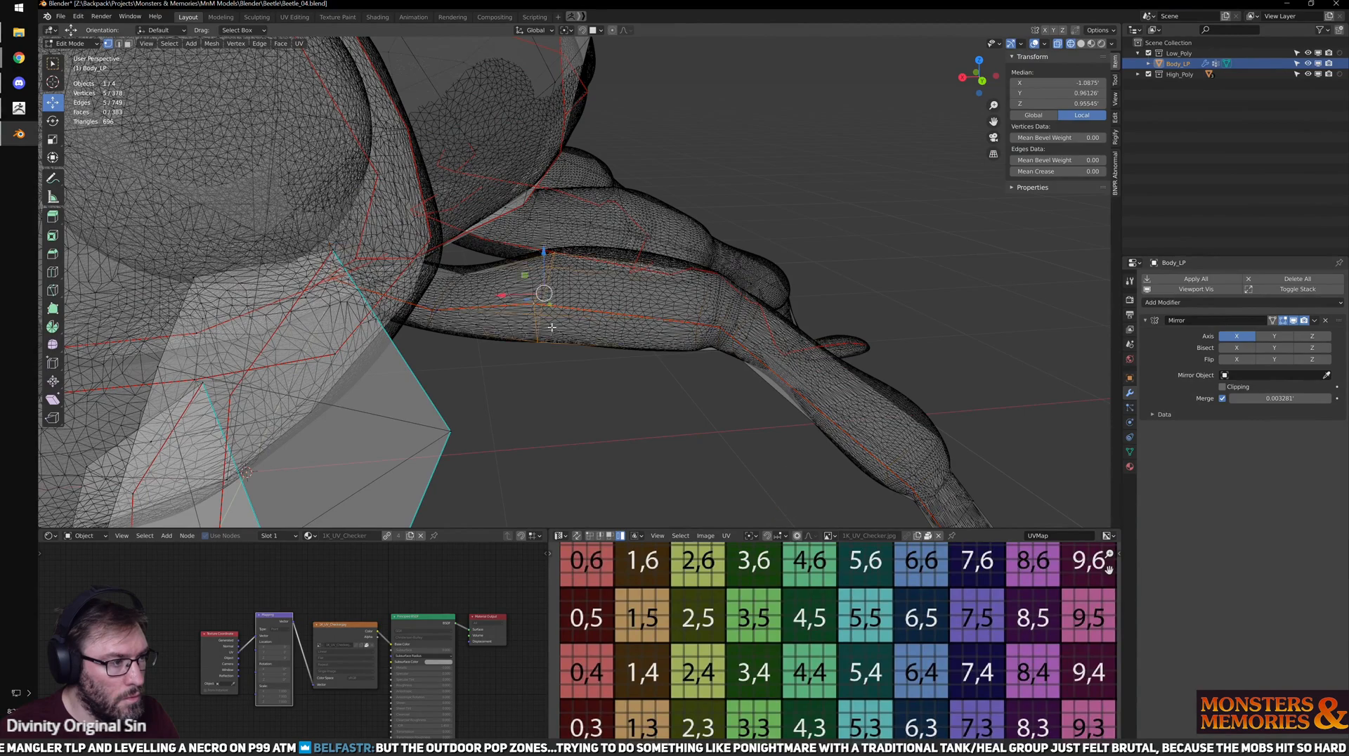
drag(552, 295, 612, 296)
middle_drag(613, 296, 541, 302)
scroll(551, 292, up, 2)
- Enable snapping and snap the top vertex of the upper-segment loop onto the high-poly leg surface
click(585, 252)
middle_drag(585, 251, 622, 273)
key(shift+Tab)
key(shift+z)
drag(605, 256, 614, 255)
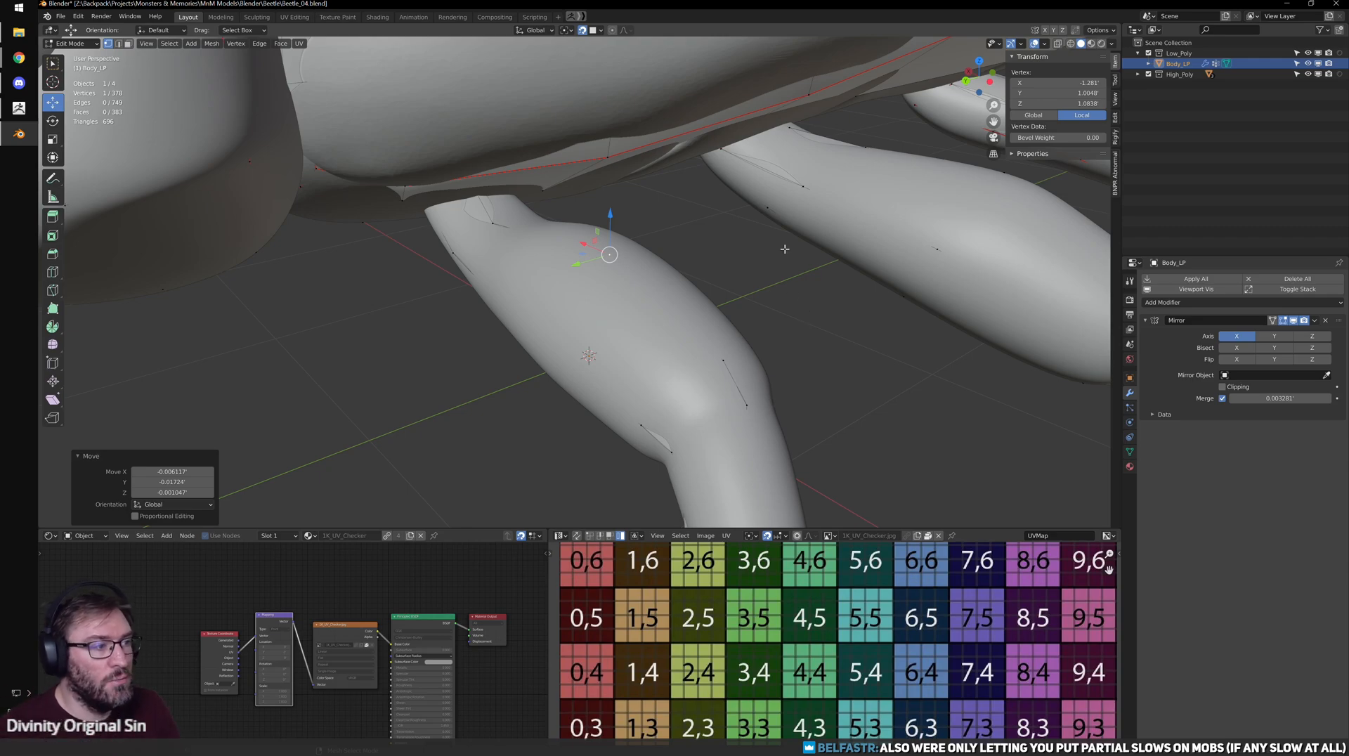
mouse_move(694, 392)
middle_down()
mouse_move(679, 366)
mouse_move(692, 360)
mouse_move(636, 336)
middle_up()
key(shift+z)
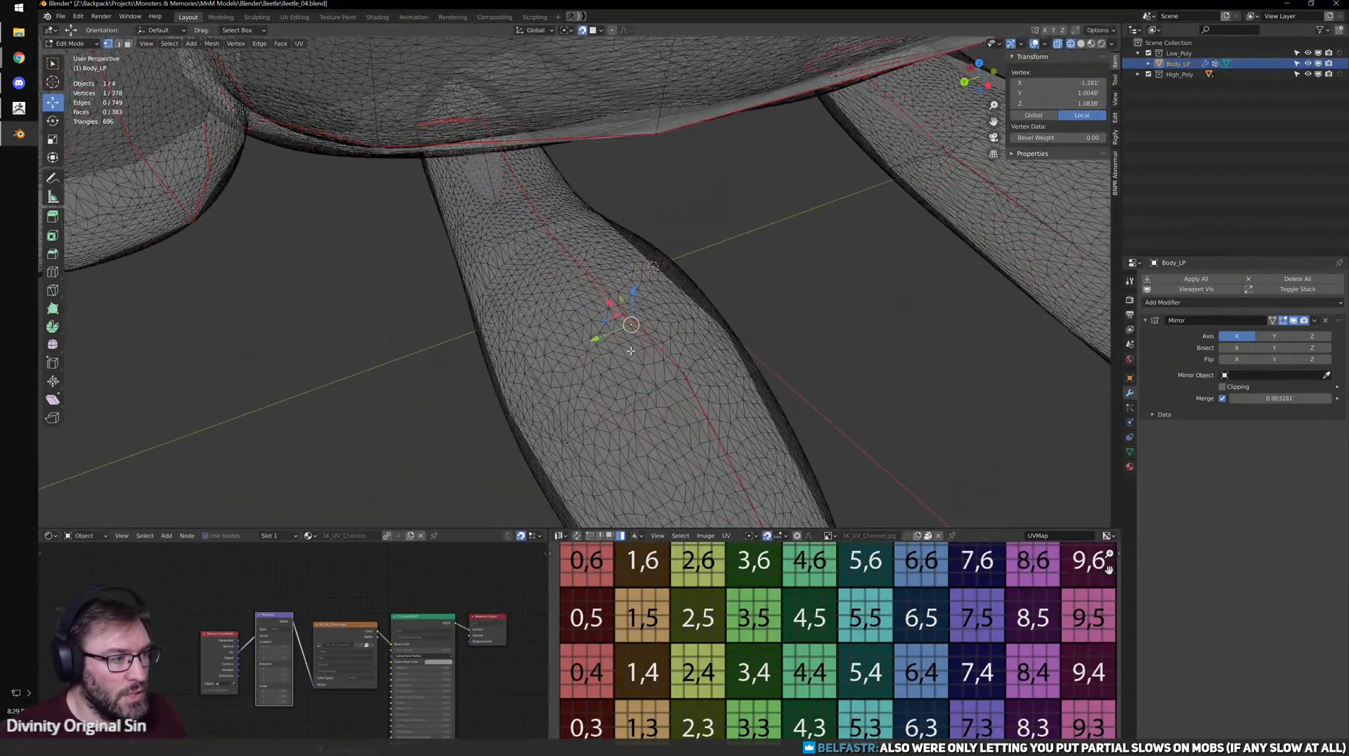
key(shift+z)
drag(634, 332, 633, 331)
middle_drag(633, 331, 693, 281)
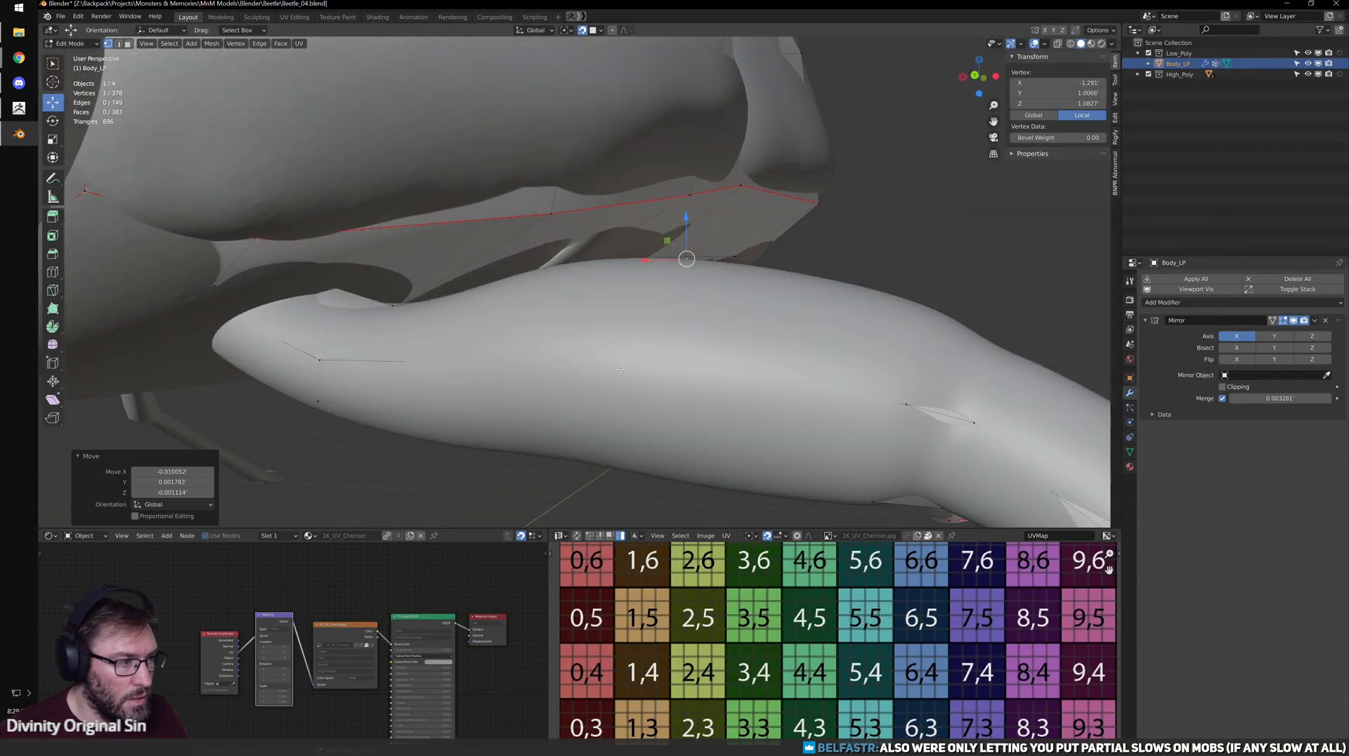
- Snap the loop's vertices on the forward-facing side of the leg onto the high-poly surface
key(shift+z)
mouse_move(624, 385)
middle_down()
mouse_move(636, 374)
mouse_move(561, 336)
middle_up()
key(shift+z)
key(g)
click(639, 373)
key(shift+z)
click(562, 336)
key(shift+z)
drag(563, 335, 582, 345)
- Snap the loop's remaining vertices around the underside of the leg onto the high-poly surface
key(shift+z)
mouse_move(583, 346)
middle_down()
mouse_move(708, 398)
mouse_move(635, 446)
mouse_move(551, 453)
mouse_move(597, 434)
mouse_move(591, 401)
middle_up()
click(551, 455)
key(shift+z)
drag(572, 347, 576, 344)
mouse_move(576, 345)
middle_down()
mouse_move(585, 386)
mouse_move(620, 401)
middle_up()
key(shift+z)
click(599, 380)
drag(599, 381, 595, 374)
key(shift+z)
- Disable snapping, select the whole edge loop around the front leg's upper segment and scale it
mouse_move(595, 375)
middle_down()
mouse_move(654, 383)
mouse_move(527, 400)
mouse_move(680, 387)
middle_up()
key(shift+z)
drag(613, 289, 784, 439)
key(shift+Tab)
middle_drag(569, 358, 647, 340)
scroll(693, 337, down, 5)
drag(478, 302, 635, 241)
key(KP_Decimal)
middle_drag(635, 242, 691, 308)
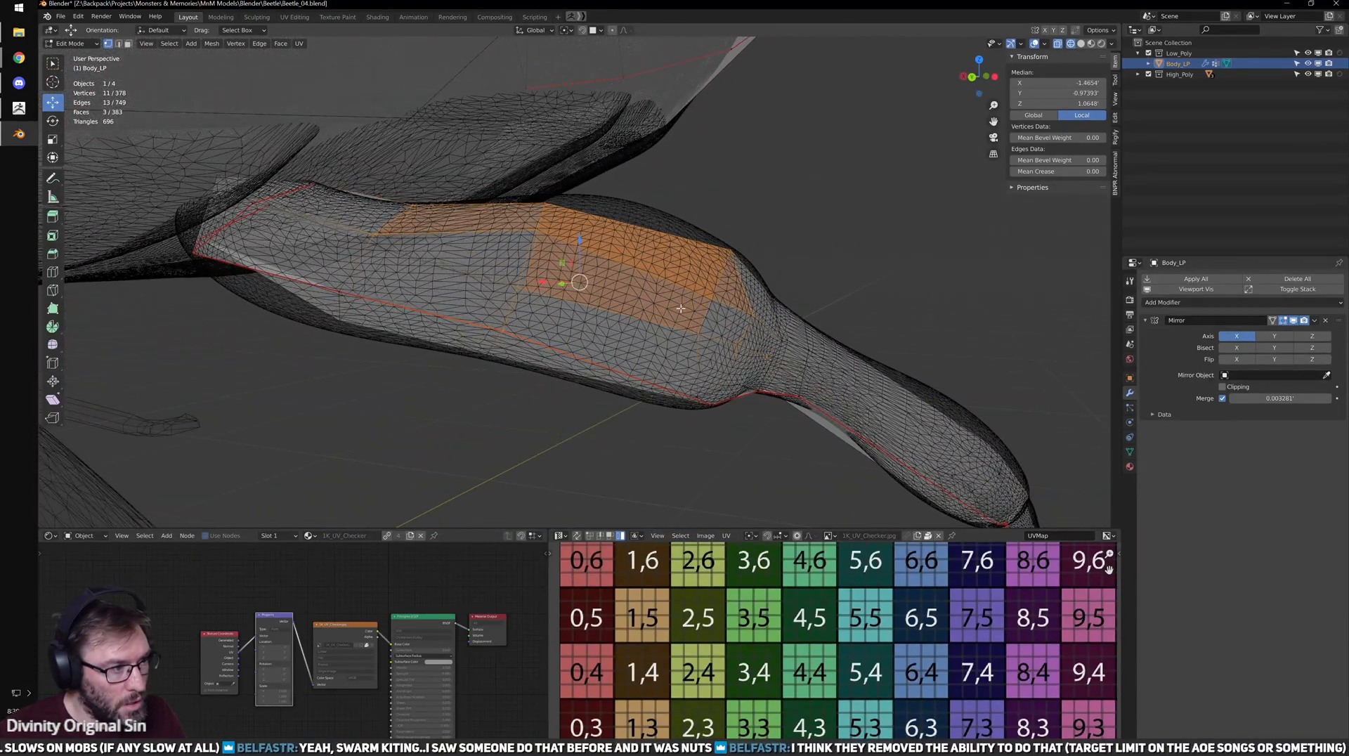
shift+middle_drag(545, 344, 610, 364)
alt+click(584, 322)
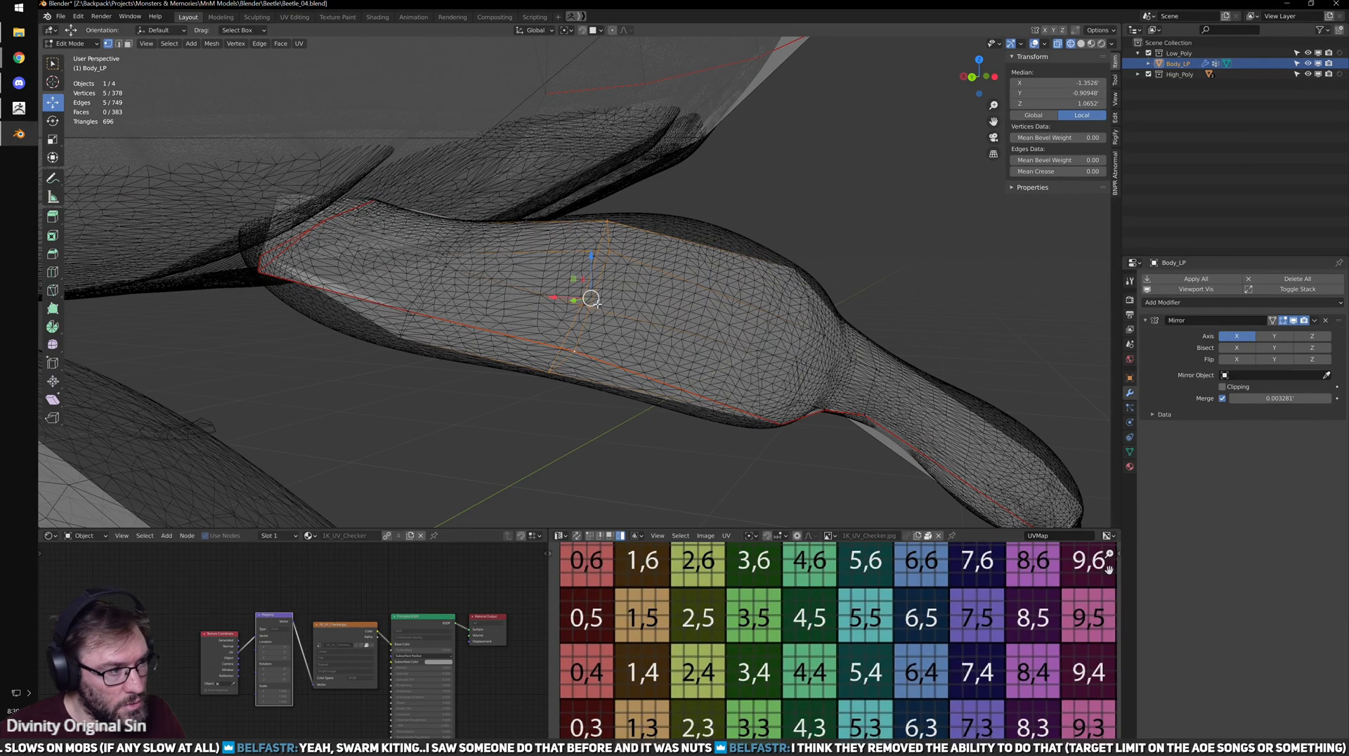
key(s)
click(678, 310)
- Re-enable snapping and snap a single vertex at the top of the upper leg segment to the high-poly surface
middle_drag(679, 309, 637, 307)
click(683, 243)
mouse_move(686, 246)
middle_down()
mouse_move(661, 308)
mouse_move(632, 314)
mouse_move(610, 343)
mouse_move(571, 325)
mouse_move(646, 324)
mouse_move(608, 314)
mouse_move(632, 341)
mouse_move(603, 351)
mouse_move(603, 333)
middle_up()
key(shift+Tab)
key(shift+z)
key(g)
click(629, 315)
- Snap the next two vertices around the upper leg segment onto the high-poly surface
key(shift+z)
click(563, 323)
key(shift+z)
key(g)
click(554, 314)
key(shift+z)
click(608, 313)
key(shift+z)
key(g)
click(602, 314)
- Snap one more vertex of the upper leg segment onto the high-poly surface, undoing the first move and repositioning it
key(shift+z)
click(602, 343)
key(shift+z)
key(shift+z)
drag(603, 333, 606, 334)
middle_drag(607, 335, 672, 399)
key(ctrl+z)
key(g)
click(630, 388)
- Select the whole low-poly mesh and show its UV layout in a maximized UV editor
key(a)
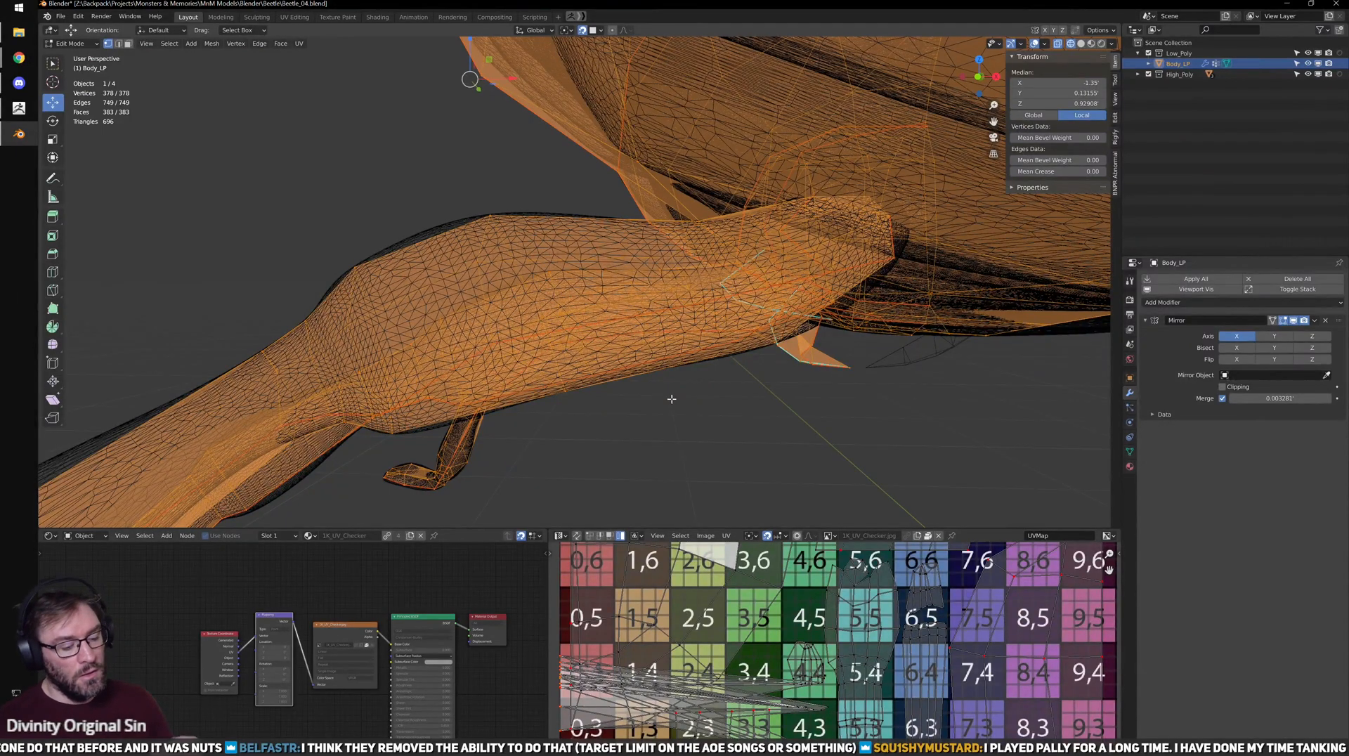
mouse_move(672, 399)
middle_down()
mouse_move(651, 395)
mouse_move(622, 341)
mouse_move(743, 433)
middle_up()
key(shift+z)
scroll(622, 341, down, 4)
key(Tab)
key(Tab)
key(ctrl+space)
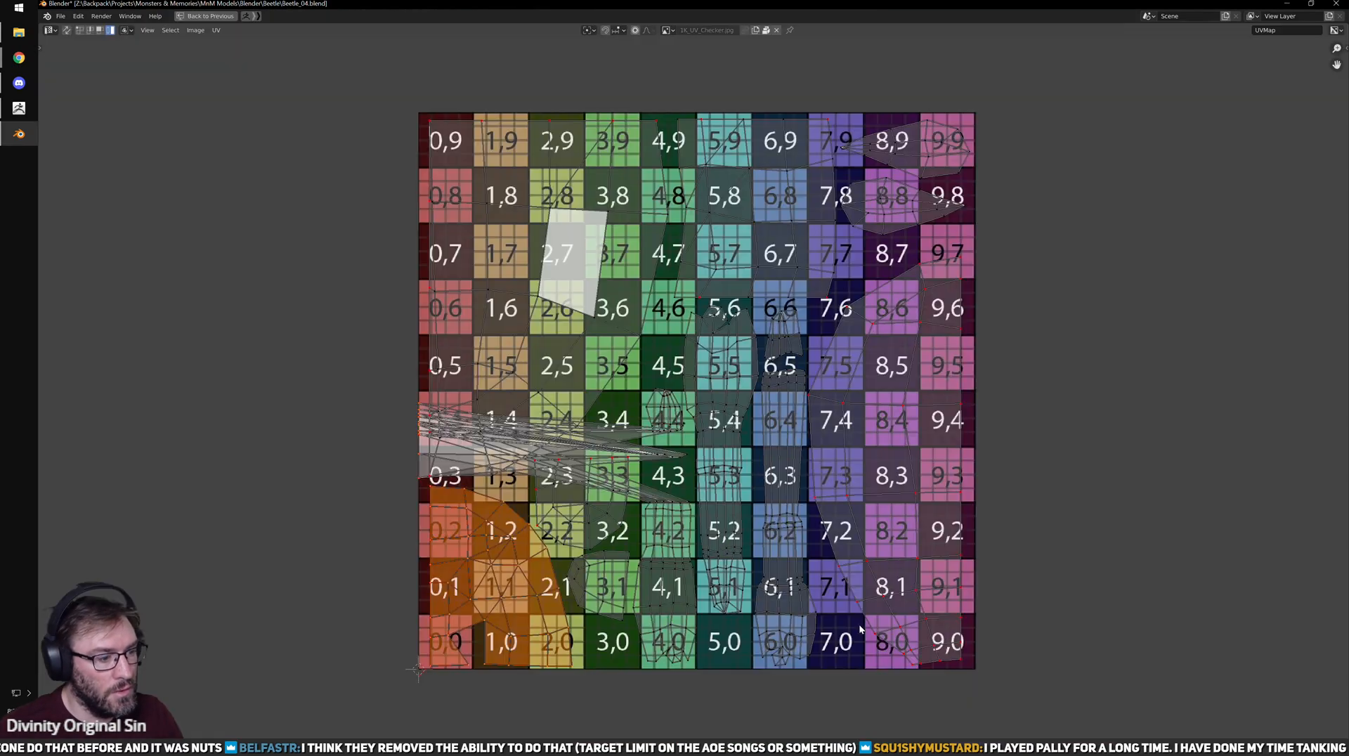
- Set the UV selection mode to Island and select the stretched leg island
scroll(771, 535, up, 2)
middle_drag(771, 535, 991, 504)
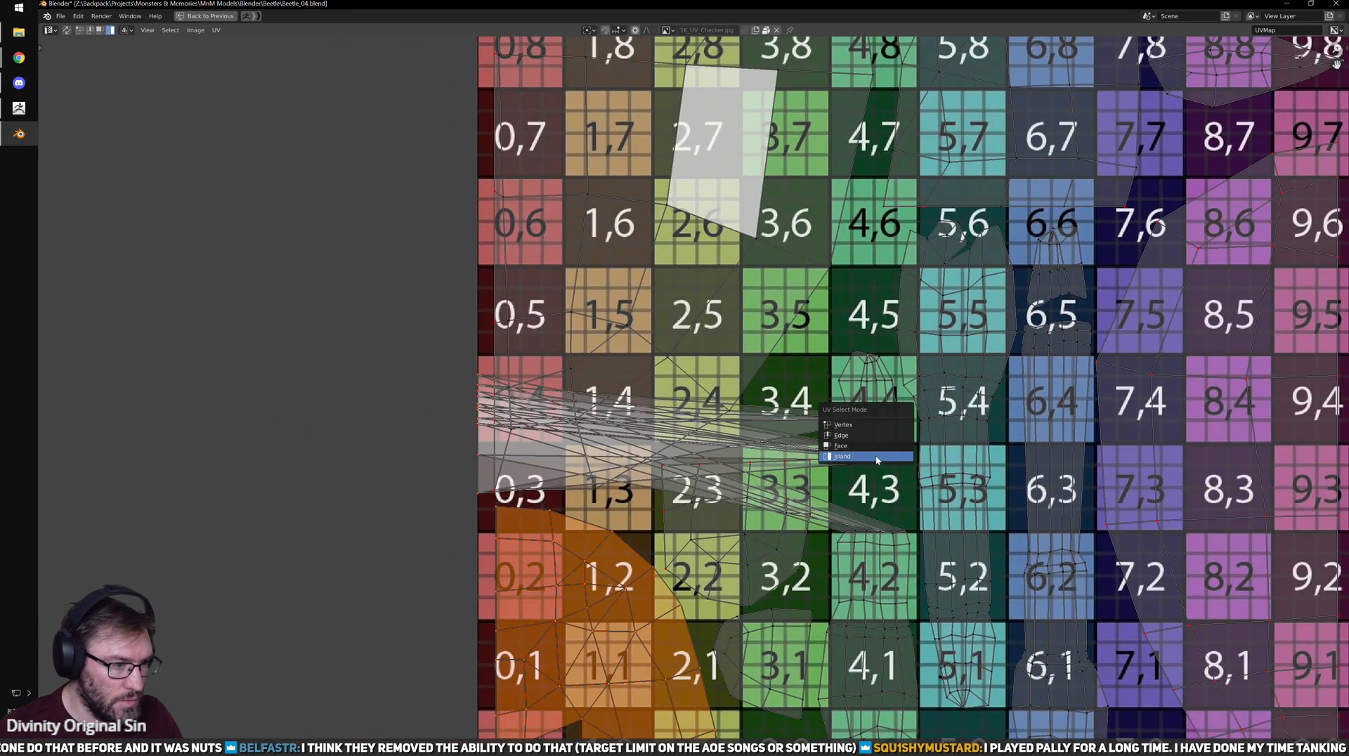
click(875, 462)
scroll(905, 478, down, 2)
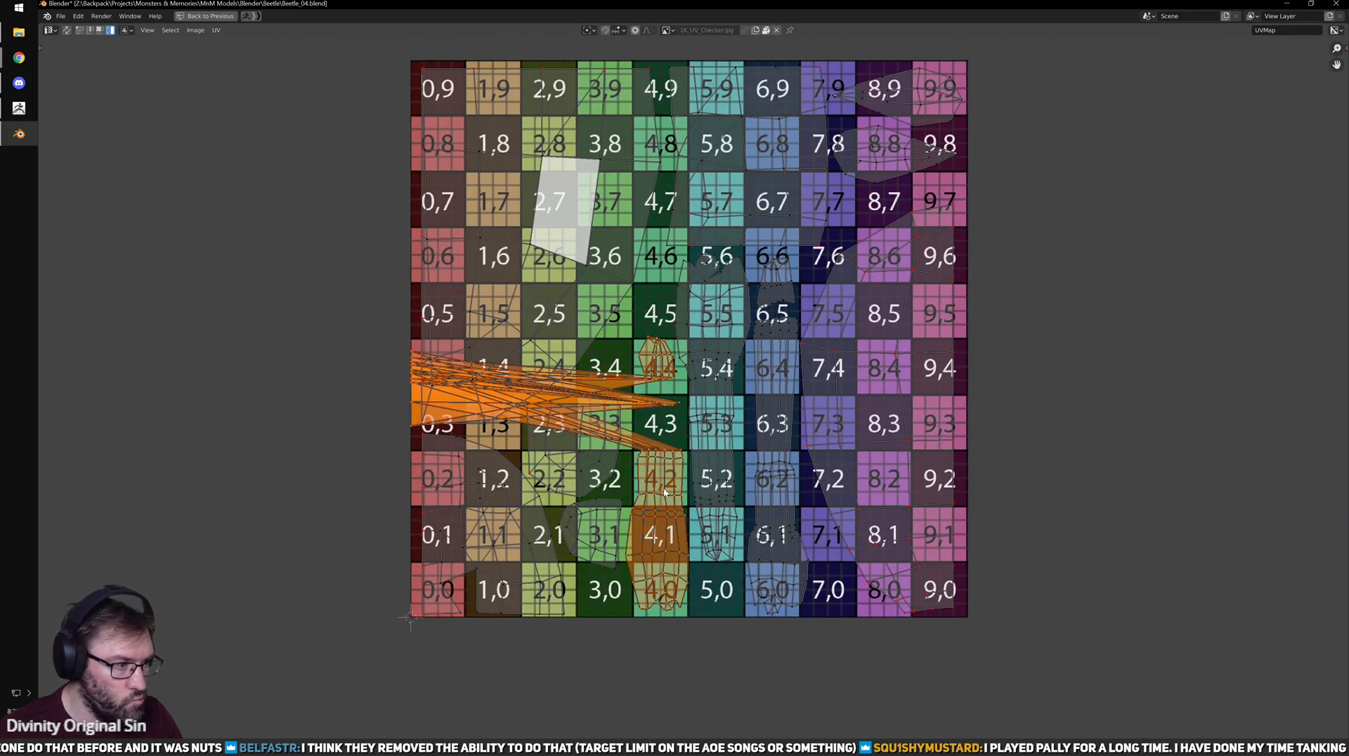
- Work on Body_LP in local view and select only the front leg as linked geometry delimited by seams
key(ctrl+space)
scroll(733, 394, down, 4)
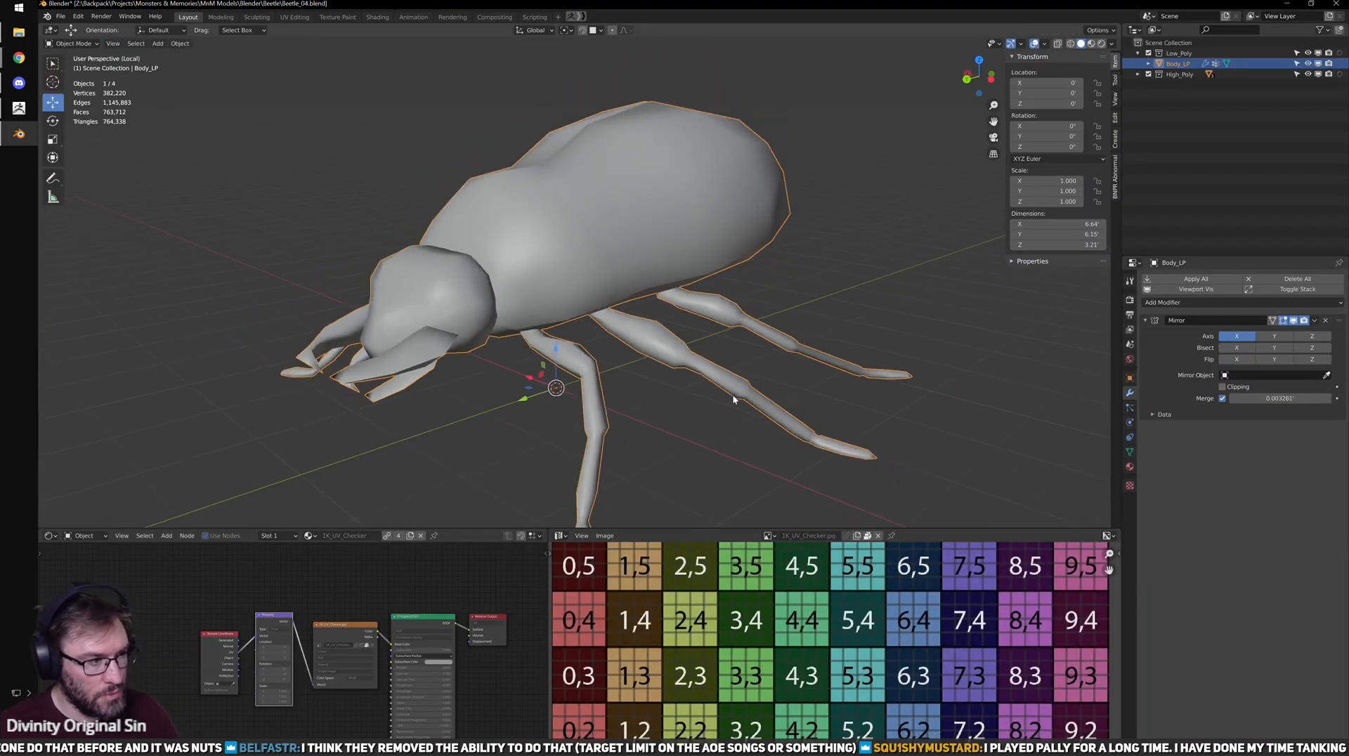
key(KP_Divide)
key(alt+a)
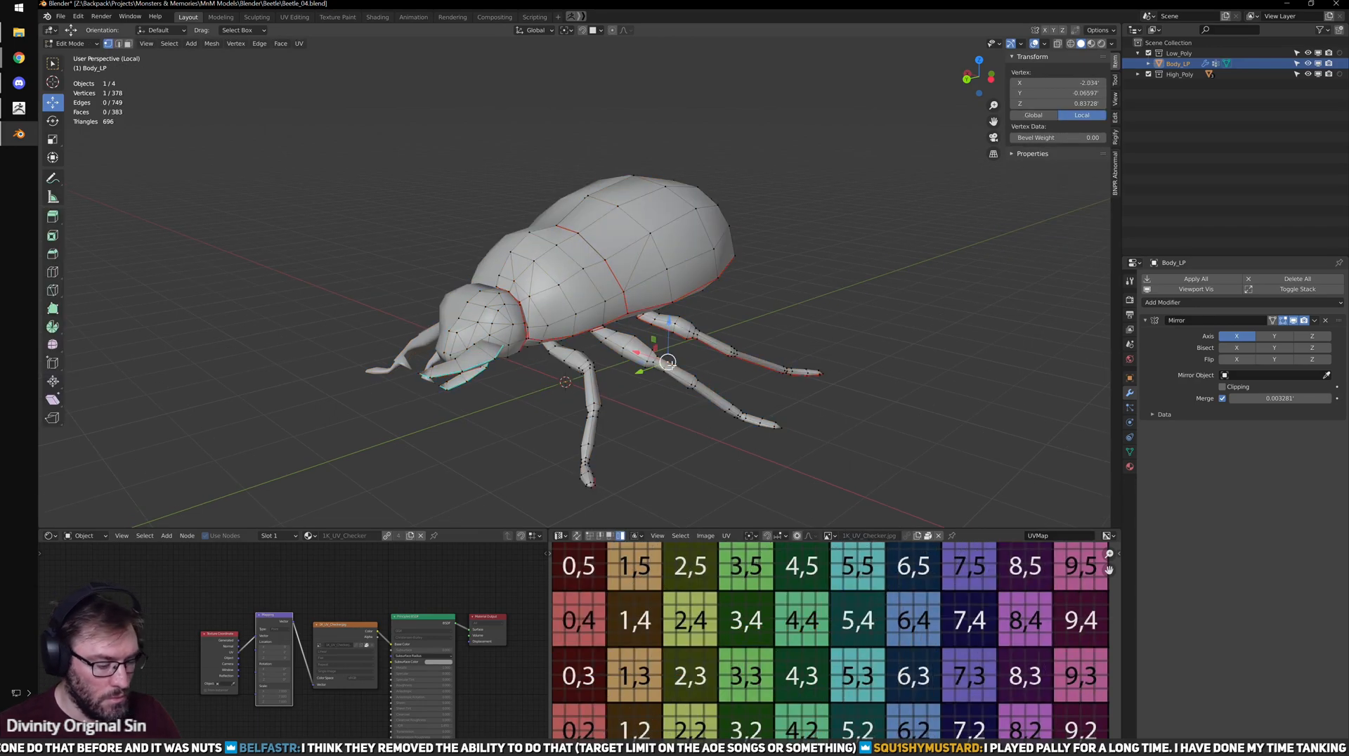
key(l)
key(alt+a)
key(l)
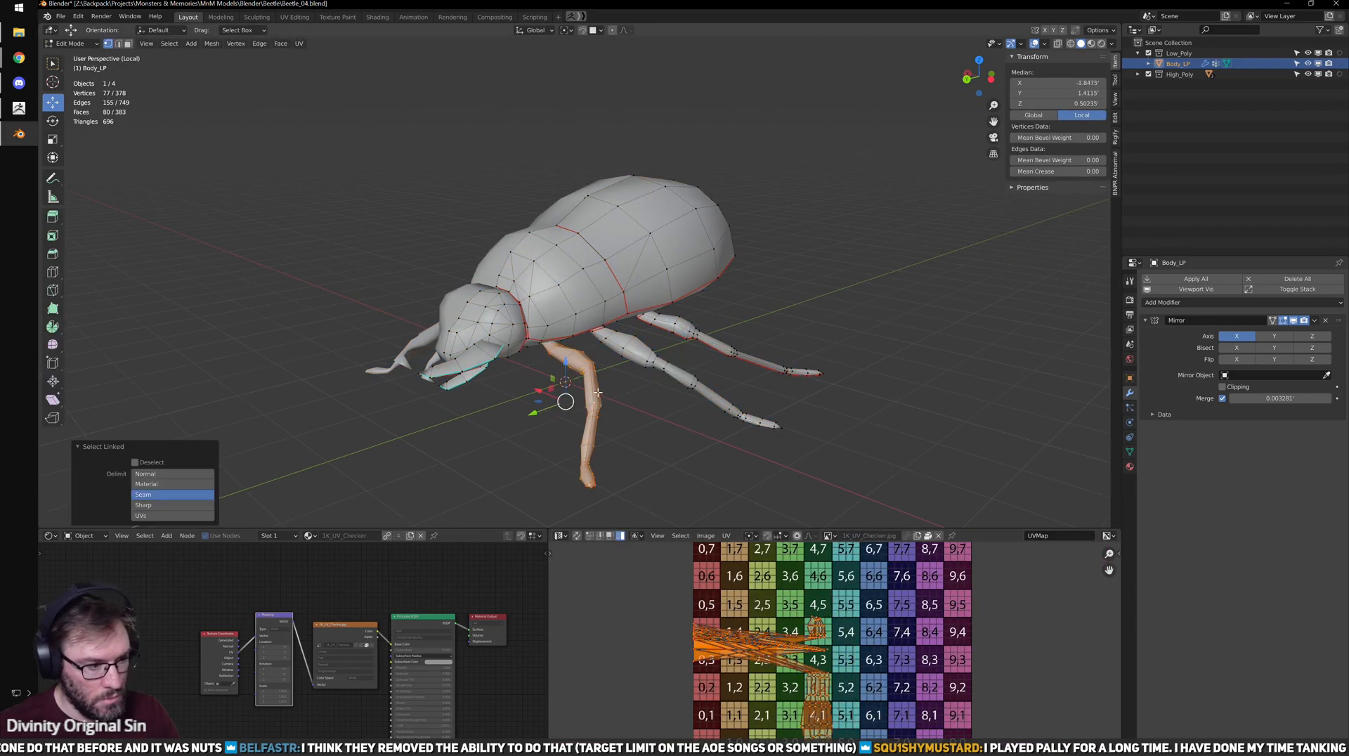
- In the maximized UV editor, select the front leg island's stretched vertices in vertex mode and unwrap them again
key(ctrl+space)
scroll(791, 538, up, 3)
key(ctrl+Tab)
click(824, 329)
scroll(923, 663, down, 4)
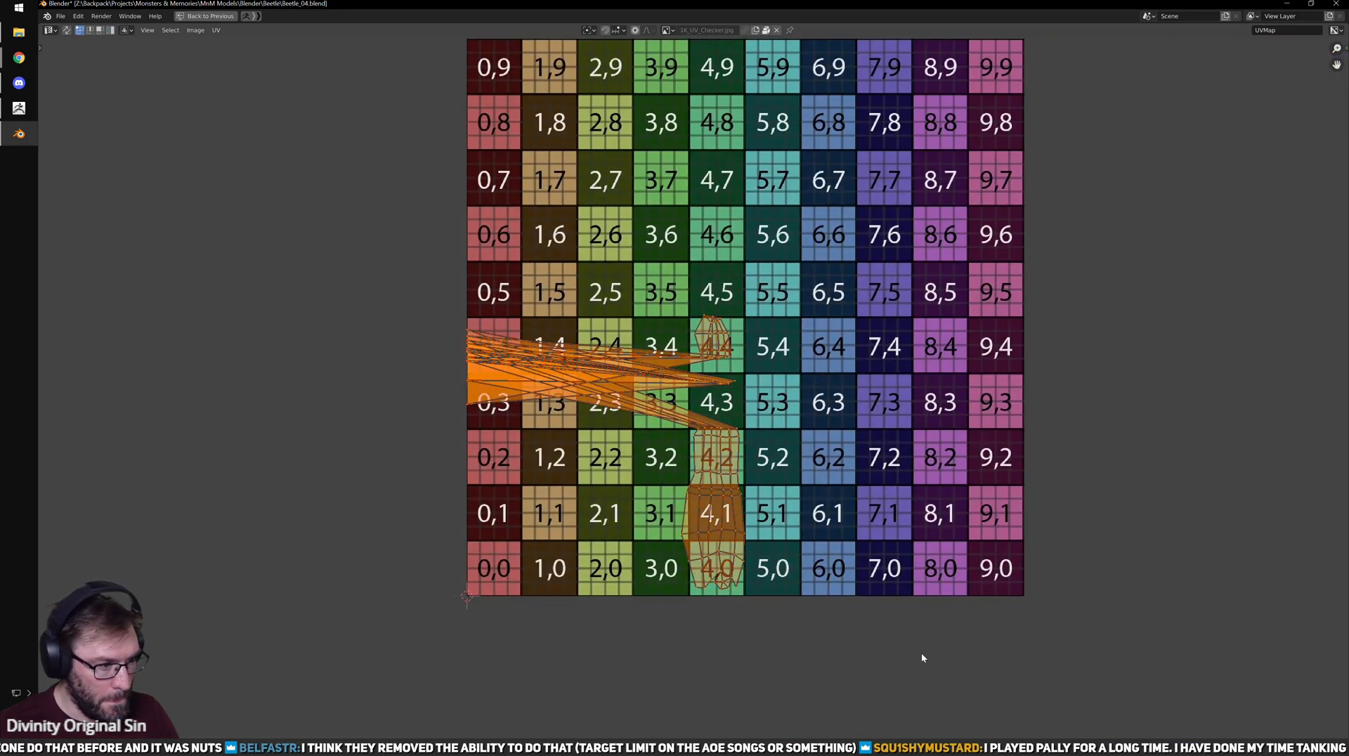
drag(336, 264, 632, 498)
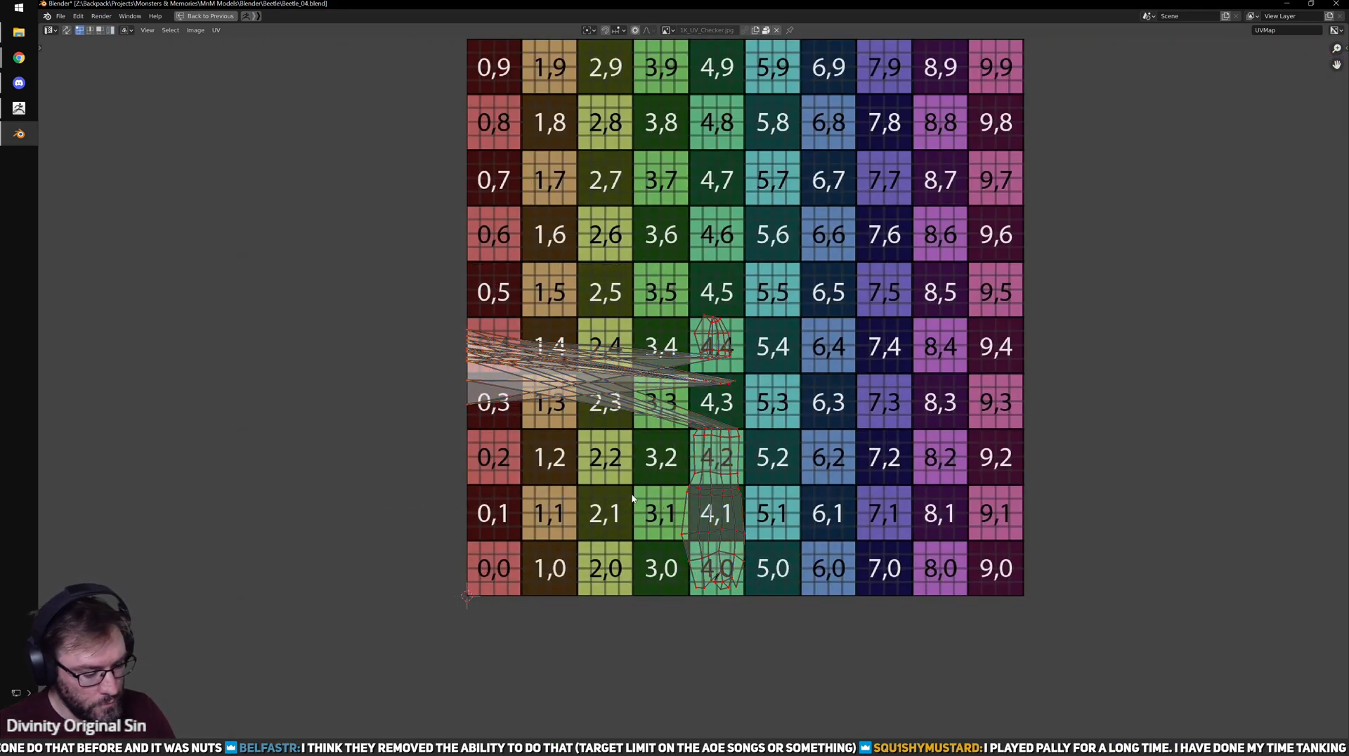
key(u)
scroll(728, 471, up, 2)
middle_drag(820, 545, 793, 531)
drag(536, 186, 856, 680)
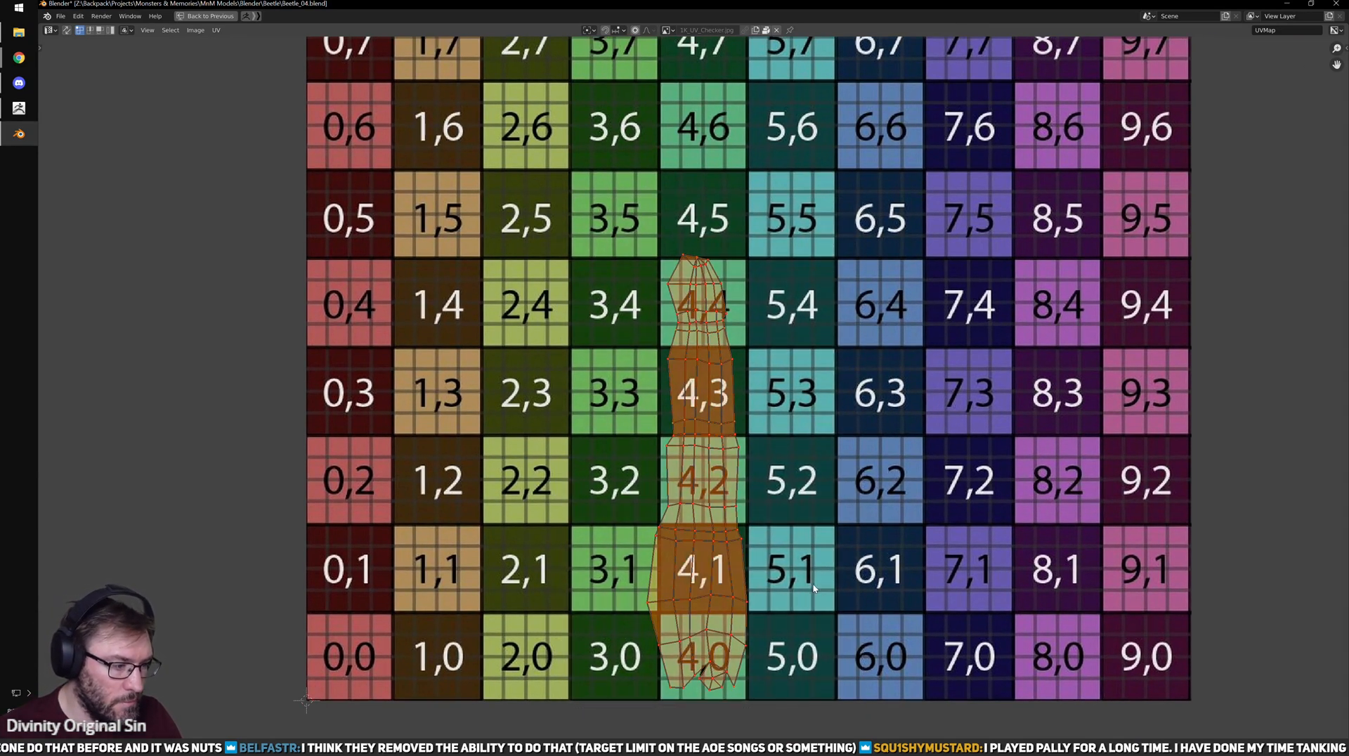
- Check the front leg island against the full UV layout, and return to Object Mode outside local view
key(ctrl+space)
key(a)
key(a)
key(ctrl+space)
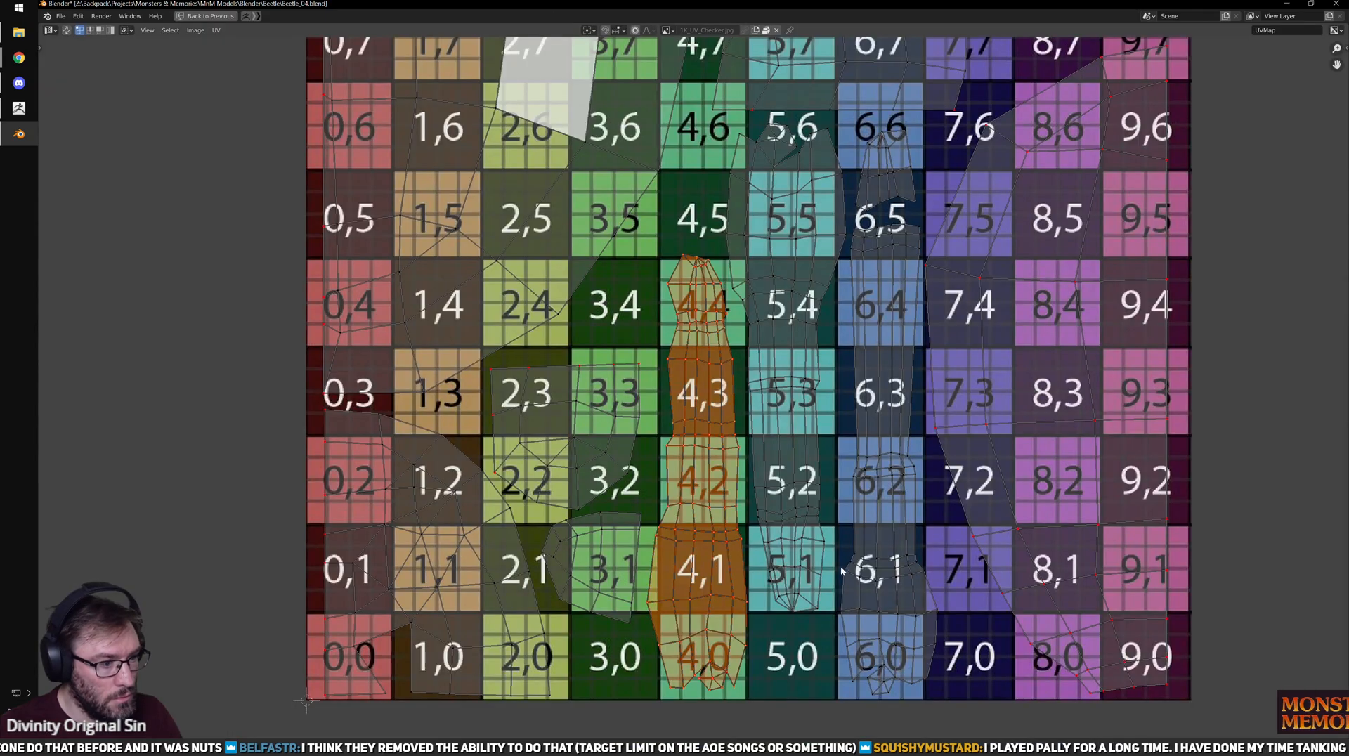
scroll(828, 486, down, 2)
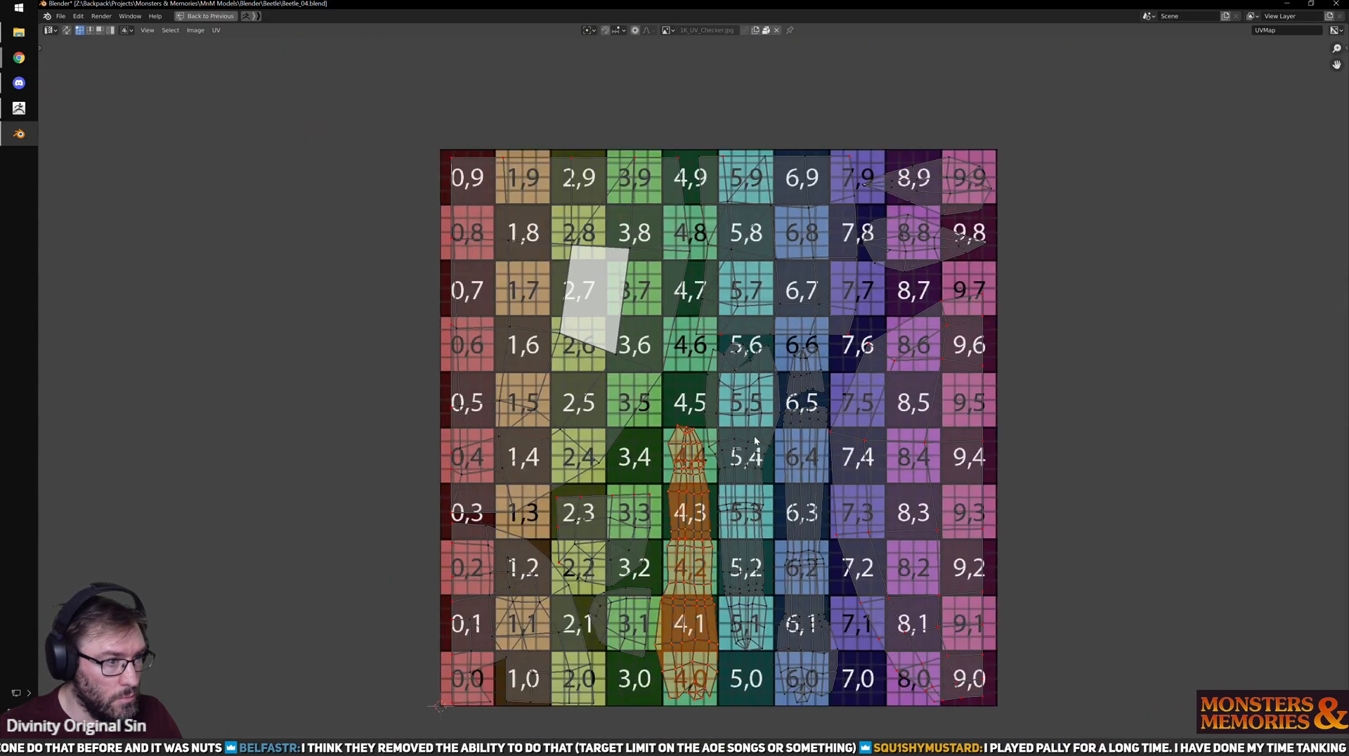
key(ctrl+space)
key(Tab)
scroll(769, 381, up, 4)
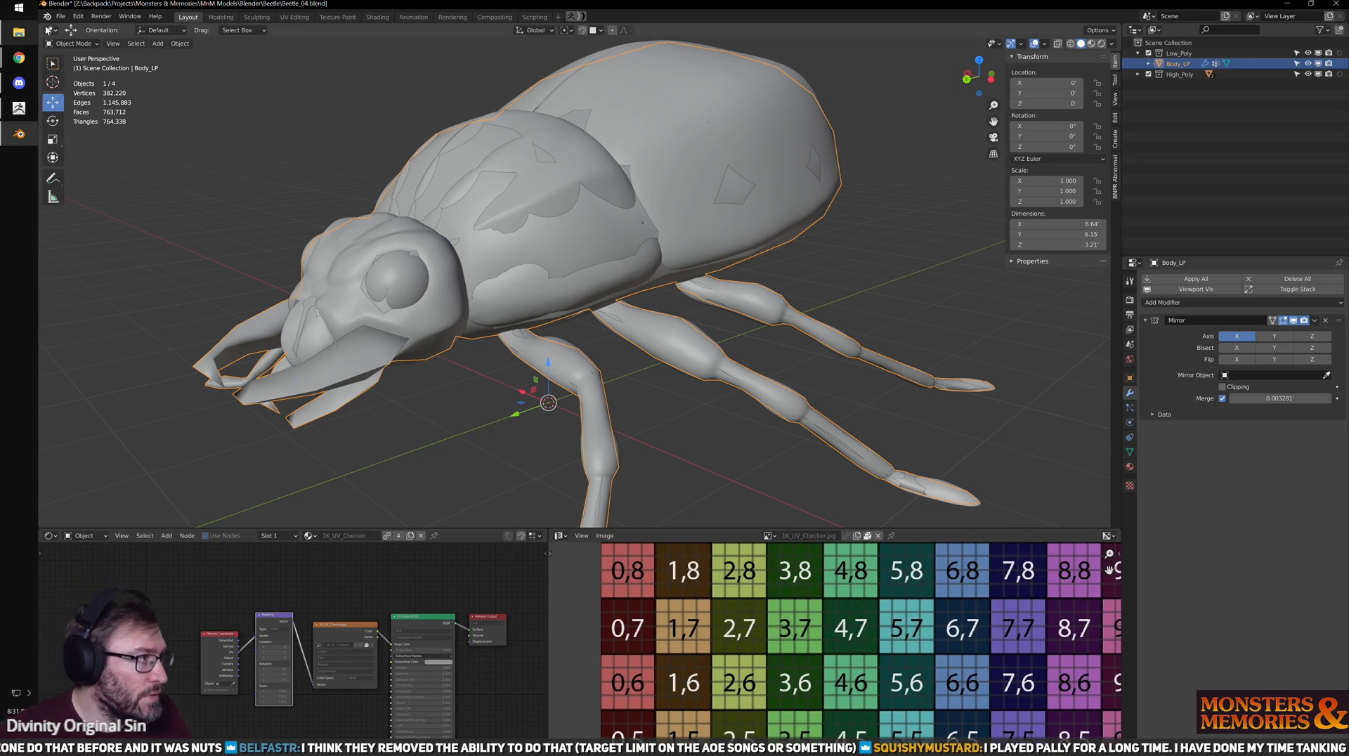
- Save Beetle_04.blend and switch from Marmoset Toolbag back to Blender
click(61, 16)
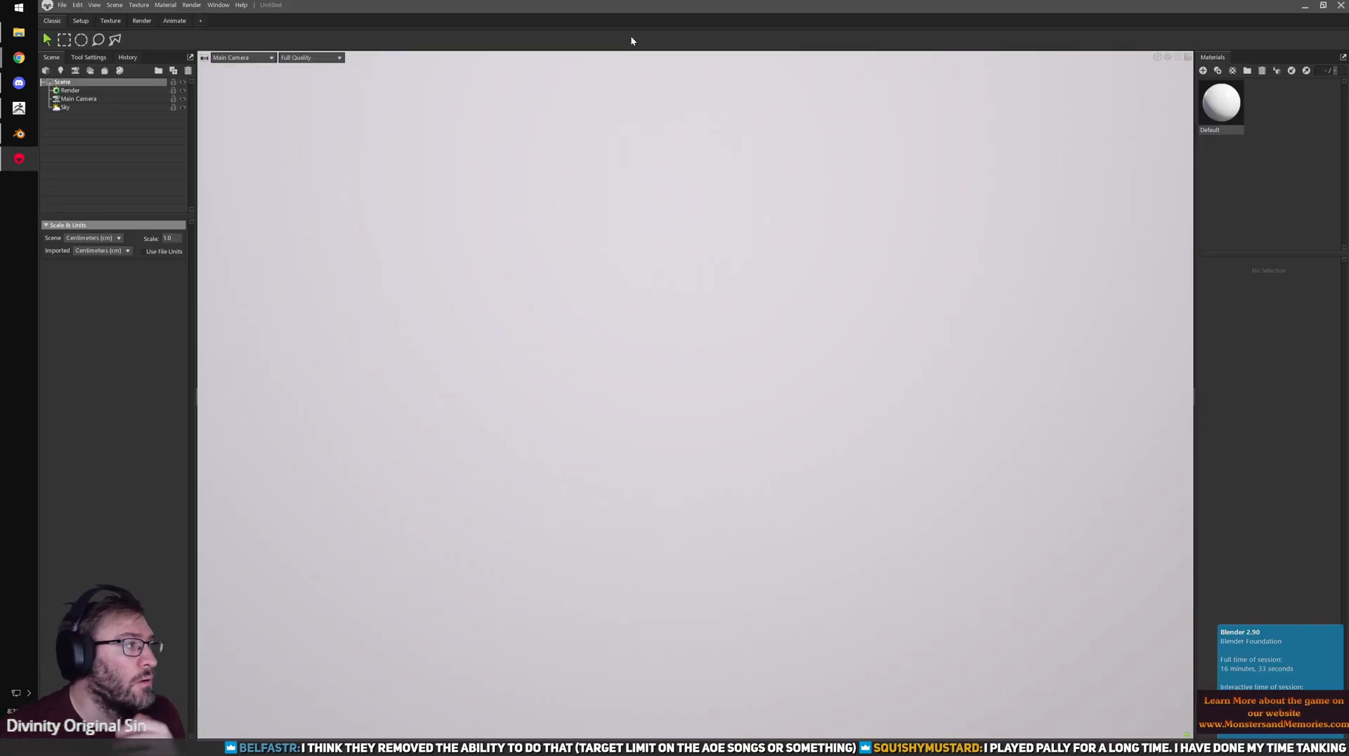
click(19, 134)
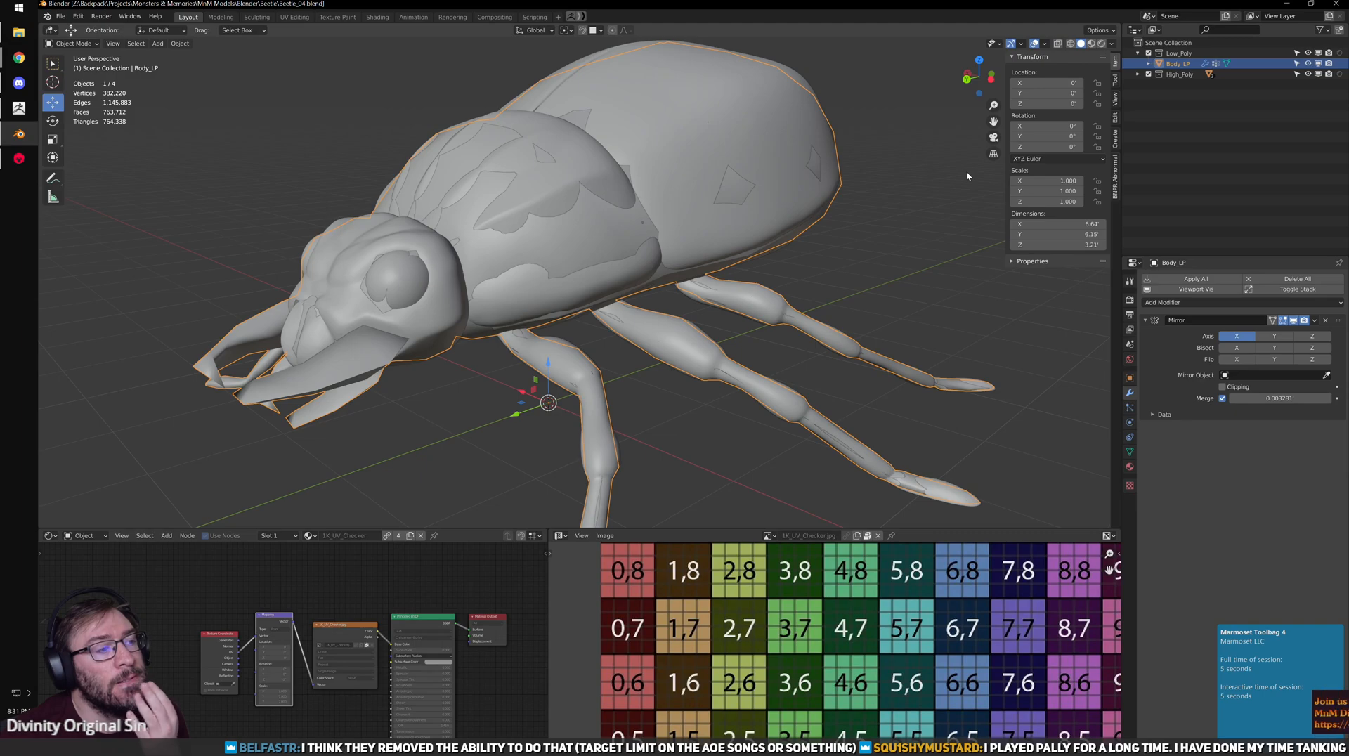
- Hide the High_Poly collection in the viewport and save the file
click(1138, 74)
scroll(857, 202, down, 2)
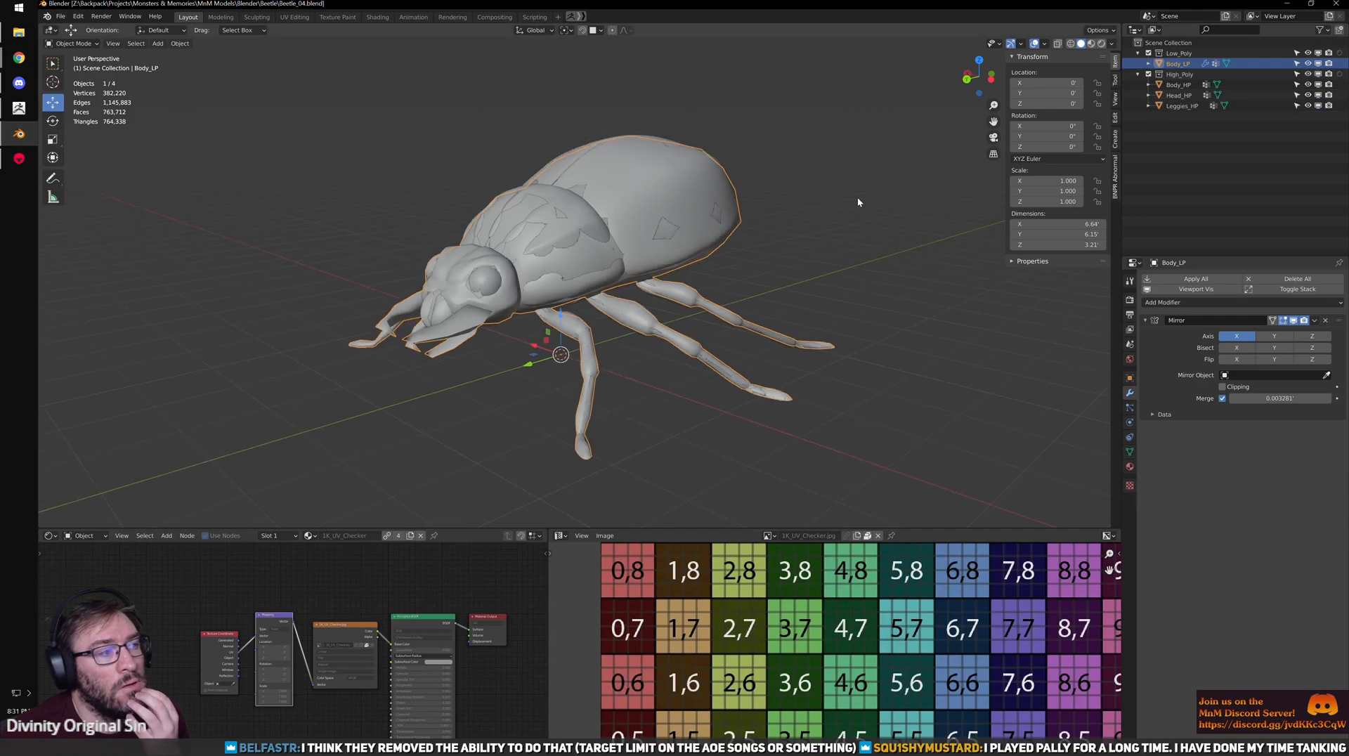
scroll(858, 202, up, 1)
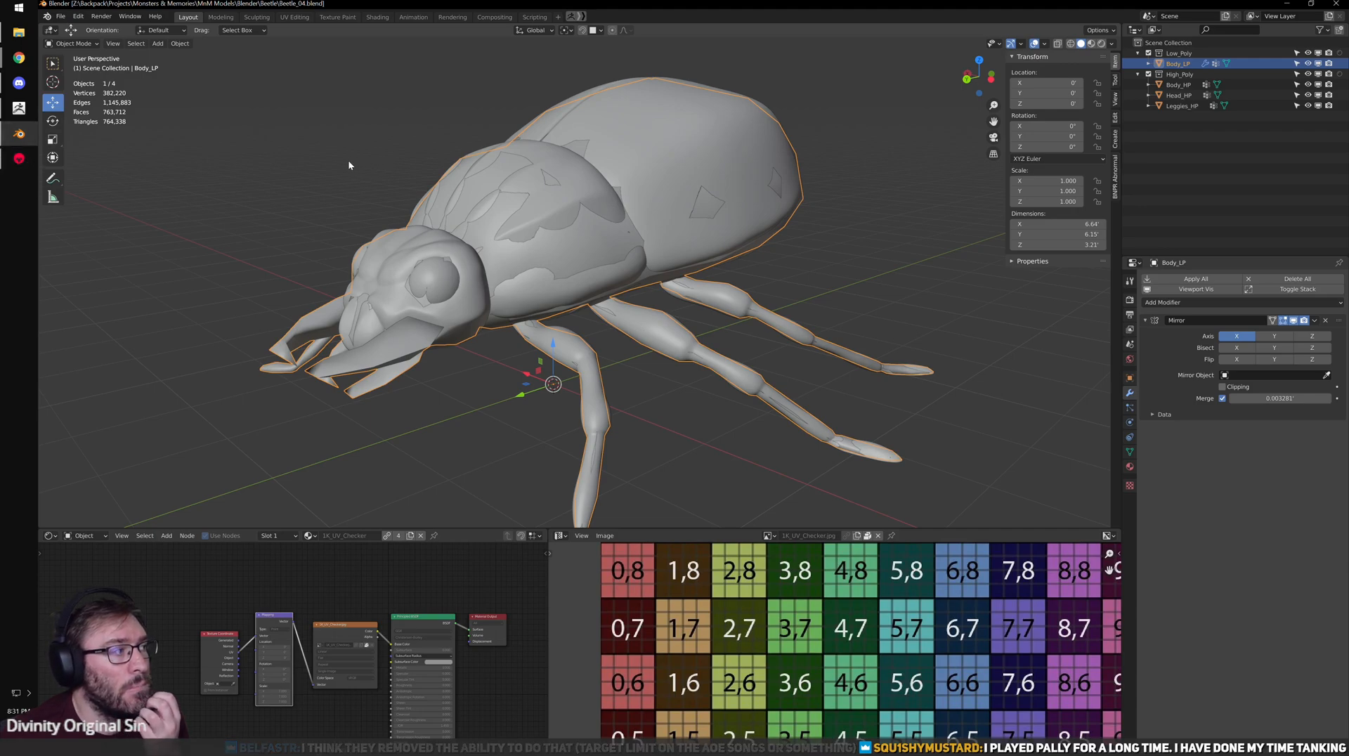
click(1308, 74)
click(1308, 74)
click(1138, 74)
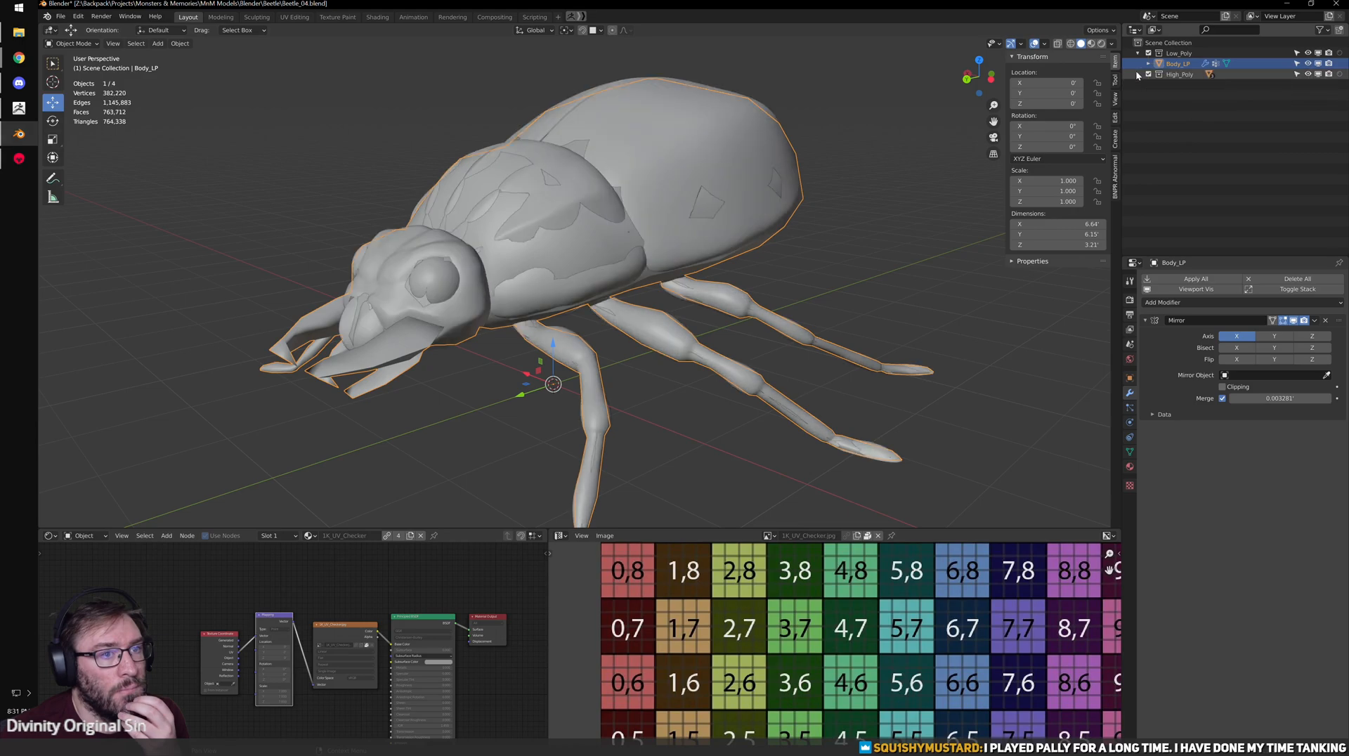
click(1308, 74)
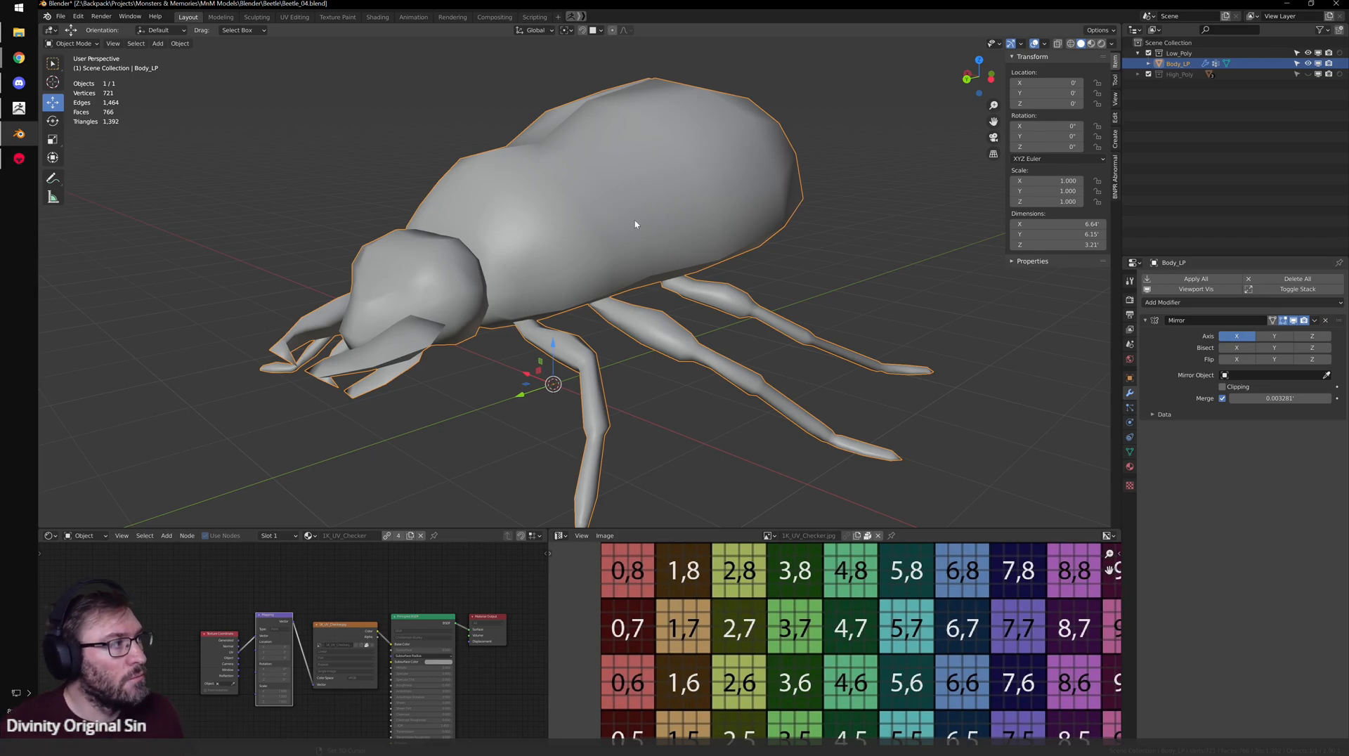
click(60, 16)
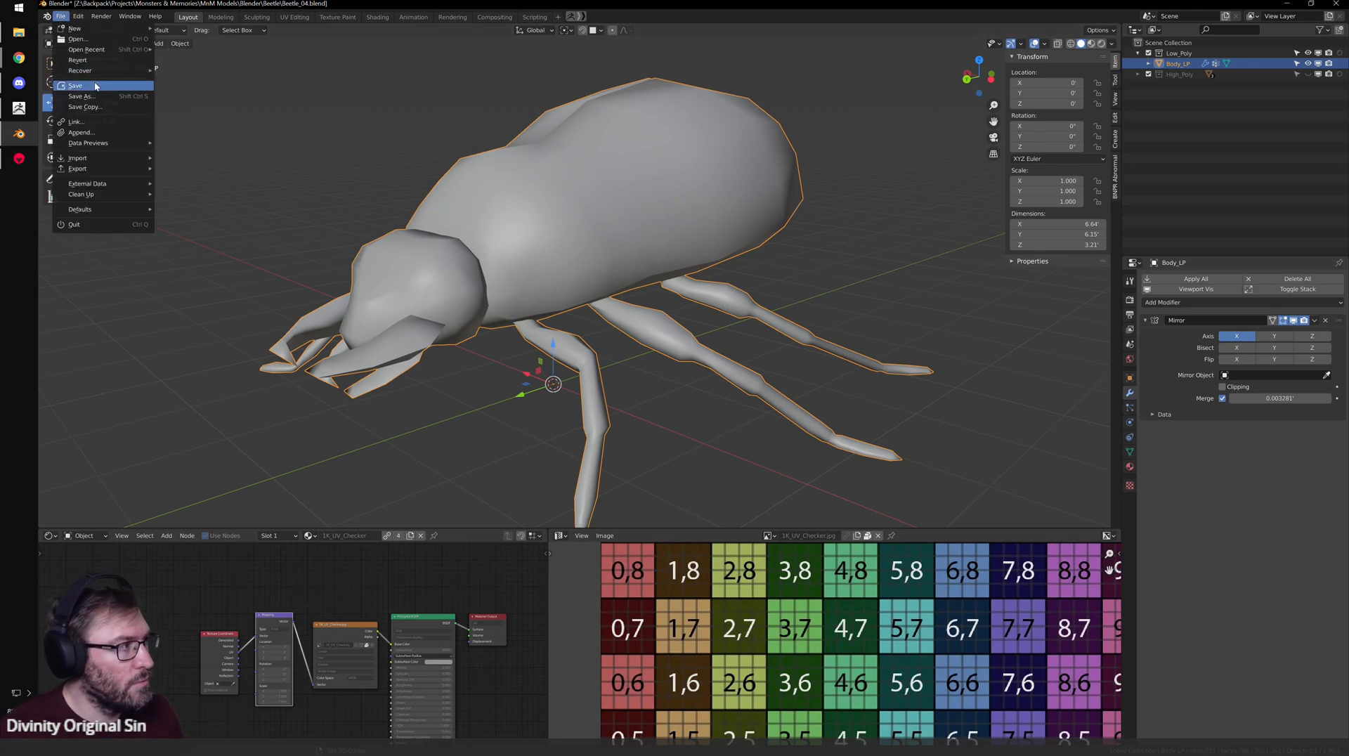
click(76, 85)
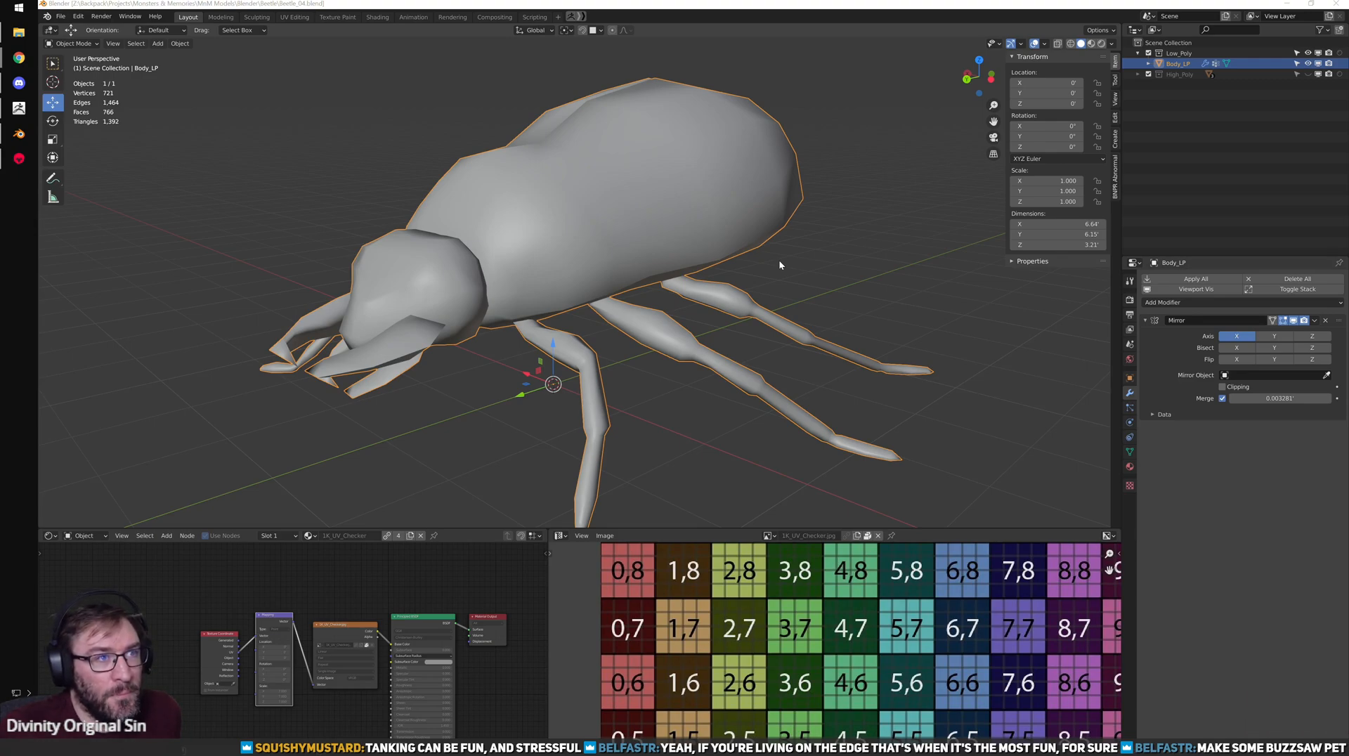
- Switch to ZBrush with the high-poly beetle sculpt
scroll(804, 315, down, 3)
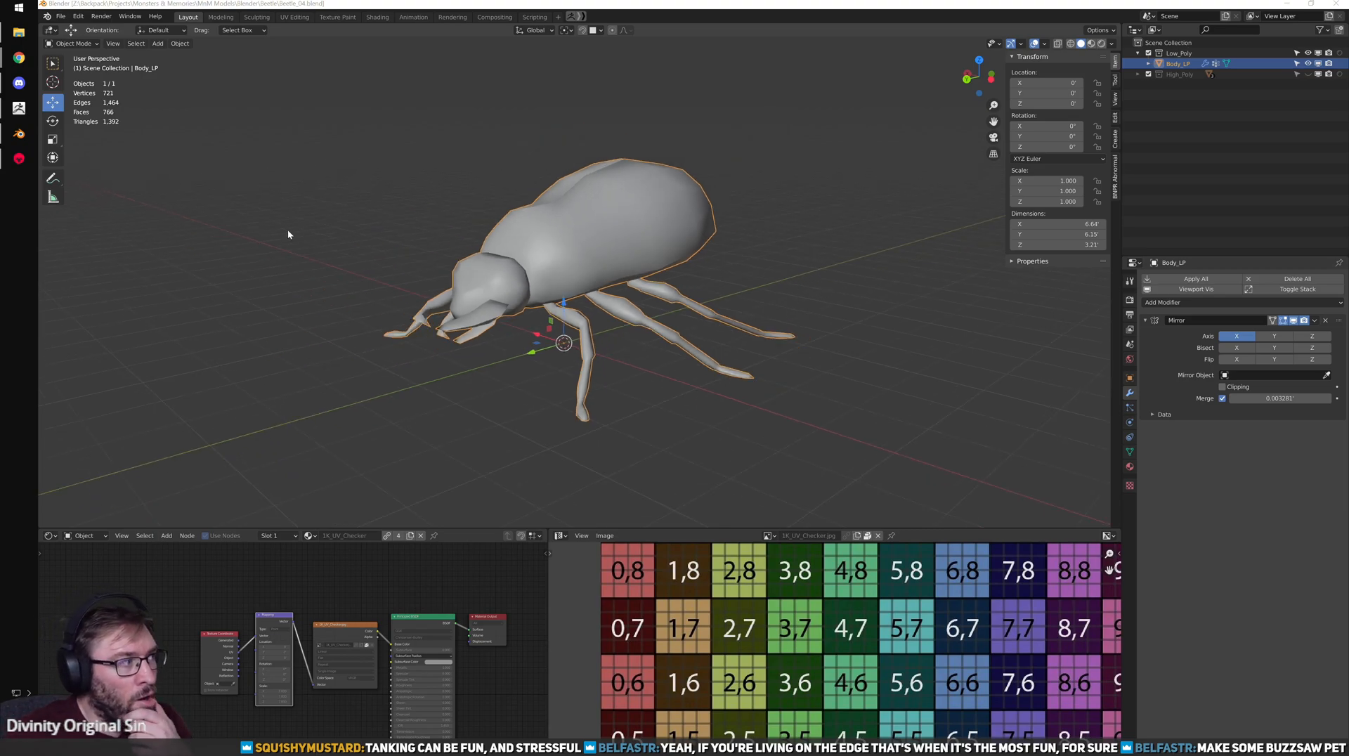
click(19, 159)
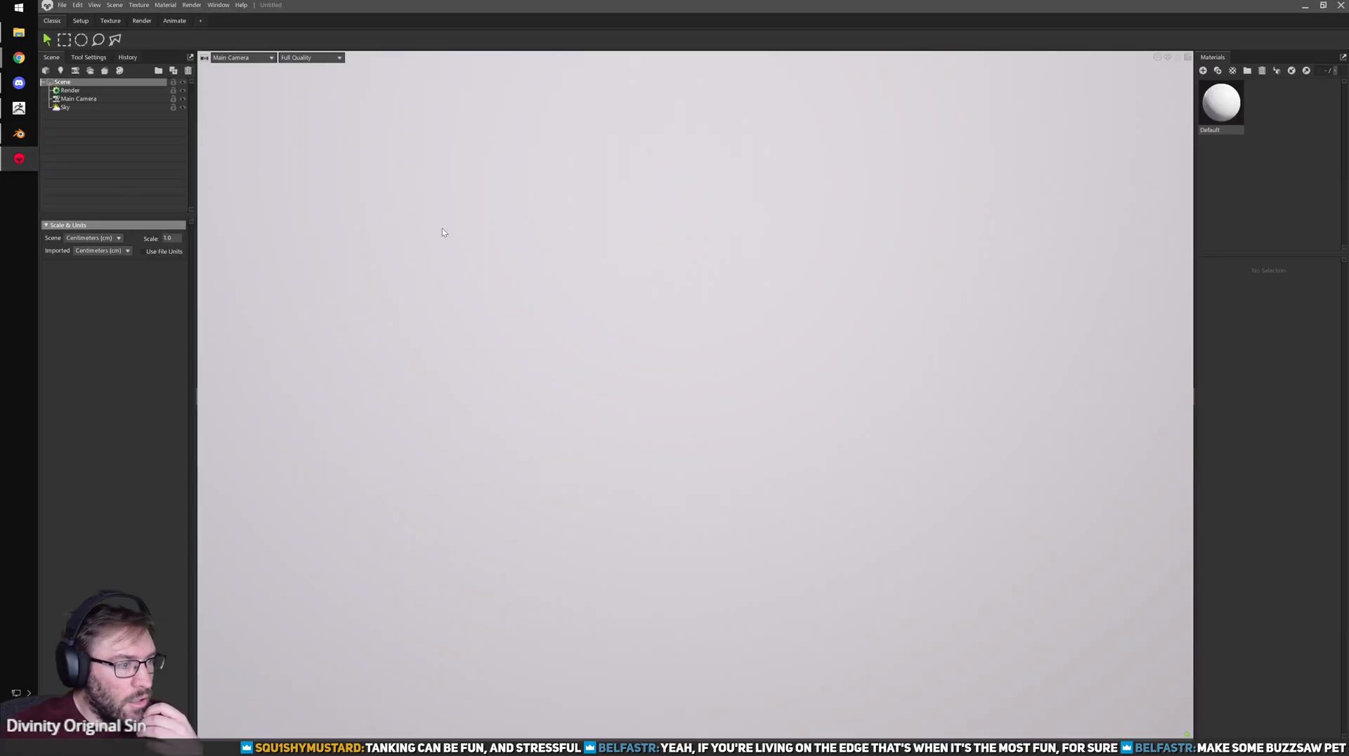
key(alt+Tab)
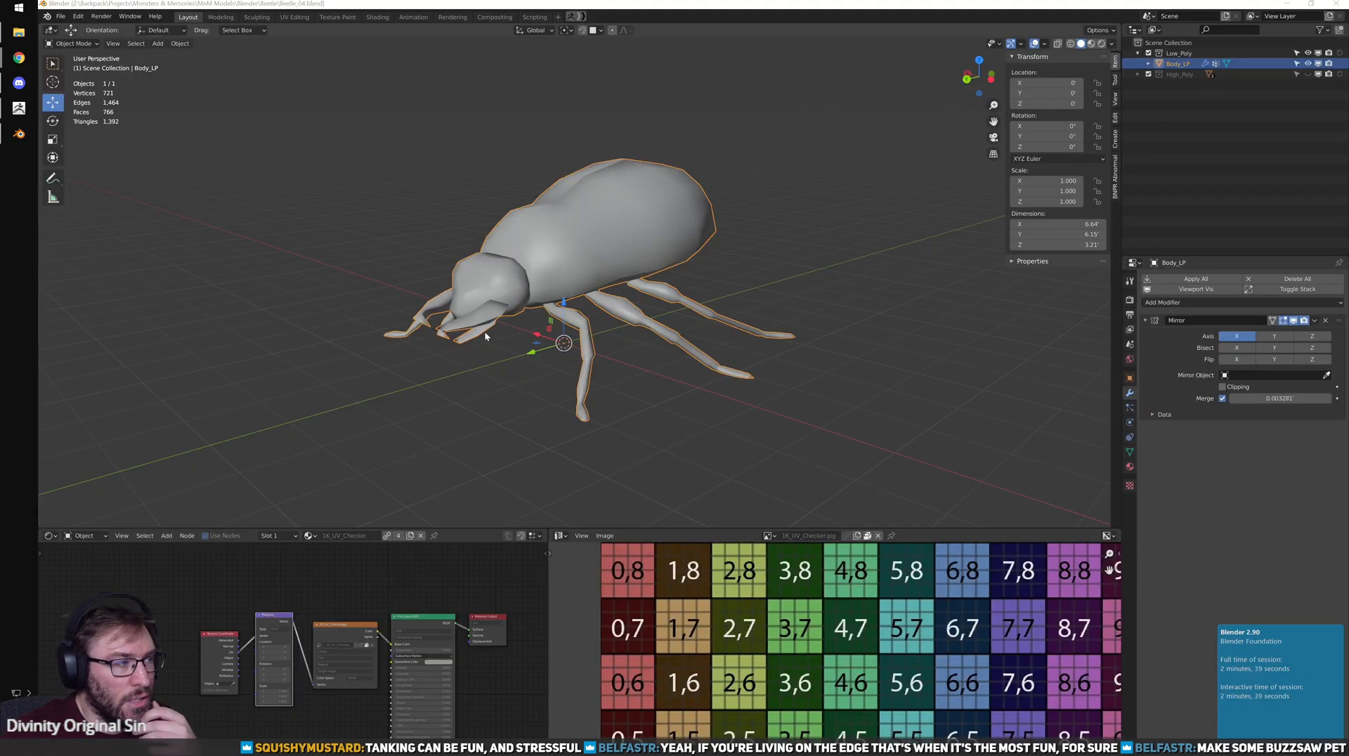
key(alt+Tab)
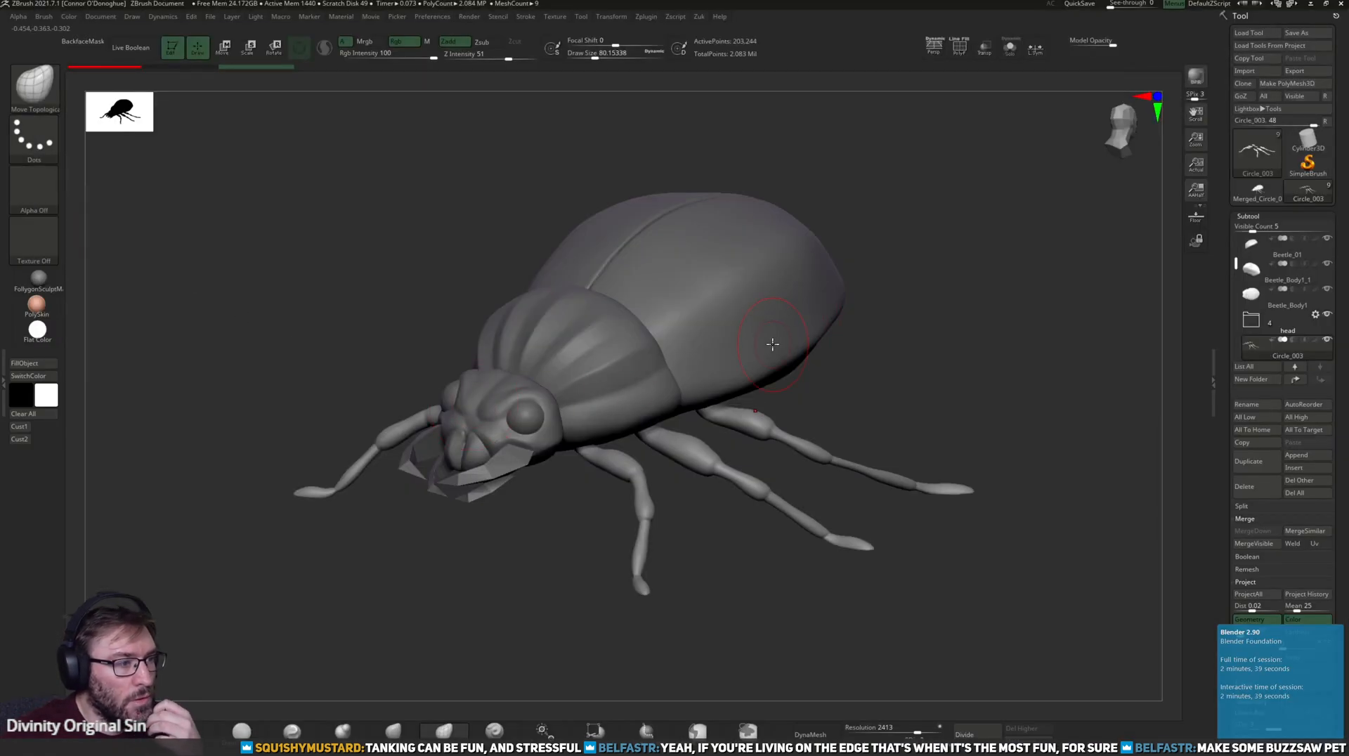
- Make the ribbed thorax subtool Beetle_Body1_1 active and bring it into close view
alt+click(819, 315)
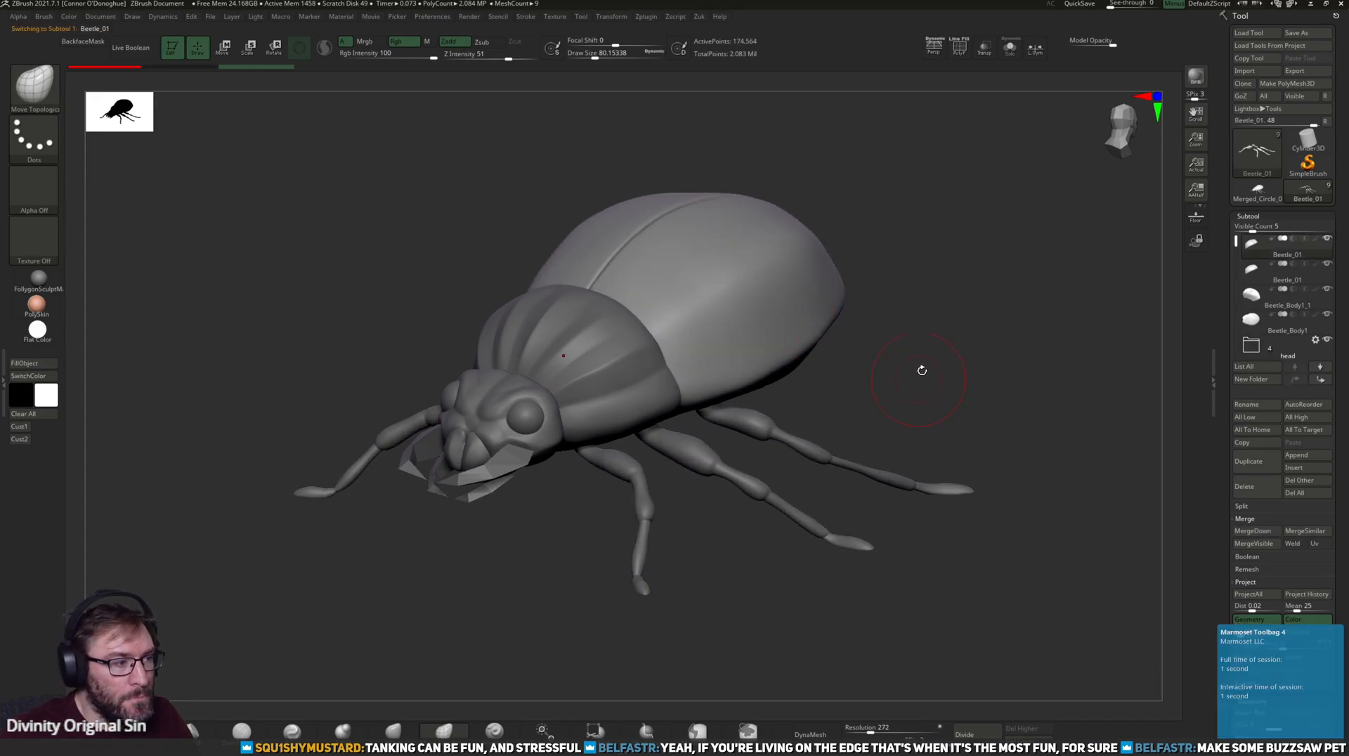
drag(945, 362, 916, 376)
drag(990, 263, 614, 401)
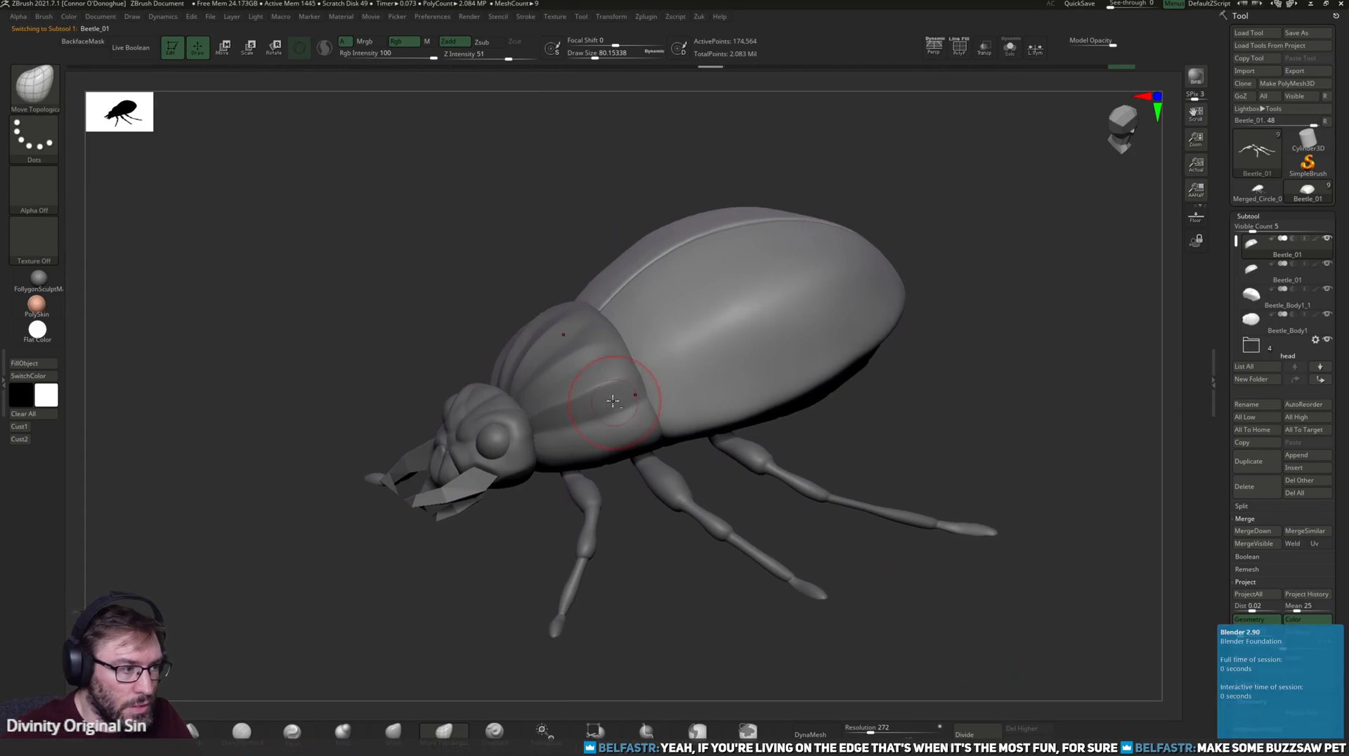
alt+click(614, 401)
drag(689, 560, 837, 604)
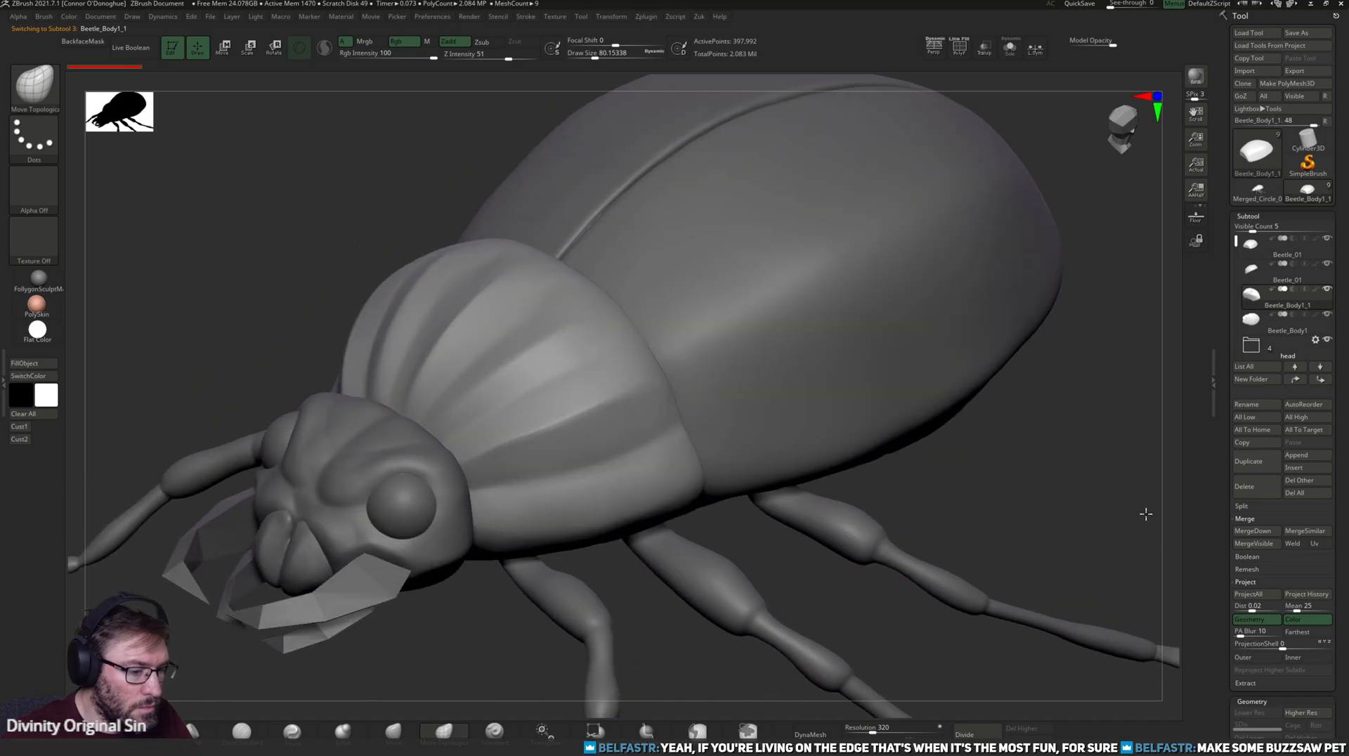
- Subdivide the ribbed thorax subtool, and subdivide the head subtool Beetle_Head-Base2 once, deleting its lower subdivision levels
key(f)
key(ctrl+d)
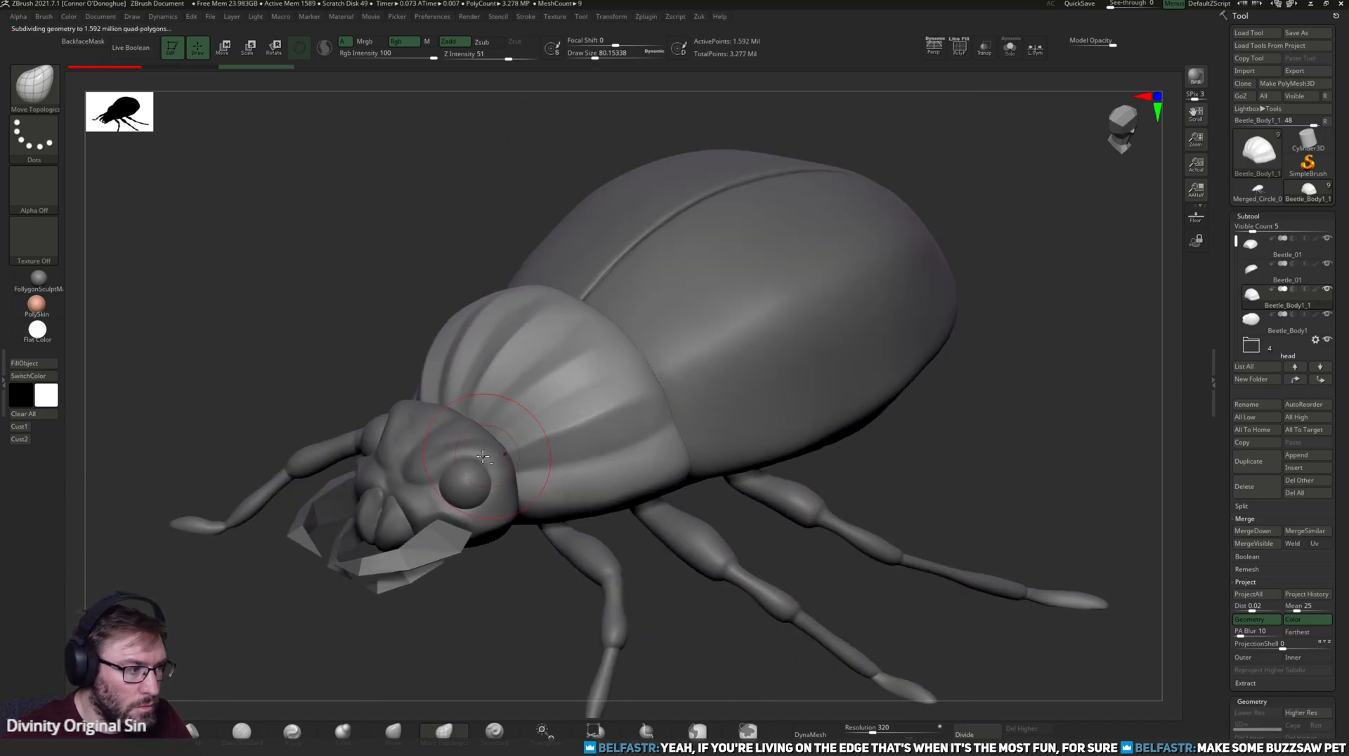
alt+click(484, 457)
alt+drag(505, 603, 873, 686)
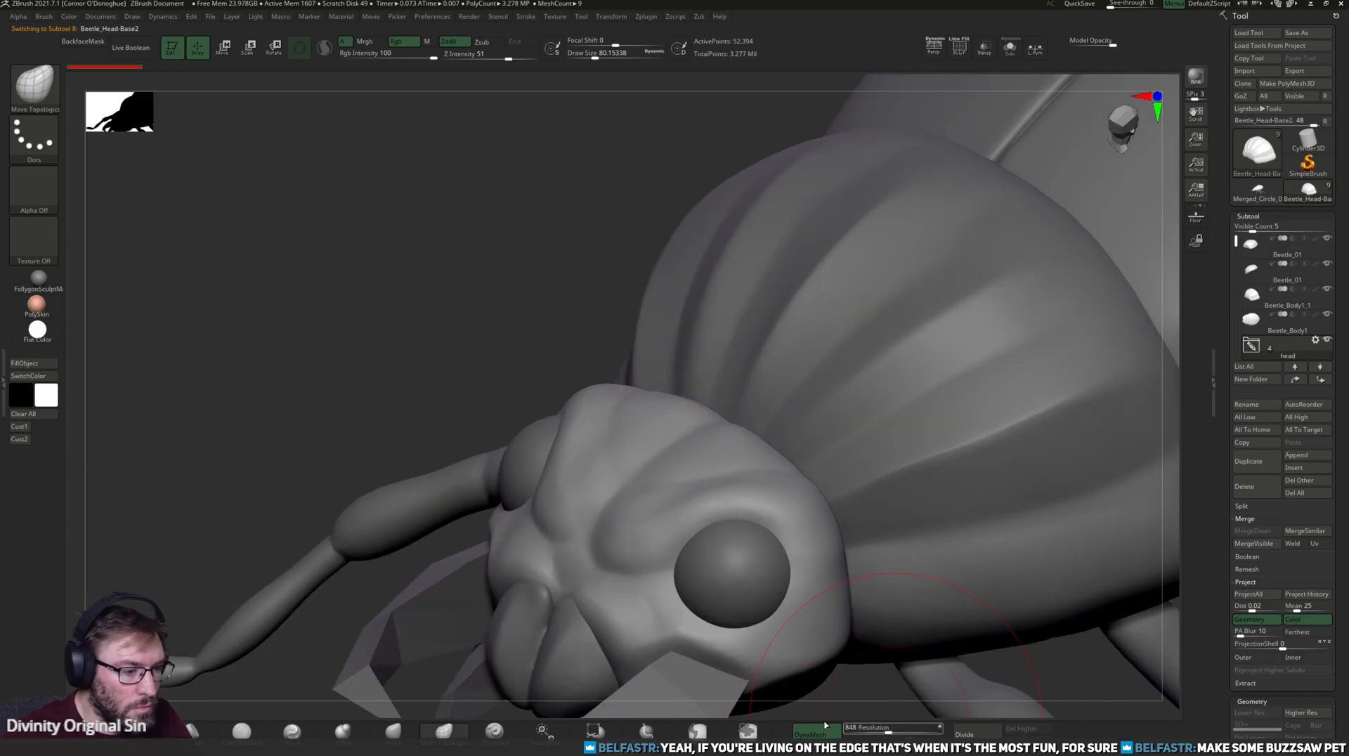
click(967, 733)
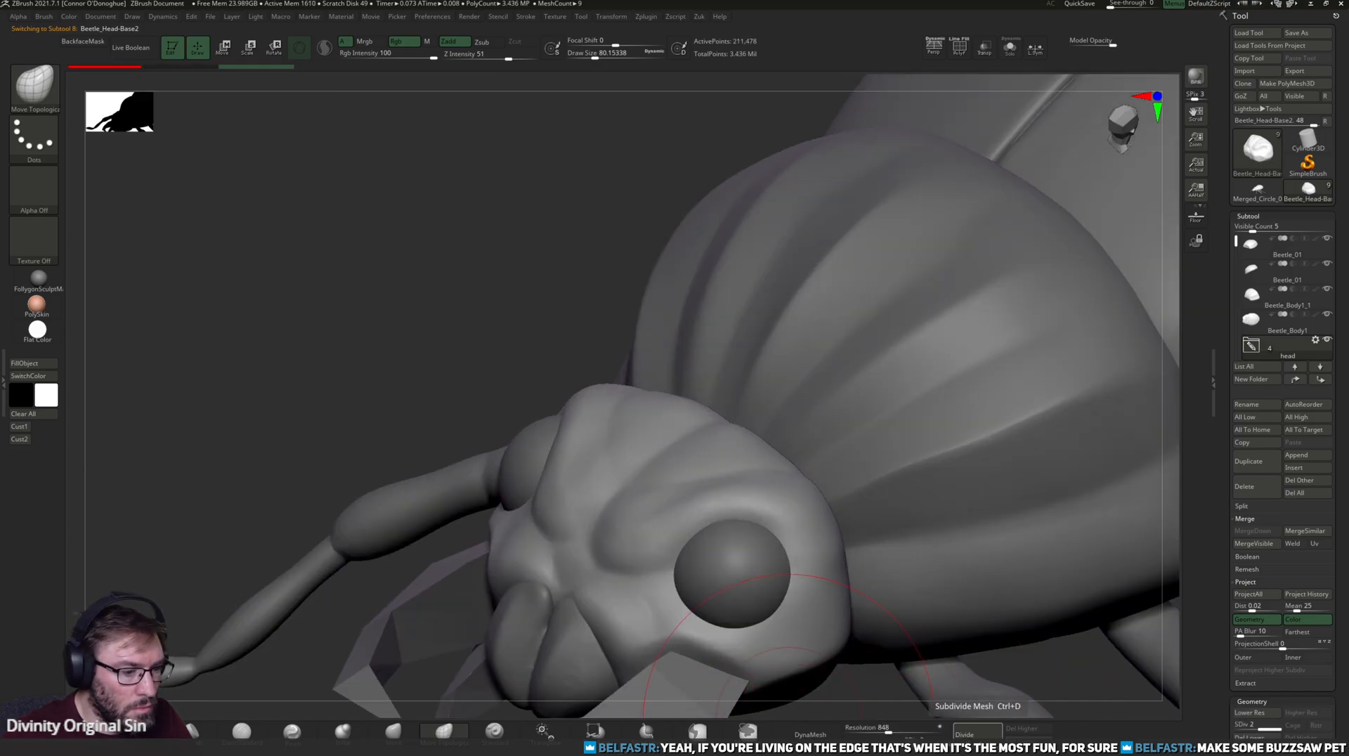
click(1019, 740)
- Make the legs subtool Circle_003 active, delete its lower subdivision levels and subdivide it once
alt+click(497, 340)
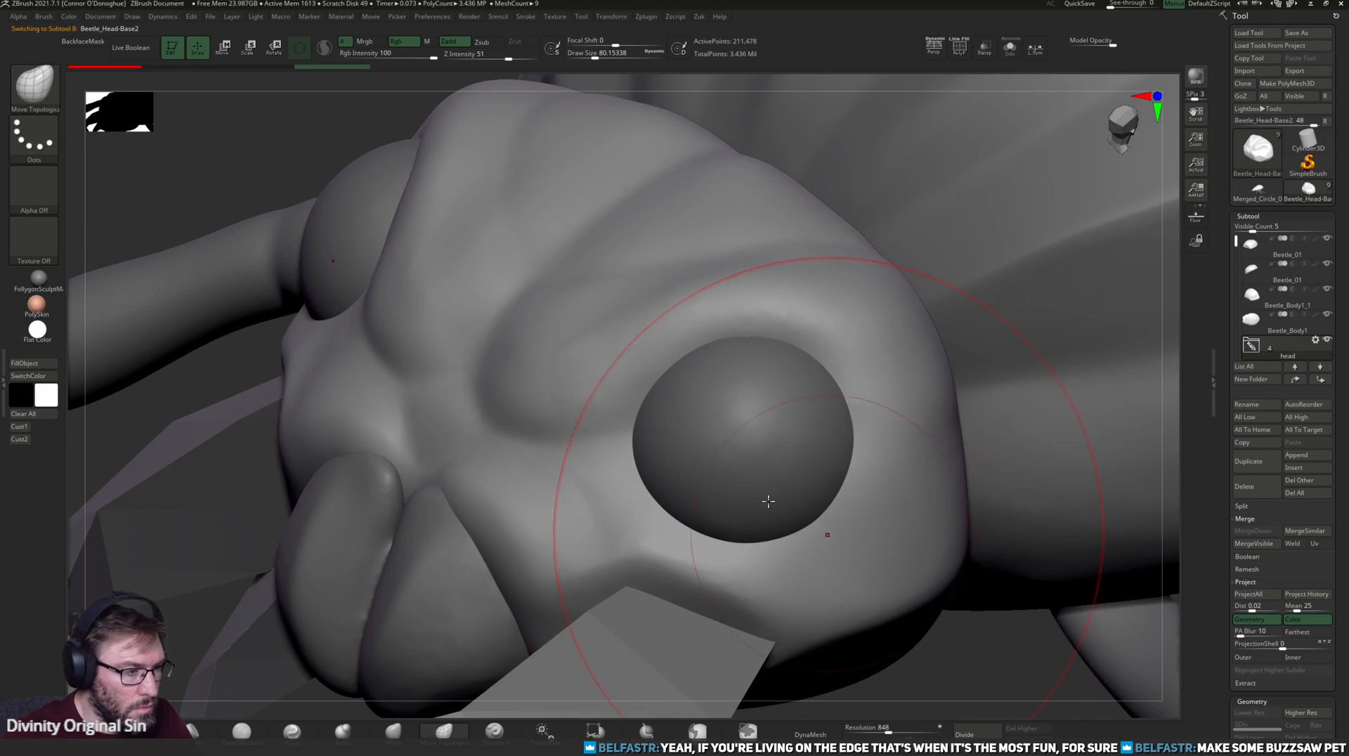
key(f)
alt+drag(528, 572, 594, 563)
alt+click(669, 546)
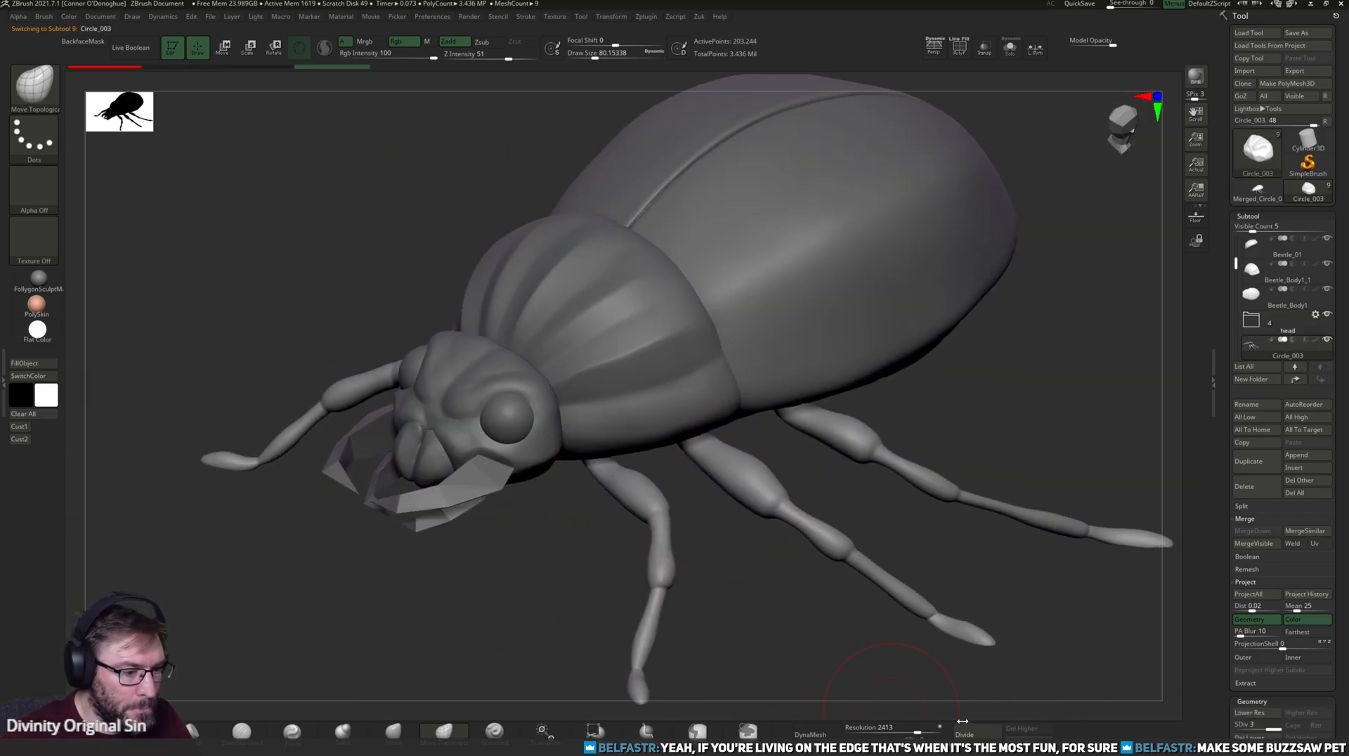
click(1019, 740)
alt+drag(794, 614, 792, 584)
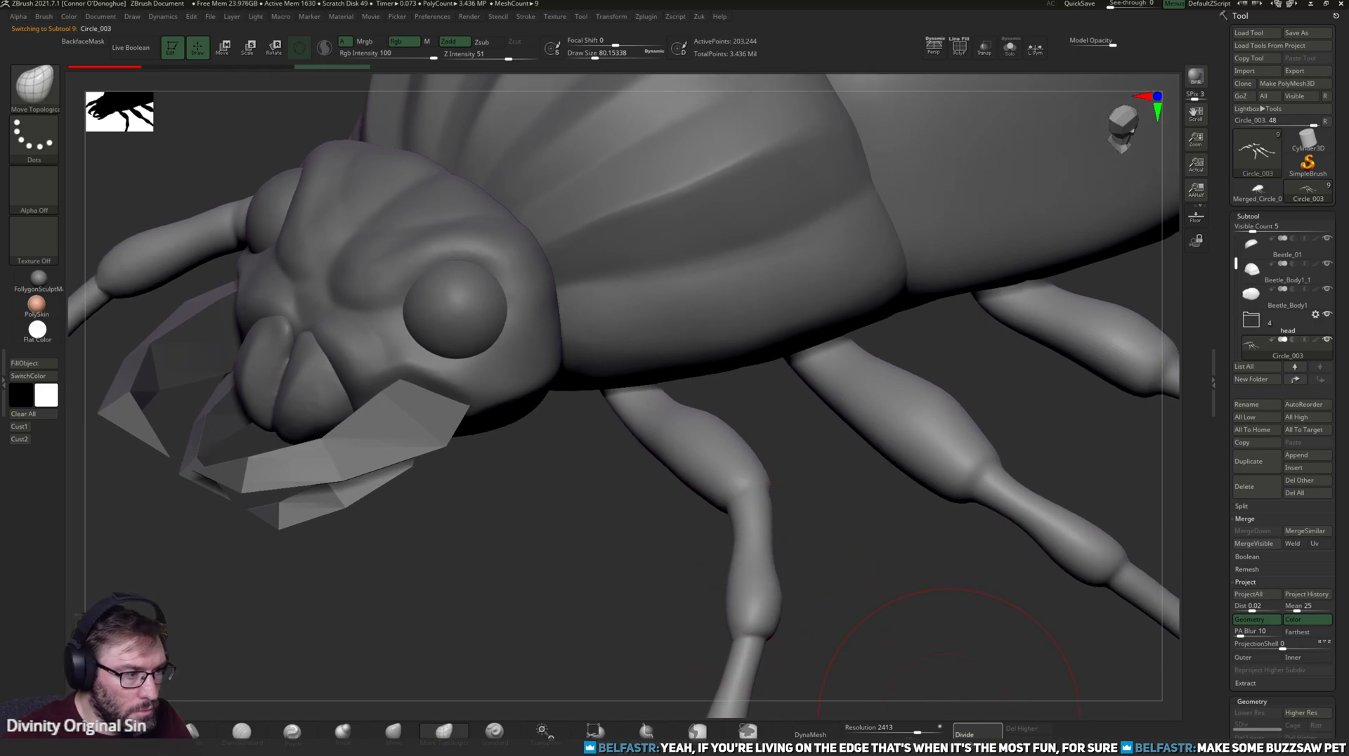
click(974, 734)
alt+drag(519, 525, 843, 528)
alt+drag(737, 544, 657, 626)
- Expand the head subtool folder and make the paired mouthpart subtool Beetle_Head-Base3 active
alt+click(535, 461)
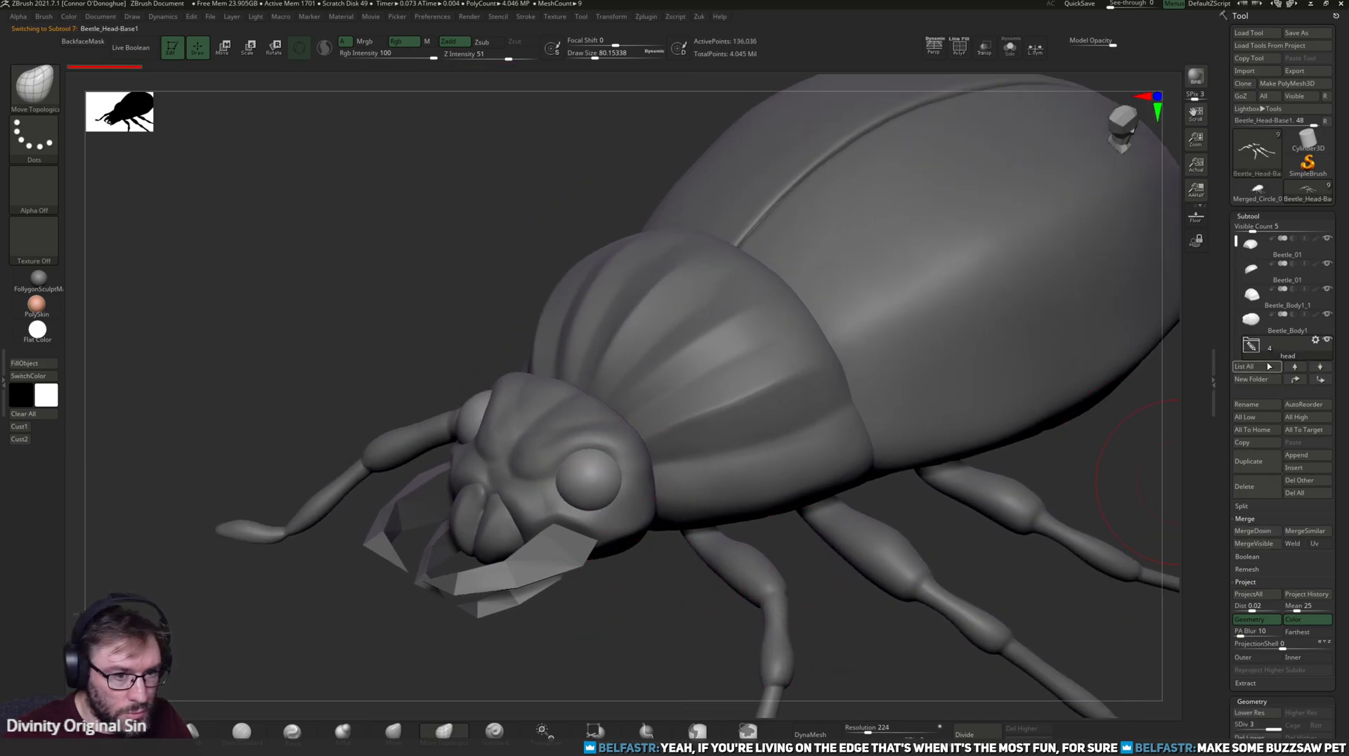
alt+click(584, 464)
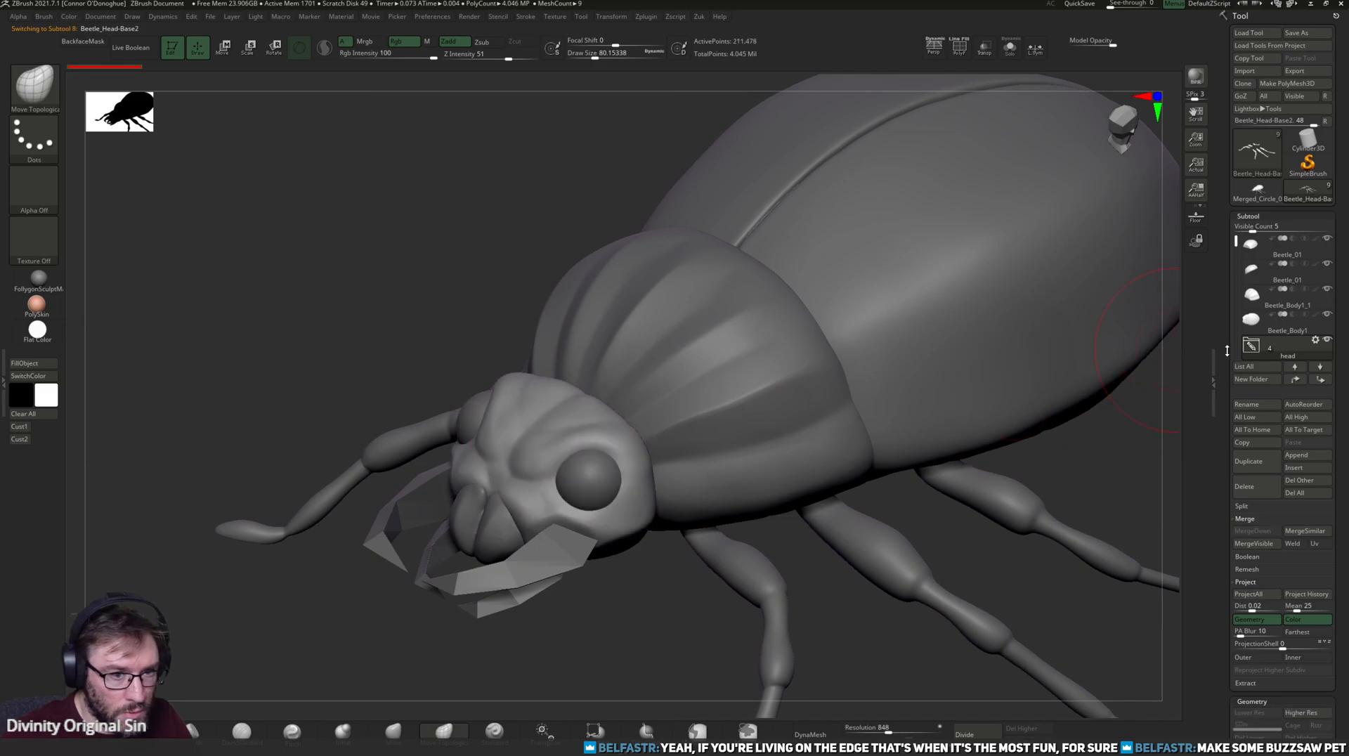
click(1252, 346)
drag(1237, 242, 1248, 298)
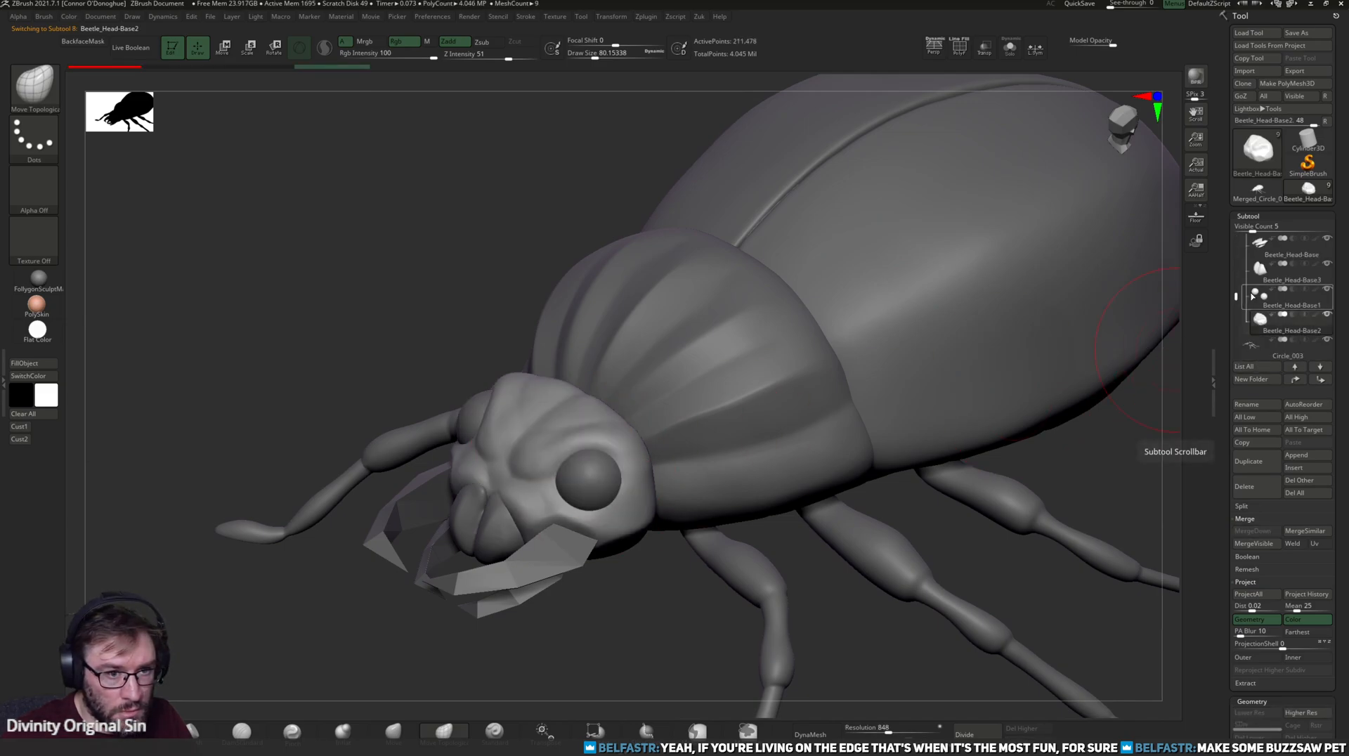
click(1265, 292)
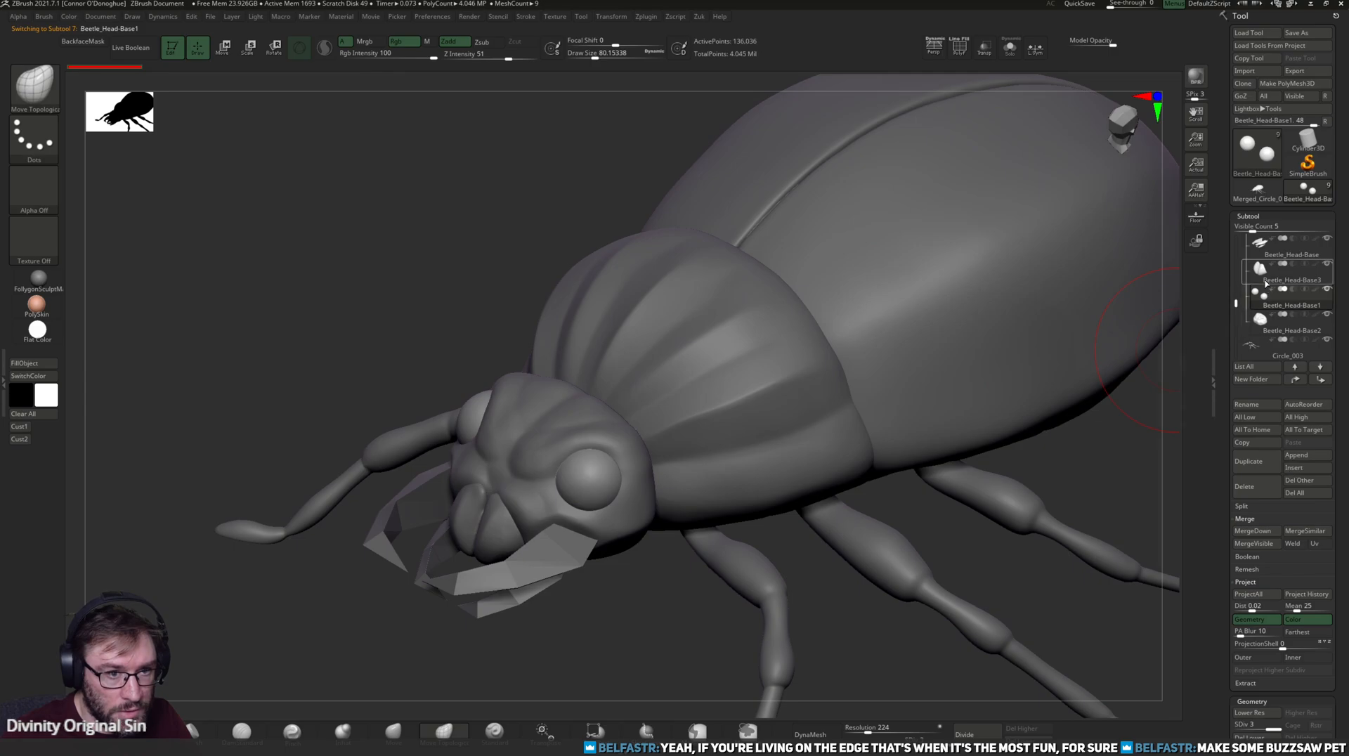
click(1267, 283)
drag(628, 629, 1081, 330)
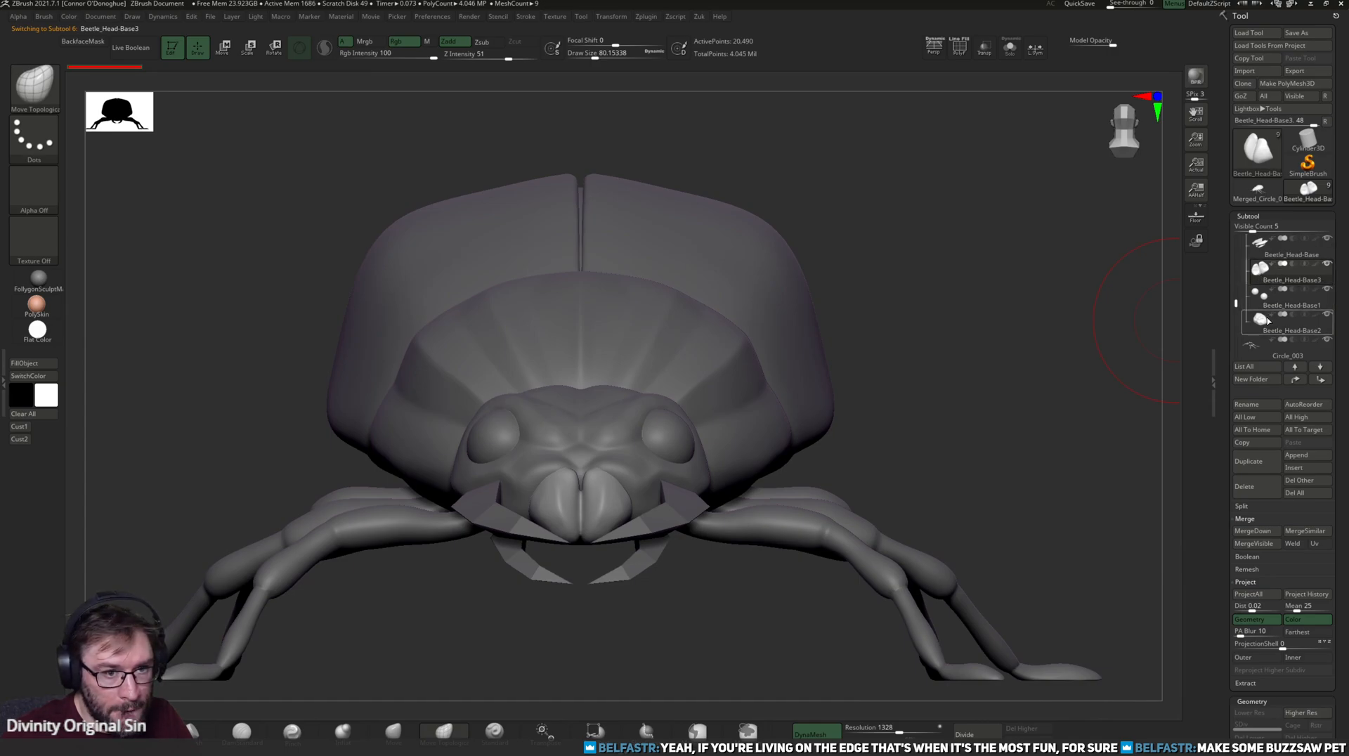
mouse_move(1271, 320)
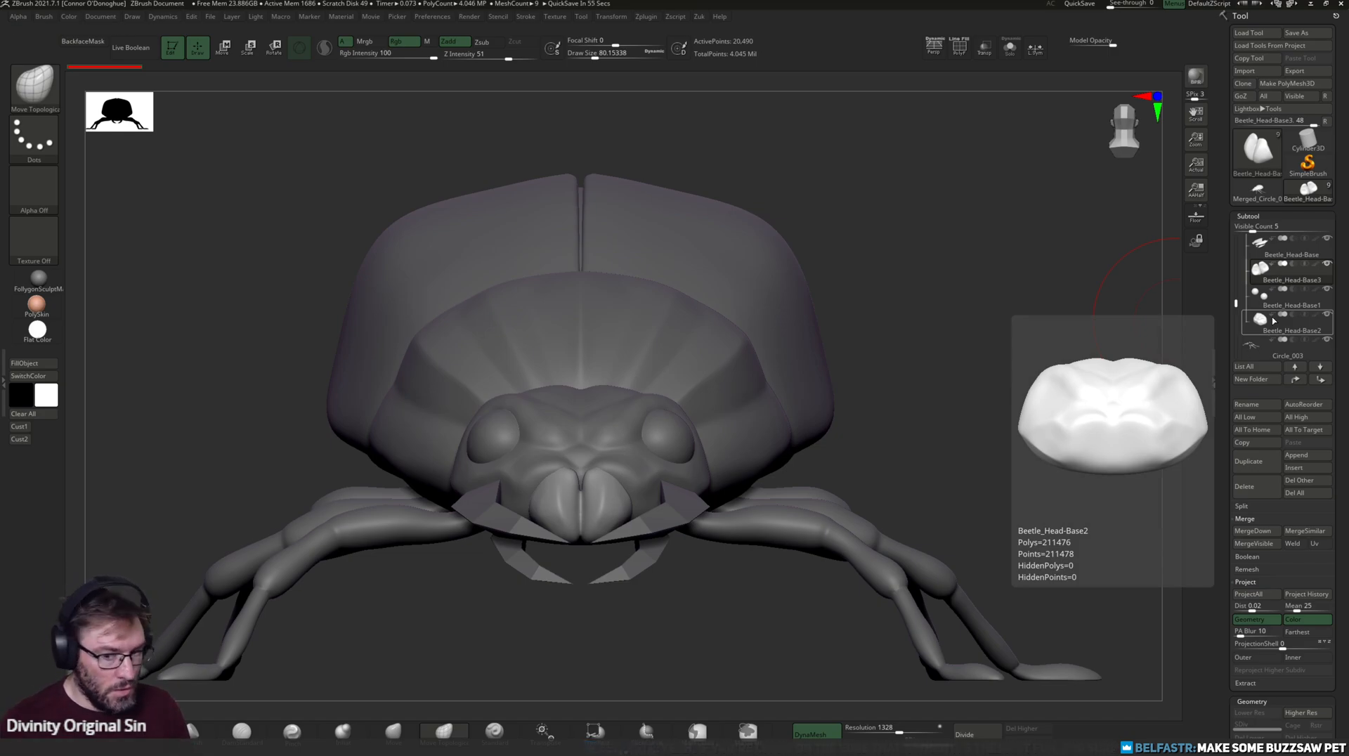
drag(997, 383, 1033, 121)
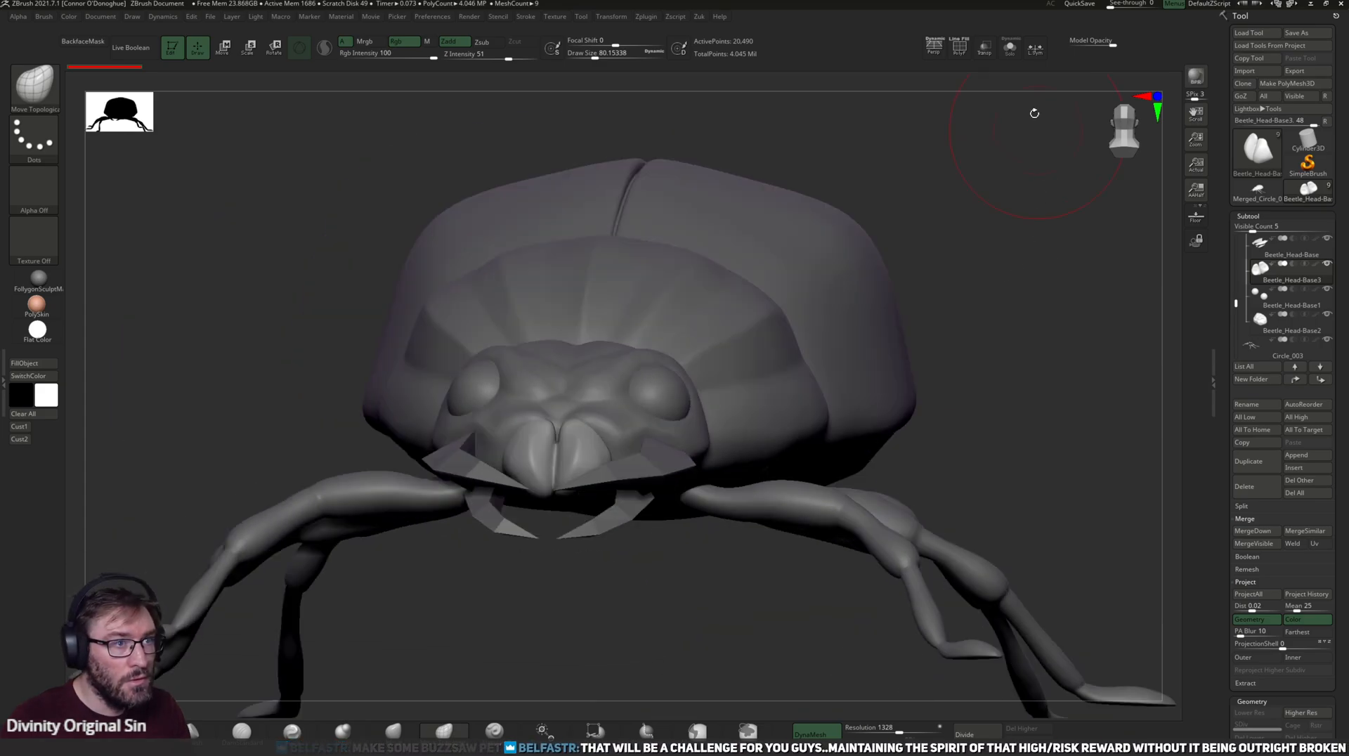
- Isolate the mouthpart subtool and cut away one of its two lobes along the centre line
click(1010, 48)
mouse_move(823, 495)
mouse_down()
mouse_move(862, 419)
mouse_move(867, 340)
mouse_move(846, 325)
mouse_up()
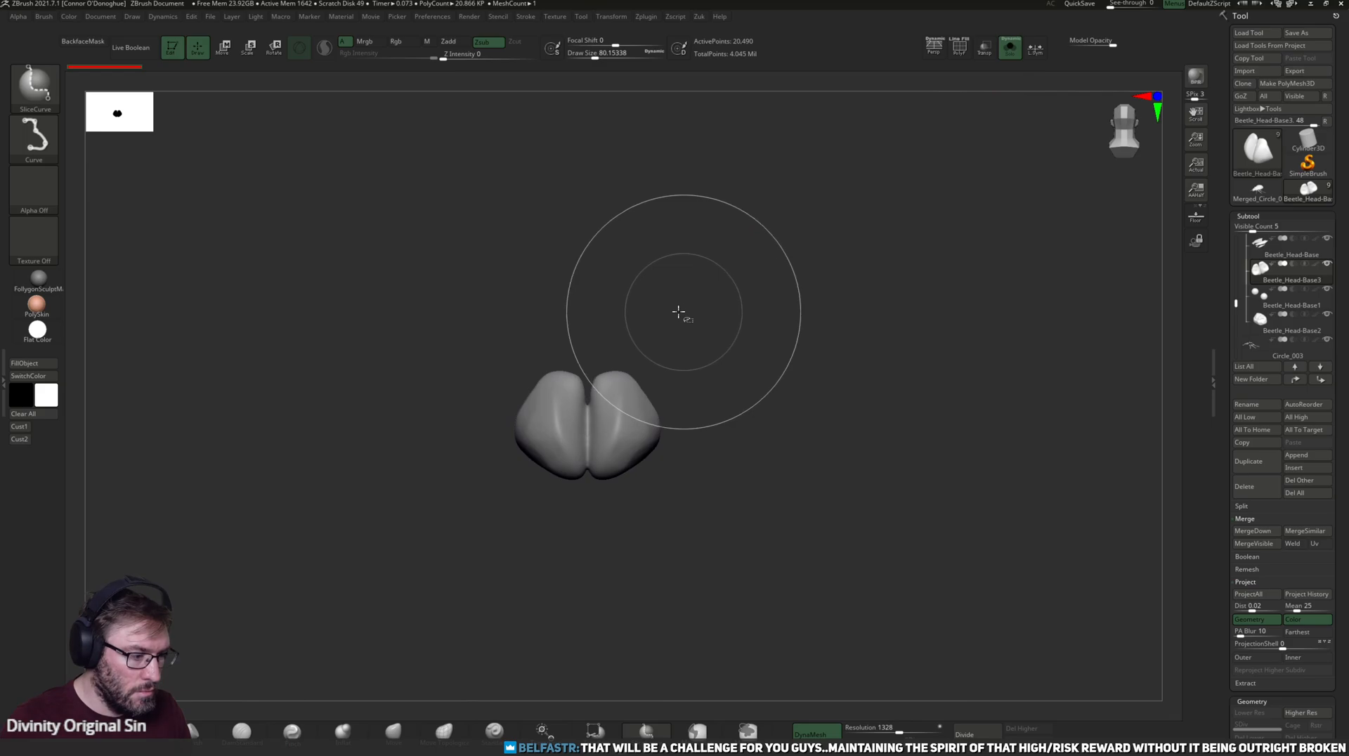
ctrl+shift+drag(747, 216, 587, 580)
- Reduce the brush size to about 27 and smooth the cut inner side of the remaining mouthpart lobe
mouse_move(723, 502)
mouse_down()
mouse_move(774, 483)
mouse_move(768, 518)
mouse_move(602, 457)
mouse_up()
alt+drag(617, 518, 623, 459)
key(space)
drag(680, 393, 668, 394)
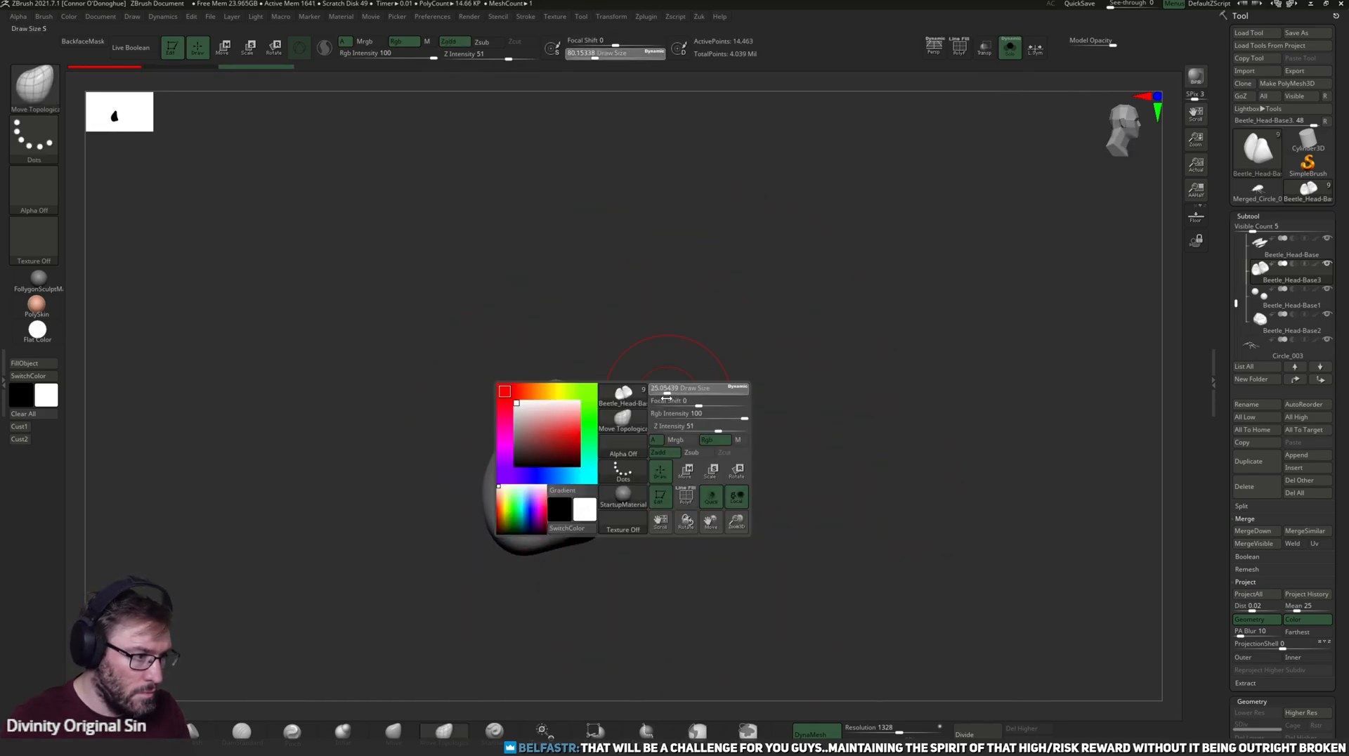
shift+drag(524, 504, 536, 494)
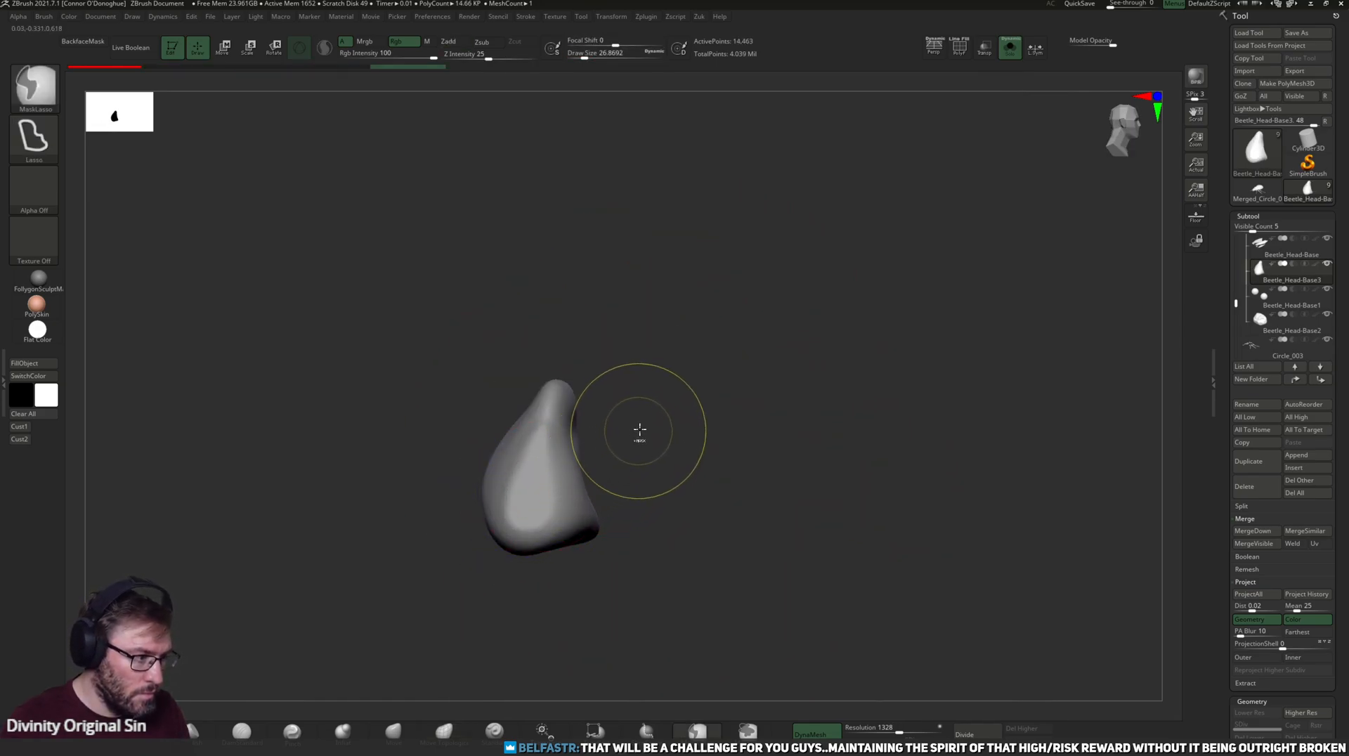
drag(638, 434, 657, 434)
shift+drag(535, 474, 540, 441)
drag(676, 455, 606, 485)
shift+drag(610, 485, 610, 430)
drag(693, 432, 745, 440)
- Mirror and weld the smoothed lobe across the centre and show the other subtools again
key(m)
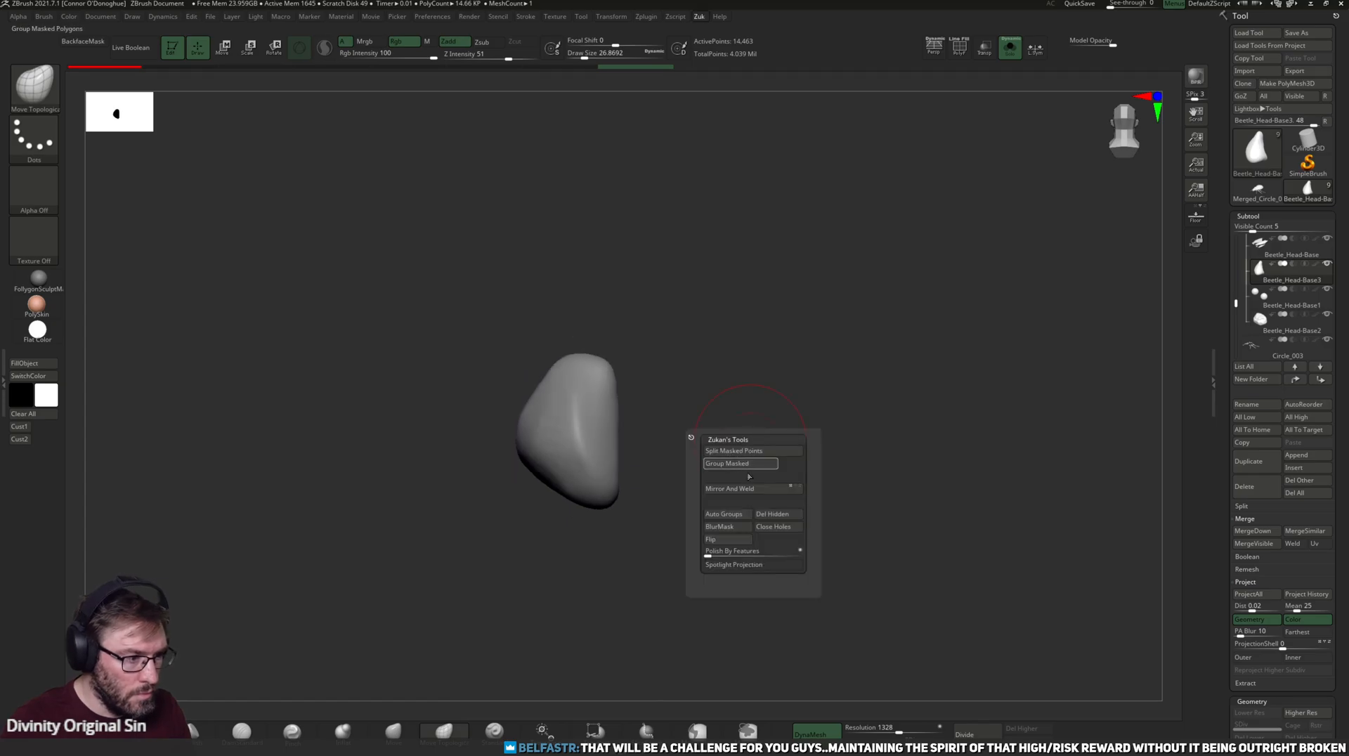
click(754, 465)
click(1010, 48)
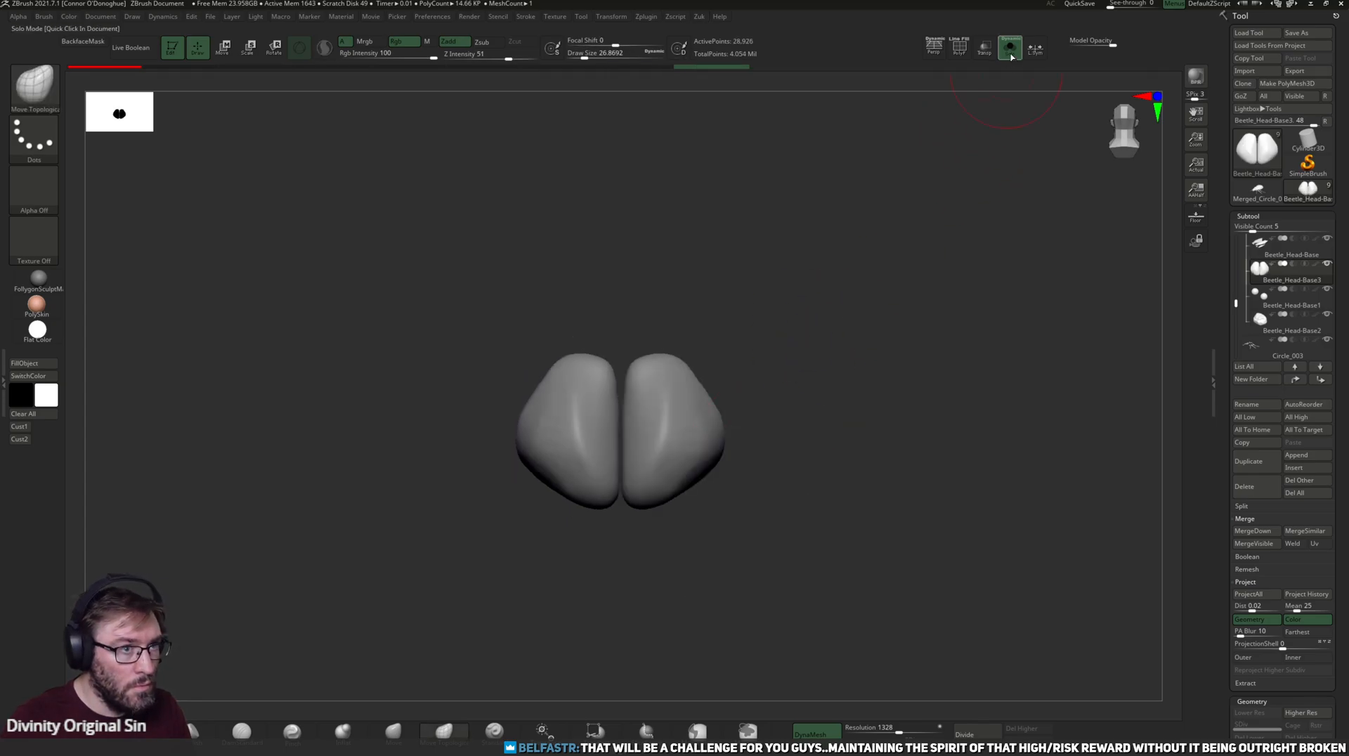
alt+drag(796, 616, 779, 551)
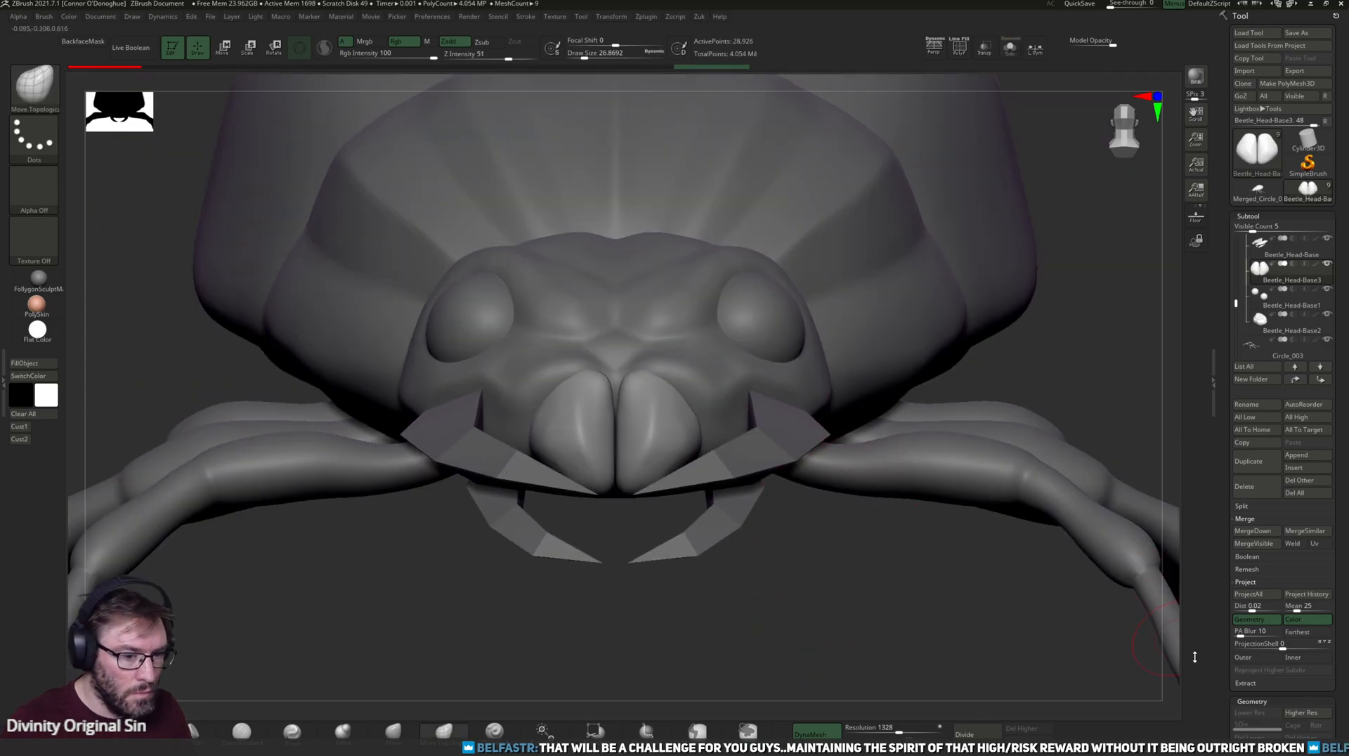
drag(1213, 654, 1213, 532)
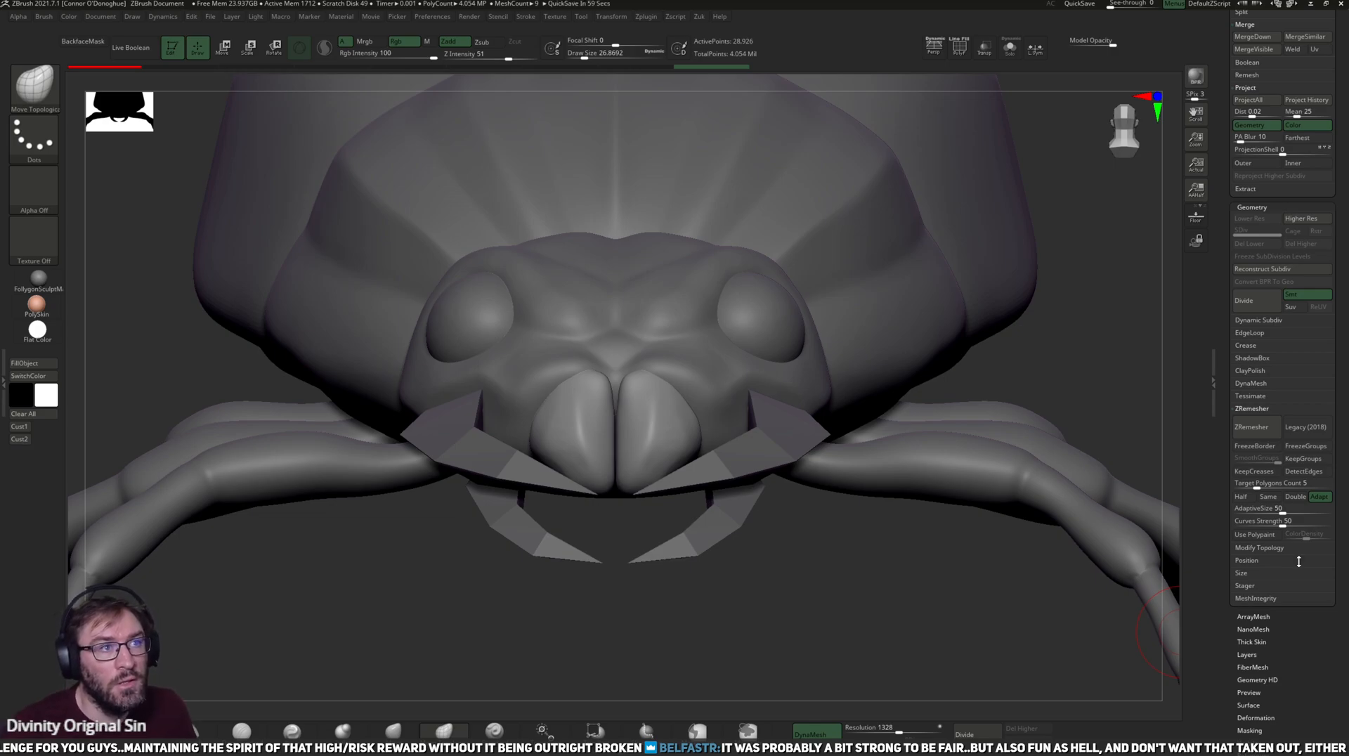
drag(1229, 655, 1222, 613)
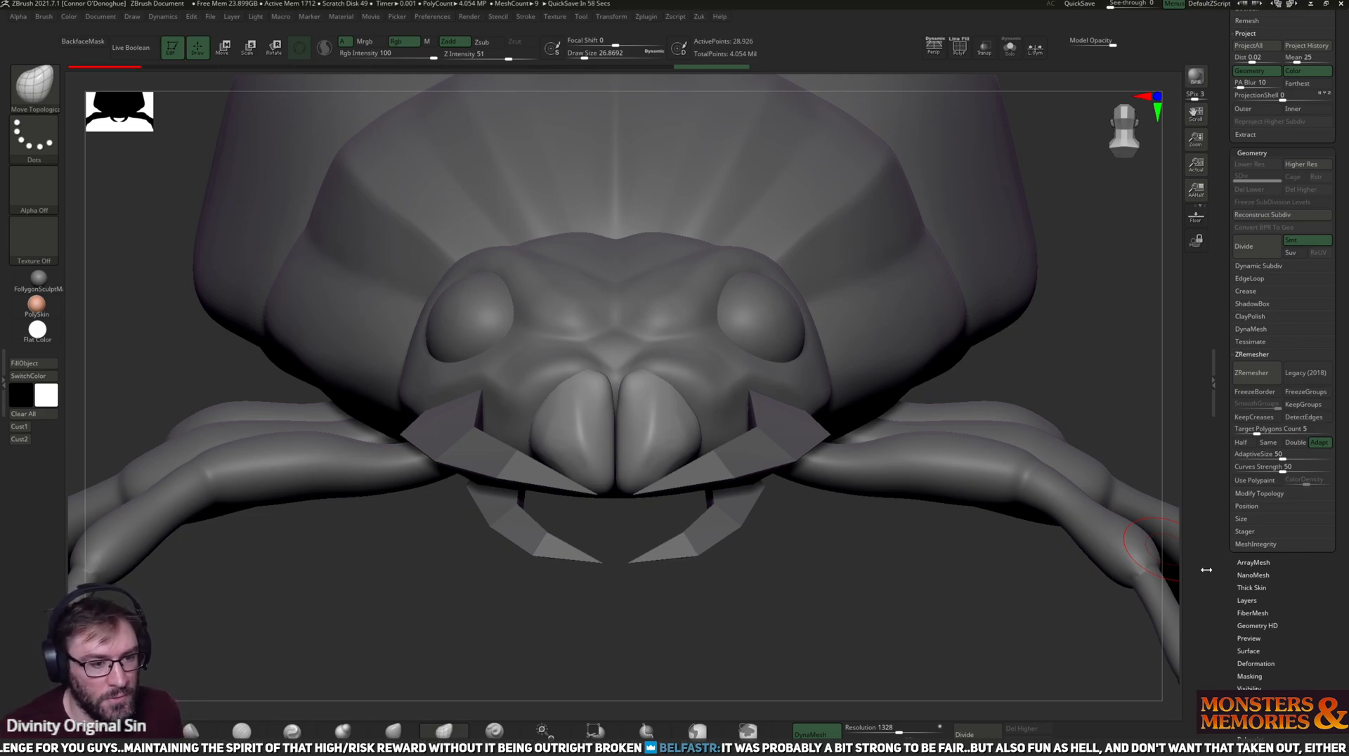
drag(1221, 565, 1210, 602)
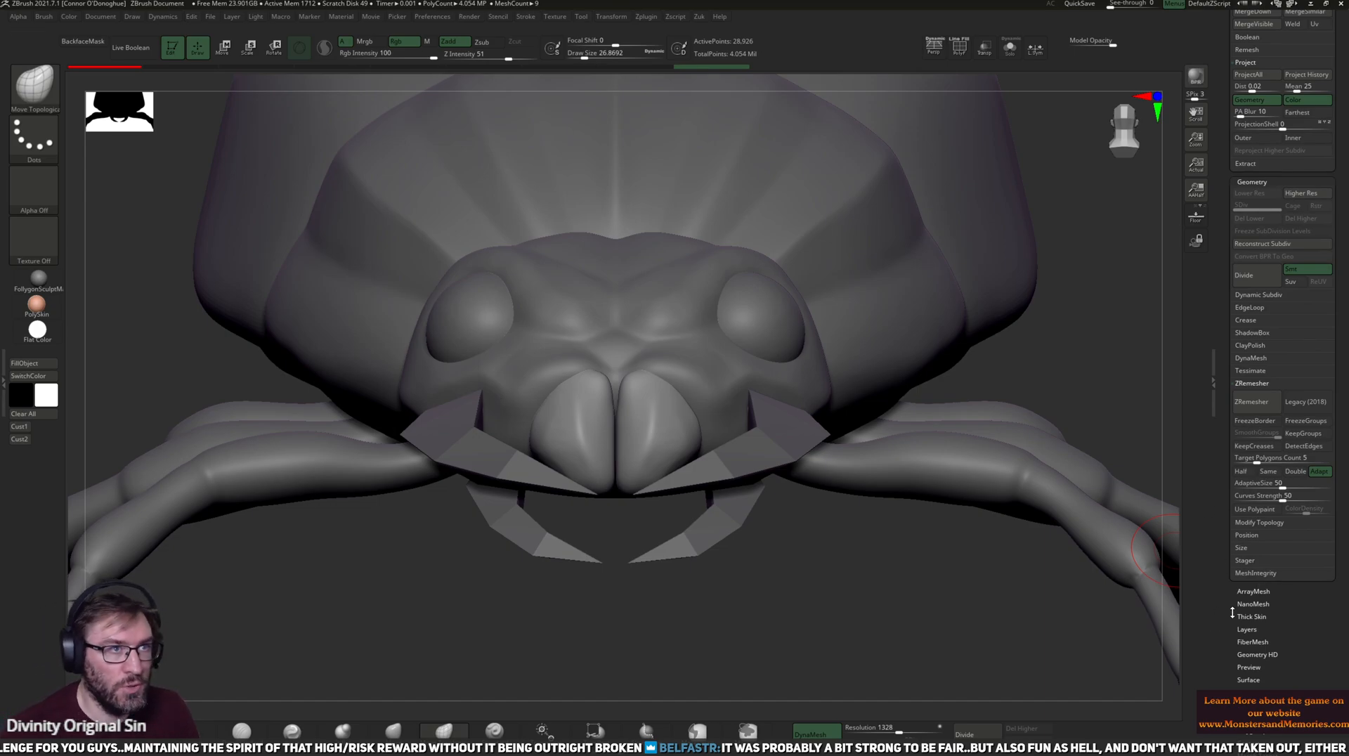
drag(1229, 595, 1228, 633)
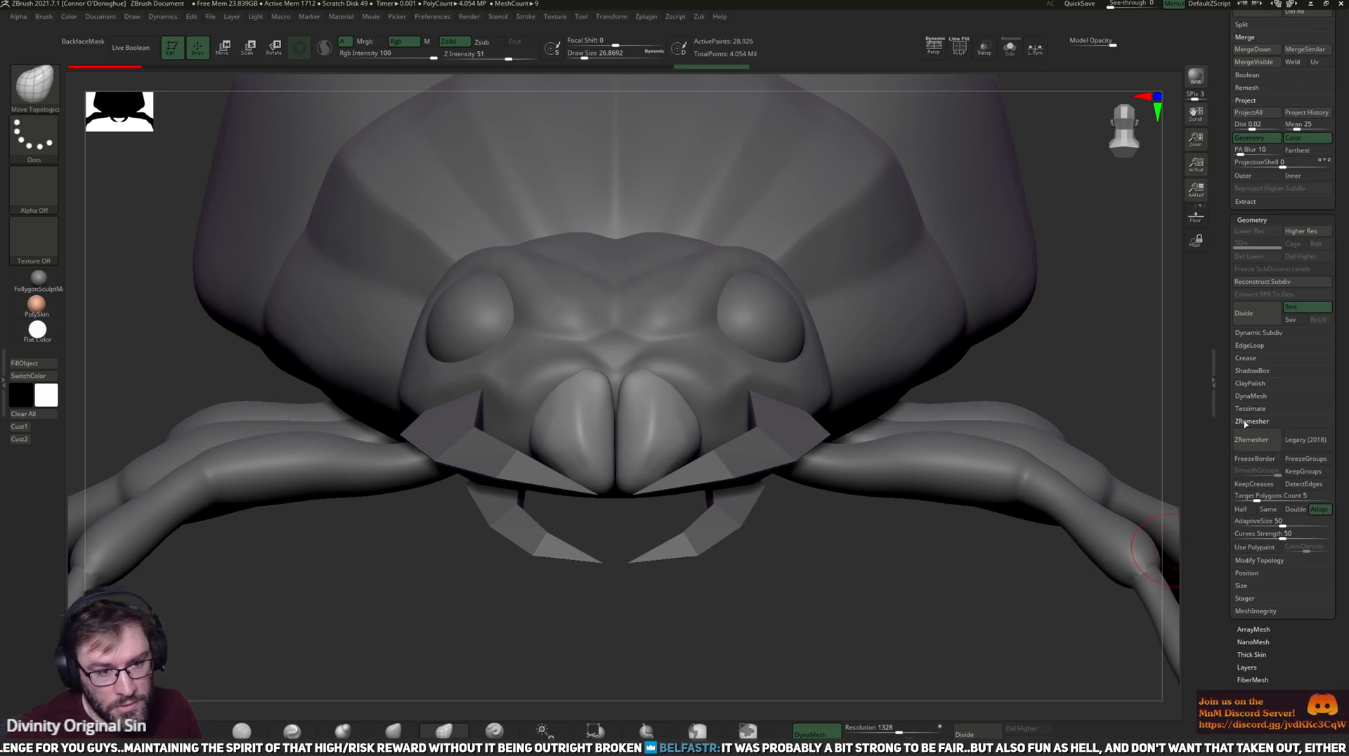
drag(1235, 495, 1221, 473)
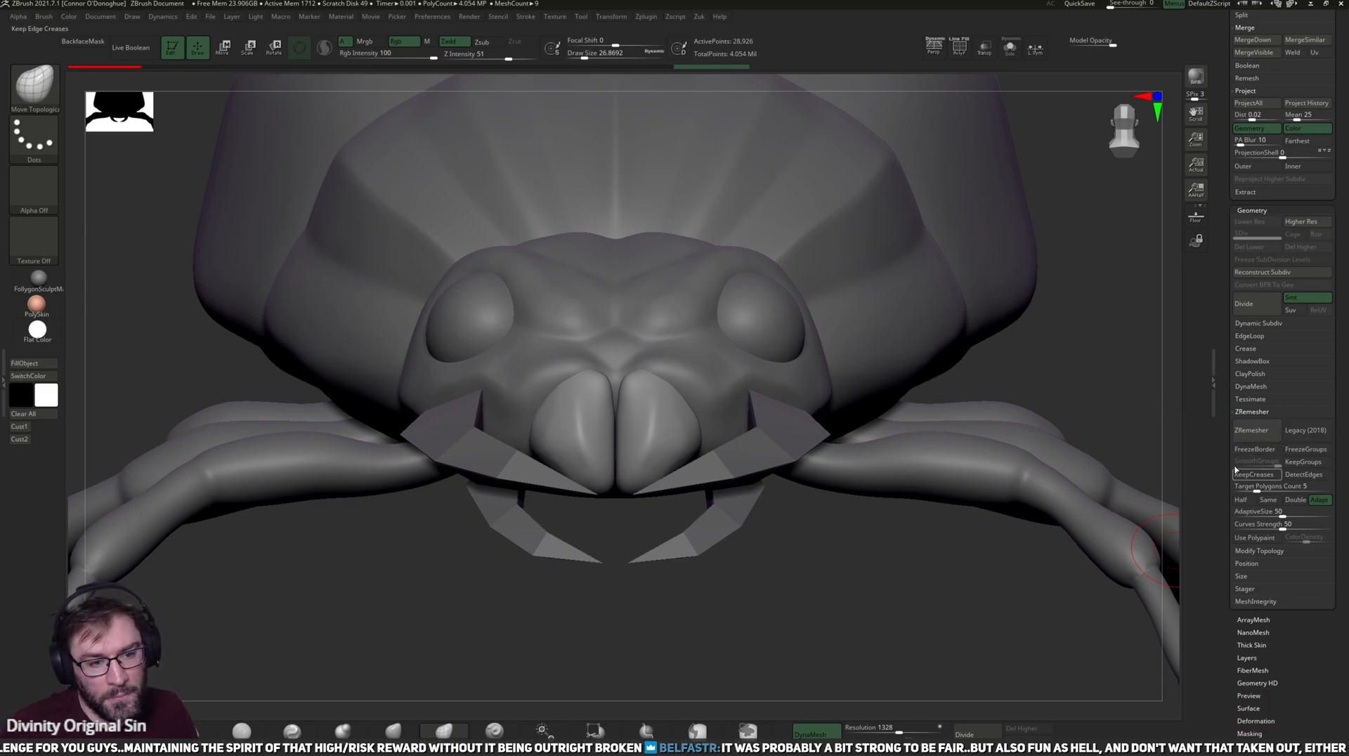
mouse_move(819, 483)
mouse_down()
mouse_move(934, 562)
mouse_move(1012, 527)
mouse_up()
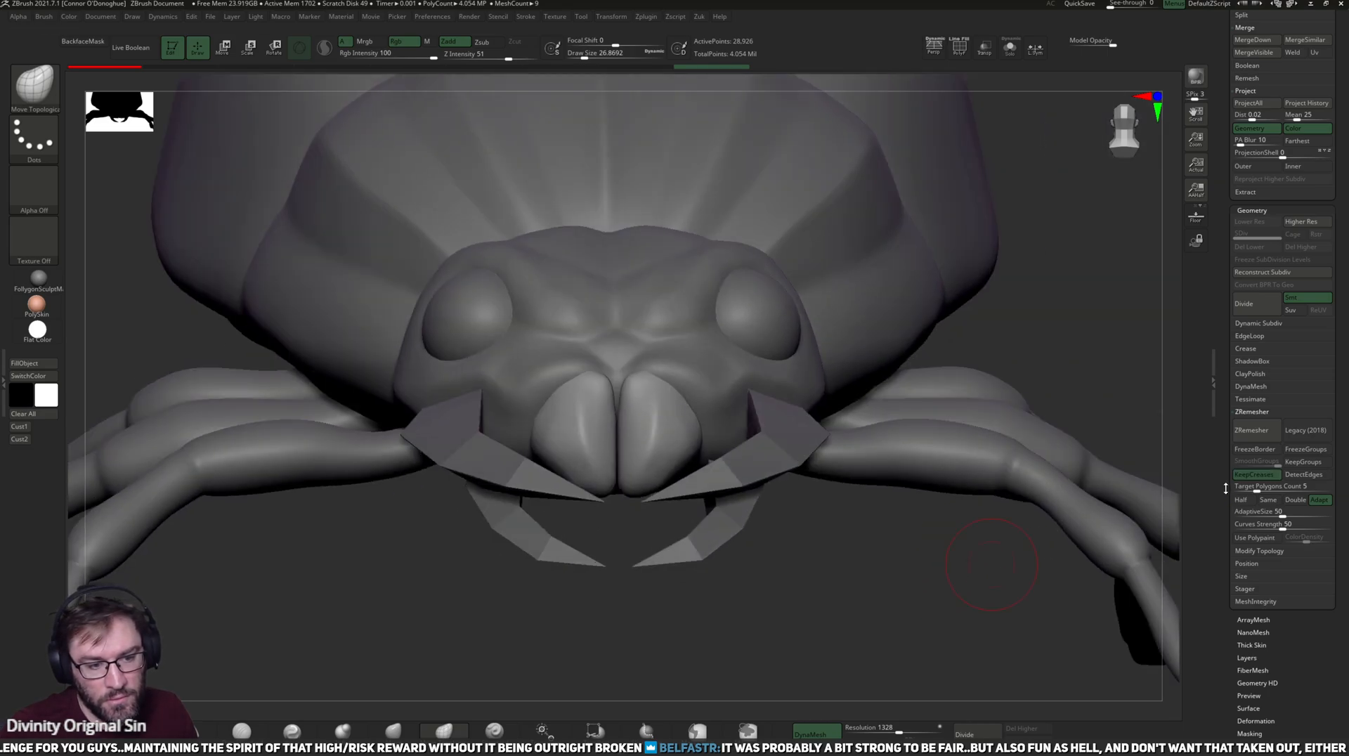
drag(939, 593, 960, 587)
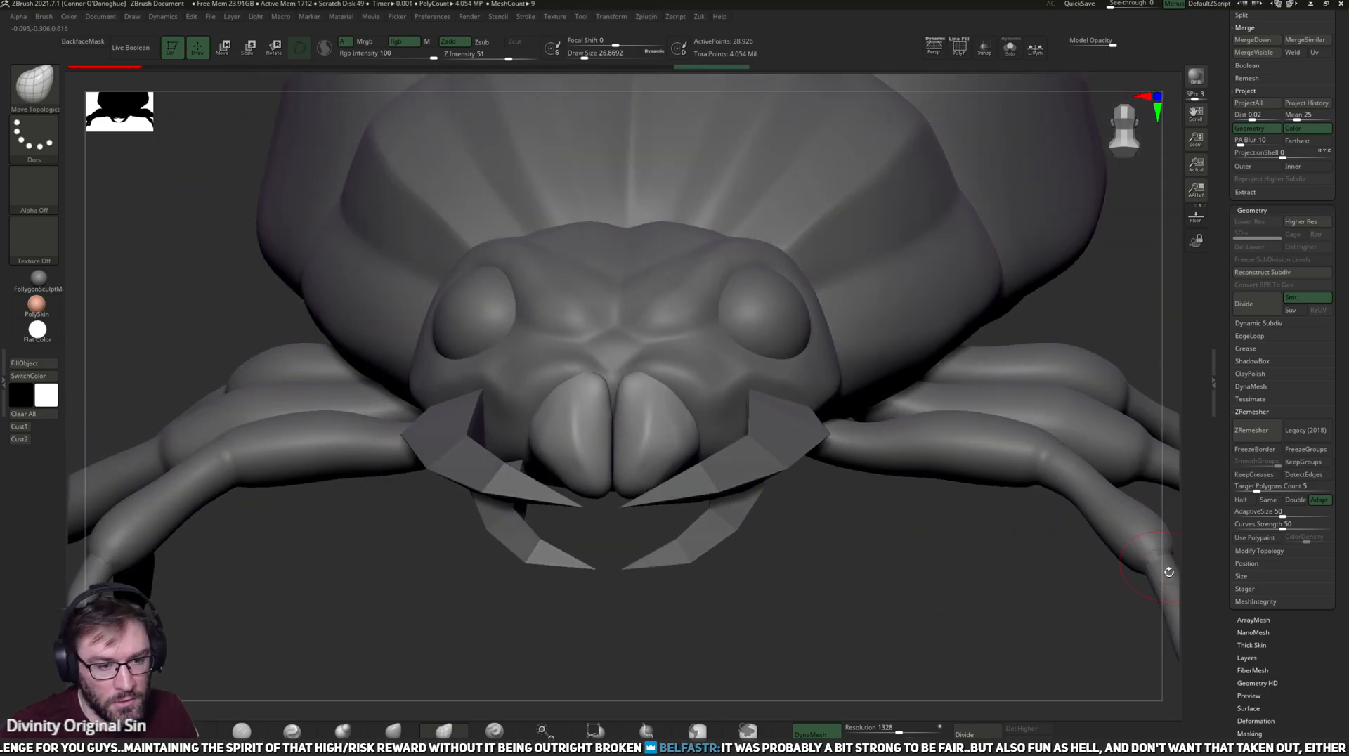
- Apply an Inflate deformation of 1 to the mouthpart subtool
scroll(1238, 683, down, 1)
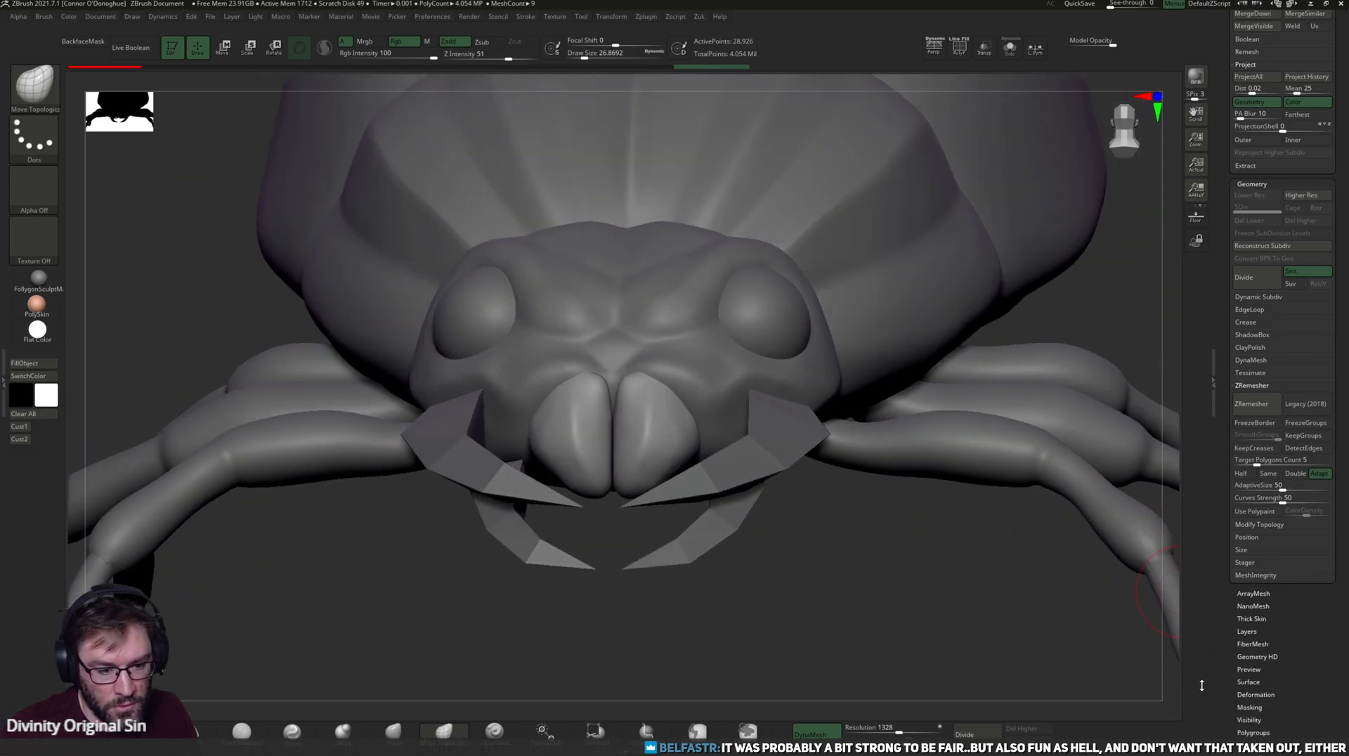
scroll(1216, 652, down, 1)
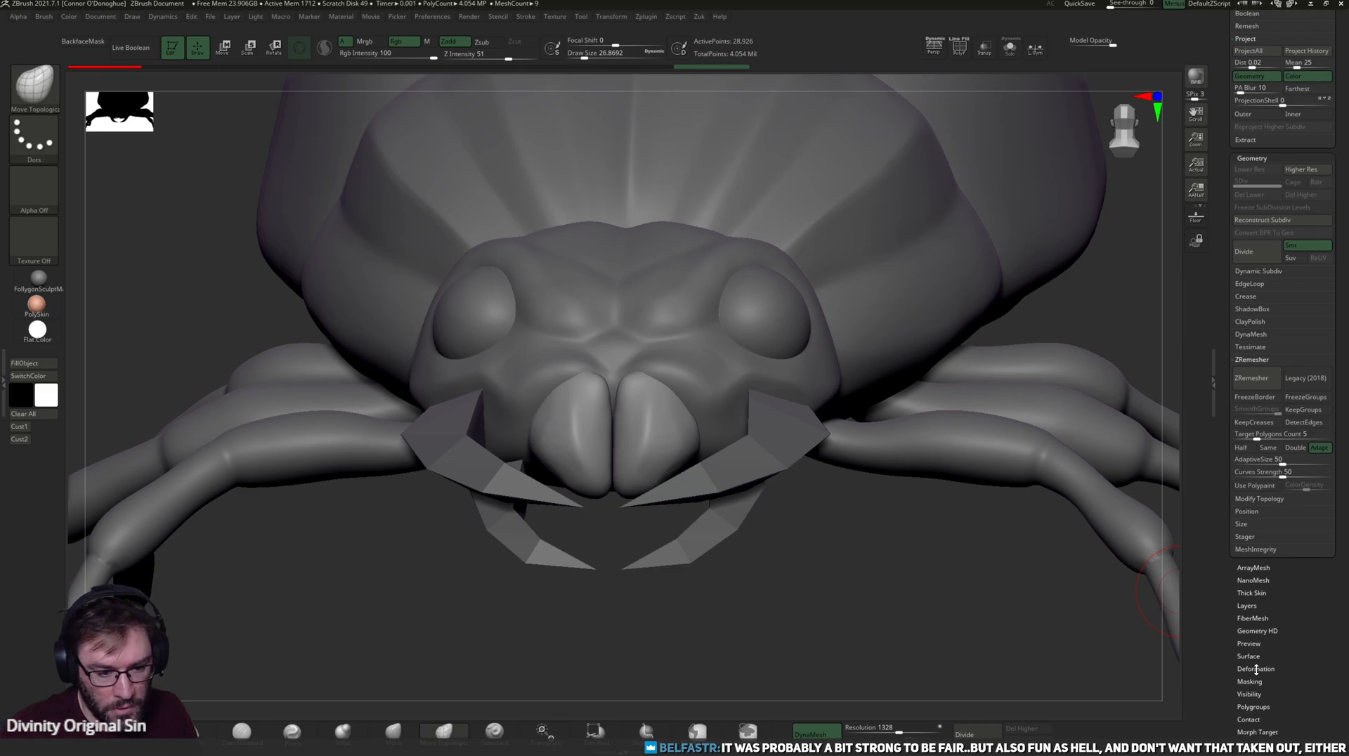
click(1248, 669)
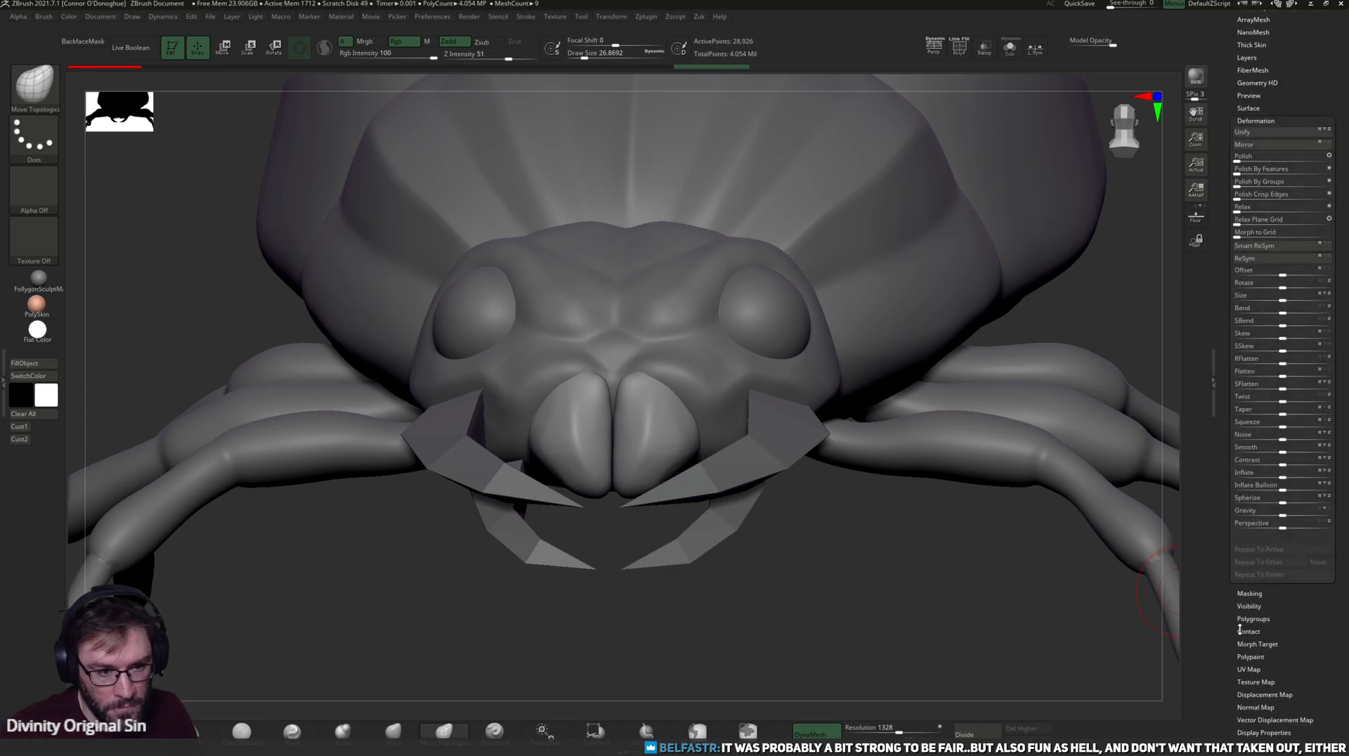
click(1283, 479)
text(1)
key(Return)
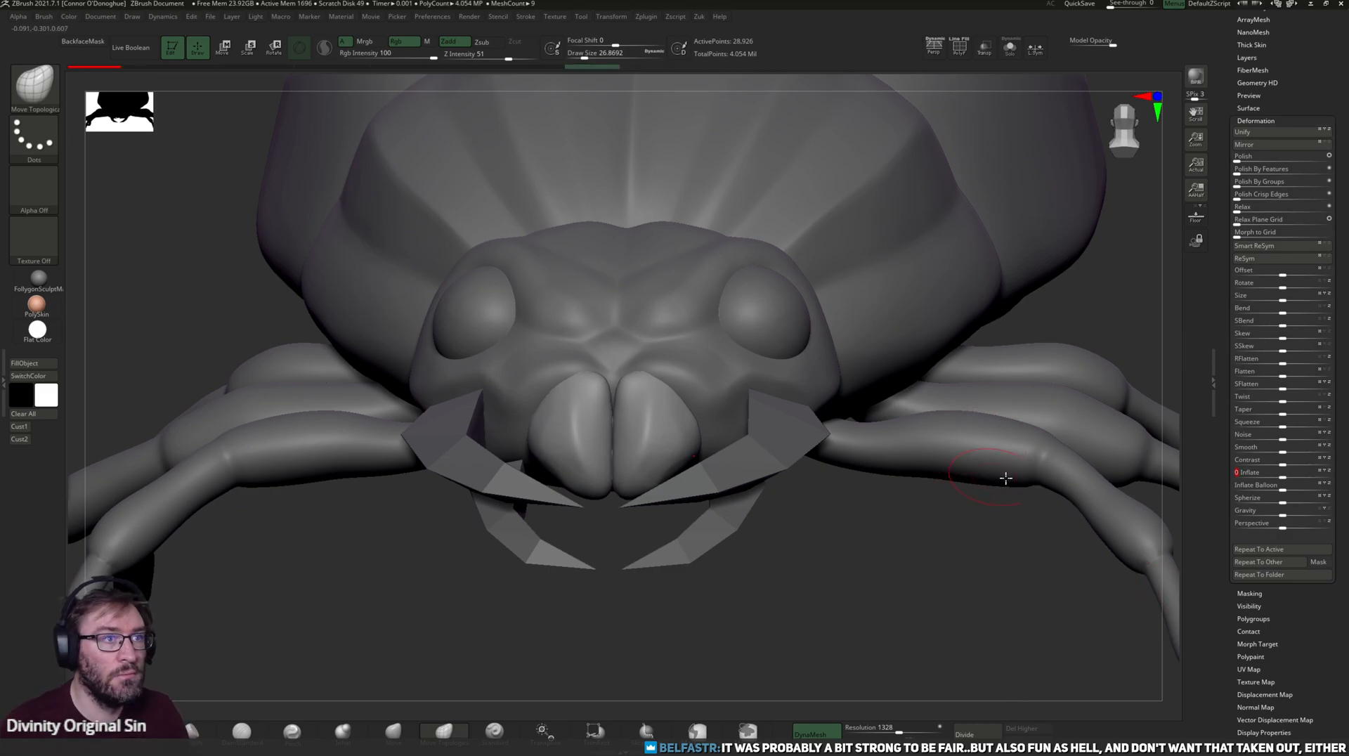
- Pull the upper inner edges of the two mouthpart lobes toward the centre with the Move brush, adjusting its size
drag(903, 542, 858, 623)
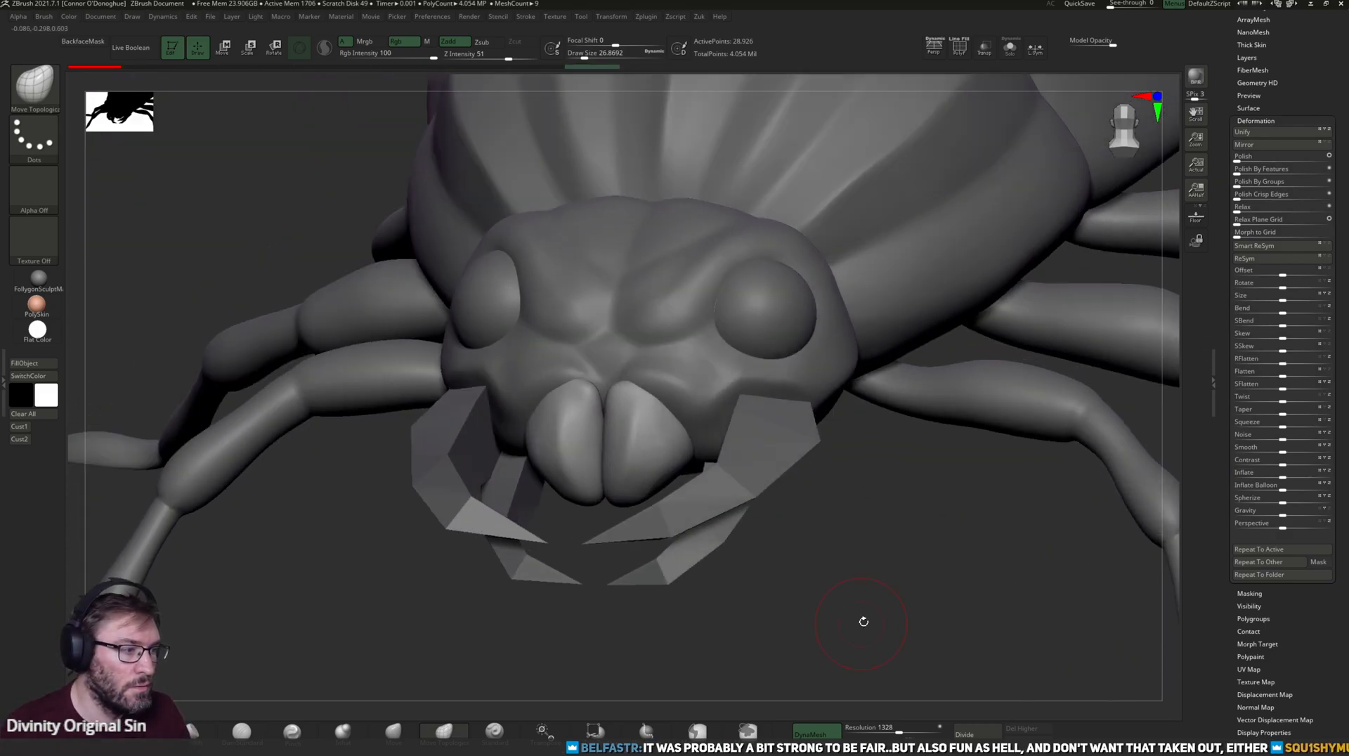
drag(567, 666, 887, 539)
drag(1010, 563, 1012, 496)
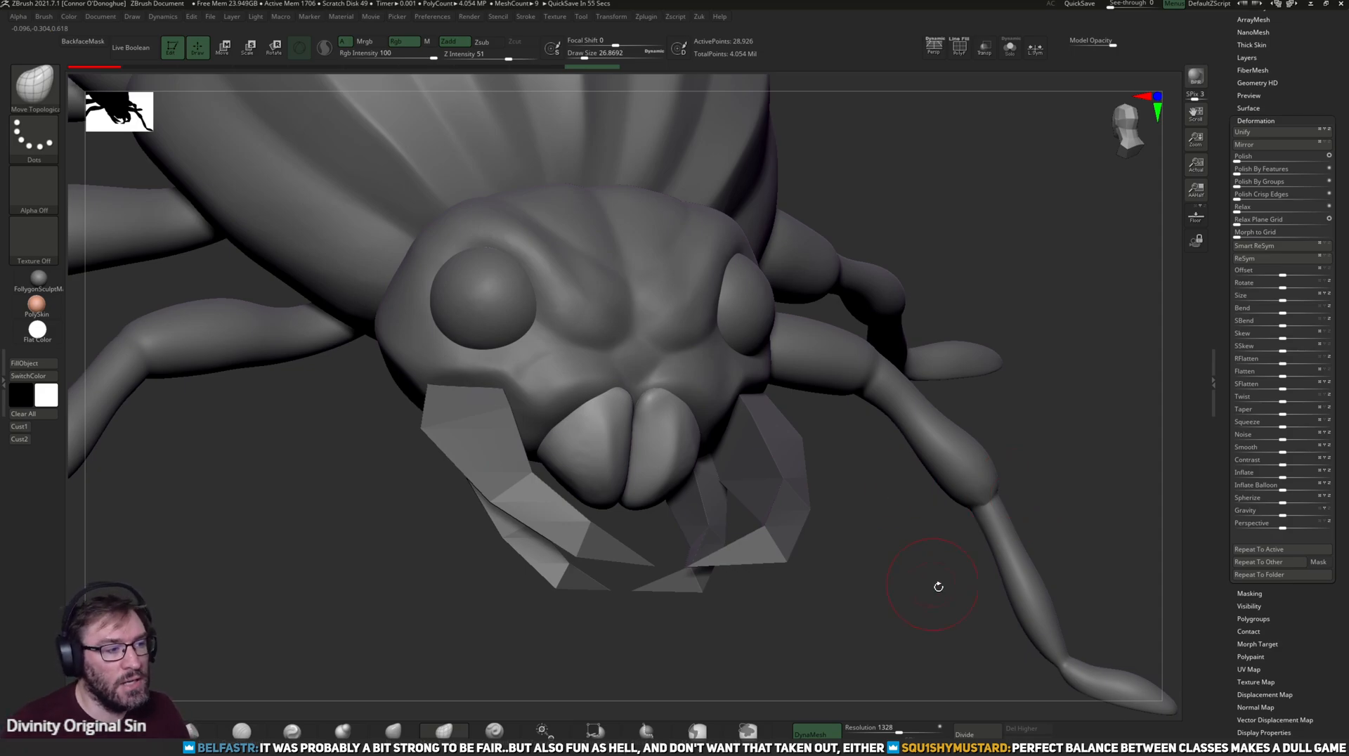
drag(919, 606, 798, 527)
click(393, 731)
mouse_move(979, 534)
shift+mouse_down()
mouse_move(941, 543)
mouse_move(883, 596)
shift+mouse_up()
shift+drag(780, 627, 822, 613)
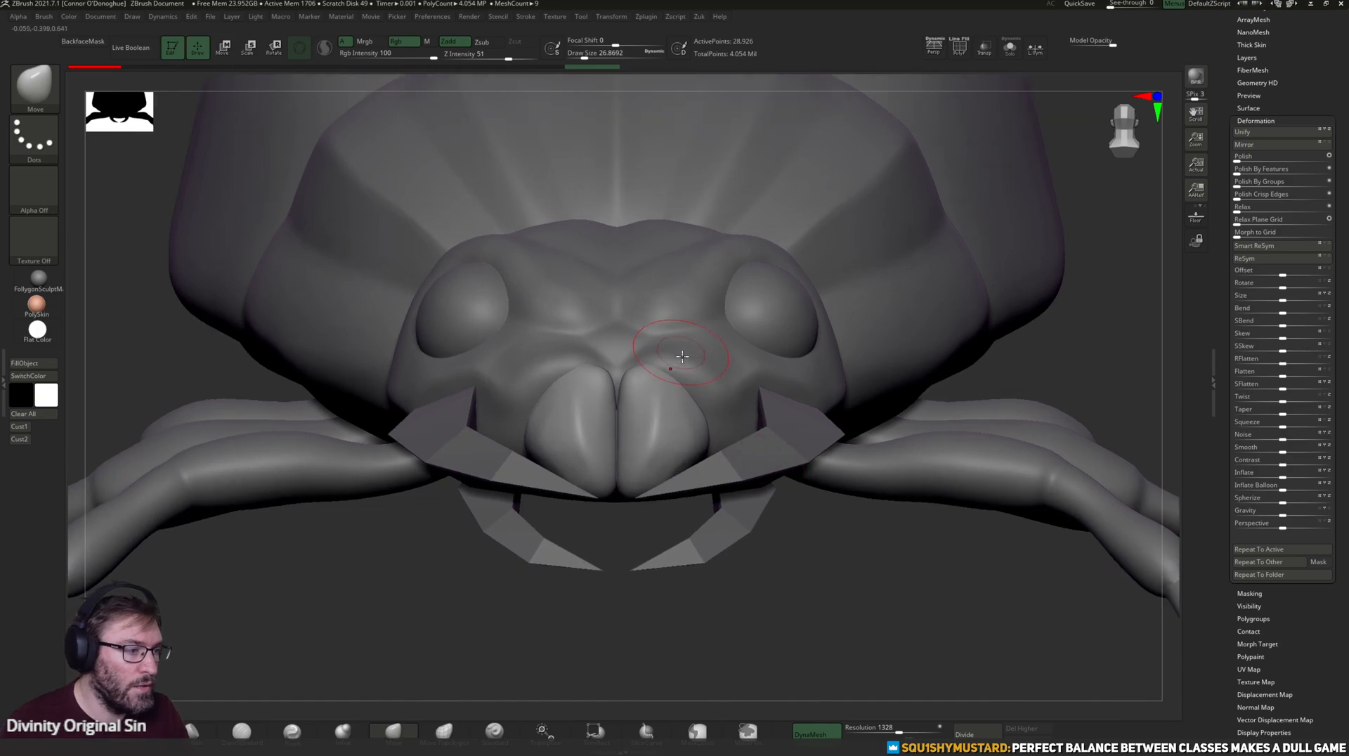
drag(650, 355, 629, 376)
key(bracketright)
key(bracketright)
key(bracketleft)
key(bracketleft)
key(bracketright)
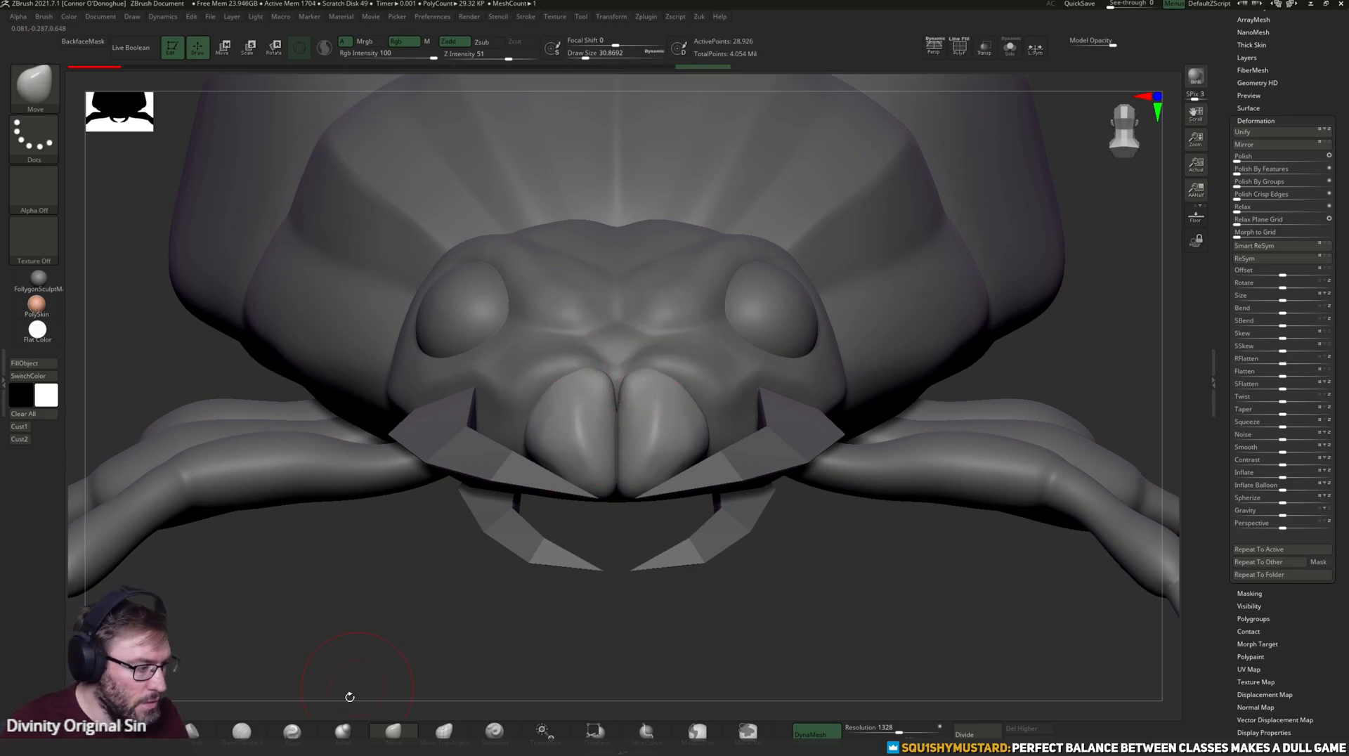
- Inflate the upper seam between the two mouthpart lobes with the Inflat brush at a size of about 27
click(343, 732)
key(bracketleft)
drag(623, 390, 626, 417)
key(bracketright)
drag(696, 621, 692, 540)
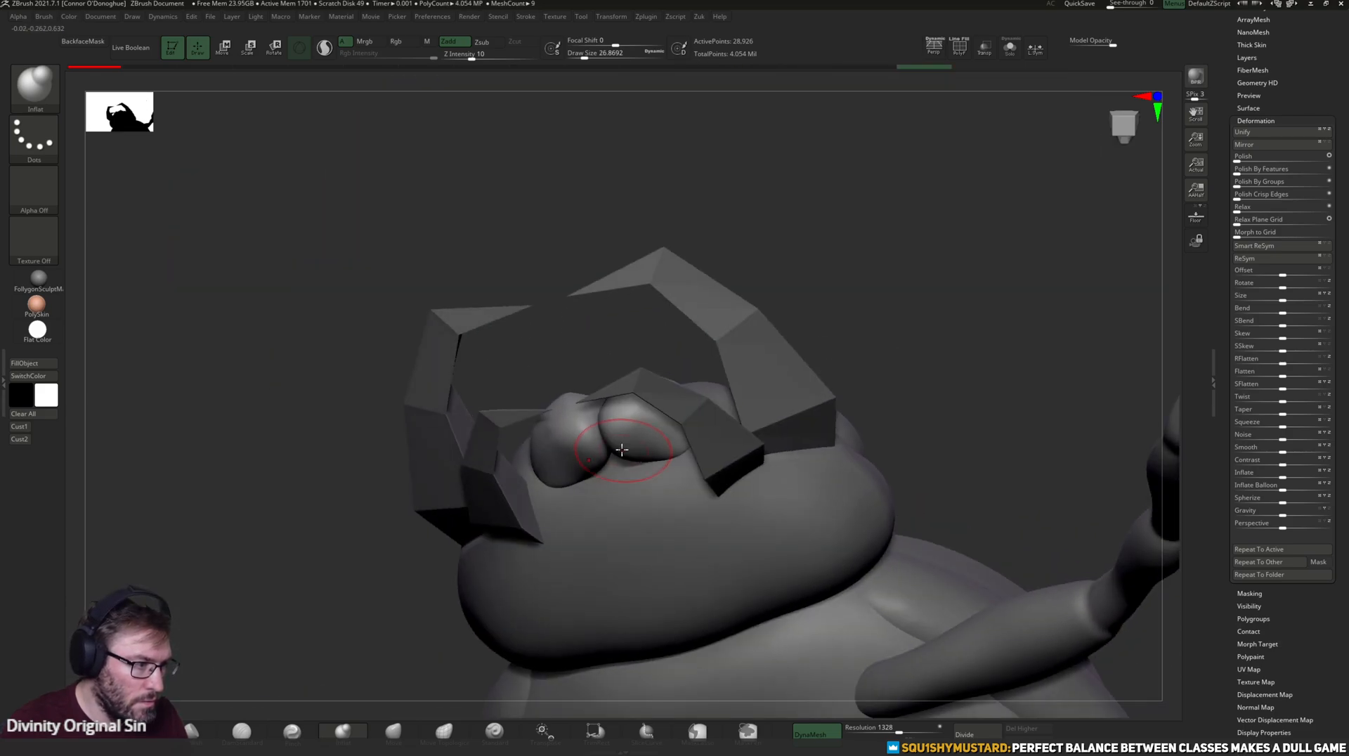
- Isolate the mouthpart subtool, inflate the facing inner edges of its lobes at brush size about 23, and show all subtools again
click(1010, 48)
mouse_move(863, 316)
mouse_down()
mouse_move(829, 237)
mouse_move(806, 298)
mouse_up()
mouse_move(624, 332)
mouse_down()
mouse_move(617, 357)
mouse_move(603, 345)
mouse_move(626, 391)
mouse_up()
key(bracketleft)
drag(782, 309, 763, 258)
drag(612, 343, 612, 369)
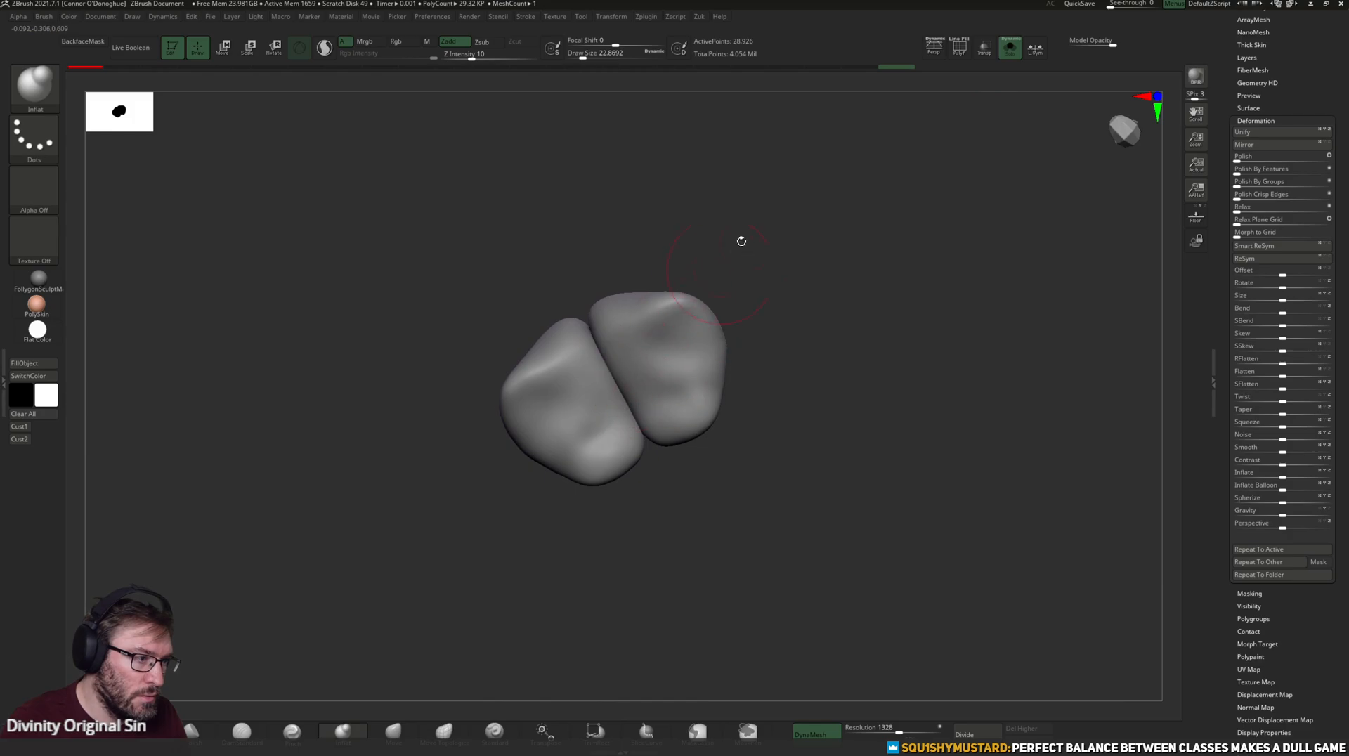
drag(734, 250, 731, 302)
drag(615, 354, 622, 368)
drag(706, 231, 705, 278)
mouse_move(610, 337)
mouse_down()
mouse_move(625, 363)
mouse_move(618, 346)
mouse_up()
mouse_move(717, 277)
mouse_down()
mouse_move(682, 362)
mouse_move(643, 351)
mouse_move(653, 331)
mouse_up()
click(1010, 48)
- Examine the mouthparts from the side and front, and activate the Circle_003 leg subtool to check the legs
shift+drag(968, 117, 928, 281)
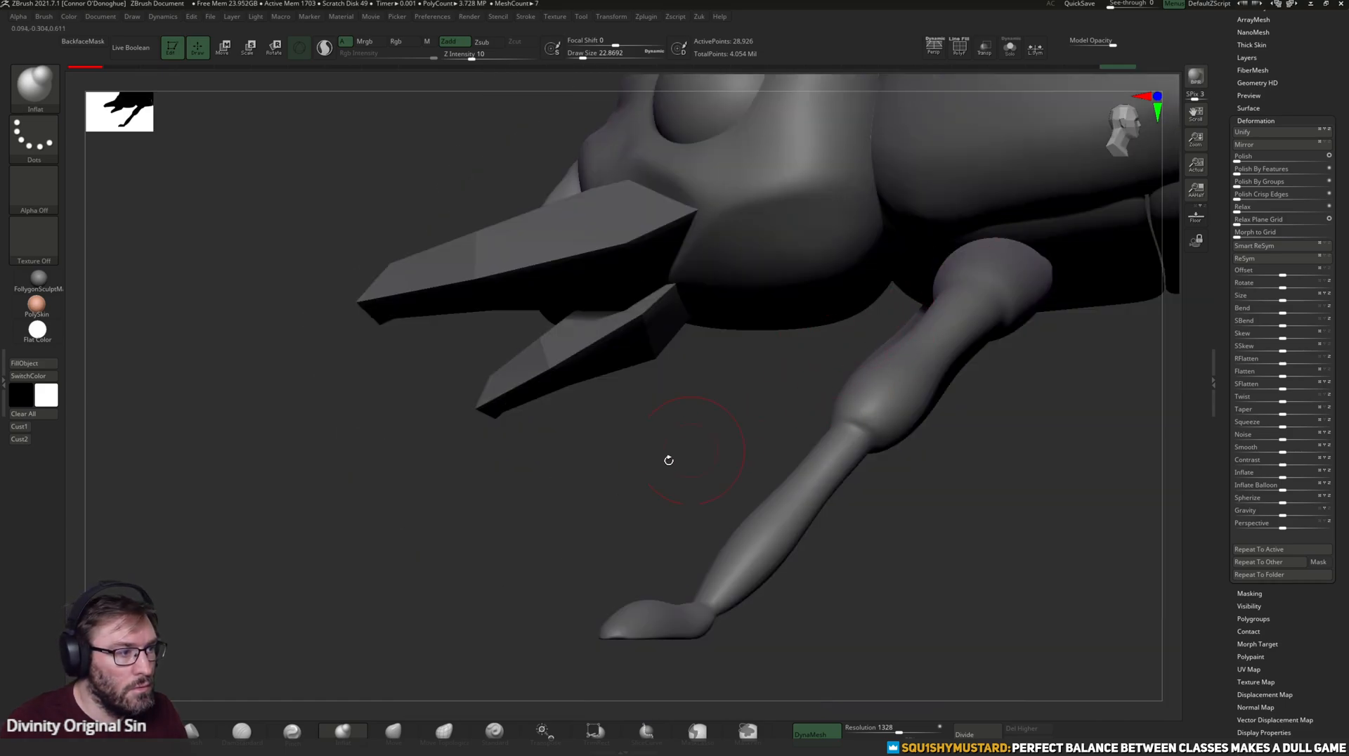
mouse_move(634, 445)
mouse_down()
mouse_move(801, 518)
mouse_move(780, 542)
mouse_move(806, 522)
mouse_move(737, 516)
mouse_move(772, 524)
mouse_up()
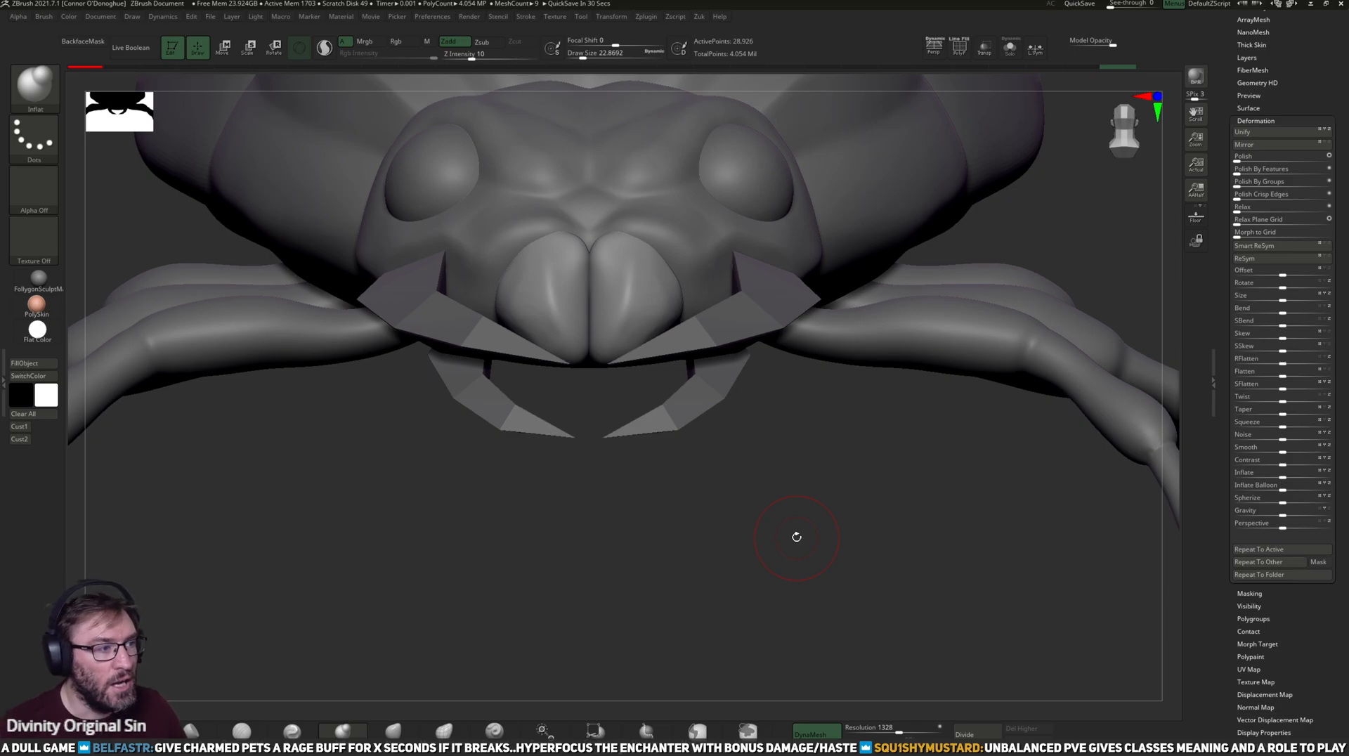
drag(835, 403, 904, 297)
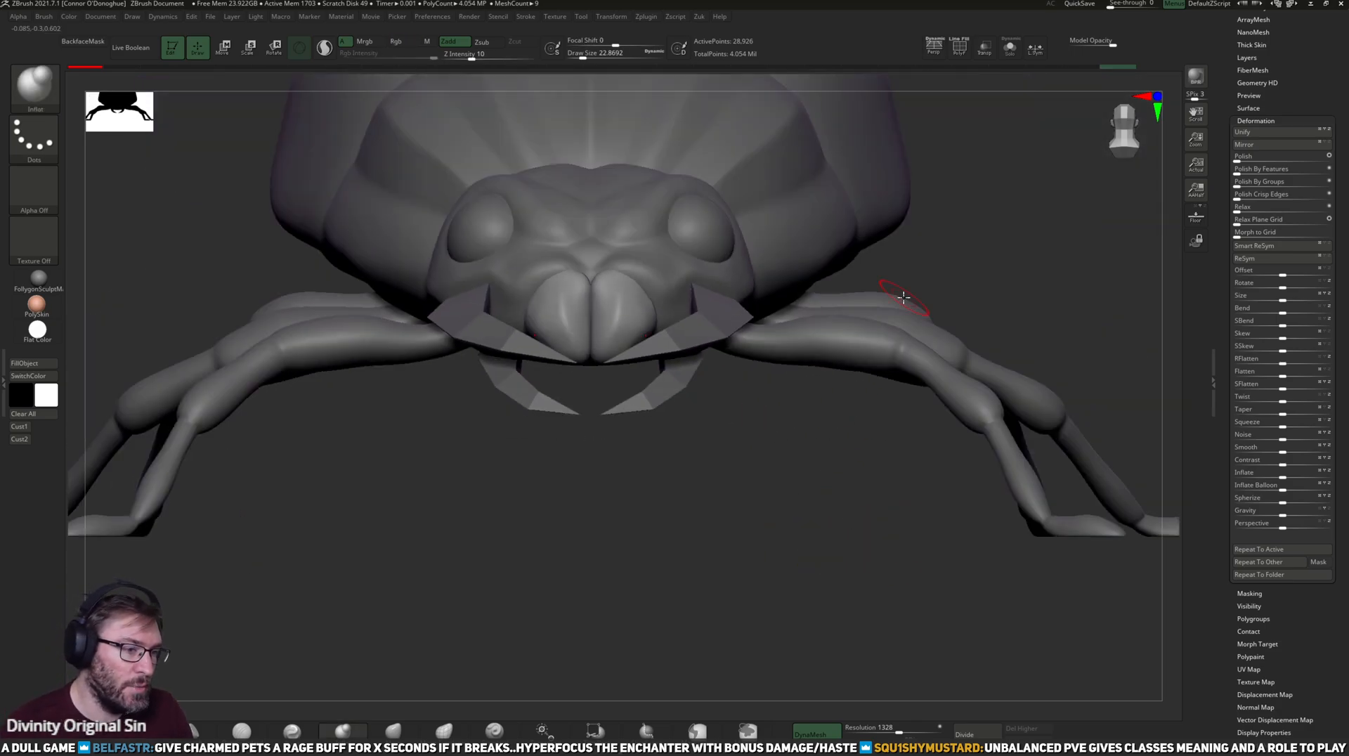
alt+drag(820, 479, 853, 580)
alt+click(960, 471)
drag(887, 532, 875, 516)
mouse_move(967, 443)
shift+mouse_down()
mouse_move(910, 452)
mouse_move(958, 437)
shift+mouse_up()
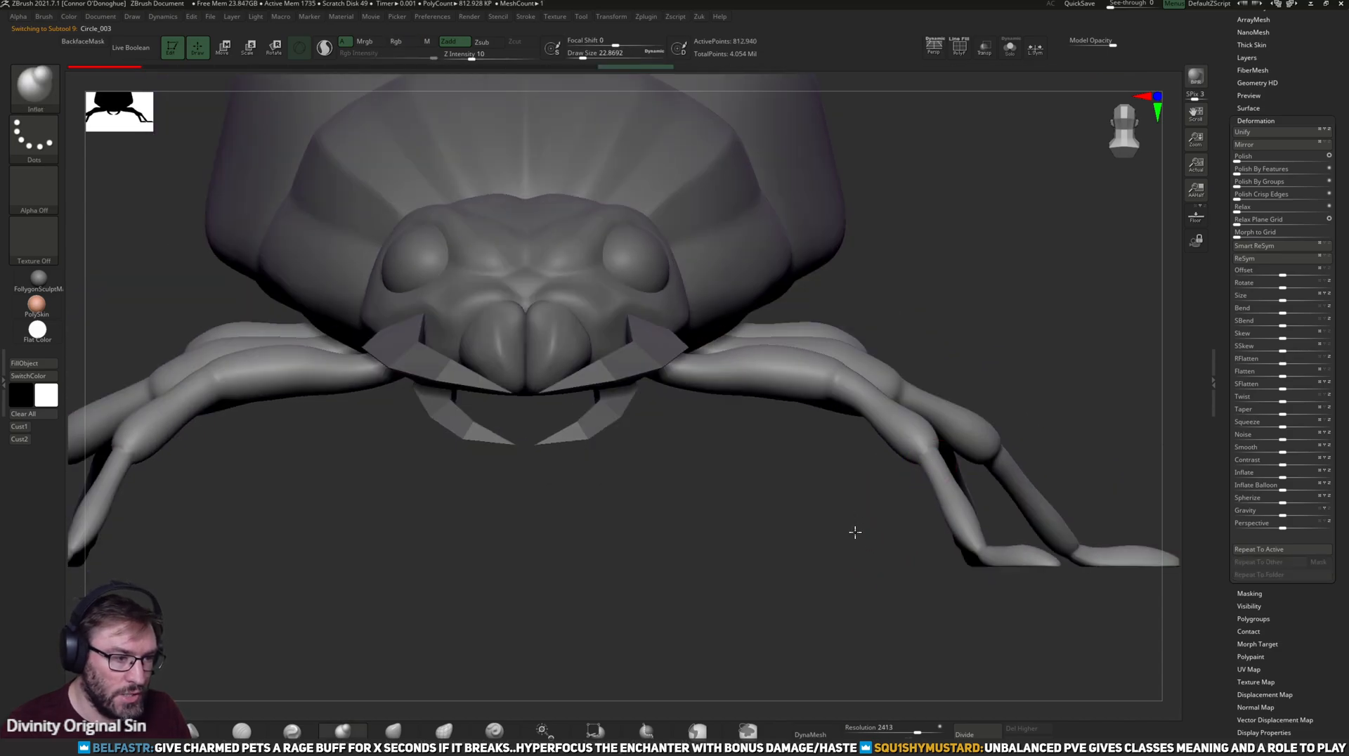
drag(855, 527, 859, 566)
shift+drag(926, 449, 914, 457)
drag(858, 518, 820, 535)
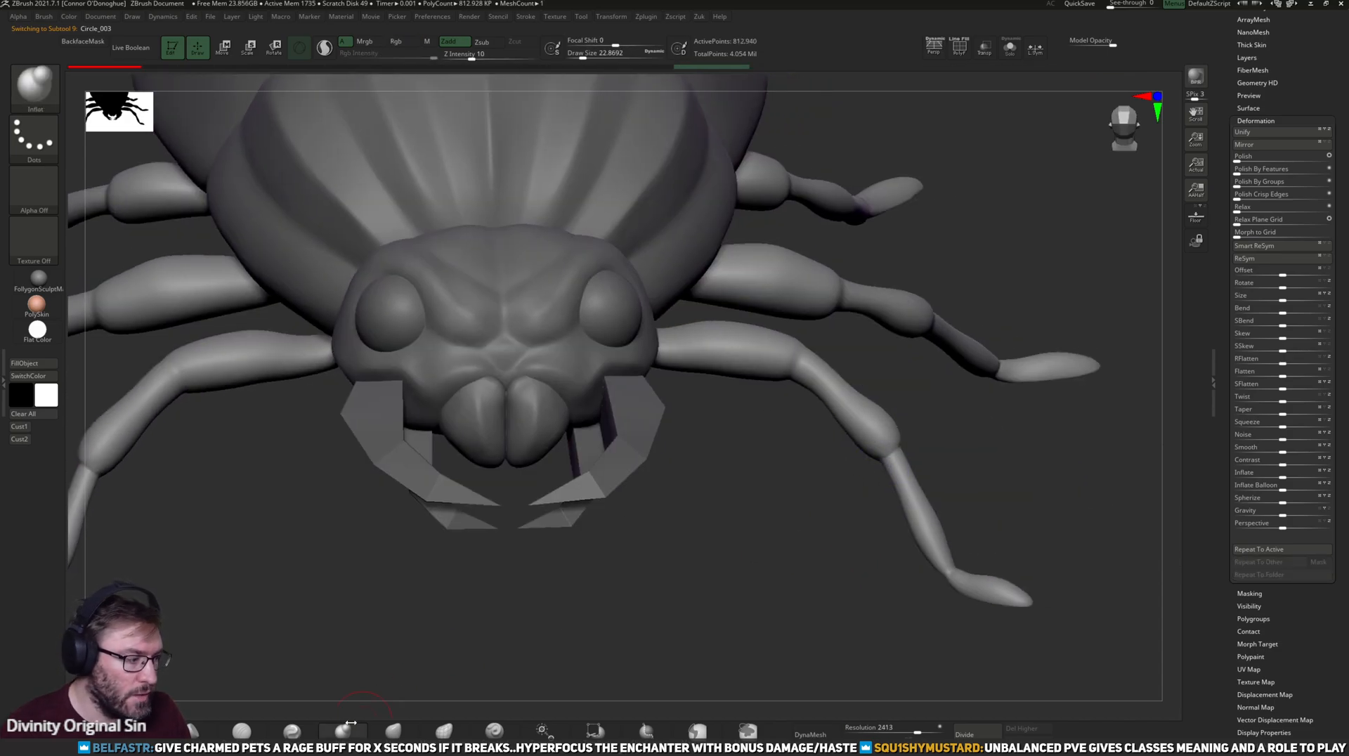
- Carve a crease around a leg joint with the DamStandard brush at a size of about 15
click(146, 731)
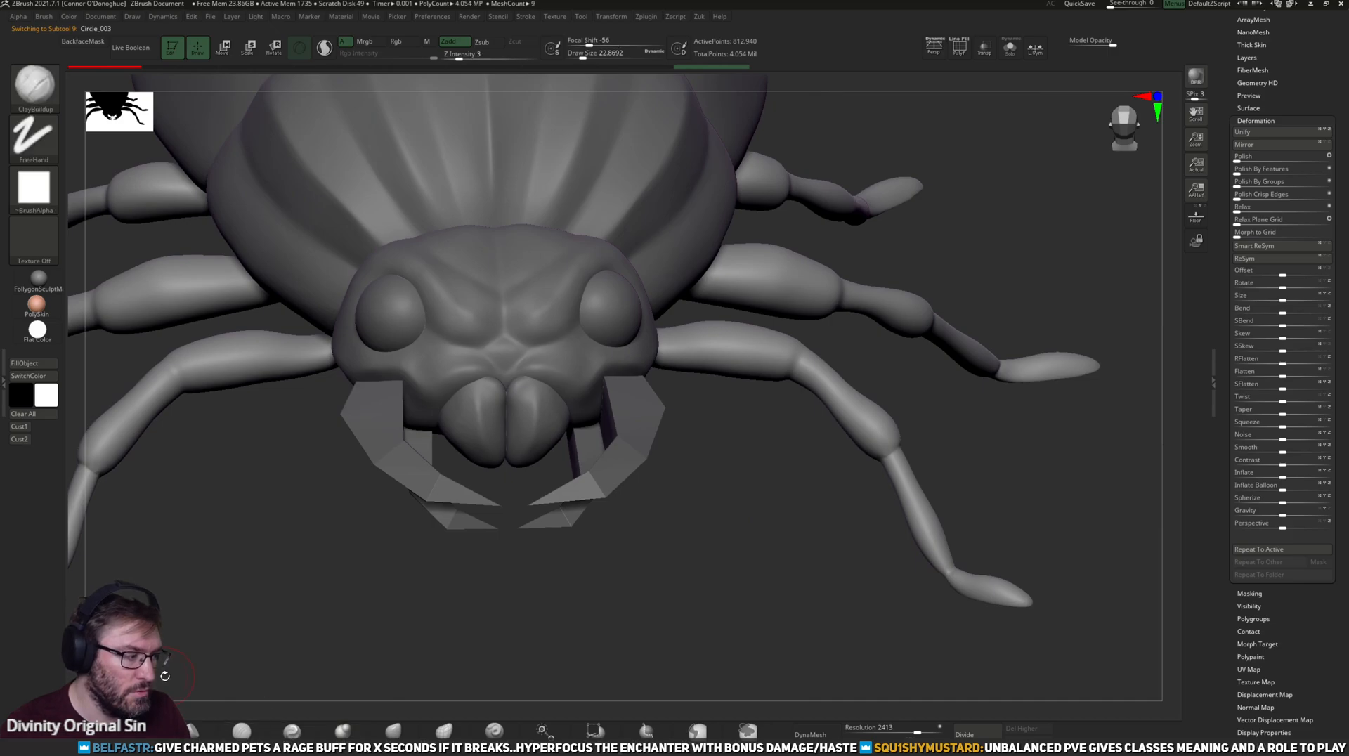
mouse_move(1079, 475)
mouse_down()
mouse_move(1054, 503)
mouse_move(1021, 461)
mouse_move(837, 634)
mouse_move(888, 413)
mouse_move(837, 517)
mouse_up()
key(bracketleft)
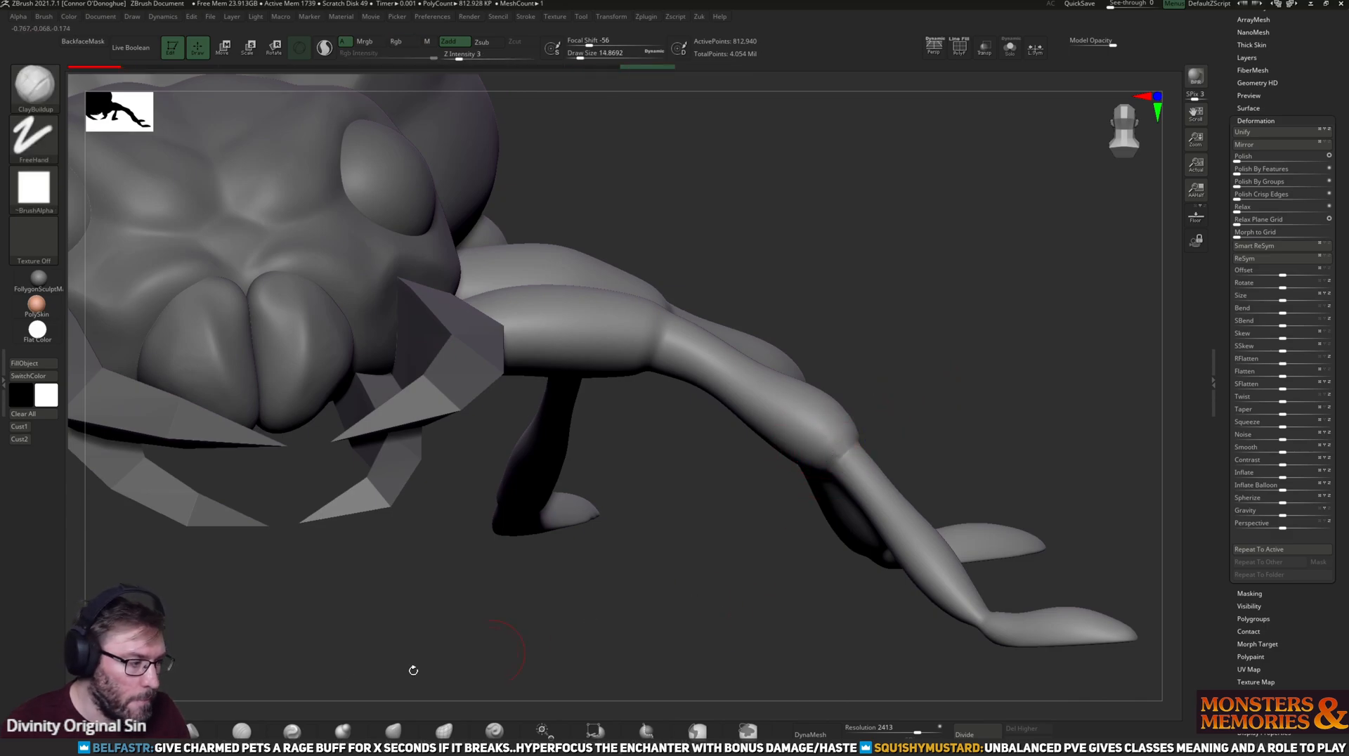
click(241, 731)
mouse_move(930, 347)
mouse_down()
mouse_move(948, 300)
mouse_move(937, 351)
mouse_move(825, 456)
mouse_up()
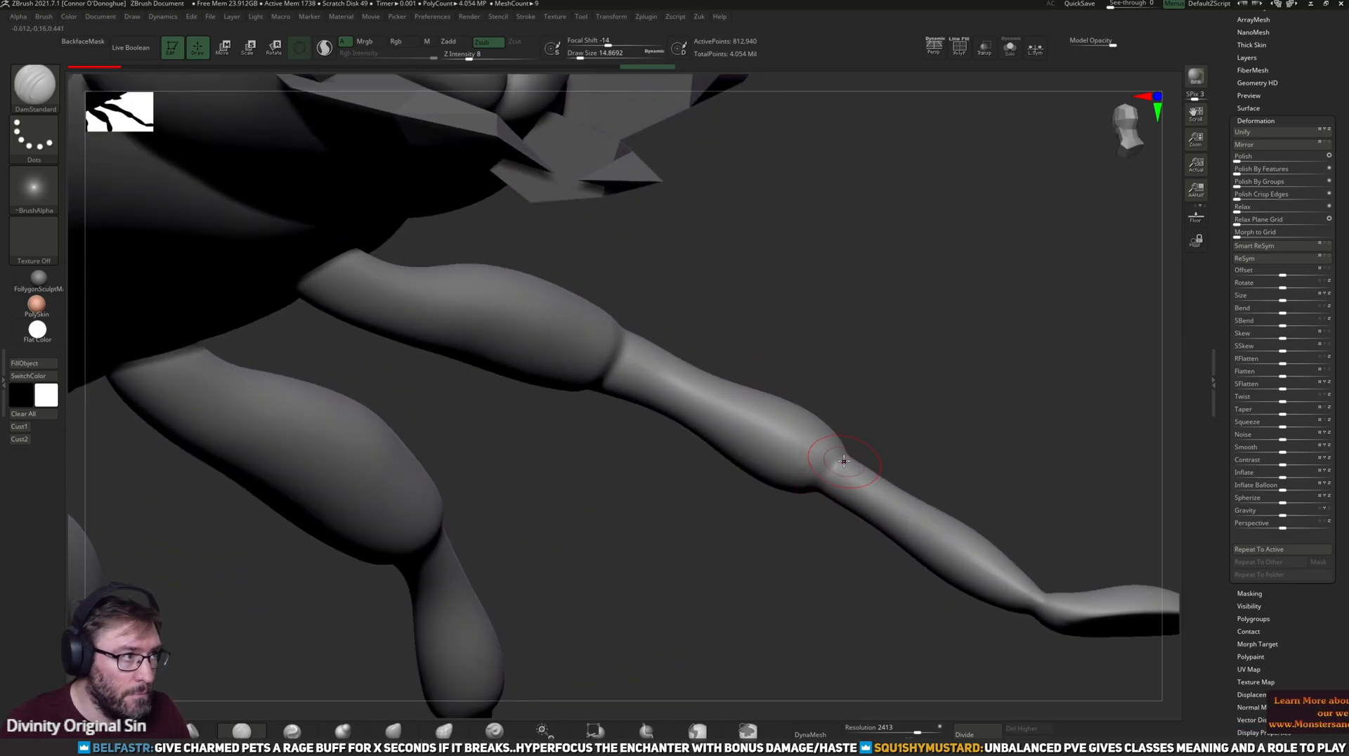
mouse_move(817, 491)
mouse_down()
mouse_move(864, 429)
mouse_move(917, 400)
mouse_move(836, 478)
mouse_up()
mouse_move(902, 442)
mouse_down()
mouse_move(864, 486)
mouse_move(848, 484)
mouse_move(879, 444)
mouse_up()
drag(879, 444, 859, 478)
drag(943, 424, 984, 421)
mouse_move(840, 454)
mouse_down()
mouse_move(869, 438)
mouse_move(729, 588)
mouse_move(969, 272)
mouse_move(768, 518)
mouse_up()
drag(741, 580, 984, 522)
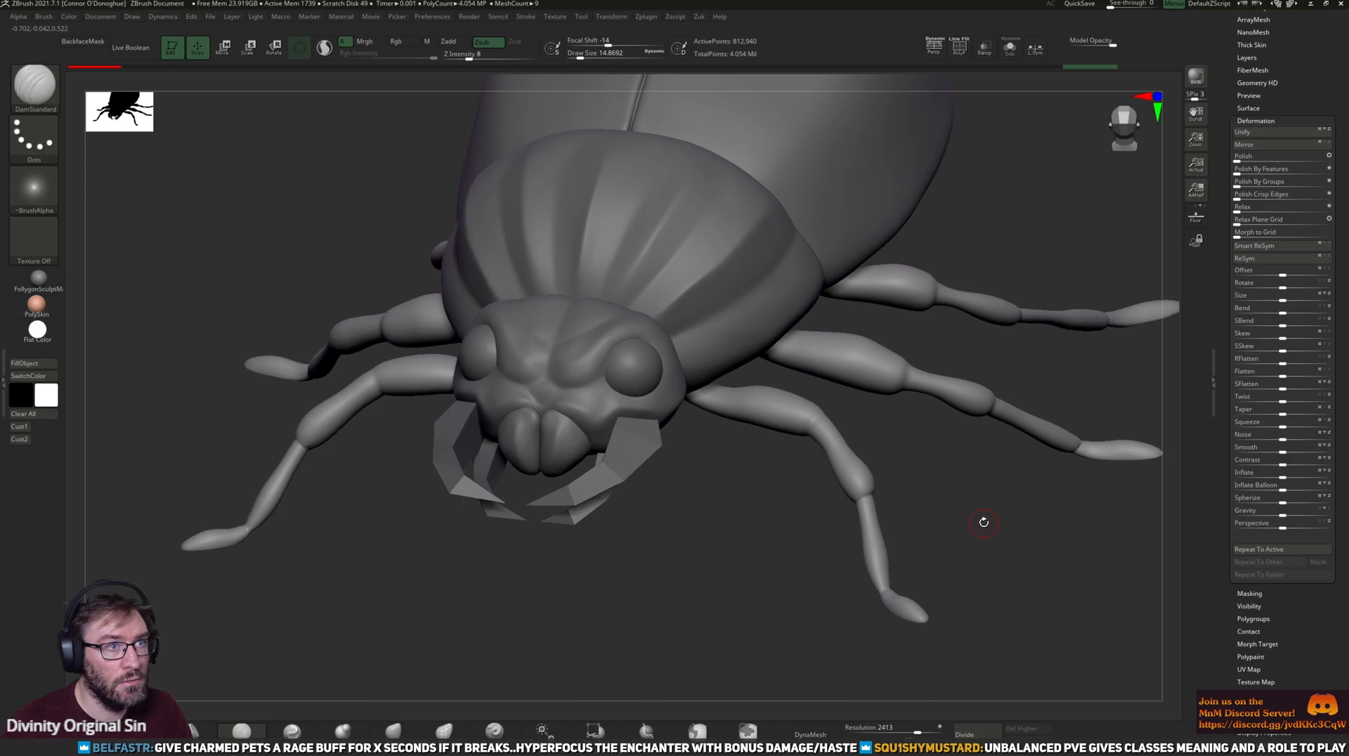
- Activate the Beetle_Head-Base2 subtool and choose the Move brush with a size of about 35
drag(740, 586, 844, 476)
drag(839, 555, 763, 514)
alt+click(708, 407)
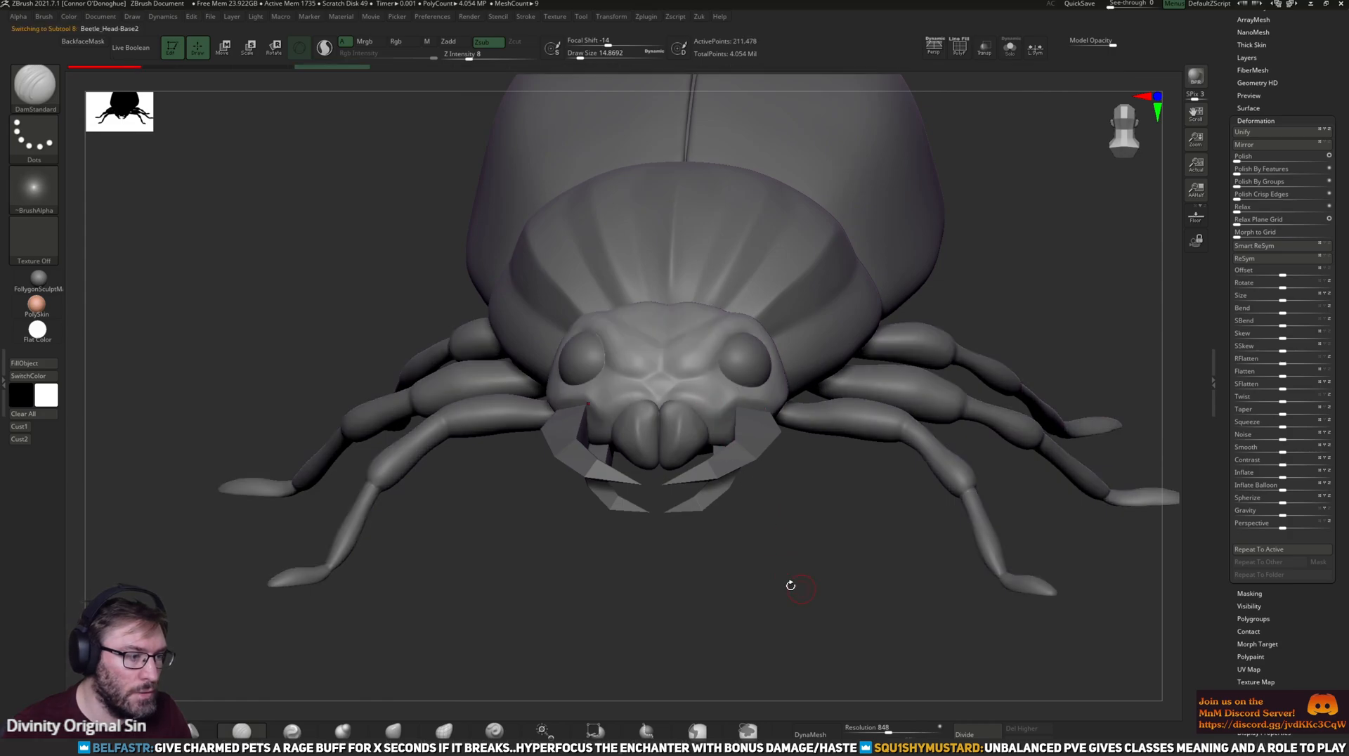
click(394, 732)
drag(726, 578, 769, 573)
key(bracketright)
key(bracketright)
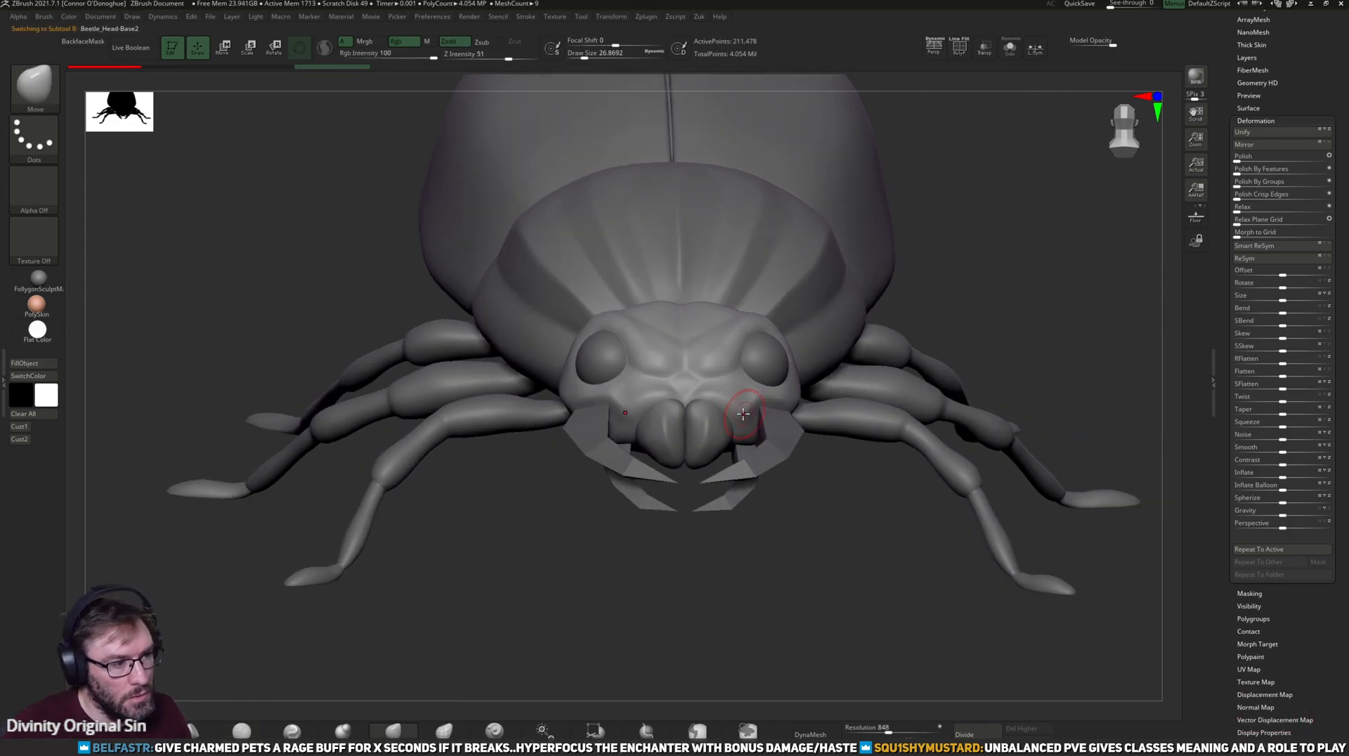
drag(846, 567, 1140, 243)
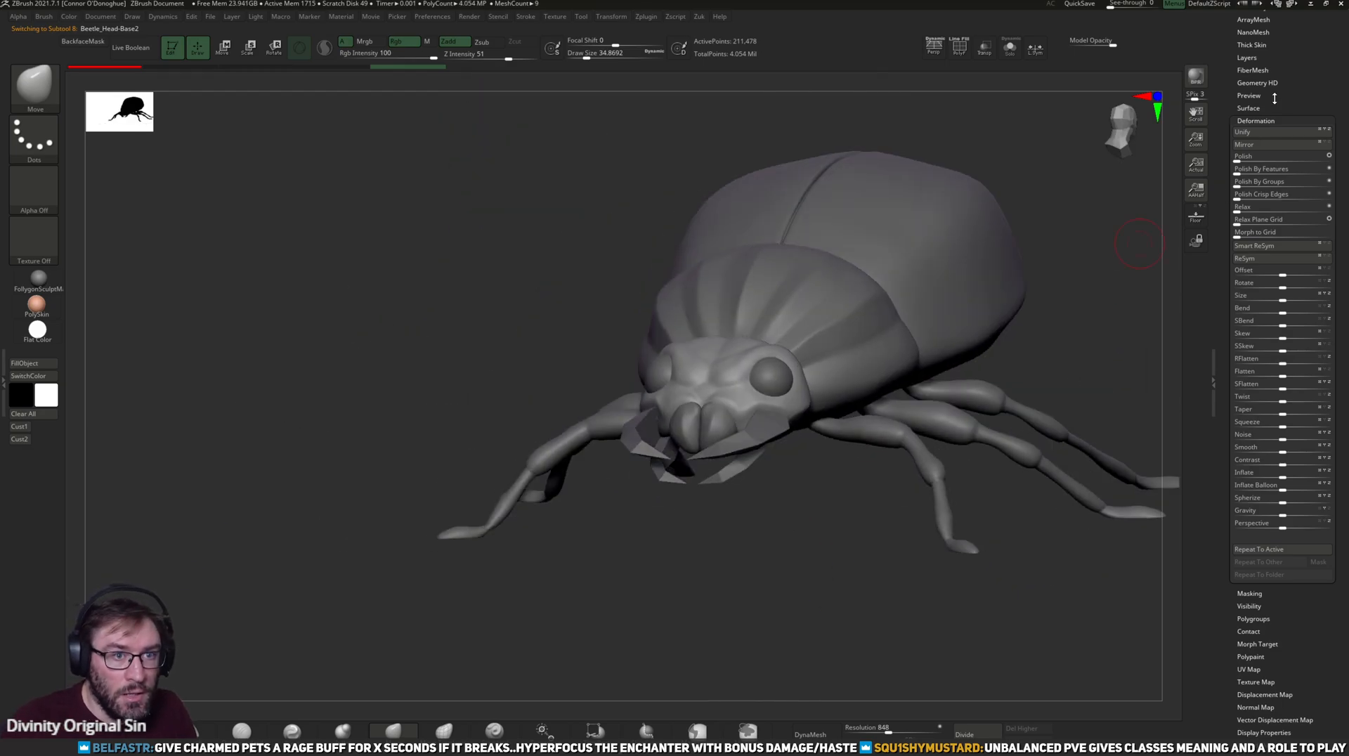
- Merge the eyes subtool down into the head, and merge the mouthpart lobes down into that same subtool
scroll(1280, 256, up, 5)
click(1245, 216)
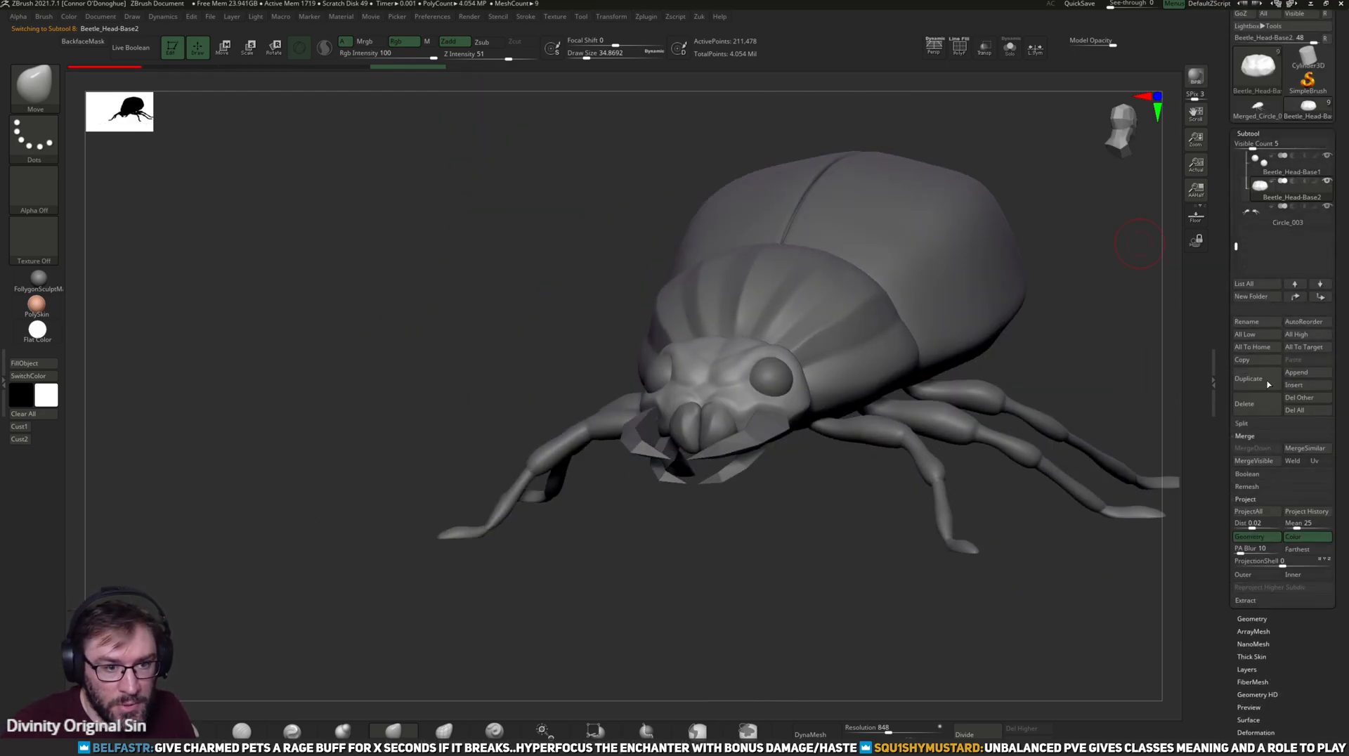
click(1263, 163)
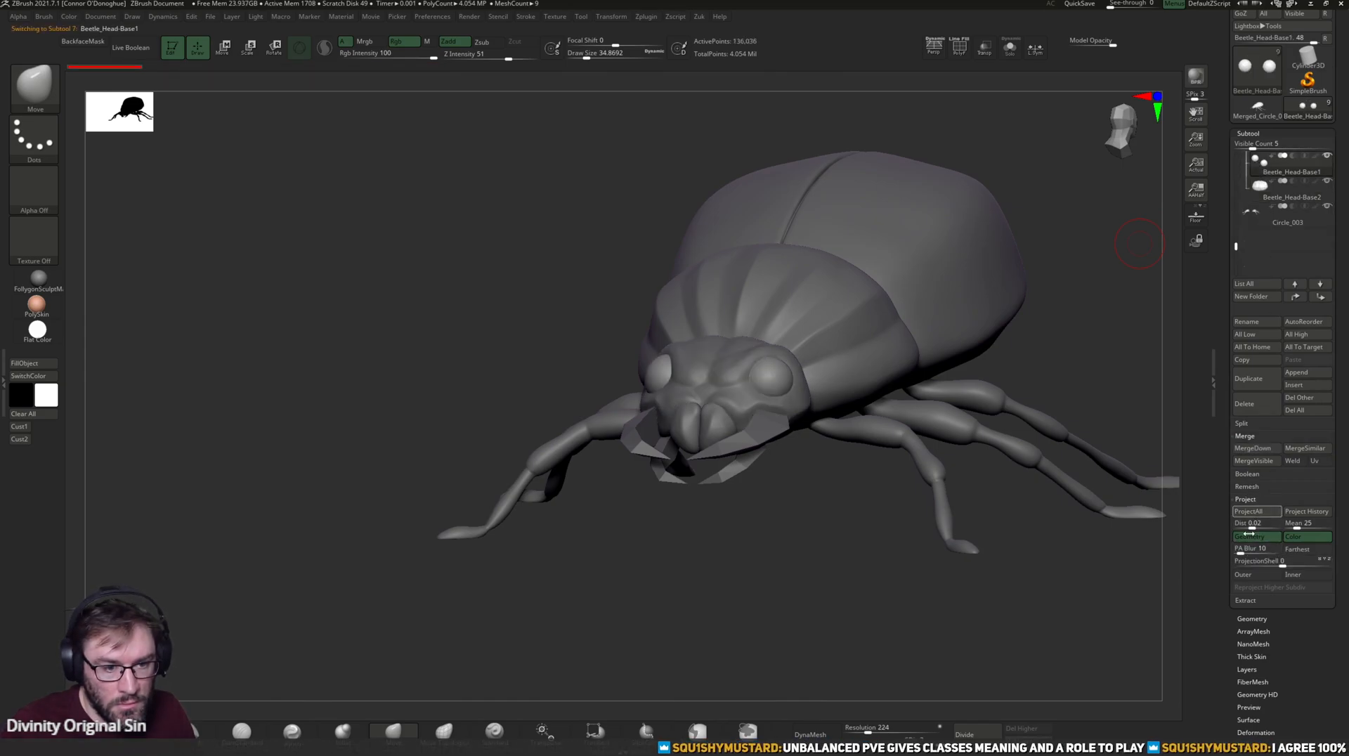
click(1244, 487)
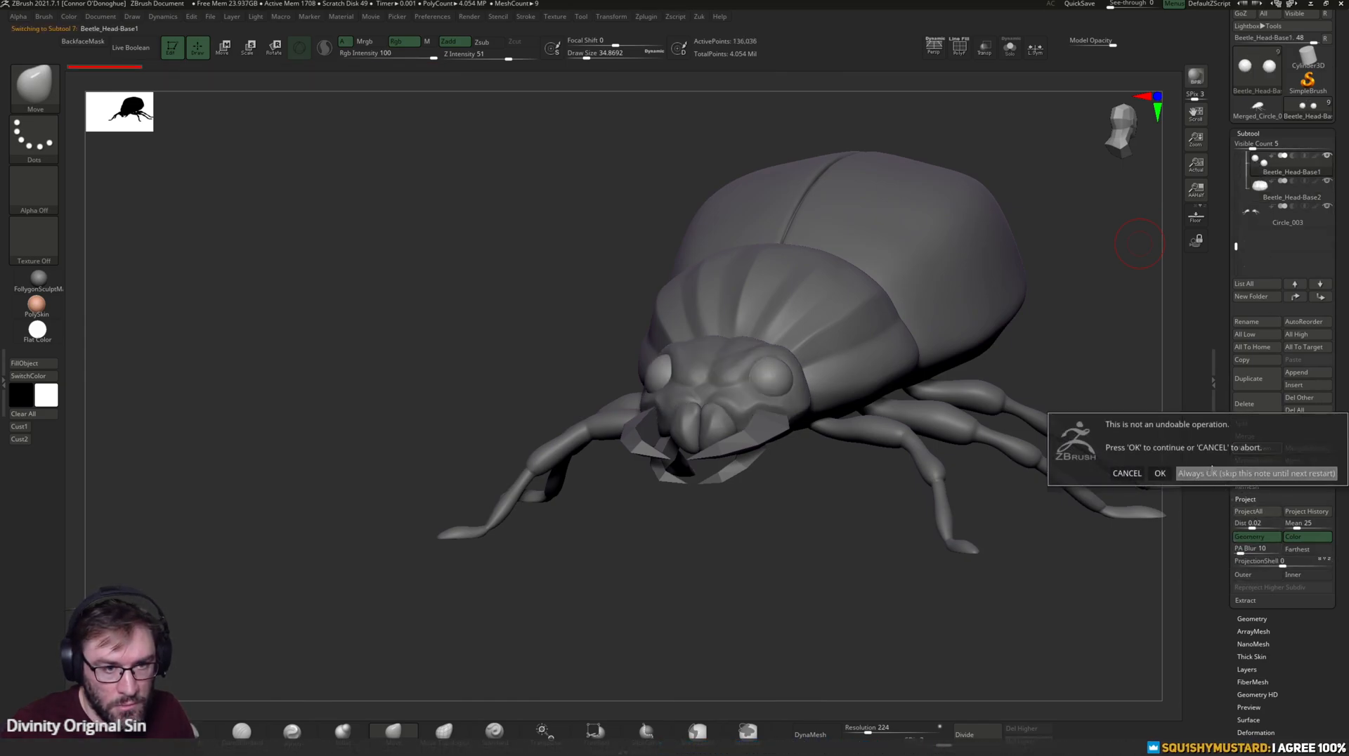
click(1161, 473)
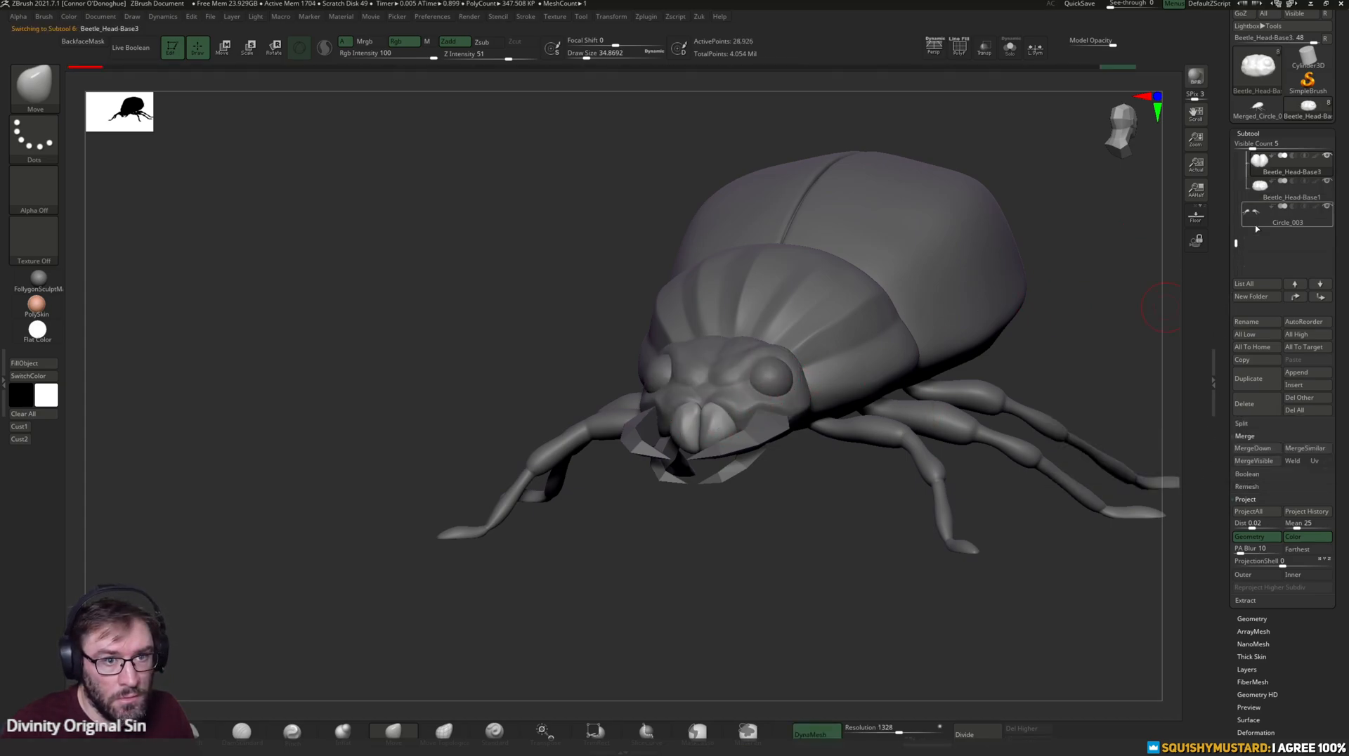
click(1255, 449)
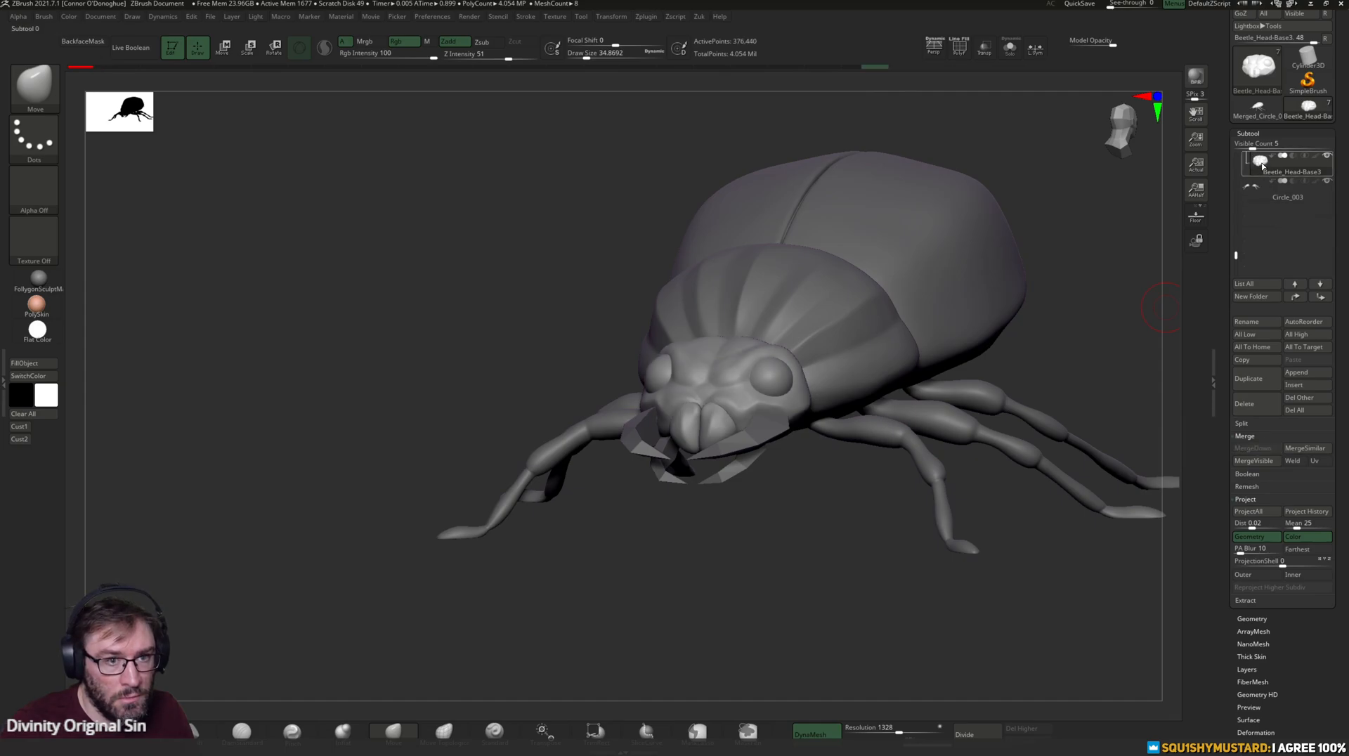
- Reorder the subtool list so the merged head sits below Circle_003, outside the head folder
drag(1262, 208, 1236, 171)
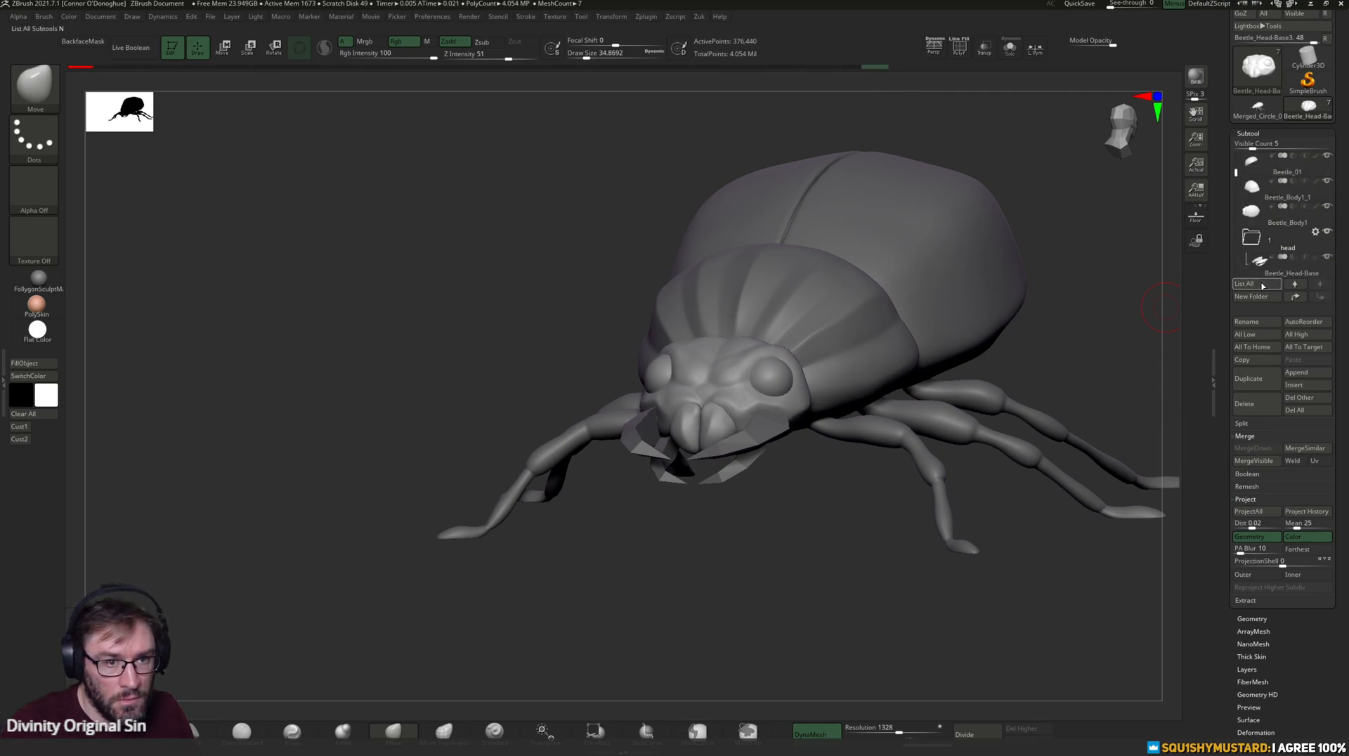
drag(1258, 244, 1260, 222)
drag(1239, 174, 1241, 220)
drag(804, 554, 777, 562)
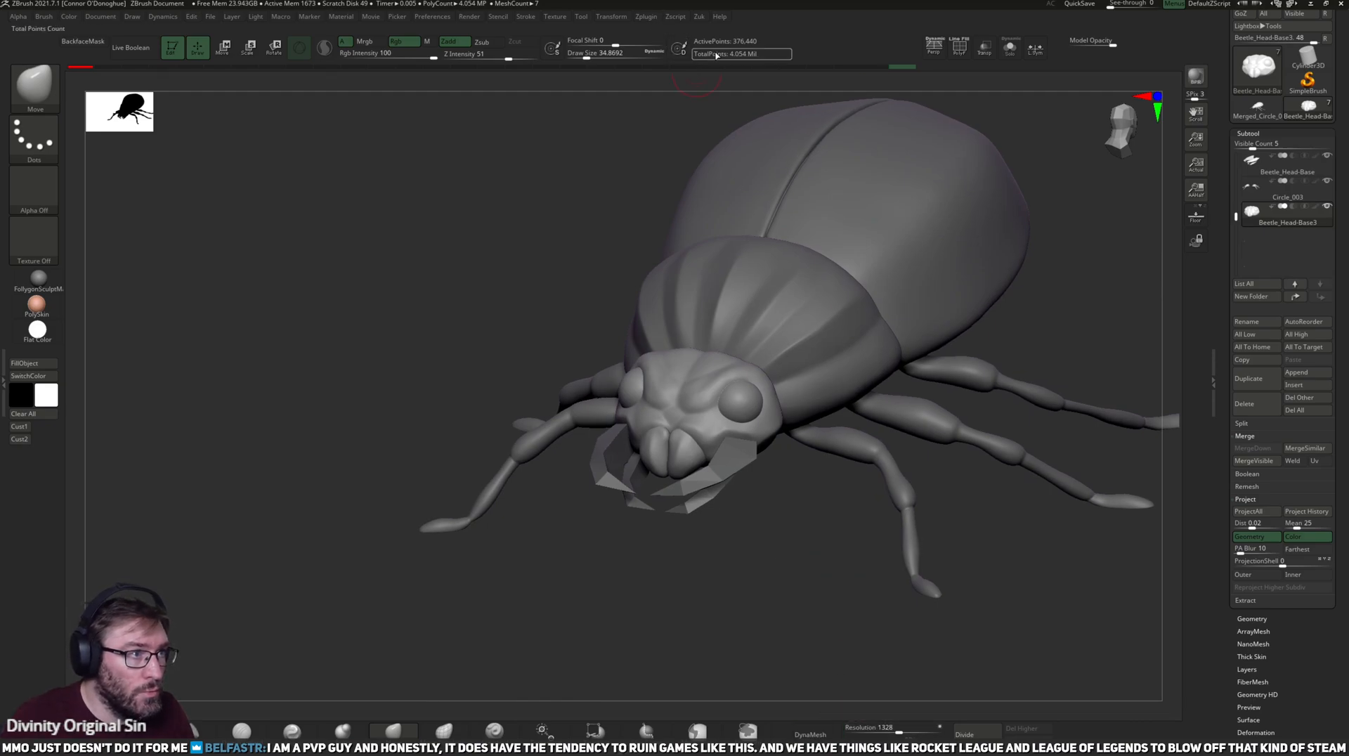
- Remesh the merged head with DynaMesh Master at a polycount of 0.5 million
click(676, 17)
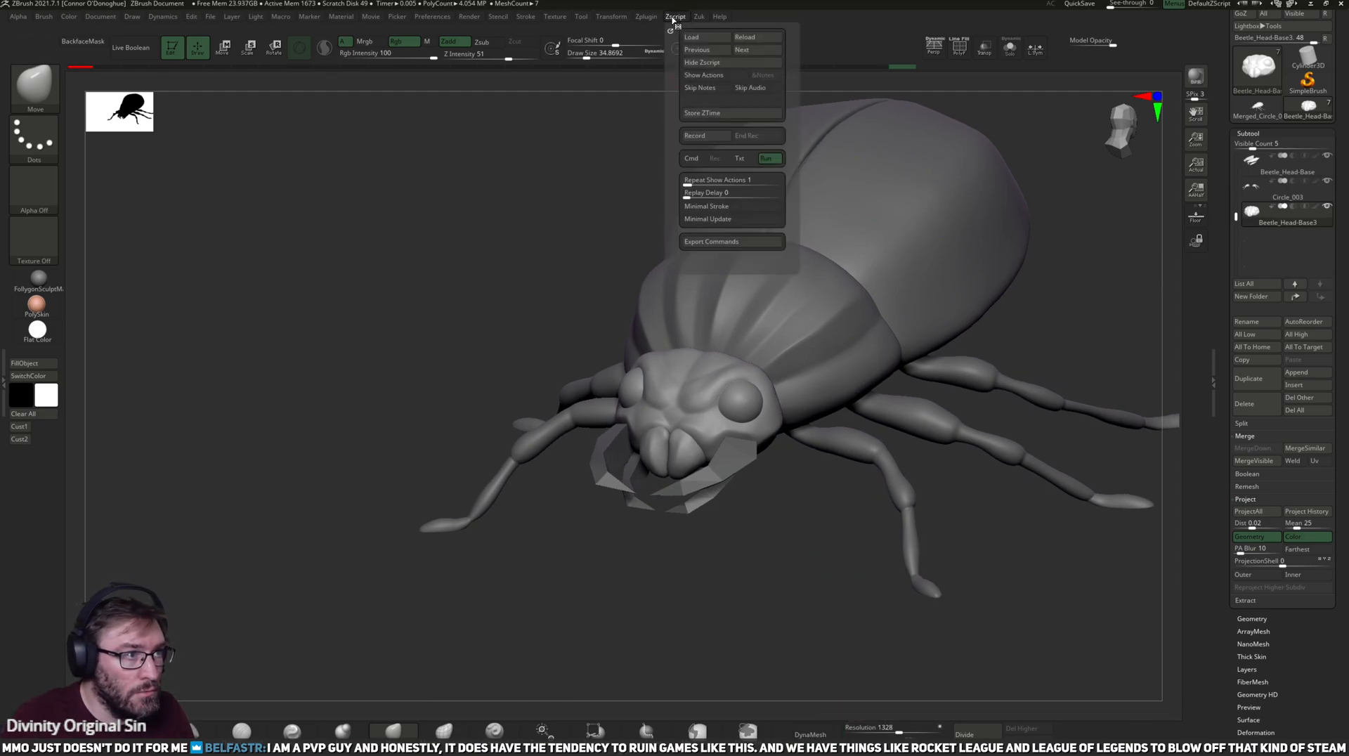
click(646, 17)
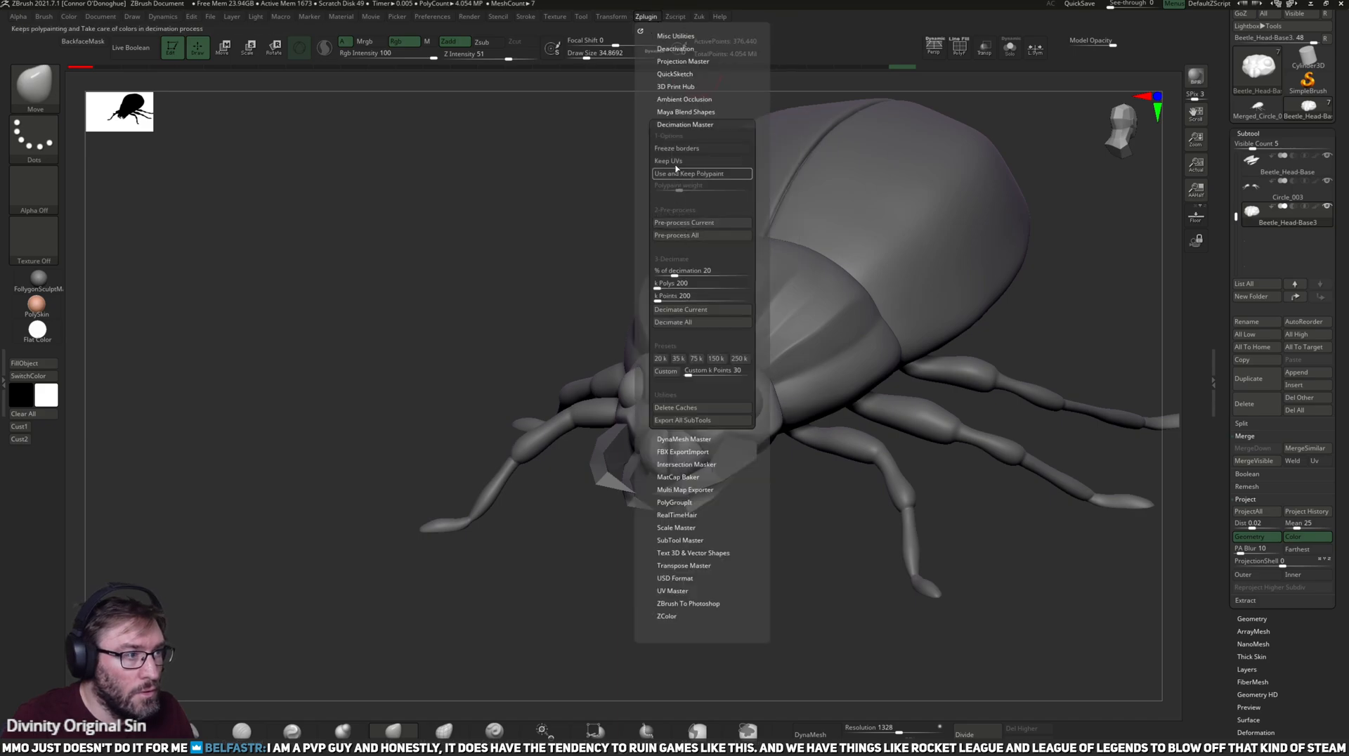
click(683, 125)
click(682, 137)
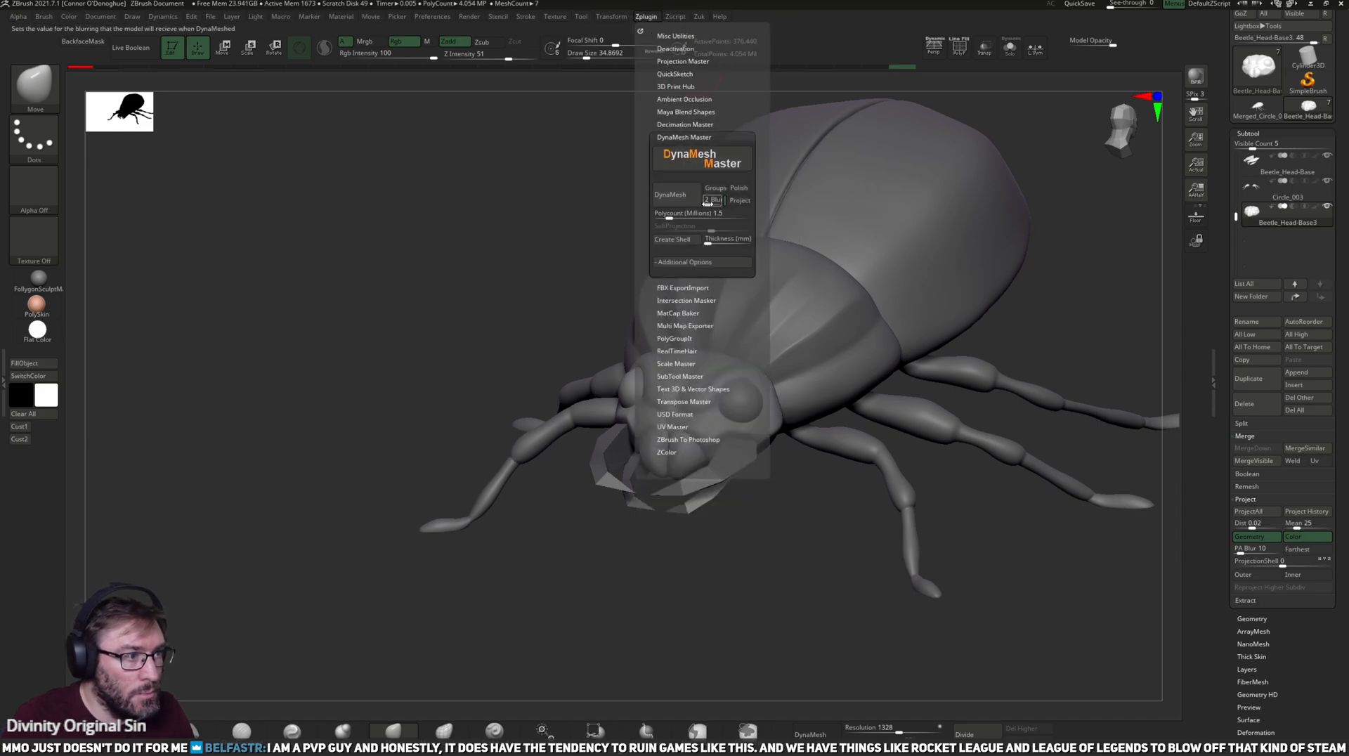
text(.5)
click(691, 188)
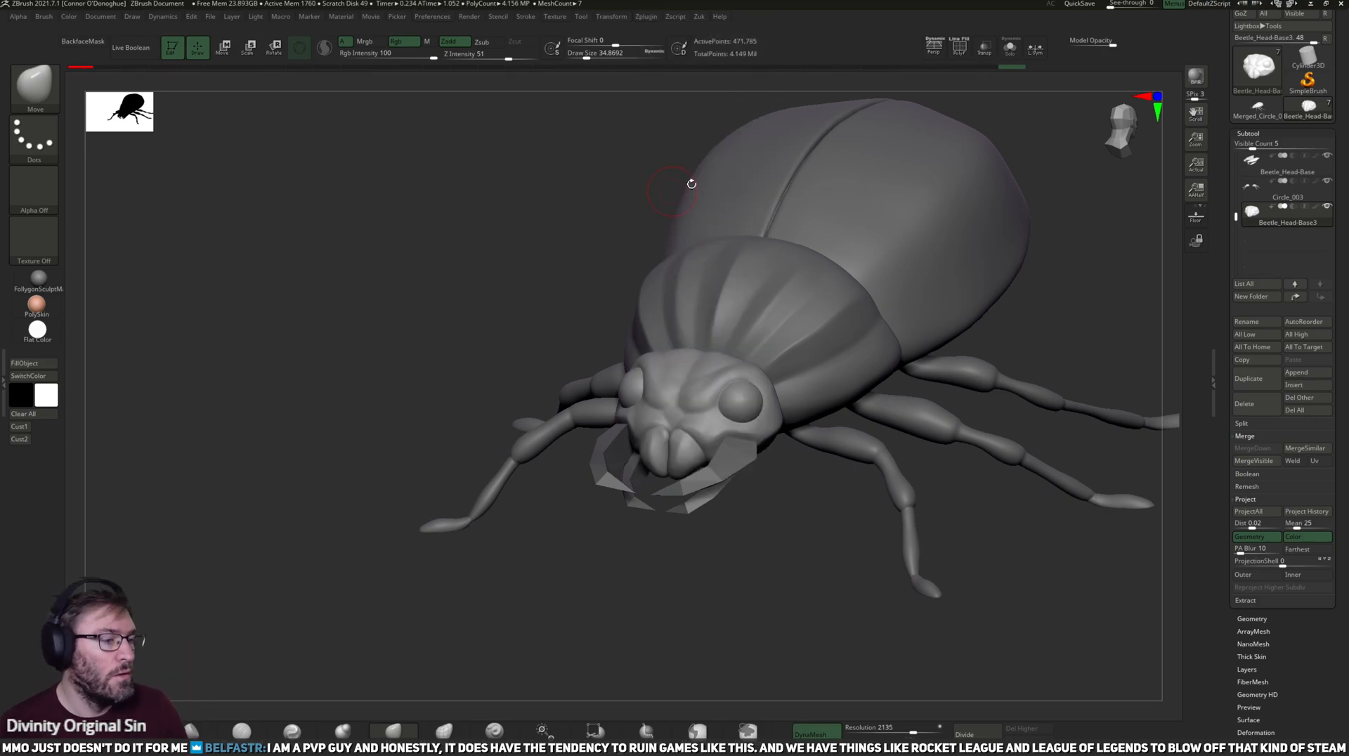
- Apply a Polish deformation to the remeshed head to soften the seams around the eyes and mouthparts
drag(752, 554, 816, 572)
key(space)
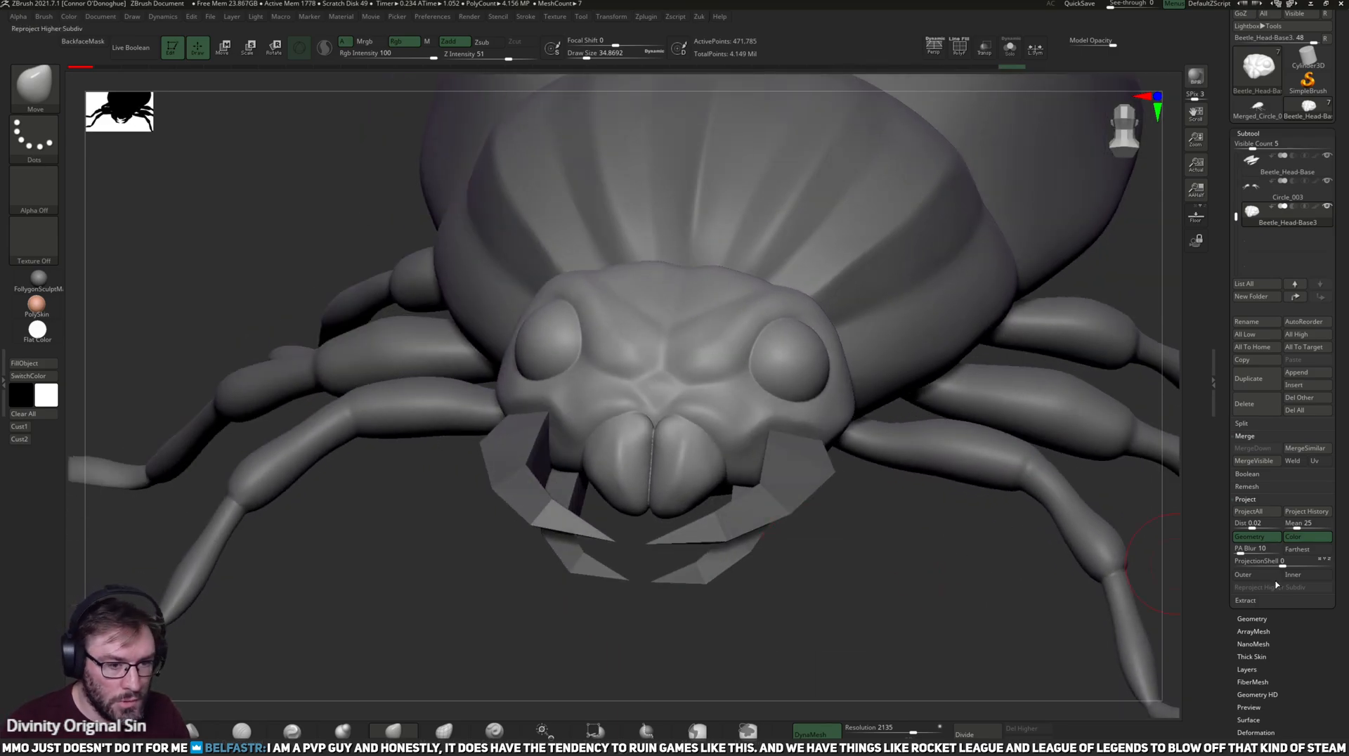
scroll(1261, 573, down, 4)
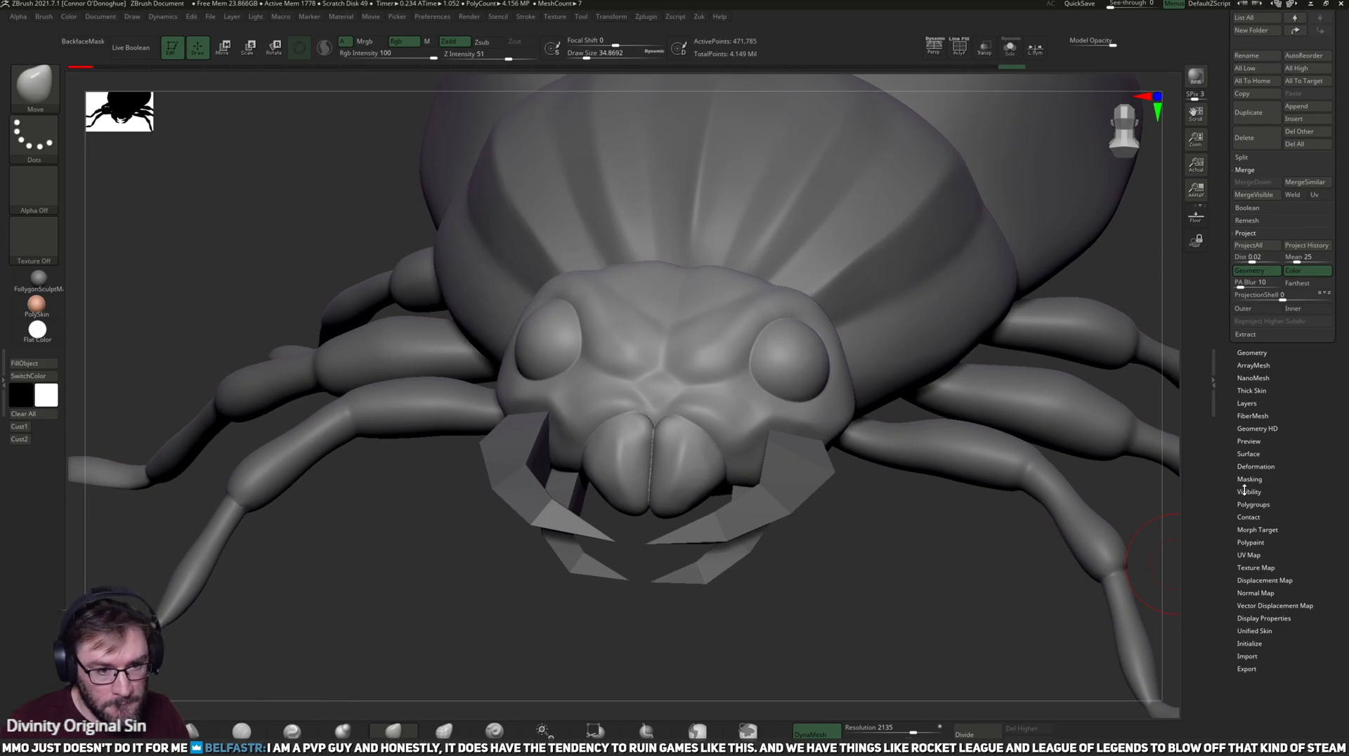
click(1252, 469)
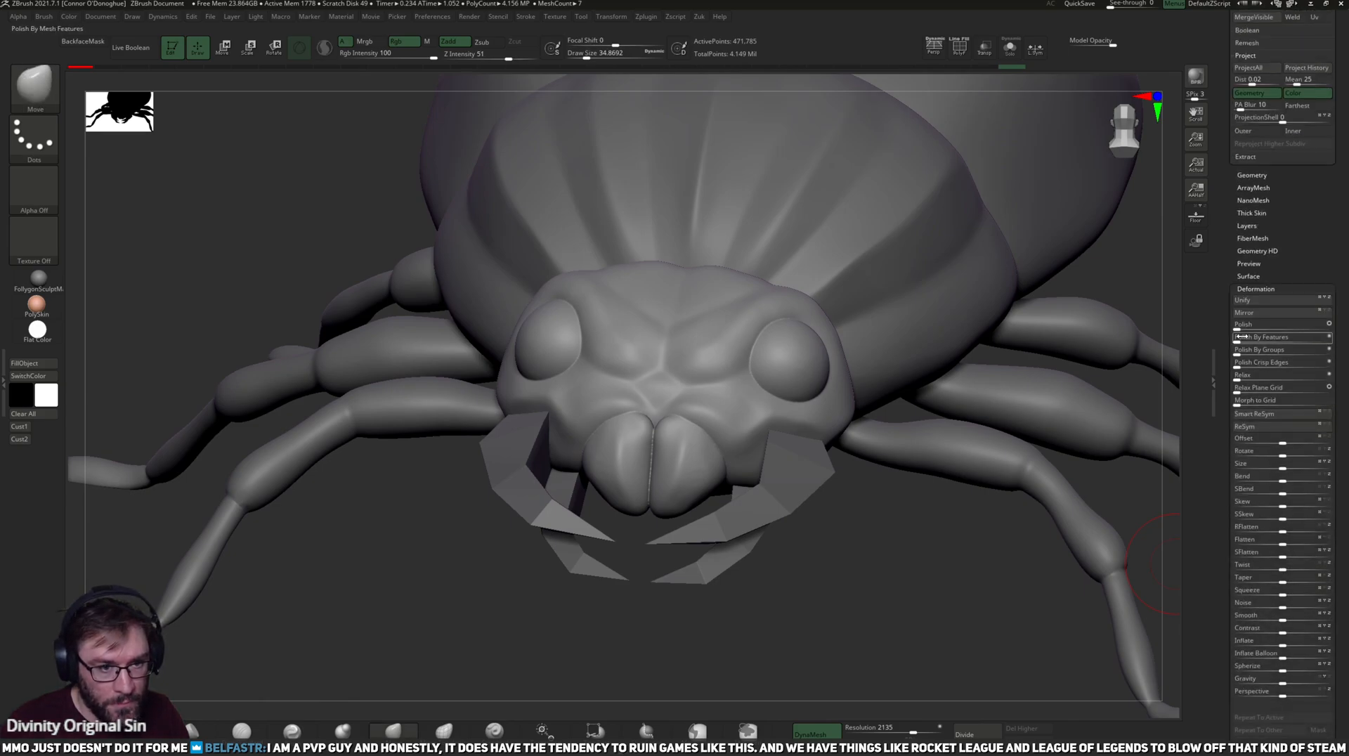
click(1282, 327)
mouse_move(838, 599)
mouse_down()
mouse_move(813, 626)
mouse_move(829, 651)
mouse_move(825, 612)
mouse_move(857, 587)
mouse_move(856, 605)
mouse_move(838, 595)
mouse_up()
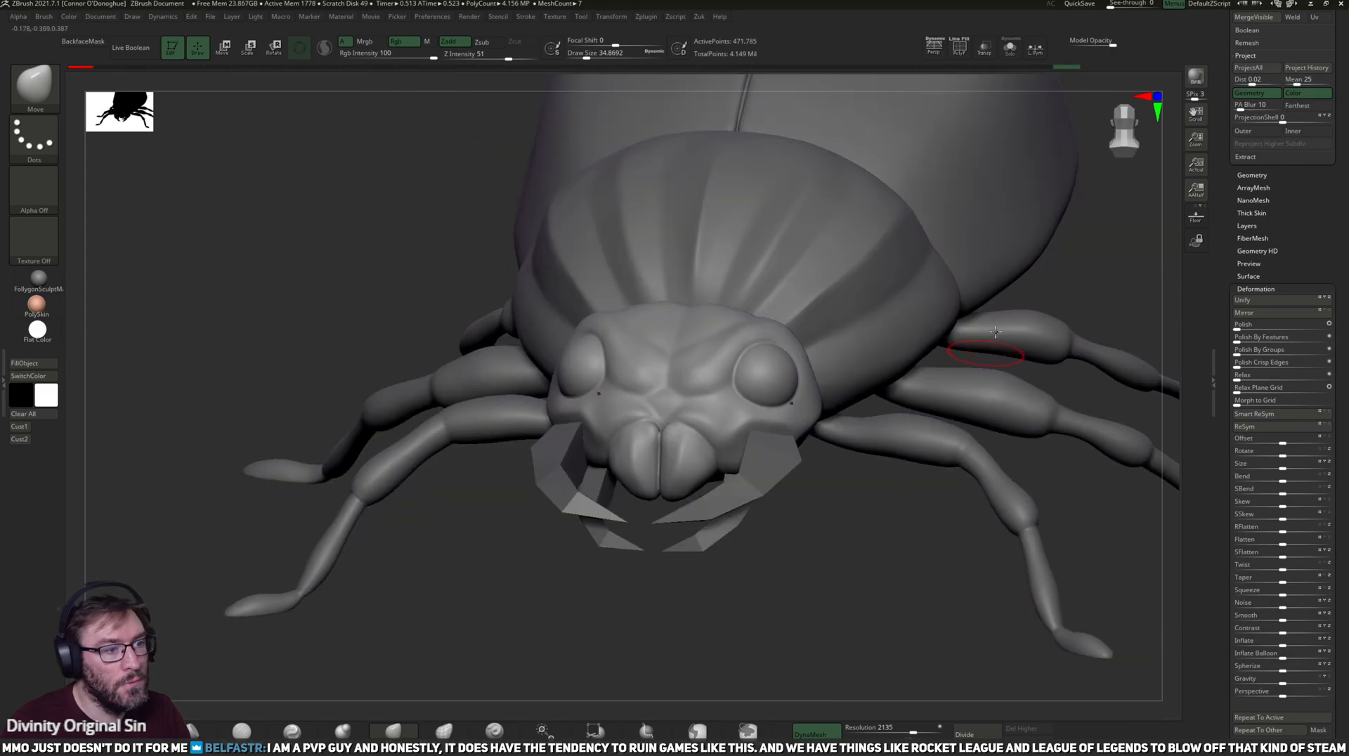
- Examine the polished head up close and the whole beetle from the front and three-quarter angles
key(f)
key(v)
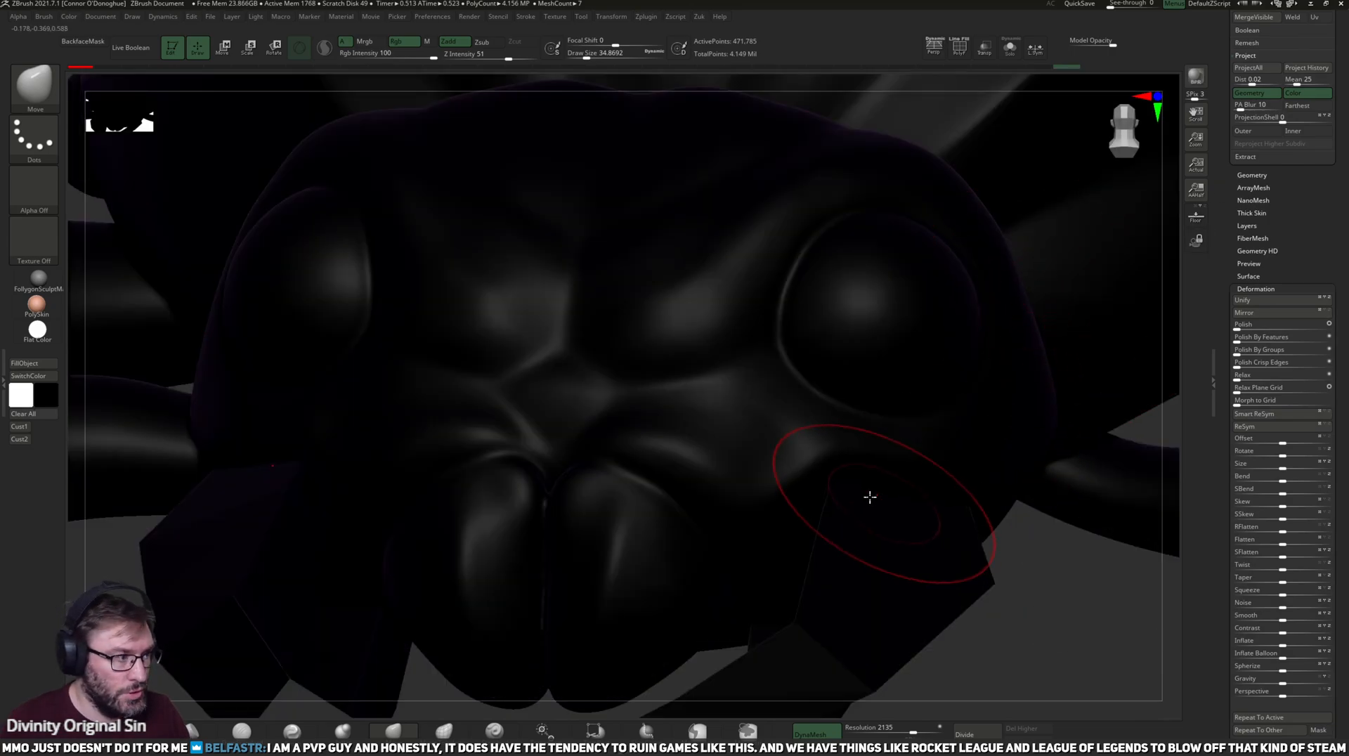
key(v)
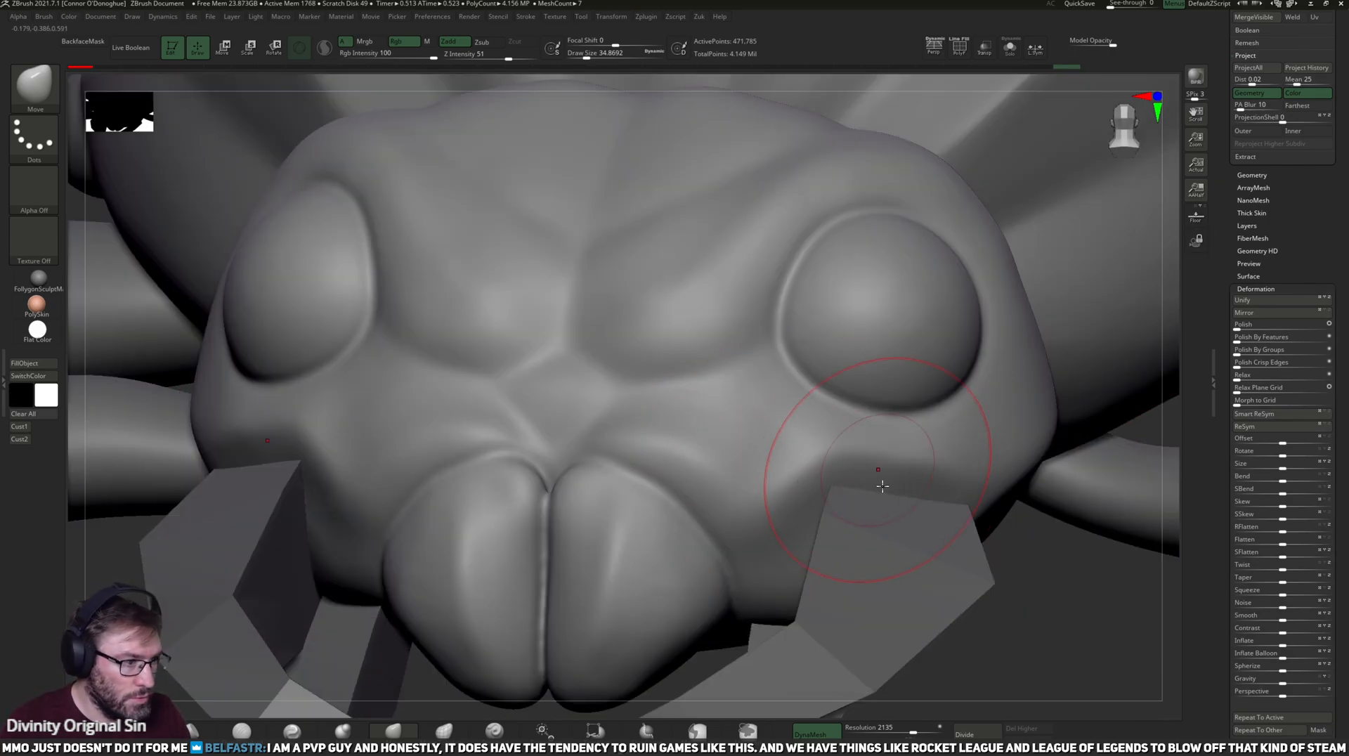
key(f)
drag(967, 413, 1045, 326)
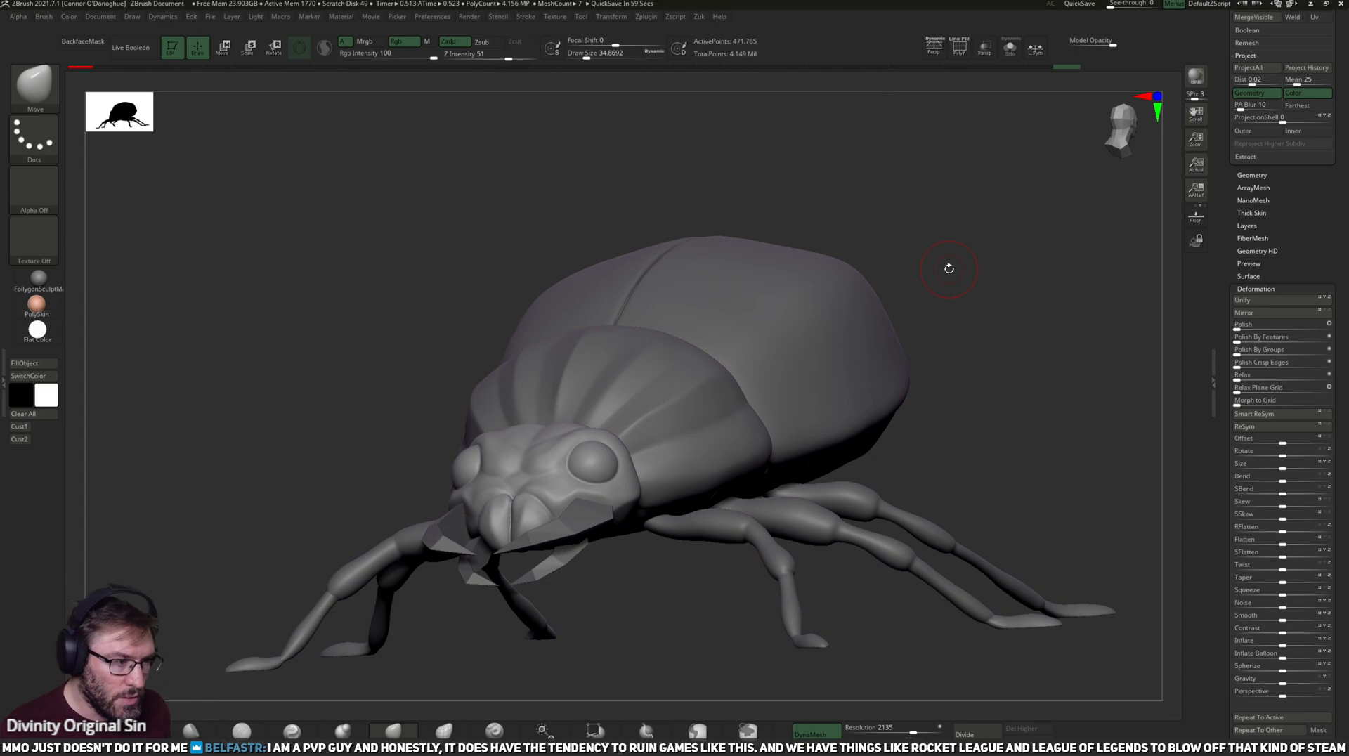
shift+drag(1008, 376, 1012, 325)
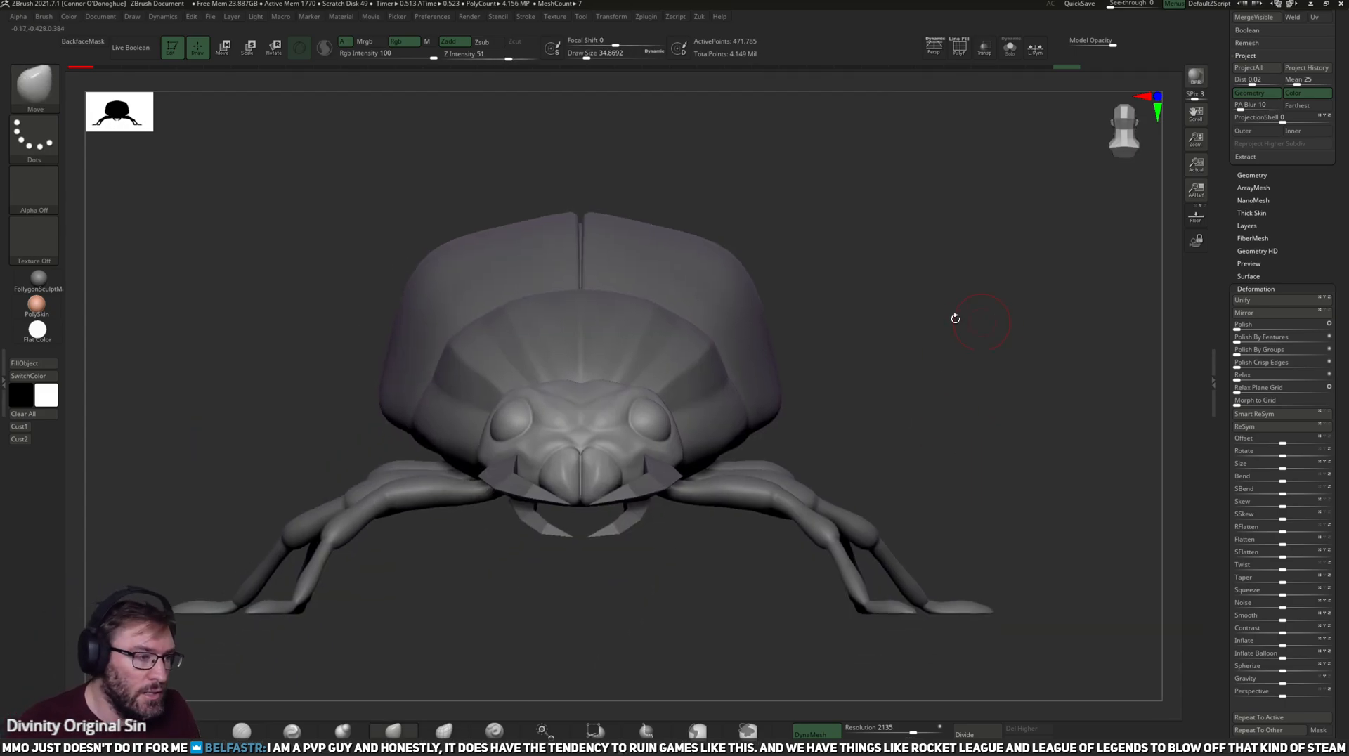
drag(934, 368, 1055, 397)
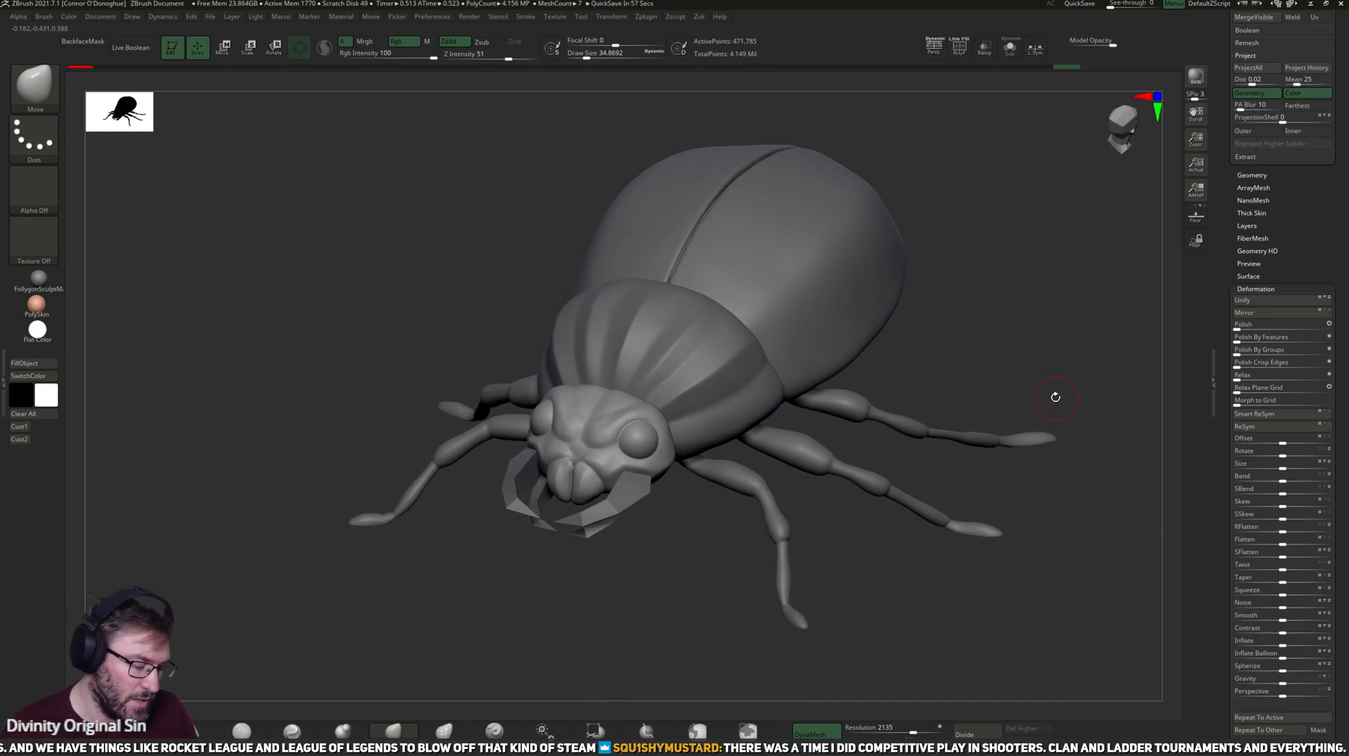
drag(968, 368, 1090, 289)
drag(959, 352, 1232, 214)
scroll(1233, 215, up, 5)
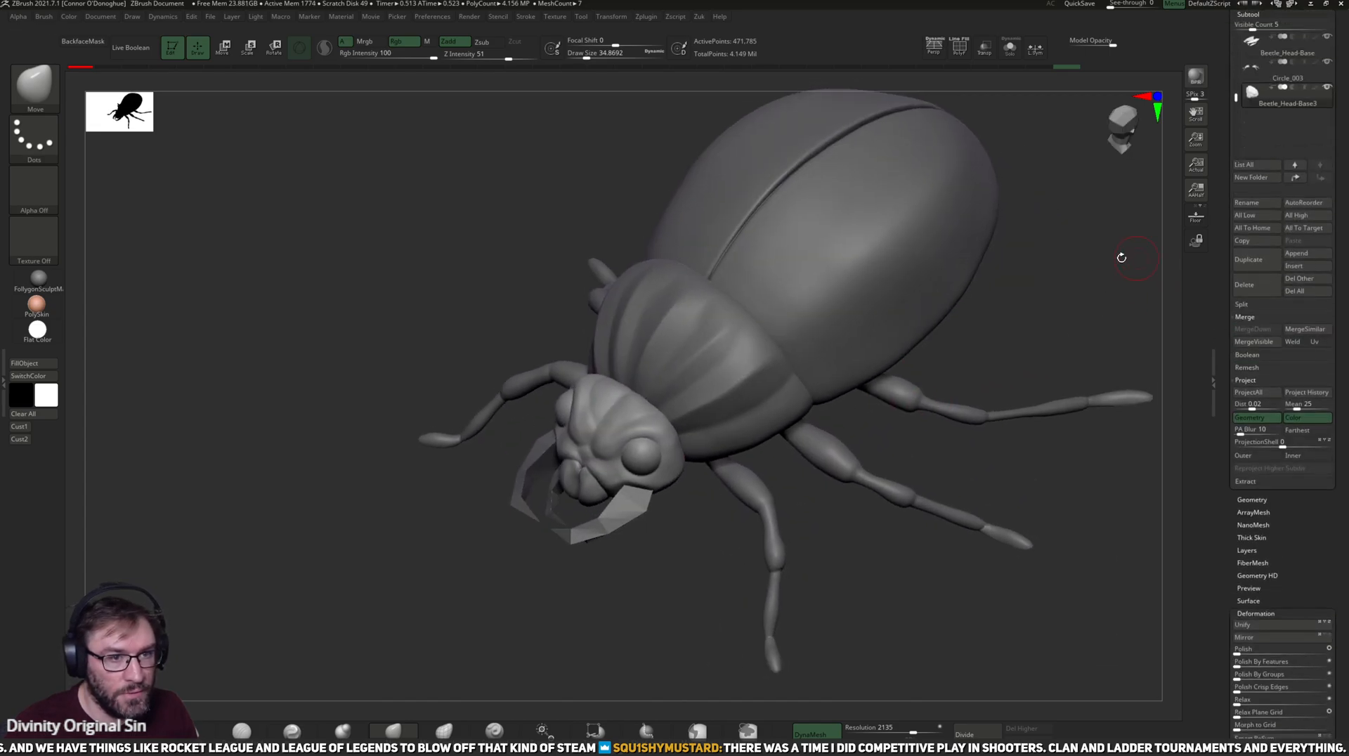
- Turn on polygroup colours and merge the two Beetle_01 wing-cover subtools into one
drag(1024, 351, 1076, 324)
scroll(1229, 367, up, 3)
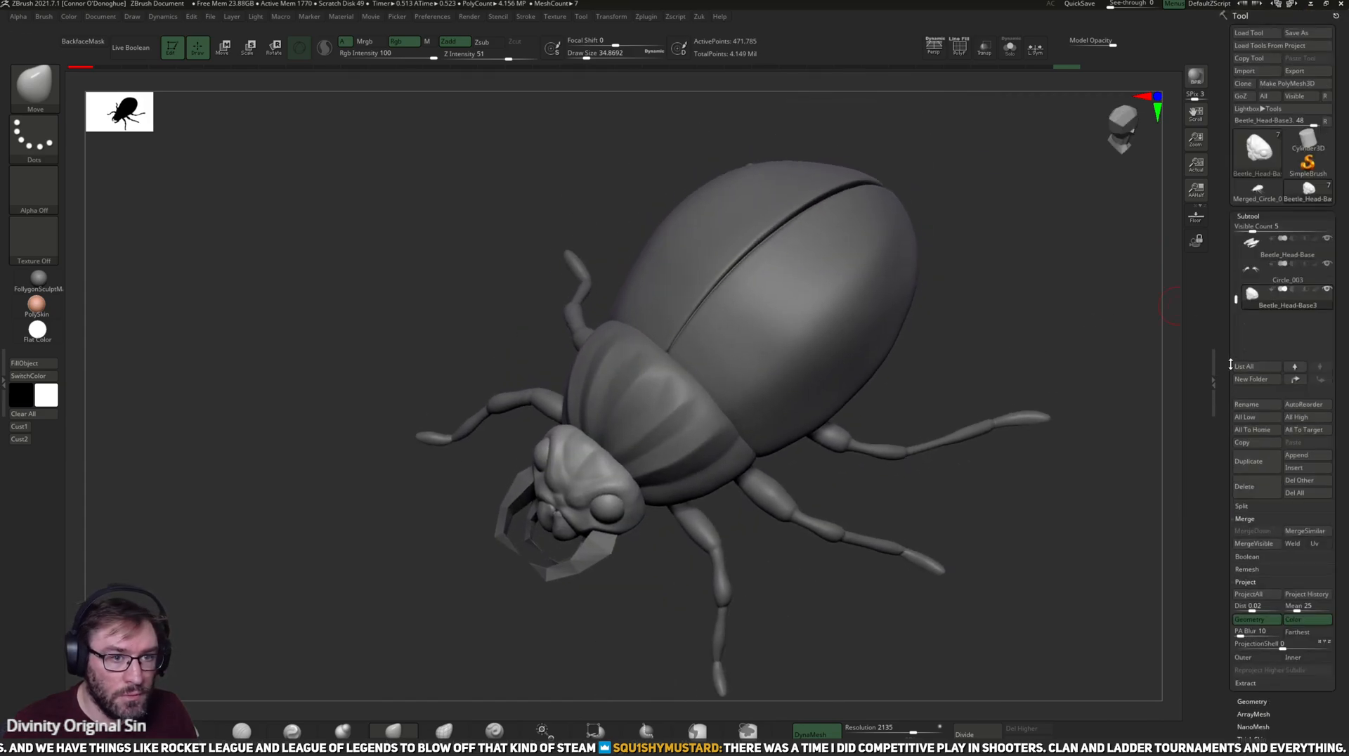
drag(1237, 298, 1237, 240)
click(1250, 248)
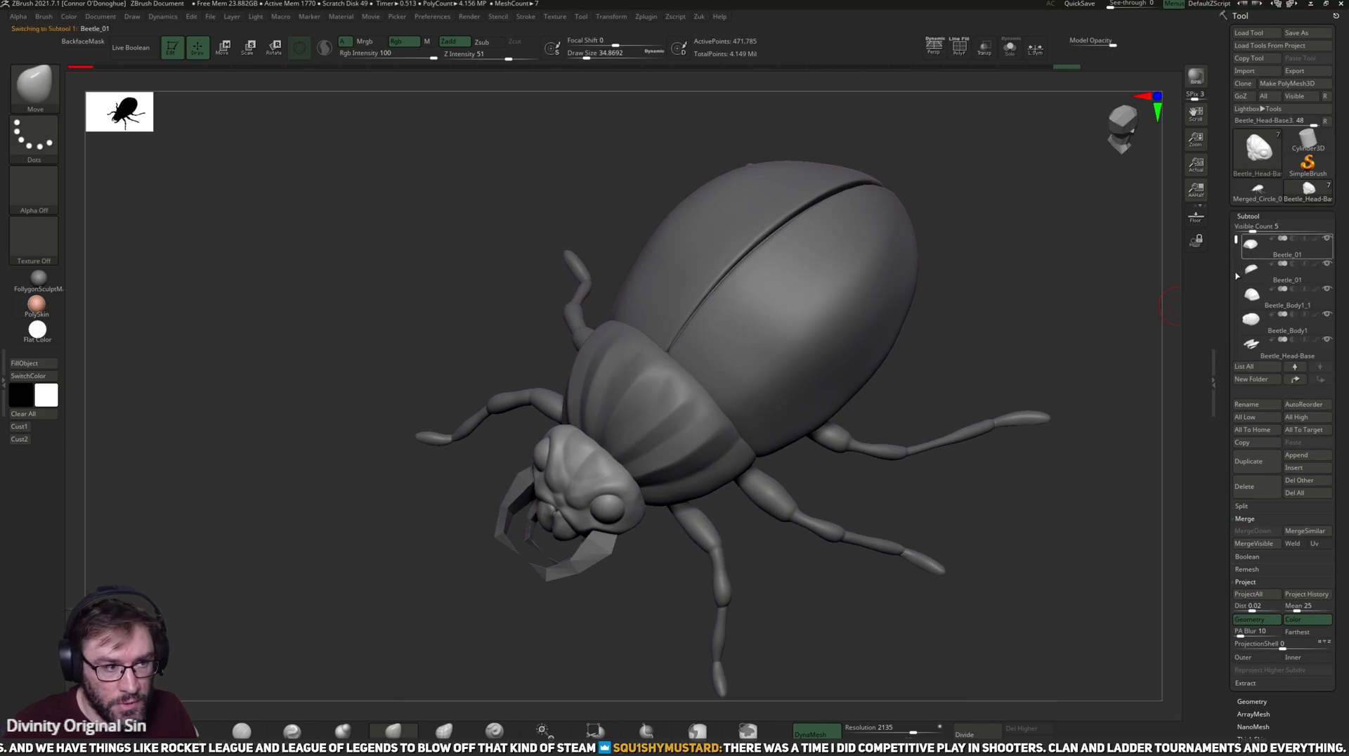
drag(1063, 313, 1026, 376)
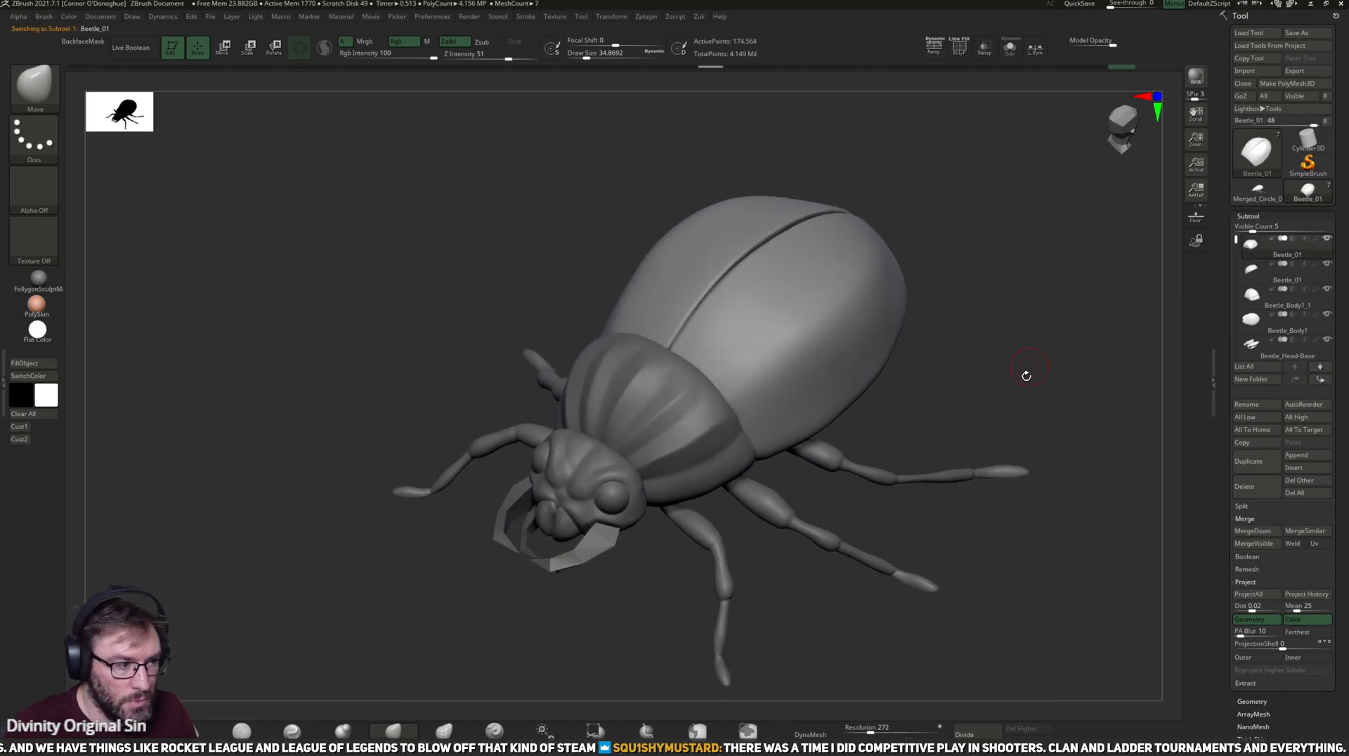
click(1259, 270)
click(960, 47)
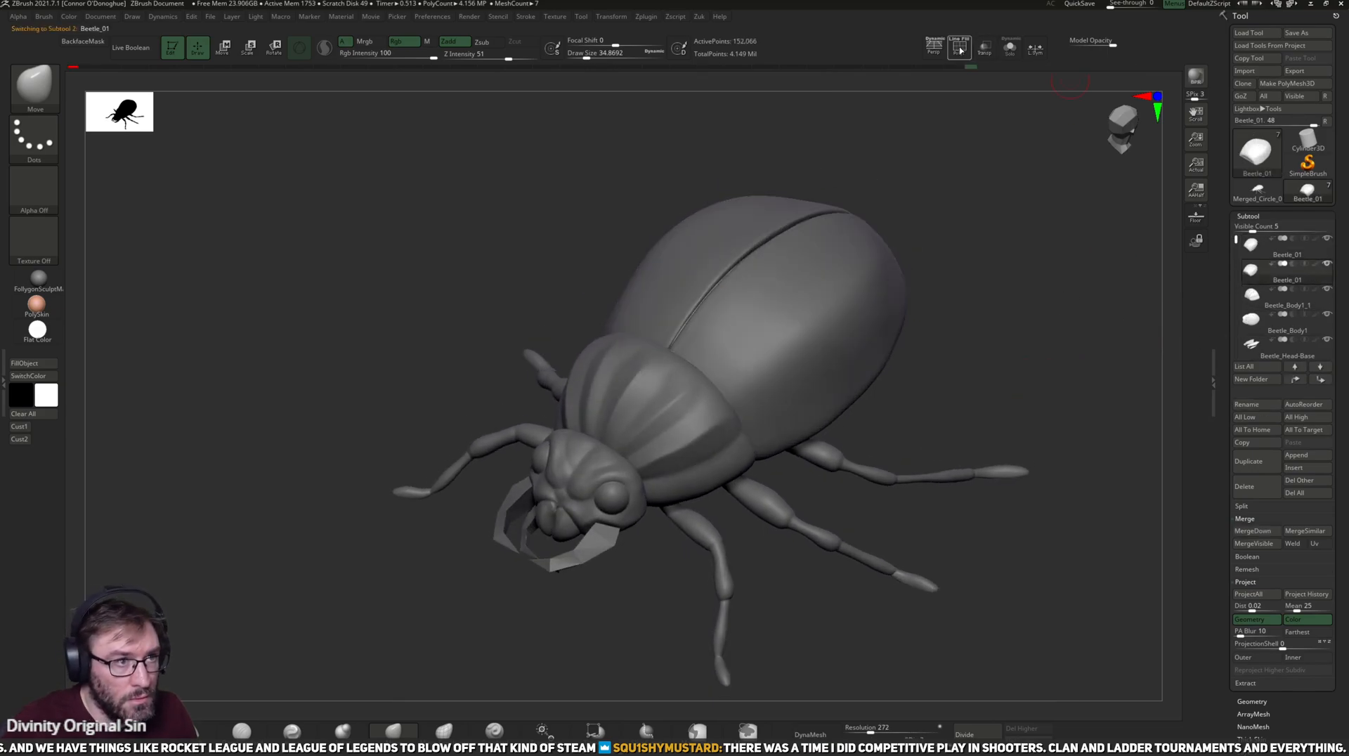
drag(974, 78, 1125, 267)
click(1251, 246)
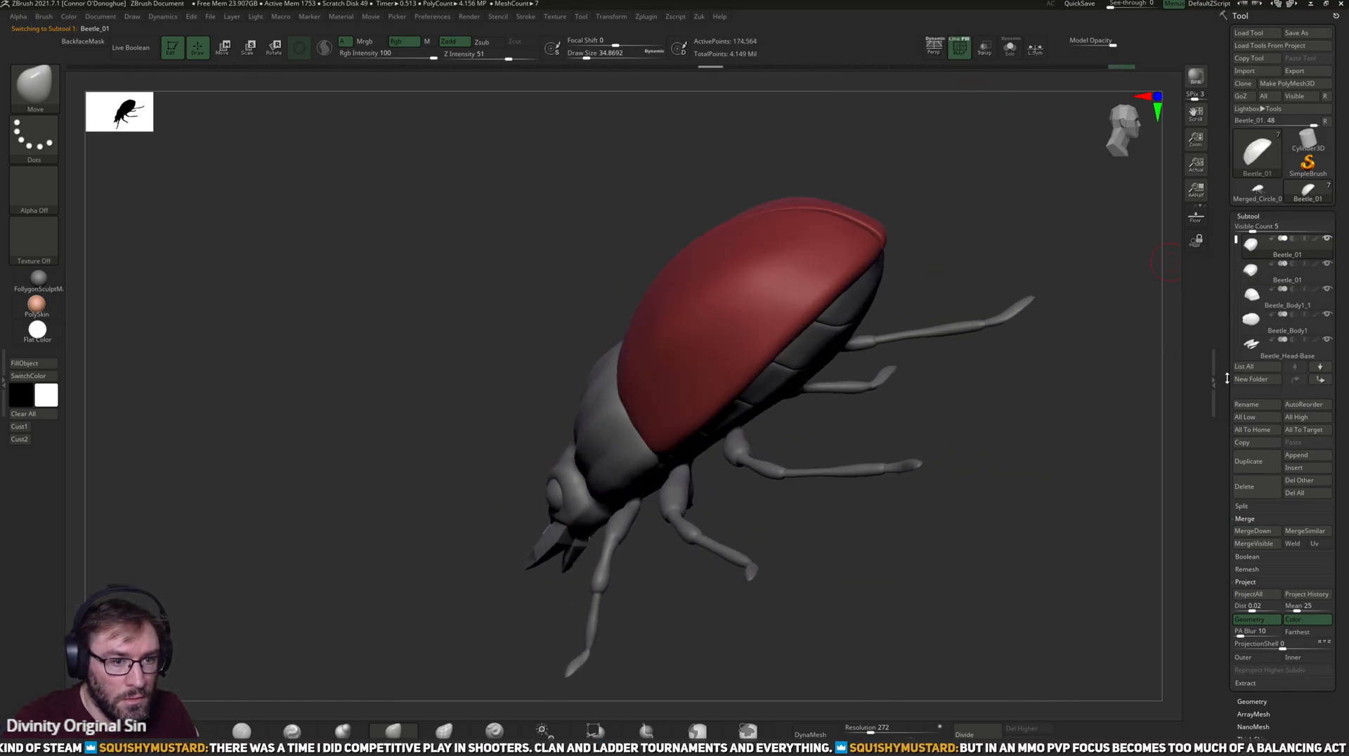
click(1253, 531)
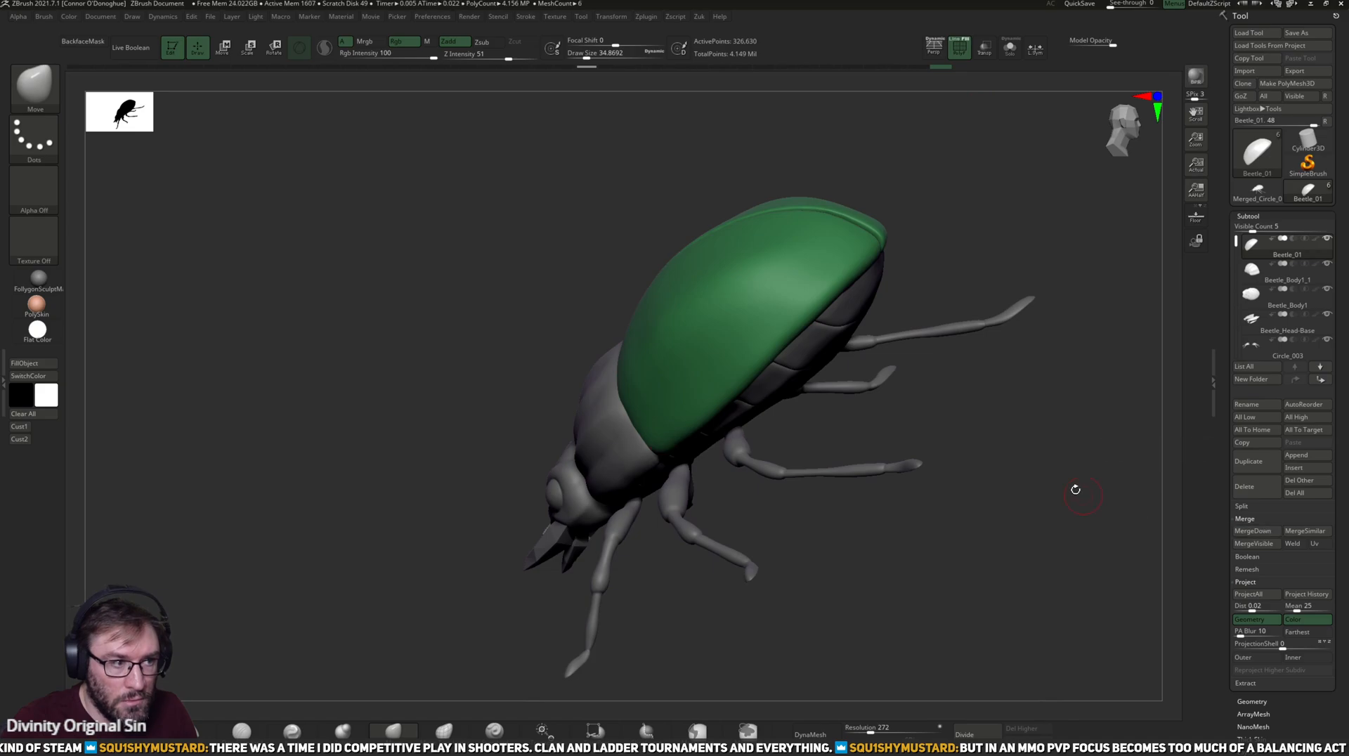
- Merge Beetle_Body1_1 and Beetle_Body1 into the wing-cover subtool and show the combined body in Solo mode
drag(1078, 492, 1132, 516)
click(1258, 546)
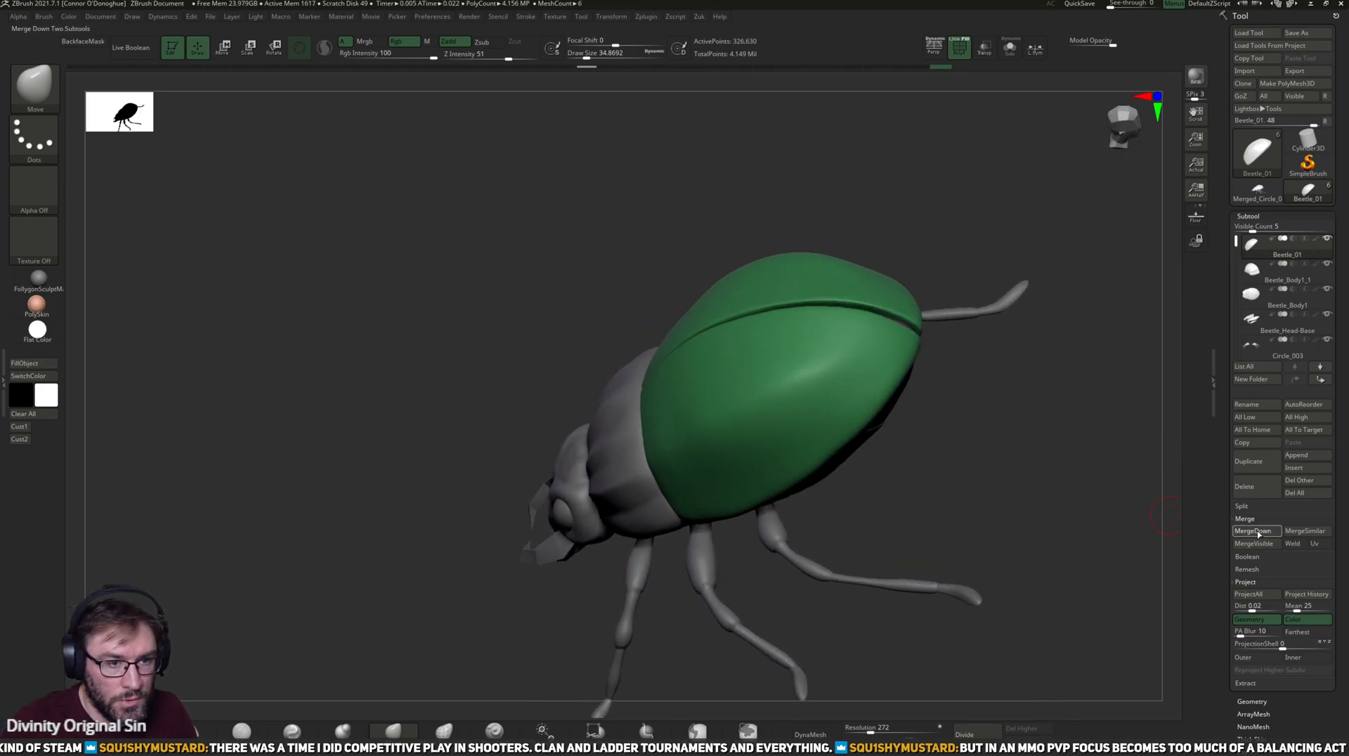
click(1010, 48)
drag(1085, 403, 1084, 488)
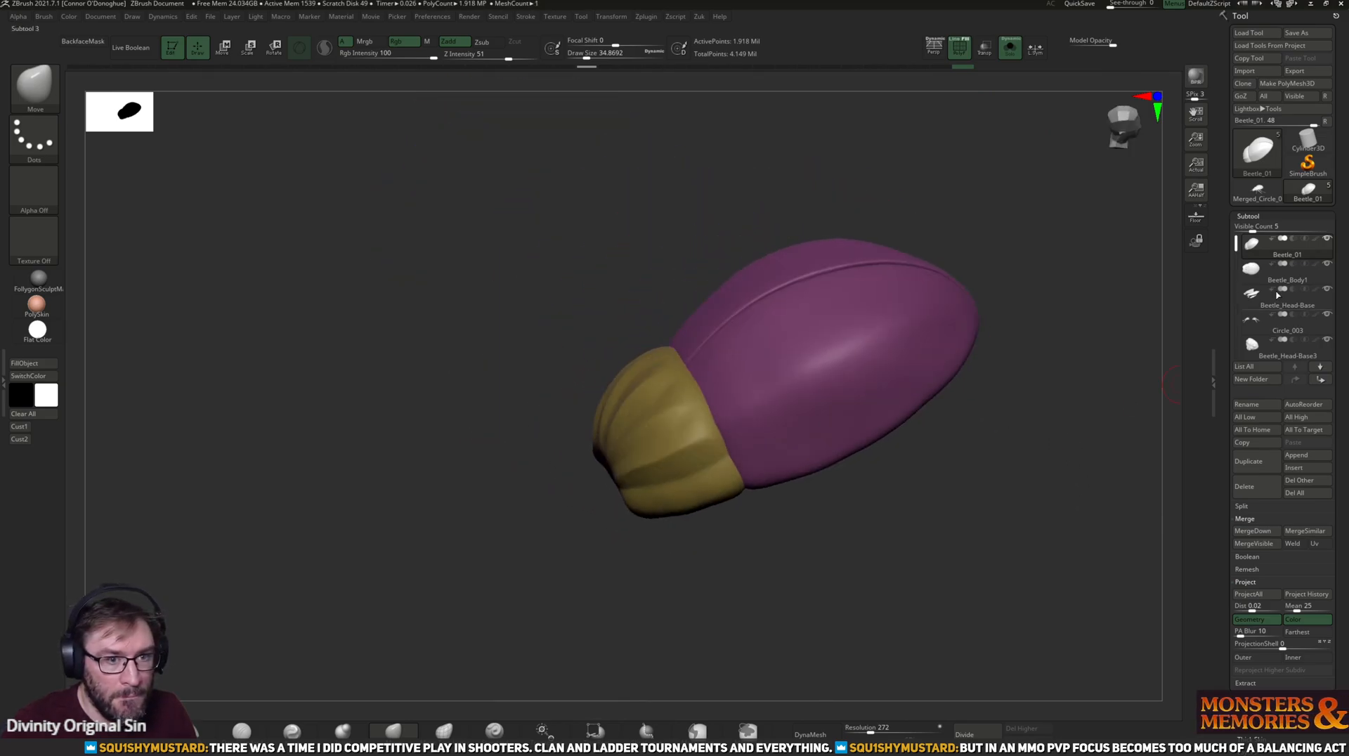
click(1253, 277)
click(1253, 248)
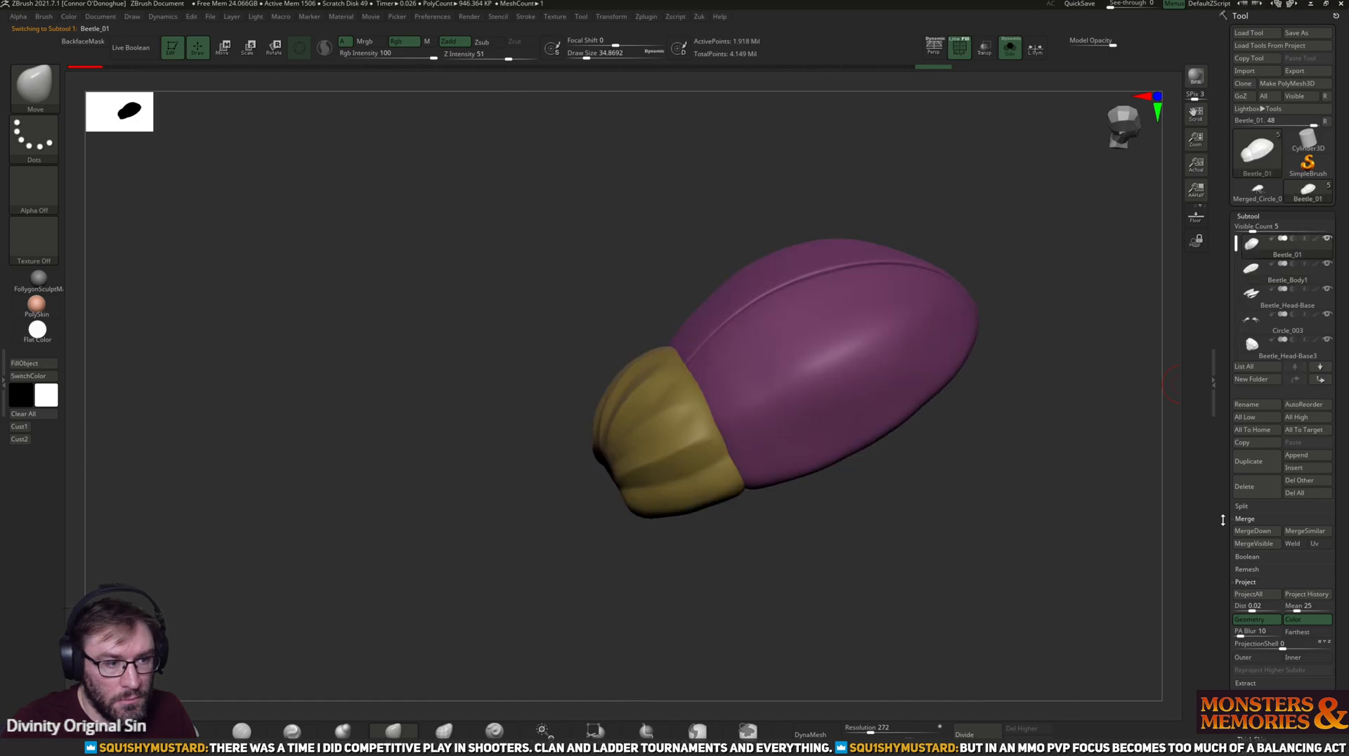
drag(998, 490, 1000, 386)
drag(1070, 428, 830, 511)
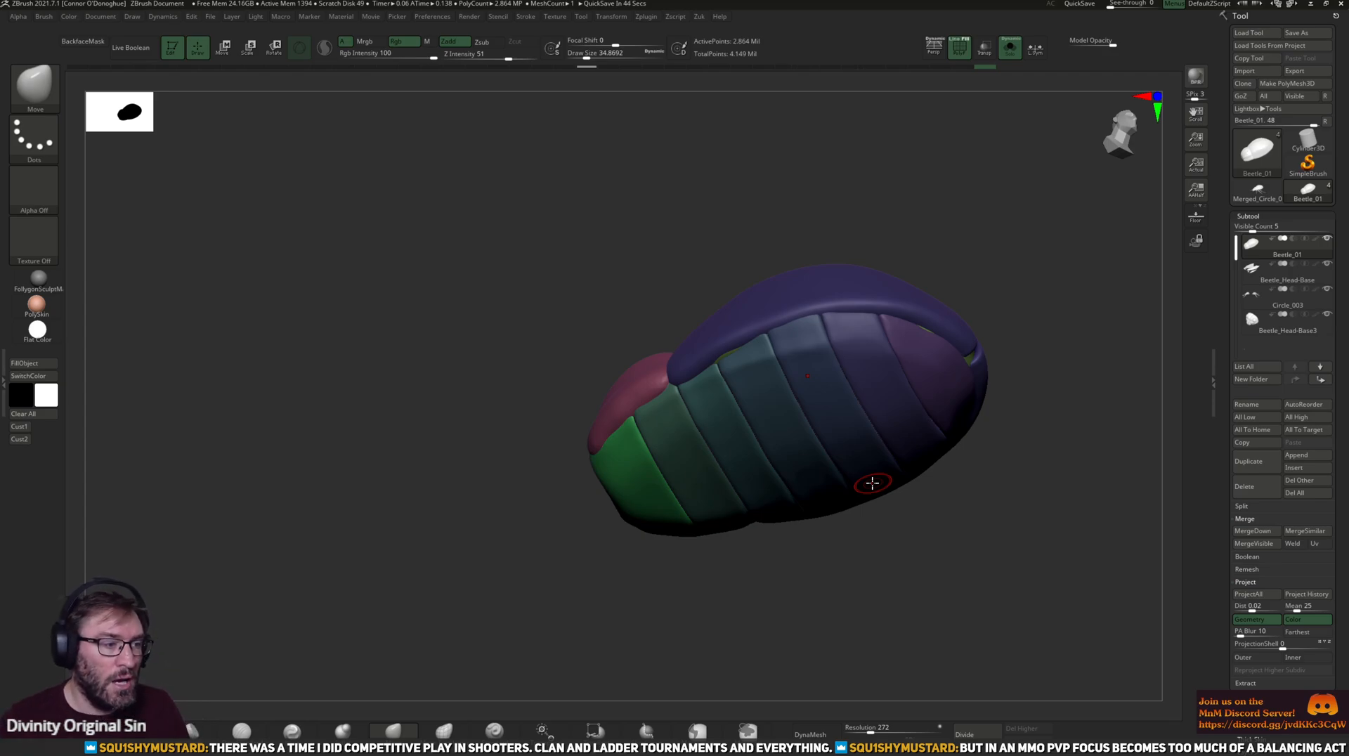
- Tuck the exposed lining under the wing cover's side rim using the Move Topological brush at a draw size of about 145
drag(447, 685, 458, 687)
click(446, 729)
drag(852, 603, 847, 577)
key(space)
drag(733, 461, 753, 460)
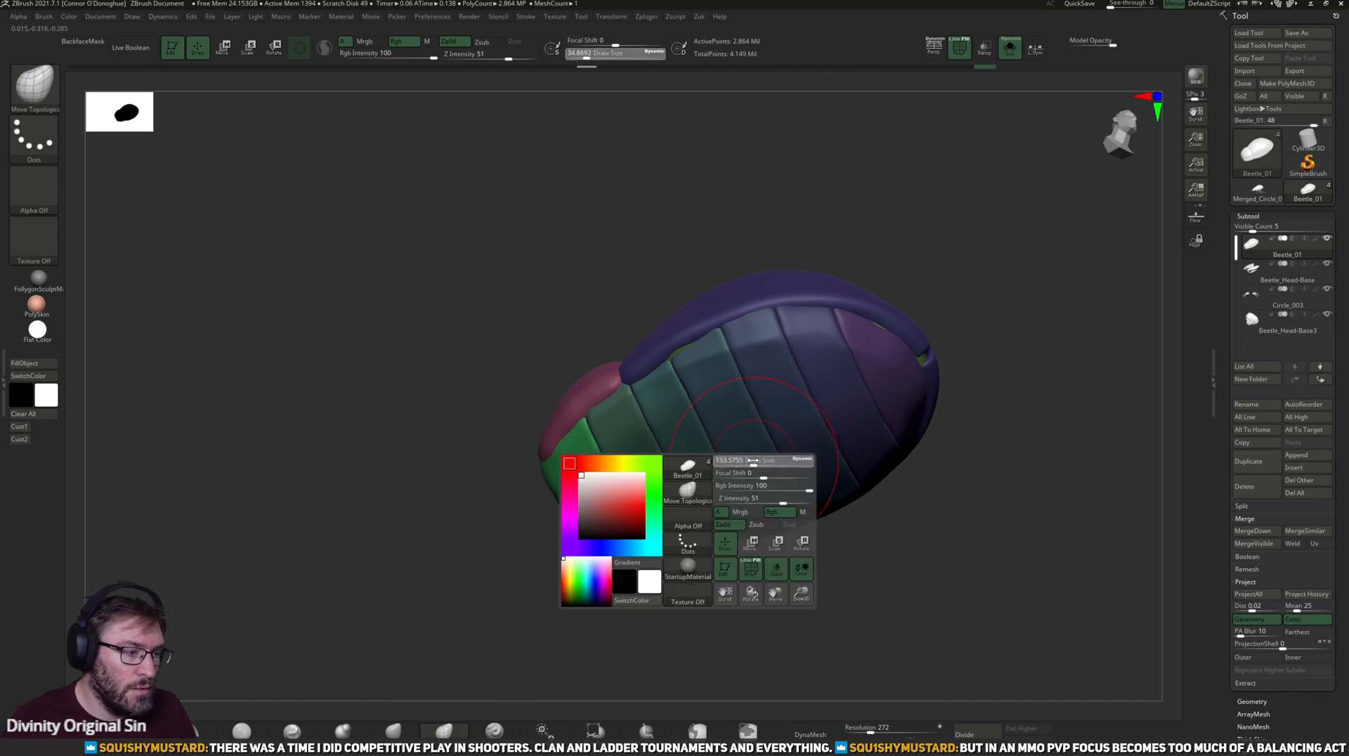
alt+drag(946, 324, 979, 316)
mouse_move(757, 193)
mouse_down()
mouse_move(726, 265)
mouse_move(741, 199)
mouse_move(762, 274)
mouse_move(714, 232)
mouse_move(737, 271)
mouse_move(777, 247)
mouse_move(747, 259)
mouse_up()
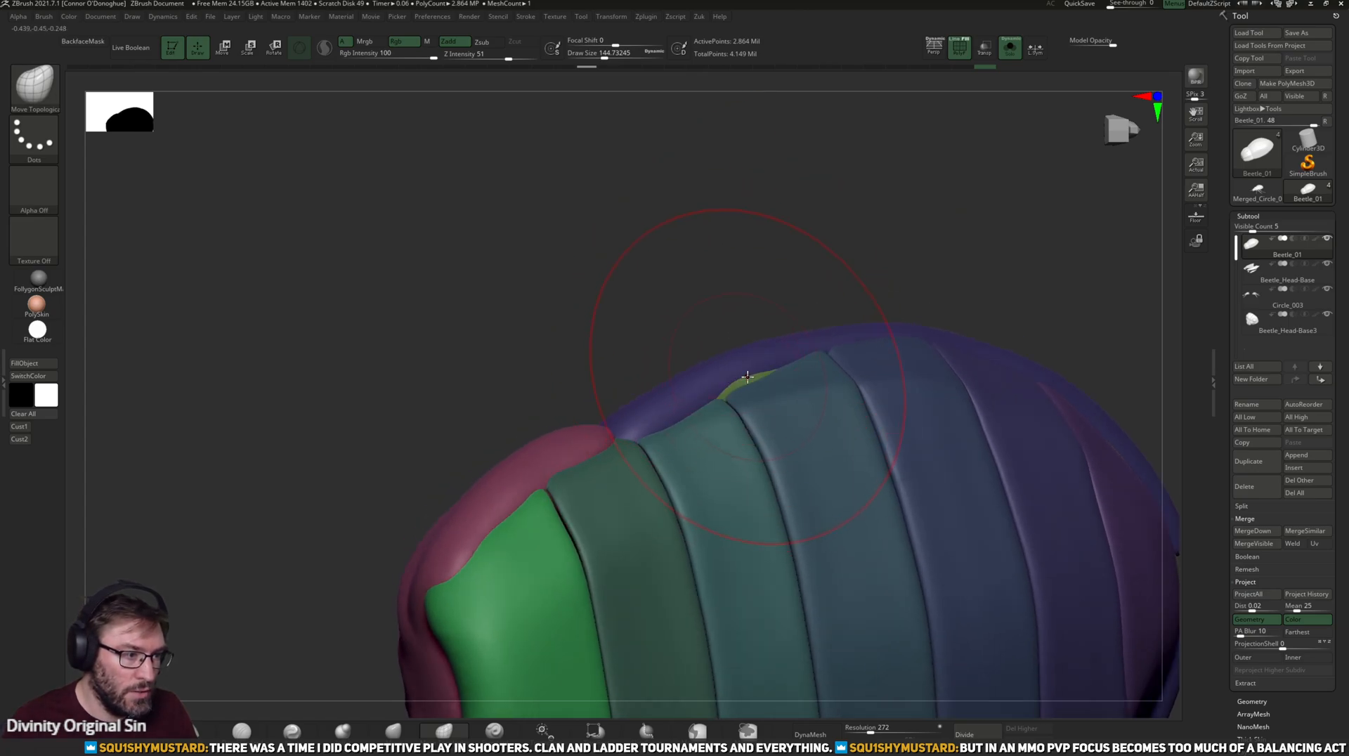
drag(747, 382, 747, 386)
drag(841, 293, 805, 325)
- Mask everything except the inner lining and push it out of the gap above the rearmost abdomen plate, using Move at draw size about 77
drag(1013, 412, 728, 314)
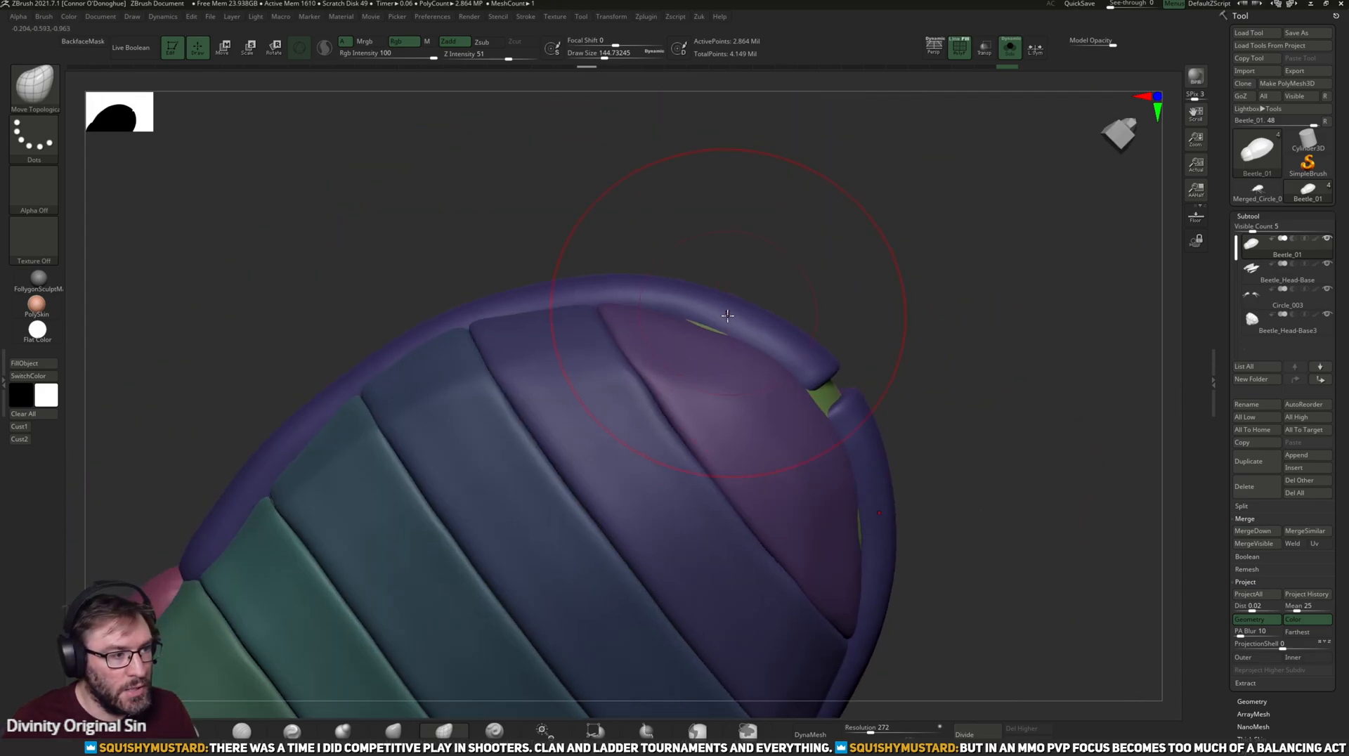
drag(808, 285, 678, 398)
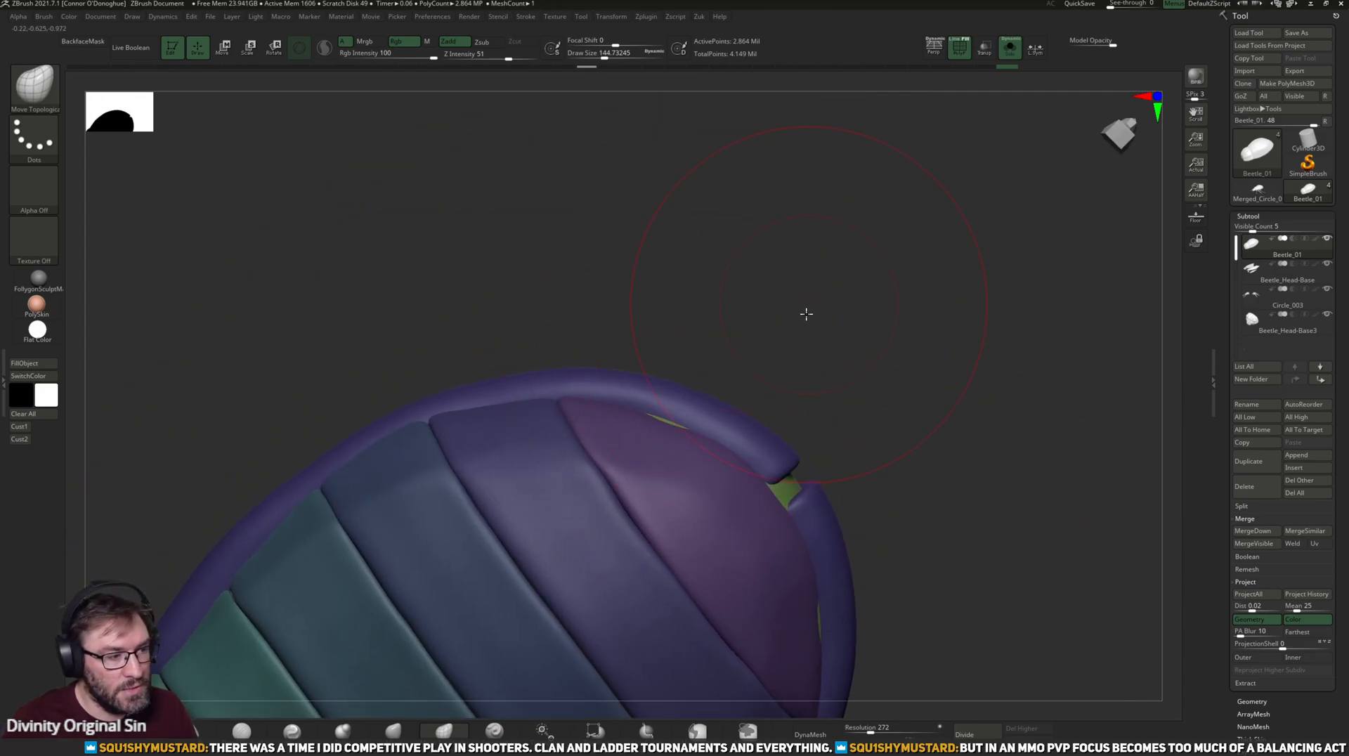
drag(804, 307, 774, 398)
drag(801, 323, 659, 437)
drag(759, 353, 717, 390)
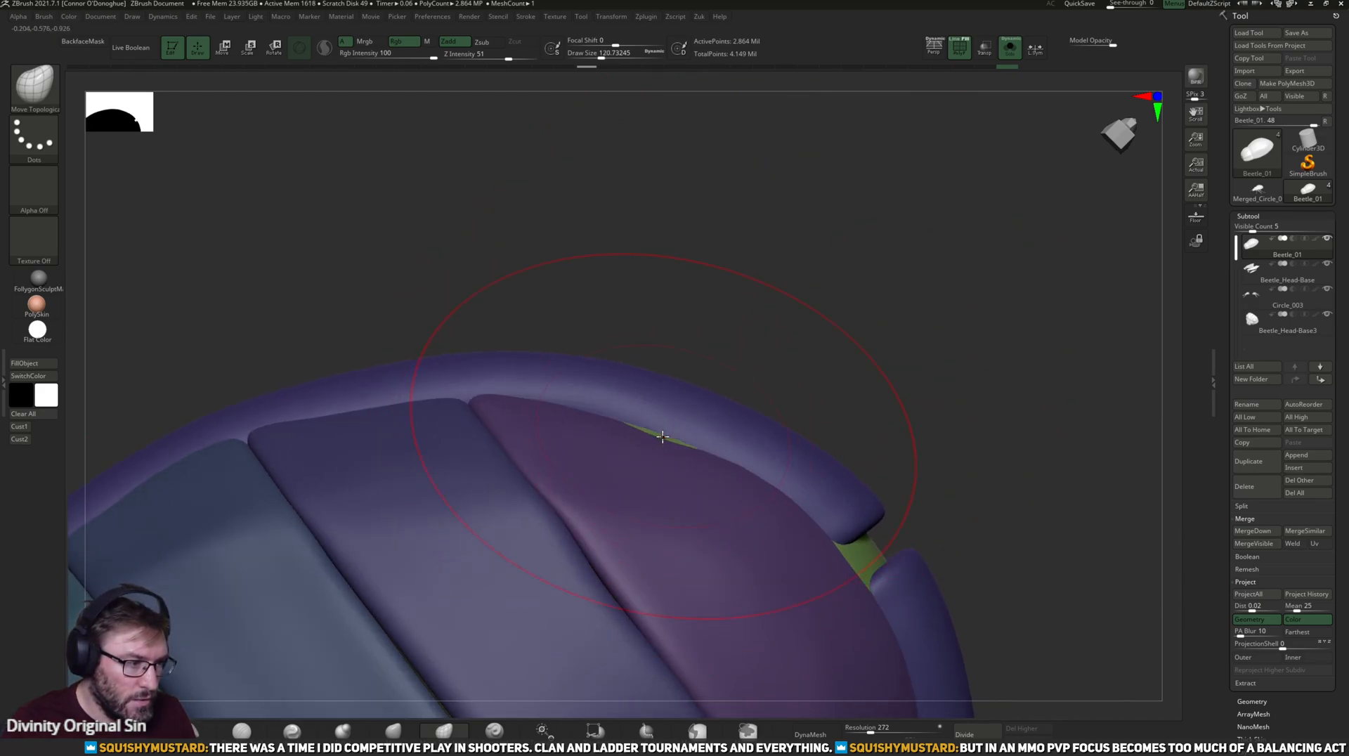
key(ctrl+shift)
ctrl+shift+click(868, 557)
ctrl+shift+click(977, 440)
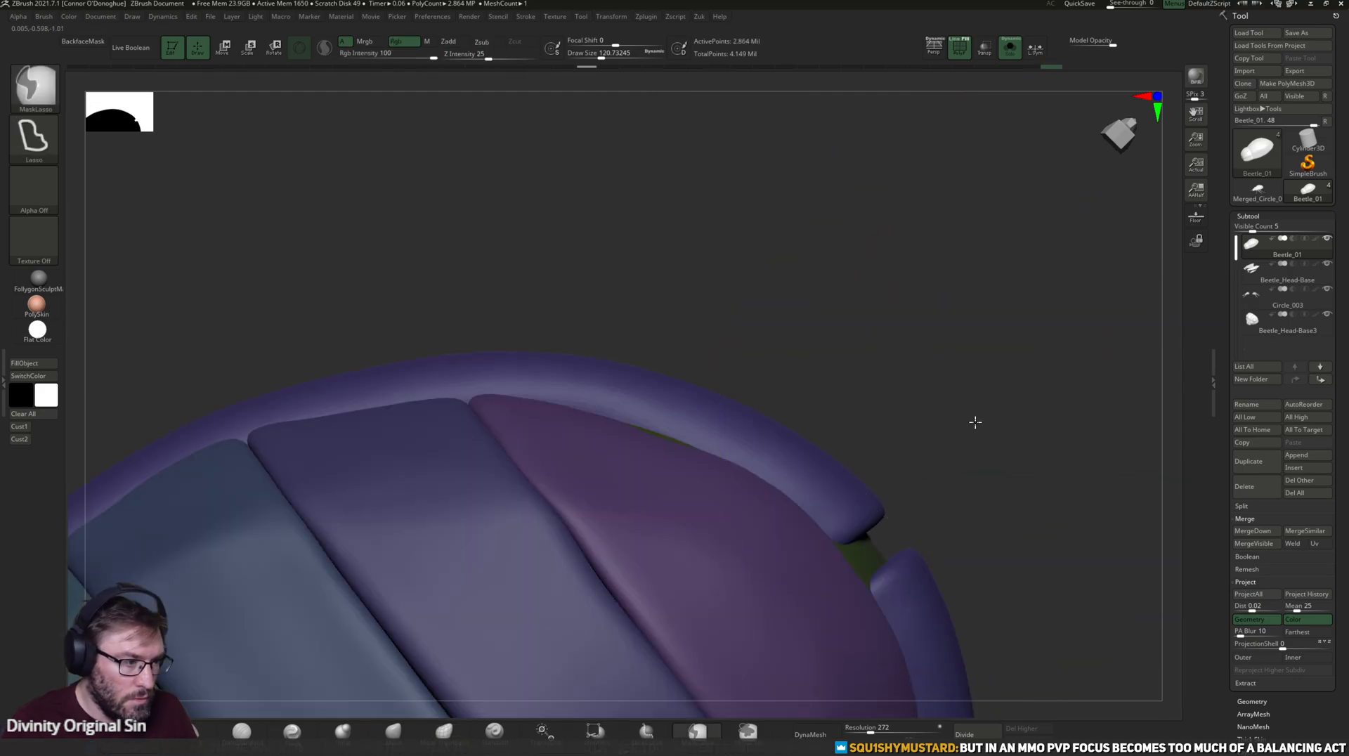
click(393, 731)
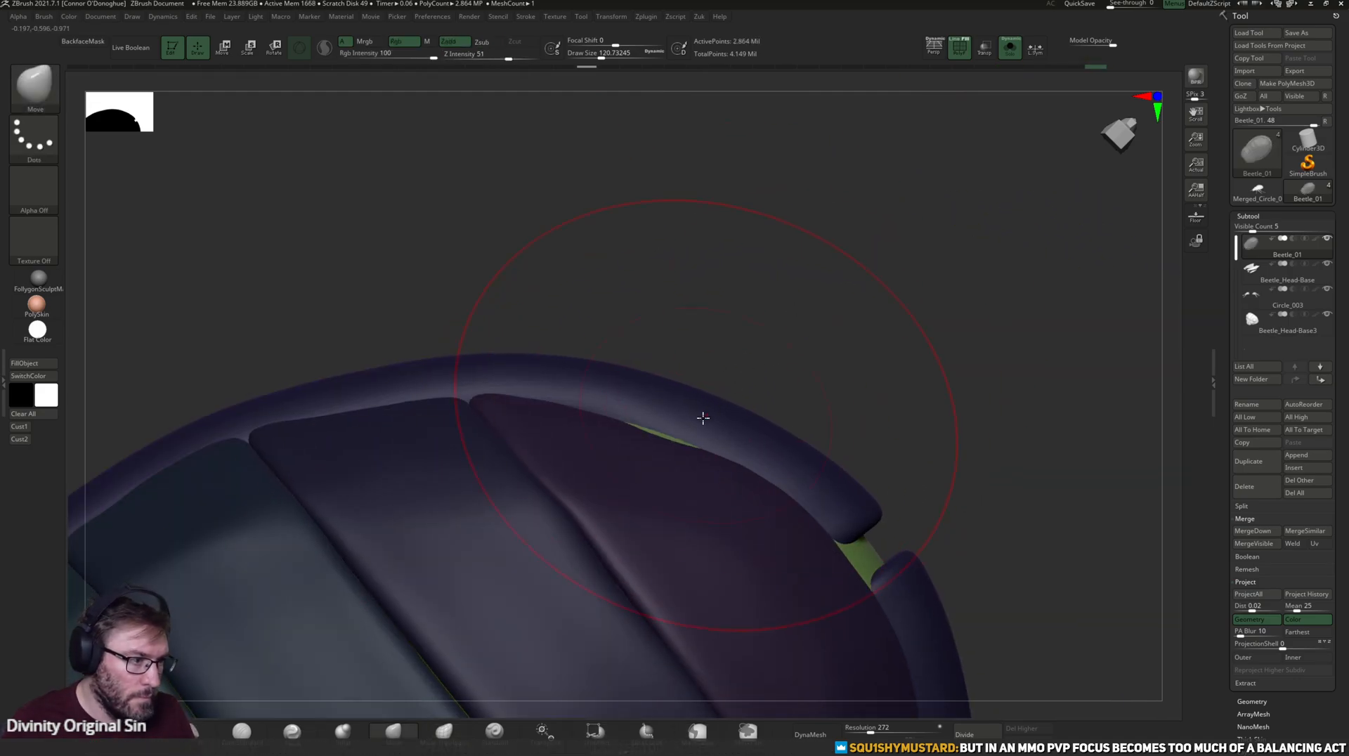
key(bracketleft)
key(bracketleft)
drag(664, 427, 664, 437)
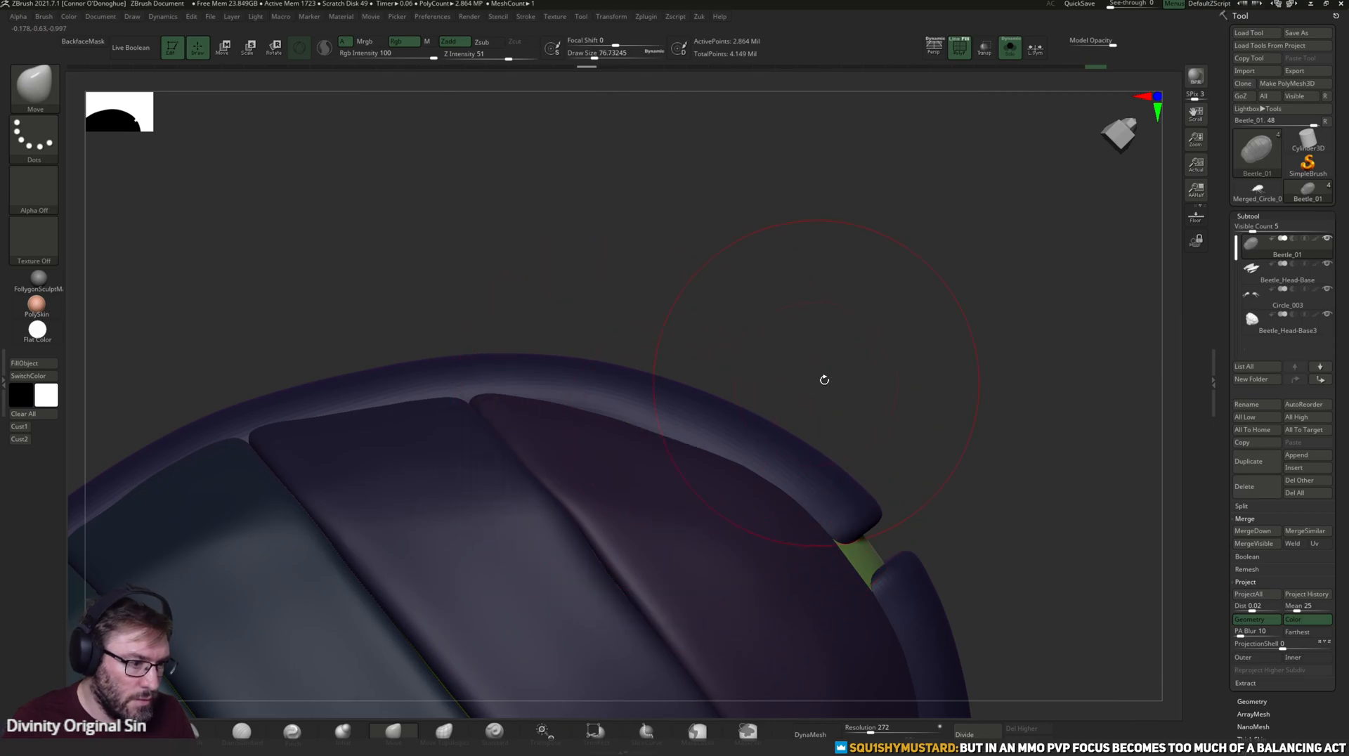
- Inspect the merged body from above, the side and the front for remaining gaps
drag(819, 382, 889, 407)
key(f)
shift+drag(940, 518, 828, 546)
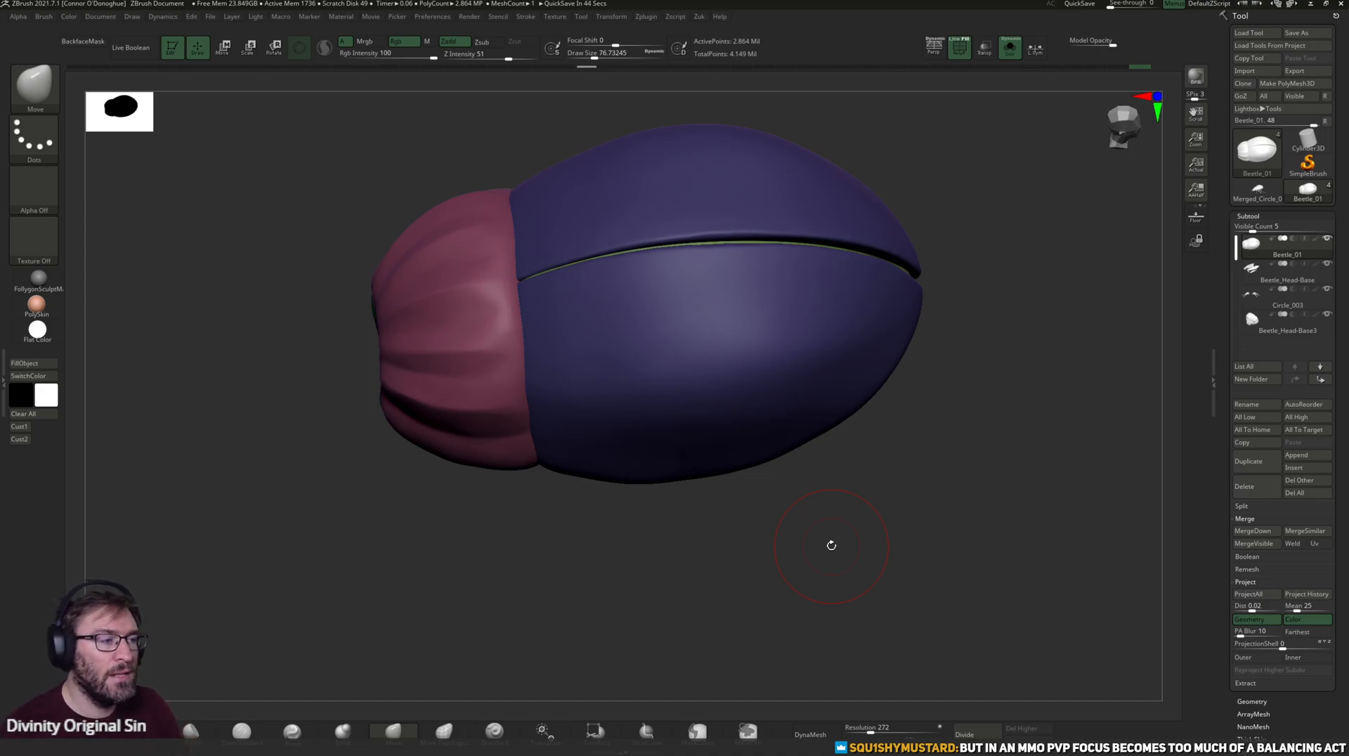
drag(851, 553, 957, 491)
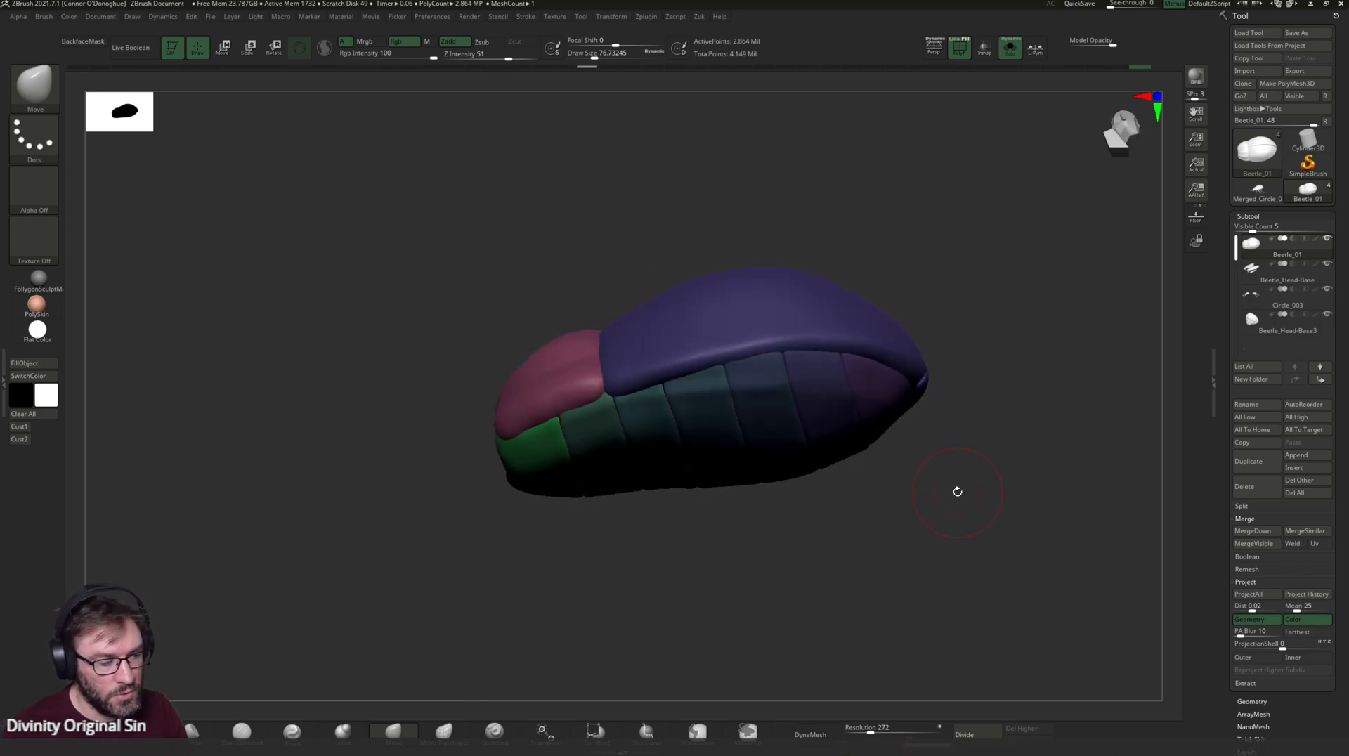
drag(1037, 534, 1050, 585)
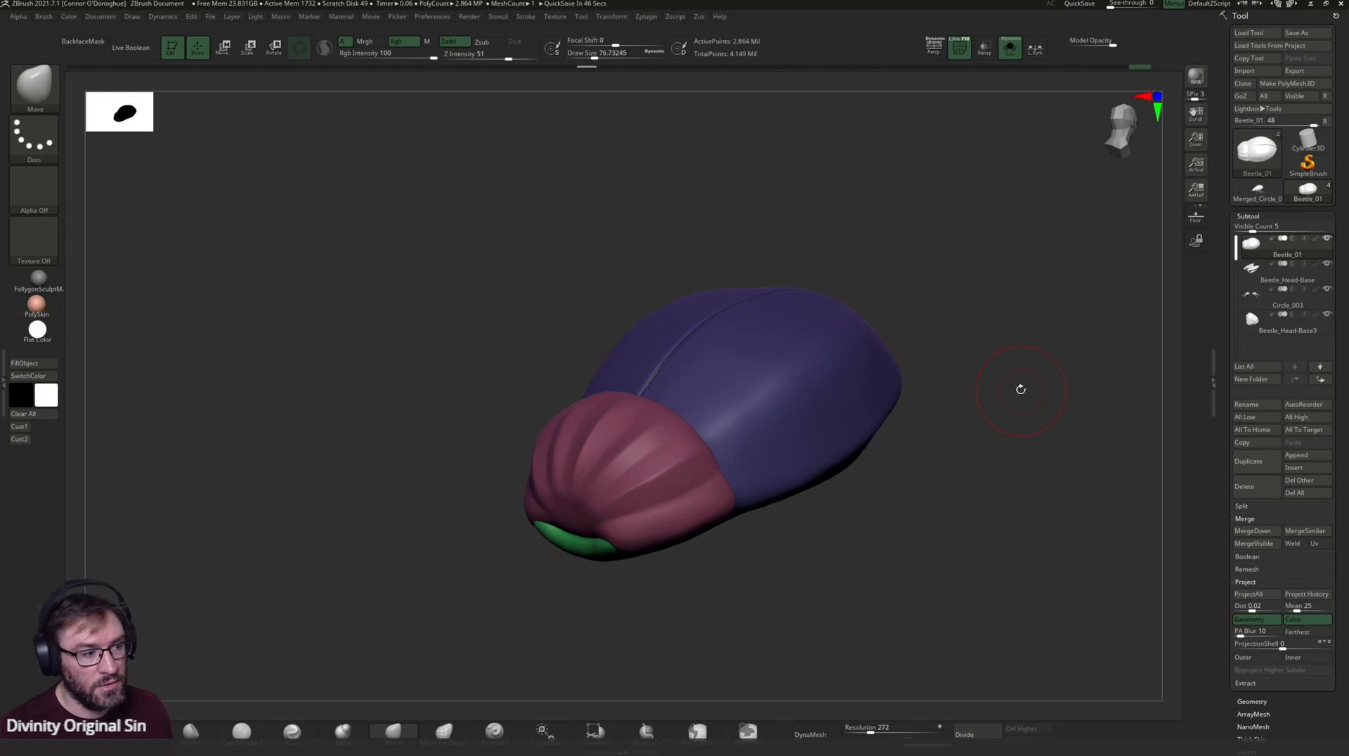
drag(913, 506, 871, 517)
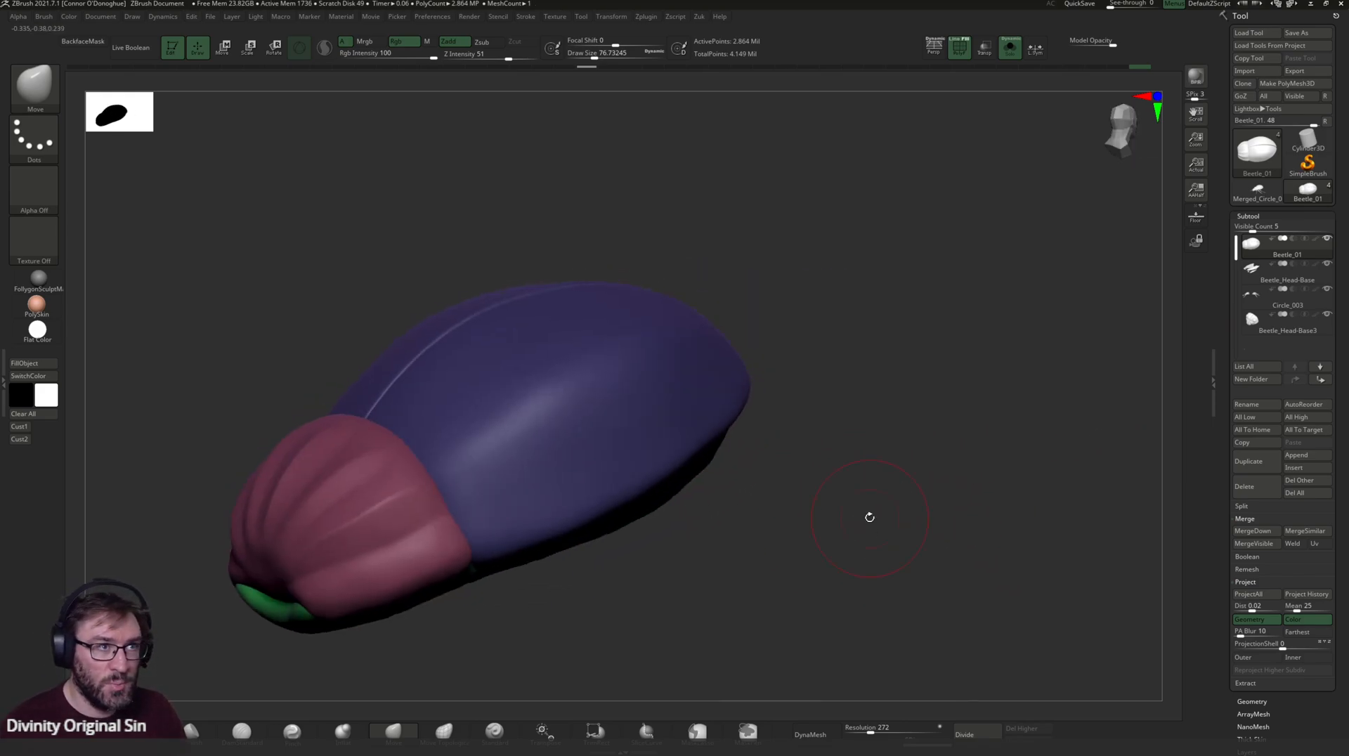
drag(925, 473, 997, 506)
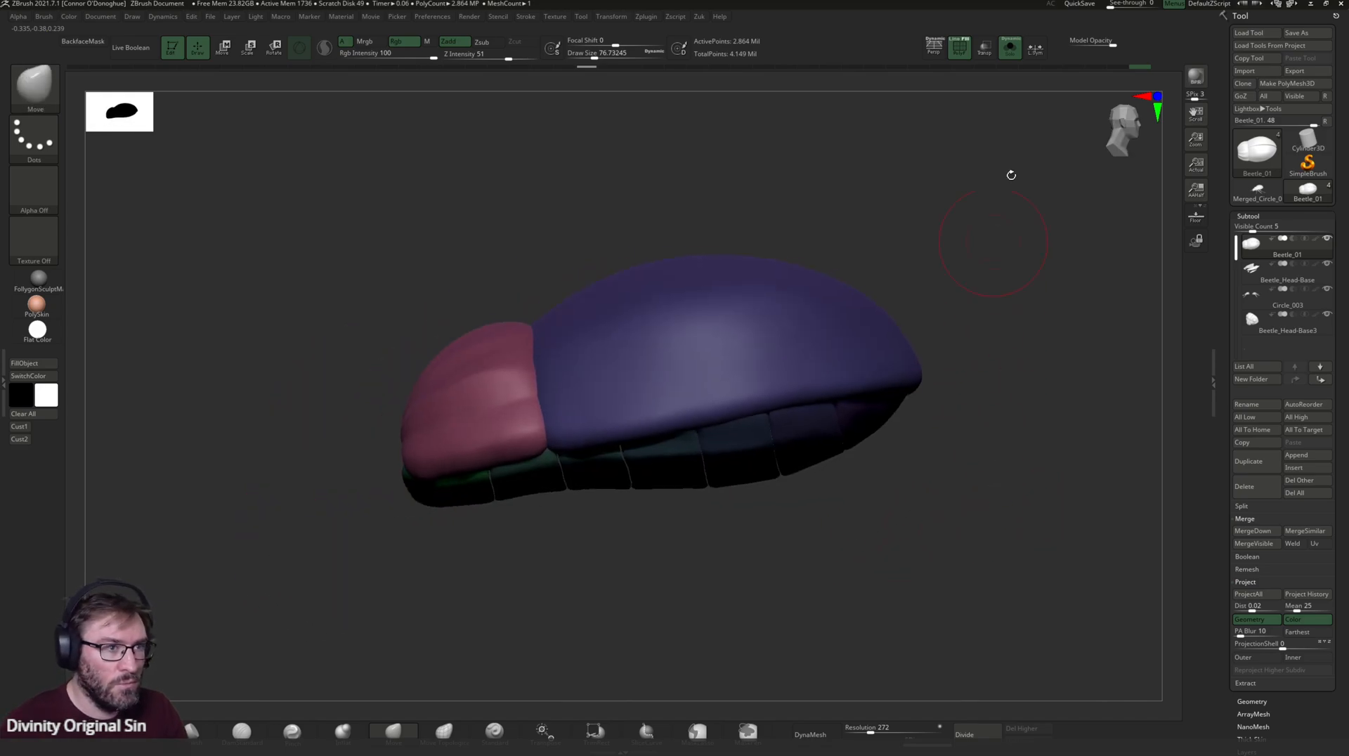
- Turn off Solo, mask all but the third abdomen plate from the rear, and adjust its outer edge with Move at draw size about 65
click(1010, 48)
drag(978, 451, 891, 322)
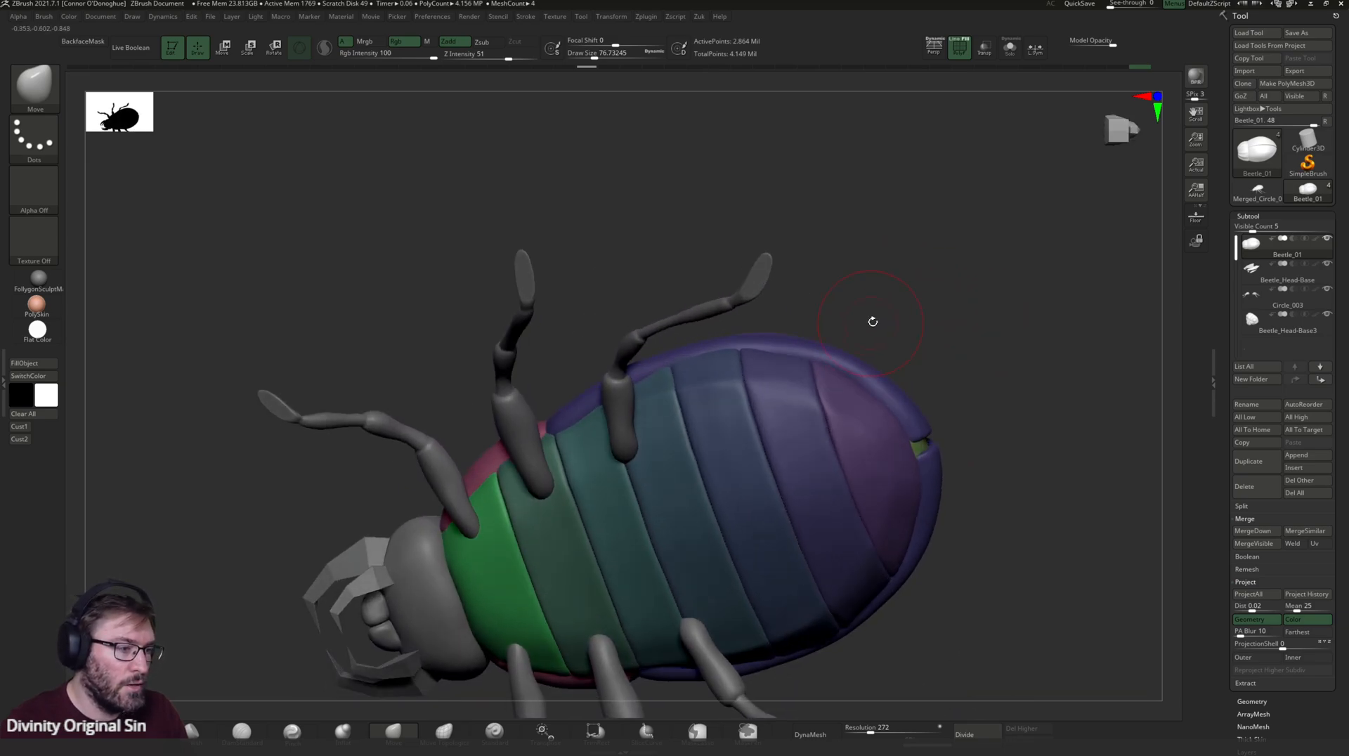
ctrl+shift+click(743, 442)
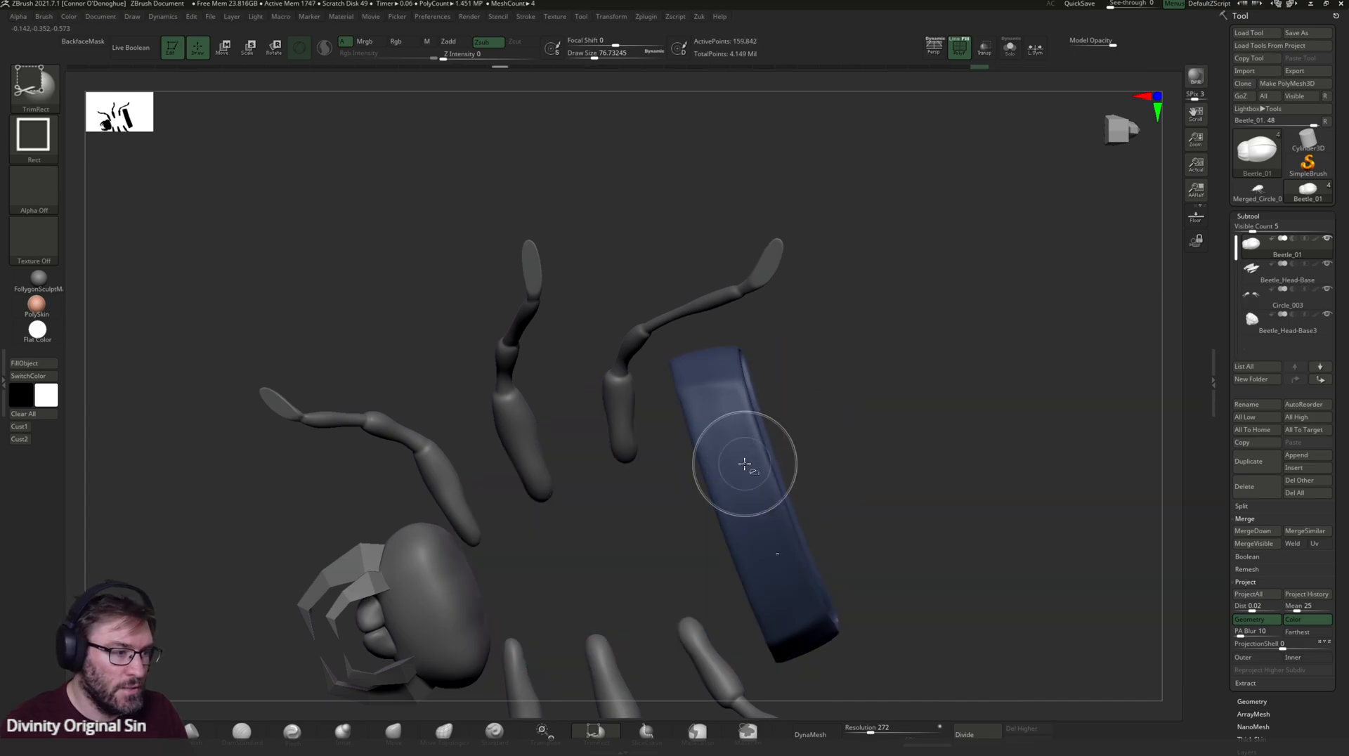
ctrl+shift+click(992, 305)
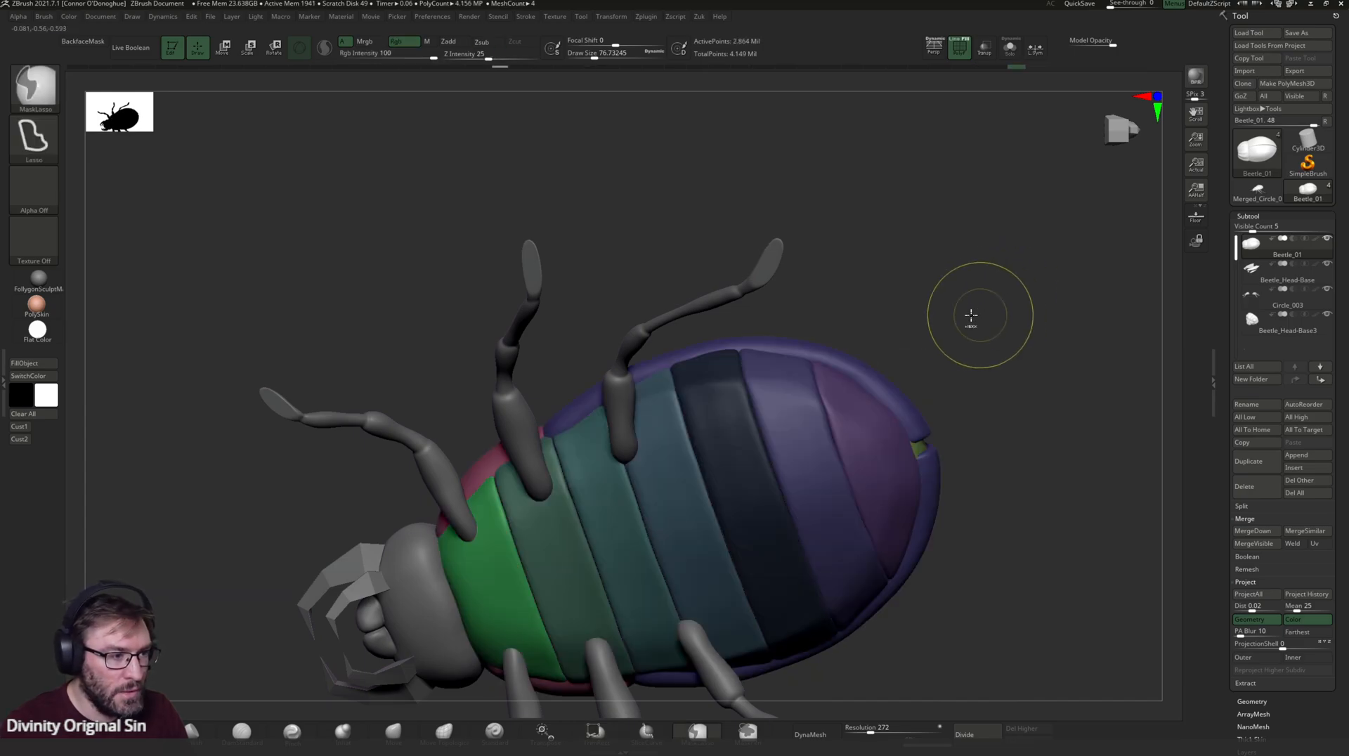
ctrl+click(958, 298)
drag(870, 257, 361, 715)
drag(845, 267, 735, 332)
key(bracketleft)
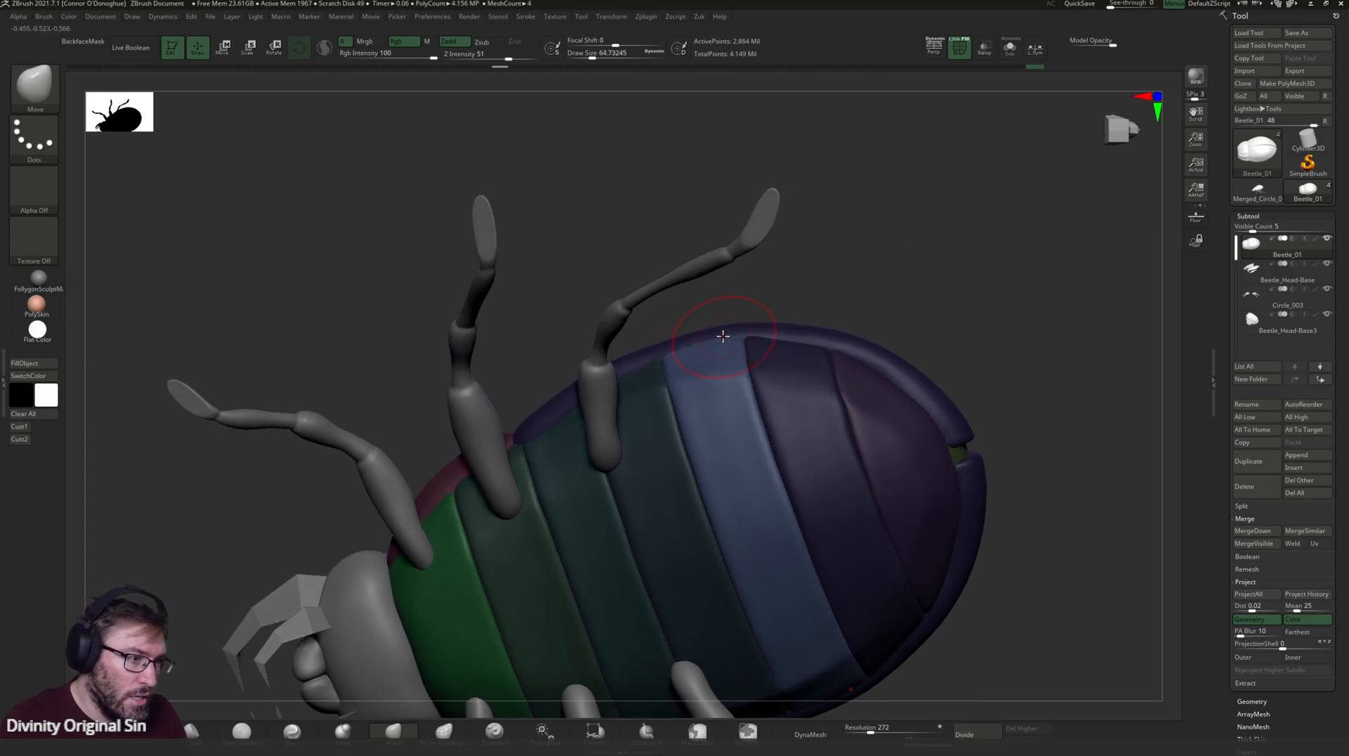
- Mask all but the second abdomen plate from the rear and adjust its outer edge with Move at draw size about 61
alt+drag(877, 259, 786, 428)
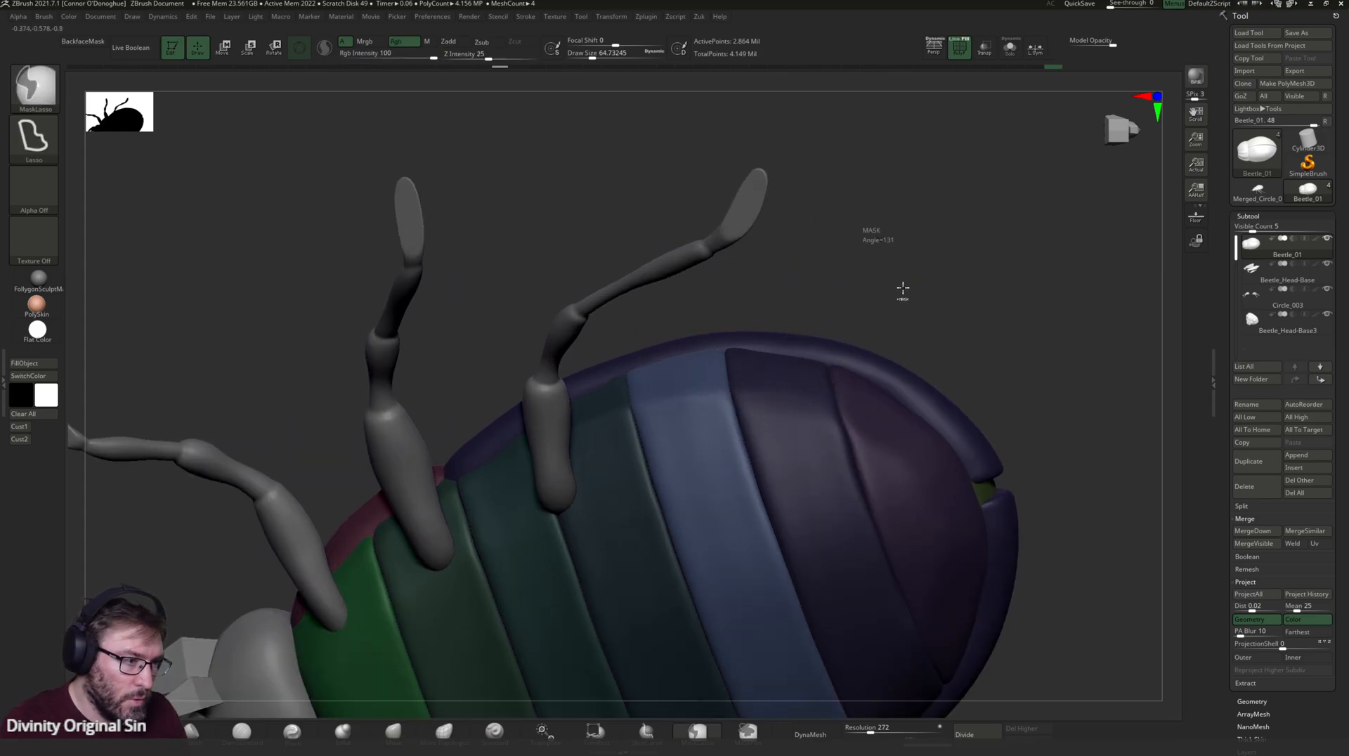
ctrl+shift+click(798, 422)
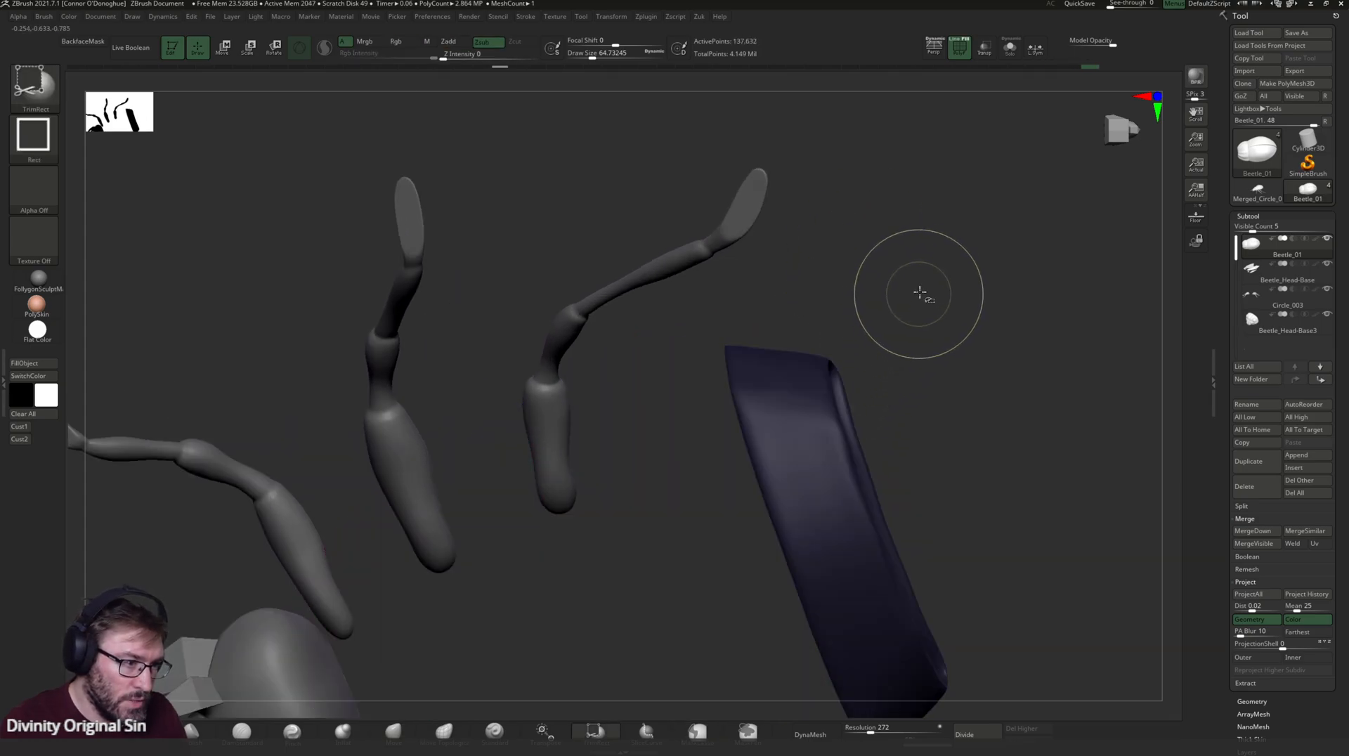
ctrl+shift+click(919, 294)
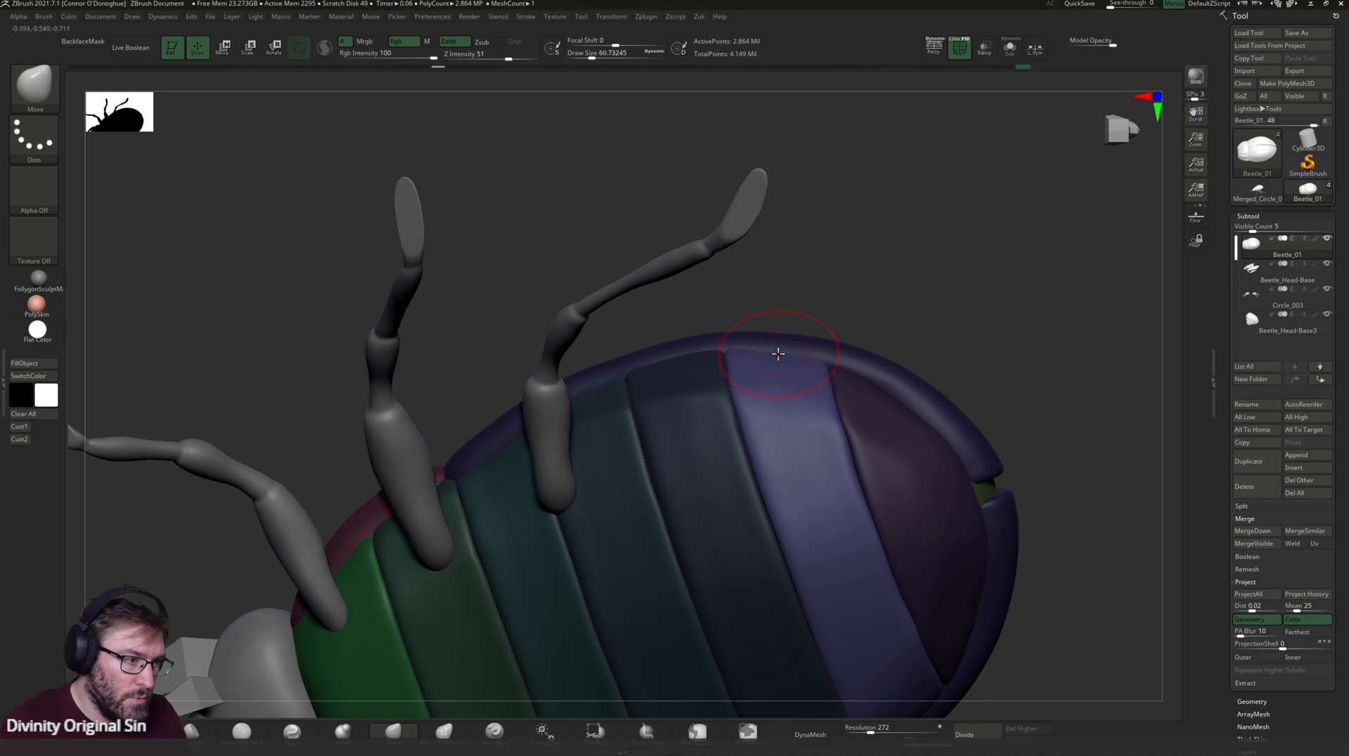
alt+drag(956, 348, 1031, 451)
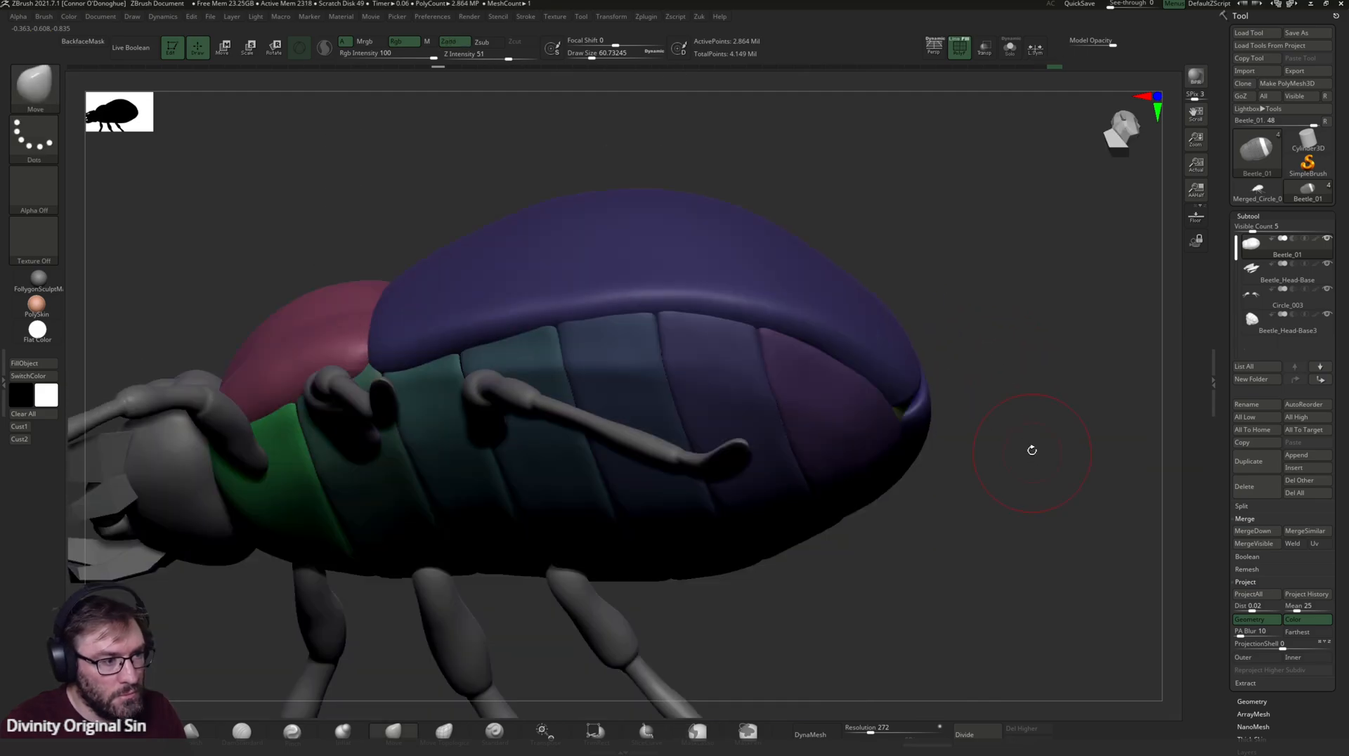
drag(1077, 499, 999, 496)
alt+drag(861, 324, 975, 411)
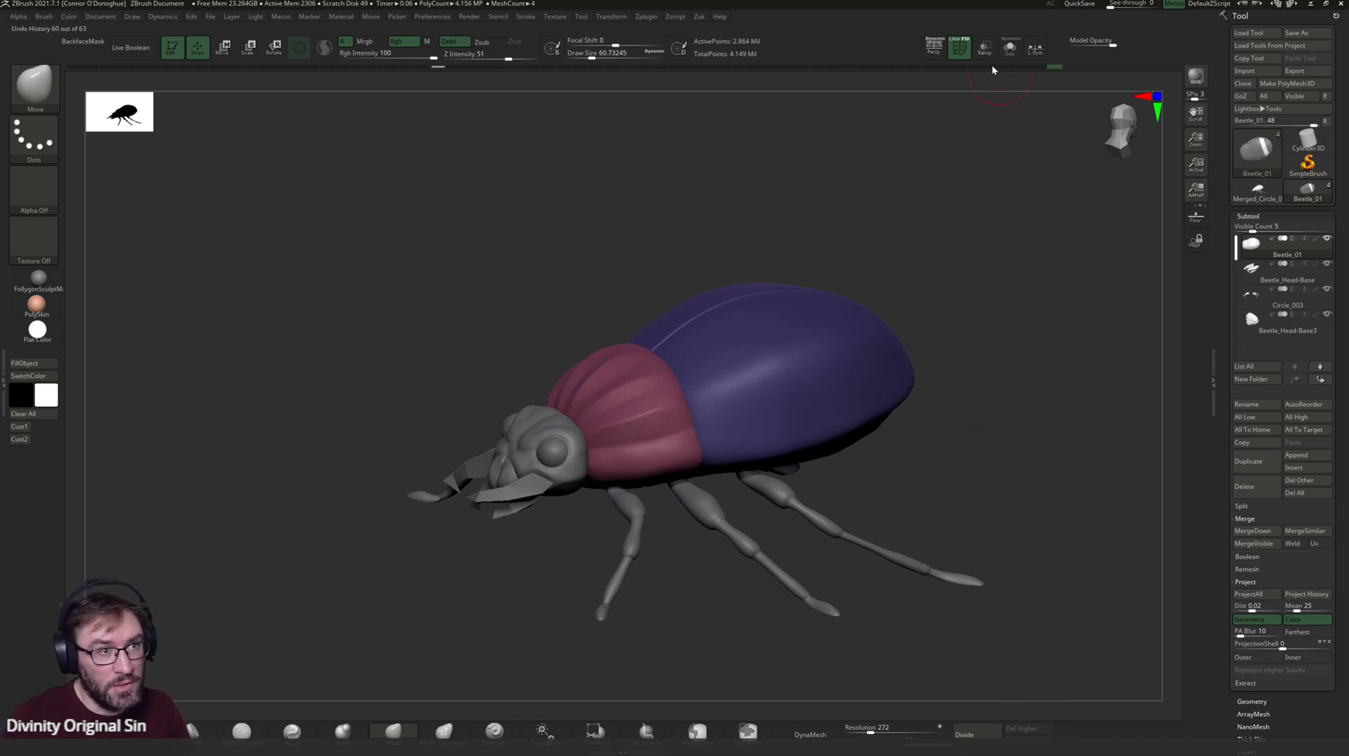
- Isolate the body with Solo and pull up the front edge of the first underside plate with Move Topological at draw size about 65
click(1009, 47)
mouse_move(705, 591)
mouse_down()
mouse_move(720, 636)
mouse_move(421, 623)
mouse_move(416, 699)
mouse_up()
click(444, 732)
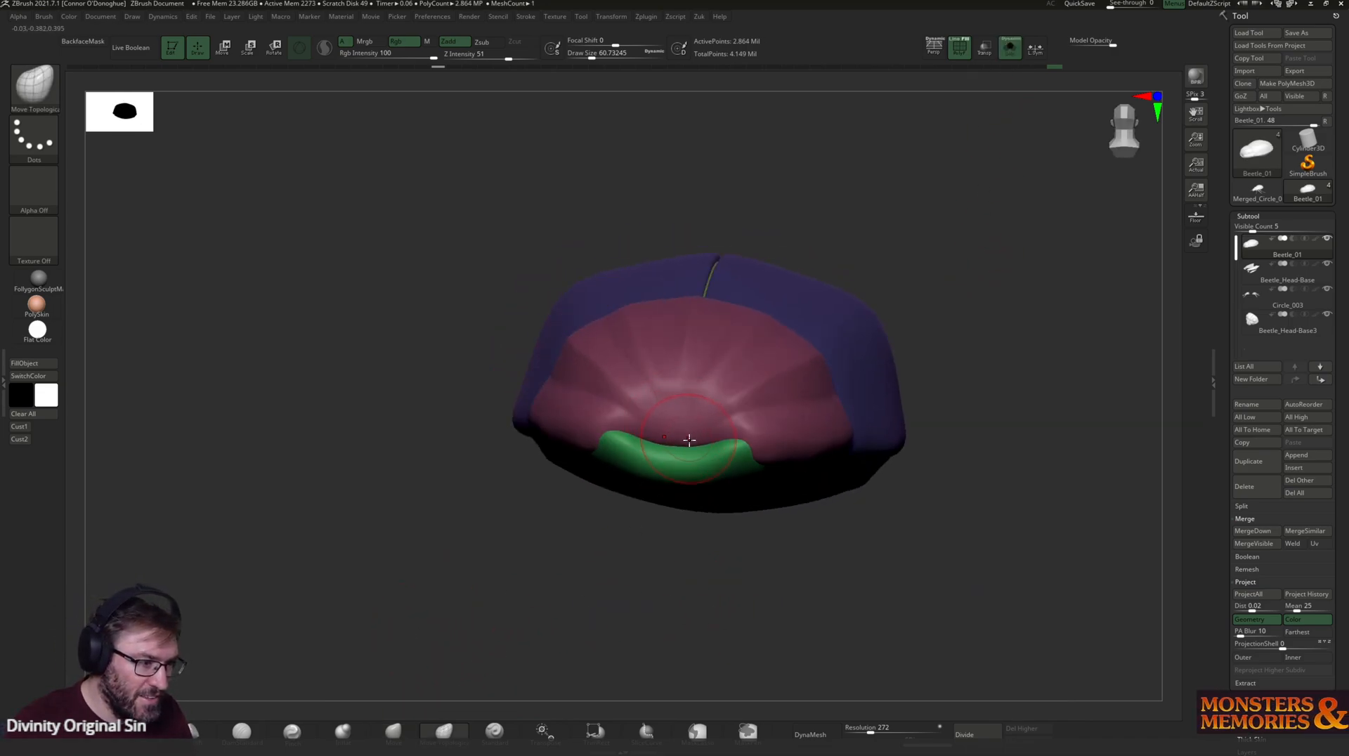
drag(695, 431, 693, 460)
key(ctrl+z)
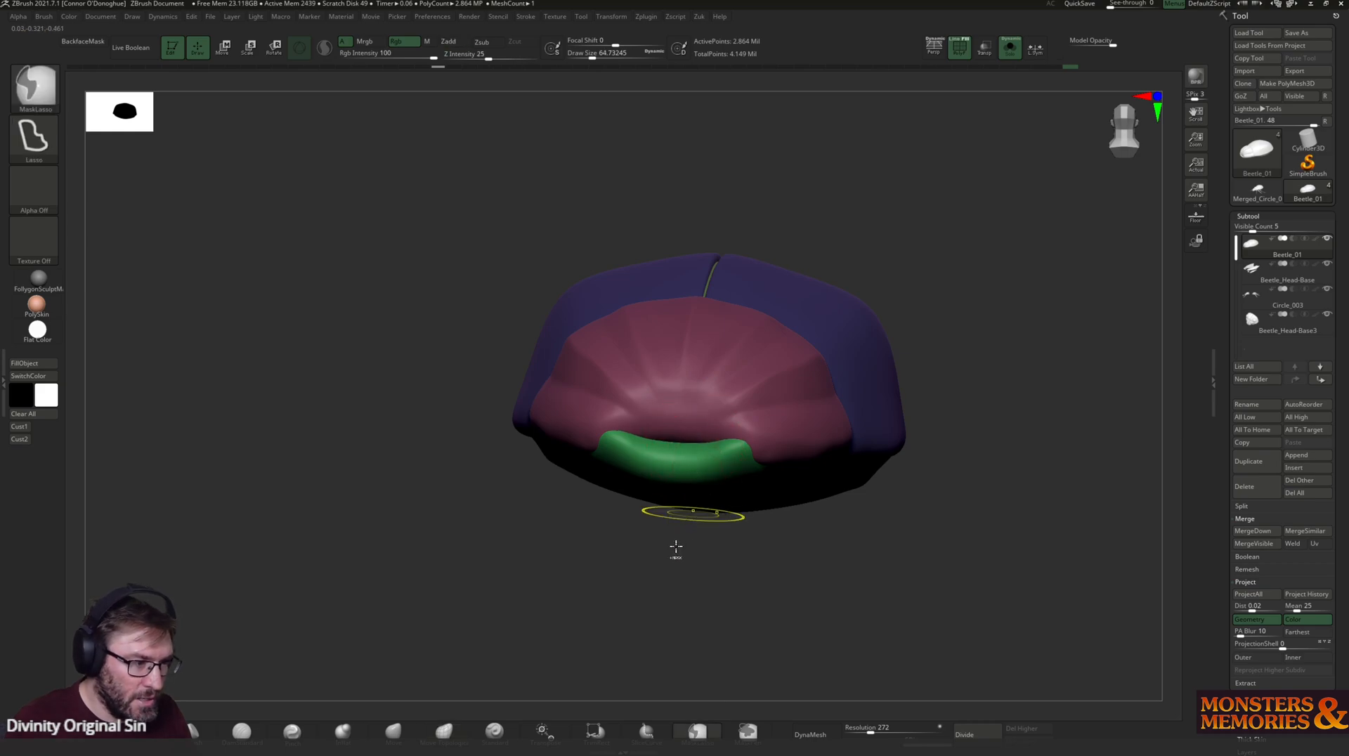
drag(675, 549, 668, 580)
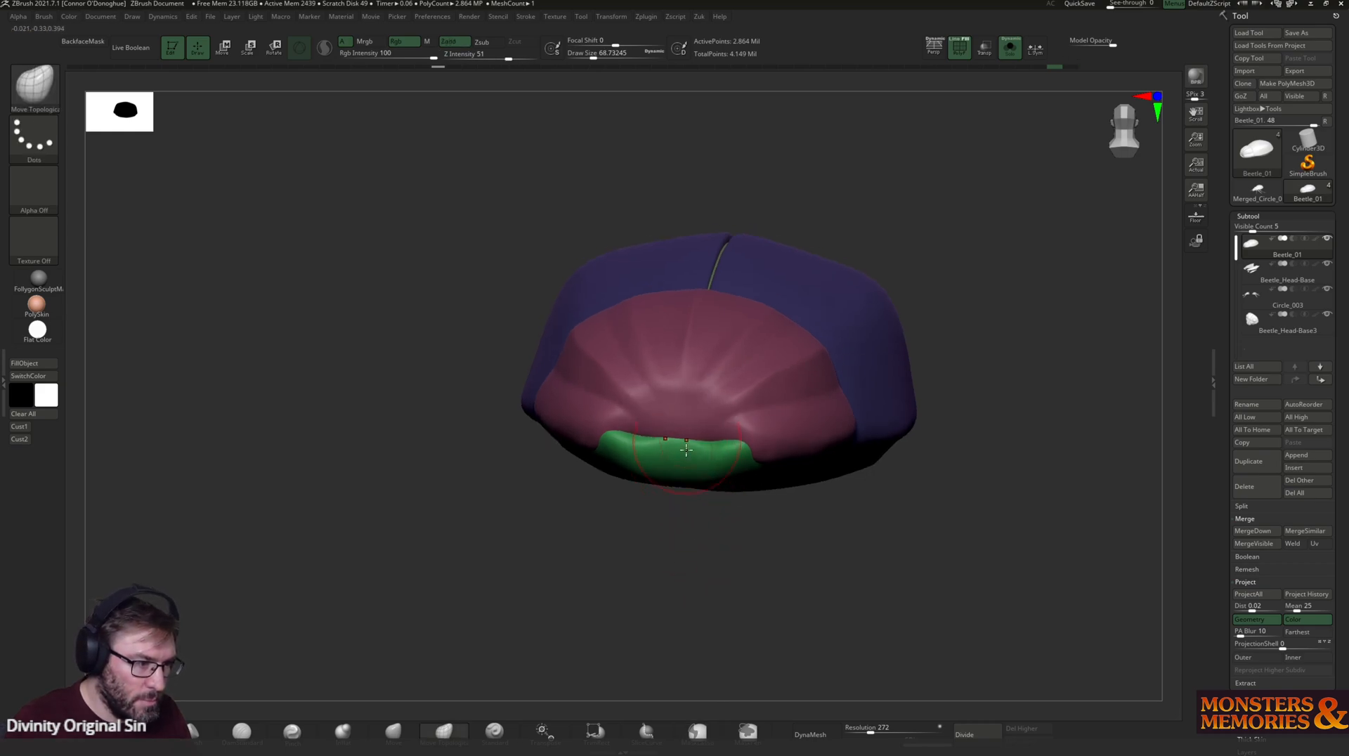
drag(686, 444, 686, 449)
drag(734, 531, 705, 554)
drag(708, 438, 718, 423)
- Try remeshing the whole body with DynaMesh Master, using a polycount of 2 million
mouse_move(728, 522)
mouse_down()
mouse_move(767, 522)
mouse_move(749, 526)
mouse_move(750, 407)
mouse_move(770, 391)
mouse_up()
drag(925, 377, 994, 334)
drag(927, 298, 692, 113)
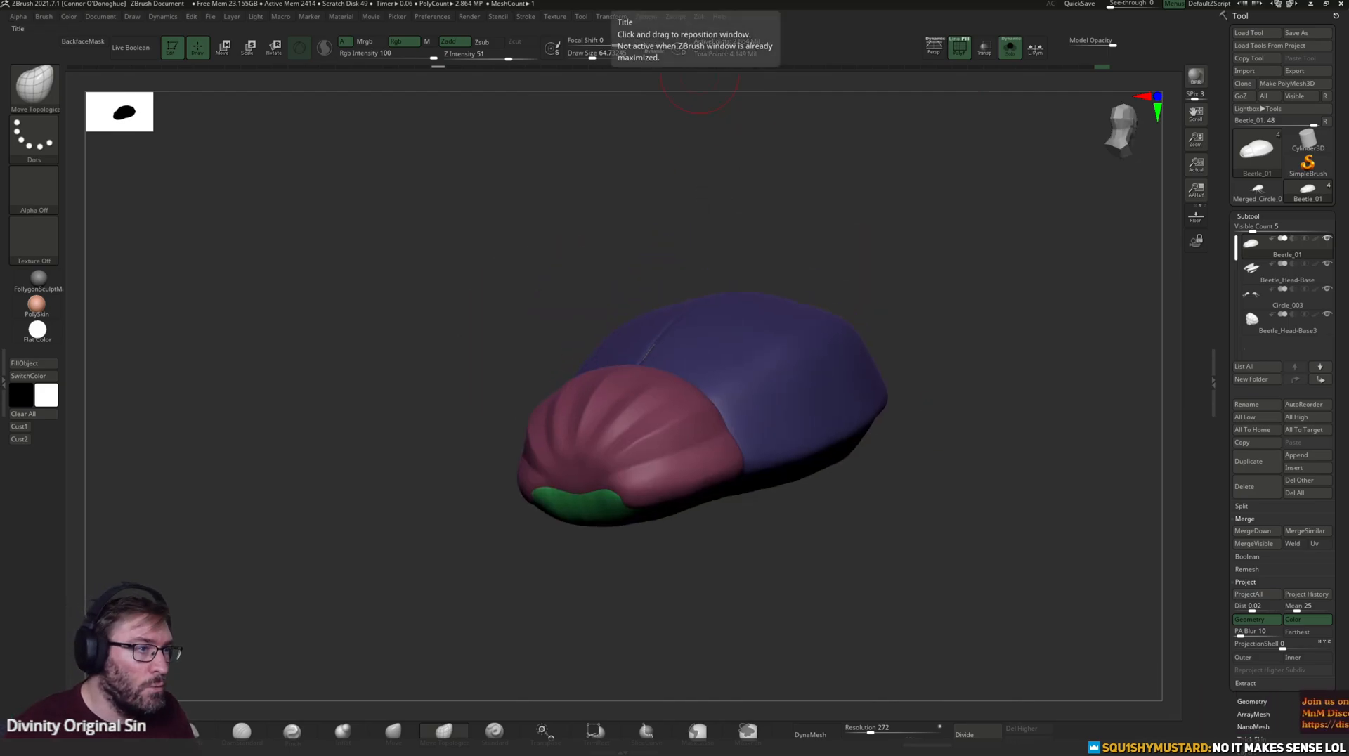
click(688, 18)
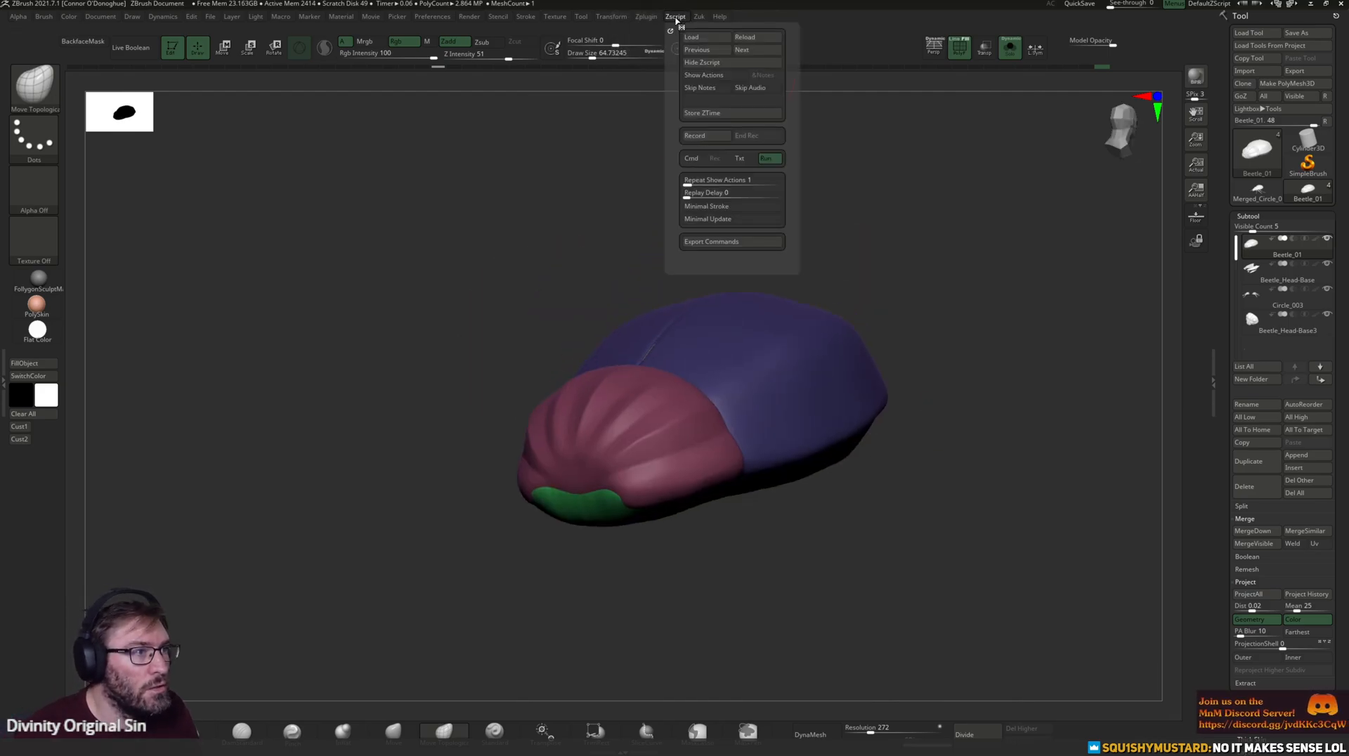
click(646, 17)
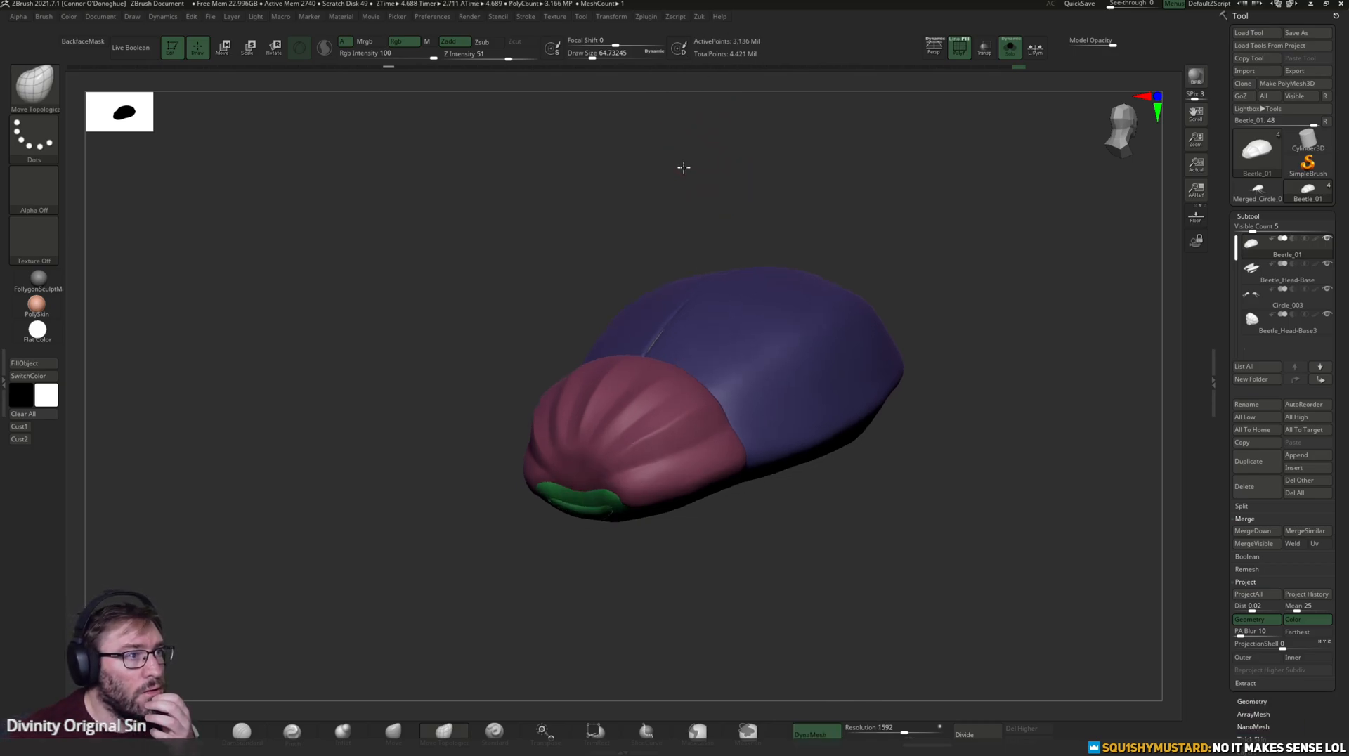
click(675, 17)
mouse_move(646, 16)
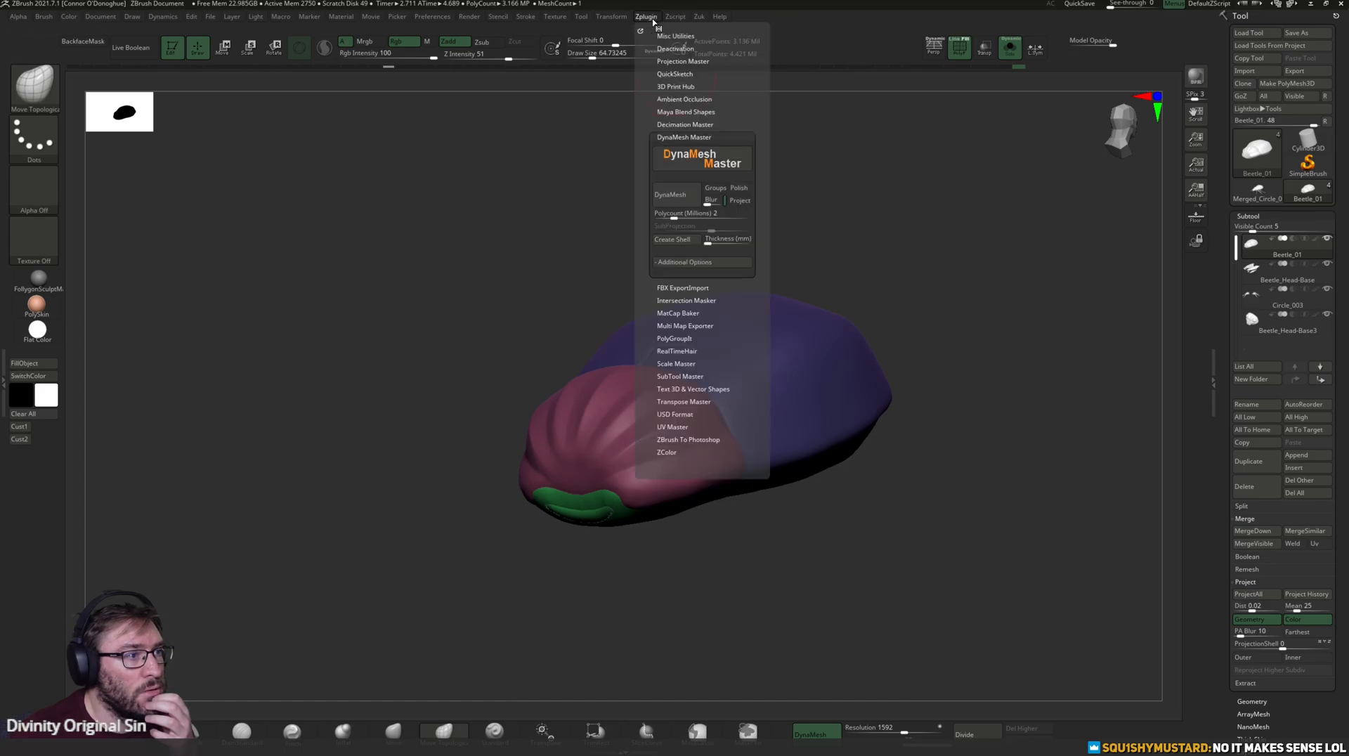
click(676, 197)
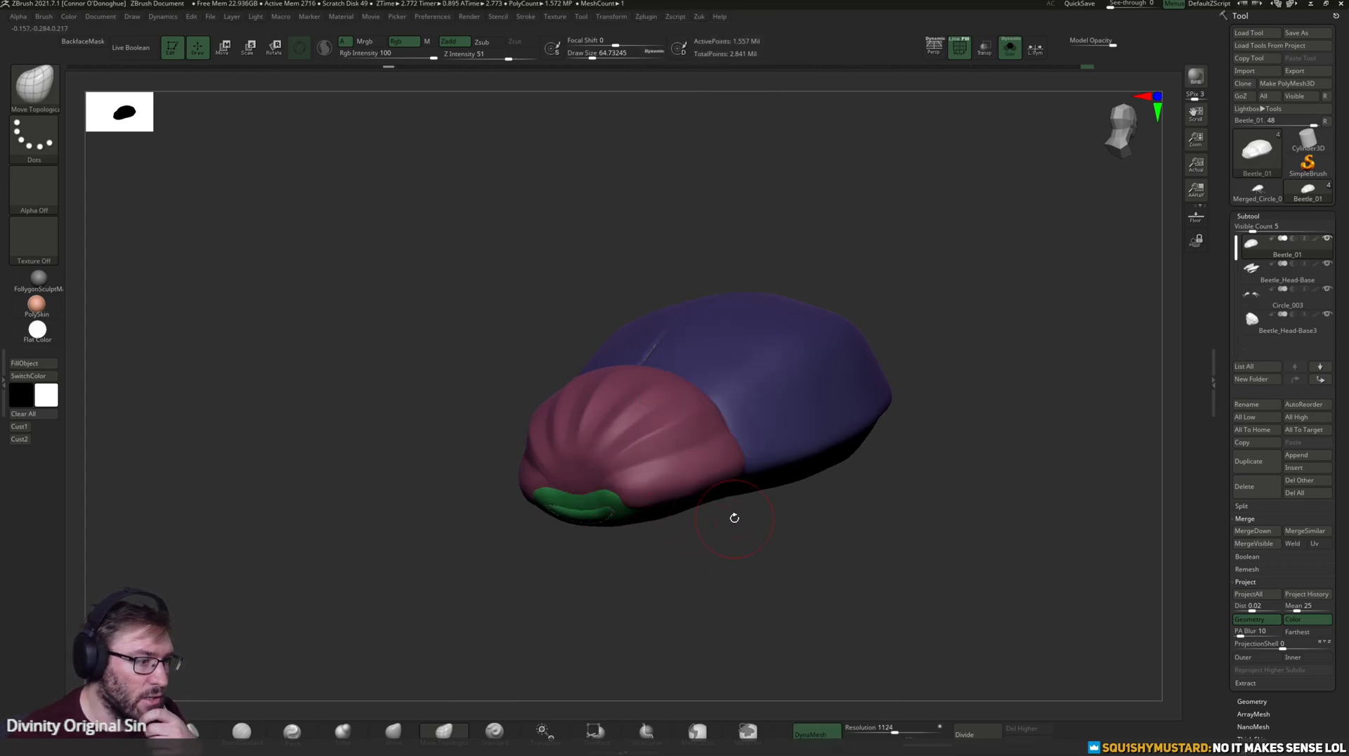
- Apply an Inflate Balloon of 1 to the body and remesh it with DynaMesh Master at a polycount of 1 million
drag(734, 518, 871, 241)
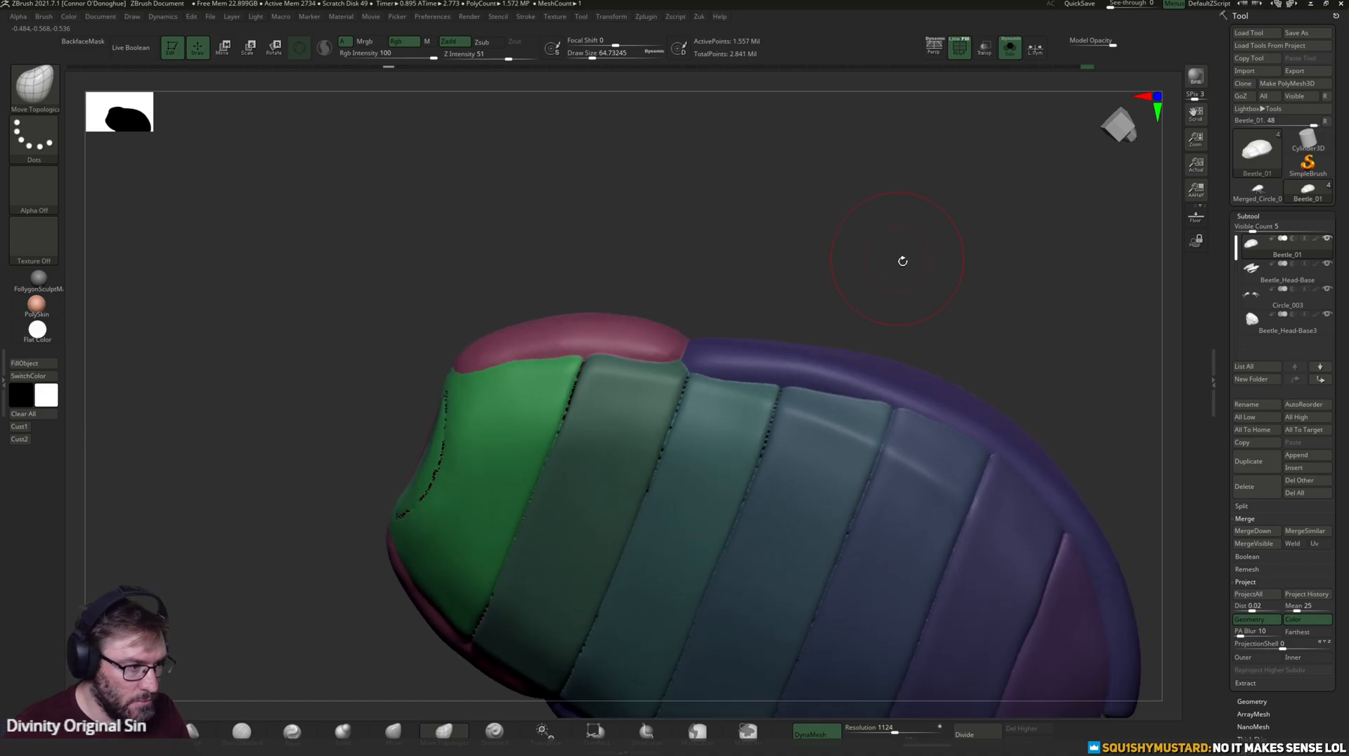
shift+drag(951, 269, 973, 247)
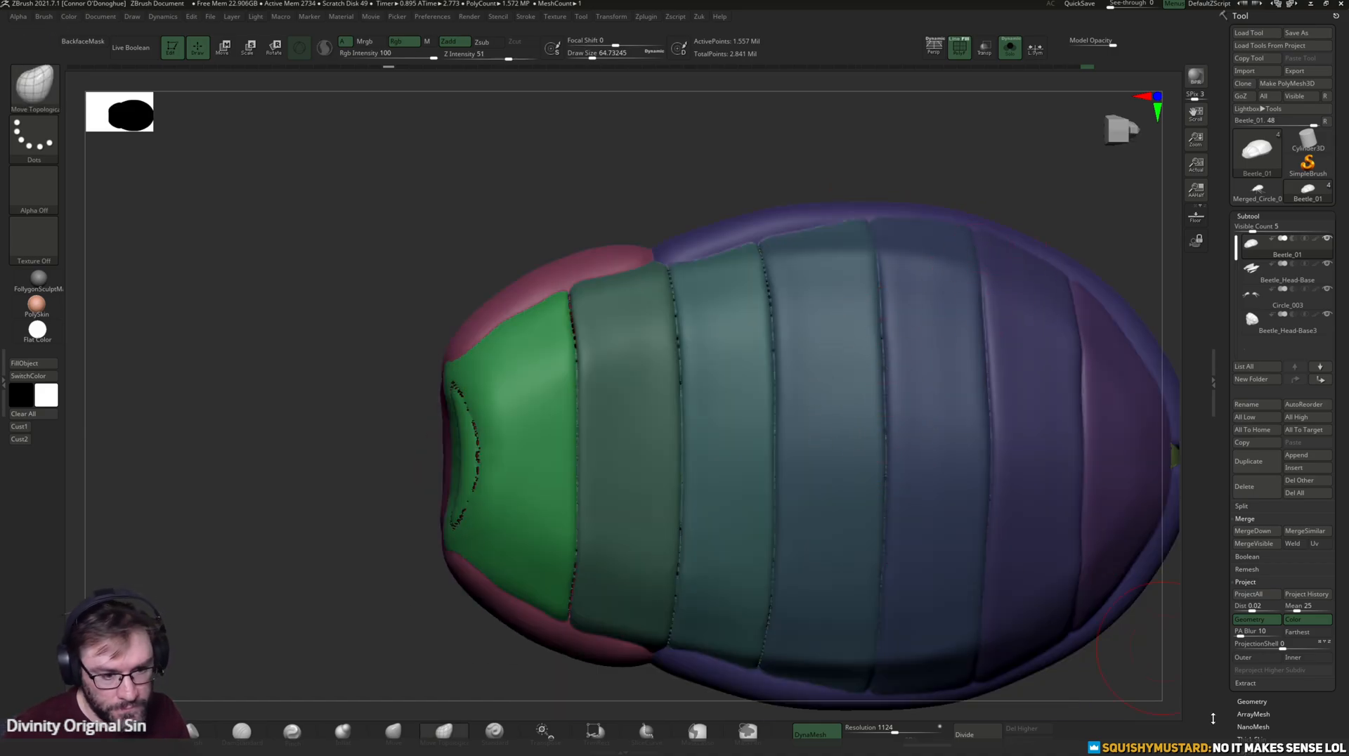
scroll(1228, 722, down, 10)
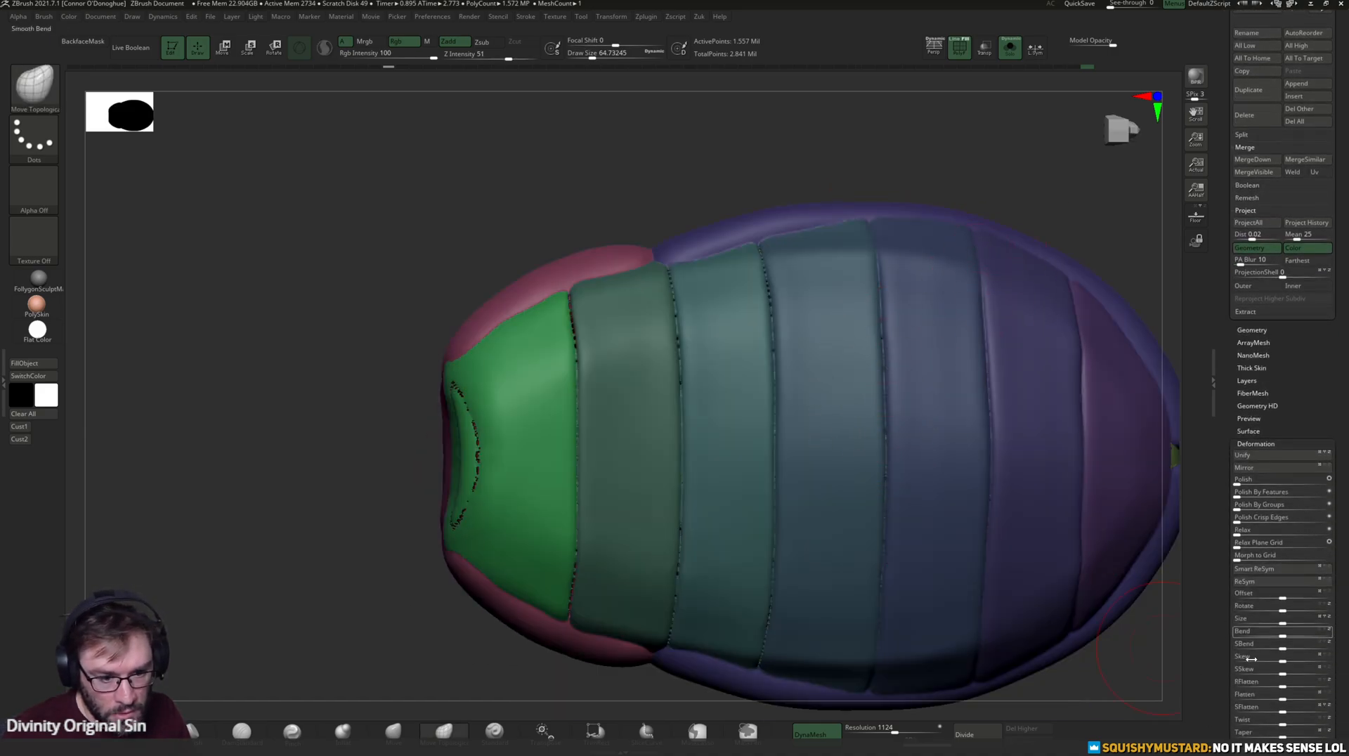
scroll(1220, 648, down, 6)
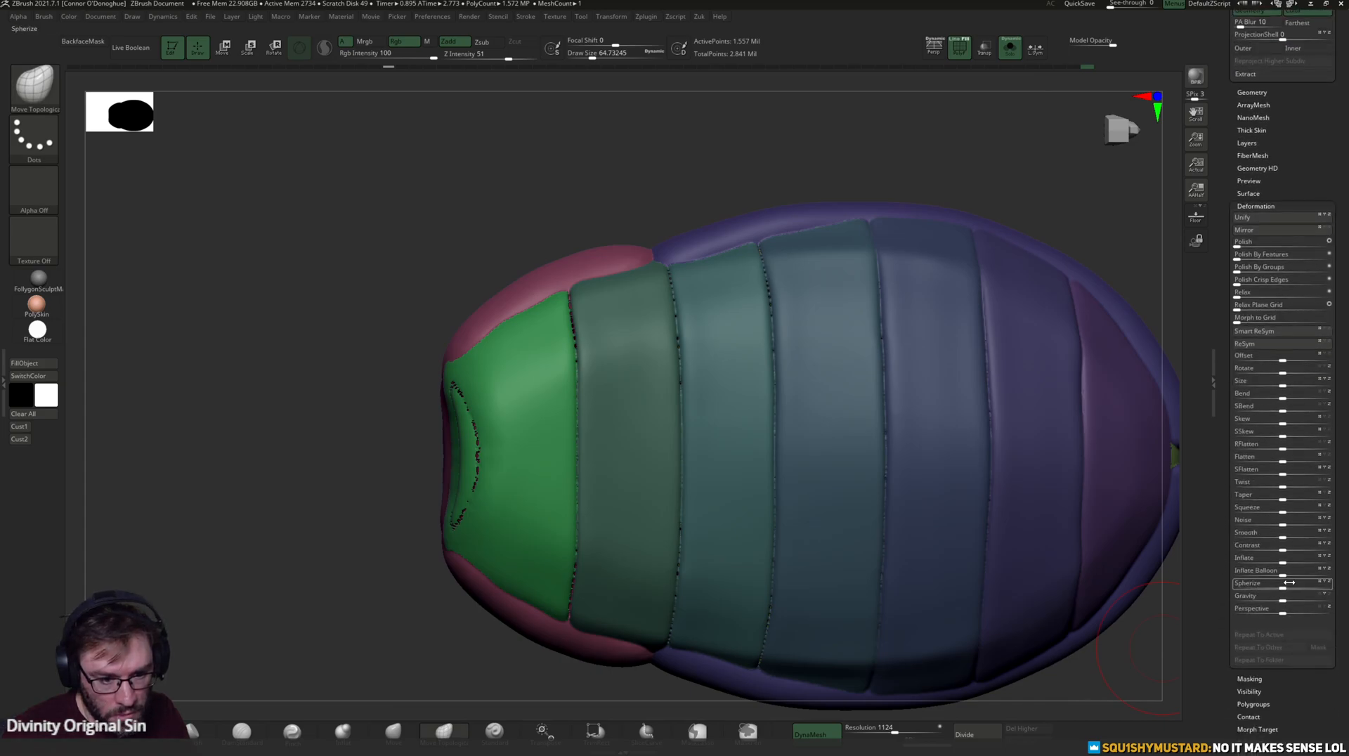
drag(1286, 577, 1287, 576)
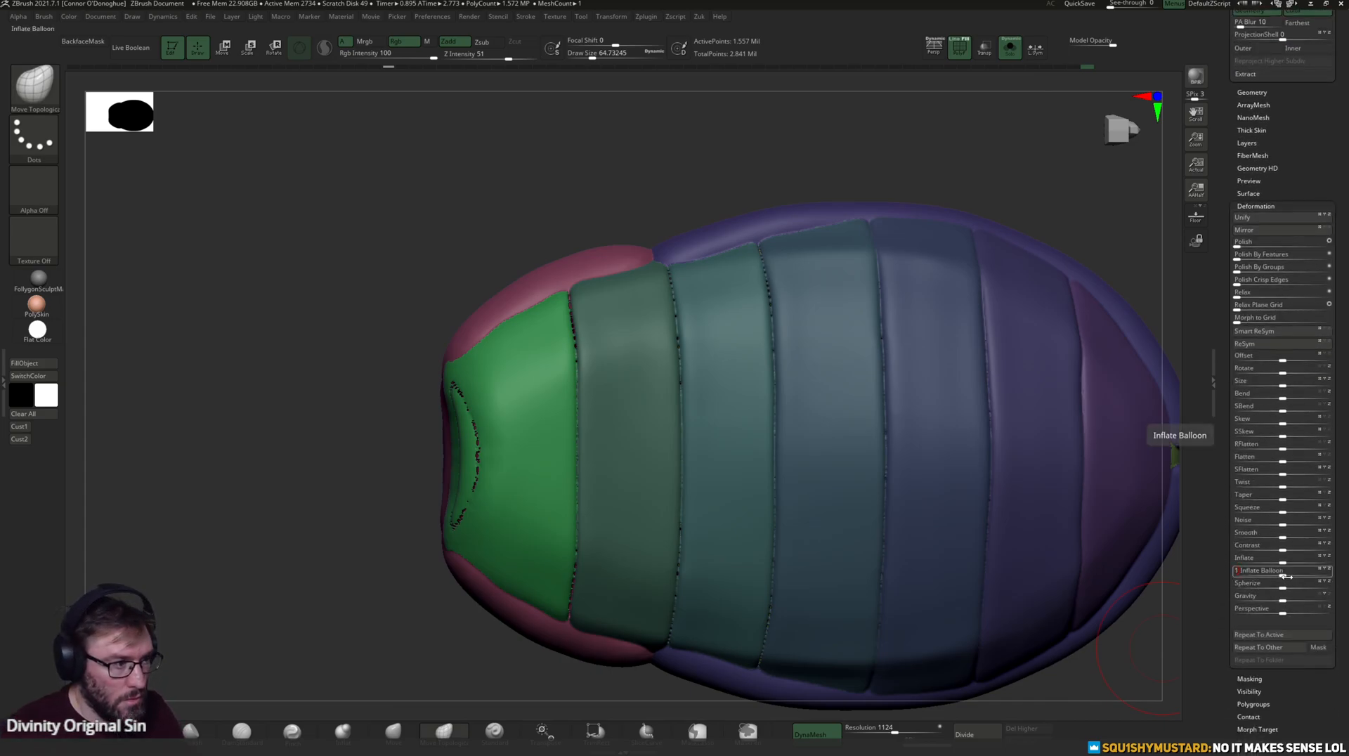
drag(916, 527, 916, 527)
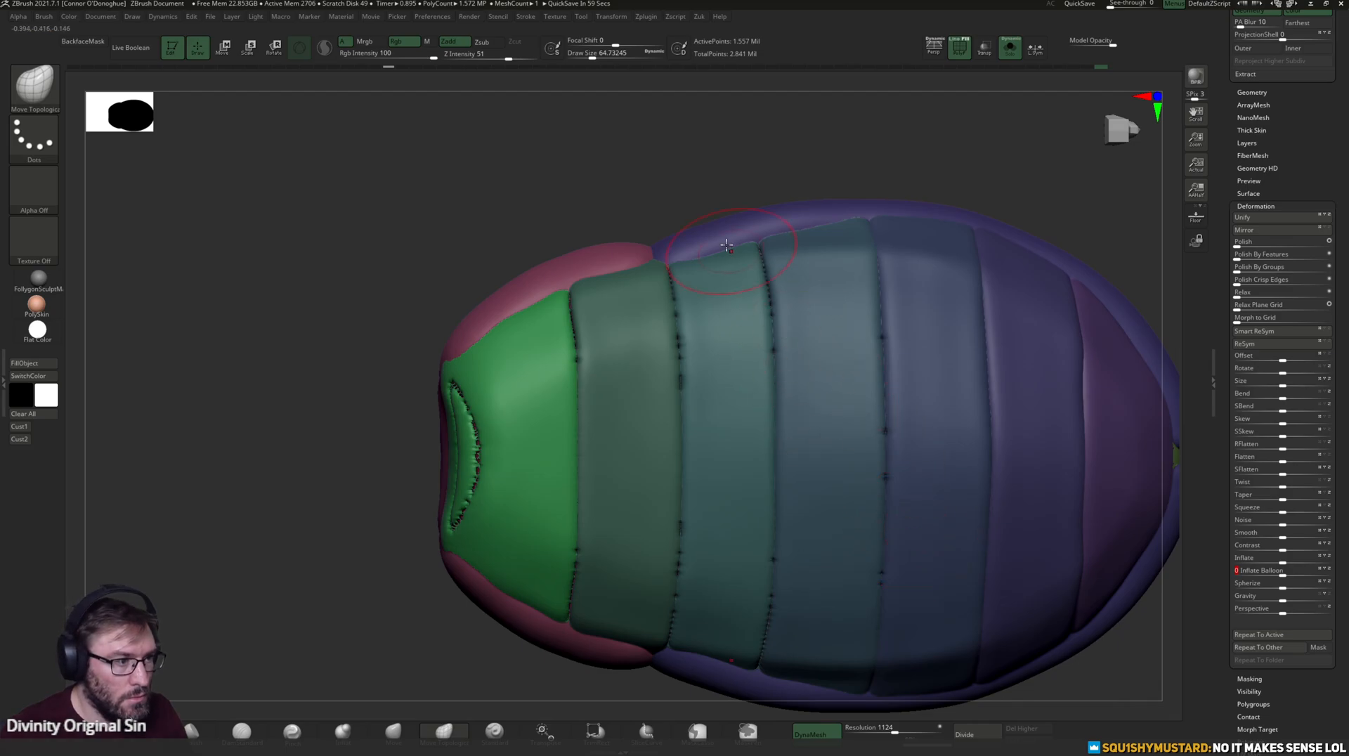
click(646, 17)
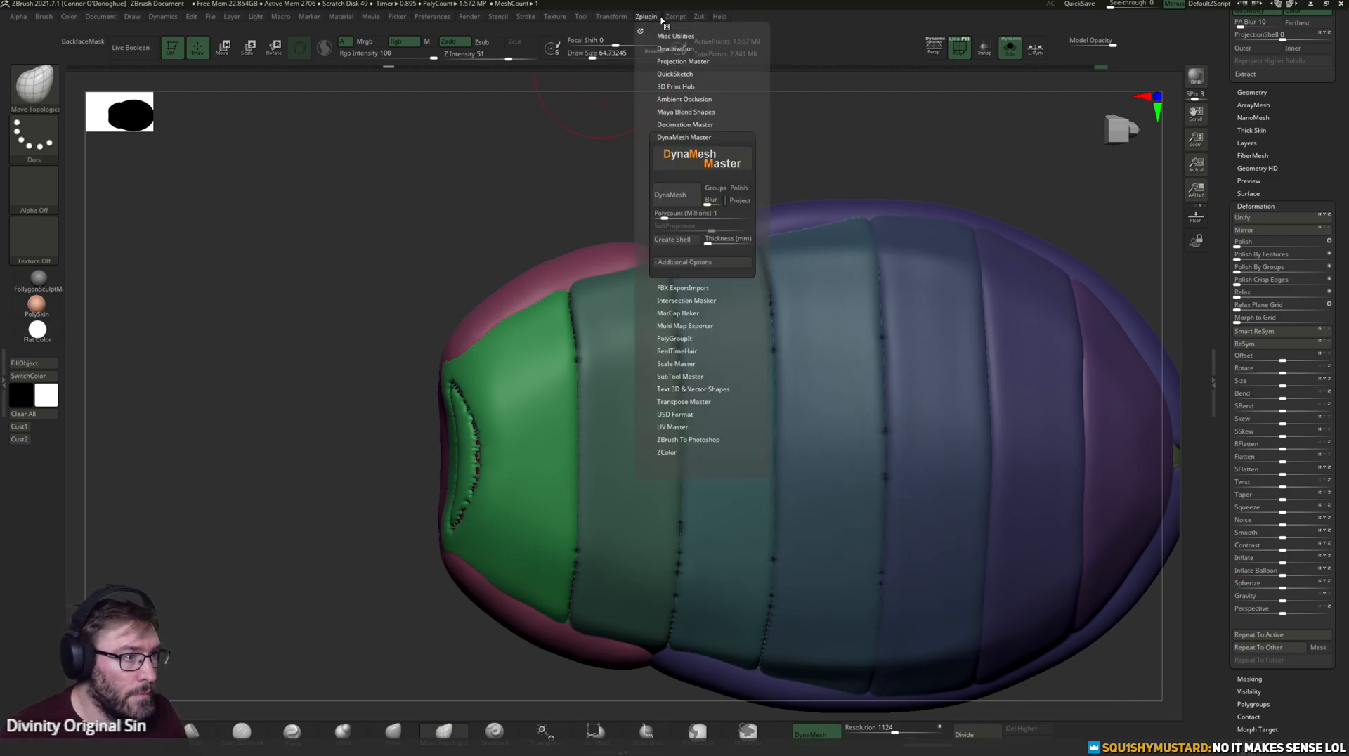
click(669, 194)
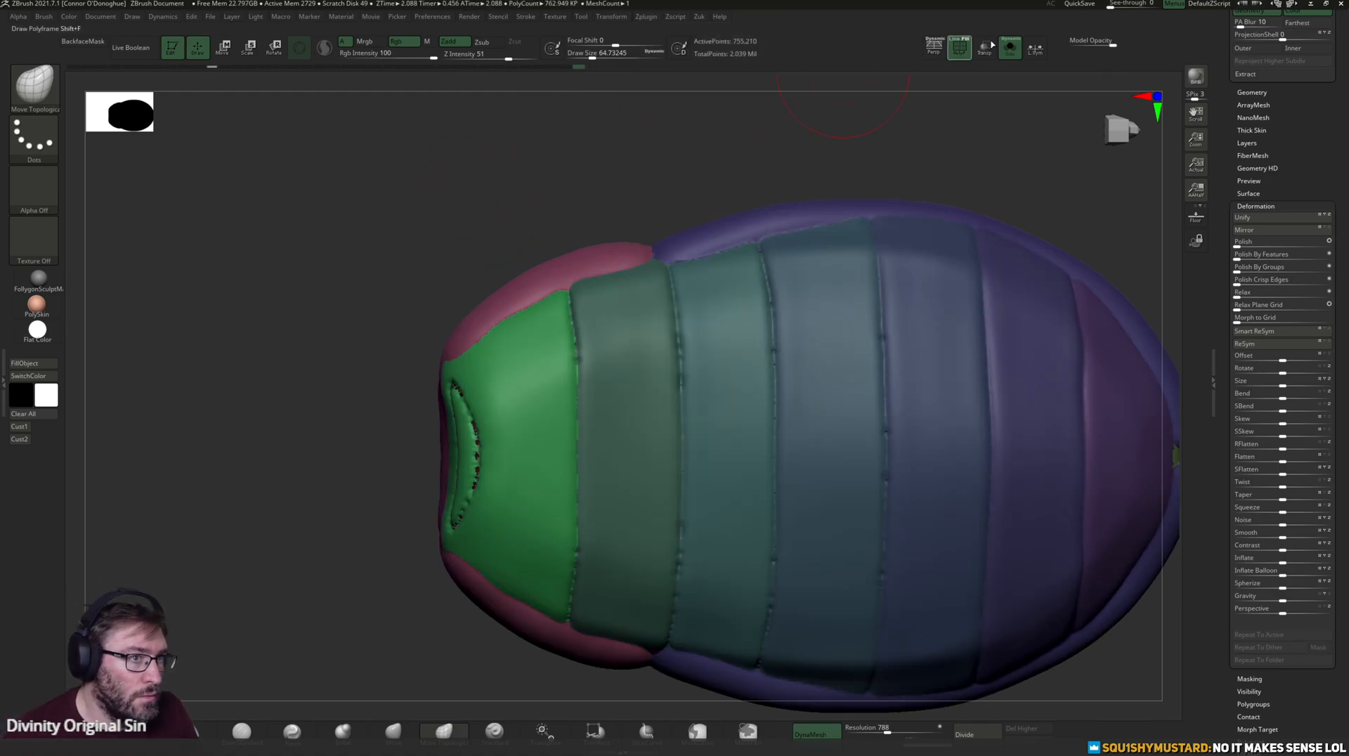
- Turn off the polyframe display and examine the underside plate seams and front lip
click(960, 48)
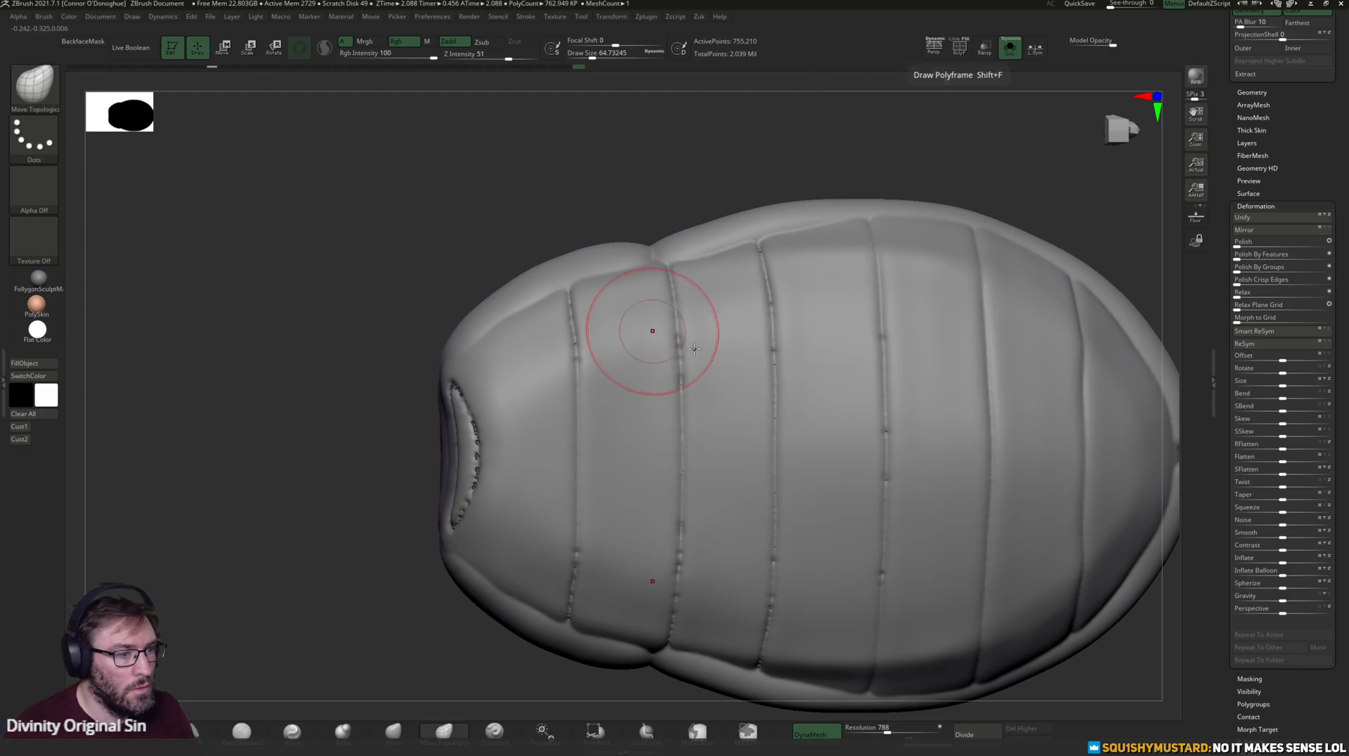
alt+drag(1055, 174, 962, 160)
drag(470, 154, 544, 152)
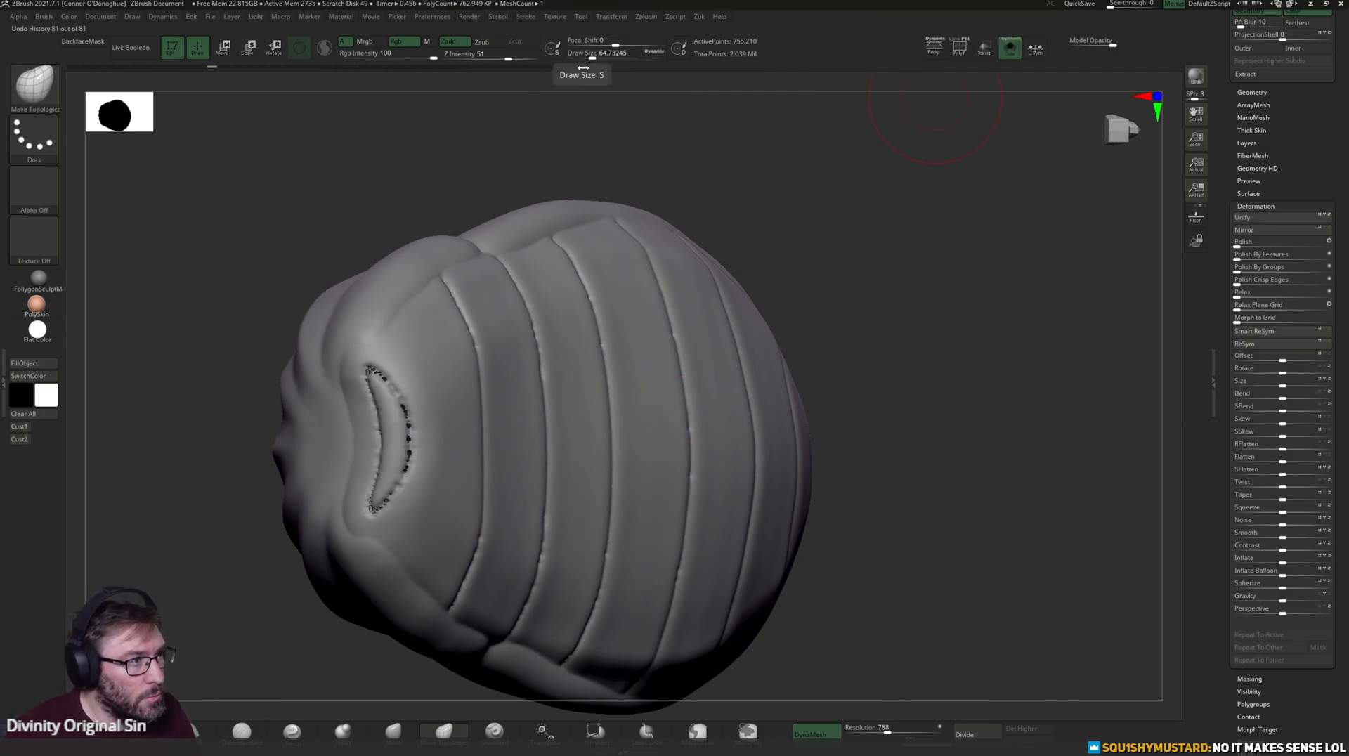
- Step the history back to before the remeshes, try another DynaMesh Master remesh of the body, and undo it
drag(575, 69, 491, 69)
shift+drag(757, 129, 749, 171)
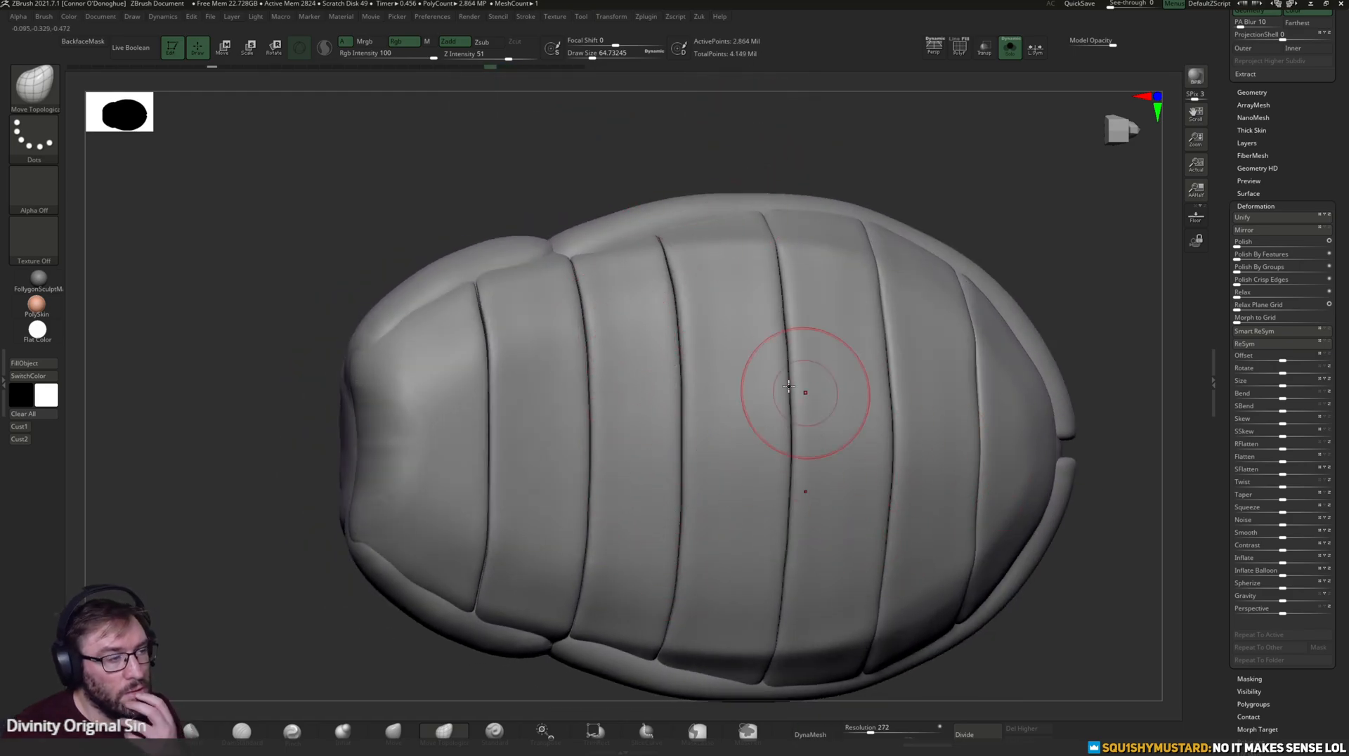
click(648, 18)
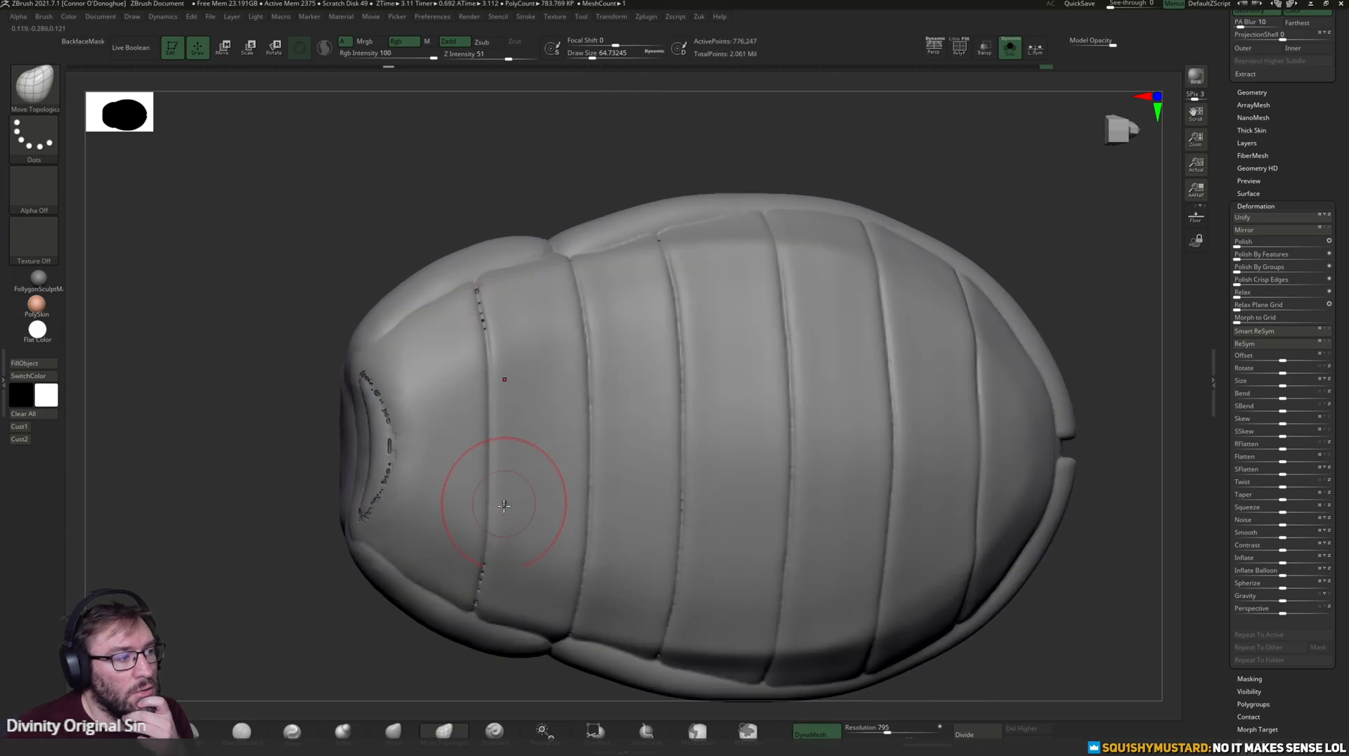
key(ctrl+z)
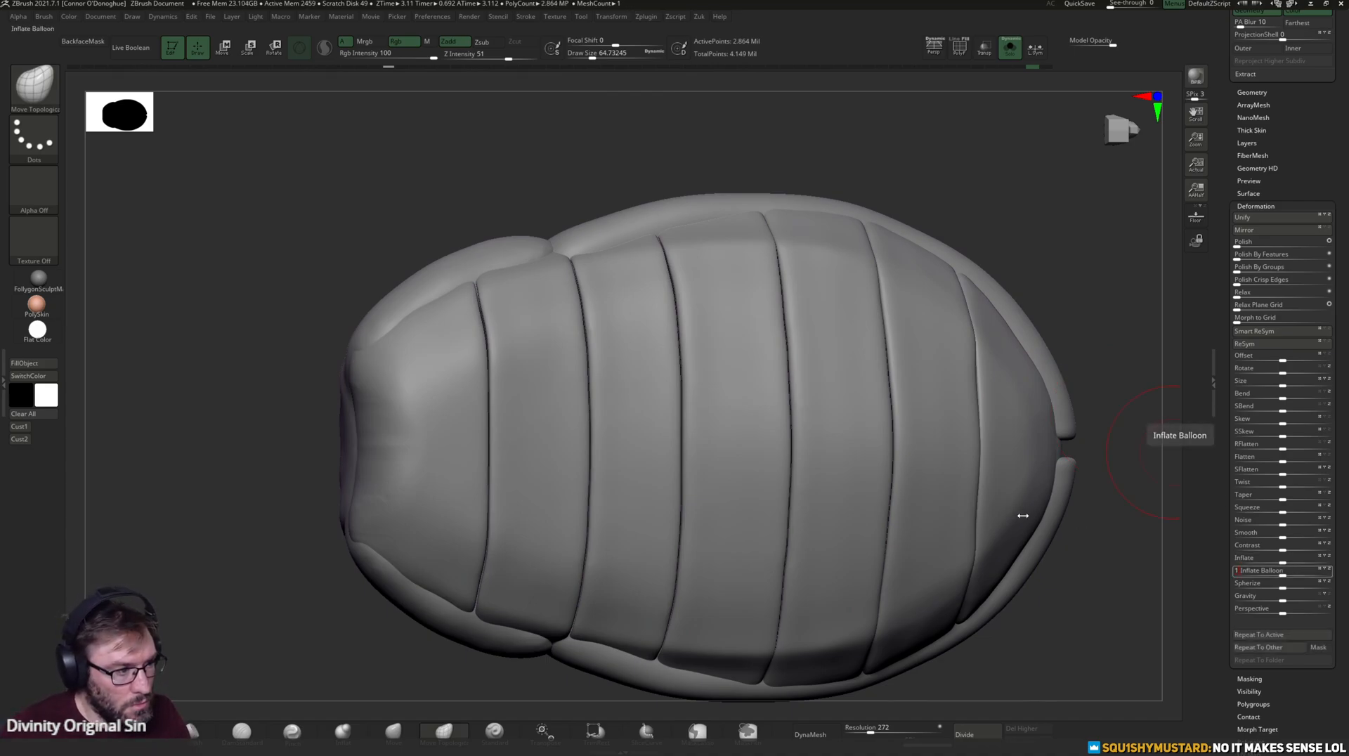
- Inflate the unmeshed body with Inflate Balloon set to 1 and check its plate seams from below and the front
drag(1041, 406, 1075, 497)
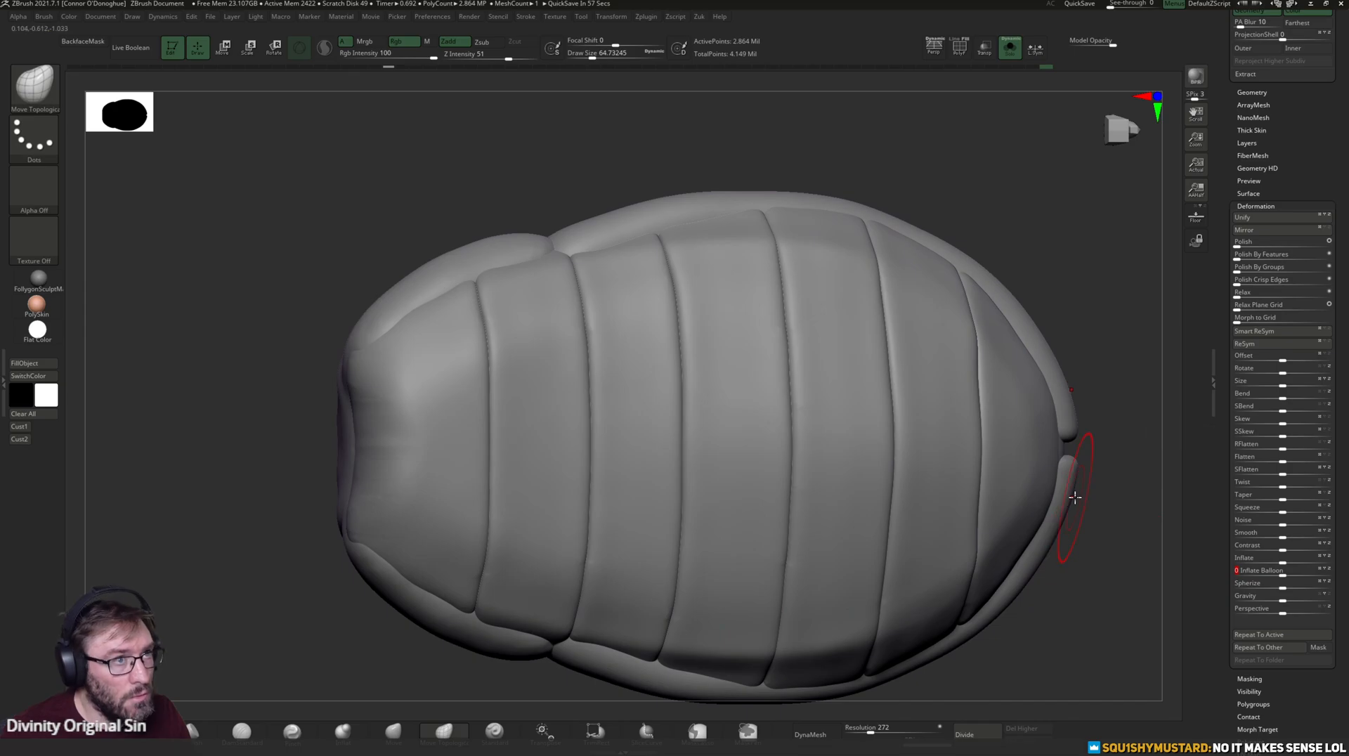
drag(956, 190, 1071, 286)
drag(759, 159, 532, 21)
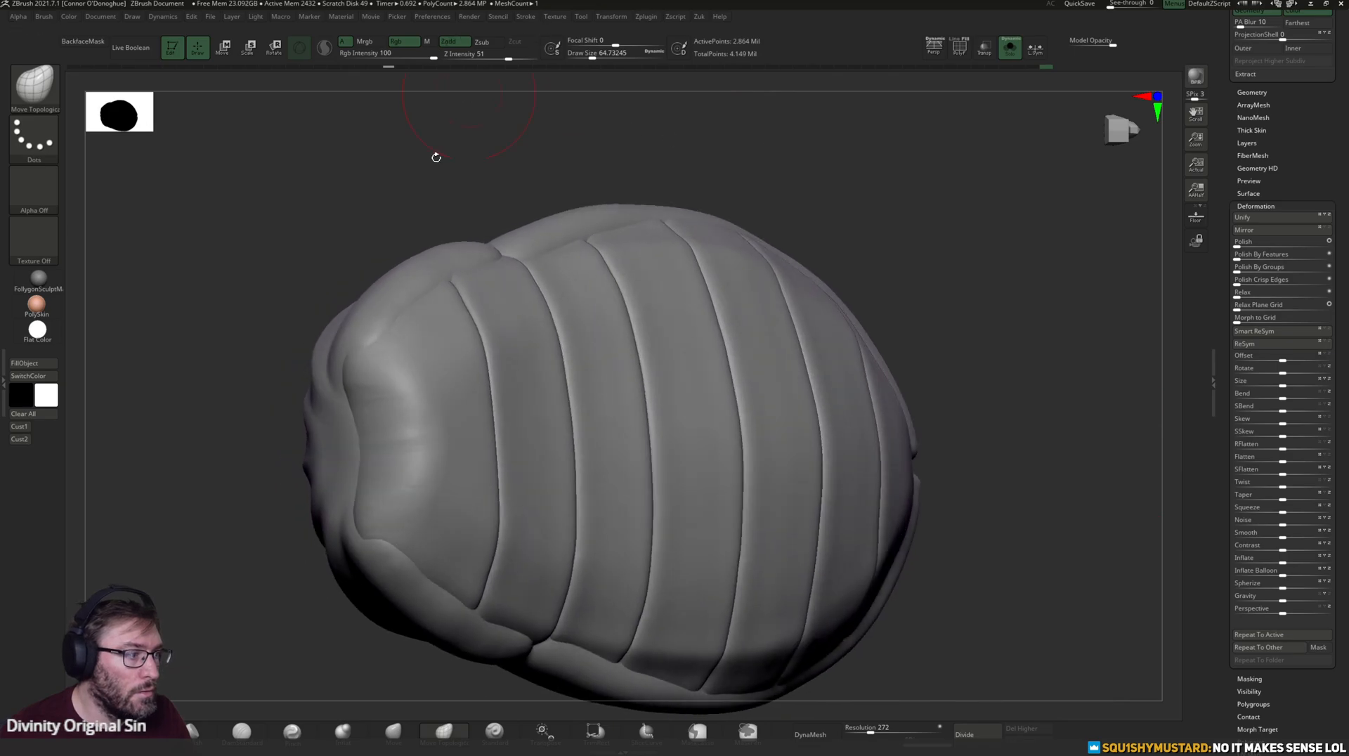
mouse_move(1036, 229)
mouse_down()
mouse_move(897, 404)
mouse_move(608, 488)
mouse_move(708, 599)
mouse_move(572, 452)
mouse_up()
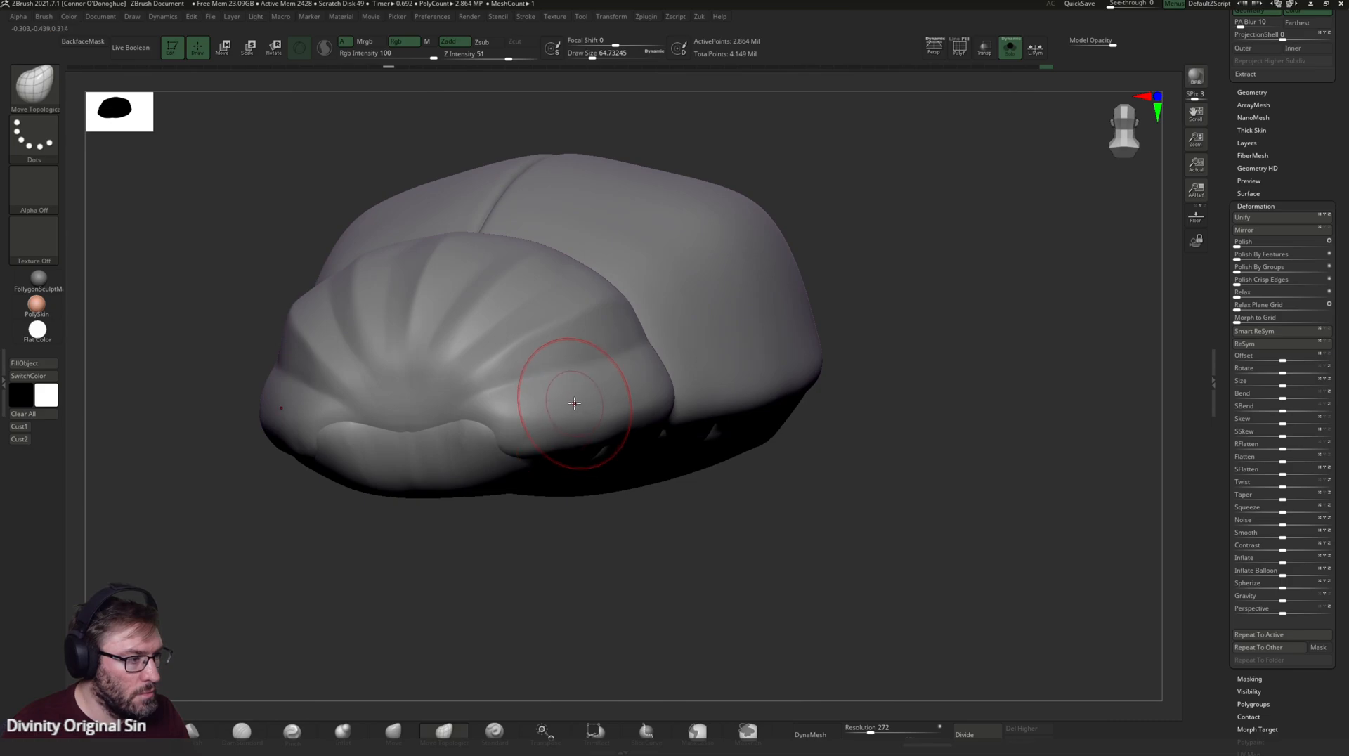
- Isolate parts of the body by polygroup, restore full visibility, and check the side profile for gaps
ctrl+shift+click(588, 367)
ctrl+shift+click(691, 470)
mouse_move(691, 470)
mouse_down()
mouse_move(708, 614)
mouse_move(701, 419)
mouse_move(696, 548)
mouse_up()
ctrl+shift+click(687, 632)
drag(686, 633, 633, 462)
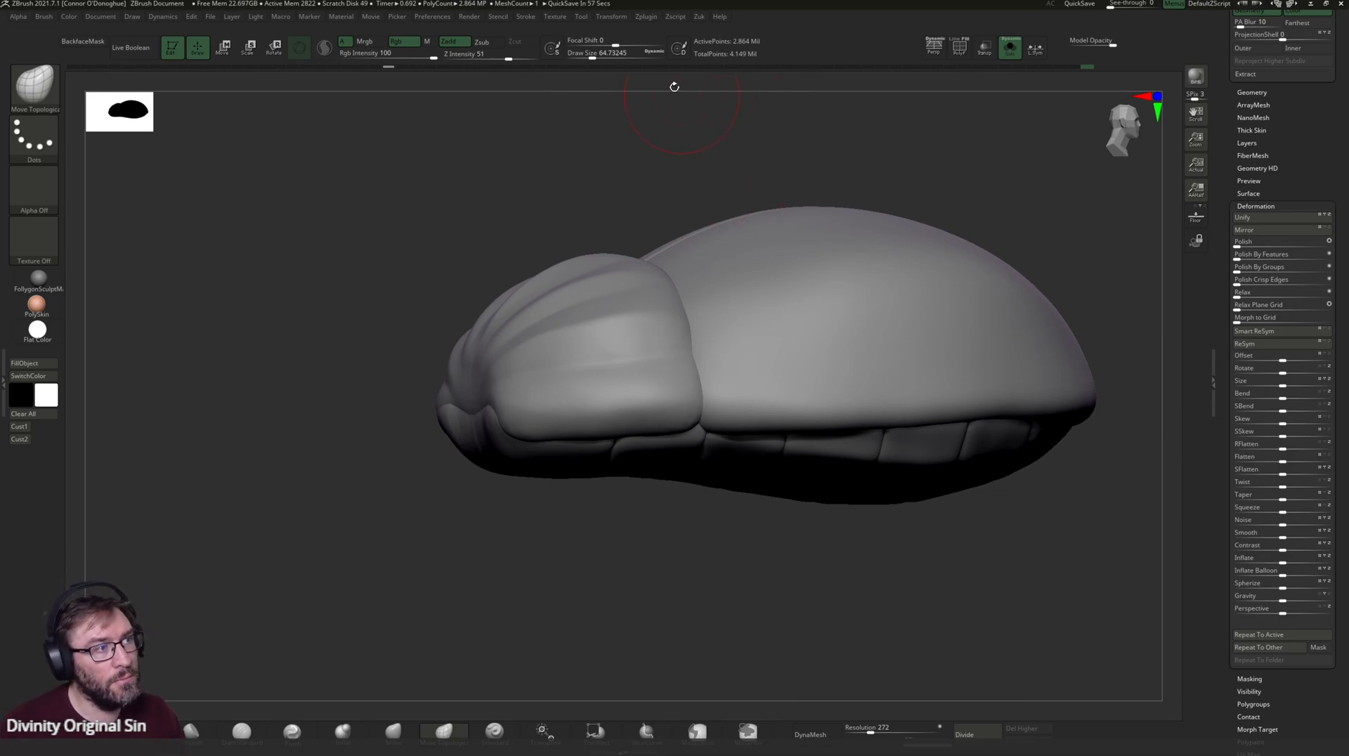
- Remesh the inflated body into a single DynaMesh with DynaMesh Master
click(675, 16)
click(646, 16)
click(685, 201)
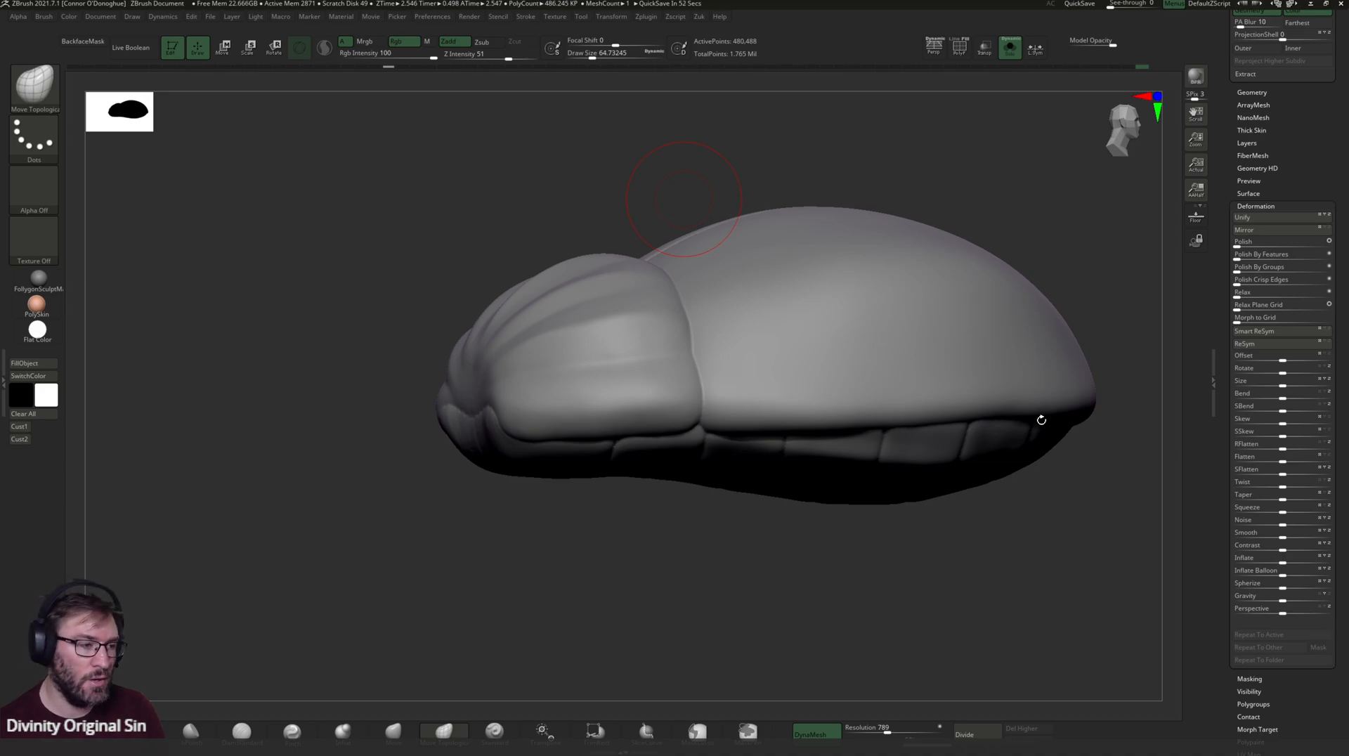
- Smooth the front lip where the first underside plate meets the thorax shield, at draw size about 65
mouse_move(948, 603)
mouse_down()
mouse_move(972, 208)
mouse_move(925, 165)
mouse_move(849, 145)
mouse_move(789, 301)
mouse_up()
key(shift)
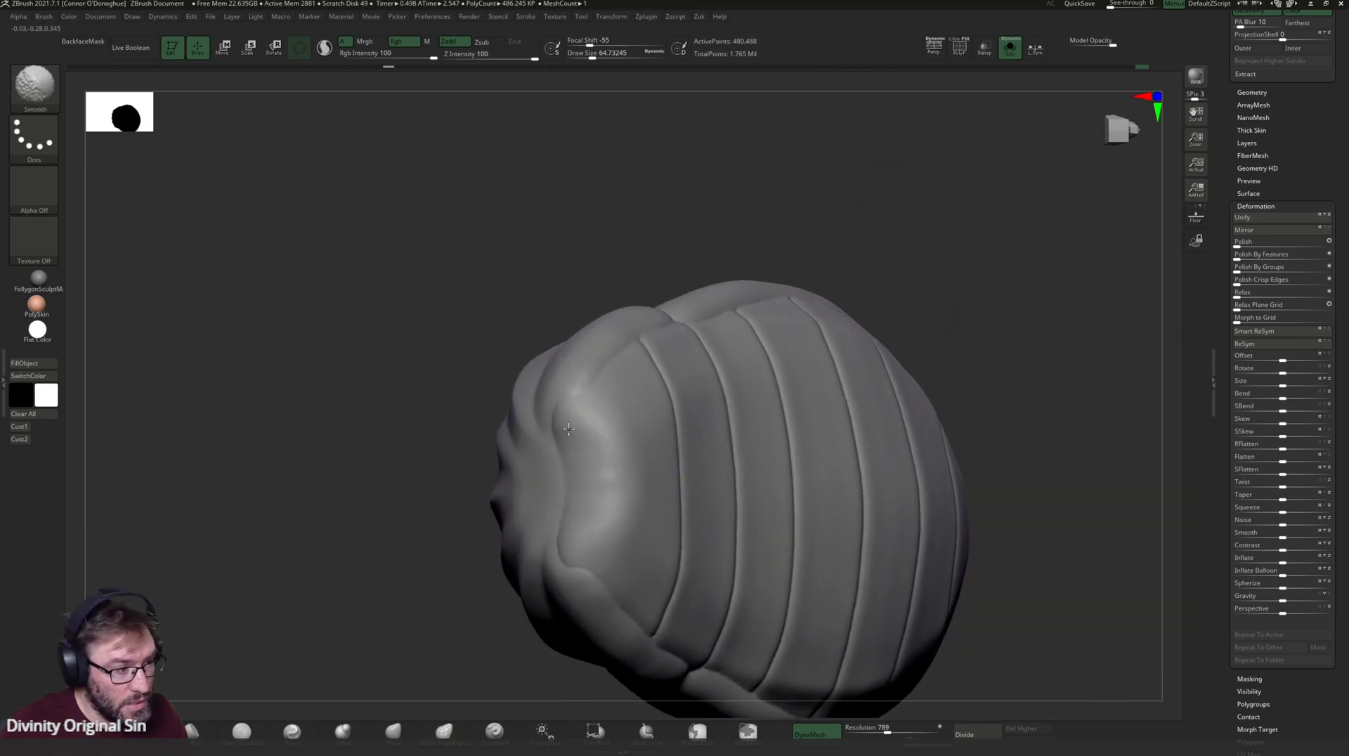
drag(865, 218, 632, 512)
shift+drag(584, 466, 583, 416)
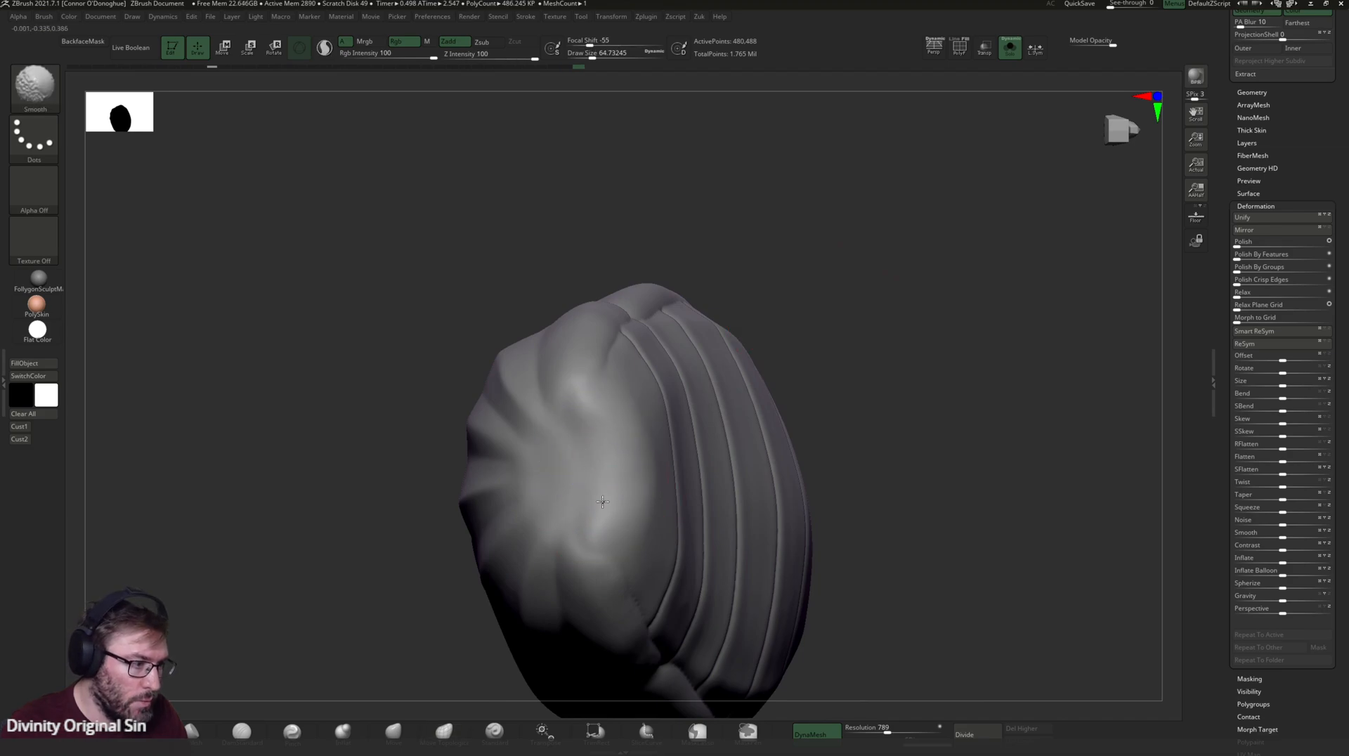
- Carve the seam between the thorax shield's side rim and the first underside plate with DamStandard at draw size about 37
drag(893, 401, 454, 380)
drag(809, 270, 819, 265)
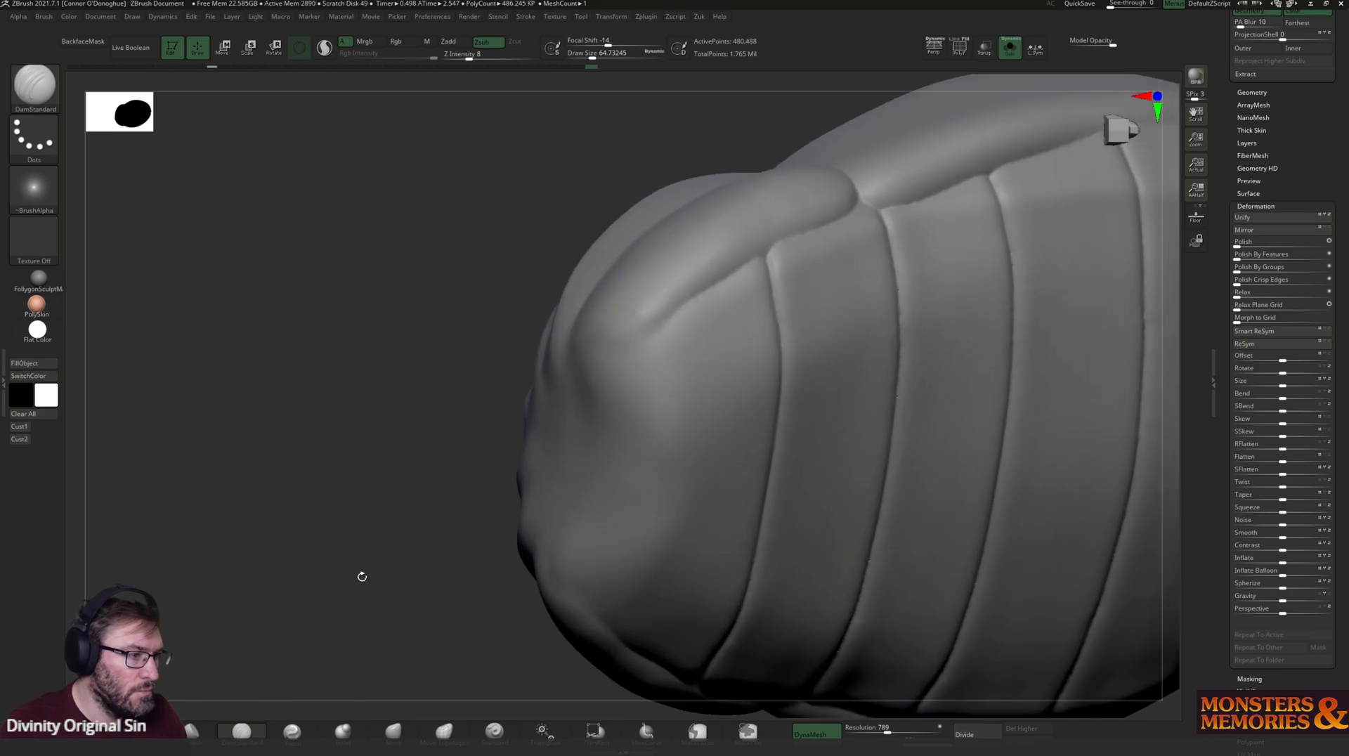
drag(360, 580, 391, 542)
key(bracketleft)
drag(693, 282, 655, 298)
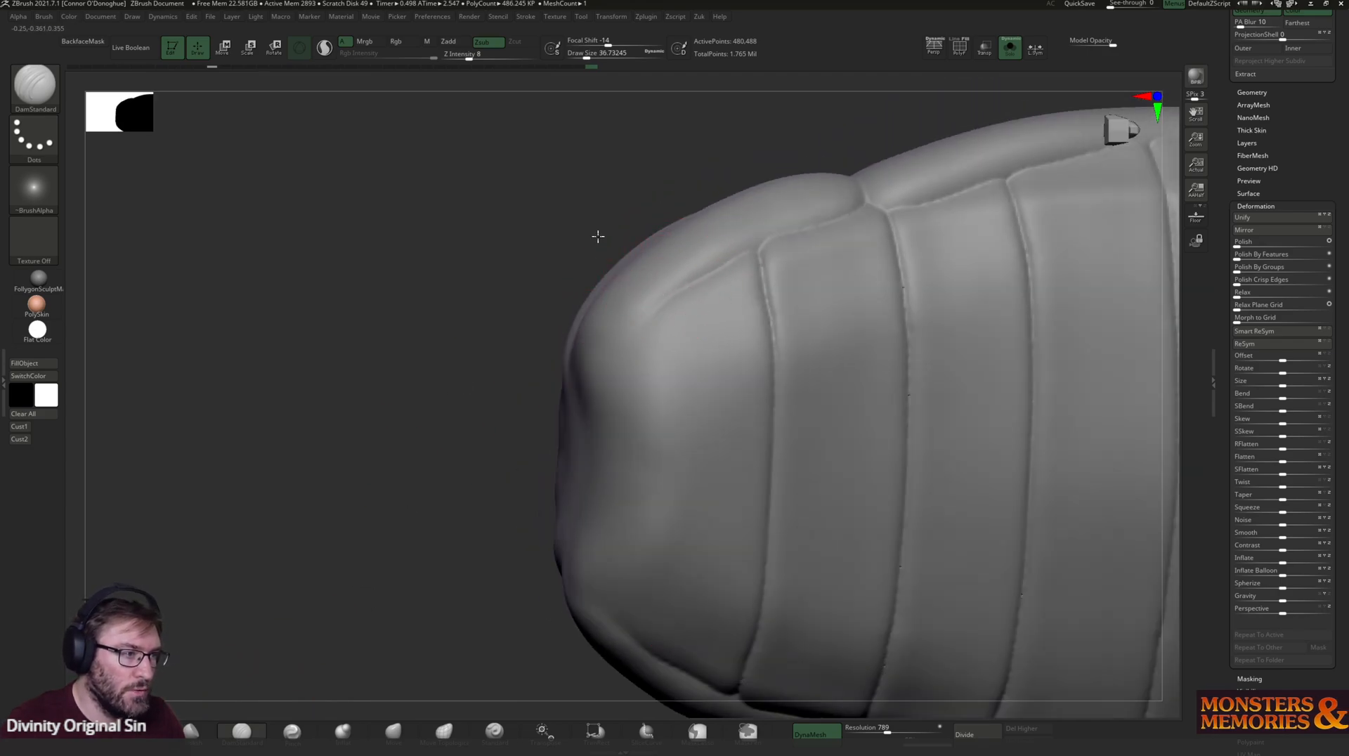
drag(597, 232, 636, 254)
drag(711, 290, 648, 325)
- Sharpen and extend the thorax rim seam toward the front opening with DamStandard at draw size about 21
key(bracketleft)
key(bracketleft)
key(bracketleft)
key(bracketleft)
mouse_move(723, 271)
mouse_down()
mouse_move(662, 316)
mouse_move(683, 298)
mouse_up()
mouse_move(660, 123)
mouse_down()
mouse_move(623, 126)
mouse_move(928, 536)
mouse_move(852, 108)
mouse_move(824, 128)
mouse_move(879, 211)
mouse_move(825, 105)
mouse_move(650, 199)
mouse_up()
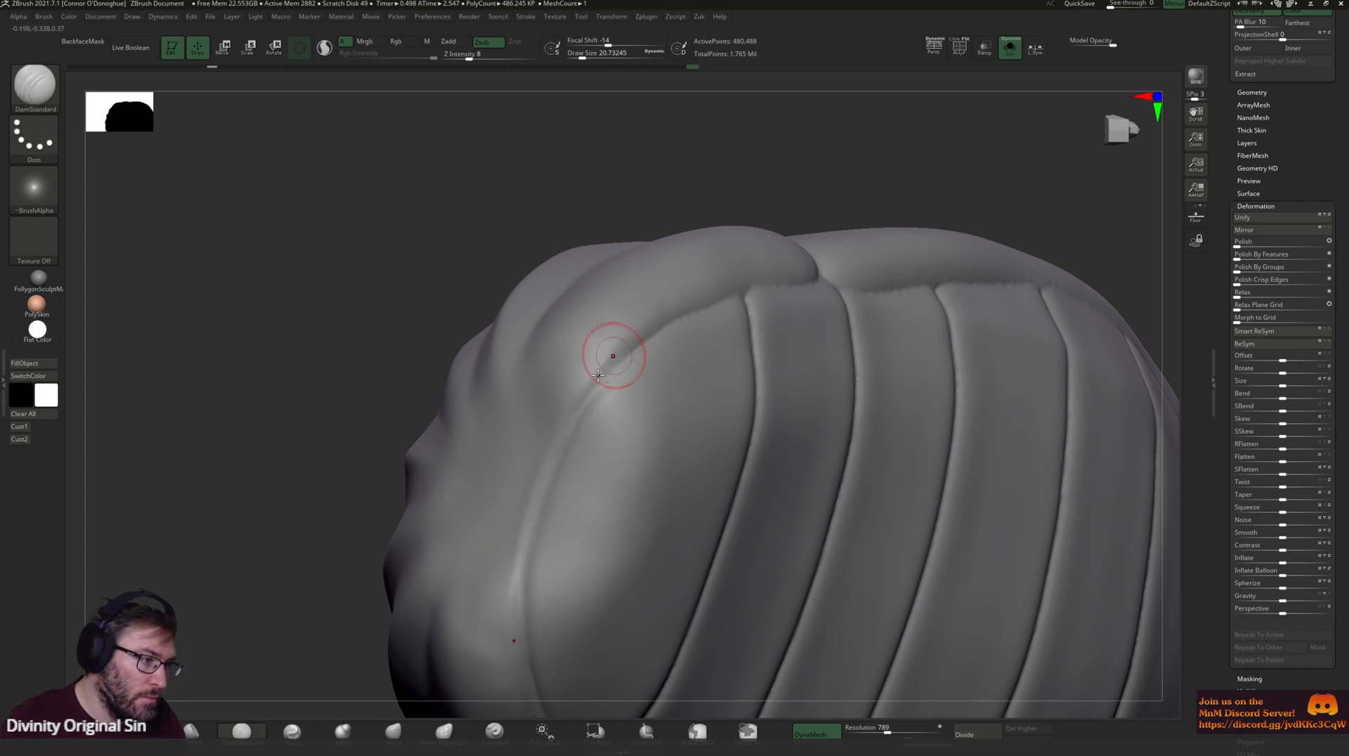
- Refine the crease across the front of the first underside plate, smoothing its surface and recutting the line with DamStandard
mouse_move(769, 169)
mouse_down()
mouse_move(799, 217)
mouse_move(862, 471)
mouse_move(824, 457)
mouse_up()
drag(660, 178, 634, 200)
mouse_move(515, 485)
shift+mouse_down()
mouse_move(534, 425)
mouse_move(522, 455)
shift+mouse_up()
drag(498, 577, 554, 455)
- Deepen the seam between the thorax shield's side rim and the underside plates with DamStandard at draw size about 21
mouse_move(636, 242)
mouse_down()
mouse_move(660, 193)
mouse_move(530, 145)
mouse_move(476, 196)
mouse_move(560, 401)
mouse_up()
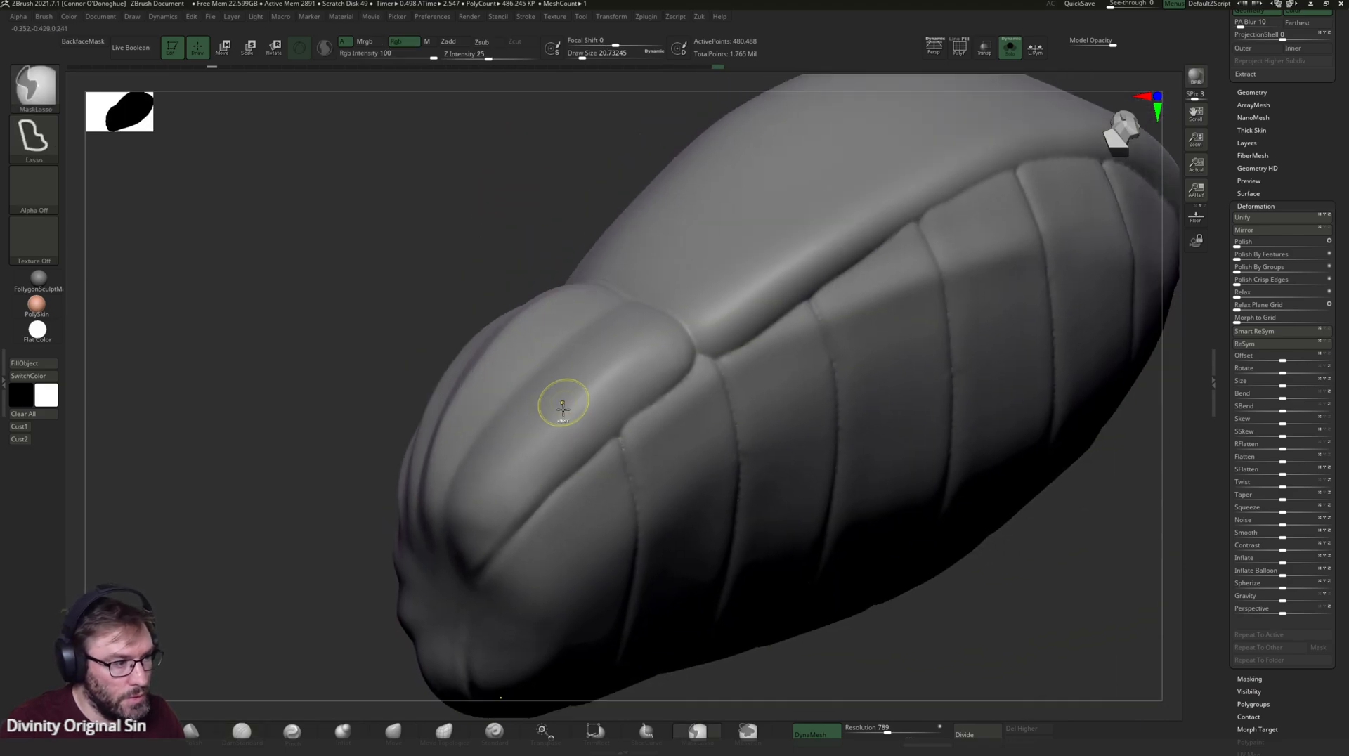
drag(475, 264, 461, 255)
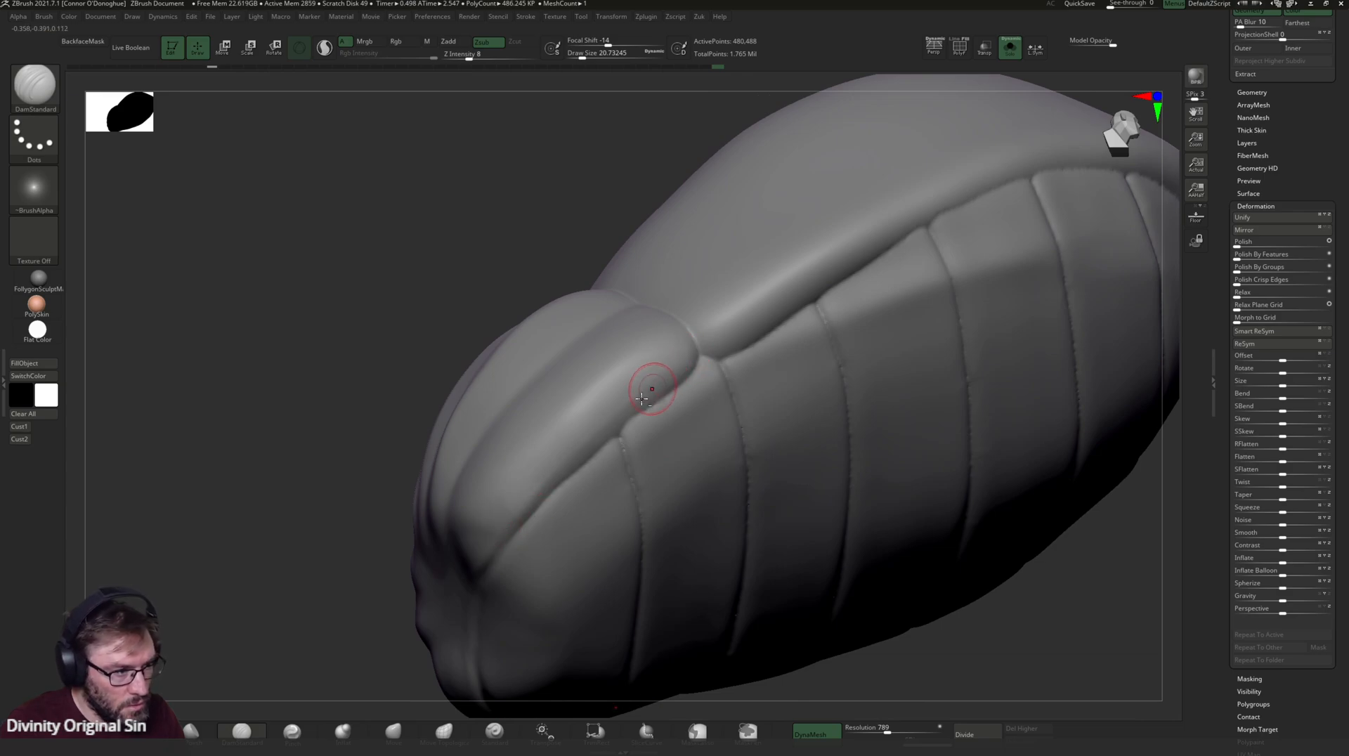
drag(696, 351, 657, 402)
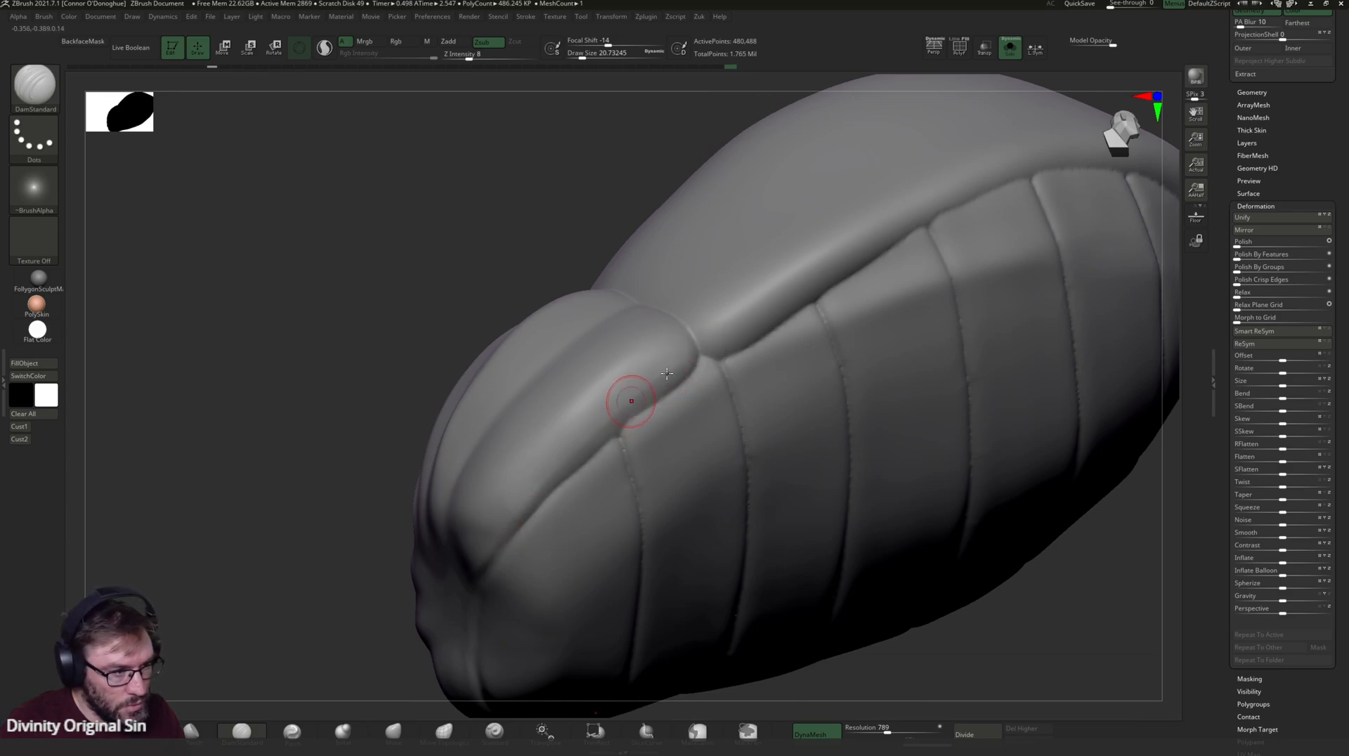
mouse_move(770, 298)
mouse_down()
mouse_move(650, 386)
mouse_move(513, 525)
mouse_up()
mouse_move(641, 280)
mouse_down()
mouse_move(422, 391)
mouse_move(563, 241)
mouse_move(858, 660)
mouse_move(846, 675)
mouse_move(891, 611)
mouse_move(859, 572)
mouse_move(577, 507)
mouse_move(708, 662)
mouse_up()
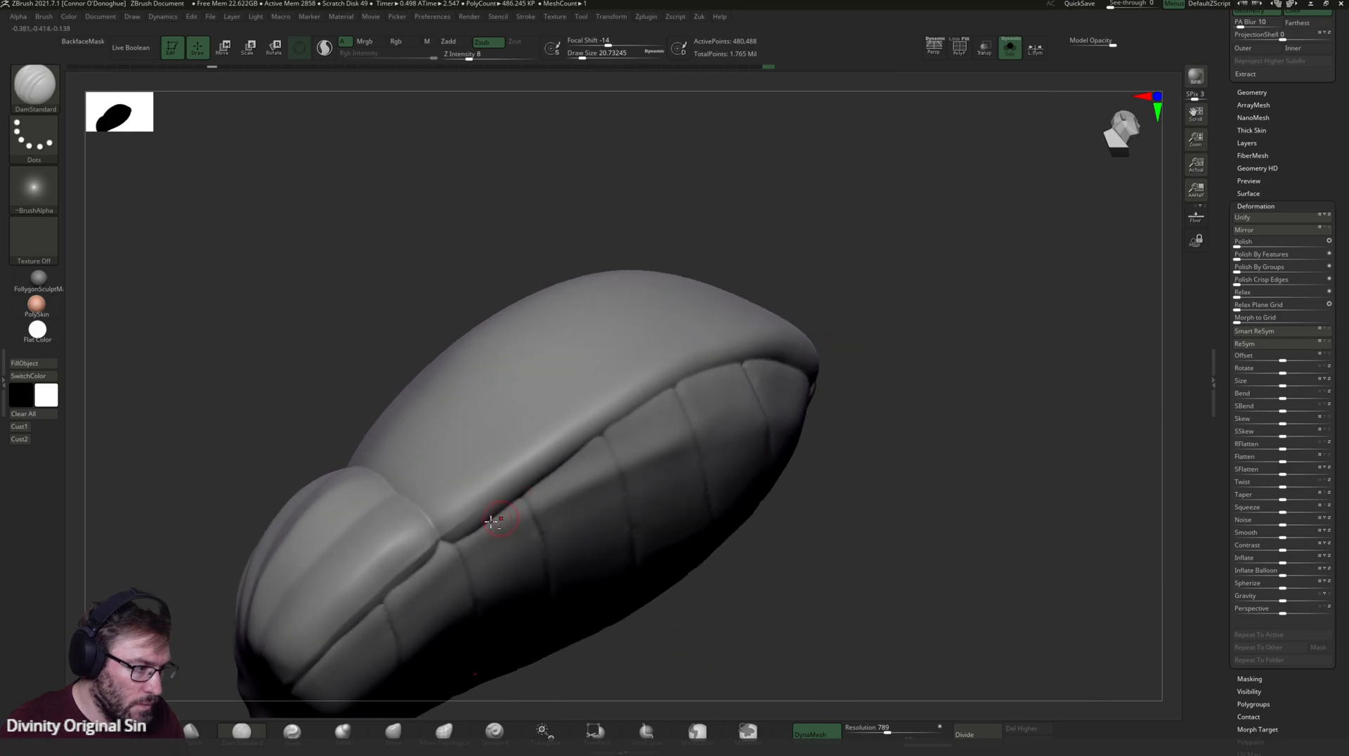
- Carve the seam where the wing case's side rim meets the underside plates, using DamStandard at draw size about 21
key(ctrl)
drag(777, 281, 765, 292)
drag(907, 455, 980, 559)
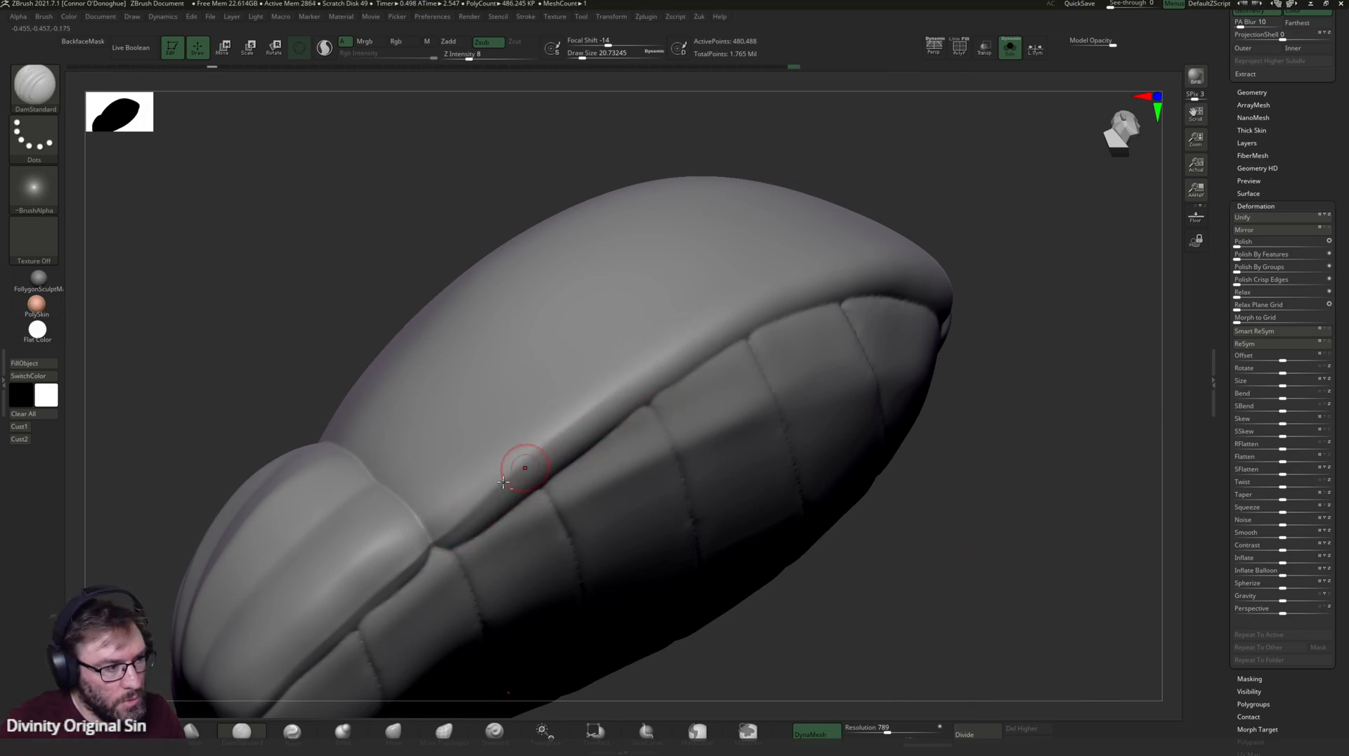
alt+drag(988, 182, 887, 166)
drag(906, 239, 793, 441)
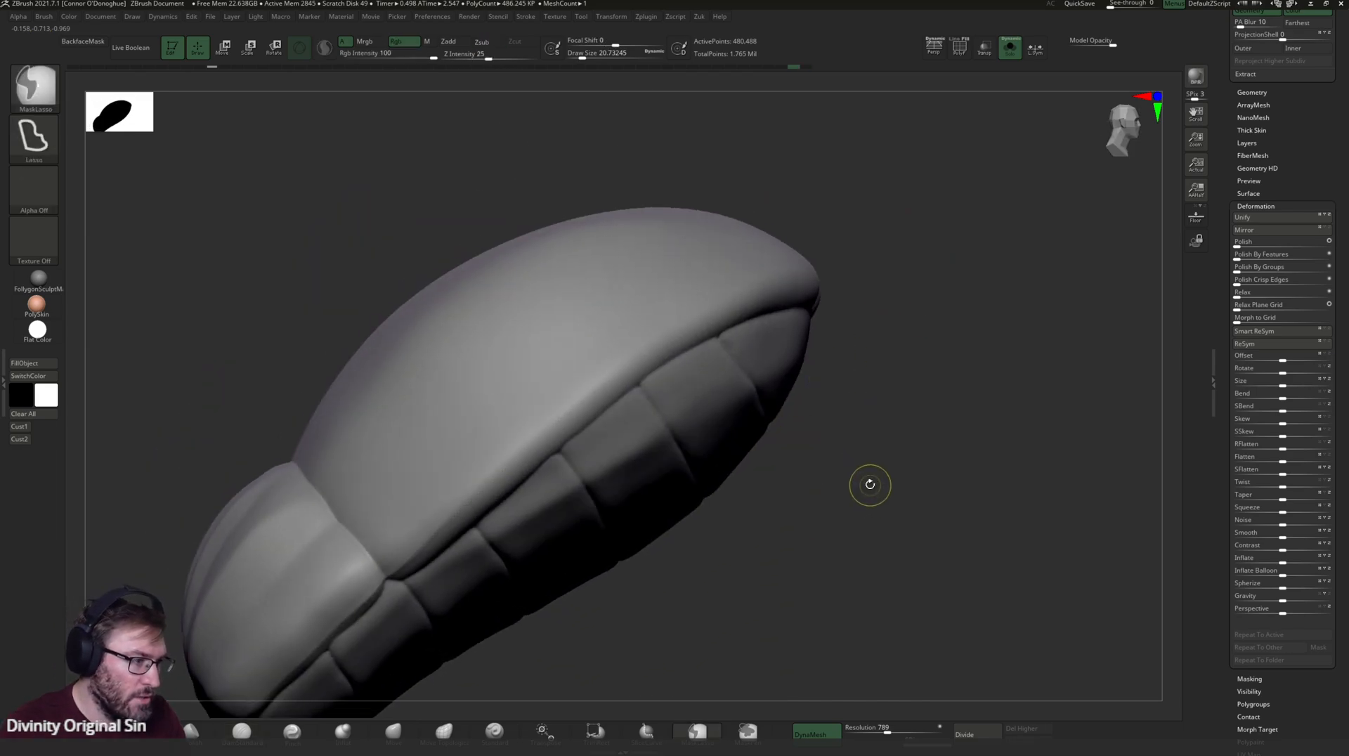
mouse_move(865, 518)
mouse_down()
mouse_move(840, 541)
mouse_move(865, 575)
mouse_move(532, 535)
mouse_up()
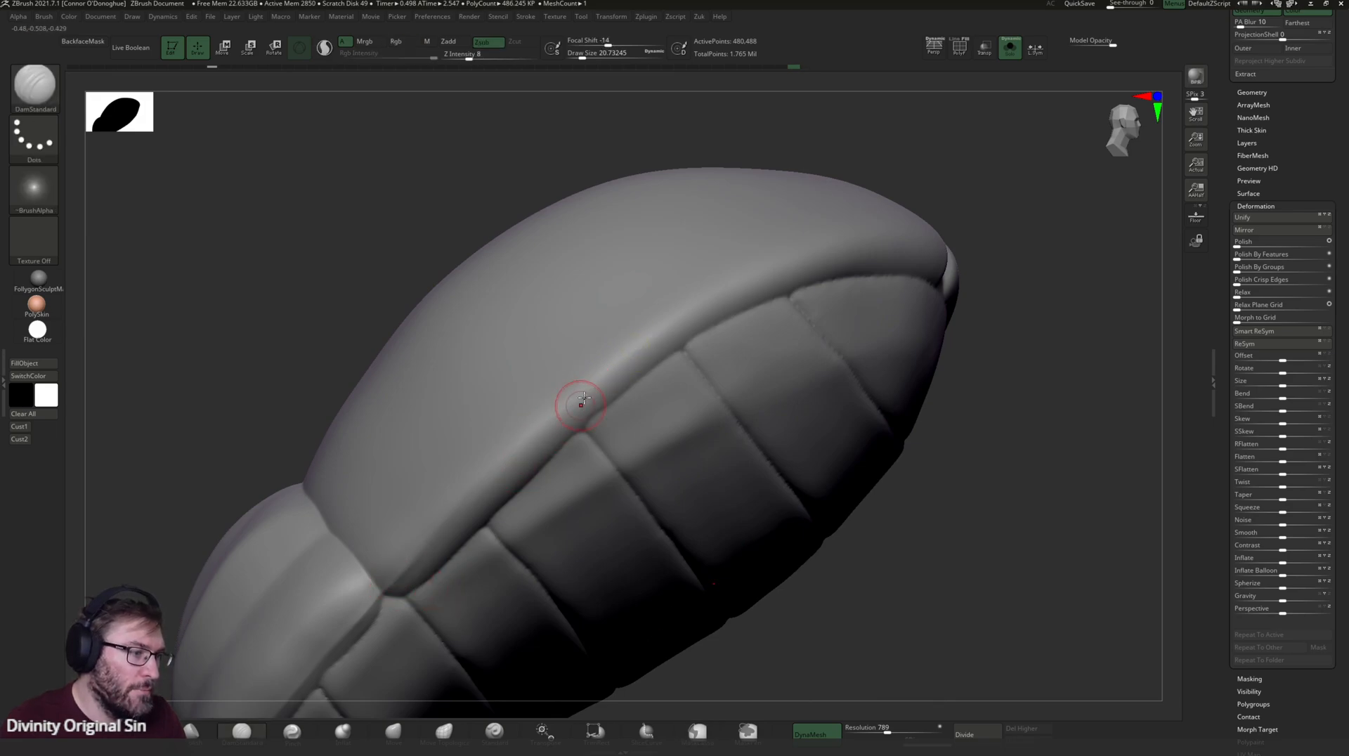
- Deepen the wing case's side seam toward the tail with DamStandard at draw size about 29
key(bracketright)
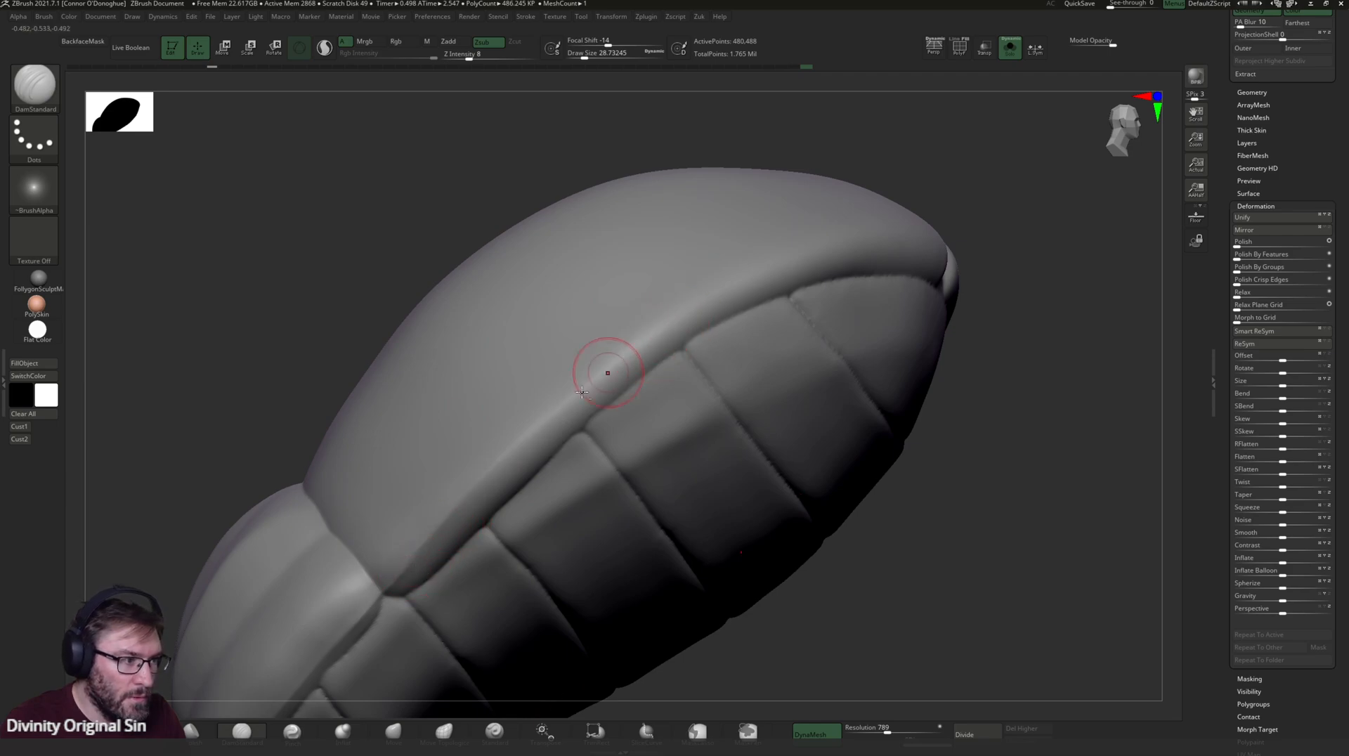
drag(950, 139, 485, 480)
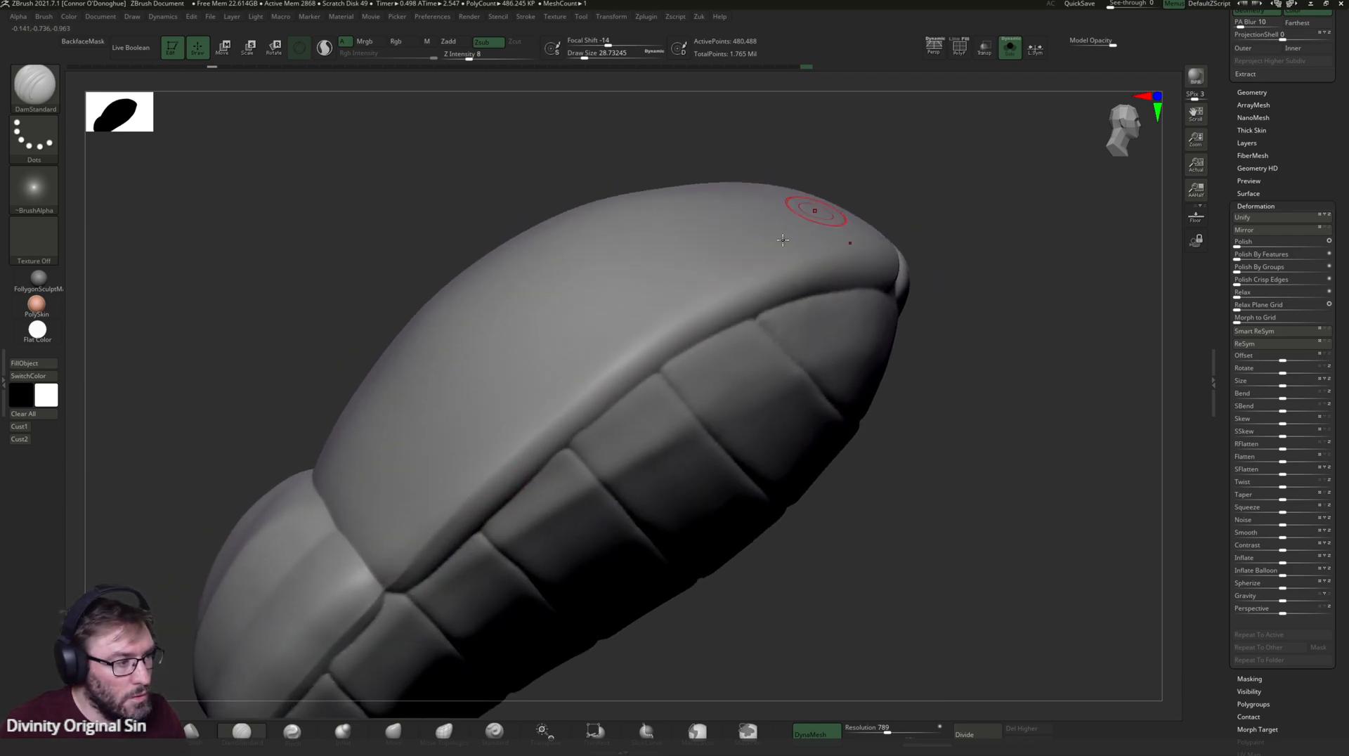
mouse_move(1008, 180)
mouse_down()
mouse_move(900, 235)
mouse_move(934, 259)
mouse_move(792, 322)
mouse_move(881, 345)
mouse_move(829, 376)
mouse_move(504, 480)
mouse_up()
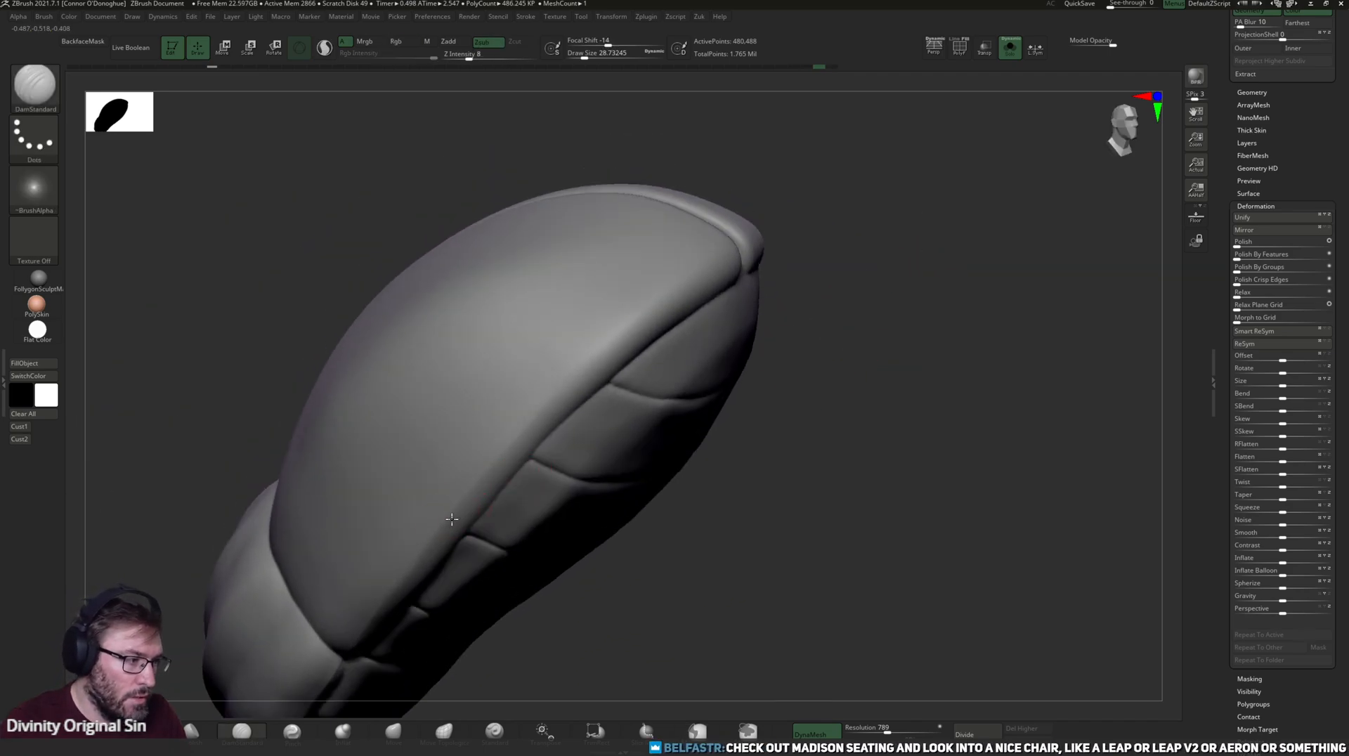
mouse_move(852, 214)
mouse_down()
mouse_move(859, 271)
mouse_move(566, 418)
mouse_up()
mouse_move(889, 216)
mouse_down()
mouse_move(955, 225)
mouse_move(934, 256)
mouse_move(677, 346)
mouse_up()
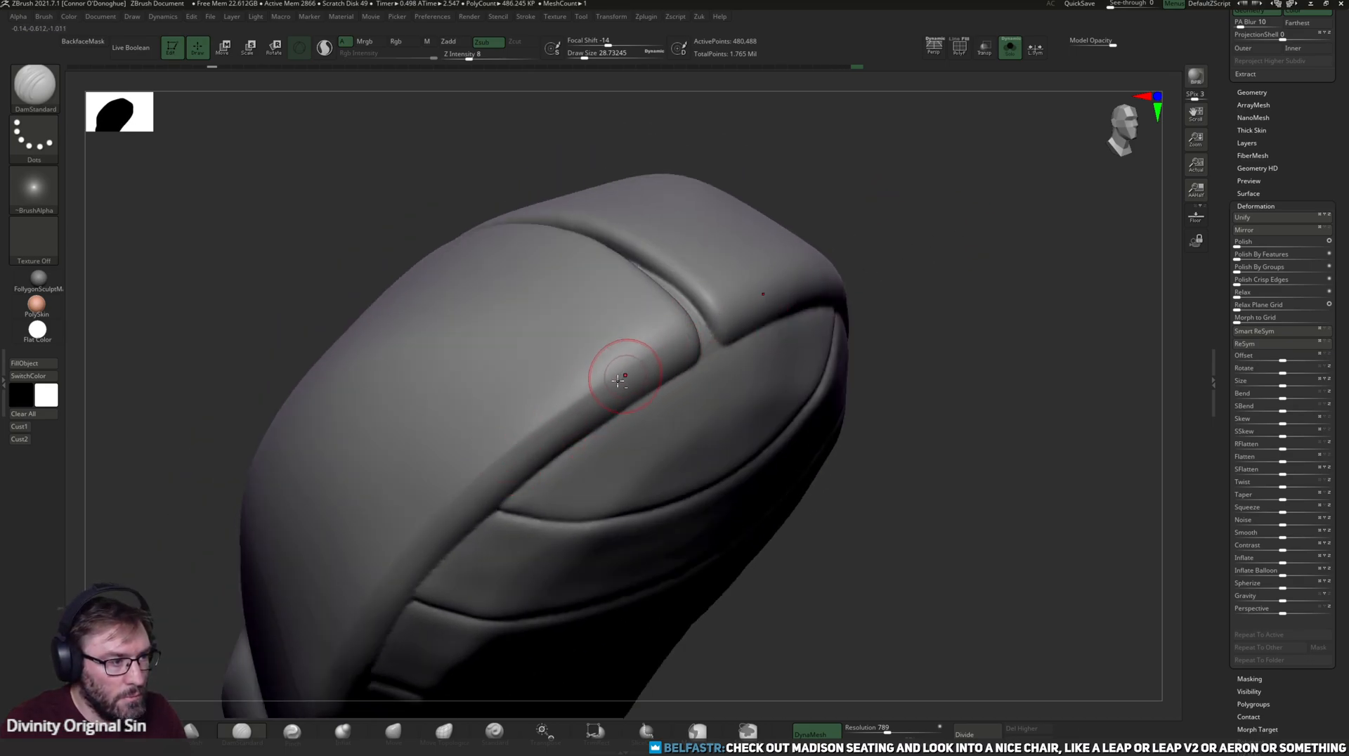
- Tighten the wing case's side rim and seam with the Pinch brush at draw size about 29 and Z Intensity 20
click(292, 731)
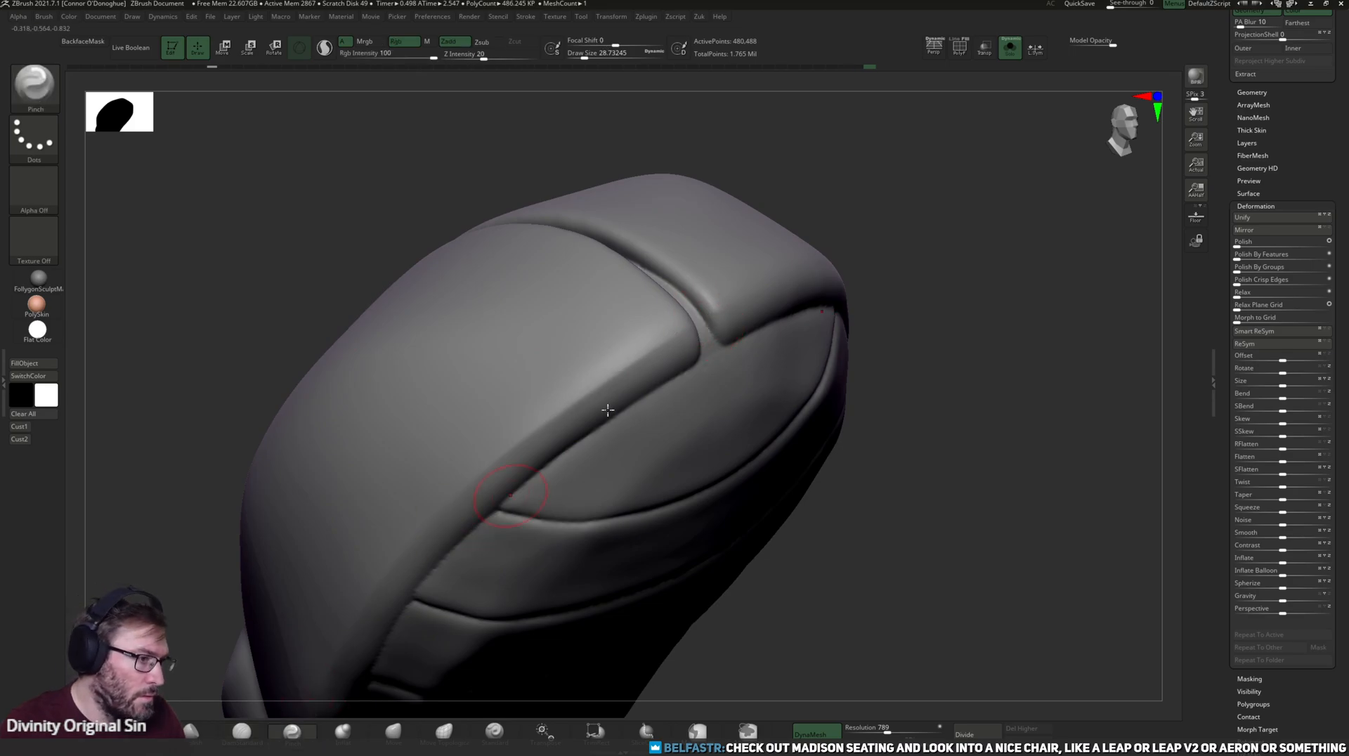
drag(1000, 262, 942, 296)
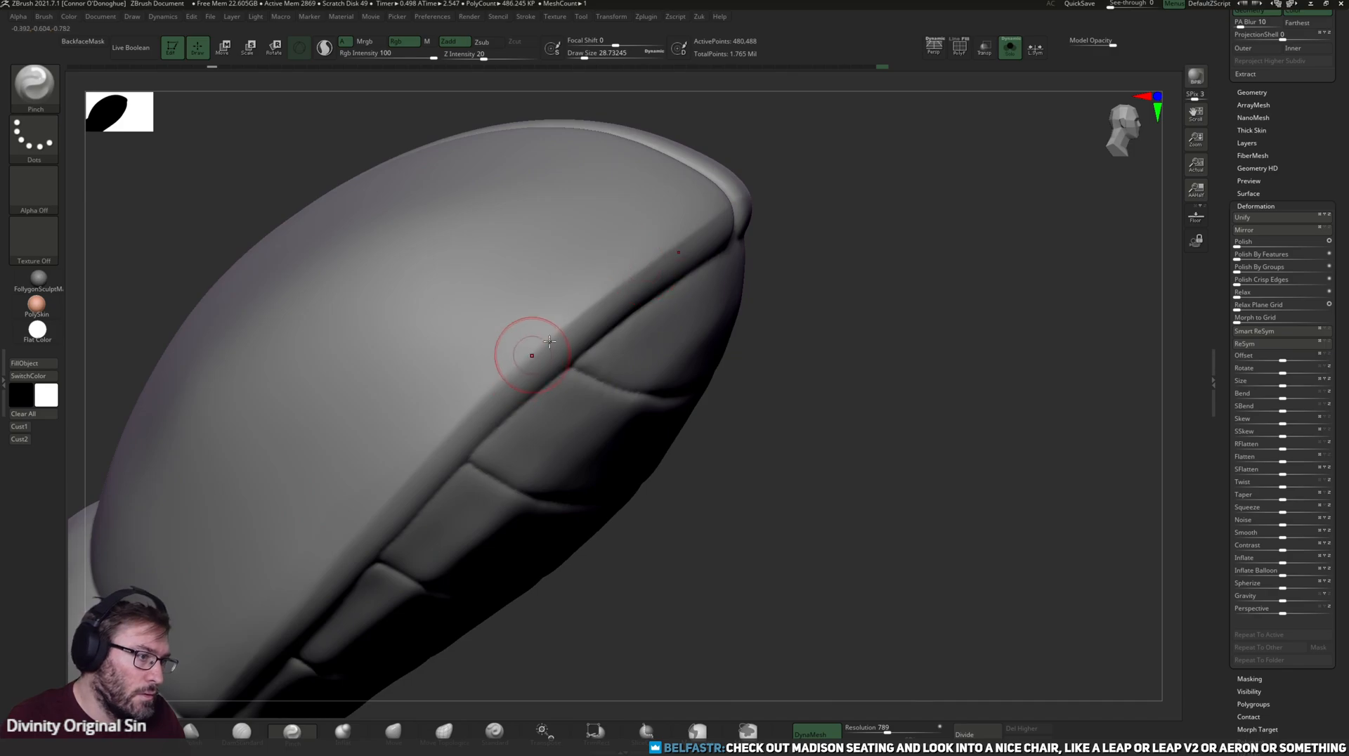
alt+drag(841, 361, 885, 302)
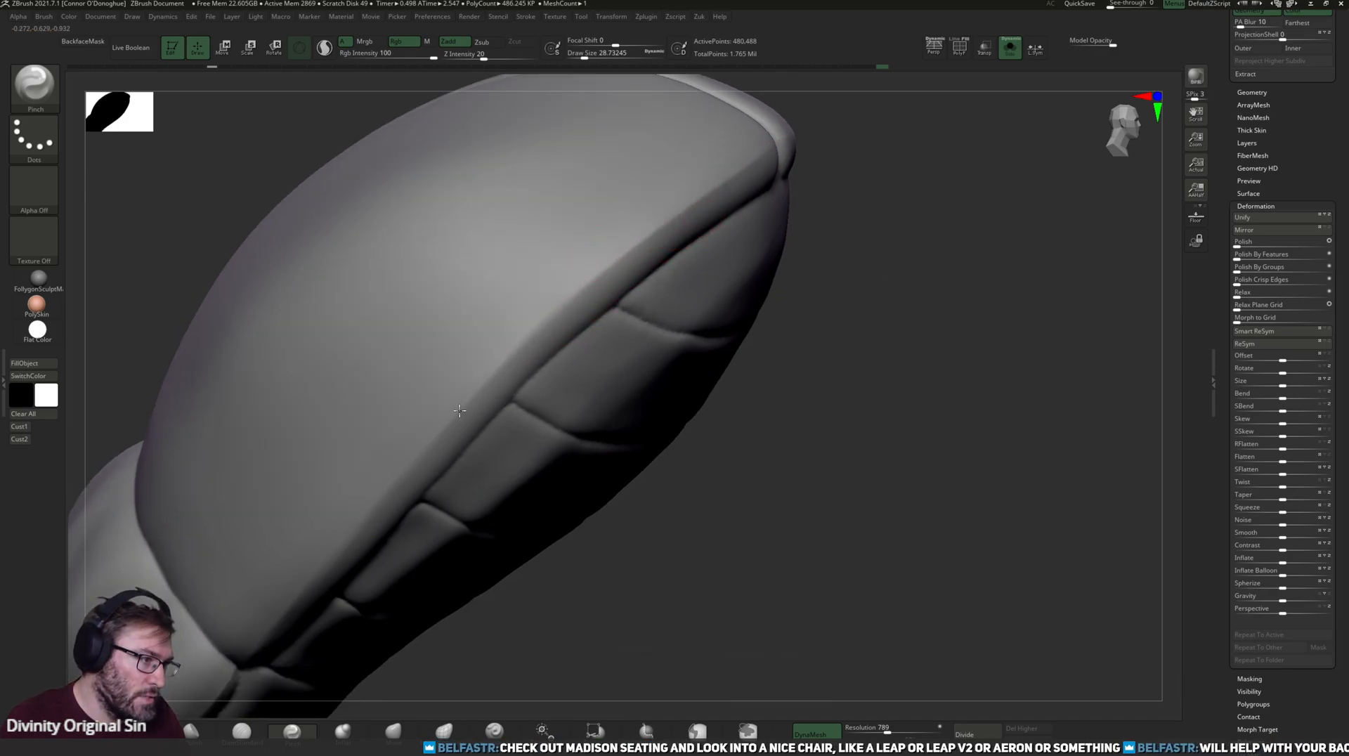
drag(777, 452, 745, 394)
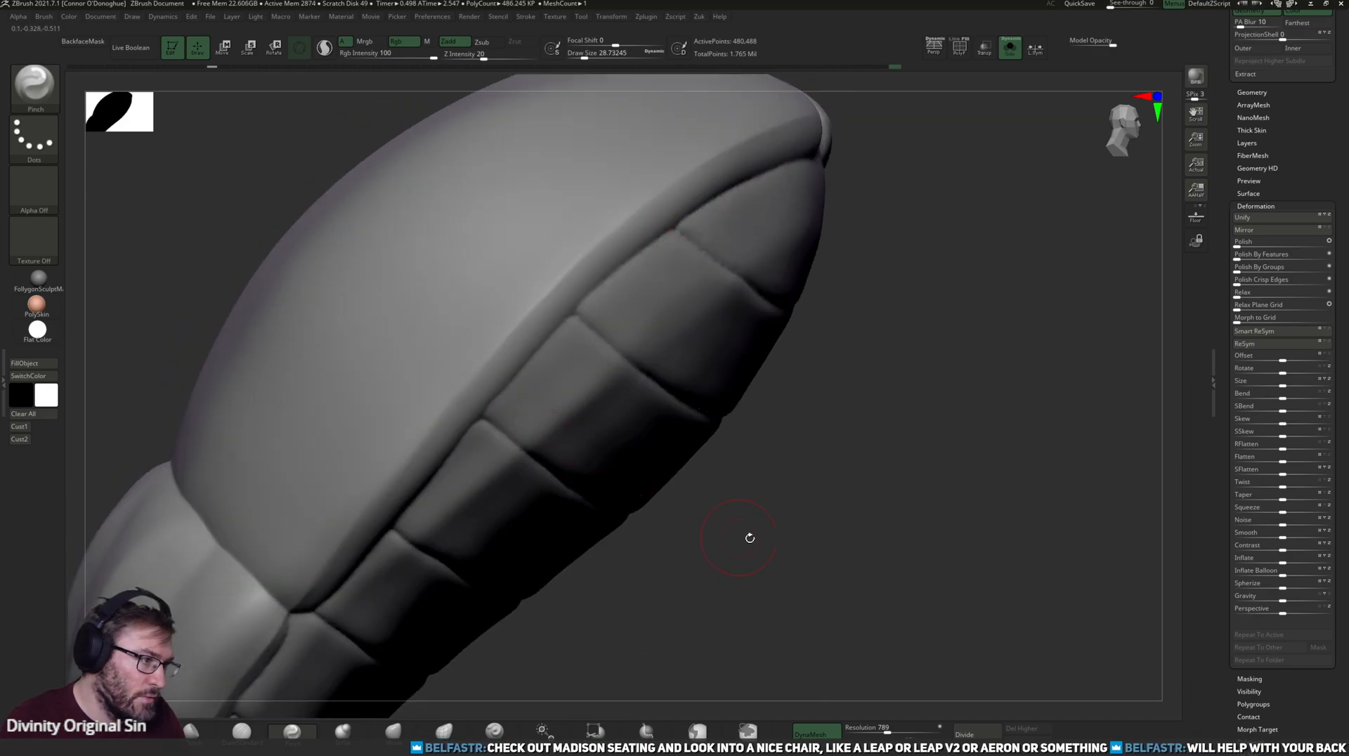
drag(746, 537, 467, 382)
mouse_move(564, 640)
mouse_down()
mouse_move(633, 560)
mouse_move(391, 461)
mouse_up()
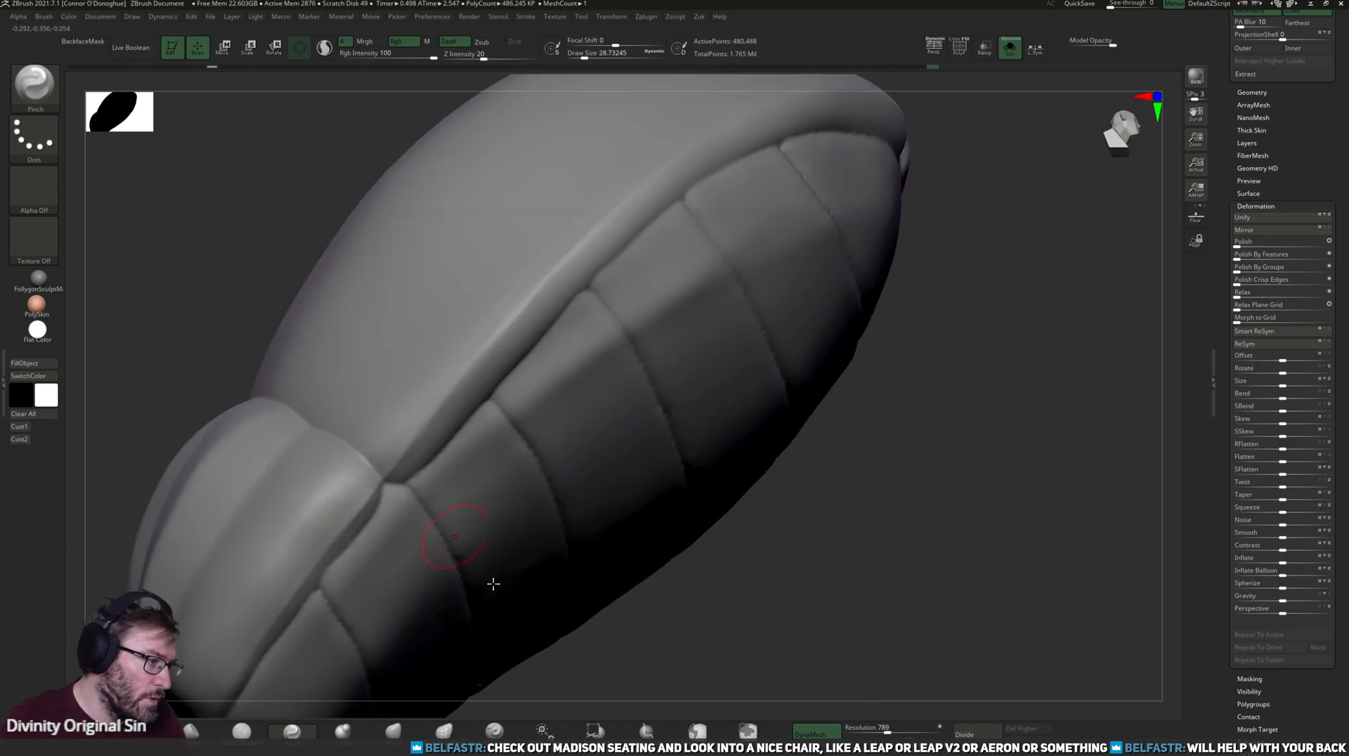
drag(476, 565, 740, 566)
drag(718, 617, 799, 407)
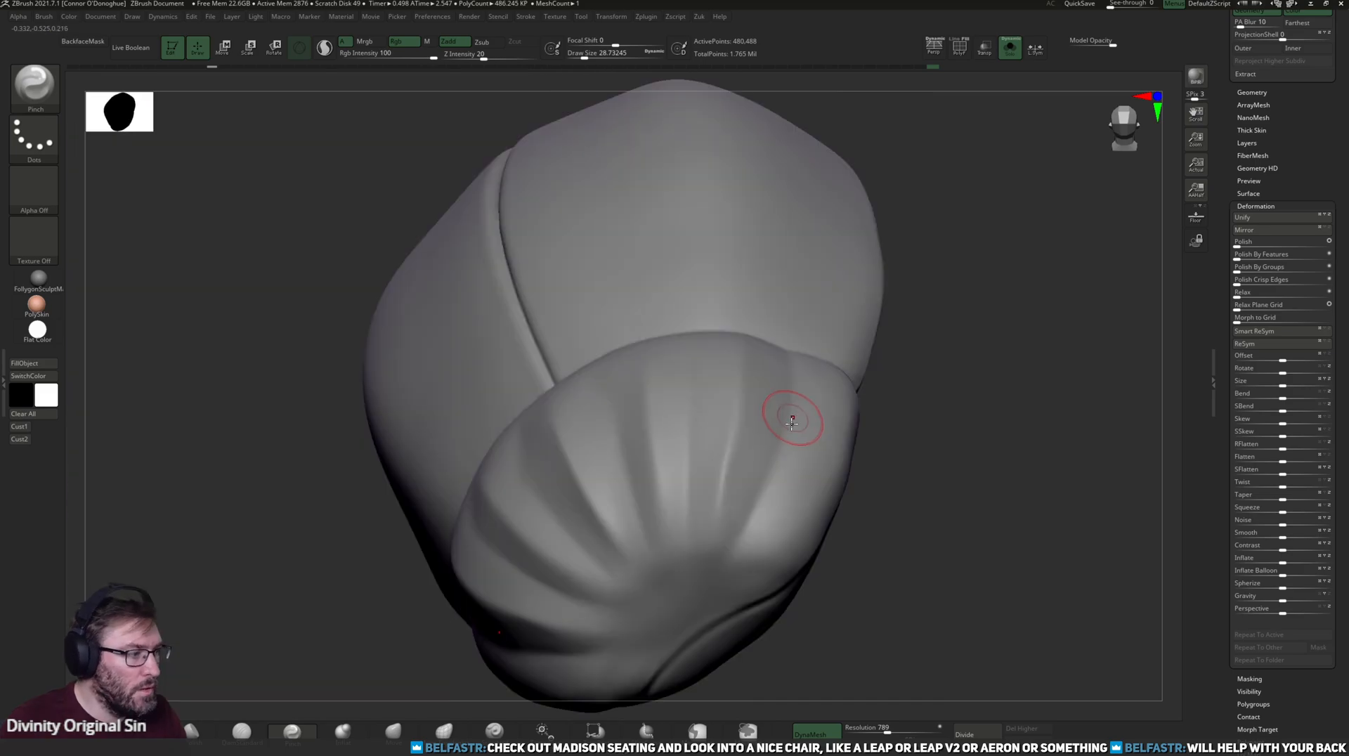
- Examine the remeshed body's silhouette and seams from the side, three-quarter and front views
drag(1045, 527, 1050, 359)
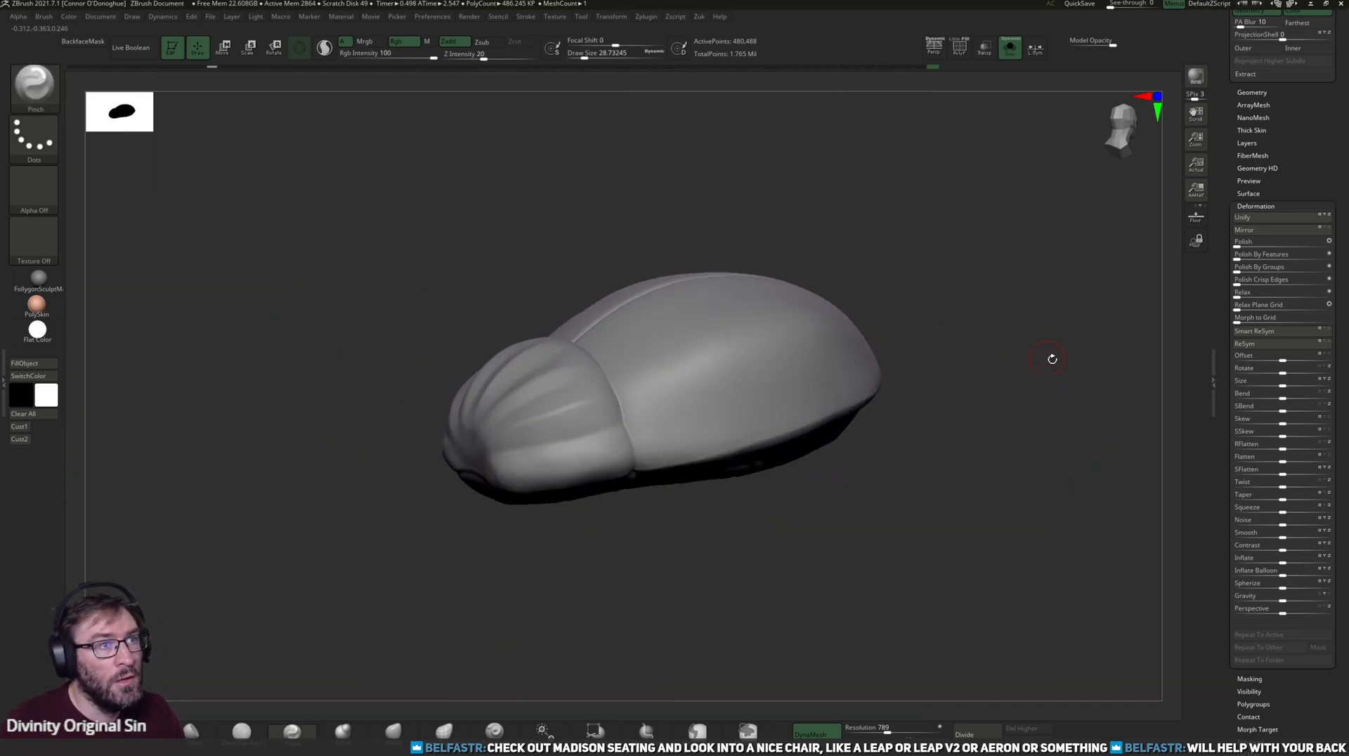
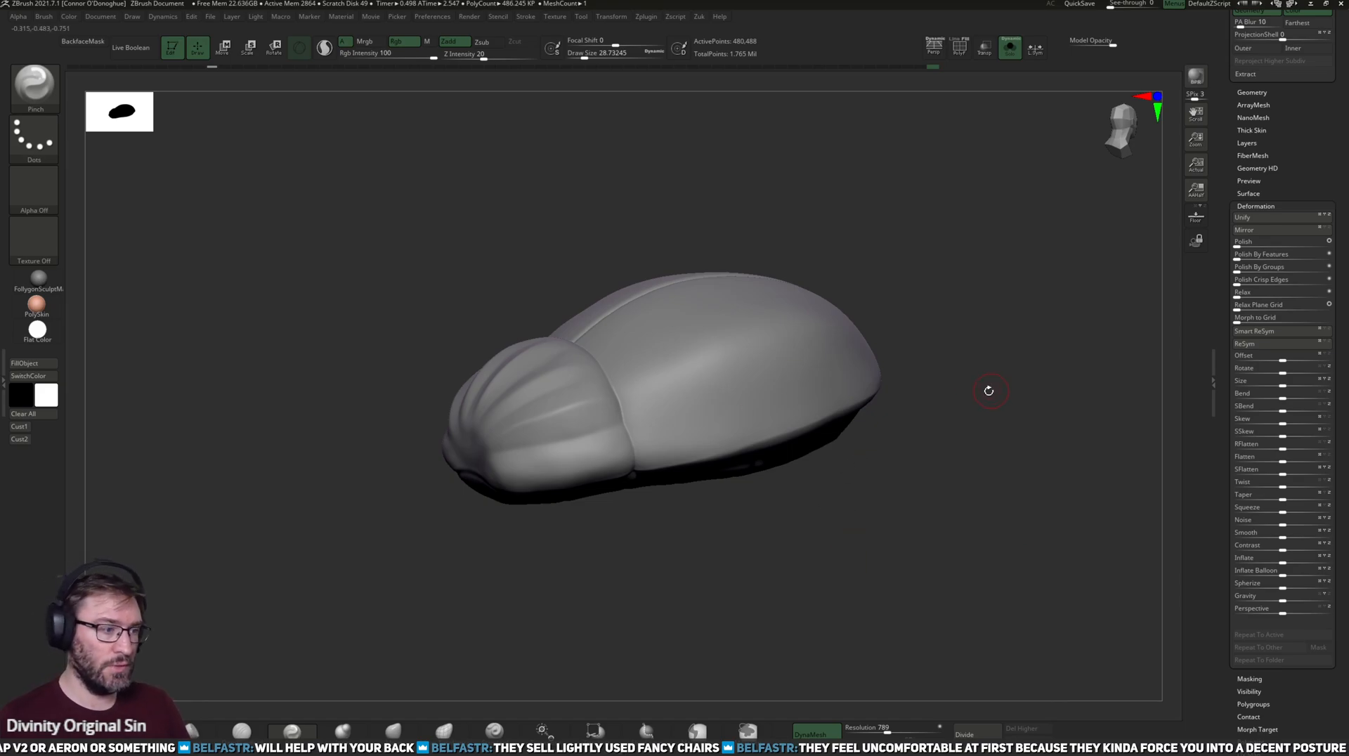
drag(974, 464, 974, 361)
drag(942, 422, 1094, 349)
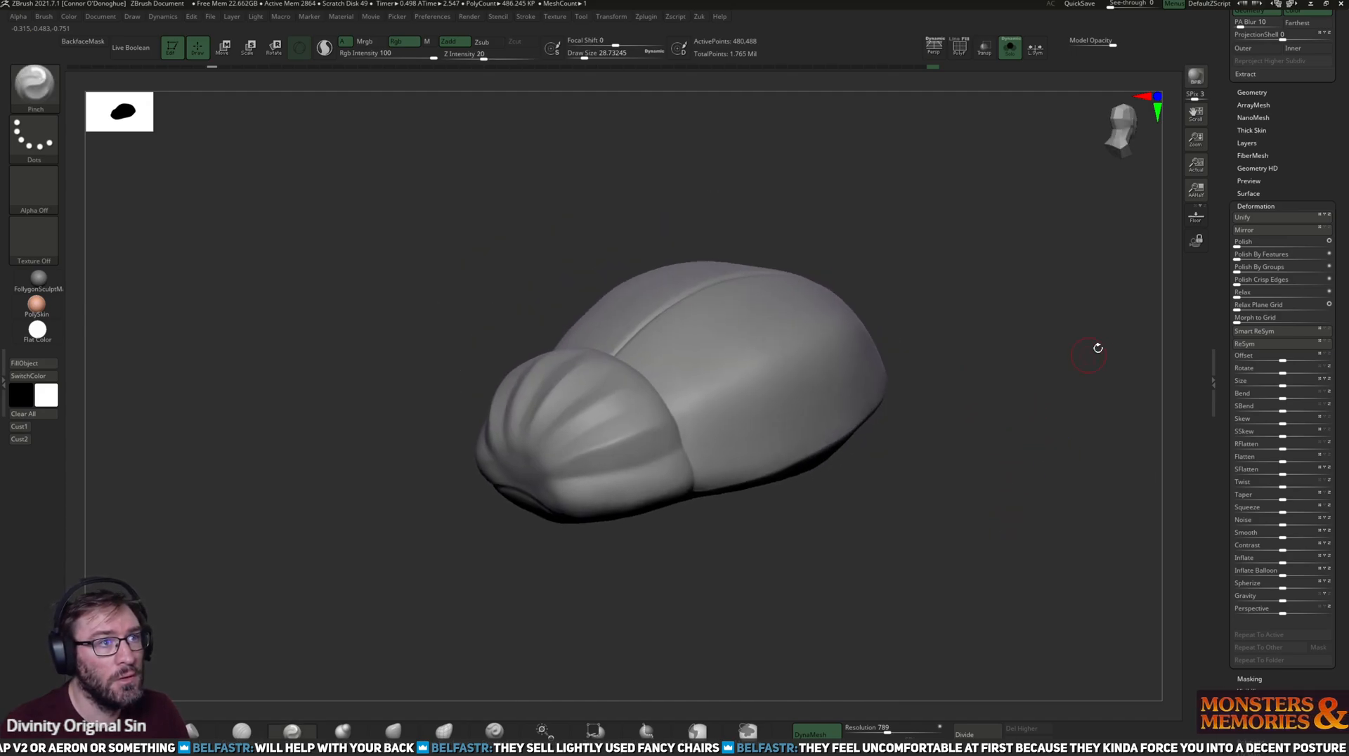
scroll(1227, 261, up, 5)
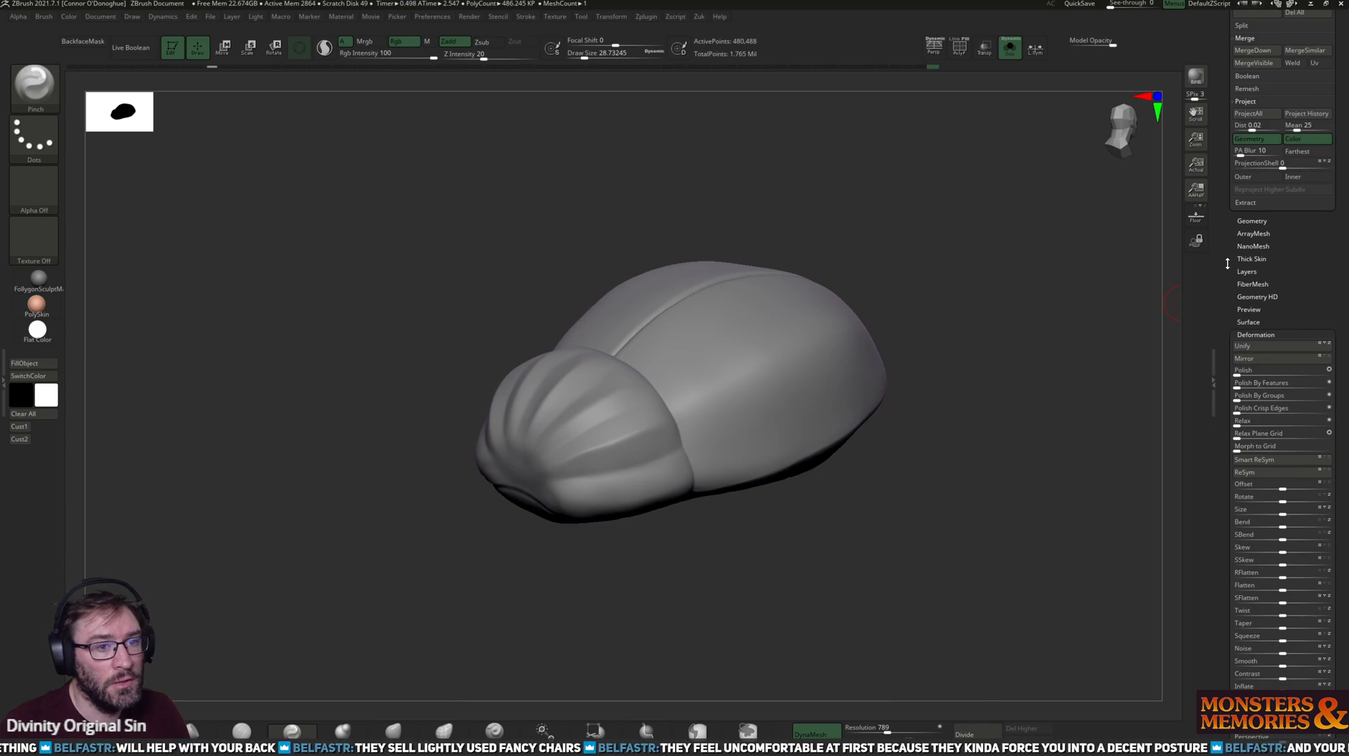
scroll(1232, 342, up, 3)
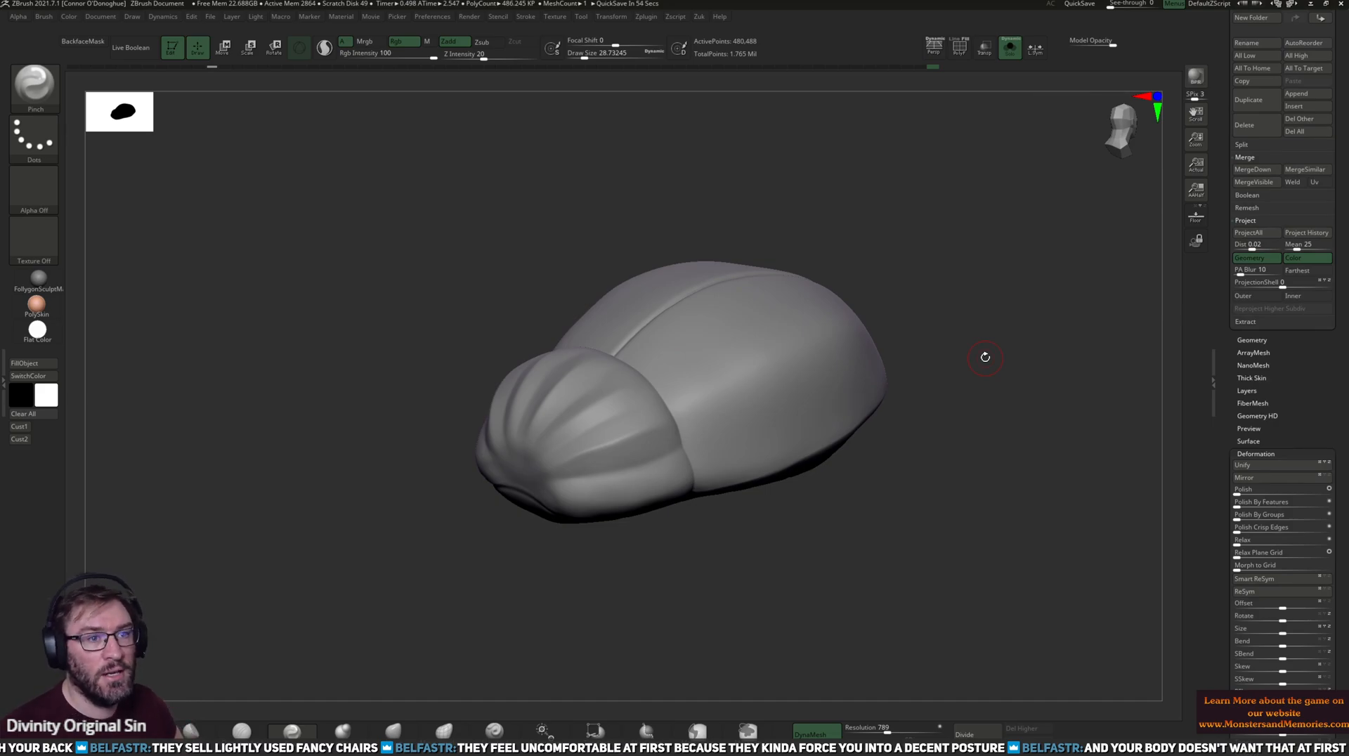
drag(1224, 240, 1220, 468)
click(1215, 382)
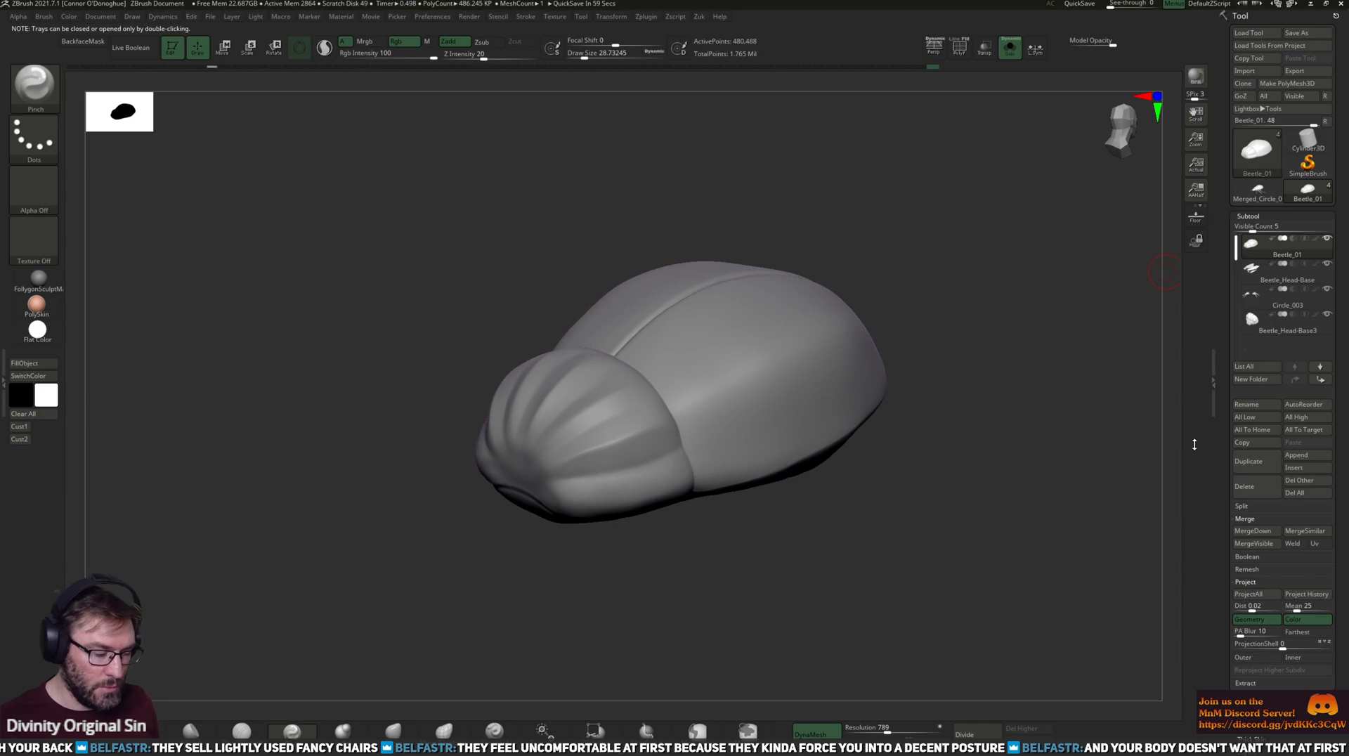
drag(826, 487, 955, 554)
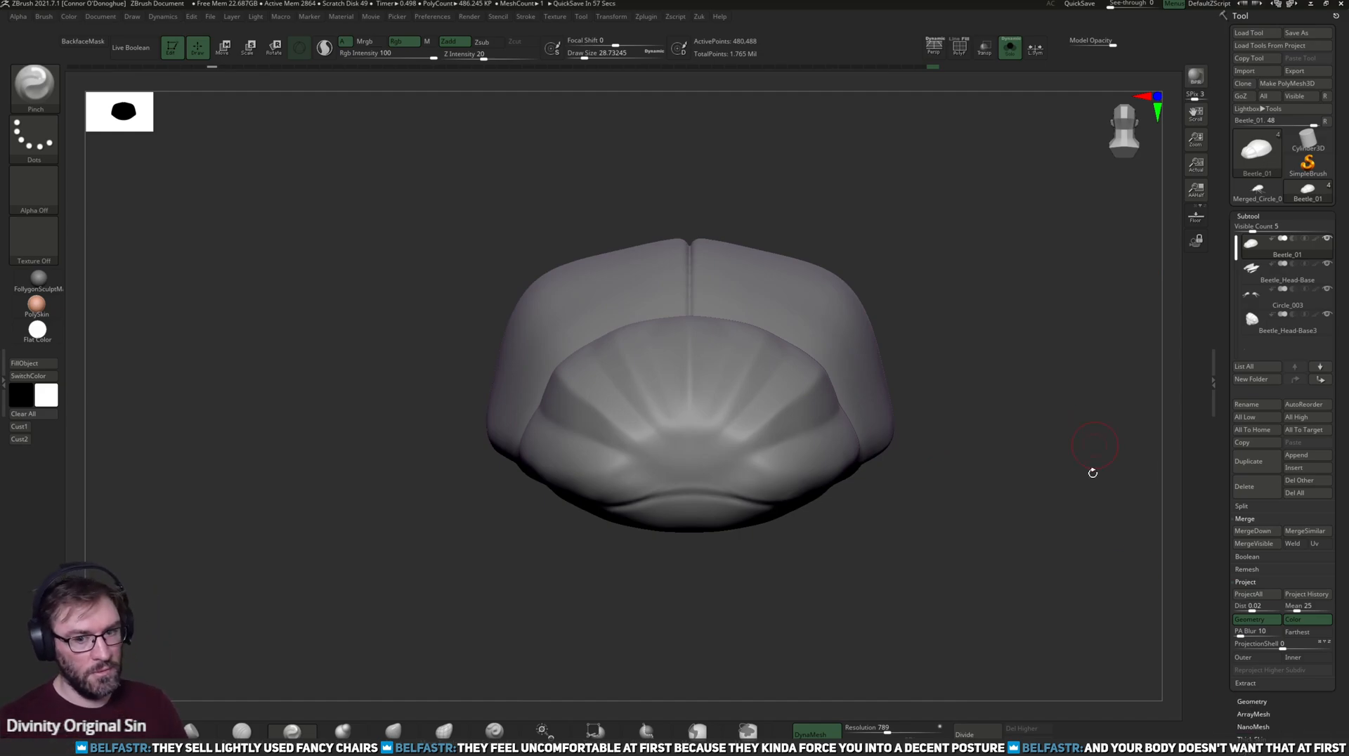
drag(1095, 469, 1054, 452)
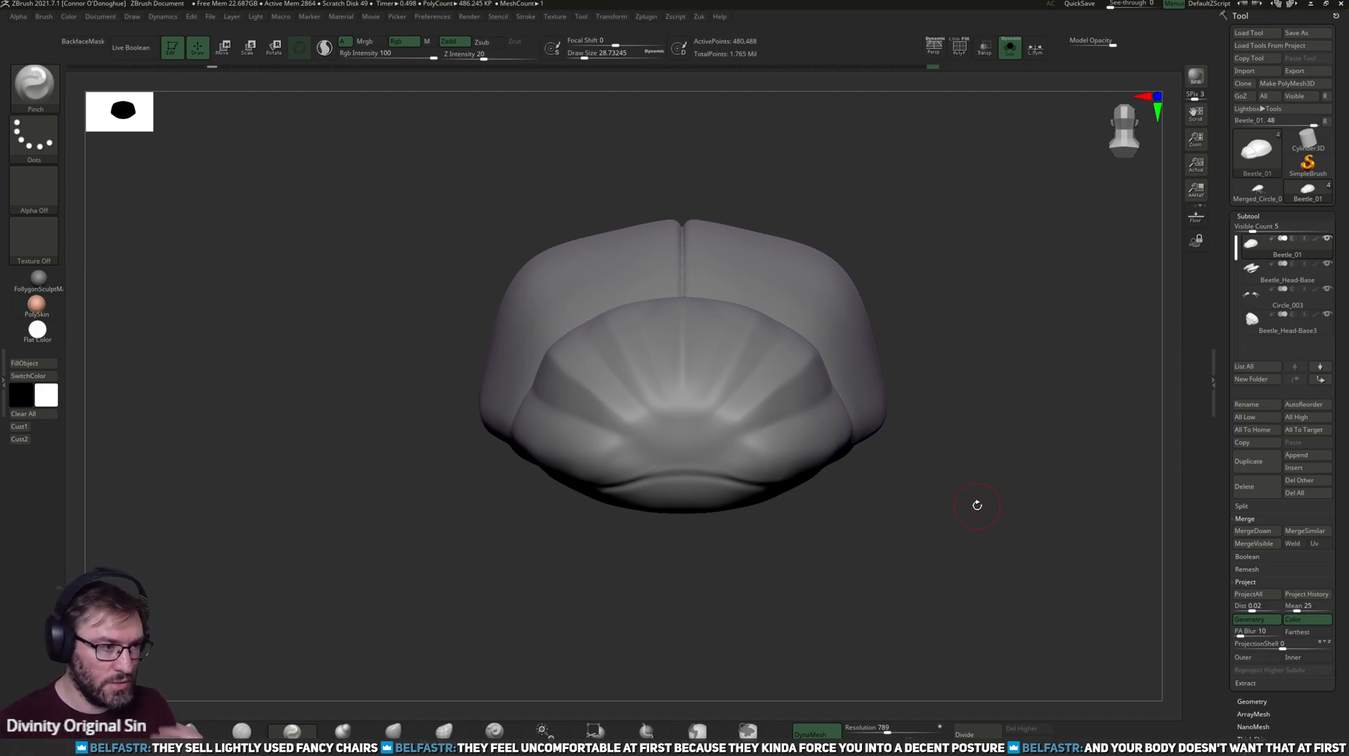
drag(977, 506, 1099, 379)
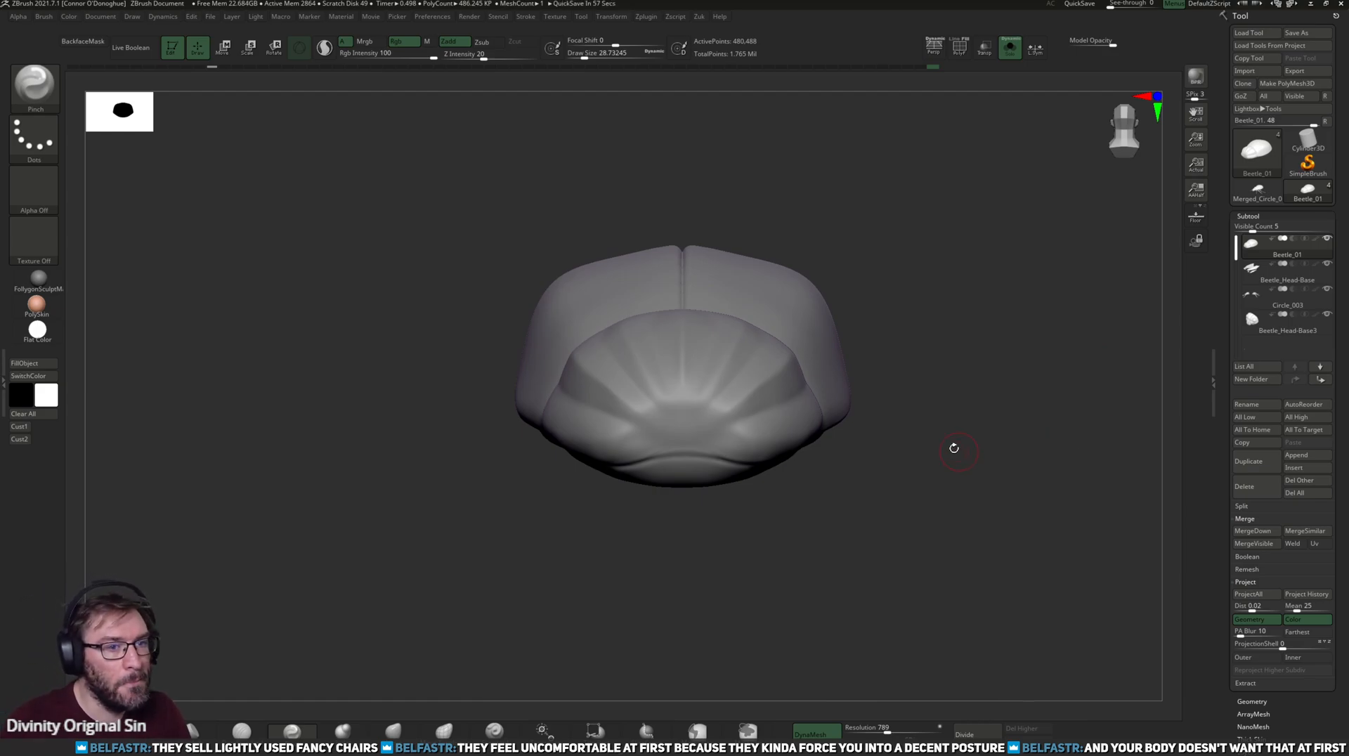
drag(955, 449, 989, 394)
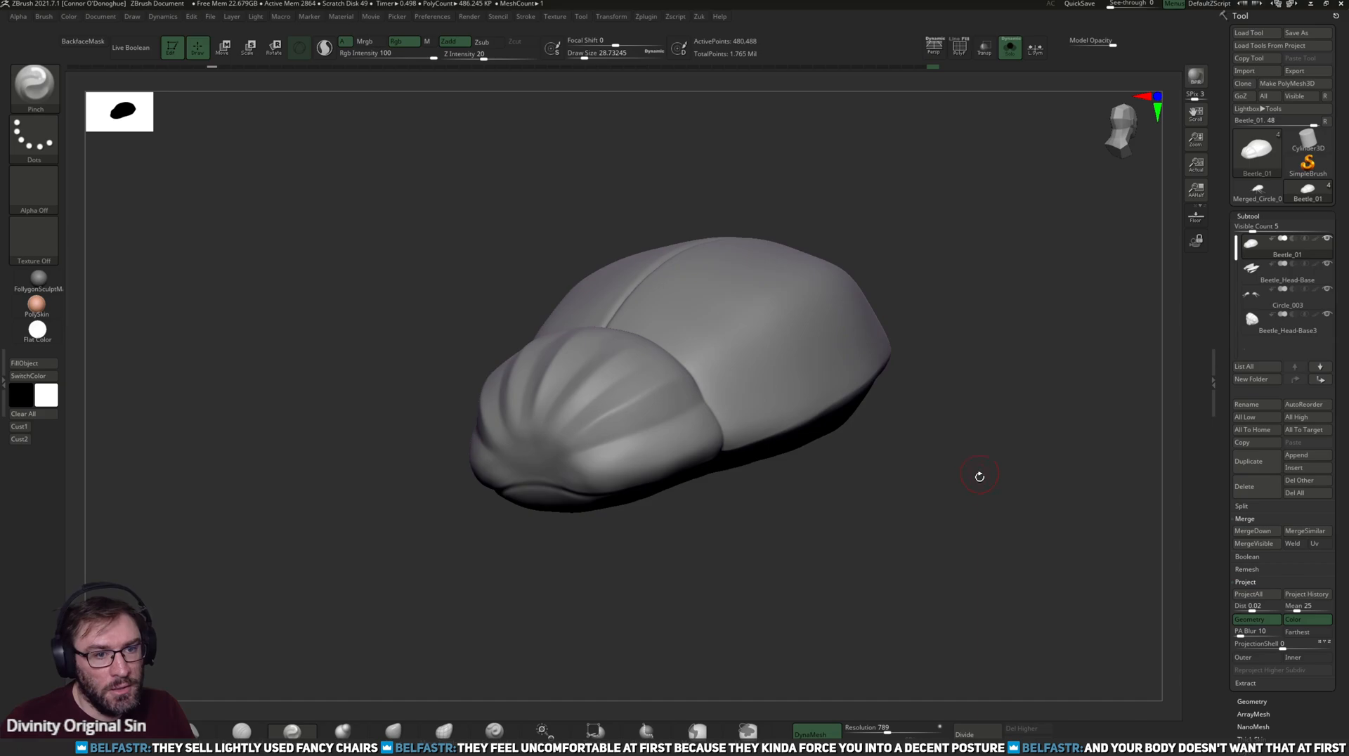
drag(980, 498, 1000, 495)
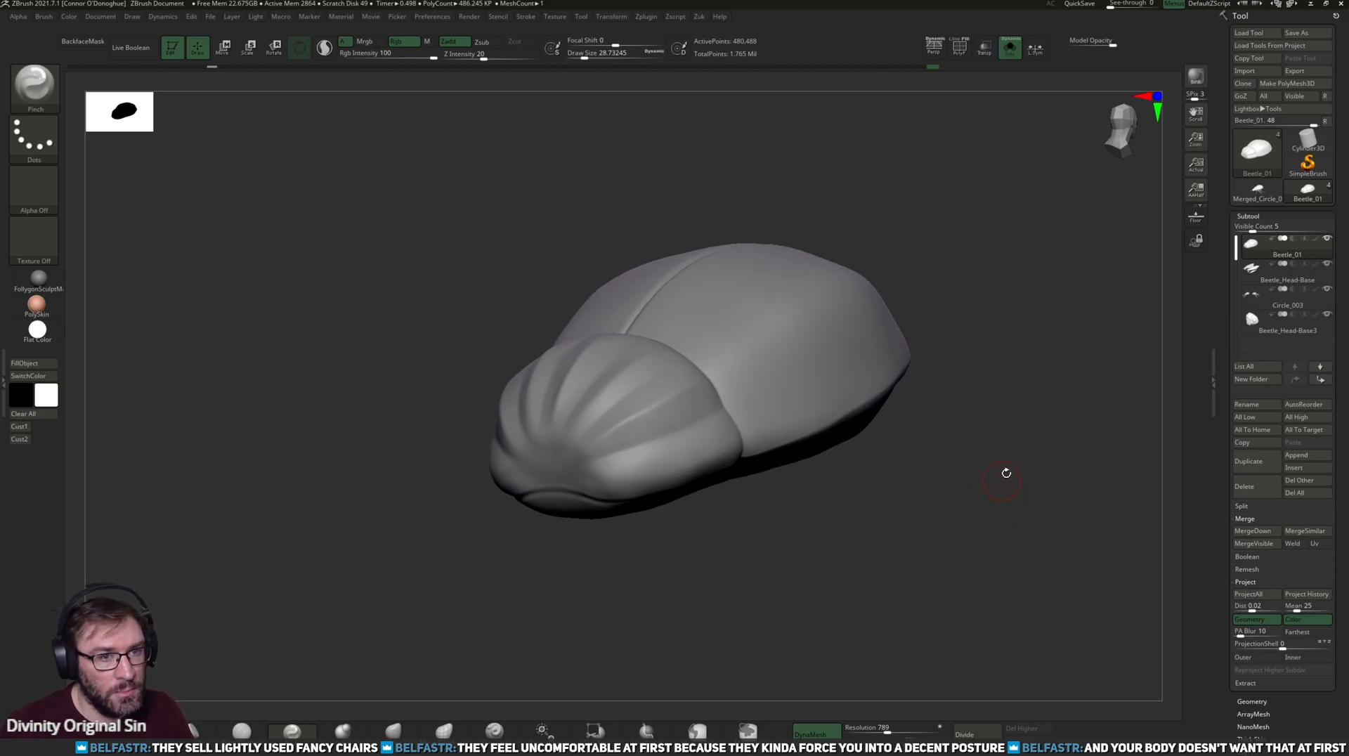
- Save the tool over the existing Beetle_01.ztl in the Zbrush folder and show all the beetle's subtools again
click(1309, 32)
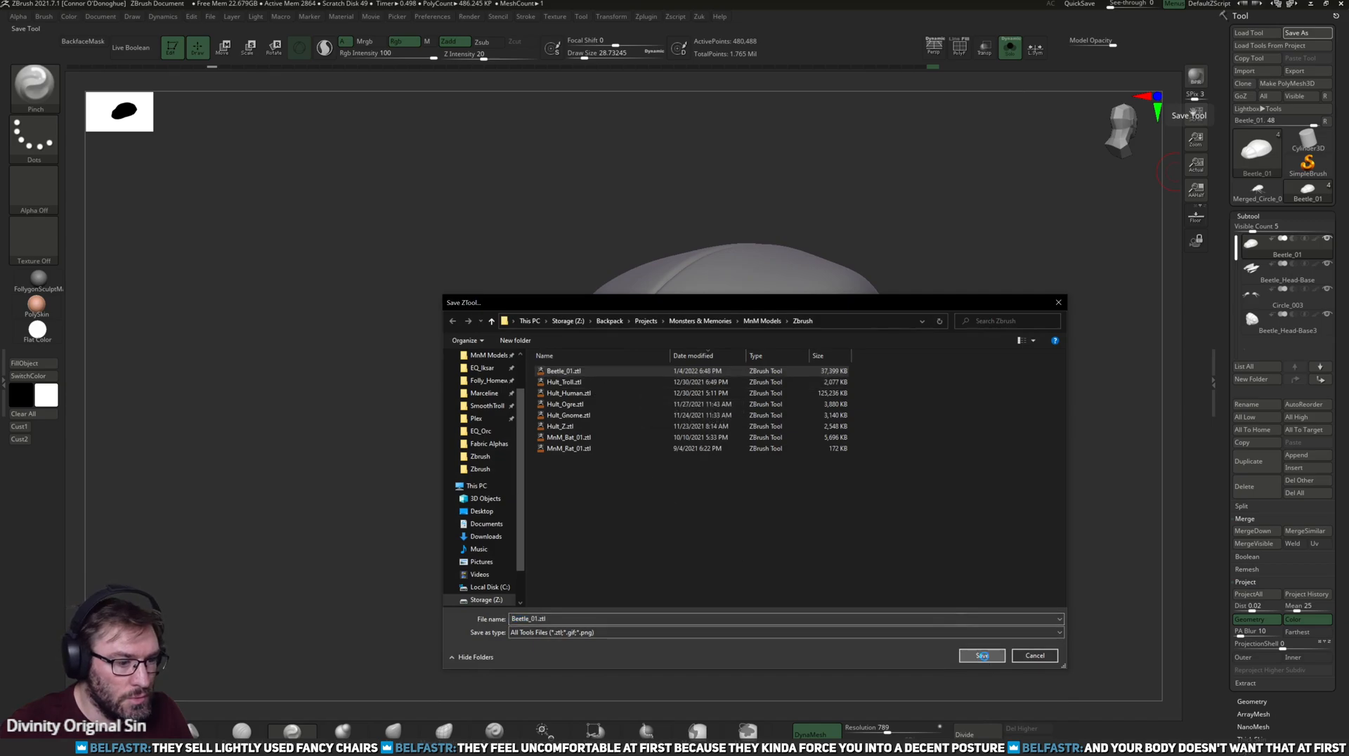
click(981, 655)
click(718, 383)
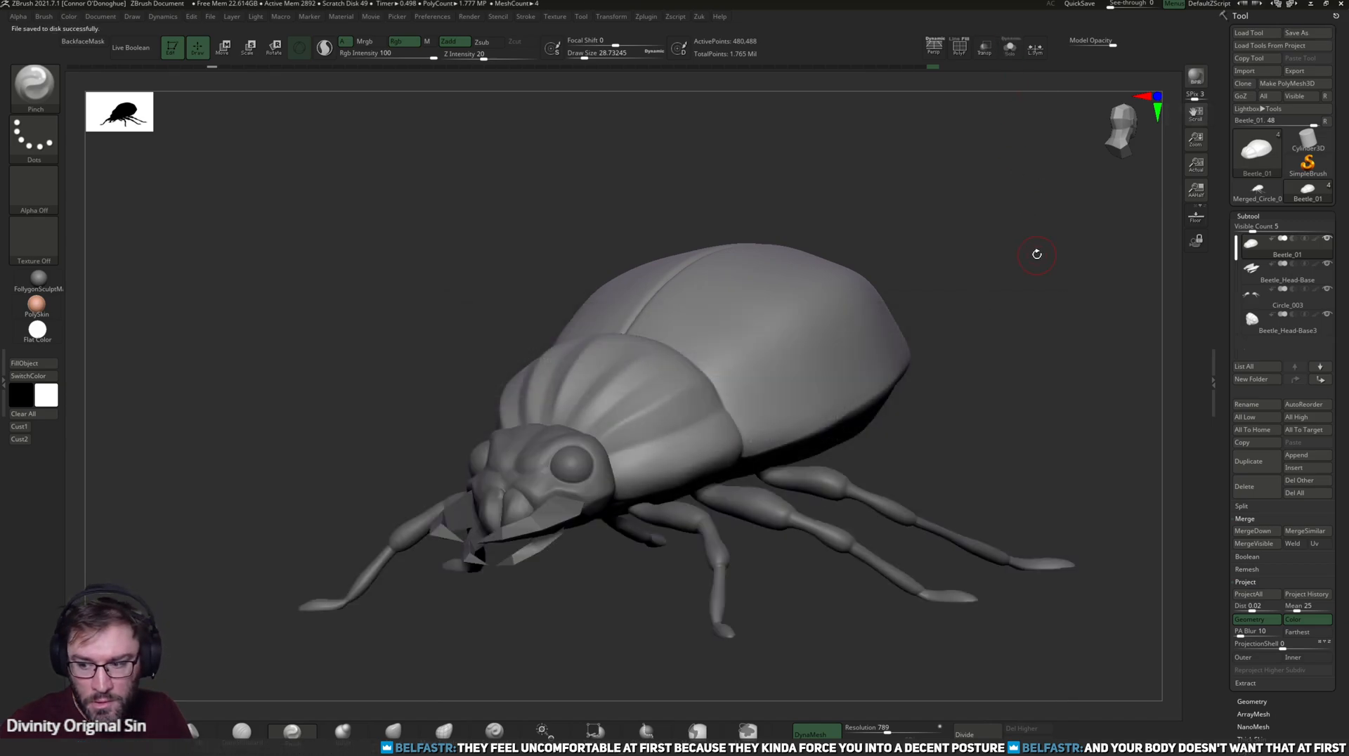
- Examine the assembled beetle from three-quarter and side views, making the legs the active subtool
drag(1053, 332, 955, 370)
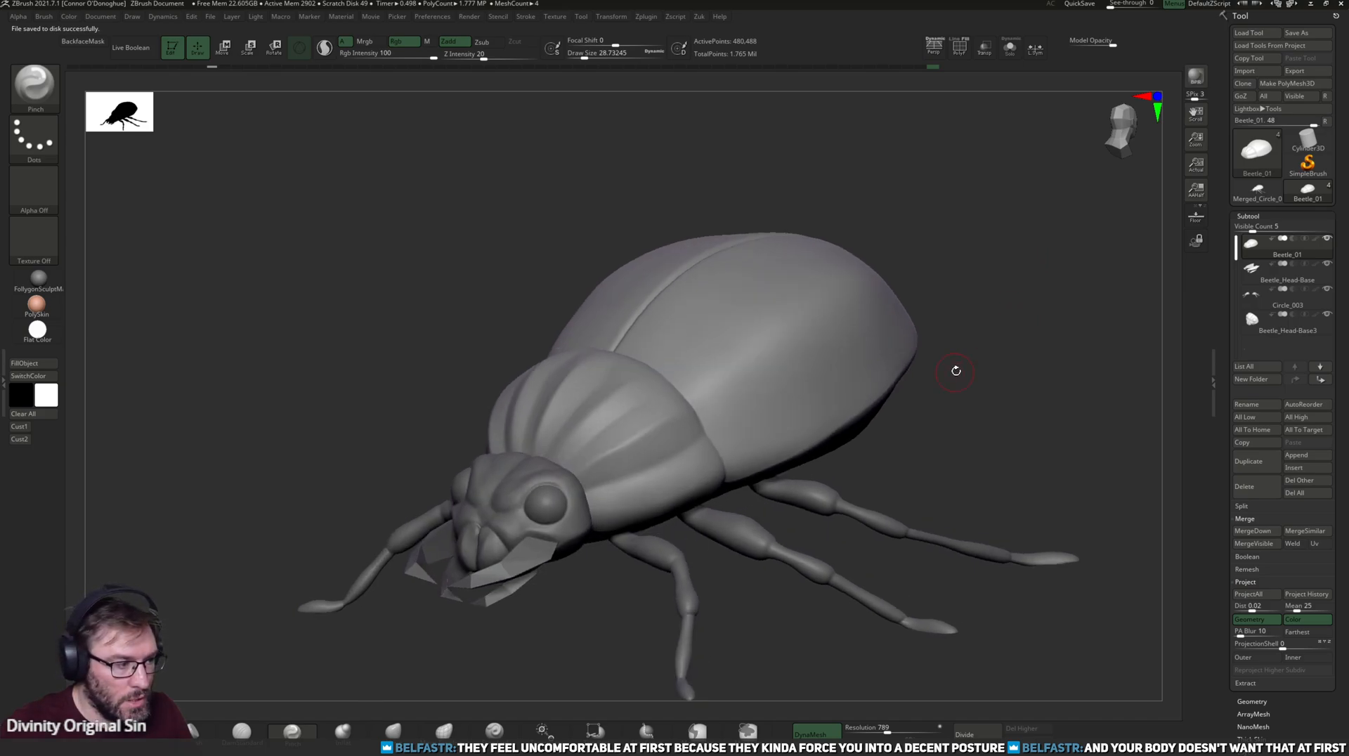
drag(966, 568, 931, 477)
drag(973, 418, 967, 424)
alt+click(816, 461)
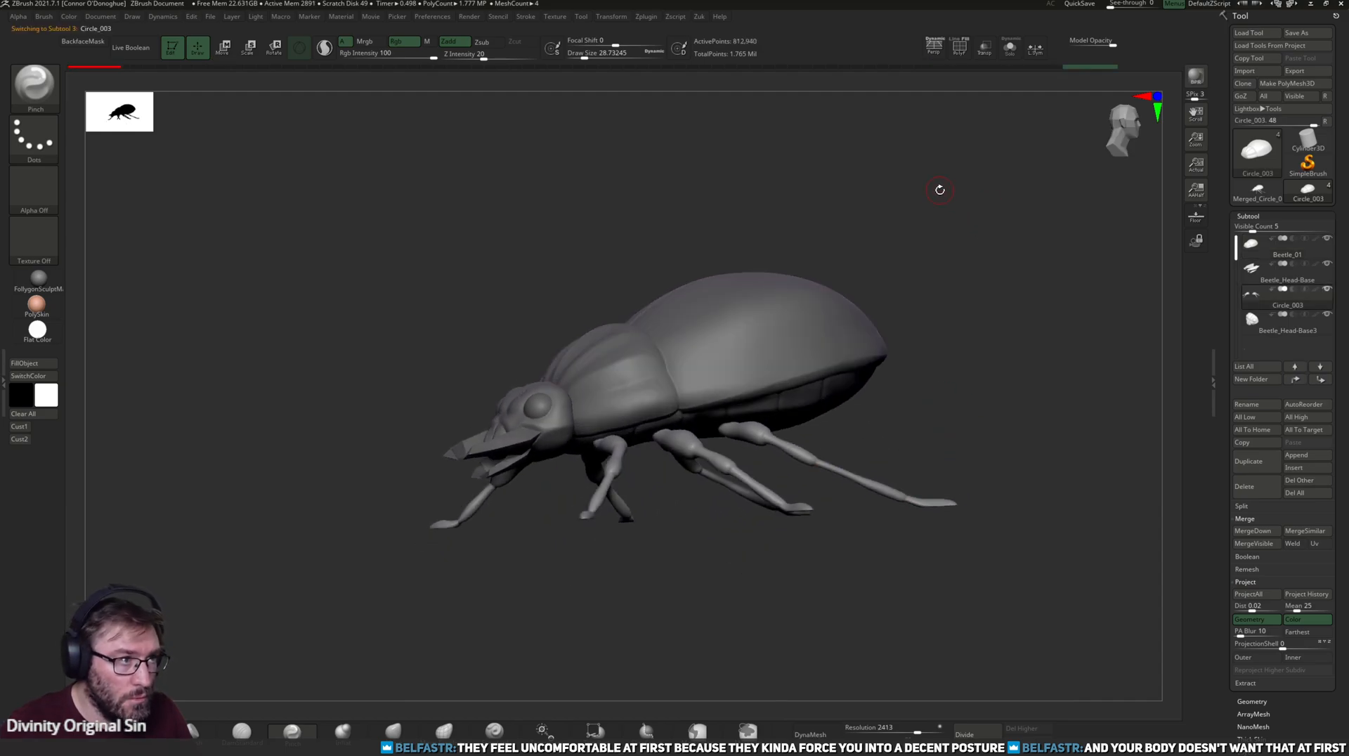
mouse_move(985, 137)
mouse_down()
mouse_move(985, 160)
mouse_move(997, 155)
mouse_up()
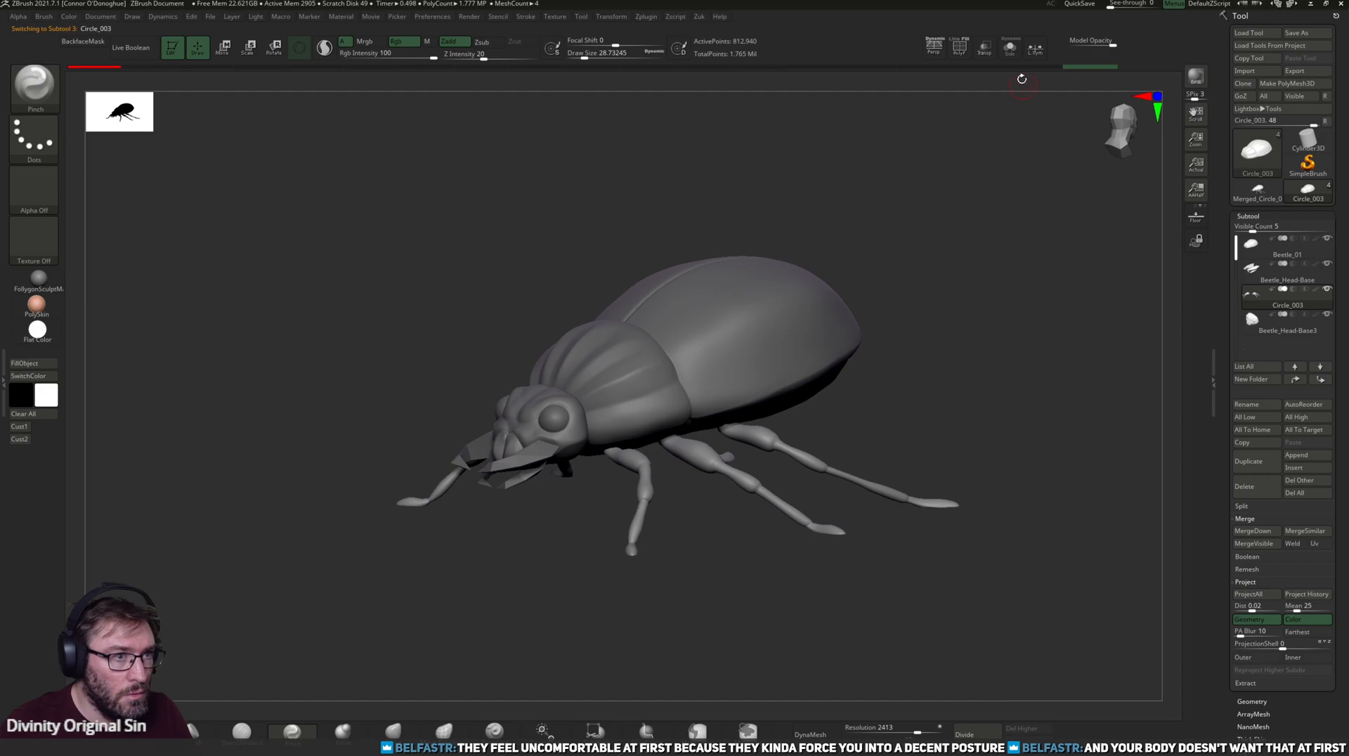
- Set the subtool list's visible count to 6 and make the Beetle_01 body the active subtool
mouse_move(1284, 291)
click(1256, 229)
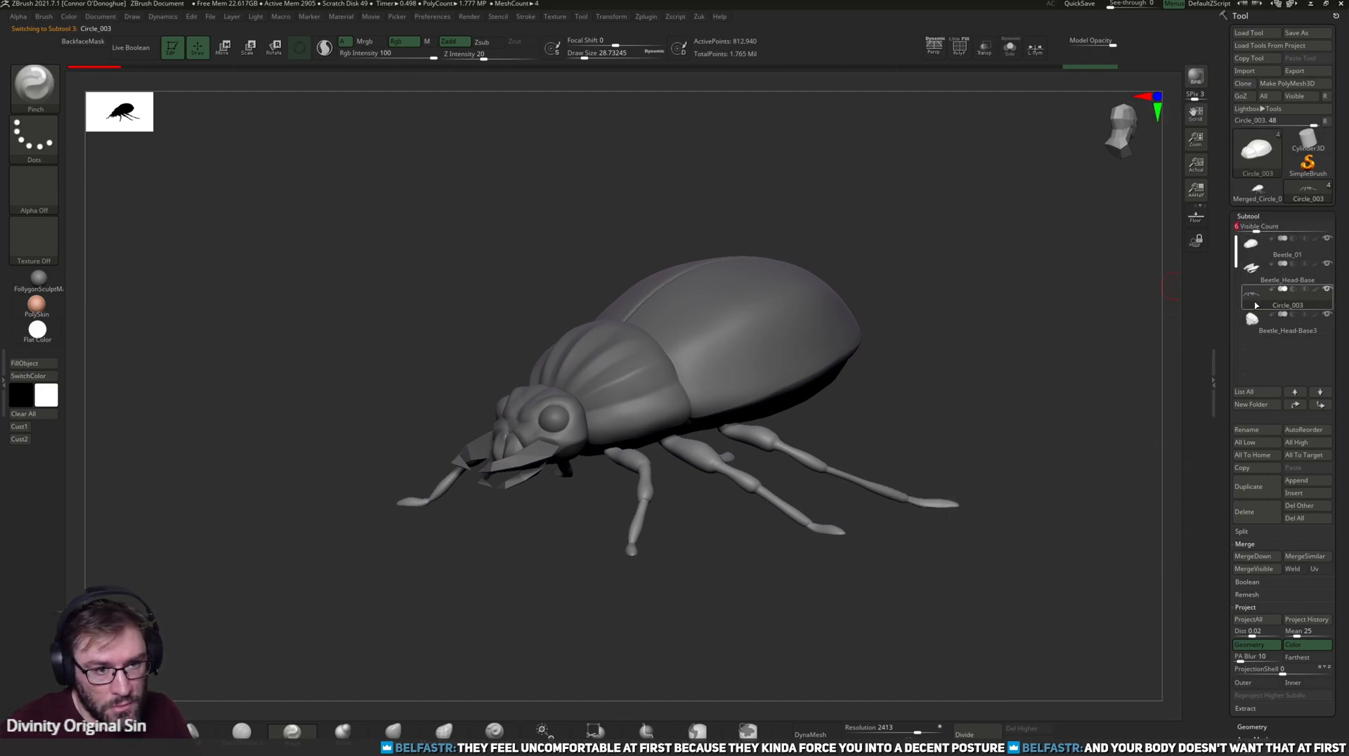
click(1252, 253)
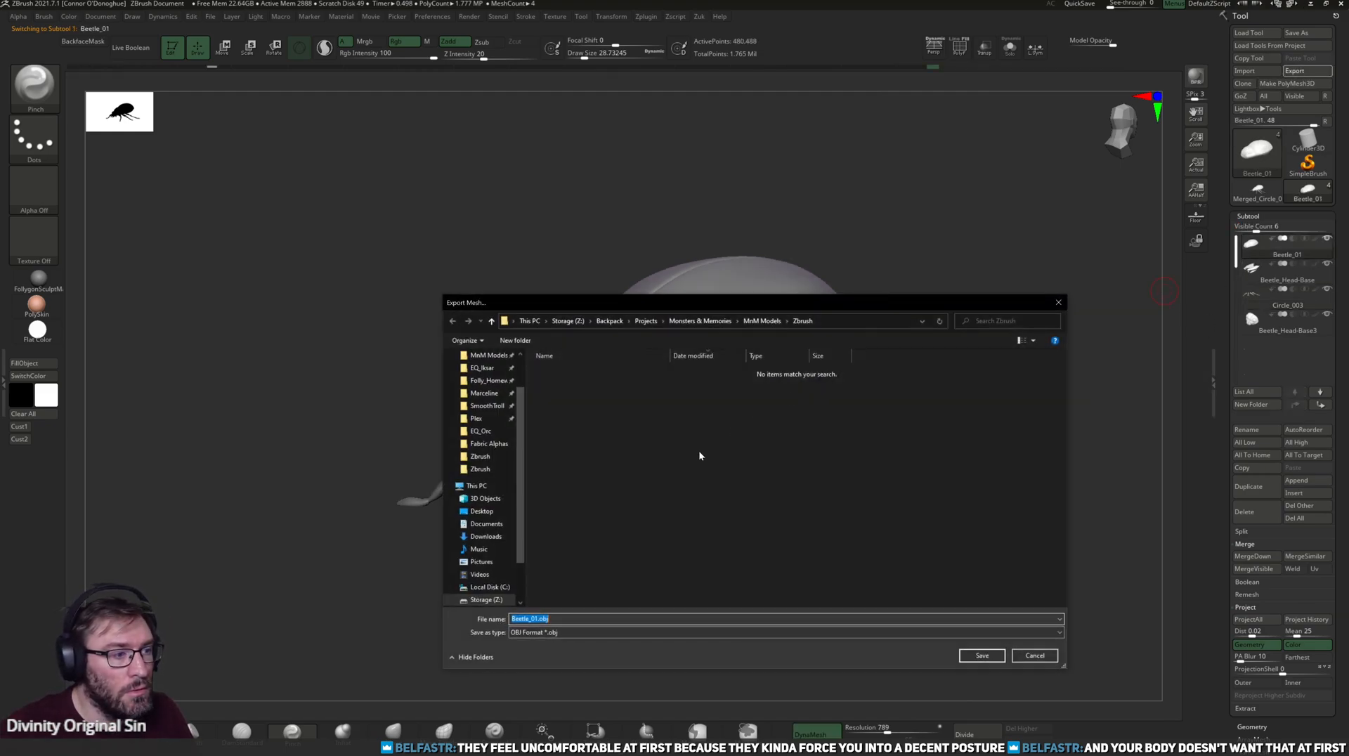
drag(648, 309, 666, 281)
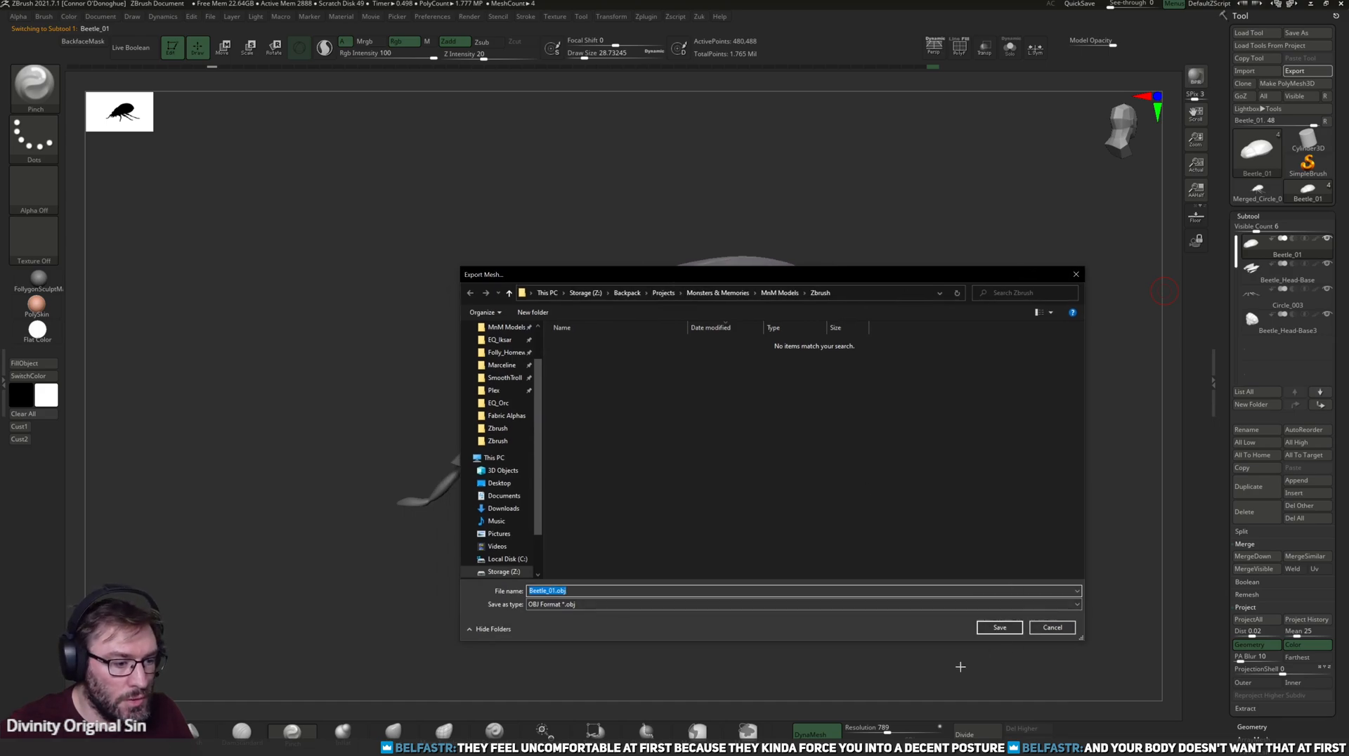
click(1053, 628)
- Subdivide the Beetle_01 body mesh once with Divide
click(978, 734)
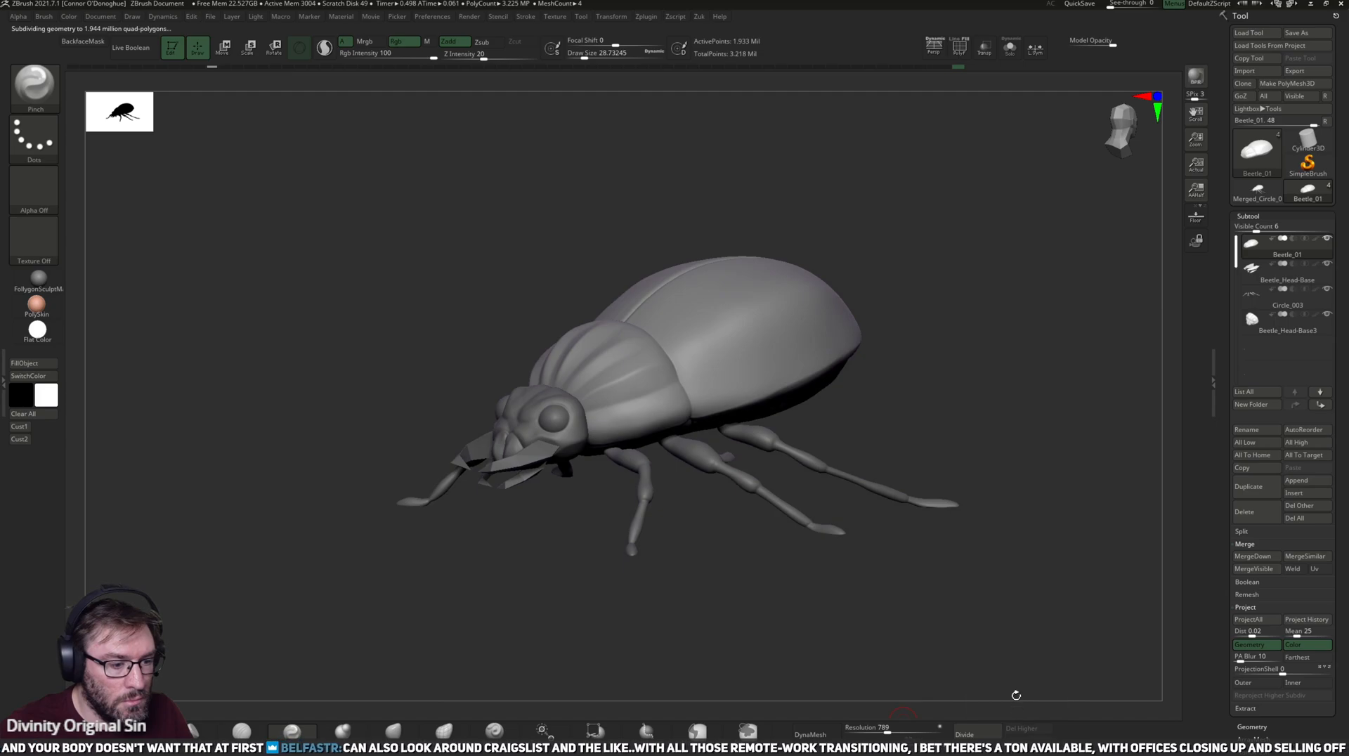
alt+drag(1010, 560, 1012, 557)
alt+drag(1049, 352, 1076, 368)
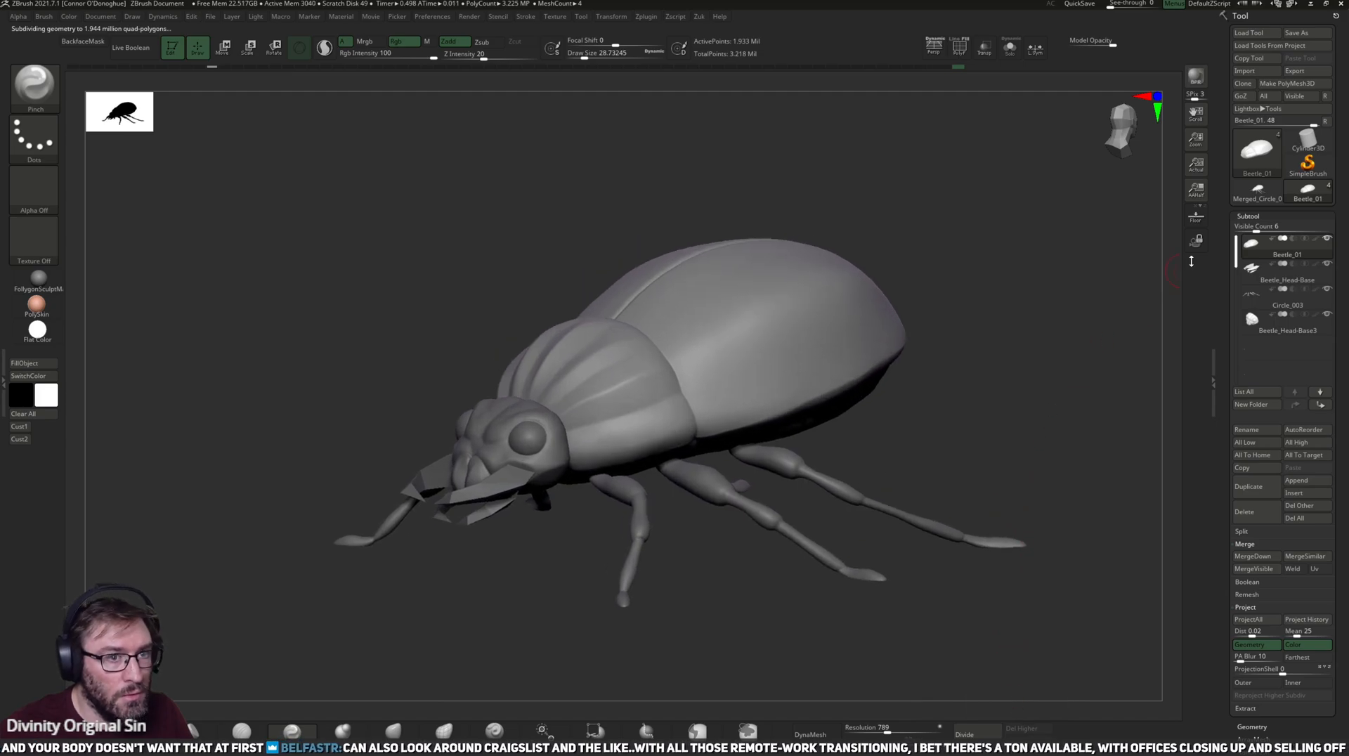
- Start exporting the body mesh and create a folder named Beetle inside the MnM Models OBJs folder as its destination
click(1295, 70)
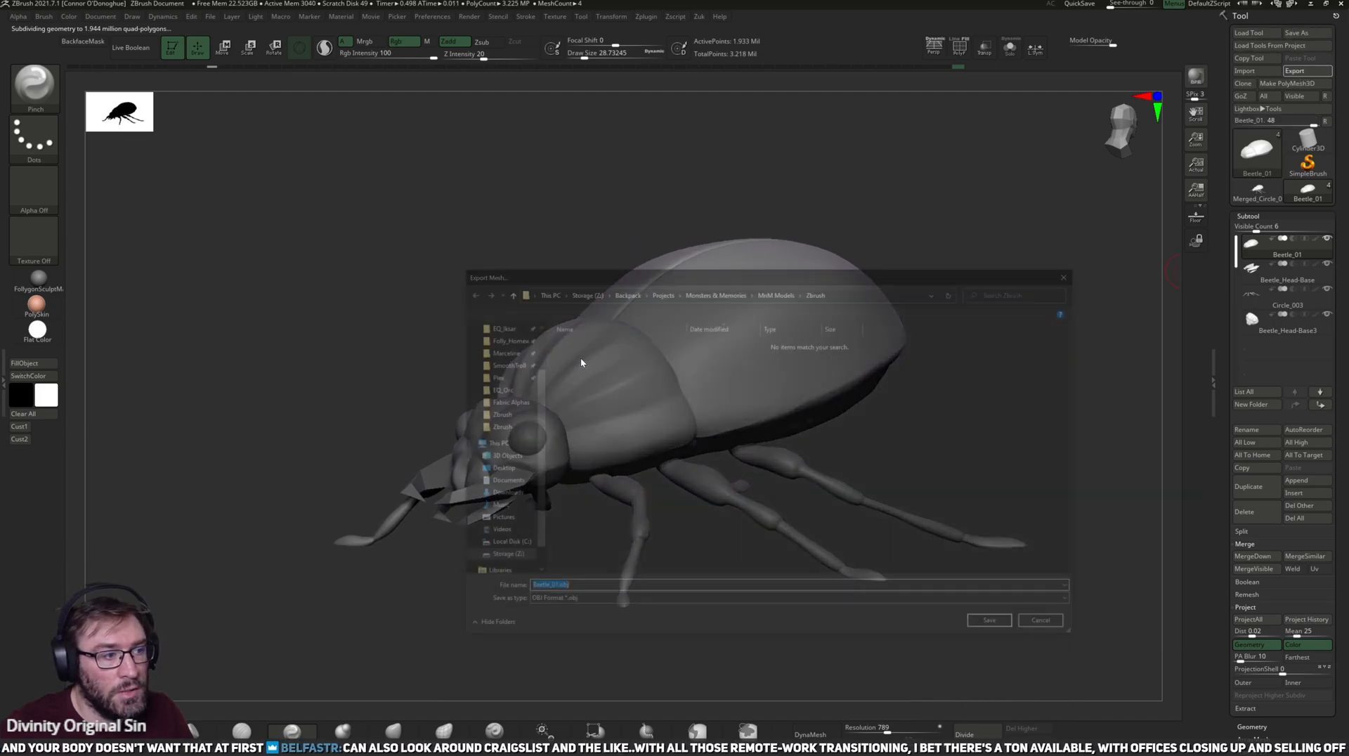
scroll(506, 361, up, 2)
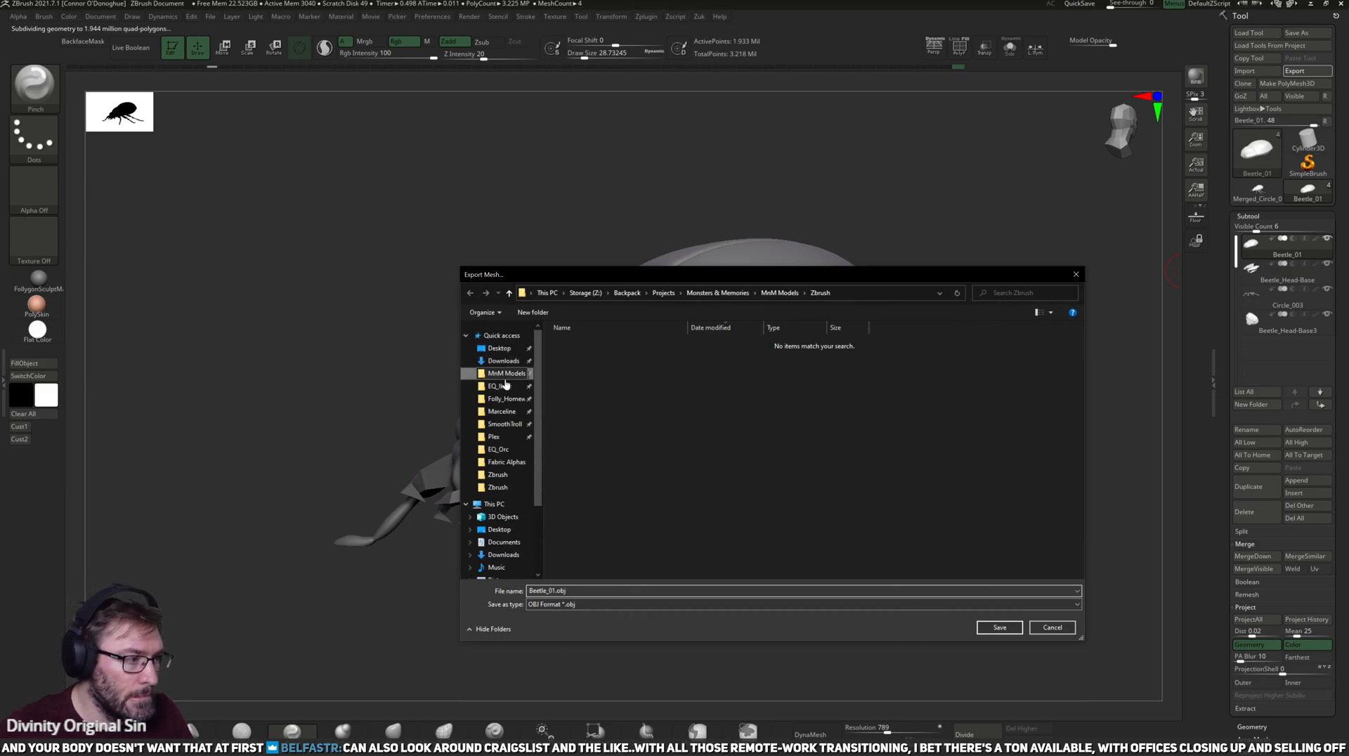
click(503, 378)
double_click(594, 410)
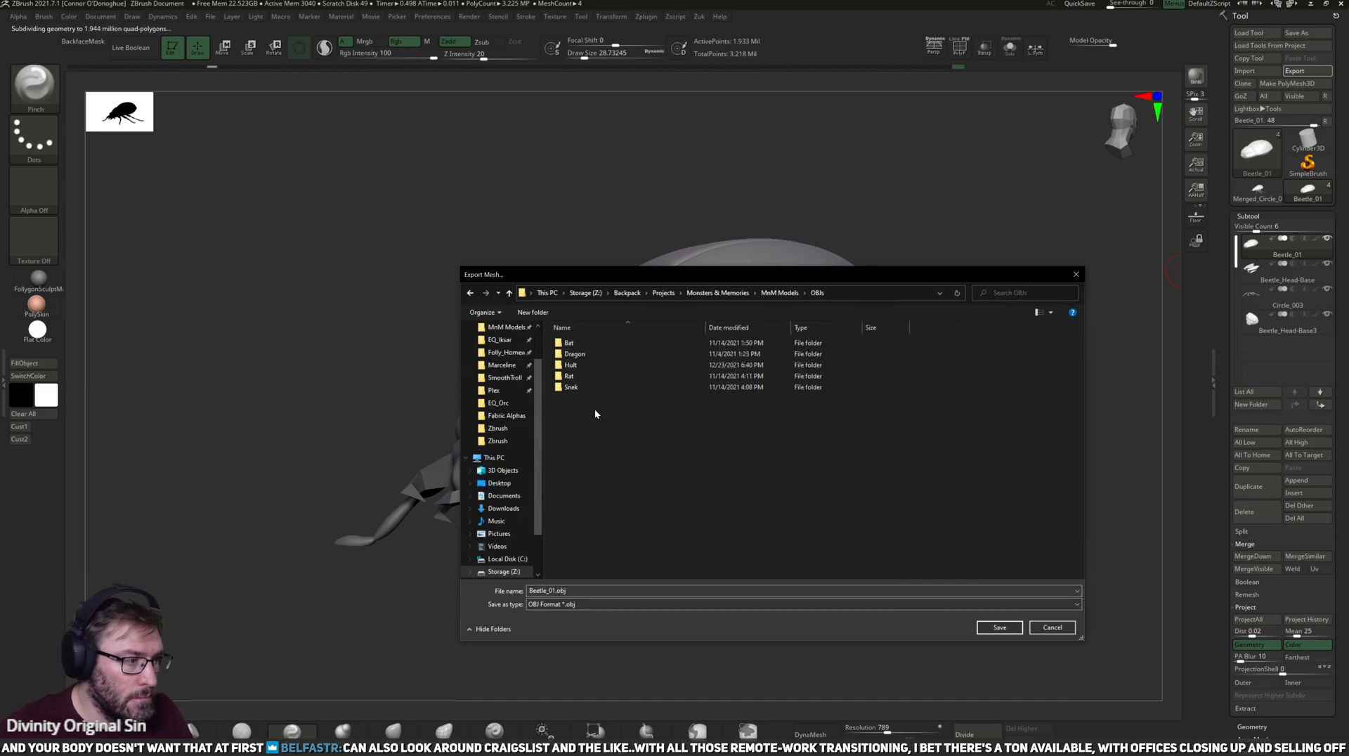
right_click(598, 454)
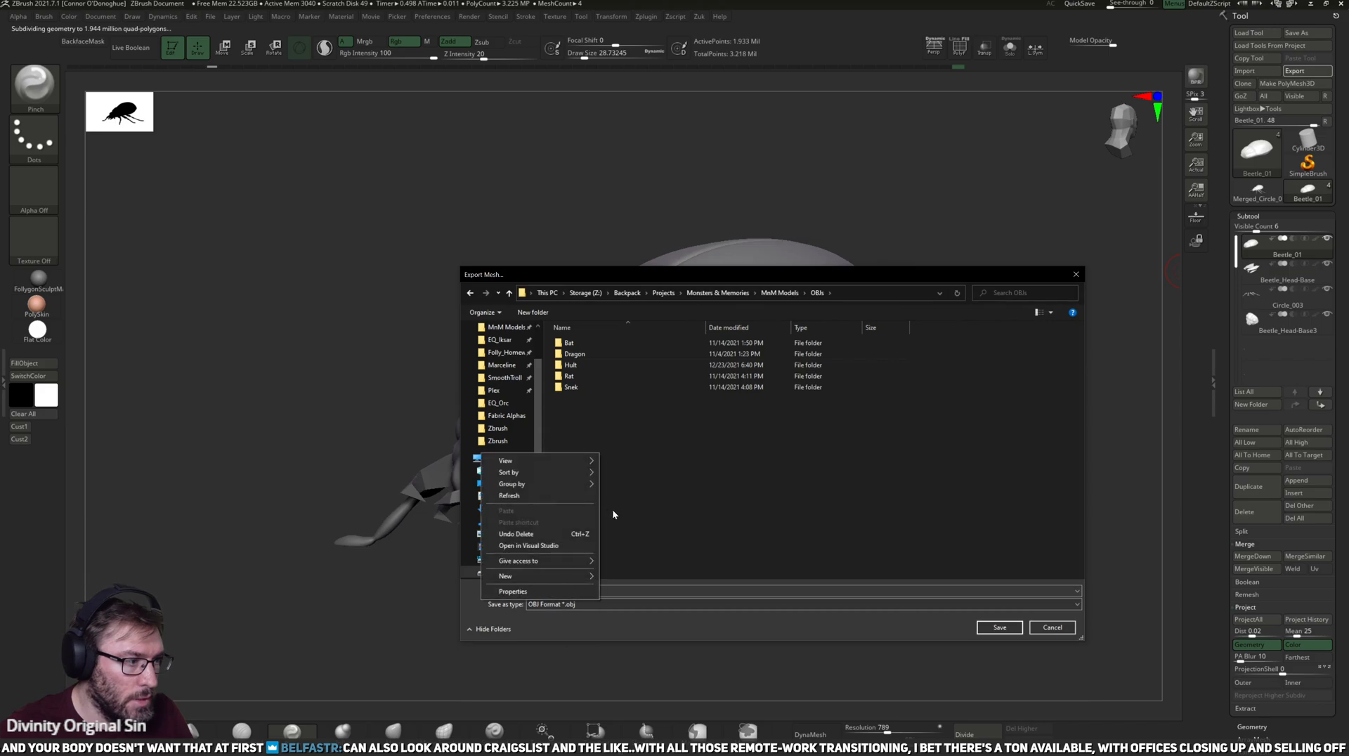
mouse_move(584, 577)
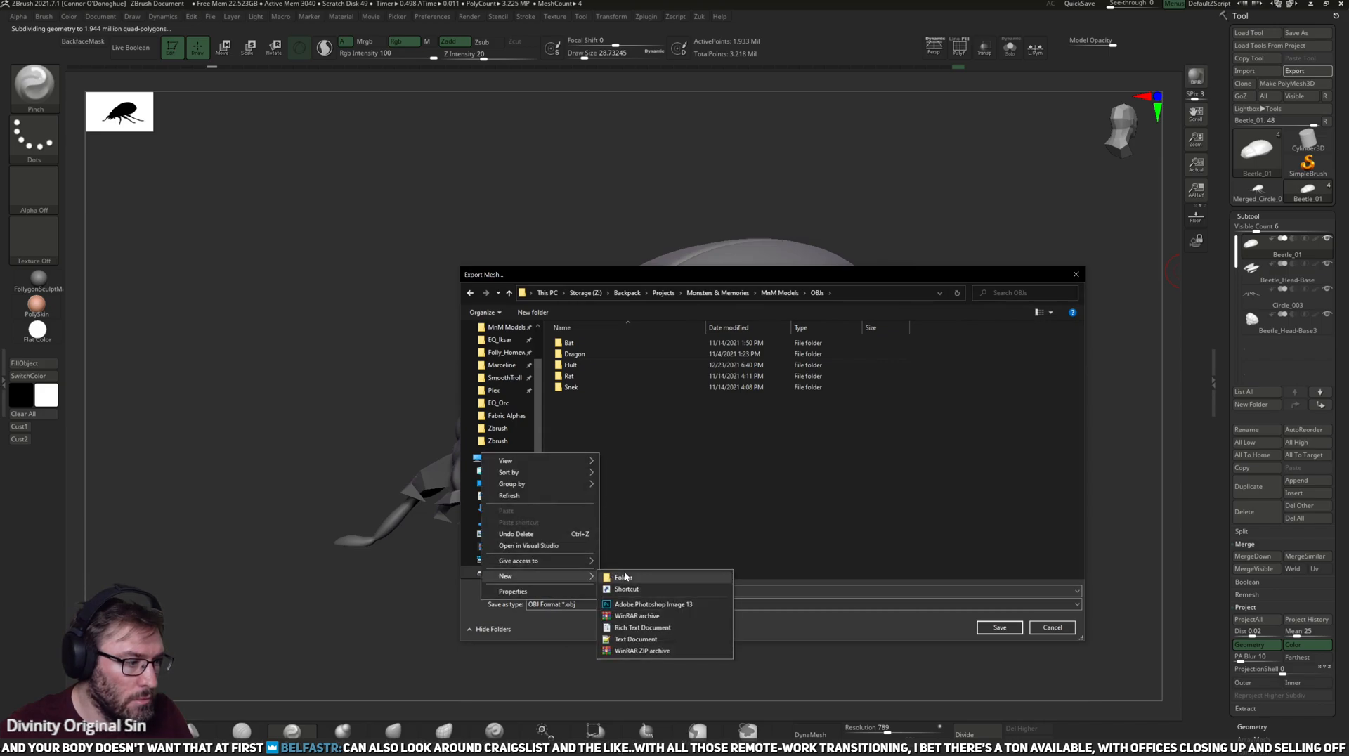
click(624, 577)
text(Beetle)
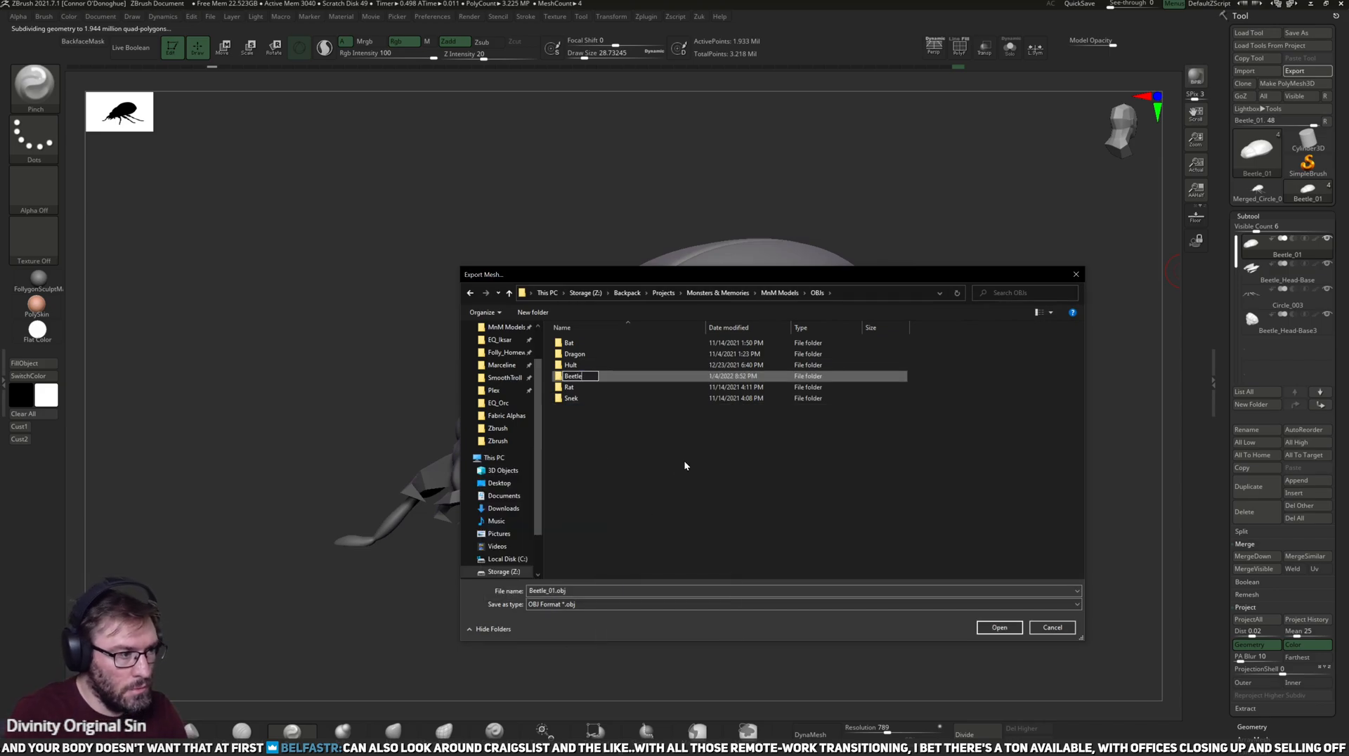
key(Return)
double_click(596, 354)
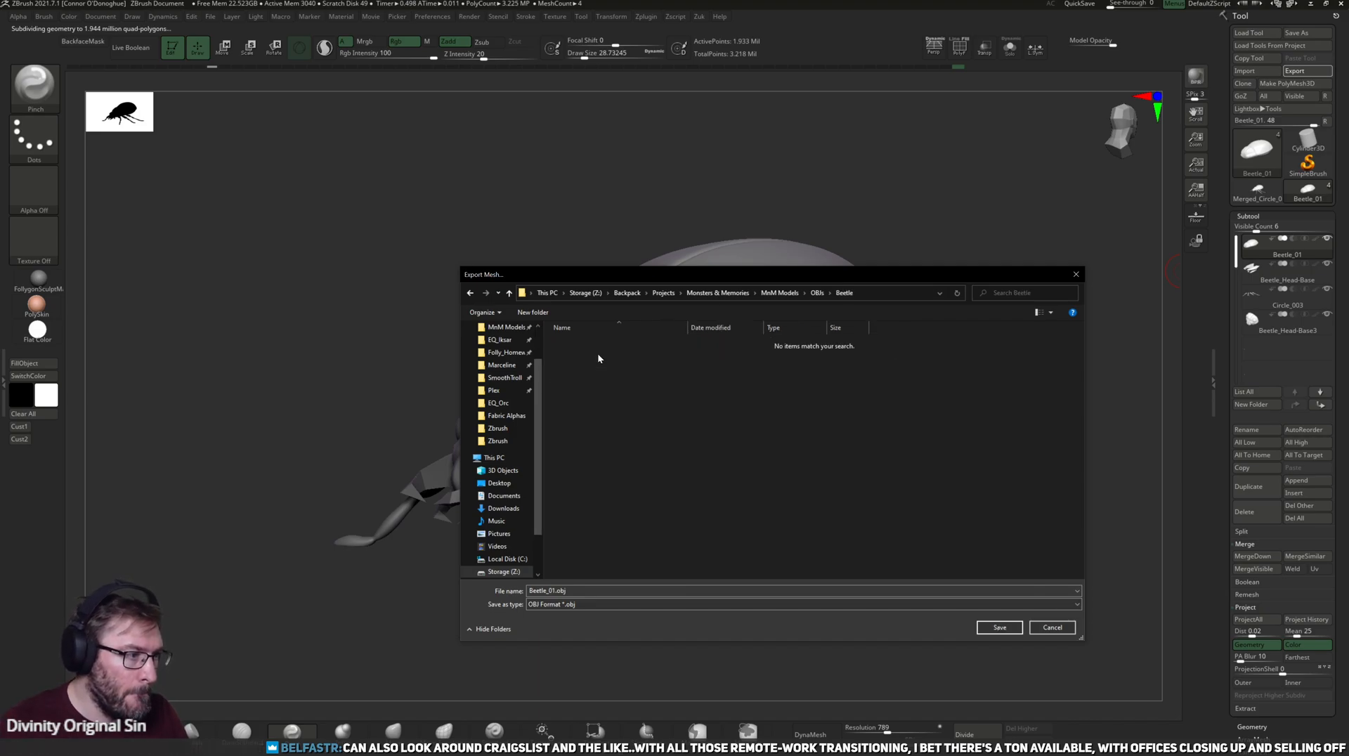
- Export the body mesh in OBJ format under the name HP_Body
click(605, 593)
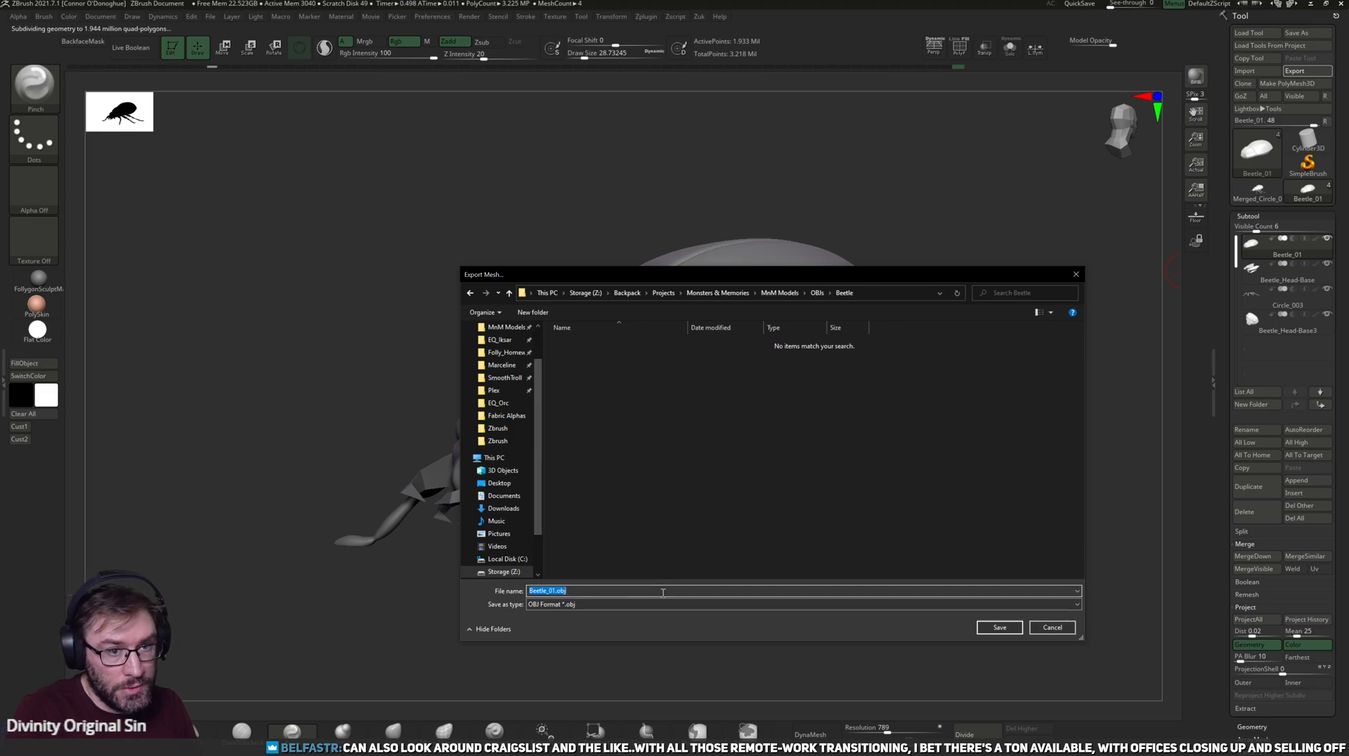
text(Body)
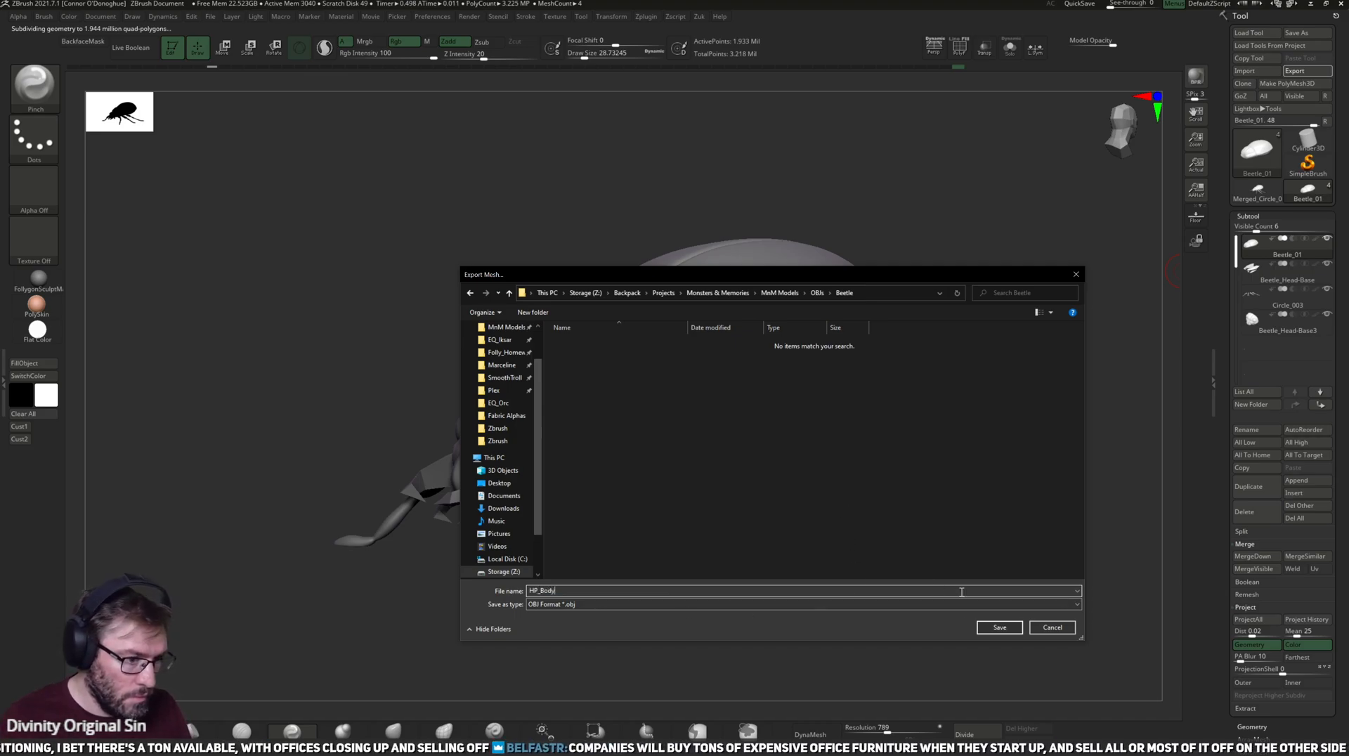
click(999, 627)
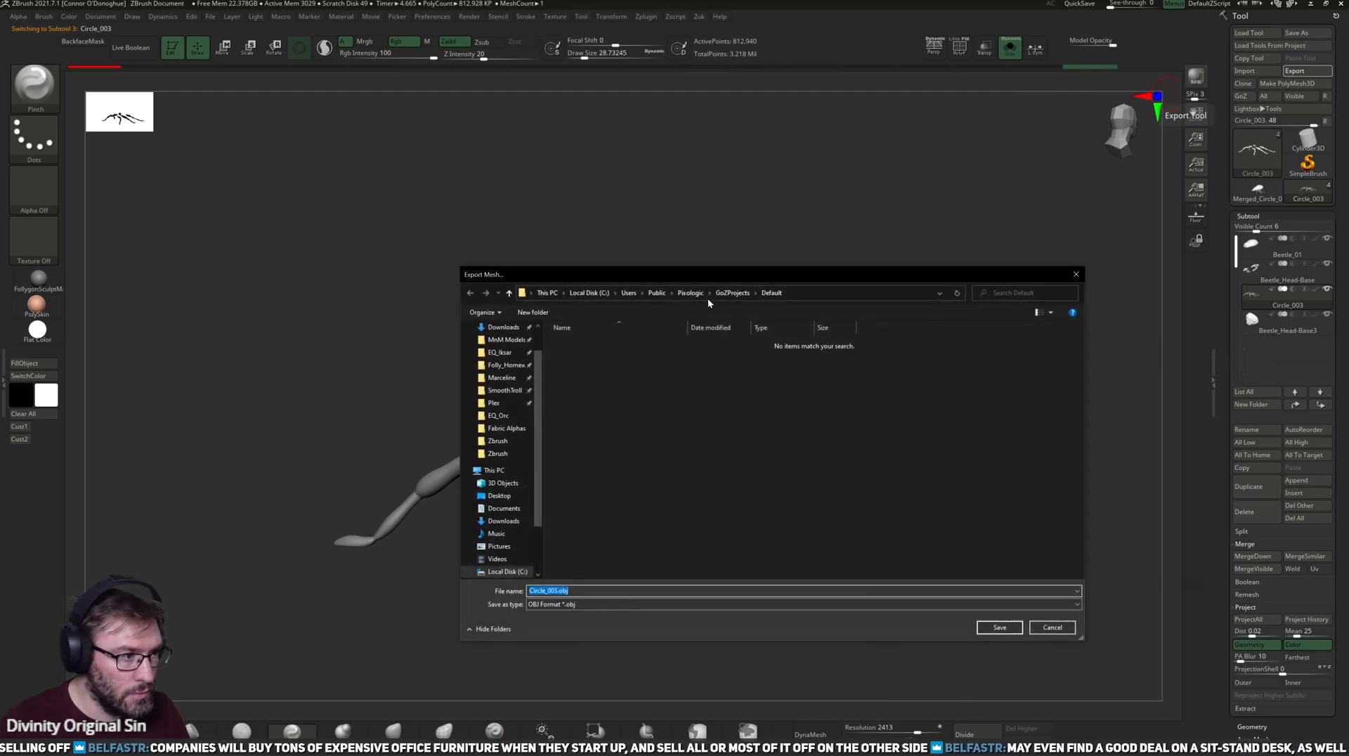
- Export the legs subtool (Circle_003) as HP_Legs in OBJ format to the Beetle folder within the MnM Models OBJs folder
click(505, 340)
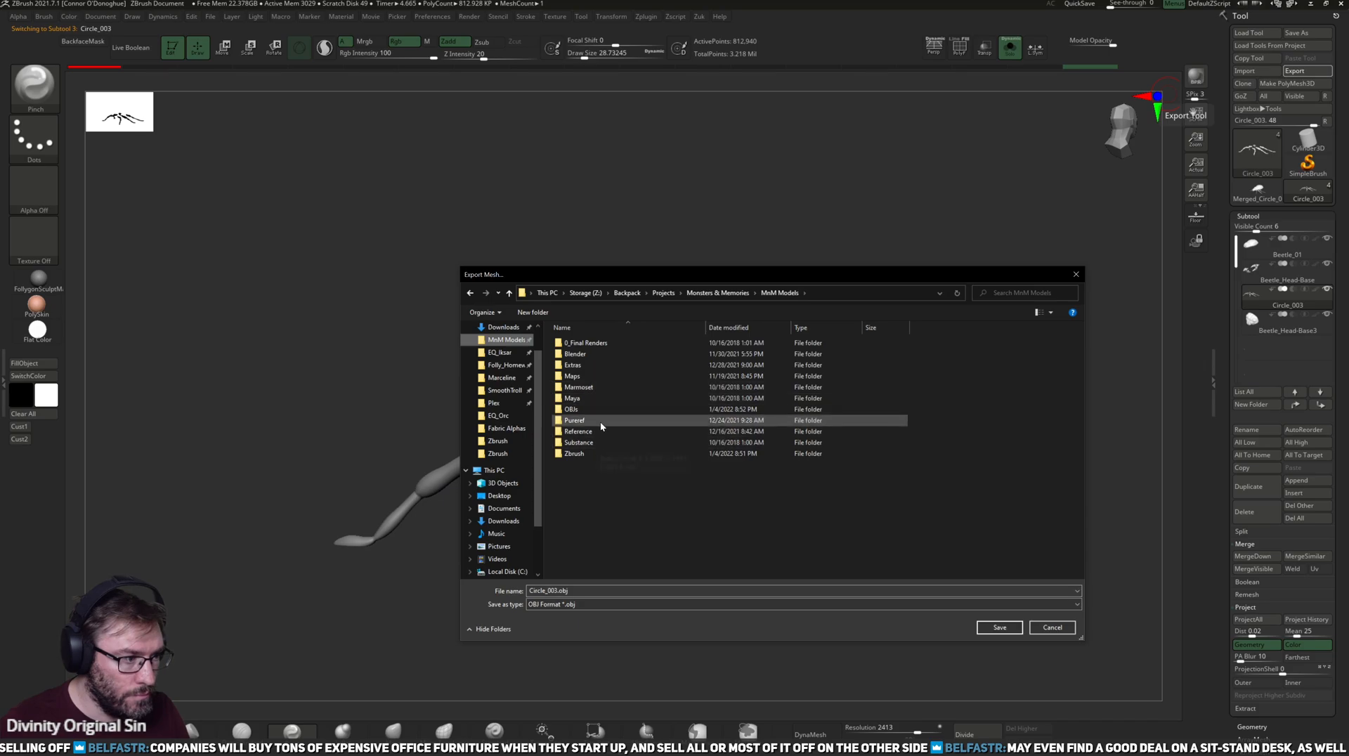
click(602, 412)
double_click(602, 411)
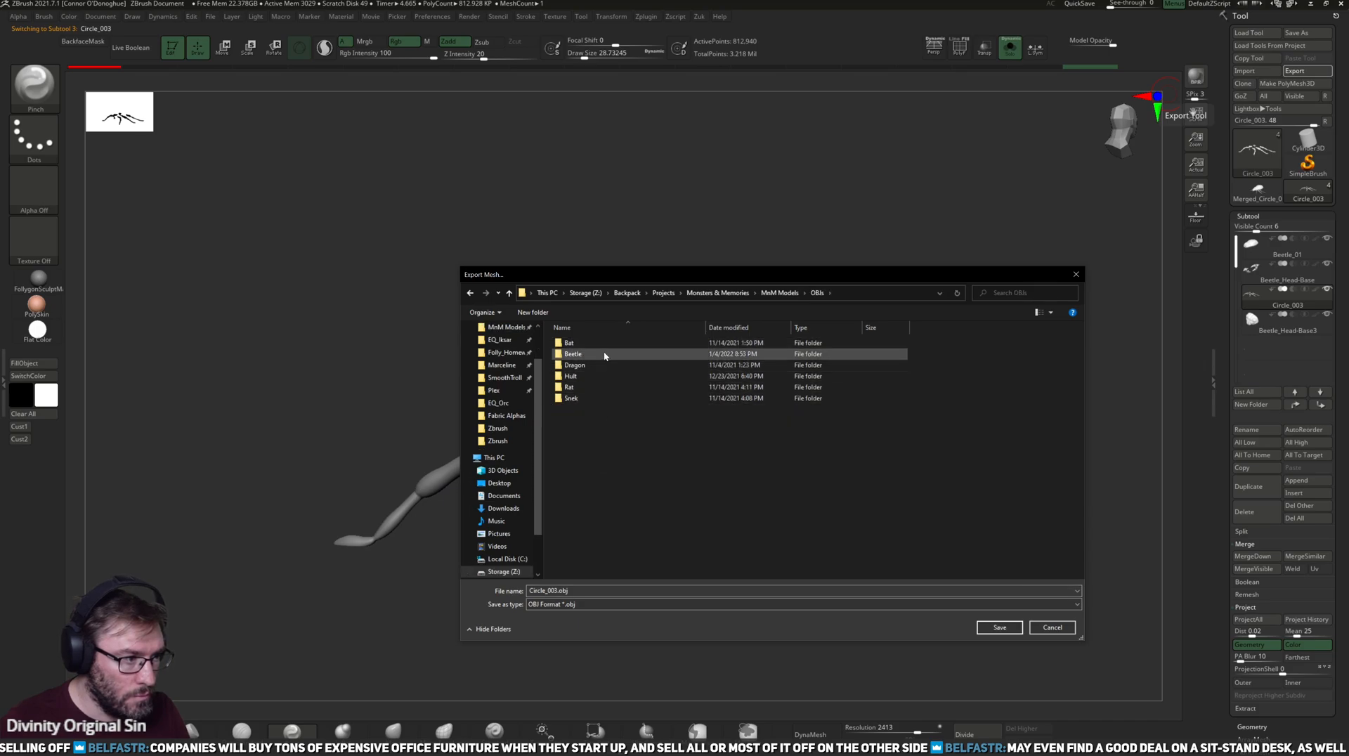
double_click(606, 352)
click(578, 383)
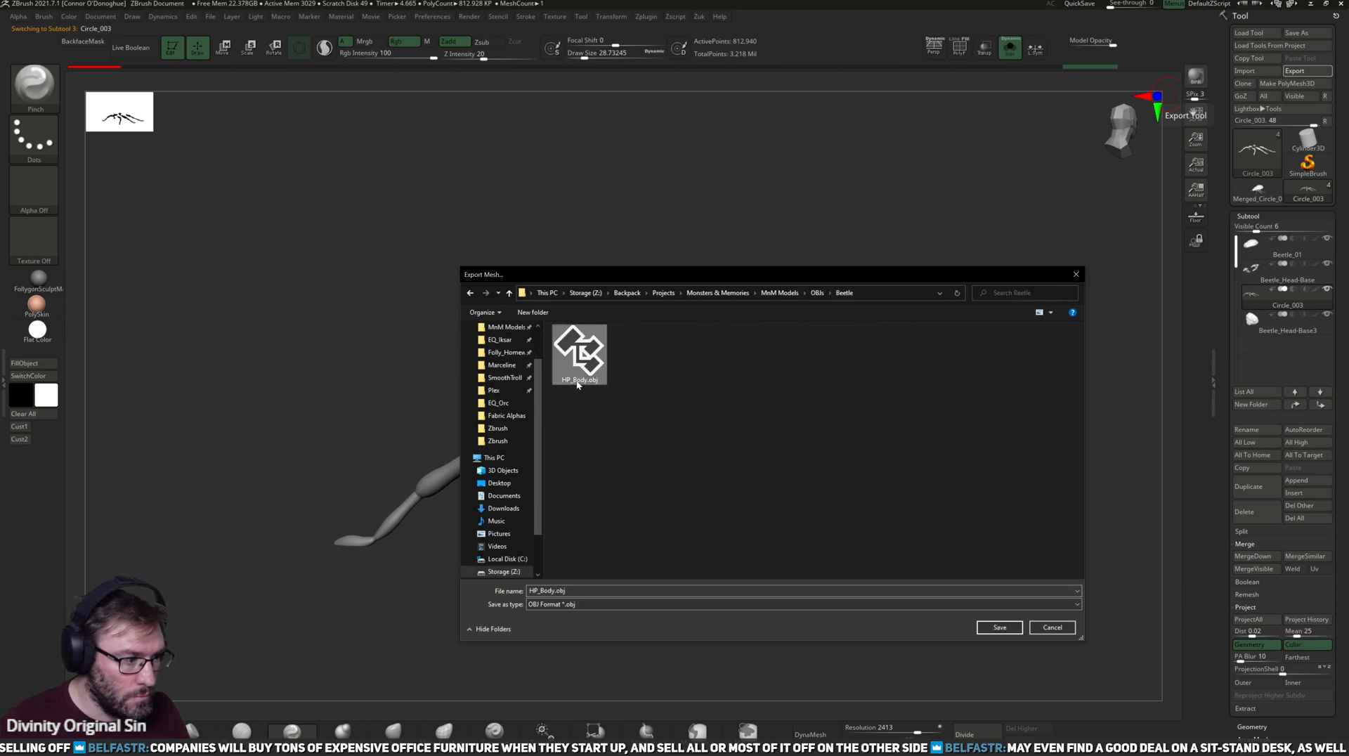
click(553, 590)
click(643, 592)
key(BackSpace)
key(BackSpace)
key(BackSpace)
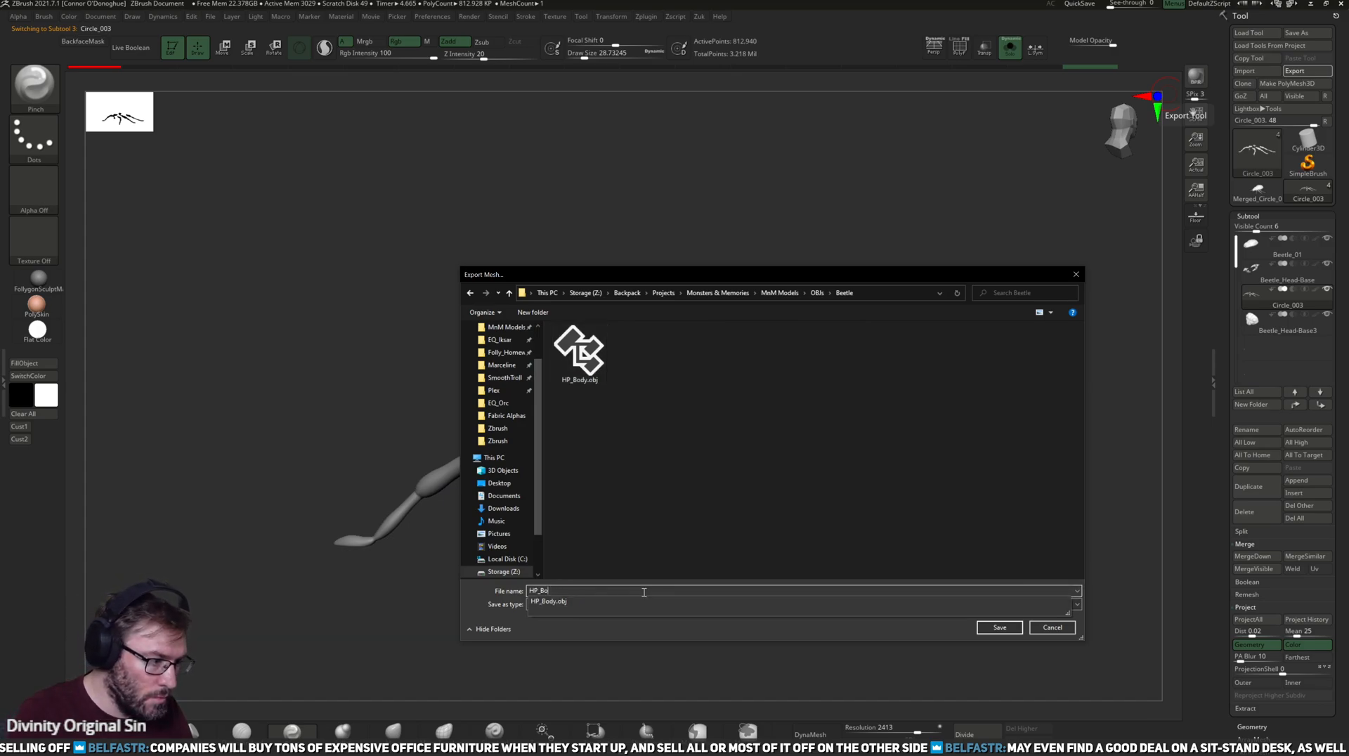
key(BackSpace)
text(Legs)
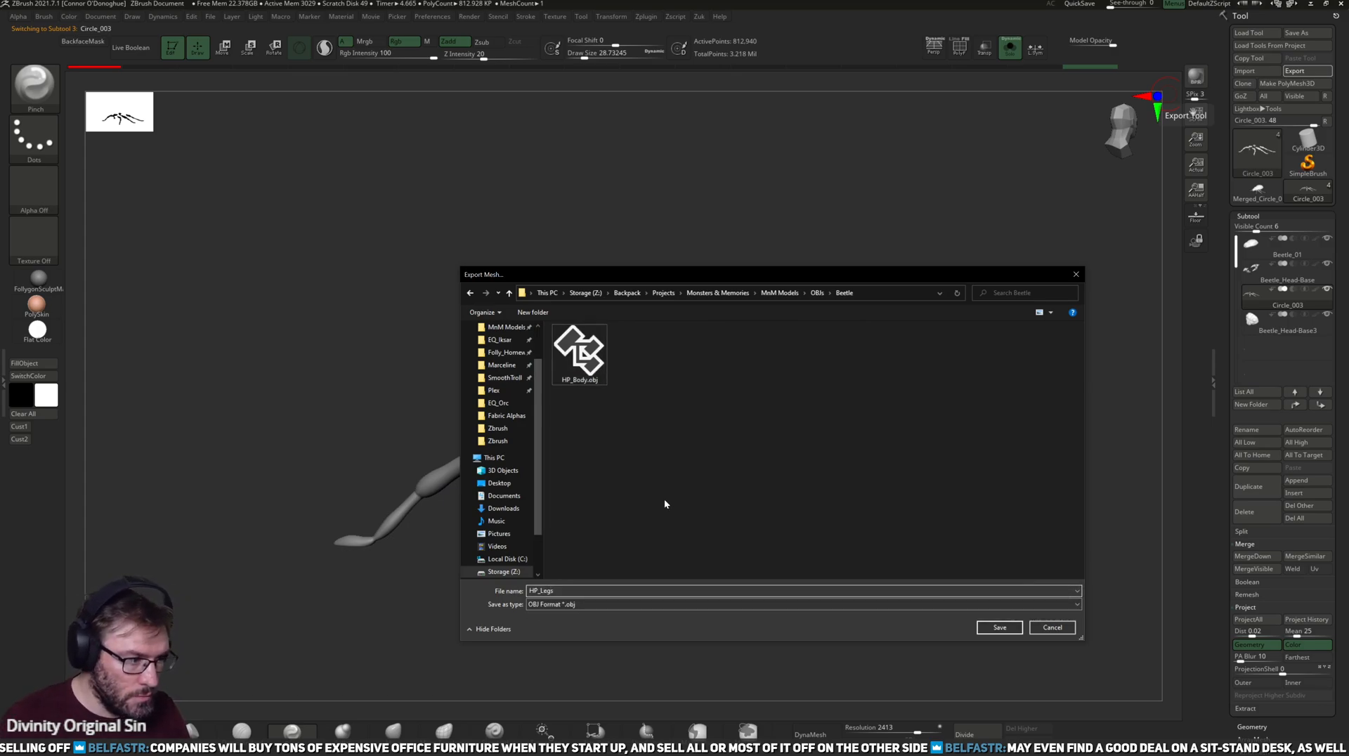
click(1000, 628)
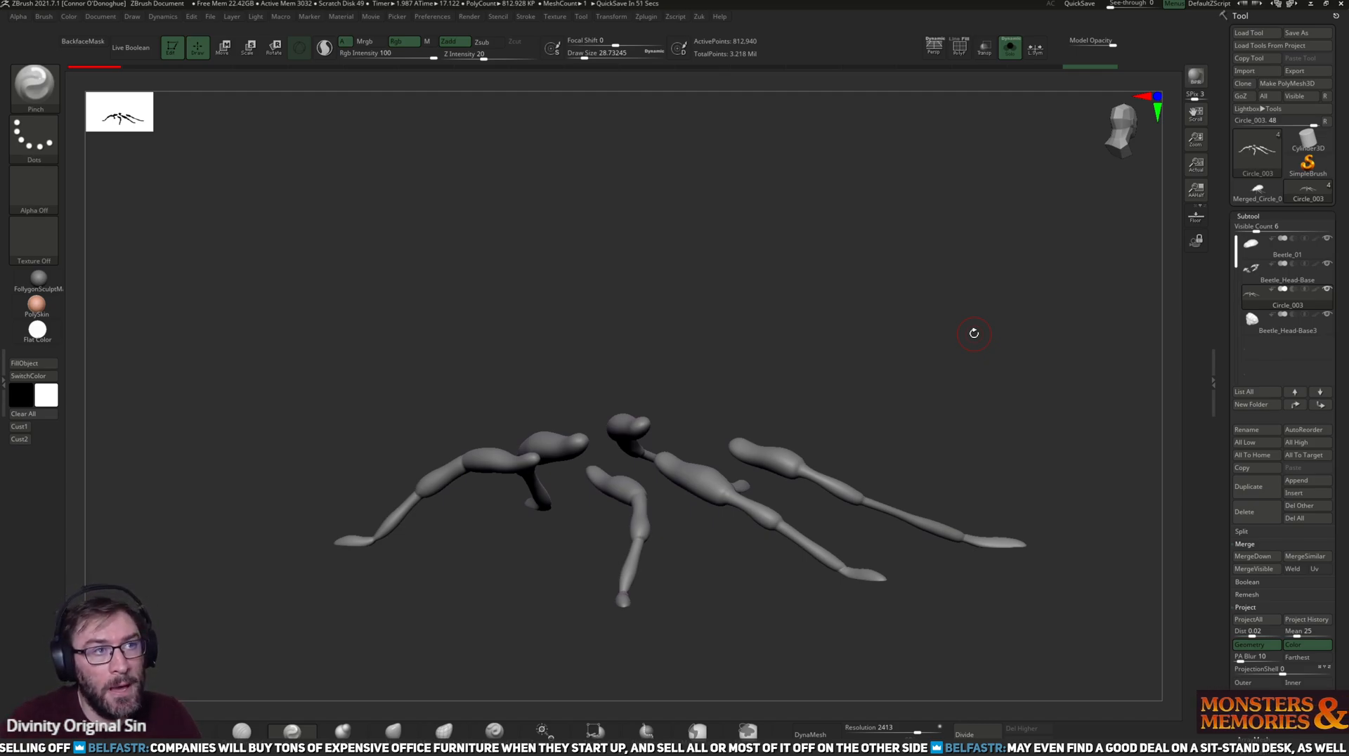
- Make the head (Beetle_Head-Base3) the active subtool and check its isolated mesh from a three-quarter view
click(1238, 334)
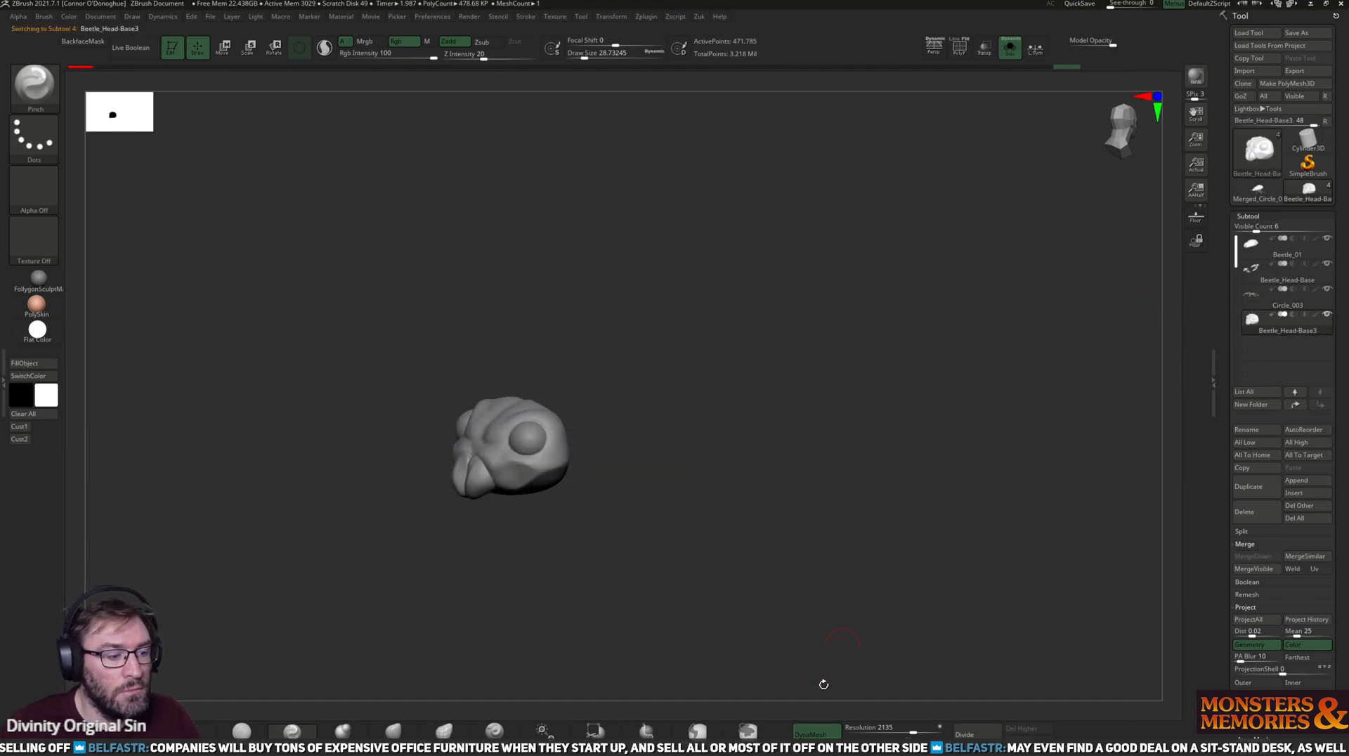
drag(797, 509, 808, 515)
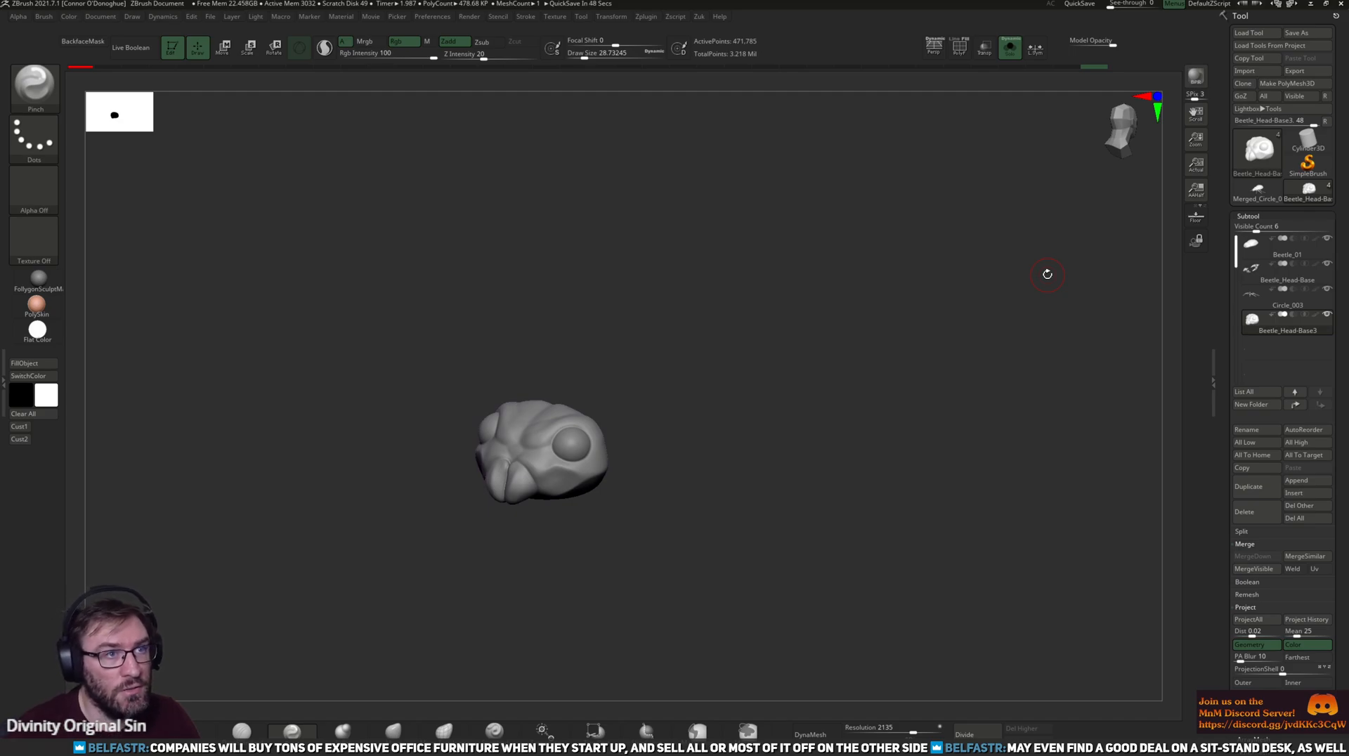
drag(1009, 277, 904, 265)
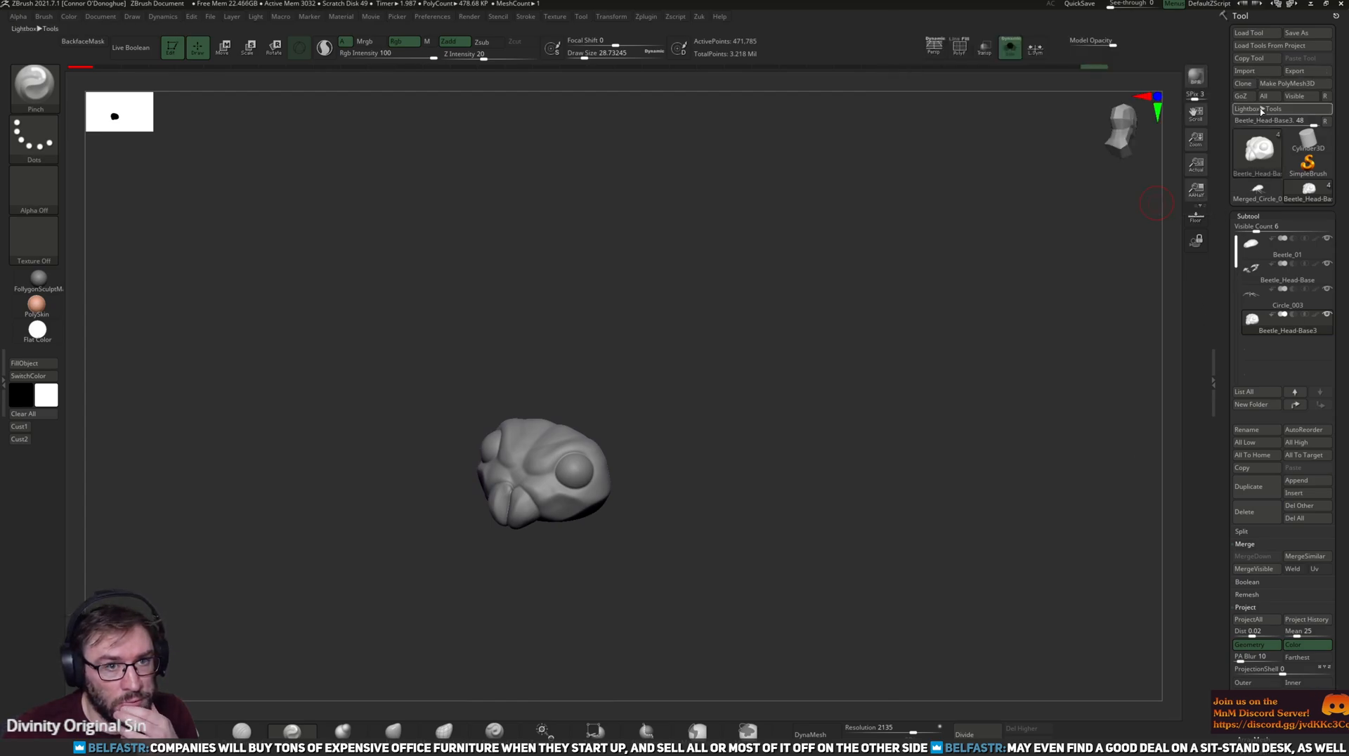
- Export the head subtool as HP_Head in OBJ format to the Beetle folder within the MnM Models OBJs folder
click(1307, 71)
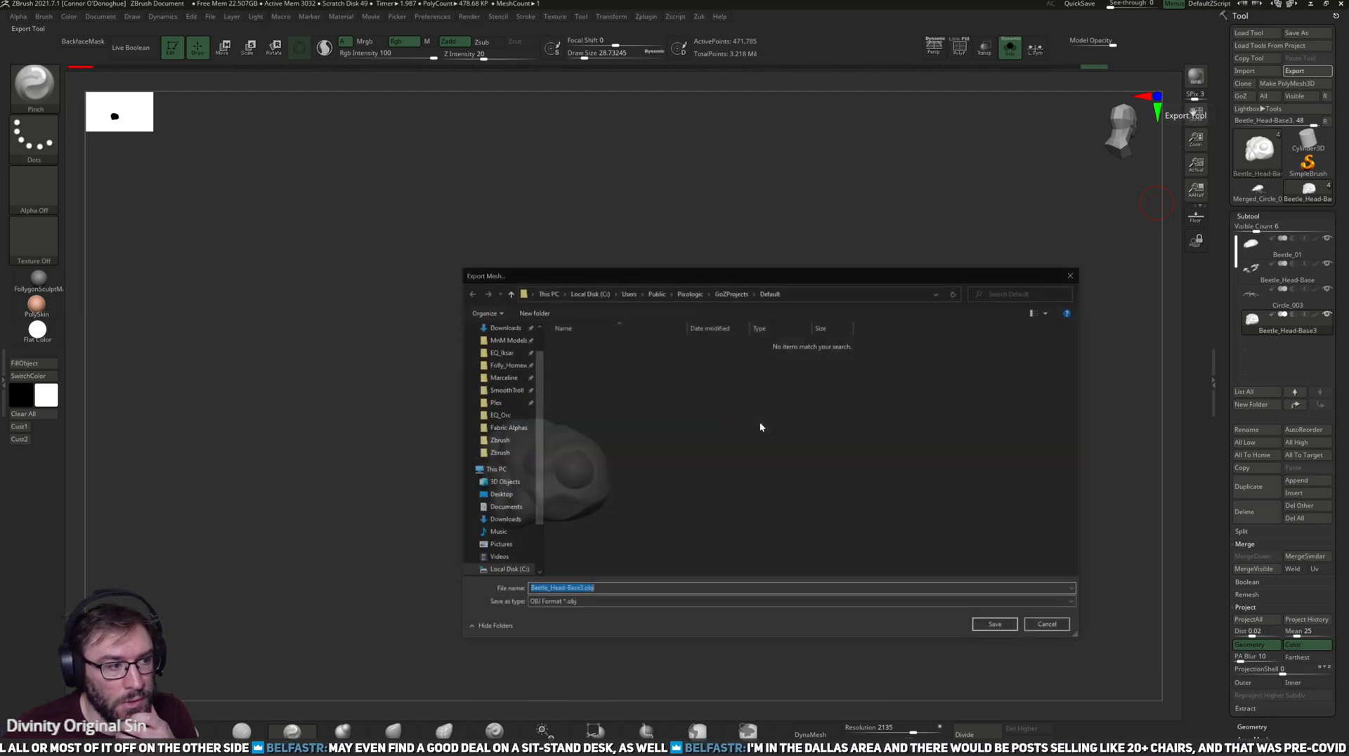
scroll(499, 394, up, 1)
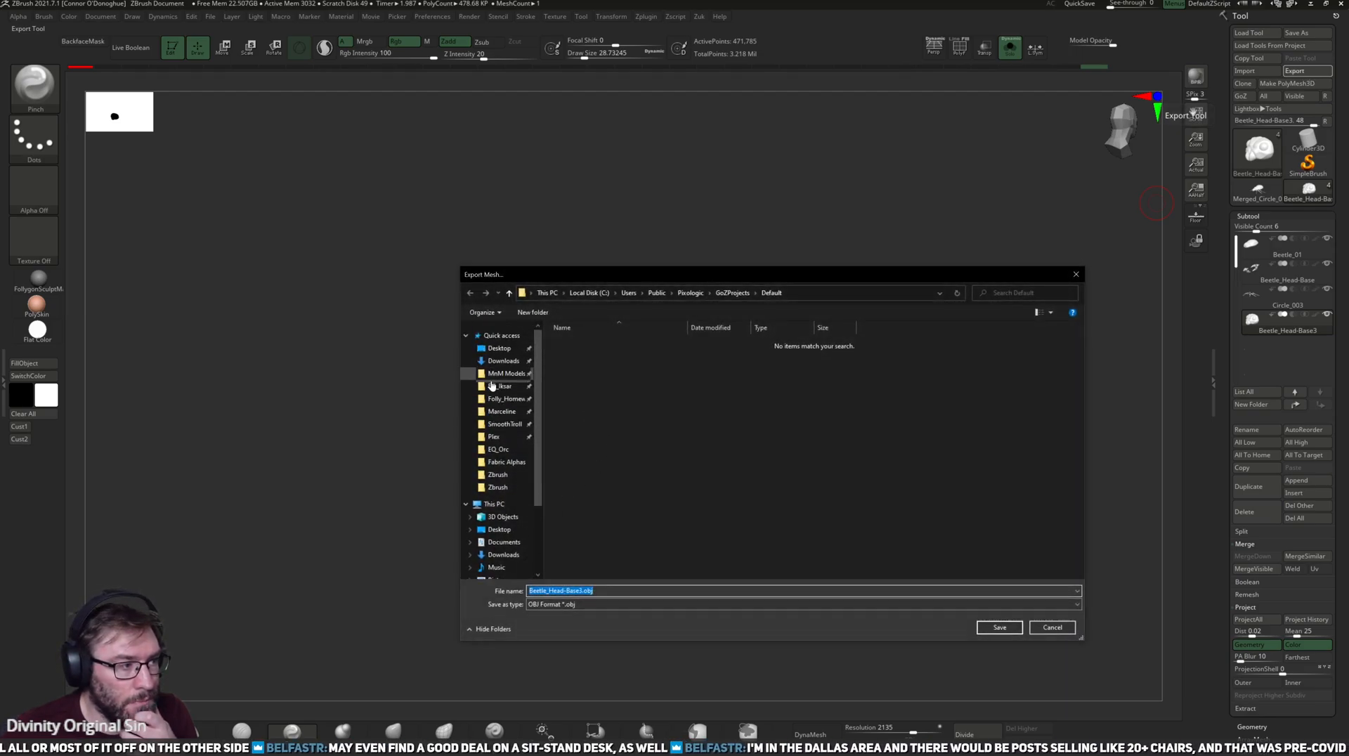
click(501, 414)
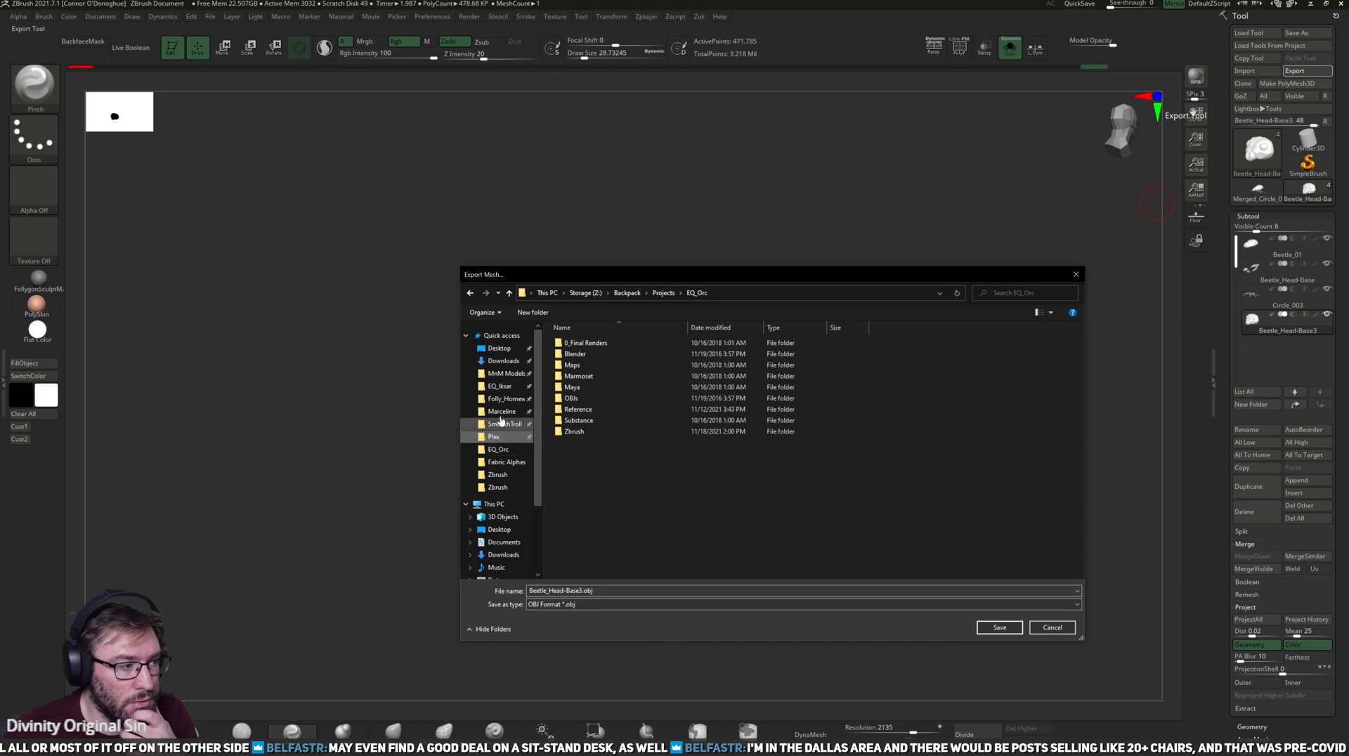
click(500, 387)
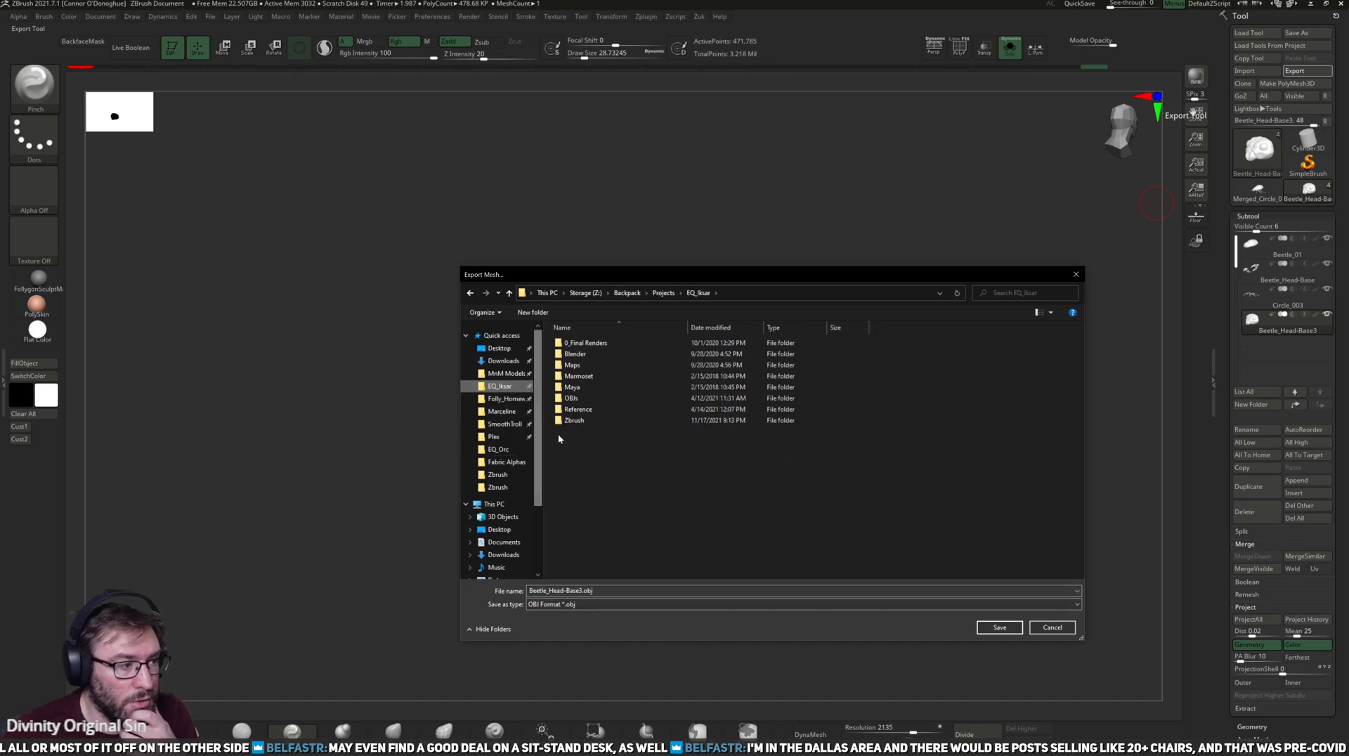
click(505, 374)
click(593, 411)
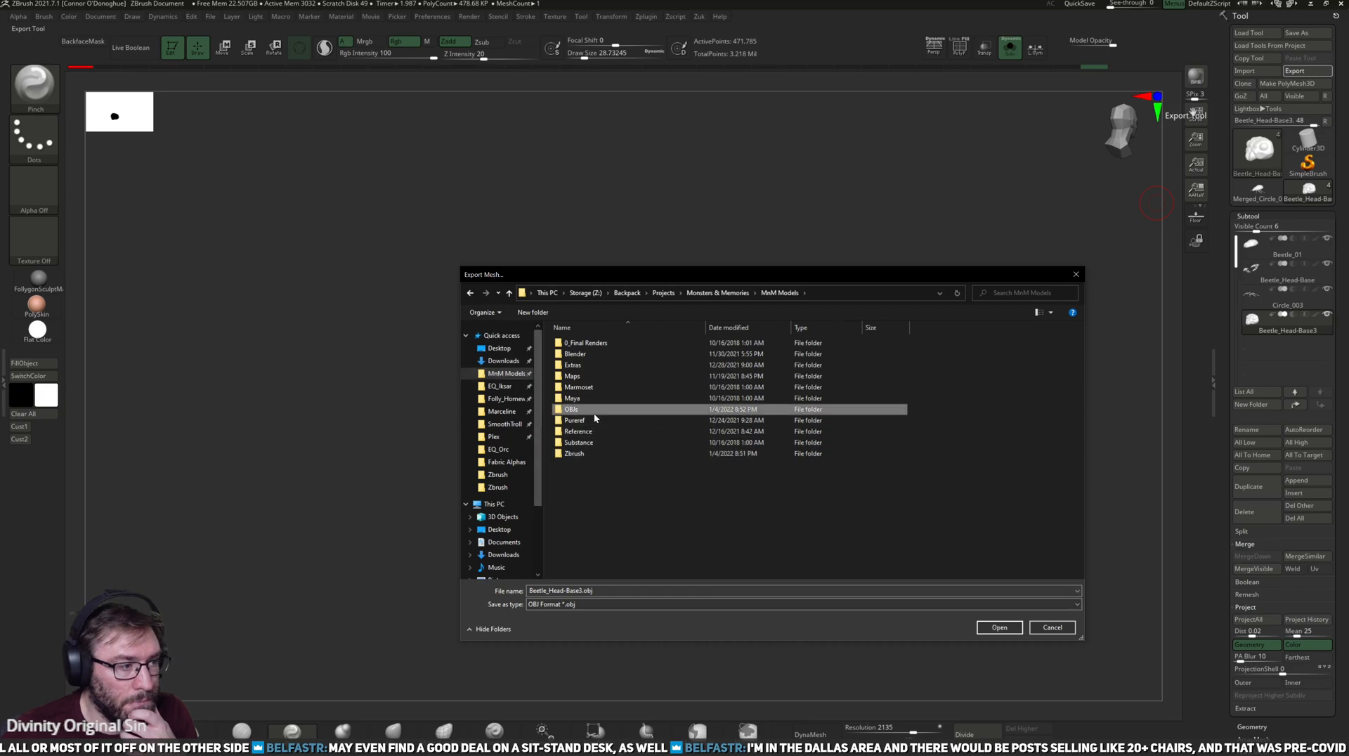
double_click(594, 411)
double_click(577, 355)
click(634, 376)
click(599, 590)
text(HP_)
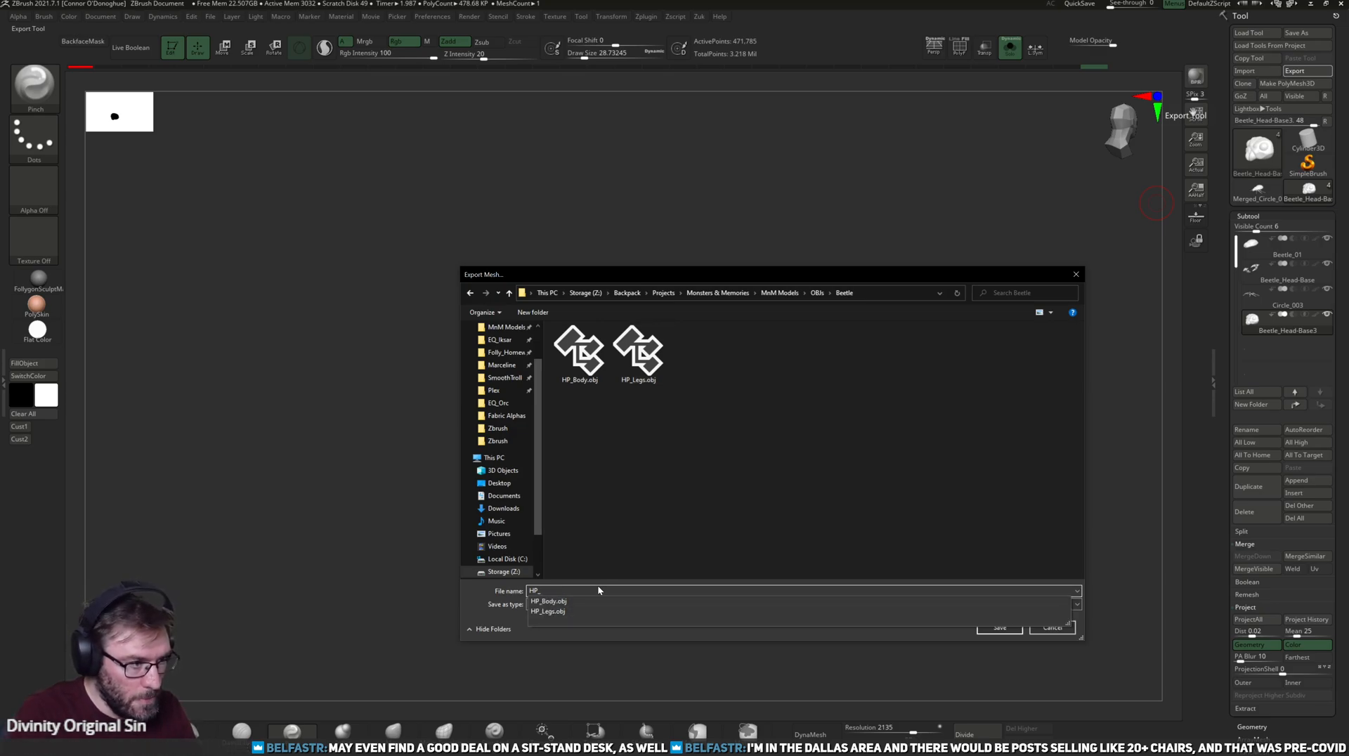
text(Head)
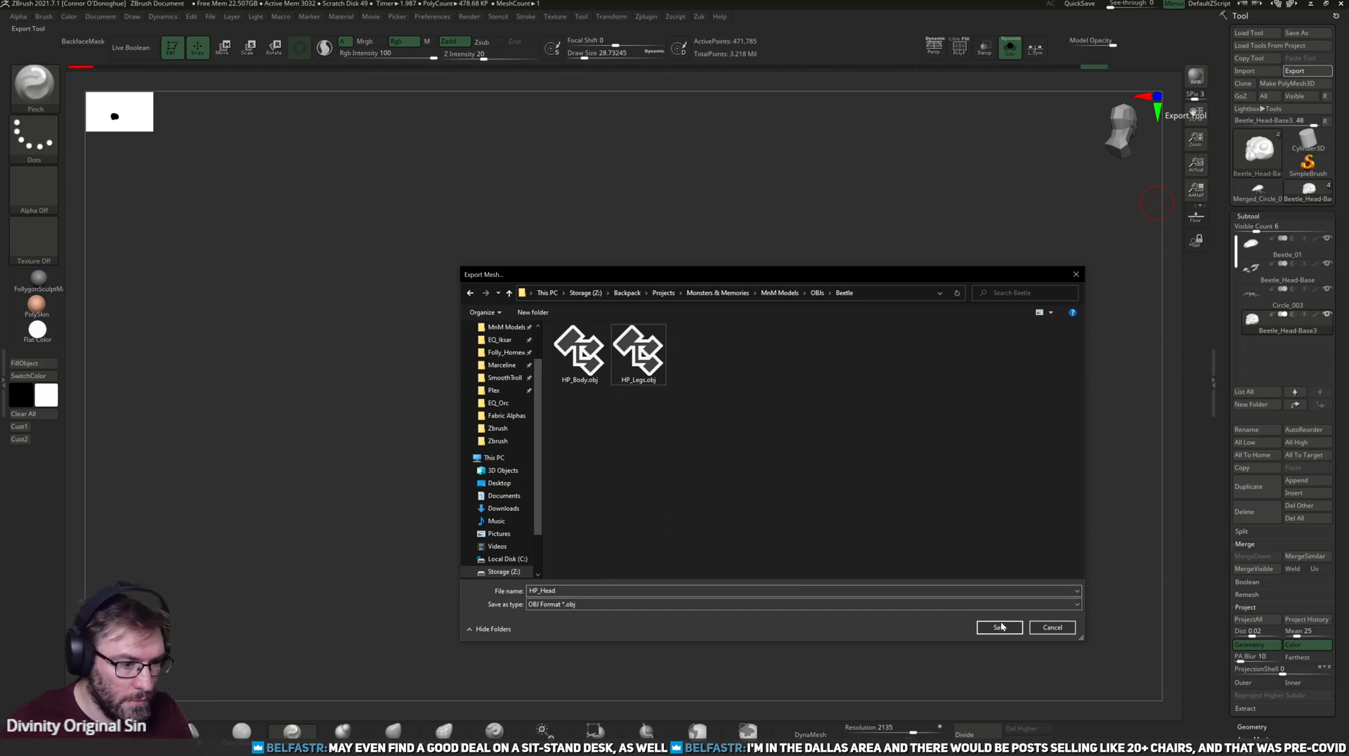
click(1000, 627)
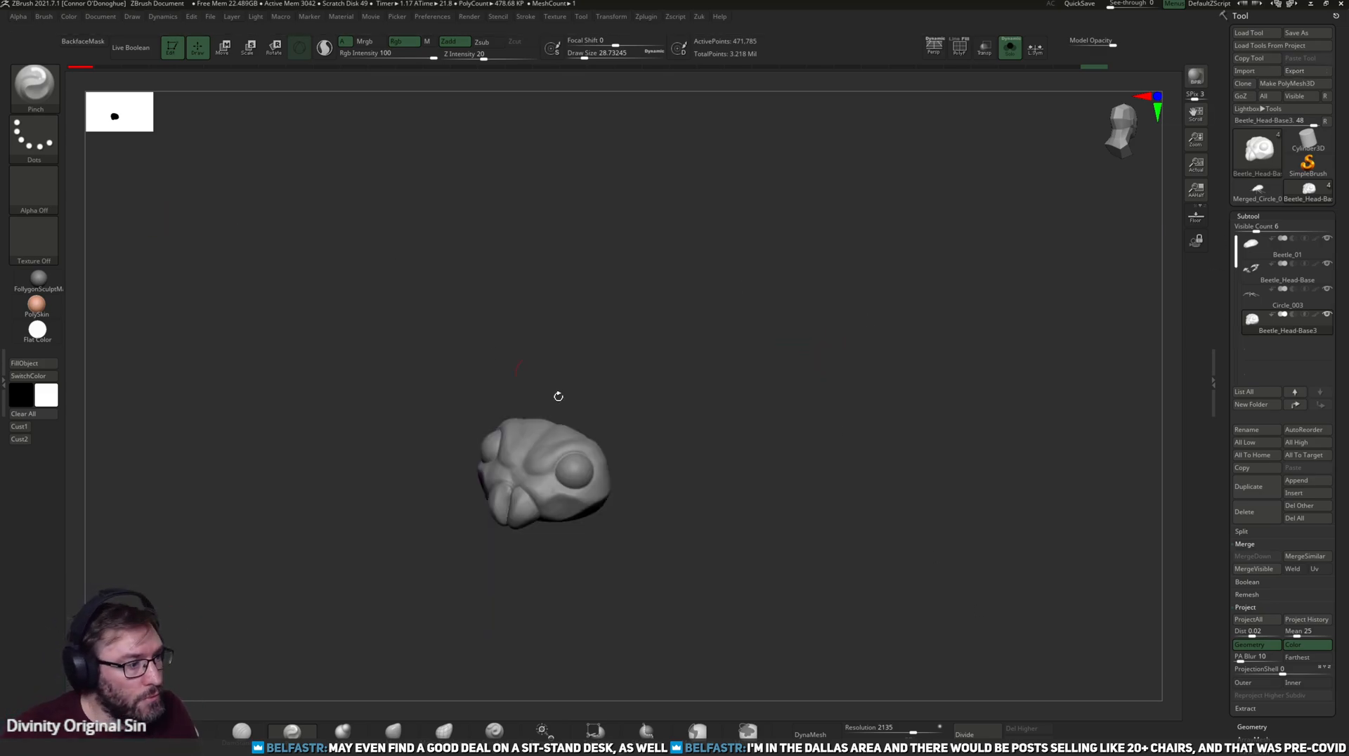
- Show the assembled beetle again and hide the mandibles (Beetle_Head-Base) to inspect the head and thorax from the side
click(1011, 48)
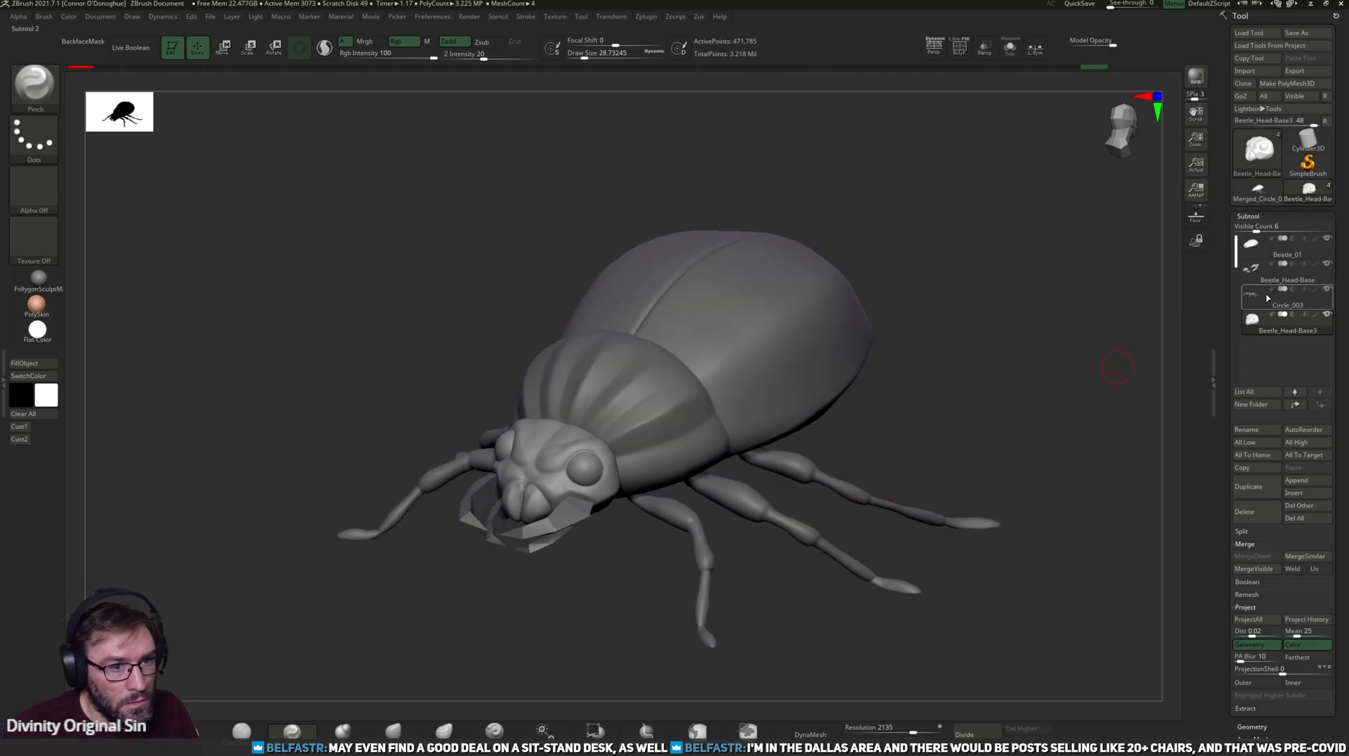
click(1327, 264)
drag(1011, 387, 731, 588)
mouse_move(575, 482)
mouse_down()
mouse_move(688, 511)
mouse_move(584, 488)
mouse_up()
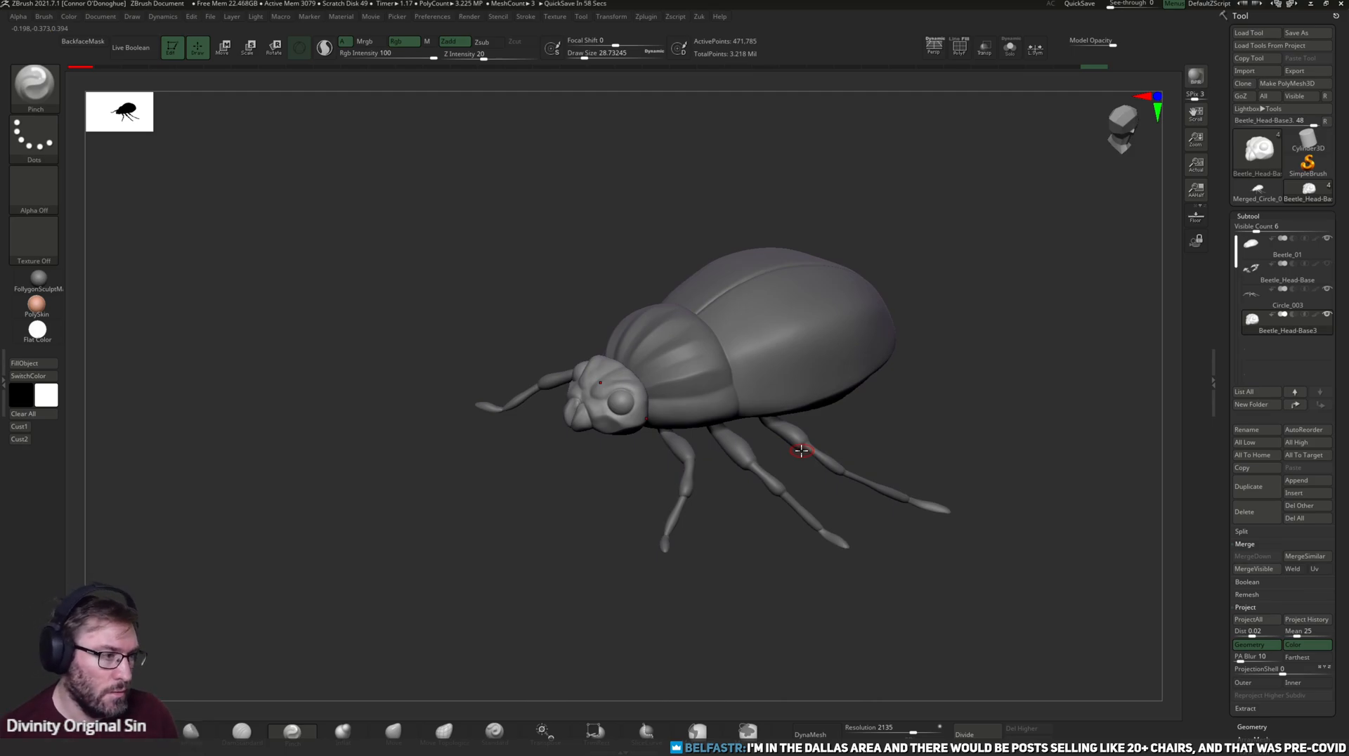
alt+drag(531, 519, 596, 612)
drag(534, 580, 679, 556)
drag(673, 605, 645, 558)
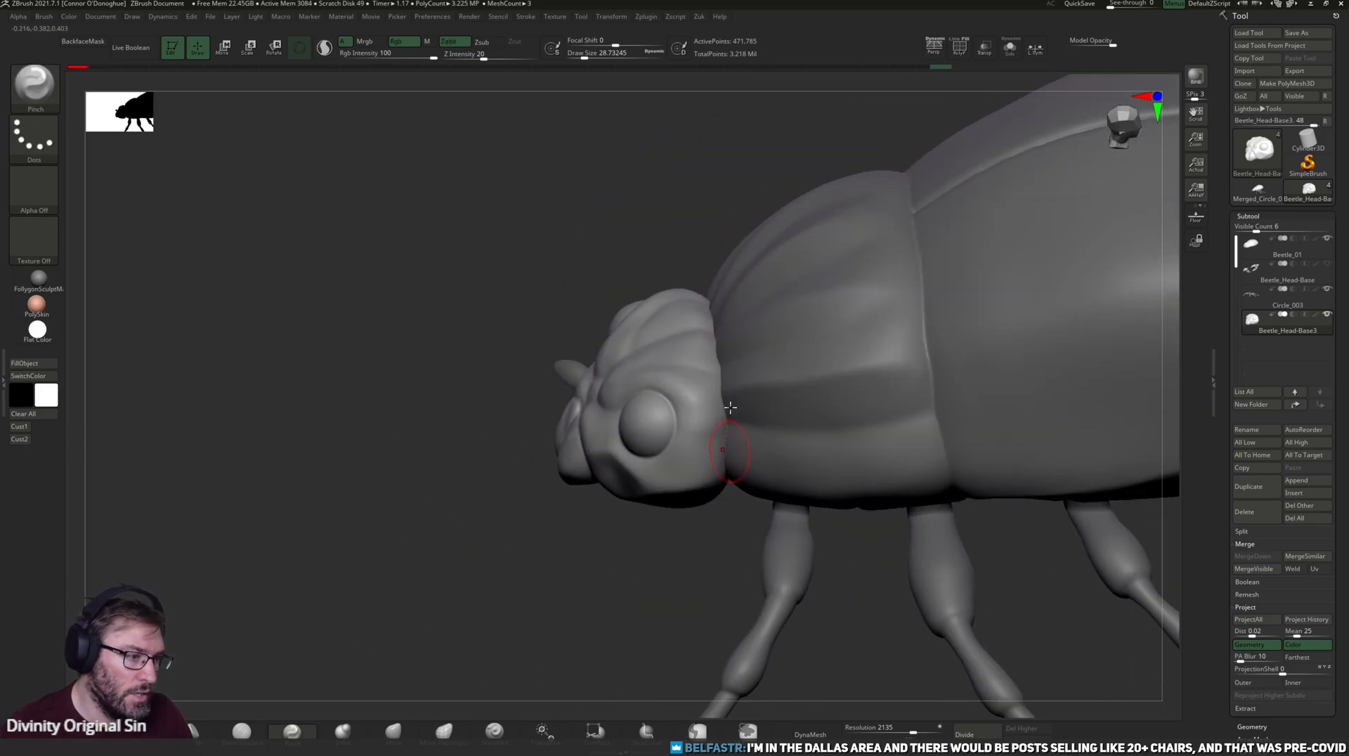
- Examine the joint between the head and thorax from below and the whole beetle from the side and front
drag(707, 386, 701, 477)
right_drag(701, 477, 743, 398)
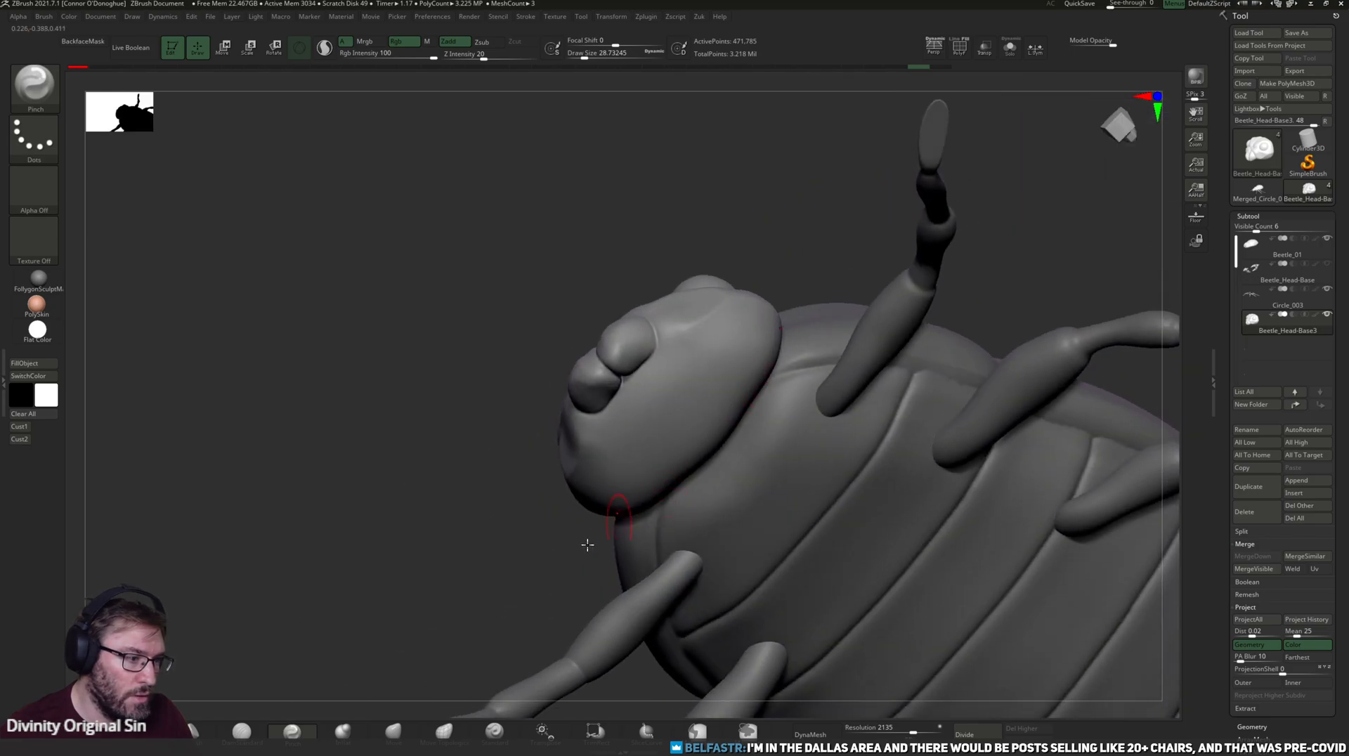
right_drag(651, 506, 542, 541)
right_drag(545, 477, 808, 391)
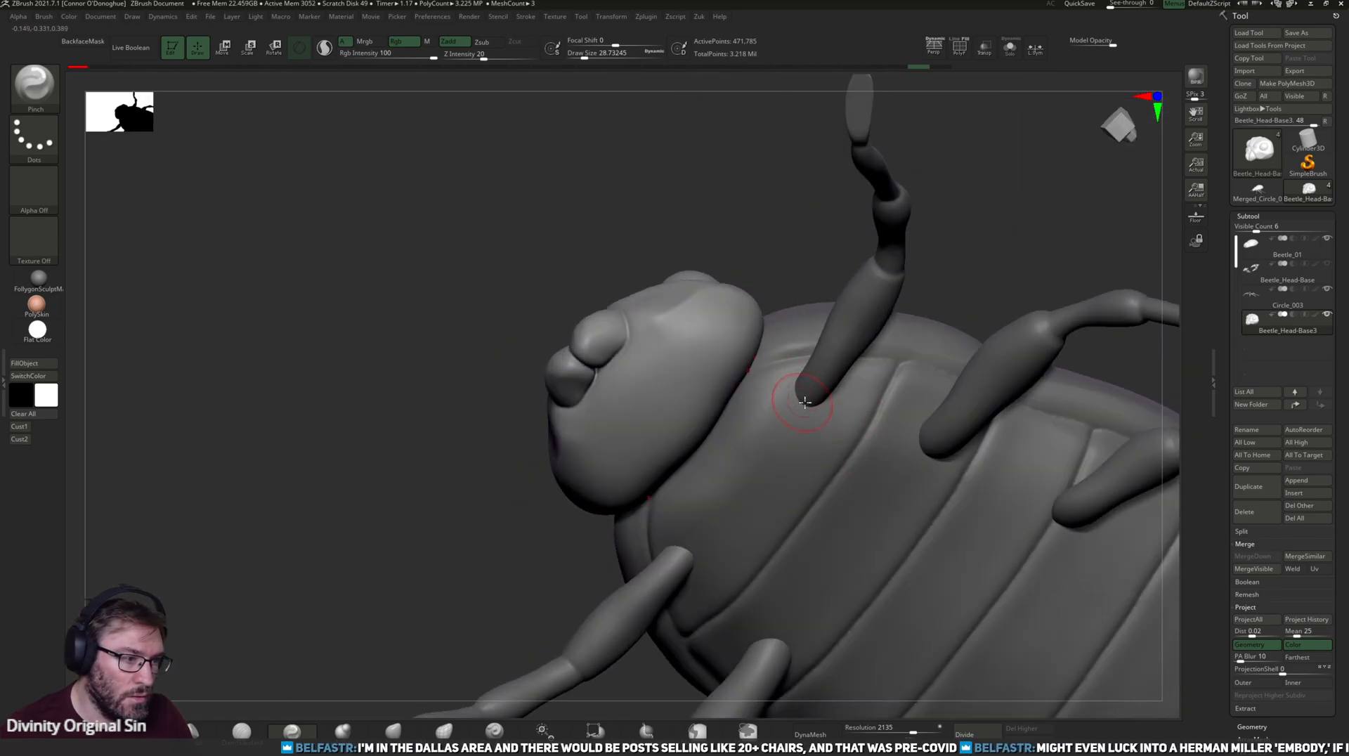
right_drag(792, 229, 761, 183)
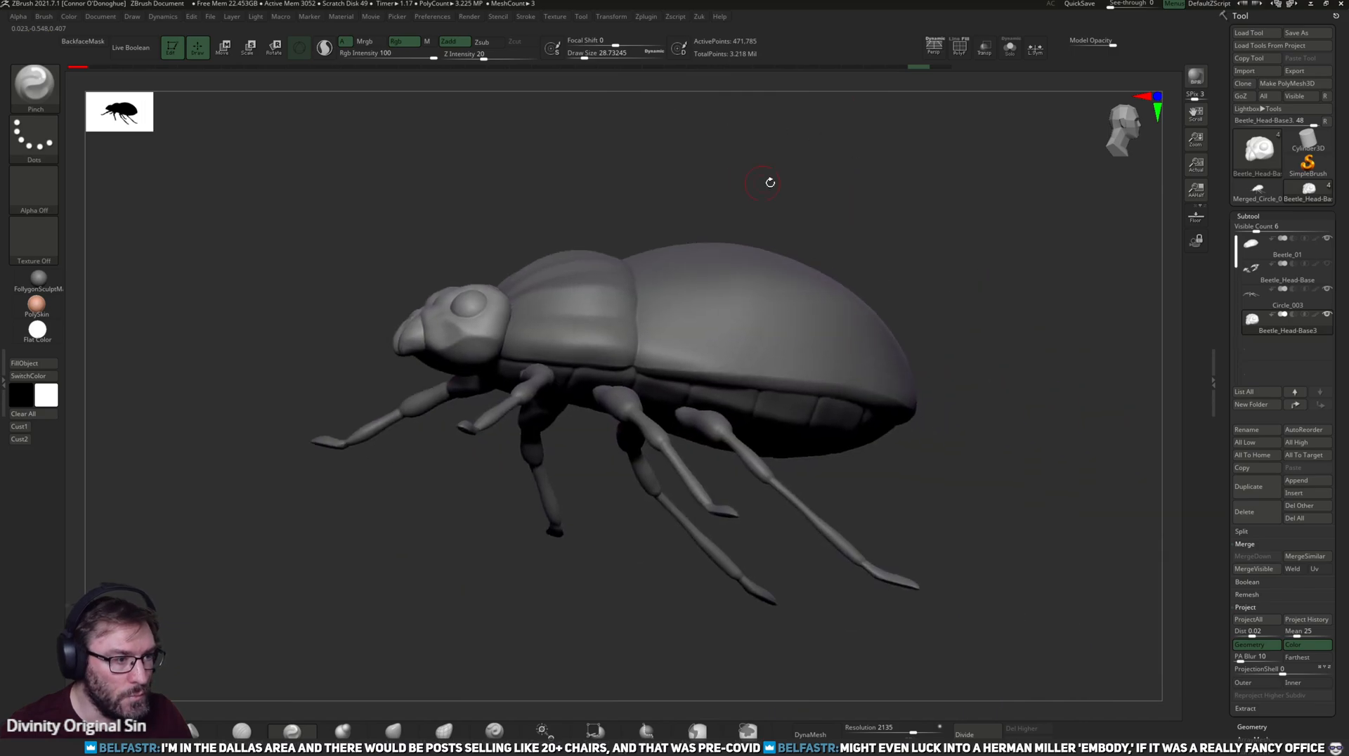
right_drag(1072, 476, 822, 612)
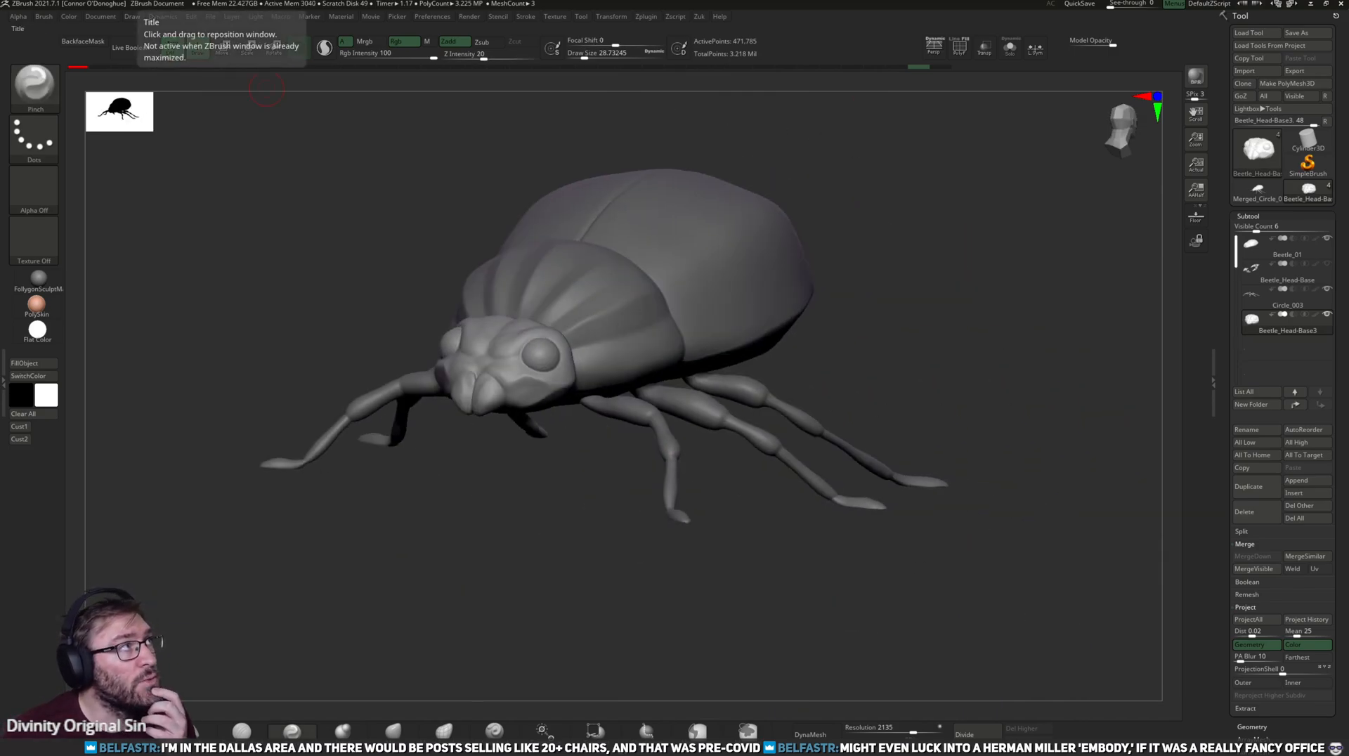
- Switch to Blender, briefly reveal the High_Poly collection over the low-poly beetle for comparison, and hide it again
key(alt+Tab)
click(689, 222)
scroll(690, 223, up, 3)
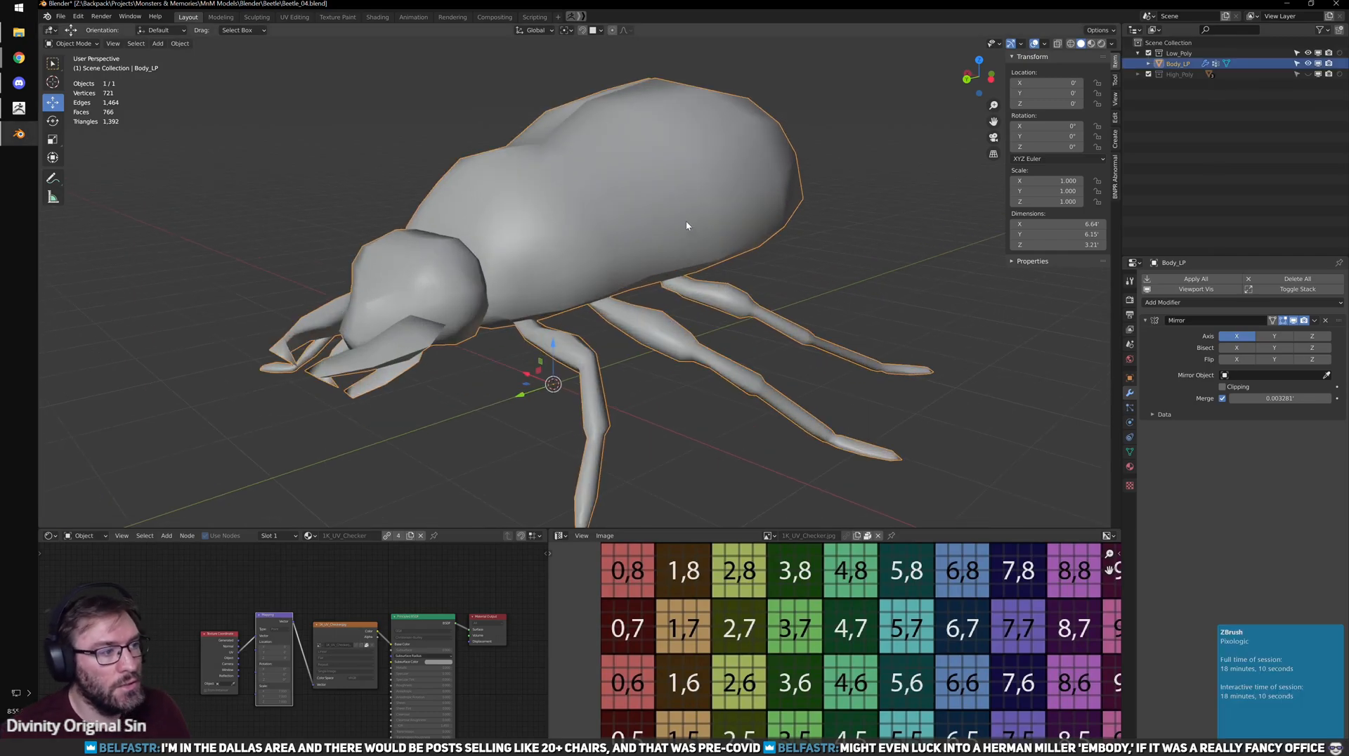
scroll(606, 194, down, 1)
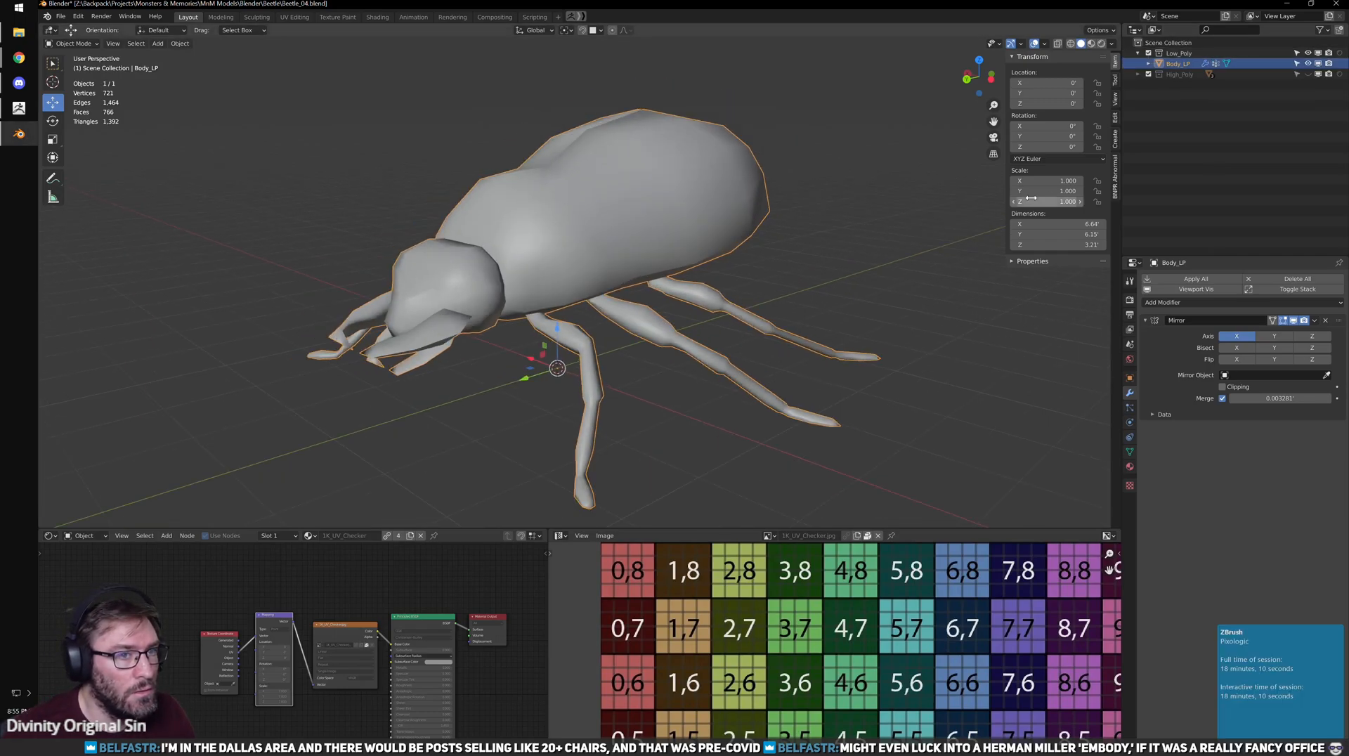
key(alt+h)
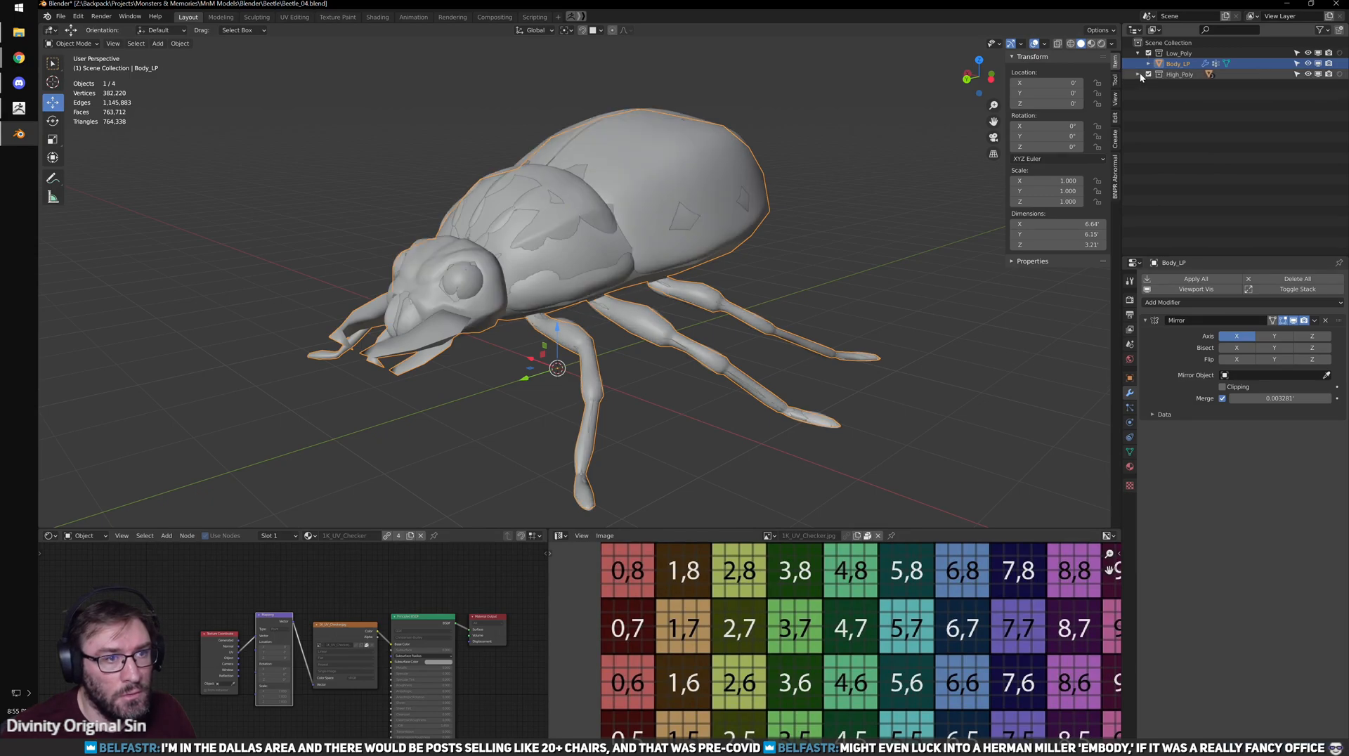
click(1307, 75)
- Separate the body shell of Body_LP, thorax and abdomen together, into its own object using linked selection delimited by Normal
middle_drag(934, 151, 773, 225)
key(Tab)
key(ctrl+Tab)
click(720, 236)
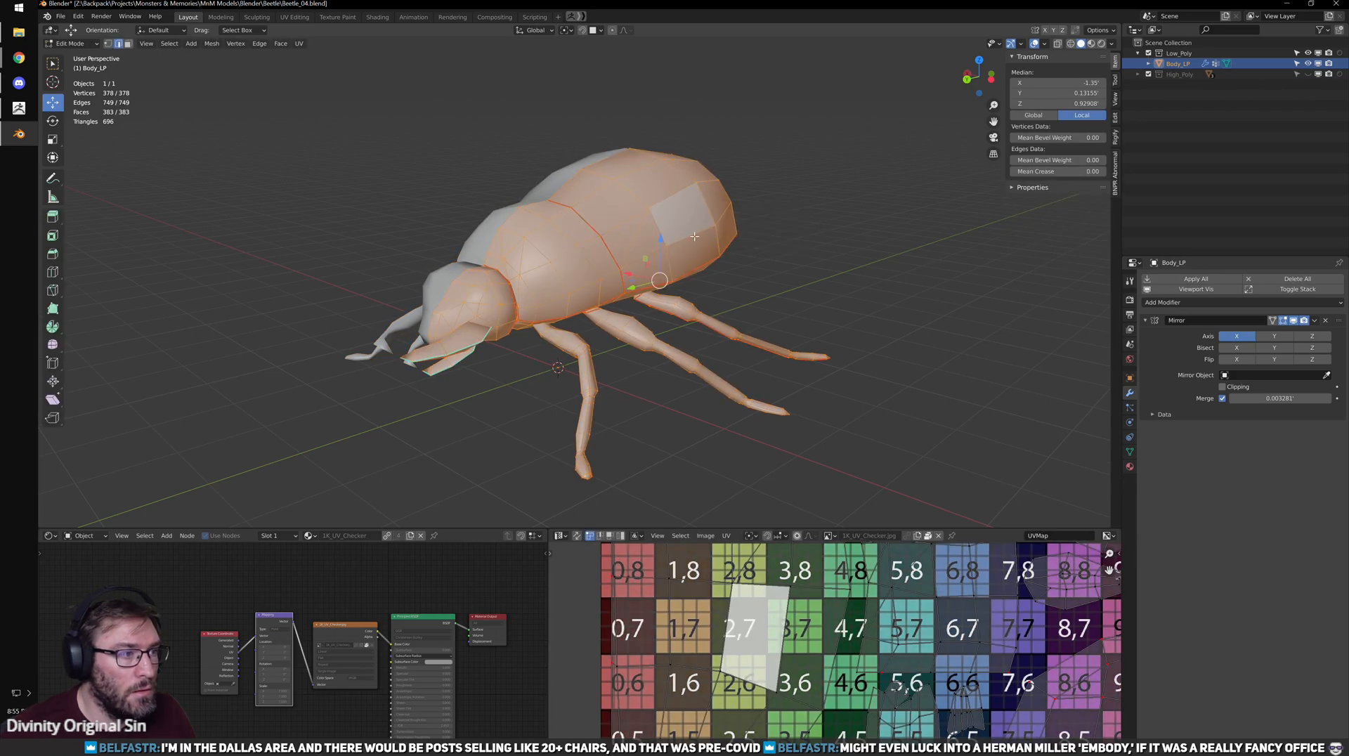
click(680, 221)
key(l)
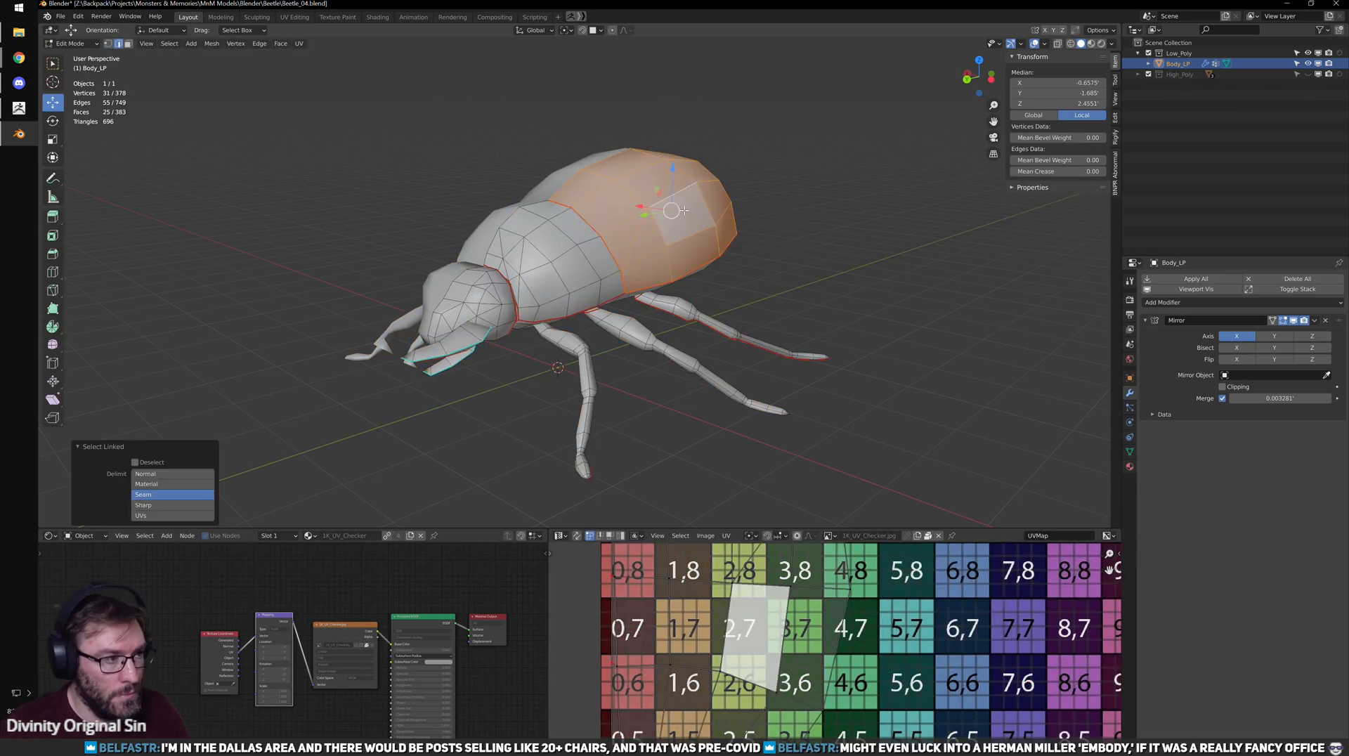
click(182, 473)
middle_drag(435, 394, 487, 391)
key(p)
click(658, 326)
- Select the linked head shell and separate it from Body_LP into its own object
click(478, 342)
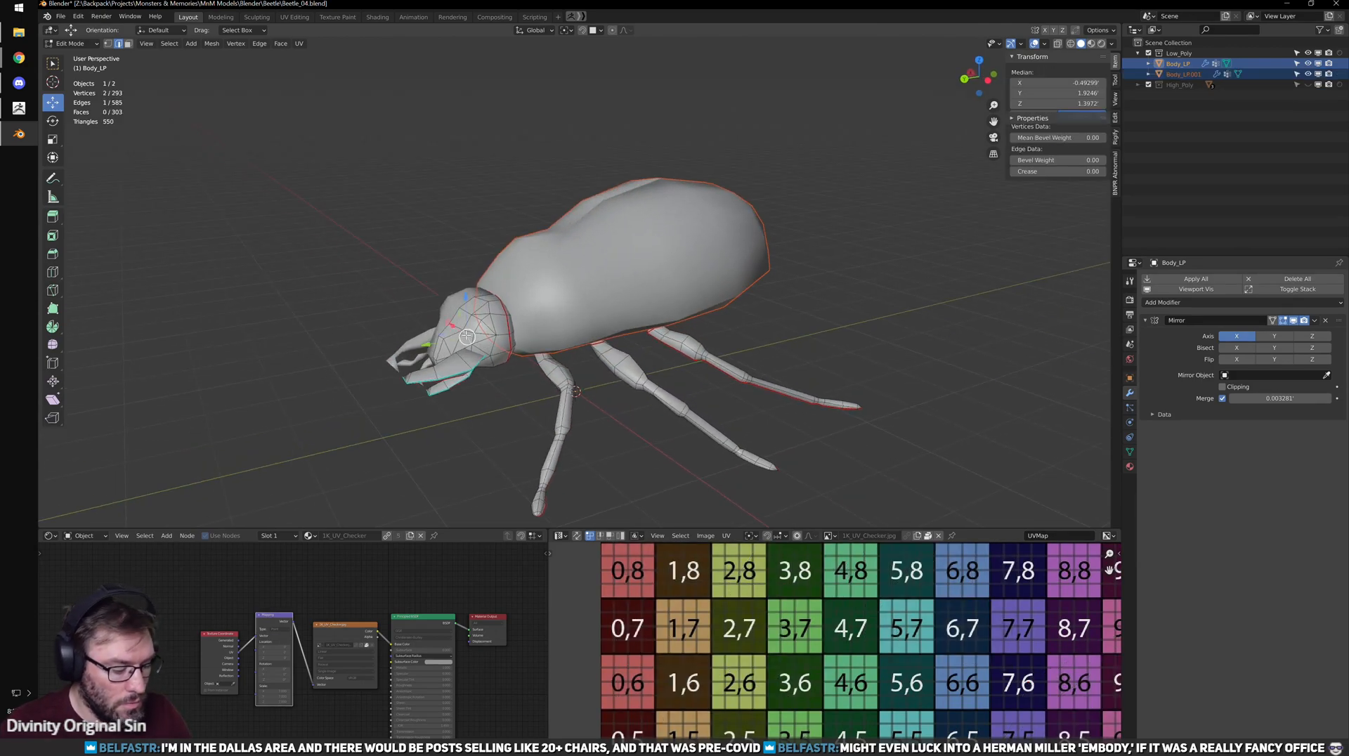
key(l)
key(p)
click(465, 333)
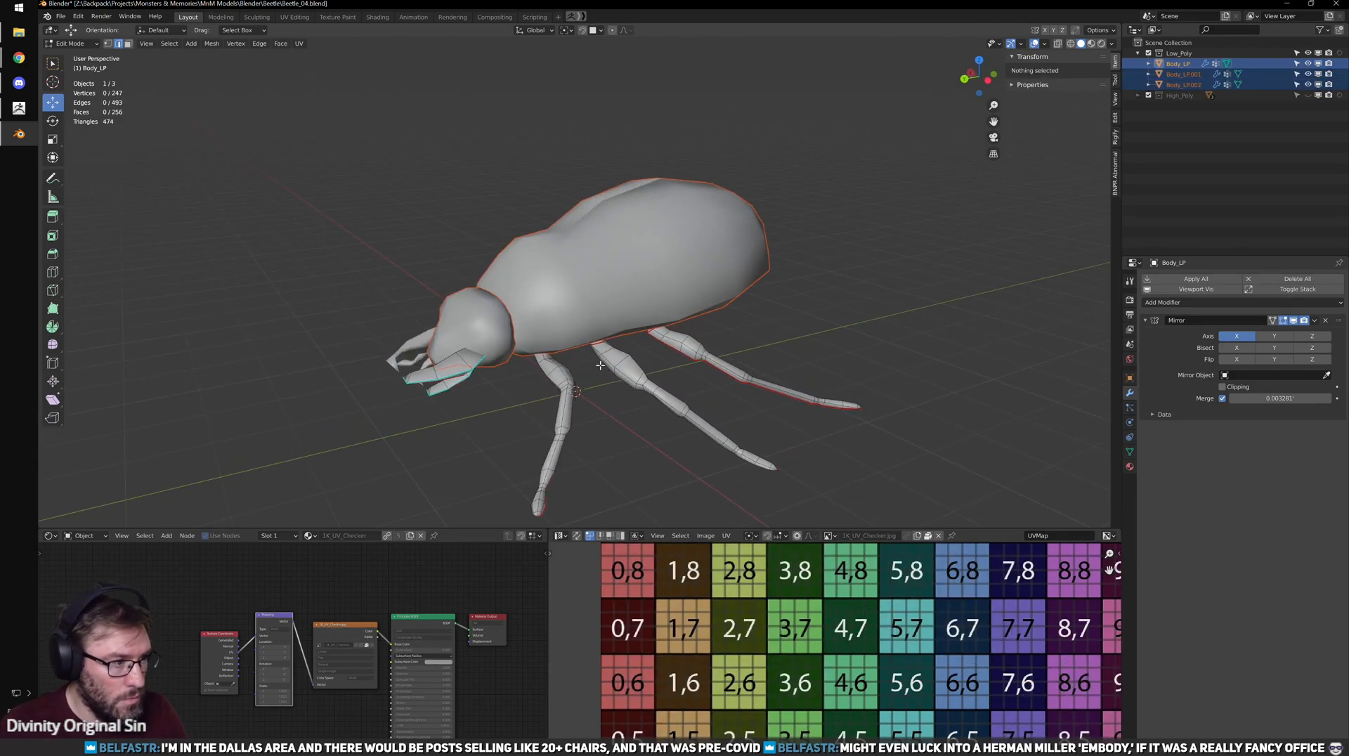
- Separate the three linked leg shells from Body_LP into one object and return to Object Mode
click(575, 391)
key(l)
key(l)
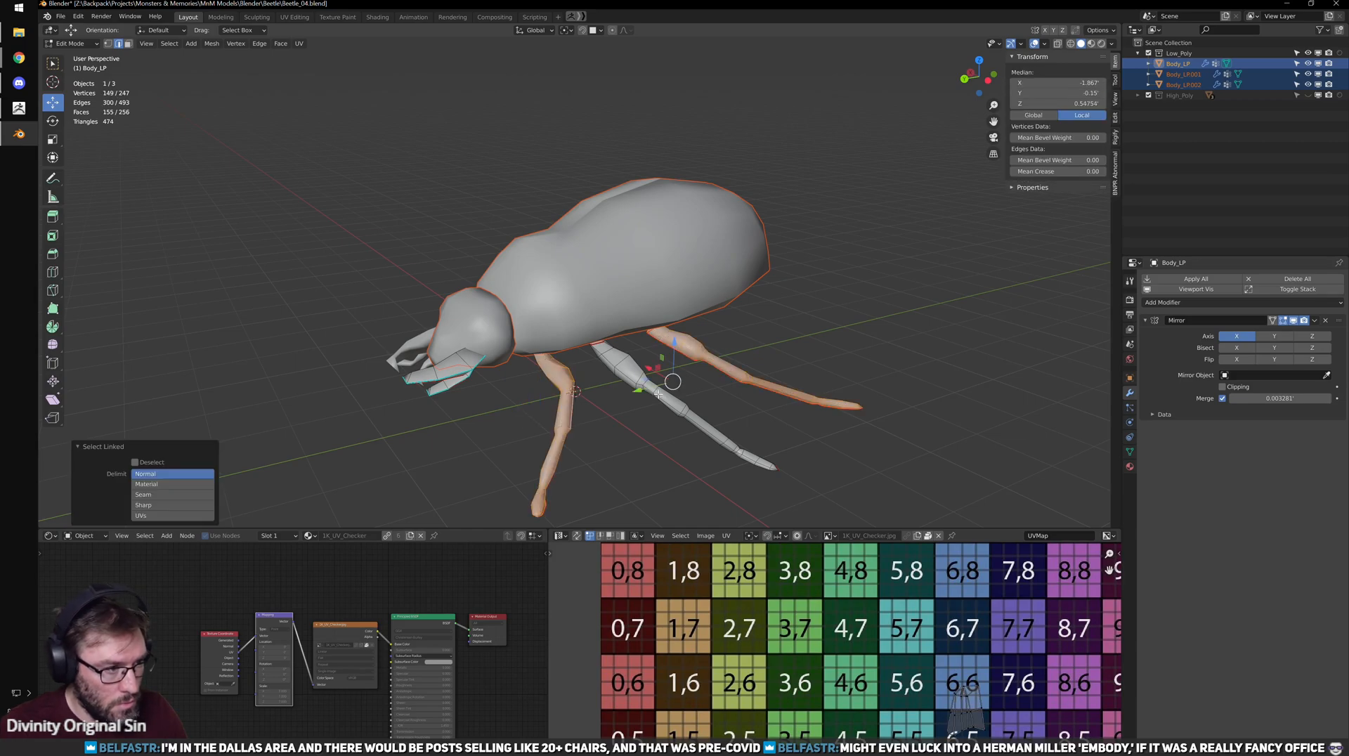
key(l)
key(p)
click(662, 391)
key(Tab)
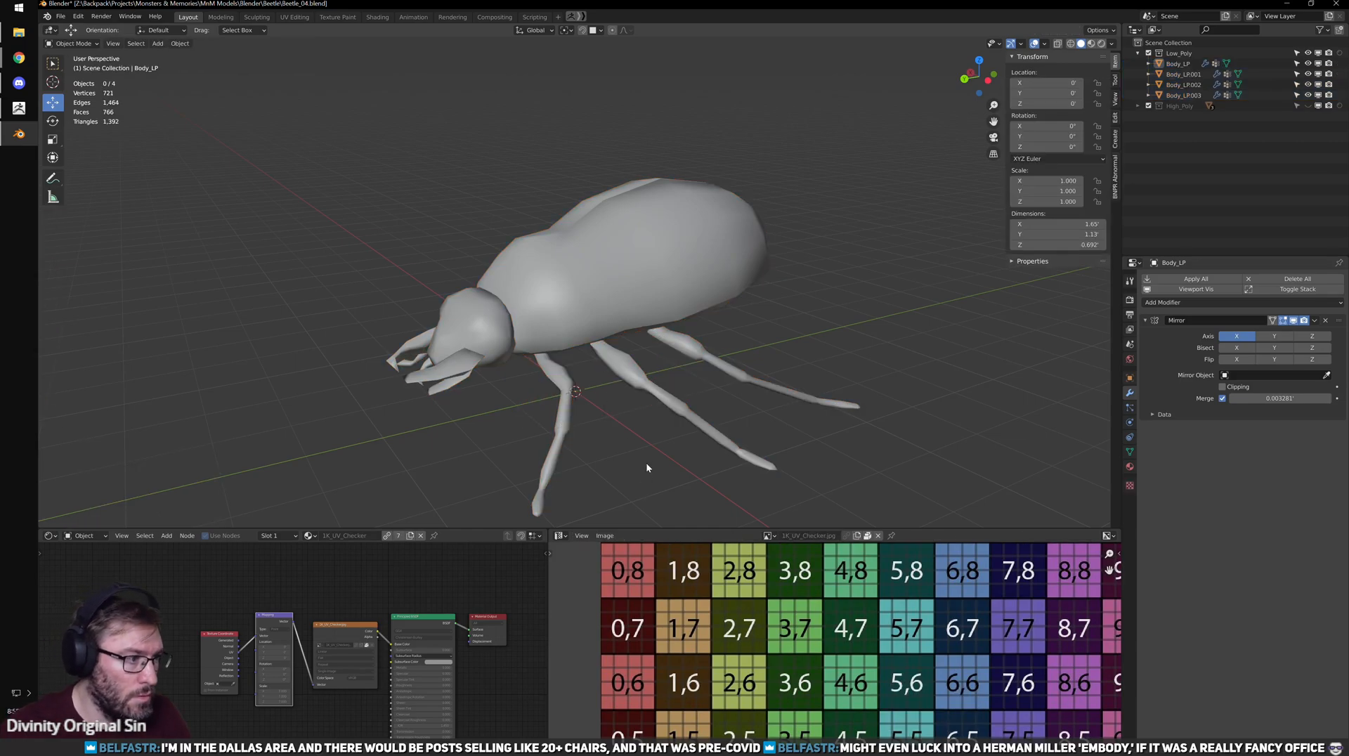
- Make the separated legs the active object and save the Blender file
click(652, 430)
middle_drag(617, 442, 644, 449)
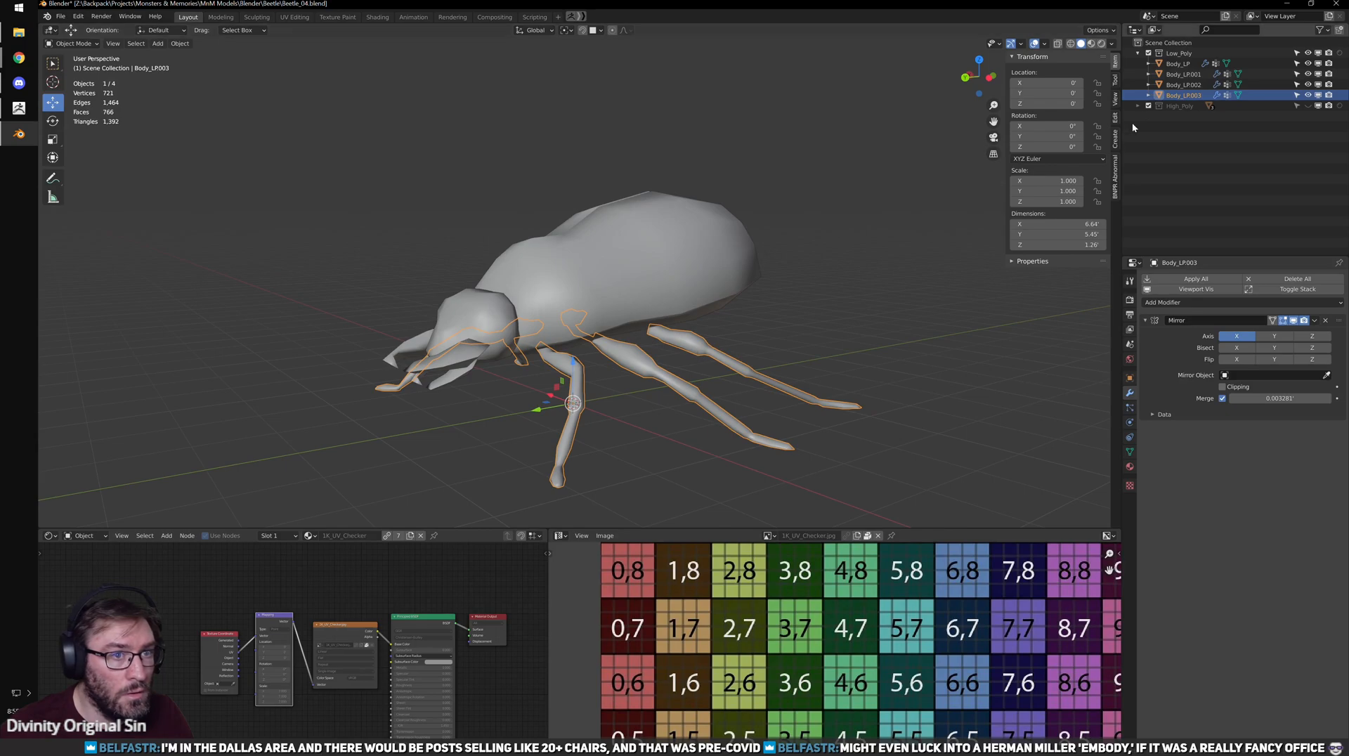
click(60, 16)
click(94, 91)
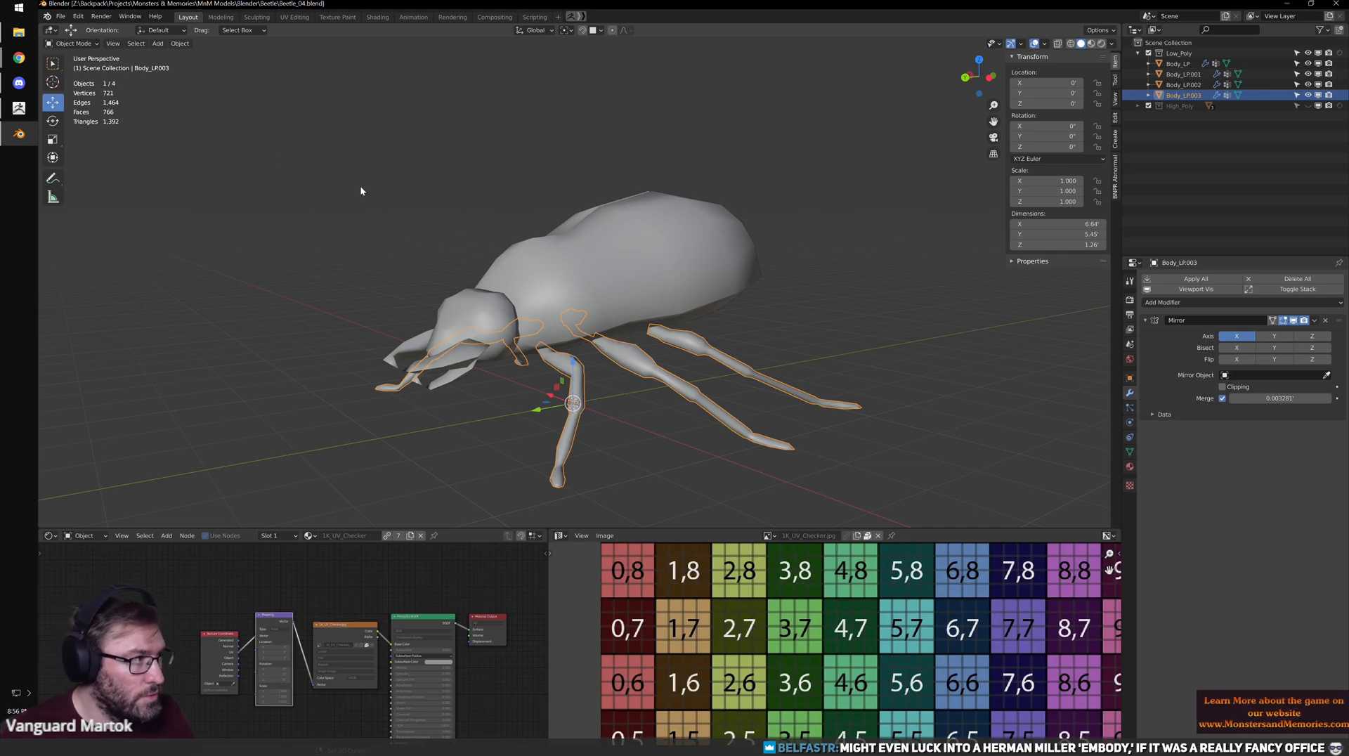
- Start a Wavefront OBJ export and set its destination to the Beetle folder within the MnM Models OBJs folder
click(61, 15)
mouse_move(128, 168)
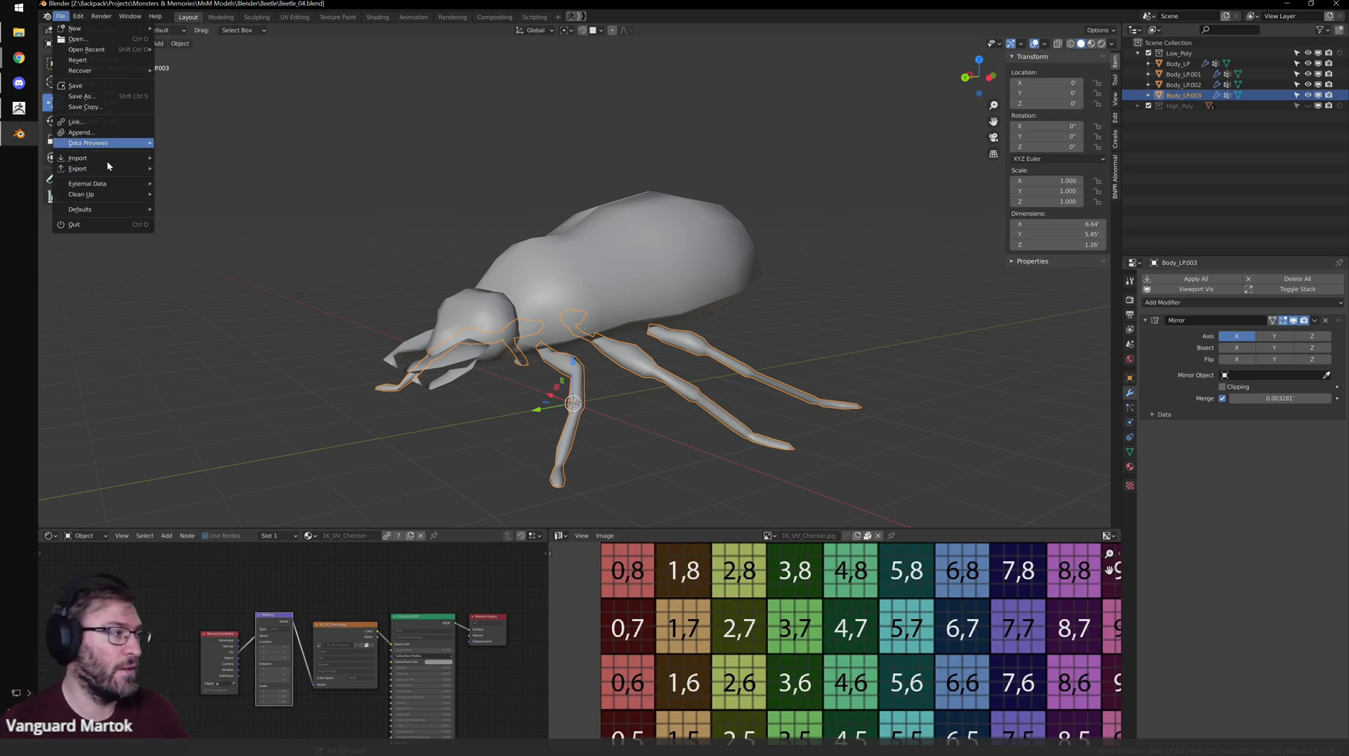
click(61, 15)
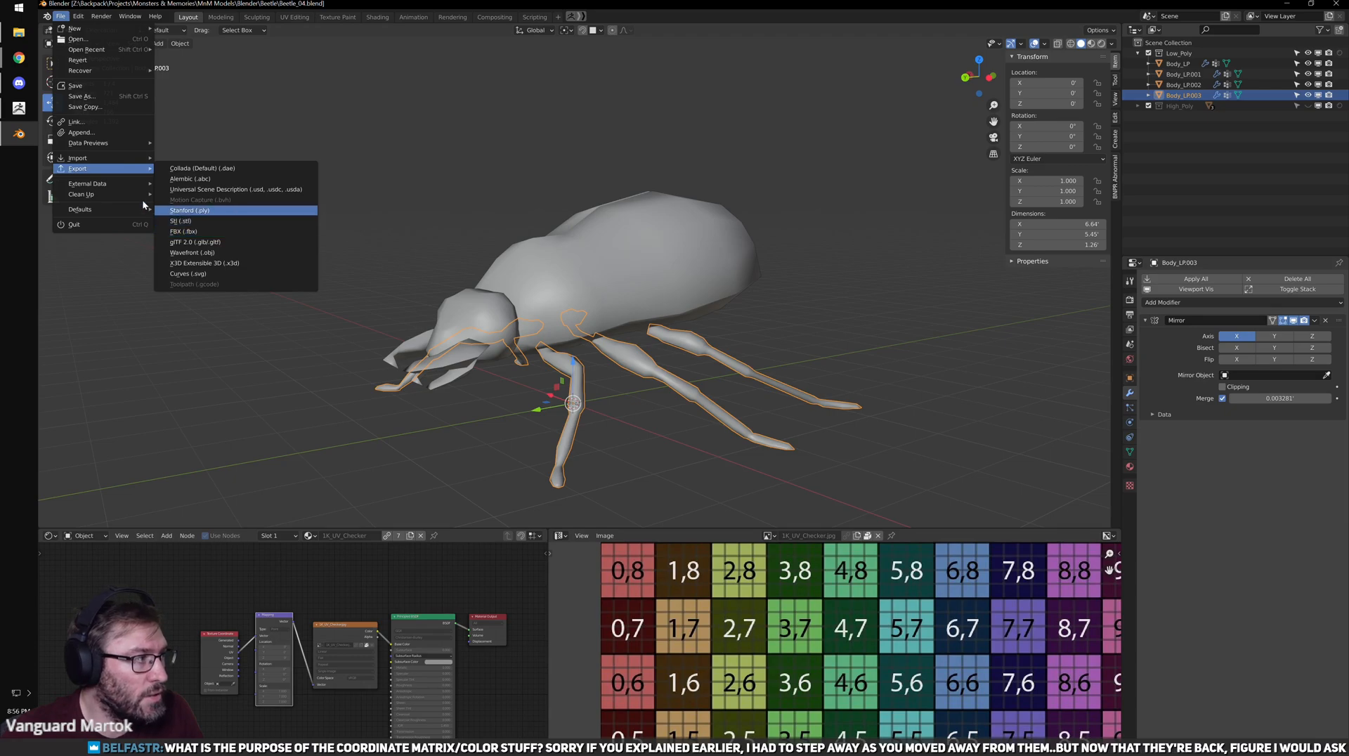
click(234, 253)
drag(396, 9, 358, 111)
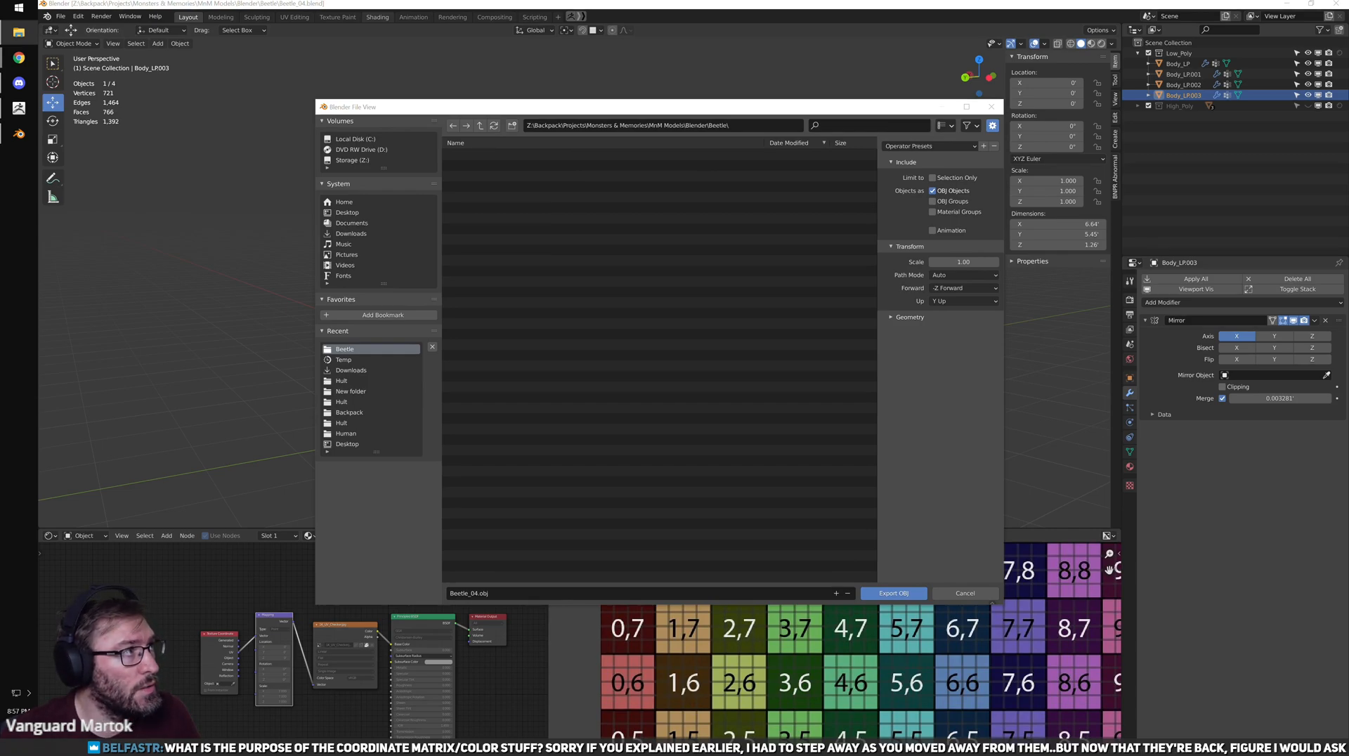
click(743, 124)
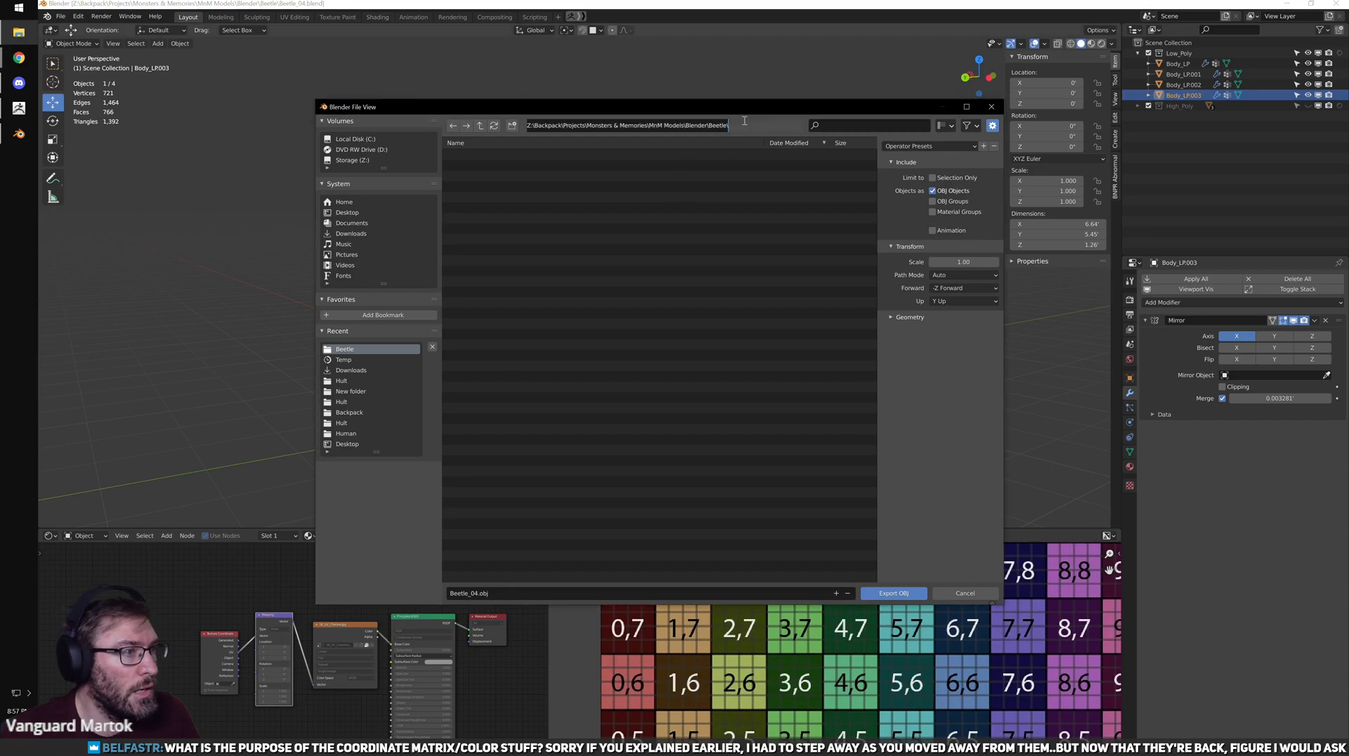
text(Z:\Backpack\Projects\Monsters & Memories\MnM Models\OBJs\Beetle)
key(Return)
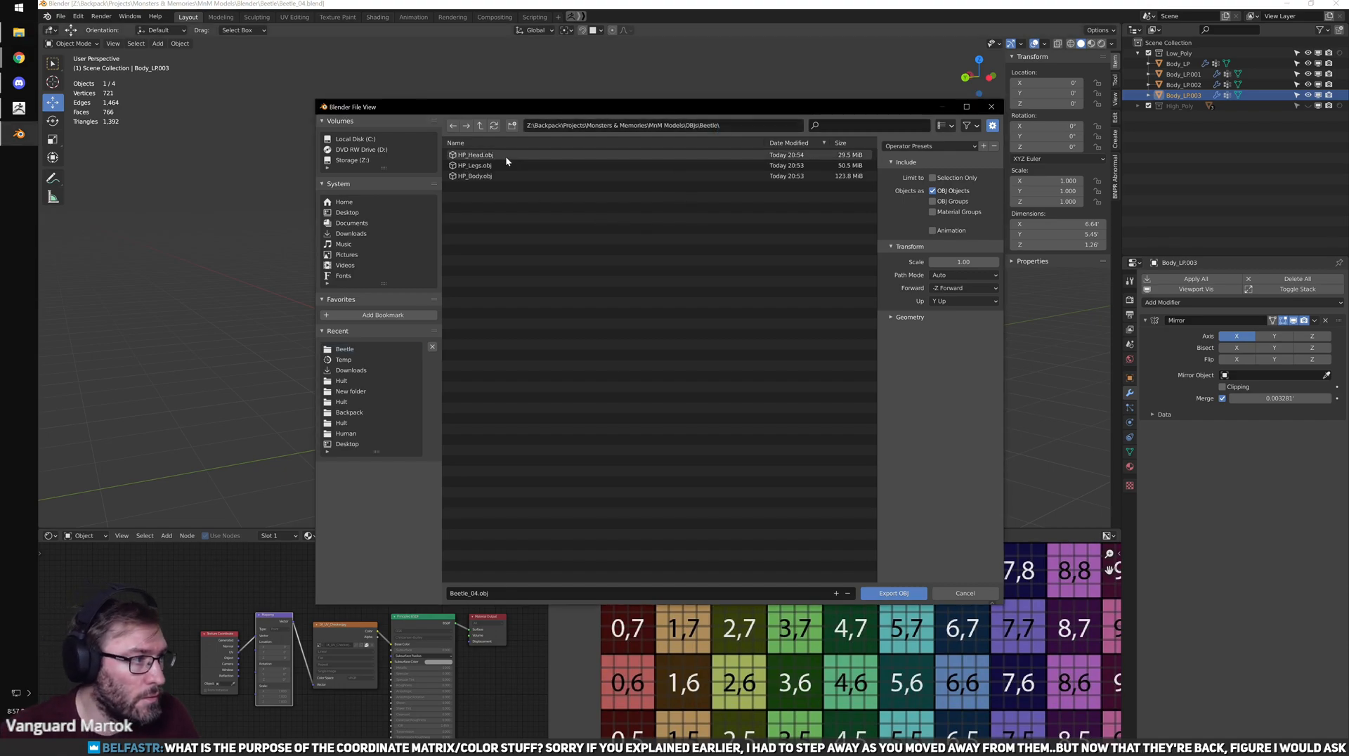
- Name the export file LP_Legs.obj, based on the existing HP_Legs.obj name, and run the OBJ export
click(485, 166)
click(503, 595)
key(Home)
key(Delete)
text(L)
key(Return)
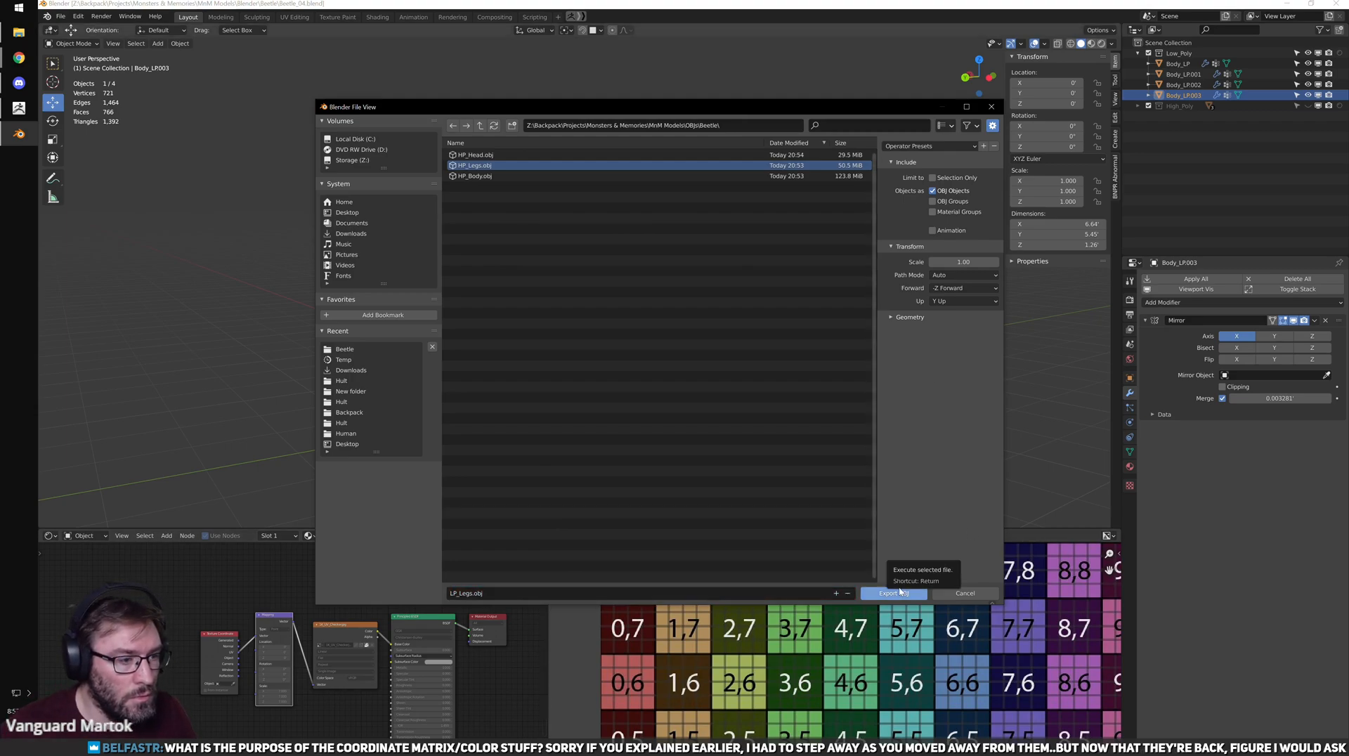
click(892, 317)
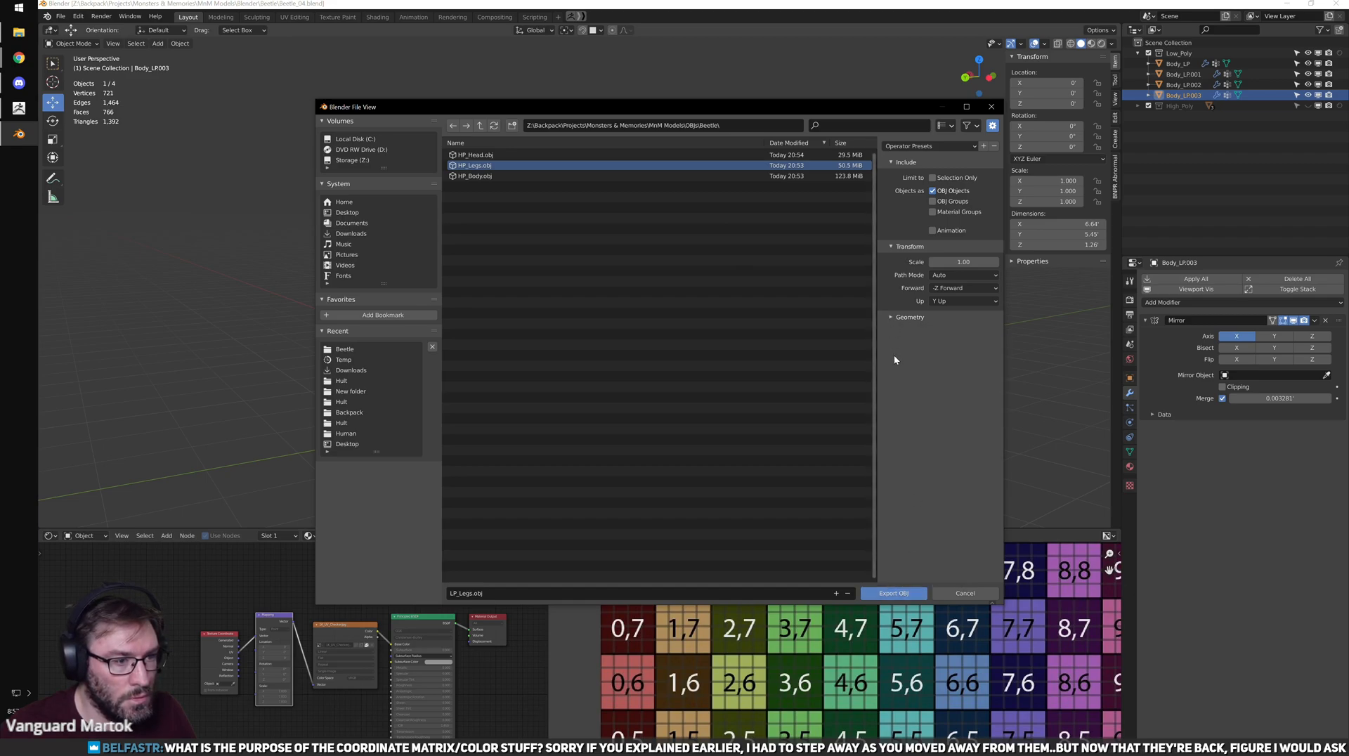
click(894, 593)
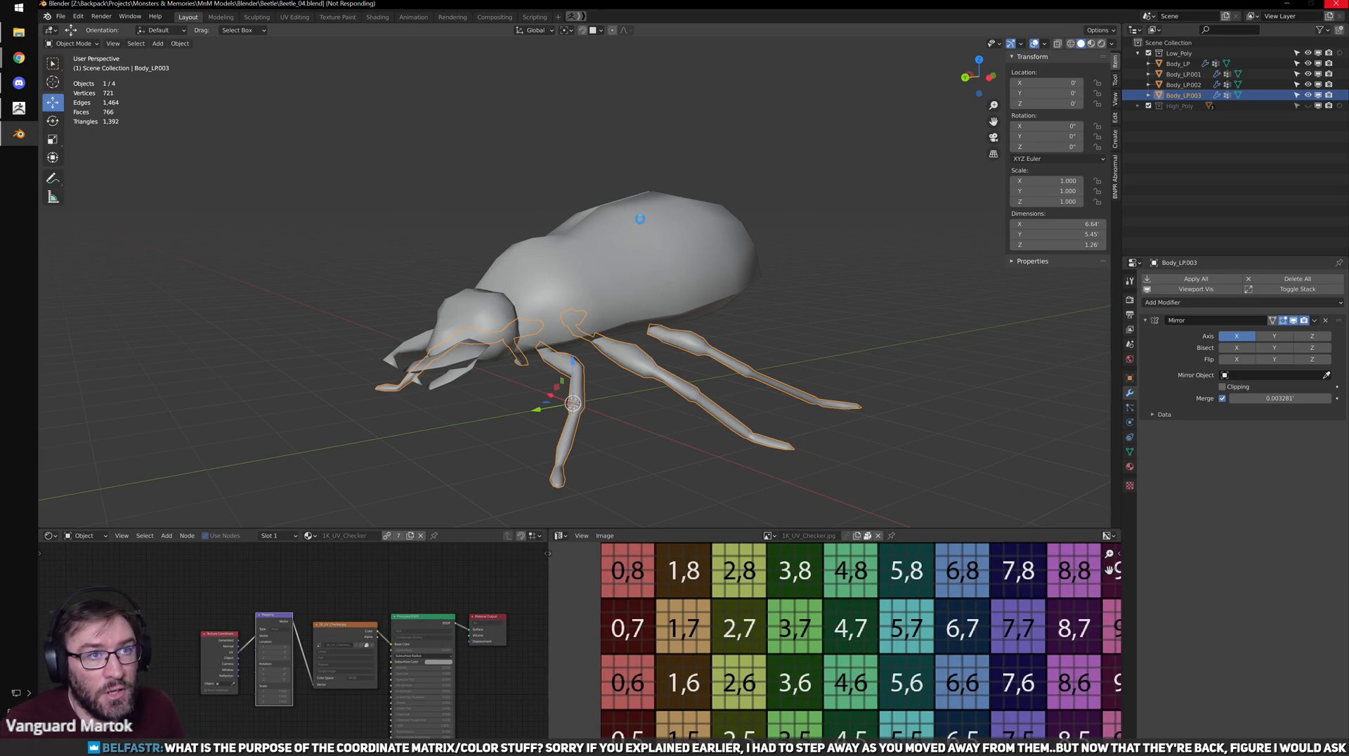
- Select the low-poly body object and change the viewport shading to show the UV checker material
click(639, 219)
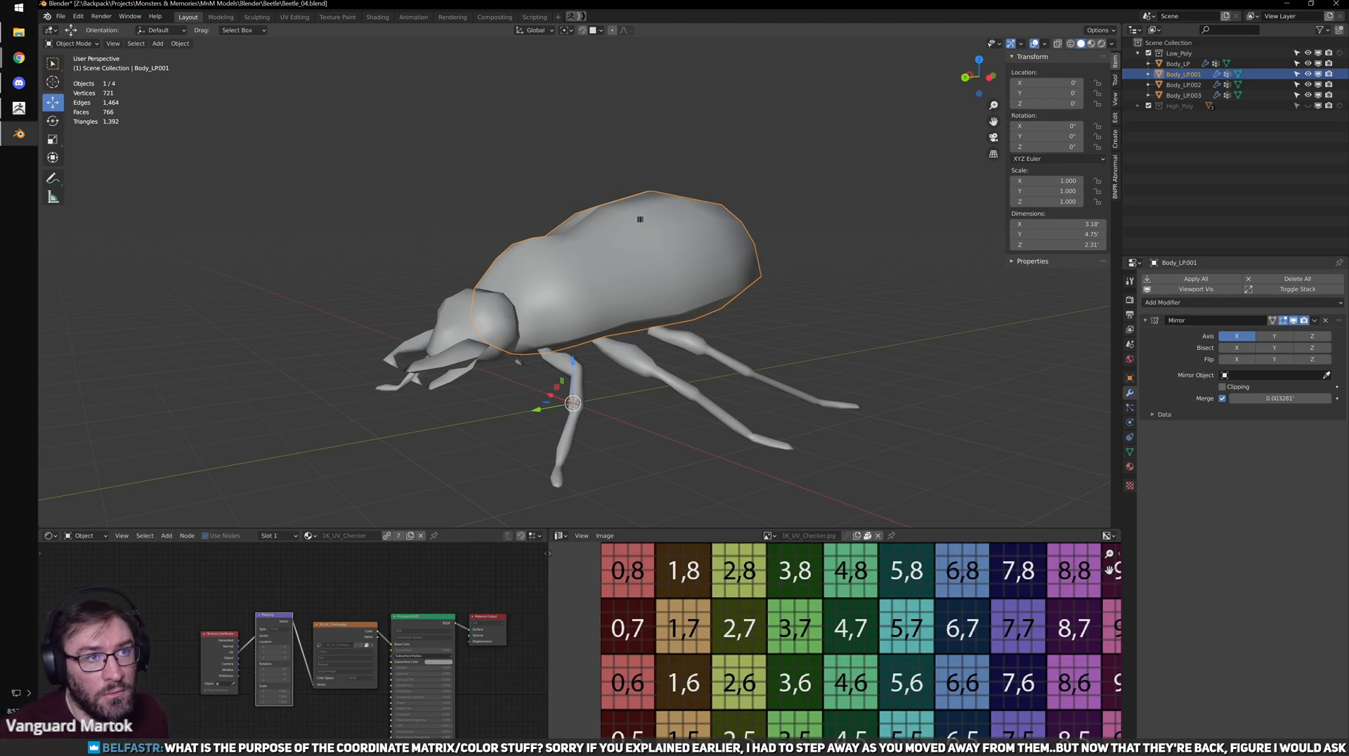
scroll(720, 299, up, 2)
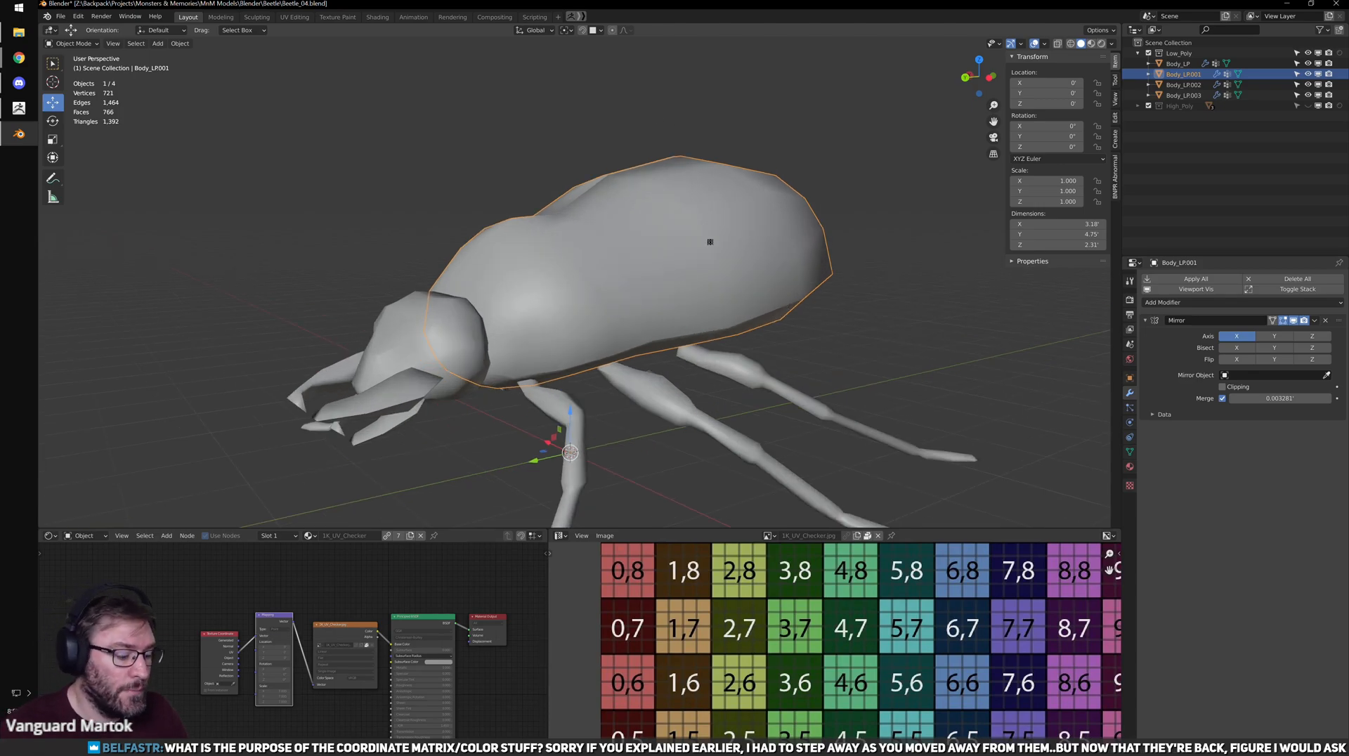
scroll(818, 615, down, 6)
scroll(853, 635, up, 2)
scroll(800, 641, up, 3)
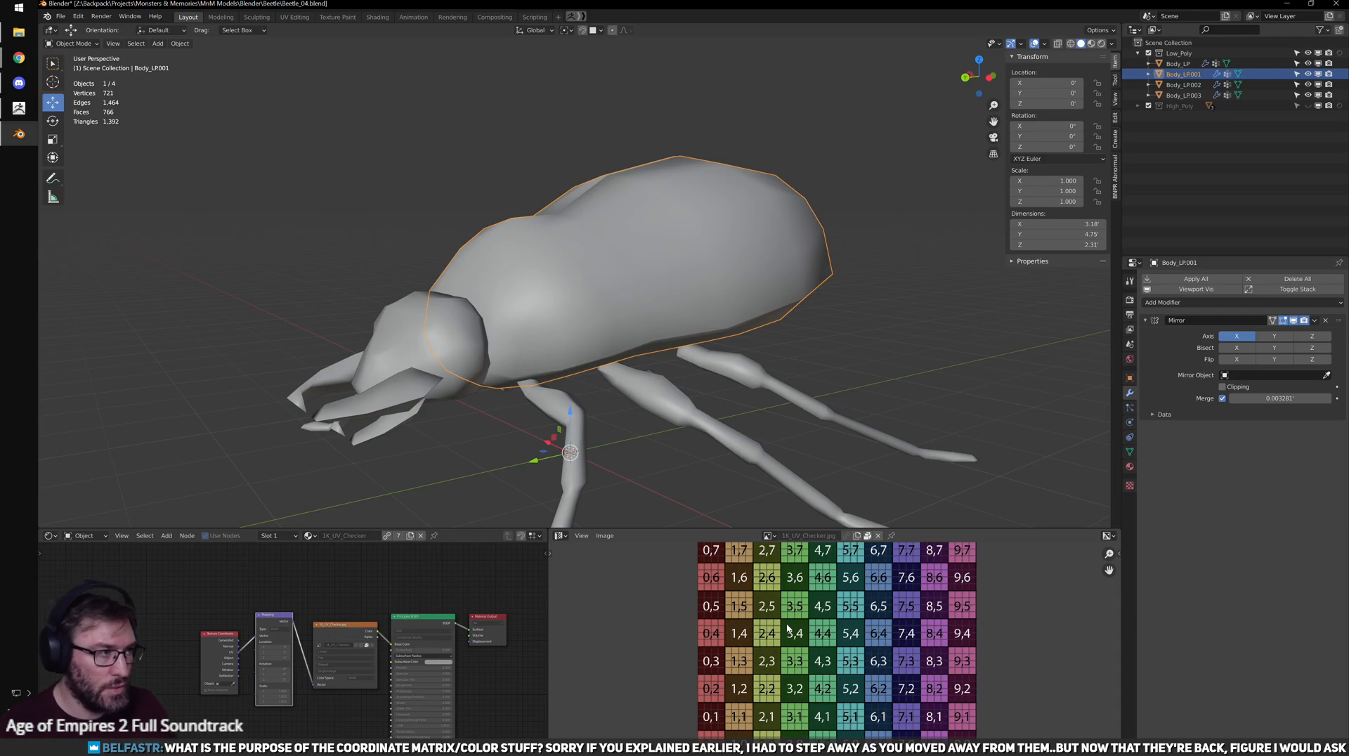
key(z)
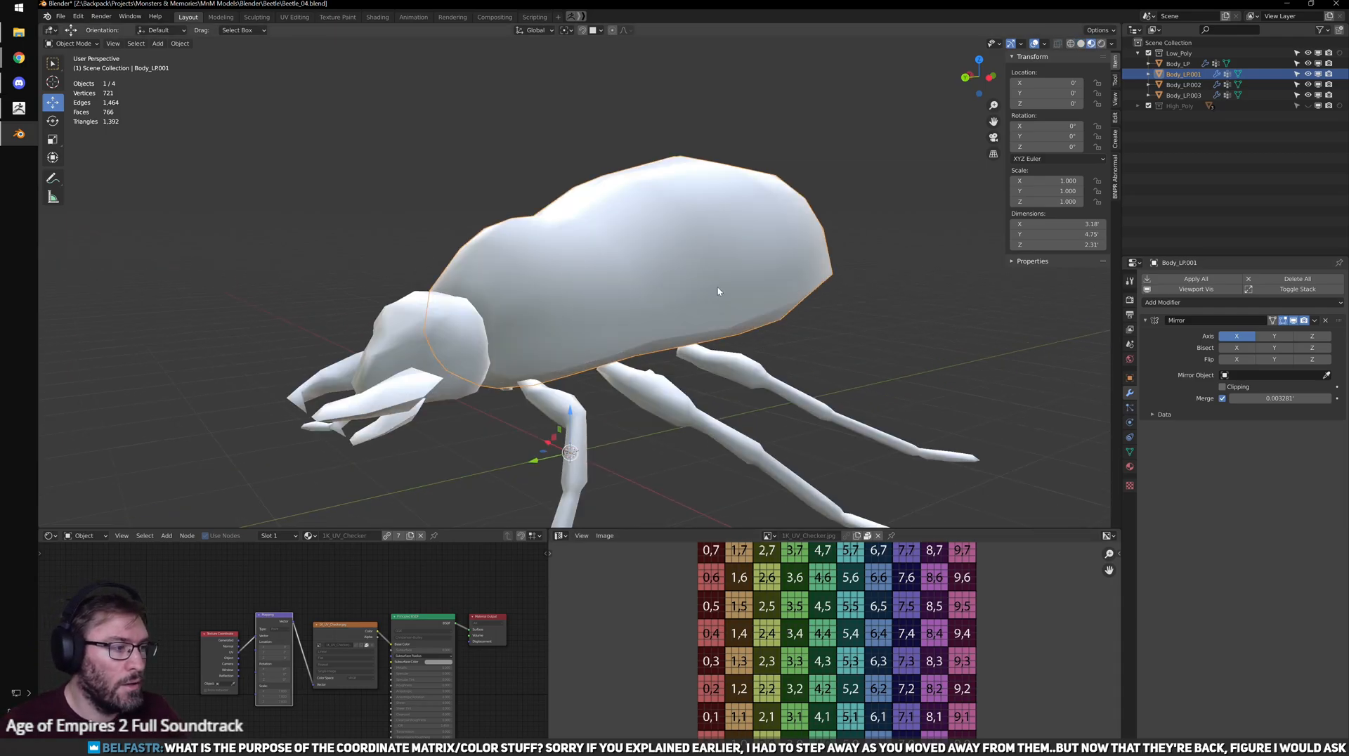
- Examine the numbered UV checker on the body up close, comparing number orientation across both sides of the abdomen
middle_drag(721, 280, 719, 302)
scroll(719, 302, up, 4)
mouse_move(998, 281)
shift+middle_down()
mouse_move(771, 318)
mouse_move(596, 324)
mouse_move(776, 326)
mouse_move(693, 305)
mouse_move(551, 315)
mouse_move(597, 314)
mouse_move(563, 312)
shift+middle_up()
scroll(703, 320, down, 2)
scroll(594, 326, up, 4)
scroll(593, 325, down, 3)
scroll(637, 288, up, 2)
middle_drag(662, 427, 639, 336)
scroll(639, 336, up, 3)
middle_drag(830, 352, 604, 354)
scroll(791, 359, down, 1)
scroll(711, 299, down, 1)
scroll(604, 354, up, 5)
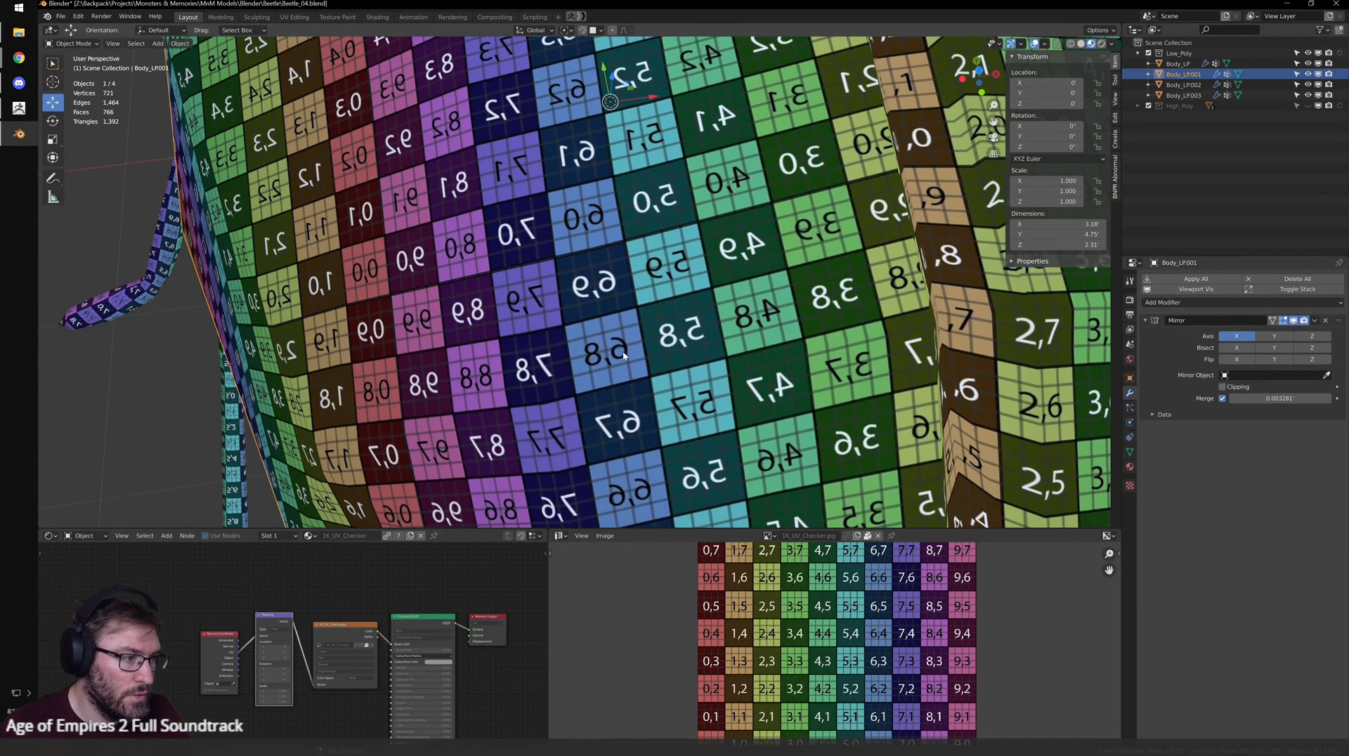
scroll(629, 350, down, 2)
middle_drag(608, 402, 724, 266)
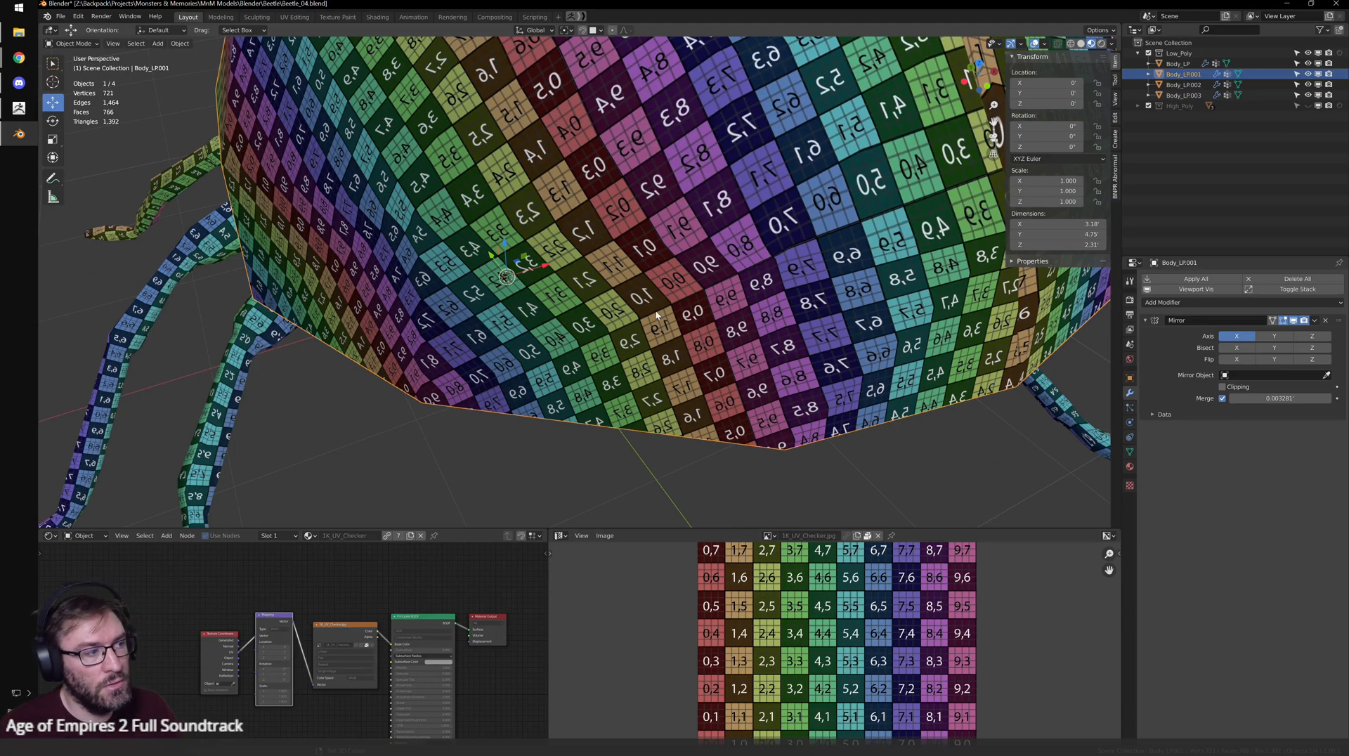
scroll(663, 318, down, 3)
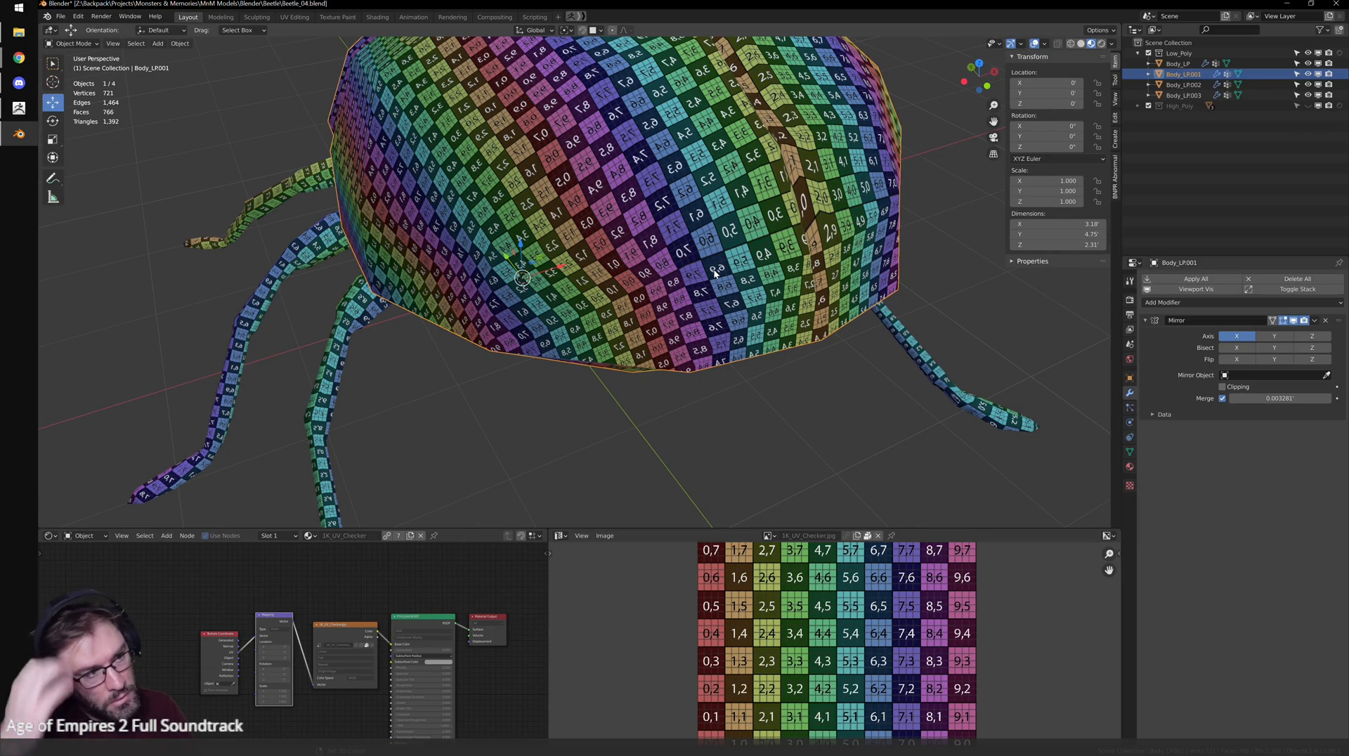
- Inspect the checker pattern along the abdomen's centre line, where the mirrored halves of the body meet
middle_drag(715, 275, 683, 326)
scroll(375, 176, up, 2)
scroll(632, 295, up, 3)
scroll(675, 225, down, 2)
shift+middle_drag(710, 183, 749, 215)
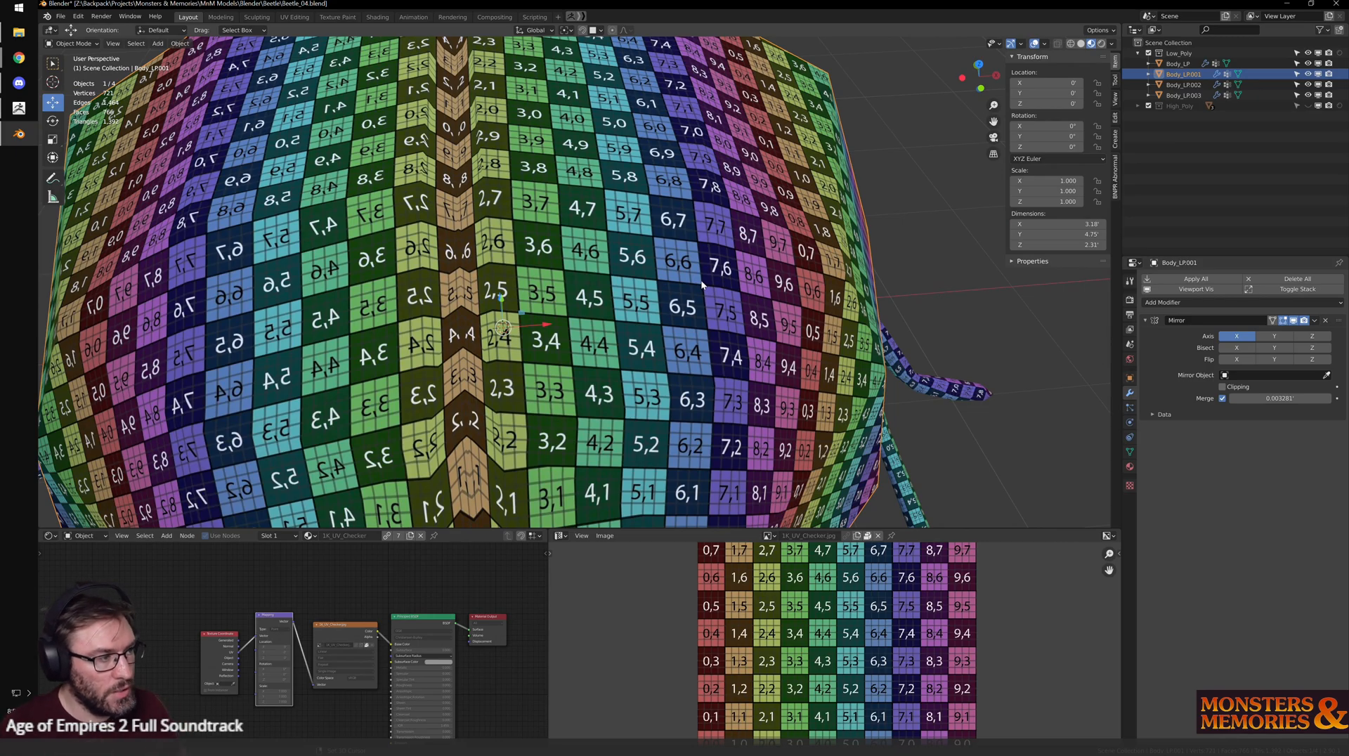
scroll(808, 284, down, 2)
scroll(822, 299, down, 1)
scroll(731, 320, up, 1)
mouse_move(415, 304)
middle_down()
mouse_move(629, 236)
mouse_move(625, 279)
middle_up()
mouse_move(697, 298)
middle_down()
mouse_move(555, 345)
mouse_move(571, 351)
mouse_move(634, 297)
mouse_move(700, 274)
middle_up()
- Check in Edit Mode which half of the body is real geometry and which is mirrored, and return to Object Mode
key(Tab)
scroll(688, 278, down, 4)
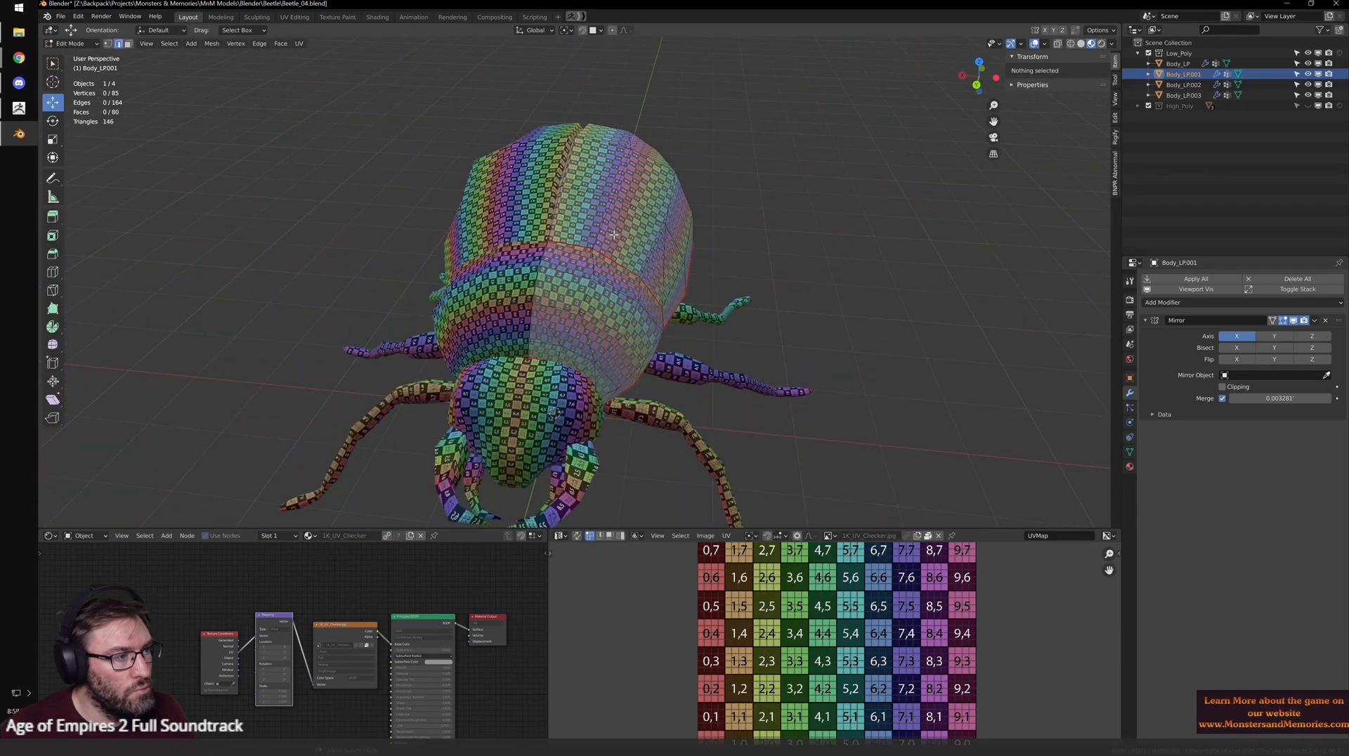
mouse_move(634, 234)
middle_down()
mouse_move(545, 217)
mouse_move(653, 234)
middle_up()
scroll(652, 241, up, 4)
key(Tab)
scroll(578, 239, down, 2)
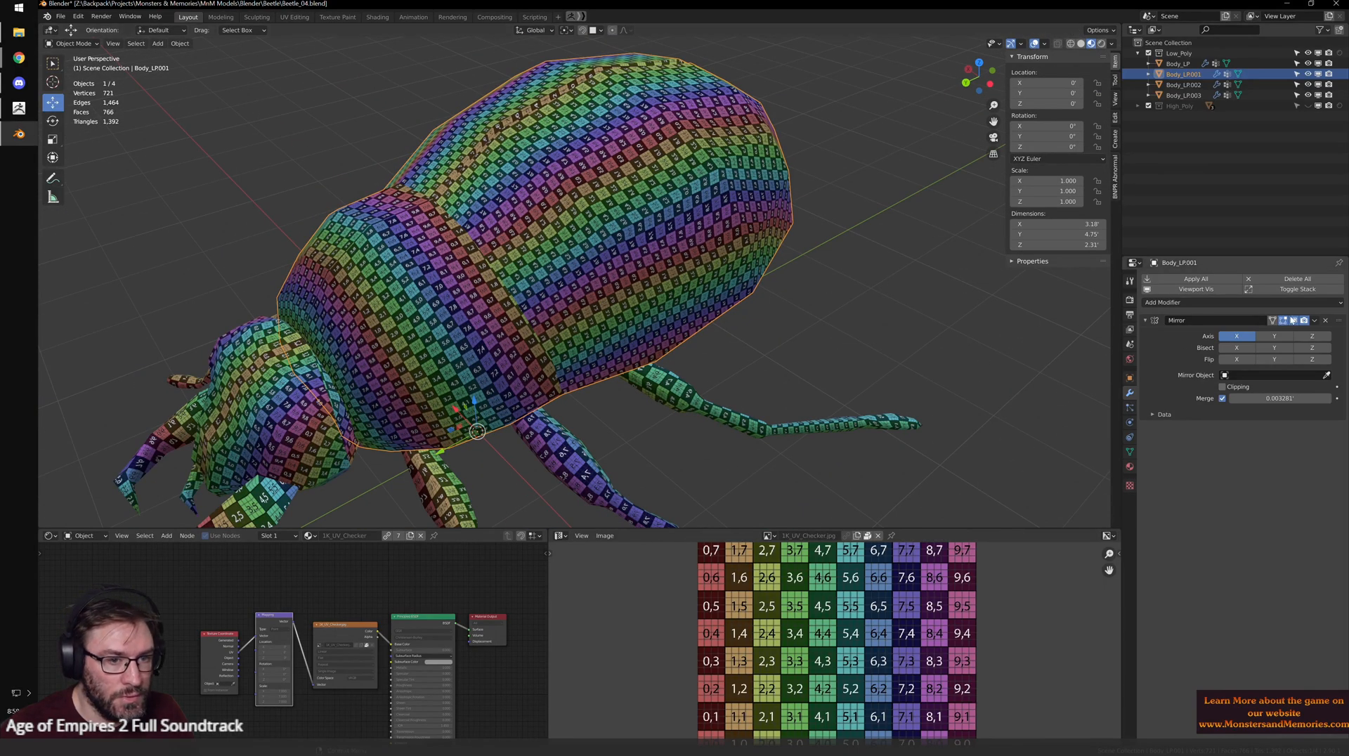
- Remove the Mirror modifier from the body object and make the head the active object
shift+middle_drag(836, 307, 942, 285)
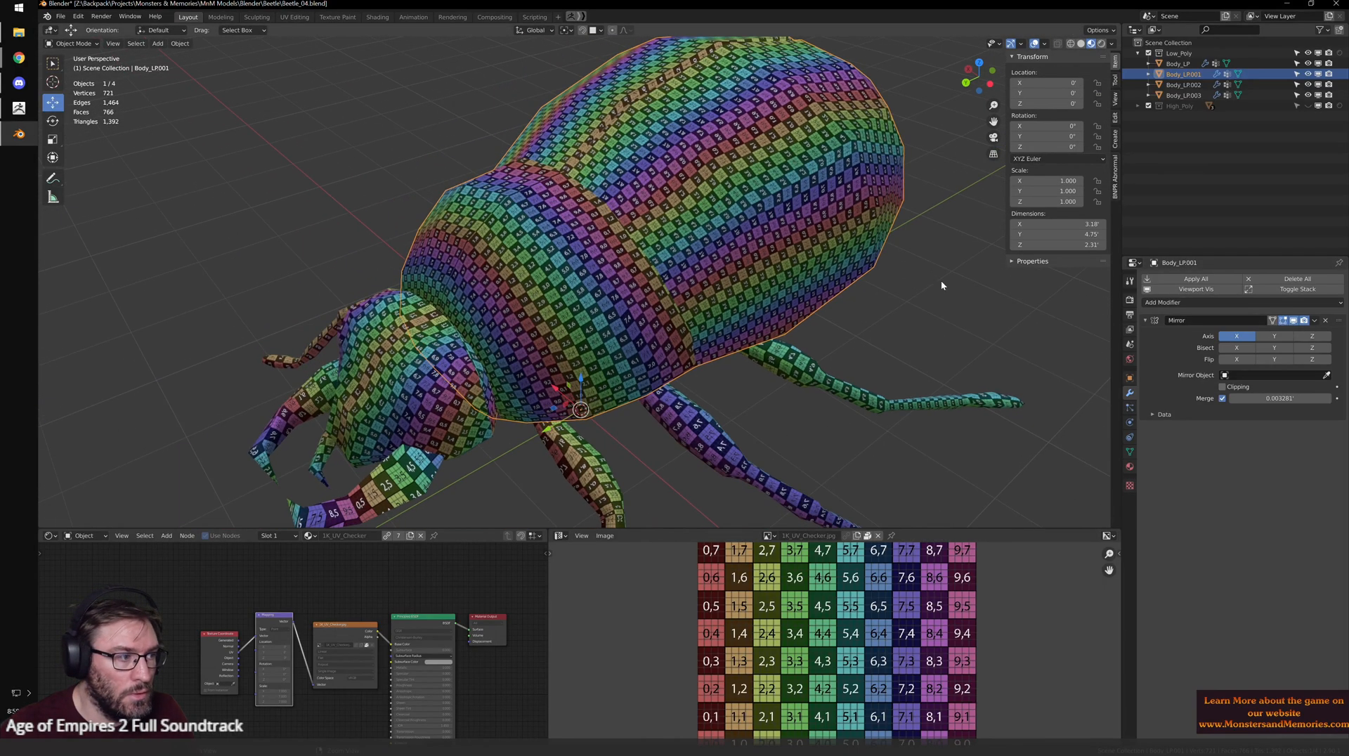
click(1326, 321)
middle_drag(484, 310, 515, 308)
click(515, 307)
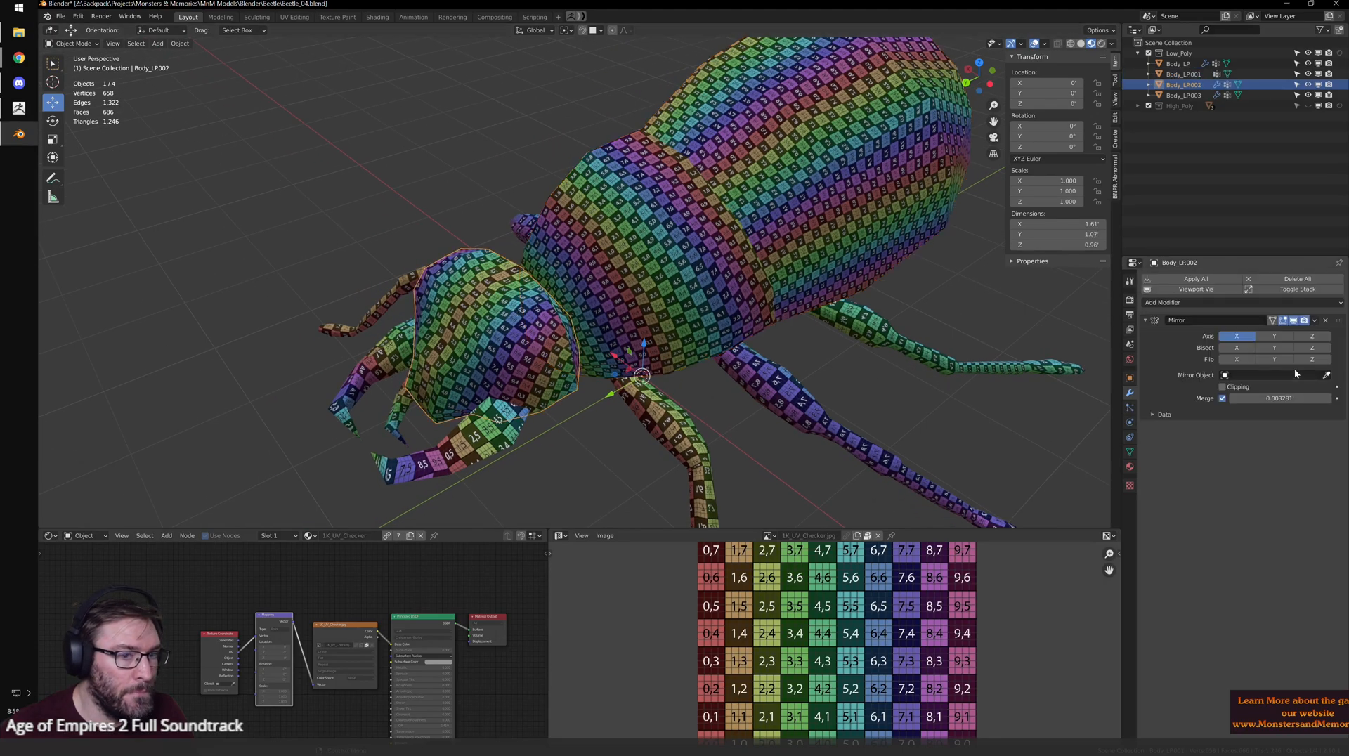
- Remove the Mirror modifier from the head object and from the legs object
click(1326, 322)
click(785, 405)
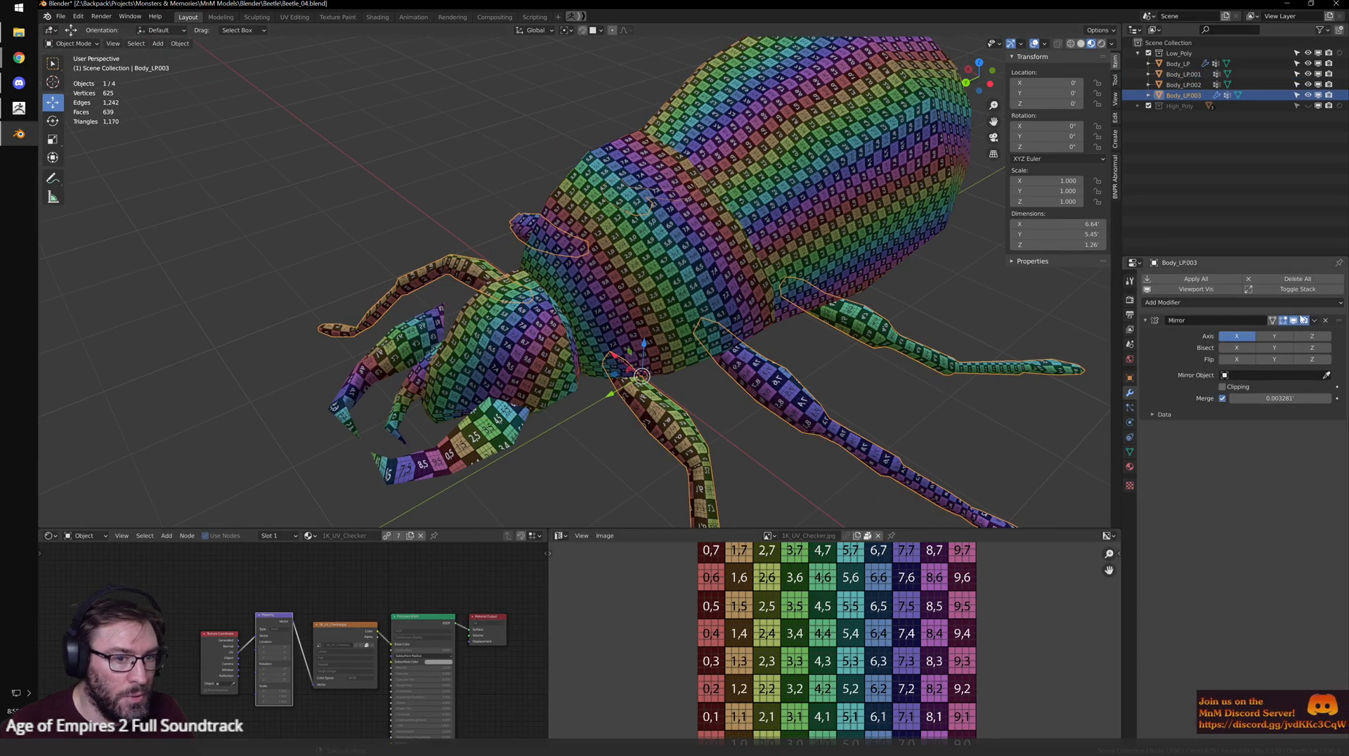
click(1326, 321)
- Examine the UV checker on the remaining half's legs, the rear of the abdomen and the thorax
middle_drag(1009, 406, 696, 303)
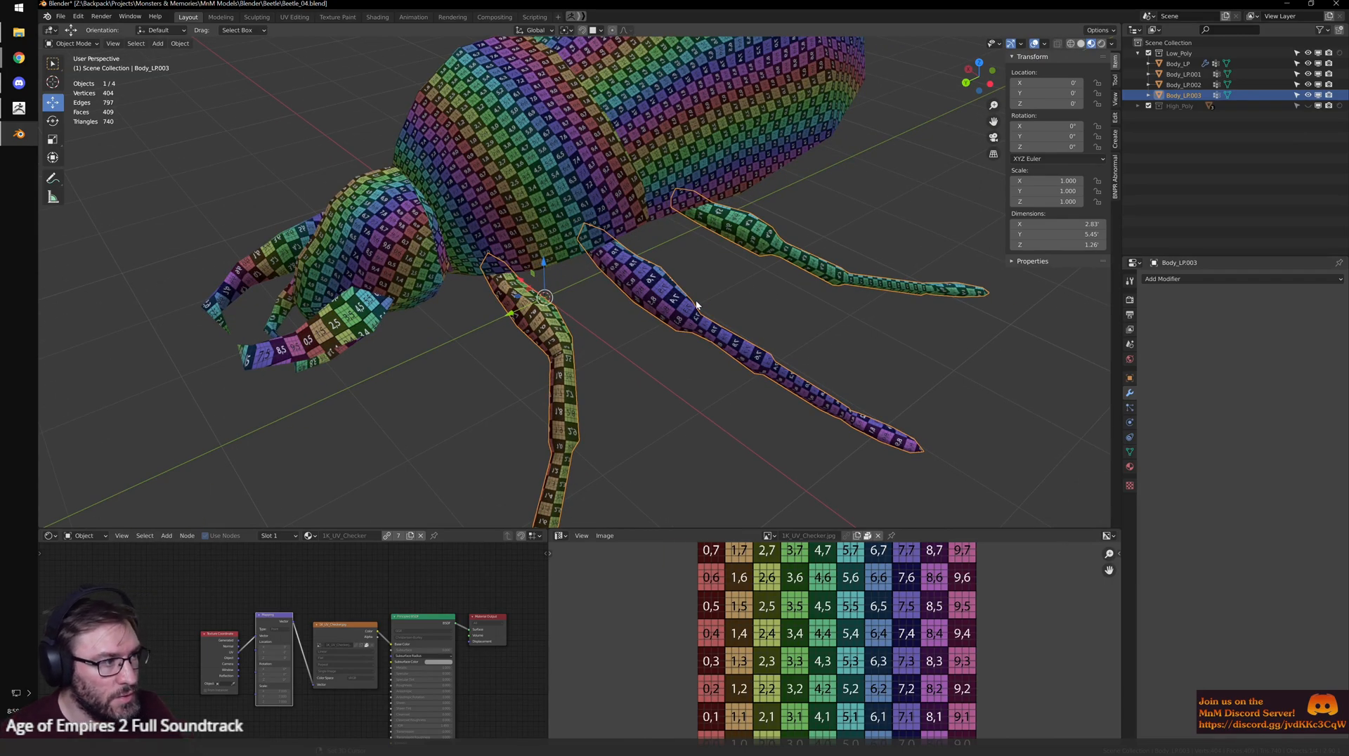
middle_drag(697, 299, 525, 333)
scroll(681, 280, up, 5)
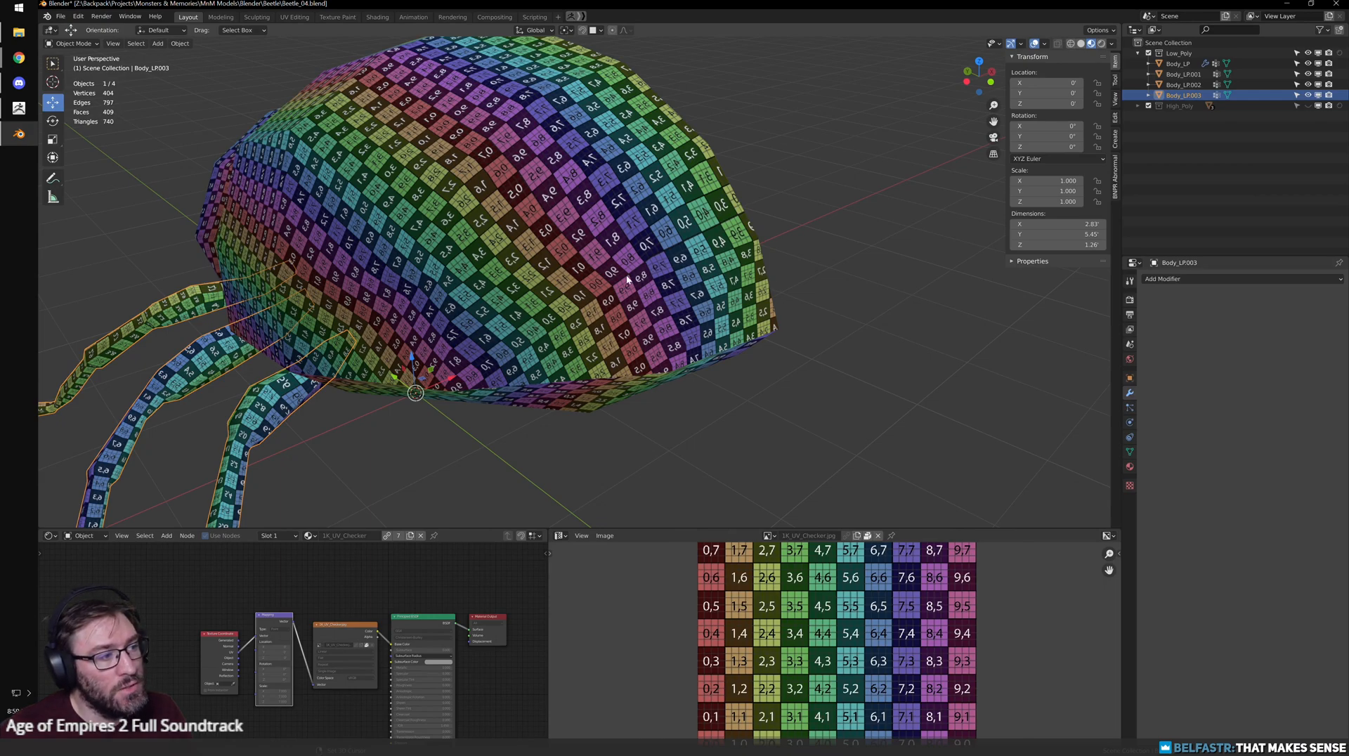
scroll(628, 276, up, 2)
scroll(628, 271, down, 2)
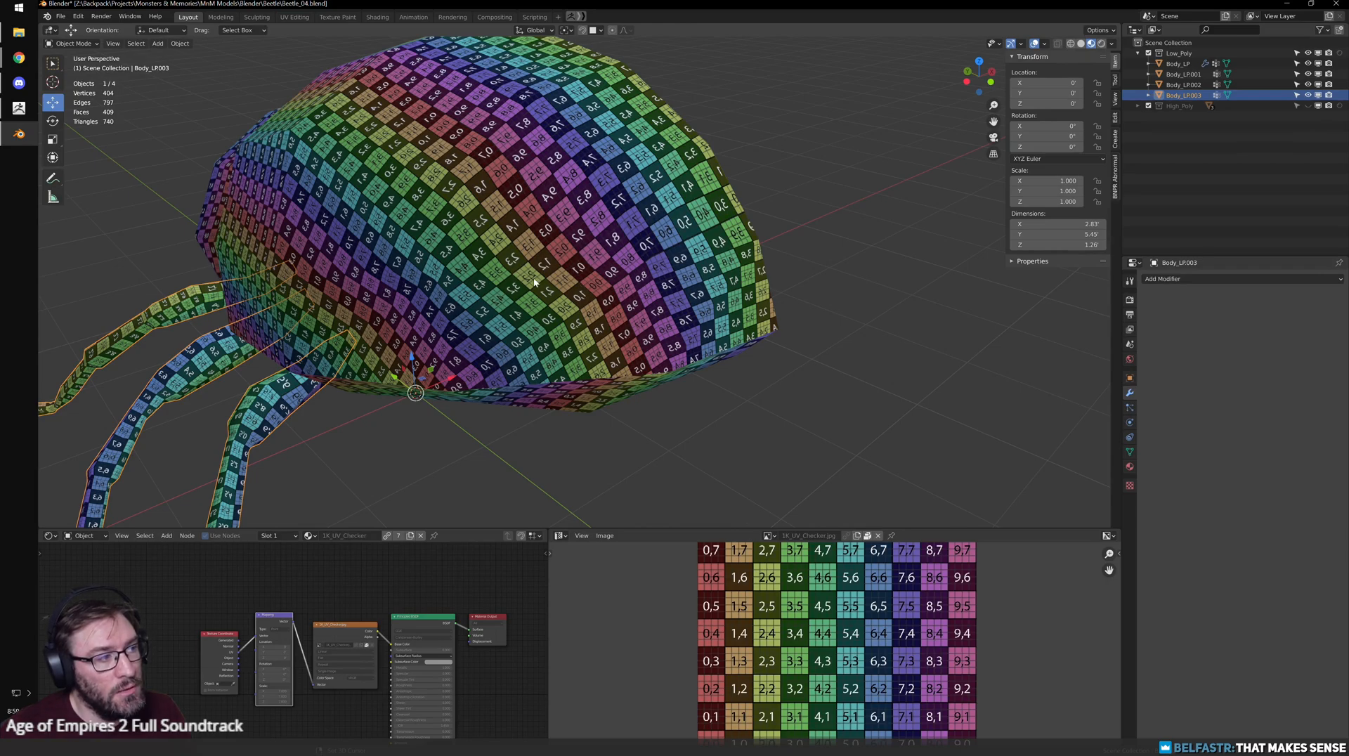
middle_drag(541, 283, 685, 230)
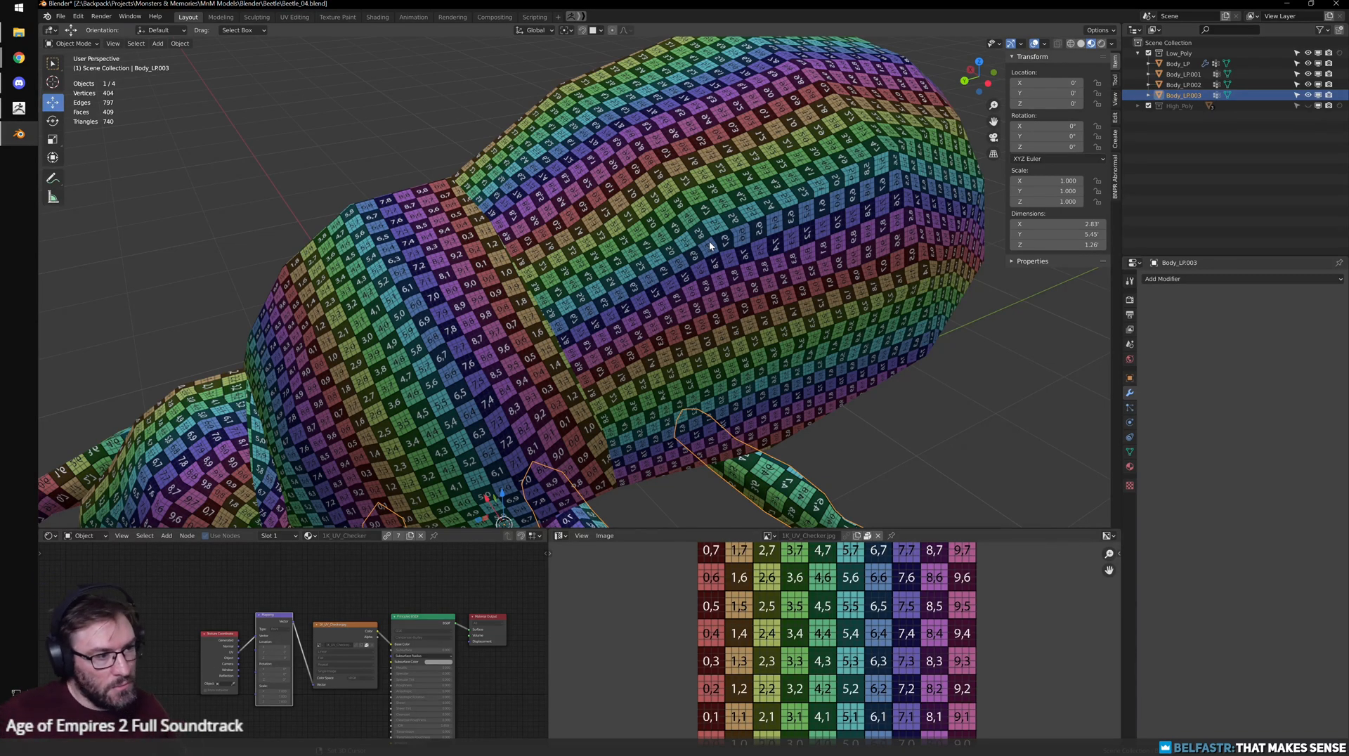
- Switch to ZBrush to view the high-poly beetle and return to Blender
click(19, 108)
drag(938, 260, 813, 379)
key(alt+Tab)
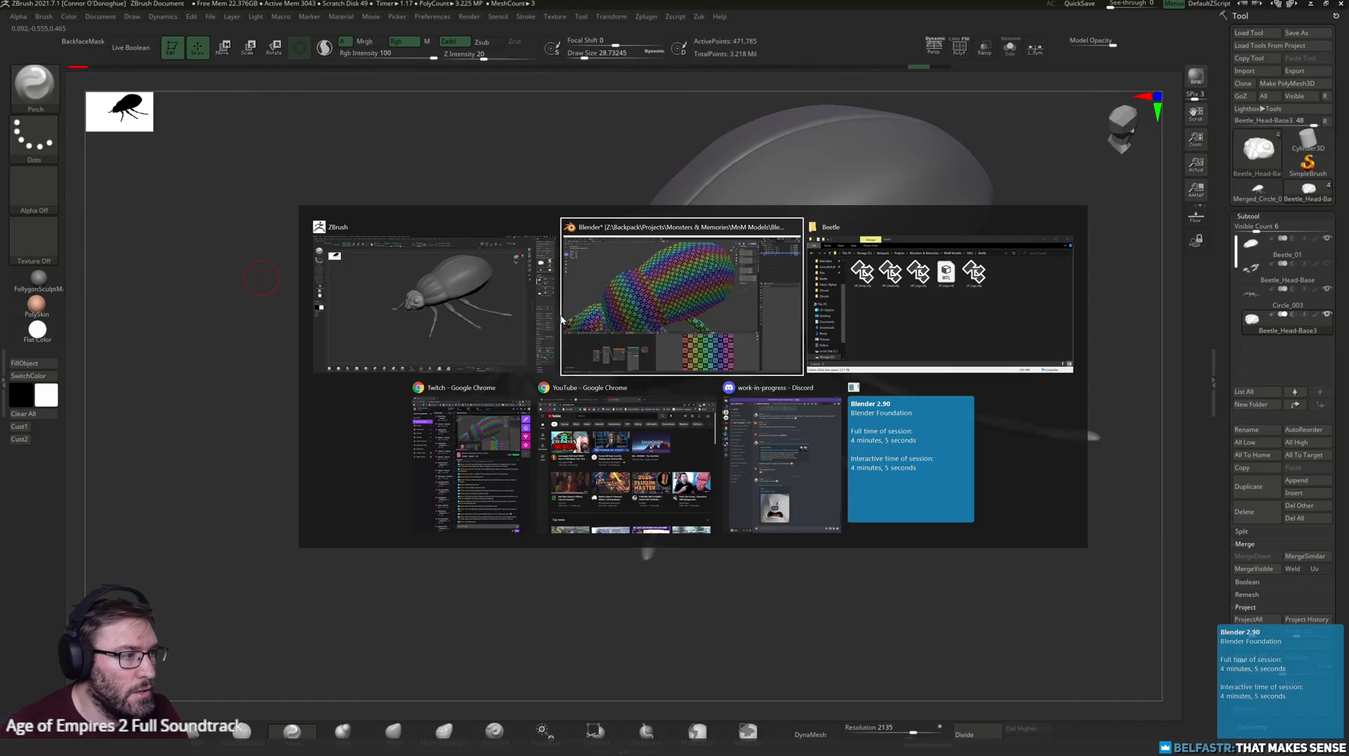
- Inspect the checker squares for stretching from the end of the abdomen round to the head and legs
middle_drag(642, 356, 646, 346)
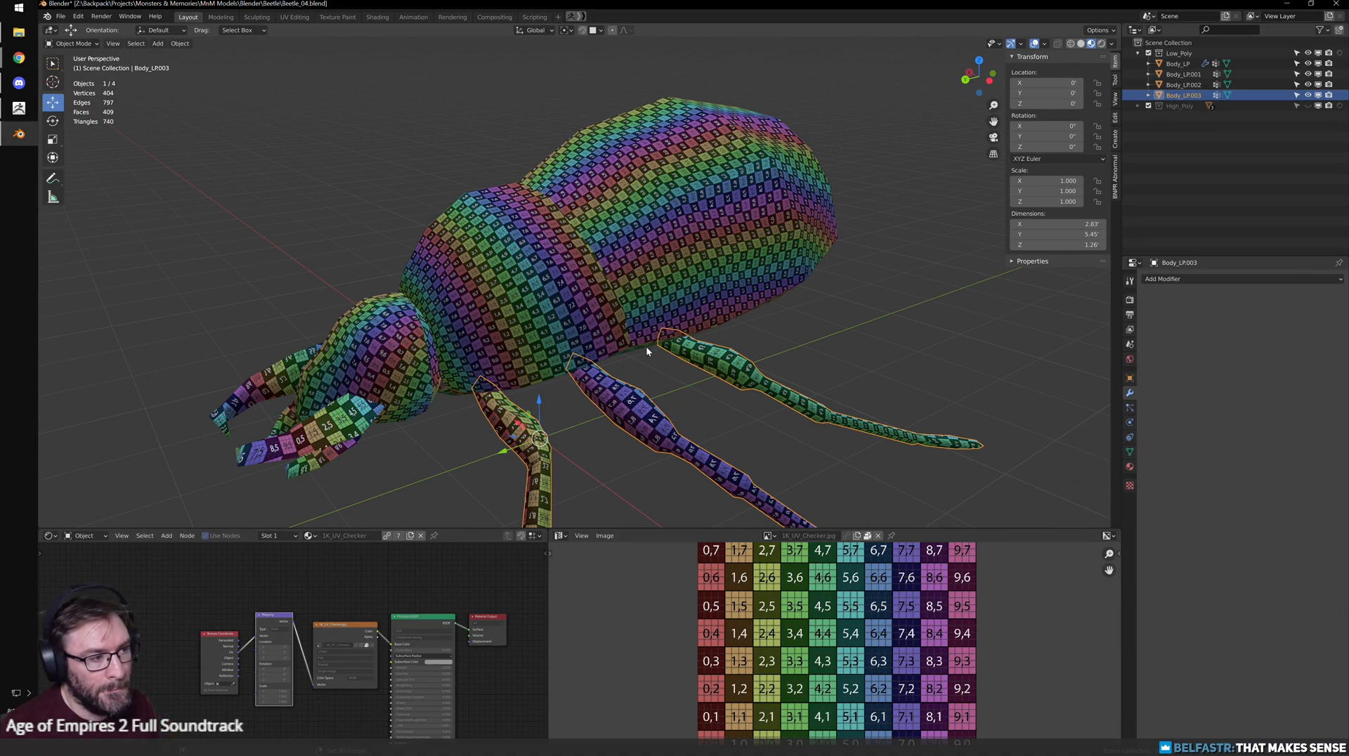
middle_drag(825, 118, 642, 204)
scroll(582, 221, up, 4)
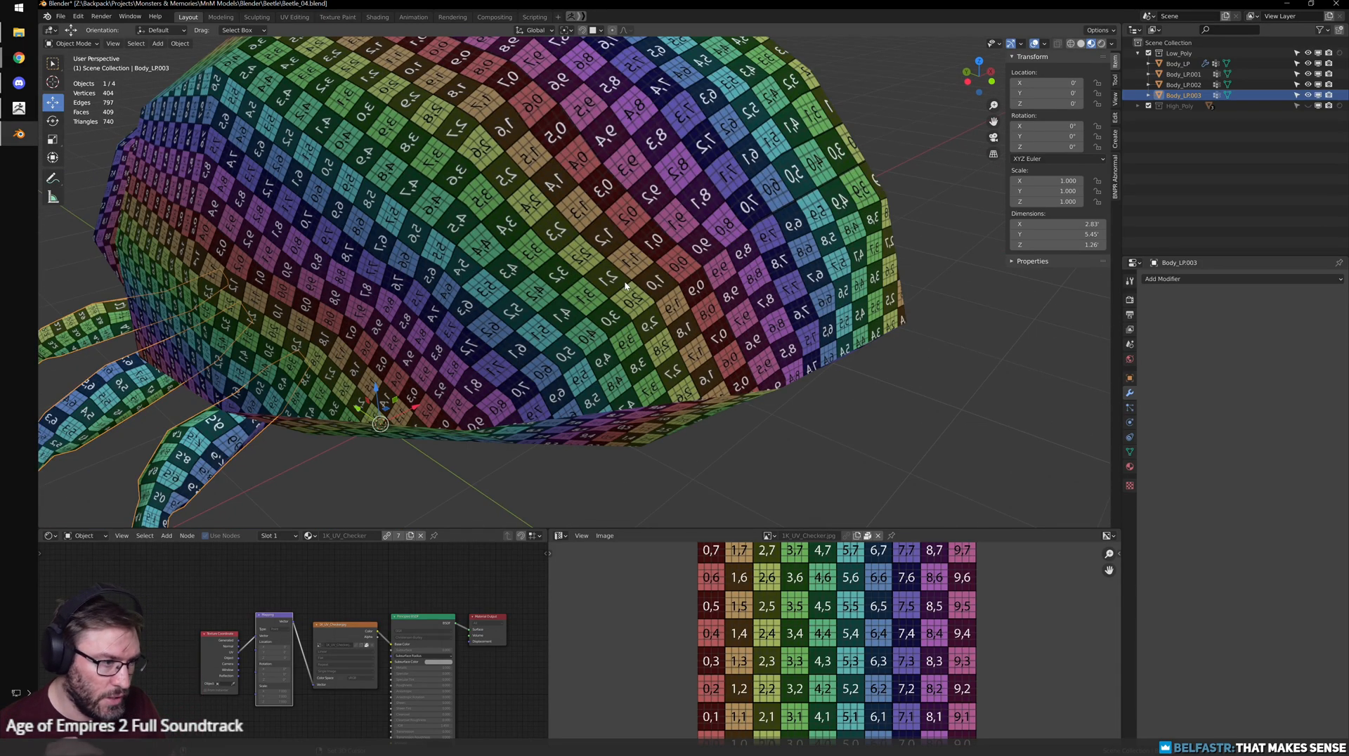
scroll(663, 230, down, 4)
middle_drag(696, 309, 676, 359)
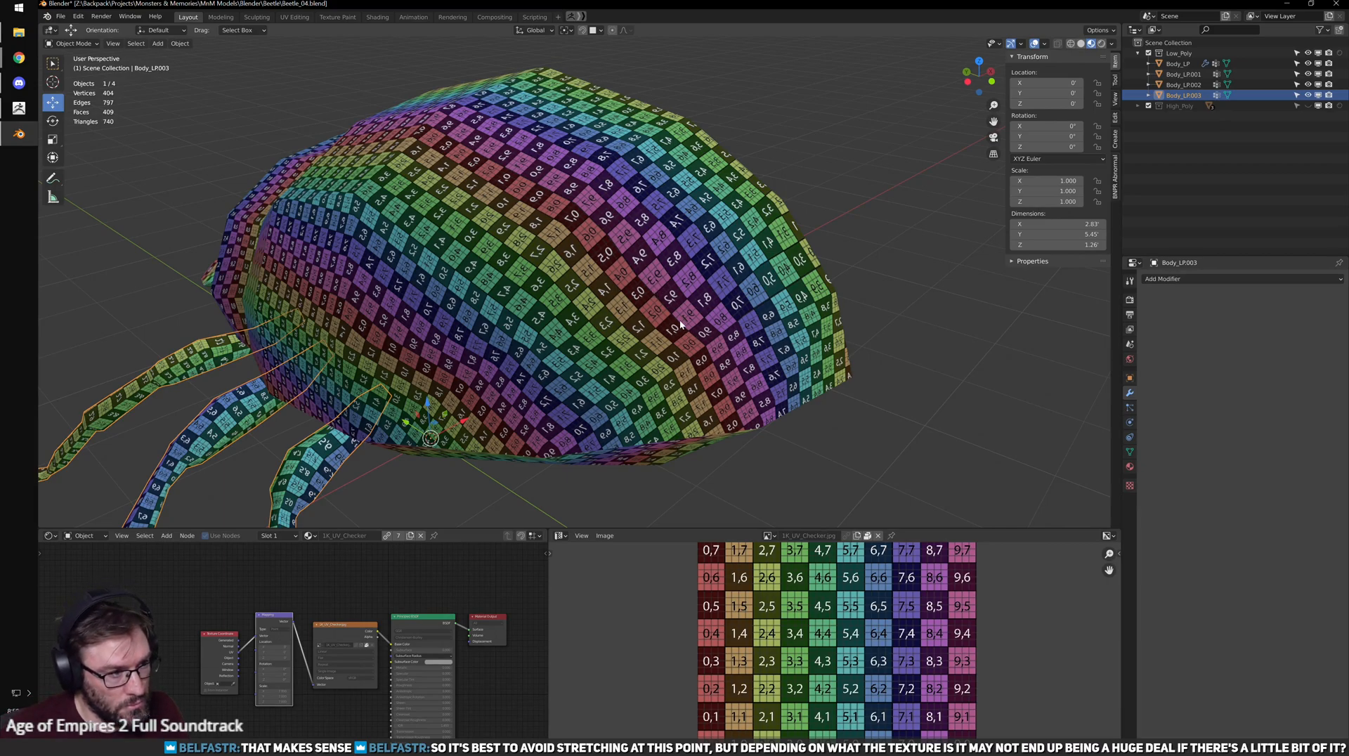
middle_drag(598, 252, 634, 342)
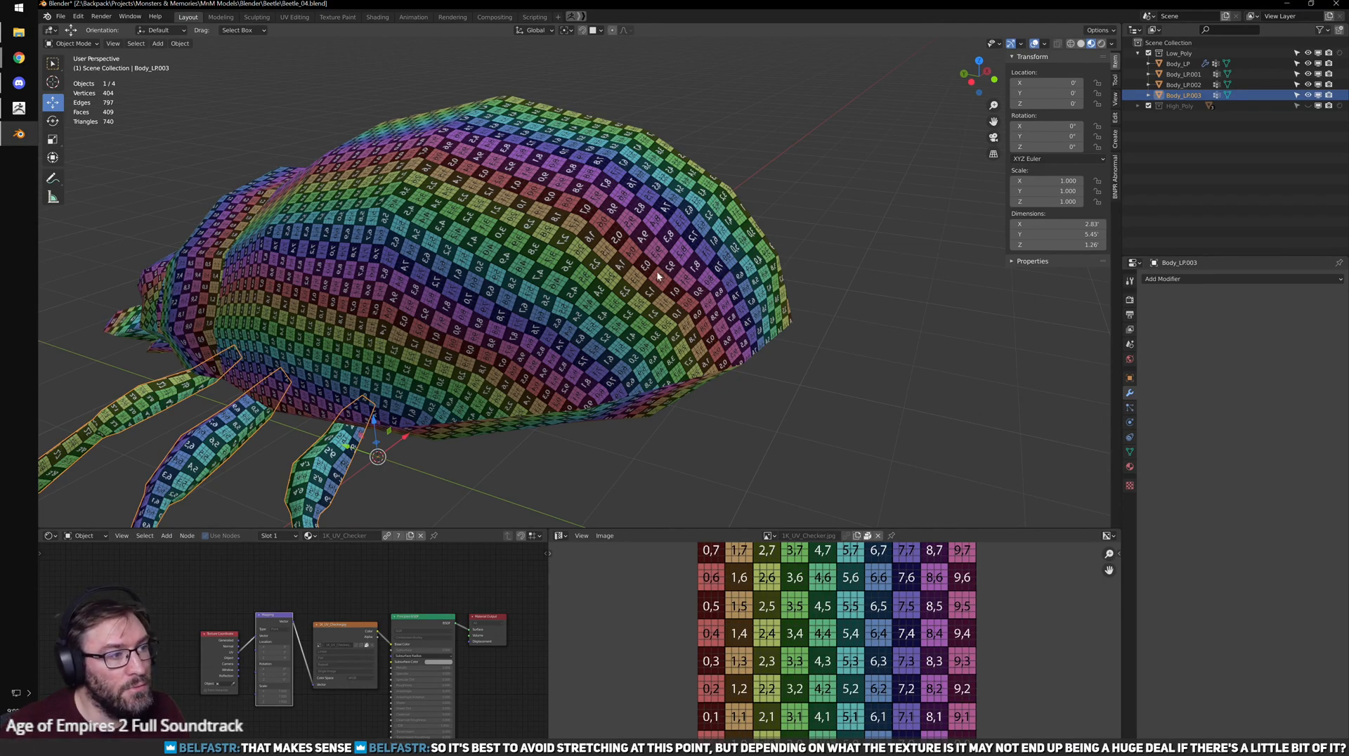
middle_drag(541, 318, 799, 327)
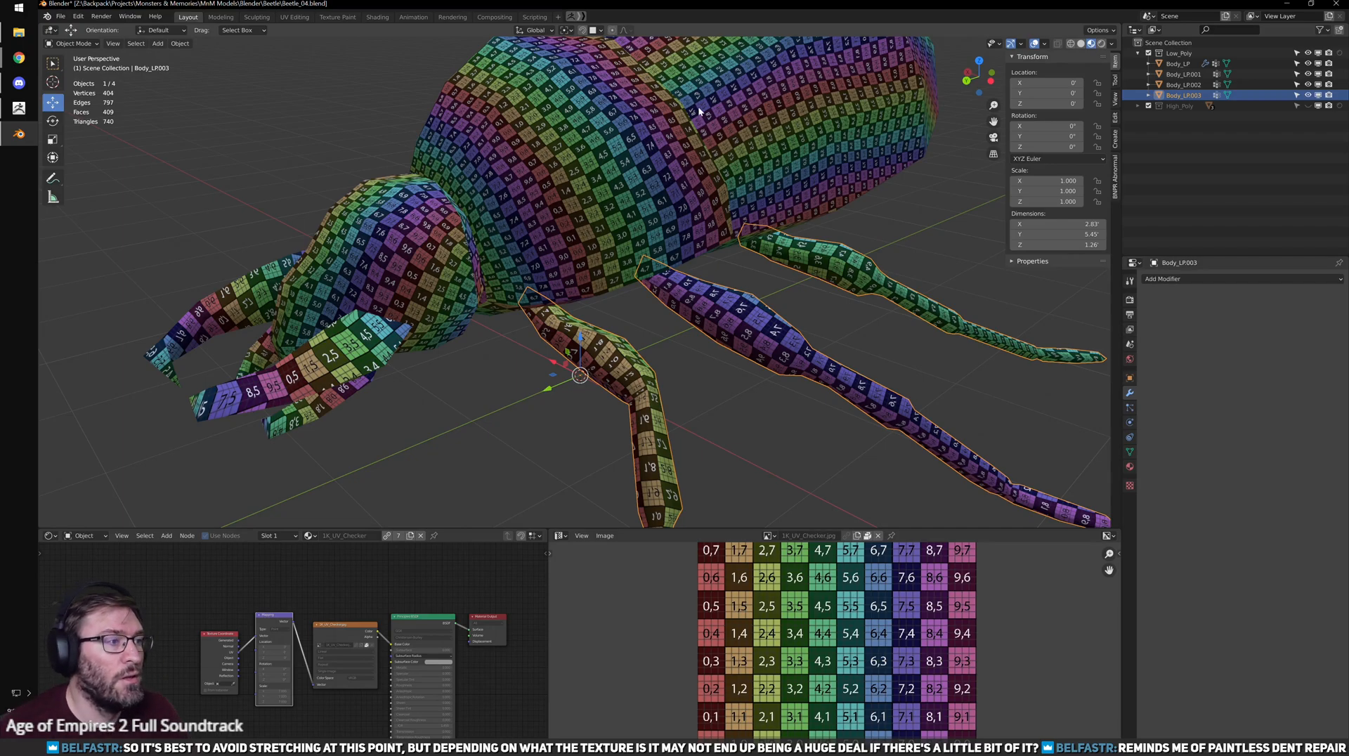
middle_drag(669, 172, 672, 225)
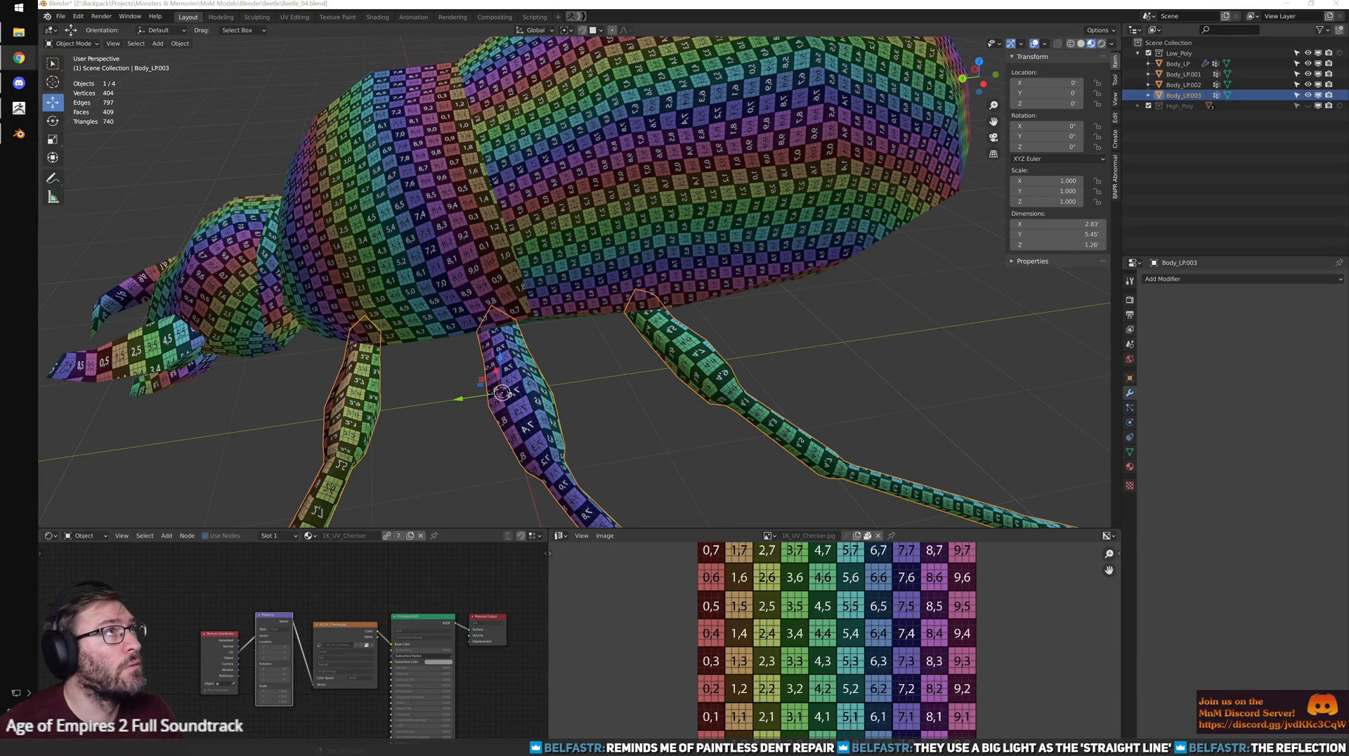
- Enlarge the unwrapped face texture image in the browser and hide the bookmarks bar
ctrl+scroll(788, 366, up, 6)
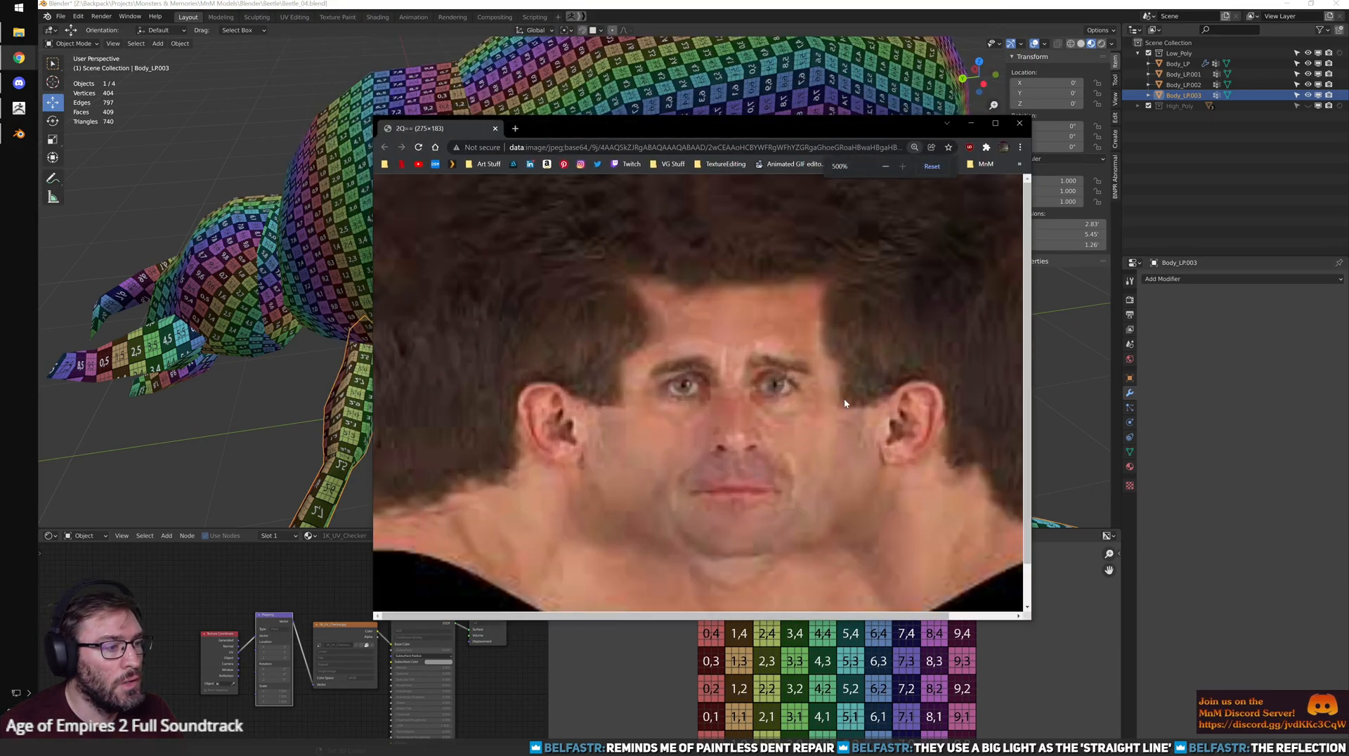
ctrl+scroll(822, 467, up, 1)
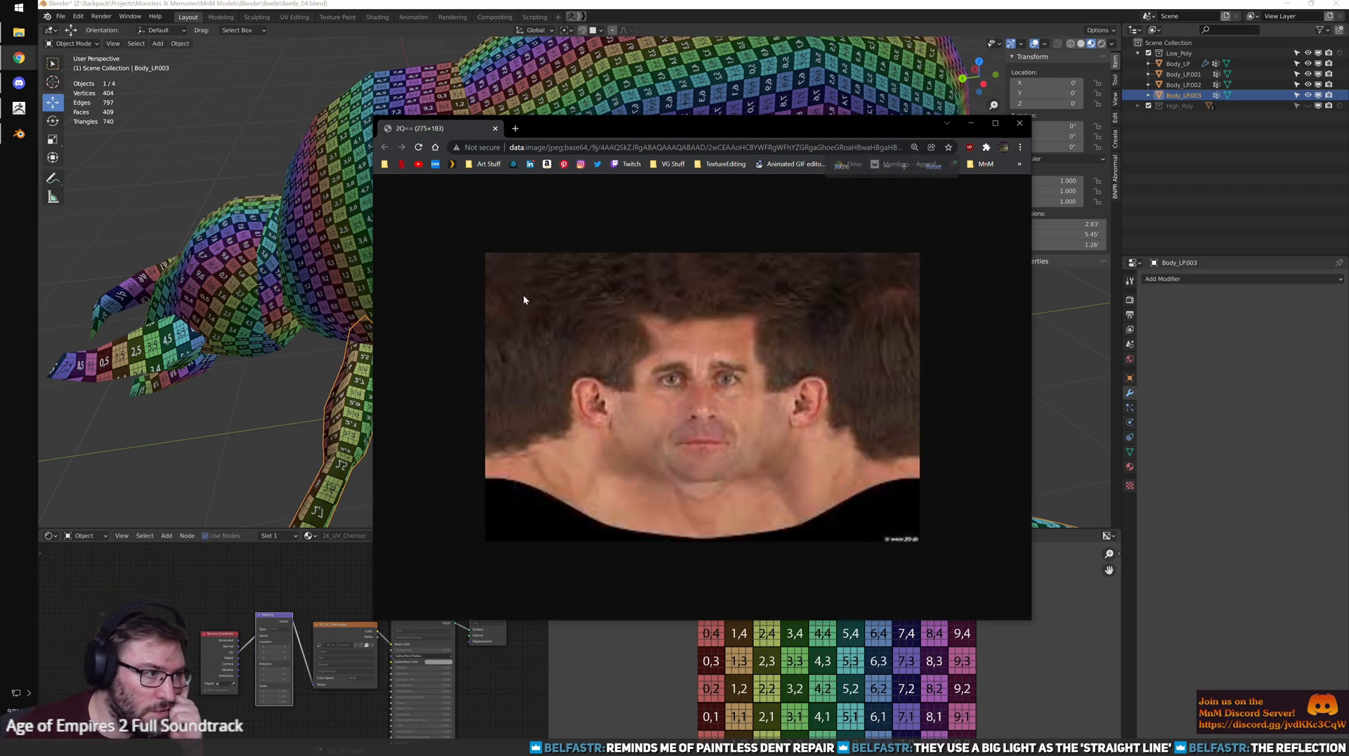
click(1023, 151)
mouse_move(986, 230)
click(1055, 260)
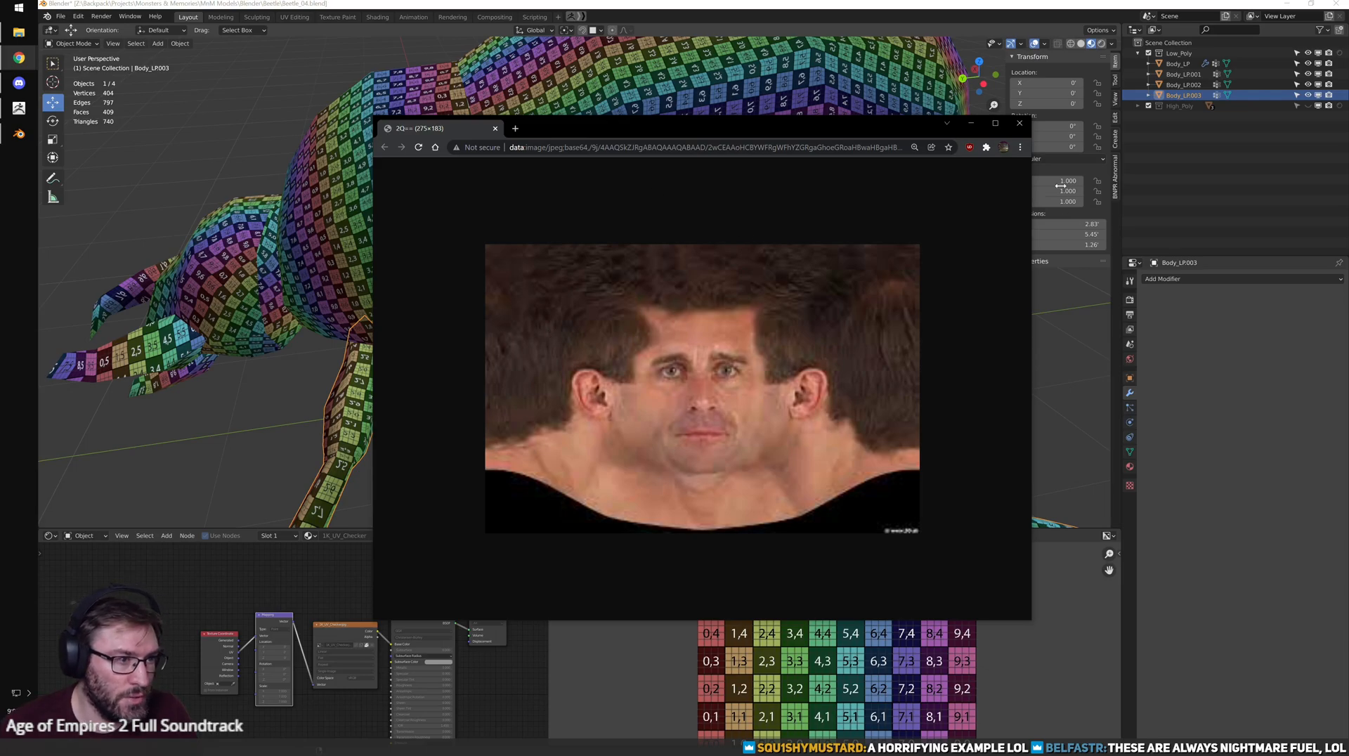
- Close the browser window, deselect the legs and look over the whole beetle's checker pattern from the side
click(1020, 123)
click(818, 329)
scroll(670, 238, down, 5)
middle_drag(671, 237, 734, 334)
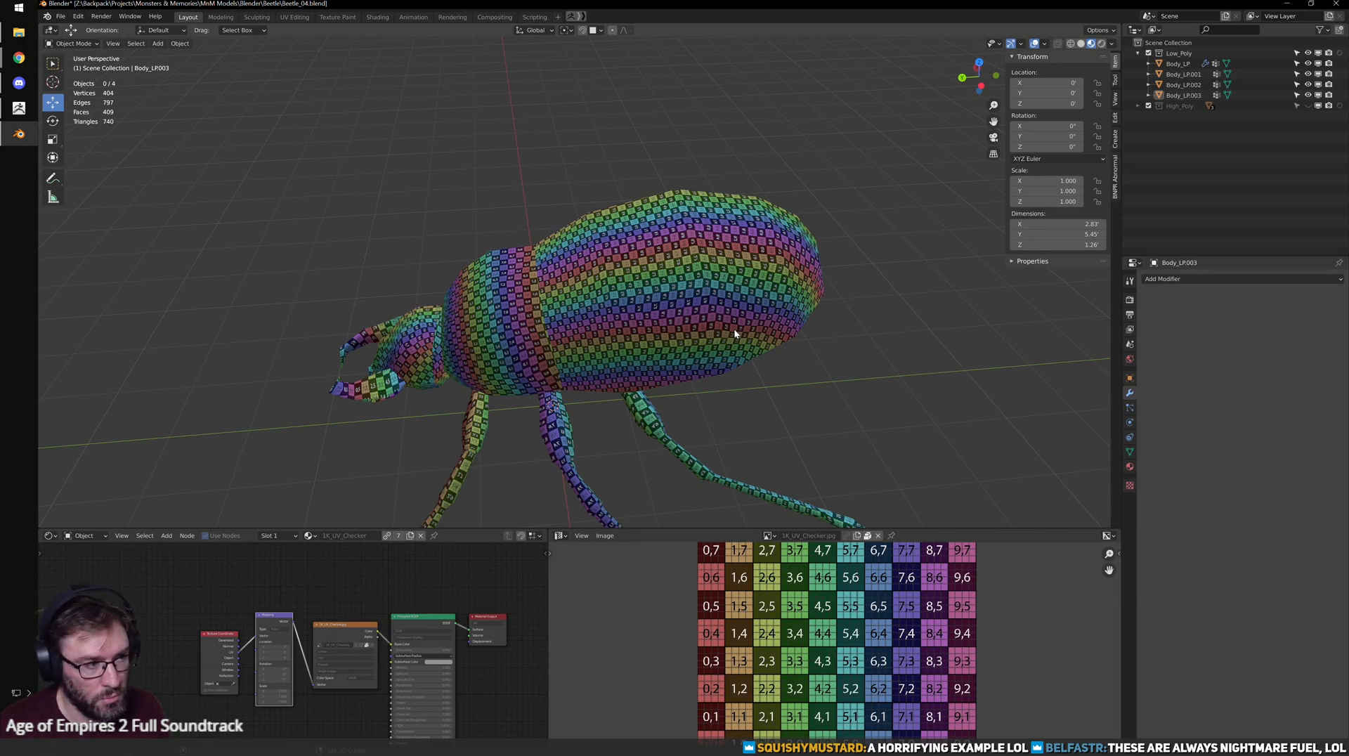
scroll(759, 332, up, 2)
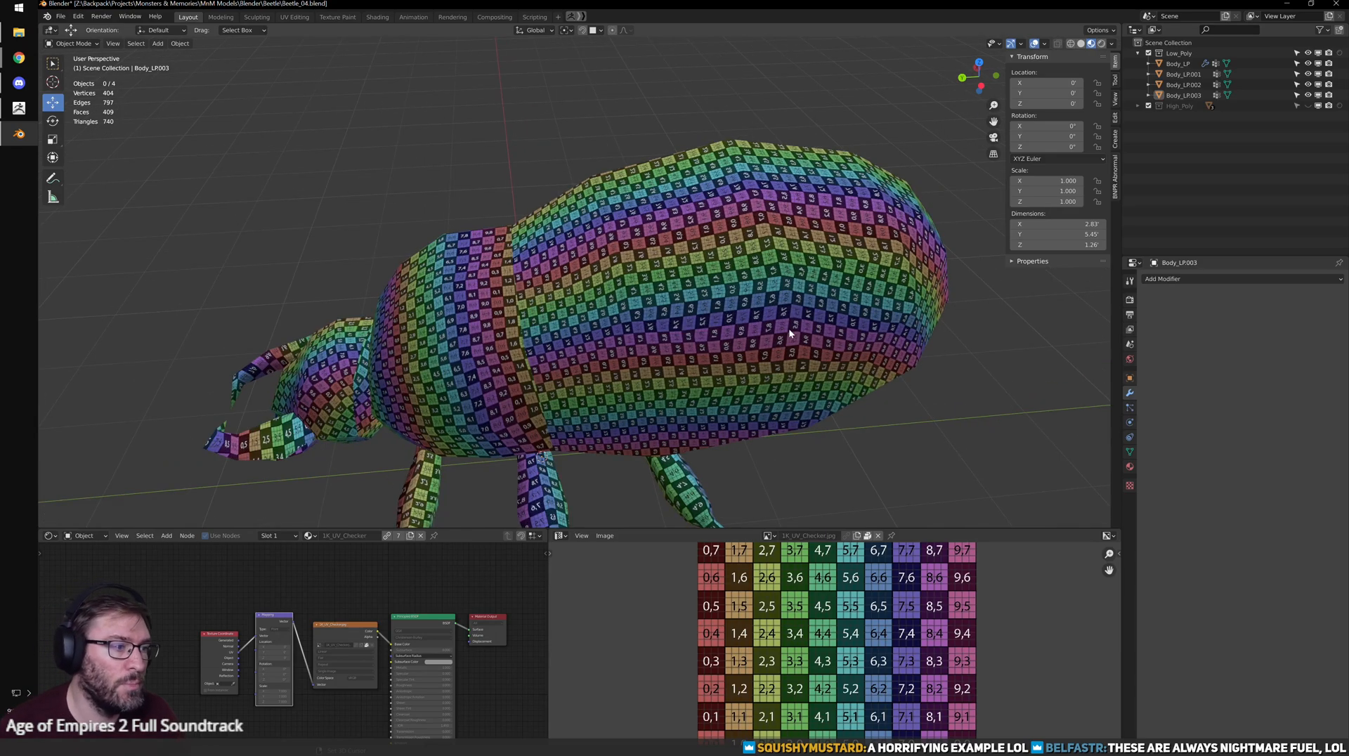
shift+middle_drag(913, 320, 789, 275)
scroll(790, 275, down, 2)
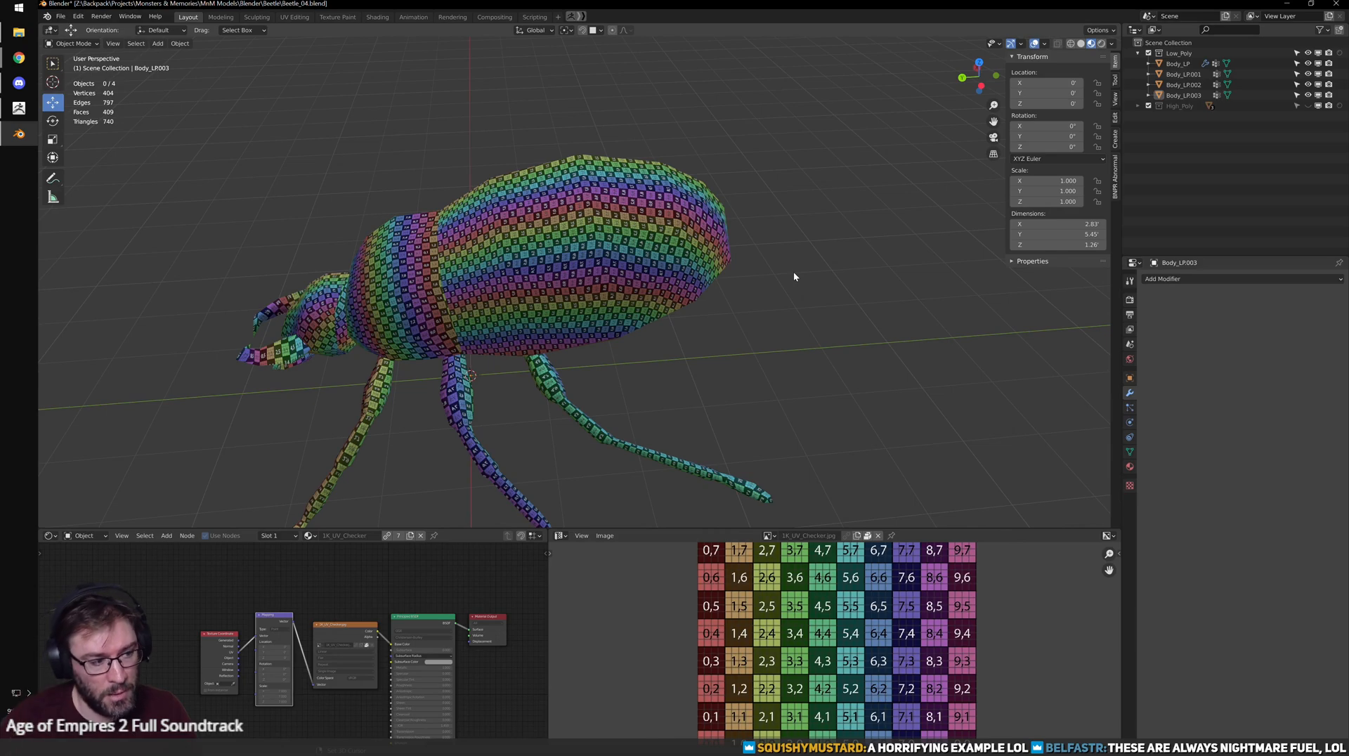
- Open the legs object in Edit Mode and examine the seam along the end of one leg
key(KP_Divide)
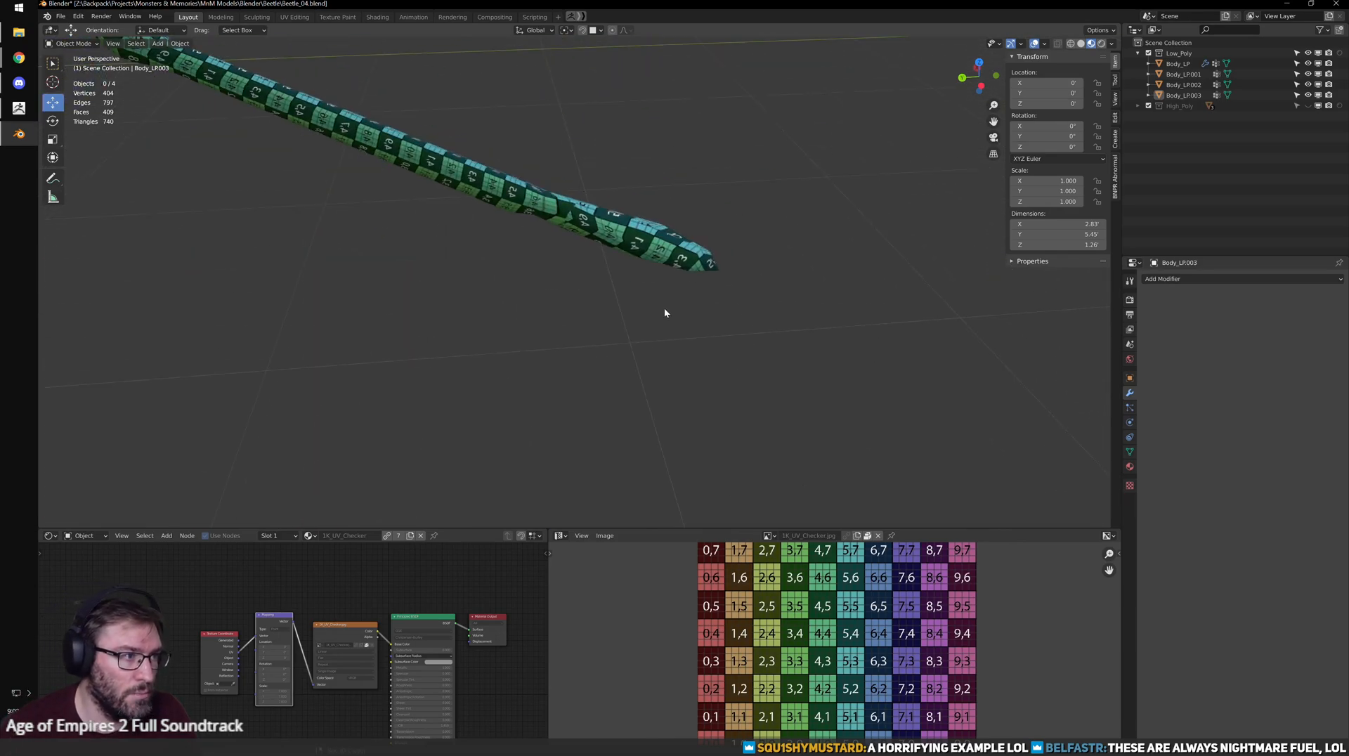
key(Tab)
key(l)
middle_drag(667, 257, 637, 266)
key(Tab)
key(Tab)
scroll(636, 267, up, 3)
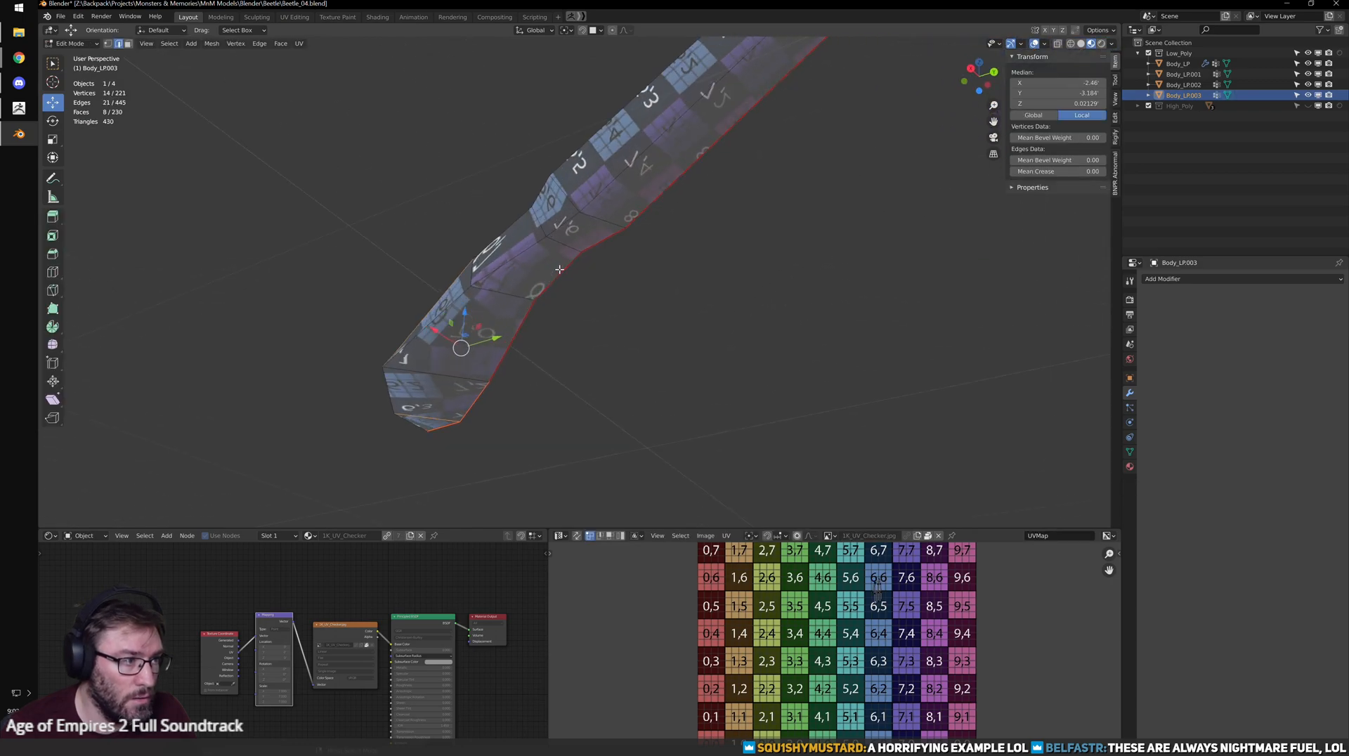
- Select the entire linked leg mesh and inspect its UV islands in the maximized UV editor
click(525, 242)
key(ctrl+l)
key(ctrl+space)
scroll(785, 564, up, 4)
middle_drag(888, 584, 795, 731)
scroll(802, 483, up, 1)
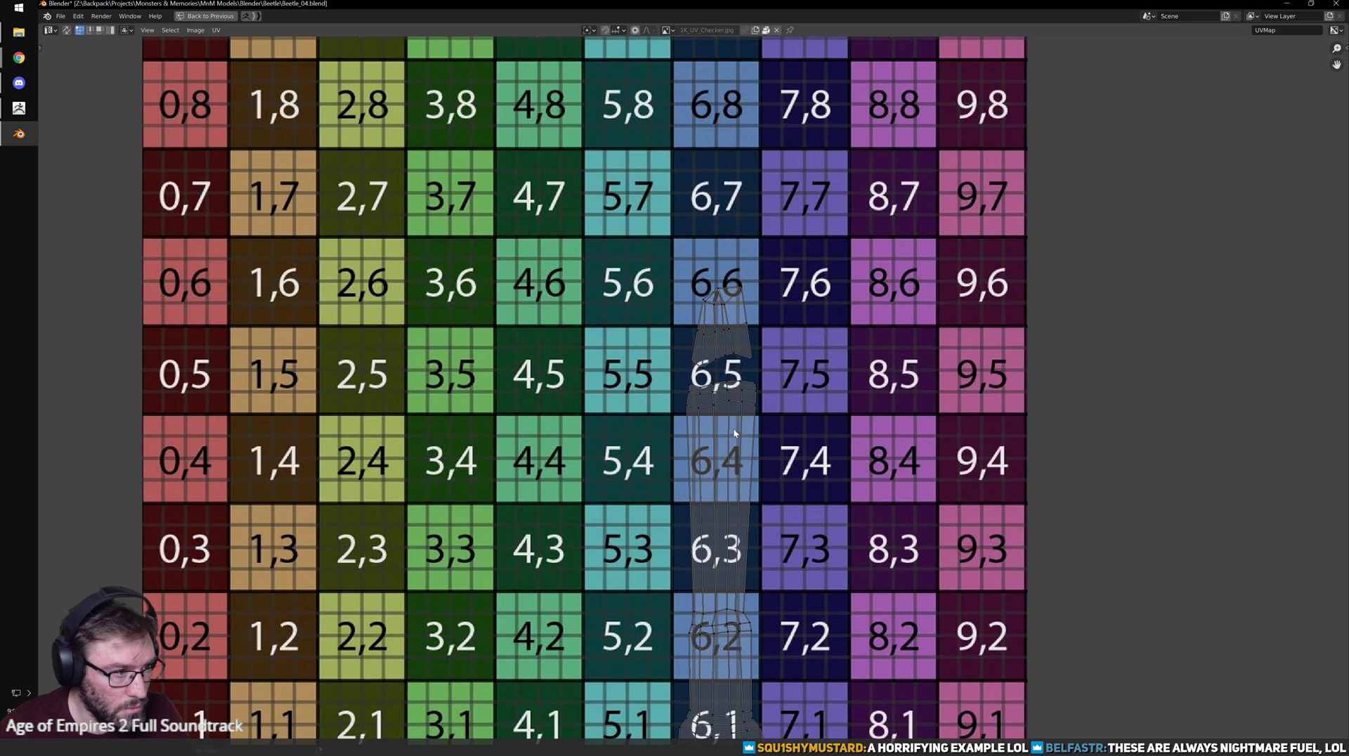
- Select an edge loop across the leg's UV island, review the full layout and return to Object Mode
key(ctrl+space)
scroll(631, 338, down, 2)
key(ctrl+space)
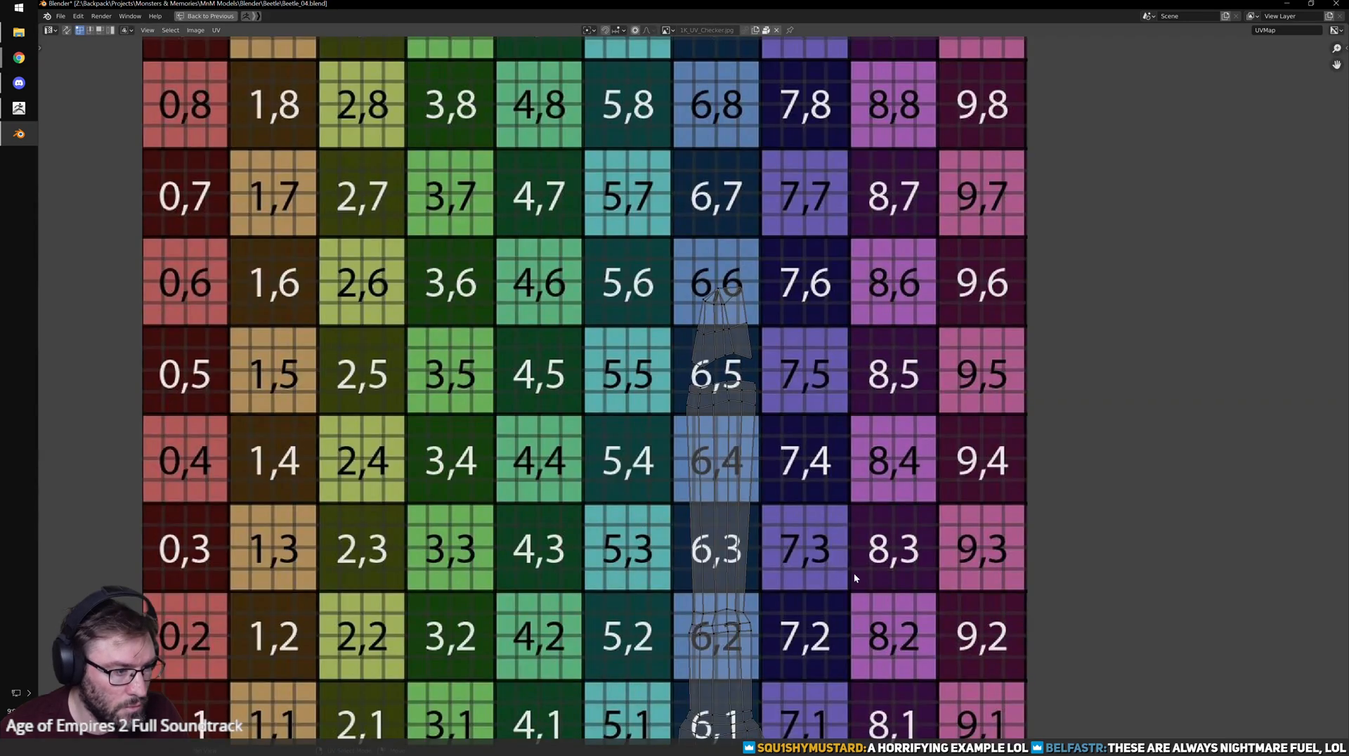
scroll(811, 367, up, 2)
alt+click(751, 562)
key(Home)
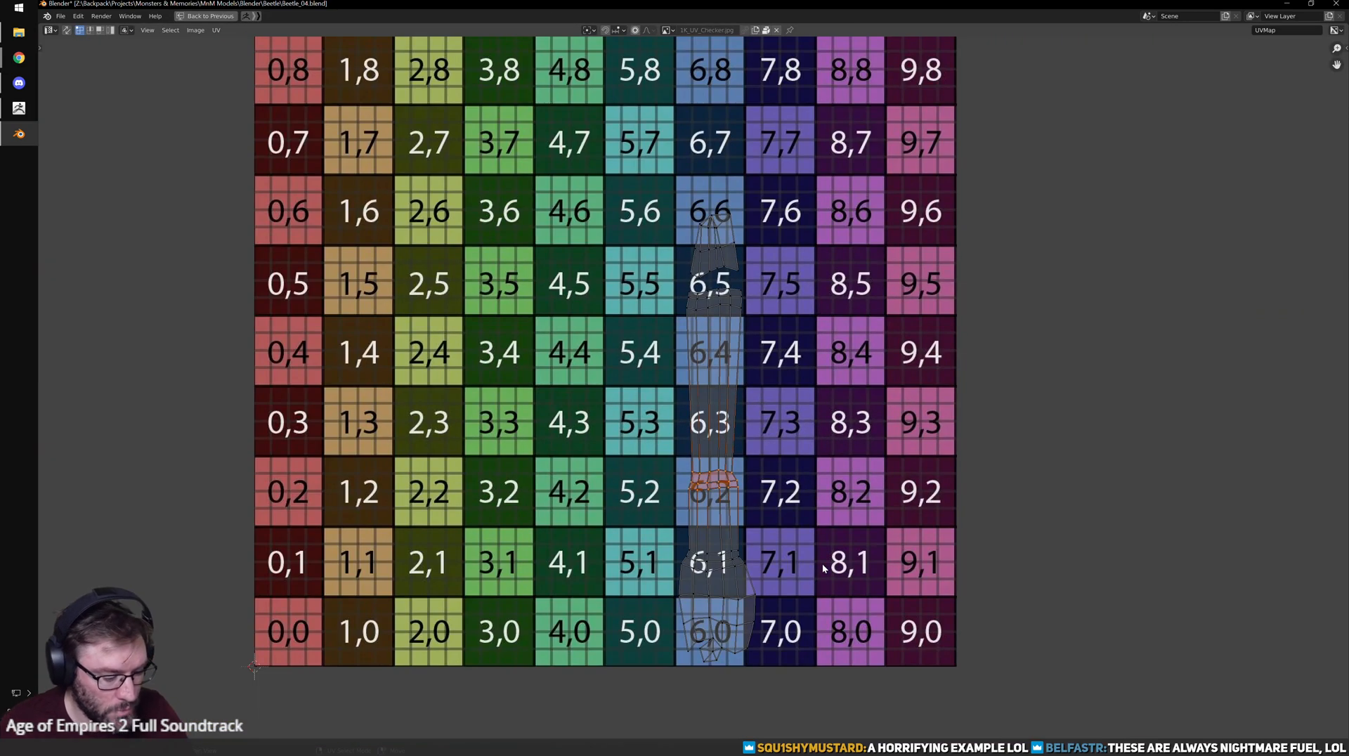
key(ctrl+space)
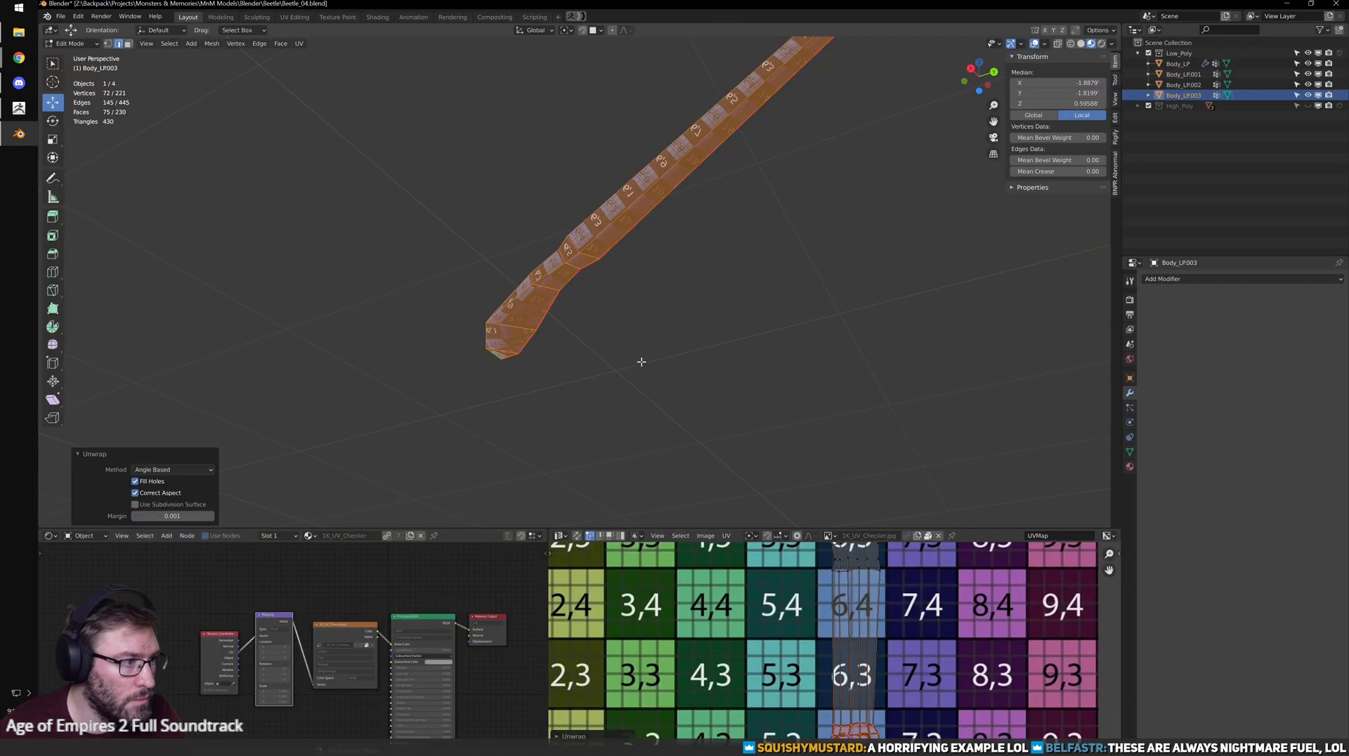
key(Tab)
- Select the entire middle leg in Edit Mode, check its UV island in the maximized UV editor and return to Object Mode
middle_drag(635, 345, 822, 383)
middle_drag(641, 322, 728, 313)
shift+middle_drag(295, 255, 766, 382)
scroll(325, 320, up, 1)
scroll(325, 320, up, 2)
shift+middle_drag(325, 320, 837, 413)
key(Tab)
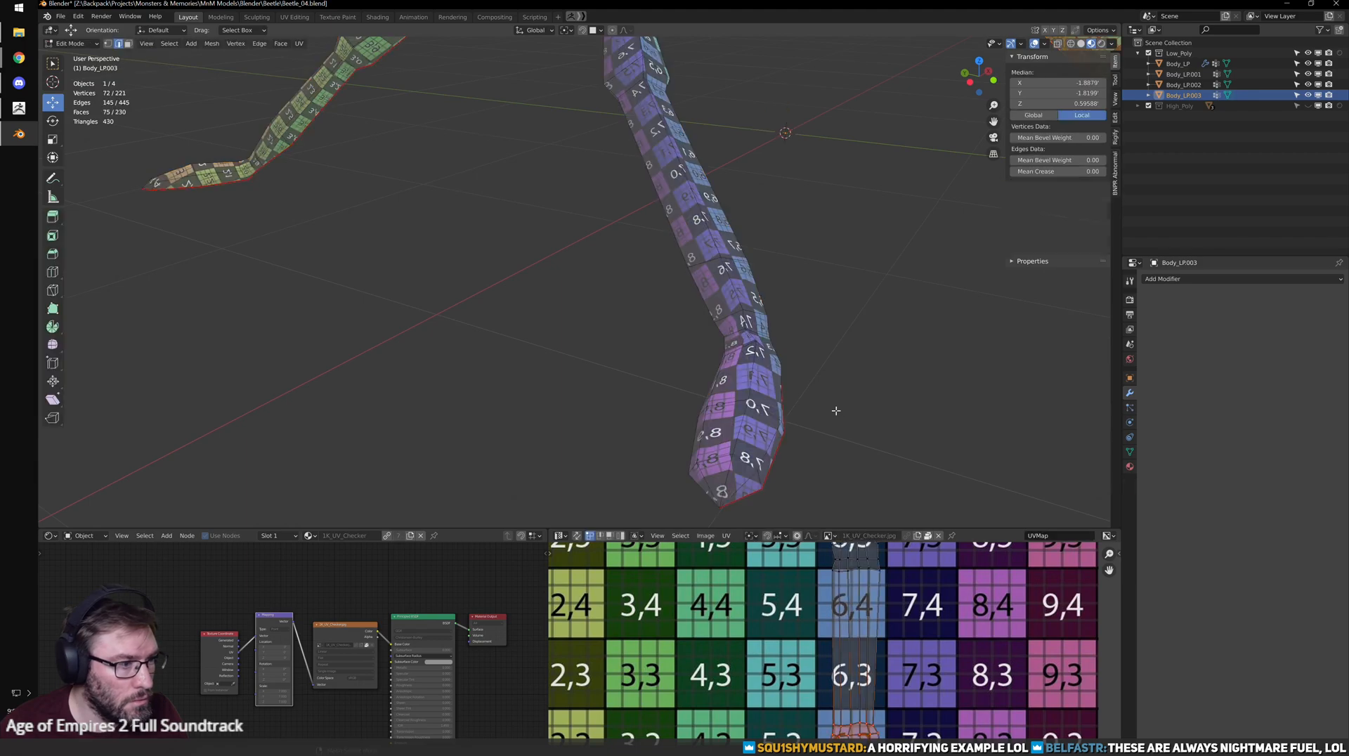
click(749, 354)
key(l)
key(ctrl+space)
scroll(854, 580, down, 2)
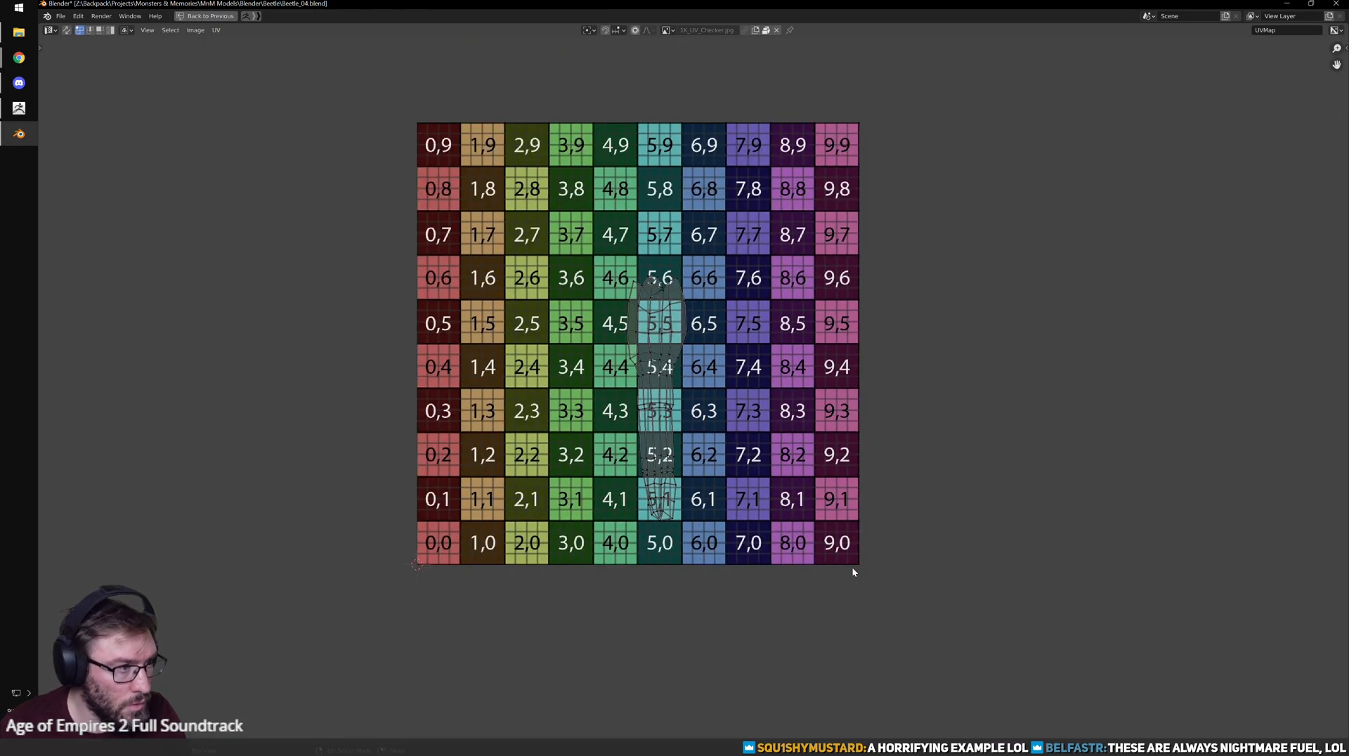
key(ctrl+space)
key(Tab)
middle_drag(485, 299, 879, 304)
scroll(649, 309, down, 2)
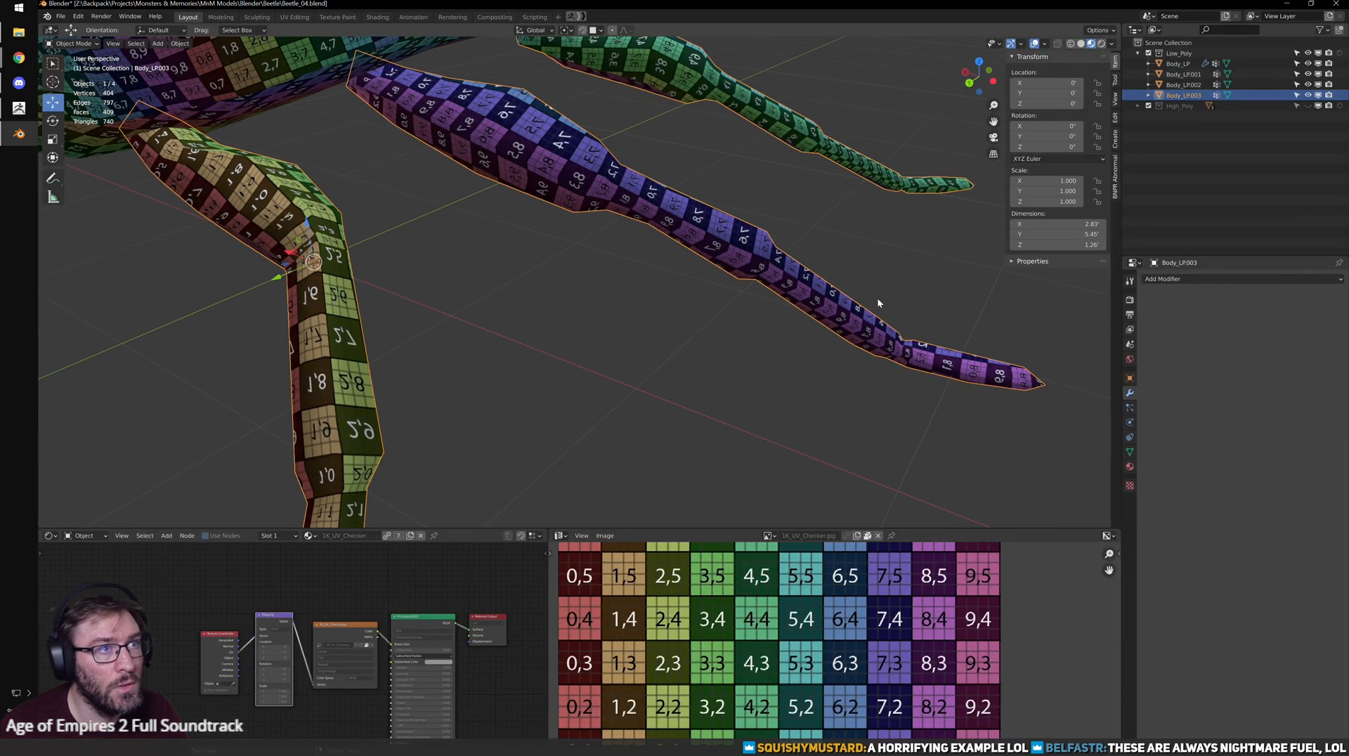
scroll(872, 320, down, 2)
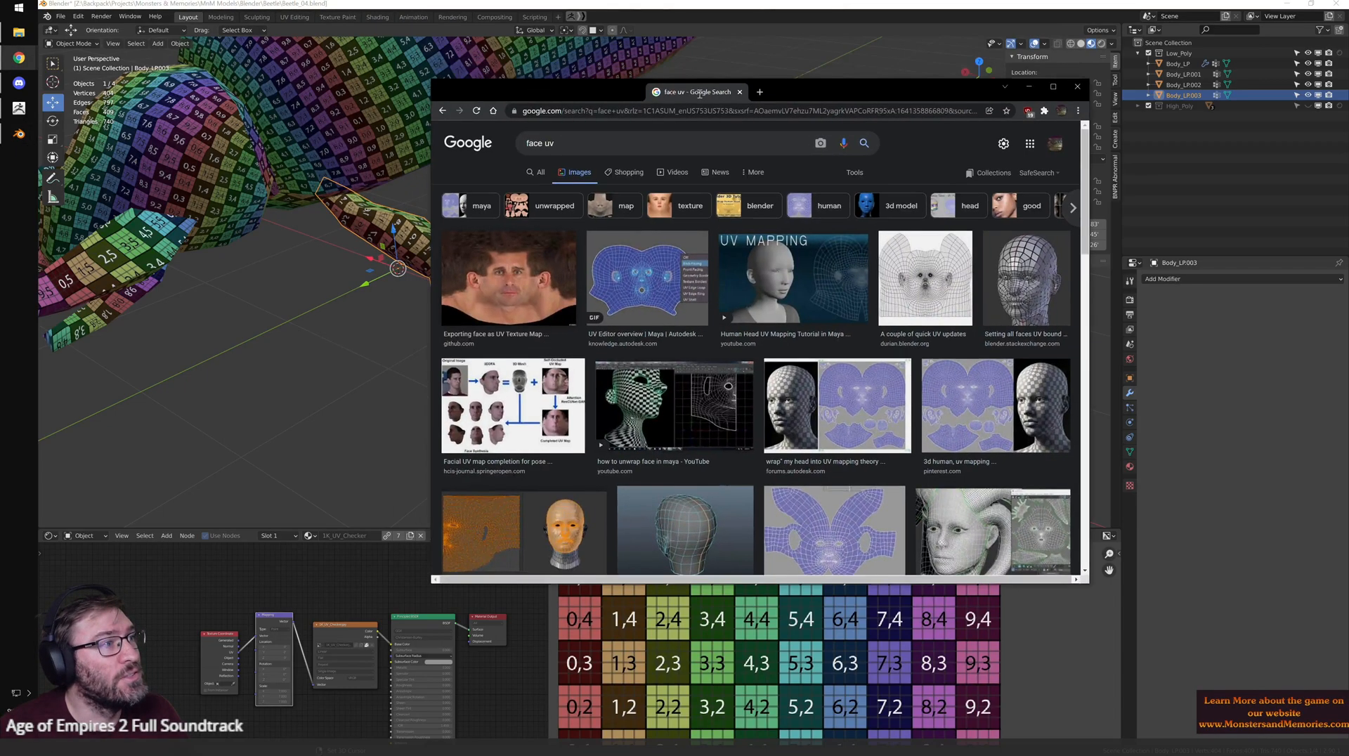
- Browse the "face uv" image results in the browser and preview the Agisoft Cylindrical UV Mapping face texture
drag(698, 91, 713, 77)
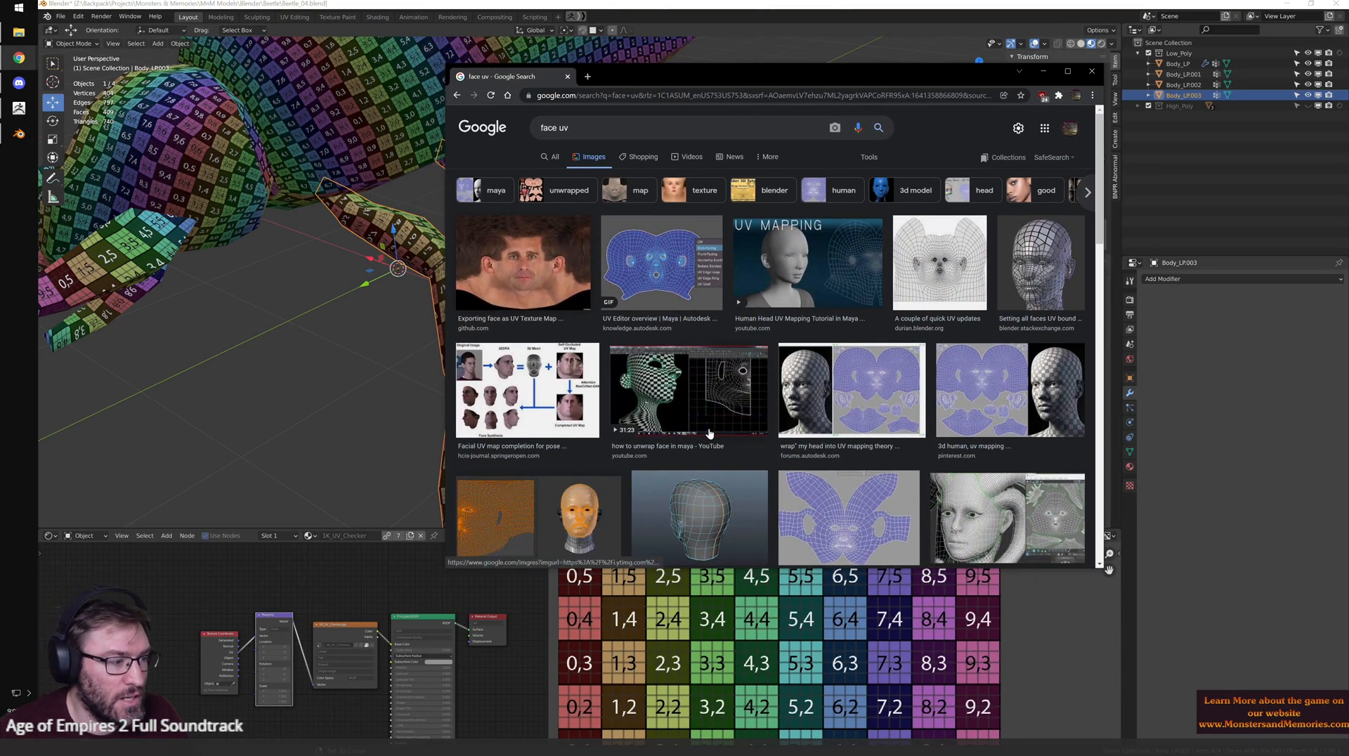
scroll(851, 466, down, 3)
scroll(851, 466, down, 2)
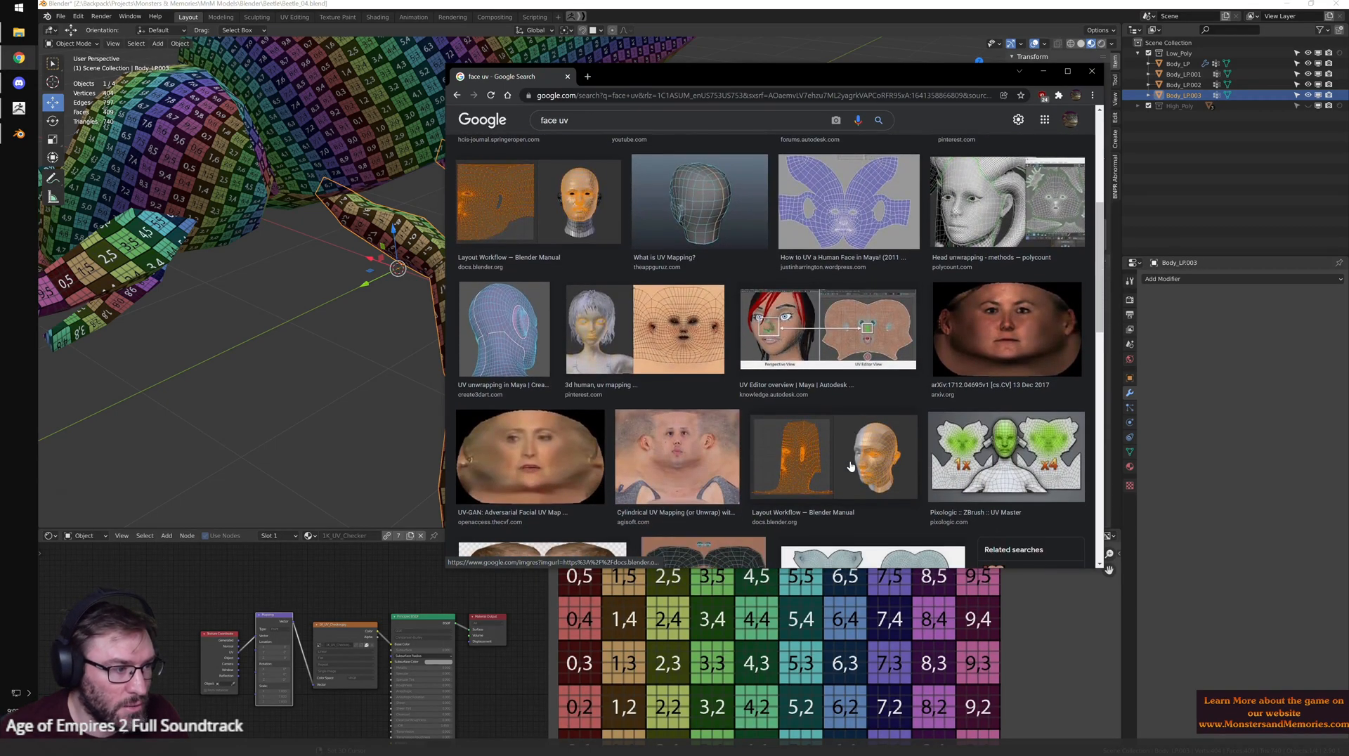
click(694, 446)
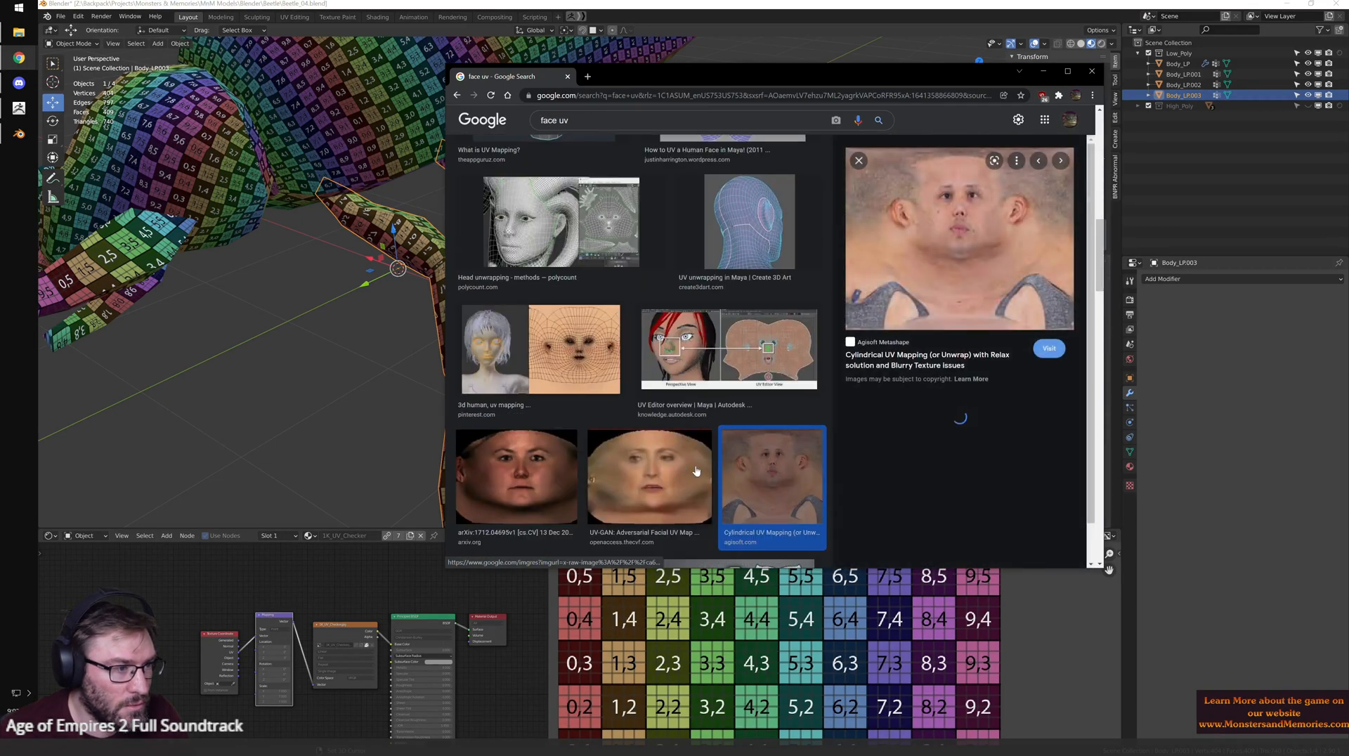
right_click(963, 274)
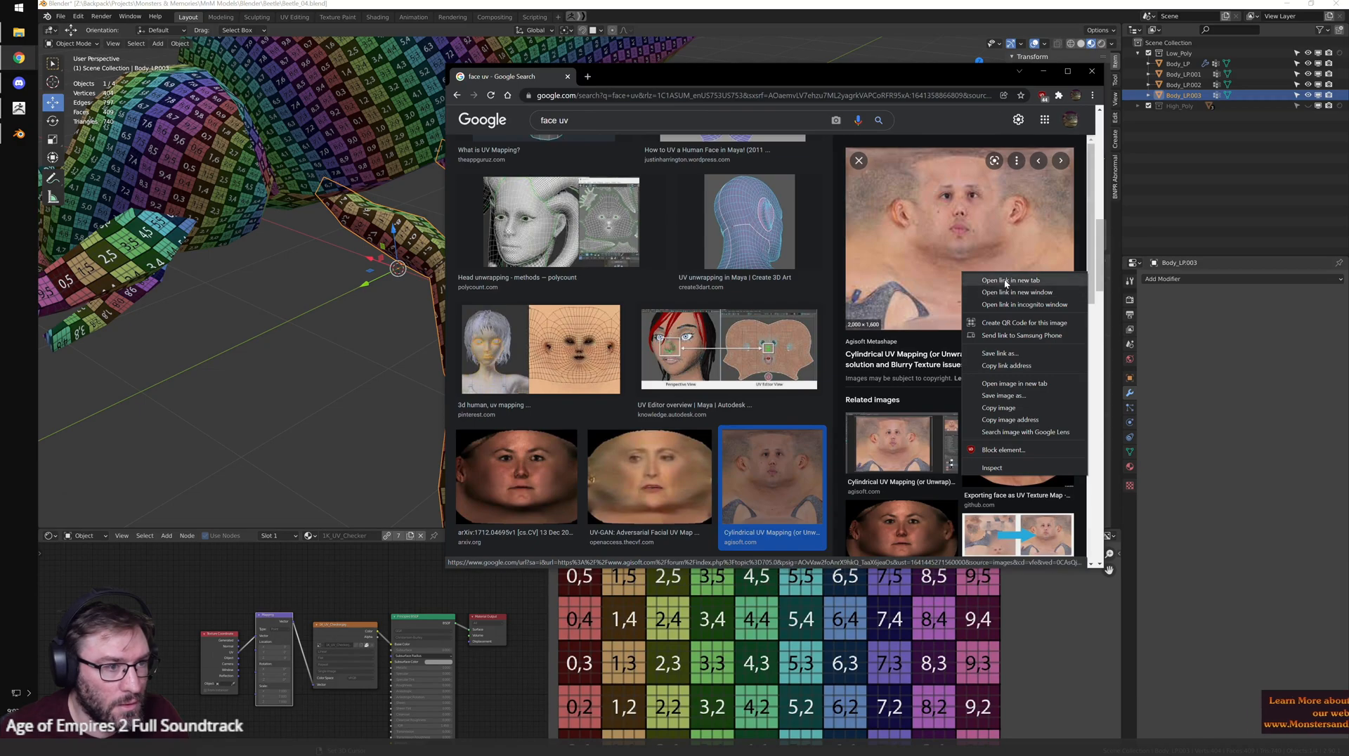
click(1000, 280)
click(606, 78)
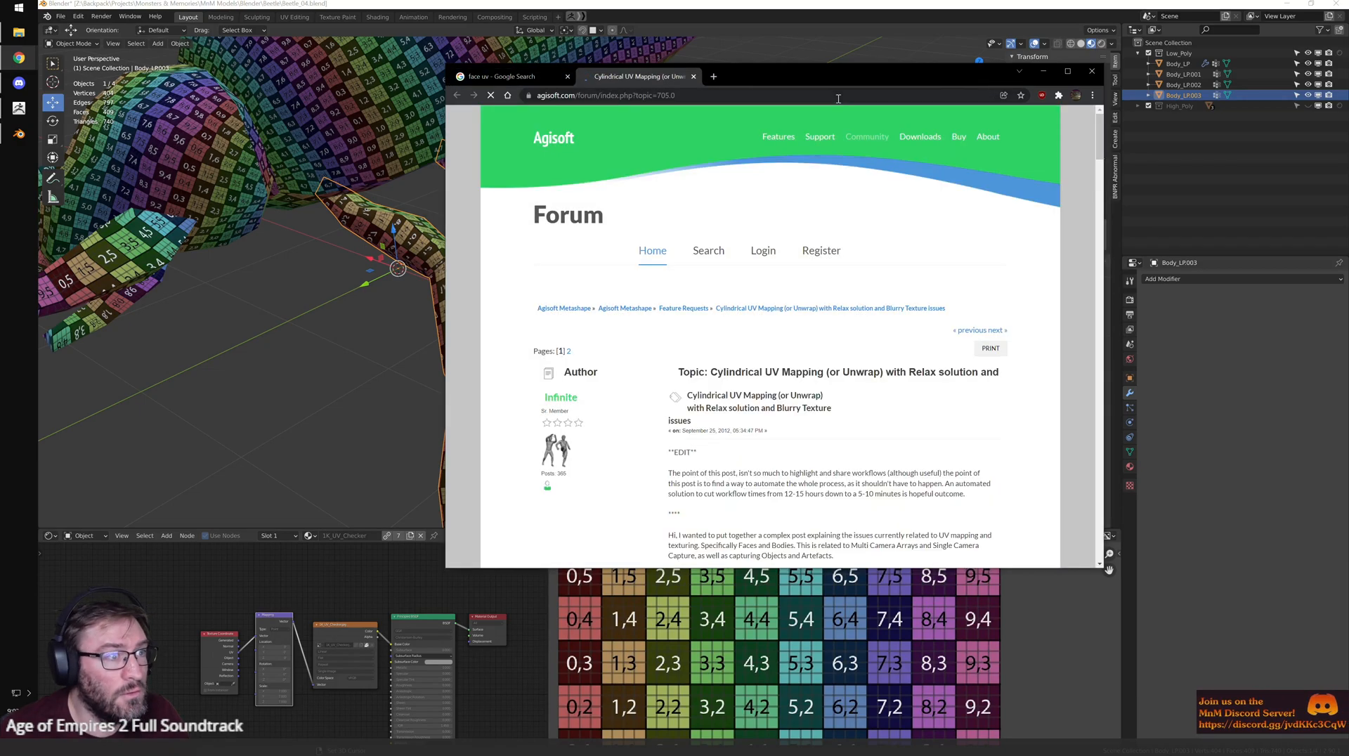
click(692, 75)
- Open the previewed cylindrical face texture image in a new tab and display it
right_click(948, 237)
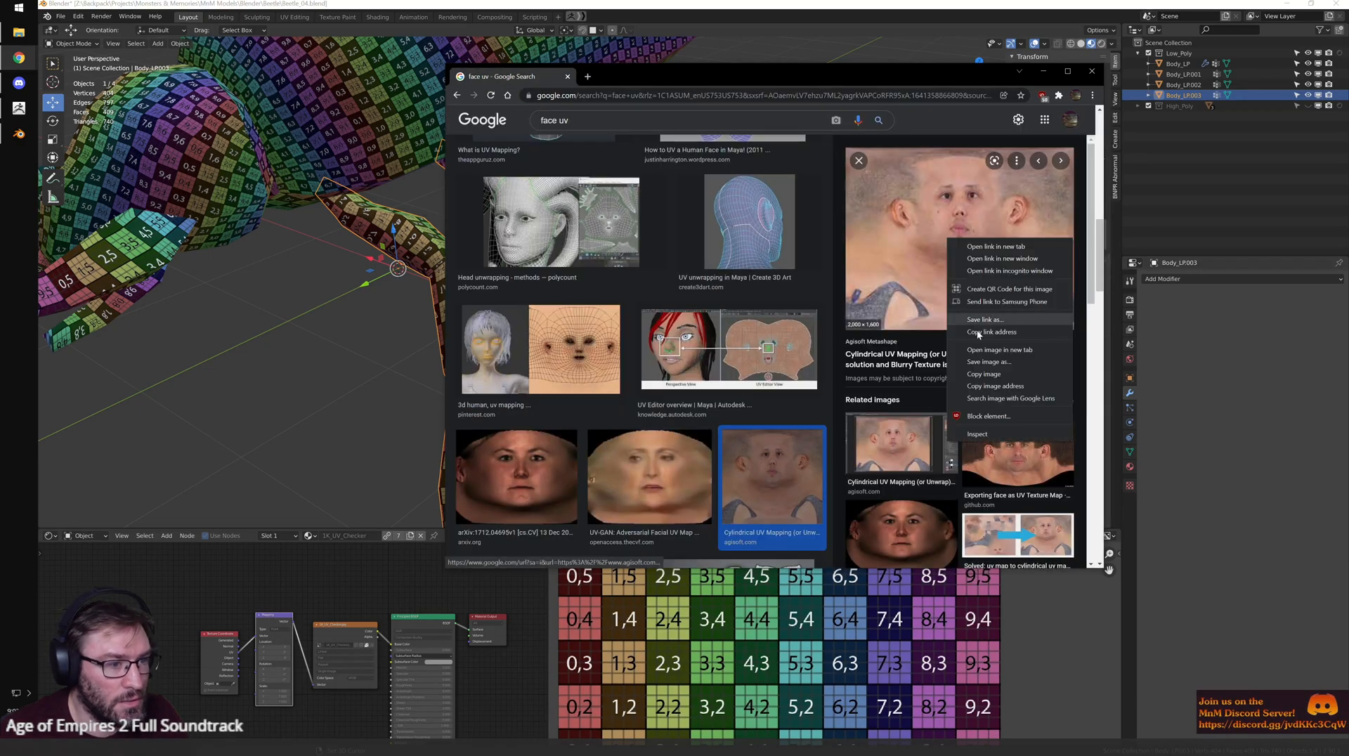
click(983, 350)
click(627, 79)
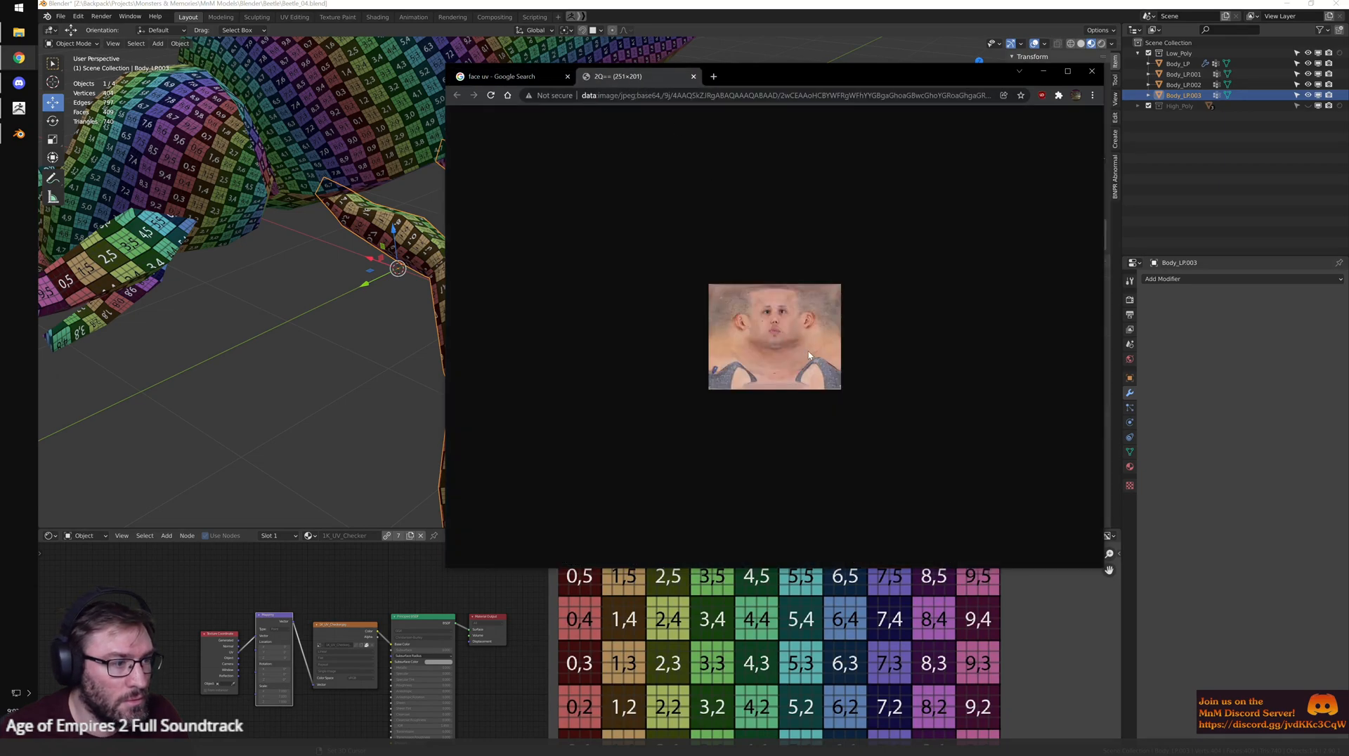
- Enlarge the cylindrical face texture for a closer look and return to the "face uv" image results
ctrl+scroll(809, 355, up, 8)
ctrl+scroll(819, 358, down, 1)
click(503, 76)
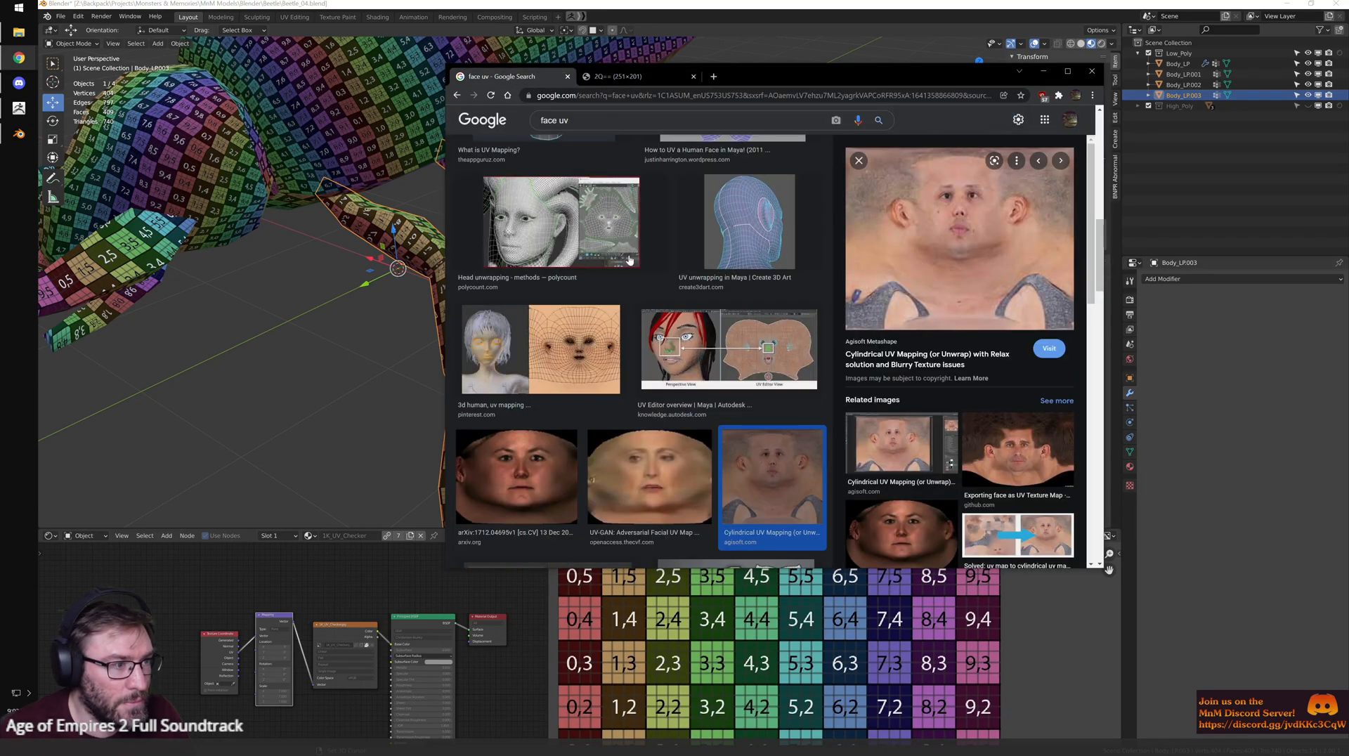
- Preview the Autodesk "UV Editor overview" image, open it in its own tab and enlarge it
scroll(618, 274, up, 10)
click(619, 274)
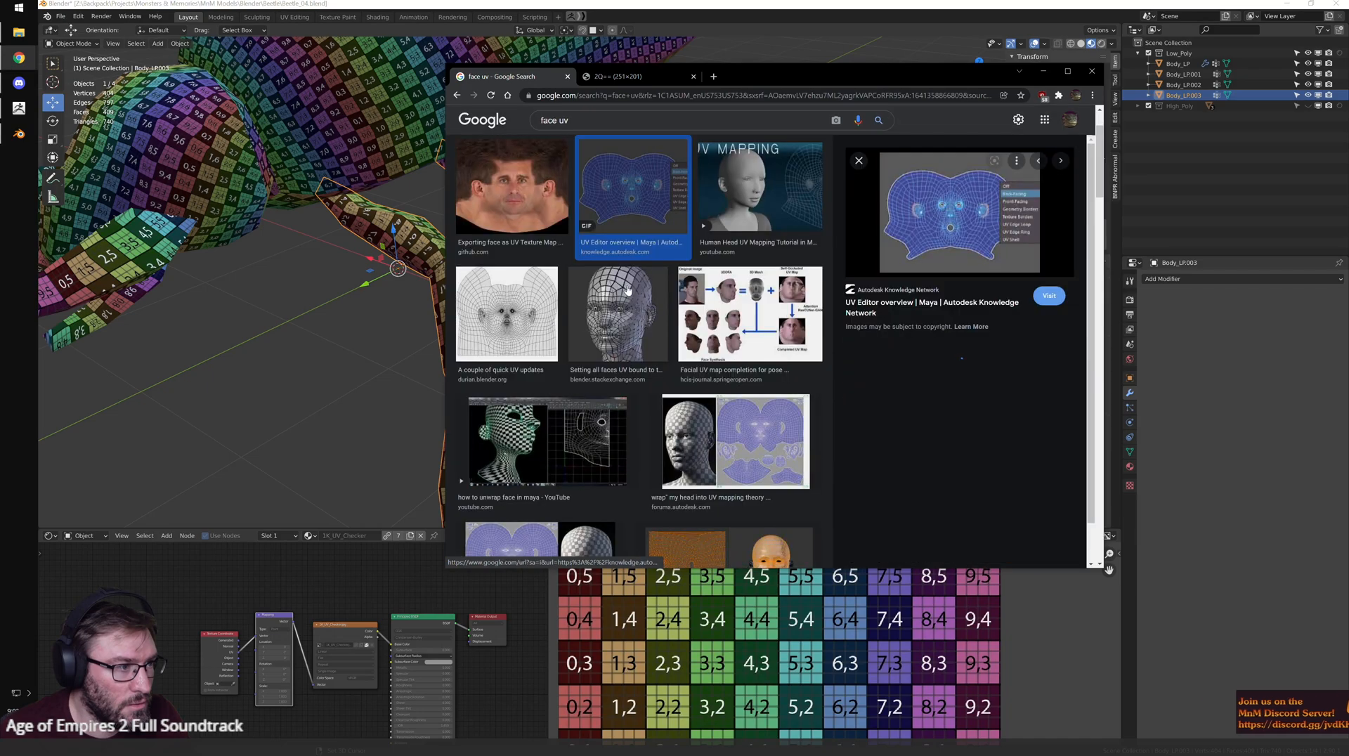
right_click(982, 224)
click(1033, 278)
click(761, 77)
ctrl+scroll(810, 373, up, 7)
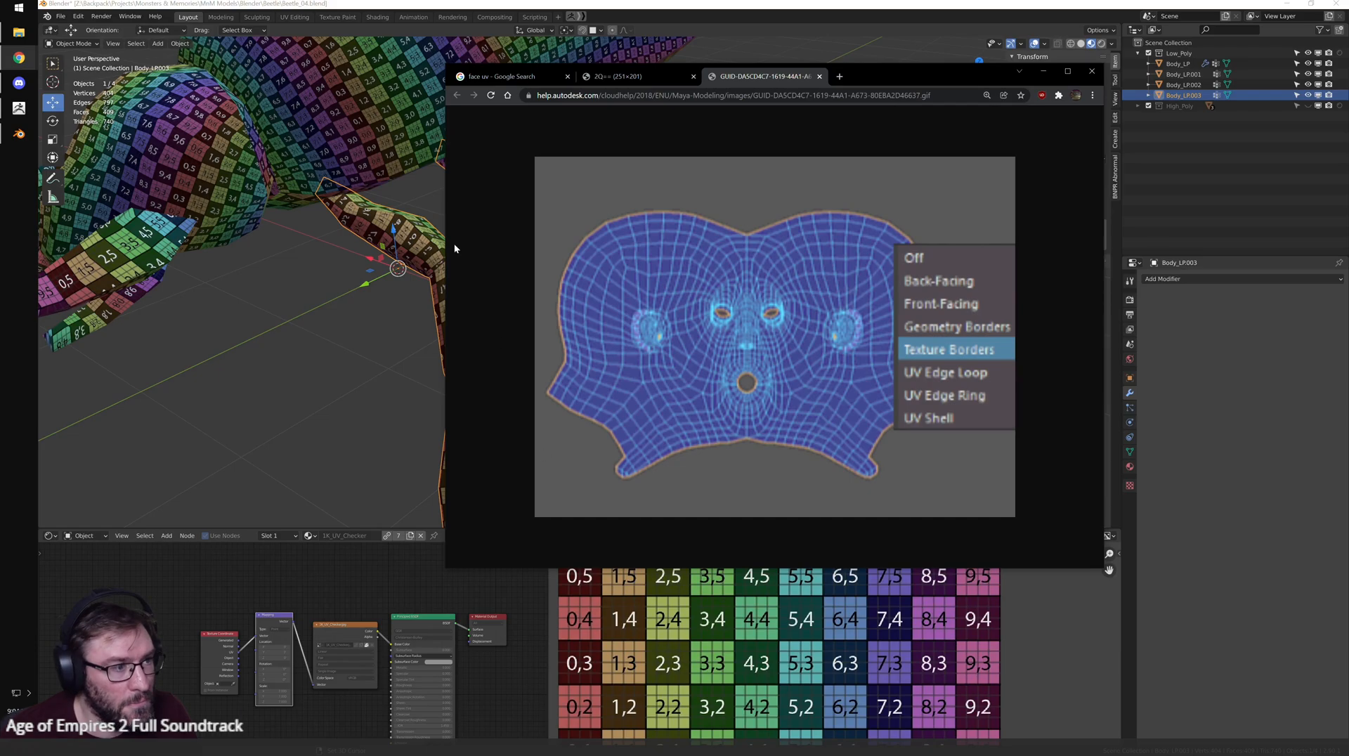
- Browse further through the "face uv" image results and preview the PNGEgg UVW mapping face texture
click(520, 76)
scroll(710, 433, down, 5)
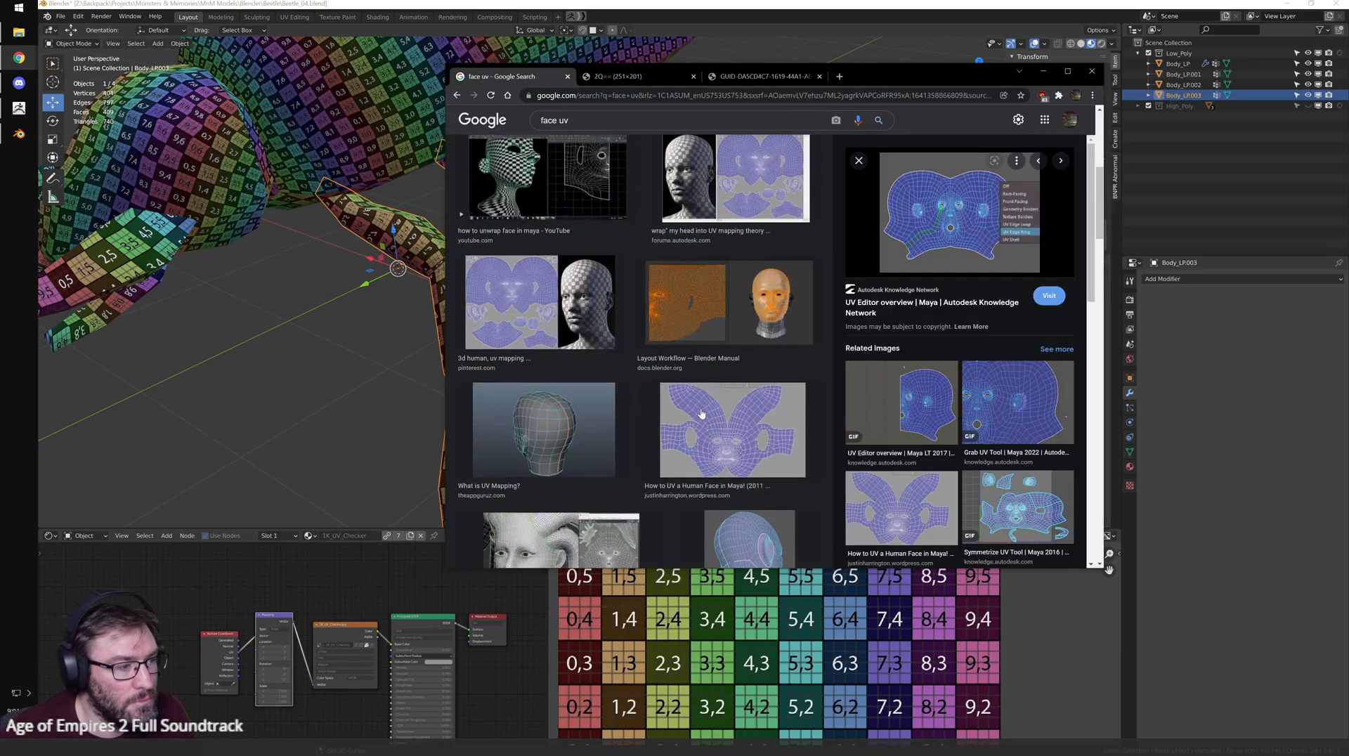
scroll(710, 433, down, 5)
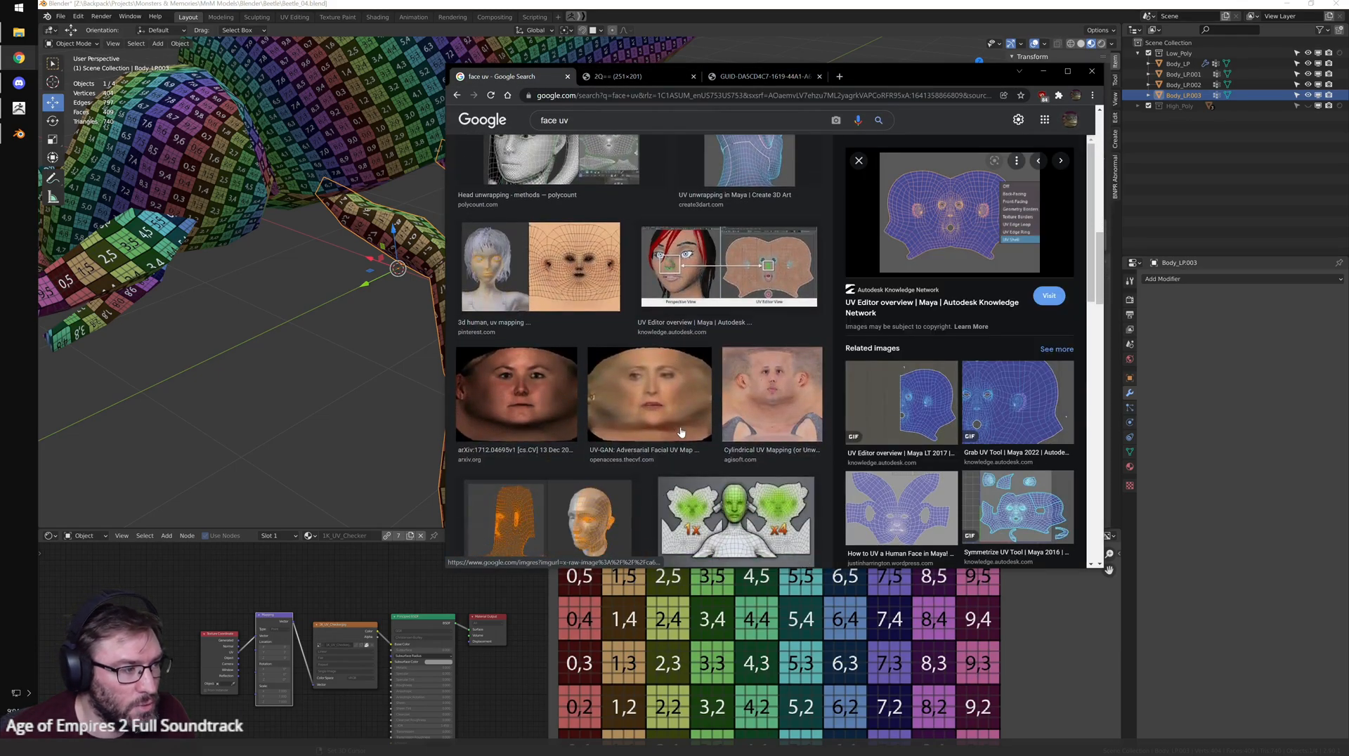
scroll(686, 430, down, 3)
scroll(689, 430, down, 3)
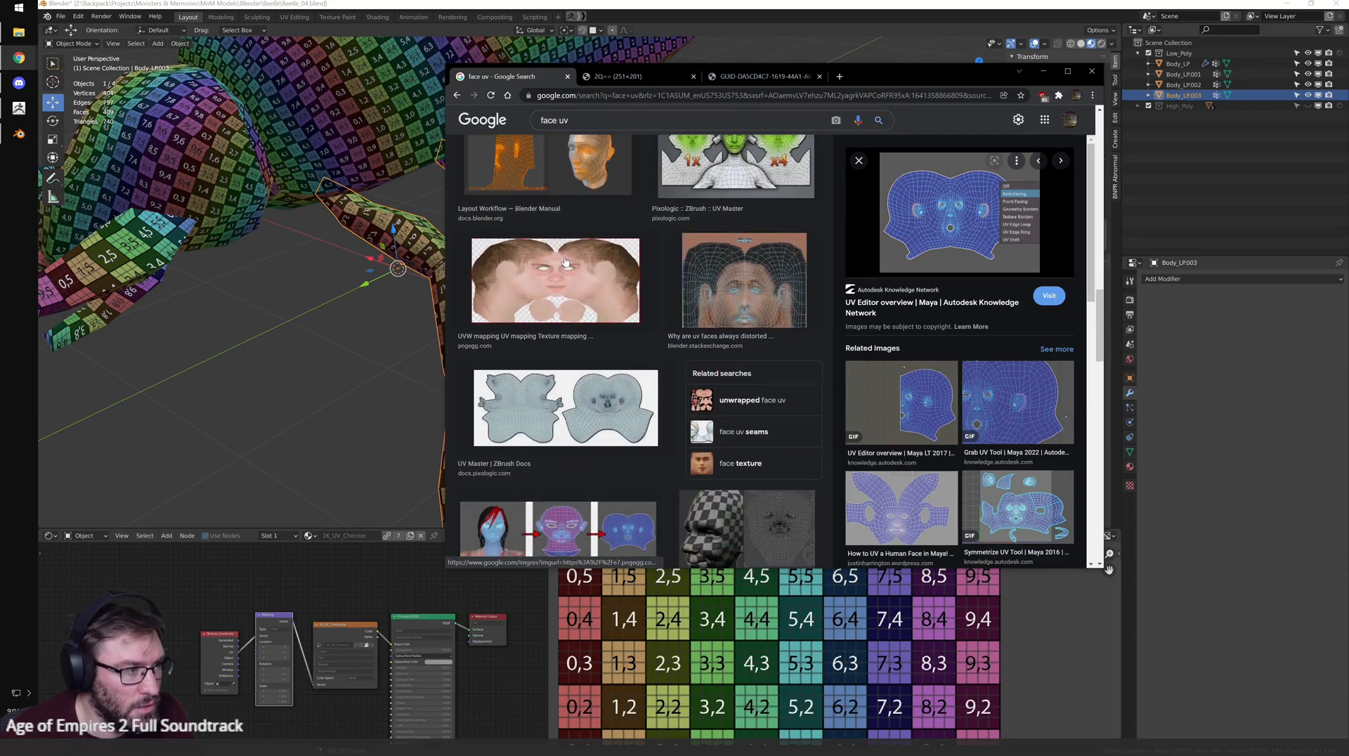
click(559, 285)
- Open the previewed PNGEgg face texture in a new tab, enlarge it and close the browser window
right_click(960, 209)
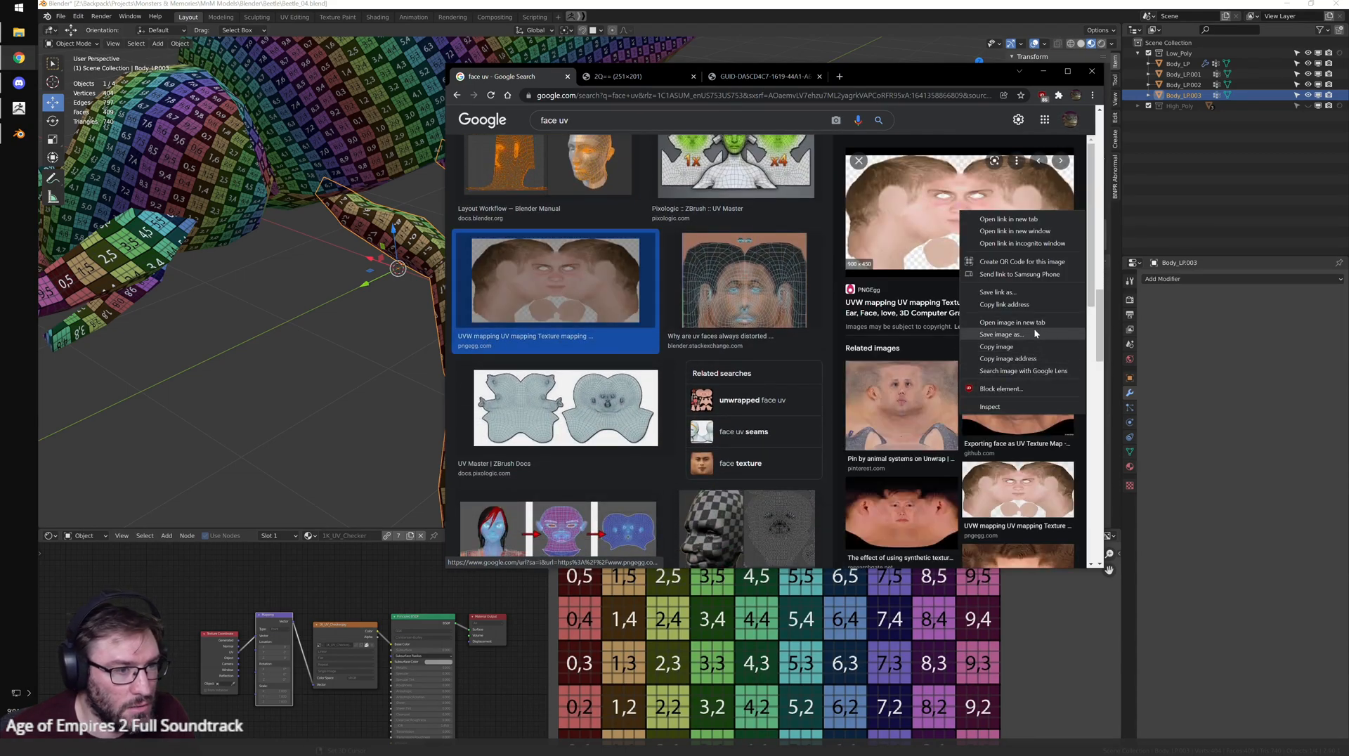
click(1019, 343)
click(873, 77)
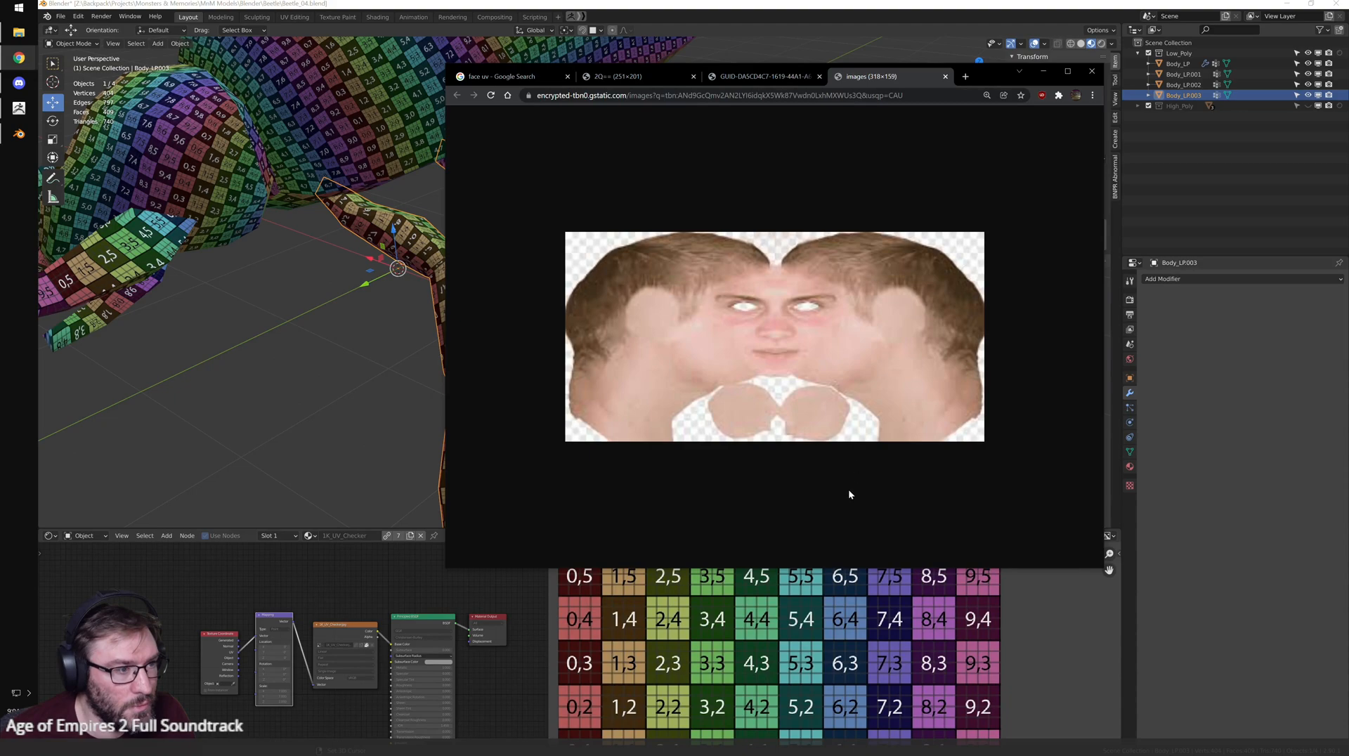
ctrl+scroll(849, 489, up, 2)
ctrl+scroll(781, 383, down, 1)
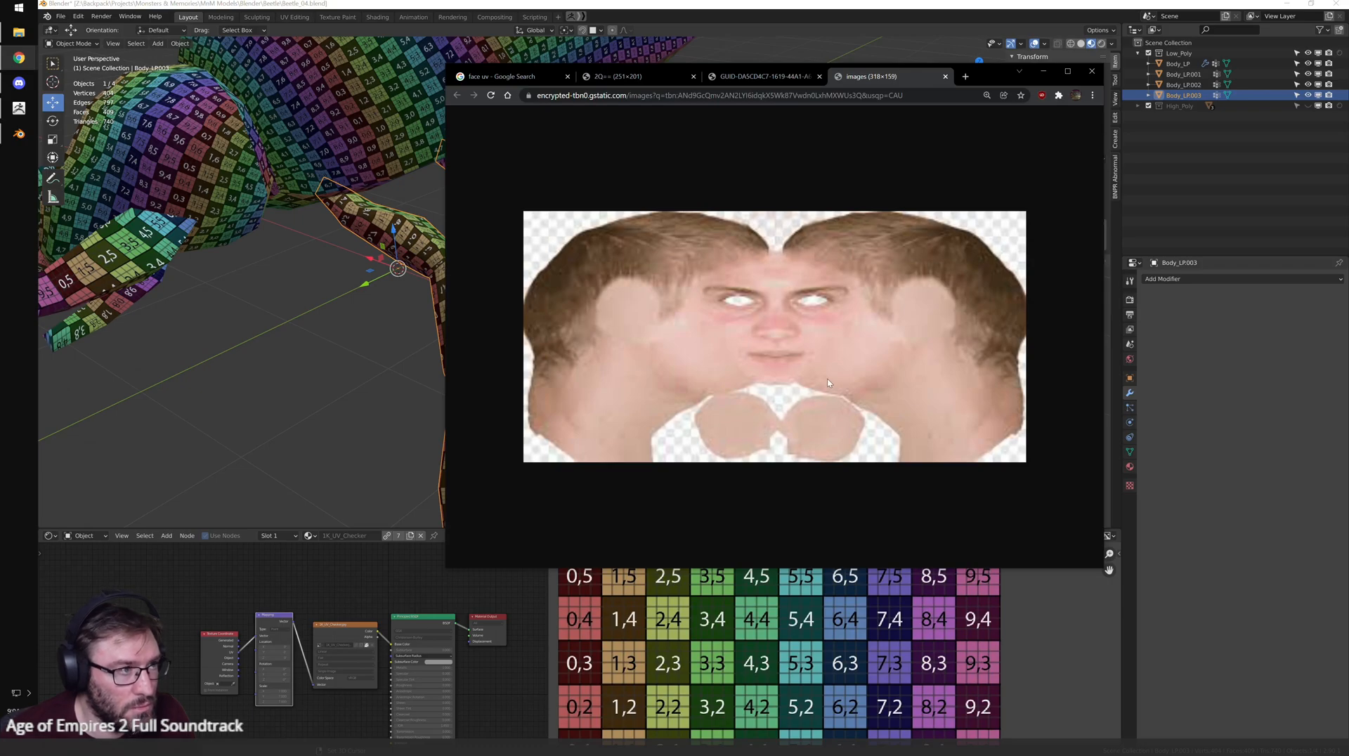
click(1092, 72)
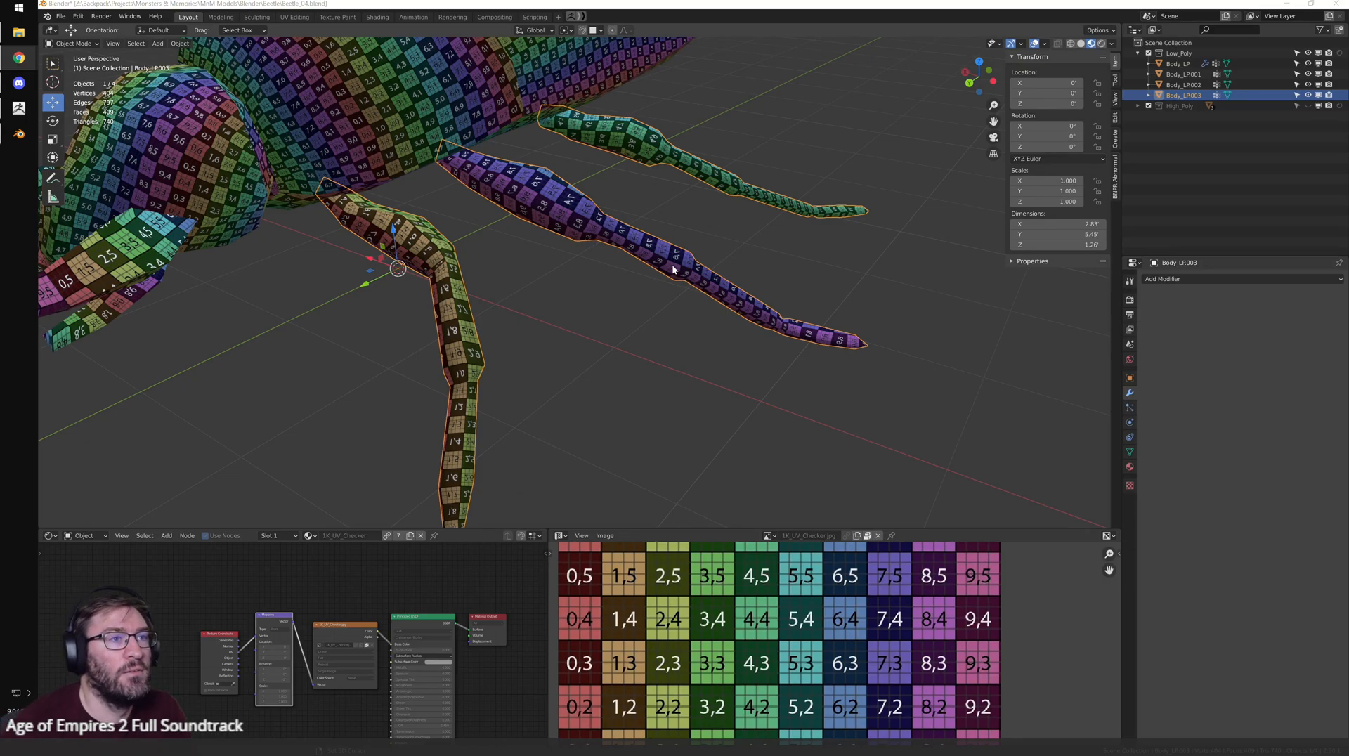
- Deselect the legs, then select the beetle's body shell and enter Edit Mode on it
click(798, 134)
middle_drag(799, 133, 748, 155)
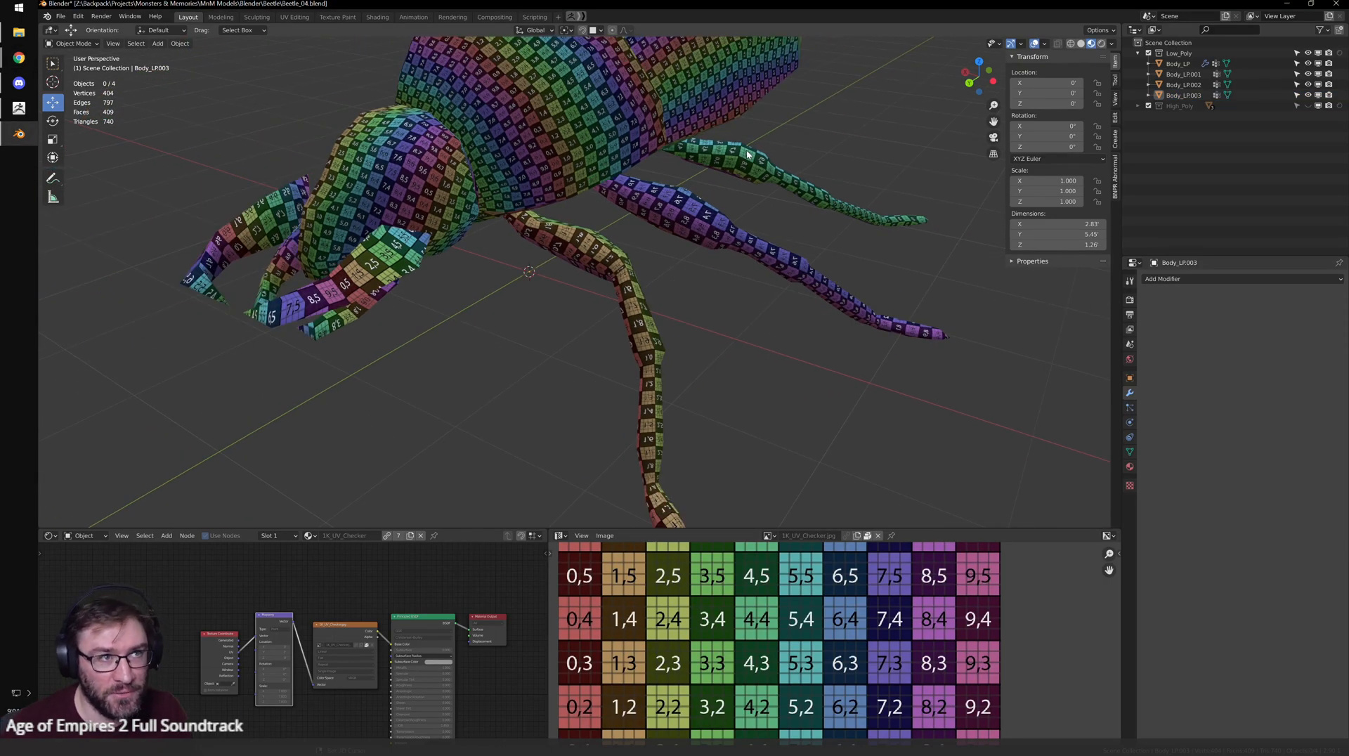
scroll(684, 379, down, 2)
middle_drag(725, 116, 675, 367)
scroll(610, 377, up, 2)
scroll(731, 309, down, 3)
click(738, 292)
key(Tab)
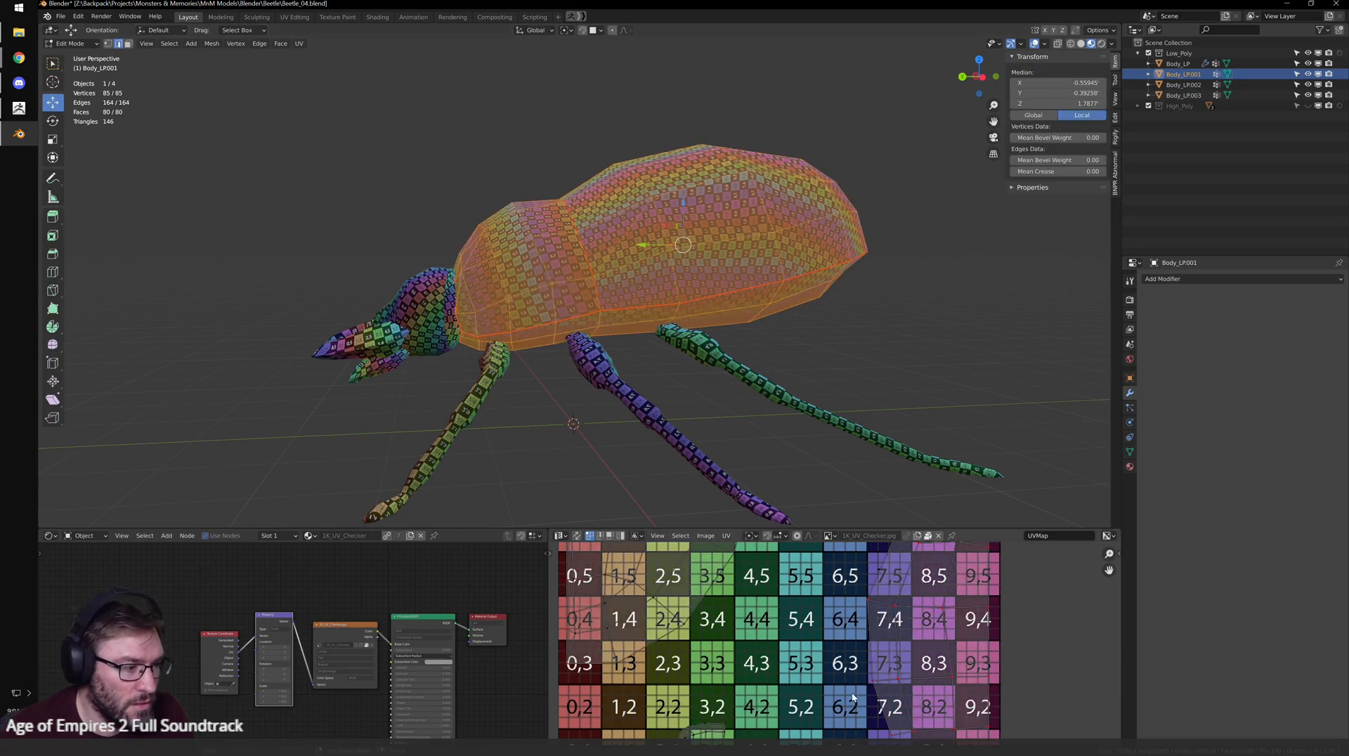
- Review the body's UV layout in the maximized UV editor and return to Object Mode
key(ctrl+space)
middle_drag(575, 453, 680, 530)
scroll(680, 531, up, 1)
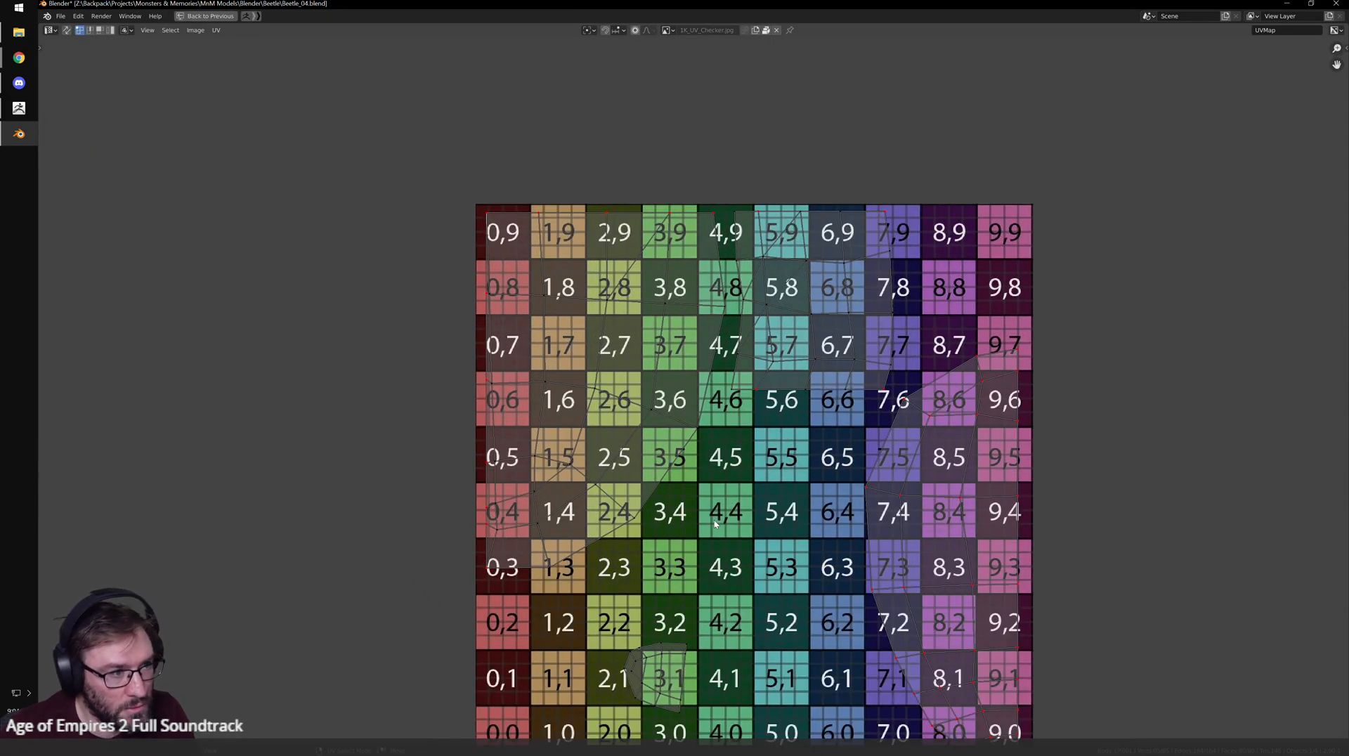
scroll(715, 524, down, 4)
key(ctrl+space)
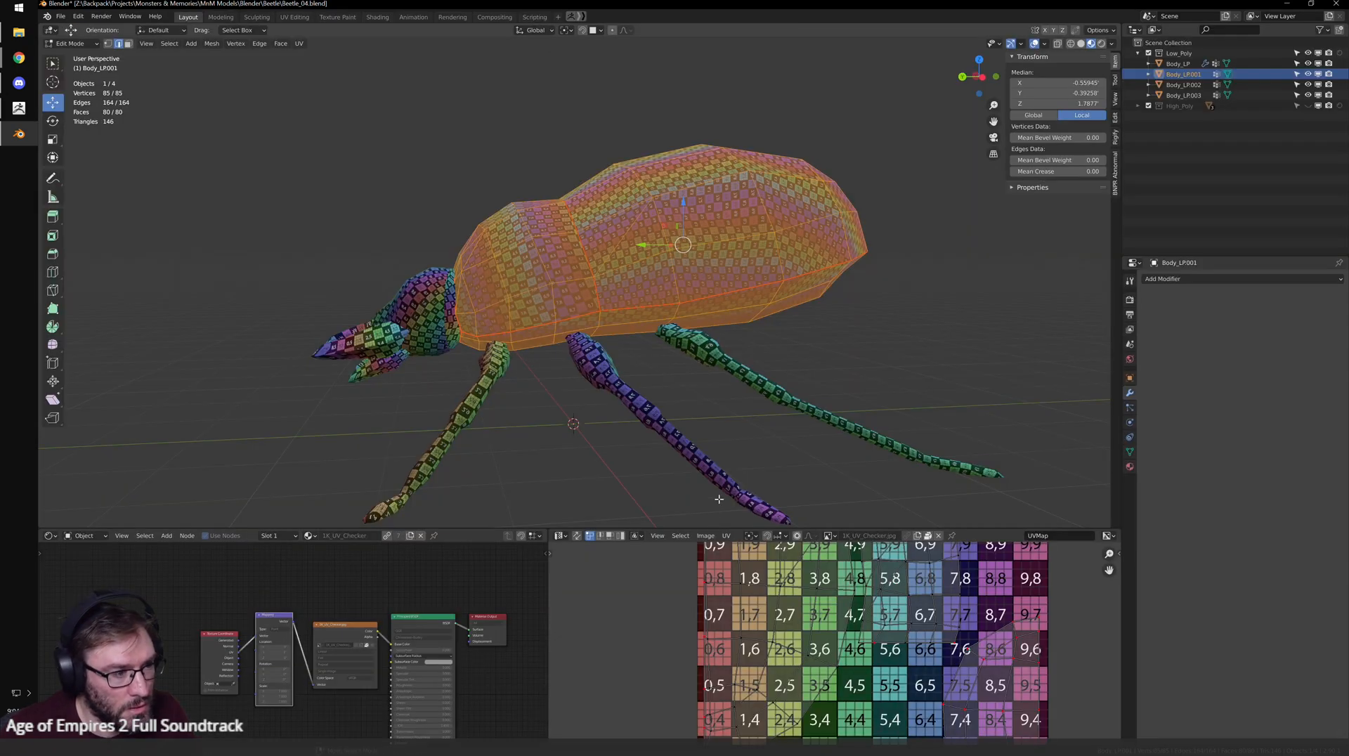
key(Tab)
middle_drag(506, 246, 521, 242)
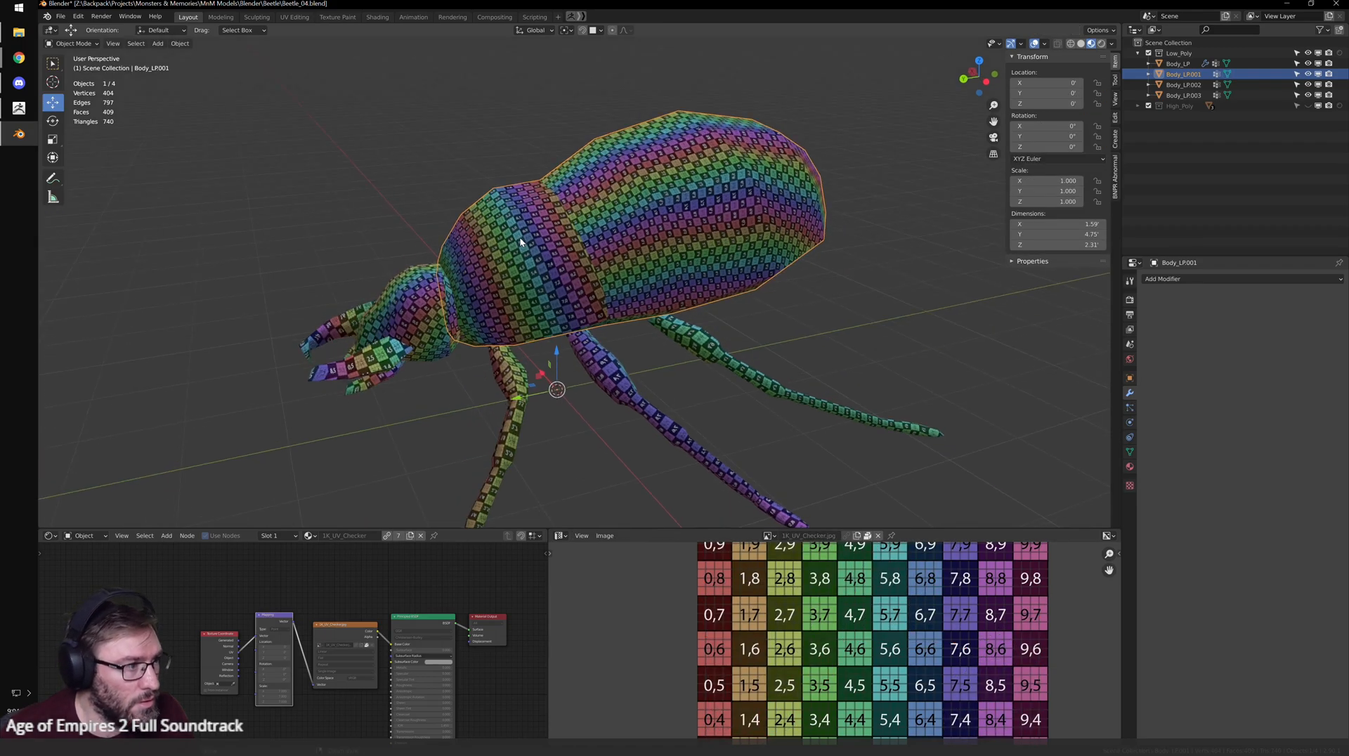
- Start a Wavefront OBJ export of the body, limited to the selection only
click(60, 15)
mouse_move(94, 171)
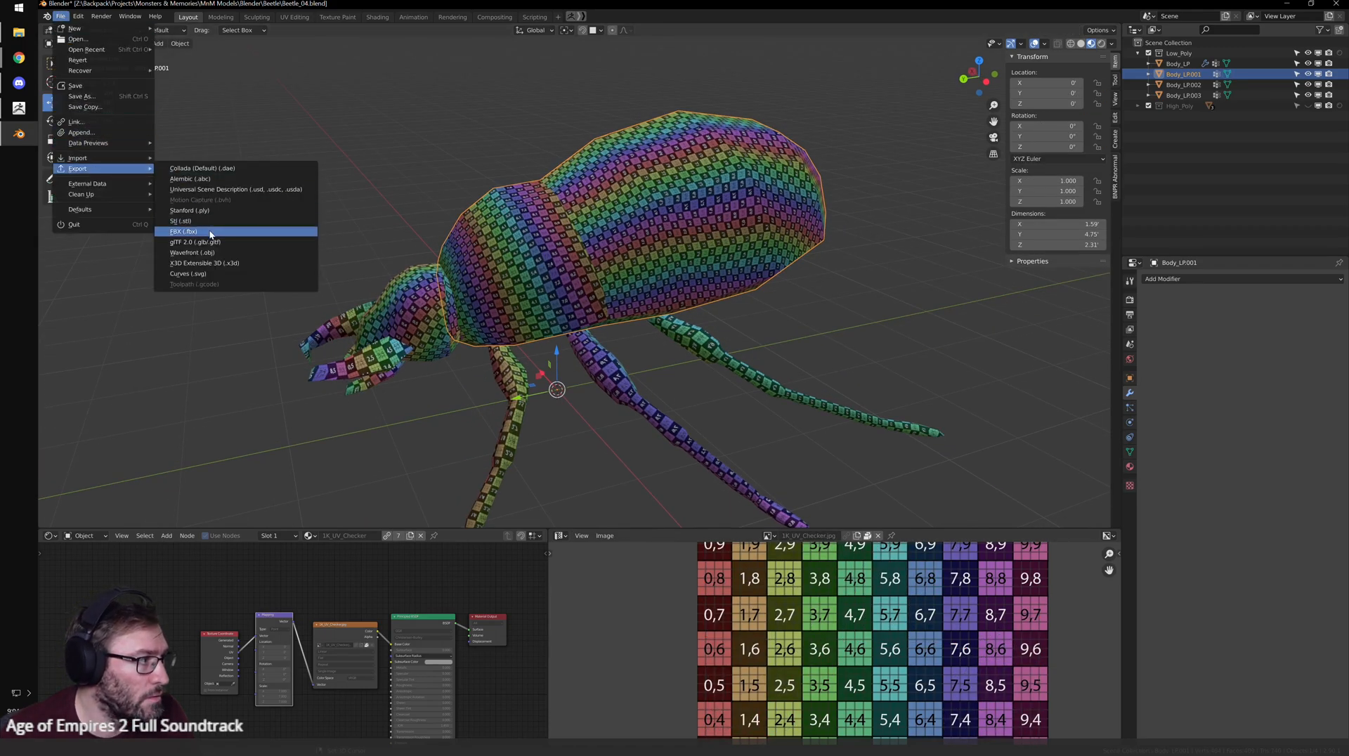
click(192, 252)
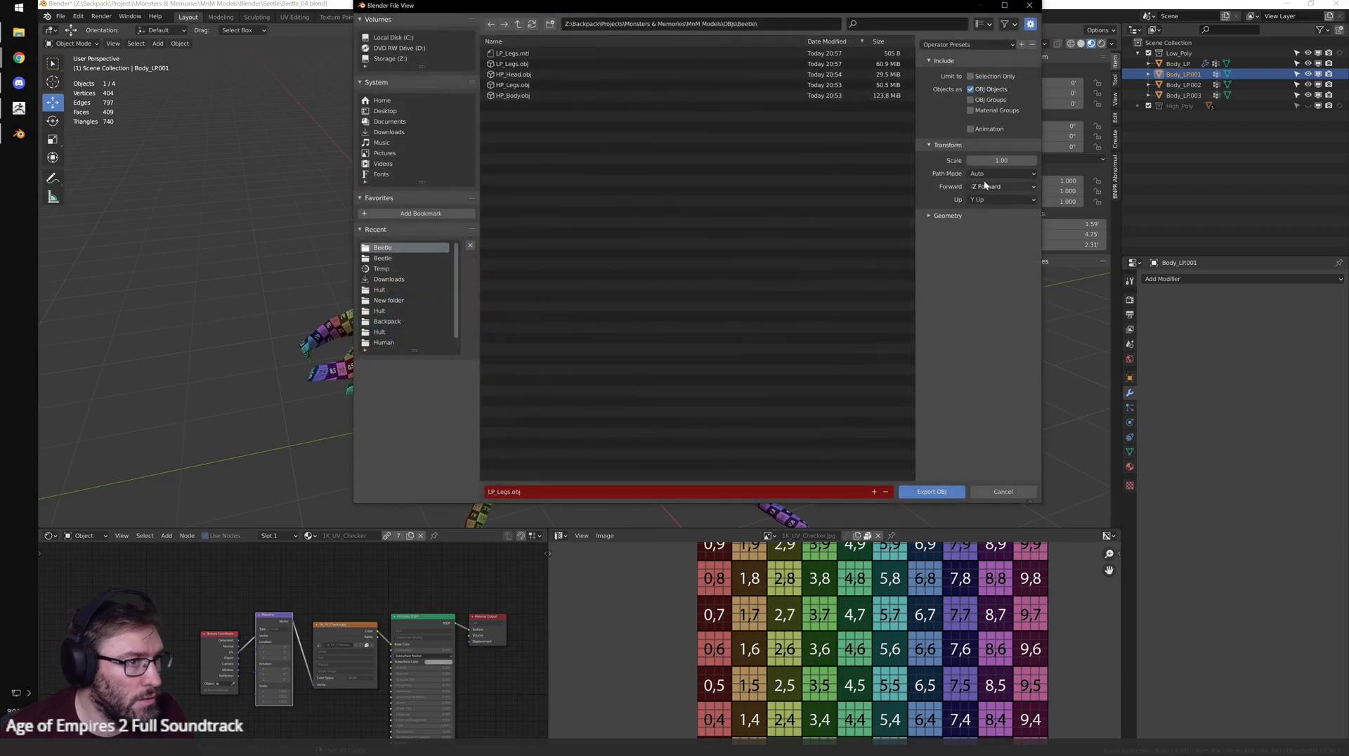
click(988, 79)
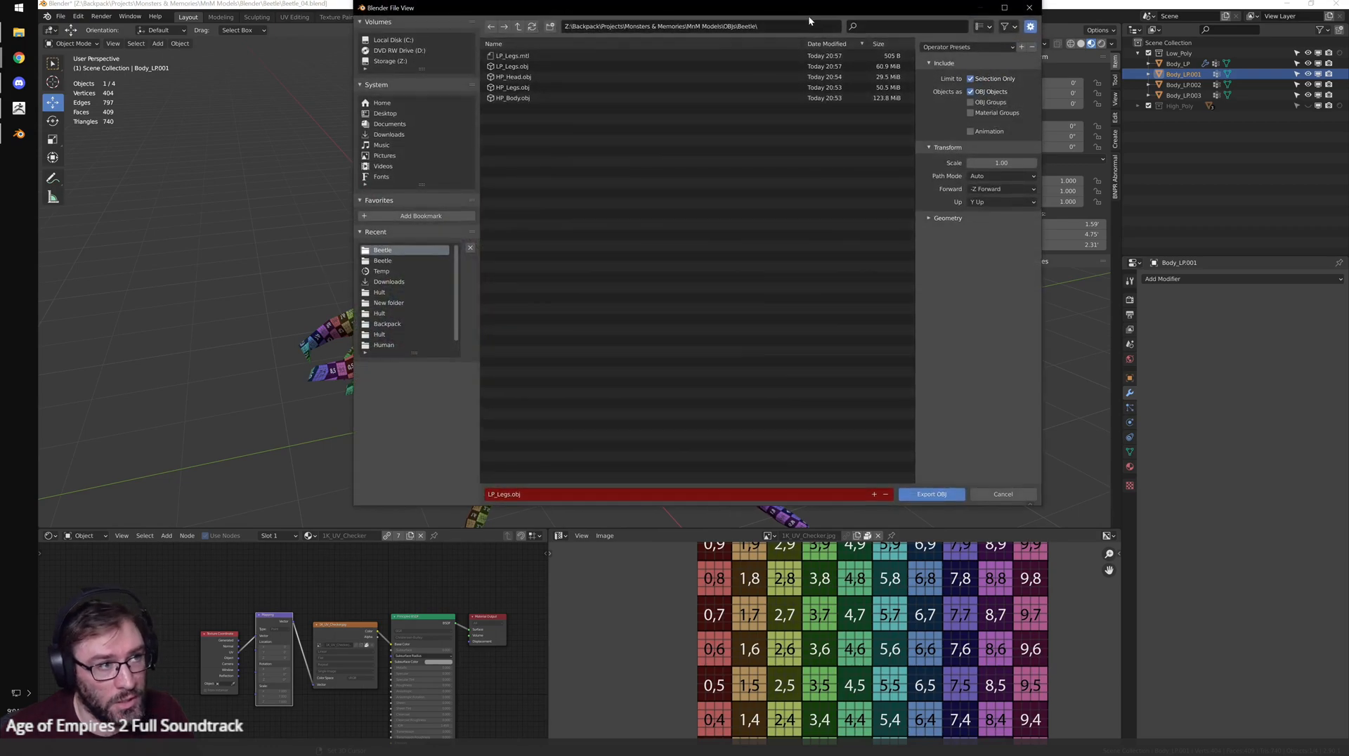
drag(717, 5, 678, 122)
- Name the export file LP_Body.obj based on the existing HP_Body.obj and export the body
click(504, 180)
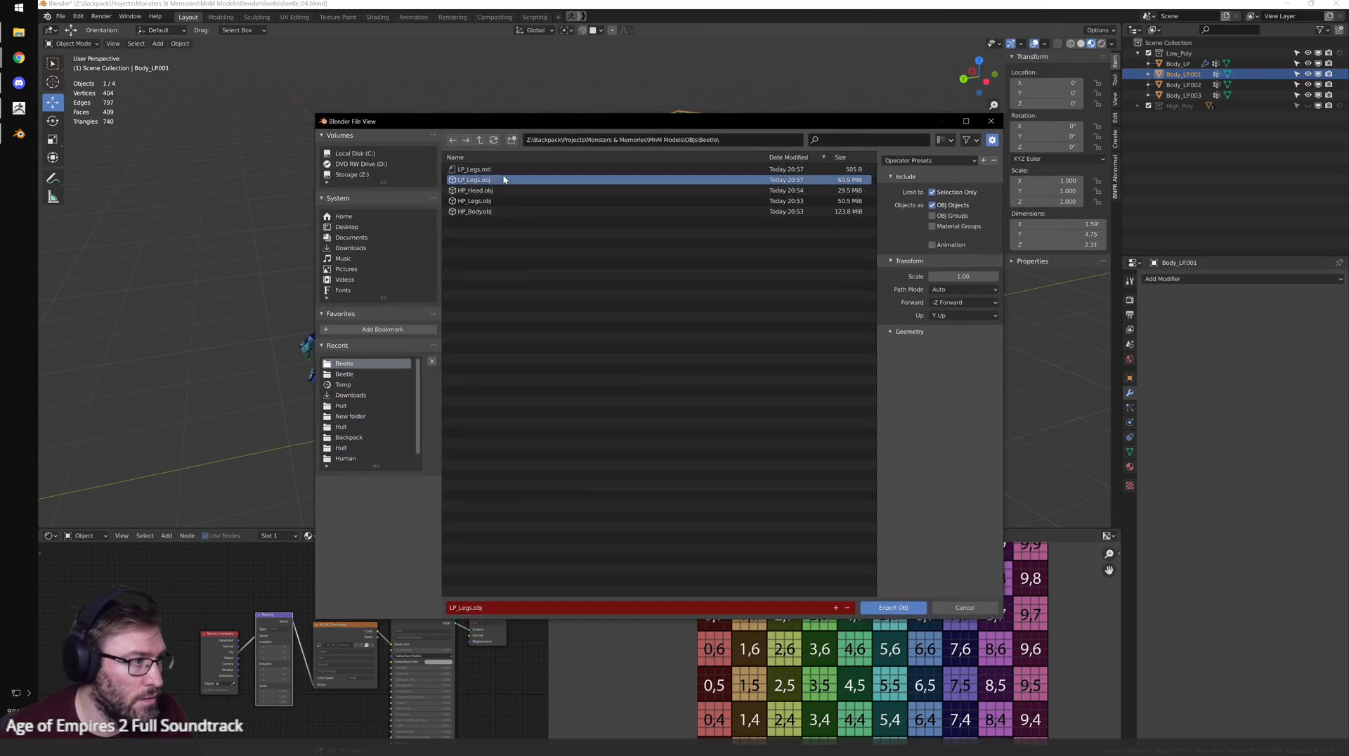
click(501, 609)
click(501, 609)
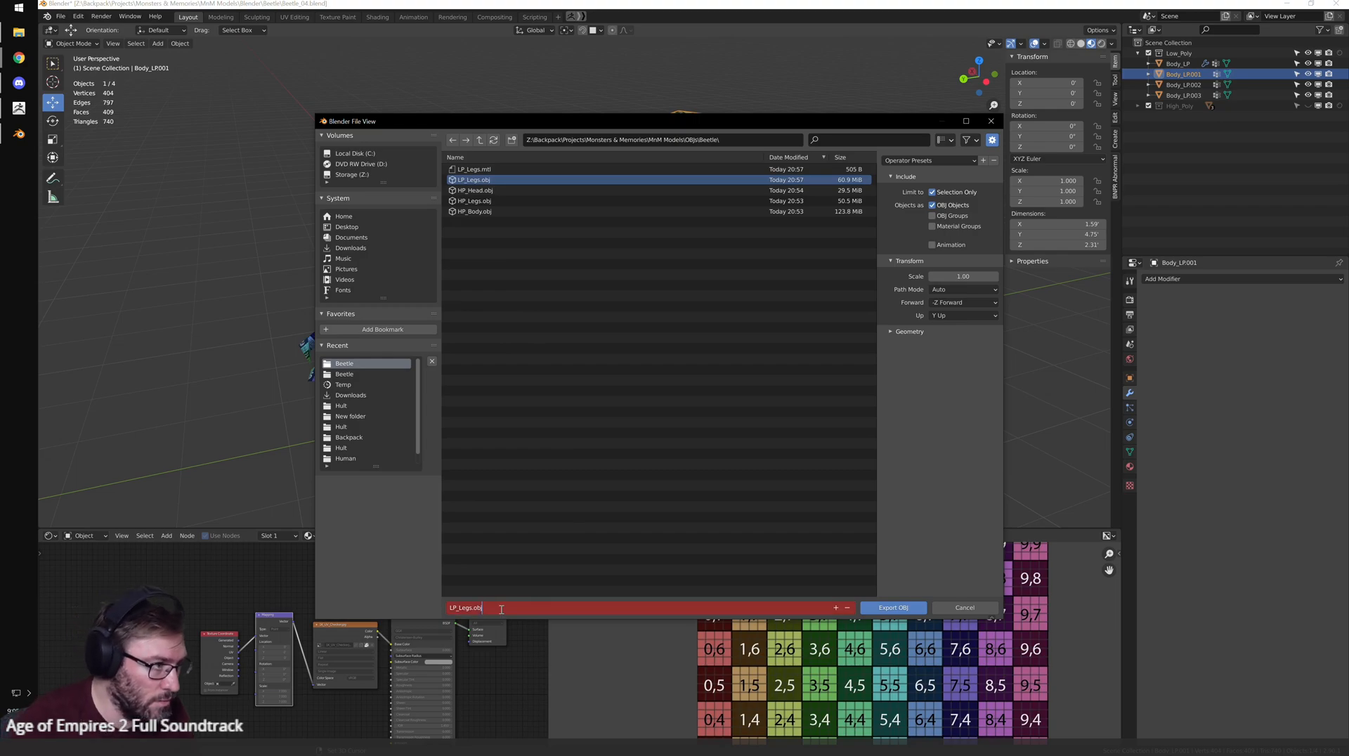
click(520, 211)
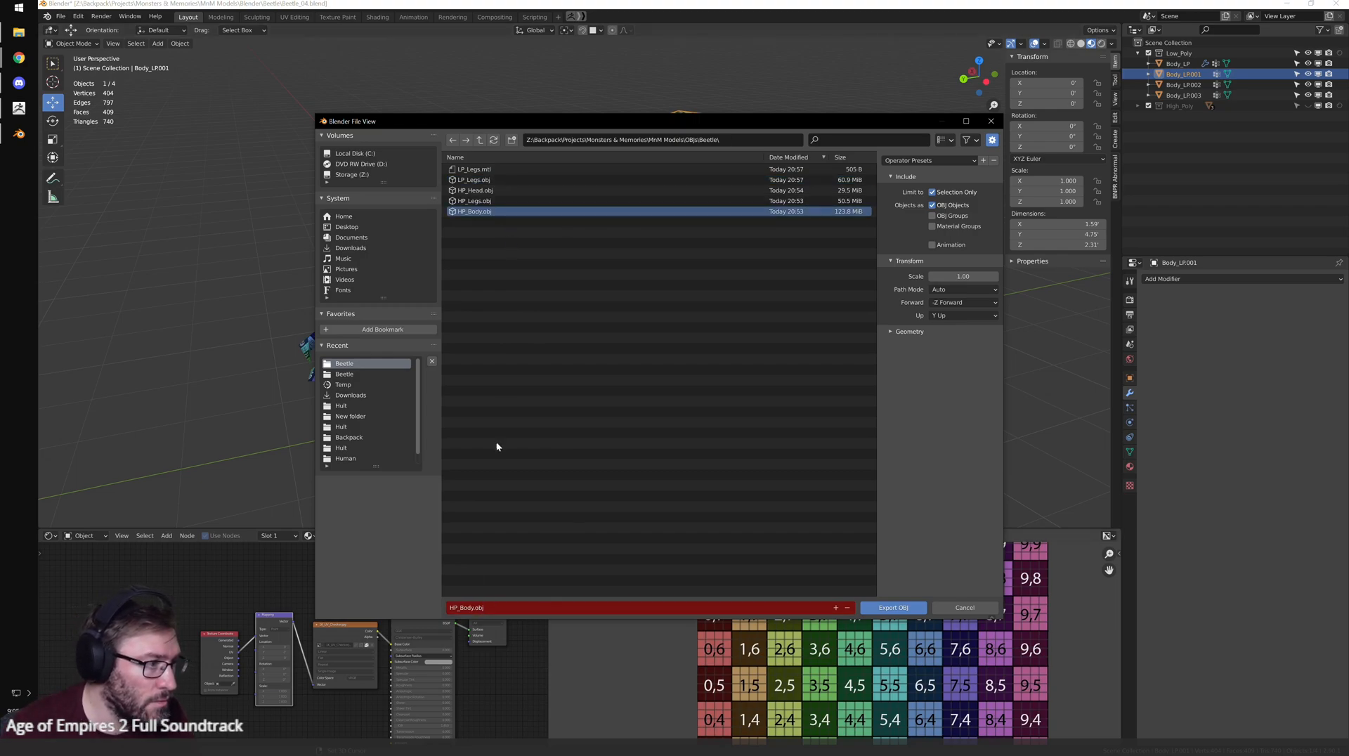
click(469, 608)
key(Home)
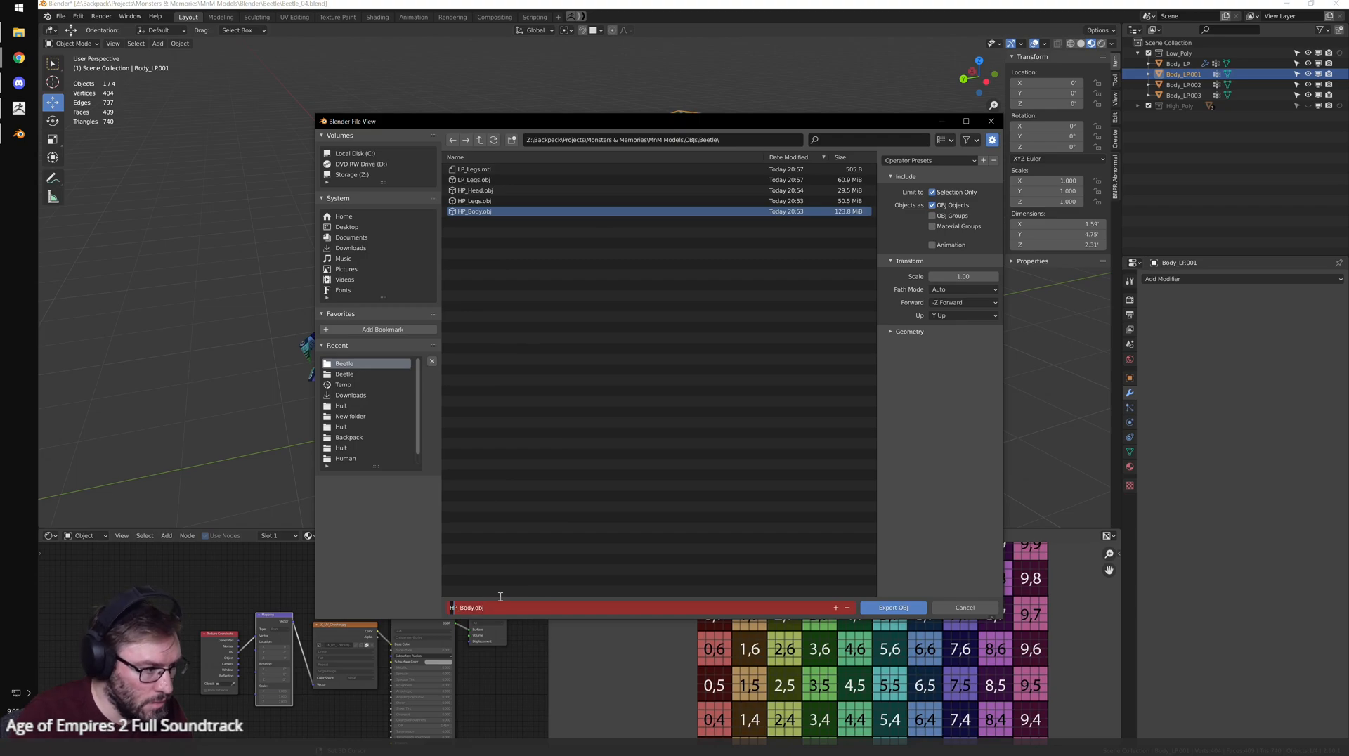
key(Delete)
text(L)
key(Return)
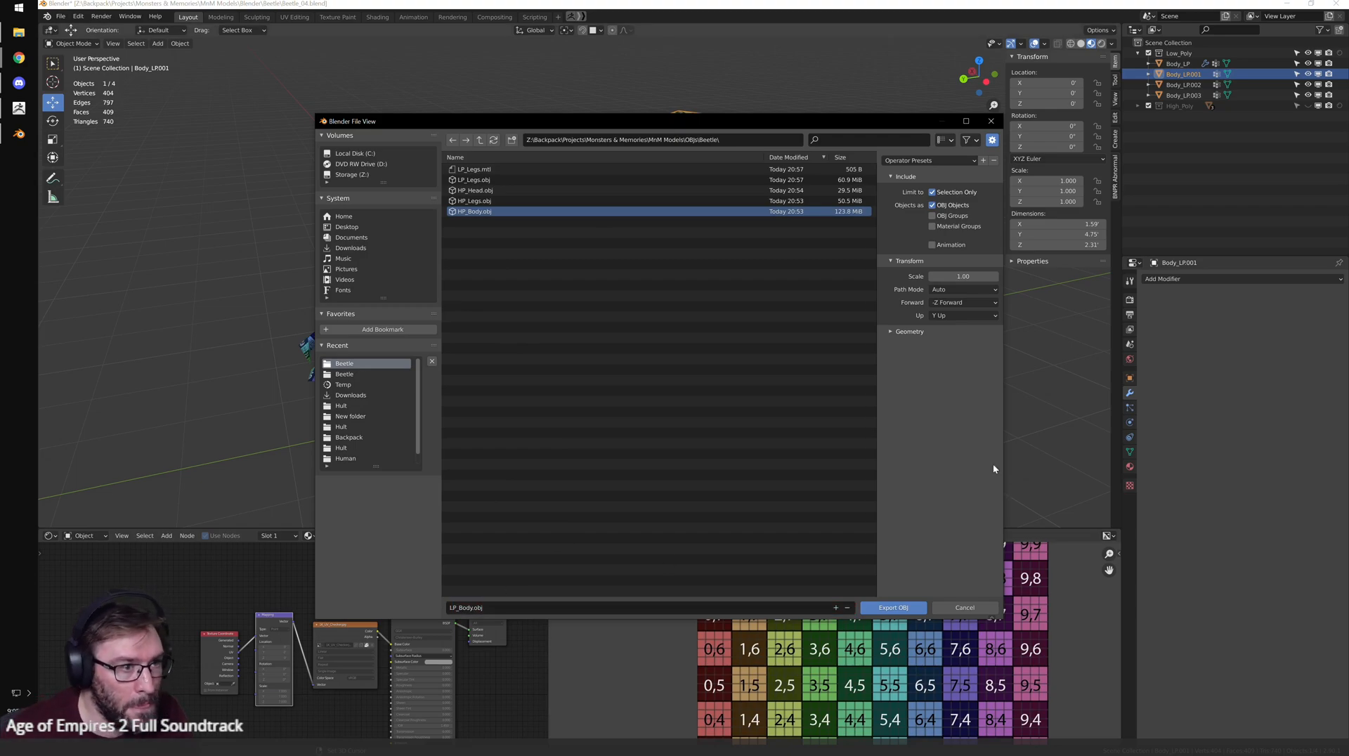
click(923, 608)
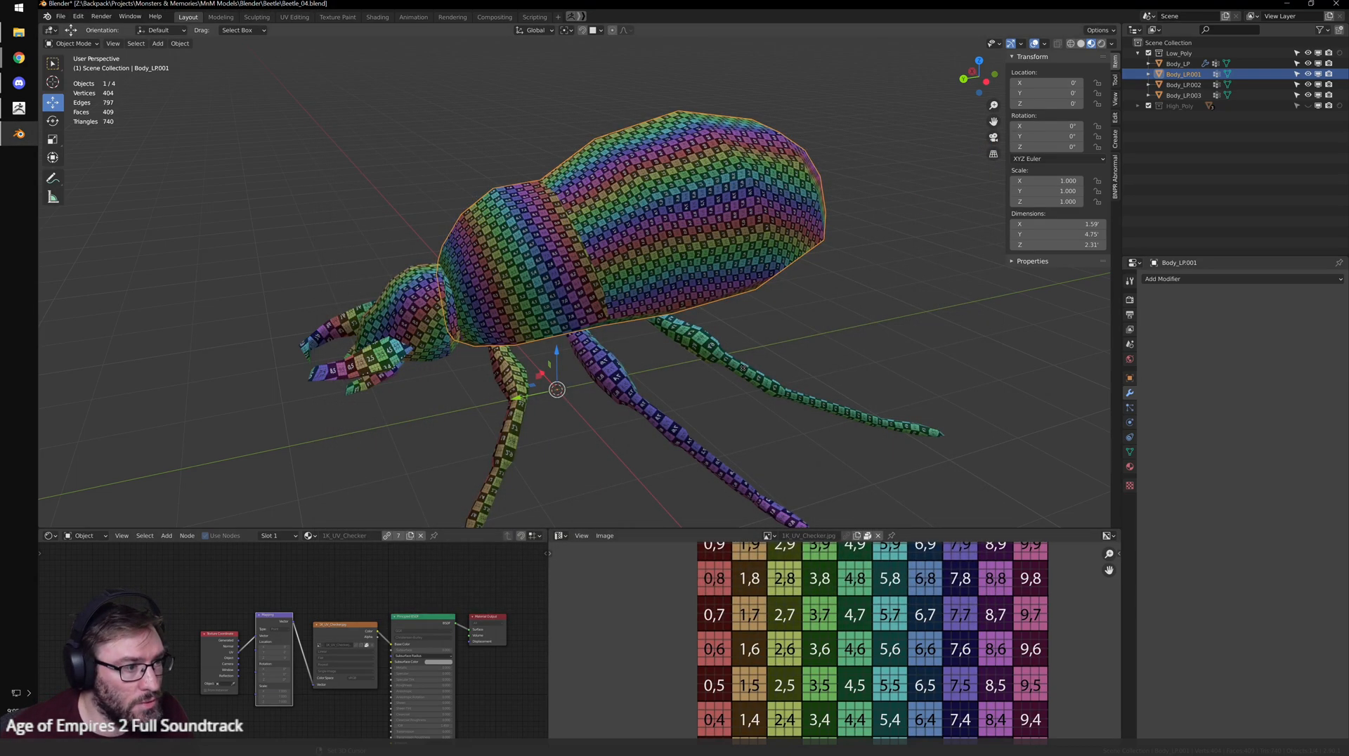
- Select the legs object, check its UV islands in the maximized UV editor and return to Object Mode
click(744, 367)
key(Tab)
key(a)
key(ctrl+space)
scroll(818, 540, up, 3)
middle_drag(818, 540, 783, 389)
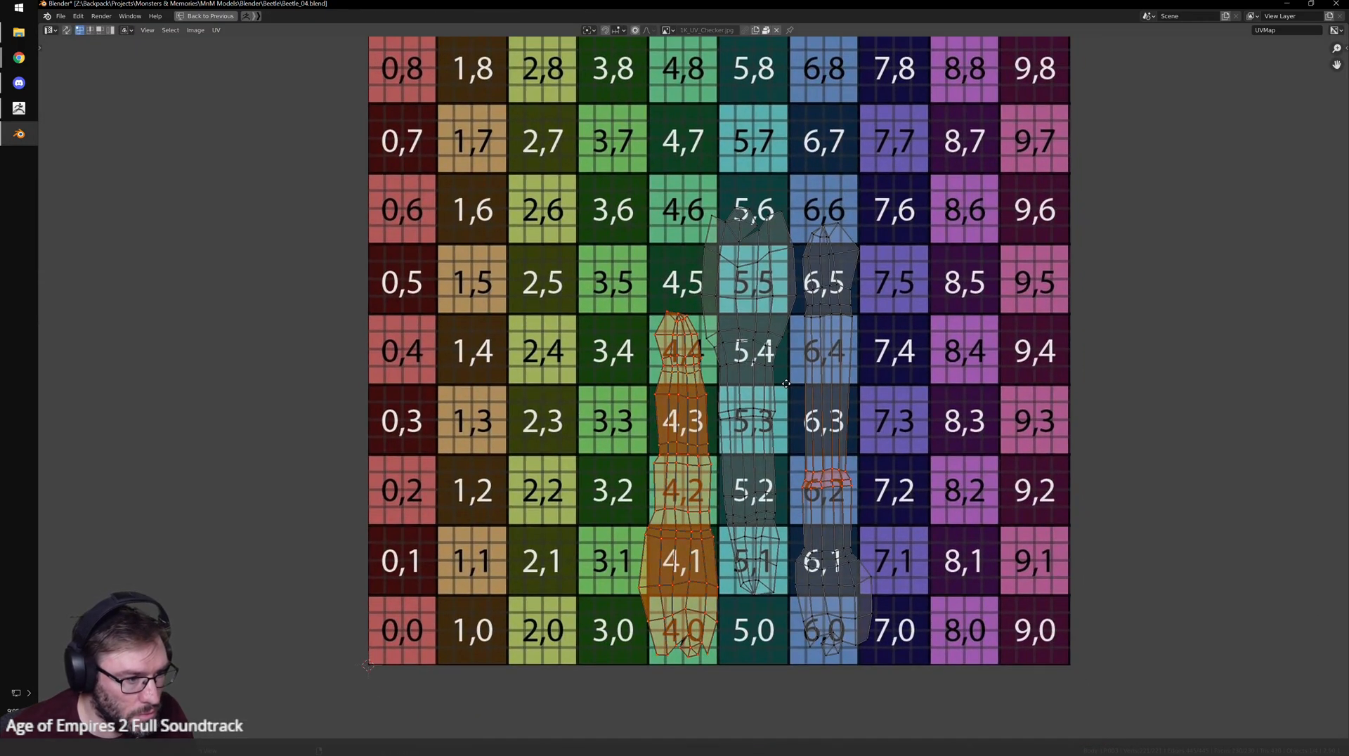
key(ctrl+space)
key(Tab)
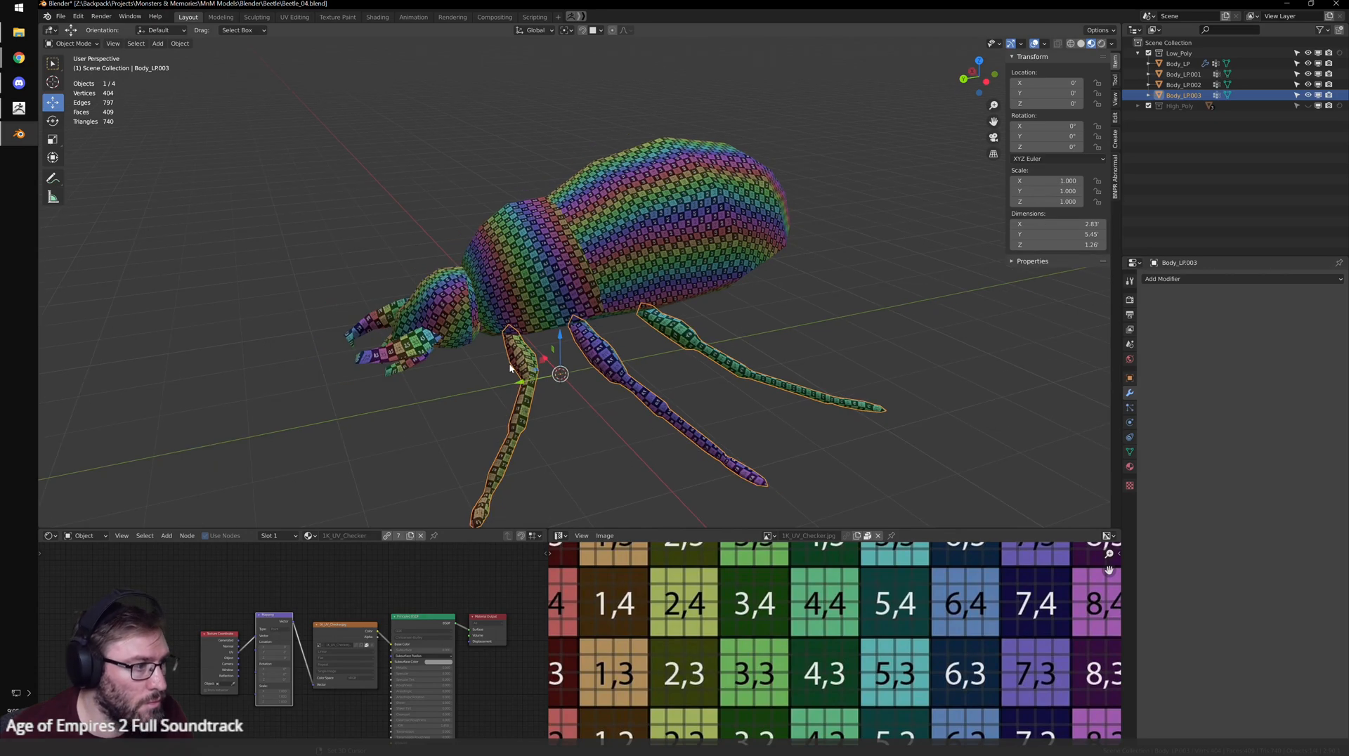
- Export the selected legs as Wavefront OBJ, overwriting the existing LP_Legs.obj
click(61, 16)
mouse_move(105, 168)
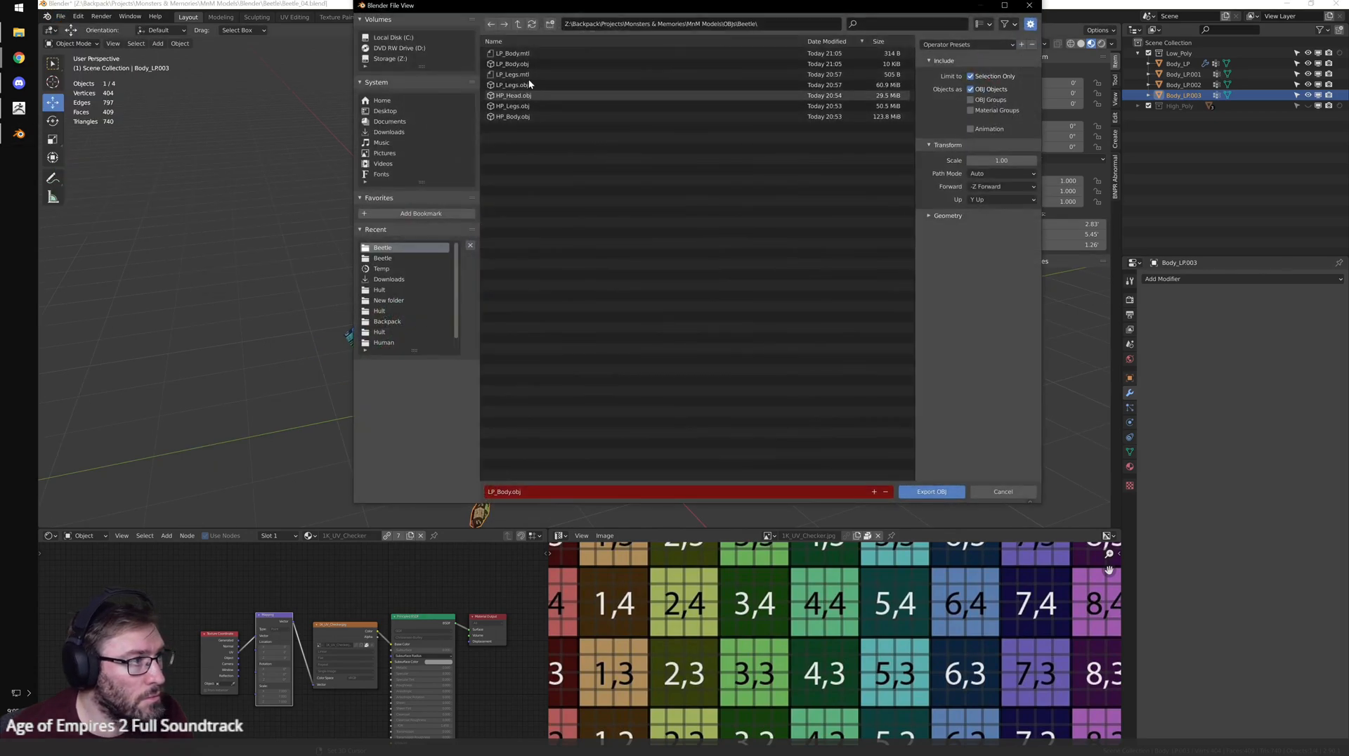
click(538, 86)
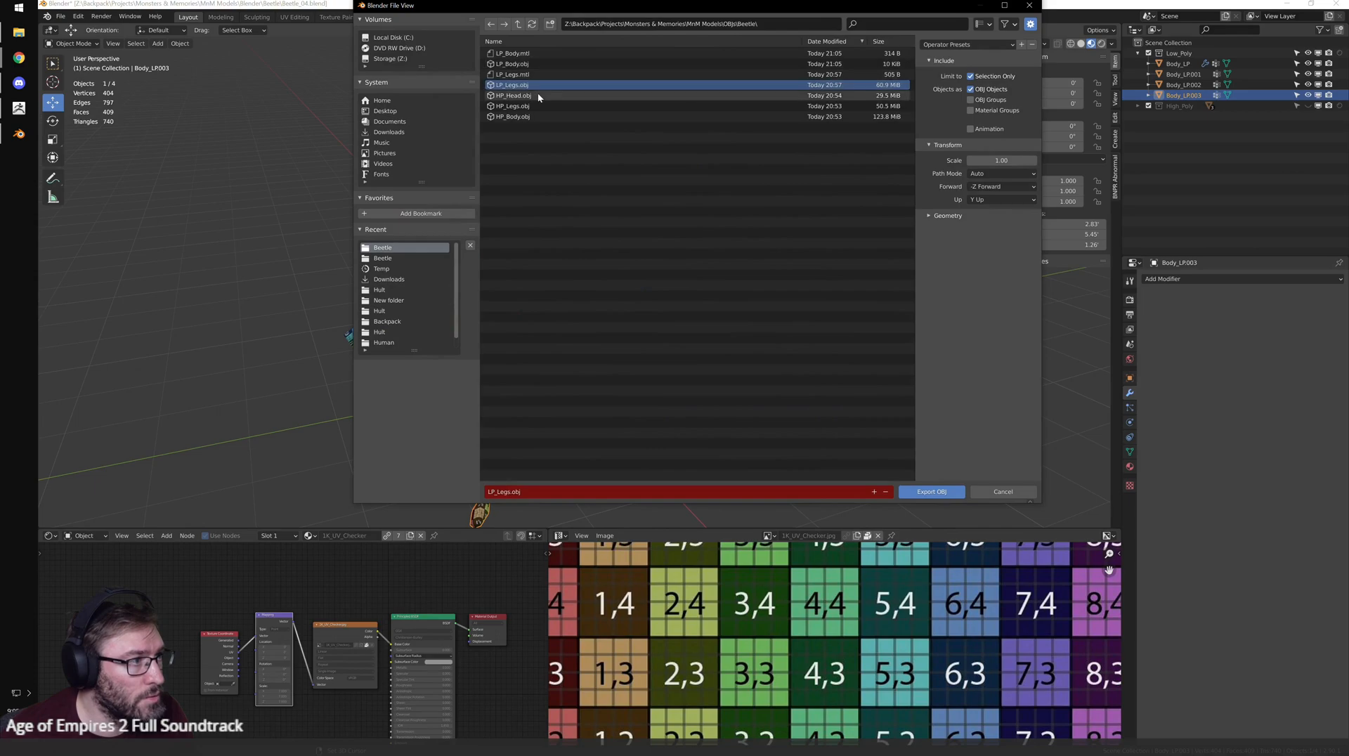
click(942, 491)
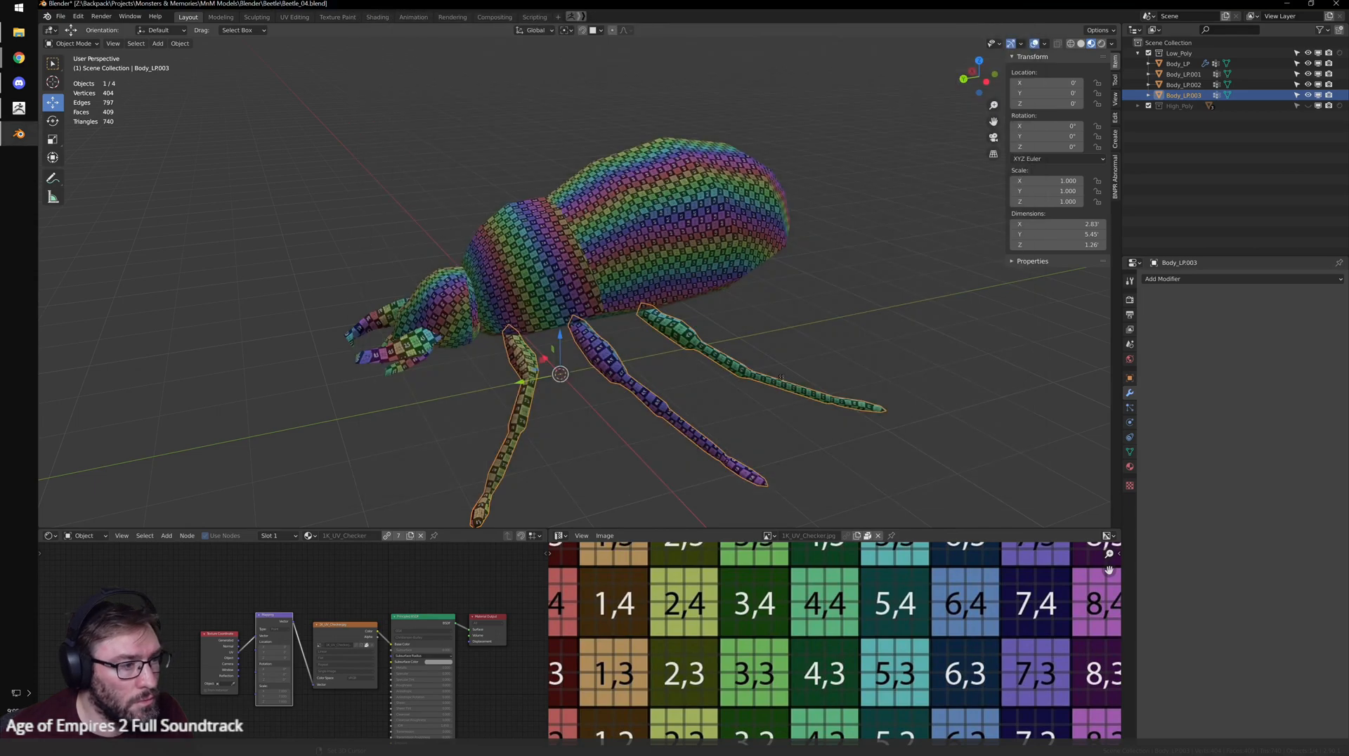
- Select the beetle's head, isolate it in local view and select all of its geometry in Edit Mode
click(448, 320)
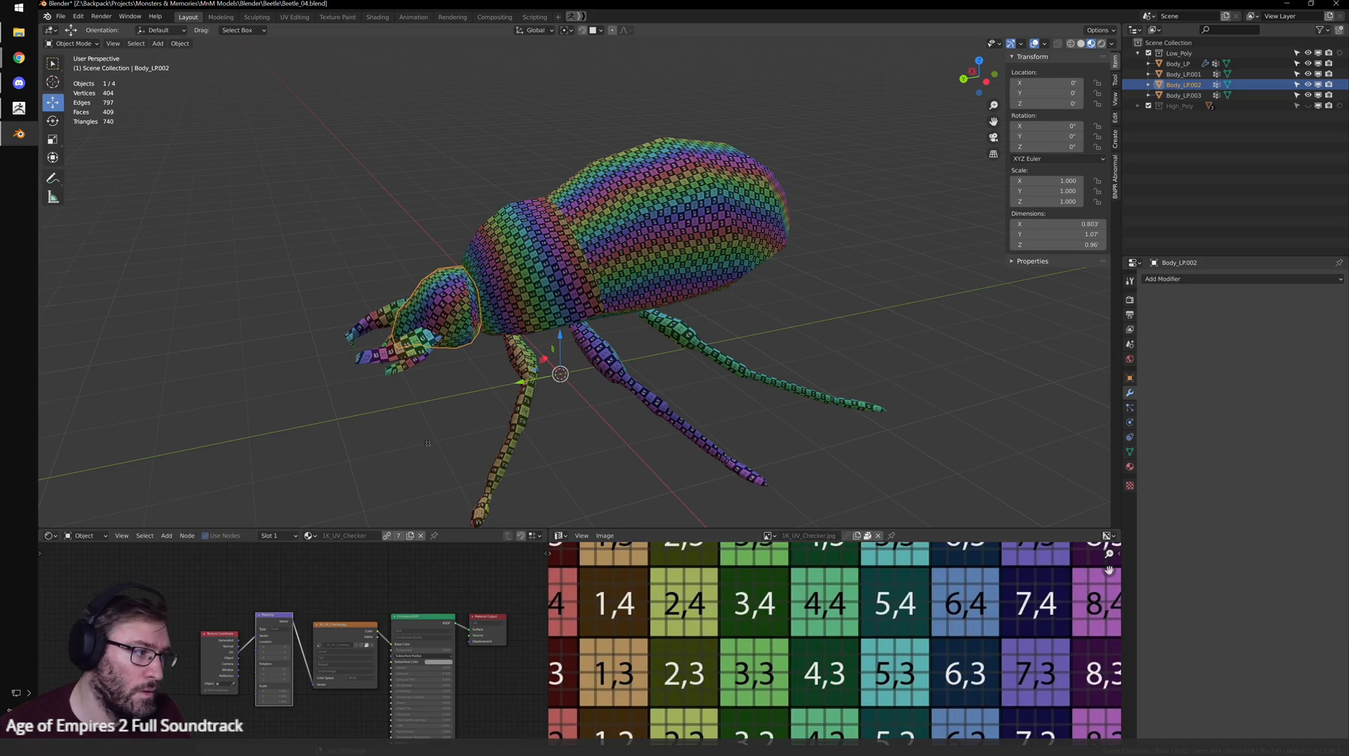
scroll(507, 395, up, 8)
key(slash)
key(Tab)
key(a)
scroll(707, 407, down, 4)
middle_drag(707, 406, 583, 355)
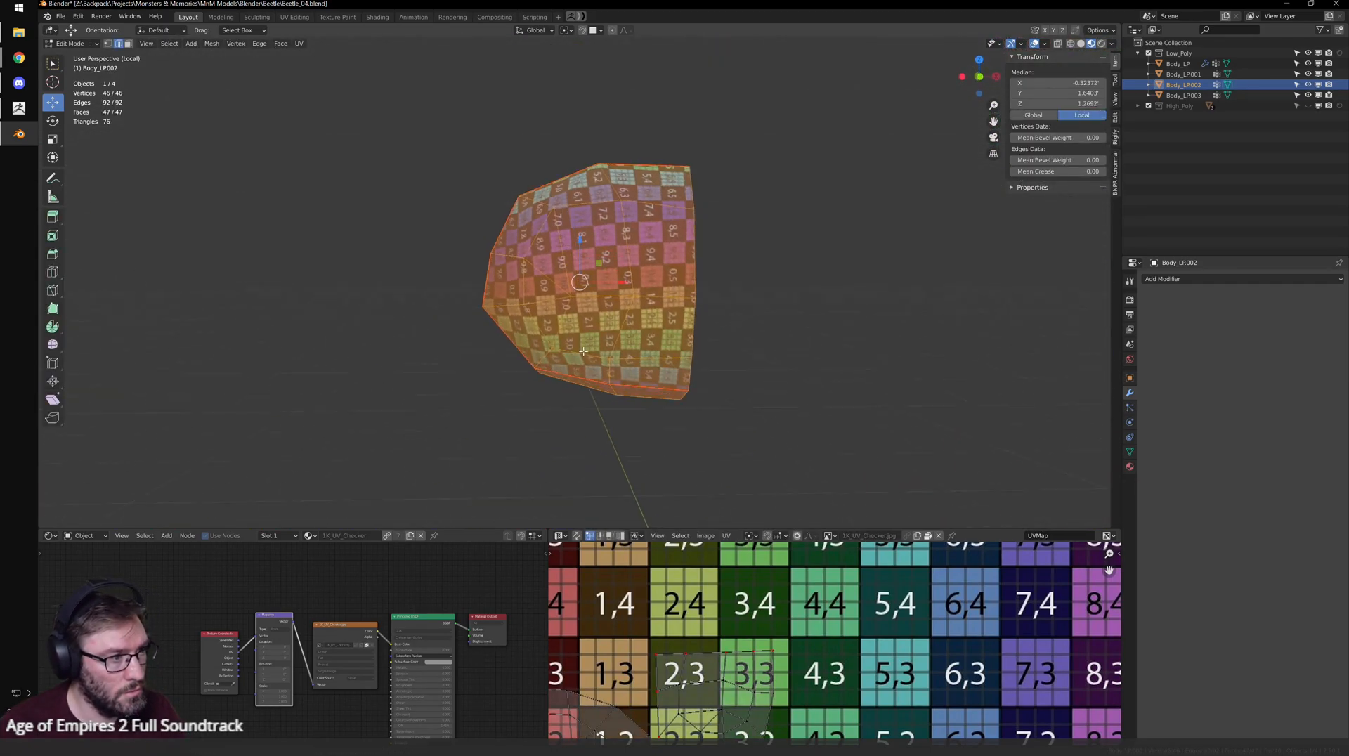
- Check the head's UVs in the maximized UV editor, then leave Edit Mode and local view
key(ctrl+space)
scroll(778, 577, down, 2)
key(ctrl+space)
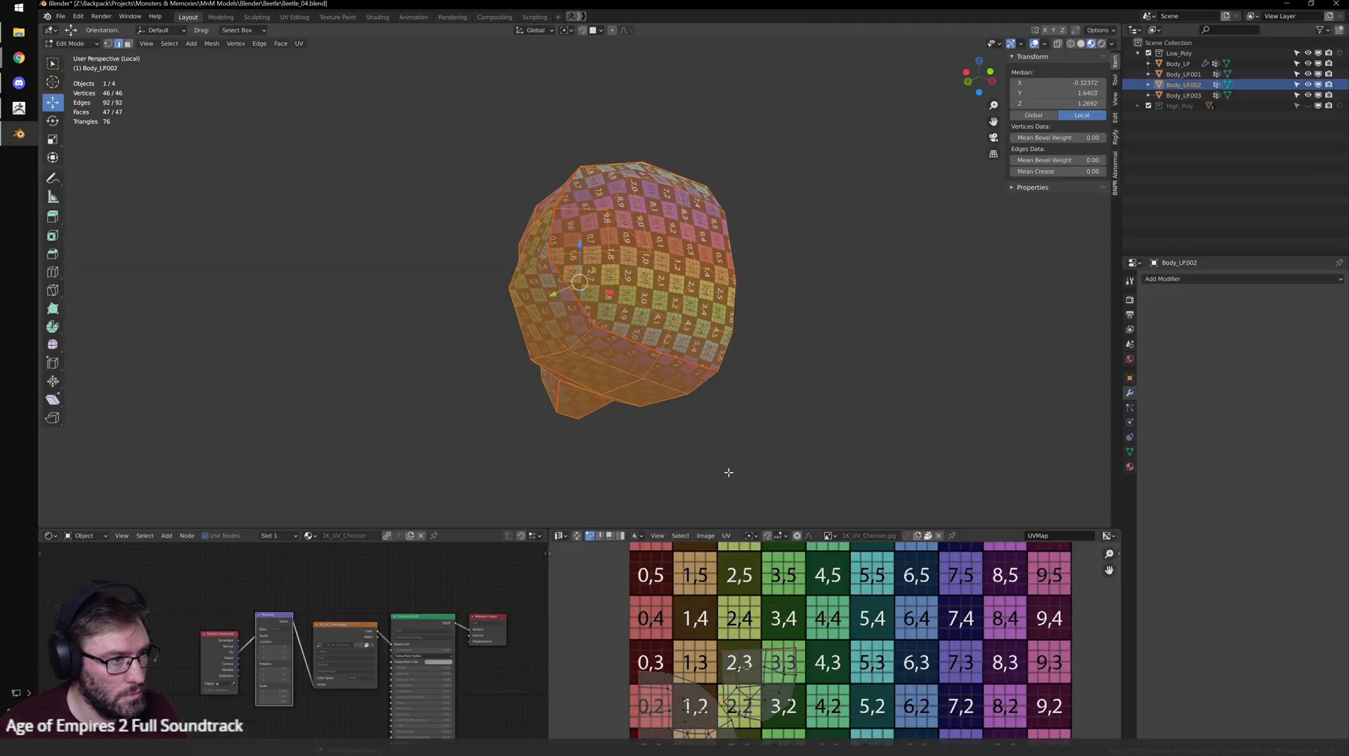
key(Tab)
key(slash)
- Export the selected head as a Wavefront OBJ named LP_Head.obj in the Beetle OBJ folder, basing the name on HP_Head.obj
click(60, 16)
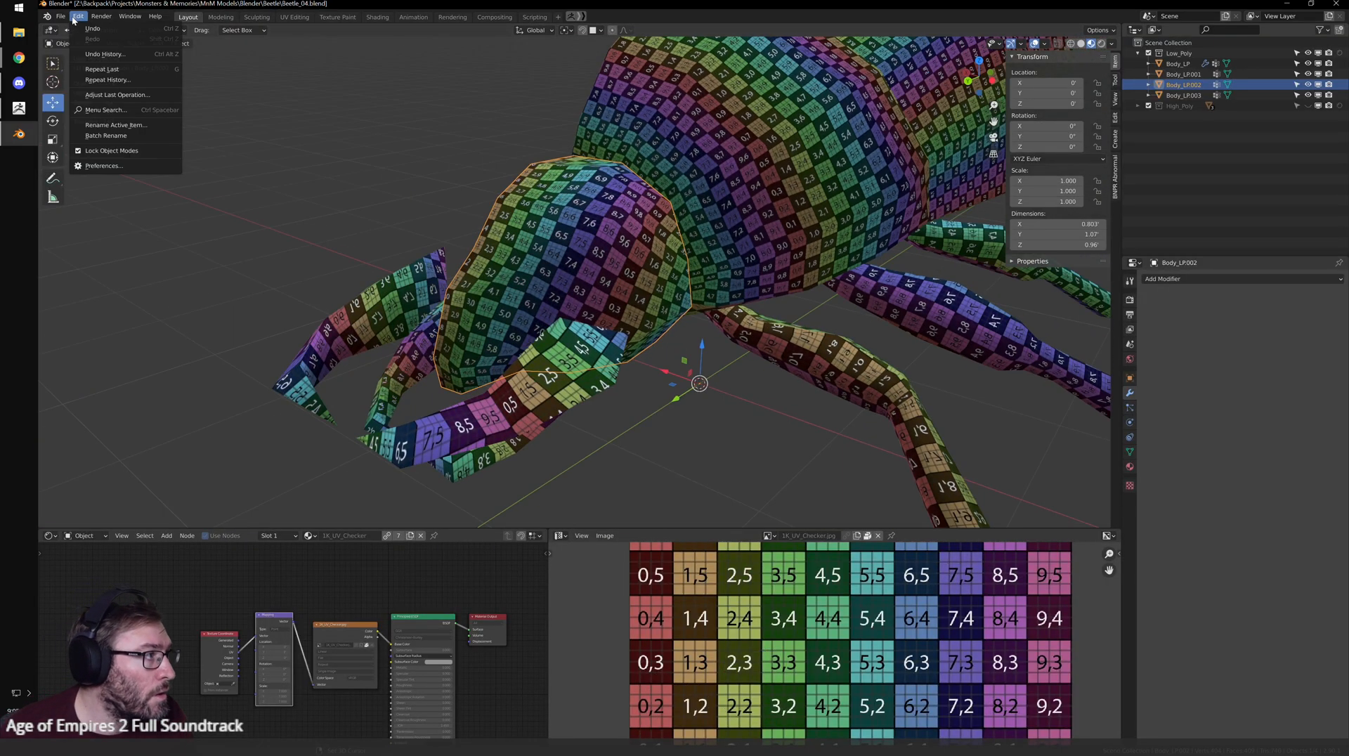
mouse_move(102, 169)
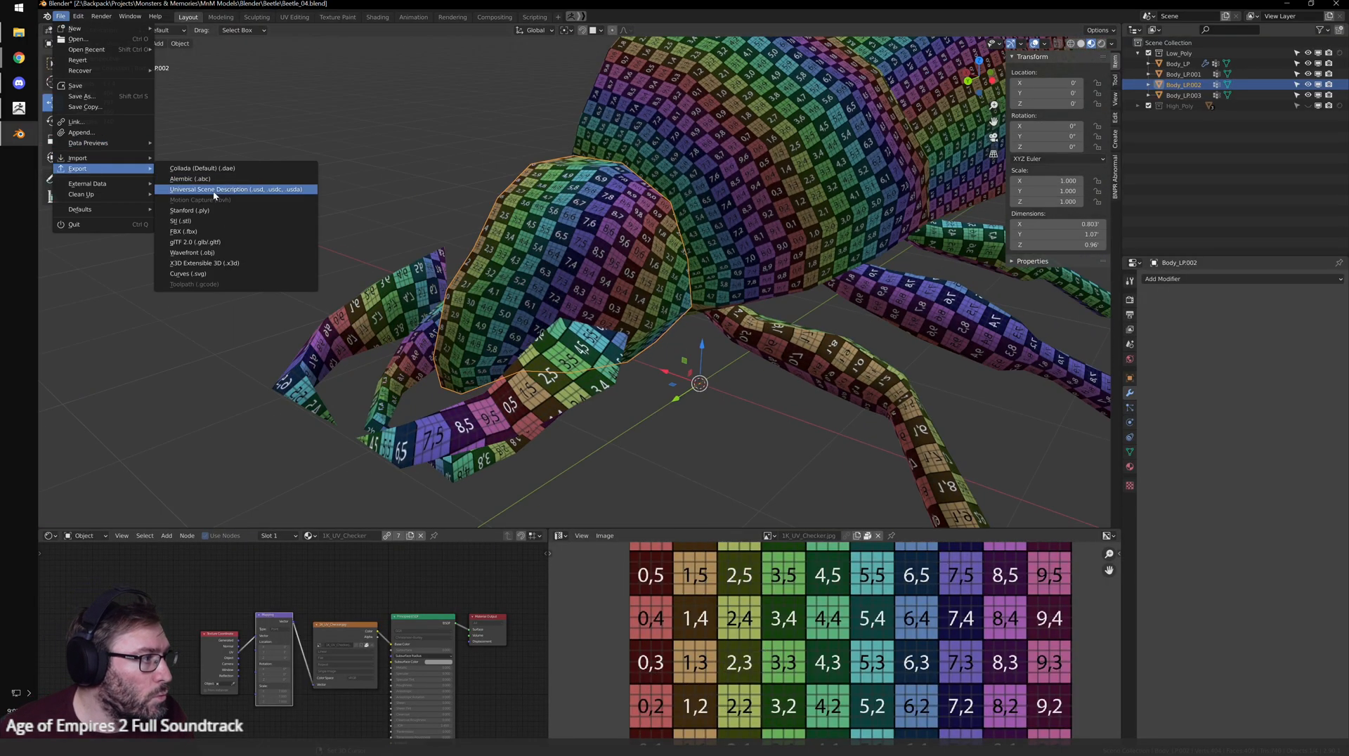
click(232, 262)
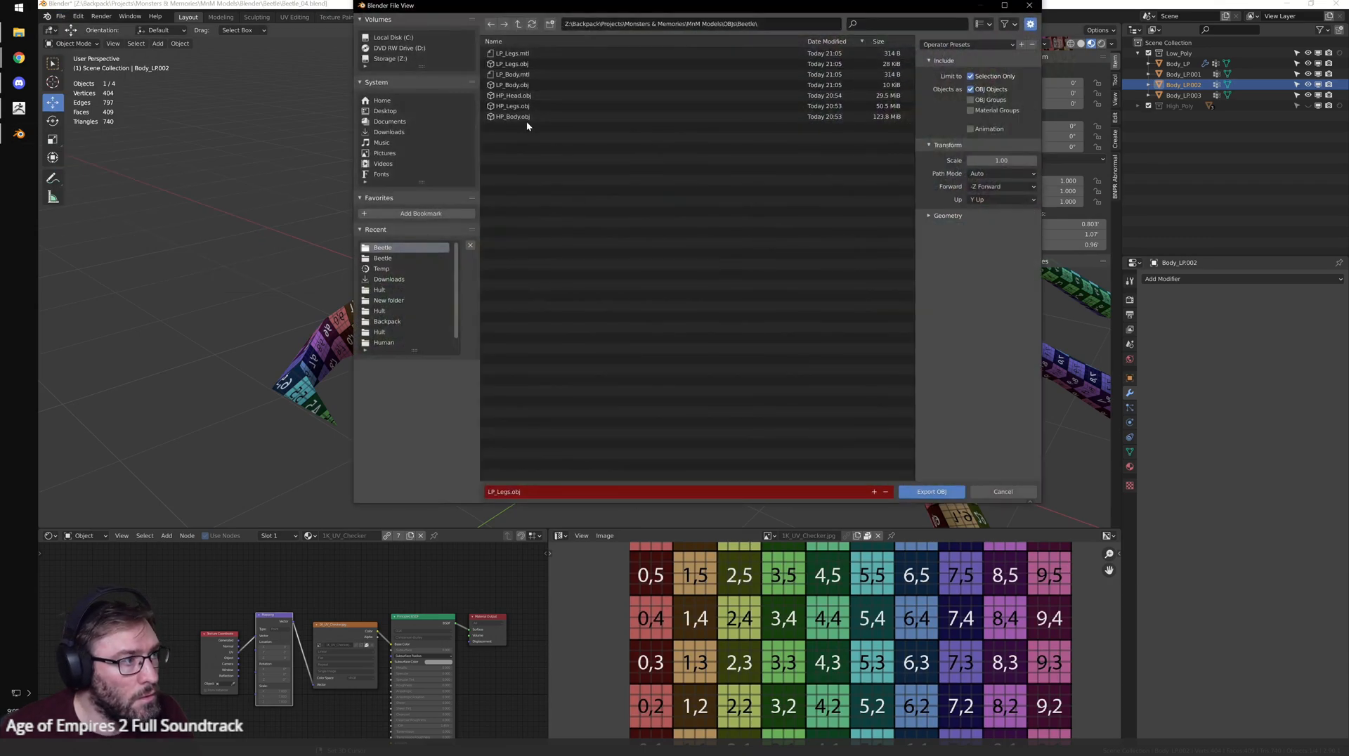
click(513, 95)
click(585, 493)
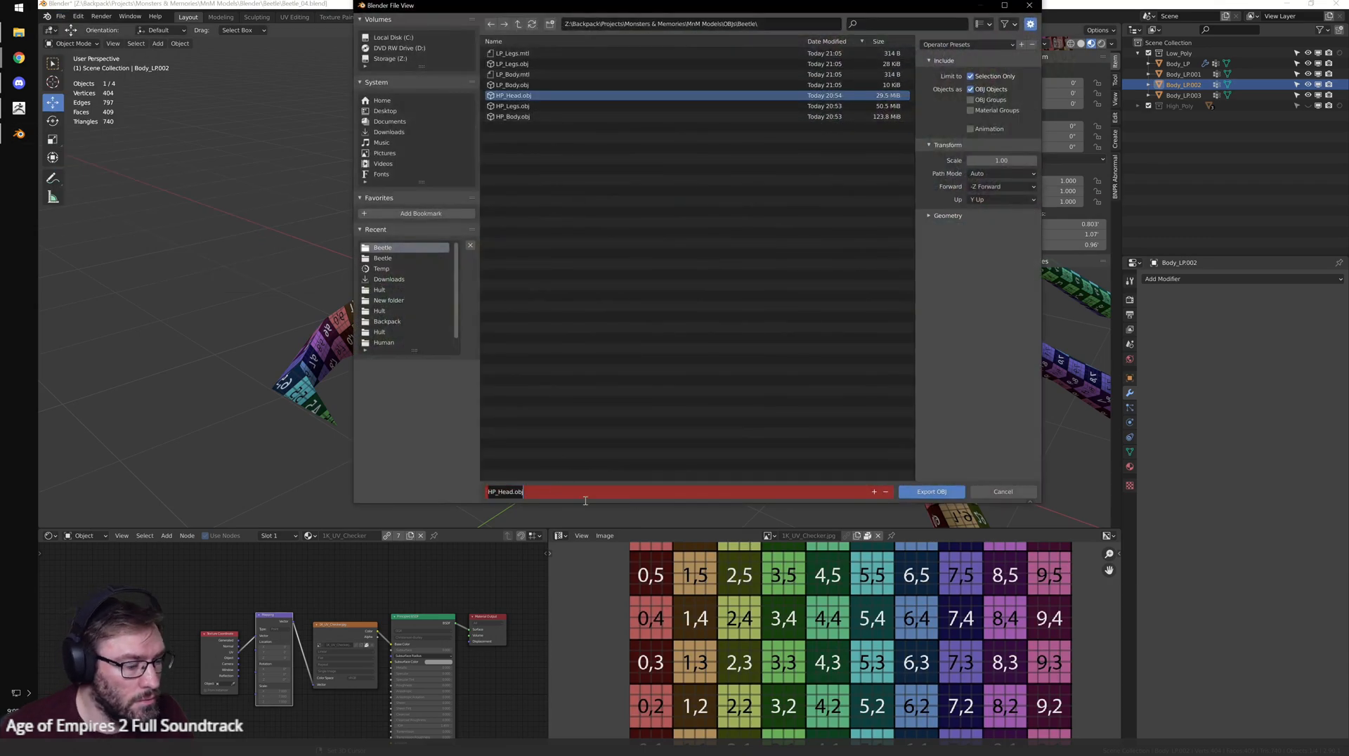
click(789, 353)
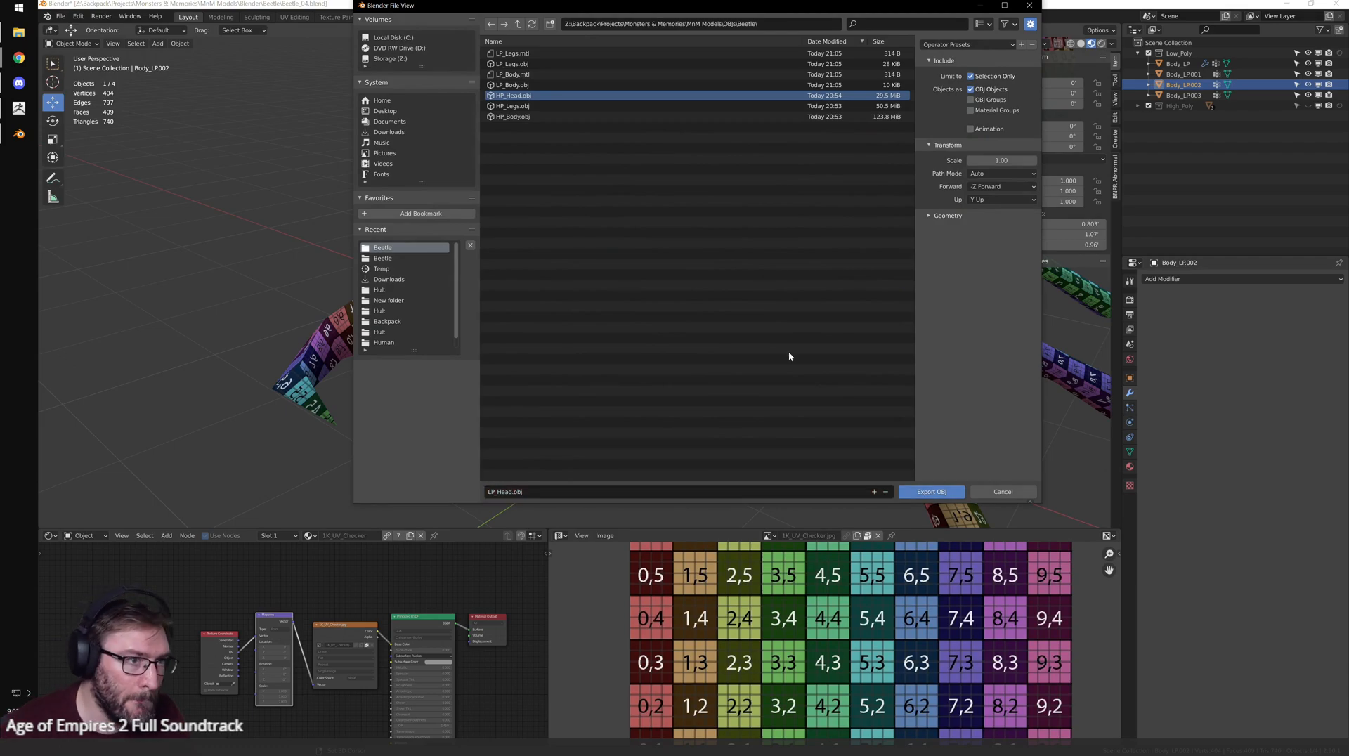
click(932, 491)
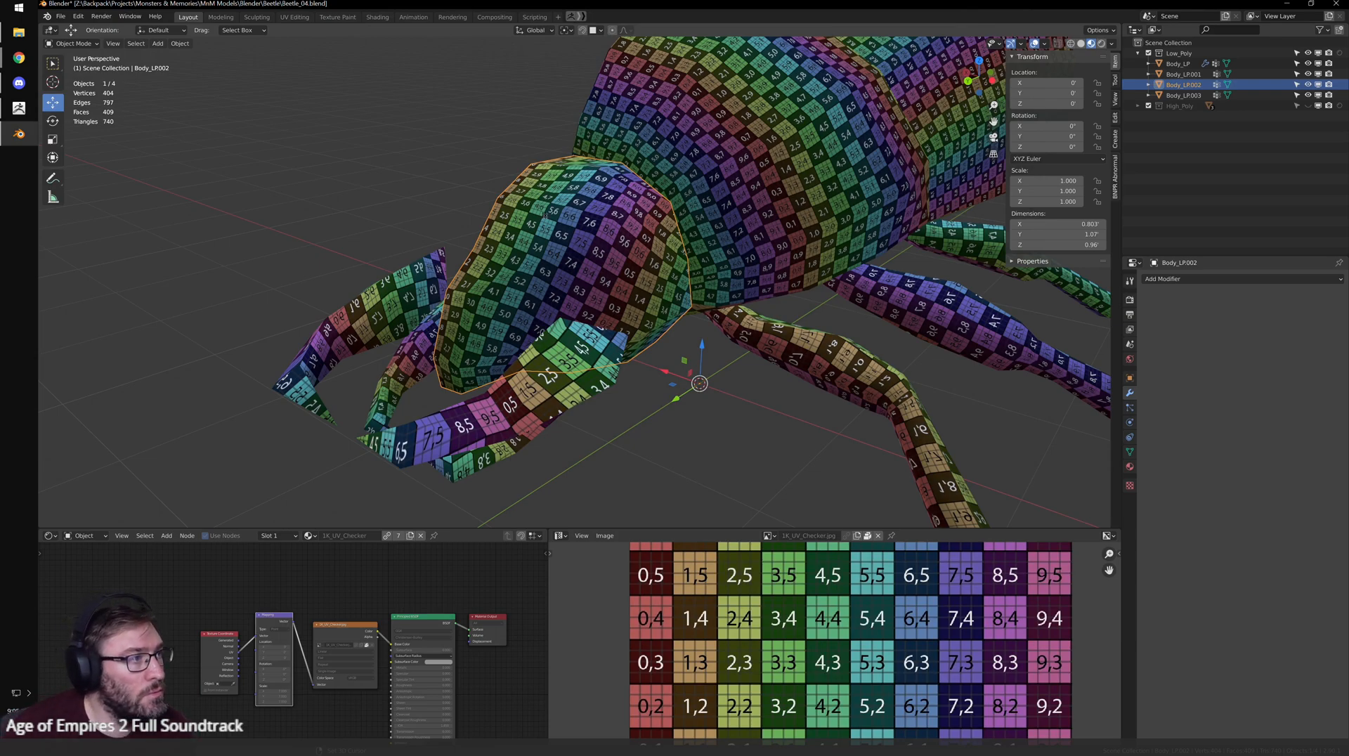
- Save the current Blender file Beetle_04.blend
scroll(578, 207, down, 1)
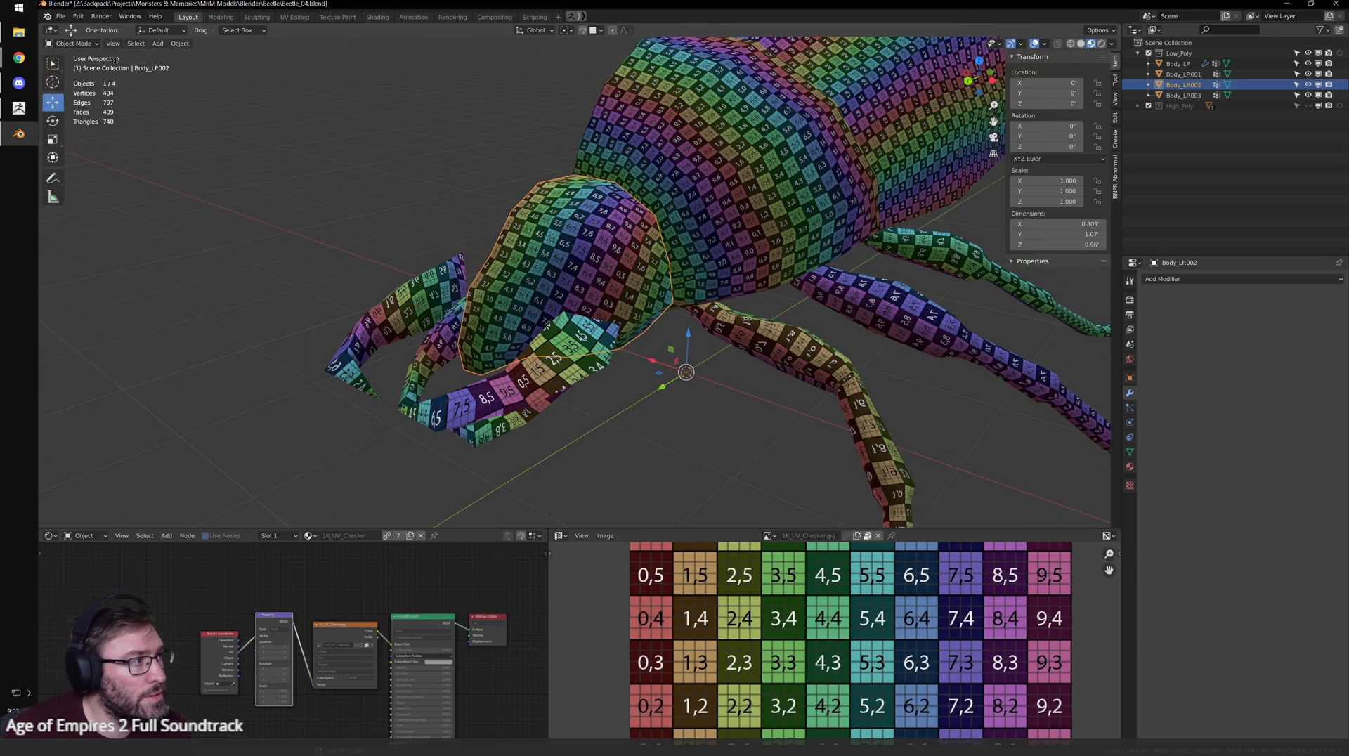
click(61, 16)
click(107, 87)
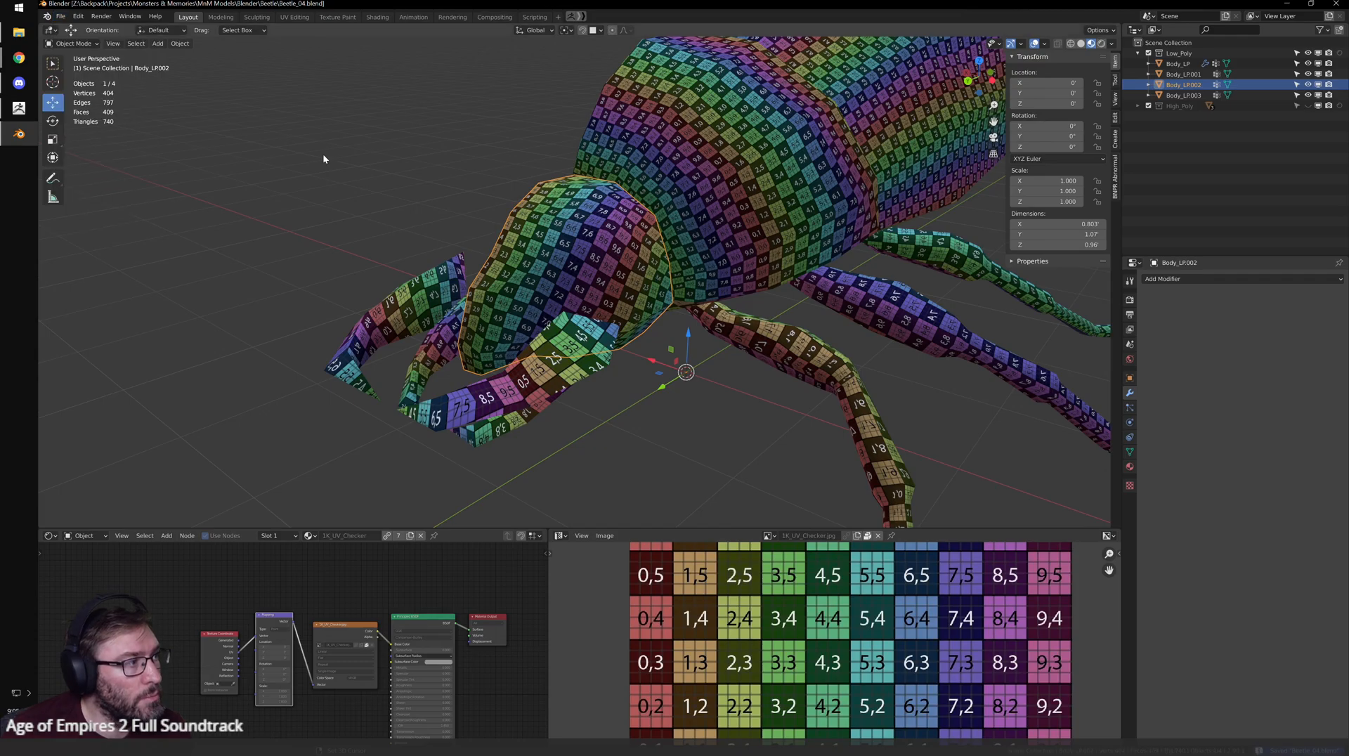
- Switch to ZBrush, close it without saving the project changes, and close Blender as well
click(19, 108)
drag(762, 485, 692, 460)
drag(1061, 233, 1103, 211)
click(1341, 4)
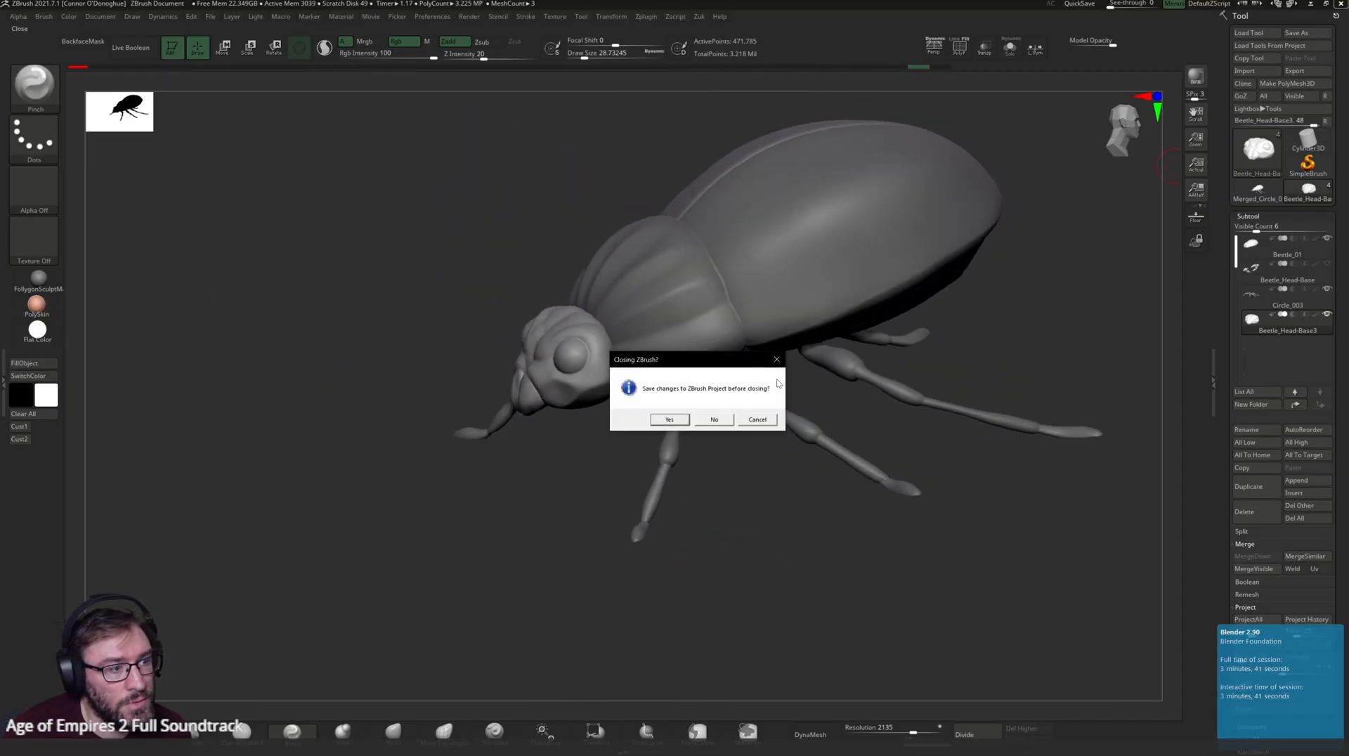
click(713, 419)
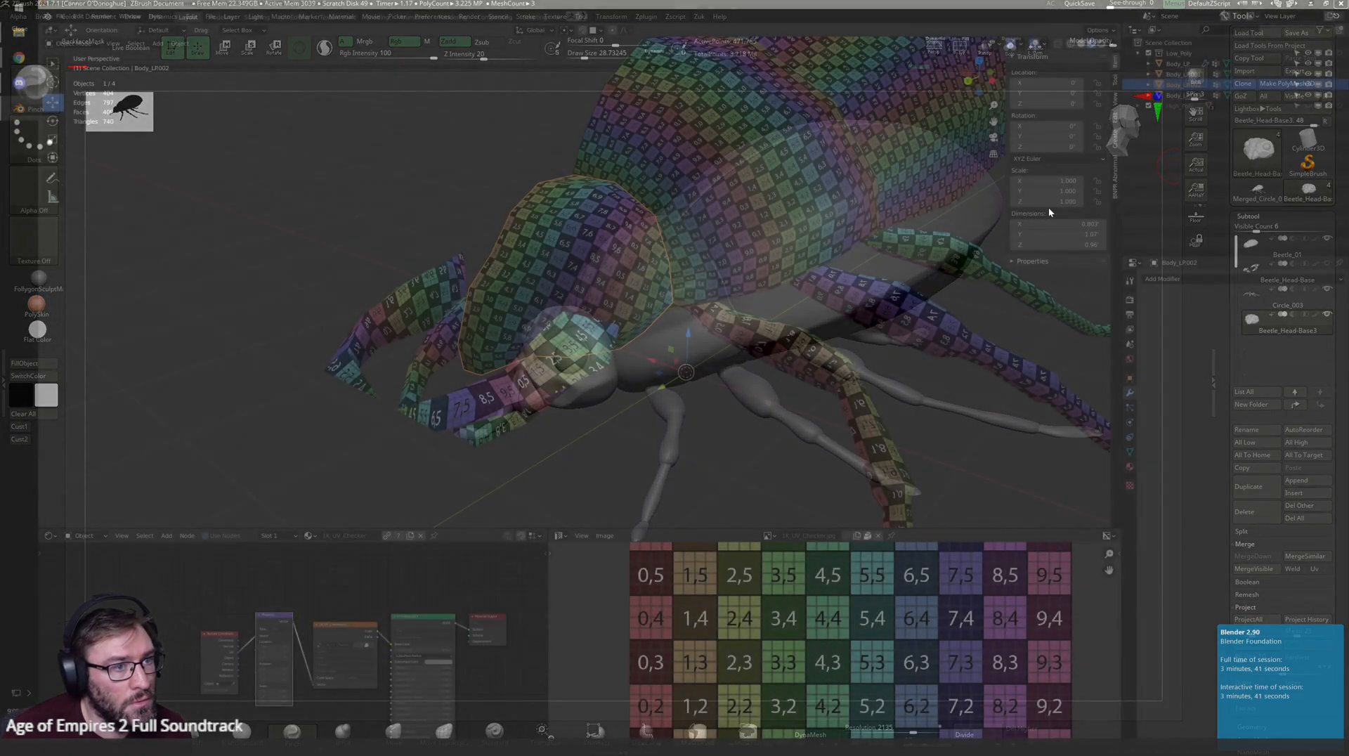
click(1341, 3)
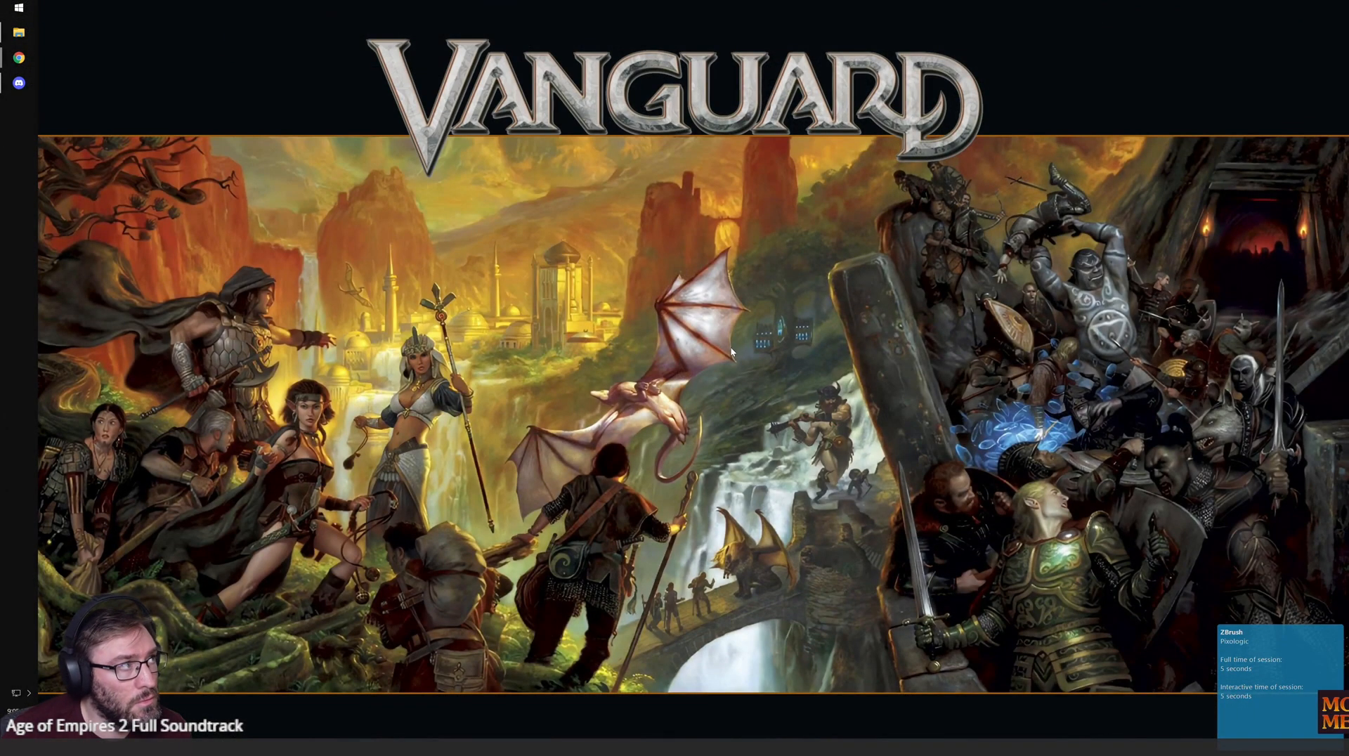